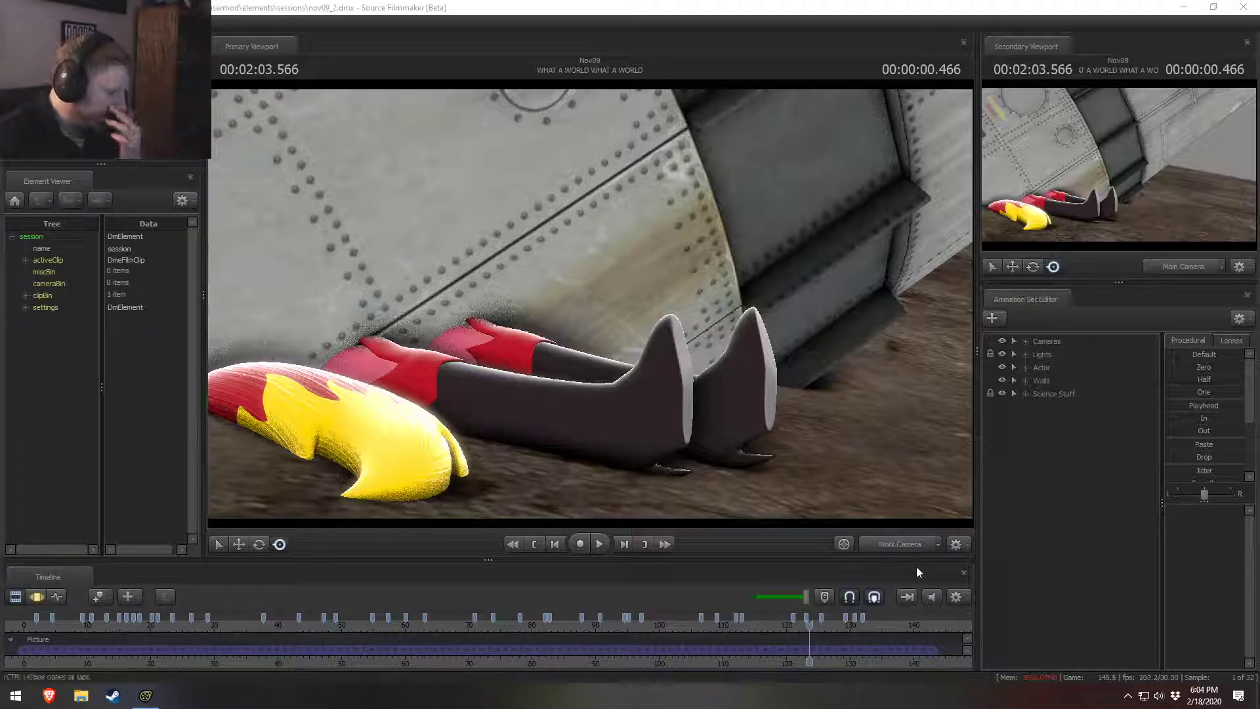
Step: Enlarge the timeline around the WHAT A WORLD WHAT A WORLD shot and play the sequence through the Main Camera
{"action": "left_click_drag", "start_coordinate": [692, 557], "coordinate": [691, 542]}
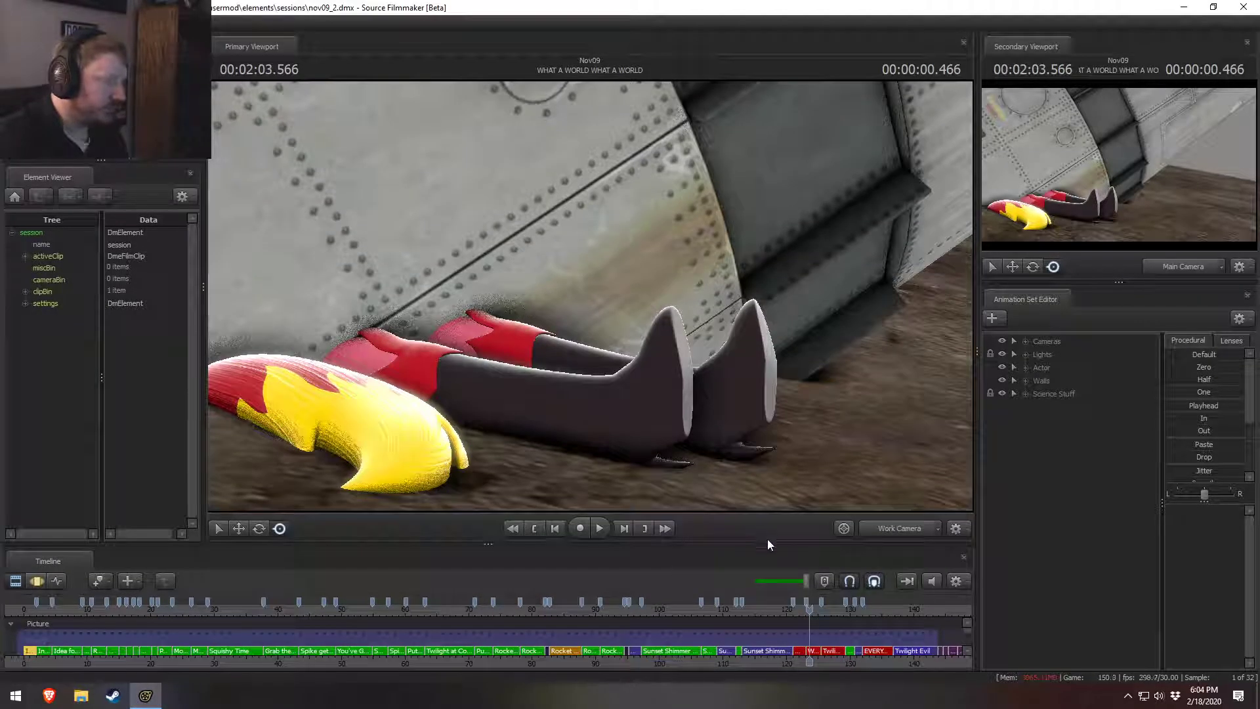
{"action": "middle_click_drag", "start_coordinate": [813, 642], "coordinate": [533, 623]}
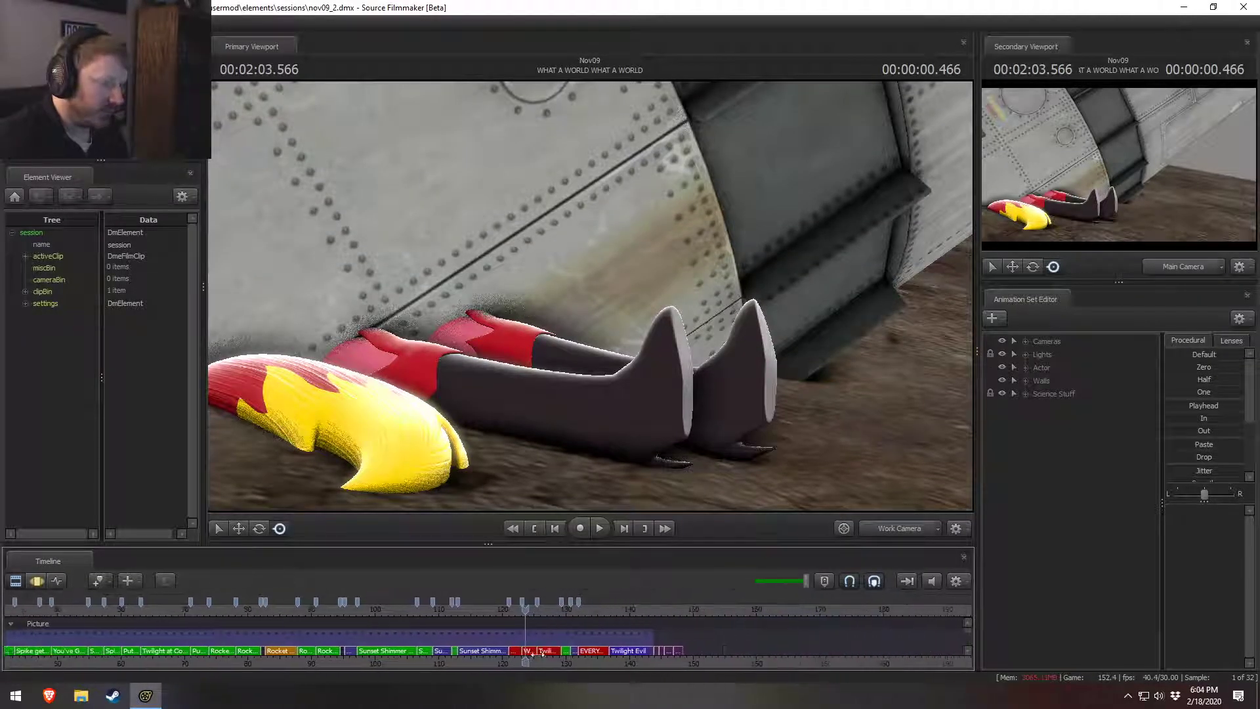
{"action": "scroll", "coordinate": [532, 622], "scroll_direction": "up", "scroll_amount": 8}
{"action": "left_click_drag", "start_coordinate": [532, 627], "coordinate": [470, 608]}
{"action": "left_click", "coordinate": [912, 530]}
{"action": "key", "text": "space"}
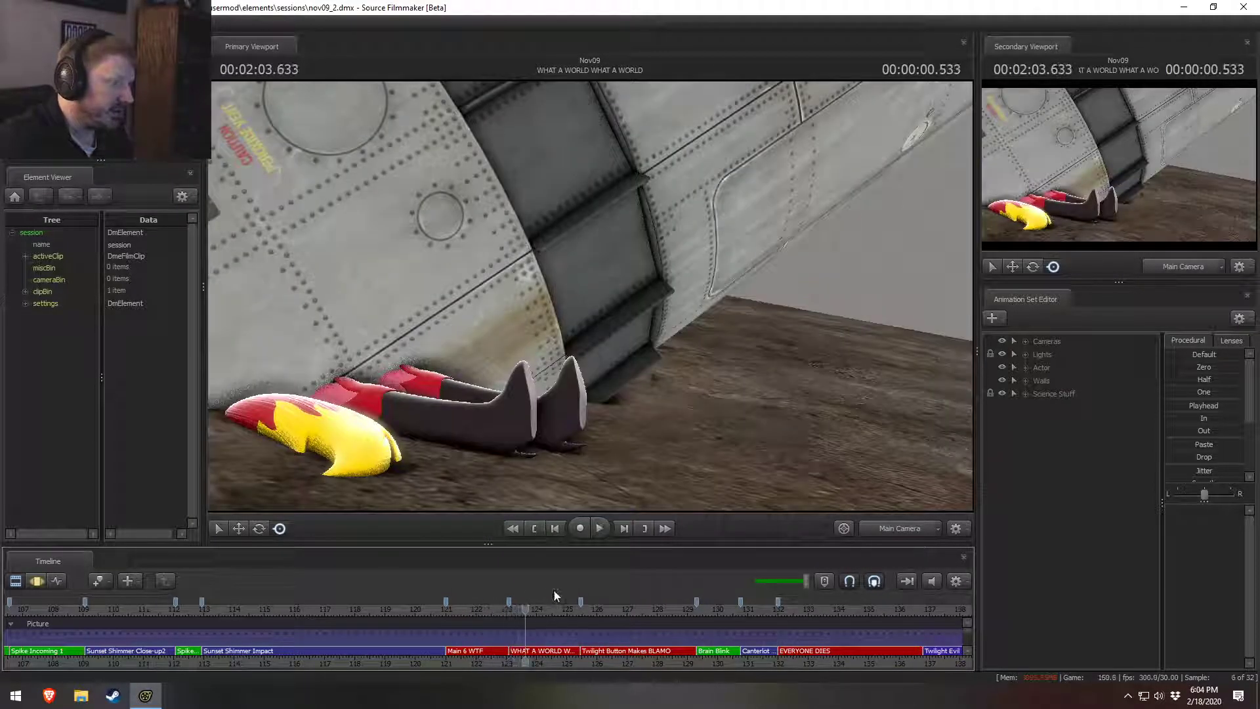
Step: Lower the timeline's playback volume to about a quarter and toggle the audio mute during playback
{"action": "left_click_drag", "start_coordinate": [816, 580], "coordinate": [771, 586]}
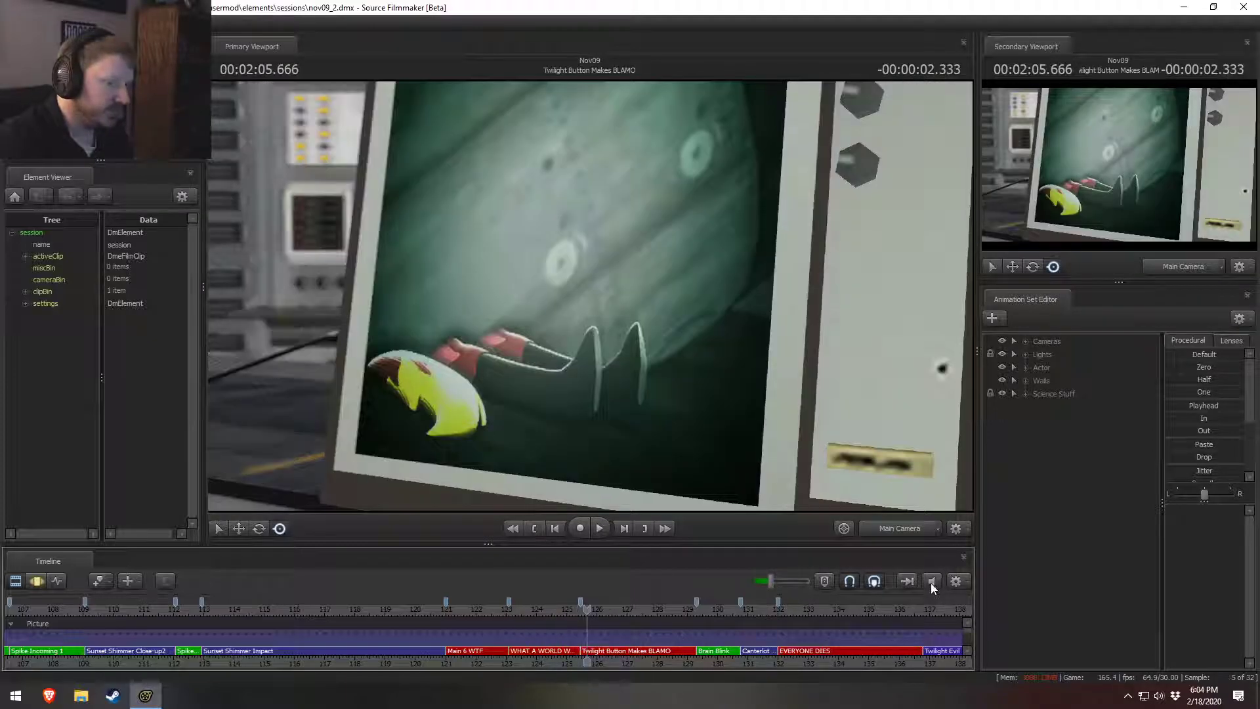
{"action": "left_click", "coordinate": [931, 582]}
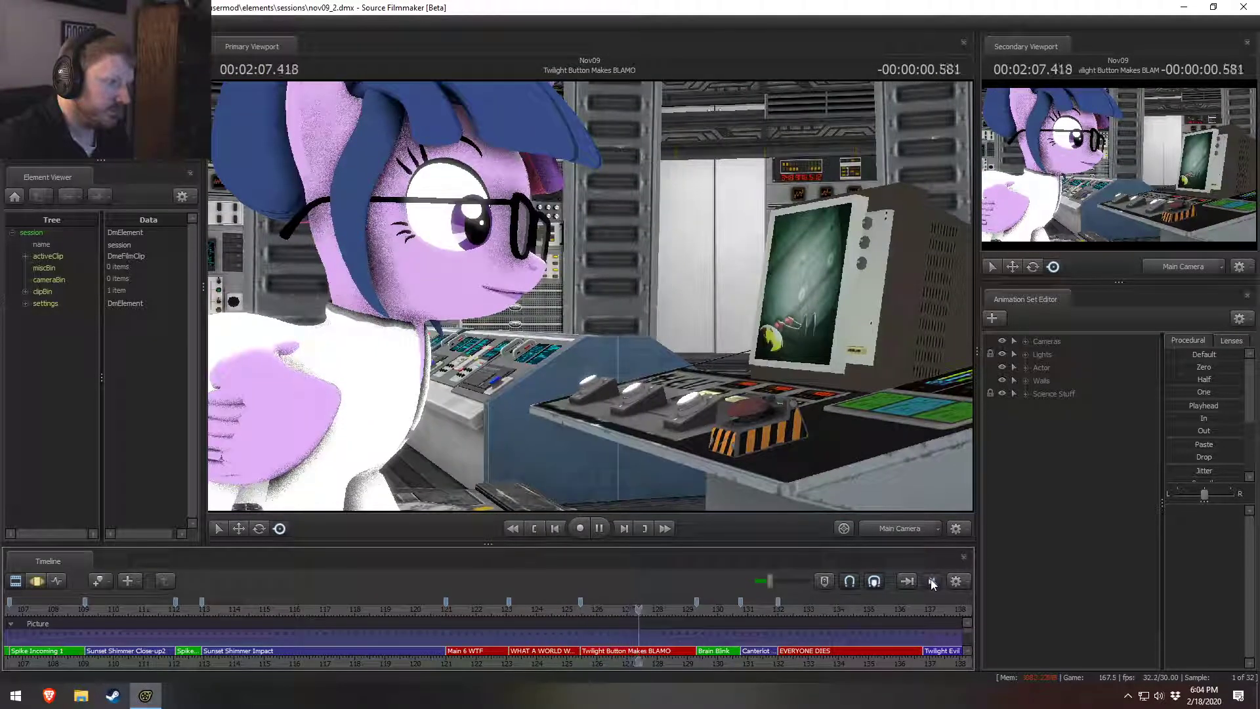
{"action": "left_click", "coordinate": [931, 580]}
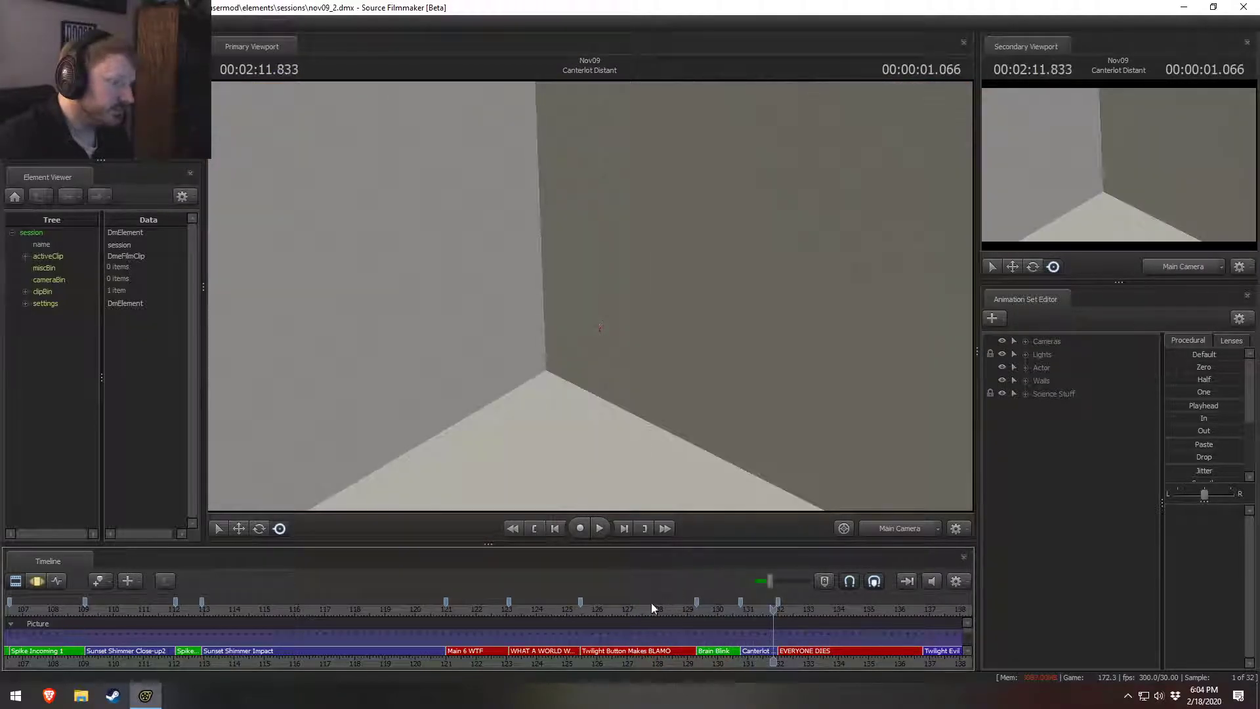
Step: Move the playhead to the start of the Brain Blink shot and enable lighting in the primary viewport
{"action": "left_click", "coordinate": [629, 604]}
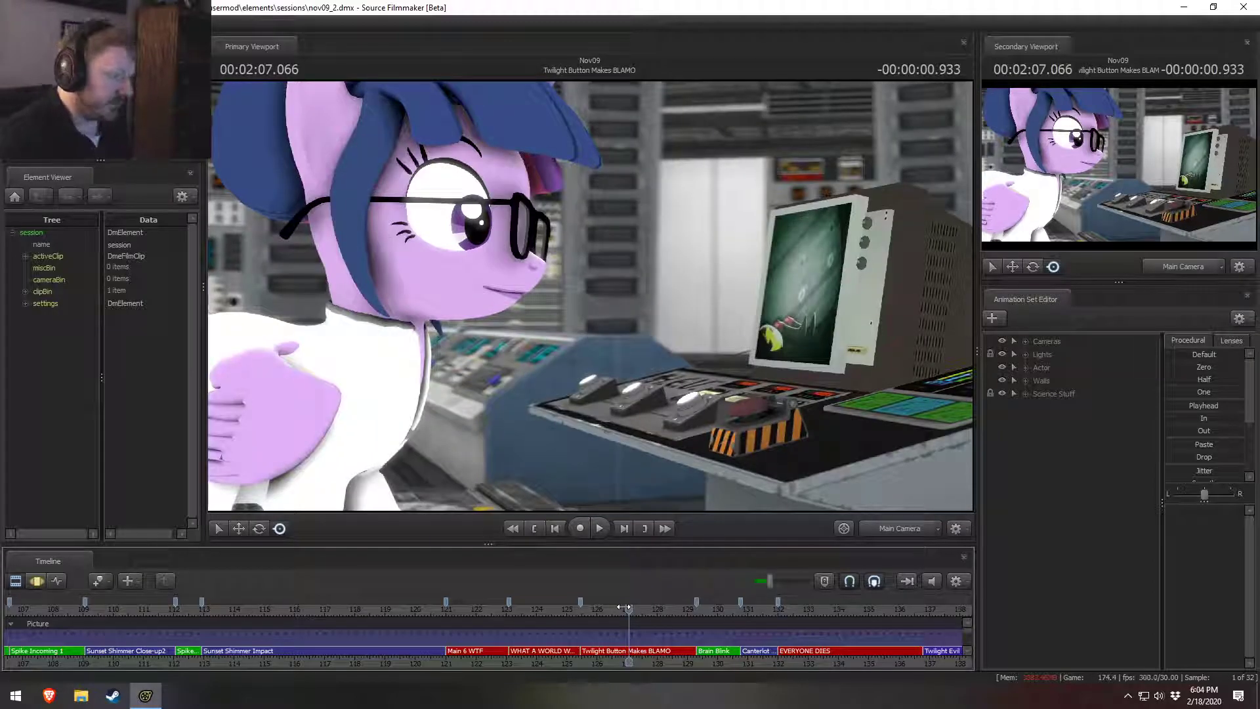
{"action": "left_click", "coordinate": [699, 606]}
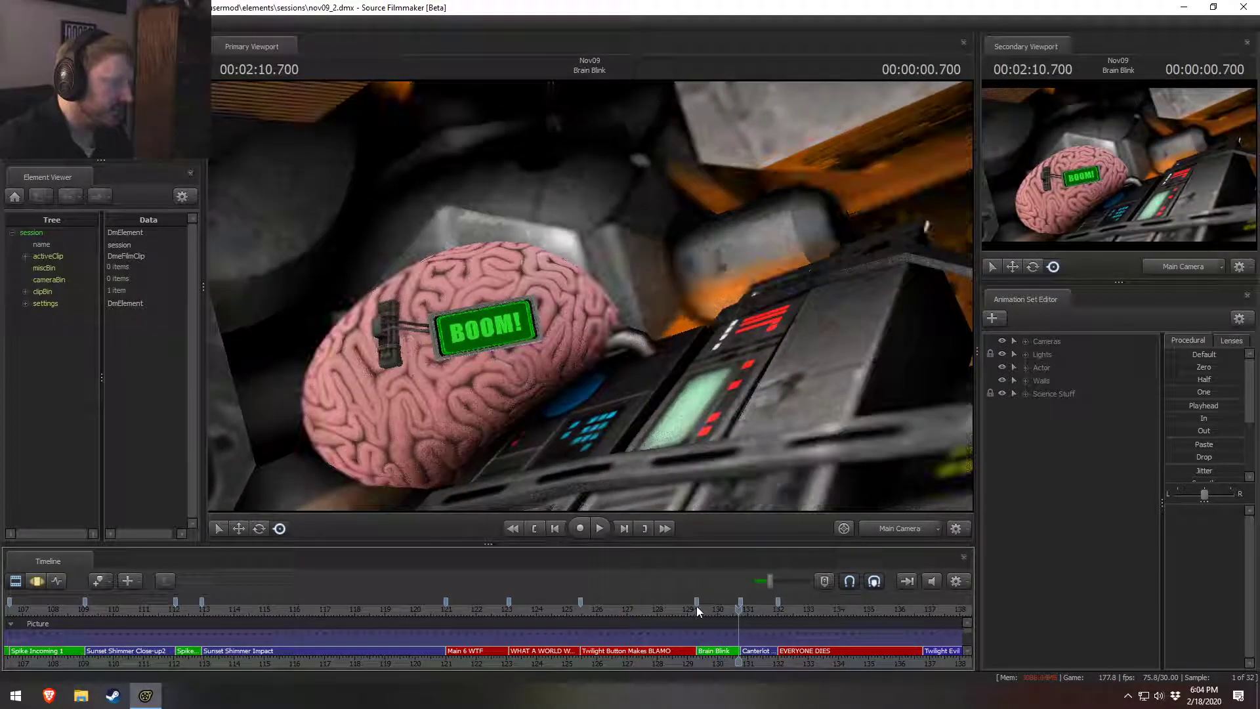
{"action": "left_click", "coordinate": [696, 606]}
{"action": "right_click", "coordinate": [663, 368]}
{"action": "left_click", "coordinate": [684, 404]}
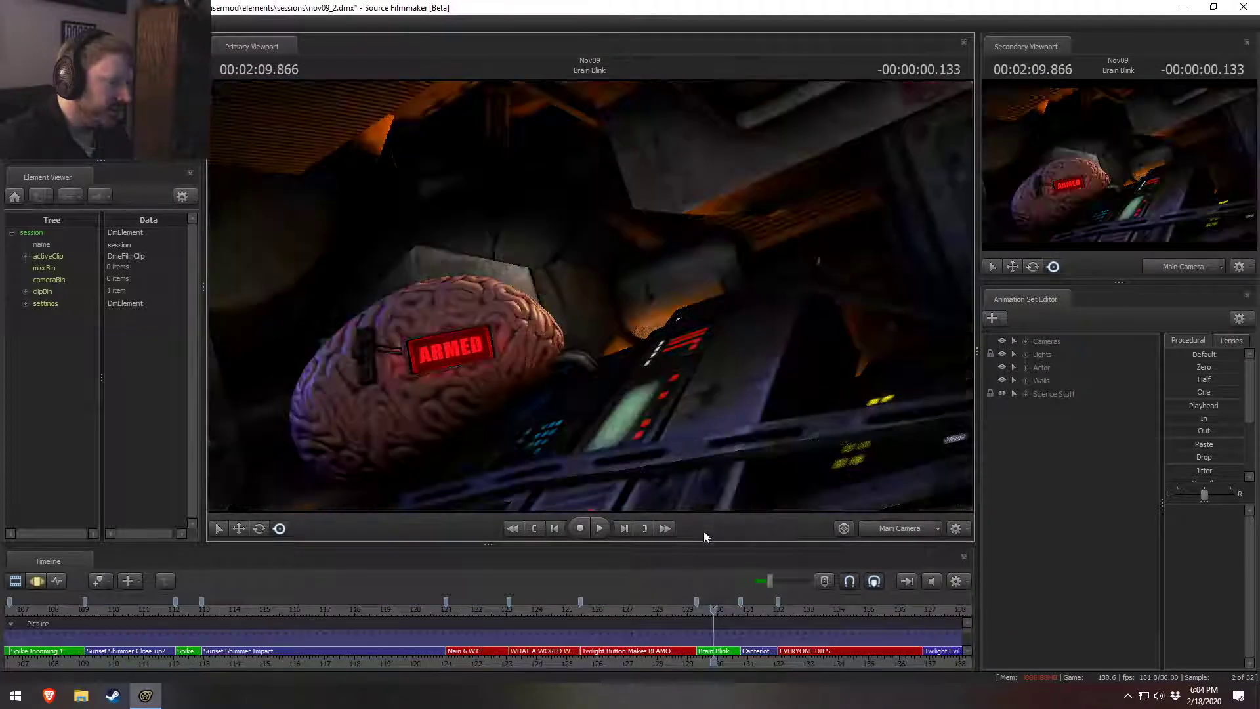
Step: Replay the Brain Blink shot repeatedly from its start to review the camera movement with lighting on
{"action": "left_click", "coordinate": [697, 606]}
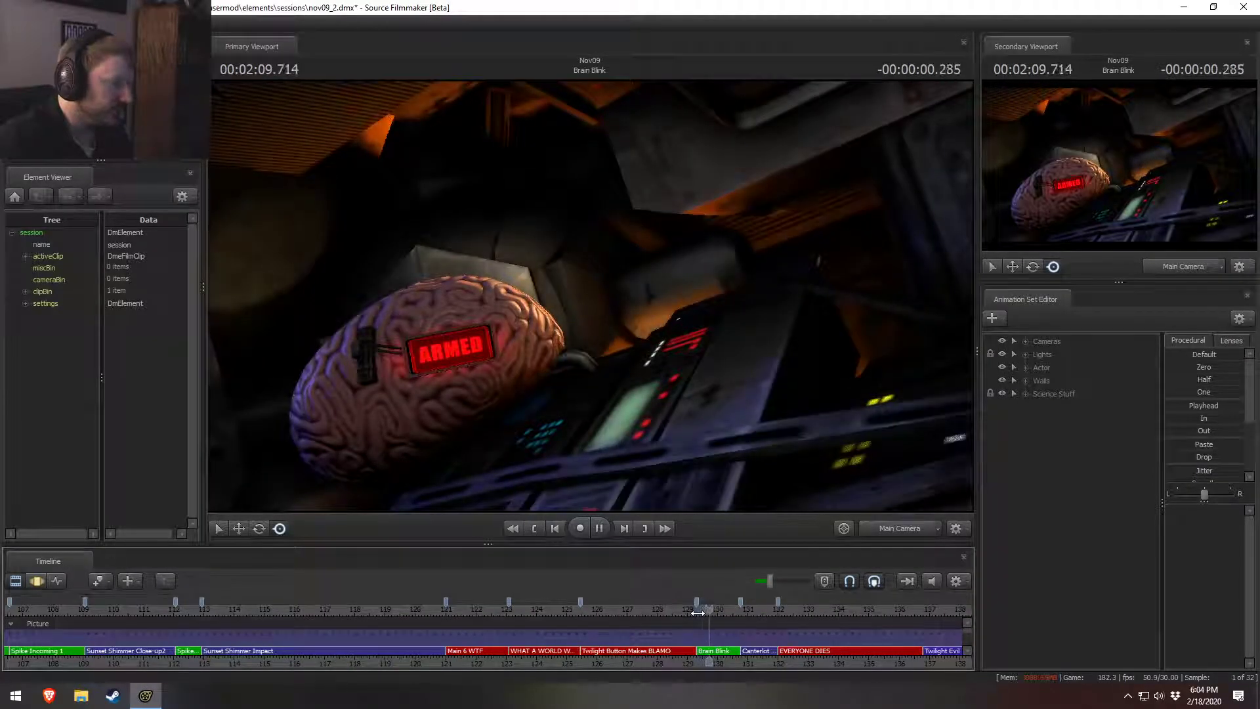
{"action": "left_click", "coordinate": [698, 609]}
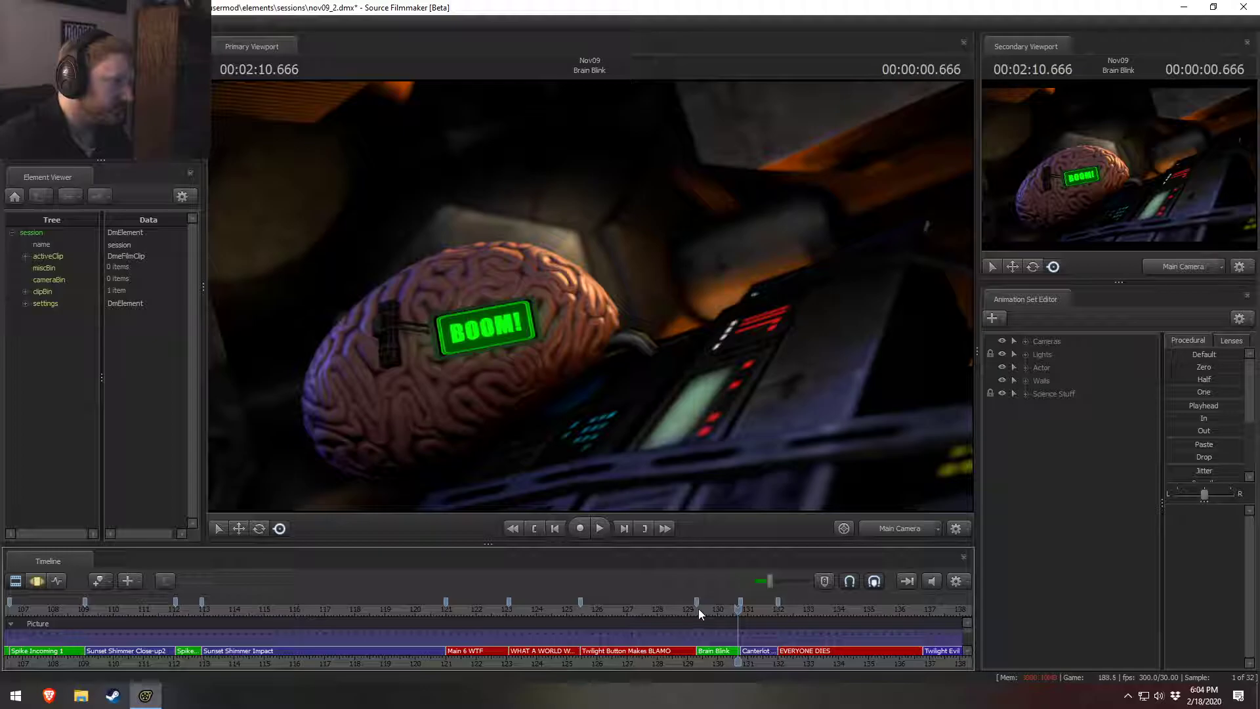
{"action": "left_click", "coordinate": [701, 606]}
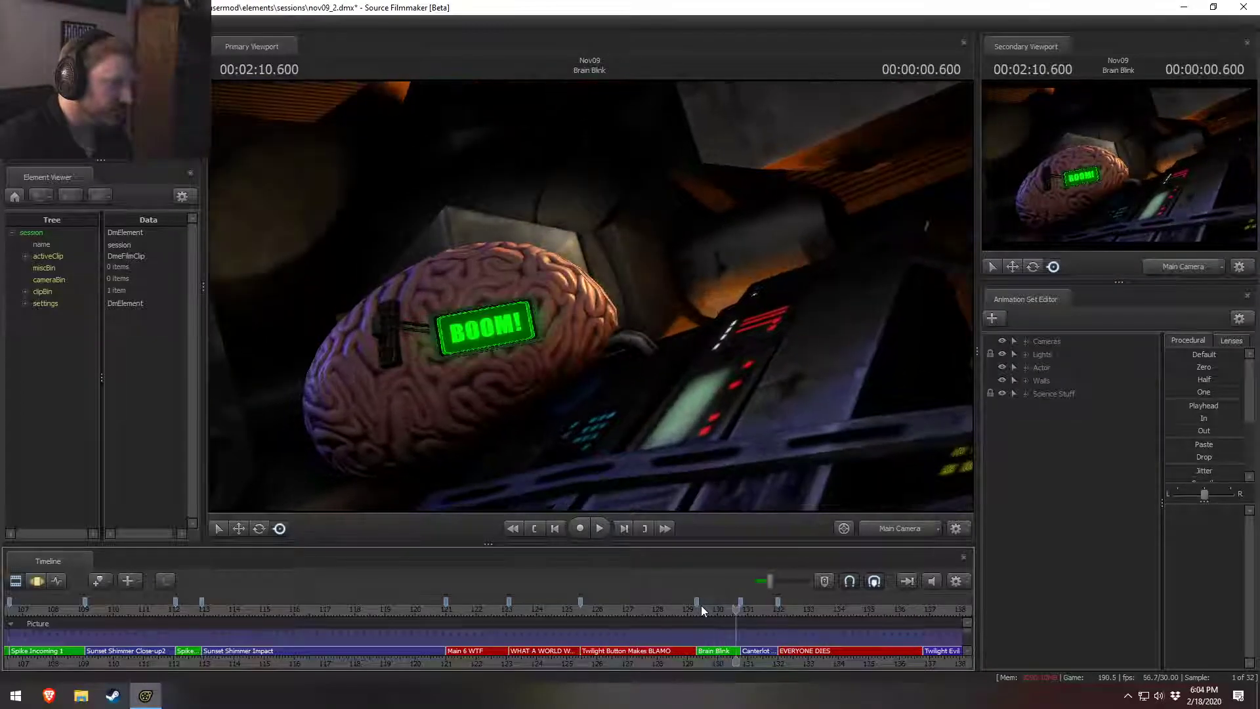
{"action": "left_click", "coordinate": [703, 605]}
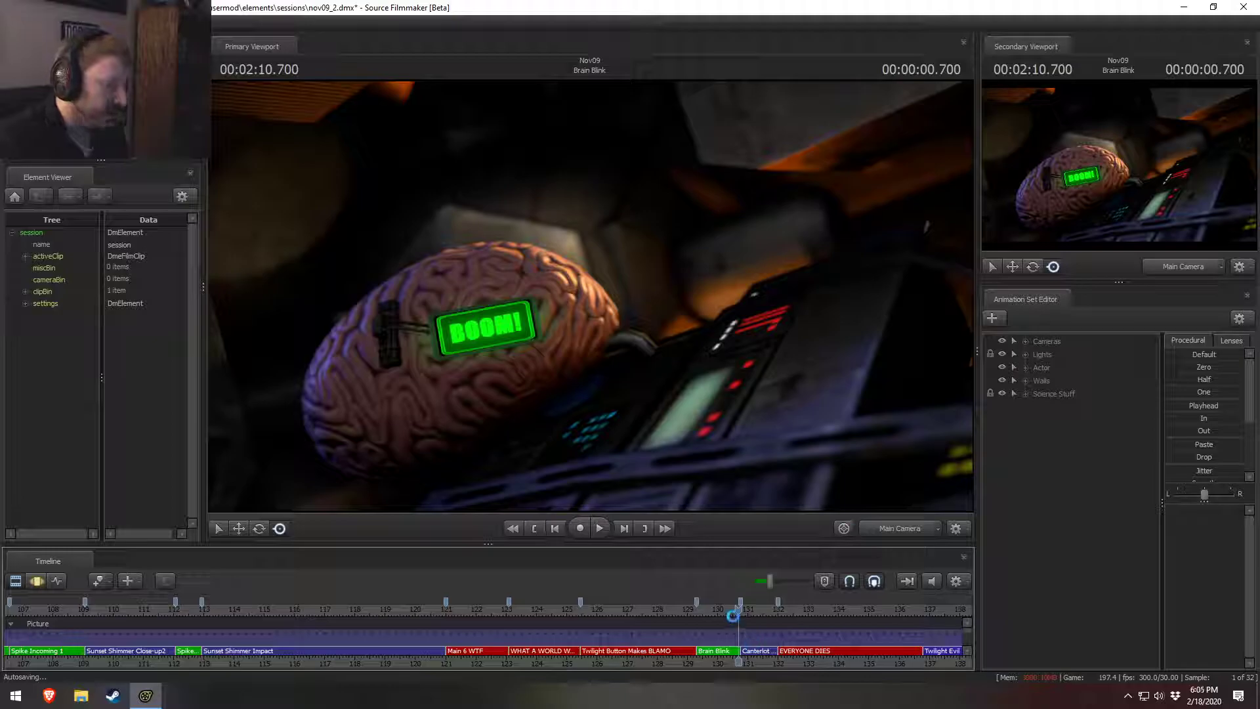
Step: Select the Brain Blink shot, make the timeline taller and open the Main Camera's animation in the Motion Editor
{"action": "left_click", "coordinate": [725, 609]}
{"action": "mouse_move", "coordinate": [722, 609]}
{"action": "left_mouse_down"}
{"action": "mouse_move", "coordinate": [701, 611]}
{"action": "mouse_move", "coordinate": [723, 618]}
{"action": "mouse_move", "coordinate": [721, 628]}
{"action": "left_mouse_up"}
{"action": "left_click", "coordinate": [717, 650]}
{"action": "left_click_drag", "start_coordinate": [779, 542], "coordinate": [775, 456]}
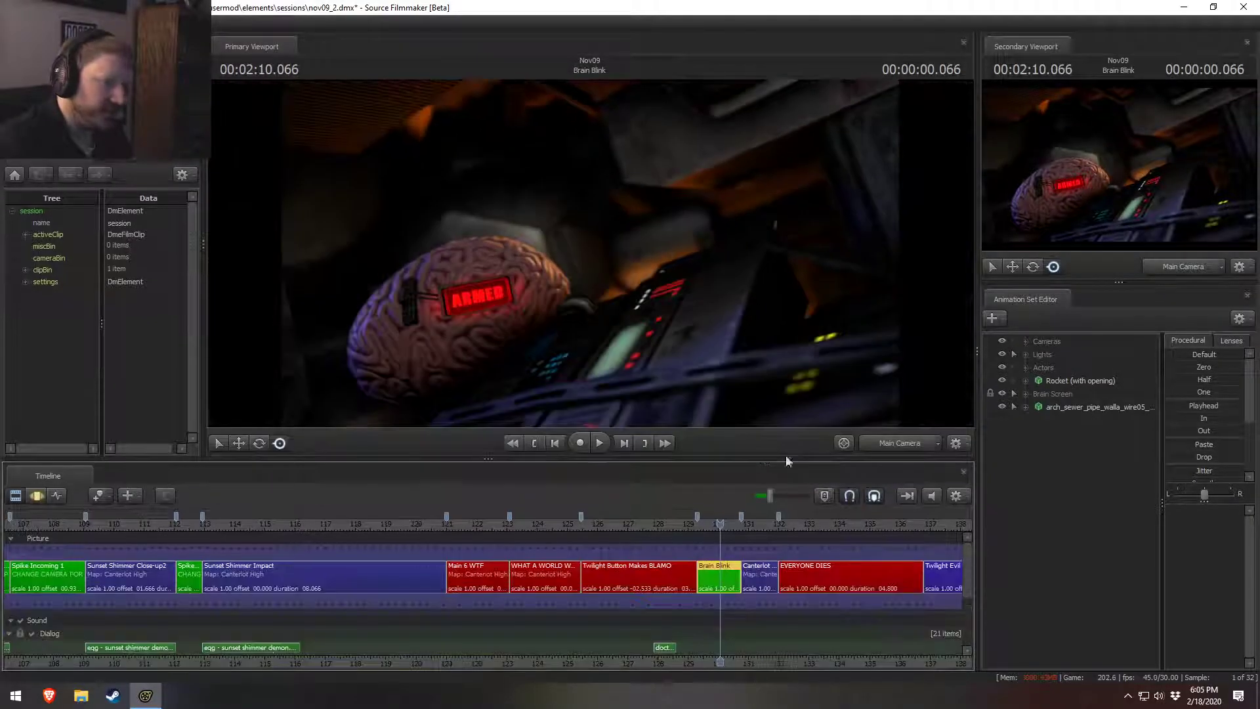
{"action": "left_click", "coordinate": [1026, 341]}
{"action": "left_click", "coordinate": [1062, 353]}
{"action": "key", "text": "F3"}
Step: Set the time selection to cover everything from 2:10.200 onward, with a short falloff starting at about 2:10.100
{"action": "scroll", "coordinate": [830, 572], "scroll_direction": "up", "scroll_amount": 12}
{"action": "left_click_drag", "start_coordinate": [722, 616], "coordinate": [777, 627]}
{"action": "key", "text": "Down"}
{"action": "key", "text": "Down"}
{"action": "key", "text": "Up"}
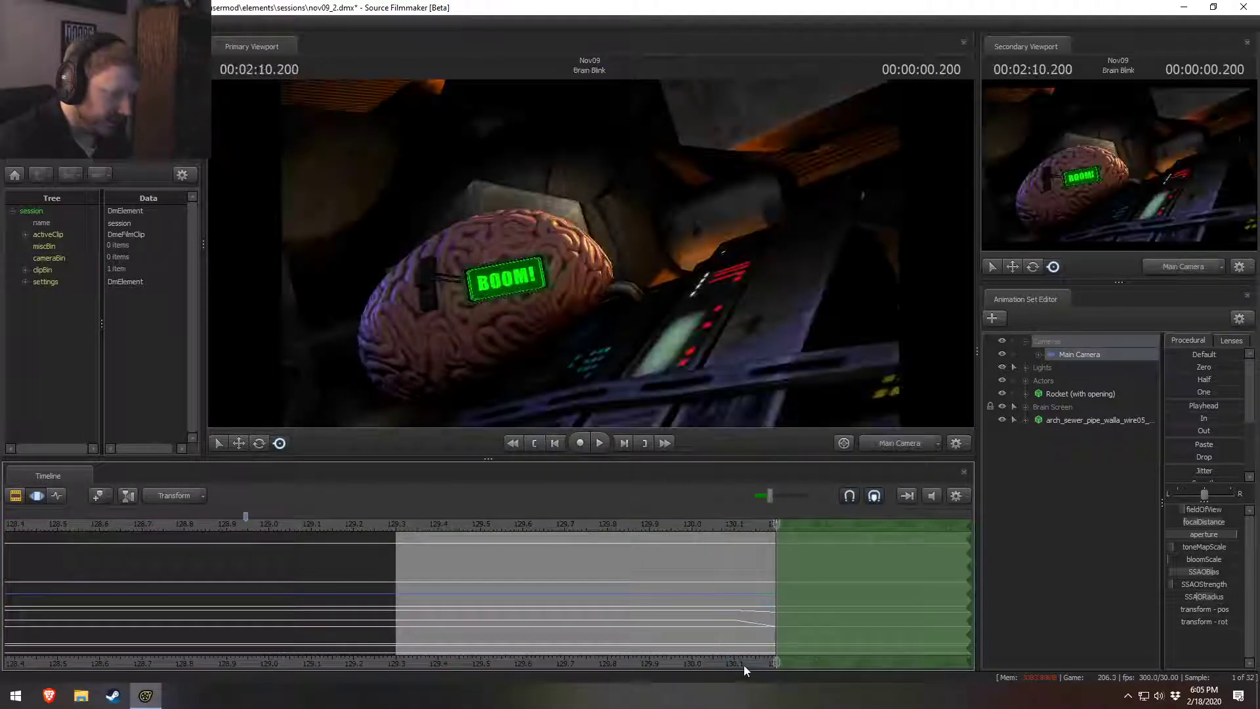
{"action": "middle_click_drag", "start_coordinate": [798, 623], "coordinate": [557, 616]}
{"action": "mouse_move", "coordinate": [531, 598]}
{"action": "left_mouse_down"}
{"action": "mouse_move", "coordinate": [491, 598]}
{"action": "mouse_move", "coordinate": [495, 574]}
{"action": "mouse_move", "coordinate": [551, 584]}
{"action": "left_mouse_up"}
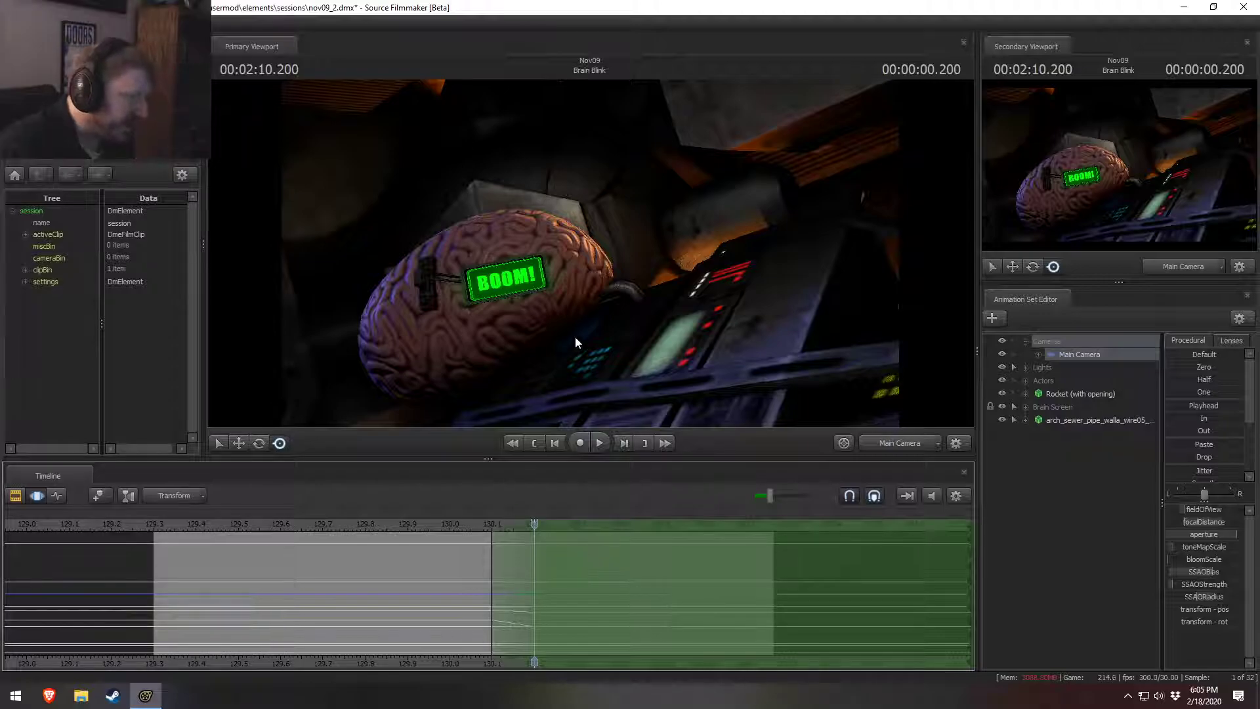
Step: Move the Main Camera slightly forward for the BOOM! part of the shot and play the transition from ARMED
{"action": "left_click_drag", "start_coordinate": [597, 315], "coordinate": [597, 315]}
{"action": "key", "text": "w"}
{"action": "scroll", "coordinate": [597, 315], "scroll_direction": "down", "scroll_amount": 2}
{"action": "key", "text": "w"}
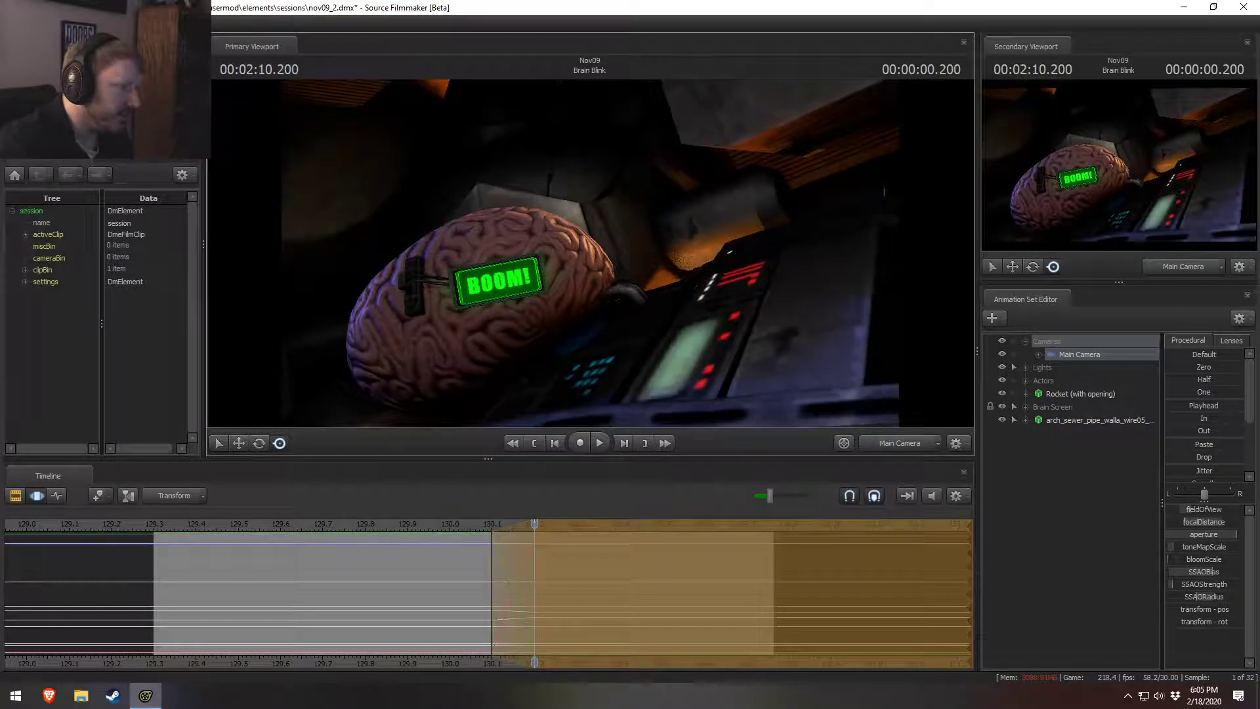
{"action": "key", "text": "space"}
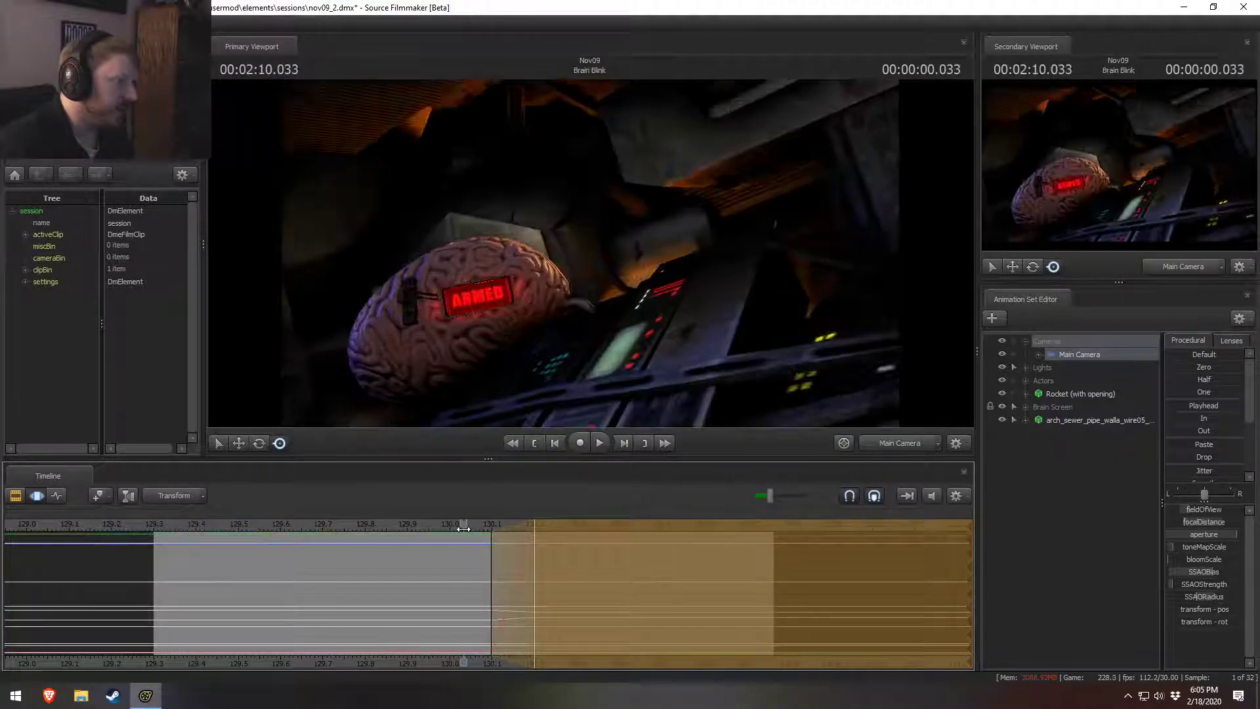
{"action": "key", "text": "space"}
{"action": "left_click_drag", "start_coordinate": [484, 530], "coordinate": [591, 539]}
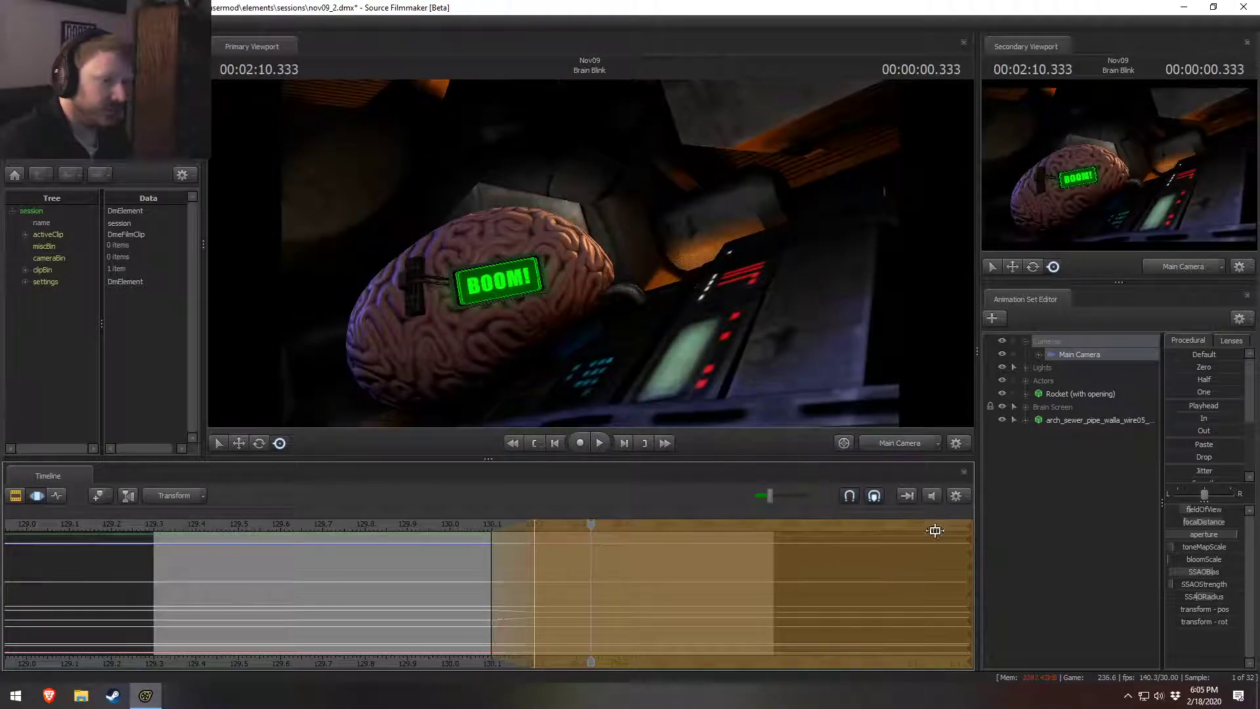
Step: Adjust the Main Camera's focalDistance to 19.0 for the BOOM! part, with the focal plane shown, and apply the change
{"action": "left_click_drag", "start_coordinate": [1218, 527], "coordinate": [1181, 527]}
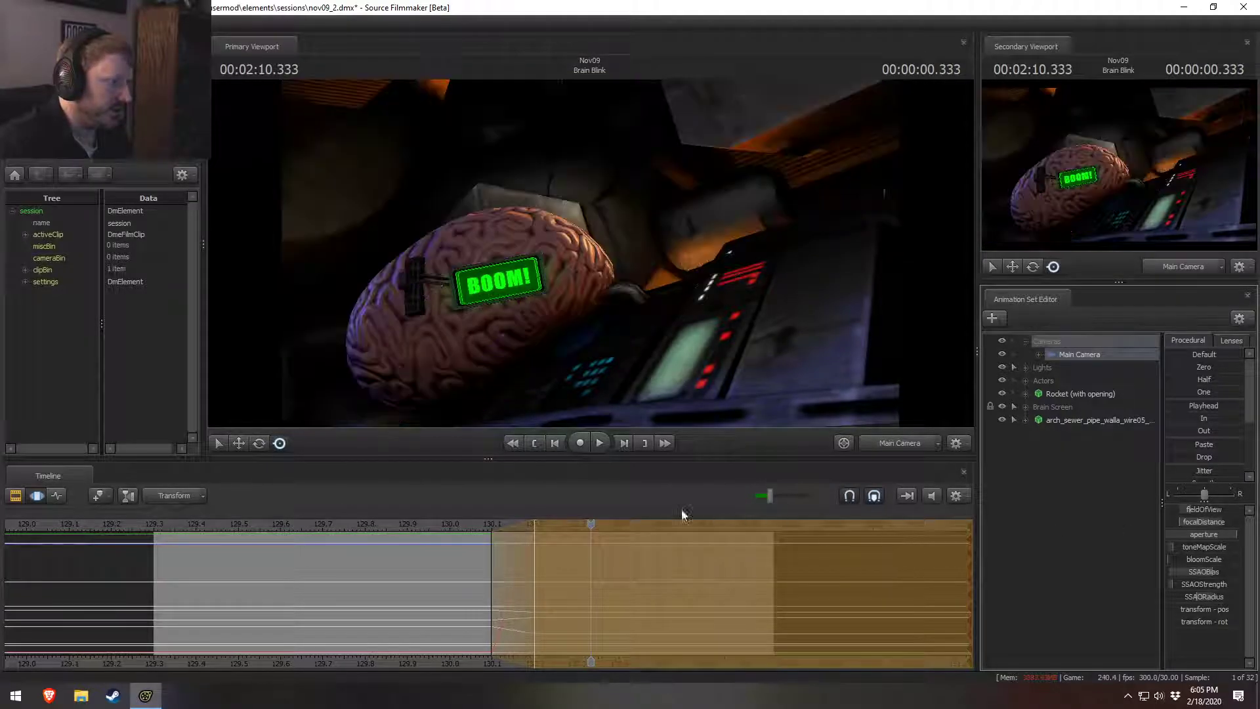
{"action": "right_click", "coordinate": [558, 323]}
{"action": "mouse_move", "coordinate": [608, 366]}
{"action": "left_click", "coordinate": [691, 368]}
{"action": "left_click_drag", "start_coordinate": [462, 582], "coordinate": [590, 568]}
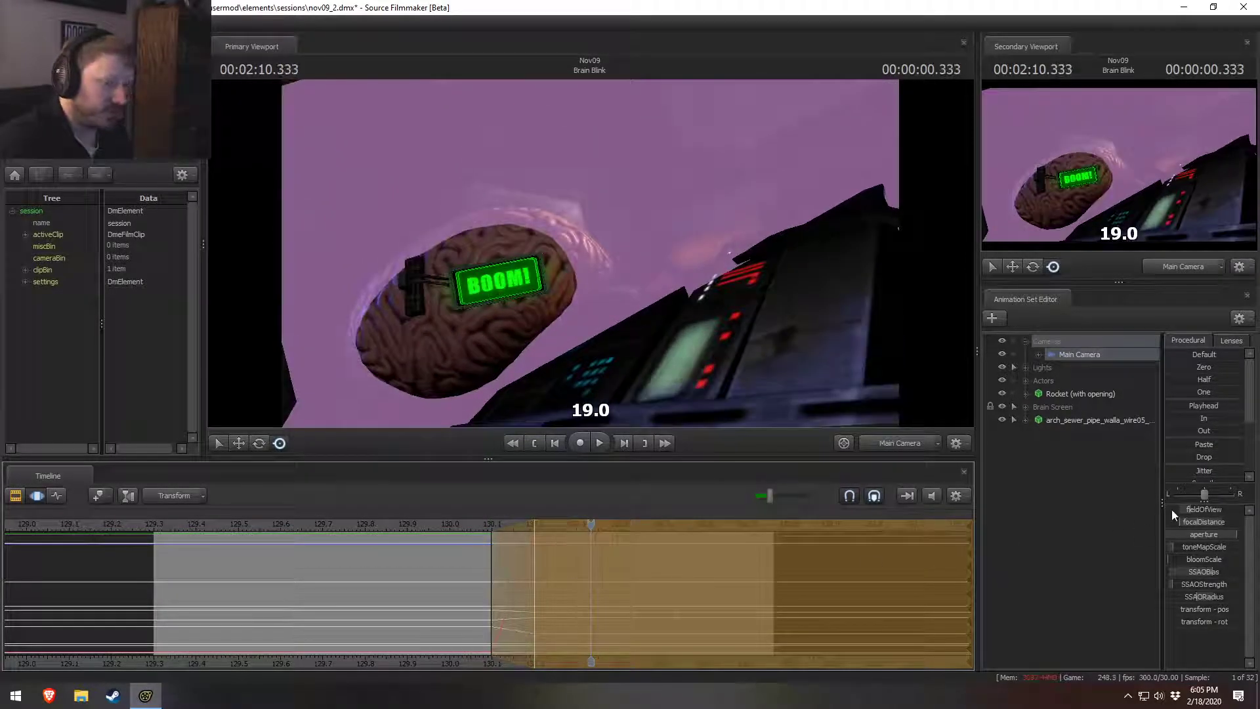
{"action": "left_click_drag", "start_coordinate": [1167, 510], "coordinate": [1108, 524]}
{"action": "left_click_drag", "start_coordinate": [639, 587], "coordinate": [480, 580]}
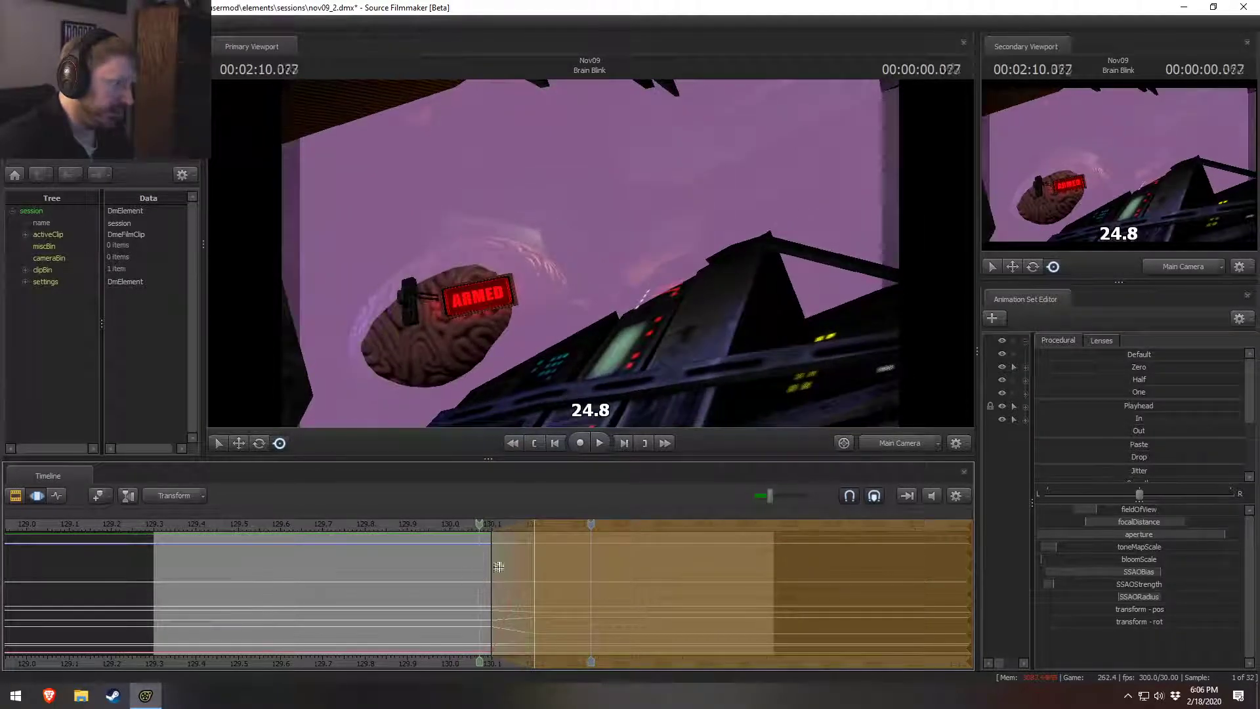
{"action": "key", "text": "Return"}
Step: Narrow the Animation Set Editor's slider area and hide the focal plane in the primary viewport
{"action": "left_click", "coordinate": [464, 525]}
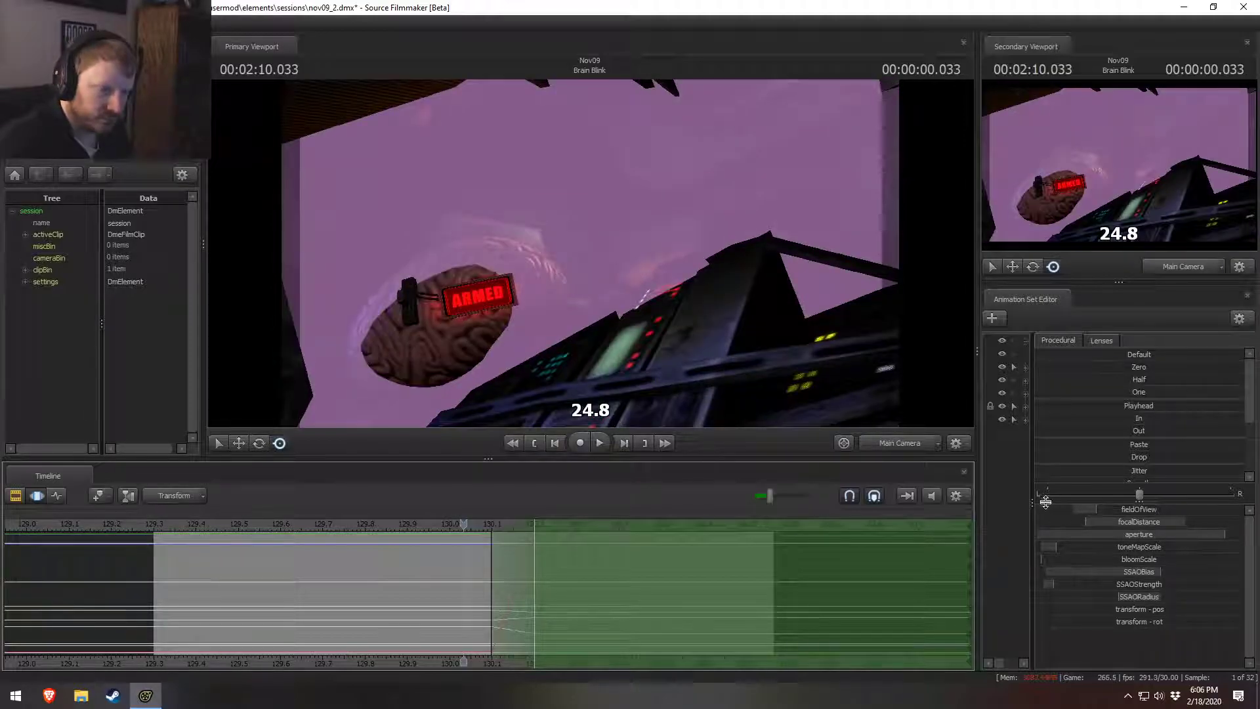
{"action": "left_click_drag", "start_coordinate": [1046, 503], "coordinate": [1118, 522]}
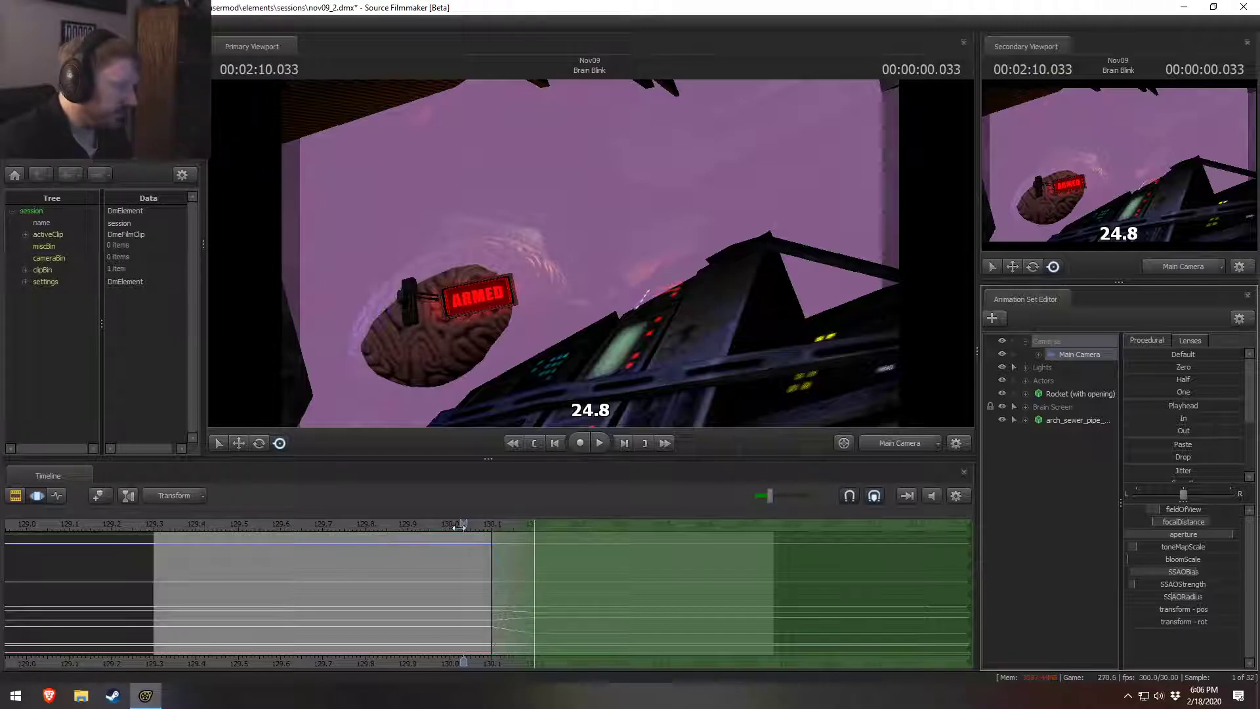
{"action": "right_click", "coordinate": [662, 267]}
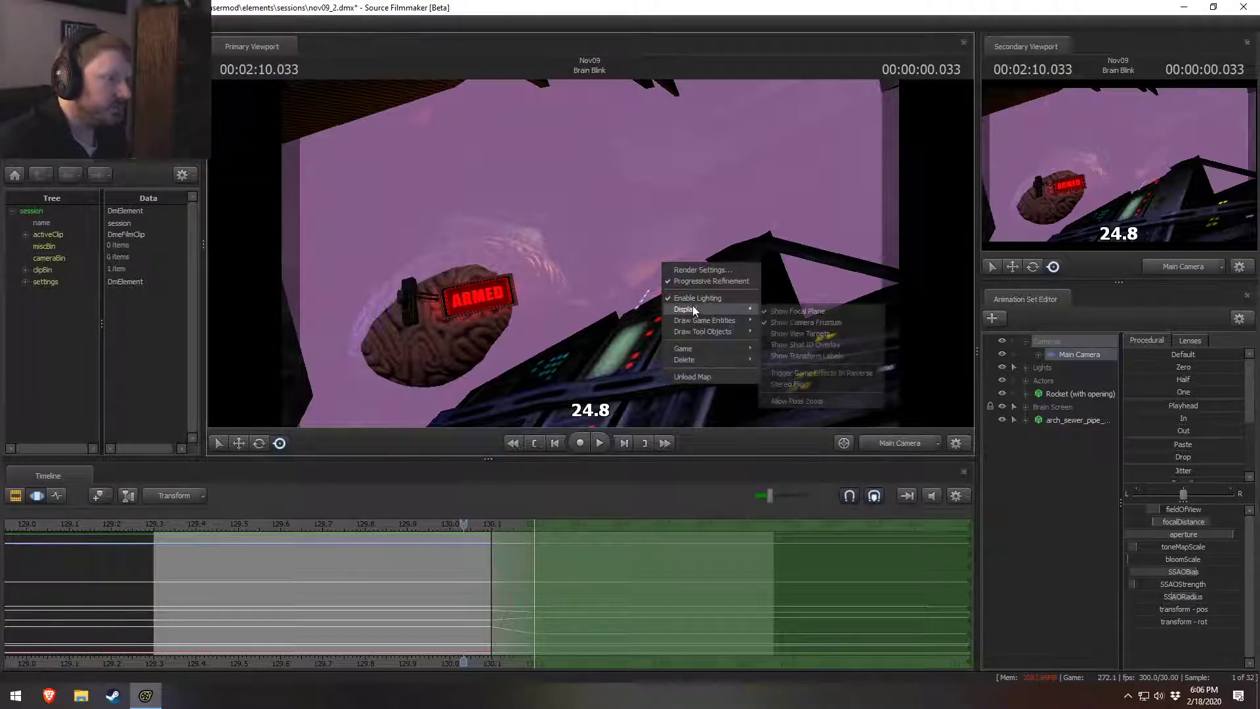
{"action": "left_click", "coordinate": [818, 309]}
Step: Replay the Brain Blink shot from its ARMED part to review the camera move and focus change
{"action": "left_click", "coordinate": [264, 525]}
{"action": "key", "text": "space"}
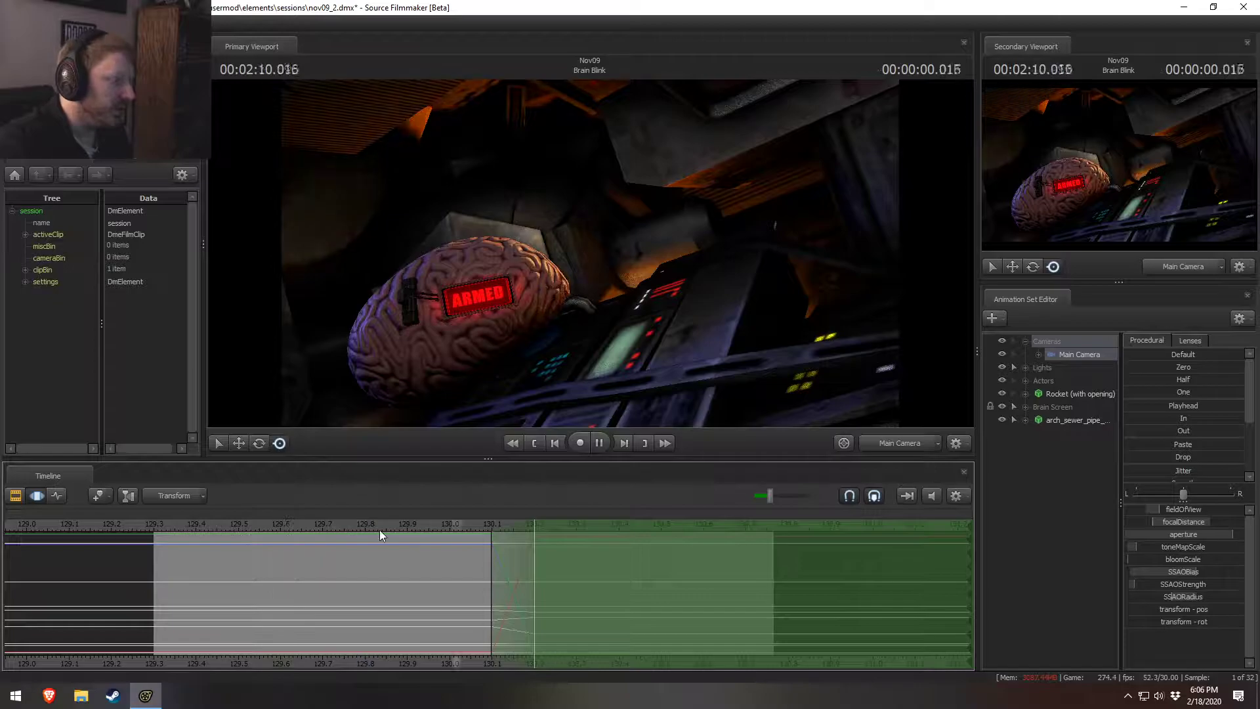
{"action": "left_click", "coordinate": [247, 523]}
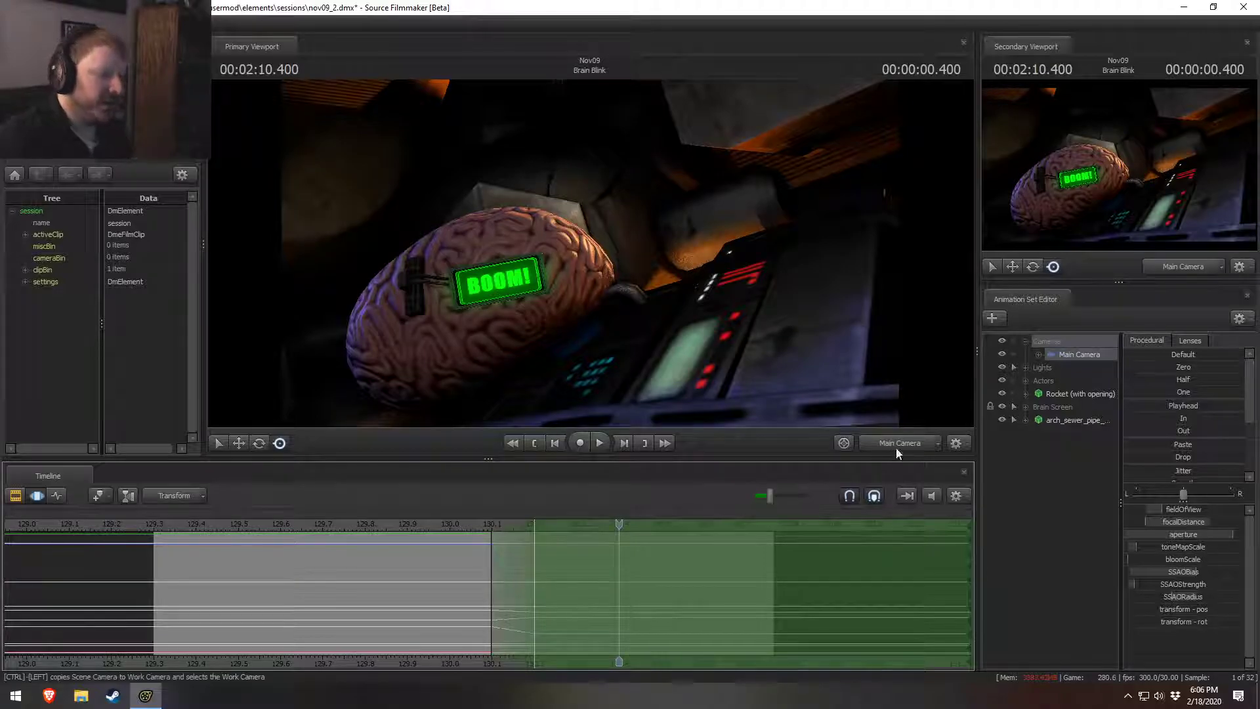
{"action": "left_click", "coordinate": [253, 524]}
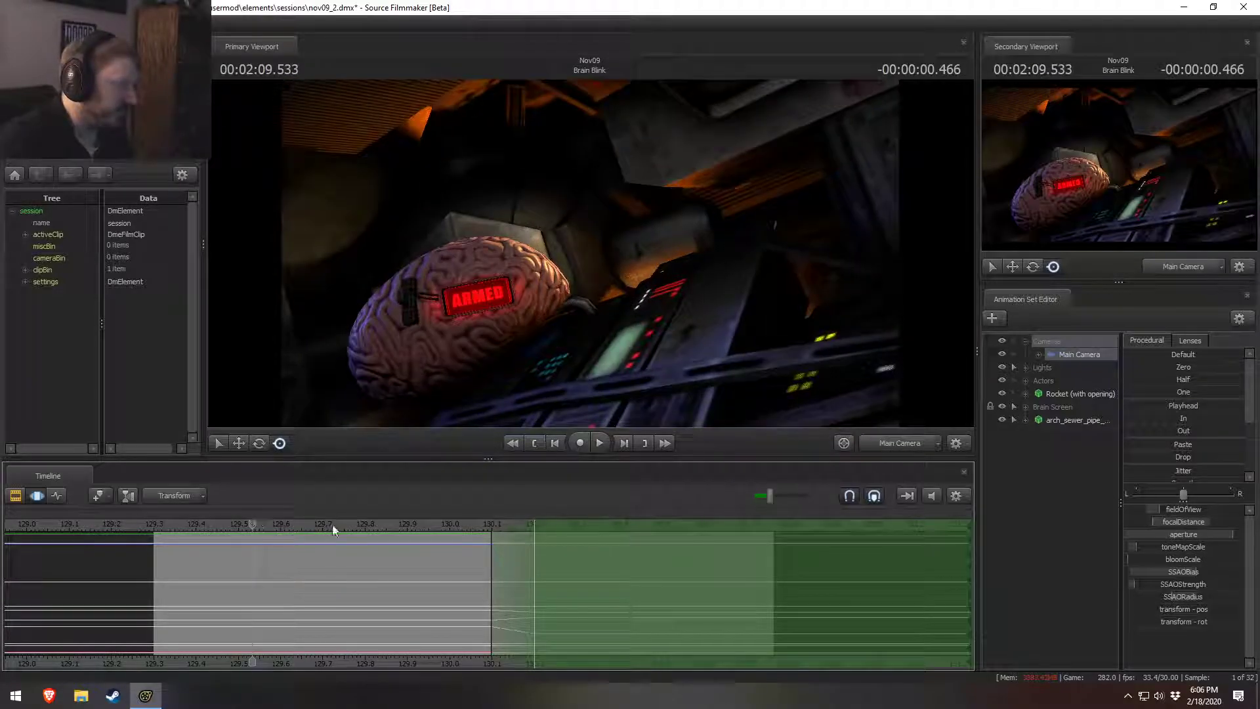
Step: Look around the set above the brain through the Work Camera and return to the Main Camera view
{"action": "left_click", "coordinate": [893, 442]}
{"action": "mouse_move", "coordinate": [590, 254]}
{"action": "left_mouse_down"}
{"action": "mouse_move", "coordinate": [703, 178]}
{"action": "mouse_move", "coordinate": [775, 161]}
{"action": "mouse_move", "coordinate": [525, 190]}
{"action": "mouse_move", "coordinate": [494, 178]}
{"action": "mouse_move", "coordinate": [589, 253]}
{"action": "left_mouse_up"}
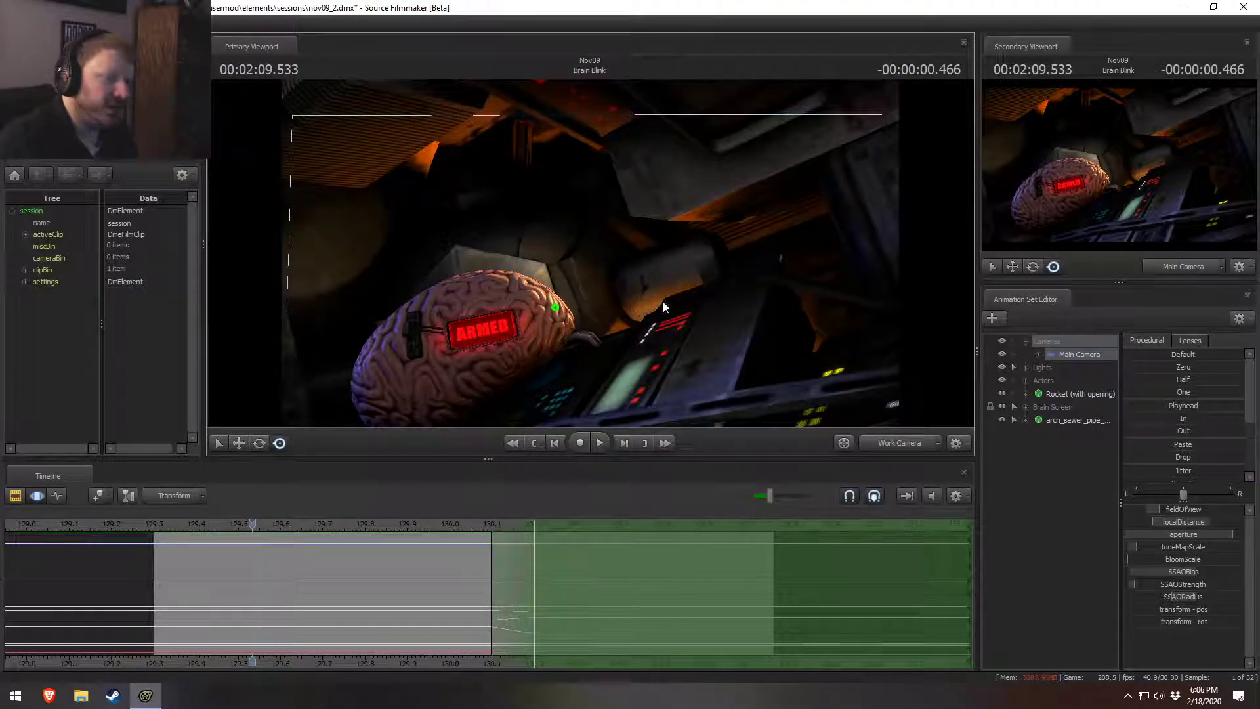
{"action": "mouse_move", "coordinate": [674, 285]}
{"action": "left_mouse_down"}
{"action": "mouse_move", "coordinate": [669, 297]}
{"action": "mouse_move", "coordinate": [585, 283]}
{"action": "mouse_move", "coordinate": [502, 401]}
{"action": "mouse_move", "coordinate": [591, 420]}
{"action": "mouse_move", "coordinate": [709, 417]}
{"action": "mouse_move", "coordinate": [722, 282]}
{"action": "mouse_move", "coordinate": [595, 255]}
{"action": "left_mouse_up"}
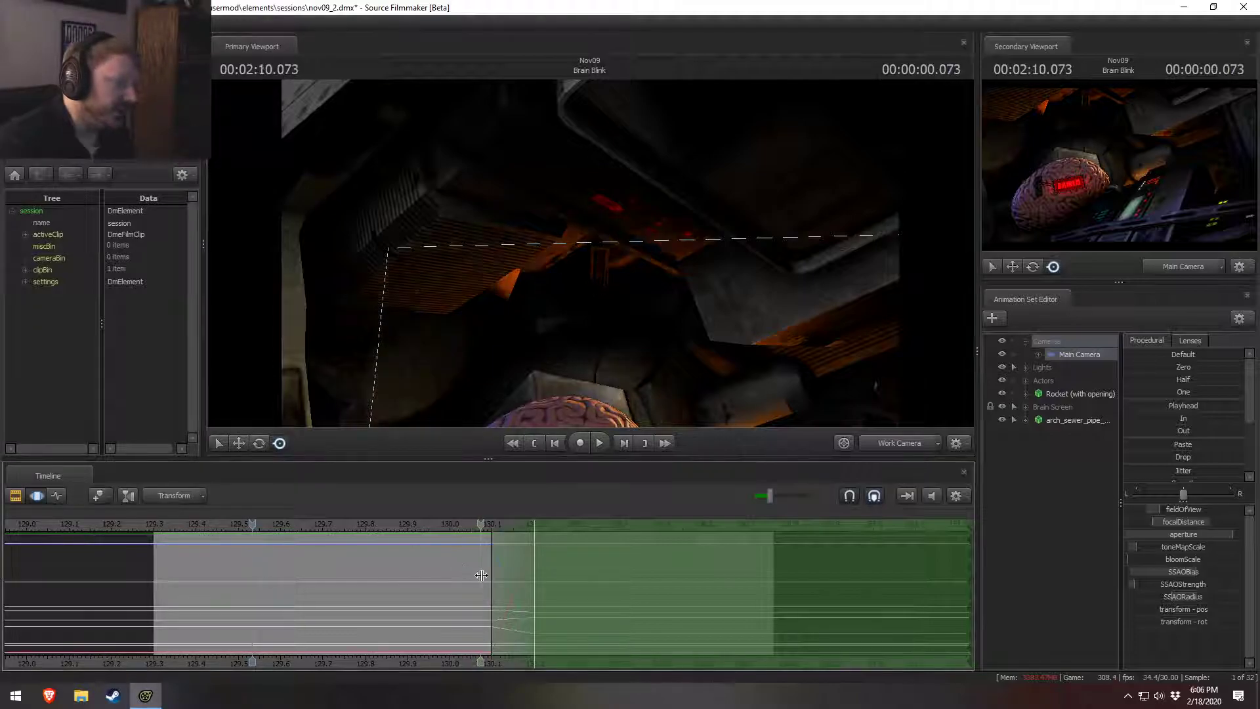
{"action": "left_click", "coordinate": [890, 445]}
{"action": "key", "text": "shift"}
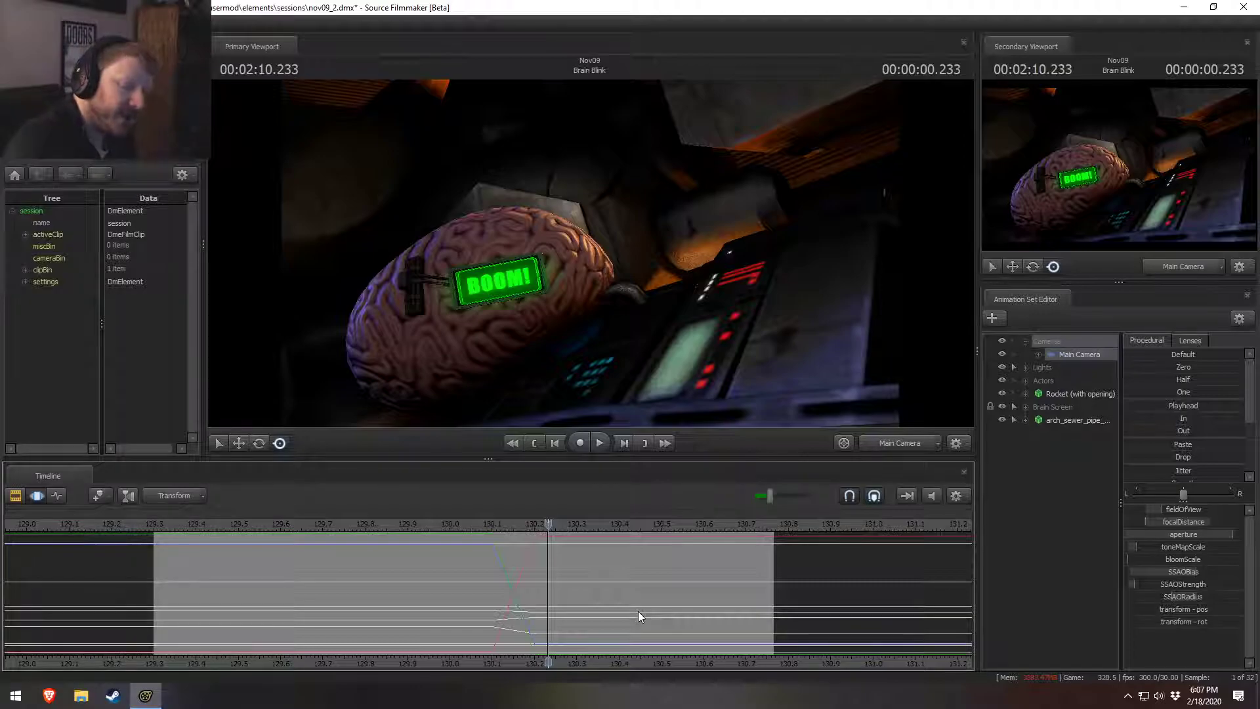
Step: Return to the Clip Editor and move the playhead back to 2:01.533 in the Main 6 WTF shot
{"action": "key", "text": "F2"}
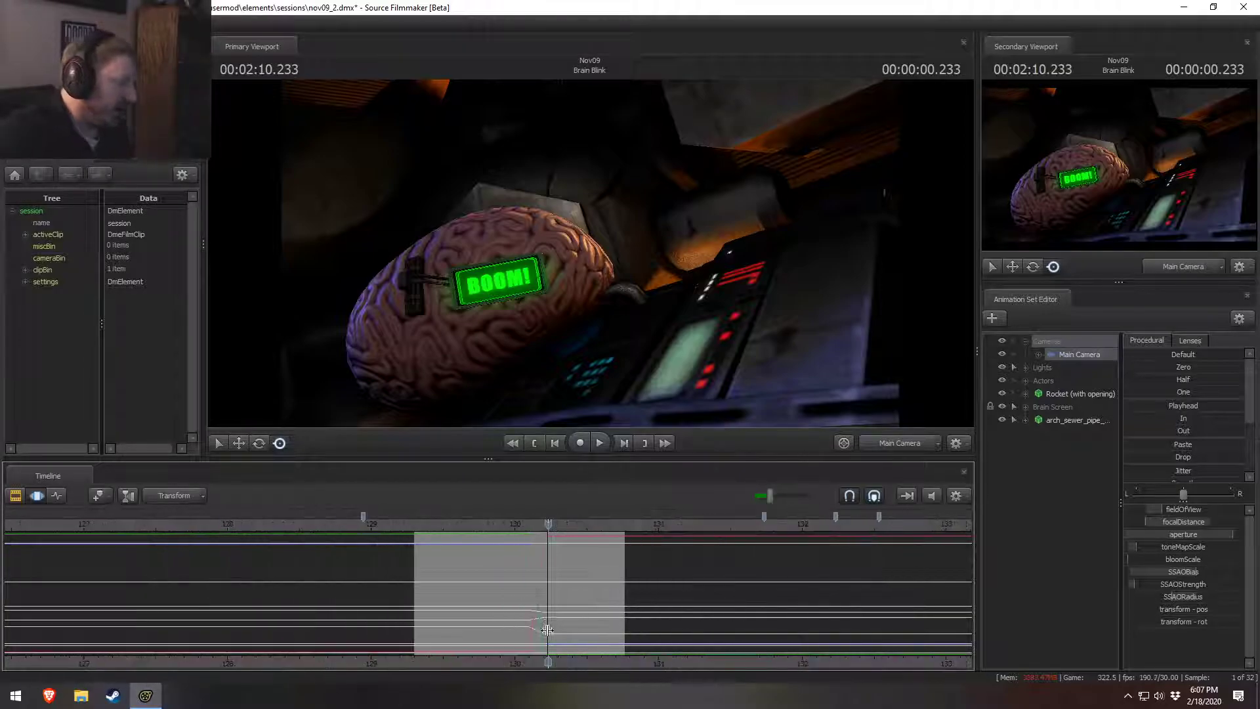
{"action": "scroll", "coordinate": [455, 612], "scroll_direction": "up", "scroll_amount": 3}
{"action": "scroll", "coordinate": [517, 623], "scroll_direction": "down", "scroll_amount": 5}
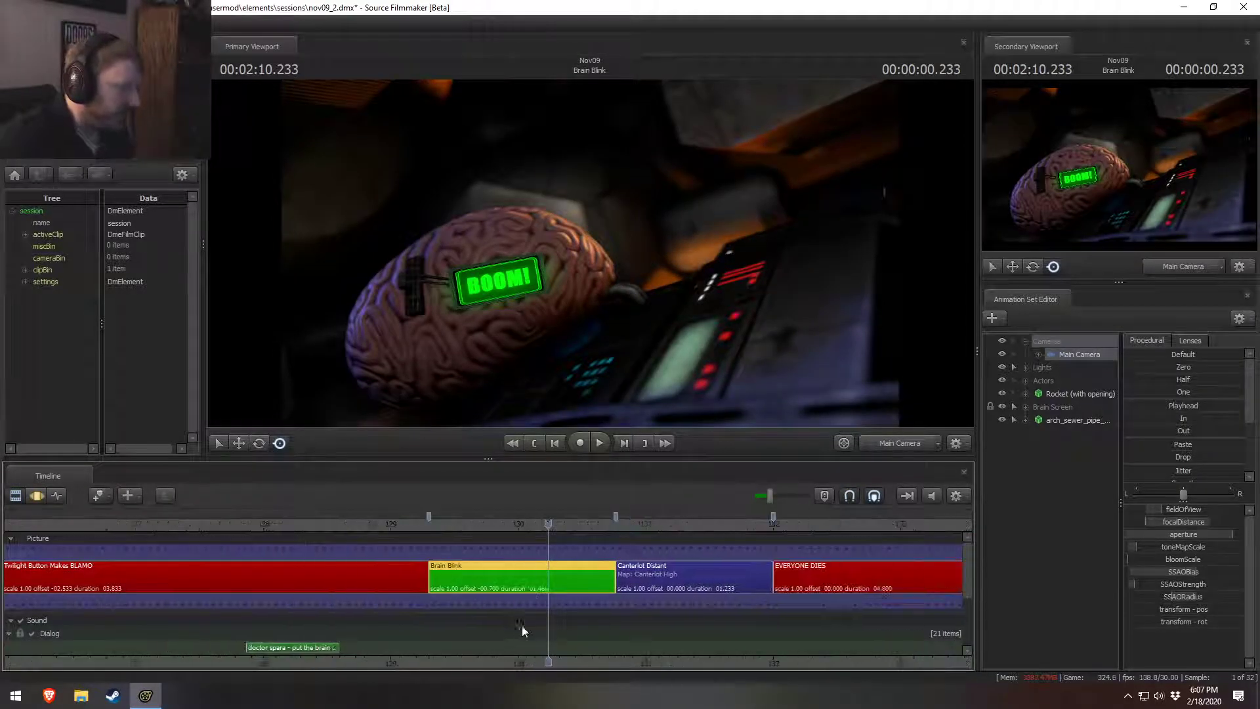
{"action": "middle_click_drag", "start_coordinate": [515, 669], "coordinate": [760, 624]}
{"action": "left_click_drag", "start_coordinate": [506, 525], "coordinate": [497, 619]}
{"action": "scroll", "coordinate": [349, 593], "scroll_direction": "down", "scroll_amount": 1}
{"action": "scroll", "coordinate": [909, 618], "scroll_direction": "down", "scroll_amount": 2}
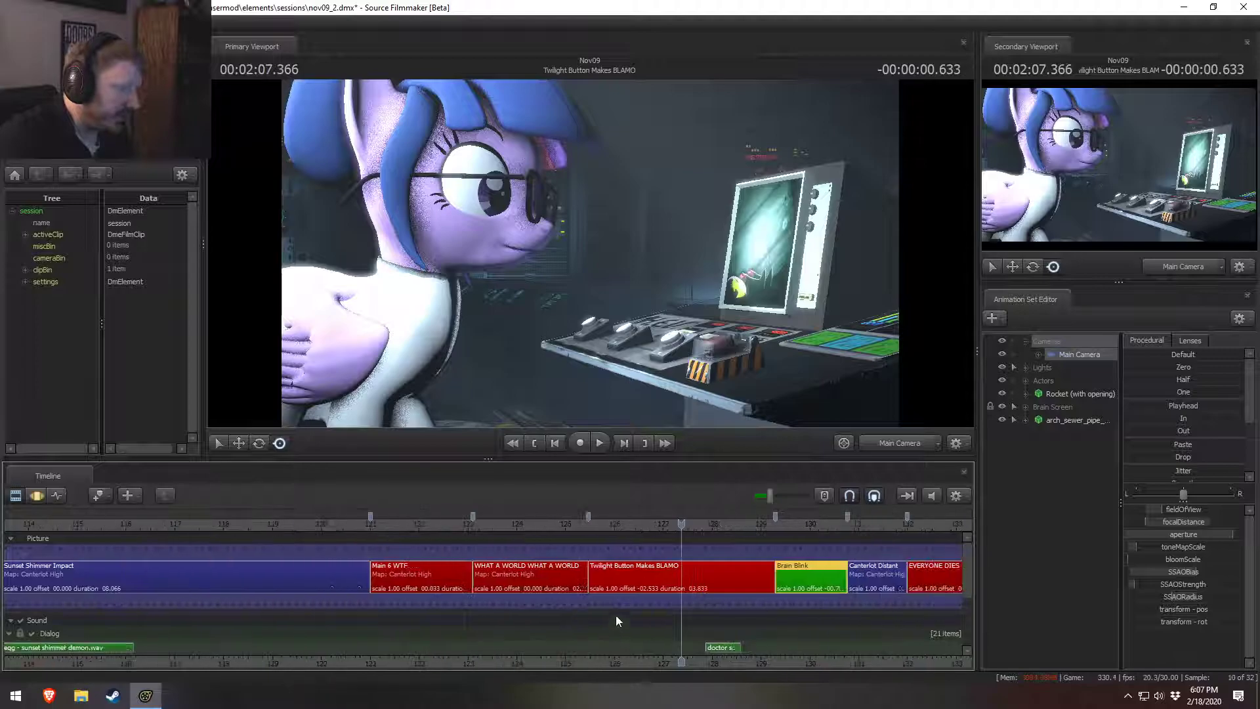
{"action": "left_click_drag", "start_coordinate": [391, 515], "coordinate": [396, 522]}
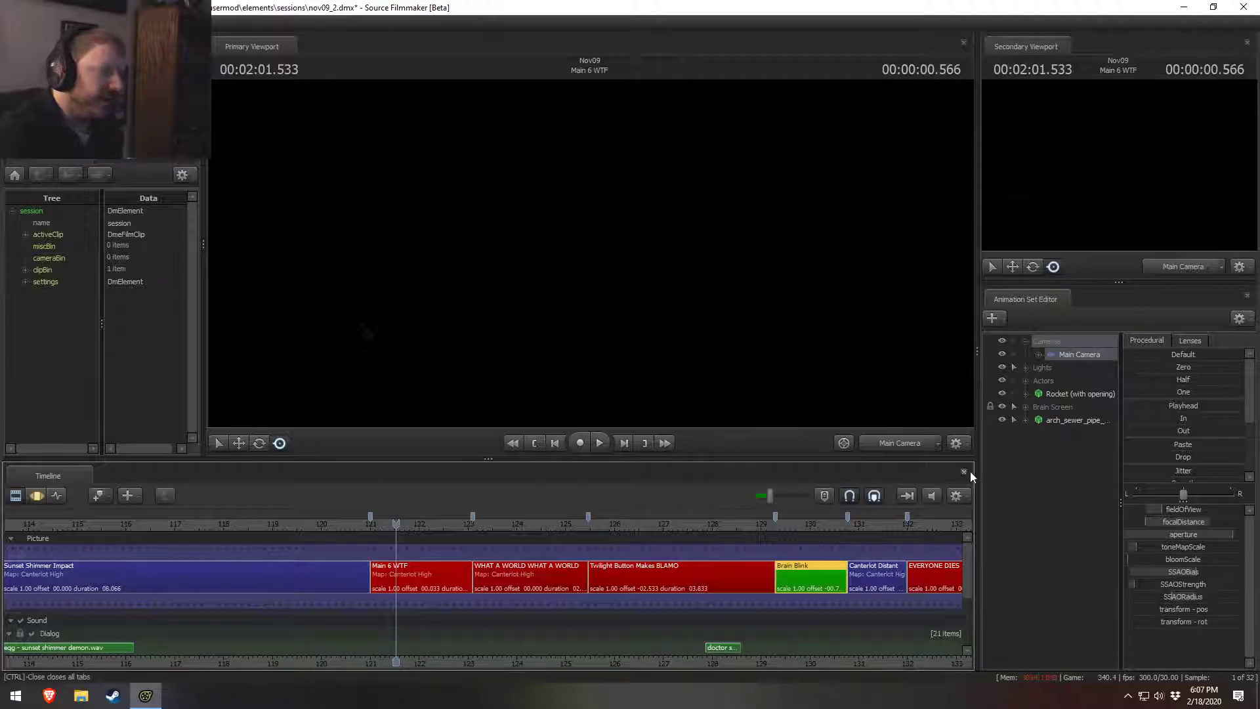
Step: Turn off viewport lighting in the Main 6 WTF shot, look around the characters through the Work Camera and return to the Main Camera
{"action": "right_click", "coordinate": [591, 377]}
{"action": "left_click", "coordinate": [606, 409]}
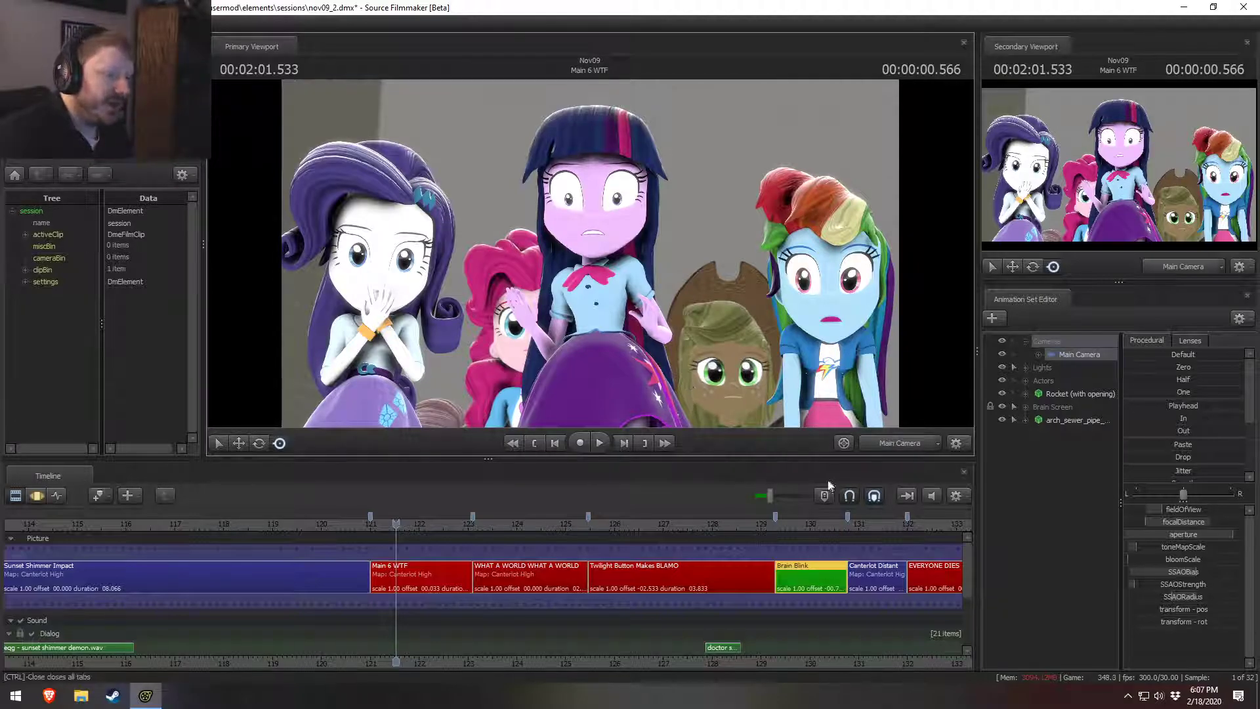
{"action": "left_click", "coordinate": [902, 447], "text": "ctrl"}
{"action": "left_click_drag", "start_coordinate": [640, 302], "coordinate": [601, 384]}
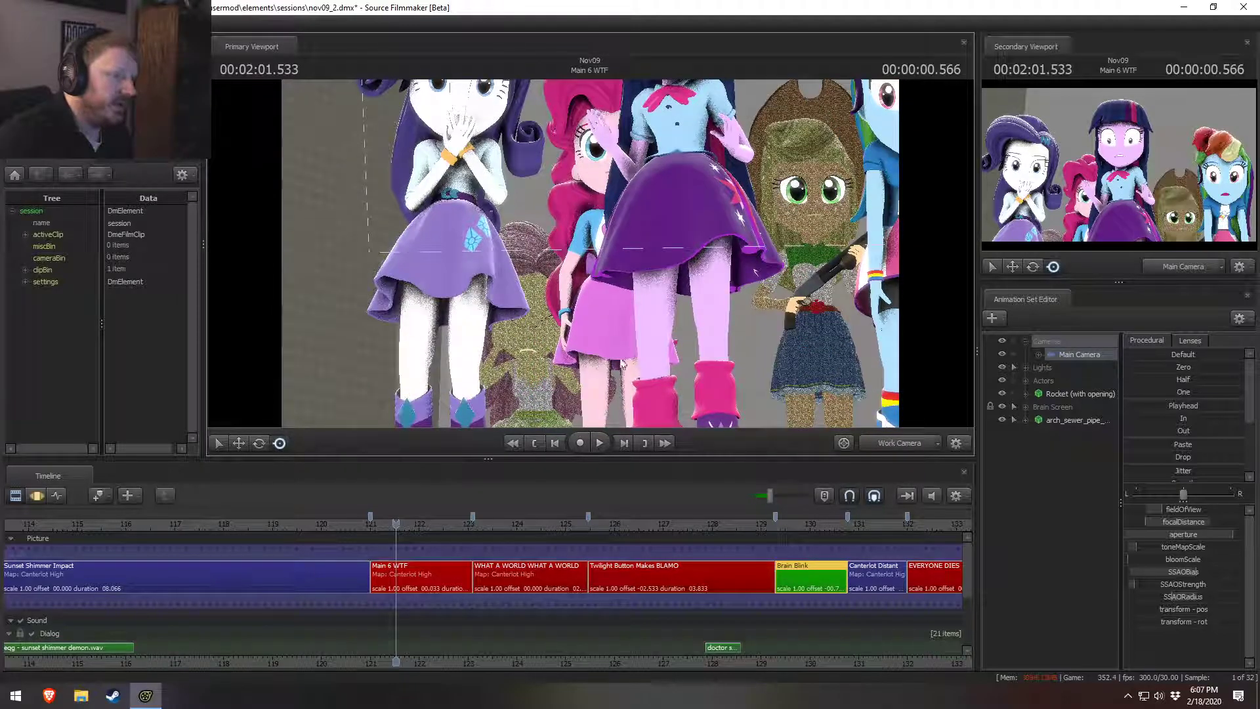
{"action": "left_click", "coordinate": [866, 438], "text": "ctrl"}
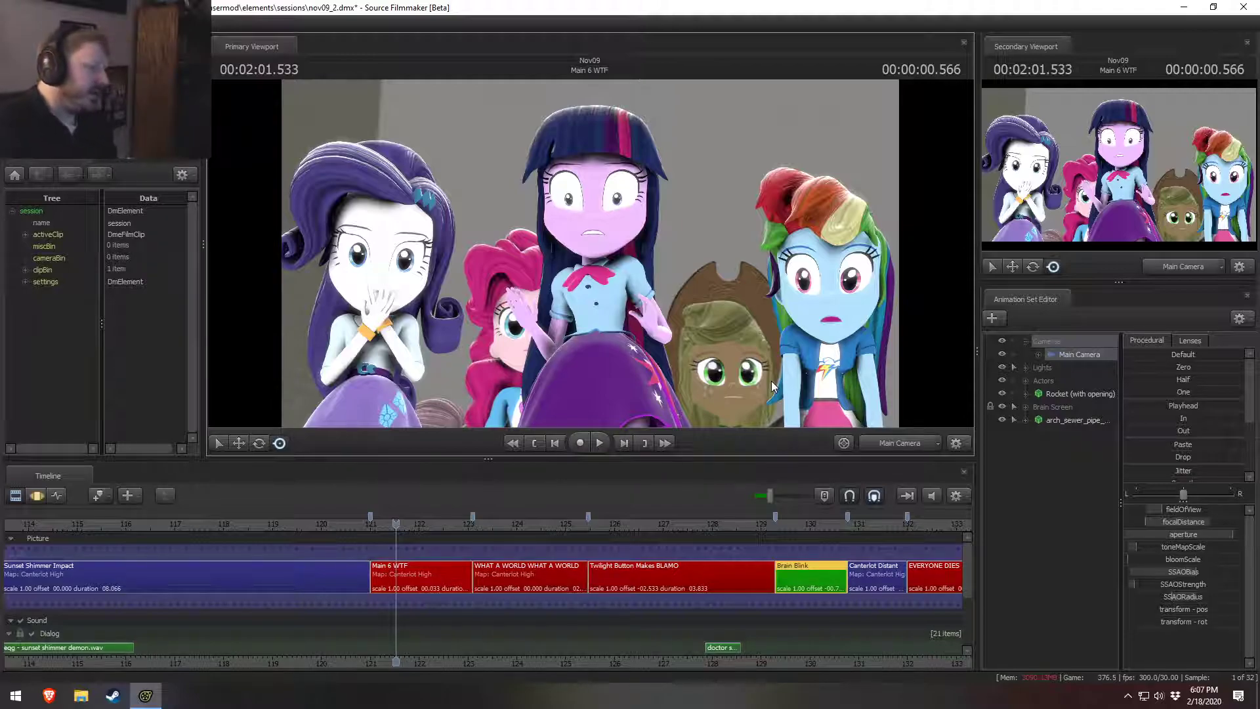
Step: Move the playhead to 1:44.866, select the Sunset Shimmer Swoos Right In shot and re-enable lighting in the primary viewport
{"action": "scroll", "coordinate": [367, 591], "scroll_direction": "down", "scroll_amount": 5}
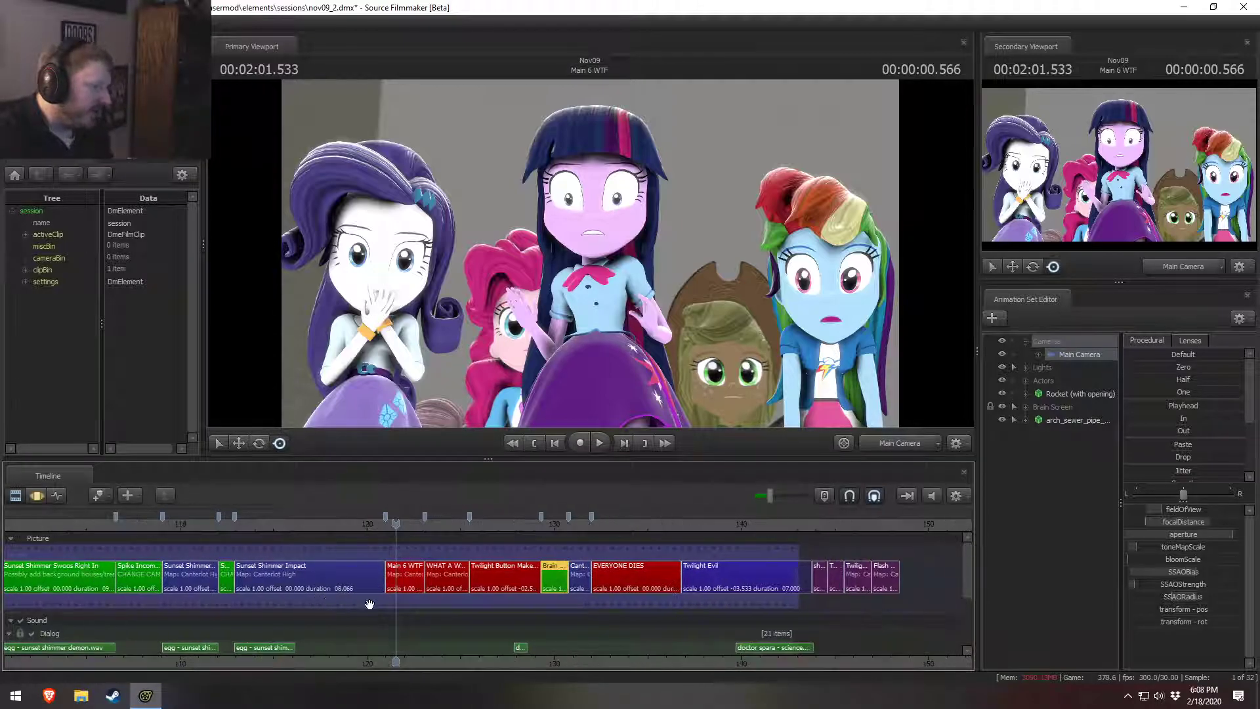
{"action": "left_click", "coordinate": [405, 577]}
{"action": "left_click_drag", "start_coordinate": [308, 603], "coordinate": [480, 603]}
{"action": "scroll", "coordinate": [480, 604], "scroll_direction": "up", "scroll_amount": 1}
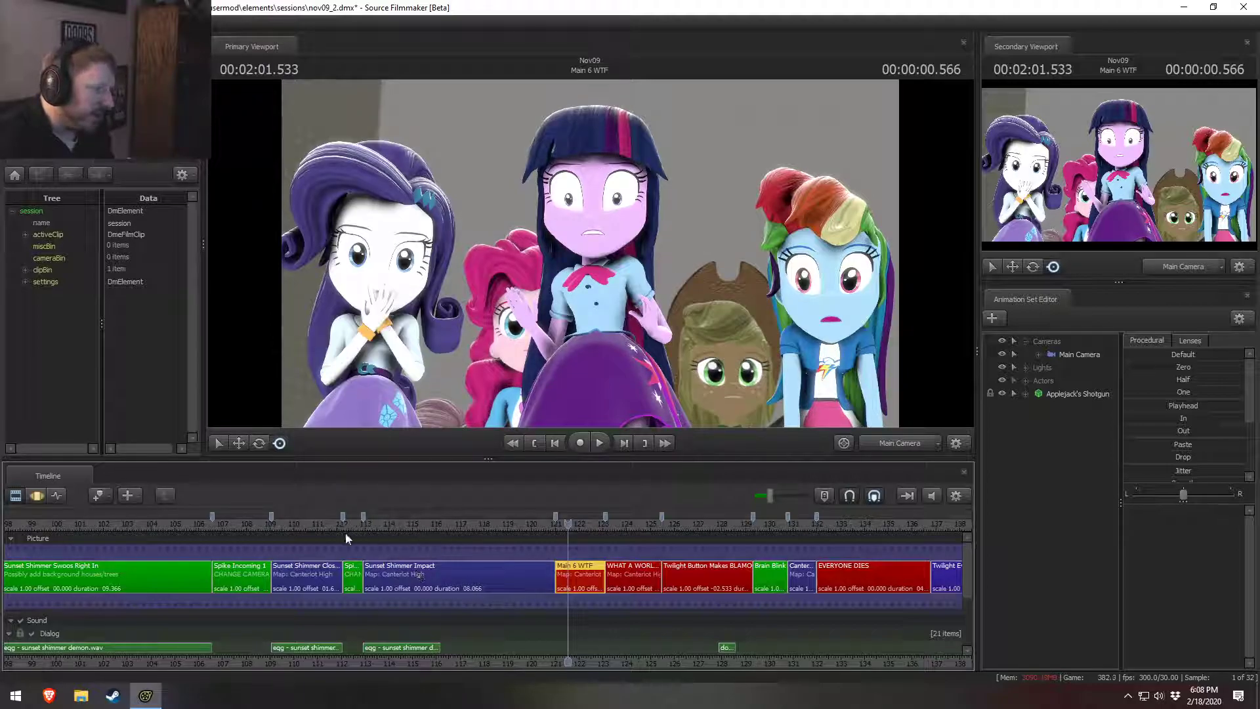
{"action": "left_click_drag", "start_coordinate": [254, 523], "coordinate": [172, 523]}
{"action": "left_click", "coordinate": [120, 582]}
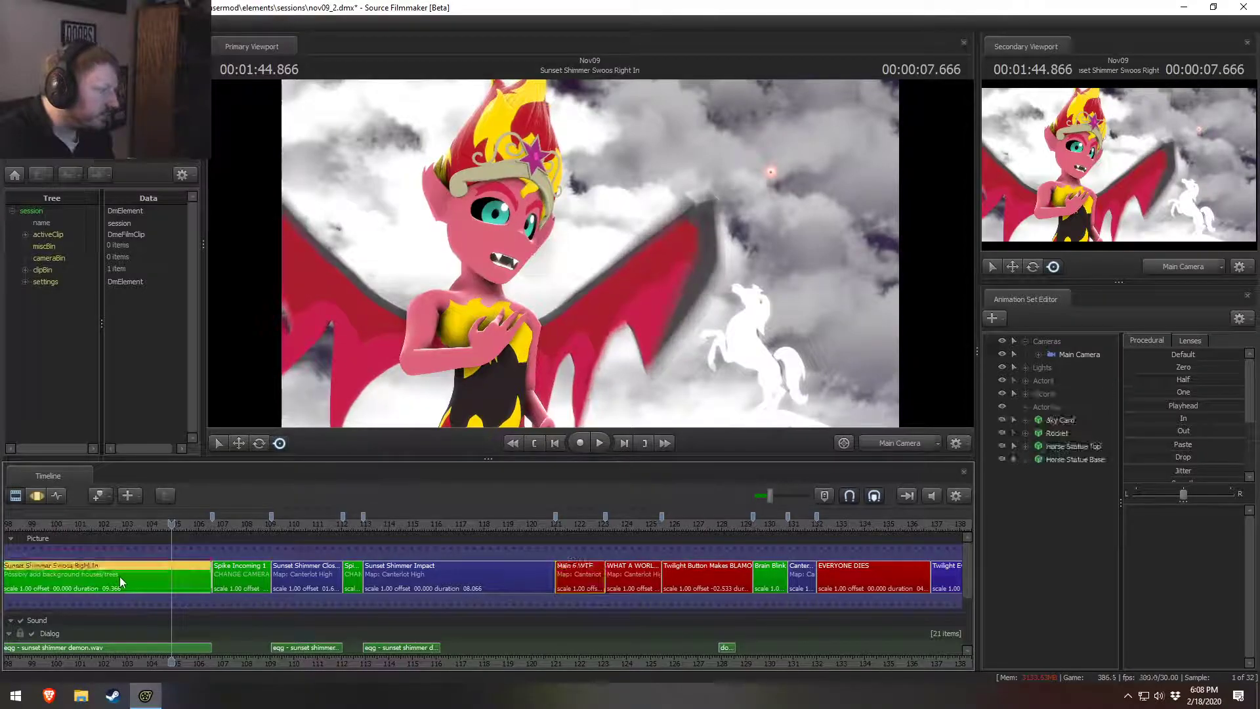
{"action": "right_click", "coordinate": [591, 338]}
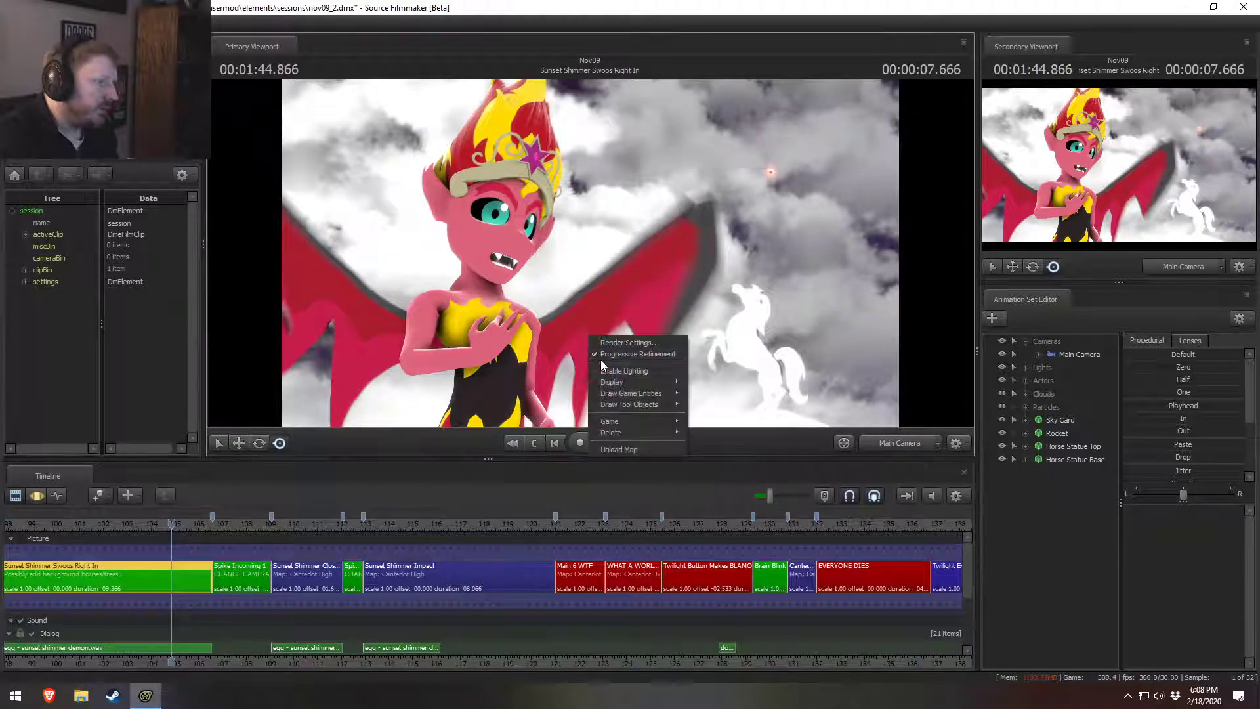
{"action": "left_click", "coordinate": [608, 369]}
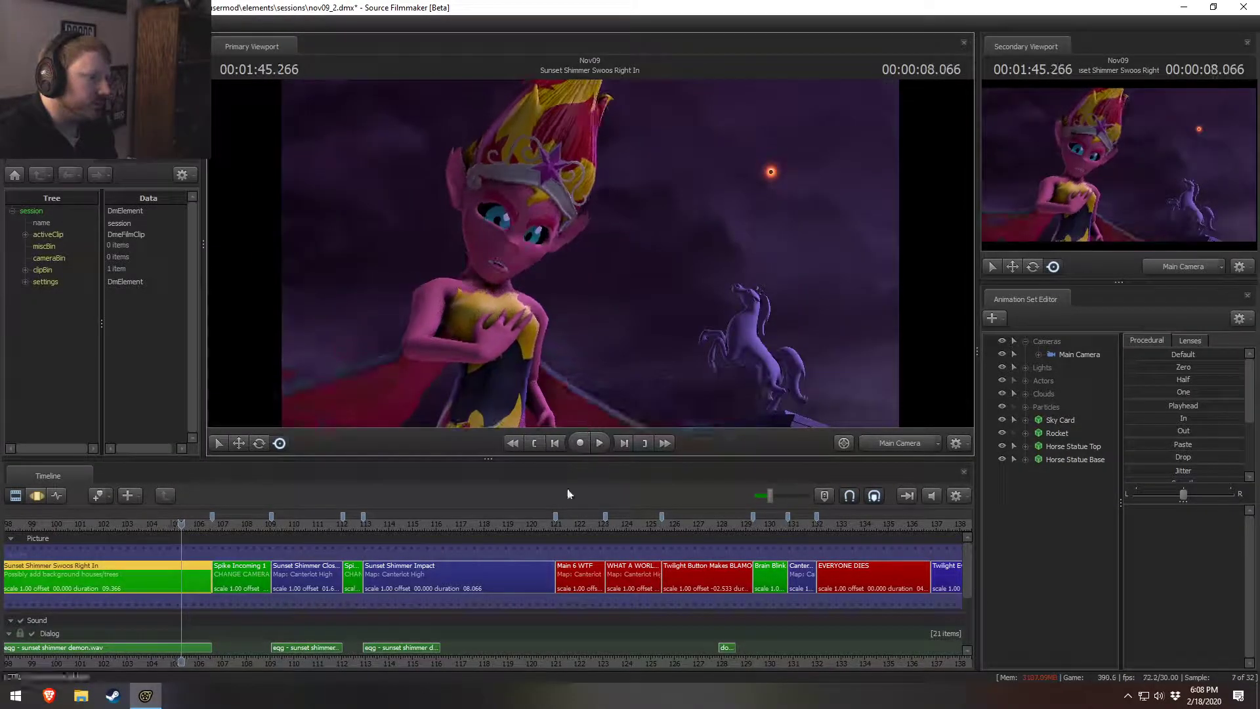
Step: Play the Spike Incoming 1 shot several times to review the rocket's motion, leaving the playhead at 1:47.433
{"action": "left_click_drag", "start_coordinate": [181, 523], "coordinate": [207, 522]}
{"action": "key", "text": "space"}
{"action": "key", "text": "space"}
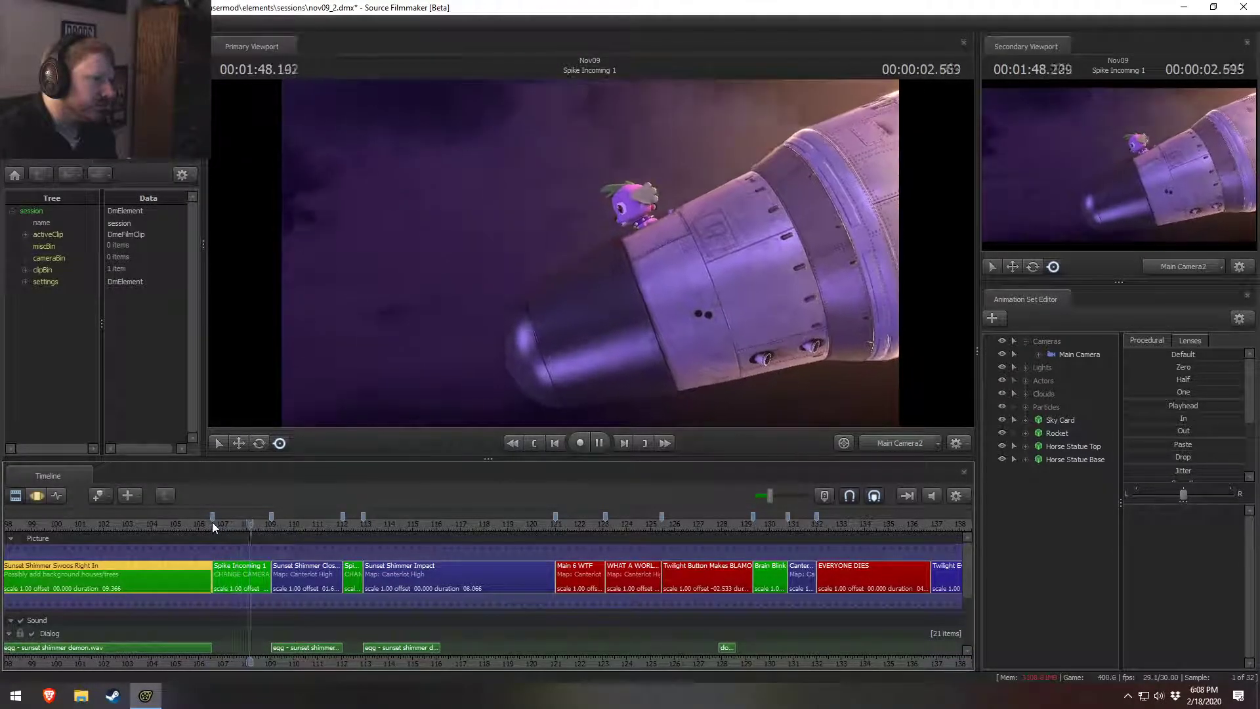
{"action": "left_click", "coordinate": [214, 522]}
{"action": "key", "text": "space"}
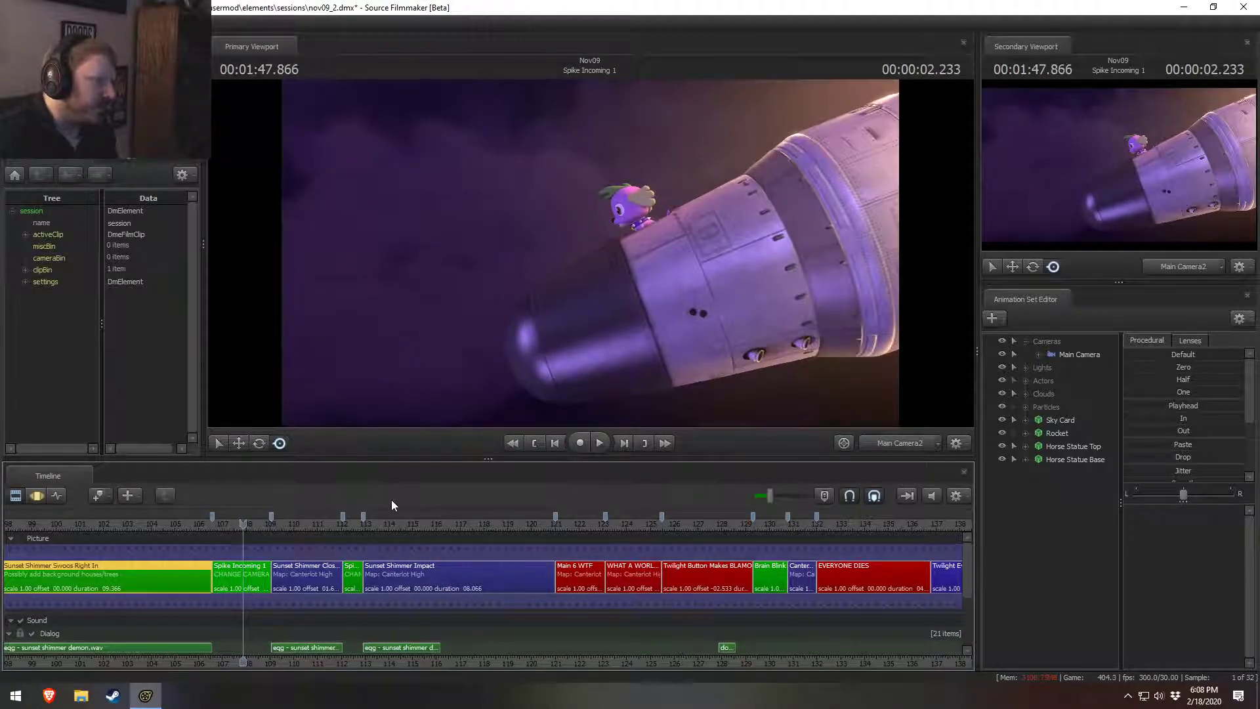
{"action": "left_click", "coordinate": [217, 525]}
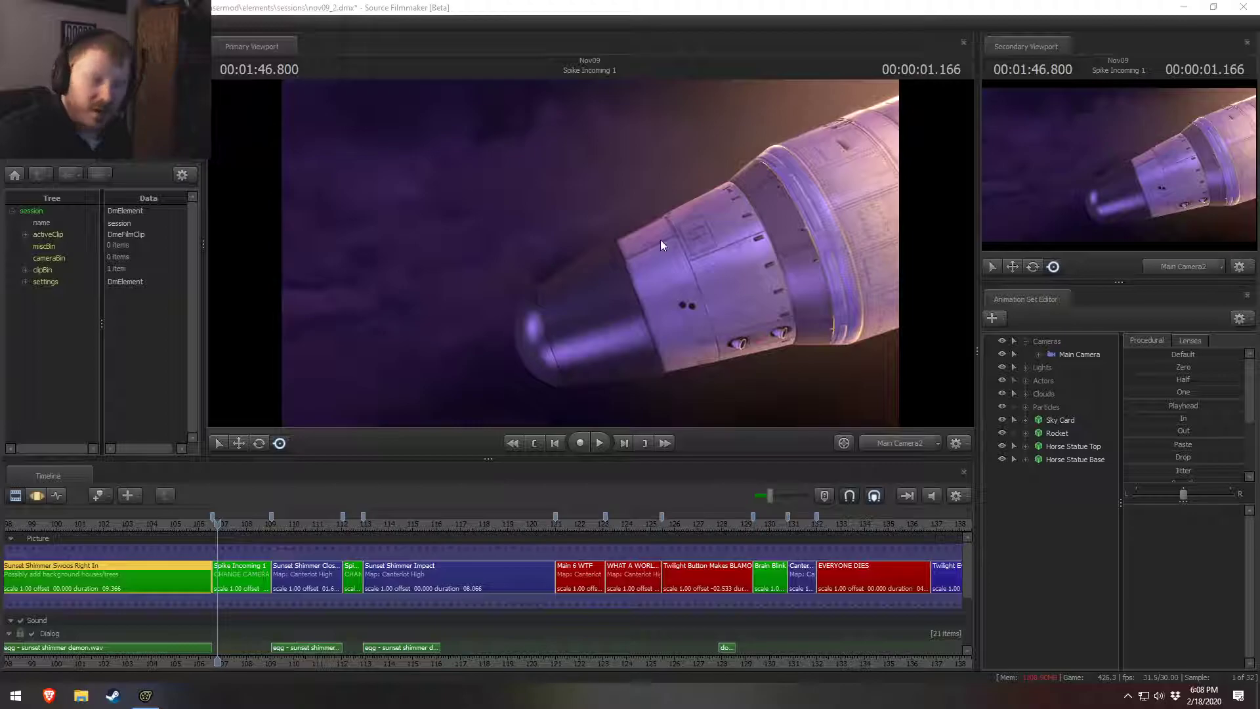
{"action": "left_click", "coordinate": [708, 6]}
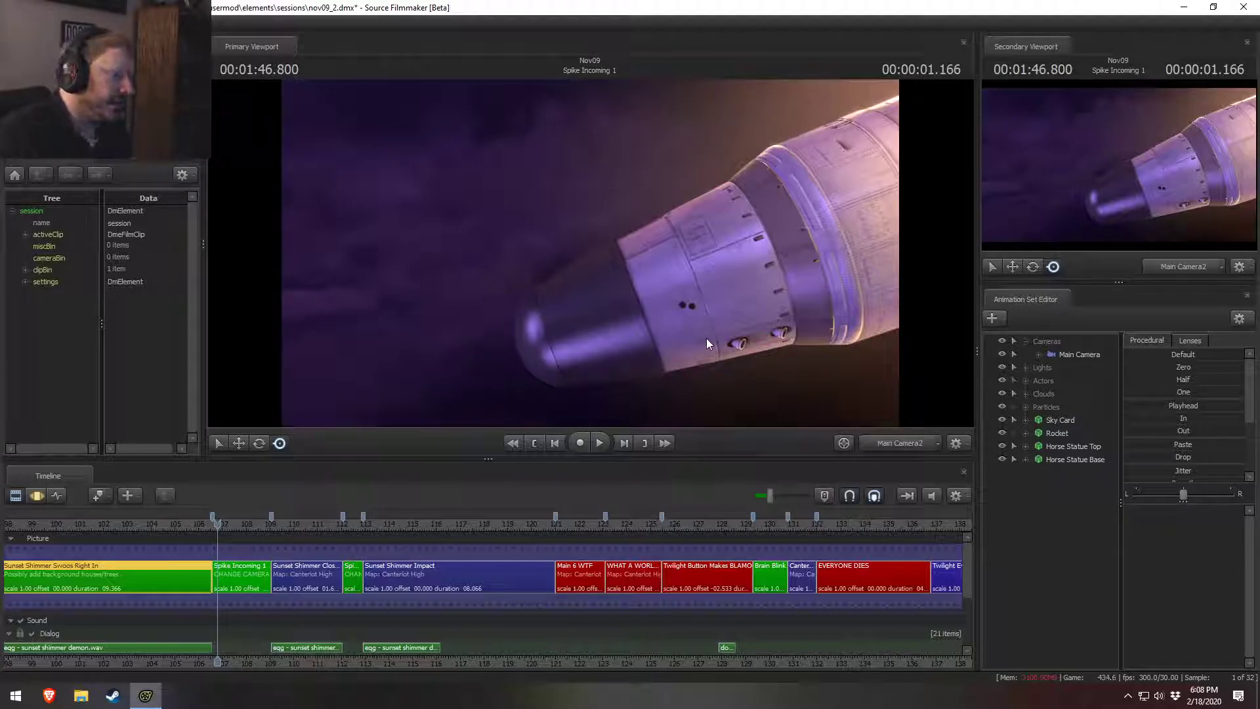
{"action": "key", "text": "space"}
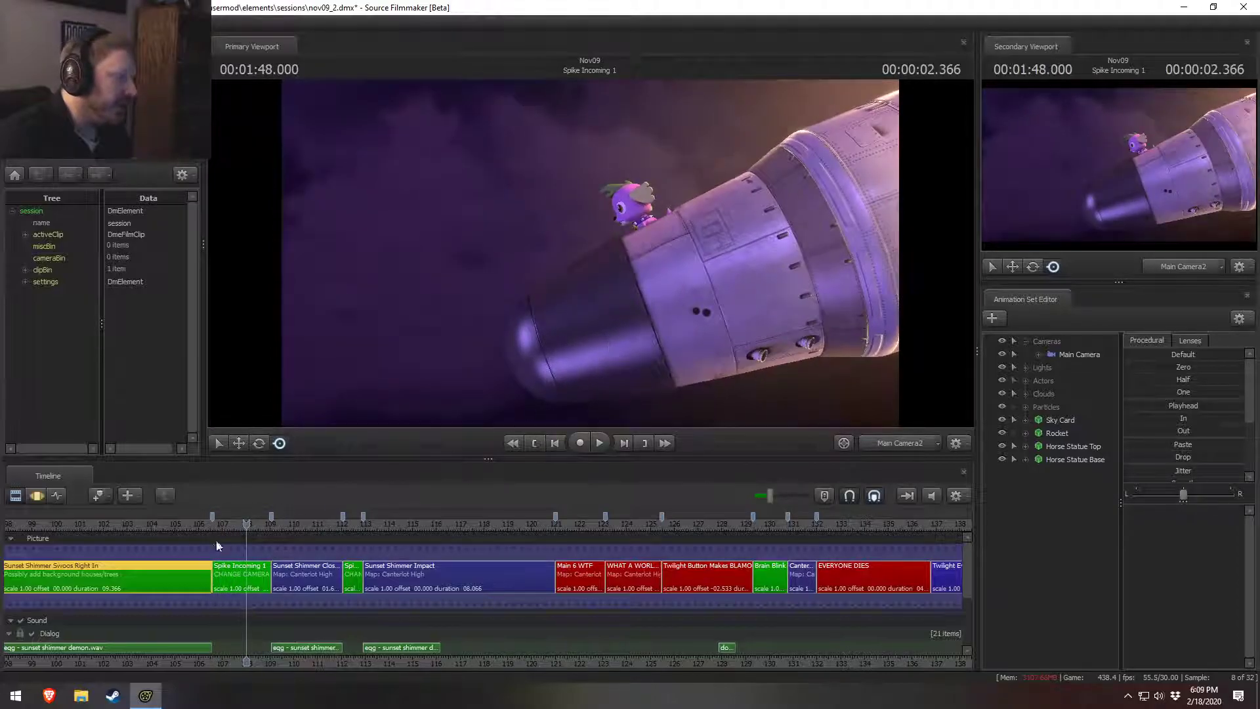
{"action": "key", "text": "space"}
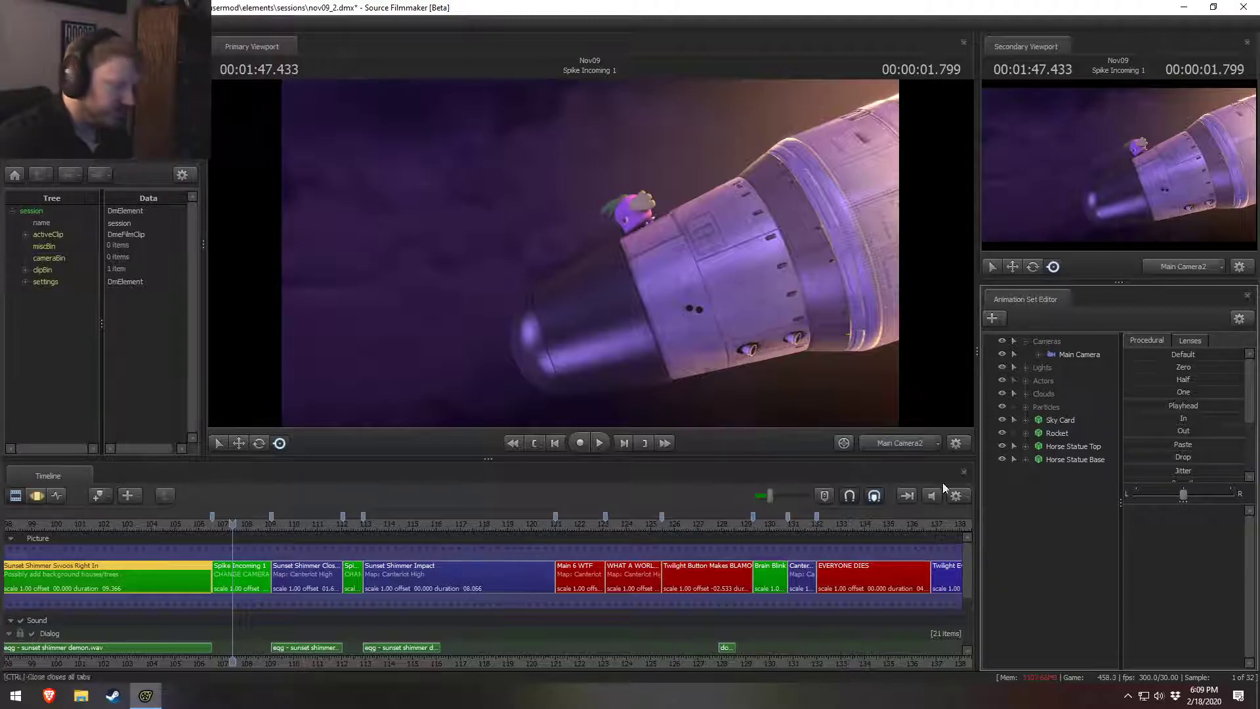
Step: Load speedlines.pcf from the game's workshop/particles/workshop folder as the definition file for a new particle system animation set
{"action": "right_click", "coordinate": [1095, 525]}
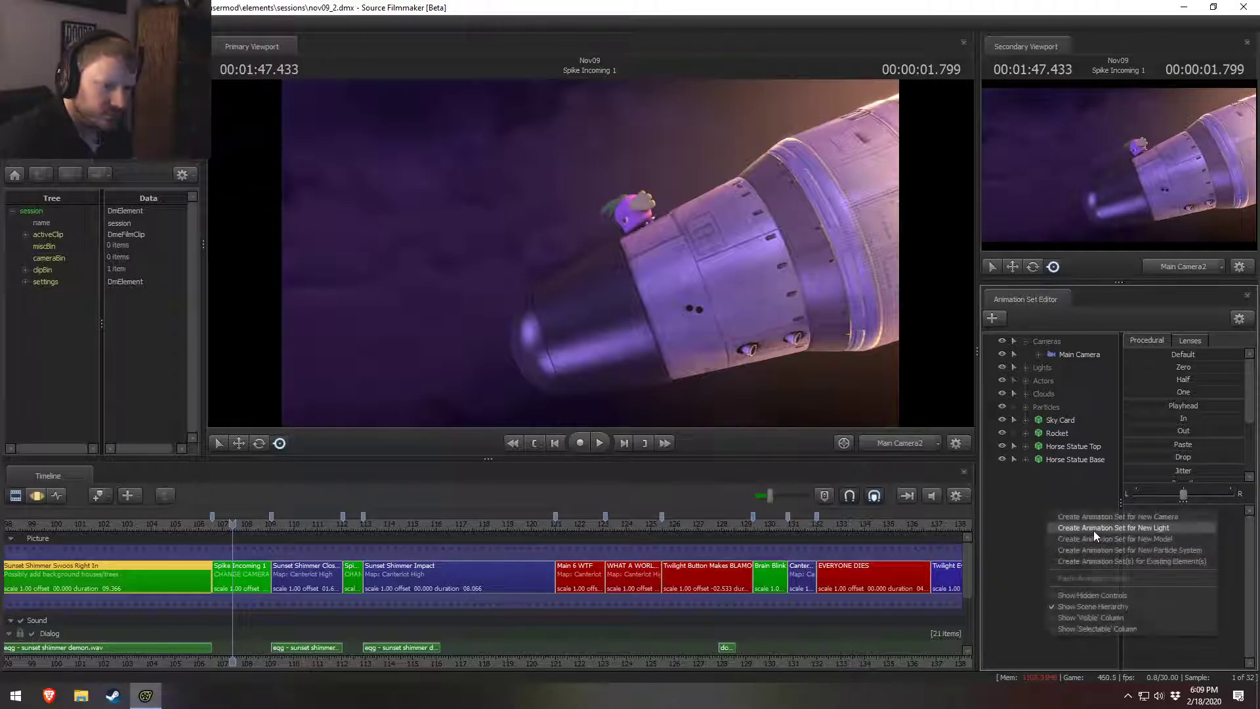
{"action": "left_click", "coordinate": [1108, 546]}
{"action": "left_click", "coordinate": [746, 298]}
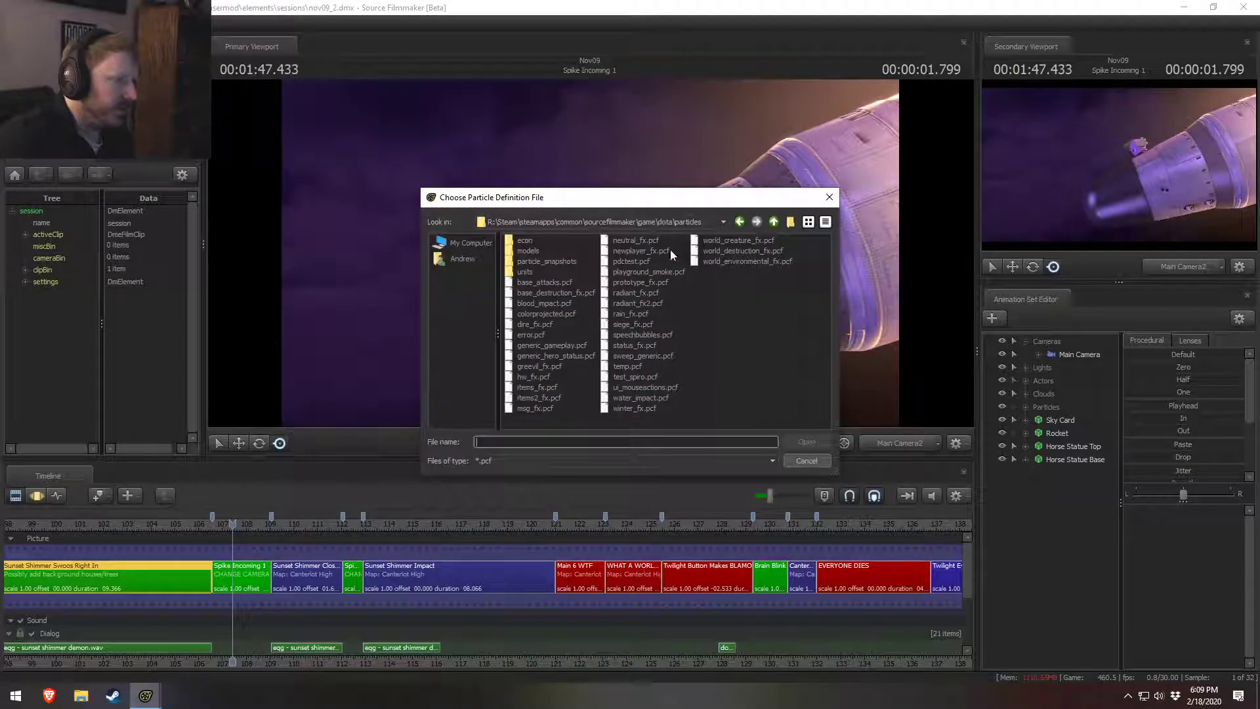
{"action": "left_click", "coordinate": [774, 222]}
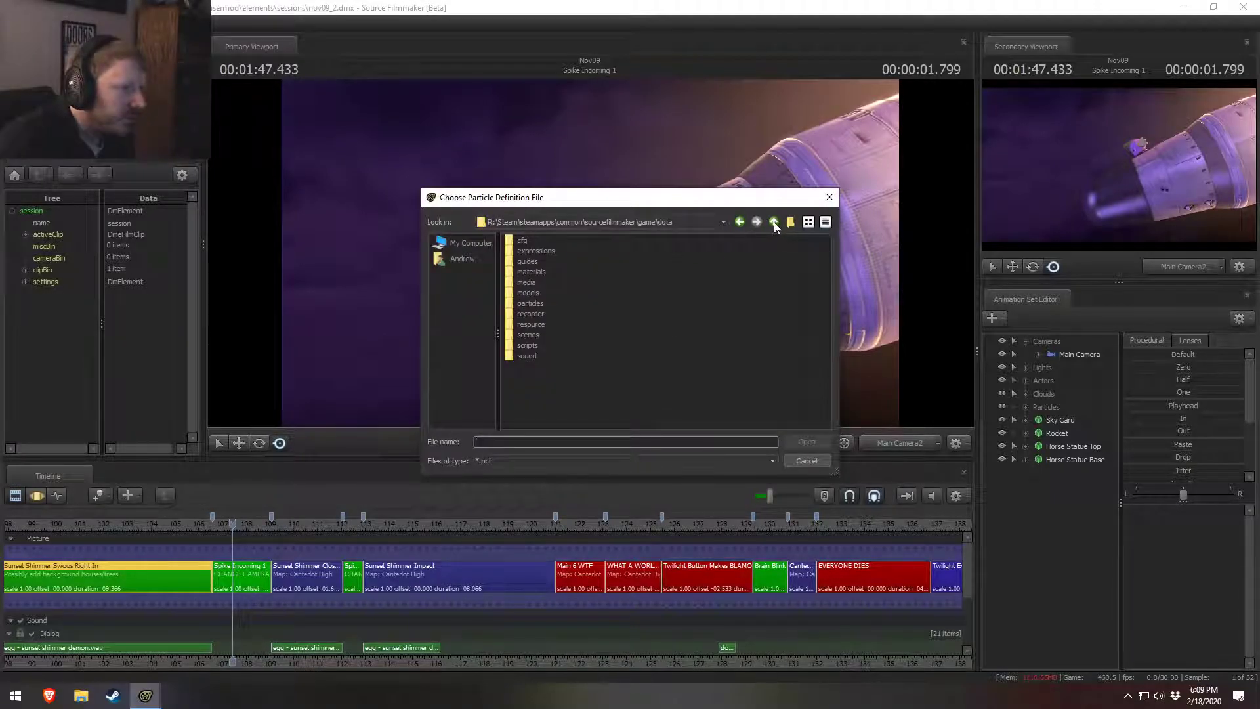
{"action": "left_click", "coordinate": [530, 303]}
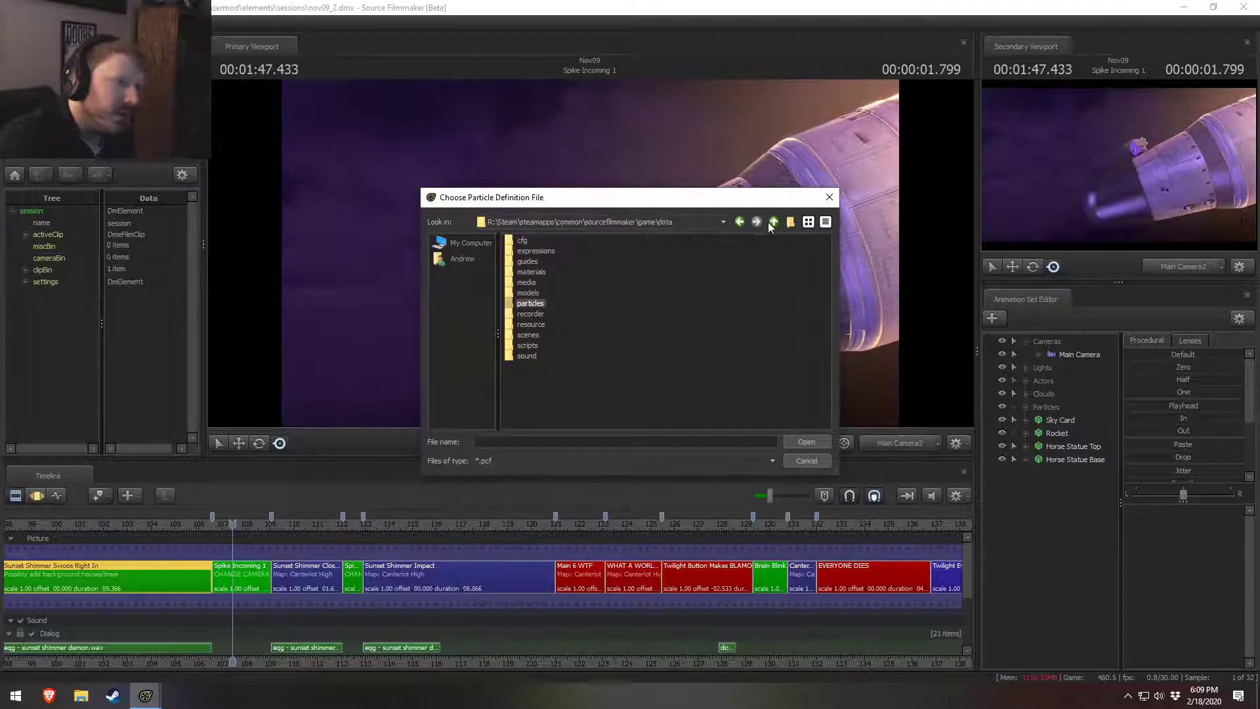
{"action": "key", "text": "BackSpace"}
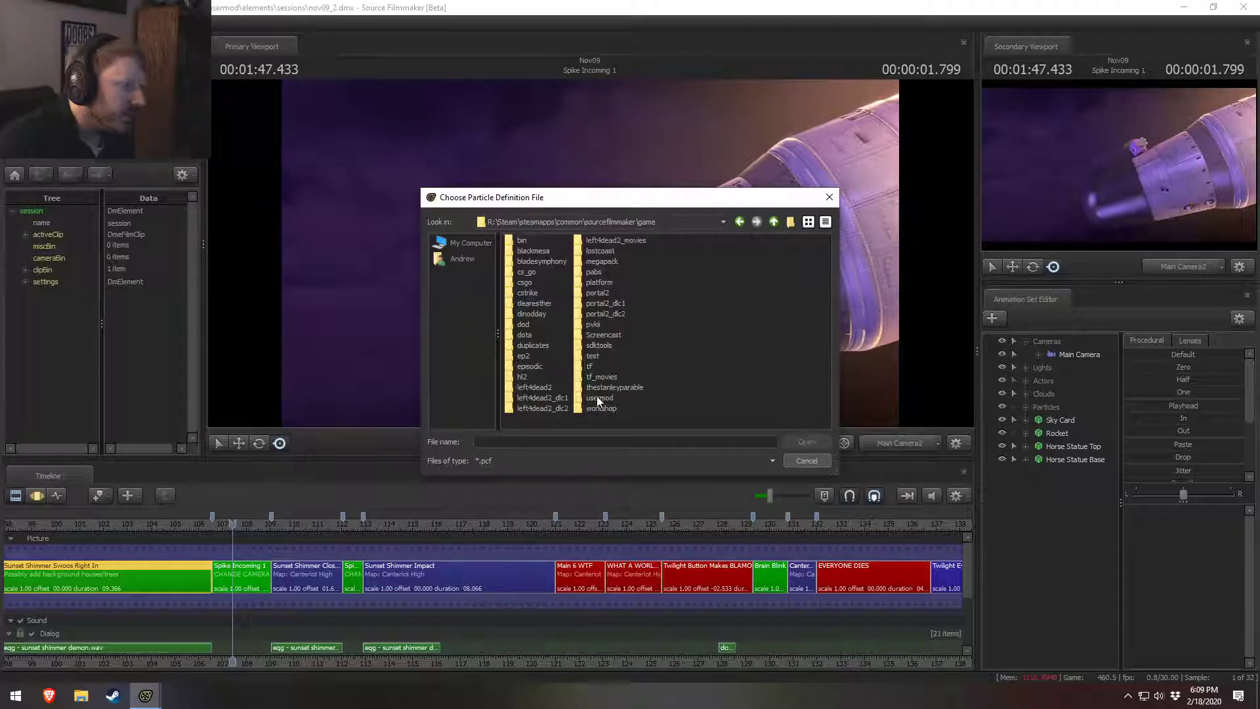
{"action": "double_click", "coordinate": [597, 404]}
{"action": "double_click", "coordinate": [531, 292]}
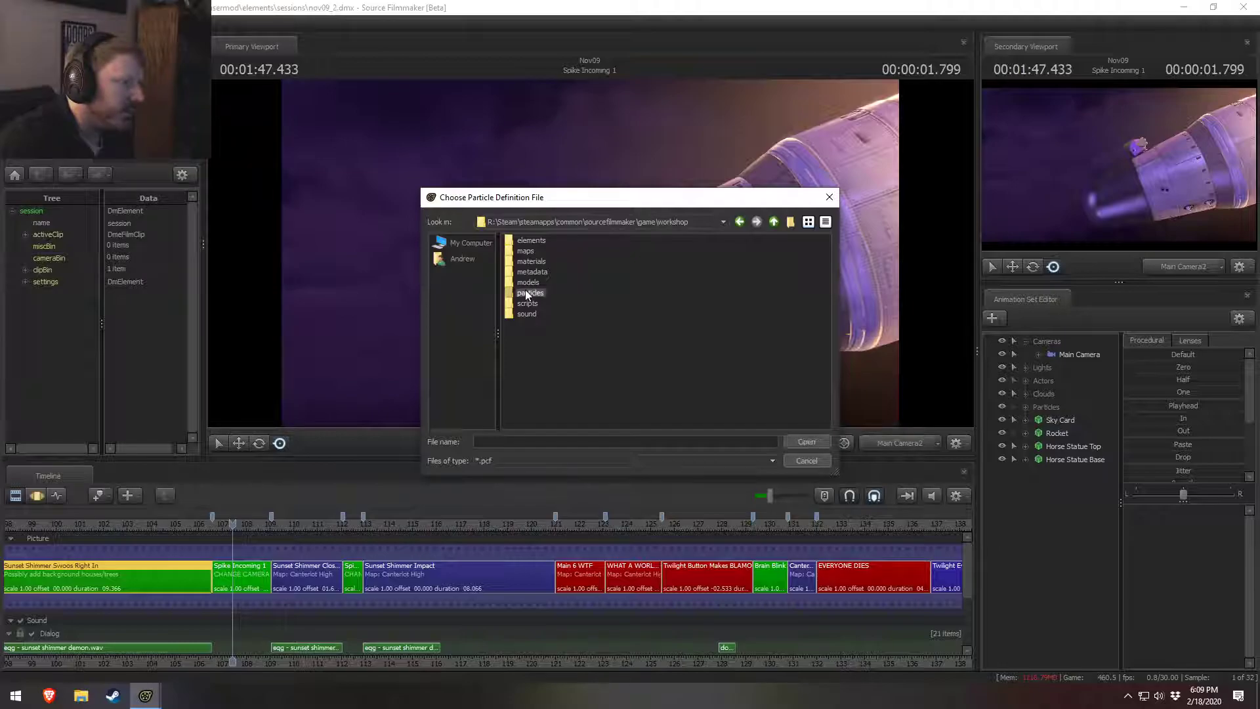
{"action": "double_click", "coordinate": [530, 262]}
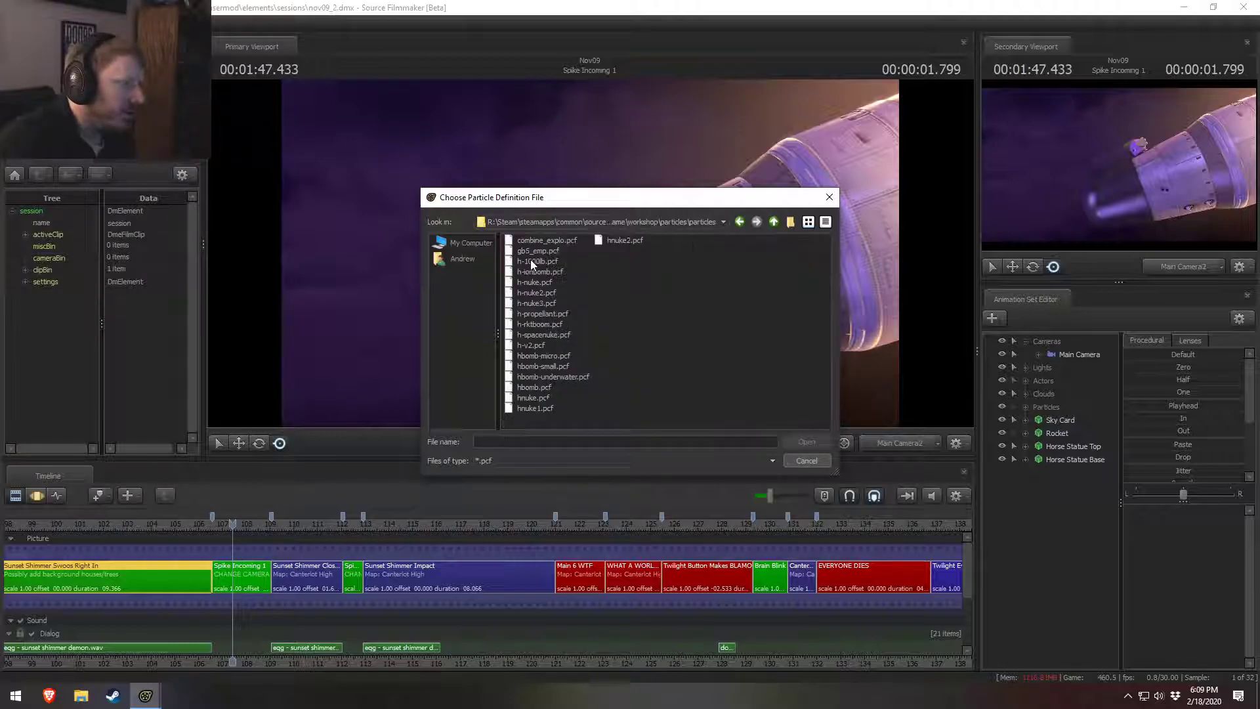
{"action": "left_click", "coordinate": [774, 222]}
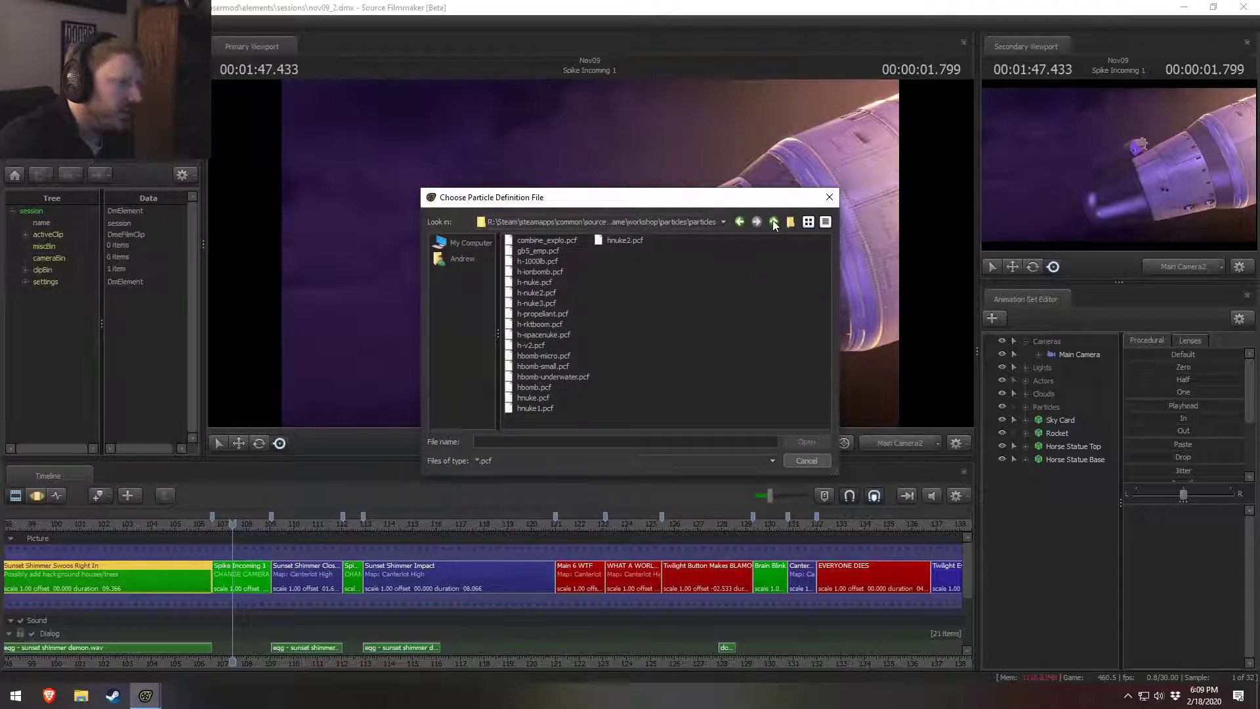
{"action": "double_click", "coordinate": [538, 272]}
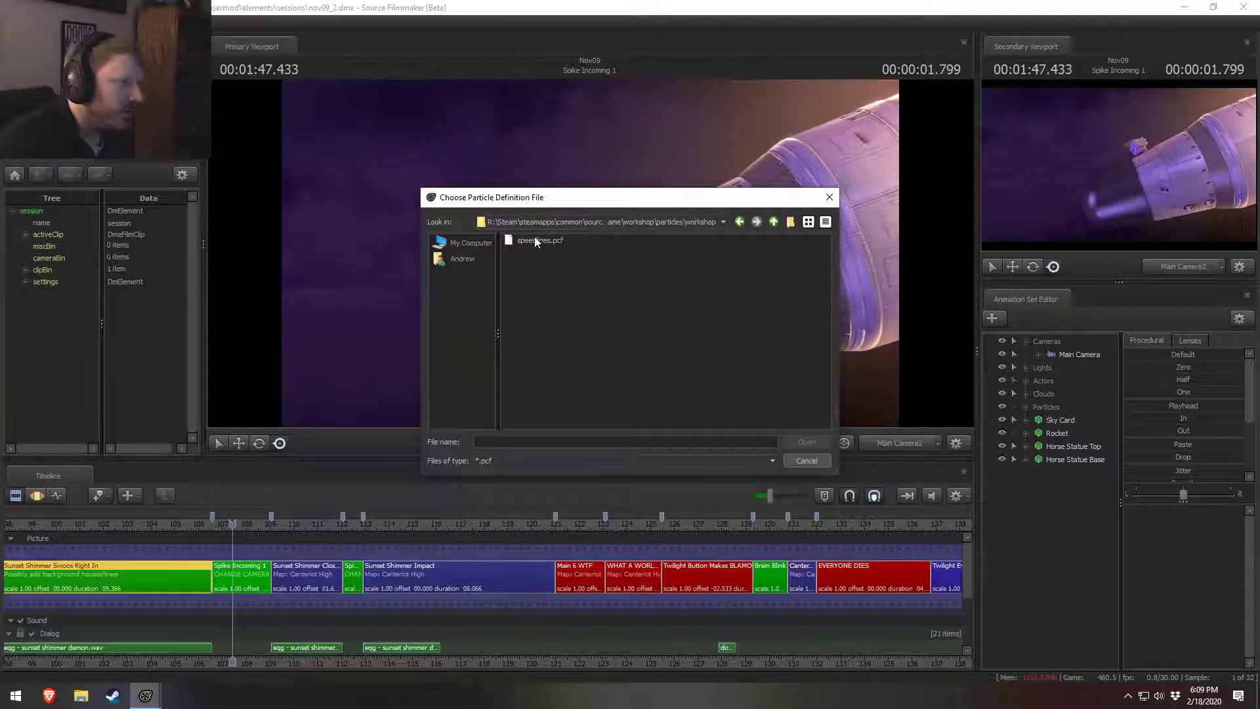
{"action": "double_click", "coordinate": [536, 242]}
Step: Create the particle system with the speed_lines_cone definition, start time 105 and emission duration 6
{"action": "left_click", "coordinate": [668, 317]}
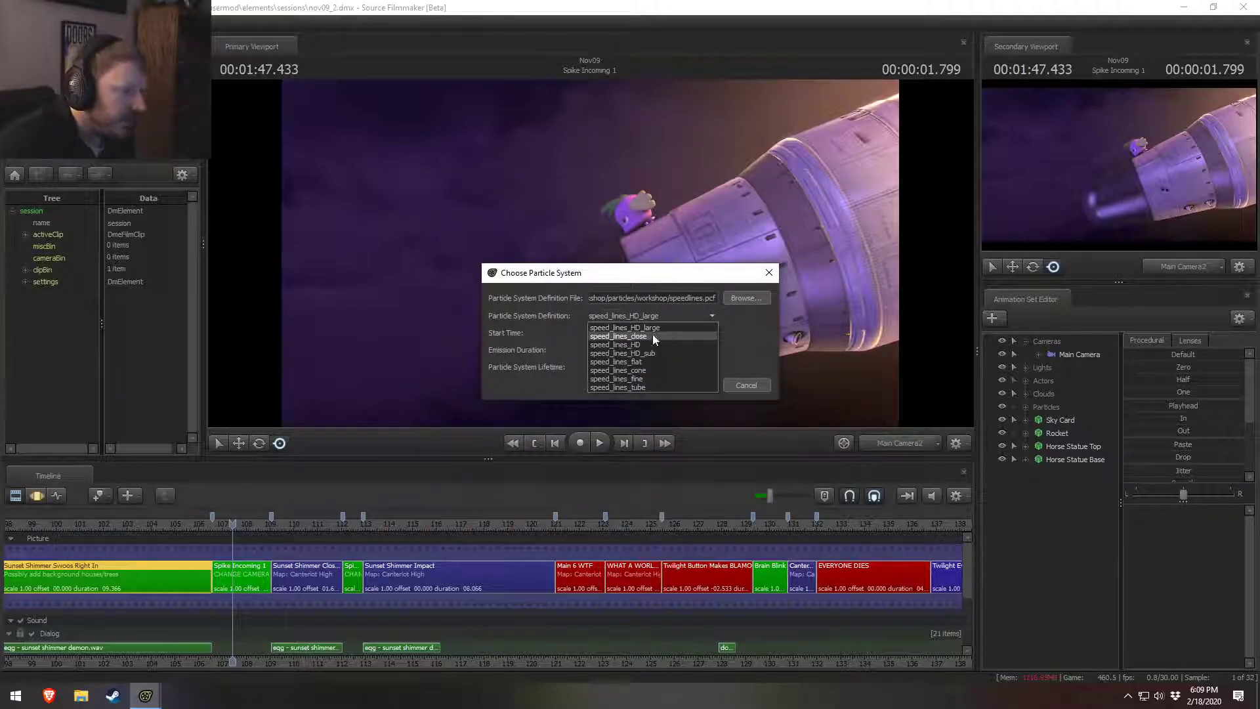
{"action": "left_click", "coordinate": [644, 372]}
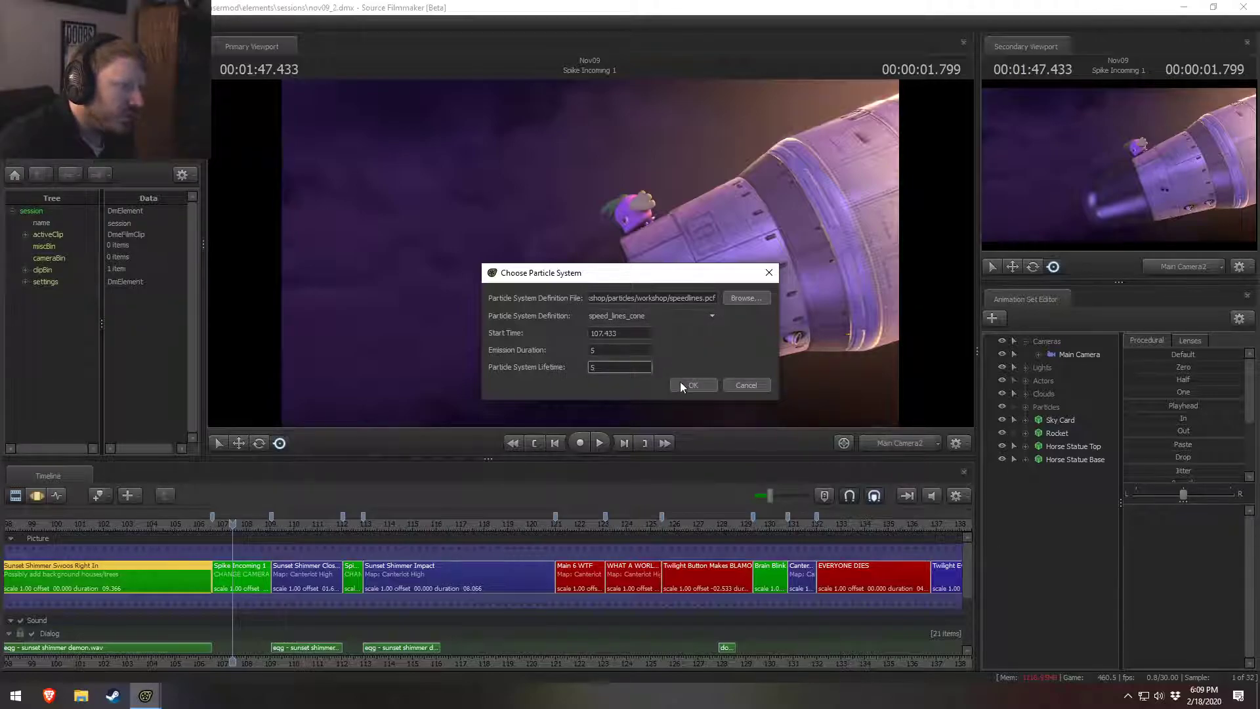
{"action": "double_click", "coordinate": [619, 334]}
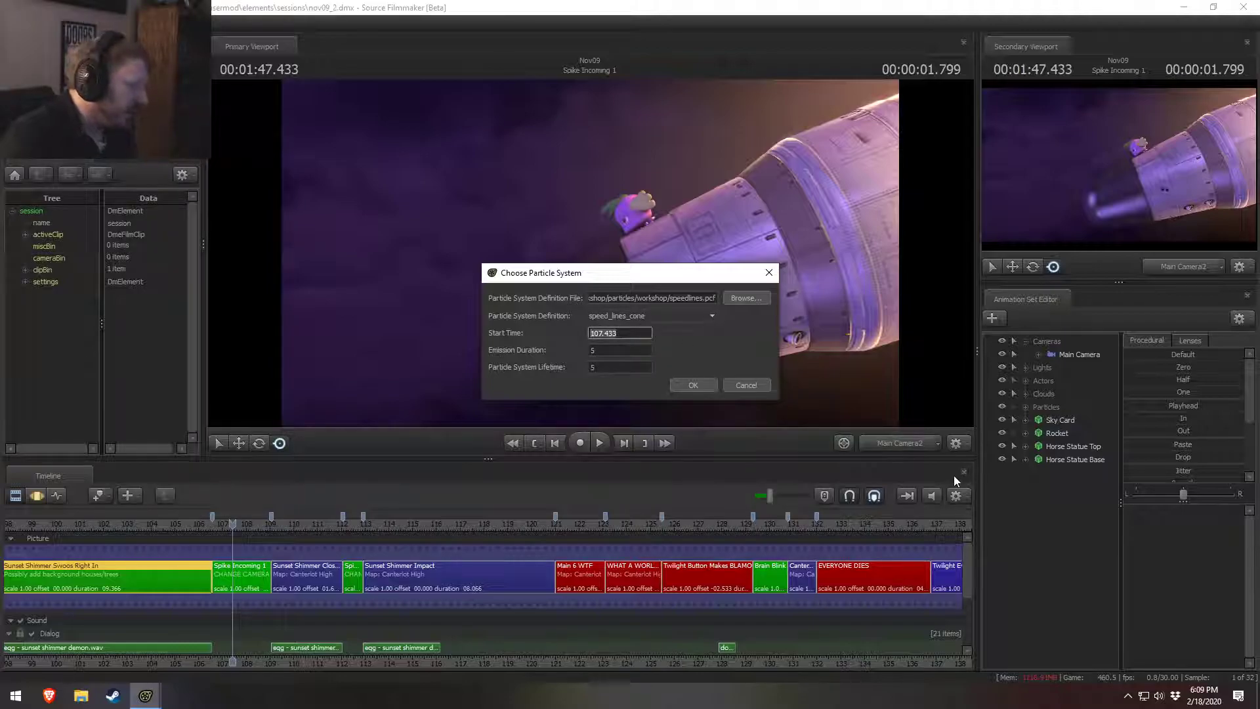
{"action": "type", "text": "105"}
{"action": "key", "text": "Tab"}
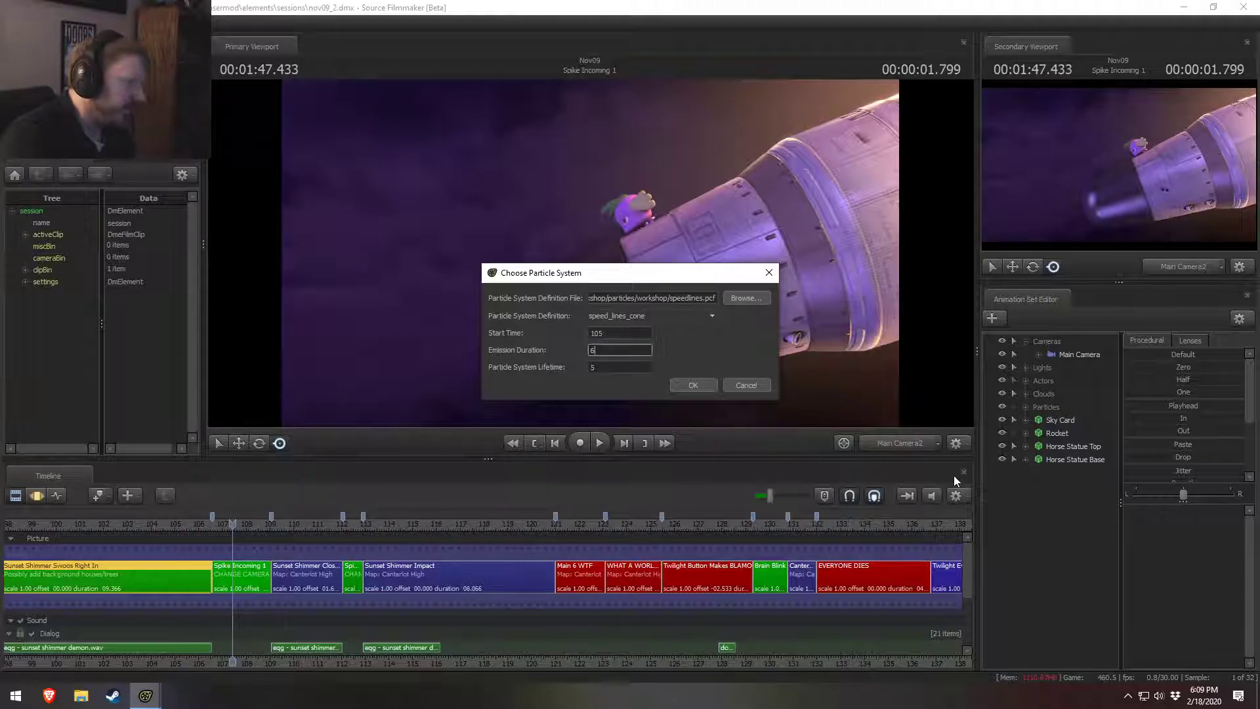
{"action": "key", "text": "Return"}
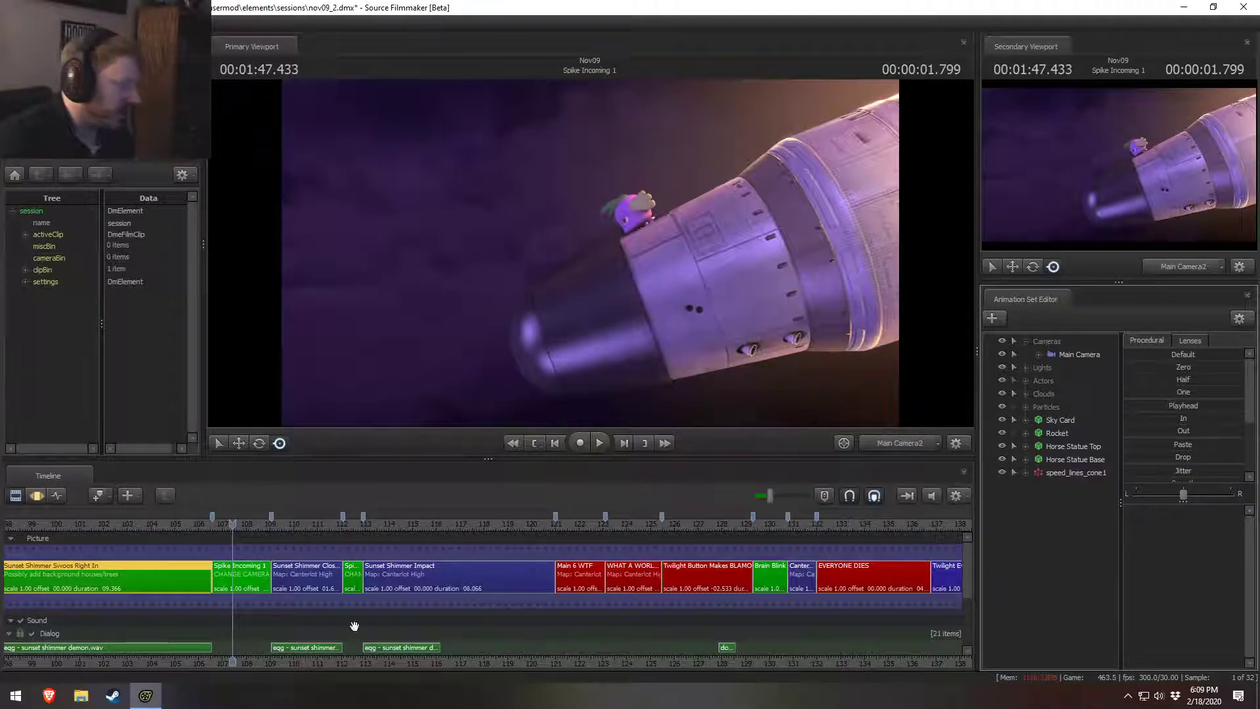
Step: Move the speed_lines_cone1 animation set from the Sunset Shimmer Swoos Right In shot into the Spike Incoming 1 shot
{"action": "right_click", "coordinate": [1090, 474]}
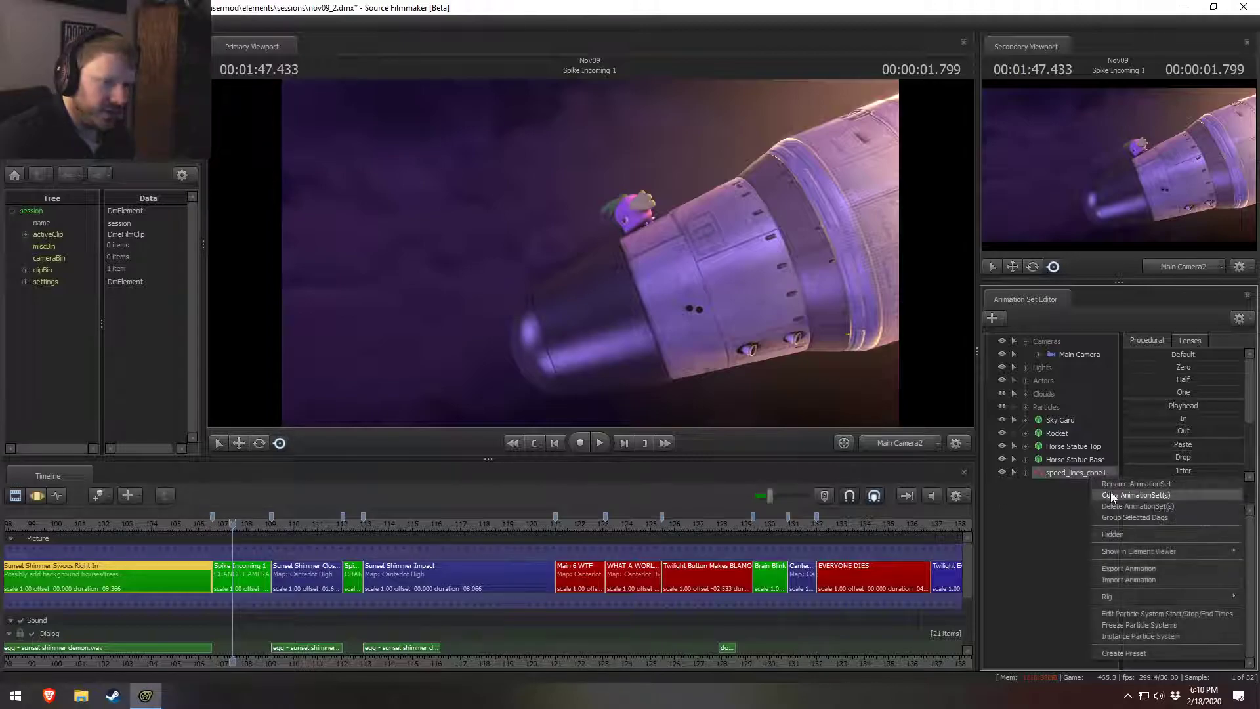
{"action": "left_click", "coordinate": [1116, 497]}
{"action": "right_click", "coordinate": [1066, 474]}
{"action": "left_click", "coordinate": [1095, 505]}
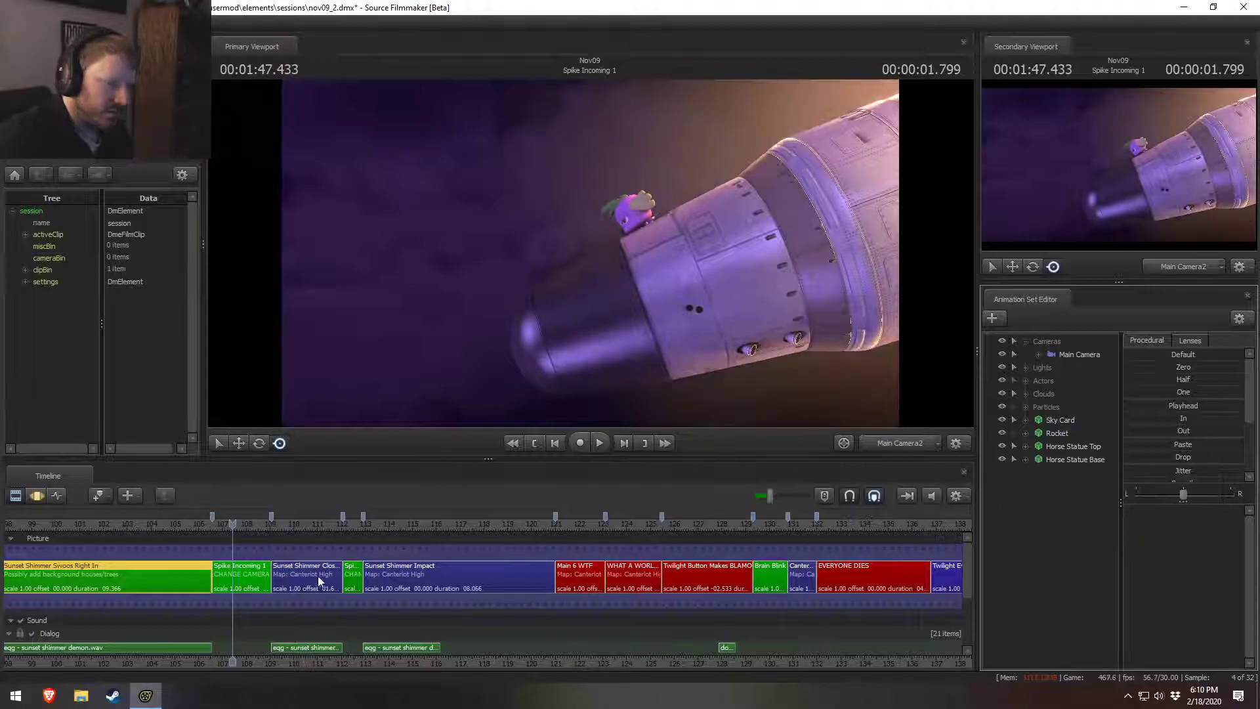
{"action": "left_click", "coordinate": [231, 573]}
{"action": "right_click", "coordinate": [1070, 463]}
{"action": "left_click", "coordinate": [1116, 531]}
{"action": "right_click", "coordinate": [1050, 462]}
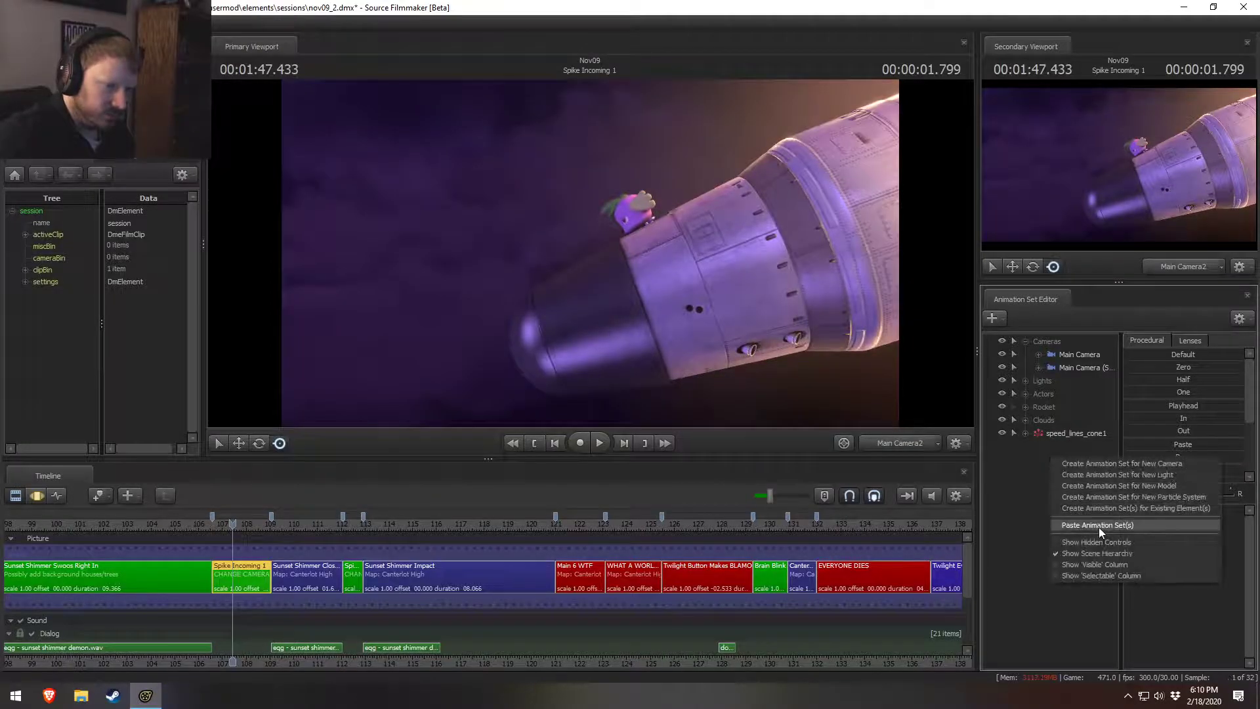
Step: Group the speed_lines_cone1 animation set and rename the group Particles
{"action": "left_click", "coordinate": [1054, 436]}
{"action": "right_click", "coordinate": [1055, 438]}
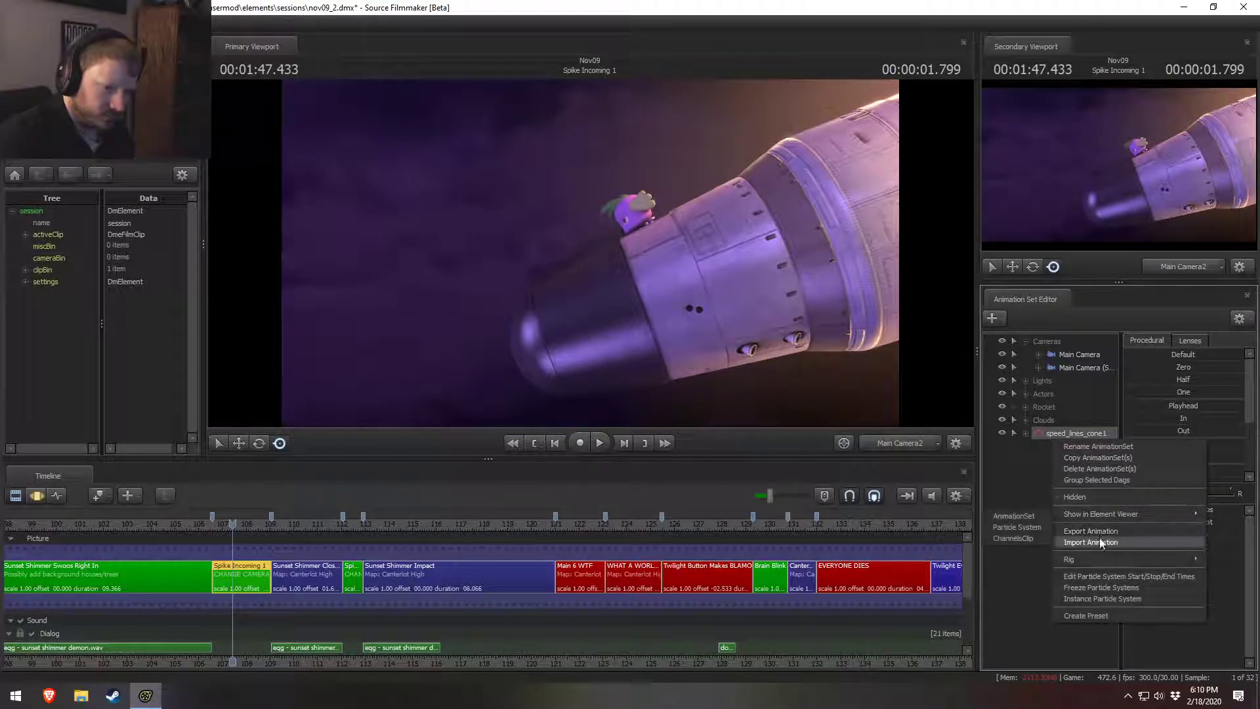
{"action": "left_click", "coordinate": [1090, 480]}
{"action": "right_click", "coordinate": [1054, 434]}
{"action": "left_click", "coordinate": [1081, 444]}
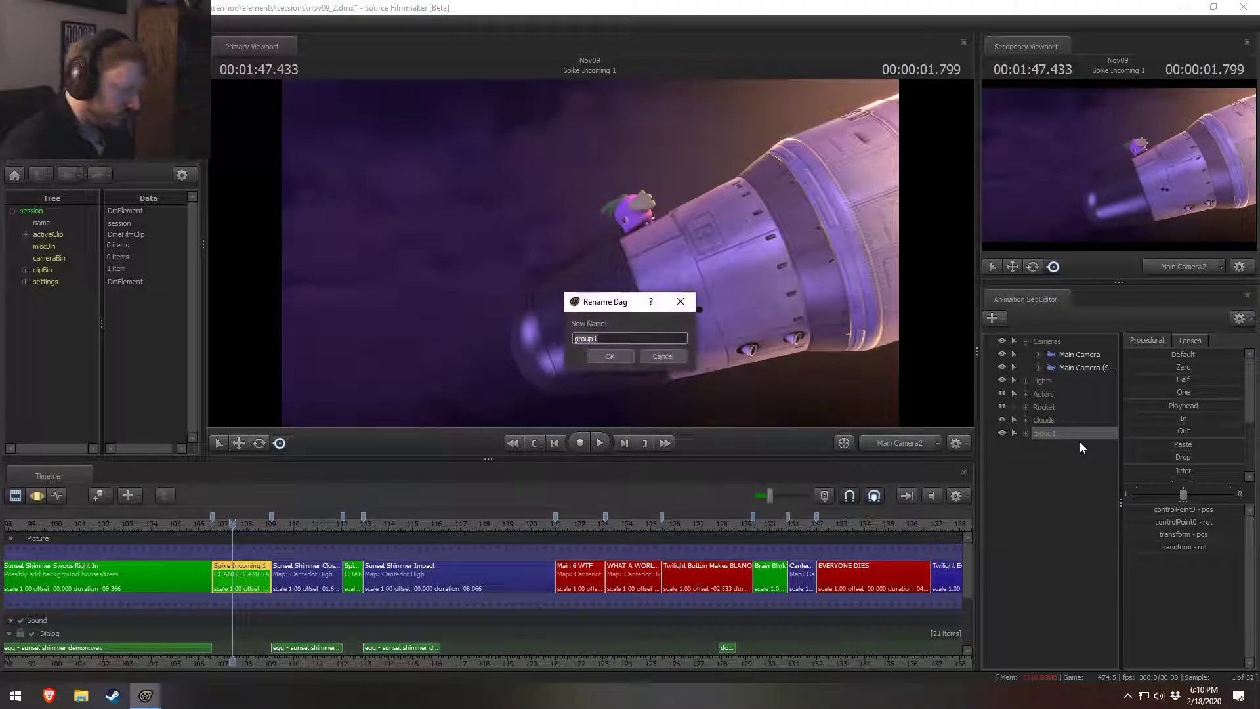
{"action": "type", "text": "Particles"}
{"action": "key", "text": "Return"}
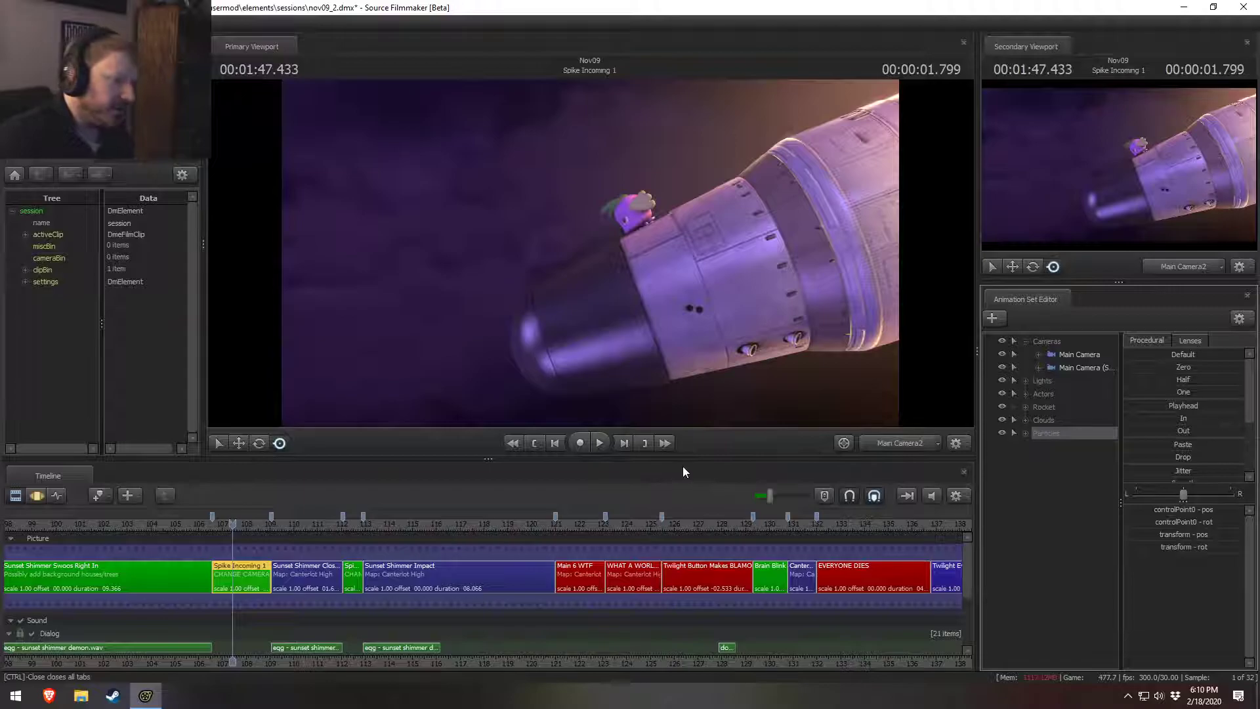
Step: Open Alushy 2 - Super Thrill.mp4 from the Pony SFM Videos folder in VLC and maximize the player
{"action": "left_click", "coordinate": [83, 698]}
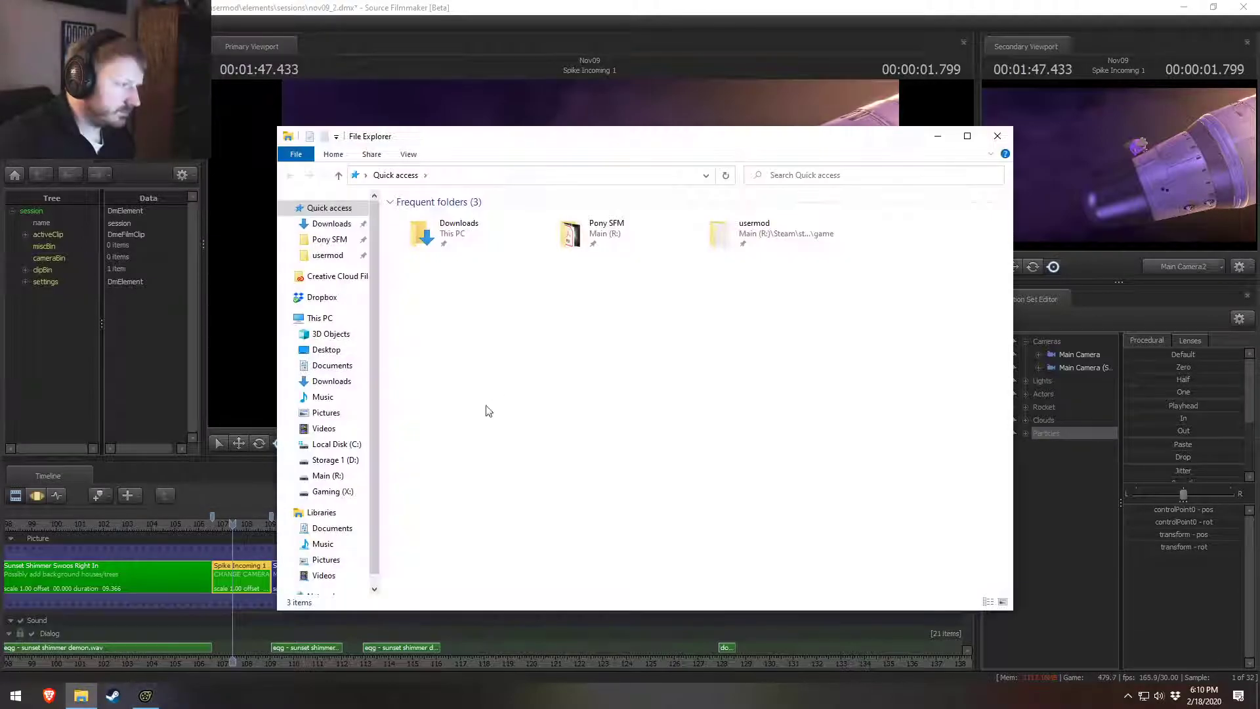
{"action": "left_click", "coordinate": [330, 239]}
{"action": "left_click", "coordinate": [435, 396]}
{"action": "scroll", "coordinate": [456, 407], "scroll_direction": "down", "scroll_amount": 5}
{"action": "scroll", "coordinate": [452, 460], "scroll_direction": "down", "scroll_amount": 1}
{"action": "scroll", "coordinate": [443, 443], "scroll_direction": "up", "scroll_amount": 1}
{"action": "double_click", "coordinate": [441, 365]}
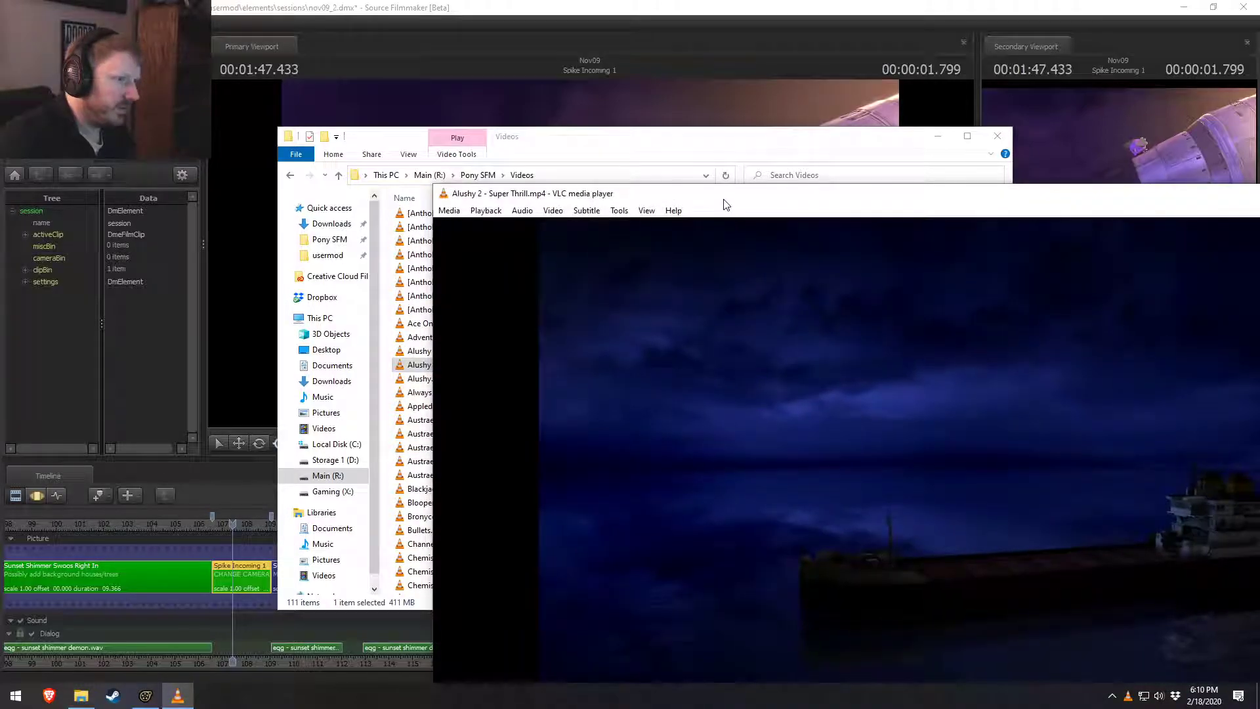
{"action": "double_click", "coordinate": [724, 199]}
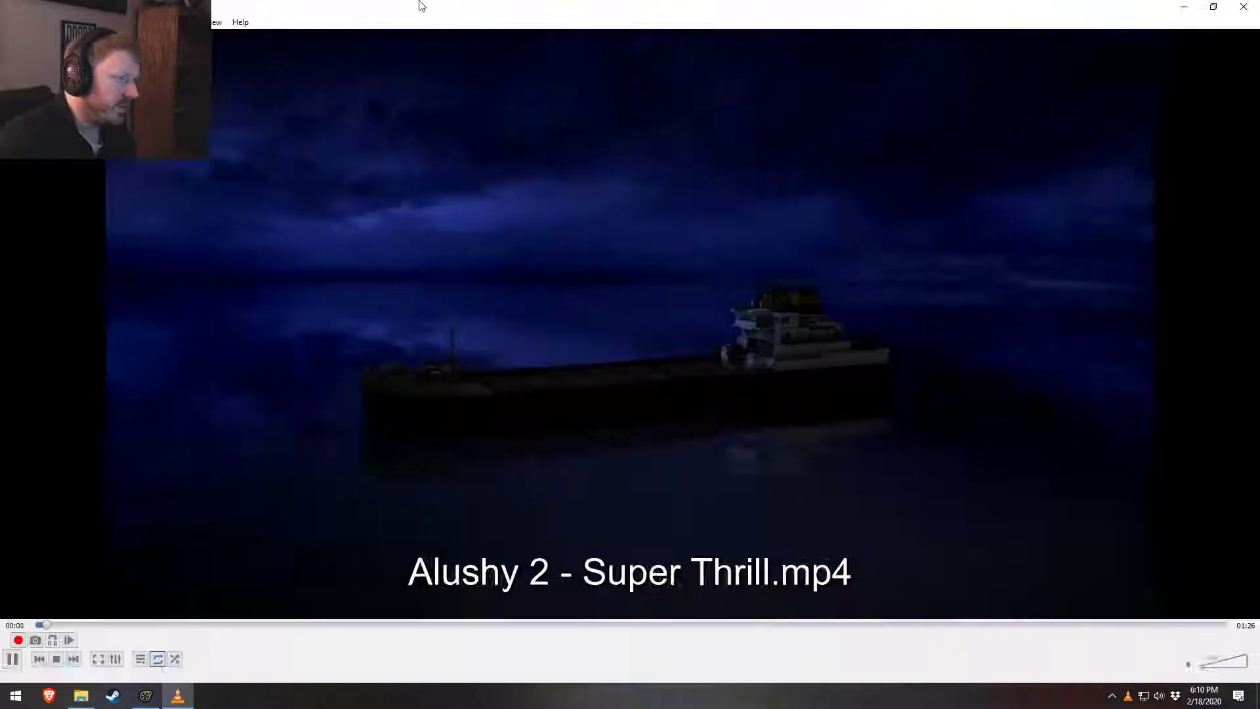
Step: Play the cockpit shot around 00:51 and examine how its speed lines look
{"action": "left_click_drag", "start_coordinate": [703, 634], "coordinate": [731, 640]}
{"action": "key", "text": "space"}
{"action": "key", "text": "space"}
{"action": "key", "text": "space"}
{"action": "key", "text": "space"}
{"action": "key", "text": "space"}
{"action": "key", "text": "space"}
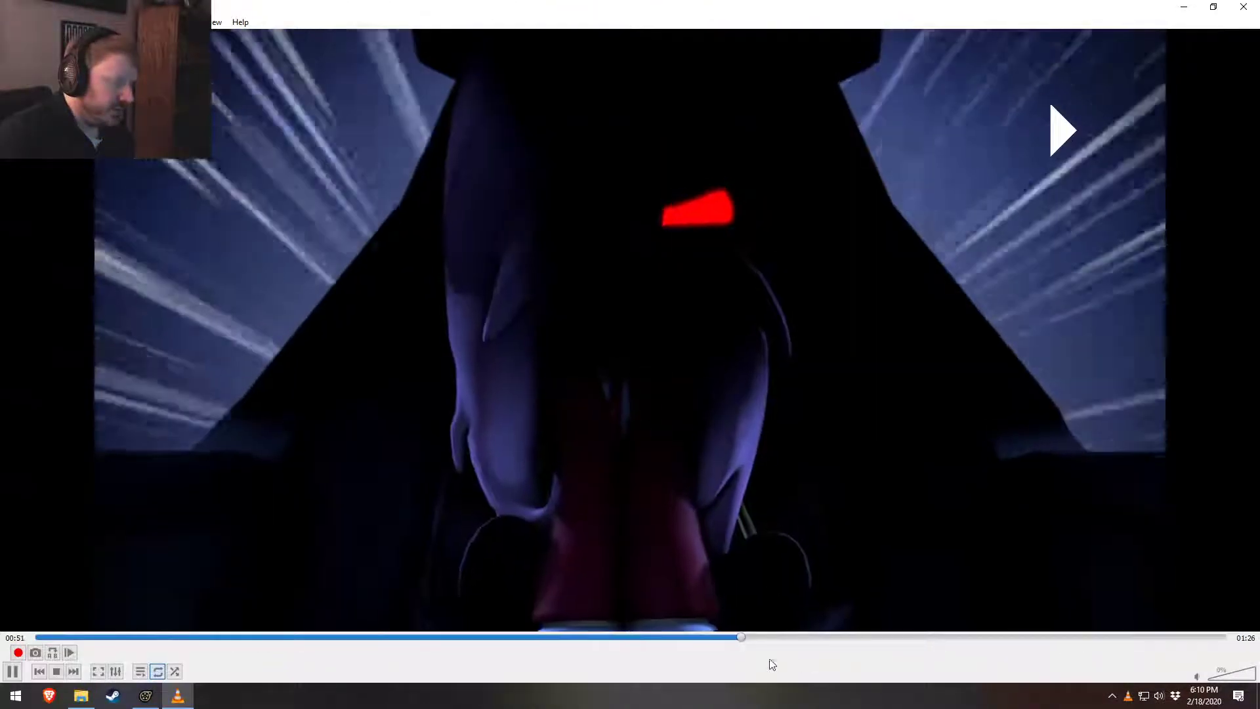
Step: Examine the jet shot and explosion around 01:07 by replaying and pausing it, close the video, and return to Source Filmmaker
{"action": "left_click_drag", "start_coordinate": [796, 638], "coordinate": [969, 639]}
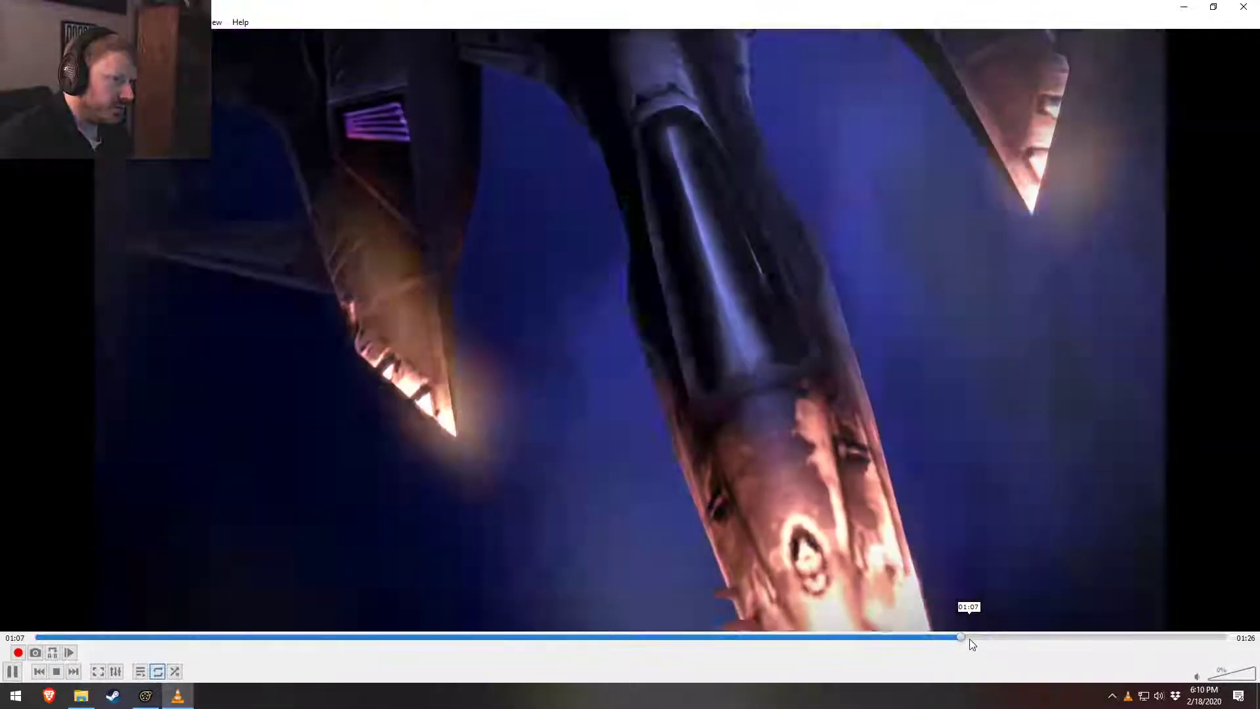
{"action": "key", "text": "space"}
{"action": "left_click", "coordinate": [953, 638]}
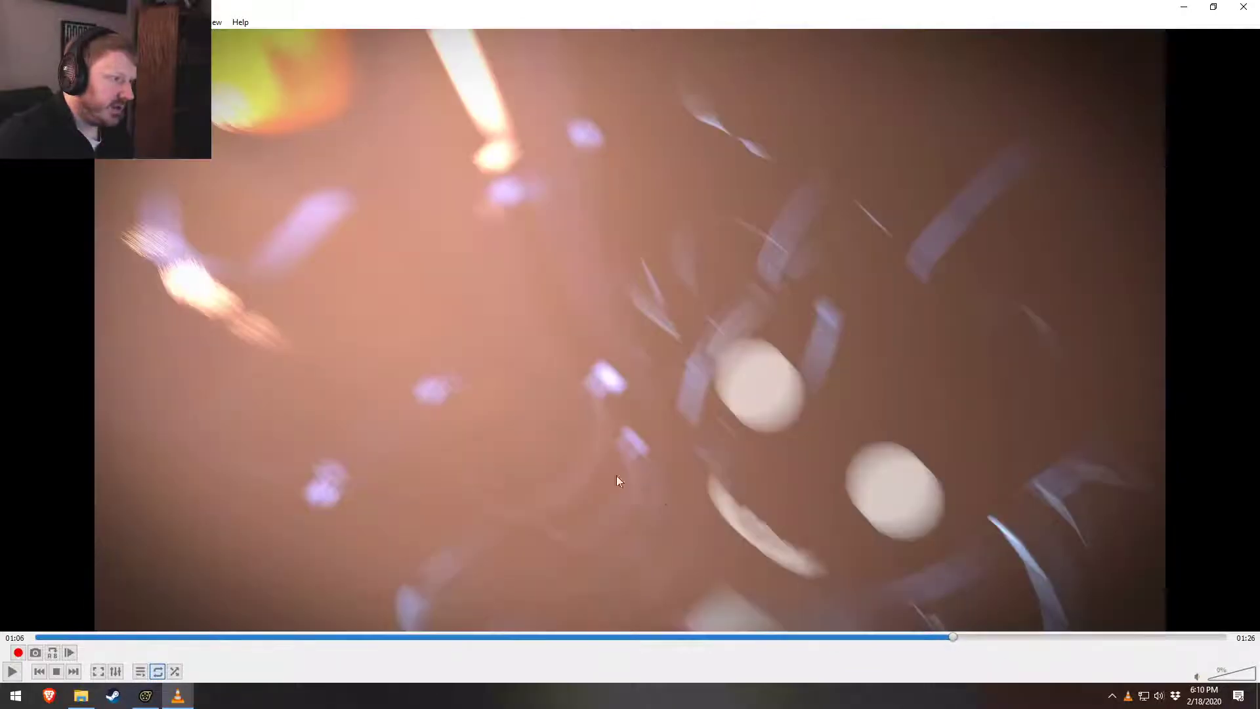
{"action": "key", "text": "space"}
{"action": "key", "text": "space"}
{"action": "key", "text": "space"}
{"action": "key", "text": "space"}
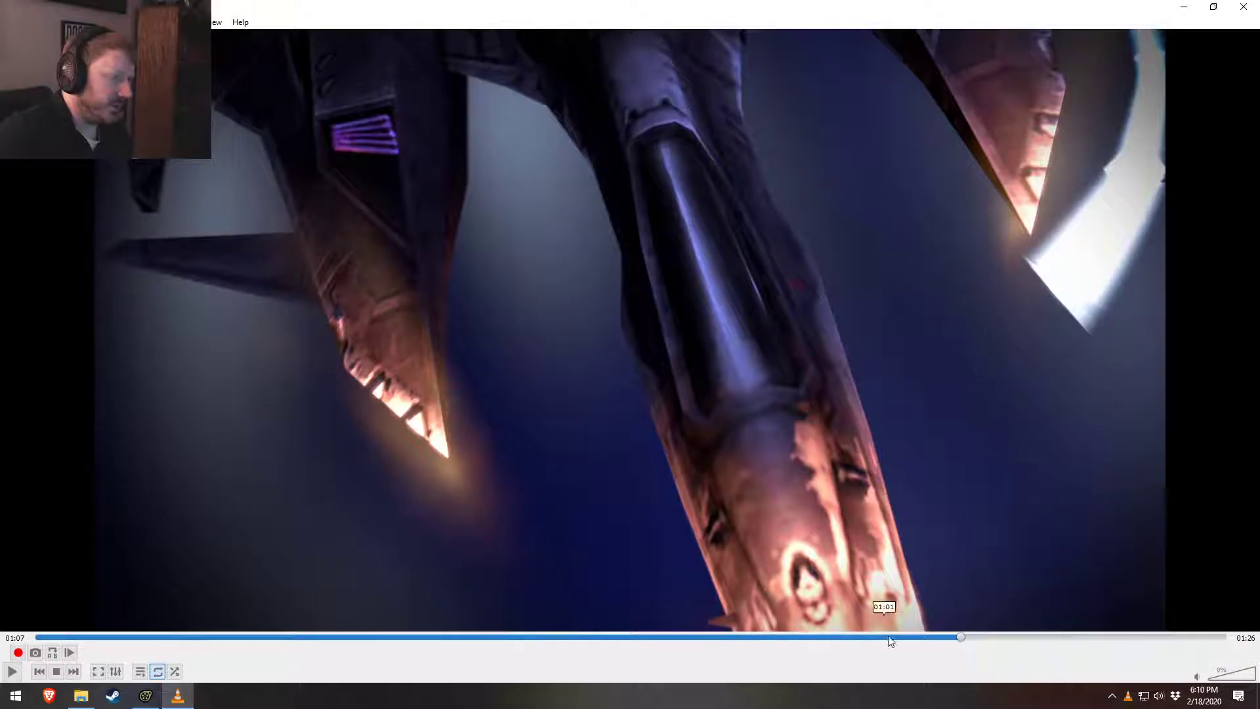
{"action": "left_click", "coordinate": [956, 638]}
{"action": "key", "text": "space"}
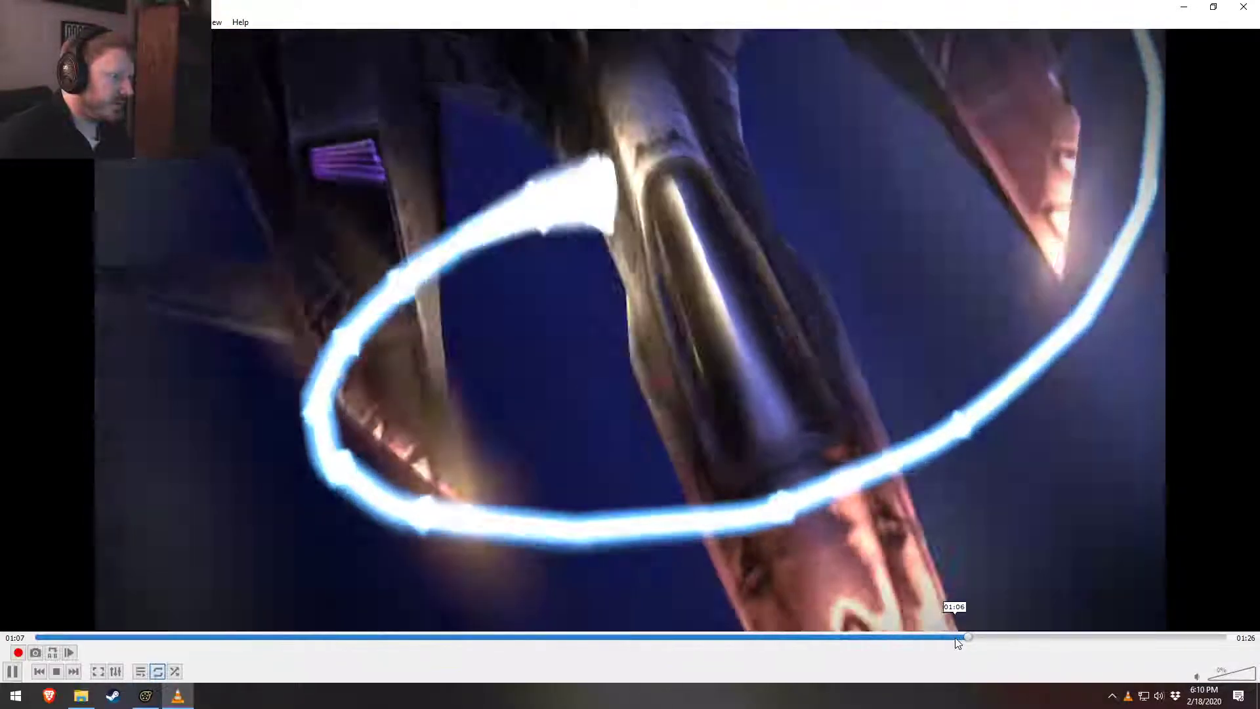
{"action": "key", "text": "space"}
{"action": "key", "text": "space"}
{"action": "key", "text": "space"}
{"action": "key", "text": "space"}
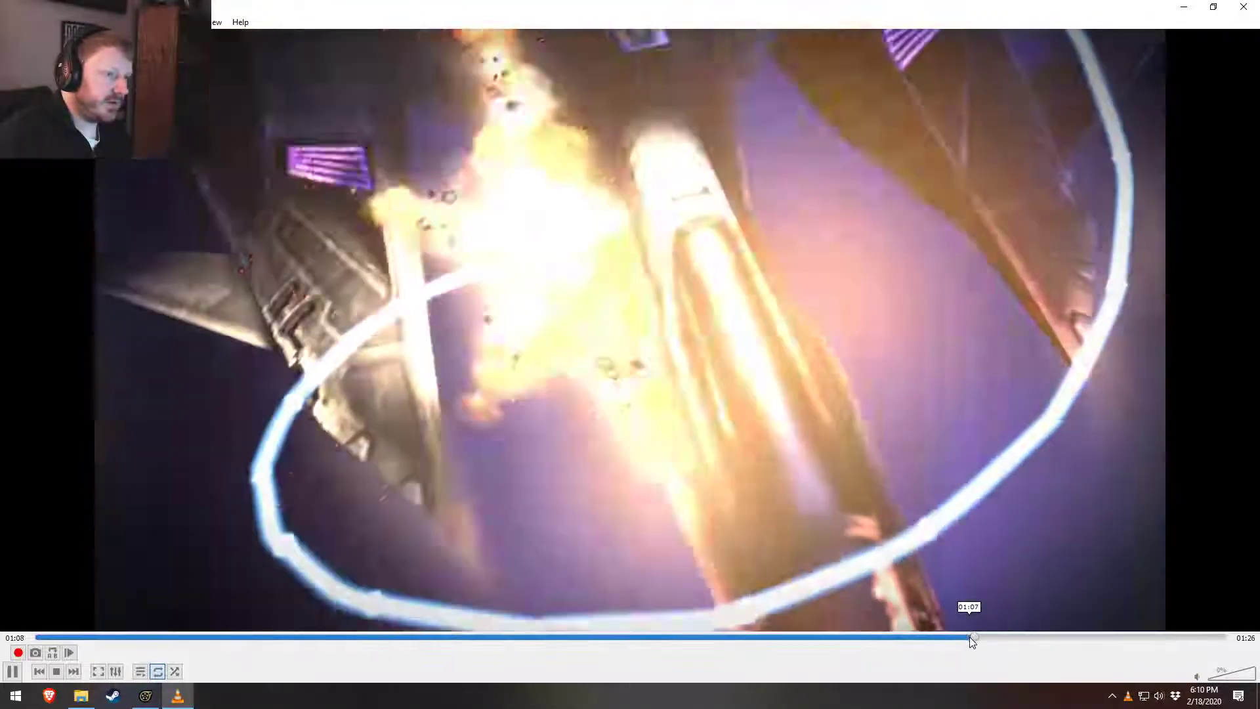
{"action": "left_click", "coordinate": [971, 637]}
{"action": "key", "text": "space"}
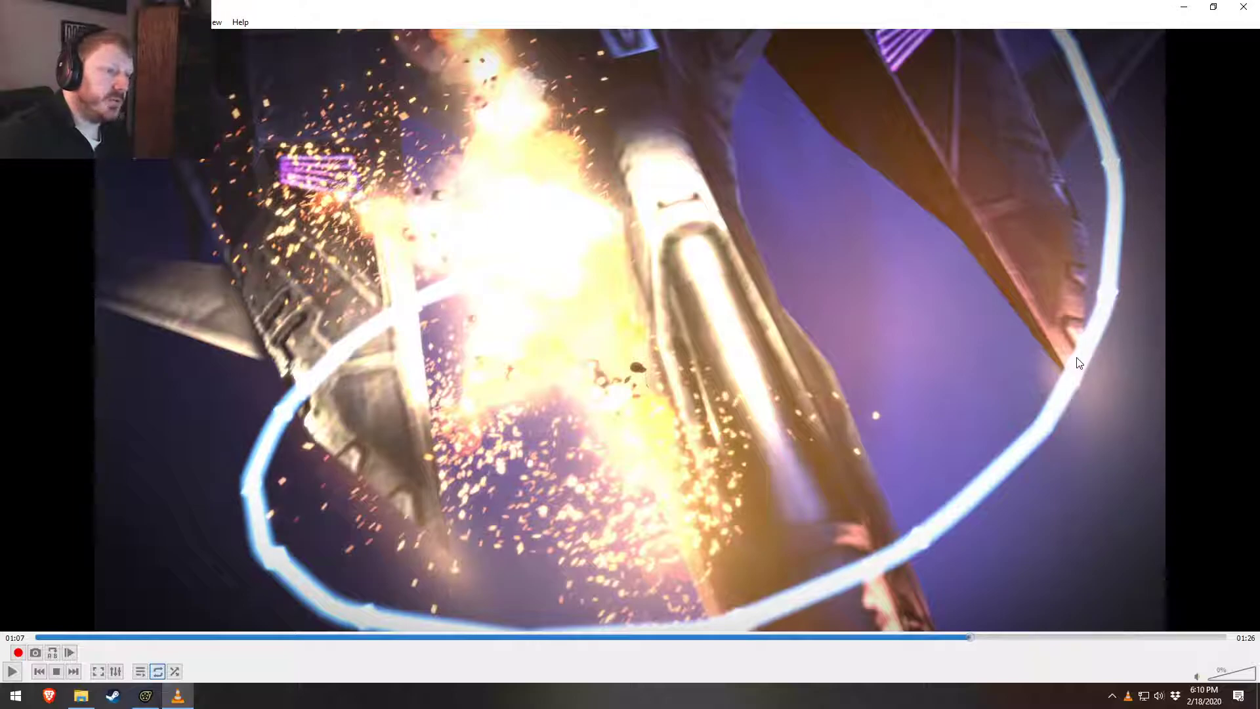
{"action": "key", "text": "space"}
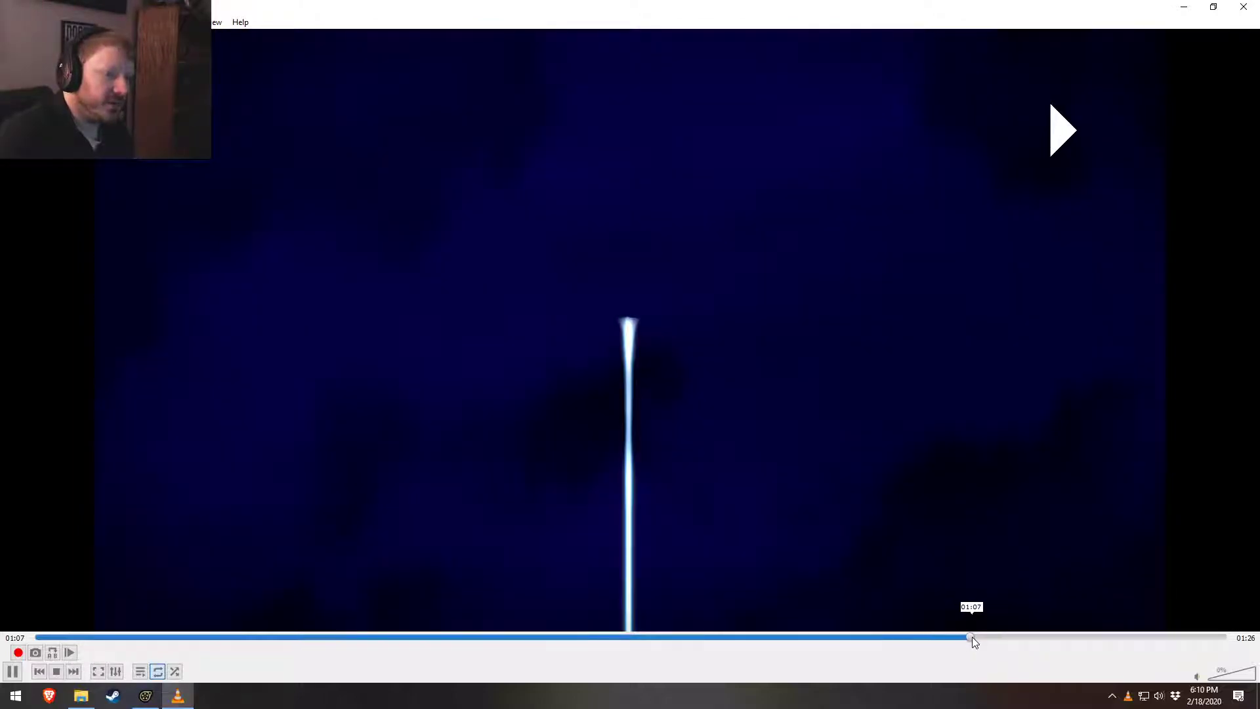
{"action": "key", "text": "space"}
{"action": "key", "text": "space"}
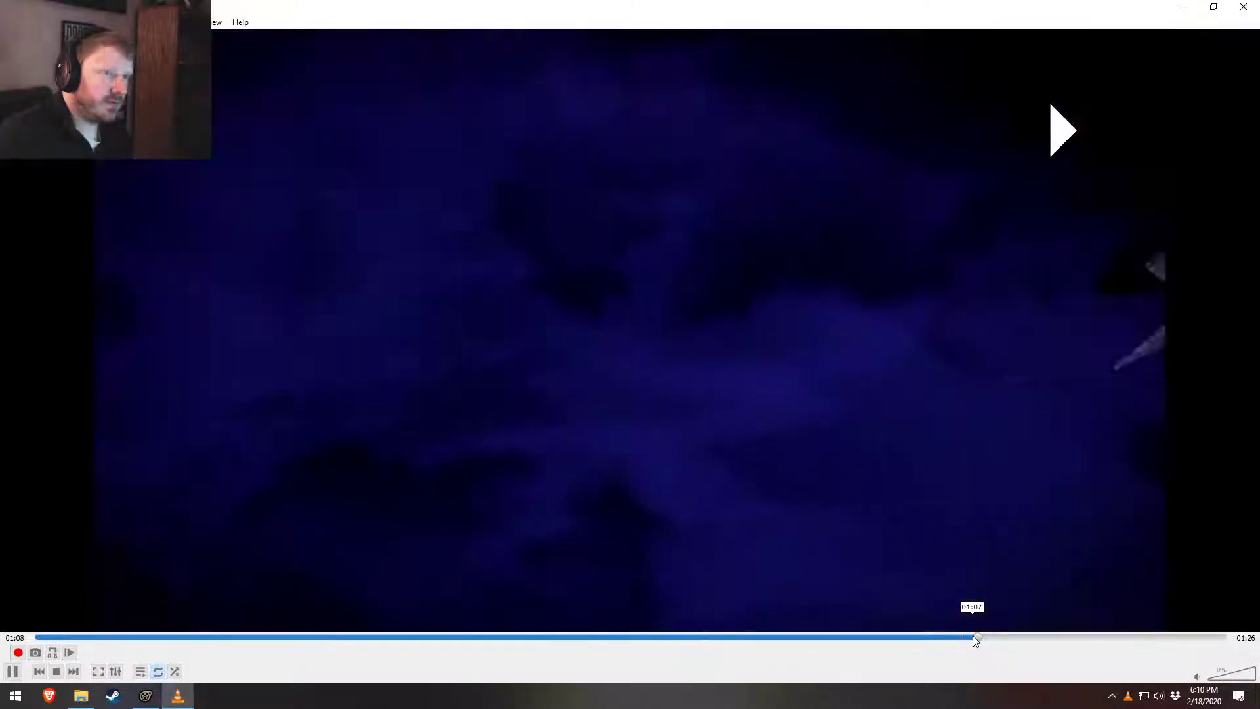
{"action": "key", "text": "space"}
{"action": "key", "text": "space"}
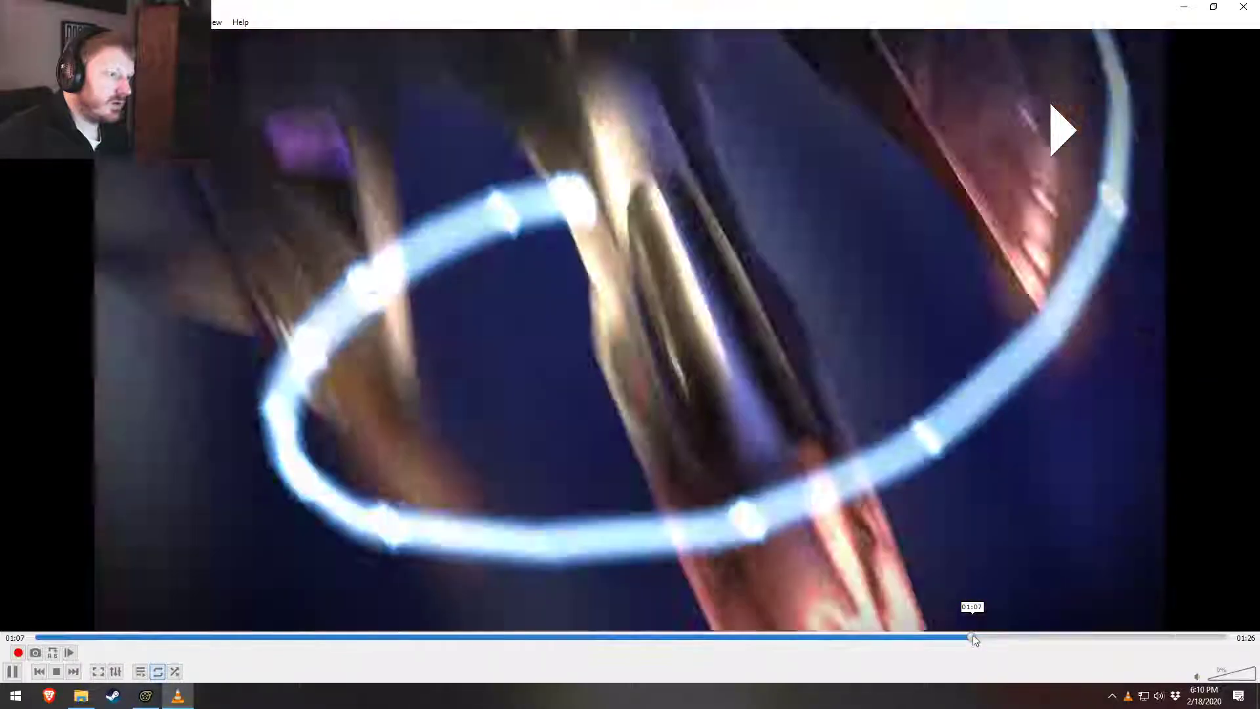
{"action": "key", "text": "space"}
{"action": "key", "text": "space"}
{"action": "key", "text": "space"}
{"action": "left_click", "coordinate": [1257, 10]}
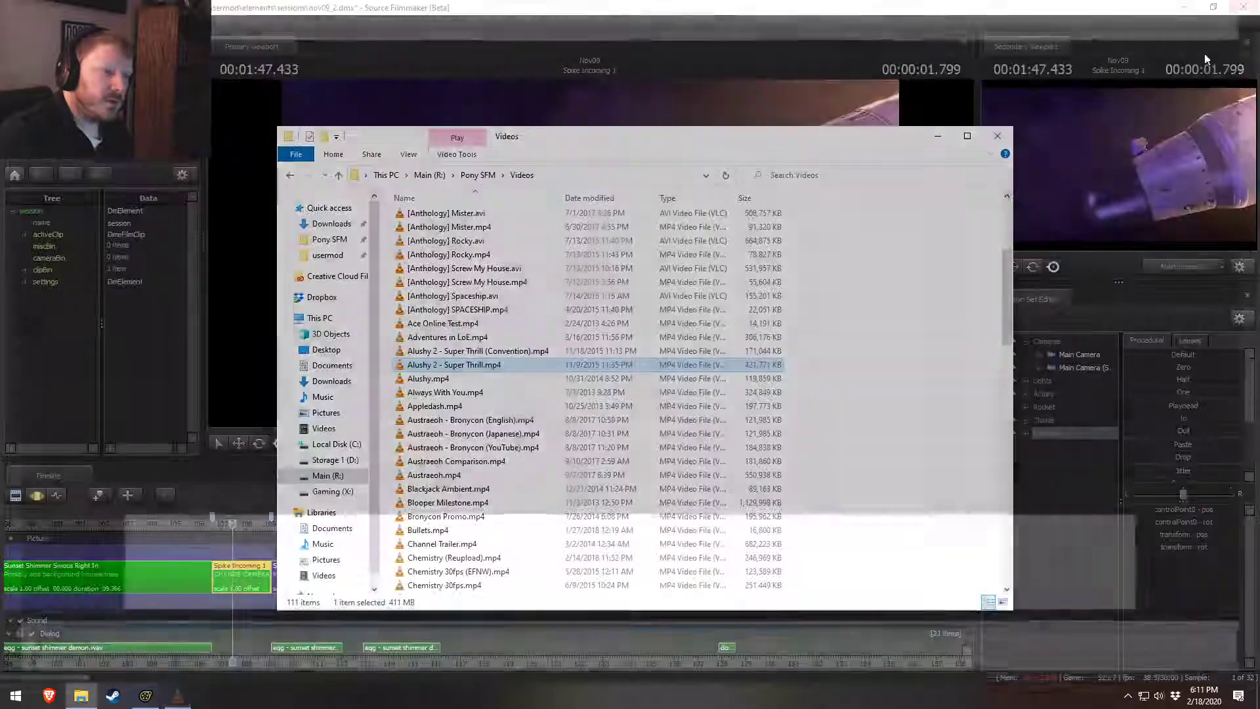
{"action": "left_click", "coordinate": [724, 5]}
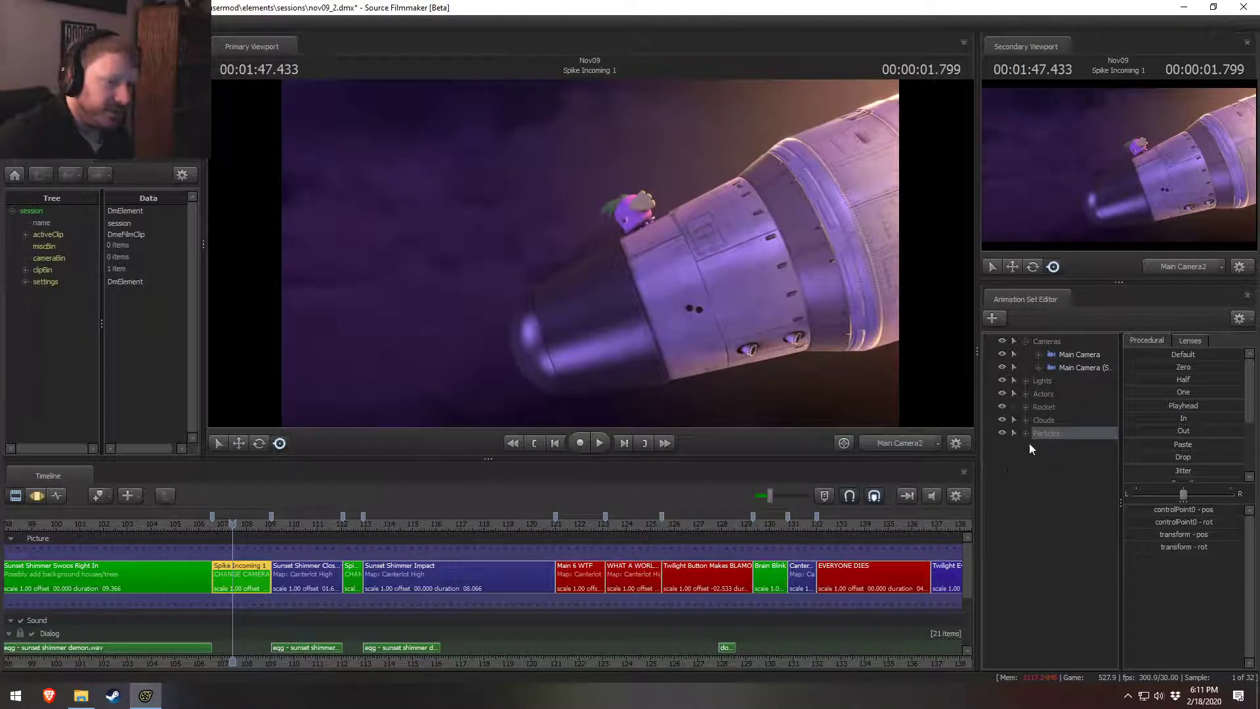
Step: Switch to the Motion Editor with all time selected for the speed lines and view the shot through the work camera
{"action": "key", "text": "F3"}
{"action": "left_click", "coordinate": [394, 553]}
{"action": "key", "text": "ctrl+a"}
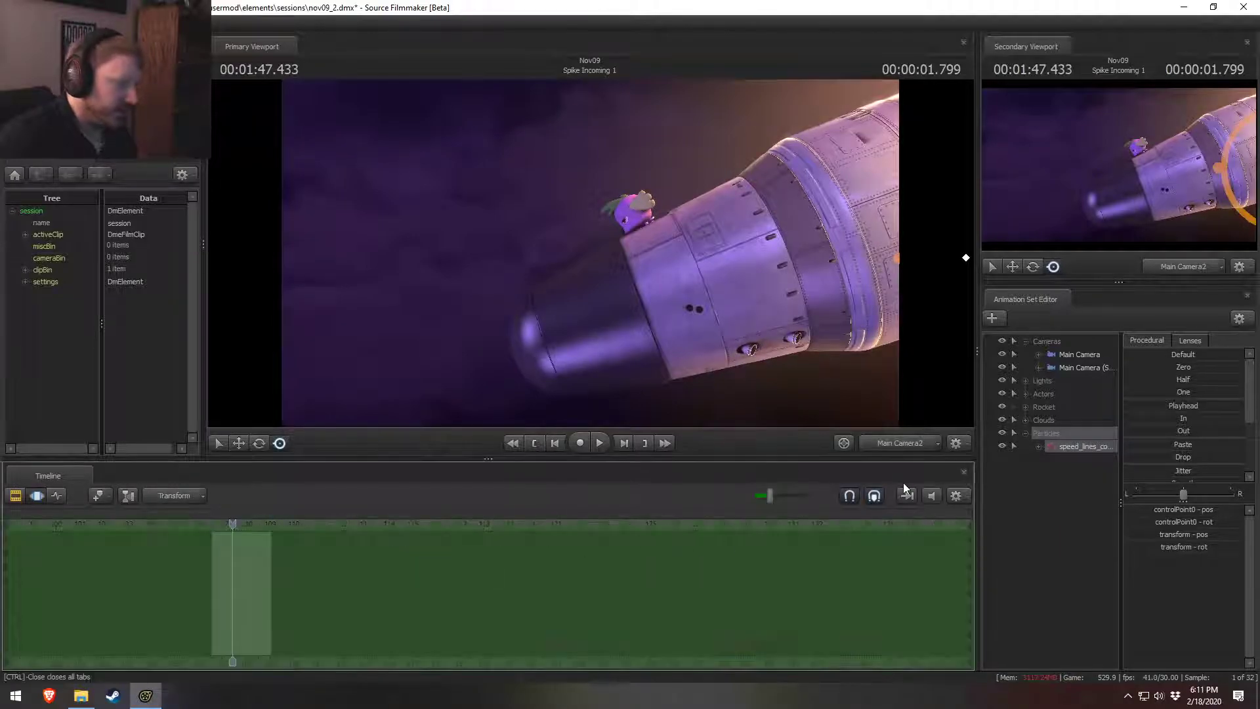
{"action": "left_click", "coordinate": [919, 448]}
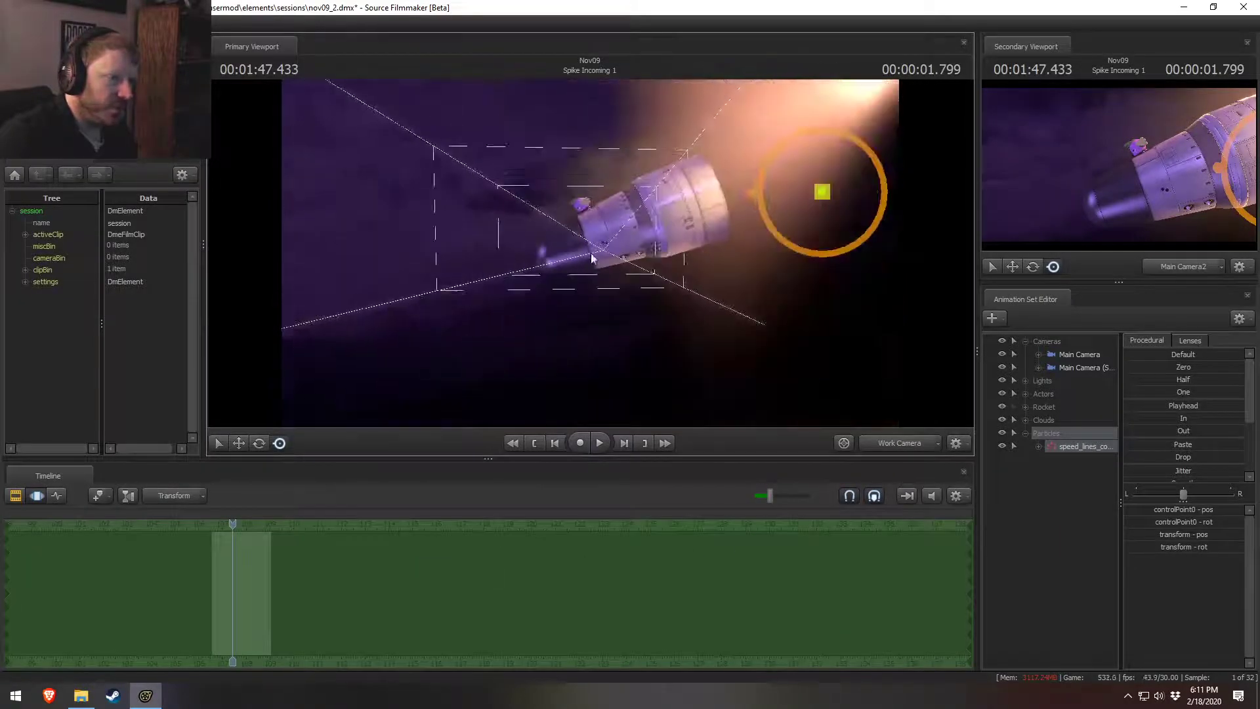
Step: Move the speed_lines_cone1 particle system across the whole shot so it sits just in front of the rocket's nose
{"action": "key", "text": "s"}
{"action": "left_click_drag", "start_coordinate": [591, 254], "coordinate": [505, 279]}
{"action": "key", "text": "w"}
{"action": "key", "text": "w"}
{"action": "key", "text": "s"}
{"action": "key", "text": "w"}
{"action": "key", "text": "space"}
{"action": "key", "text": "space"}
{"action": "mouse_move", "coordinate": [235, 525]}
{"action": "left_mouse_down"}
{"action": "mouse_move", "coordinate": [202, 524]}
{"action": "mouse_move", "coordinate": [228, 525]}
{"action": "left_mouse_up"}
{"action": "left_click_drag", "start_coordinate": [517, 369], "coordinate": [629, 197]}
{"action": "key", "text": "w"}
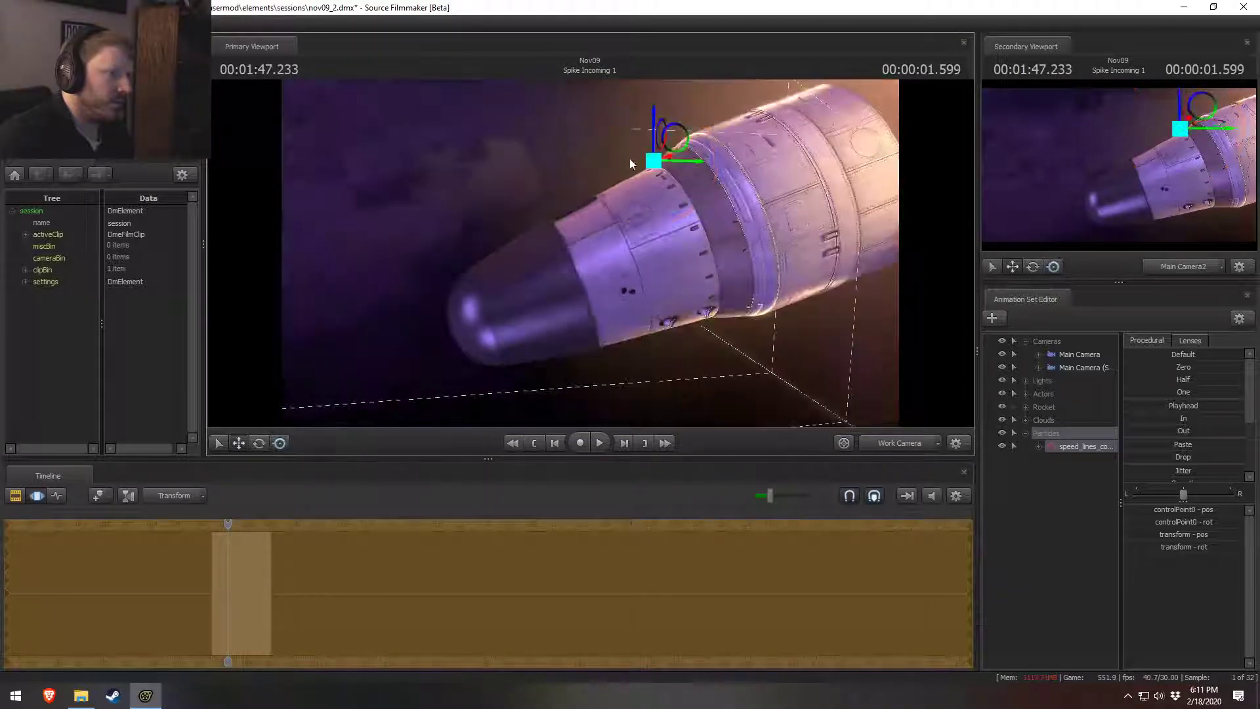
{"action": "left_click_drag", "start_coordinate": [447, 287], "coordinate": [634, 245]}
{"action": "key", "text": "s"}
Step: Disable lighting in the primary viewport and play and scrub through Spike Incoming 1 to check for the speed lines
{"action": "right_click", "coordinate": [541, 375]}
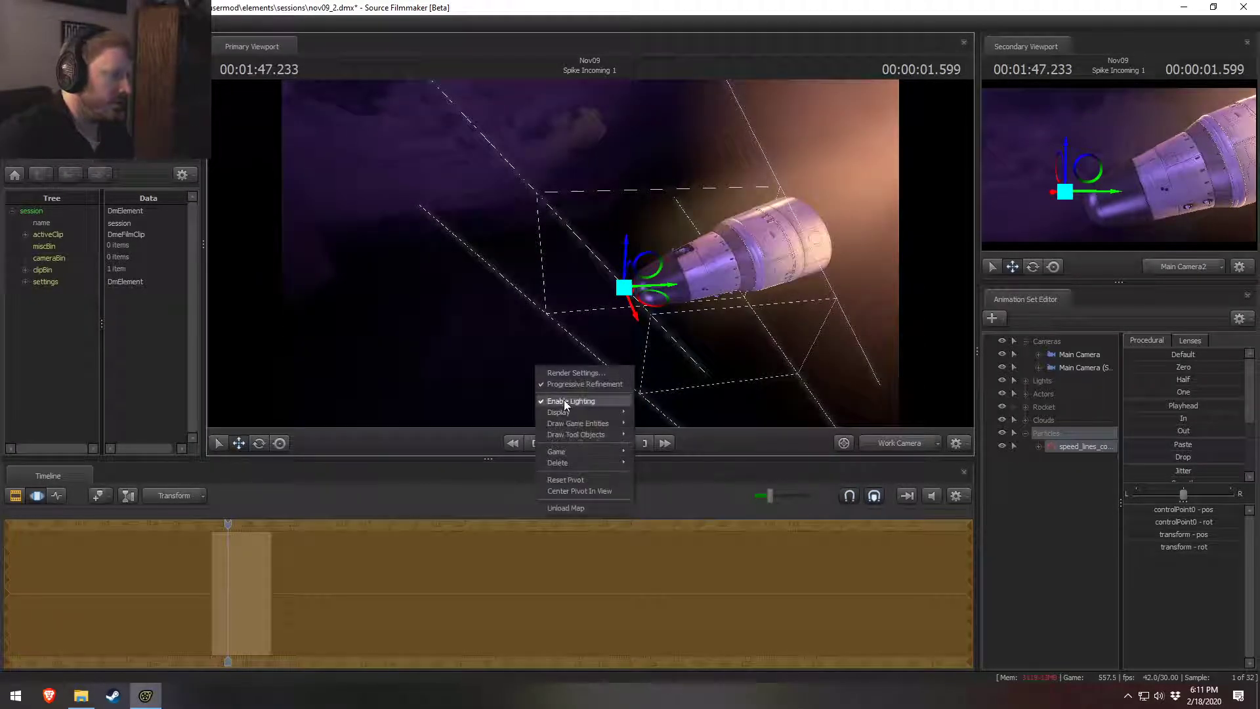
{"action": "left_click", "coordinate": [565, 401]}
{"action": "key", "text": "space"}
{"action": "key", "text": "space"}
{"action": "mouse_move", "coordinate": [243, 527]}
{"action": "left_mouse_down"}
{"action": "mouse_move", "coordinate": [221, 528]}
{"action": "mouse_move", "coordinate": [250, 537]}
{"action": "mouse_move", "coordinate": [236, 535]}
{"action": "left_mouse_up"}
{"action": "left_click_drag", "start_coordinate": [547, 349], "coordinate": [453, 322]}
{"action": "key", "text": "F2"}
{"action": "key", "text": "F3"}
{"action": "mouse_move", "coordinate": [234, 532]}
{"action": "left_mouse_down"}
{"action": "mouse_move", "coordinate": [117, 538]}
{"action": "mouse_move", "coordinate": [278, 548]}
{"action": "mouse_move", "coordinate": [282, 528]}
{"action": "mouse_move", "coordinate": [251, 530]}
{"action": "left_mouse_up"}
Step: Instance the speed_lines_cone1 particle system and show its particle system element in the Element Viewer
{"action": "right_click", "coordinate": [1103, 443]}
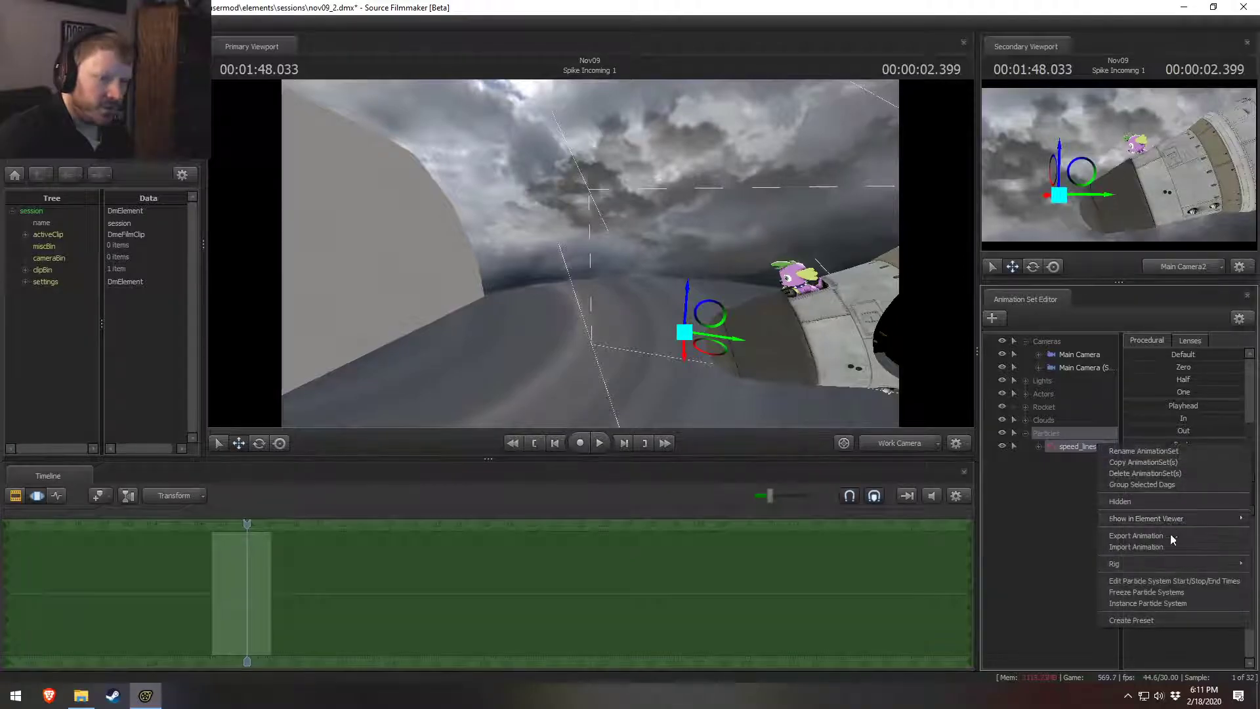
{"action": "left_click", "coordinate": [1141, 601]}
{"action": "right_click", "coordinate": [1076, 451]}
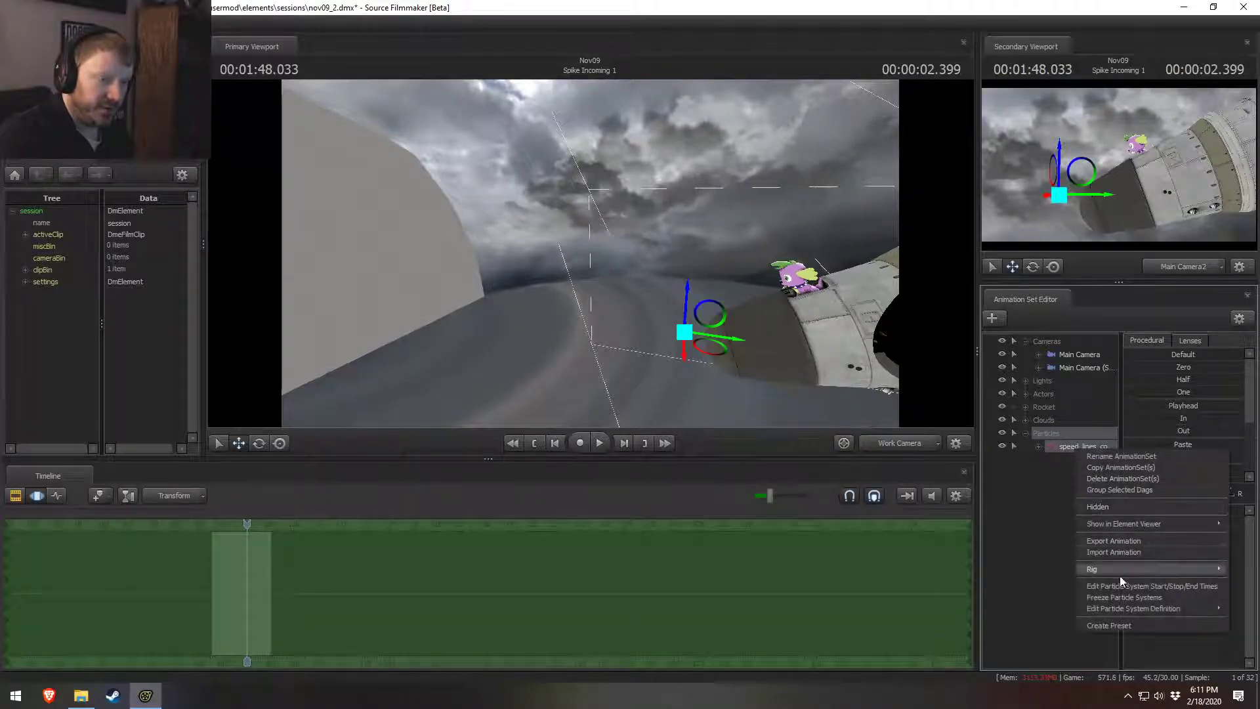
{"action": "mouse_move", "coordinate": [1120, 523]}
{"action": "left_click", "coordinate": [1053, 538]}
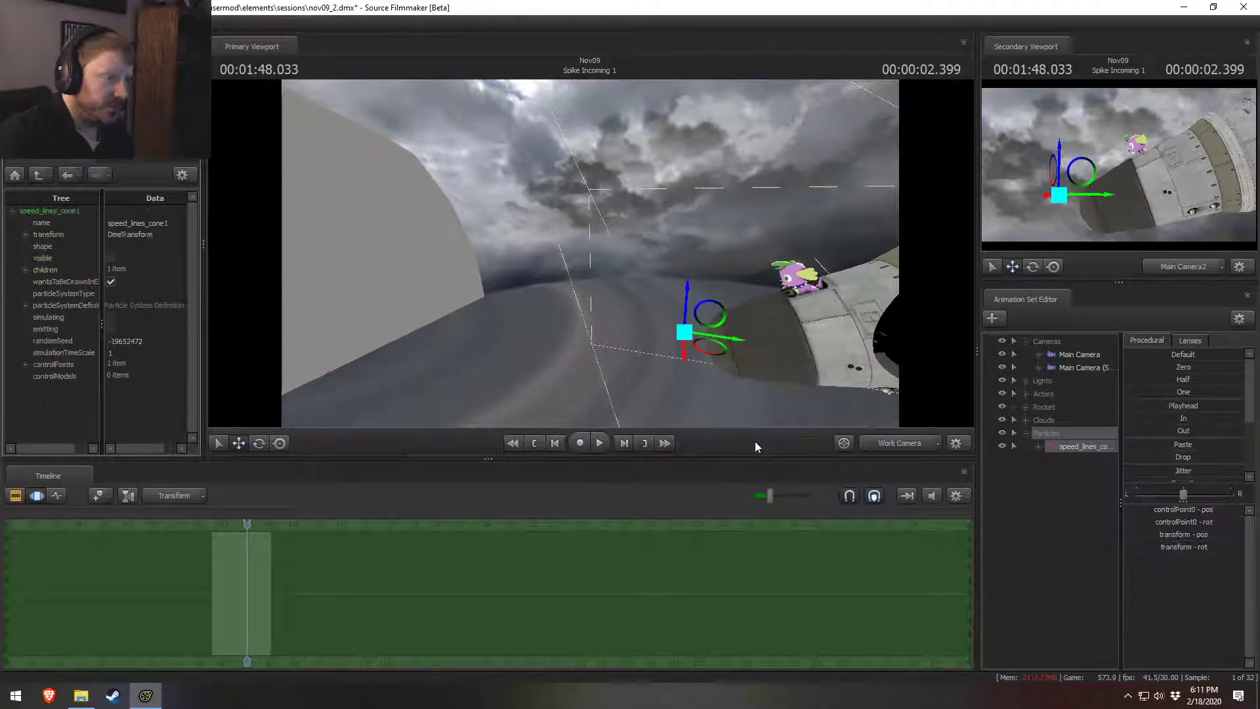
Step: Open the speed_lines_cone definition for editing, inspect the effect preview from another angle, and accept the definition
{"action": "right_click", "coordinate": [1074, 445]}
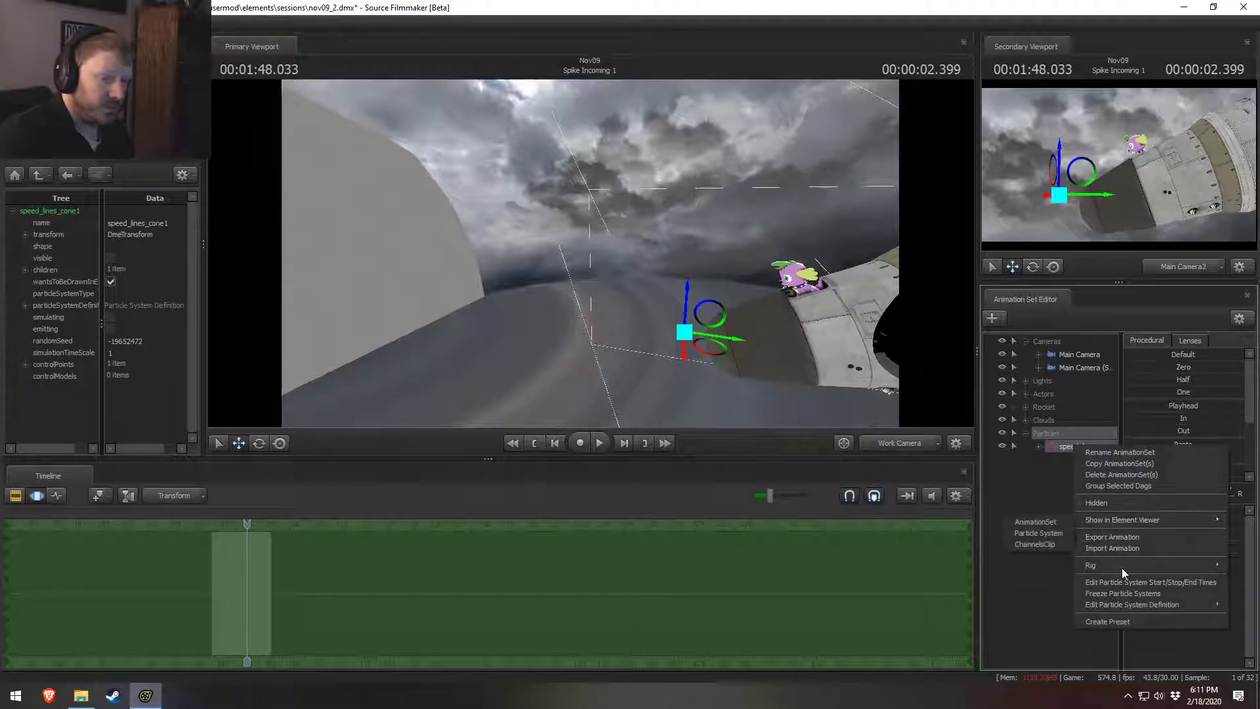
{"action": "left_click", "coordinate": [1059, 604]}
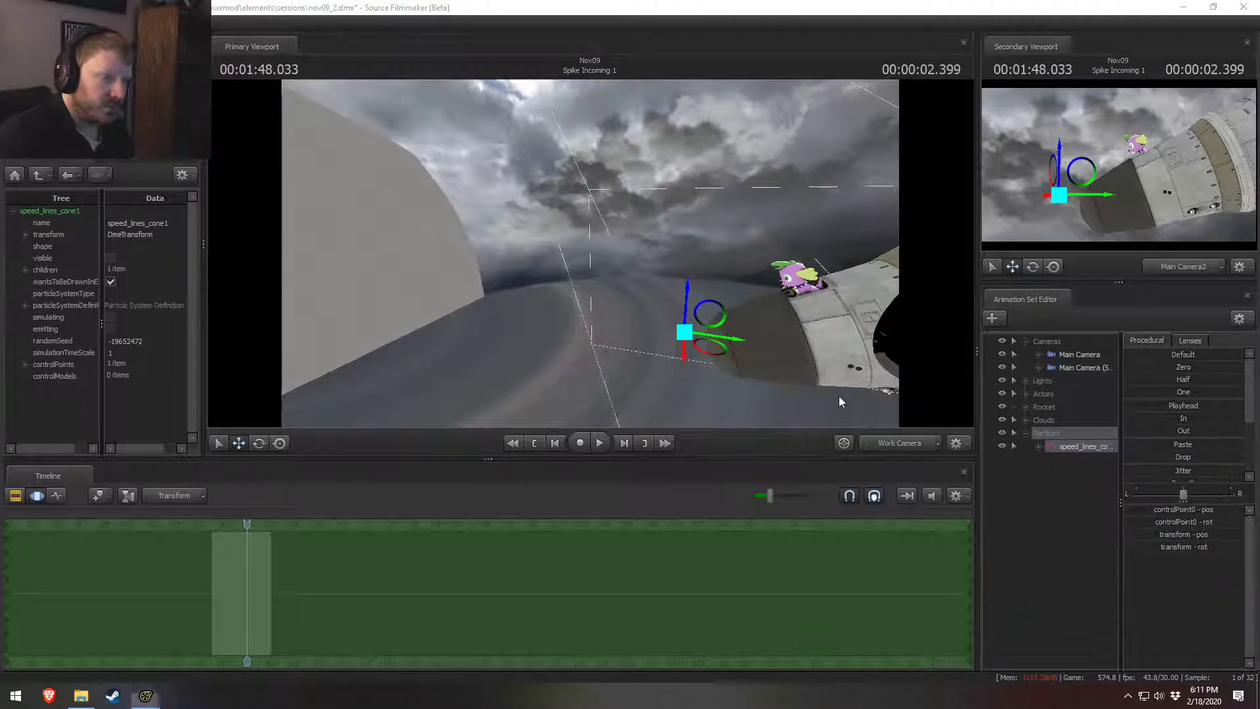
{"action": "right_click_drag", "start_coordinate": [823, 197], "coordinate": [822, 270]}
{"action": "left_click_drag", "start_coordinate": [821, 270], "coordinate": [855, 246]}
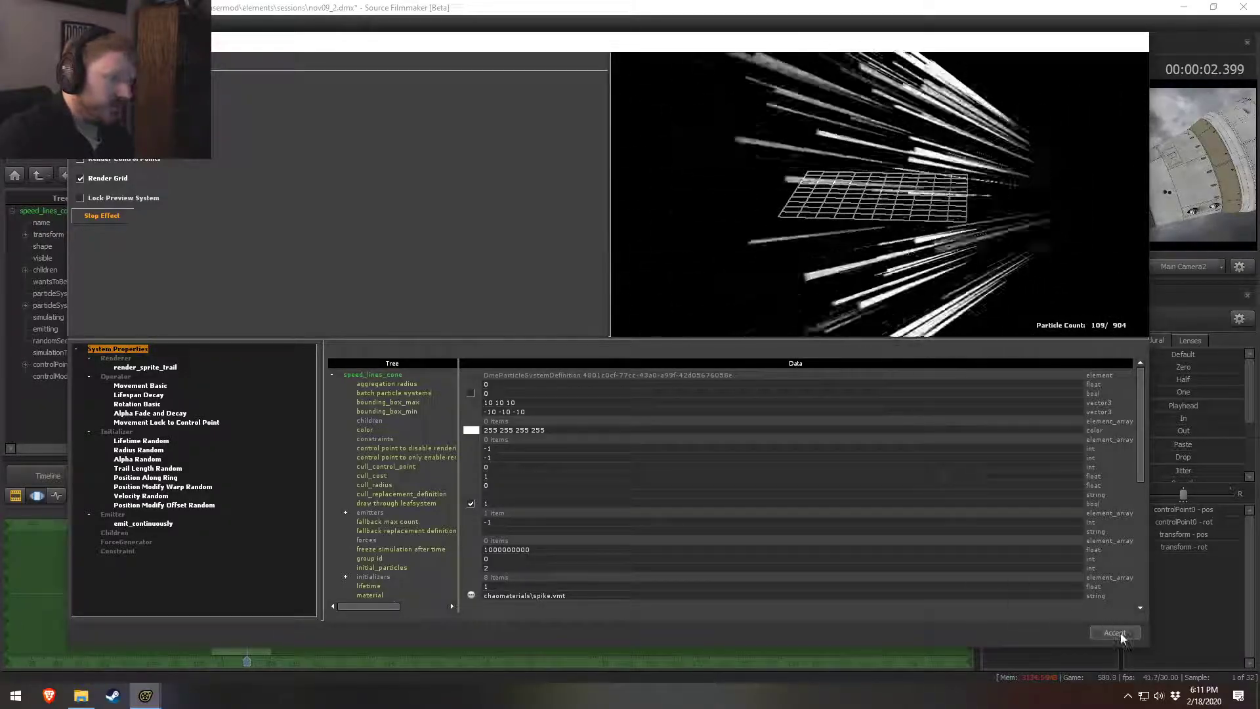
{"action": "left_click", "coordinate": [1117, 633]}
Step: Check the shot's playback for the speed lines and set the particle system's start time to 108
{"action": "mouse_move", "coordinate": [591, 253]}
{"action": "left_mouse_down"}
{"action": "mouse_move", "coordinate": [631, 262]}
{"action": "mouse_move", "coordinate": [732, 243]}
{"action": "mouse_move", "coordinate": [589, 223]}
{"action": "mouse_move", "coordinate": [577, 263]}
{"action": "mouse_move", "coordinate": [589, 254]}
{"action": "left_mouse_up"}
{"action": "key", "text": "space"}
{"action": "key", "text": "space"}
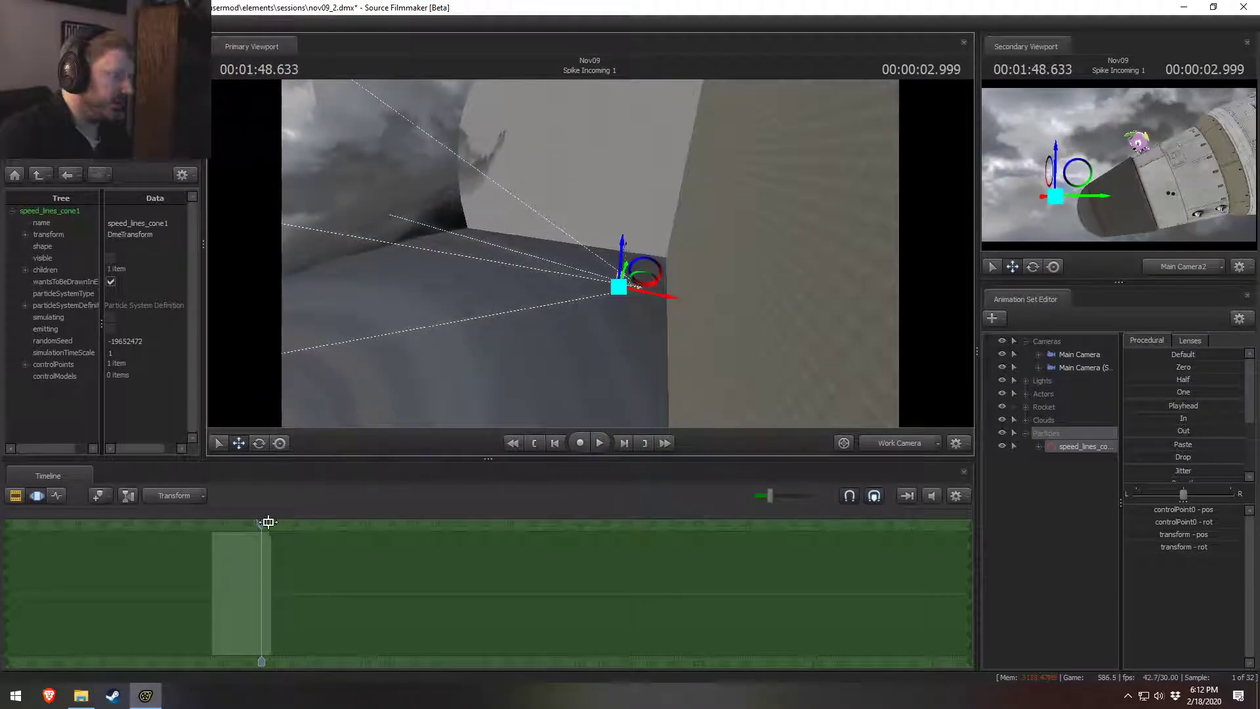
{"action": "right_click", "coordinate": [1077, 449]}
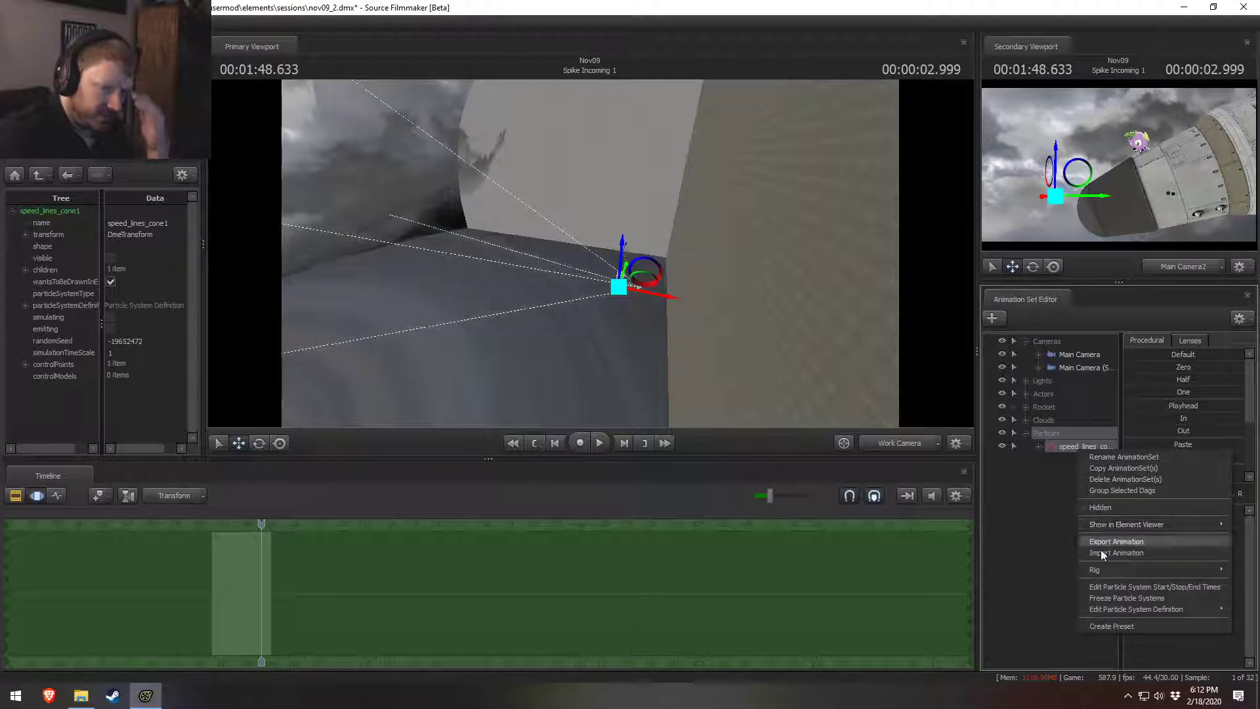
{"action": "left_click", "coordinate": [1112, 583]}
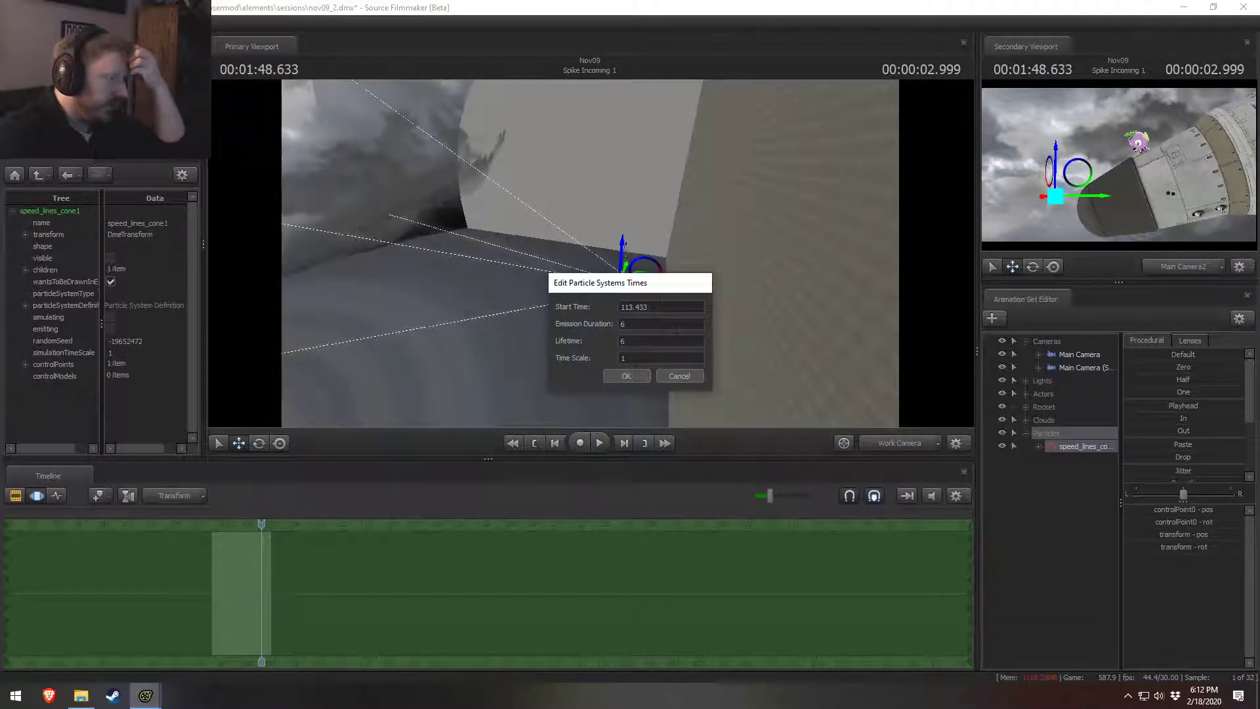
{"action": "type", "text": "108"}
{"action": "key", "text": "Return"}
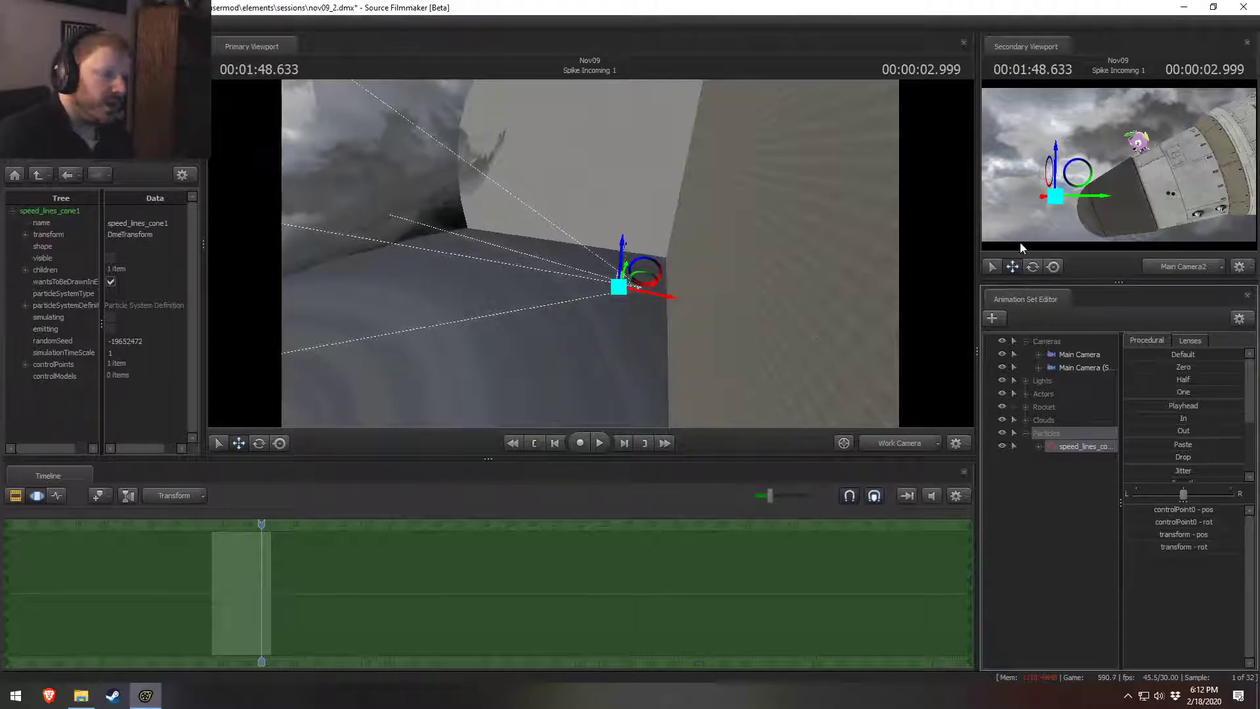
Step: Play the shot to check the speed lines from behind and start rotating the particle system with the rotate manipulator
{"action": "left_click_drag", "start_coordinate": [852, 337], "coordinate": [591, 257], "text": "alt"}
{"action": "key", "text": "space"}
{"action": "key", "text": "space"}
{"action": "left_click_drag", "start_coordinate": [755, 339], "coordinate": [570, 289], "text": "alt"}
{"action": "key", "text": "e"}
{"action": "left_click", "coordinate": [599, 280]}
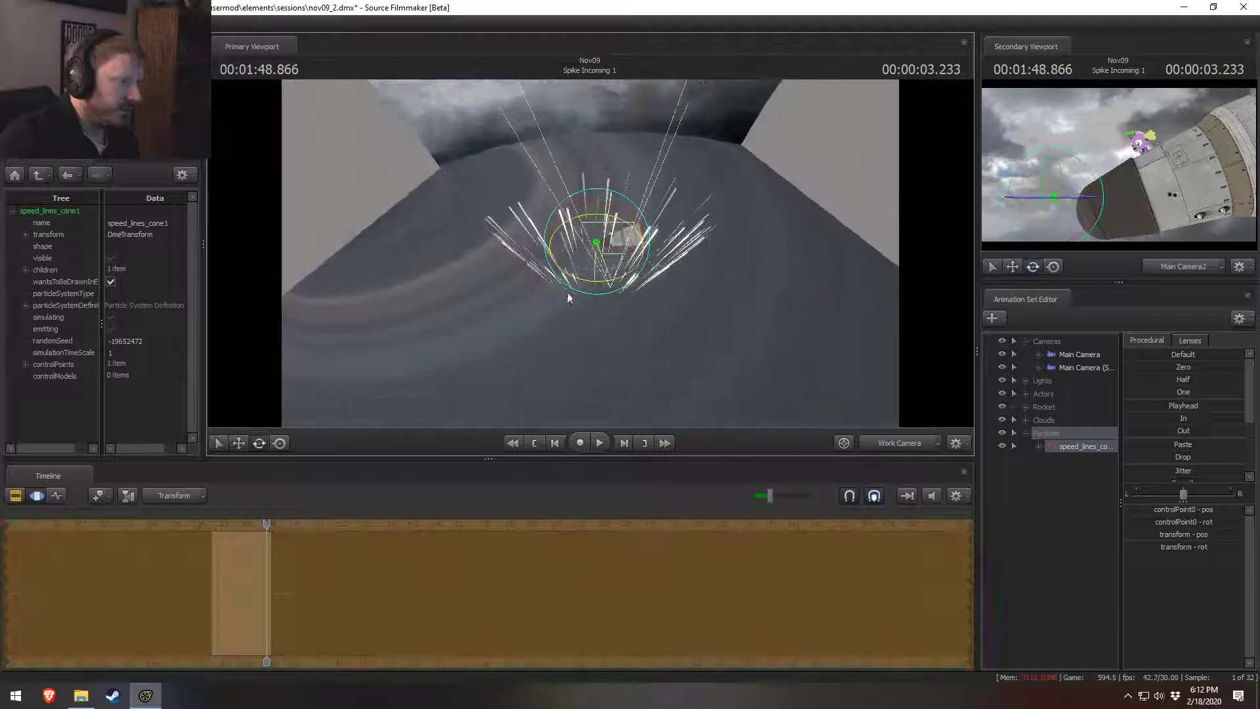
Step: Return to the start of the shot and adjust the transform rotation of the speed lines particle system
{"action": "left_click_drag", "start_coordinate": [302, 523], "coordinate": [208, 526]}
{"action": "left_click", "coordinate": [247, 565]}
{"action": "left_click", "coordinate": [1187, 545]}
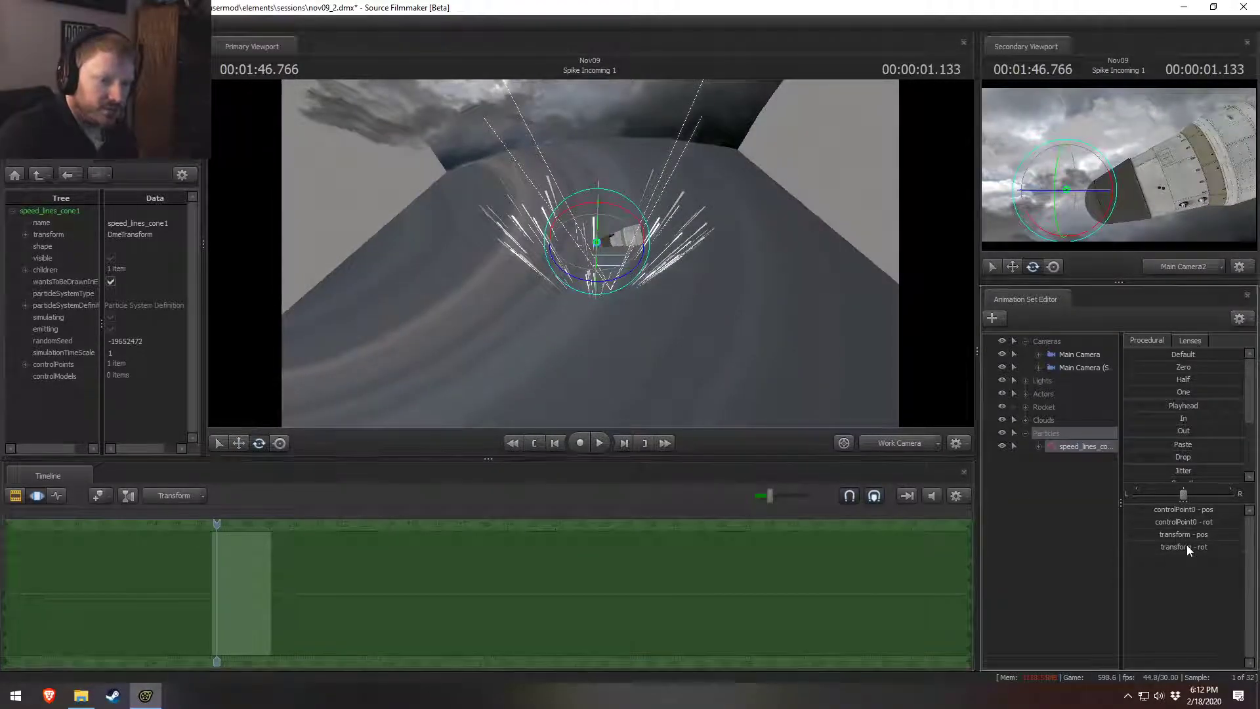
{"action": "key", "text": "Return"}
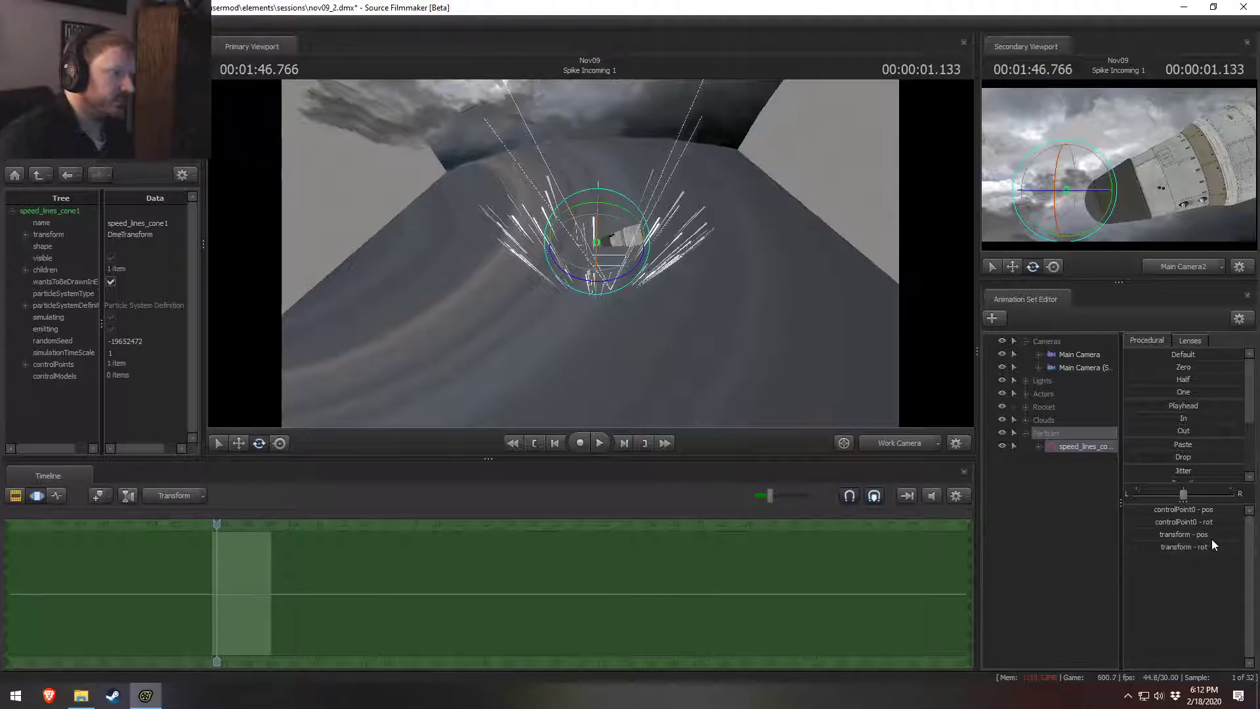
Step: Reorient the speed lines cone through its transform rotation again and scrub the shot to check its direction
{"action": "left_click_drag", "start_coordinate": [220, 526], "coordinate": [230, 525]}
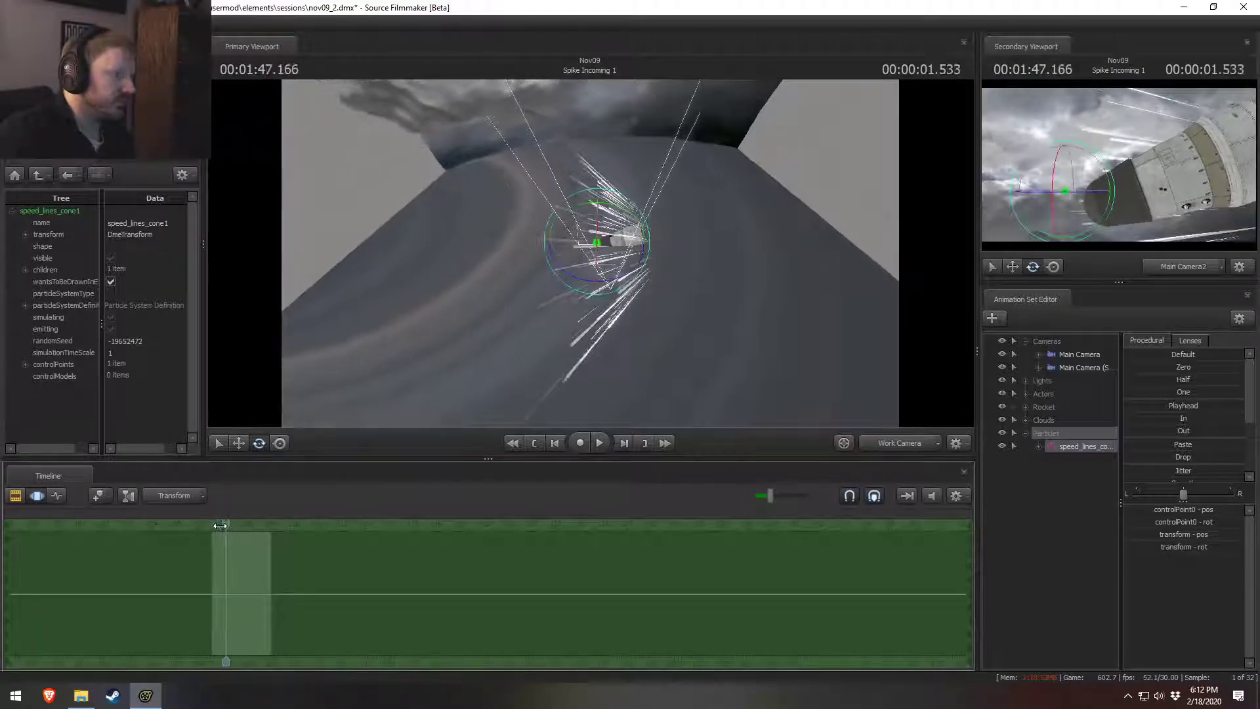
{"action": "left_click", "coordinate": [1203, 547]}
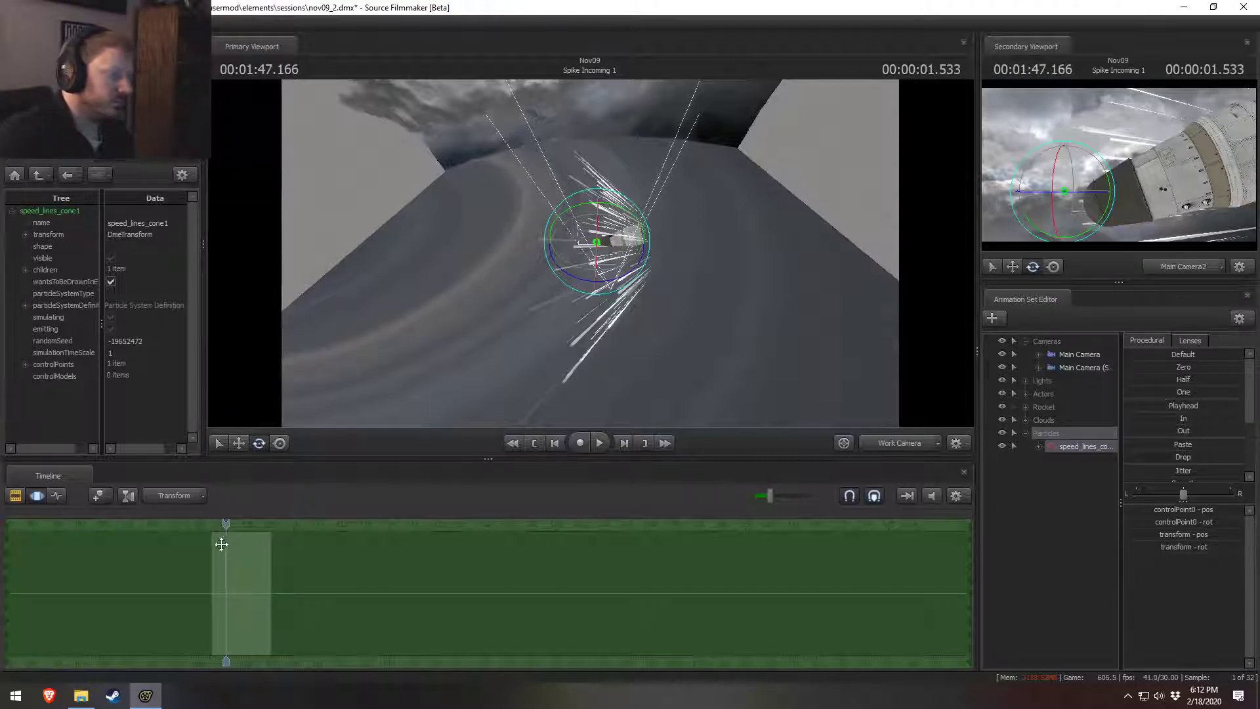
{"action": "left_click_drag", "start_coordinate": [226, 529], "coordinate": [238, 525]}
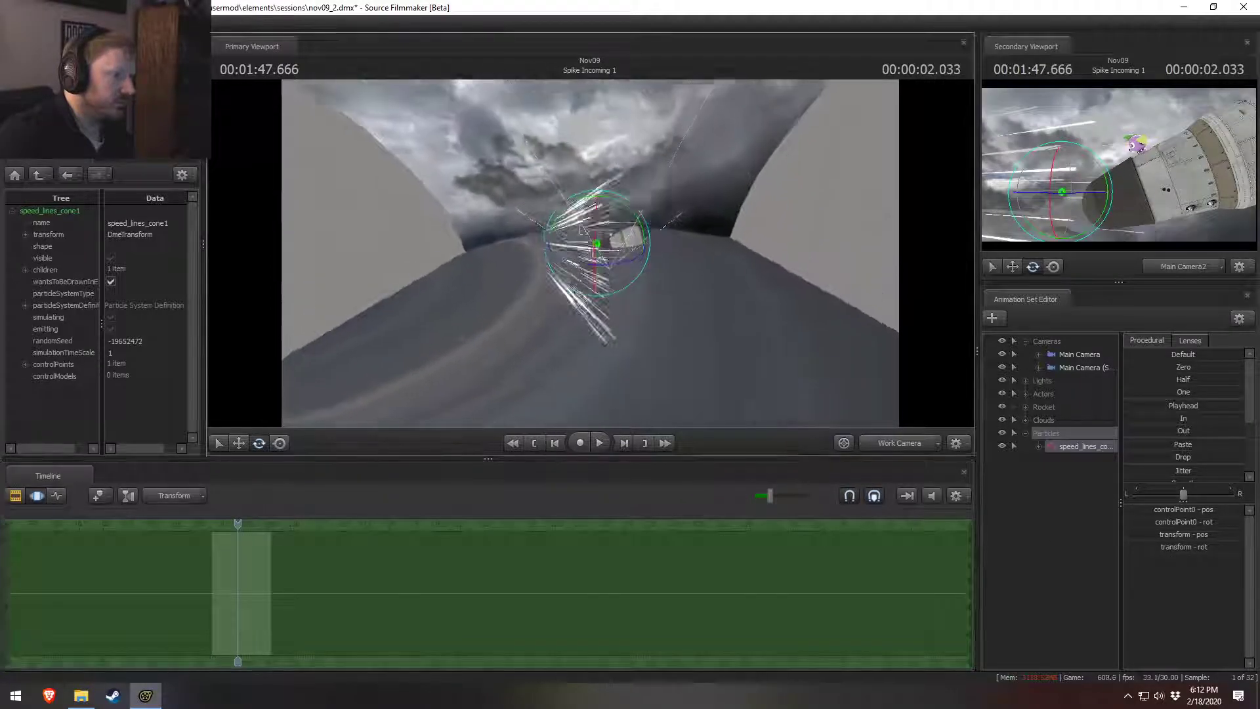
Step: Expand the Rocket group and zero the speed lines particle system's controls
{"action": "left_click_drag", "start_coordinate": [593, 257], "coordinate": [605, 251], "text": "alt"}
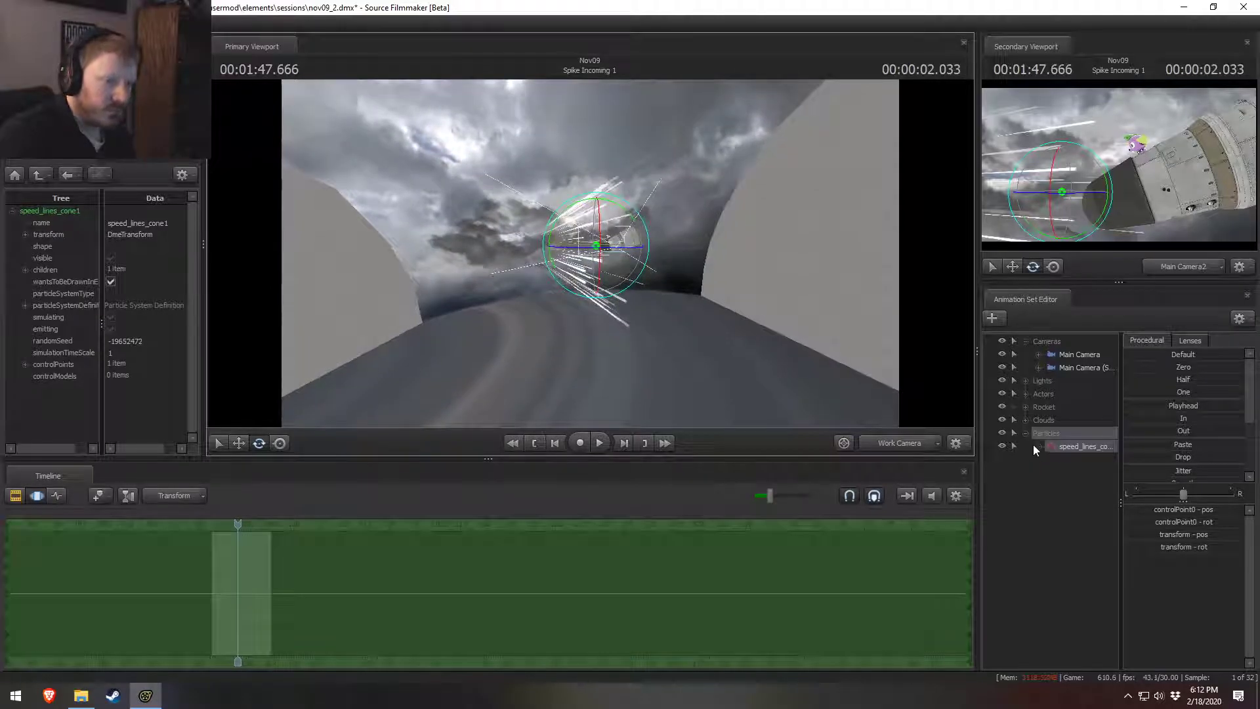
{"action": "left_click", "coordinate": [1026, 407]}
{"action": "left_click", "coordinate": [1057, 420]}
{"action": "left_click", "coordinate": [1082, 459]}
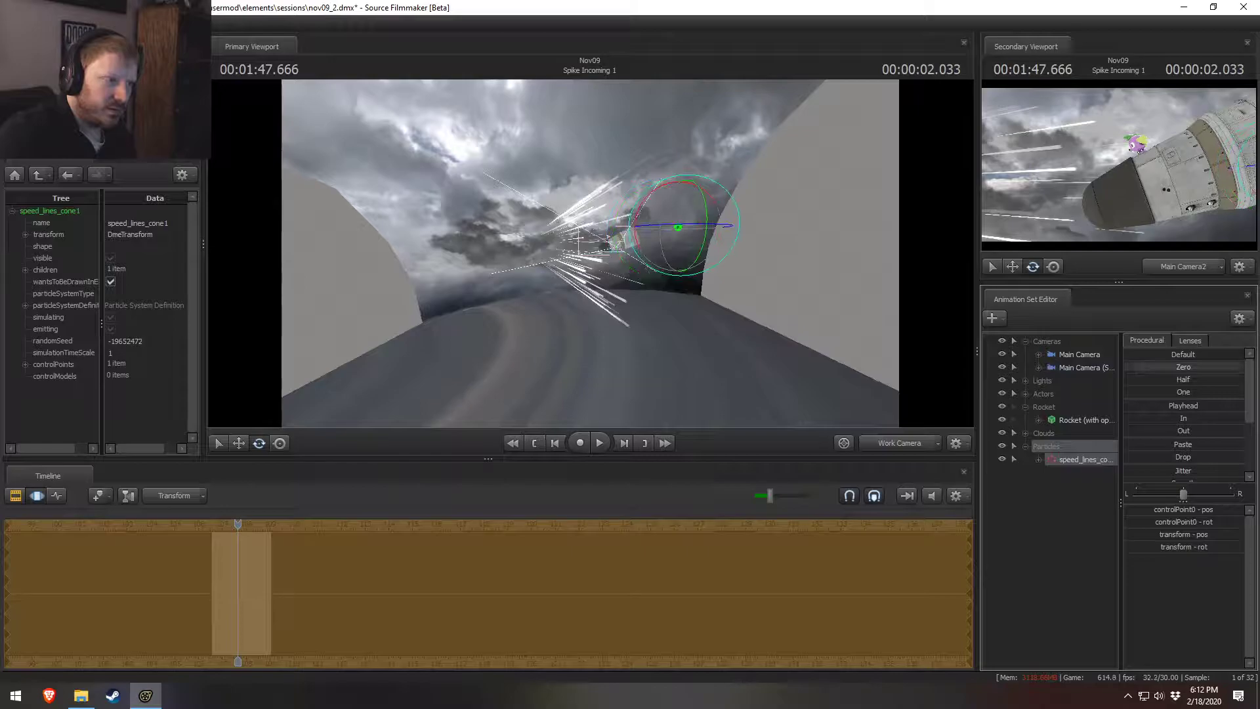
Step: Play the shot from the work camera to check whether the speed lines travel with the rocket
{"action": "key", "text": "F2"}
{"action": "key", "text": "space"}
{"action": "key", "text": "space"}
{"action": "key", "text": "F3"}
{"action": "key", "text": "space"}
{"action": "key", "text": "space"}
{"action": "left_click_drag", "start_coordinate": [596, 273], "coordinate": [607, 335]}
{"action": "key", "text": "space"}
{"action": "key", "text": "space"}
{"action": "left_click_drag", "start_coordinate": [881, 421], "coordinate": [881, 377]}
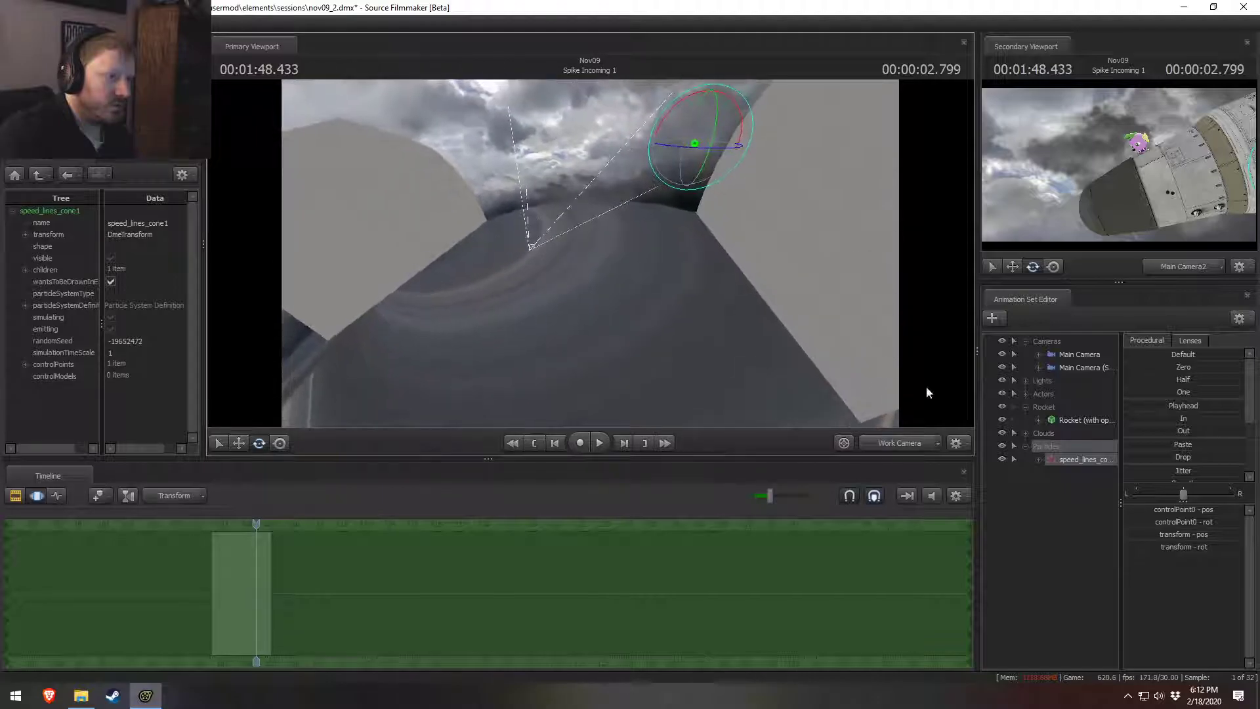
Step: Lock the speed lines' transform to the rocket's rootTransform and zero it so the particles sit at the rocket
{"action": "left_click_drag", "start_coordinate": [1071, 422], "coordinate": [1074, 457]}
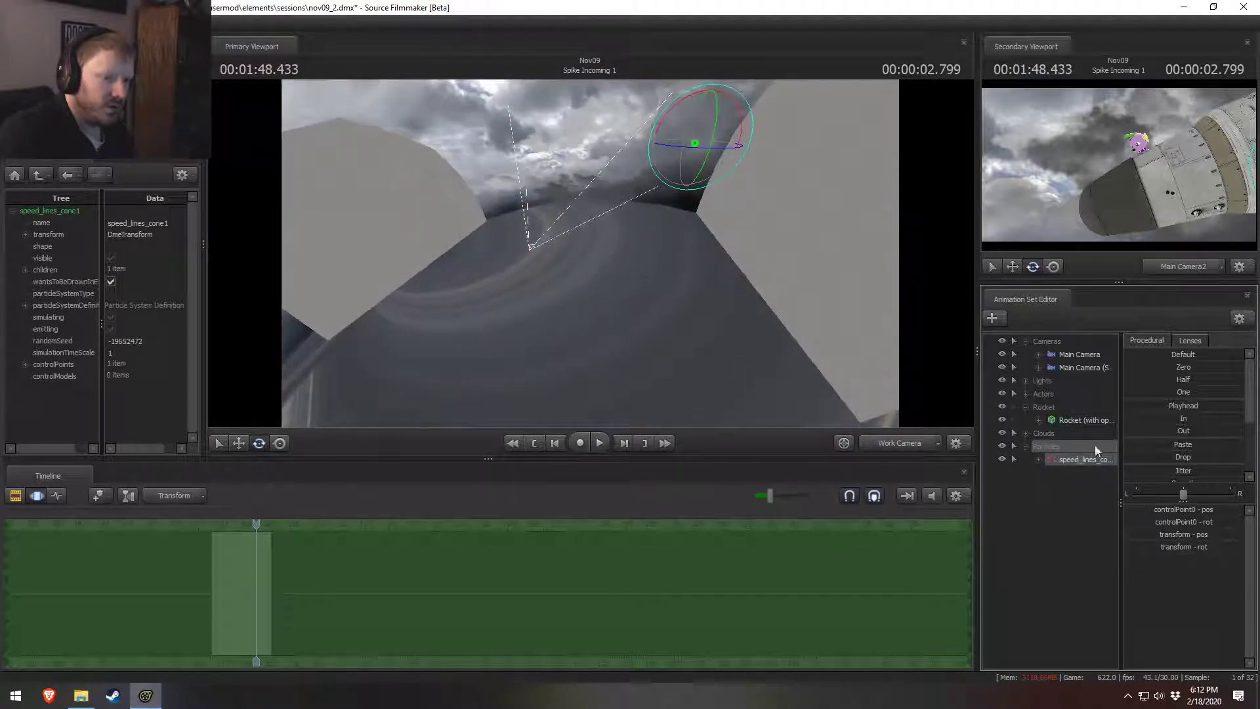
{"action": "left_click", "coordinate": [1062, 422]}
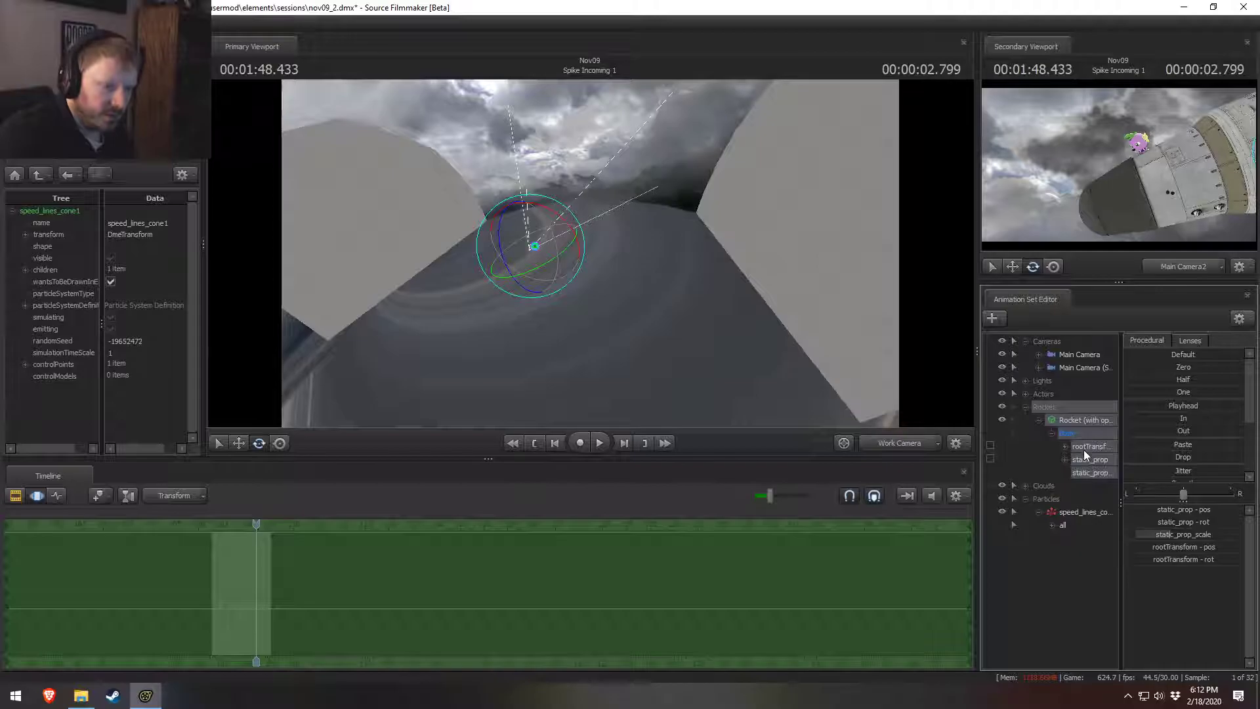
{"action": "left_click", "coordinate": [1094, 460]}
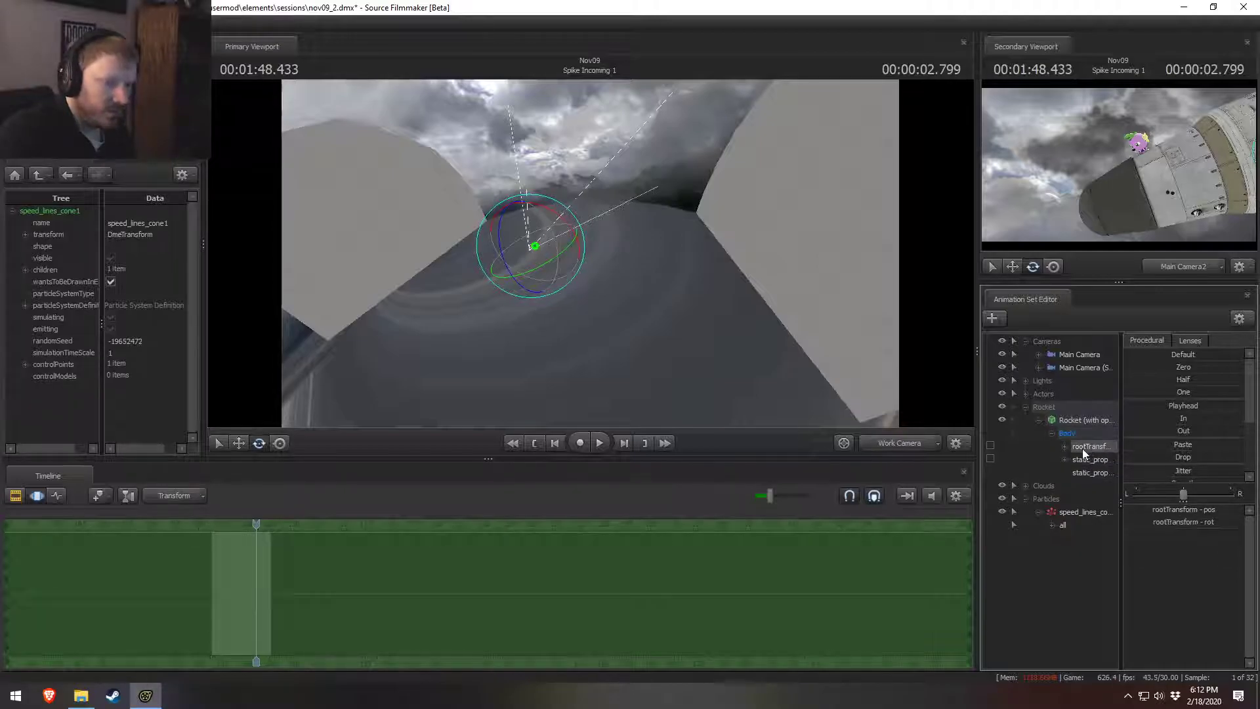
{"action": "left_click", "coordinate": [1060, 526]}
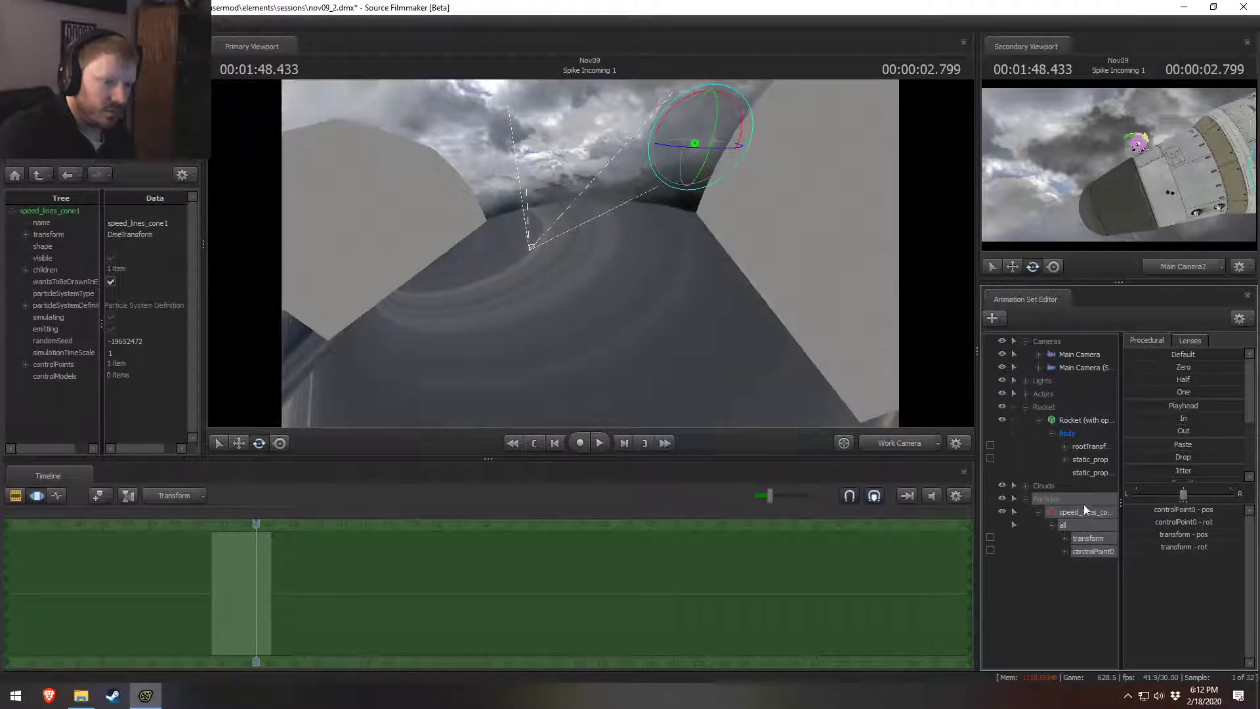
{"action": "left_click", "coordinate": [1091, 537]}
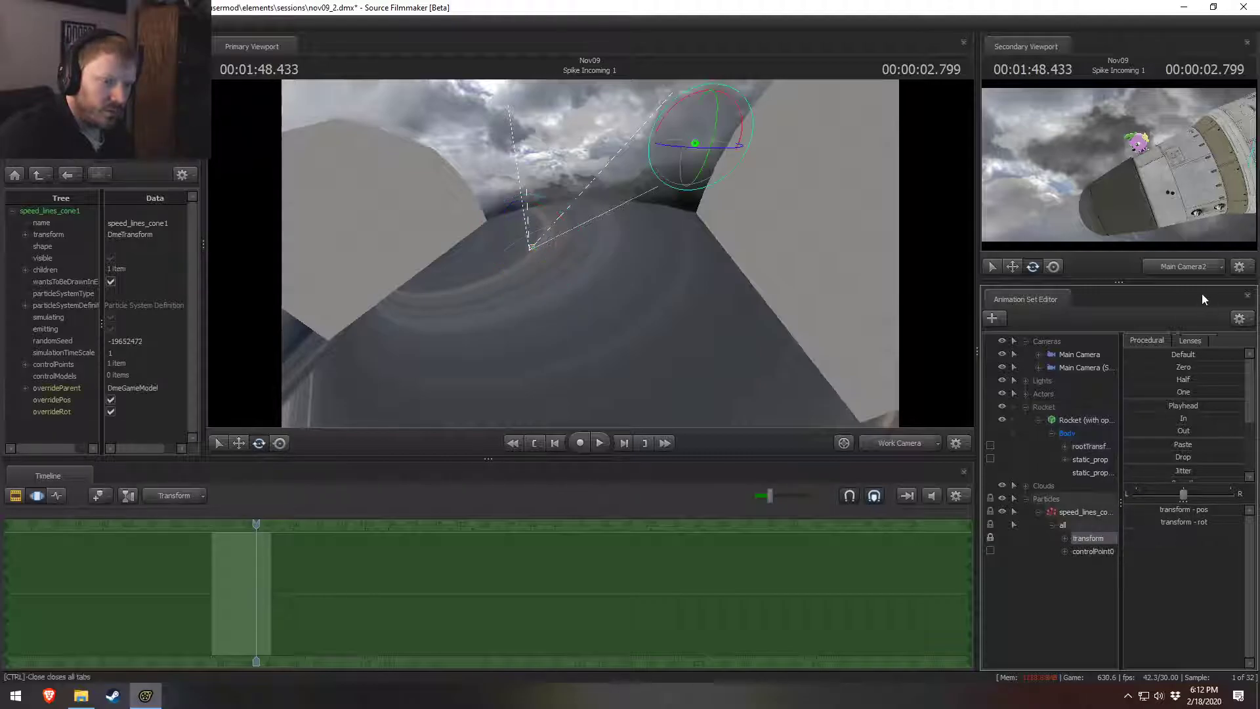
{"action": "left_click_drag", "start_coordinate": [1133, 369], "coordinate": [1244, 369]}
{"action": "key", "text": "F2"}
{"action": "key", "text": "F3"}
Step: Play the shot to check how the locked speed lines follow the rocket
{"action": "left_click_drag", "start_coordinate": [718, 270], "coordinate": [656, 256]}
{"action": "key", "text": "space"}
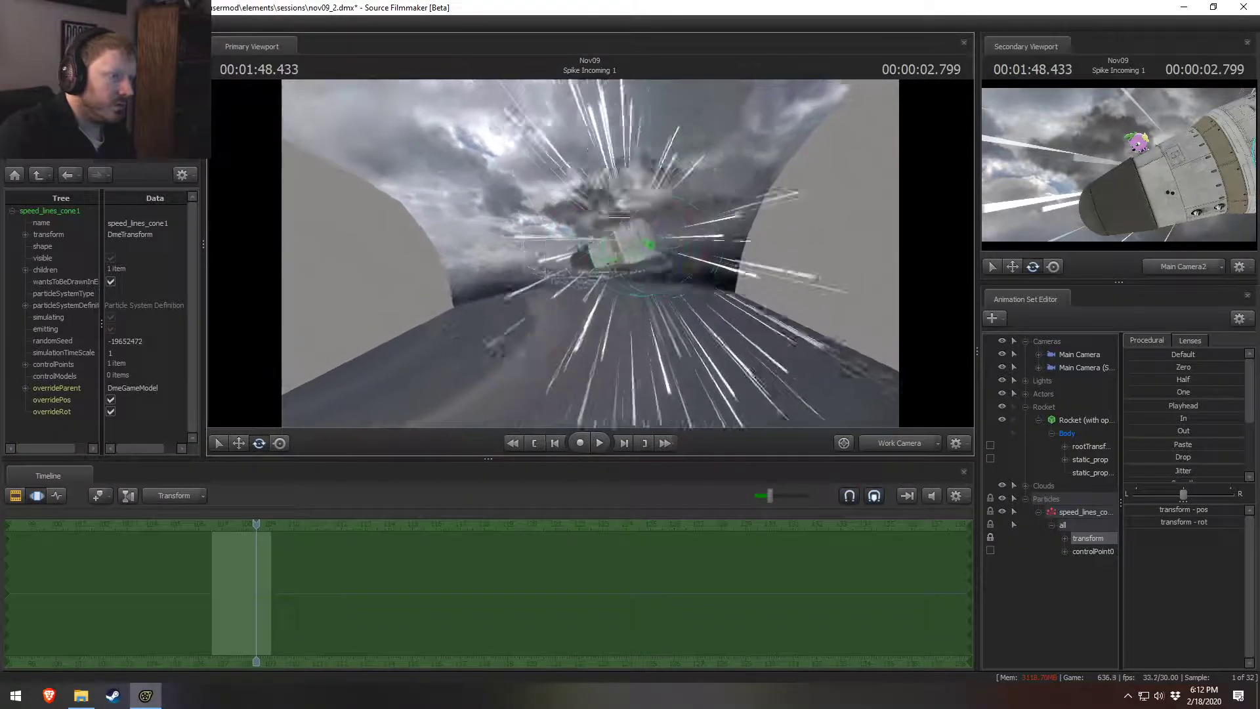
{"action": "key", "text": "space"}
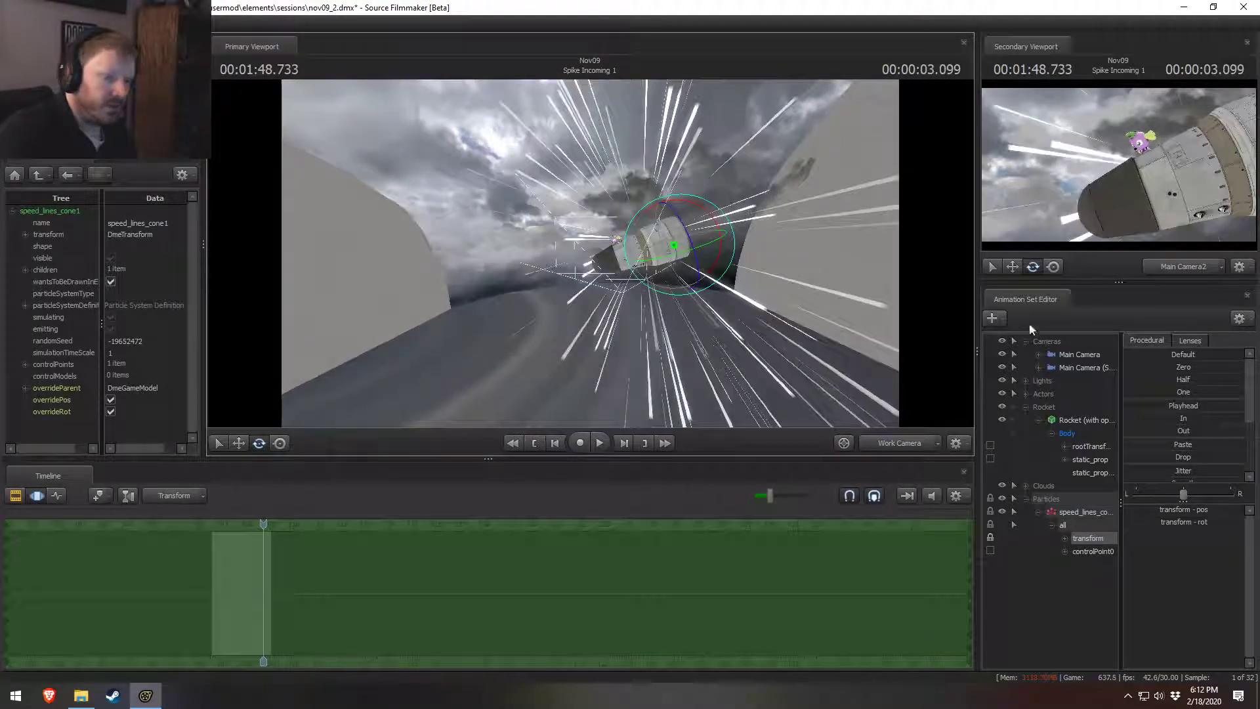
Step: Try a different transform rotation on the speed lines, check it by scrubbing and playing the shot, and undo the change
{"action": "left_click", "coordinate": [1187, 517]}
{"action": "key", "text": "Return"}
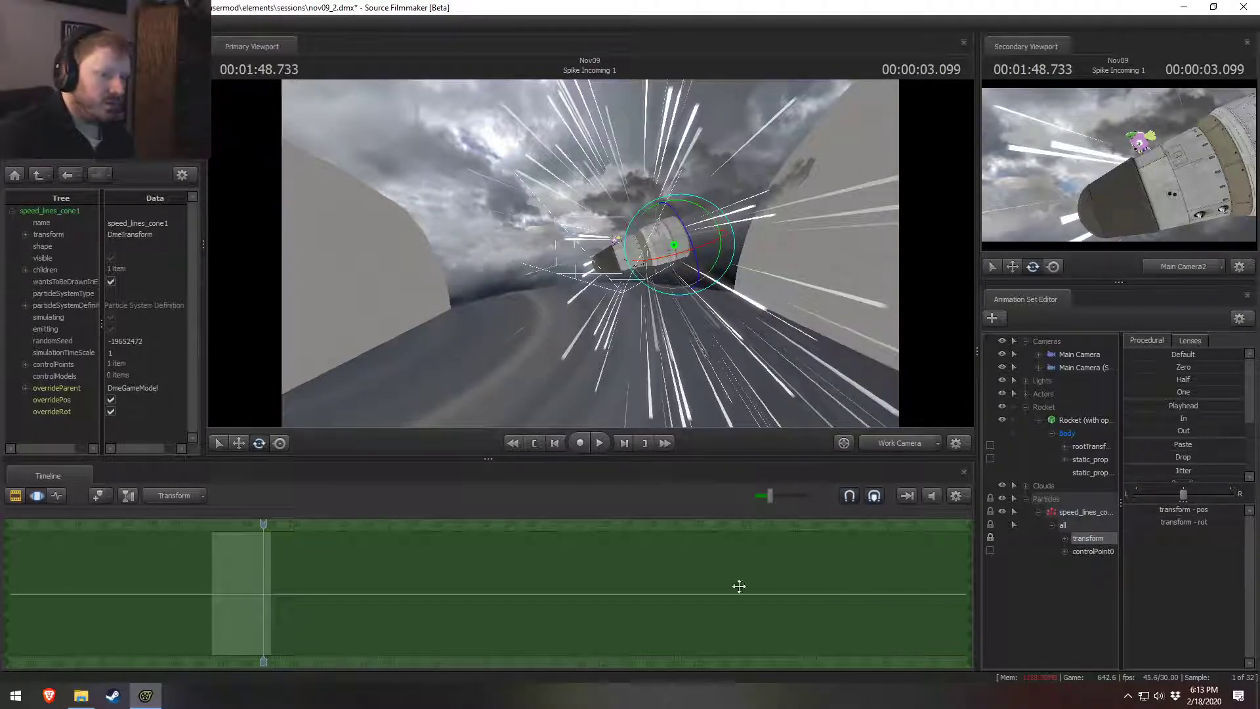
{"action": "left_click_drag", "start_coordinate": [271, 524], "coordinate": [230, 524]}
{"action": "left_click_drag", "start_coordinate": [397, 372], "coordinate": [595, 257]}
{"action": "key", "text": "space"}
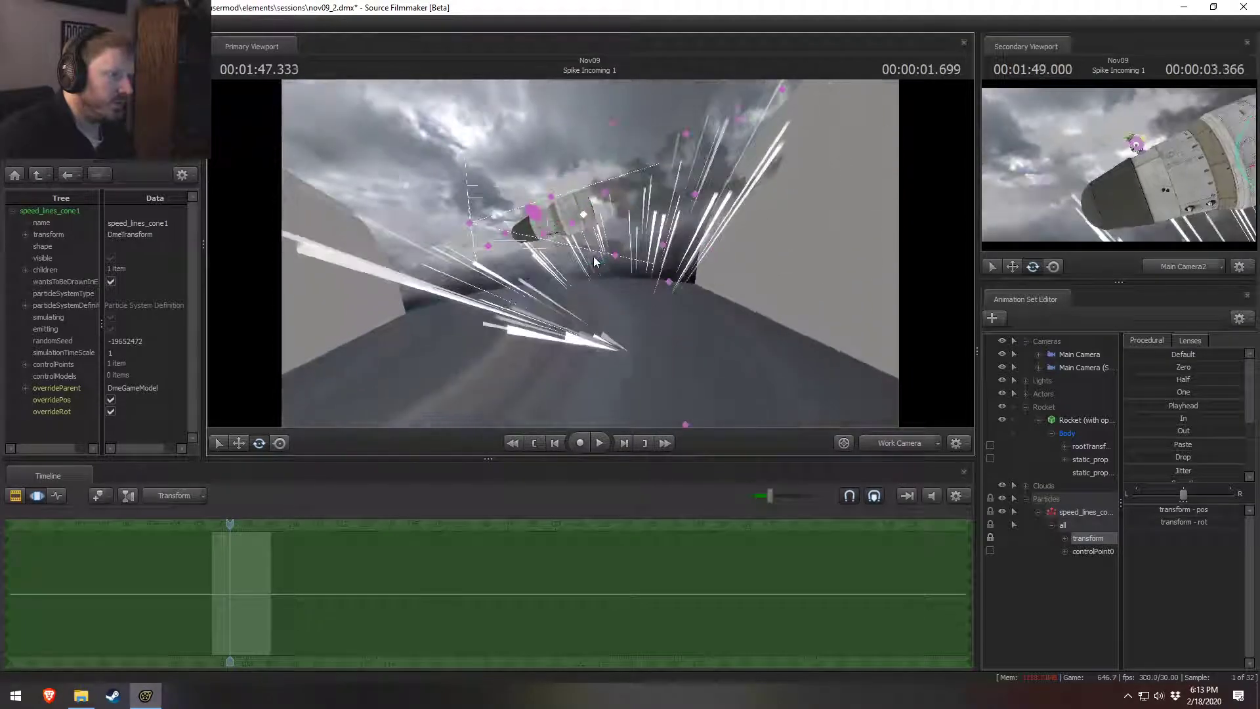
{"action": "key", "text": "space"}
{"action": "left_click_drag", "start_coordinate": [276, 523], "coordinate": [229, 525]}
{"action": "key", "text": "ctrl+z"}
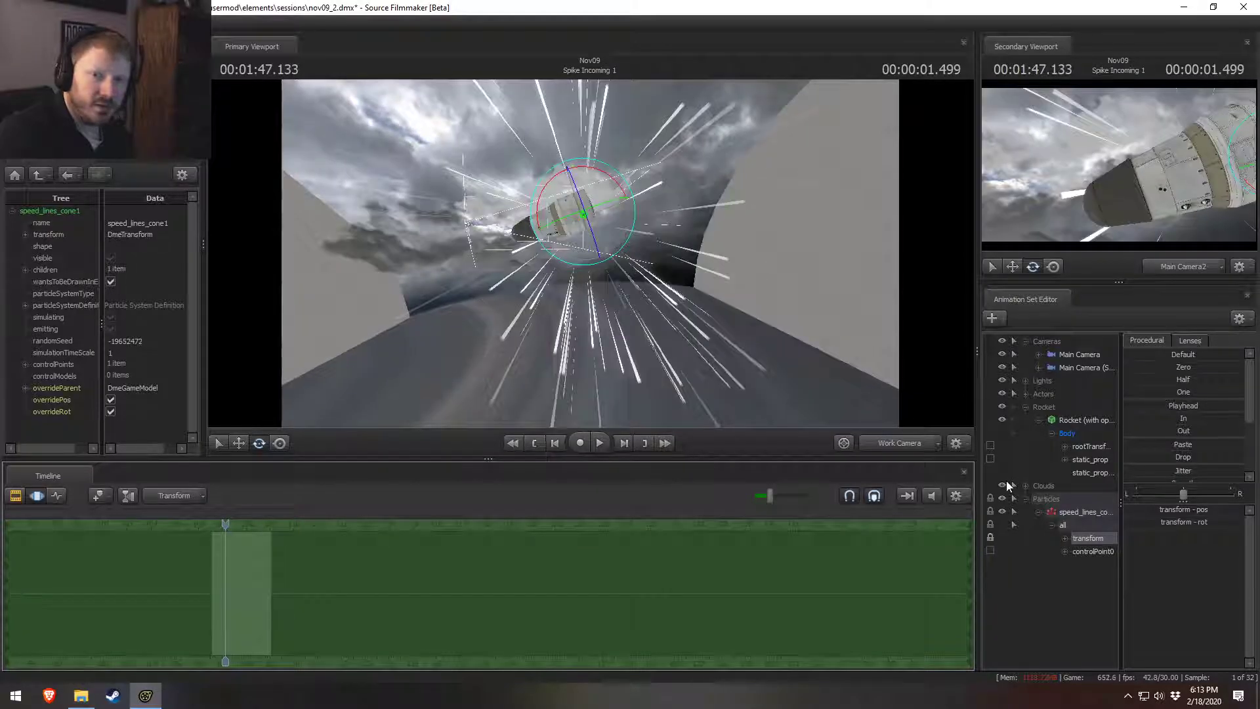
Step: Rotate the speed lines' transform with the rotate manipulator and re-enter its rotation values, with 0 as the first one
{"action": "left_click_drag", "start_coordinate": [558, 218], "coordinate": [610, 208]}
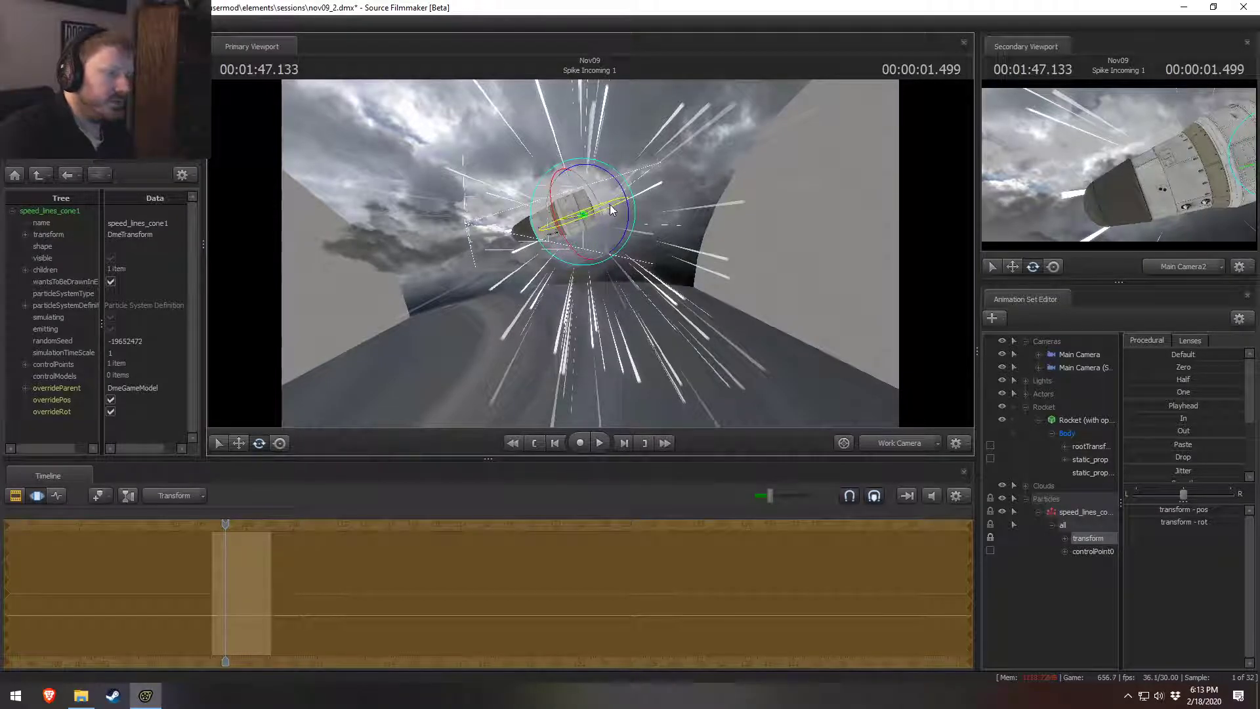
{"action": "double_click", "coordinate": [1212, 525]}
{"action": "double_click", "coordinate": [1220, 523]}
{"action": "triple_click", "coordinate": [1220, 523]}
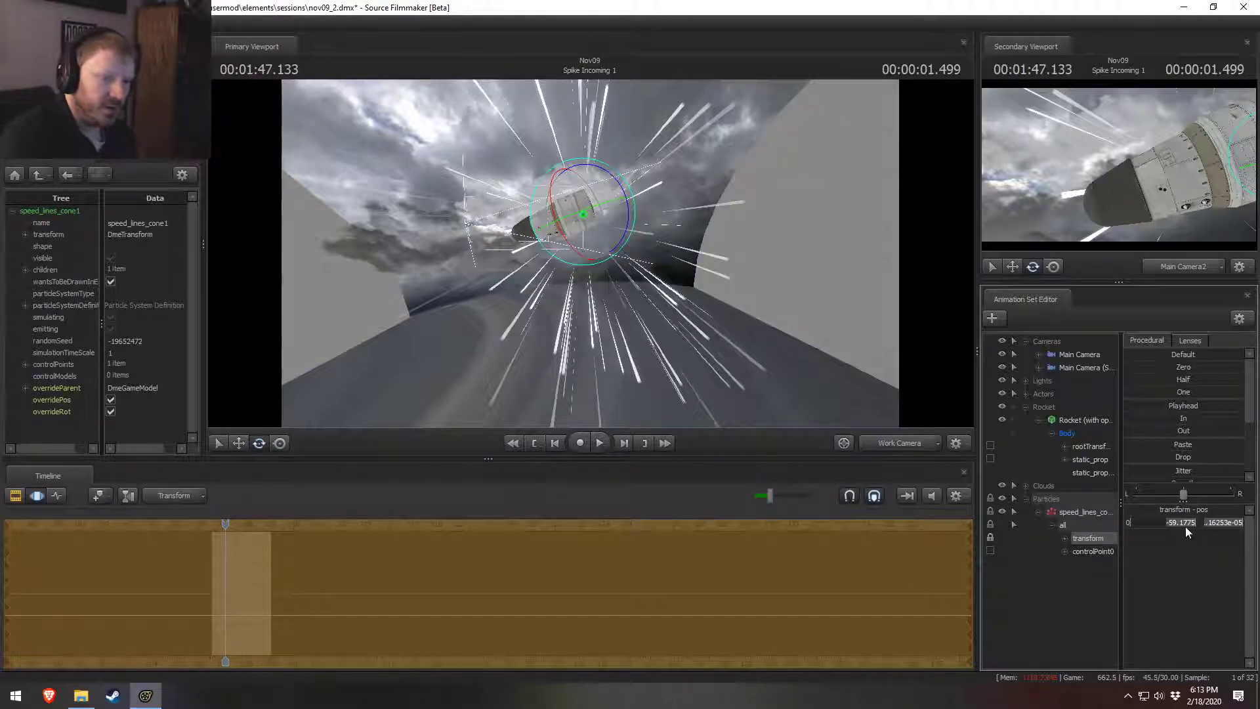
{"action": "key", "text": "Return"}
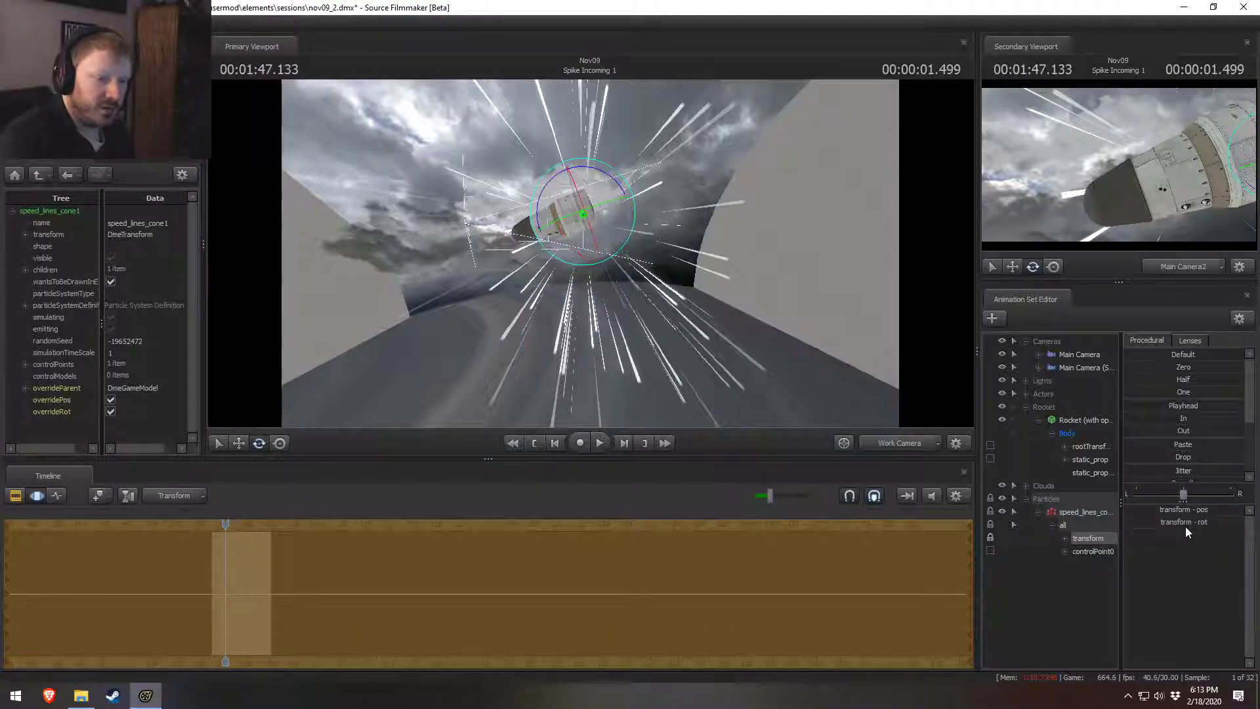
{"action": "double_click", "coordinate": [1219, 522]}
{"action": "left_click", "coordinate": [1214, 546]}
Step: Scrub and play the shot to check the reoriented speed lines from behind the rocket
{"action": "left_click_drag", "start_coordinate": [758, 362], "coordinate": [682, 374]}
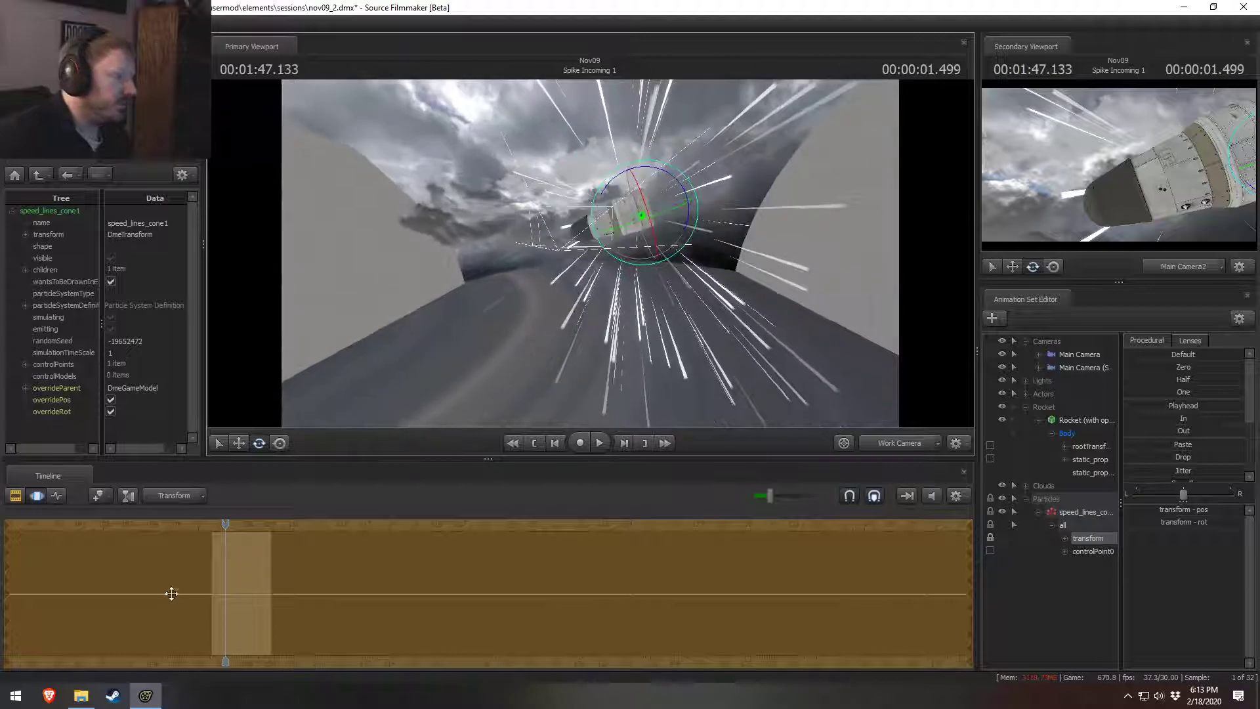
{"action": "left_click_drag", "start_coordinate": [224, 524], "coordinate": [221, 524]}
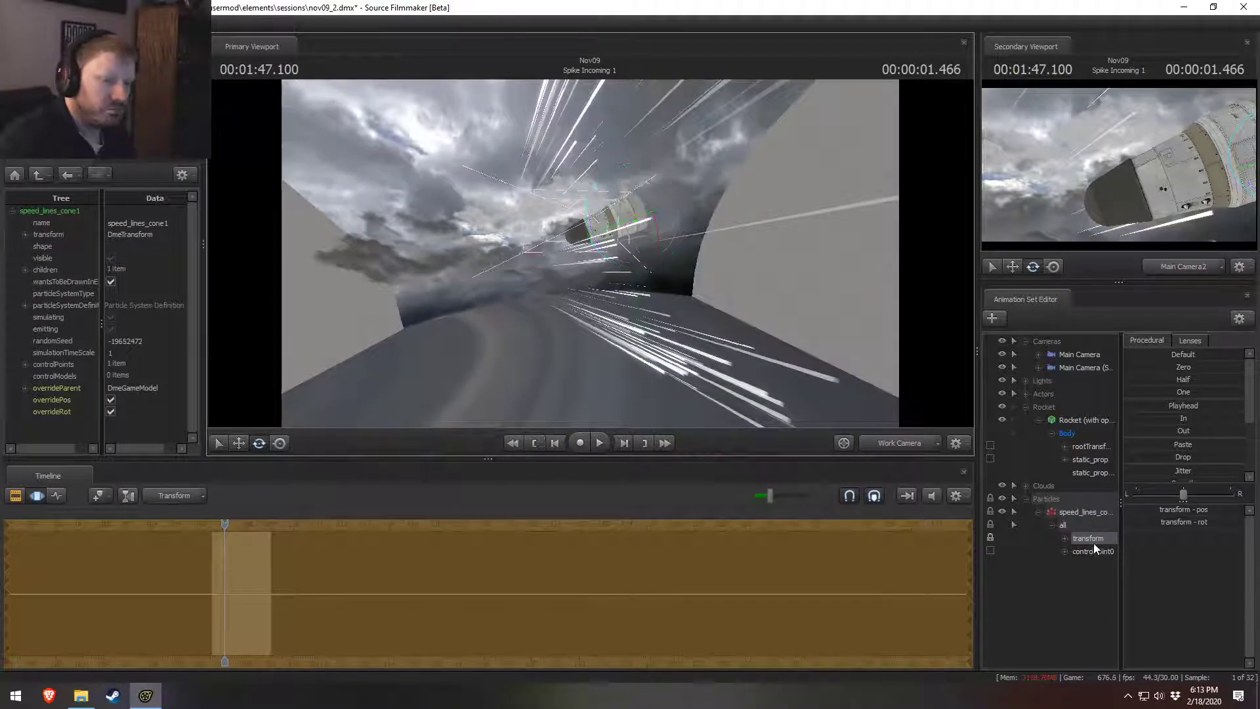
{"action": "left_click", "coordinate": [1096, 539]}
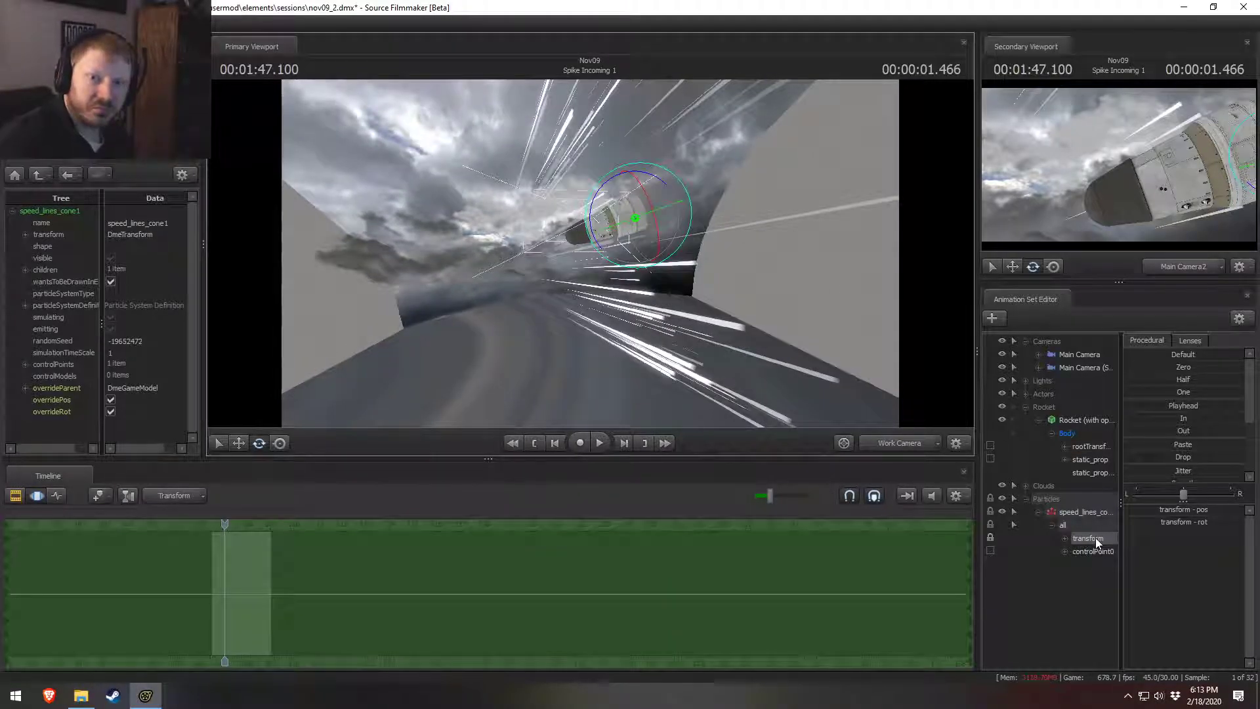
{"action": "left_click_drag", "start_coordinate": [734, 385], "coordinate": [593, 257], "text": "alt"}
{"action": "key", "text": "space"}
{"action": "key", "text": "space"}
Step: Switch to File Explorer, open Alushy 2 - Super Thrill.mp4 from the Videos folder in VLC and jump to 01:05
{"action": "left_click", "coordinate": [81, 696]}
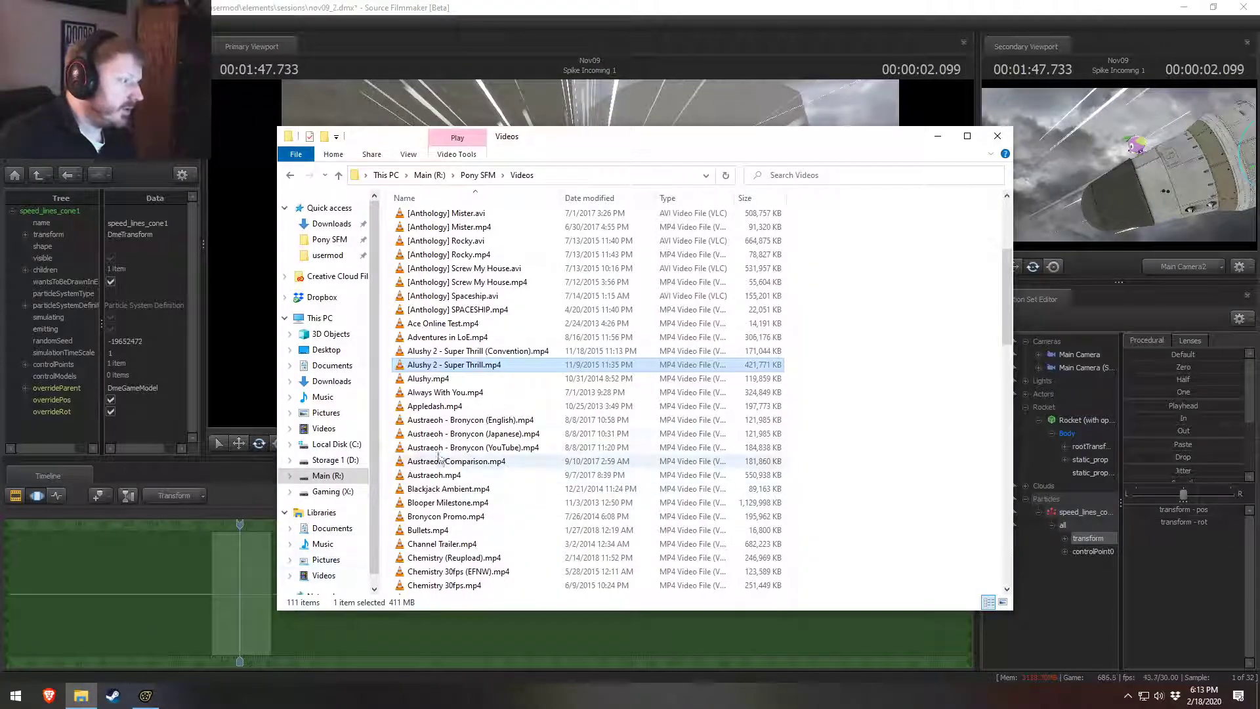
{"action": "double_click", "coordinate": [455, 365]}
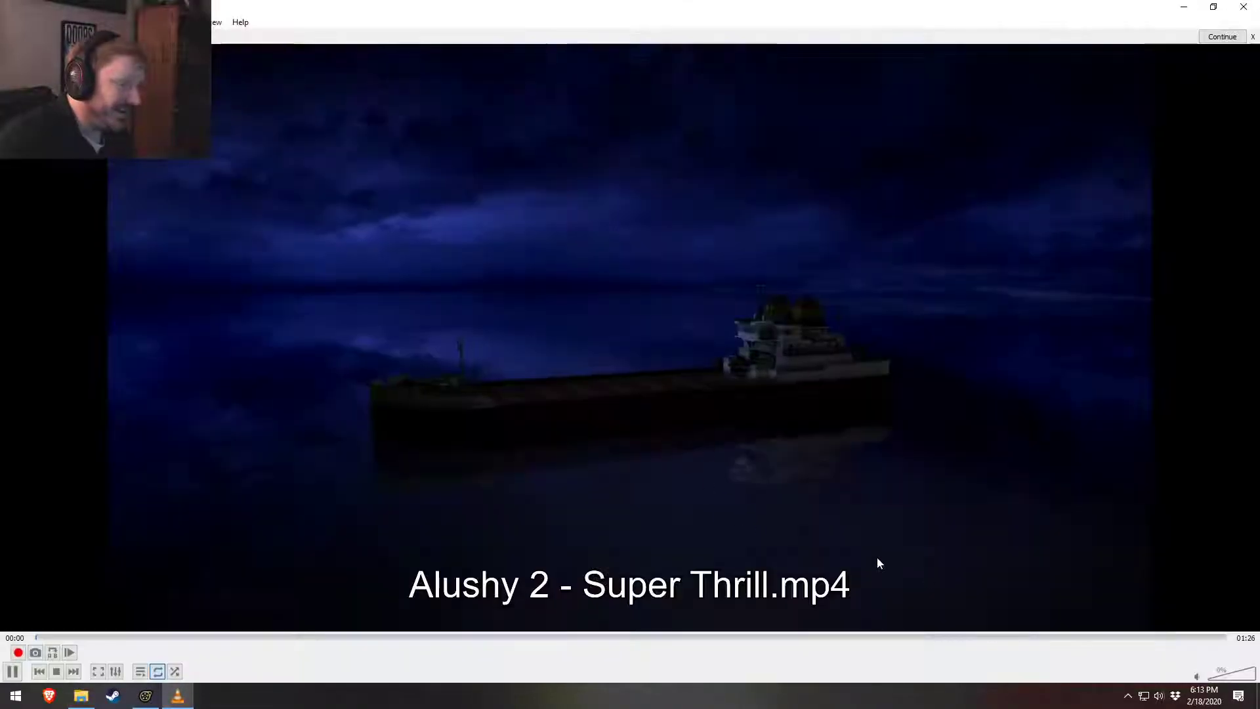
{"action": "mouse_move", "coordinate": [950, 635]}
{"action": "left_mouse_down"}
{"action": "mouse_move", "coordinate": [846, 637]}
{"action": "mouse_move", "coordinate": [1021, 636]}
{"action": "mouse_move", "coordinate": [947, 642]}
{"action": "left_mouse_up"}
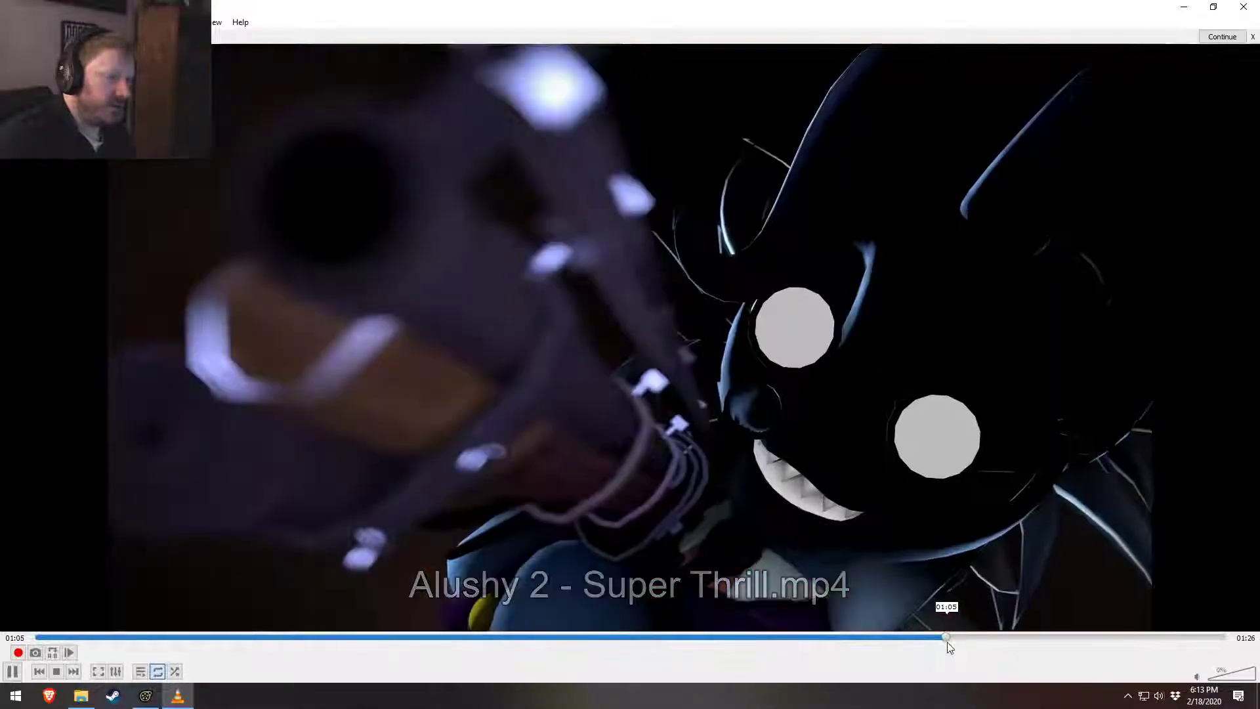
Step: Replay and pause the reference video around 01:07 to examine its glowing trail, close it and return to Source Filmmaker
{"action": "key", "text": "space"}
{"action": "key", "text": "space"}
{"action": "key", "text": "space"}
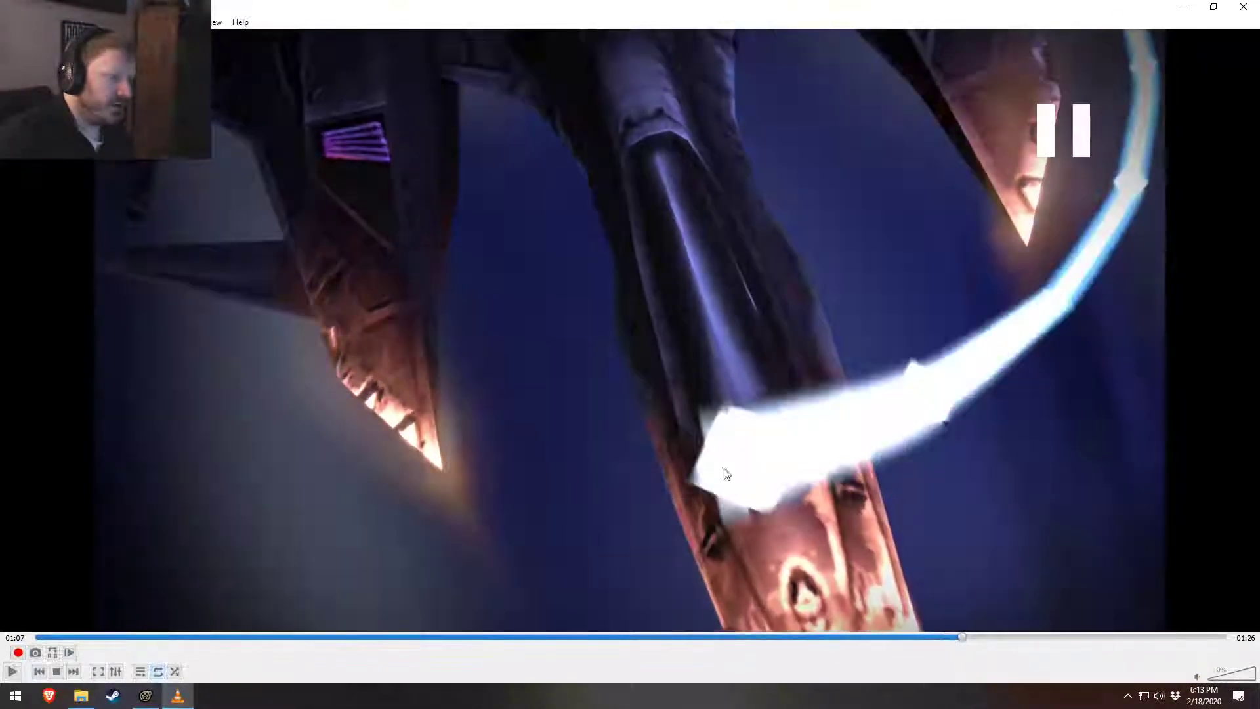
{"action": "left_click", "coordinate": [959, 635]}
{"action": "key", "text": "space"}
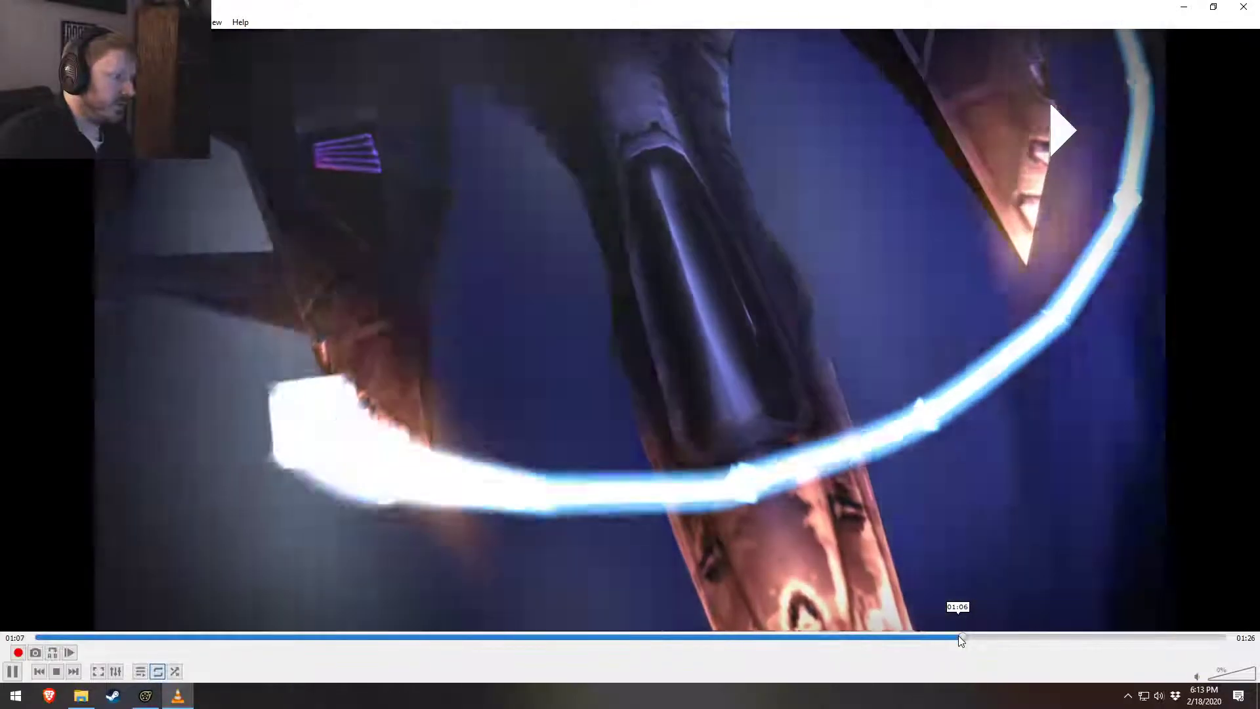
{"action": "key", "text": "space"}
{"action": "left_click", "coordinate": [959, 635]}
{"action": "key", "text": "space"}
{"action": "key", "text": "space"}
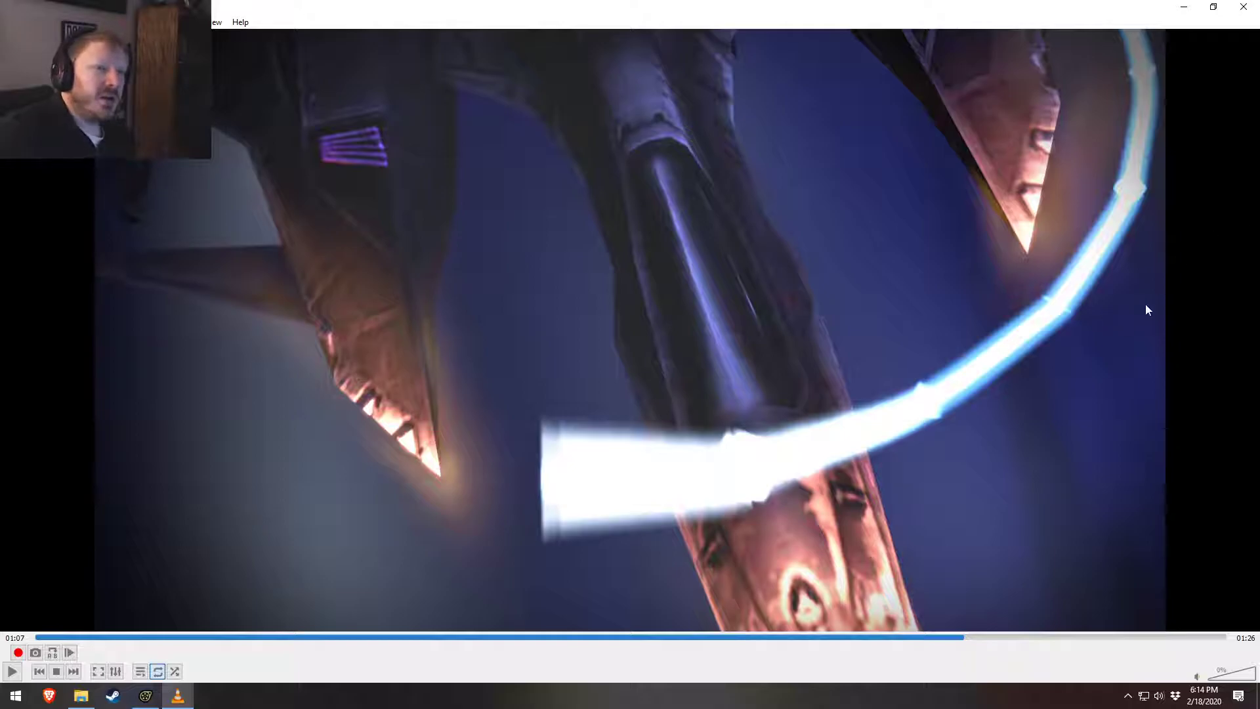
{"action": "left_click", "coordinate": [1242, 7]}
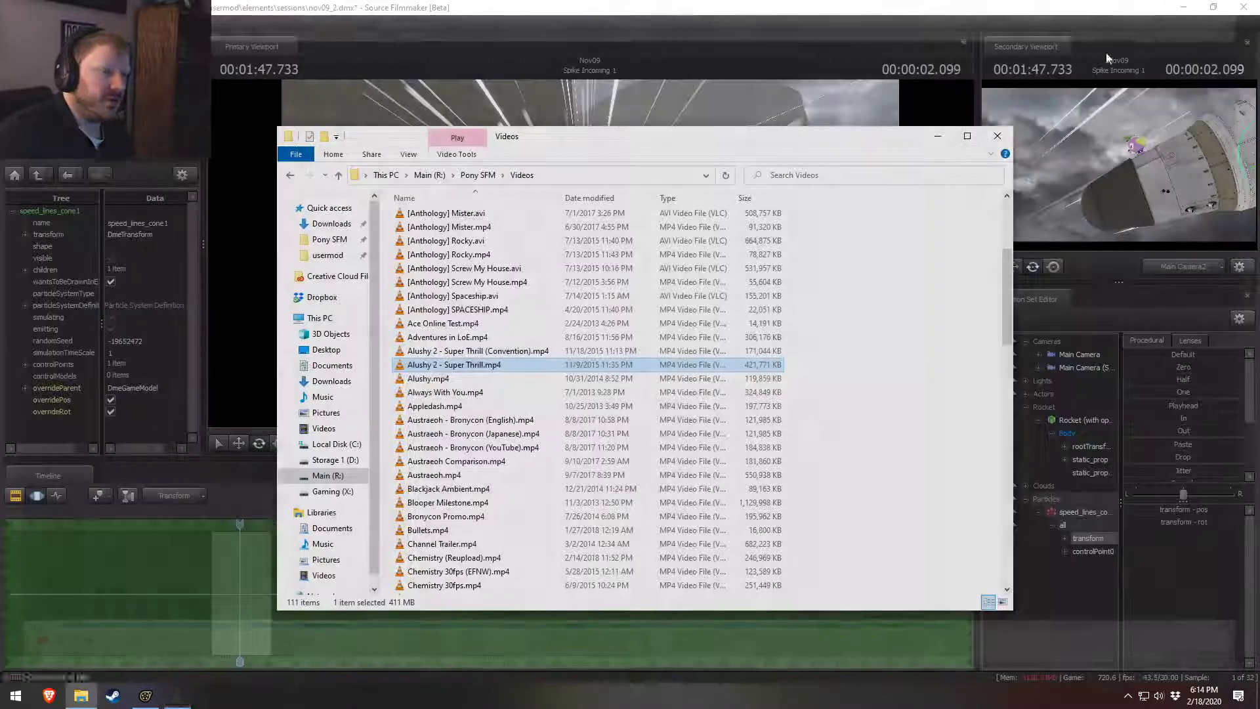
{"action": "left_click", "coordinate": [730, 103]}
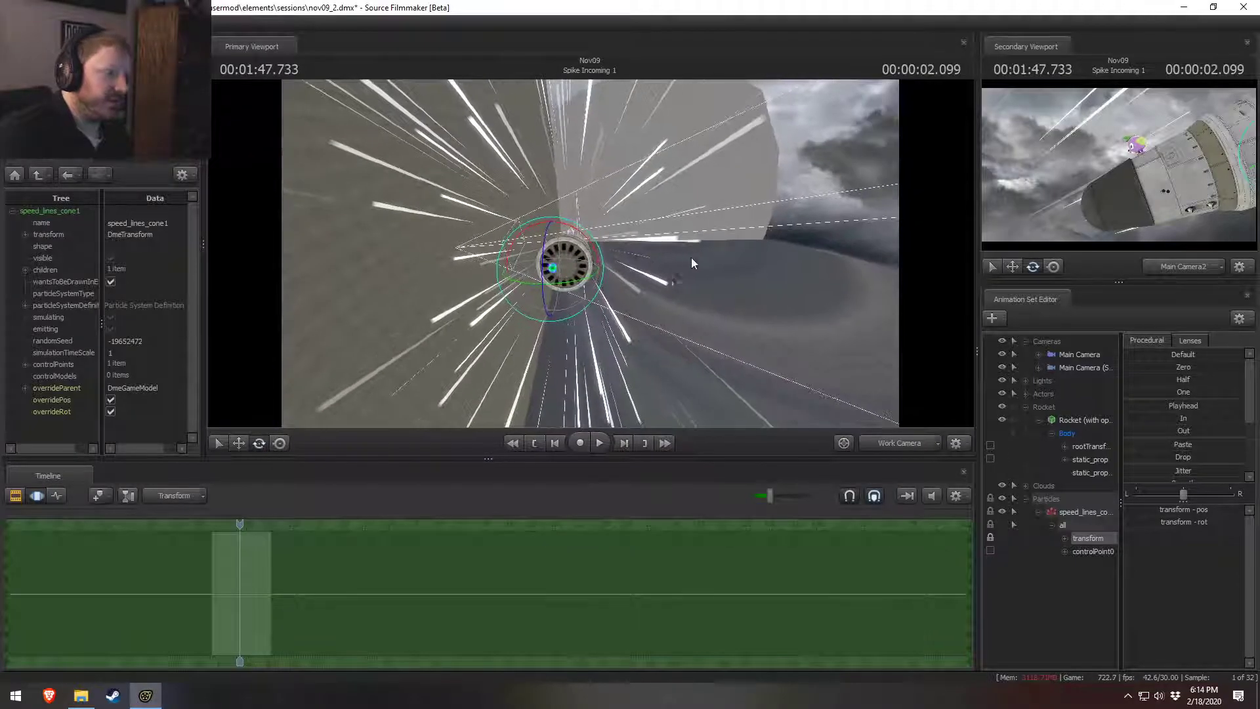
Step: Show the shot through Main Camera2 and create a speed_lines_HD_large particle system from the workshop file speedlines.pcf
{"action": "left_click", "coordinate": [901, 444]}
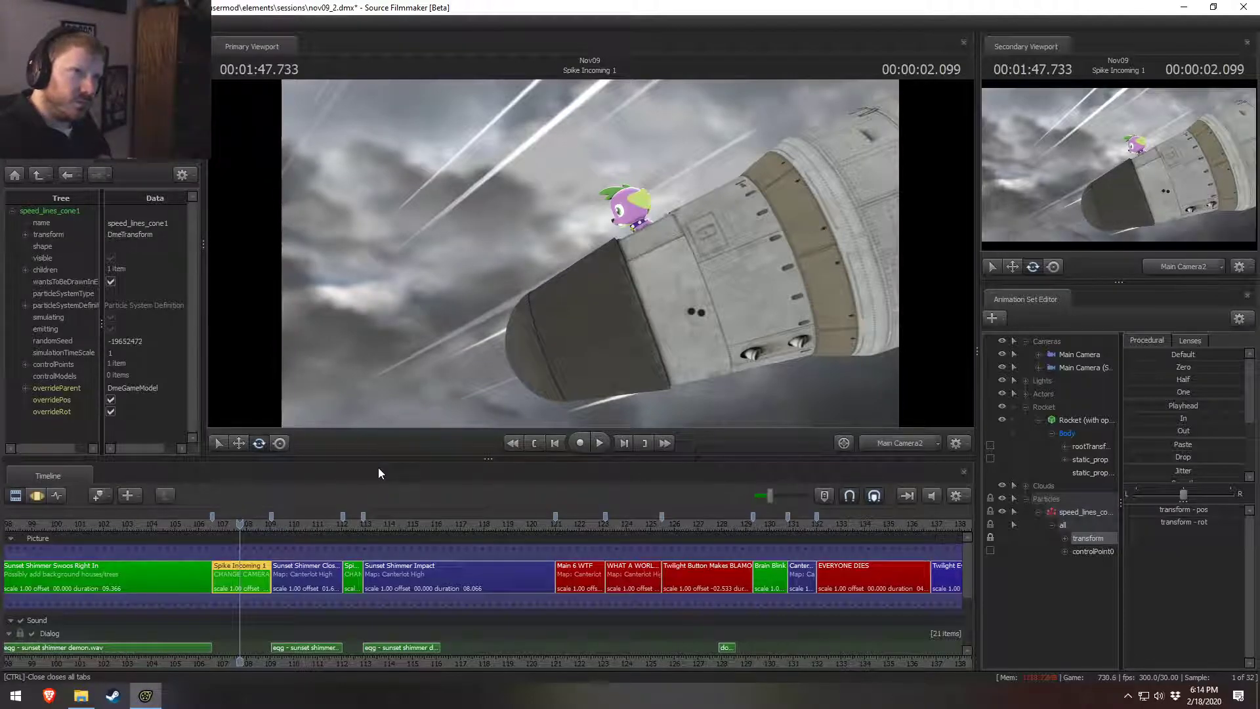
{"action": "right_click", "coordinate": [1070, 510]}
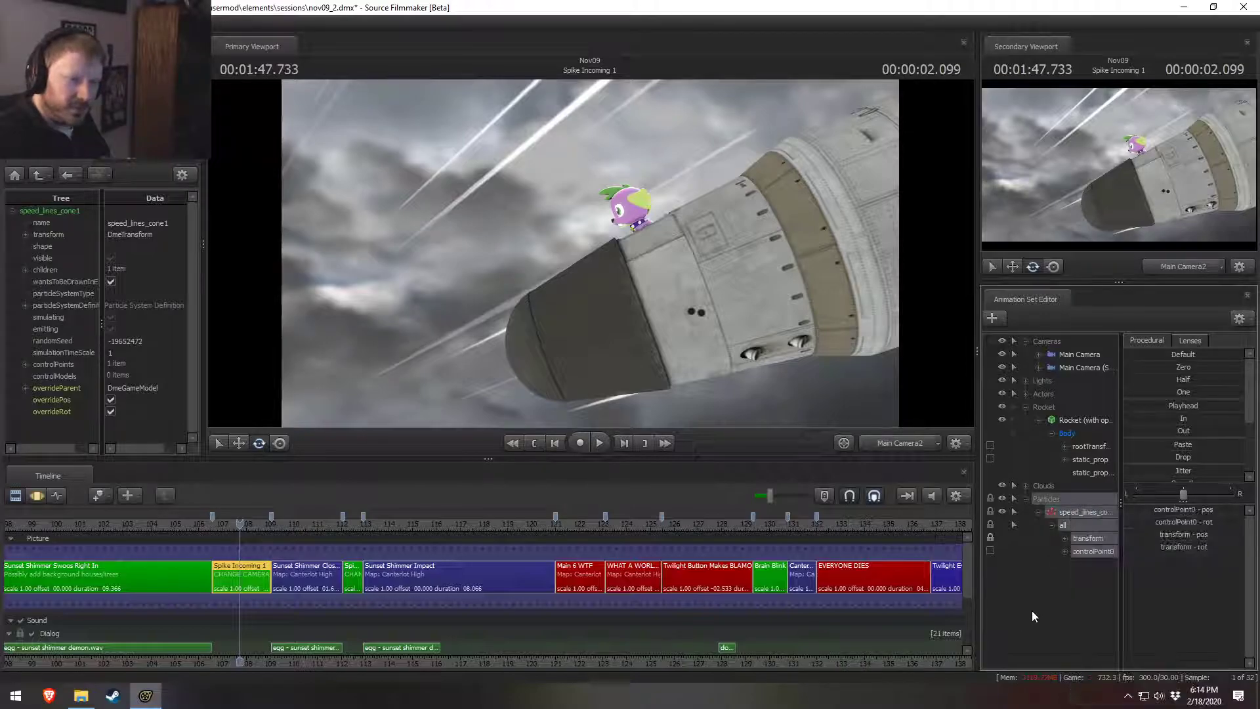
{"action": "right_click", "coordinate": [1032, 611]}
{"action": "left_click", "coordinate": [1125, 523]}
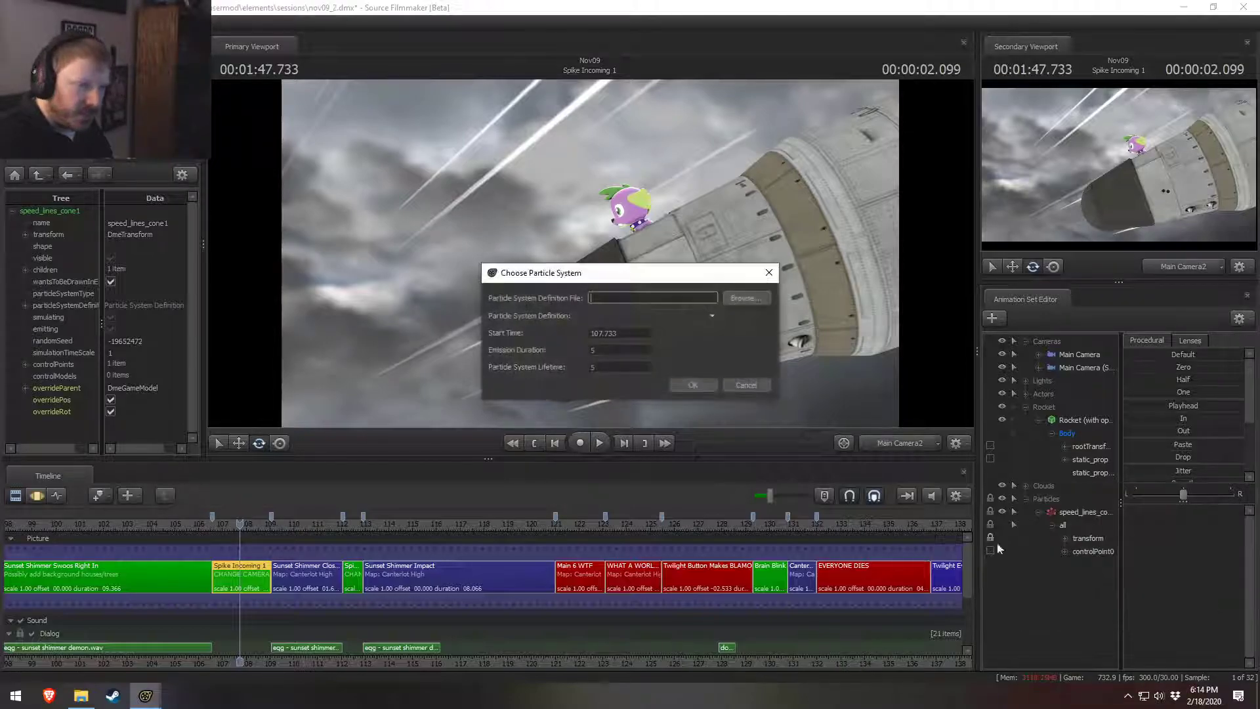
{"action": "left_click", "coordinate": [744, 299]}
{"action": "double_click", "coordinate": [521, 243]}
{"action": "left_click", "coordinate": [686, 317]}
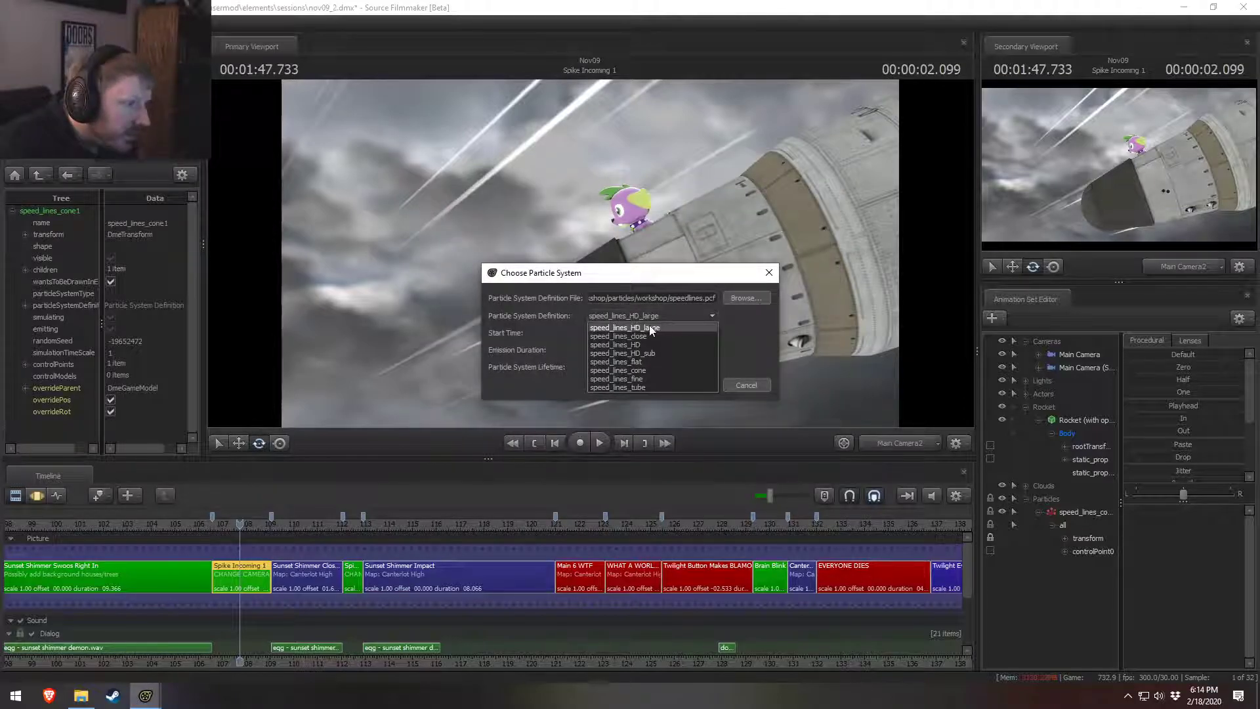
{"action": "left_click", "coordinate": [648, 328]}
{"action": "left_click", "coordinate": [660, 318]}
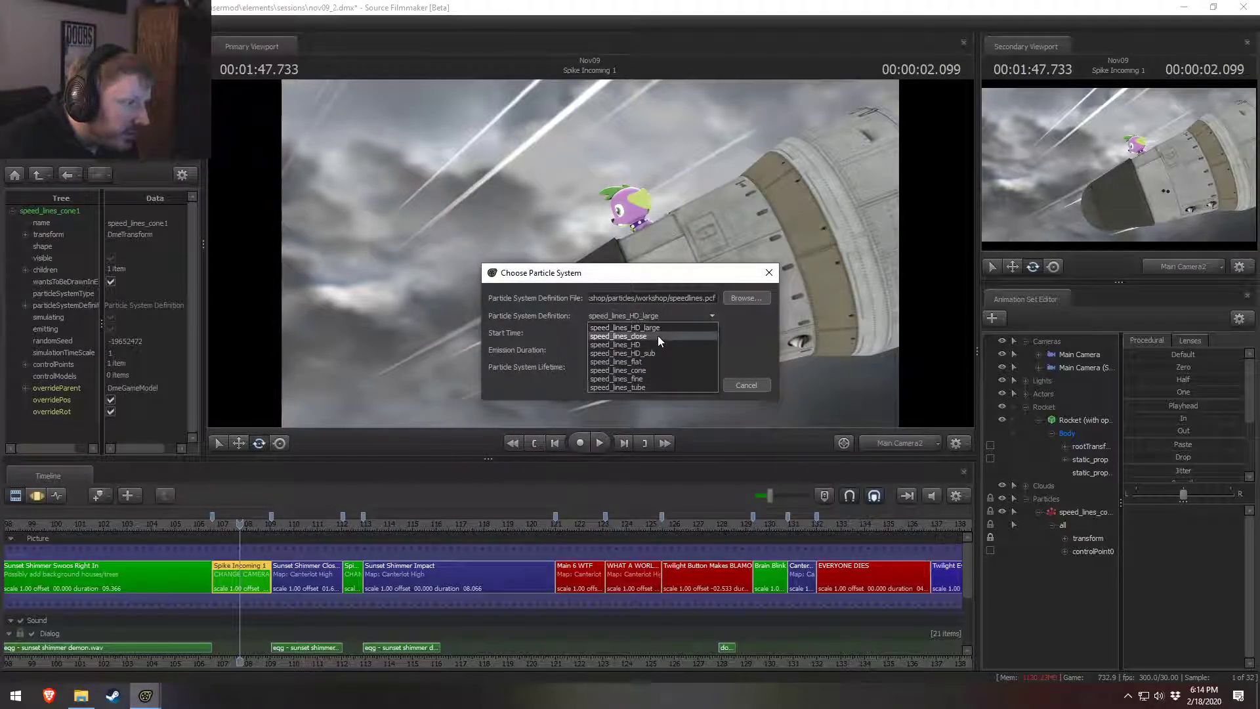
{"action": "left_click", "coordinate": [659, 320]}
{"action": "left_click", "coordinate": [687, 386]}
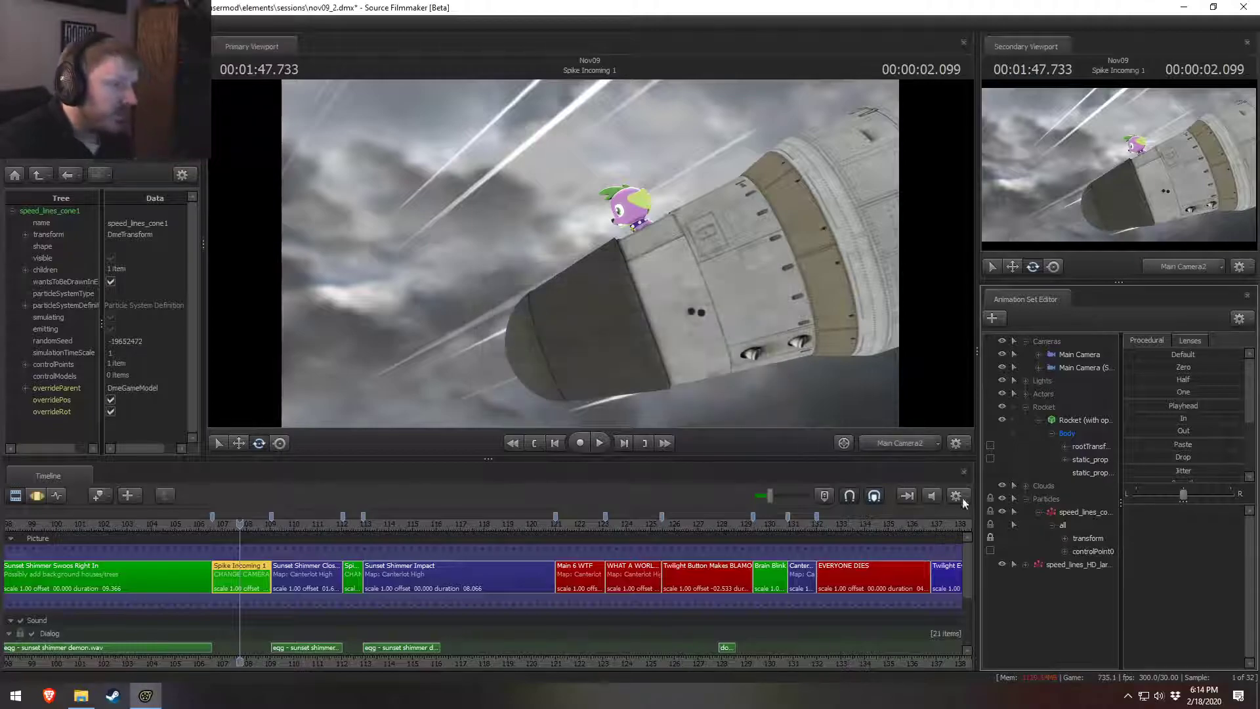
Step: Show Spike Incoming 1 through the Work Camera and switch to the Motion Editor with the new speed lines and rocket in view
{"action": "key", "text": "space"}
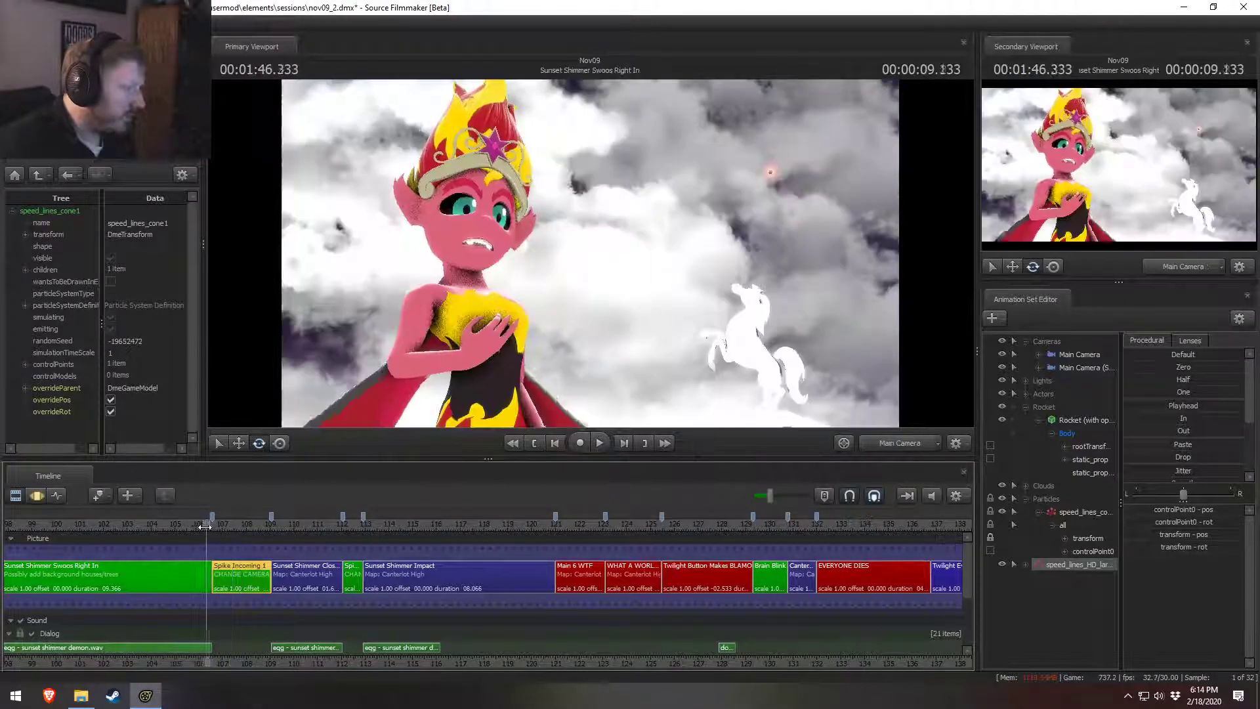
{"action": "left_click", "coordinate": [895, 445]}
{"action": "key", "text": "s"}
{"action": "left_click_drag", "start_coordinate": [788, 368], "coordinate": [741, 420]}
{"action": "key", "text": "w"}
{"action": "key", "text": "s"}
{"action": "left_click_drag", "start_coordinate": [919, 367], "coordinate": [965, 399]}
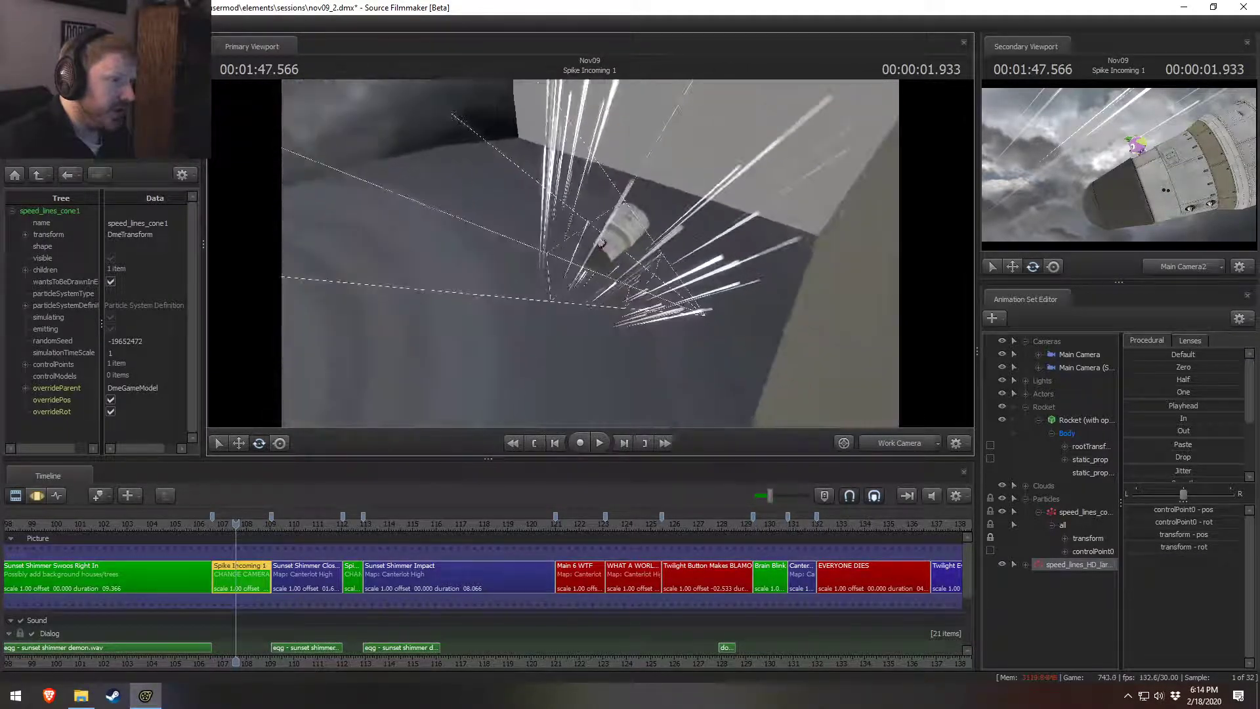
{"action": "key", "text": "F3"}
{"action": "key", "text": "w"}
{"action": "left_click_drag", "start_coordinate": [515, 328], "coordinate": [593, 261]}
{"action": "left_click_drag", "start_coordinate": [693, 320], "coordinate": [441, 335]}
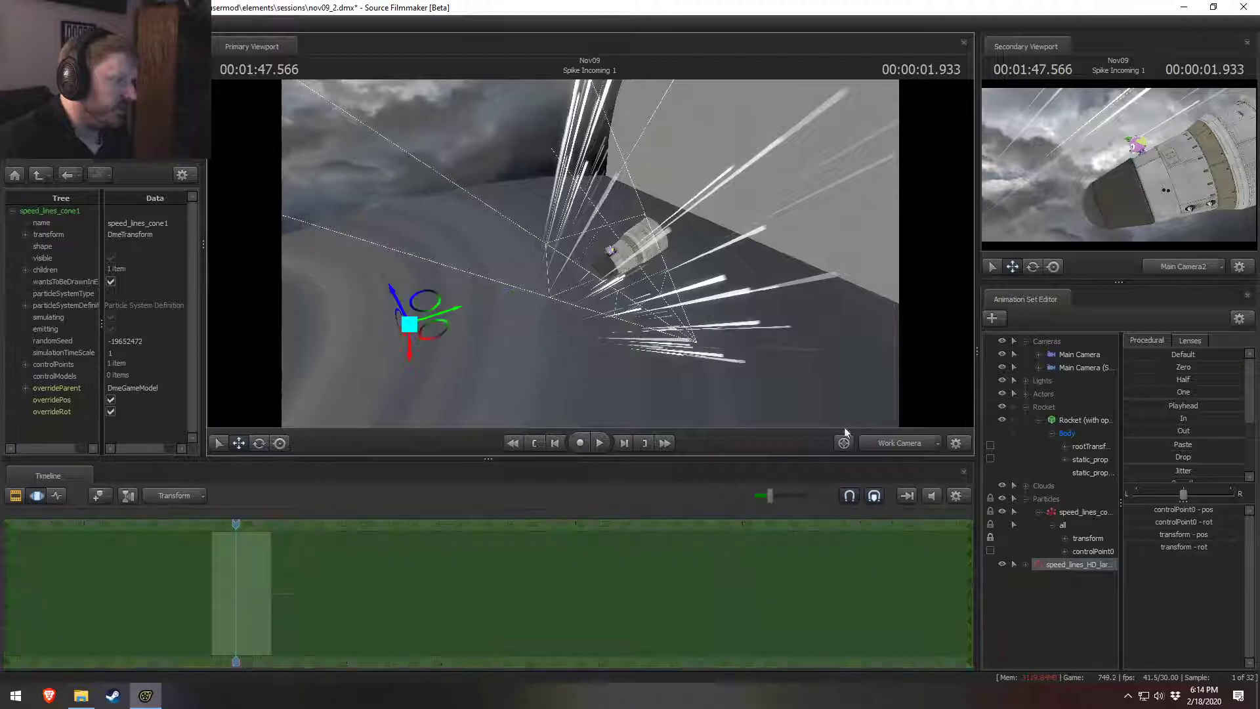
Step: Set the start time of the speed_lines_HD_large particle system to 105
{"action": "right_click", "coordinate": [1109, 569]}
{"action": "left_click", "coordinate": [1136, 512]}
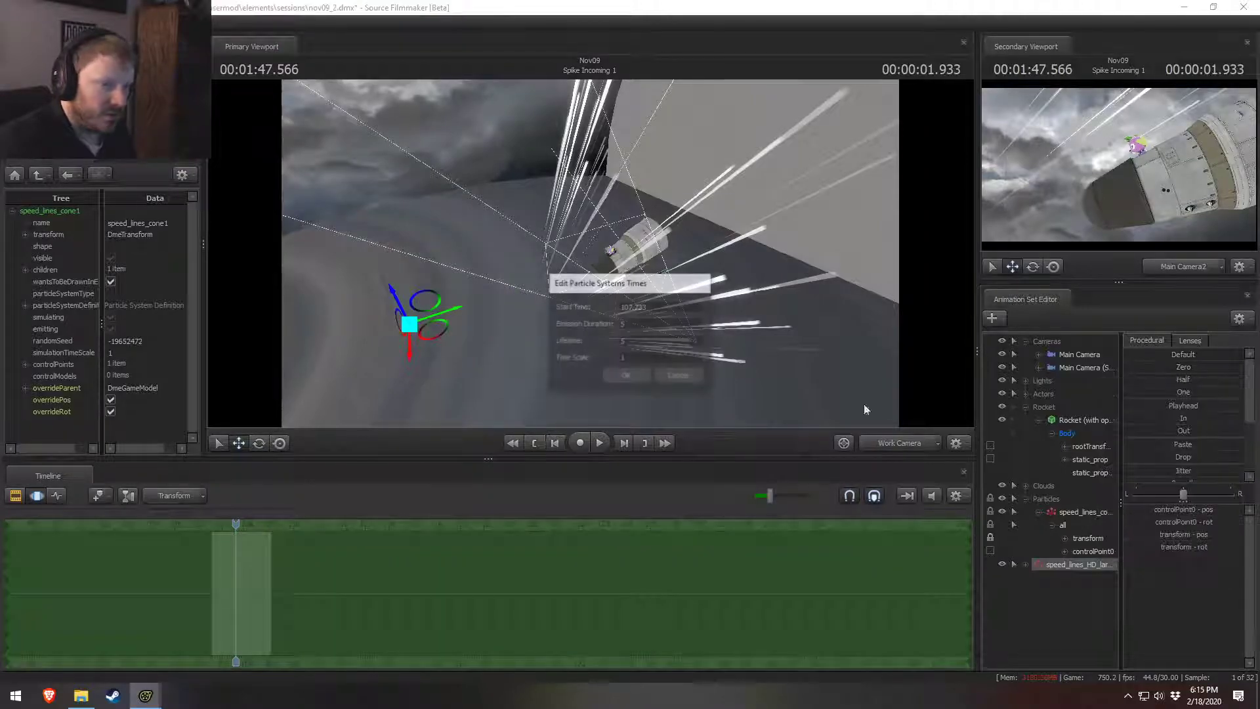
{"action": "type", "text": "105"}
{"action": "key", "text": "Tab"}
{"action": "key", "text": "Return"}
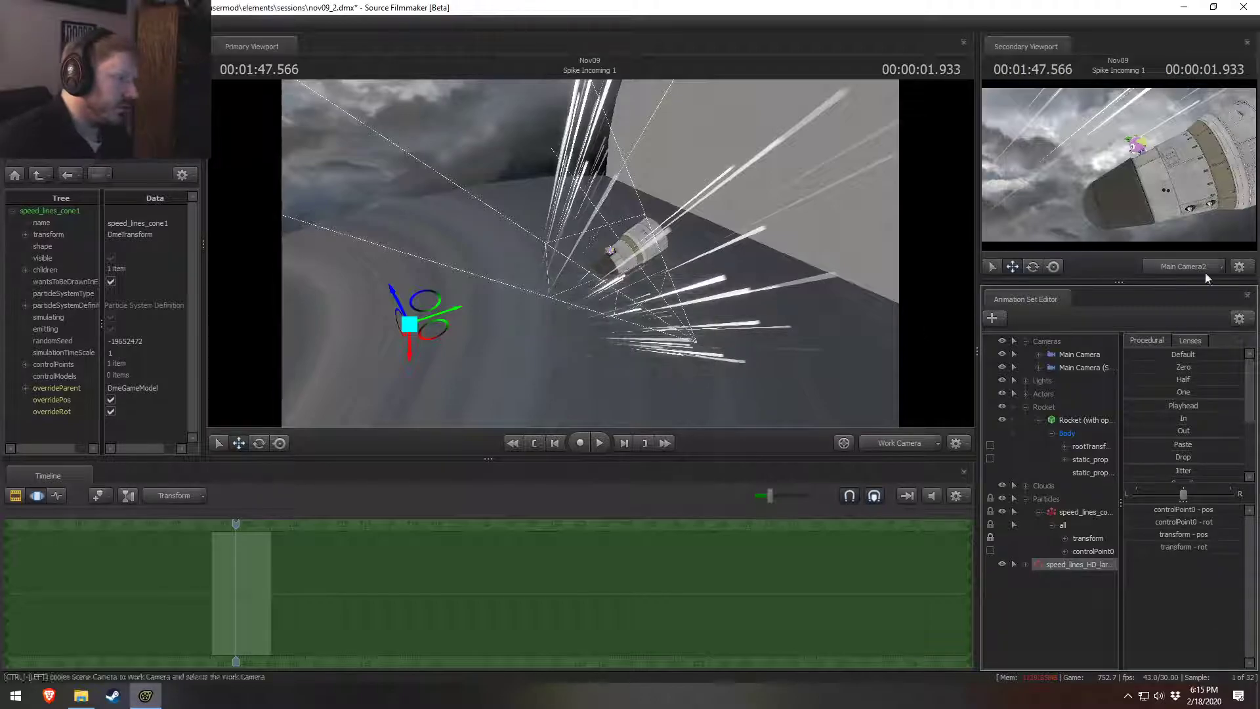
Step: Delete the speed_lines_cone1 animation set from the Particles group
{"action": "mouse_move", "coordinate": [218, 521]}
{"action": "left_mouse_down"}
{"action": "mouse_move", "coordinate": [236, 523]}
{"action": "mouse_move", "coordinate": [223, 523]}
{"action": "left_mouse_up"}
{"action": "mouse_move", "coordinate": [591, 253]}
{"action": "left_mouse_down"}
{"action": "mouse_move", "coordinate": [660, 282]}
{"action": "mouse_move", "coordinate": [601, 266]}
{"action": "left_mouse_up"}
{"action": "right_click", "coordinate": [1057, 510]}
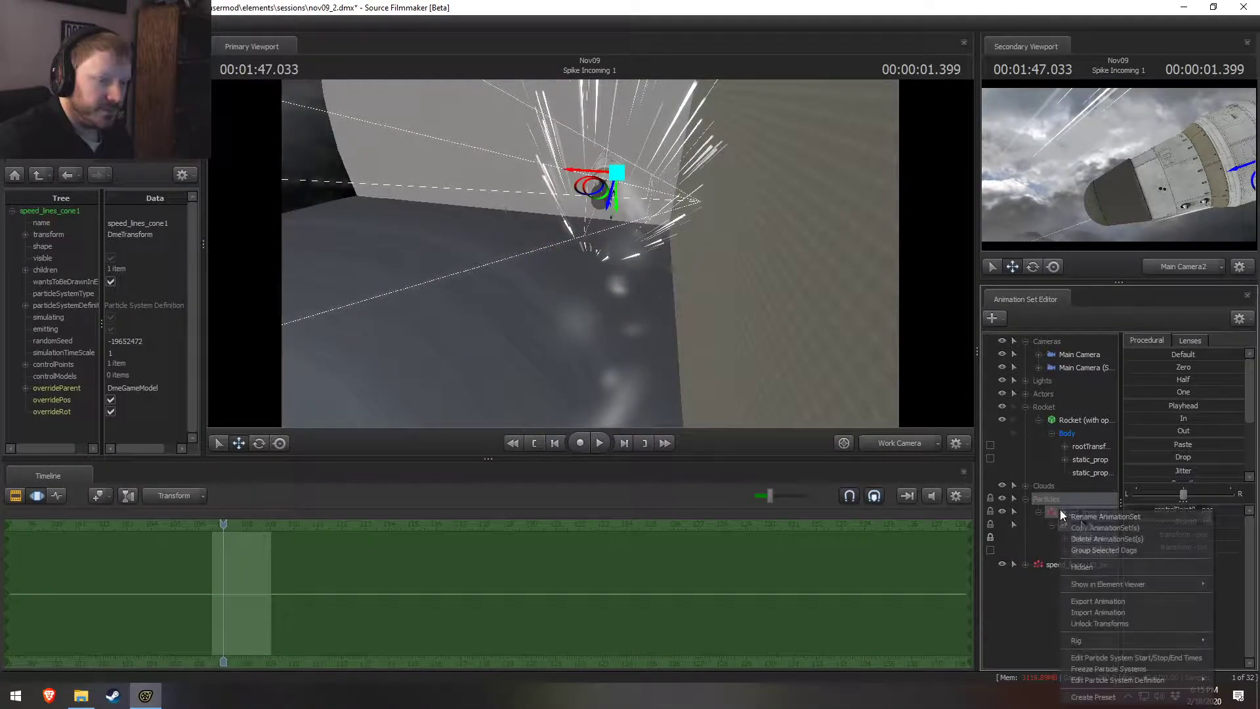
{"action": "left_click", "coordinate": [1093, 538]}
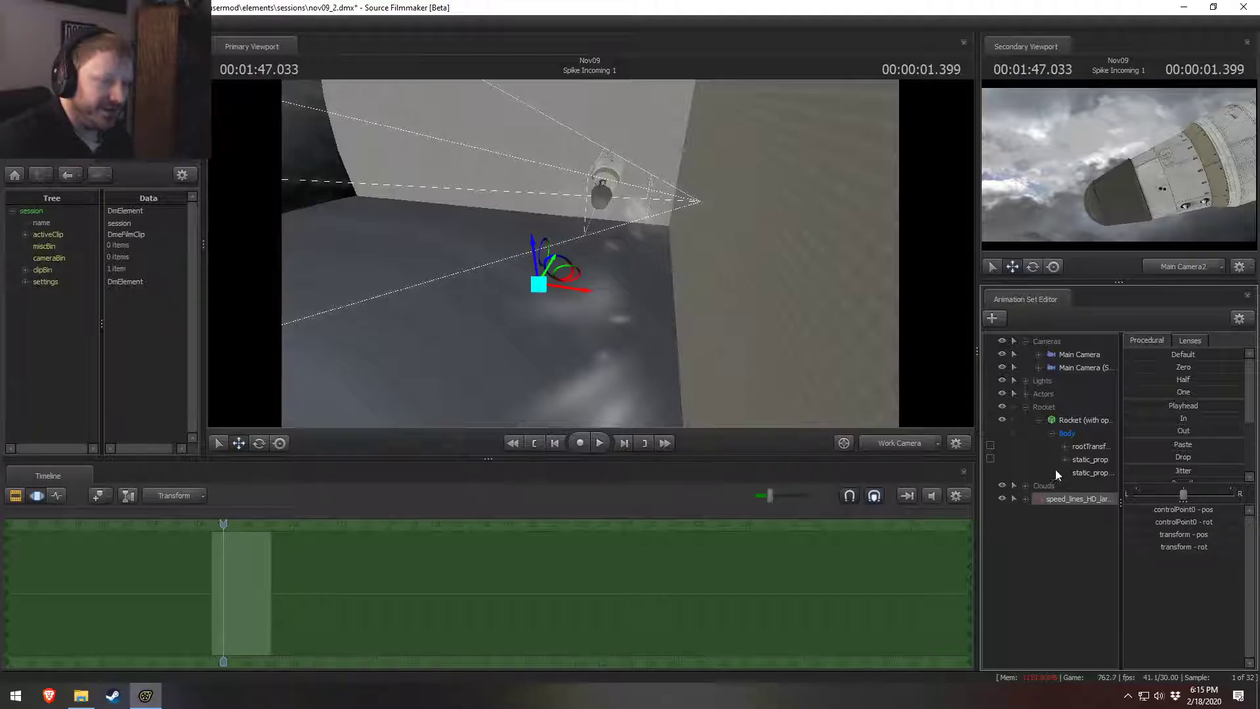
Step: Lock the speed_lines_HD_large transform to the Rocket's rootTransform and zero it so it sits on the rocket
{"action": "left_click", "coordinate": [1037, 512]}
{"action": "left_click", "coordinate": [1073, 422]}
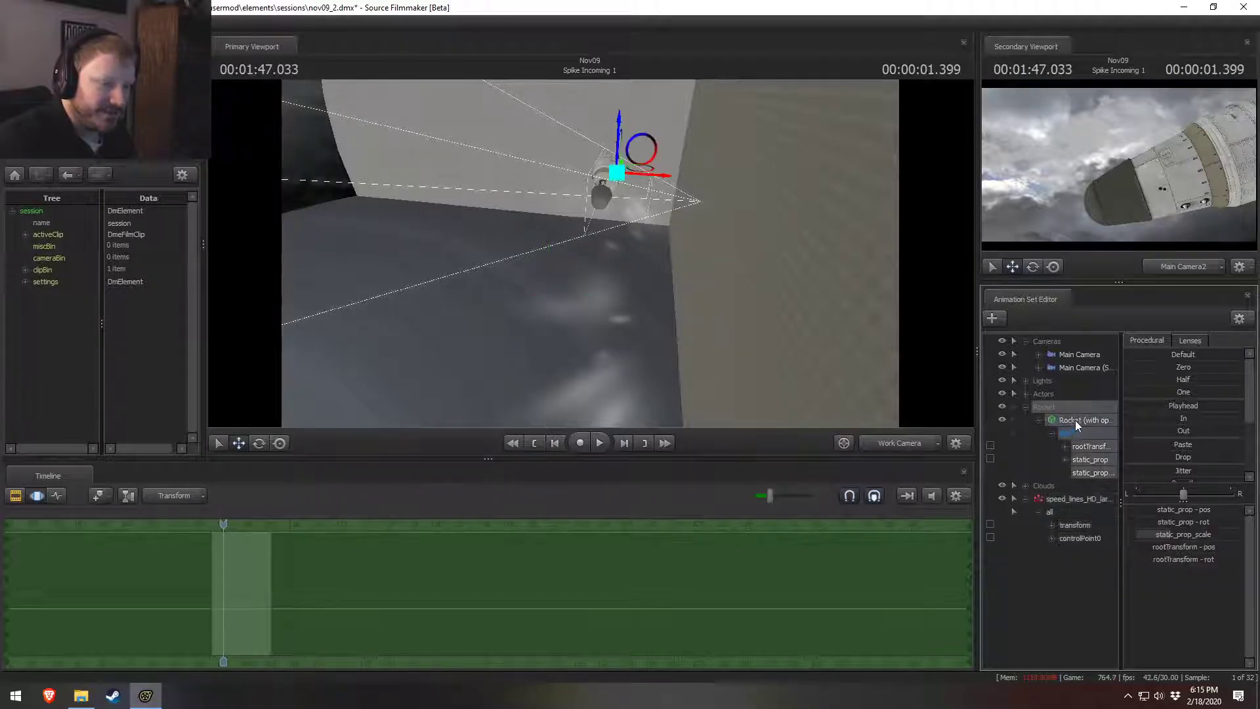
{"action": "left_click_drag", "start_coordinate": [1082, 522], "coordinate": [1087, 453]}
{"action": "left_click", "coordinate": [1105, 451]}
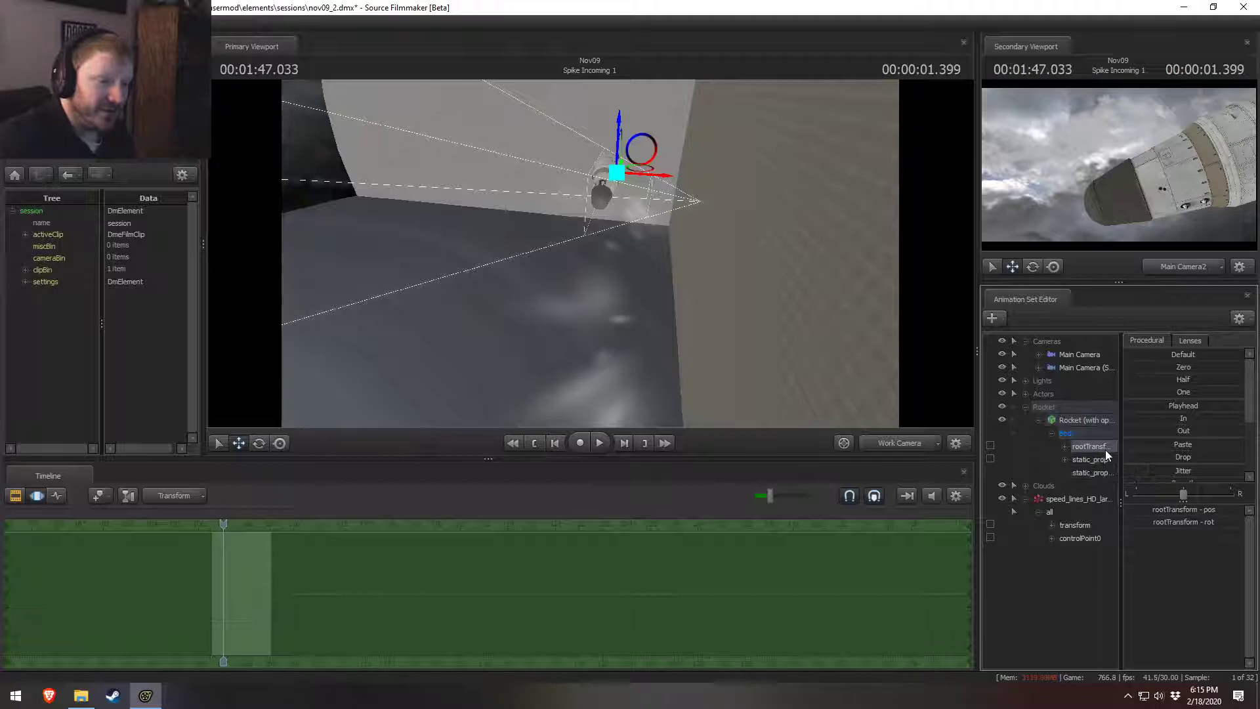
{"action": "left_click_drag", "start_coordinate": [1093, 533], "coordinate": [1087, 523]}
{"action": "left_click_drag", "start_coordinate": [1133, 368], "coordinate": [1245, 368]}
{"action": "key", "text": "F2"}
{"action": "key", "text": "F3"}
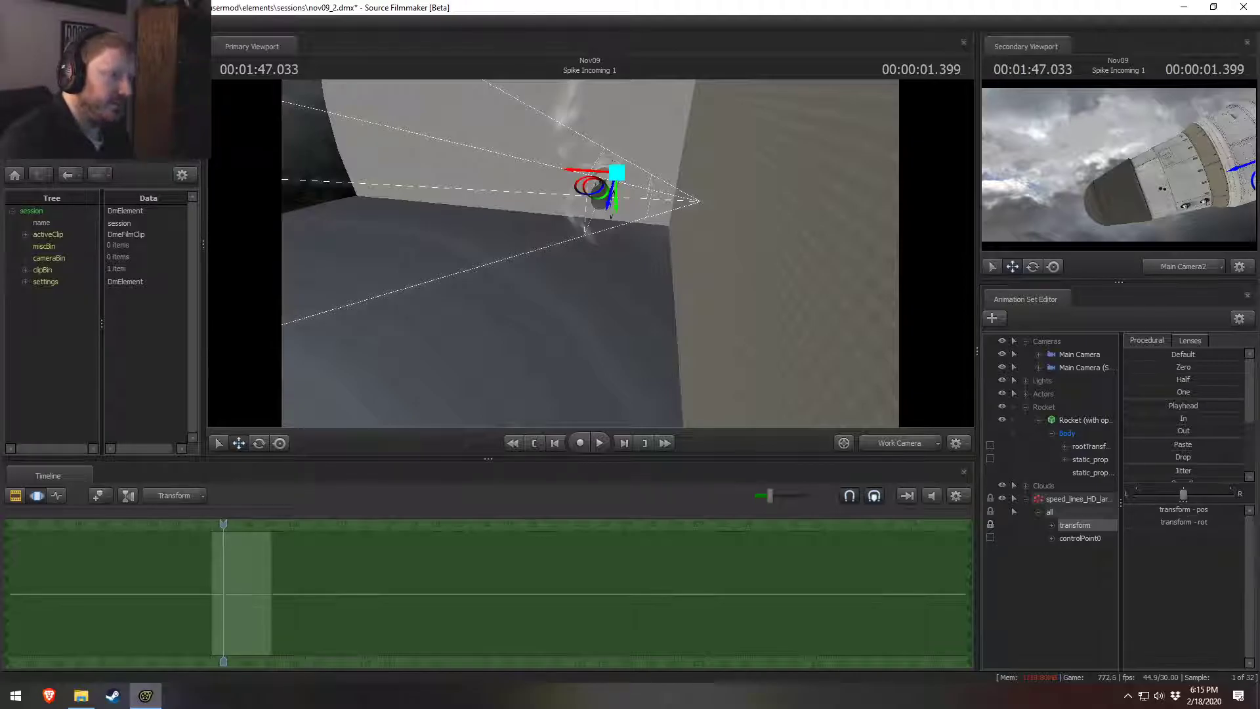
Step: Play the shot and view the rocket from the front and side to check the locked speed lines
{"action": "key", "text": "space"}
{"action": "key", "text": "space"}
{"action": "left_click_drag", "start_coordinate": [677, 293], "coordinate": [512, 272], "text": "alt"}
{"action": "left_click_drag", "start_coordinate": [699, 244], "coordinate": [690, 187]}
{"action": "key", "text": "w"}
{"action": "left_click_drag", "start_coordinate": [578, 272], "coordinate": [610, 282]}
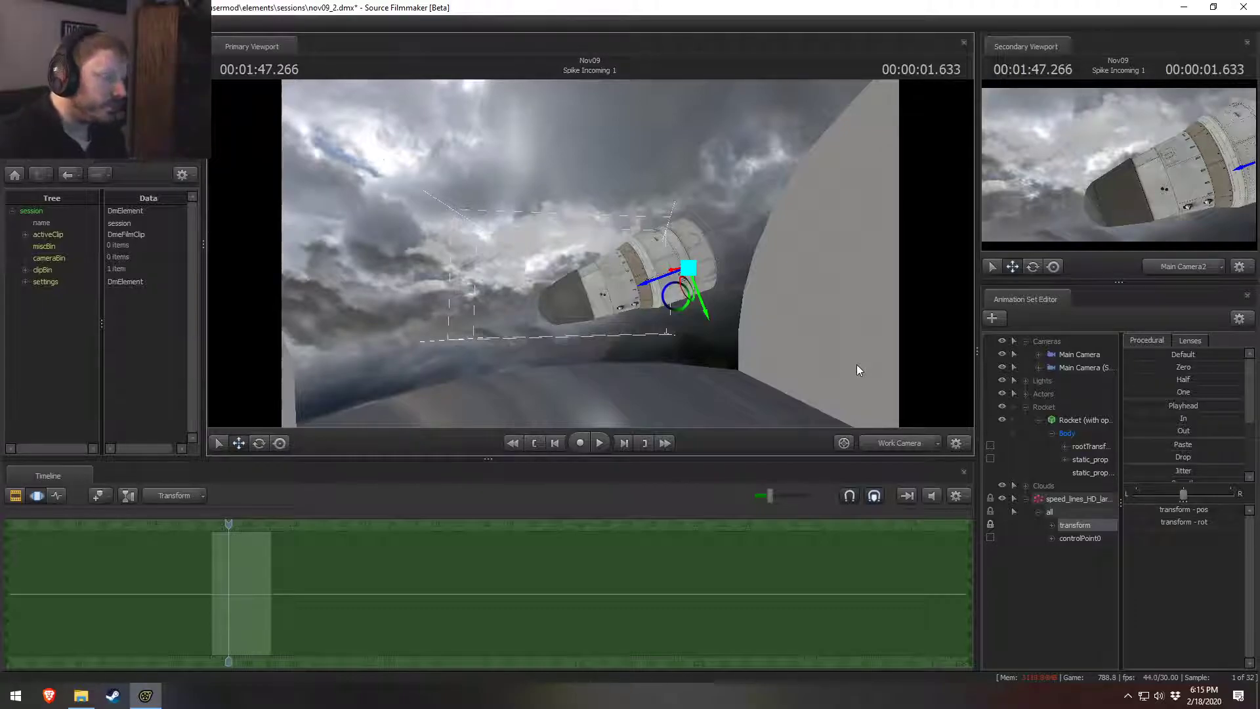
{"action": "left_click_drag", "start_coordinate": [618, 362], "coordinate": [939, 333]}
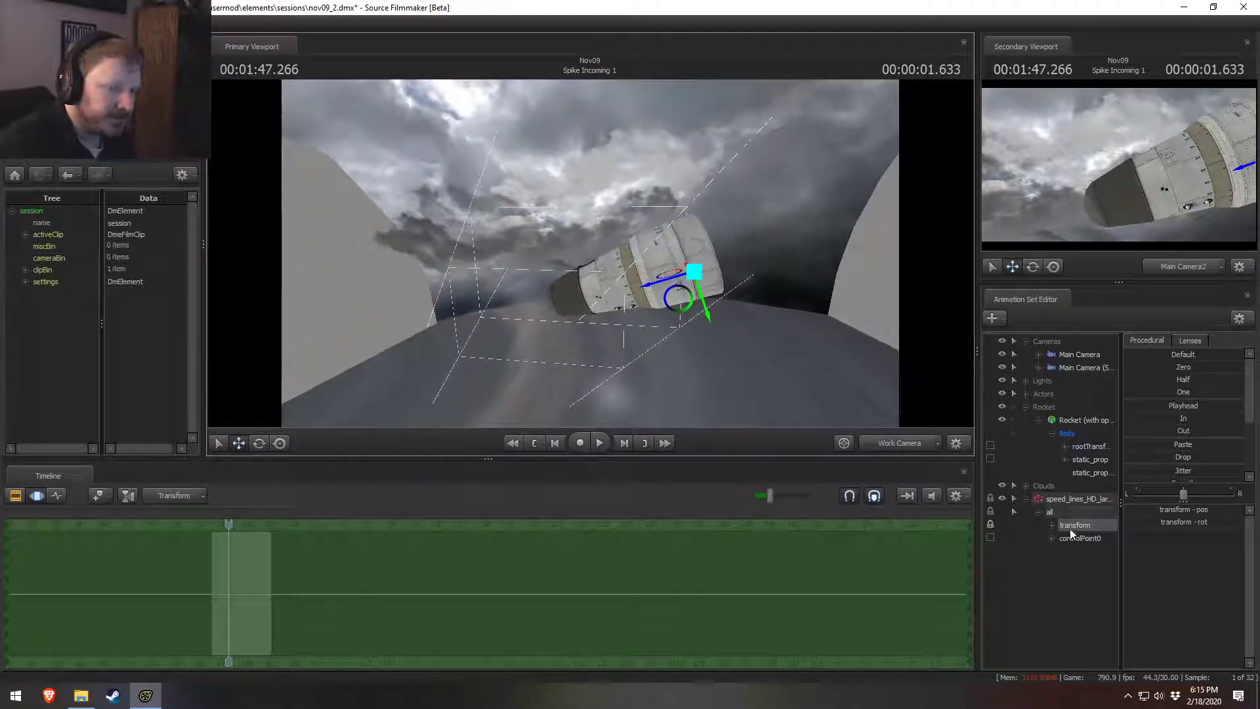
Step: Open the speed_lines_HD_large particle system definition for editing and examine its preview from several angles
{"action": "right_click", "coordinate": [1077, 498]}
{"action": "left_click", "coordinate": [1090, 514]}
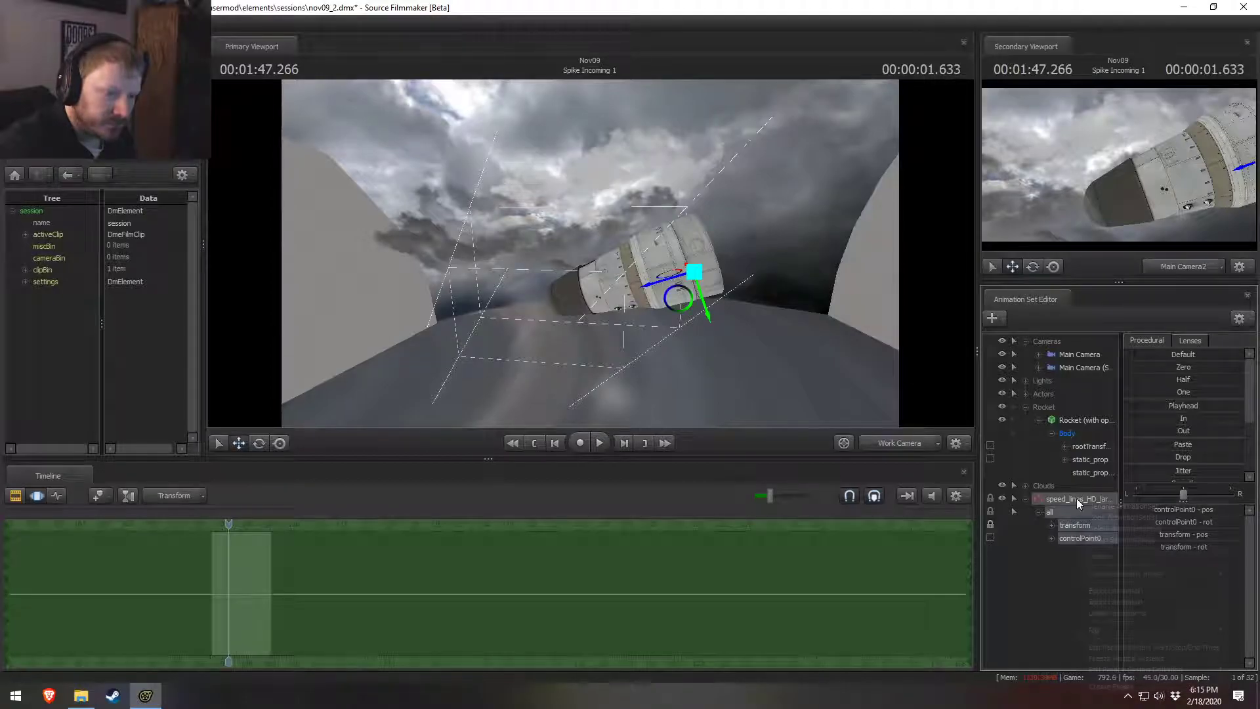
{"action": "right_click", "coordinate": [1077, 499]}
{"action": "mouse_move", "coordinate": [1106, 668]}
{"action": "left_click", "coordinate": [1040, 669]}
{"action": "scroll", "coordinate": [880, 197], "scroll_direction": "down", "scroll_amount": 5}
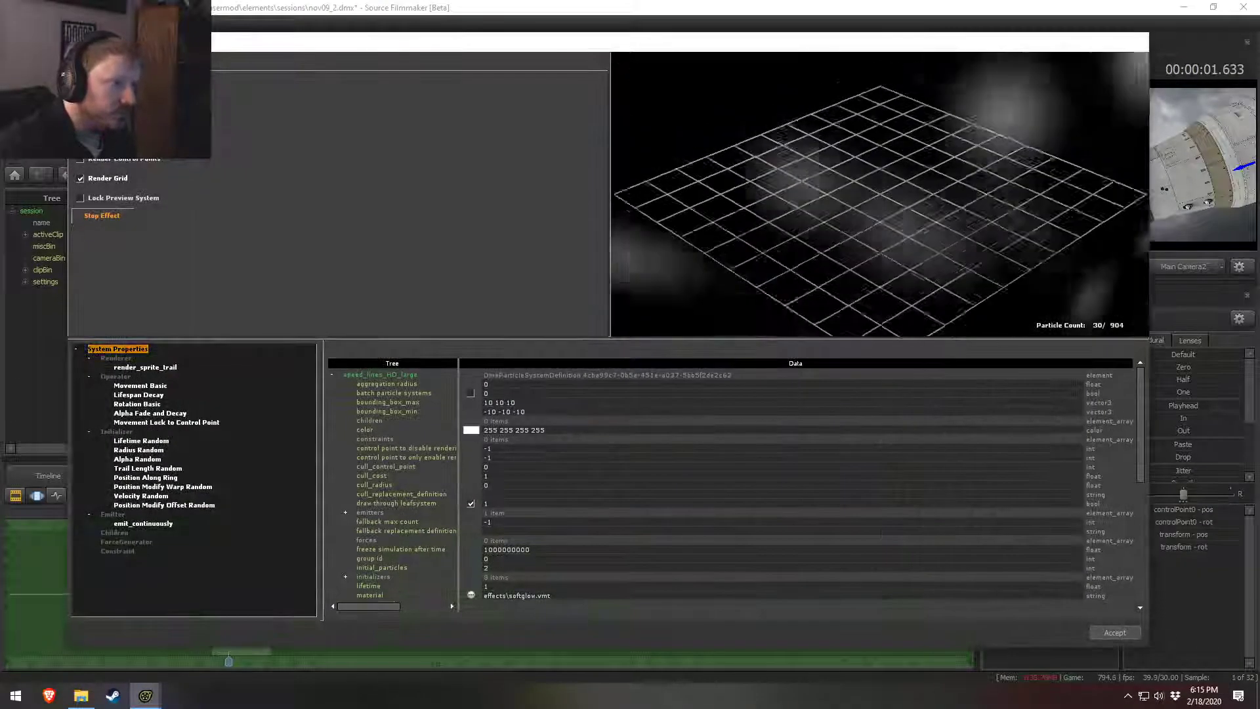
{"action": "left_click_drag", "start_coordinate": [880, 197], "coordinate": [880, 143]}
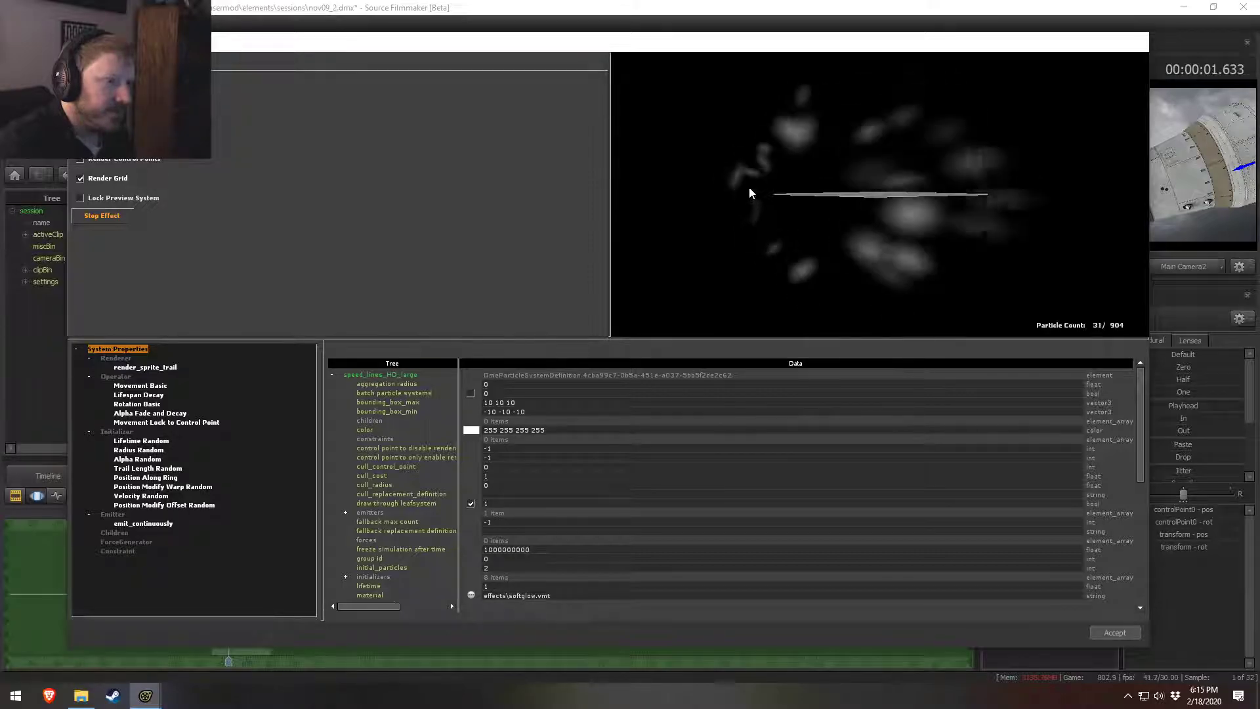
{"action": "mouse_move", "coordinate": [923, 193]}
{"action": "left_mouse_down"}
{"action": "mouse_move", "coordinate": [925, 216]}
{"action": "mouse_move", "coordinate": [925, 199]}
{"action": "left_mouse_up"}
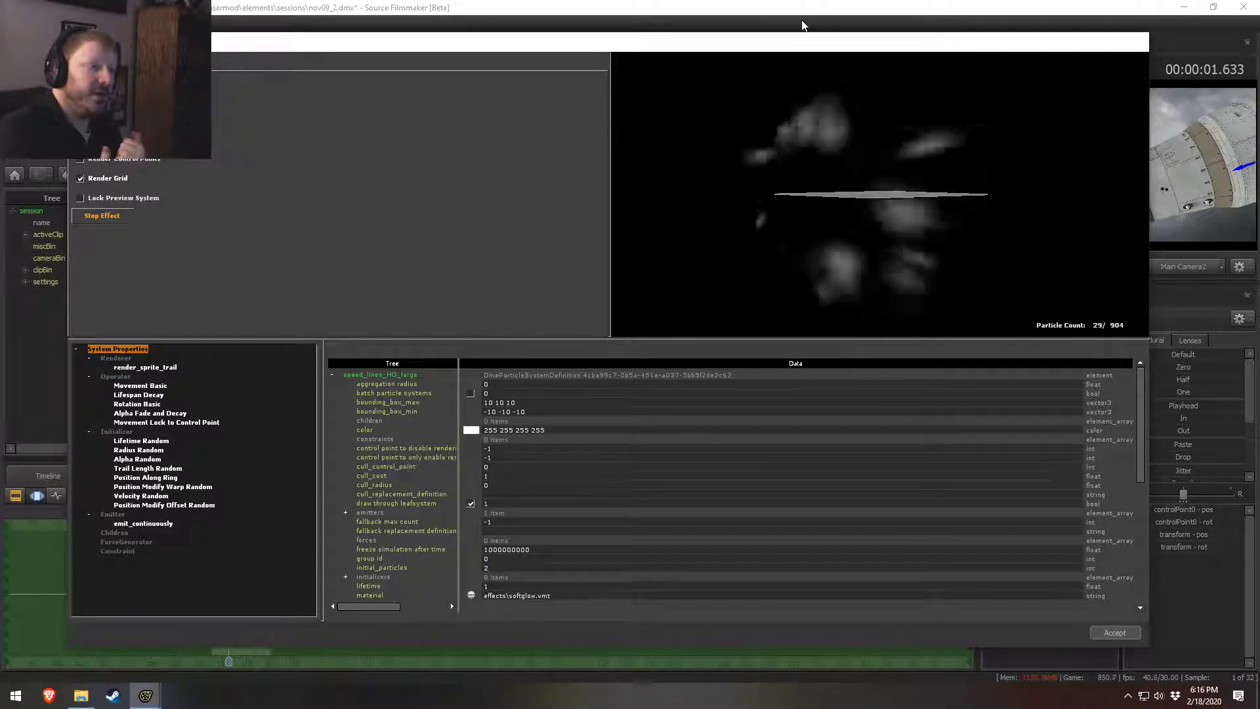
{"action": "left_click_drag", "start_coordinate": [790, 194], "coordinate": [830, 52]}
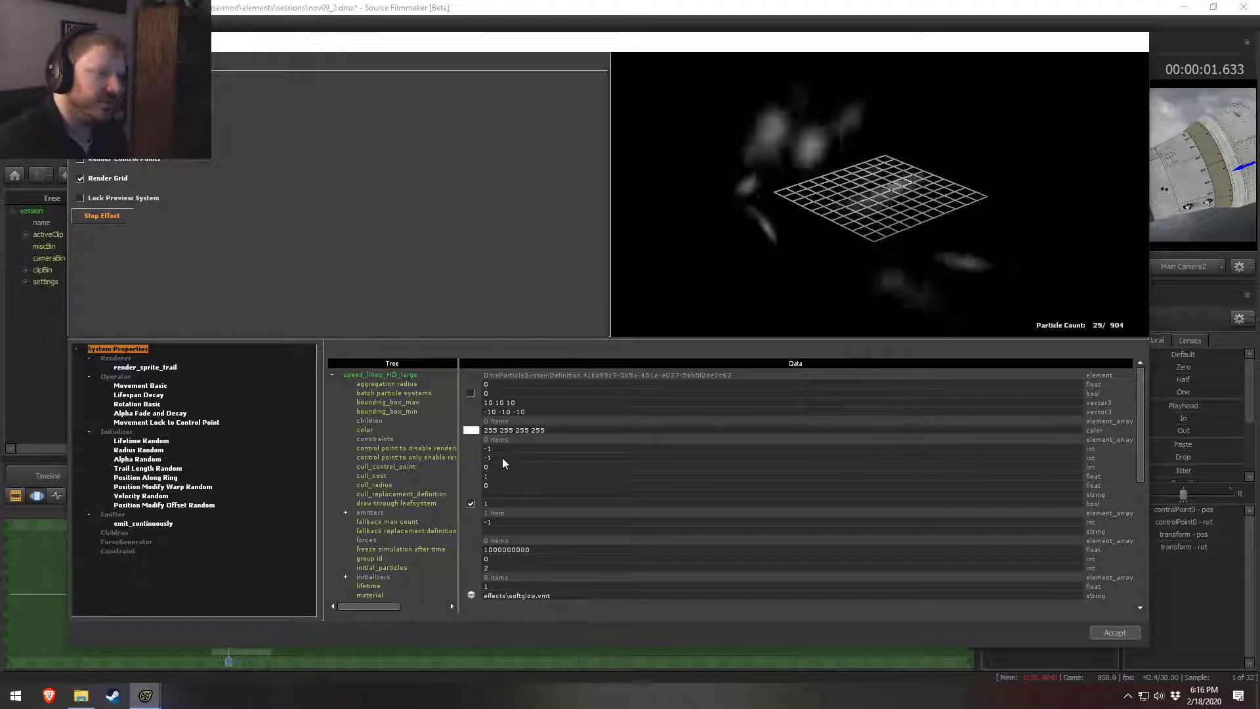
{"action": "left_click_drag", "start_coordinate": [798, 246], "coordinate": [771, 262]}
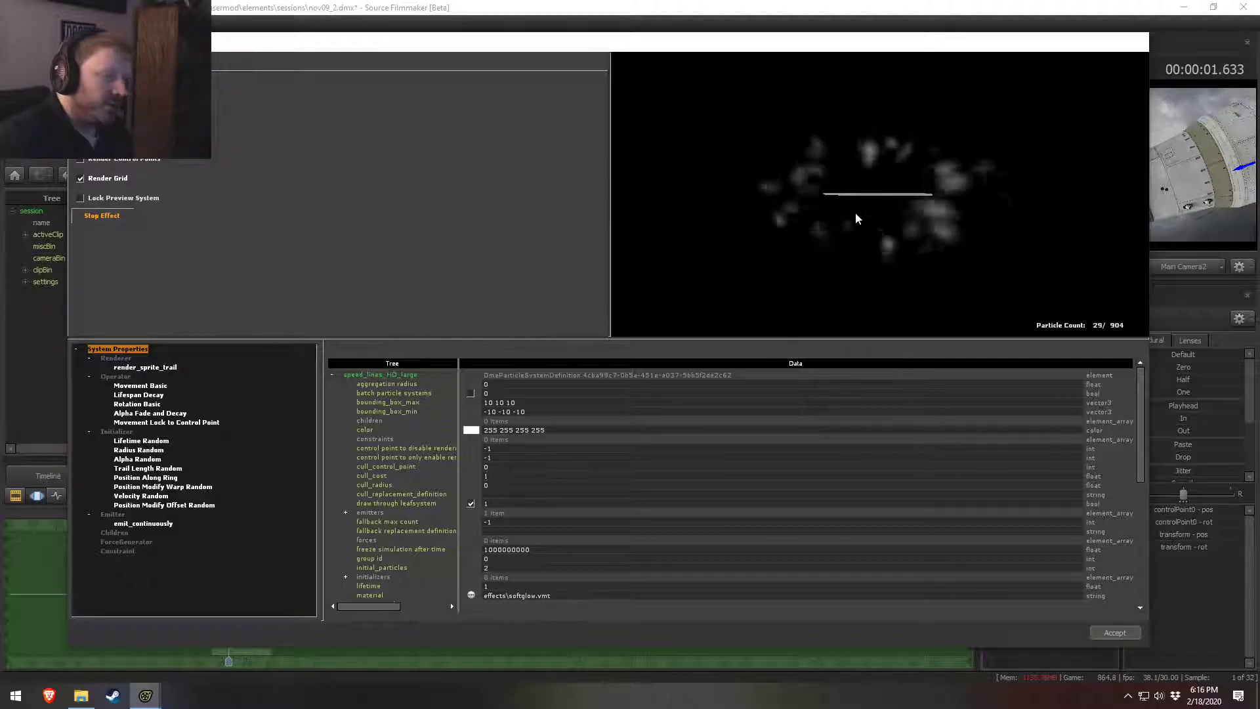
Step: Remove the Movement Lock to Control Point operator from the speed_lines_HD_large particle system
{"action": "left_click", "coordinate": [156, 423]}
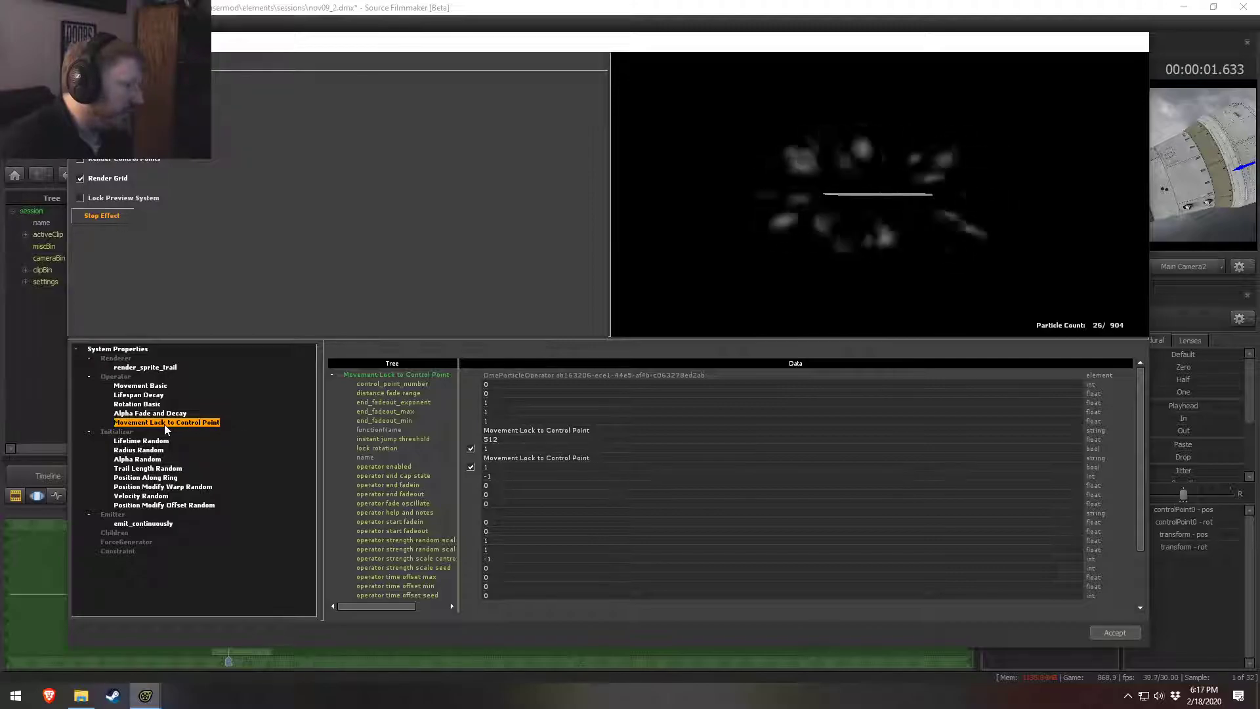
{"action": "right_click", "coordinate": [183, 437]}
{"action": "left_click", "coordinate": [186, 435]}
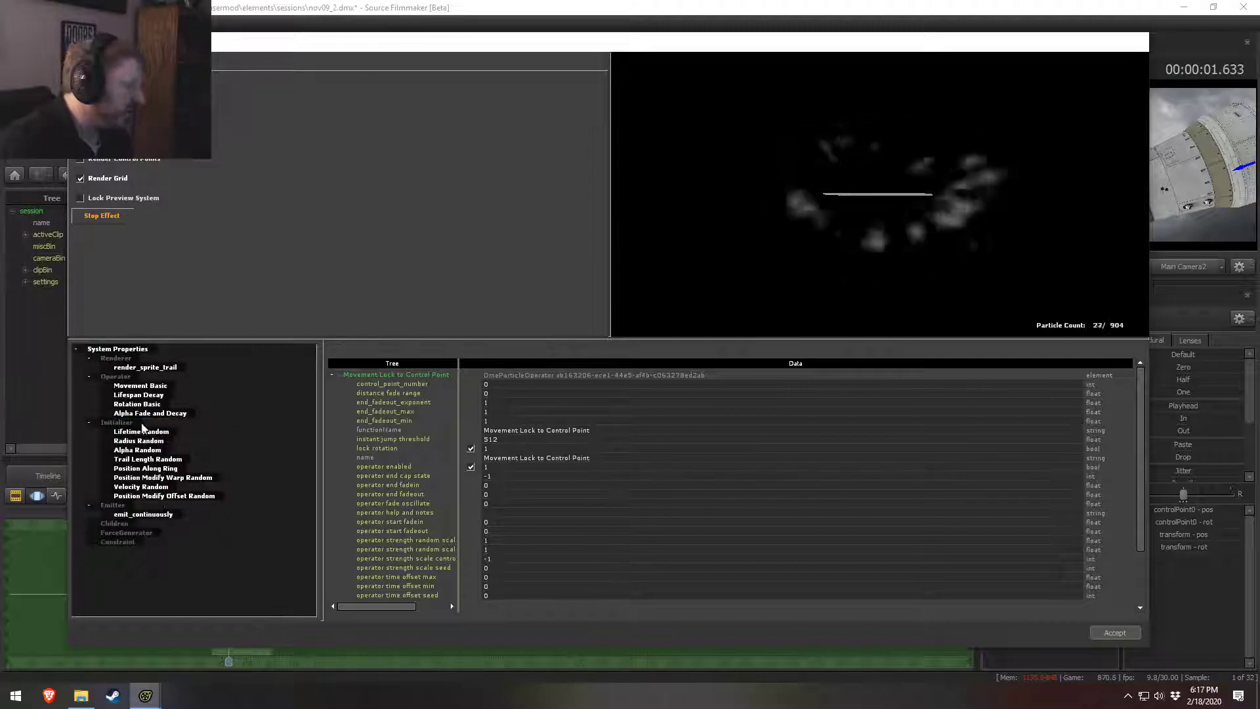
Step: Review the remaining movement, lifespan and fade operators and remove the Position Modify Offset Random initializer
{"action": "left_click", "coordinate": [140, 413]}
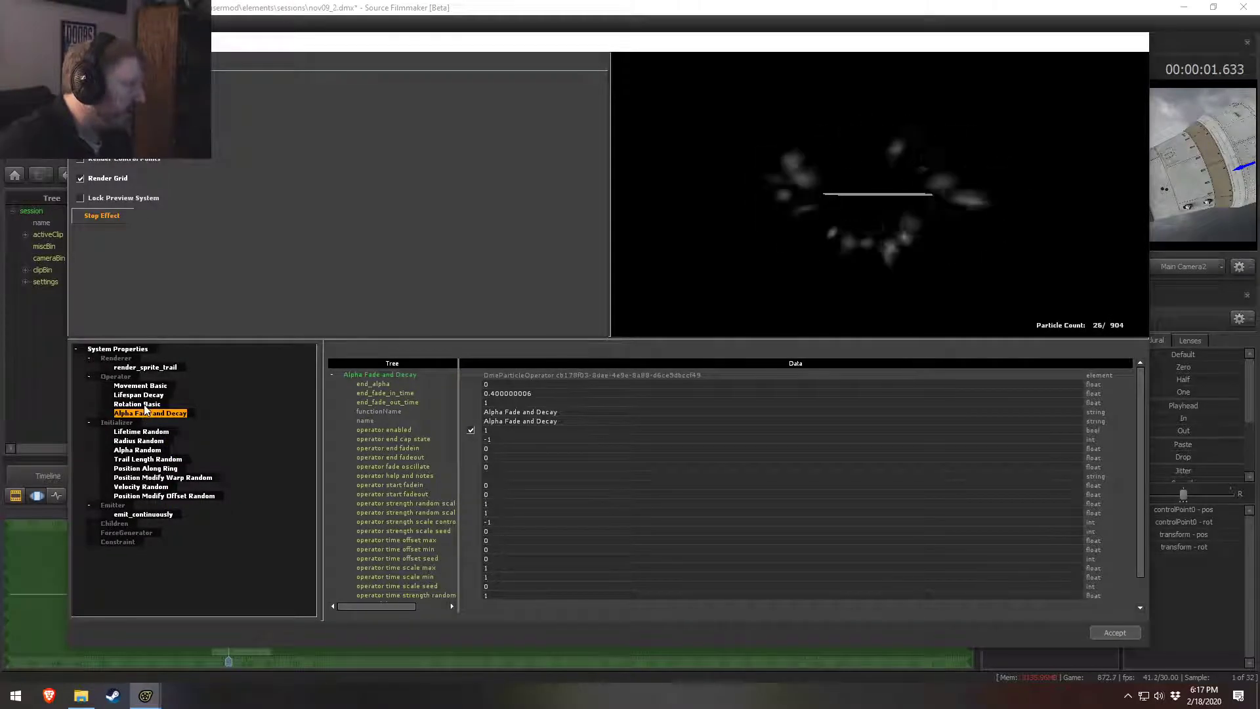
{"action": "left_click", "coordinate": [142, 395]}
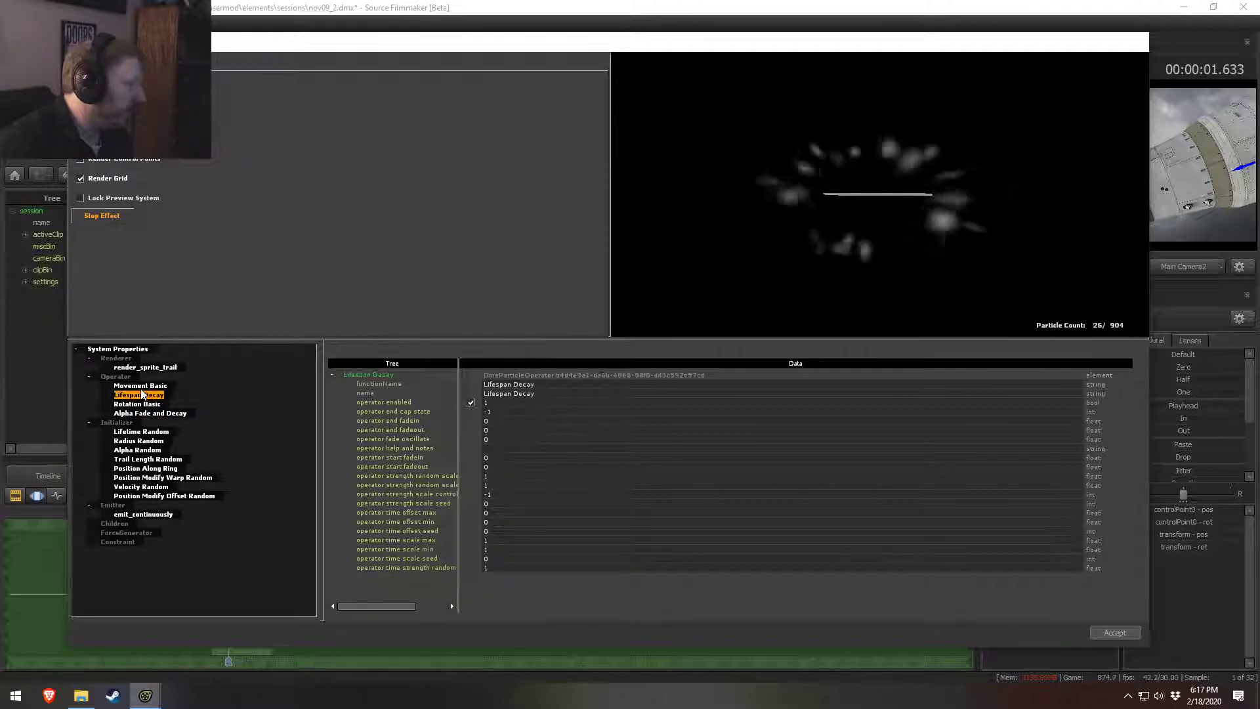
{"action": "left_click", "coordinate": [141, 386]}
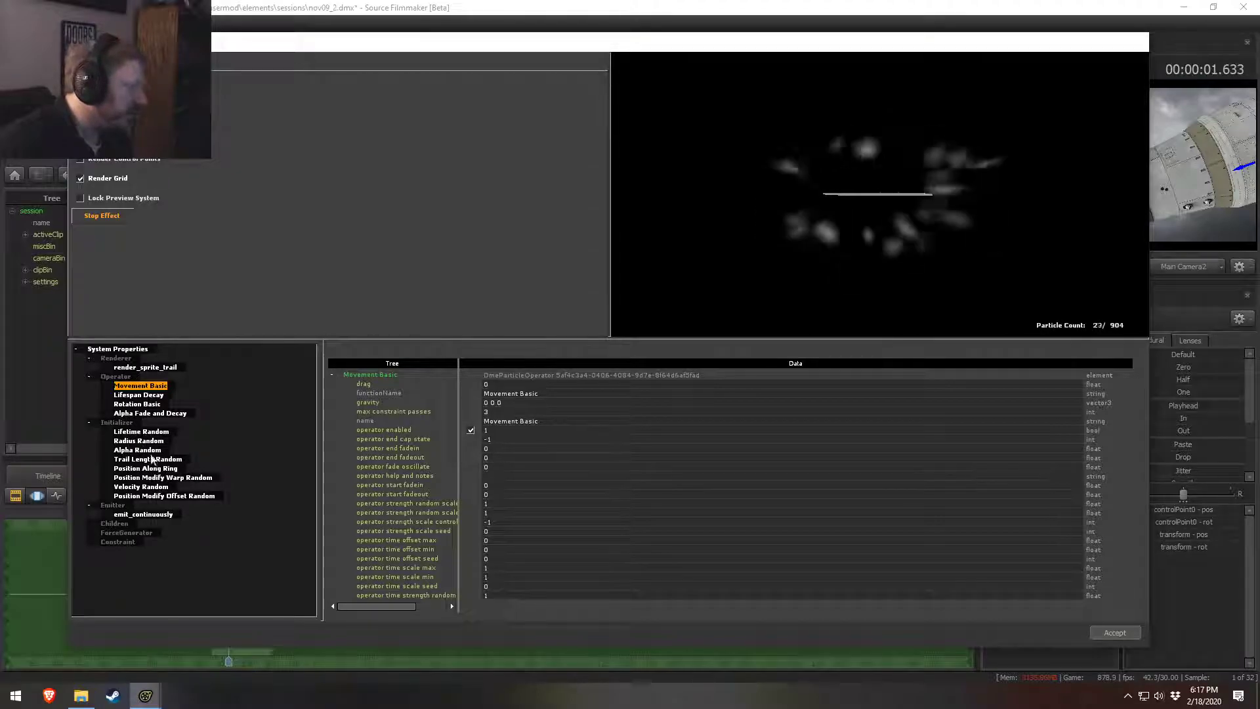
{"action": "left_click", "coordinate": [160, 496]}
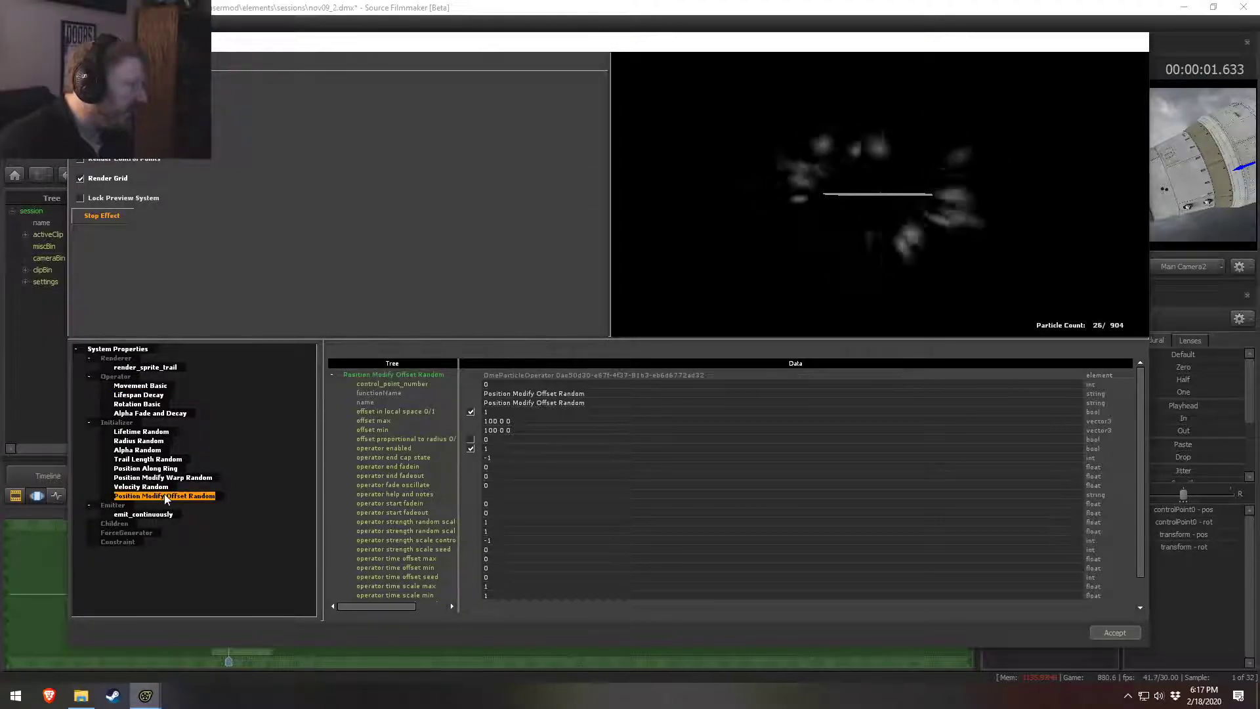
{"action": "left_click_drag", "start_coordinate": [858, 245], "coordinate": [788, 253]}
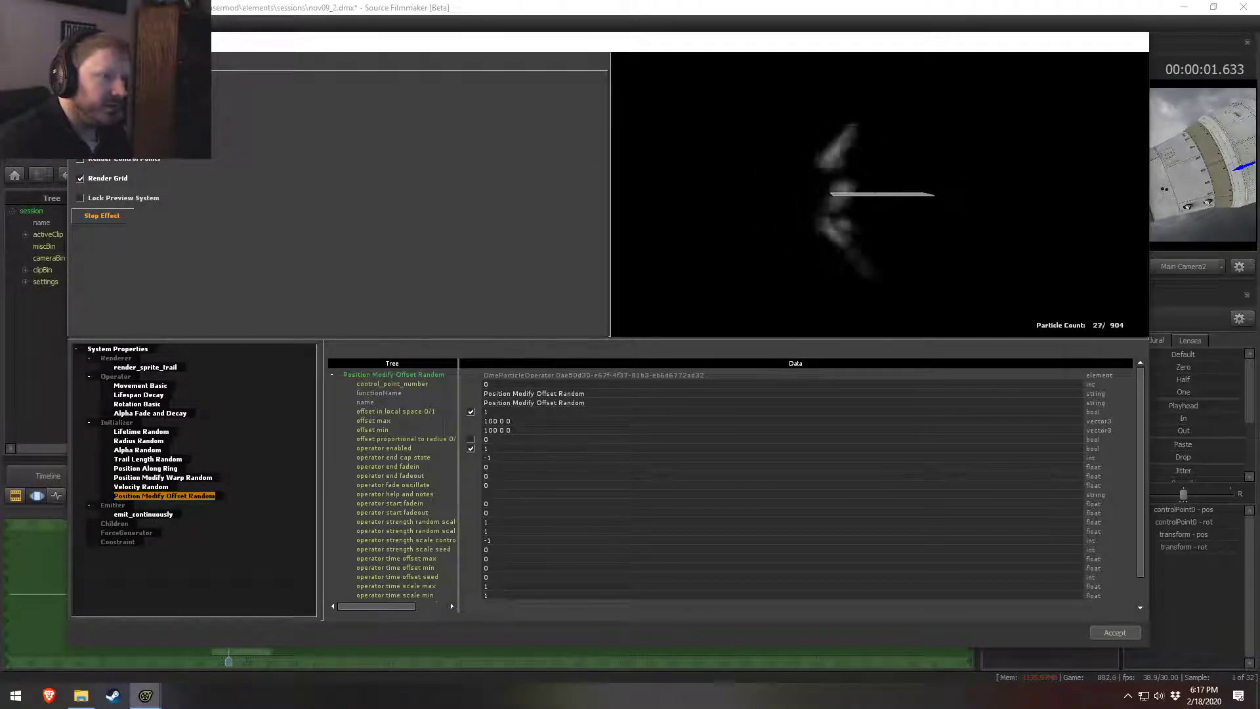
{"action": "right_click", "coordinate": [178, 496]}
{"action": "left_click", "coordinate": [205, 507]}
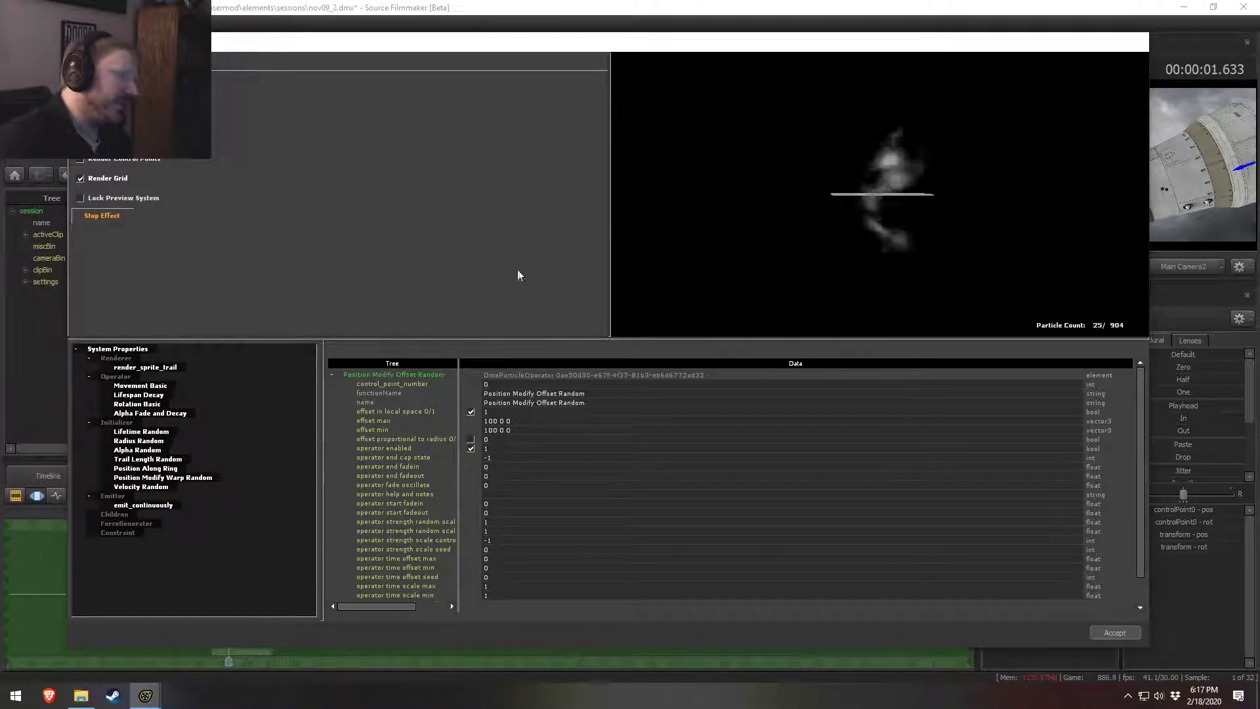
Step: Return to the shot and move the speed_lines_HD_large particle system forward along the rocket to its nose
{"action": "left_click", "coordinate": [1134, 42]}
{"action": "left_click_drag", "start_coordinate": [578, 282], "coordinate": [517, 426], "text": "alt"}
{"action": "key", "text": "space"}
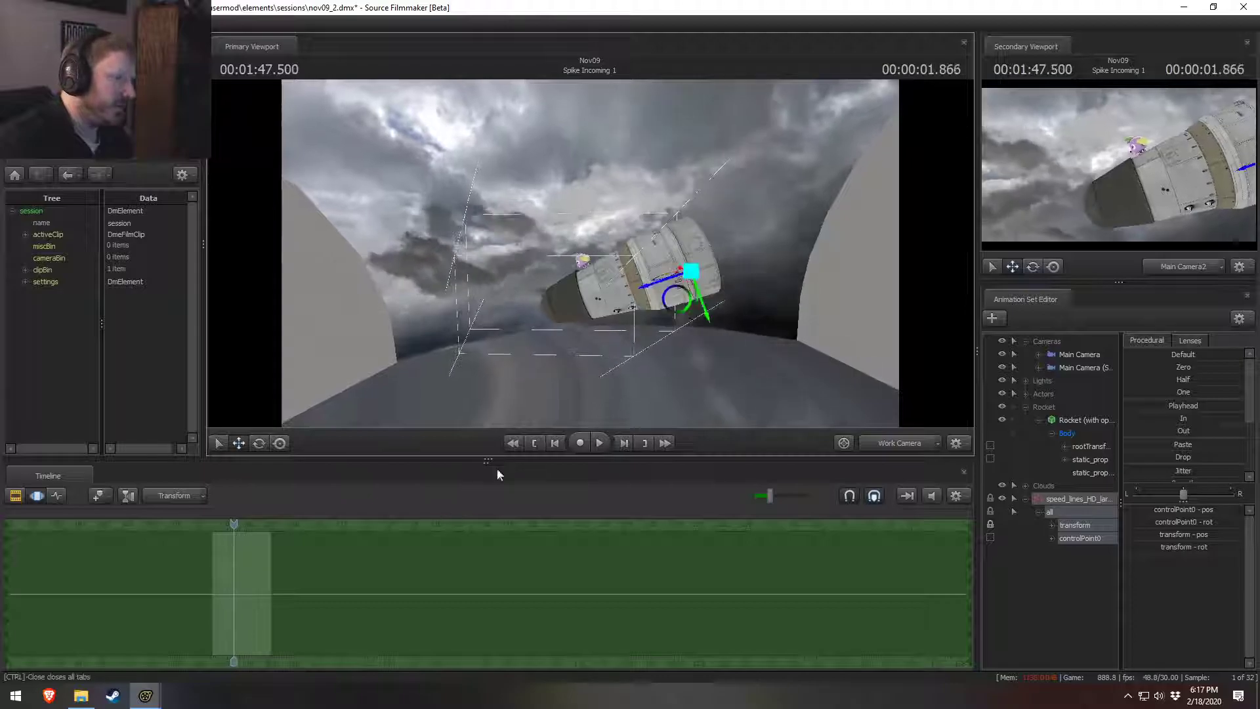
{"action": "left_click_drag", "start_coordinate": [687, 270], "coordinate": [650, 287], "text": "alt"}
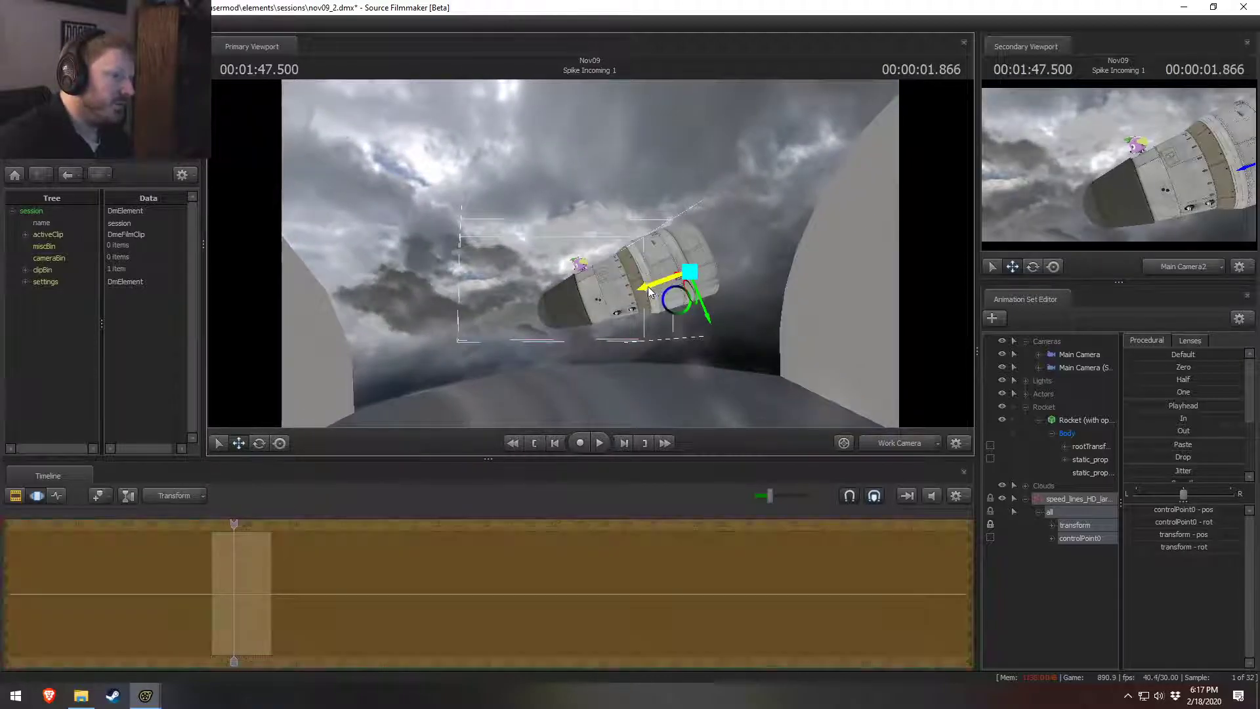
{"action": "left_click_drag", "start_coordinate": [234, 524], "coordinate": [232, 524]}
{"action": "left_click_drag", "start_coordinate": [333, 416], "coordinate": [580, 249], "text": "alt"}
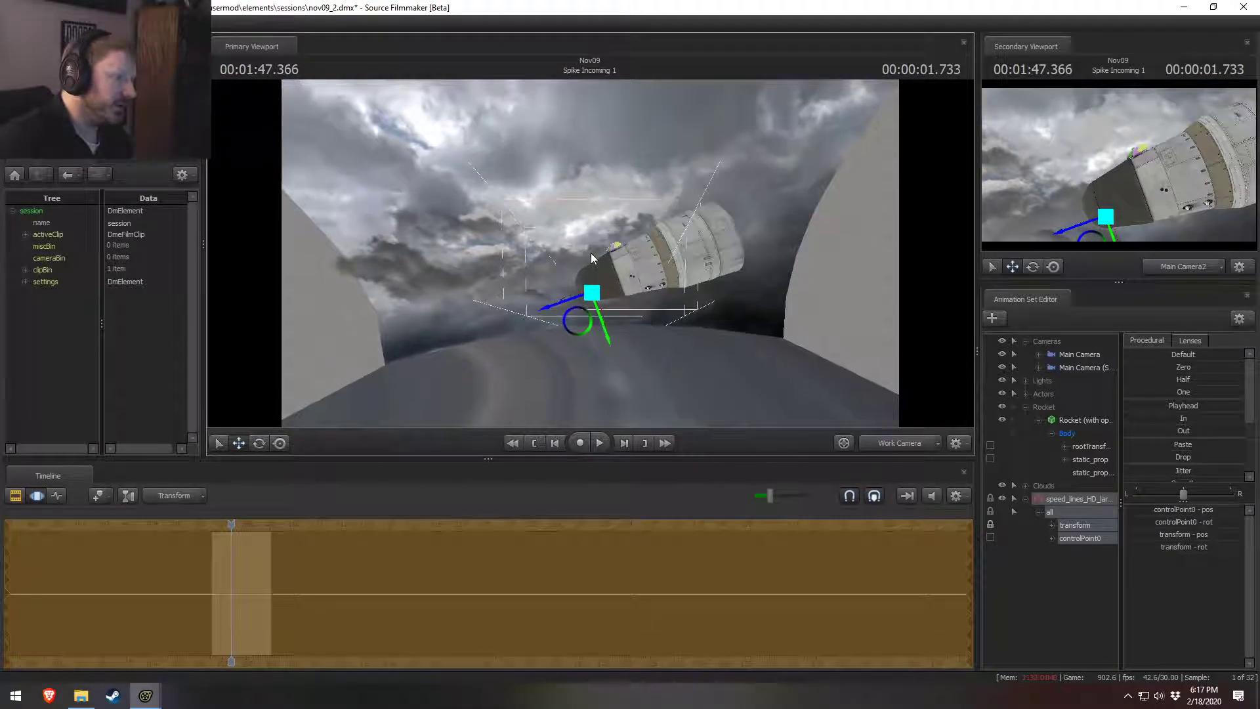
Step: Reopen the particle definition, try disabling Position Modify Warp Random, remove that initializer and check the preview from other angles
{"action": "key", "text": "alt+Tab"}
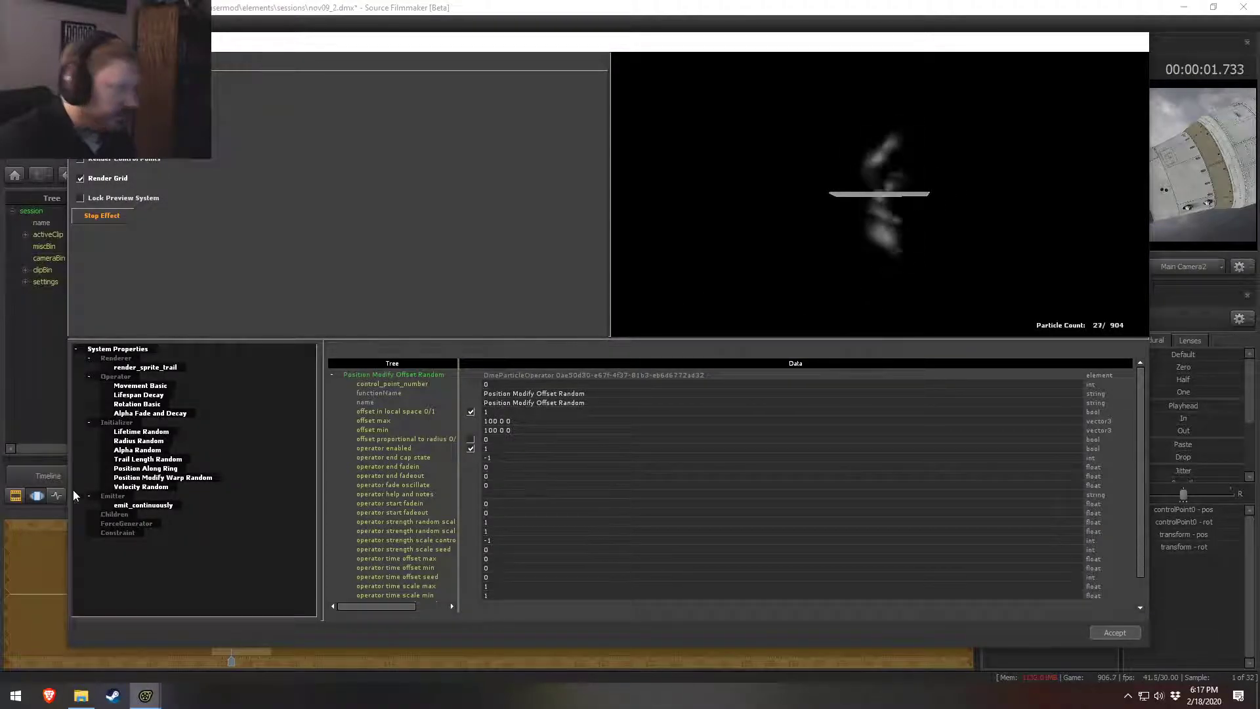
{"action": "left_click", "coordinate": [162, 478]}
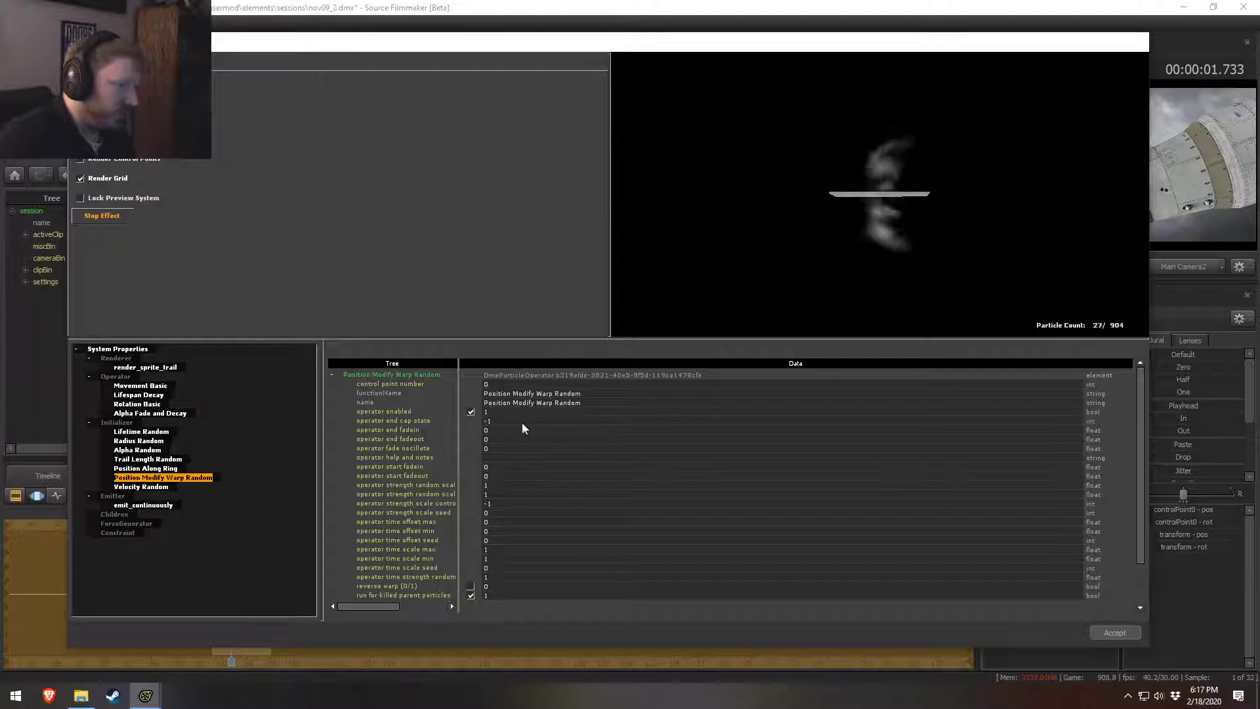
{"action": "left_click", "coordinate": [471, 412]}
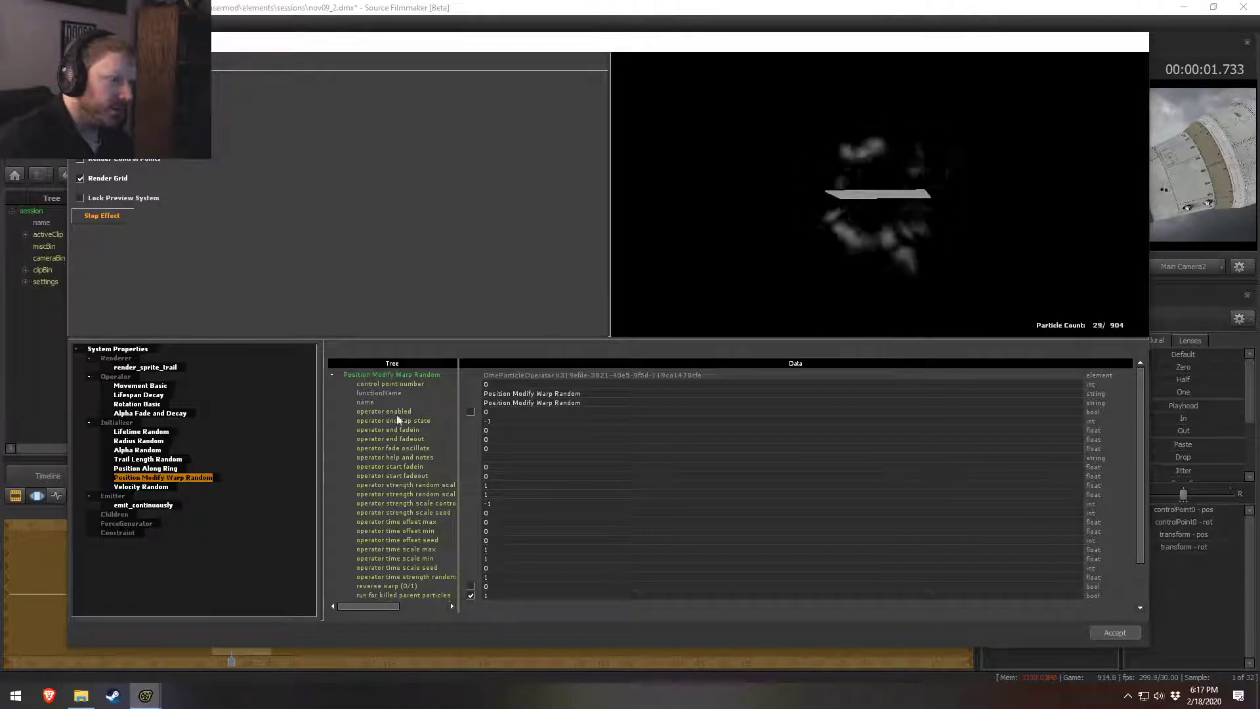
{"action": "scroll", "coordinate": [499, 570], "scroll_direction": "down", "scroll_amount": 2}
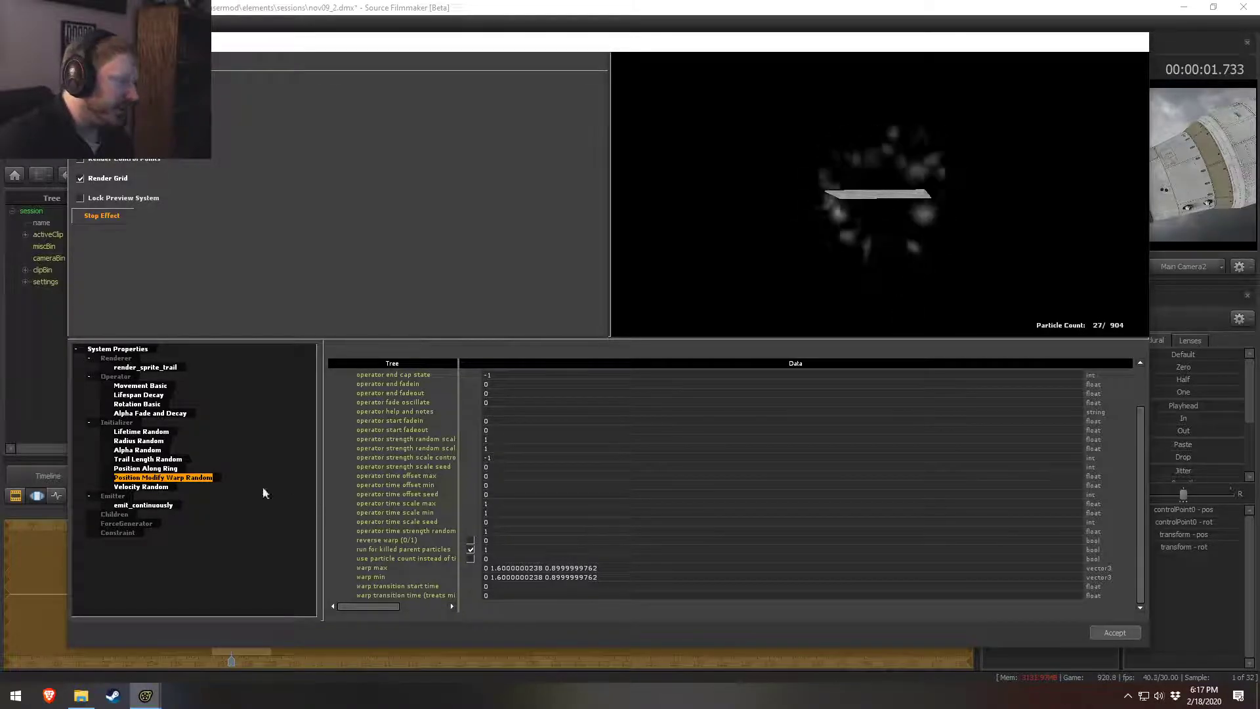
{"action": "right_click", "coordinate": [183, 479]}
{"action": "left_click", "coordinate": [196, 487]}
{"action": "left_click_drag", "start_coordinate": [915, 217], "coordinate": [984, 225]}
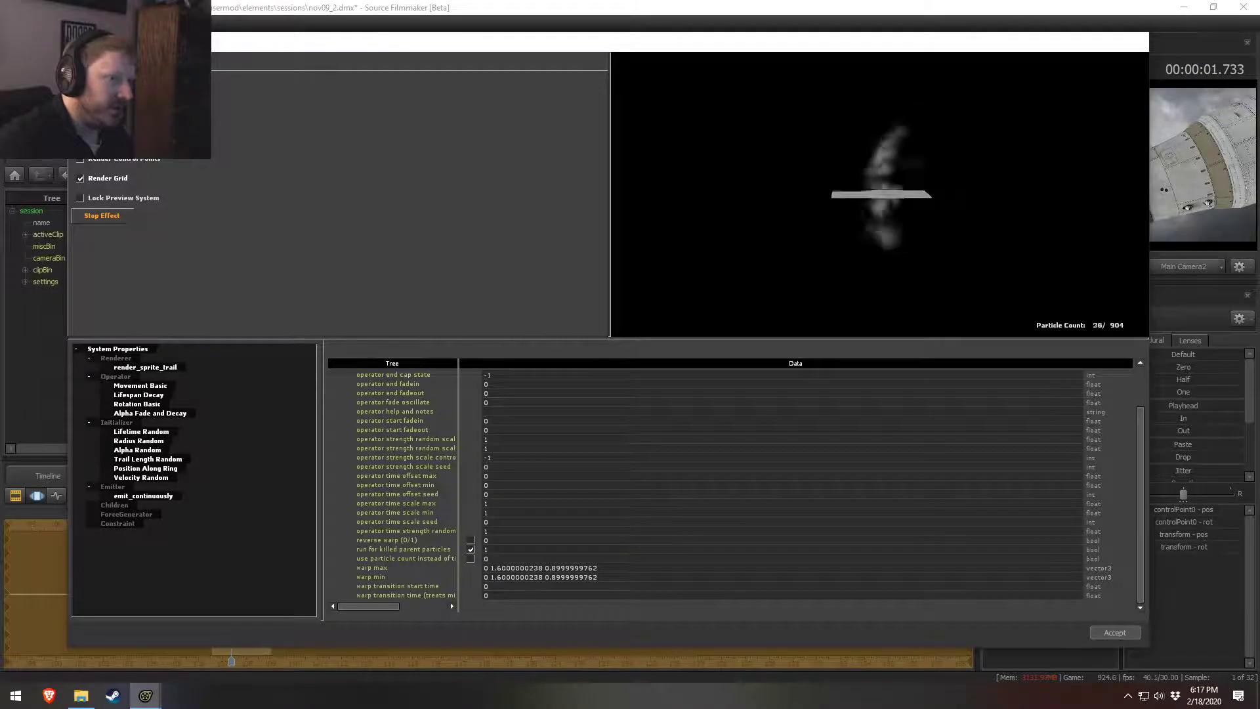
{"action": "left_click_drag", "start_coordinate": [786, 277], "coordinate": [860, 284]}
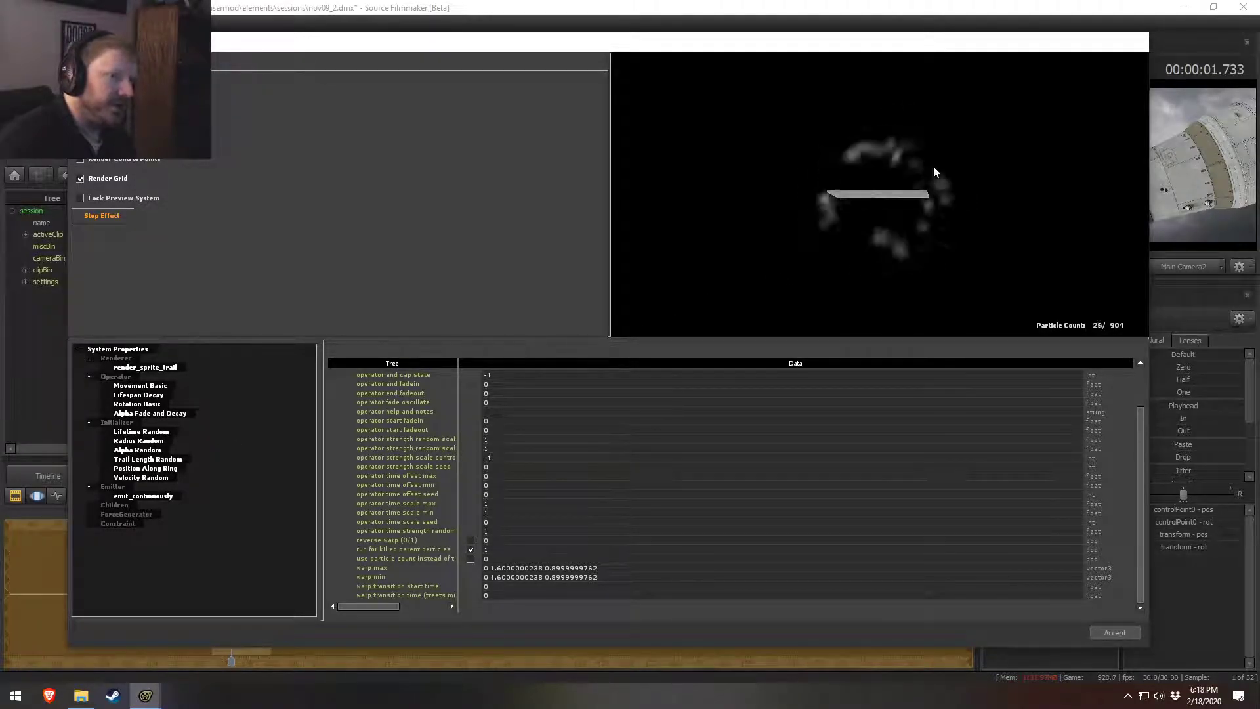
Step: Set the initial radius of the Position Along Ring initializer to 20
{"action": "left_click", "coordinate": [134, 469]}
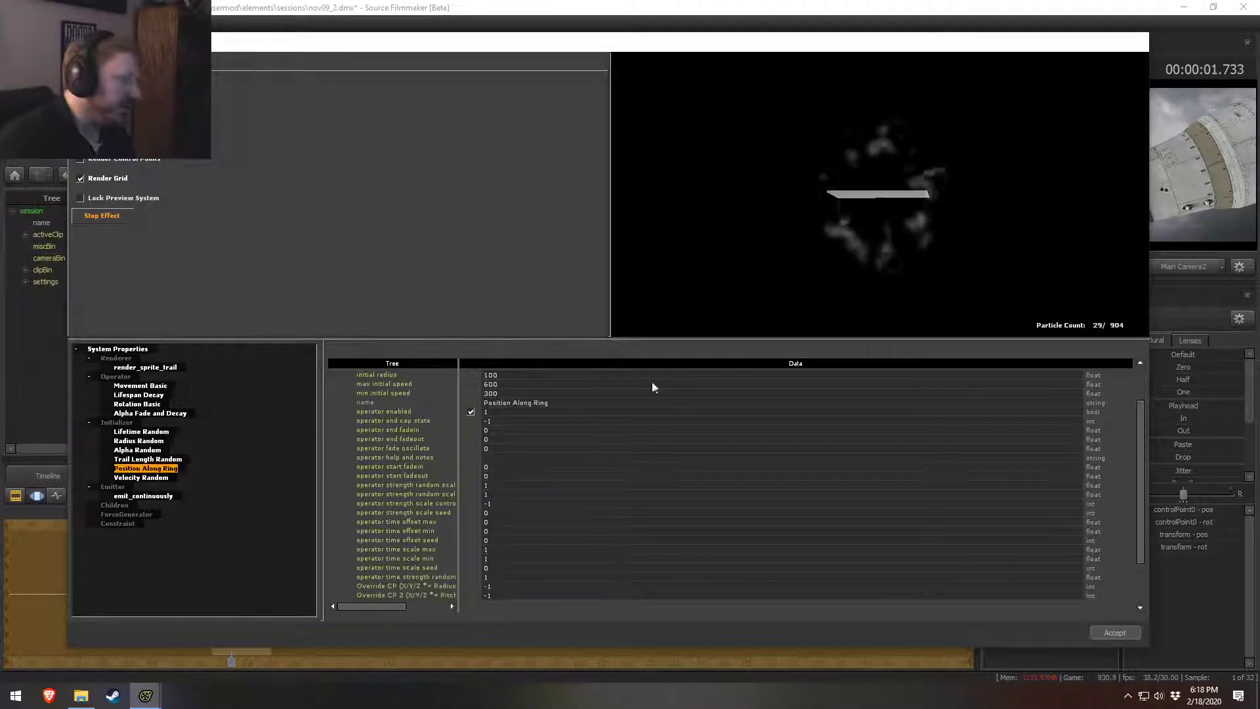
{"action": "scroll", "coordinate": [438, 433], "scroll_direction": "up", "scroll_amount": 2}
{"action": "double_click", "coordinate": [485, 421]}
{"action": "type", "text": "20"}
{"action": "key", "text": "Return"}
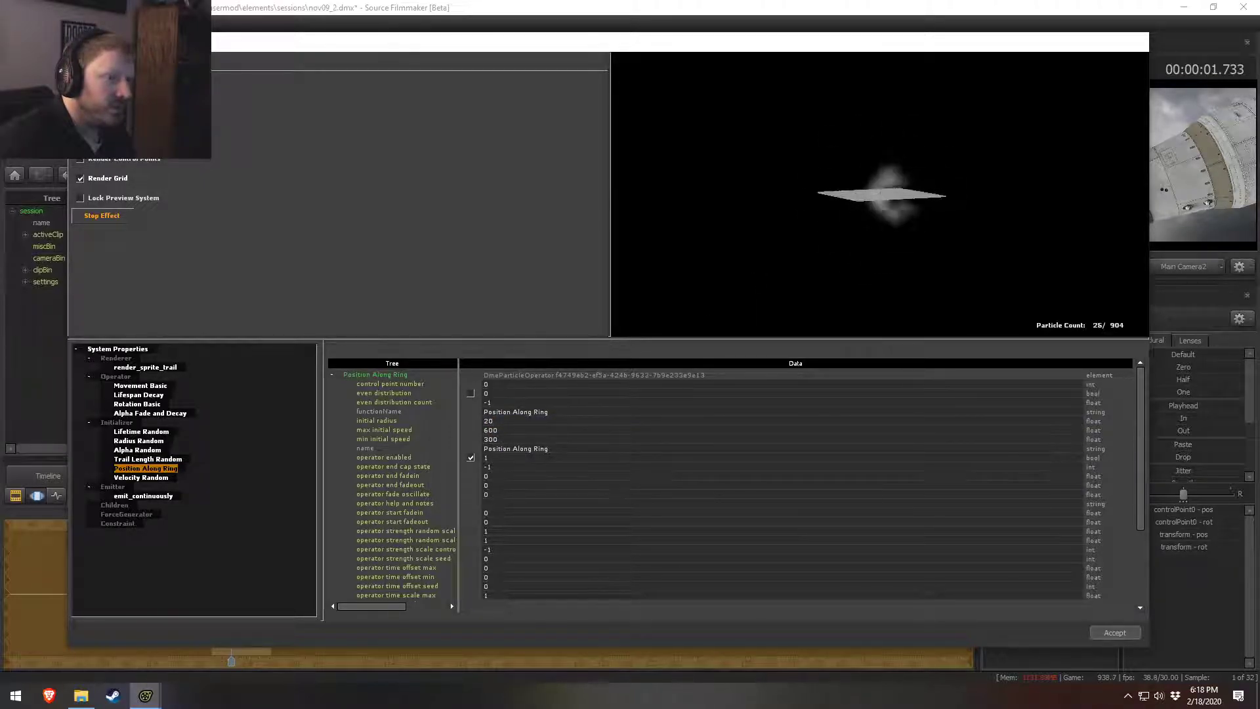
Step: Play the shot from an earlier frame to check the tightened speed lines at the rocket's nose, and return to the particle definition
{"action": "left_click", "coordinate": [1032, 9]}
{"action": "left_click_drag", "start_coordinate": [676, 269], "coordinate": [608, 301]}
{"action": "key", "text": "space"}
{"action": "key", "text": "space"}
{"action": "left_click_drag", "start_coordinate": [258, 528], "coordinate": [208, 528]}
{"action": "key", "text": "space"}
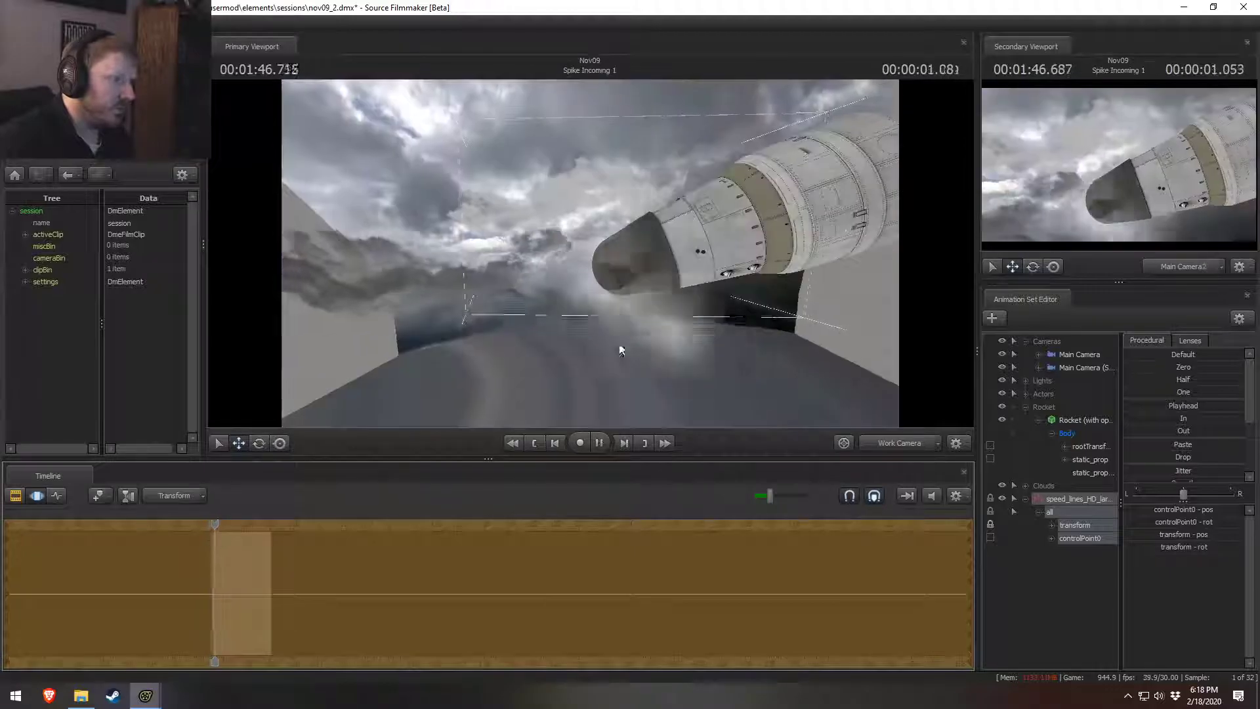
{"action": "key", "text": "space"}
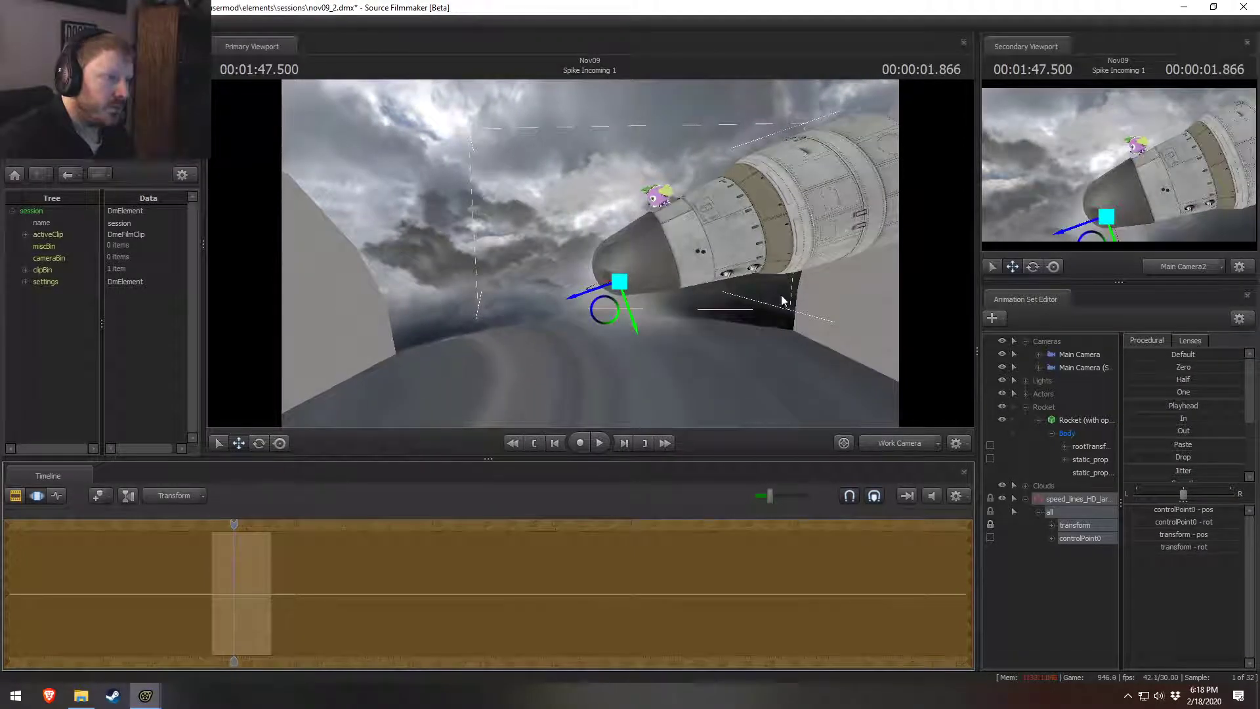
{"action": "key", "text": "alt+Tab"}
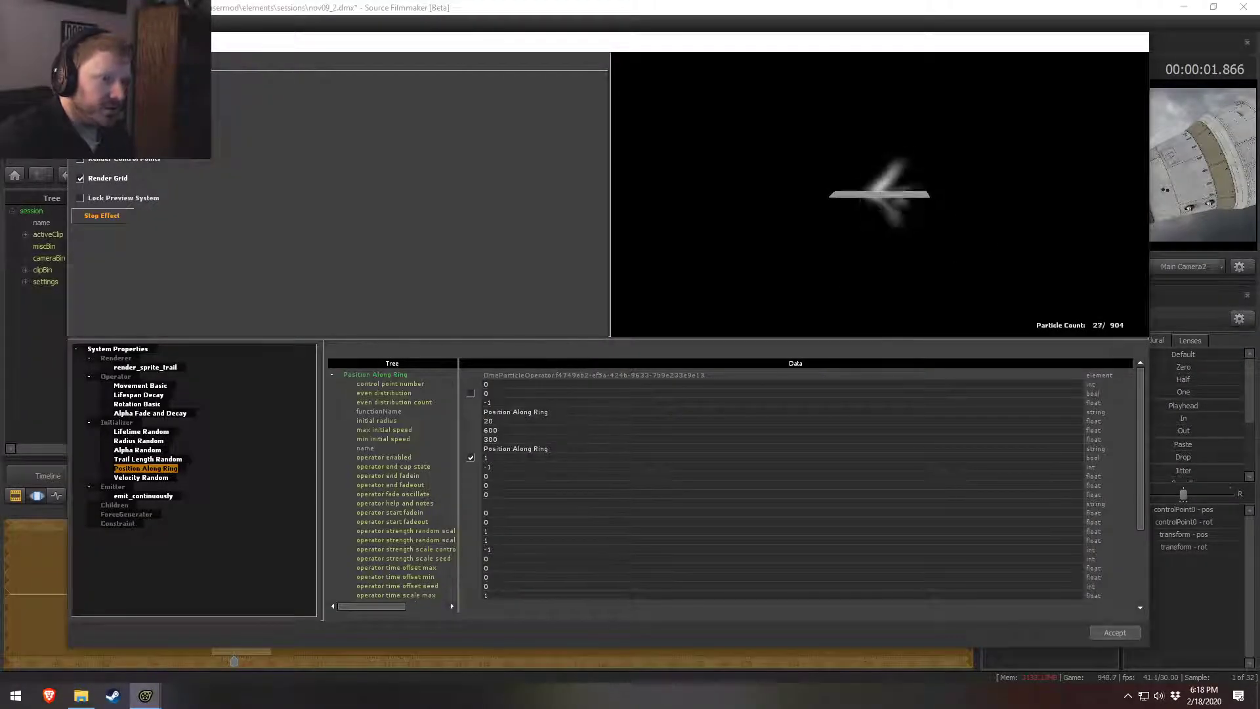
Step: Set the Radius Random initializer's radius_min to 5 and radius_max to 15
{"action": "left_click", "coordinate": [141, 441]}
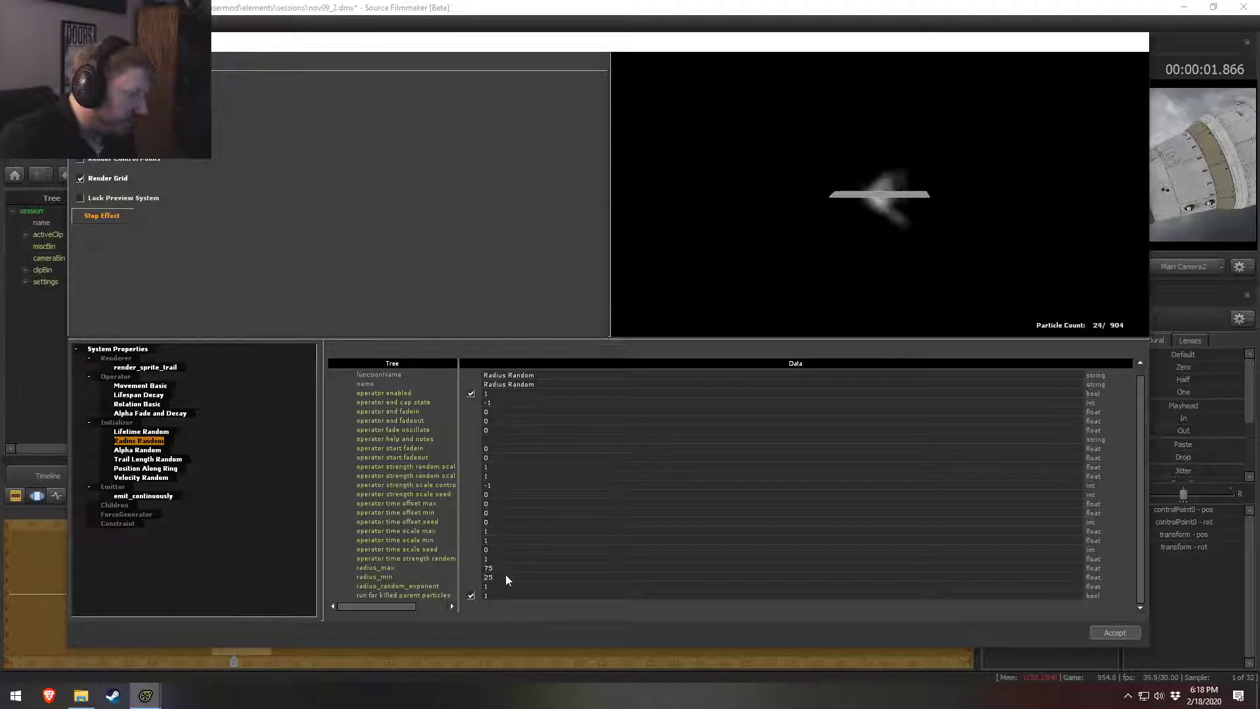
{"action": "key", "text": "alt+Tab"}
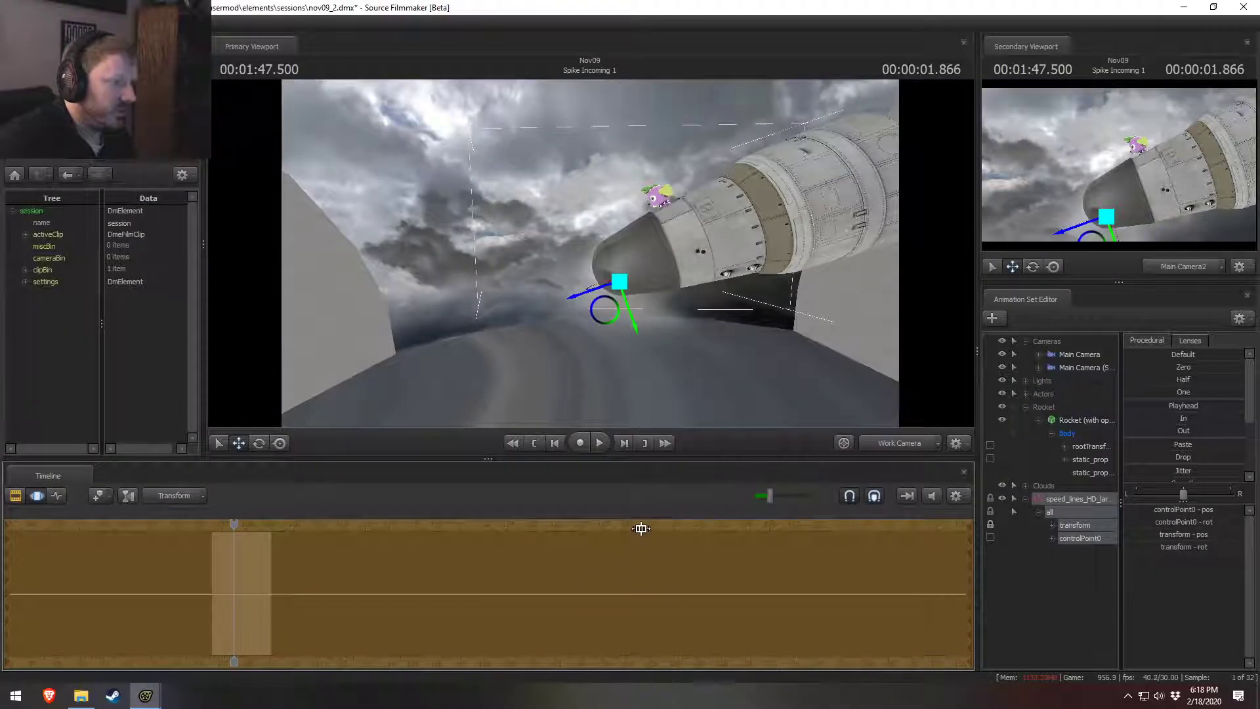
{"action": "key", "text": "alt+Tab"}
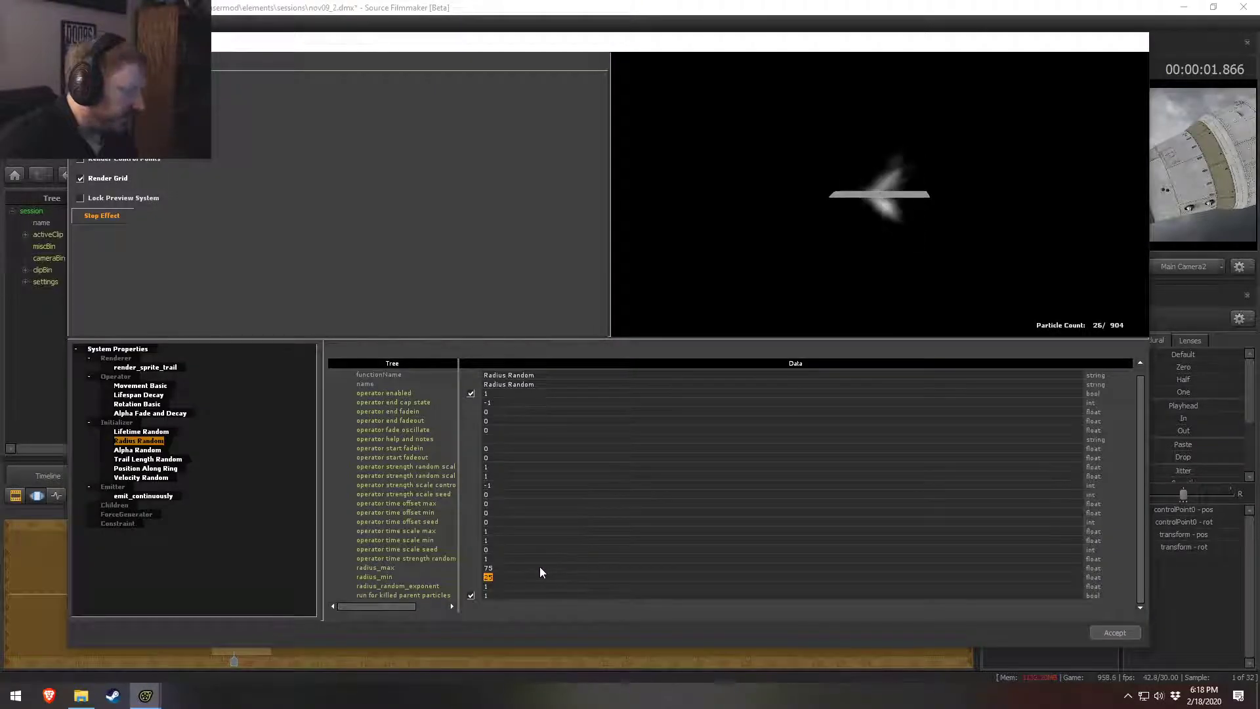
{"action": "type", "text": "5"}
{"action": "left_click", "coordinate": [496, 568]}
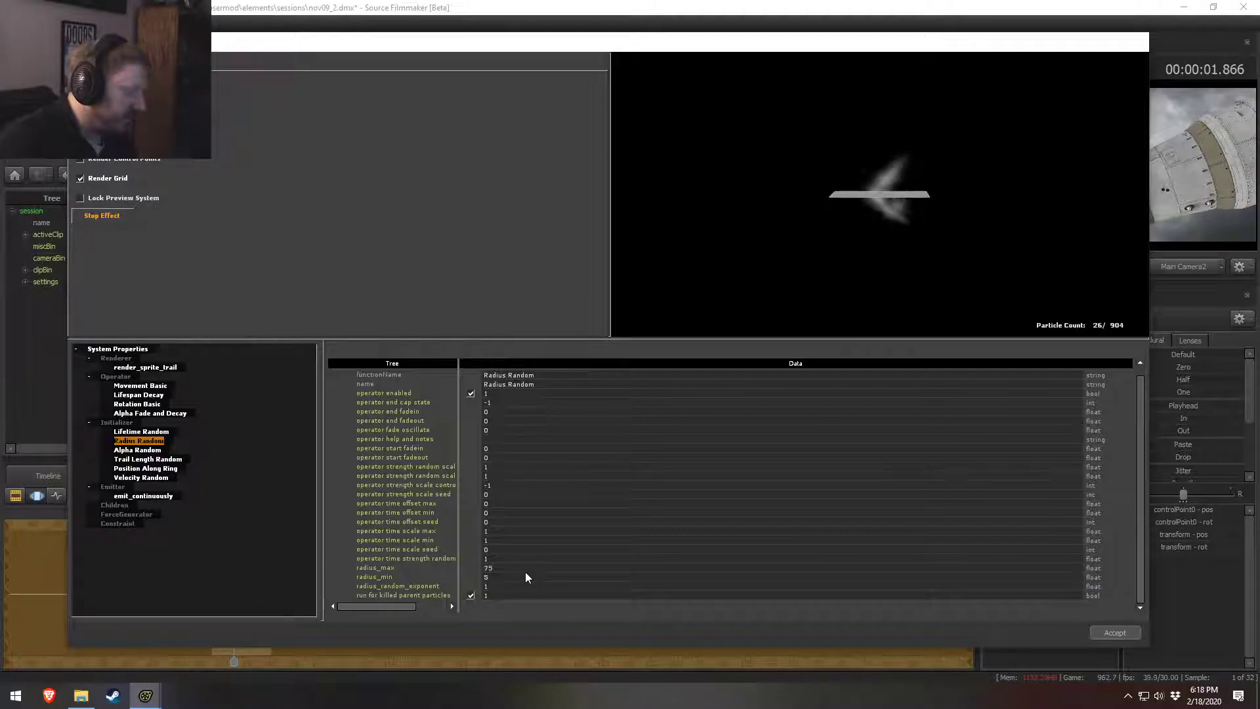
{"action": "left_click", "coordinate": [497, 574]}
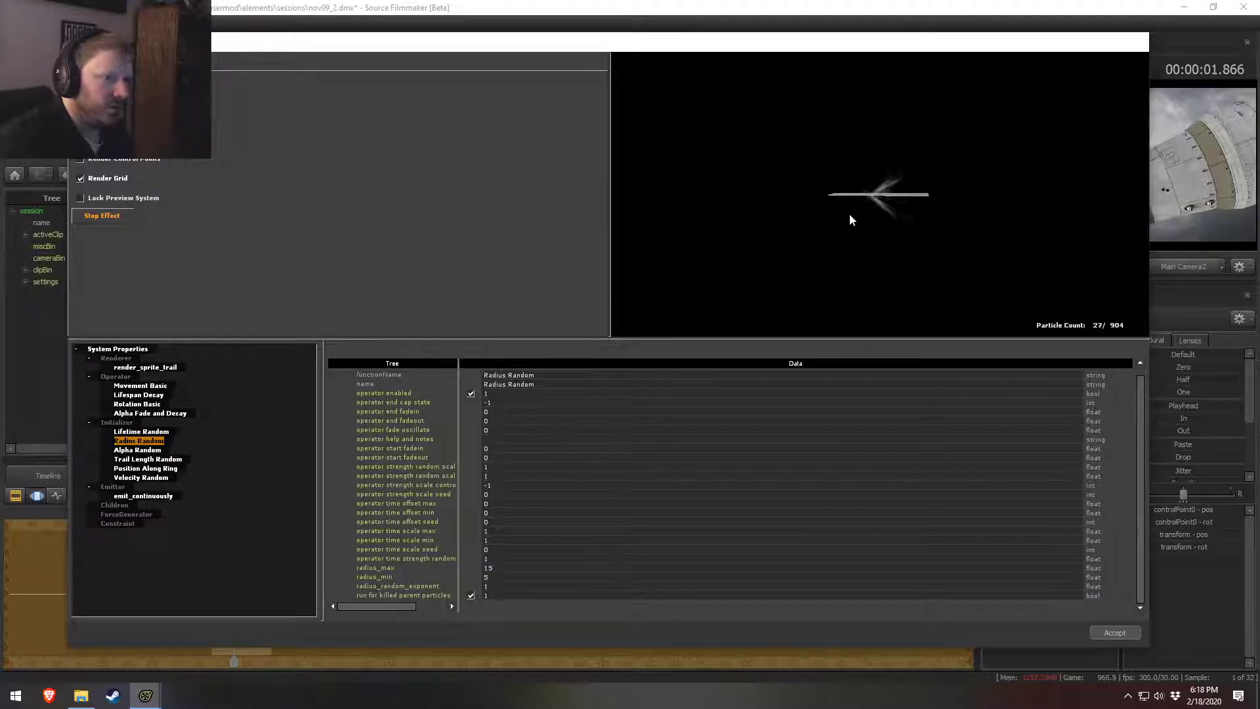
Step: Set the Radius Random initializer's radius_min to 10 and radius_max to 30
{"action": "right_click_drag", "start_coordinate": [958, 243], "coordinate": [959, 226]}
{"action": "left_click_drag", "start_coordinate": [957, 224], "coordinate": [947, 197]}
{"action": "left_click_drag", "start_coordinate": [502, 578], "coordinate": [475, 565]}
{"action": "type", "text": "10"}
{"action": "key", "text": "Return"}
{"action": "type", "text": "30"}
{"action": "key", "text": "Return"}
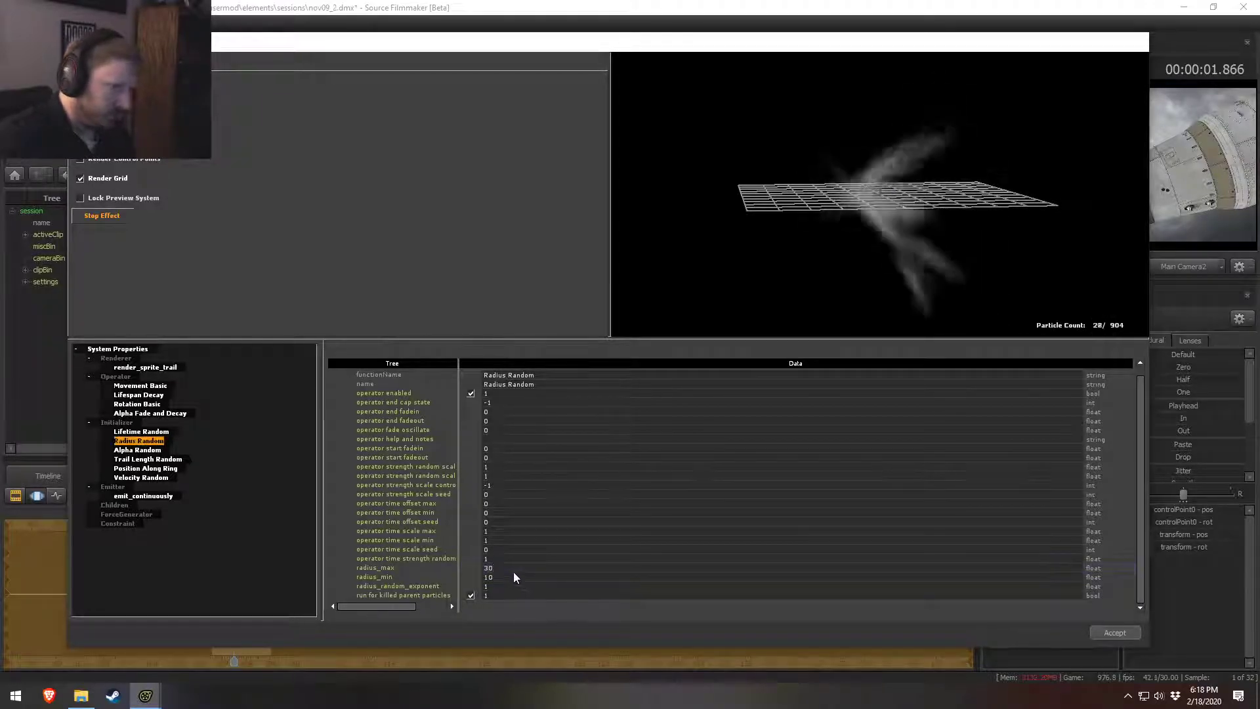
Step: Inspect the particle preview from several angles and set the Position Along Ring initial radius to 40
{"action": "left_click_drag", "start_coordinate": [904, 244], "coordinate": [852, 239]}
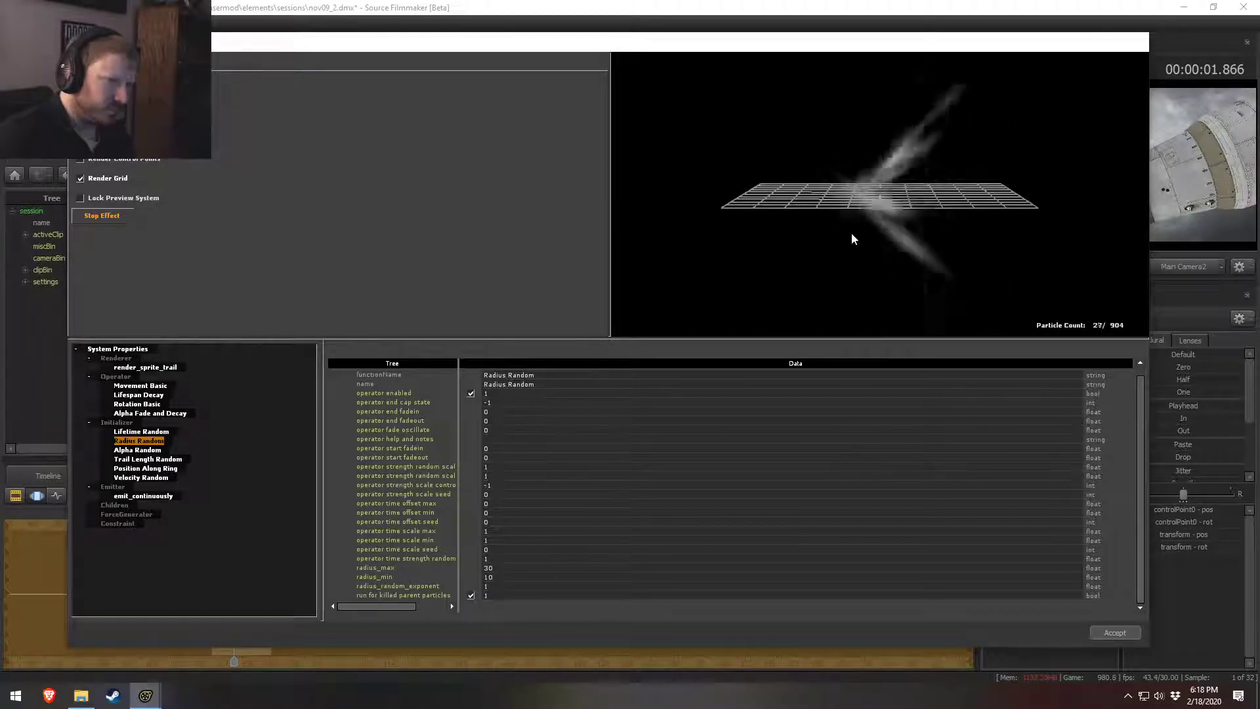
{"action": "left_click_drag", "start_coordinate": [925, 225], "coordinate": [841, 225]}
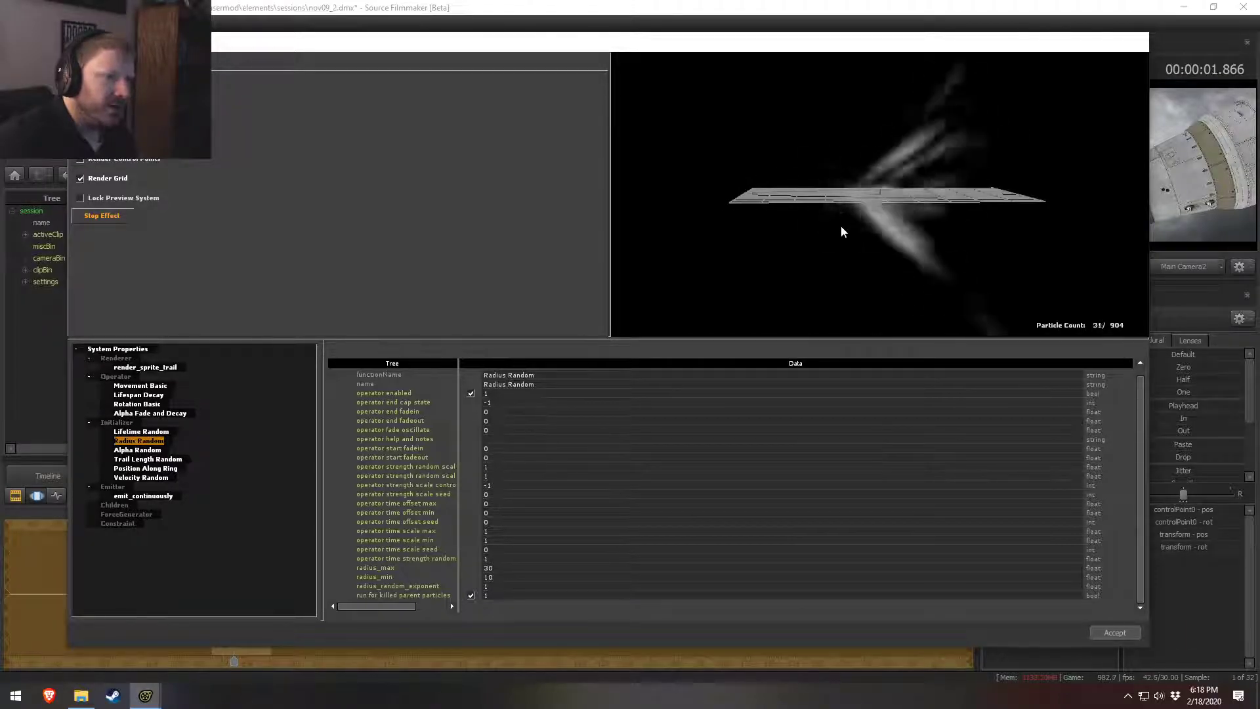
{"action": "right_click_drag", "start_coordinate": [800, 263], "coordinate": [801, 279]}
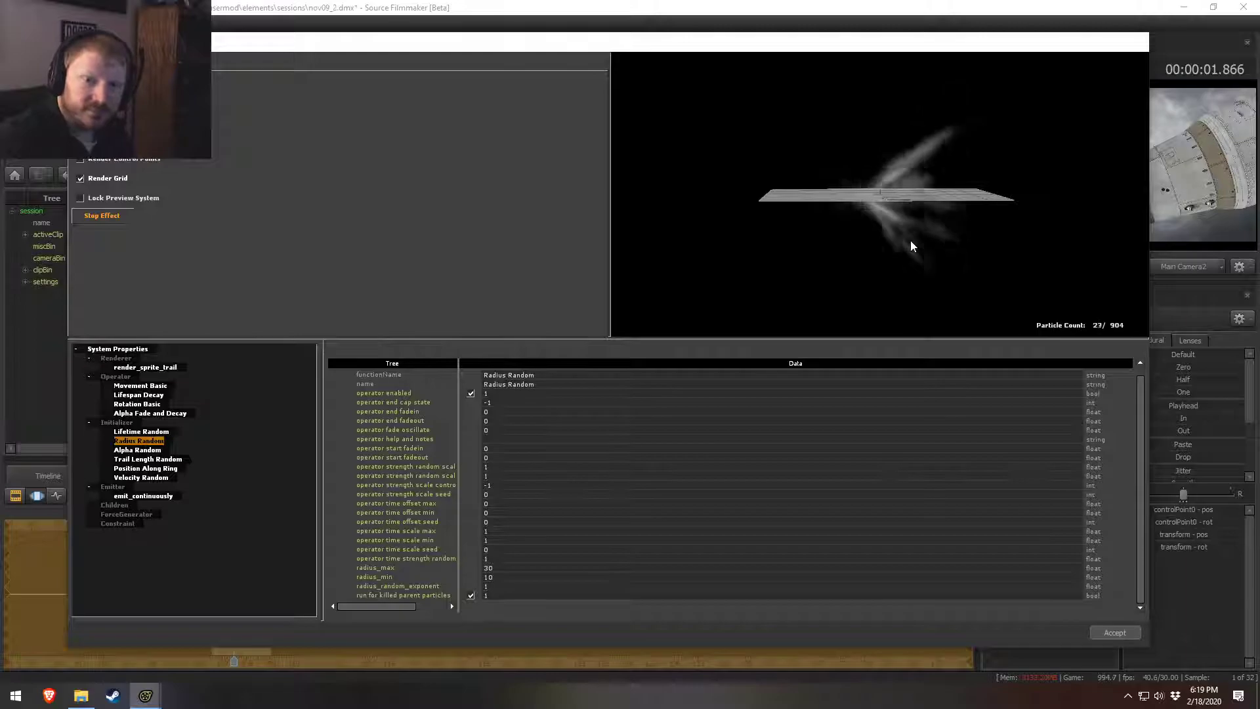
{"action": "mouse_move", "coordinate": [900, 246]}
{"action": "left_mouse_down"}
{"action": "mouse_move", "coordinate": [901, 264]}
{"action": "mouse_move", "coordinate": [898, 240]}
{"action": "left_mouse_up"}
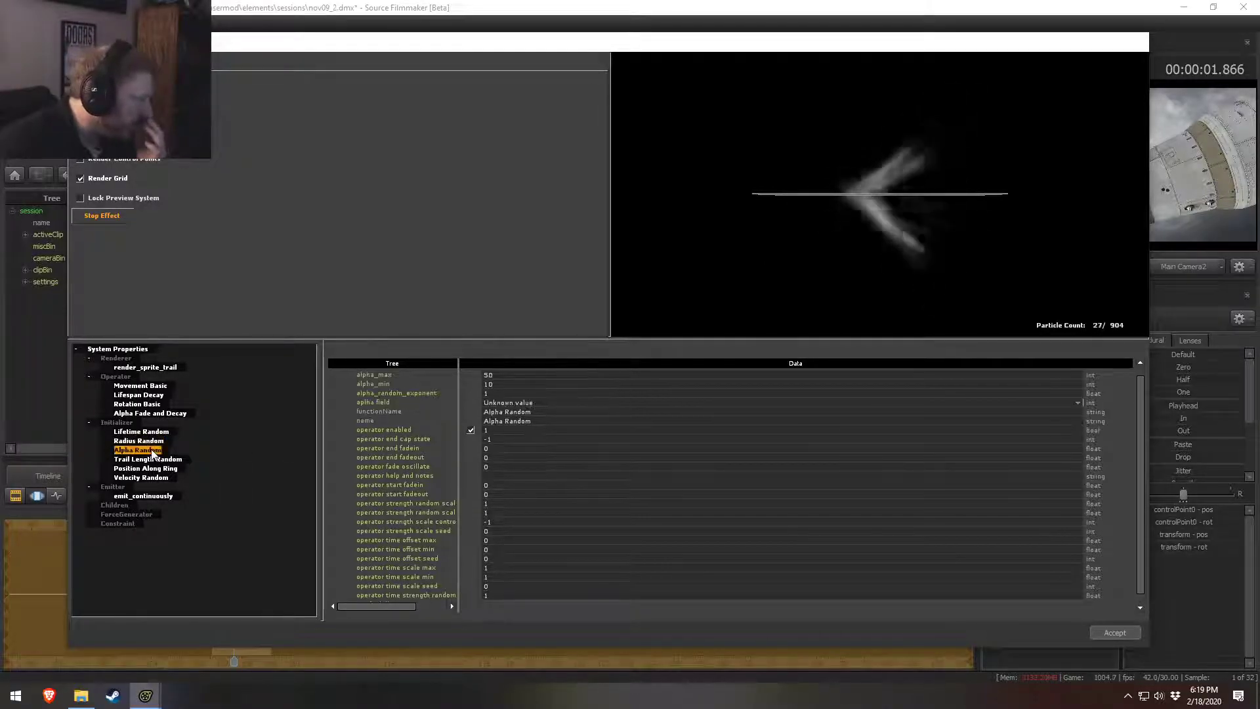
{"action": "left_click", "coordinate": [145, 468]}
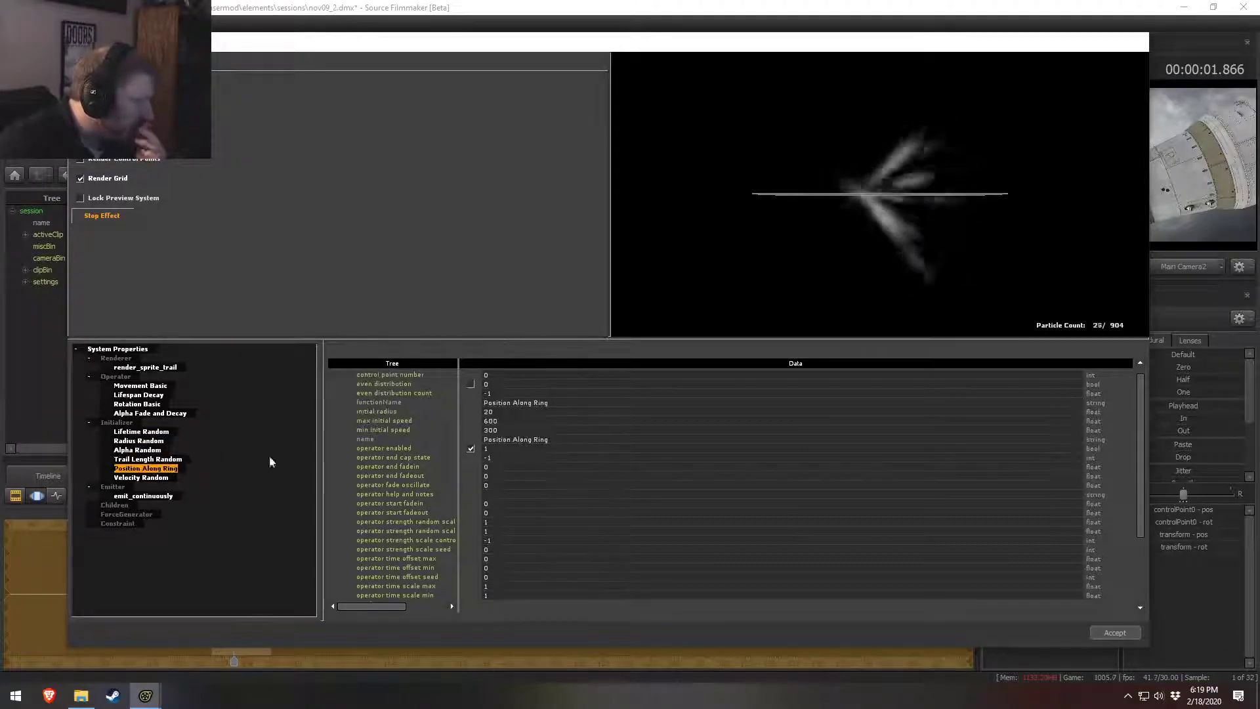
{"action": "double_click", "coordinate": [489, 412]}
{"action": "type", "text": "40"}
{"action": "key", "text": "Return"}
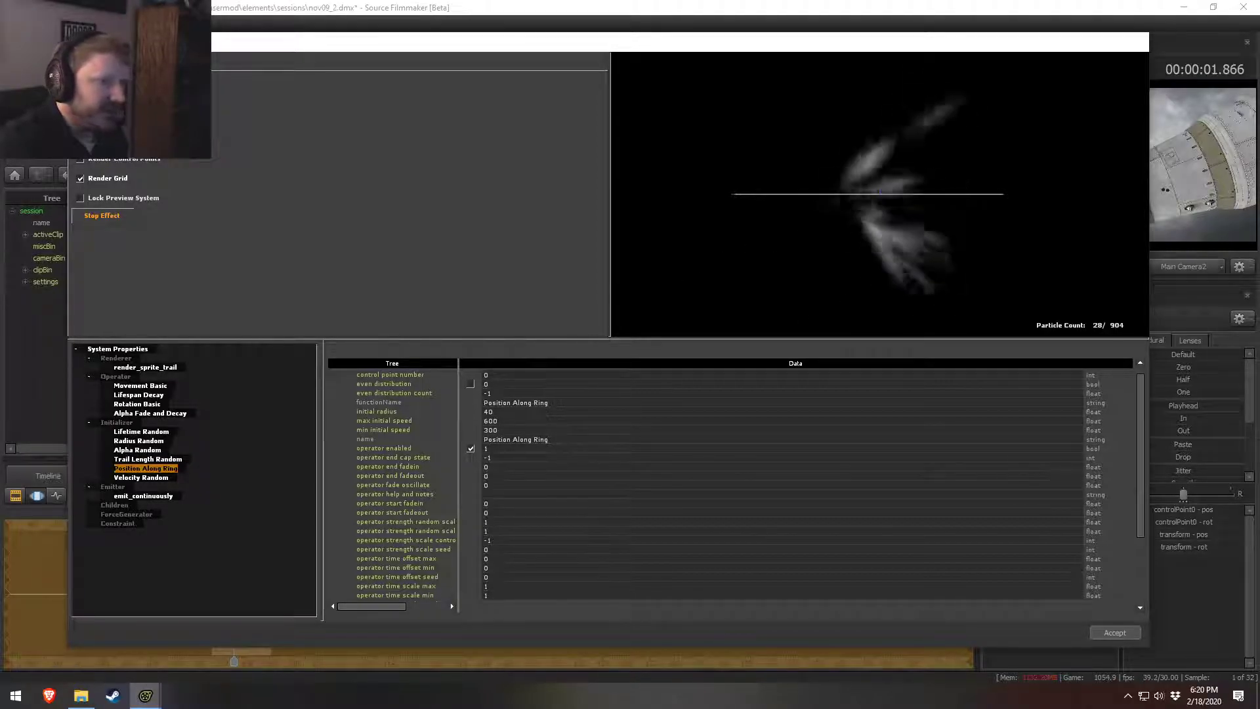
Step: Set the Velocity Random initializer's two local coordinate speed vectors to -1200 0 0 and -600 0 0
{"action": "mouse_move", "coordinate": [879, 194]}
{"action": "left_mouse_down"}
{"action": "mouse_move", "coordinate": [913, 201]}
{"action": "mouse_move", "coordinate": [902, 215]}
{"action": "mouse_move", "coordinate": [868, 207]}
{"action": "left_mouse_up"}
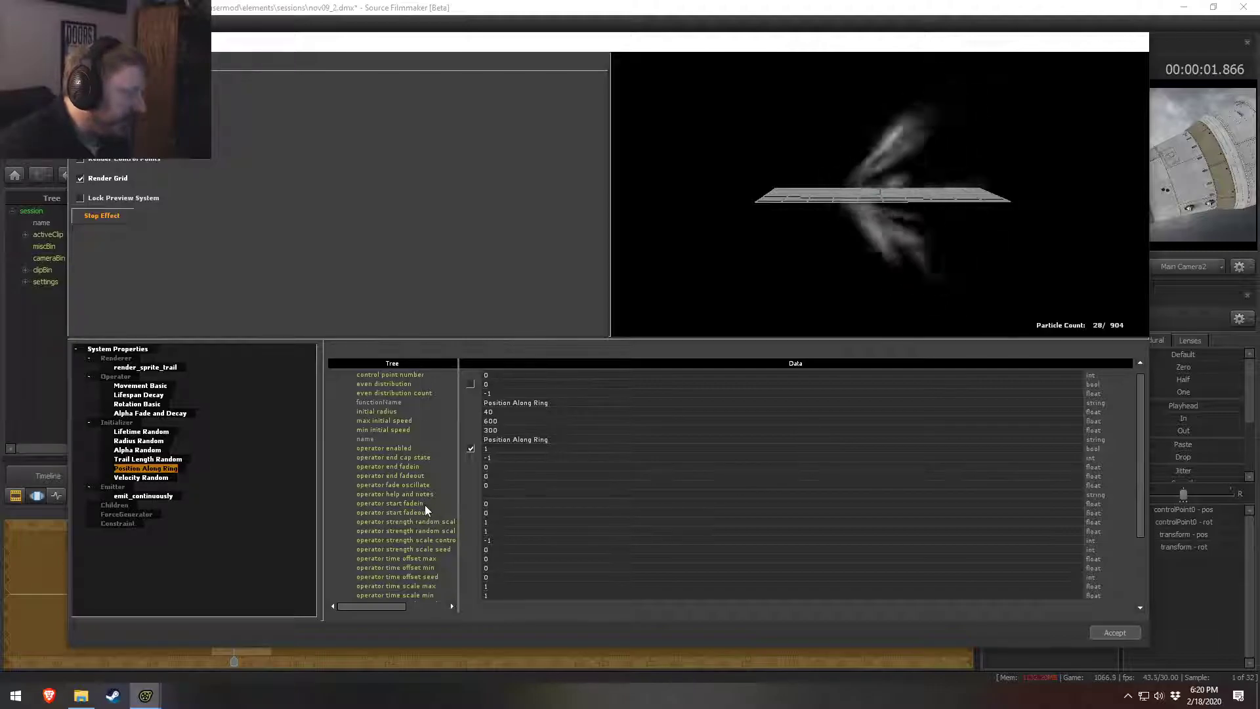
{"action": "left_click", "coordinate": [139, 478]}
{"action": "scroll", "coordinate": [504, 594], "scroll_direction": "down", "scroll_amount": 1}
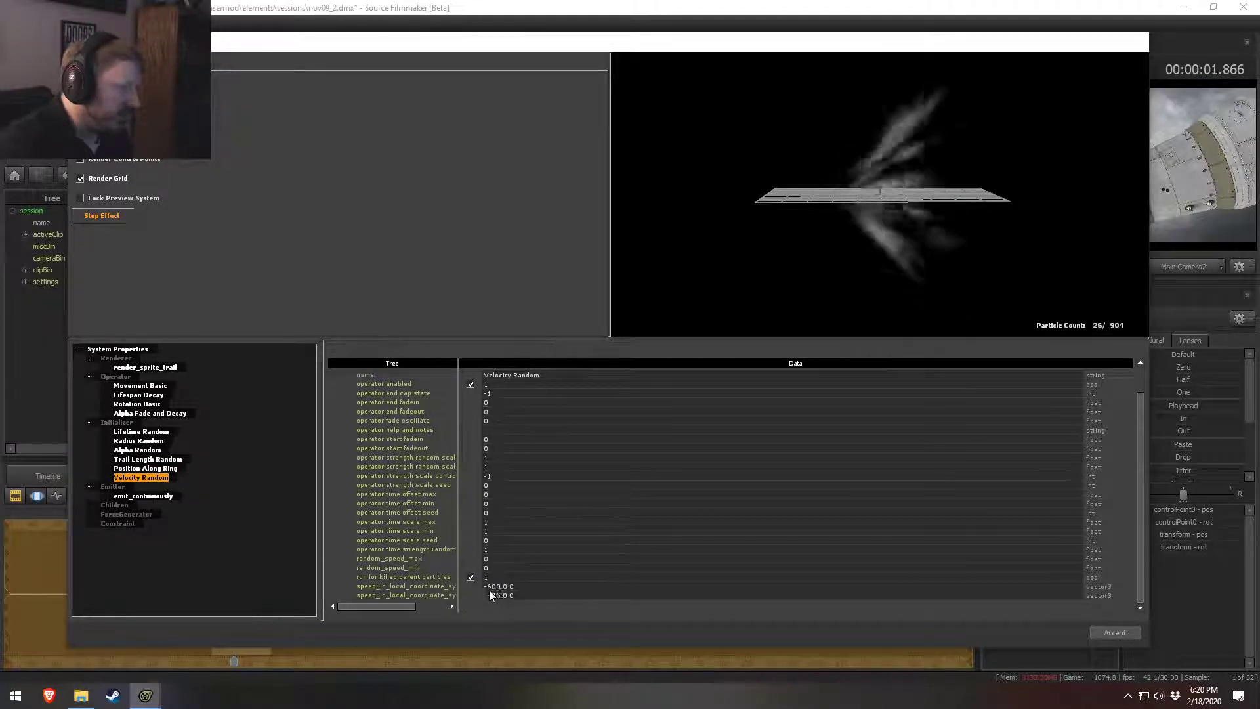
{"action": "key", "text": "BackSpace"}
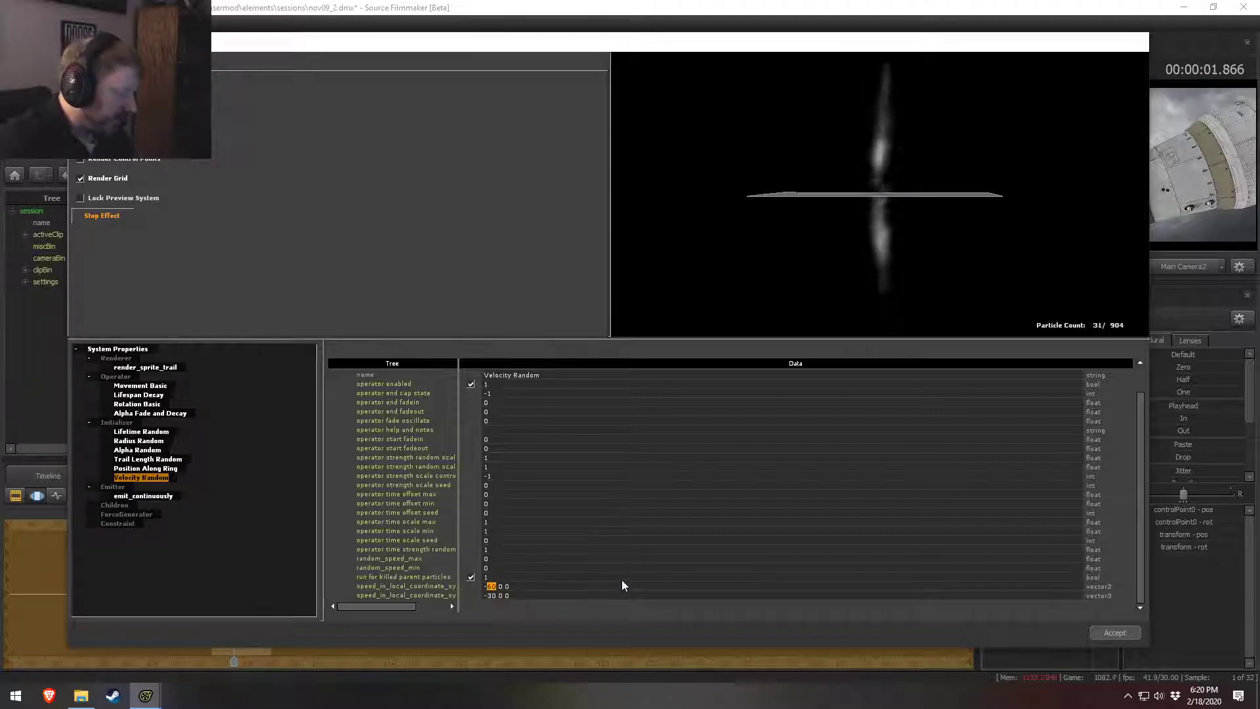
{"action": "type", "text": "120"}
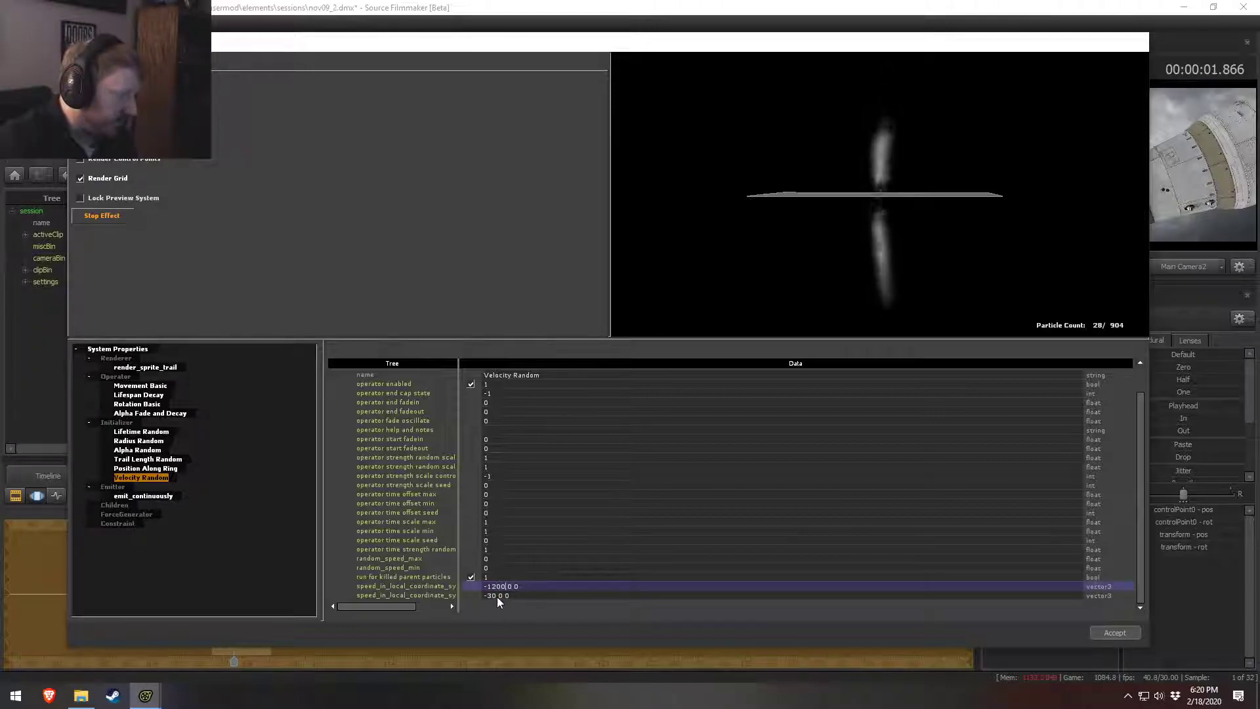
{"action": "double_click", "coordinate": [493, 595]}
{"action": "type", "text": "600"}
{"action": "key", "text": "Return"}
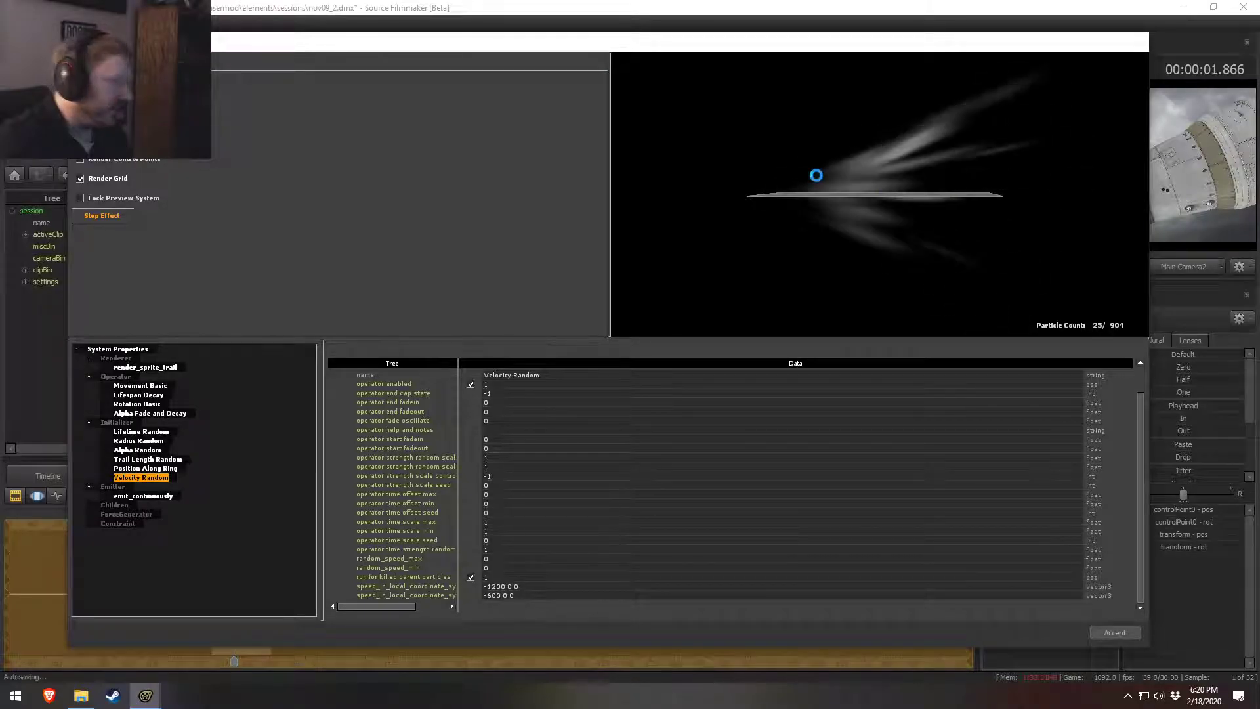
Step: Set the Trail Length Random initializer's length_min to 0.06 and length_max to 0.075
{"action": "left_click", "coordinate": [149, 462]}
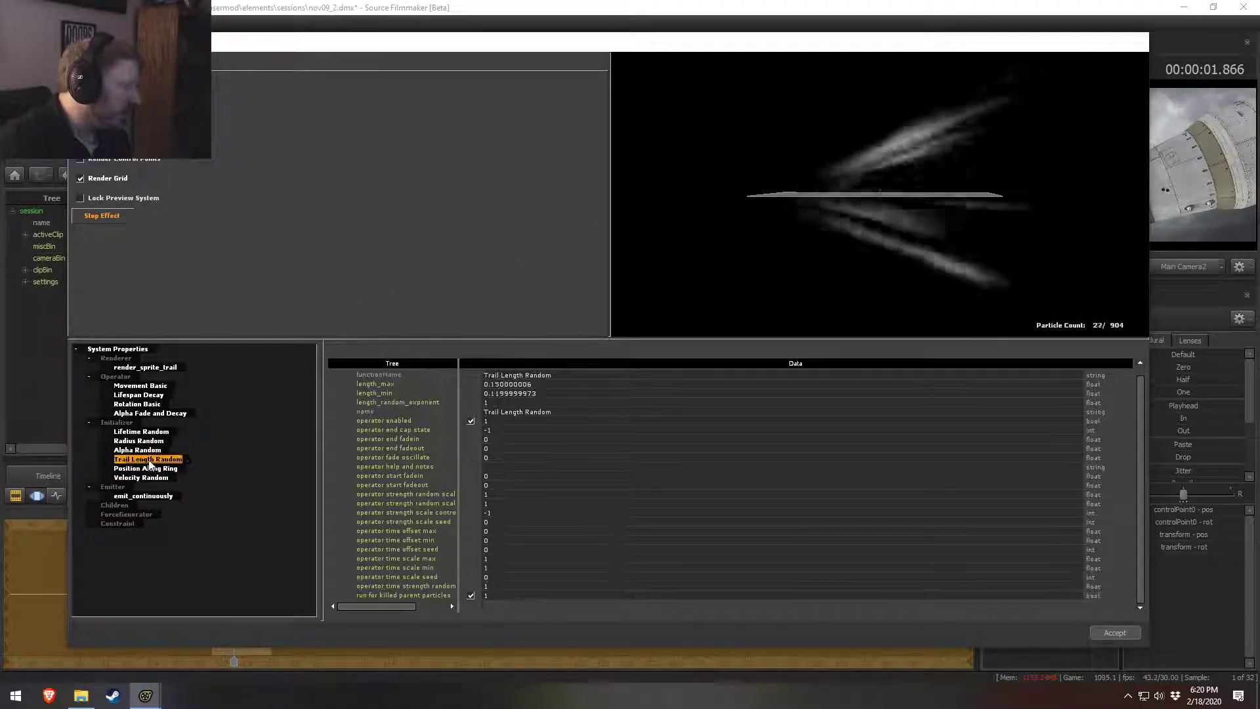
{"action": "left_click", "coordinate": [496, 393]}
{"action": "left_click_drag", "start_coordinate": [491, 393], "coordinate": [548, 393]}
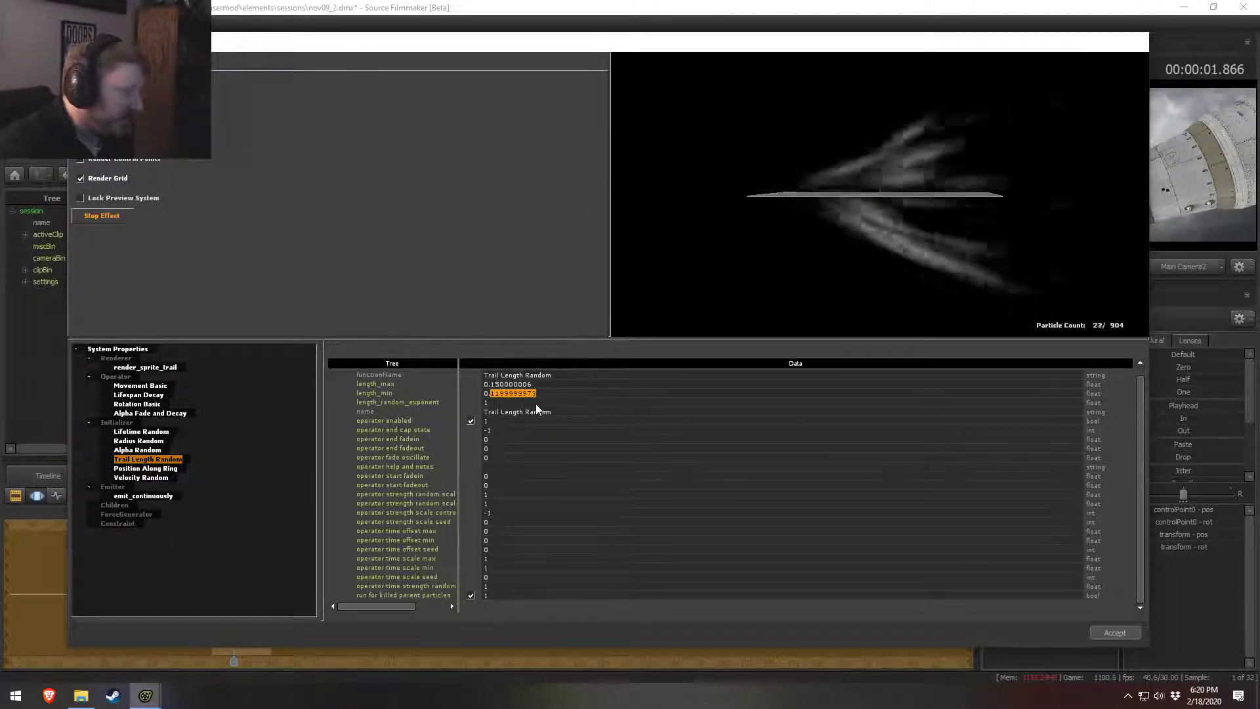
{"action": "type", "text": "0.0."}
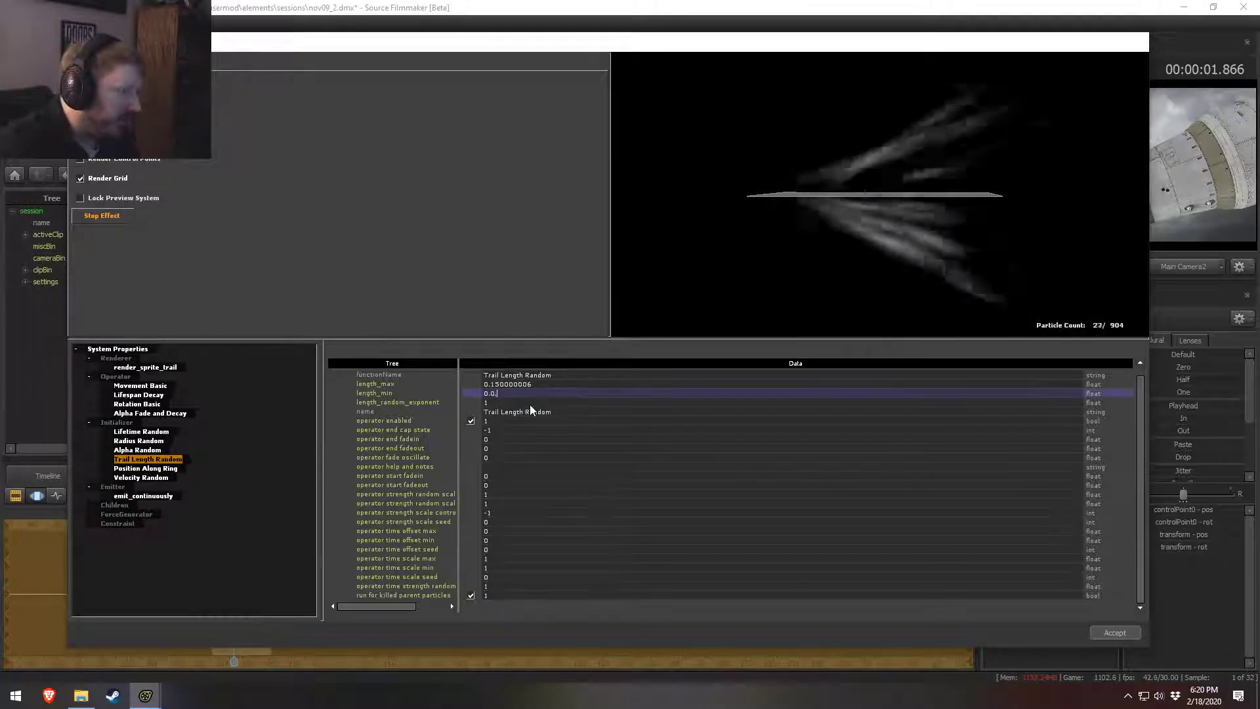
{"action": "key", "text": "BackSpace"}
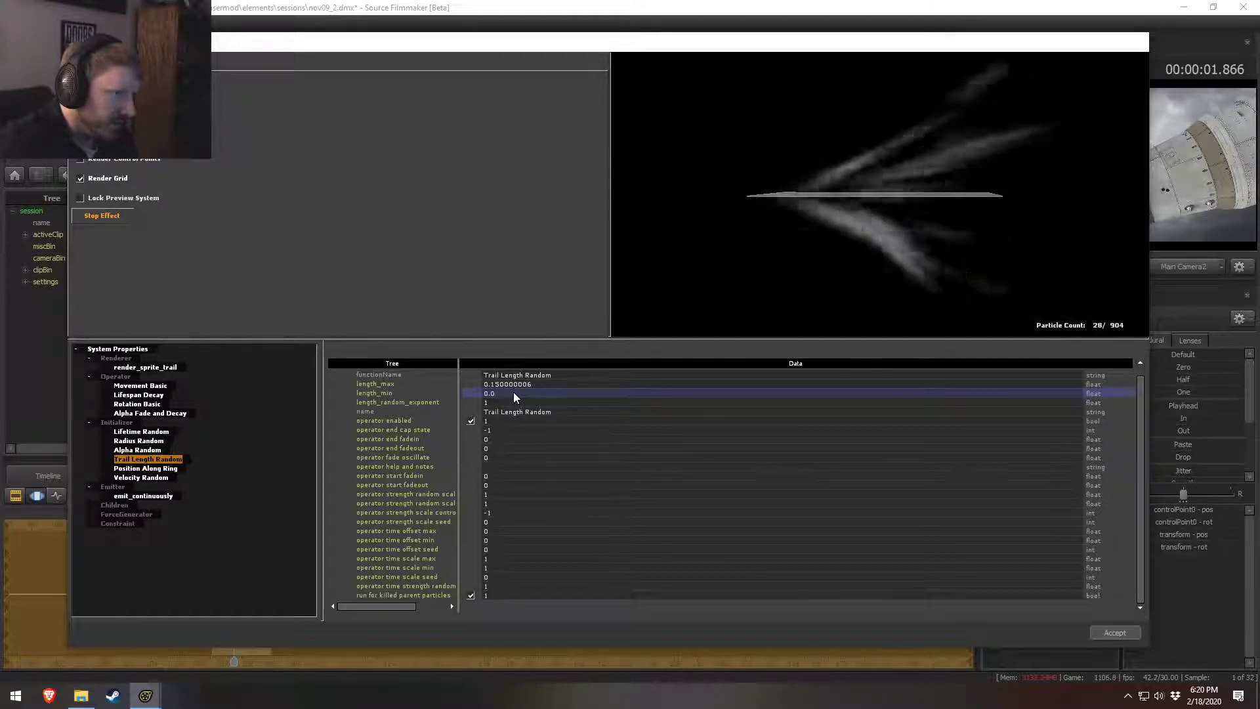
{"action": "type", "text": "6"}
{"action": "key", "text": "Return"}
{"action": "double_click", "coordinate": [529, 385]}
{"action": "type", "text": "0.0.7"}
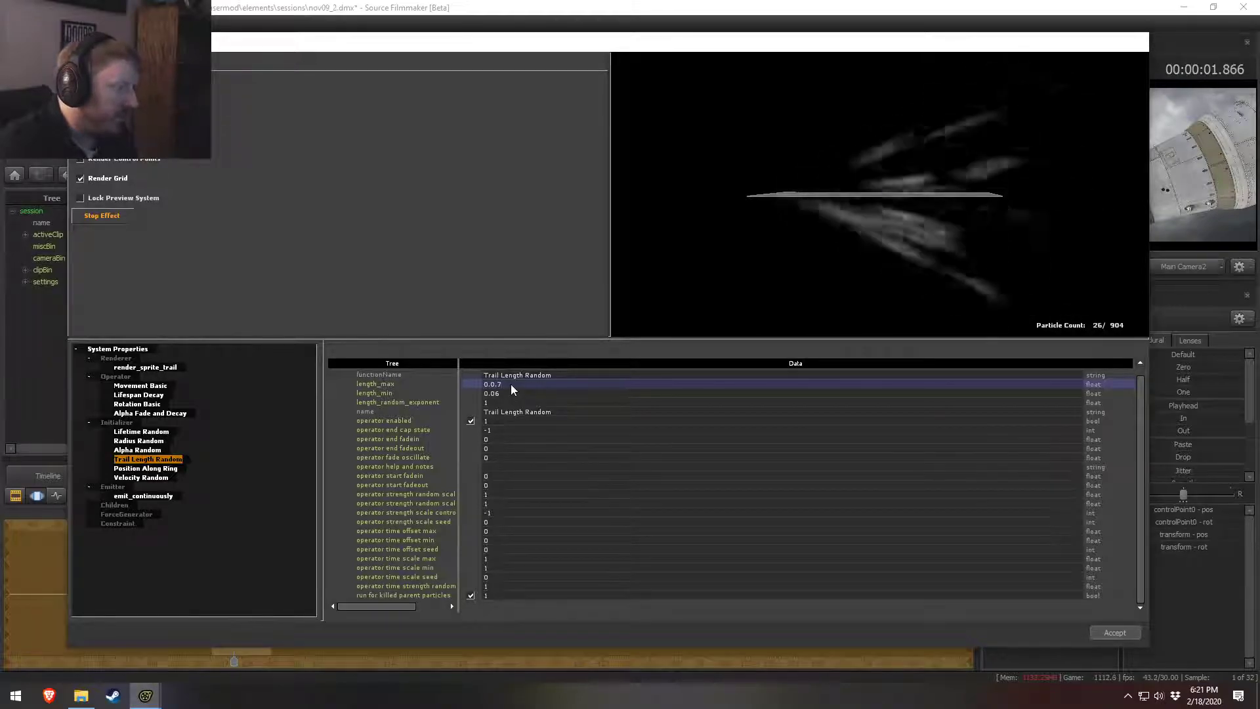
{"action": "key", "text": "BackSpace"}
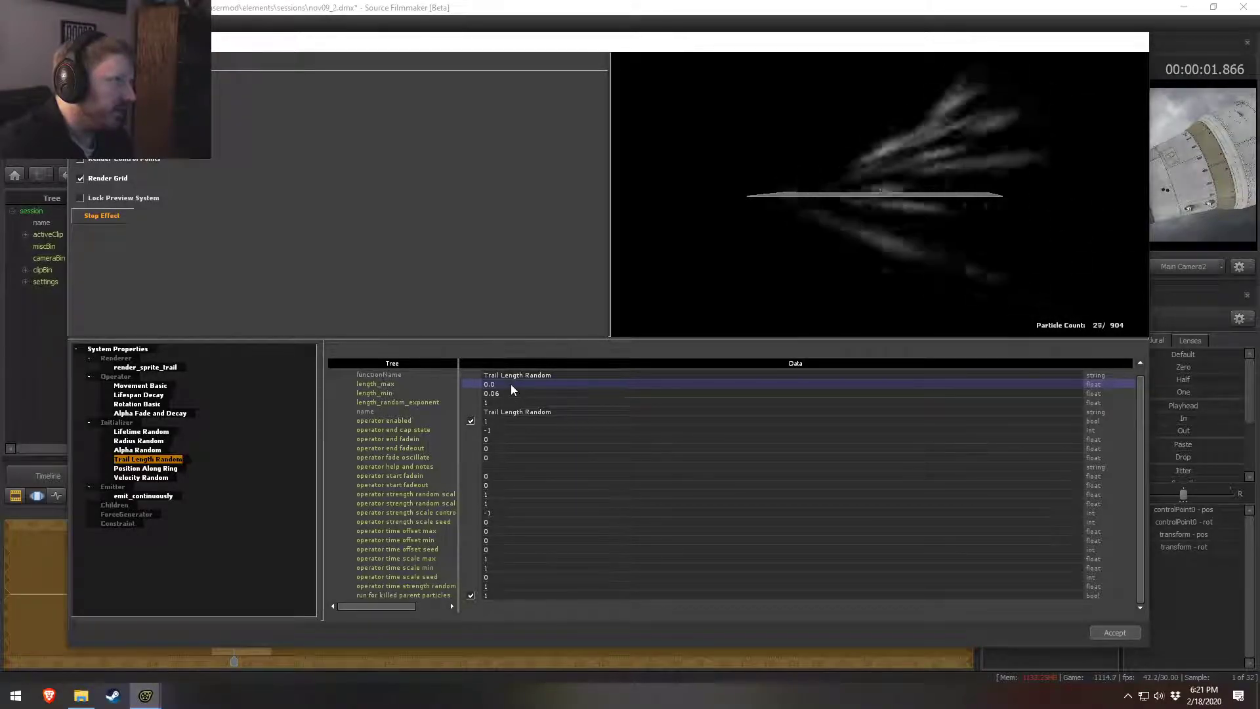
{"action": "type", "text": "75"}
{"action": "key", "text": "Return"}
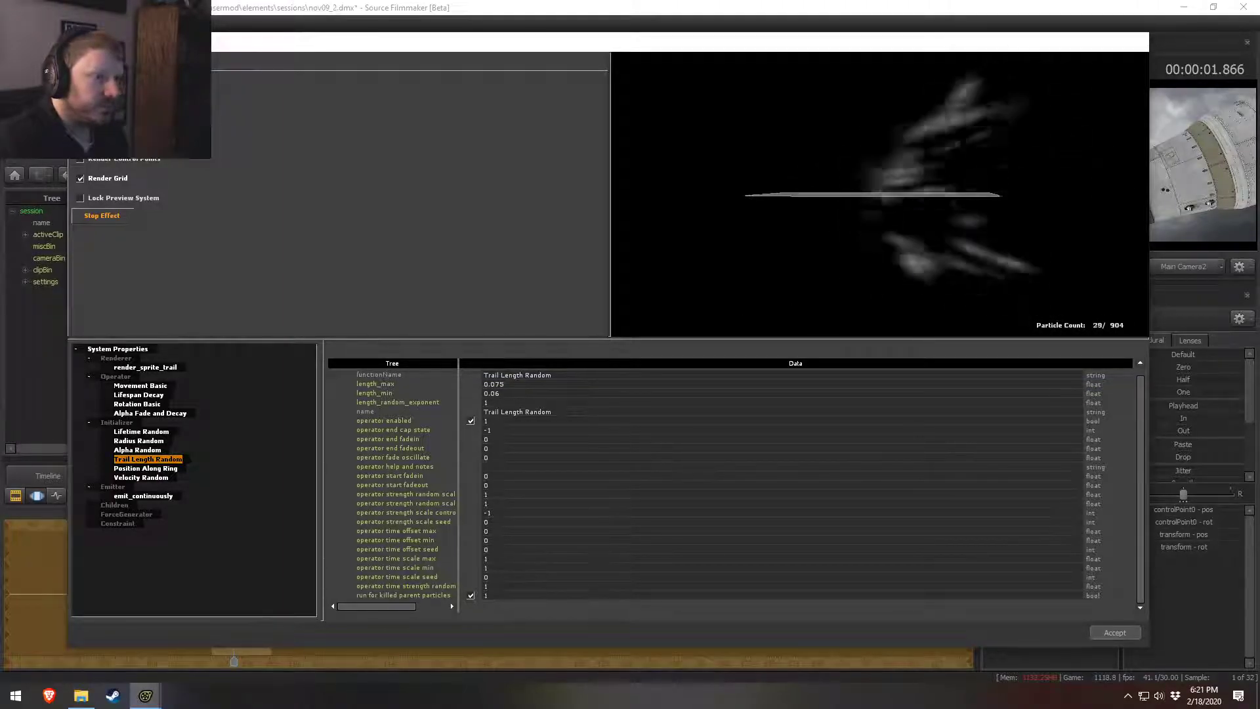
Step: Set the Radius Random initializer's radius_min to 20 and radius_max to 60
{"action": "left_click", "coordinate": [139, 440]}
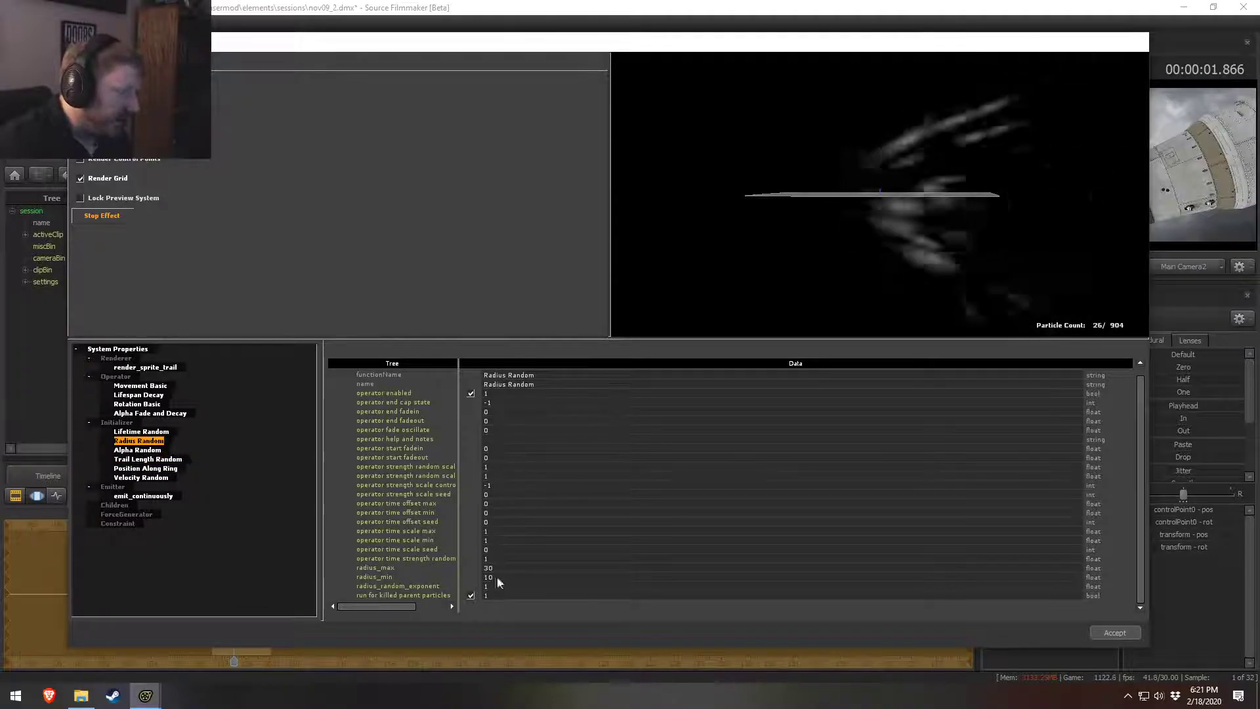
{"action": "type", "text": "2"}
{"action": "key", "text": "Return"}
{"action": "left_click_drag", "start_coordinate": [483, 568], "coordinate": [487, 568]}
{"action": "type", "text": "6"}
{"action": "key", "text": "Return"}
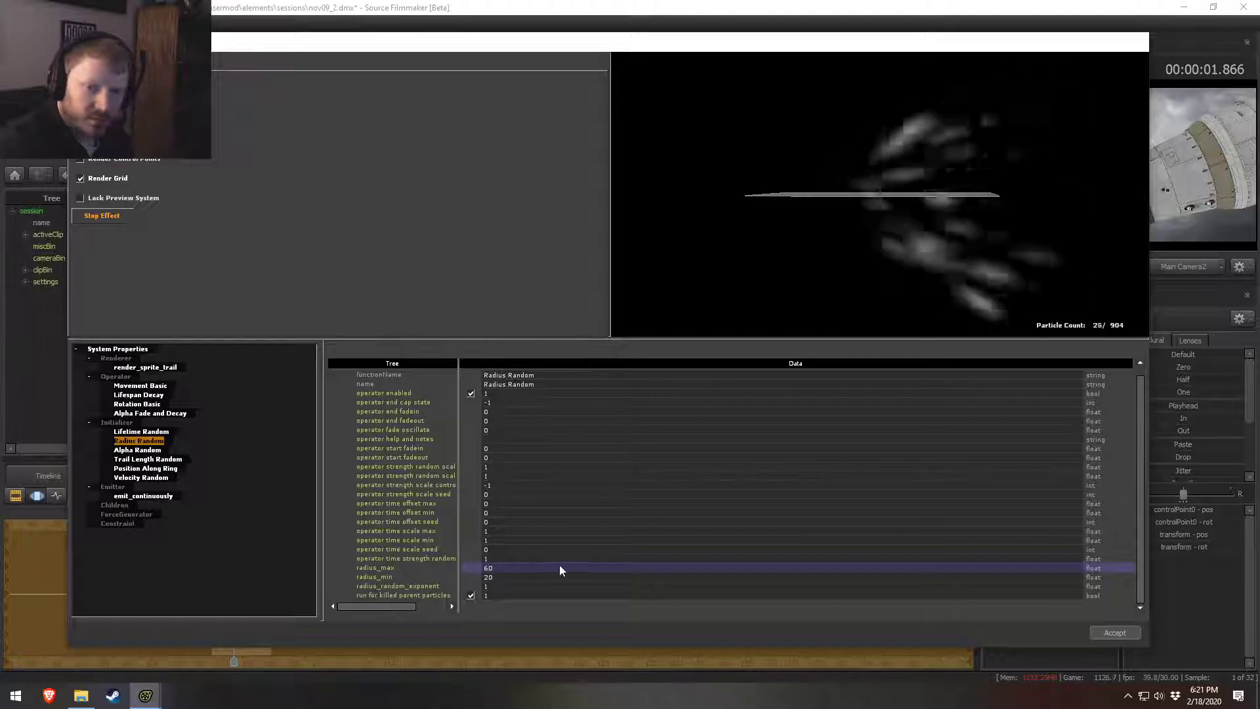
{"action": "left_click", "coordinate": [509, 566]}
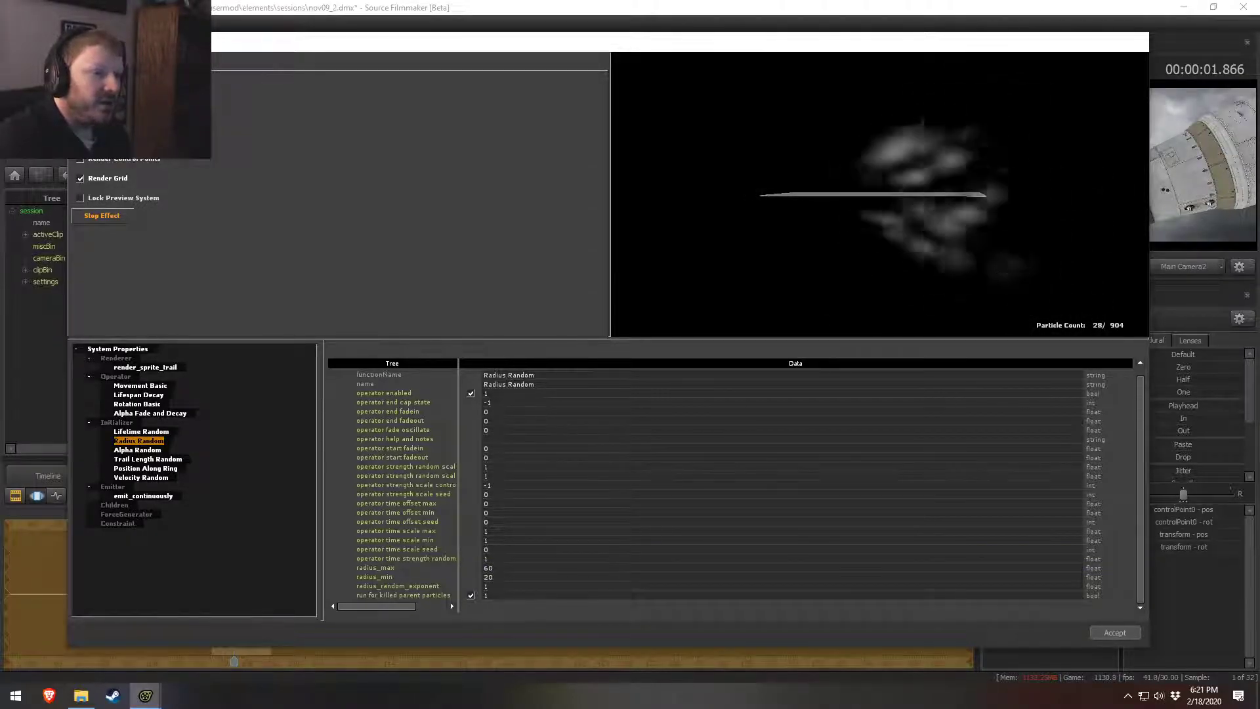
Step: Return to the shot and play it to check the faster, shorter speed lines streaming off the rocket
{"action": "left_click", "coordinate": [931, 6]}
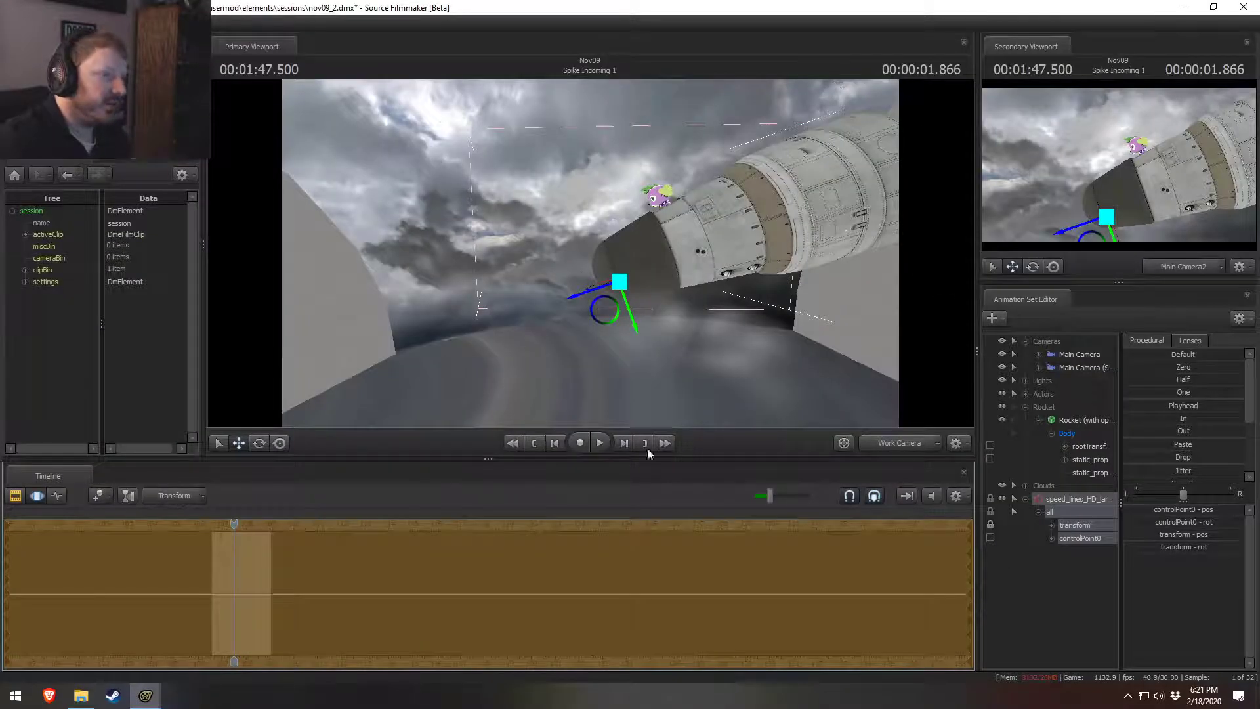
{"action": "left_click_drag", "start_coordinate": [231, 529], "coordinate": [233, 527]}
{"action": "left_click_drag", "start_coordinate": [558, 332], "coordinate": [558, 368], "text": "alt"}
{"action": "key", "text": "space"}
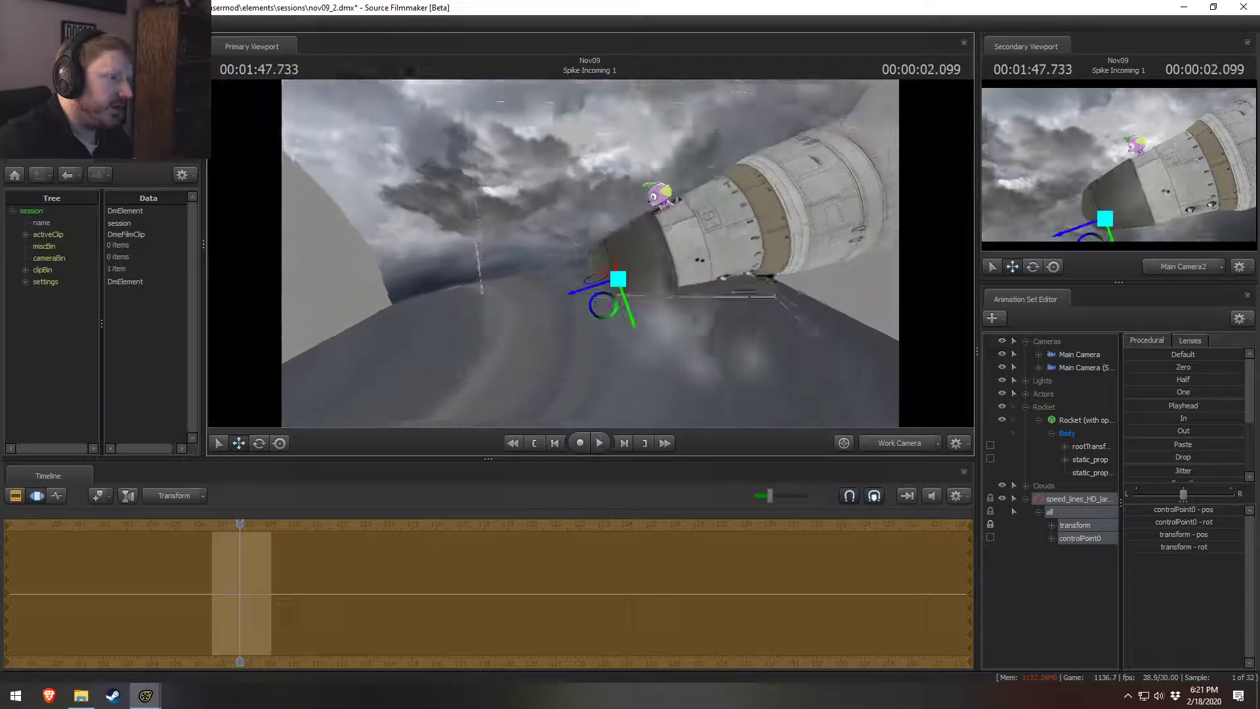
{"action": "key", "text": "space"}
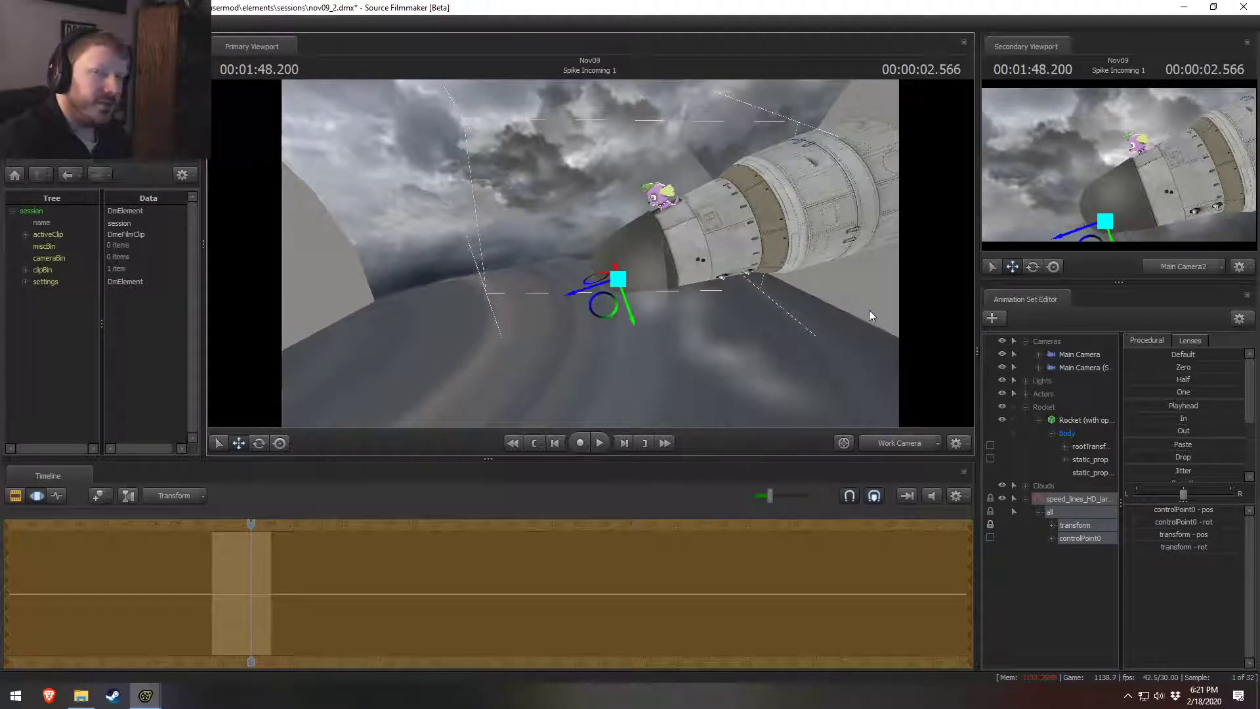
Step: View Spike Incoming 1 through Main Camera2 and play it to check the speed lines around the rocket
{"action": "key", "text": "alt+Tab"}
{"action": "key", "text": "alt+Tab"}
{"action": "key", "text": "alt+Tab"}
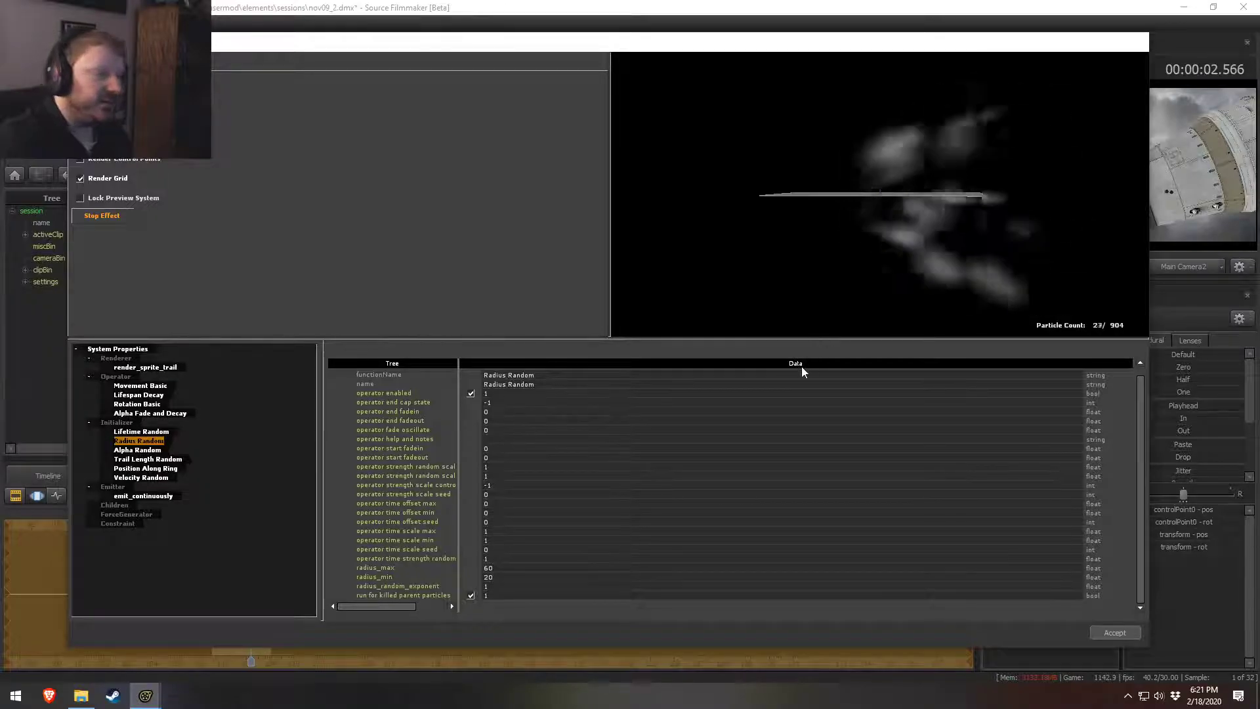
{"action": "key", "text": "alt+Tab"}
{"action": "left_click_drag", "start_coordinate": [572, 294], "coordinate": [572, 273], "text": "alt"}
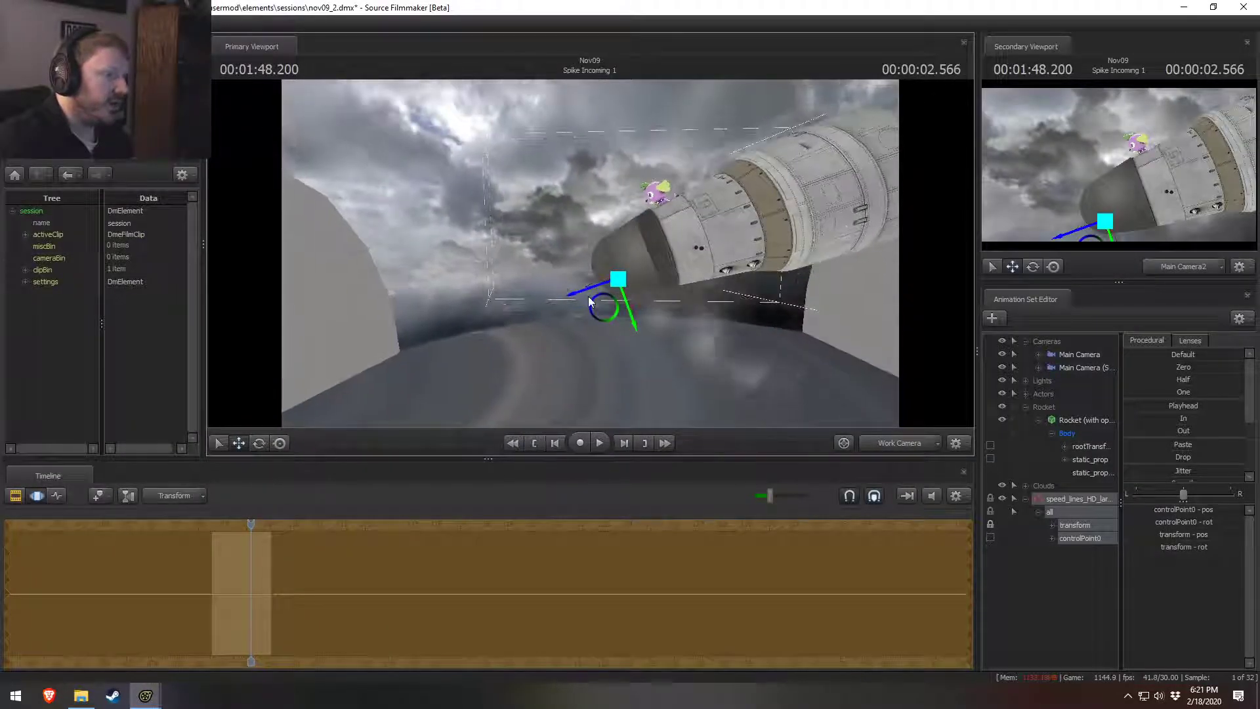
{"action": "left_click", "coordinate": [919, 447]}
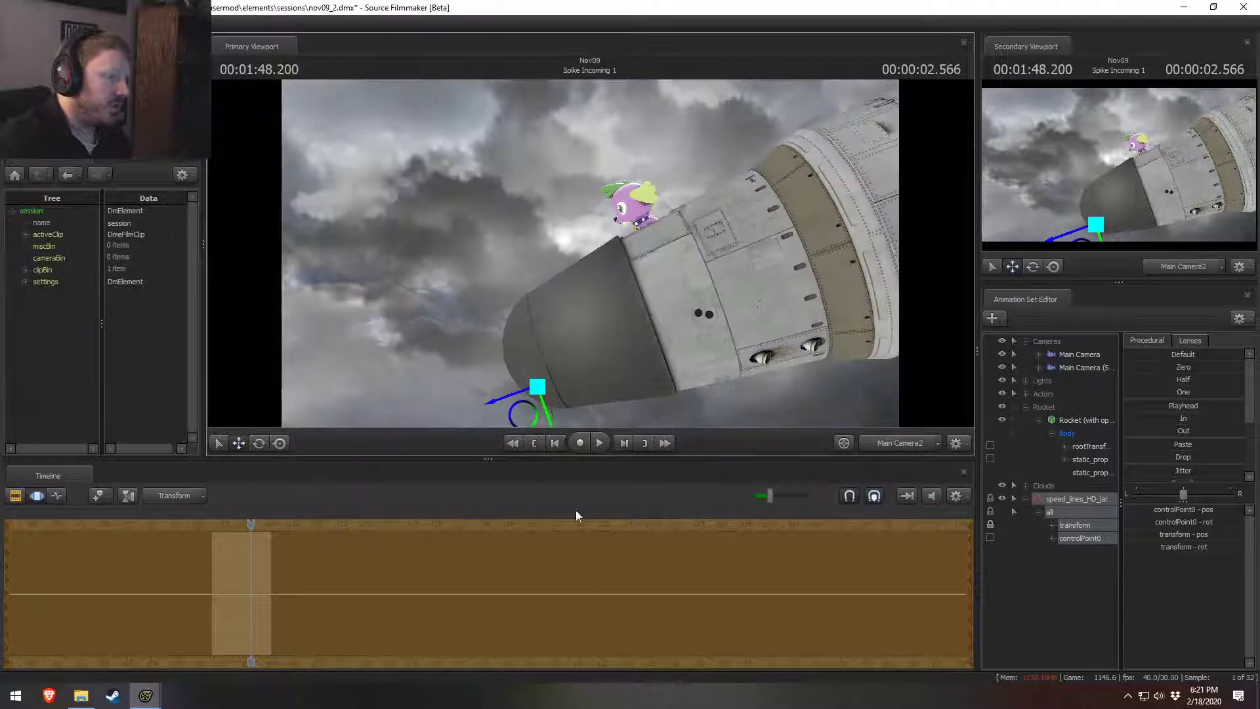
{"action": "key", "text": "space"}
{"action": "key", "text": "space"}
{"action": "key", "text": "space"}
{"action": "key", "text": "space"}
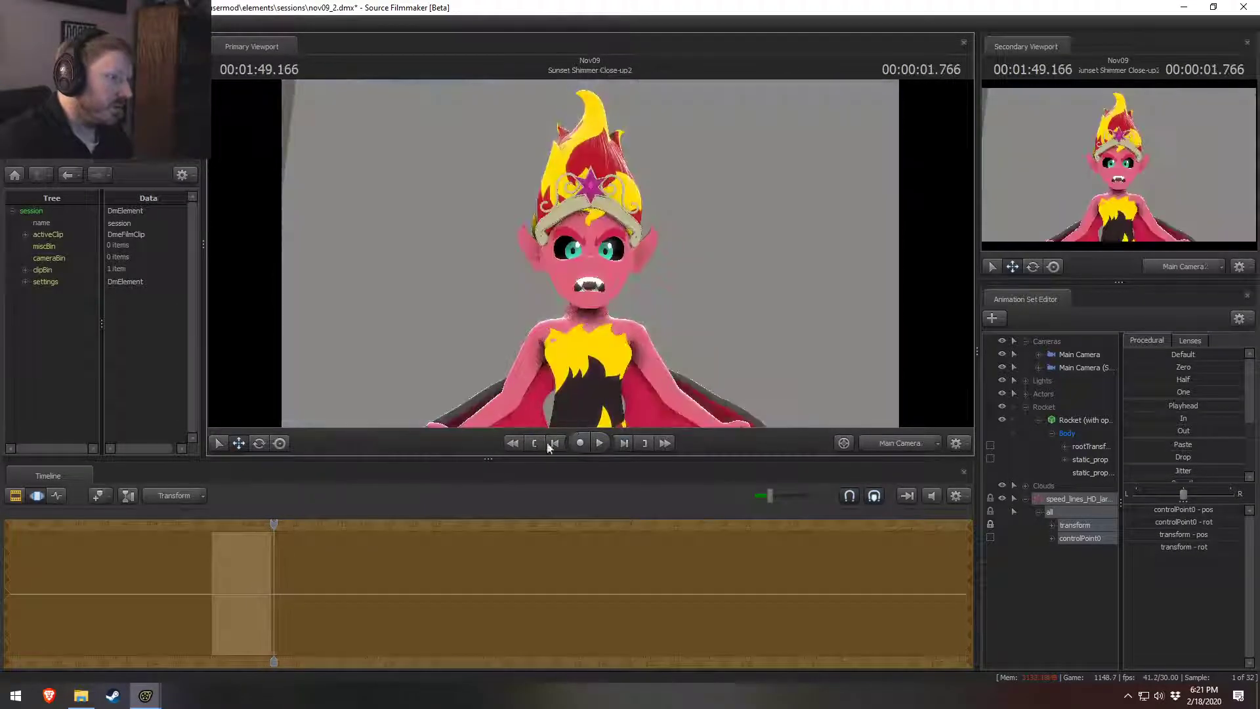
{"action": "left_click_drag", "start_coordinate": [274, 526], "coordinate": [226, 527]}
{"action": "key", "text": "space"}
{"action": "key", "text": "space"}
Step: Set the Position Along Ring initializer's initial radius to 30 in the particle editor
{"action": "key", "text": "alt+Tab"}
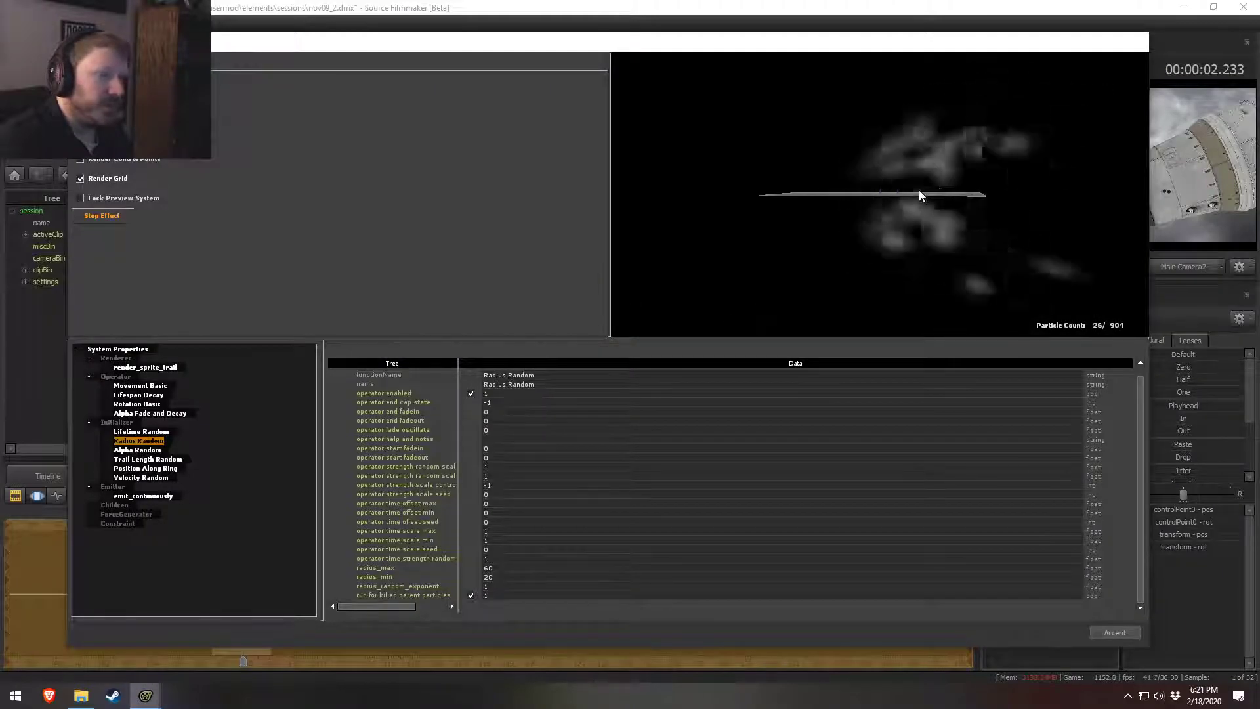
{"action": "left_click", "coordinate": [151, 469]}
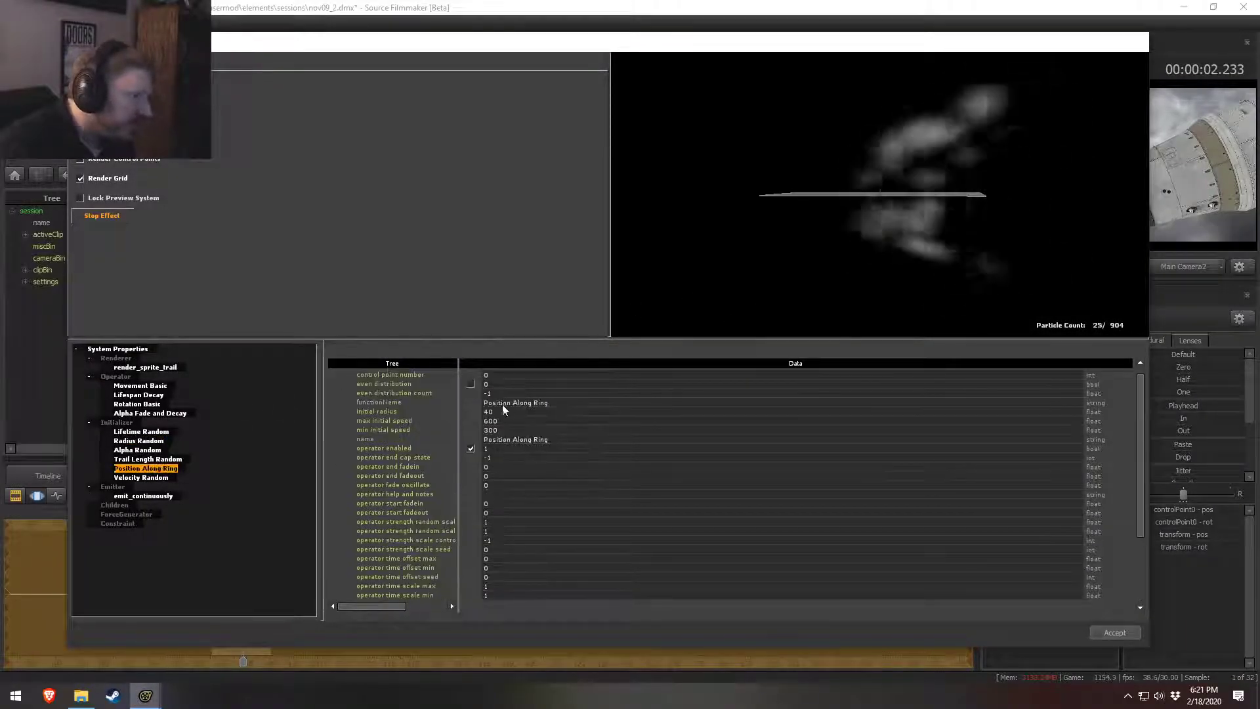
{"action": "left_click_drag", "start_coordinate": [489, 413], "coordinate": [483, 413]}
{"action": "type", "text": "2"}
{"action": "key", "text": "Return"}
Step: Return to the shot and play it to check the smaller ring of speed lines on the rocket's nose
{"action": "left_click", "coordinate": [772, 6]}
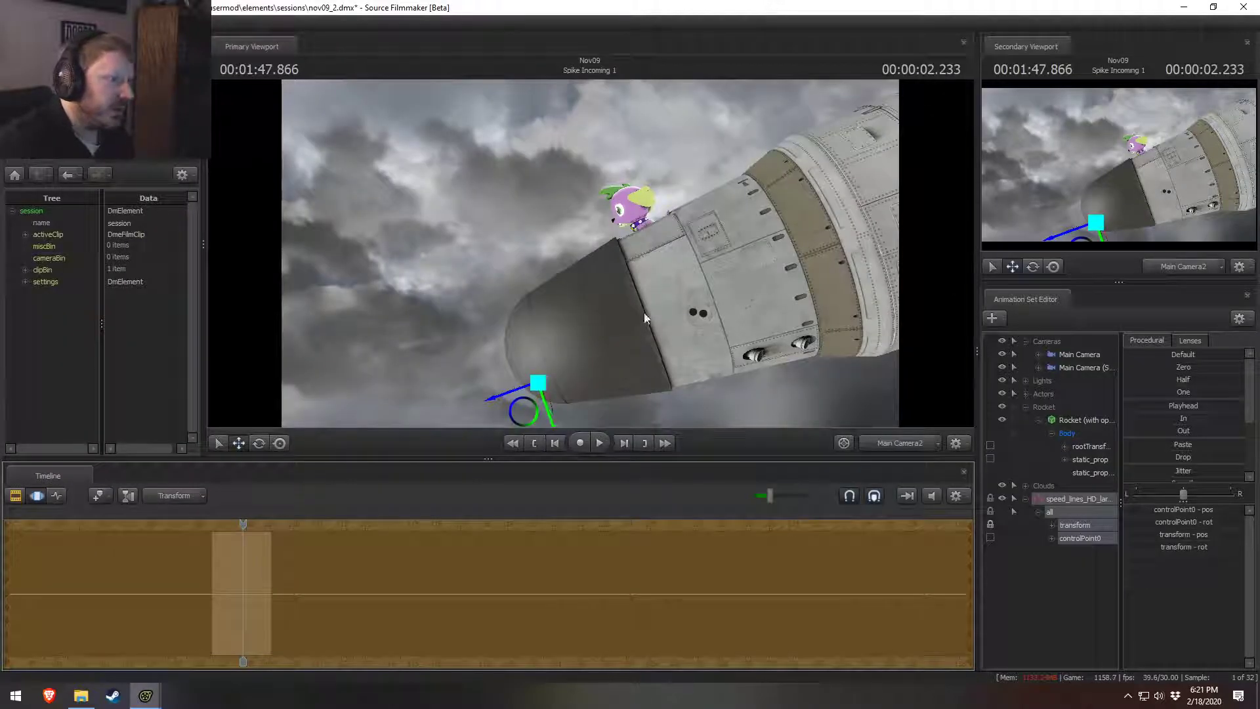
{"action": "key", "text": "space"}
{"action": "key", "text": "space"}
{"action": "mouse_move", "coordinate": [257, 531]}
{"action": "left_mouse_down"}
{"action": "mouse_move", "coordinate": [225, 532]}
{"action": "mouse_move", "coordinate": [261, 529]}
{"action": "left_mouse_up"}
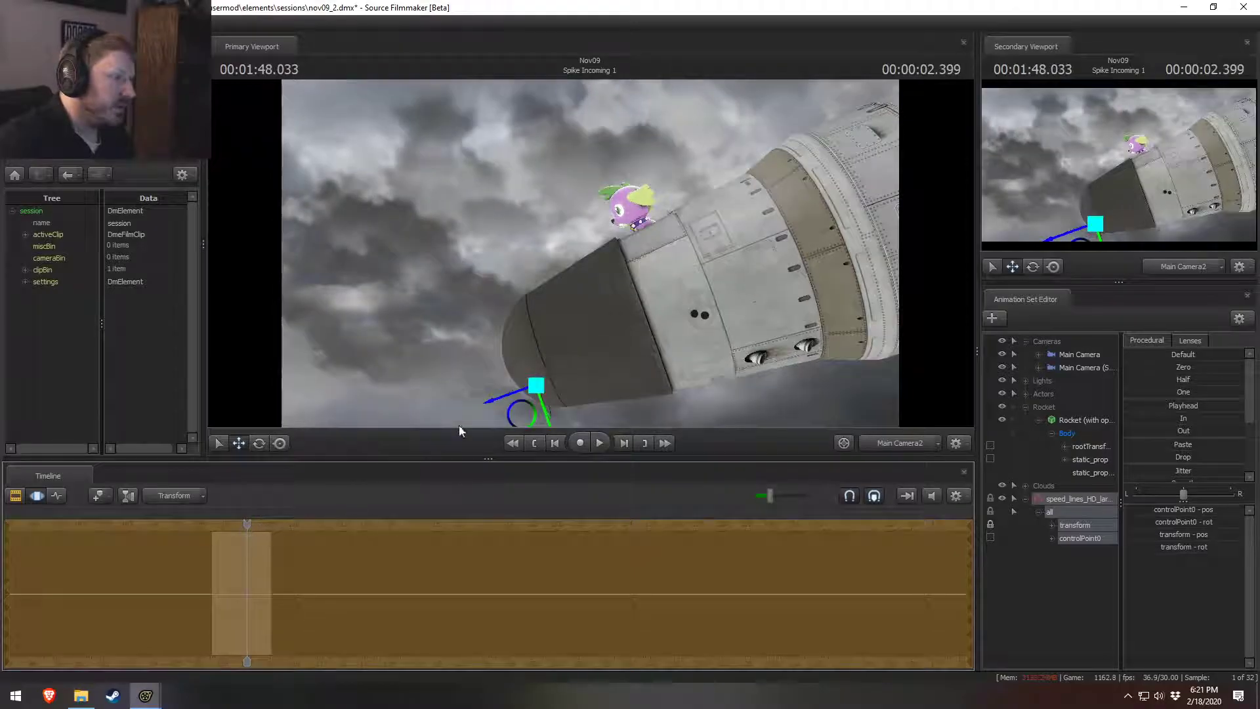
Step: Set the Position Along Ring initializer's initial radius to 20 and inspect the particle preview
{"action": "key", "text": "alt+Tab"}
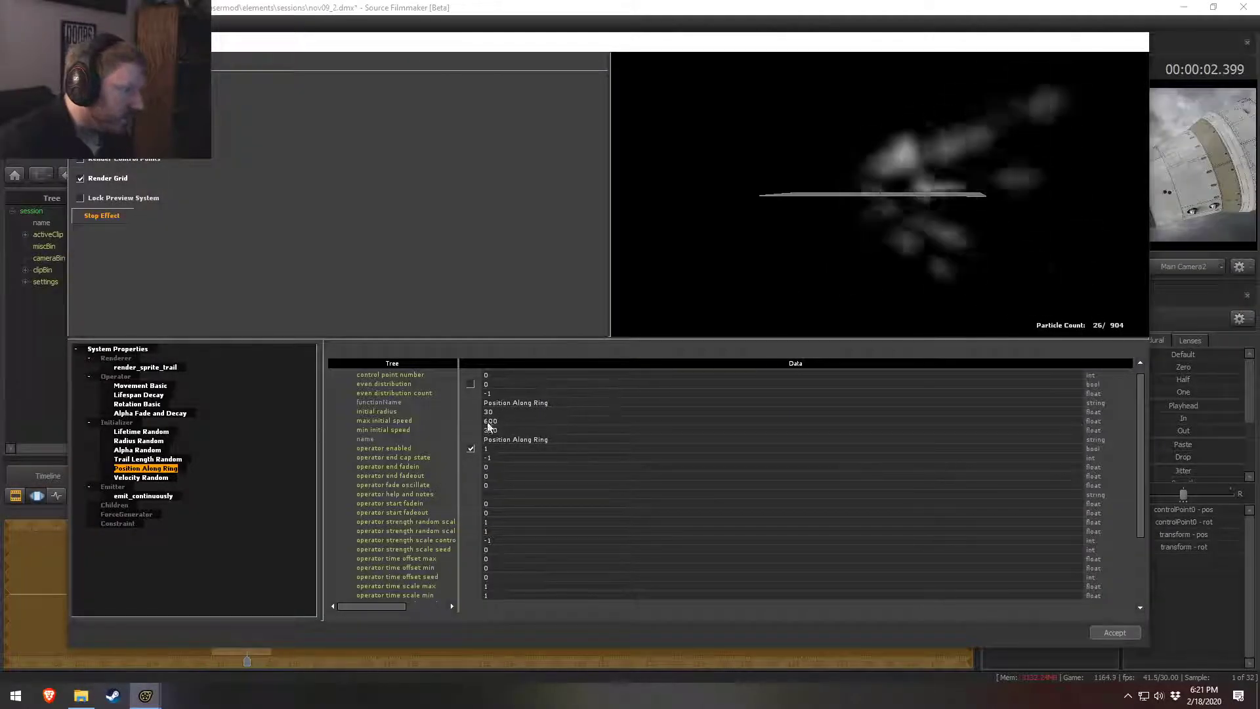
{"action": "left_click_drag", "start_coordinate": [868, 203], "coordinate": [894, 200]}
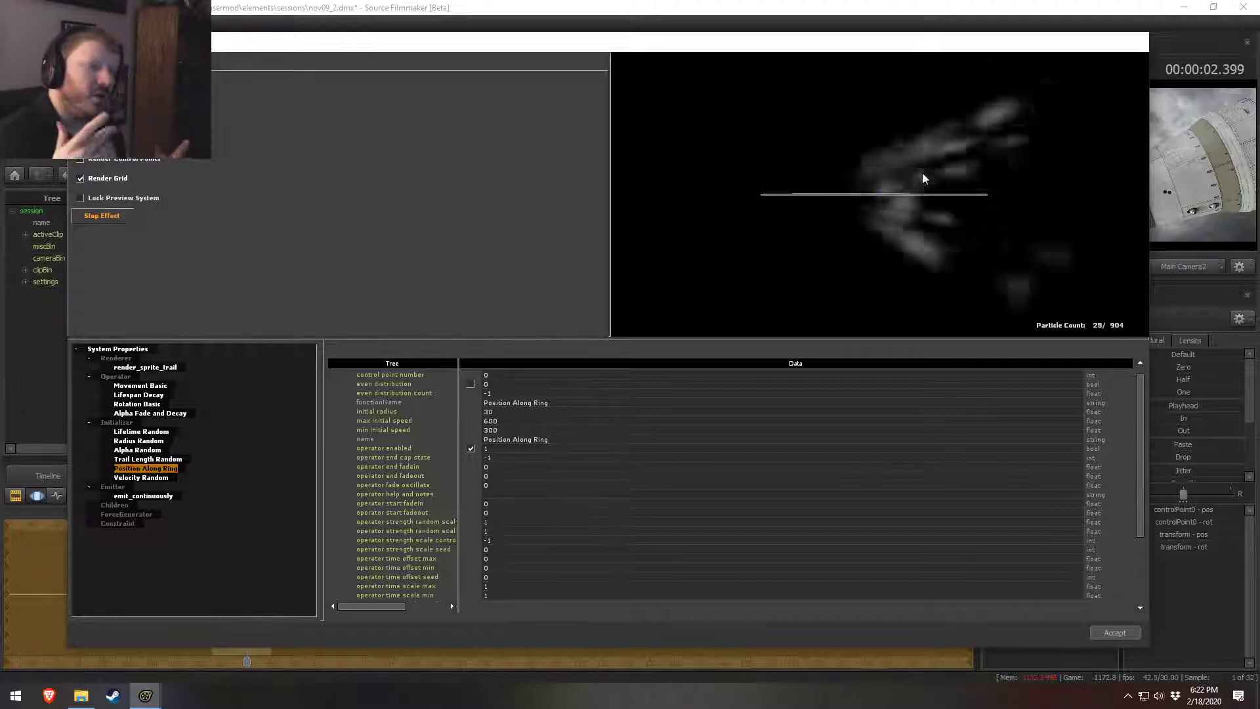
{"action": "double_click", "coordinate": [486, 412]}
{"action": "type", "text": "20"}
{"action": "key", "text": "Return"}
{"action": "mouse_move", "coordinate": [853, 243]}
{"action": "left_mouse_down"}
{"action": "mouse_move", "coordinate": [870, 272]}
{"action": "mouse_move", "coordinate": [870, 238]}
{"action": "left_mouse_up"}
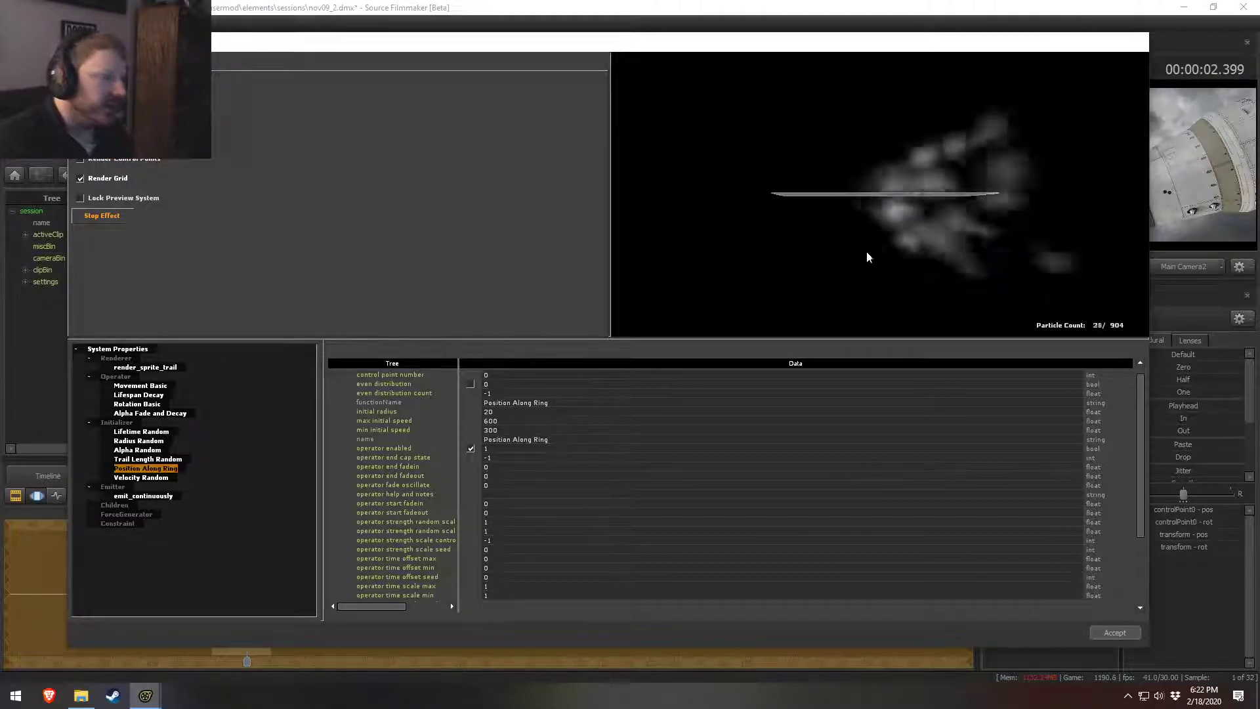
Step: Try initial radius values of 0 and 1 on the Position Along Ring initializer, and restore the radius to 20
{"action": "double_click", "coordinate": [486, 412]}
{"action": "type", "text": "0"}
{"action": "key", "text": "Return"}
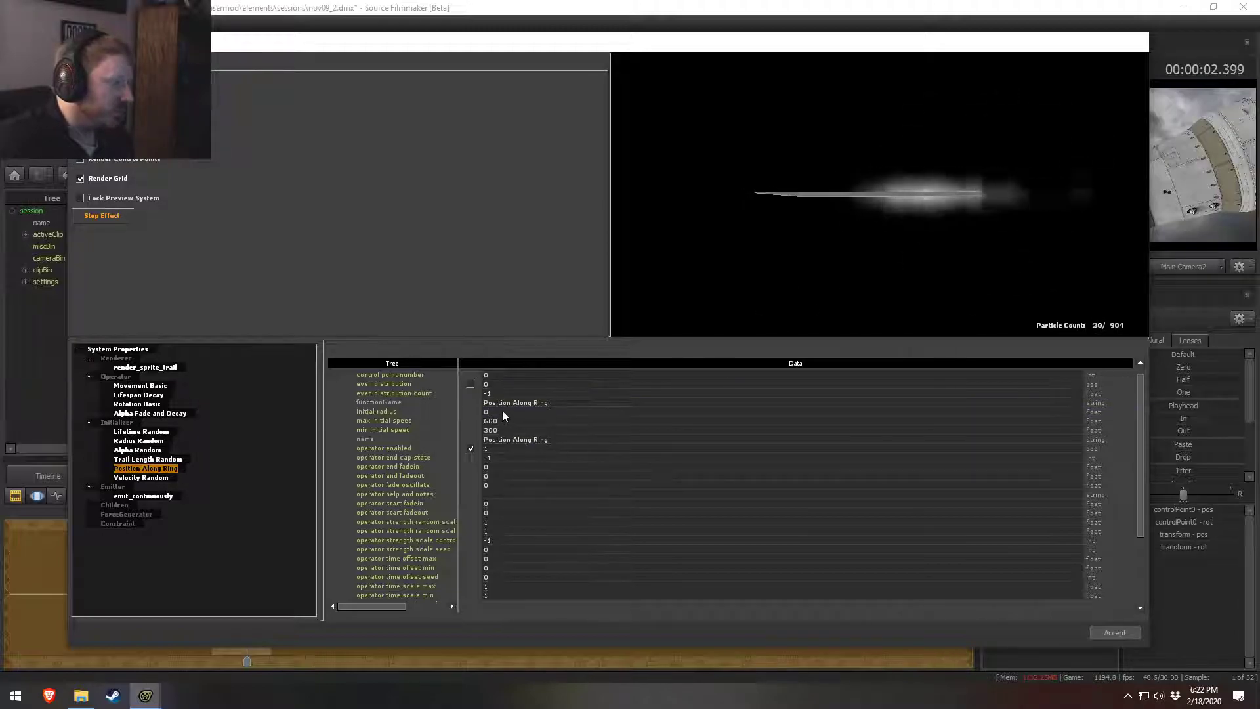
{"action": "type", "text": "1"}
{"action": "key", "text": "Return"}
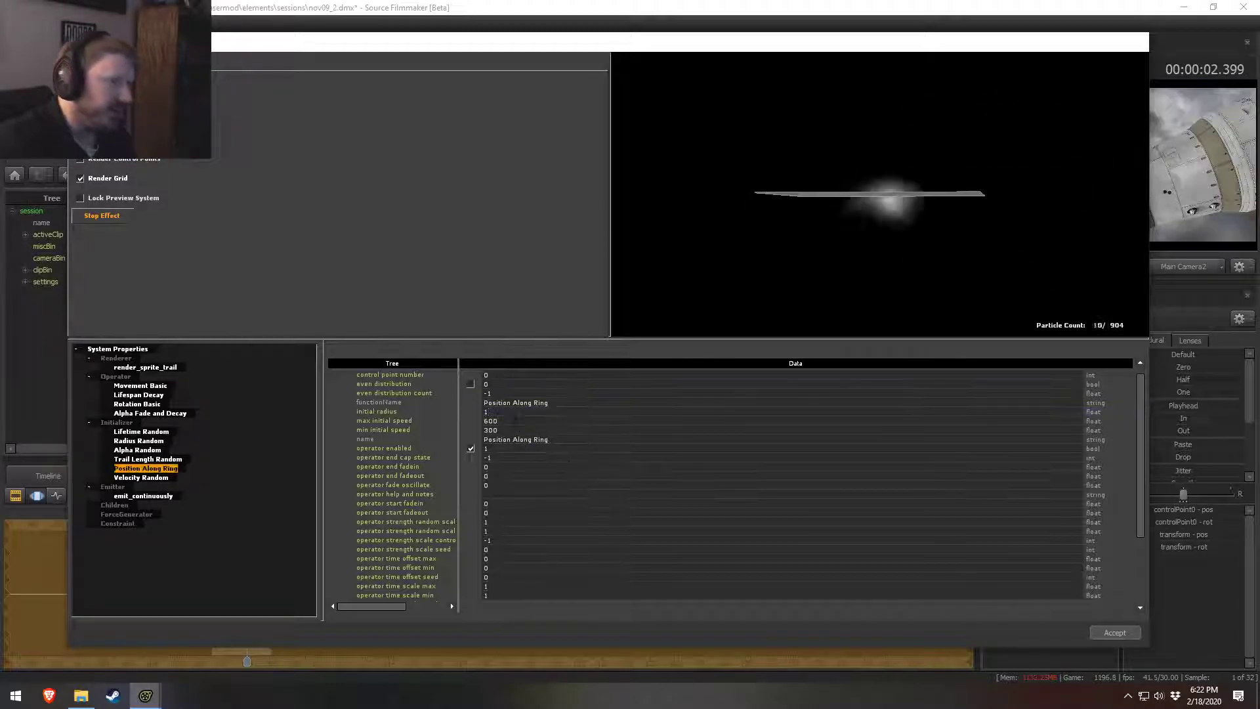
{"action": "scroll", "coordinate": [936, 214], "scroll_direction": "up", "scroll_amount": 2}
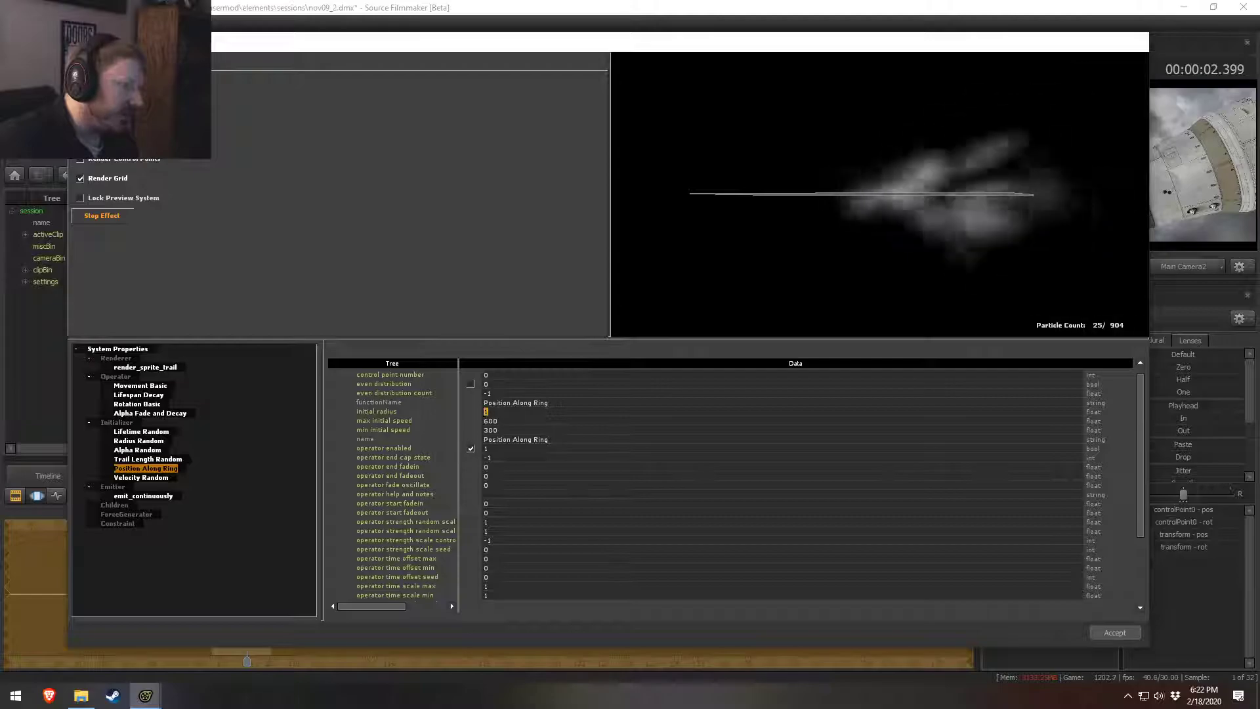
{"action": "double_click", "coordinate": [486, 412]}
{"action": "type", "text": "20"}
{"action": "key", "text": "Return"}
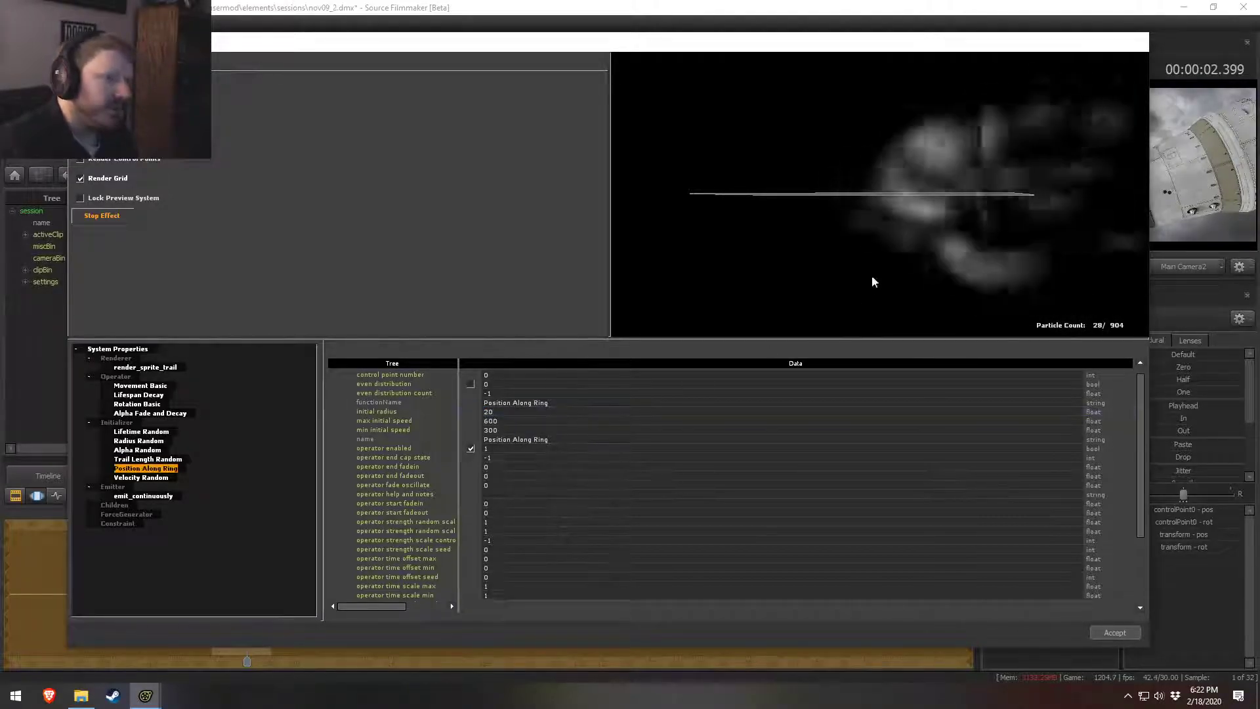
Step: Set the Position Along Ring initializer's max initial speed to 60 and min initial speed to 30
{"action": "left_click", "coordinate": [505, 423]}
{"action": "key", "text": "BackSpace"}
{"action": "key", "text": "Return"}
{"action": "left_click", "coordinate": [504, 431]}
{"action": "key", "text": "BackSpace"}
{"action": "key", "text": "Return"}
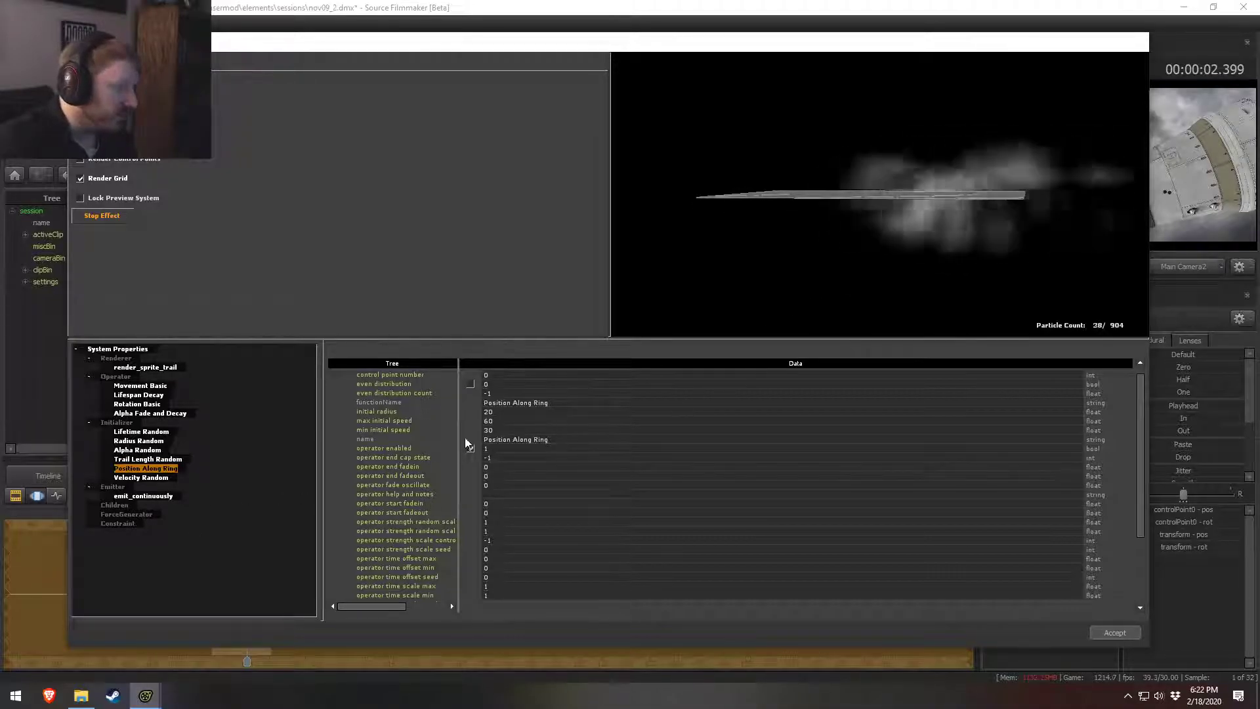
Step: Set the Velocity Random initializer's two local coordinate speed vectors to -800 0 0 and -400 0 0
{"action": "scroll", "coordinate": [443, 595], "scroll_direction": "down", "scroll_amount": 3}
{"action": "left_click", "coordinate": [153, 478]}
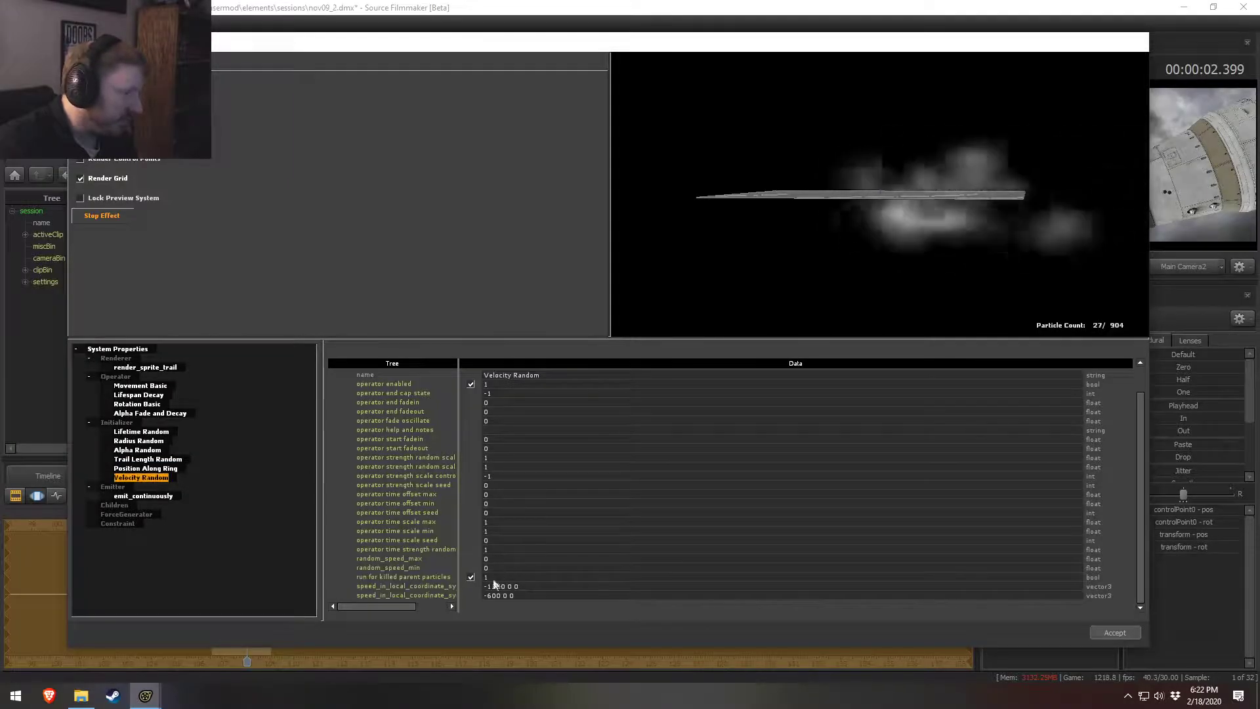
{"action": "left_click_drag", "start_coordinate": [496, 587], "coordinate": [487, 596]}
{"action": "type", "text": "8"}
{"action": "key", "text": "Return"}
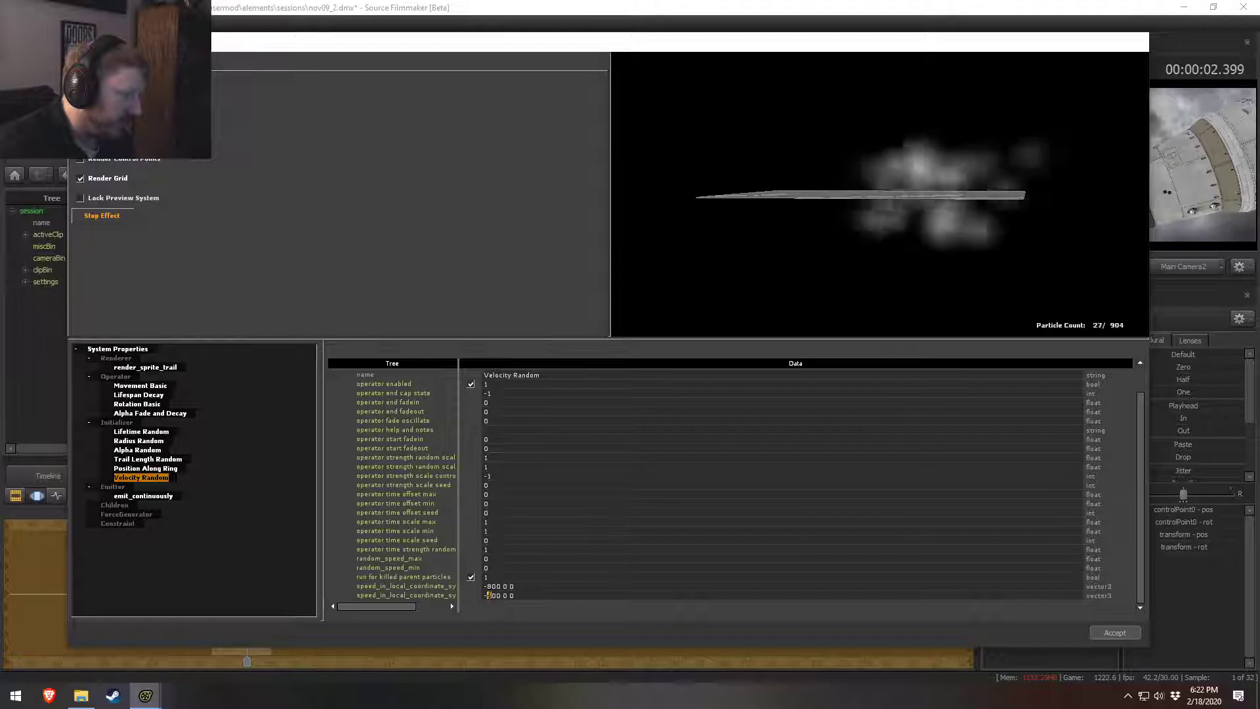
{"action": "type", "text": "4"}
{"action": "key", "text": "Return"}
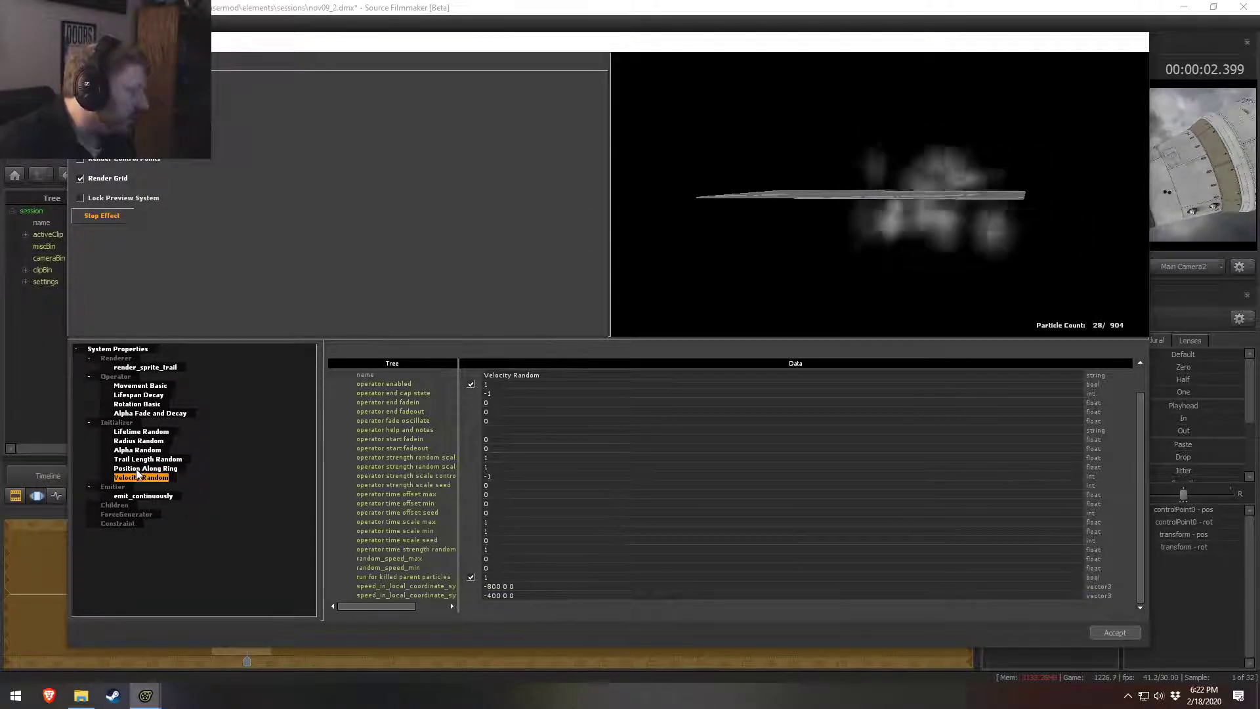
Step: Set the Position Along Ring initializer's max initial speed to 120 and min initial speed to 60
{"action": "scroll", "coordinate": [499, 460], "scroll_direction": "up", "scroll_amount": 3}
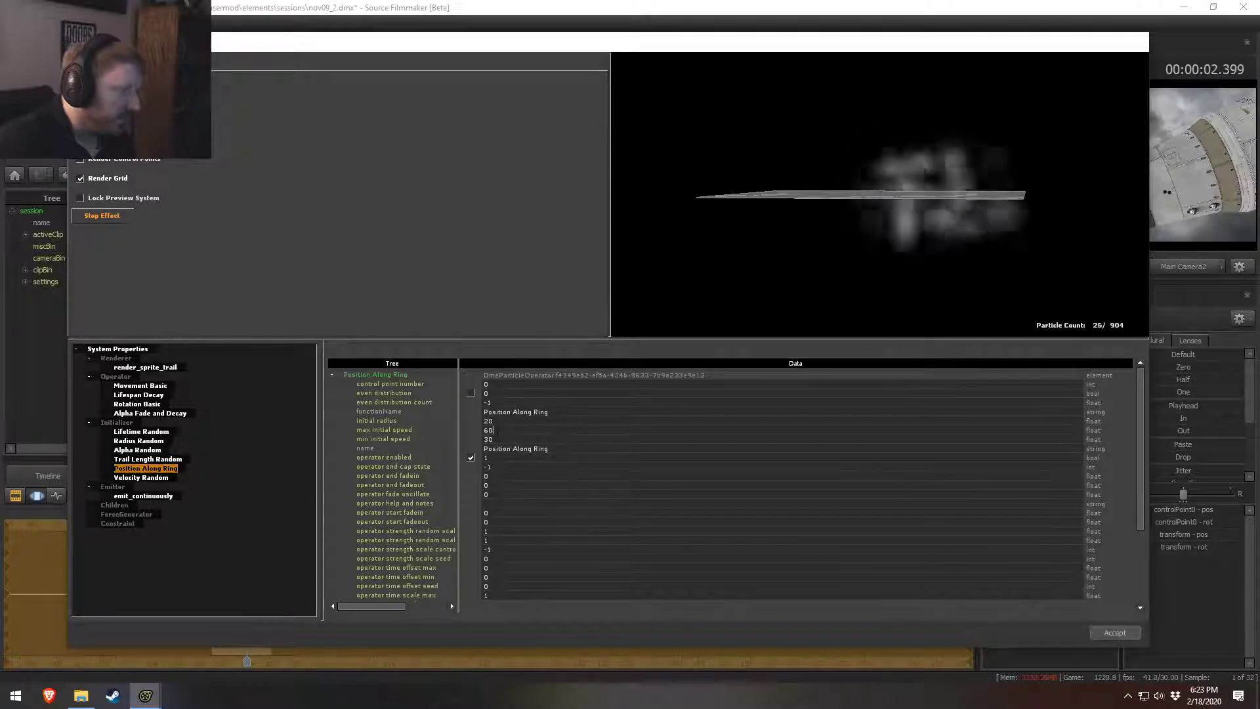
{"action": "type", "text": "120"}
{"action": "key", "text": "Return"}
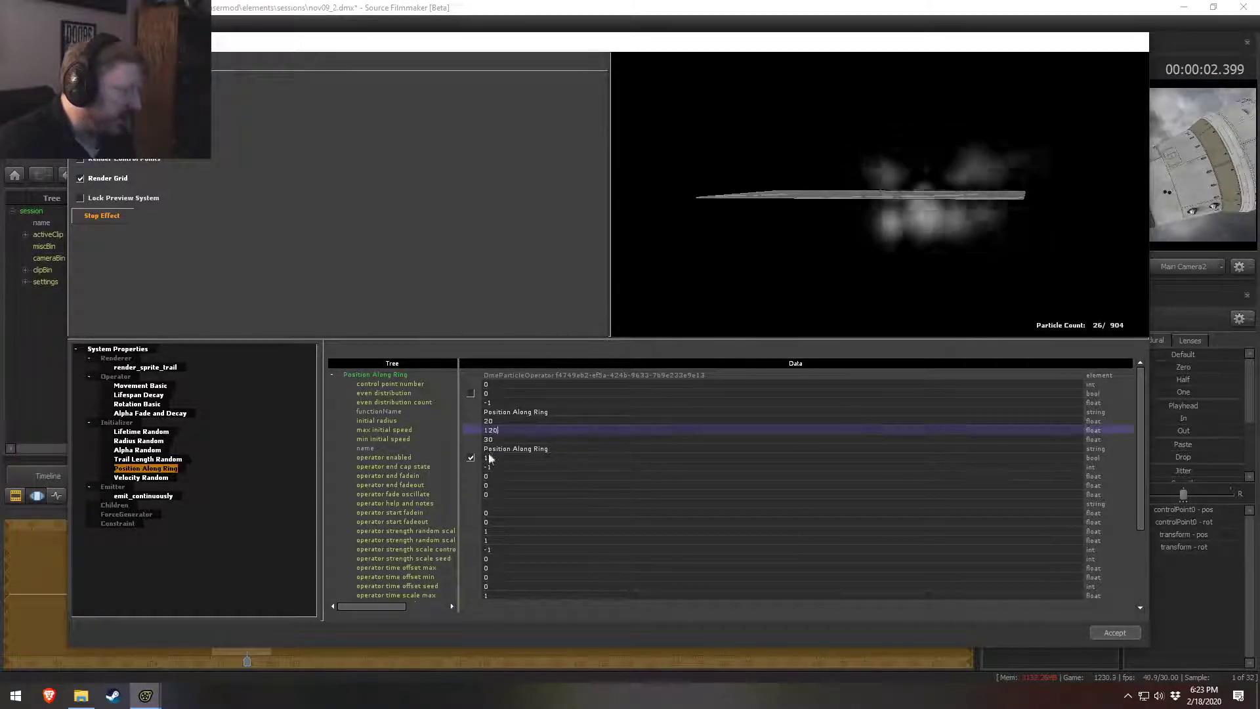
{"action": "left_click_drag", "start_coordinate": [501, 436], "coordinate": [474, 436]}
{"action": "type", "text": "60"}
{"action": "key", "text": "Return"}
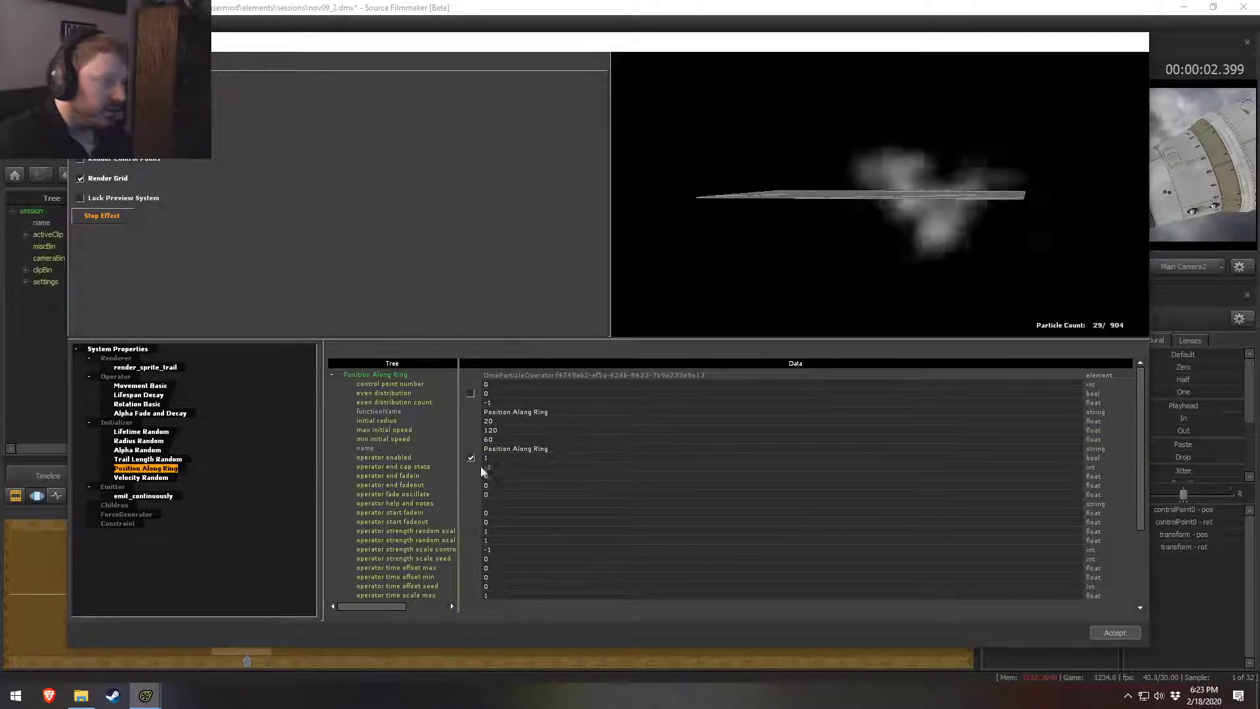
Step: Set the Position Along Ring initializer's max initial speed to 180 and min to 90, and play the shot to check it
{"action": "type", "text": "180"}
{"action": "key", "text": "Return"}
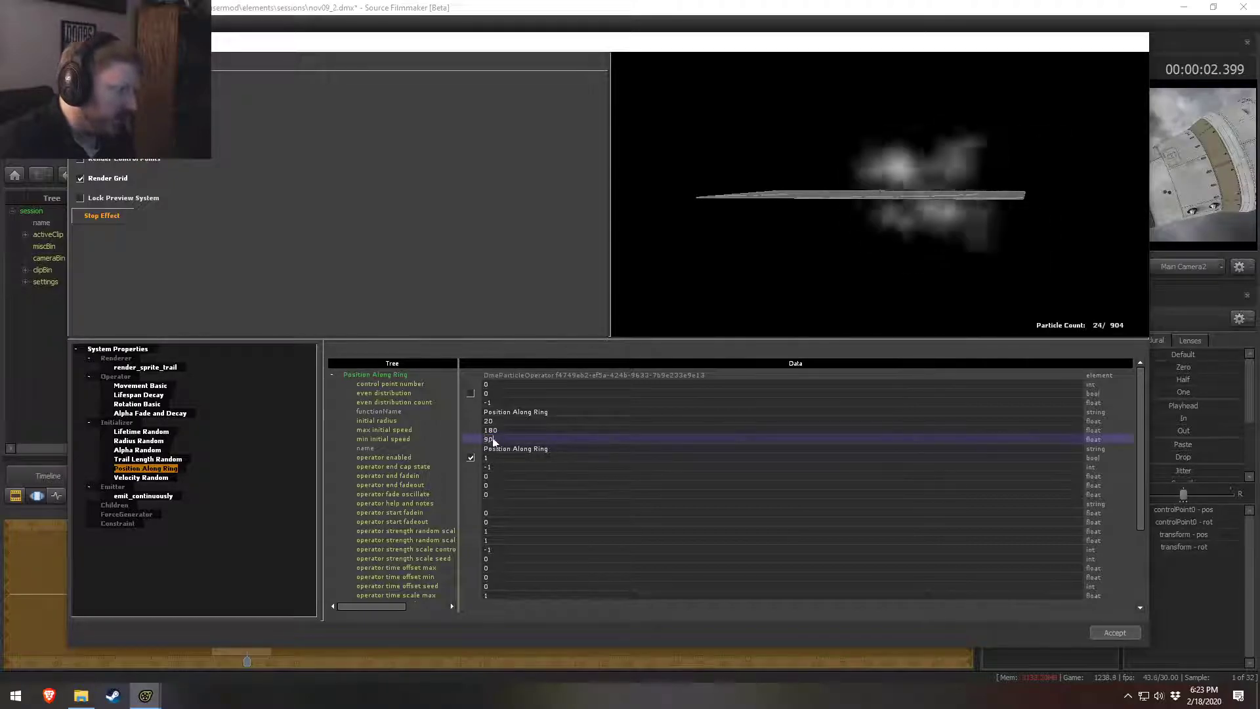
{"action": "left_click", "coordinate": [830, 5]}
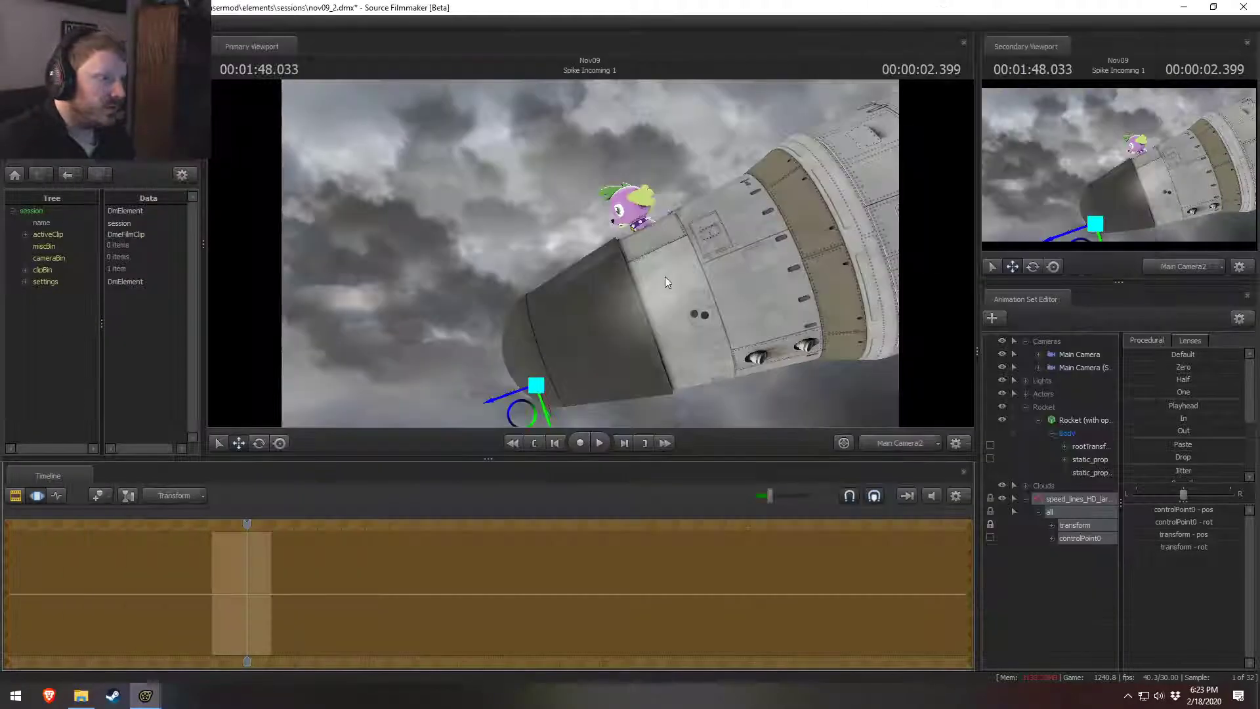
{"action": "key", "text": "space"}
{"action": "key", "text": "space"}
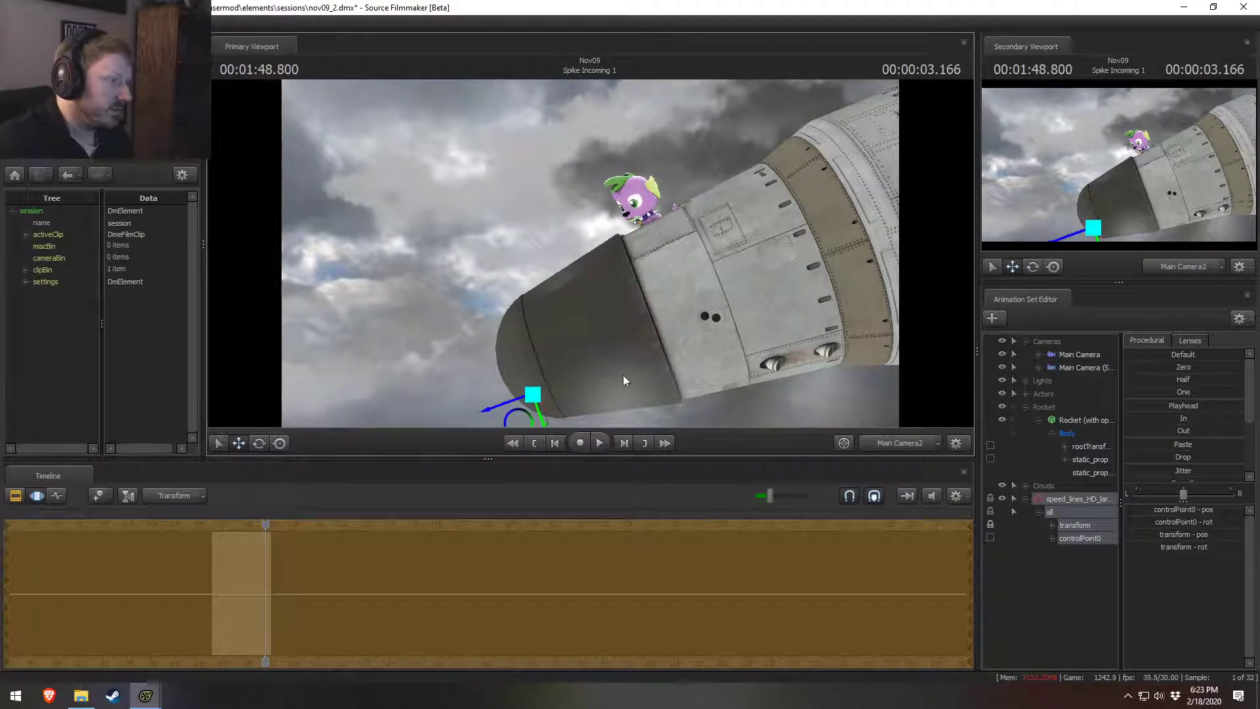
Step: Inspect the speed lines around the rocket's nose through the work camera while playing Spike Incoming 1
{"action": "key", "text": "F2"}
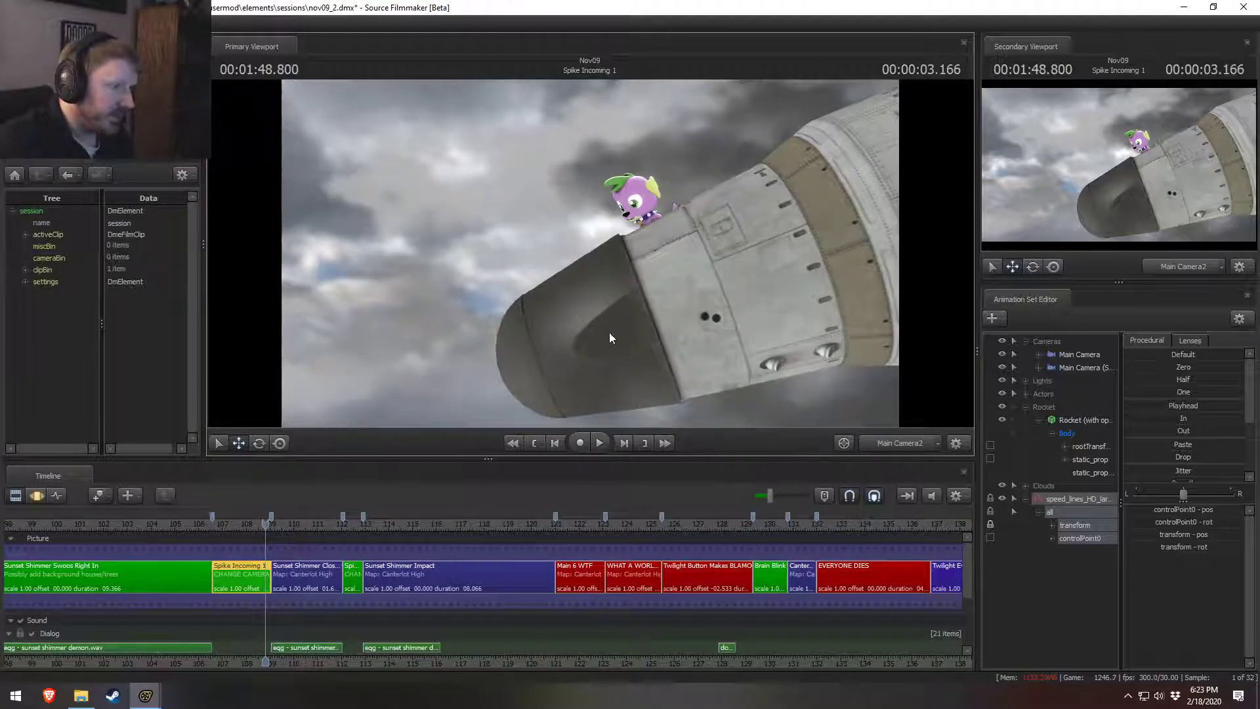
{"action": "left_click", "coordinate": [900, 447], "text": "ctrl"}
{"action": "left_click_drag", "start_coordinate": [675, 252], "coordinate": [675, 252]}
{"action": "key", "text": "space"}
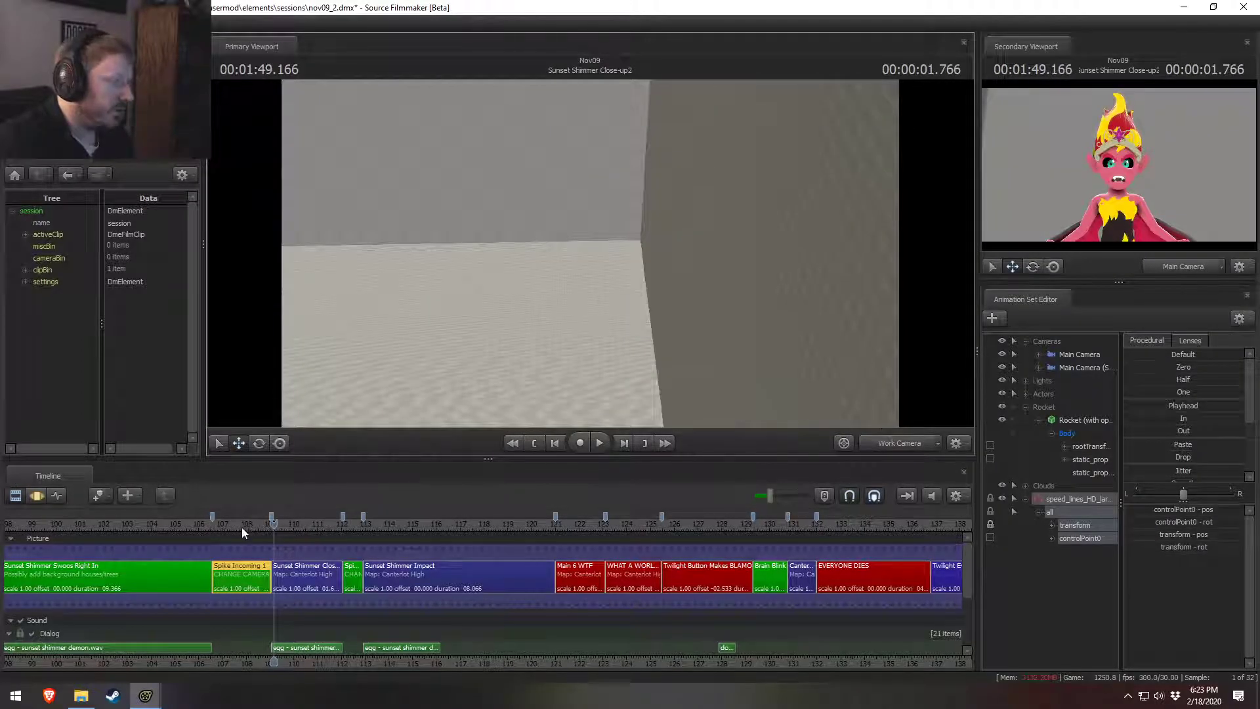
{"action": "left_click", "coordinate": [230, 527]}
{"action": "key", "text": "space"}
{"action": "left_click_drag", "start_coordinate": [669, 353], "coordinate": [572, 268]}
{"action": "key", "text": "F2"}
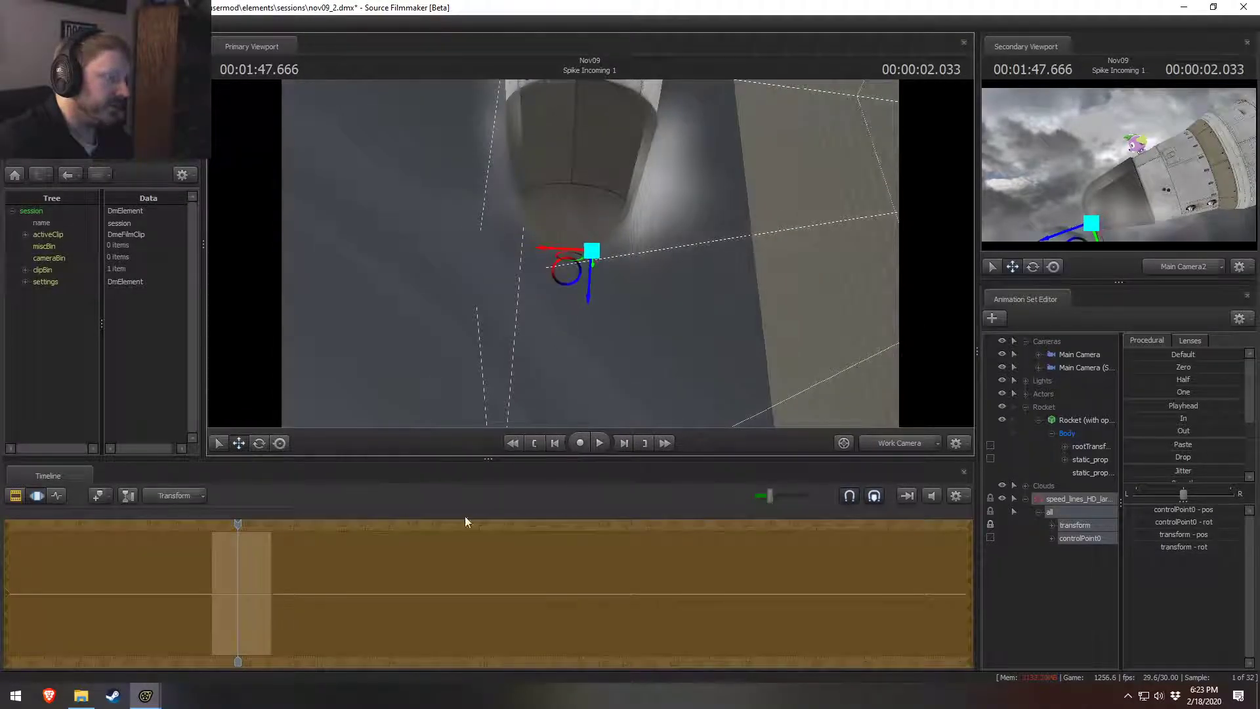
Step: Go back to Main Camera2 and replay part of Spike Incoming 1 to check the effect in the final framing
{"action": "left_click_drag", "start_coordinate": [229, 529], "coordinate": [235, 526]}
{"action": "left_click", "coordinate": [895, 442]}
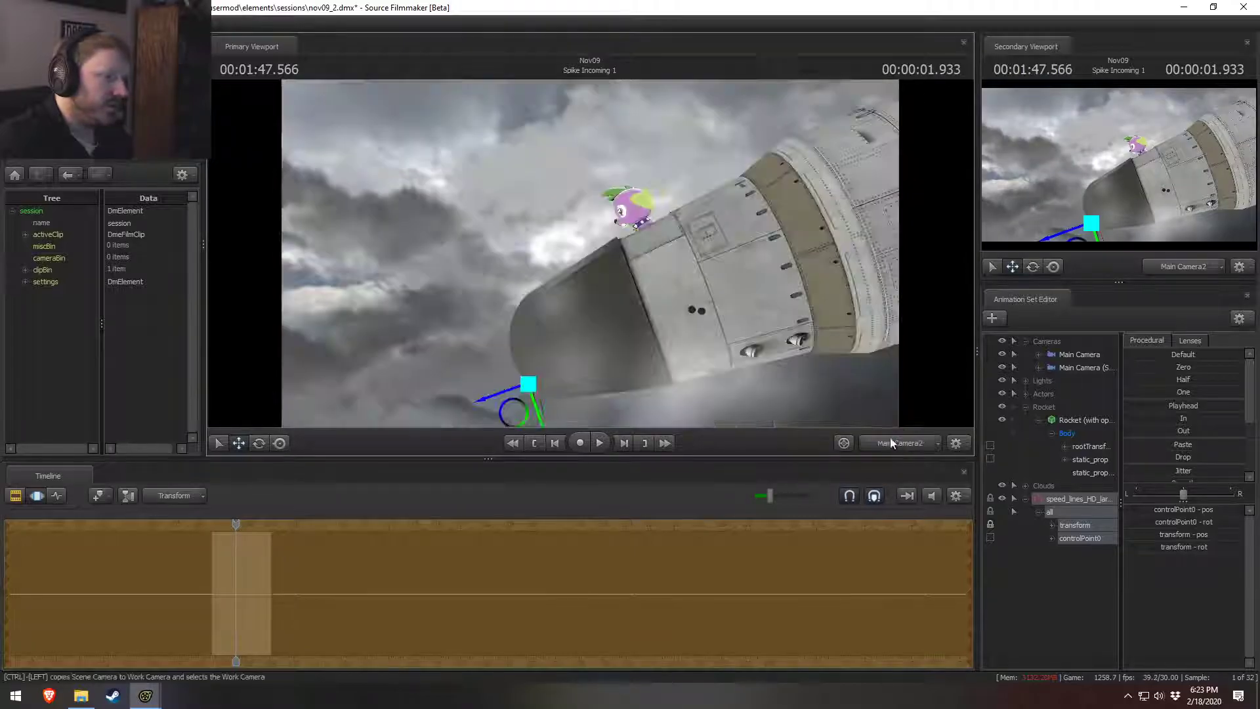
{"action": "key", "text": "space"}
{"action": "key", "text": "space"}
{"action": "key", "text": "F1"}
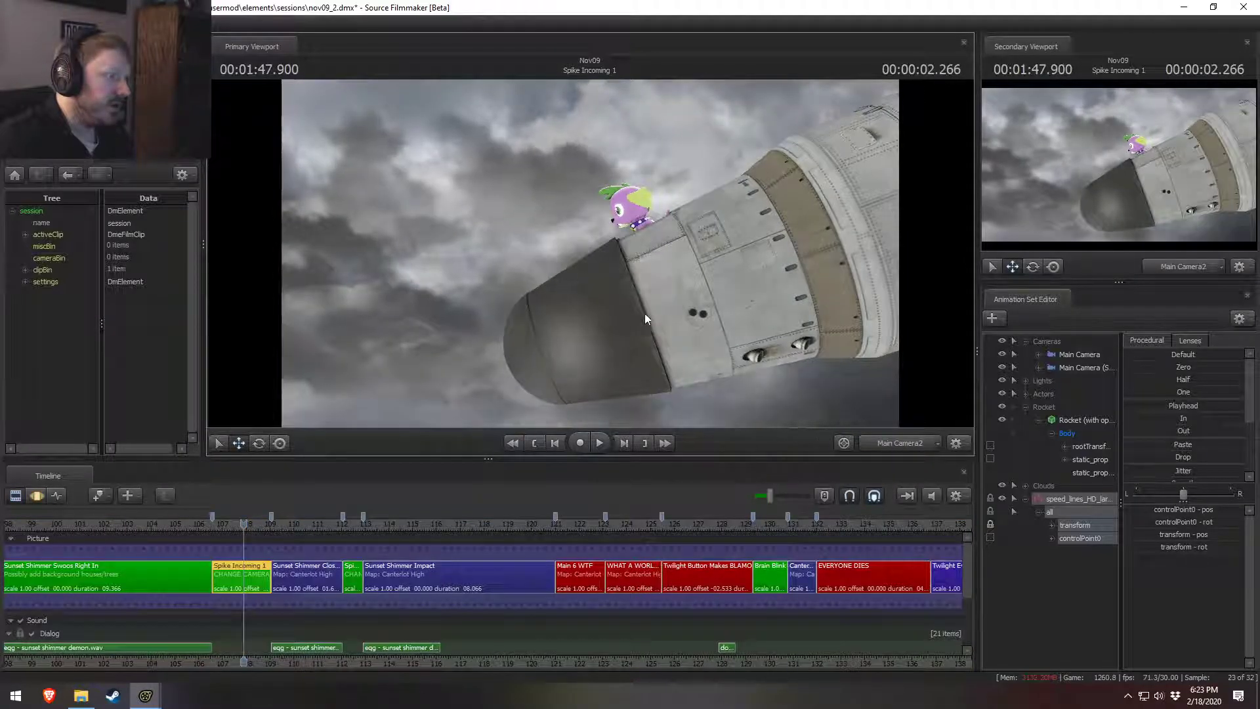
{"action": "left_click_drag", "start_coordinate": [244, 524], "coordinate": [241, 526]}
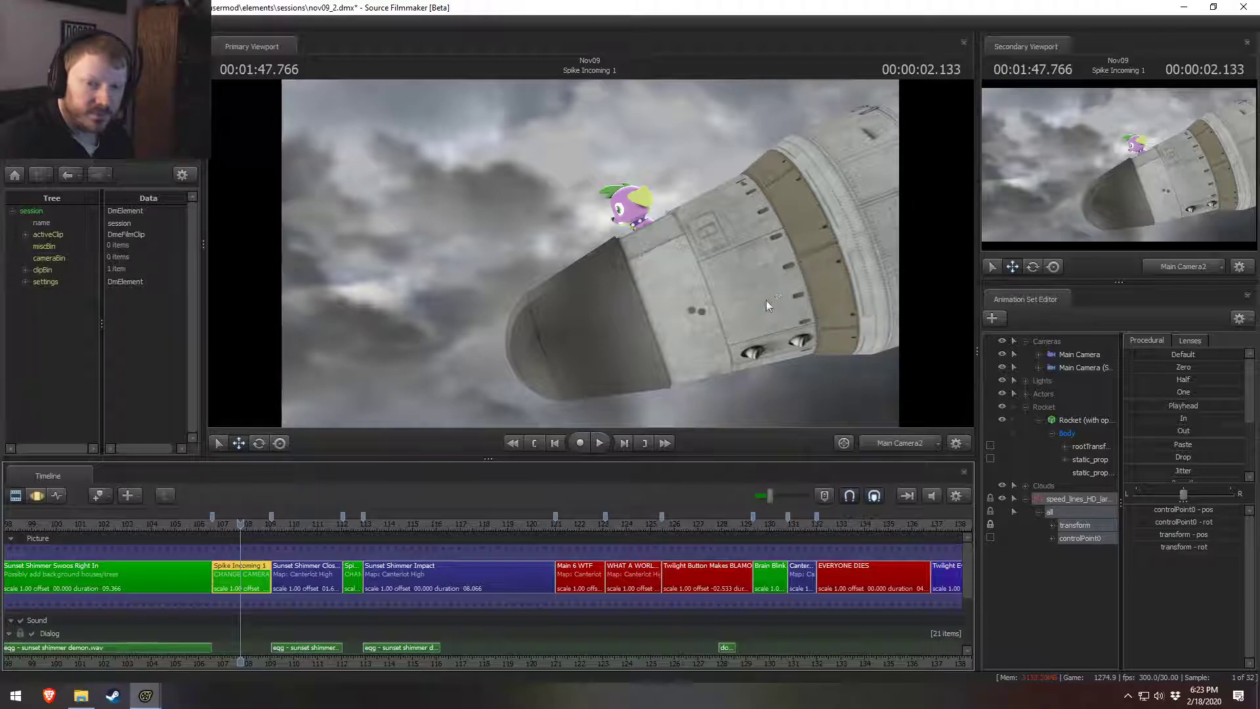
Step: Enable lighting in the primary viewport and check the speed lines under the shot's lights
{"action": "right_click", "coordinate": [639, 247]}
{"action": "left_click", "coordinate": [667, 279]}
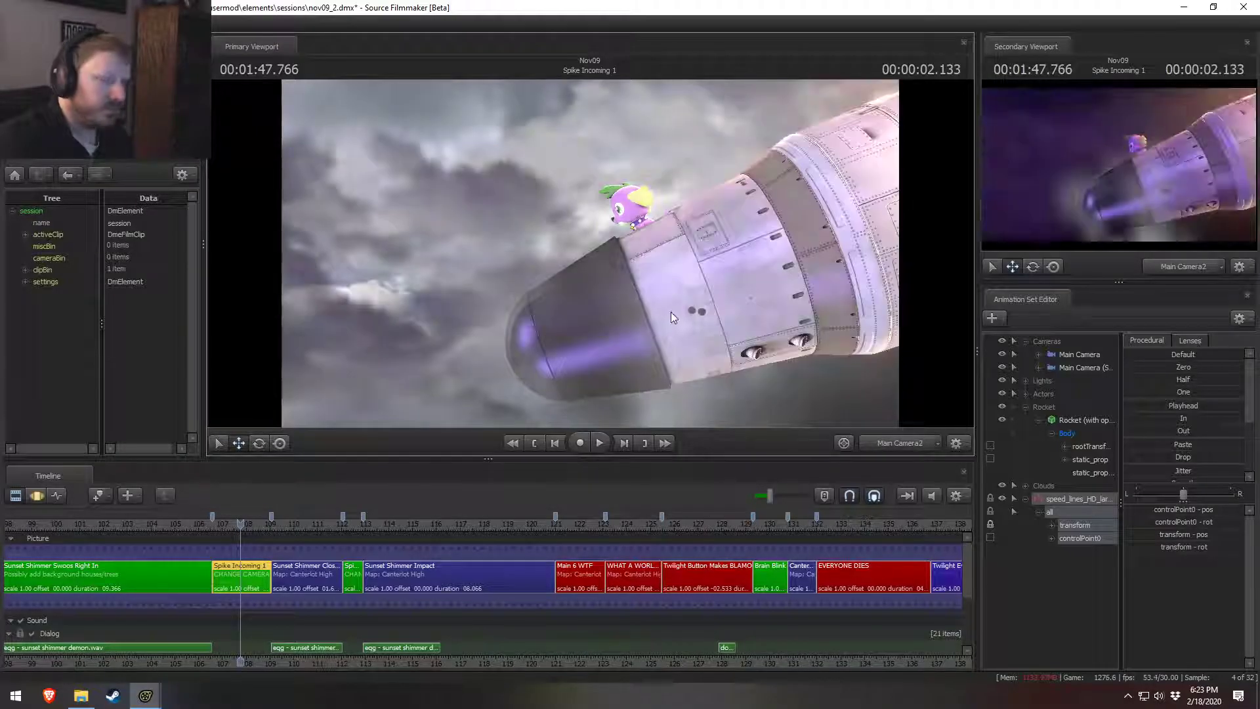
{"action": "key", "text": "F3"}
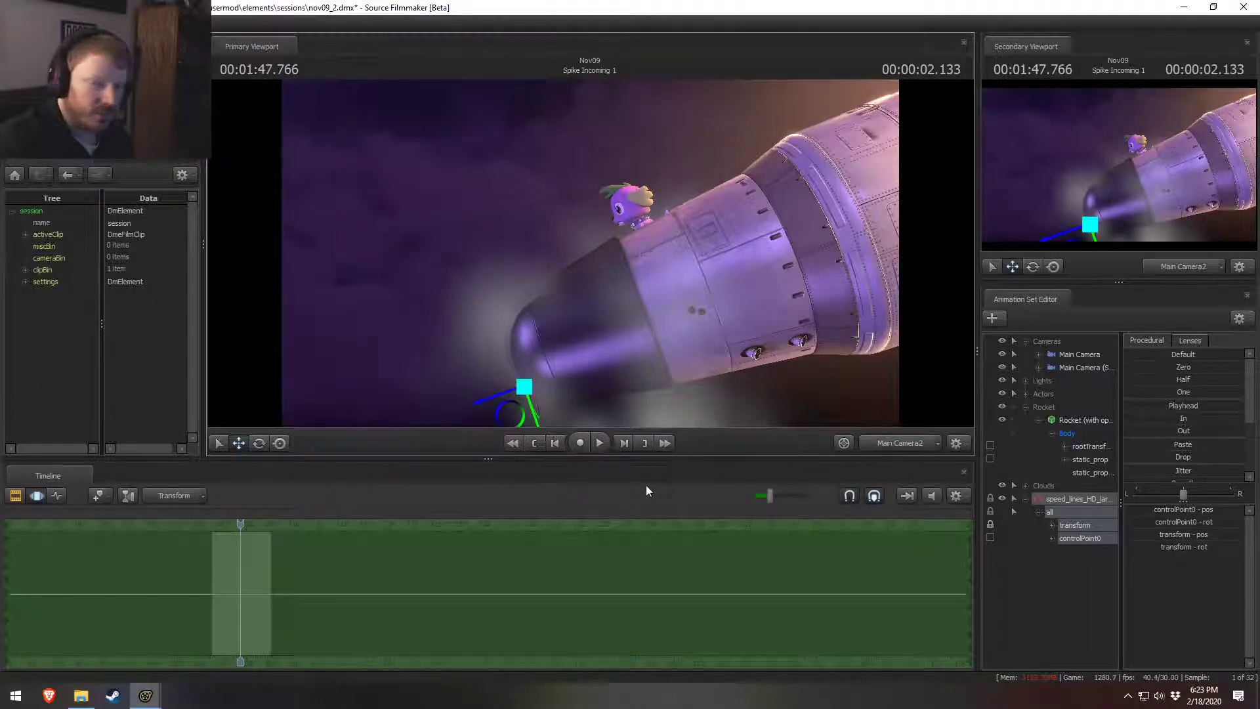
{"action": "key", "text": "F2"}
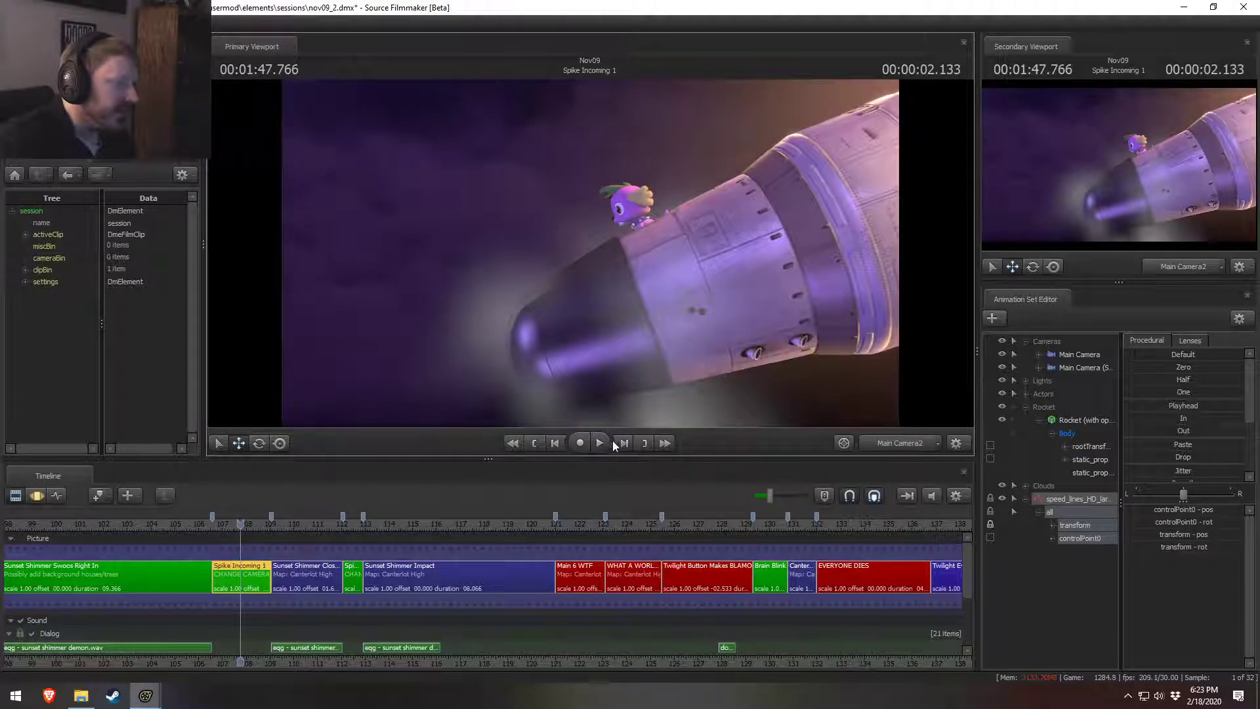
Step: Check the Radius Random initializer in the particle editor, and add a Radius Scale operator to the speed-lines system
{"action": "key", "text": "alt+Tab"}
{"action": "left_click", "coordinate": [136, 442]}
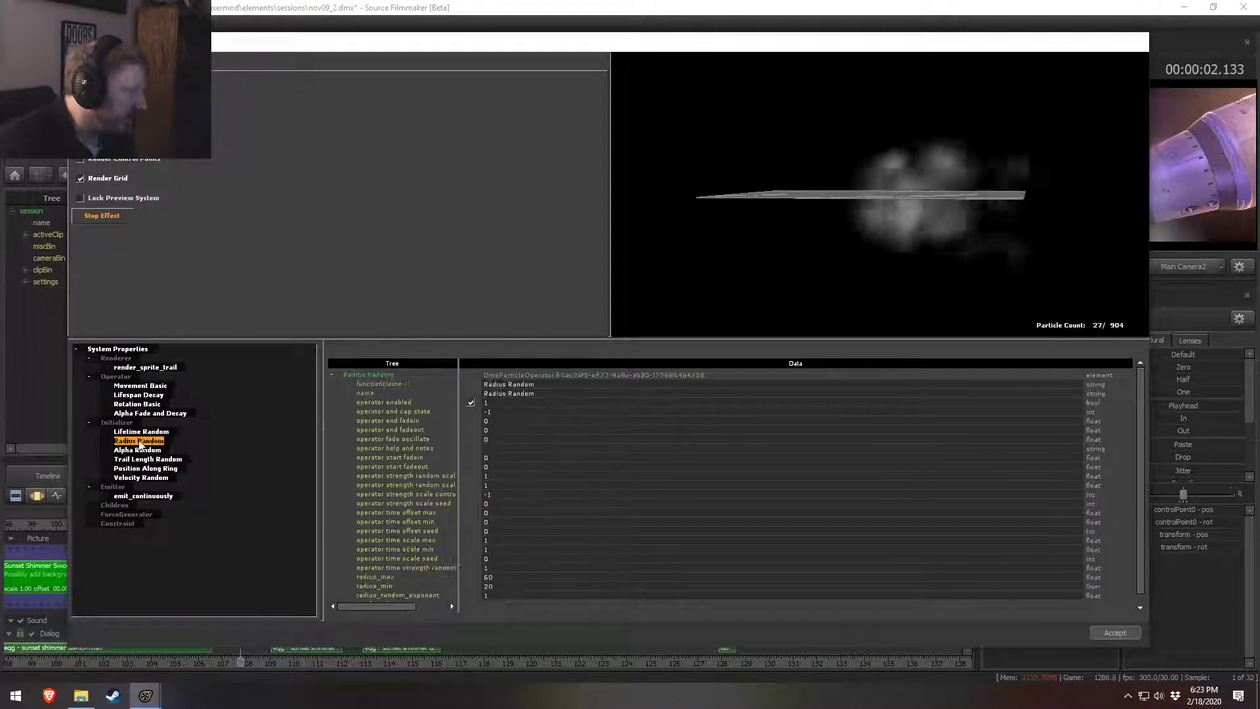
{"action": "scroll", "coordinate": [487, 446], "scroll_direction": "down", "scroll_amount": 1}
{"action": "left_click_drag", "start_coordinate": [494, 578], "coordinate": [482, 575]}
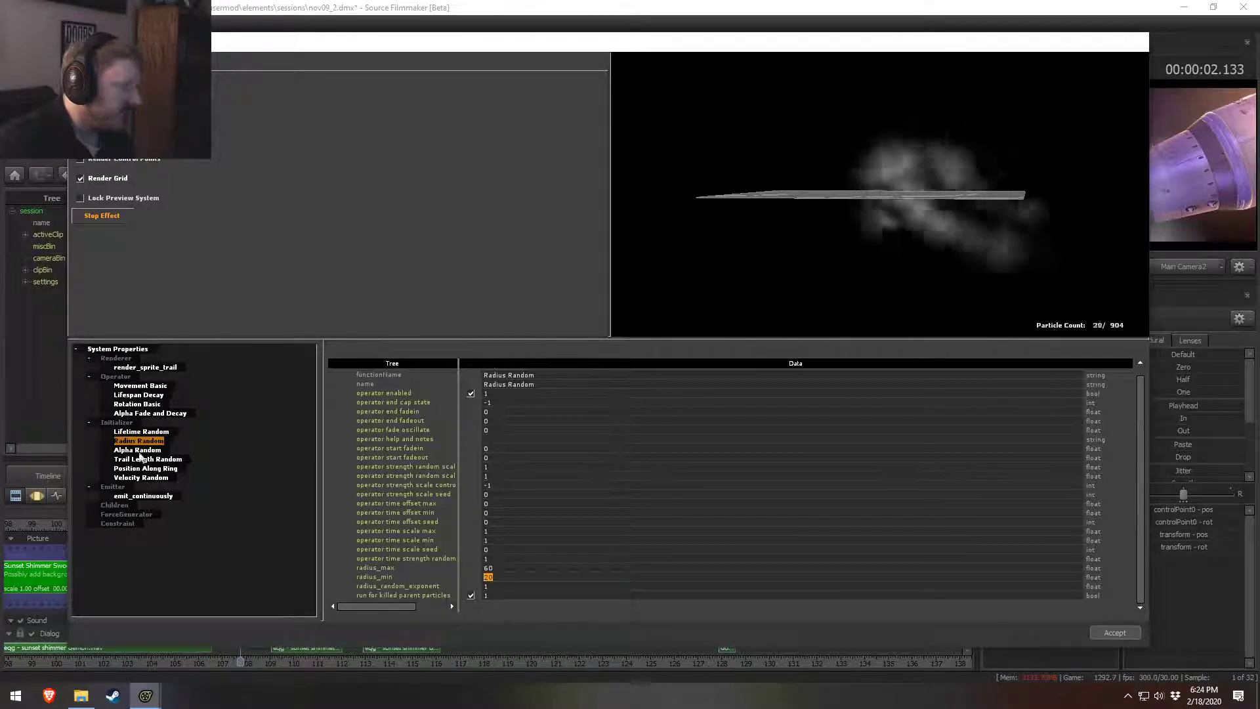
{"action": "left_click", "coordinate": [168, 413]}
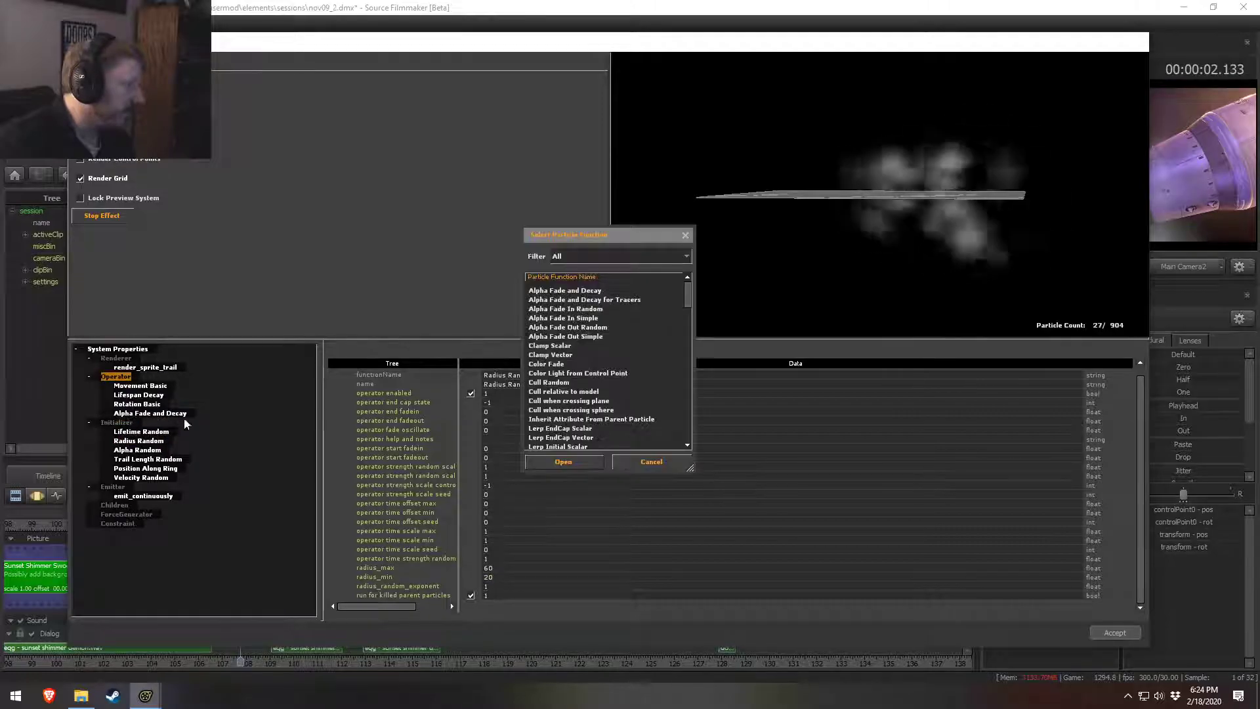
{"action": "scroll", "coordinate": [577, 394], "scroll_direction": "down", "scroll_amount": 13}
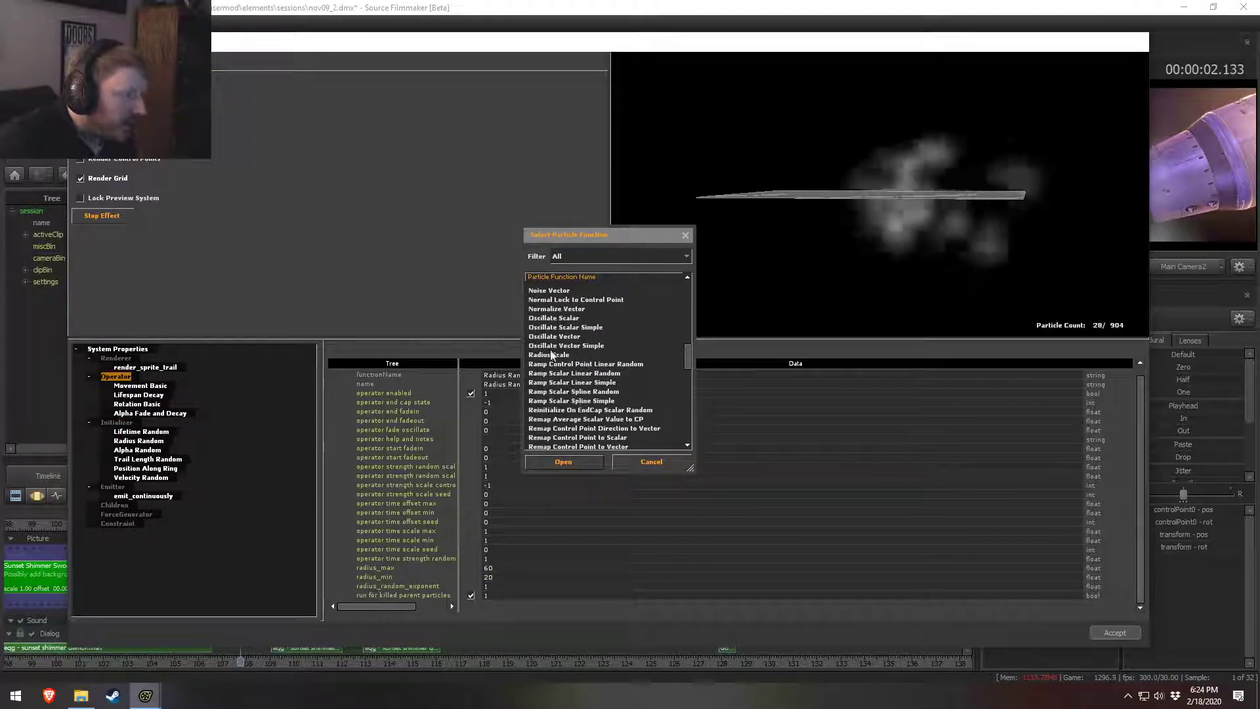
{"action": "double_click", "coordinate": [551, 355]}
{"action": "left_click", "coordinate": [134, 422]}
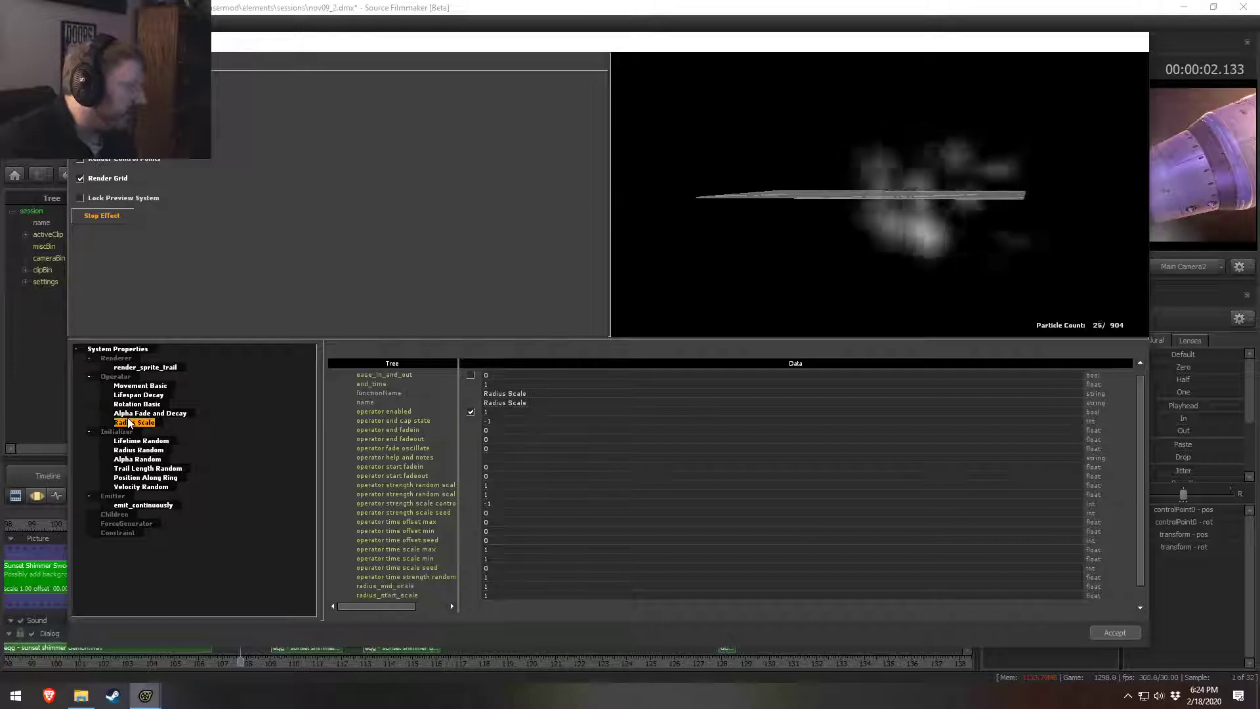
Step: Set the Radius Scale operator's radius_start_scale to 0.2, and return to the shot
{"action": "double_click", "coordinate": [493, 576]}
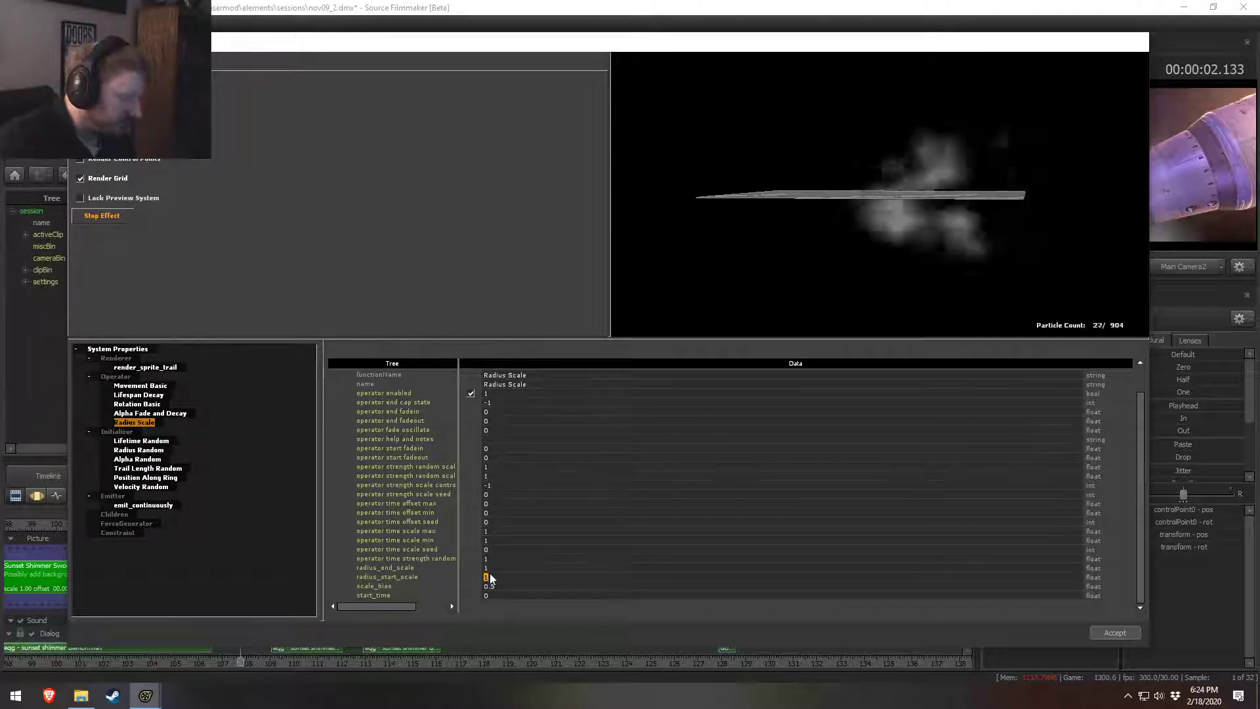
{"action": "type", "text": "0.2"}
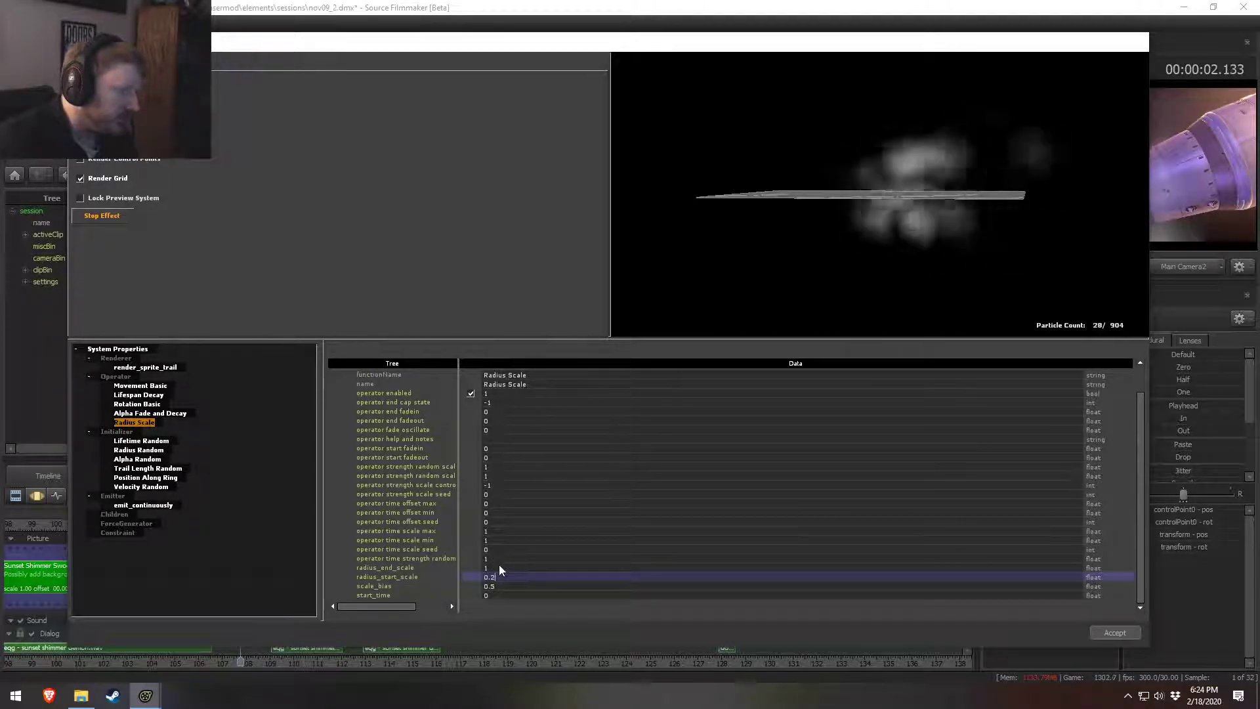
{"action": "key", "text": "Return"}
{"action": "left_click_drag", "start_coordinate": [867, 256], "coordinate": [895, 82]}
{"action": "key", "text": "Escape"}
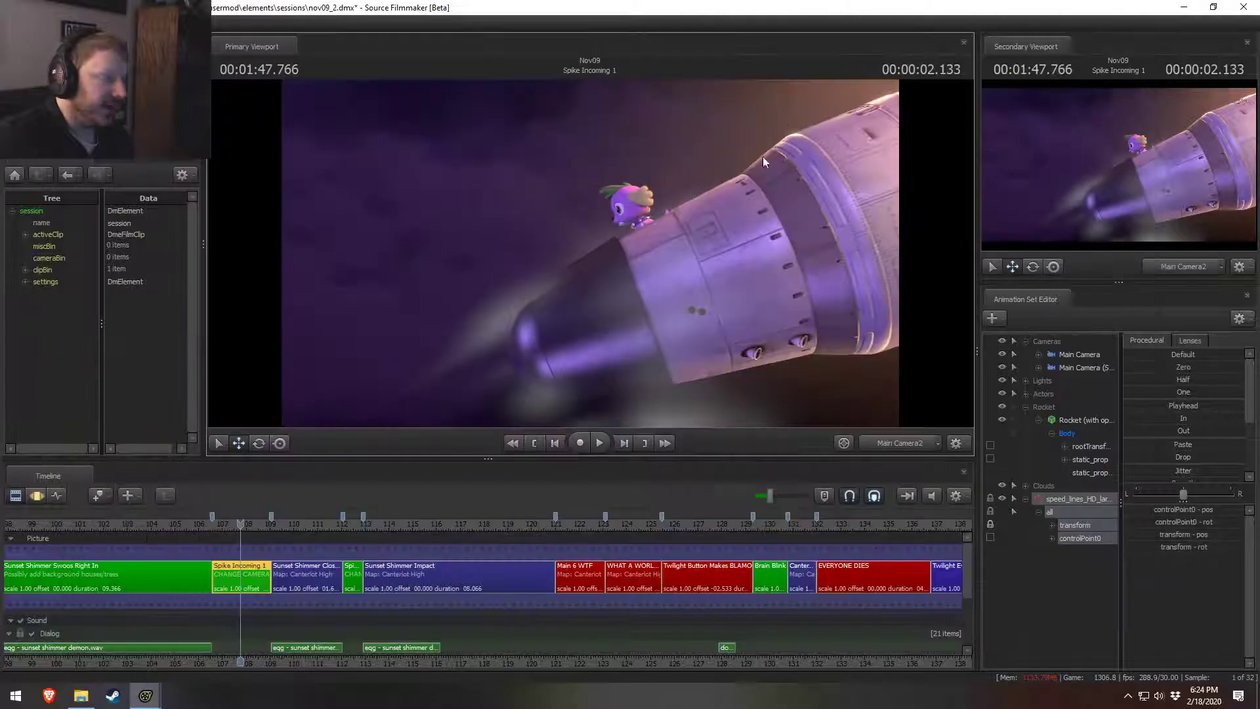
Step: Play Spike Incoming 1, move the speed-lines emitter closer to the rocket's nose in the motion editor, and replay the shot
{"action": "key", "text": "F3"}
{"action": "key", "text": "space"}
{"action": "key", "text": "space"}
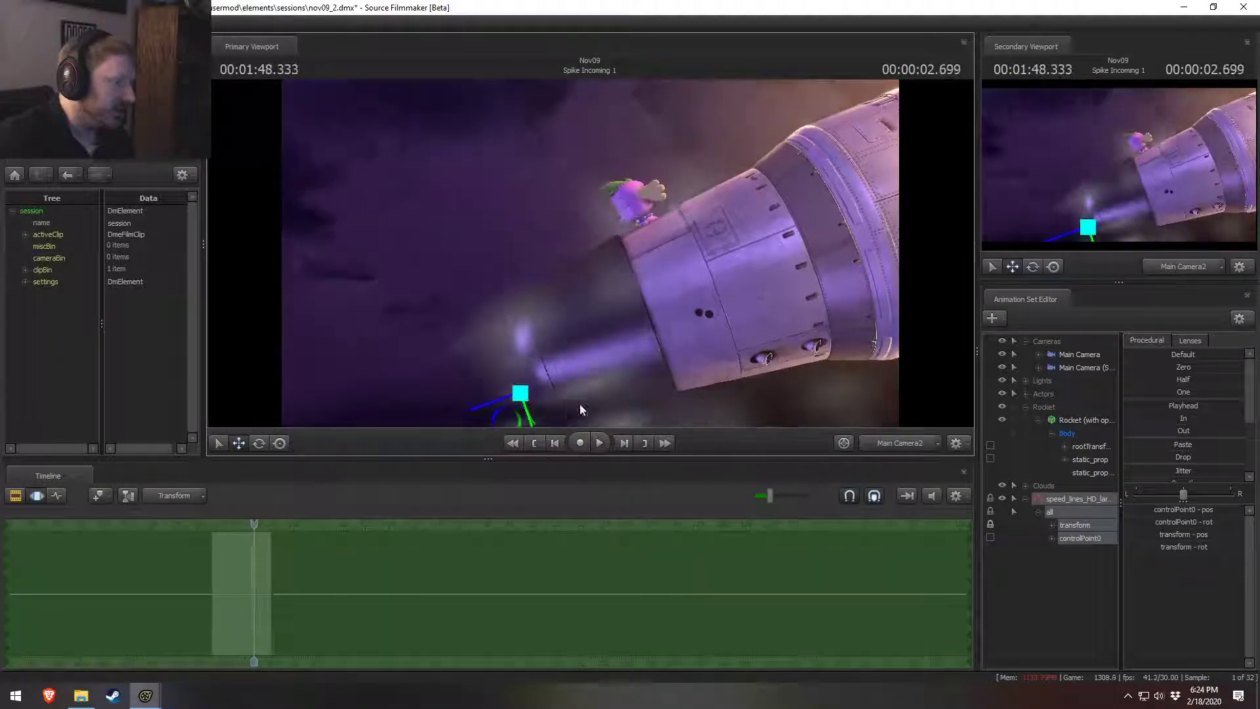
{"action": "left_click_drag", "start_coordinate": [506, 415], "coordinate": [555, 394]}
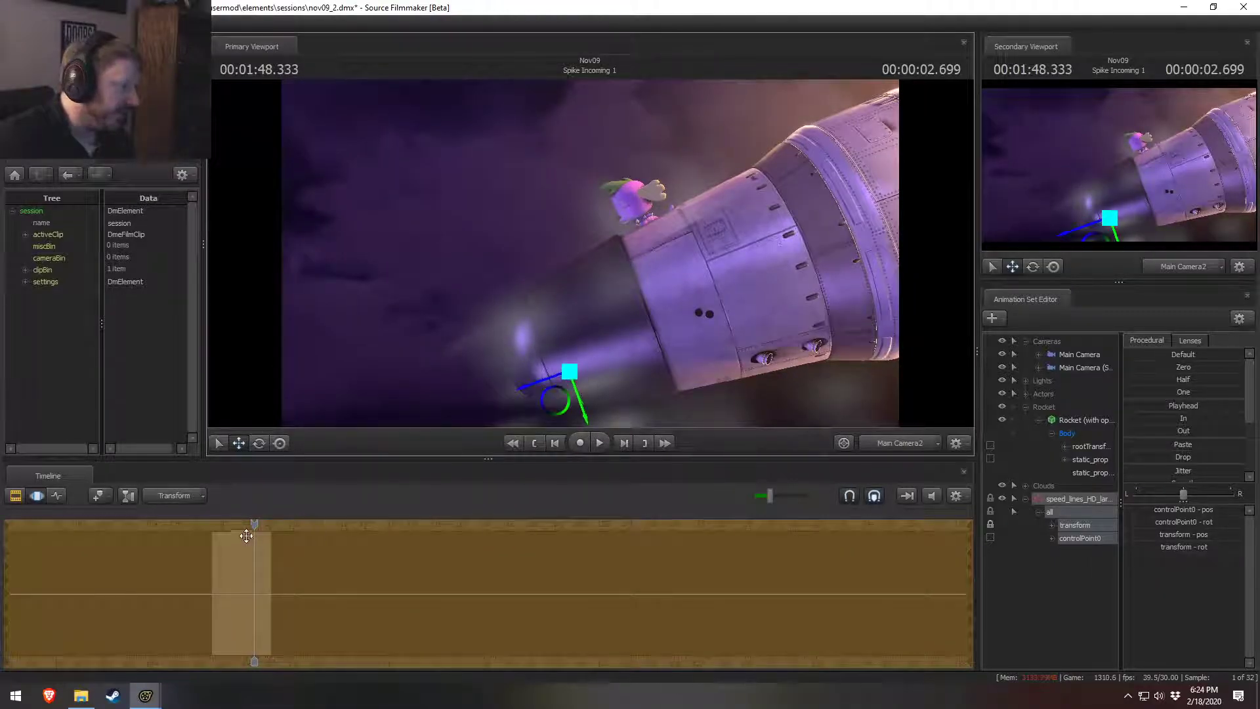
{"action": "key", "text": "space"}
{"action": "key", "text": "space"}
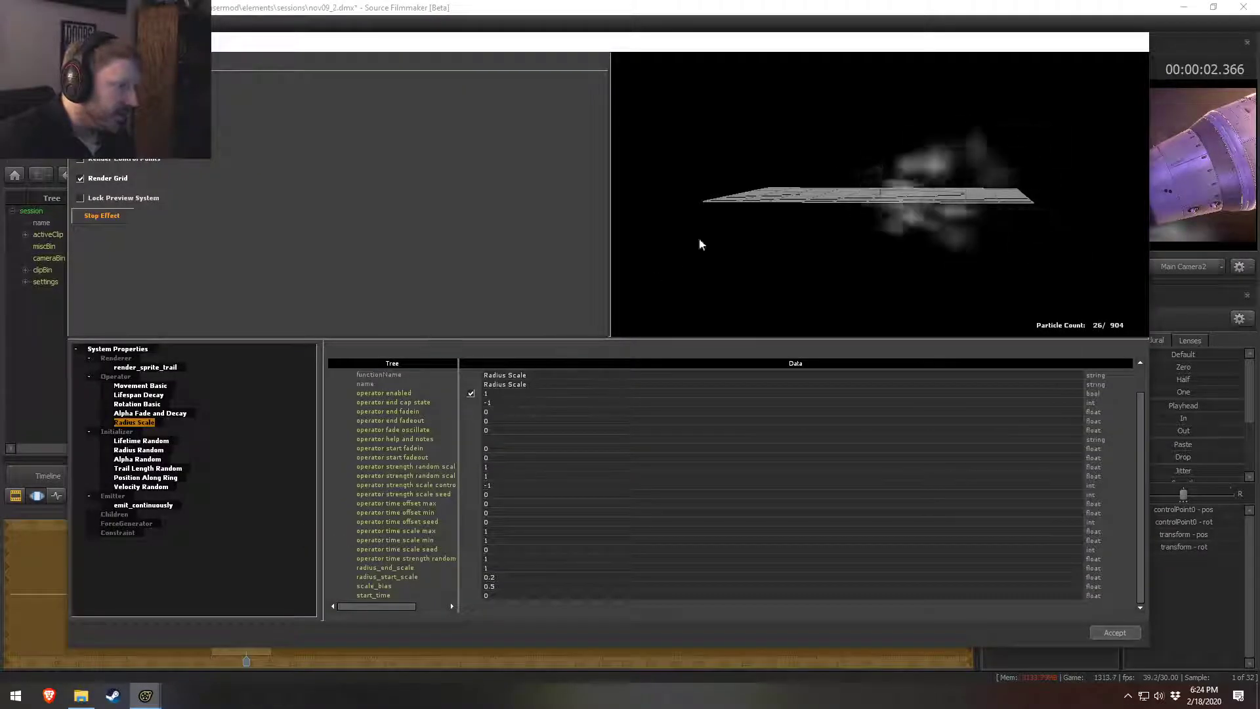
Step: Inspect the speed lines from several angles in the particle preview, and compare them with the paused shot
{"action": "left_click_drag", "start_coordinate": [700, 243], "coordinate": [757, 232]}
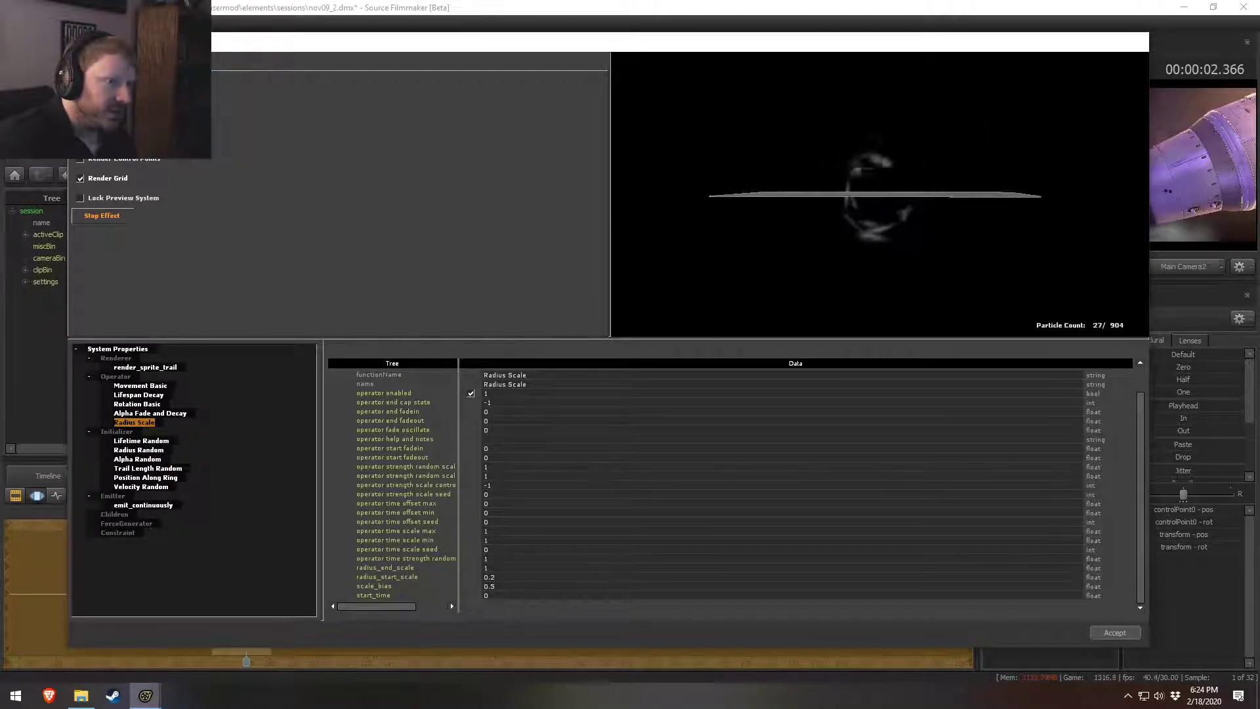
{"action": "left_click_drag", "start_coordinate": [899, 175], "coordinate": [972, 205]}
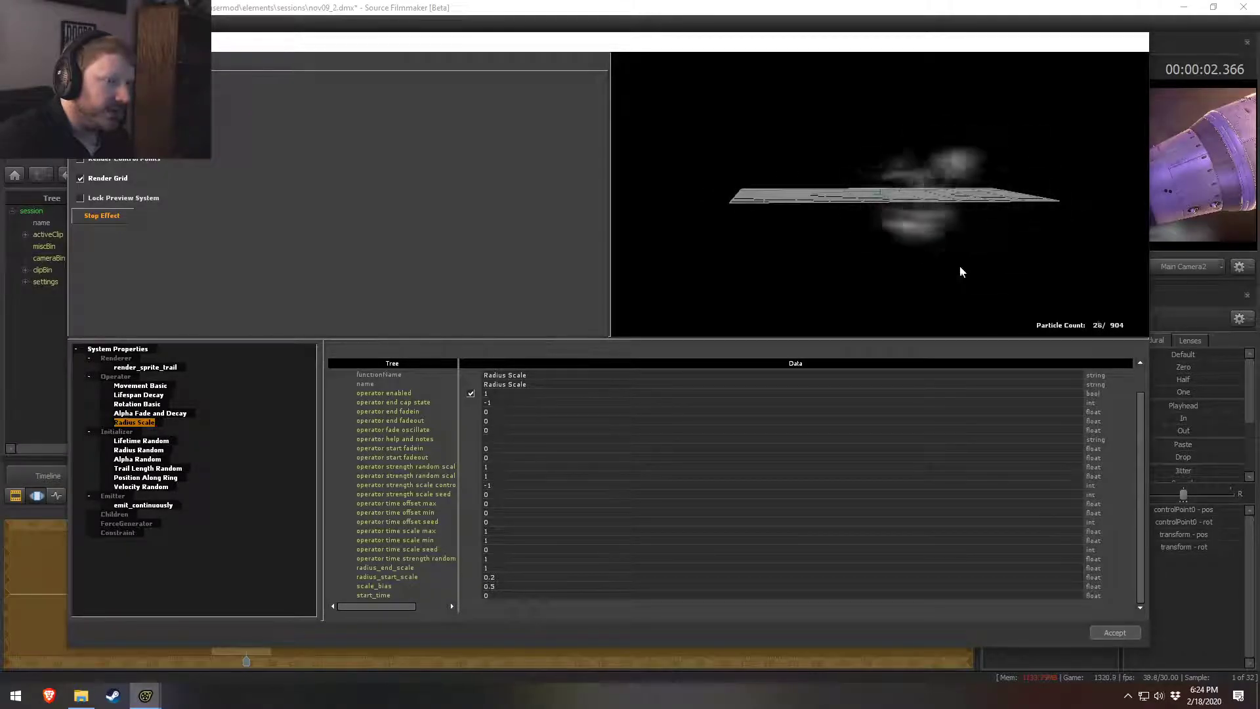
{"action": "left_click_drag", "start_coordinate": [877, 268], "coordinate": [875, 270]}
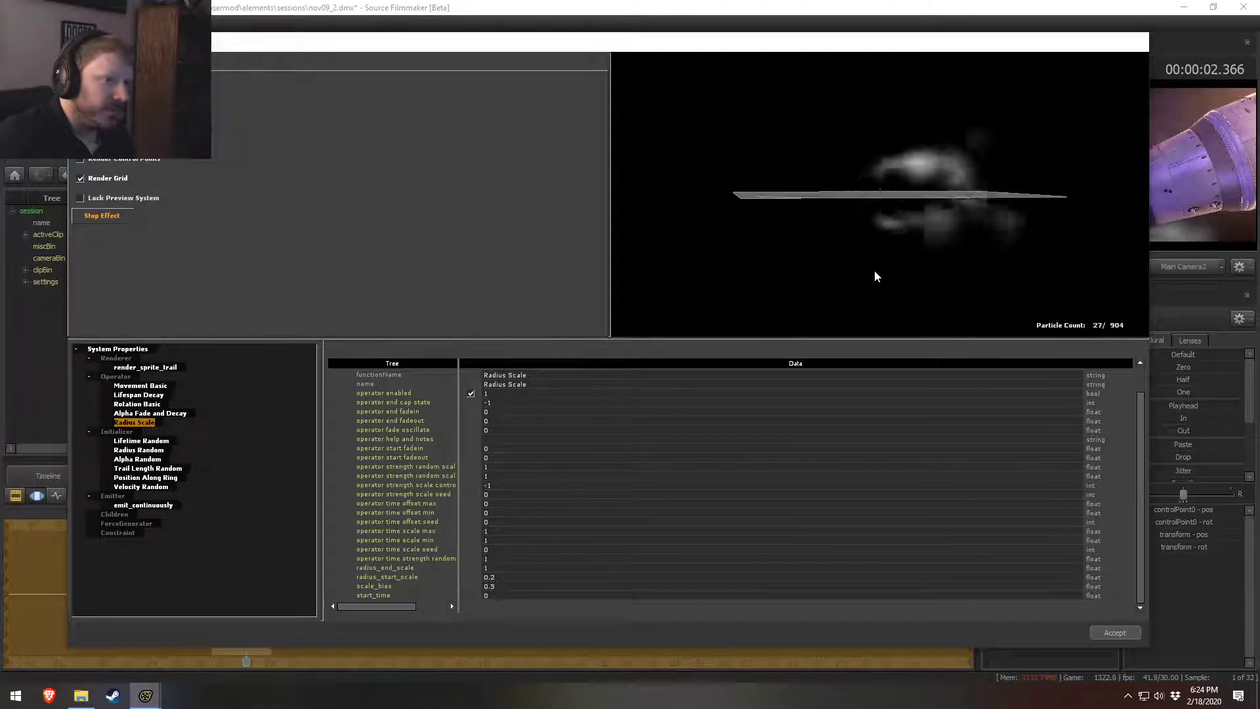
{"action": "key", "text": "Escape"}
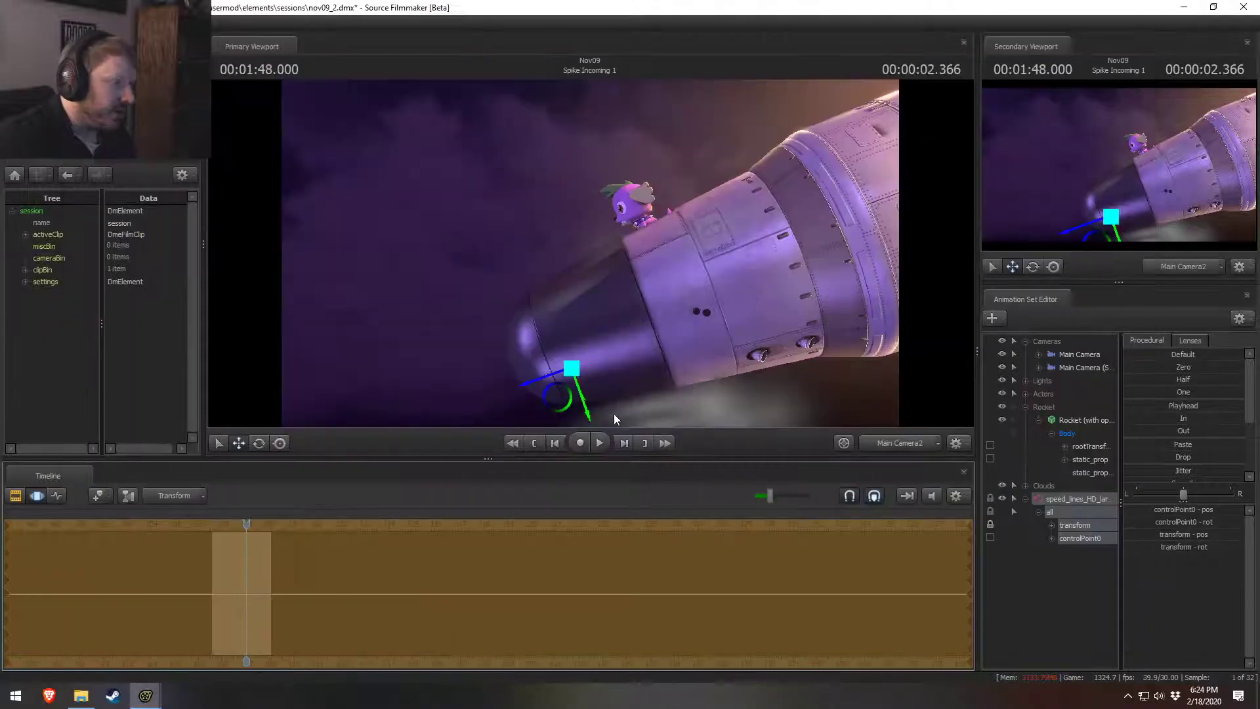
{"action": "key", "text": "F3"}
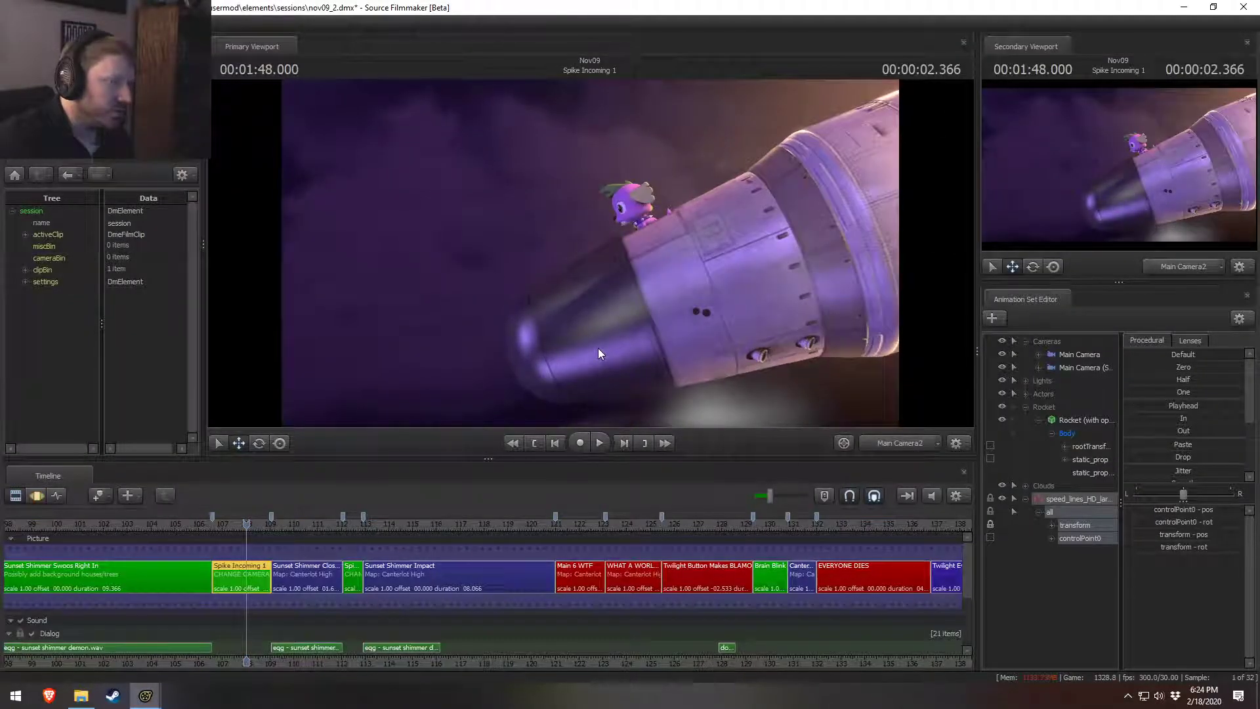
{"action": "key", "text": "F2"}
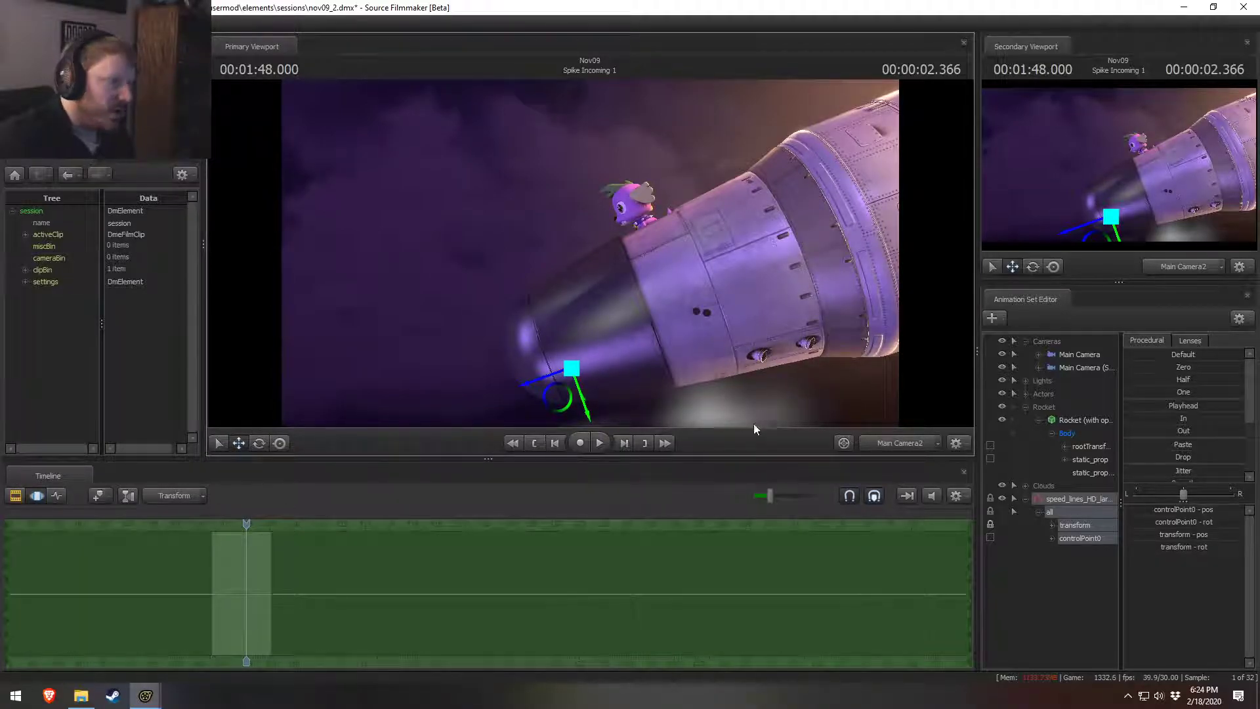
Step: Set the Alpha Random initializer's alpha_min to 5 and alpha_max to 25
{"action": "key", "text": "alt+Tab"}
{"action": "left_click_drag", "start_coordinate": [788, 218], "coordinate": [785, 227]}
{"action": "left_click", "coordinate": [139, 460]}
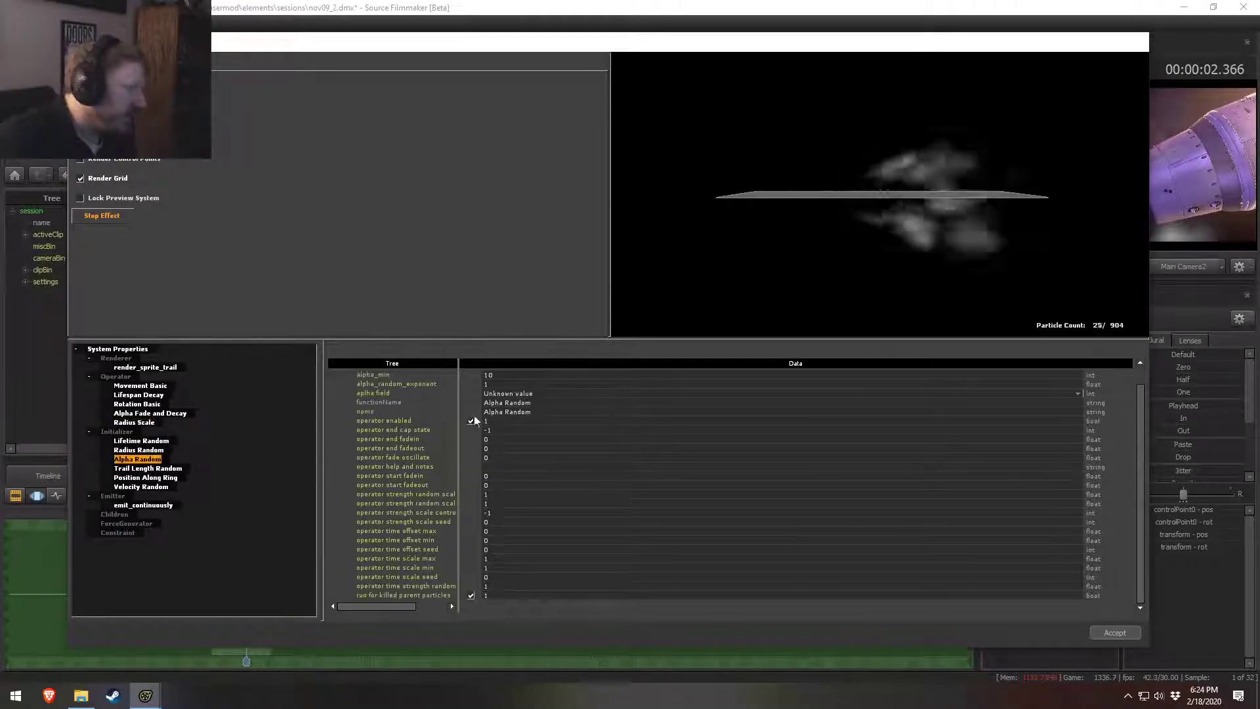
{"action": "scroll", "coordinate": [501, 388], "scroll_direction": "up", "scroll_amount": 1}
{"action": "left_click_drag", "start_coordinate": [496, 395], "coordinate": [476, 389]}
{"action": "type", "text": "5"}
{"action": "key", "text": "Return"}
{"action": "type", "text": "25"}
{"action": "key", "text": "Return"}
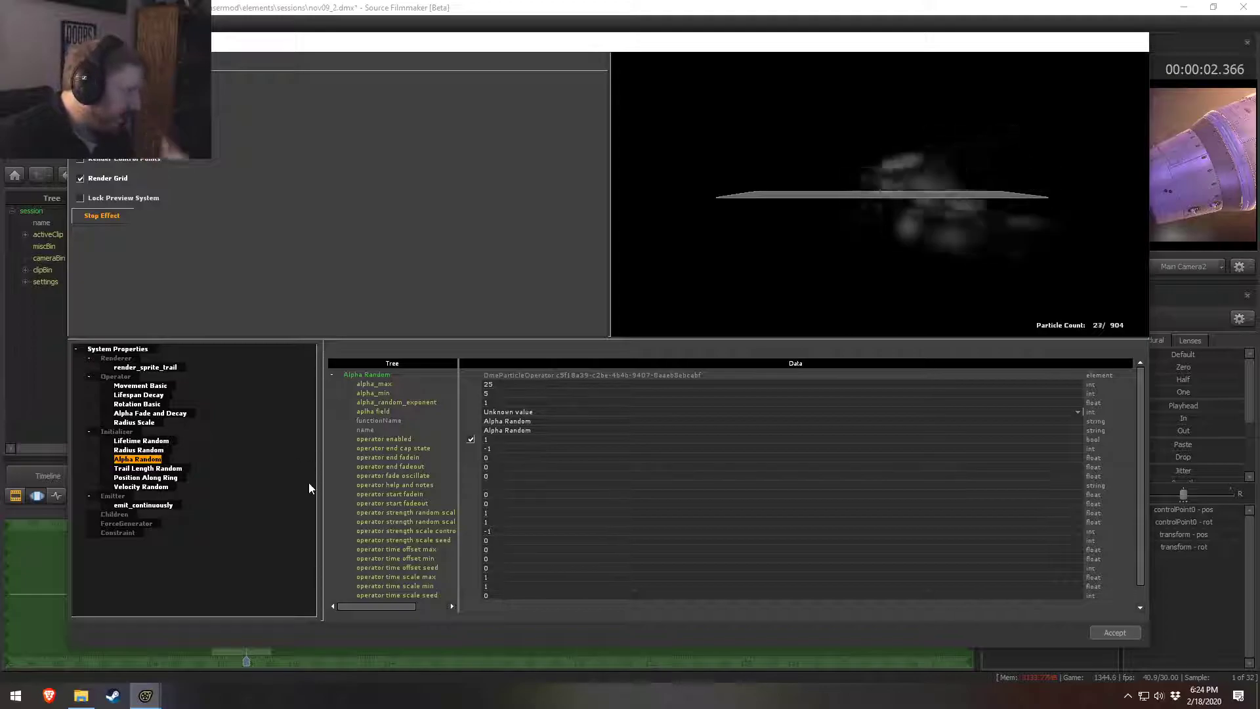
Step: Set the emit_continuously emitter's emission_rate to 360
{"action": "left_click", "coordinate": [128, 506]}
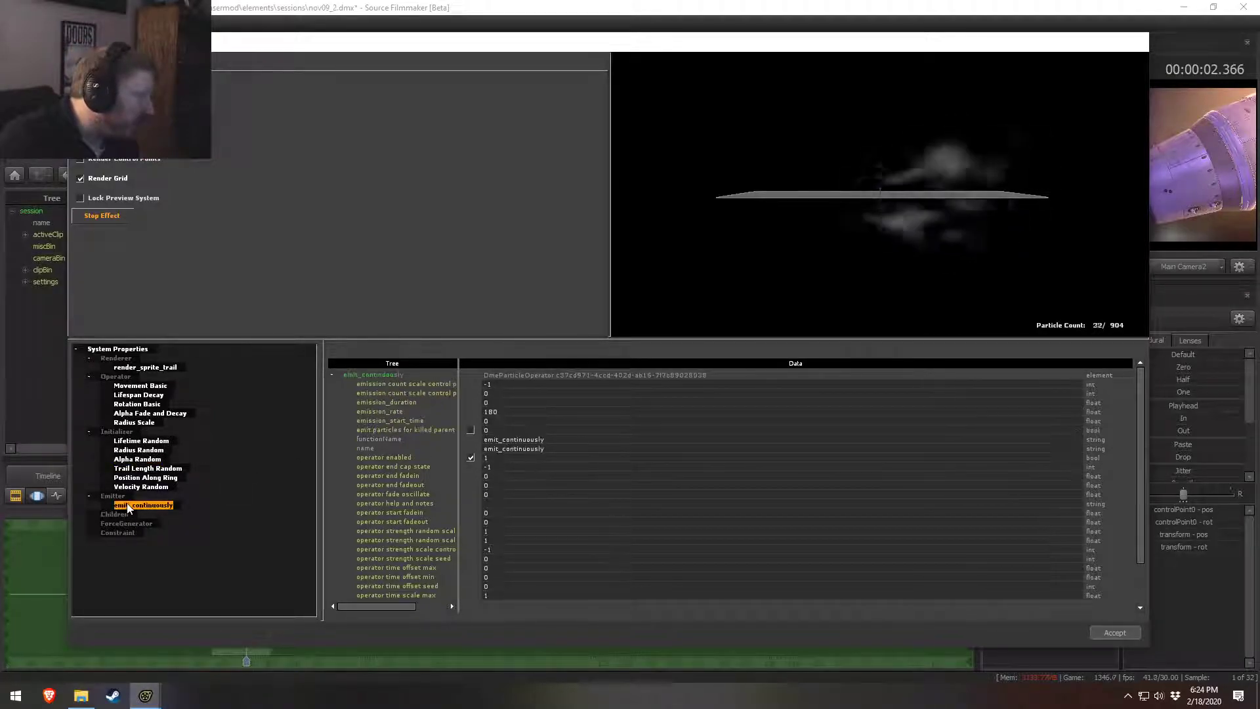
{"action": "double_click", "coordinate": [503, 413]}
{"action": "type", "text": "360"}
{"action": "key", "text": "Return"}
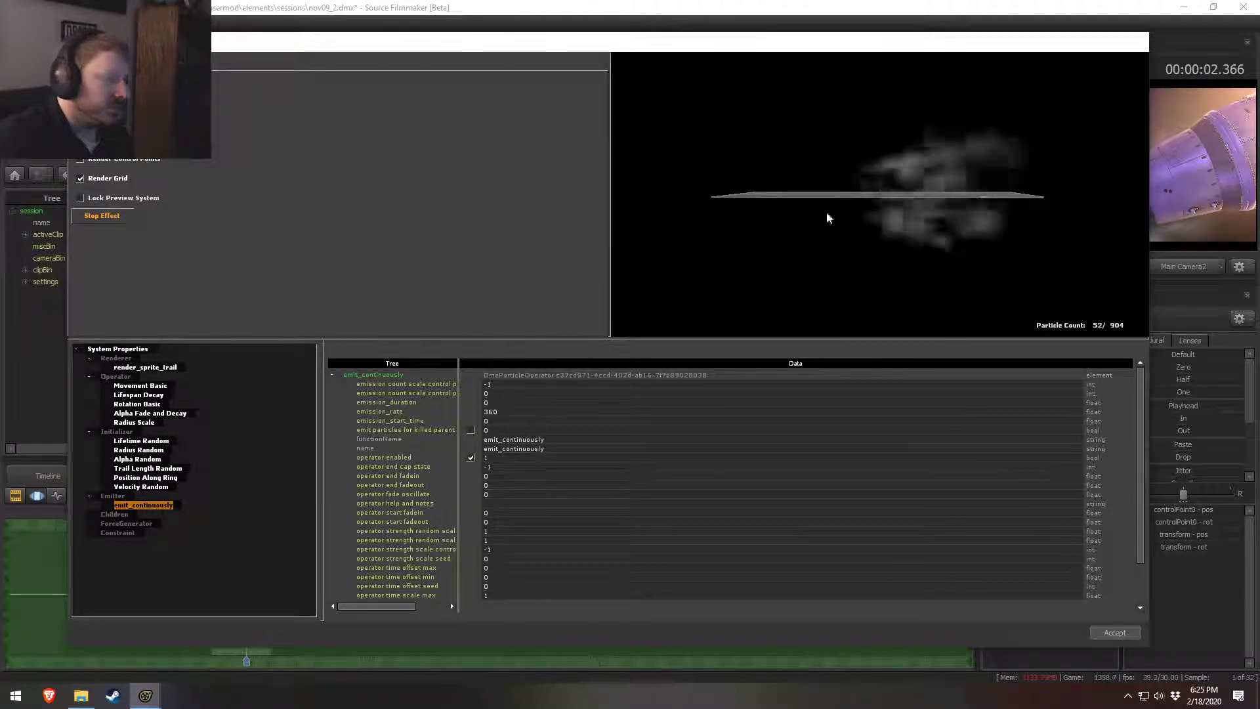
Step: Enable even distribution on the Position Along Ring initializer, comparing the particle preview with it on and off
{"action": "left_click", "coordinate": [140, 479]}
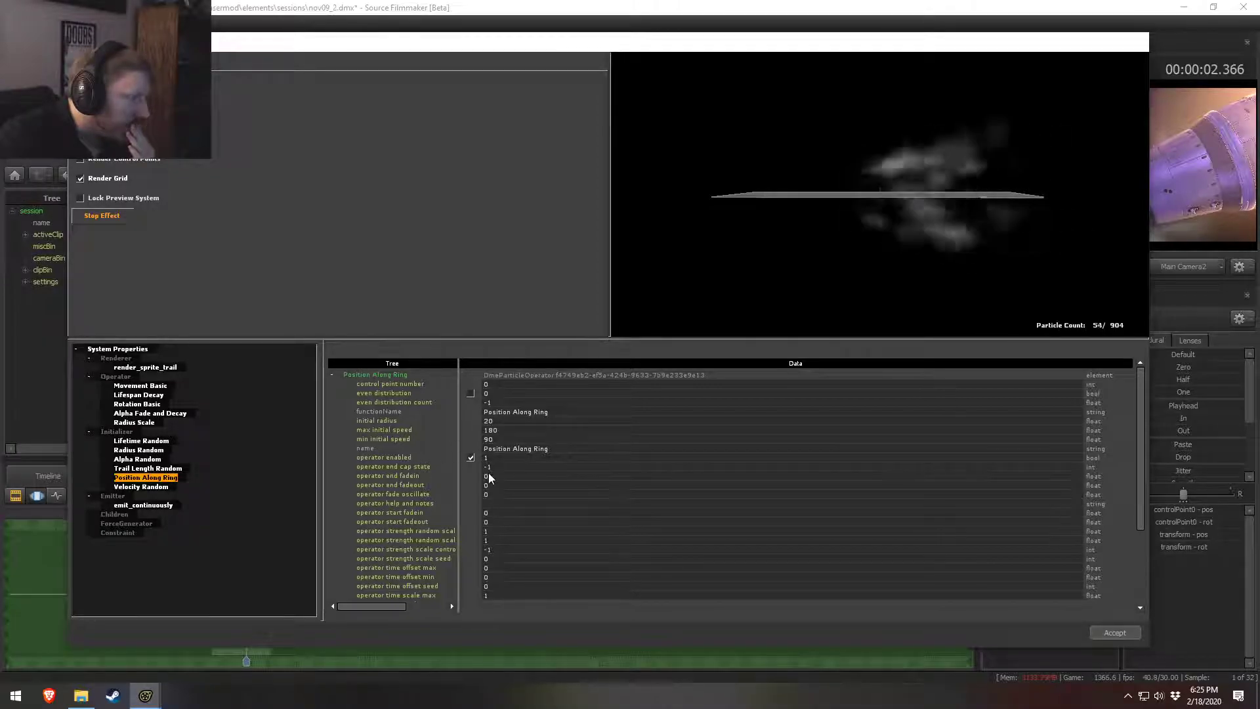
{"action": "scroll", "coordinate": [493, 486], "scroll_direction": "down", "scroll_amount": 4}
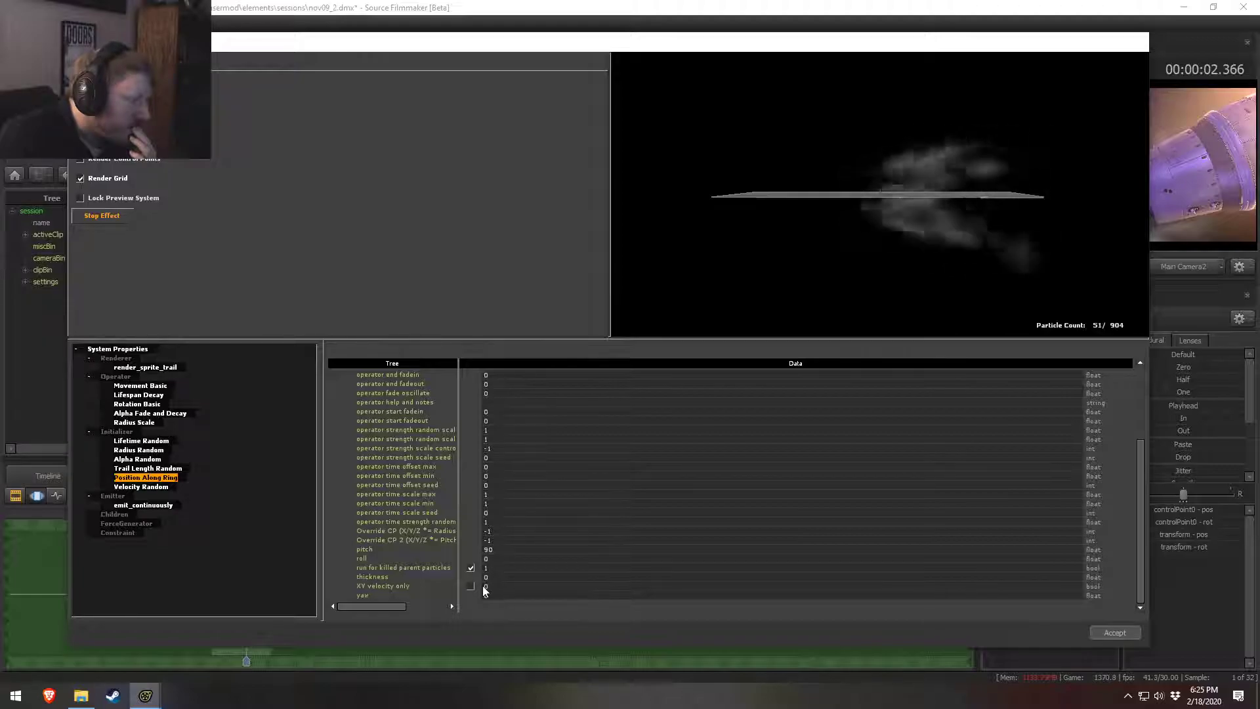
{"action": "scroll", "coordinate": [486, 590], "scroll_direction": "up", "scroll_amount": 4}
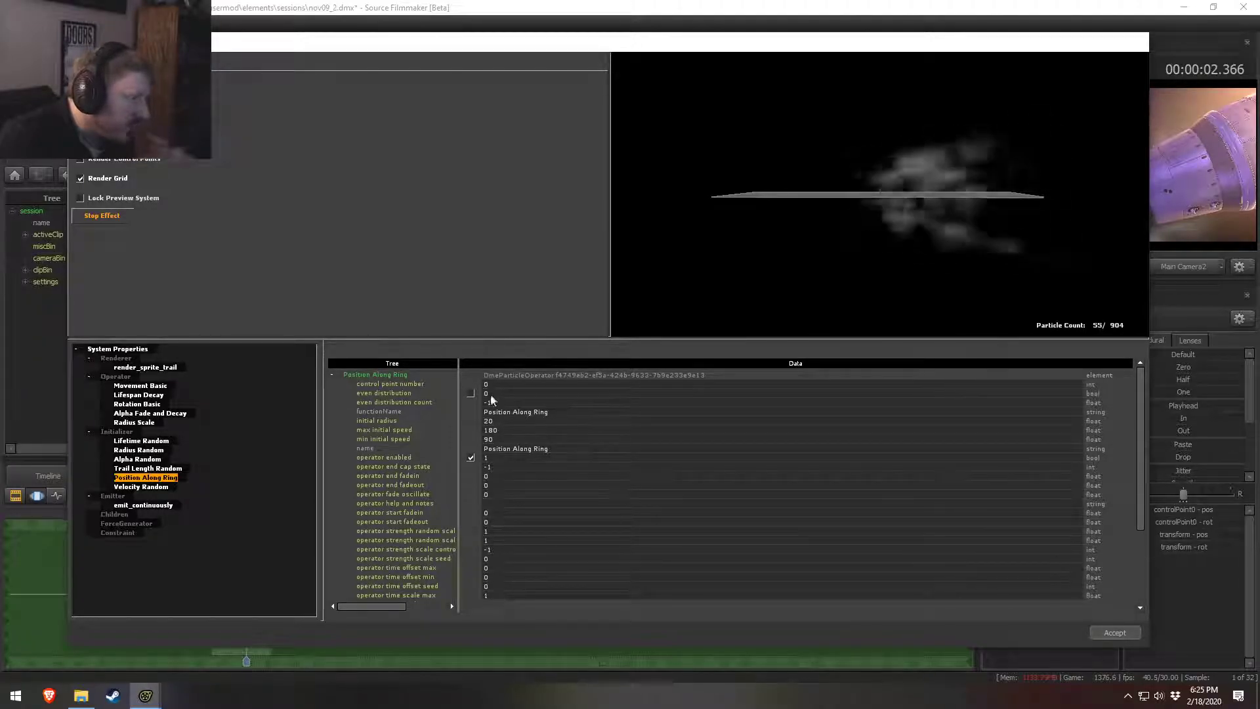
{"action": "left_click", "coordinate": [471, 393]}
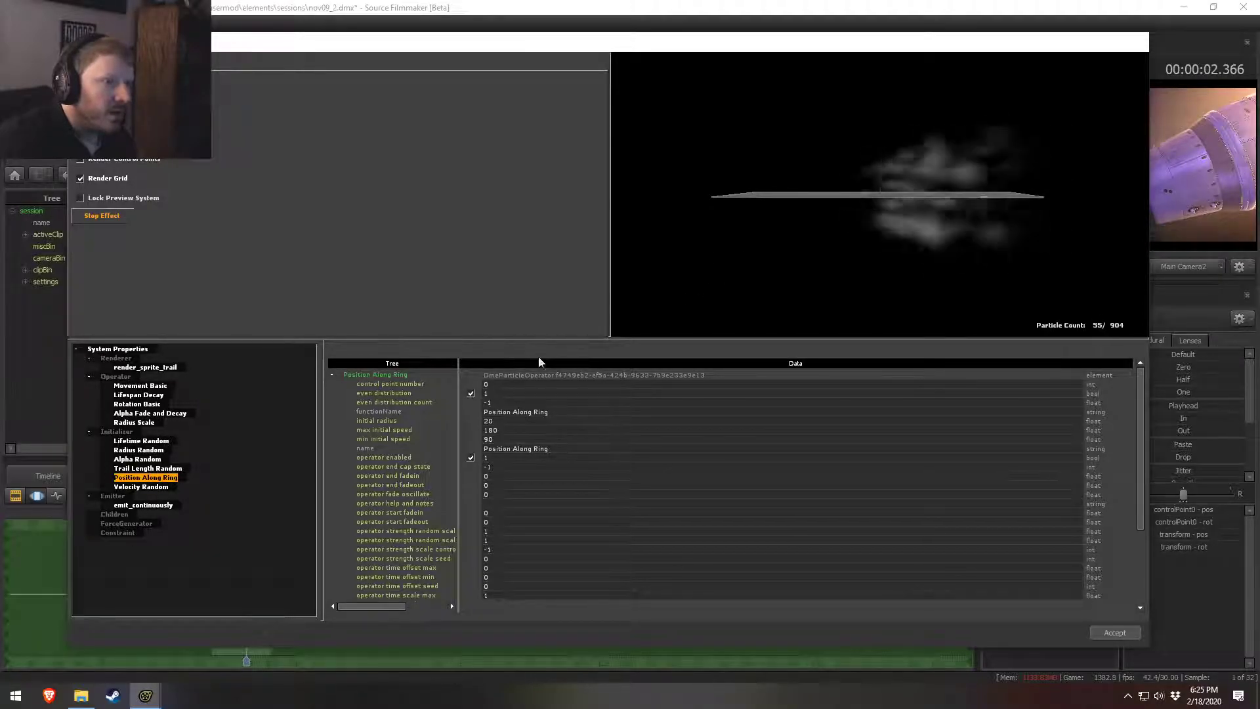
{"action": "left_click_drag", "start_coordinate": [843, 257], "coordinate": [938, 256]}
{"action": "left_click_drag", "start_coordinate": [908, 180], "coordinate": [945, 192]}
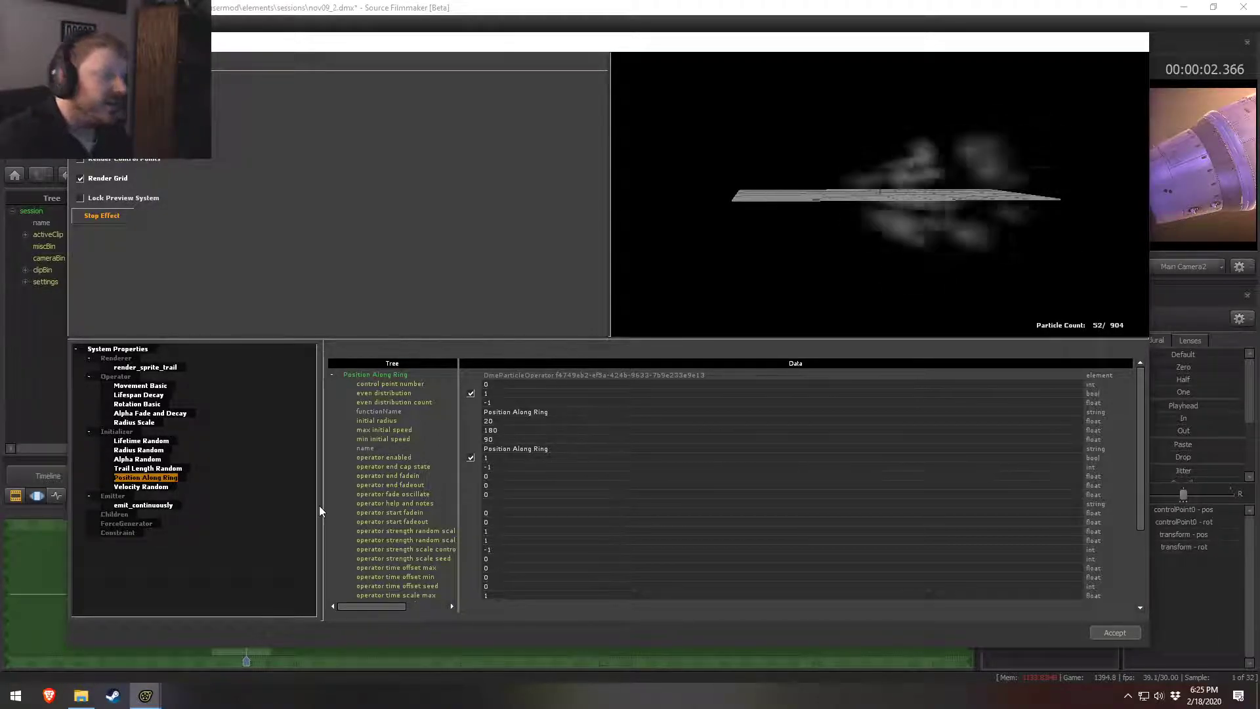
{"action": "left_click", "coordinate": [470, 393]}
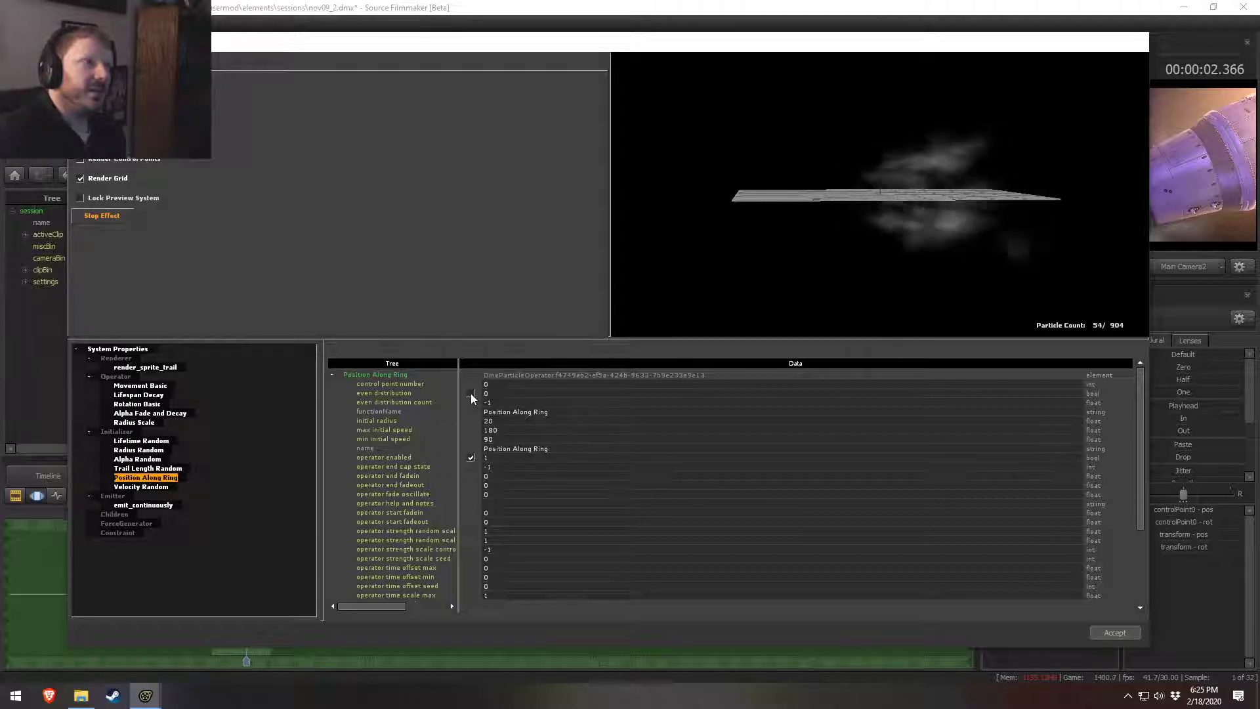
{"action": "left_click", "coordinate": [471, 393]}
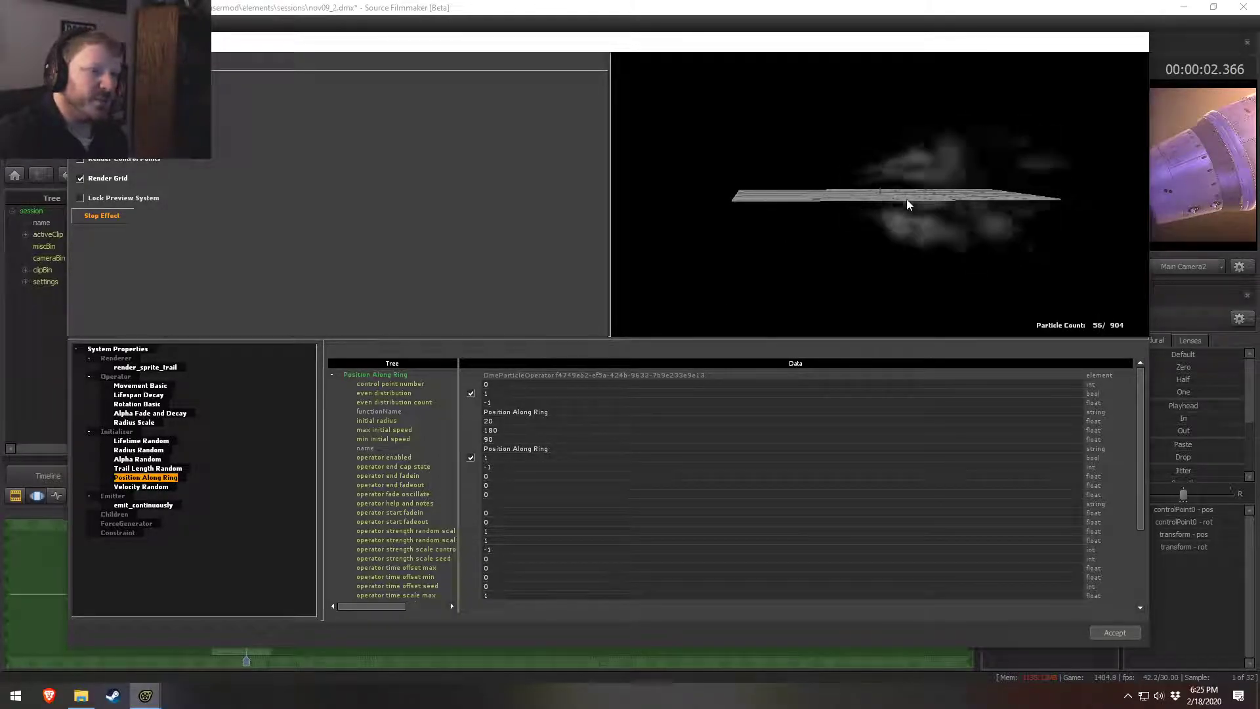
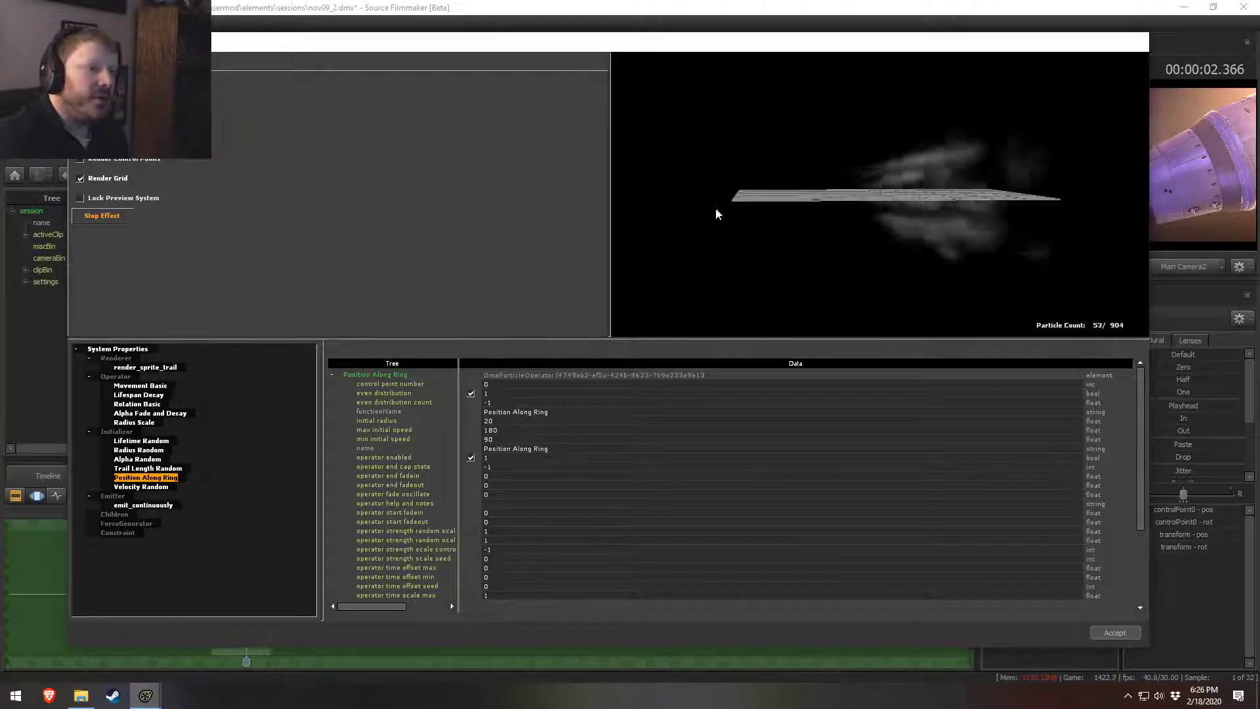
Step: Play Spike Incoming 1 through the work camera, and reposition the speed-lines emitter around the rocket's nose from a front view
{"action": "left_click", "coordinate": [852, 4]}
{"action": "mouse_move", "coordinate": [246, 535]}
{"action": "left_mouse_down"}
{"action": "mouse_move", "coordinate": [234, 533]}
{"action": "mouse_move", "coordinate": [258, 542]}
{"action": "mouse_move", "coordinate": [216, 540]}
{"action": "mouse_move", "coordinate": [228, 544]}
{"action": "left_mouse_up"}
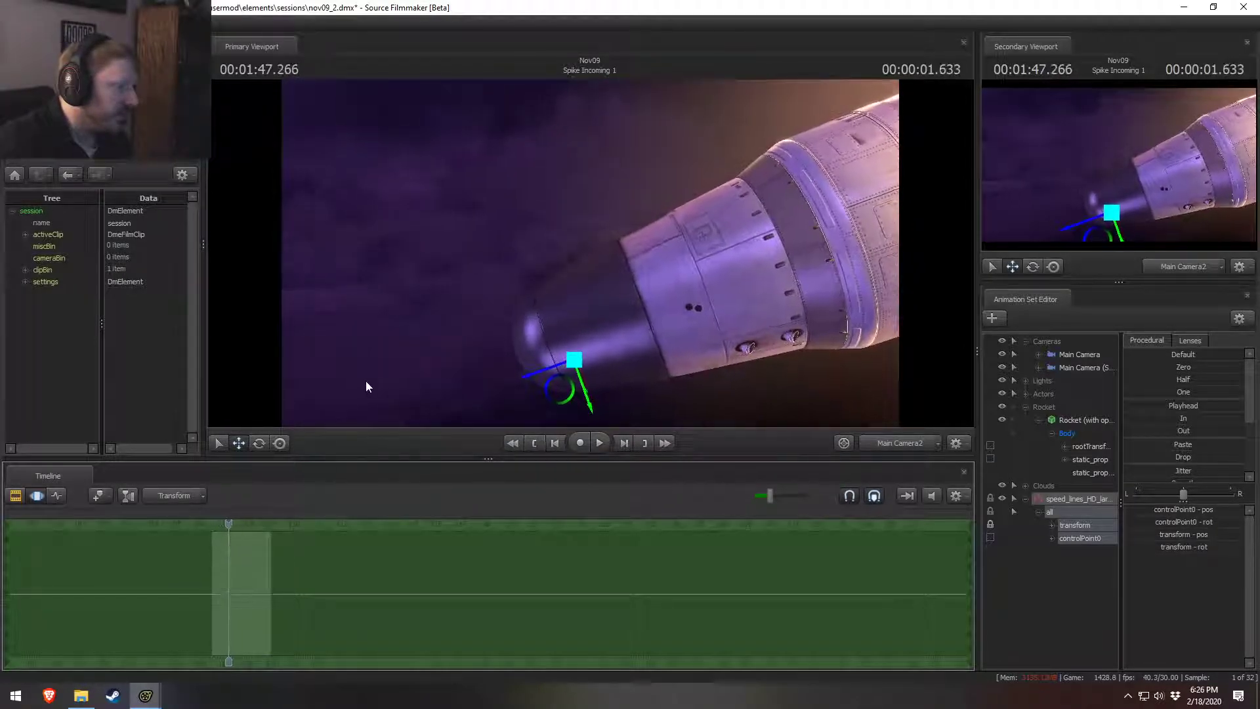
{"action": "left_click", "coordinate": [903, 449], "text": "ctrl"}
{"action": "left_click_drag", "start_coordinate": [594, 254], "coordinate": [667, 267], "text": "alt"}
{"action": "key", "text": "space"}
{"action": "key", "text": "space"}
{"action": "left_click_drag", "start_coordinate": [591, 263], "coordinate": [576, 317], "text": "alt"}
{"action": "left_click_drag", "start_coordinate": [566, 381], "coordinate": [604, 360]}
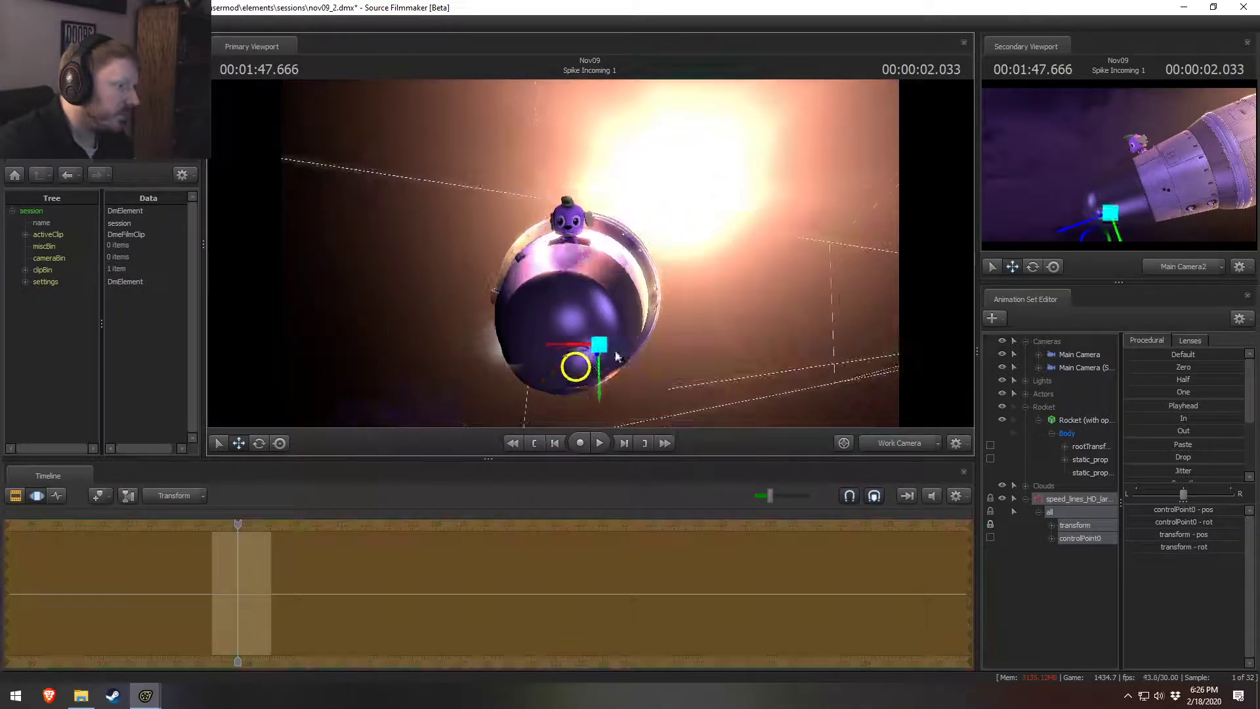
Step: Replay Spike Incoming 1 from other work camera angles to check how the speed lines spread around the rocket's nose
{"action": "left_click_drag", "start_coordinate": [239, 525], "coordinate": [244, 524]}
{"action": "left_click_drag", "start_coordinate": [591, 204], "coordinate": [590, 253], "text": "alt"}
{"action": "key", "text": "space"}
{"action": "key", "text": "space"}
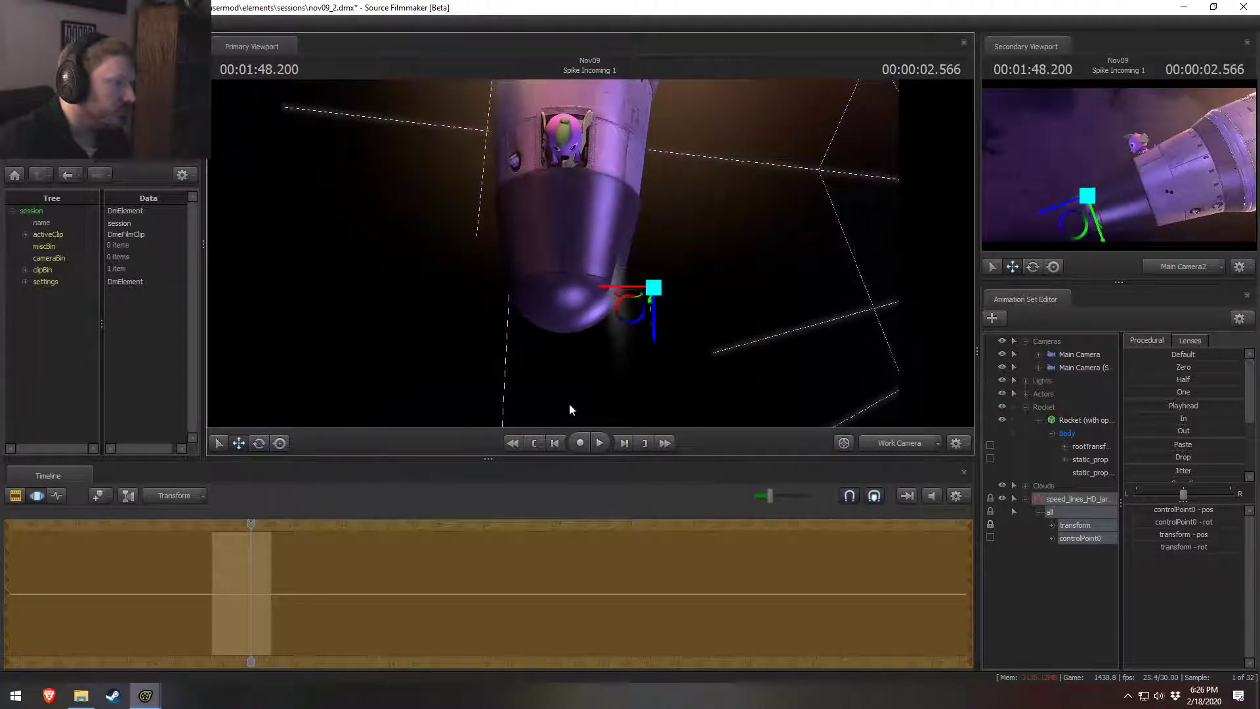
{"action": "mouse_move", "coordinate": [252, 523]}
{"action": "left_mouse_down"}
{"action": "mouse_move", "coordinate": [175, 524]}
{"action": "mouse_move", "coordinate": [228, 524]}
{"action": "left_mouse_up"}
{"action": "key", "text": "space"}
{"action": "key", "text": "space"}
{"action": "left_click_drag", "start_coordinate": [444, 333], "coordinate": [608, 306], "text": "alt"}
Step: Try an even distribution count of 1 on the Position Along Ring initializer, and set it to 10
{"action": "key", "text": "alt+Tab"}
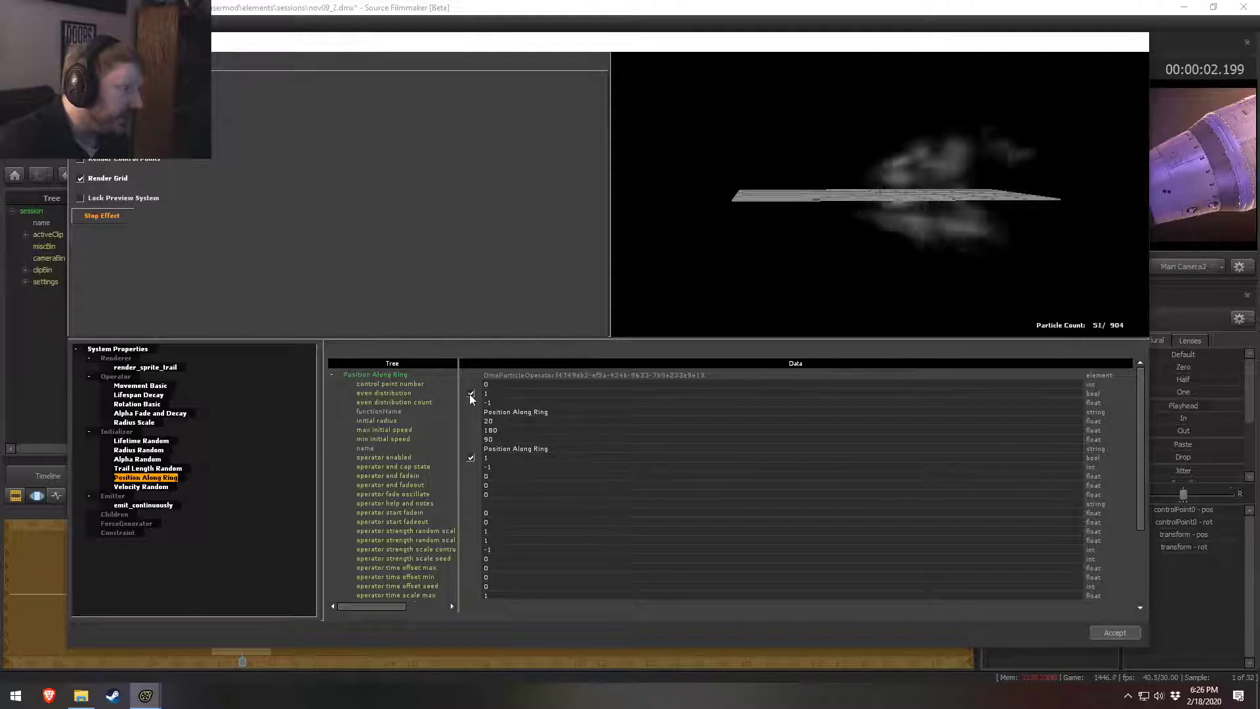
{"action": "double_click", "coordinate": [501, 403]}
{"action": "type", "text": "1"}
{"action": "key", "text": "Return"}
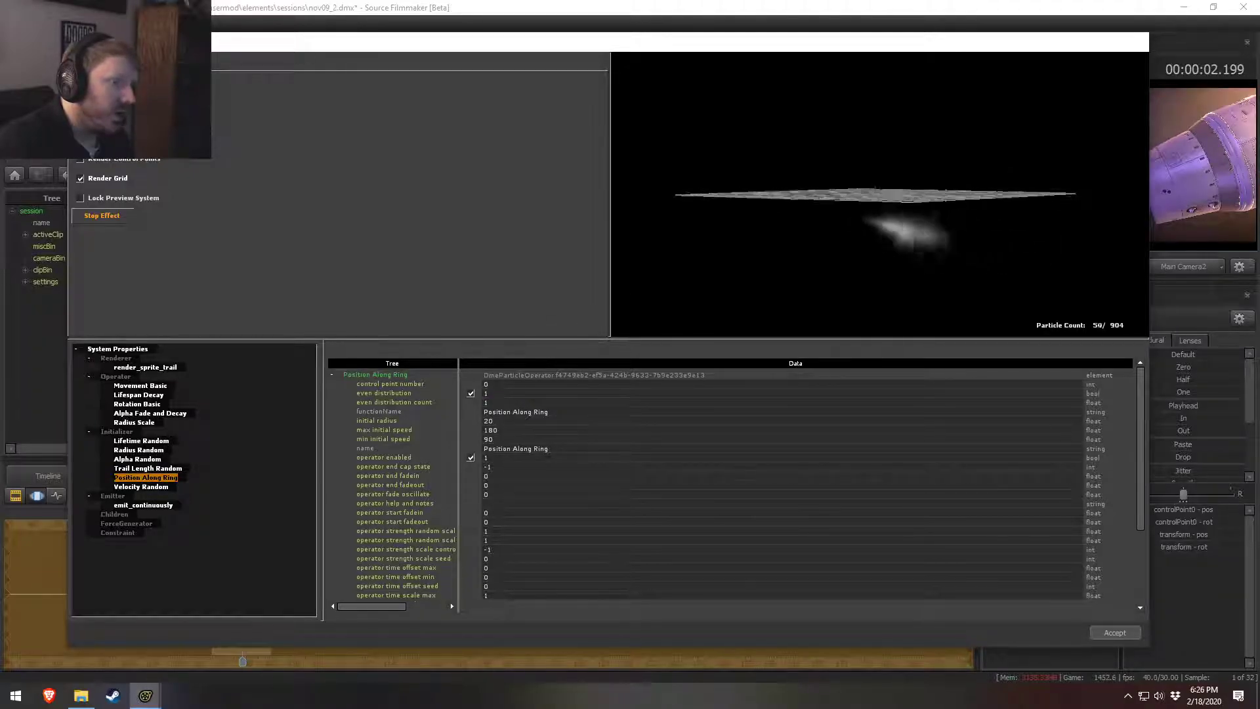
{"action": "double_click", "coordinate": [488, 403]}
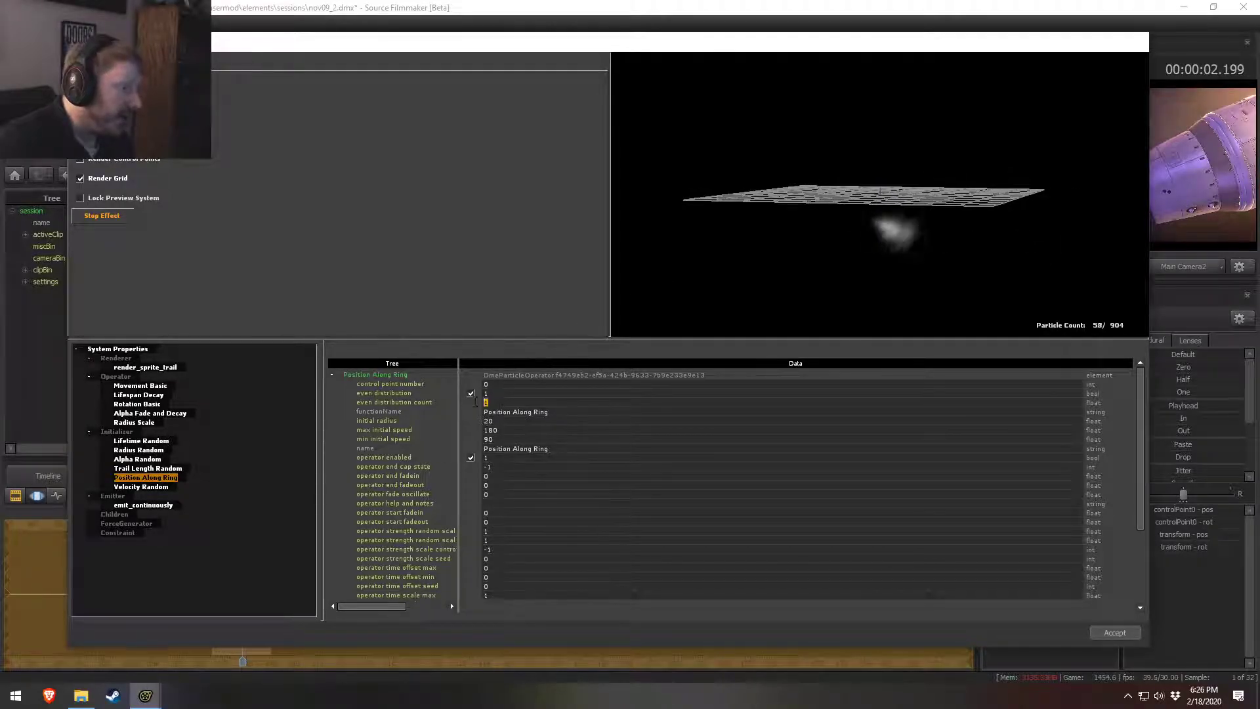
{"action": "type", "text": "10"}
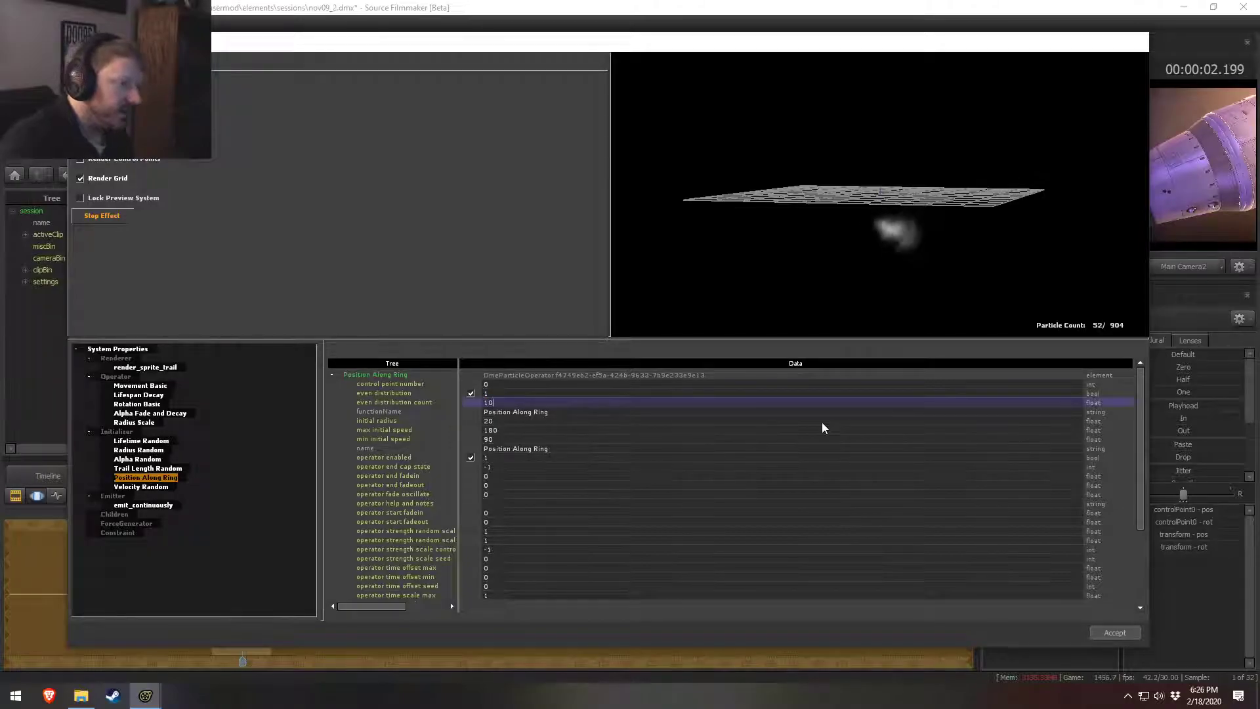
{"action": "key", "text": "Return"}
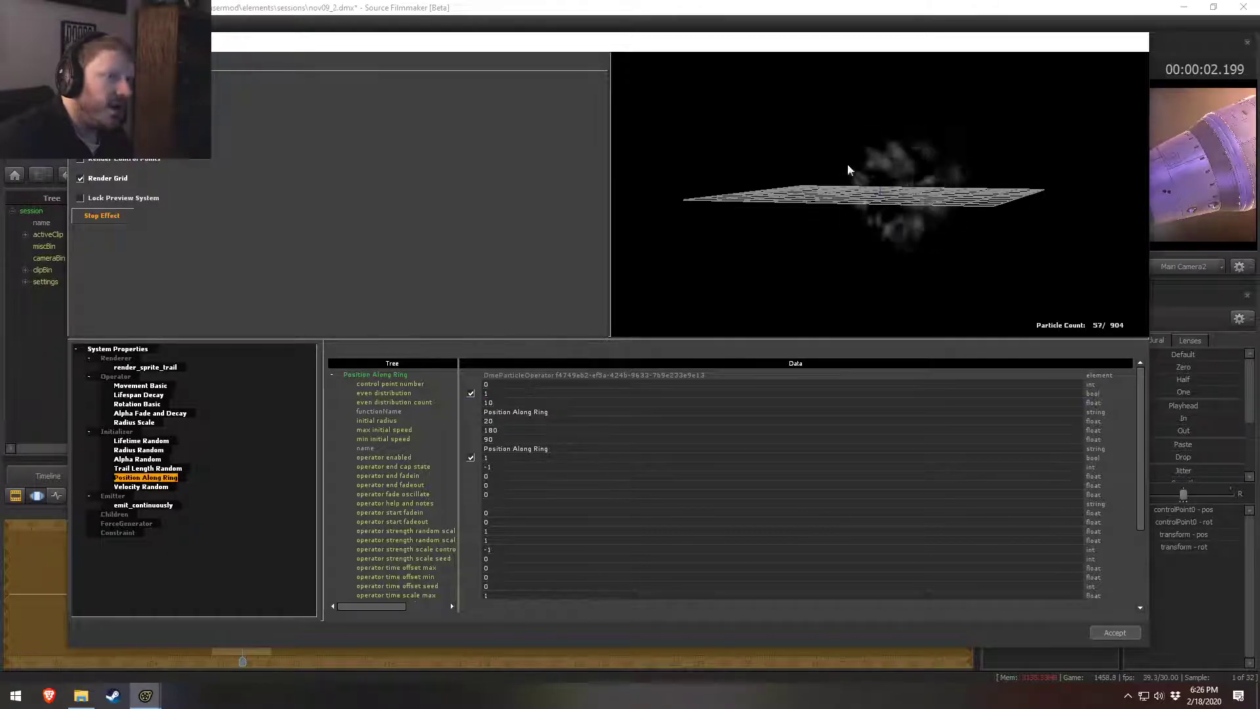
{"action": "mouse_move", "coordinate": [877, 144]}
{"action": "left_mouse_down"}
{"action": "mouse_move", "coordinate": [900, 146]}
{"action": "mouse_move", "coordinate": [877, 144]}
{"action": "left_mouse_up"}
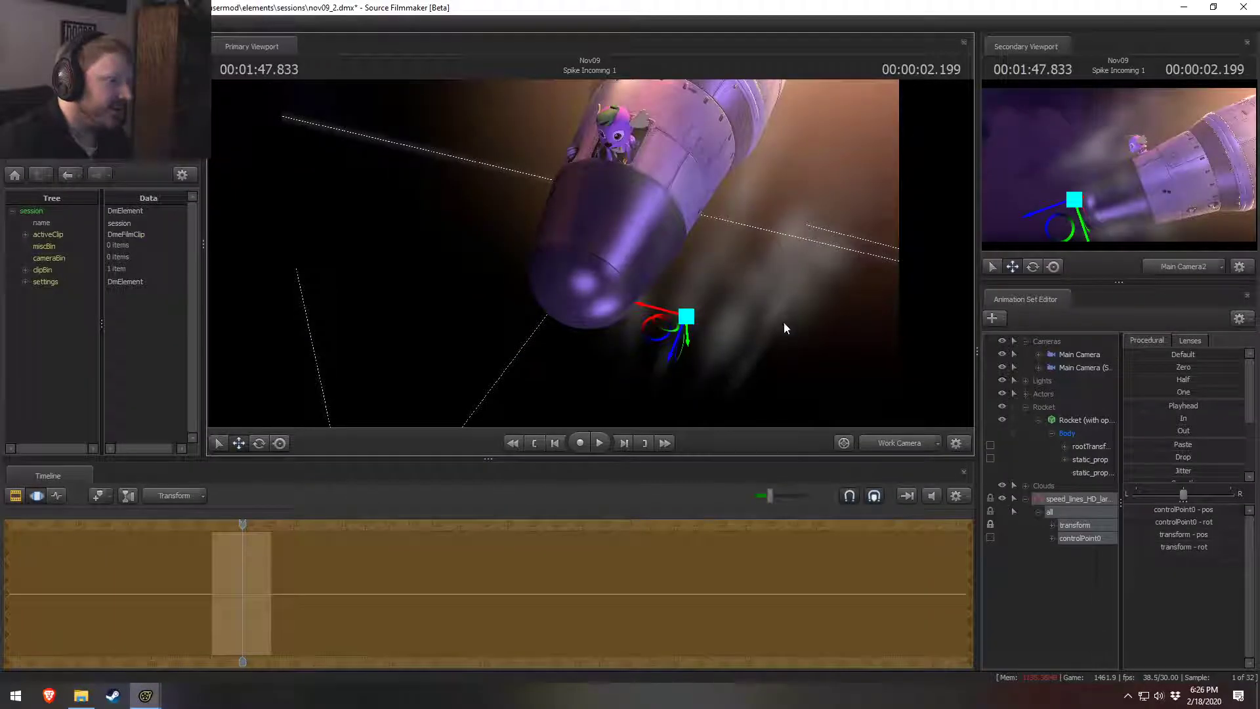
Step: Replay Spike Incoming 1 through the work camera and move the speed-lines emitter closer to the rocket's nose
{"action": "left_click_drag", "start_coordinate": [784, 321], "coordinate": [589, 254]}
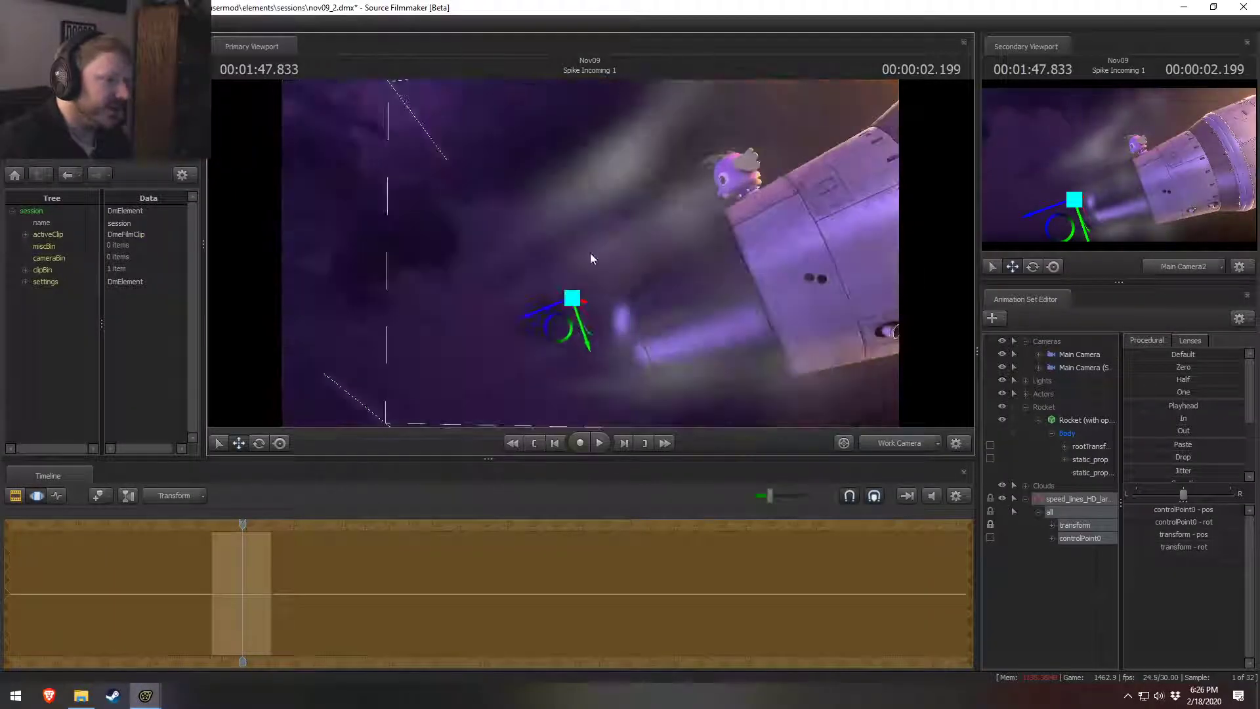
{"action": "key", "text": "space"}
{"action": "key", "text": "space"}
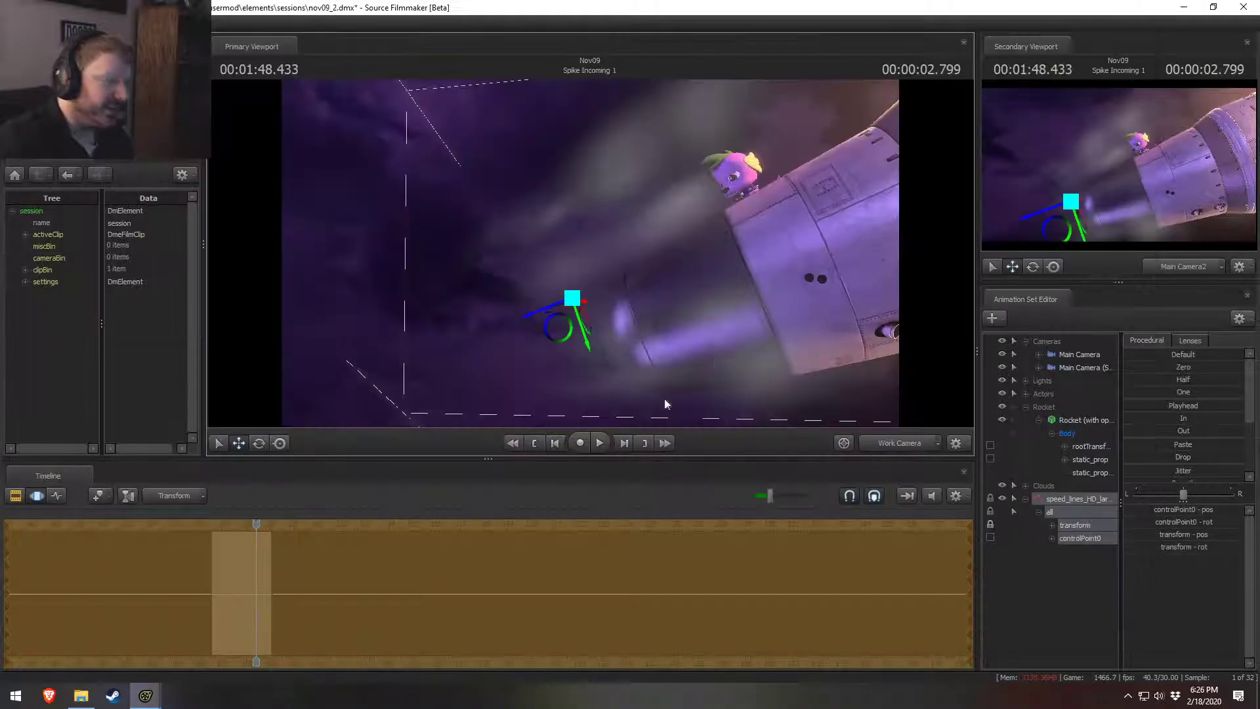
{"action": "left_click_drag", "start_coordinate": [446, 309], "coordinate": [570, 279], "text": "alt"}
{"action": "left_click_drag", "start_coordinate": [562, 321], "coordinate": [396, 354]}
{"action": "left_click_drag", "start_coordinate": [256, 532], "coordinate": [255, 532]}
{"action": "left_click_drag", "start_coordinate": [499, 328], "coordinate": [401, 315], "text": "alt"}
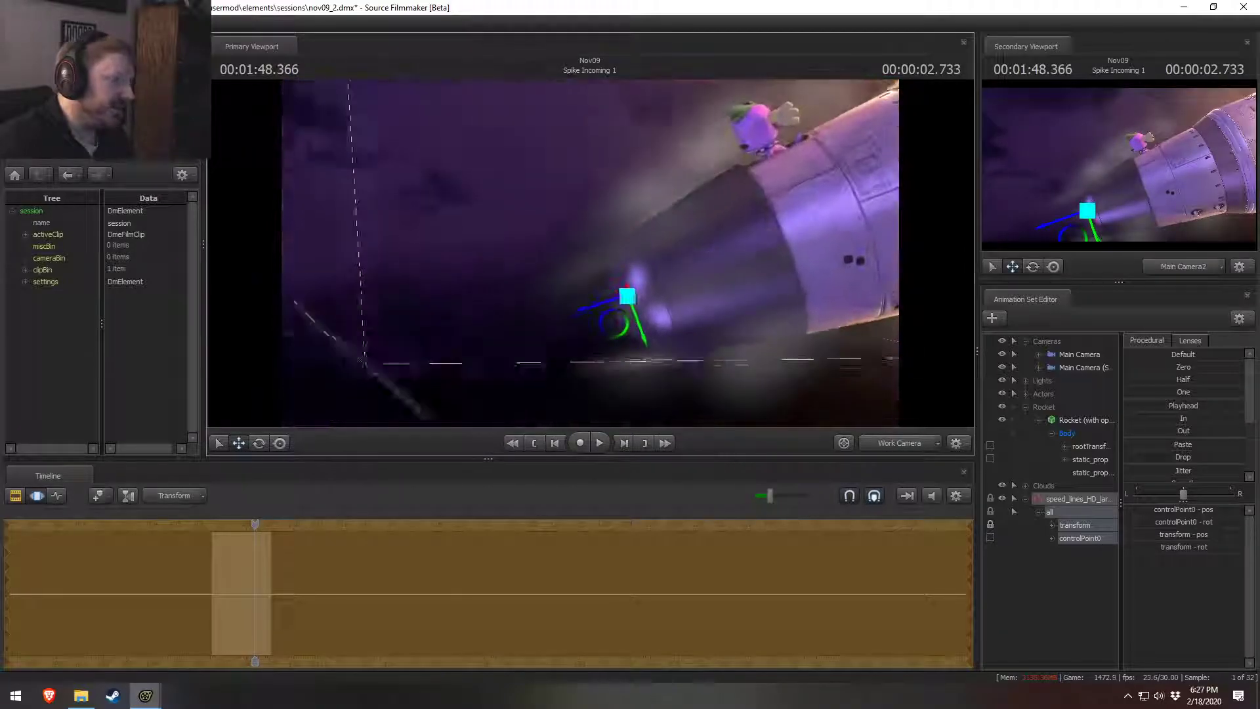
{"action": "left_click_drag", "start_coordinate": [617, 246], "coordinate": [628, 262], "text": "alt"}
Step: View the shot through Main Camera2, shift the speed-lines emitter further back onto the rocket's nose, and replay it
{"action": "left_click", "coordinate": [898, 443]}
{"action": "left_click_drag", "start_coordinate": [505, 395], "coordinate": [544, 384]}
{"action": "mouse_move", "coordinate": [257, 528]}
{"action": "left_mouse_down"}
{"action": "mouse_move", "coordinate": [241, 528]}
{"action": "mouse_move", "coordinate": [255, 528]}
{"action": "left_mouse_up"}
{"action": "key", "text": "space"}
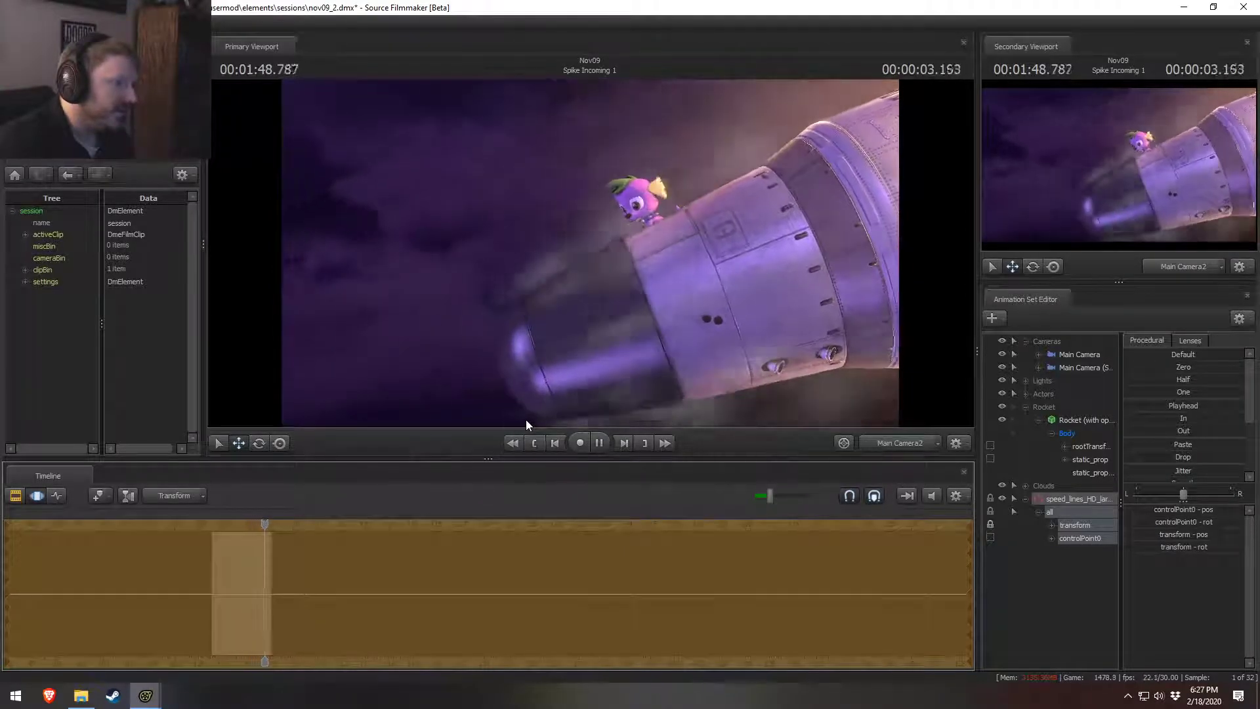
{"action": "left_click", "coordinate": [224, 539]}
{"action": "key", "text": "space"}
{"action": "left_click_drag", "start_coordinate": [223, 541], "coordinate": [220, 528]}
{"action": "key", "text": "space"}
{"action": "key", "text": "space"}
{"action": "key", "text": "space"}
Step: Disable even distribution on the Position Along Ring initializer and replay the shot through Main Camera2
{"action": "key", "text": "alt+Tab"}
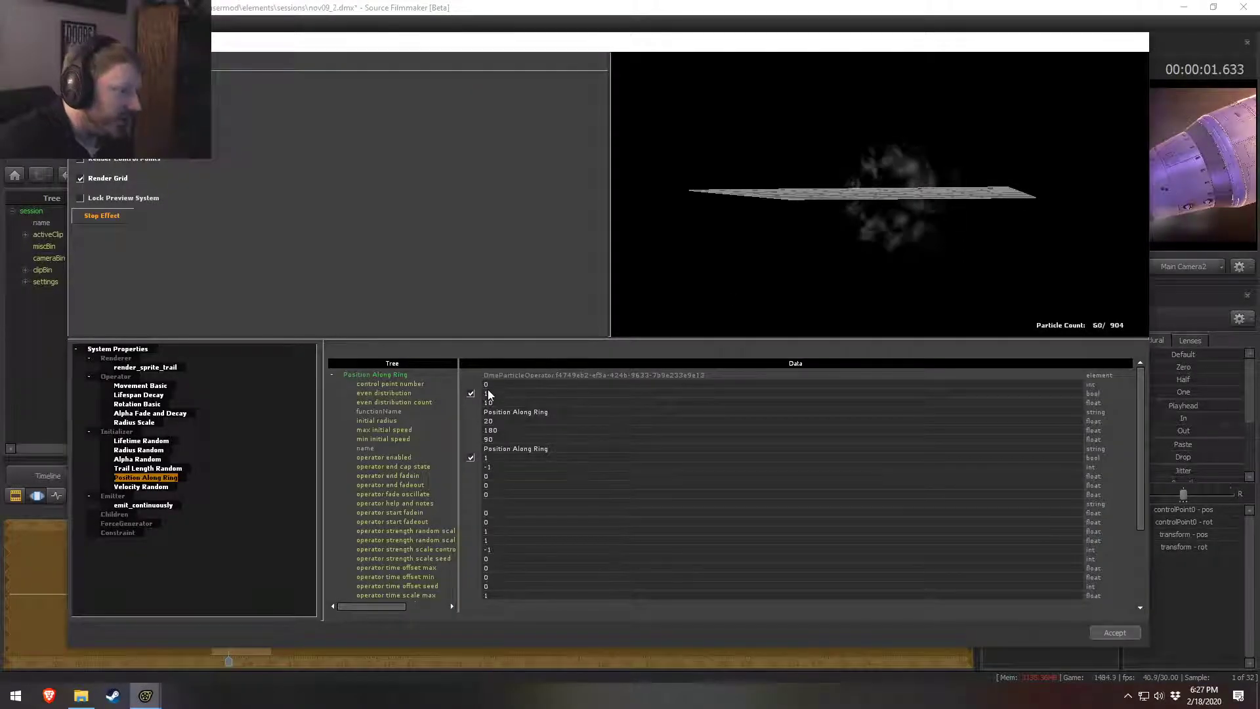
{"action": "key", "text": "alt+Tab"}
{"action": "left_click_drag", "start_coordinate": [236, 528], "coordinate": [219, 521]}
{"action": "key", "text": "space"}
{"action": "key", "text": "space"}
{"action": "key", "text": "space"}
{"action": "key", "text": "space"}
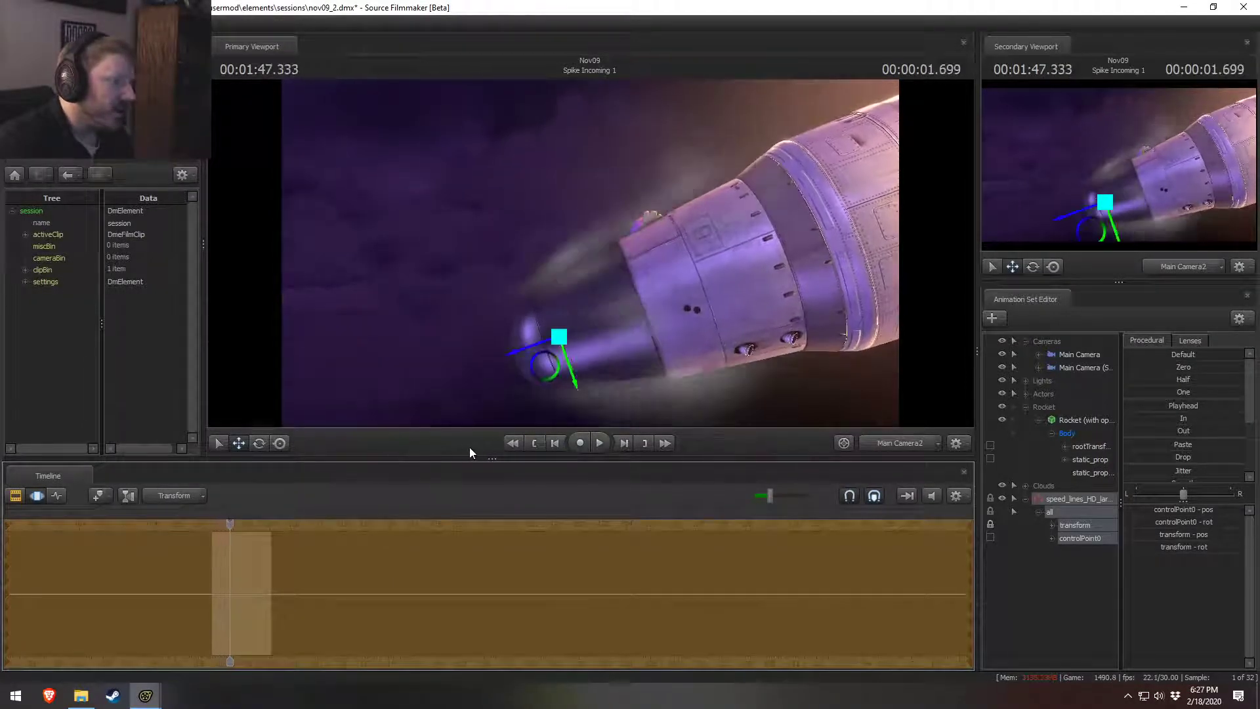
Step: Examine the speed lines around the rocket without the manipulator and compare them with the particle preview
{"action": "key", "text": "F3"}
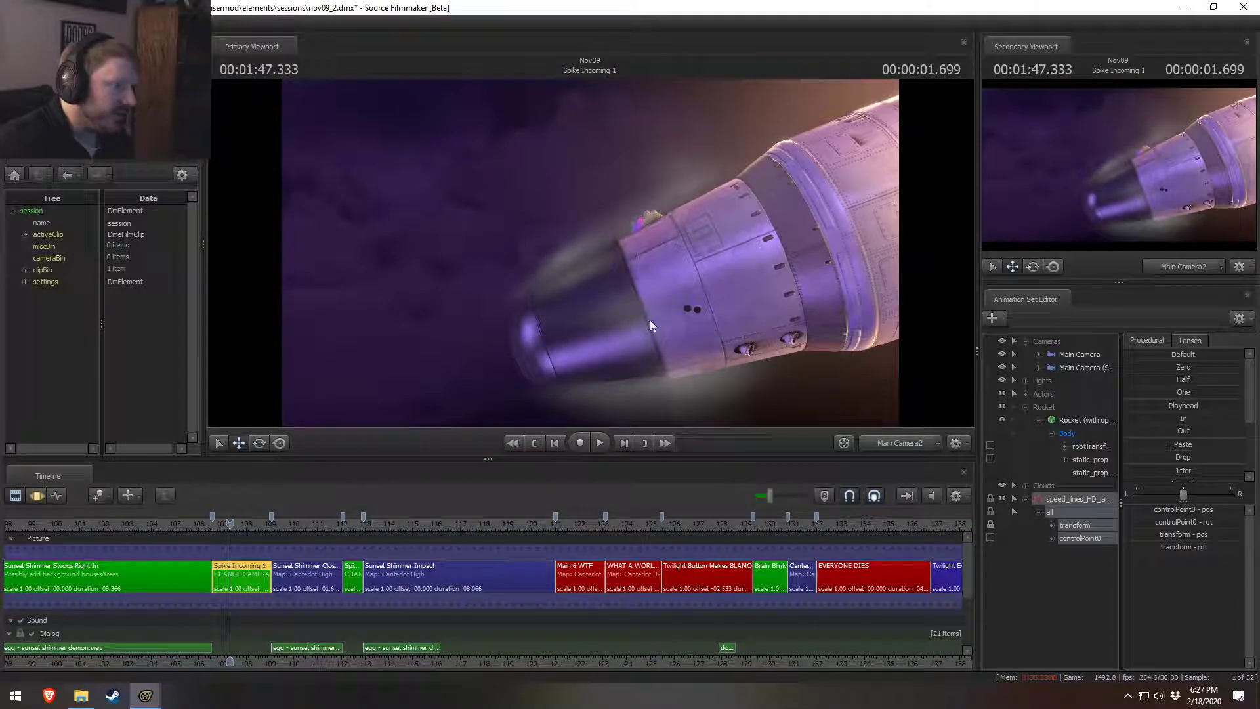
{"action": "key", "text": "F4"}
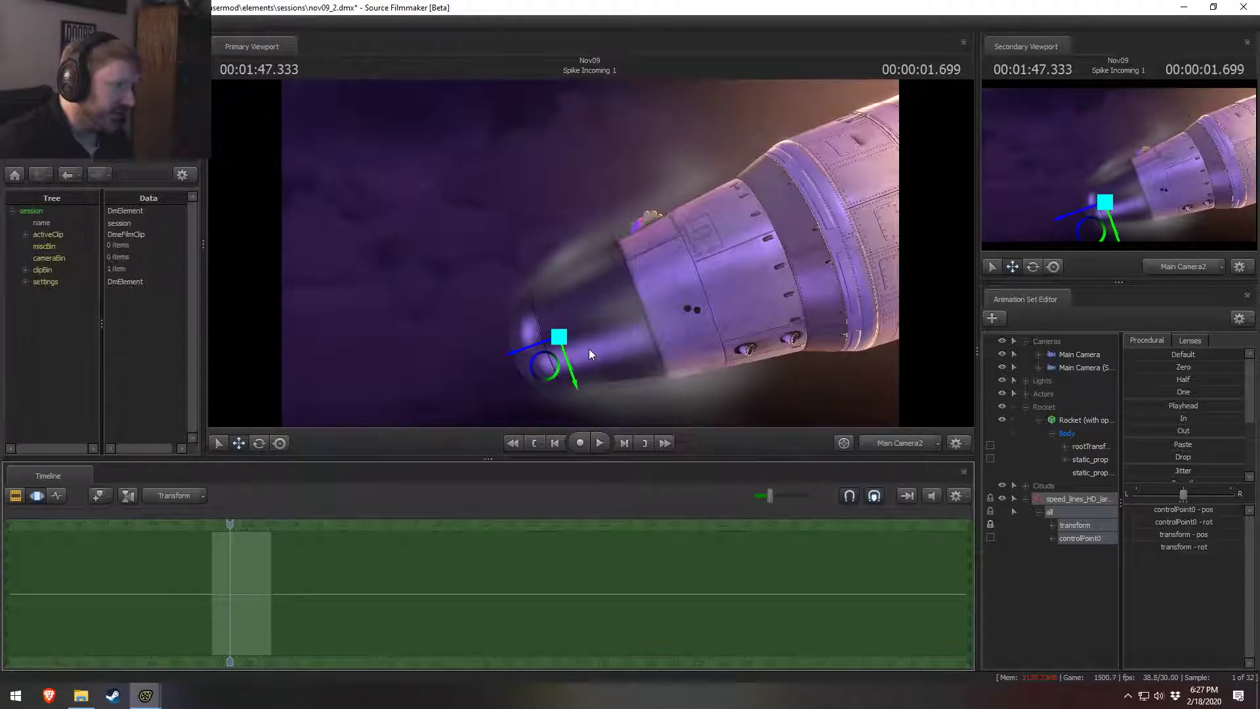
{"action": "key", "text": "alt+Tab"}
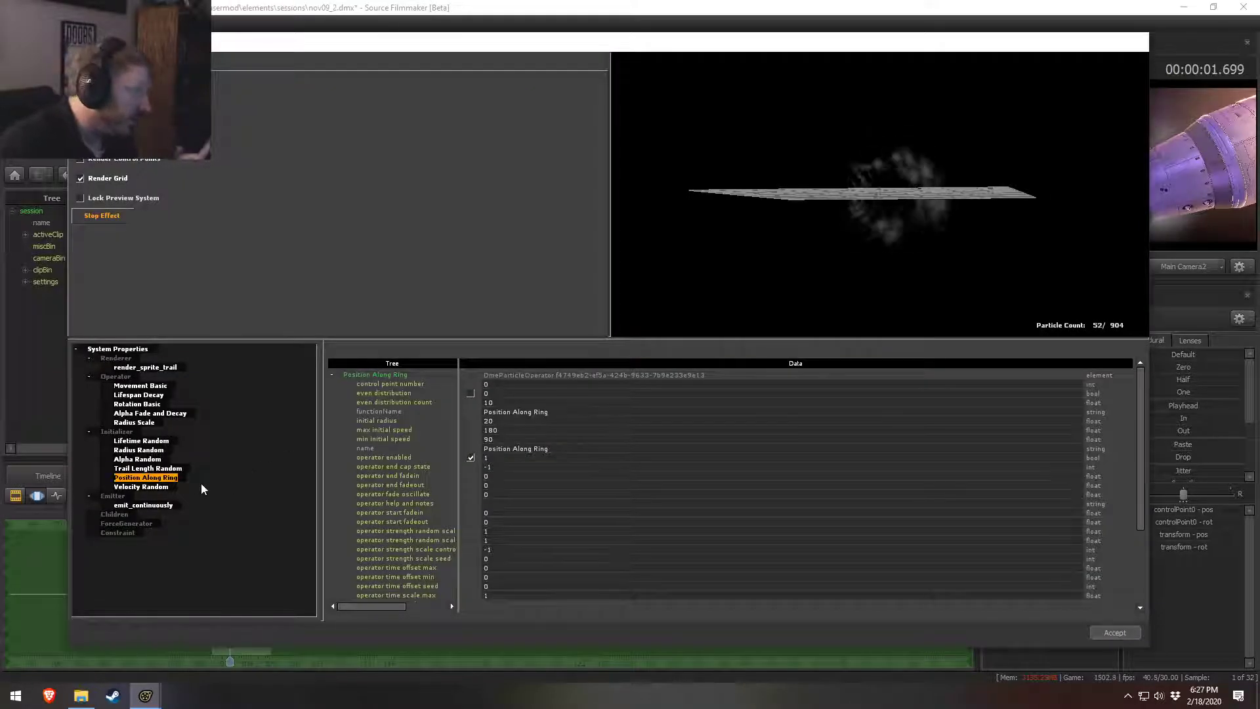
{"action": "key", "text": "alt+Tab"}
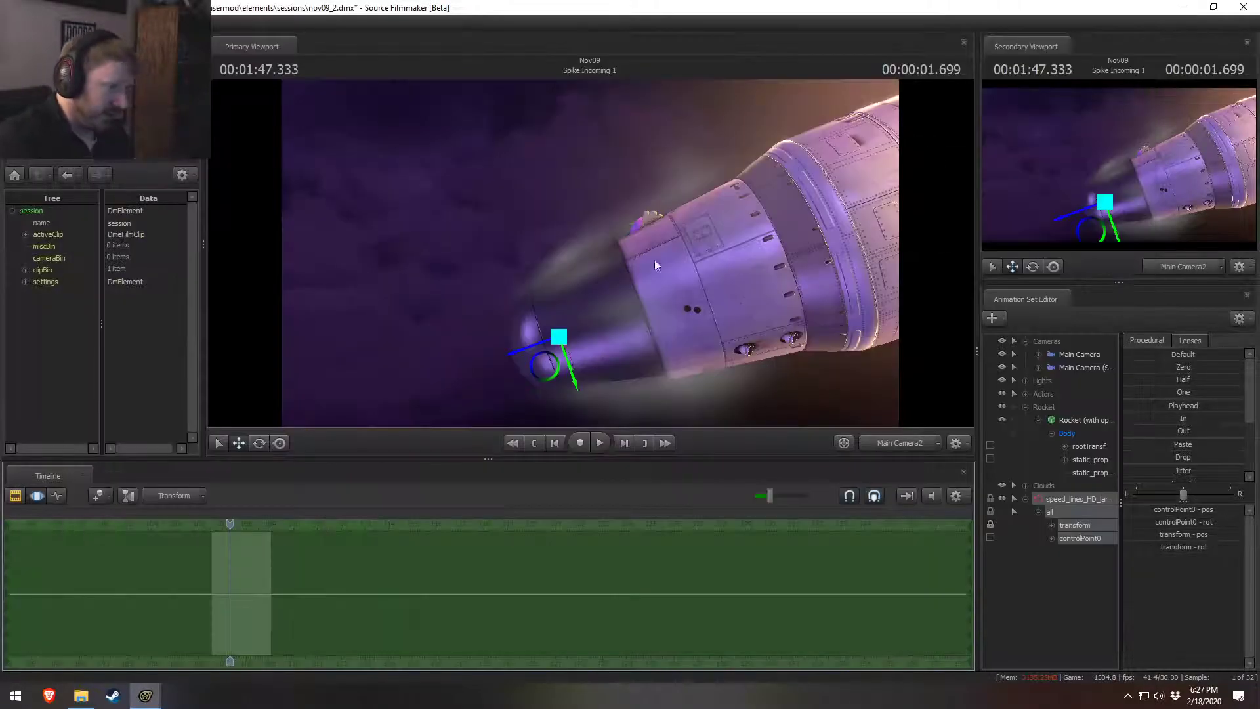
{"action": "key", "text": "alt+Tab"}
{"action": "key", "text": "alt+Tab"}
Step: Add a Color Random initializer to the speed-lines particle system and show its properties
{"action": "key", "text": "alt+Tab"}
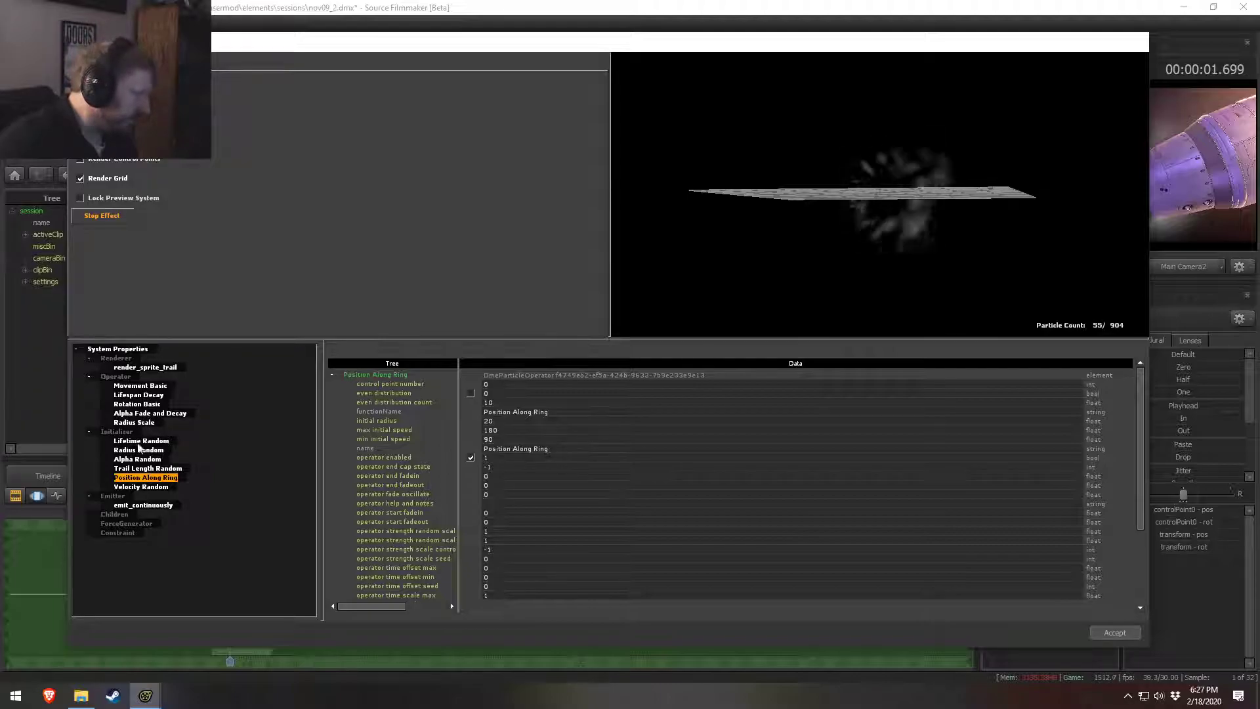
{"action": "right_click", "coordinate": [119, 433]}
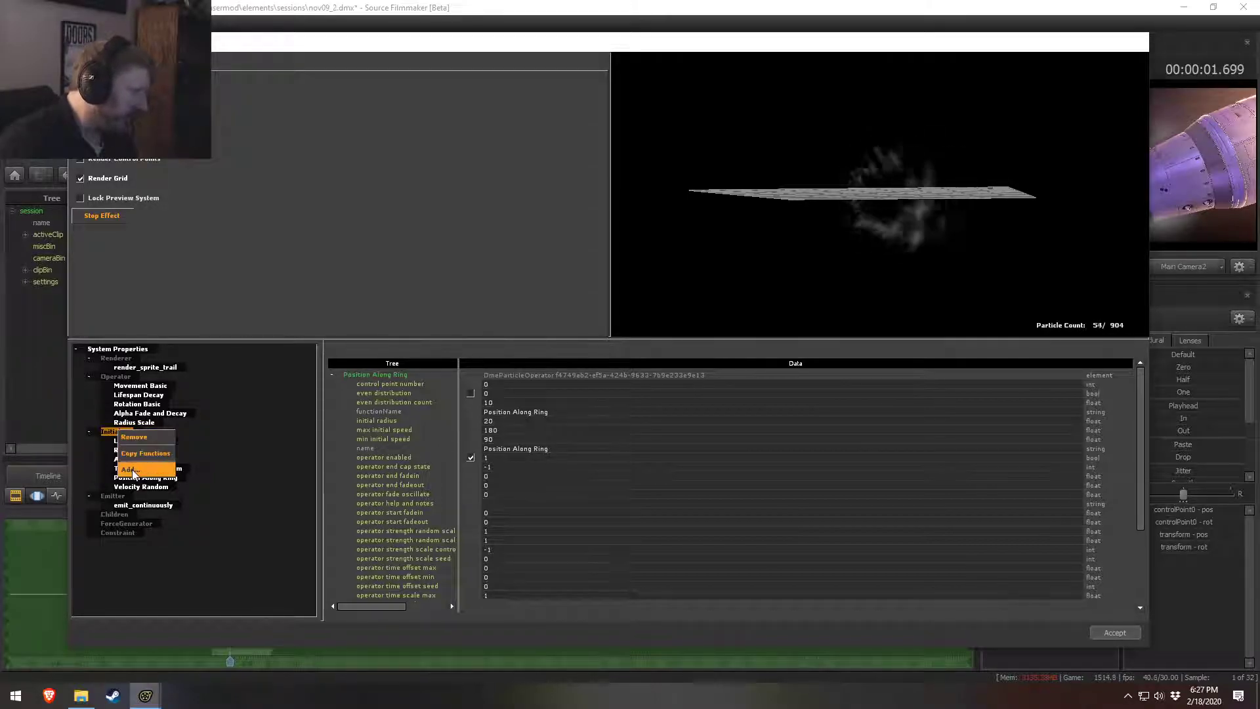
{"action": "left_click", "coordinate": [128, 471]}
{"action": "left_click", "coordinate": [550, 328]}
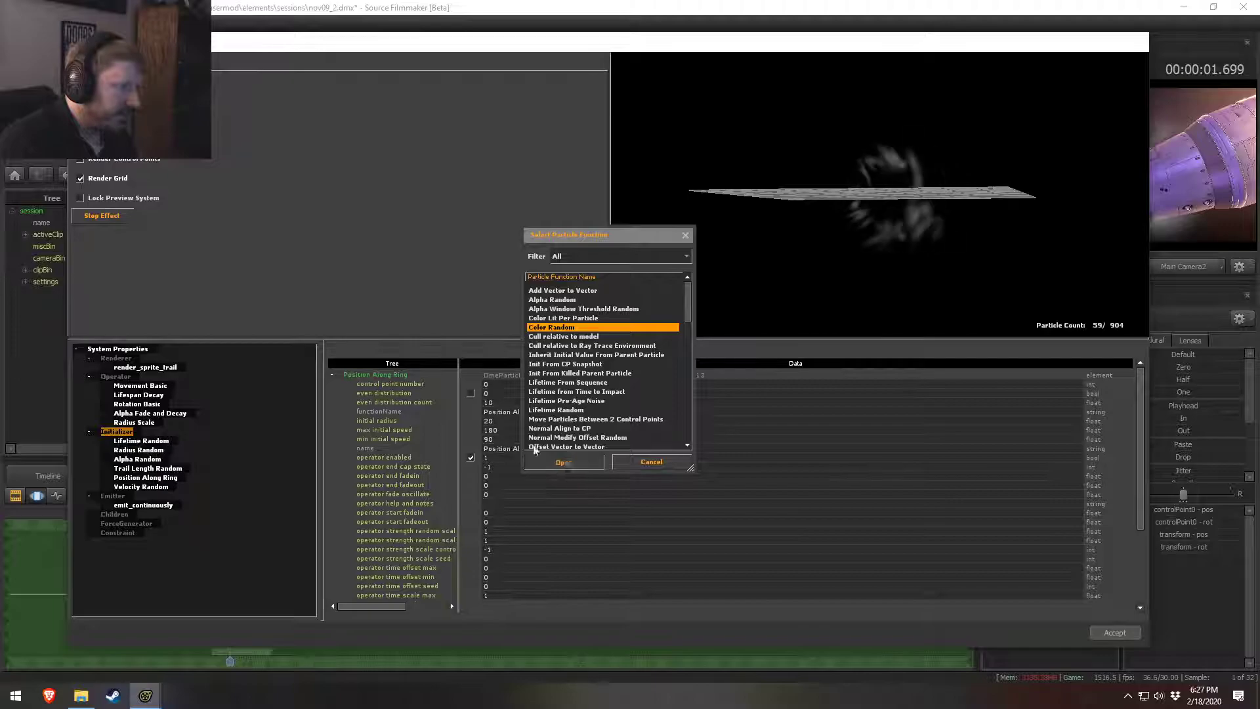
{"action": "left_click", "coordinate": [548, 460]}
{"action": "left_click", "coordinate": [134, 497]}
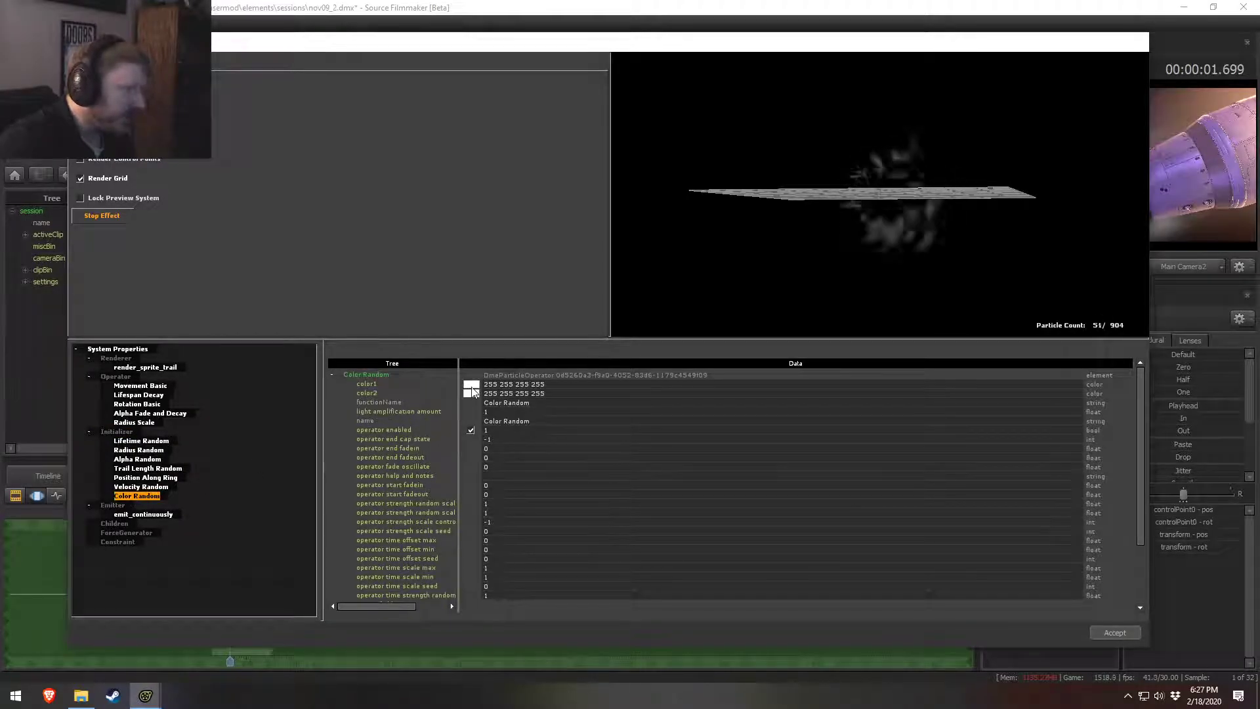
Step: Set color1 of the Color Random initializer to light purple (237, 187, 255) and check the tint in the shot
{"action": "left_click", "coordinate": [471, 393]}
{"action": "left_click_drag", "start_coordinate": [653, 300], "coordinate": [656, 288]}
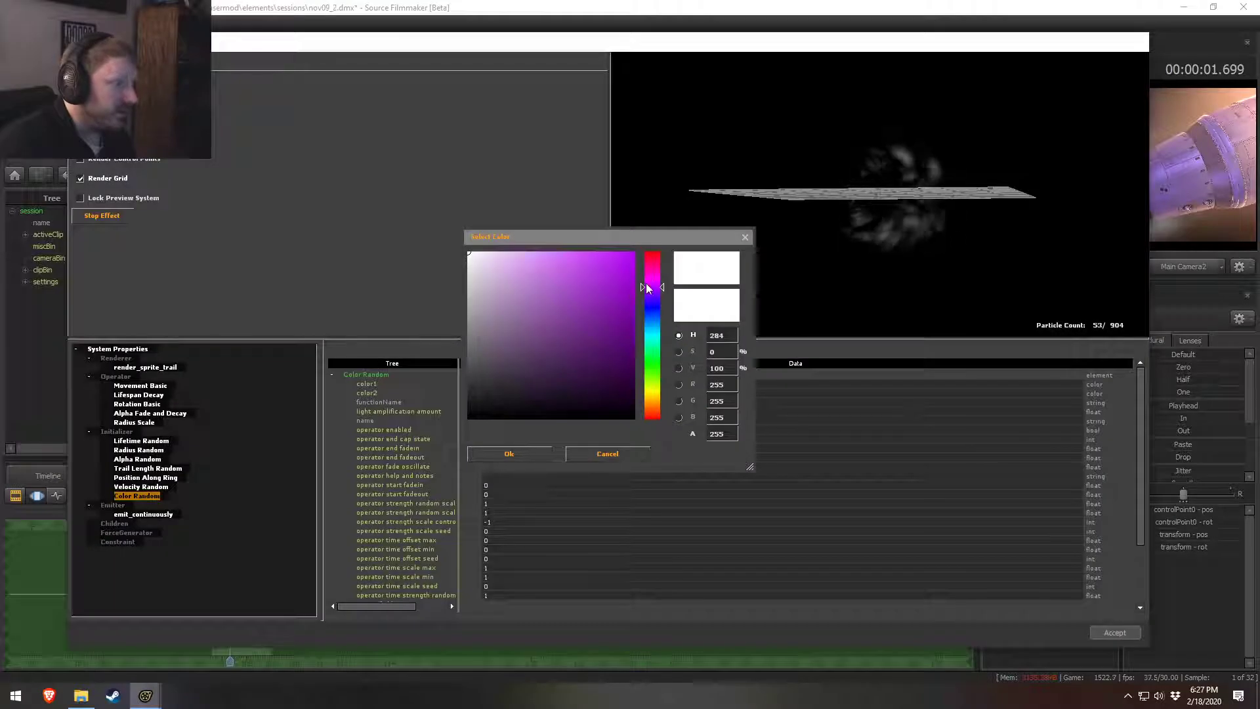
{"action": "left_click", "coordinate": [494, 251]}
{"action": "left_click_drag", "start_coordinate": [500, 241], "coordinate": [502, 252]}
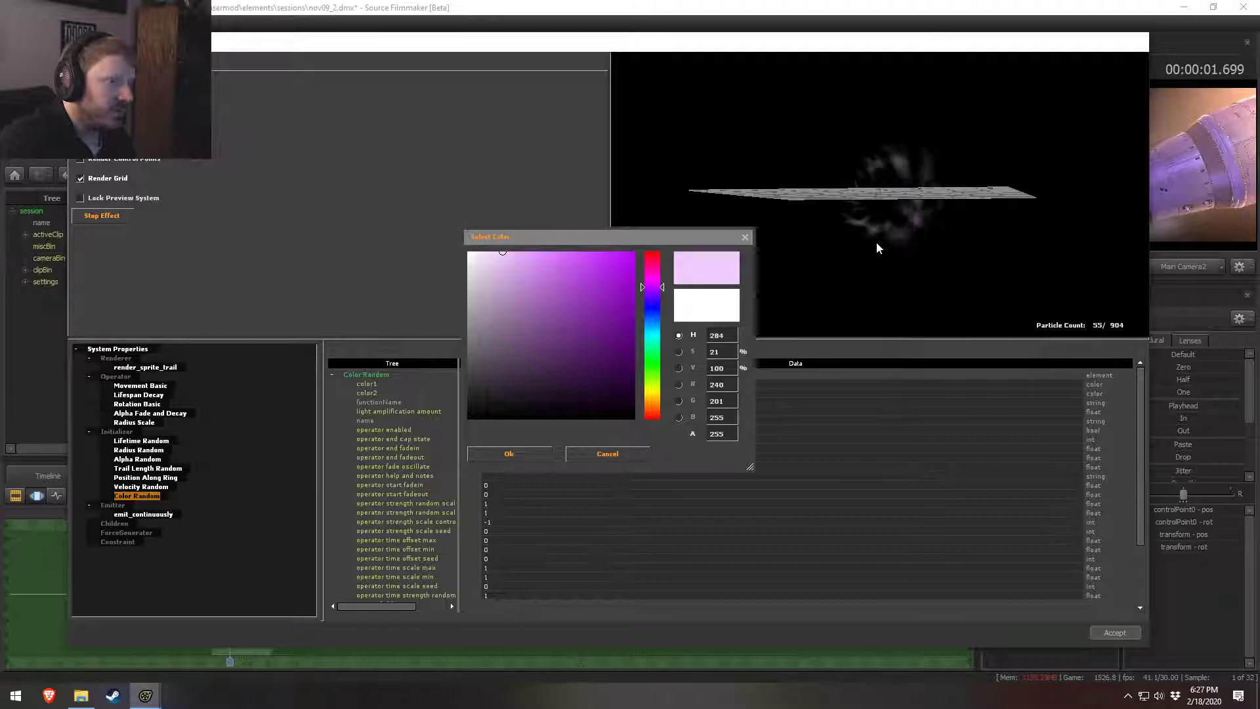
{"action": "left_click", "coordinate": [549, 251]}
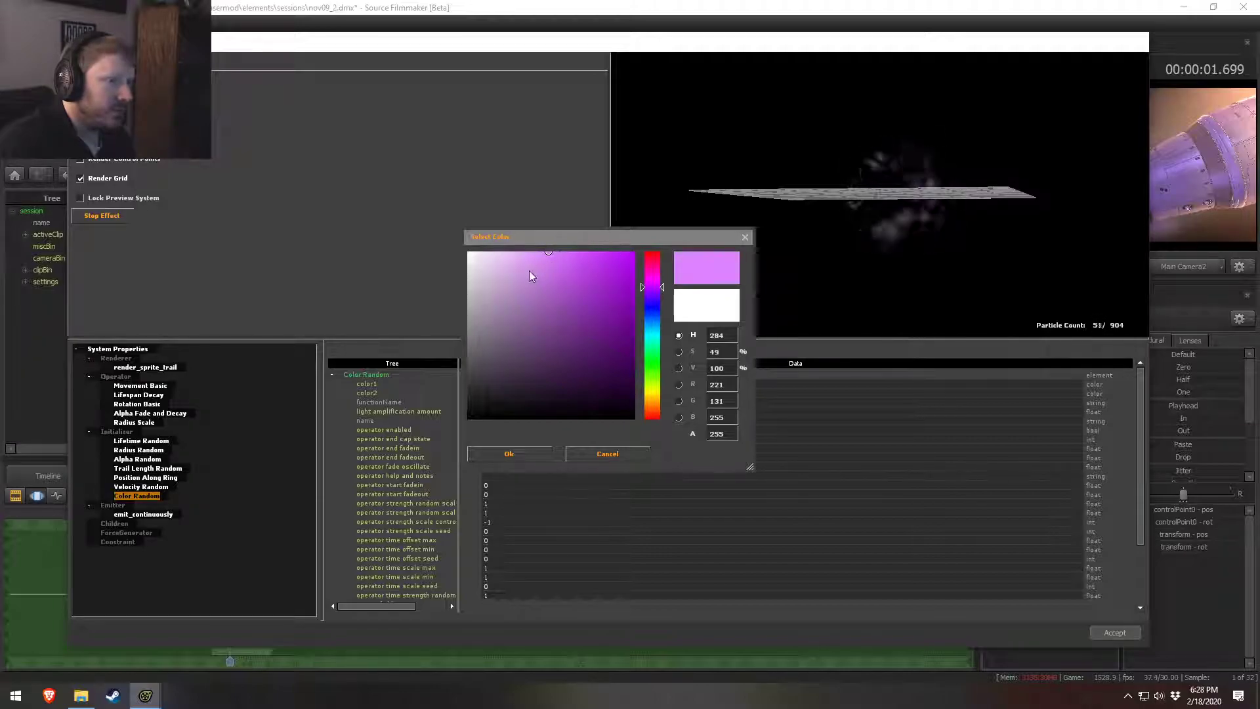
{"action": "left_click_drag", "start_coordinate": [529, 267], "coordinate": [523, 227]}
{"action": "mouse_move", "coordinate": [511, 274]}
{"action": "left_mouse_down"}
{"action": "mouse_move", "coordinate": [502, 241]}
{"action": "mouse_move", "coordinate": [512, 231]}
{"action": "left_mouse_up"}
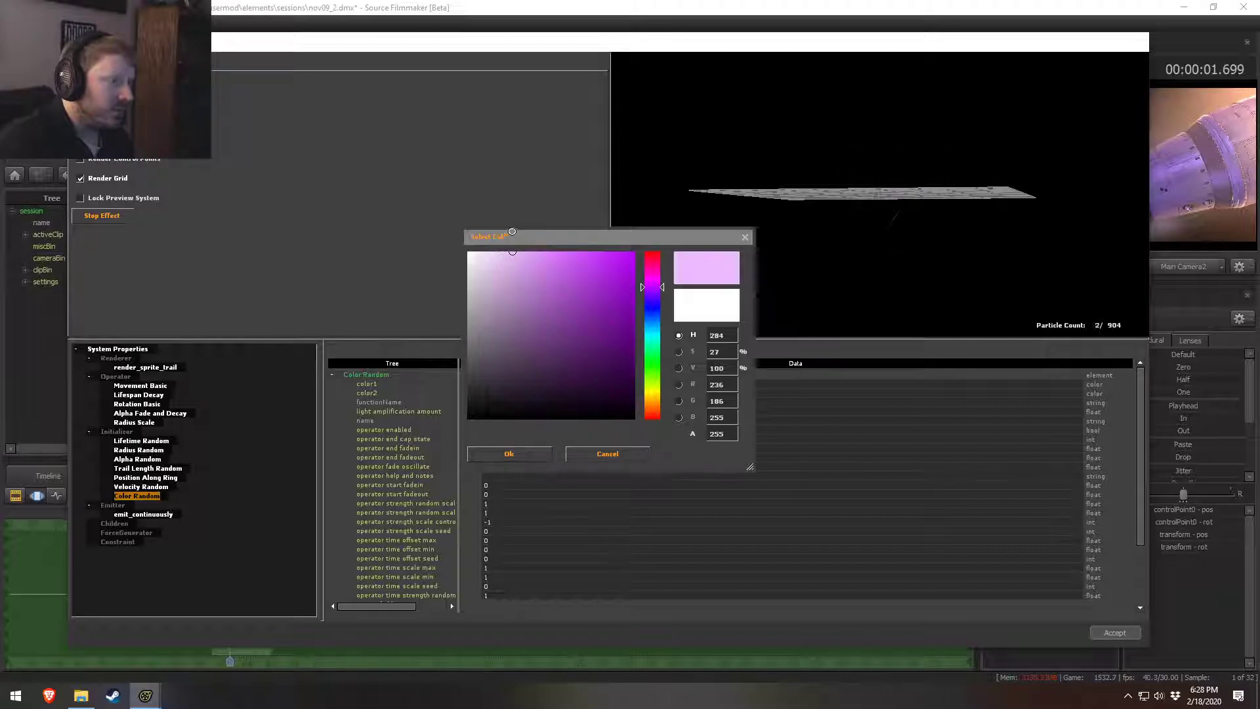
{"action": "left_click", "coordinate": [507, 453]}
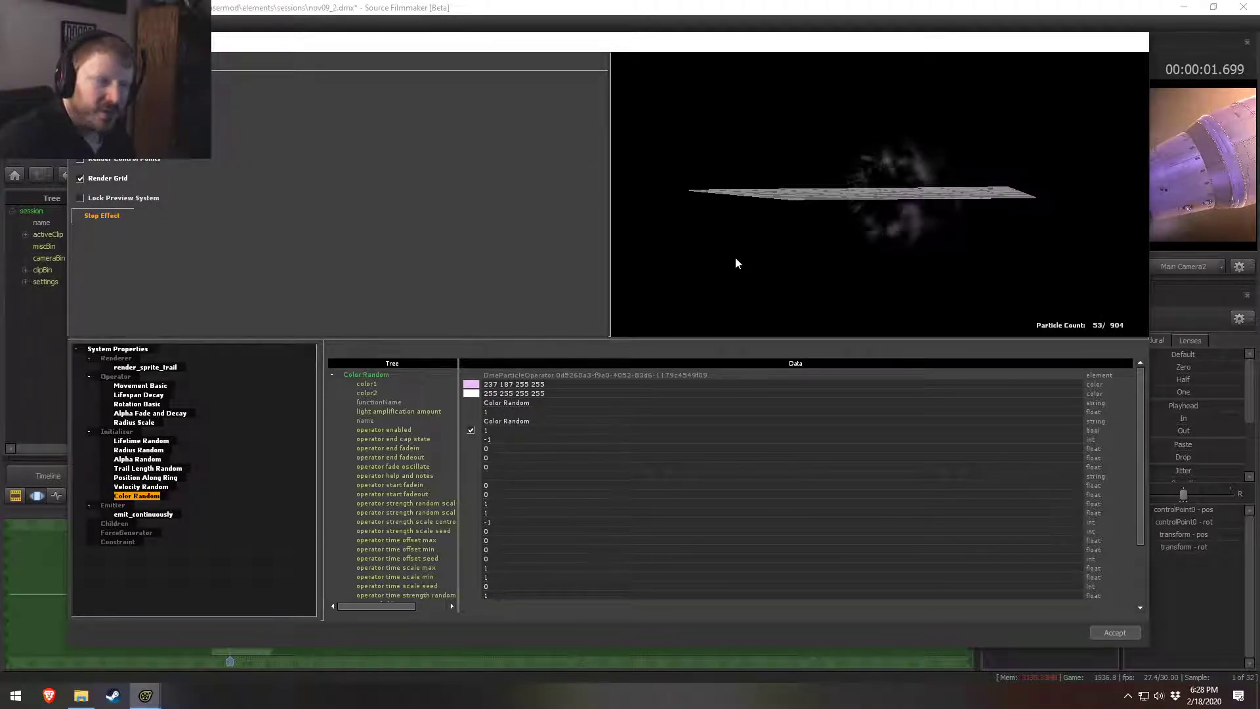
{"action": "mouse_move", "coordinate": [880, 176]}
{"action": "left_mouse_down"}
{"action": "mouse_move", "coordinate": [883, 187]}
{"action": "mouse_move", "coordinate": [880, 172]}
{"action": "left_mouse_up"}
{"action": "left_click", "coordinate": [879, 3]}
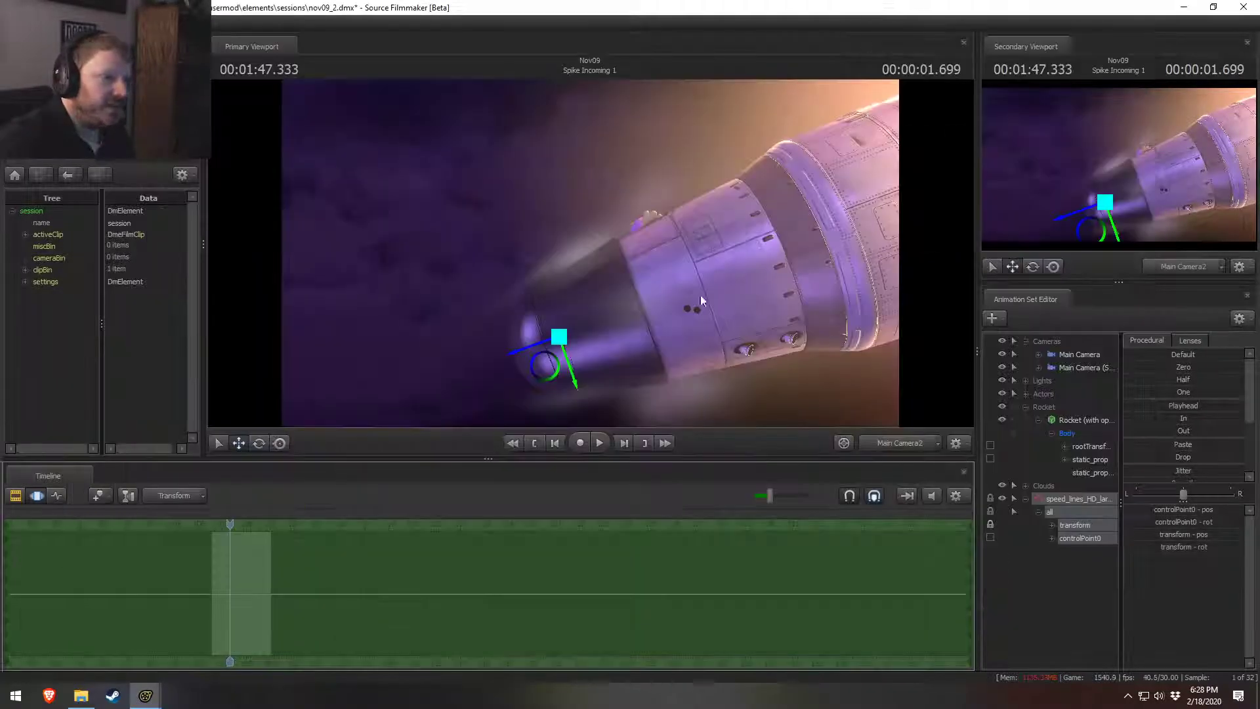
{"action": "left_click_drag", "start_coordinate": [229, 524], "coordinate": [228, 527]}
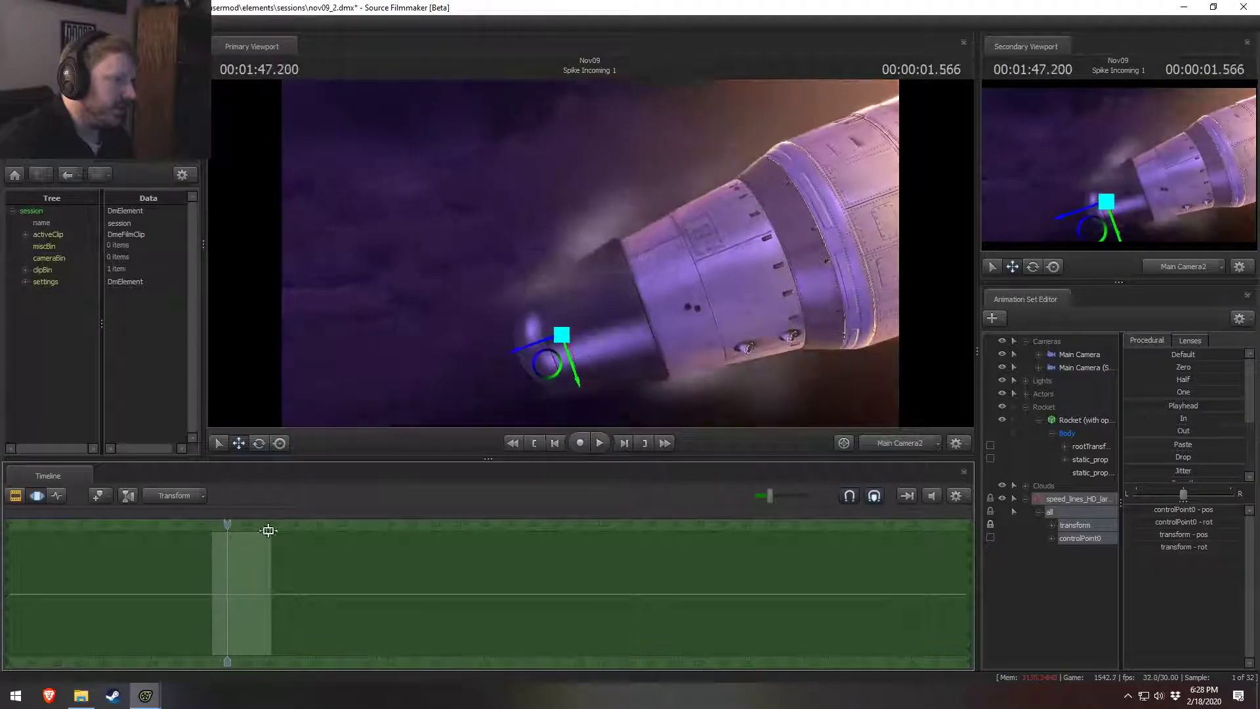
Step: Set the Alpha Random initializer's alpha_min to 2 and alpha_max to 8
{"action": "key", "text": "alt+Tab"}
{"action": "left_click", "coordinate": [136, 461]}
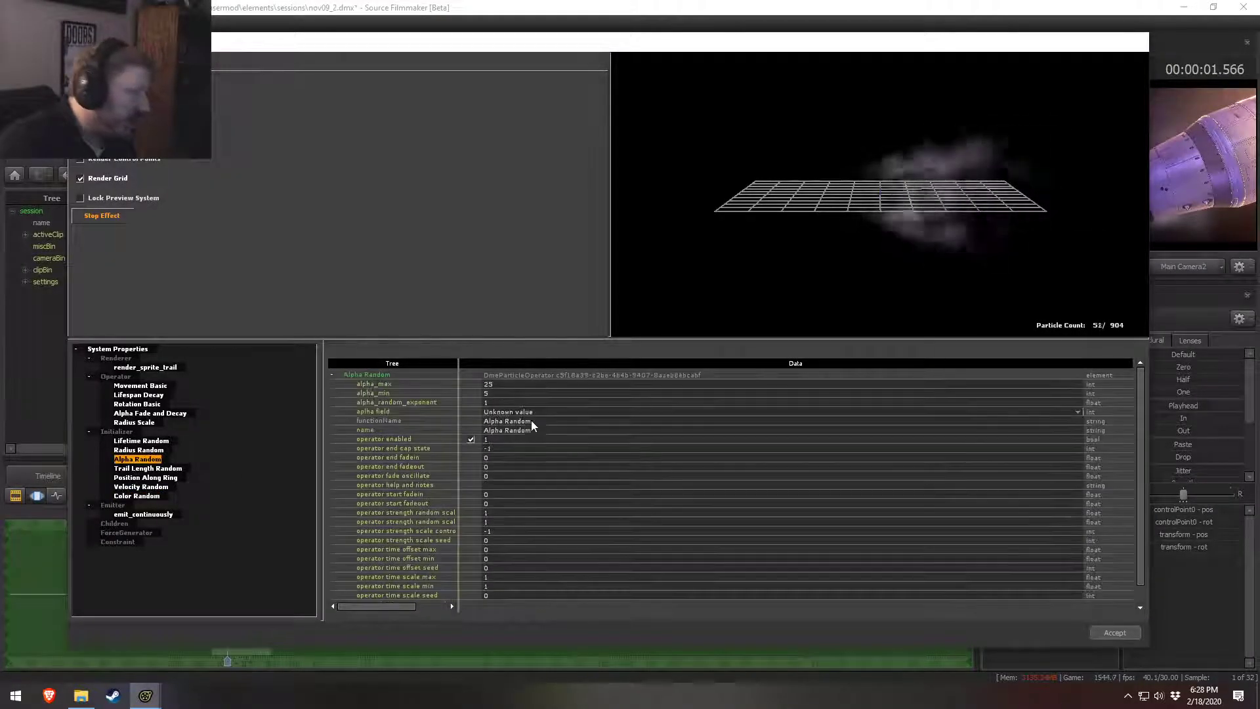
{"action": "left_click", "coordinate": [492, 394]}
{"action": "key", "text": "BackSpace"}
{"action": "type", "text": "2"}
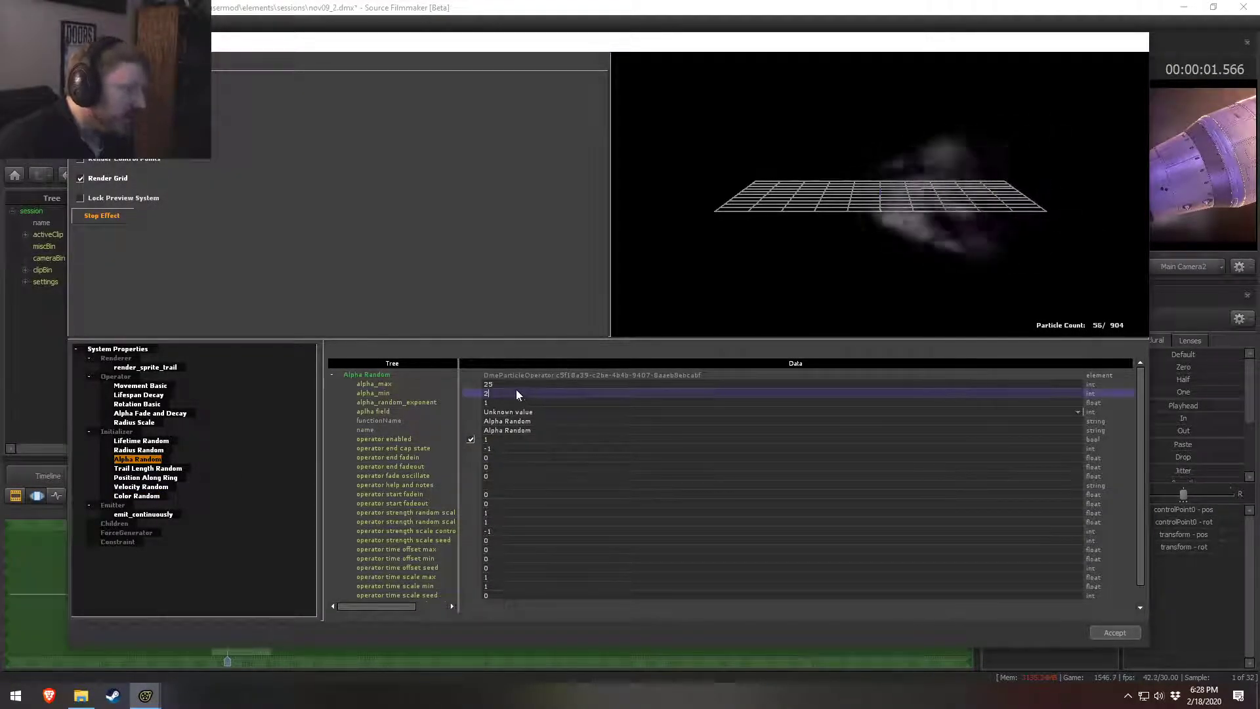
{"action": "left_click", "coordinate": [515, 384]}
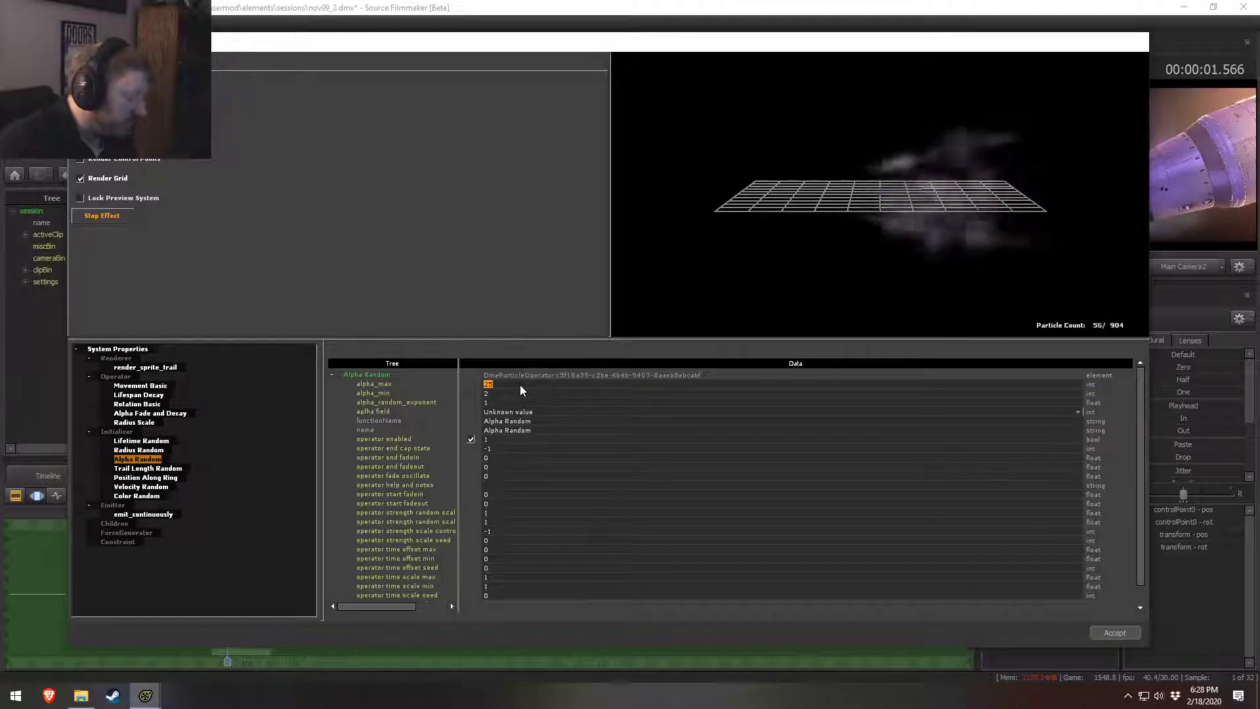
{"action": "type", "text": "8"}
{"action": "key", "text": "Return"}
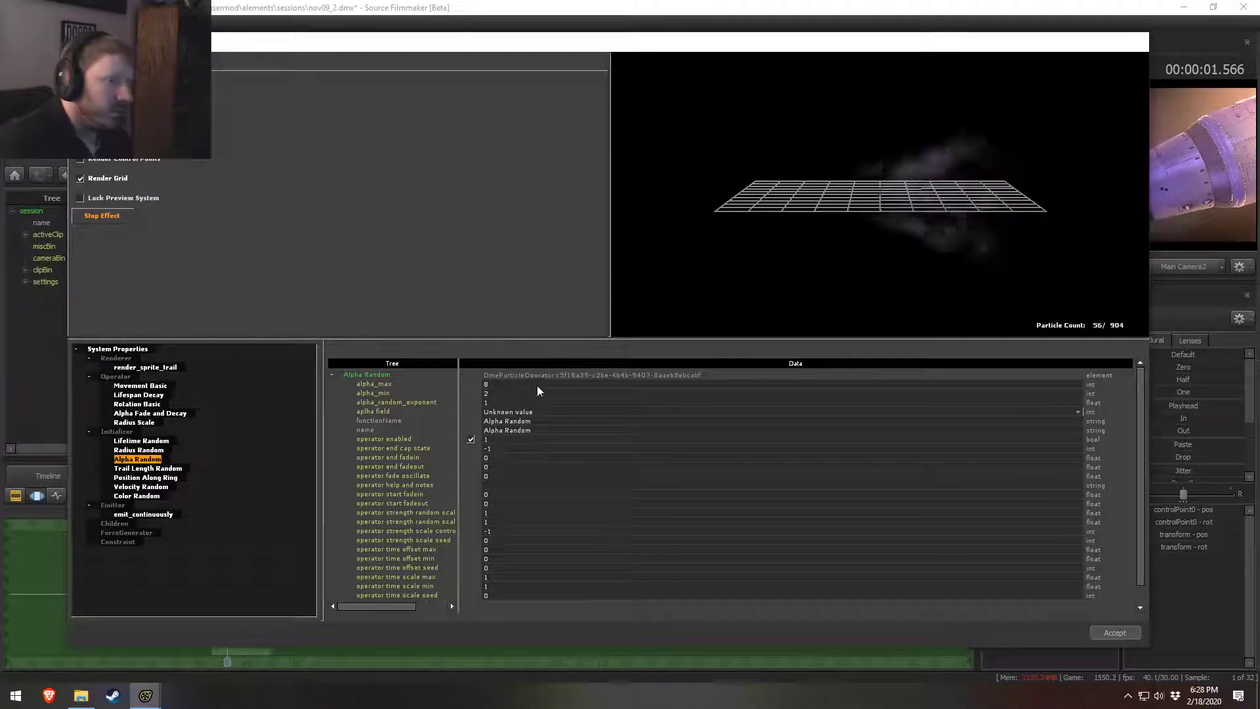
Step: Nudge the speed-lines emitter slightly back from the tip of the rocket's nose, replaying the shot before and after the move
{"action": "left_click", "coordinate": [666, 6]}
{"action": "left_click_drag", "start_coordinate": [229, 524], "coordinate": [215, 525]}
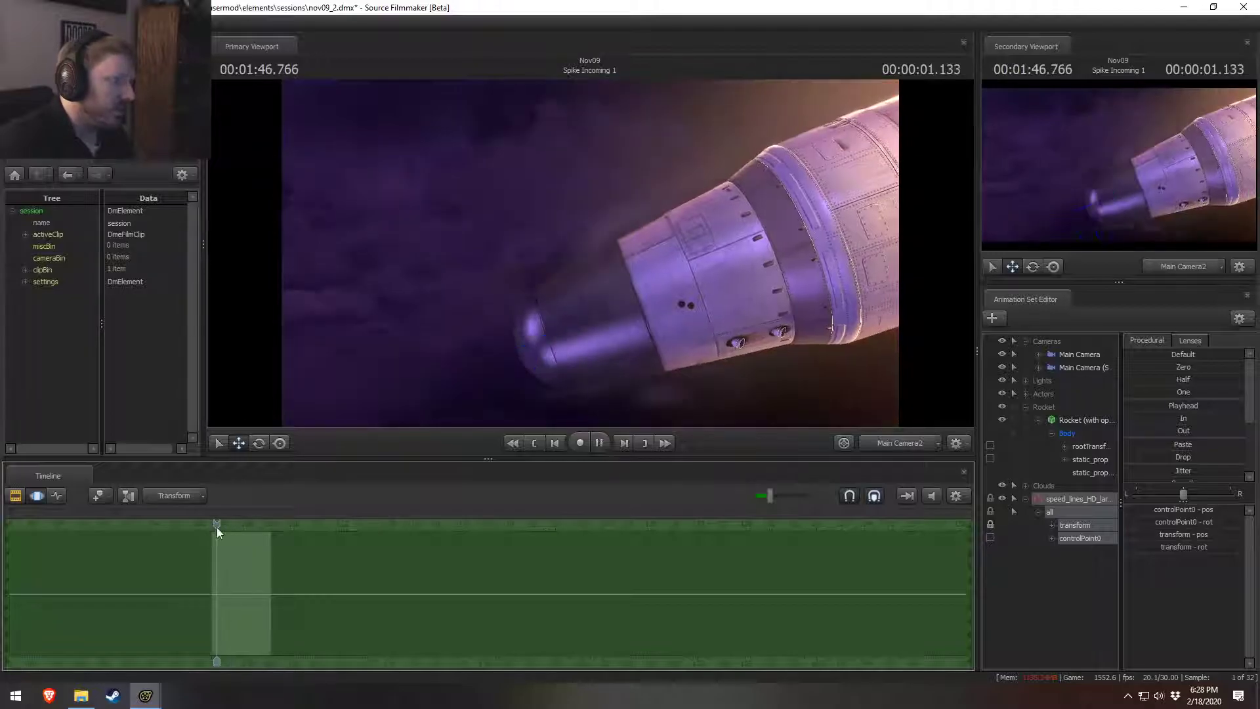
{"action": "key", "text": "space"}
{"action": "key", "text": "space"}
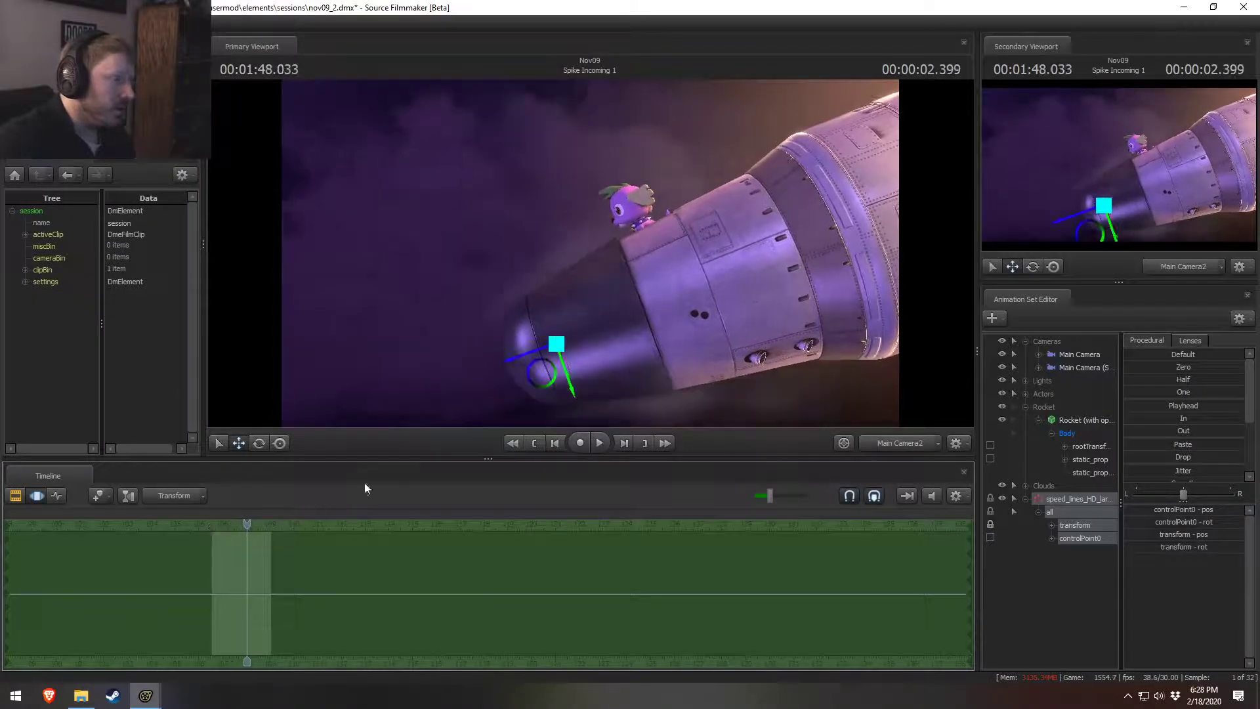
{"action": "left_click_drag", "start_coordinate": [516, 367], "coordinate": [534, 360]}
{"action": "left_click_drag", "start_coordinate": [250, 525], "coordinate": [219, 523]}
{"action": "key", "text": "space"}
{"action": "key", "text": "space"}
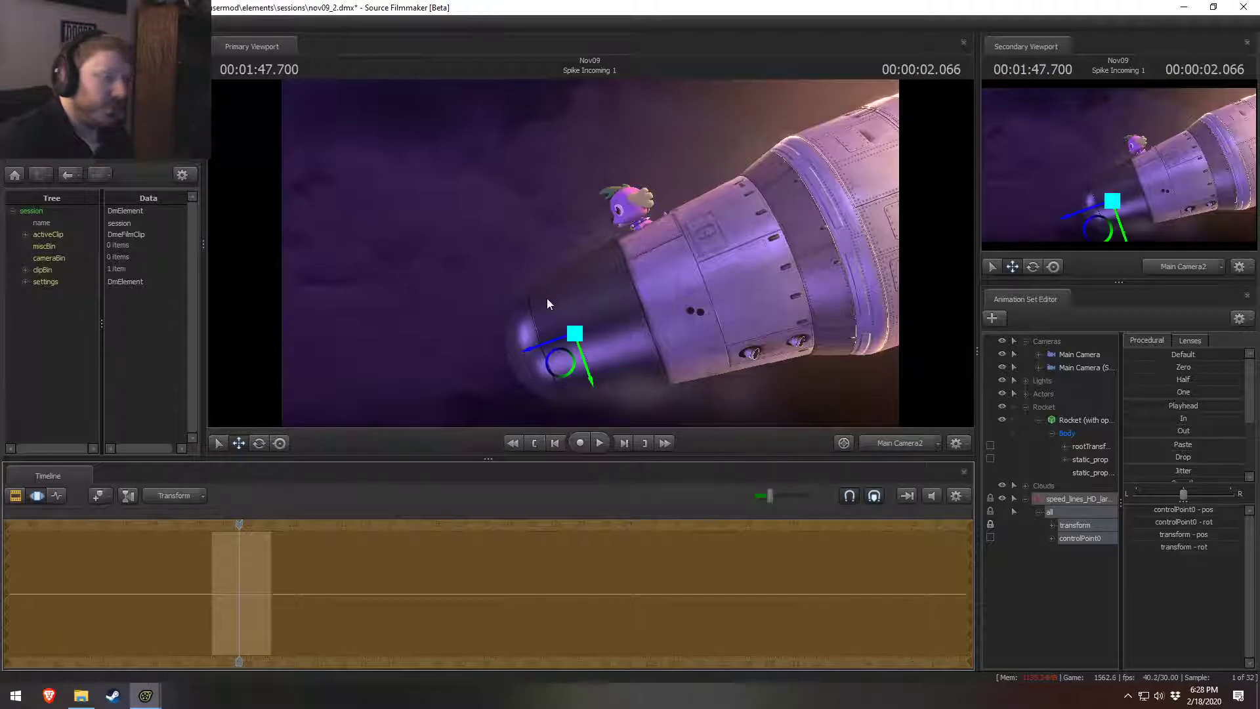
{"action": "key", "text": "alt+Tab"}
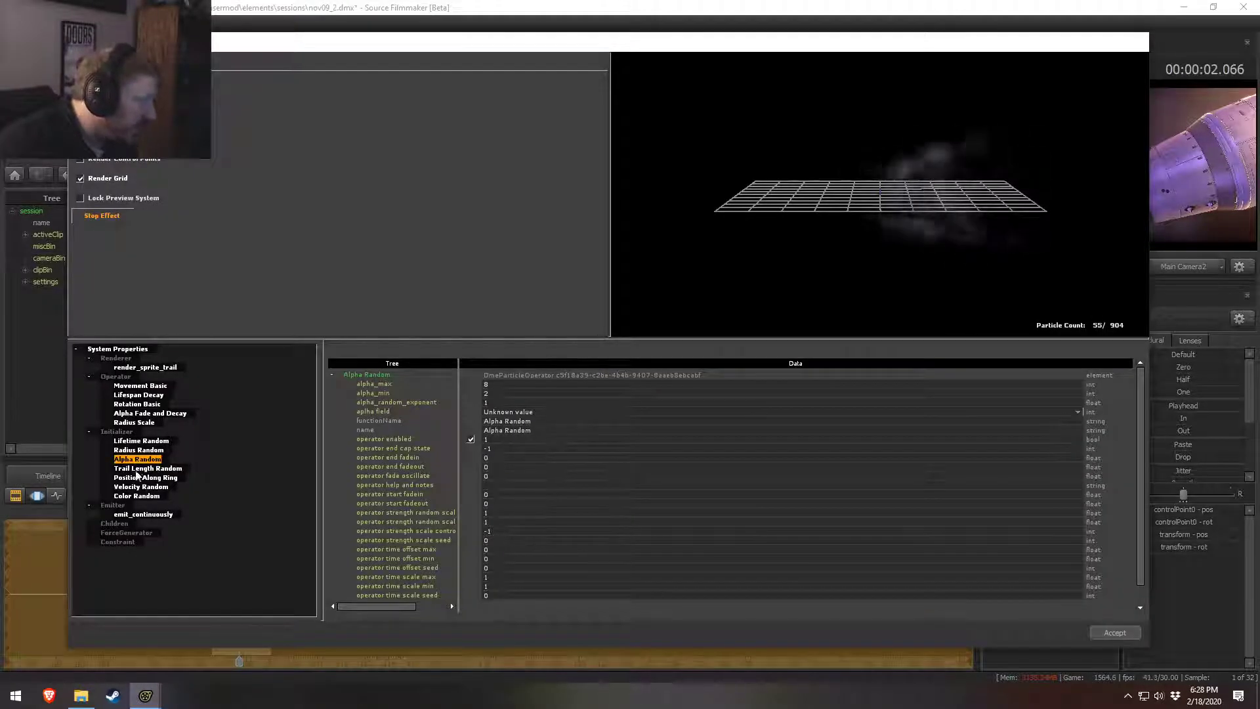
Step: Set color1 of the Color Random initializer to a stronger purple (229, 157, 255)
{"action": "left_click", "coordinate": [139, 496]}
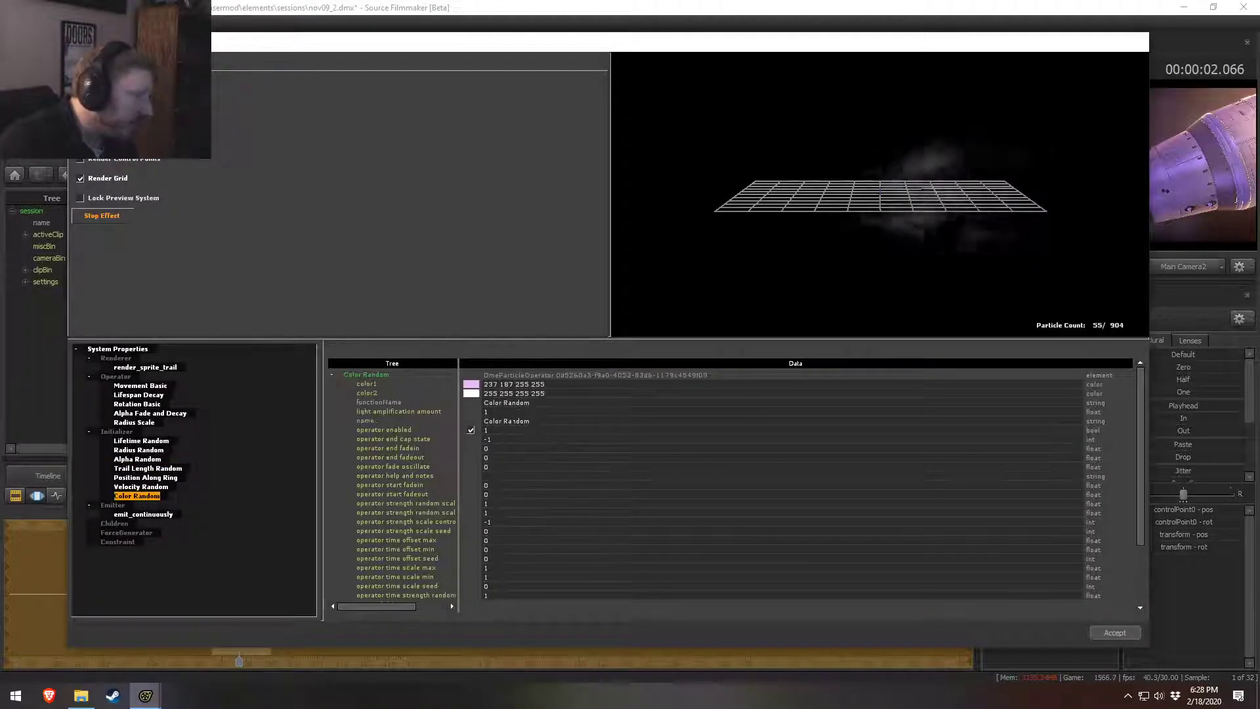
{"action": "left_click", "coordinate": [473, 386]}
{"action": "left_click_drag", "start_coordinate": [514, 264], "coordinate": [527, 239]}
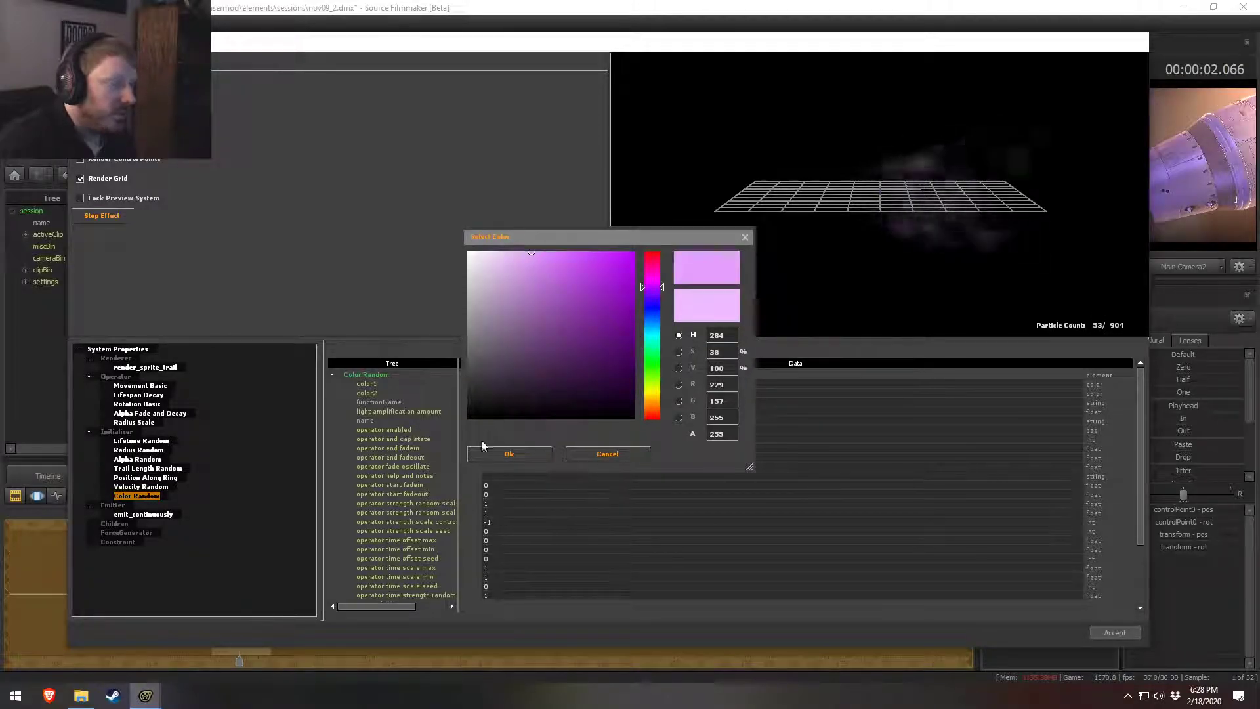
{"action": "left_click", "coordinate": [504, 453]}
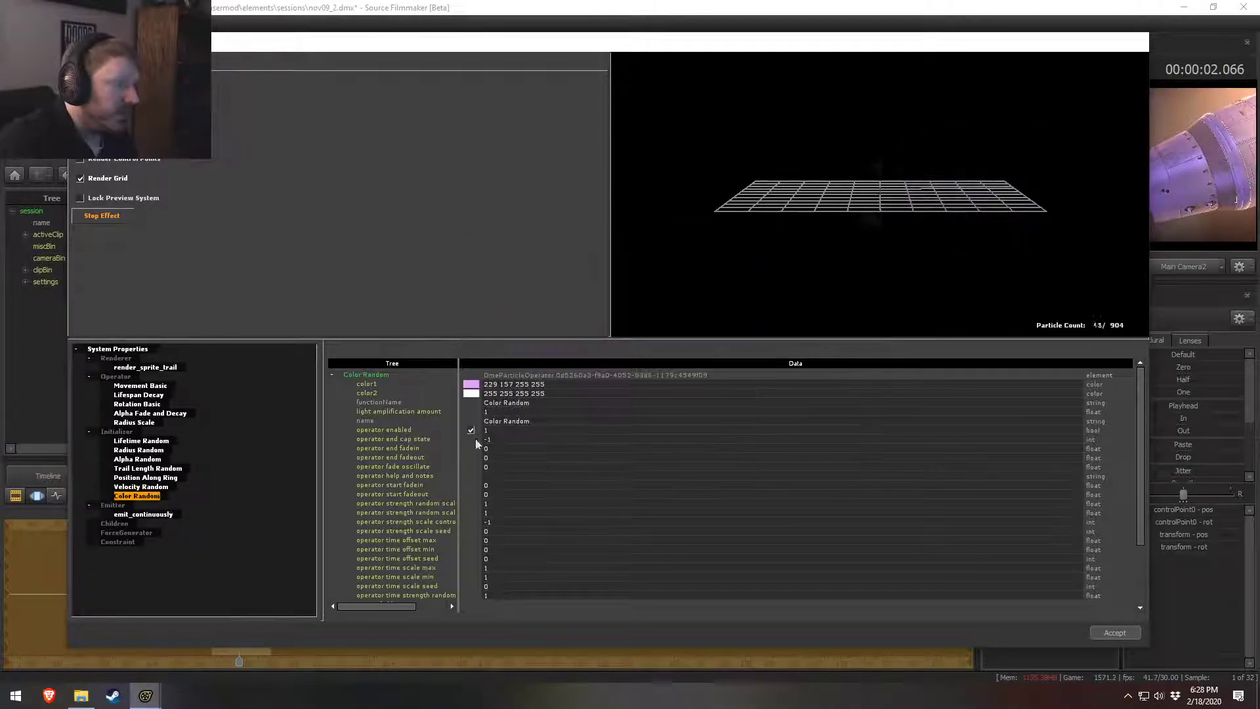
Step: Set color2 of the Color Random initializer to a pale pink-purple (247, 197, 255)
{"action": "left_click", "coordinate": [472, 393]}
{"action": "left_click", "coordinate": [652, 282]}
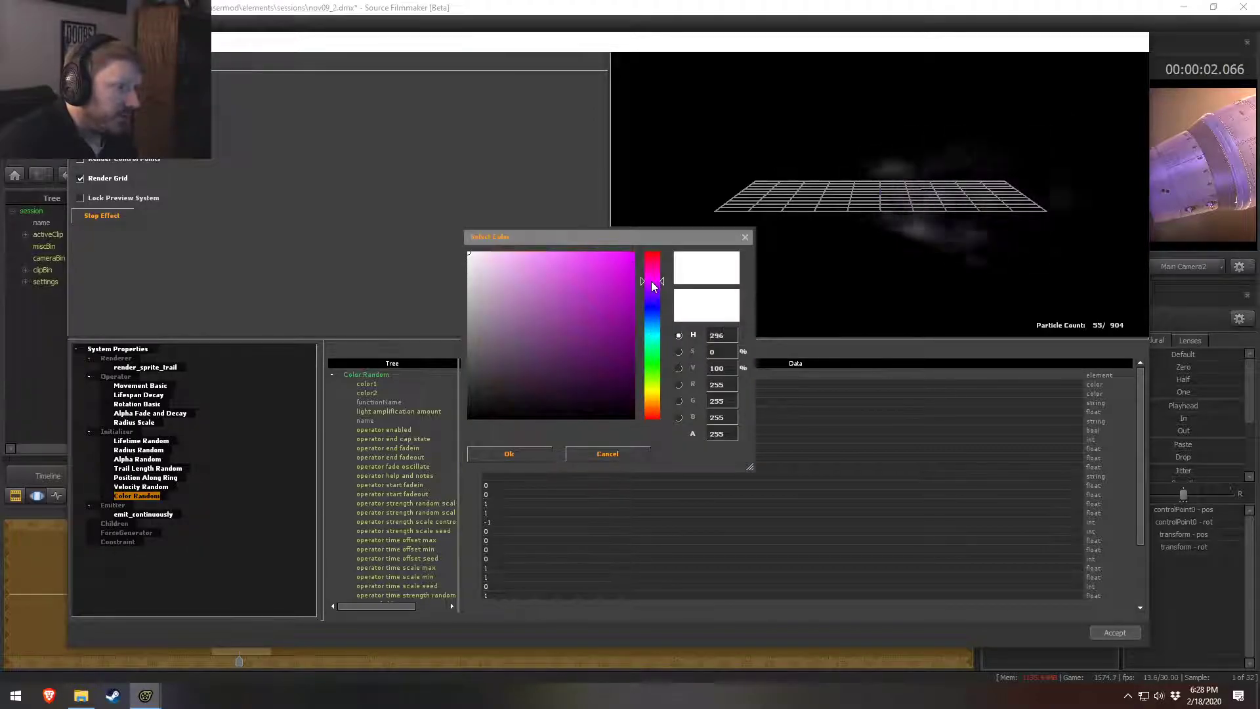
{"action": "left_click", "coordinate": [493, 251]}
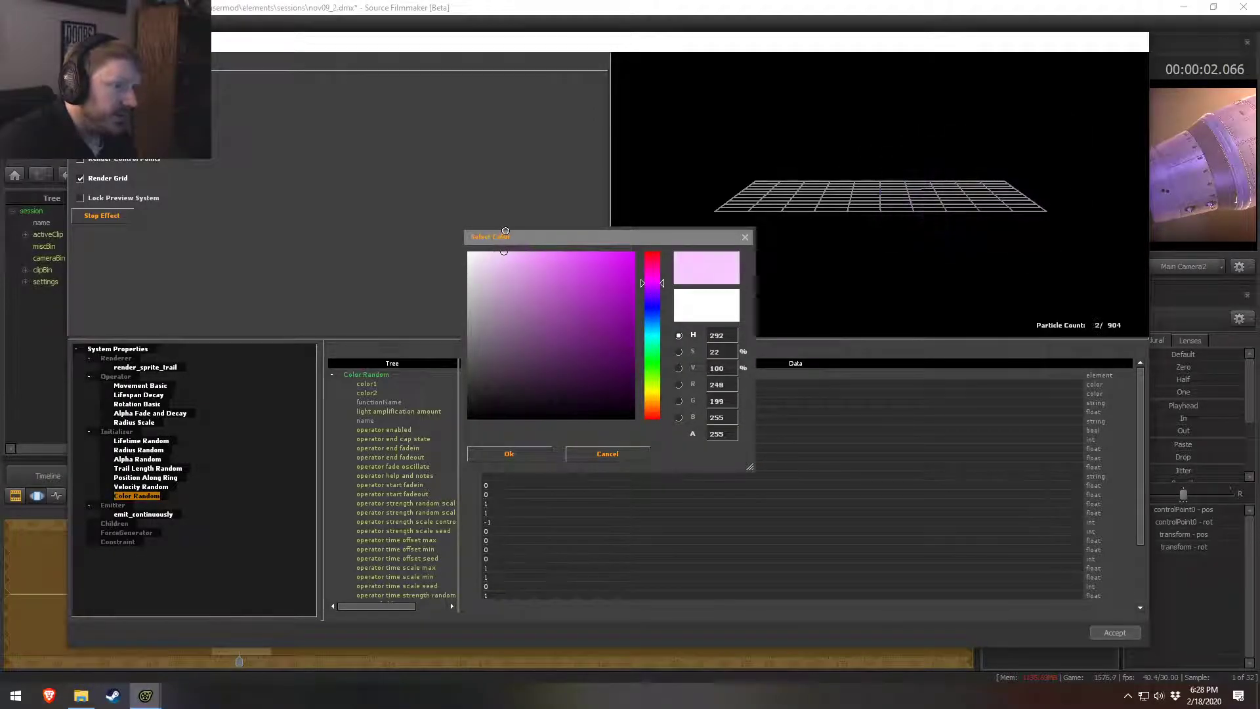
{"action": "left_click", "coordinate": [505, 455]}
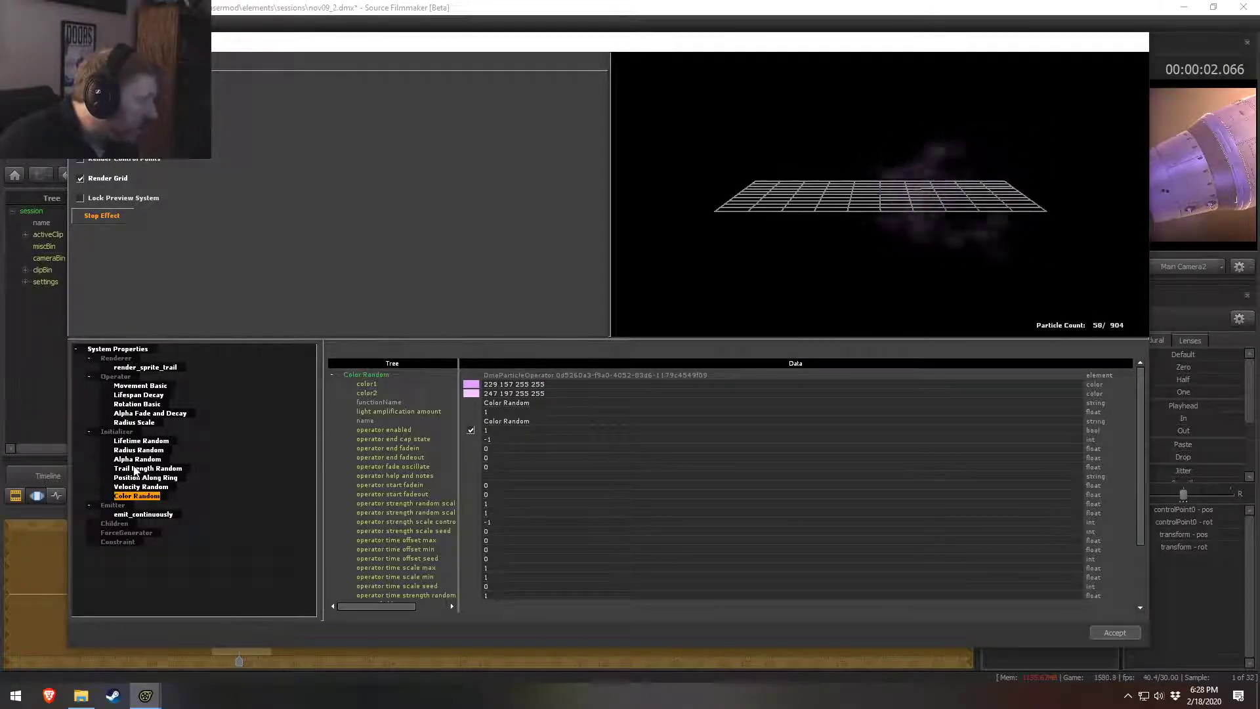
Step: Add a Color Fade operator to the speed-lines particle system and show its properties
{"action": "right_click", "coordinate": [118, 377]}
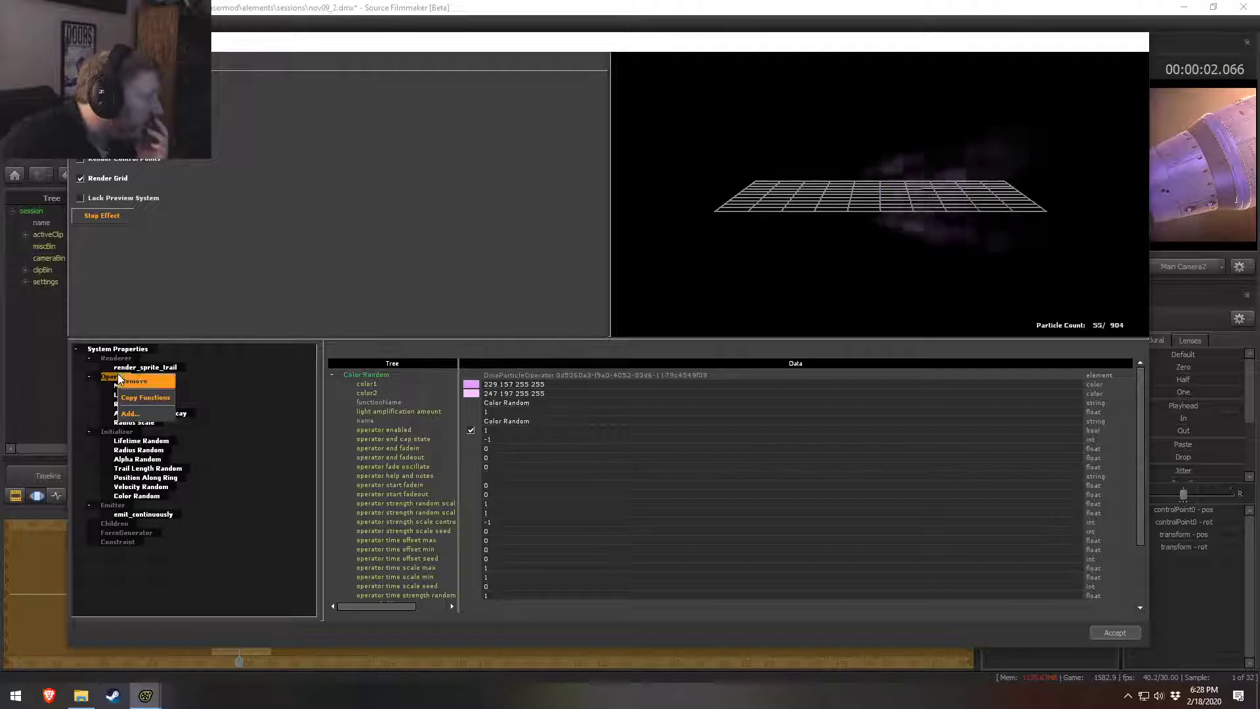
{"action": "left_click", "coordinate": [130, 414]}
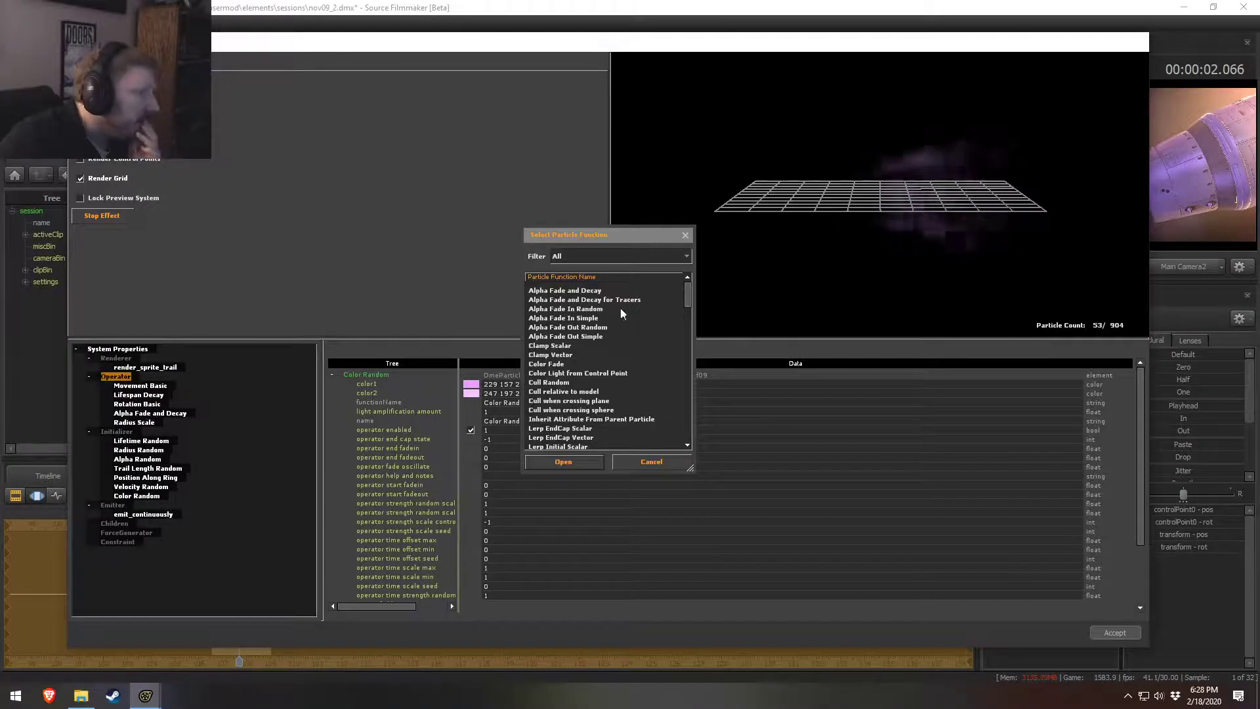
{"action": "double_click", "coordinate": [556, 364]}
{"action": "left_click", "coordinate": [145, 433]}
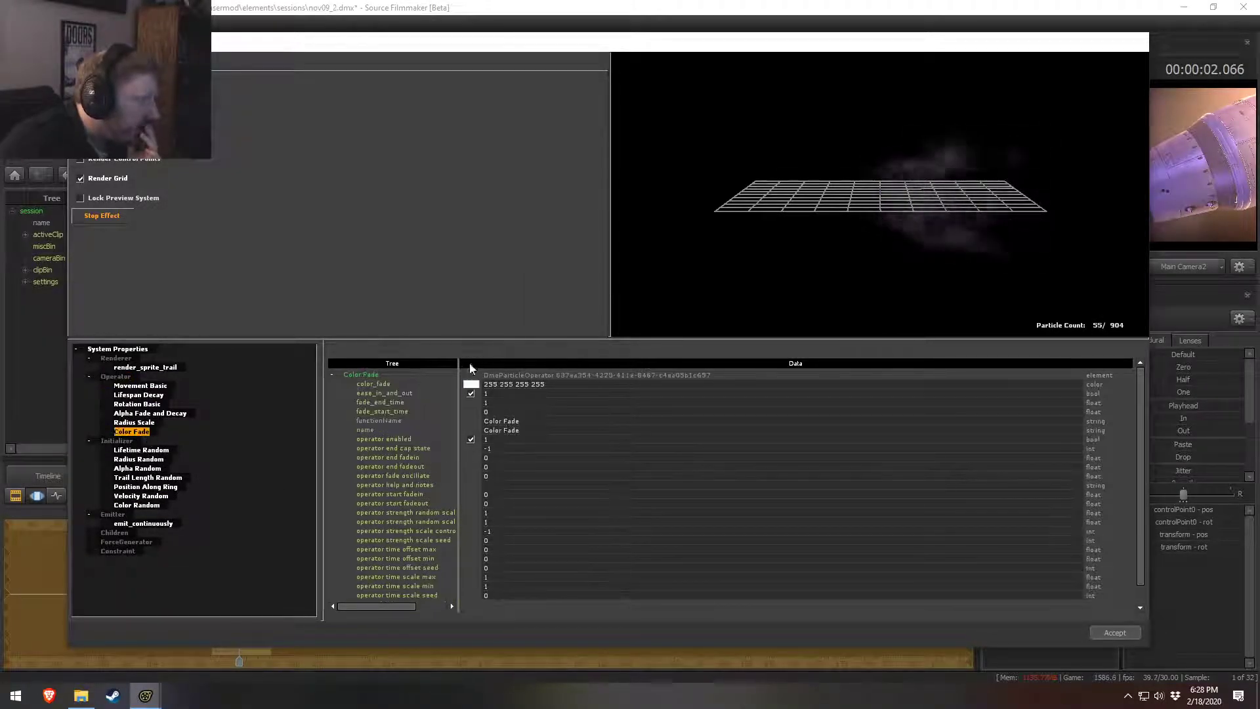
Step: Set color_fade of the Color Fade operator to orange (255, 195, 66) and replay the shot to check the tint
{"action": "left_click", "coordinate": [471, 384]}
{"action": "left_click_drag", "start_coordinate": [654, 374], "coordinate": [653, 401]}
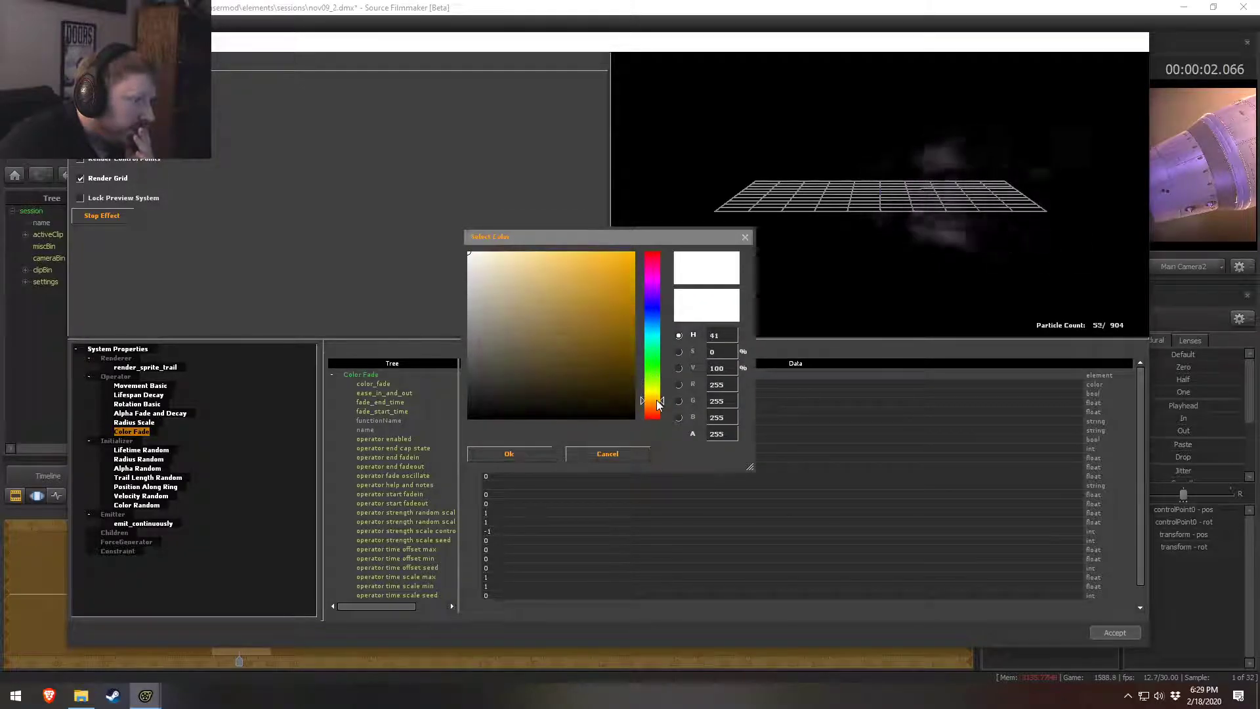
{"action": "left_click_drag", "start_coordinate": [589, 295], "coordinate": [590, 195]}
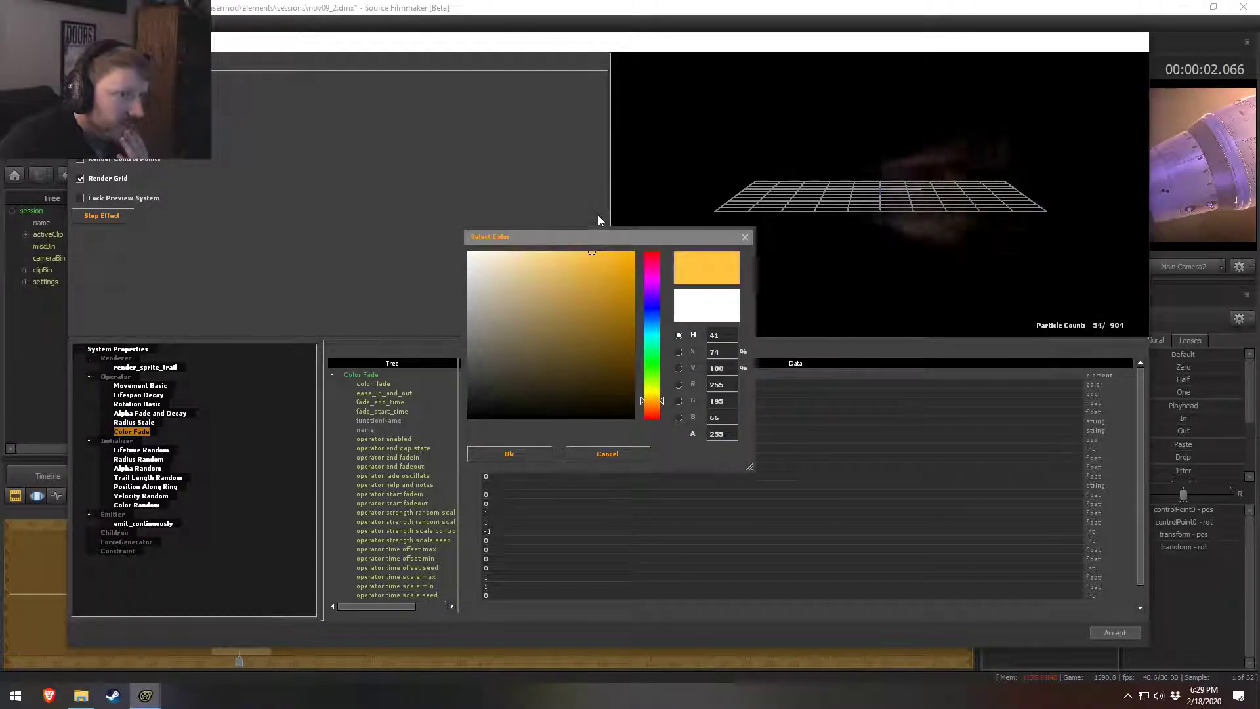
{"action": "left_click", "coordinate": [525, 456]}
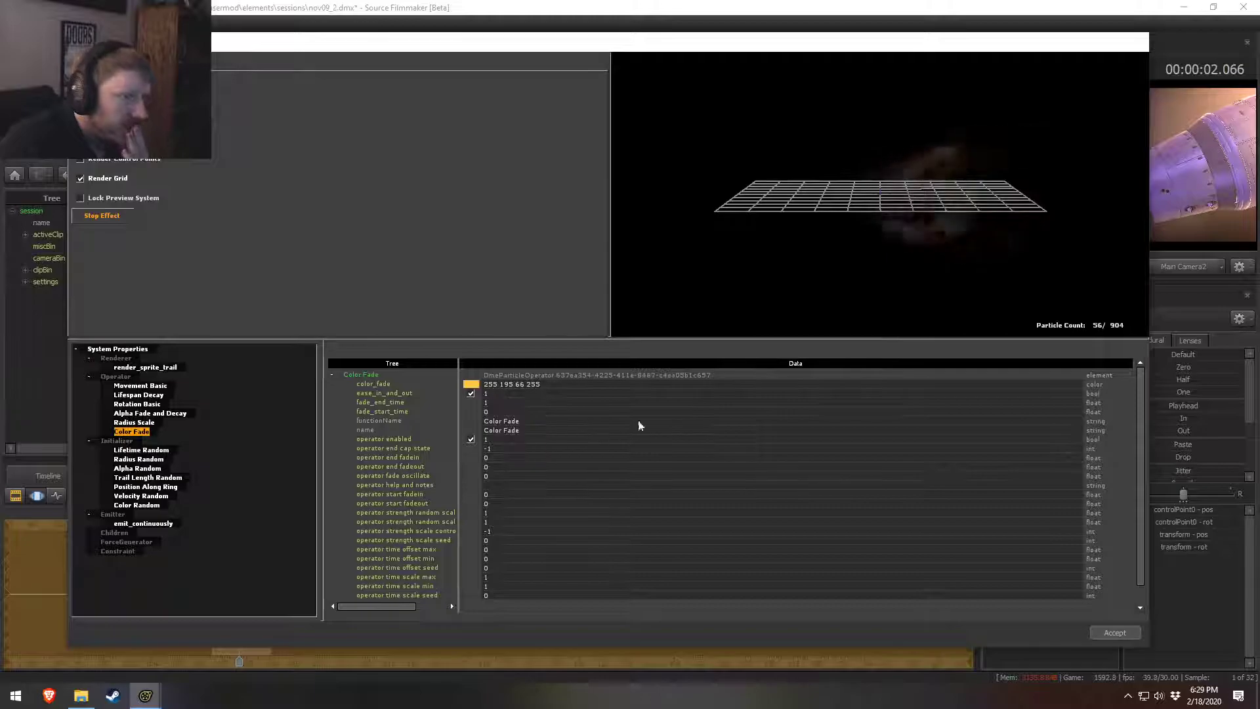
{"action": "key", "text": "Escape"}
{"action": "mouse_move", "coordinate": [235, 524]}
{"action": "left_mouse_down"}
{"action": "mouse_move", "coordinate": [229, 535]}
{"action": "mouse_move", "coordinate": [243, 537]}
{"action": "mouse_move", "coordinate": [233, 535]}
{"action": "left_mouse_up"}
{"action": "key", "text": "space"}
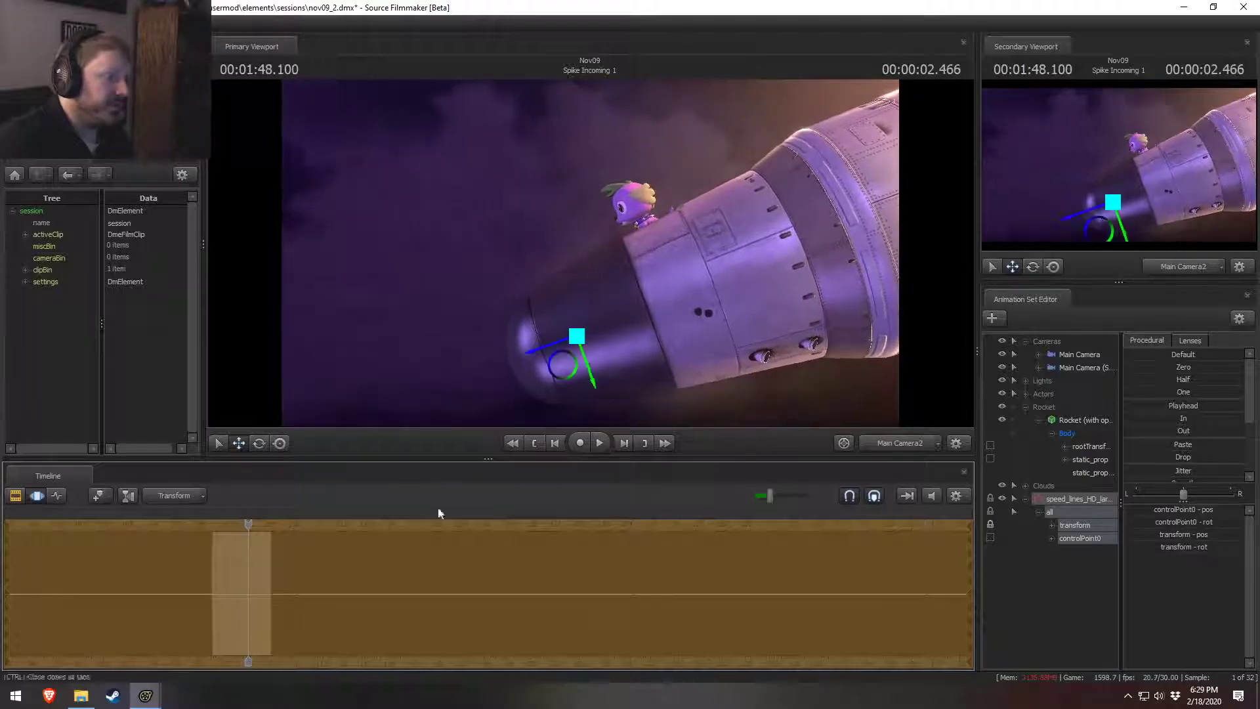
{"action": "left_click_drag", "start_coordinate": [244, 535], "coordinate": [213, 526]}
{"action": "key", "text": "space"}
{"action": "key", "text": "space"}
Step: In the particle editor, set the Lifetime Random initializer's lifetime_min to 0.15 and lifetime_max to 0.3
{"action": "key", "text": "alt+Tab"}
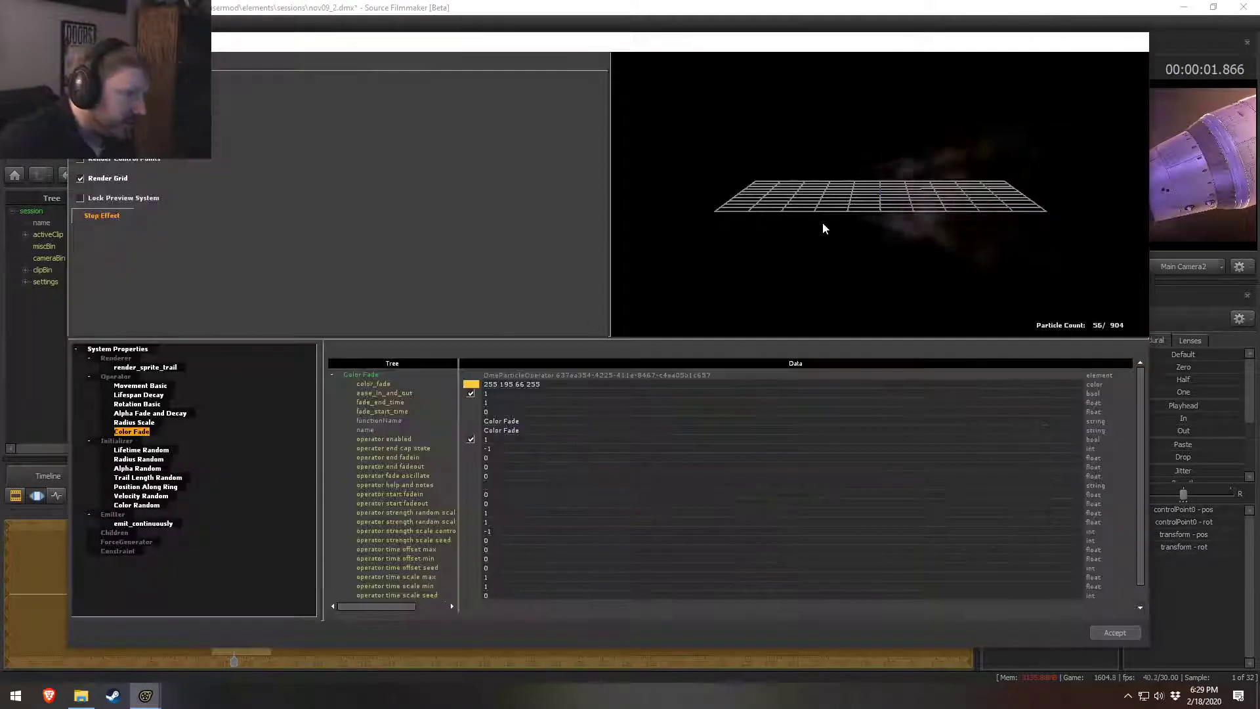
{"action": "left_click", "coordinate": [141, 450]}
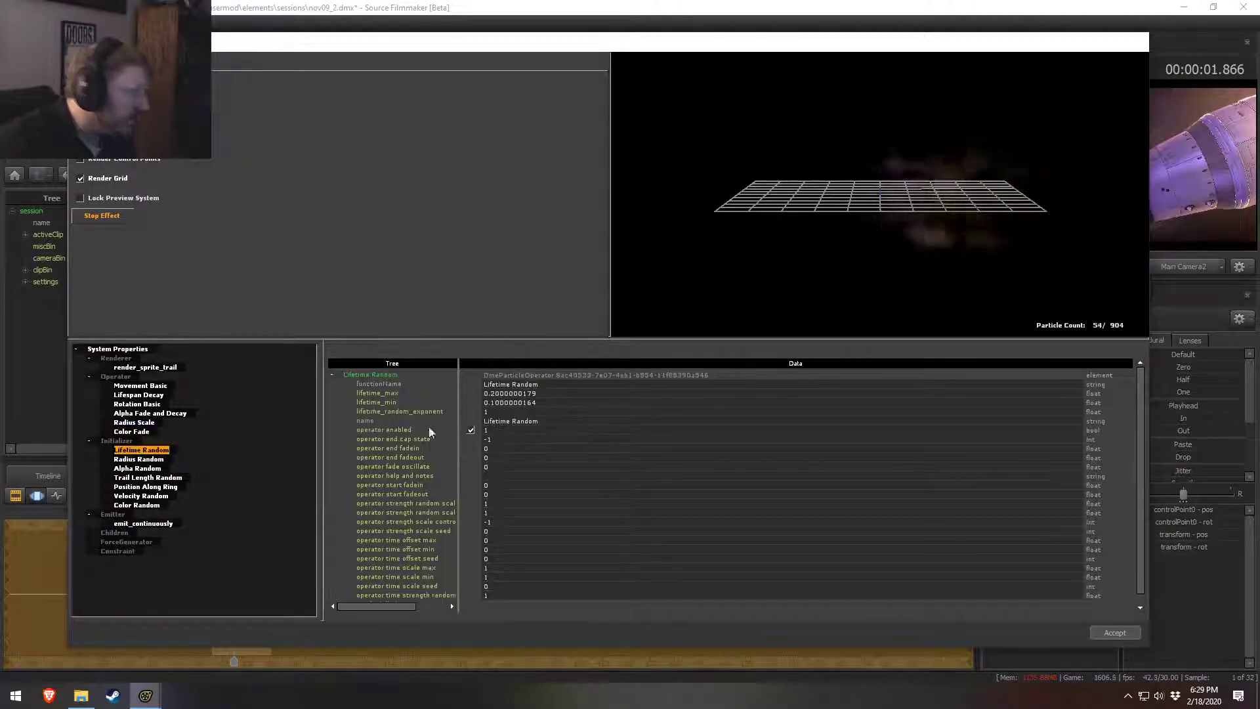
{"action": "left_click_drag", "start_coordinate": [495, 403], "coordinate": [490, 403]}
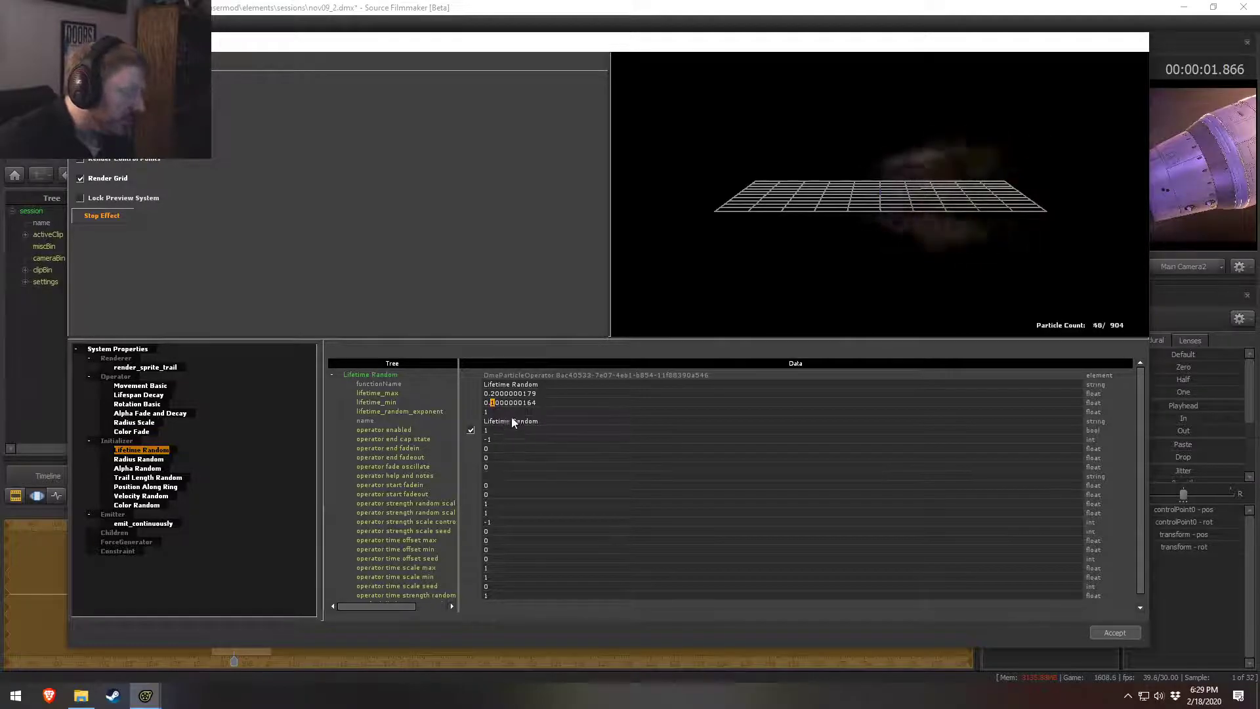
{"action": "left_click_drag", "start_coordinate": [485, 403], "coordinate": [495, 403]}
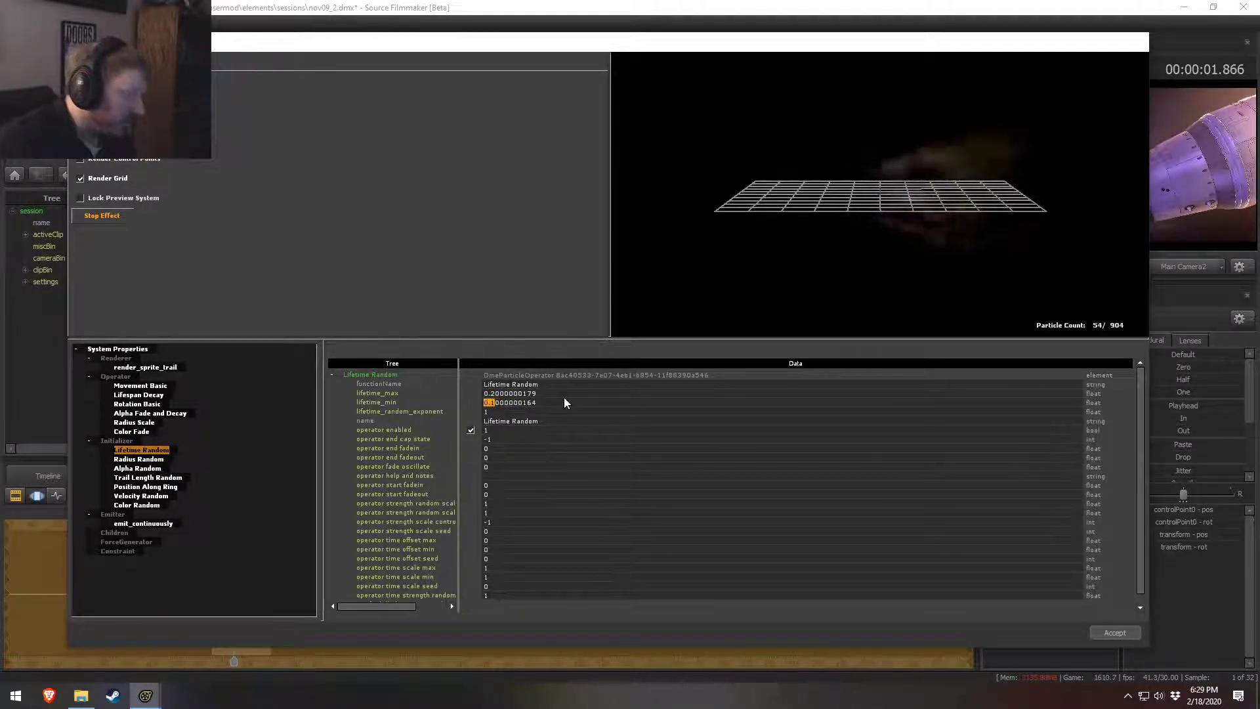
{"action": "type", "text": "5"}
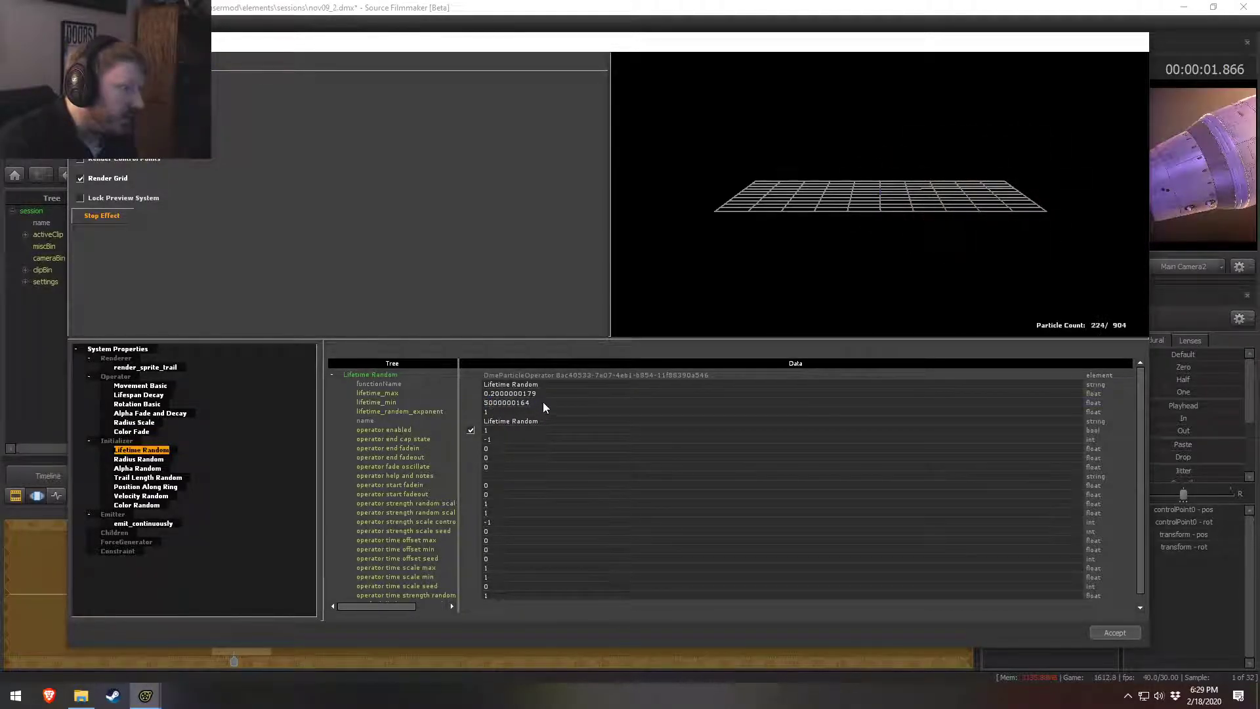
{"action": "type", "text": "0.15"}
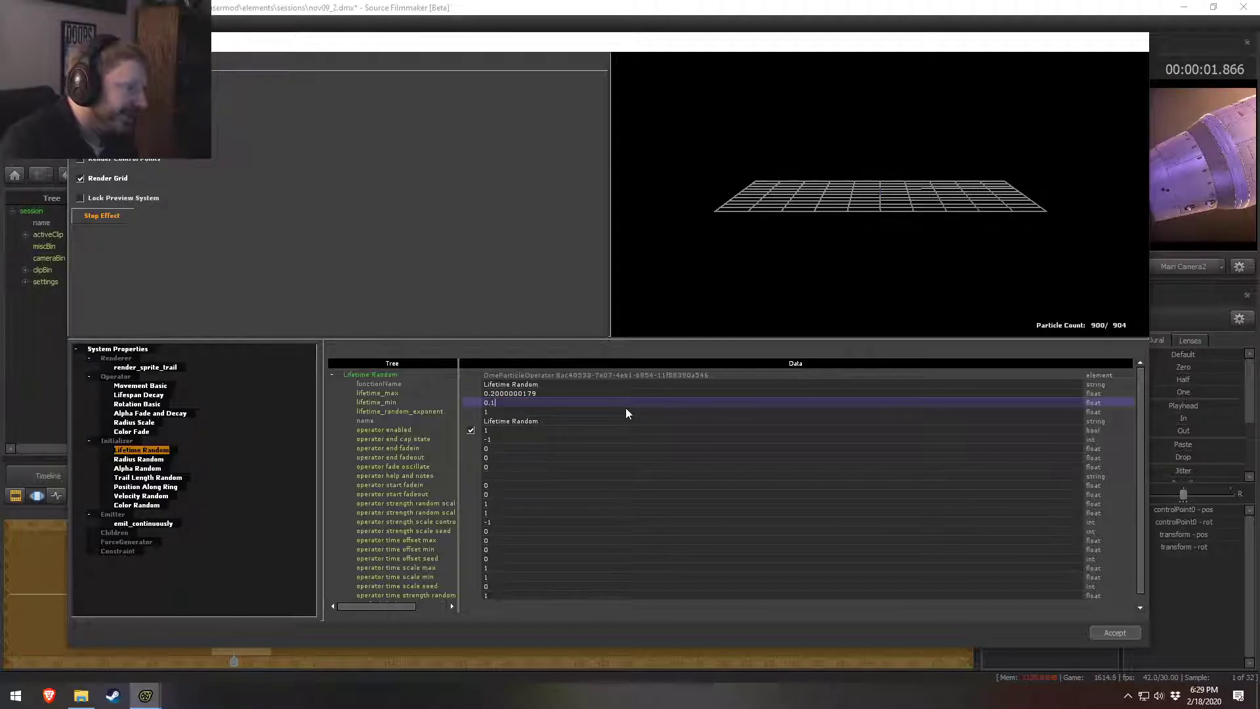
{"action": "key", "text": "Return"}
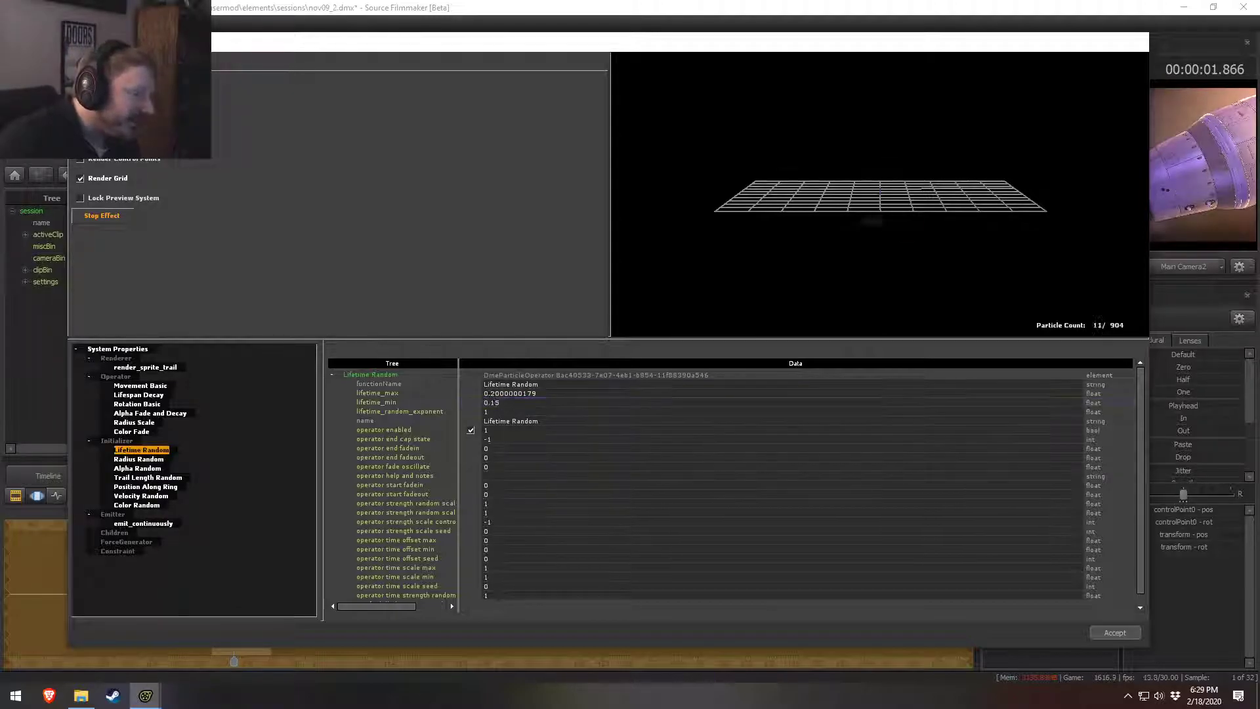
{"action": "left_click_drag", "start_coordinate": [491, 394], "coordinate": [556, 392]}
{"action": "type", "text": "3"}
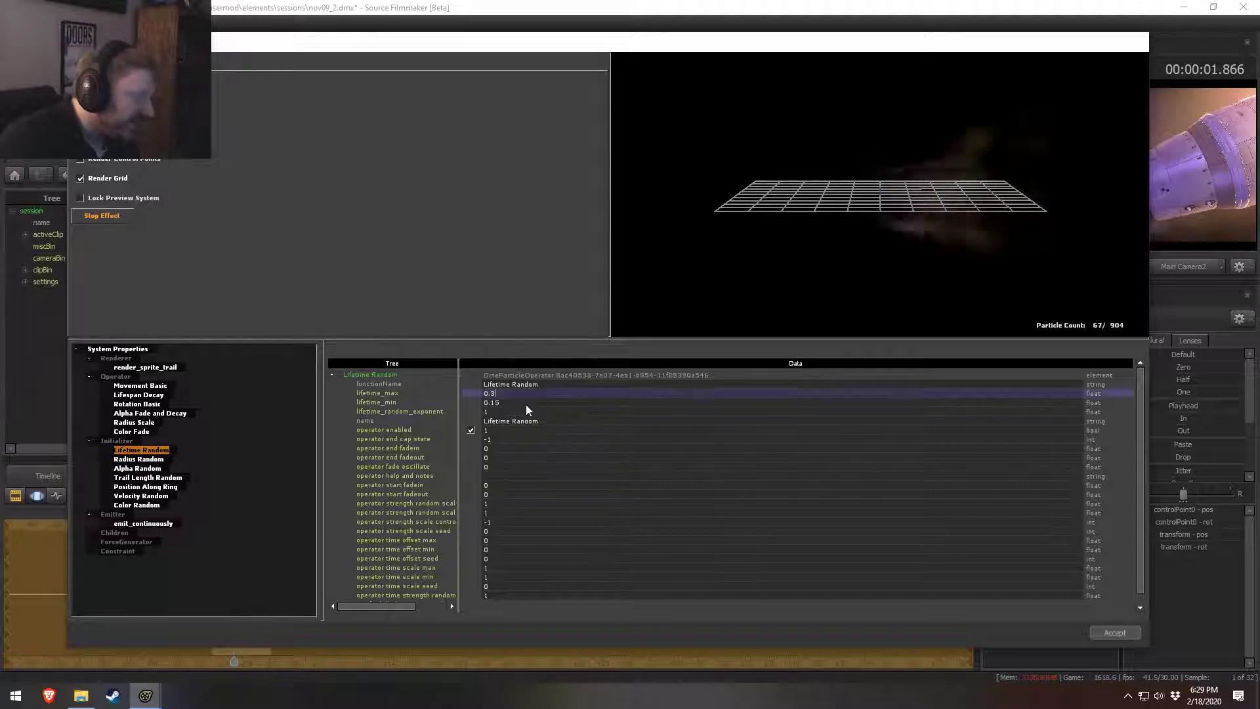
{"action": "key", "text": "Return"}
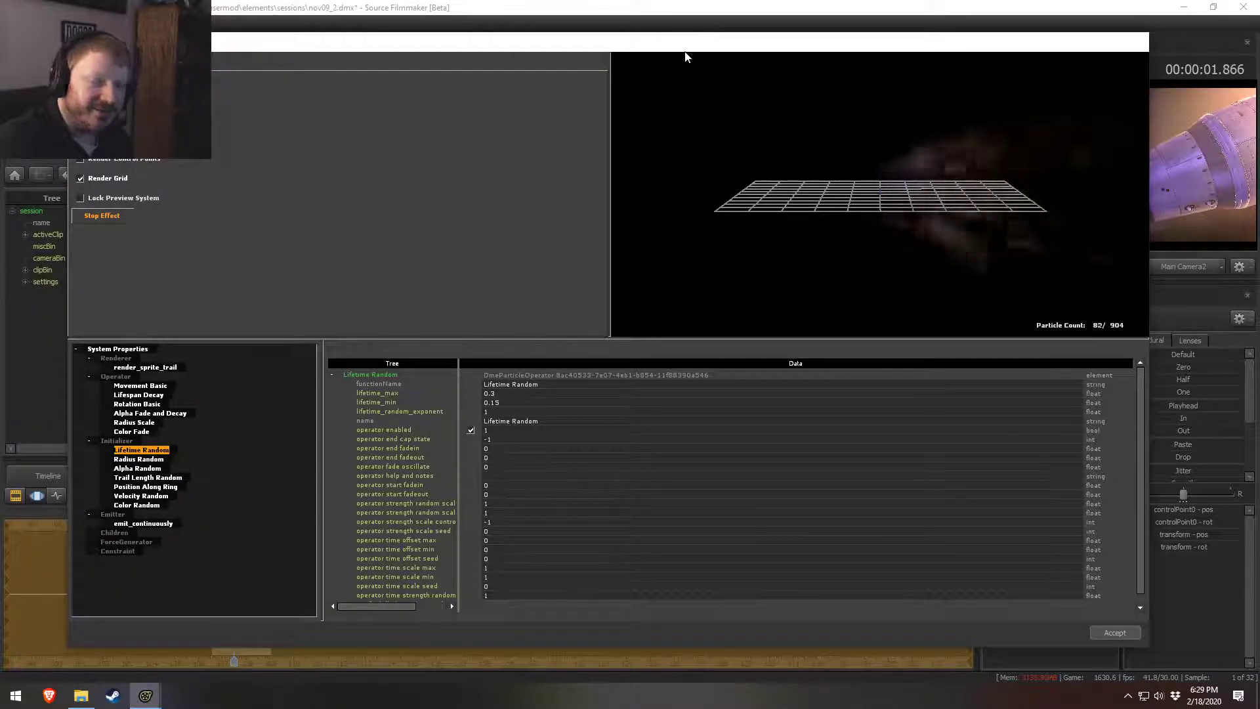
Step: Leave the particle editor and replay Spike Incoming 1 several times to examine the speed lines around the rocket's nose
{"action": "left_click", "coordinate": [1114, 632]}
{"action": "mouse_move", "coordinate": [225, 525]}
{"action": "left_mouse_down"}
{"action": "mouse_move", "coordinate": [214, 525]}
{"action": "mouse_move", "coordinate": [246, 529]}
{"action": "mouse_move", "coordinate": [211, 525]}
{"action": "left_mouse_up"}
{"action": "key", "text": "space"}
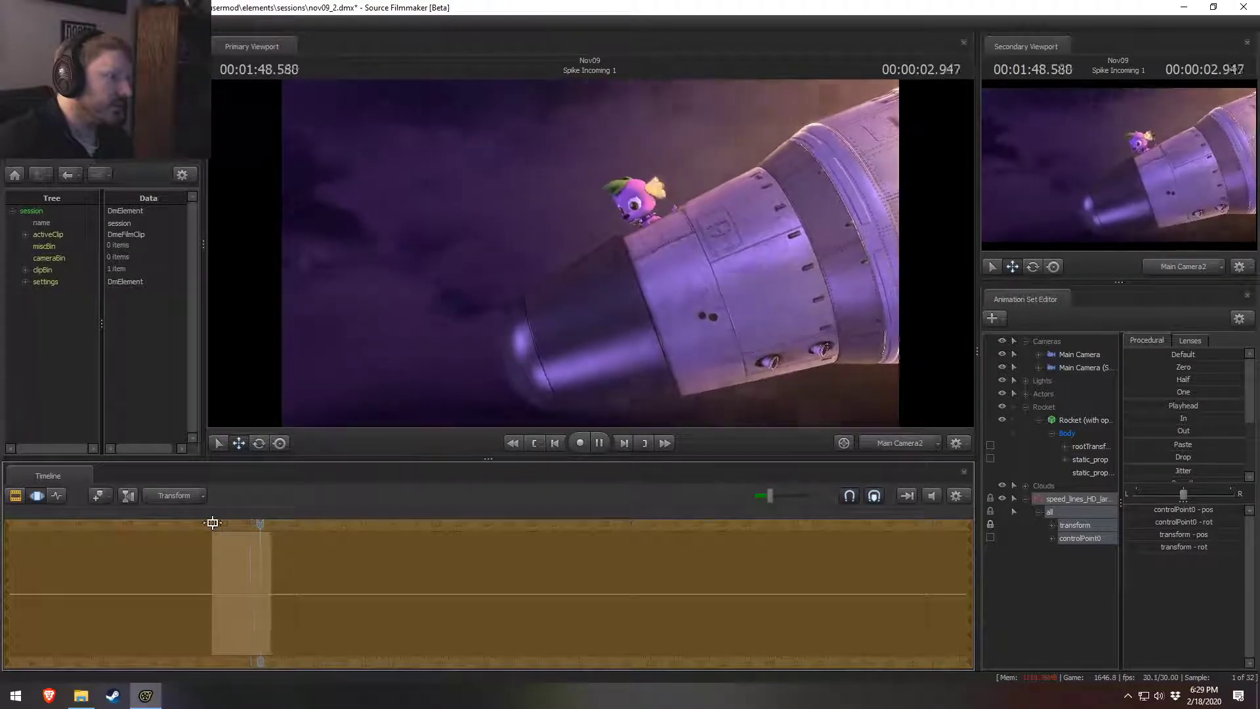
{"action": "key", "text": "space"}
{"action": "left_click_drag", "start_coordinate": [260, 523], "coordinate": [216, 526]}
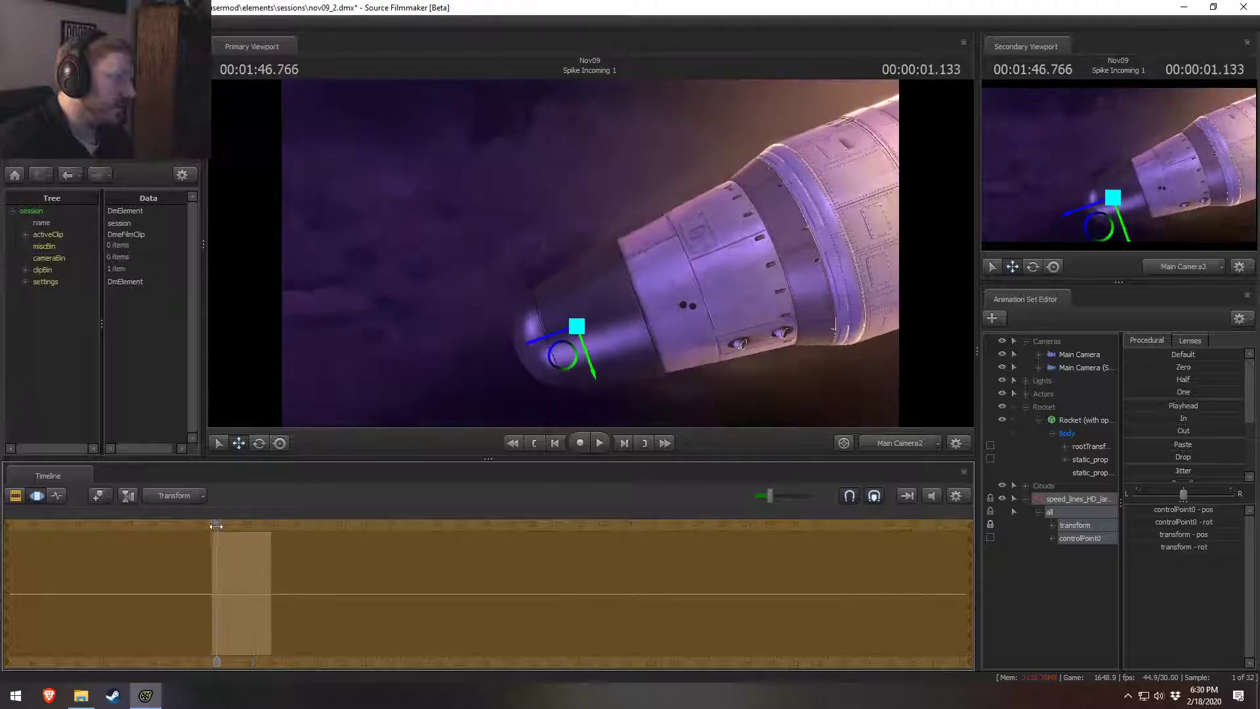
{"action": "key", "text": "space"}
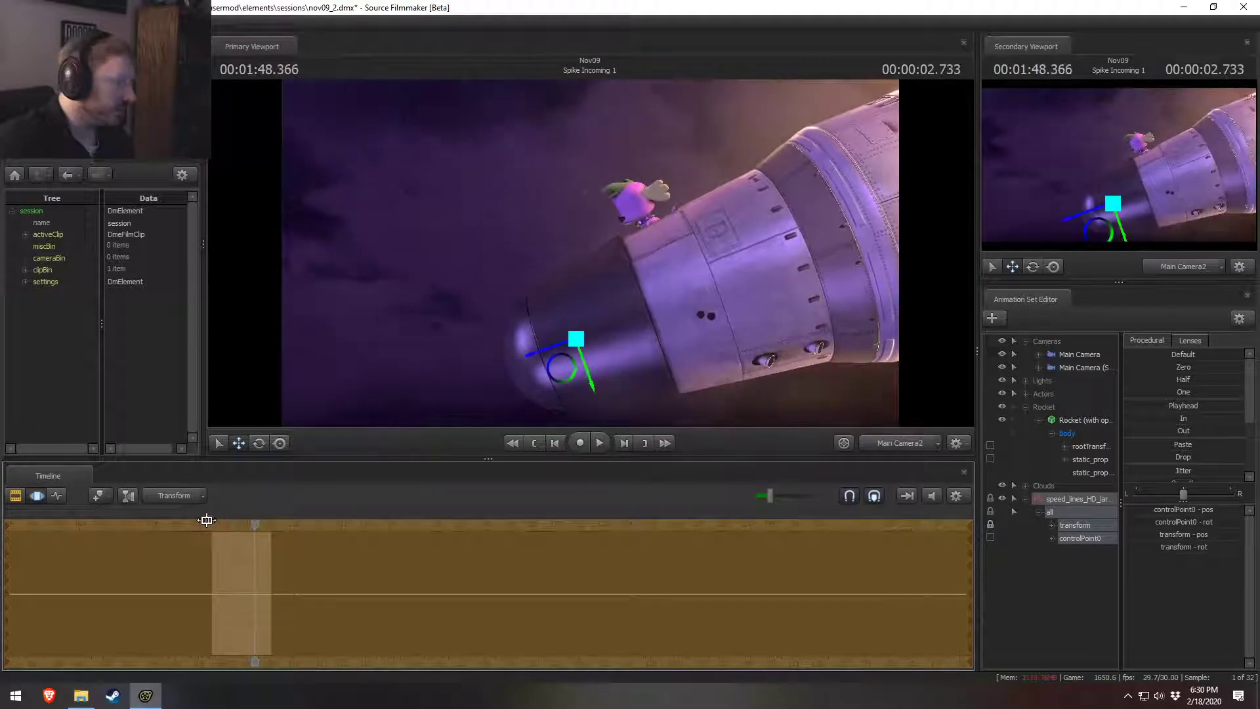
{"action": "left_click_drag", "start_coordinate": [255, 524], "coordinate": [210, 527]}
{"action": "left_click_drag", "start_coordinate": [238, 541], "coordinate": [214, 551]}
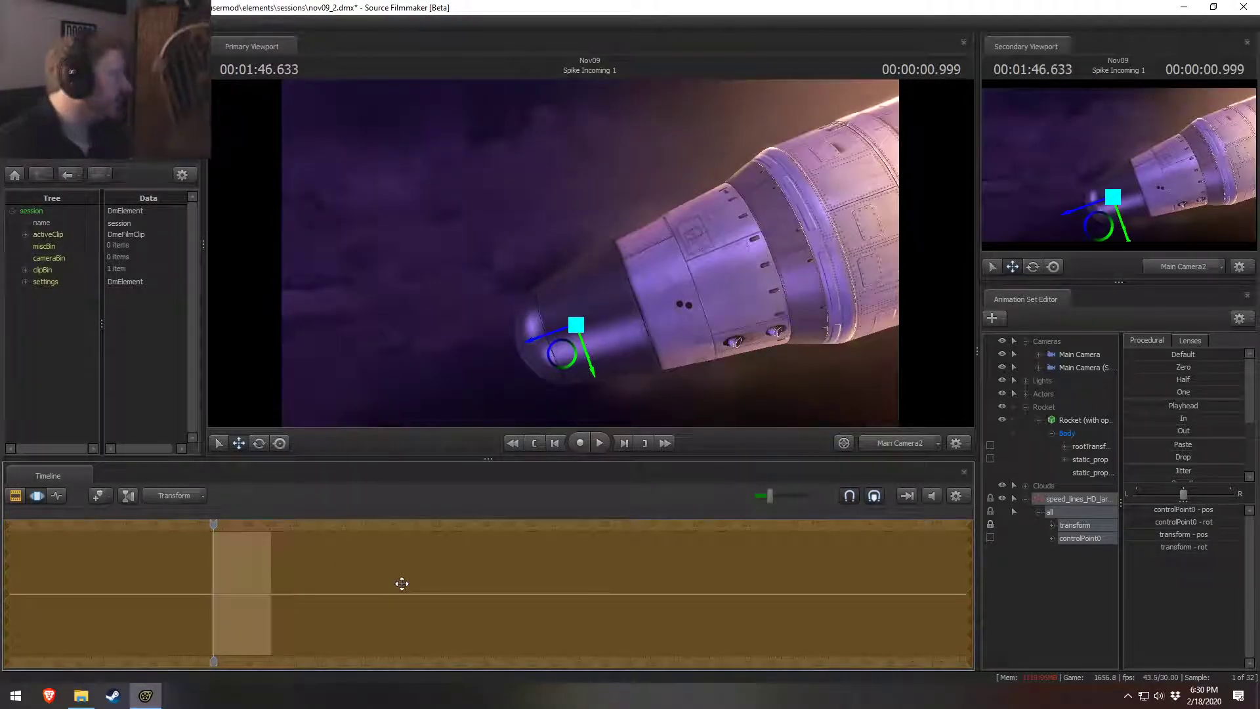
{"action": "key", "text": "space"}
{"action": "key", "text": "space"}
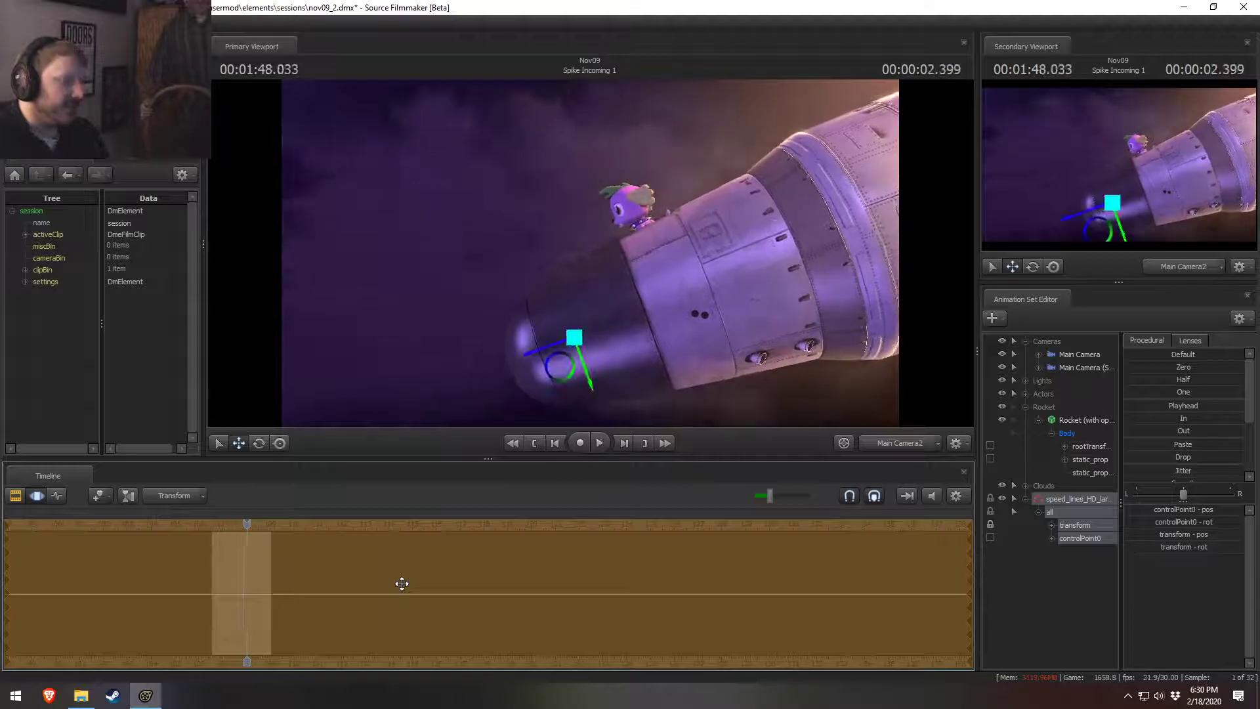
Step: Step back through the shot frame by frame and play it again to inspect the air stream over the rocket
{"action": "key", "text": "Left"}
{"action": "key", "text": "Left"}
{"action": "key", "text": "Left"}
{"action": "key", "text": "Left"}
{"action": "key", "text": "Left"}
{"action": "key", "text": "Left"}
{"action": "key", "text": "Left"}
{"action": "key", "text": "Left"}
{"action": "key", "text": "Left"}
{"action": "key", "text": "Left"}
{"action": "key", "text": "Left"}
{"action": "key", "text": "Left"}
{"action": "key", "text": "Left"}
{"action": "key", "text": "Left"}
{"action": "key", "text": "Left"}
{"action": "key", "text": "Left"}
{"action": "key", "text": "Left"}
{"action": "key", "text": "Left"}
{"action": "key", "text": "Left"}
{"action": "key", "text": "Left"}
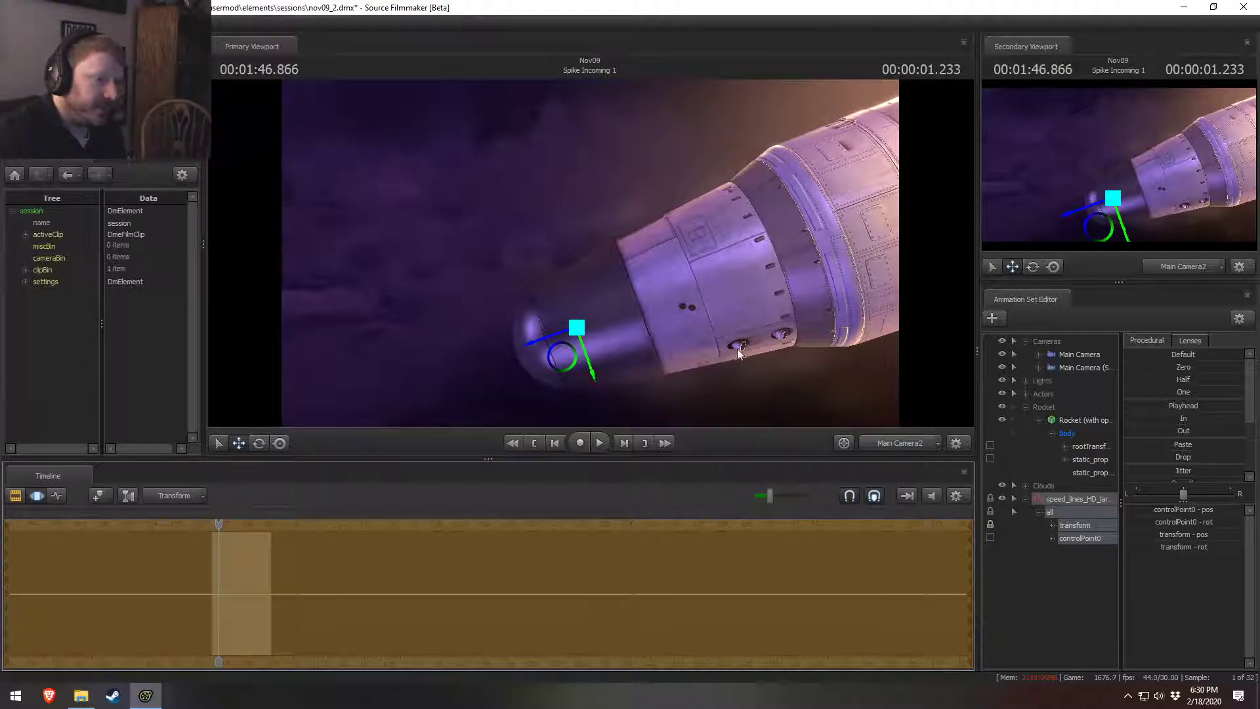
{"action": "key", "text": "space"}
{"action": "key", "text": "space"}
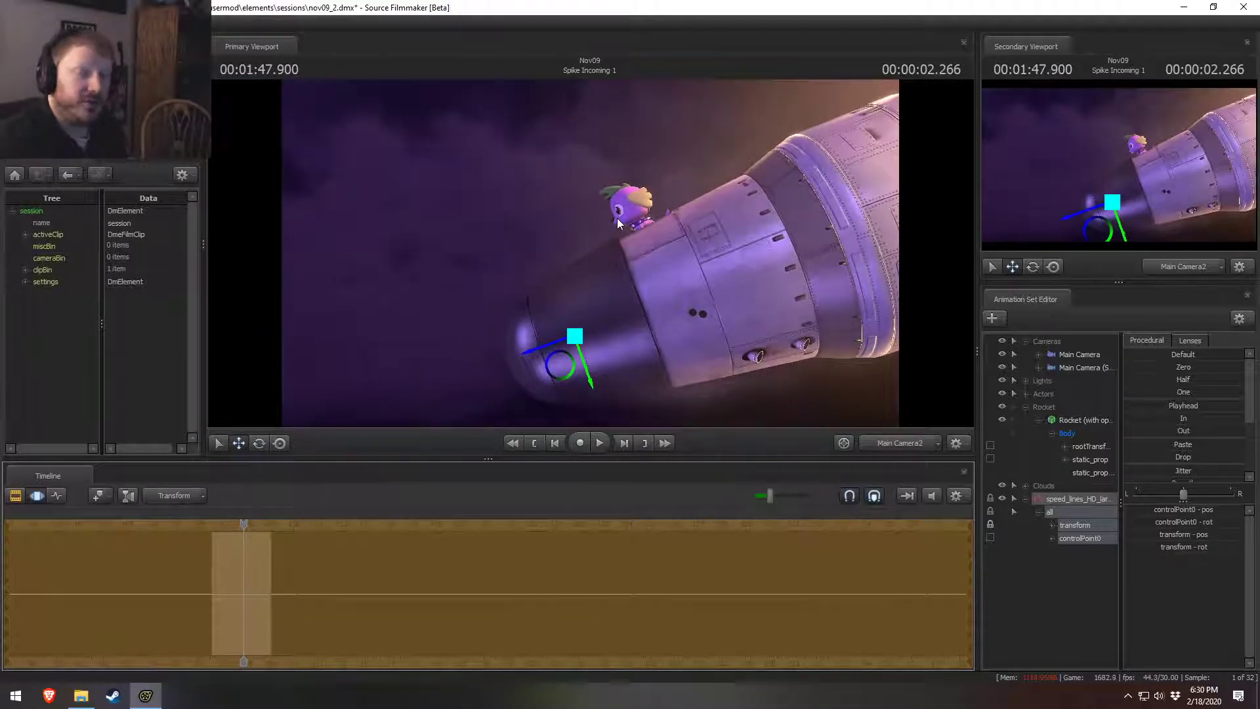
Step: Rename the speed_lines_HD_large animation set as "Rocket Air Stream - Main"
{"action": "right_click", "coordinate": [1090, 502]}
{"action": "left_click", "coordinate": [1093, 503]}
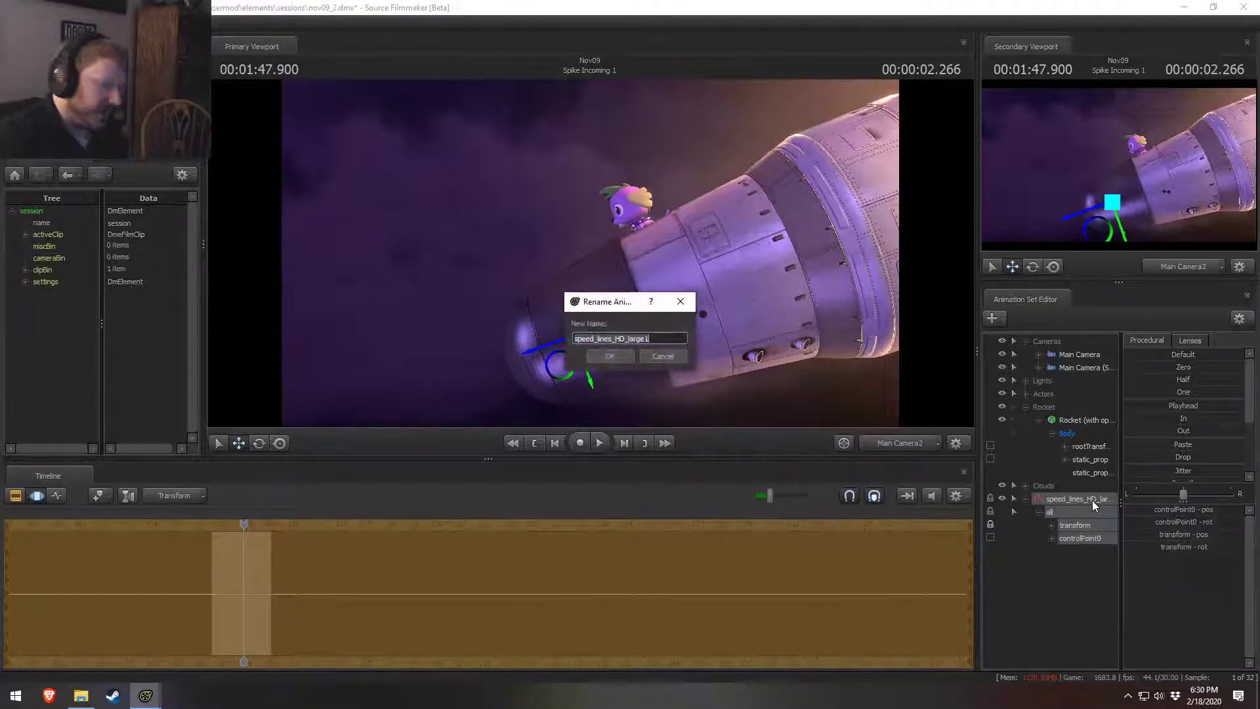
{"action": "type", "text": "Rocket Air Stream"}
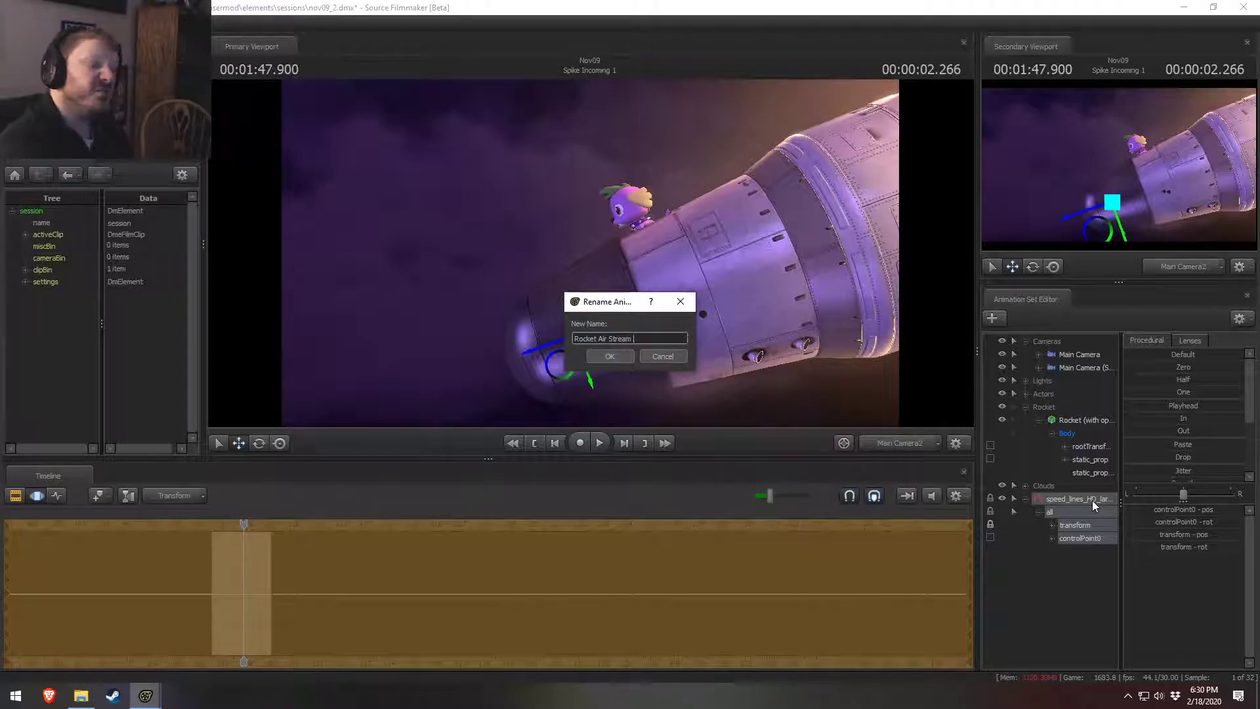
{"action": "type", "text": "Main"}
{"action": "key", "text": "Return"}
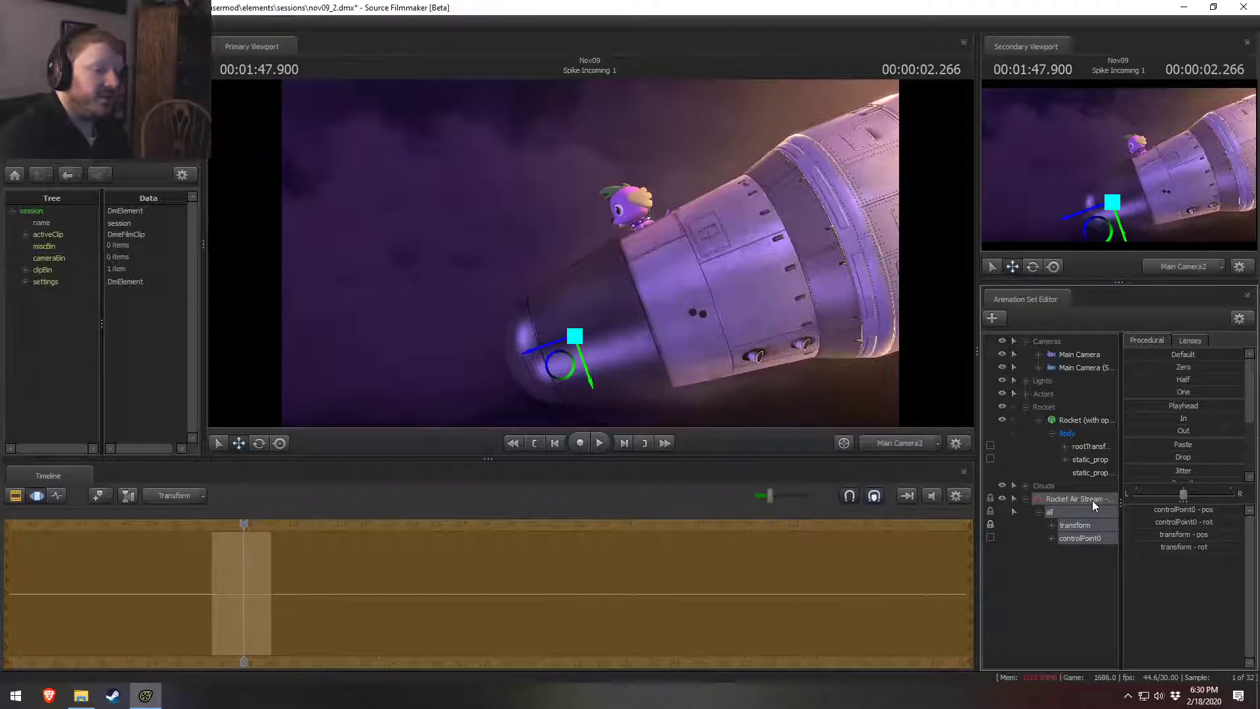
Step: Collapse the animation set groups and put the Rocket Air Stream animation set in a new group named Particles2
{"action": "left_click", "coordinate": [1023, 407]}
{"action": "left_click", "coordinate": [1025, 341]}
{"action": "right_click", "coordinate": [1053, 406]}
{"action": "left_click", "coordinate": [1097, 447]}
{"action": "right_click", "coordinate": [1052, 406]}
{"action": "left_click", "coordinate": [1080, 412]}
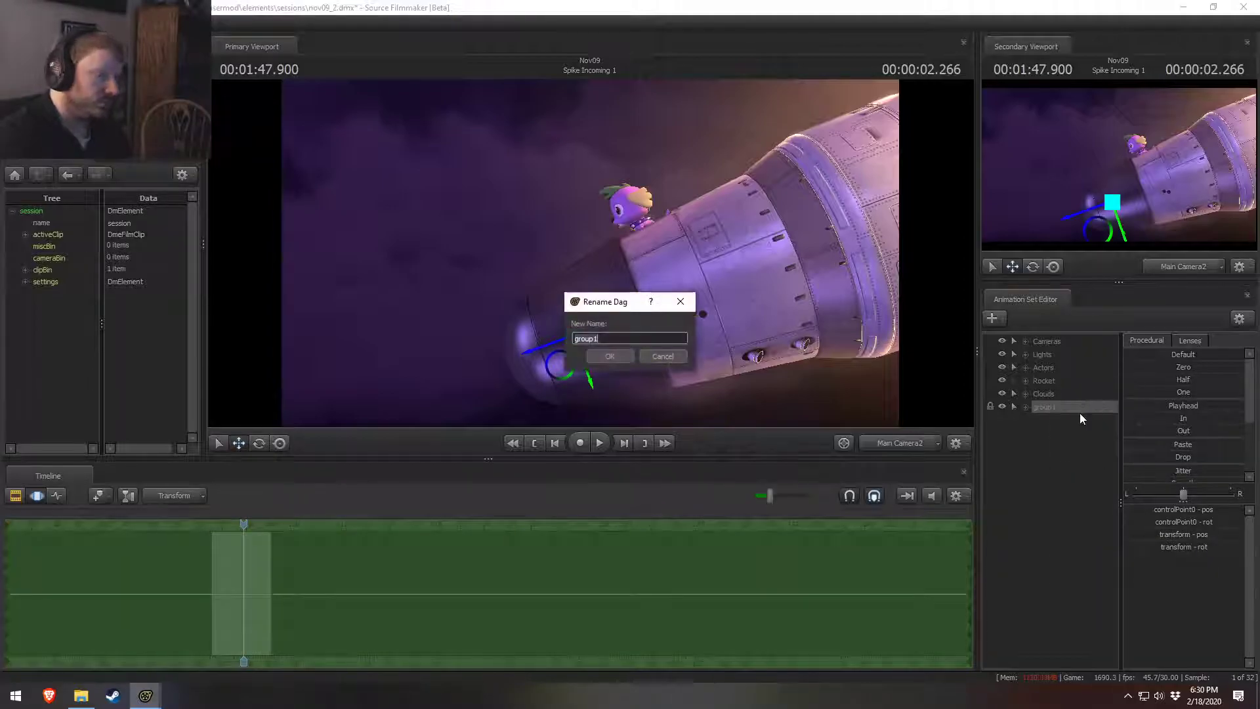
{"action": "type", "text": "Particles2"}
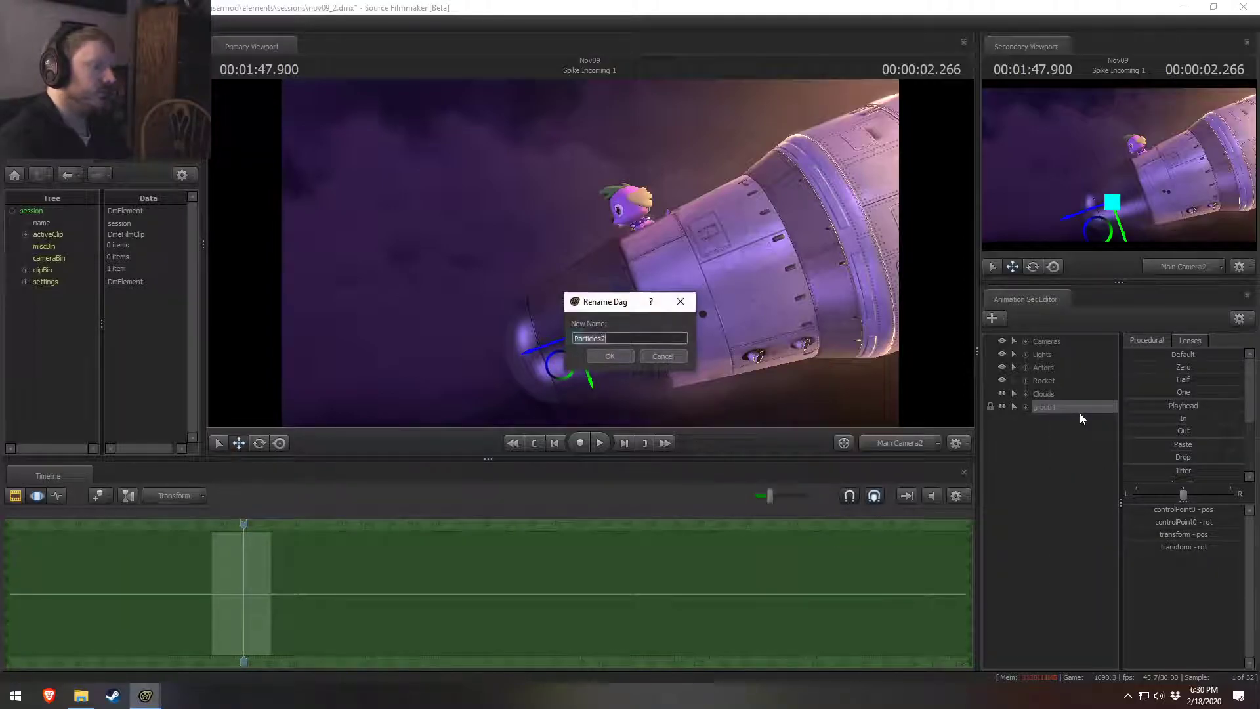
{"action": "key", "text": "Return"}
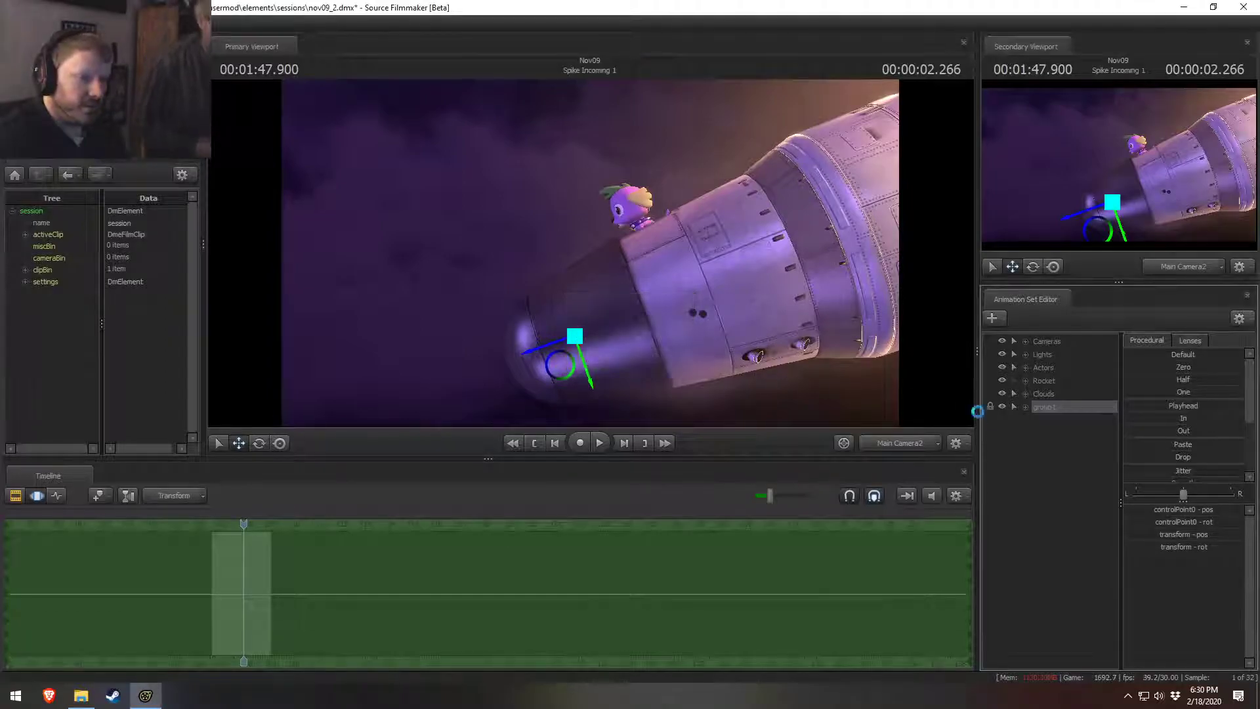
Step: Undo the grouping of the Rocket Air Stream animation set
{"action": "right_click", "coordinate": [1042, 443]}
{"action": "left_click", "coordinate": [1029, 431]}
{"action": "key", "text": "ctrl+z"}
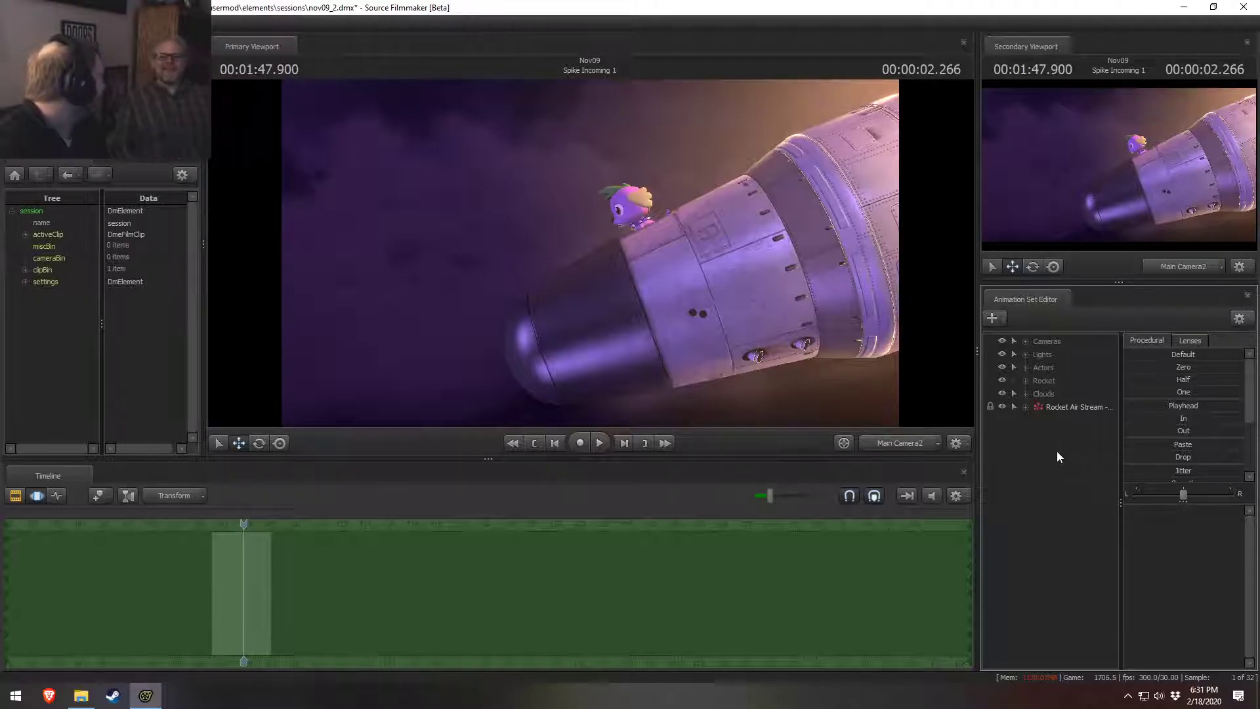
Step: Reveal hidden controls, move the Rocket Air Stream - Main animation set into the existing Particles group, and hide those controls again
{"action": "right_click", "coordinate": [1082, 508]}
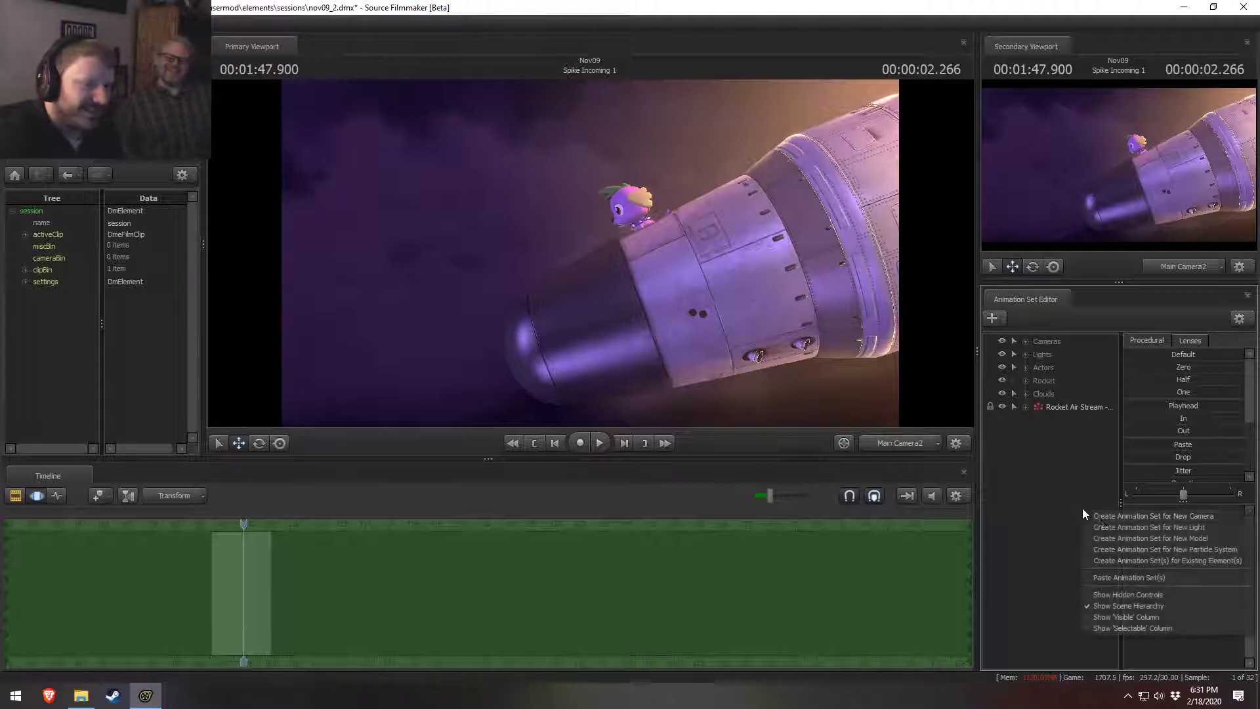
{"action": "left_click", "coordinate": [1116, 595]}
{"action": "left_click_drag", "start_coordinate": [1047, 415], "coordinate": [1048, 408]}
{"action": "right_click", "coordinate": [1046, 485]}
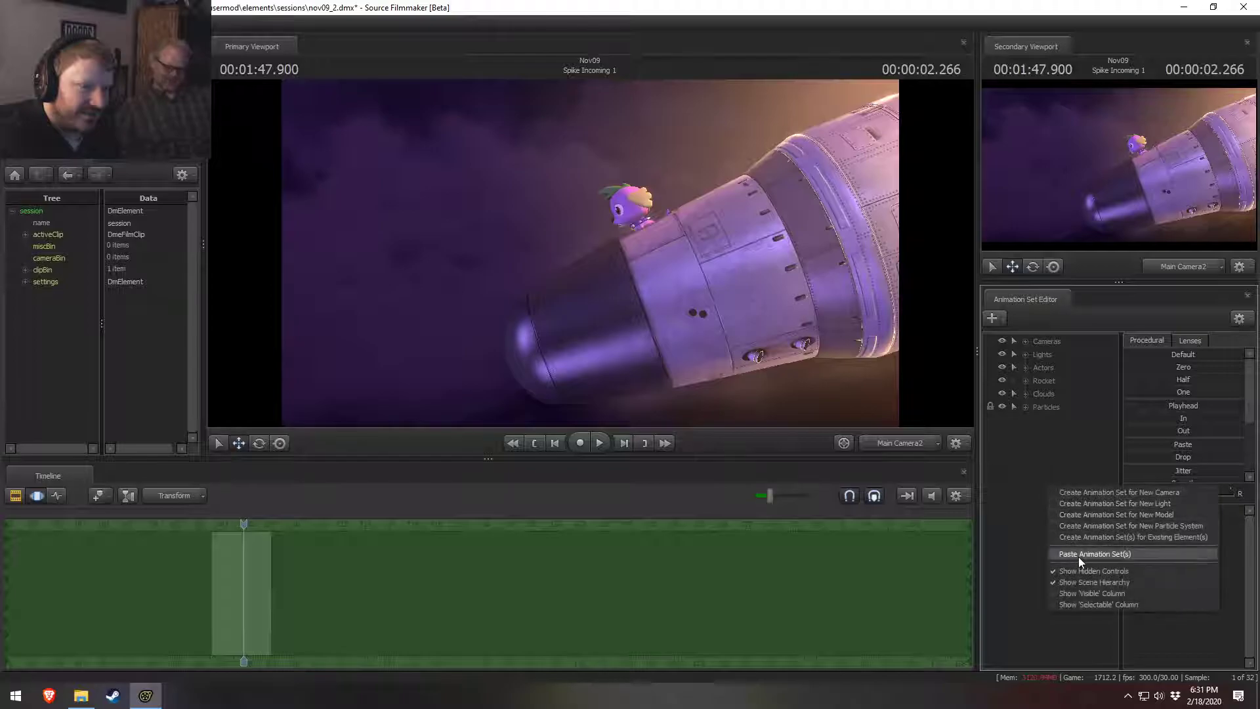
{"action": "left_click", "coordinate": [1082, 569]}
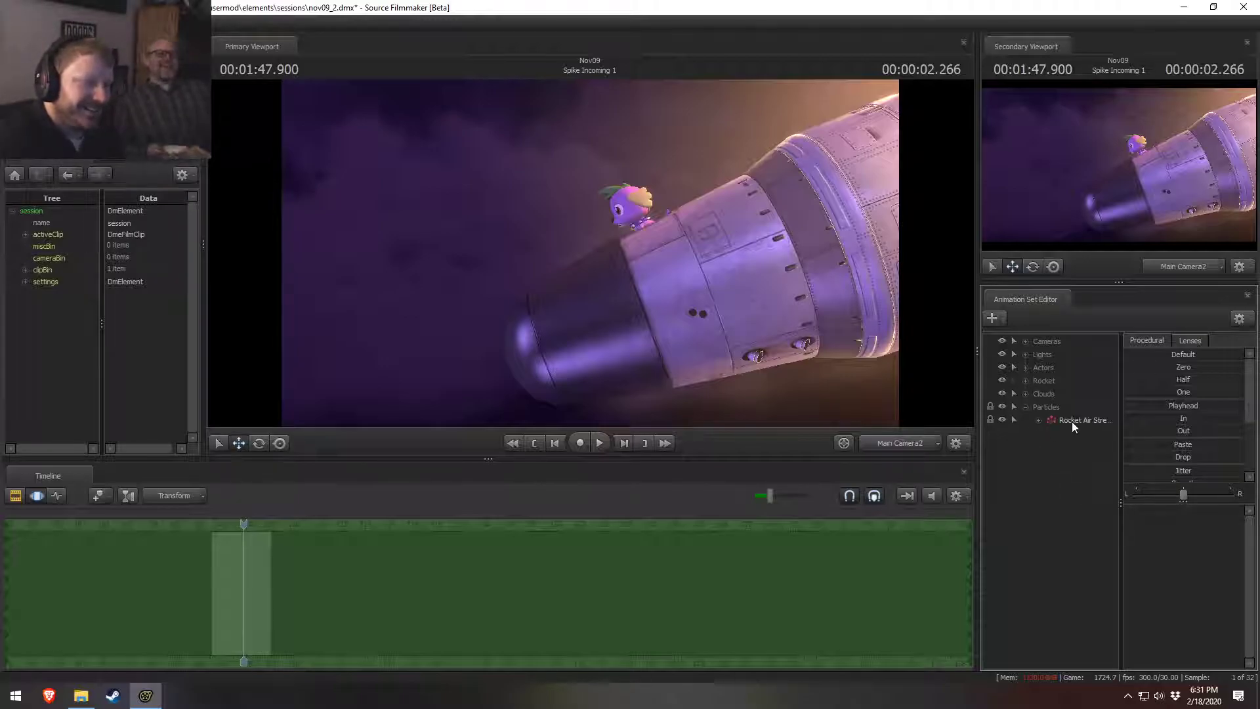
Step: Duplicate the Rocket Air Stream - Main animation set by copying and pasting it into the animation set list
{"action": "left_click", "coordinate": [1072, 422]}
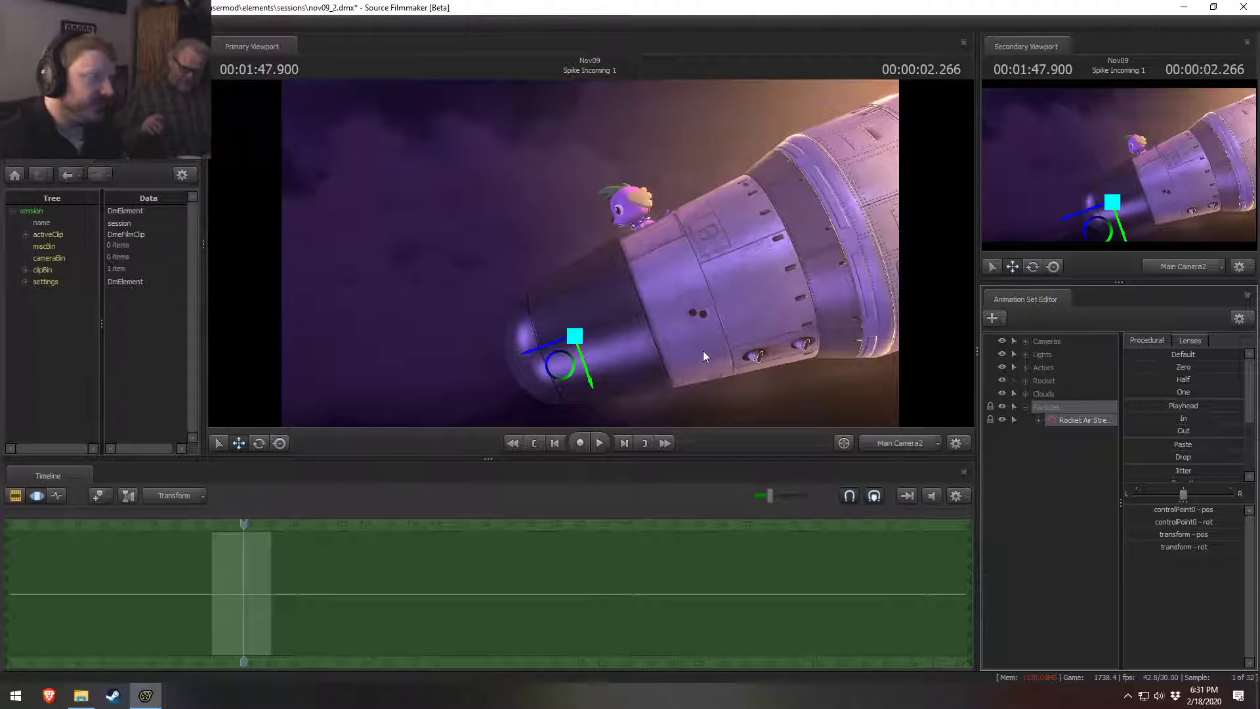
{"action": "right_click", "coordinate": [1063, 428]}
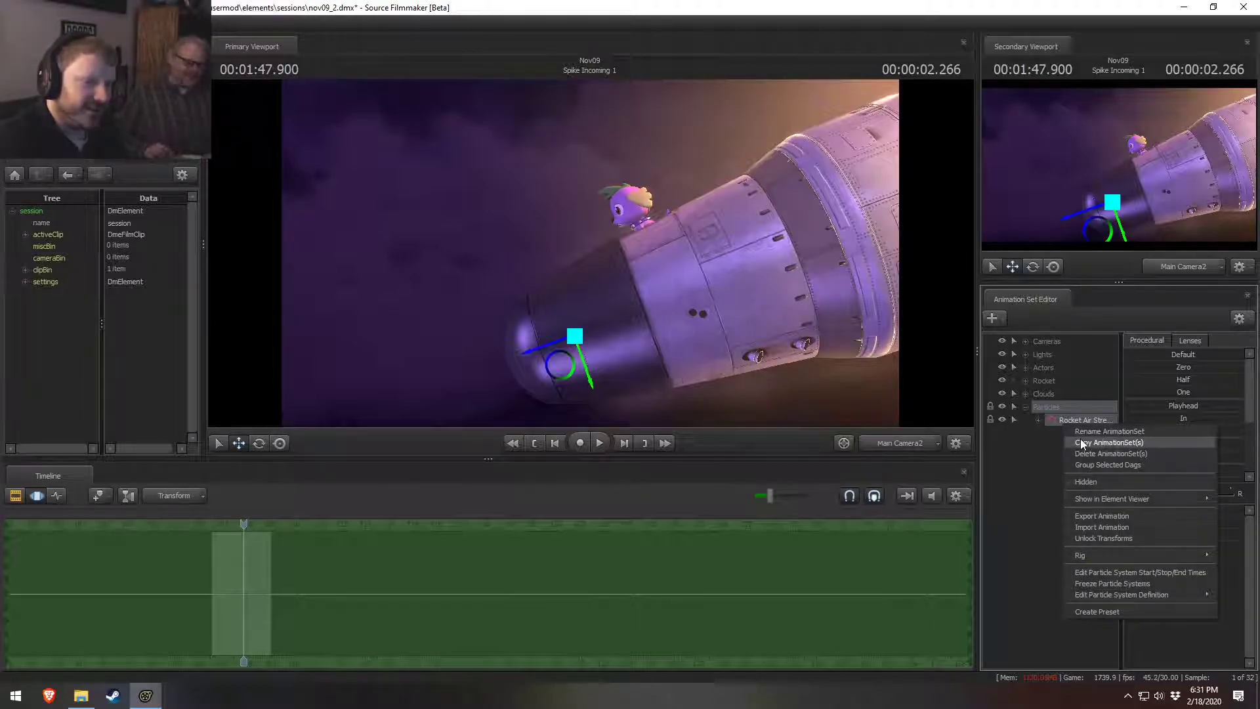
{"action": "left_click", "coordinate": [1081, 439]}
{"action": "left_click", "coordinate": [602, 359]}
{"action": "right_click", "coordinate": [1076, 486]}
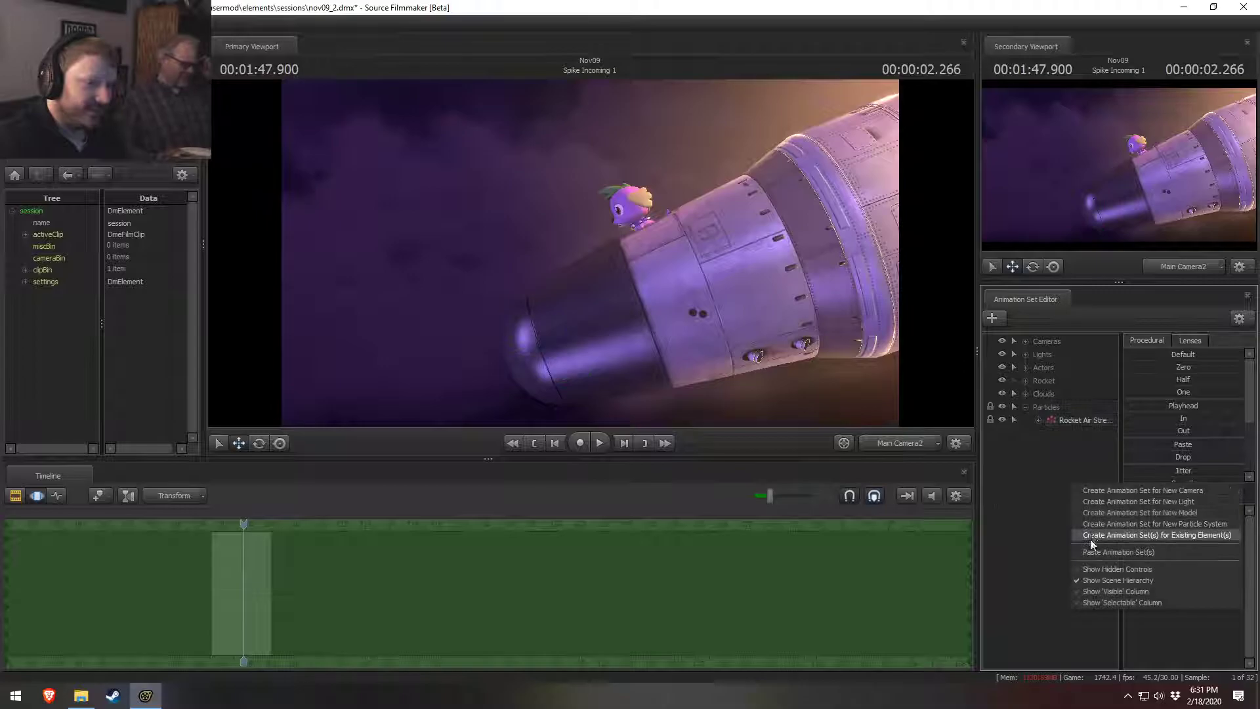
{"action": "left_click", "coordinate": [1093, 551]}
Step: Expand the duplicate air stream and the rocket's Body controls, and lock the duplicate's transform to the rocket's static_prop
{"action": "left_click", "coordinate": [1037, 447]}
{"action": "left_click", "coordinate": [1026, 381]}
{"action": "left_click", "coordinate": [1039, 394]}
{"action": "left_click", "coordinate": [1053, 407]}
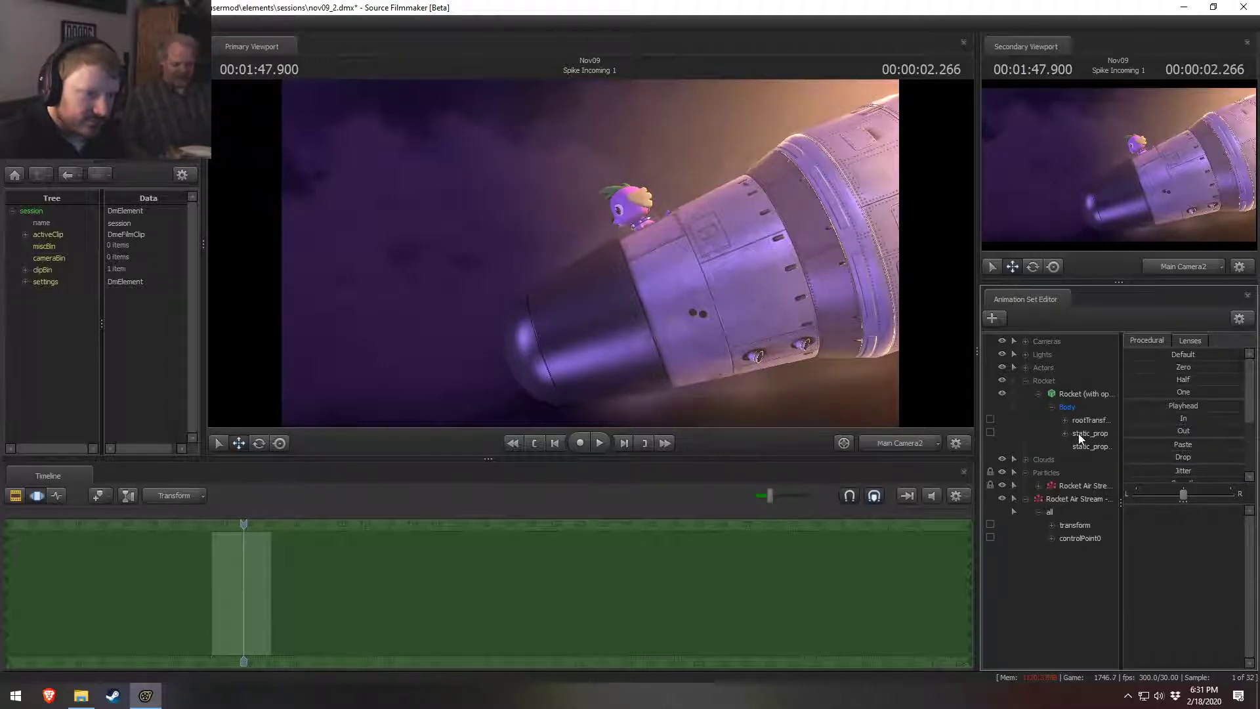
{"action": "left_click", "coordinate": [1091, 525]}
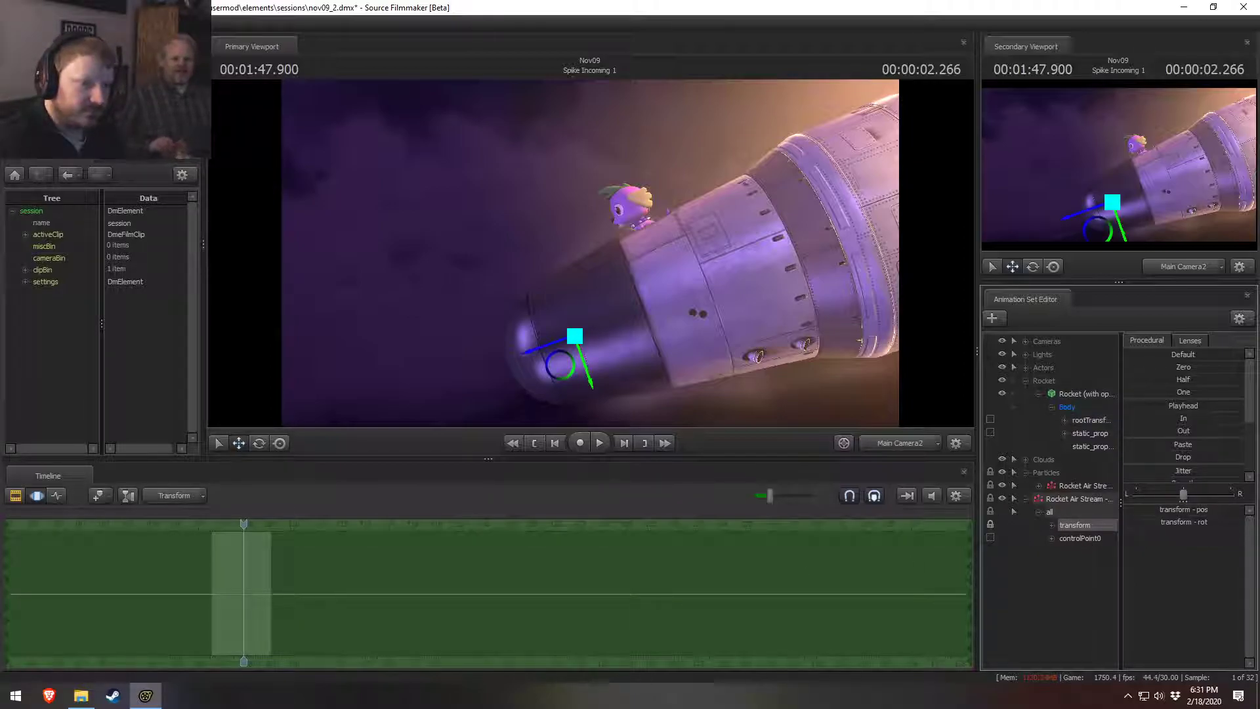
{"action": "double_click", "coordinate": [1184, 367]}
{"action": "key", "text": "ctrl+z"}
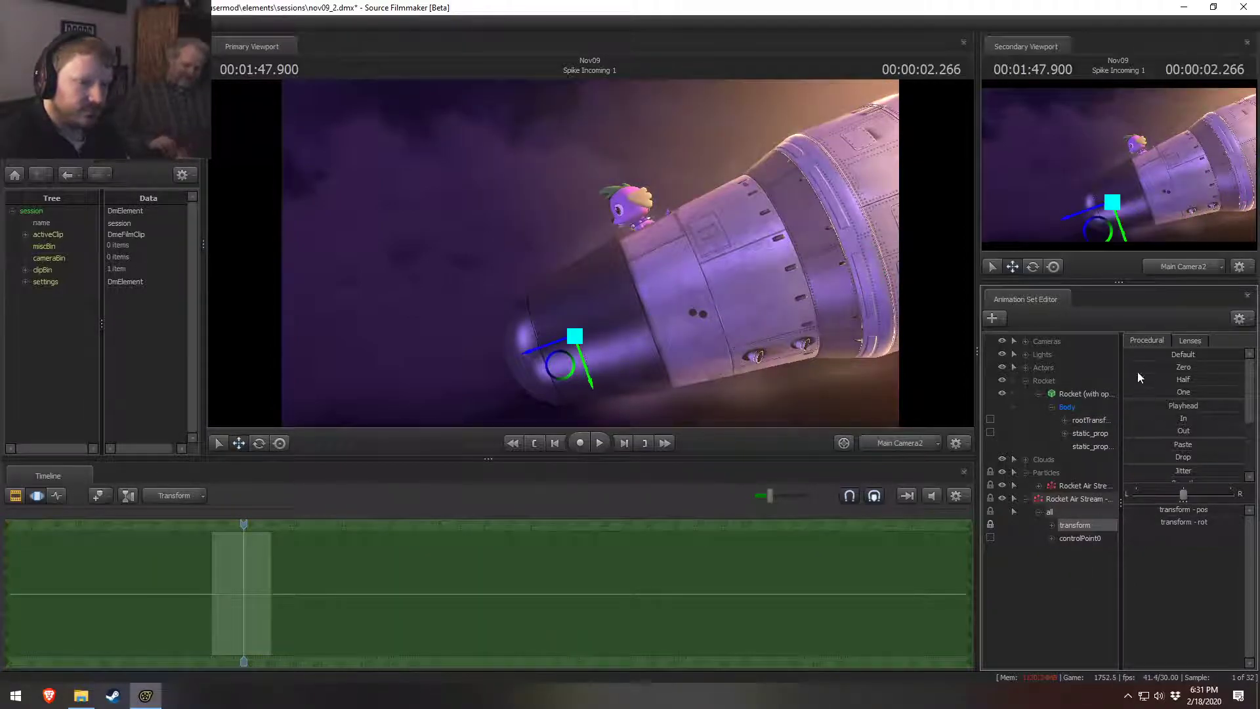
{"action": "double_click", "coordinate": [1132, 409]}
{"action": "key", "text": "ctrl+z"}
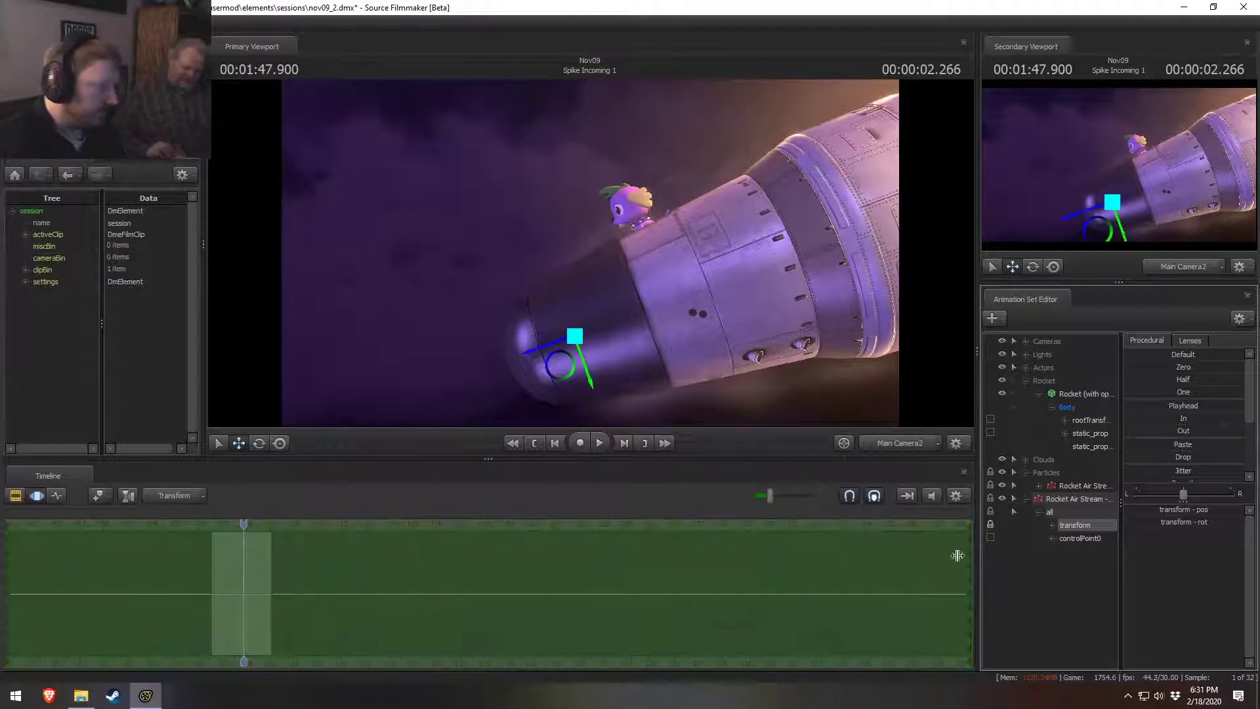
Step: Move the duplicate air stream into the Particles group and rename it "Rocket Air Stream - Lip"
{"action": "left_click_drag", "start_coordinate": [244, 525], "coordinate": [243, 525]}
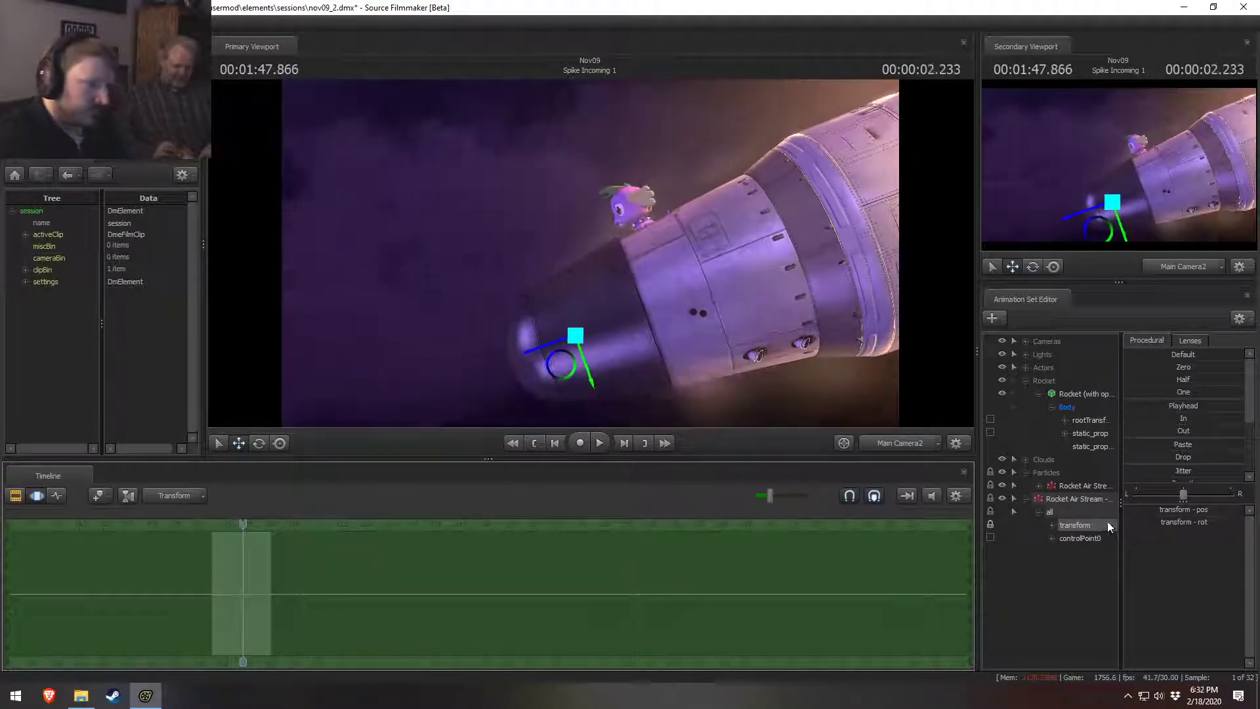
{"action": "left_click_drag", "start_coordinate": [1073, 500], "coordinate": [1047, 473]}
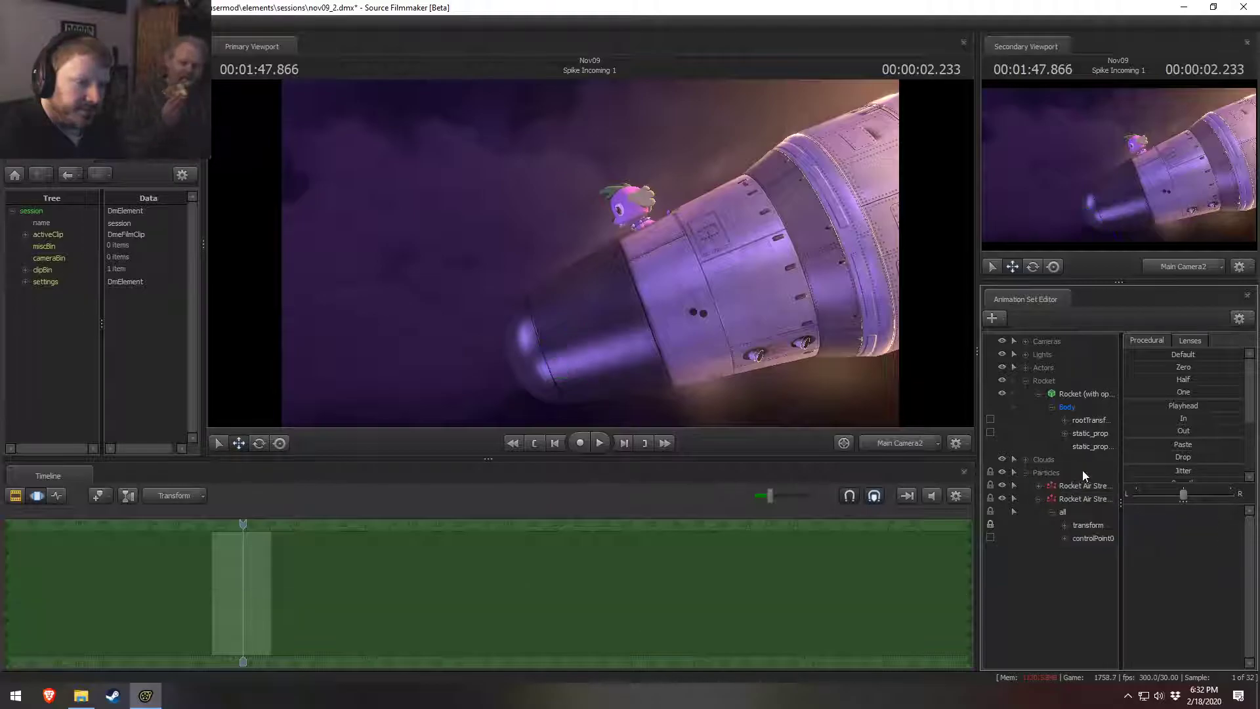
{"action": "left_click_drag", "start_coordinate": [1122, 463], "coordinate": [1172, 467]}
{"action": "right_click", "coordinate": [1084, 502]}
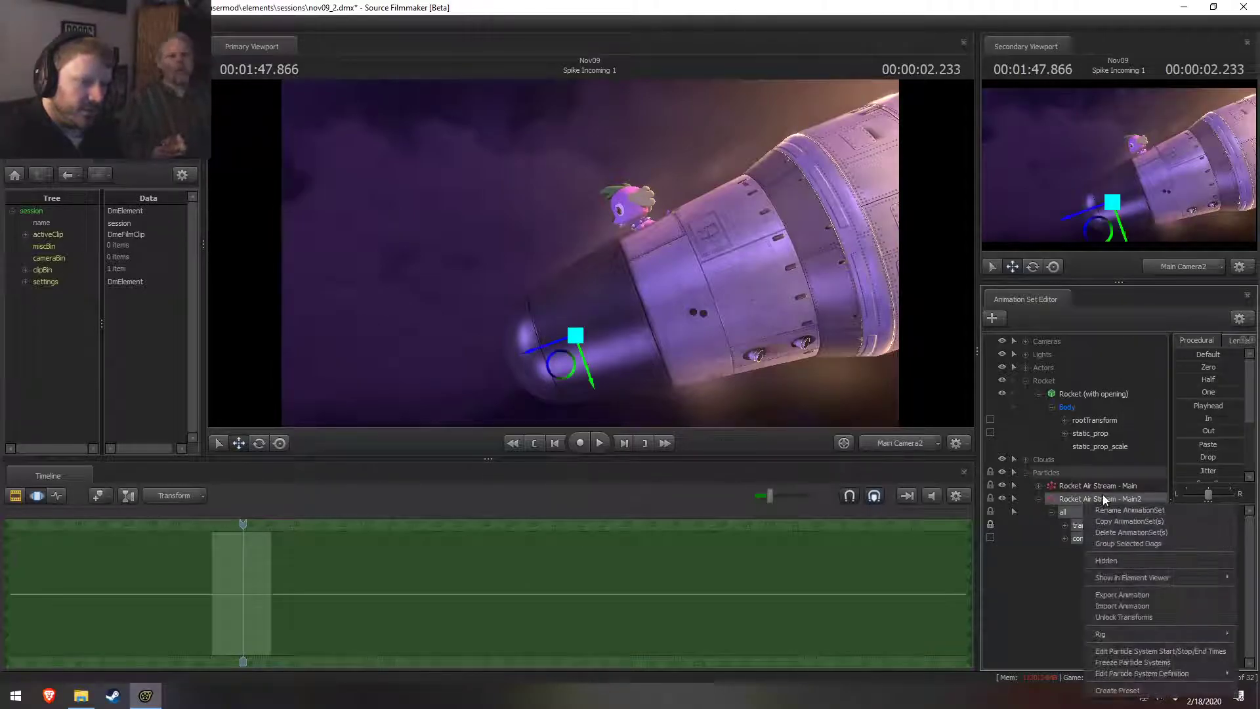
{"action": "left_click", "coordinate": [1117, 509]}
{"action": "left_click_drag", "start_coordinate": [660, 339], "coordinate": [637, 339]}
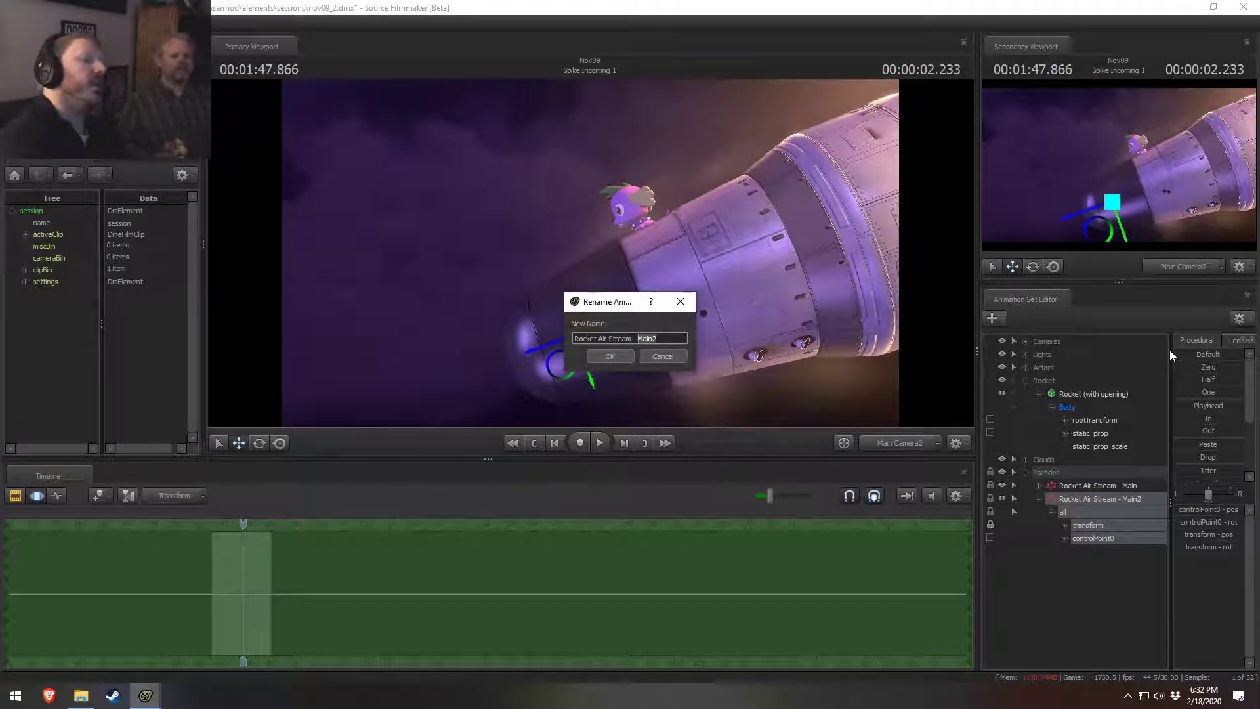
{"action": "type", "text": "Lip"}
{"action": "key", "text": "Return"}
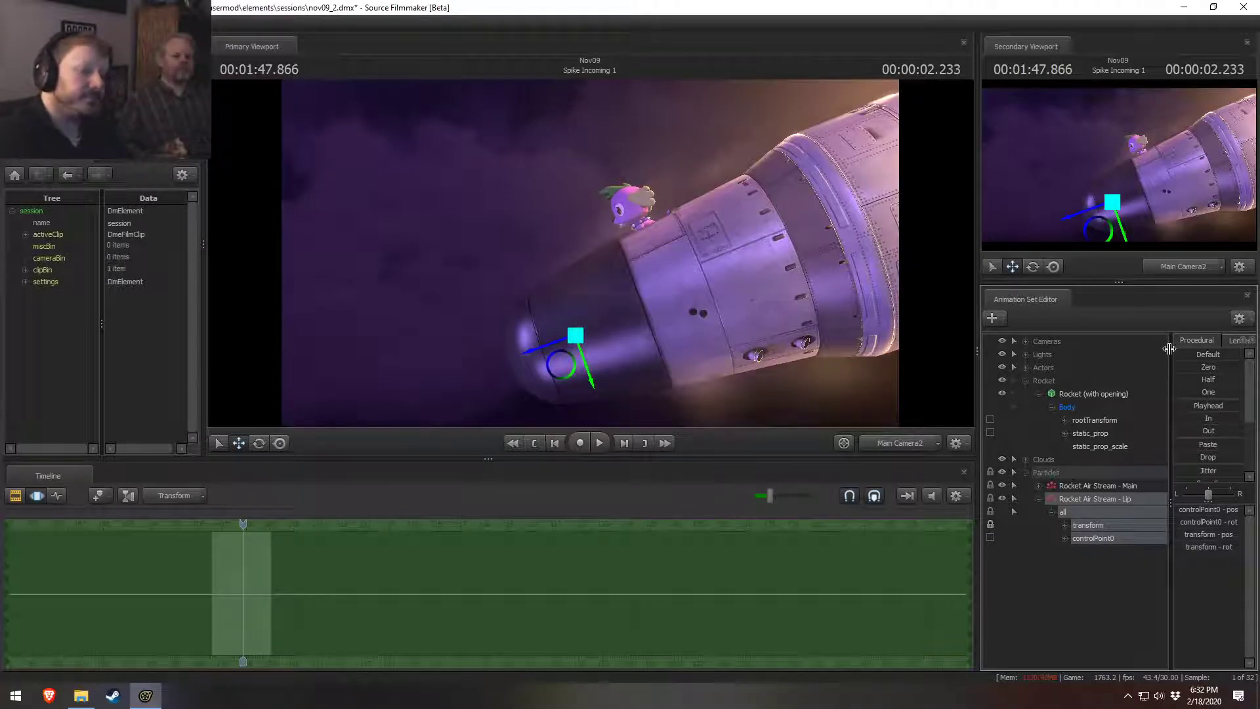
Step: Shift the Lip air stream back from the nose along the rocket's body and open its speed_lines_HD_large particle definition for editing
{"action": "left_click_drag", "start_coordinate": [557, 348], "coordinate": [899, 402]}
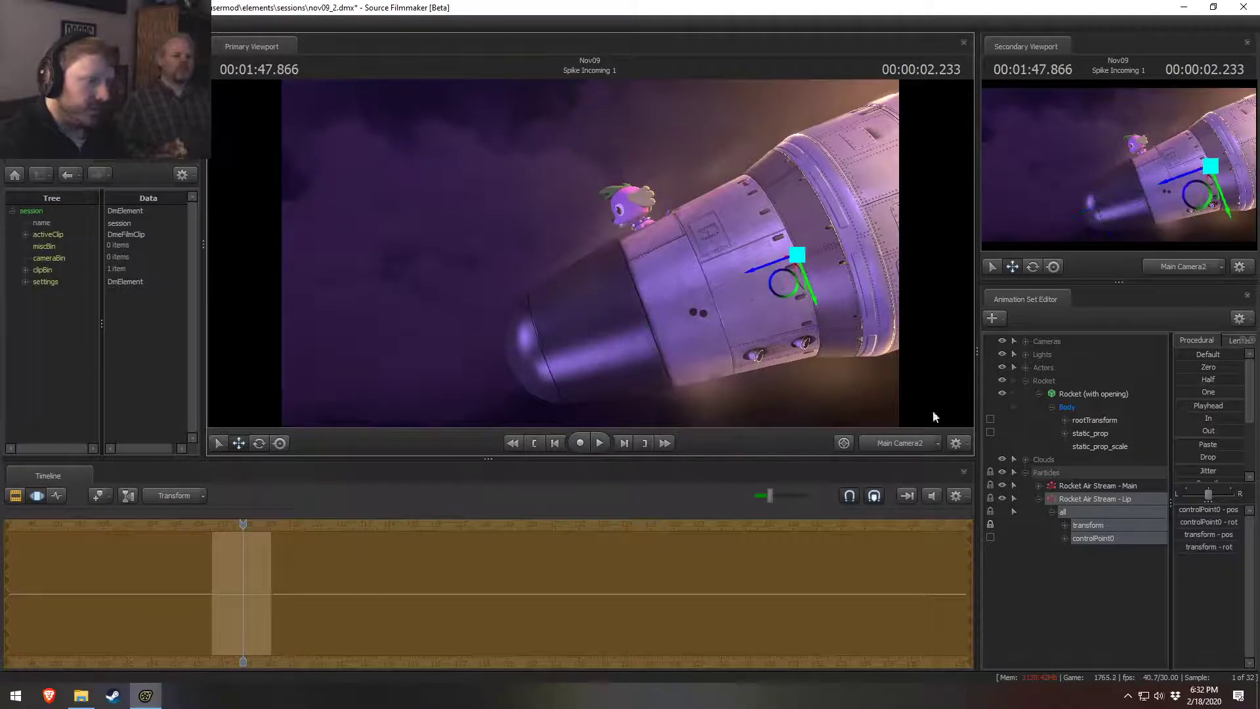
{"action": "right_click", "coordinate": [1108, 499]}
{"action": "mouse_move", "coordinate": [1136, 674]}
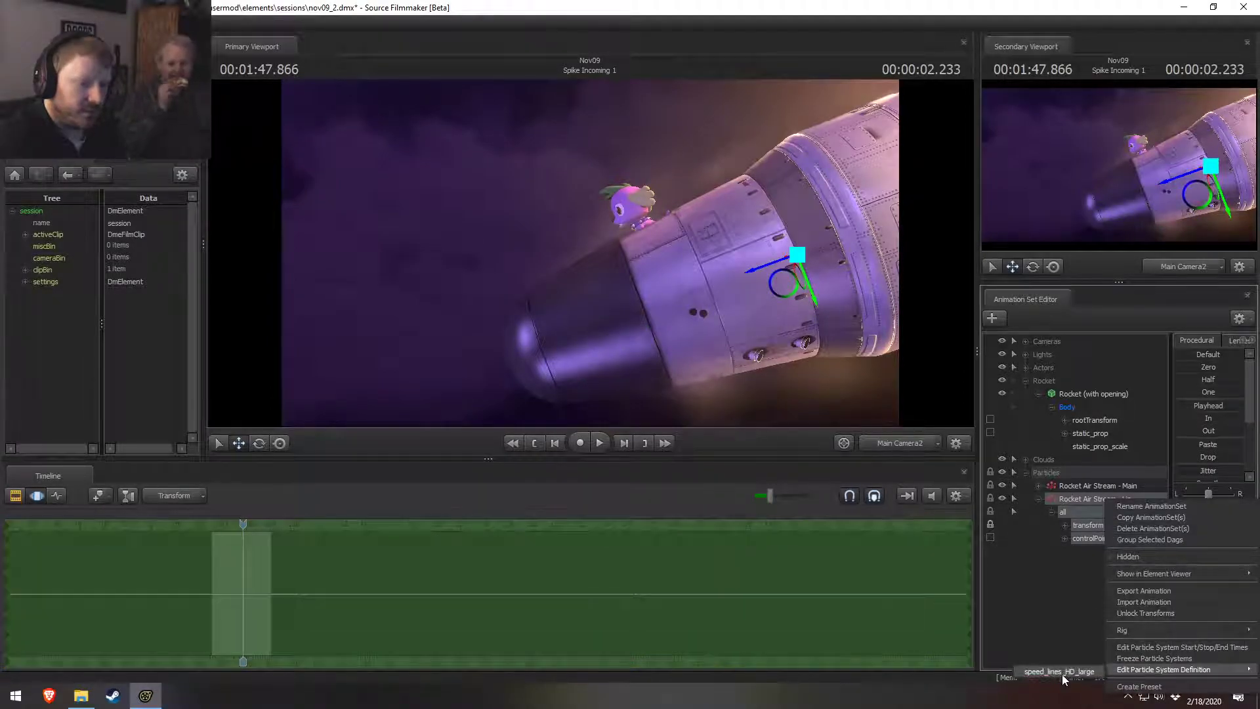
{"action": "left_click", "coordinate": [1063, 675]}
{"action": "right_click_drag", "start_coordinate": [816, 219], "coordinate": [816, 275]}
{"action": "left_click_drag", "start_coordinate": [816, 219], "coordinate": [870, 210]}
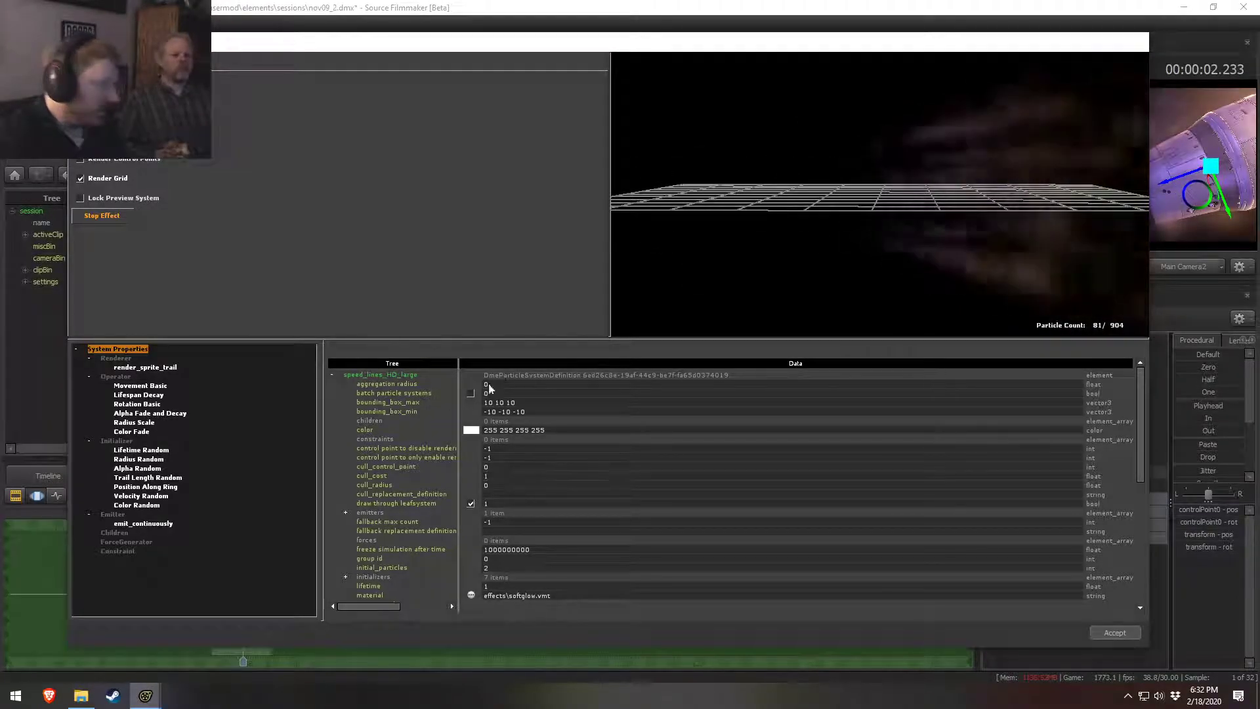
Step: Set the initial radius of the Position Along Ring initializer to 30
{"action": "left_click", "coordinate": [134, 422]}
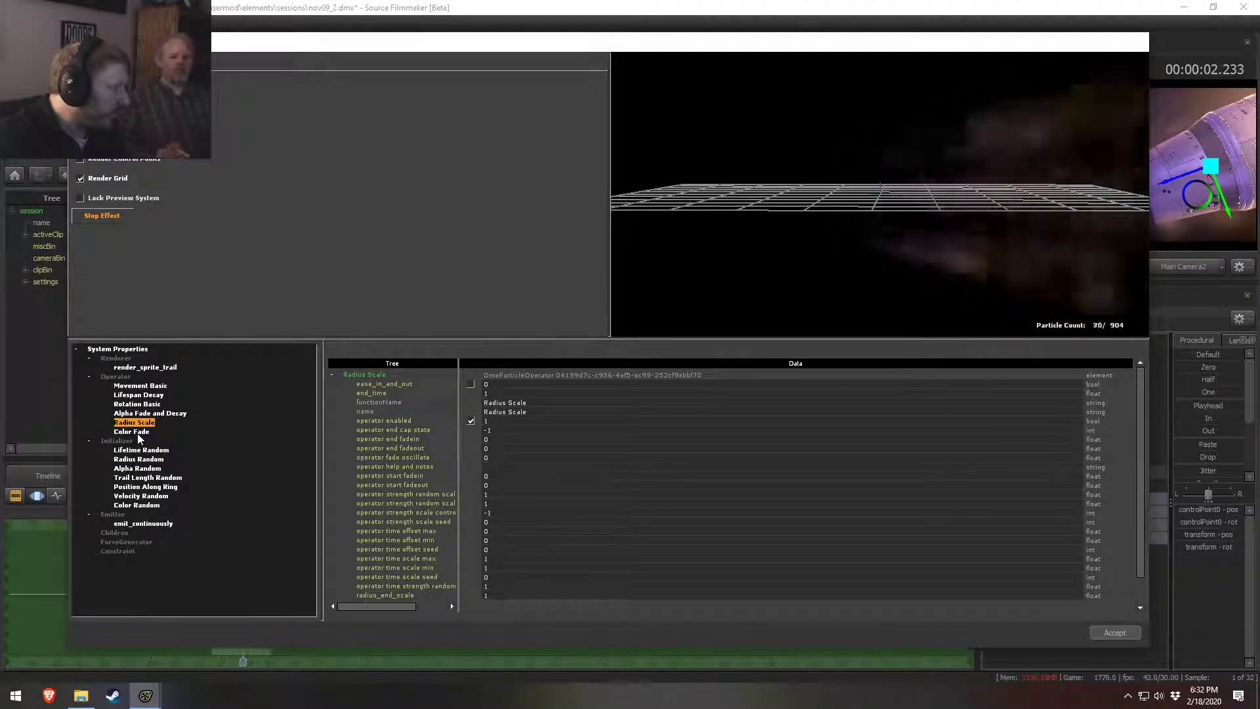
{"action": "left_click", "coordinate": [143, 488]}
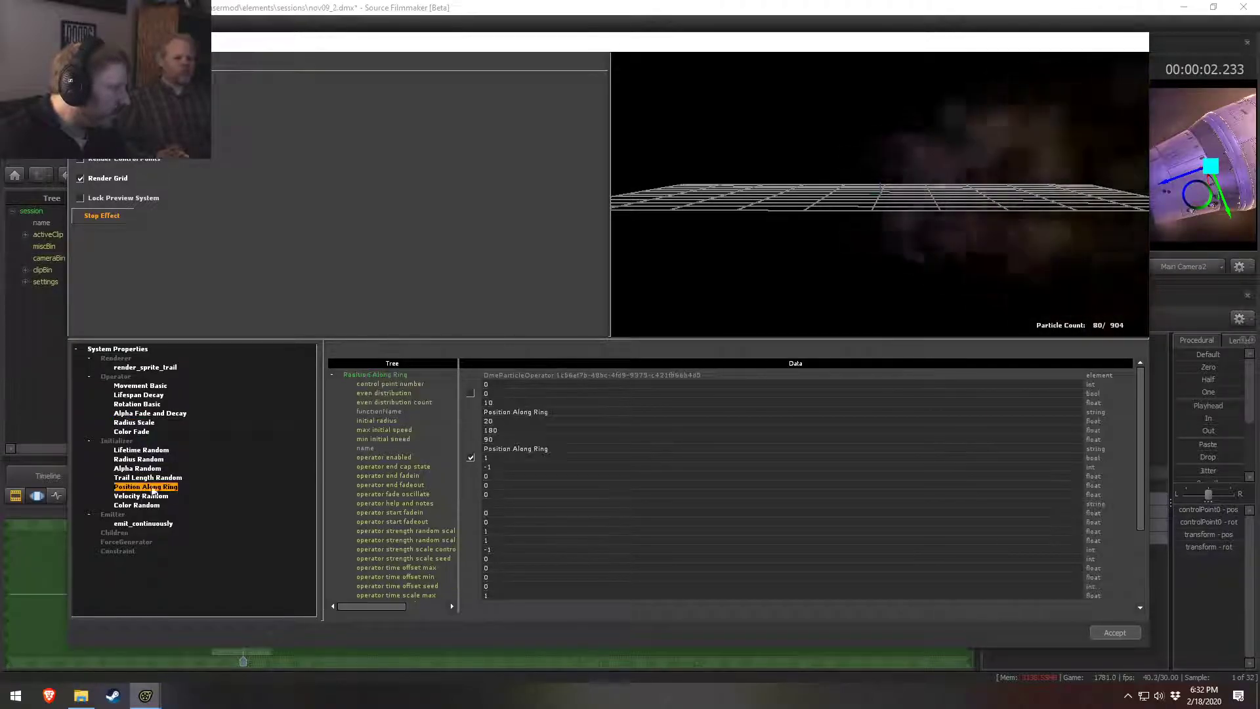
{"action": "left_click", "coordinate": [500, 422]}
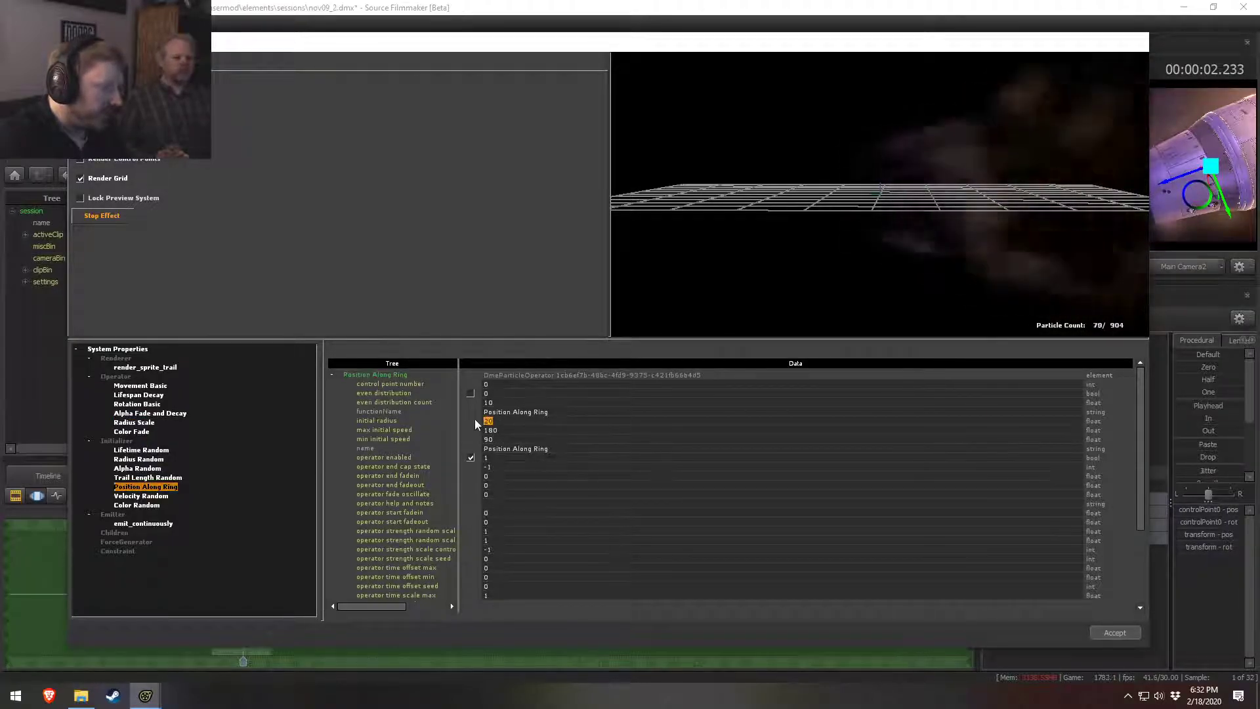
{"action": "type", "text": "30"}
{"action": "key", "text": "Return"}
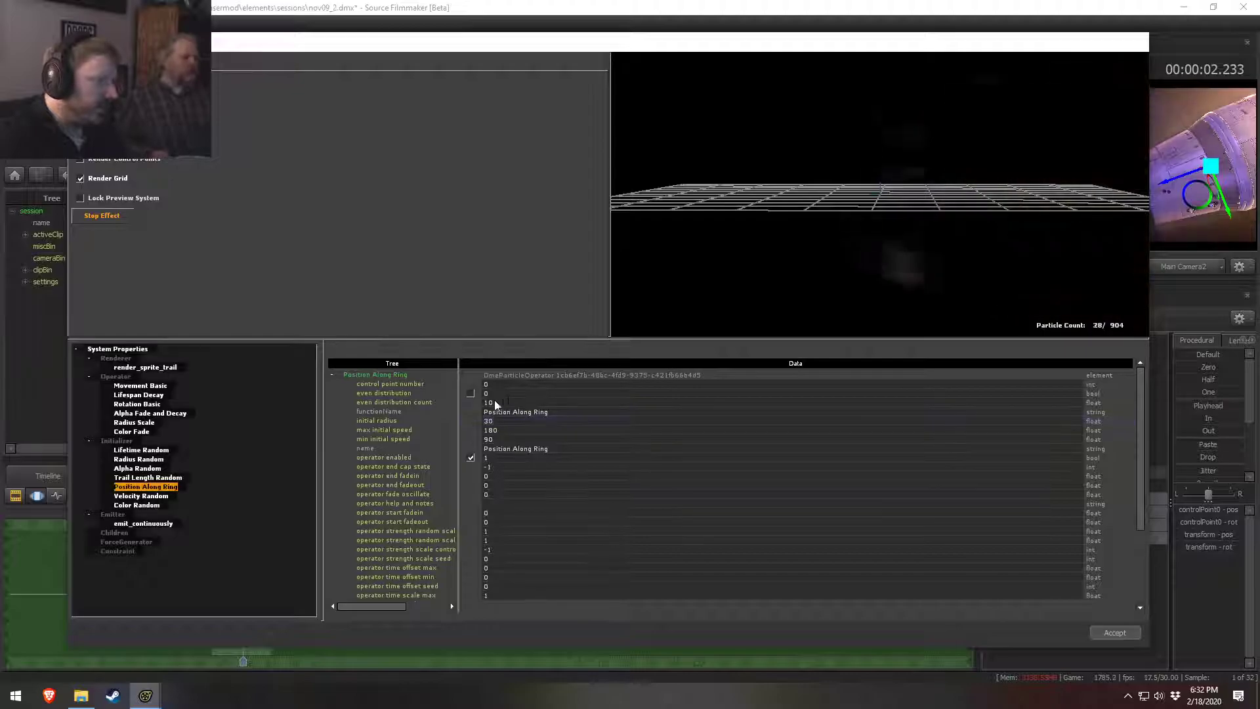
Step: Set the Alpha Random initializer's alpha_min to 20 and alpha_max to 80
{"action": "left_click", "coordinate": [138, 468]}
{"action": "left_click", "coordinate": [501, 394]}
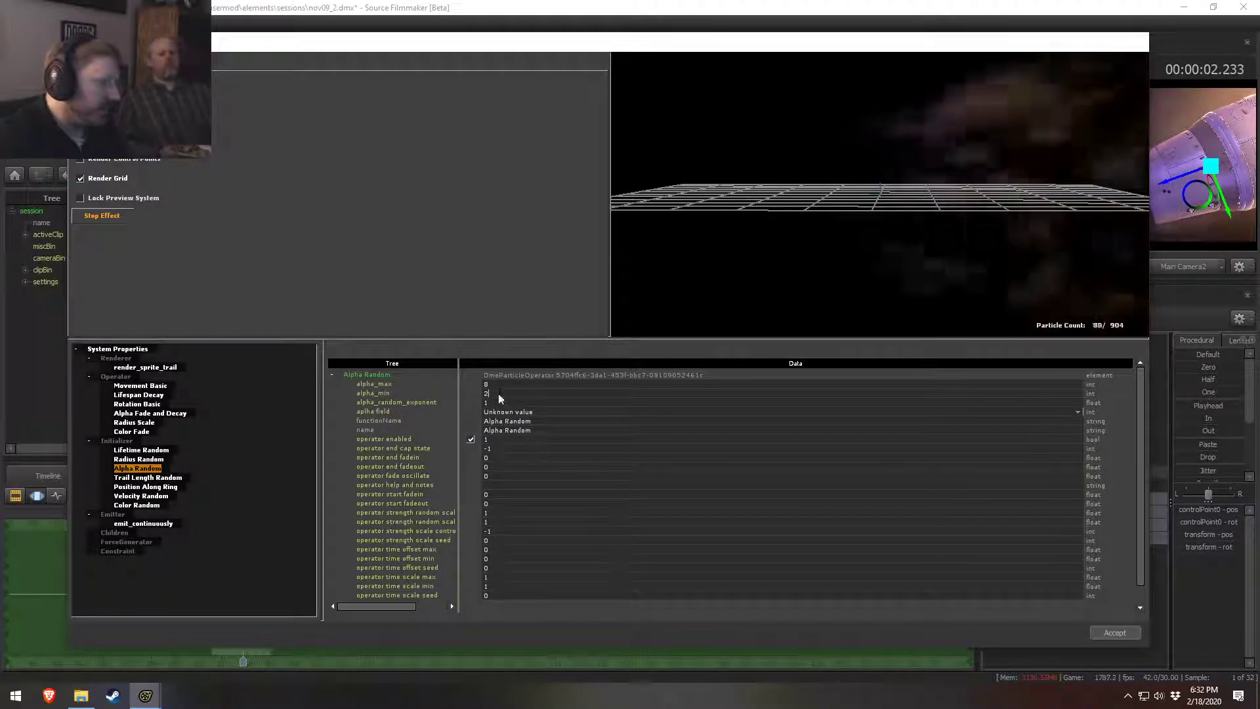
{"action": "type", "text": "0"}
{"action": "left_click", "coordinate": [499, 386]}
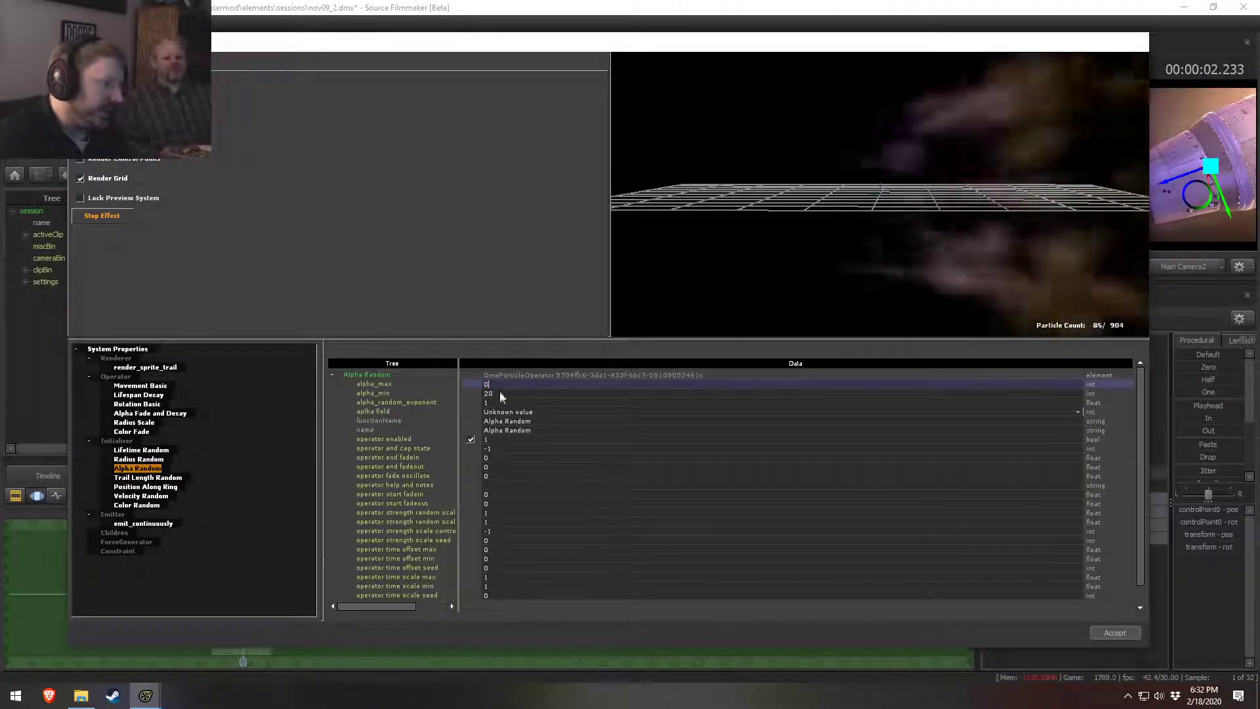
{"action": "left_click_drag", "start_coordinate": [501, 387], "coordinate": [476, 388]}
{"action": "type", "text": "80"}
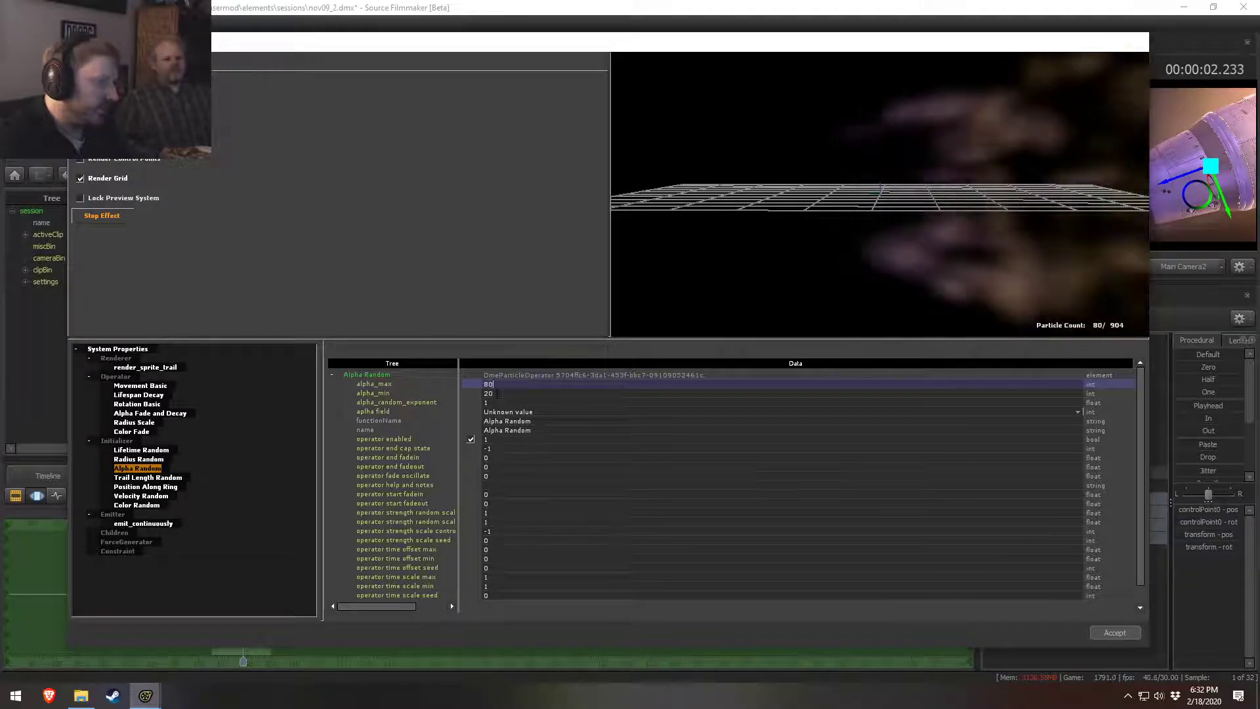
{"action": "key", "text": "Return"}
Step: Switch the primary viewport to the Work Camera and examine the Lip air stream around the rocket at 00:01:47.166
{"action": "key", "text": "Escape"}
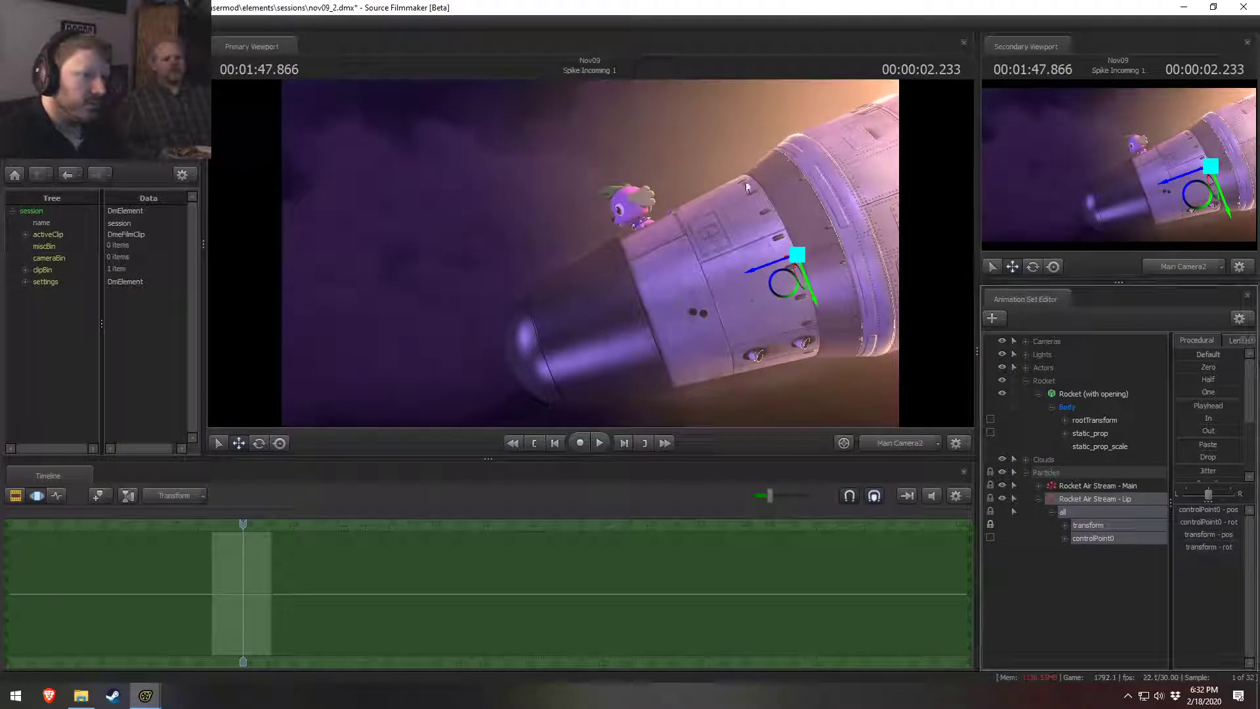
{"action": "left_click", "coordinate": [888, 449], "text": "ctrl"}
{"action": "mouse_move", "coordinate": [244, 523]}
{"action": "left_mouse_down"}
{"action": "mouse_move", "coordinate": [205, 525]}
{"action": "mouse_move", "coordinate": [226, 524]}
{"action": "left_mouse_up"}
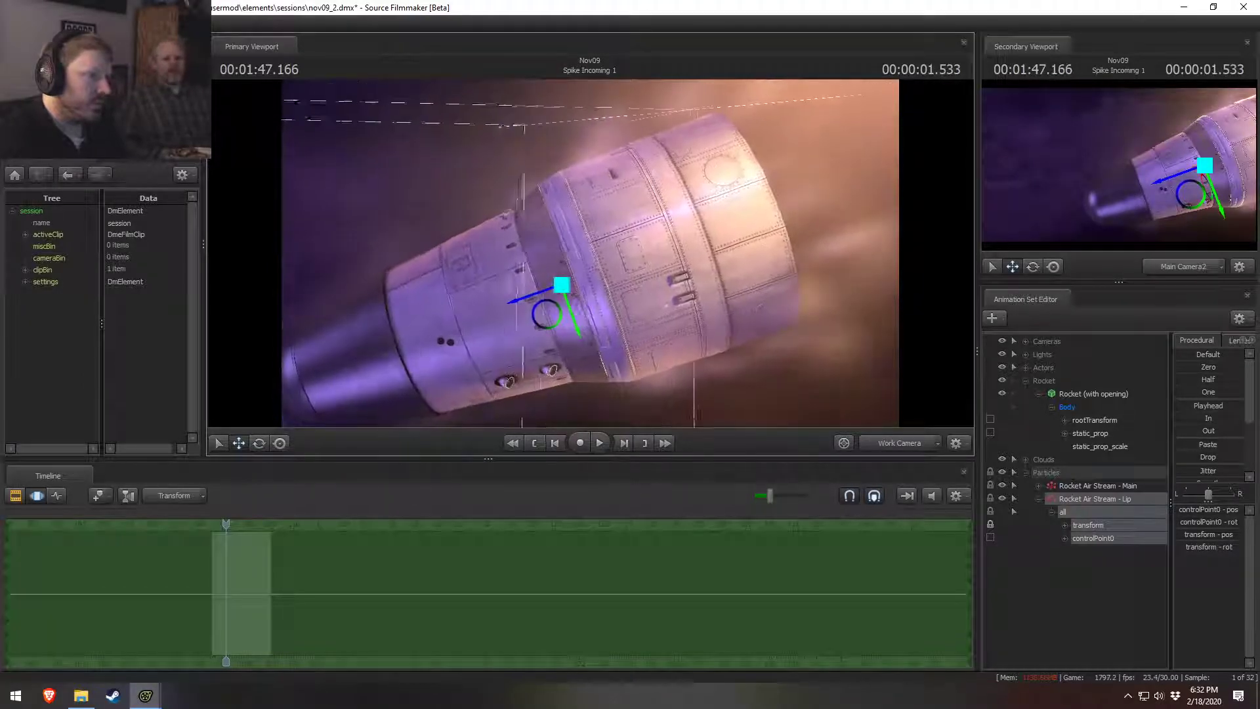
{"action": "left_click_drag", "start_coordinate": [625, 263], "coordinate": [643, 268], "text": "alt"}
Step: Set the Position Along Ring initializer's min initial speed to 150 and max initial speed to 300
{"action": "key", "text": "alt+Tab"}
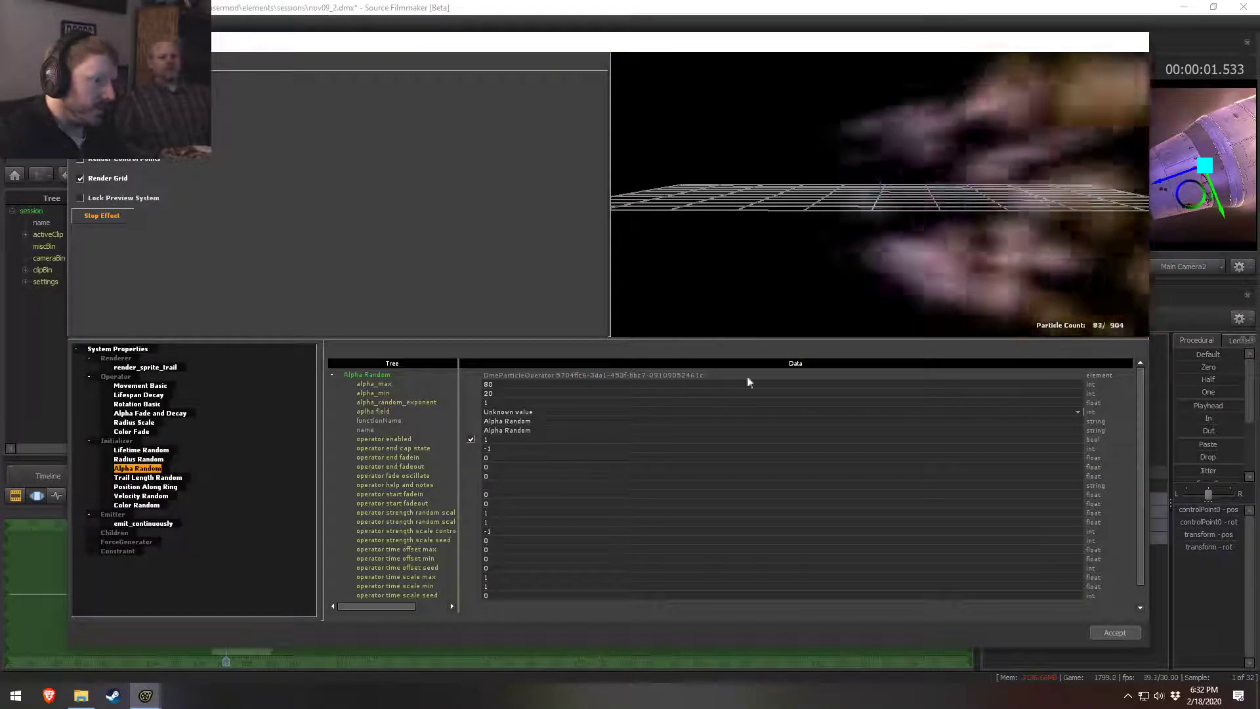
{"action": "left_click", "coordinate": [146, 486]}
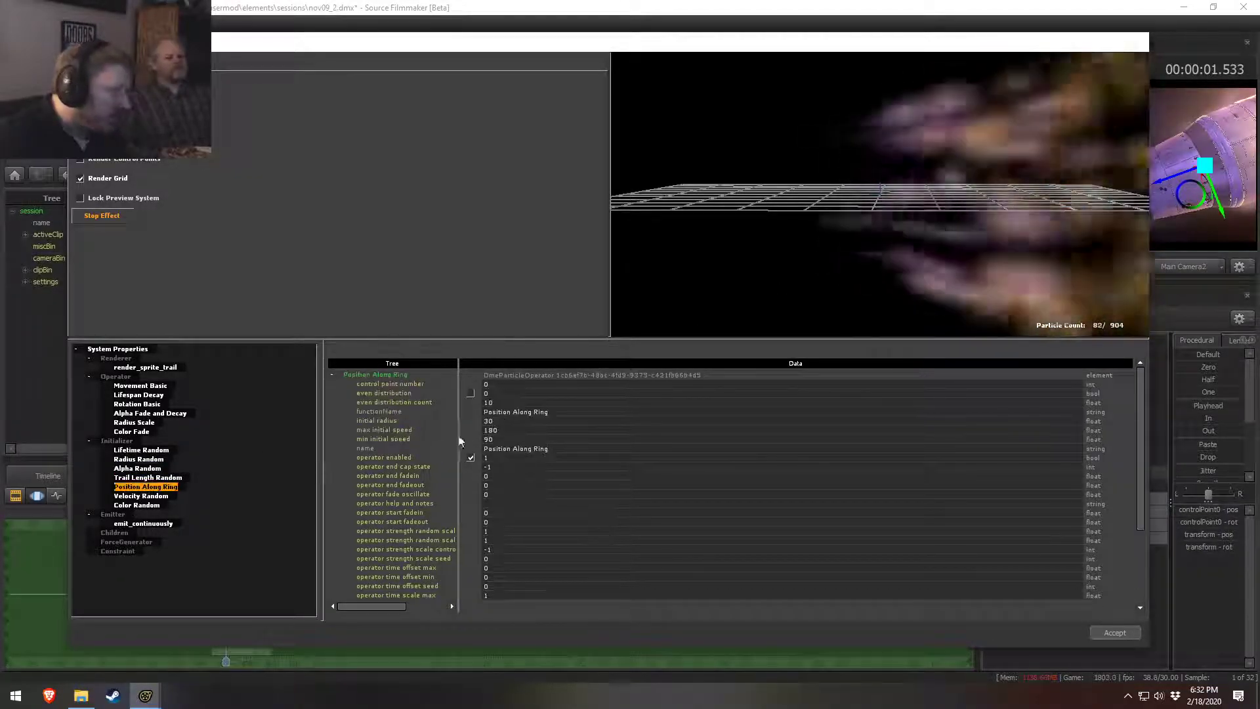
{"action": "double_click", "coordinate": [478, 440]}
{"action": "type", "text": "0"}
{"action": "key", "text": "Return"}
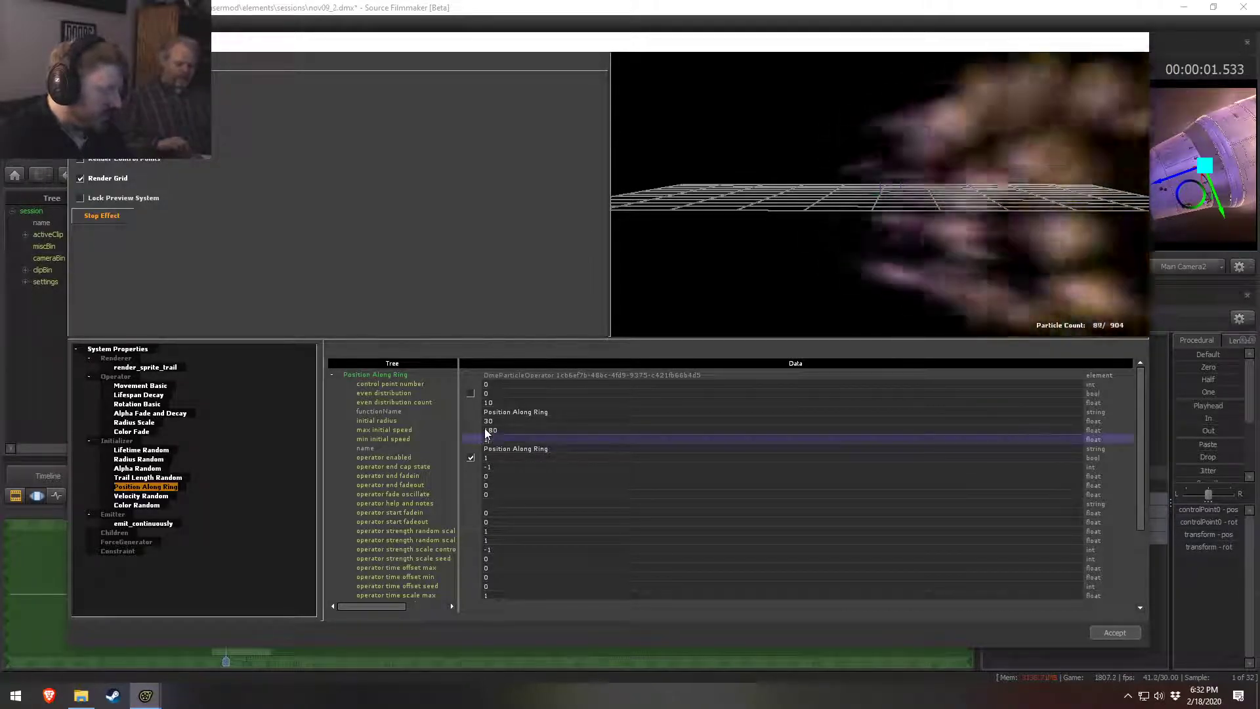
{"action": "double_click", "coordinate": [501, 439]}
{"action": "type", "text": "150"}
{"action": "key", "text": "Return"}
{"action": "double_click", "coordinate": [494, 430]}
{"action": "type", "text": "300"}
{"action": "key", "text": "Return"}
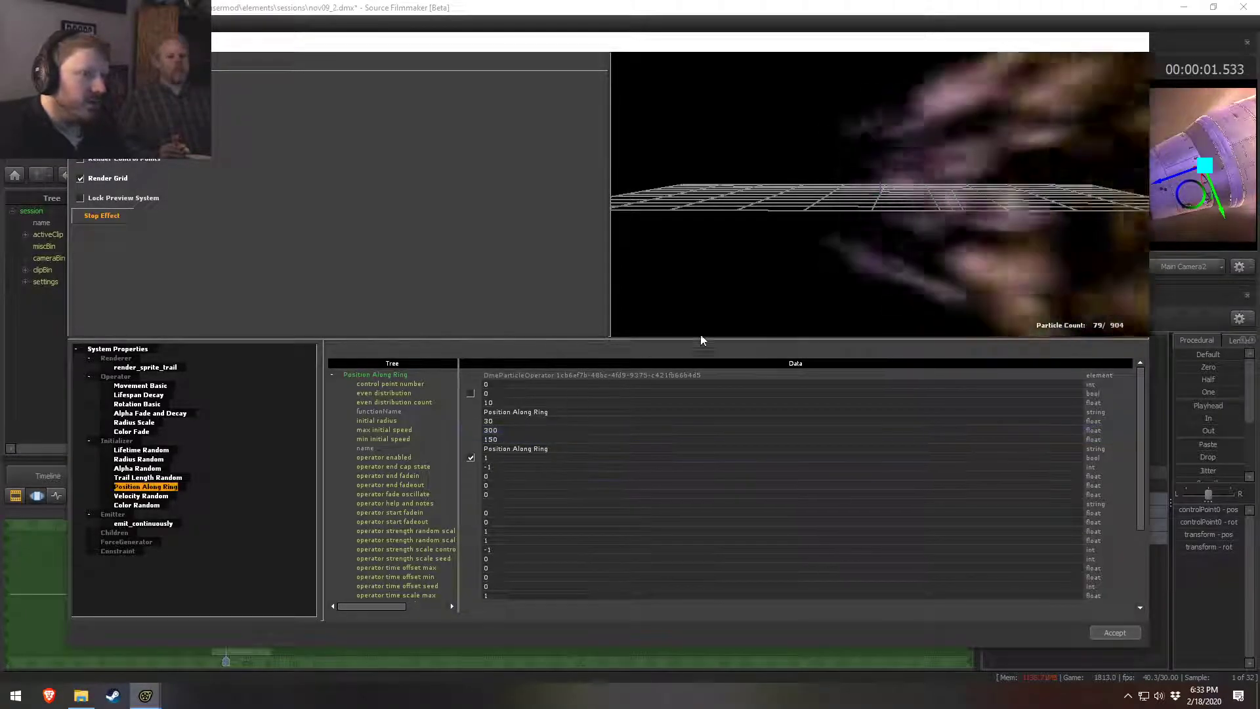
Step: Examine the widened Lip air stream on the rocket in the viewport and in the particle editor's preview
{"action": "left_click", "coordinate": [684, 5]}
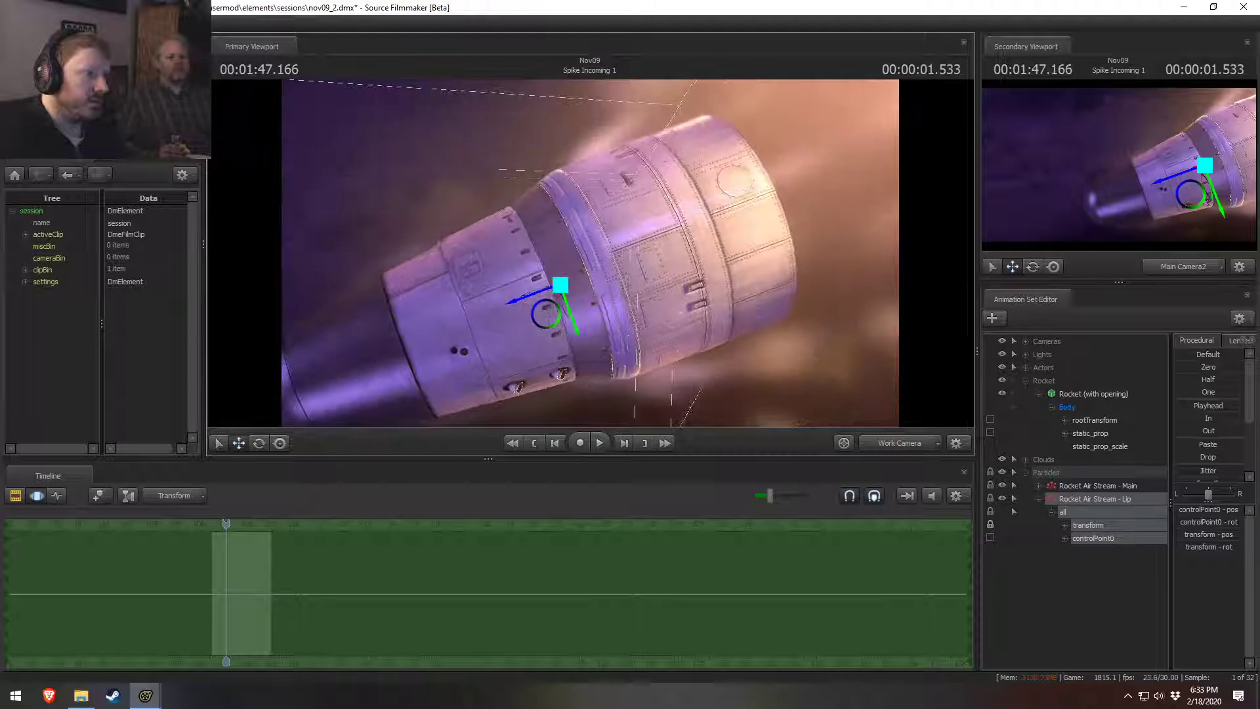
{"action": "key", "text": "alt+Tab"}
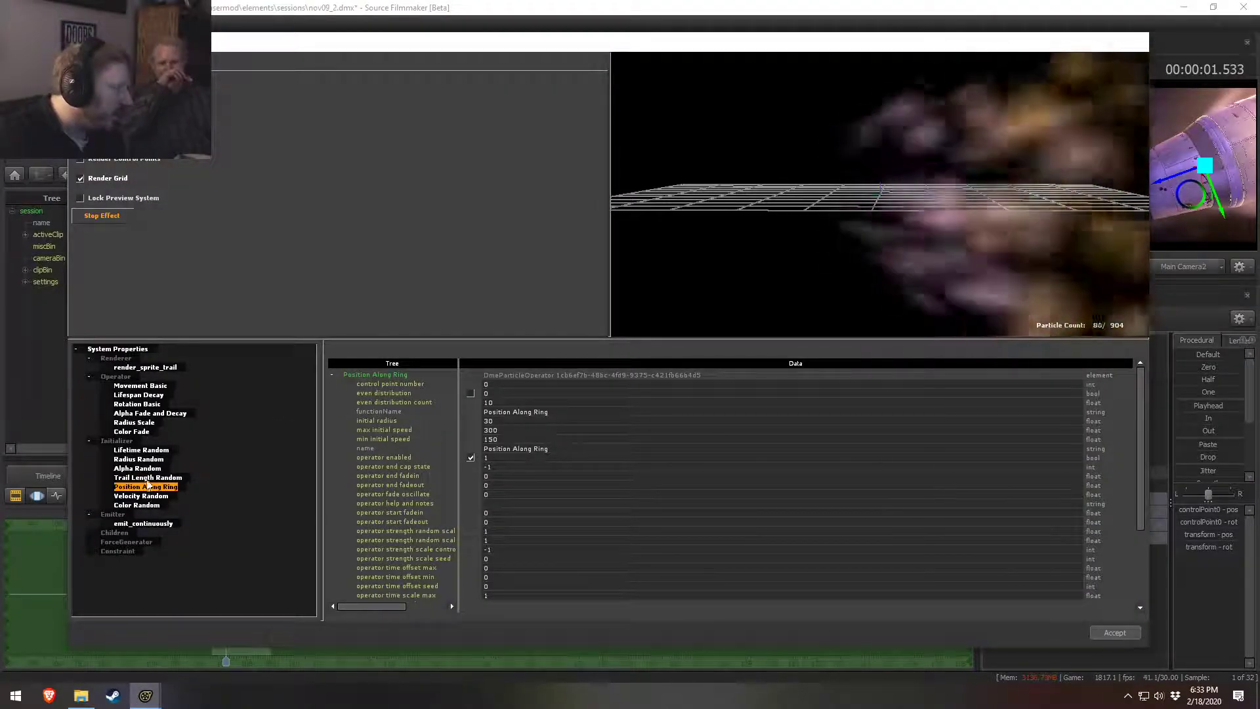
{"action": "right_click_drag", "start_coordinate": [833, 197], "coordinate": [833, 231]}
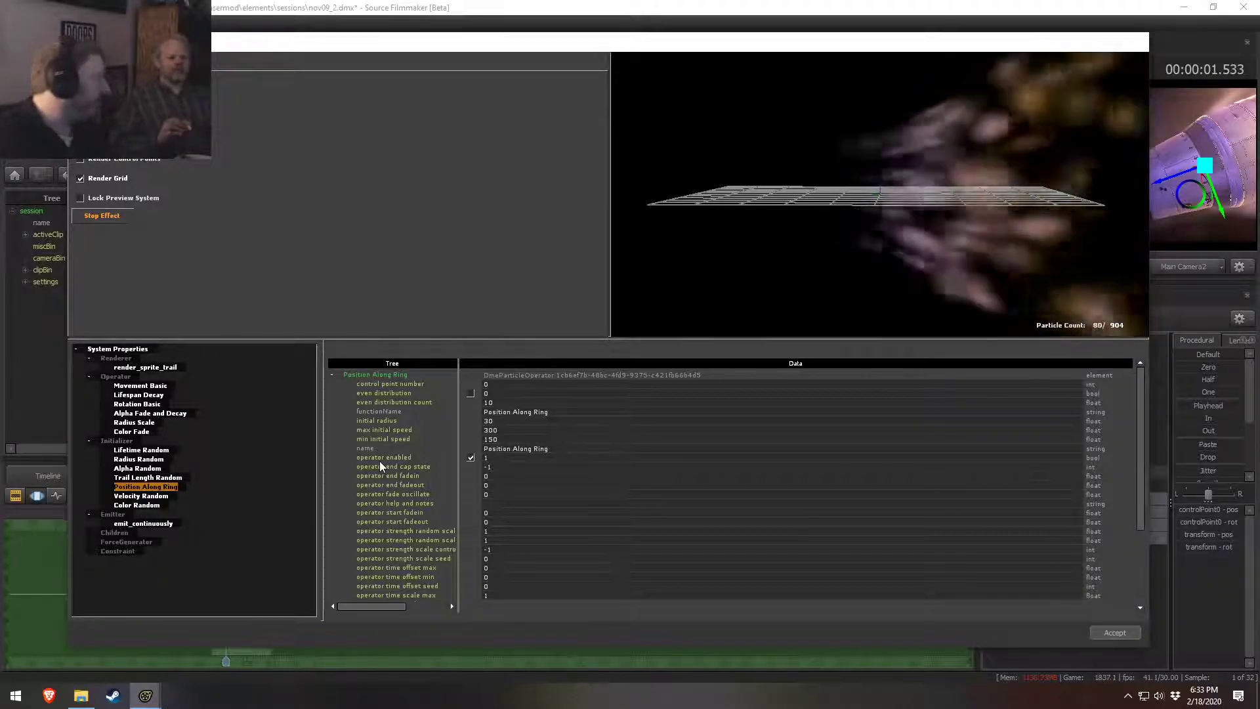
Step: Set the Lifetime Random initializer's lifetime_min to 0.05 and lifetime_max to 0.1
{"action": "left_click", "coordinate": [141, 450]}
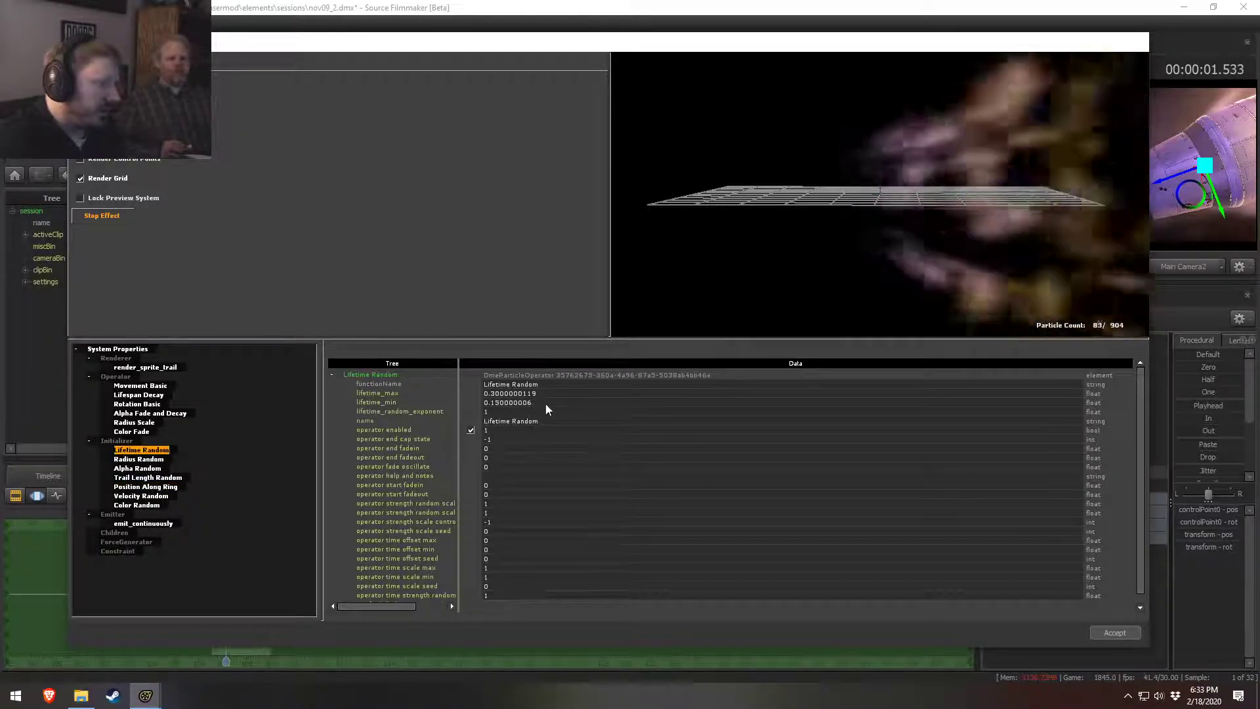
{"action": "type", "text": "0.05"}
{"action": "key", "text": "Return"}
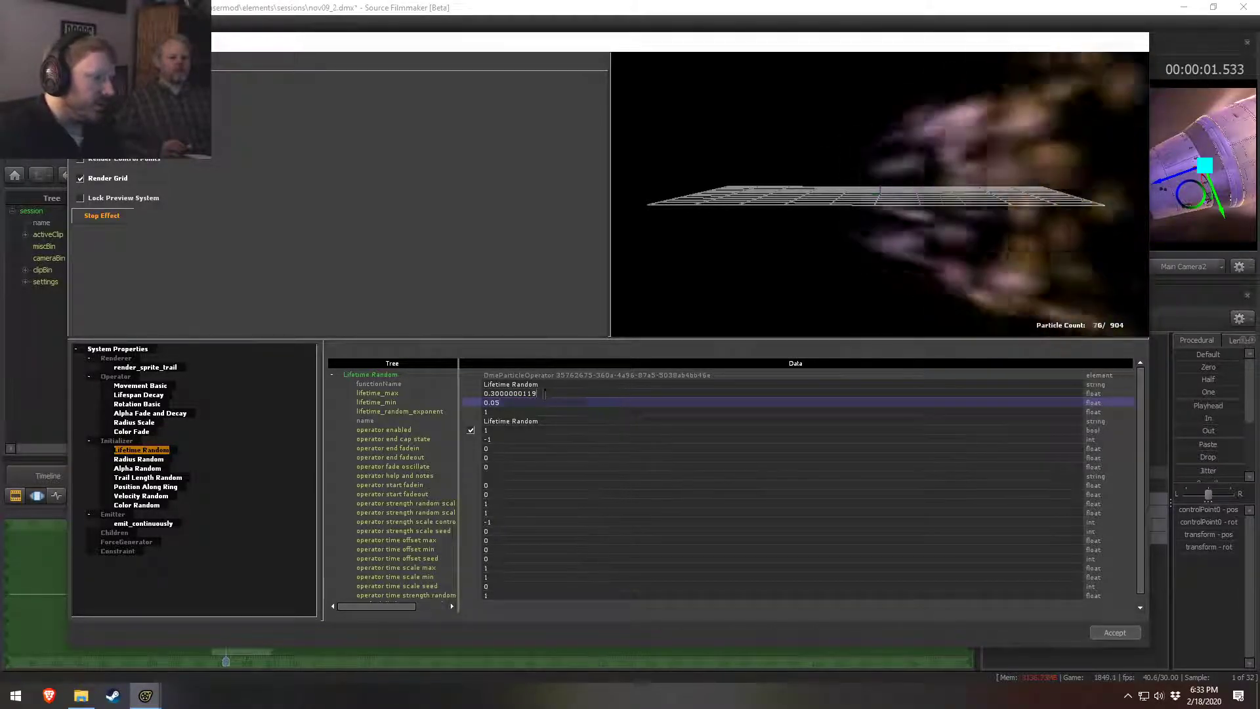
{"action": "left_click_drag", "start_coordinate": [545, 394], "coordinate": [483, 395]}
{"action": "type", "text": "0.0"}
{"action": "type", "text": "1"}
{"action": "key", "text": "Return"}
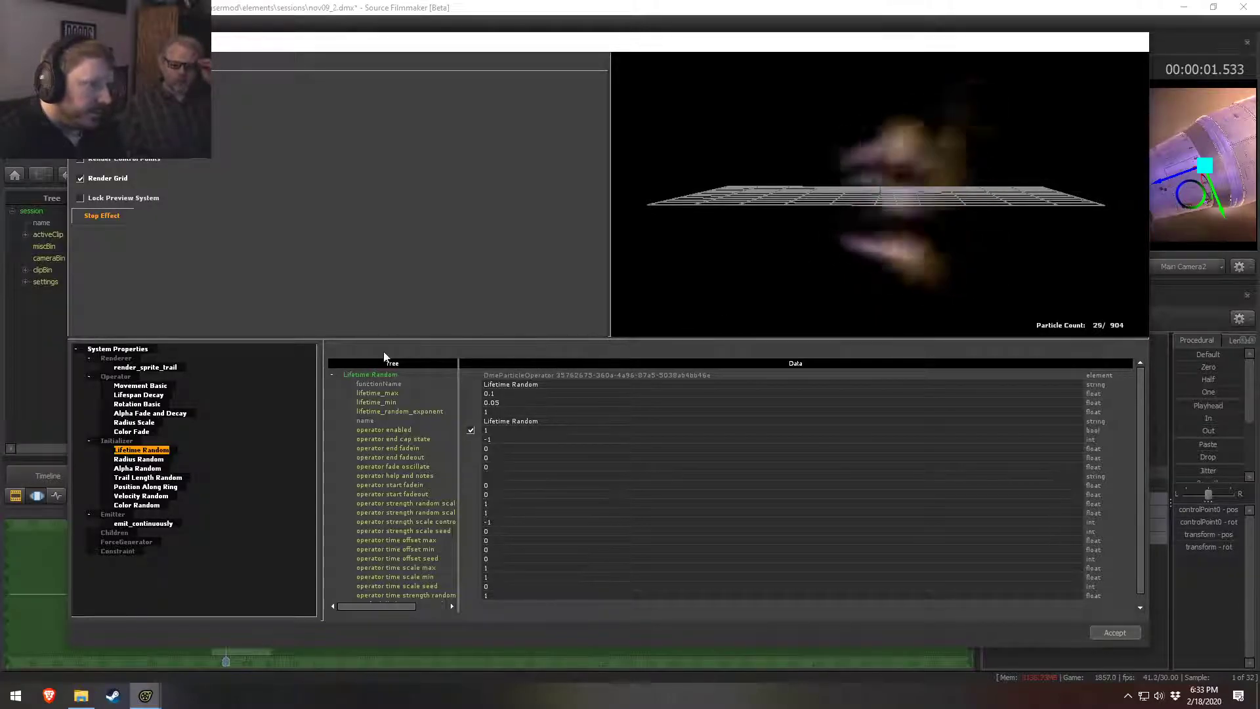
Step: Set the Radius Random initializer's radius_min to 10 and radius_max to 30
{"action": "left_click", "coordinate": [150, 460]}
{"action": "scroll", "coordinate": [506, 533], "scroll_direction": "down", "scroll_amount": 1}
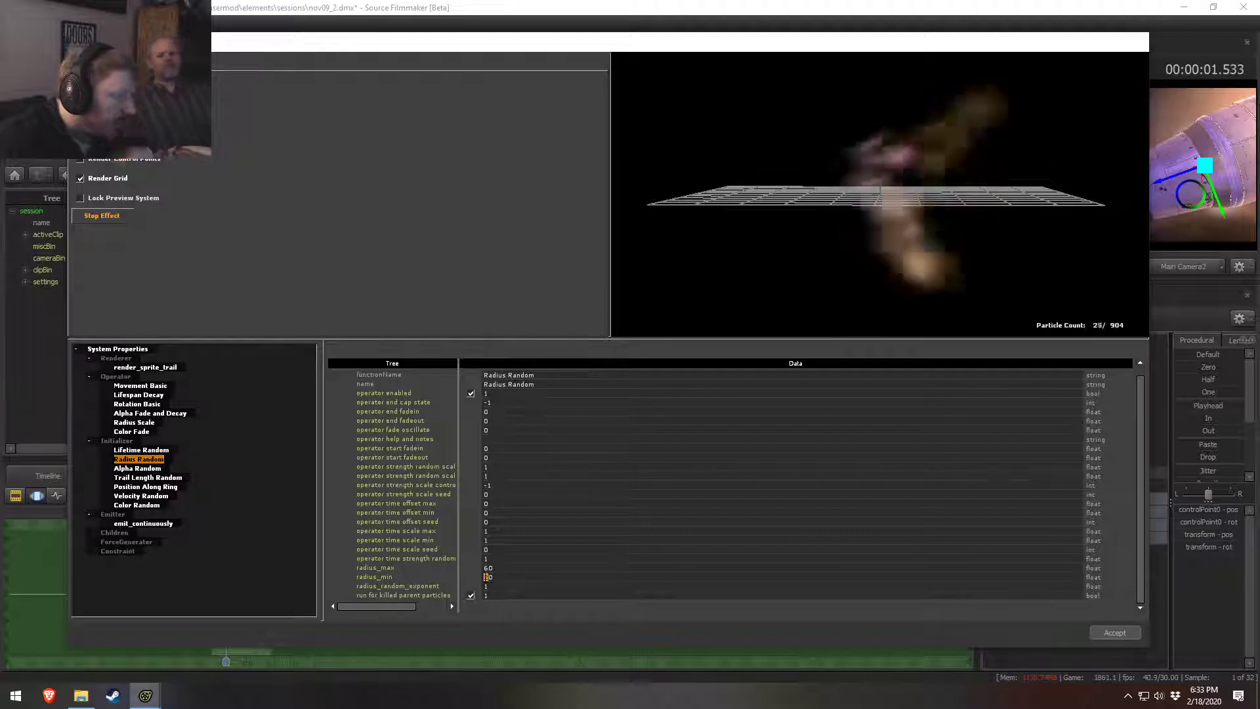
{"action": "double_click", "coordinate": [492, 578]}
{"action": "type", "text": "10"}
{"action": "key", "text": "Return"}
{"action": "double_click", "coordinate": [488, 568]}
{"action": "type", "text": "30"}
{"action": "key", "text": "Return"}
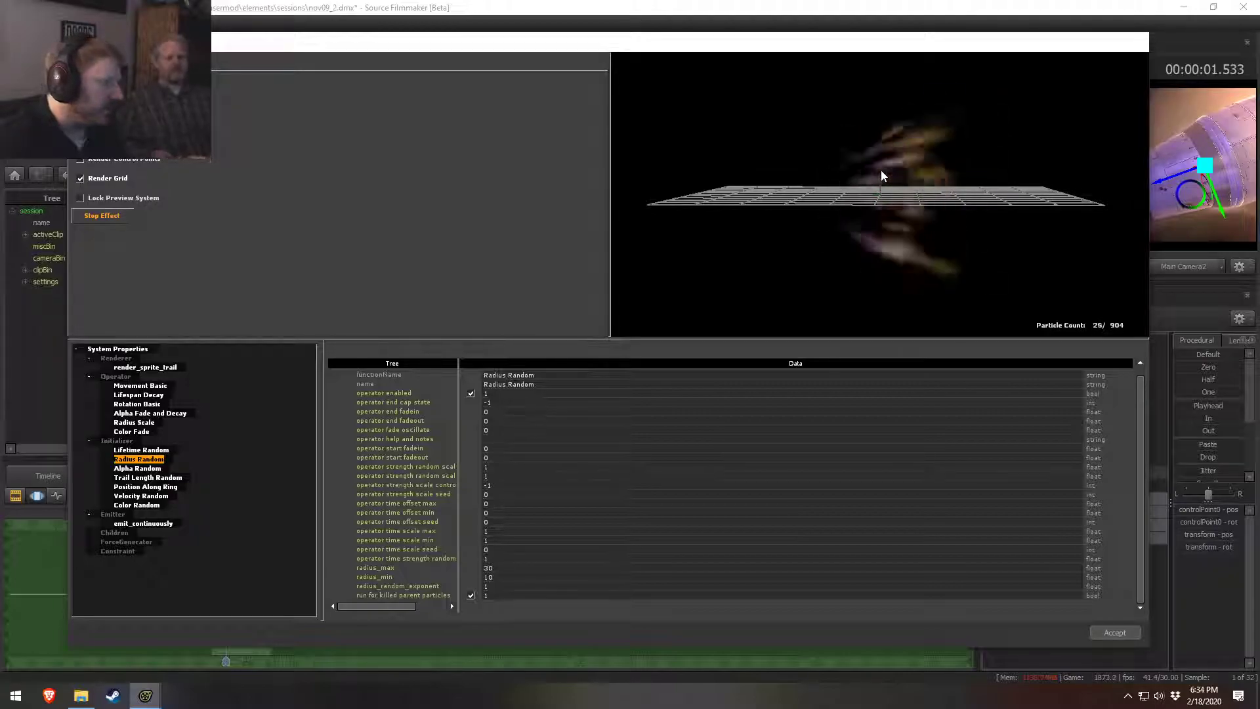
{"action": "scroll", "coordinate": [484, 404], "scroll_direction": "up", "scroll_amount": 1}
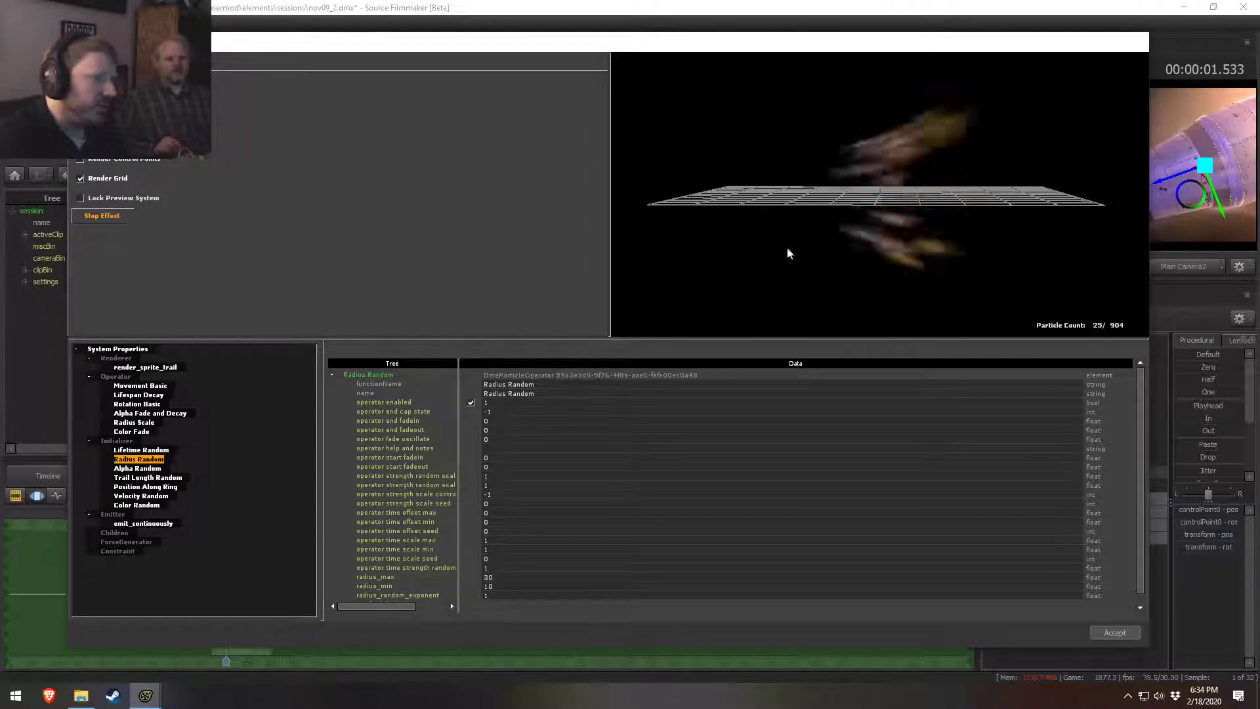
Step: Set the Position Along Ring initializer's initial radius to 40
{"action": "left_click", "coordinate": [146, 487]}
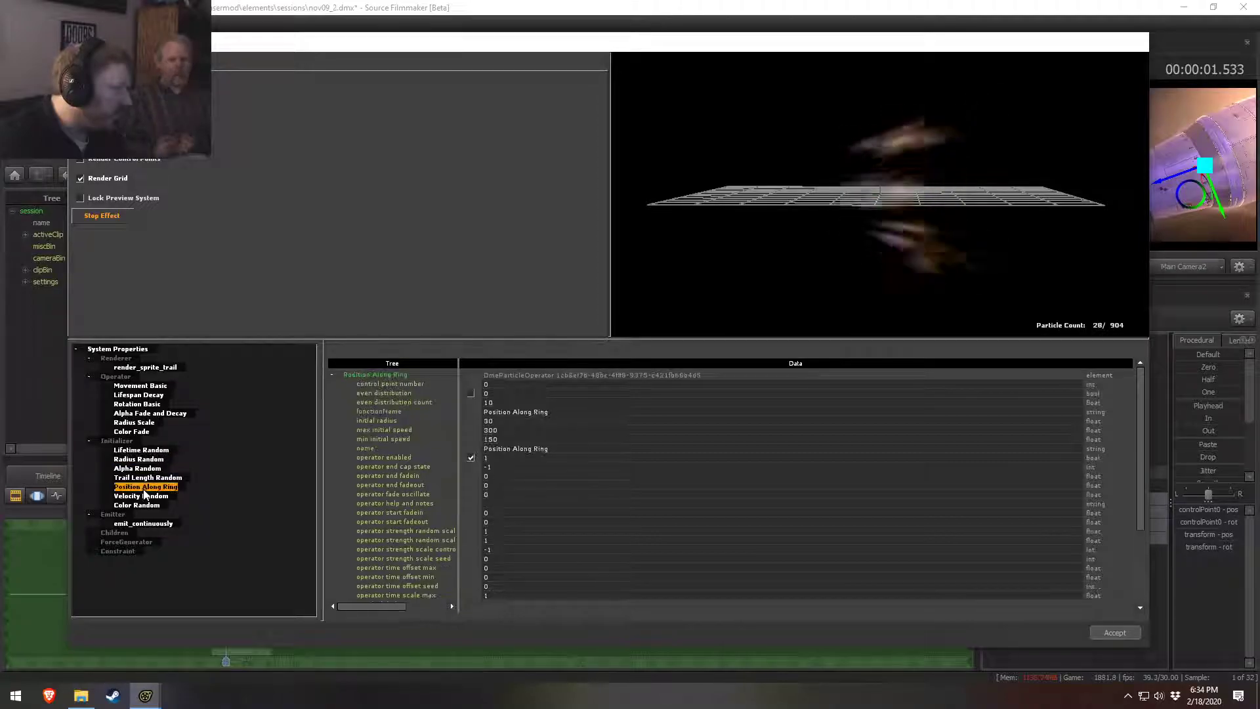
{"action": "left_click", "coordinate": [472, 394]}
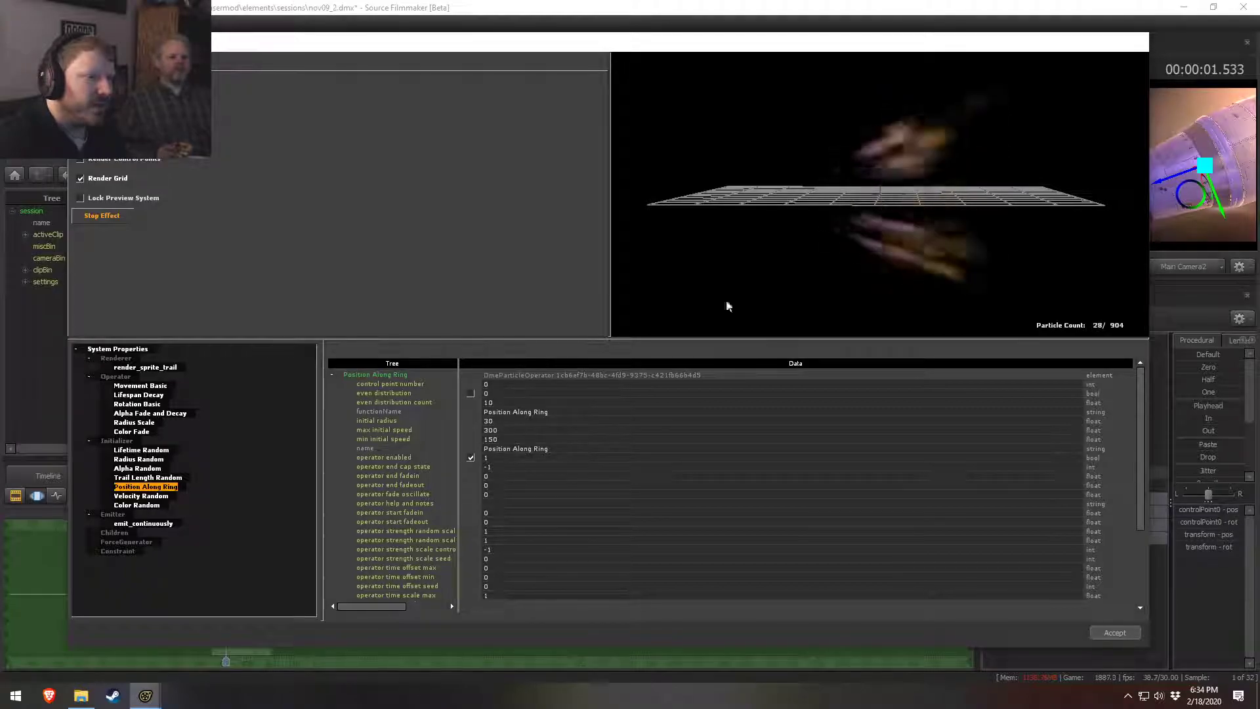
{"action": "left_click_drag", "start_coordinate": [896, 183], "coordinate": [1031, 182]}
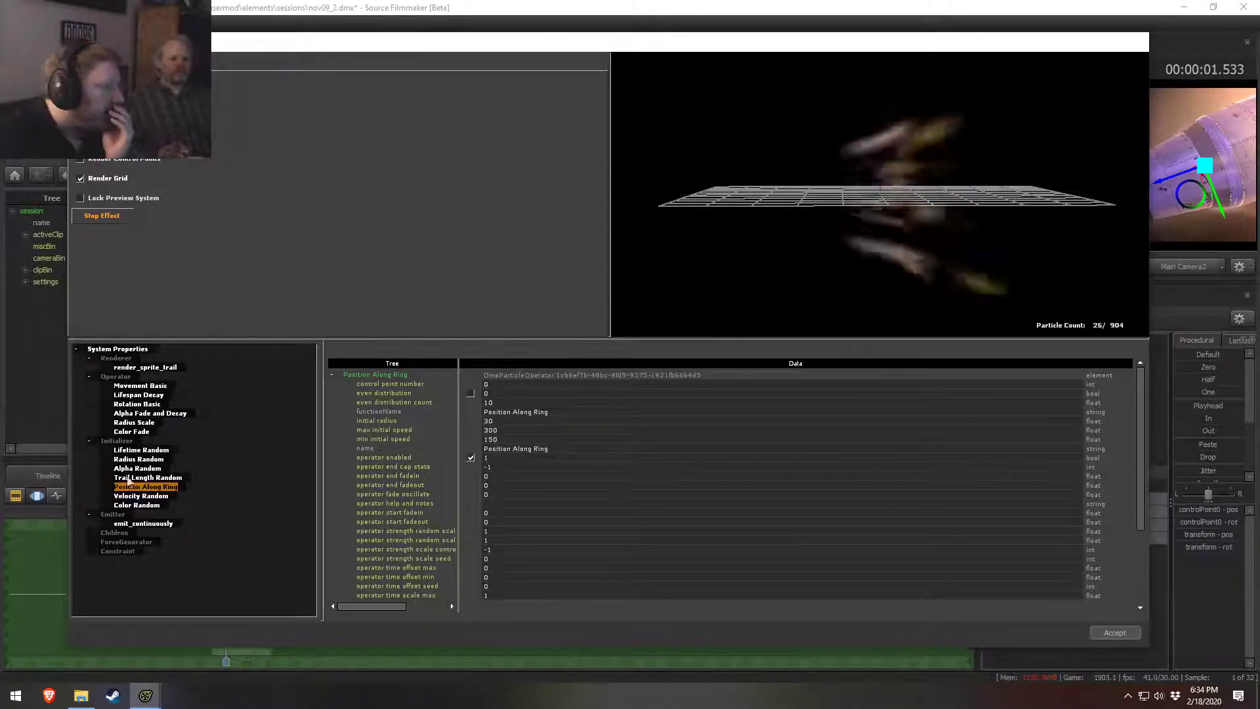
{"action": "left_click", "coordinate": [141, 505]}
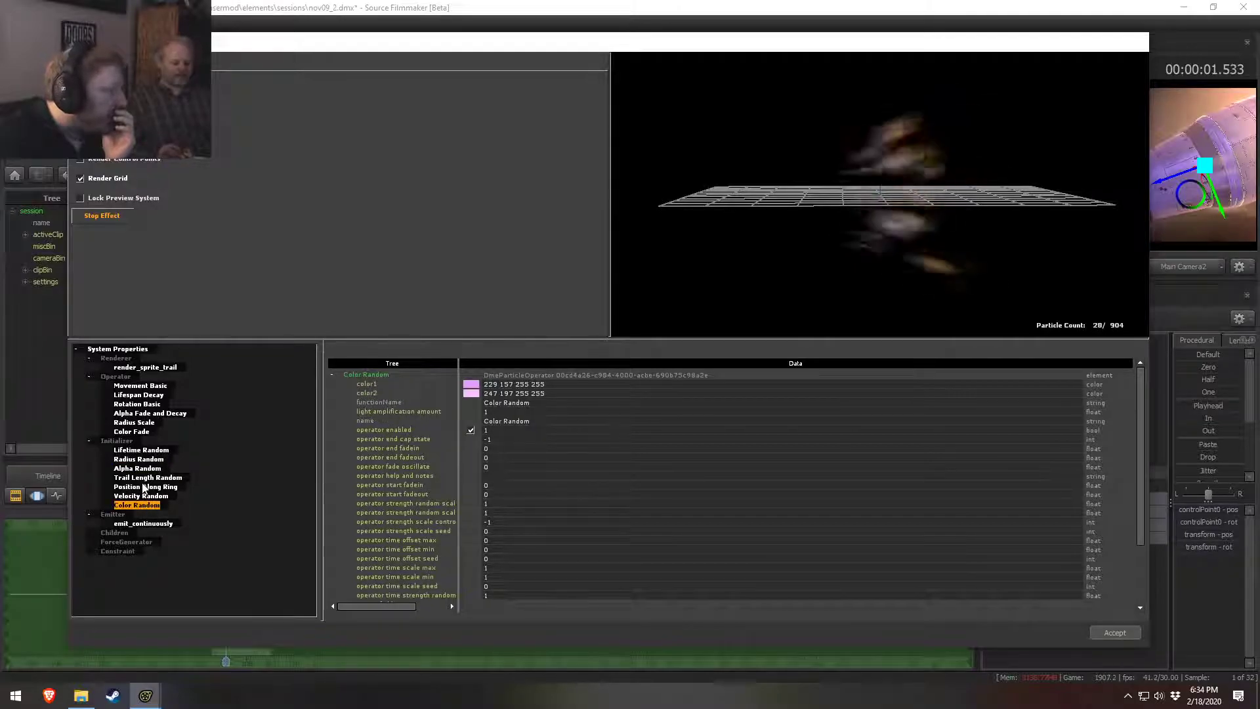
{"action": "left_click", "coordinate": [144, 486]}
{"action": "double_click", "coordinate": [489, 421]}
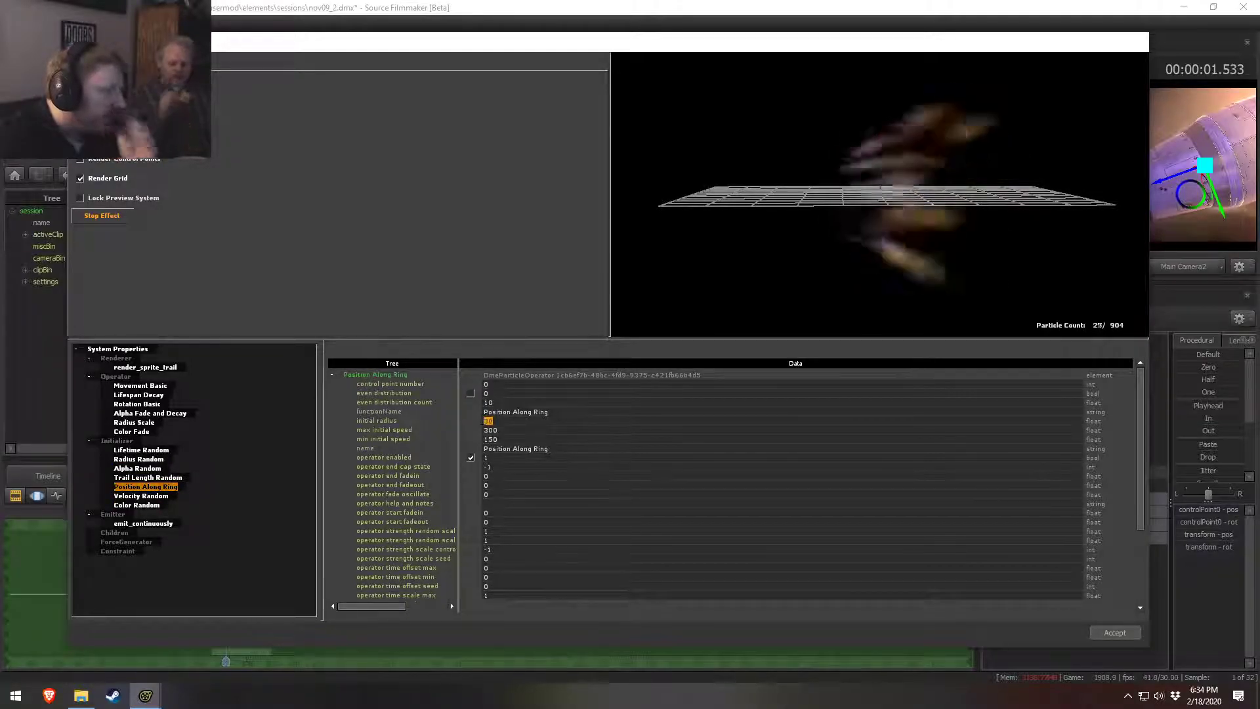
{"action": "type", "text": "40"}
{"action": "key", "text": "Return"}
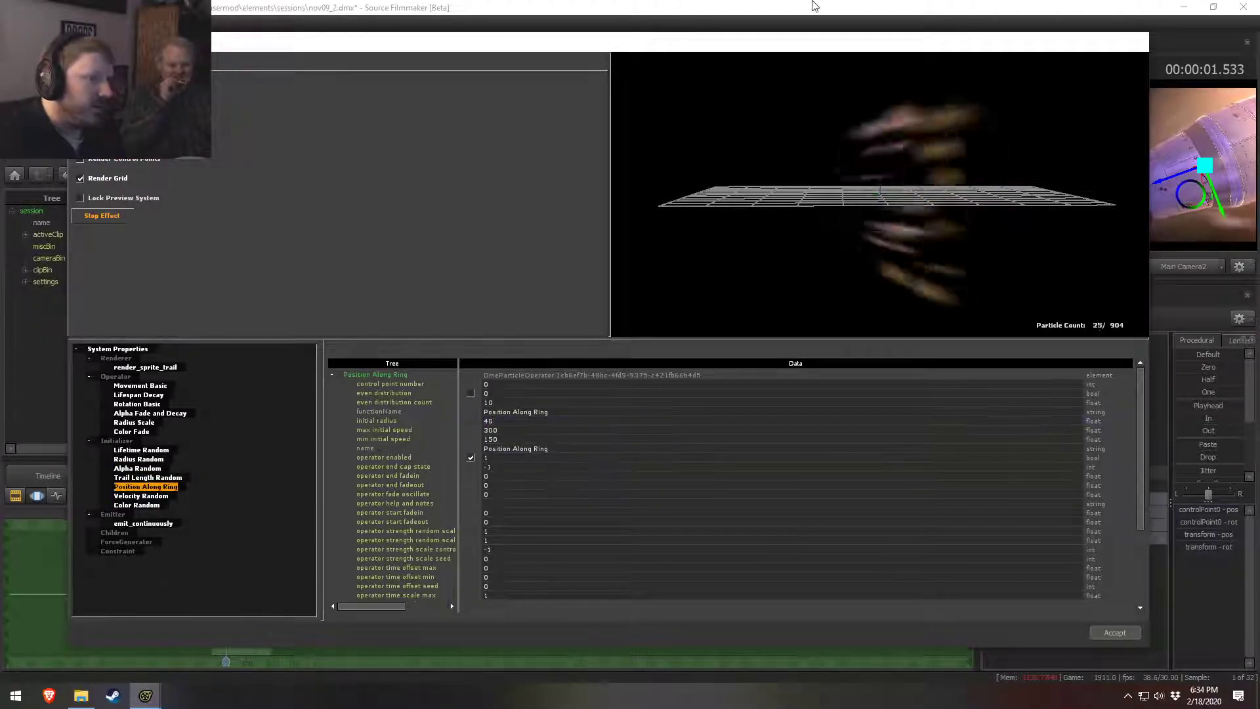
Step: Move the Rocket Air Stream - Lip along the rocket's axis towards the wider rear section, and play the shot to check its placement
{"action": "left_click", "coordinate": [816, 6]}
{"action": "left_click_drag", "start_coordinate": [631, 249], "coordinate": [604, 258]}
{"action": "key", "text": "space"}
{"action": "key", "text": "space"}
{"action": "left_click_drag", "start_coordinate": [562, 290], "coordinate": [563, 290]}
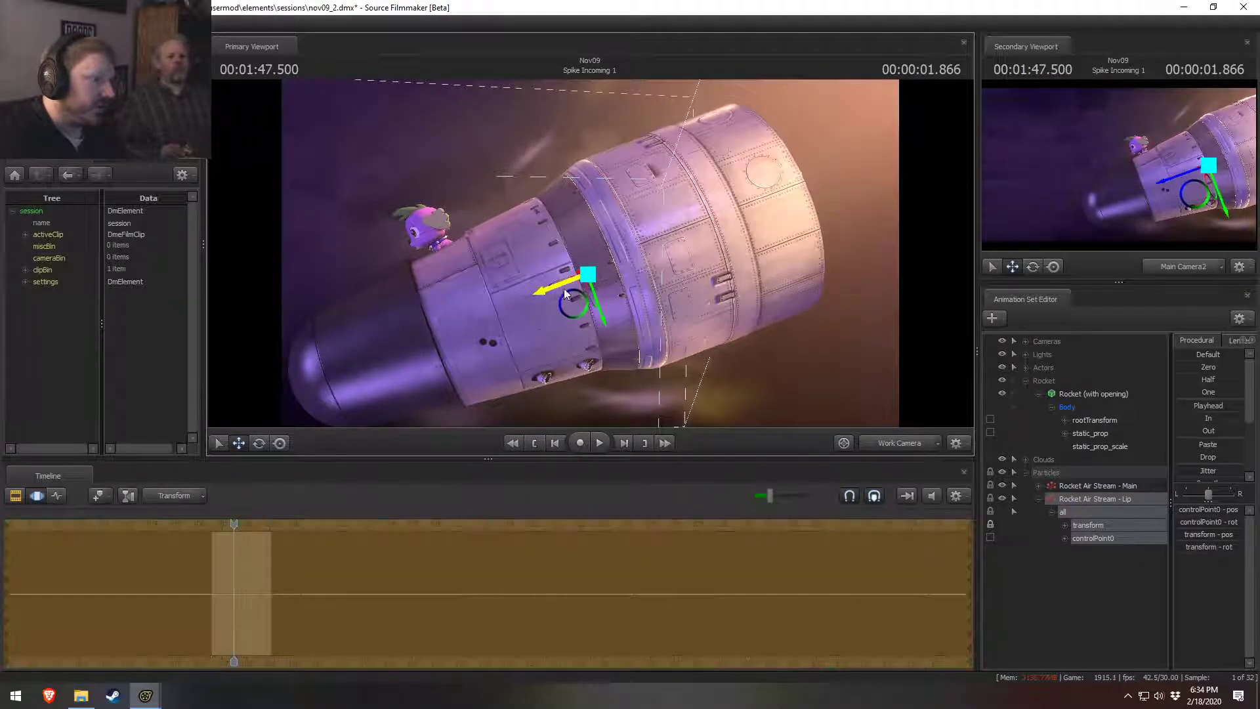
{"action": "left_click_drag", "start_coordinate": [240, 522], "coordinate": [243, 524]}
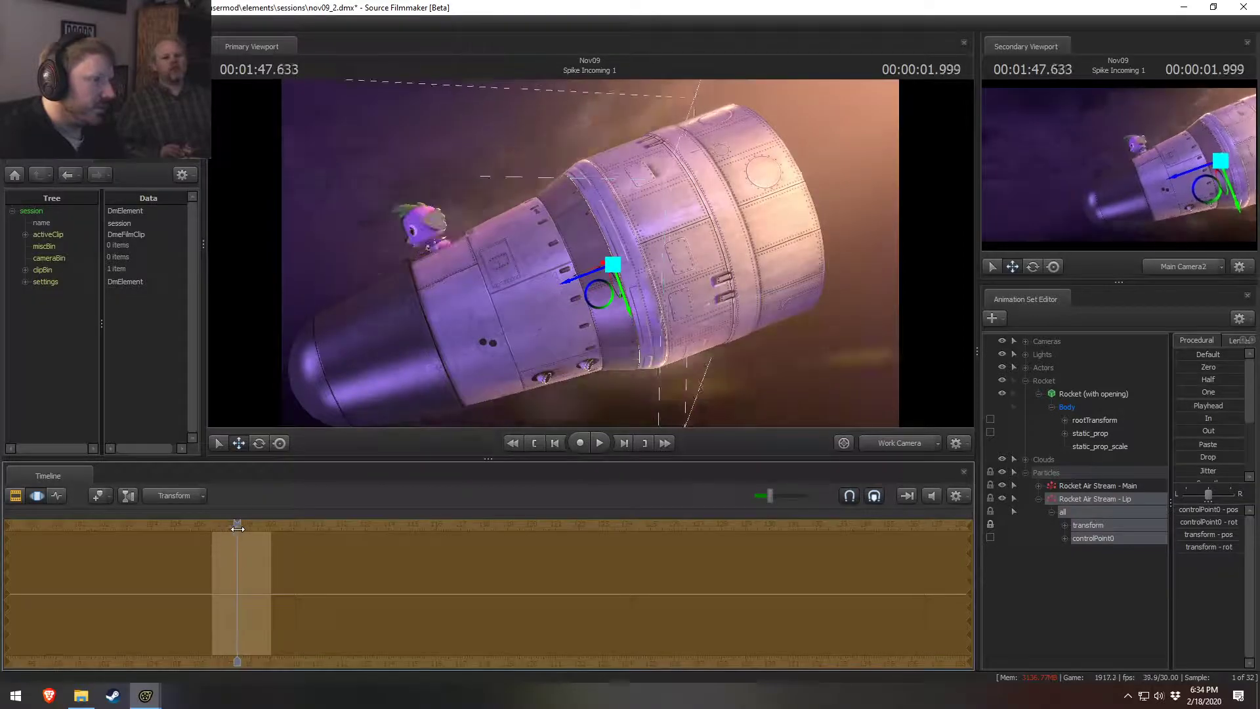
{"action": "left_click_drag", "start_coordinate": [612, 261], "coordinate": [590, 253], "text": "alt"}
{"action": "key", "text": "space"}
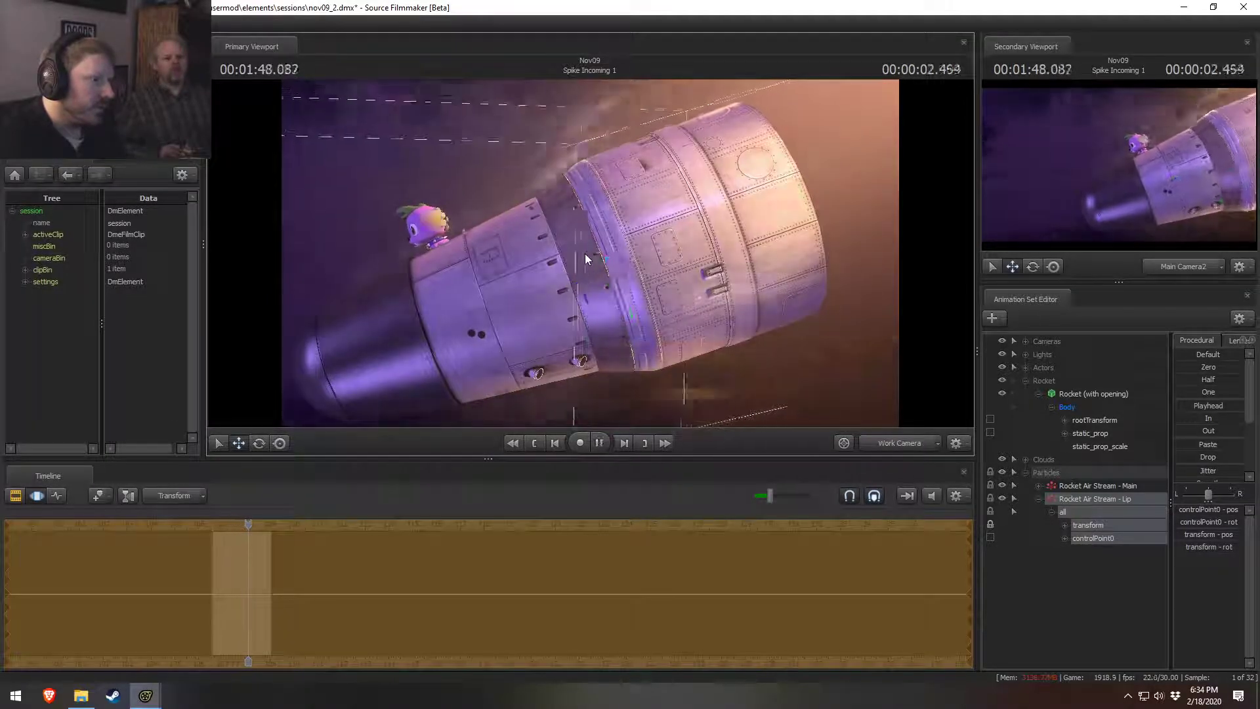
{"action": "key", "text": "space"}
Step: Set the Position Along Ring initializer's initial radius to 35 and return to the Lip air stream in the primary viewport
{"action": "key", "text": "alt+Tab"}
{"action": "key", "text": "alt+Tab"}
{"action": "key", "text": "alt+Tab"}
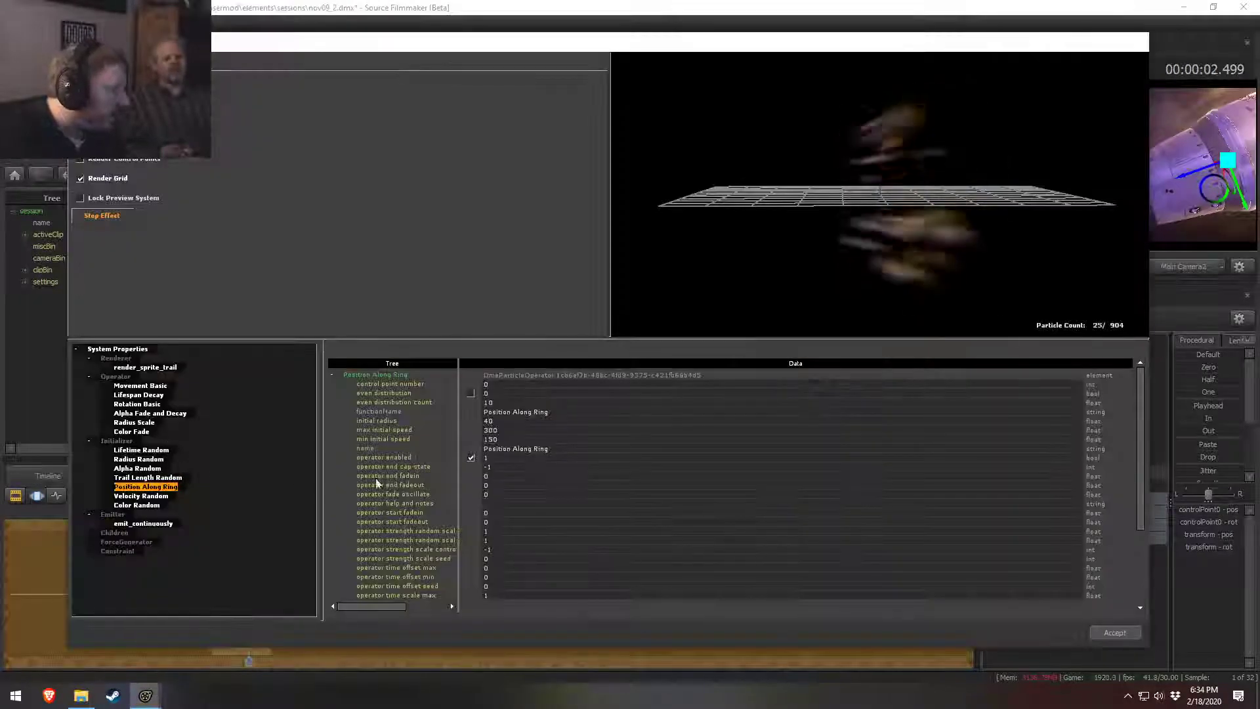
{"action": "left_click_drag", "start_coordinate": [494, 422], "coordinate": [481, 421]}
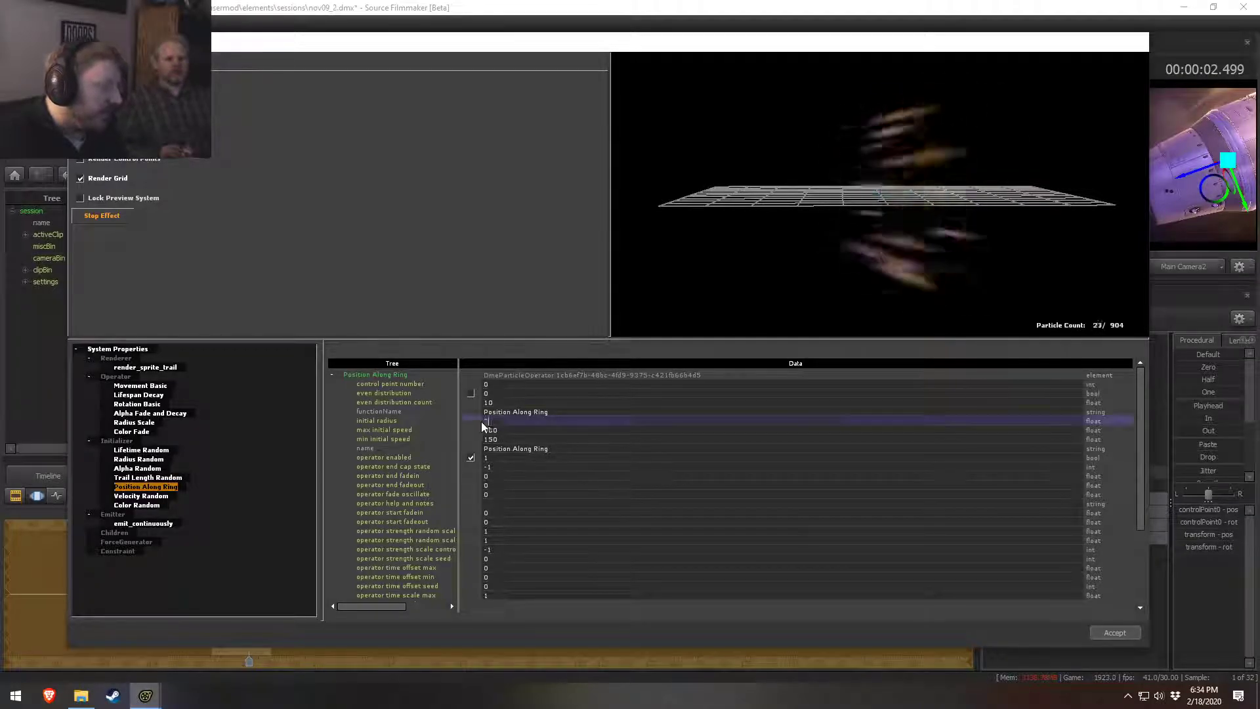
{"action": "type", "text": "35"}
{"action": "key", "text": "Return"}
{"action": "key", "text": "alt+Tab"}
{"action": "left_click_drag", "start_coordinate": [616, 351], "coordinate": [600, 267]}
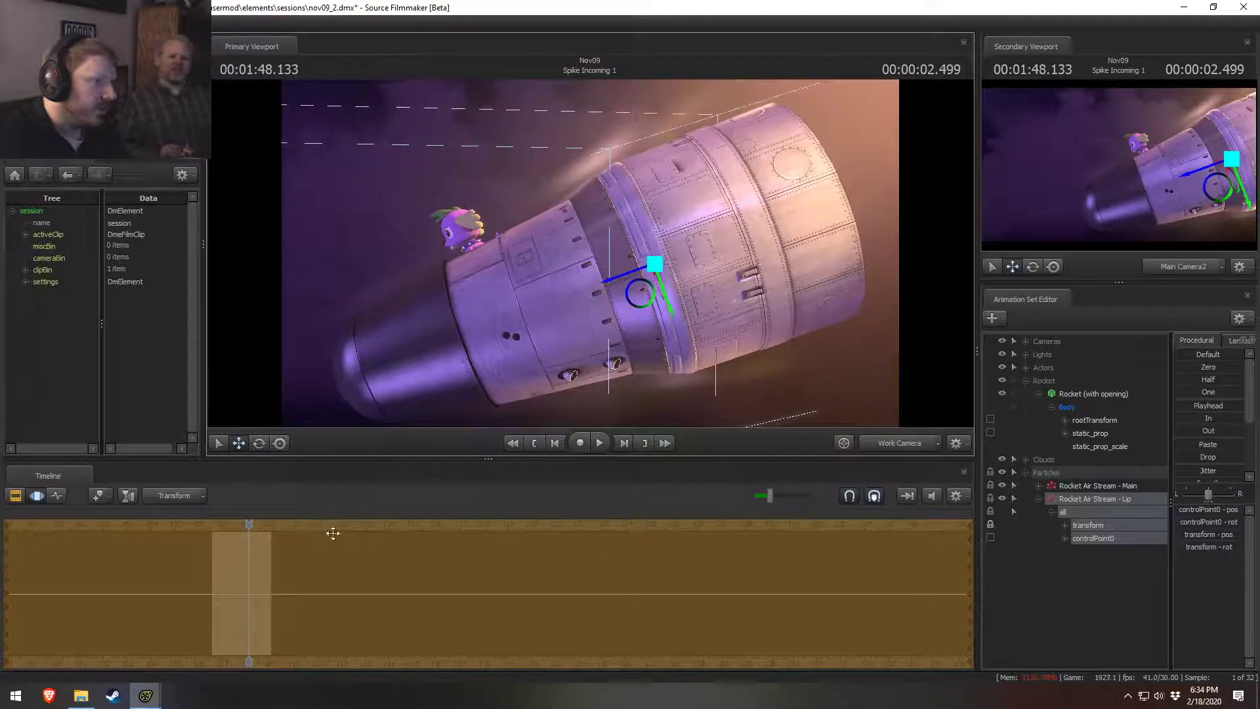
Step: Switch the primary viewport to Main Camera2 and replay the Spike Incoming 1 shot to check the rocket's air stream
{"action": "left_click_drag", "start_coordinate": [248, 526], "coordinate": [248, 527]}
{"action": "left_click", "coordinate": [907, 448]}
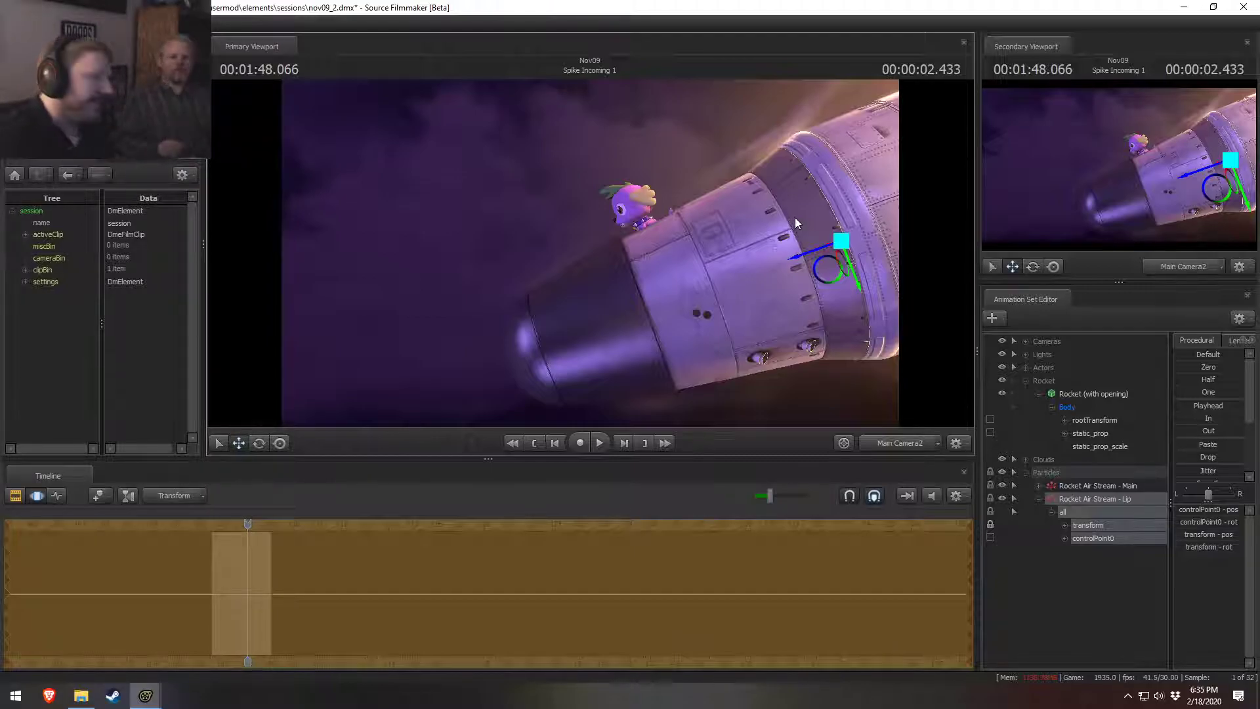
{"action": "key", "text": "space"}
{"action": "key", "text": "space"}
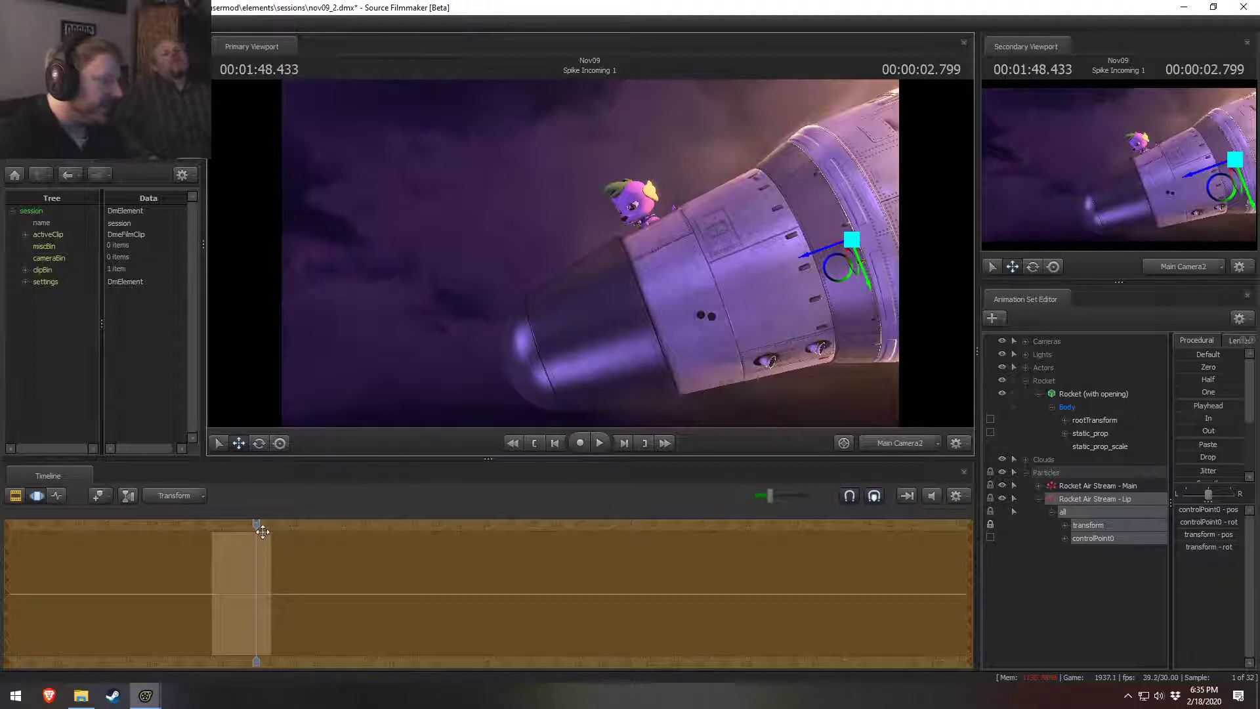
{"action": "left_click_drag", "start_coordinate": [257, 526], "coordinate": [209, 525]}
{"action": "key", "text": "space"}
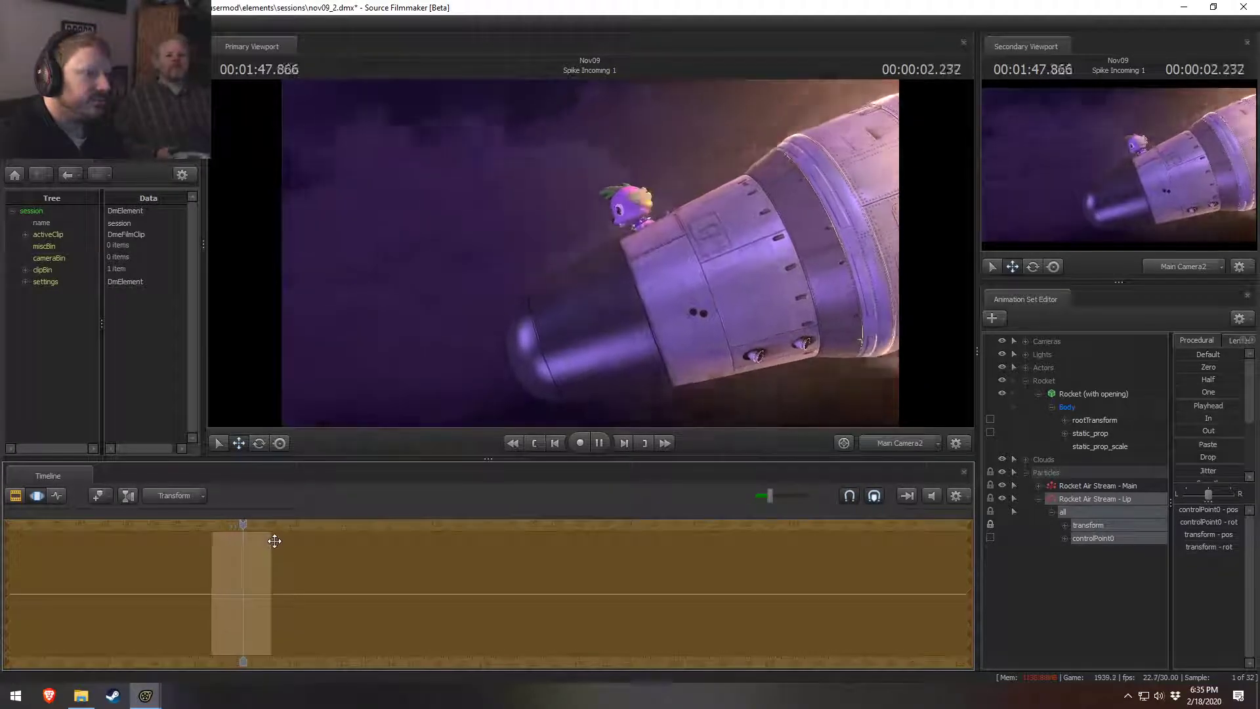
{"action": "key", "text": "space"}
{"action": "key", "text": "space"}
{"action": "key", "text": "space"}
{"action": "left_click_drag", "start_coordinate": [258, 535], "coordinate": [217, 530]}
{"action": "key", "text": "space"}
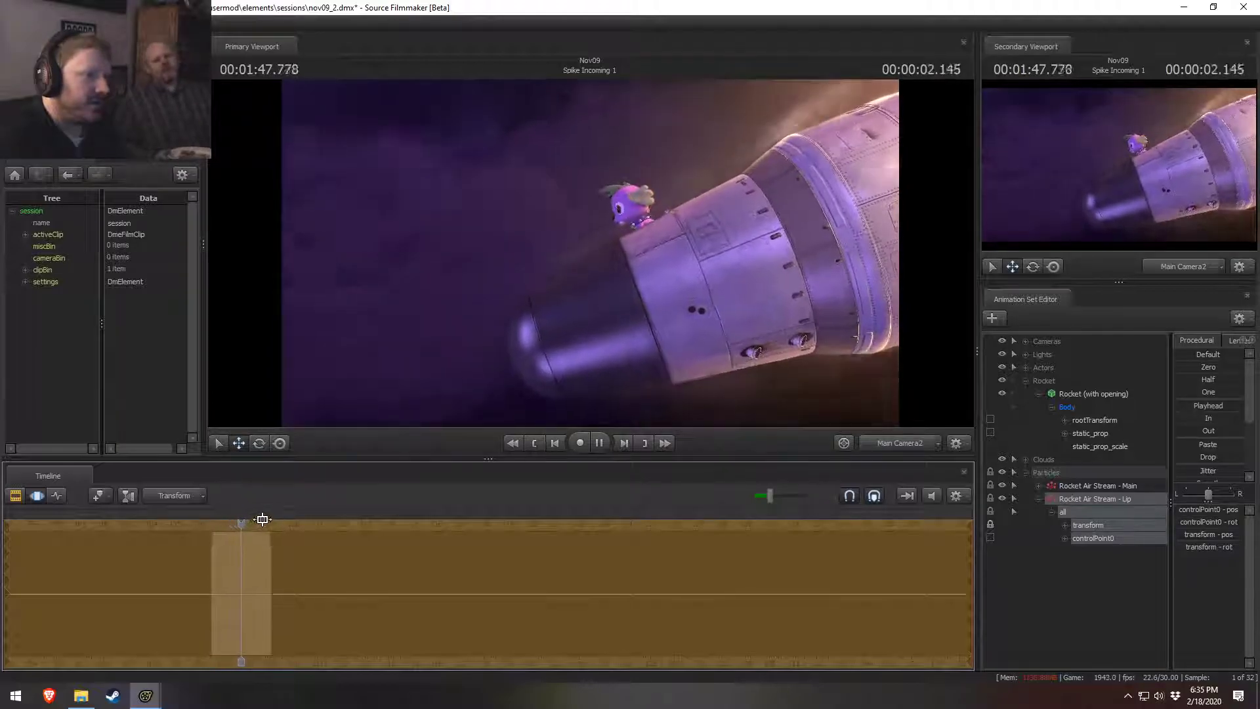
{"action": "key", "text": "space"}
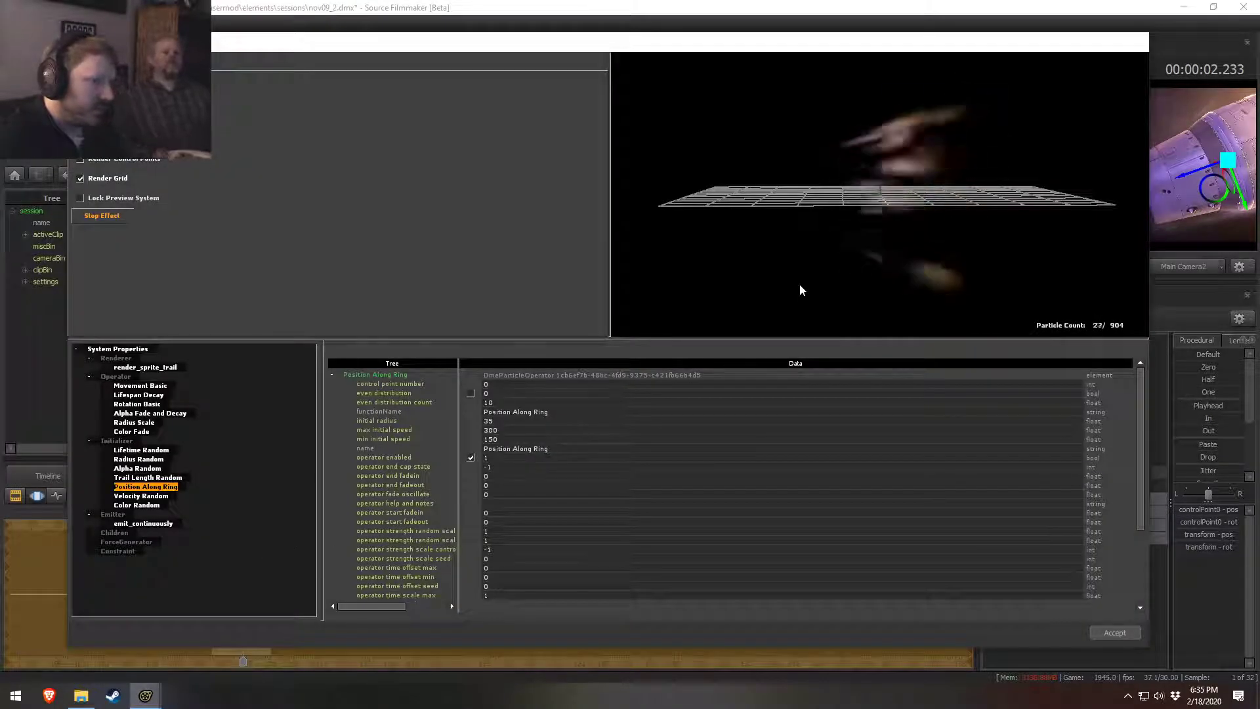
Step: In the Velocity Random initializer, set the second local-coordinate-system speed vector to -200 0 0
{"action": "left_click", "coordinate": [141, 496]}
{"action": "scroll", "coordinate": [515, 533], "scroll_direction": "down", "scroll_amount": 3}
{"action": "left_click", "coordinate": [488, 587]}
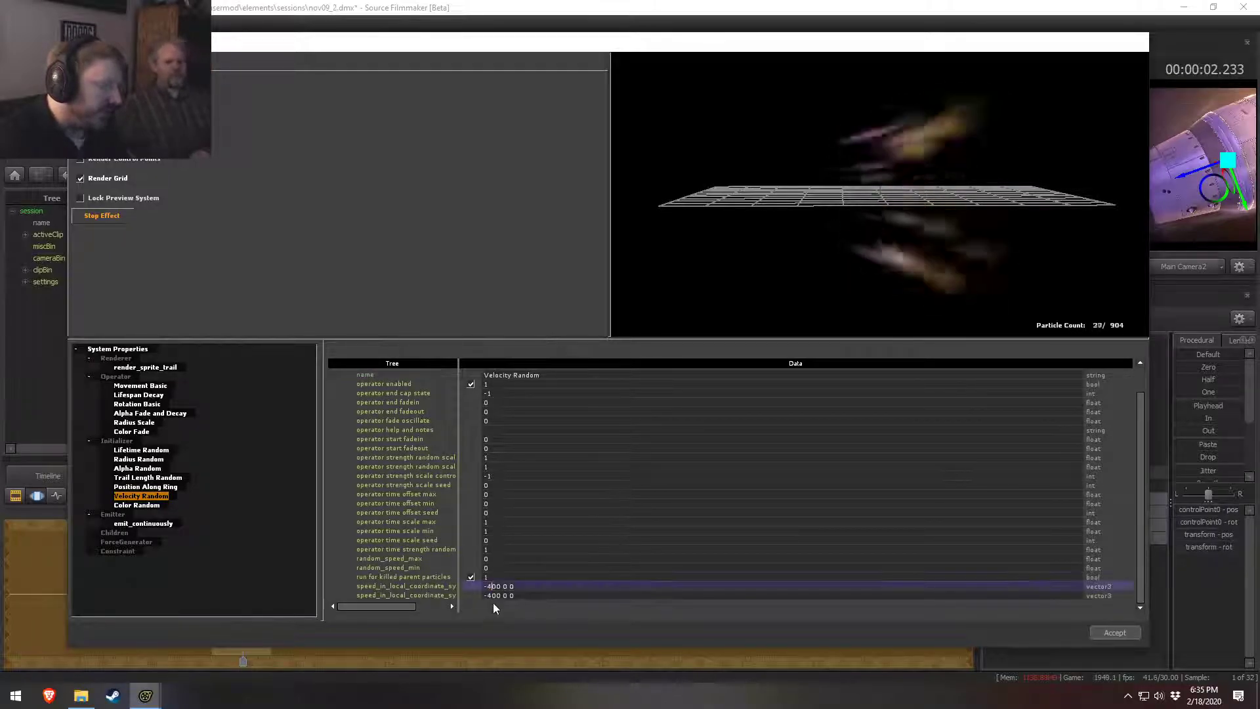
{"action": "left_click", "coordinate": [488, 595]}
{"action": "type", "text": "2"}
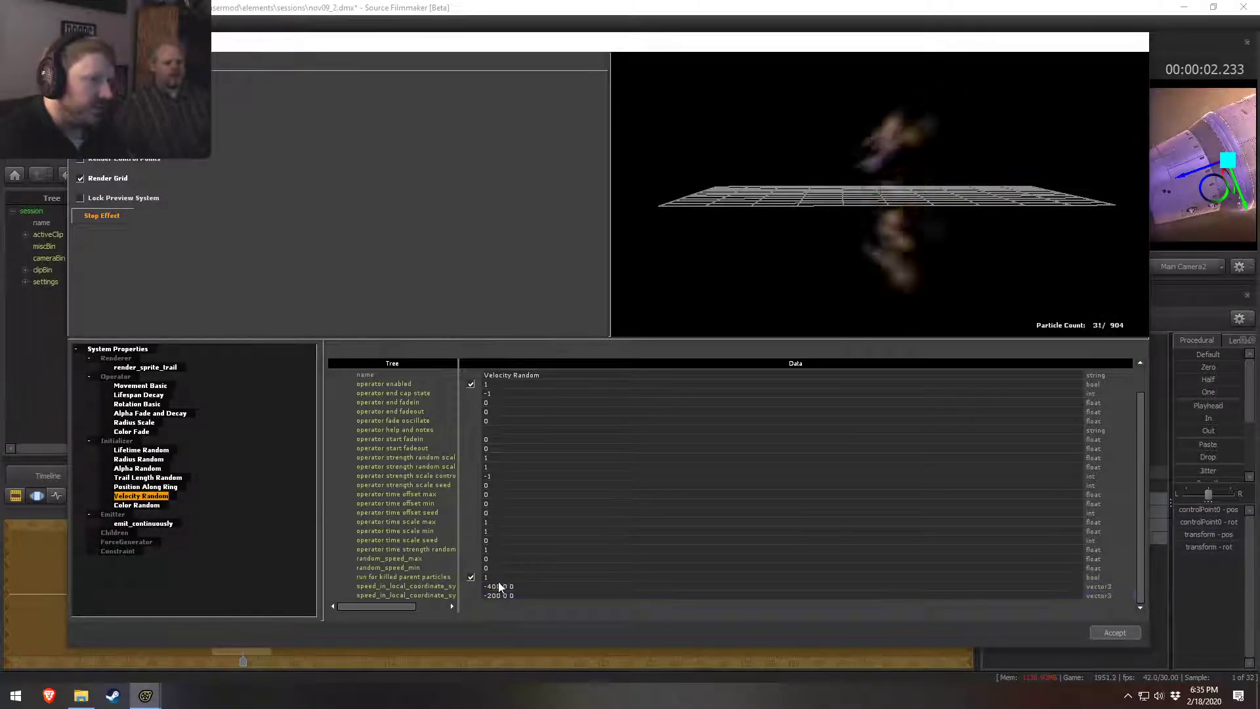
Step: In the Position Along Ring initializer, set the min initial speed to 80 and the max initial speed to 160
{"action": "left_click", "coordinate": [155, 487]}
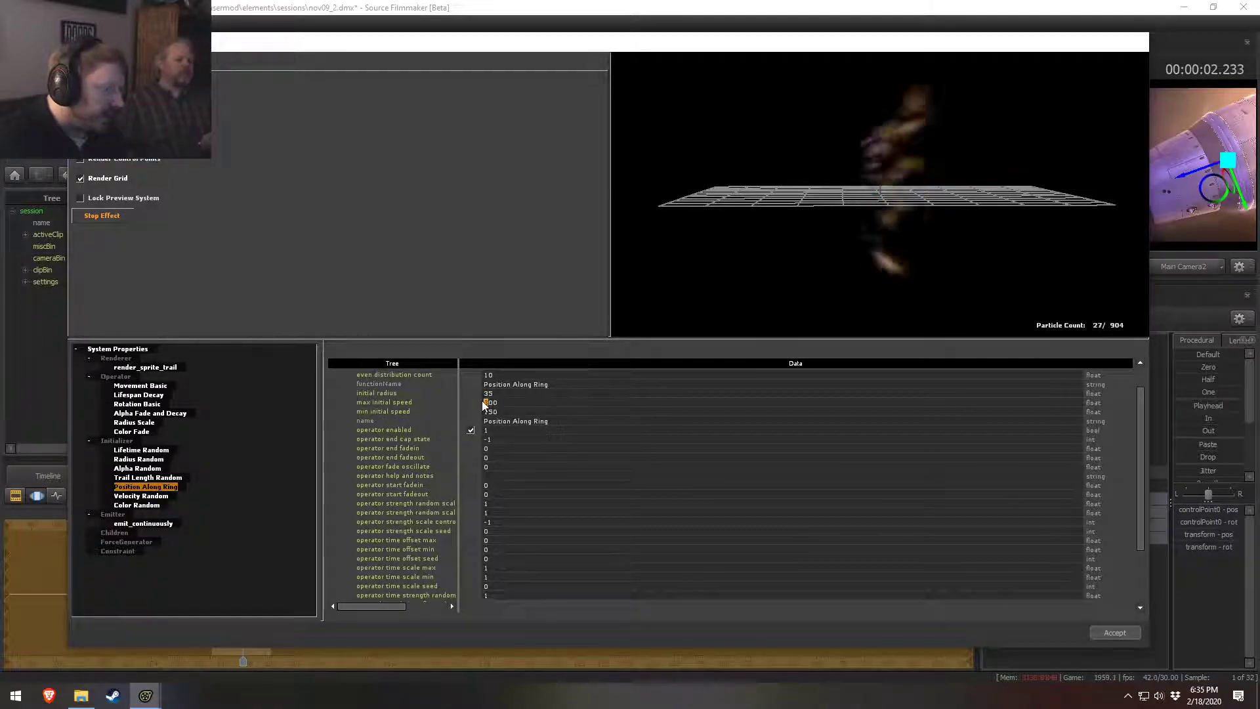
{"action": "key", "text": "Return"}
{"action": "double_click", "coordinate": [503, 411]}
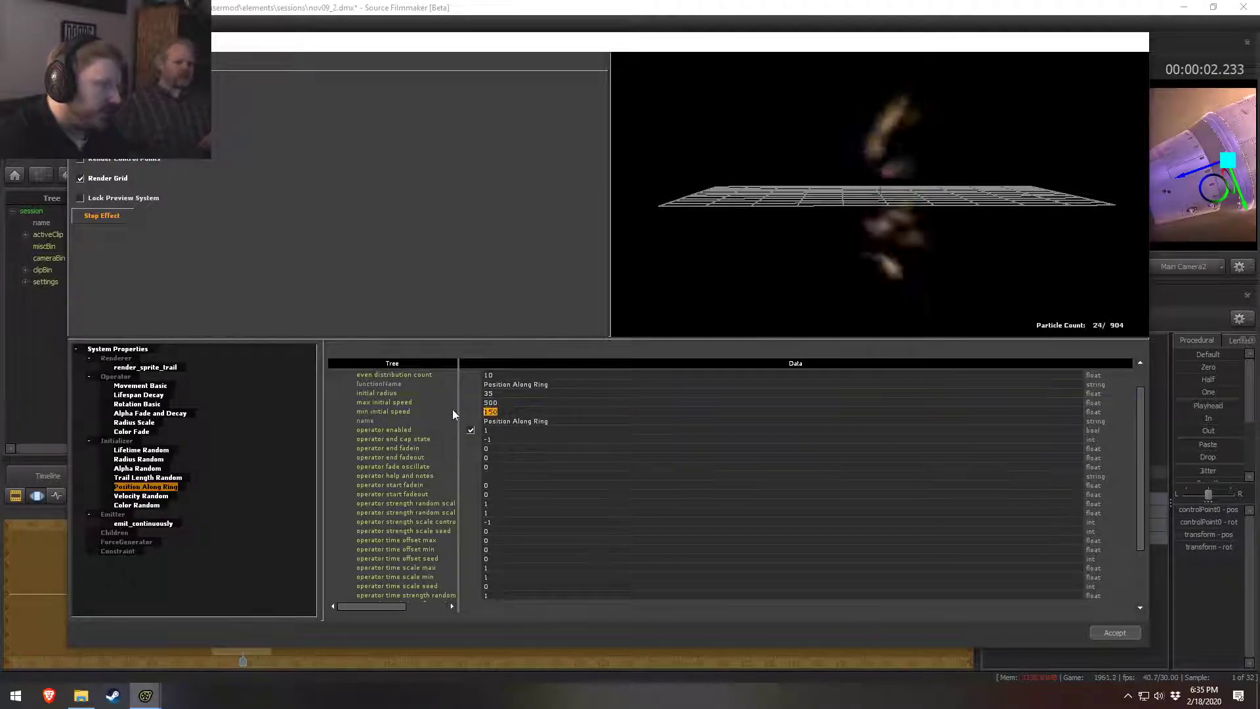
{"action": "left_click", "coordinate": [513, 414]}
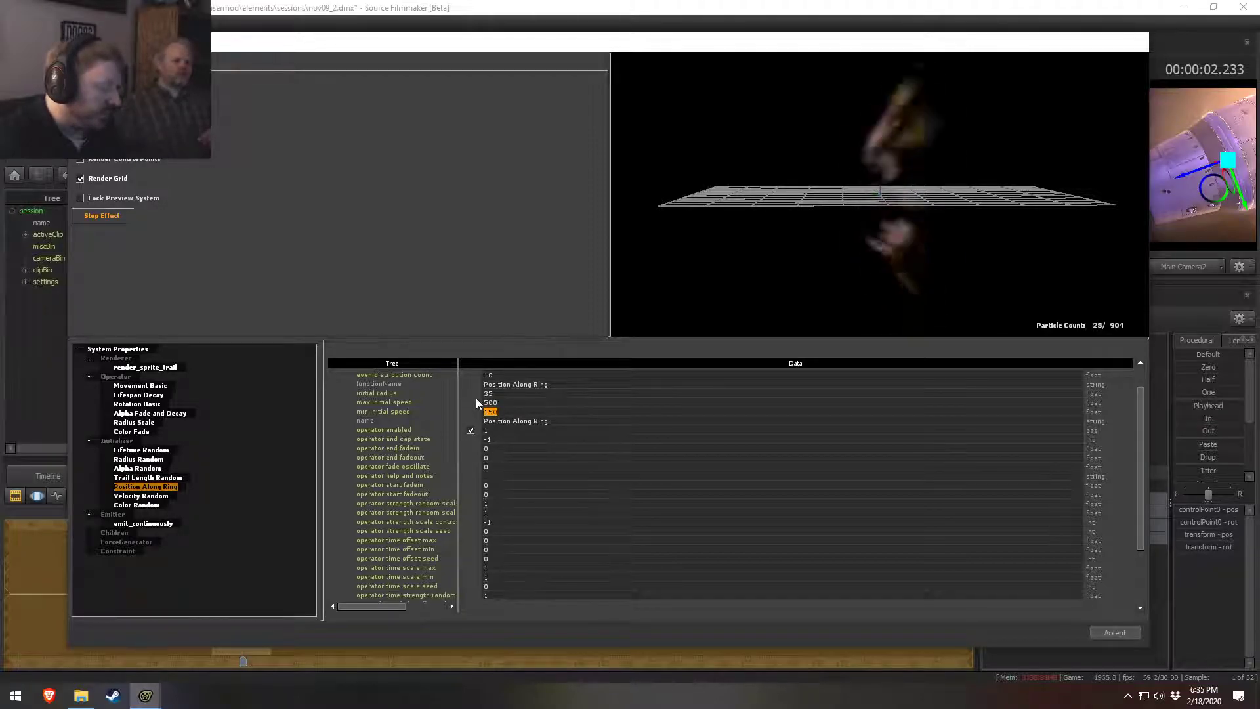
{"action": "type", "text": "80"}
{"action": "key", "text": "Return"}
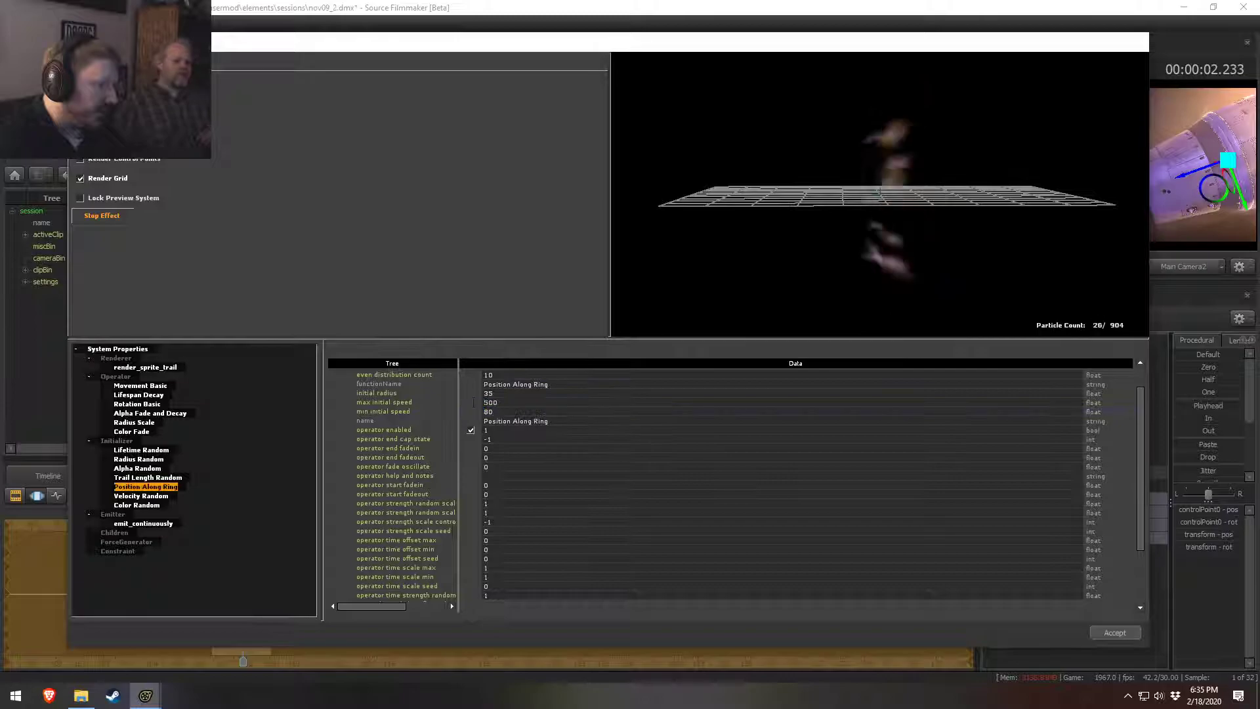
{"action": "type", "text": "160"}
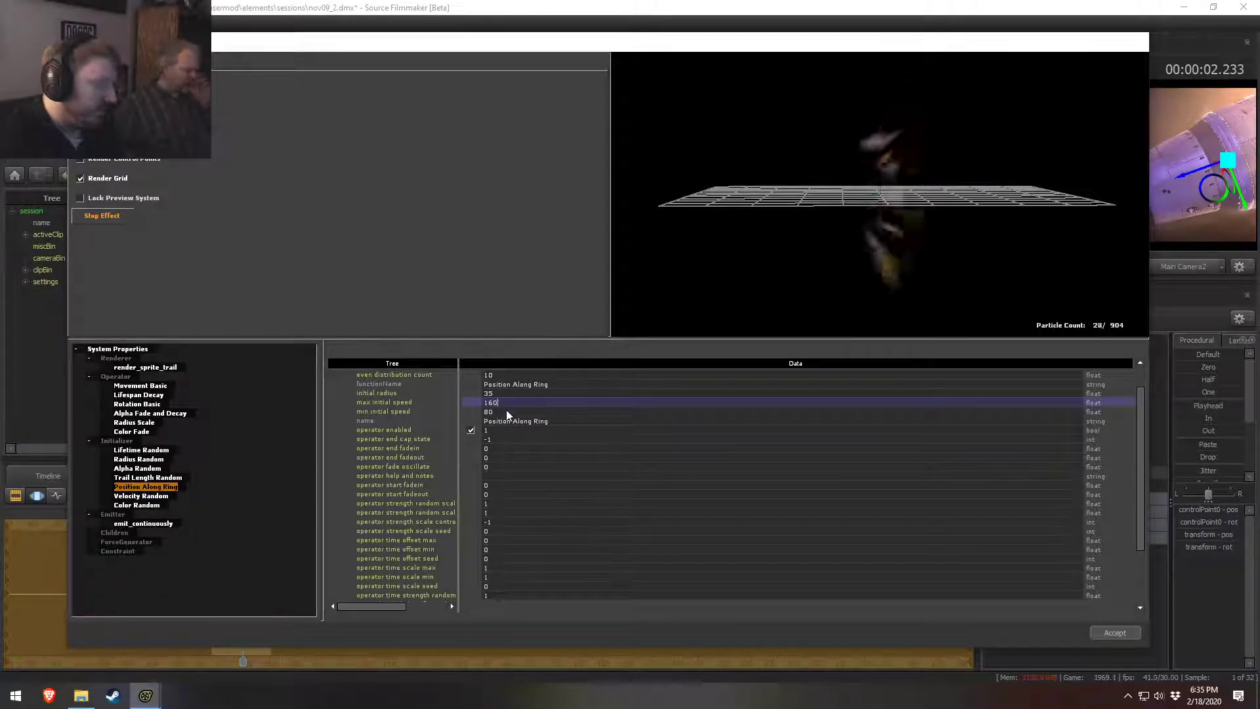
{"action": "key", "text": "Return"}
Step: Copy the scene camera to the work camera and examine the air stream around the rocket's lip during playback
{"action": "left_click", "coordinate": [836, 6]}
{"action": "left_click", "coordinate": [610, 287]}
{"action": "left_click", "coordinate": [897, 447], "text": "ctrl"}
{"action": "left_click_drag", "start_coordinate": [589, 254], "coordinate": [696, 254]}
{"action": "key", "text": "space"}
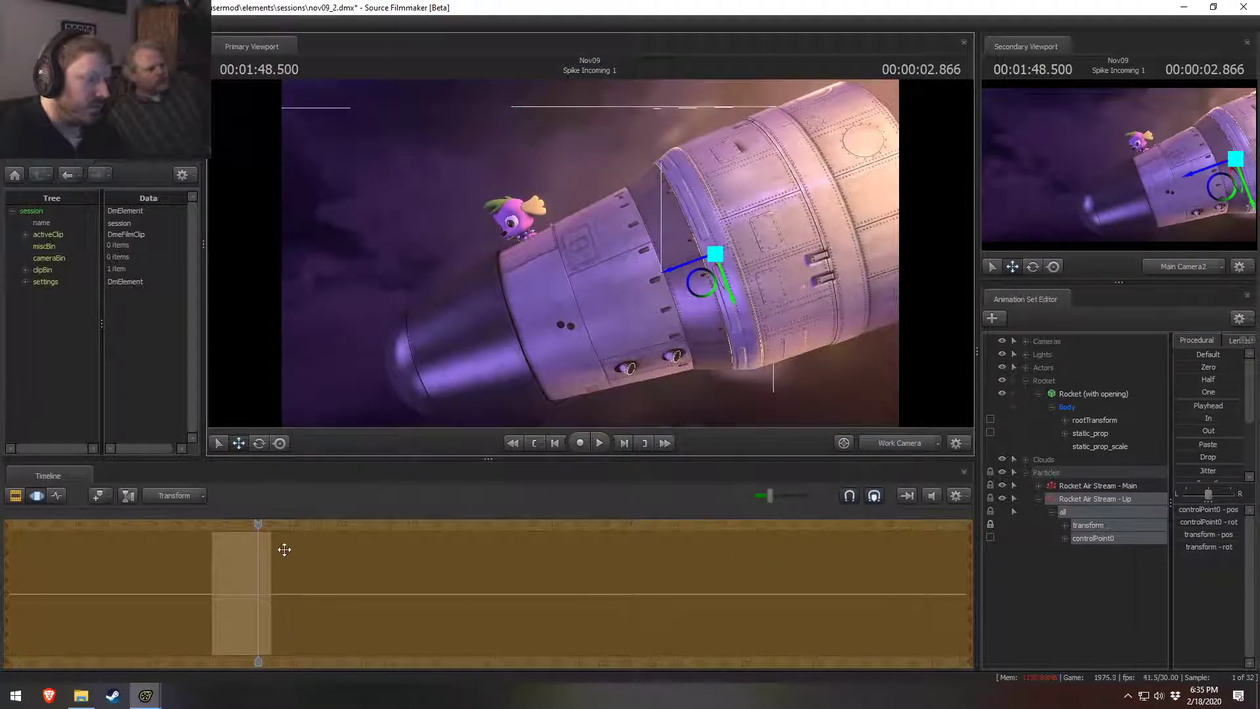
{"action": "left_click_drag", "start_coordinate": [732, 278], "coordinate": [741, 303], "text": "alt"}
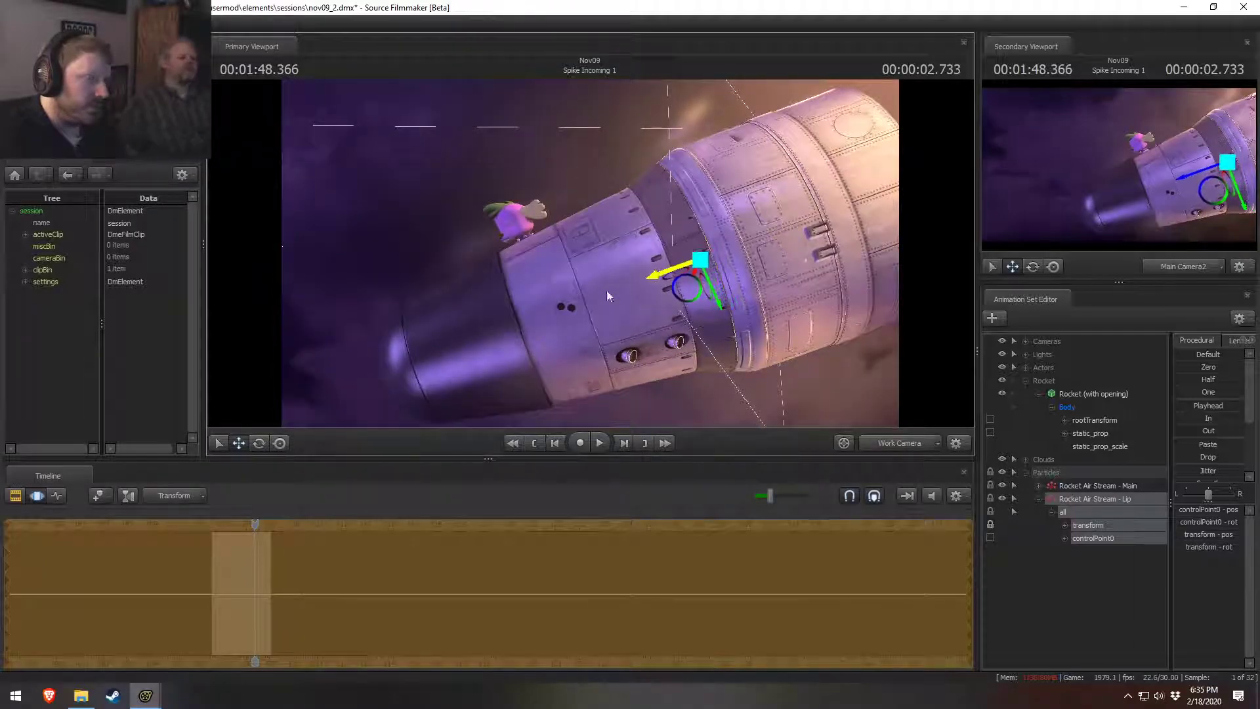
{"action": "left_click_drag", "start_coordinate": [254, 525], "coordinate": [254, 526]}
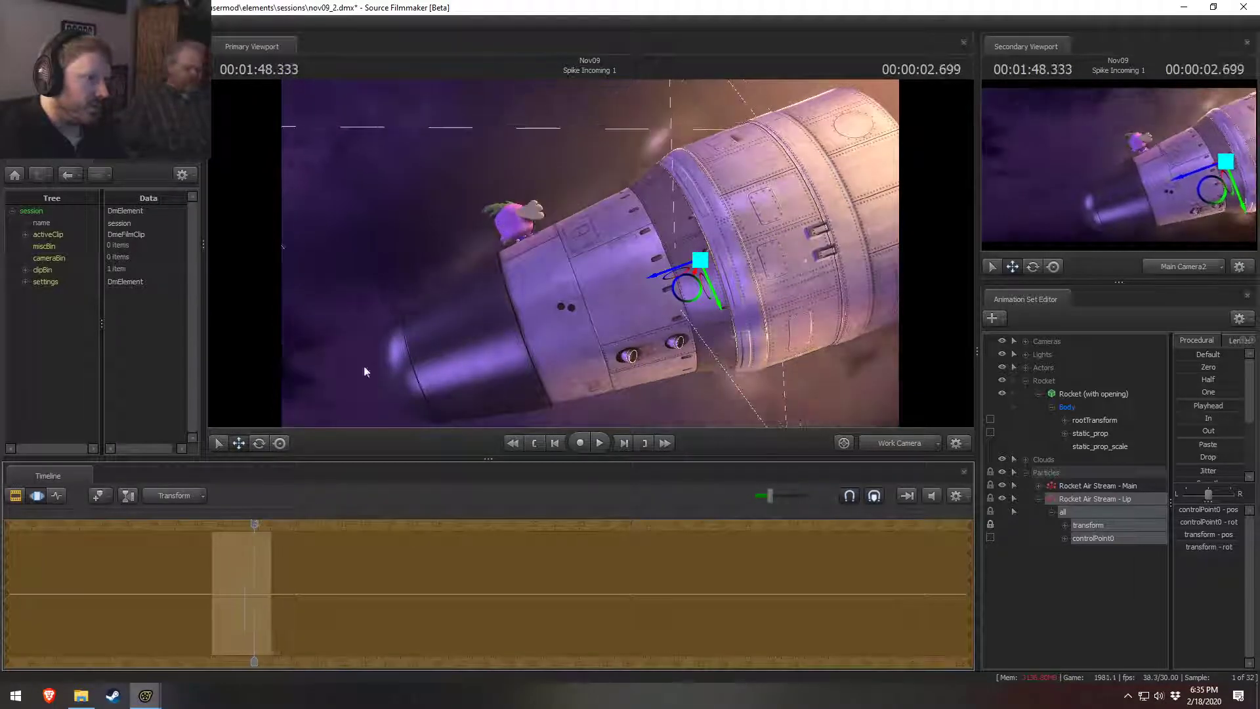
{"action": "left_click_drag", "start_coordinate": [433, 328], "coordinate": [420, 341], "text": "alt"}
{"action": "left_click_drag", "start_coordinate": [589, 254], "coordinate": [584, 258], "text": "alt"}
{"action": "key", "text": "space"}
{"action": "key", "text": "space"}
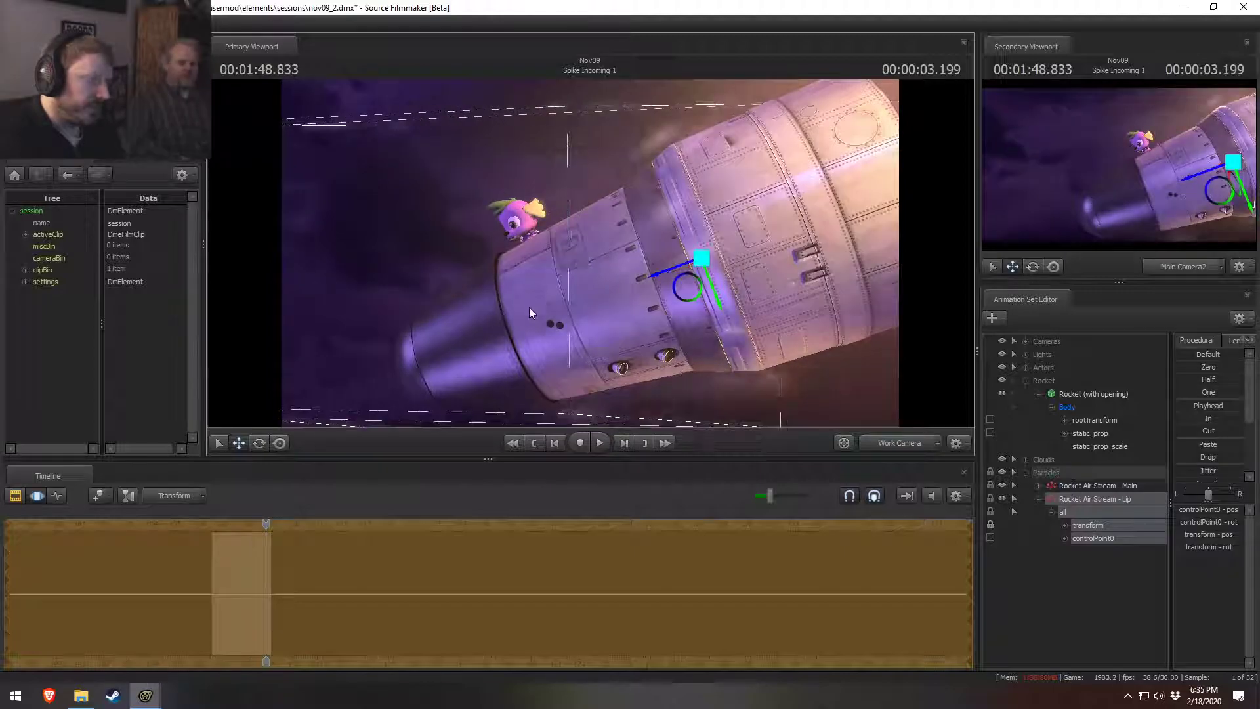
Step: Set the initial radius of Position Along Ring to 33
{"action": "key", "text": "alt+Tab"}
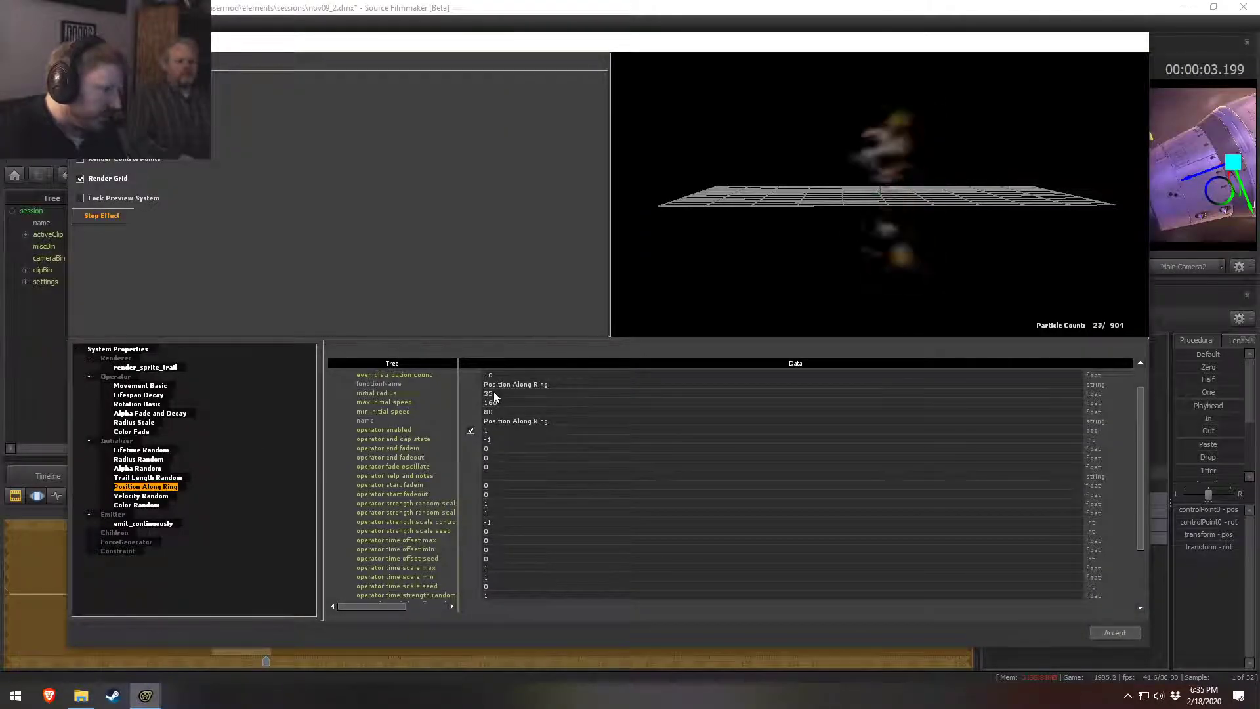
{"action": "type", "text": "3"}
{"action": "key", "text": "Return"}
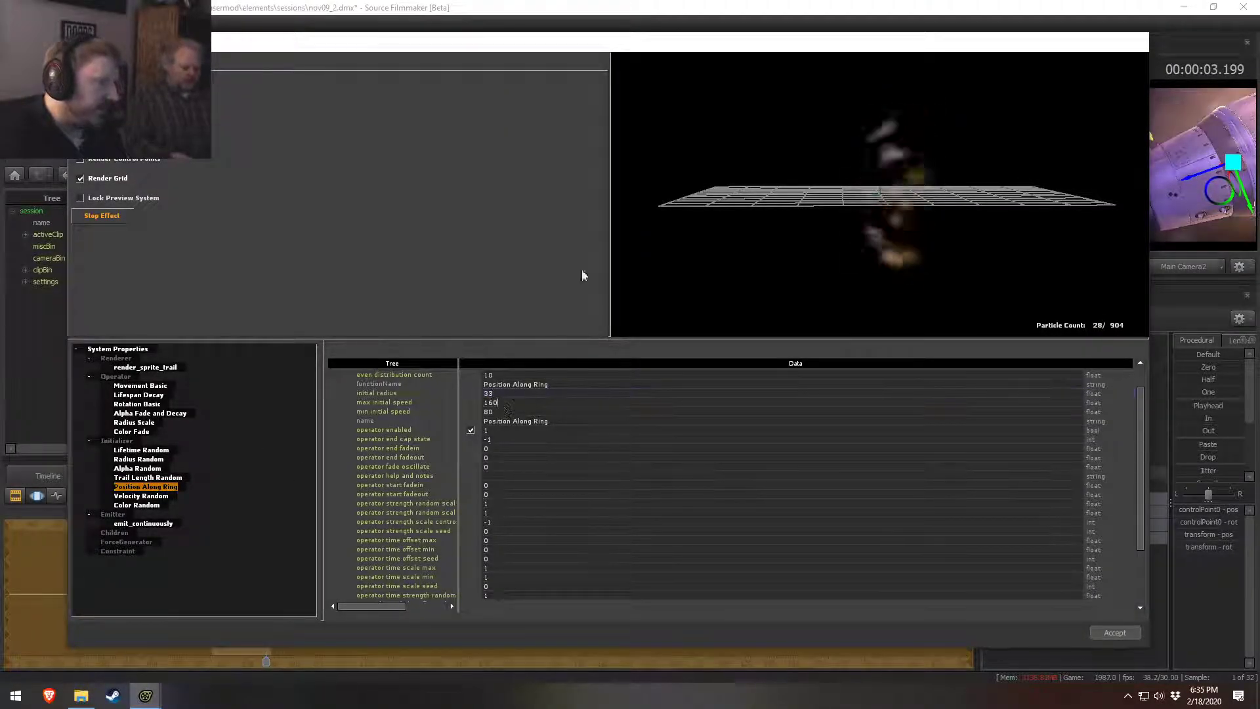
Step: Play Spike Incoming 1 through Main Camera2 in the clip editor, and replay it in the motion editor
{"action": "key", "text": "alt+Tab"}
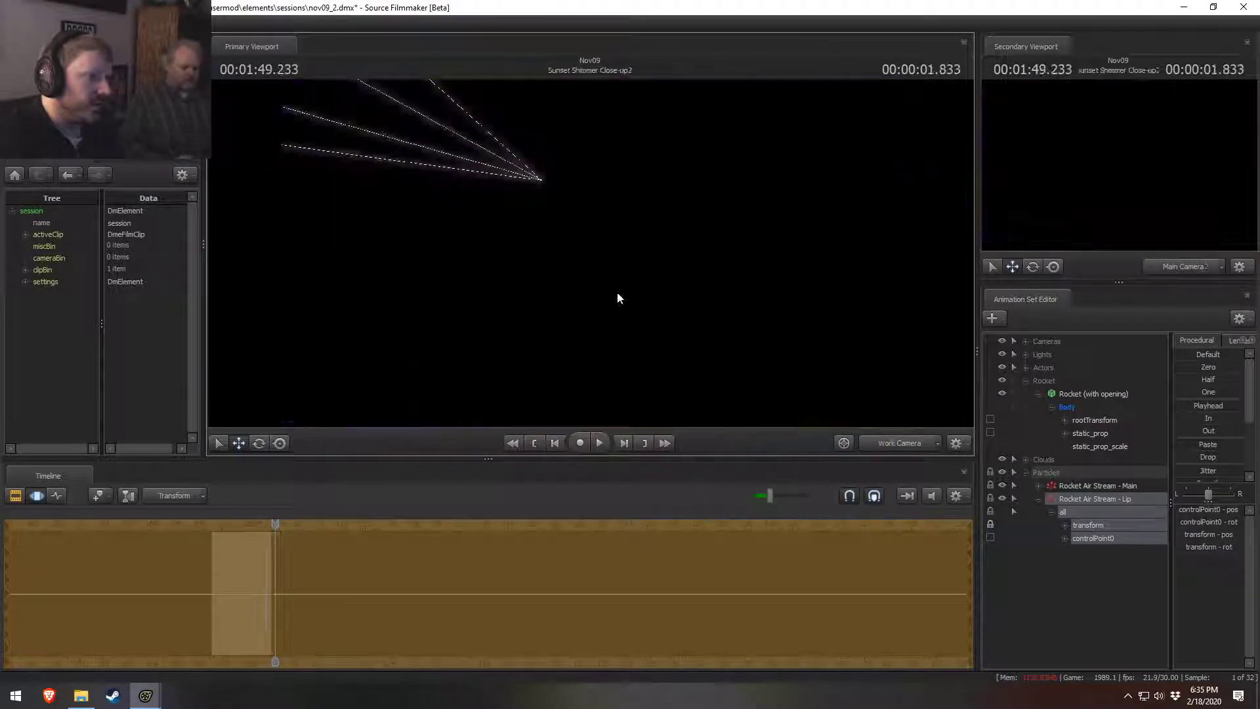
{"action": "key", "text": "F2"}
{"action": "key", "text": "space"}
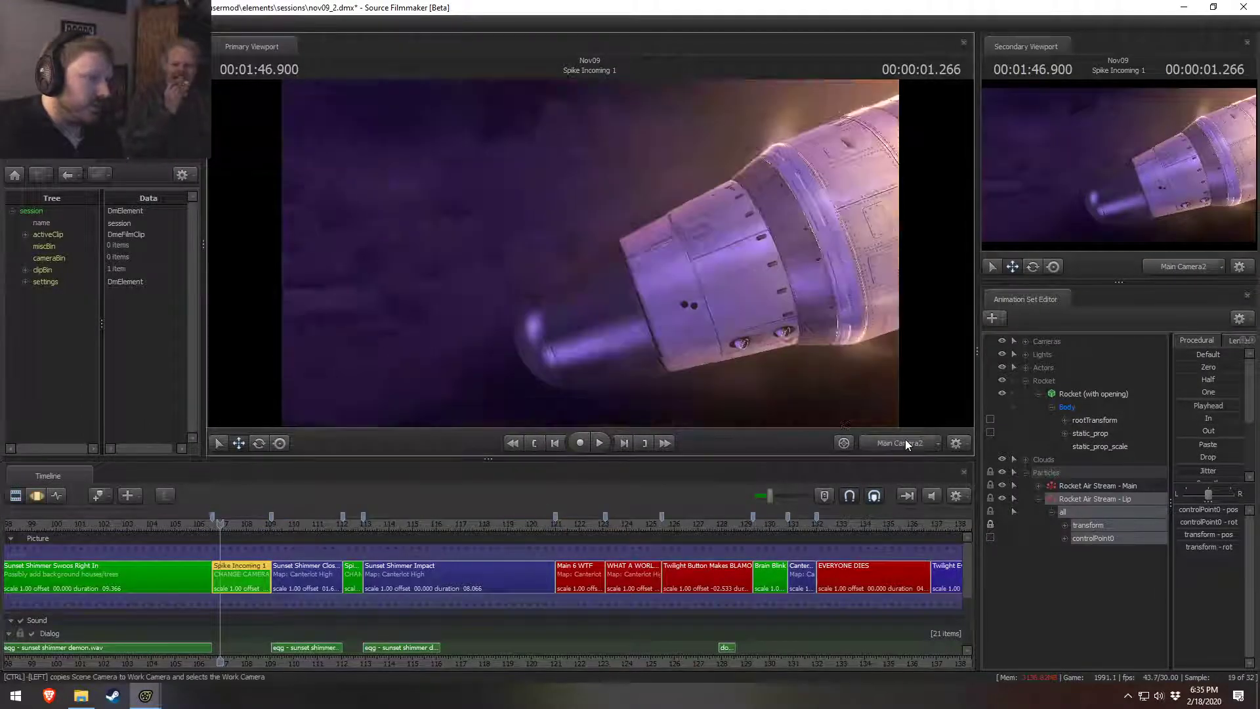
{"action": "key", "text": "space"}
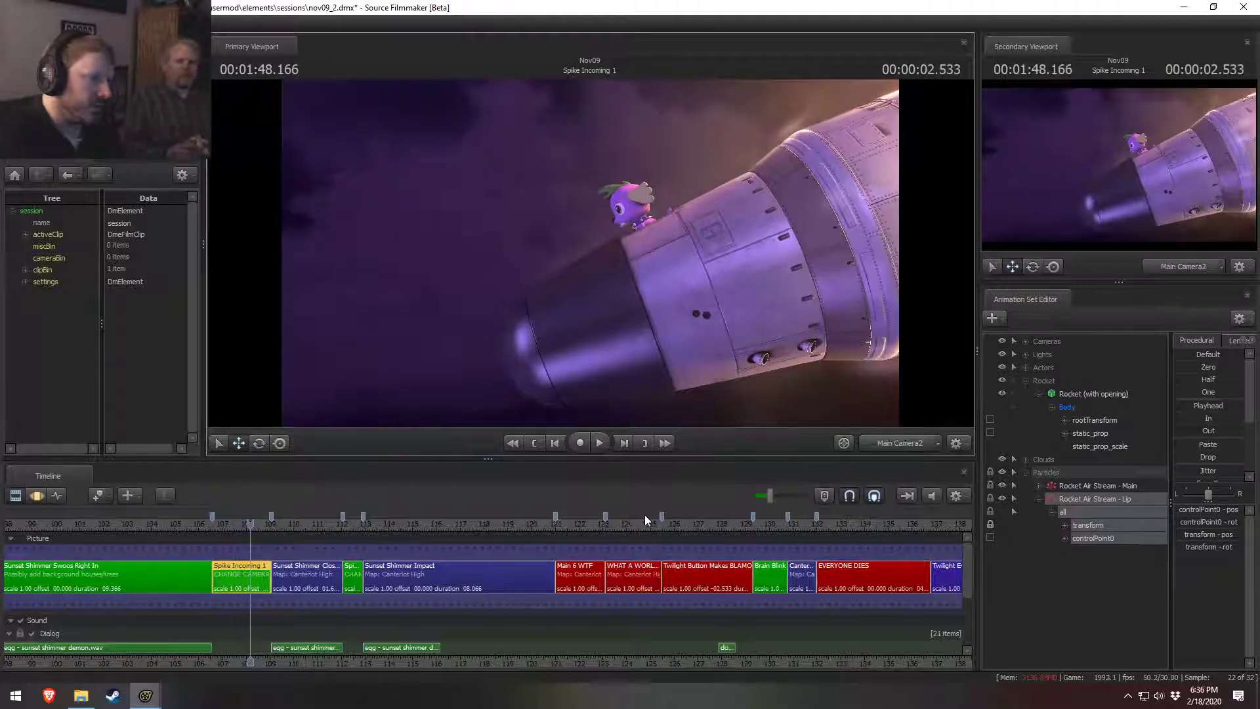
{"action": "key", "text": "F3"}
{"action": "left_click_drag", "start_coordinate": [251, 524], "coordinate": [215, 525]}
{"action": "key", "text": "space"}
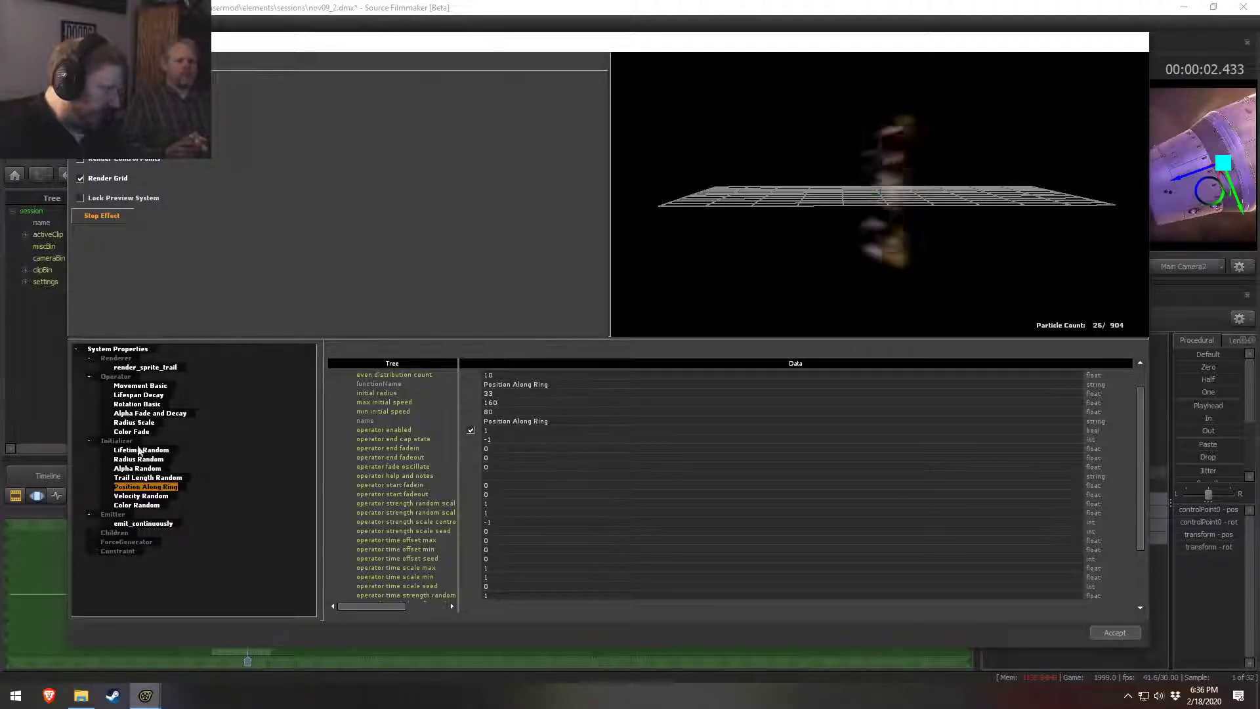
Step: In the Alpha Random initializer, set alpha_min to 5 and alpha_max to 10
{"action": "left_click", "coordinate": [138, 469]}
{"action": "double_click", "coordinate": [493, 394]}
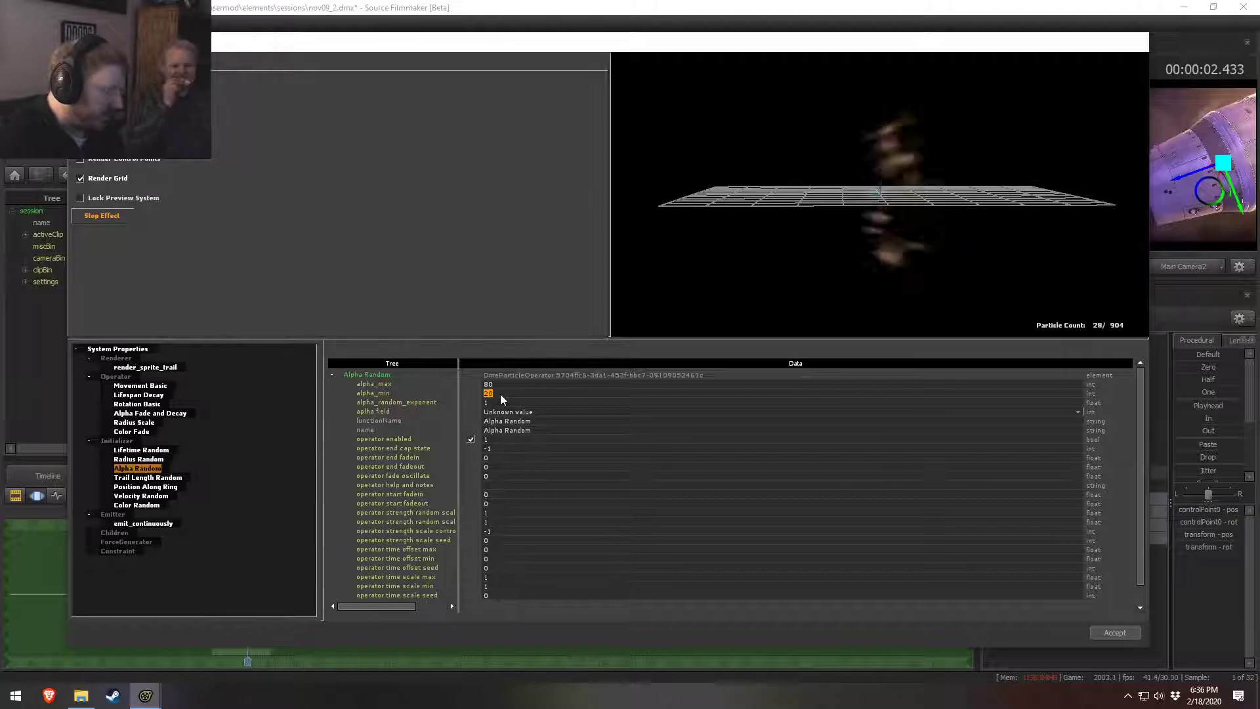
{"action": "type", "text": "5"}
{"action": "key", "text": "Return"}
{"action": "type", "text": "10"}
{"action": "key", "text": "Return"}
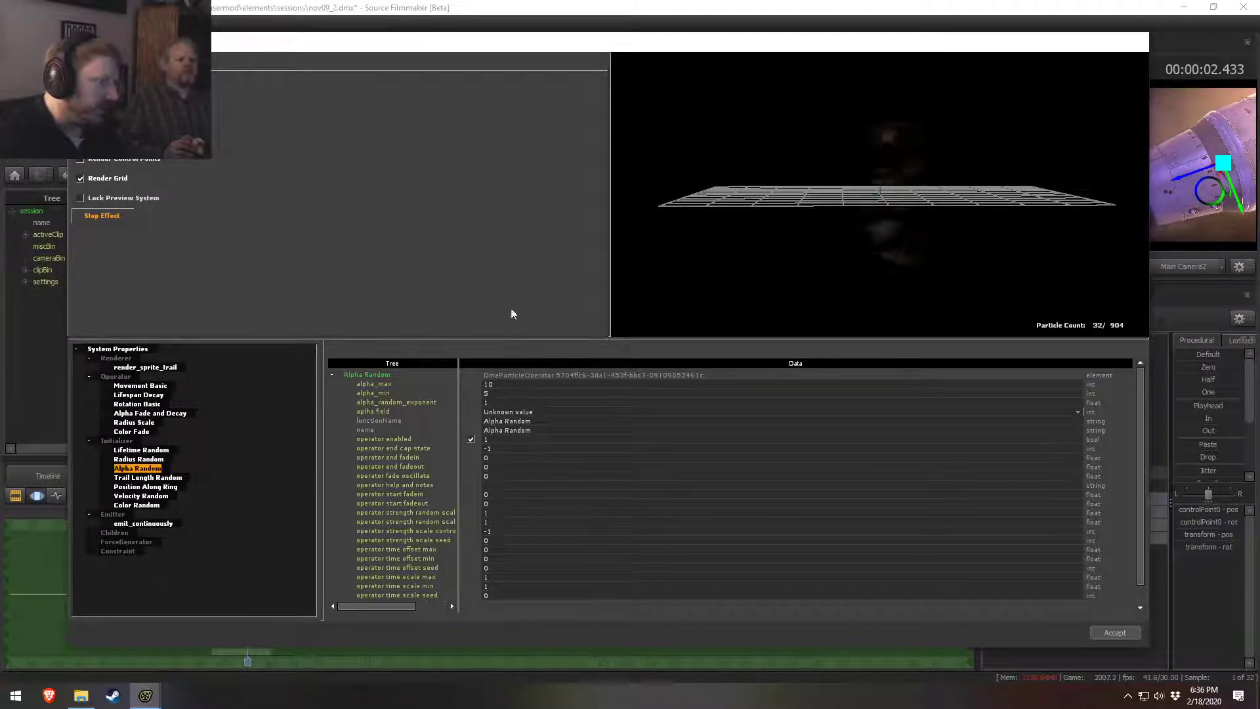
Step: Replay the rocket shot to check the fainter air stream particles
{"action": "left_click", "coordinate": [541, 6]}
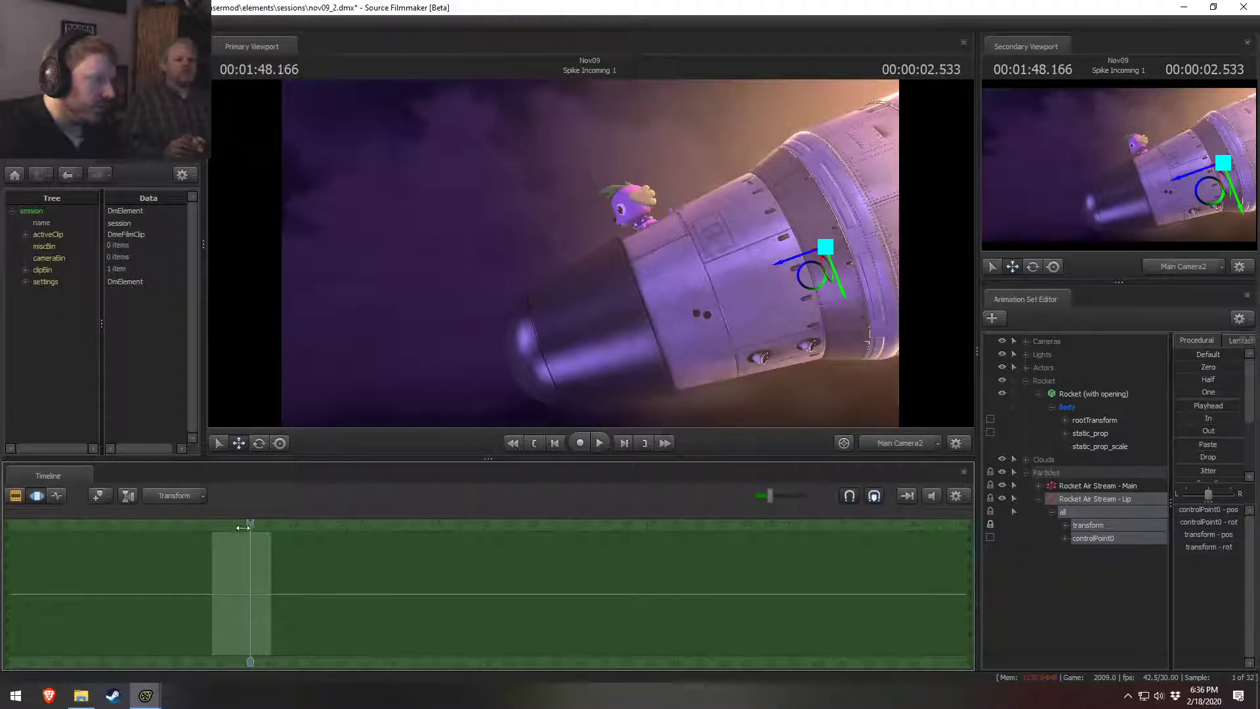
{"action": "left_click_drag", "start_coordinate": [247, 527], "coordinate": [217, 529]}
{"action": "key", "text": "space"}
{"action": "key", "text": "space"}
Step: Set Alpha Random's alpha_min to 10 and alpha_max to 20
{"action": "key", "text": "alt+Tab"}
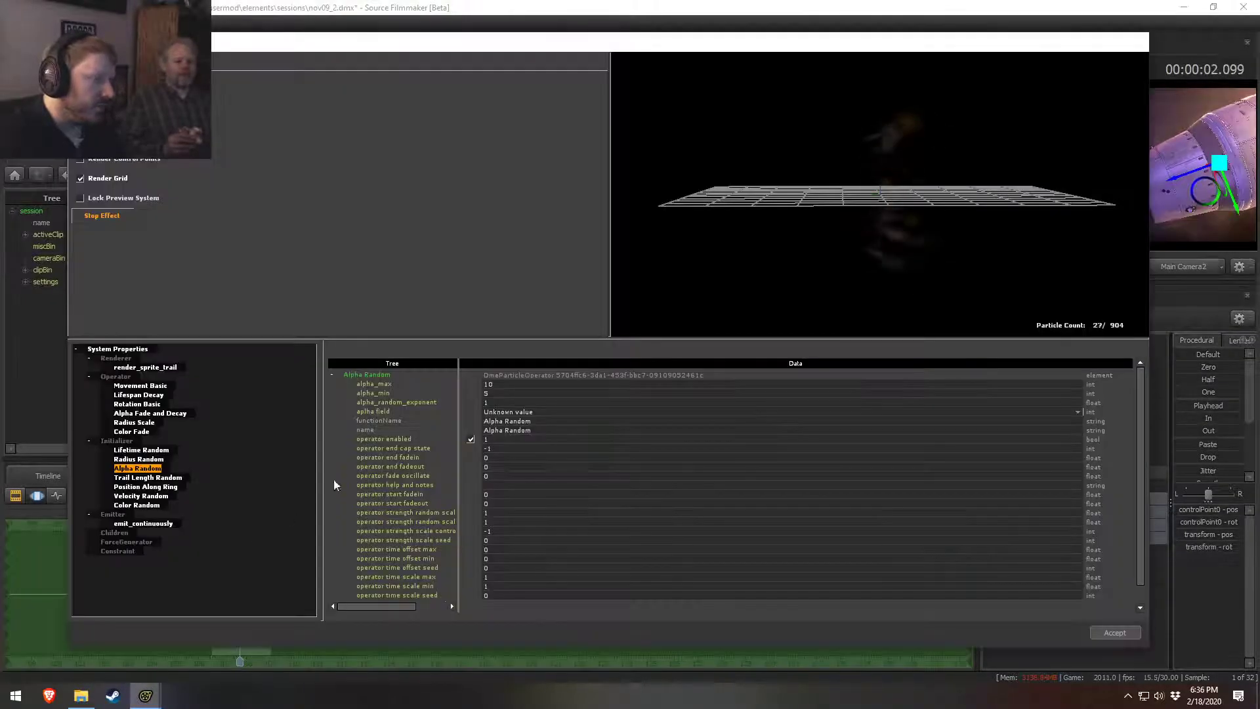
{"action": "double_click", "coordinate": [487, 394]}
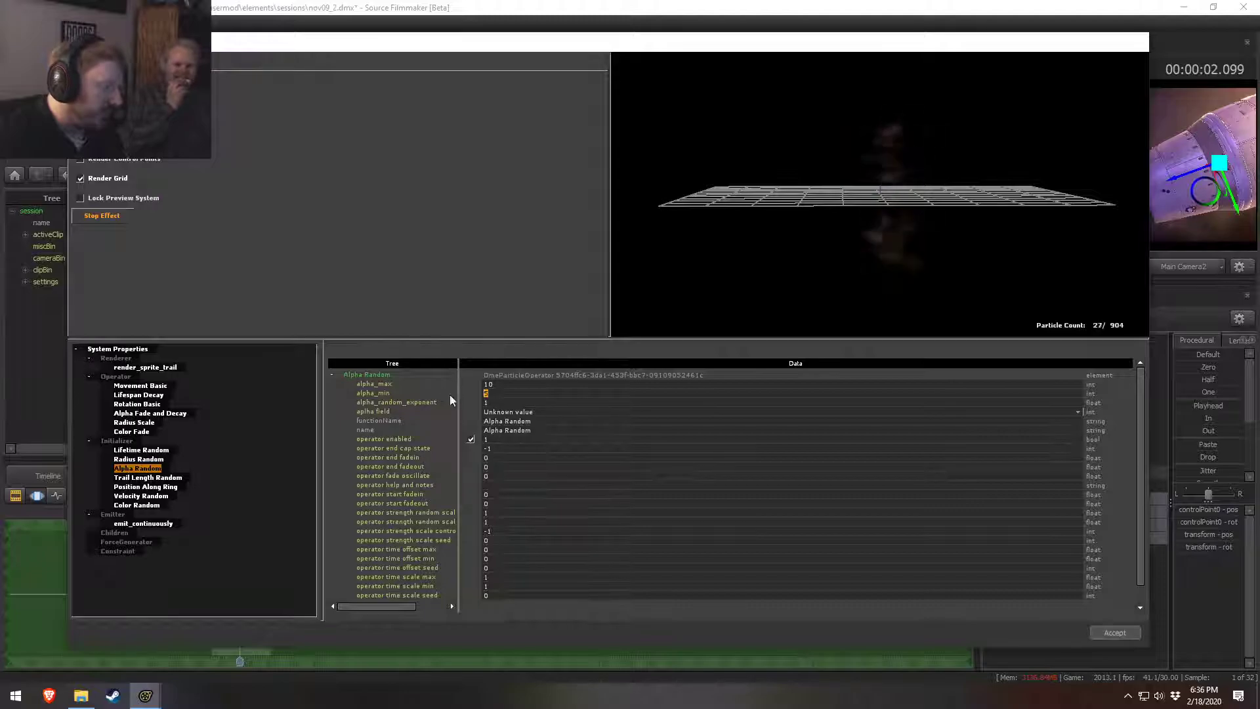
{"action": "type", "text": "1"}
{"action": "key", "text": "Return"}
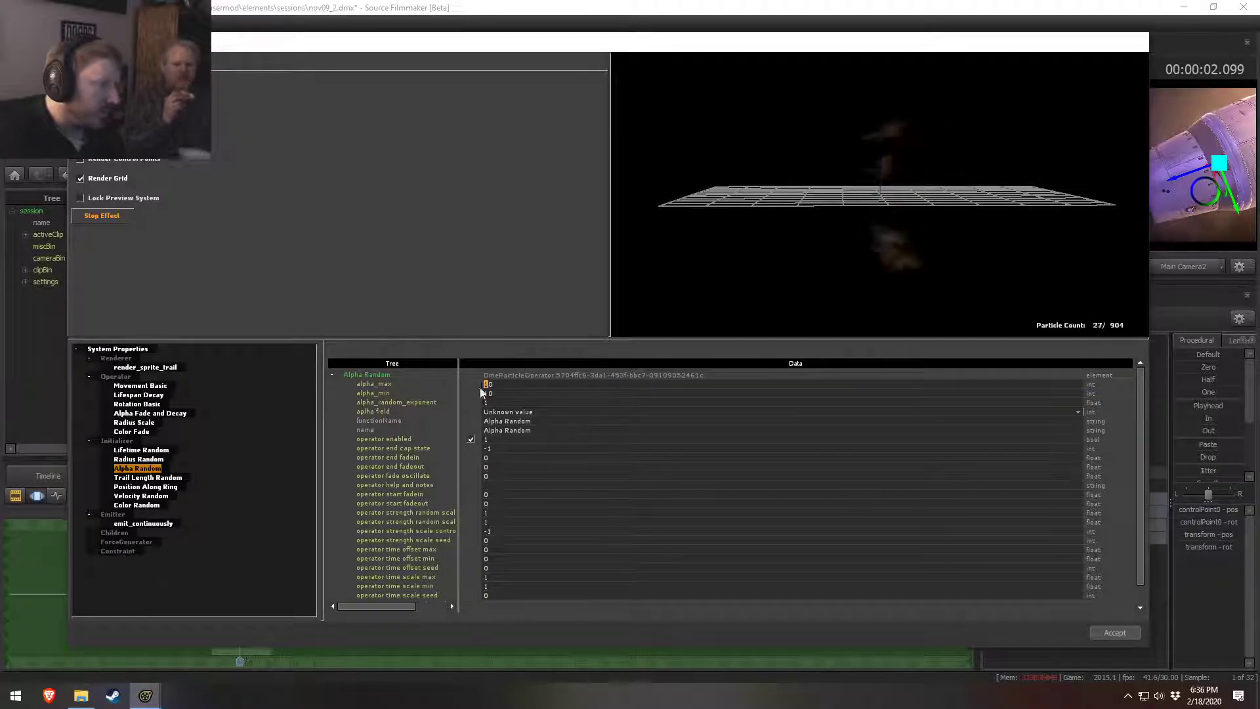
{"action": "type", "text": "20"}
{"action": "key", "text": "Return"}
{"action": "key", "text": "Escape"}
Step: Play the start of Spike Incoming 1 twice to judge the air stream's new opacity
{"action": "left_click_drag", "start_coordinate": [232, 524], "coordinate": [206, 520]}
{"action": "key", "text": "space"}
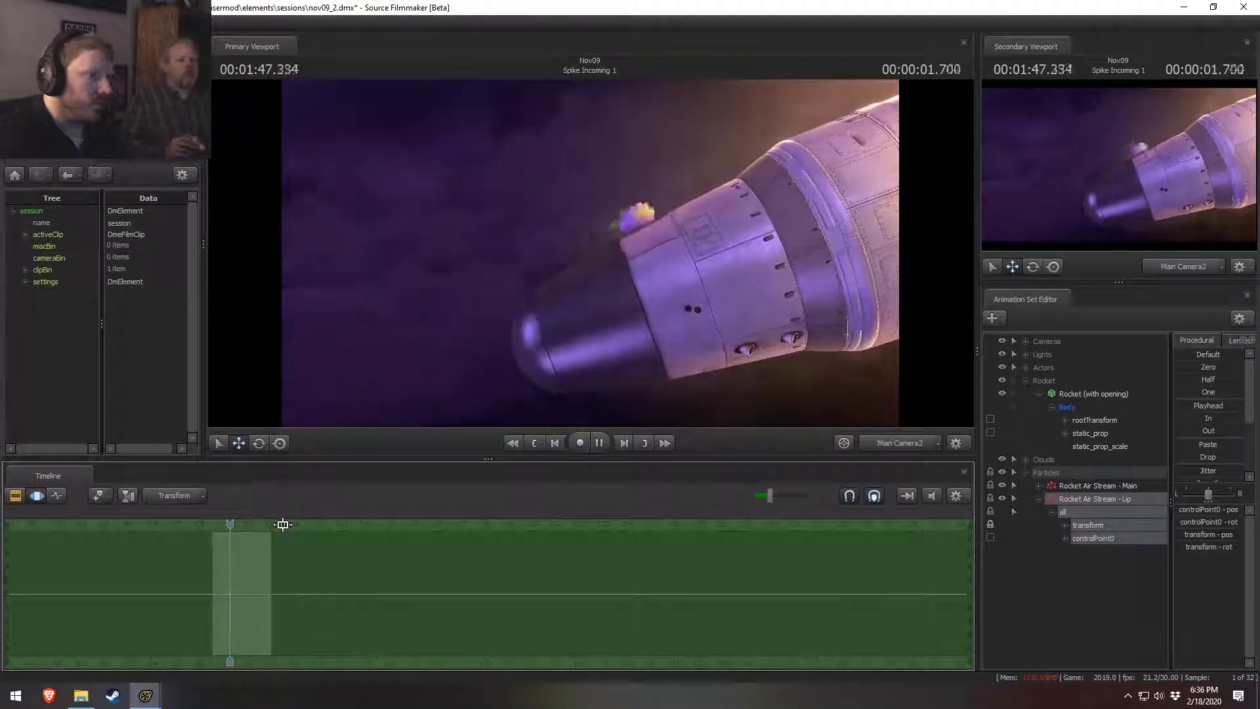
{"action": "key", "text": "space"}
{"action": "left_click_drag", "start_coordinate": [255, 525], "coordinate": [223, 528]}
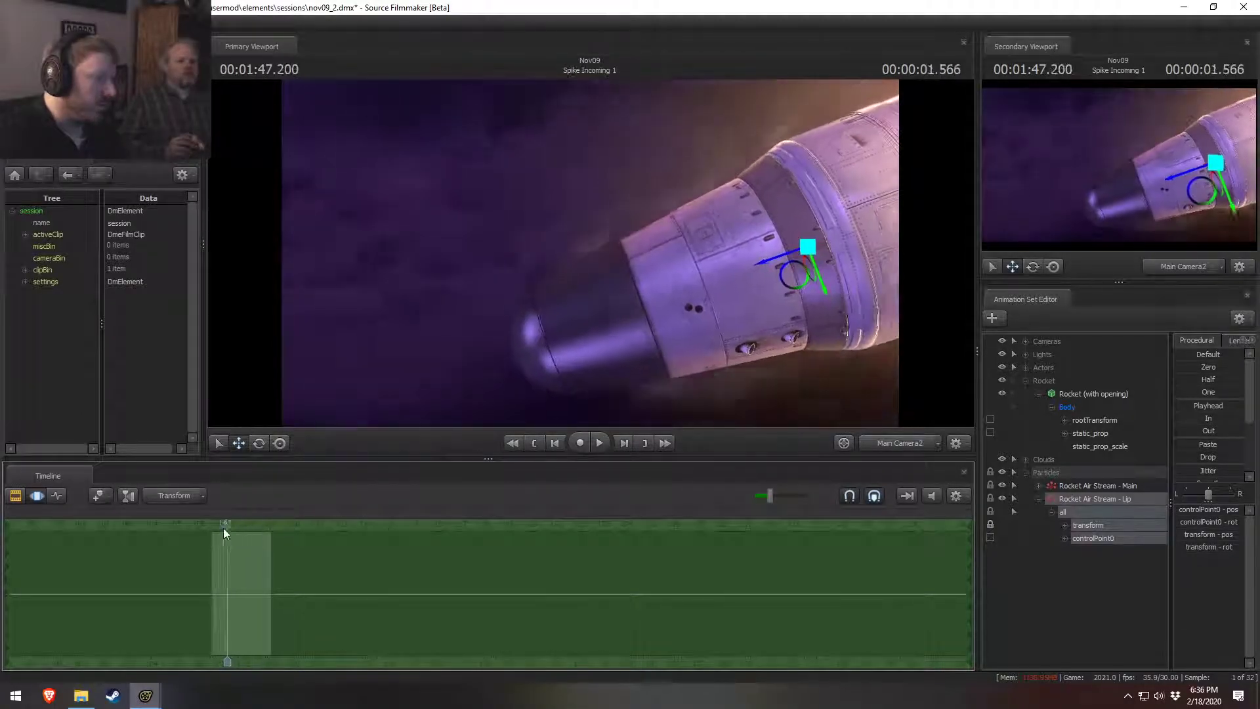
{"action": "key", "text": "space"}
{"action": "key", "text": "space"}
Step: In the Lifetime Random initializer, set lifetime_min to 0.07 and lifetime_max to 0.14, removing the stray trailing digits, and return to the session
{"action": "key", "text": "alt+Tab"}
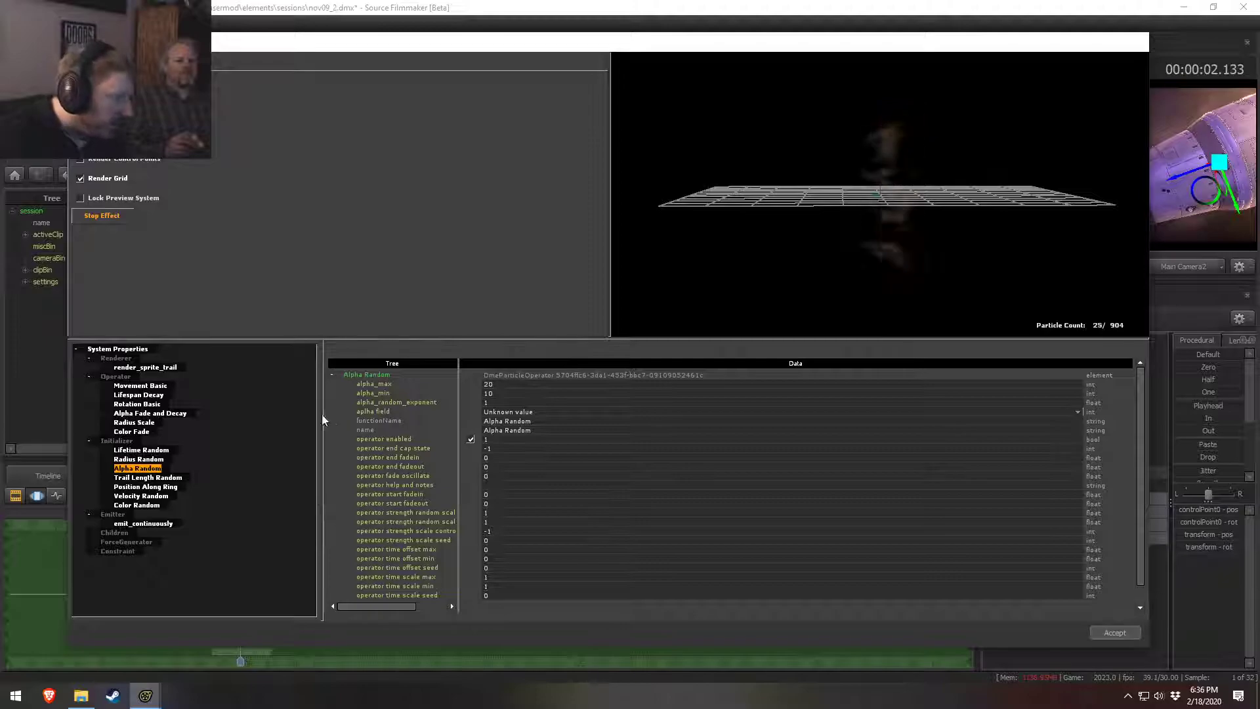
{"action": "left_click", "coordinate": [141, 449]}
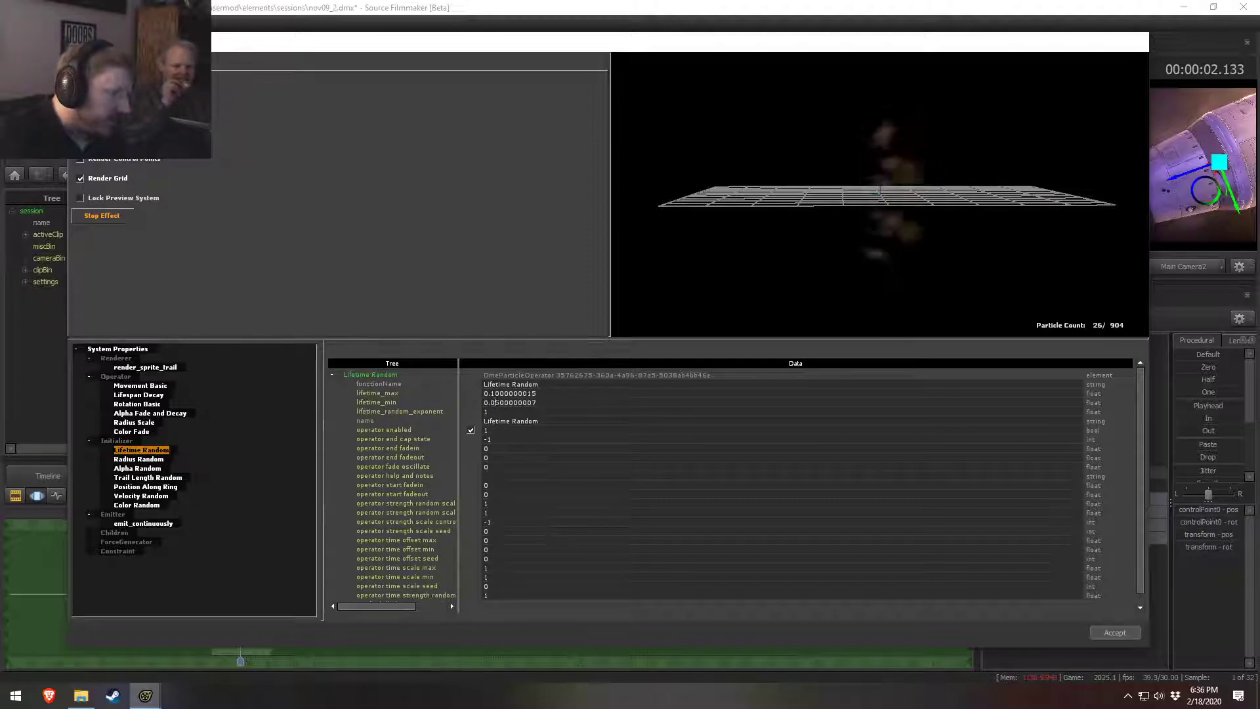
{"action": "type", "text": "7"}
{"action": "left_click_drag", "start_coordinate": [495, 393], "coordinate": [499, 394]}
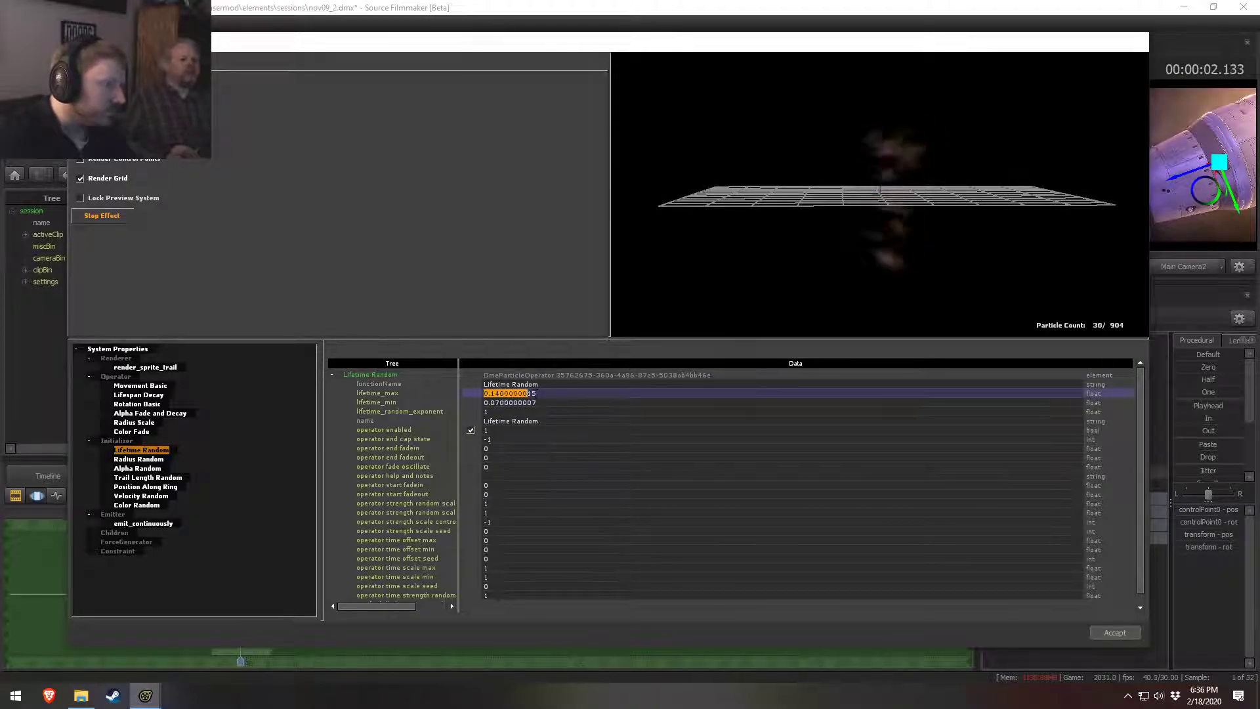
{"action": "left_click", "coordinate": [543, 403]}
{"action": "key", "text": "BackSpace"}
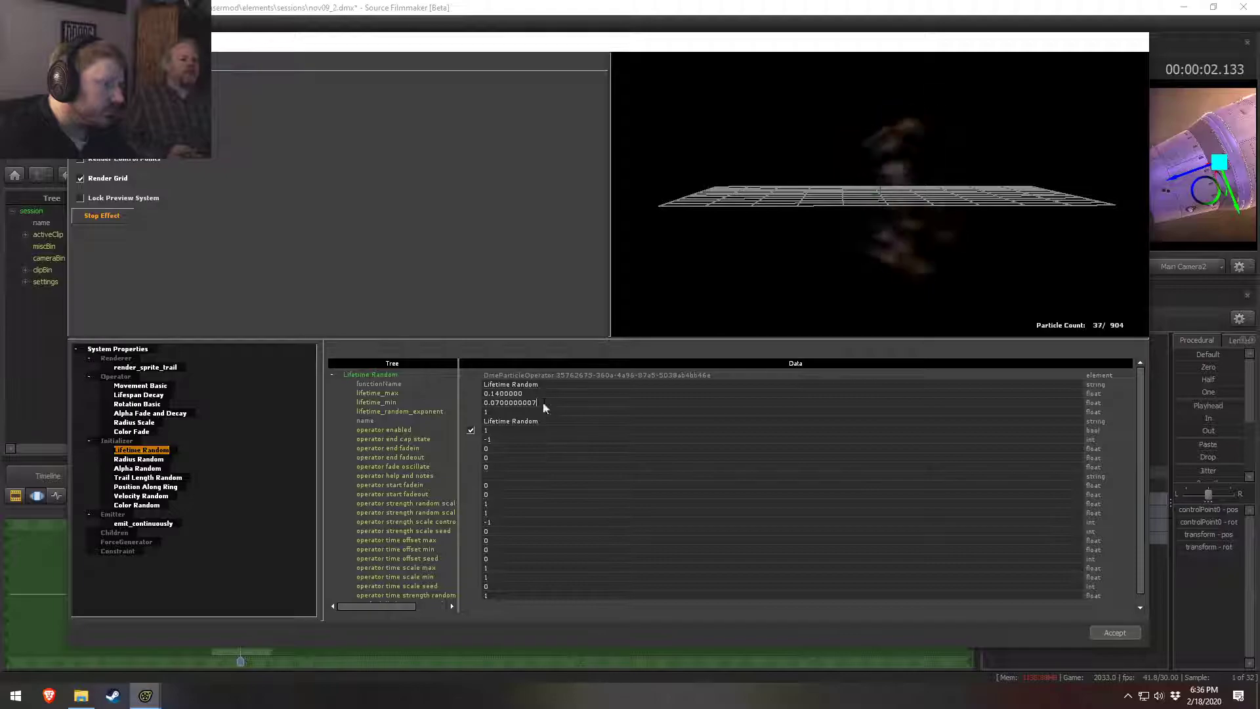
{"action": "left_click", "coordinate": [539, 394]}
{"action": "key", "text": "BackSpace"}
{"action": "left_click", "coordinate": [549, 3]}
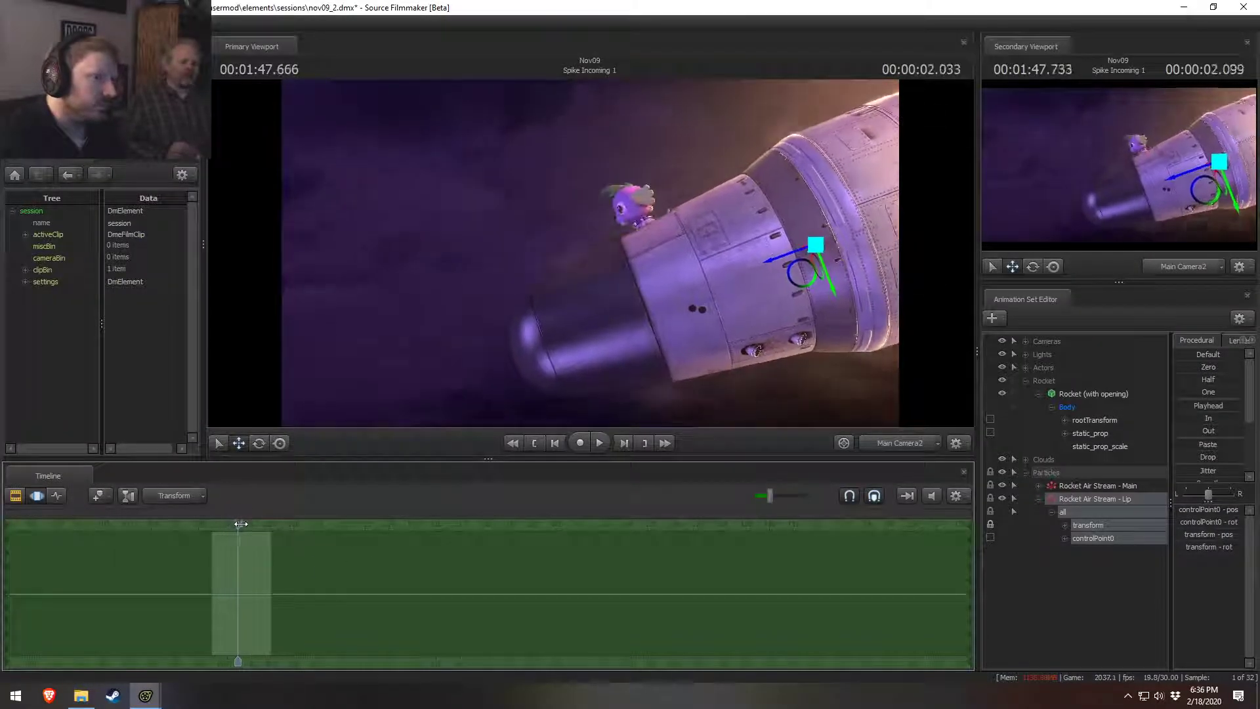
Step: Replay the start of Spike Incoming 1 several times to judge the air stream's new lifetime
{"action": "left_click_drag", "start_coordinate": [250, 523], "coordinate": [213, 529]}
{"action": "key", "text": "space"}
{"action": "key", "text": "space"}
{"action": "key", "text": "space"}
{"action": "key", "text": "space"}
{"action": "key", "text": "space"}
{"action": "key", "text": "space"}
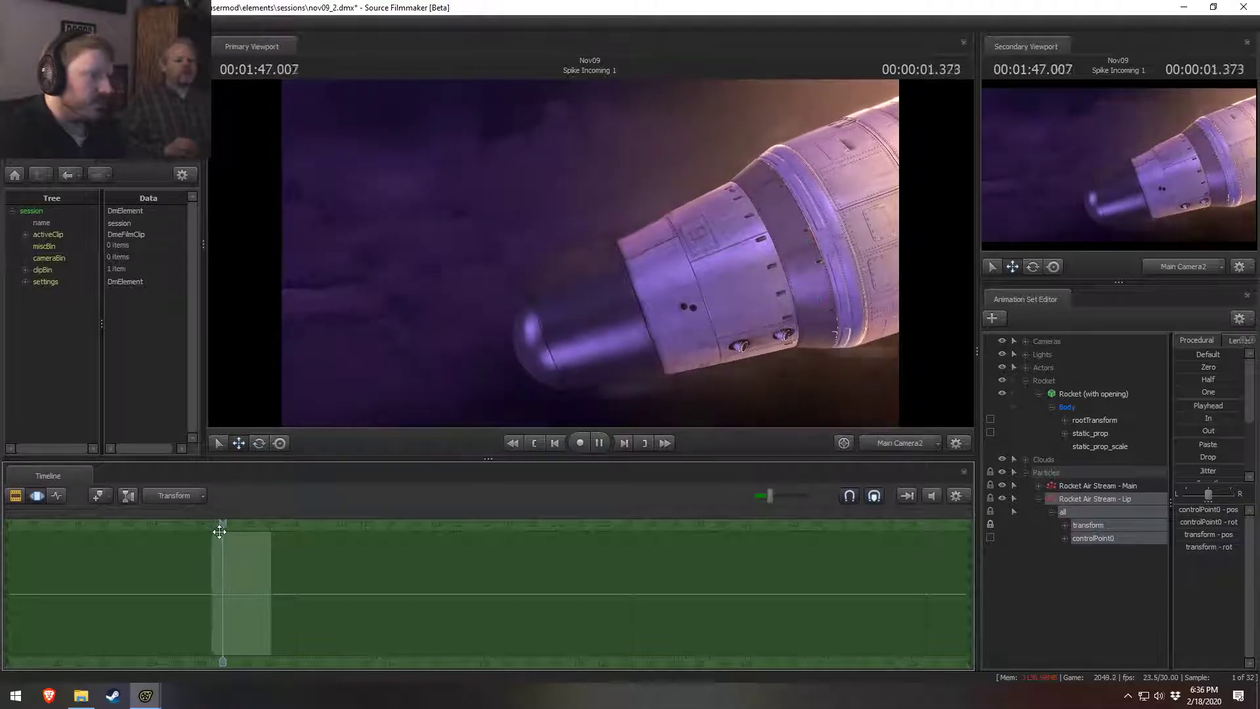
Step: In the Alpha Random initializer, set alpha_min to 15 and alpha_max to 30
{"action": "key", "text": "alt+Tab"}
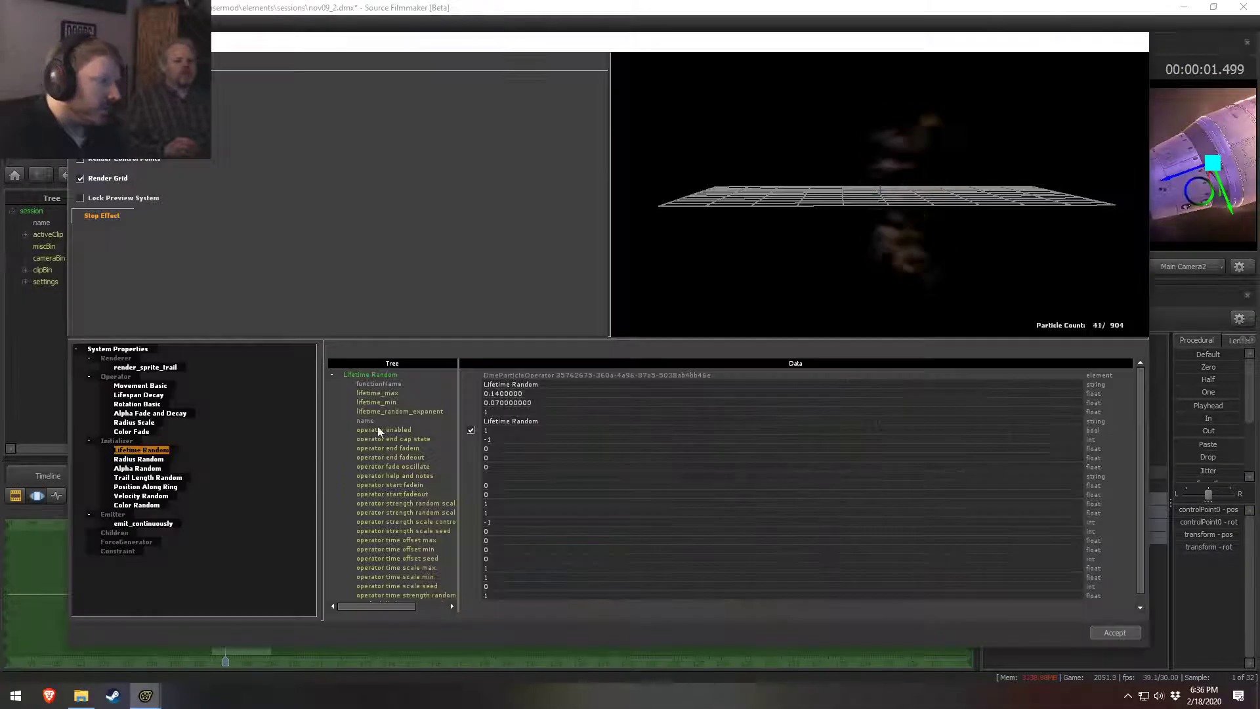
{"action": "left_click", "coordinate": [138, 468]}
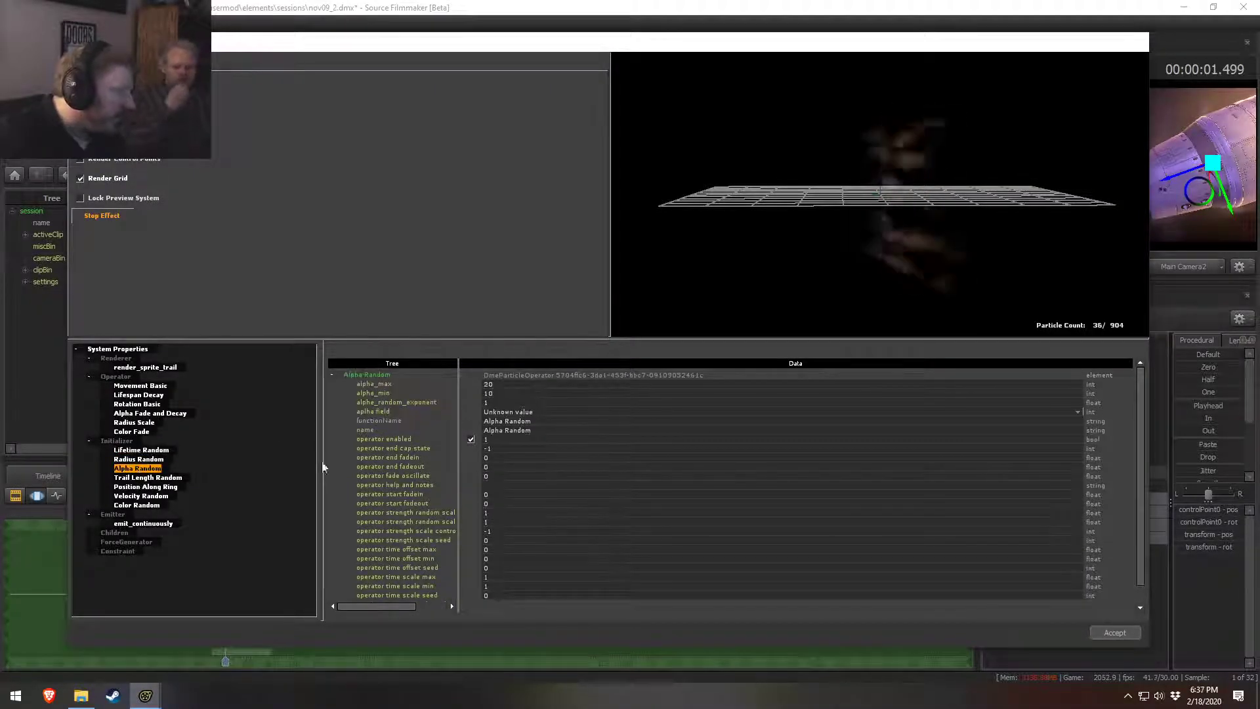
{"action": "type", "text": "5"}
{"action": "key", "text": "Return"}
{"action": "double_click", "coordinate": [497, 384]}
{"action": "type", "text": "3"}
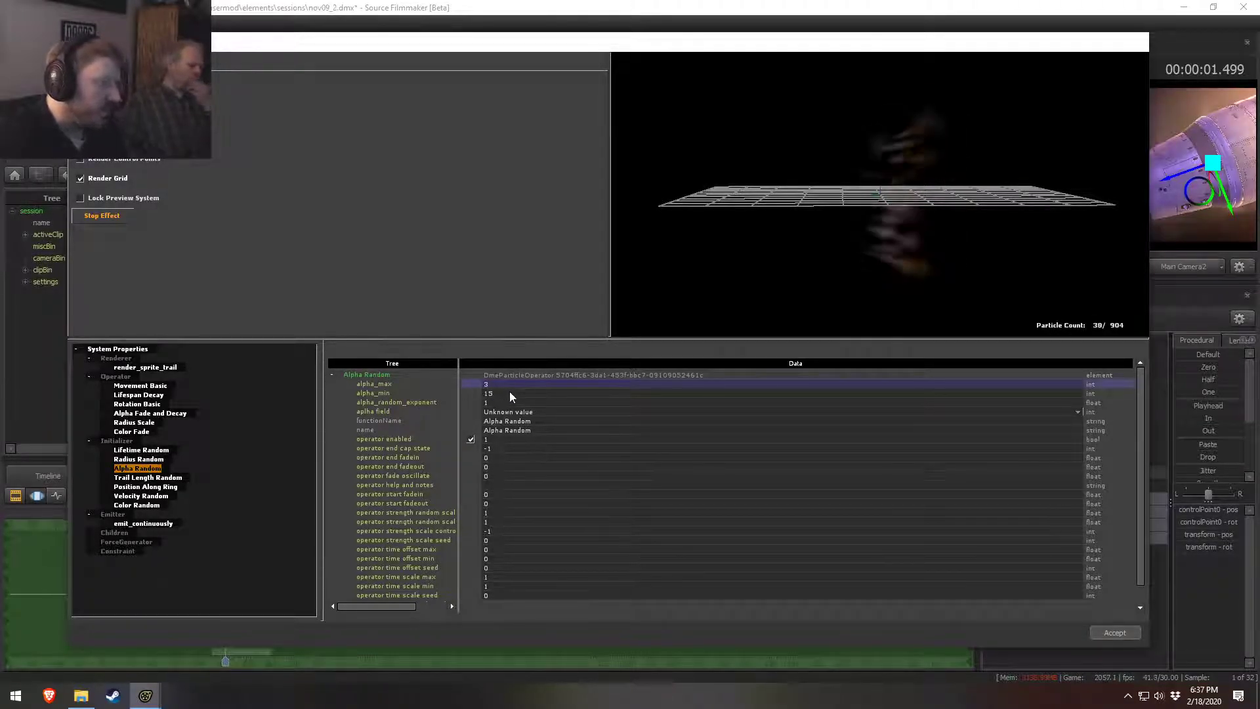
{"action": "type", "text": "0"}
{"action": "key", "text": "Return"}
Step: Play Spike Incoming 1 in the session to check the air stream with the new alpha range
{"action": "left_click", "coordinate": [548, 4]}
{"action": "key", "text": "space"}
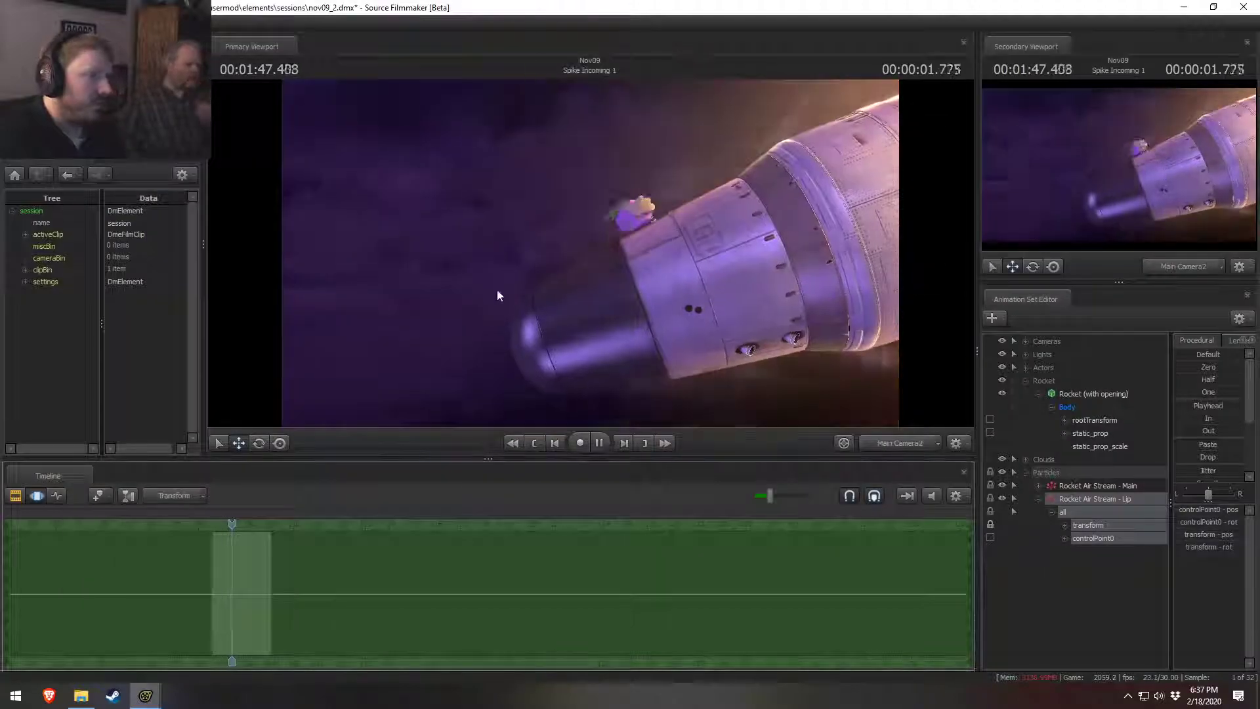
{"action": "key", "text": "space"}
{"action": "mouse_move", "coordinate": [235, 526]}
{"action": "left_mouse_down"}
{"action": "mouse_move", "coordinate": [205, 526]}
{"action": "mouse_move", "coordinate": [234, 525]}
{"action": "left_mouse_up"}
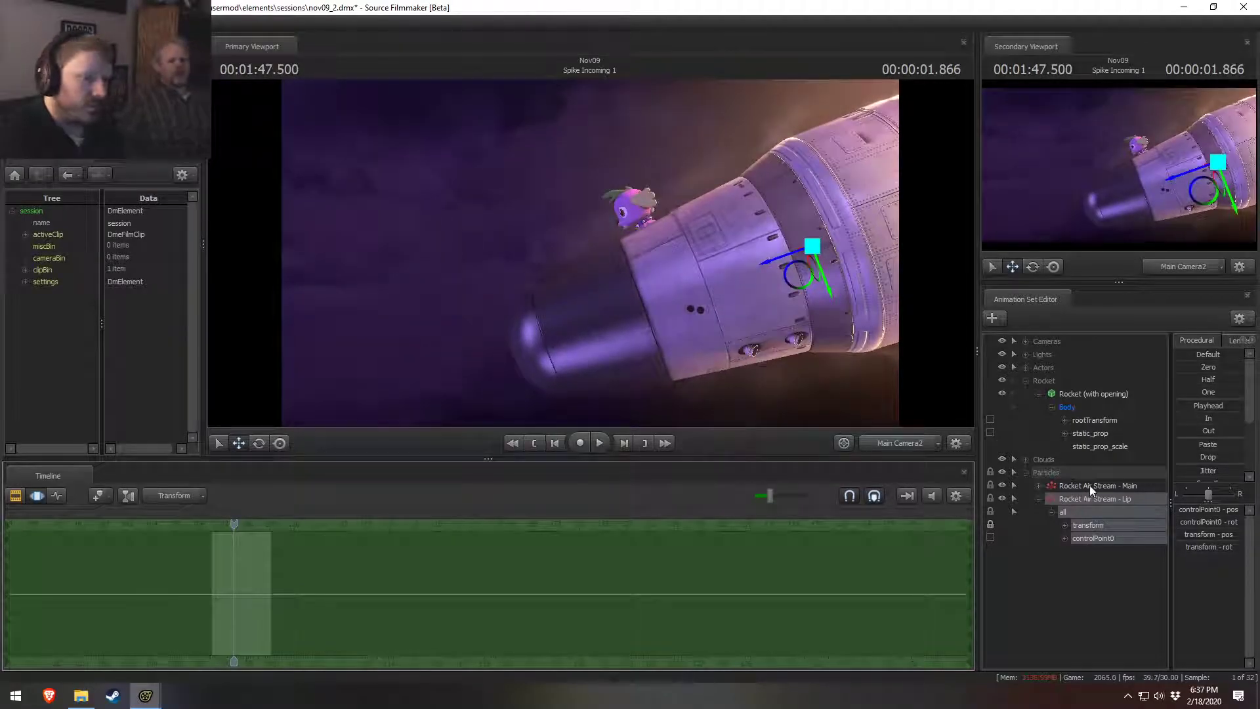
Step: Select Rocket Air Stream - Main and replay the shot from its start to check the main stream
{"action": "left_click", "coordinate": [1088, 487]}
{"action": "left_click_drag", "start_coordinate": [549, 348], "coordinate": [471, 403]}
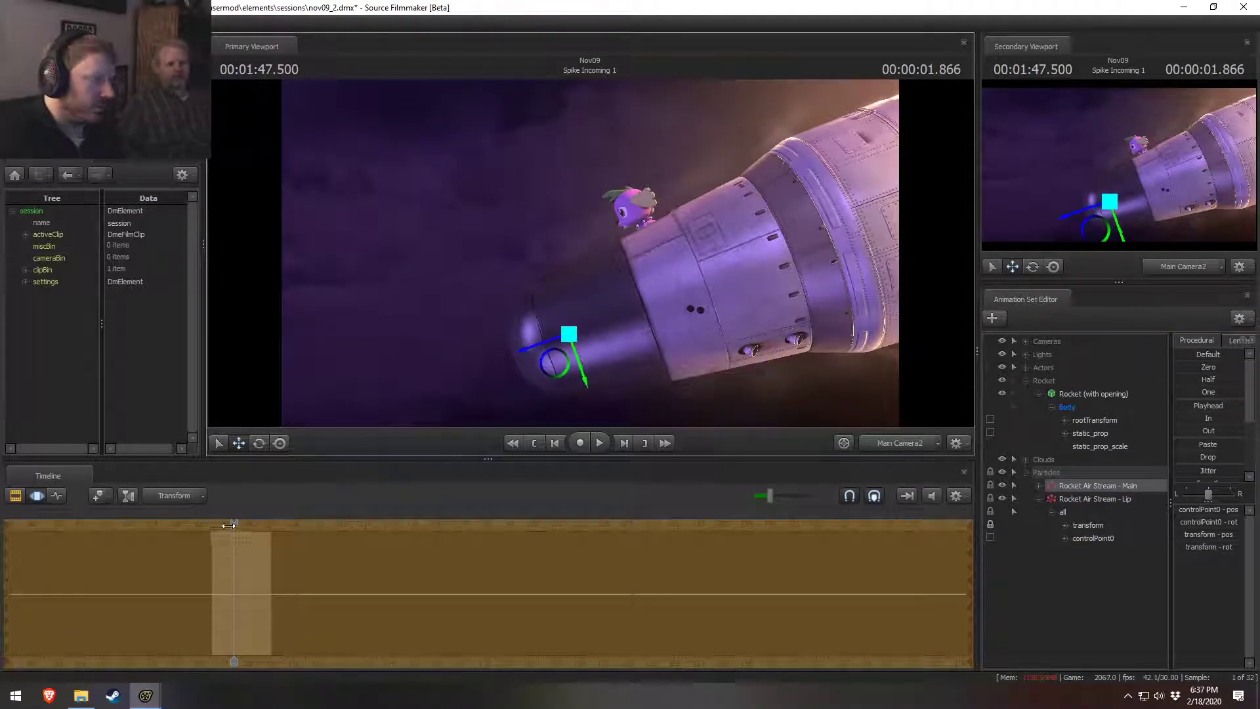
{"action": "left_click_drag", "start_coordinate": [229, 524], "coordinate": [212, 524]}
{"action": "key", "text": "space"}
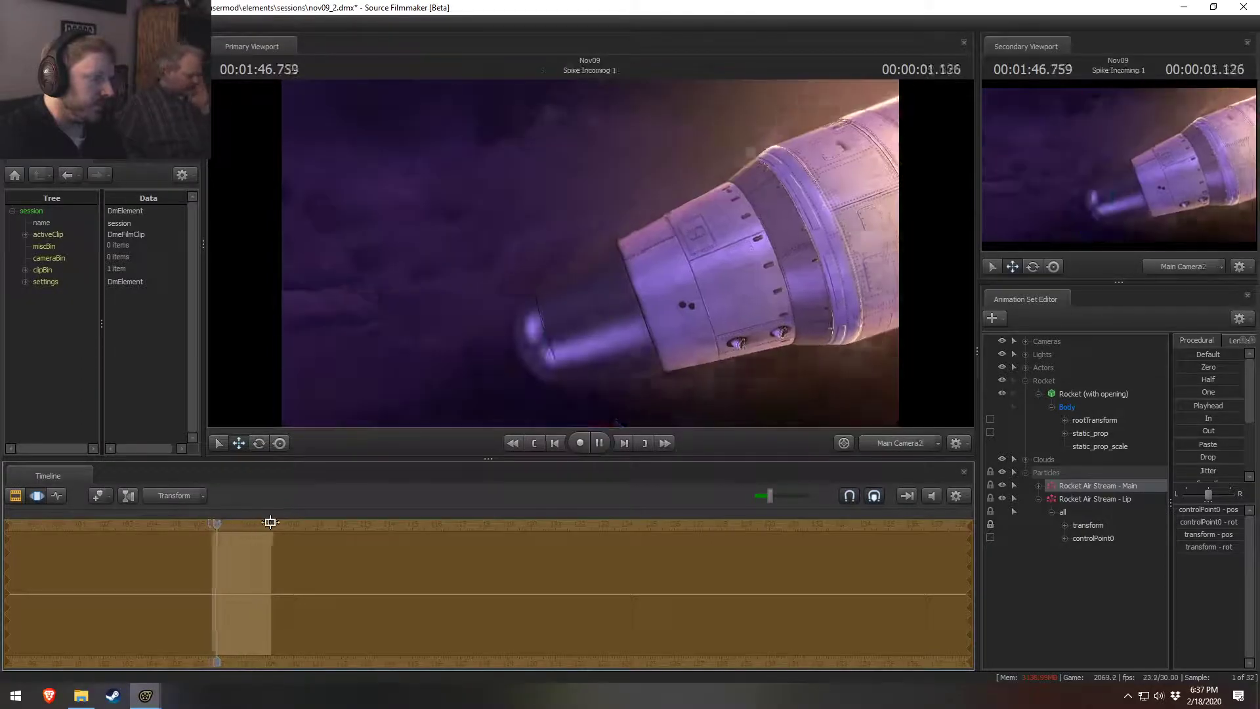
{"action": "key", "text": "space"}
Step: Add a second Rocket Air Stream - Main animation set to the shot and open its particle system definition for editing
{"action": "left_click", "coordinate": [1038, 499]}
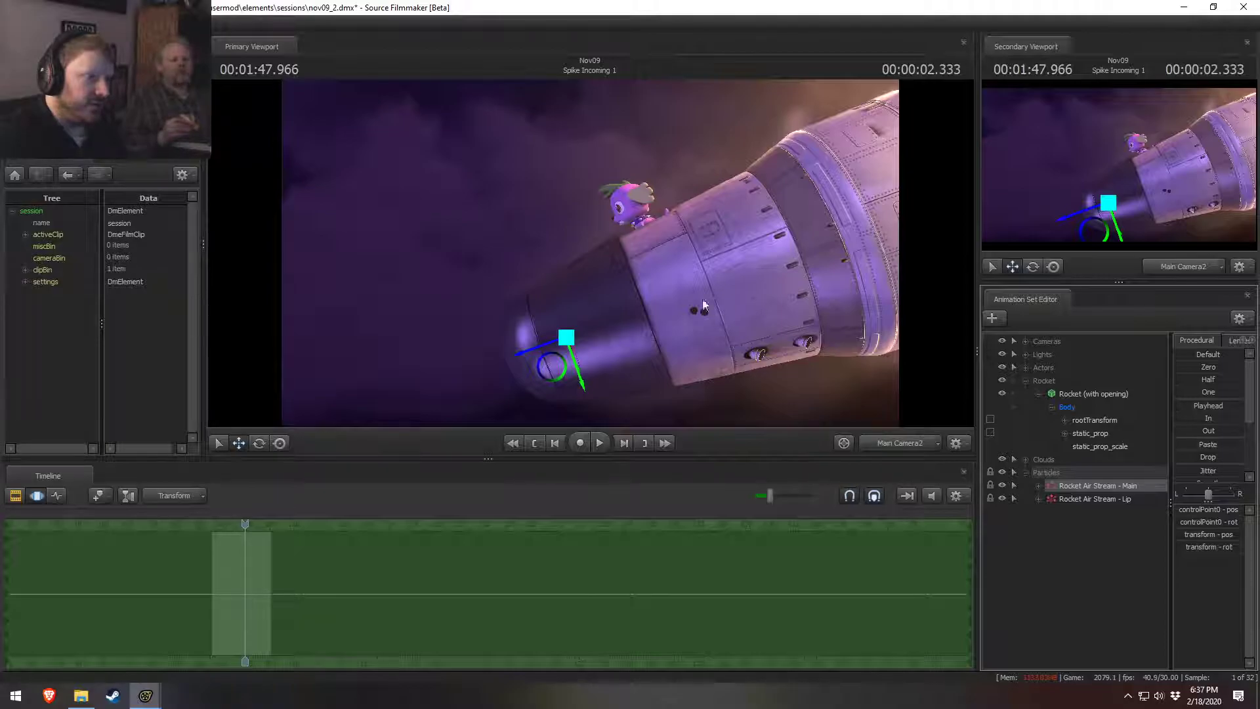
{"action": "right_click", "coordinate": [1080, 526]}
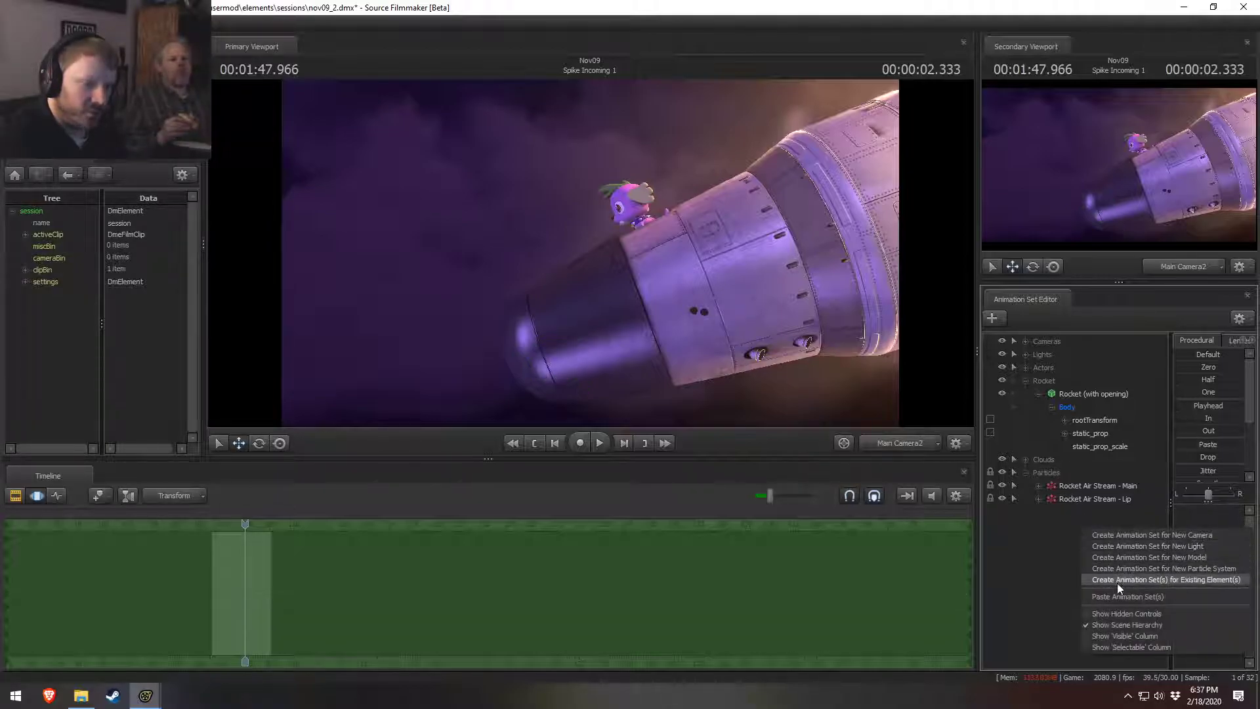
{"action": "left_click", "coordinate": [1117, 578]}
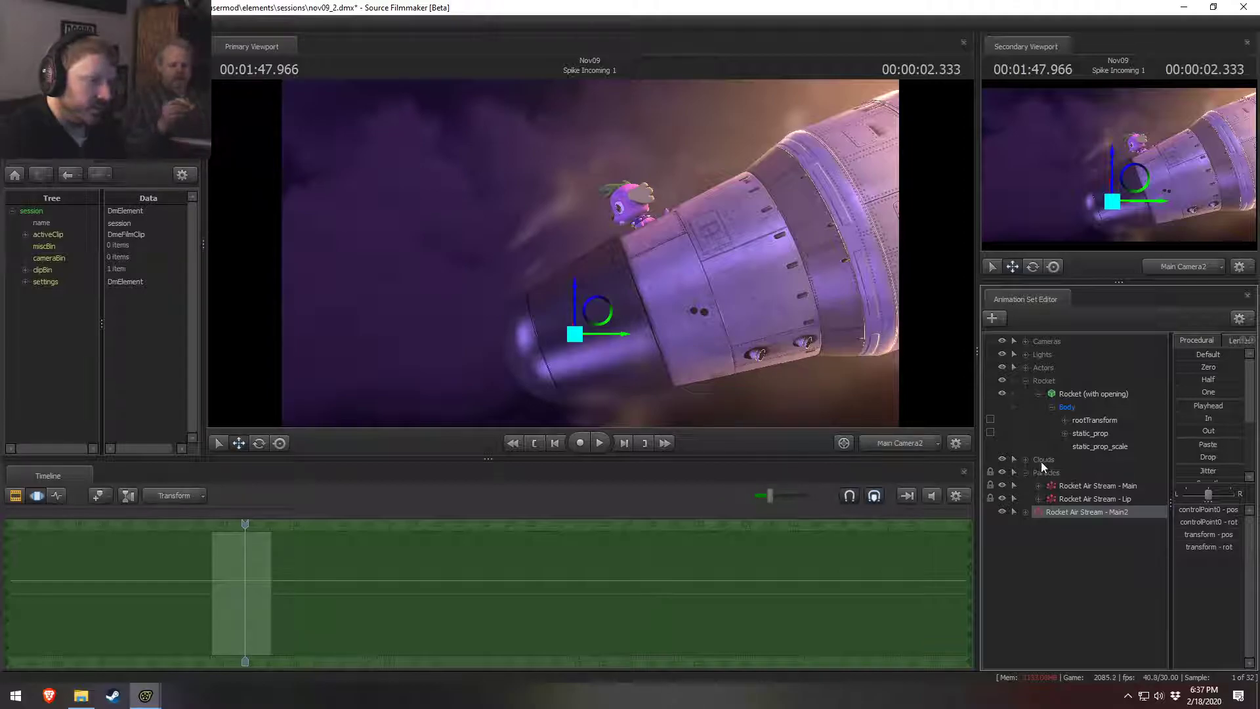
{"action": "right_click", "coordinate": [1078, 510]}
{"action": "mouse_move", "coordinate": [1129, 669]}
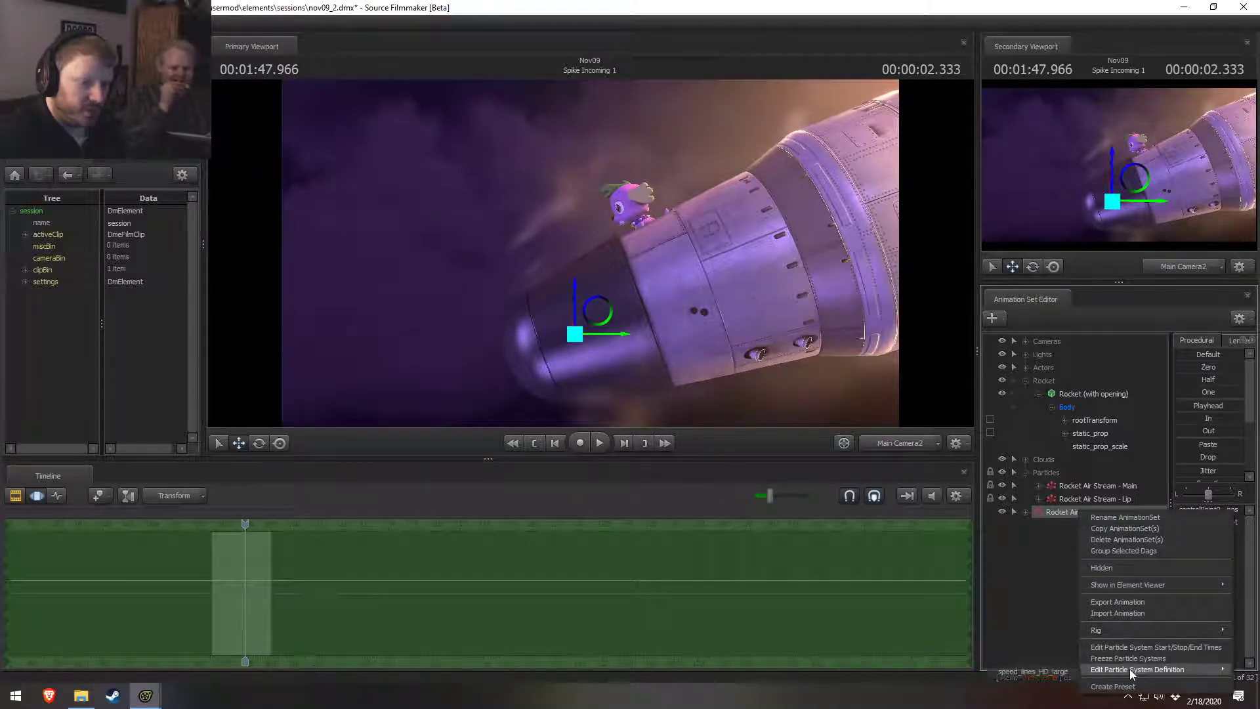
{"action": "left_click", "coordinate": [1062, 671]}
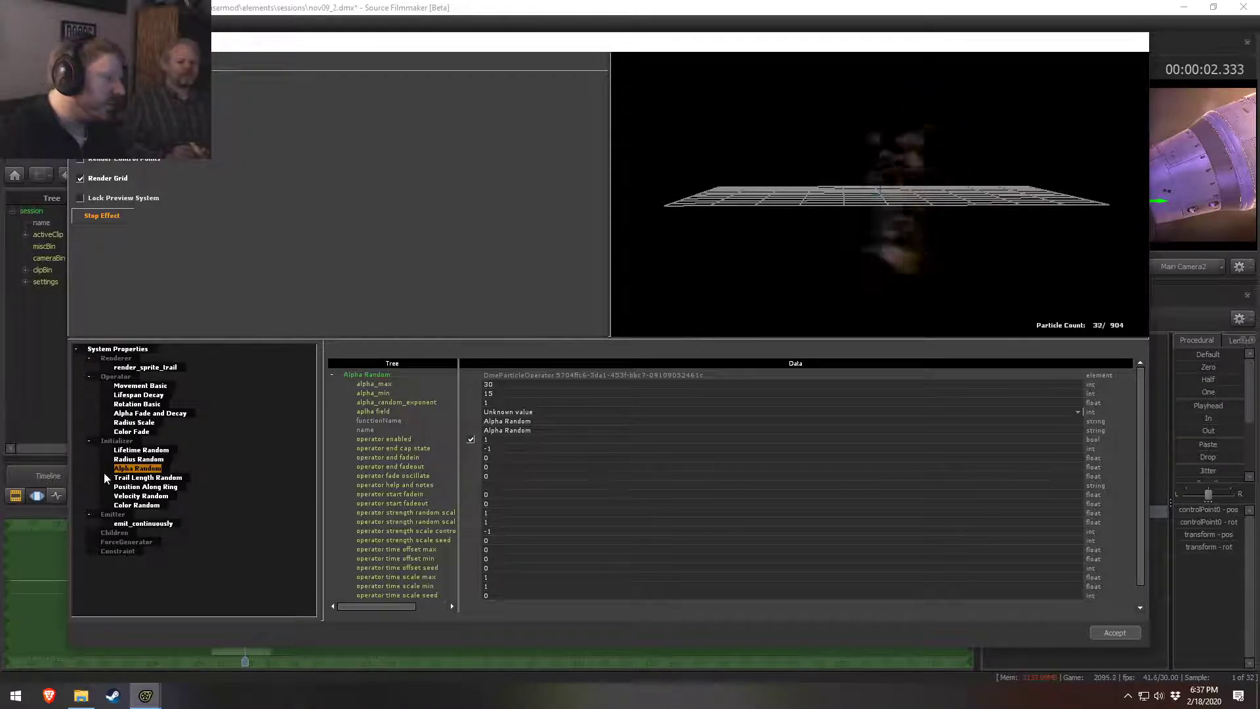
Step: Examine the Position Along Ring initializer's settings and compare the particle ring in the preview with the rocket shot
{"action": "left_click", "coordinate": [147, 486]}
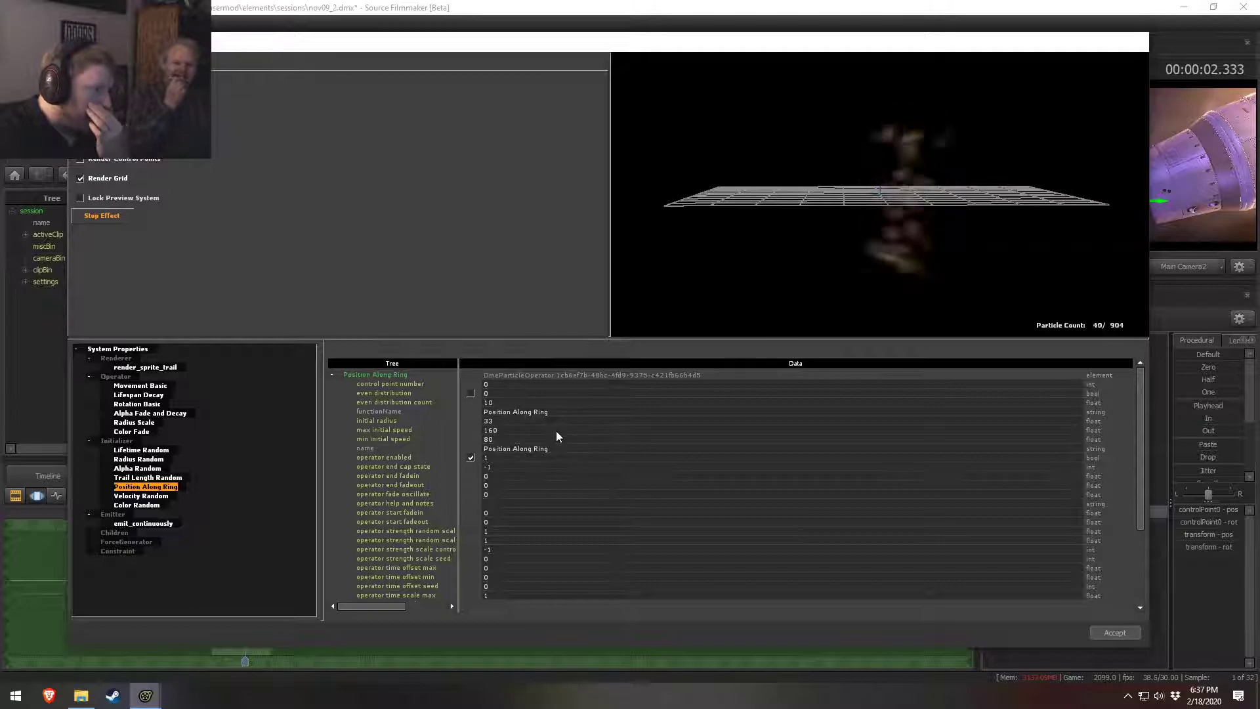
{"action": "left_click", "coordinate": [745, 7]}
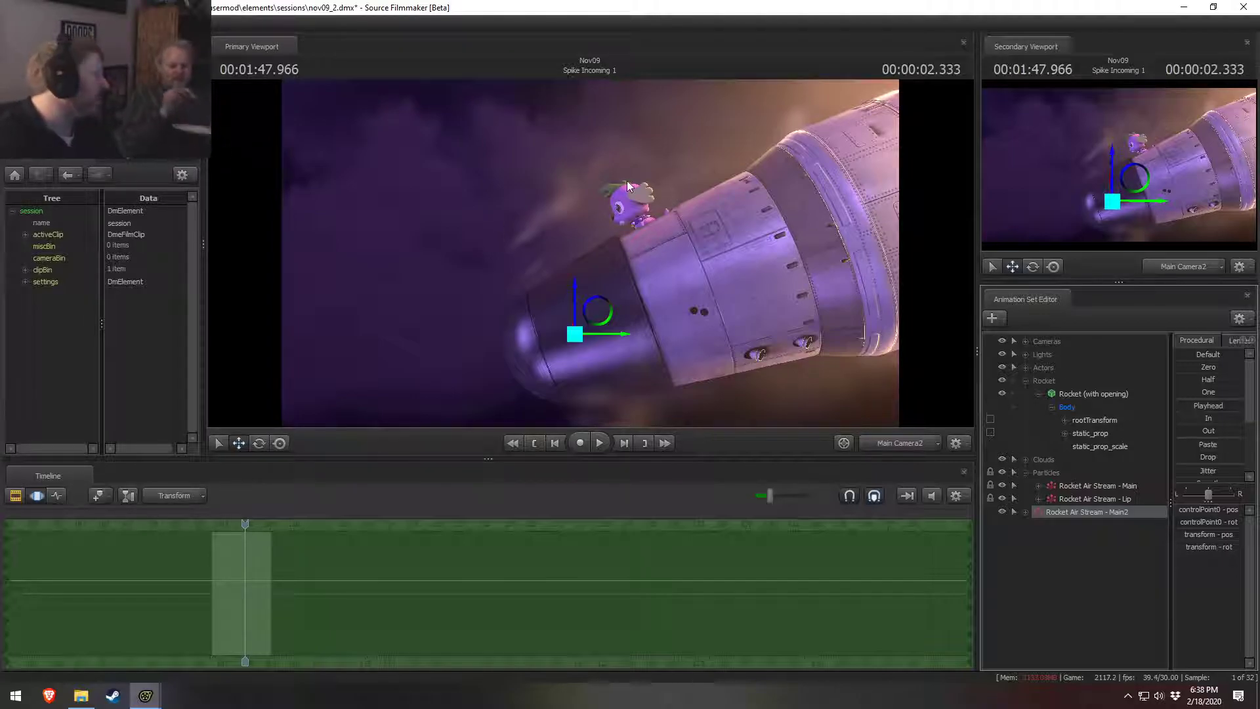
{"action": "key", "text": "alt+Tab"}
{"action": "left_click_drag", "start_coordinate": [686, 233], "coordinate": [759, 210]}
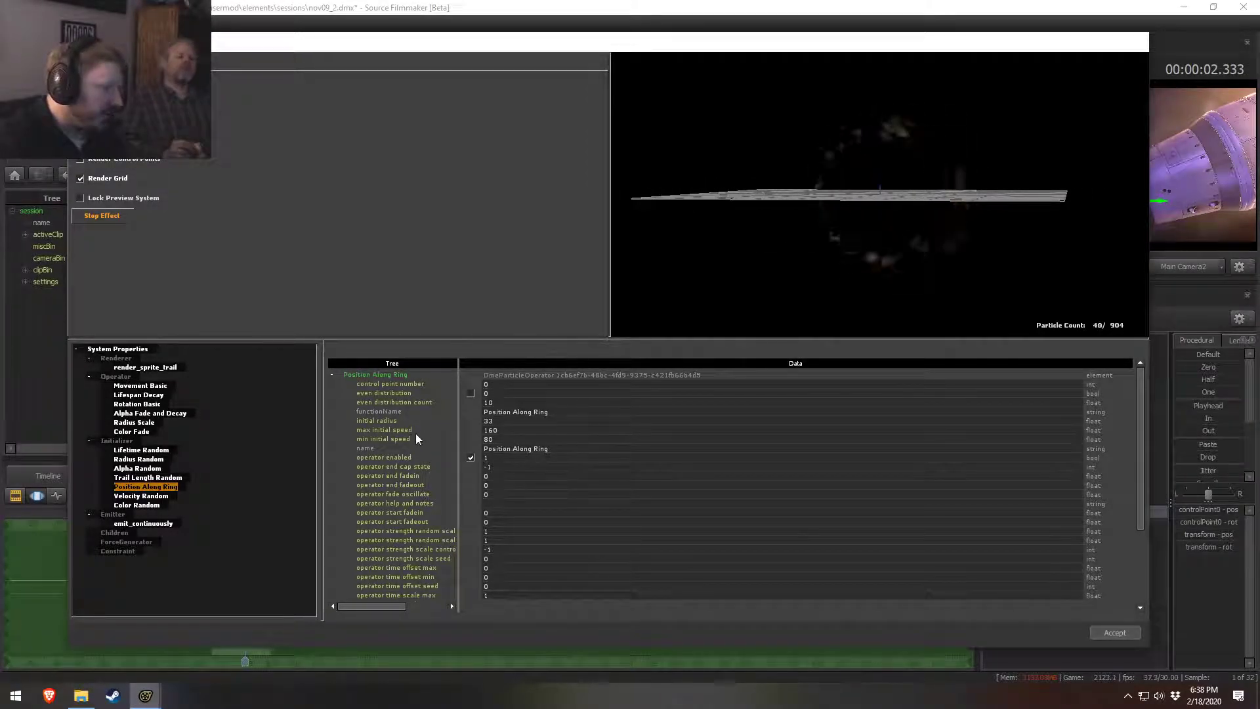
{"action": "scroll", "coordinate": [420, 485], "scroll_direction": "down", "scroll_amount": 3}
{"action": "scroll", "coordinate": [518, 564], "scroll_direction": "up", "scroll_amount": 3}
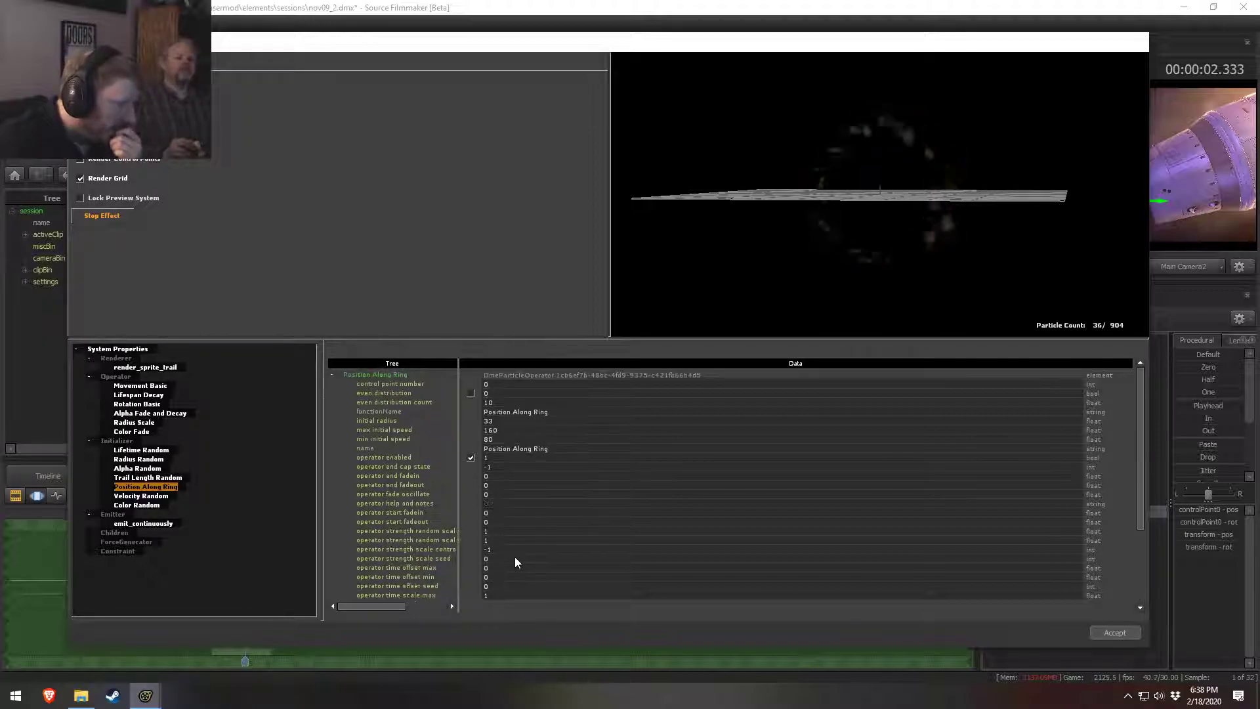
Step: Try even distribution with an even distribution count of 1 in Position Along Ring, and turn even distribution back off
{"action": "left_click", "coordinate": [471, 392]}
{"action": "double_click", "coordinate": [487, 402]}
{"action": "type", "text": "1"}
{"action": "key", "text": "Return"}
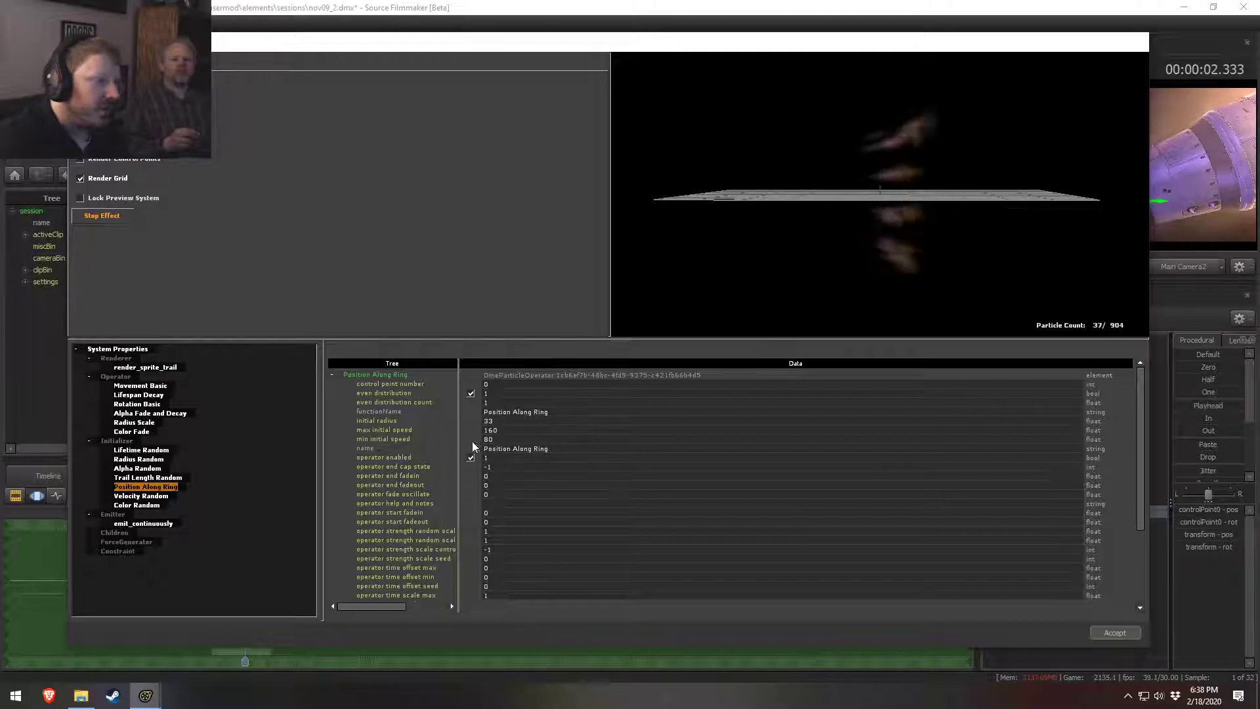
{"action": "left_click", "coordinate": [471, 393]}
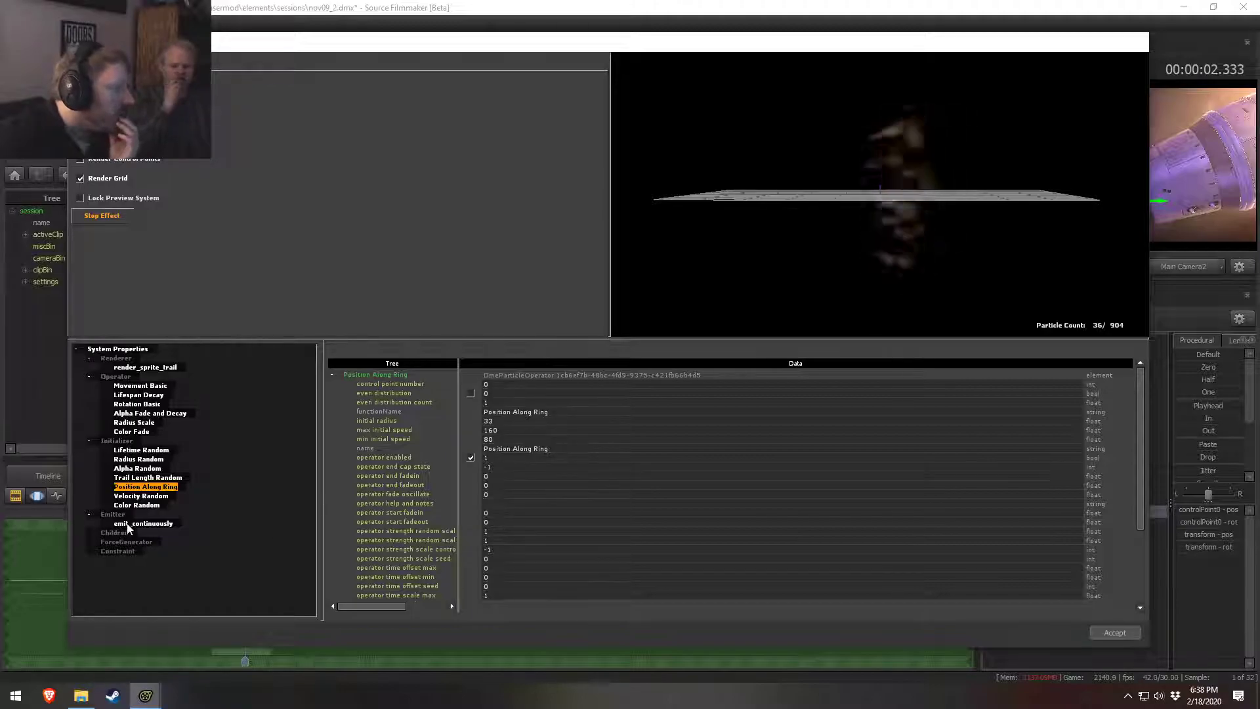
Step: Disable the Velocity Random initializer to see its effect on the preview, and enable it again
{"action": "left_click", "coordinate": [141, 495]}
{"action": "scroll", "coordinate": [483, 551], "scroll_direction": "down", "scroll_amount": 1}
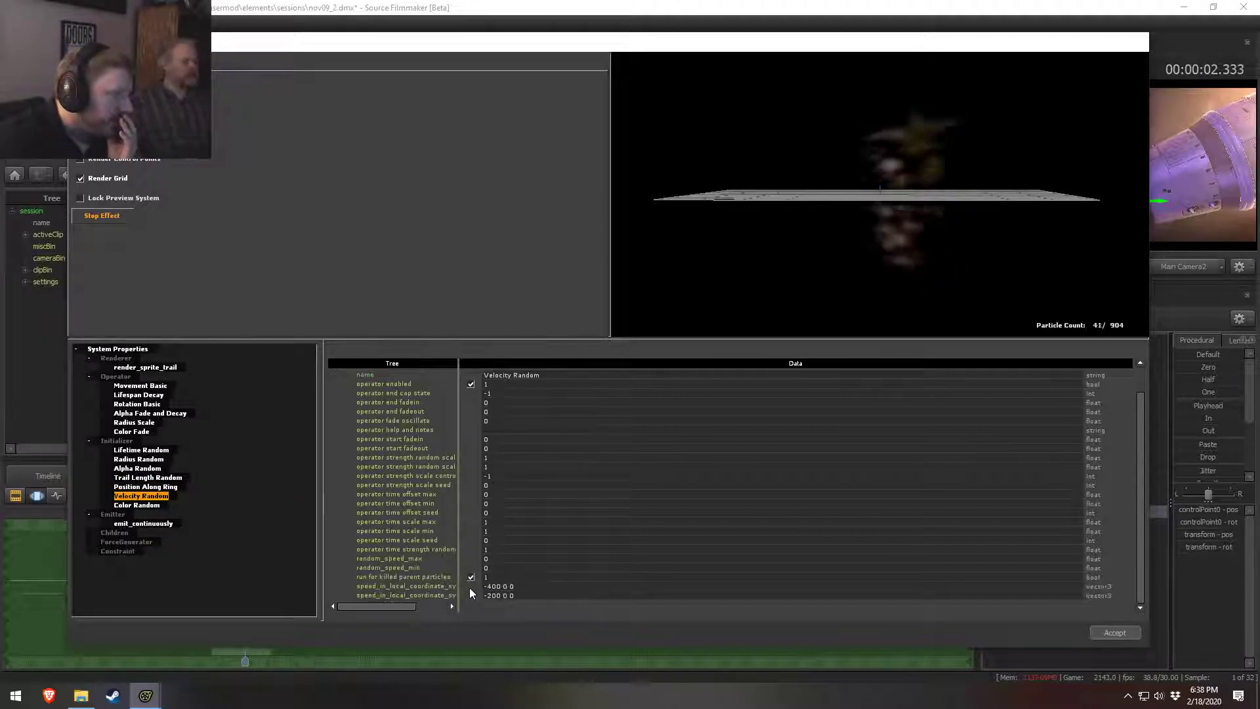
{"action": "scroll", "coordinate": [467, 505], "scroll_direction": "up", "scroll_amount": 1}
{"action": "left_click", "coordinate": [471, 412]}
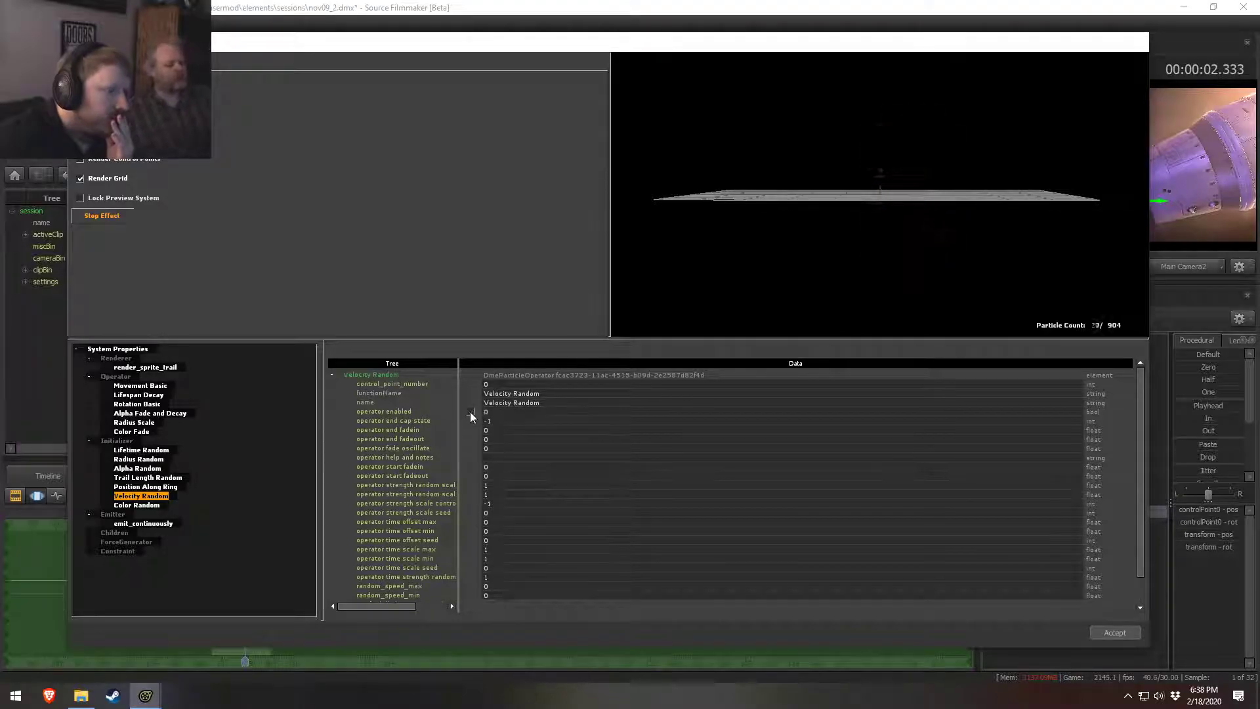
{"action": "left_click", "coordinate": [471, 412]}
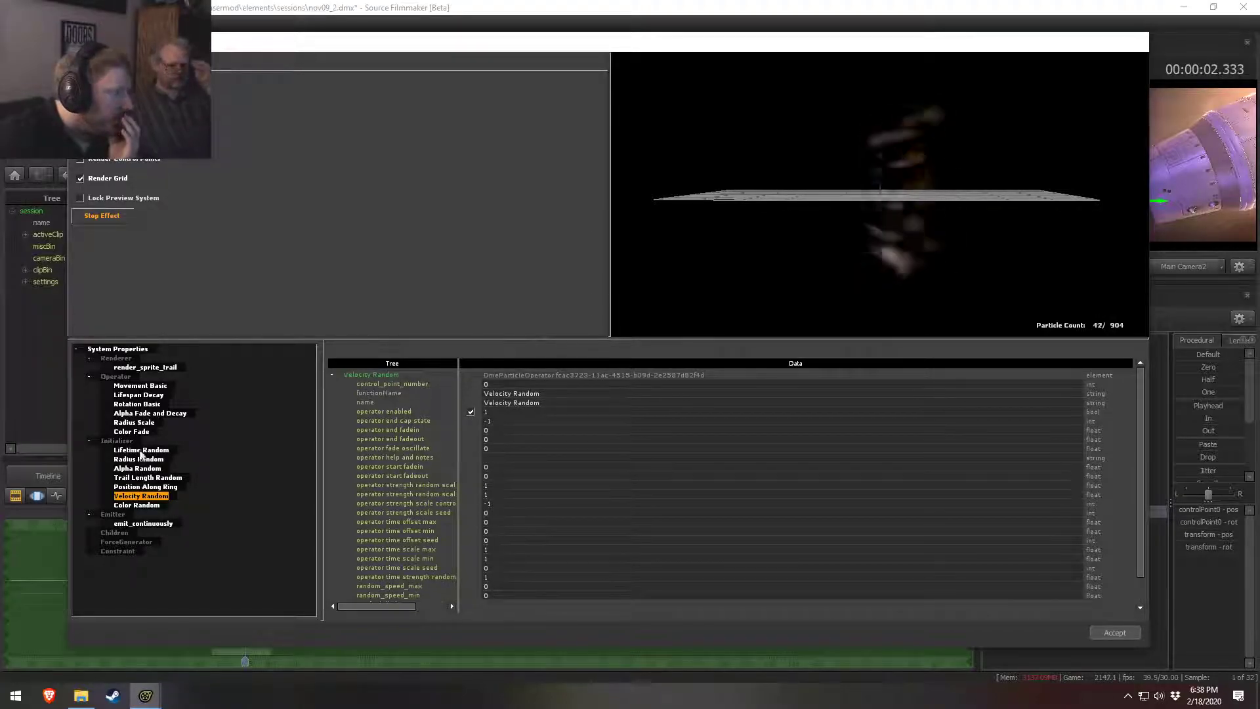
Step: In Position Along Ring, set both min initial speed and max initial speed to 0 and check the ring in the preview
{"action": "left_click", "coordinate": [146, 486]}
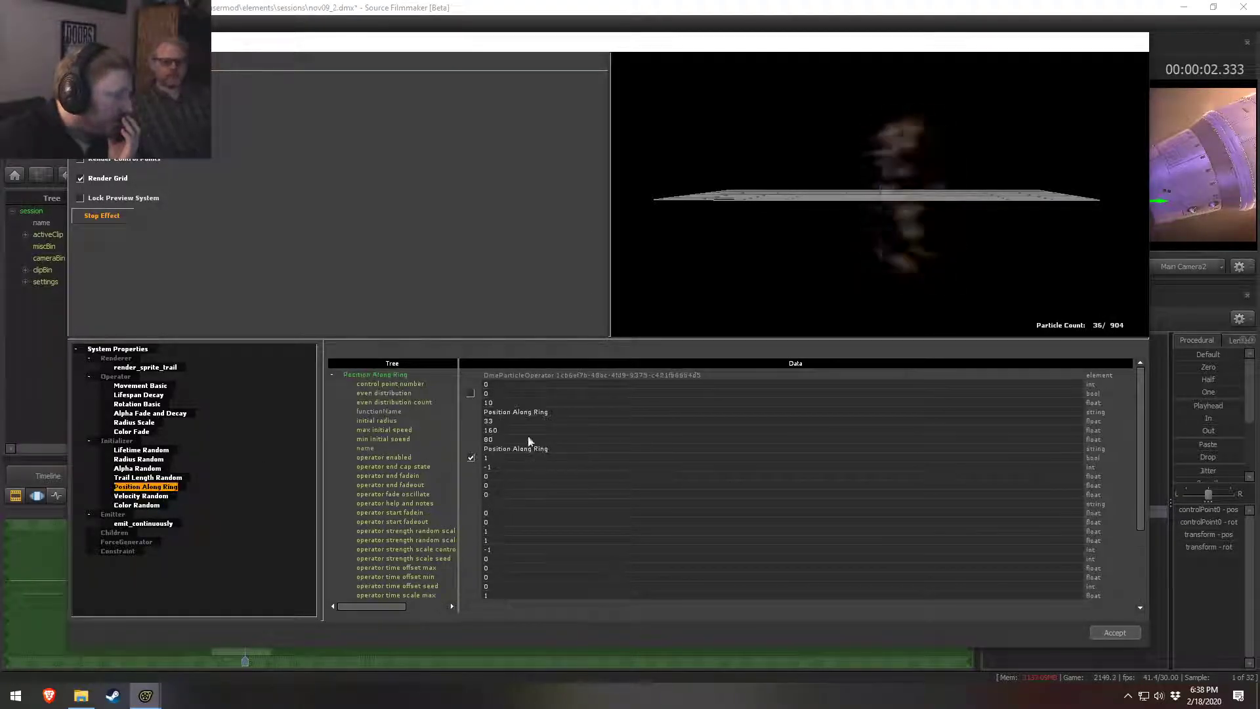
{"action": "double_click", "coordinate": [508, 439]}
{"action": "type", "text": "0"}
{"action": "key", "text": "Return"}
{"action": "double_click", "coordinate": [505, 430]}
{"action": "type", "text": "0"}
{"action": "key", "text": "Return"}
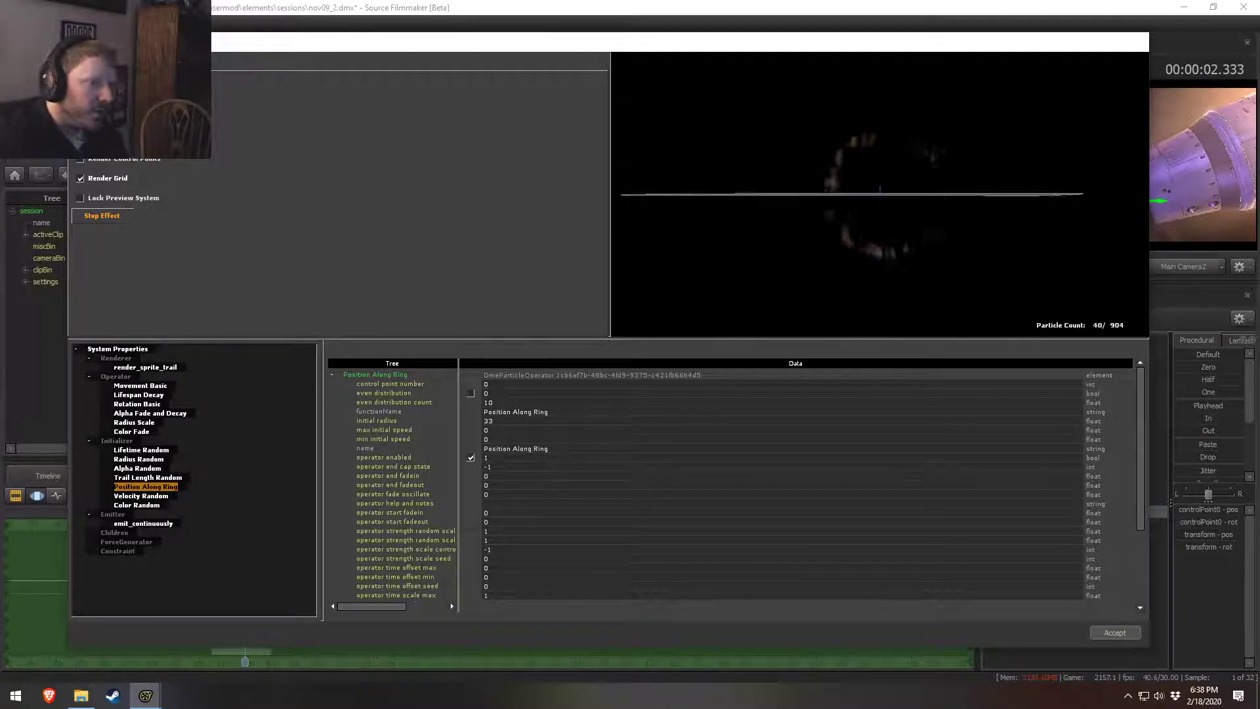
{"action": "left_click_drag", "start_coordinate": [704, 205], "coordinate": [722, 219]}
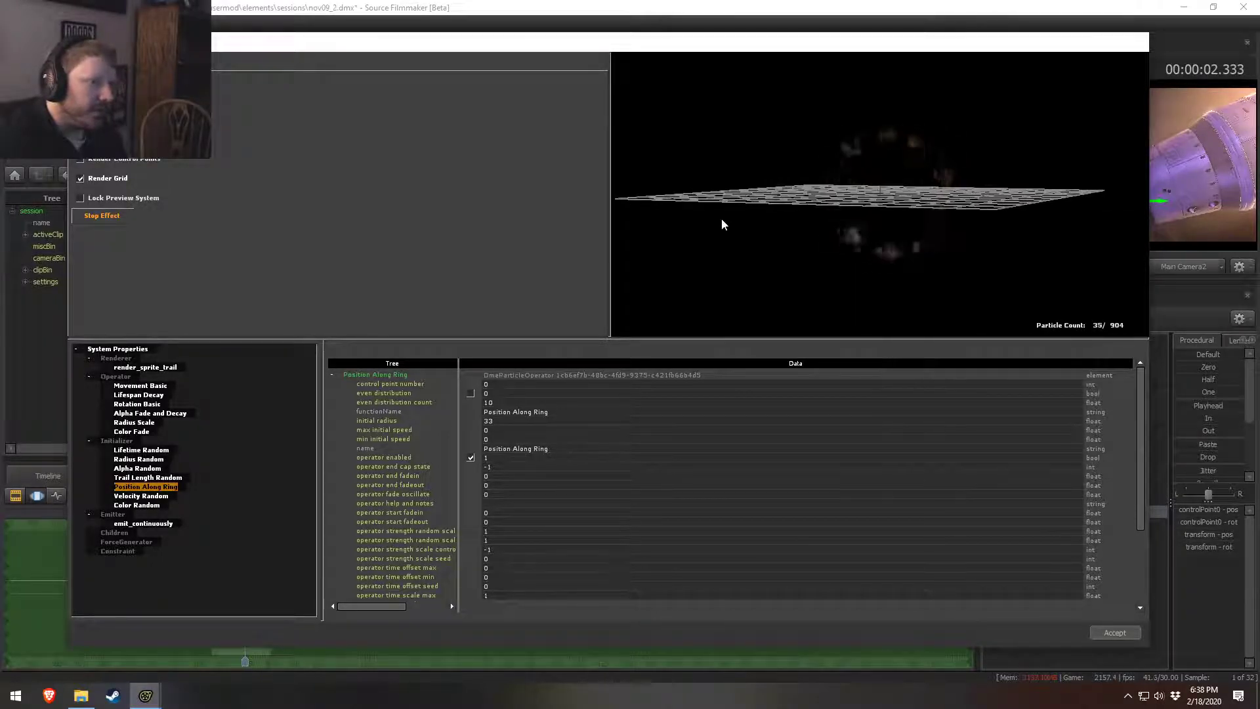
Step: Set Position Along Ring's initial radius to 5 and inspect the tighter particle stream up close in the preview
{"action": "left_click", "coordinate": [138, 460]}
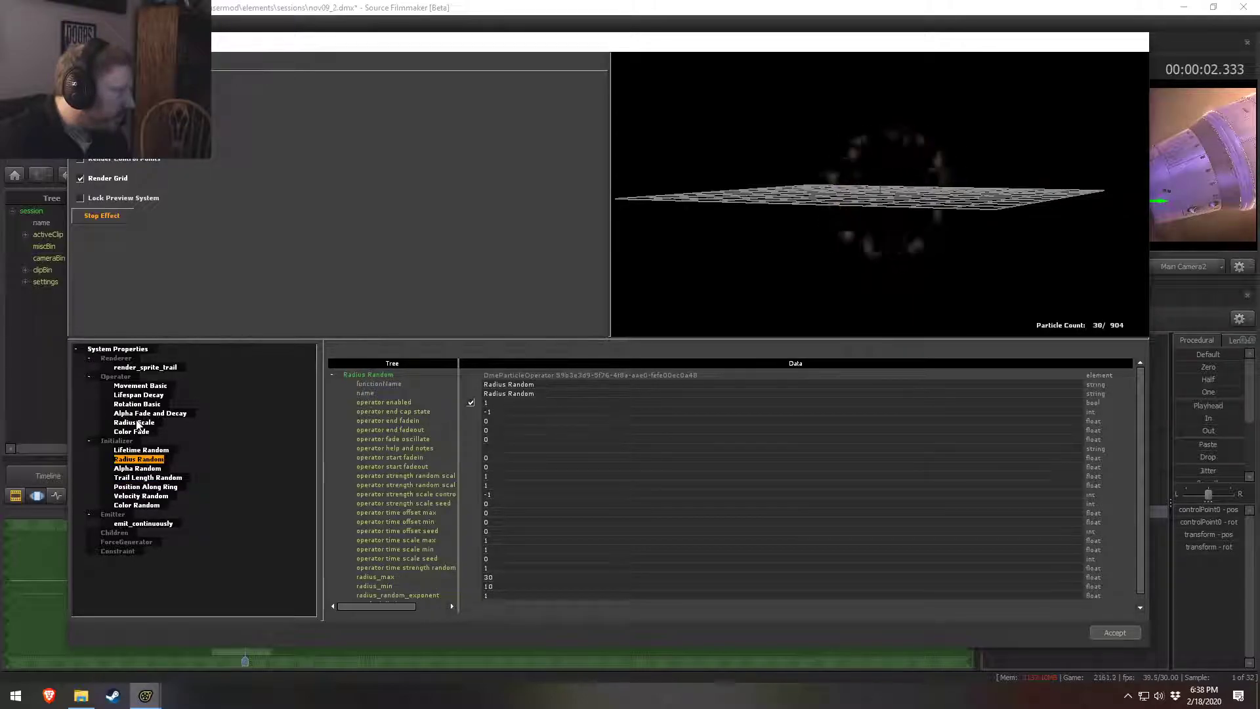
{"action": "left_click", "coordinate": [142, 488]}
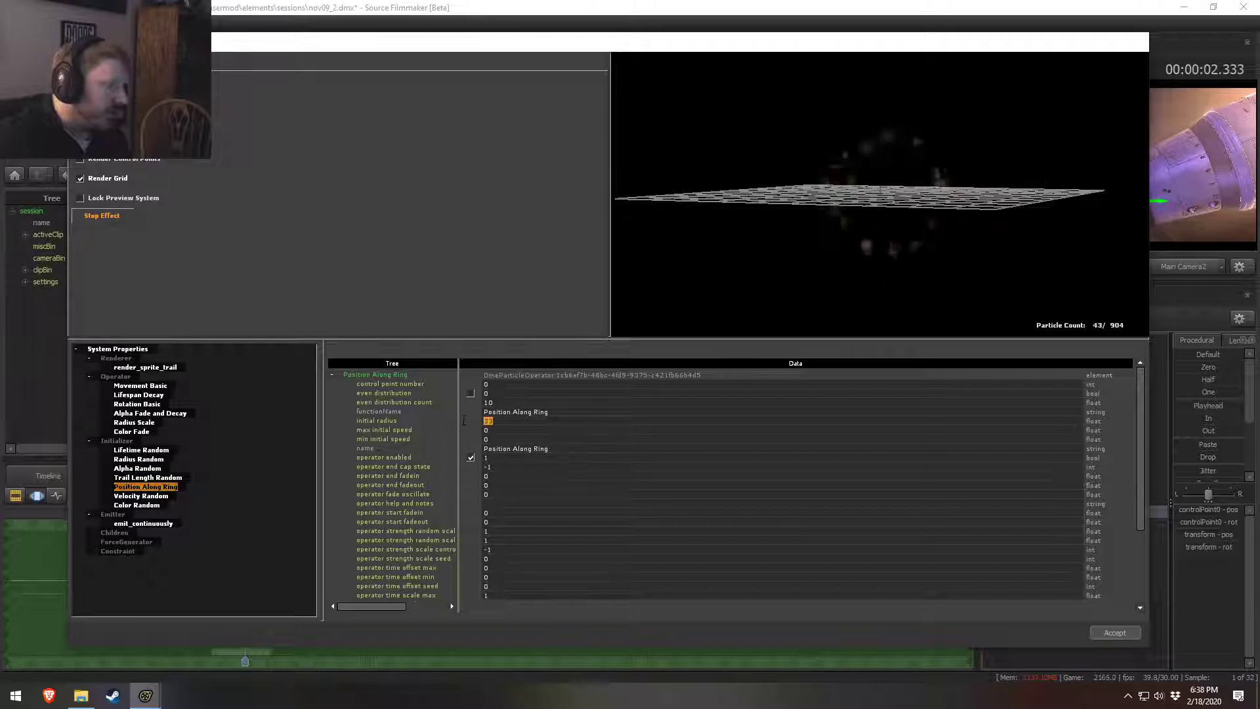
{"action": "type", "text": "5"}
{"action": "key", "text": "Return"}
{"action": "mouse_move", "coordinate": [1027, 208]}
{"action": "left_mouse_down"}
{"action": "mouse_move", "coordinate": [1021, 184]}
{"action": "mouse_move", "coordinate": [1026, 208]}
{"action": "left_mouse_up"}
{"action": "right_click_drag", "start_coordinate": [1027, 208], "coordinate": [1026, 171]}
{"action": "left_click_drag", "start_coordinate": [1027, 208], "coordinate": [1027, 180]}
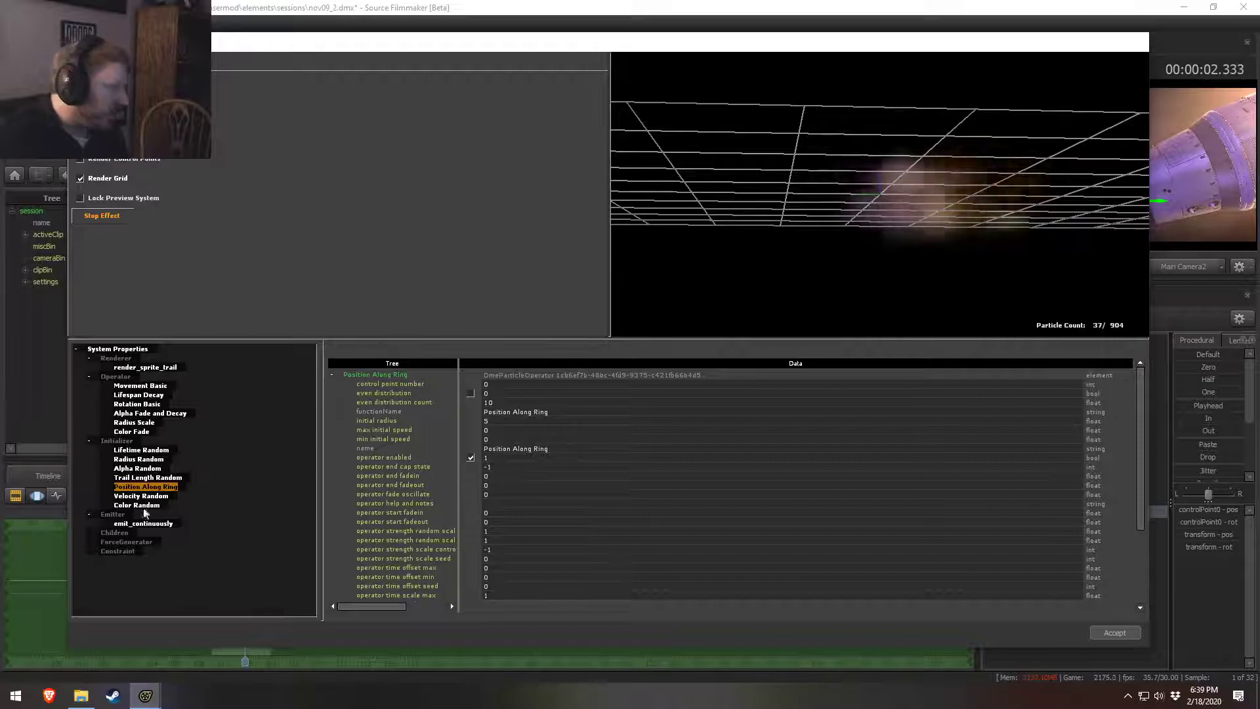
Step: Change the Color Fade operator's color to a paler yellow, 255 216 131, and check it in the preview
{"action": "left_click", "coordinate": [134, 431]}
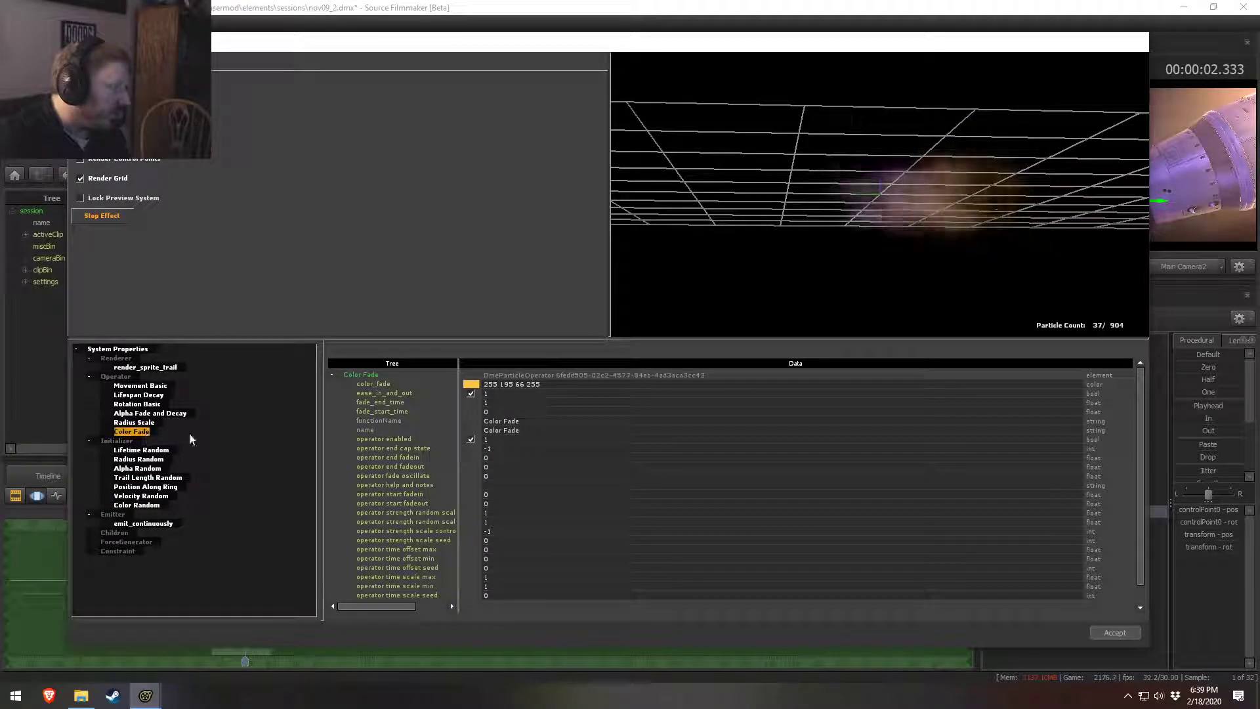
{"action": "left_click", "coordinate": [474, 384]}
{"action": "mouse_move", "coordinate": [577, 262]}
{"action": "left_mouse_down"}
{"action": "mouse_move", "coordinate": [533, 239]}
{"action": "mouse_move", "coordinate": [550, 238]}
{"action": "left_mouse_up"}
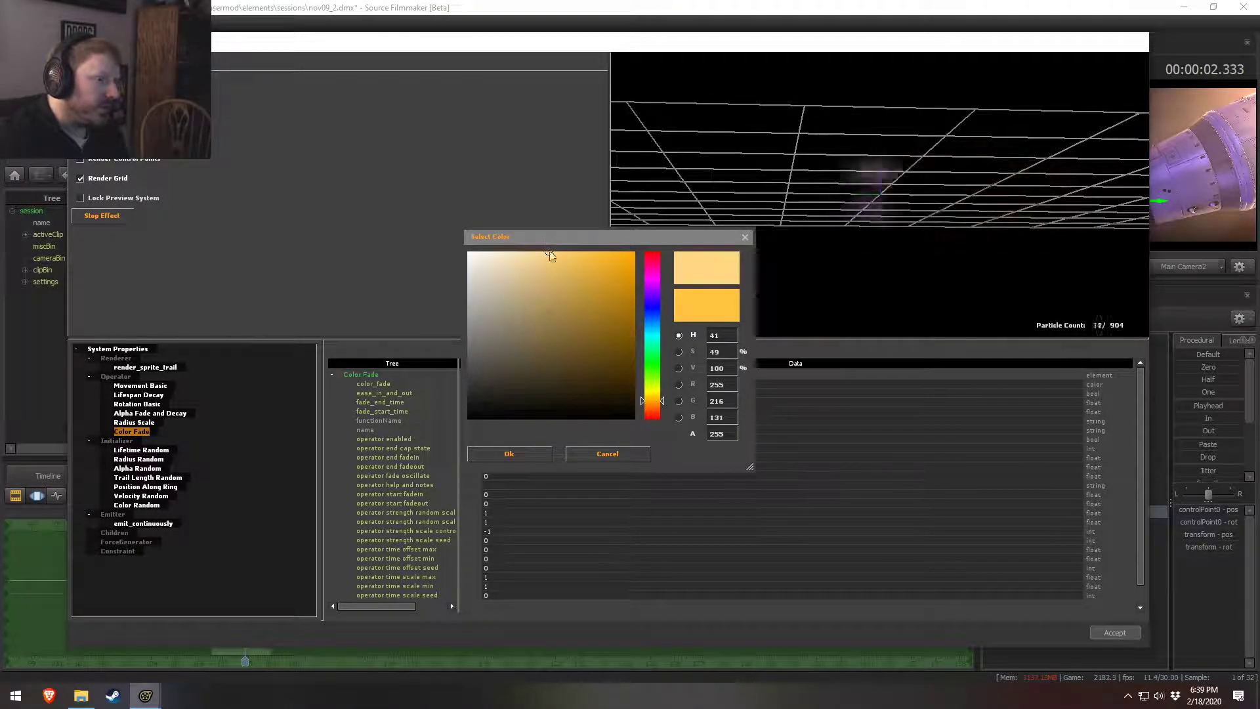
{"action": "left_click", "coordinate": [512, 453]}
{"action": "left_click_drag", "start_coordinate": [718, 200], "coordinate": [800, 269]}
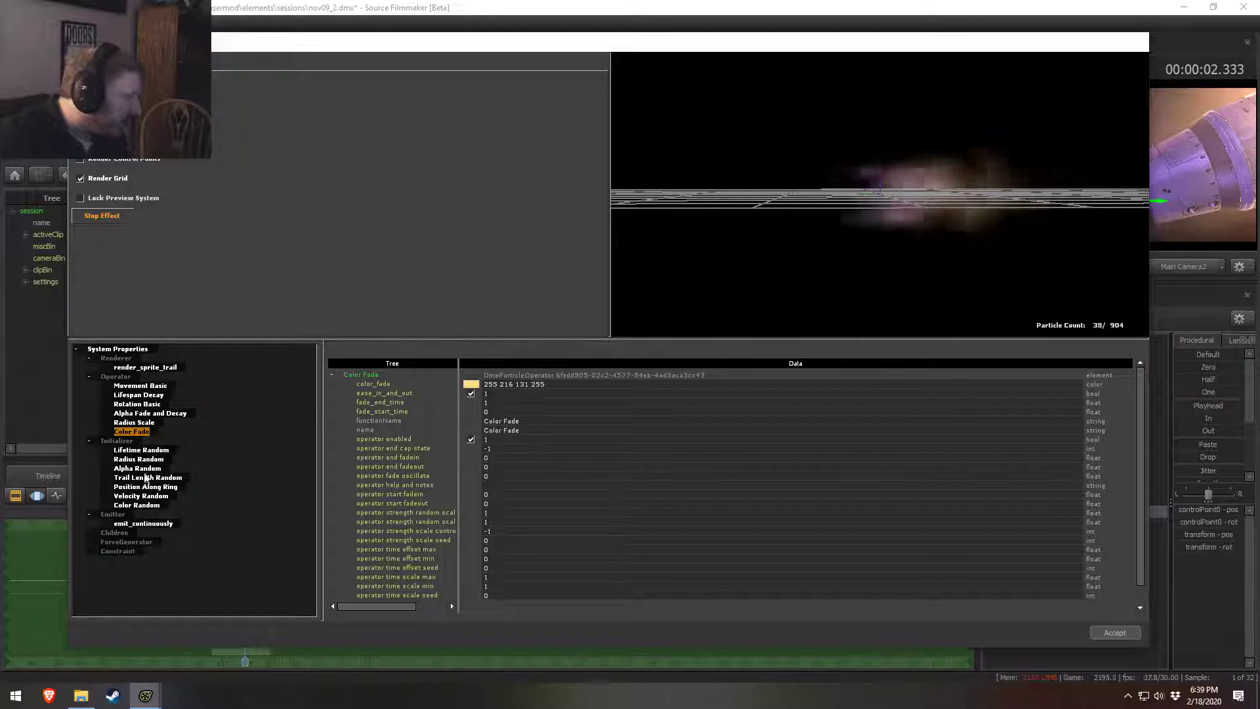
Step: In the Radius Scale operator, try a radius start scale of 0.7, and settle on 0.5 after checking the preview
{"action": "left_click", "coordinate": [140, 459]}
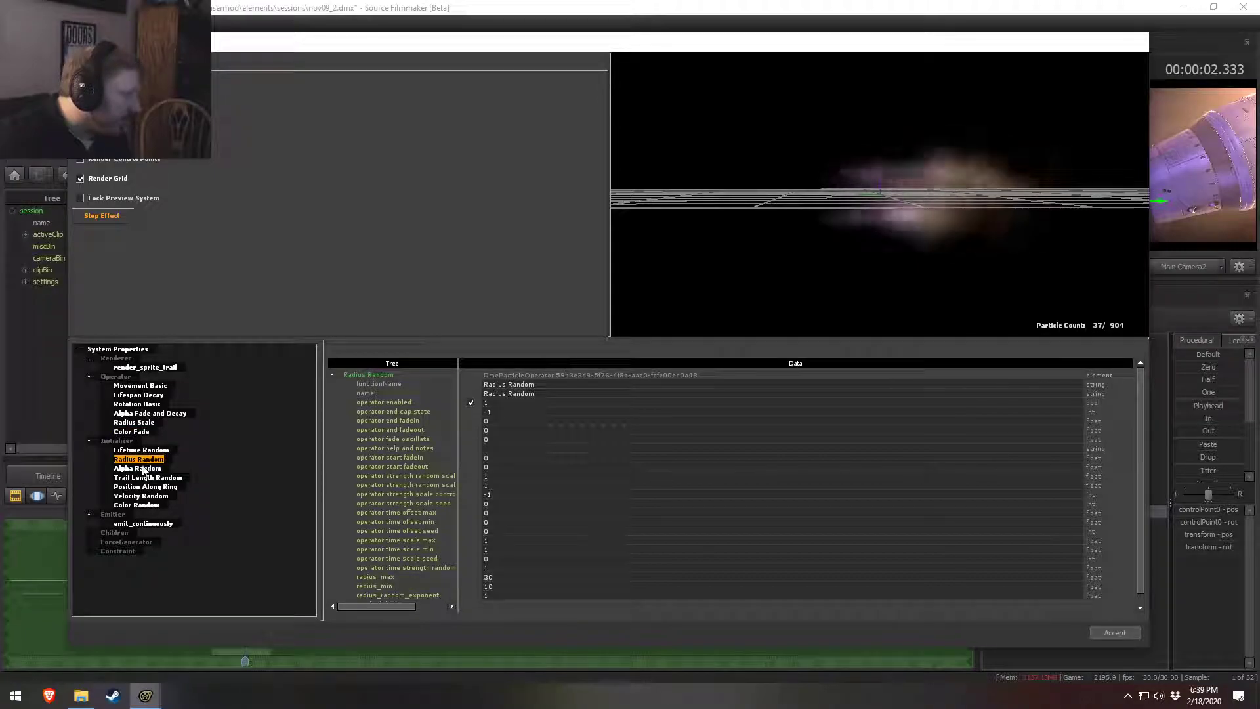
{"action": "left_click", "coordinate": [134, 432]}
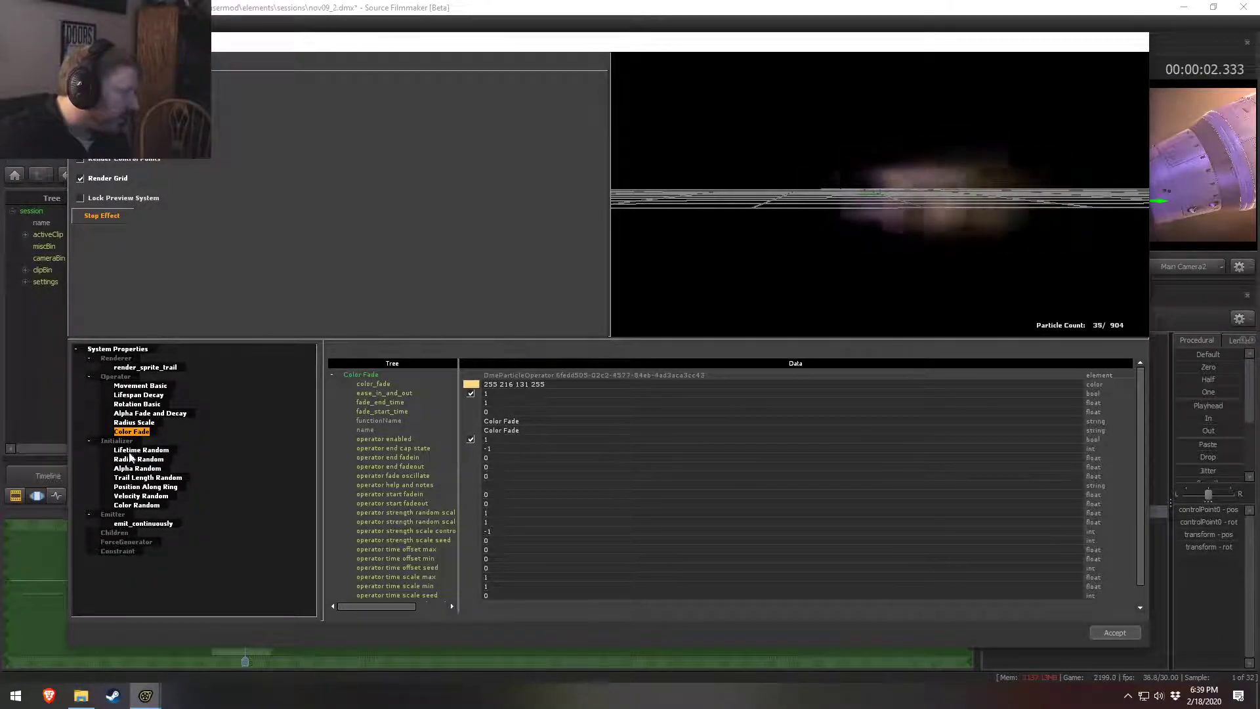
{"action": "left_click", "coordinate": [154, 423]}
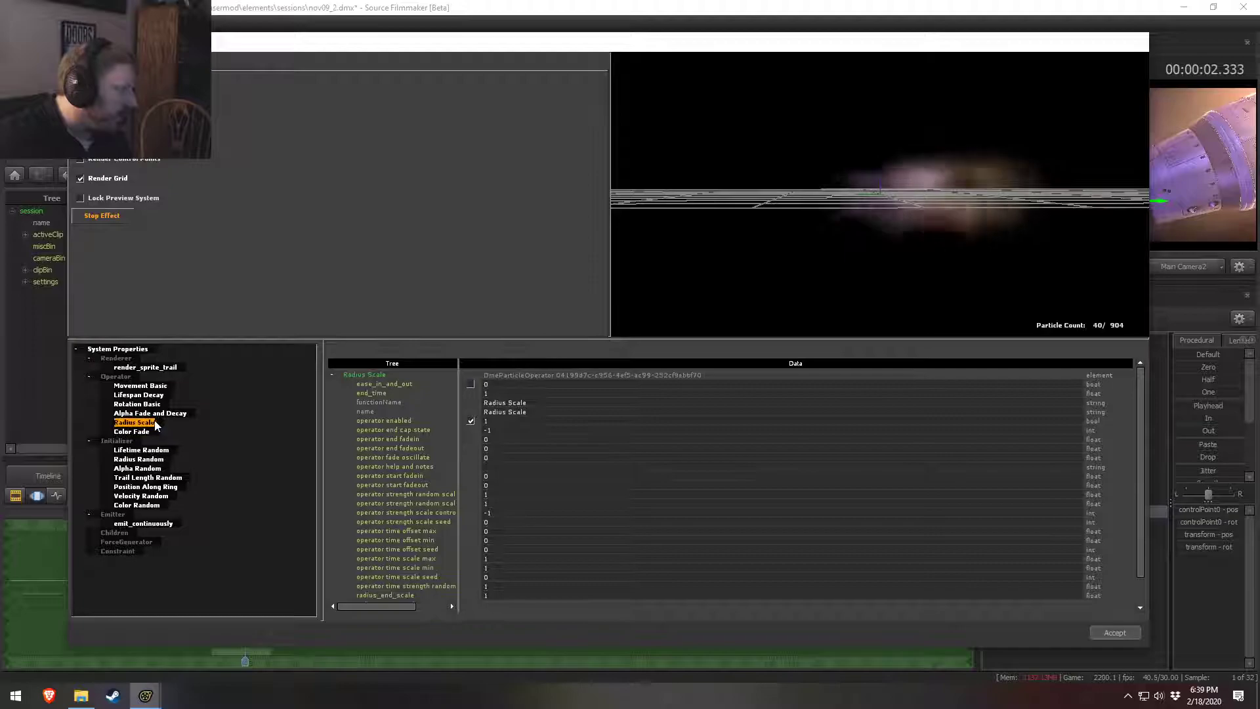
{"action": "left_click", "coordinate": [470, 421]}
{"action": "scroll", "coordinate": [422, 484], "scroll_direction": "down", "scroll_amount": 1}
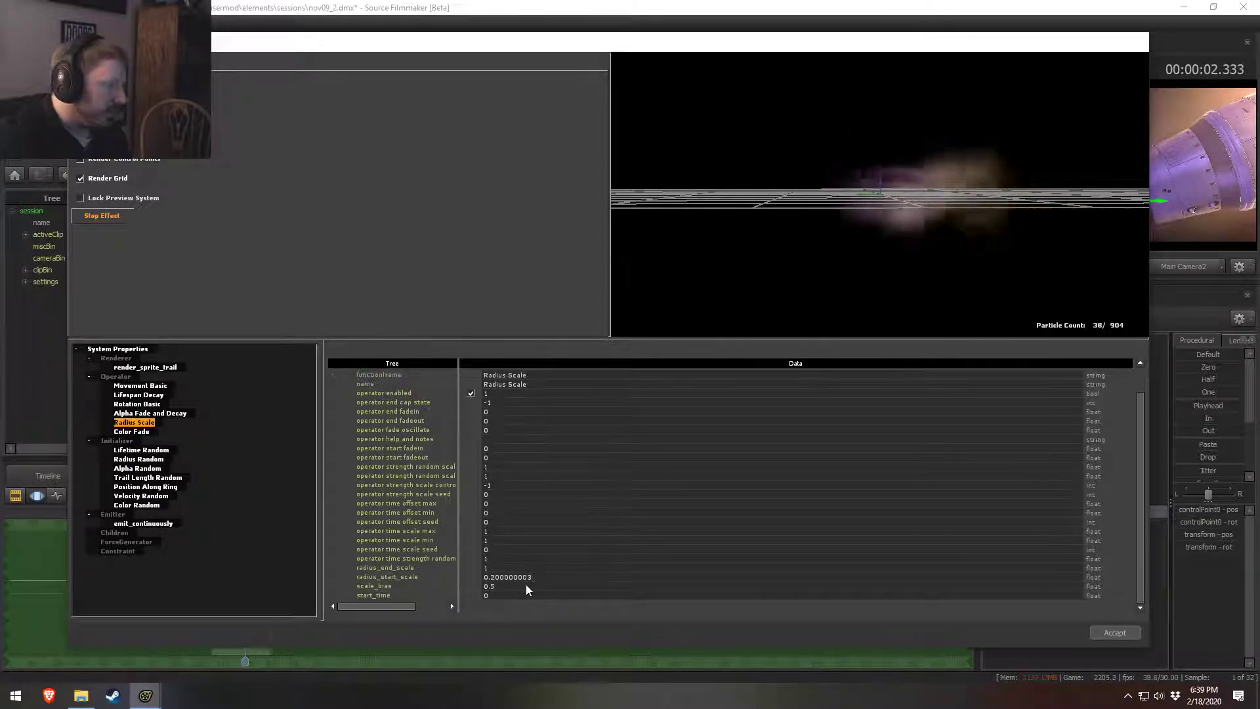
{"action": "double_click", "coordinate": [556, 574]}
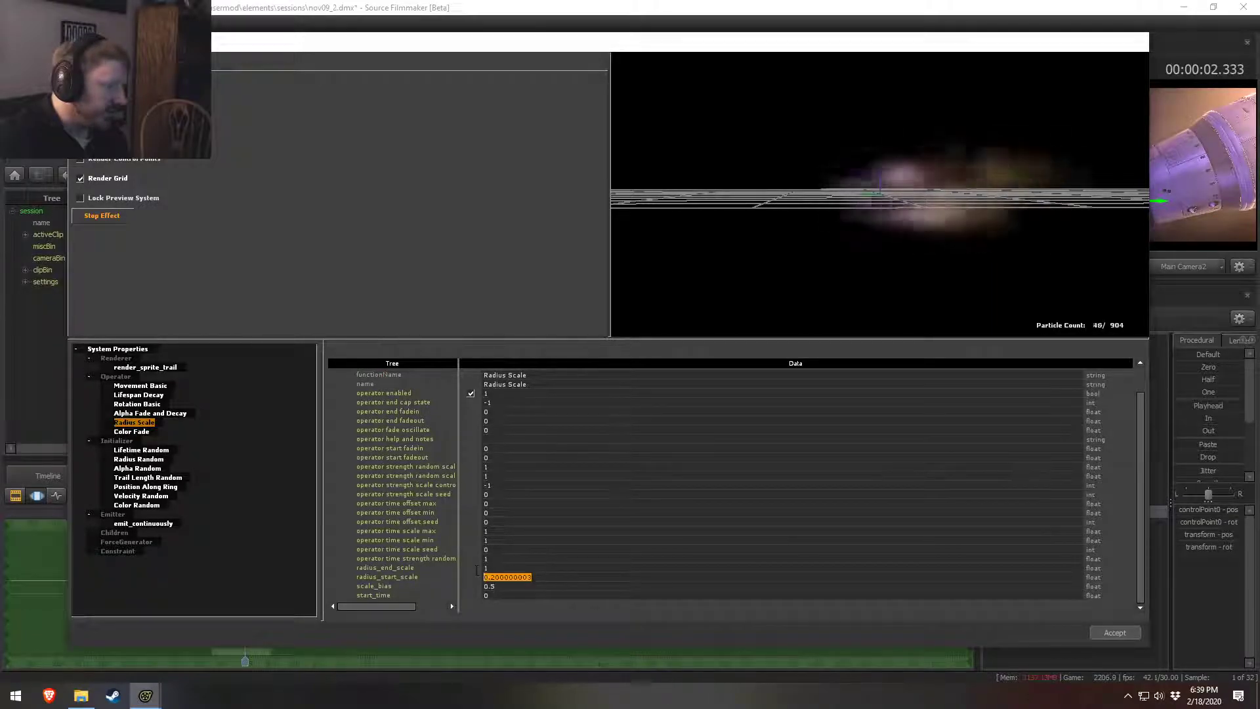
{"action": "type", "text": "0.7"}
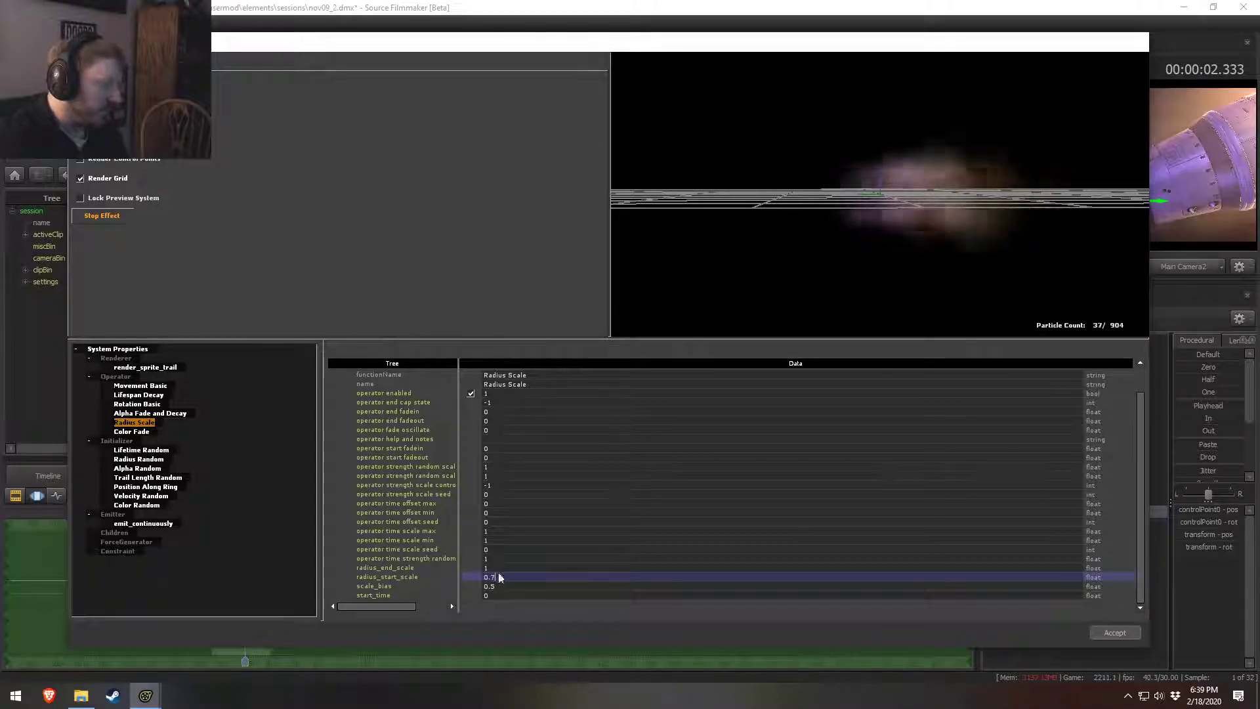
{"action": "key", "text": "Return"}
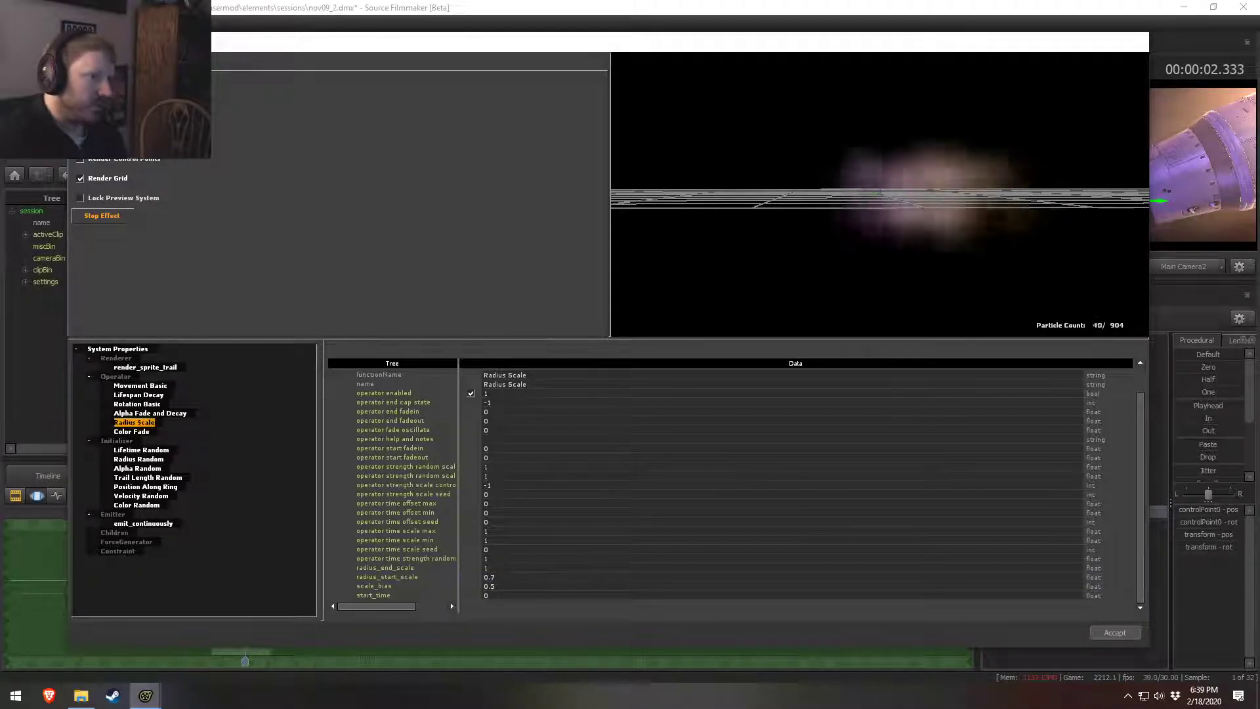
{"action": "double_click", "coordinate": [495, 577]}
{"action": "type", "text": "5"}
{"action": "key", "text": "Return"}
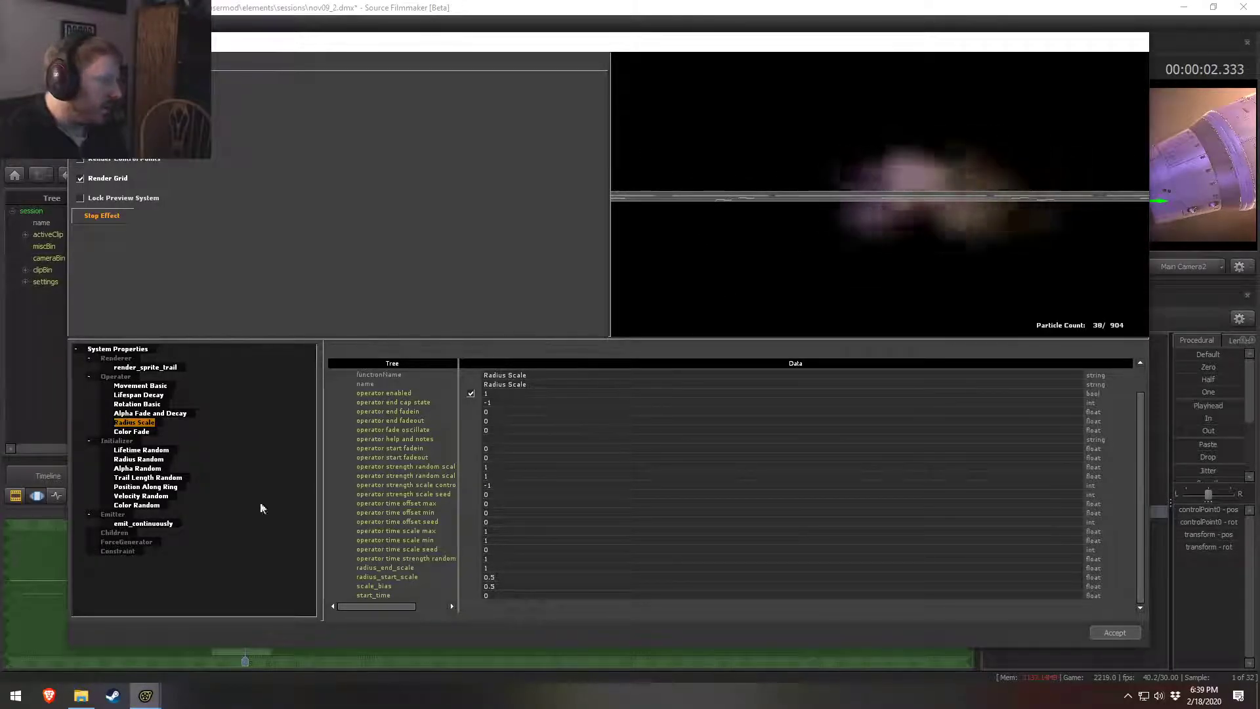
Step: Set emit_continuously's emission rate to 50, check the sparser stream in the preview, and accept the particle changes
{"action": "left_click", "coordinate": [144, 524]}
{"action": "left_click", "coordinate": [489, 385]}
{"action": "left_click_drag", "start_coordinate": [513, 383], "coordinate": [459, 384]}
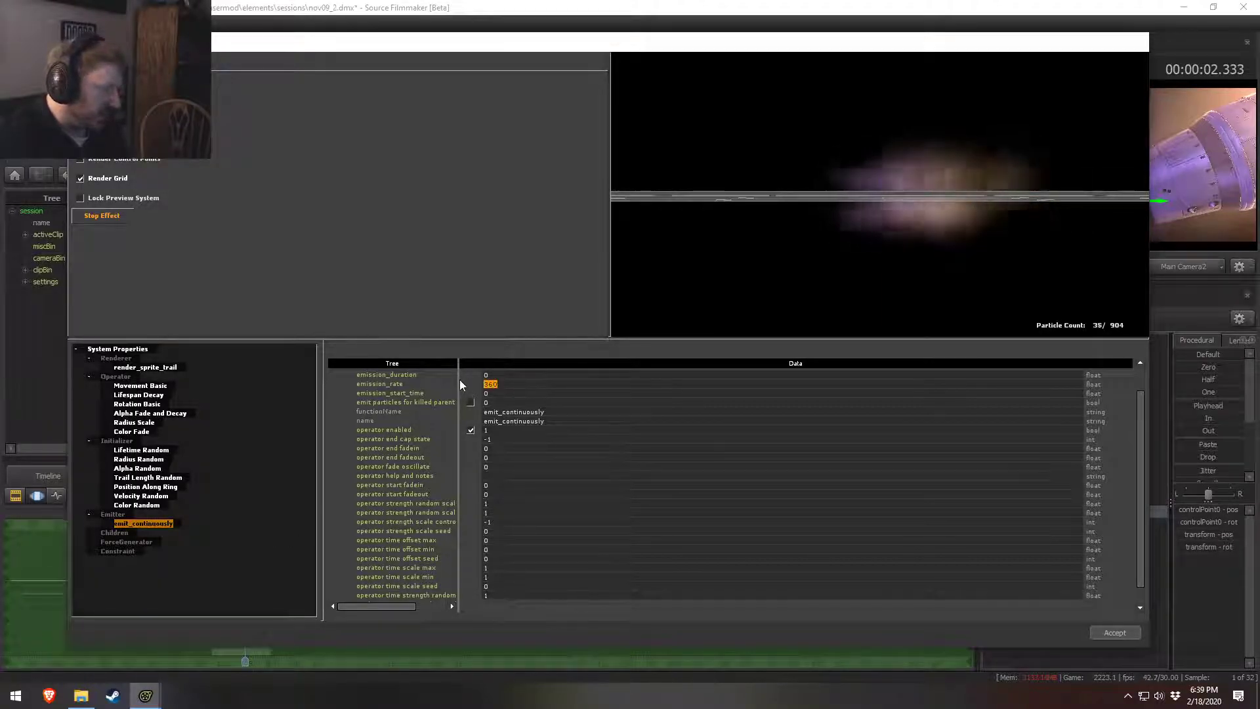
{"action": "type", "text": "50"}
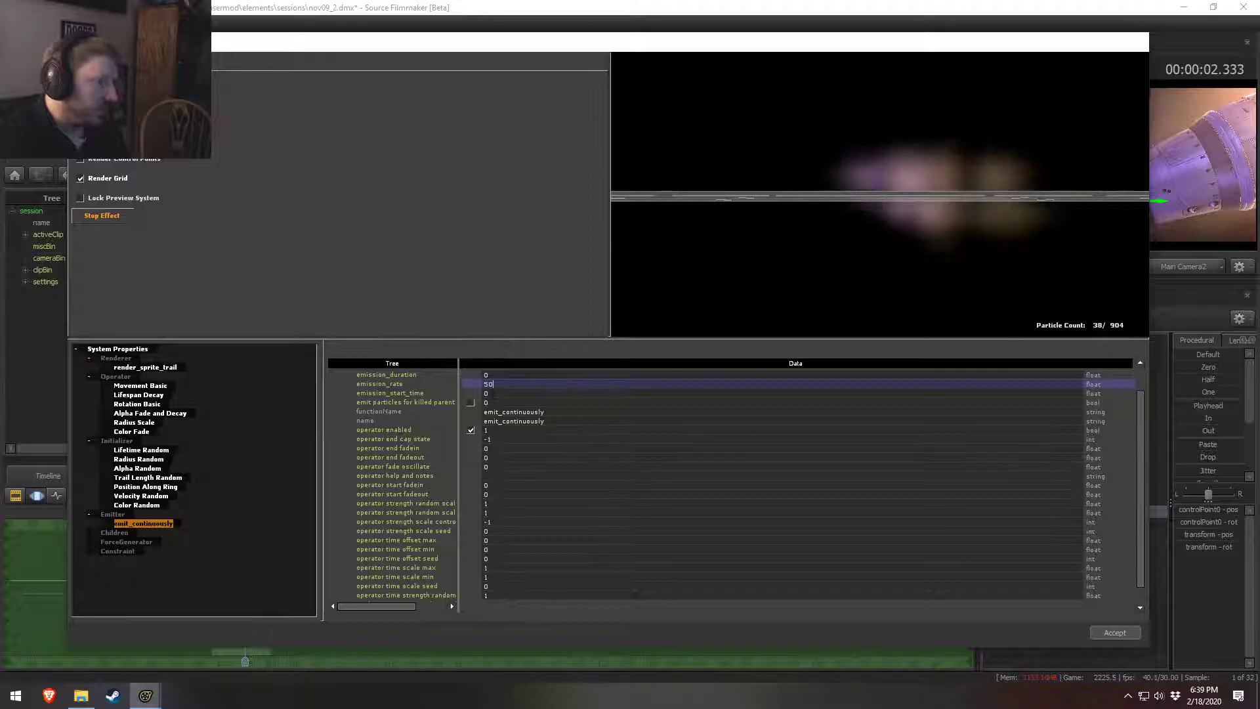
{"action": "key", "text": "Return"}
{"action": "left_click_drag", "start_coordinate": [846, 274], "coordinate": [966, 370]}
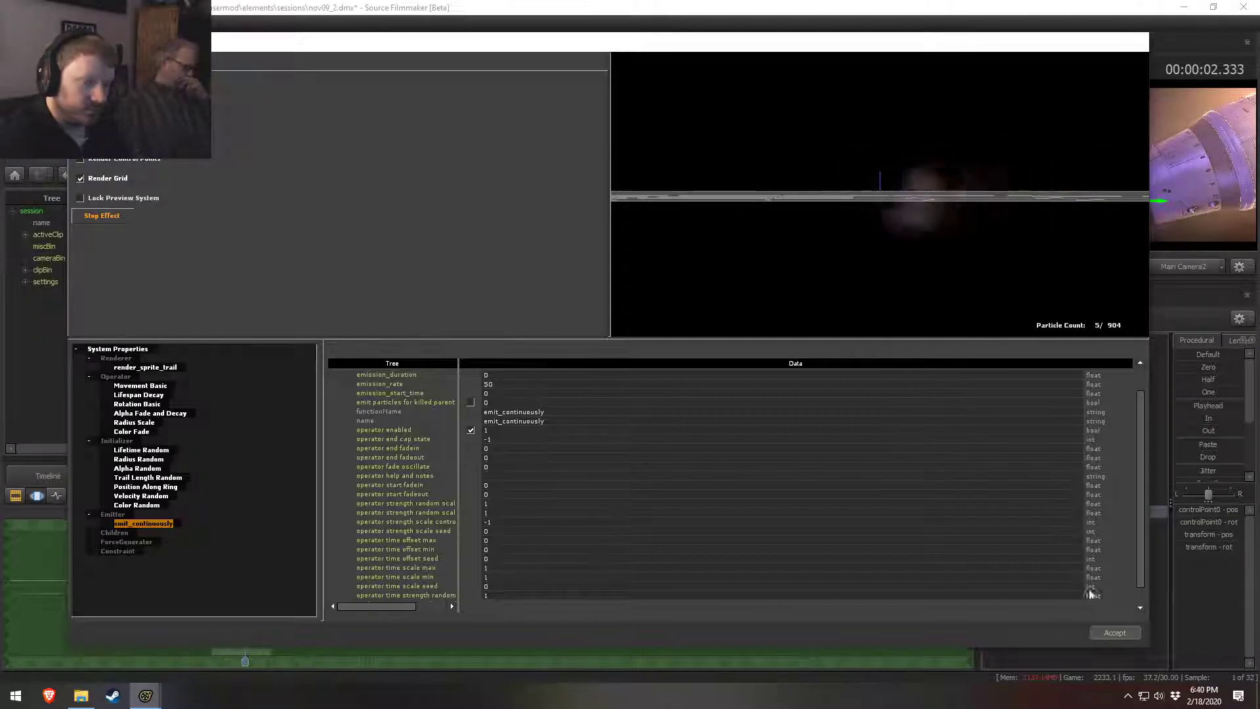
{"action": "left_click", "coordinate": [1115, 632]}
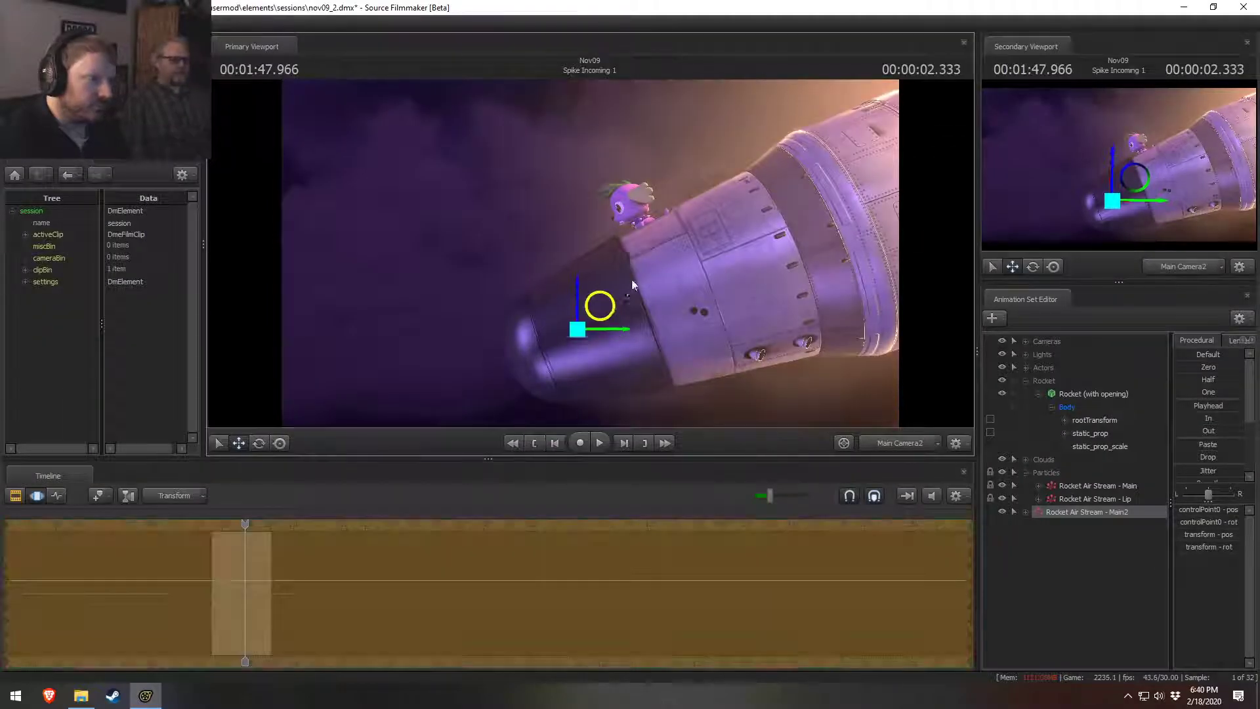
Step: Move the Rocket Air Stream - Main2 effect up beside Spike at the rocket's upper edge and play the shot
{"action": "left_click_drag", "start_coordinate": [625, 282], "coordinate": [691, 191]}
{"action": "left_click_drag", "start_coordinate": [242, 523], "coordinate": [228, 524]}
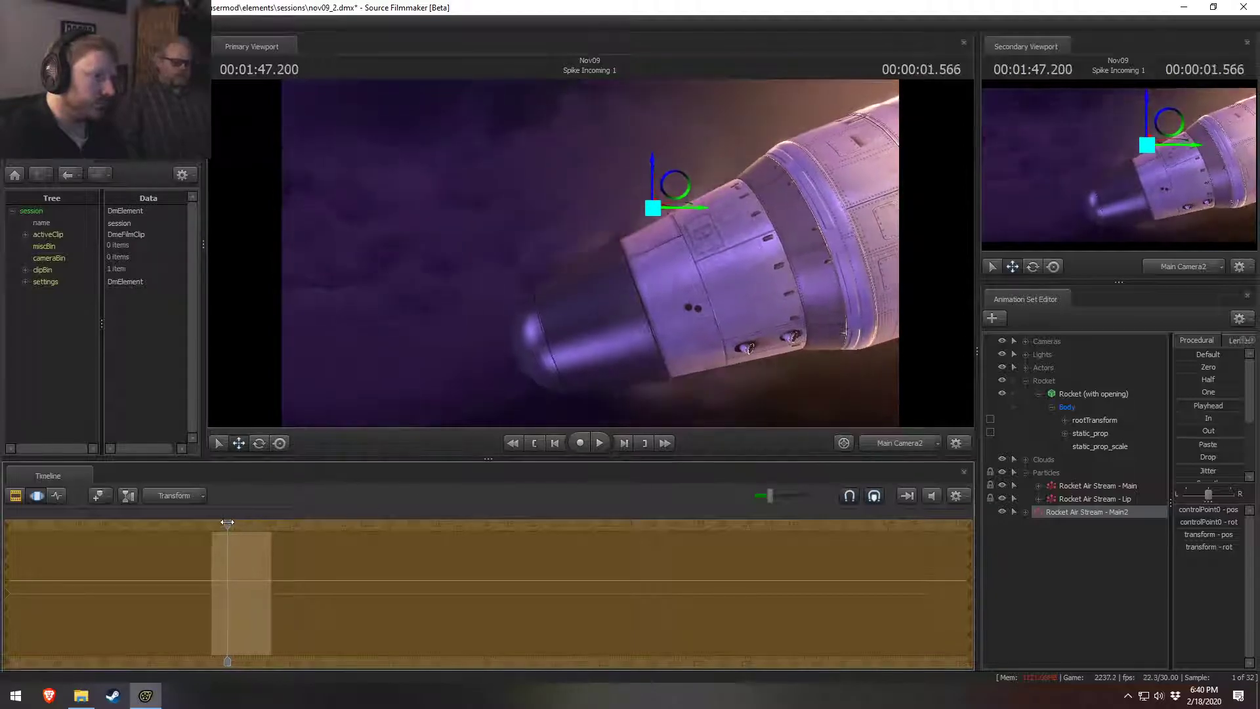
{"action": "key", "text": "space"}
{"action": "key", "text": "space"}
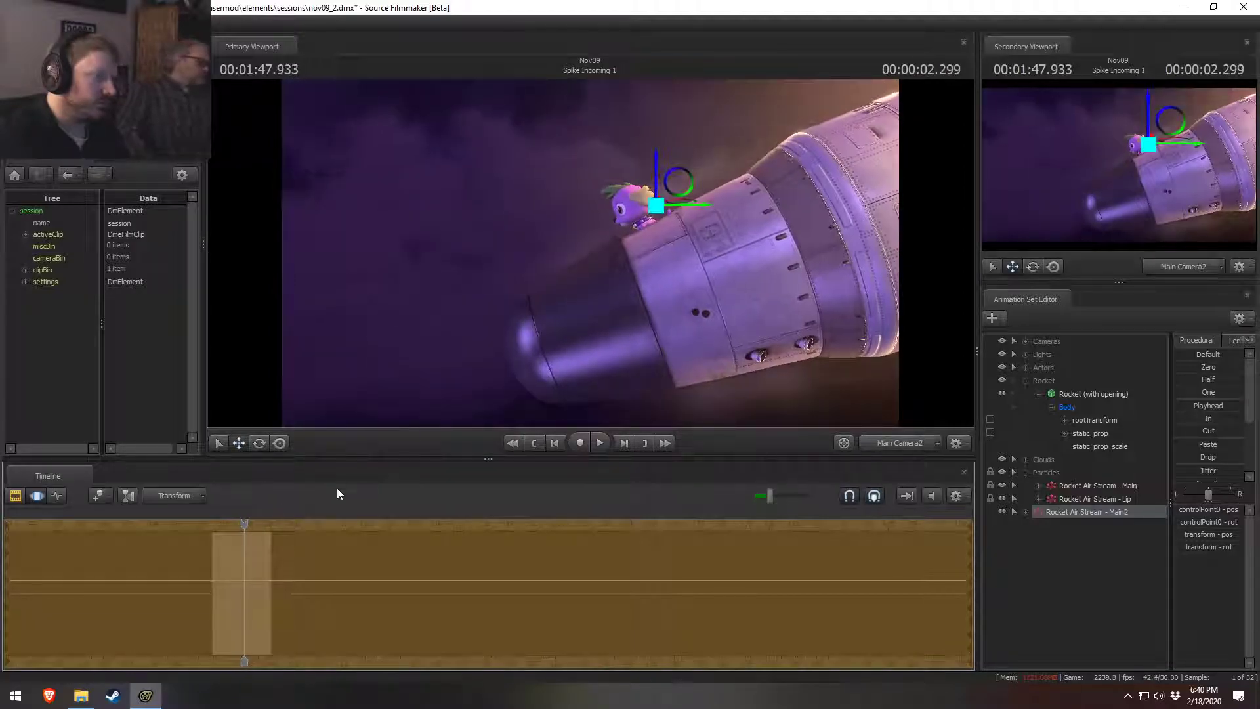
{"action": "mouse_move", "coordinate": [247, 522]}
{"action": "left_mouse_down"}
{"action": "mouse_move", "coordinate": [210, 534]}
{"action": "mouse_move", "coordinate": [242, 533]}
{"action": "mouse_move", "coordinate": [231, 533]}
{"action": "left_mouse_up"}
{"action": "key", "text": "space"}
Step: Examine the air stream behind Spike up close through the work camera while playing the shot
{"action": "left_click", "coordinate": [900, 443]}
{"action": "left_click_drag", "start_coordinate": [723, 316], "coordinate": [673, 344]}
{"action": "key", "text": "w"}
{"action": "scroll", "coordinate": [246, 574], "scroll_direction": "up", "scroll_amount": 2}
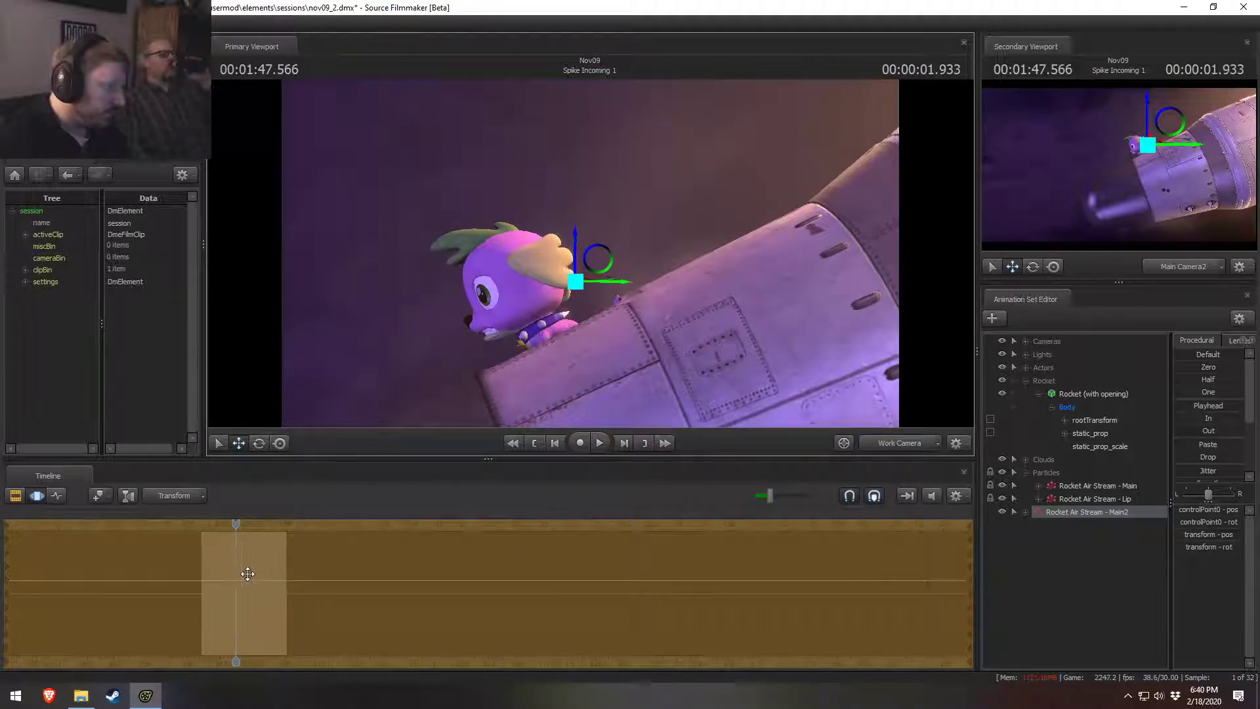
{"action": "key", "text": "space"}
{"action": "key", "text": "space"}
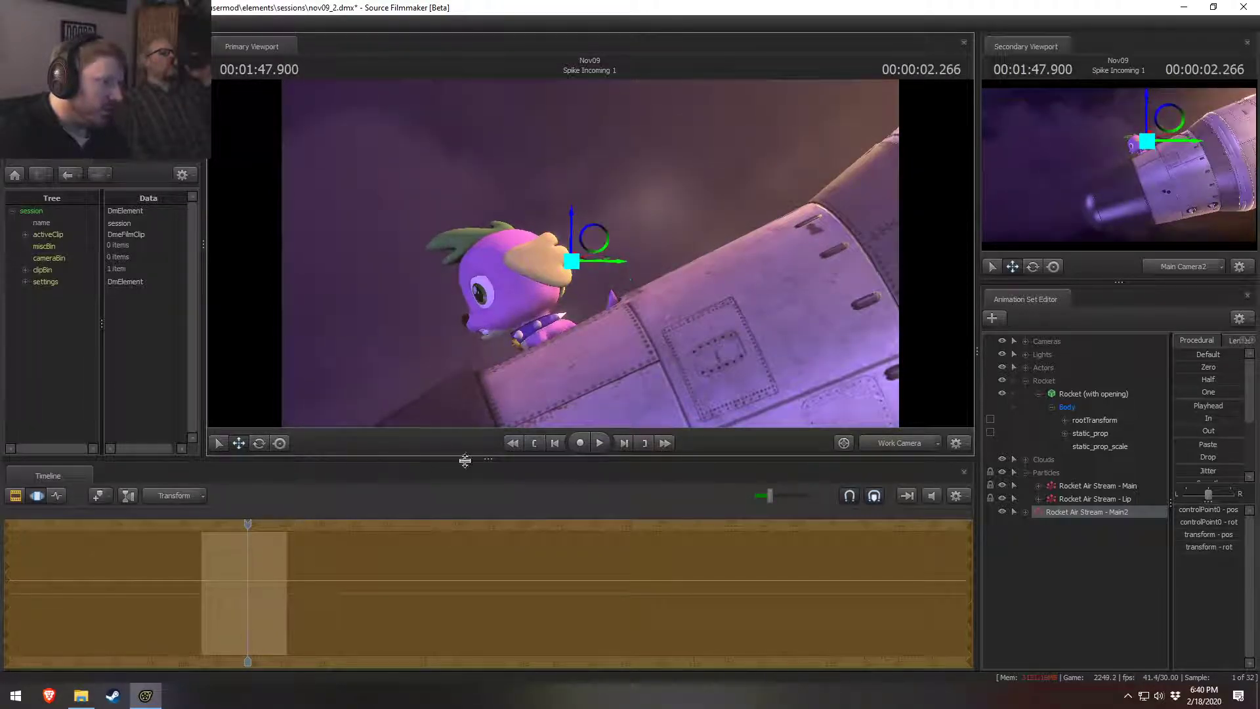
{"action": "mouse_move", "coordinate": [246, 524]}
{"action": "left_mouse_down"}
{"action": "mouse_move", "coordinate": [231, 524]}
{"action": "mouse_move", "coordinate": [283, 519]}
{"action": "mouse_move", "coordinate": [211, 536]}
{"action": "mouse_move", "coordinate": [241, 536]}
{"action": "left_mouse_up"}
{"action": "key", "text": "space"}
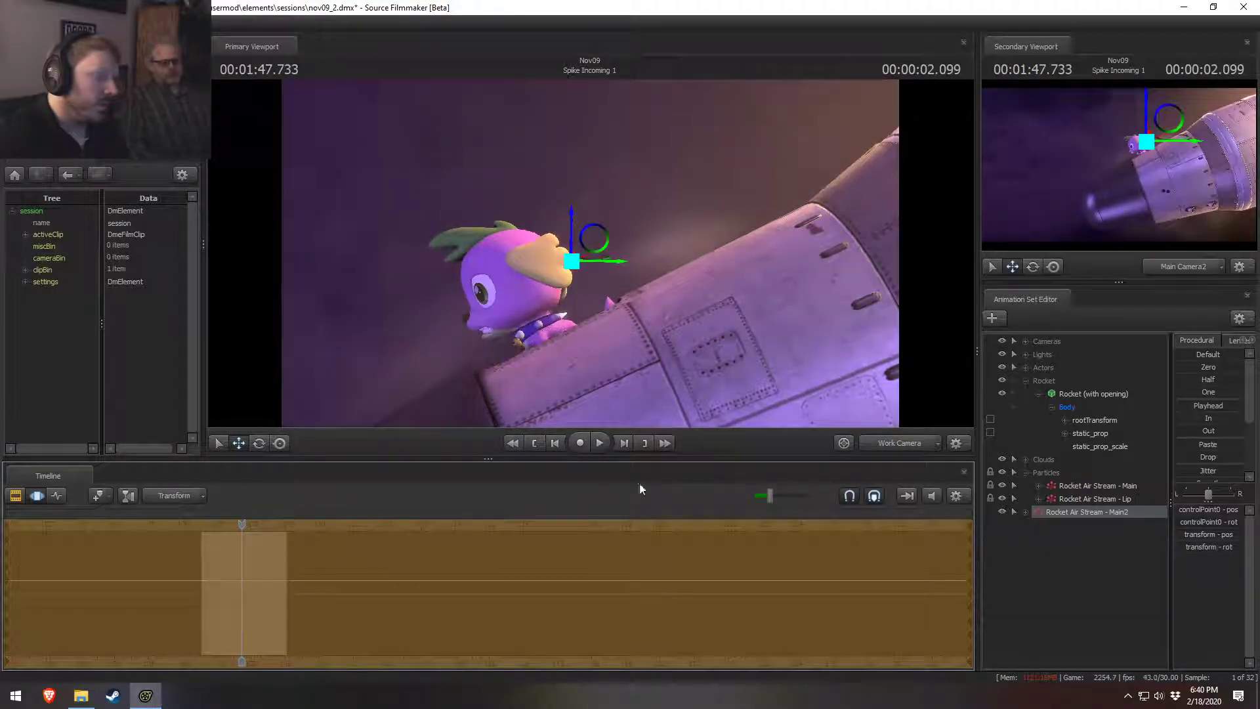
Step: Reopen Rocket Air Stream - Main2's particle properties and set Alpha Random's alpha min to 20 and alpha max to 40
{"action": "right_click", "coordinate": [1090, 512]}
{"action": "left_click", "coordinate": [1057, 670]}
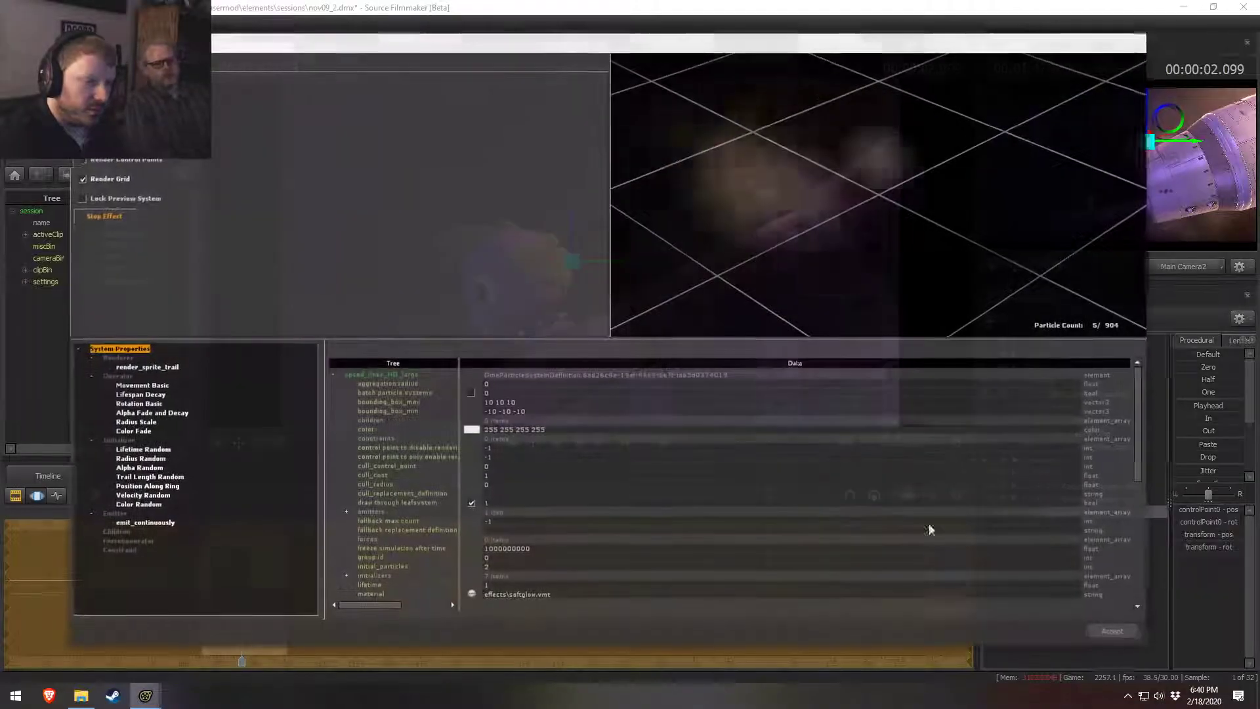
{"action": "left_click", "coordinate": [133, 469]}
{"action": "double_click", "coordinate": [488, 393]}
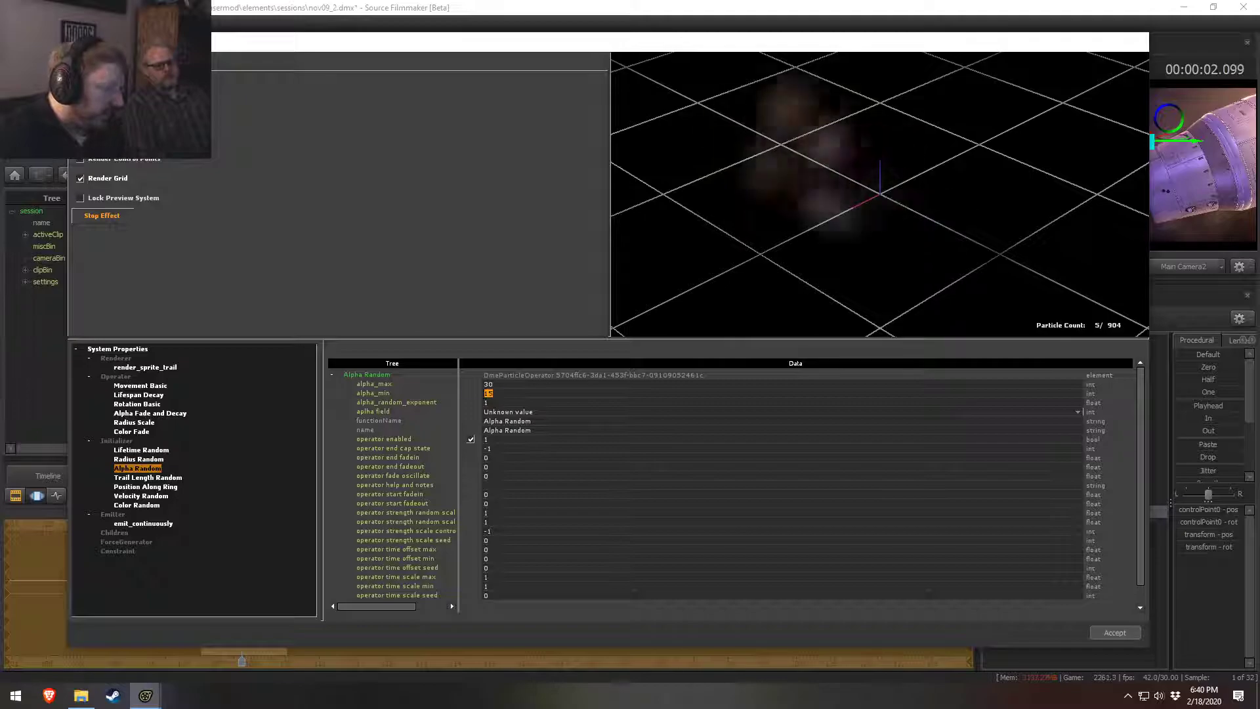
{"action": "type", "text": "20"}
{"action": "key", "text": "Return"}
{"action": "double_click", "coordinate": [485, 384]}
{"action": "type", "text": "40"}
{"action": "key", "text": "Return"}
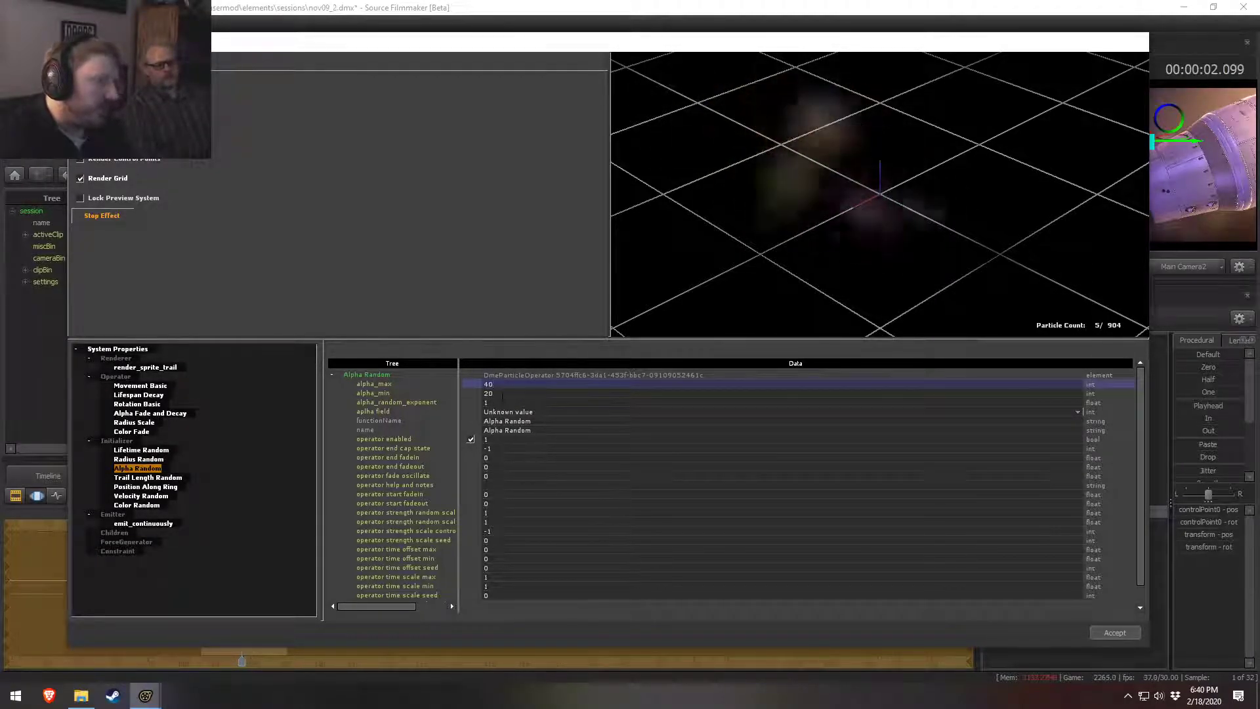
{"action": "left_click_drag", "start_coordinate": [856, 228], "coordinate": [959, 183]}
{"action": "key", "text": "Escape"}
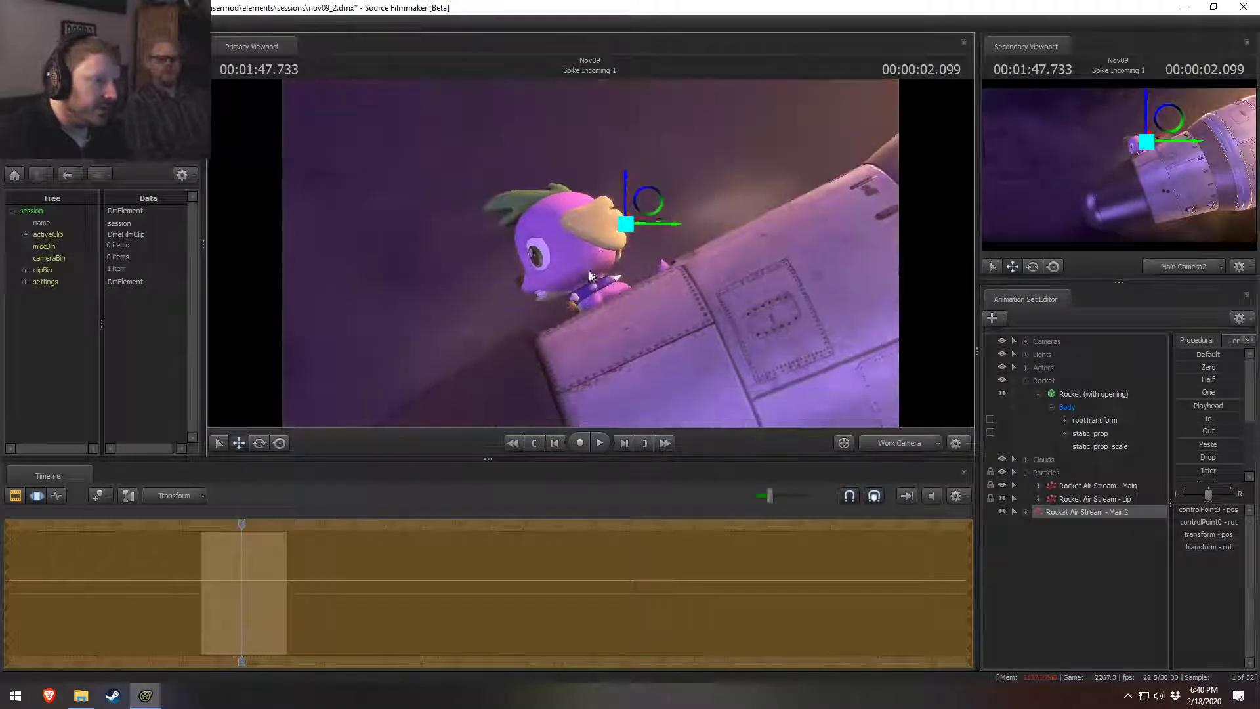
Step: Play the close-up of Spike with the new alpha values and scrub back to where Spike emerges
{"action": "key", "text": "space"}
{"action": "key", "text": "space"}
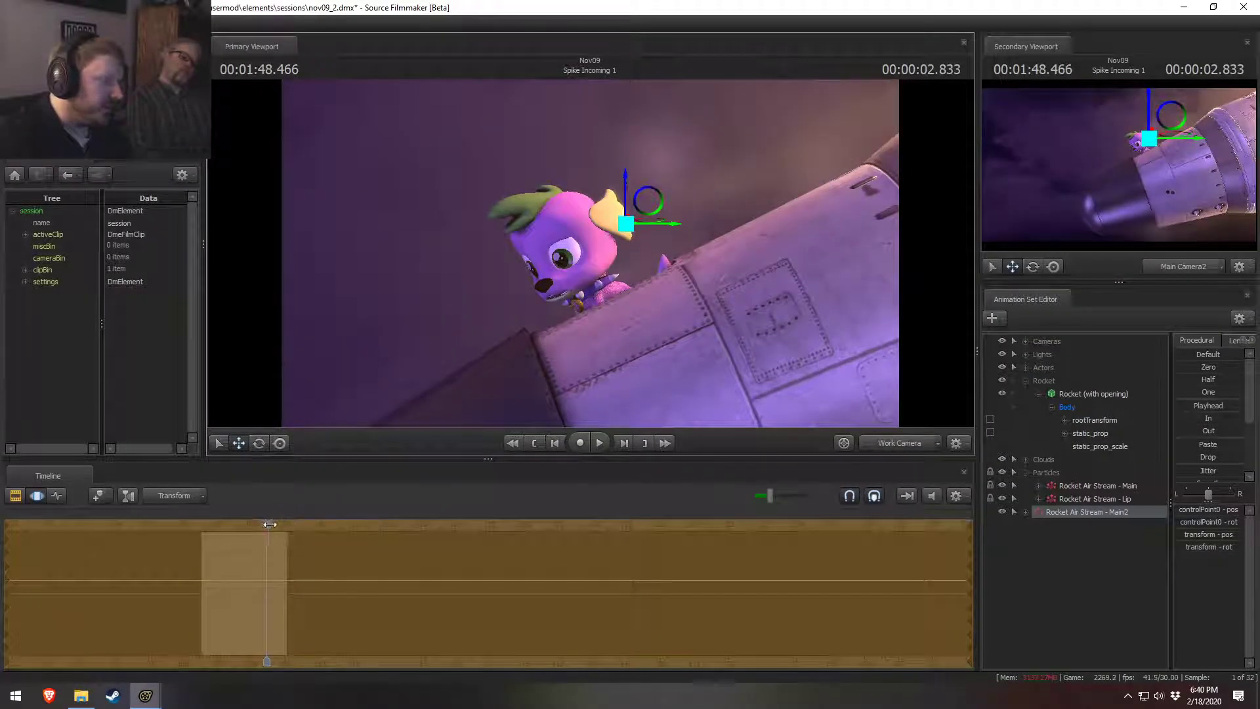
{"action": "left_click_drag", "start_coordinate": [269, 525], "coordinate": [230, 526]}
Step: Extend the time selection back to the start, ending it around Spike's emergence, and move the Main2 effect down into the rocket there
{"action": "key", "text": "F2"}
{"action": "scroll", "coordinate": [214, 570], "scroll_direction": "up", "scroll_amount": 3}
{"action": "key", "text": "F3"}
{"action": "key", "text": "shift"}
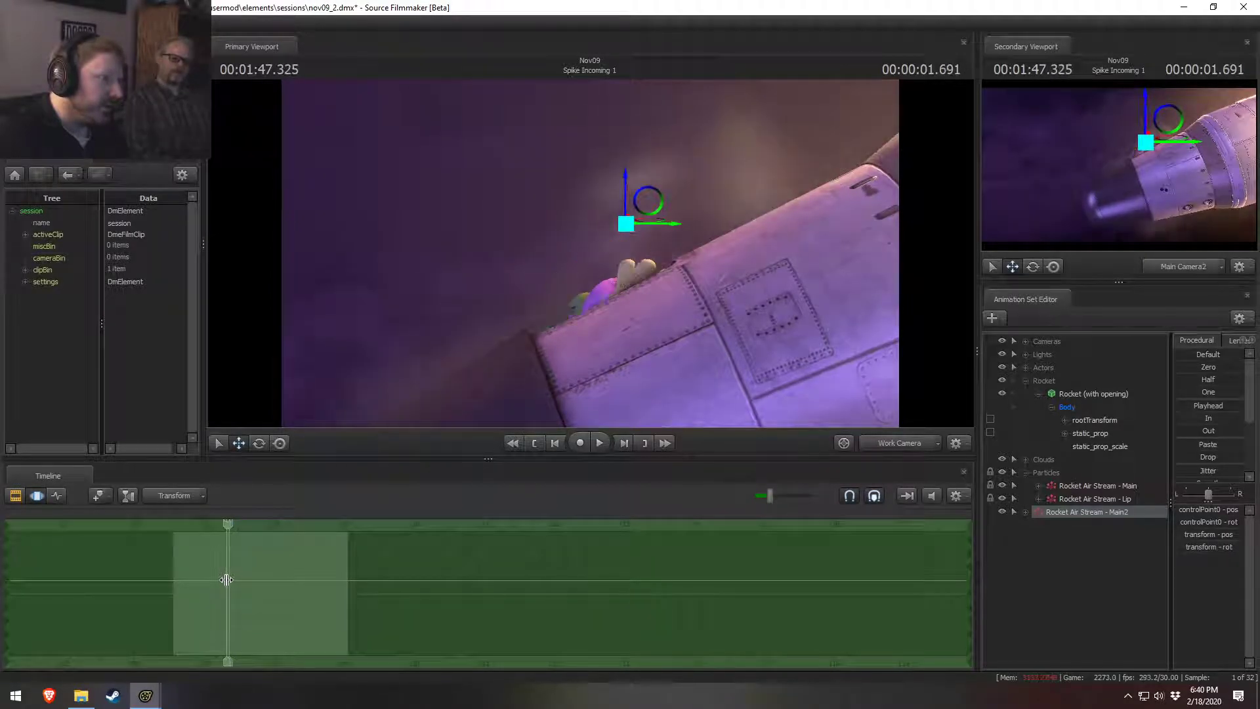
{"action": "left_click_drag", "start_coordinate": [225, 580], "coordinate": [1, 598], "text": "shift"}
{"action": "left_click_drag", "start_coordinate": [230, 567], "coordinate": [240, 576]}
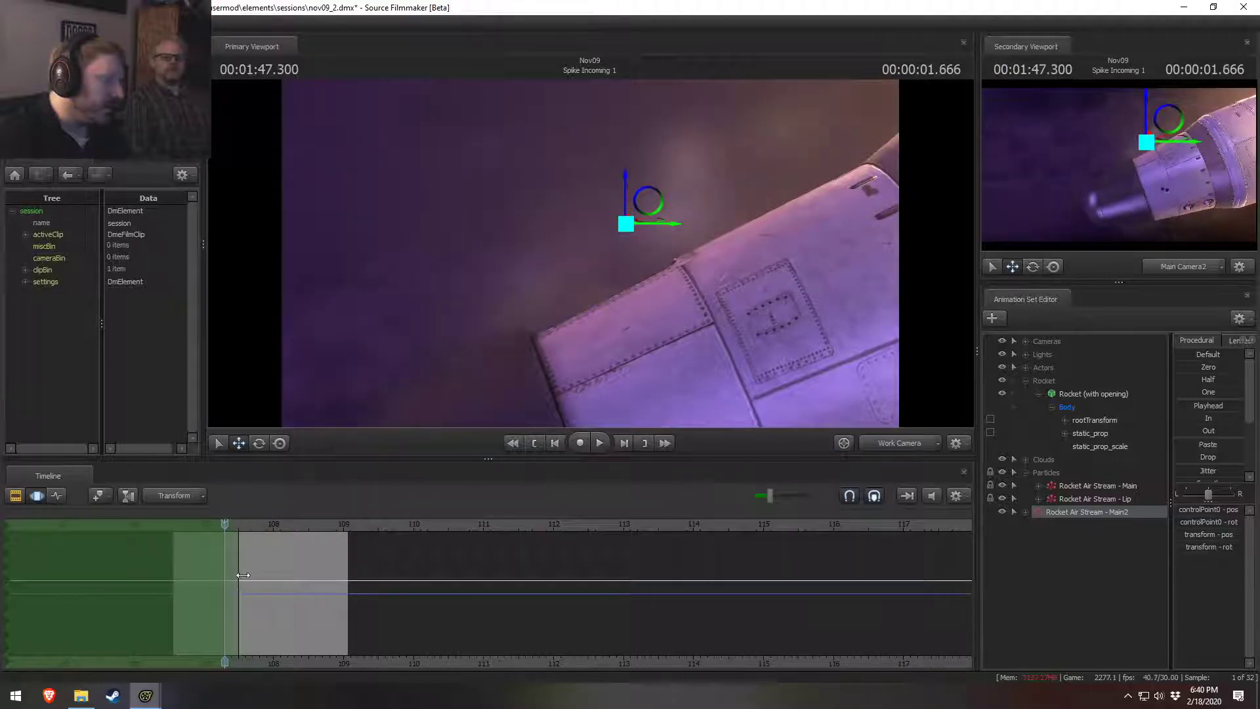
{"action": "scroll", "coordinate": [240, 572], "scroll_direction": "up", "scroll_amount": 5}
{"action": "left_click_drag", "start_coordinate": [646, 206], "coordinate": [707, 308]}
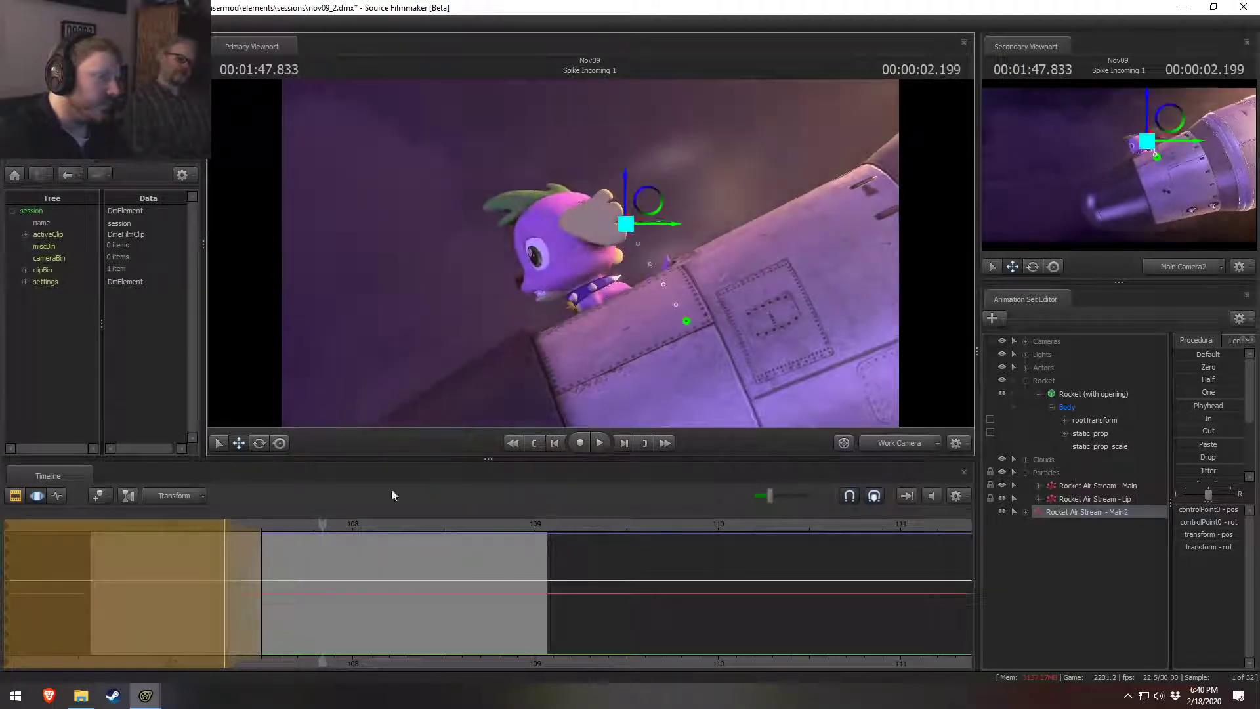
Step: Replay the Spike Incoming 1 shot from the work camera and from Main Camera2 to check the air stream's timing around Spike
{"action": "key", "text": "F2"}
{"action": "left_click_drag", "start_coordinate": [273, 528], "coordinate": [97, 531]}
{"action": "key", "text": "space"}
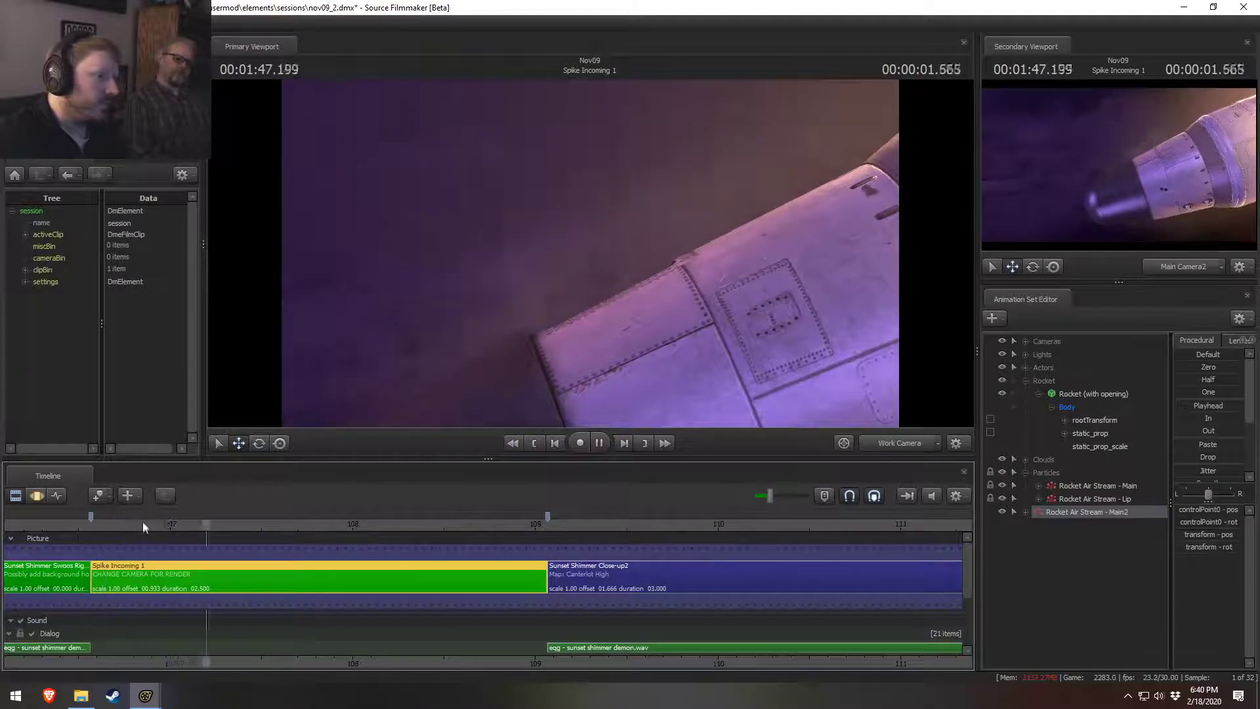
{"action": "key", "text": "space"}
{"action": "key", "text": "F3"}
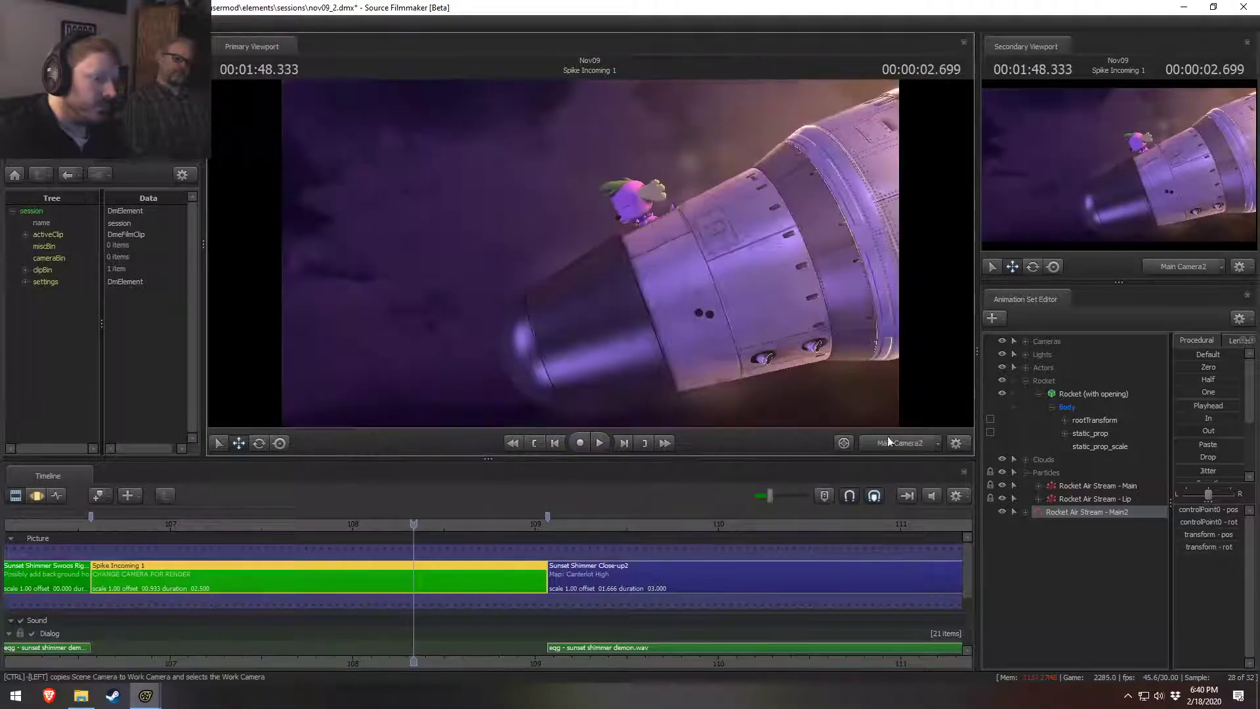
{"action": "key", "text": "F2"}
{"action": "left_click", "coordinate": [115, 528]}
{"action": "key", "text": "space"}
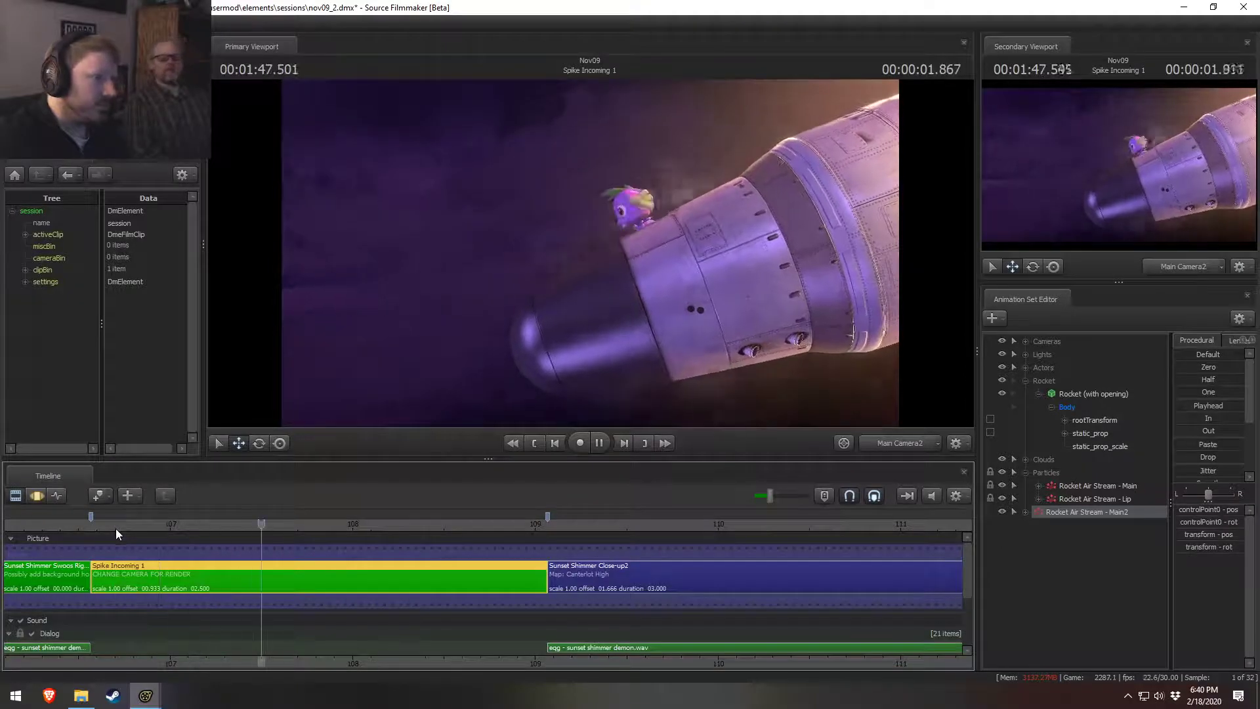
{"action": "key", "text": "space"}
{"action": "key", "text": "F3"}
{"action": "key", "text": "F2"}
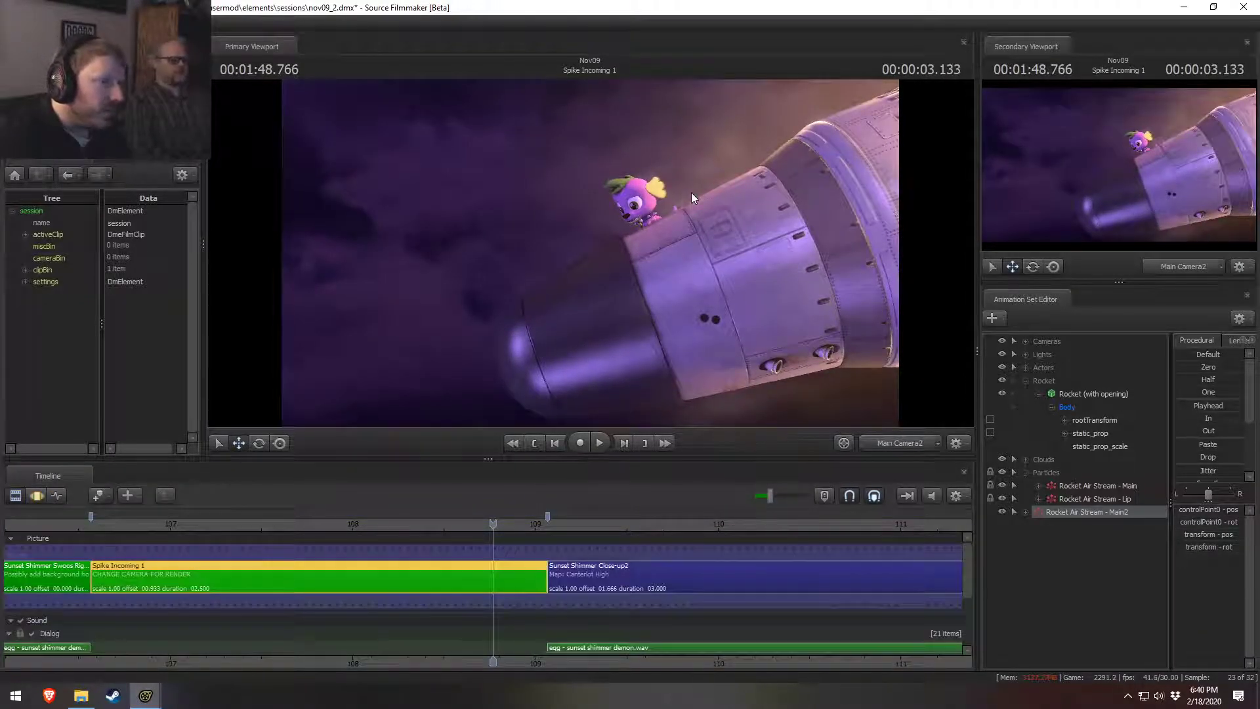
Step: Return to the Main2 particle properties, inspect the preview from the side, and set Radius Random's radius min to 20
{"action": "key", "text": "alt+Tab"}
{"action": "left_click_drag", "start_coordinate": [727, 250], "coordinate": [811, 157]}
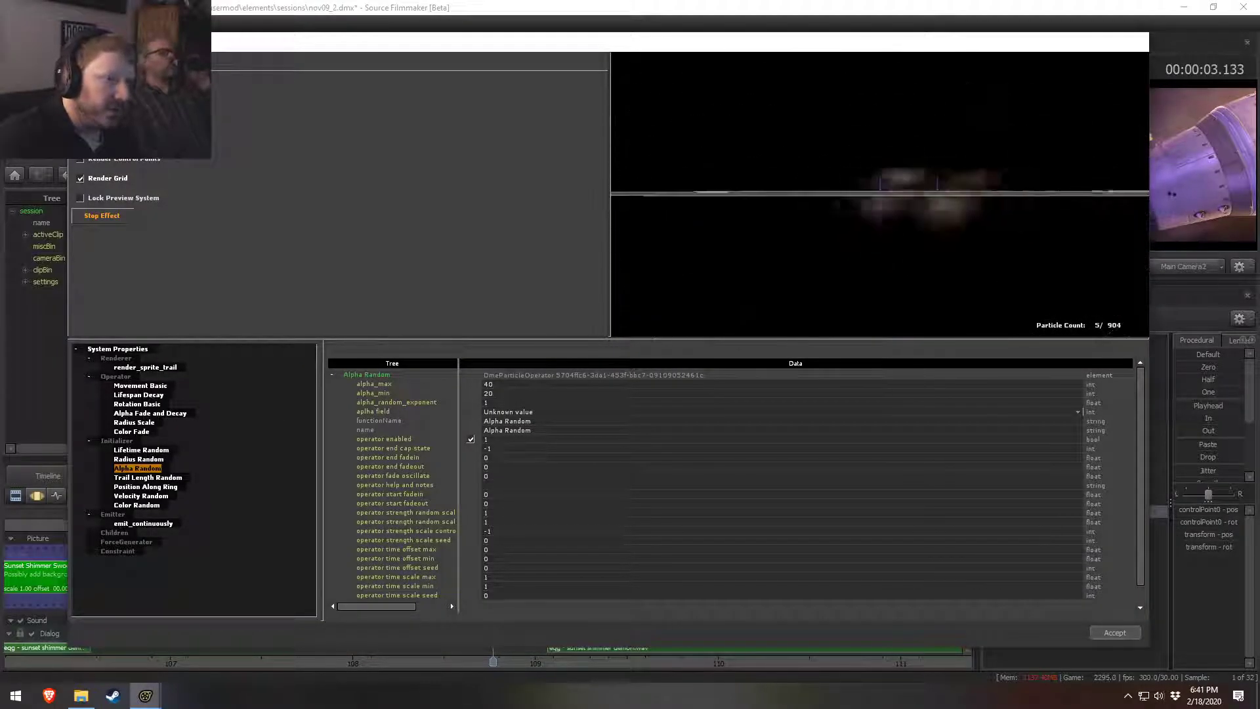
{"action": "left_click_drag", "start_coordinate": [937, 225], "coordinate": [942, 276]}
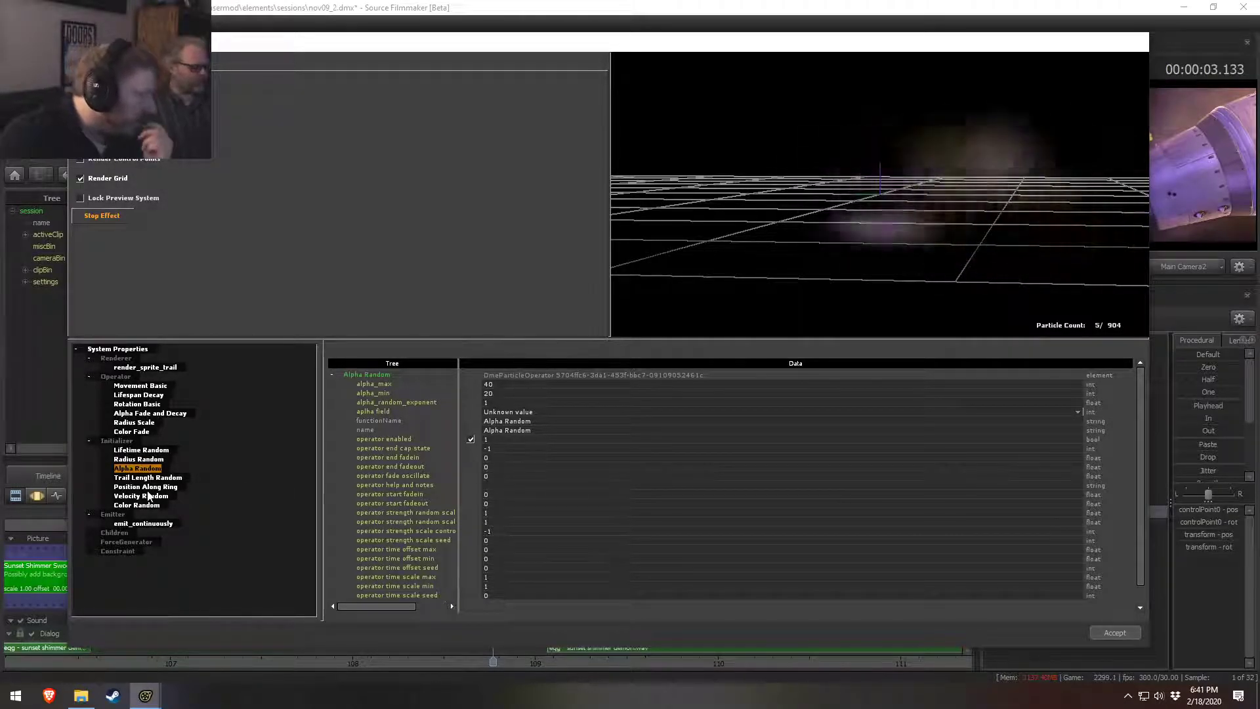
{"action": "left_click", "coordinate": [139, 460]}
{"action": "scroll", "coordinate": [497, 562], "scroll_direction": "down", "scroll_amount": 1}
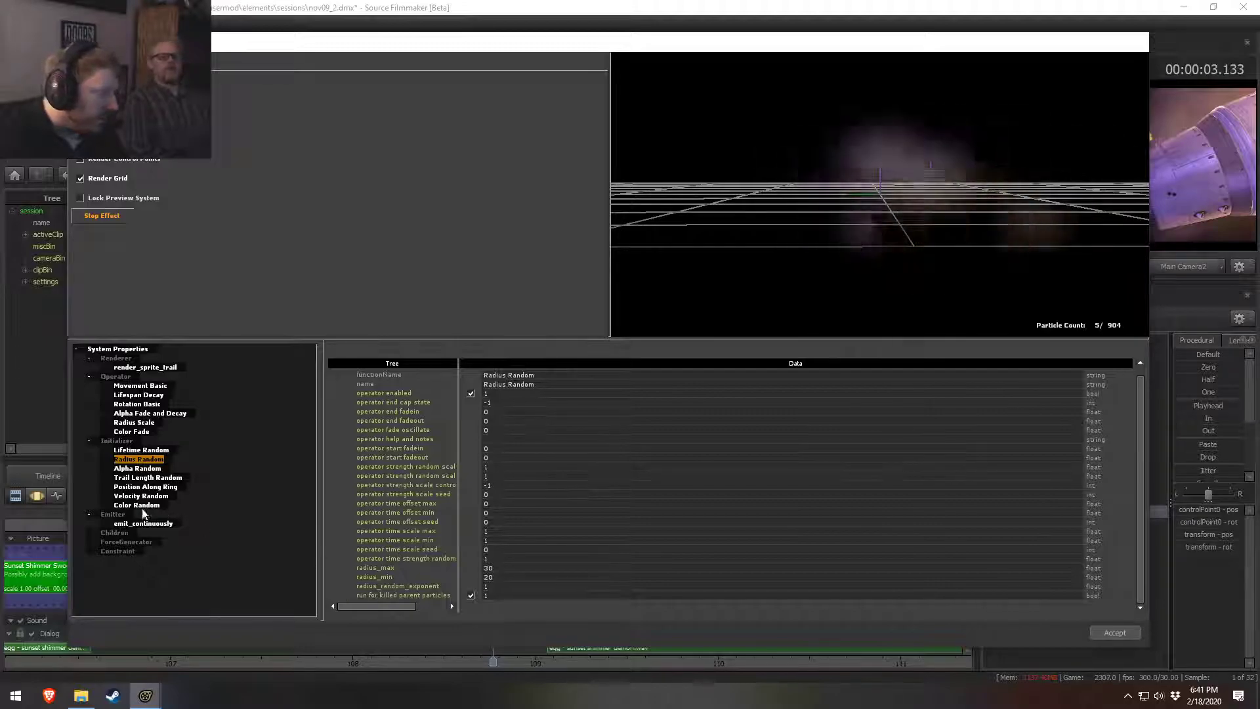
Step: Set Trail Length Random's length min to 0.12 and check the particles in the preview
{"action": "left_click", "coordinate": [141, 478]}
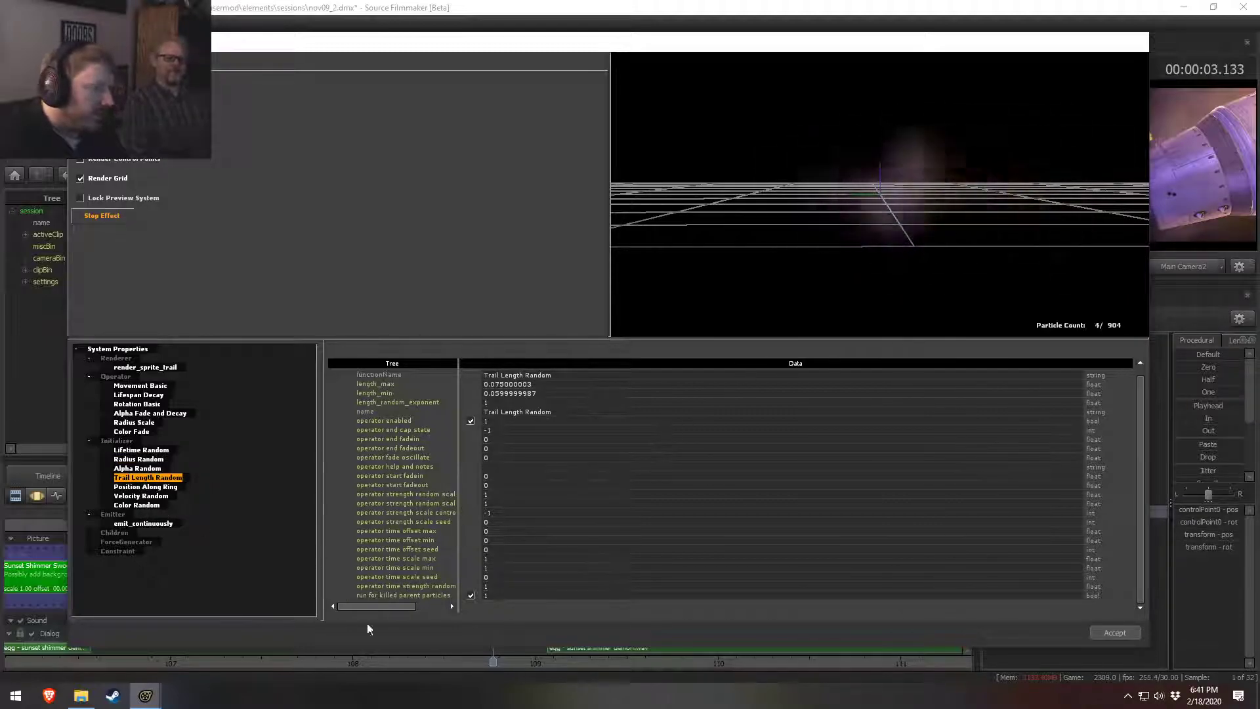
{"action": "double_click", "coordinate": [501, 394]}
{"action": "type", "text": "0.12"}
{"action": "key", "text": "Return"}
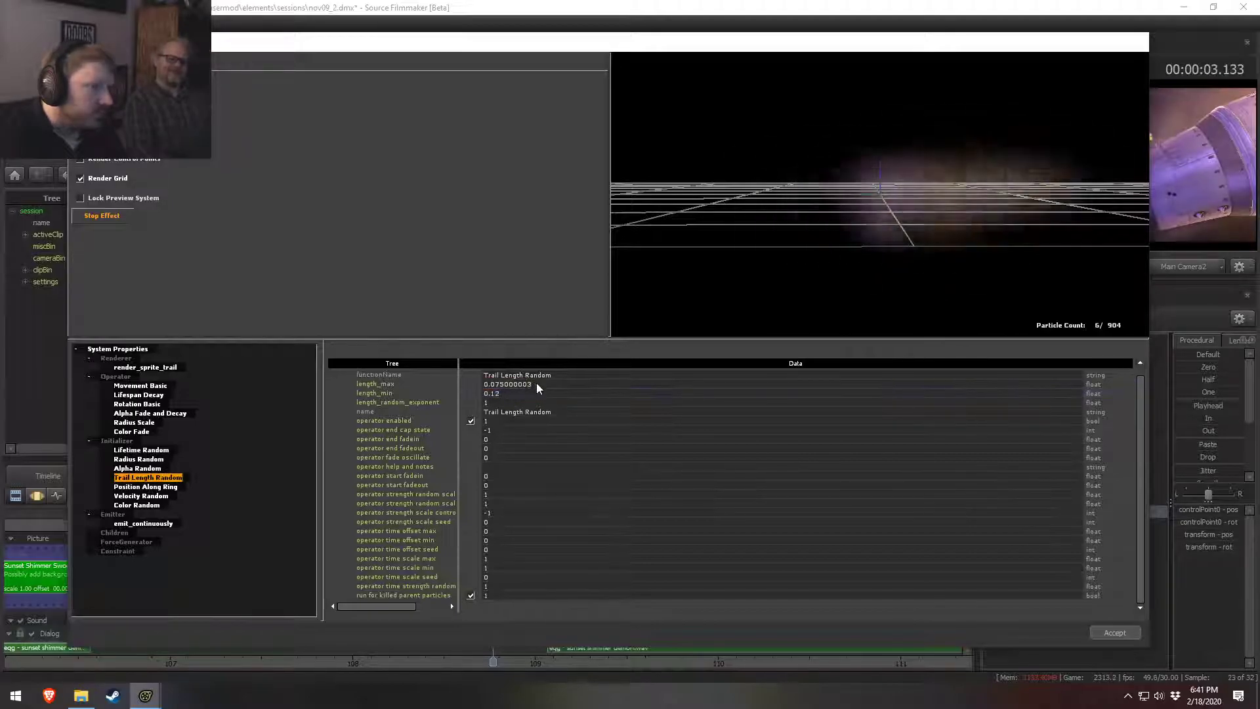
{"action": "mouse_move", "coordinate": [788, 263]}
{"action": "left_mouse_down"}
{"action": "mouse_move", "coordinate": [801, 302]}
{"action": "mouse_move", "coordinate": [814, 266]}
{"action": "mouse_move", "coordinate": [801, 260]}
{"action": "left_mouse_up"}
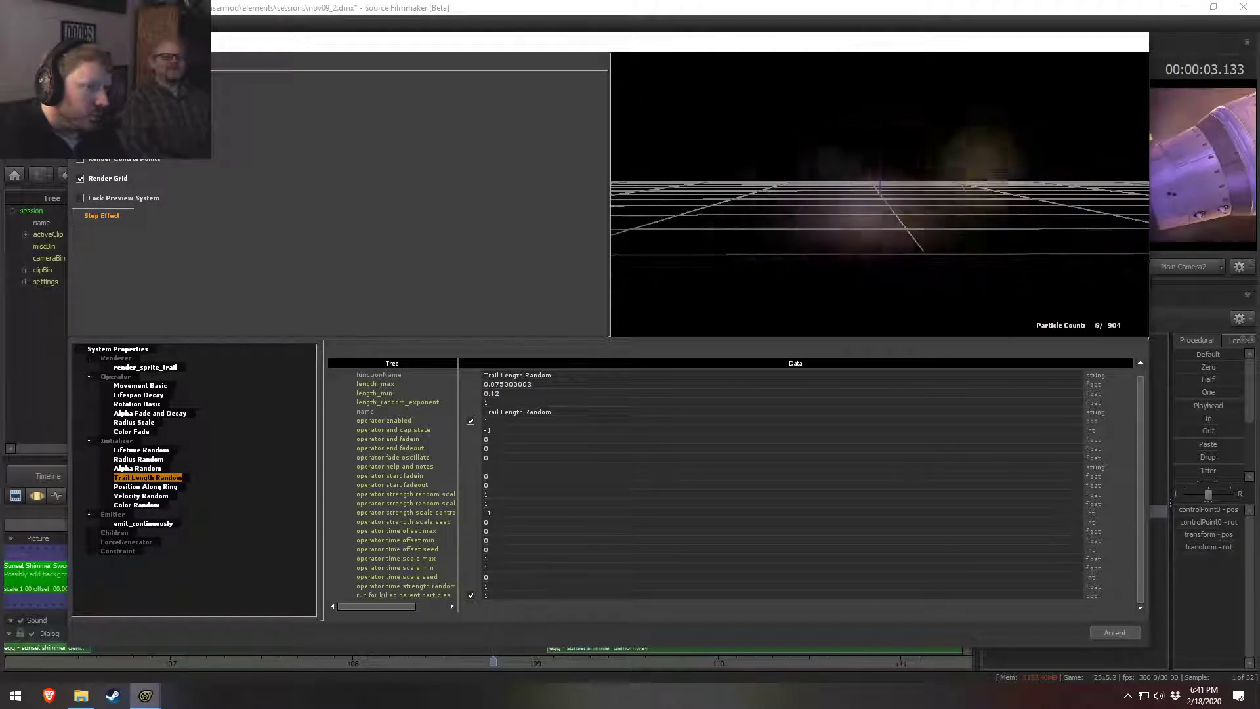
Step: Set Trail Length Random's length max to 0.16
{"action": "left_click_drag", "start_coordinate": [544, 386], "coordinate": [485, 384]}
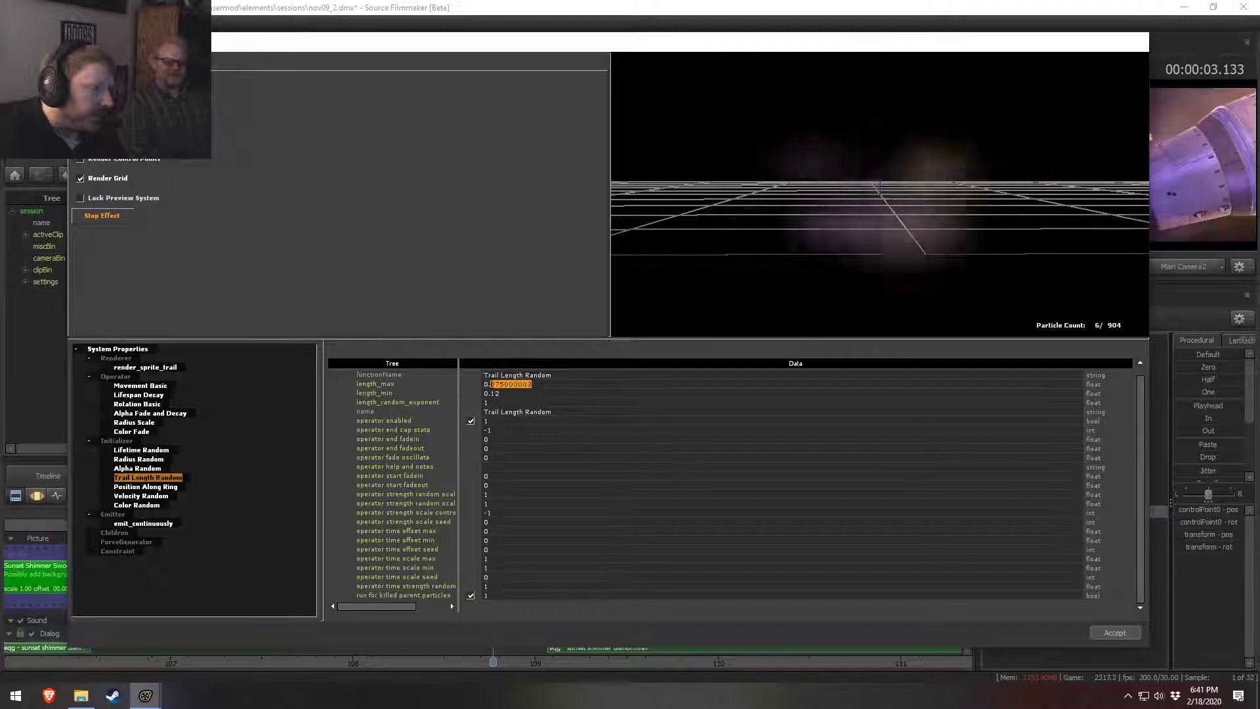
{"action": "type", "text": "0.16"}
{"action": "key", "text": "Return"}
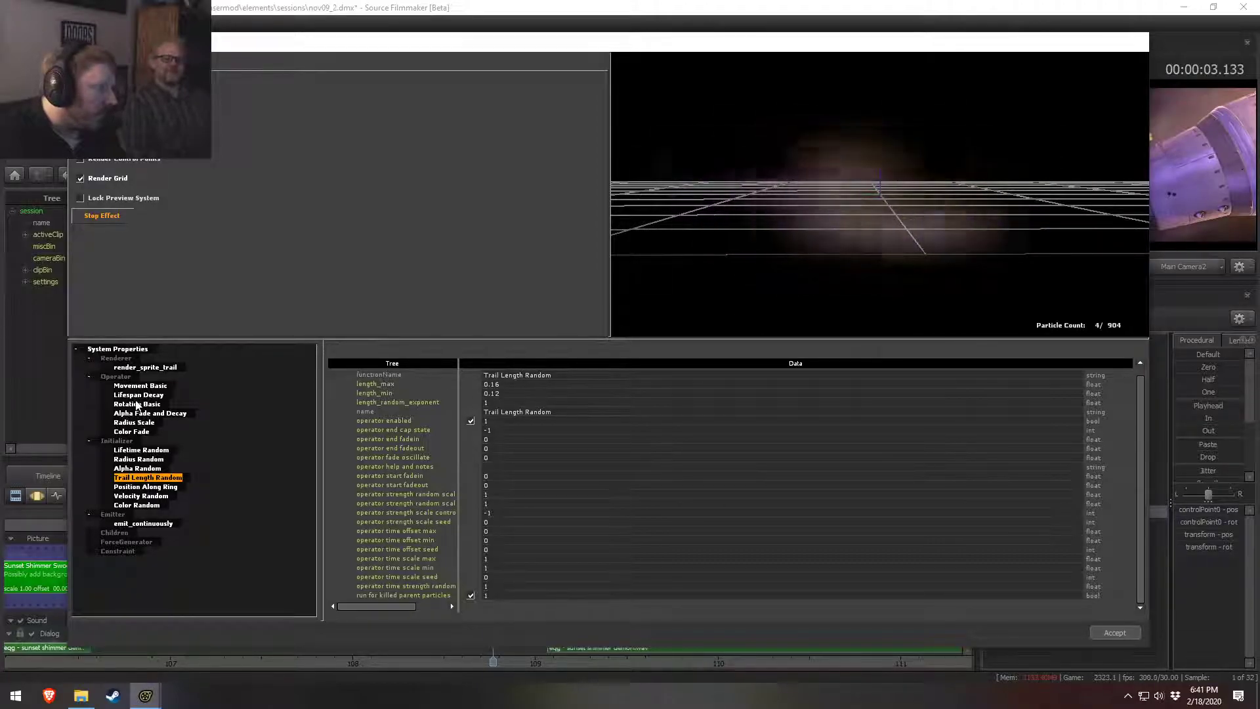
Step: Set Lifetime Random's lifetime min to 0.0300000003
{"action": "left_click", "coordinate": [141, 450]}
{"action": "left_click", "coordinate": [498, 385]}
{"action": "left_click_drag", "start_coordinate": [495, 385], "coordinate": [495, 394]}
{"action": "left_click", "coordinate": [501, 394]}
{"action": "type", "text": "300000003"}
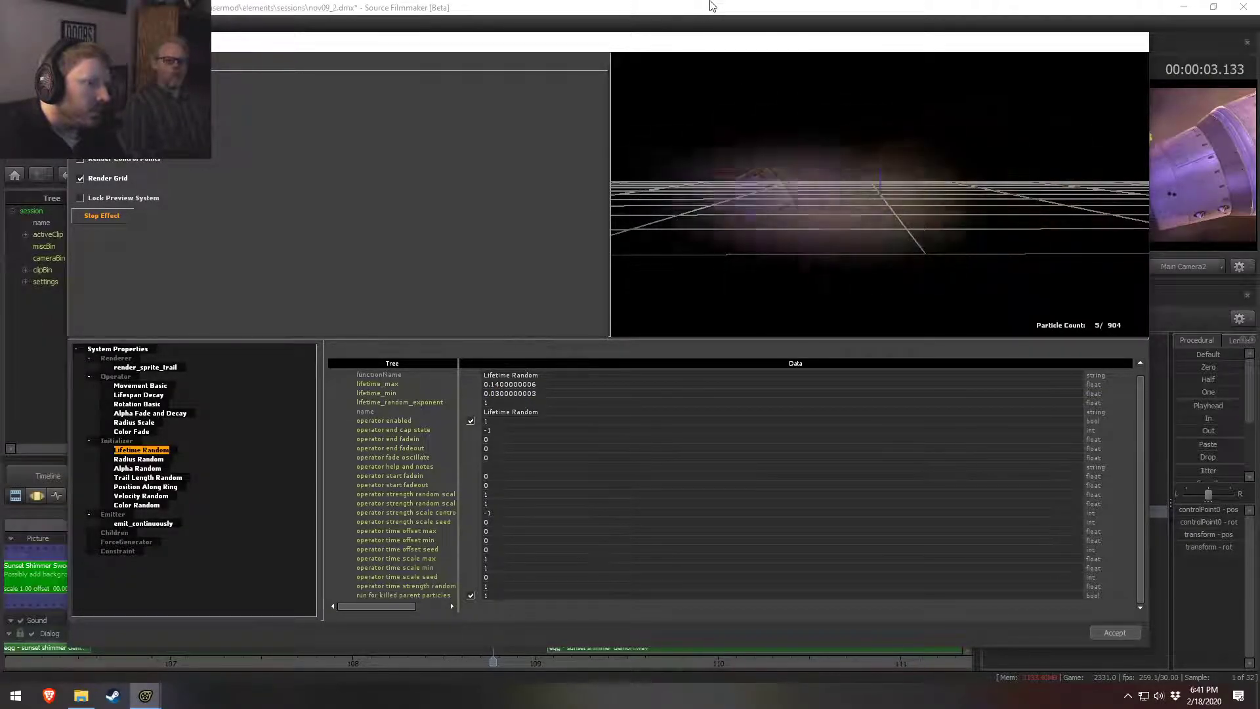
Step: Return to the session and replay the Spike Incoming 1 shot twice to check the air stream around Spike
{"action": "left_click", "coordinate": [704, 5]}
{"action": "left_click", "coordinate": [173, 524]}
{"action": "key", "text": "space"}
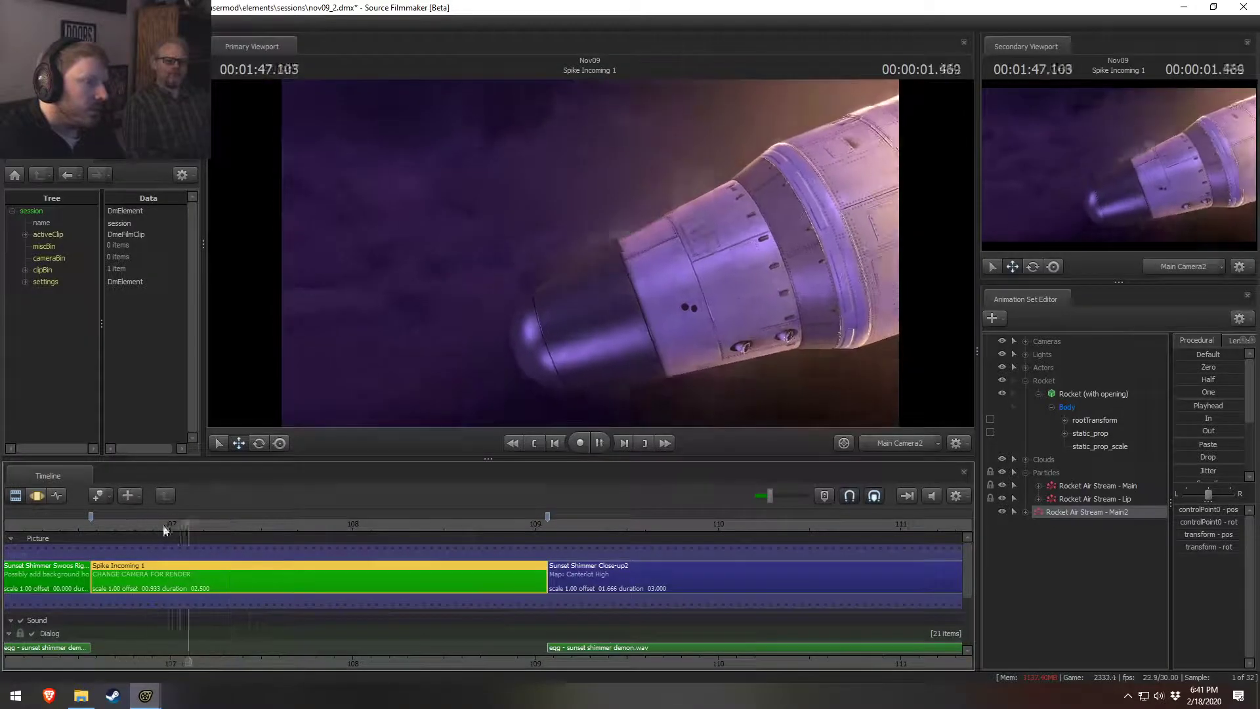
{"action": "key", "text": "space"}
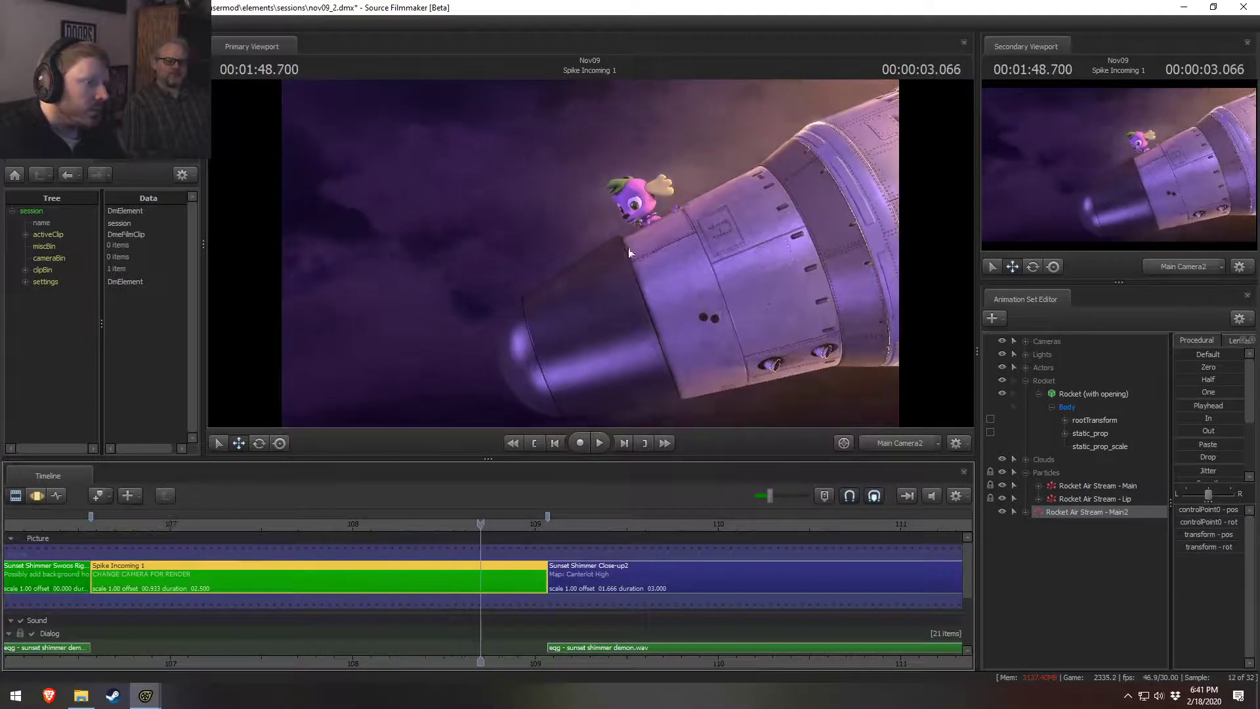
{"action": "key", "text": "F3"}
{"action": "key", "text": "F2"}
{"action": "left_click", "coordinate": [118, 523]}
{"action": "key", "text": "space"}
{"action": "key", "text": "space"}
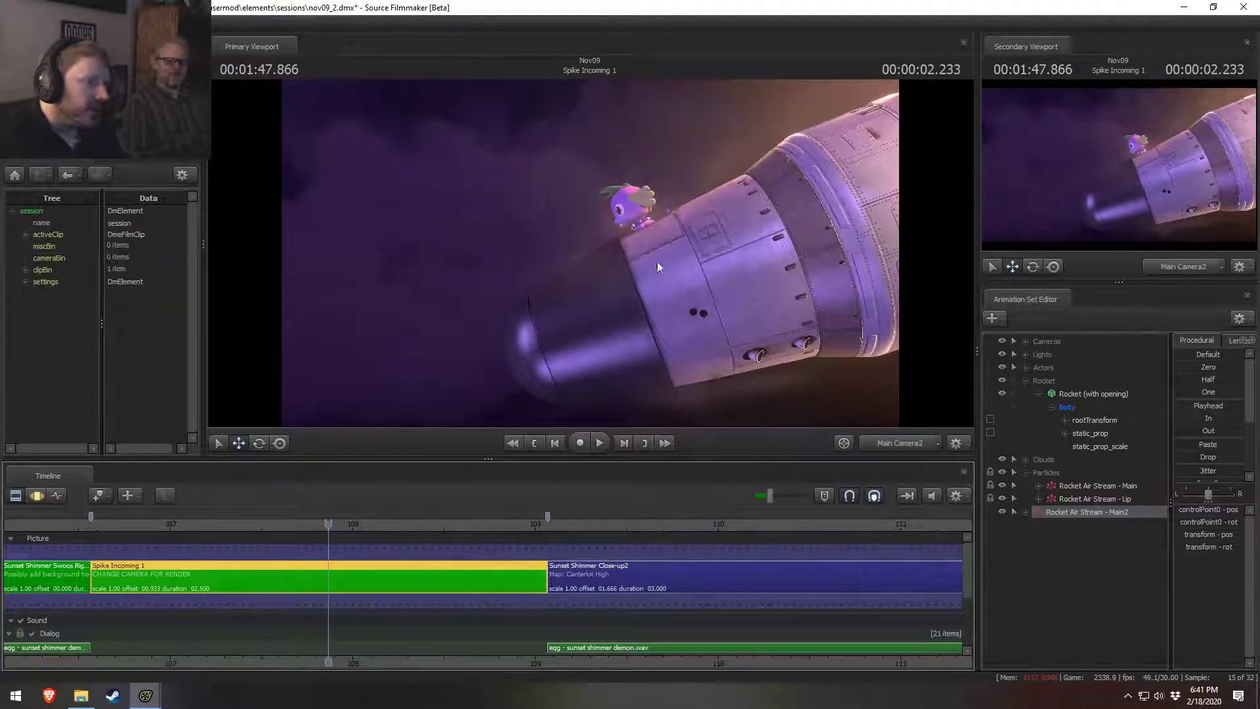
Step: Move the Main2 effect away from Spike, up along the rocket behind him, and play the shot with it
{"action": "key", "text": "F3"}
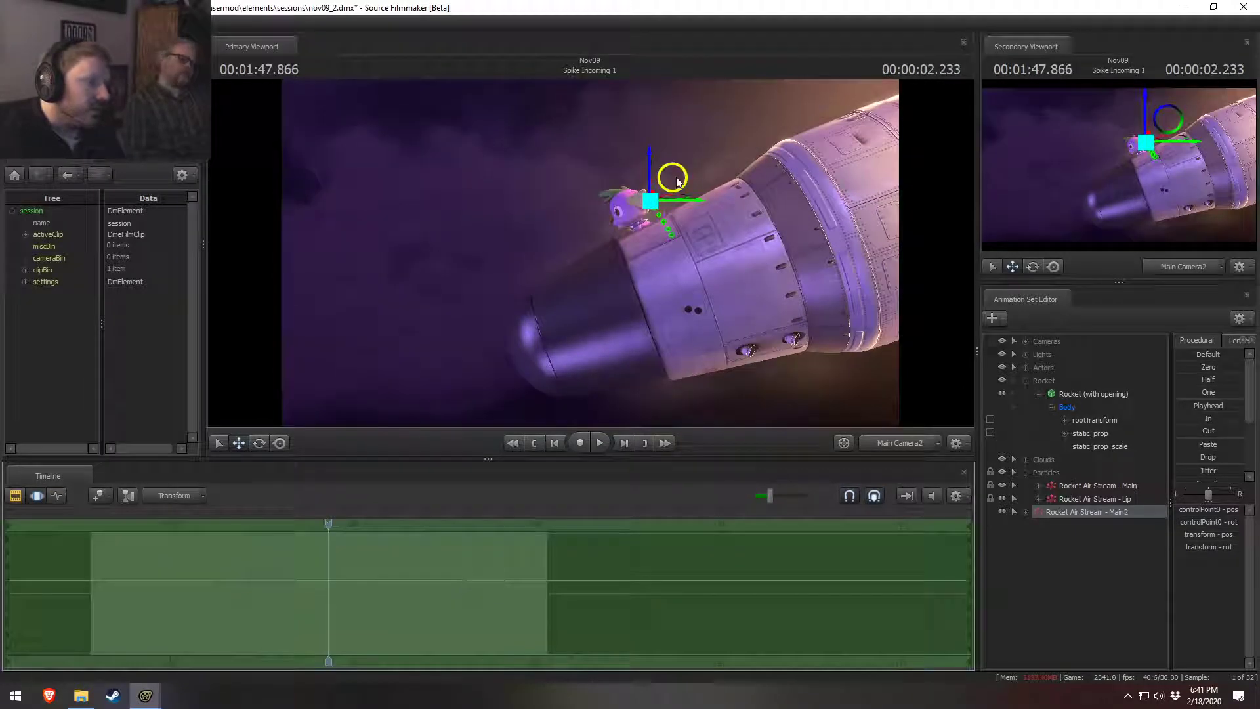
{"action": "left_click_drag", "start_coordinate": [678, 182], "coordinate": [713, 171]}
{"action": "key", "text": "space"}
{"action": "key", "text": "space"}
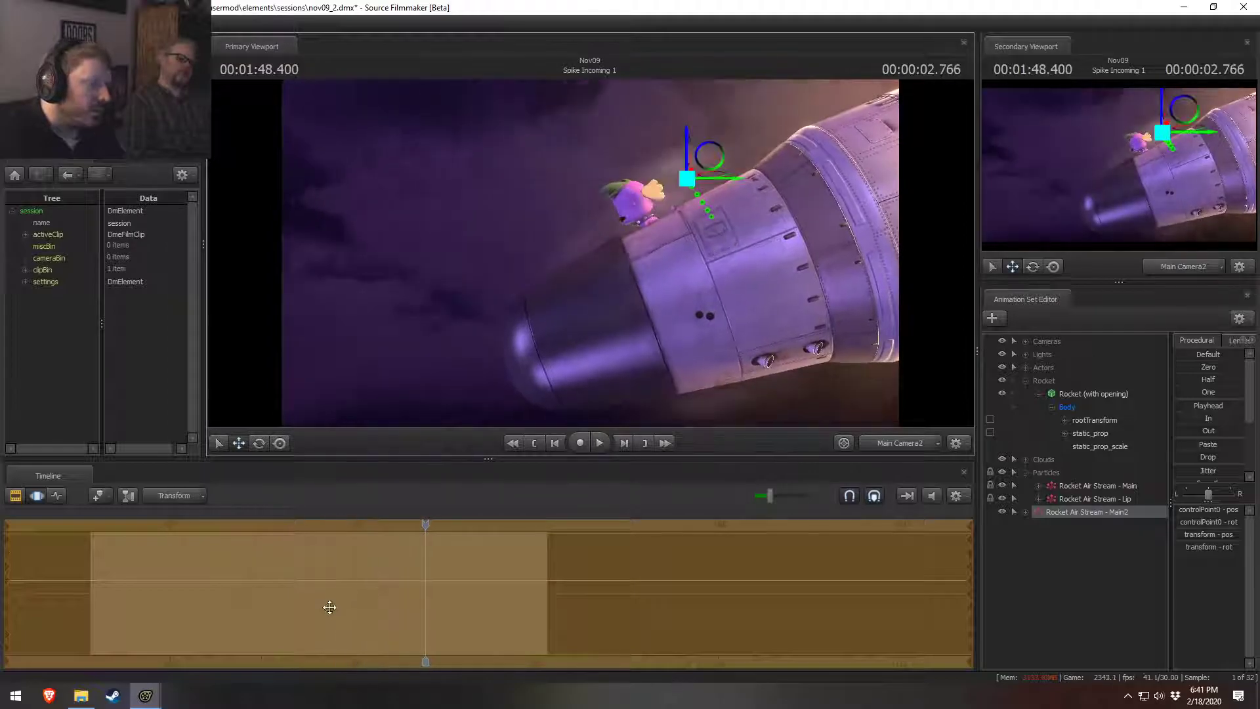
{"action": "key", "text": "space"}
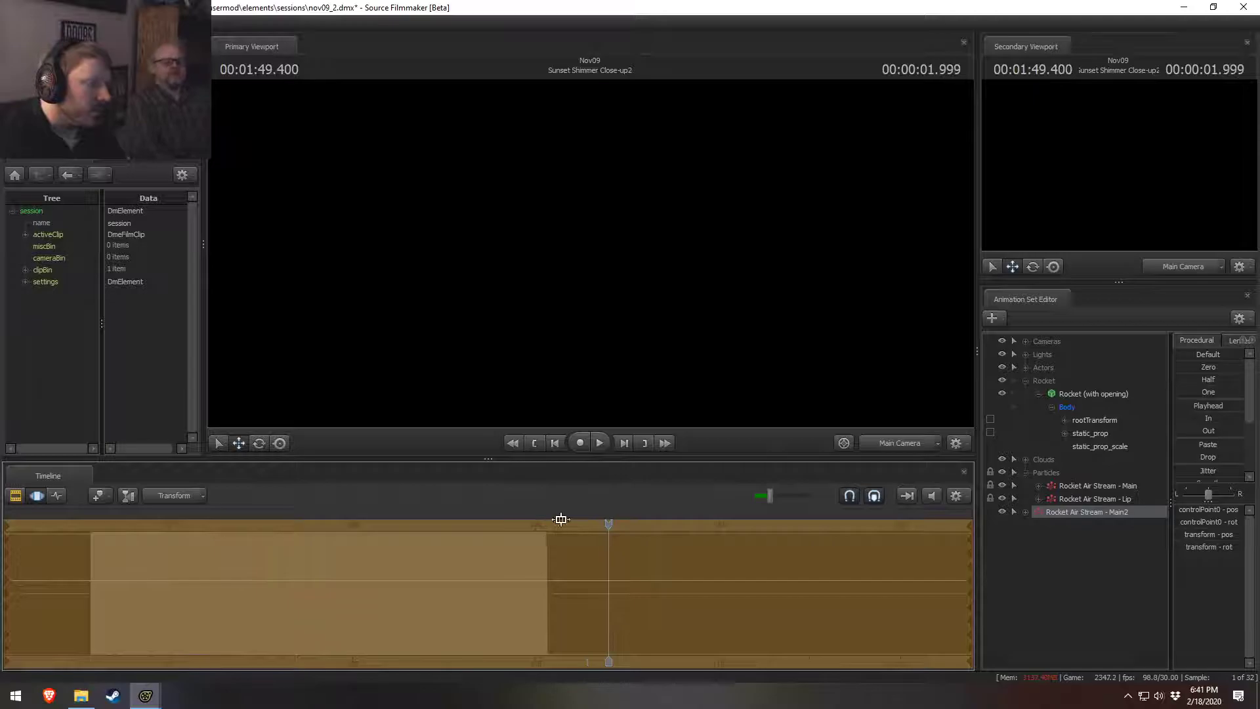
Step: Replay Spike Incoming 1, including the cut from the preceding Sunset Shimmer shot, to judge the moved air stream
{"action": "left_click_drag", "start_coordinate": [609, 525], "coordinate": [117, 538]}
{"action": "key", "text": "space"}
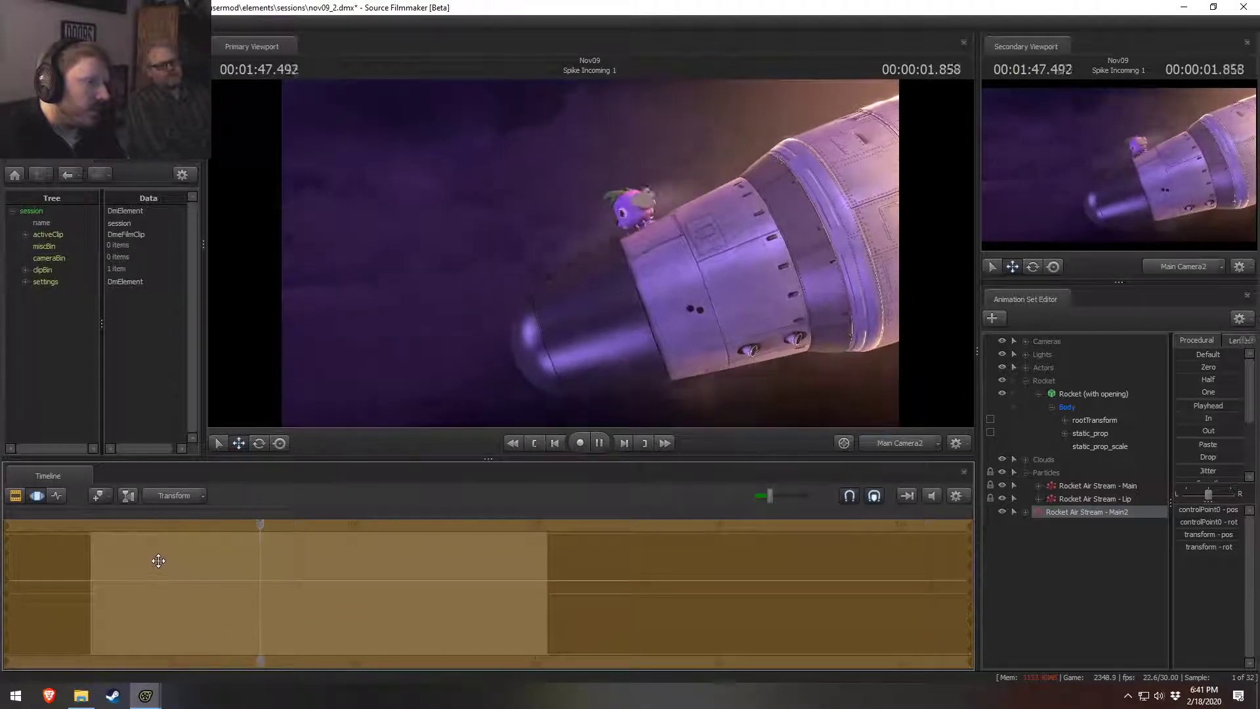
{"action": "key", "text": "space"}
{"action": "key", "text": "space"}
{"action": "key", "text": "space"}
{"action": "key", "text": "alt+Tab"}
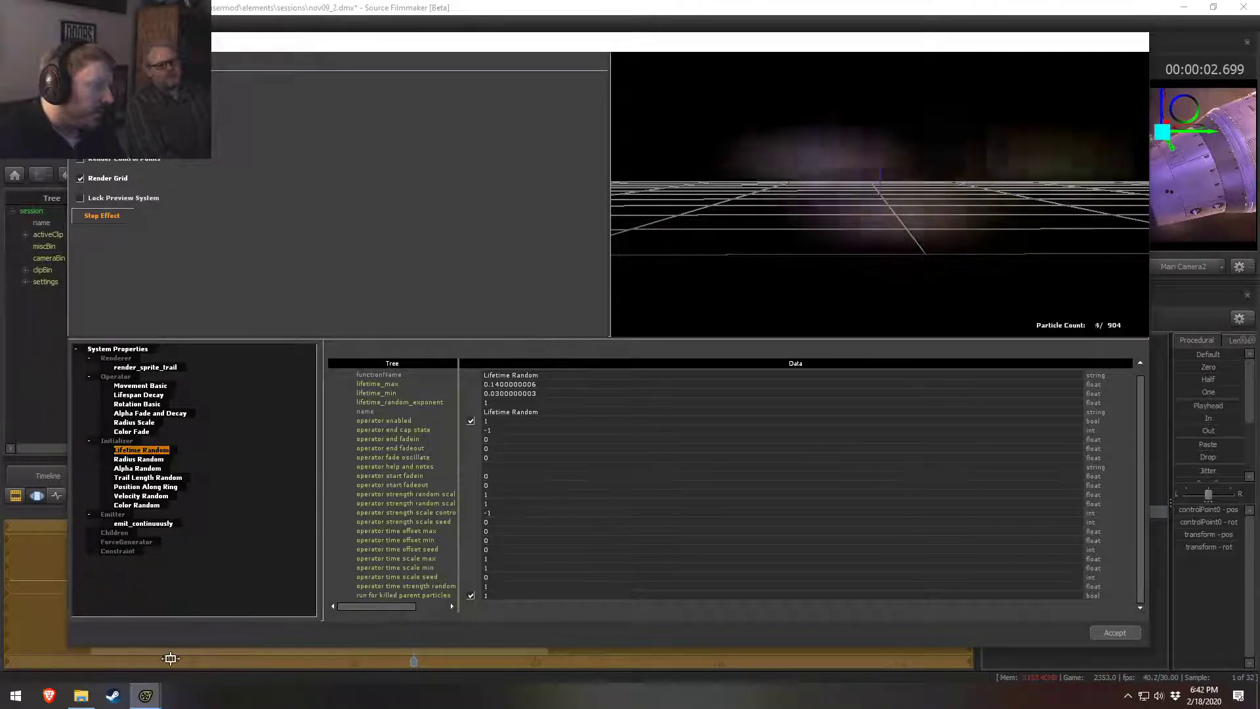
{"action": "key", "text": "alt+Tab"}
{"action": "left_click_drag", "start_coordinate": [414, 524], "coordinate": [59, 525]}
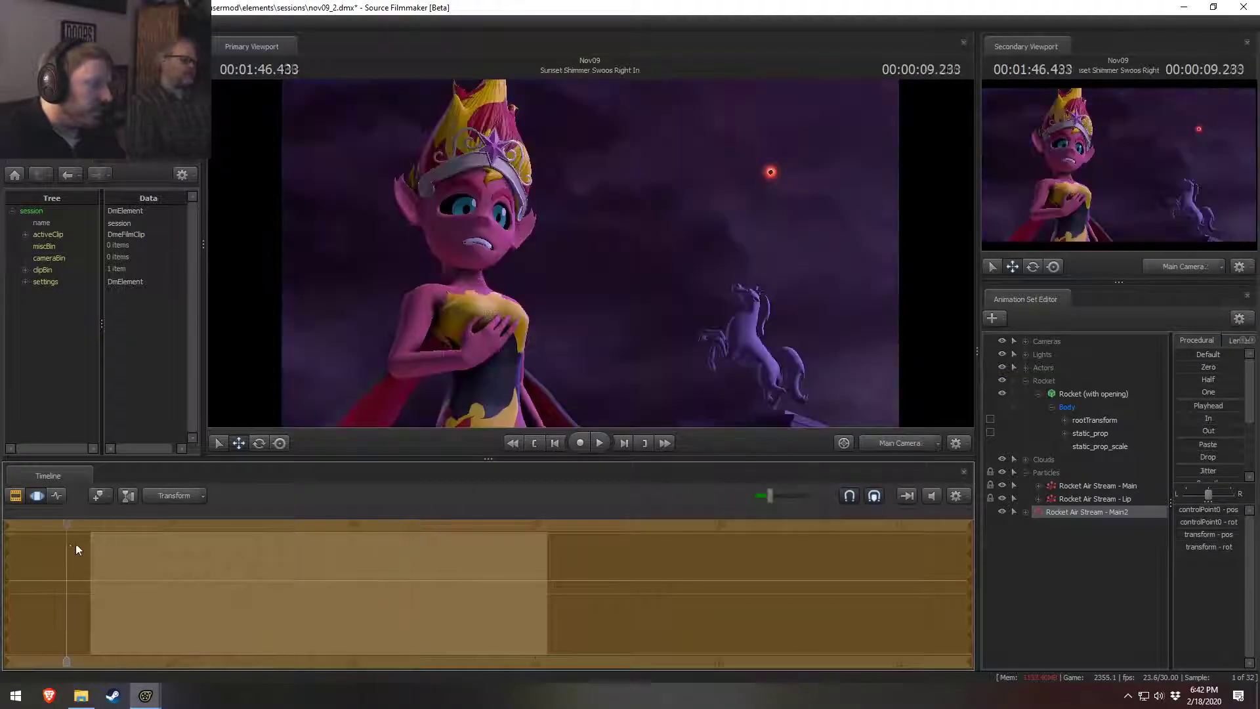
{"action": "key", "text": "space"}
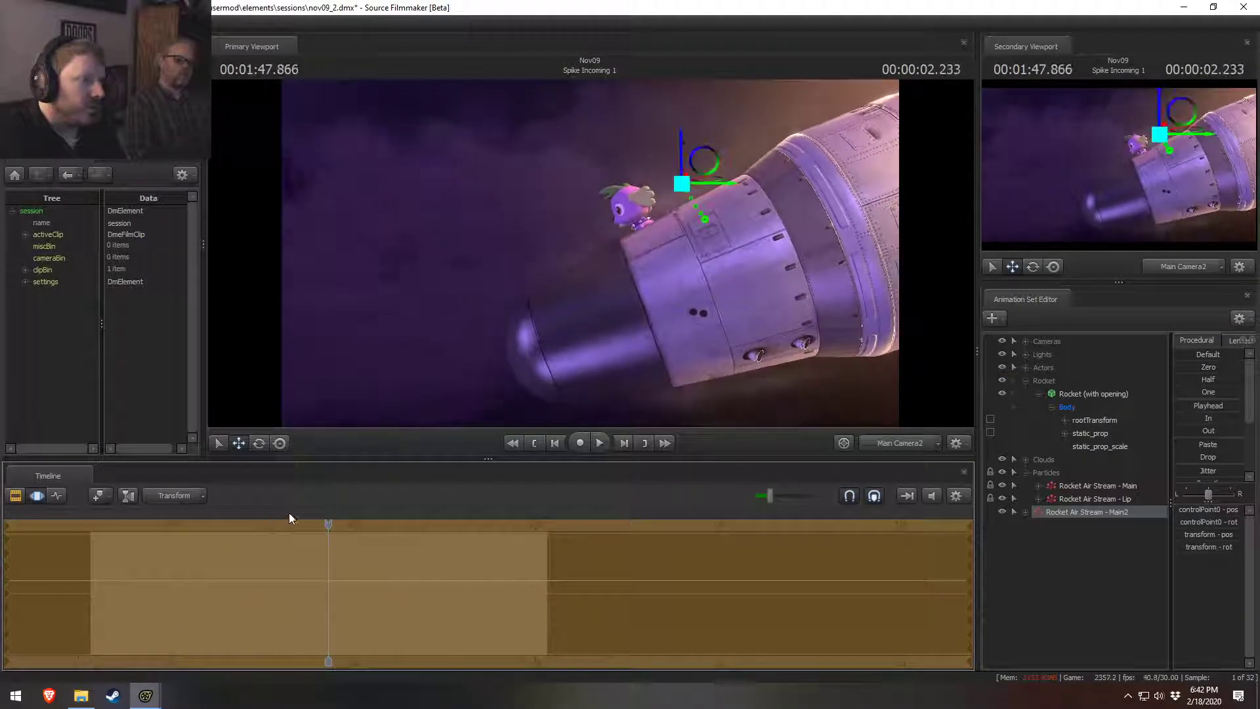
Step: In the Main2 particle properties, inspect the preview edge-on and set Alpha Random's alpha min to 5 and alpha max to 10
{"action": "key", "text": "alt+Tab"}
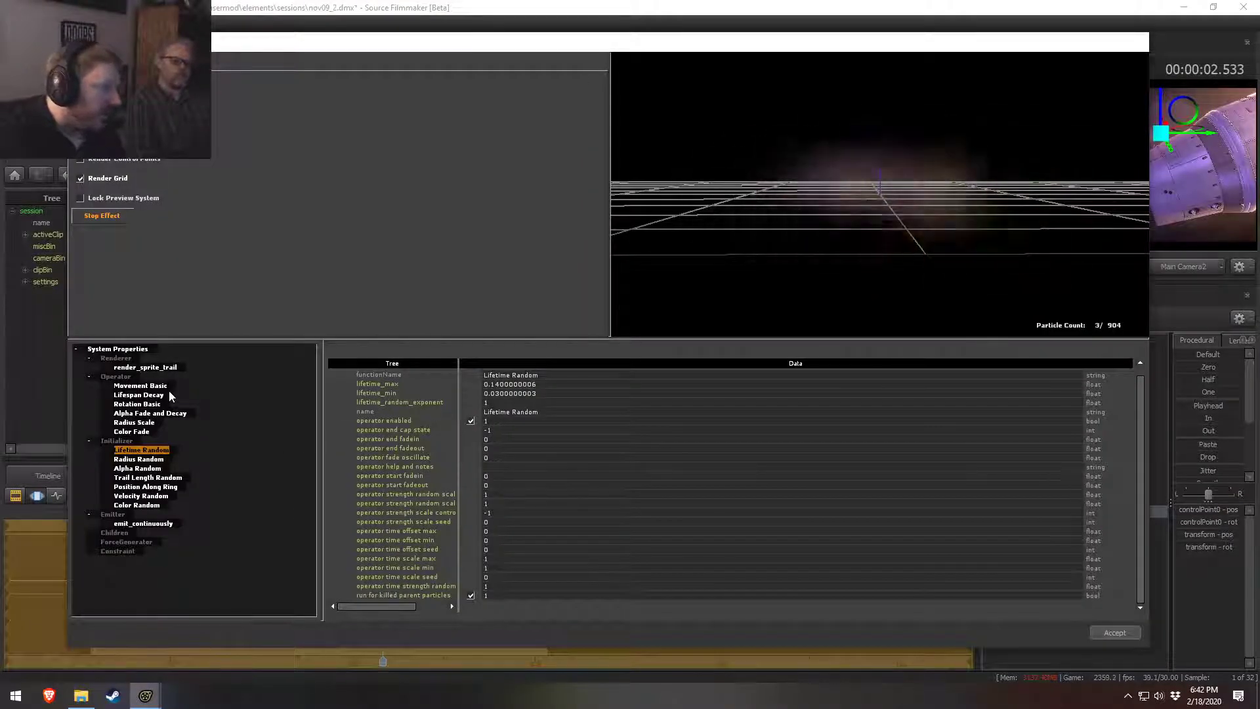
{"action": "left_click_drag", "start_coordinate": [940, 209], "coordinate": [944, 99]}
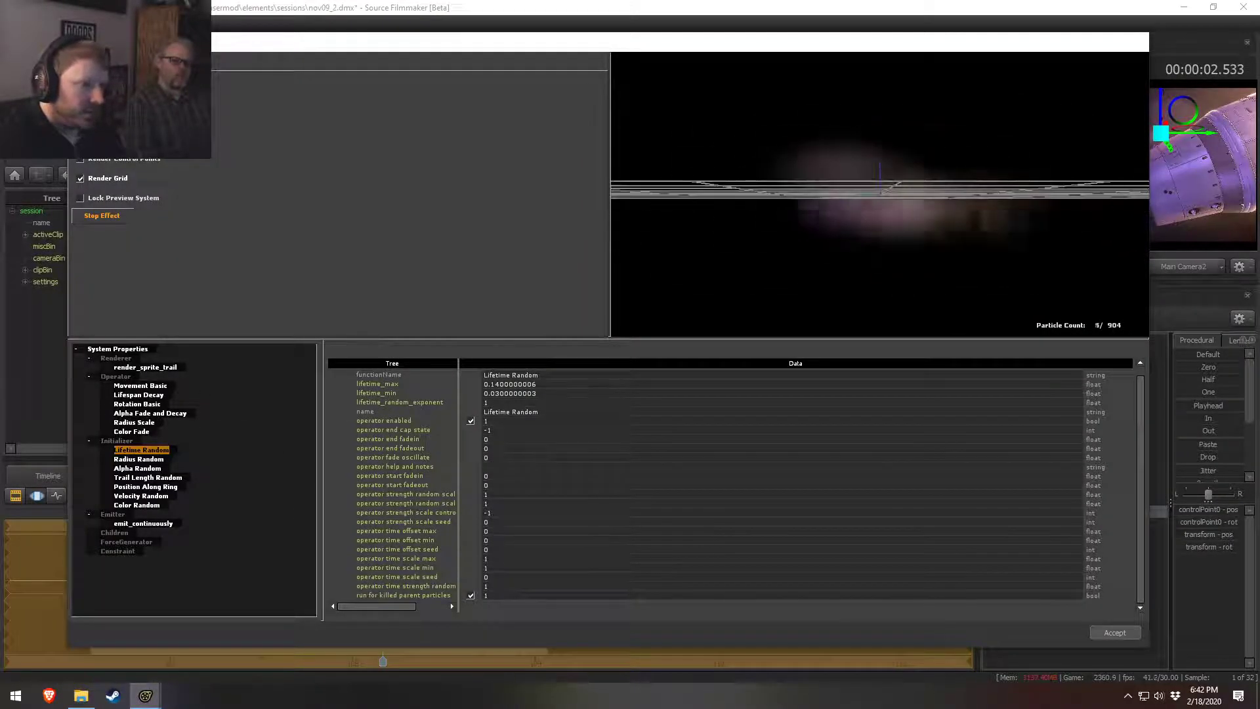
{"action": "left_click", "coordinate": [136, 468]}
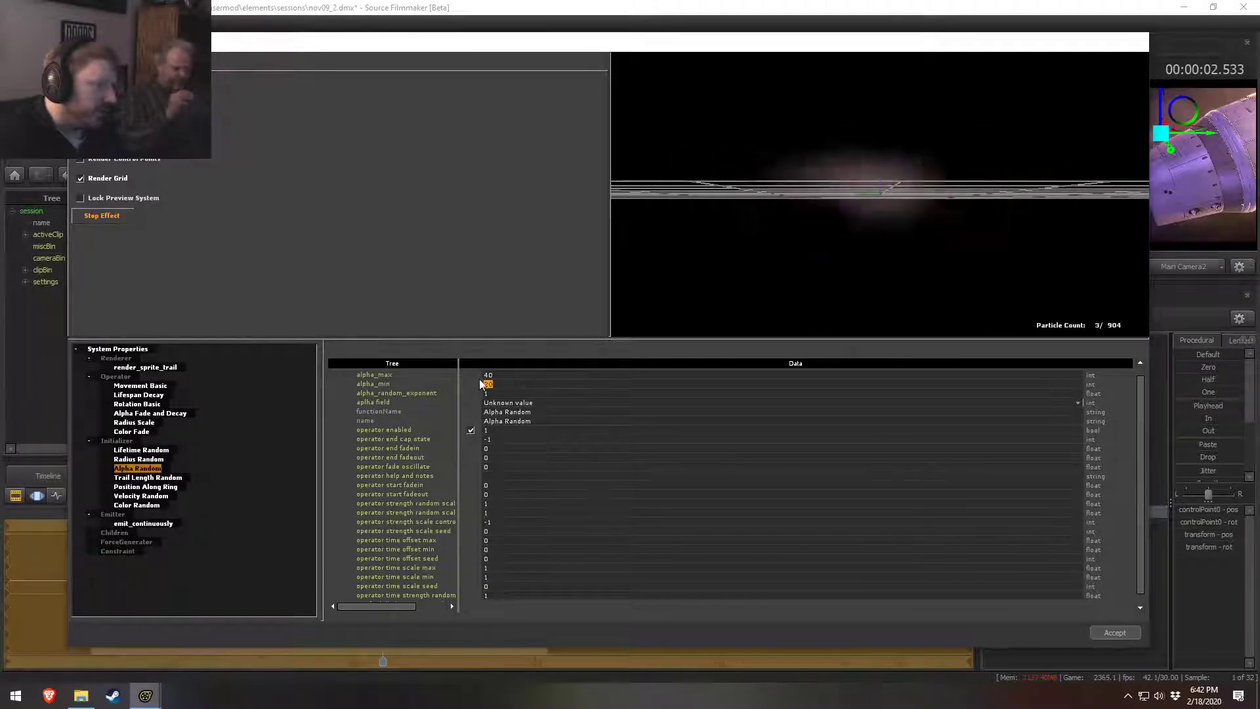
{"action": "type", "text": "5"}
{"action": "key", "text": "Return"}
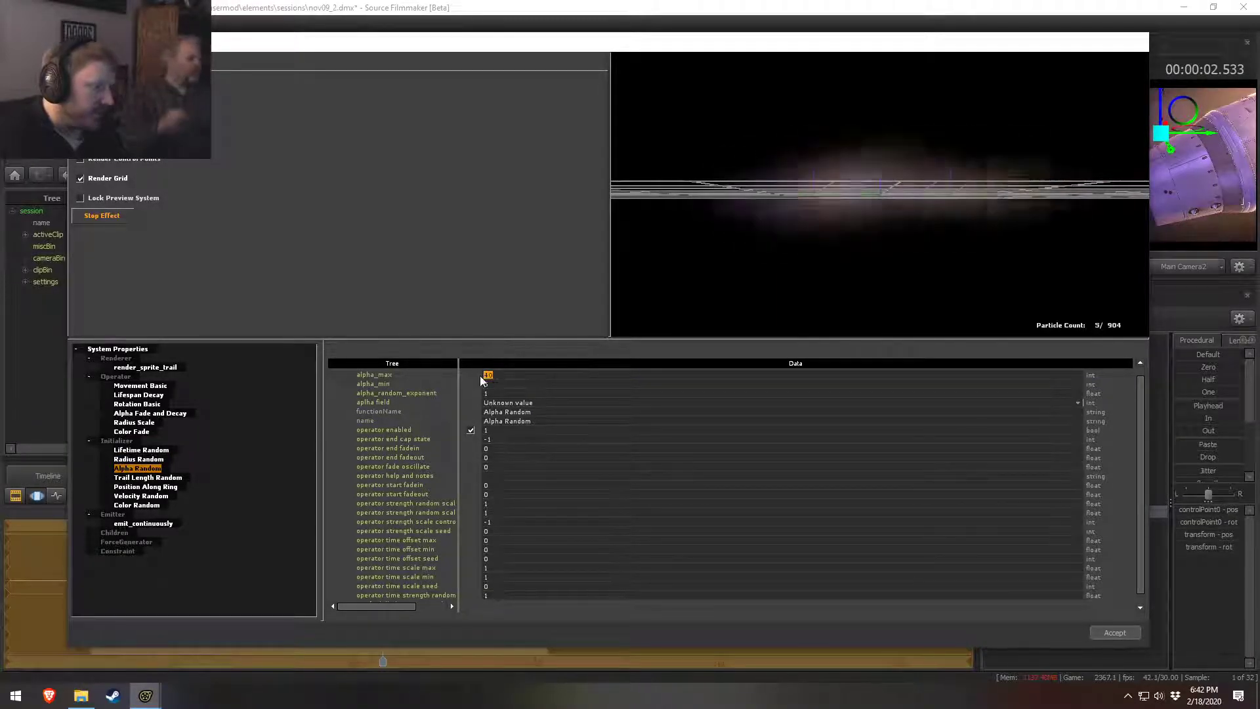
{"action": "double_click", "coordinate": [487, 376]}
{"action": "key", "text": "Return"}
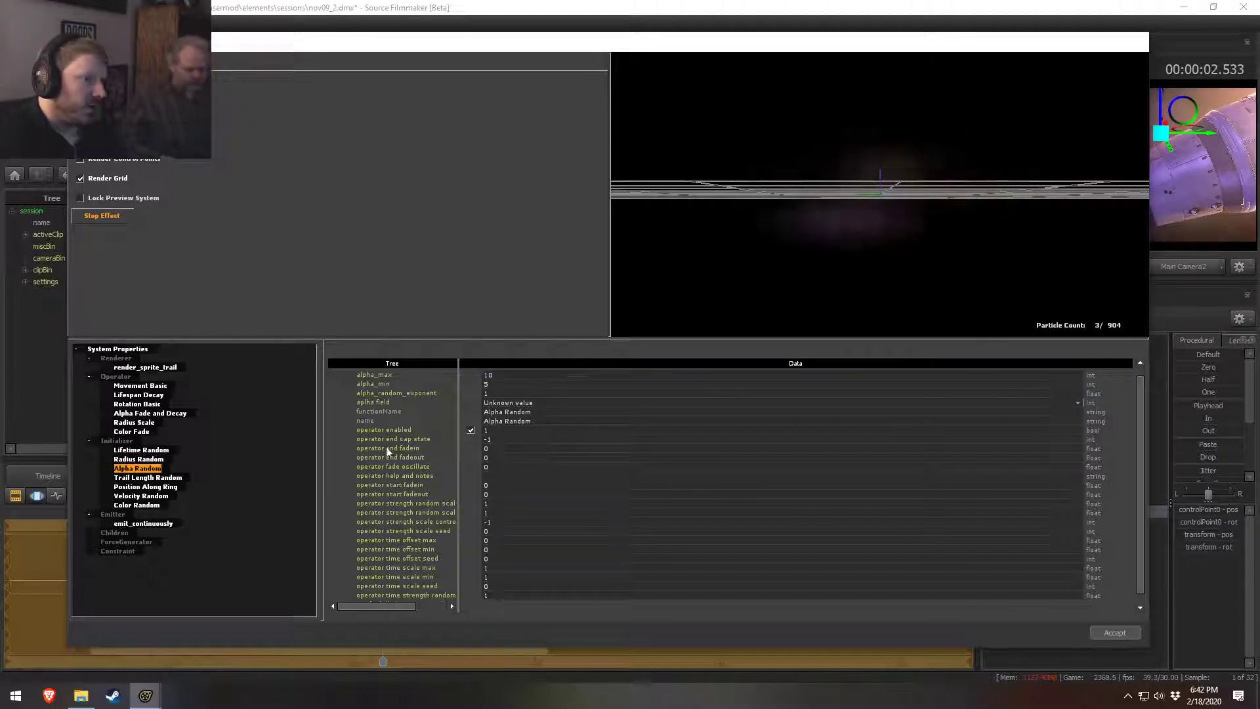
Step: Set the emit_continuously emission rate to 150, check the preview, and return to the session
{"action": "left_click", "coordinate": [144, 524]}
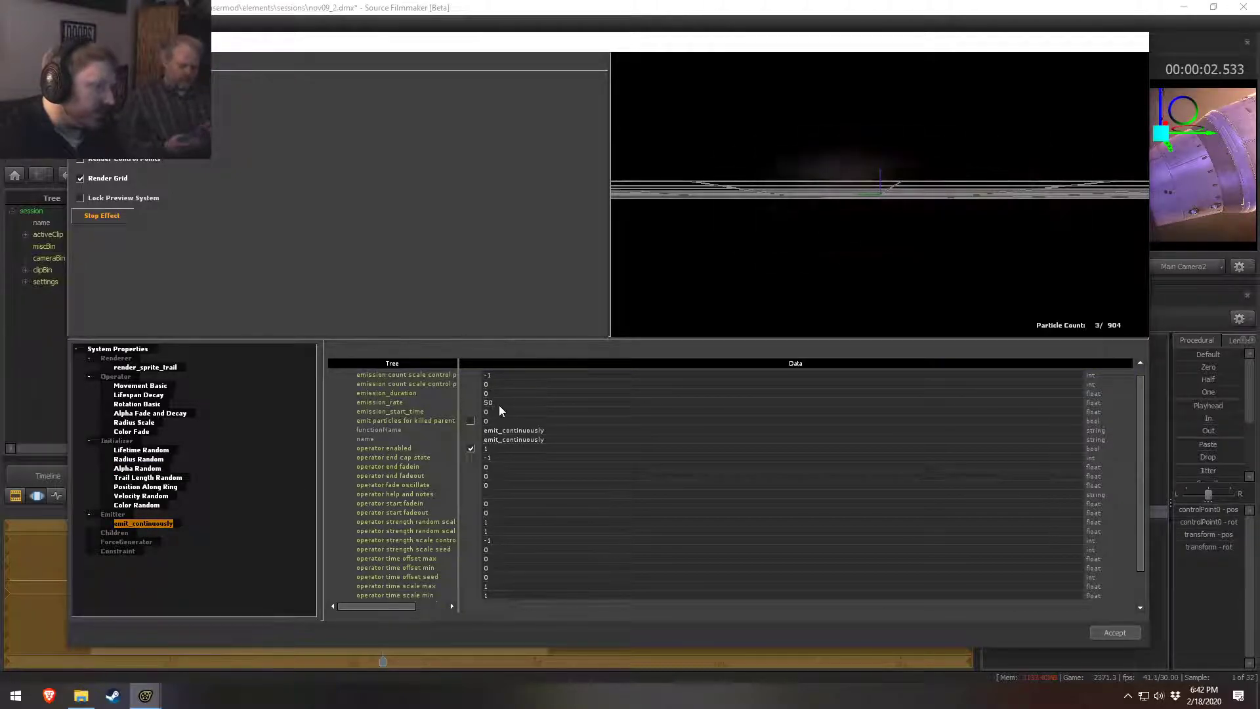
{"action": "type", "text": "150"}
{"action": "key", "text": "Return"}
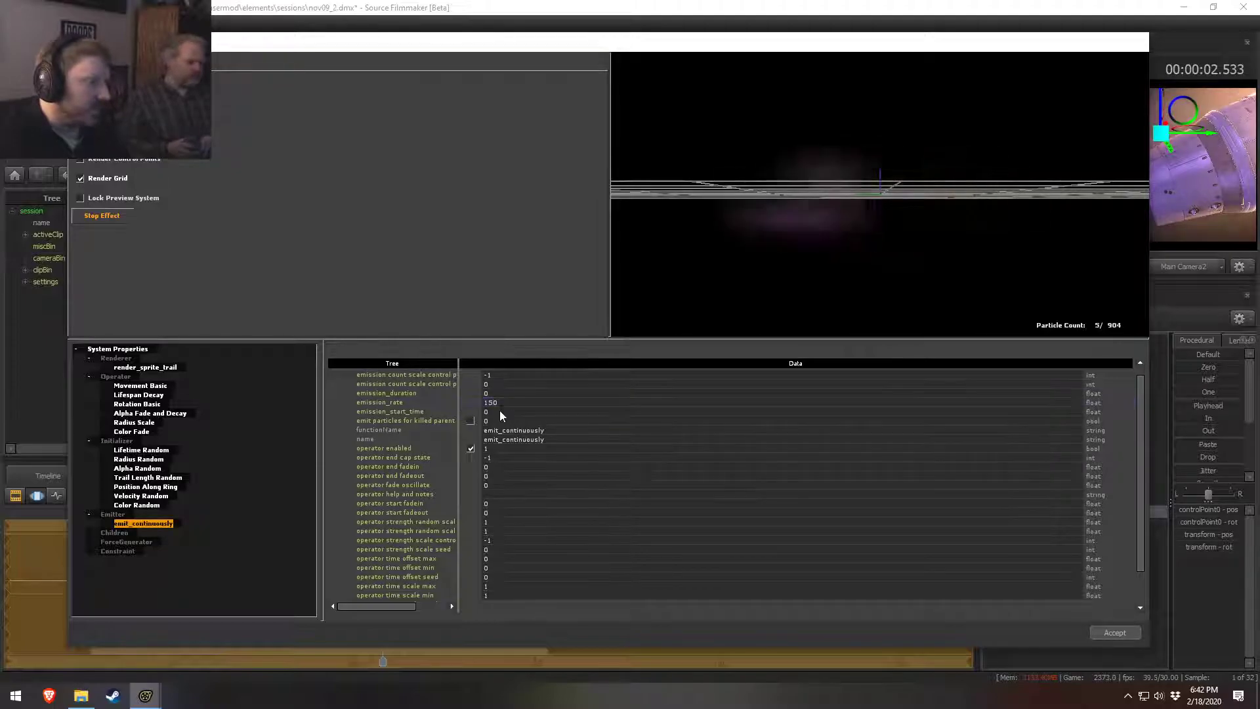
{"action": "left_click_drag", "start_coordinate": [797, 125], "coordinate": [796, 136]}
{"action": "key", "text": "Escape"}
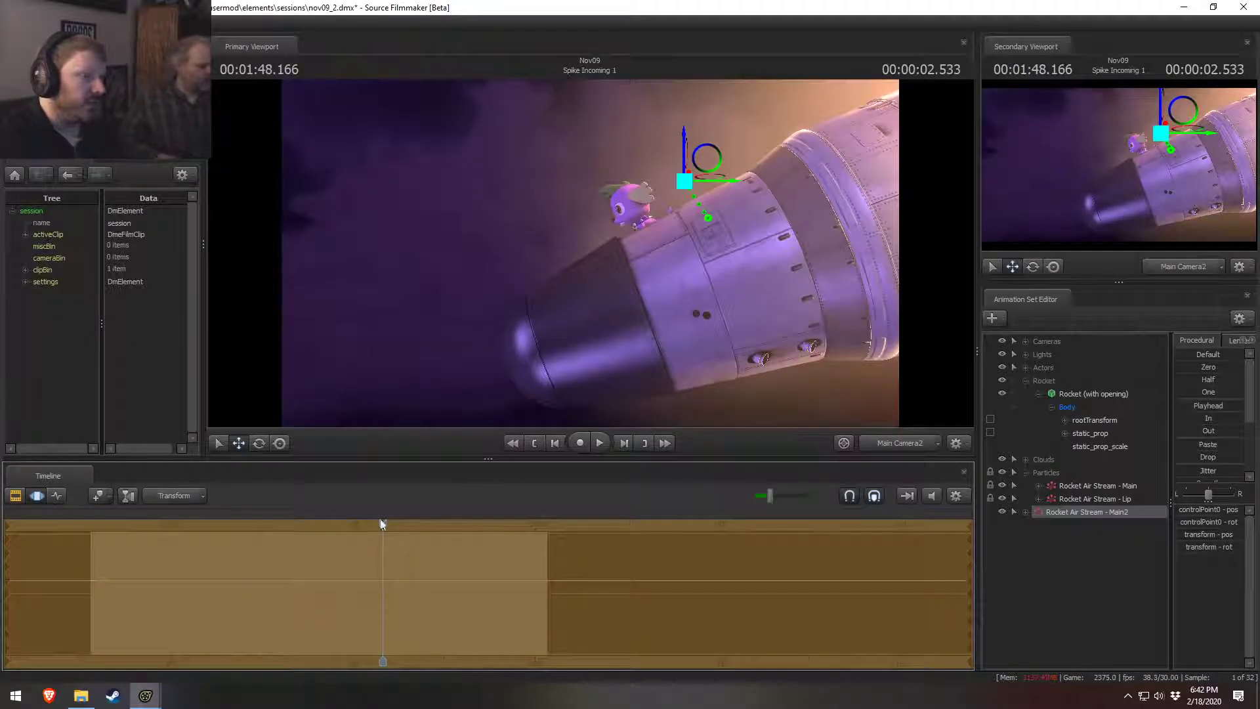
Step: Replay Spike Incoming 1 to check the air stream with the new alpha and emission, ending on a frame with Spike out
{"action": "left_click_drag", "start_coordinate": [383, 524], "coordinate": [129, 533]}
{"action": "key", "text": "space"}
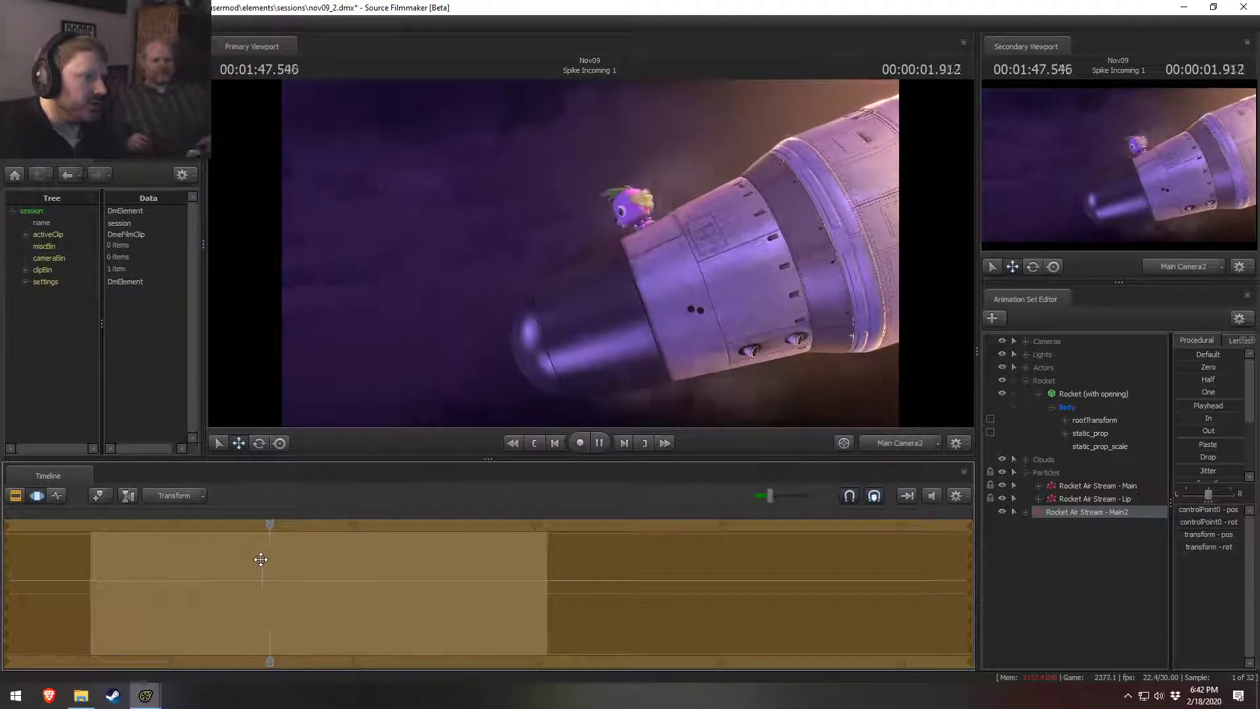
{"action": "key", "text": "space"}
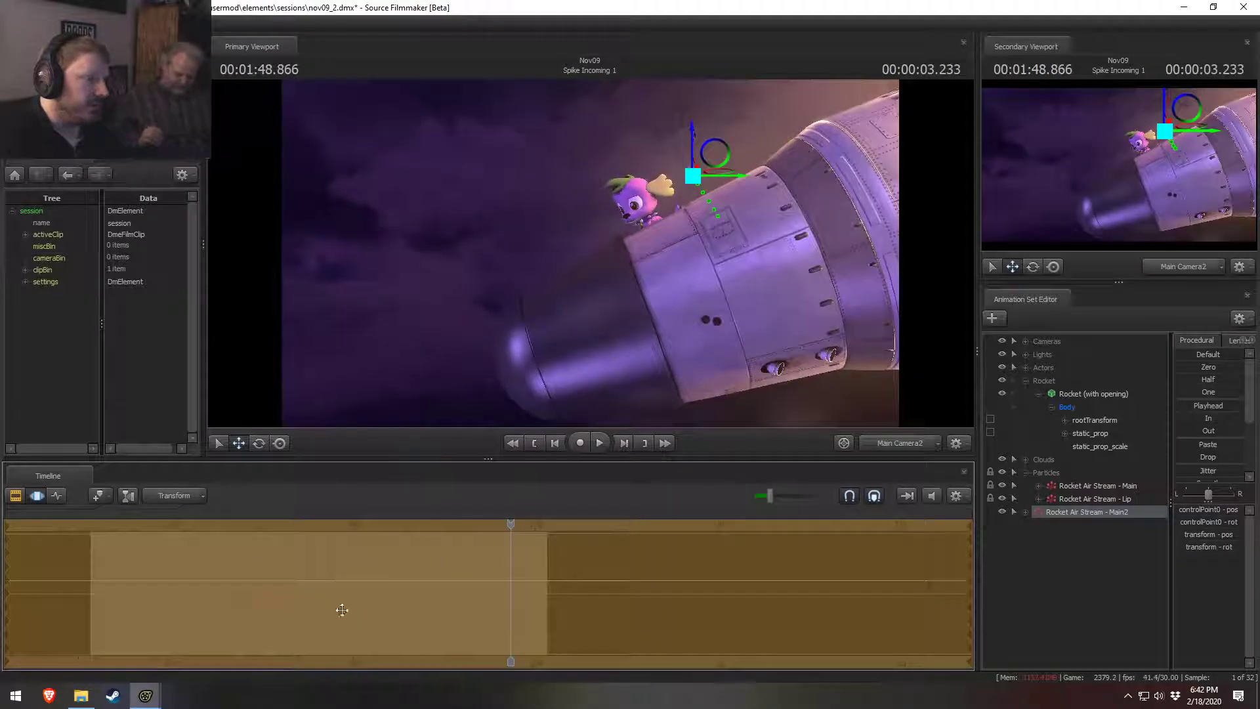
{"action": "left_click_drag", "start_coordinate": [511, 526], "coordinate": [304, 532]}
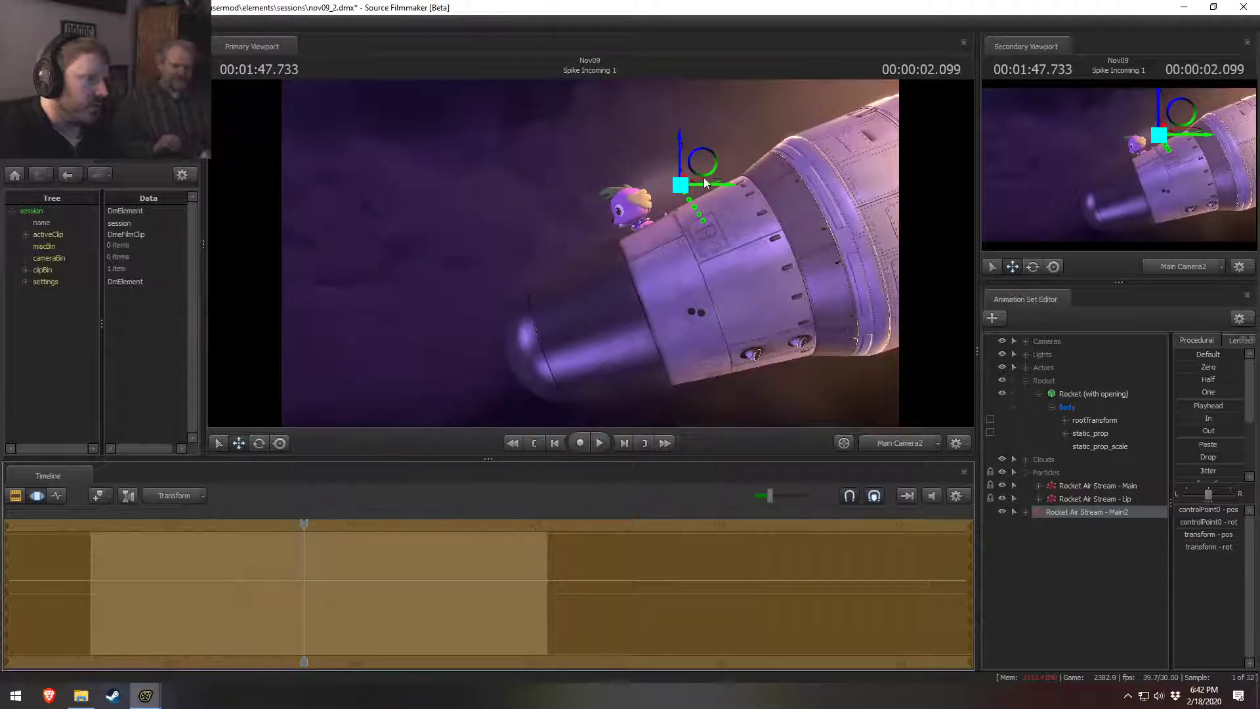
Step: Nudge the Main2 effect slightly farther up and back from Spike along the rocket, and replay the shot
{"action": "left_click_drag", "start_coordinate": [705, 182], "coordinate": [714, 166]}
{"action": "left_click_drag", "start_coordinate": [304, 524], "coordinate": [226, 526]}
{"action": "key", "text": "space"}
{"action": "key", "text": "space"}
{"action": "key", "text": "space"}
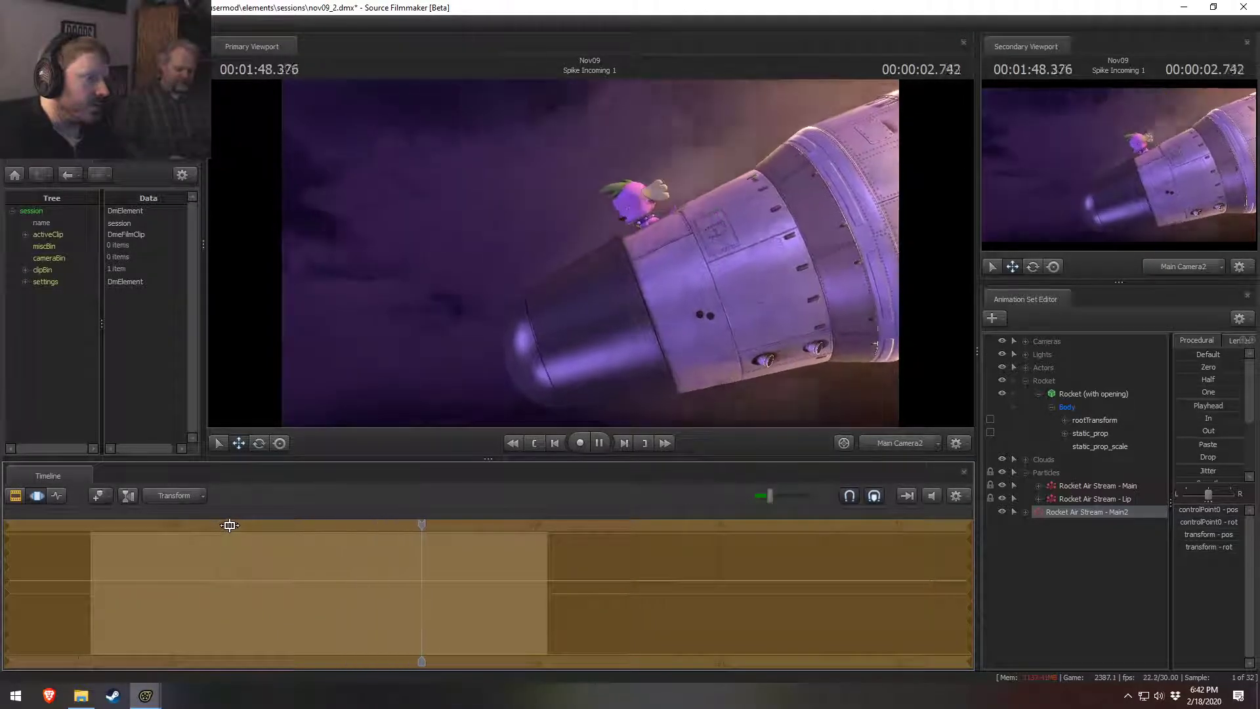
{"action": "key", "text": "space"}
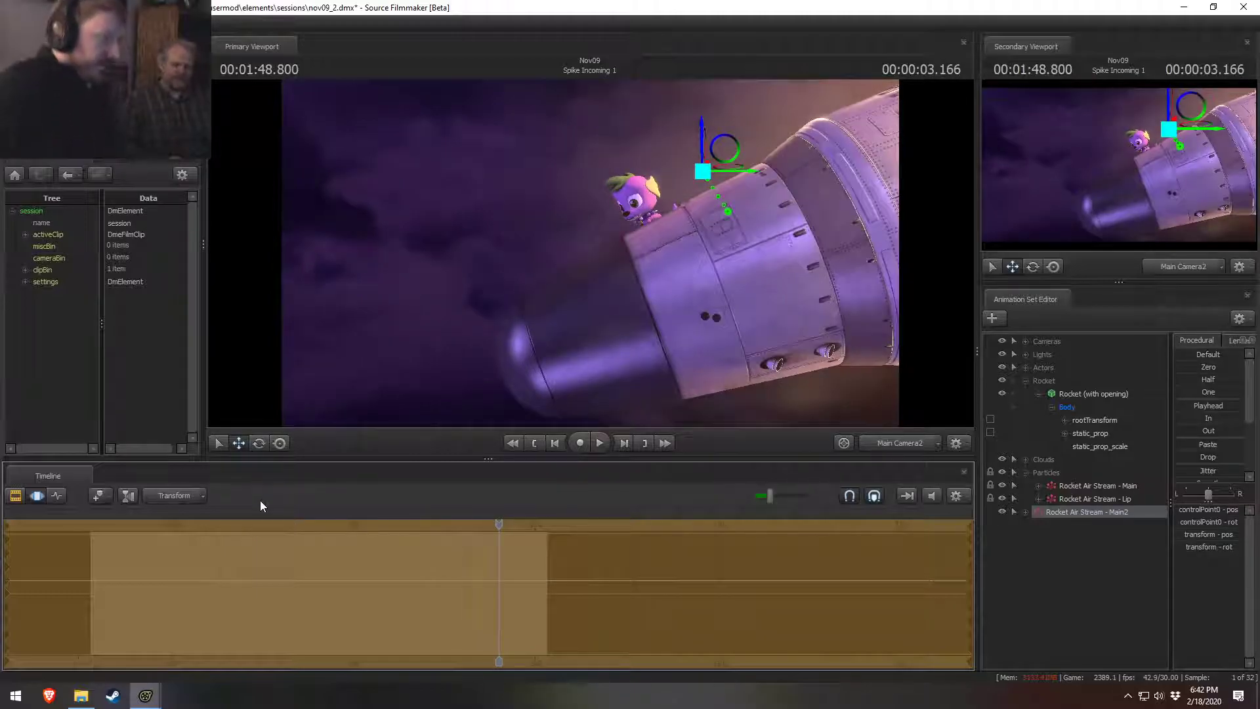
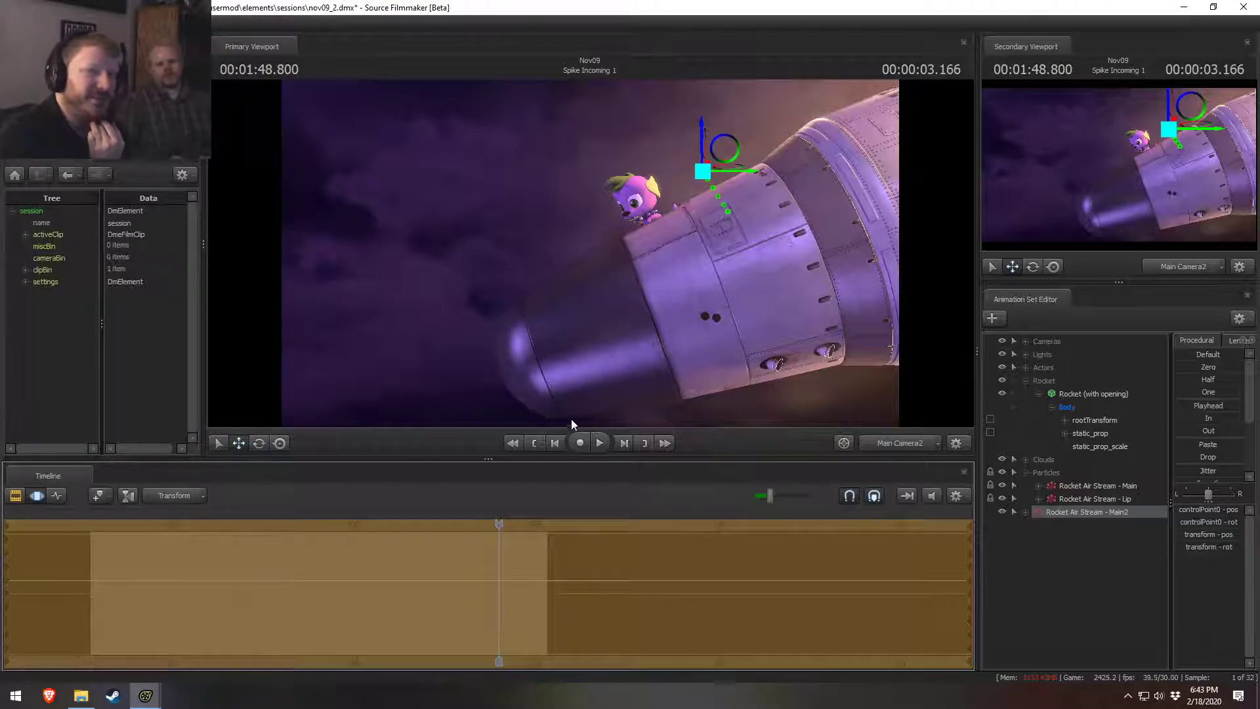
Step: Replay the moments around Spike's emergence from Main Camera2 to check the air stream's placement
{"action": "left_click_drag", "start_coordinate": [501, 524], "coordinate": [180, 530]}
{"action": "key", "text": "space"}
{"action": "key", "text": "space"}
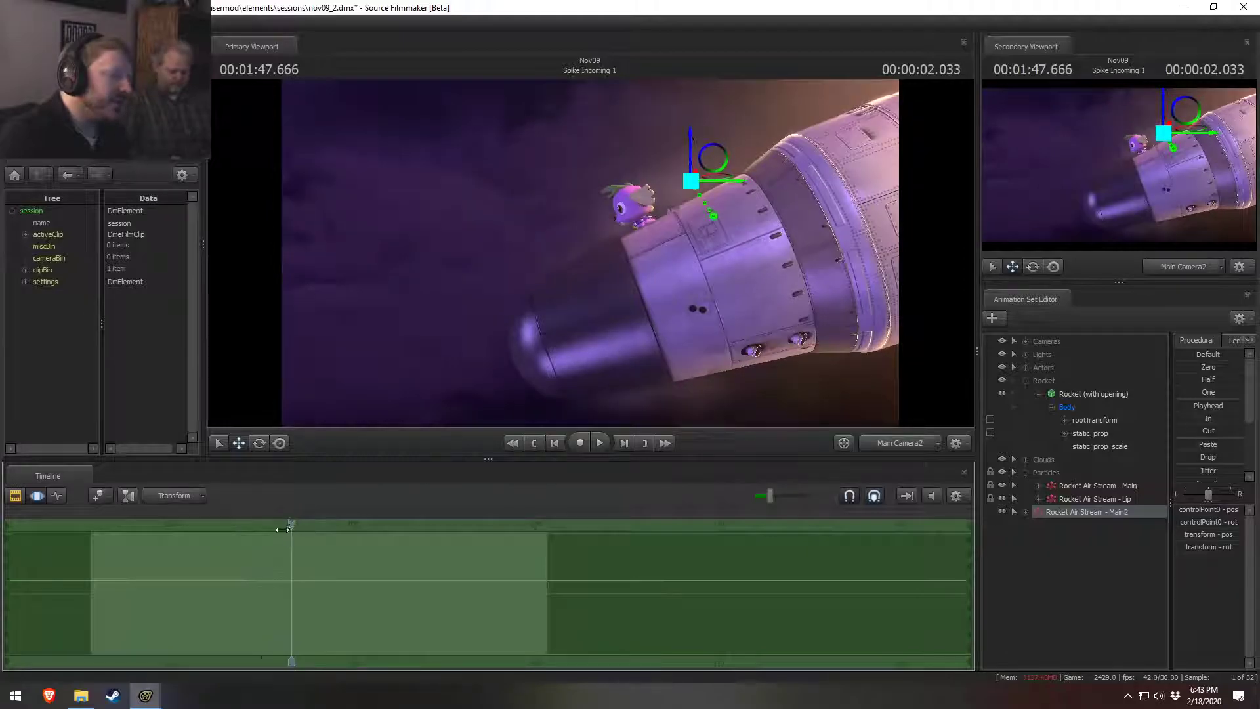
{"action": "left_click_drag", "start_coordinate": [292, 525], "coordinate": [127, 534]}
{"action": "key", "text": "space"}
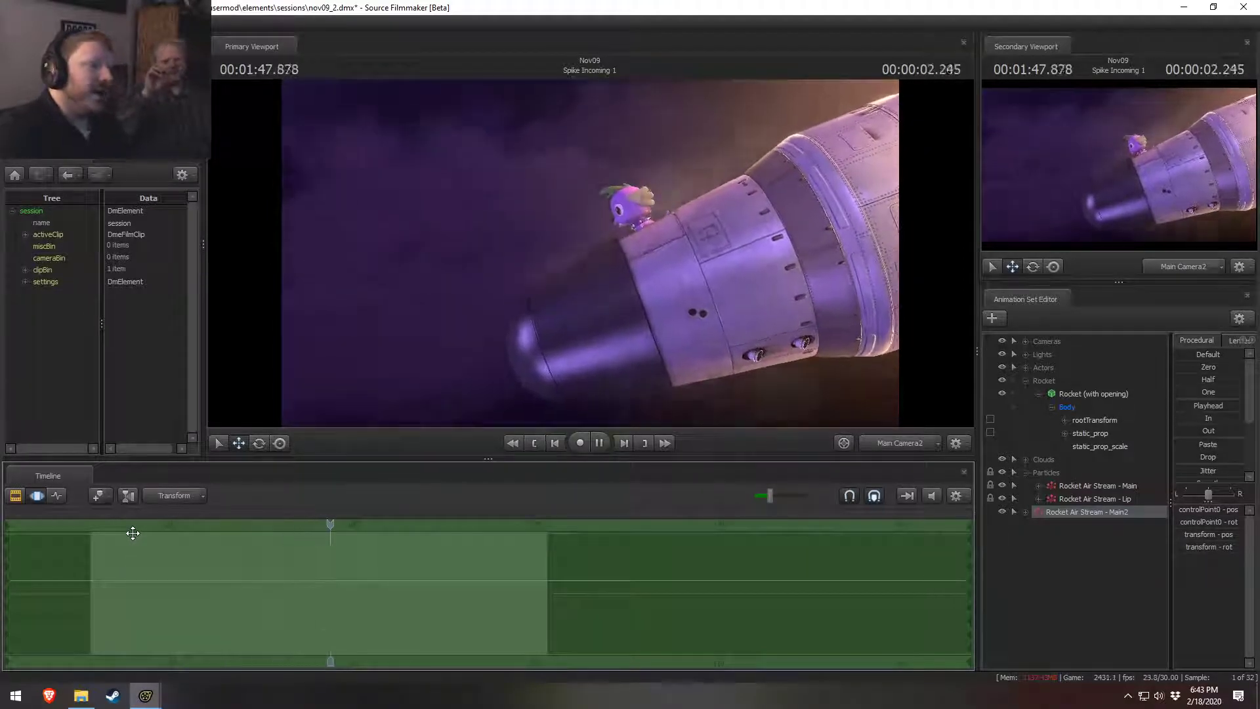
{"action": "key", "text": "space"}
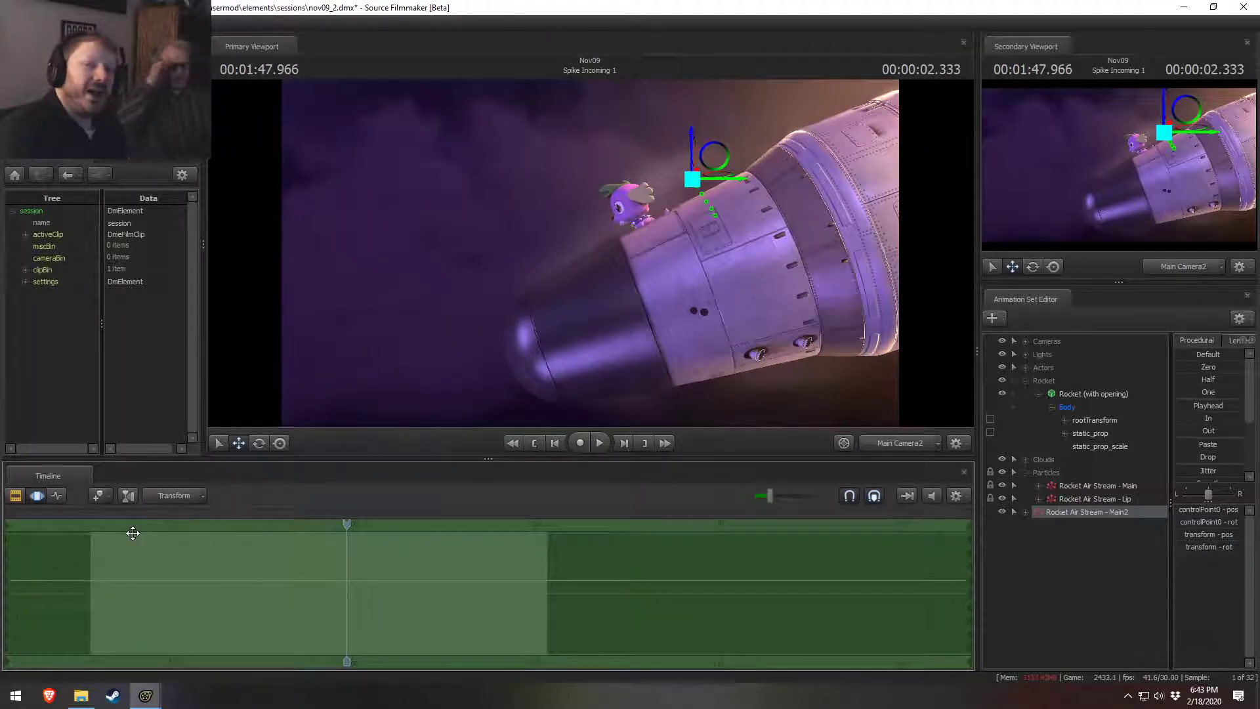
Step: Play Spike Incoming 1 from the work camera to examine the rocket and air stream from outside, ending back on Main Camera2
{"action": "left_click", "coordinate": [909, 448]}
{"action": "key", "text": "s"}
{"action": "mouse_move", "coordinate": [610, 276]}
{"action": "left_mouse_down"}
{"action": "mouse_move", "coordinate": [593, 258]}
{"action": "mouse_move", "coordinate": [578, 269]}
{"action": "mouse_move", "coordinate": [593, 258]}
{"action": "left_mouse_up"}
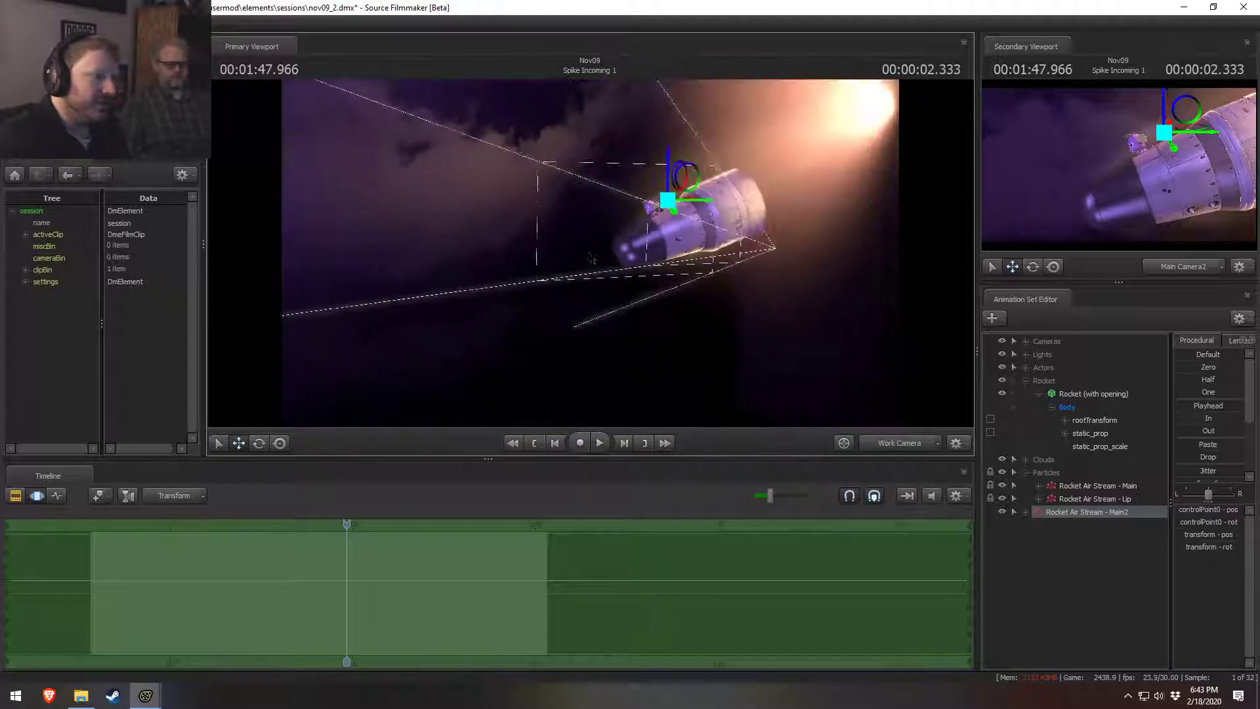
{"action": "key", "text": "space"}
{"action": "left_click_drag", "start_coordinate": [590, 522], "coordinate": [165, 529]}
{"action": "key", "text": "space"}
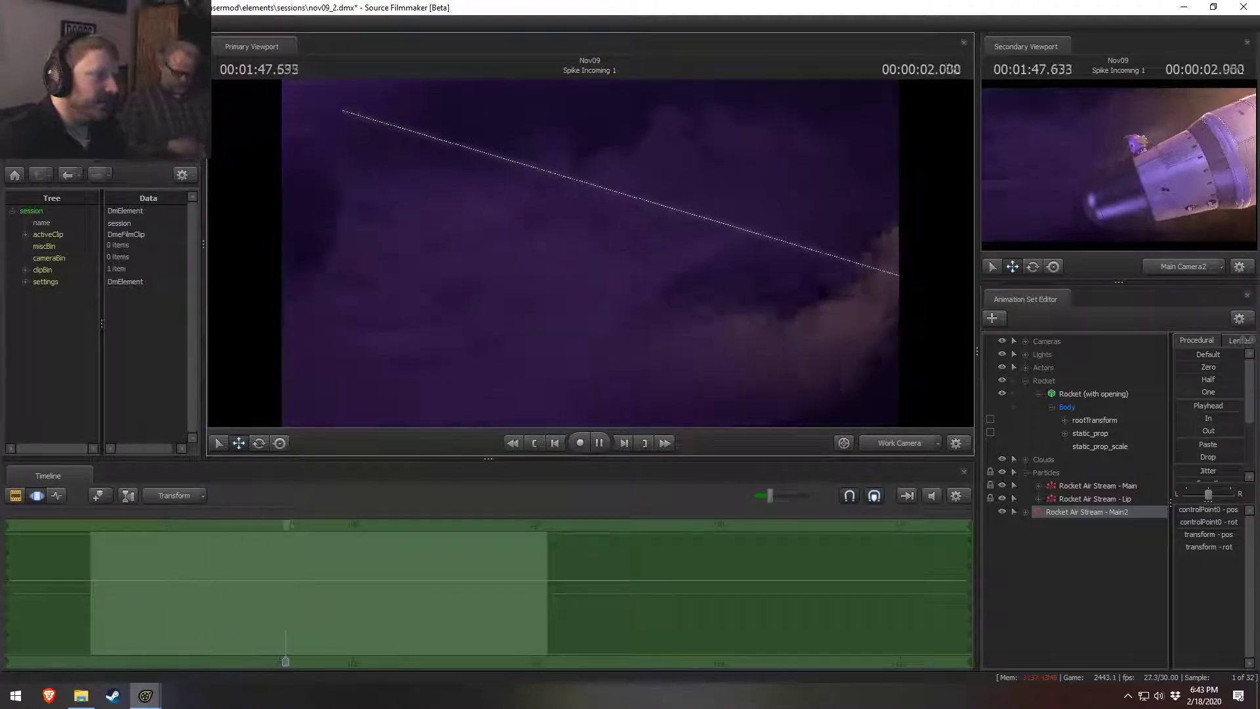
{"action": "key", "text": "space"}
{"action": "left_click_drag", "start_coordinate": [592, 253], "coordinate": [591, 253]}
{"action": "key", "text": "w"}
{"action": "key", "text": "s"}
{"action": "left_click", "coordinate": [925, 443]}
Step: Replay Spike Incoming 1 from Main Camera2, pausing just after Spike has emerged
{"action": "key", "text": "F2"}
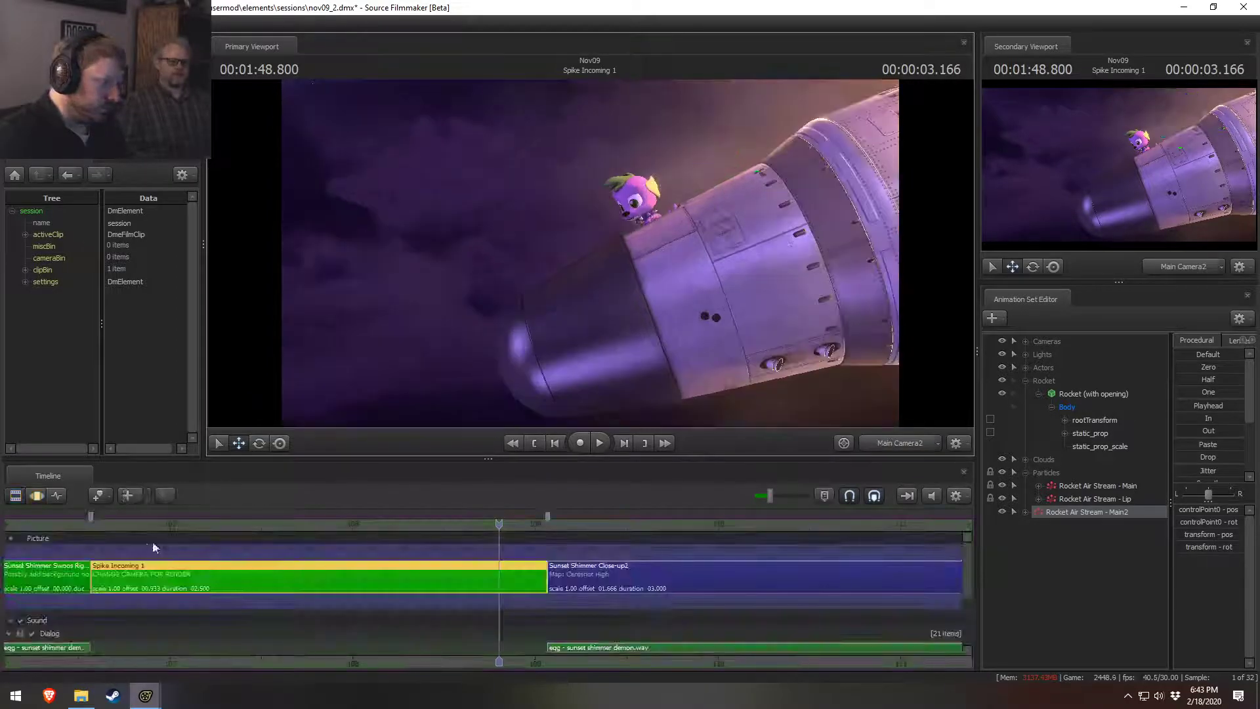
{"action": "key", "text": "space"}
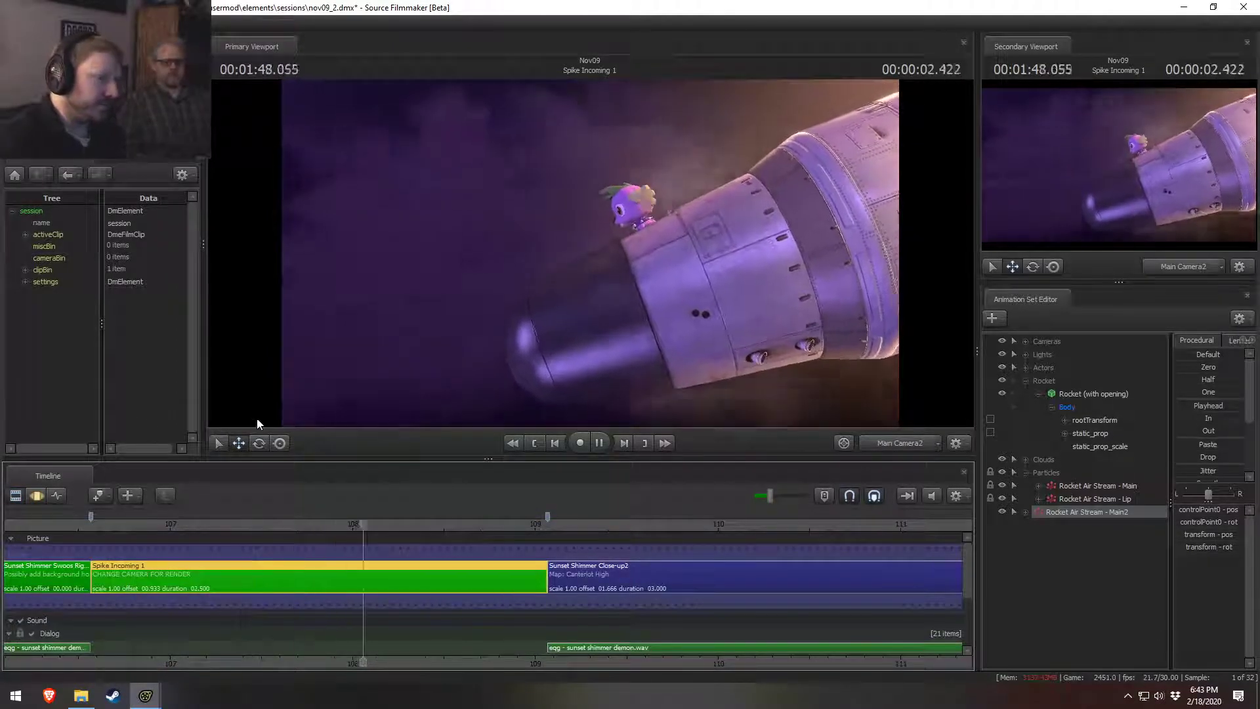
{"action": "key", "text": "space"}
Step: Rename the Rocket Air Stream - Main2 animation set to Rocket Air Stream - Spike
{"action": "right_click", "coordinate": [1080, 510]}
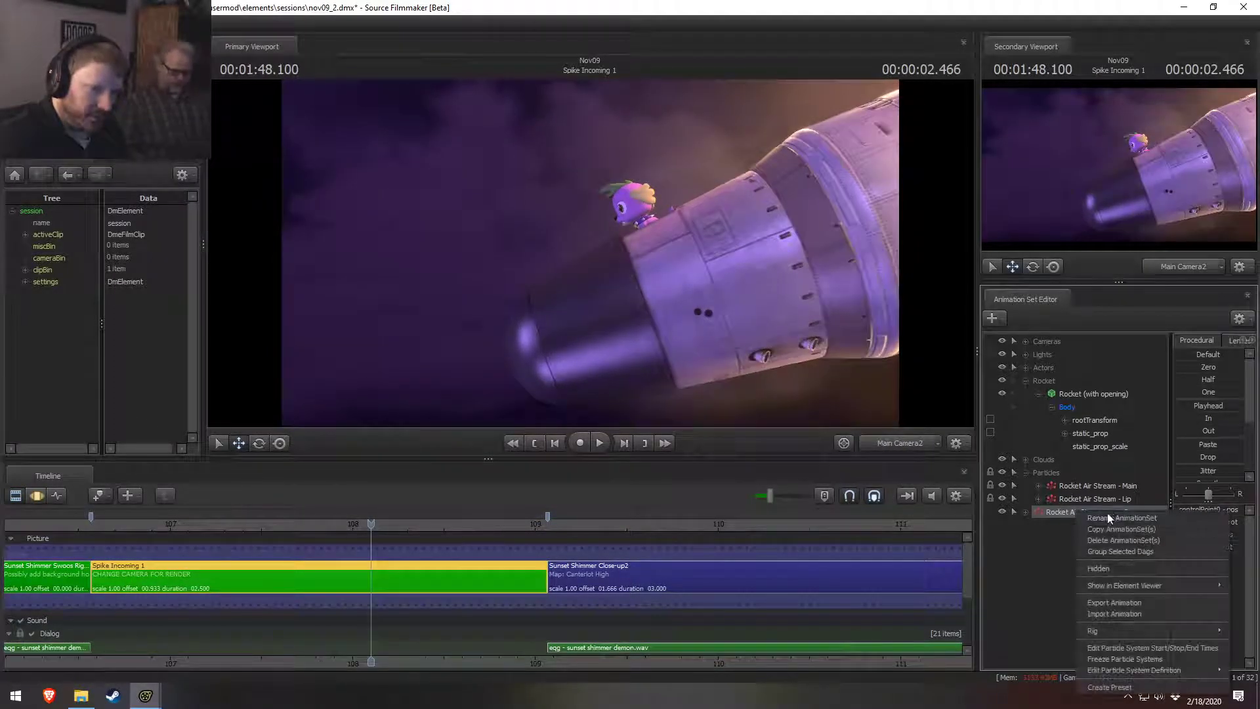
{"action": "left_click", "coordinate": [1116, 538]}
{"action": "type", "text": "sPIK"}
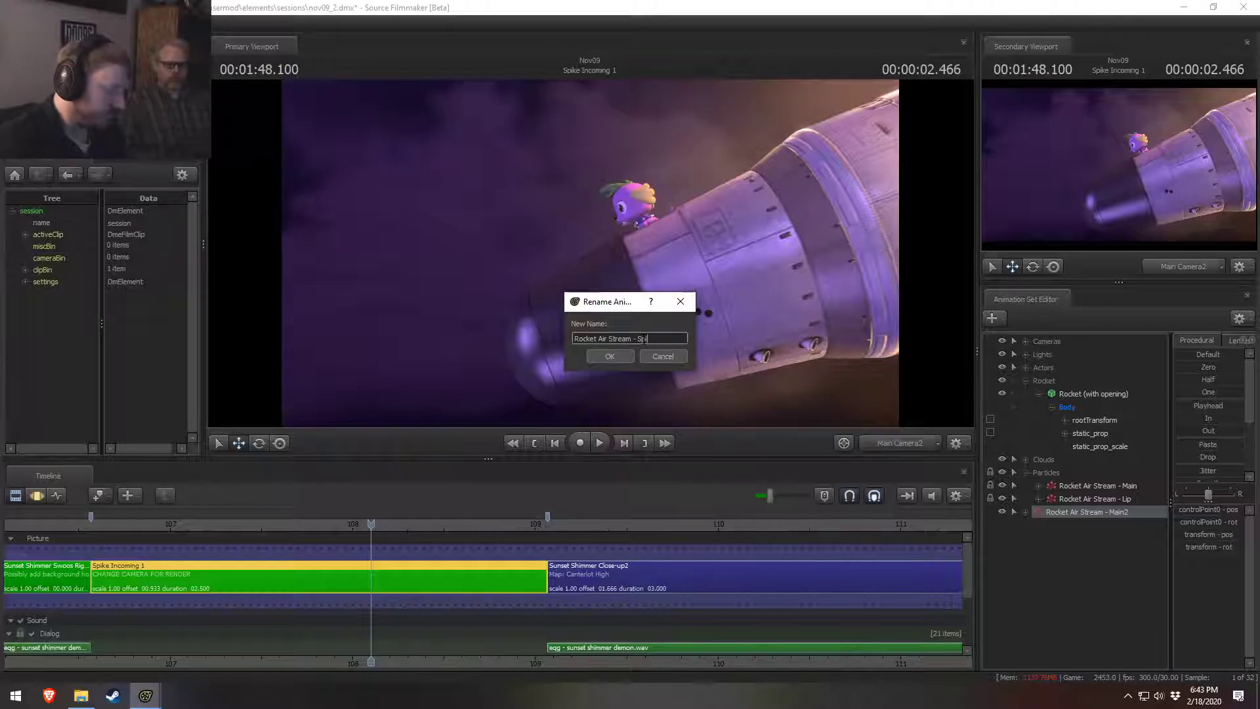
{"action": "left_click", "coordinate": [626, 357]}
Step: Expand Rocket Air Stream - Spike down to its controls and lock its transform to the rocket's rootTransform
{"action": "right_click", "coordinate": [1074, 507]}
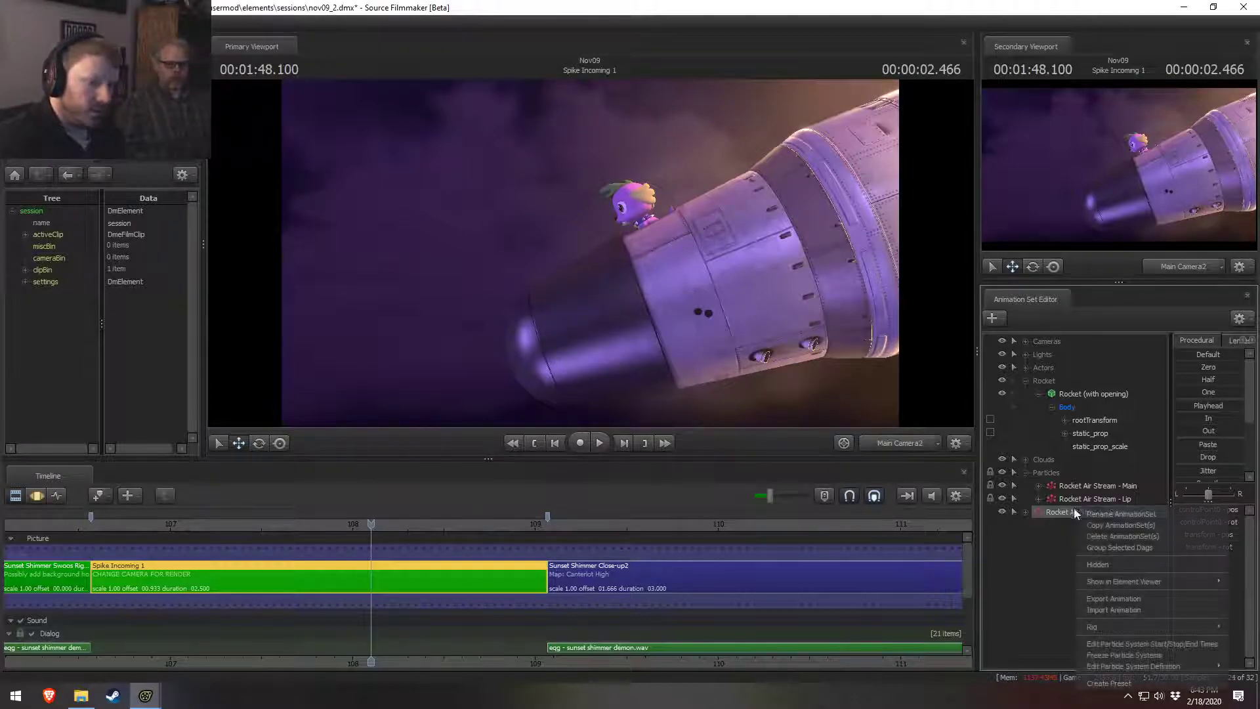
{"action": "left_click", "coordinate": [1026, 508]}
{"action": "left_click", "coordinate": [1026, 512]}
{"action": "left_click", "coordinate": [1039, 525]}
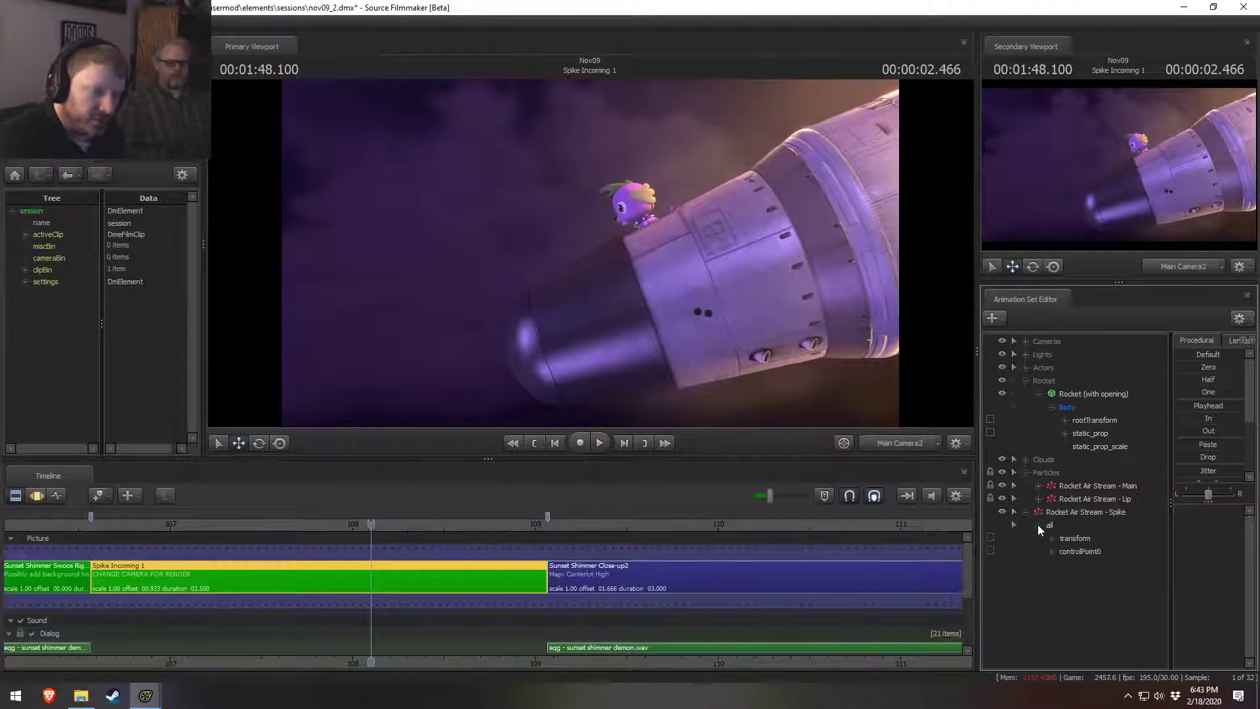
{"action": "left_click", "coordinate": [1053, 551]}
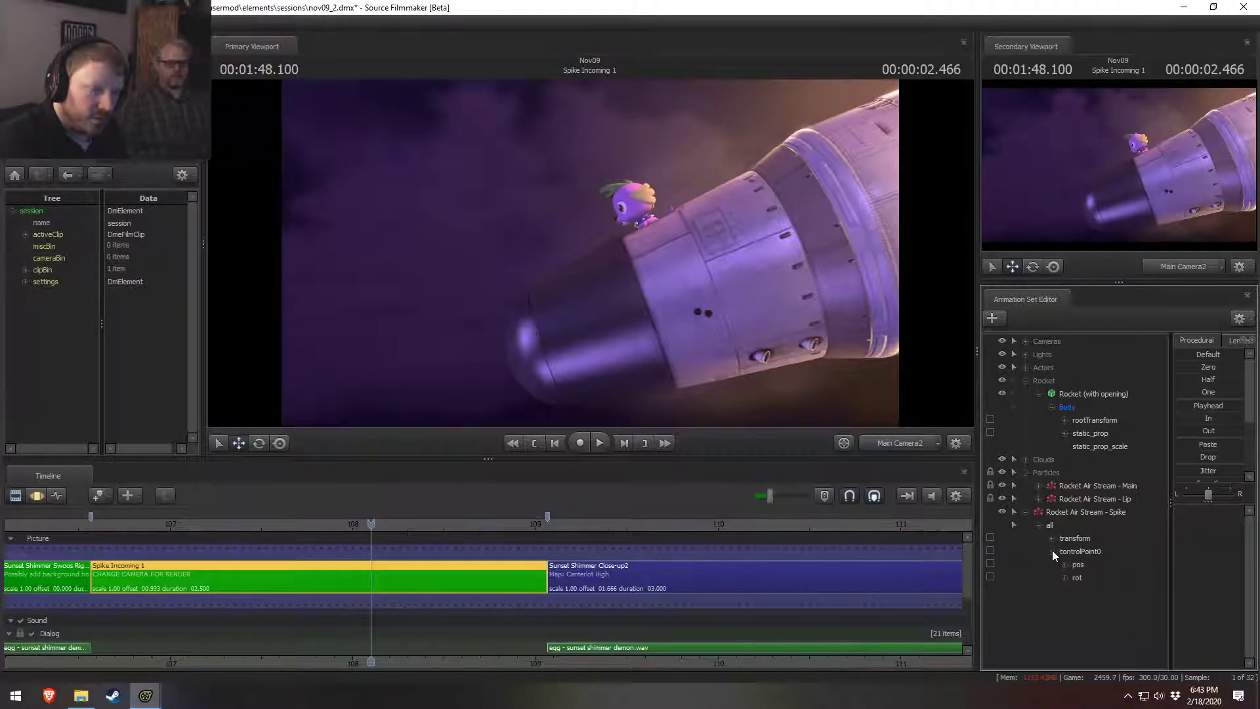
{"action": "left_click", "coordinate": [1064, 538]}
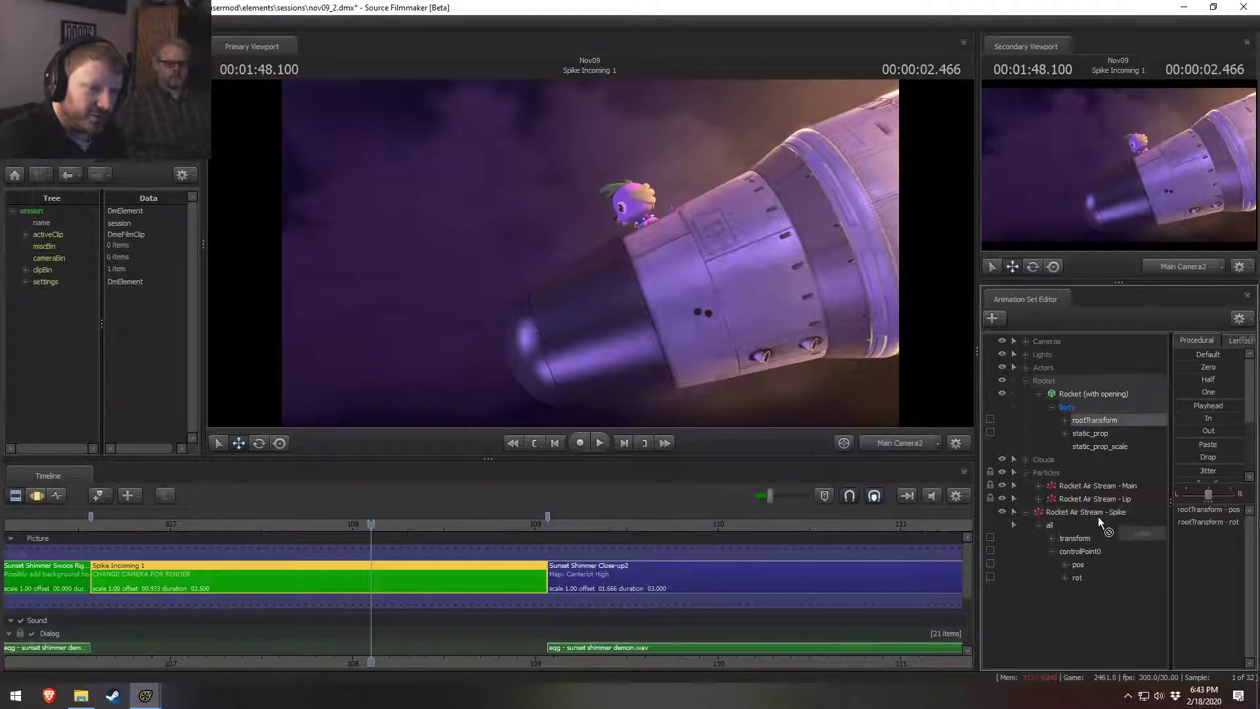
Step: Collapse Rocket Air Stream - Spike and move it into the Particles group
{"action": "left_click", "coordinate": [1073, 513]}
{"action": "left_click", "coordinate": [1026, 512]}
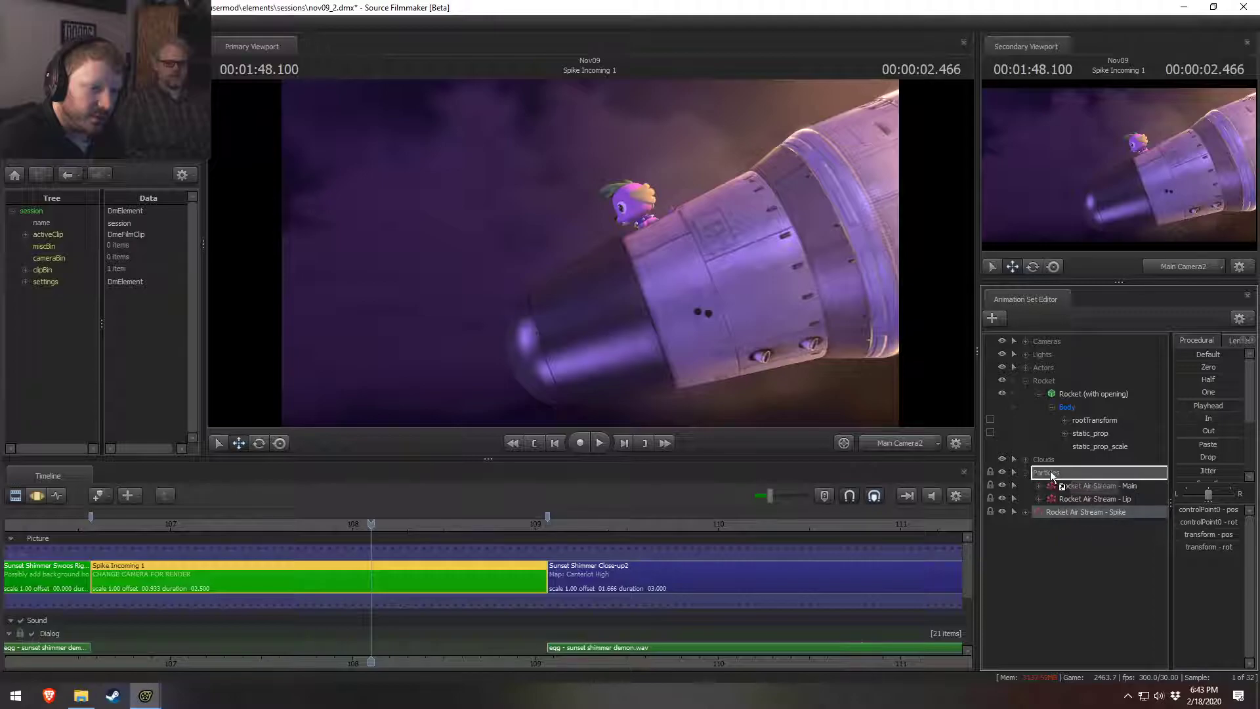
{"action": "left_click_drag", "start_coordinate": [1051, 475], "coordinate": [1052, 474]}
Step: Copy the Rocket Air Stream - Spike animation set, accept the locked-controls warning, and paste a duplicate into the shot
{"action": "right_click", "coordinate": [1054, 542]}
{"action": "left_click", "coordinate": [468, 589]}
{"action": "right_click", "coordinate": [1068, 553]}
{"action": "left_click", "coordinate": [1073, 513]}
{"action": "right_click", "coordinate": [1072, 513]}
{"action": "left_click", "coordinate": [1083, 523]}
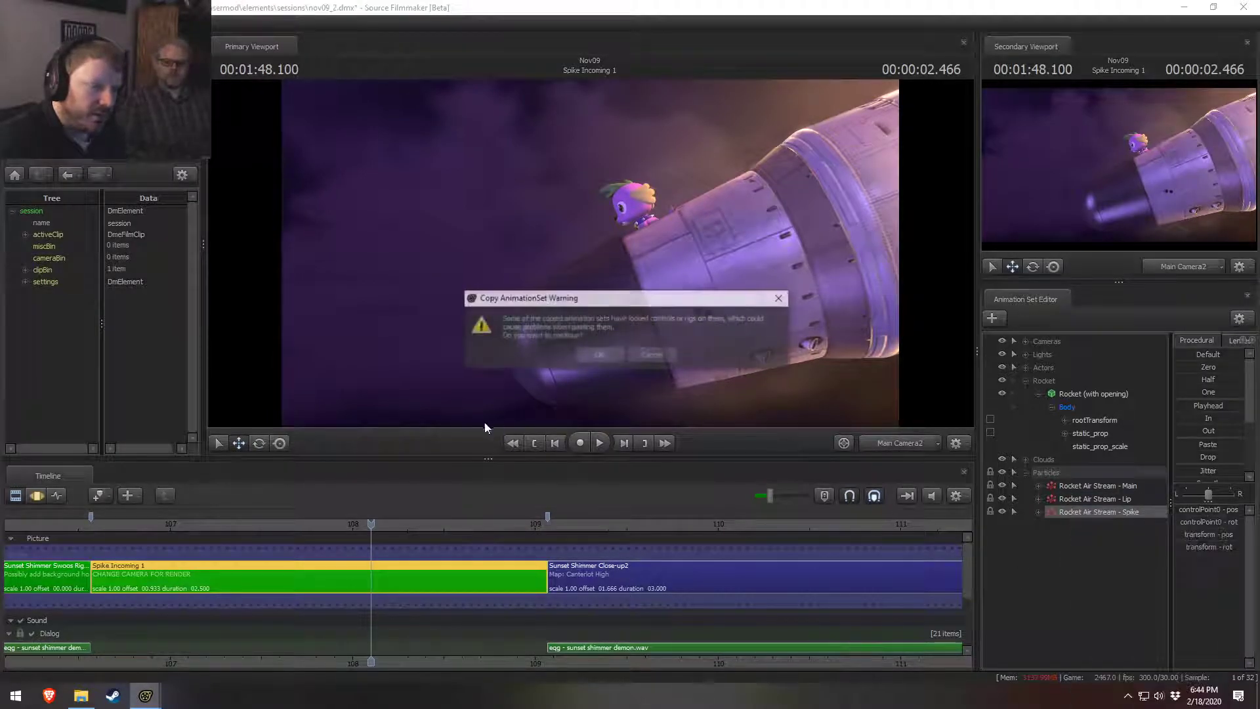
{"action": "left_click", "coordinate": [596, 355]}
{"action": "right_click", "coordinate": [1020, 534]}
{"action": "left_click", "coordinate": [1081, 598]}
Step: Rename the pasted air stream copy to Rocket Air Stream - Vents
{"action": "right_click", "coordinate": [1093, 526]}
{"action": "left_click", "coordinate": [1132, 528]}
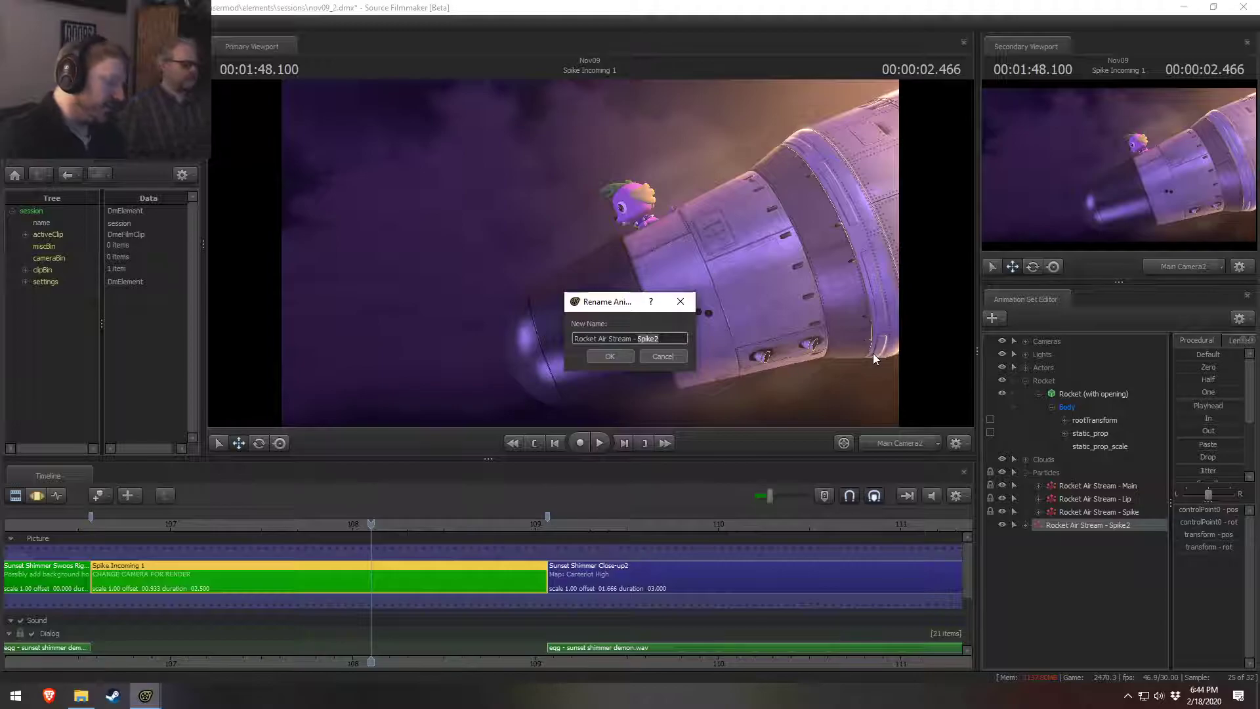
{"action": "type", "text": "Vents"}
{"action": "key", "text": "Return"}
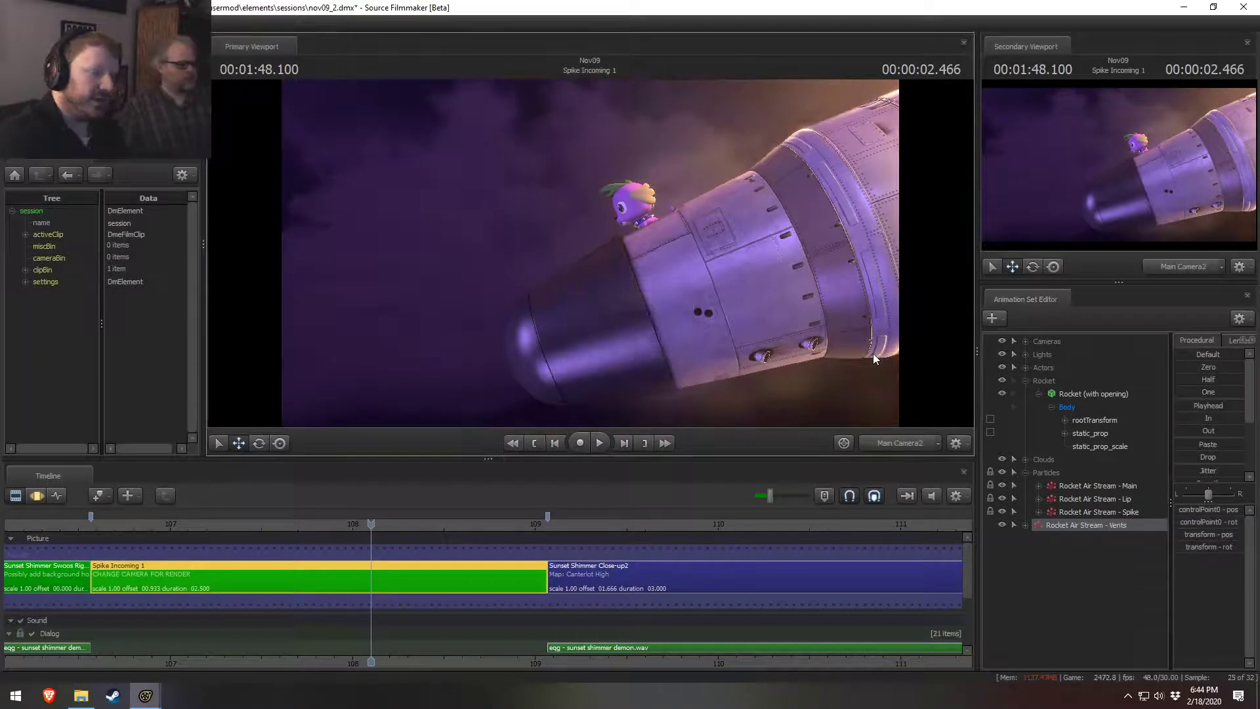
Step: Show the duplicate's transform manipulator in the Motion Editor and rename the set to Rocket Air Stream - Vent 1
{"action": "left_click", "coordinate": [1089, 526]}
{"action": "right_click", "coordinate": [1108, 528]}
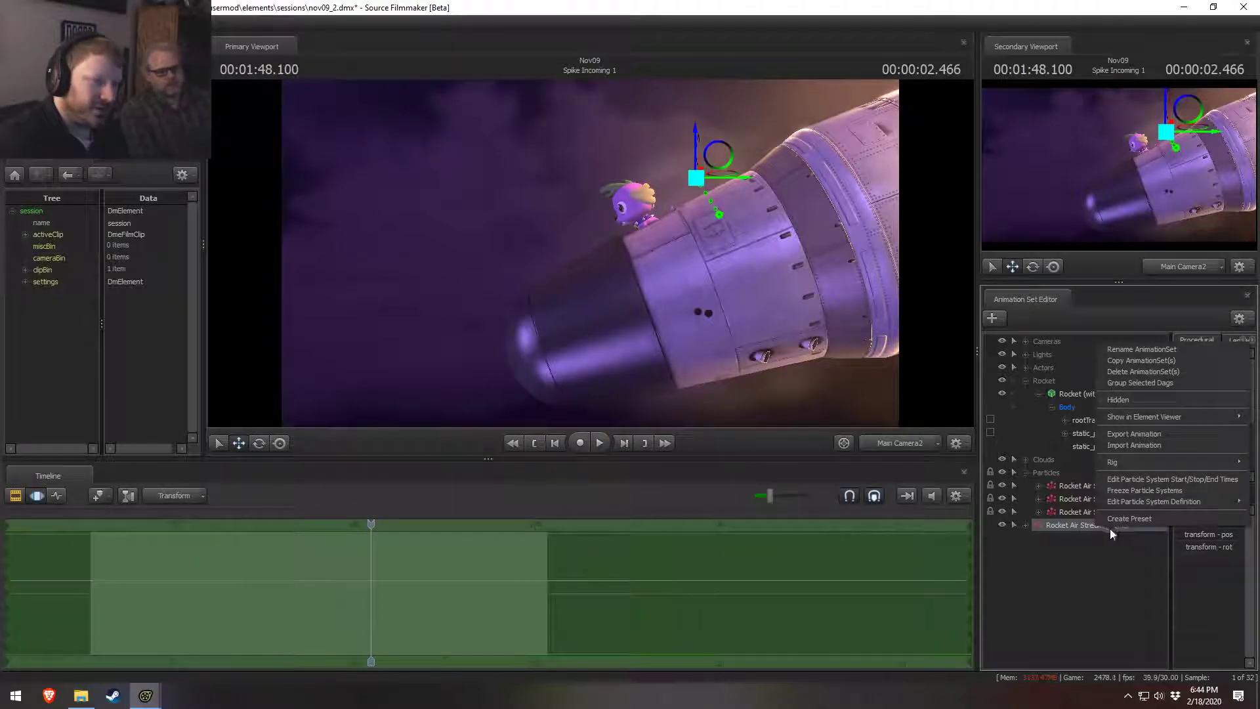
{"action": "left_click", "coordinate": [1142, 349]}
{"action": "key", "text": "BackSpace"}
{"action": "type", "text": "1"}
{"action": "left_click", "coordinate": [610, 355]}
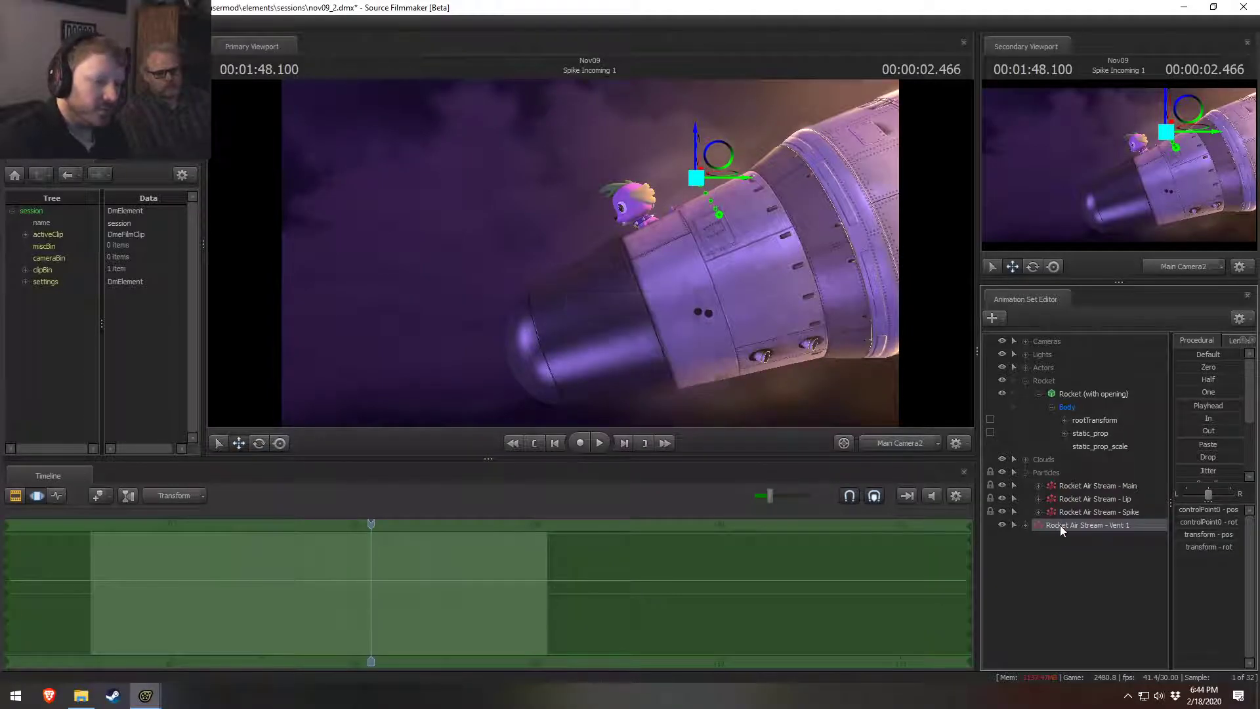
Step: Expand Rocket Air Stream - Vent 1 and lock its transform to the rocket's rootTransform
{"action": "right_click", "coordinate": [1080, 523]}
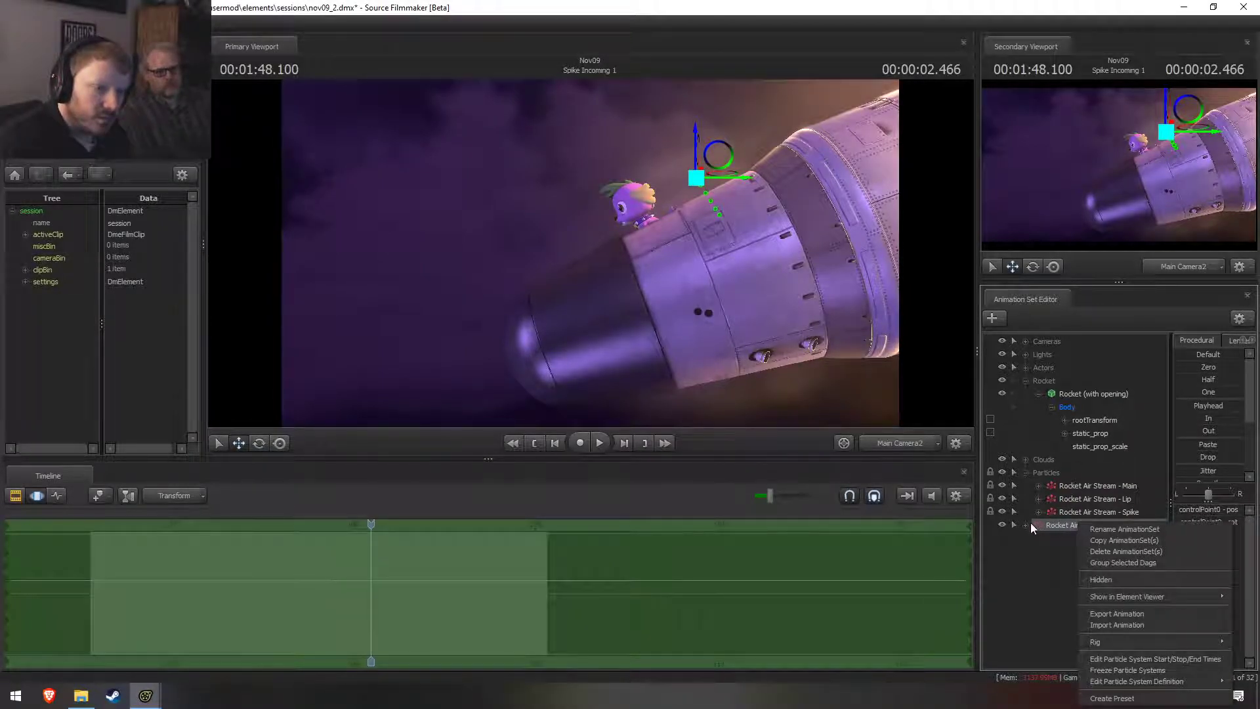
{"action": "left_click", "coordinate": [1028, 525]}
{"action": "left_click", "coordinate": [1095, 423]}
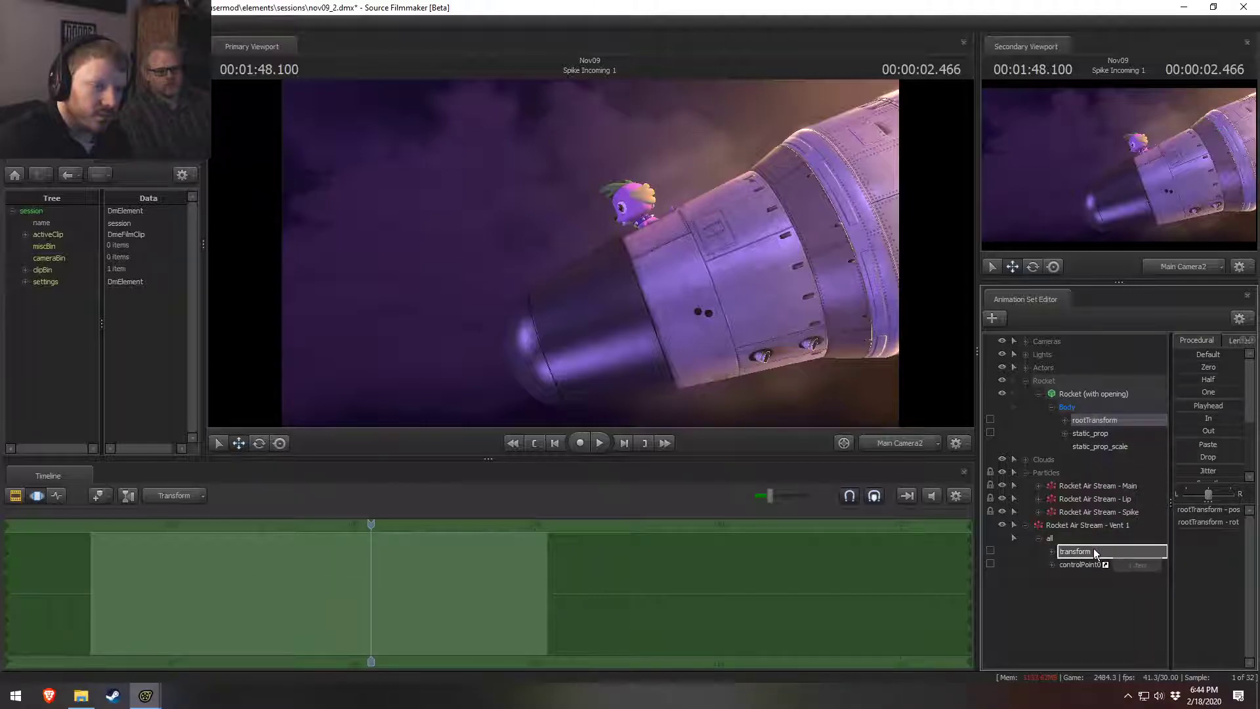
Step: Move the Vent 1 effect to the front vent low on the rocket's side and apply the Playhead preset to its controls
{"action": "left_click", "coordinate": [1075, 530]}
{"action": "left_click_drag", "start_coordinate": [699, 181], "coordinate": [777, 355]}
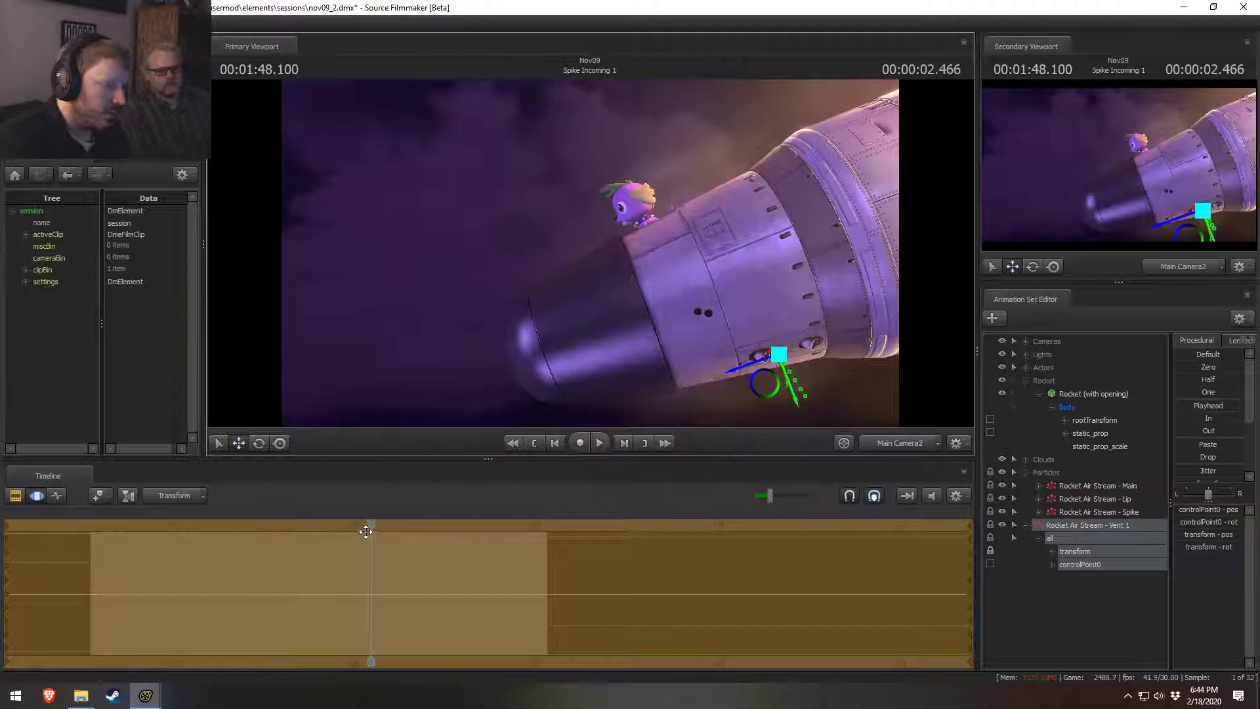
{"action": "key", "text": "F2"}
{"action": "key", "text": "F3"}
{"action": "left_click", "coordinate": [1189, 407]}
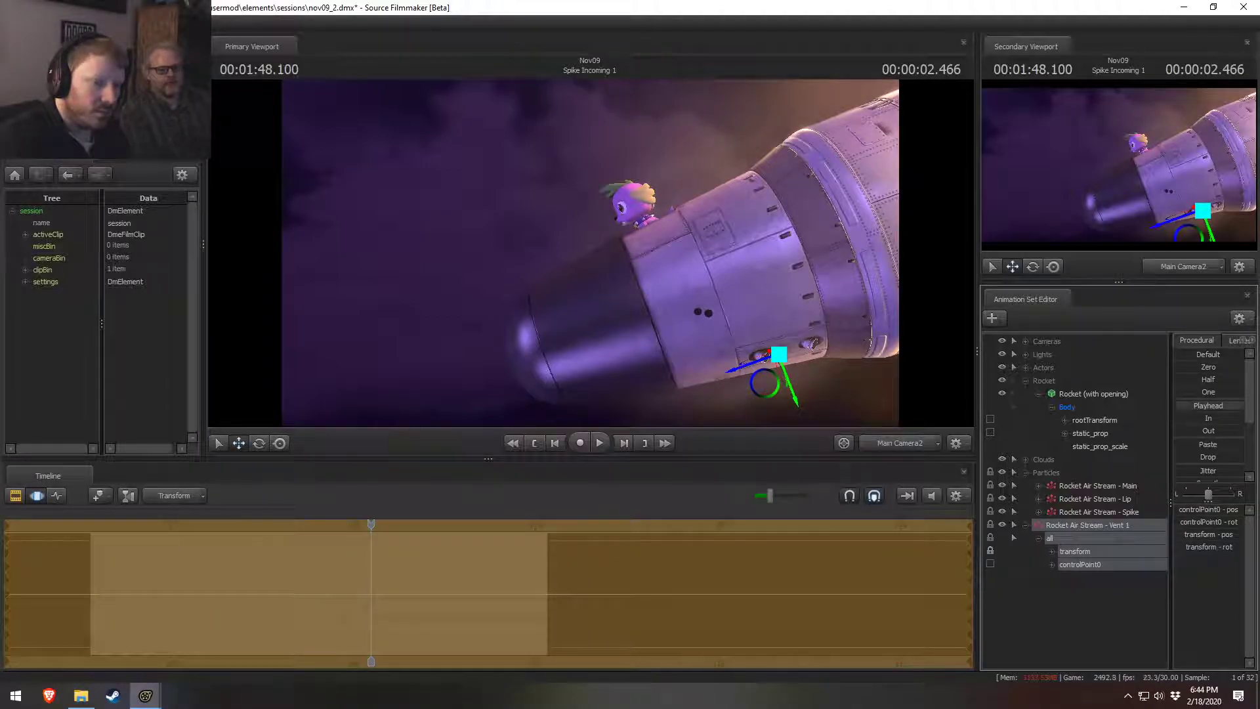
{"action": "key", "text": "F2"}
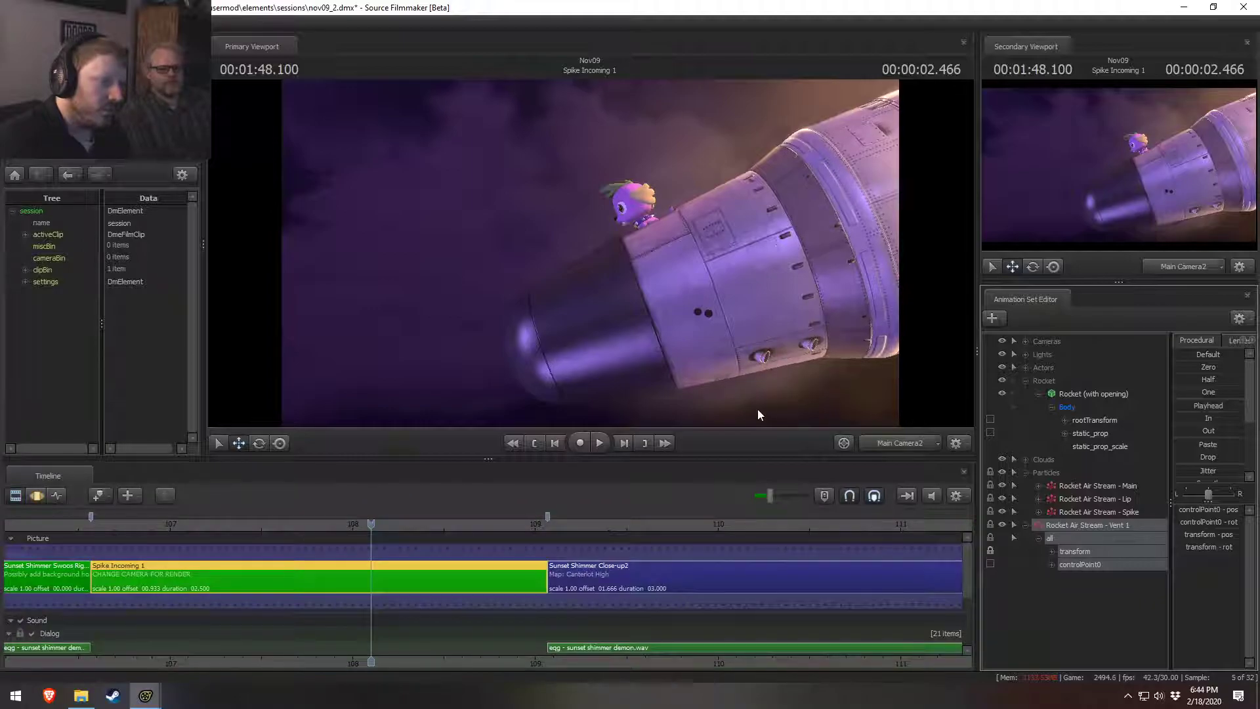
{"action": "key", "text": "F3"}
{"action": "key", "text": "F2"}
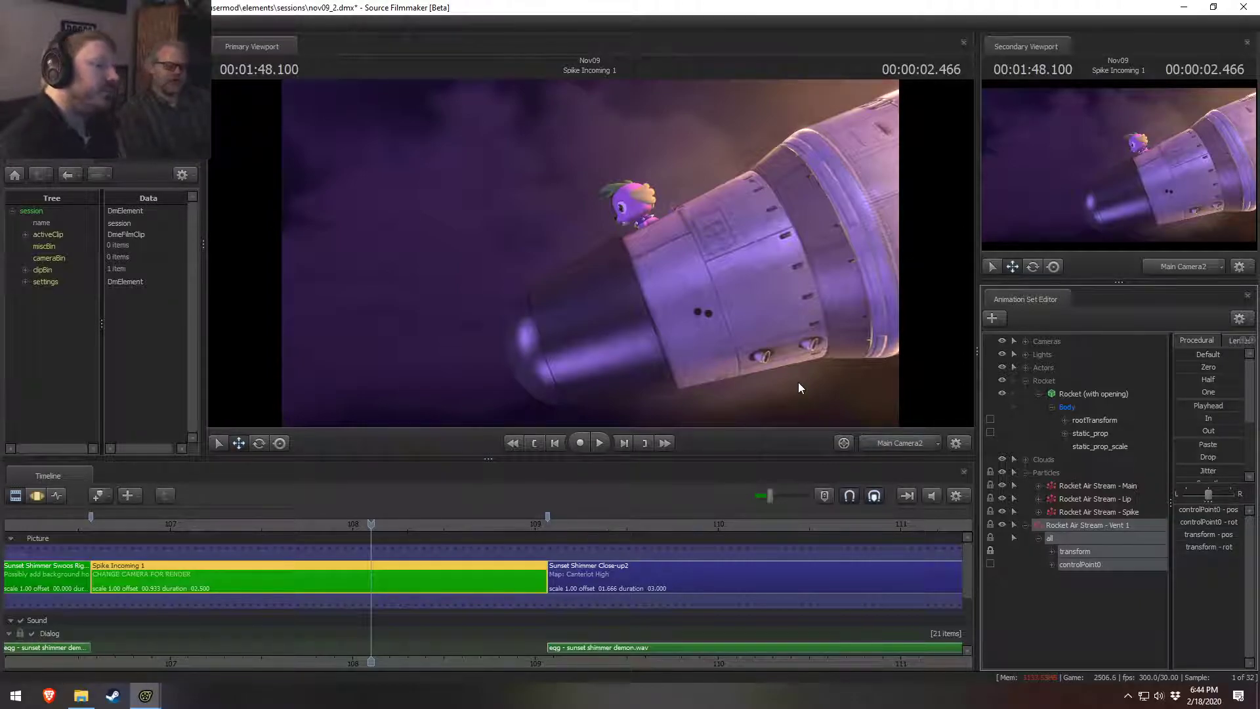
Step: Examine the rocket from several sides with the Work Camera to locate its vents
{"action": "left_click", "coordinate": [887, 443]}
{"action": "key", "text": "s"}
{"action": "mouse_move", "coordinate": [777, 330]}
{"action": "left_mouse_down"}
{"action": "mouse_move", "coordinate": [776, 351]}
{"action": "mouse_move", "coordinate": [782, 295]}
{"action": "mouse_move", "coordinate": [867, 282]}
{"action": "mouse_move", "coordinate": [814, 296]}
{"action": "mouse_move", "coordinate": [843, 273]}
{"action": "mouse_move", "coordinate": [686, 262]}
{"action": "mouse_move", "coordinate": [667, 296]}
{"action": "mouse_move", "coordinate": [627, 312]}
{"action": "mouse_move", "coordinate": [558, 282]}
{"action": "mouse_move", "coordinate": [598, 328]}
{"action": "mouse_move", "coordinate": [610, 329]}
{"action": "mouse_move", "coordinate": [604, 308]}
{"action": "mouse_move", "coordinate": [575, 282]}
{"action": "mouse_move", "coordinate": [650, 279]}
{"action": "mouse_move", "coordinate": [627, 302]}
{"action": "mouse_move", "coordinate": [630, 279]}
{"action": "mouse_move", "coordinate": [614, 275]}
{"action": "mouse_move", "coordinate": [624, 235]}
{"action": "mouse_move", "coordinate": [581, 213]}
{"action": "mouse_move", "coordinate": [571, 230]}
{"action": "mouse_move", "coordinate": [584, 220]}
{"action": "mouse_move", "coordinate": [604, 235]}
{"action": "left_mouse_up"}
{"action": "key", "text": "w"}
{"action": "key", "text": "a"}
{"action": "key", "text": "d"}
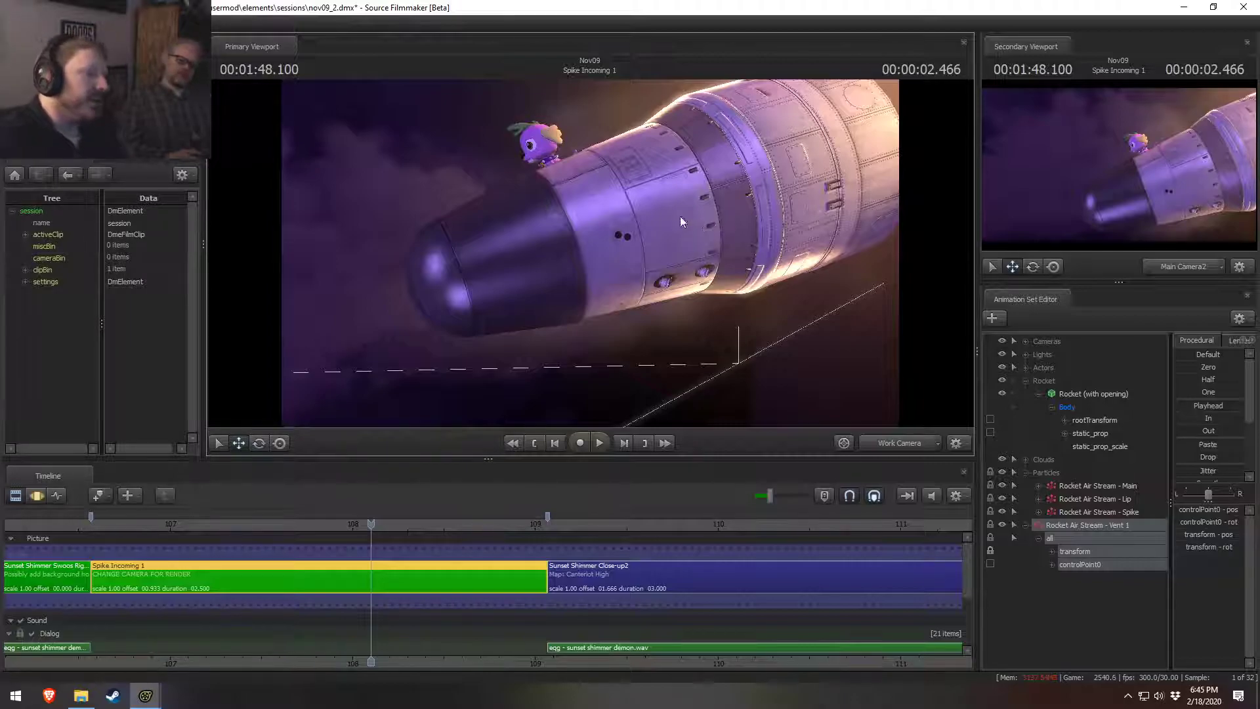
{"action": "left_click_drag", "start_coordinate": [676, 279], "coordinate": [561, 247]}
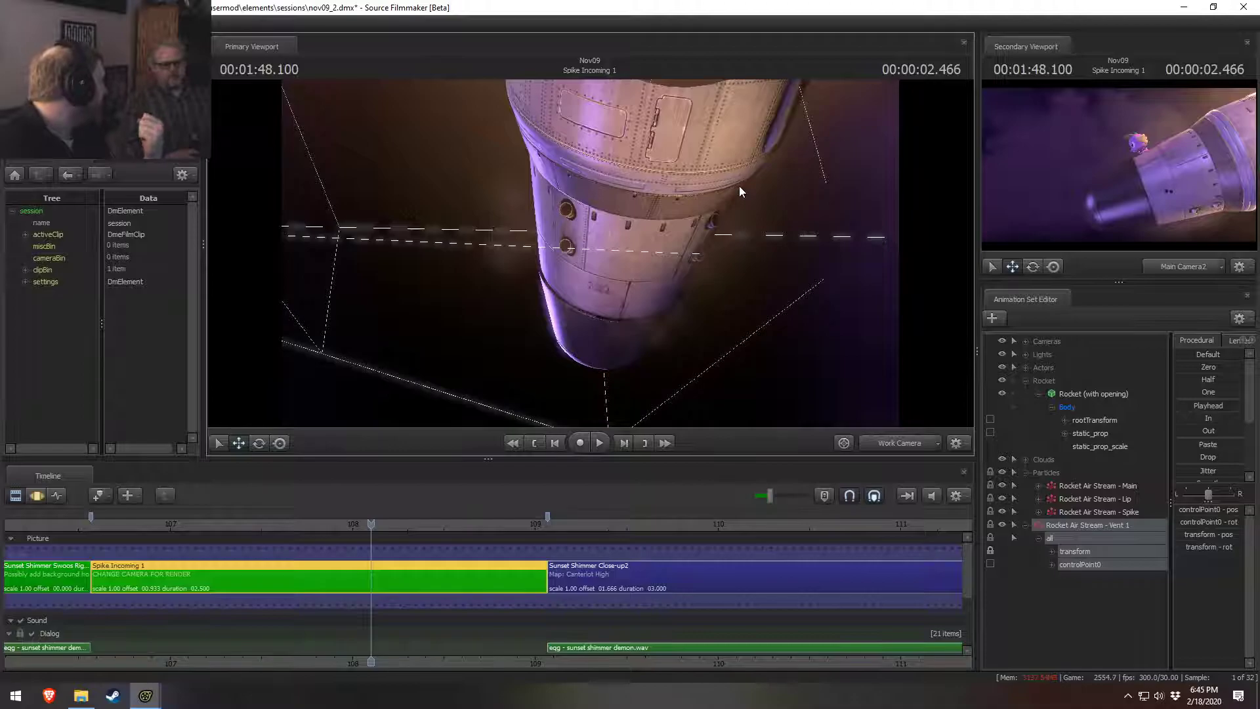
{"action": "left_click_drag", "start_coordinate": [593, 226], "coordinate": [638, 269]}
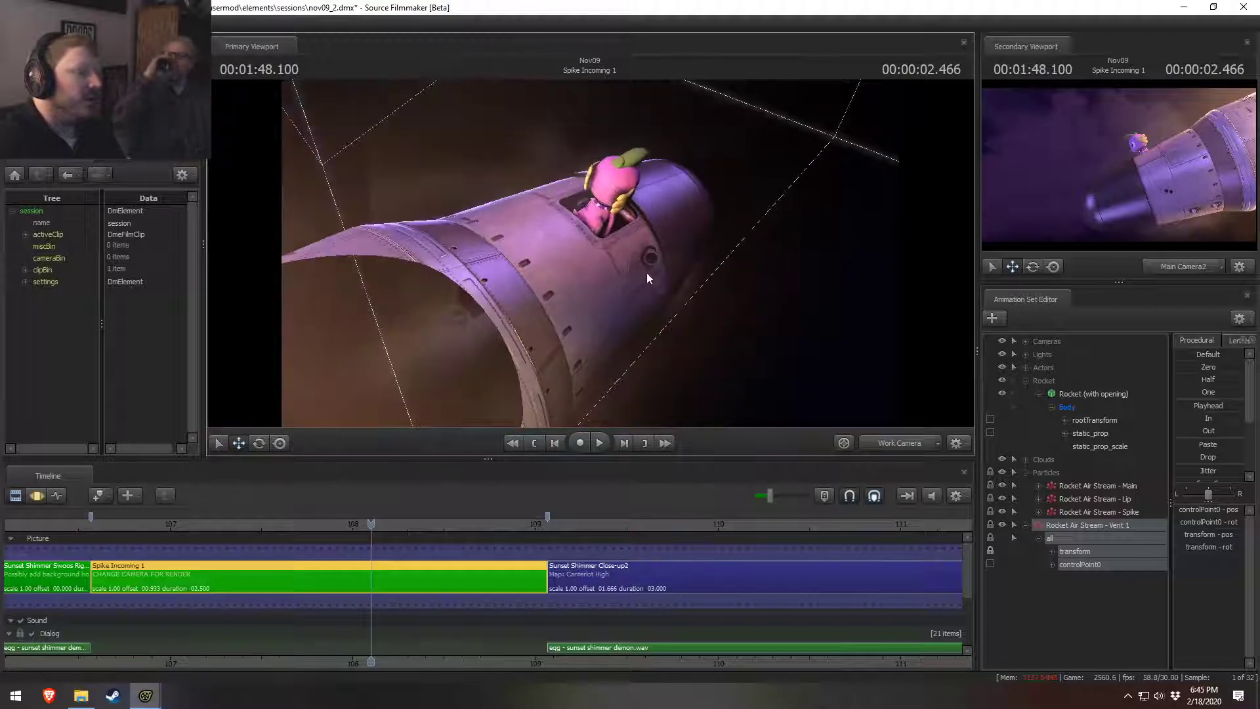
{"action": "left_click_drag", "start_coordinate": [671, 210], "coordinate": [458, 258]}
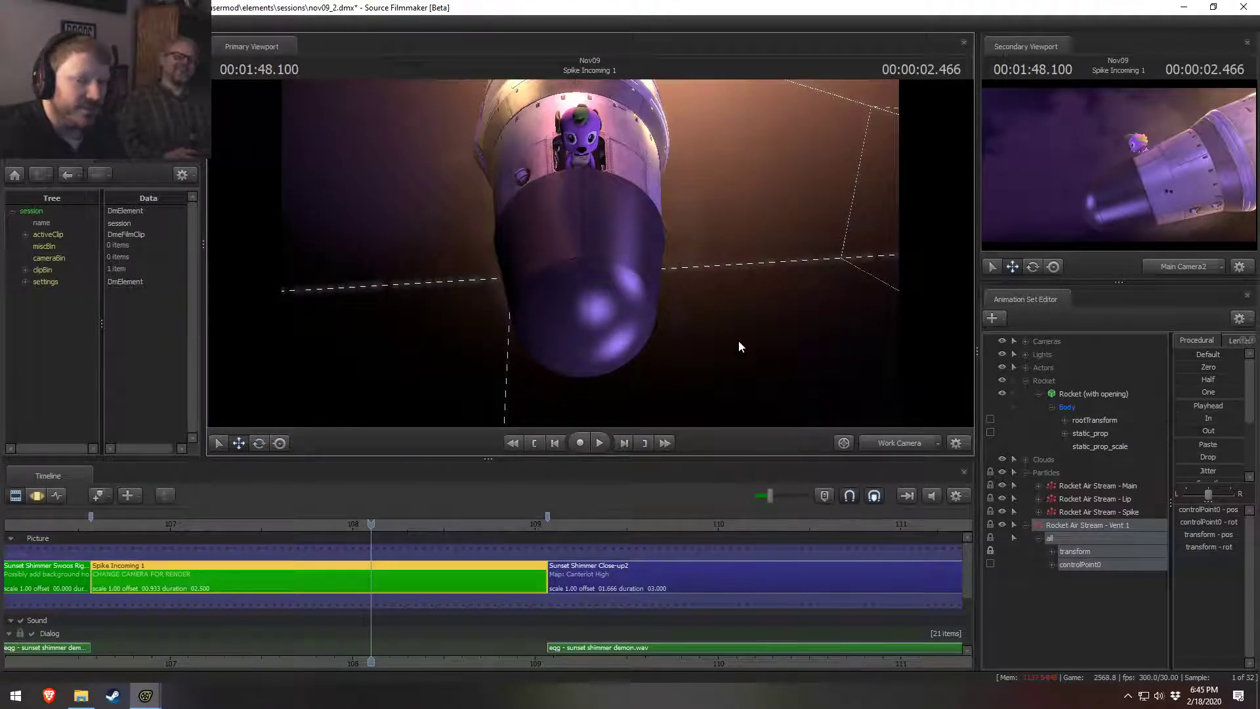
{"action": "left_click_drag", "start_coordinate": [844, 360], "coordinate": [715, 333]}
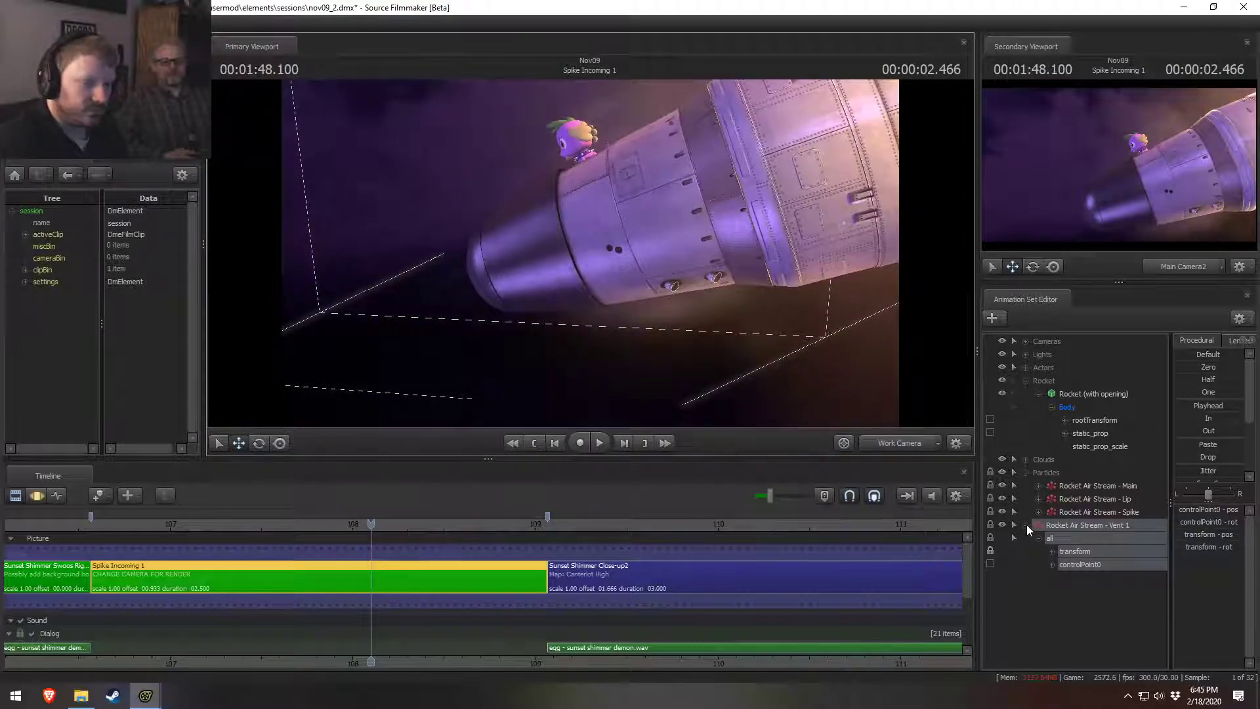
Step: Inspect the Vent 1 air stream close up beside the vents with playback, ending at 00:01:47.300
{"action": "left_click", "coordinate": [1027, 525]}
{"action": "left_click_drag", "start_coordinate": [600, 407], "coordinate": [565, 392]}
{"action": "left_click_drag", "start_coordinate": [689, 242], "coordinate": [588, 269]}
{"action": "key", "text": "space"}
{"action": "key", "text": "space"}
{"action": "left_click_drag", "start_coordinate": [445, 535], "coordinate": [224, 563]}
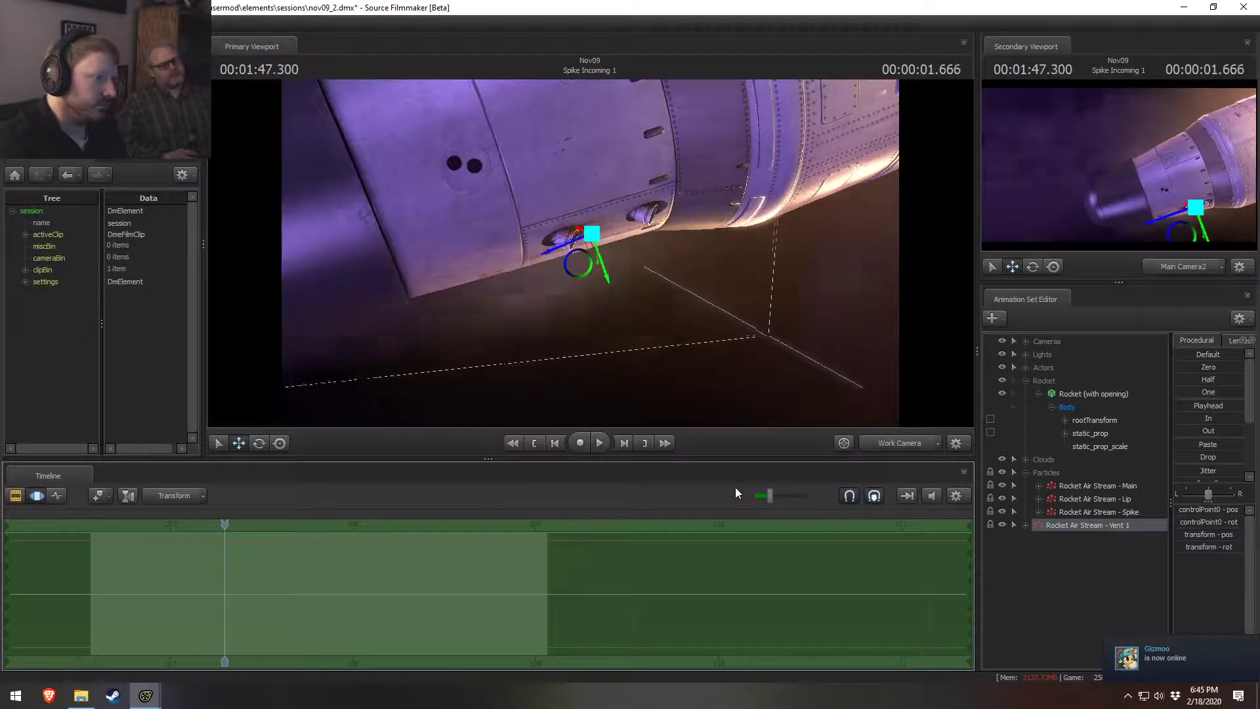
Step: Edit Vent 1's speed_lines_HD_large particle definition, setting the Position Along Ring initial radius to 2
{"action": "right_click", "coordinate": [1086, 525]}
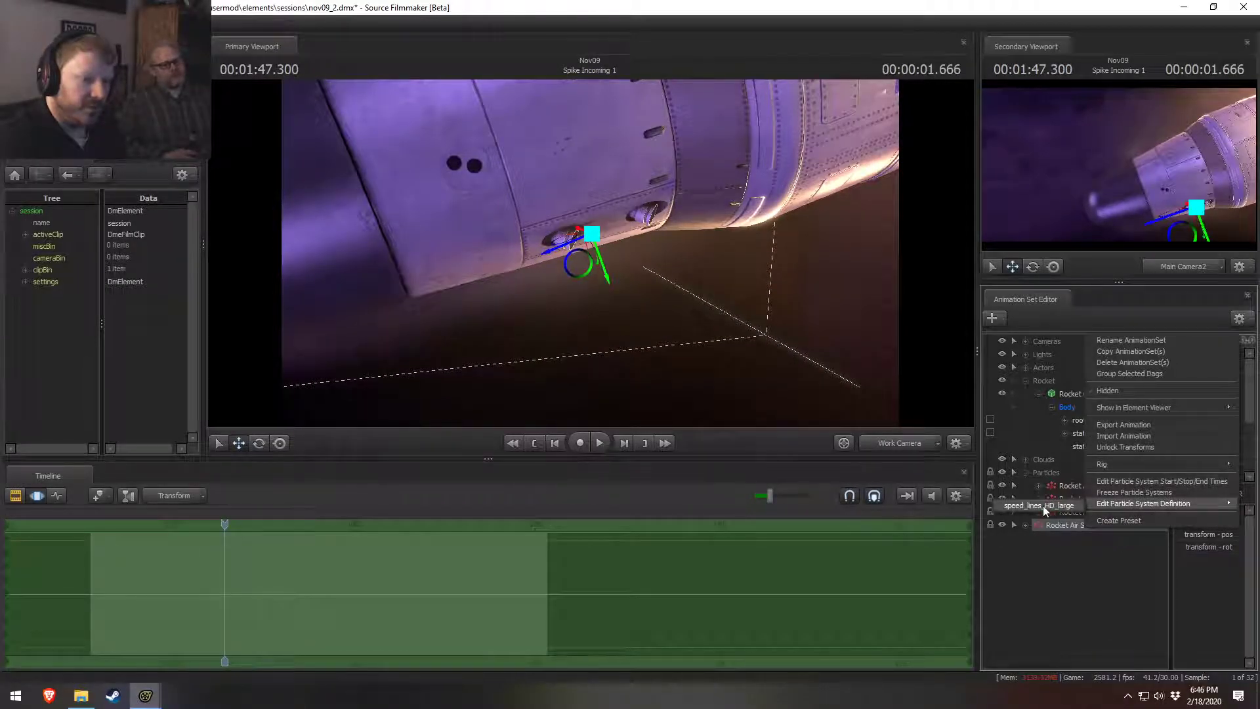
{"action": "left_click", "coordinate": [1044, 506]}
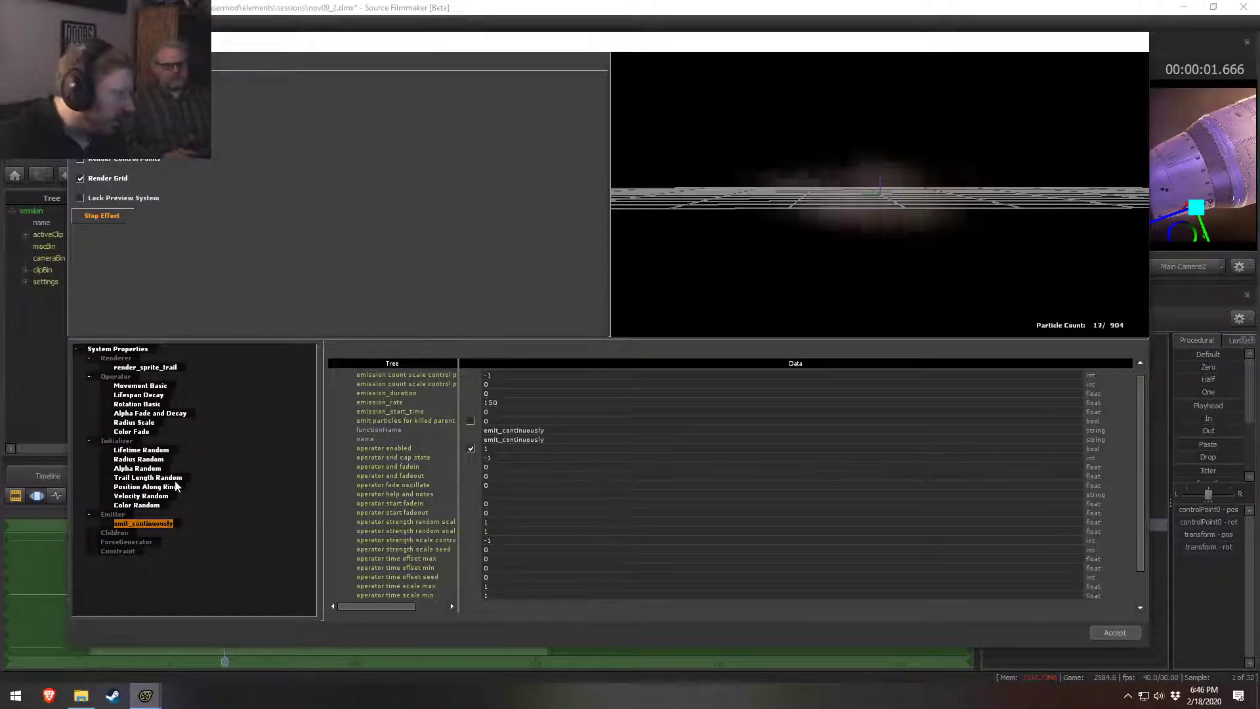
{"action": "left_click", "coordinate": [138, 422]}
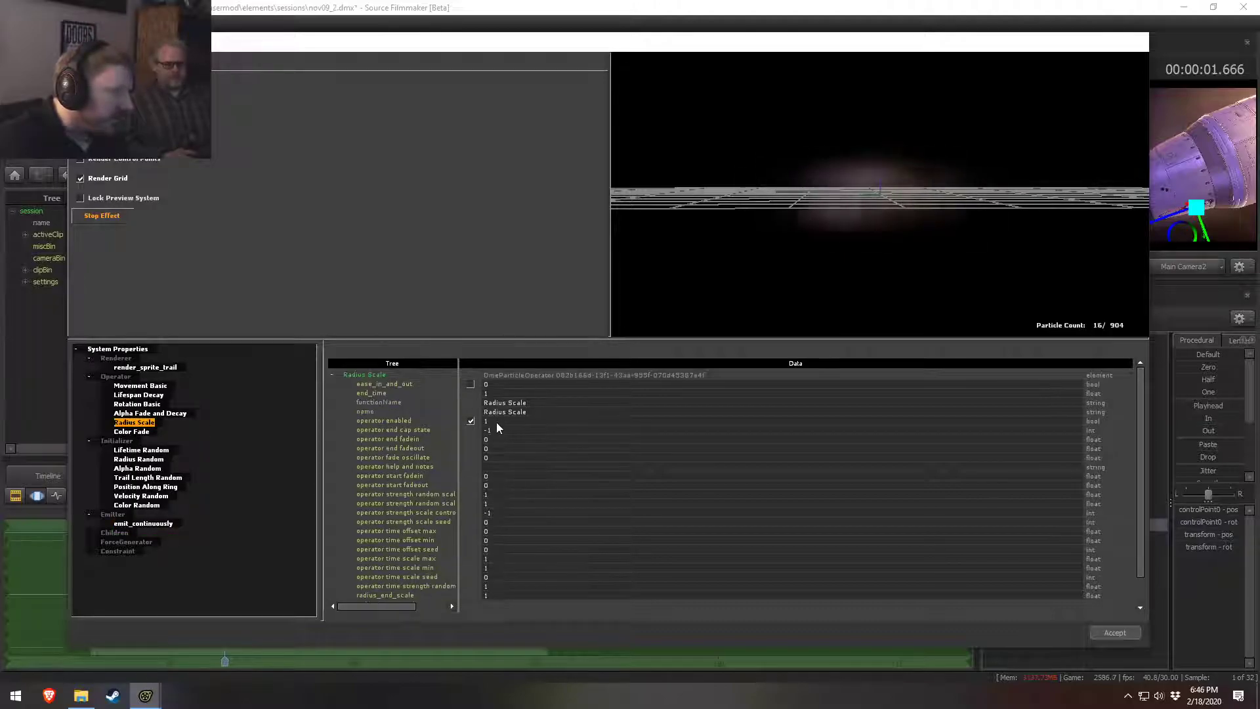
{"action": "left_click", "coordinate": [140, 487]}
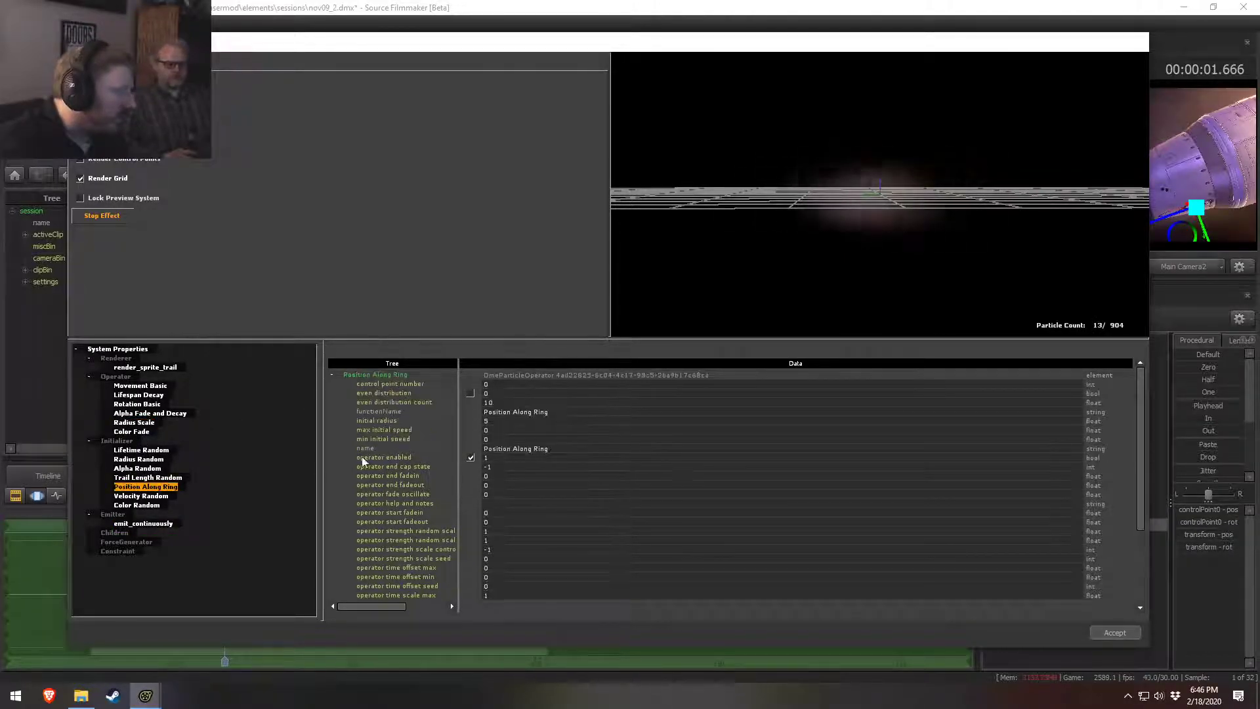
{"action": "double_click", "coordinate": [489, 421]}
{"action": "type", "text": "2"}
{"action": "key", "text": "Return"}
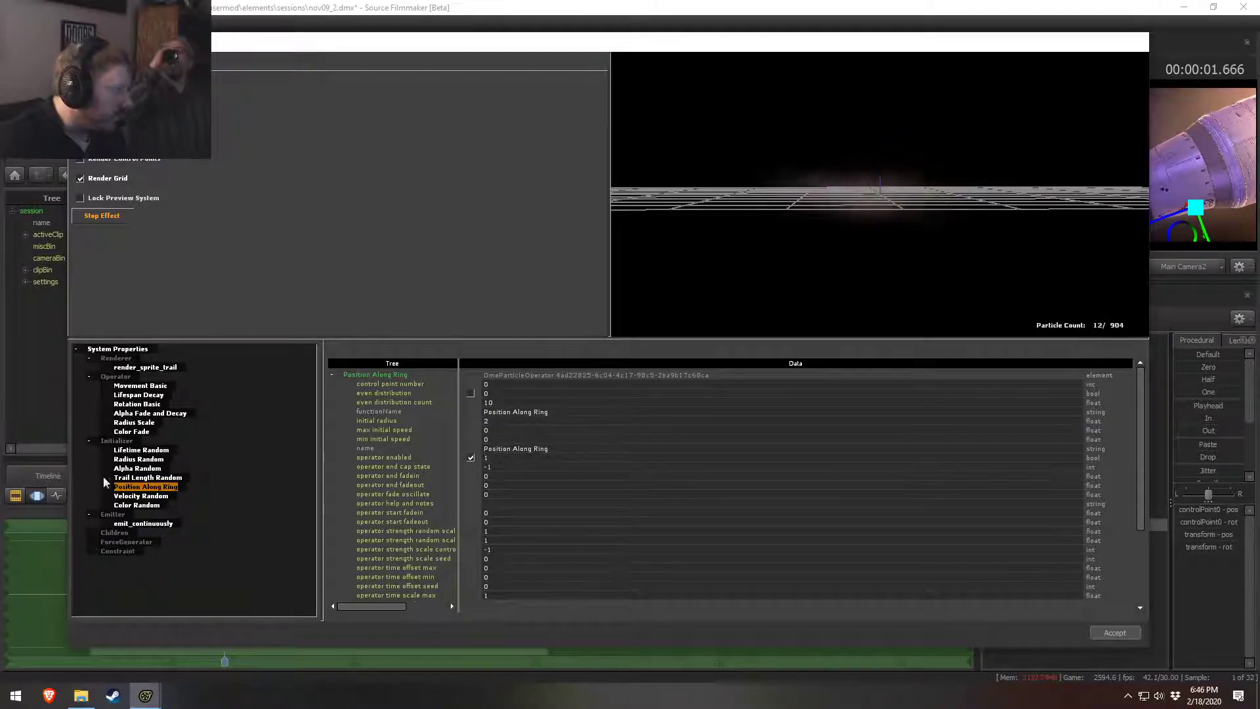
Step: Set the Radius Random initializer's radius_min to 5 and radius_max to 10
{"action": "left_click", "coordinate": [139, 459]}
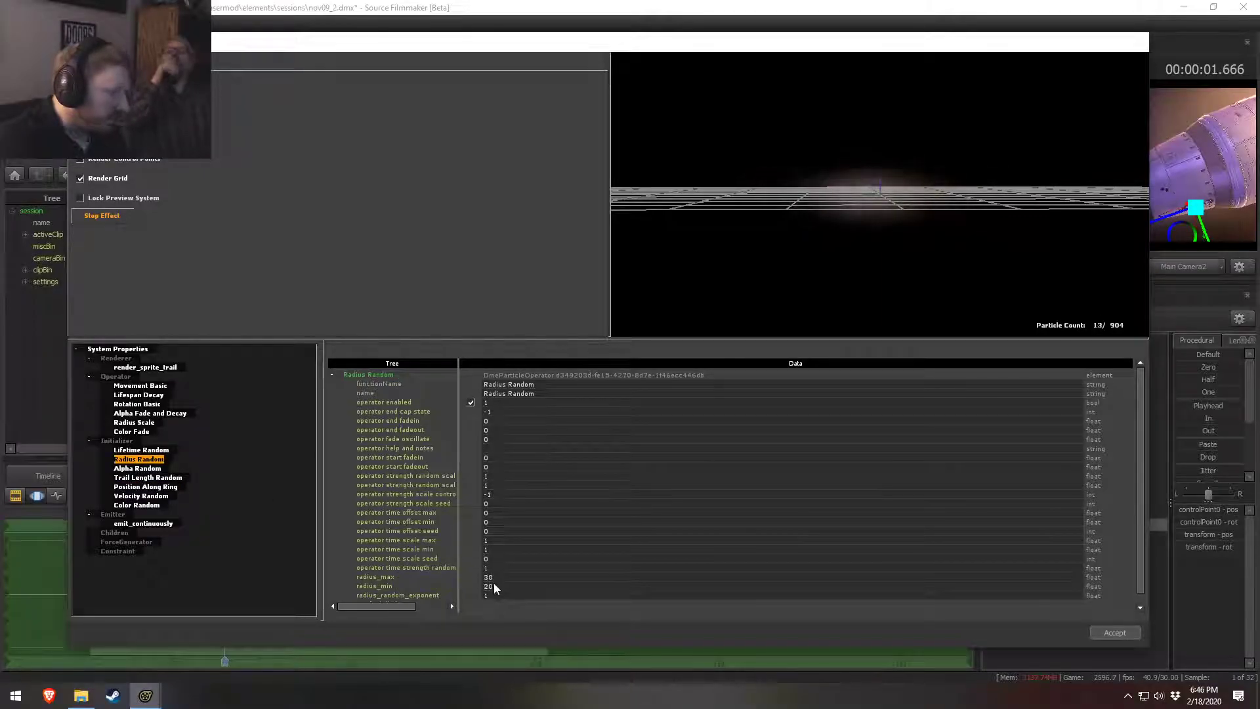
{"action": "left_click", "coordinate": [496, 588]}
{"action": "type", "text": "5"}
{"action": "key", "text": "Return"}
{"action": "left_click", "coordinate": [502, 578]}
{"action": "type", "text": "10"}
{"action": "key", "text": "Return"}
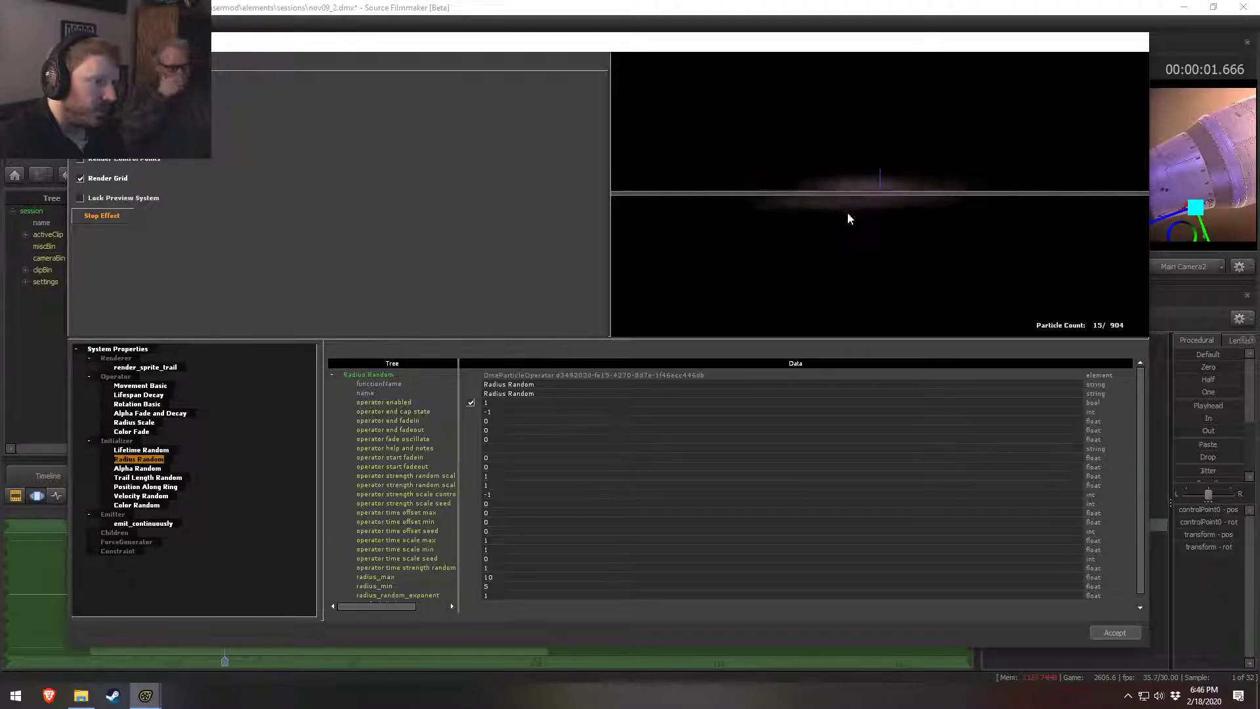
Step: Set the emission_rate of the emit_continuously emitter to 300
{"action": "left_click", "coordinate": [139, 523]}
{"action": "double_click", "coordinate": [479, 410]}
{"action": "type", "text": "300"}
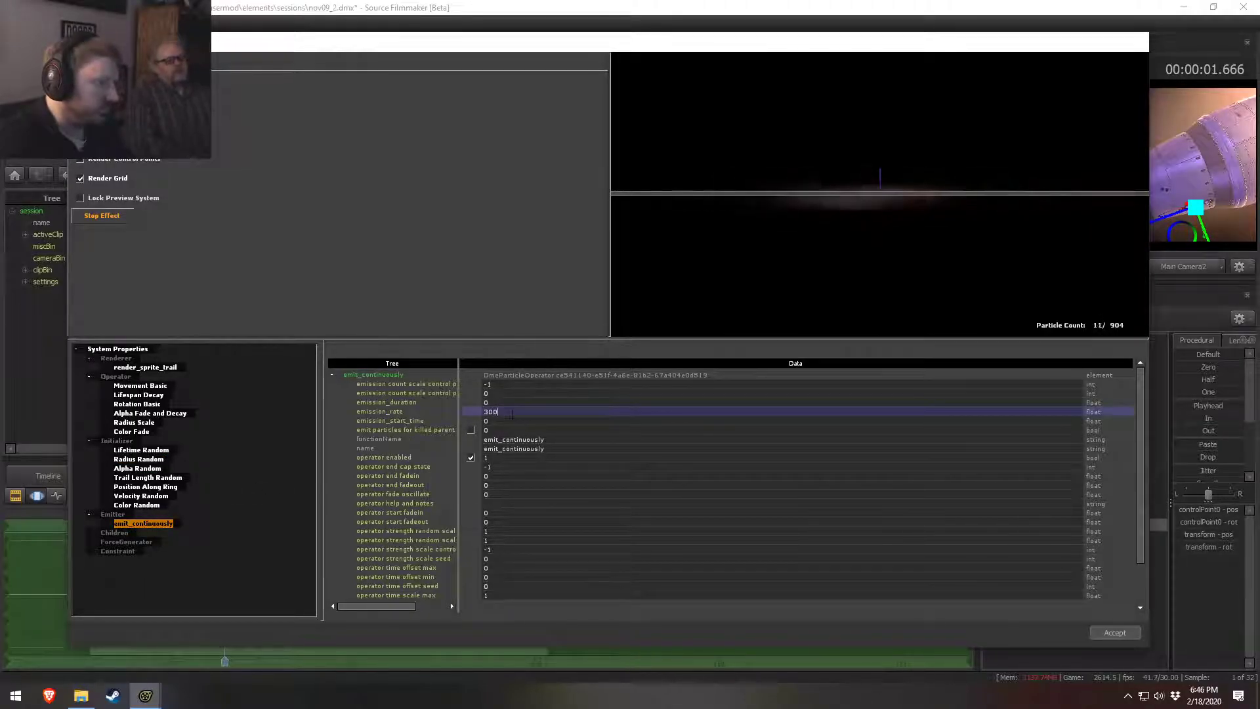
{"action": "key", "text": "Return"}
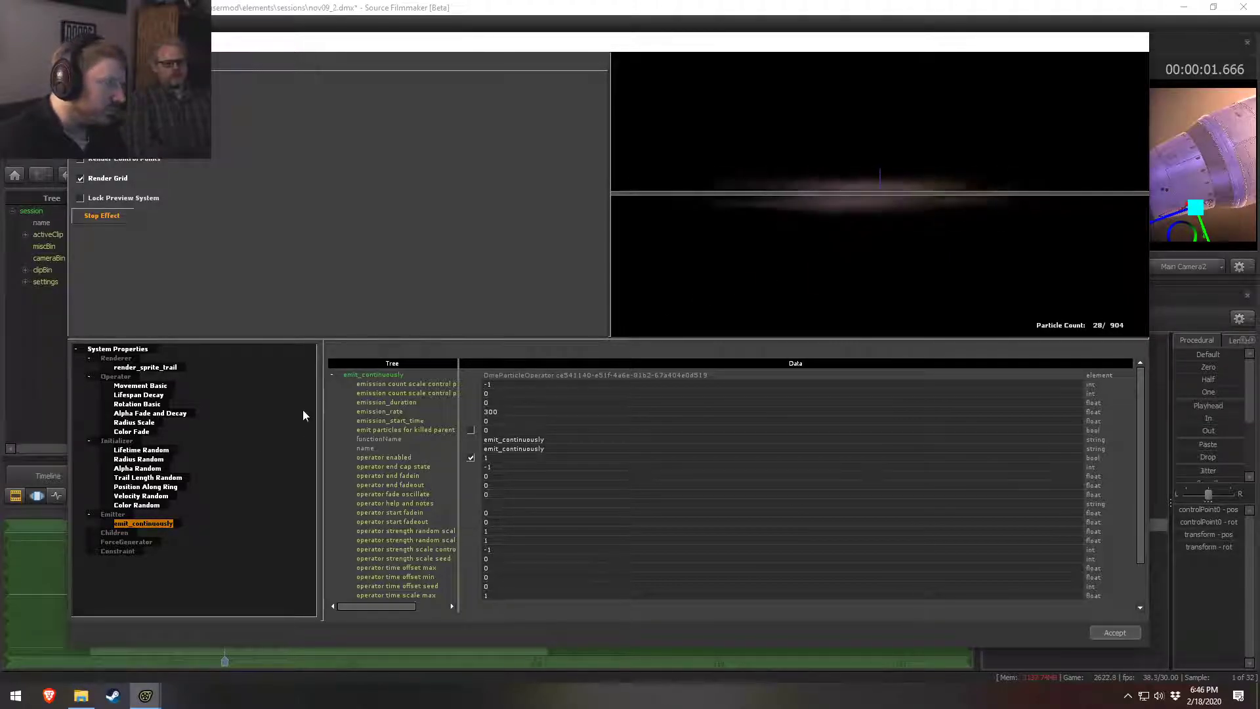
Step: Try a radius_end_scale of 2 in the Radius Scale operator and restore it to 1
{"action": "left_click", "coordinate": [133, 423]}
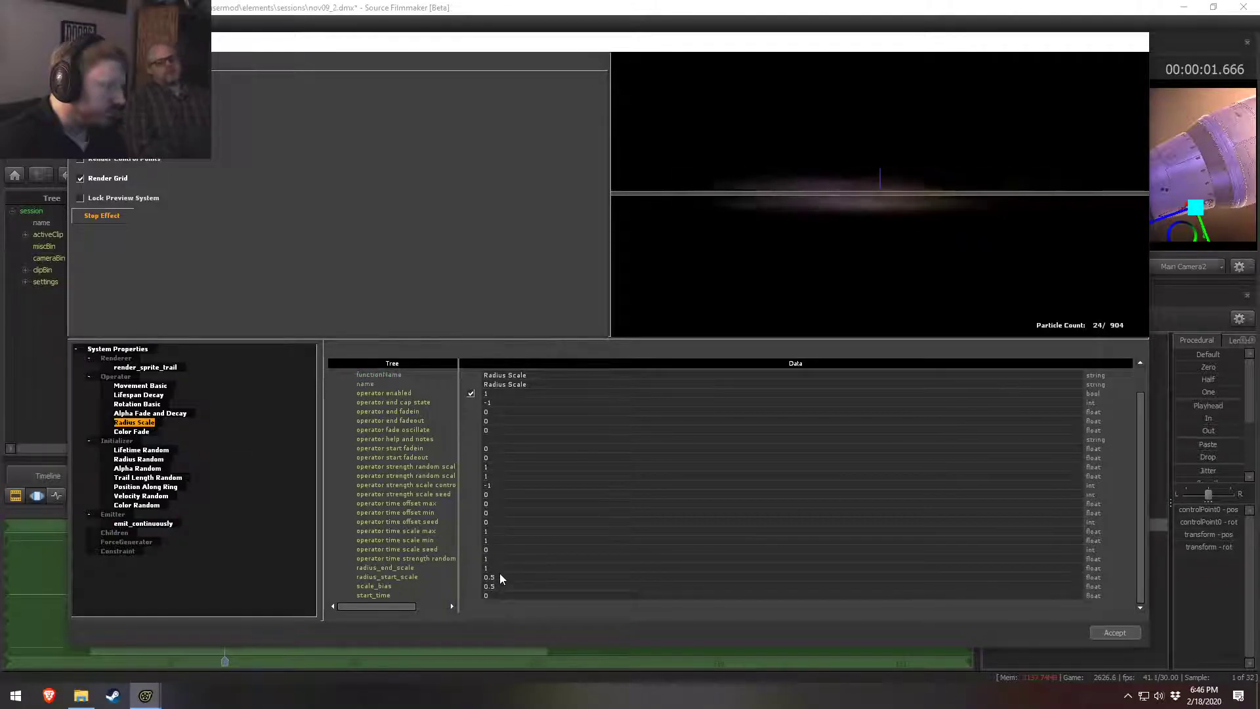
{"action": "left_click", "coordinate": [499, 567]}
{"action": "type", "text": "2"}
{"action": "key", "text": "Return"}
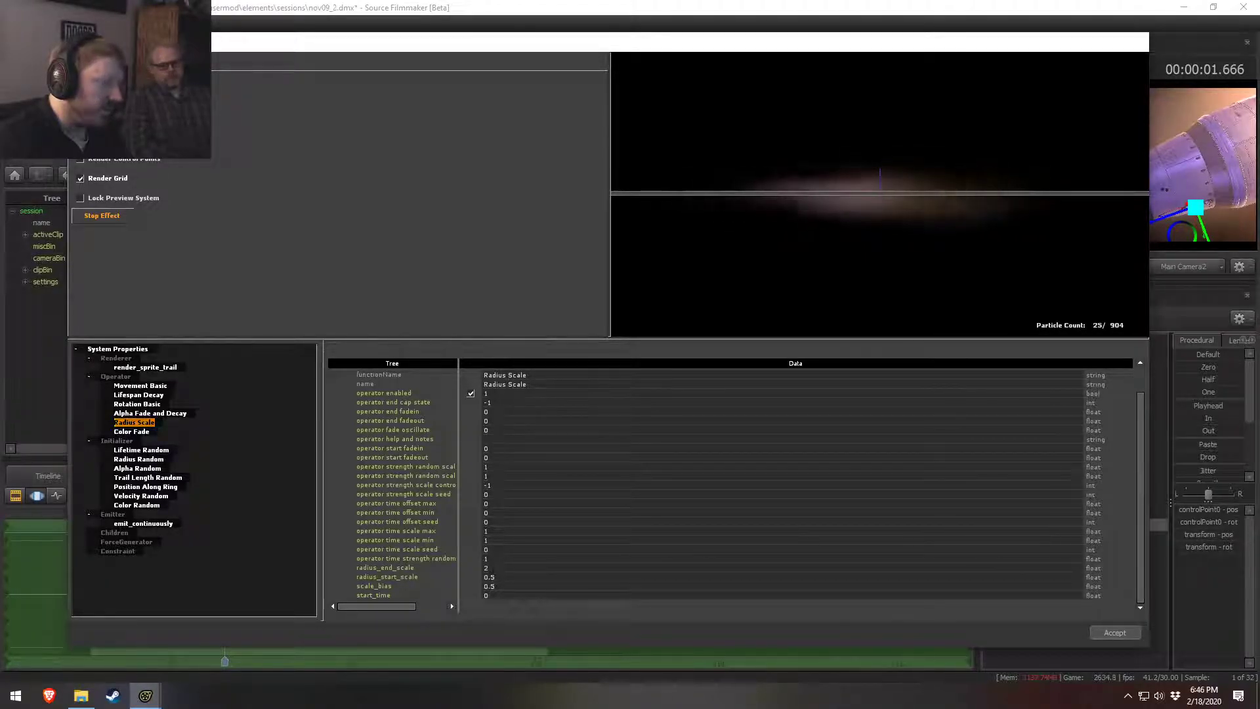
{"action": "key", "text": "BackSpace"}
{"action": "type", "text": "1"}
{"action": "key", "text": "Return"}
Step: Set the Radius Scale operator's radius_start_scale to 0.3
{"action": "left_click", "coordinate": [501, 578]}
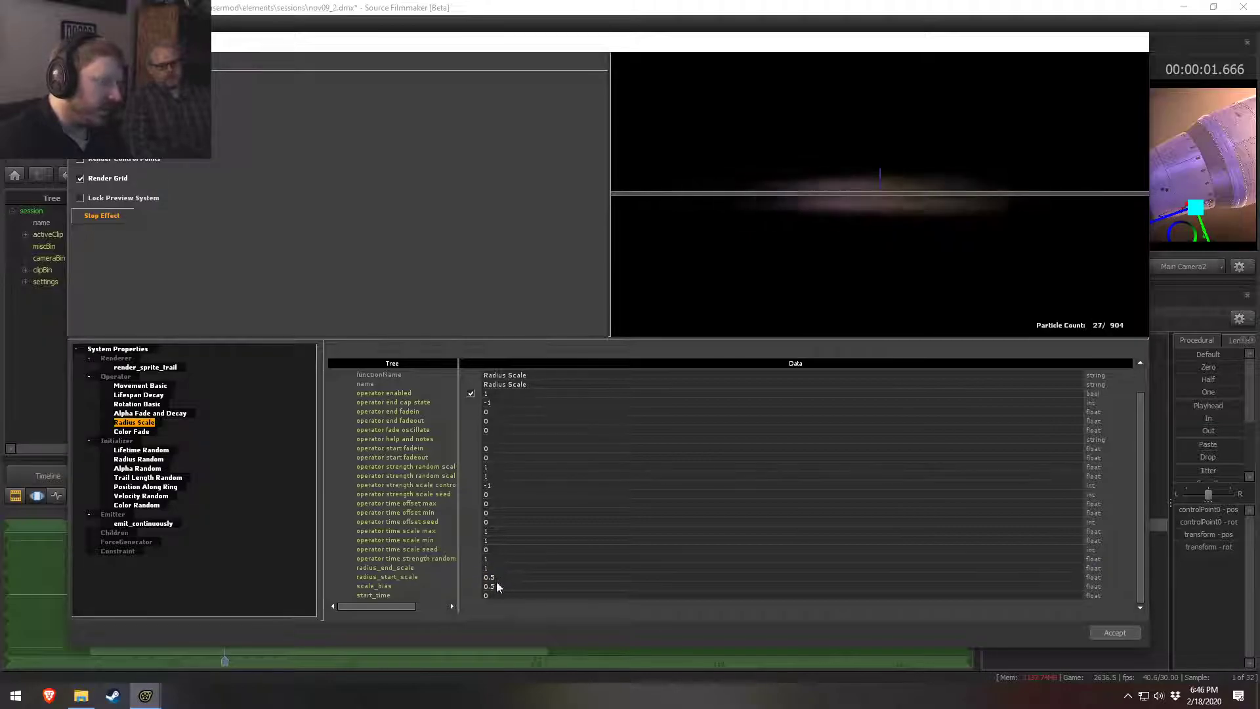
{"action": "type", "text": "3"}
{"action": "key", "text": "Return"}
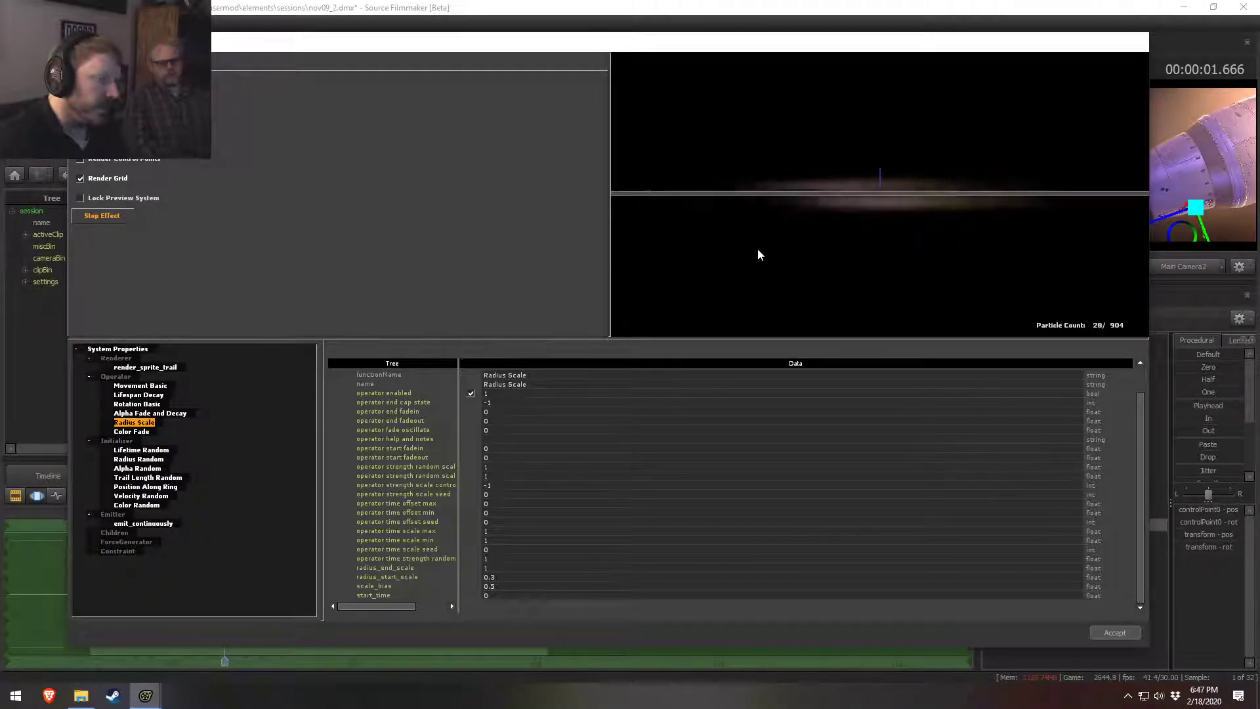
Step: Set the Trail Length Random initializer's length_min to 0.08 and length_max to 0.11
{"action": "left_click", "coordinate": [134, 478]}
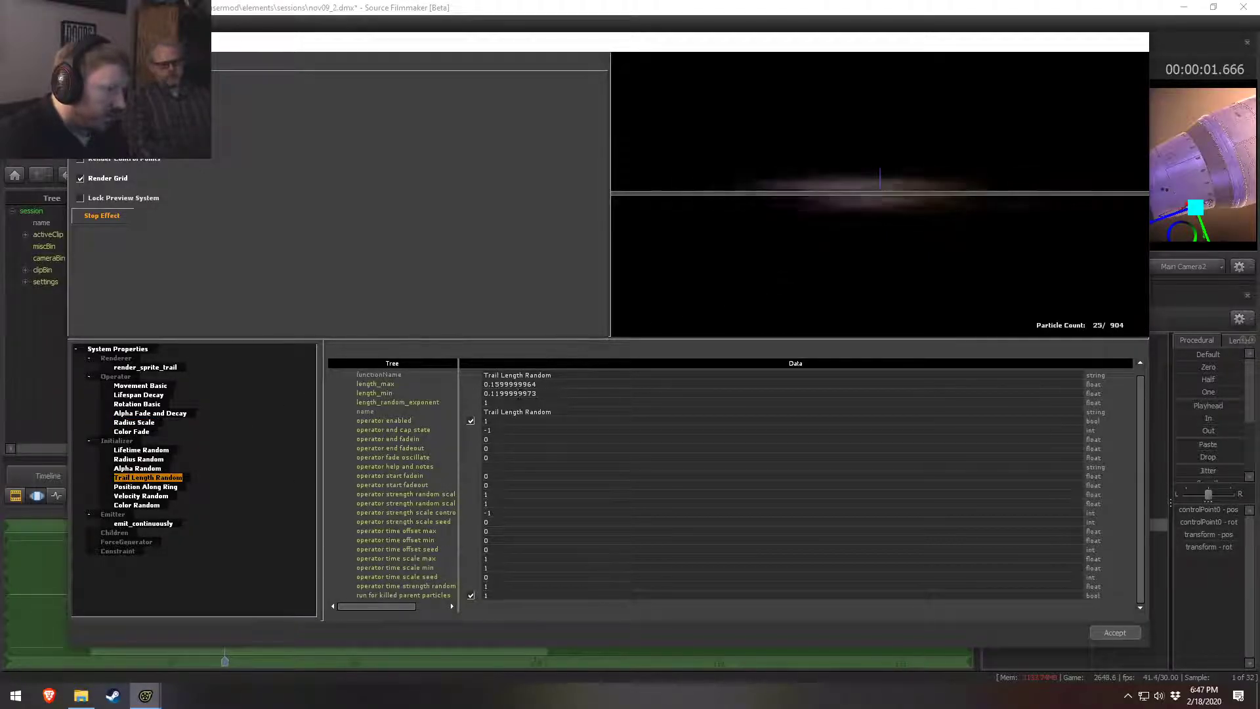
{"action": "double_click", "coordinate": [497, 394]}
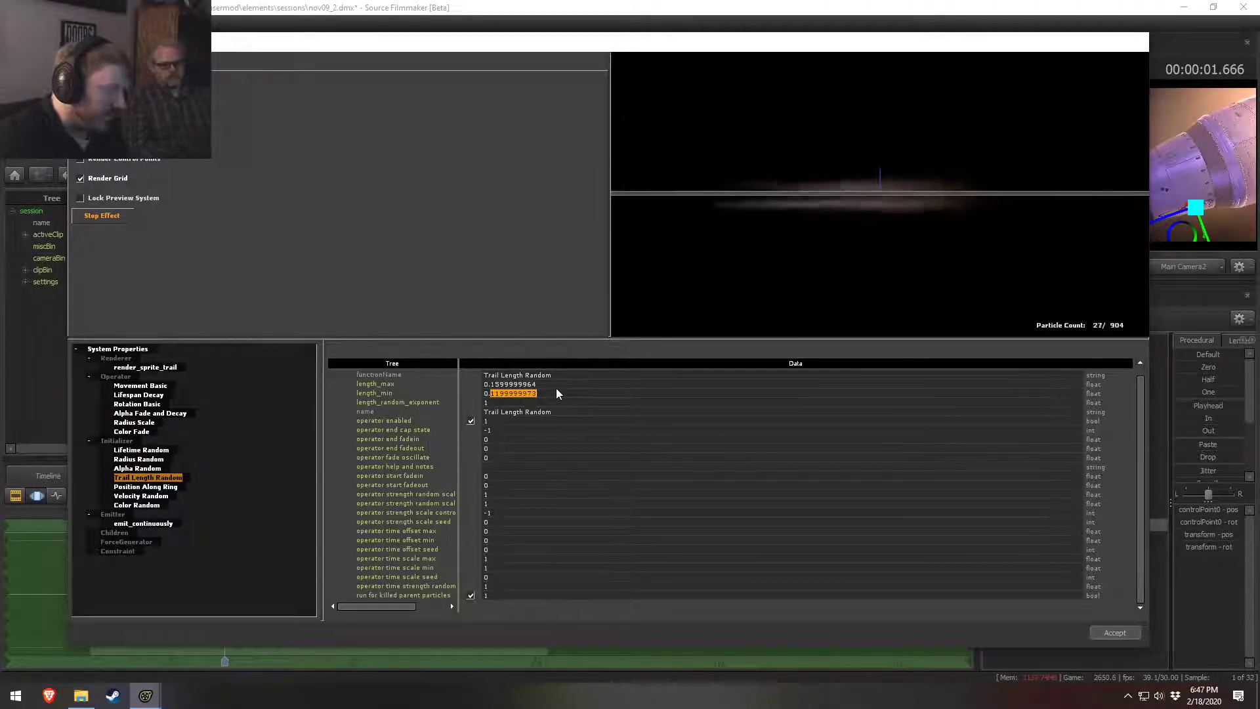
{"action": "type", "text": "08"}
{"action": "key", "text": "Return"}
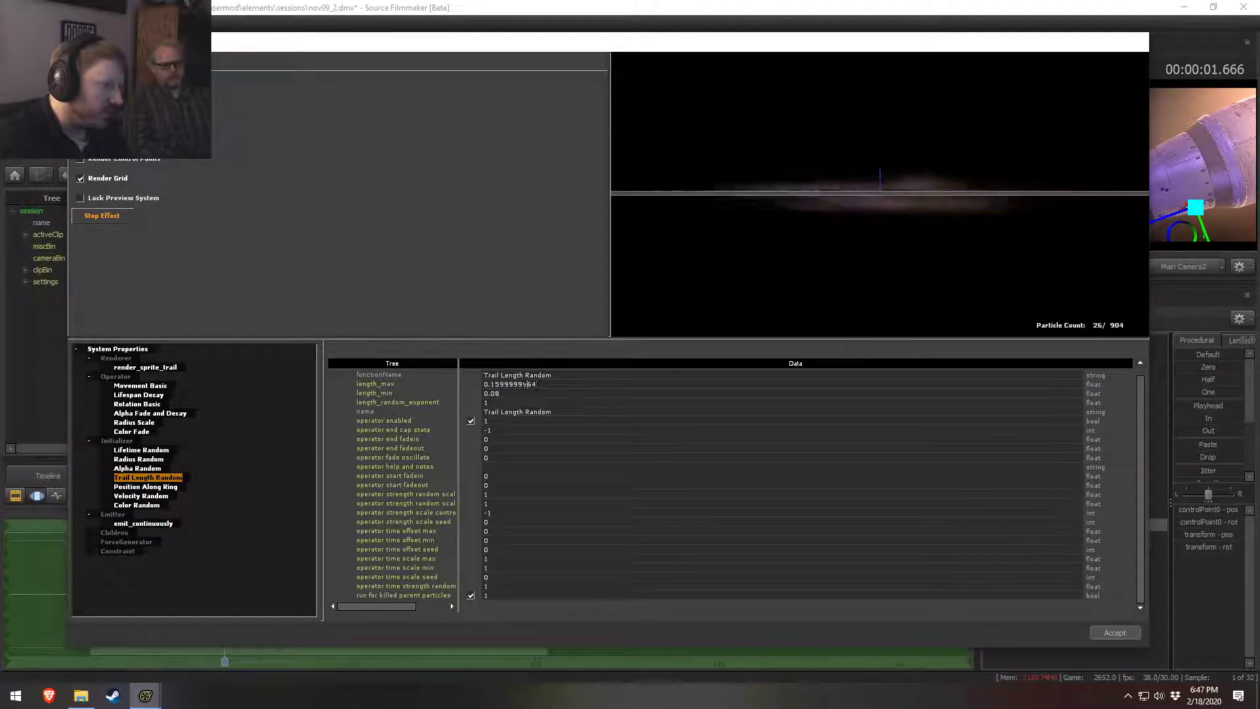
{"action": "left_click_drag", "start_coordinate": [525, 385], "coordinate": [538, 386]}
{"action": "left_click", "coordinate": [491, 384]}
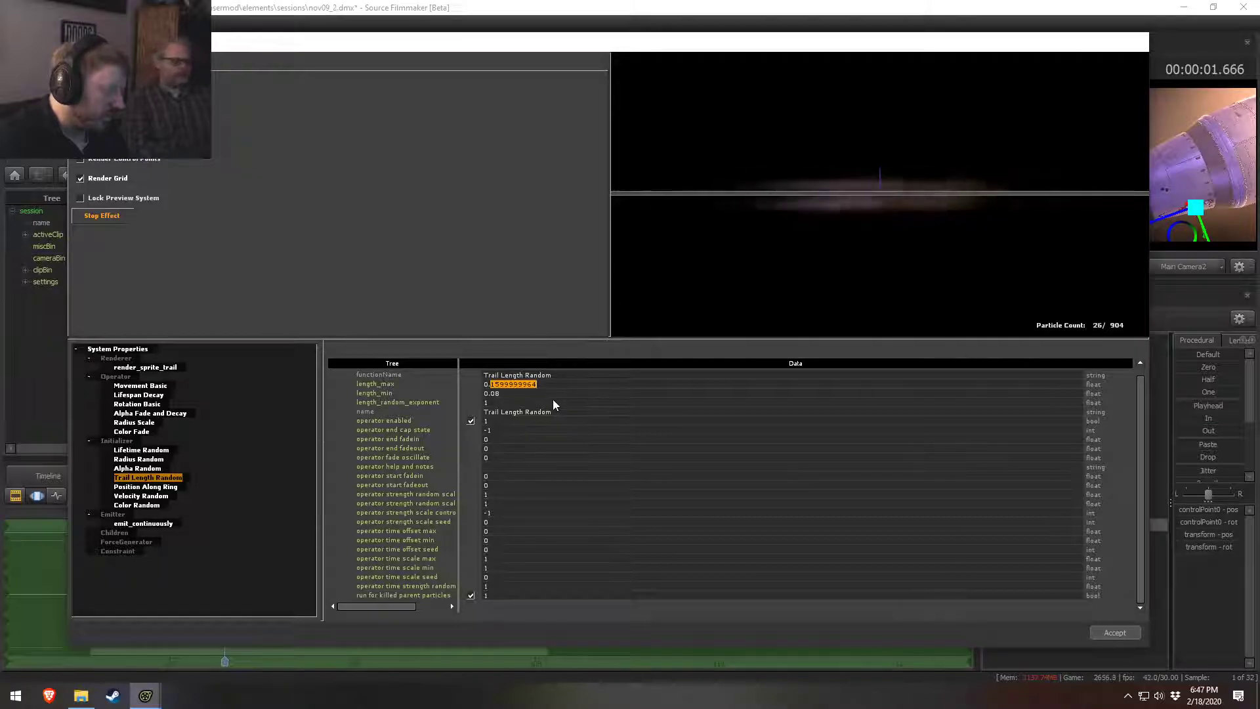
{"action": "type", "text": "1"}
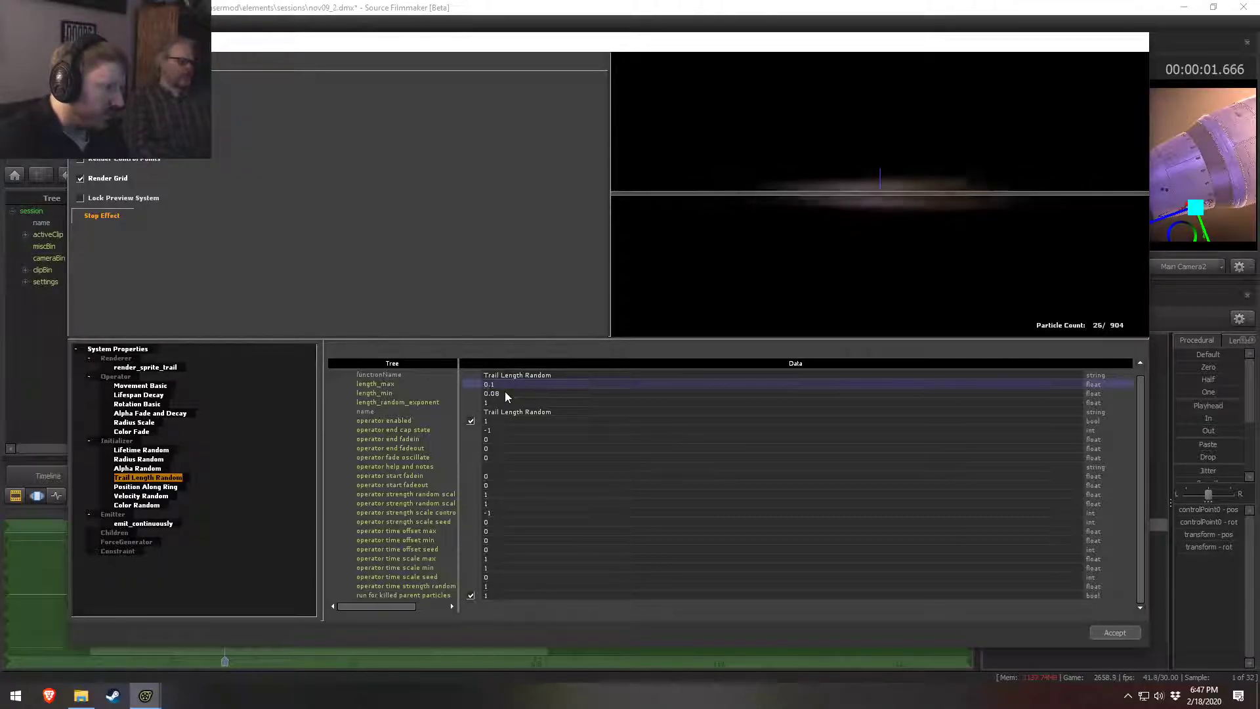
{"action": "type", "text": "1"}
{"action": "key", "text": "Return"}
{"action": "key", "text": "Escape"}
Step: Play back the shot in the work camera to examine the Vent 1 air stream beside the rocket's vents
{"action": "left_click_drag", "start_coordinate": [608, 265], "coordinate": [600, 237]}
{"action": "key", "text": "space"}
{"action": "key", "text": "space"}
{"action": "key", "text": "e"}
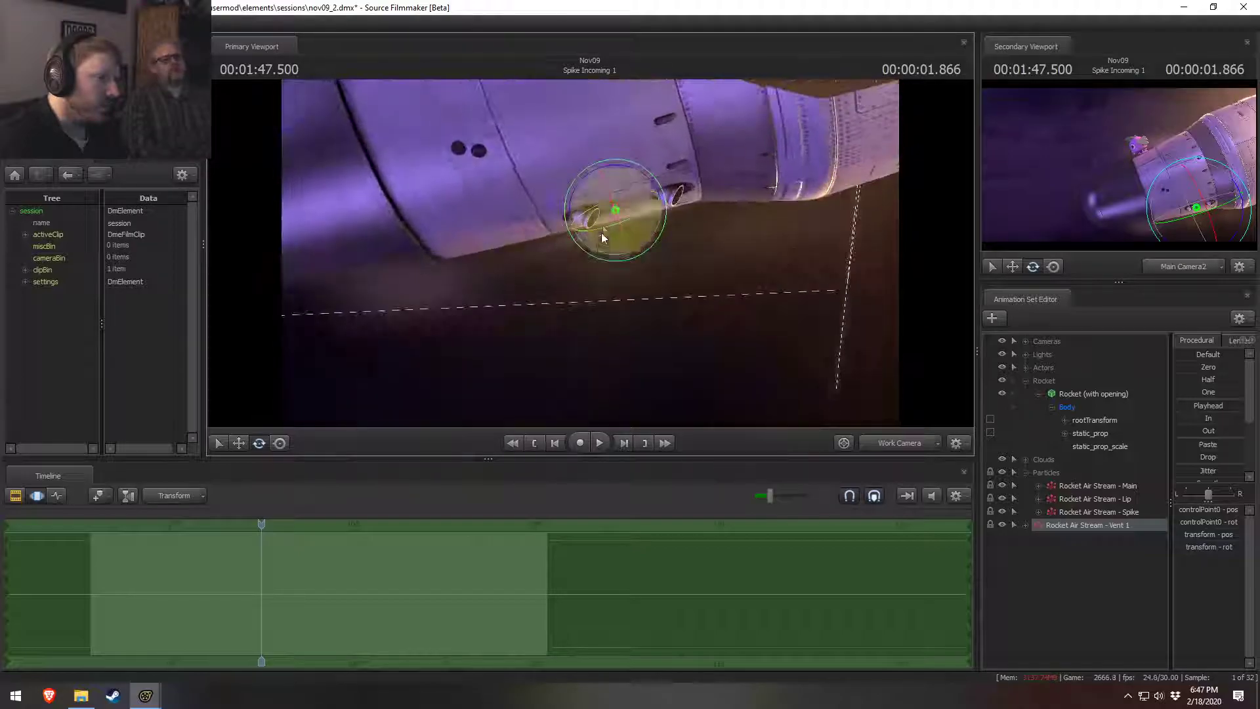
{"action": "key", "text": "space"}
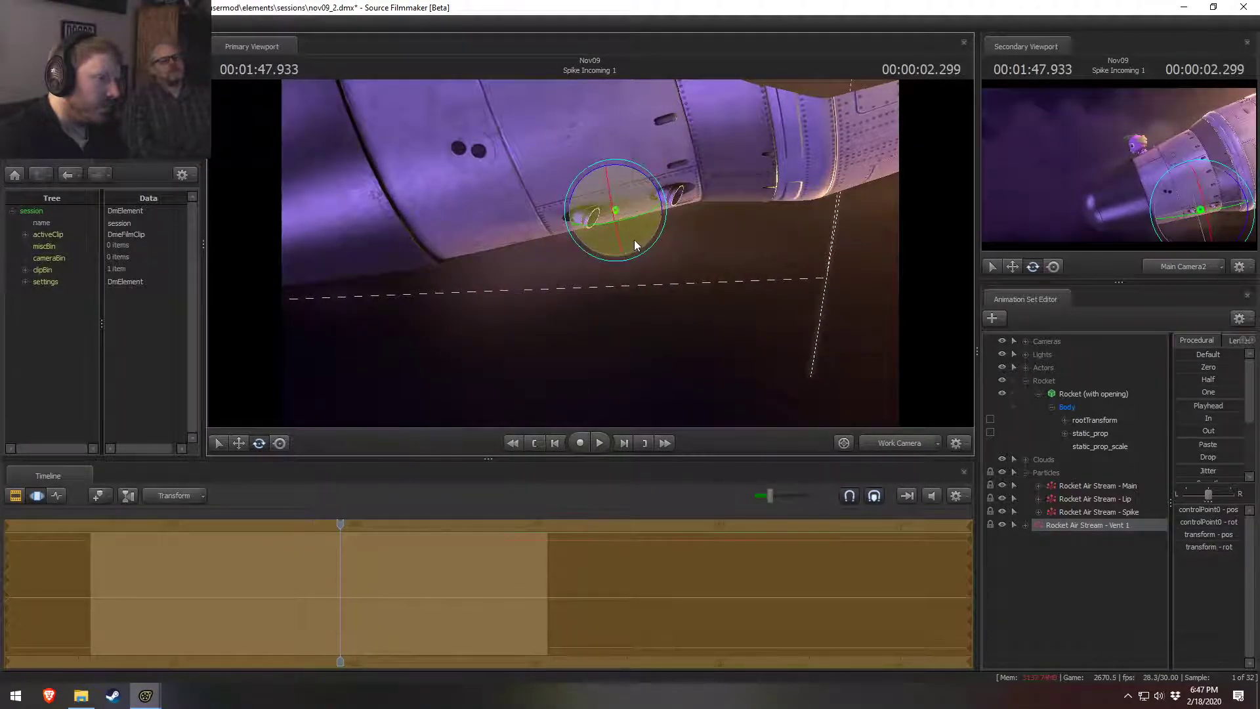
{"action": "key", "text": "space"}
{"action": "left_click_drag", "start_coordinate": [624, 260], "coordinate": [590, 261], "text": "alt"}
Step: Set the Alpha Random initializer's alpha_min to 50 and alpha_max to 100
{"action": "key", "text": "alt+Tab"}
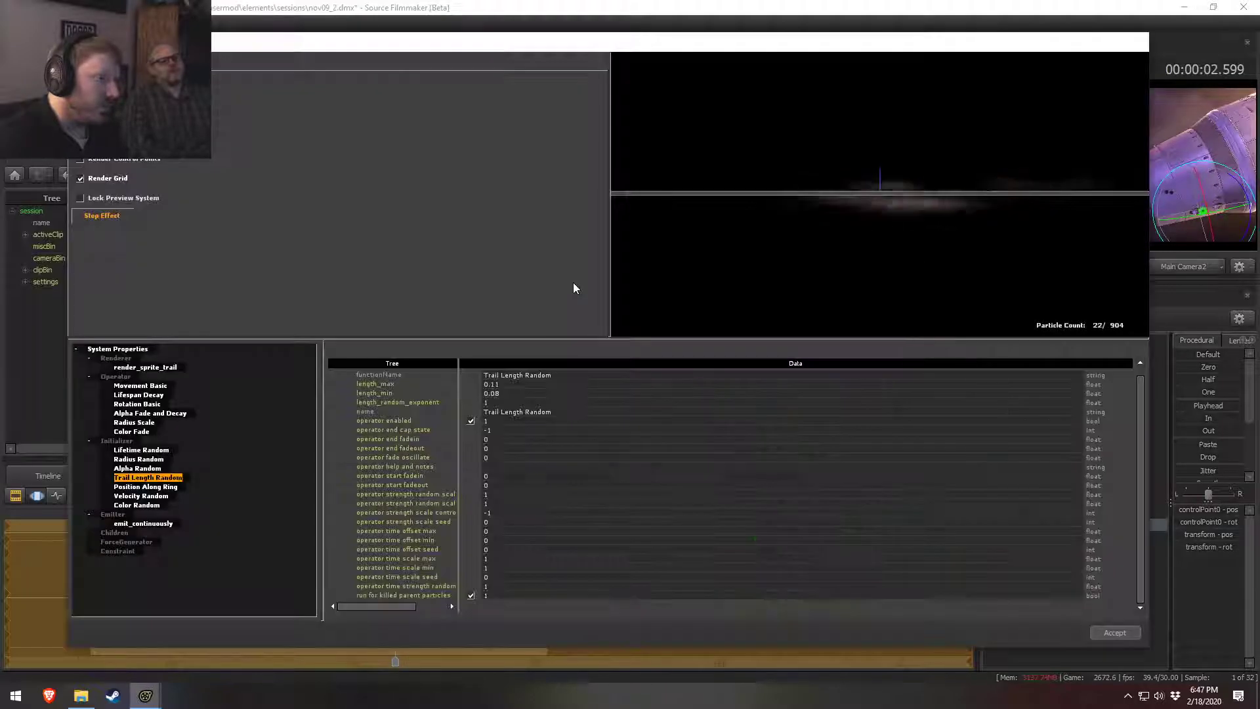
{"action": "left_click", "coordinate": [138, 468]}
{"action": "double_click", "coordinate": [487, 384]}
{"action": "type", "text": "50"}
{"action": "key", "text": "Return"}
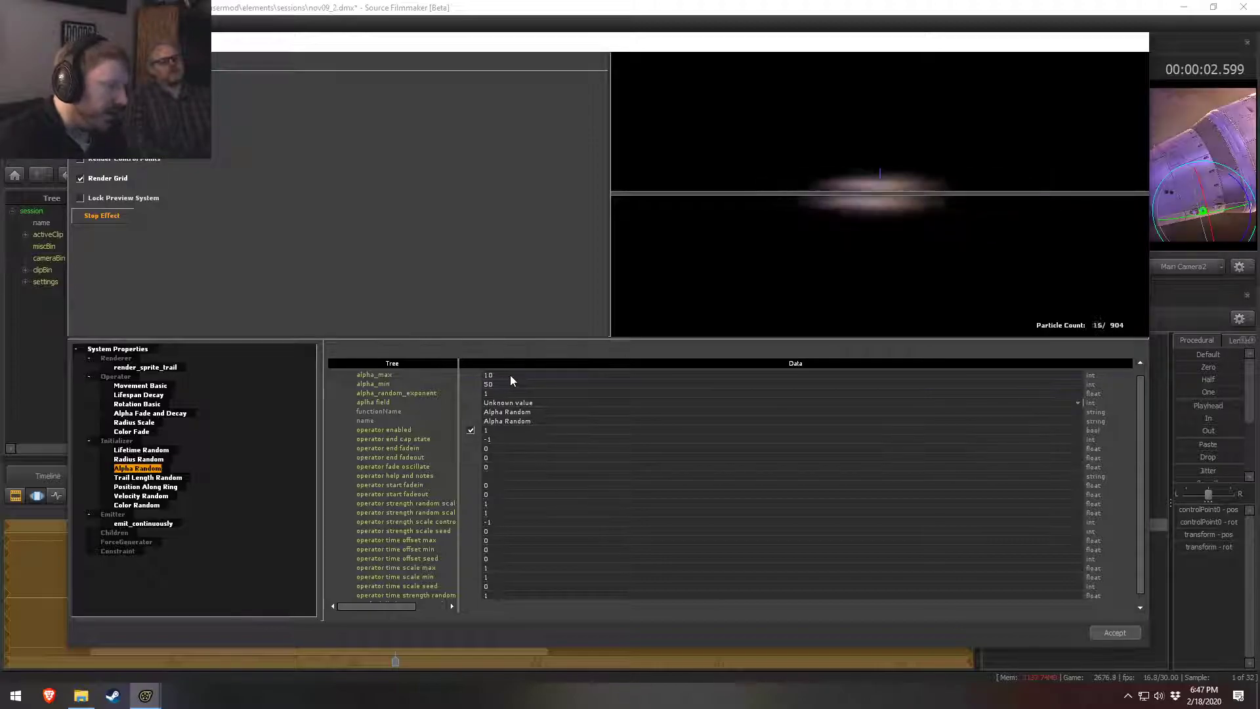
{"action": "double_click", "coordinate": [510, 375]}
{"action": "type", "text": "100"}
{"action": "key", "text": "Return"}
Step: Examine the brightness of the Vent 1 stream with playback, ending at 00:01:48.966 in Spike Incoming 1
{"action": "left_click", "coordinate": [704, 6]}
{"action": "mouse_move", "coordinate": [590, 260]}
{"action": "left_mouse_down", "text": "alt"}
{"action": "mouse_move", "coordinate": [607, 223]}
{"action": "mouse_move", "coordinate": [589, 248]}
{"action": "left_mouse_up", "text": "alt"}
{"action": "key", "text": "space"}
{"action": "key", "text": "space"}
{"action": "key", "text": "space"}
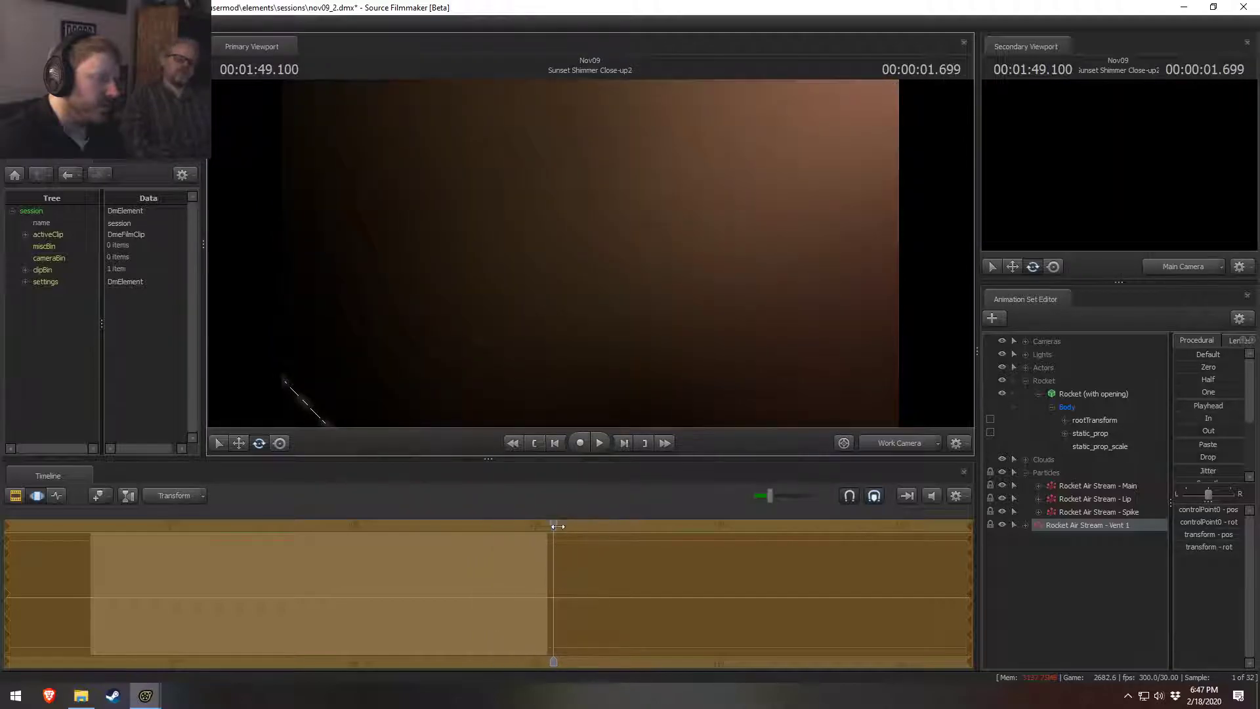
{"action": "left_click_drag", "start_coordinate": [558, 527], "coordinate": [532, 527]}
{"action": "left_click_drag", "start_coordinate": [659, 380], "coordinate": [599, 250], "text": "alt"}
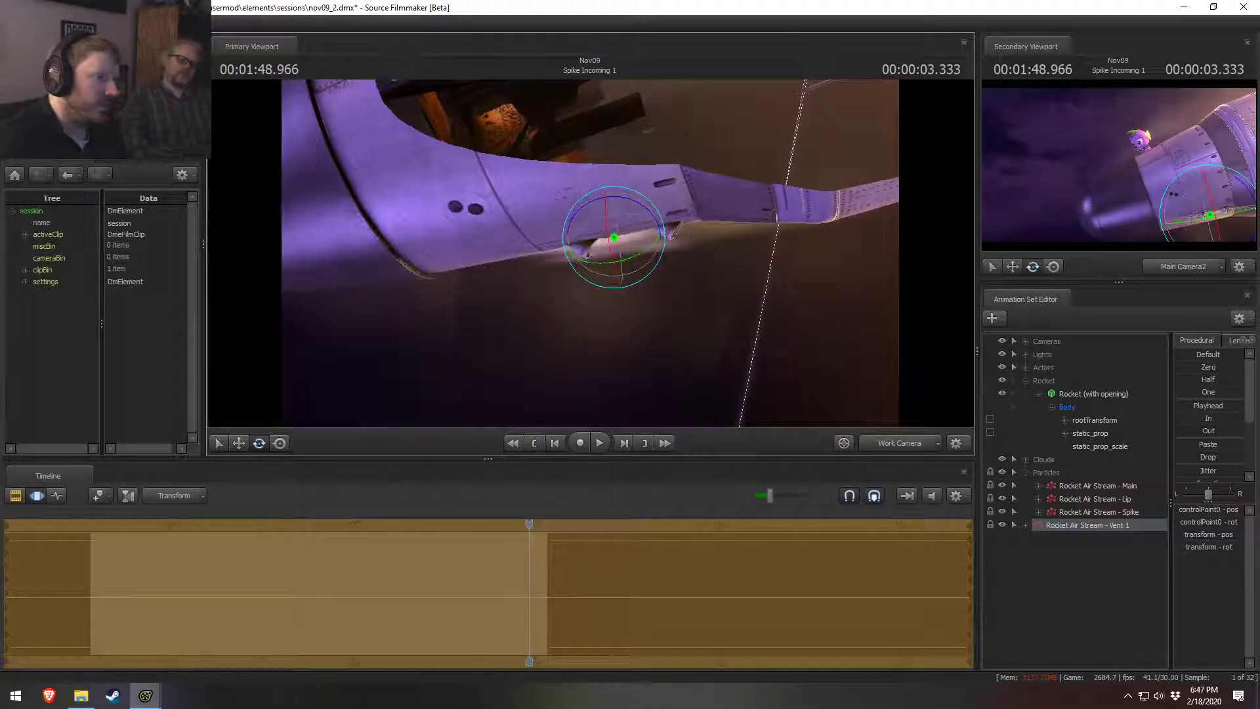
Step: Set the Trail Length Random initializer's length_min to 0.04 and length_max to 0.06
{"action": "key", "text": "alt+Tab"}
{"action": "left_click", "coordinate": [147, 477]}
{"action": "left_click_drag", "start_coordinate": [495, 394], "coordinate": [537, 393]}
{"action": "type", "text": "4"}
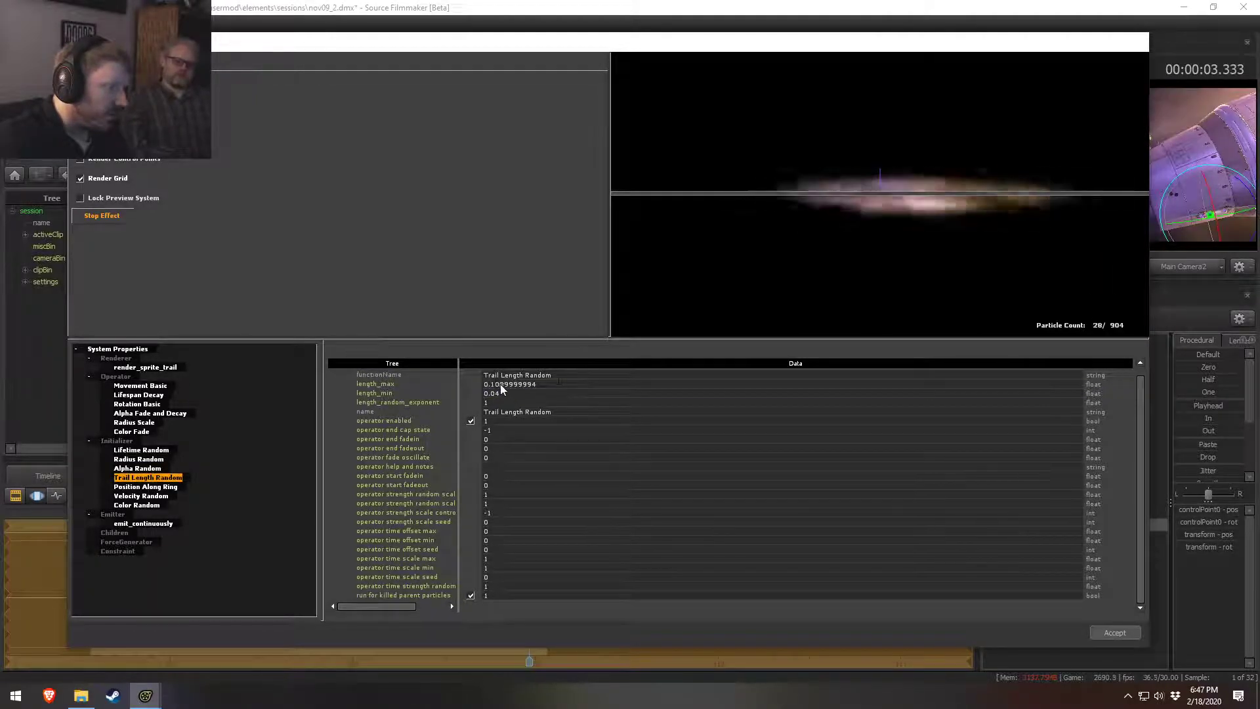
{"action": "left_click_drag", "start_coordinate": [491, 385], "coordinate": [538, 384]}
{"action": "type", "text": "6"}
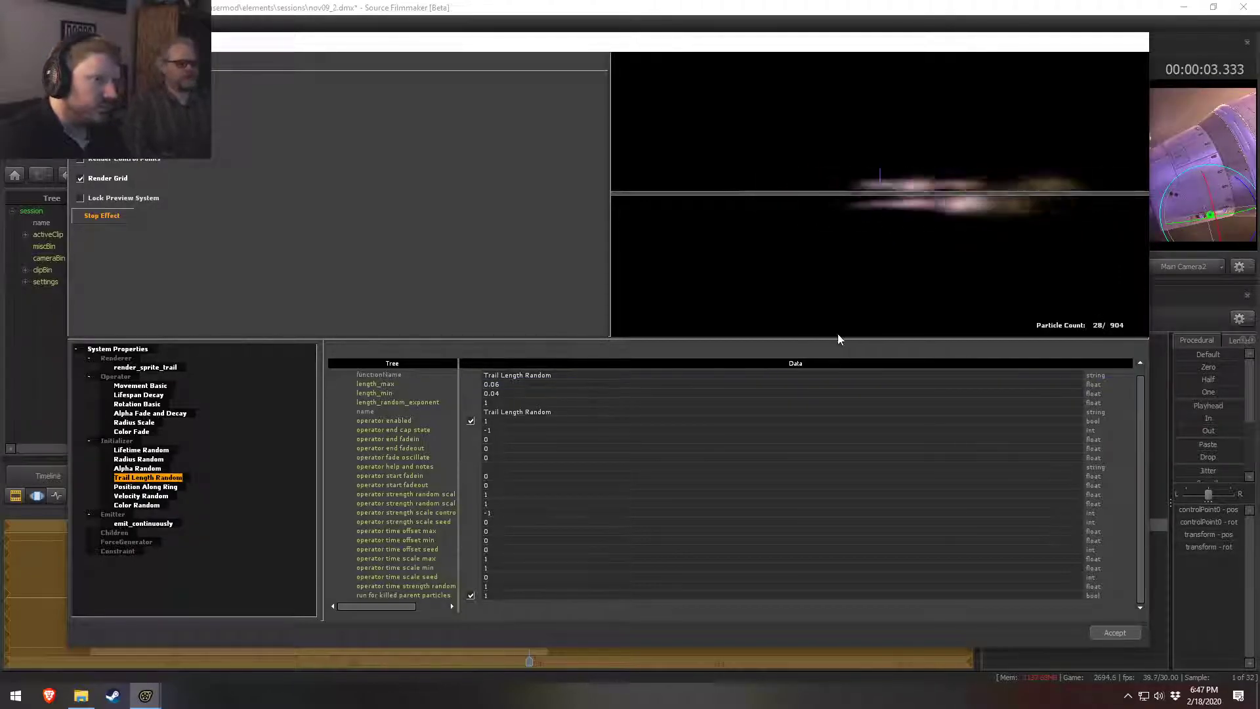
Step: Inspect the Vent 1 stream's trail length at the vents from several angles, replaying the shot from 00:01:47.400
{"action": "key", "text": "Escape"}
{"action": "left_click_drag", "start_coordinate": [820, 308], "coordinate": [593, 248], "text": "alt"}
{"action": "key", "text": "r"}
{"action": "key", "text": "space"}
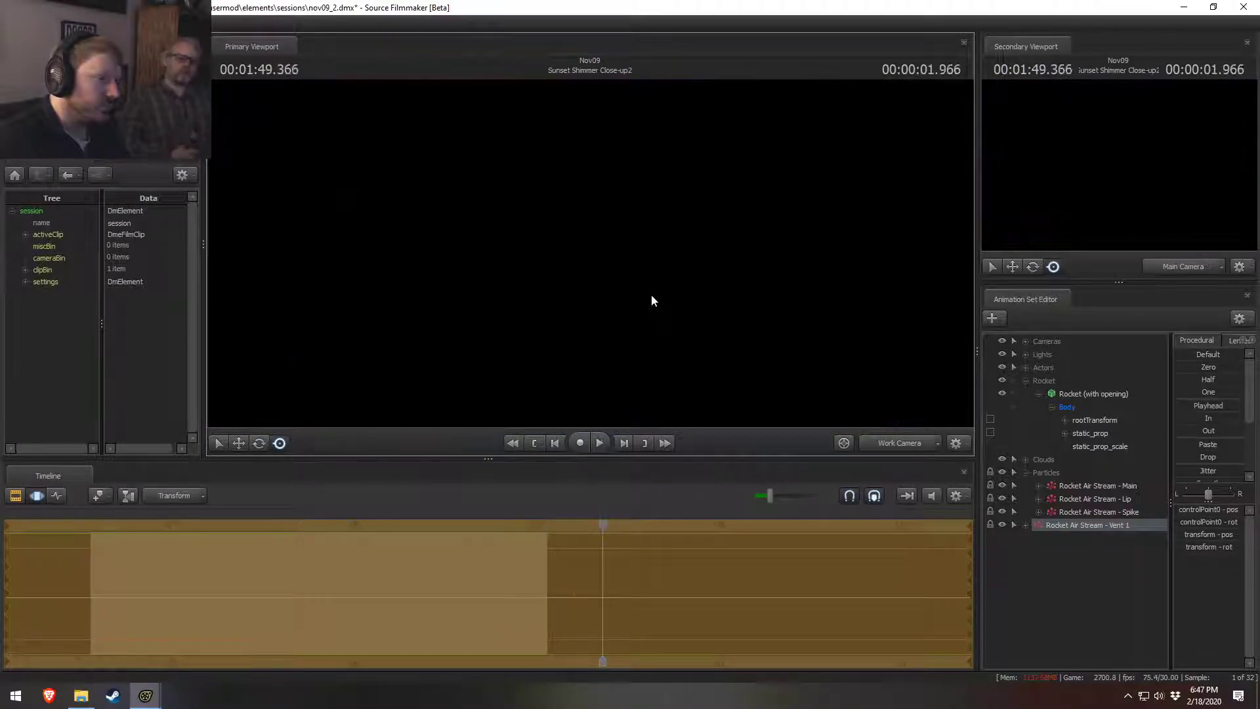
{"action": "left_click_drag", "start_coordinate": [603, 545], "coordinate": [243, 542]}
{"action": "left_click_drag", "start_coordinate": [648, 301], "coordinate": [696, 381], "text": "alt"}
{"action": "left_click_drag", "start_coordinate": [595, 257], "coordinate": [584, 227], "text": "alt"}
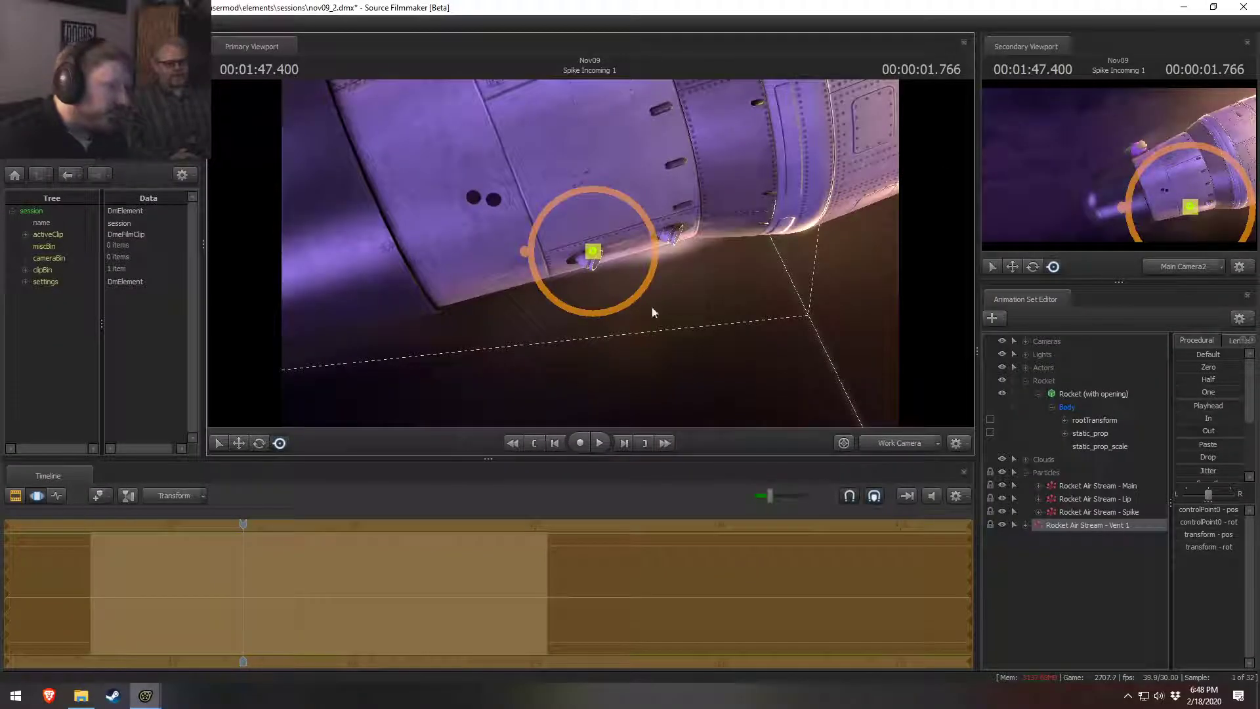
{"action": "left_click_drag", "start_coordinate": [657, 308], "coordinate": [844, 379], "text": "alt"}
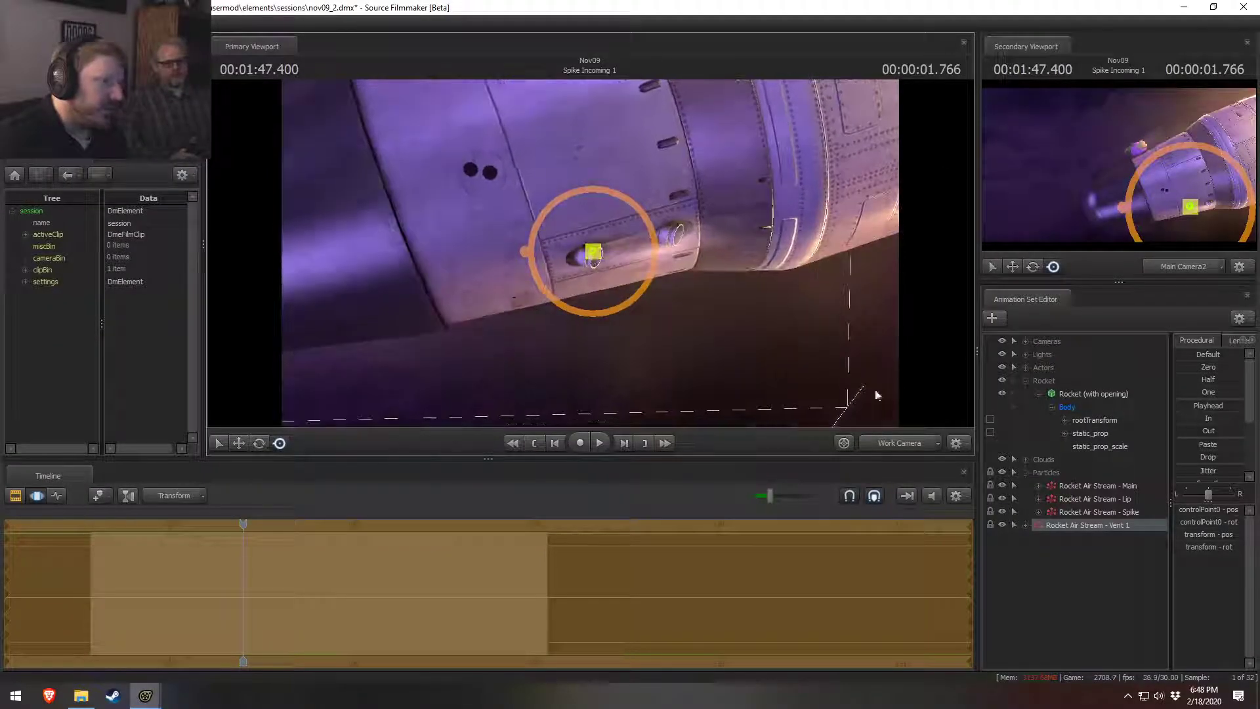
{"action": "key", "text": "space"}
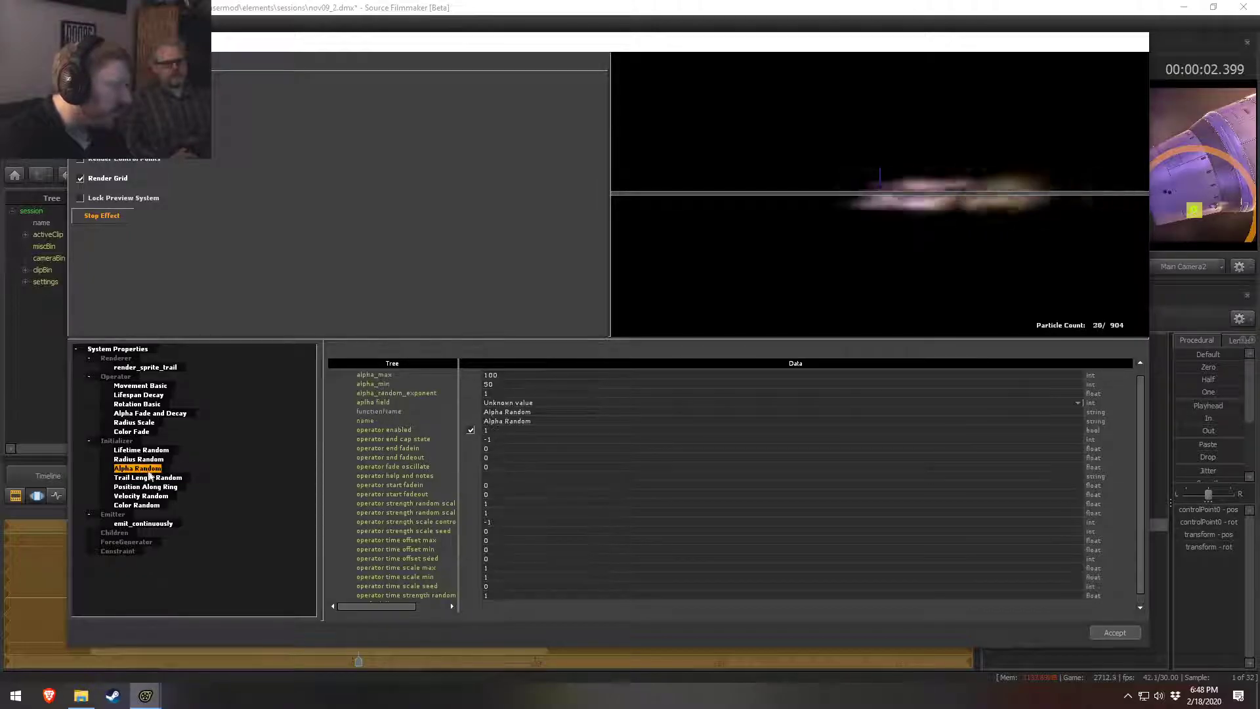
Step: Set the Position Along Ring initializer's initial radius to 1
{"action": "left_click", "coordinate": [138, 395]}
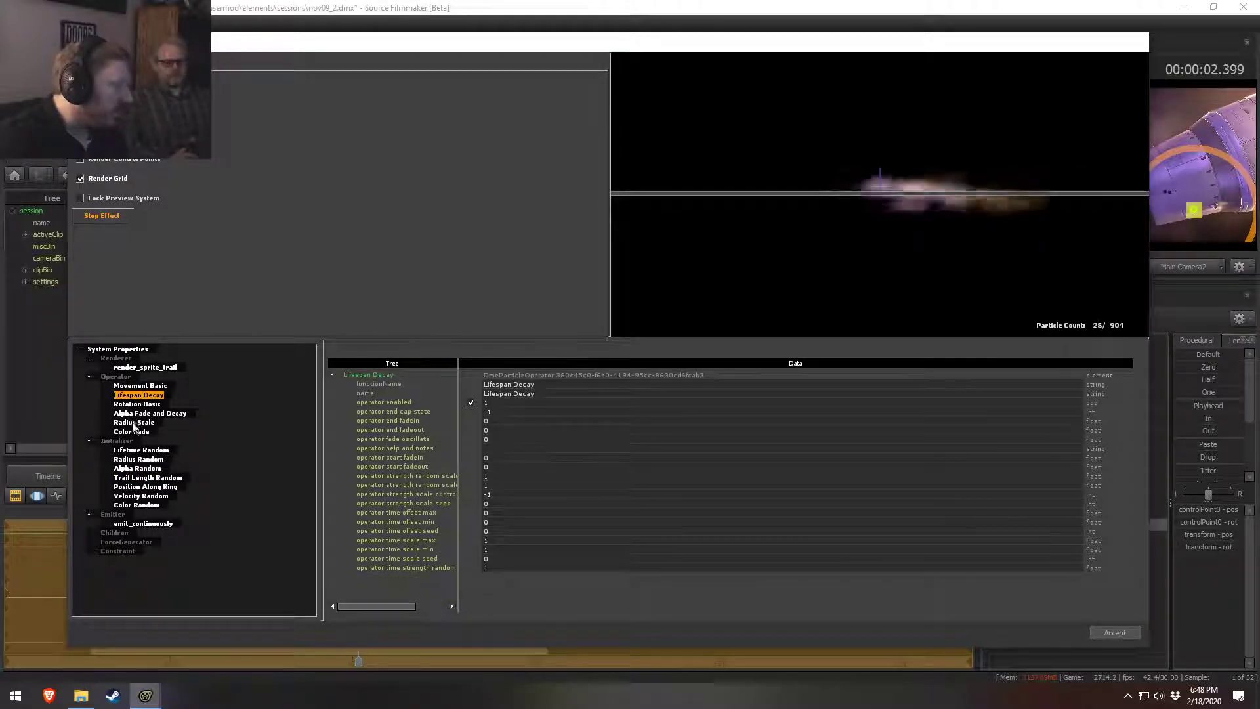
{"action": "left_click", "coordinate": [139, 487]}
{"action": "type", "text": "1"}
{"action": "key", "text": "Return"}
{"action": "key", "text": "Escape"}
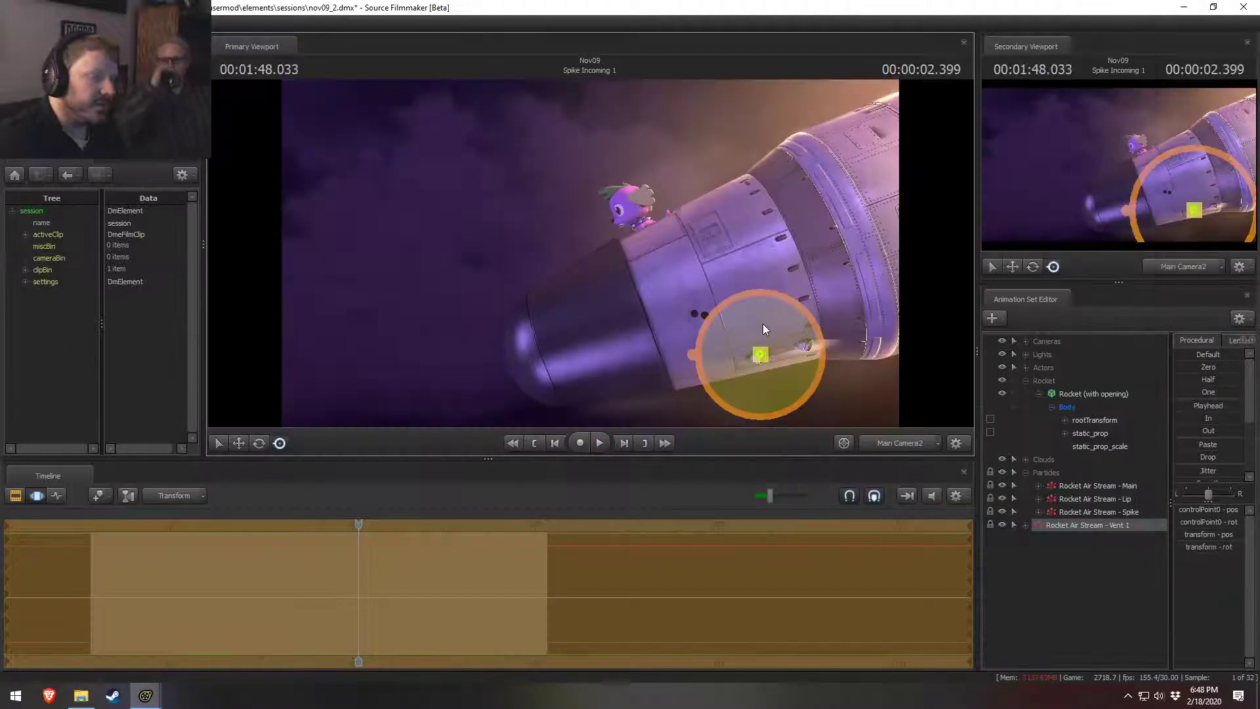
Step: Play the shot through Main Camera2 from 00:01:48.033 and show the timeline in the Clip Editor
{"action": "key", "text": "space"}
{"action": "key", "text": "space"}
{"action": "key", "text": "w"}
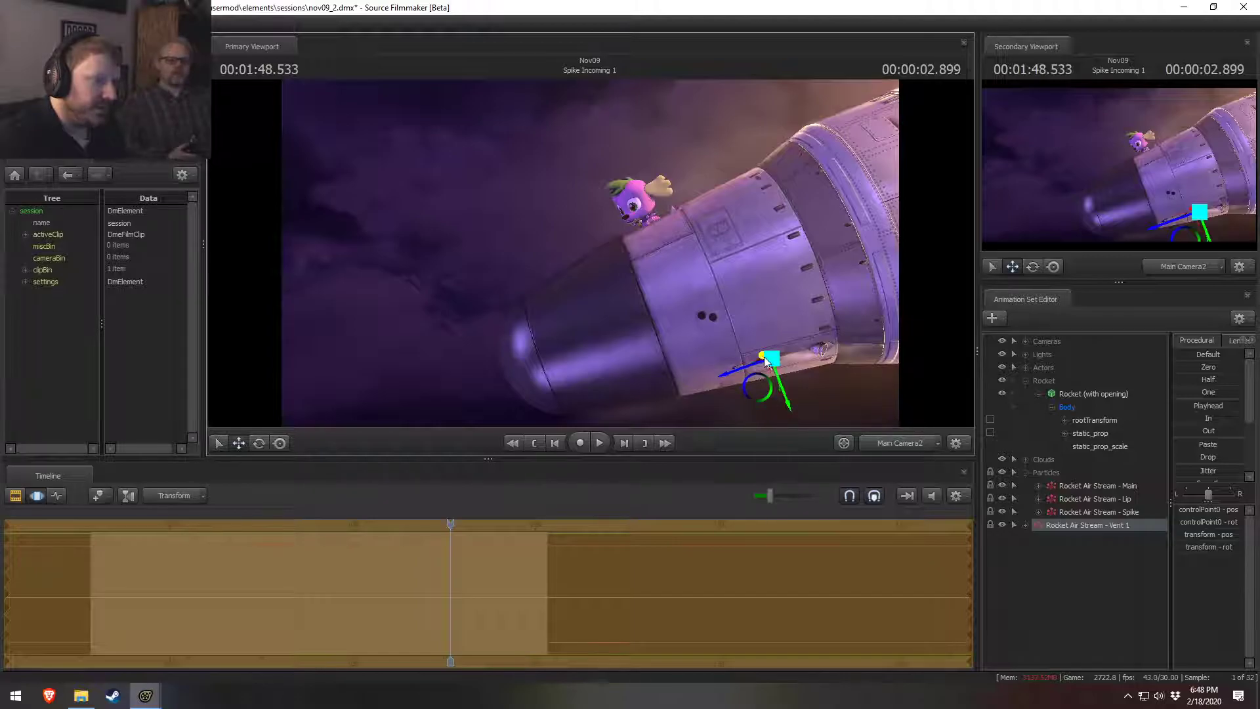
{"action": "key", "text": "space"}
{"action": "key", "text": "space"}
{"action": "key", "text": "F2"}
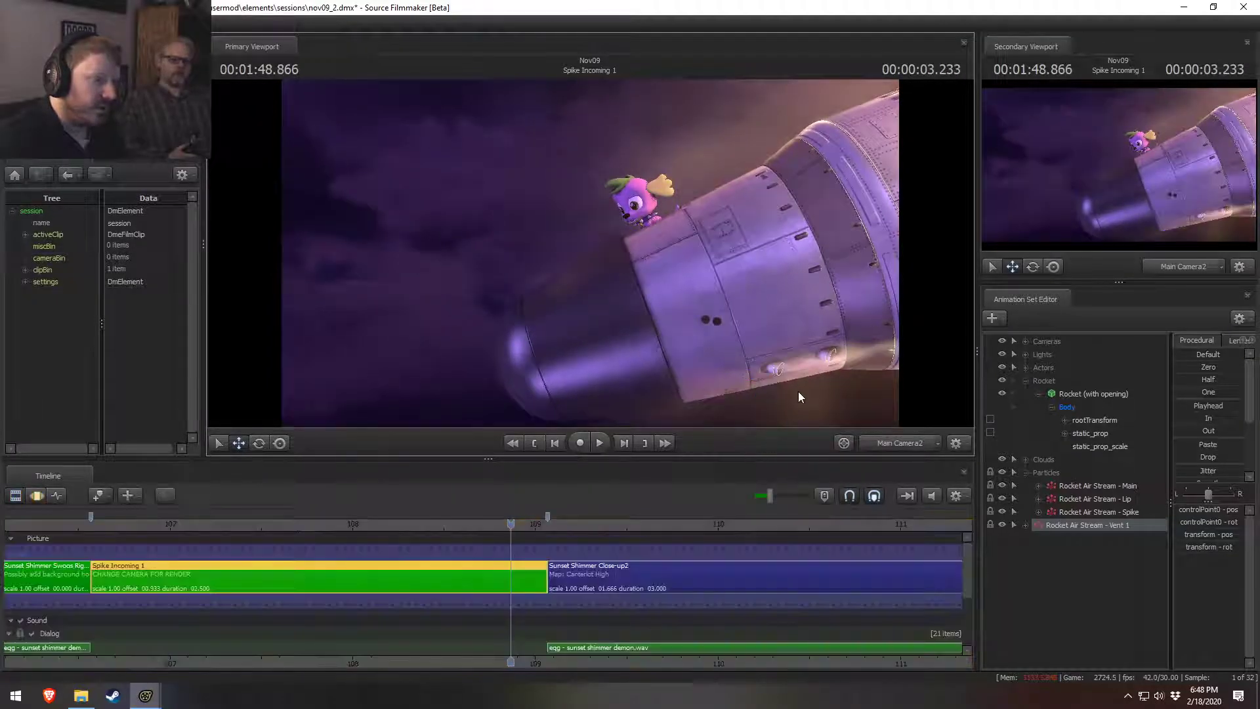
Step: Replay Spike Incoming 1 through its end and again from its middle to judge the vent stream in Main Camera2
{"action": "key", "text": "Escape"}
{"action": "key", "text": "space"}
{"action": "key", "text": "space"}
{"action": "left_click_drag", "start_coordinate": [572, 526], "coordinate": [549, 523]}
{"action": "key", "text": "F2"}
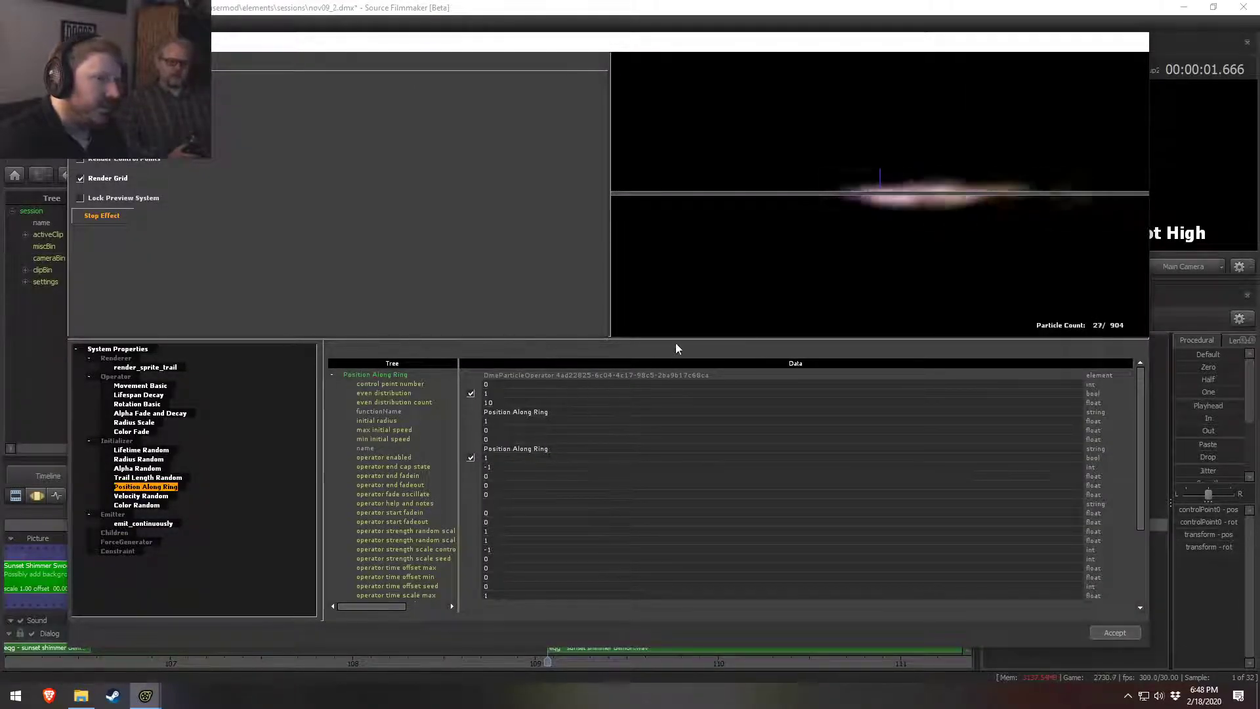
{"action": "key", "text": "Escape"}
{"action": "left_click_drag", "start_coordinate": [539, 533], "coordinate": [249, 504]}
{"action": "key", "text": "space"}
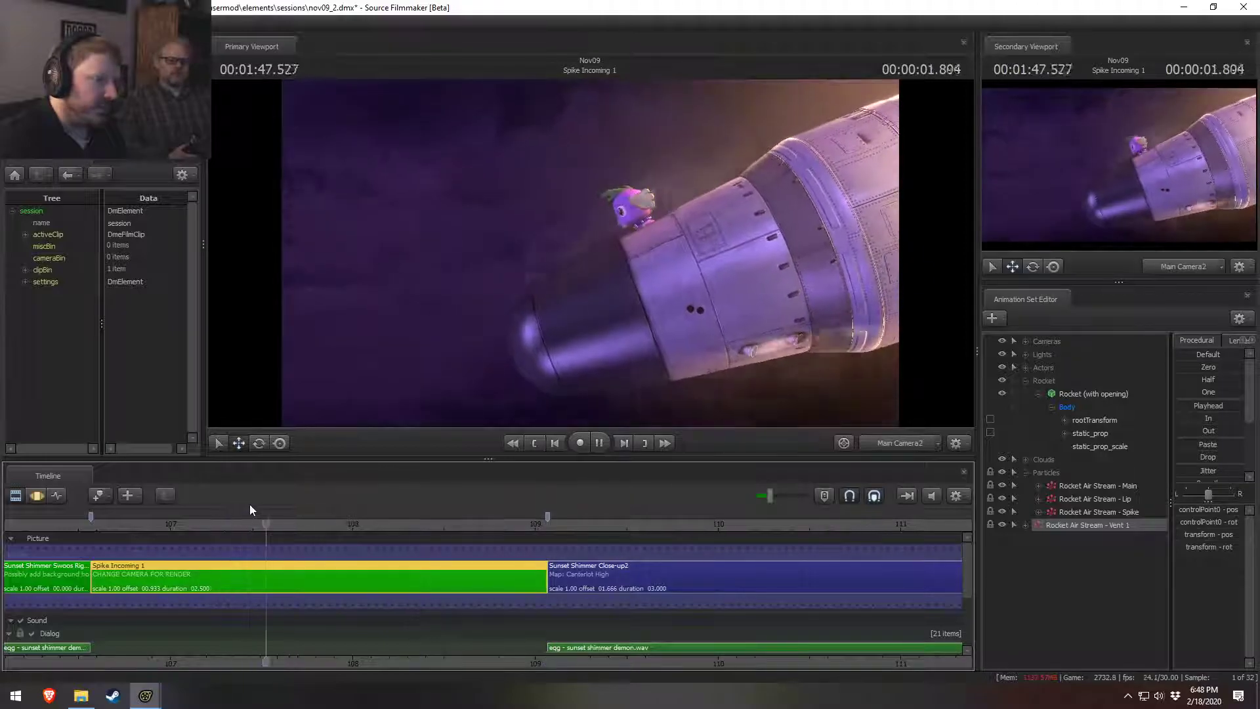
Step: Set both length_max and length_min of the Trail Length Random initializer to 0.05
{"action": "key", "text": "alt+Tab"}
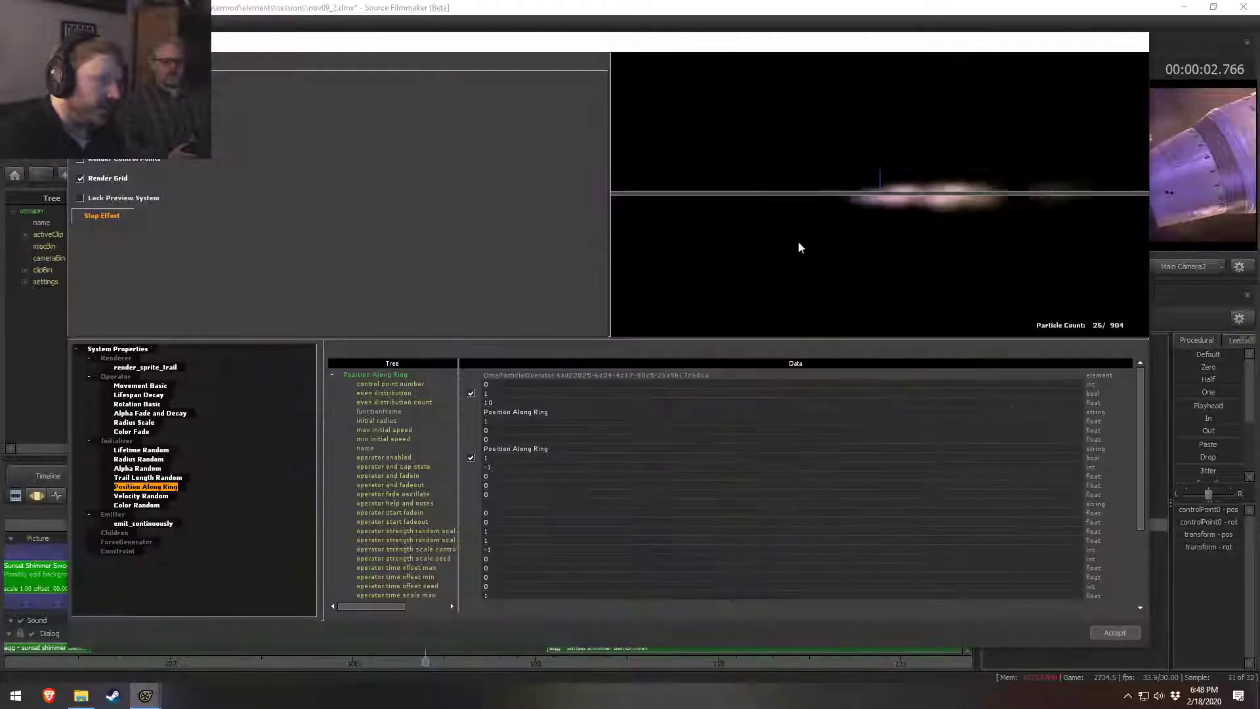
{"action": "left_click_drag", "start_coordinate": [880, 194], "coordinate": [883, 252]}
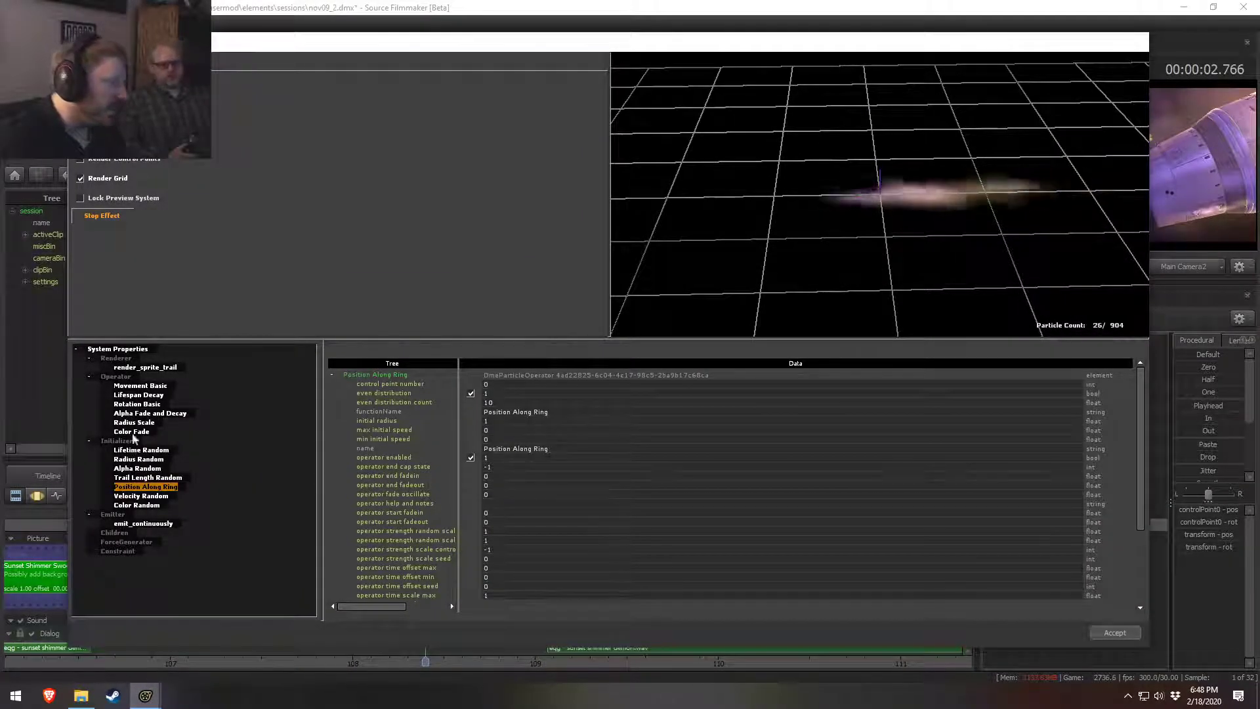
{"action": "left_click", "coordinate": [147, 478]}
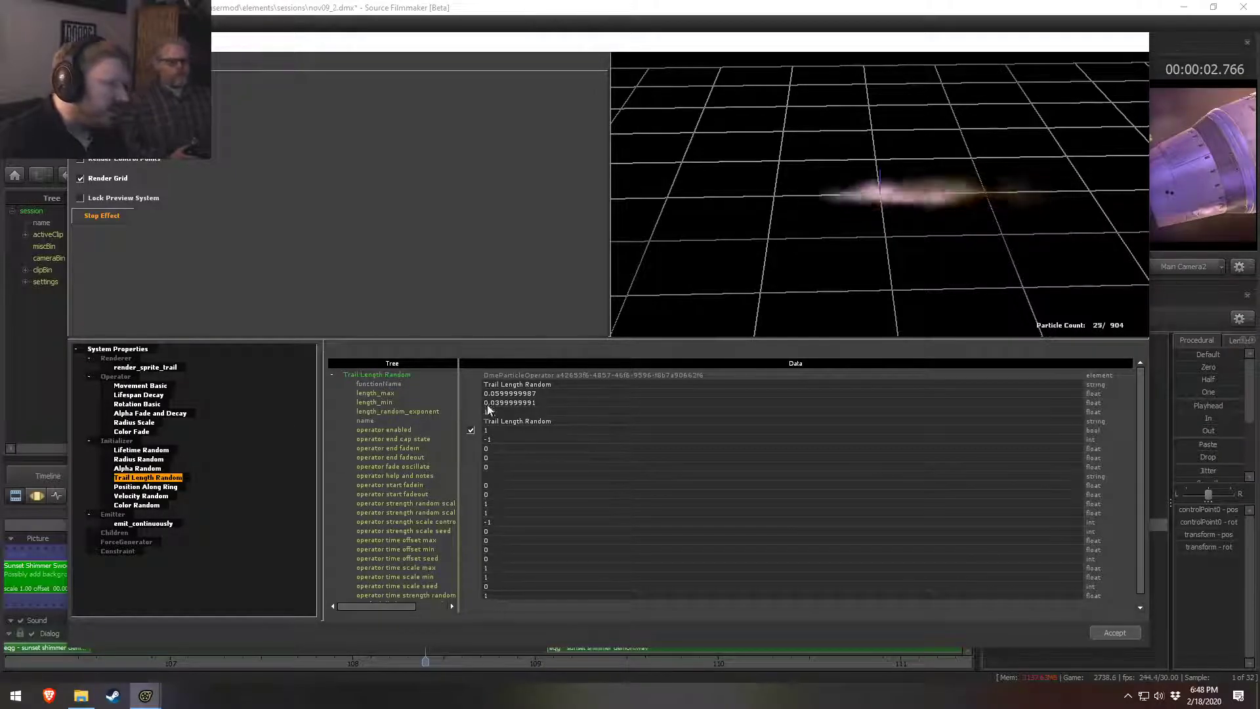
{"action": "mouse_move", "coordinate": [496, 394]}
{"action": "left_mouse_down"}
{"action": "mouse_move", "coordinate": [580, 382]}
{"action": "mouse_move", "coordinate": [497, 393]}
{"action": "left_mouse_up"}
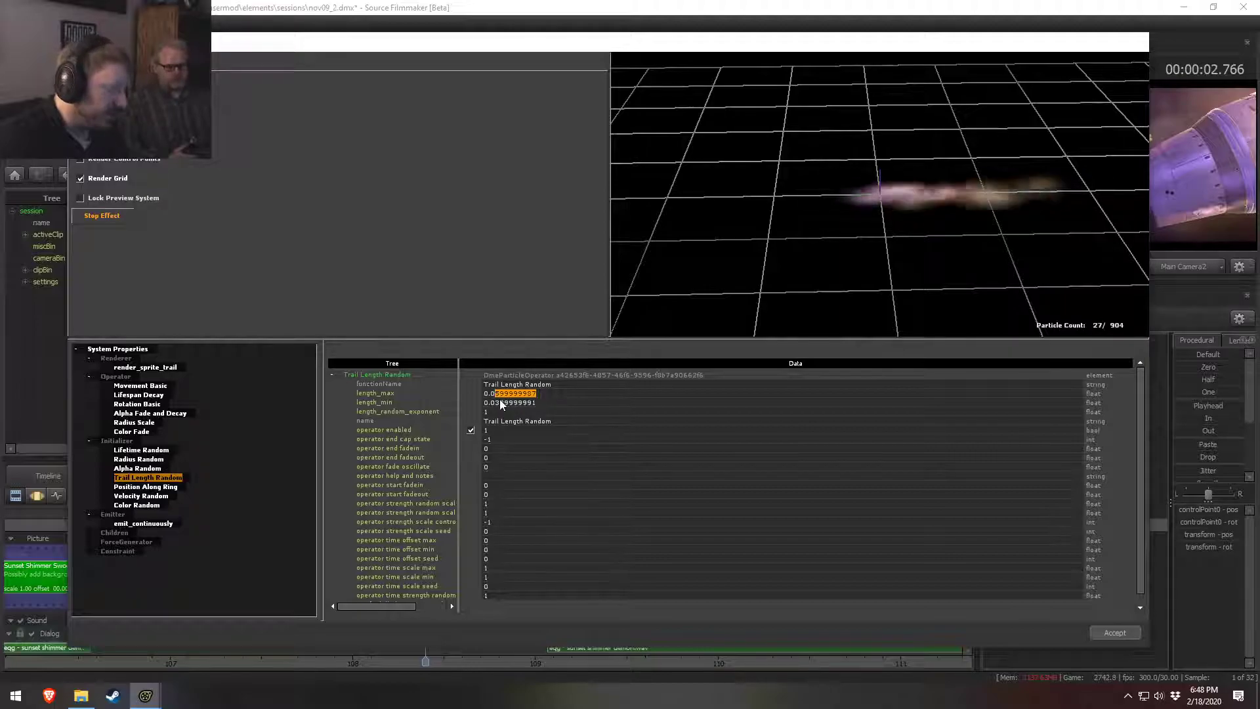
{"action": "type", "text": "5"}
{"action": "key", "text": "Return"}
{"action": "left_click_drag", "start_coordinate": [496, 402], "coordinate": [537, 400]}
{"action": "type", "text": "5"}
{"action": "key", "text": "Return"}
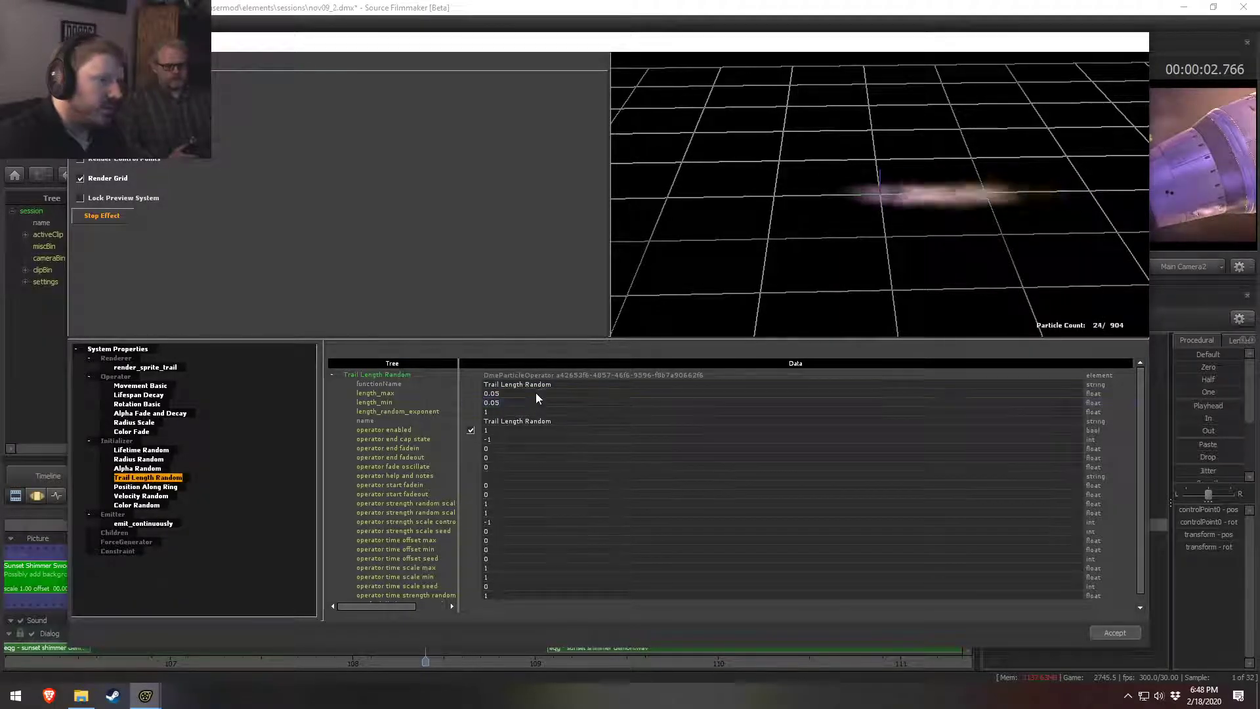
Step: Replay Spike Incoming 1 in Main Camera2 to check the Vent 1 stream with its uniform trail length
{"action": "left_click", "coordinate": [770, 8]}
{"action": "key", "text": "space"}
{"action": "key", "text": "space"}
{"action": "left_click_drag", "start_coordinate": [537, 526], "coordinate": [221, 526]}
{"action": "key", "text": "space"}
{"action": "key", "text": "space"}
{"action": "key", "text": "alt+Tab"}
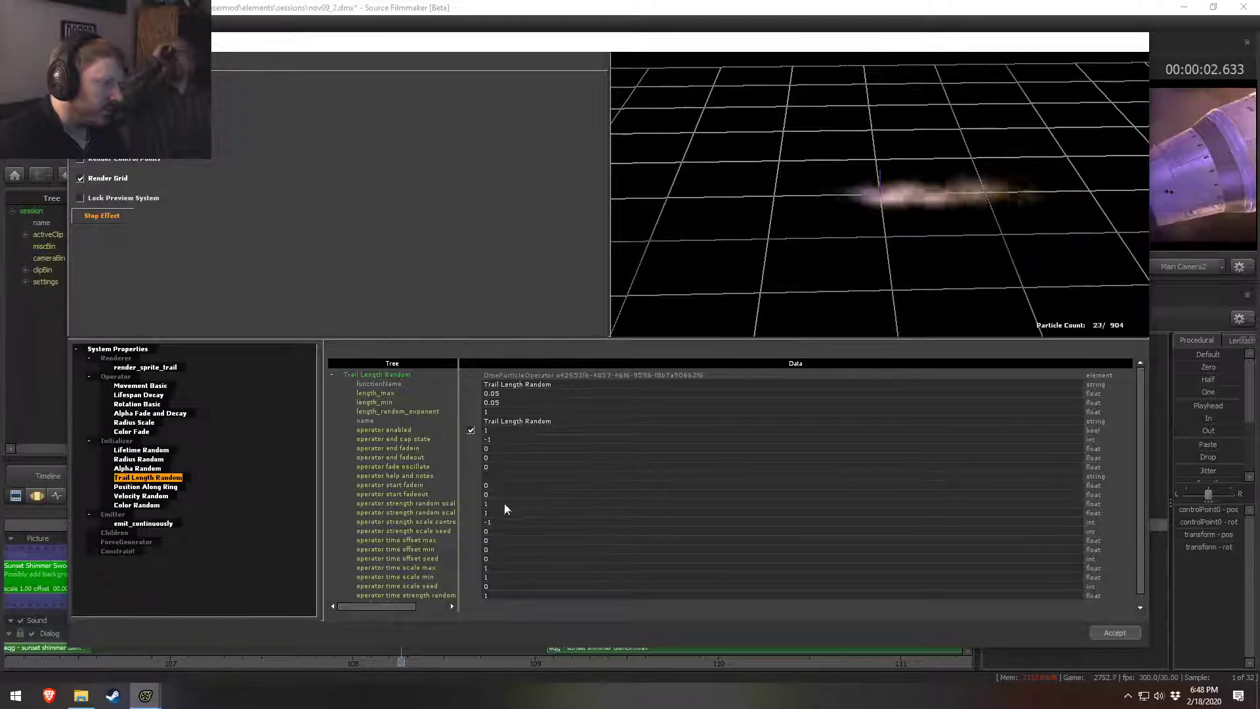
{"action": "key", "text": "alt+Tab"}
{"action": "key", "text": "space"}
Step: Set radius_min to 2 and radius_max to 4 in the Radius Random initializer and examine the thinner stream in the preview
{"action": "key", "text": "alt+Tab"}
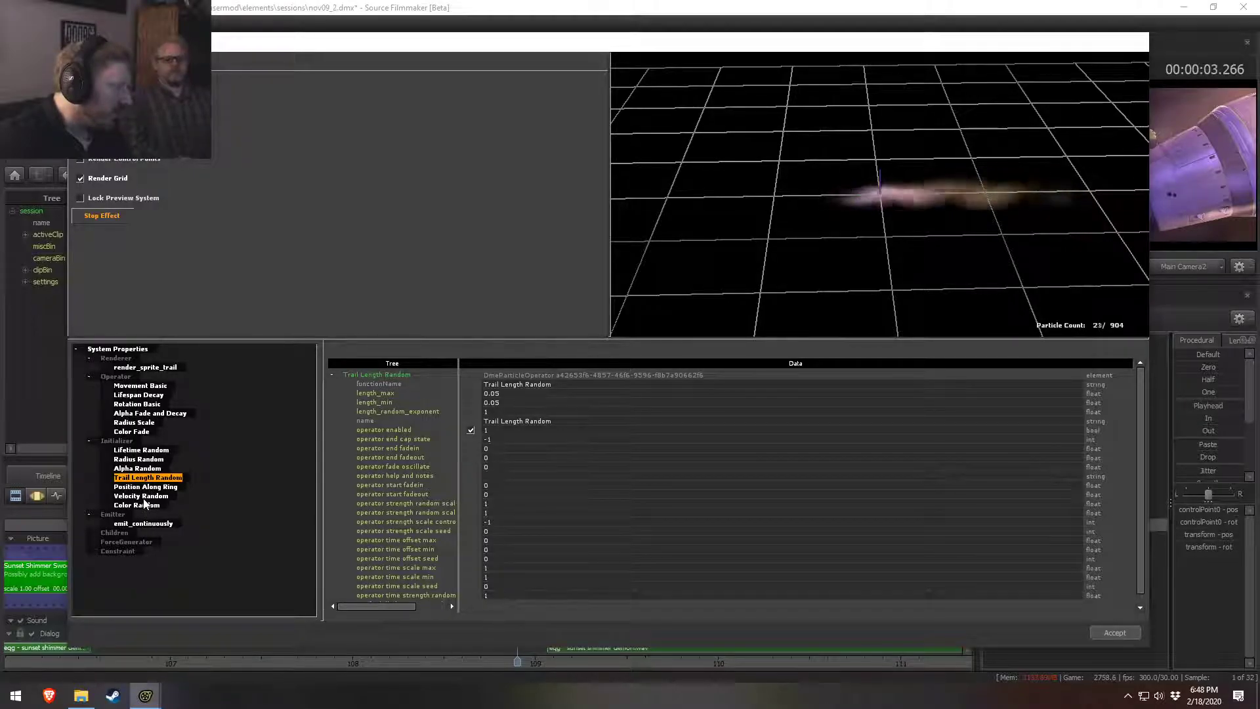
{"action": "left_click", "coordinate": [146, 460]}
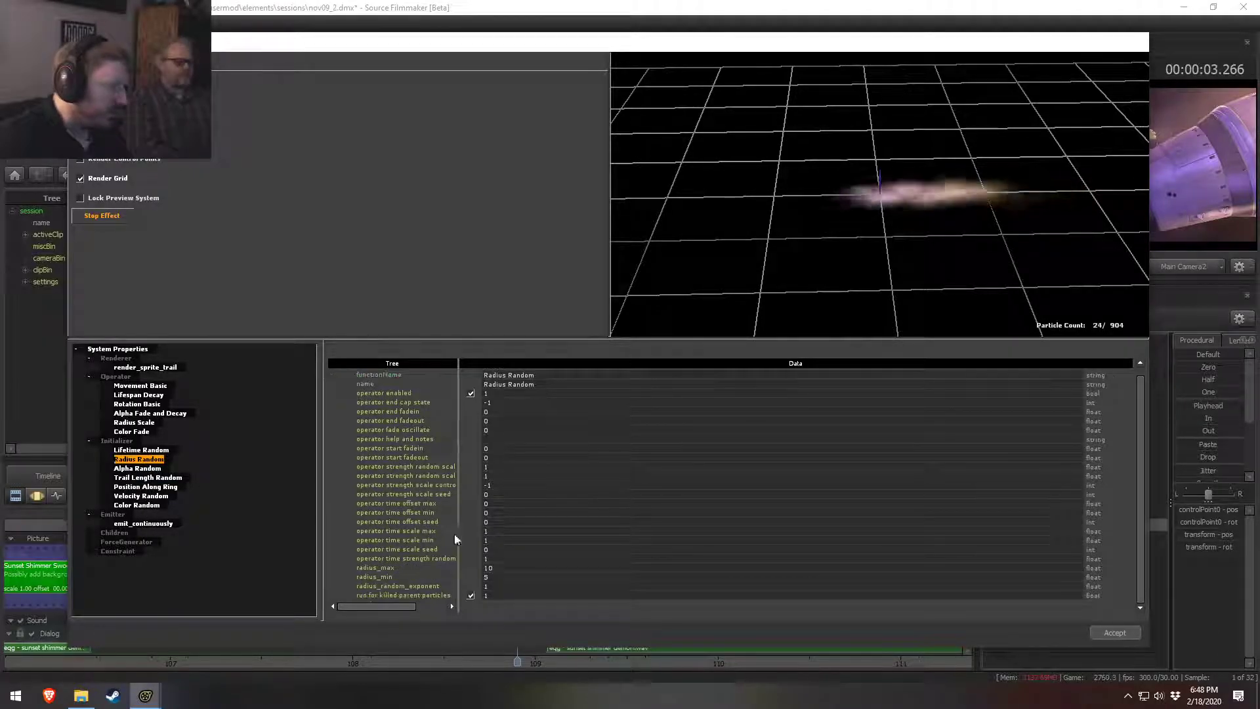
{"action": "type", "text": "2"}
{"action": "left_click", "coordinate": [499, 567]}
{"action": "type", "text": "4"}
{"action": "left_click_drag", "start_coordinate": [781, 275], "coordinate": [788, 190]}
Step: Replay Spike Incoming 1 from near its start to check the Vent 1 stream with its smaller radius
{"action": "key", "text": "Escape"}
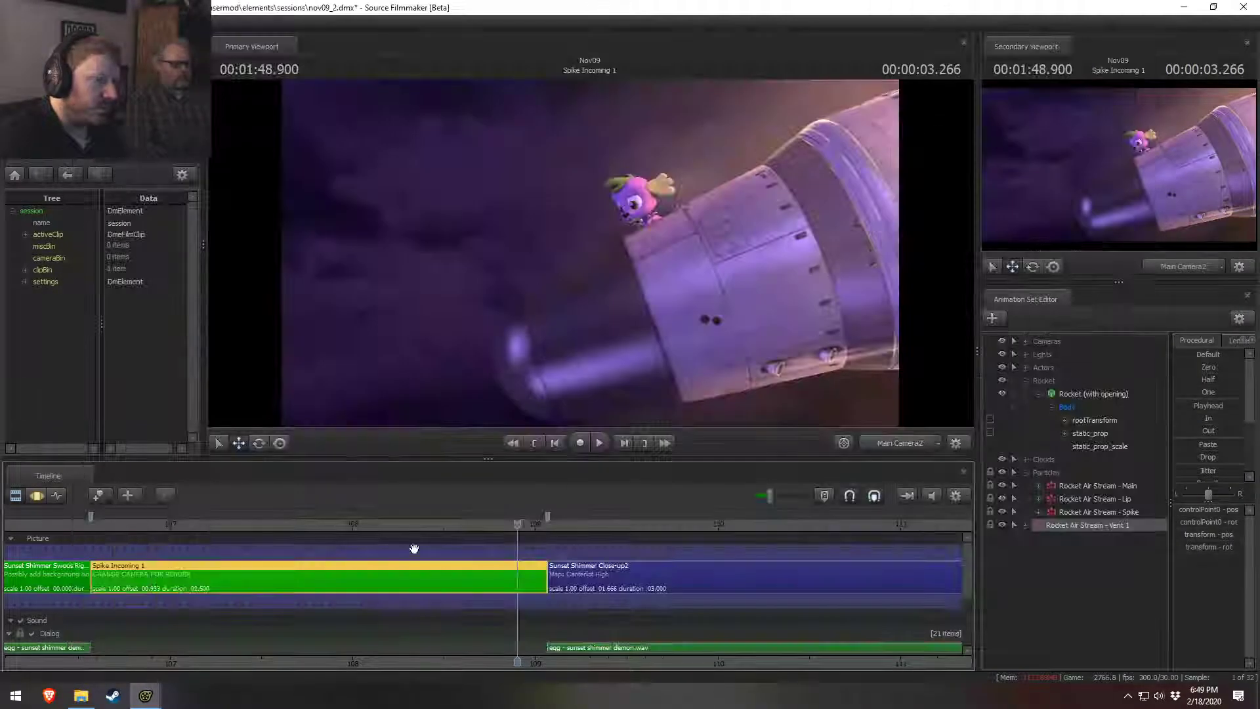
{"action": "left_click_drag", "start_coordinate": [341, 529], "coordinate": [152, 525]}
{"action": "key", "text": "space"}
{"action": "key", "text": "space"}
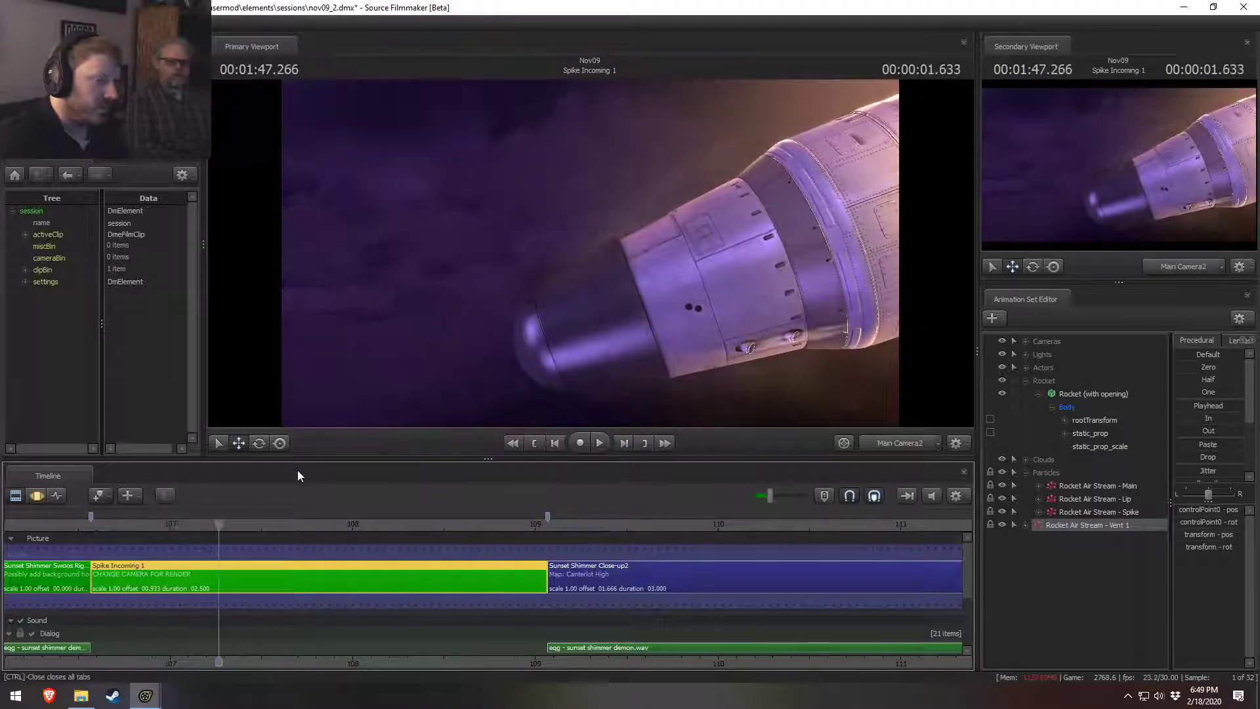
Step: Try 0.02 for both length_min and length_max of the Trail Length Random initializer
{"action": "key", "text": "alt+Tab"}
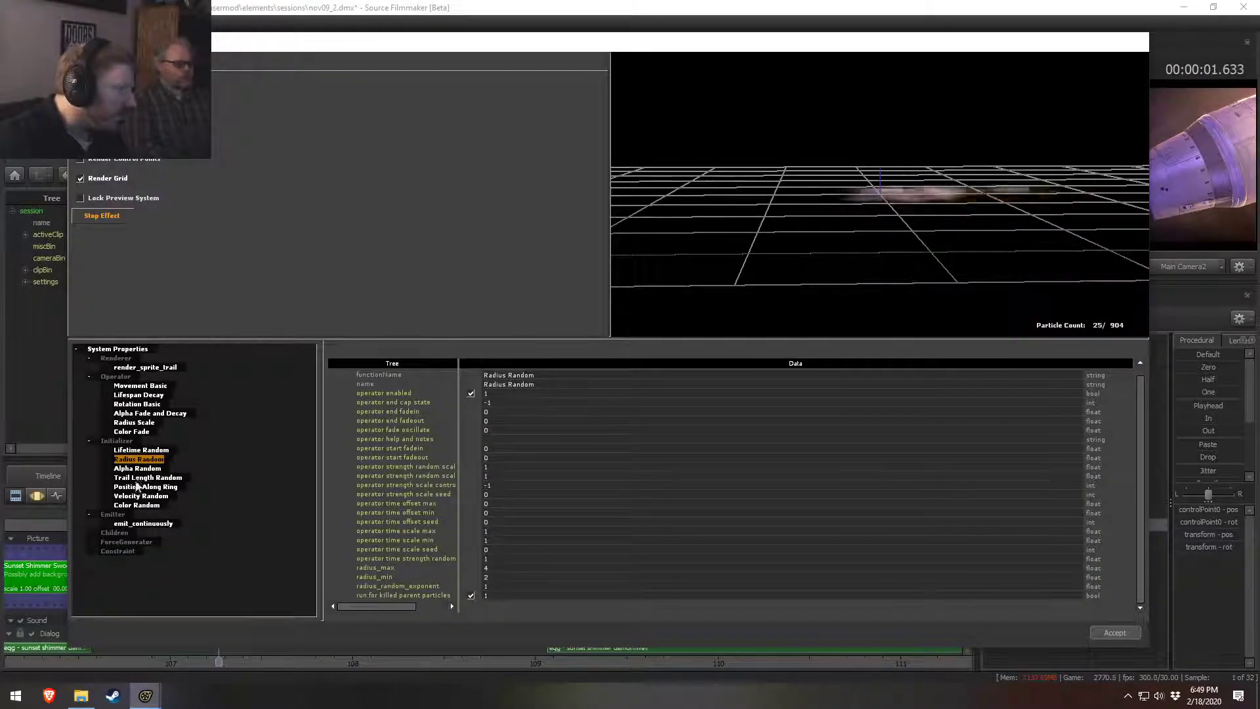
{"action": "left_click", "coordinate": [140, 478]}
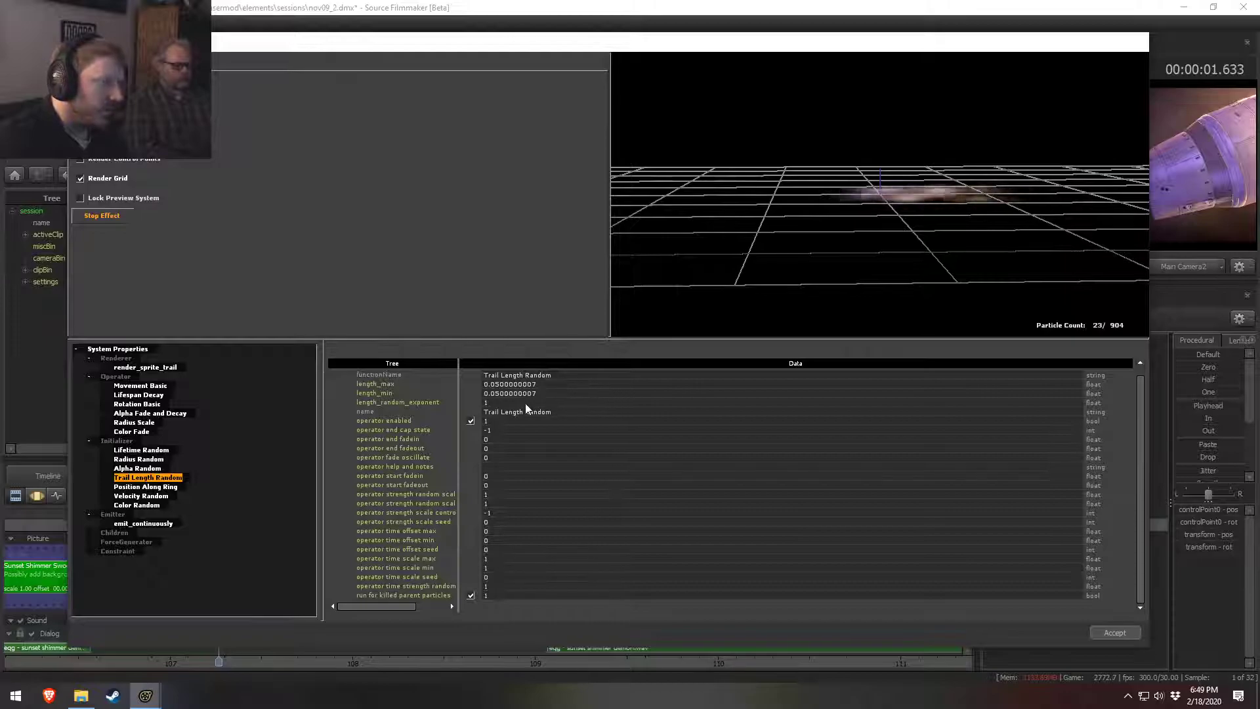
{"action": "type", "text": "2"}
{"action": "left_click", "coordinate": [539, 384]}
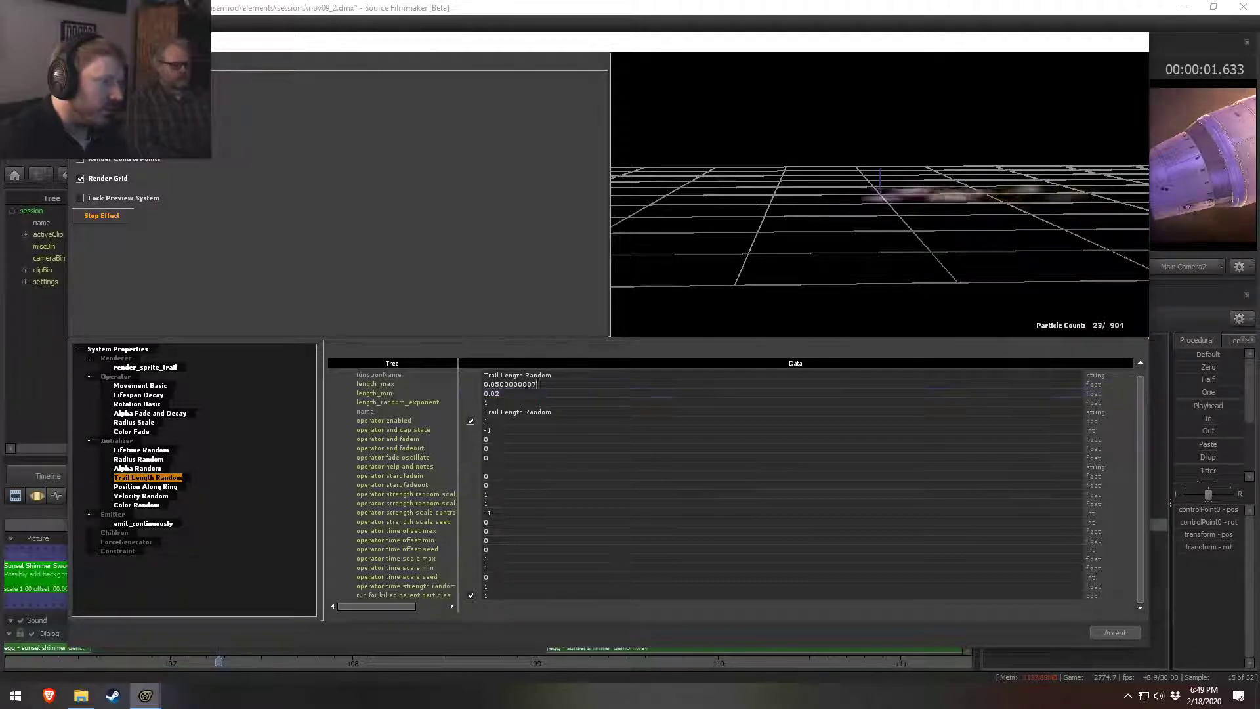
{"action": "type", "text": "2"}
{"action": "key", "text": "Return"}
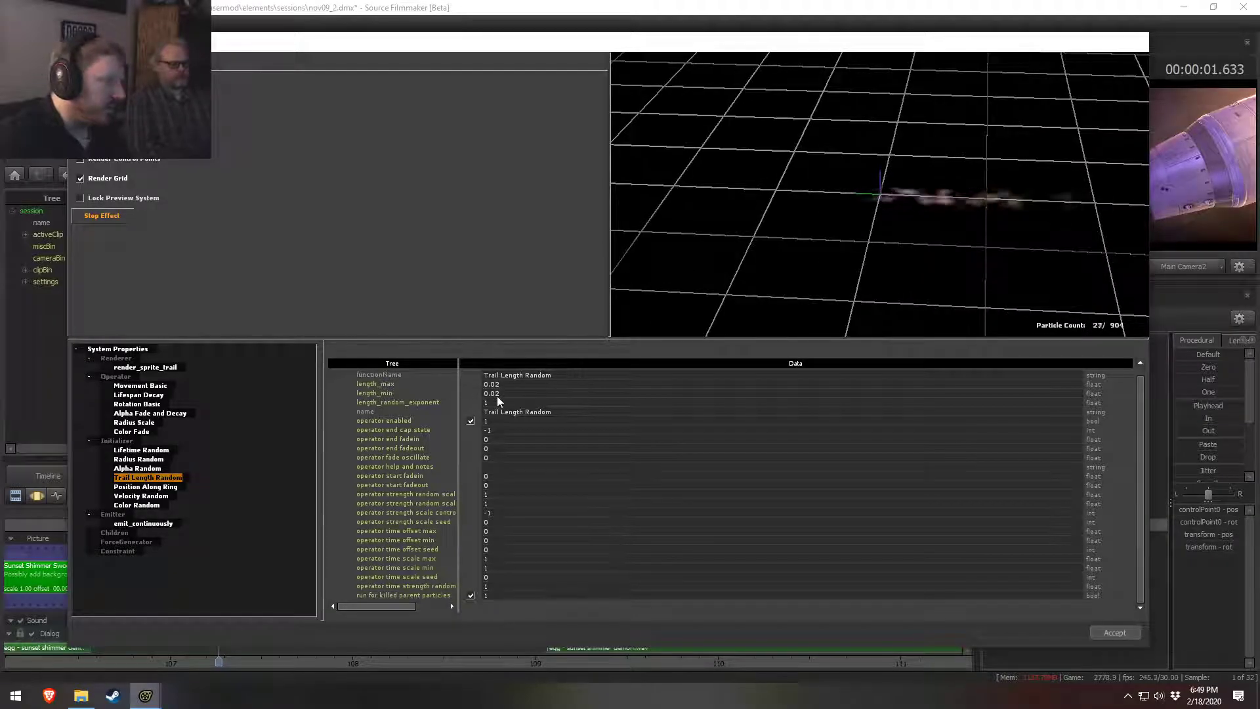
Step: Set lifetime_max to 0.05 and lifetime_min to 0.01 in the Lifetime Random initializer
{"action": "left_click", "coordinate": [147, 396]}
{"action": "left_click", "coordinate": [140, 451]}
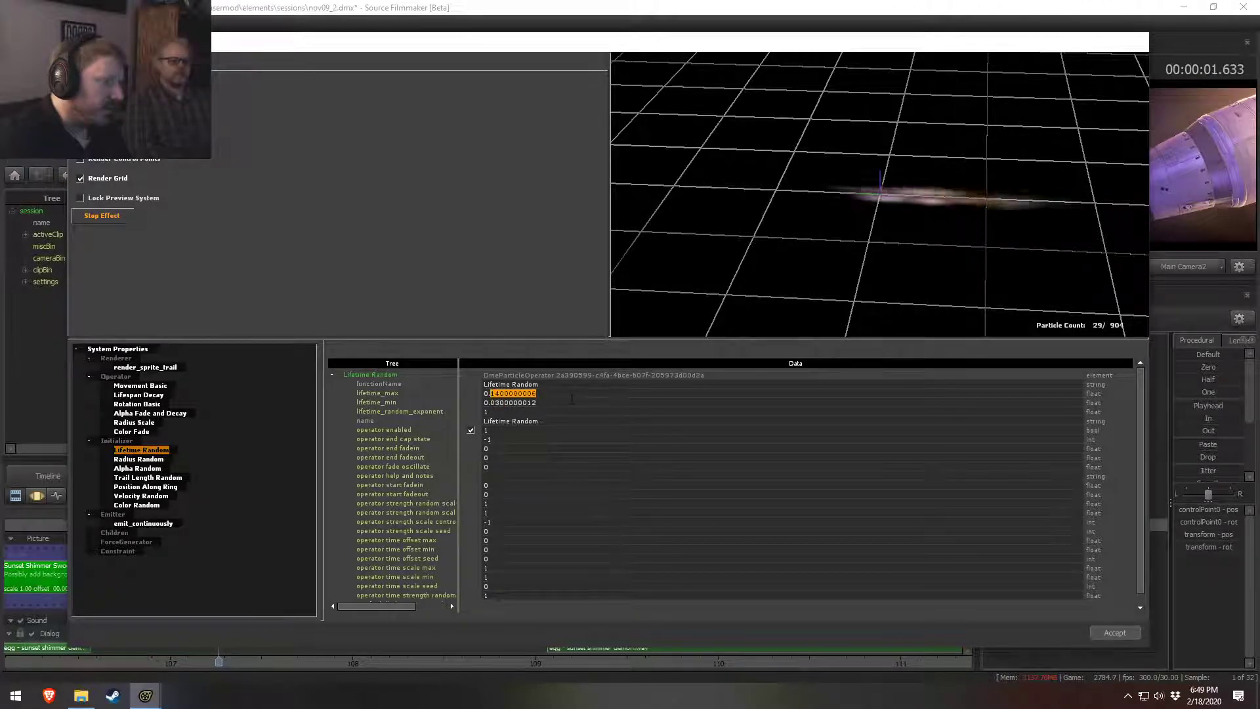
{"action": "type", "text": "05"}
{"action": "key", "text": "Return"}
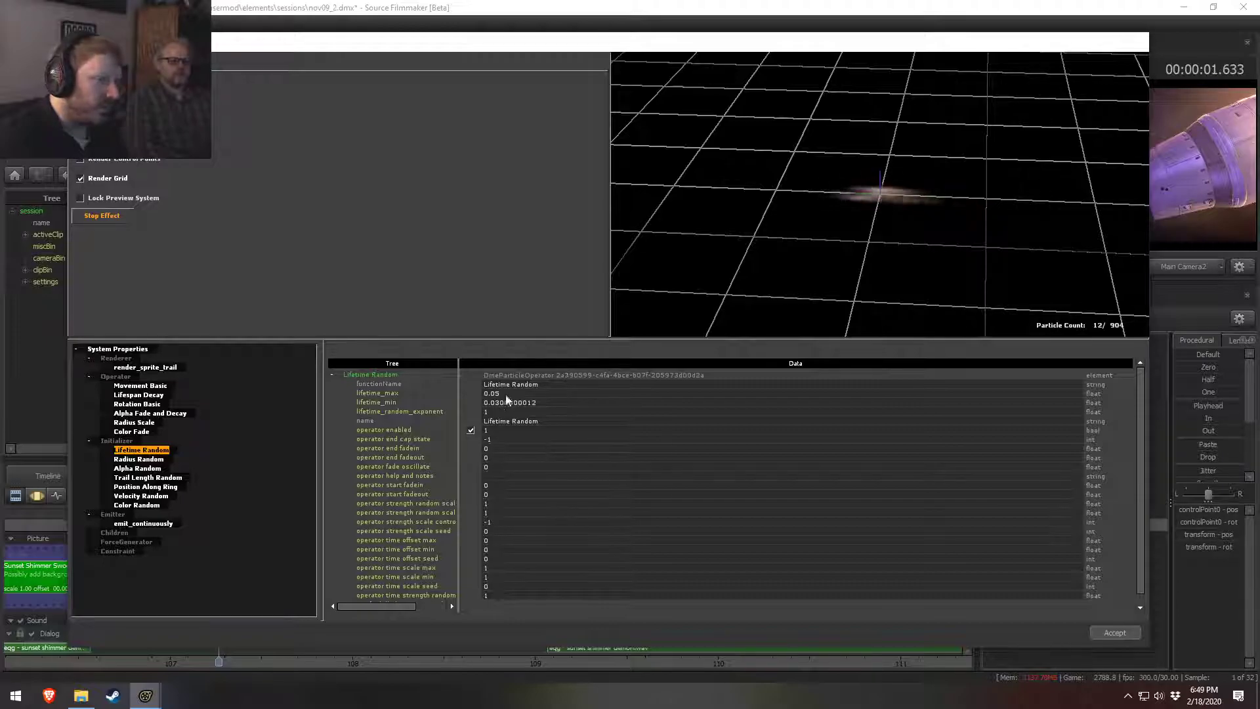
{"action": "type", "text": "1"}
{"action": "key", "text": "Return"}
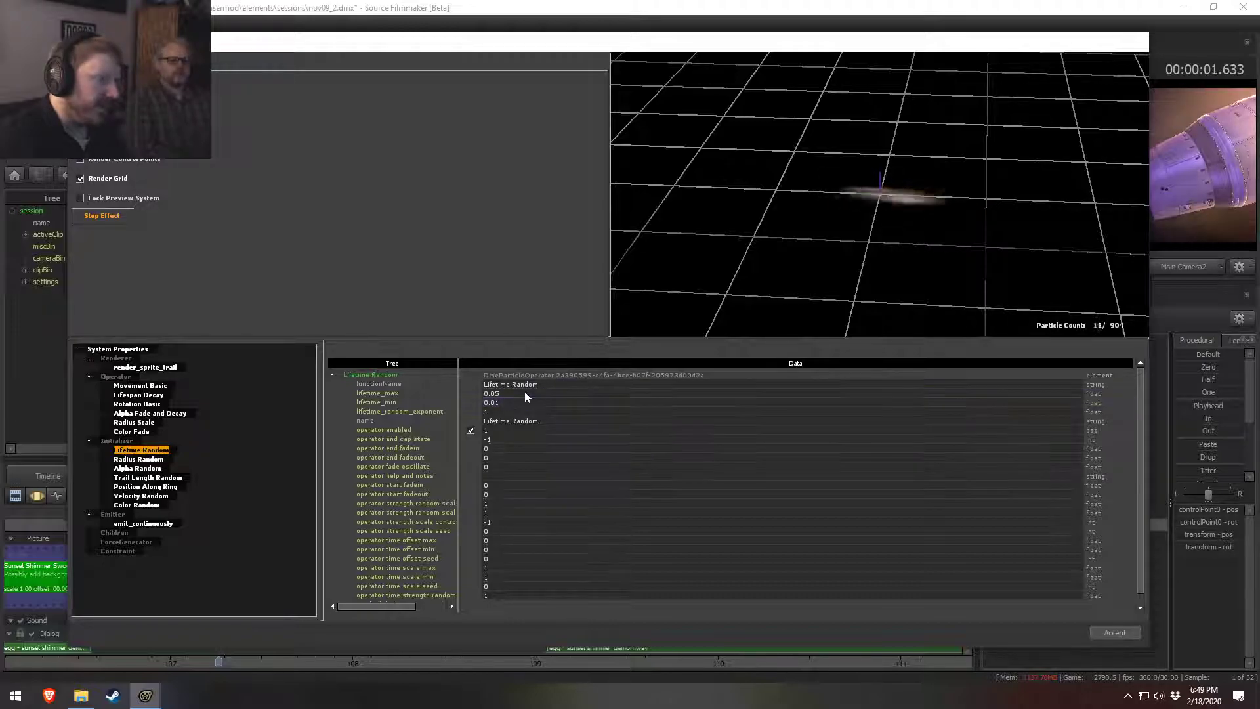
Step: Replay Spike Incoming 1 in Main Camera2 to judge the Vent 1 stream with its shorter lifetime
{"action": "left_click", "coordinate": [650, 6]}
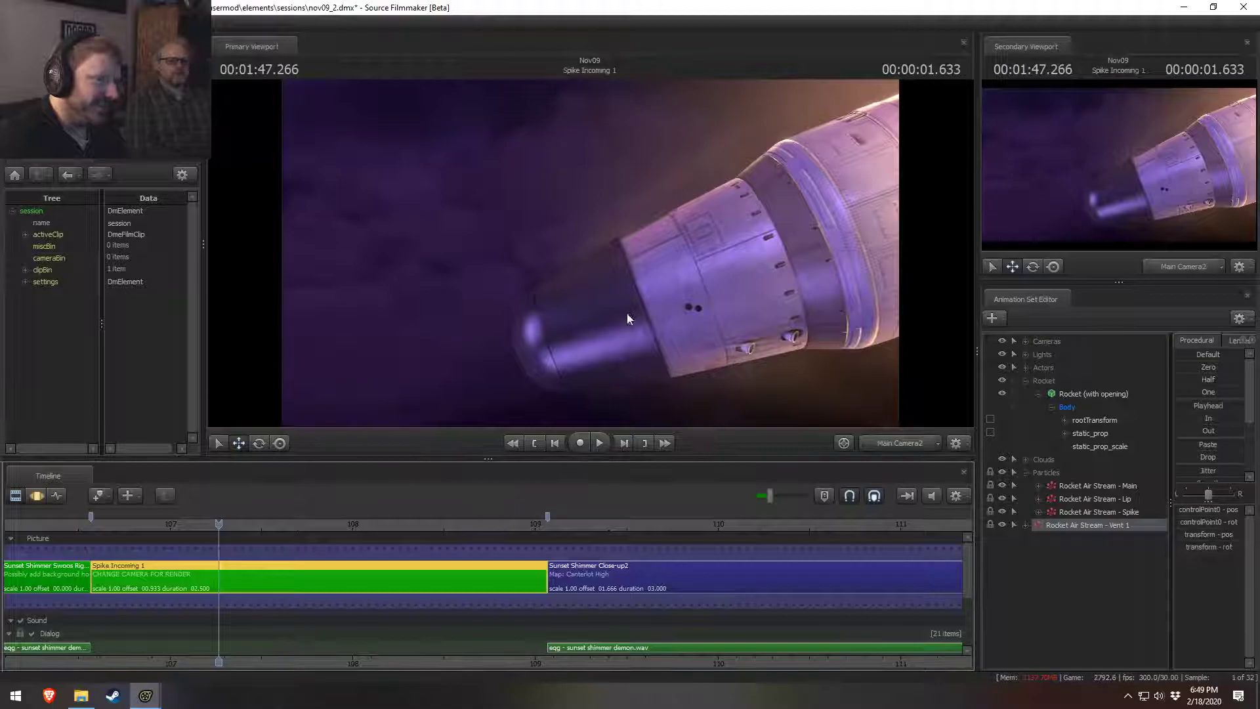
{"action": "key", "text": "space"}
{"action": "key", "text": "space"}
{"action": "left_click_drag", "start_coordinate": [340, 526], "coordinate": [146, 538]}
{"action": "key", "text": "space"}
{"action": "key", "text": "space"}
Step: Inspect the placement of Rocket Air Stream - Vent 1 at the rocket's front vent through the Work Camera in the Motion Editor
{"action": "left_click", "coordinate": [888, 441]}
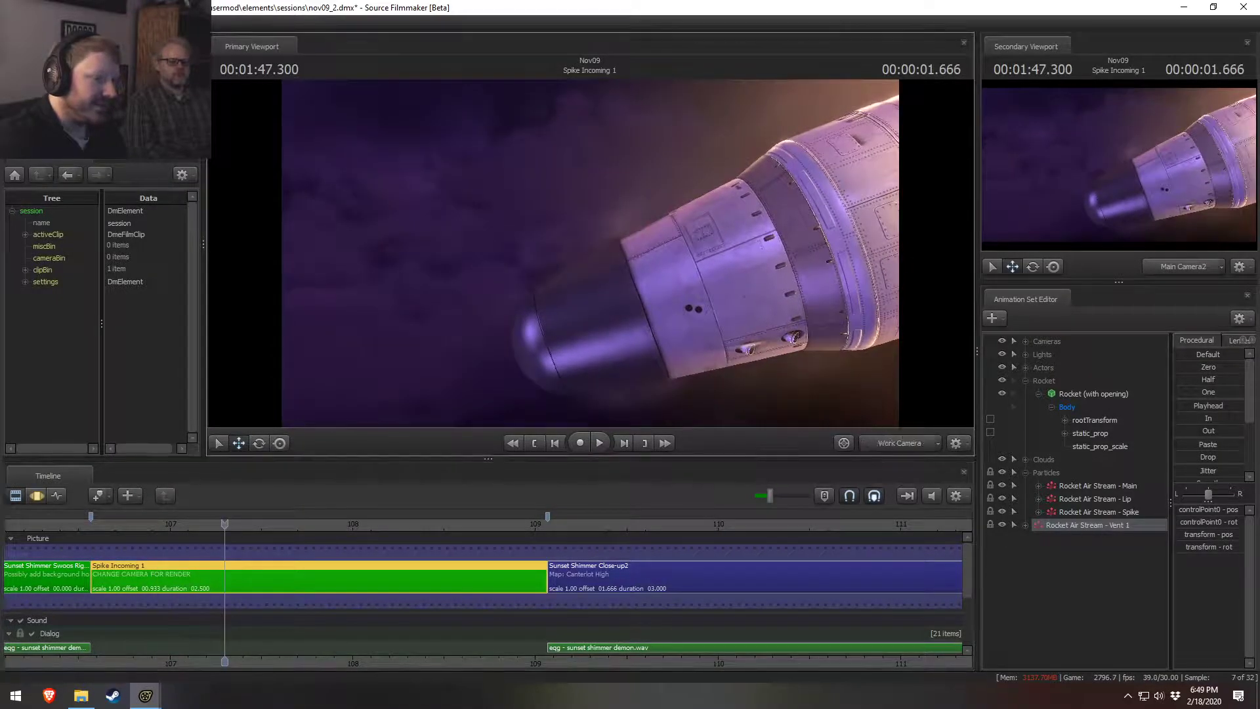
{"action": "key", "text": "w"}
{"action": "left_click_drag", "start_coordinate": [591, 254], "coordinate": [574, 303]}
{"action": "key", "text": "s"}
{"action": "key", "text": "w"}
{"action": "key", "text": "F3"}
{"action": "left_click_drag", "start_coordinate": [675, 226], "coordinate": [590, 253], "text": "alt"}
{"action": "key", "text": "space"}
{"action": "key", "text": "space"}
{"action": "left_click_drag", "start_coordinate": [618, 316], "coordinate": [590, 253], "text": "alt"}
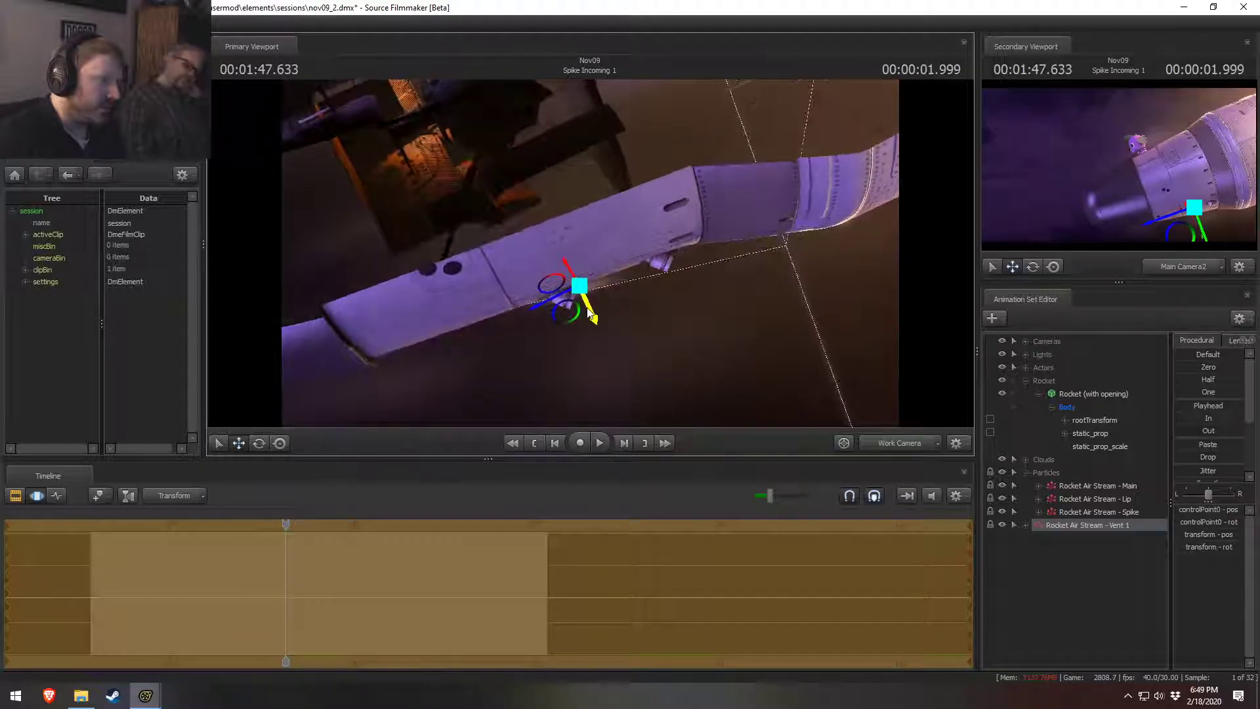
{"action": "left_click_drag", "start_coordinate": [593, 319], "coordinate": [593, 289], "text": "alt"}
Step: Shift the Vent 1 stream back along the rocket to between the two vents and activate the rotate manipulator
{"action": "key", "text": "space"}
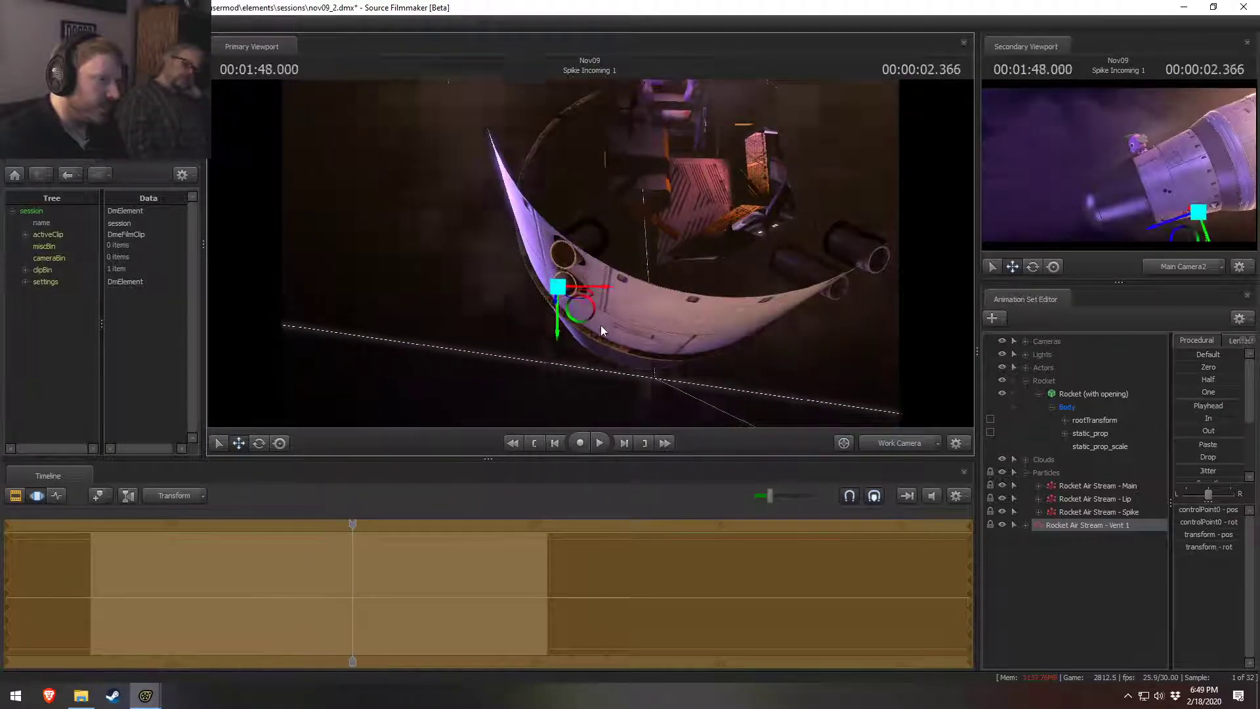
{"action": "key", "text": "space"}
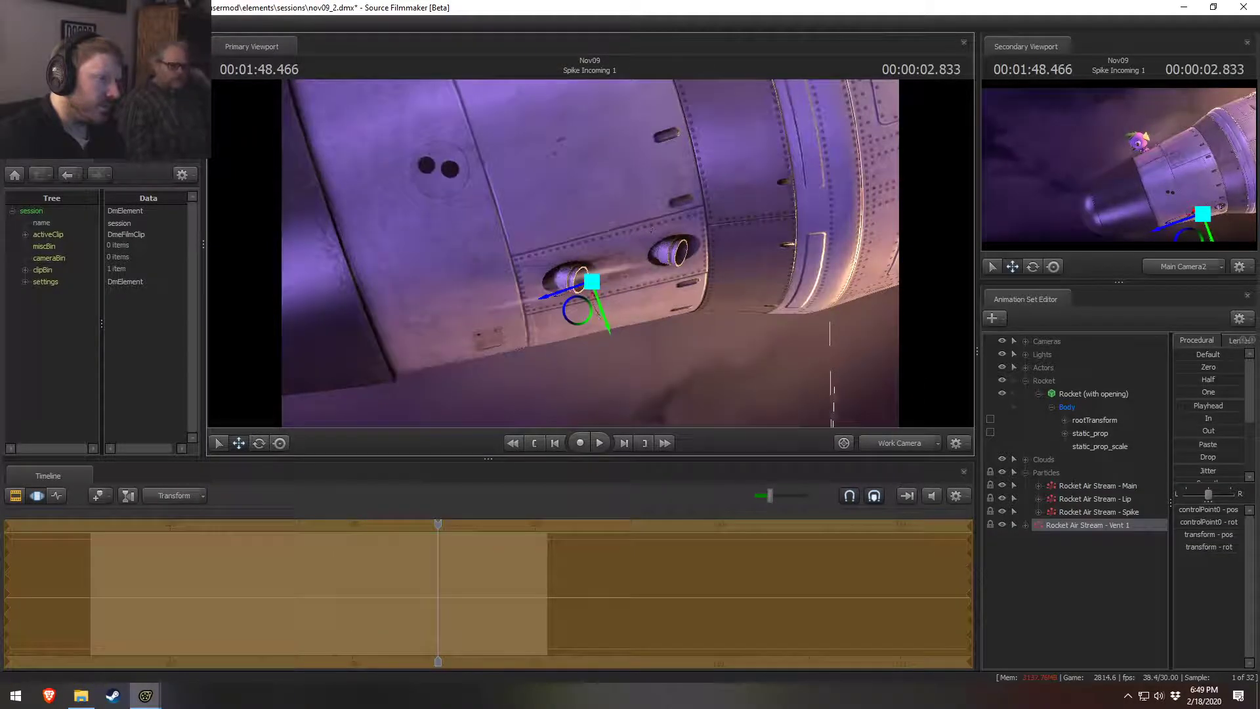
{"action": "left_click_drag", "start_coordinate": [585, 283], "coordinate": [585, 315], "text": "alt"}
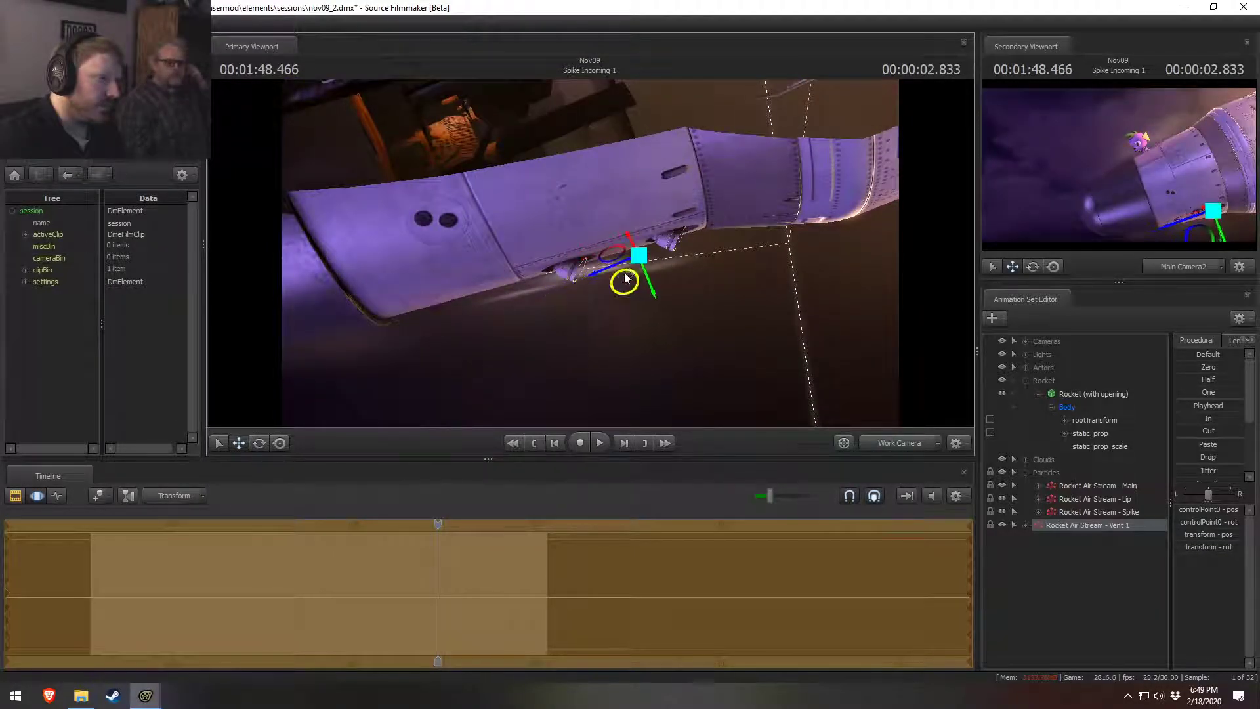
{"action": "key", "text": "space"}
{"action": "key", "text": "space"}
{"action": "key", "text": "e"}
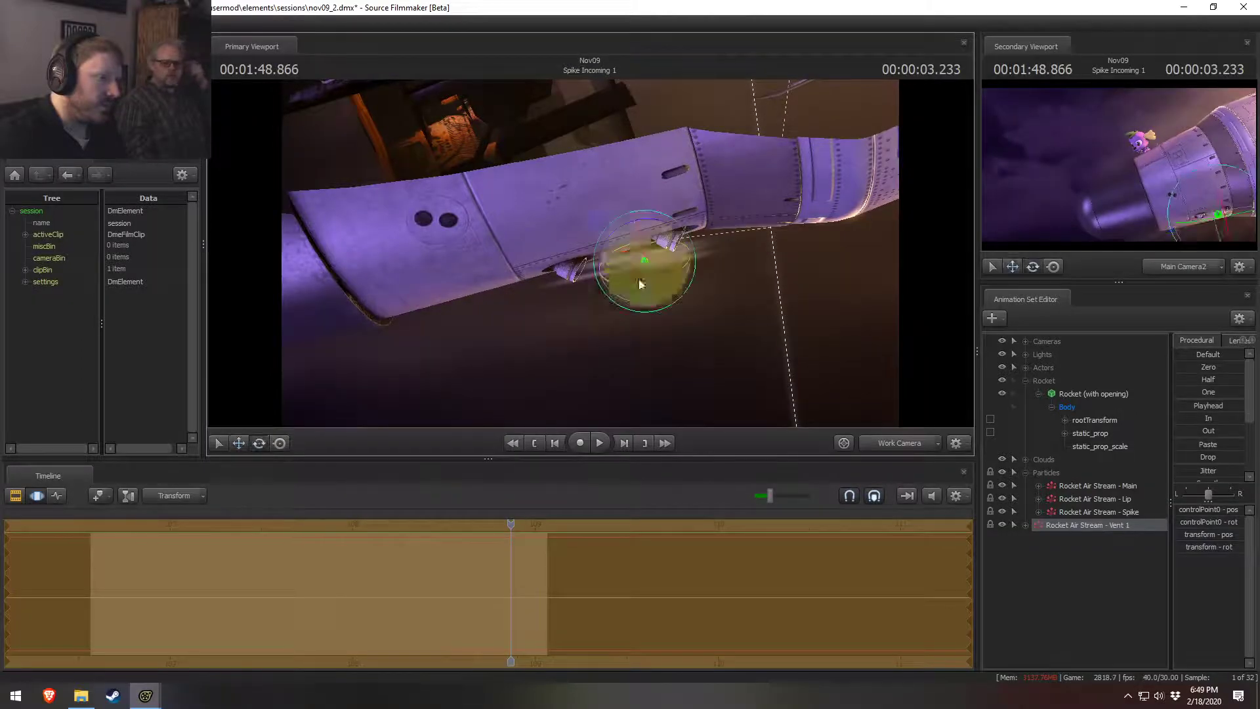
Step: Replay Spike Incoming 1 through Main Camera2 in the Clip Editor to check the repositioned vent stream
{"action": "key", "text": "space"}
{"action": "left_click_drag", "start_coordinate": [584, 520], "coordinate": [335, 523]}
{"action": "key", "text": "F2"}
{"action": "key", "text": "space"}
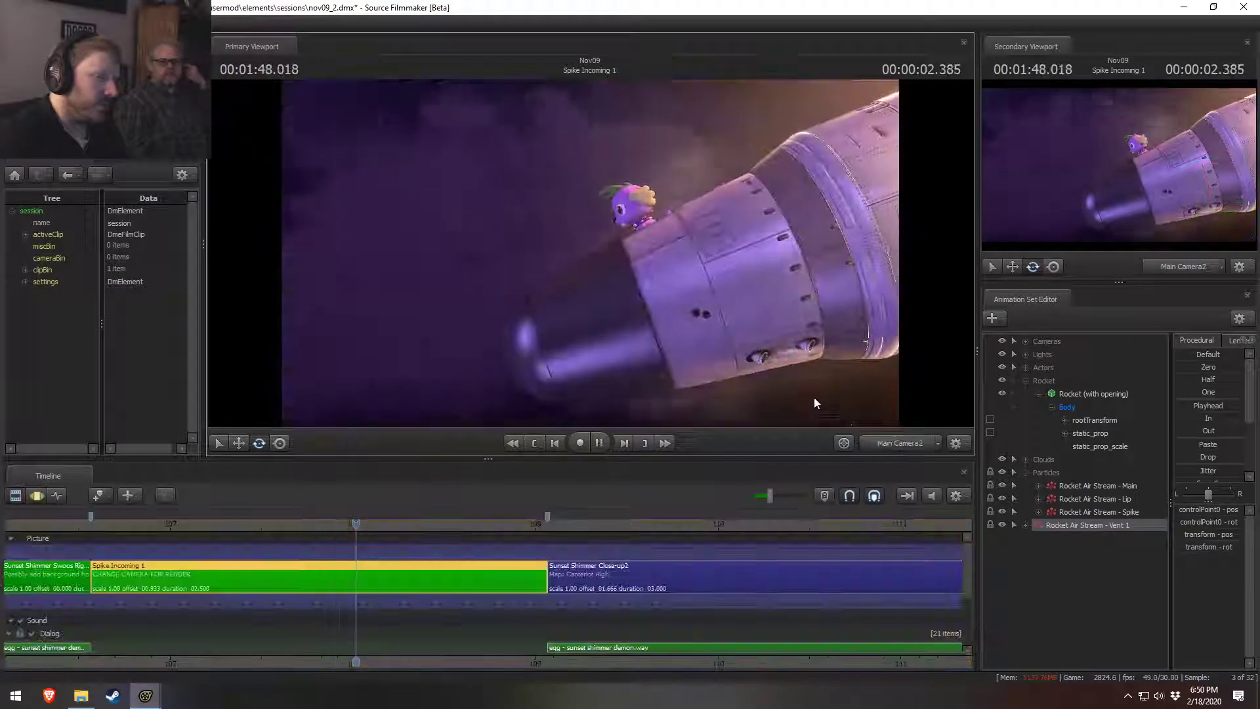
{"action": "key", "text": "space"}
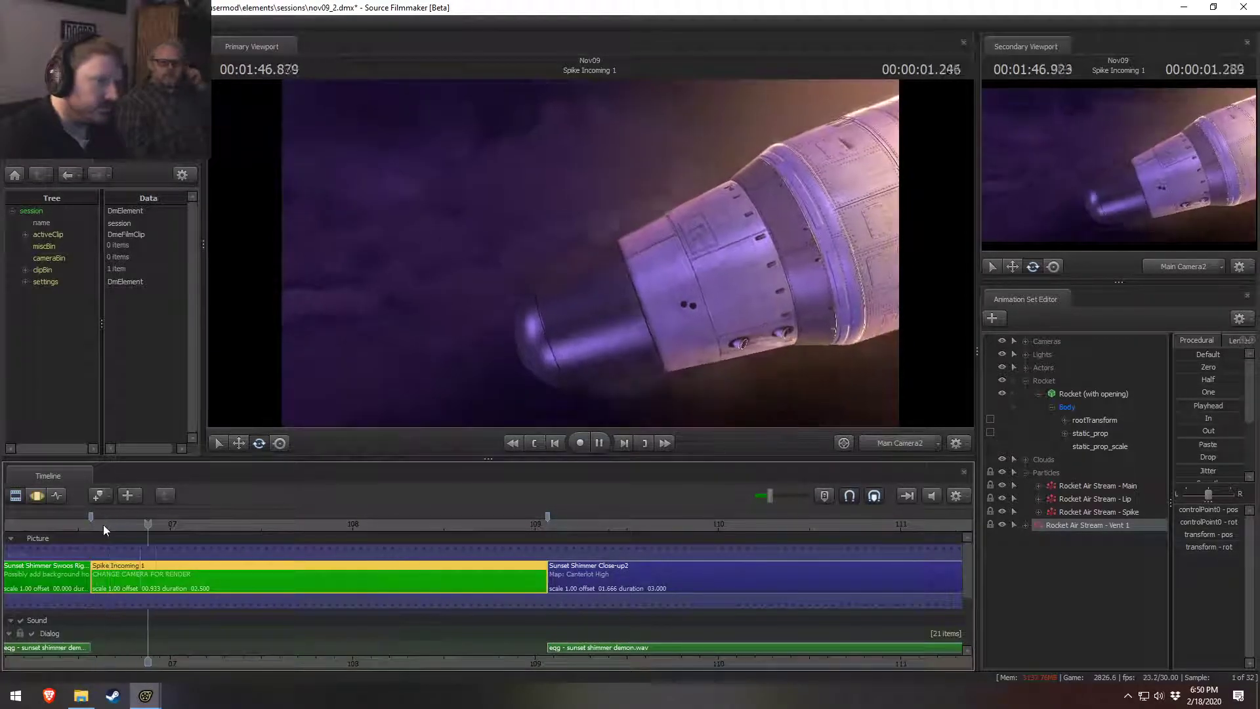
{"action": "key", "text": "space"}
Step: Set alpha_min to 10 and alpha_max to 20 in the Alpha Random initializer
{"action": "key", "text": "alt+Tab"}
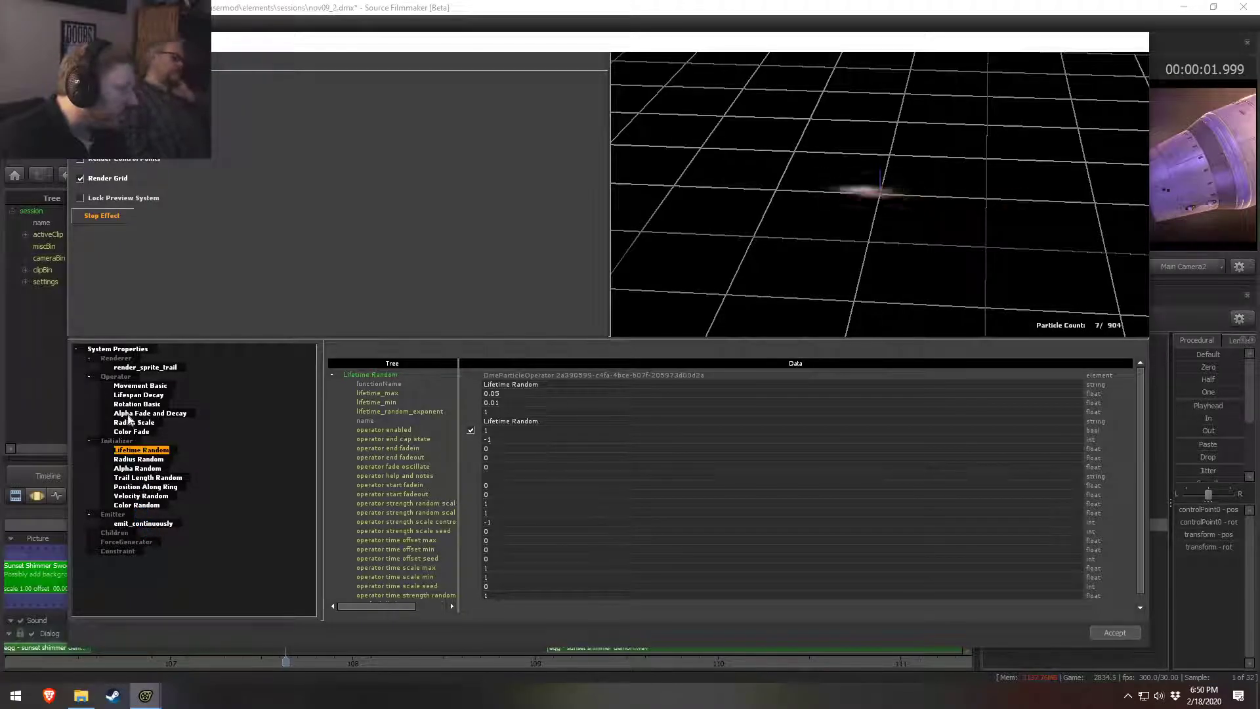
{"action": "left_click", "coordinate": [137, 468]}
{"action": "double_click", "coordinate": [511, 393]}
{"action": "type", "text": "10"}
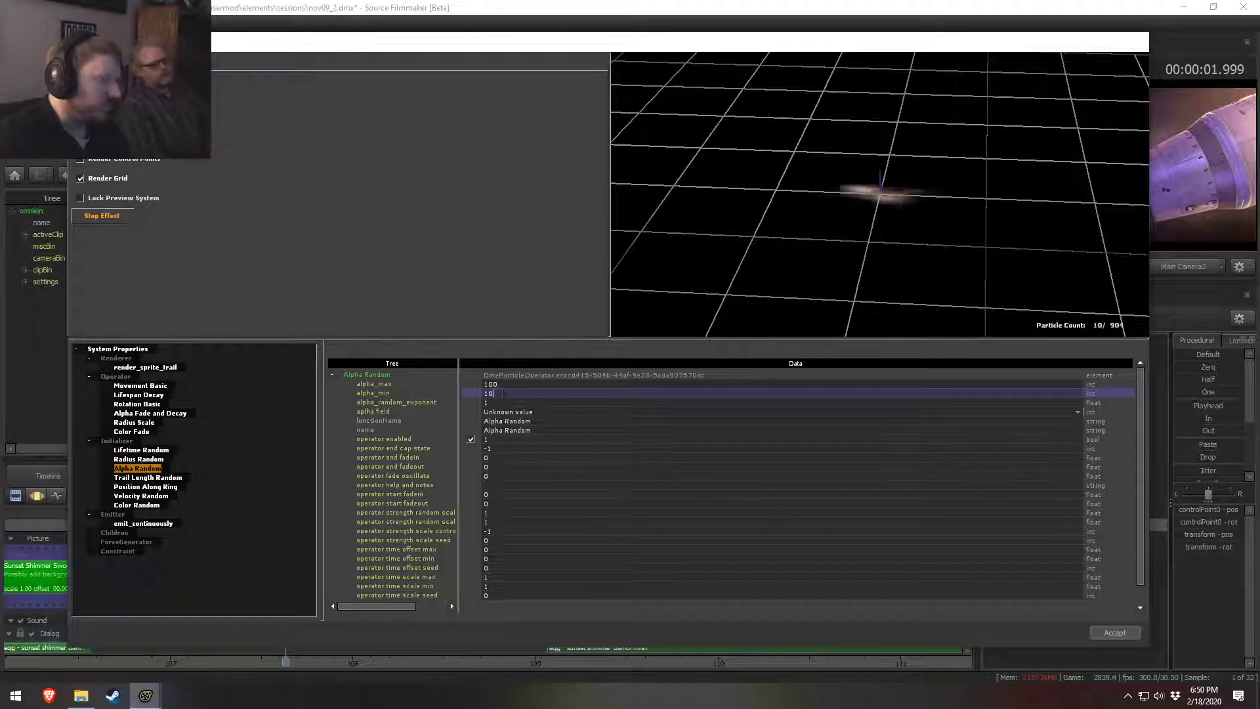
{"action": "key", "text": "Return"}
{"action": "double_click", "coordinate": [500, 384]}
{"action": "type", "text": "20"}
{"action": "key", "text": "Return"}
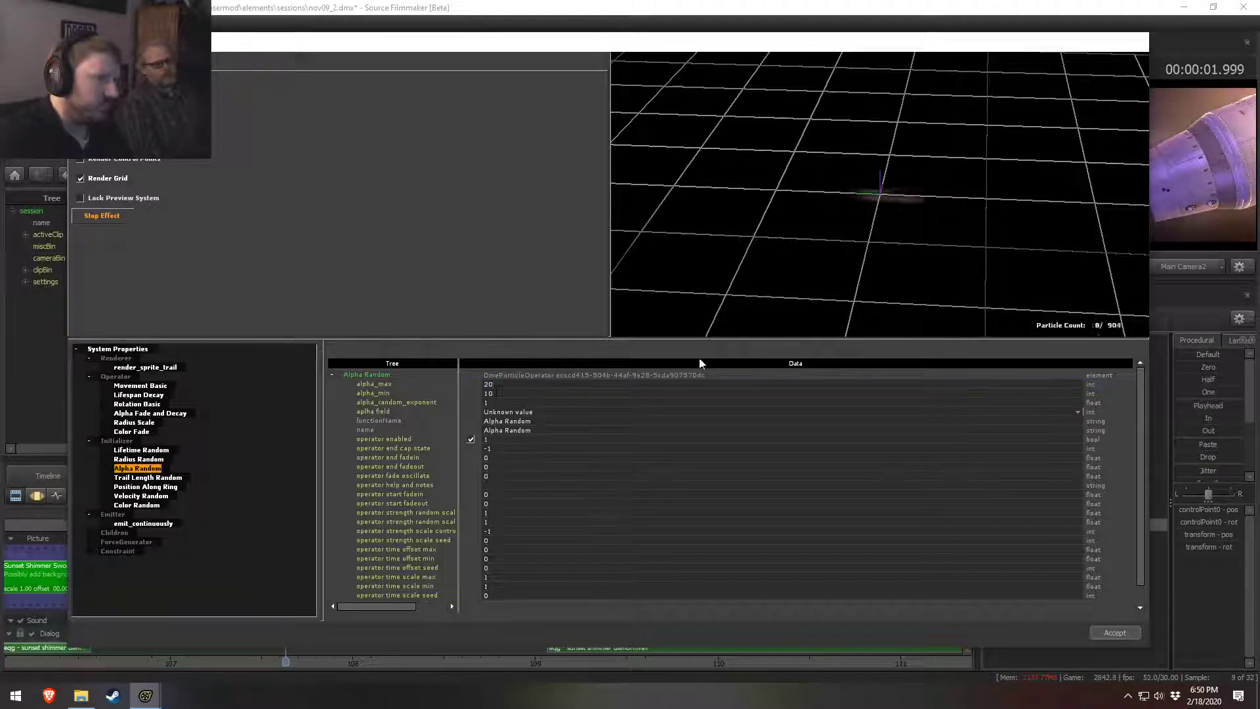
Step: Set the emission_rate of the emit_continuously emitter to 900
{"action": "left_click", "coordinate": [116, 523]}
{"action": "double_click", "coordinate": [499, 411]}
{"action": "key", "text": "BackSpace"}
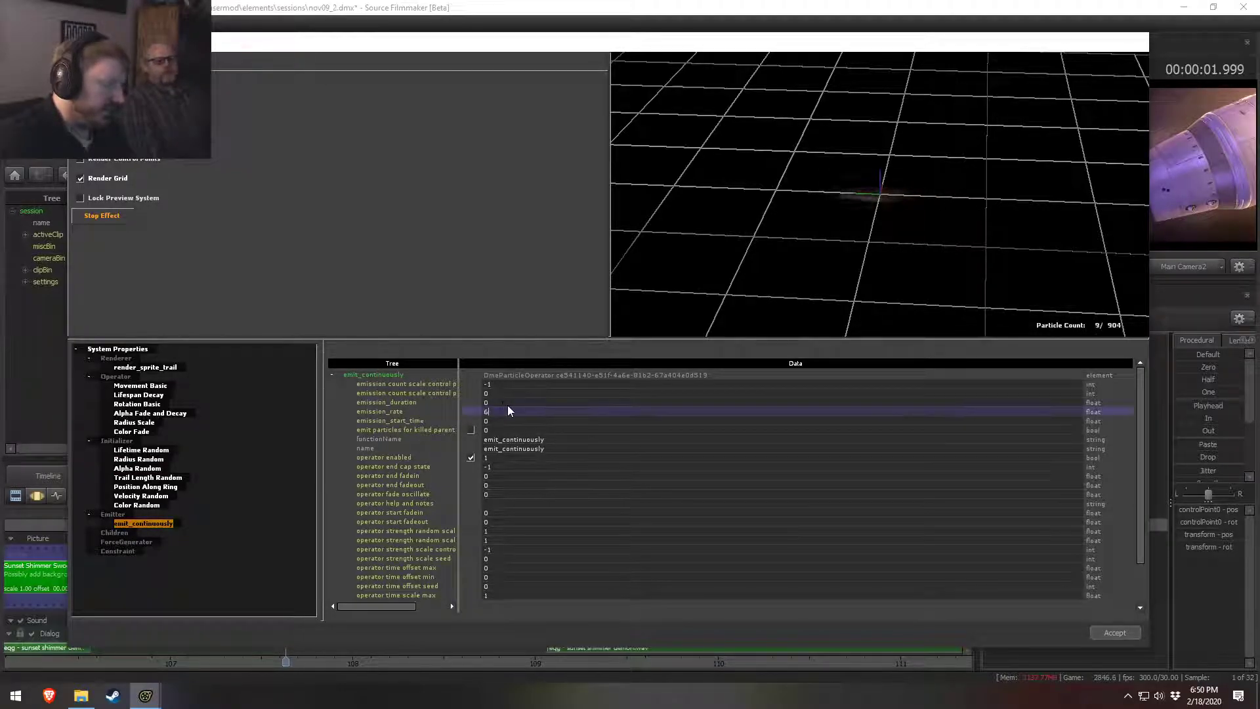
{"action": "type", "text": "900"}
{"action": "key", "text": "Return"}
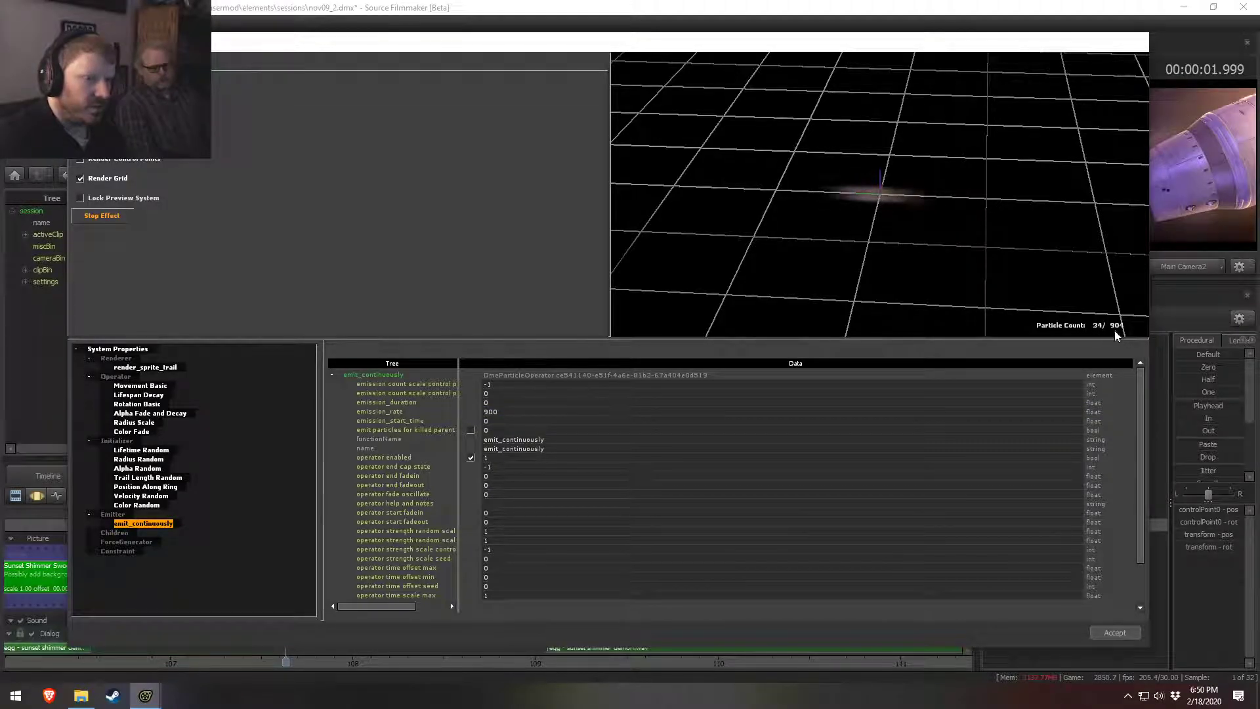
Step: Replay Spike Incoming 1 from near its start to judge the denser, fainter Vent 1 stream
{"action": "key", "text": "Escape"}
{"action": "key", "text": "space"}
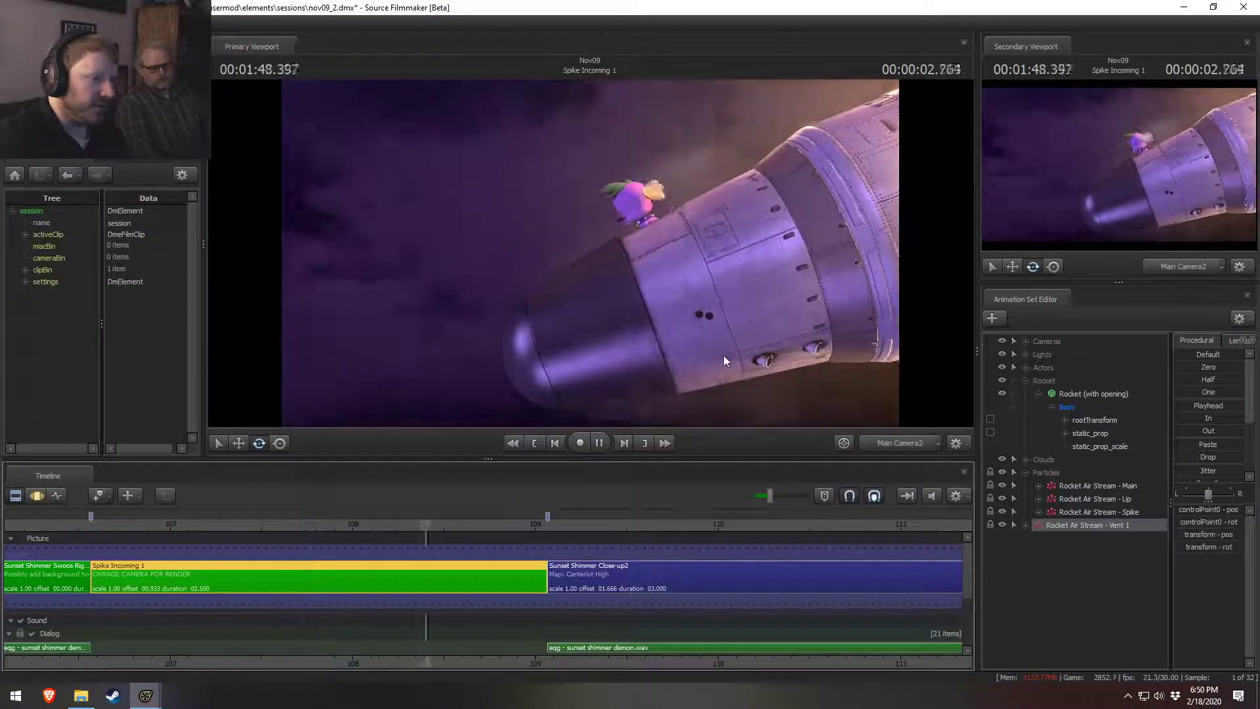
{"action": "key", "text": "space"}
{"action": "left_click_drag", "start_coordinate": [455, 530], "coordinate": [155, 538]}
{"action": "key", "text": "space"}
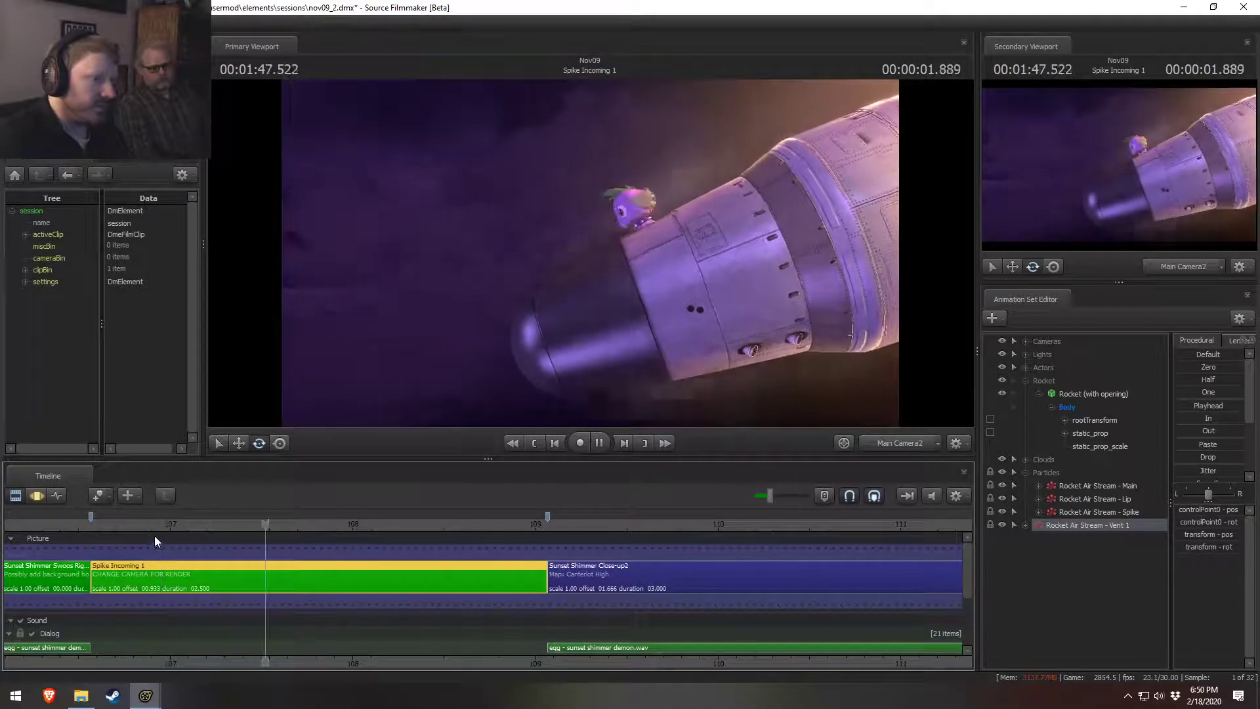
{"action": "key", "text": "space"}
Step: Set alpha_min to 20 and alpha_max to 40 in the Alpha Random initializer
{"action": "key", "text": "alt+Tab"}
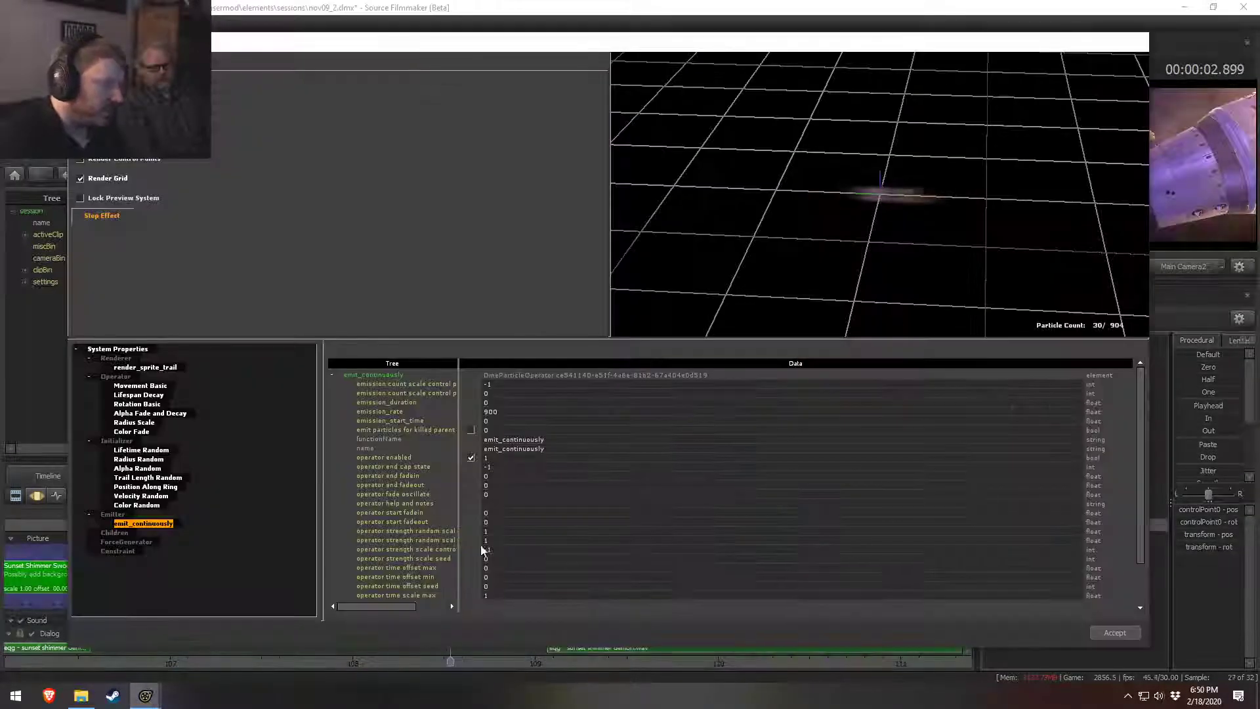
{"action": "left_click", "coordinate": [138, 468]}
{"action": "double_click", "coordinate": [494, 392]}
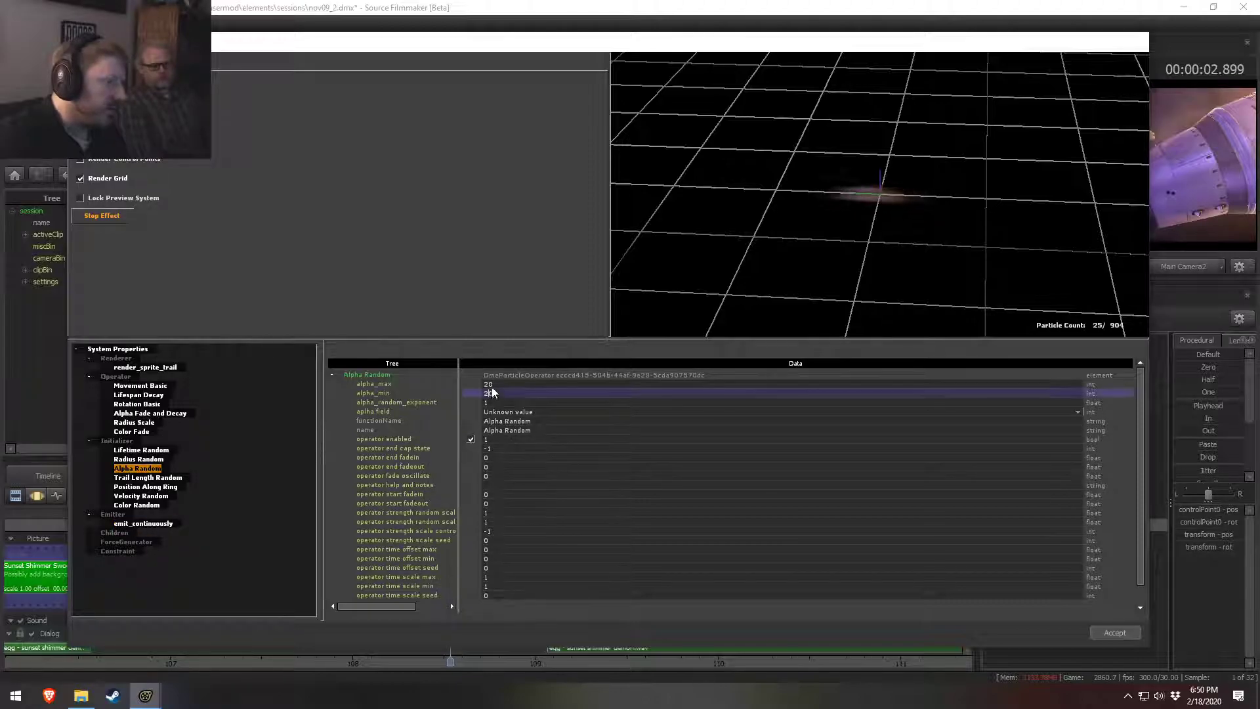
{"action": "type", "text": "20"}
{"action": "key", "text": "Return"}
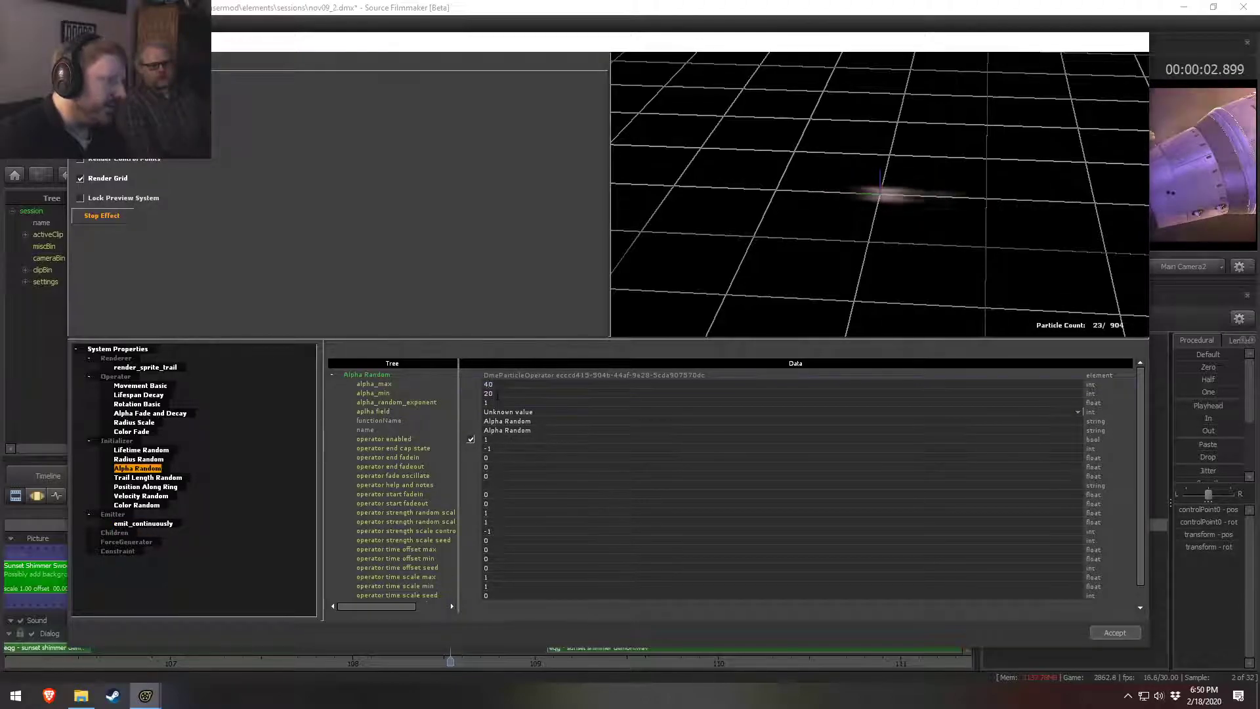
Step: Replay Spike Incoming 1 from its start to check the Vent 1 stream's new opacity
{"action": "key", "text": "alt+Tab"}
{"action": "left_click_drag", "start_coordinate": [315, 515], "coordinate": [196, 510]}
{"action": "key", "text": "space"}
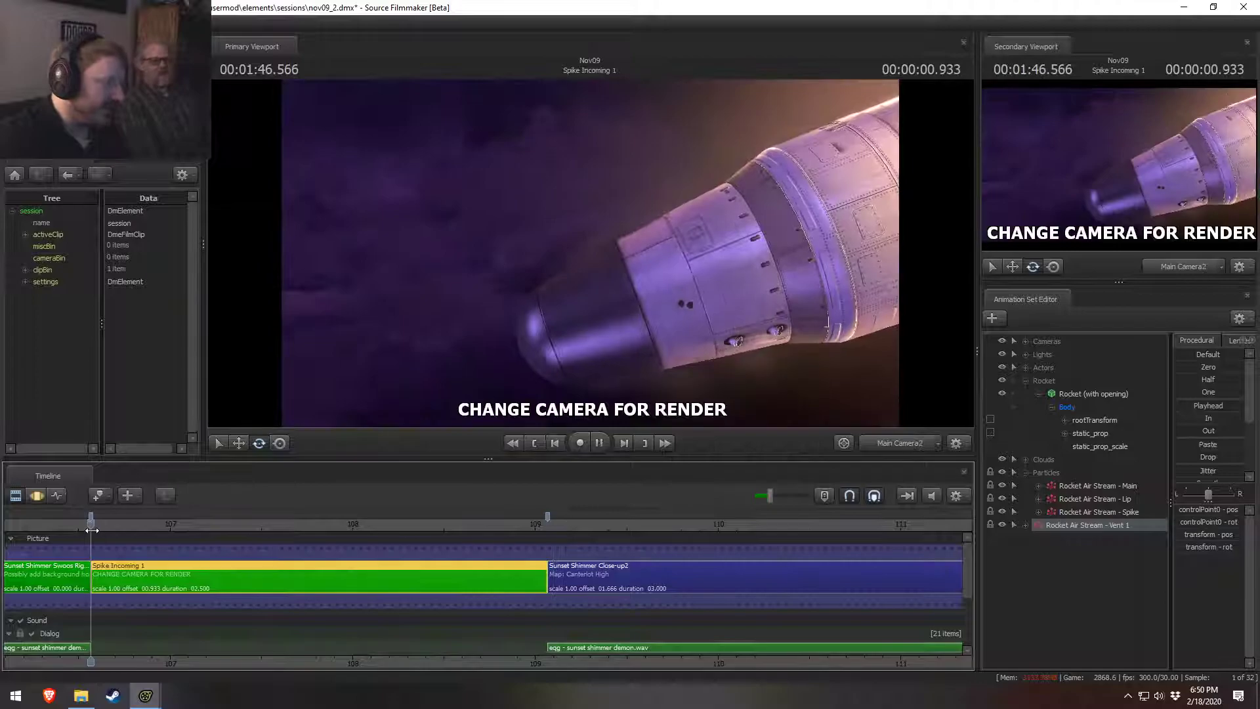
{"action": "key", "text": "space"}
Step: Set both length_max and length_min of the Trail Length Random initializer to 0.03
{"action": "key", "text": "alt+Tab"}
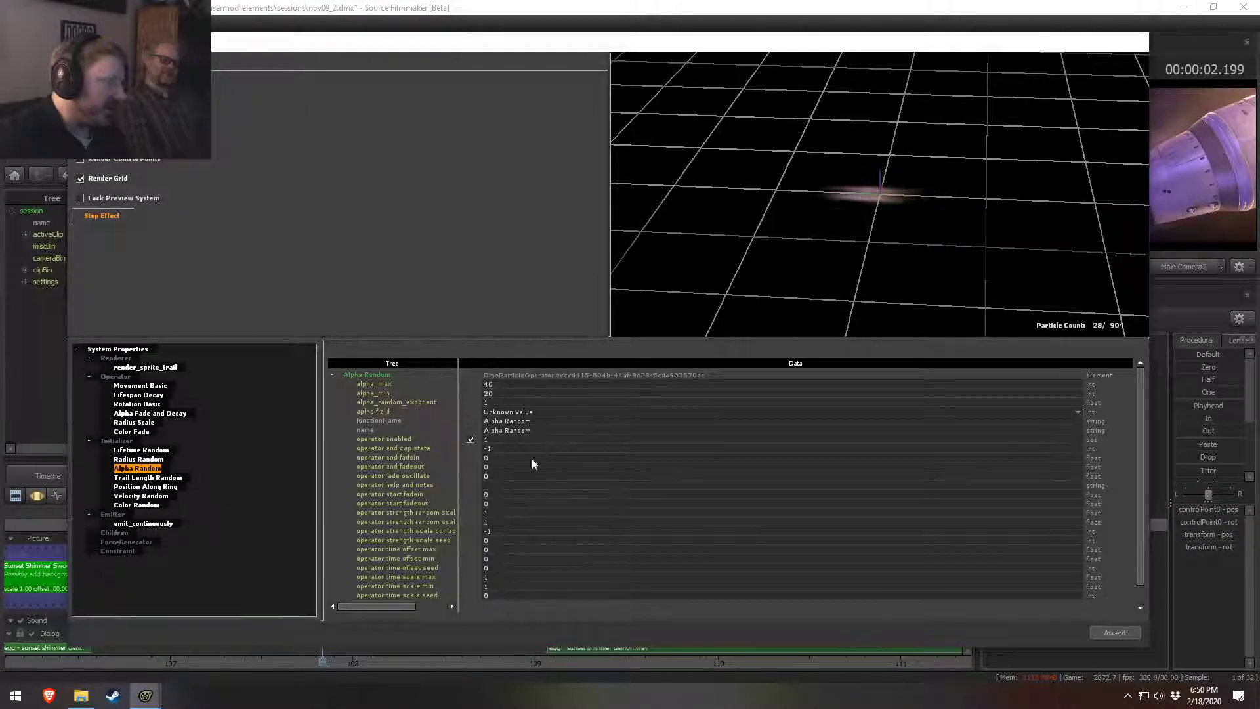
{"action": "left_click_drag", "start_coordinate": [878, 283], "coordinate": [712, 317]}
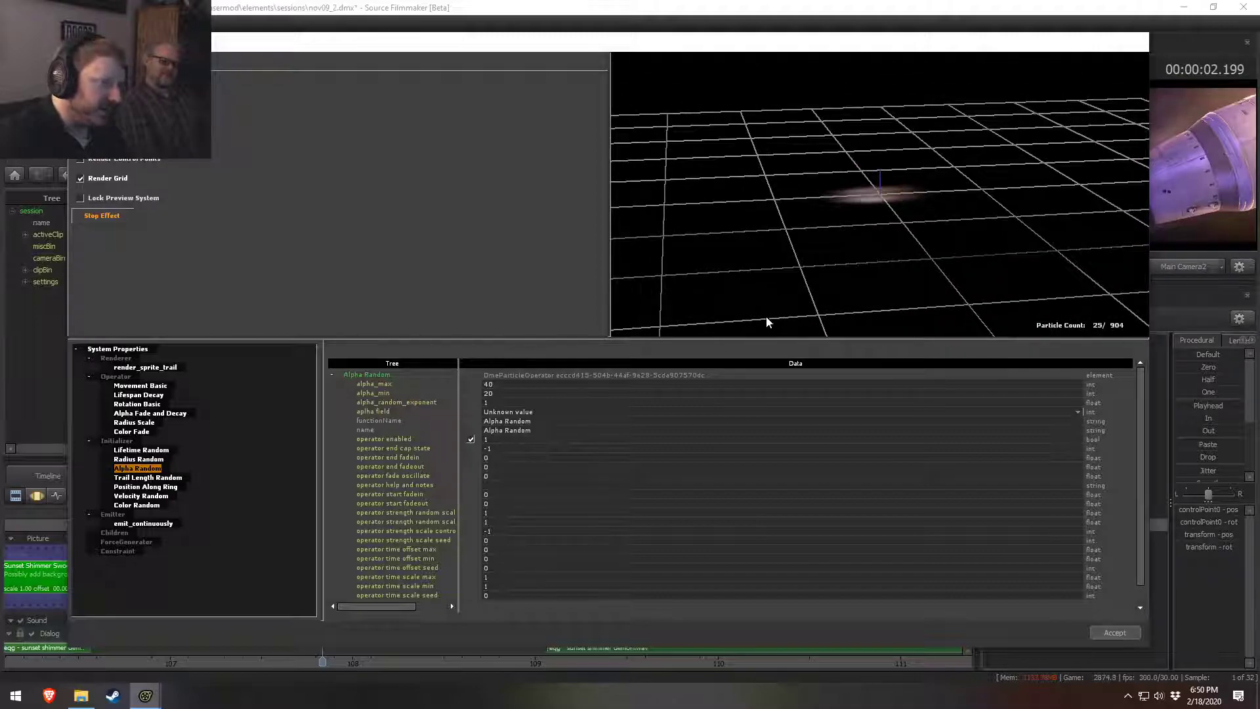
{"action": "left_click", "coordinate": [148, 477]}
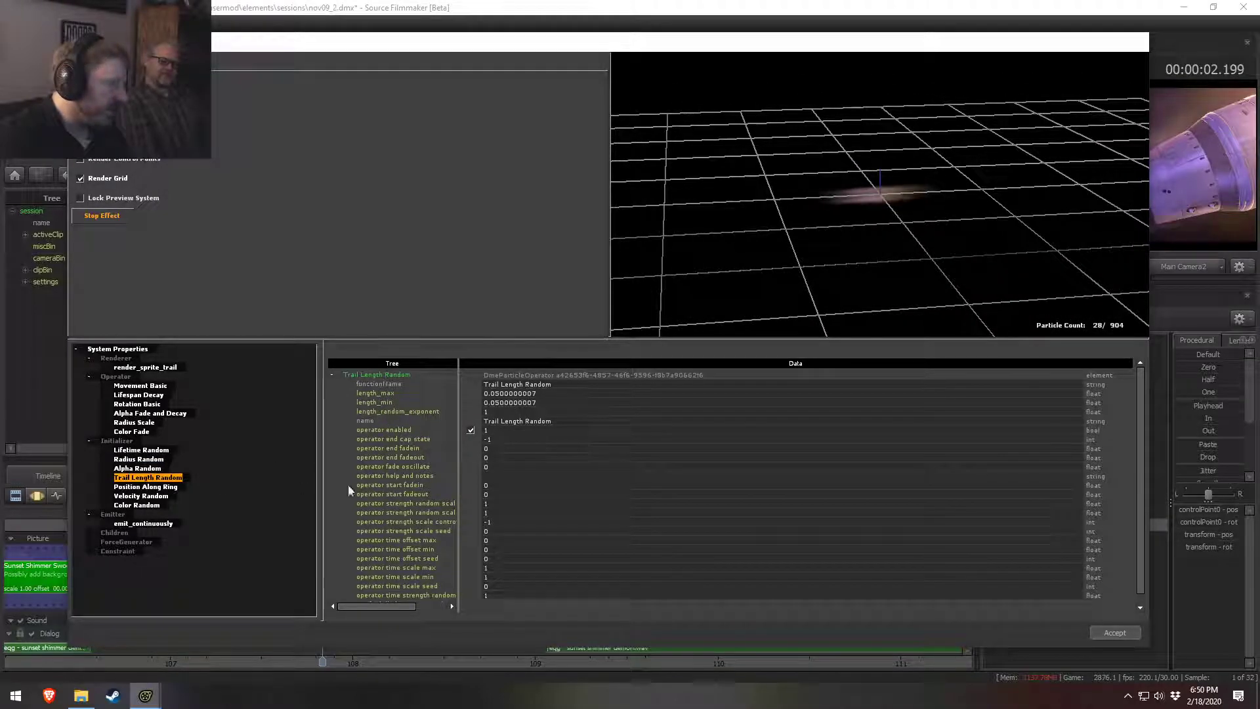
{"action": "key", "text": "BackSpace"}
{"action": "type", "text": "3"}
{"action": "left_click", "coordinate": [501, 395]}
{"action": "left_click_drag", "start_coordinate": [500, 395], "coordinate": [485, 394]}
{"action": "left_click", "coordinate": [501, 394]}
{"action": "key", "text": "BackSpace"}
{"action": "type", "text": "3"}
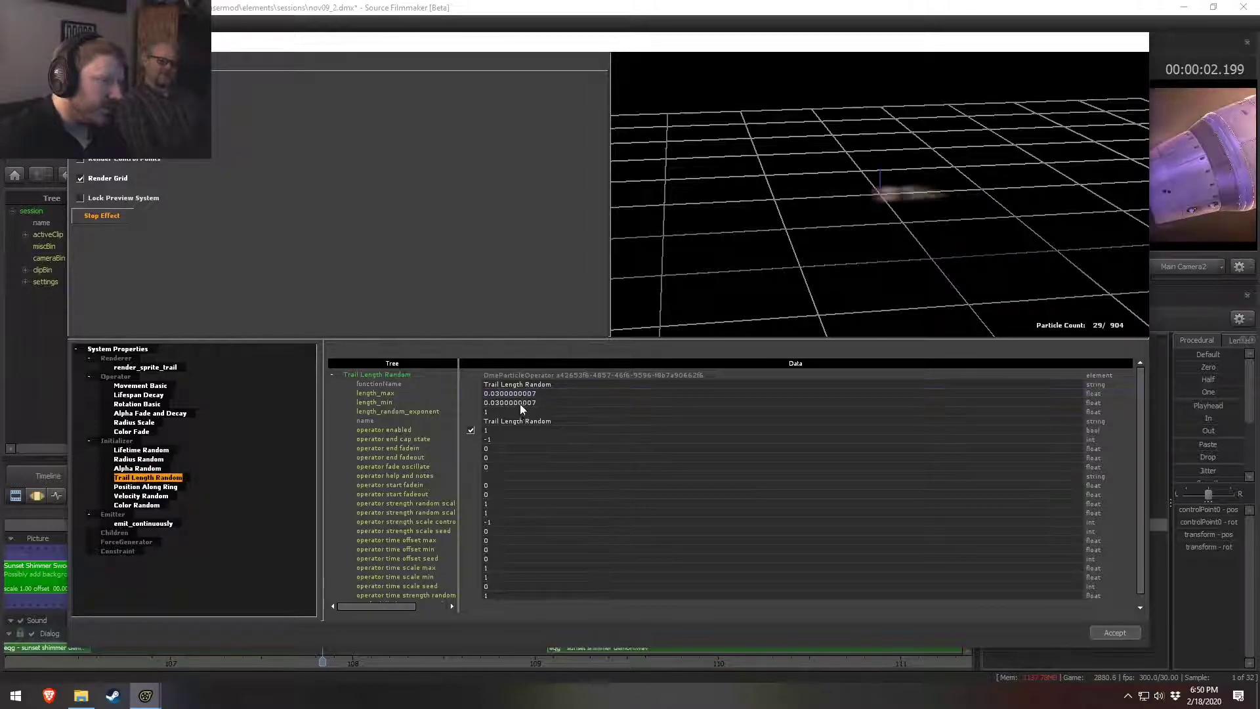
Step: Try a length_max of 0.09 in the Trail Length Random initializer and replay Spike Incoming 1 to check it
{"action": "key", "text": "BackSpace"}
{"action": "type", "text": "9"}
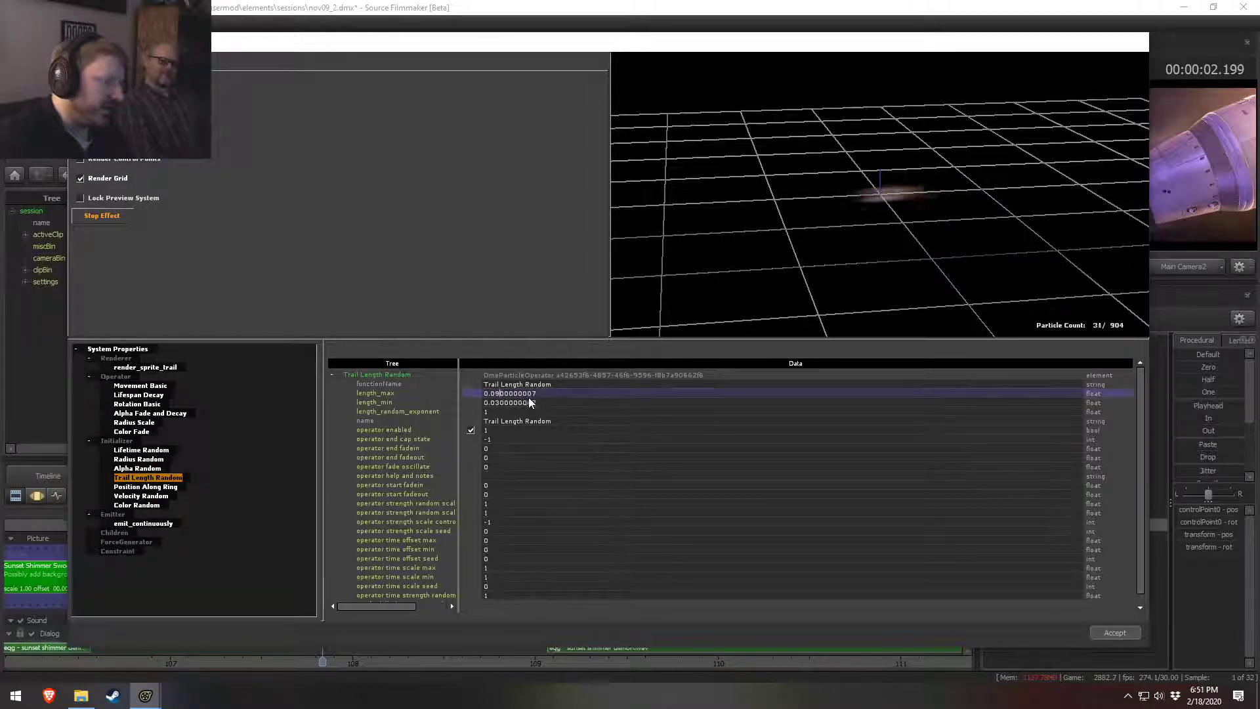
{"action": "left_click", "coordinate": [693, 6]}
{"action": "key", "text": "space"}
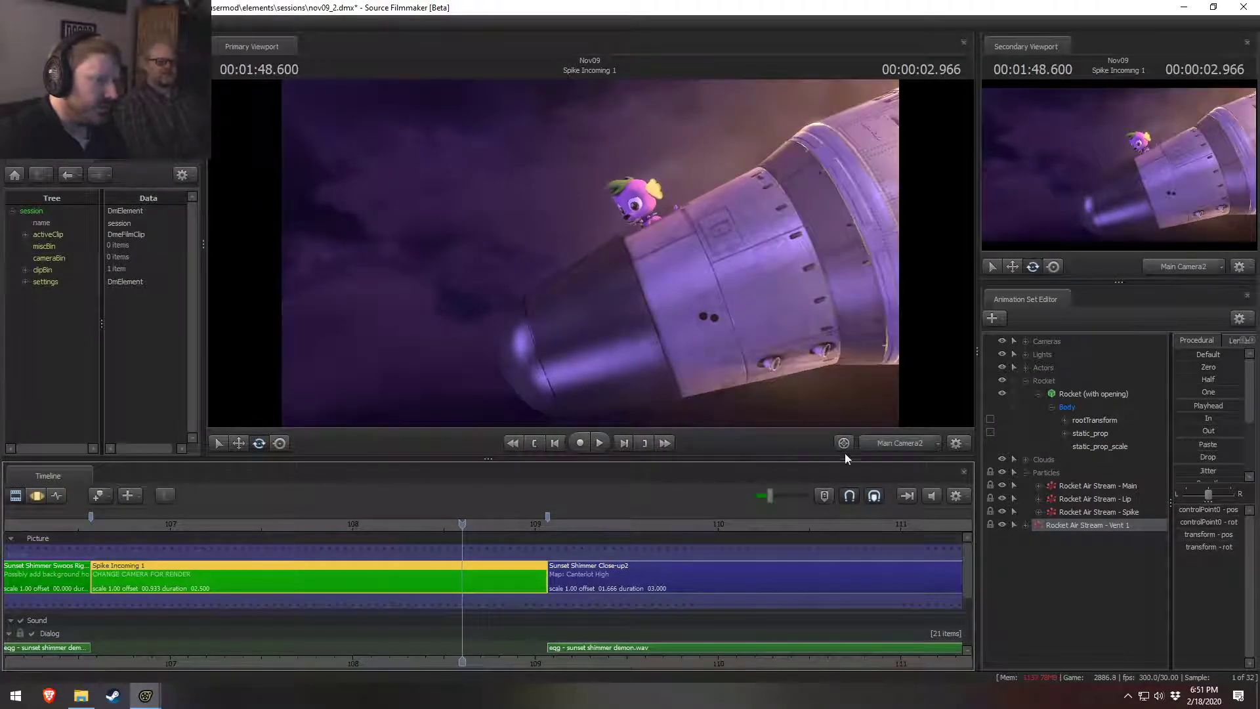
{"action": "key", "text": "alt+Tab"}
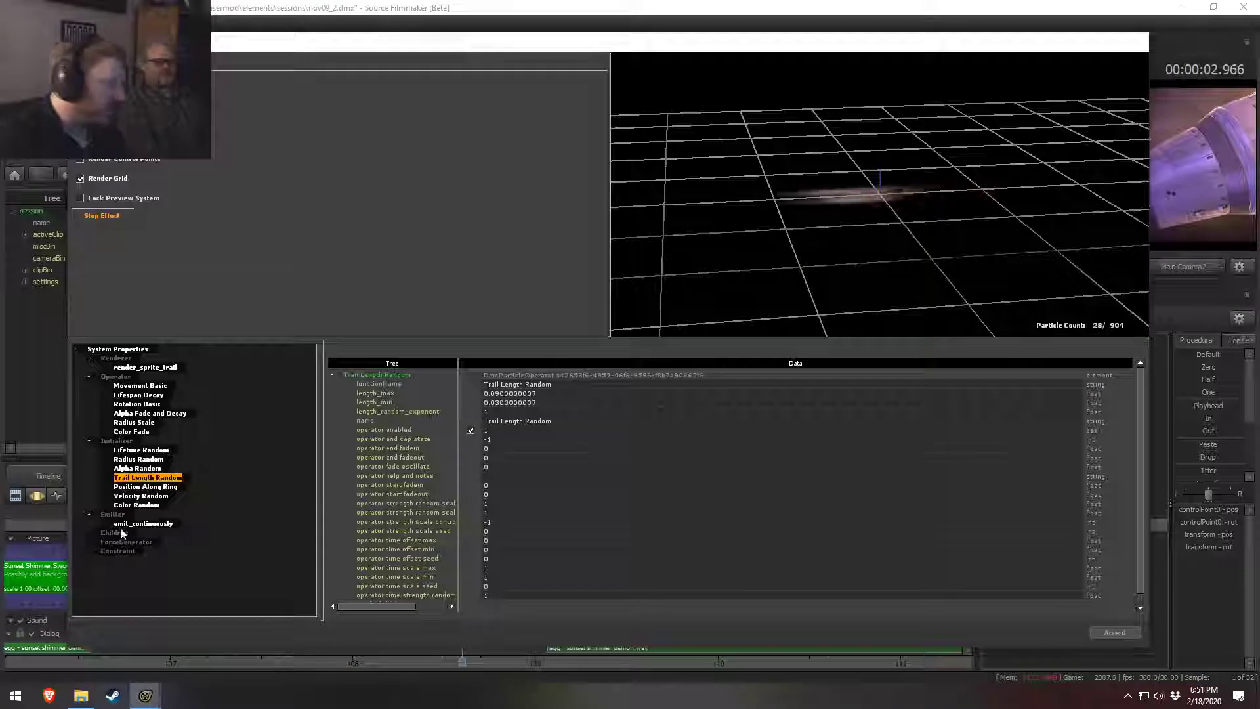
Step: Set the initial radius of the Position Along Ring initializer to 2 and replay Spike Incoming 1
{"action": "left_click", "coordinate": [155, 488]}
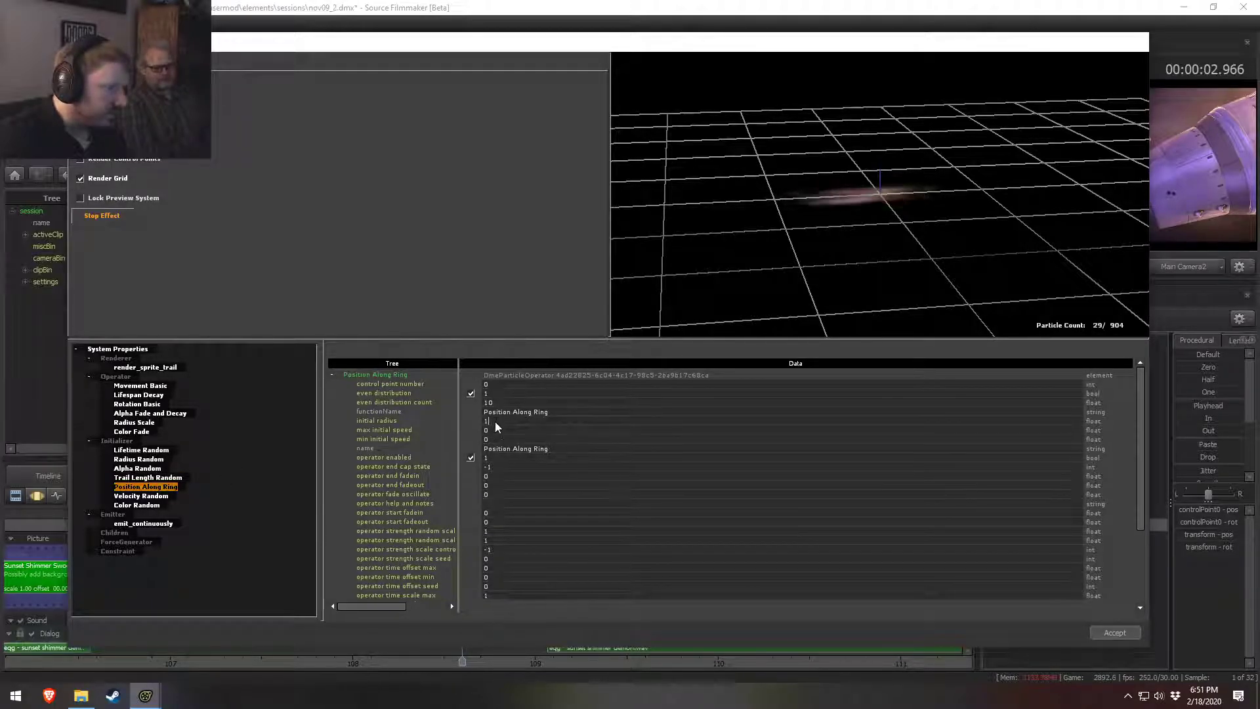
{"action": "key", "text": "alt+Tab"}
{"action": "key", "text": "space"}
{"action": "left_click_drag", "start_coordinate": [594, 534], "coordinate": [109, 530]}
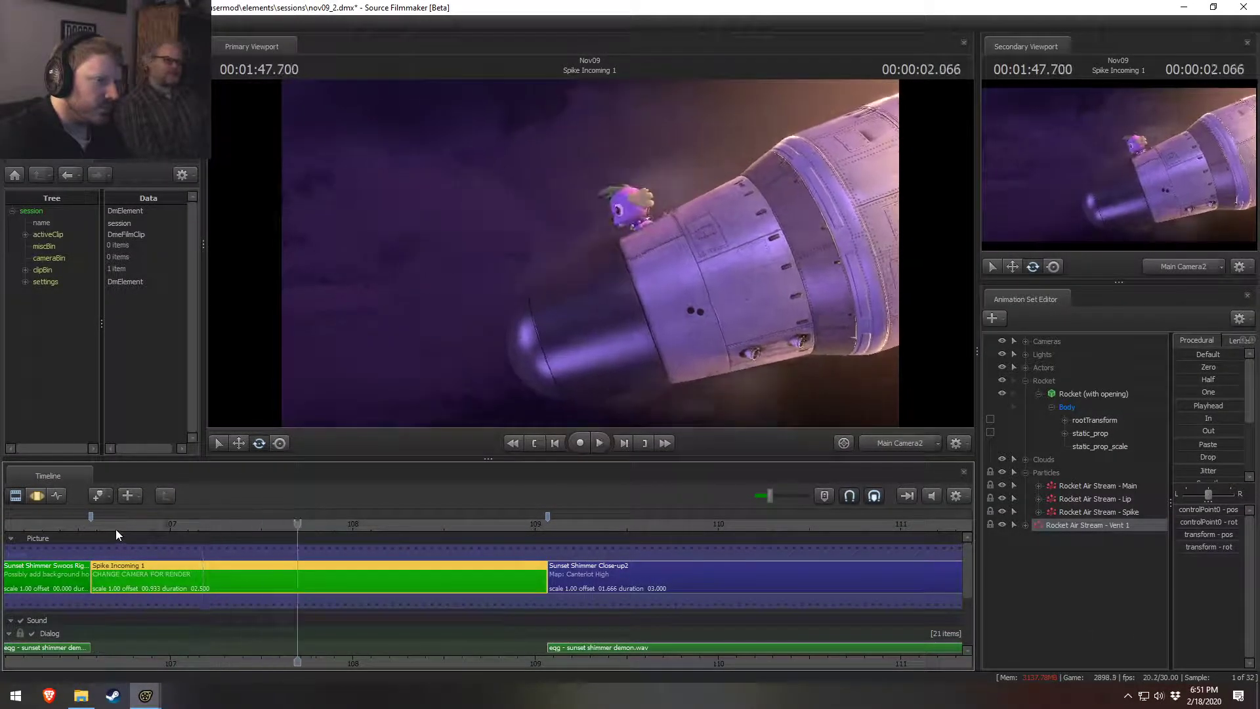
Step: Set radius_min to 3 and radius_max to 6 in the Vent 1 stream's Radius Random initializer
{"action": "key", "text": "alt+Tab"}
{"action": "left_click", "coordinate": [133, 478]}
{"action": "left_click", "coordinate": [139, 459]}
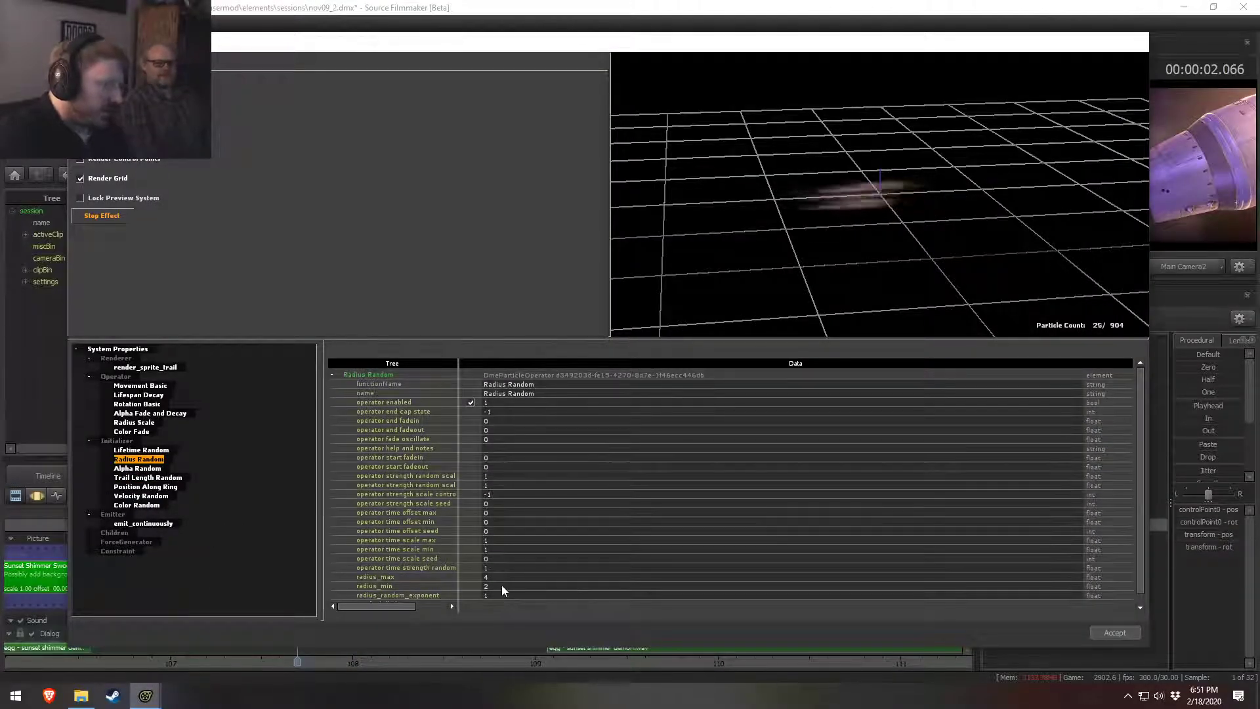
{"action": "double_click", "coordinate": [489, 586]}
{"action": "type", "text": "3"}
{"action": "key", "text": "Return"}
{"action": "double_click", "coordinate": [487, 578]}
{"action": "type", "text": "5"}
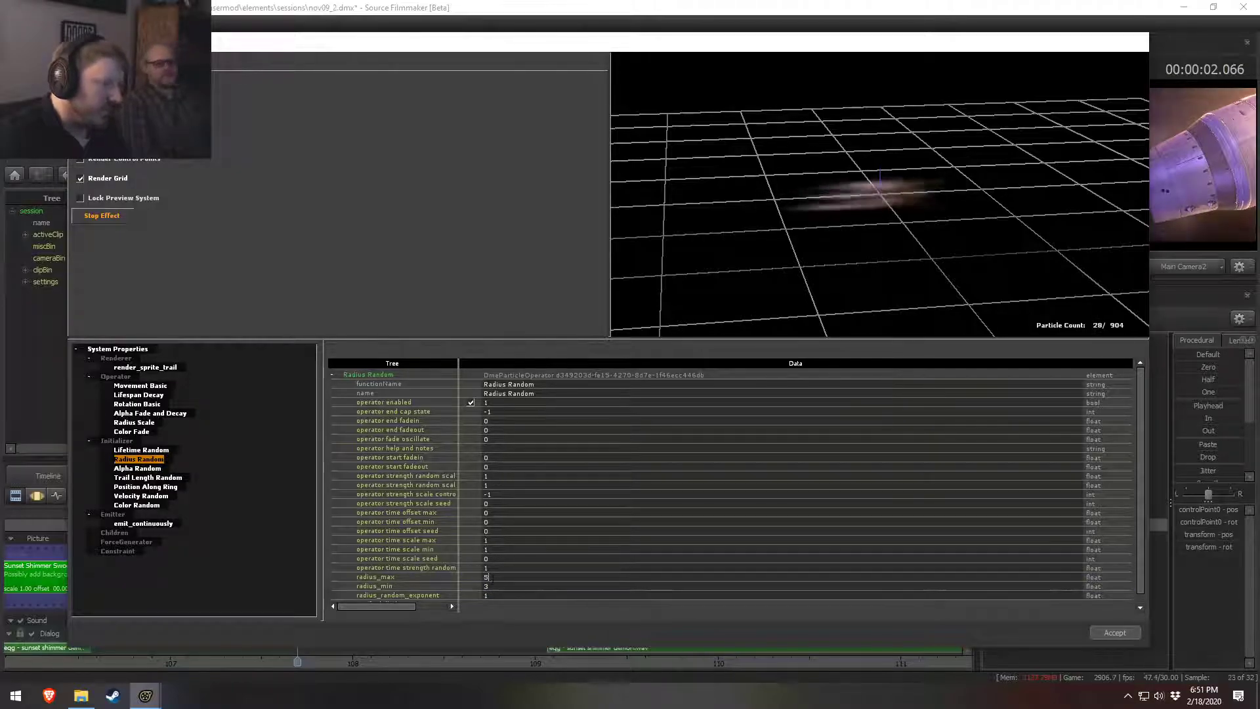
{"action": "key", "text": "Return"}
Step: Play Spike Incoming 1 onward to check the Vent 1 stream's new particle radius
{"action": "left_click", "coordinate": [552, 4]}
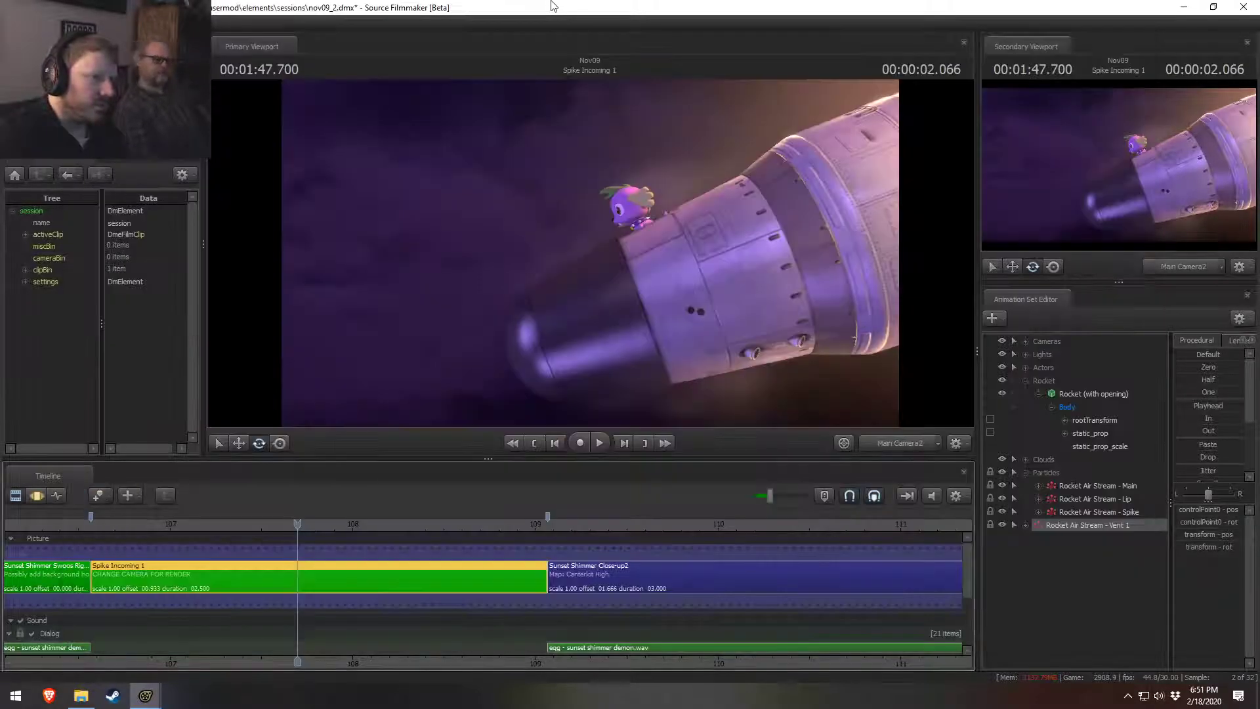
{"action": "key", "text": "space"}
{"action": "key", "text": "space"}
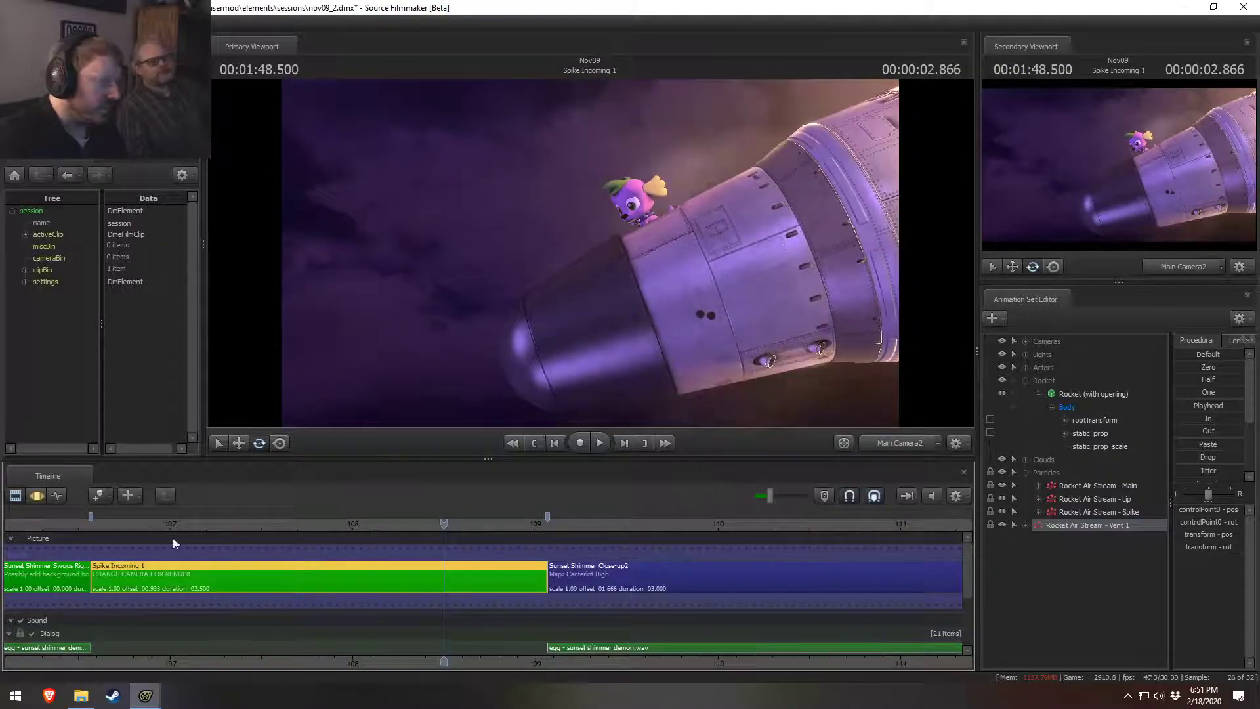
Step: Set length_max of the Trail Length Random initializer to 0.05
{"action": "key", "text": "alt+Tab"}
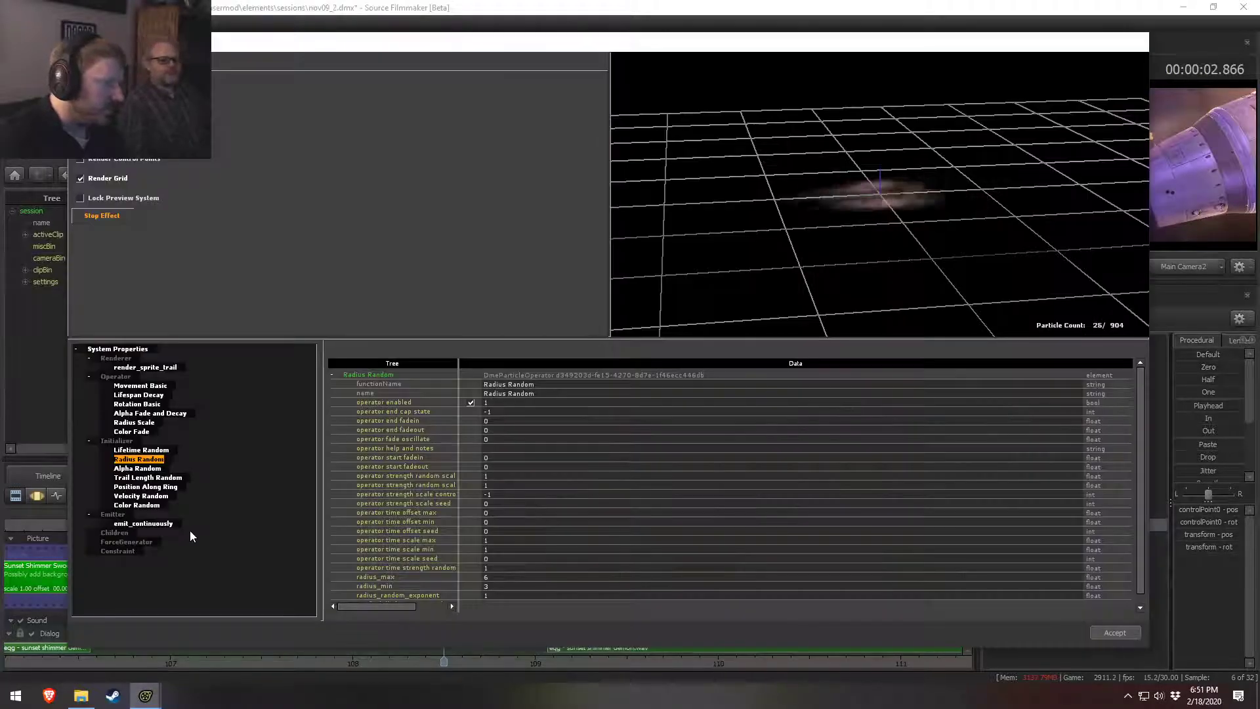
{"action": "left_click", "coordinate": [147, 477]}
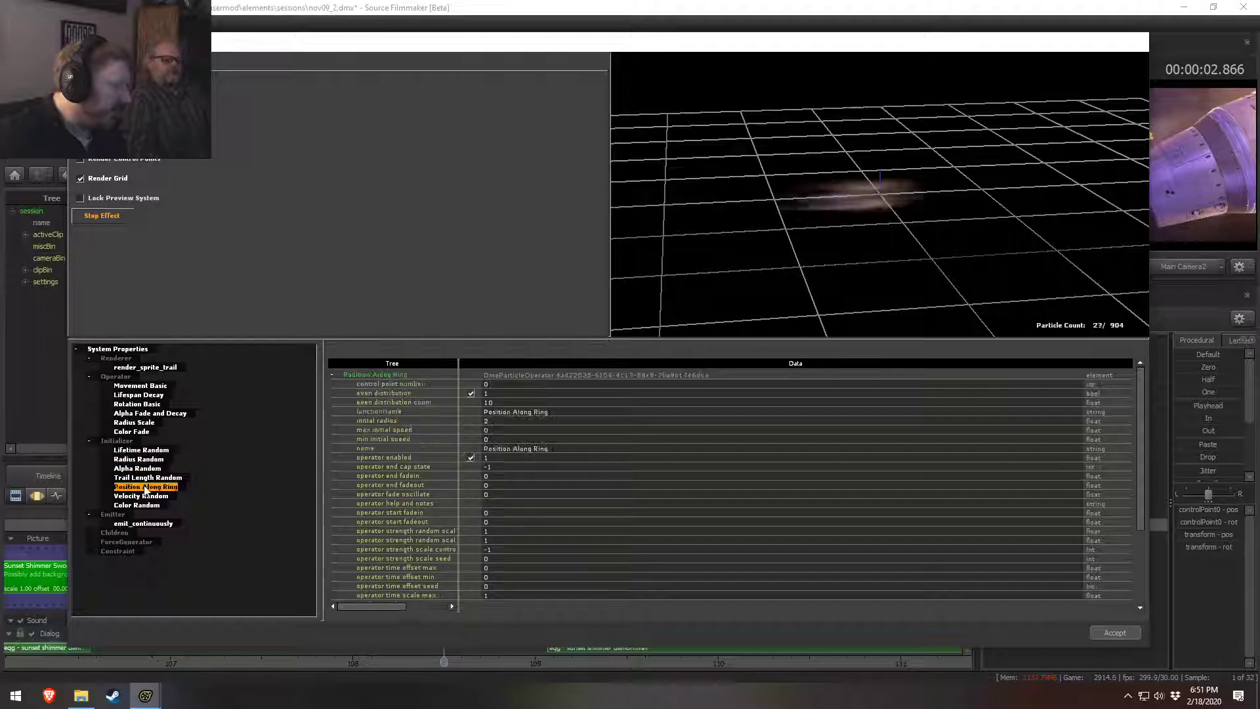
{"action": "left_click", "coordinate": [500, 394]}
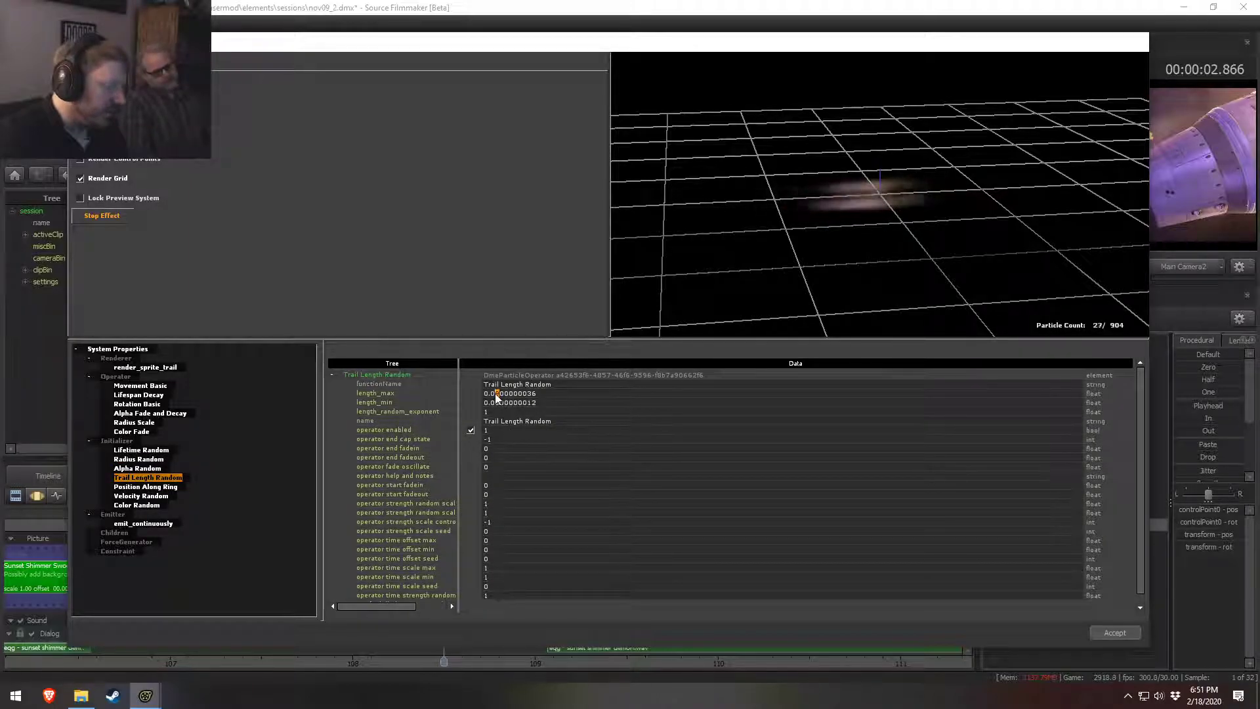
Step: Replay Spike Incoming 1 several times from near its start to judge the Vent 1 stream with its changed trail length
{"action": "left_click", "coordinate": [608, 6]}
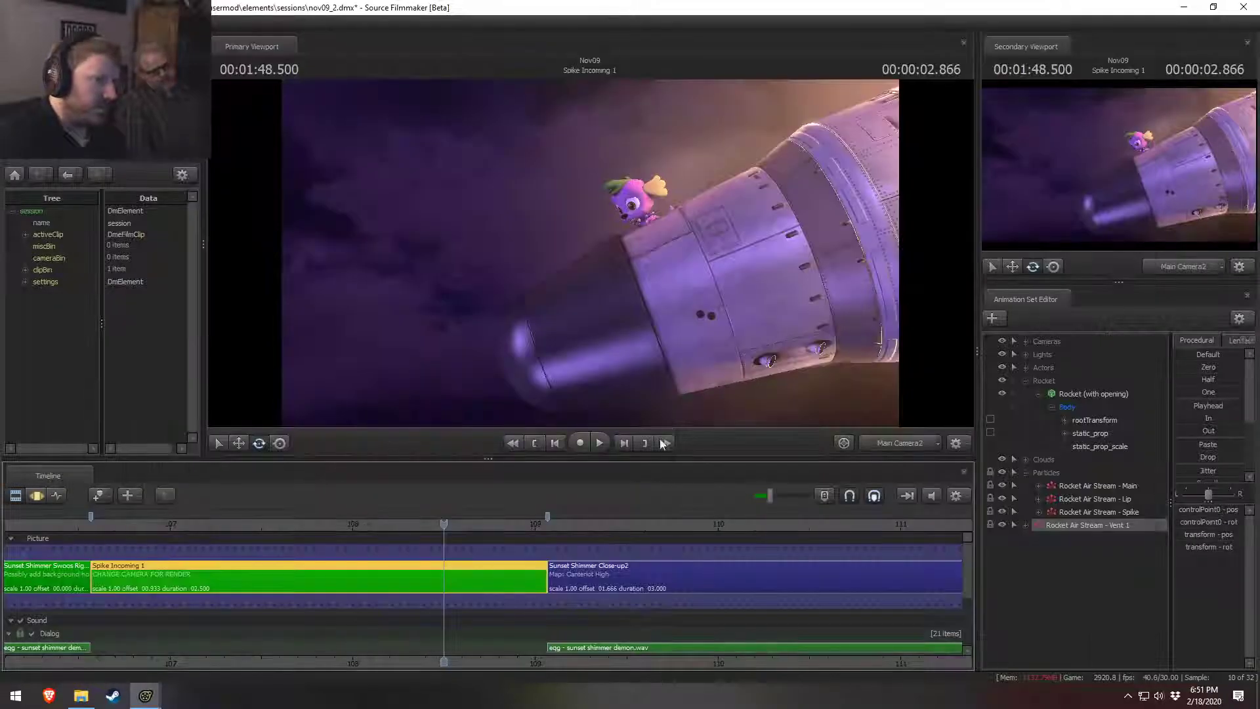
{"action": "left_click", "coordinate": [152, 518]}
{"action": "key", "text": "space"}
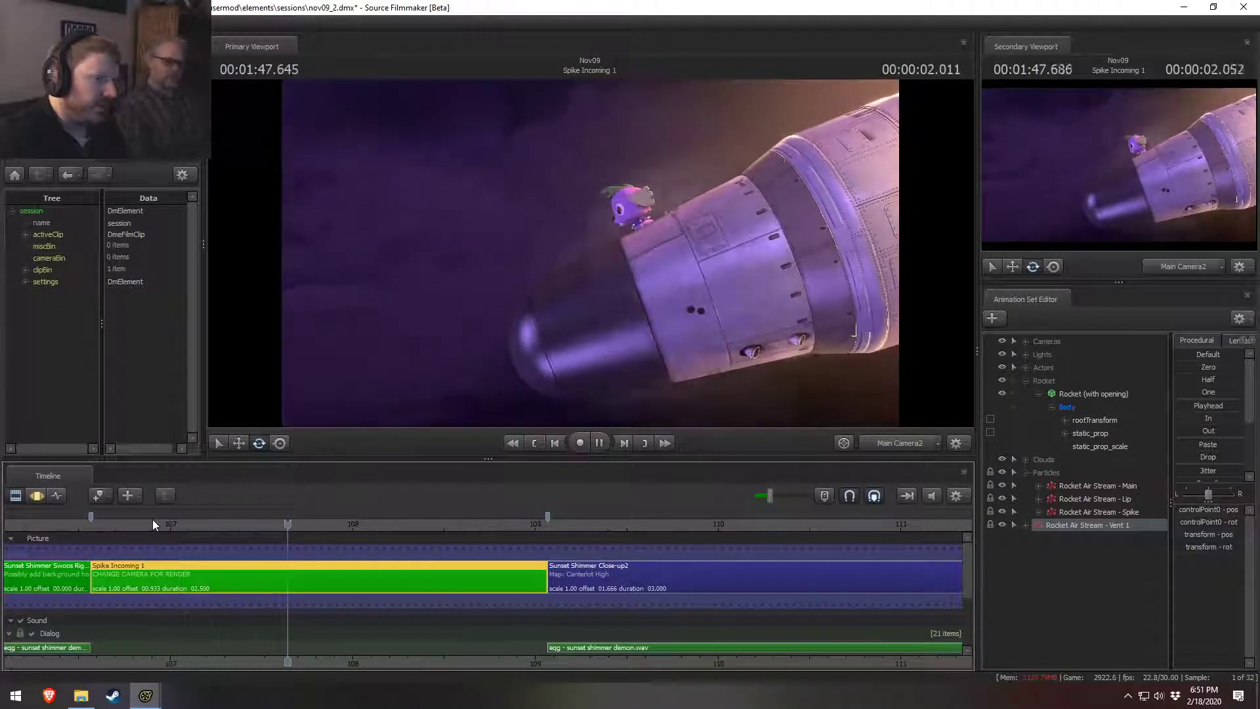
{"action": "key", "text": "space"}
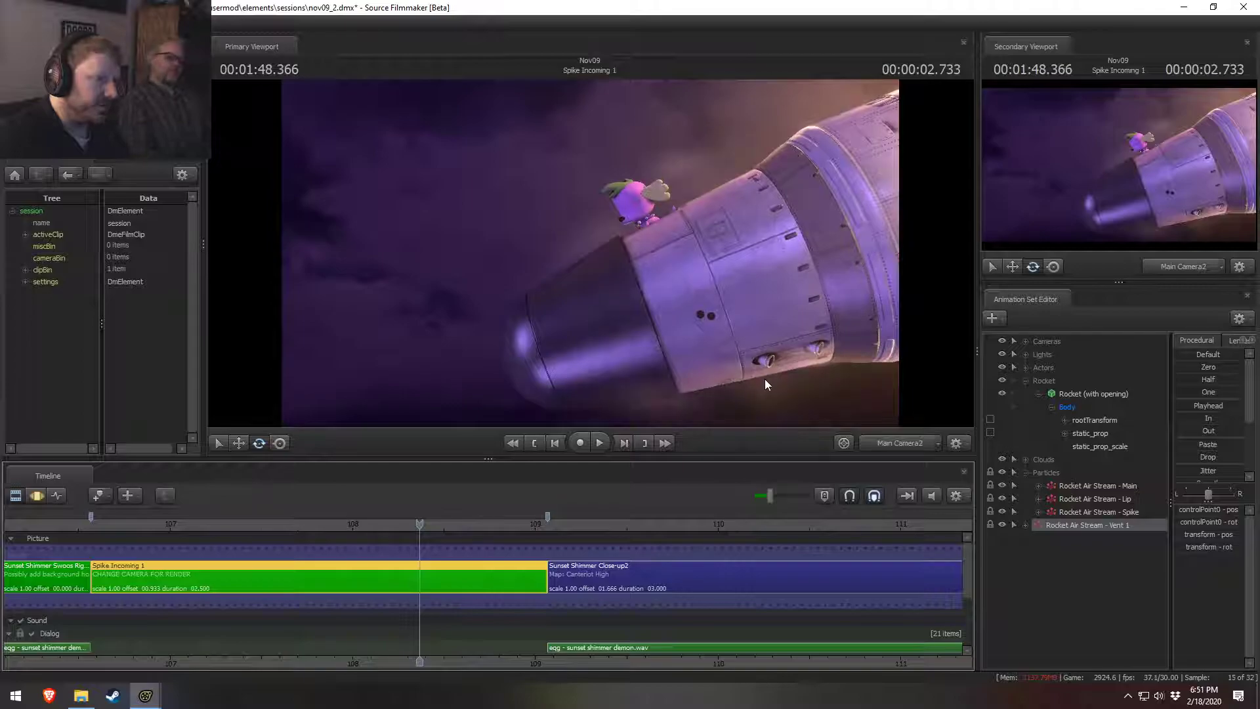
{"action": "left_click", "coordinate": [104, 525]}
{"action": "key", "text": "space"}
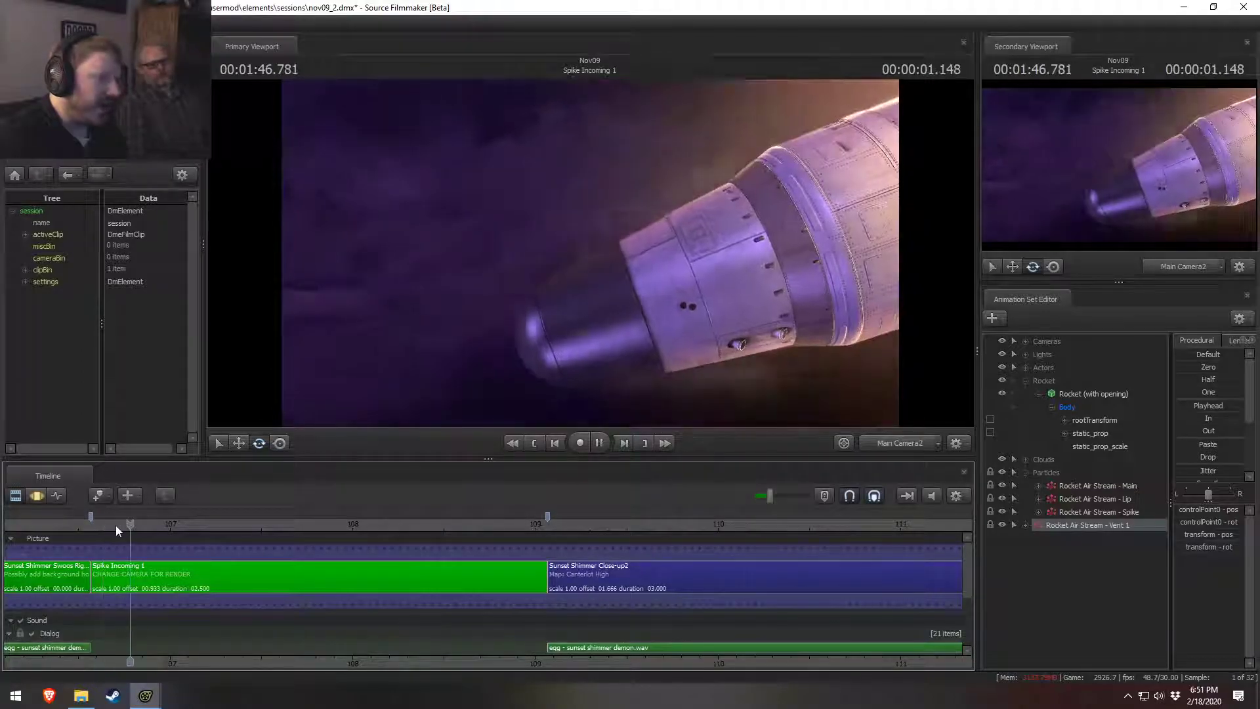
{"action": "key", "text": "space"}
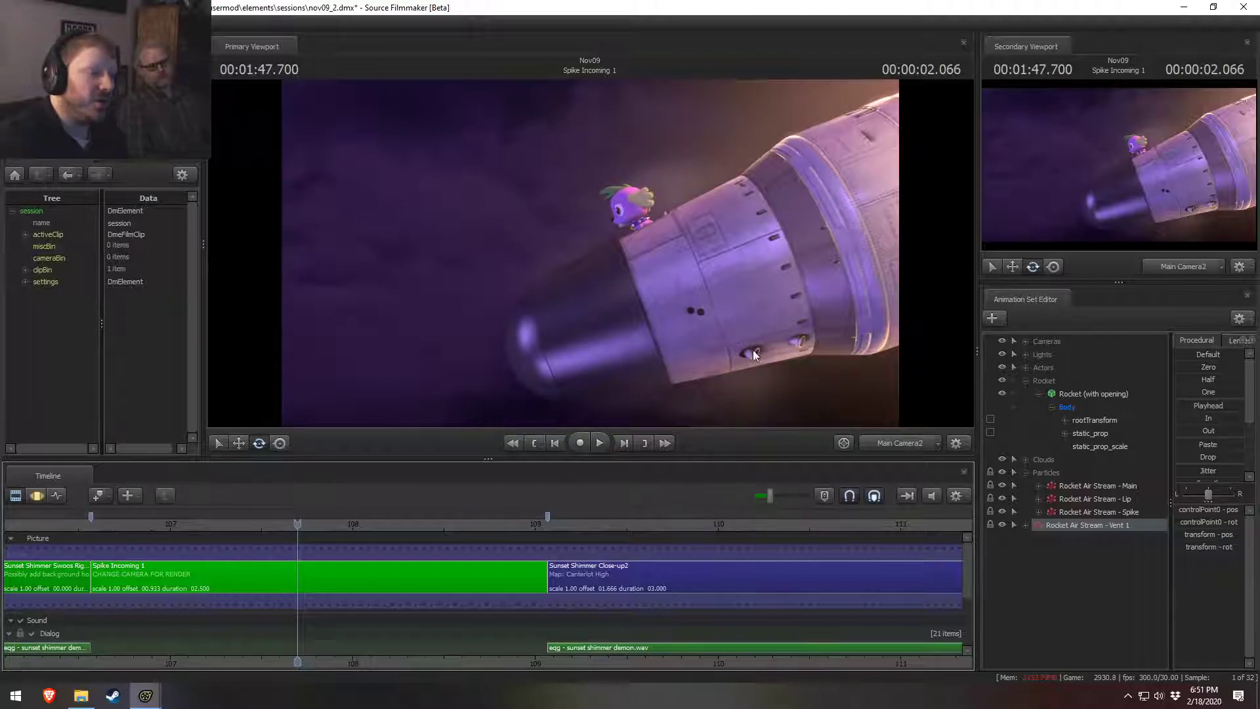
{"action": "key", "text": "space"}
{"action": "key", "text": "space"}
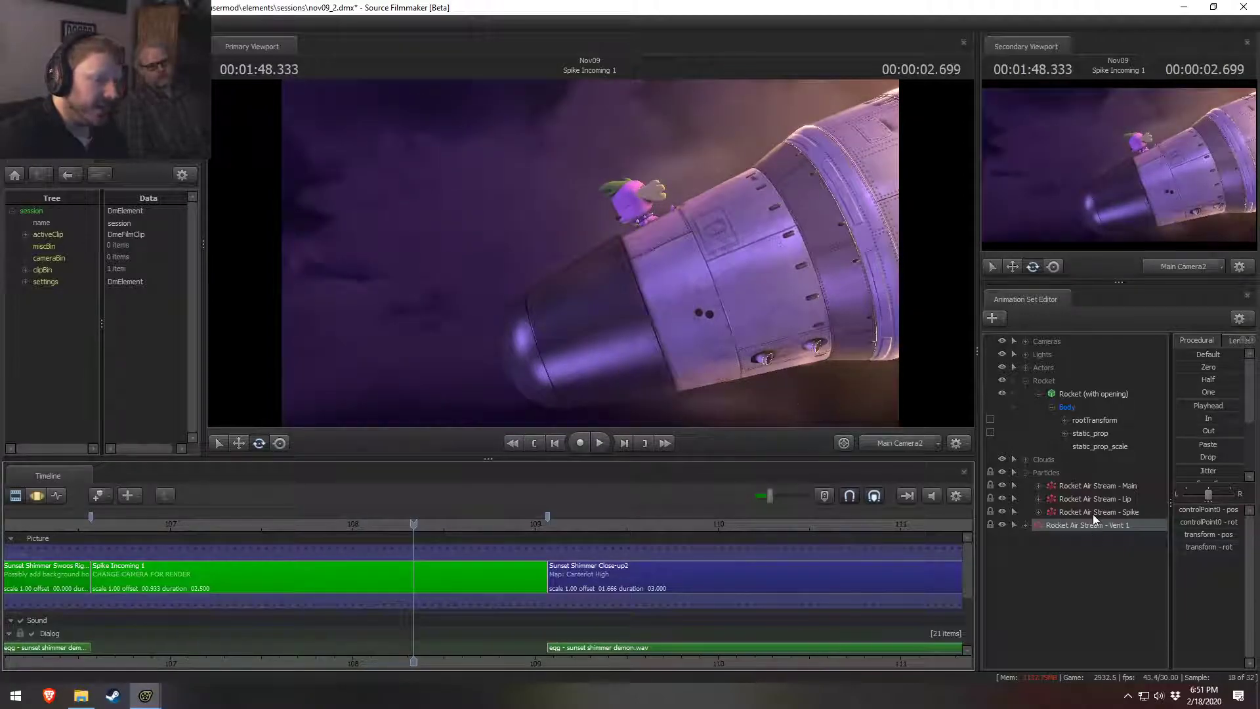
Step: Duplicate the Rocket Air Stream - Vent 1 animation set by copying and pasting it, and select the copy
{"action": "right_click", "coordinate": [1073, 533]}
{"action": "left_click", "coordinate": [1105, 352]}
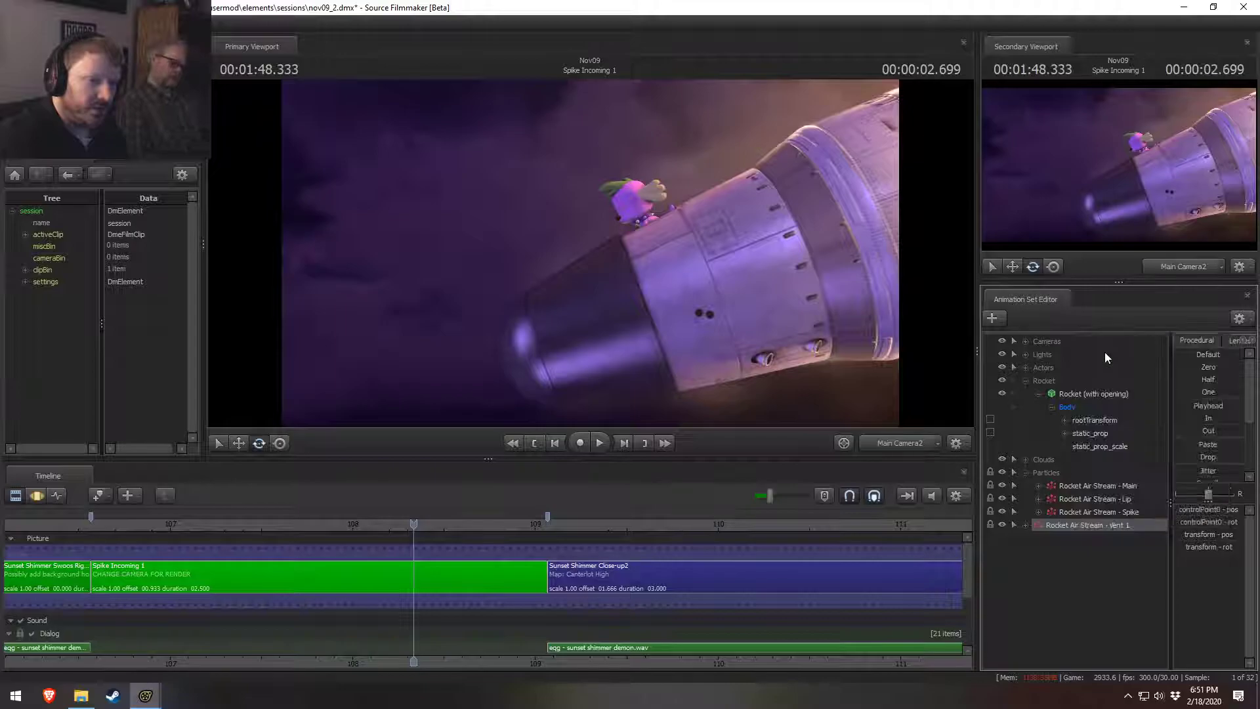
{"action": "left_click", "coordinate": [621, 353]}
{"action": "right_click", "coordinate": [1101, 603]}
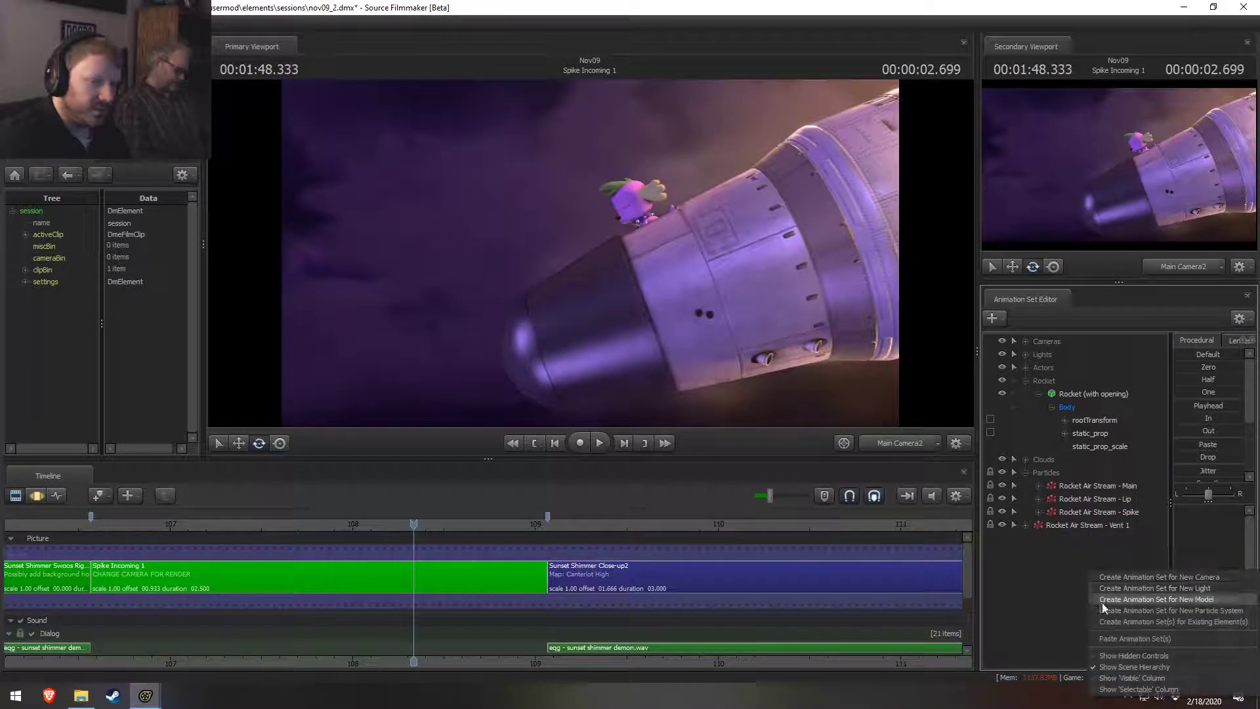
{"action": "left_click", "coordinate": [1116, 641]}
{"action": "left_click", "coordinate": [1086, 539]}
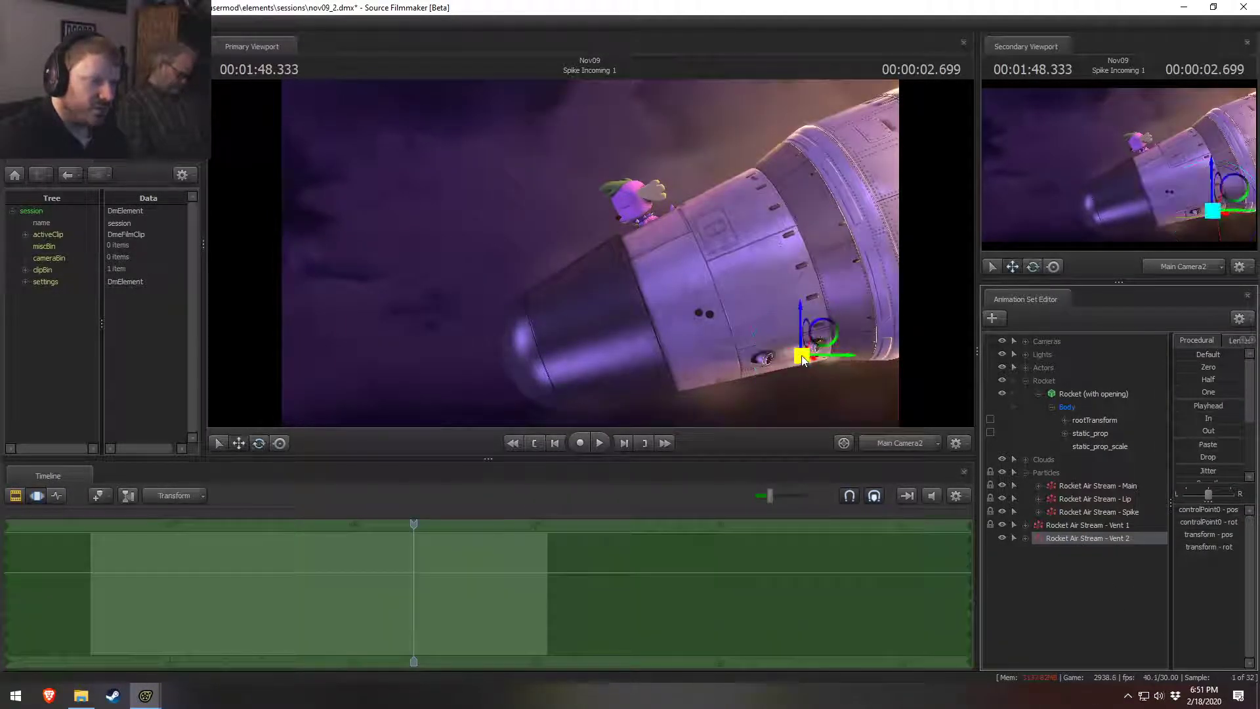
Step: Move the Rocket Air Stream - Vent 2 particles toward the rocket's front vent, checking through the Work Camera before returning to the Main Camera
{"action": "left_click_drag", "start_coordinate": [804, 356], "coordinate": [777, 360]}
{"action": "key", "text": "ctrl+z"}
{"action": "left_click", "coordinate": [898, 444]}
{"action": "left_click_drag", "start_coordinate": [680, 242], "coordinate": [591, 256]}
{"action": "key", "text": "space"}
{"action": "key", "text": "space"}
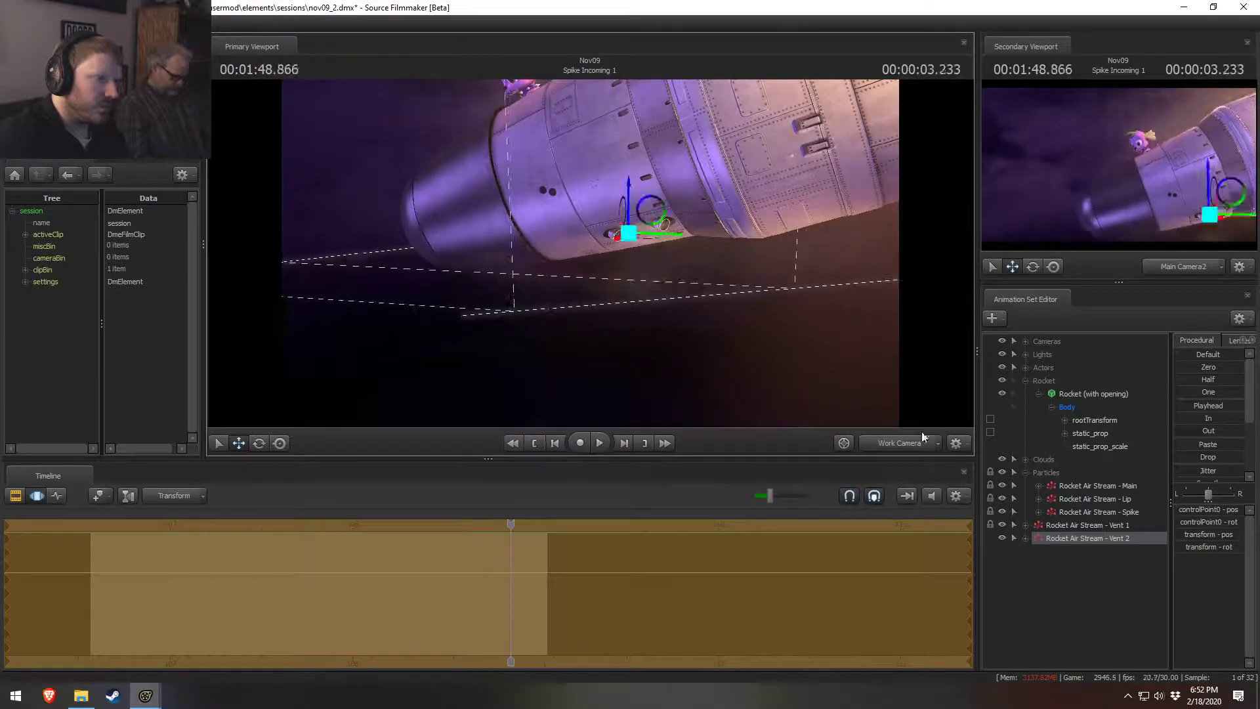
{"action": "left_click", "coordinate": [909, 443]}
Step: Show the Rocket Air Stream - Vent 2 particle system in the Element Viewer and examine its attributes
{"action": "right_click", "coordinate": [1076, 541]}
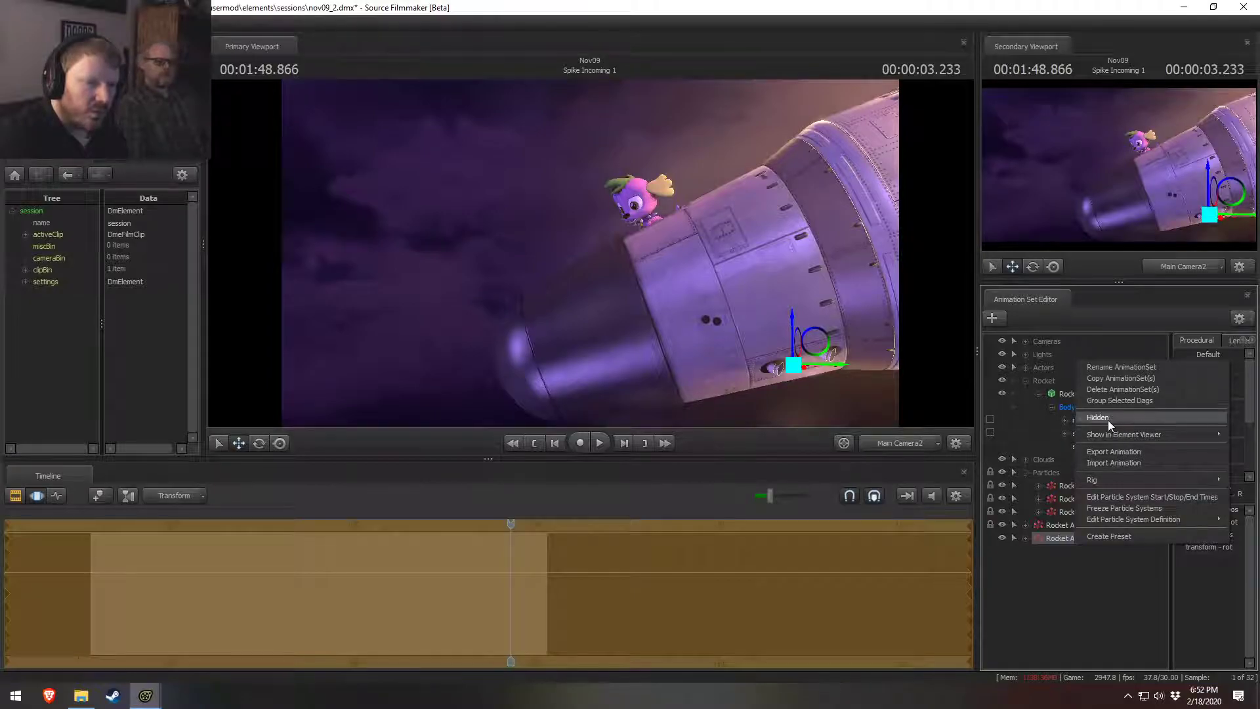
{"action": "mouse_move", "coordinate": [1113, 434]}
{"action": "left_click", "coordinate": [1037, 446]}
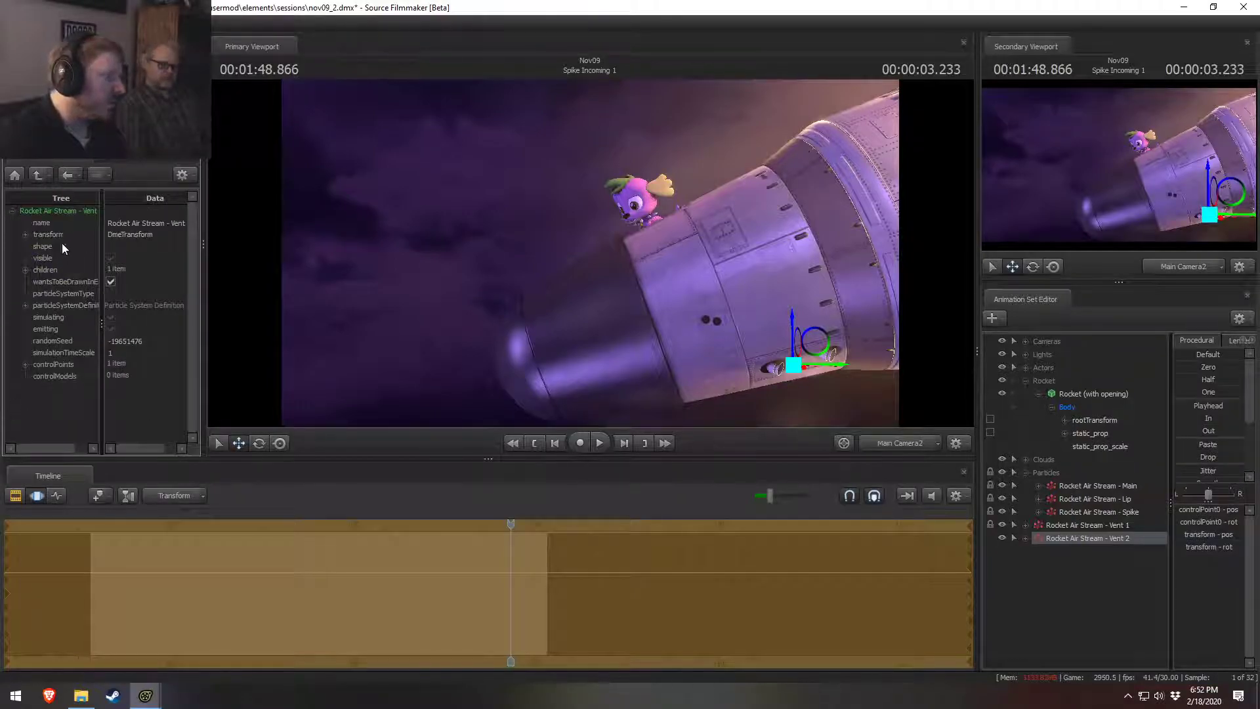
{"action": "right_click", "coordinate": [66, 212]}
{"action": "left_click", "coordinate": [105, 394]}
Step: Open the Vent 2 stream's particle system definition and set alpha_min to 60 and alpha_max to 120 in Alpha Random
{"action": "right_click", "coordinate": [1109, 537]}
{"action": "left_click", "coordinate": [1054, 519]}
{"action": "right_click_drag", "start_coordinate": [625, 311], "coordinate": [622, 315]}
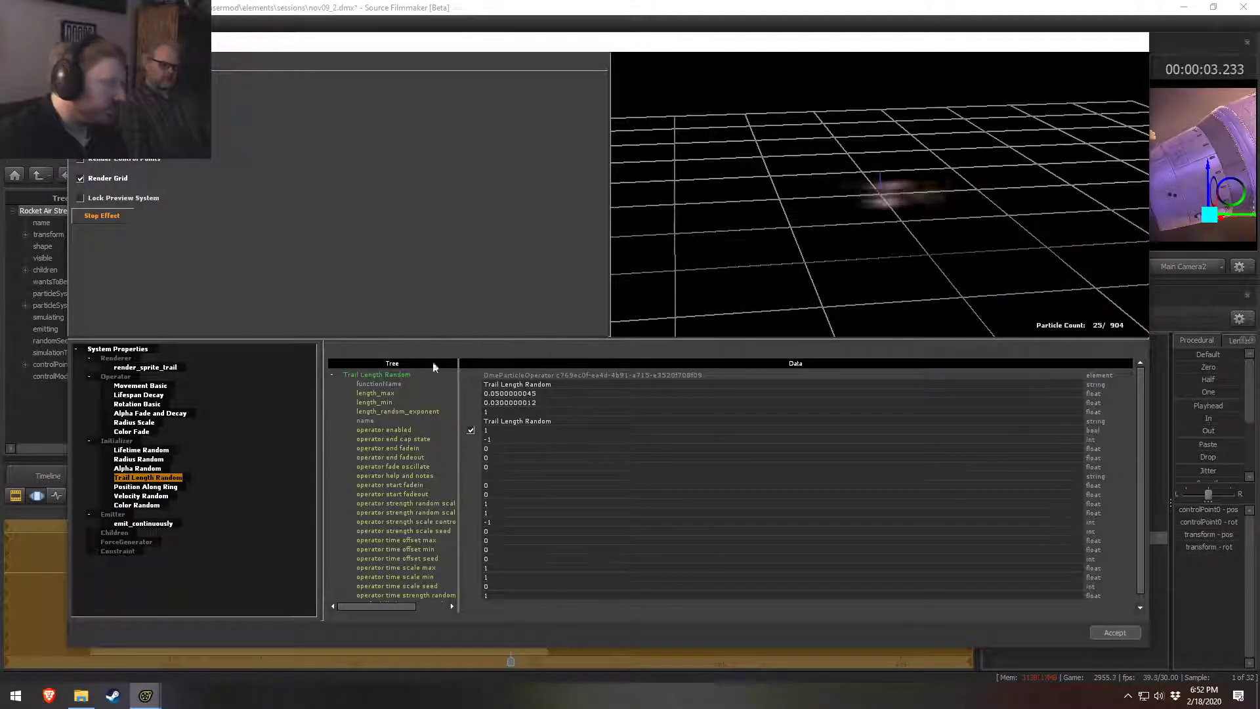
{"action": "left_click", "coordinate": [129, 468]}
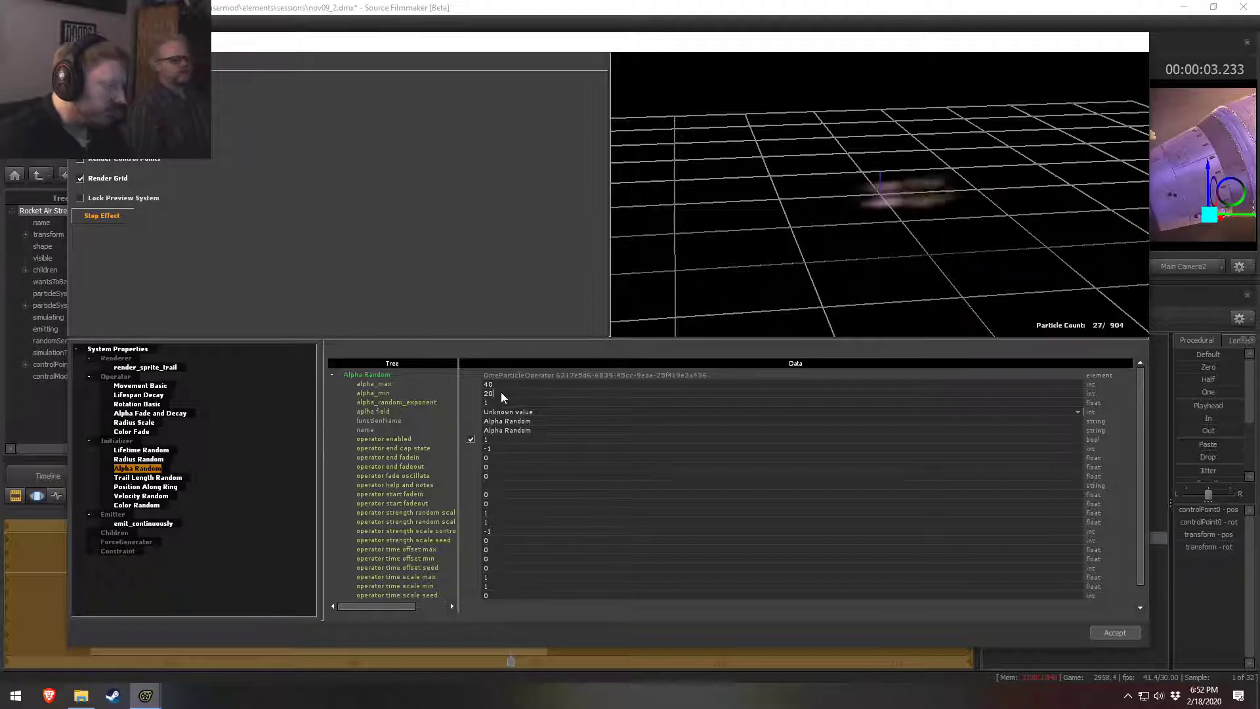
{"action": "left_click_drag", "start_coordinate": [494, 394], "coordinate": [470, 392]}
{"action": "type", "text": "6"}
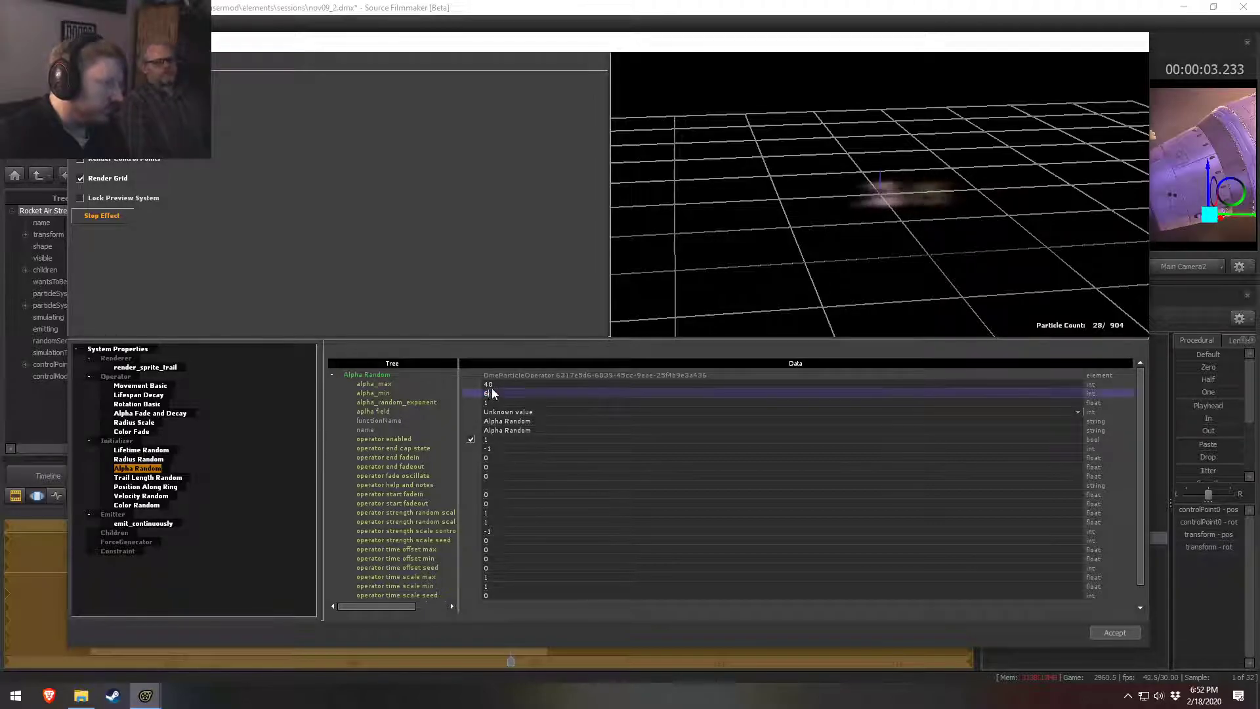
{"action": "key", "text": "Return"}
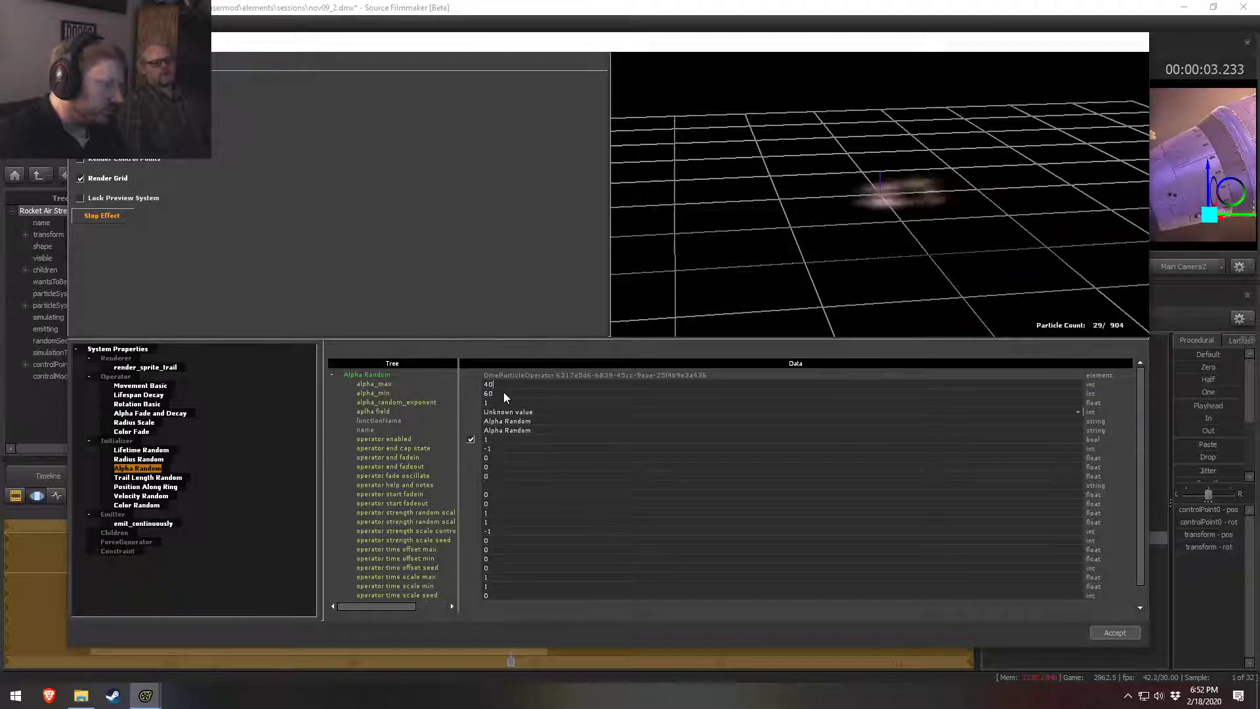
{"action": "type", "text": "120"}
{"action": "key", "text": "Return"}
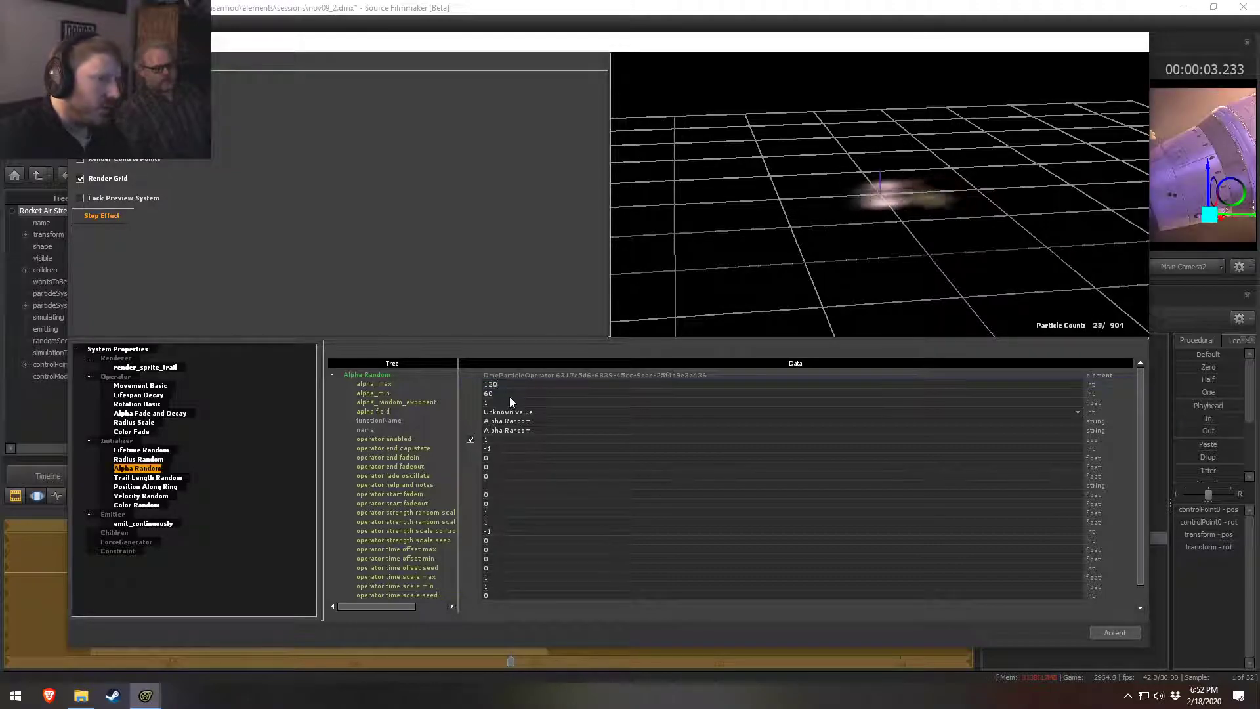
Step: Set the Velocity Random initializer's two local coordinate speed limits to -200 0 0 and -100 0 0
{"action": "left_click_drag", "start_coordinate": [771, 323], "coordinate": [816, 284]}
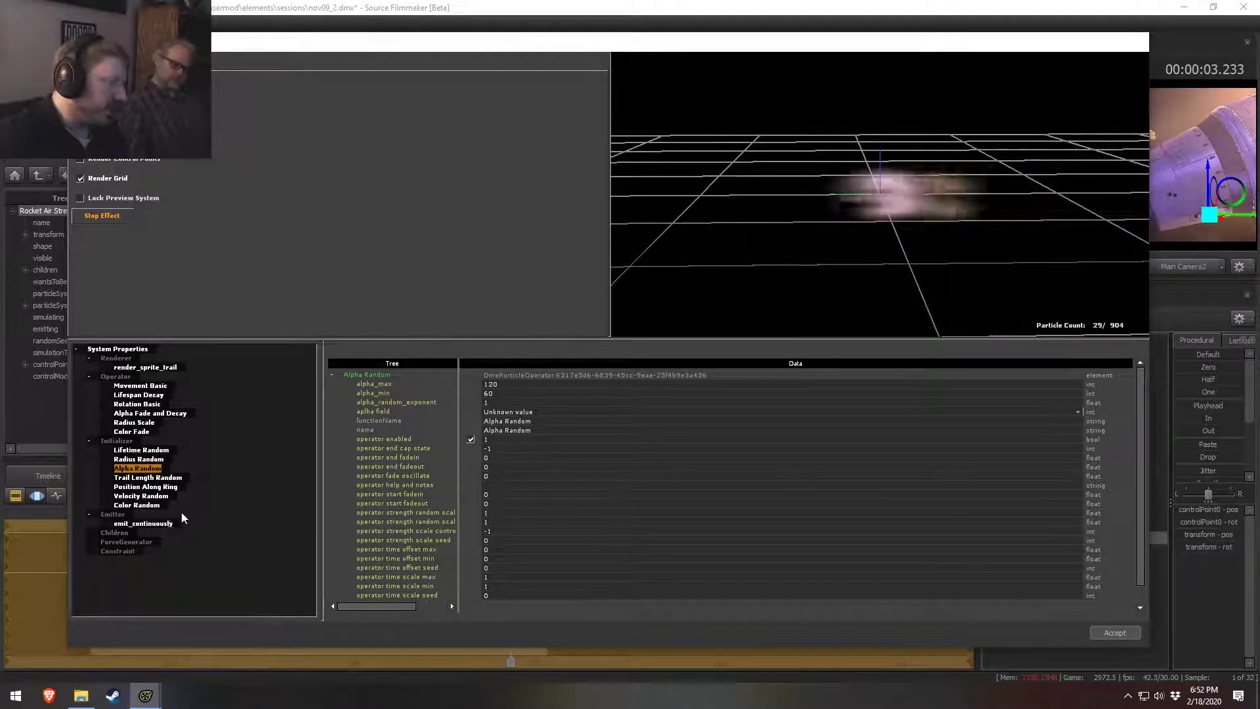
{"action": "left_click", "coordinate": [142, 450]}
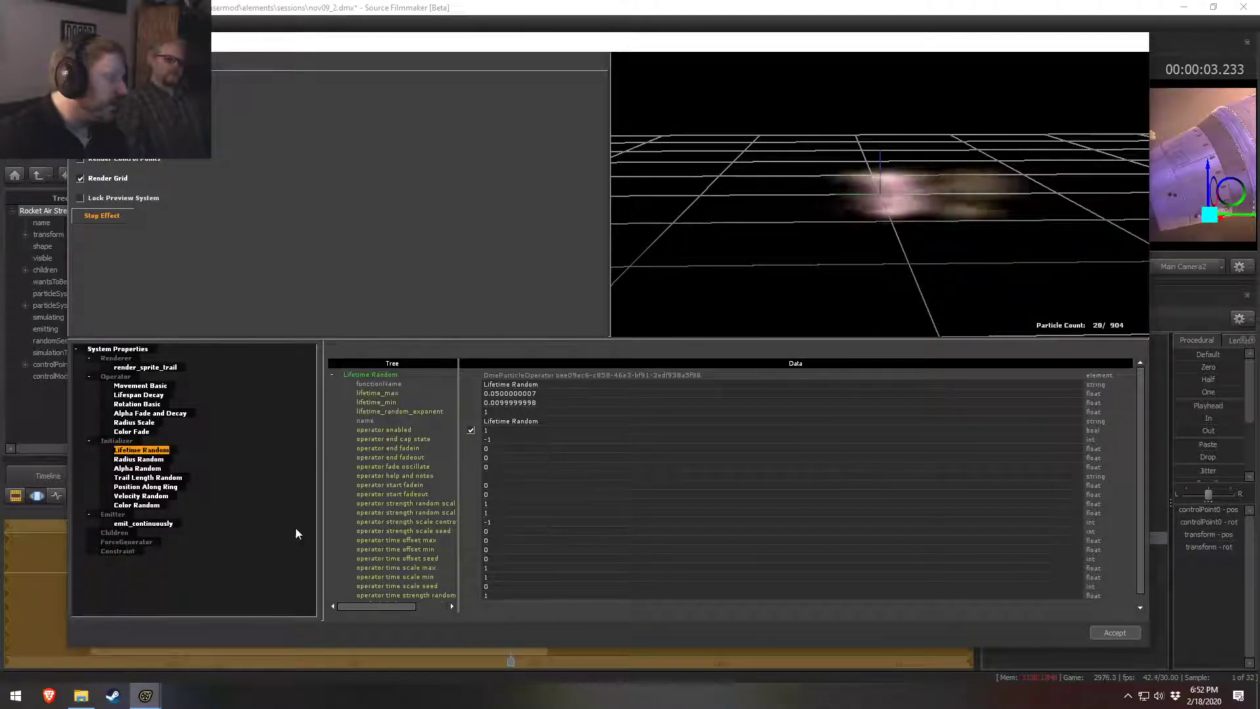
{"action": "left_click", "coordinate": [140, 496]}
{"action": "scroll", "coordinate": [500, 593], "scroll_direction": "down", "scroll_amount": 2}
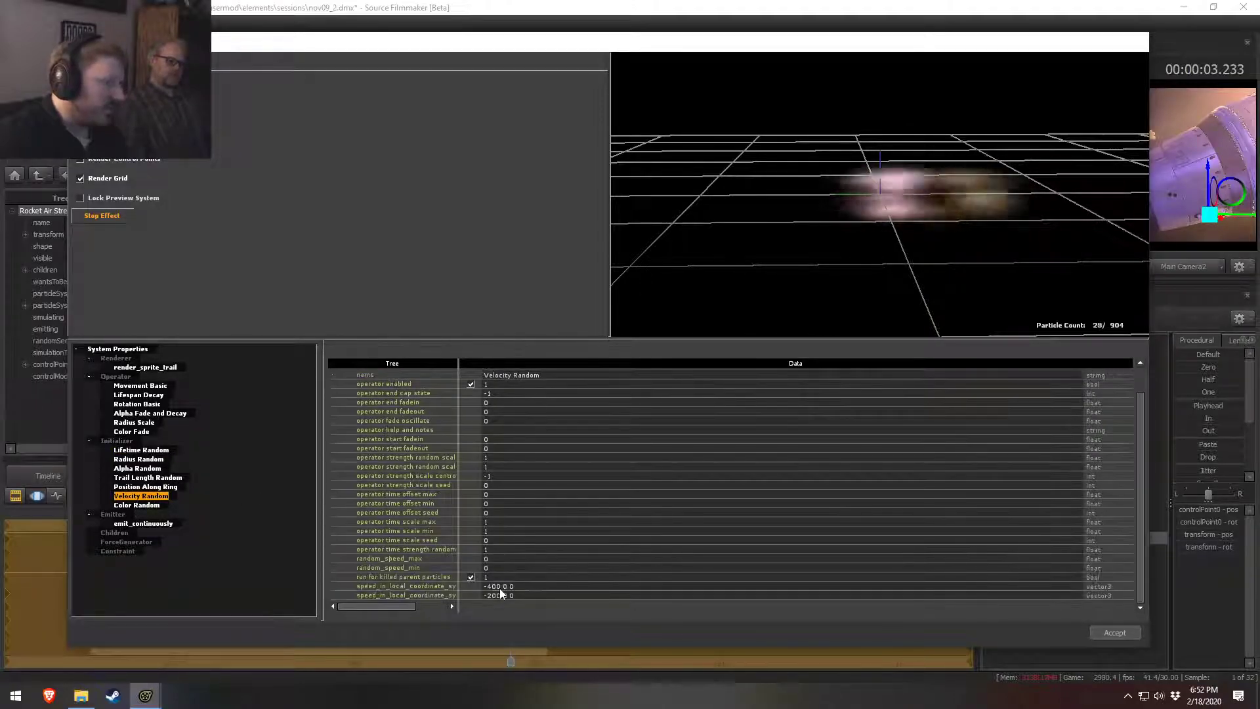
{"action": "type", "text": "1"}
{"action": "left_click_drag", "start_coordinate": [492, 587], "coordinate": [488, 586]}
{"action": "type", "text": "3"}
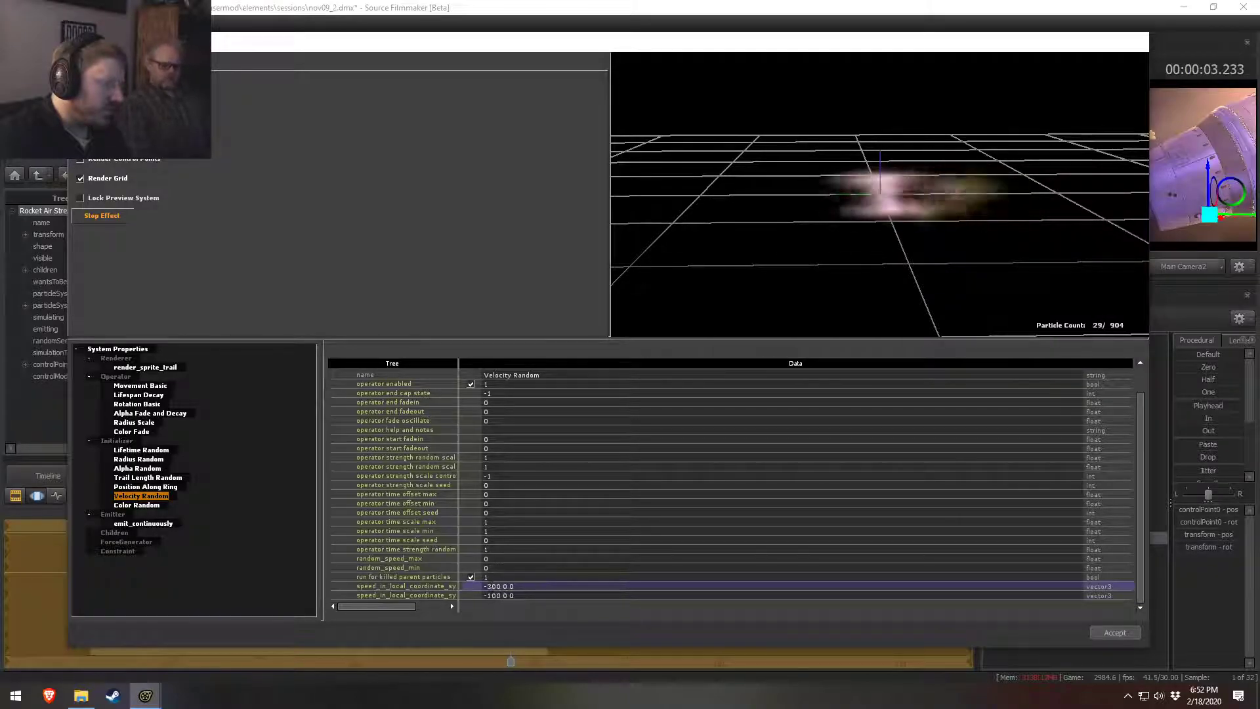
{"action": "key", "text": "Return"}
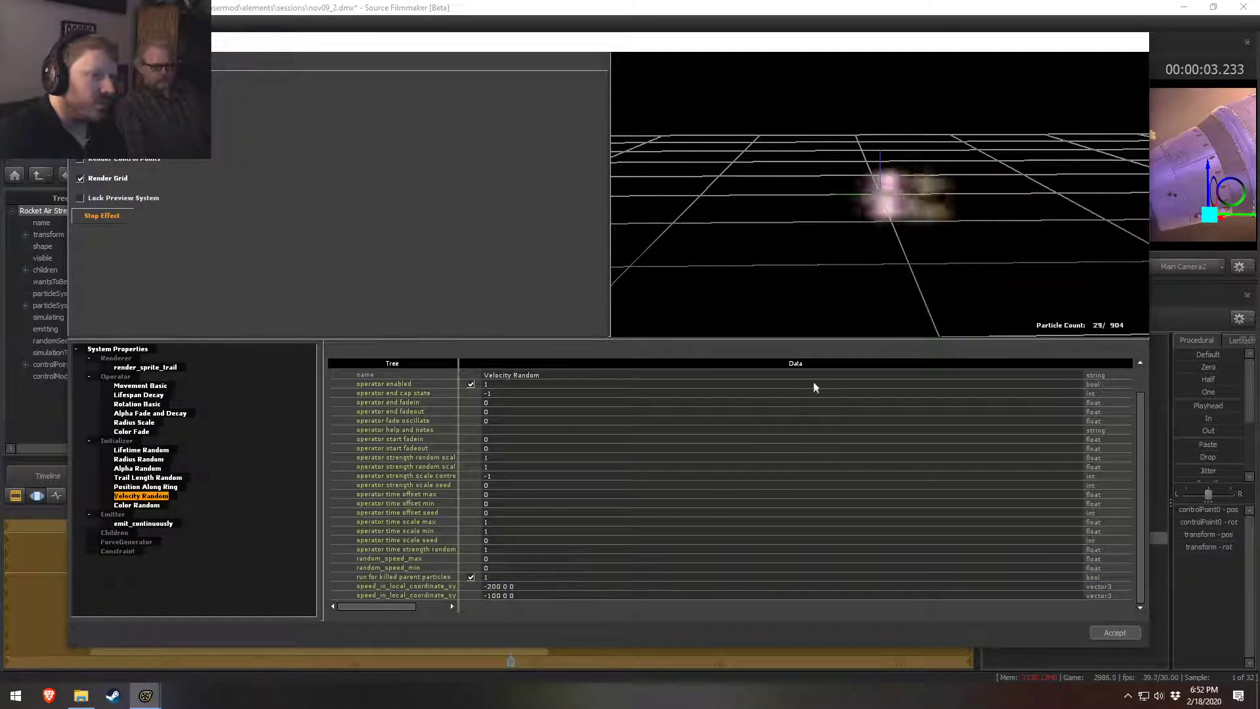
Step: Return to the clip timeline and replay Spike Incoming 1 from near its start to check the Vent 2 stream
{"action": "left_click", "coordinate": [759, 5]}
{"action": "key", "text": "F2"}
{"action": "key", "text": "space"}
{"action": "key", "text": "space"}
{"action": "left_click_drag", "start_coordinate": [189, 531], "coordinate": [171, 530]}
{"action": "key", "text": "space"}
{"action": "key", "text": "space"}
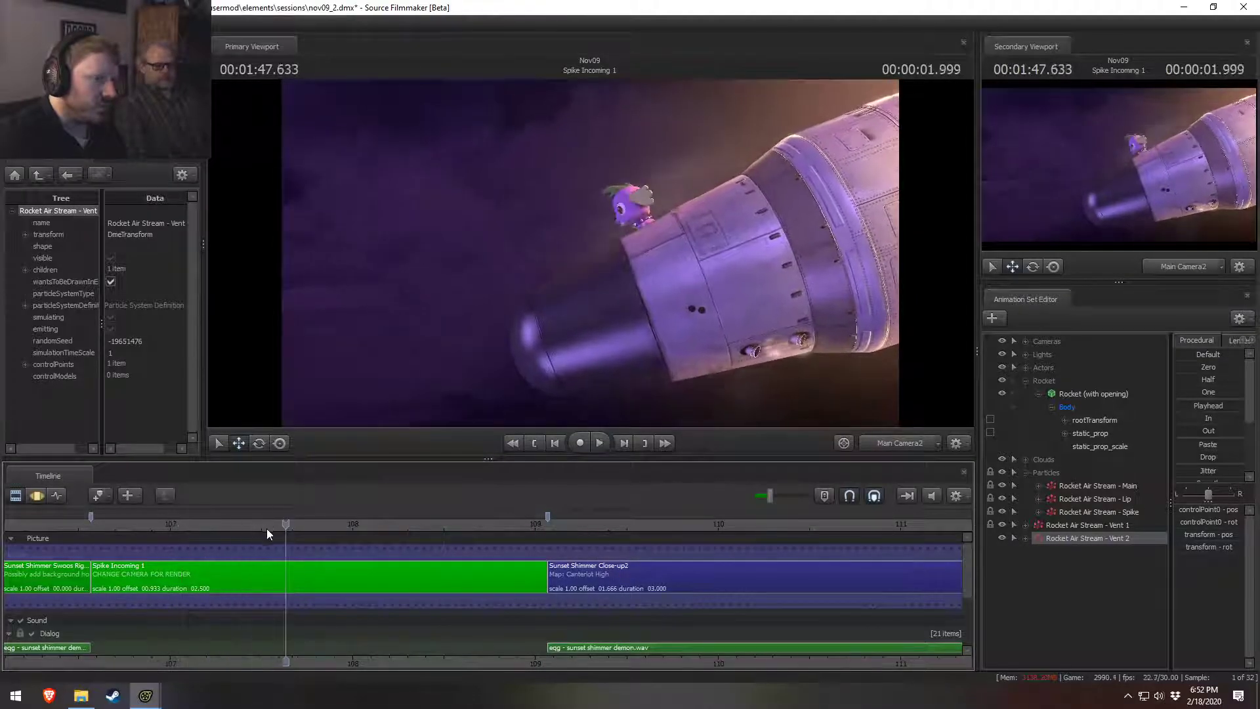
Step: Set the initial radius of the Vent 2 stream's Position Along Ring initializer to 1.5
{"action": "key", "text": "alt+Tab"}
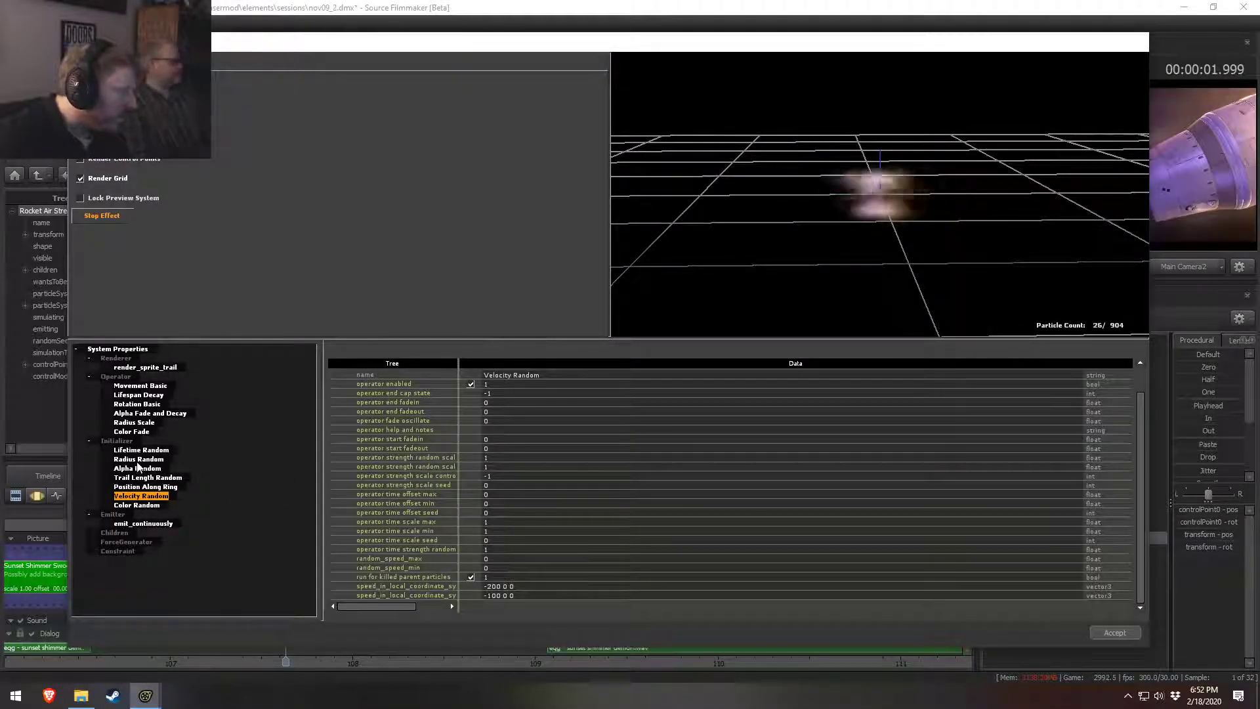
{"action": "left_click", "coordinate": [138, 487]}
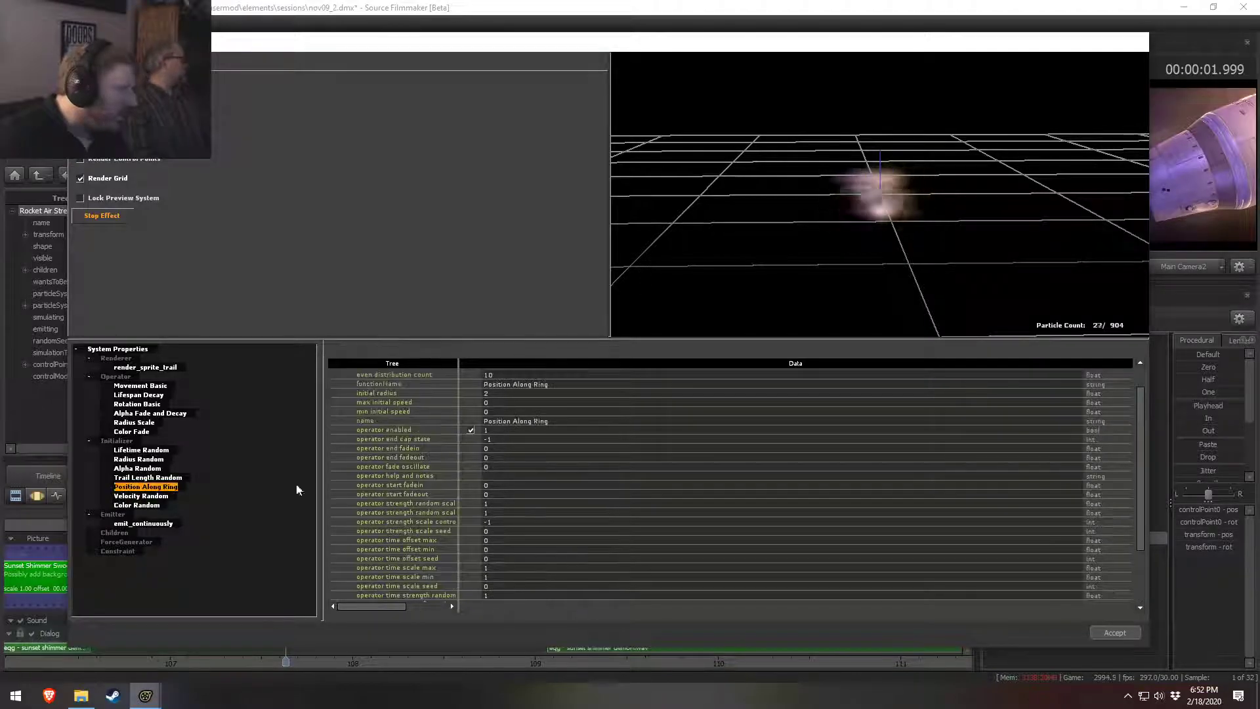
{"action": "double_click", "coordinate": [474, 393]}
{"action": "type", "text": "1.5"}
{"action": "key", "text": "Return"}
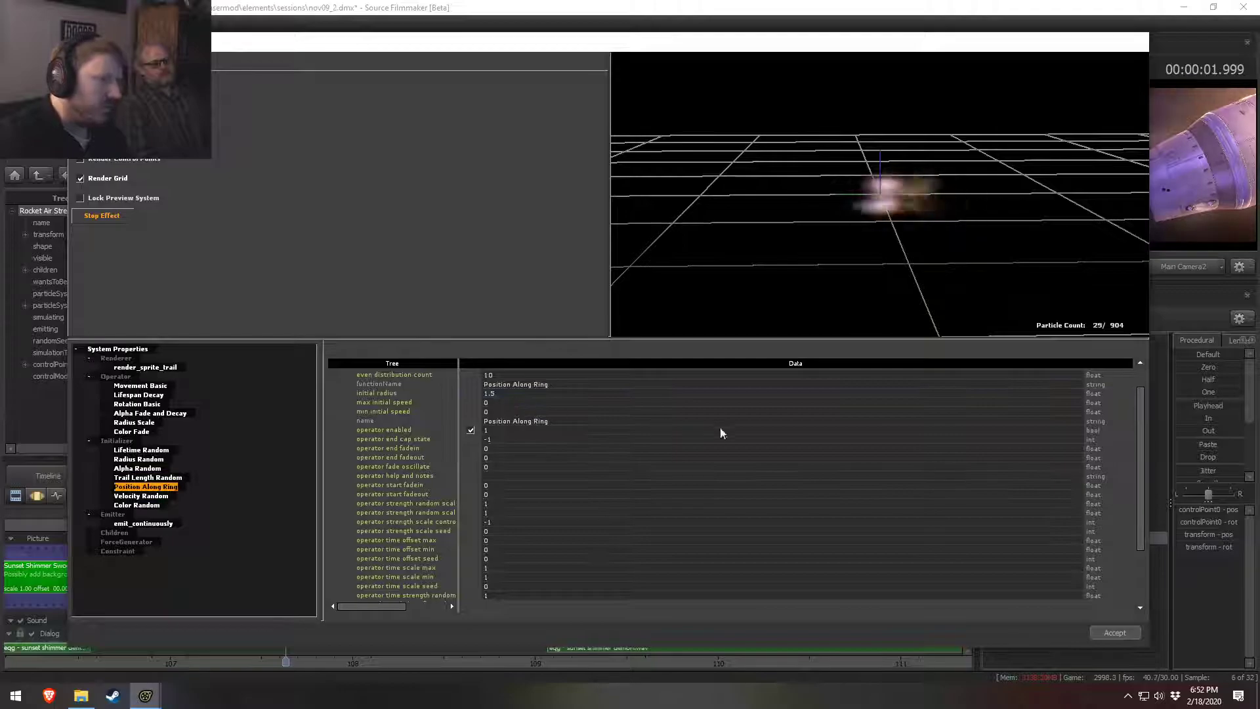
Step: Switch the primary viewport to the Work Camera and scrub Spike Incoming 1 to inspect the air stream at the rocket's vents
{"action": "left_click", "coordinate": [900, 444]}
{"action": "left_click_drag", "start_coordinate": [668, 352], "coordinate": [622, 240]}
{"action": "key", "text": "w"}
{"action": "key", "text": "F3"}
{"action": "left_click_drag", "start_coordinate": [288, 524], "coordinate": [310, 528]}
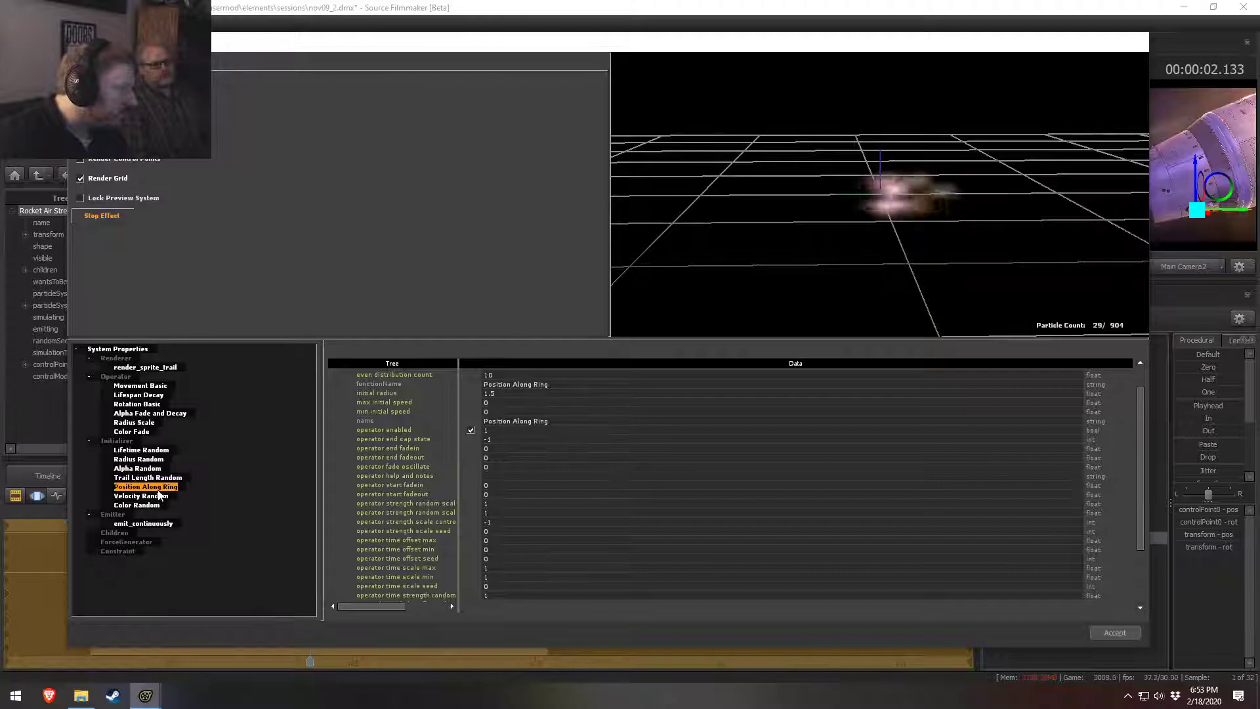
Step: Set the Position Along Ring initial radius to 1.2 and play the shot briefly to check the Vent 2 stream
{"action": "left_click", "coordinate": [504, 394]}
{"action": "type", "text": "3"}
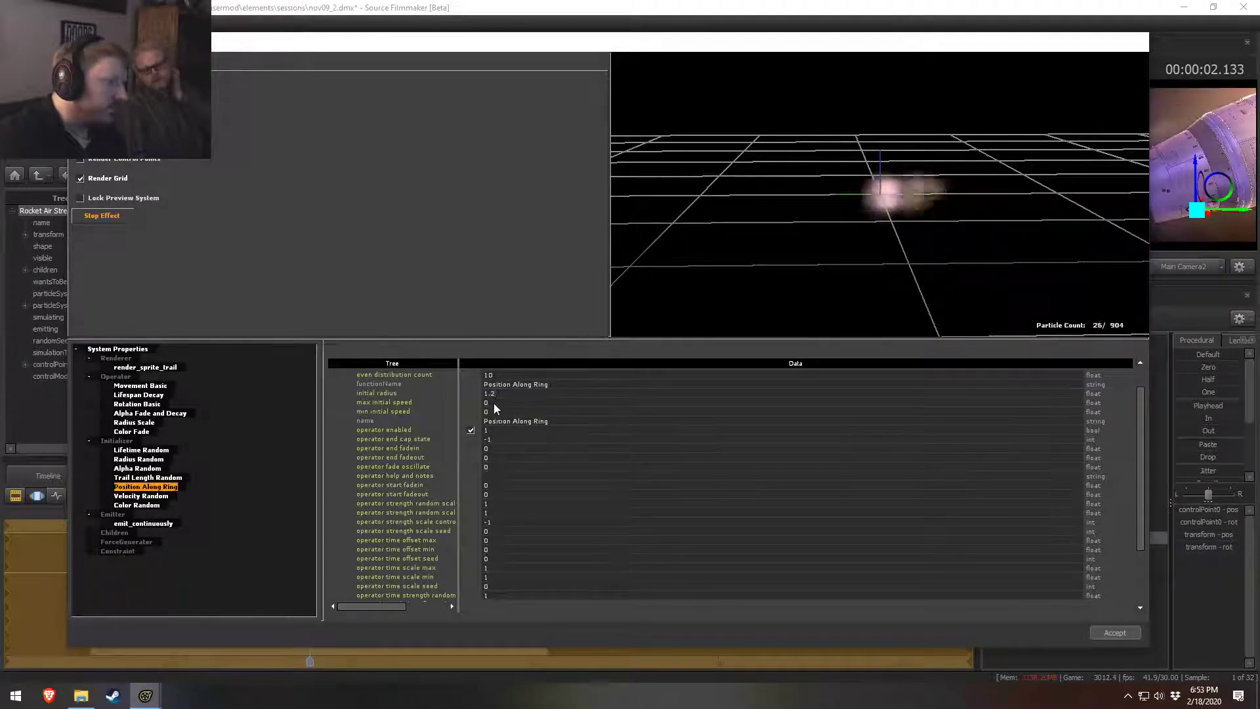
{"action": "left_click", "coordinate": [622, 7]}
{"action": "key", "text": "space"}
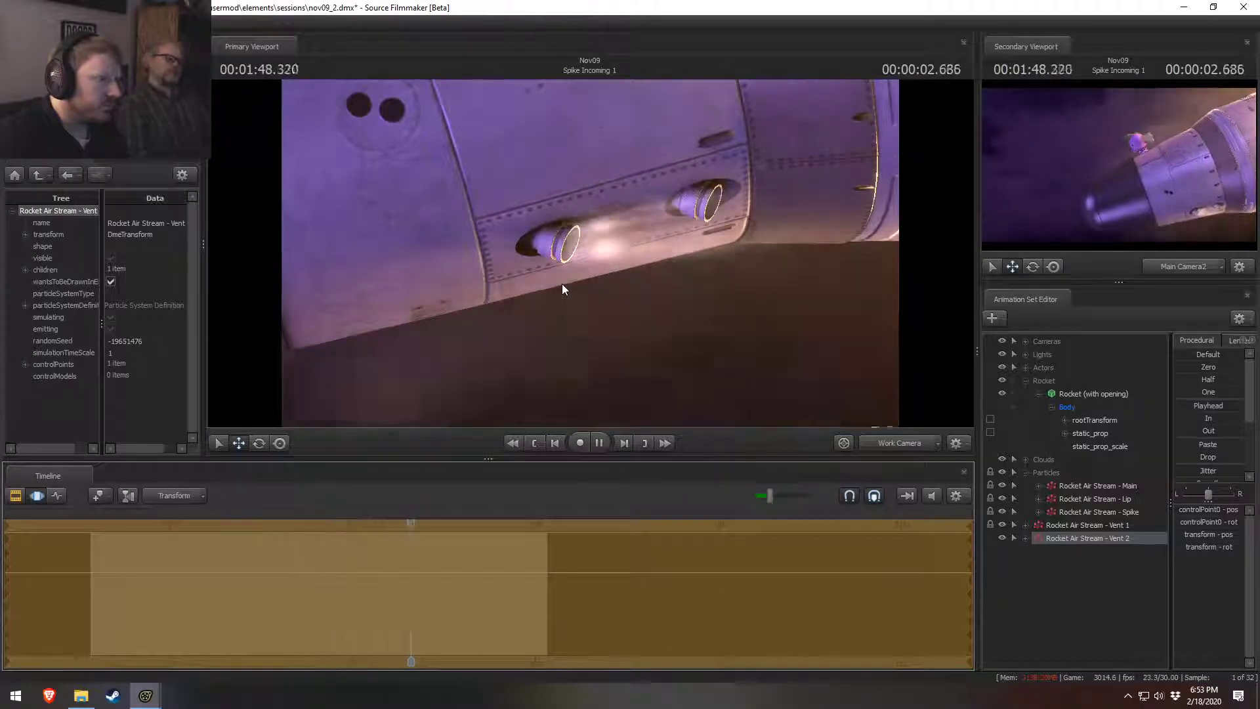
{"action": "key", "text": "space"}
Step: Set lifetime_max to 0.07 in the Vent 2 stream's Lifetime Random initializer
{"action": "key", "text": "alt+Tab"}
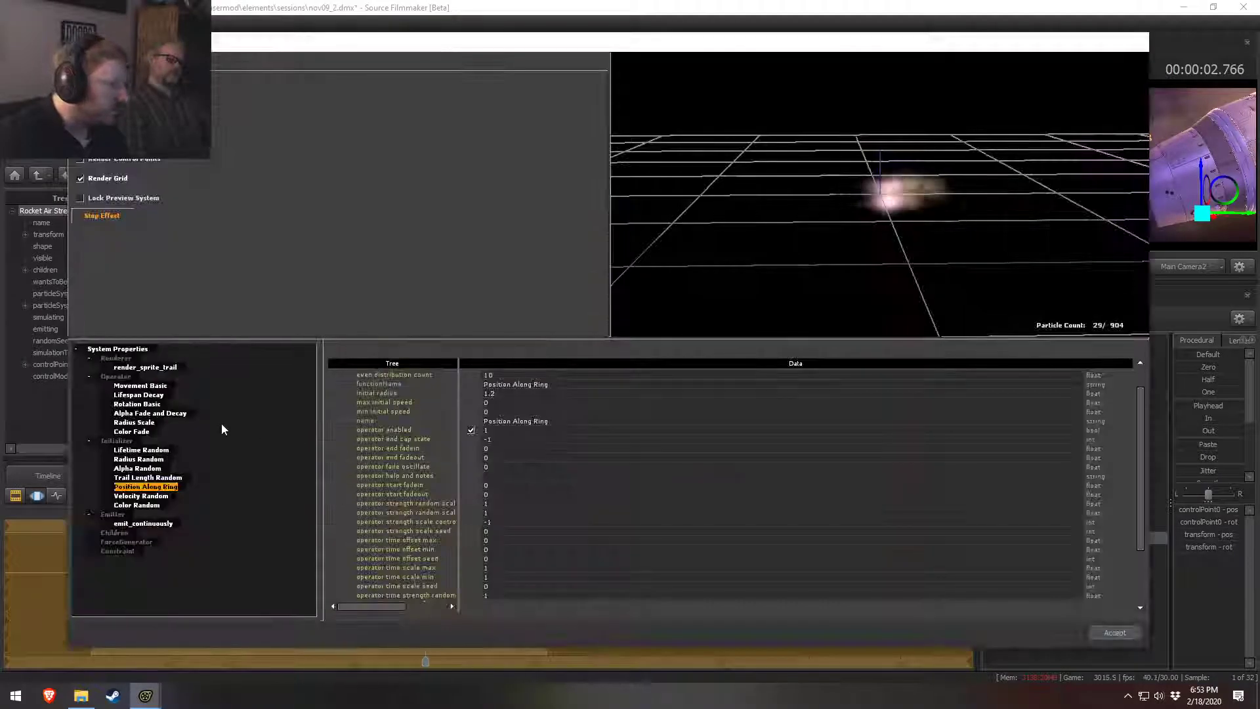
{"action": "left_click", "coordinate": [143, 450]}
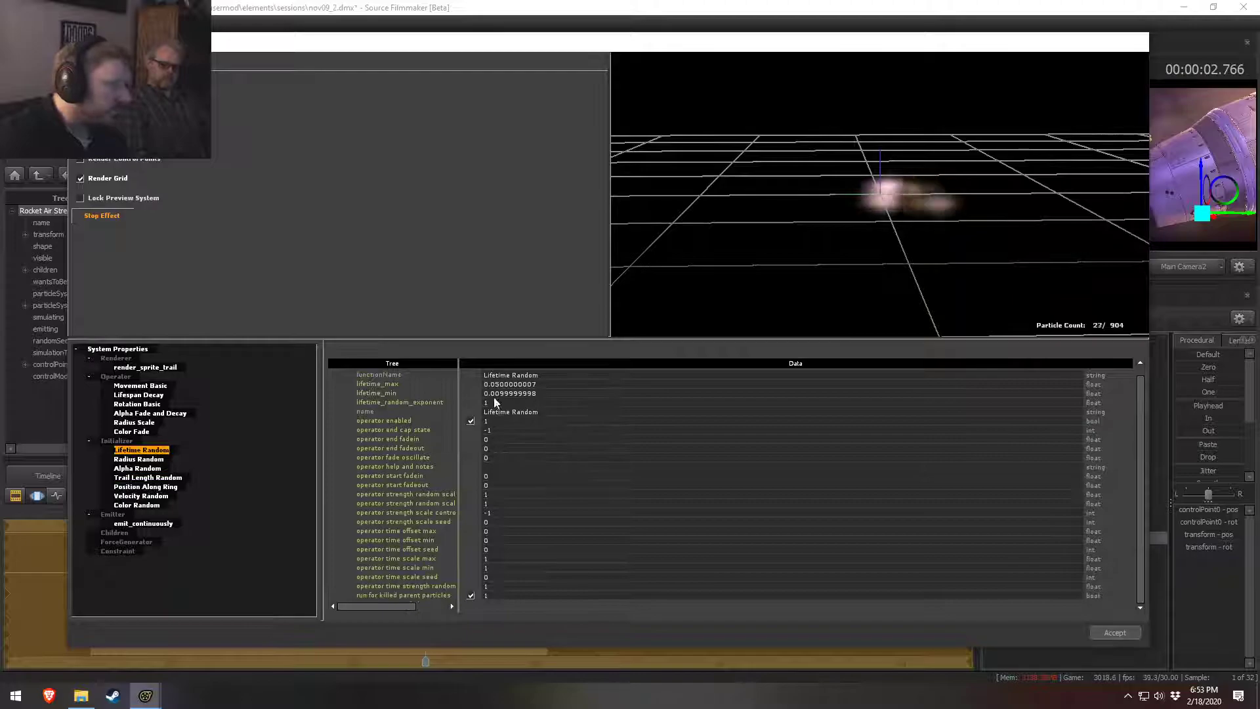
{"action": "left_click_drag", "start_coordinate": [495, 385], "coordinate": [500, 386]}
{"action": "type", "text": "7"}
{"action": "key", "text": "Return"}
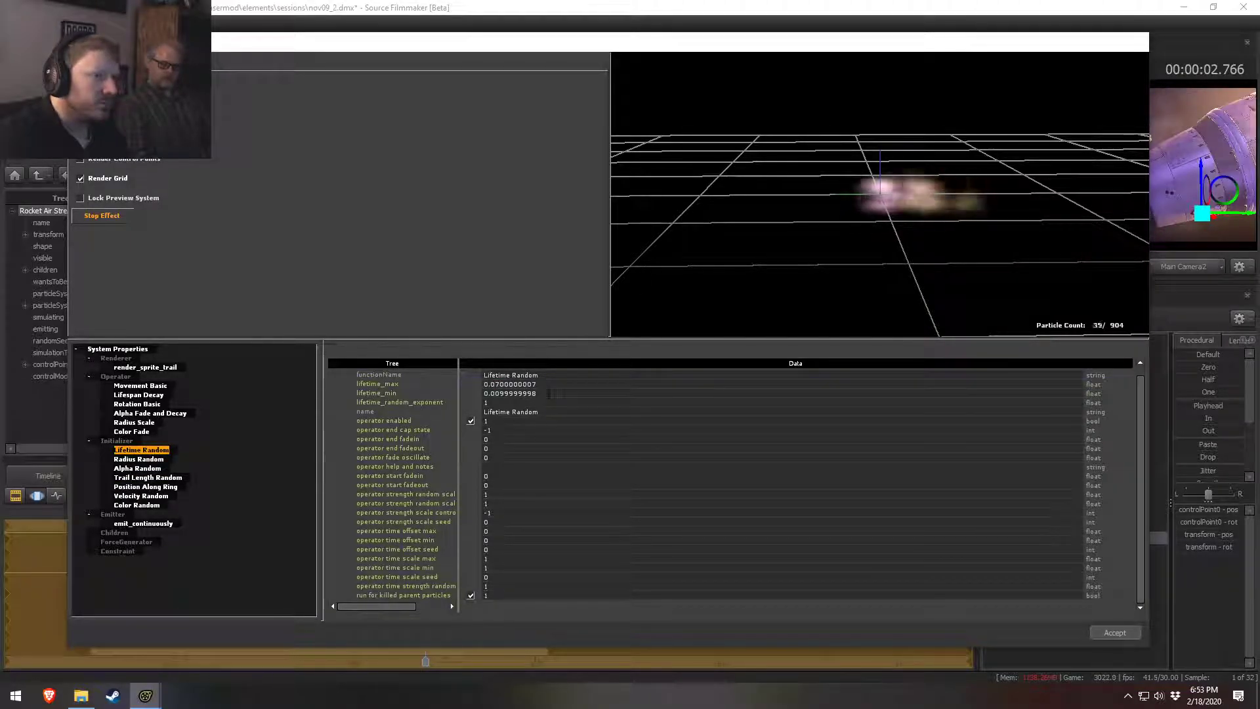
Step: Return to the clip timeline and Main Camera2 view, and replay Spike Incoming 1 to check the longer particle lifetime
{"action": "left_click", "coordinate": [620, 7]}
{"action": "key", "text": "space"}
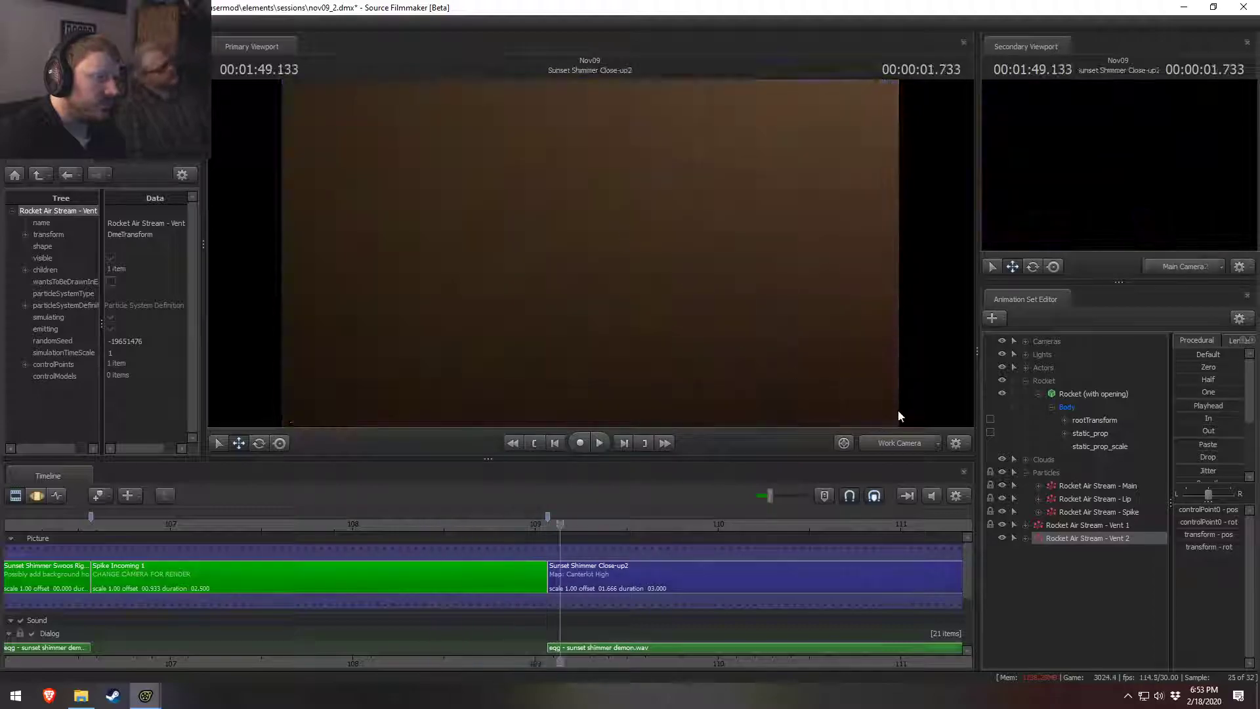
{"action": "left_click", "coordinate": [129, 525]}
{"action": "key", "text": "space"}
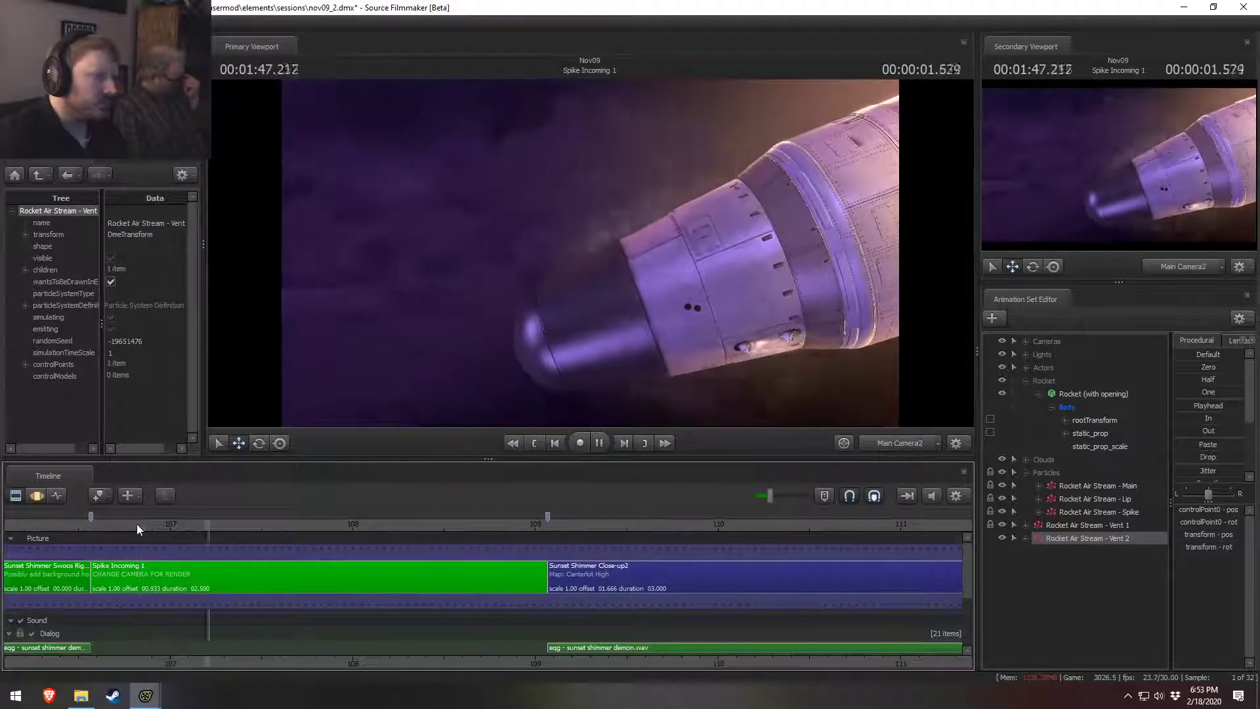
Step: Set alpha_min to 40 and alpha_max to 80 in the Vent 2 stream's Alpha Random initializer and accept the definition changes
{"action": "key", "text": "alt+Tab"}
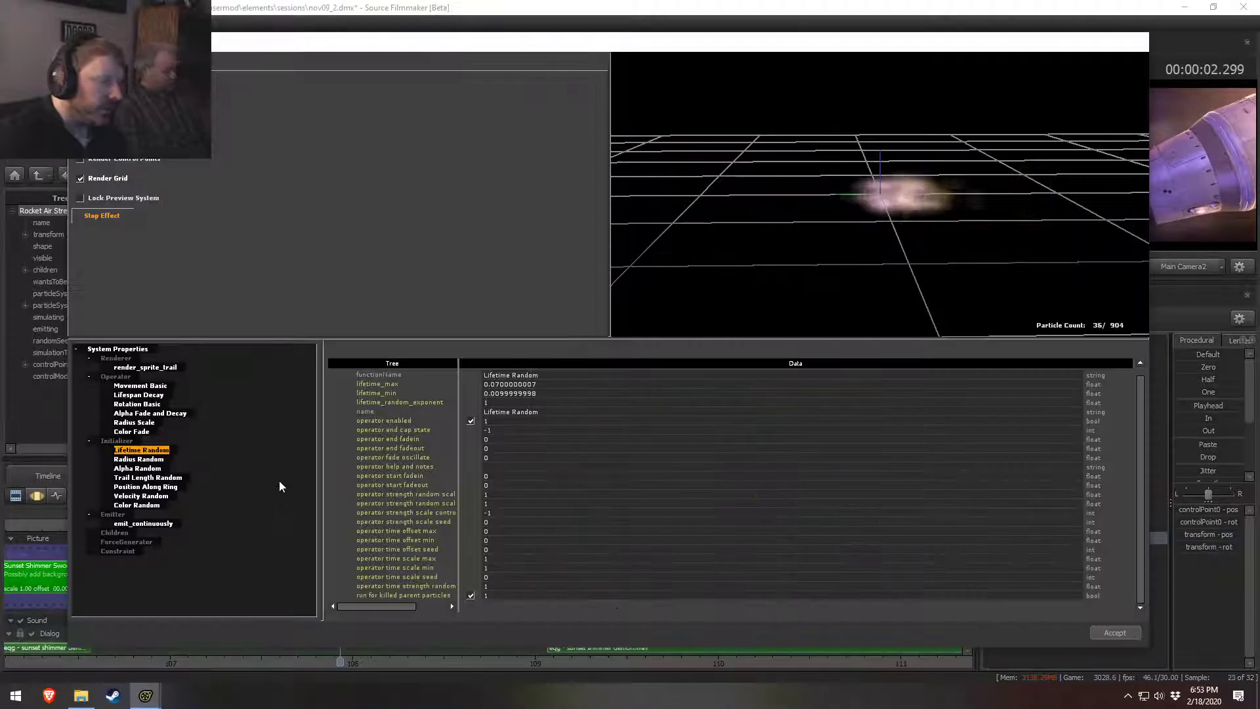
{"action": "left_click", "coordinate": [140, 469]}
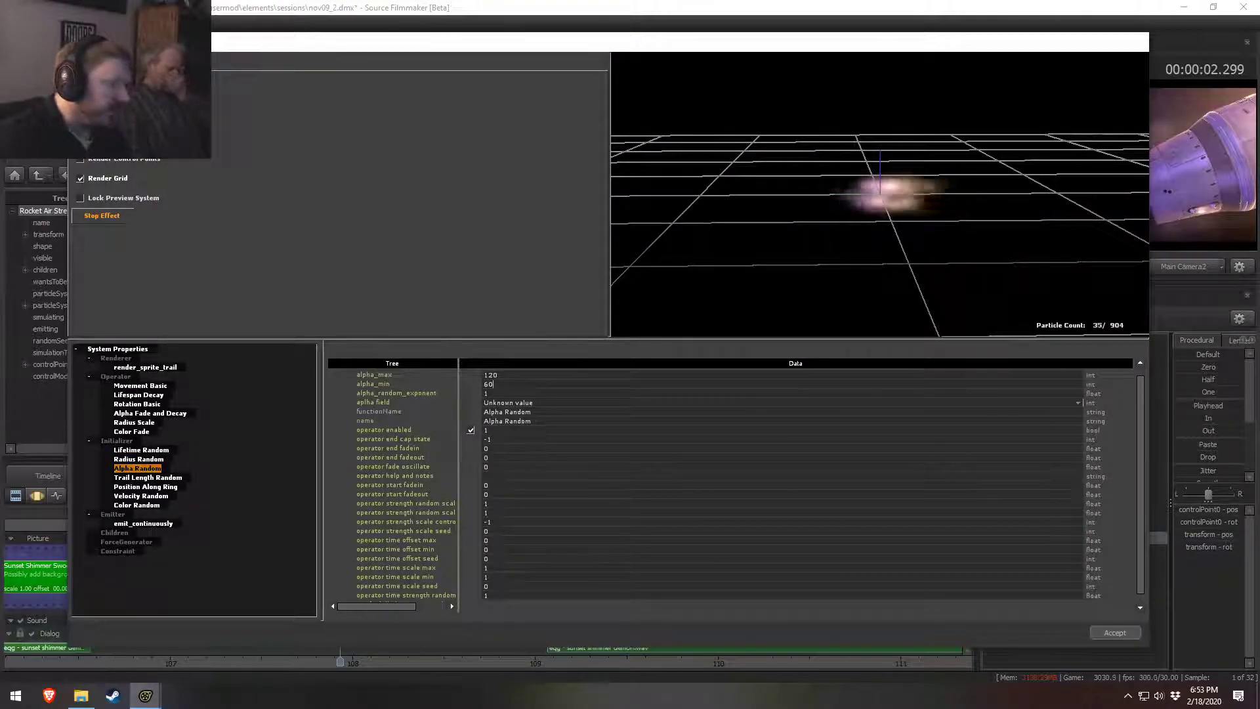
{"action": "type", "text": "40"}
{"action": "left_click", "coordinate": [474, 376]}
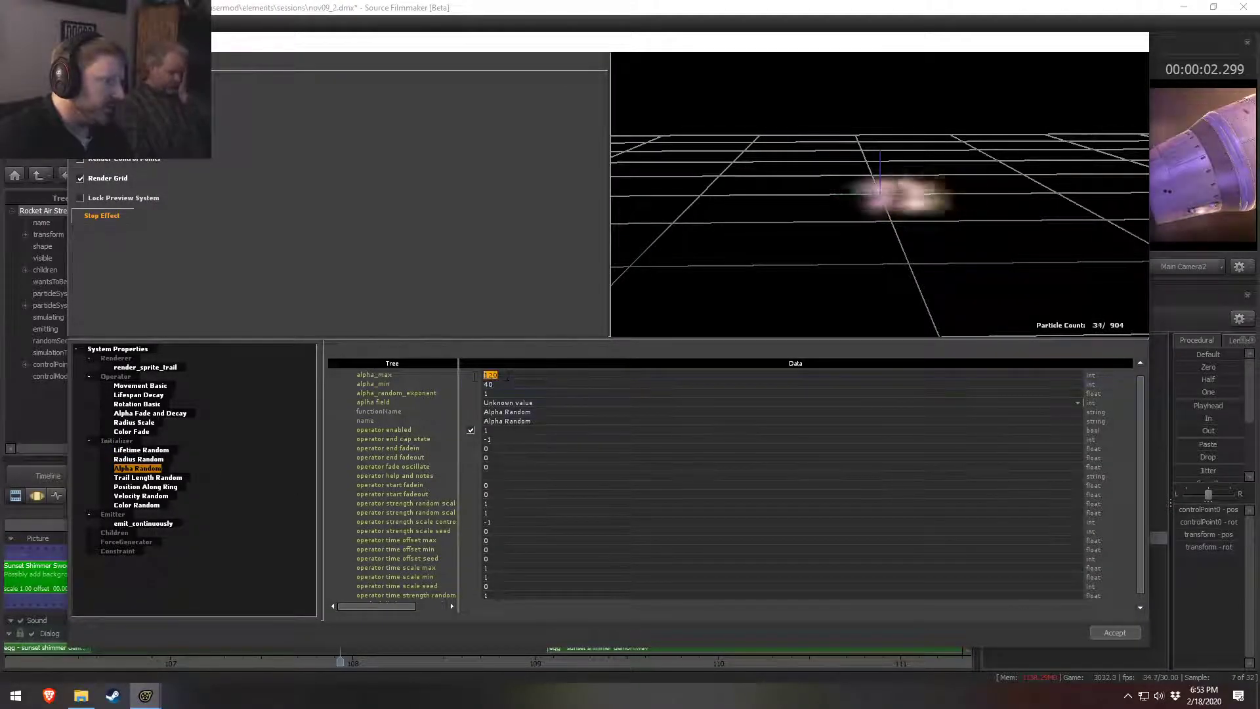
{"action": "type", "text": "80"}
{"action": "key", "text": "Return"}
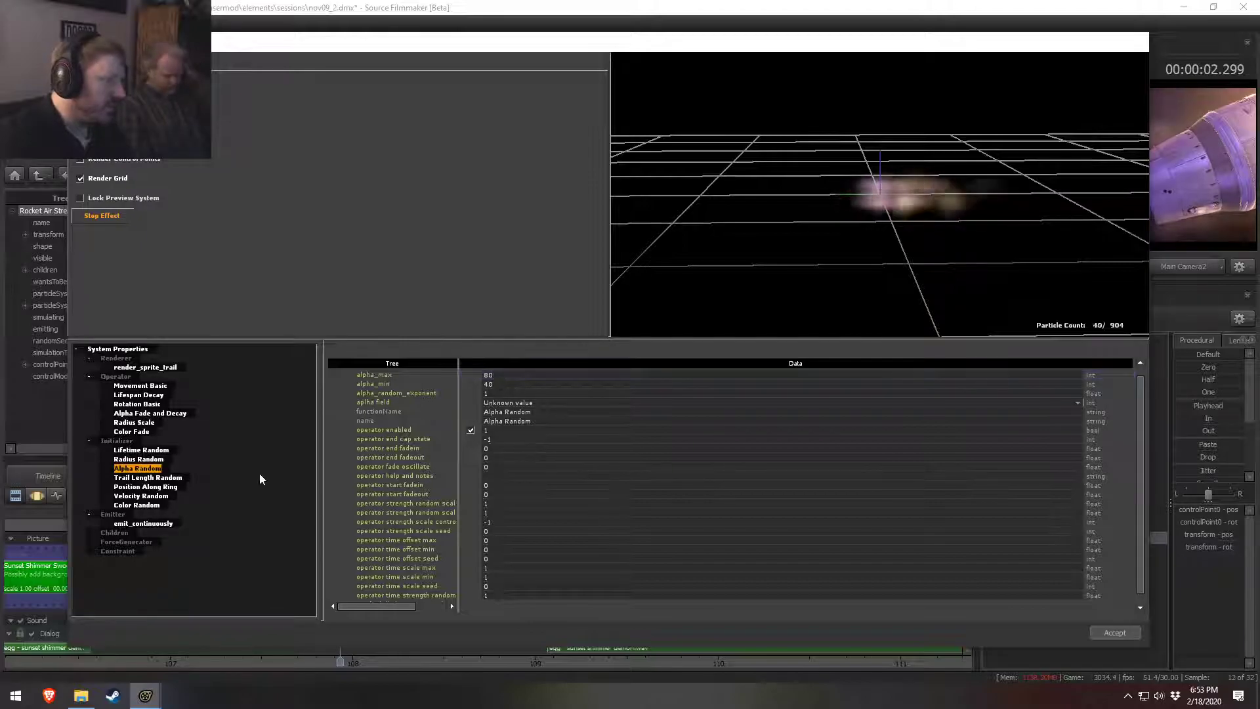
{"action": "left_click", "coordinate": [1114, 633]}
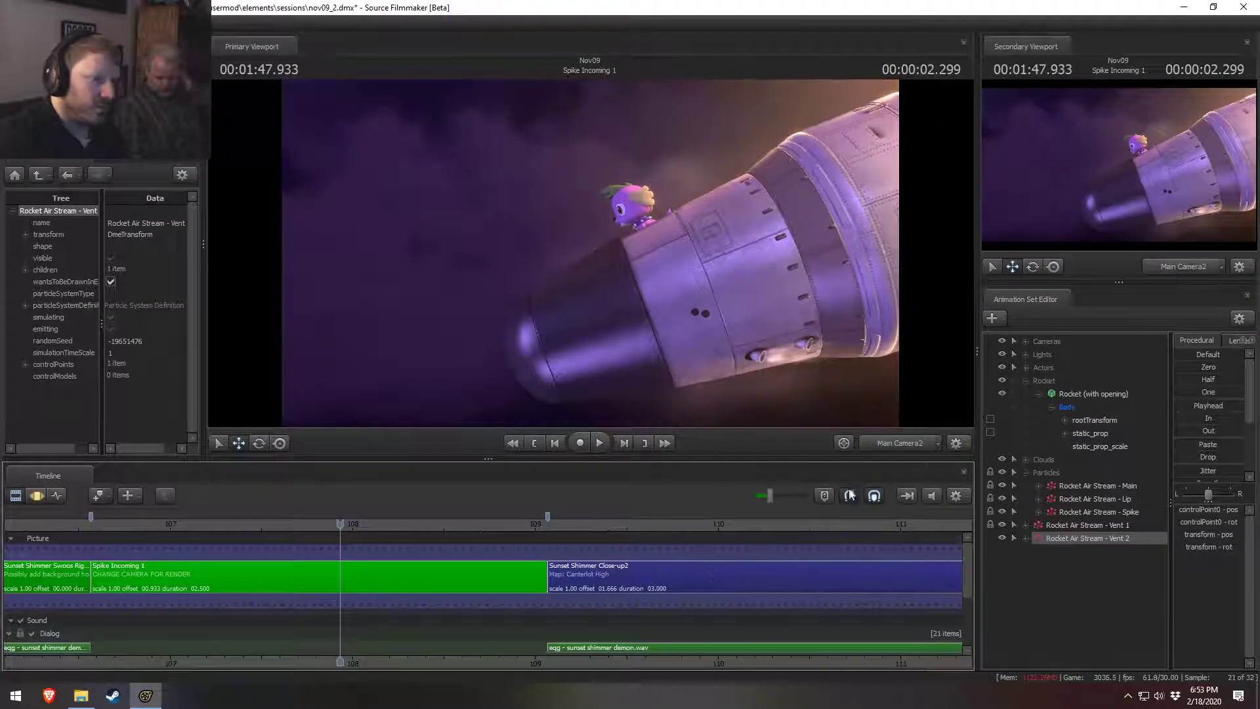
Step: Replay Spike Incoming 1 from near its start to check the reduced Vent 2 opacity
{"action": "left_click", "coordinate": [135, 522]}
{"action": "key", "text": "space"}
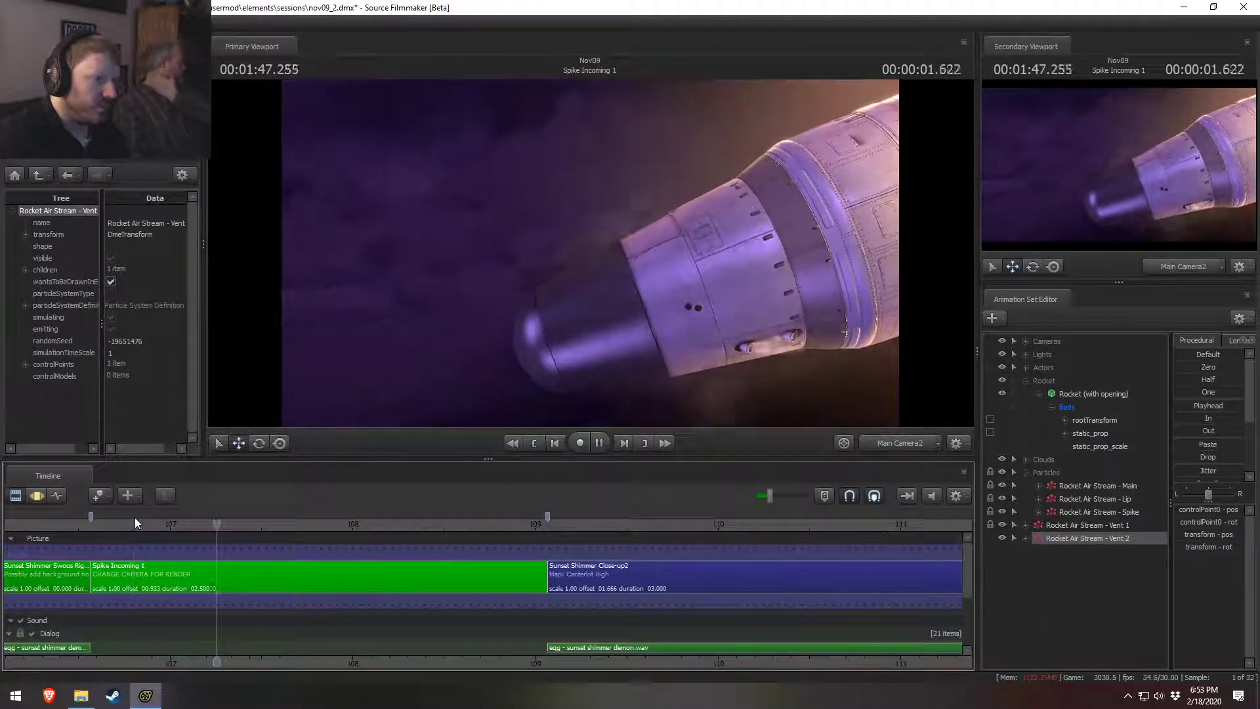
{"action": "key", "text": "space"}
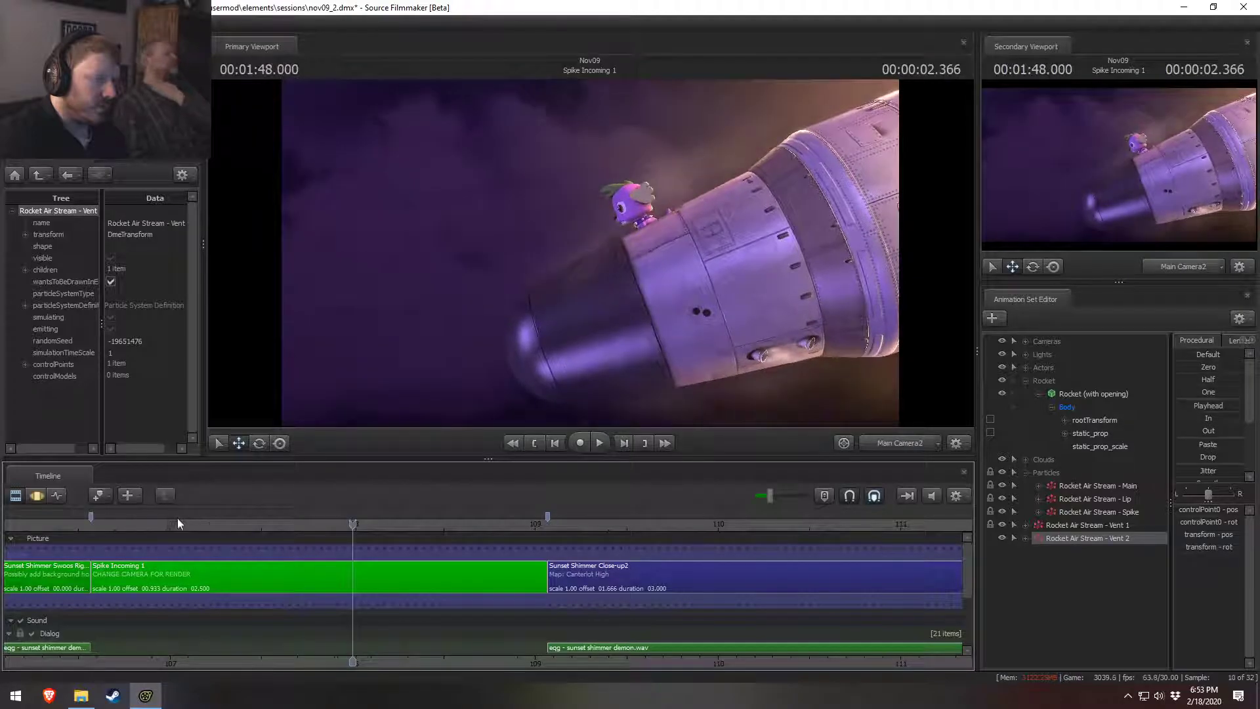
Step: Reopen Vent 2's speed_lines_HD_large particle definition and set alpha_min to 20 and alpha_max to 40 in Alpha Random
{"action": "right_click", "coordinate": [1073, 540]}
{"action": "mouse_move", "coordinate": [1215, 519]}
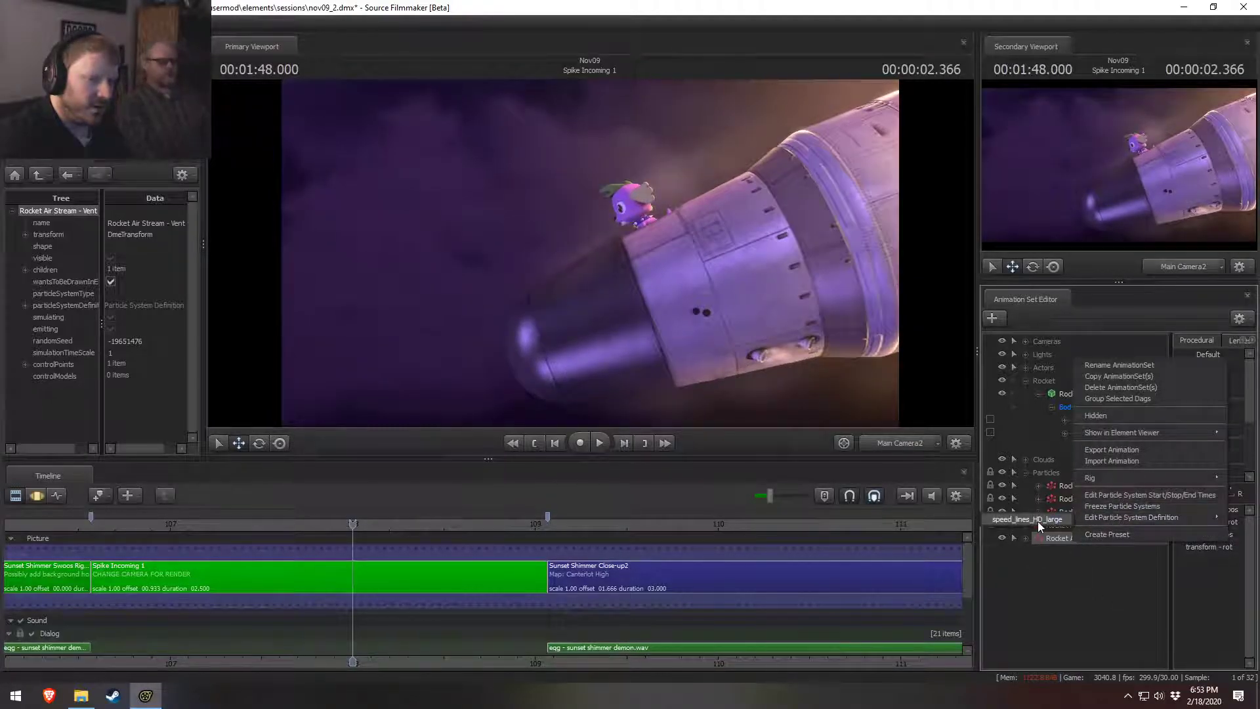
{"action": "left_click", "coordinate": [1038, 521]}
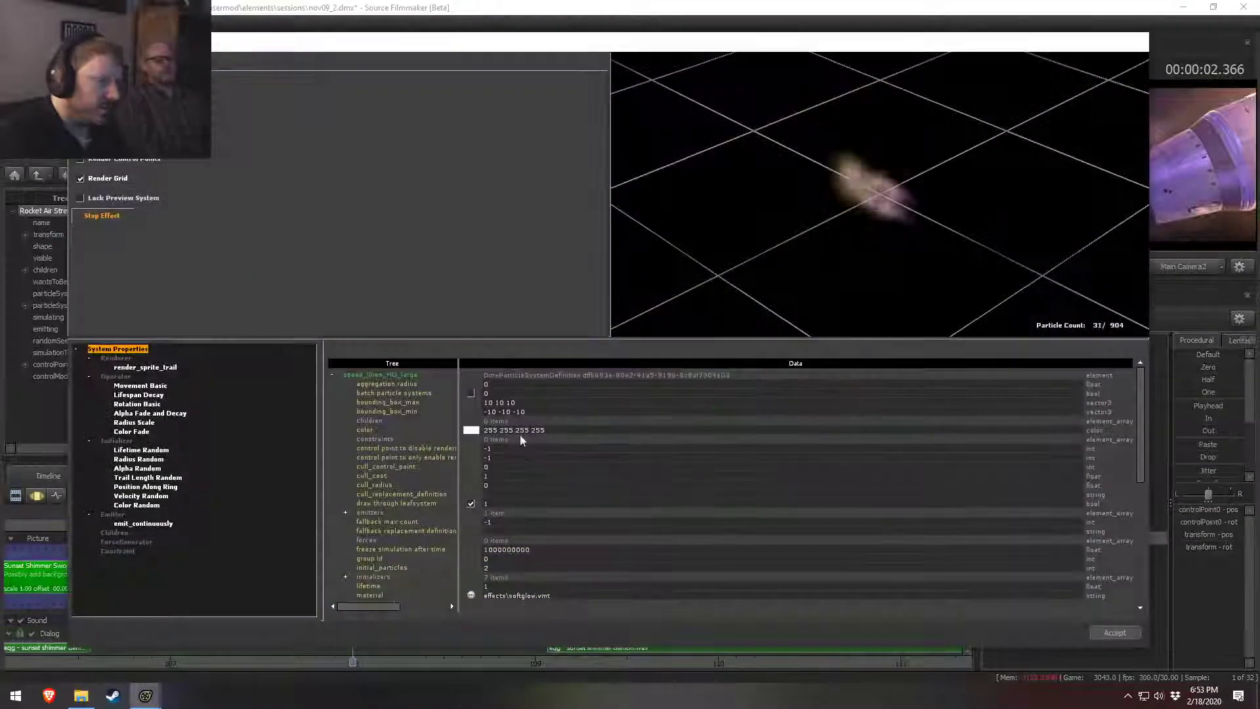
{"action": "left_click", "coordinate": [135, 468]}
{"action": "type", "text": "20"}
{"action": "double_click", "coordinate": [477, 386]}
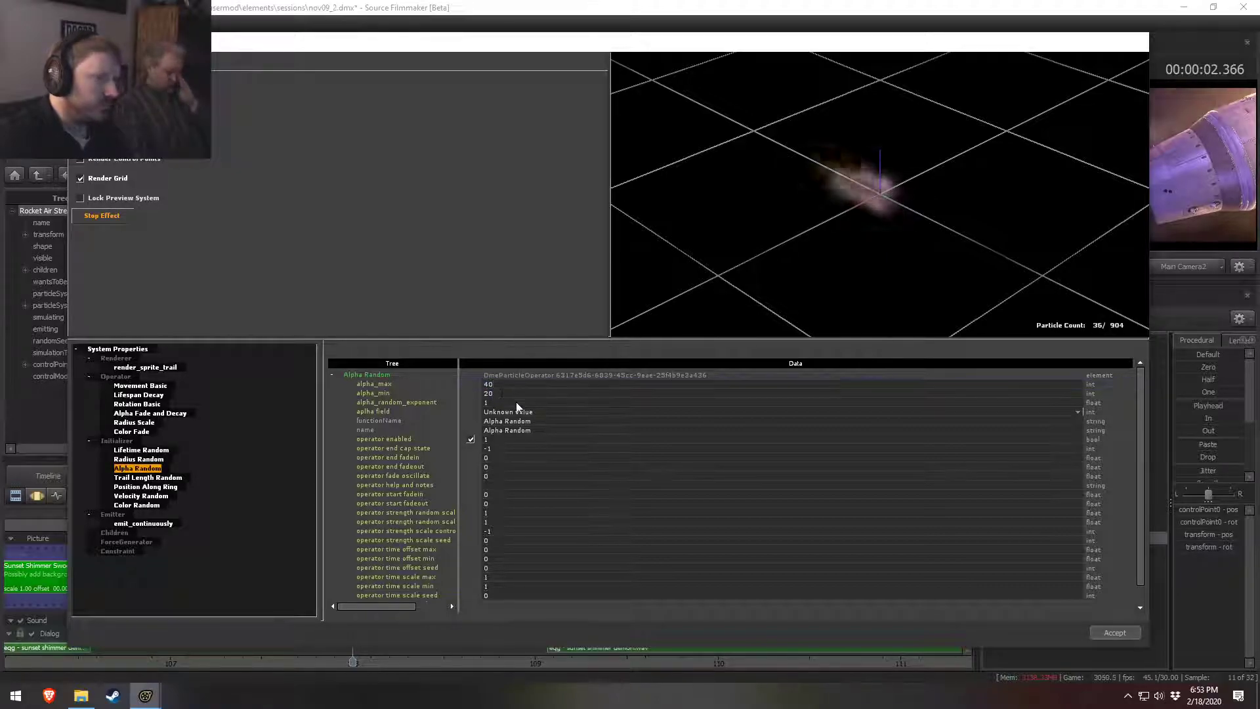
Step: Set the Vent 2 emit_continuously emission_rate to 500 and close the particle definition editor
{"action": "left_click", "coordinate": [133, 525]}
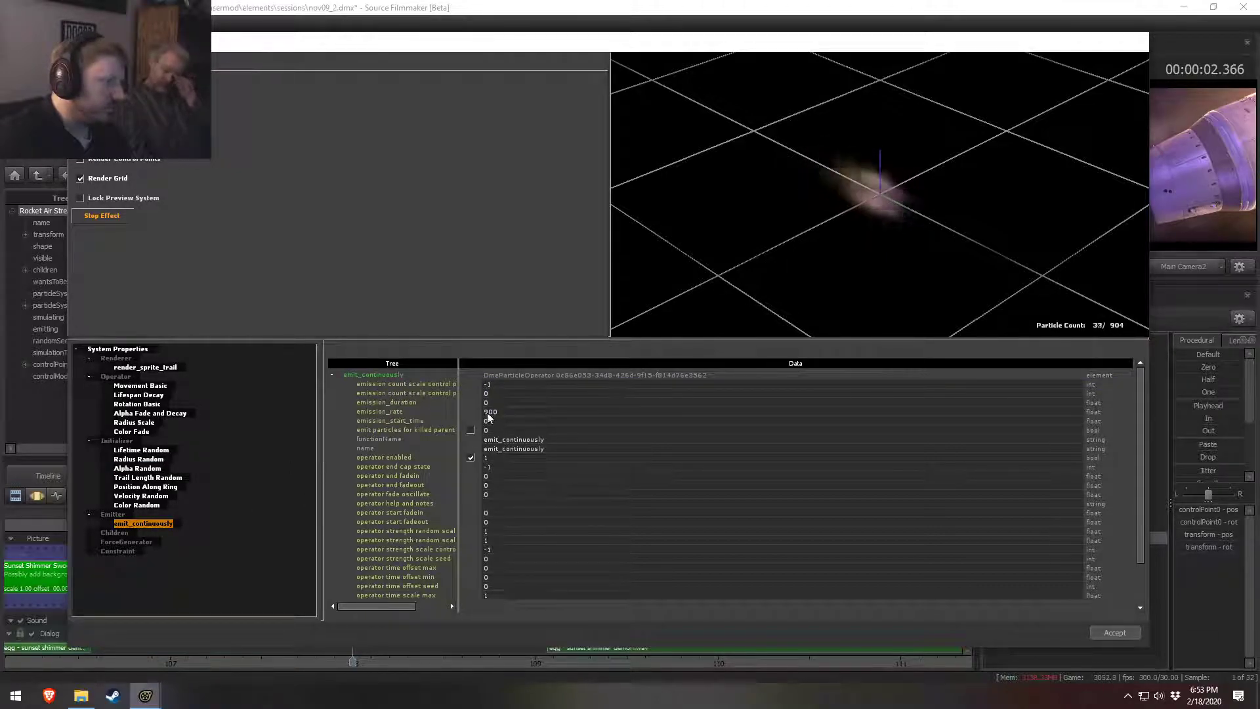
{"action": "type", "text": "4"}
{"action": "key", "text": "Return"}
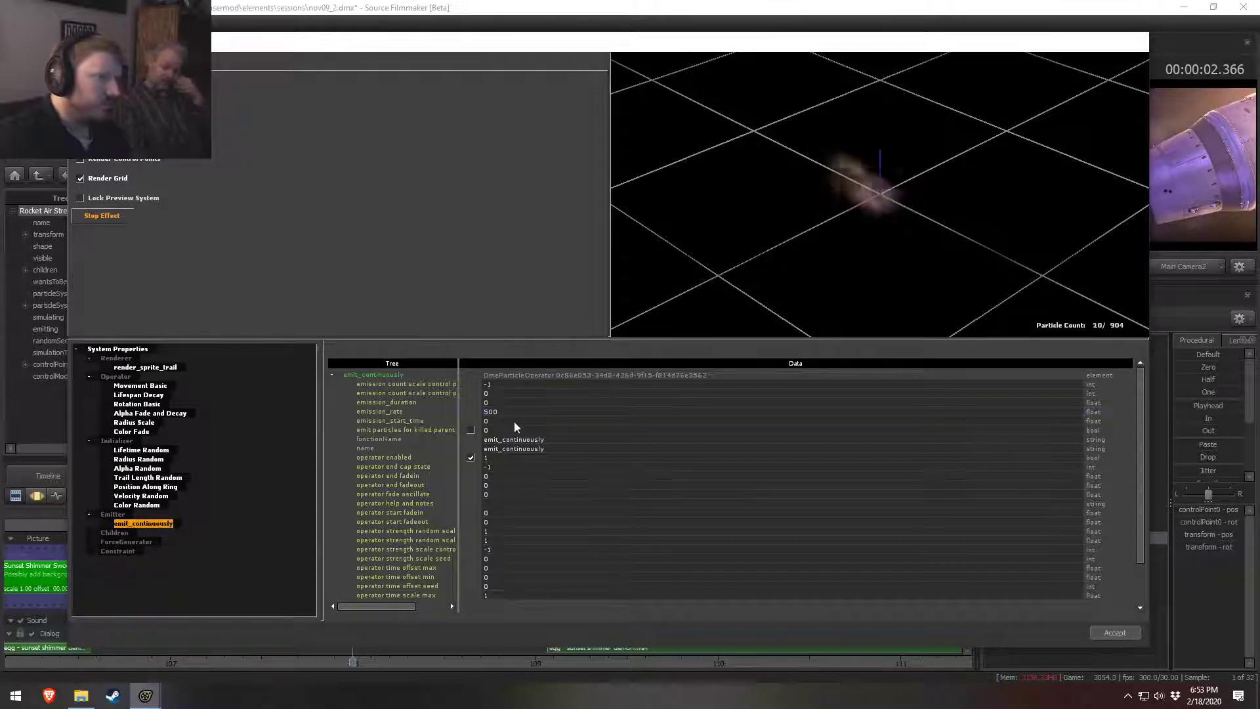
{"action": "key", "text": "Escape"}
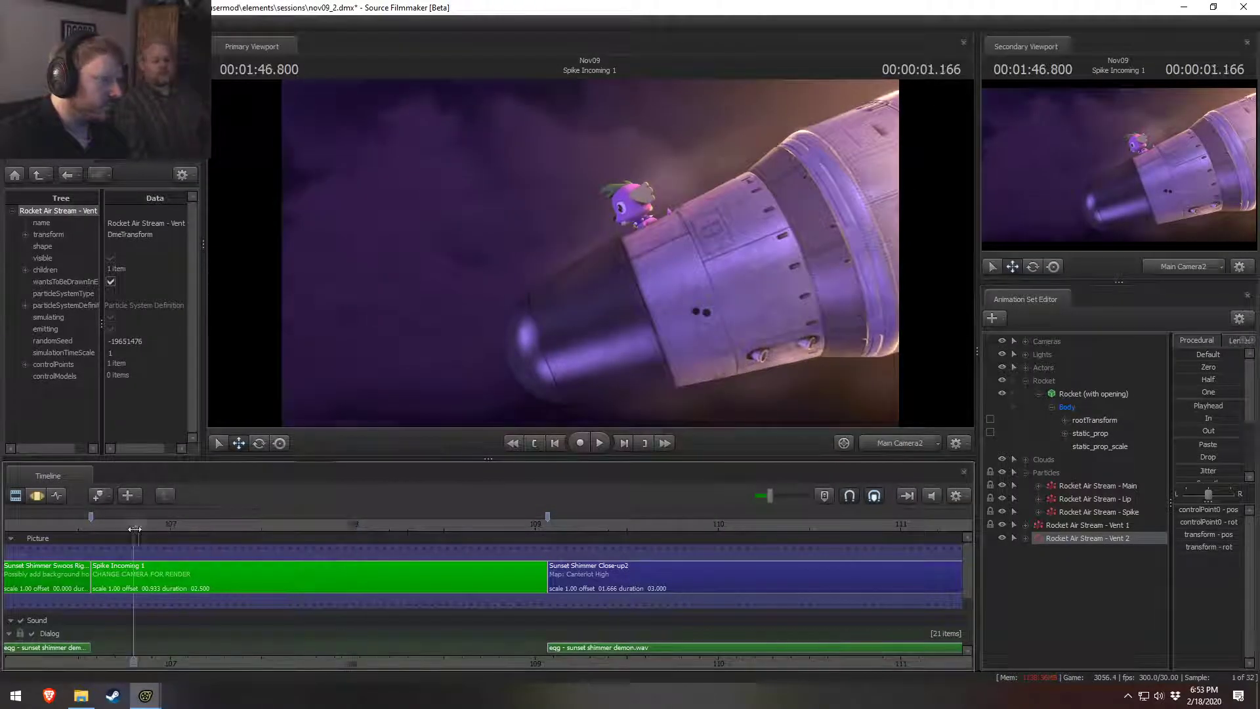
Step: Replay Spike Incoming 1 from near its start to check the Vent 2 stream's opacity and emission rate
{"action": "left_click", "coordinate": [134, 529]}
{"action": "key", "text": "space"}
{"action": "key", "text": "space"}
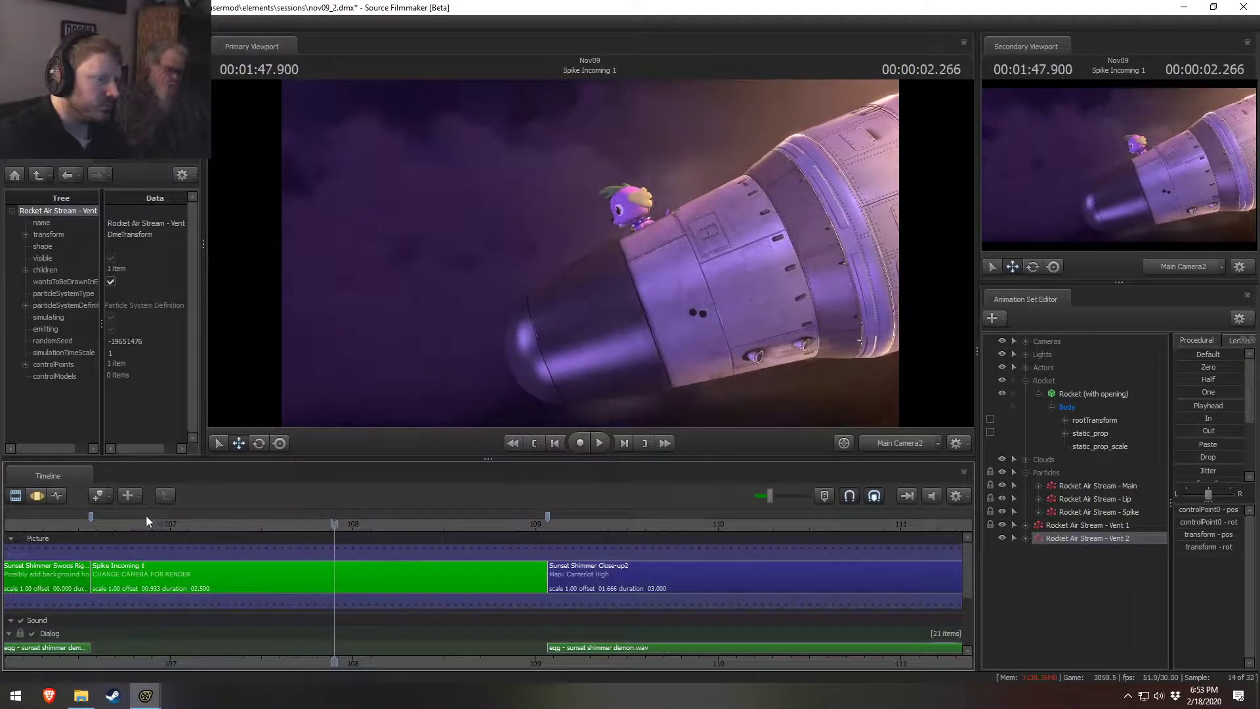
Step: Open the Rocket Air Stream - Vent 1 particle system definition and set alpha_min to 10 and alpha_max to 20 in Alpha Random
{"action": "right_click", "coordinate": [1090, 524]}
{"action": "mouse_move", "coordinate": [1139, 497]}
{"action": "left_click", "coordinate": [1040, 496]}
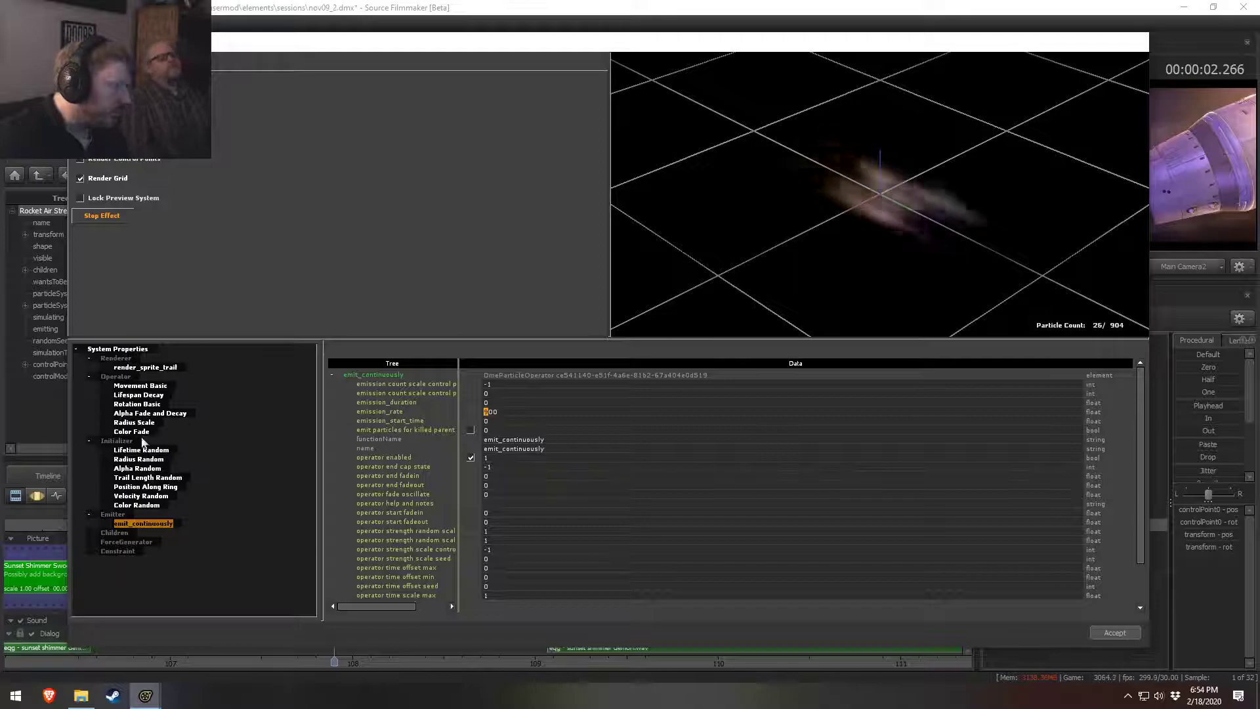
{"action": "left_click", "coordinate": [139, 459]}
{"action": "left_click", "coordinate": [137, 468]}
{"action": "type", "text": "10"}
{"action": "key", "text": "Return"}
{"action": "double_click", "coordinate": [488, 385]}
{"action": "type", "text": "20"}
{"action": "key", "text": "Return"}
Step: Return to the timeline and replay Spike Incoming 1 several times from its start to check both vent streams
{"action": "left_click", "coordinate": [595, 6]}
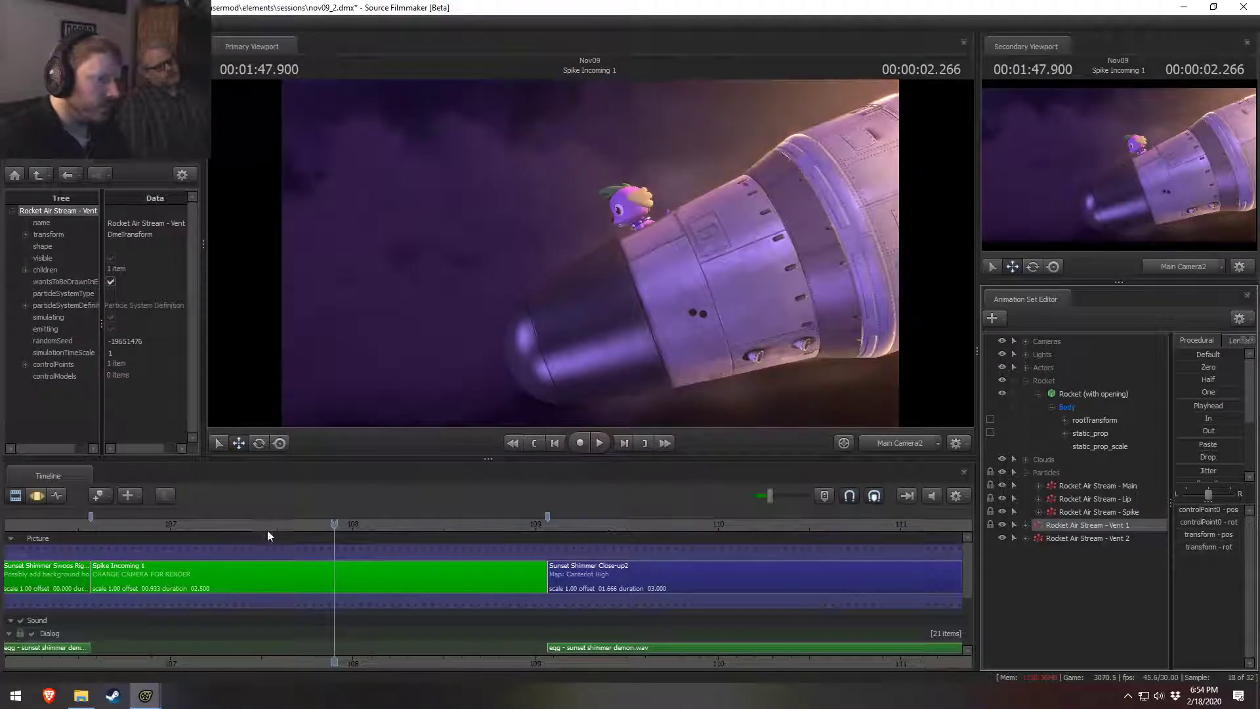
{"action": "left_click", "coordinate": [116, 524]}
{"action": "key", "text": "space"}
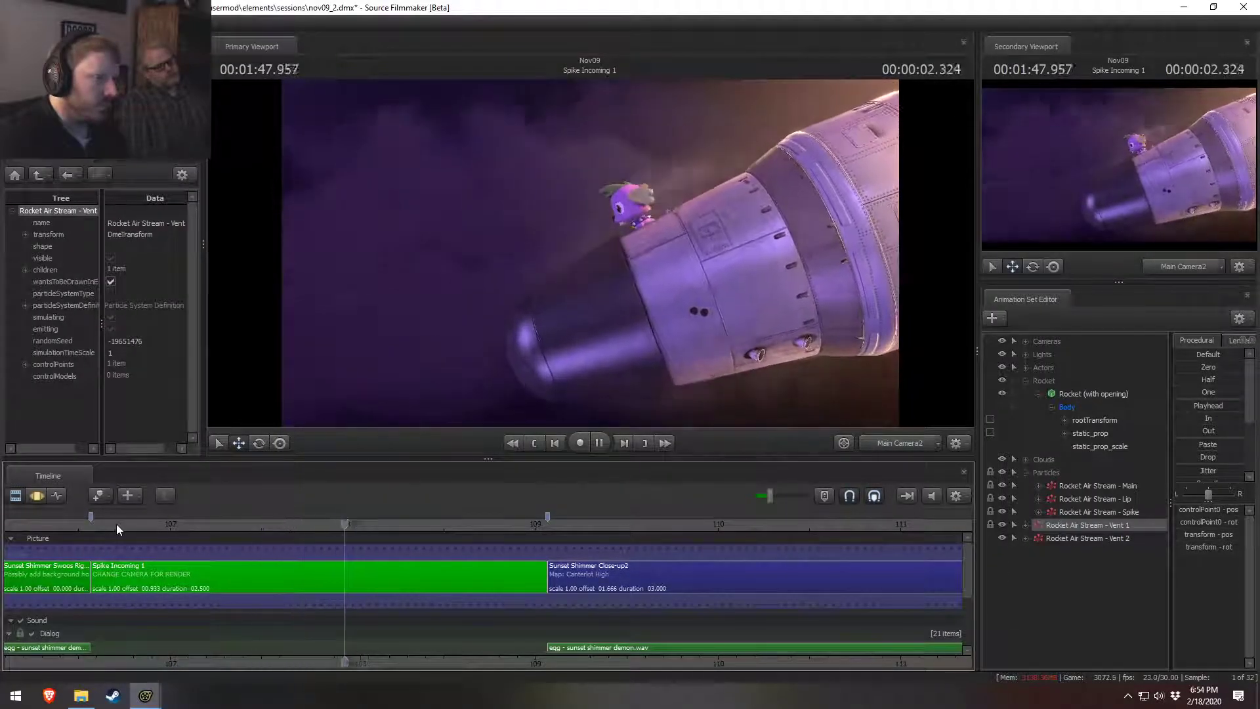
{"action": "key", "text": "space"}
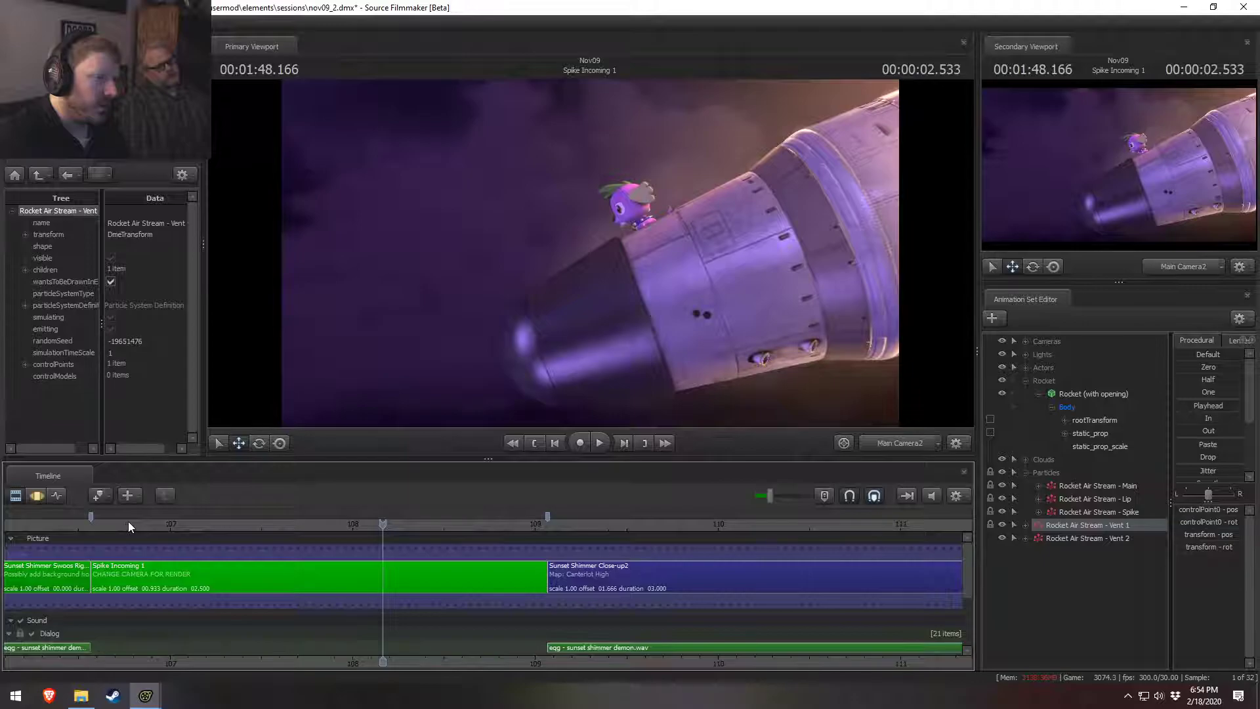
{"action": "left_click", "coordinate": [97, 526]}
{"action": "key", "text": "space"}
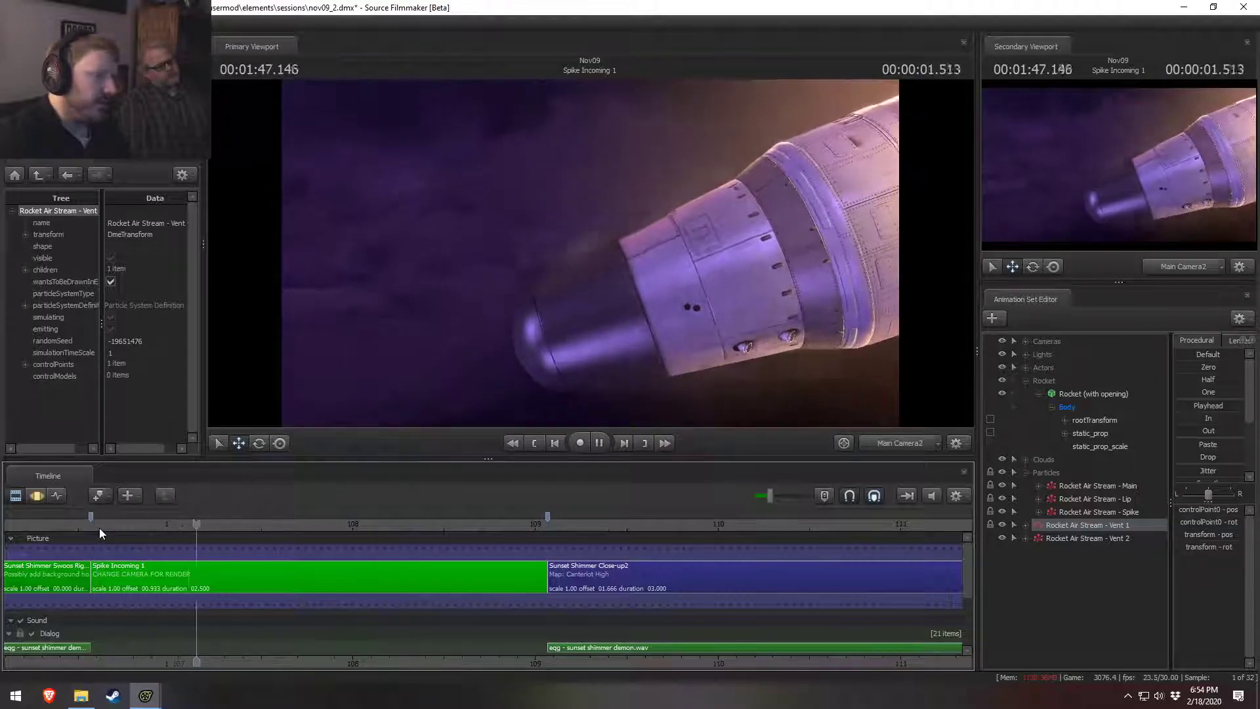
{"action": "left_click", "coordinate": [100, 527]}
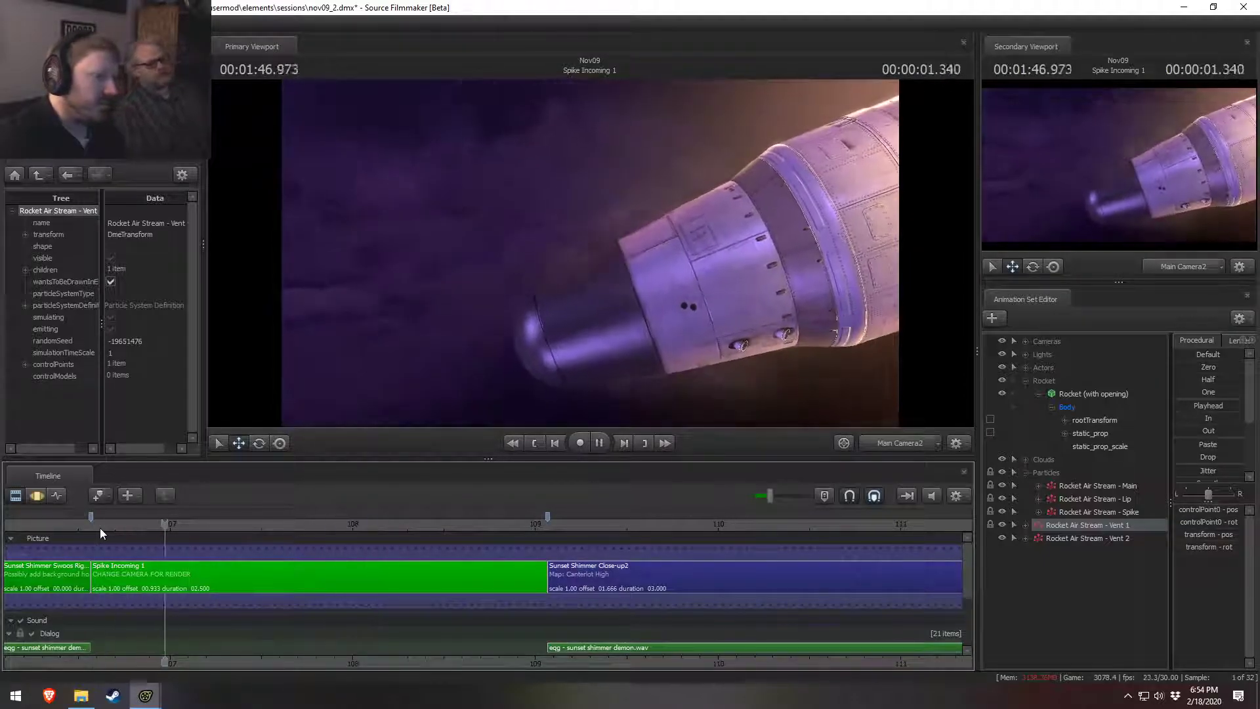
{"action": "left_click", "coordinate": [101, 528]}
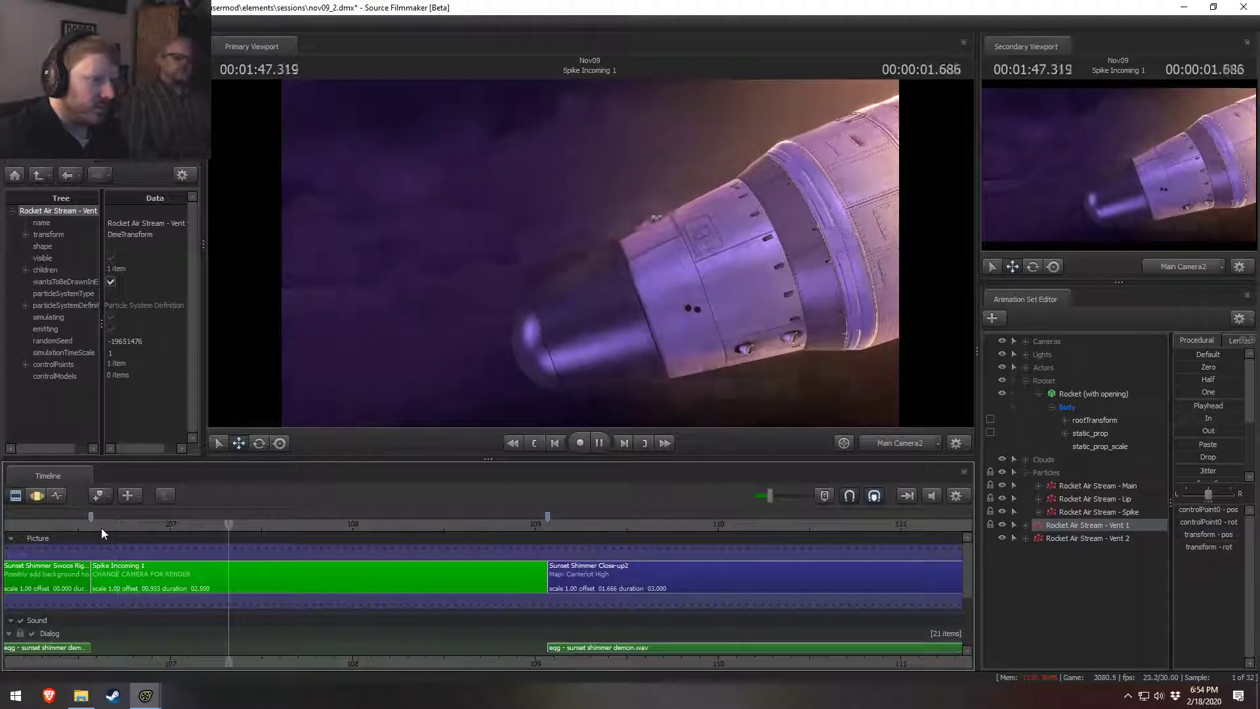
{"action": "left_click", "coordinate": [101, 528]}
{"action": "key", "text": "space"}
Step: Set the initial radius of the Vent 1 stream's Position Along Ring initializer to 3
{"action": "key", "text": "alt+Tab"}
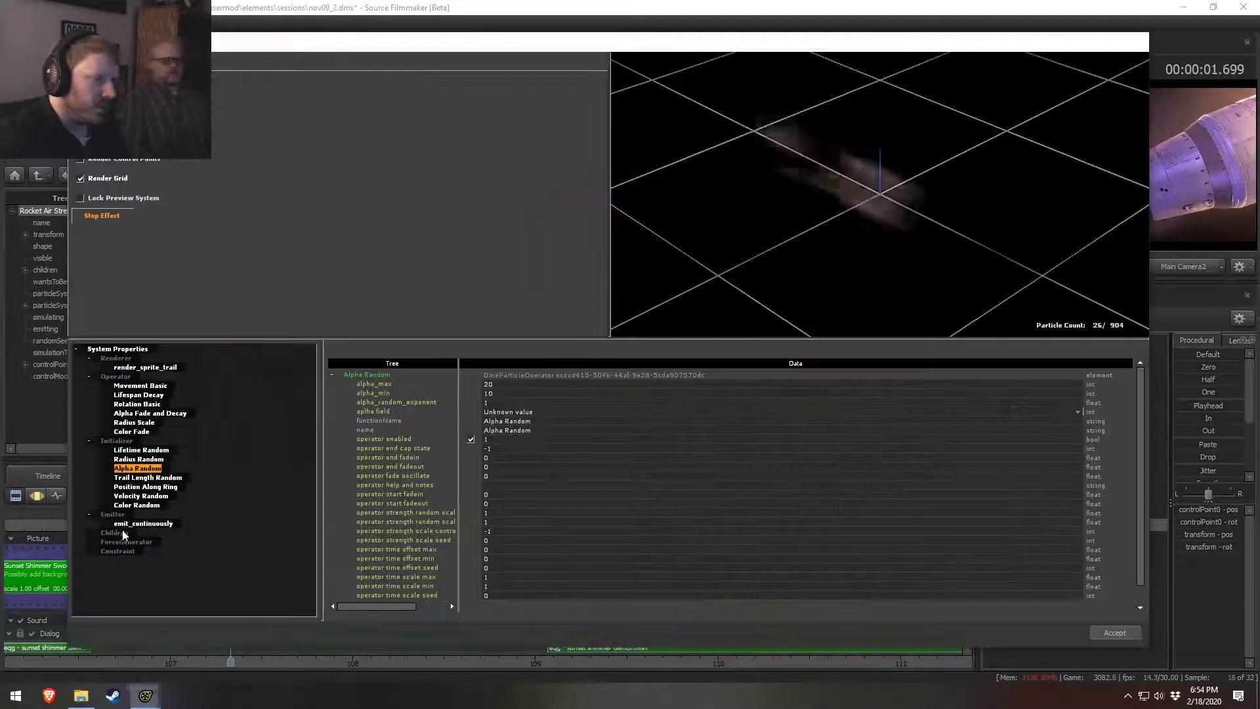
{"action": "left_click", "coordinate": [137, 487]}
{"action": "double_click", "coordinate": [487, 421]}
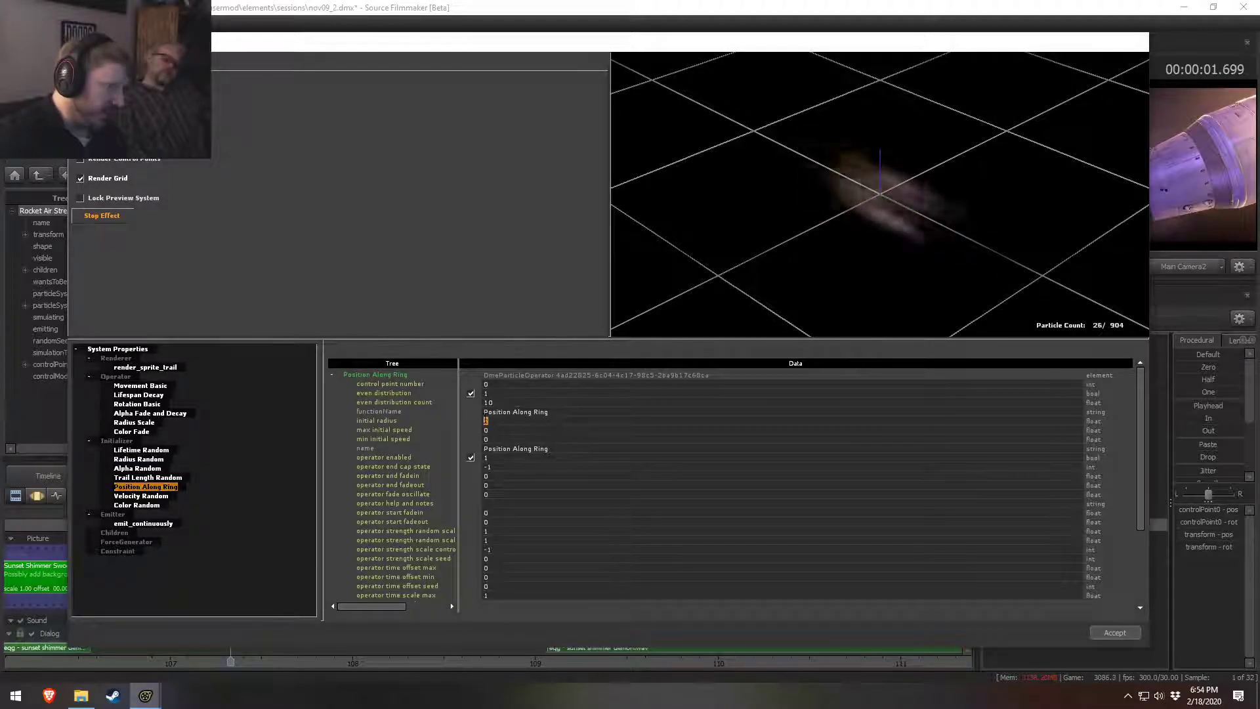
{"action": "type", "text": "1"}
{"action": "key", "text": "Return"}
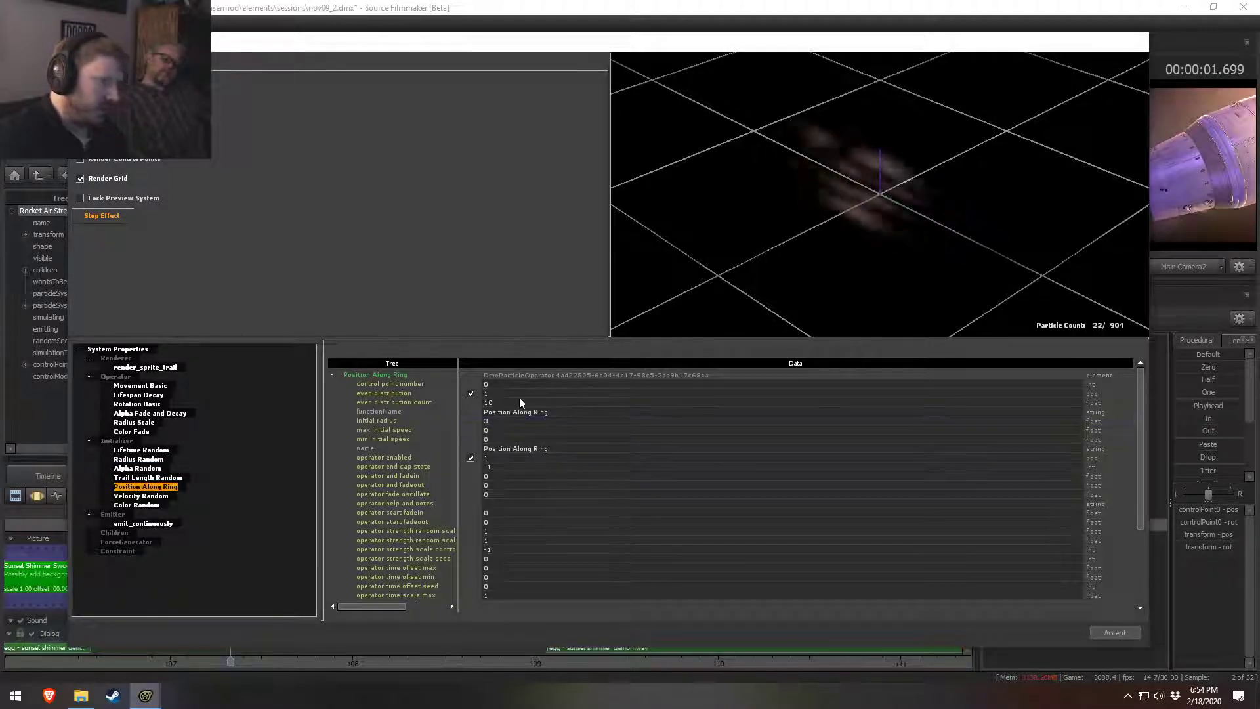
Step: Play Spike Incoming 1 and inspect the Vent 1 stream up close through the Work Camera, returning to Main Camera2
{"action": "left_click", "coordinate": [577, 7]}
{"action": "left_click", "coordinate": [112, 518]}
{"action": "key", "text": "space"}
{"action": "key", "text": "space"}
{"action": "key", "text": "F3"}
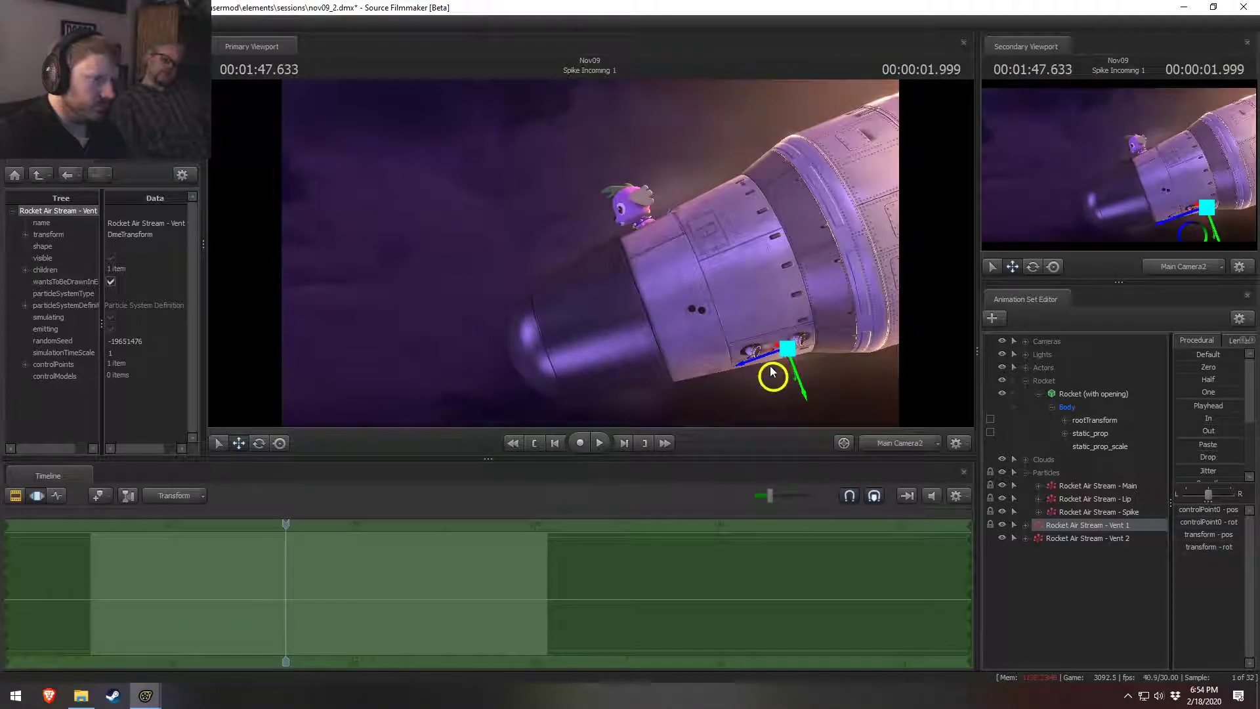
{"action": "left_click", "coordinate": [906, 444]}
{"action": "left_click_drag", "start_coordinate": [860, 364], "coordinate": [945, 377]}
{"action": "left_click_drag", "start_coordinate": [617, 287], "coordinate": [631, 287]}
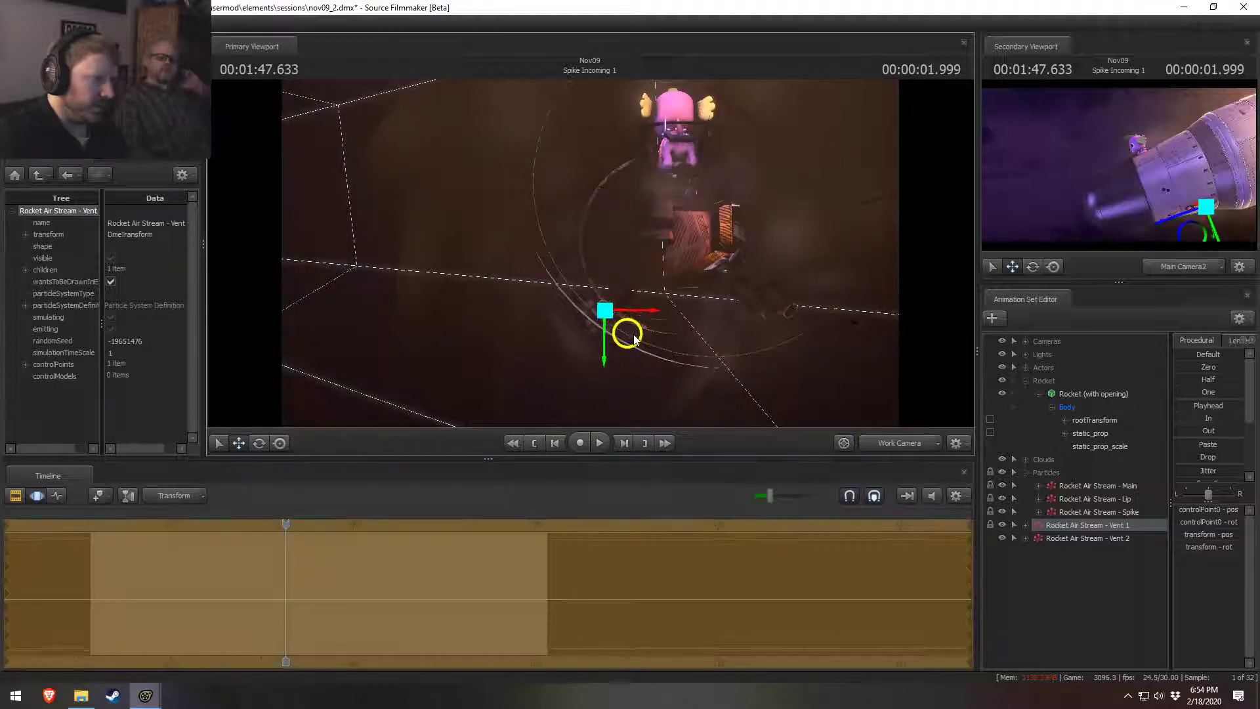
{"action": "left_click", "coordinate": [896, 444]}
Step: Replay Spike Incoming 1 twice from near its start to check the widened Vent 1 stream
{"action": "key", "text": "F2"}
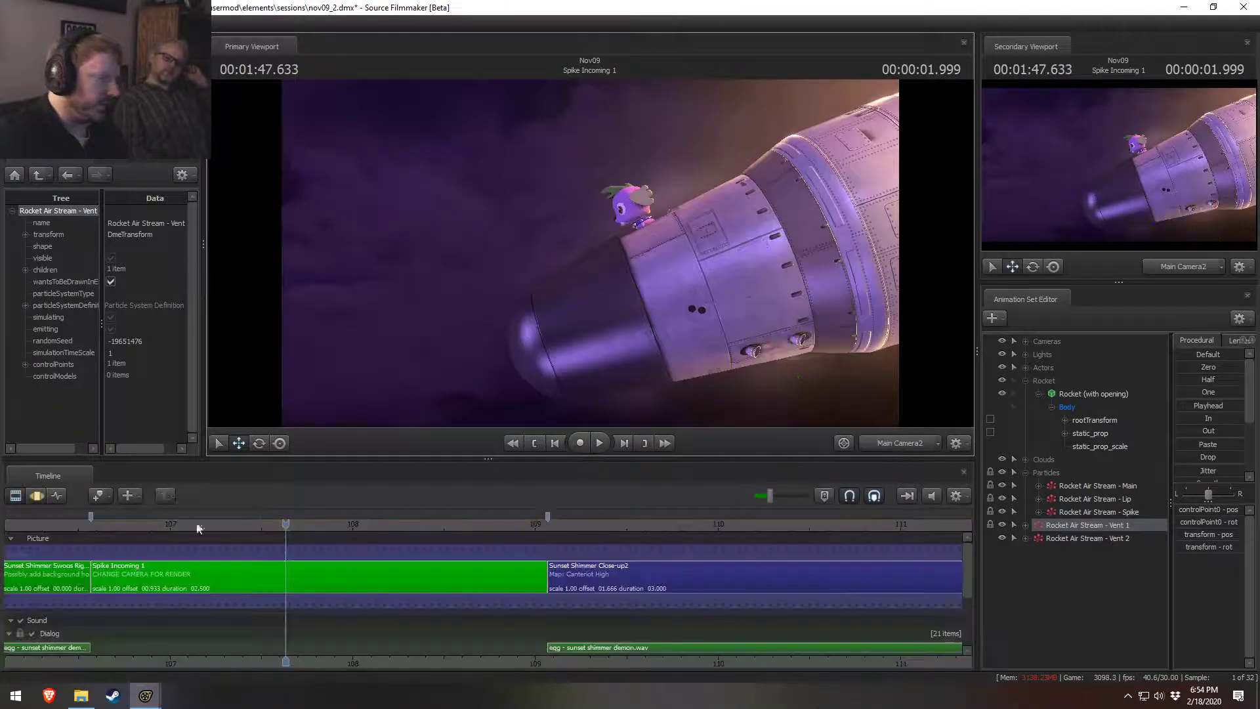
{"action": "left_click", "coordinate": [122, 523]}
{"action": "key", "text": "space"}
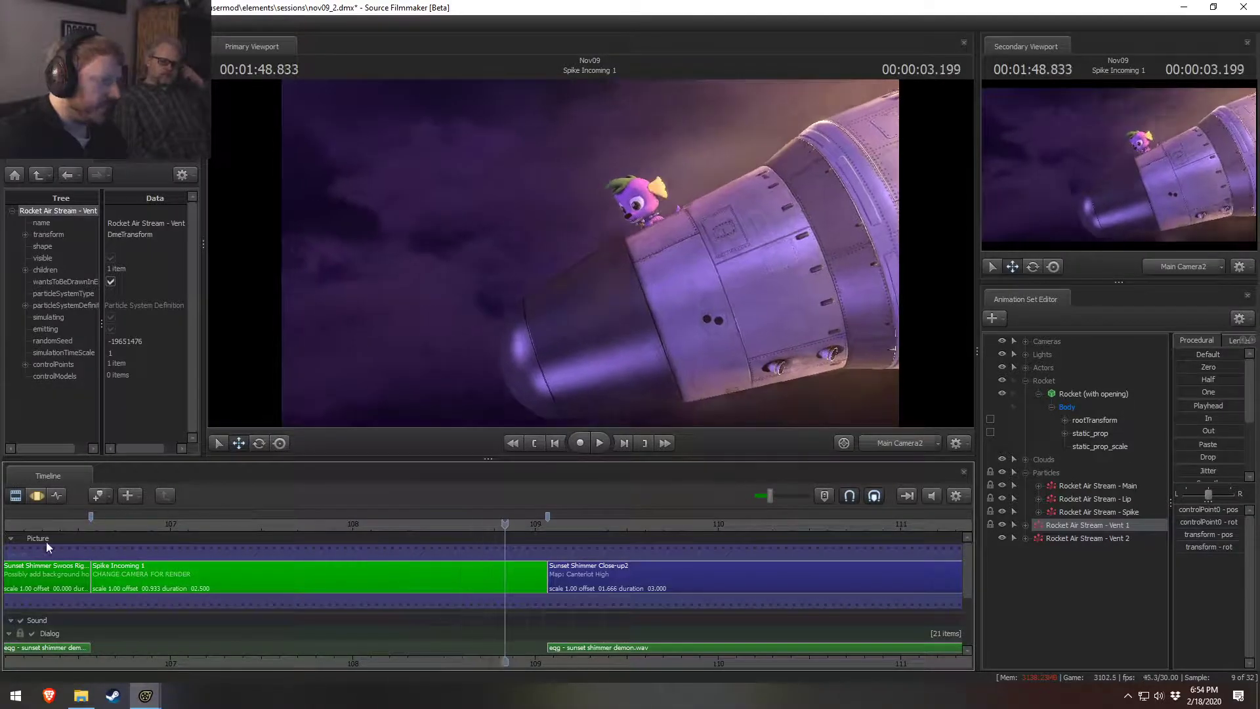
{"action": "left_click", "coordinate": [104, 523]}
{"action": "key", "text": "space"}
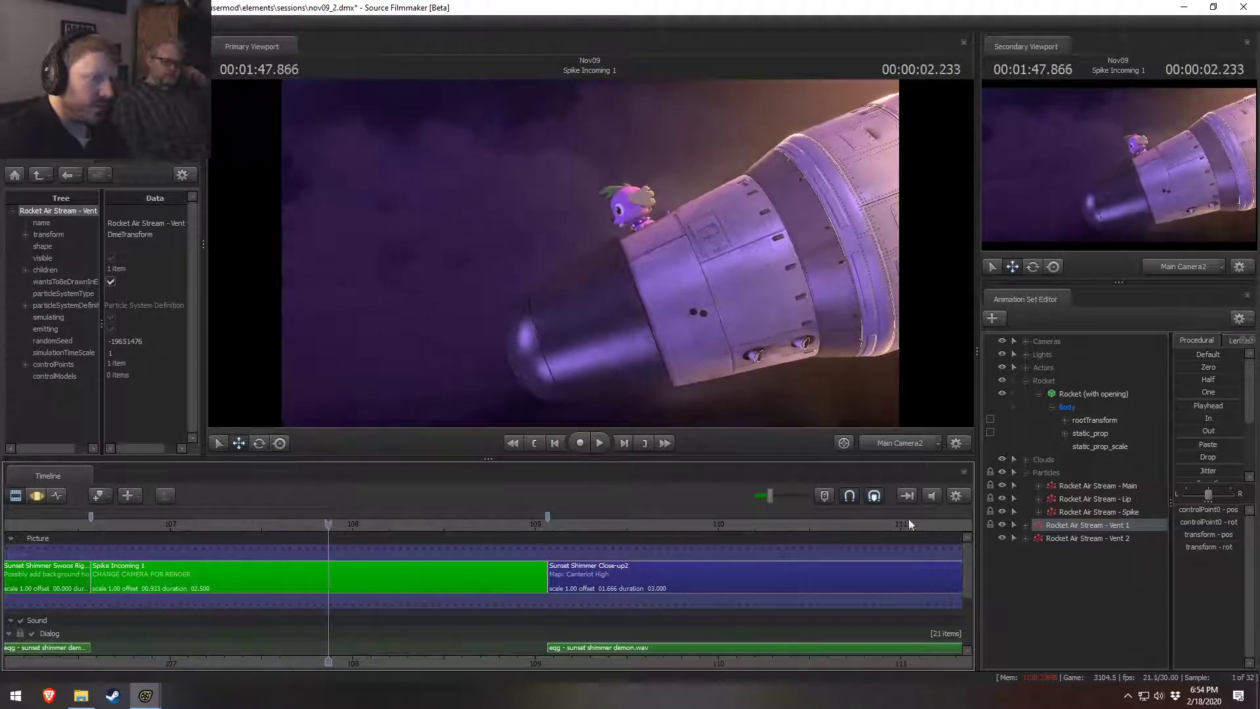
Step: Rename the Rocket Air Stream - Vent 1 animation set as "Rocket Air Stream - Vent 1 Long"
{"action": "right_click", "coordinate": [1099, 529]}
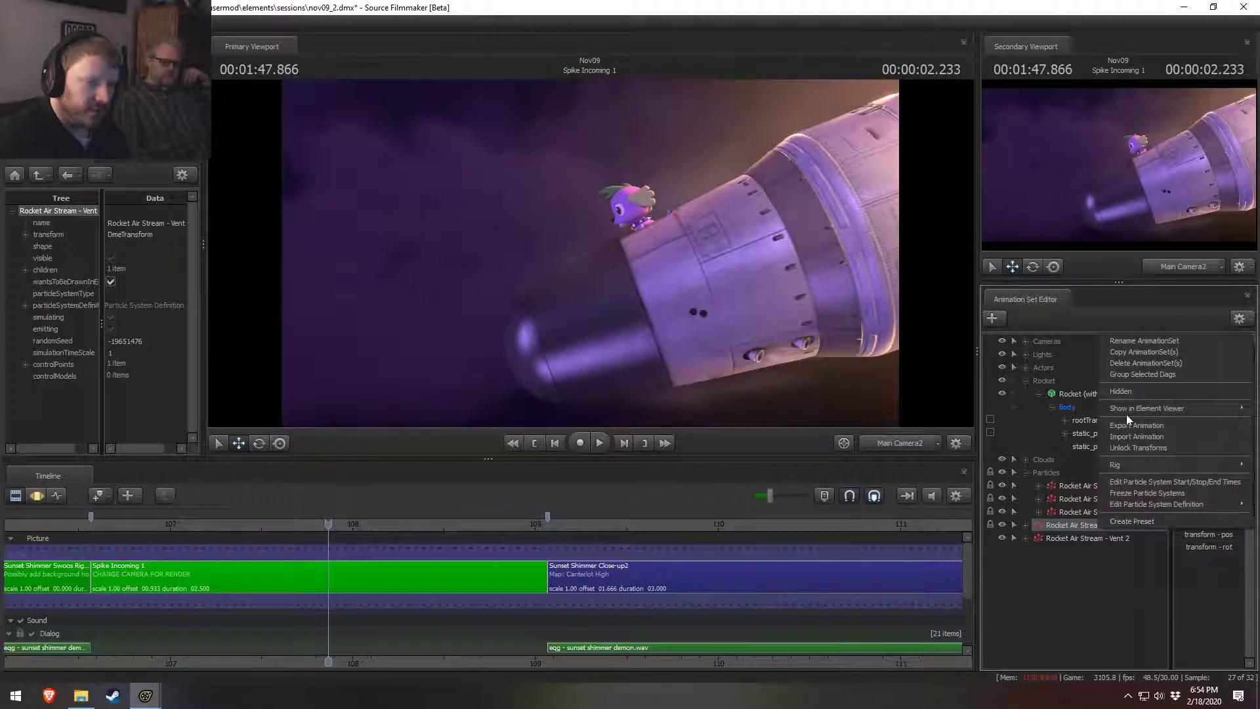
{"action": "left_click", "coordinate": [1132, 341]}
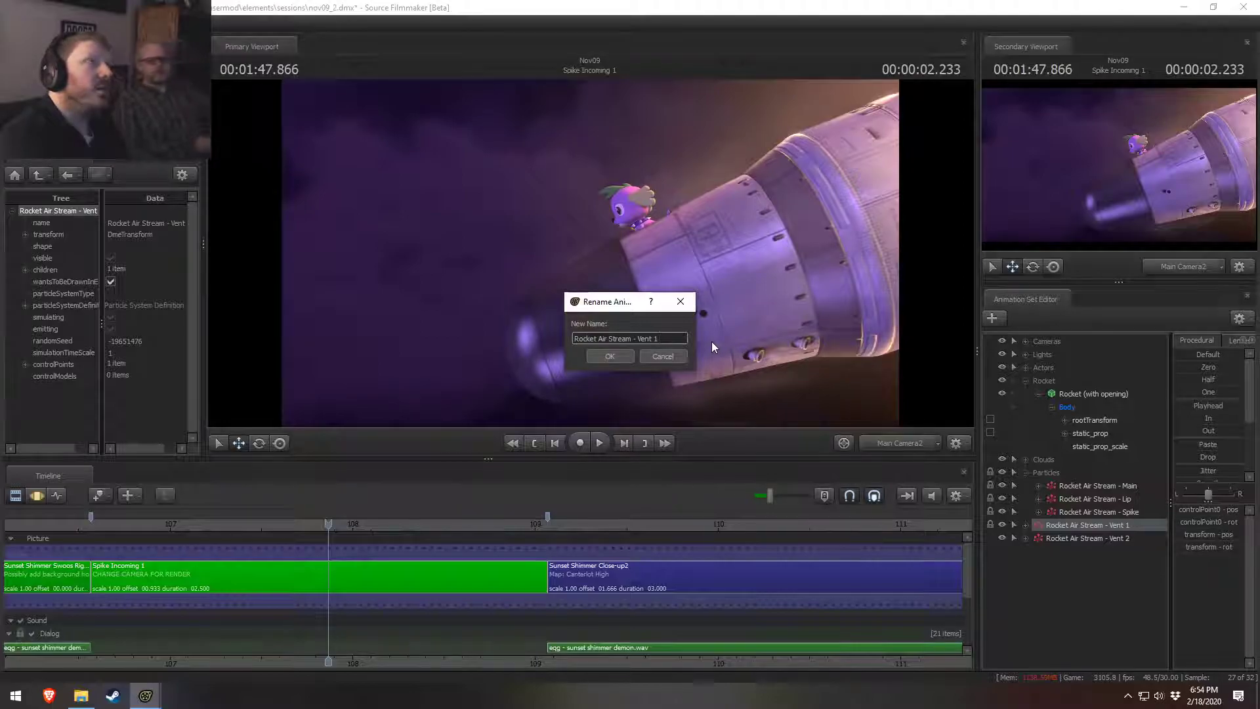
{"action": "type", "text": "Long"}
{"action": "key", "text": "Return"}
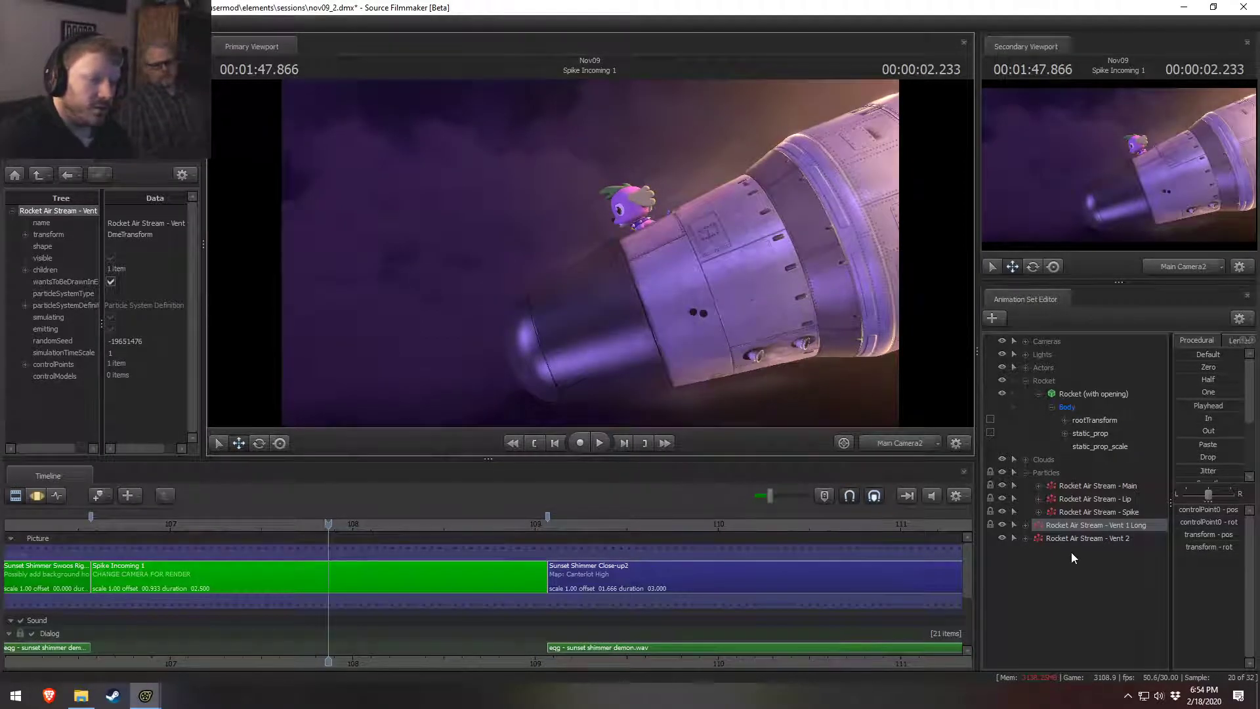
Step: Rename the Rocket Air Stream - Vent 2 animation set as "Rocket Air Stream - Vent 1 Short"
{"action": "right_click", "coordinate": [1102, 537]}
{"action": "left_click", "coordinate": [1135, 365]}
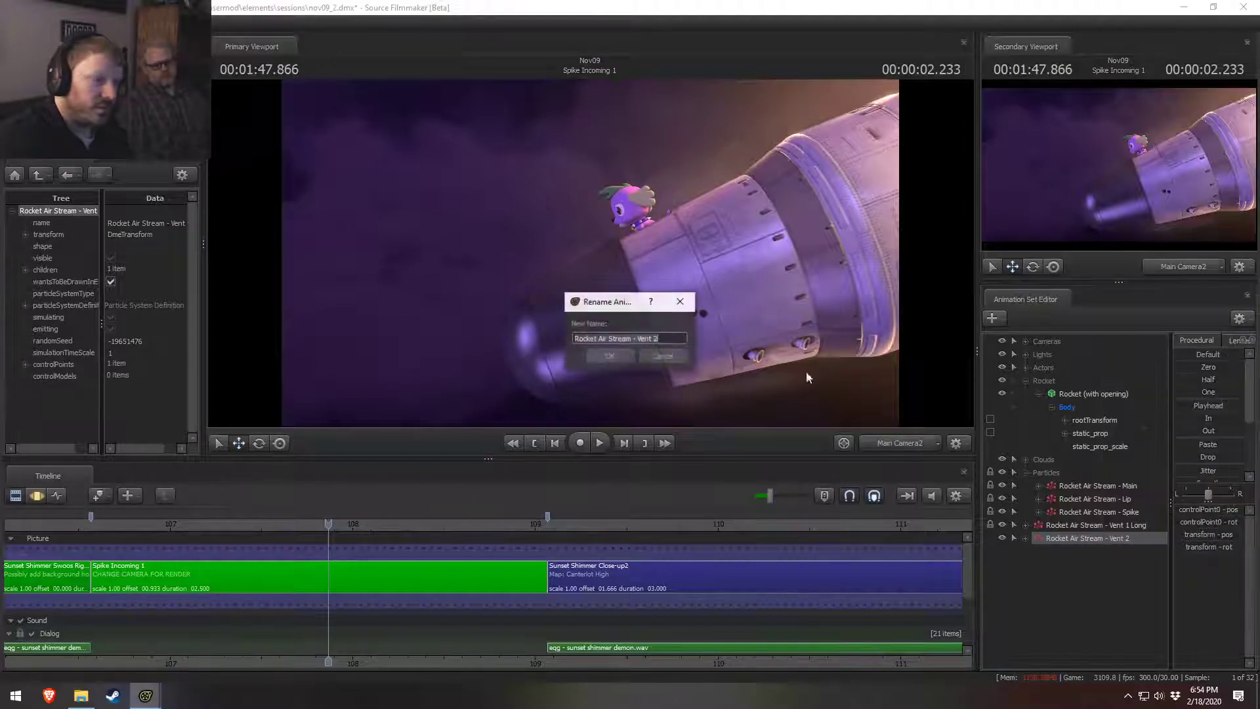
{"action": "left_click_drag", "start_coordinate": [652, 338], "coordinate": [677, 340]}
{"action": "type", "text": "1"}
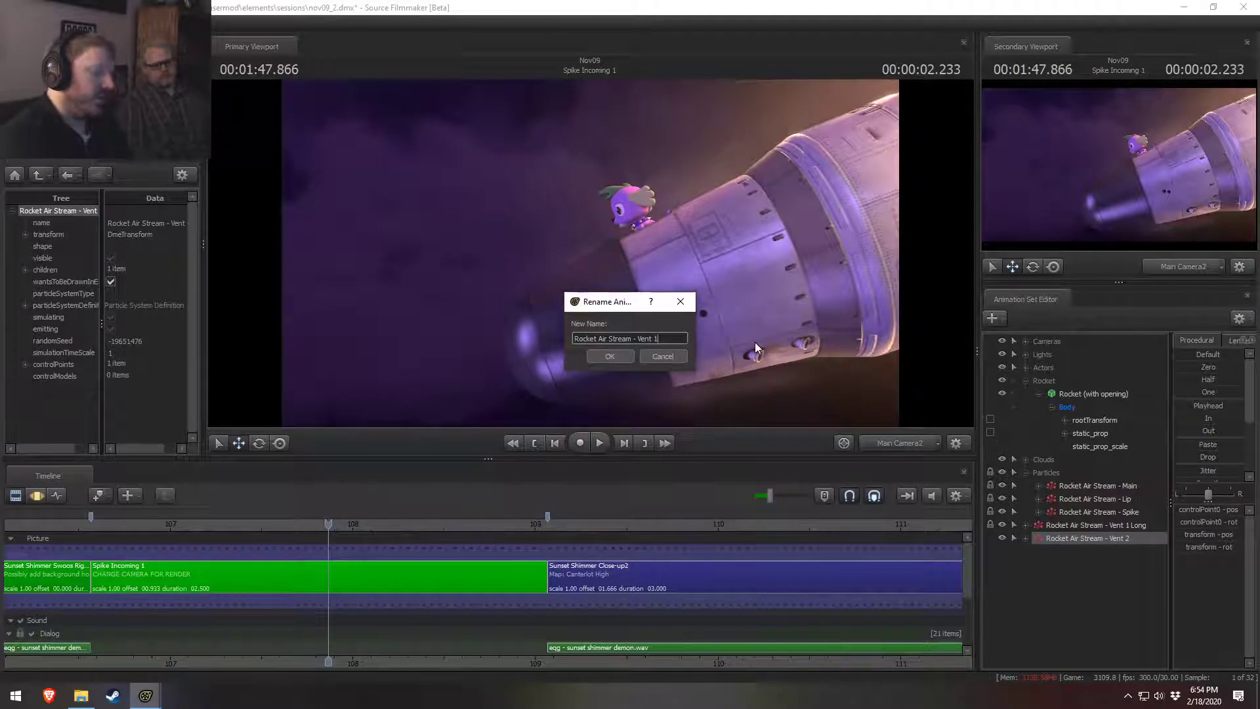
{"action": "type", "text": " Short"}
{"action": "key", "text": "Return"}
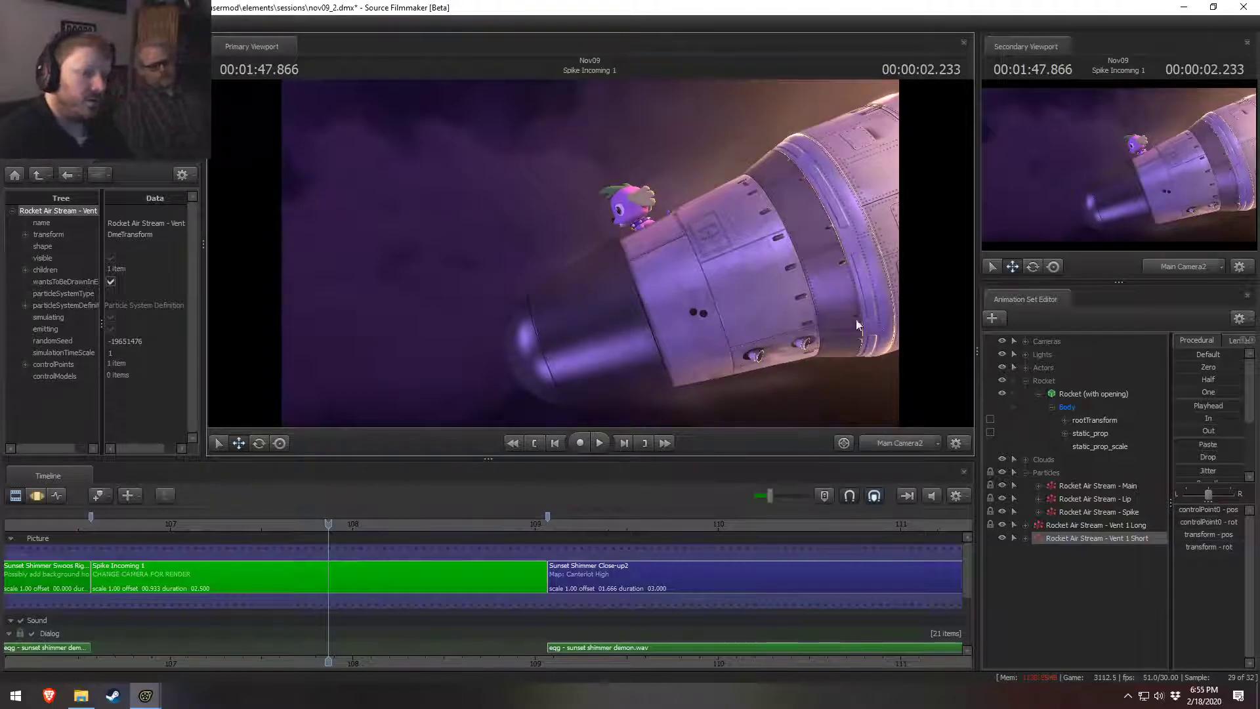
Step: Copy the Vent 1 Long and Vent 1 Short animation sets, accepting their locked controls
{"action": "left_click", "coordinate": [1082, 524], "text": "ctrl"}
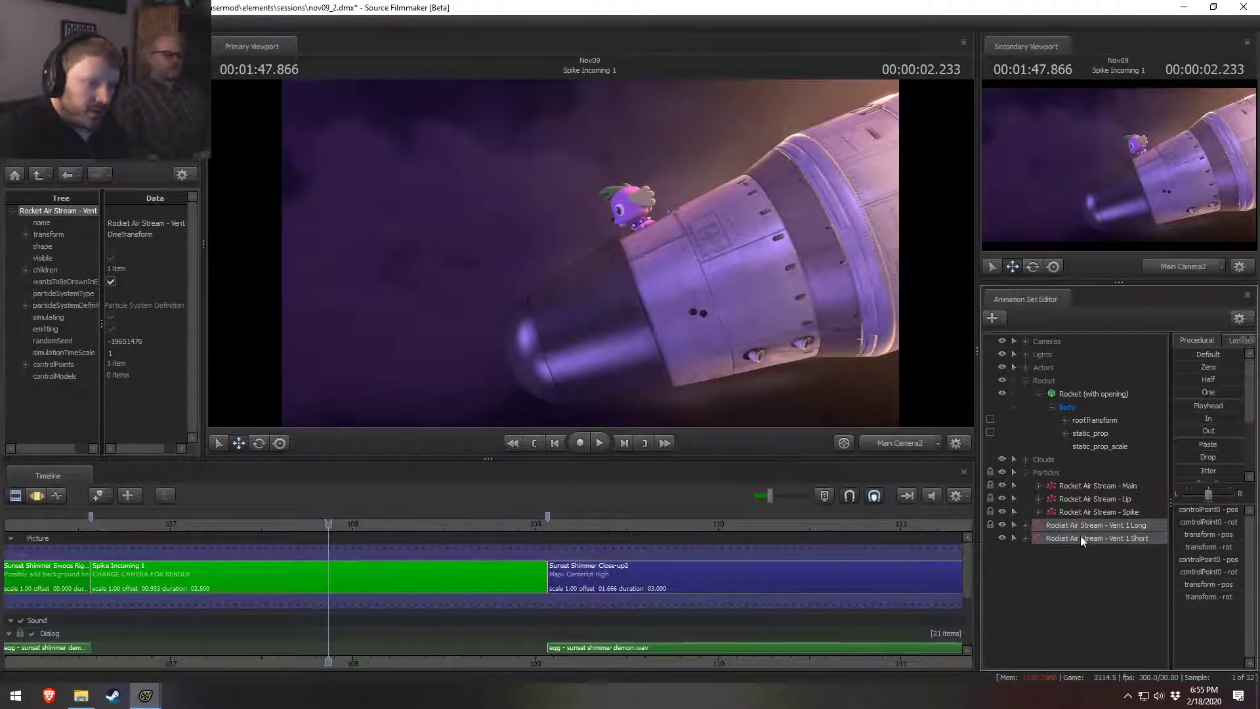
{"action": "right_click", "coordinate": [1082, 534]}
{"action": "left_click", "coordinate": [1101, 365]}
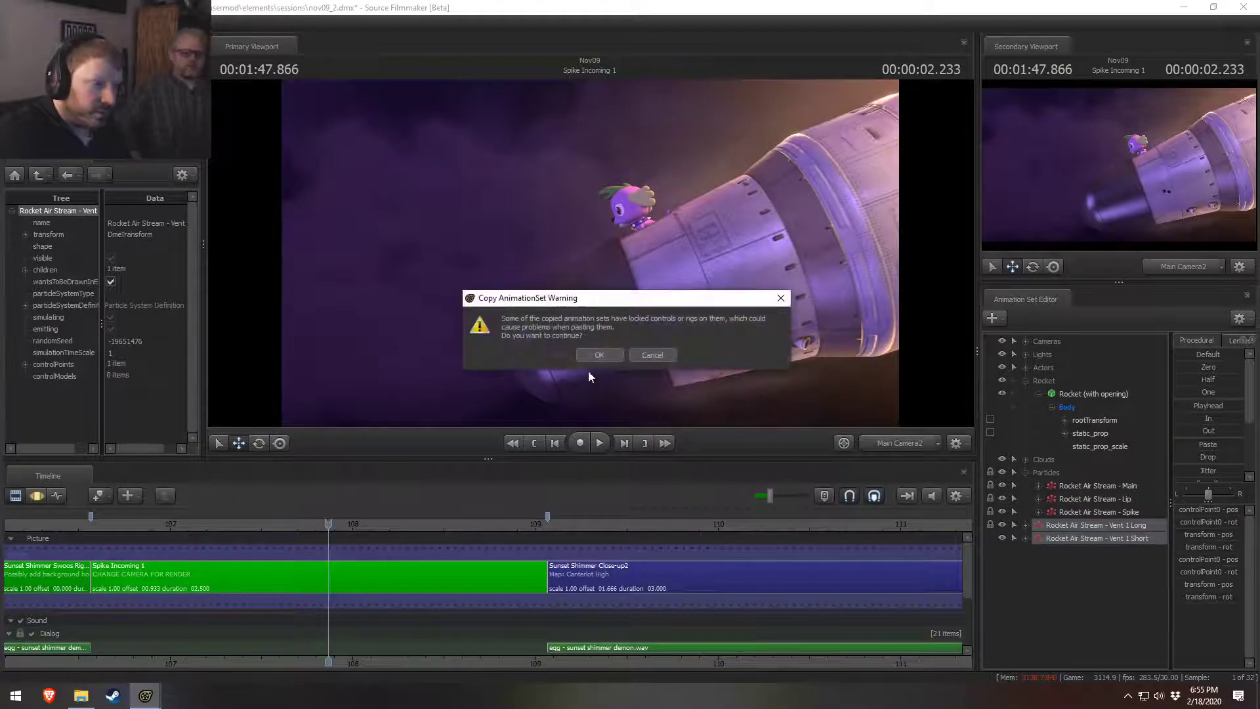
{"action": "left_click", "coordinate": [598, 356]}
Step: Lock the Vent 1 Long and Vent 1 Short streams to the rocket's rootTransform
{"action": "left_click", "coordinate": [1033, 583]}
{"action": "left_click_drag", "start_coordinate": [1083, 421], "coordinate": [1081, 562]}
{"action": "left_click", "coordinate": [1064, 526]}
{"action": "left_click", "coordinate": [1026, 538]}
Step: Duplicate the rocket-locked Vent 1 Long and Vent 1 Short animation sets by copying and pasting them
{"action": "left_click", "coordinate": [1082, 534], "text": "ctrl"}
{"action": "right_click", "coordinate": [1079, 525]}
{"action": "left_click", "coordinate": [1117, 348]}
{"action": "left_click", "coordinate": [609, 357]}
{"action": "right_click", "coordinate": [1081, 589]}
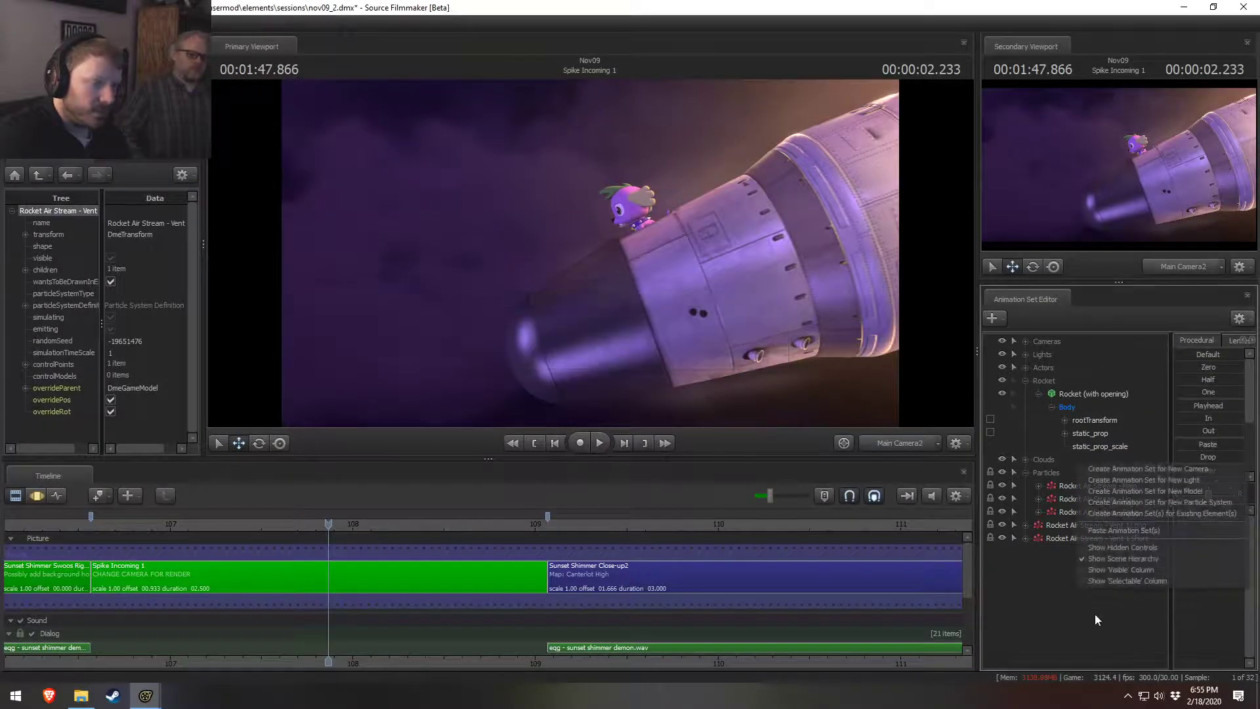
{"action": "left_click", "coordinate": [1123, 530]}
Step: Lock both pasted vent stream copies to the rocket's rootTransform
{"action": "left_click", "coordinate": [1040, 591]}
{"action": "left_click", "coordinate": [1038, 564]}
{"action": "left_click_drag", "start_coordinate": [1097, 420], "coordinate": [1074, 629]}
{"action": "left_click", "coordinate": [1026, 552]}
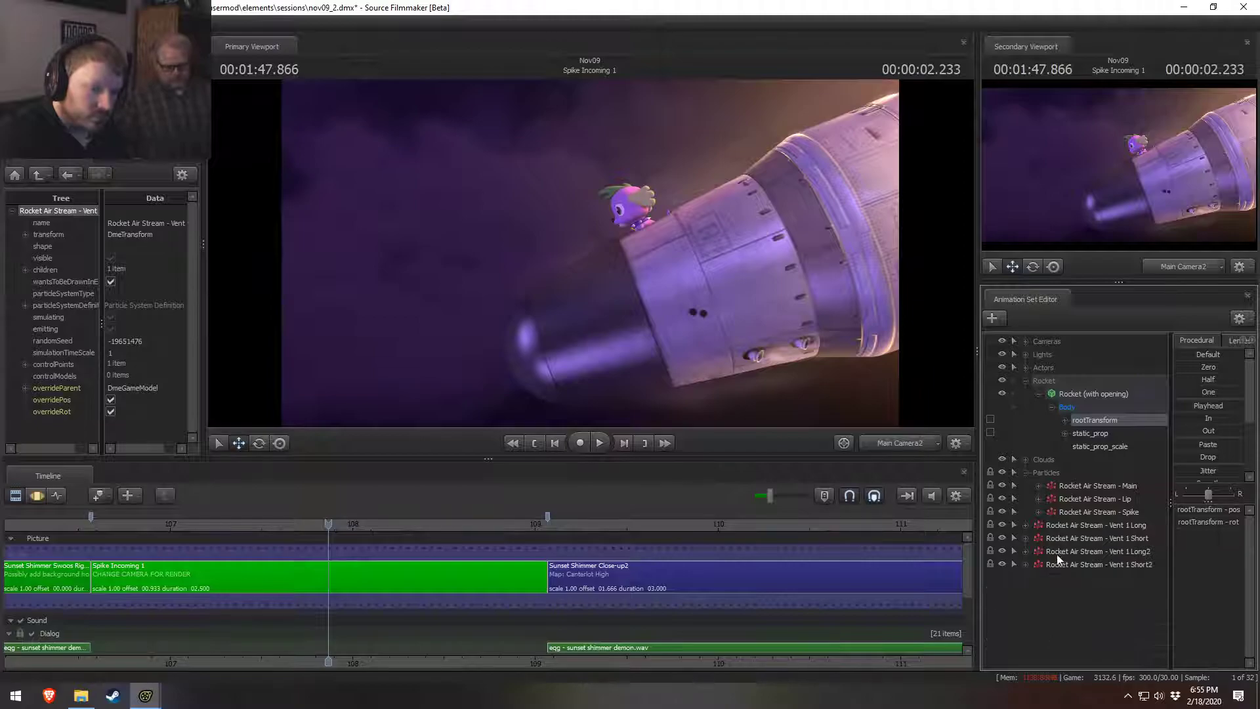
Step: Rename the pasted Long stream copy as "Rocket Air Stream - Vent 2 Long"
{"action": "left_click", "coordinate": [1053, 554]}
{"action": "right_click", "coordinate": [1091, 549]}
{"action": "left_click", "coordinate": [1148, 360]}
{"action": "key", "text": "BackSpace"}
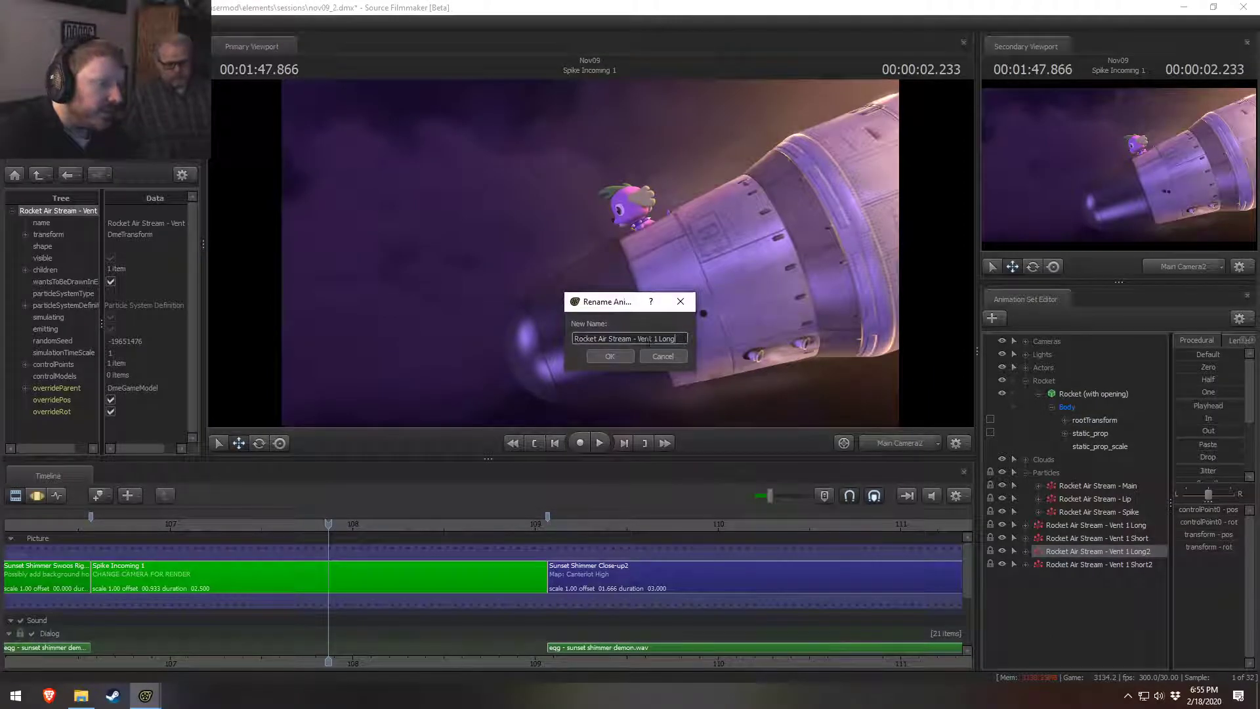
{"action": "type", "text": "2"}
{"action": "left_click", "coordinate": [633, 360]}
Step: Rename the pasted Short stream copy as "Rocket Air Stream - Vent 2 Short"
{"action": "right_click", "coordinate": [1110, 567]}
{"action": "left_click", "coordinate": [1156, 366]}
{"action": "right_click", "coordinate": [1078, 564]}
{"action": "left_click", "coordinate": [1149, 371]}
{"action": "left_click", "coordinate": [685, 338]}
{"action": "key", "text": "BackSpace"}
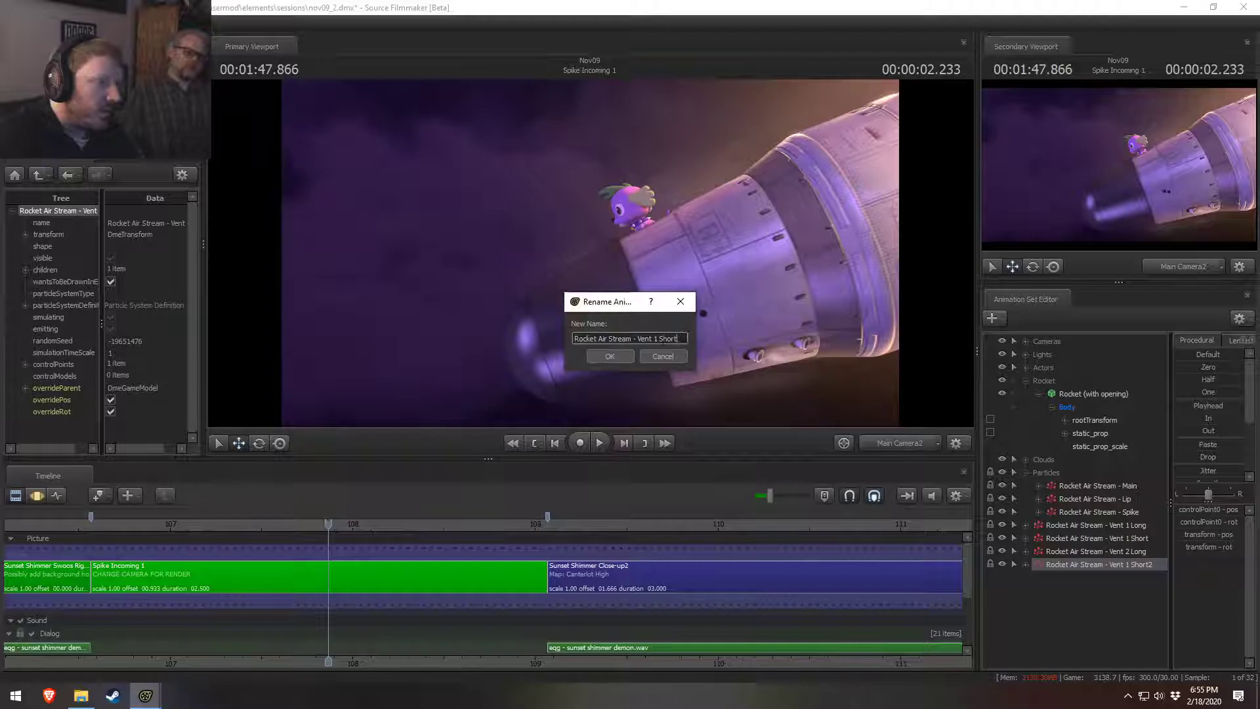
{"action": "key", "text": "Return"}
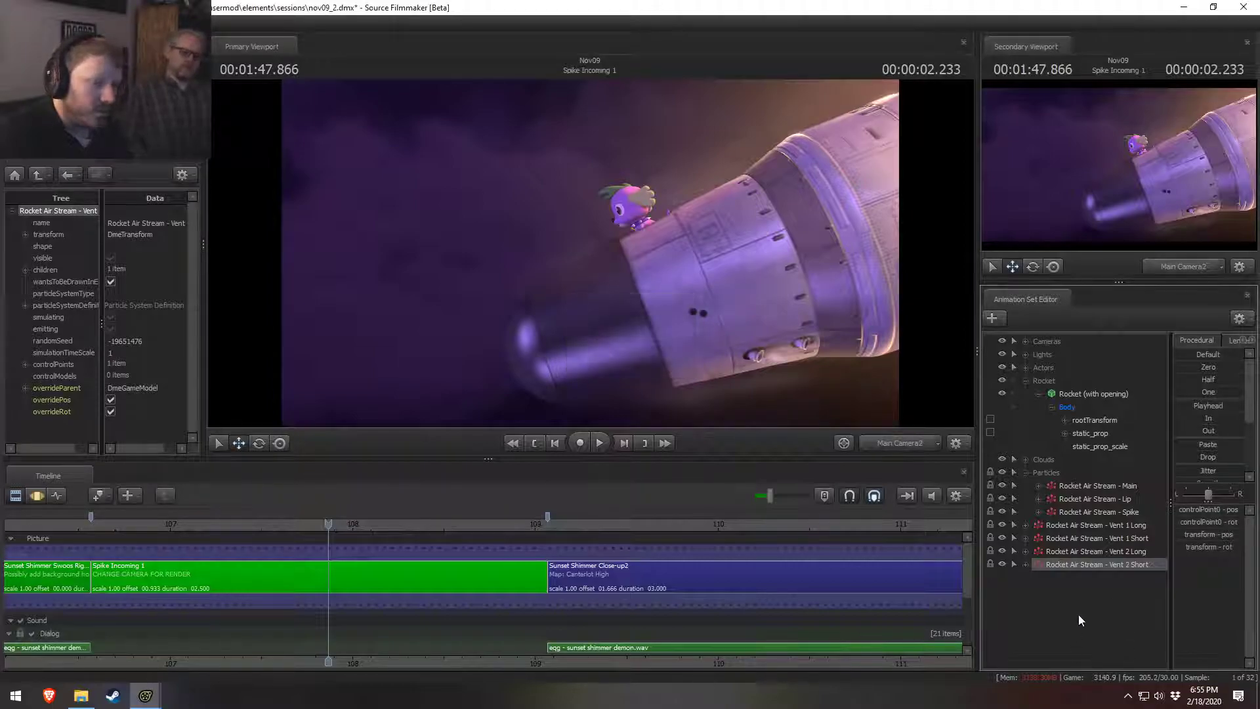
Step: Move the Vent 2 Long and Vent 2 Short streams together to the rocket's second vent, using the Work Camera
{"action": "left_click", "coordinate": [1060, 552], "text": "ctrl"}
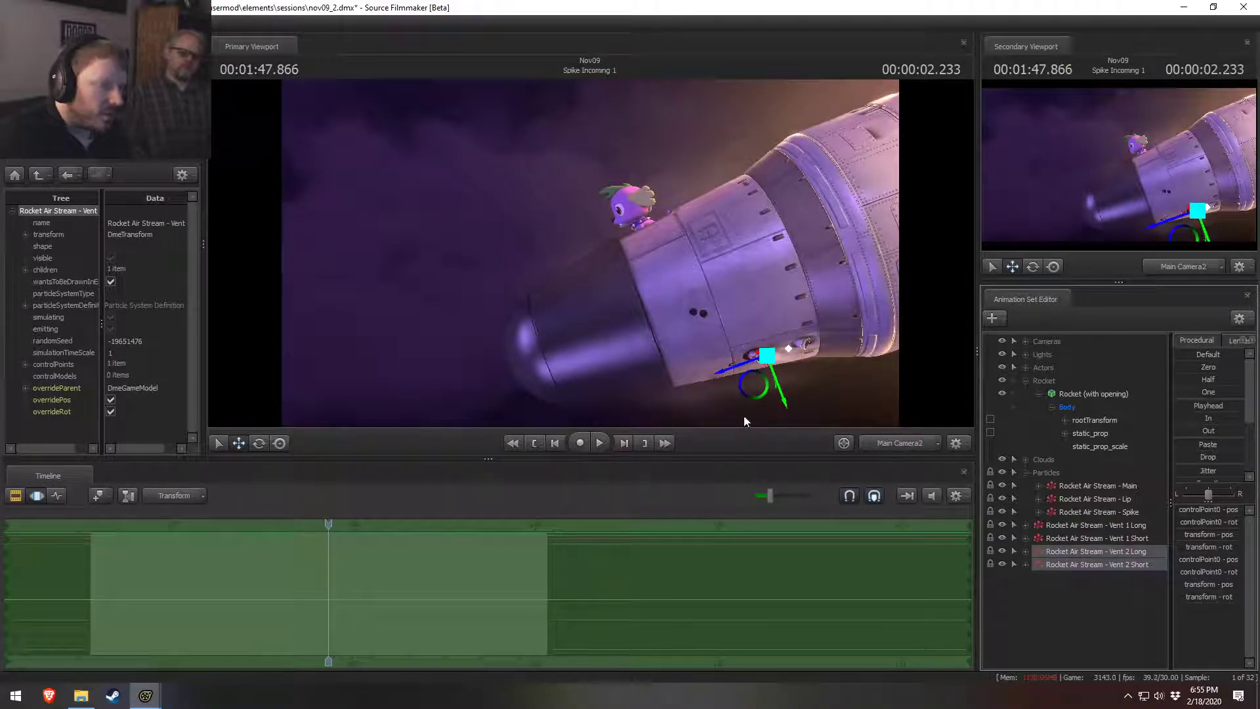
{"action": "left_click", "coordinate": [910, 446]}
{"action": "left_click_drag", "start_coordinate": [847, 387], "coordinate": [866, 407]}
{"action": "key", "text": "w"}
{"action": "left_click_drag", "start_coordinate": [644, 246], "coordinate": [698, 242]}
{"action": "left_click_drag", "start_coordinate": [698, 241], "coordinate": [610, 262], "text": "alt"}
{"action": "key", "text": "e"}
{"action": "left_click_drag", "start_coordinate": [587, 312], "coordinate": [604, 266], "text": "alt"}
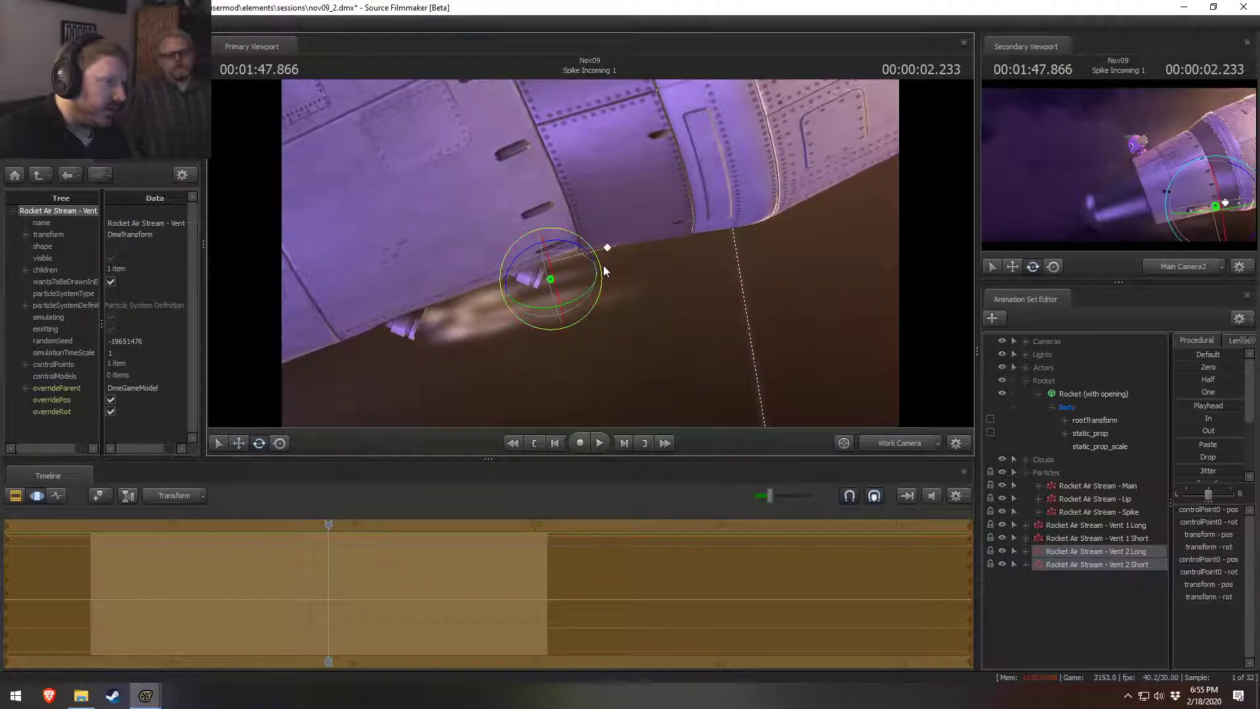
Step: Fine-tune the Vent 2 streams' placement and angle at the second vent, checking them with short playbacks
{"action": "key", "text": "space"}
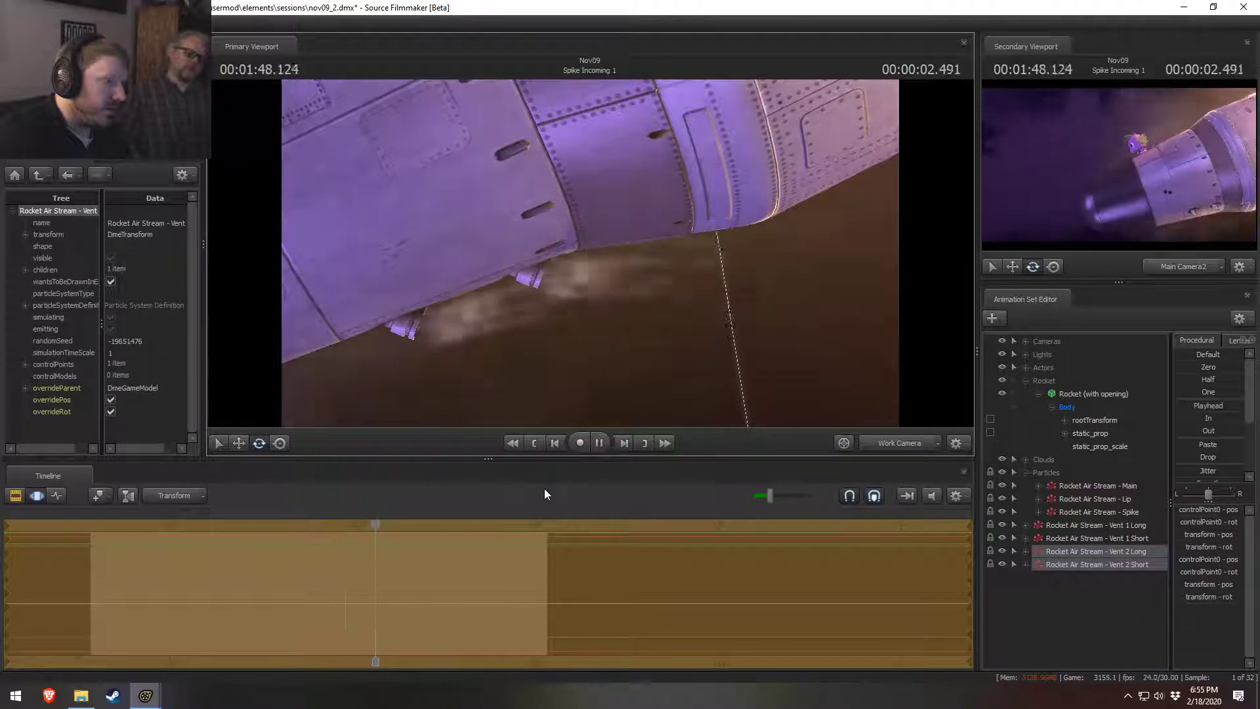
{"action": "key", "text": "space"}
{"action": "left_click_drag", "start_coordinate": [619, 386], "coordinate": [600, 262], "text": "alt"}
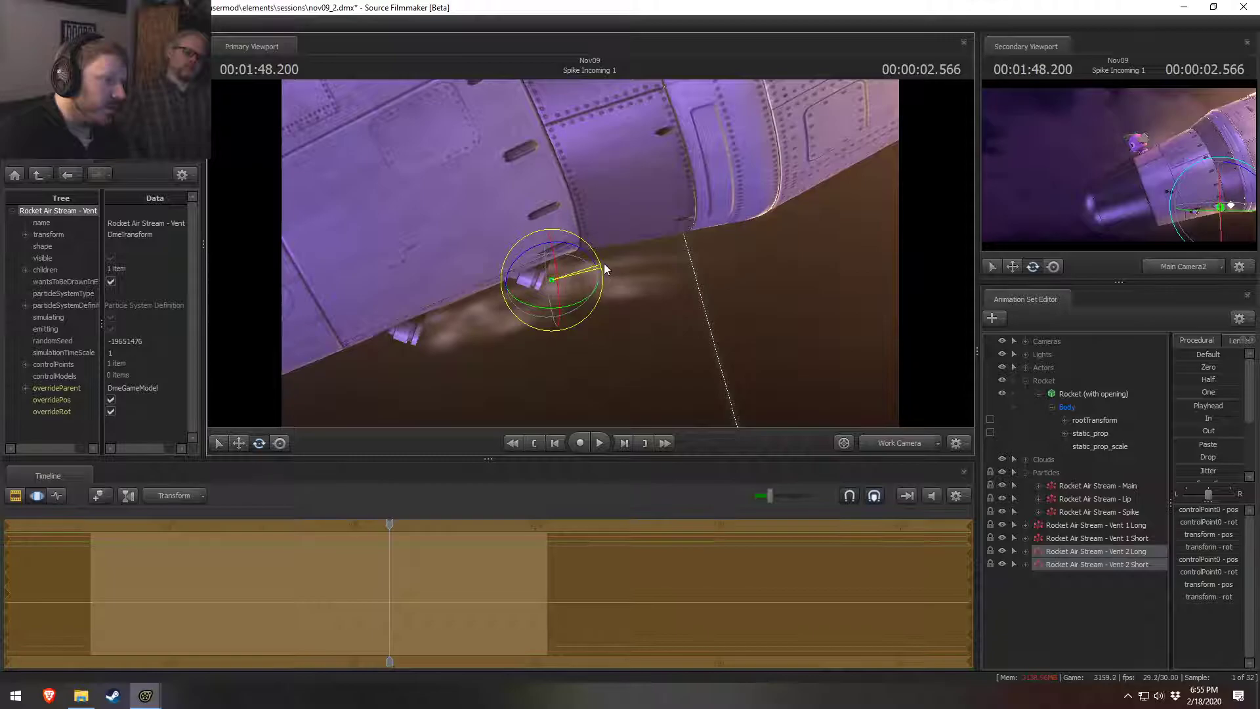
{"action": "key", "text": "space"}
{"action": "key", "text": "space"}
{"action": "left_click_drag", "start_coordinate": [684, 288], "coordinate": [554, 275], "text": "alt"}
{"action": "key", "text": "w"}
{"action": "key", "text": "space"}
{"action": "key", "text": "space"}
{"action": "left_click_drag", "start_coordinate": [606, 210], "coordinate": [647, 249], "text": "alt"}
Step: Return to Main Camera2 and replay Spike Incoming 1 to check the streams on both vents
{"action": "left_click", "coordinate": [884, 444]}
{"action": "key", "text": "F2"}
{"action": "key", "text": "space"}
{"action": "key", "text": "space"}
{"action": "key", "text": "F3"}
{"action": "scroll", "coordinate": [151, 538], "scroll_direction": "down", "scroll_amount": 2}
{"action": "key", "text": "F2"}
{"action": "left_click", "coordinate": [225, 523]}
{"action": "key", "text": "space"}
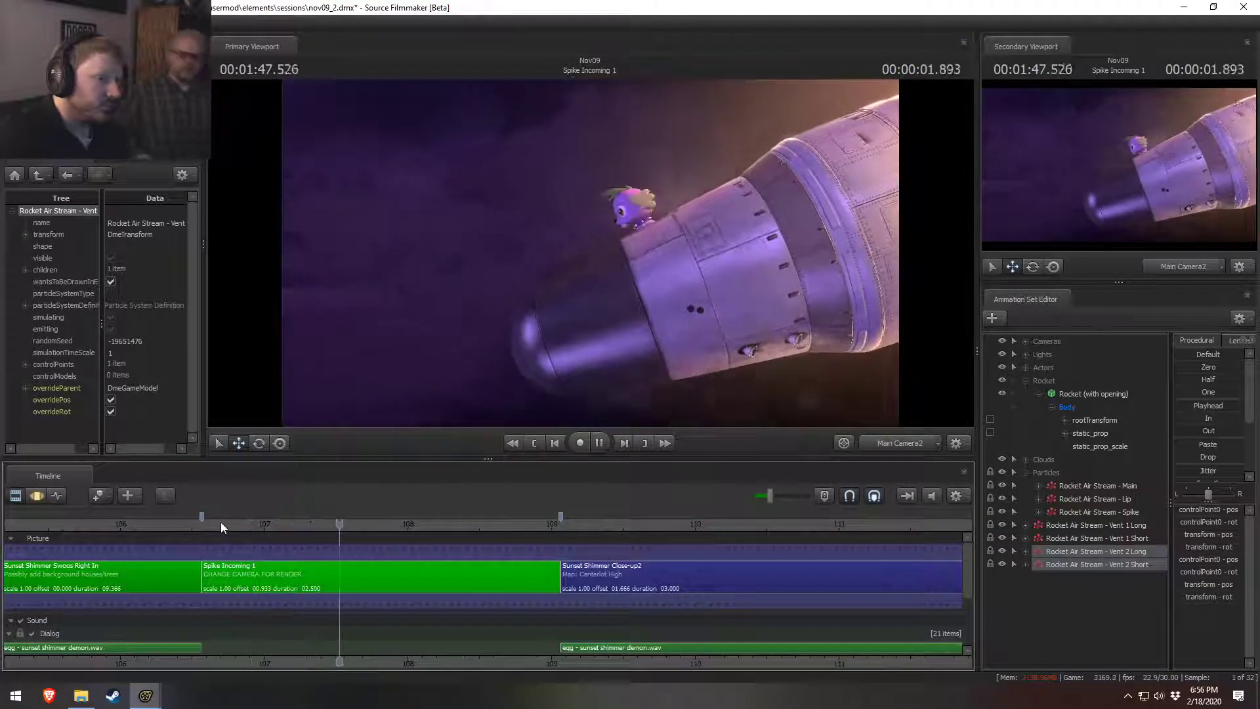
{"action": "key", "text": "space"}
Step: Select Vent 2 Long briefly, clear the selection, and replay Spike Incoming 1 from near its start
{"action": "key", "text": "F3"}
{"action": "left_click", "coordinate": [1067, 553]}
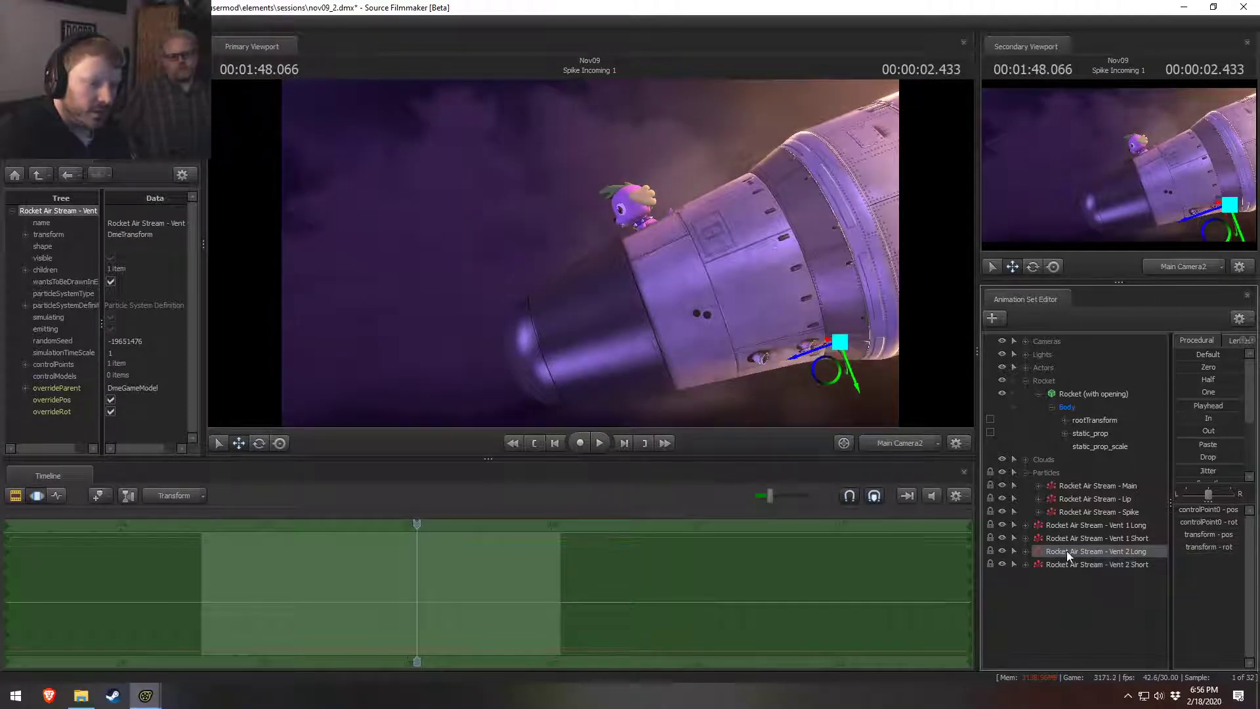
{"action": "right_click", "coordinate": [1067, 553]}
{"action": "key", "text": "F2"}
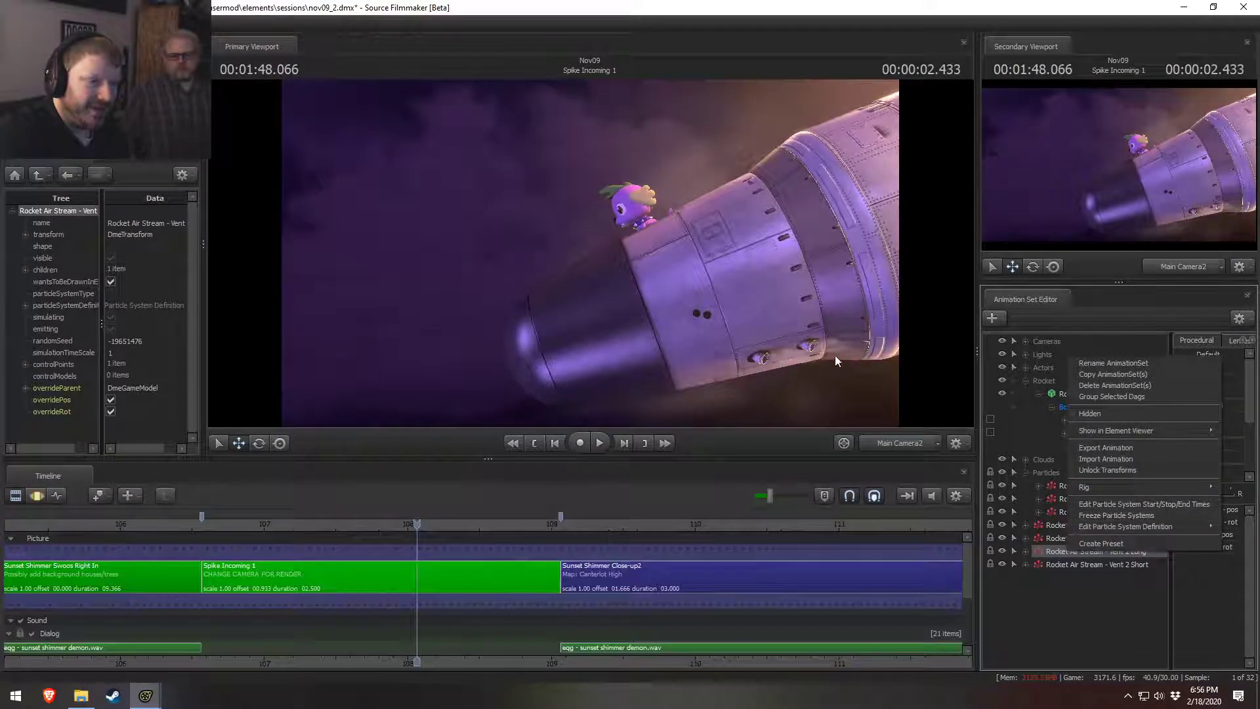
{"action": "left_click", "coordinate": [1112, 509]}
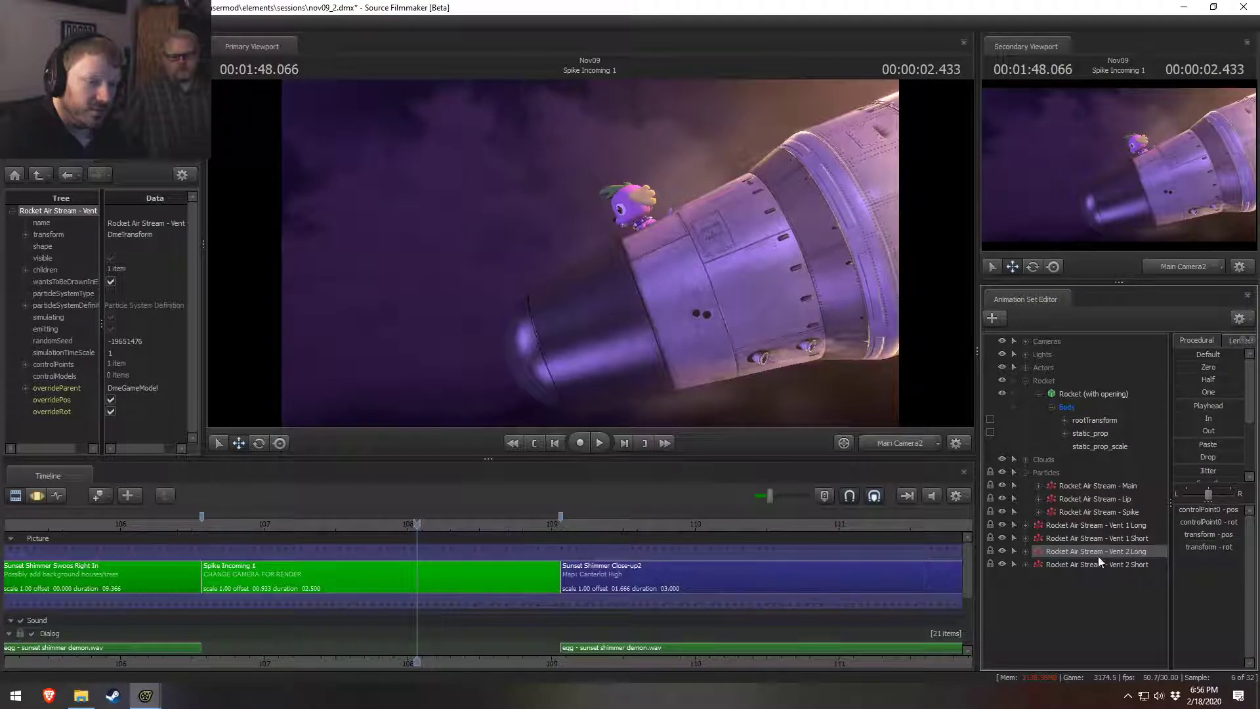
{"action": "left_click", "coordinate": [1077, 592]}
{"action": "key", "text": "space"}
{"action": "key", "text": "space"}
{"action": "key", "text": "F3"}
{"action": "key", "text": "F2"}
{"action": "key", "text": "F3"}
{"action": "key", "text": "F2"}
{"action": "left_click", "coordinate": [222, 530]}
{"action": "key", "text": "space"}
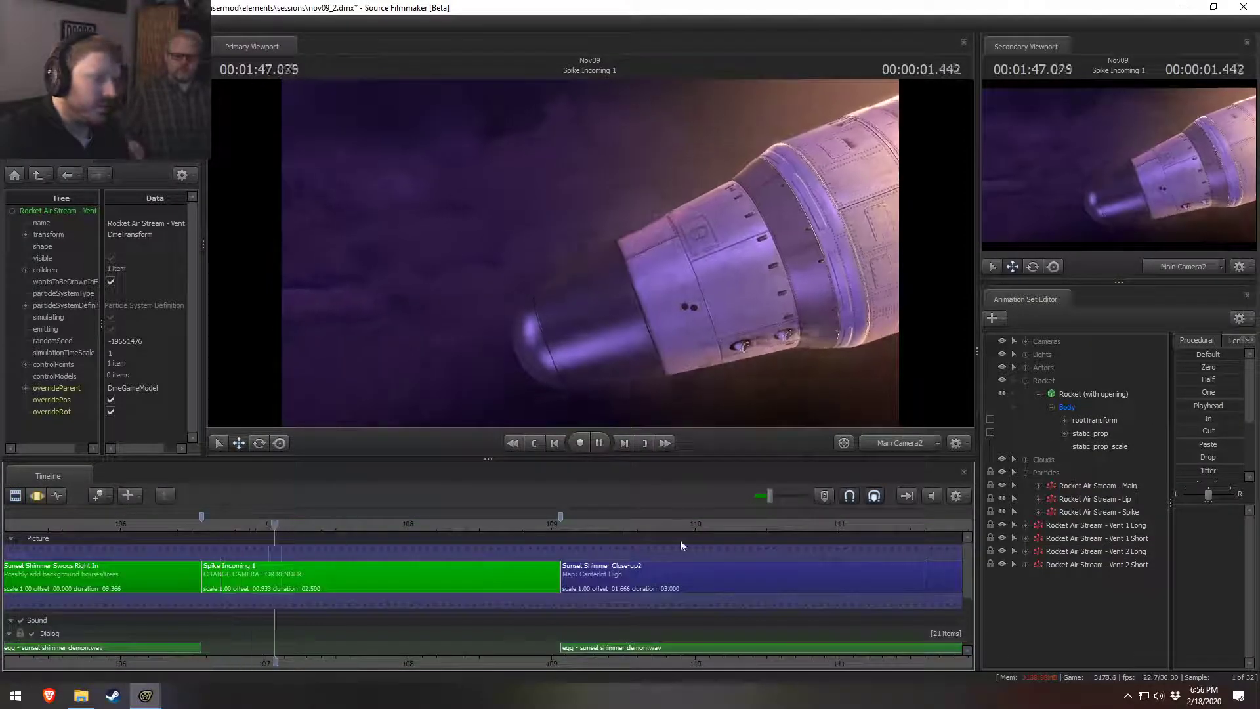
Step: Show the Vent 2 Long particle system in the Element Viewer and set its randomSeed to -19651474
{"action": "right_click", "coordinate": [1070, 555]}
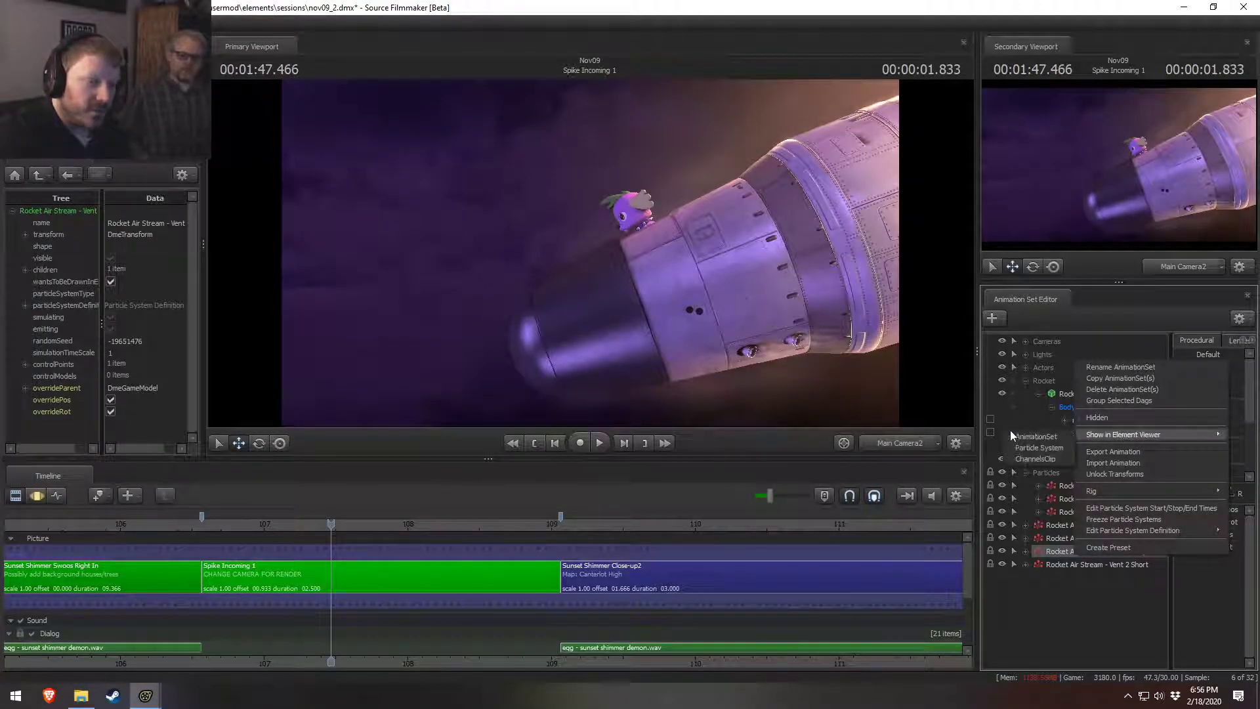
{"action": "left_click", "coordinate": [1034, 448]}
{"action": "left_click_drag", "start_coordinate": [144, 341], "coordinate": [139, 341]}
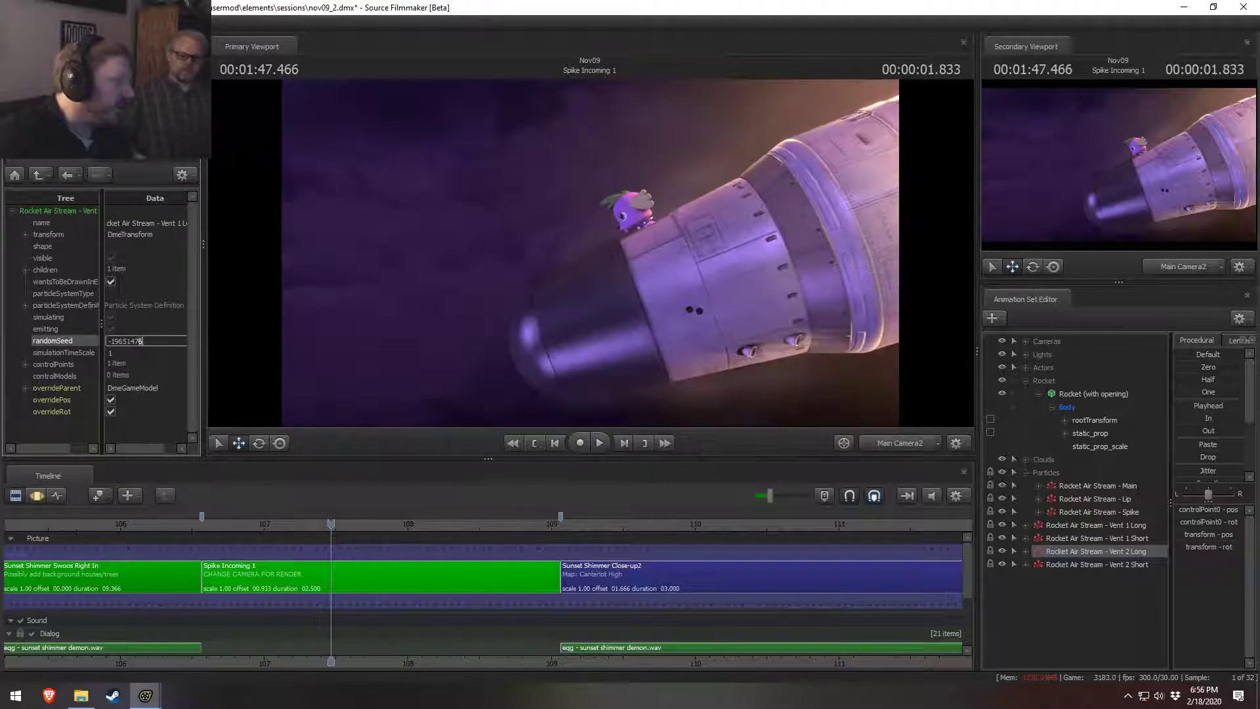
Step: Show the Vent 2 Short particle system in the Element Viewer and set its randomSeed to -19651472
{"action": "right_click", "coordinate": [1112, 562]}
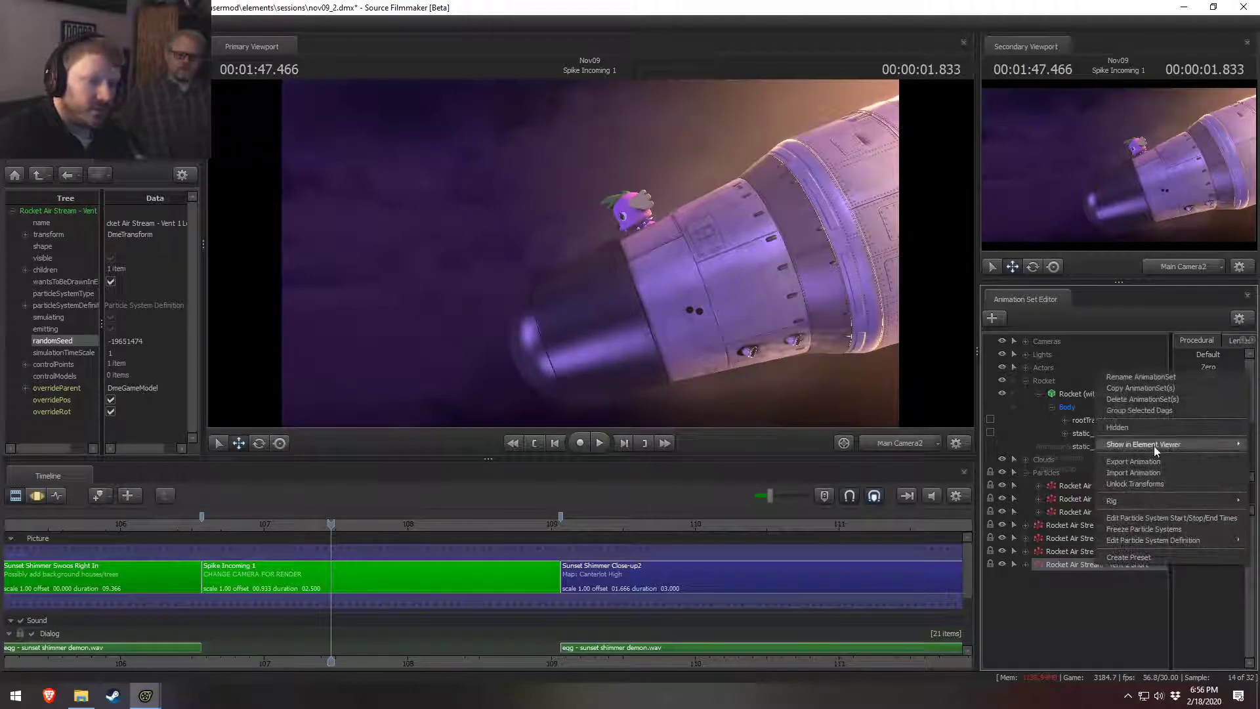
{"action": "left_click", "coordinate": [1028, 456]}
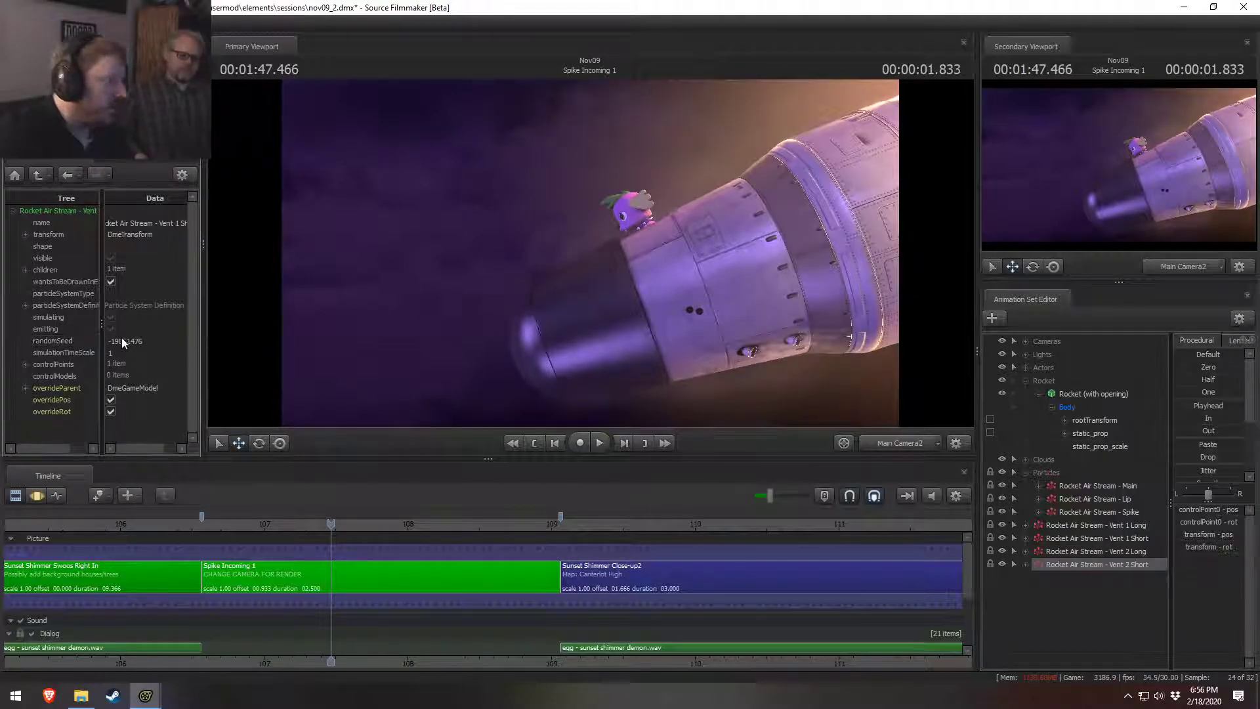
{"action": "left_click", "coordinate": [142, 341]}
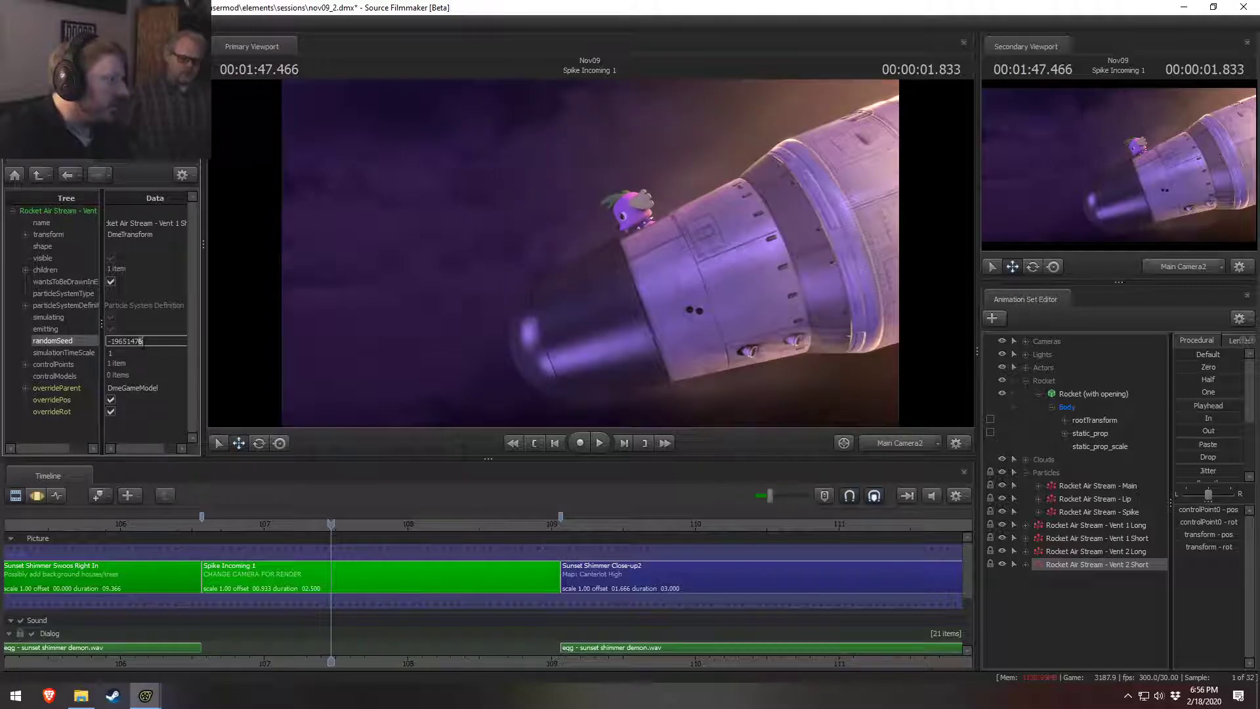
{"action": "right_click", "coordinate": [1125, 538]}
{"action": "mouse_move", "coordinate": [1162, 516]}
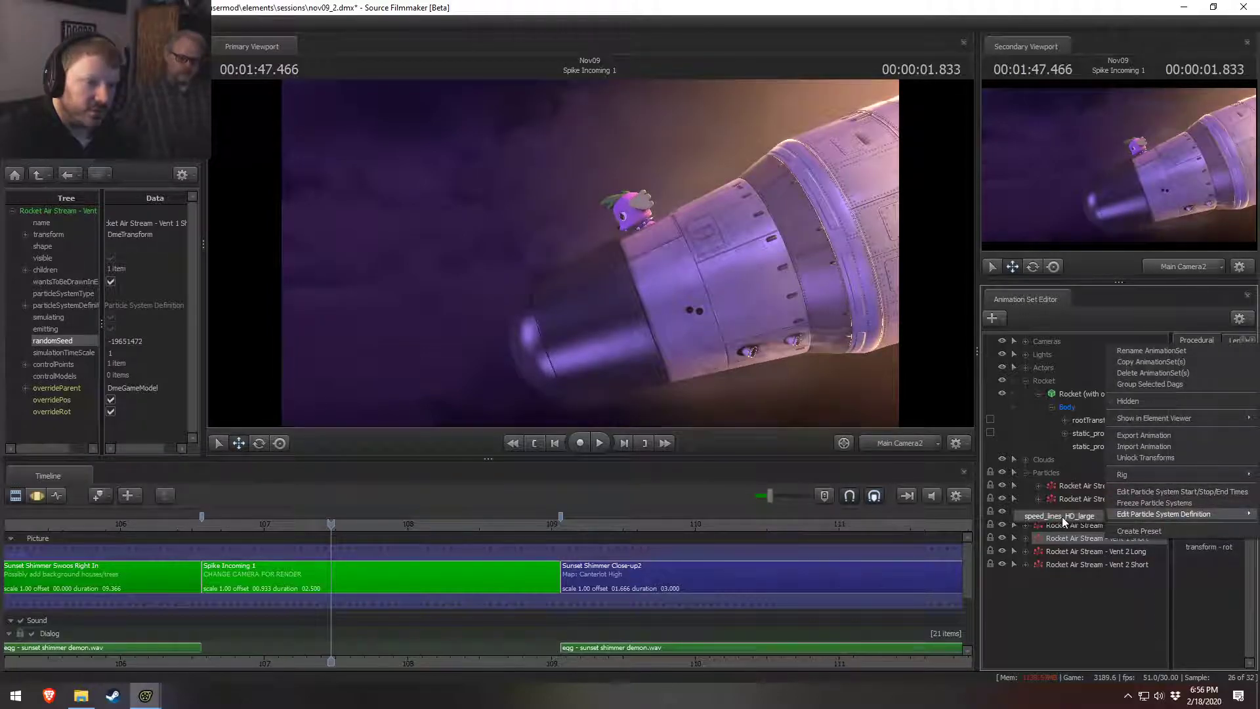
{"action": "left_click", "coordinate": [1064, 518]}
{"action": "left_click", "coordinate": [1115, 631]}
Step: Show the Vent 1 Short particle system in the Element Viewer and set its randomSeed to -19651471
{"action": "right_click", "coordinate": [1143, 540]}
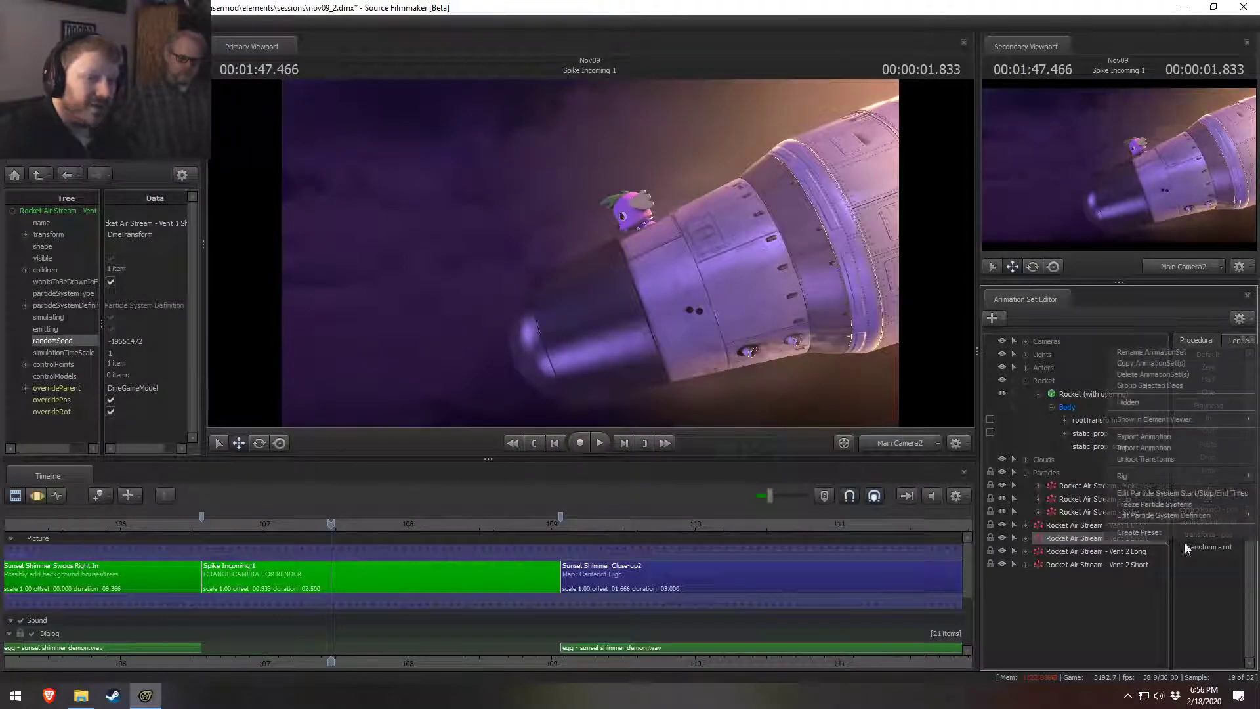
{"action": "mouse_move", "coordinate": [1175, 419]}
{"action": "left_click", "coordinate": [1090, 435]}
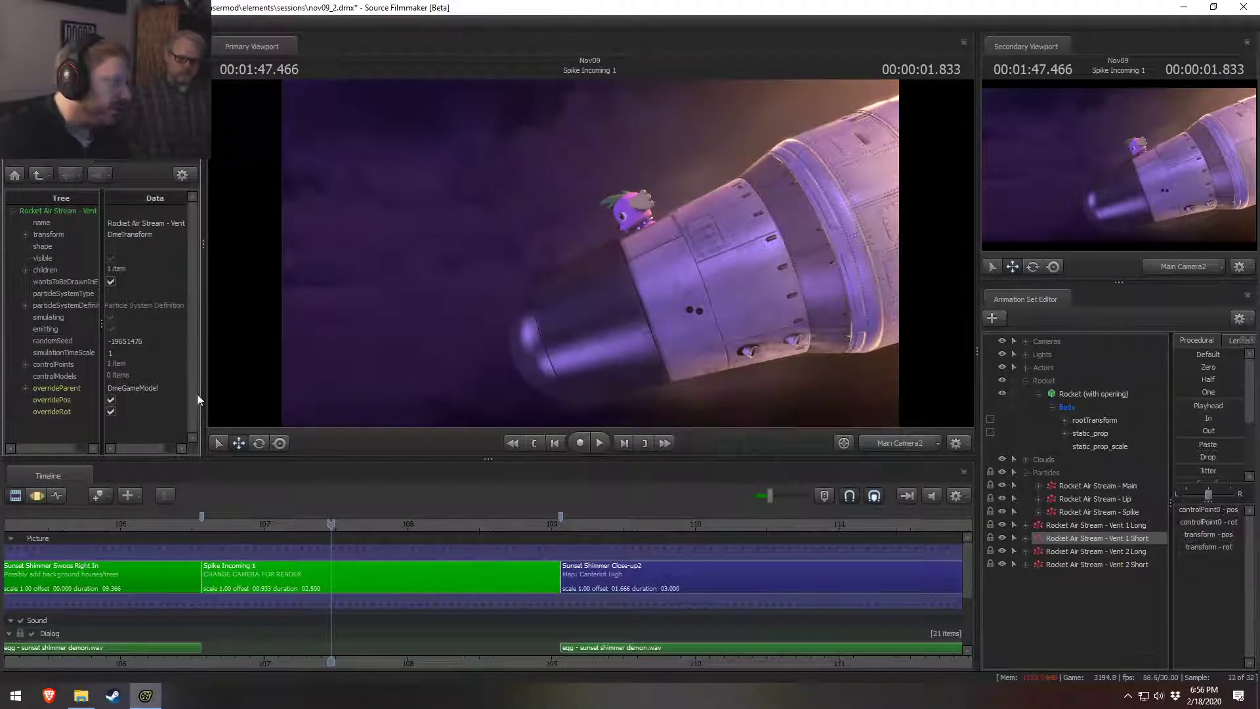
{"action": "left_click_drag", "start_coordinate": [136, 342], "coordinate": [150, 342]}
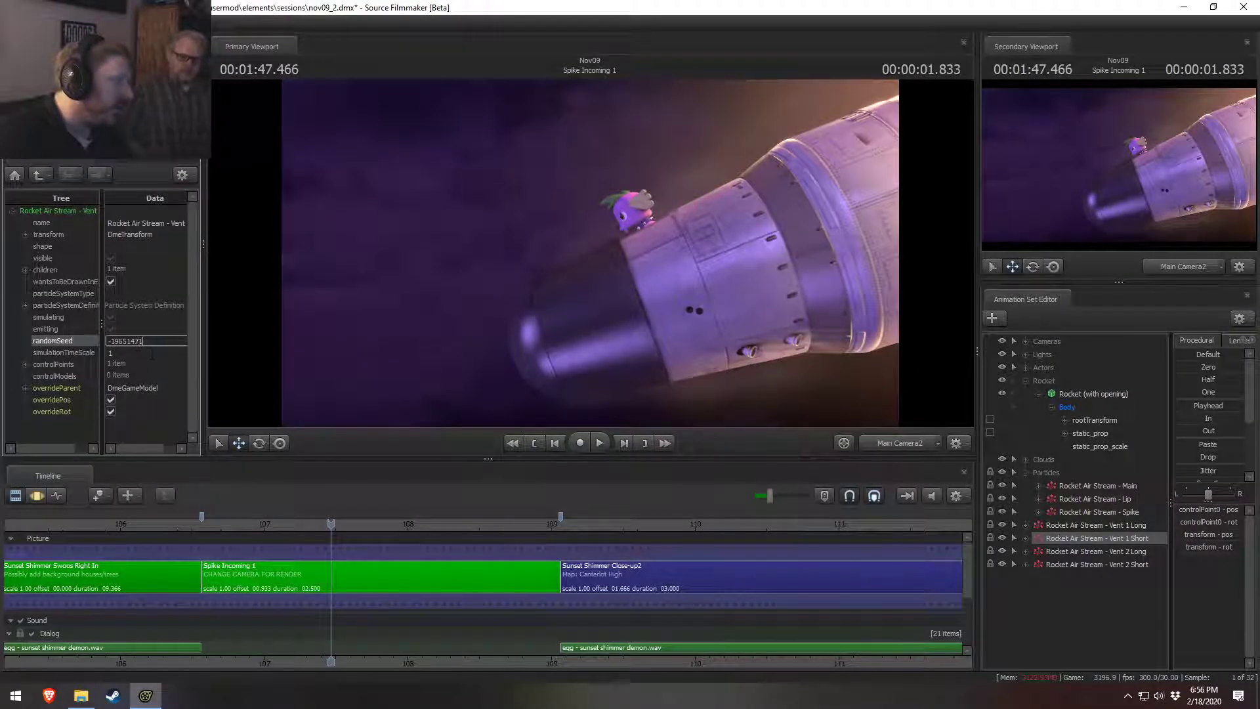
Step: Replay Spike Incoming 1 several times from near its start to check the reseeded vent air streams
{"action": "mouse_move", "coordinate": [310, 522]}
{"action": "left_mouse_down"}
{"action": "mouse_move", "coordinate": [212, 521]}
{"action": "mouse_move", "coordinate": [326, 522]}
{"action": "left_mouse_up"}
{"action": "key", "text": "space"}
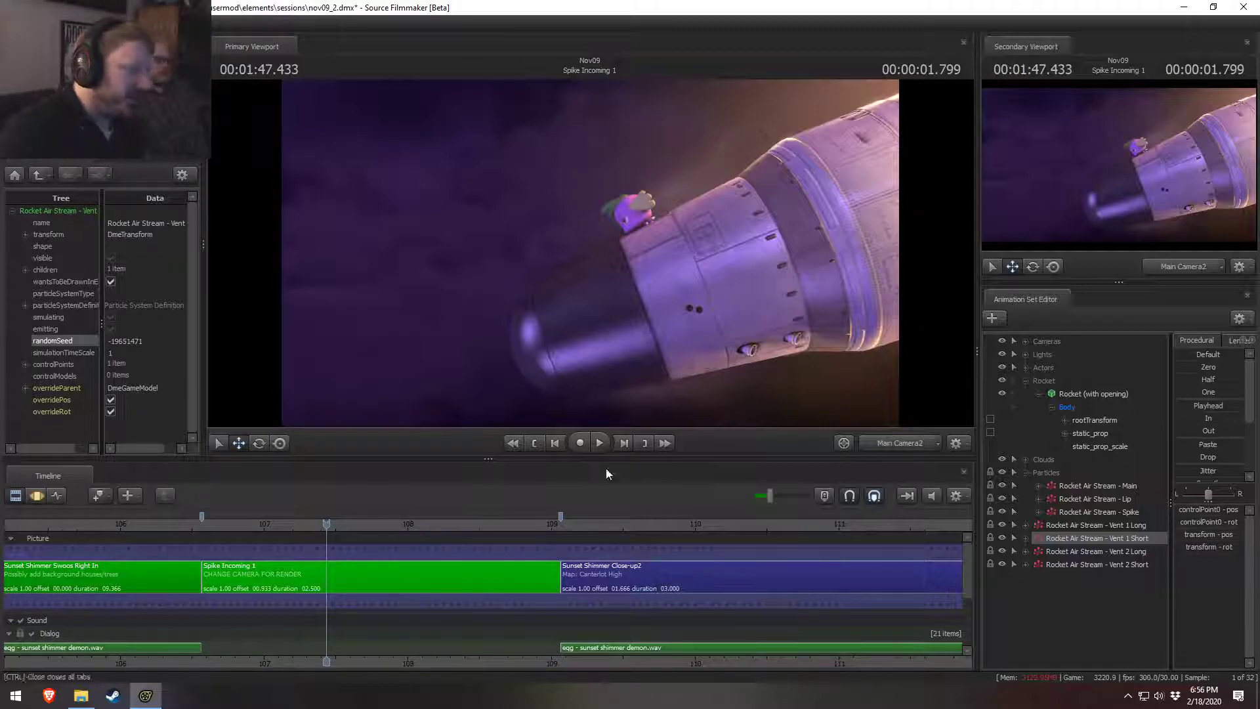
{"action": "left_click", "coordinate": [206, 530]}
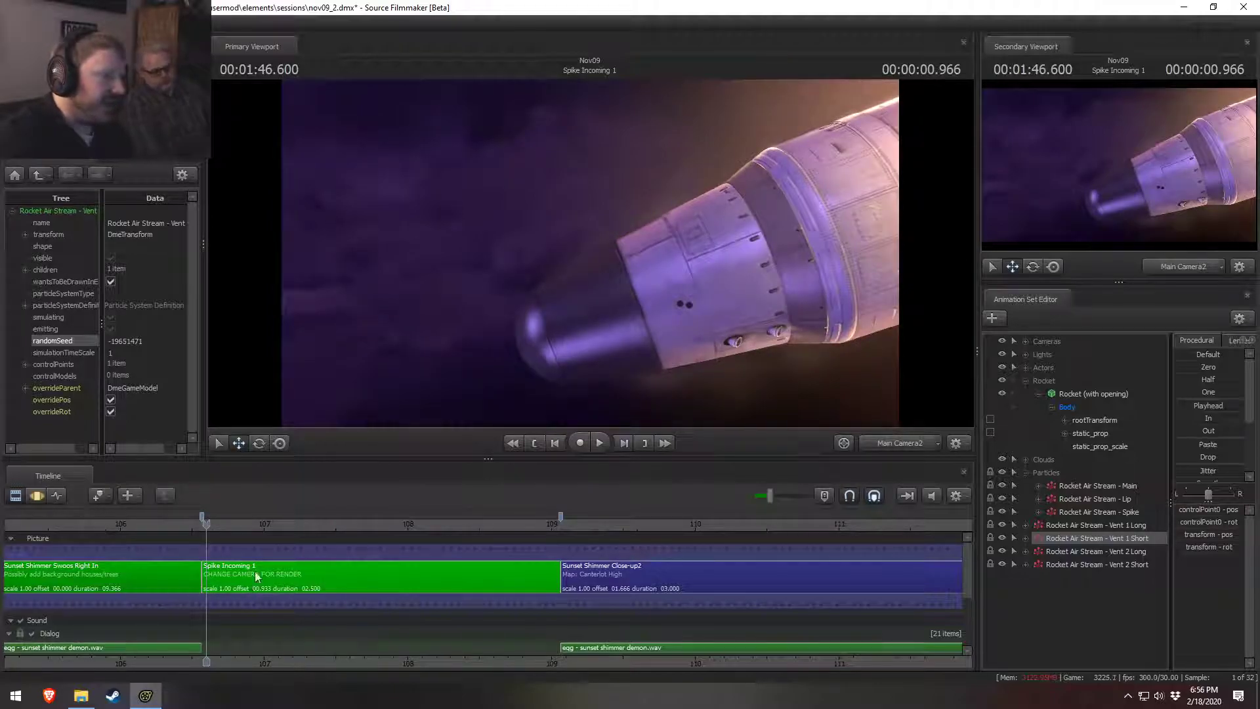
{"action": "key", "text": "space"}
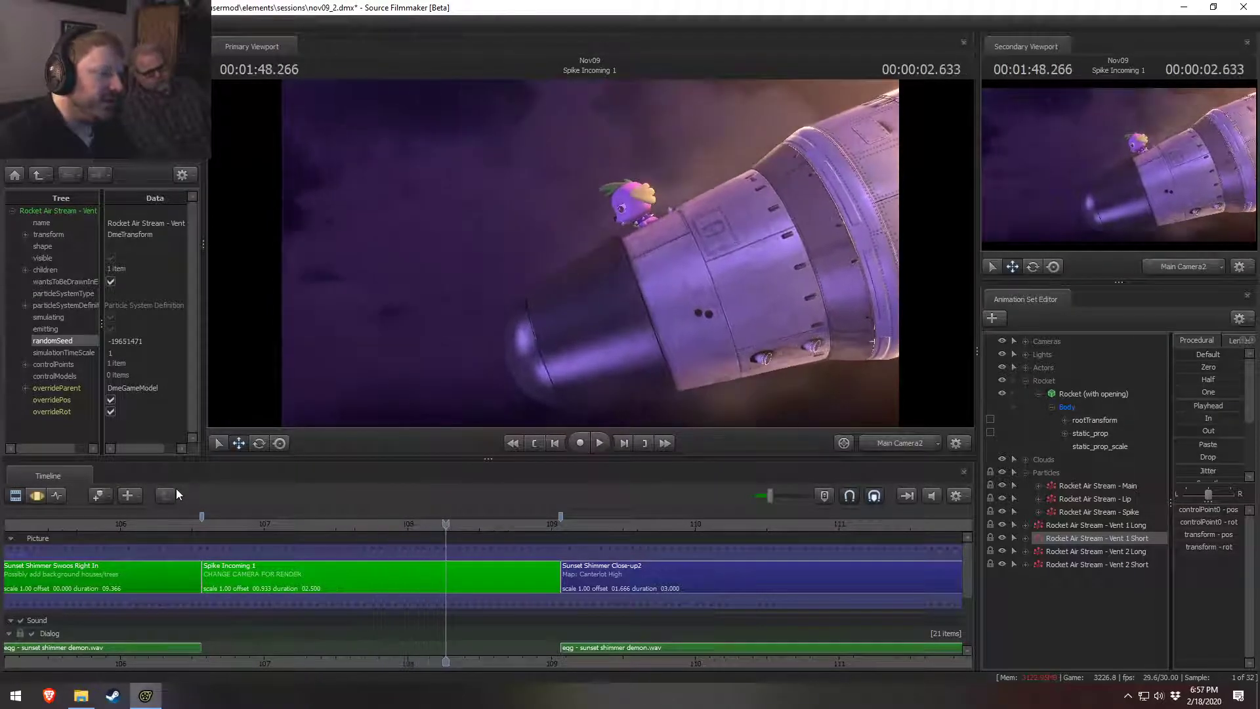
{"action": "left_click", "coordinate": [214, 525]}
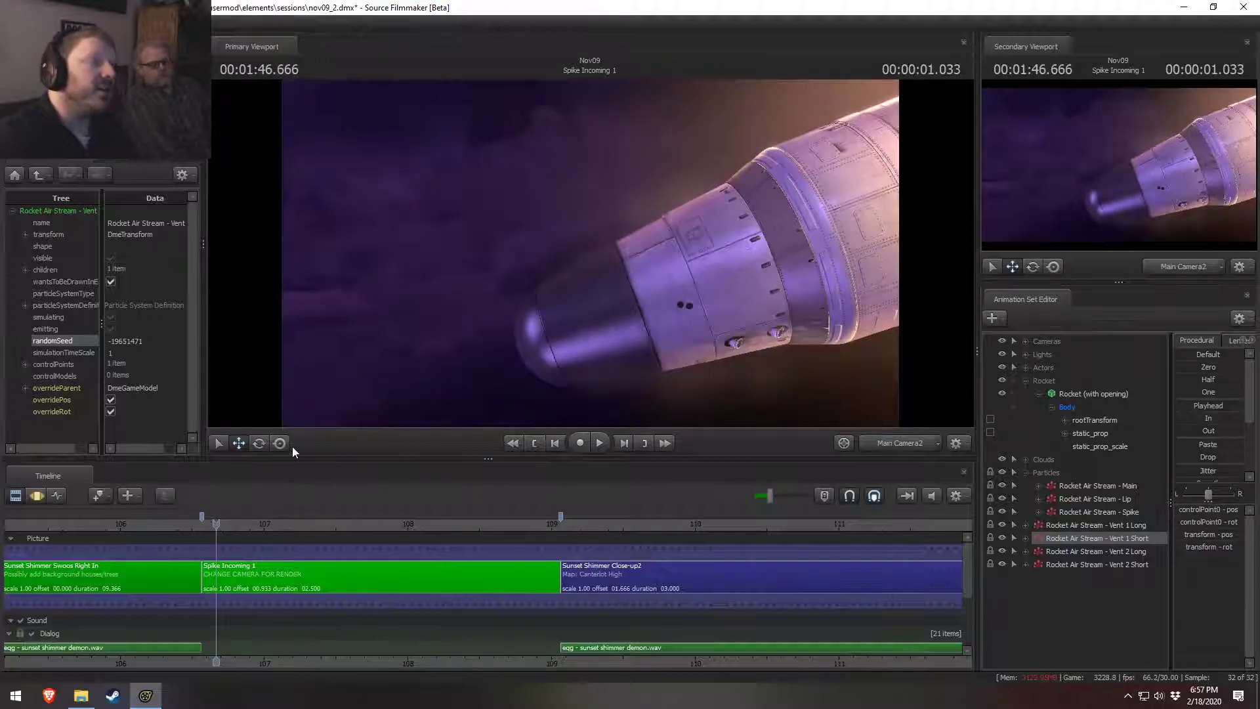
{"action": "key", "text": "space"}
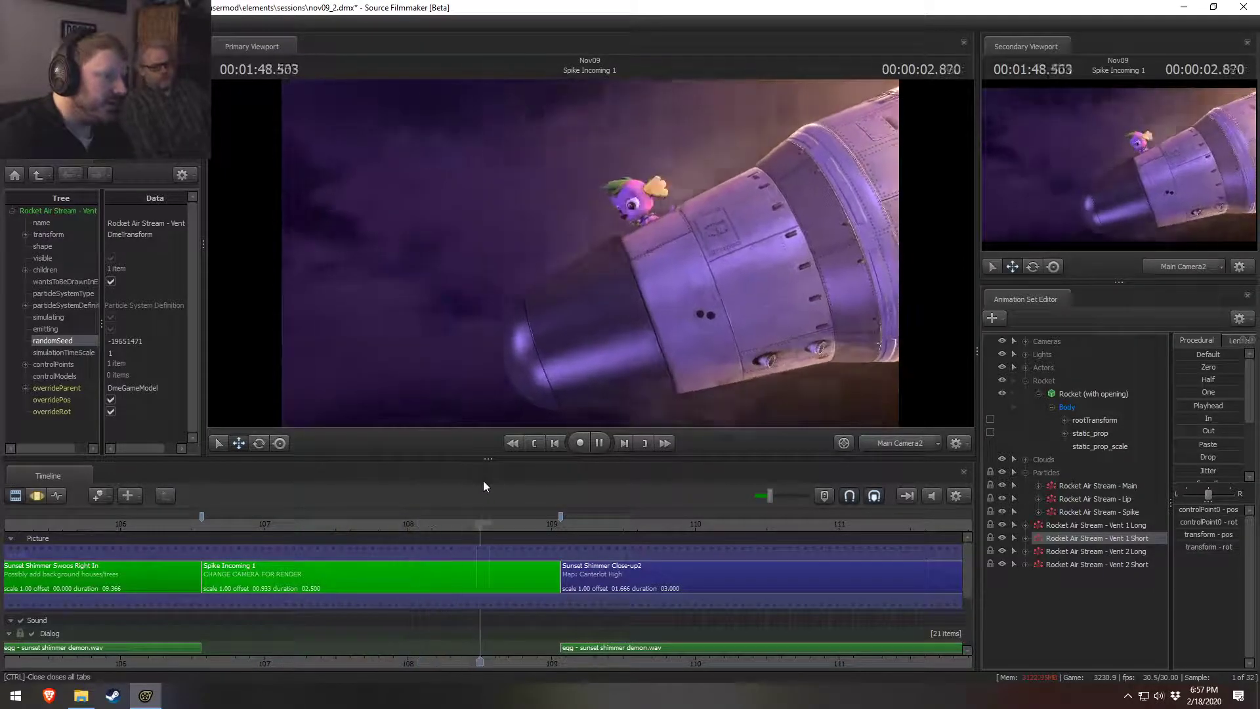
{"action": "left_click", "coordinate": [221, 525]}
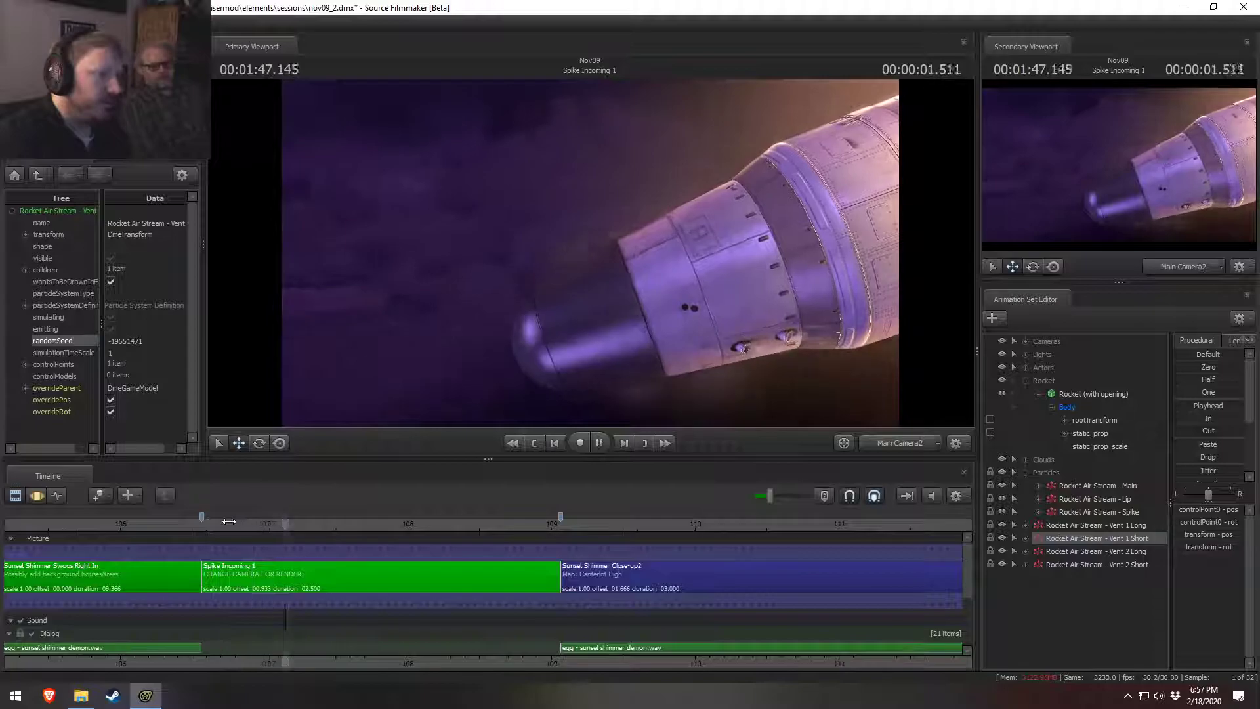
{"action": "left_click", "coordinate": [208, 520]}
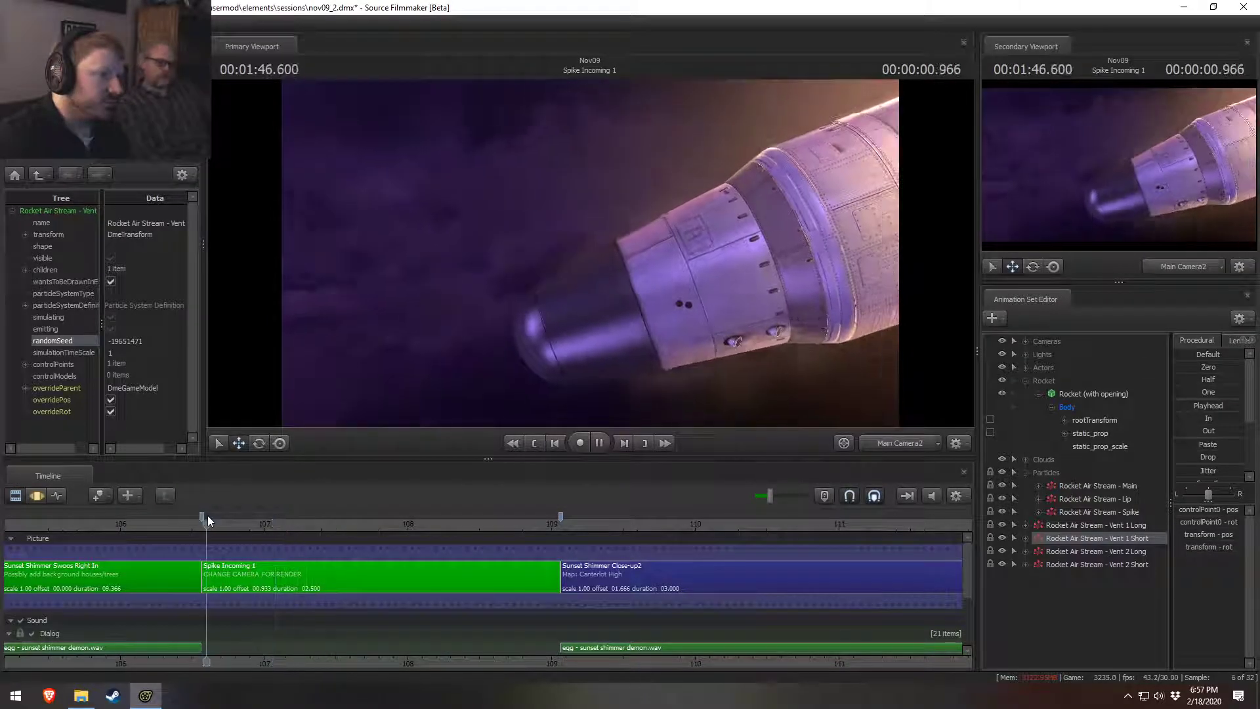
{"action": "key", "text": "space"}
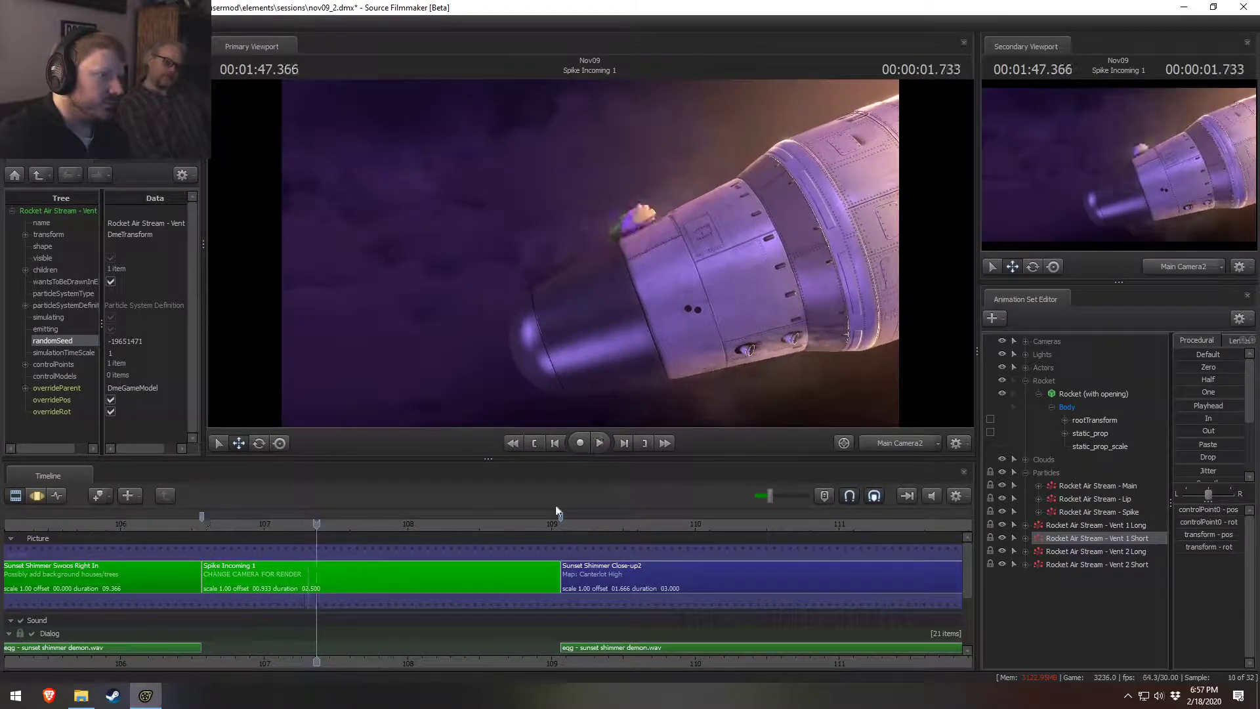
Step: Move the four vent air streams into the Particles group and show the Lip particle system in the Element Viewer
{"action": "left_click", "coordinate": [1091, 526]}
{"action": "left_click_drag", "start_coordinate": [1083, 553], "coordinate": [1061, 474]}
{"action": "left_click", "coordinate": [1115, 502]}
{"action": "right_click", "coordinate": [1115, 501]}
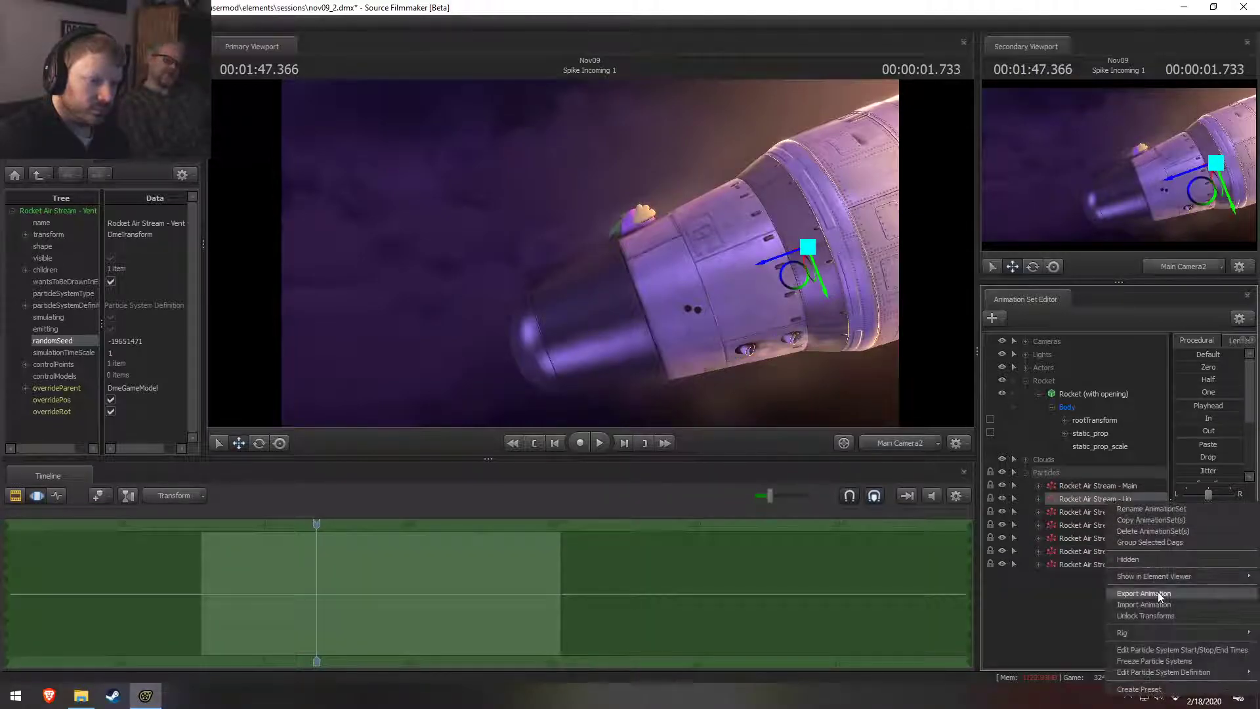
{"action": "mouse_move", "coordinate": [1172, 575]}
{"action": "left_click", "coordinate": [1089, 586]}
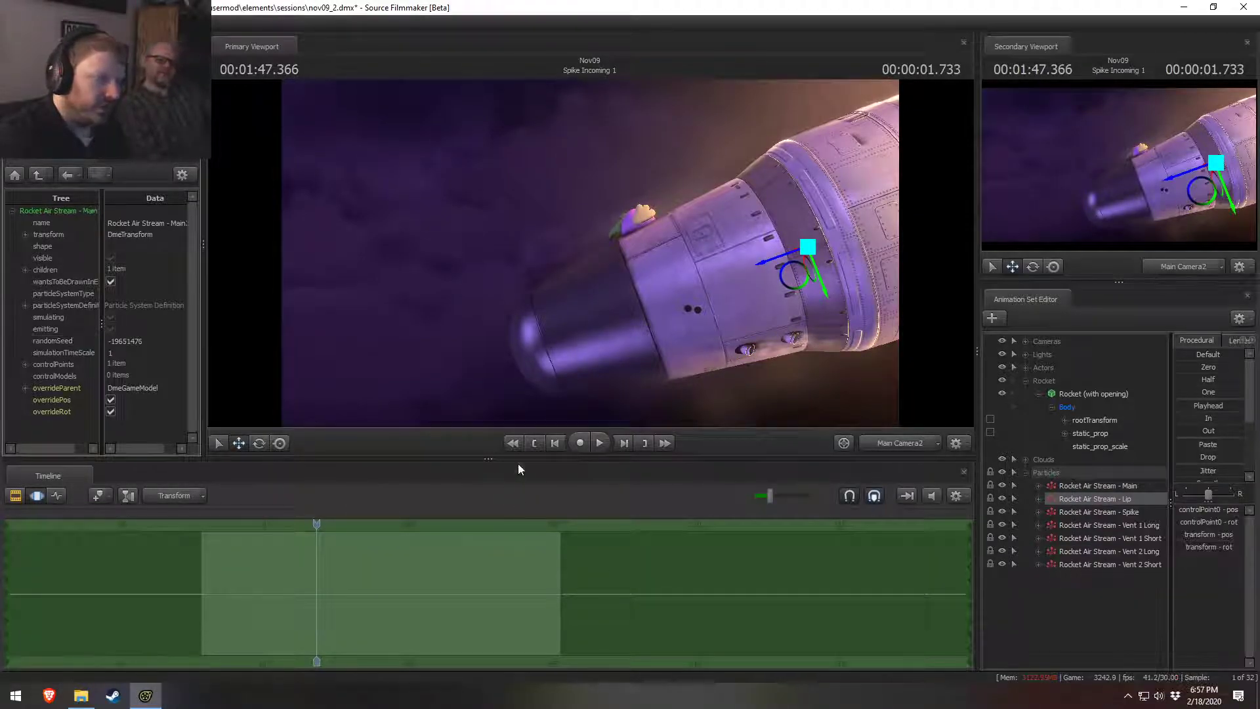
Step: Edit the Lip air stream's speed_lines_HD_large definition, setting Alpha Random's alpha_min to 10 and alpha_max to 20
{"action": "right_click", "coordinate": [1104, 500]}
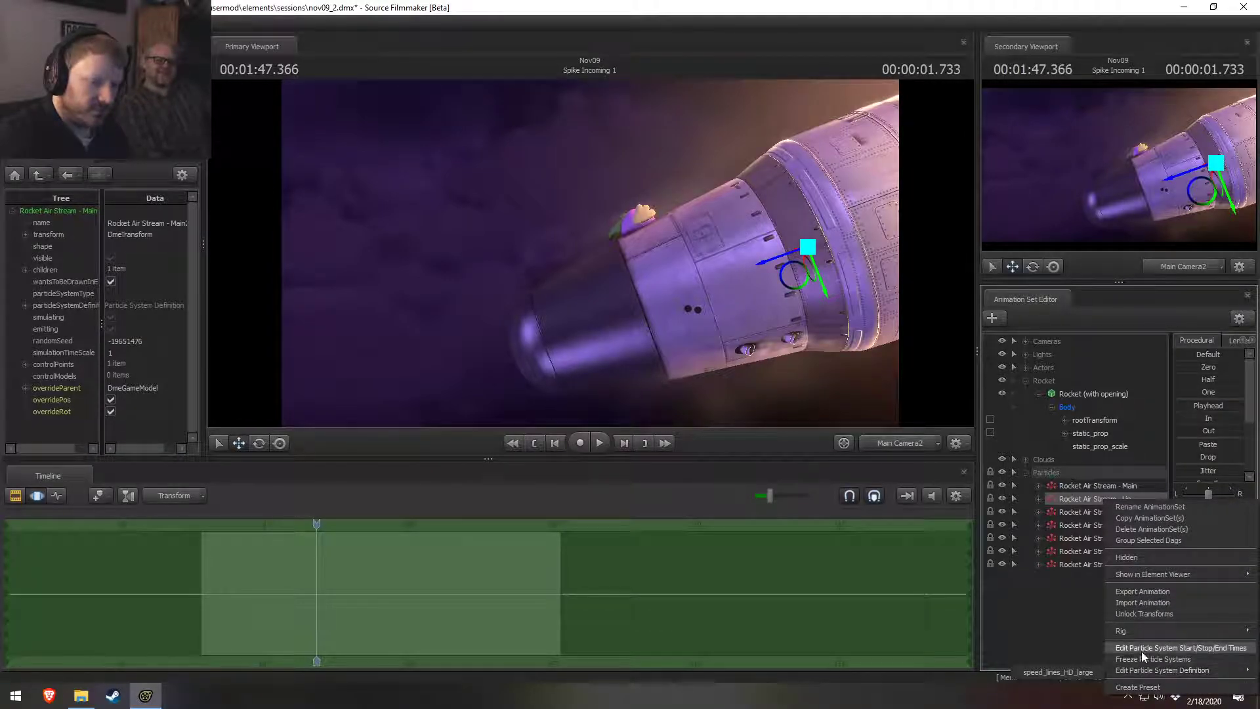
{"action": "left_click", "coordinate": [1084, 675]}
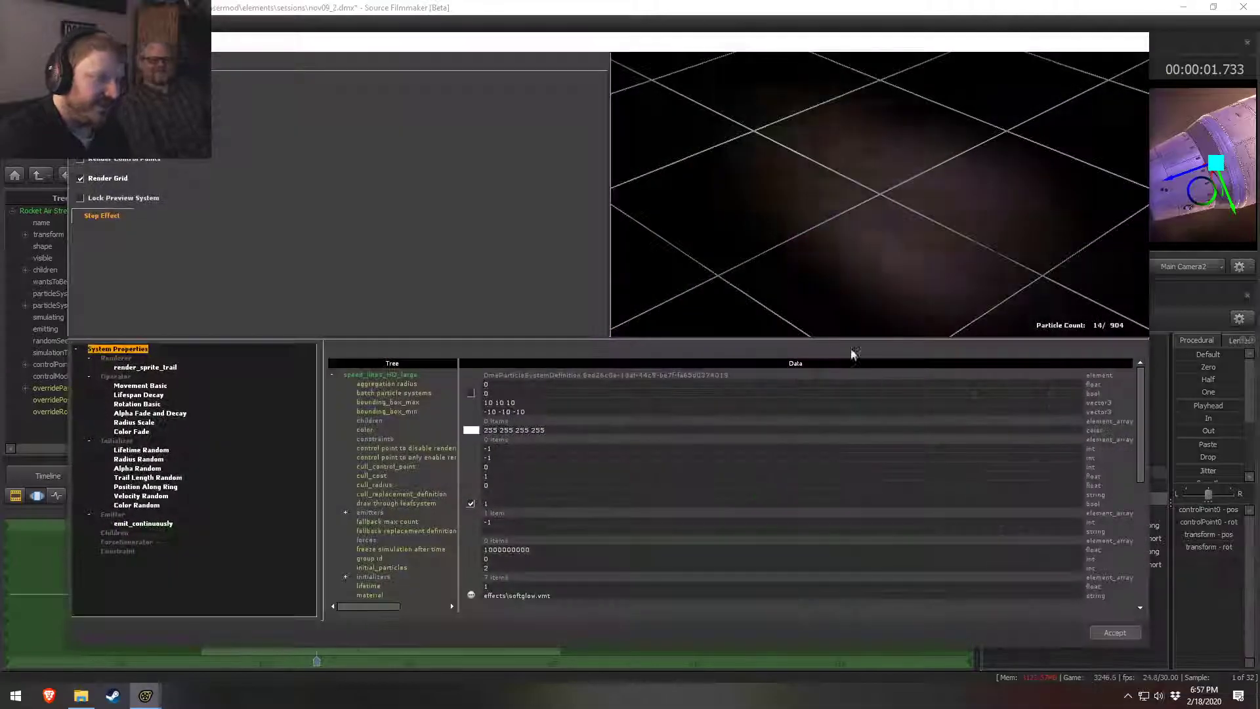
{"action": "left_click", "coordinate": [138, 468]}
{"action": "left_click", "coordinate": [498, 393]}
{"action": "left_click_drag", "start_coordinate": [498, 393], "coordinate": [472, 380]}
{"action": "type", "text": "10"}
{"action": "left_click", "coordinate": [499, 386]}
{"action": "type", "text": "20"}
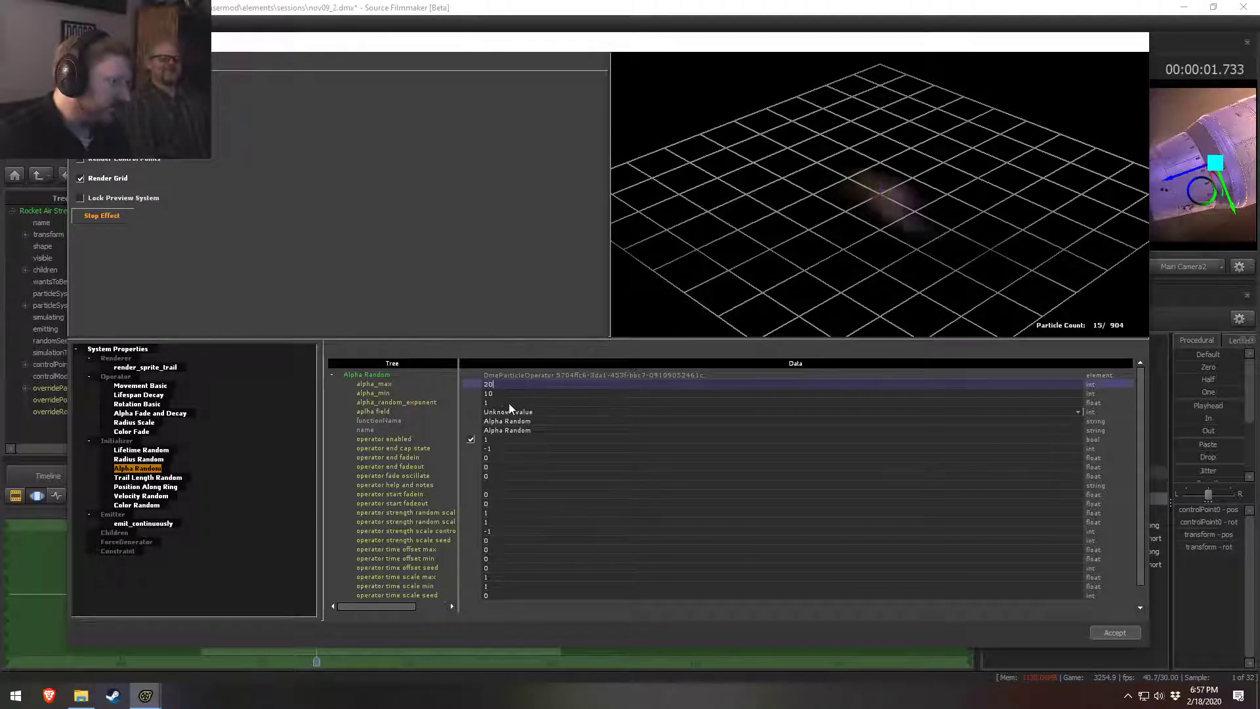
{"action": "key", "text": "Return"}
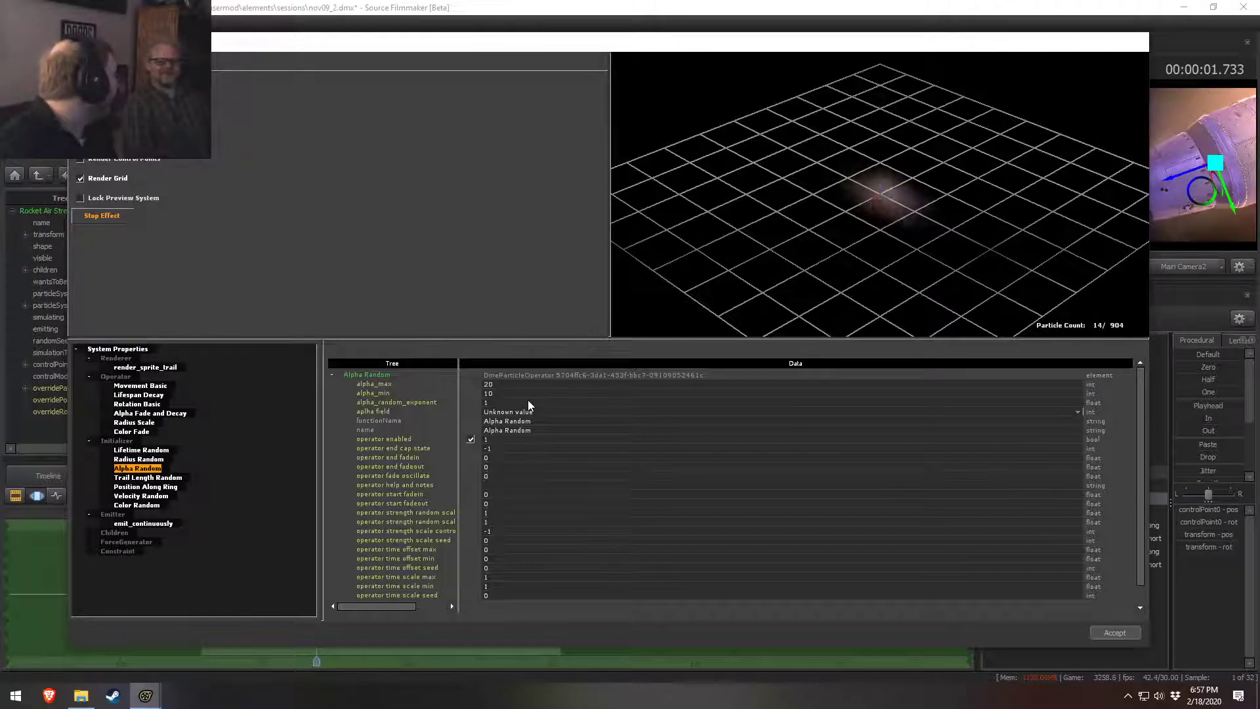
{"action": "left_click", "coordinate": [517, 393]}
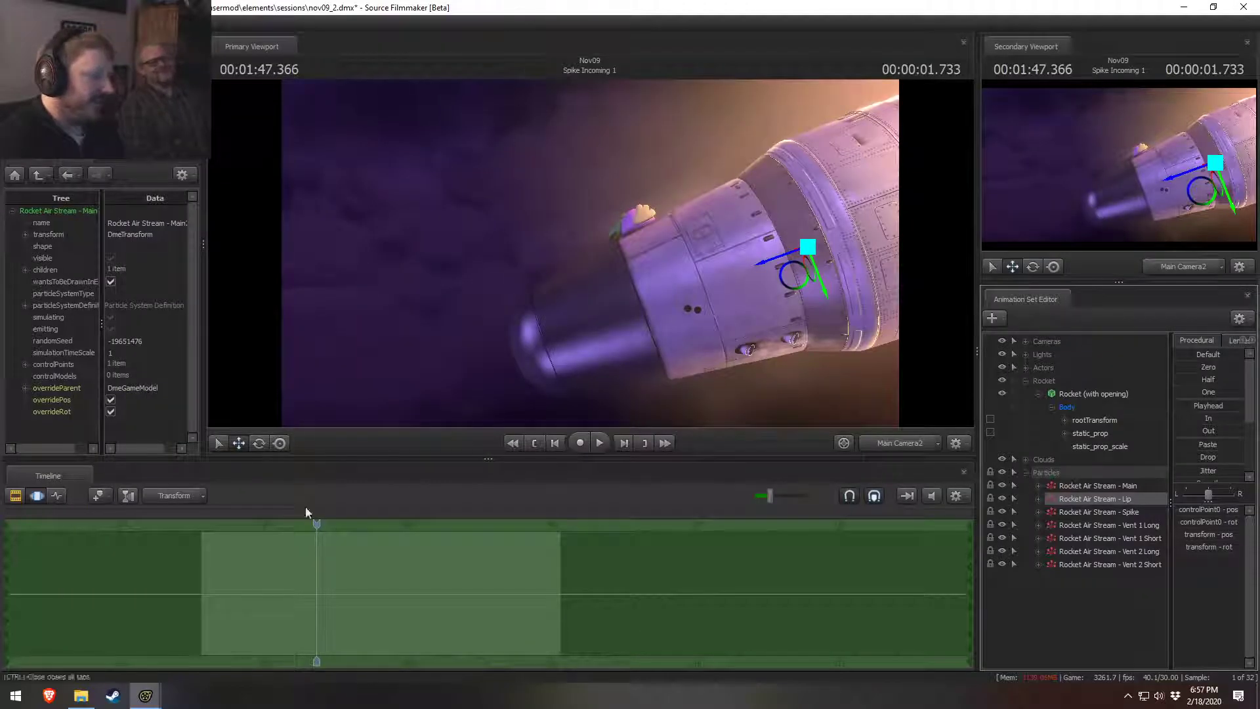
Step: Turn off lighting in the primary viewport at Sunset Shimmer Impact and play part of that shot
{"action": "left_click_drag", "start_coordinate": [309, 526], "coordinate": [259, 526]}
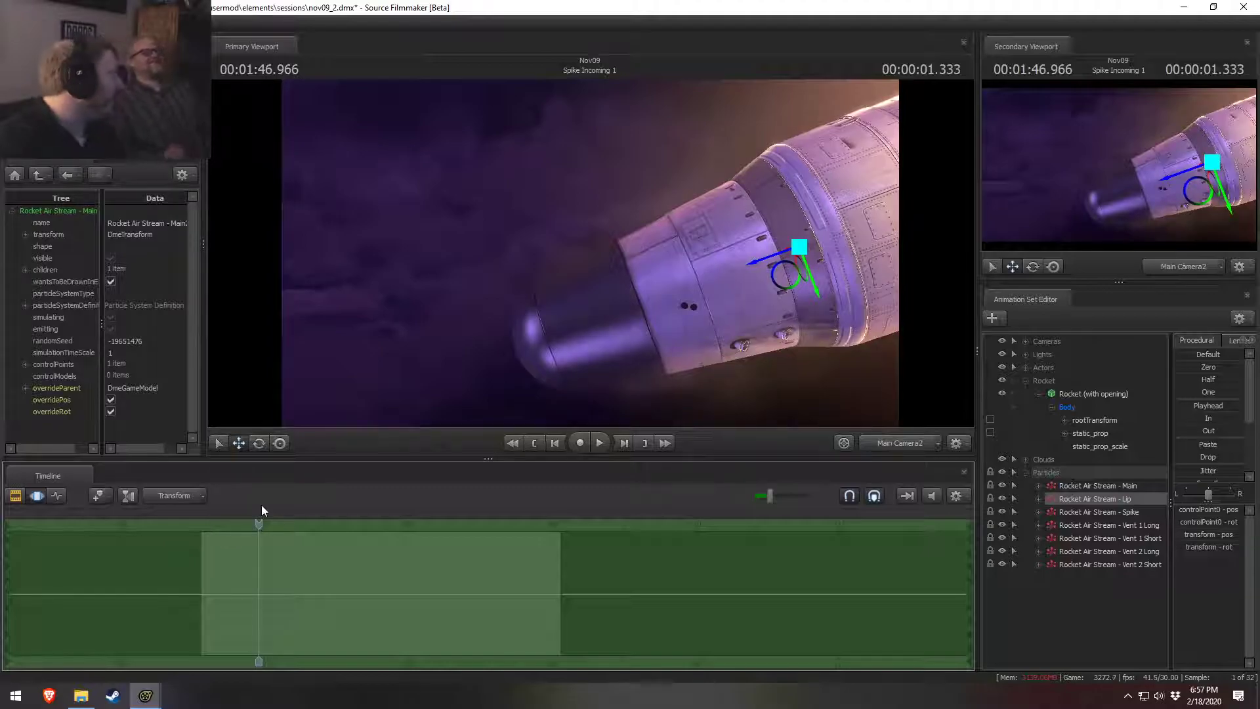
{"action": "key", "text": "F3"}
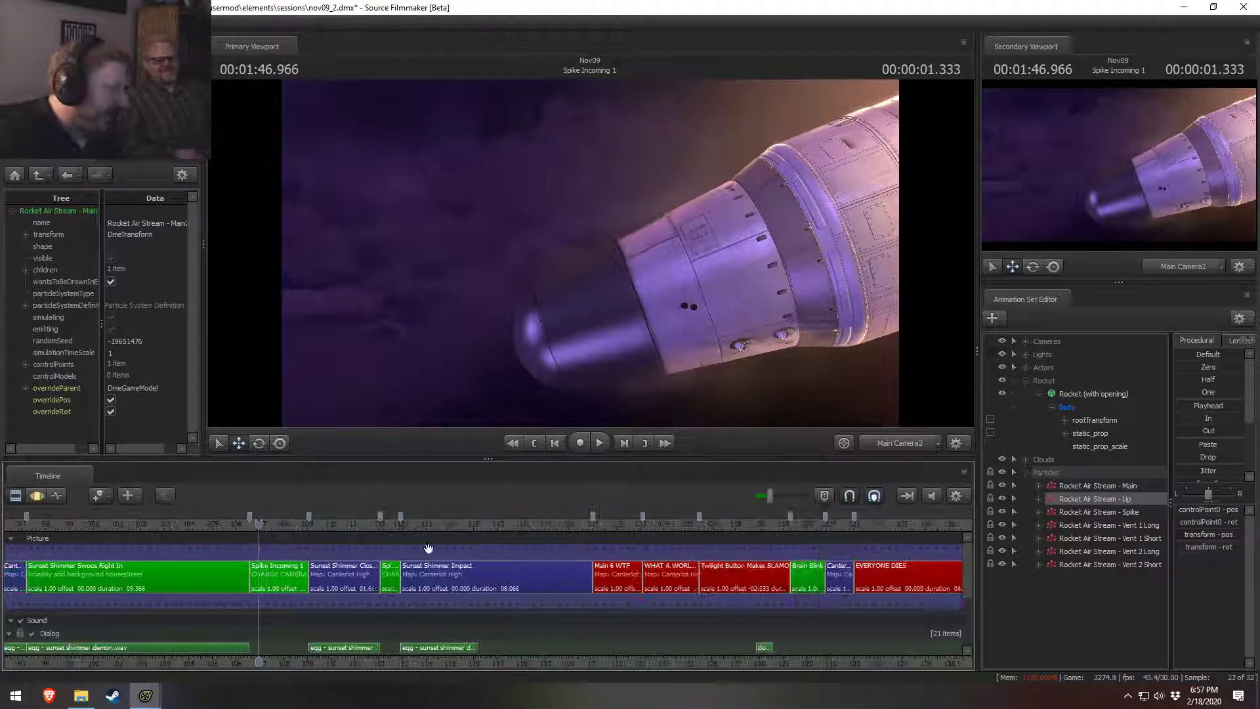
{"action": "left_click", "coordinate": [528, 518]}
{"action": "right_click", "coordinate": [759, 275]}
{"action": "left_click", "coordinate": [794, 310]}
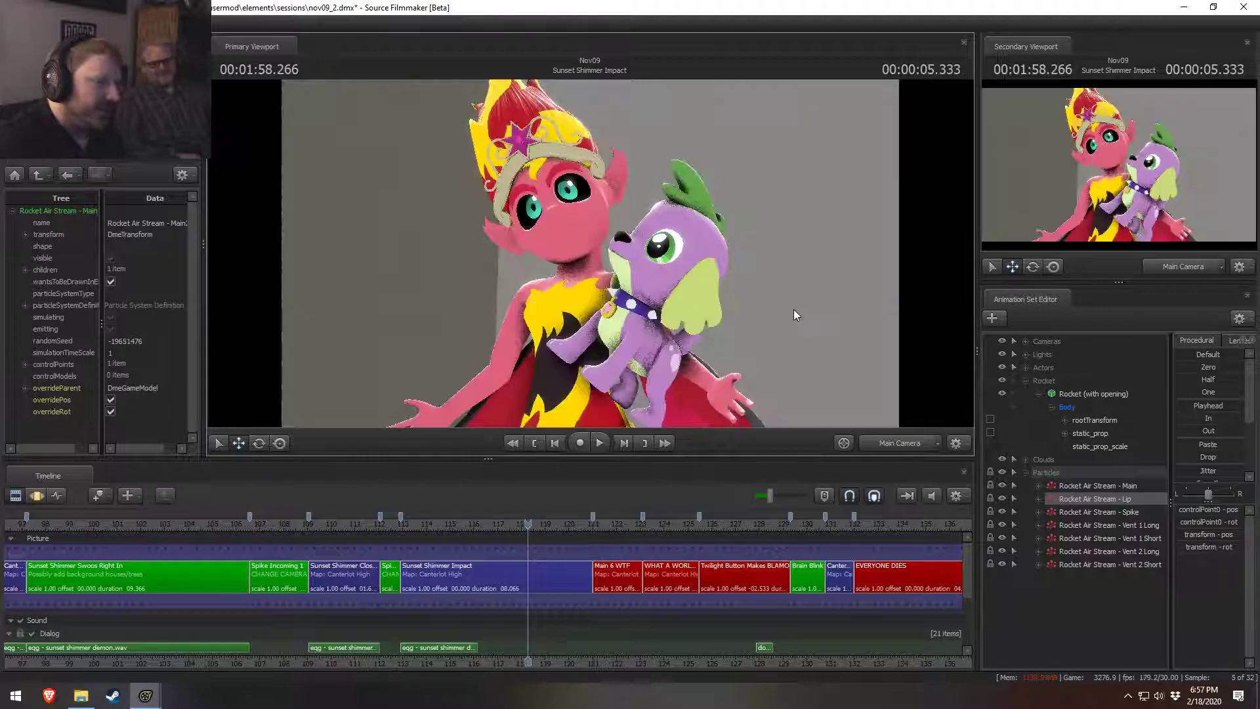
{"action": "left_click_drag", "start_coordinate": [528, 518], "coordinate": [446, 519]}
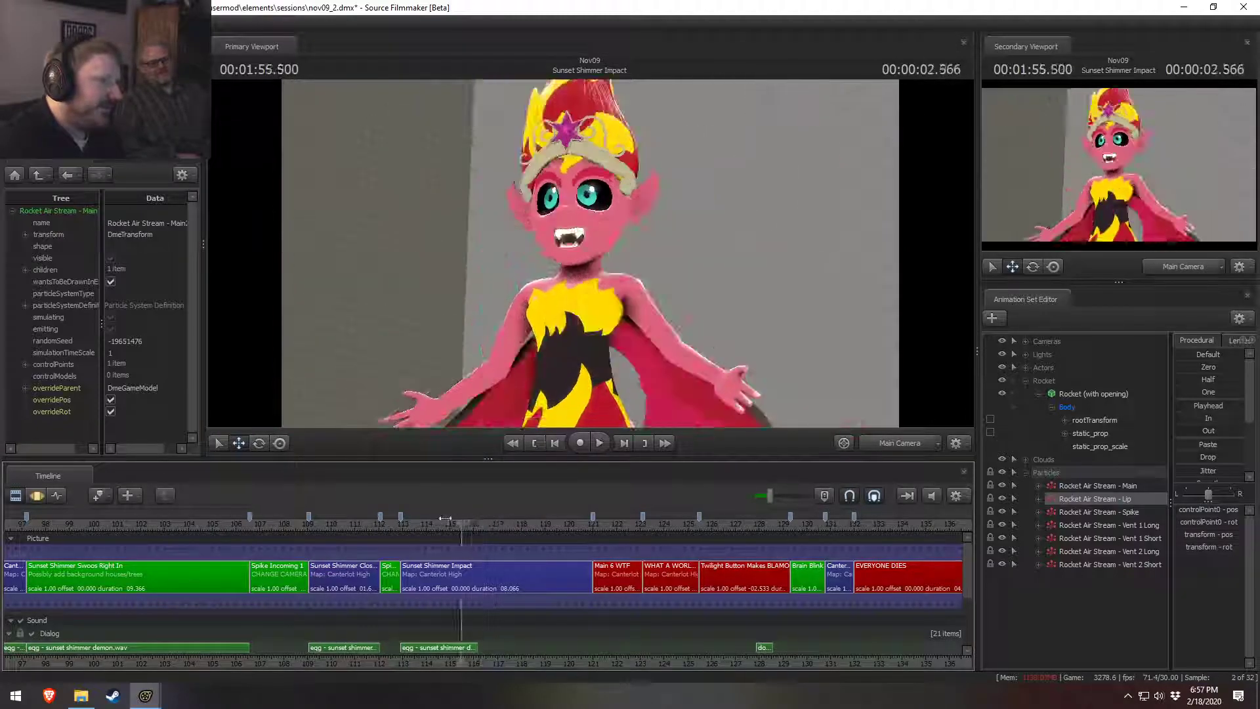
{"action": "key", "text": "space"}
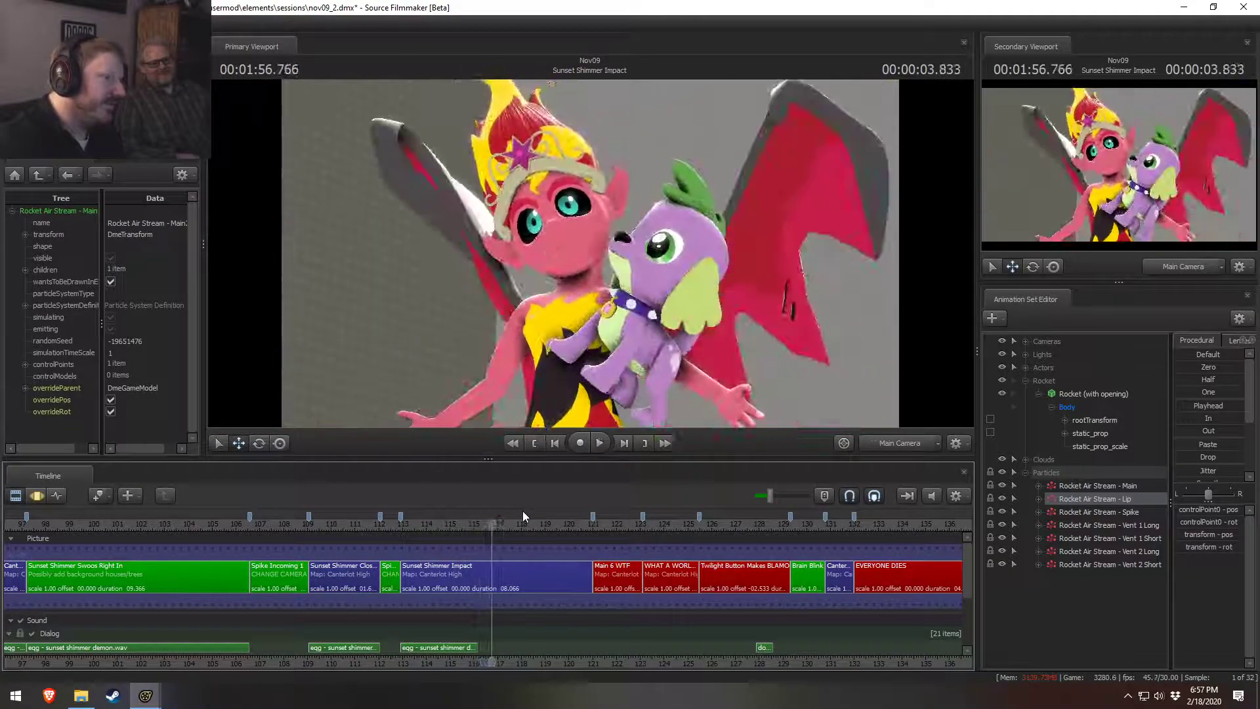
Step: Play Spike Incoming 1 without lighting and turn the viewport lighting back on
{"action": "left_click_drag", "start_coordinate": [256, 520], "coordinate": [270, 522]}
{"action": "key", "text": "space"}
{"action": "key", "text": "space"}
{"action": "right_click", "coordinate": [466, 347]}
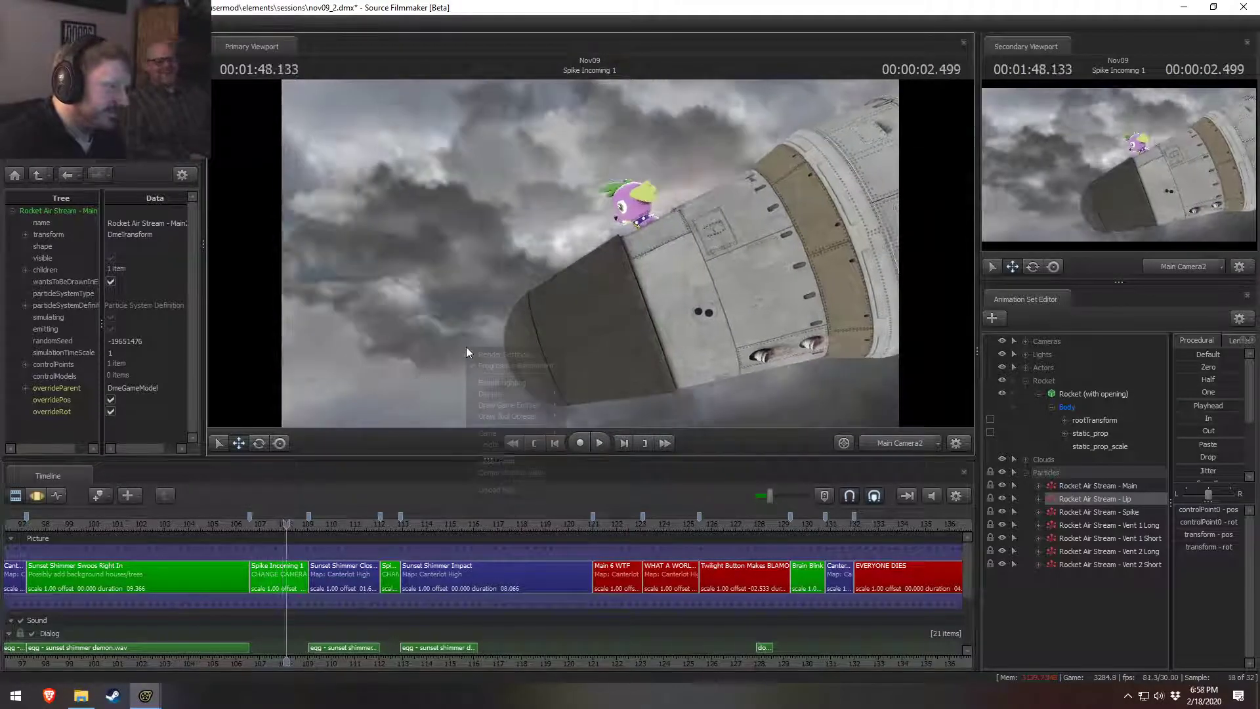
{"action": "left_click", "coordinate": [507, 384]}
Step: Replay the lit Spike Incoming 1 shot from near its start to check the Lip air stream
{"action": "key", "text": "F3"}
{"action": "key", "text": "space"}
{"action": "key", "text": "space"}
{"action": "key", "text": "F2"}
{"action": "left_click", "coordinate": [260, 524]}
{"action": "key", "text": "space"}
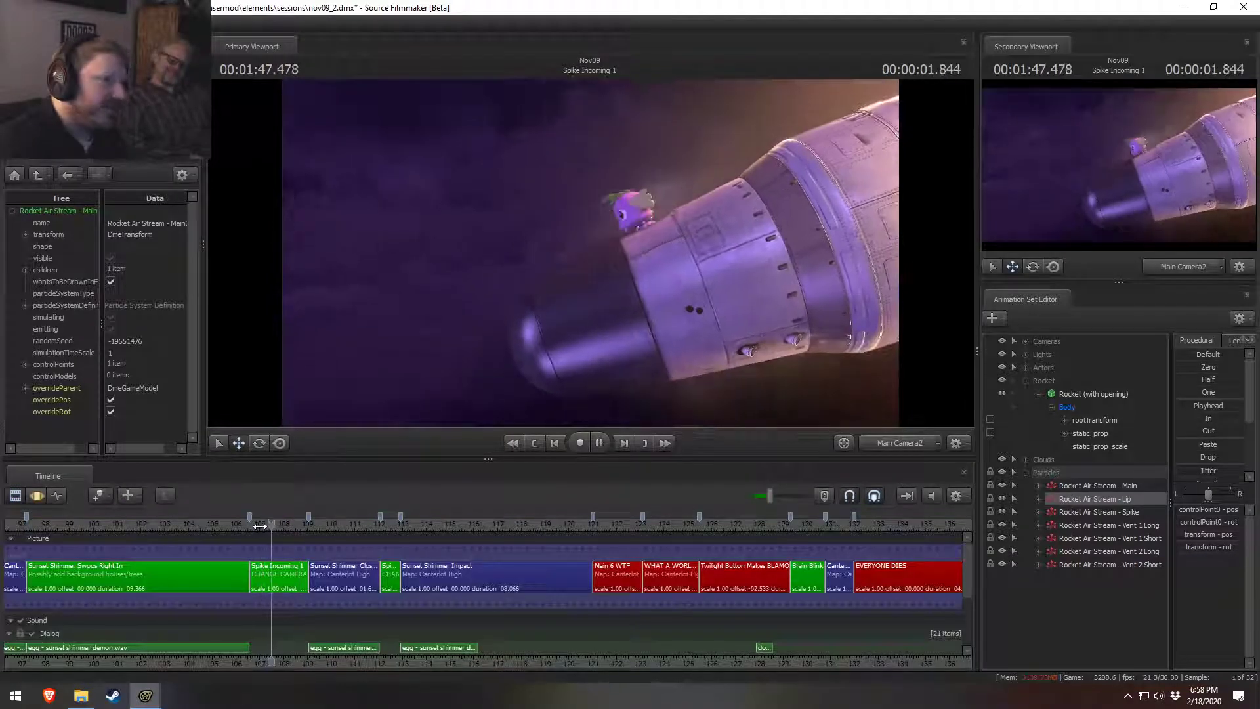
{"action": "key", "text": "space"}
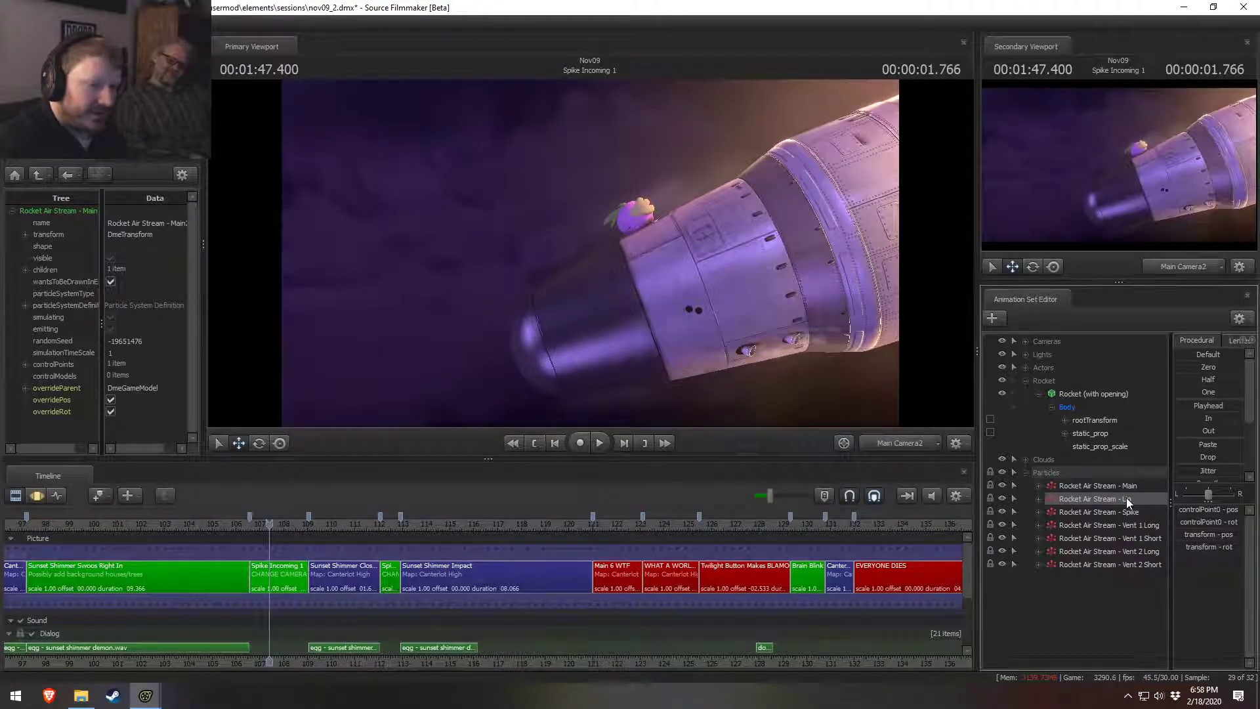
Step: Clear the Lip air stream selection and play further into Spike Incoming 1
{"action": "right_click", "coordinate": [1127, 497]}
{"action": "mouse_move", "coordinate": [1123, 574]}
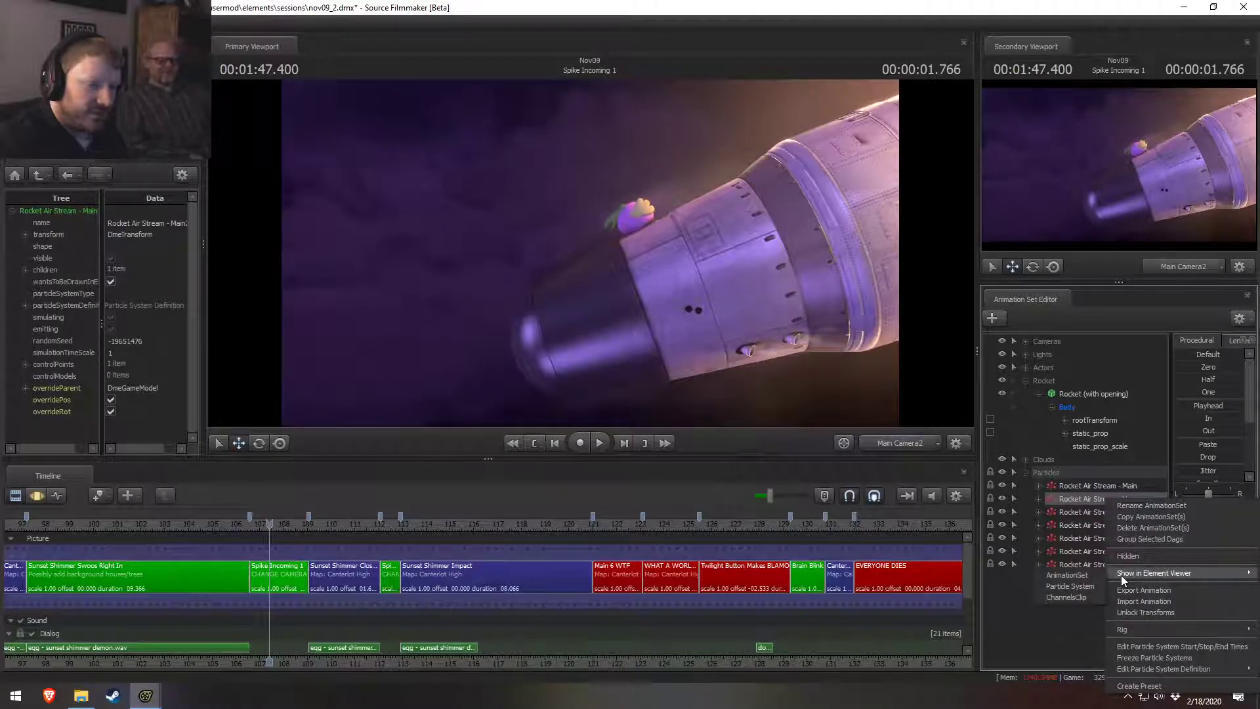
{"action": "left_click", "coordinate": [1059, 642]}
{"action": "key", "text": "space"}
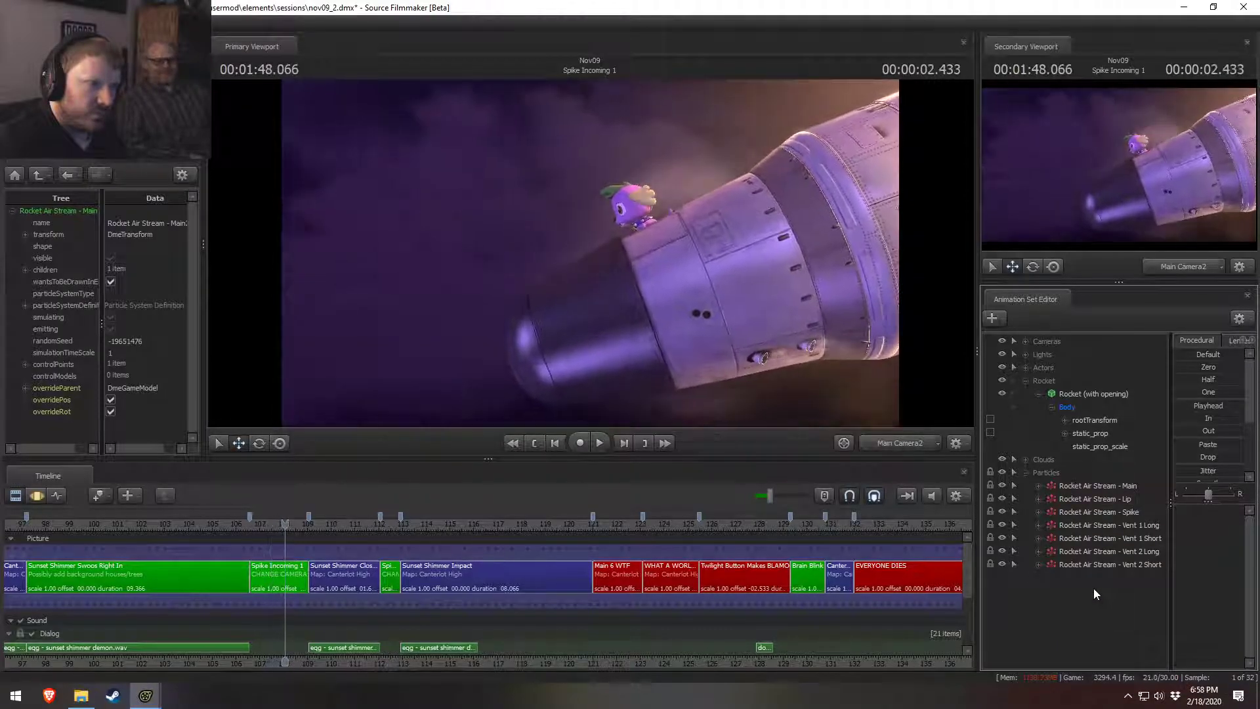
Step: Select Rocket Air Stream - Lip in the Motion Editor and view it on the rocket through the Work Camera
{"action": "left_click", "coordinate": [1094, 500]}
{"action": "key", "text": "F3"}
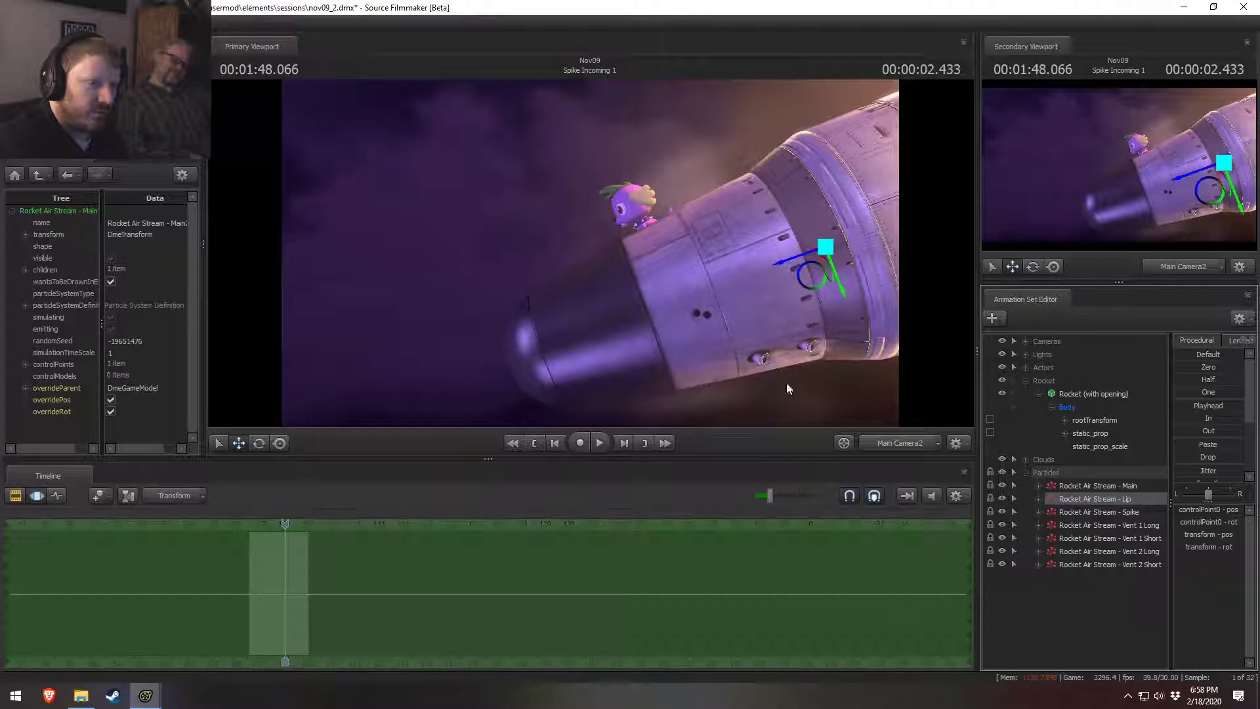
{"action": "key", "text": "F2"}
{"action": "key", "text": "F3"}
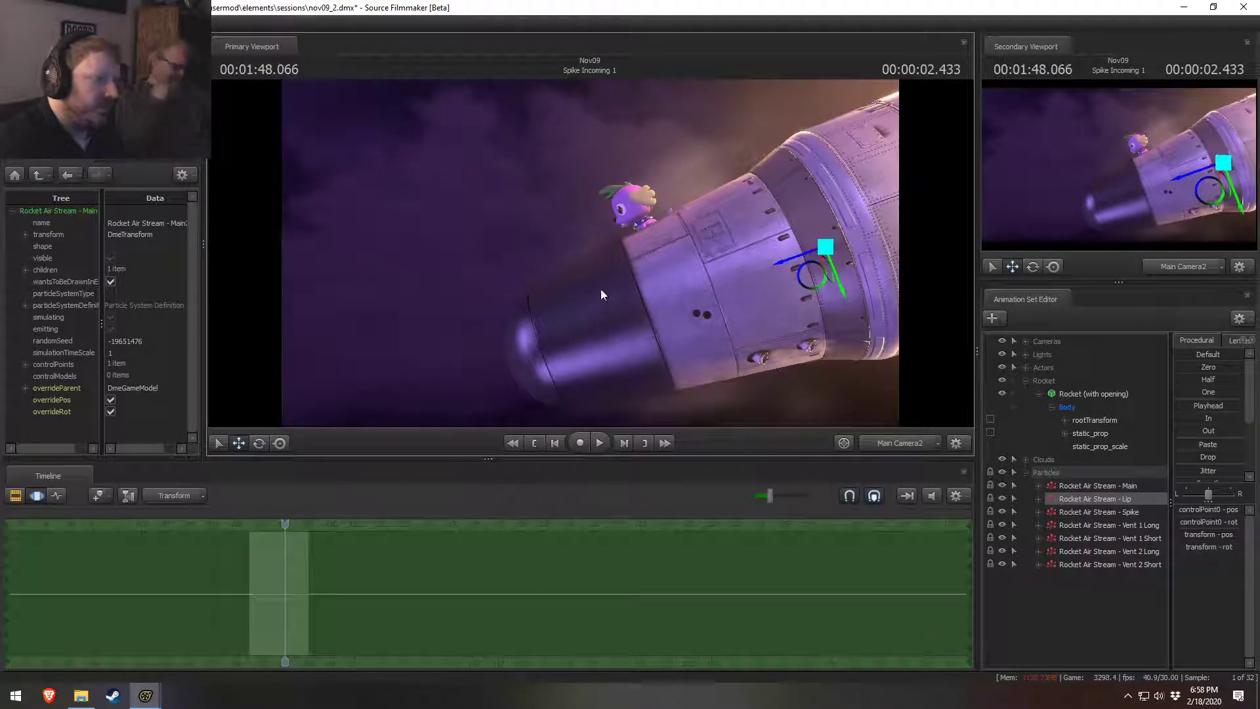
{"action": "key", "text": "s"}
{"action": "left_click_drag", "start_coordinate": [735, 361], "coordinate": [745, 350]}
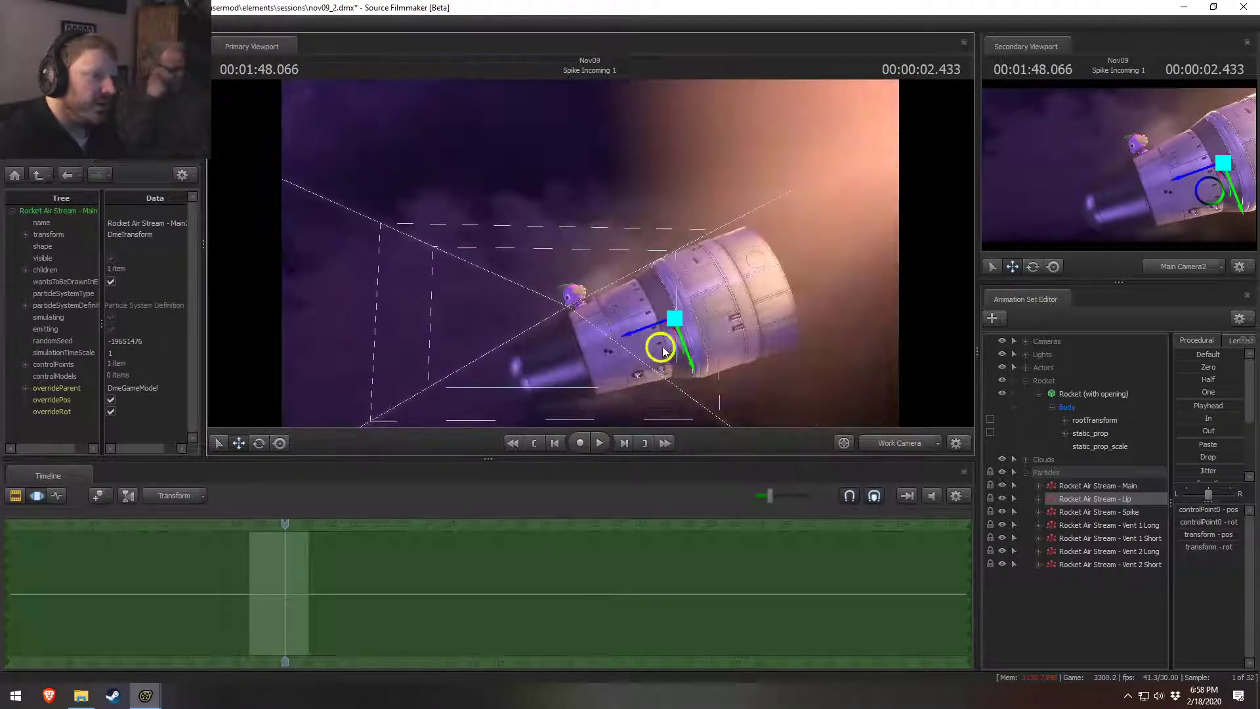
Step: Try moving the Lip air stream away from the rocket, undo the move, and play the shot
{"action": "left_click_drag", "start_coordinate": [663, 348], "coordinate": [533, 240]}
{"action": "mouse_move", "coordinate": [281, 523]}
{"action": "left_mouse_down"}
{"action": "mouse_move", "coordinate": [253, 524]}
{"action": "mouse_move", "coordinate": [270, 523]}
{"action": "left_mouse_up"}
{"action": "left_click_drag", "start_coordinate": [589, 262], "coordinate": [598, 264]}
{"action": "key", "text": "ctrl+z"}
{"action": "key", "text": "space"}
{"action": "key", "text": "space"}
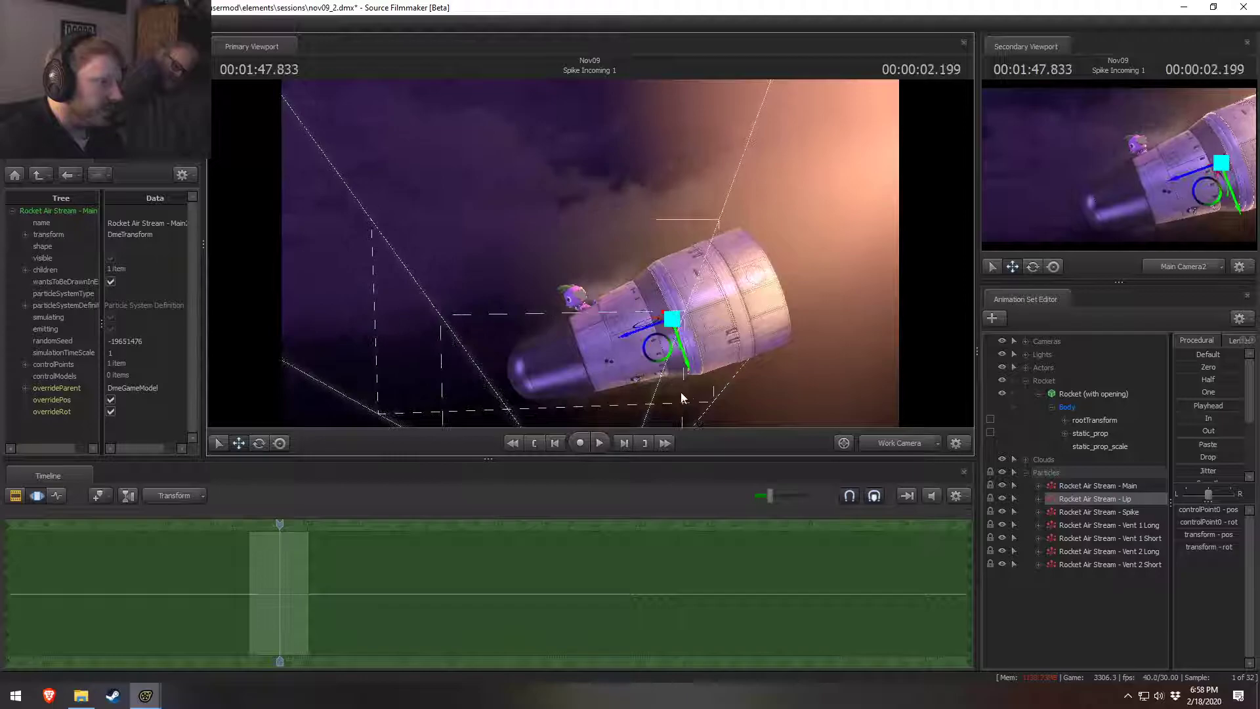
Step: Select Rocket Air Stream - Spike and play the shot from the Work Camera to compare its stream
{"action": "left_click_drag", "start_coordinate": [801, 368], "coordinate": [733, 275], "text": "alt"}
{"action": "left_click", "coordinate": [1101, 510]}
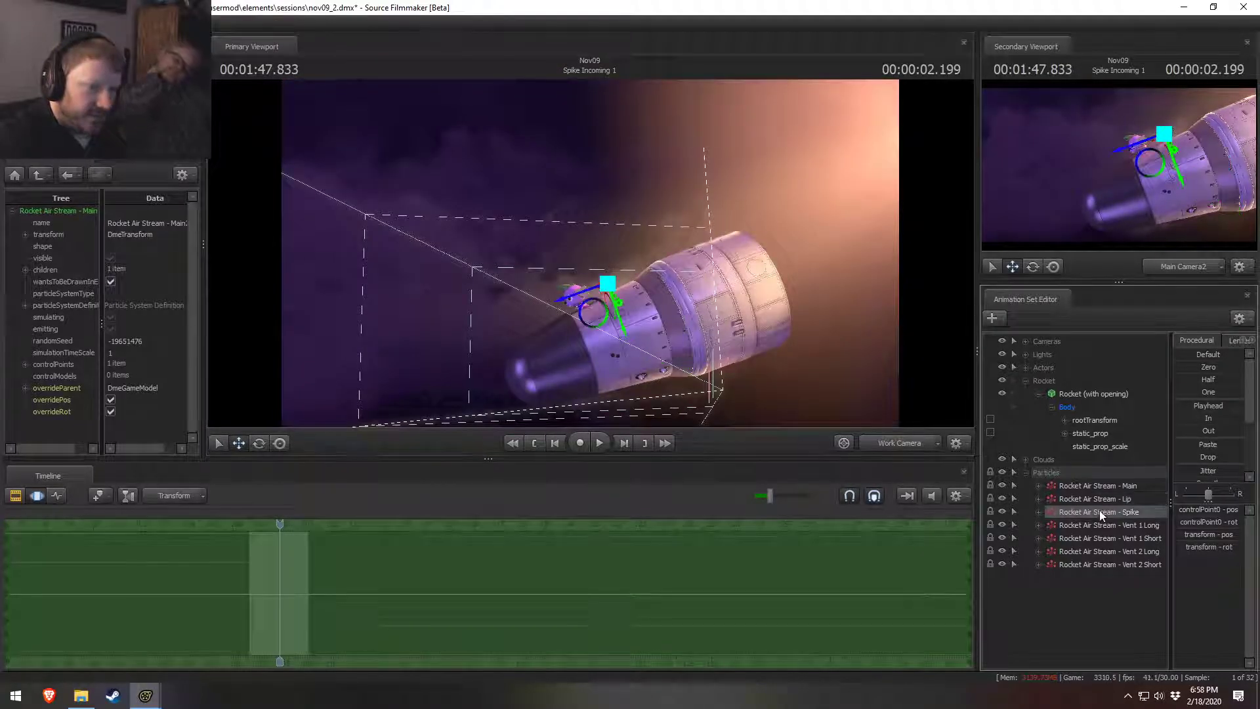
{"action": "left_click_drag", "start_coordinate": [837, 337], "coordinate": [891, 294], "text": "alt"}
{"action": "key", "text": "space"}
{"action": "key", "text": "space"}
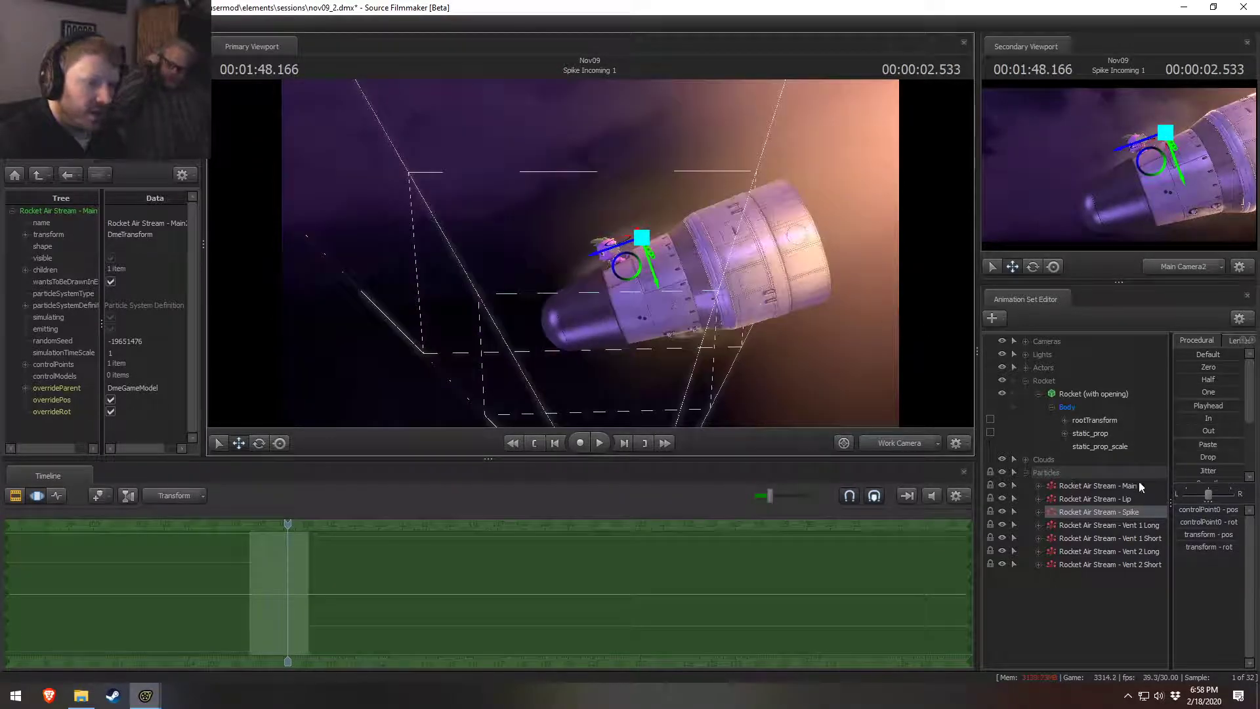
Step: Show the Rocket Air Stream - Lip particle system in the Element Viewer, instance it, and play the shot
{"action": "right_click", "coordinate": [1112, 502]}
{"action": "mouse_move", "coordinate": [1156, 579]}
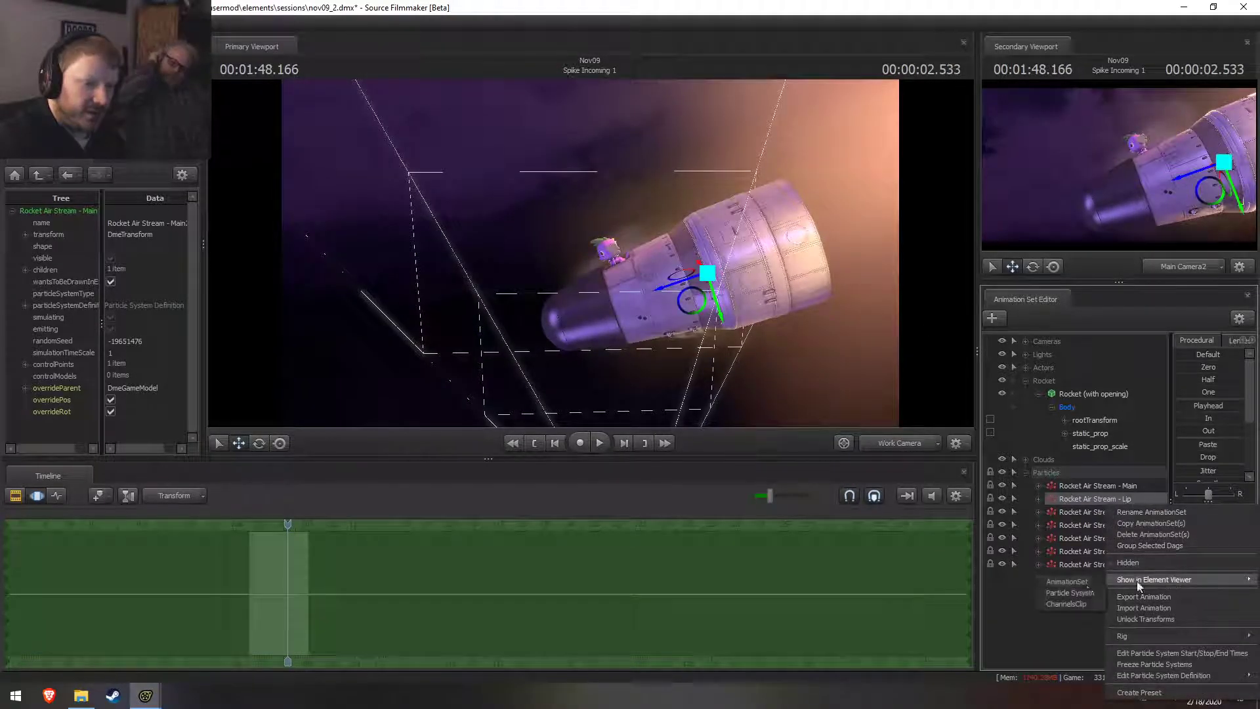
{"action": "left_click", "coordinate": [1070, 593]}
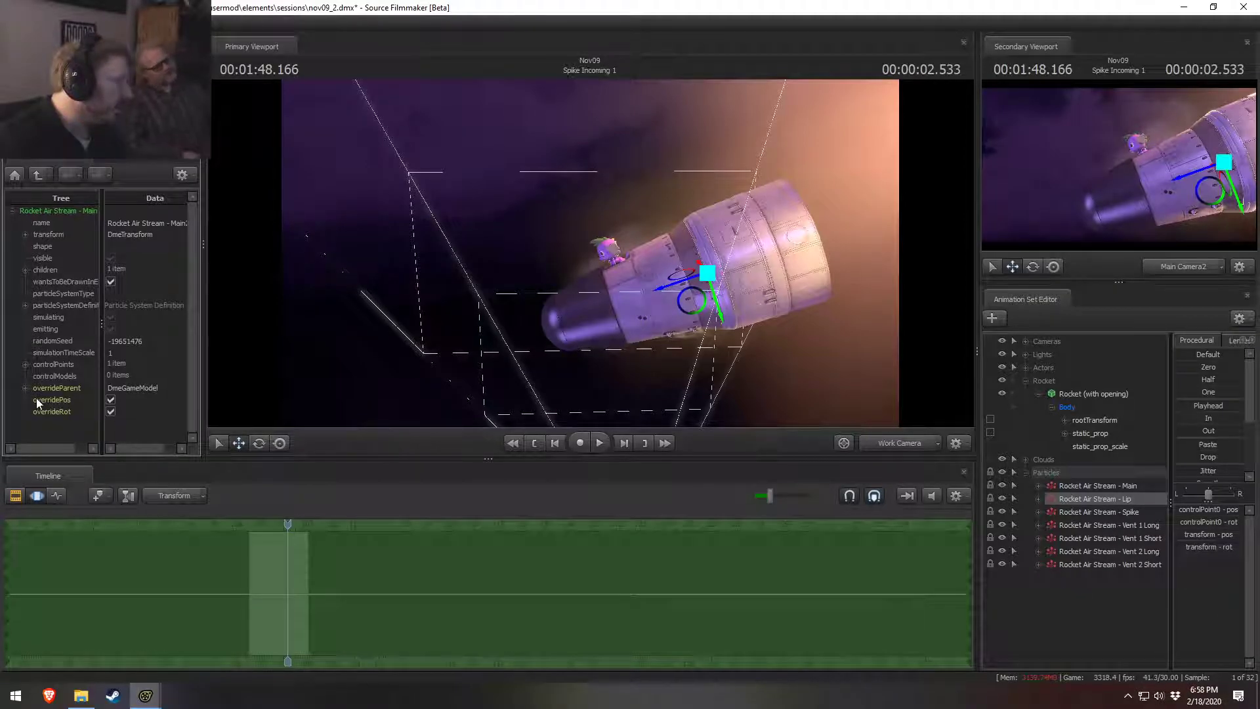
{"action": "right_click", "coordinate": [47, 210]}
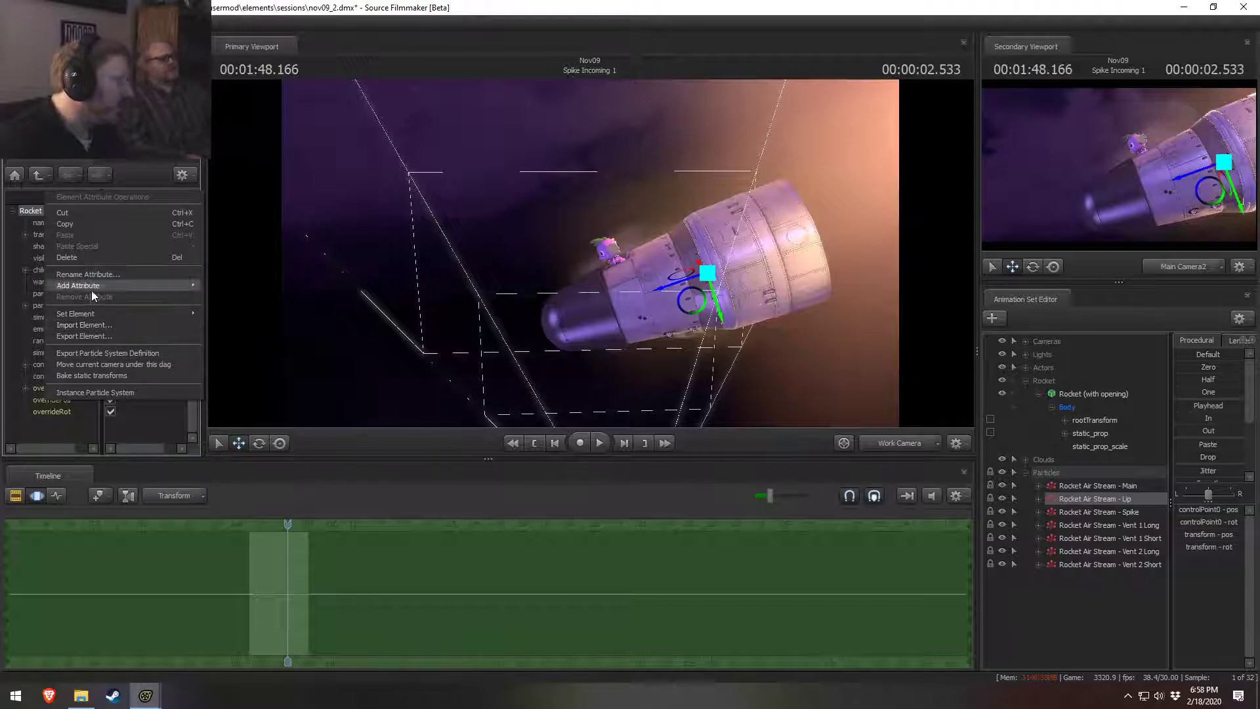
{"action": "left_click", "coordinate": [125, 392]}
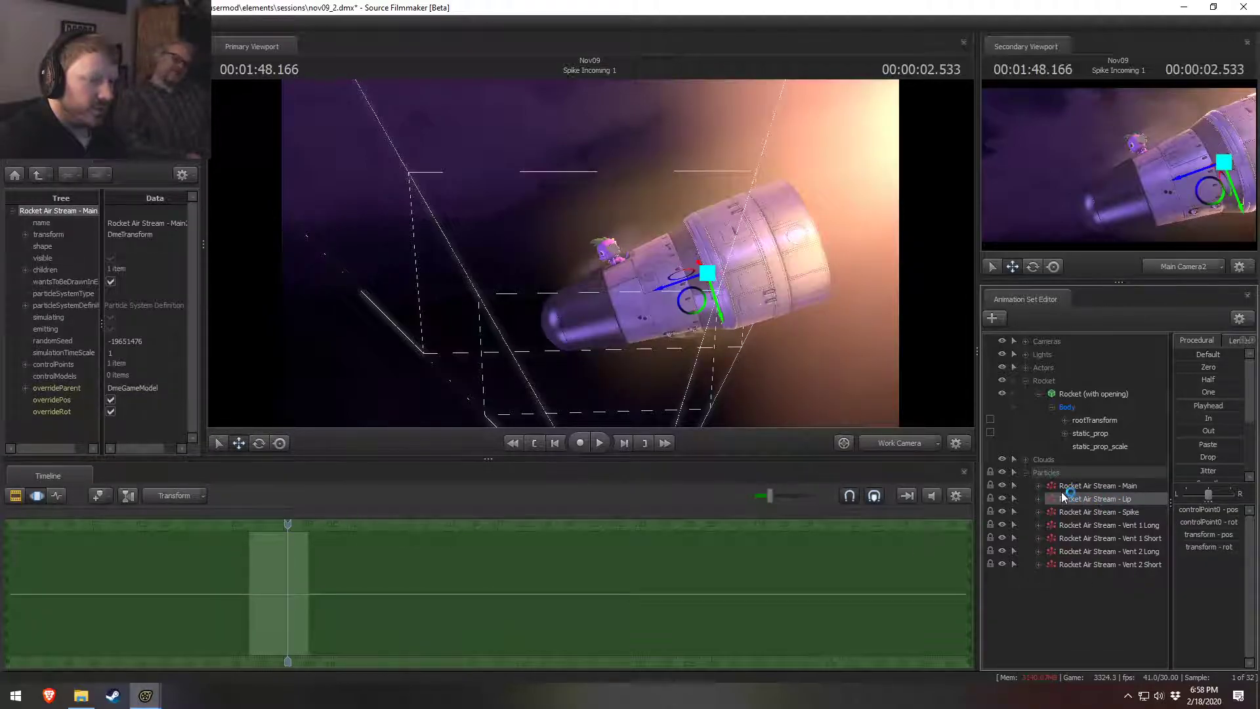
{"action": "key", "text": "space"}
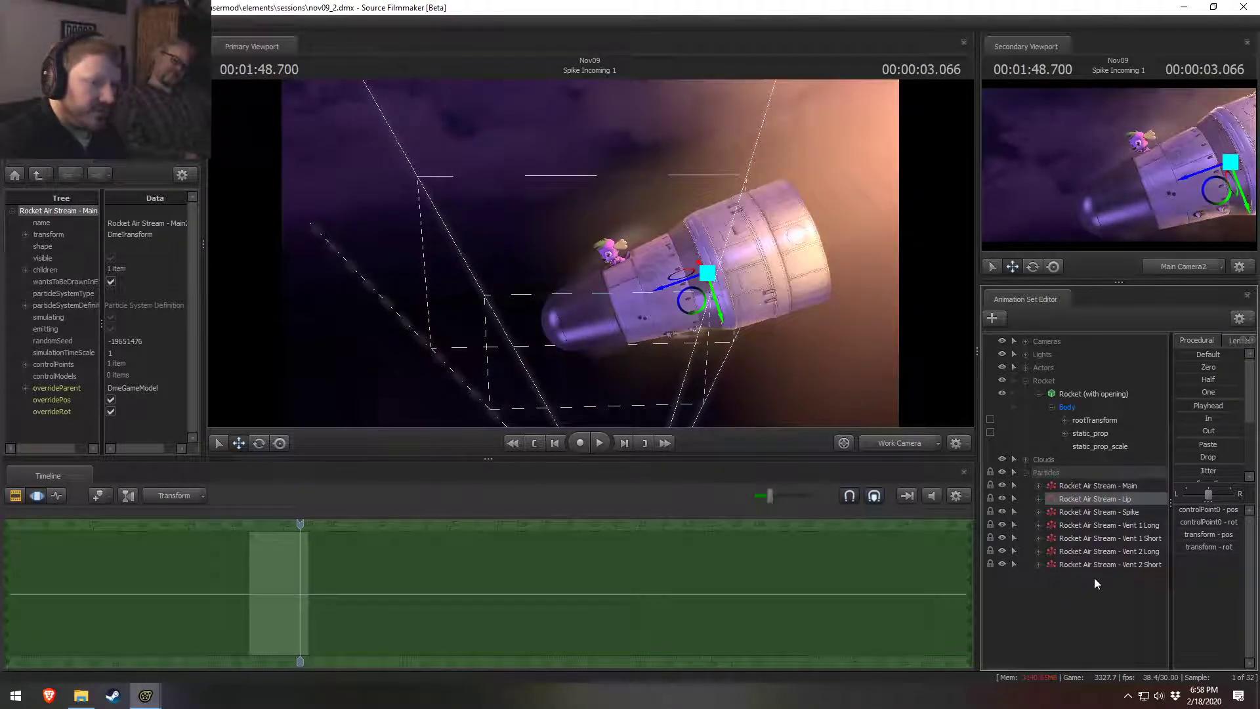
Step: Undo the recent edits back to before the Vent 1 and Vent 2 short streams and the Vent 2 long/short naming were made
{"action": "key", "text": "ctrl+z"}
{"action": "key", "text": "F2"}
{"action": "key", "text": "F3"}
{"action": "key", "text": "F2"}
{"action": "key", "text": "ctrl+z"}
{"action": "key", "text": "ctrl+z"}
{"action": "key", "text": "ctrl+z"}
{"action": "key", "text": "ctrl+z"}
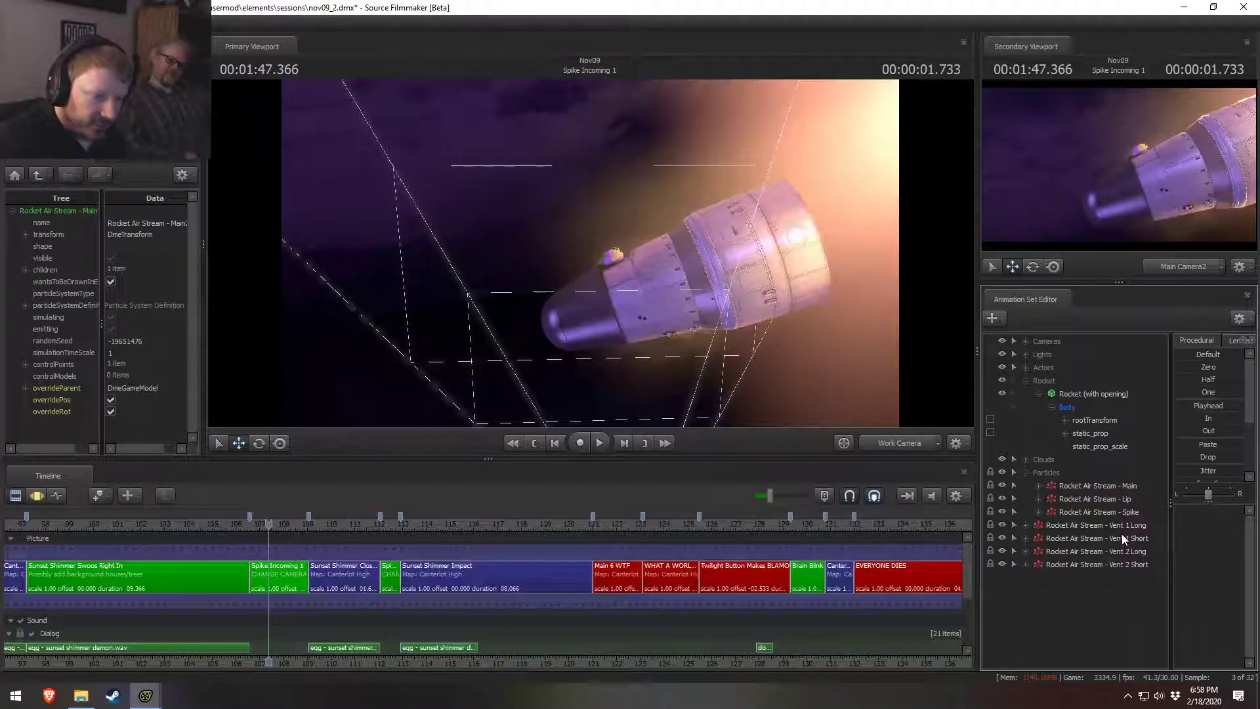
{"action": "key", "text": "F3"}
{"action": "key", "text": "ctrl+z"}
{"action": "key", "text": "ctrl+z"}
{"action": "key", "text": "ctrl+z"}
{"action": "key", "text": "ctrl+z"}
{"action": "key", "text": "ctrl+z"}
{"action": "key", "text": "ctrl+z"}
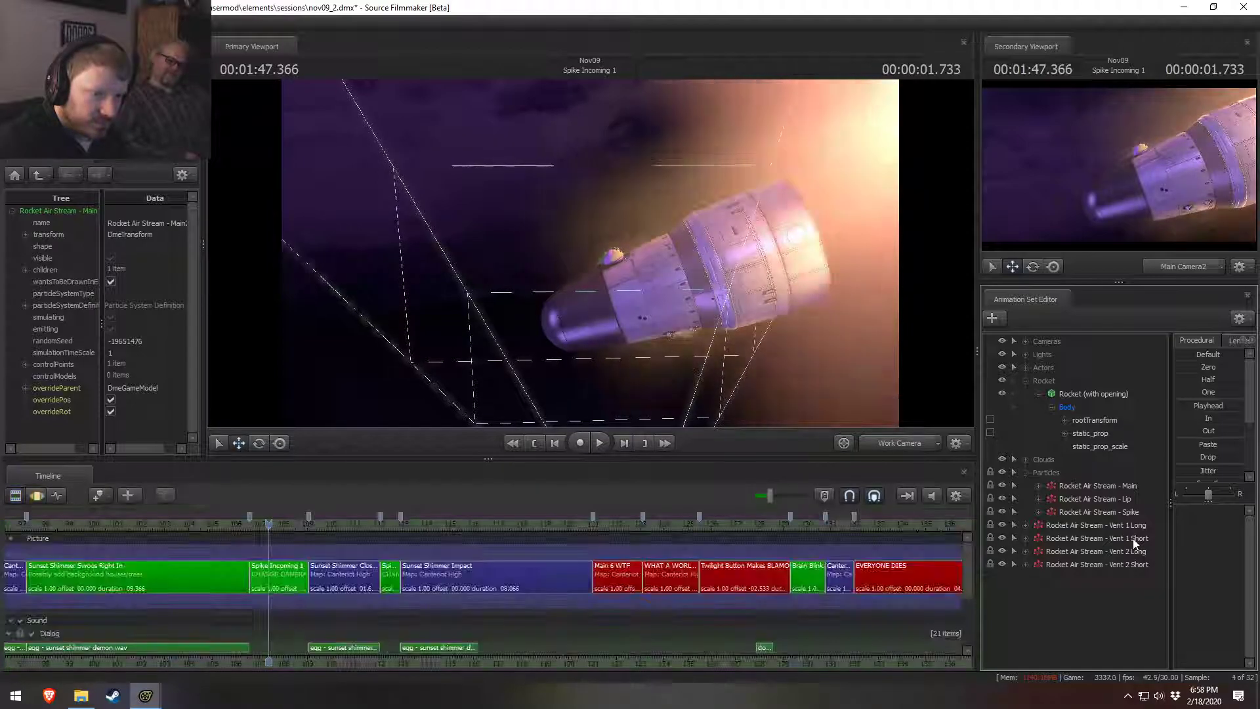
{"action": "key", "text": "ctrl+z"}
{"action": "key", "text": "ctrl+z"}
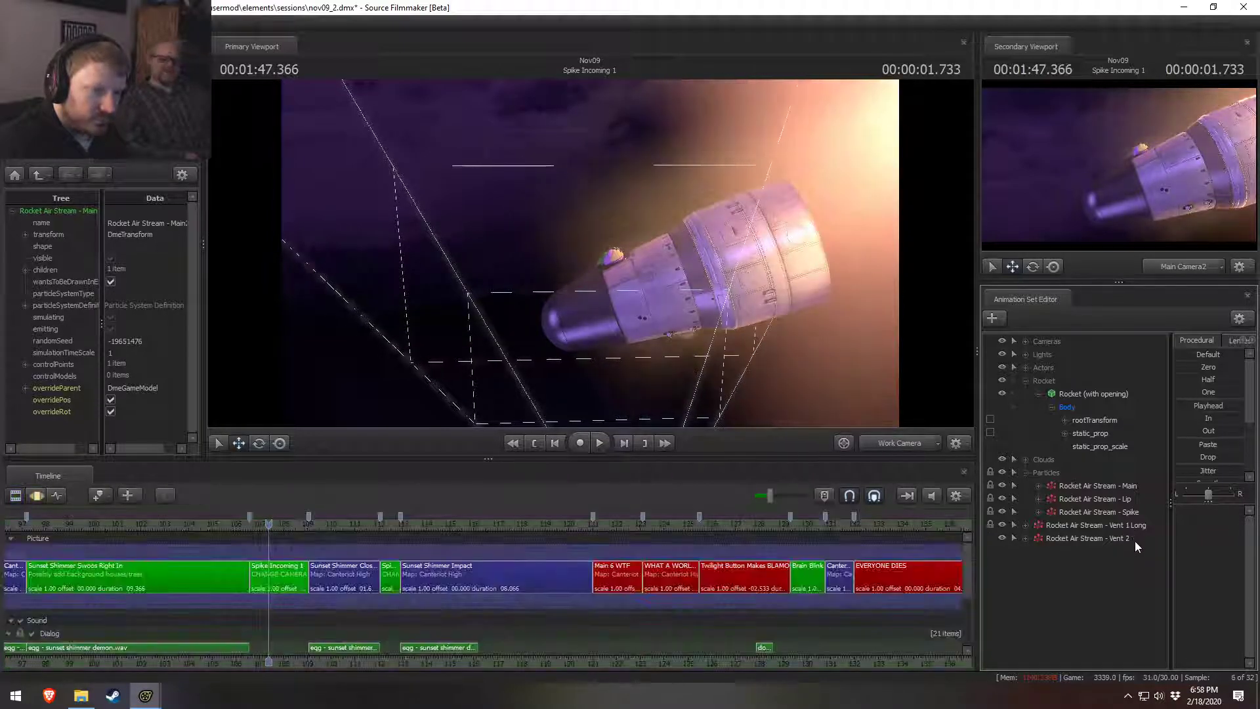
Step: Undo further until Vent 1 is the only vent air stream, and check the end of Spike Incoming 1 in the Motion Editor
{"action": "key", "text": "ctrl+z"}
{"action": "key", "text": "ctrl+z"}
{"action": "key", "text": "ctrl+z"}
{"action": "key", "text": "ctrl+z"}
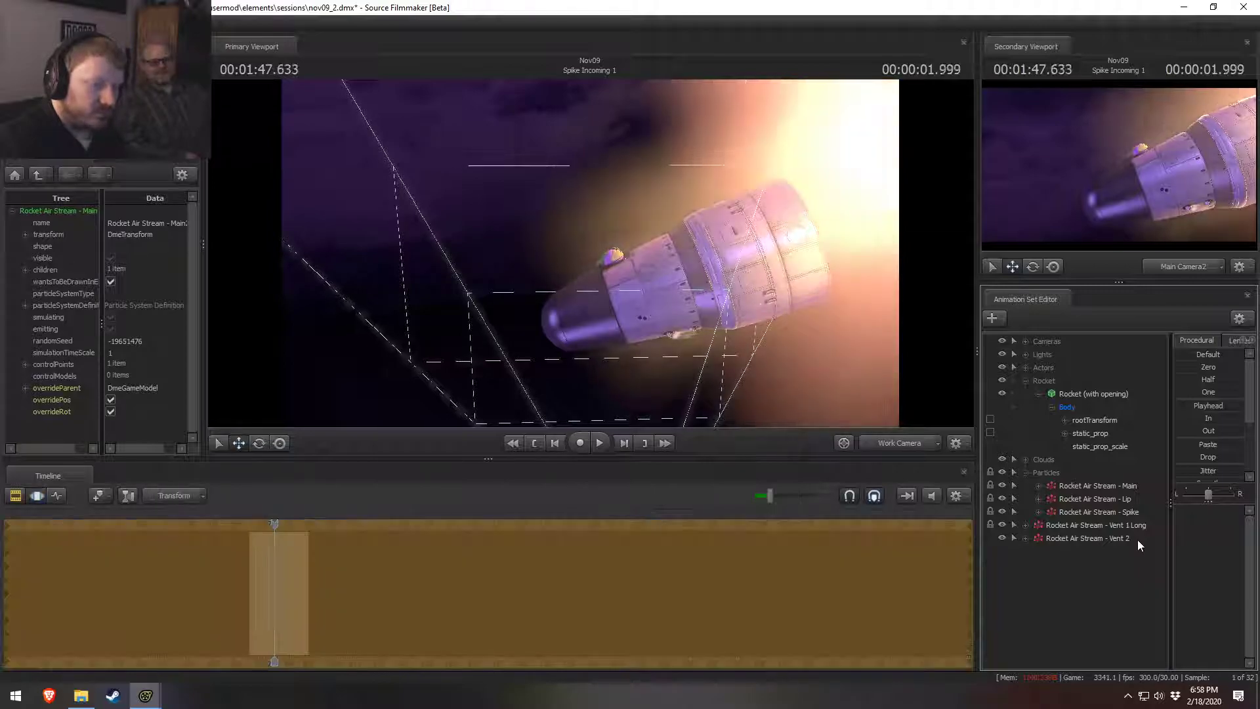
{"action": "key", "text": "ctrl+z"}
{"action": "key", "text": "ctrl+z"}
{"action": "key", "text": "ctrl+z"}
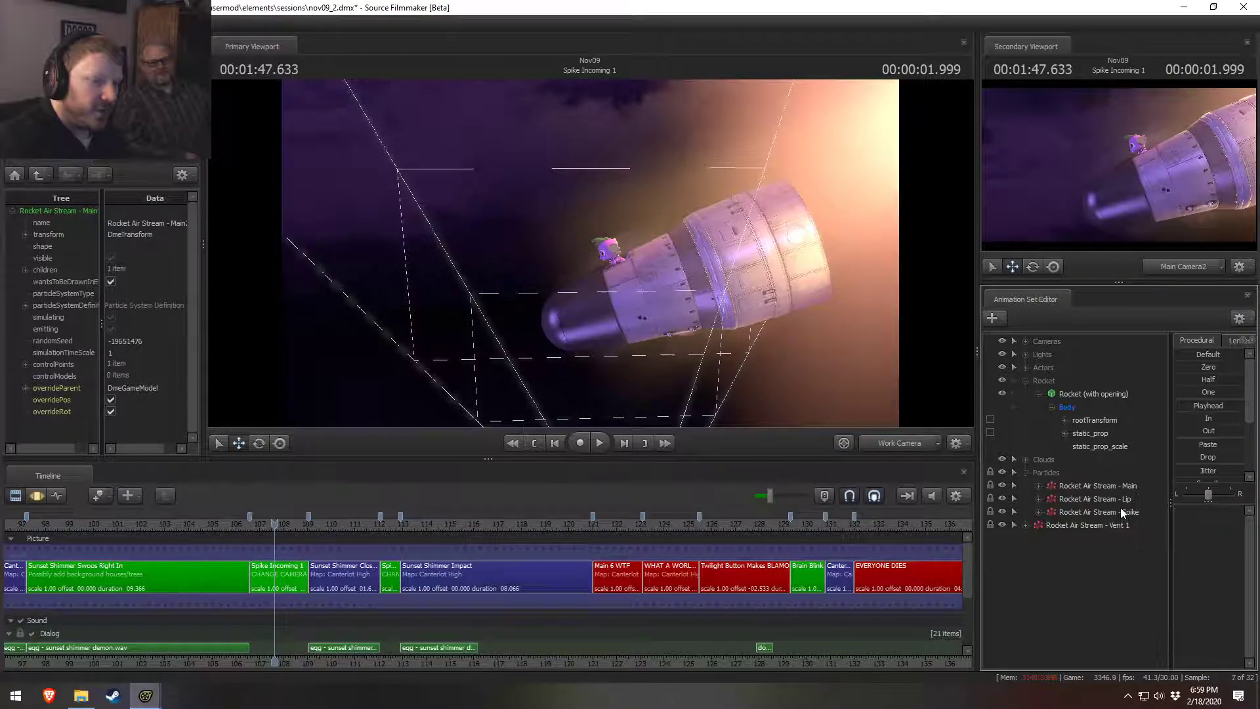
{"action": "key", "text": "ctrl+z"}
{"action": "key", "text": "ctrl+z"}
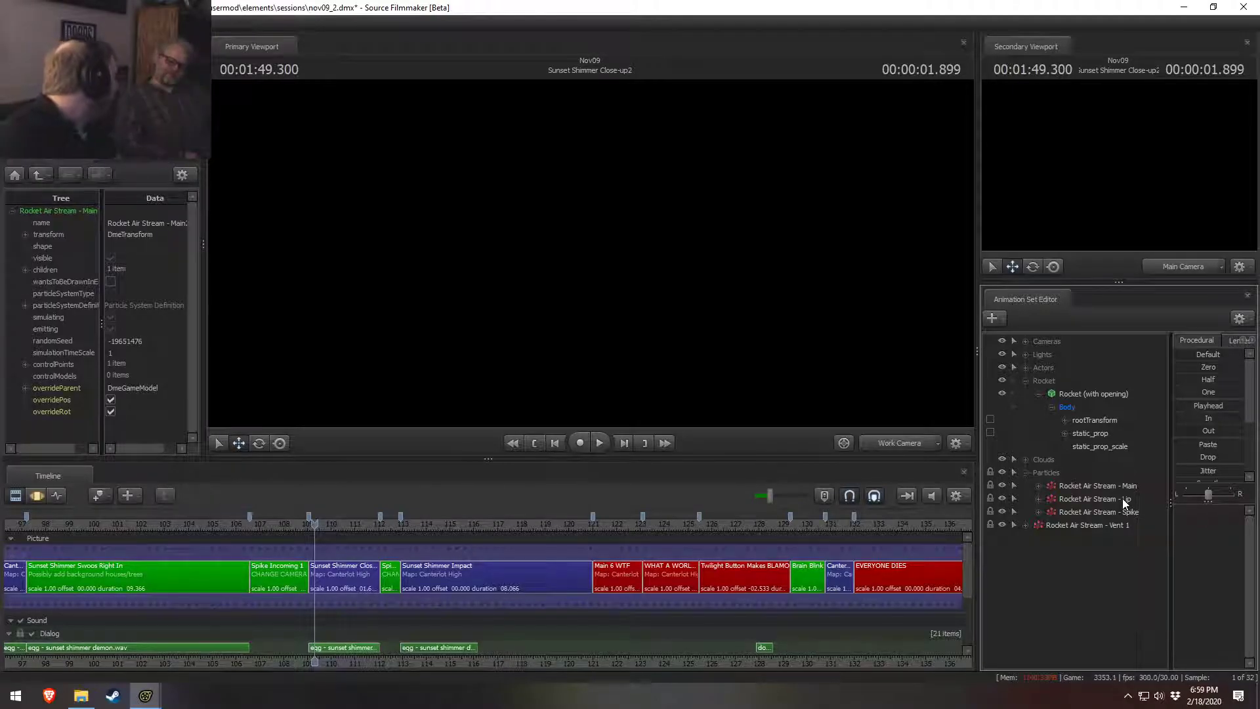
{"action": "key", "text": "F3"}
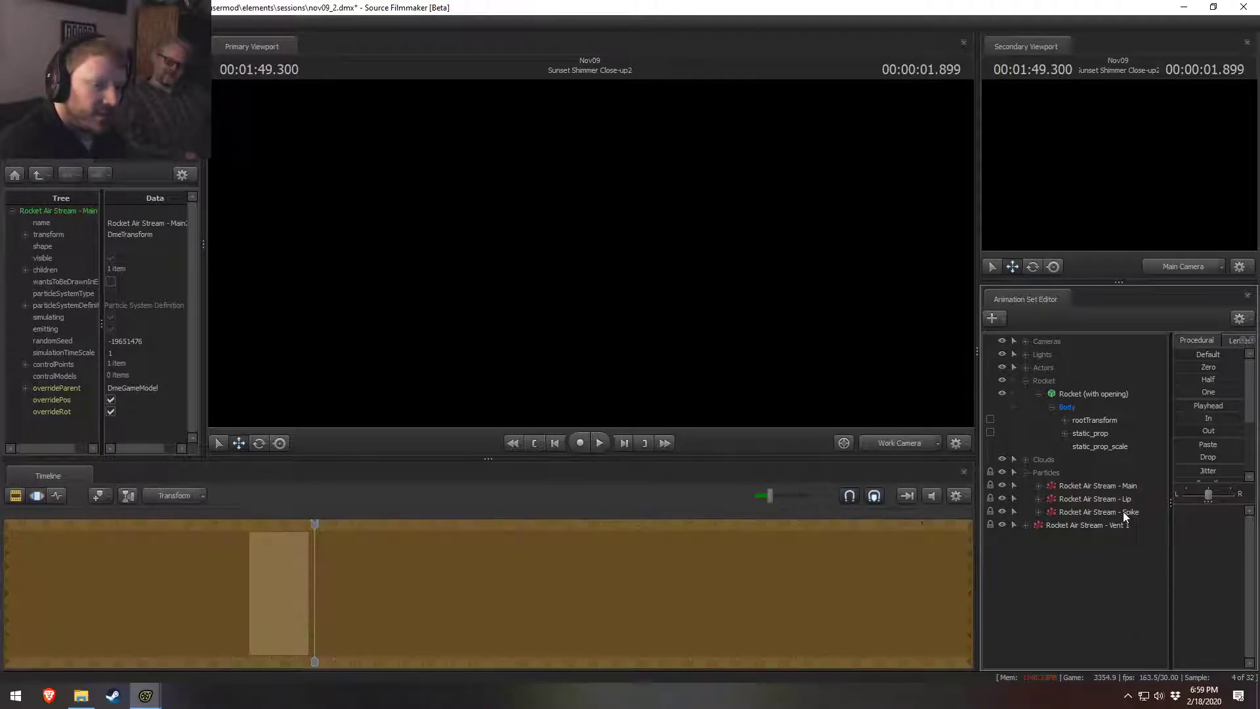
{"action": "key", "text": "Up"}
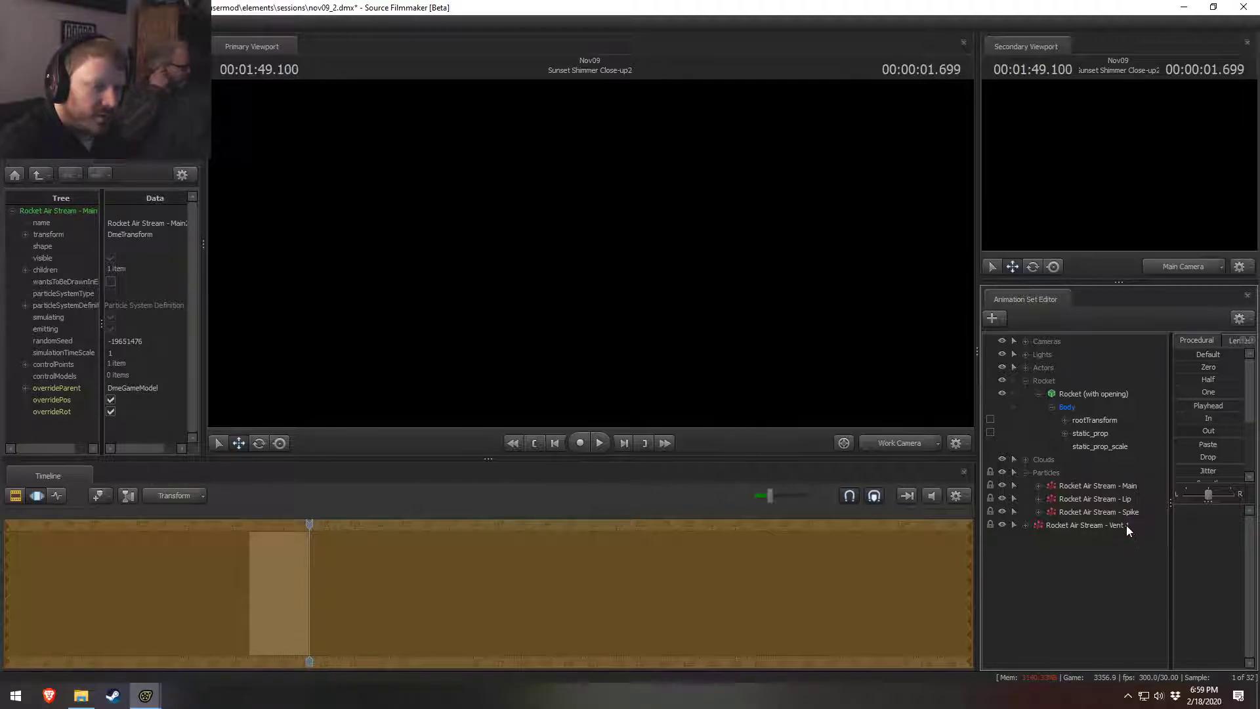
Step: Relaunch Source Filmmaker from Steam, decline the autosave, and reopen the saved nov09_2 session
{"action": "key", "text": "t"}
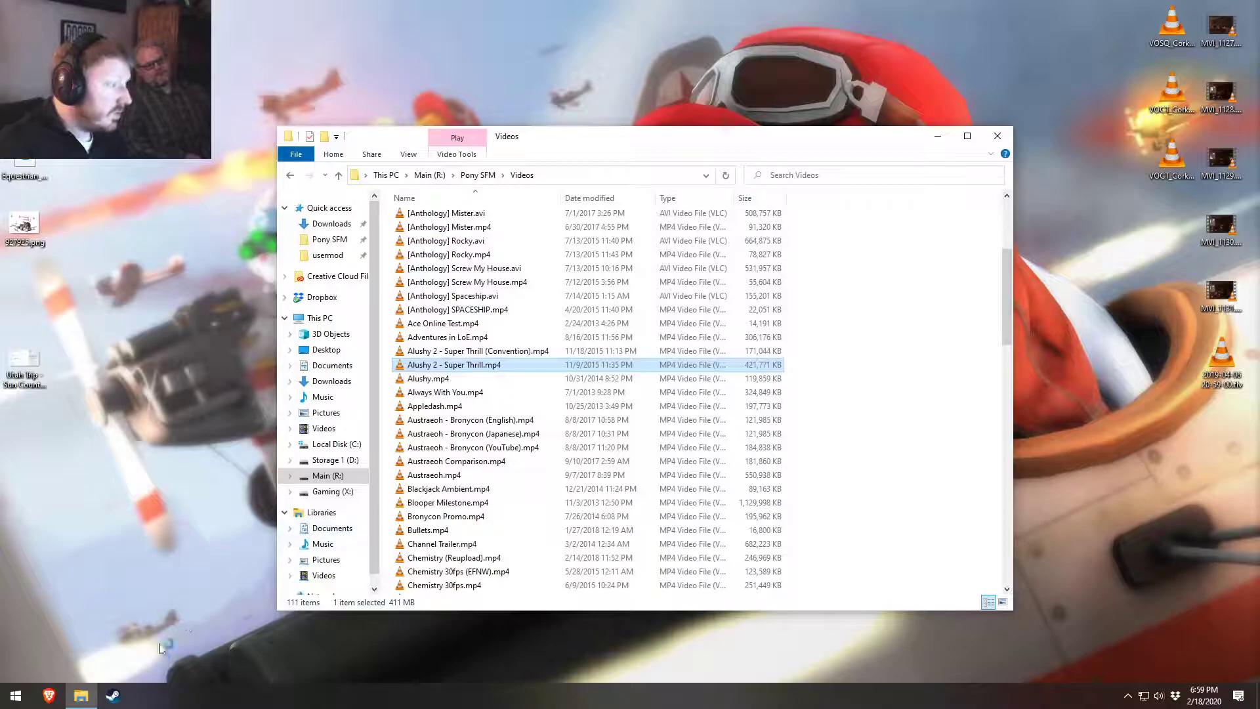
{"action": "right_click", "coordinate": [113, 697]}
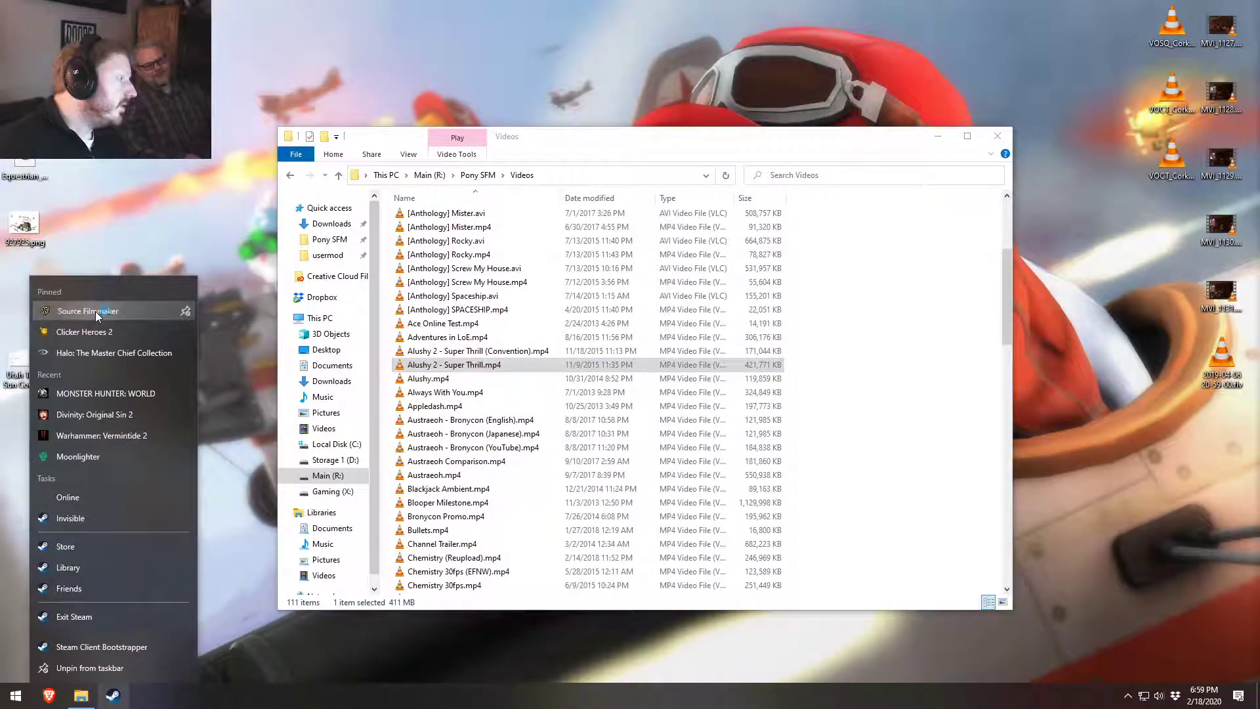
{"action": "left_click", "coordinate": [96, 311]}
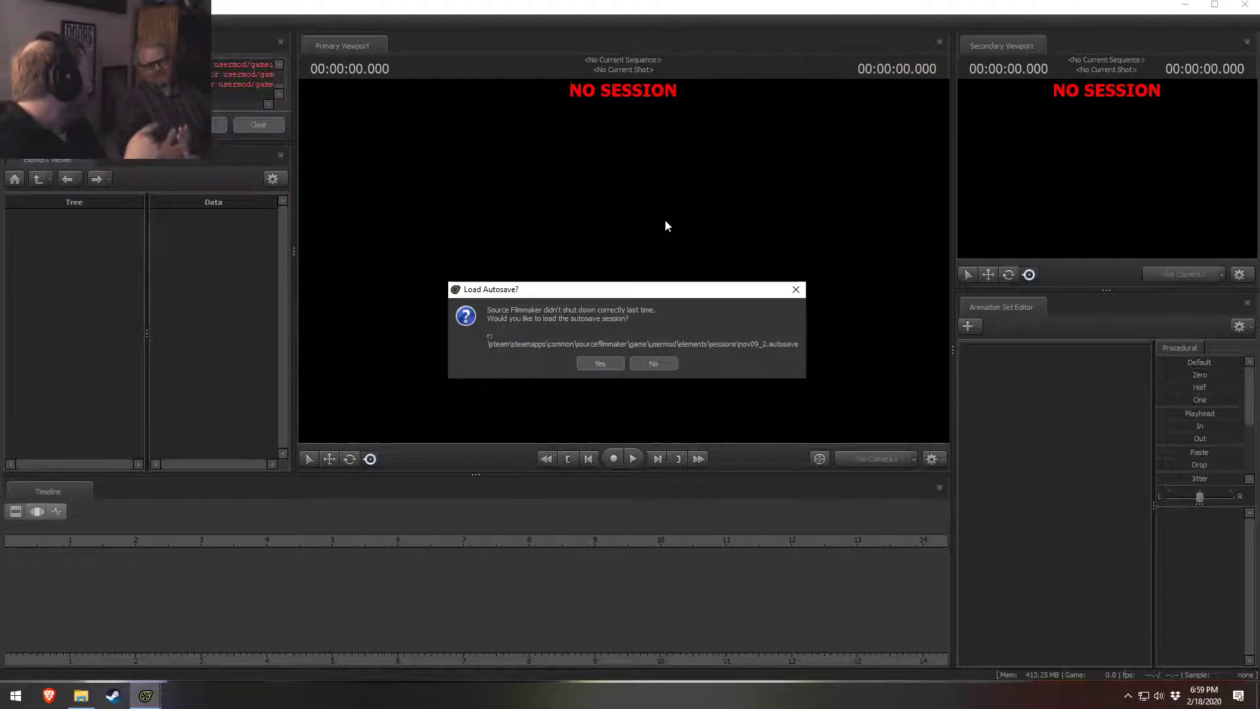
{"action": "left_click", "coordinate": [657, 362]}
{"action": "left_click", "coordinate": [833, 365]}
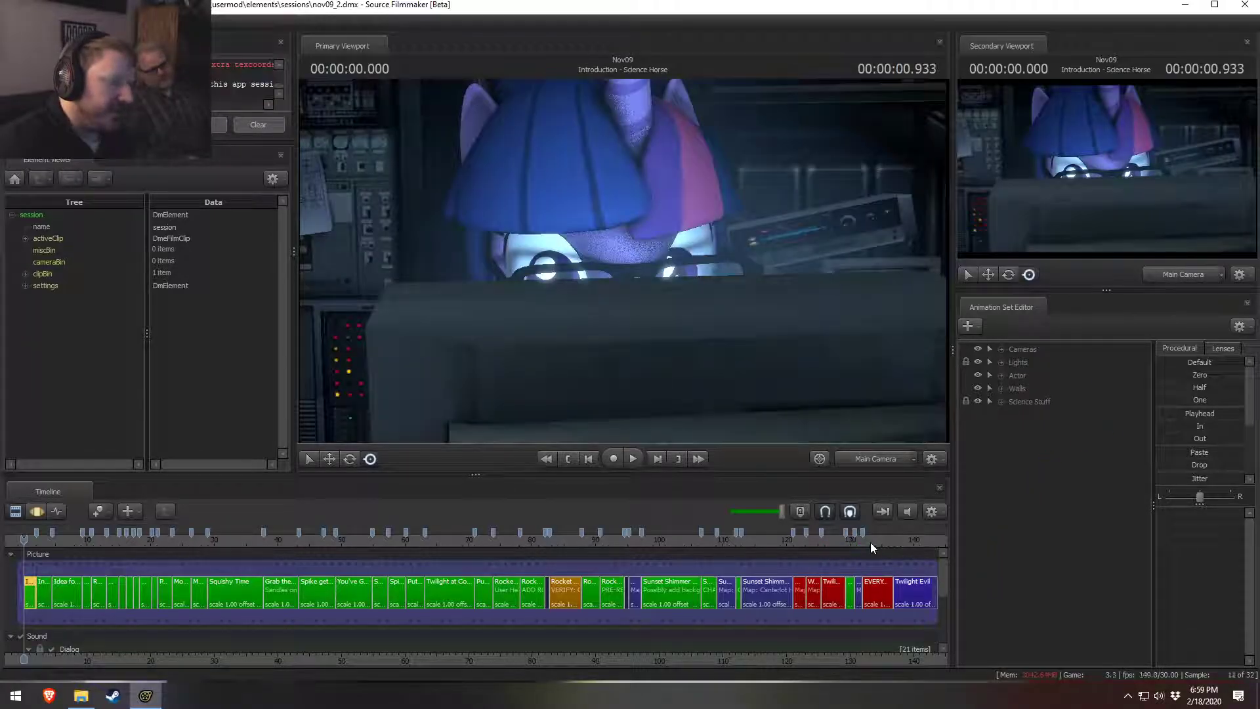
Step: Move the playhead to the Spike Incoming 1 shot on the timeline
{"action": "left_click", "coordinate": [870, 541]}
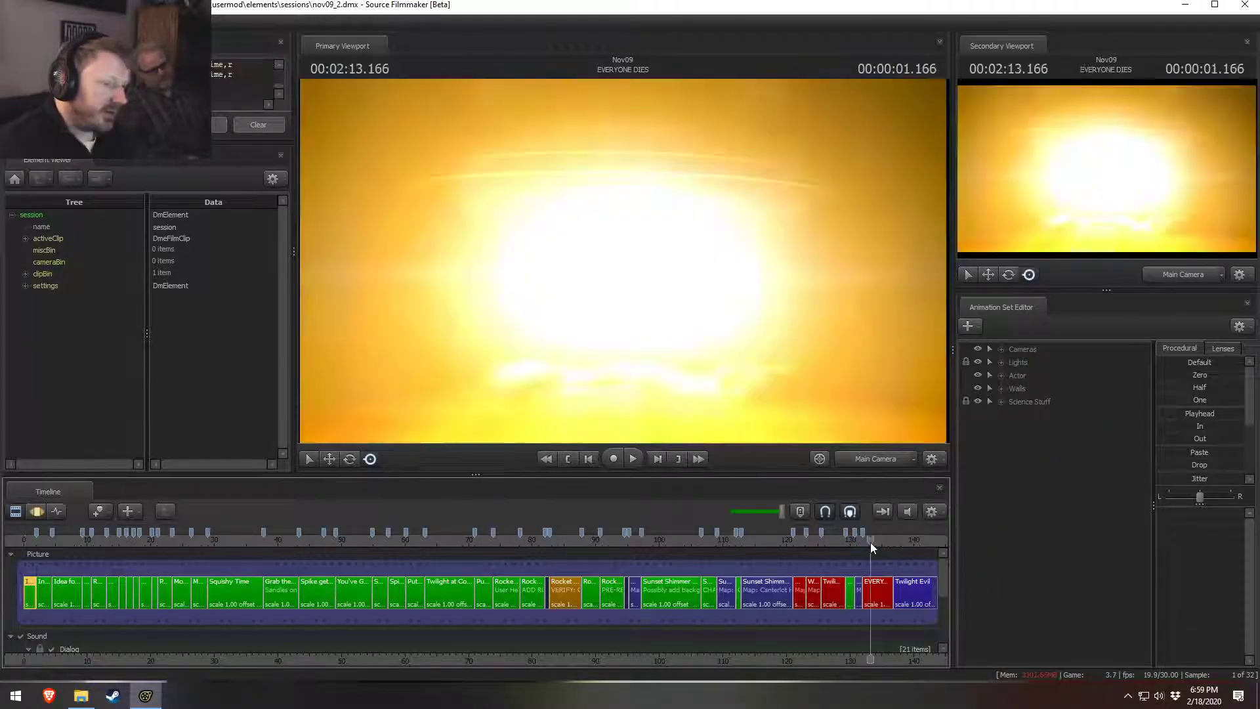
{"action": "left_click", "coordinate": [827, 540]}
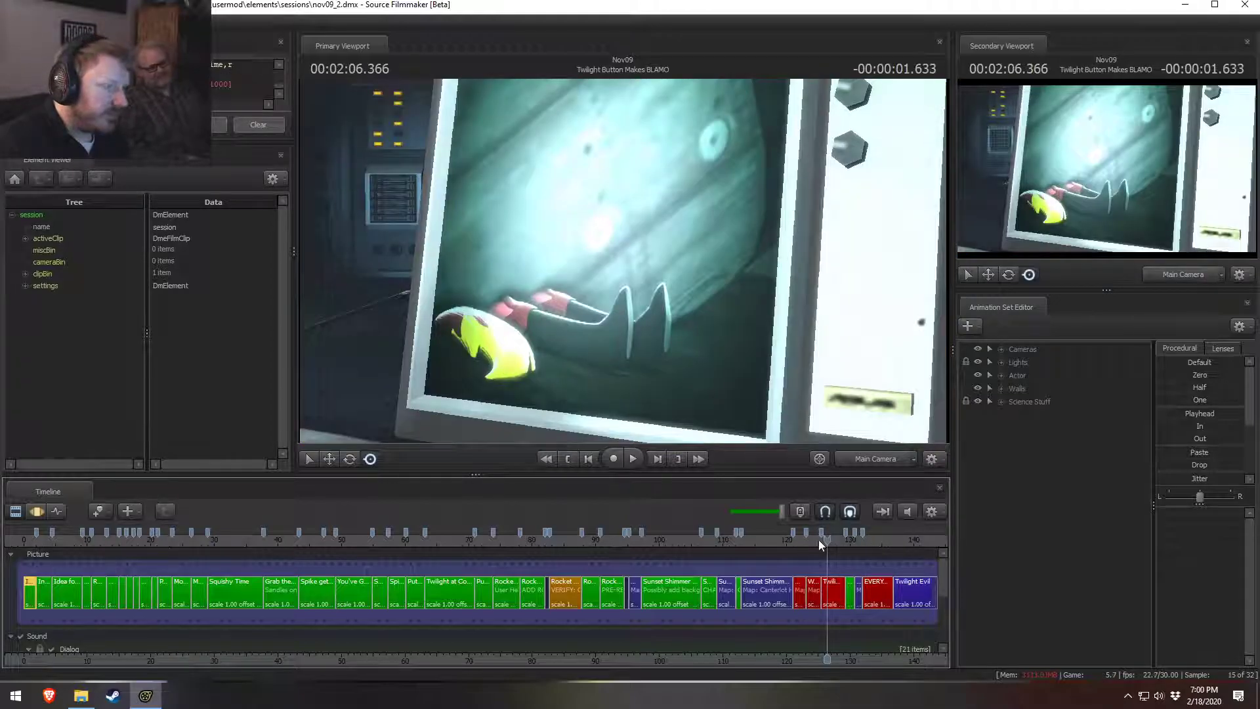
{"action": "left_click", "coordinate": [784, 539]}
{"action": "left_click_drag", "start_coordinate": [707, 545], "coordinate": [711, 546]}
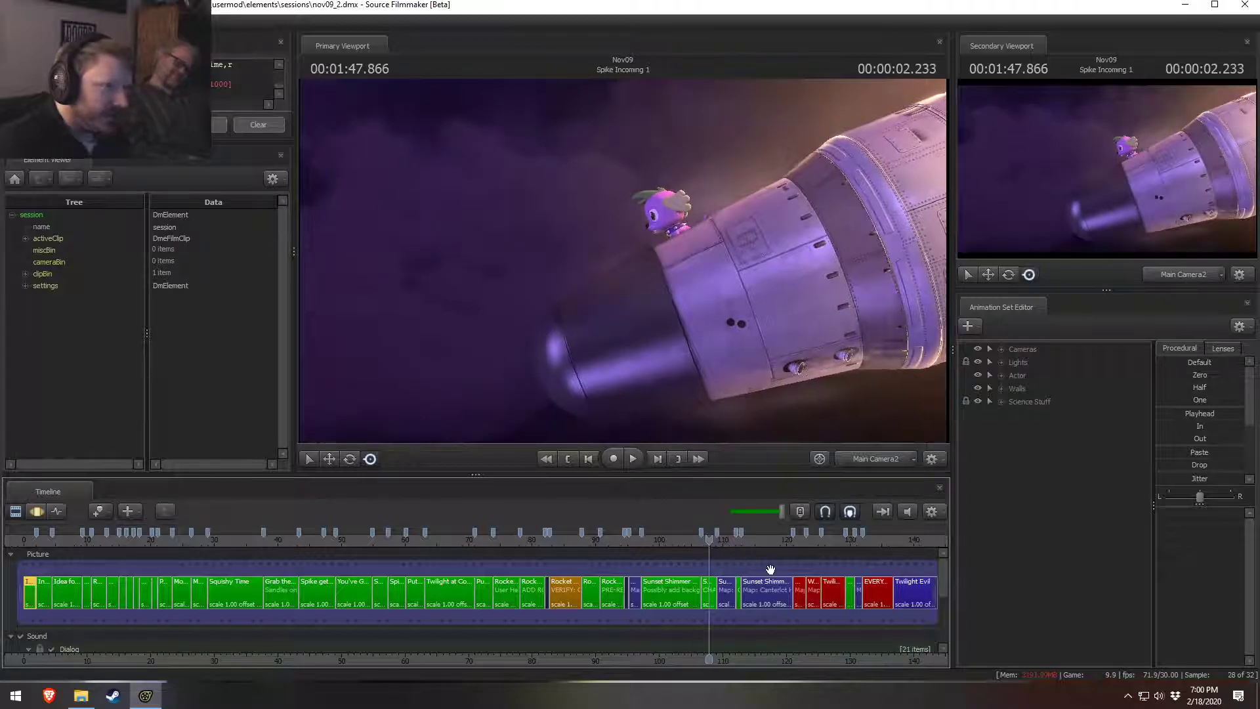
{"action": "scroll", "coordinate": [710, 605], "scroll_direction": "up", "scroll_amount": 2}
Step: Hide every rocket air stream in the Particles group except Lip, and switch to the Motion Editor
{"action": "left_click", "coordinate": [1001, 414]}
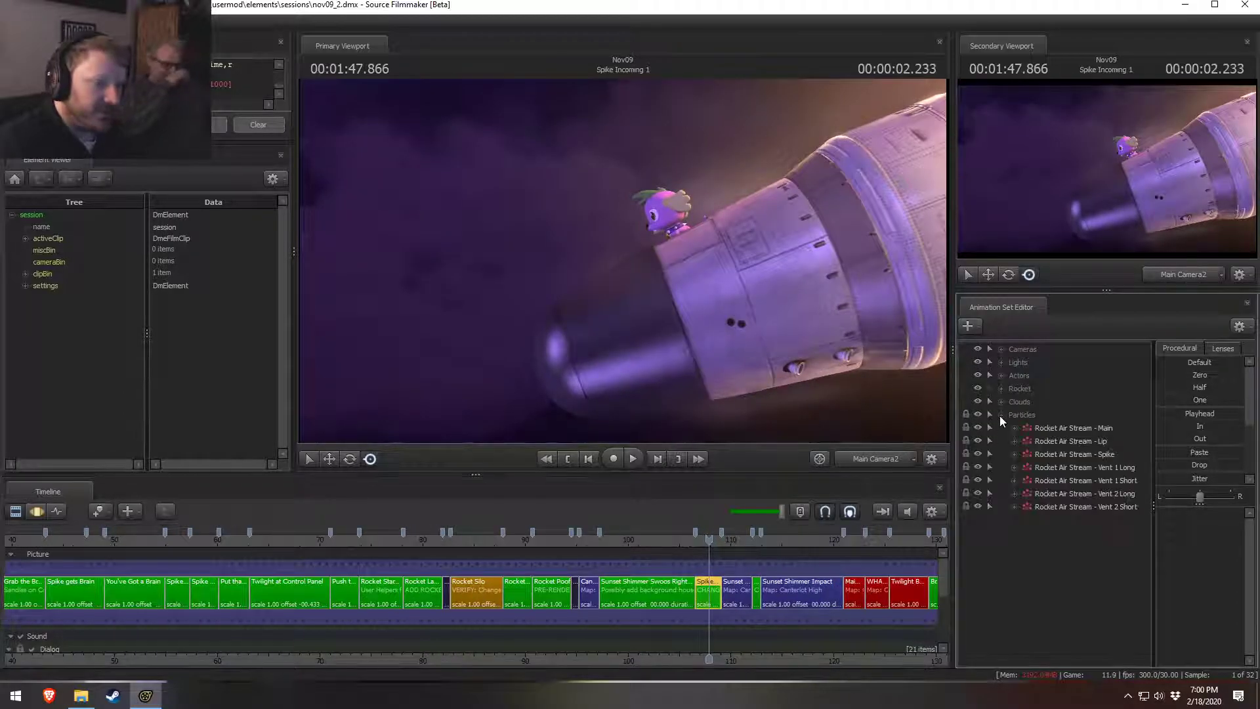
{"action": "left_click", "coordinate": [977, 428]}
{"action": "left_click", "coordinate": [977, 454]}
{"action": "left_click", "coordinate": [978, 467]}
{"action": "left_click", "coordinate": [977, 481]}
{"action": "left_click", "coordinate": [977, 494]}
{"action": "left_click", "coordinate": [978, 506]}
{"action": "key", "text": "F3"}
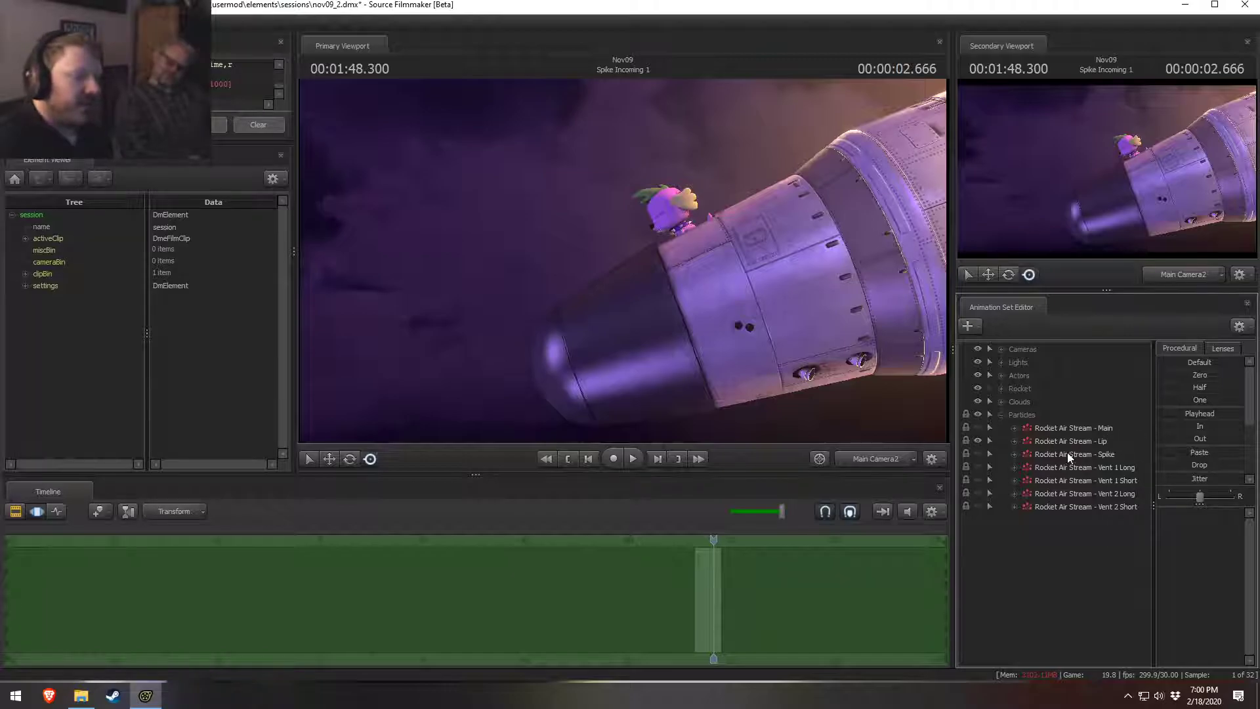
Step: Open the particle system options for Rocket Air Stream - Vent 2 Long
{"action": "right_click", "coordinate": [1026, 559]}
{"action": "right_click", "coordinate": [1057, 499]}
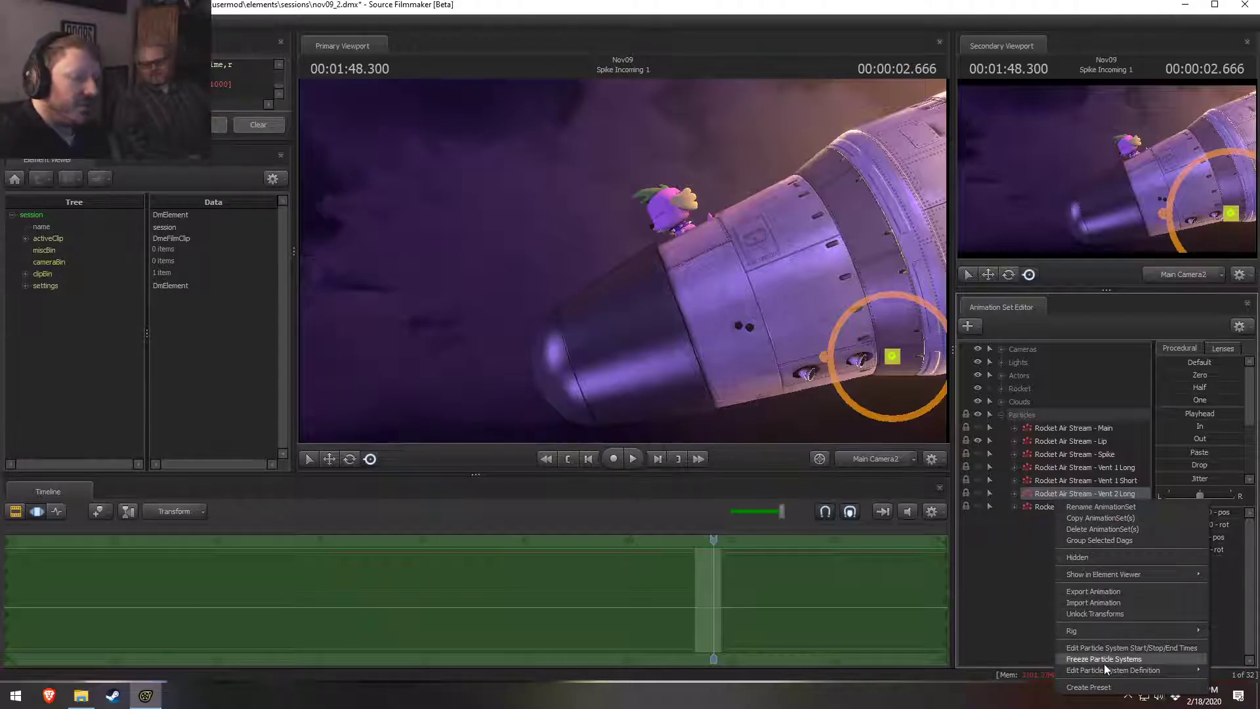
Step: Load the Rocket Air Stream - Vent 2 Long particle system into the Element Viewer and instance it
{"action": "mouse_move", "coordinate": [1104, 668]}
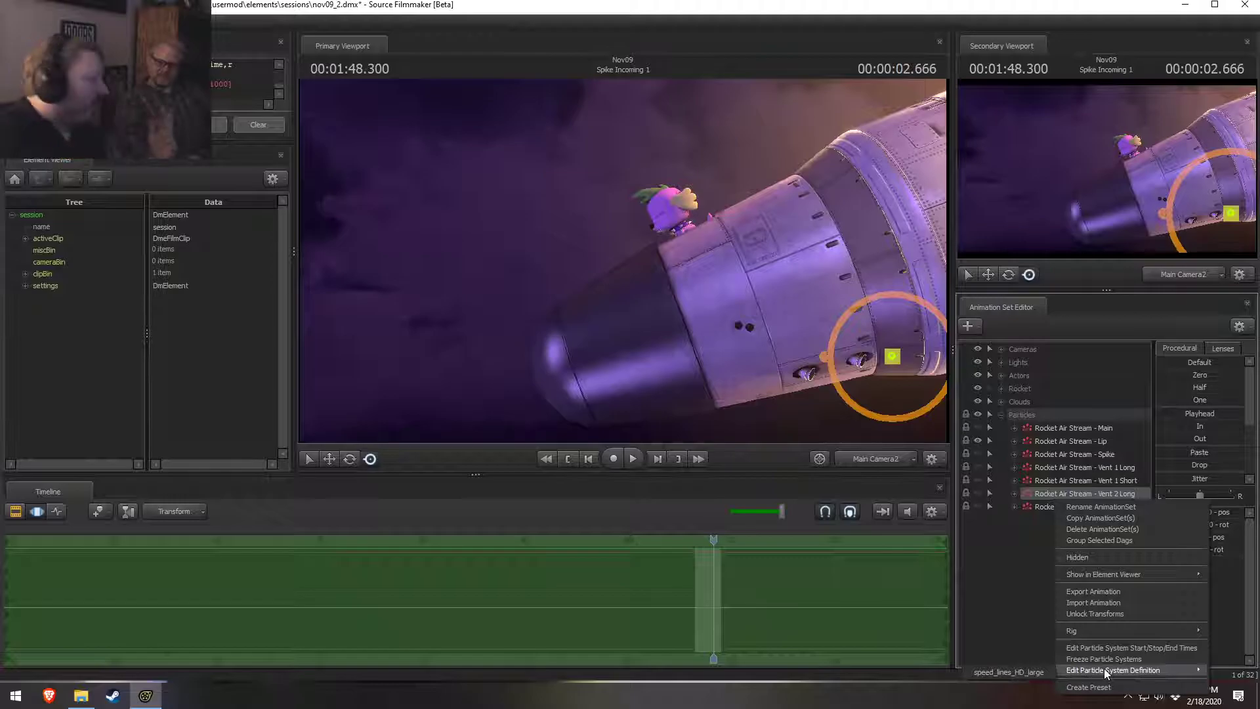
{"action": "mouse_move", "coordinate": [1100, 577]}
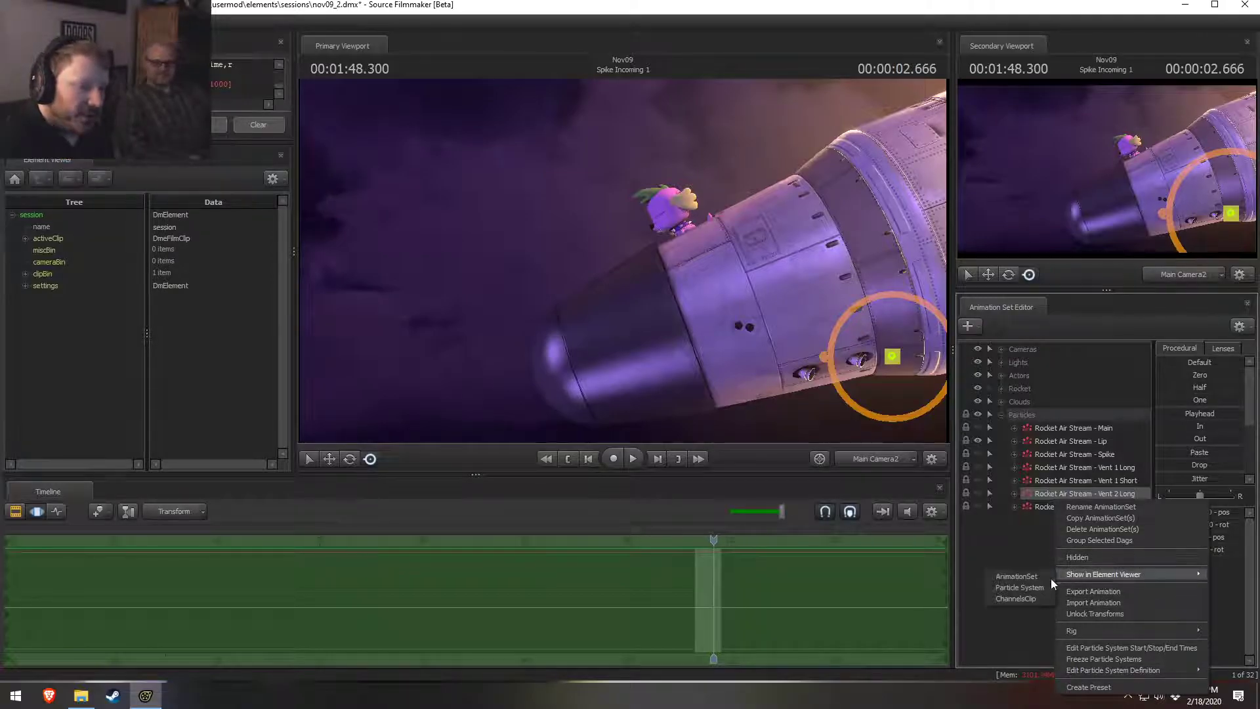
{"action": "left_click", "coordinate": [1039, 588]}
{"action": "right_click", "coordinate": [36, 215]}
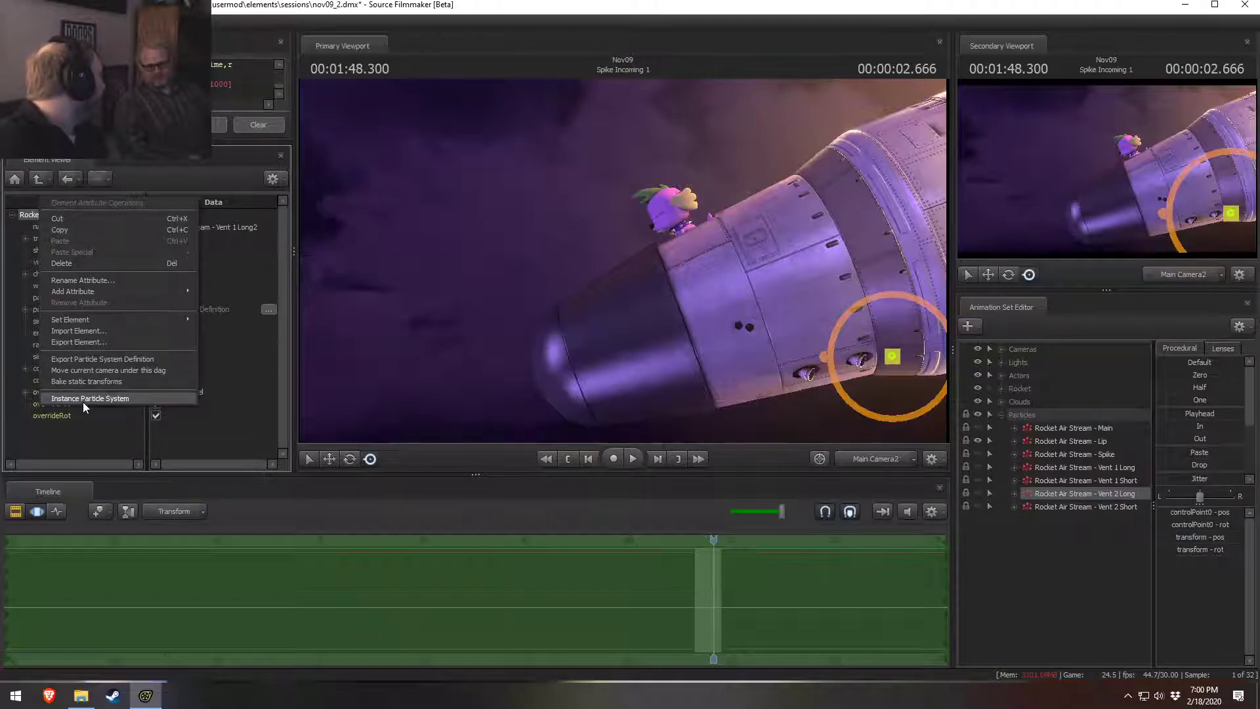
{"action": "left_click", "coordinate": [82, 399]}
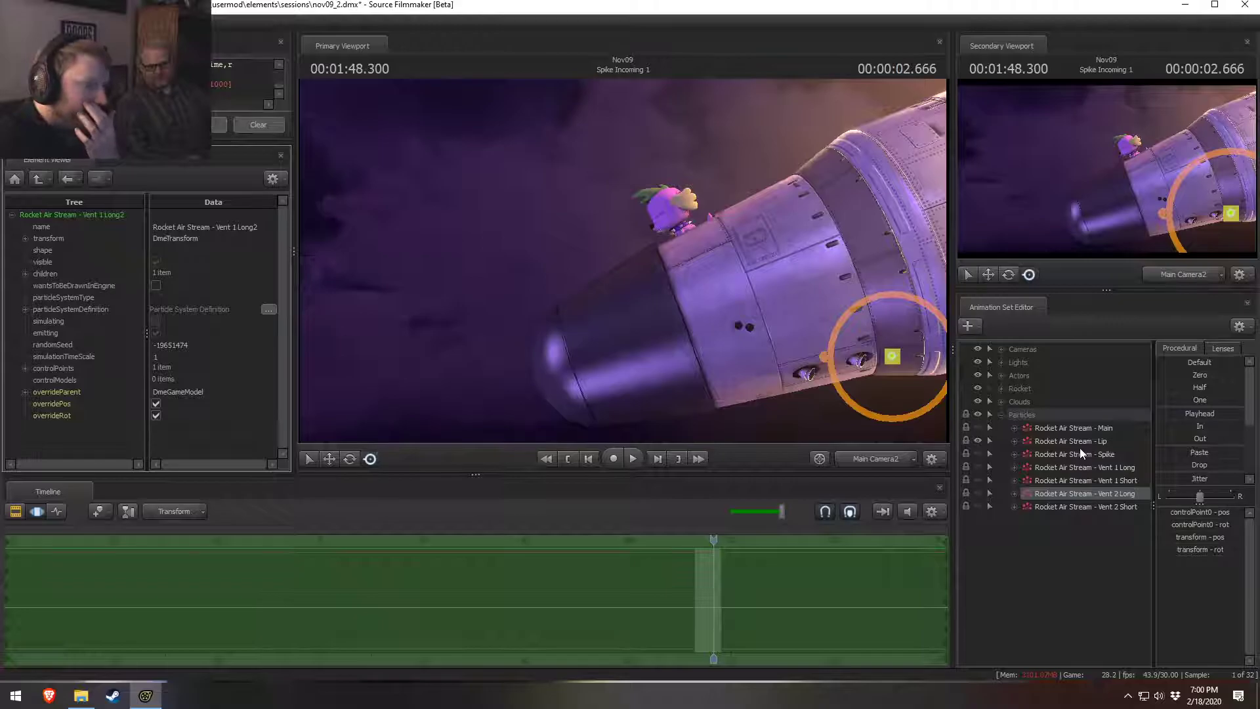
{"action": "left_click", "coordinate": [1073, 466]}
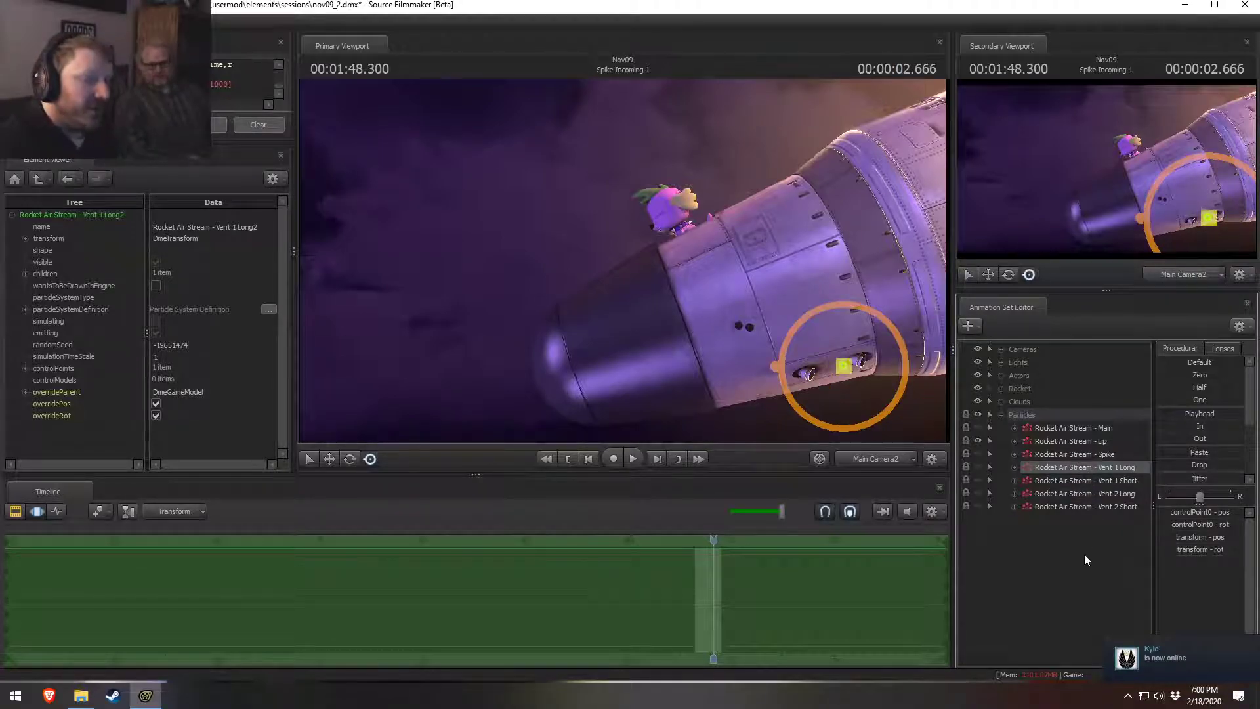
{"action": "right_click", "coordinate": [1066, 540]}
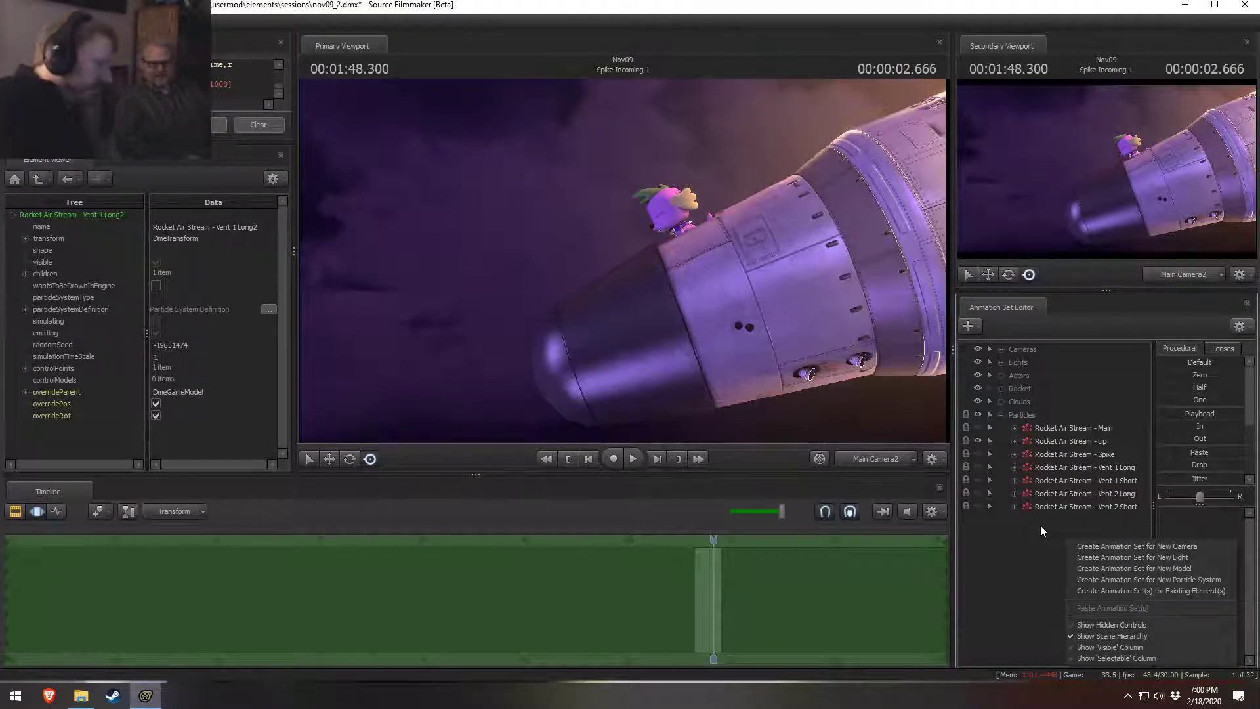
{"action": "left_click", "coordinate": [789, 609]}
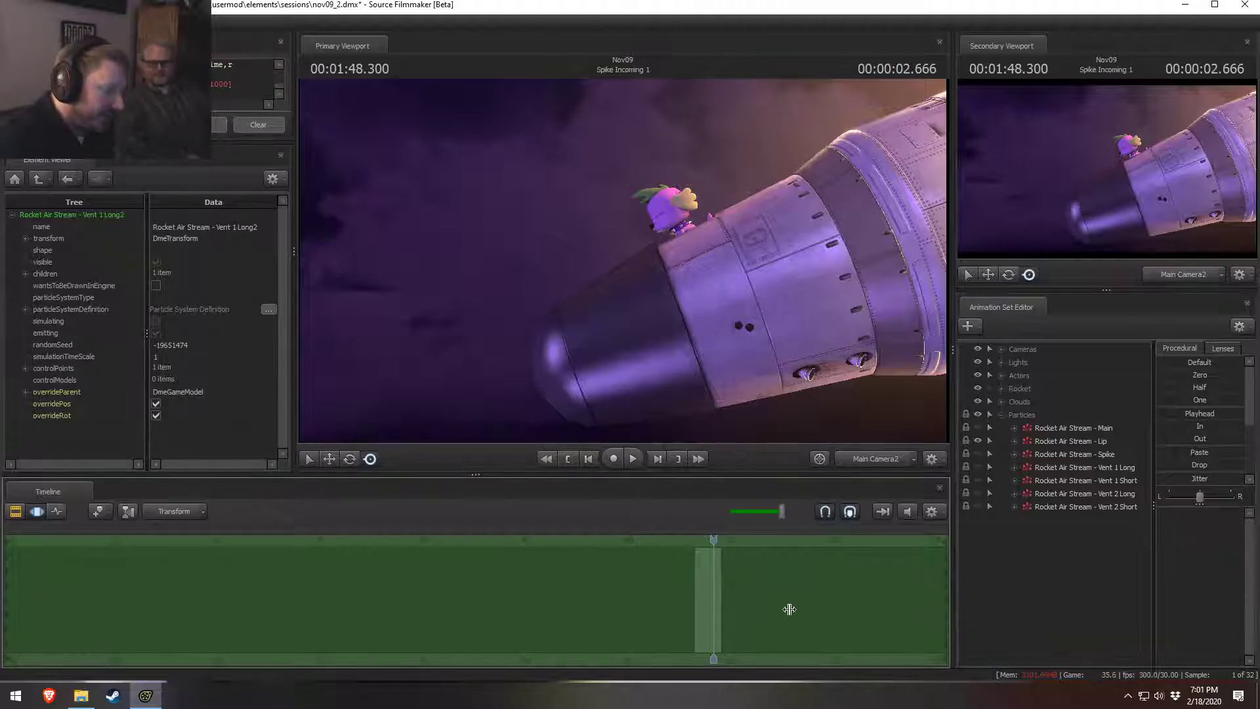
Step: Switch the timeline to clip editing and move the playhead to 00:01:47.500 in the Spike Incoming 1 shot
{"action": "key", "text": "F2"}
{"action": "scroll", "coordinate": [714, 596], "scroll_direction": "up", "scroll_amount": 4}
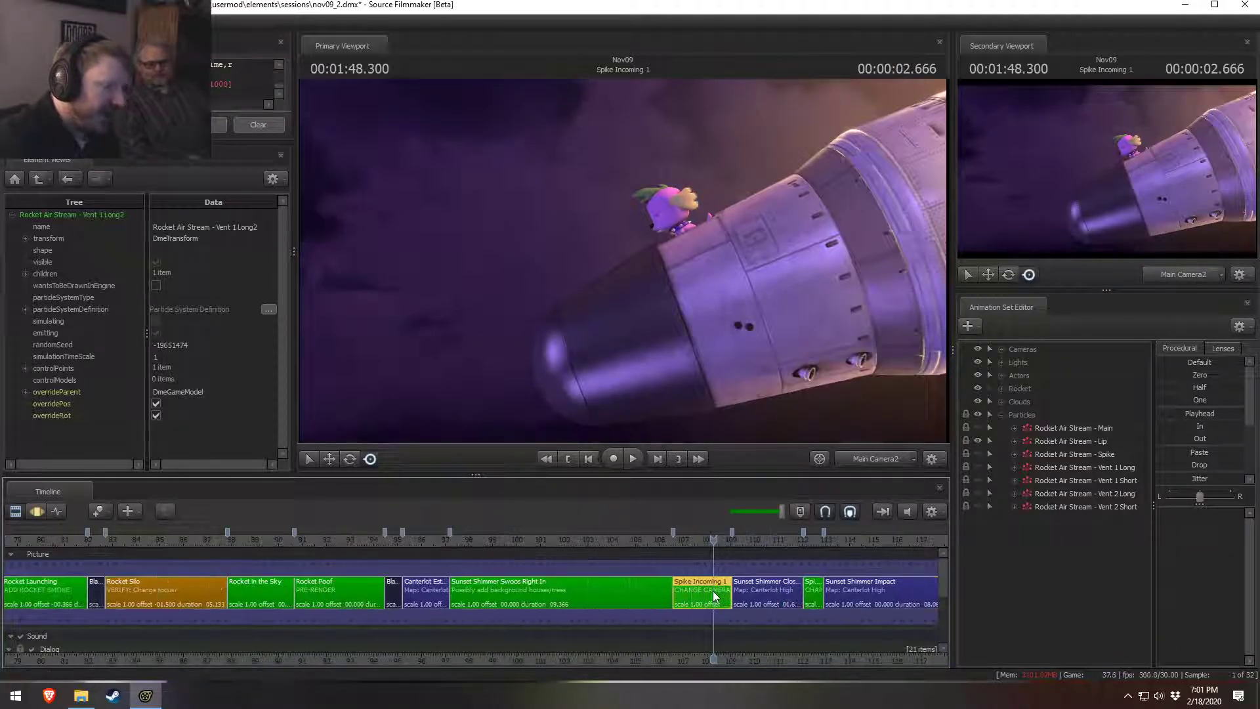
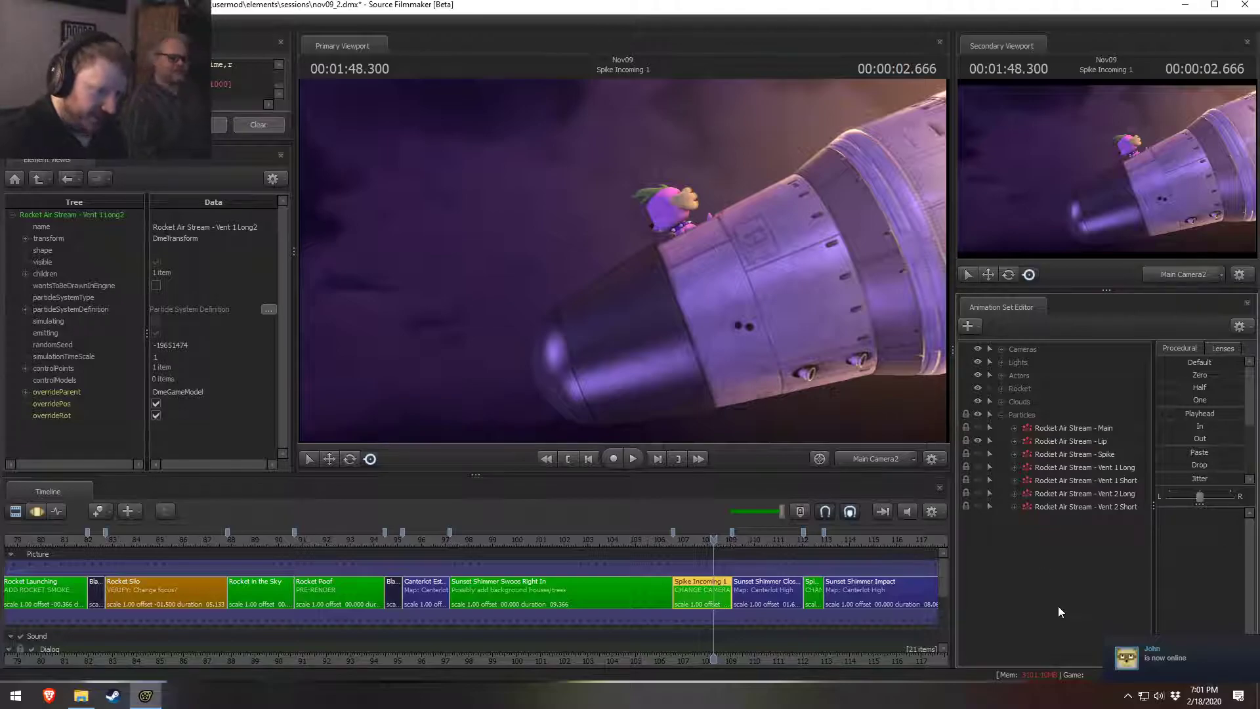
{"action": "scroll", "coordinate": [809, 656], "scroll_direction": "up", "scroll_amount": 5}
{"action": "scroll", "coordinate": [604, 634], "scroll_direction": "up", "scroll_amount": 2}
{"action": "left_click_drag", "start_coordinate": [472, 539], "coordinate": [499, 540]}
{"action": "right_click", "coordinate": [1094, 457]}
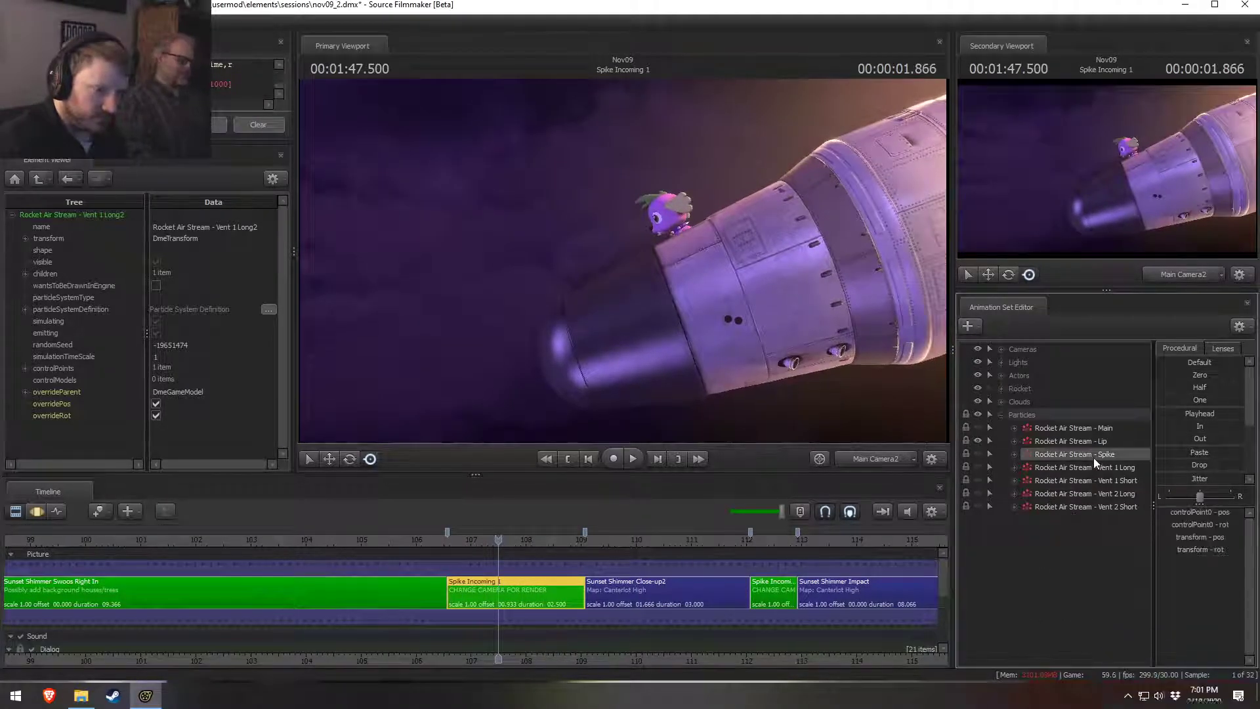
{"action": "right_click", "coordinate": [1090, 440]}
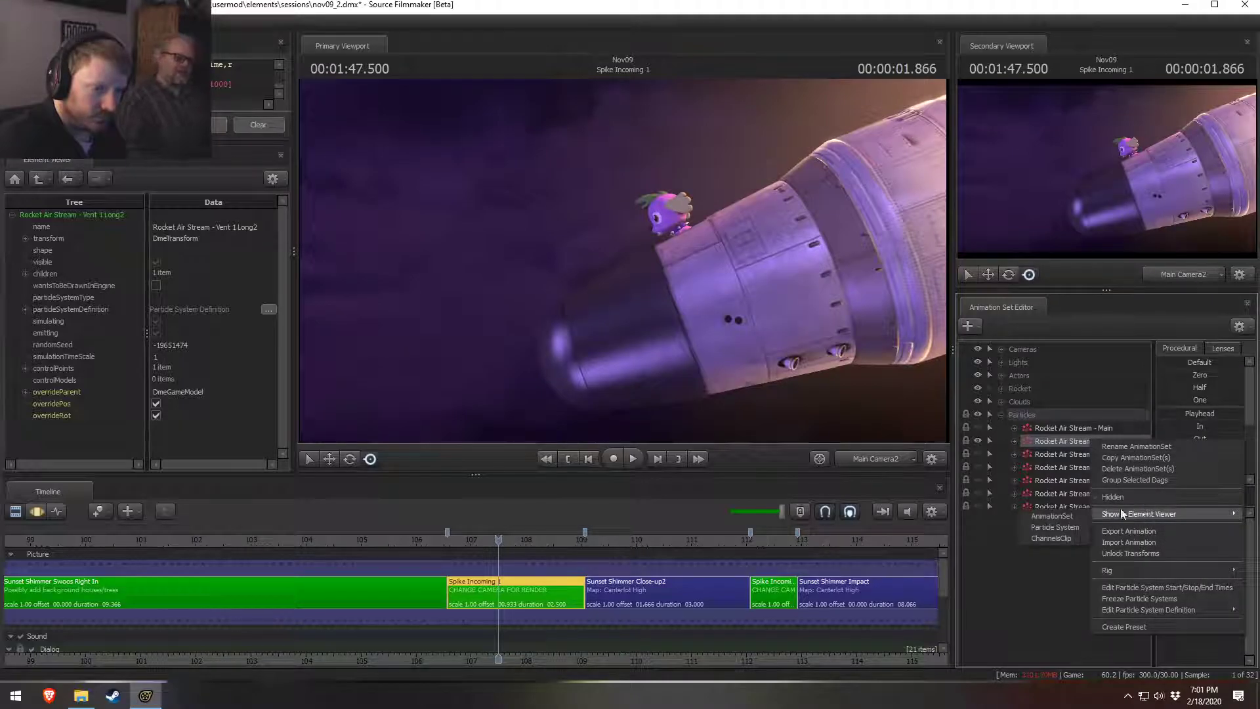
{"action": "left_click", "coordinate": [1043, 577]}
Step: Play back the Spike Incoming 1 shot with the Rocket Air Stream - Spike particles shown and hidden to compare them
{"action": "key", "text": "space"}
{"action": "key", "text": "space"}
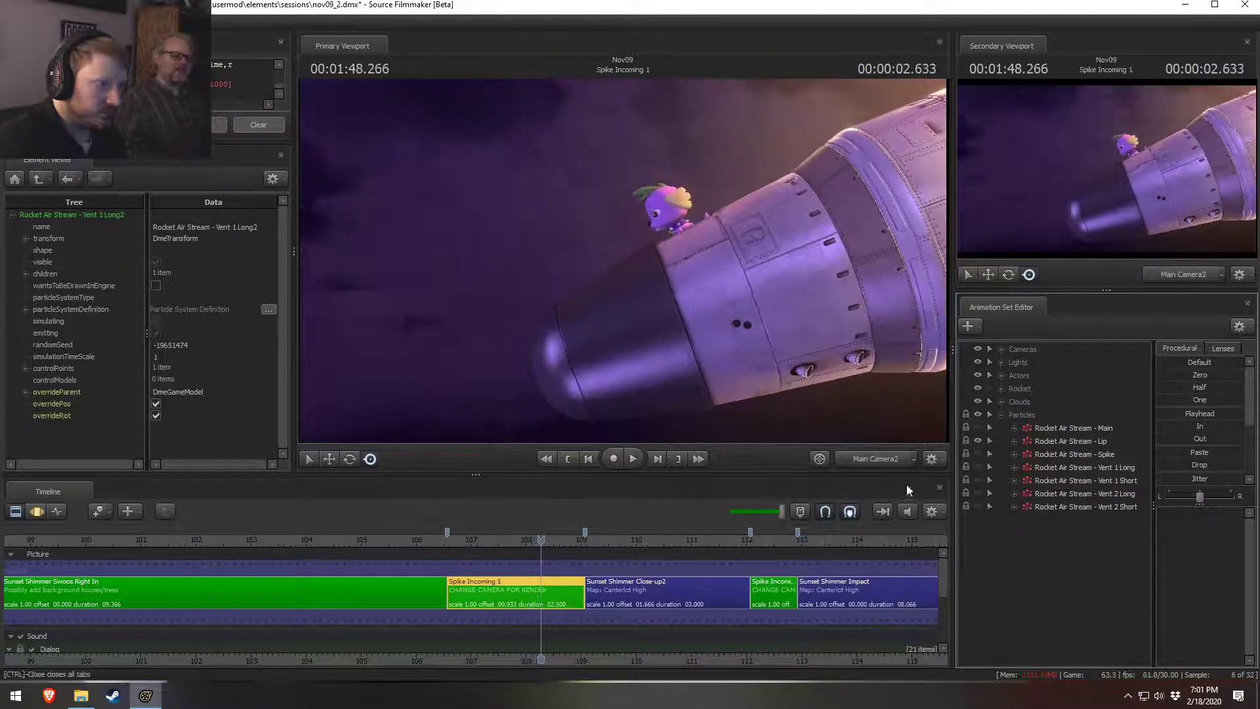
{"action": "left_click", "coordinate": [978, 453]}
{"action": "left_click_drag", "start_coordinate": [525, 538], "coordinate": [479, 539]}
{"action": "key", "text": "space"}
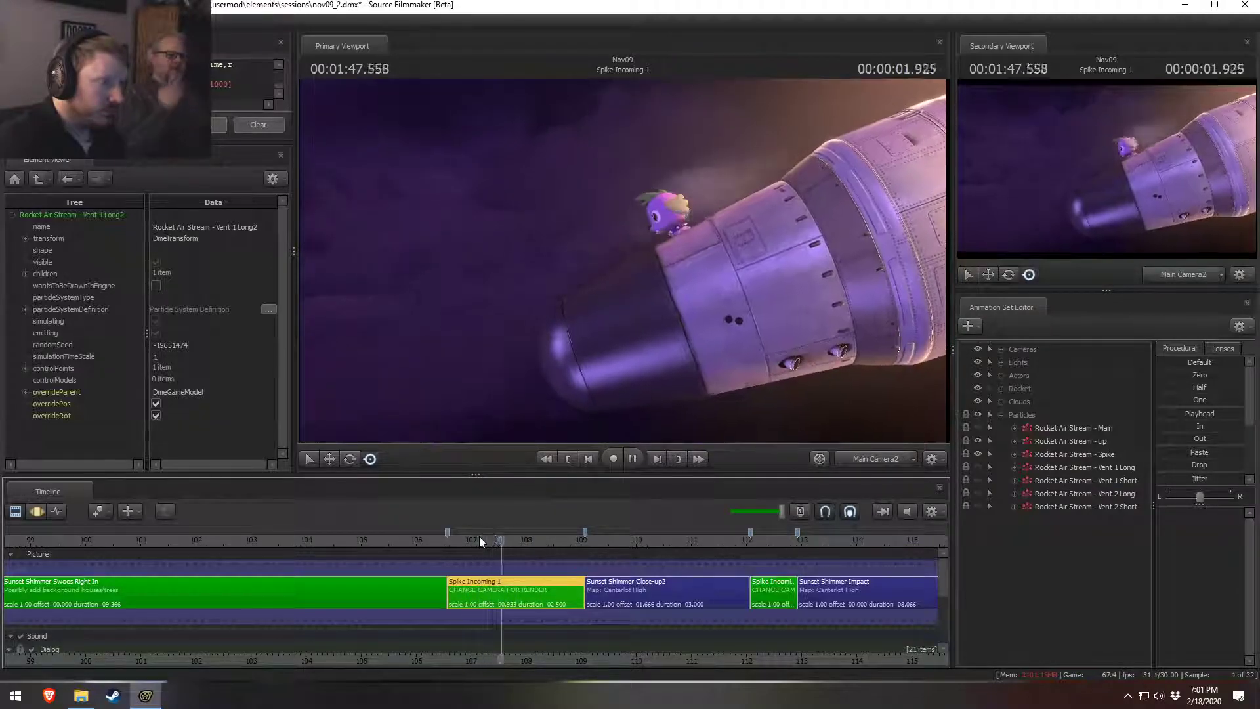
{"action": "left_click", "coordinate": [479, 537]}
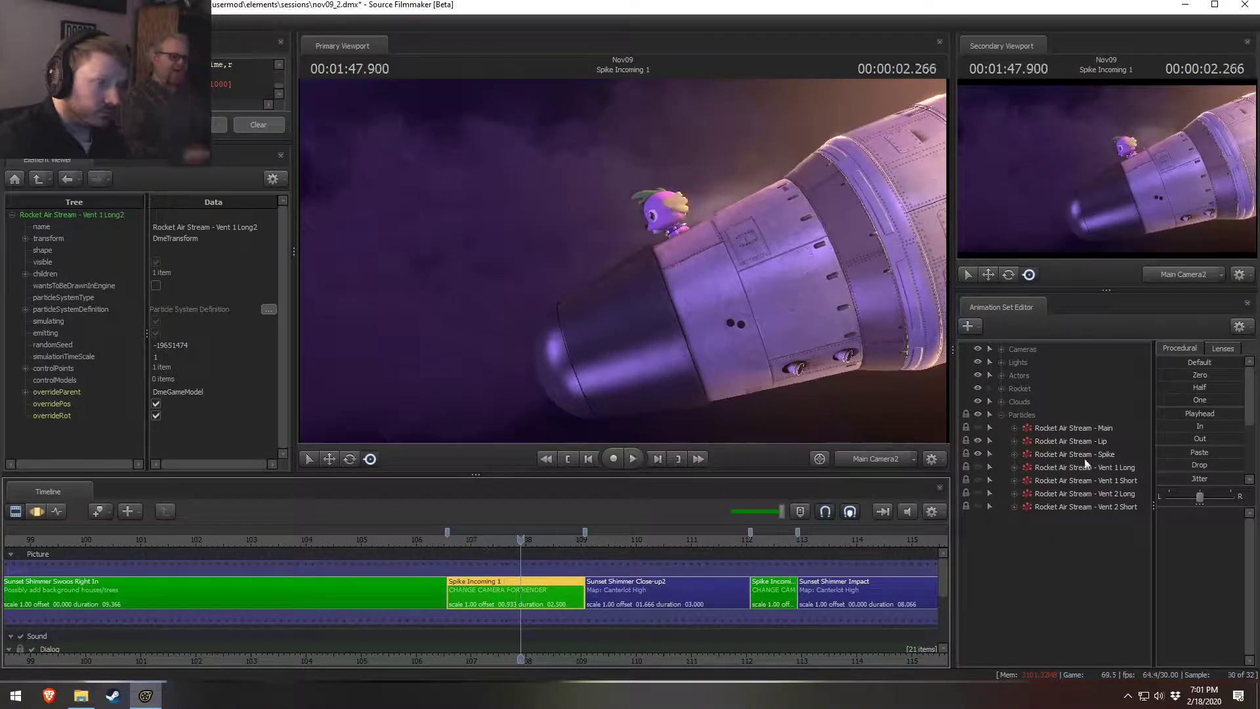
{"action": "left_click", "coordinate": [978, 453]}
{"action": "left_click_drag", "start_coordinate": [522, 539], "coordinate": [465, 542]}
{"action": "key", "text": "space"}
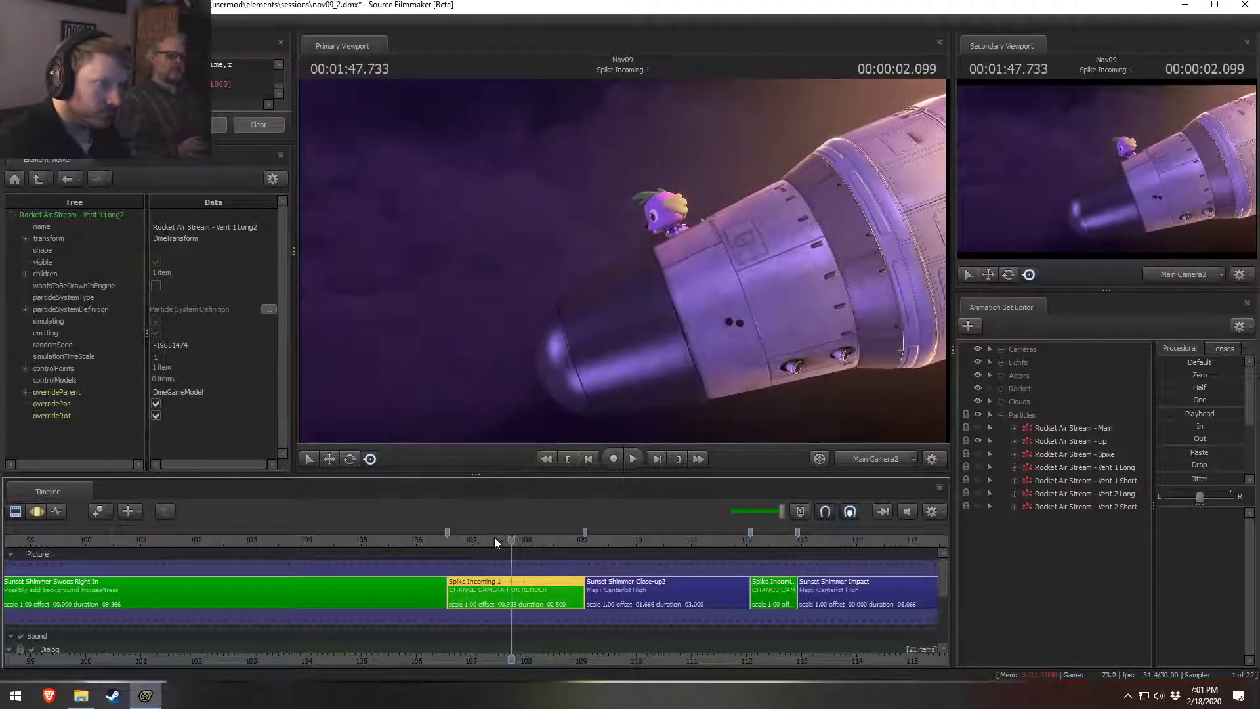
Step: Show the particle system element of Rocket Air Stream - Lip in the Element Viewer
{"action": "right_click", "coordinate": [1066, 443]}
{"action": "mouse_move", "coordinate": [1129, 520]}
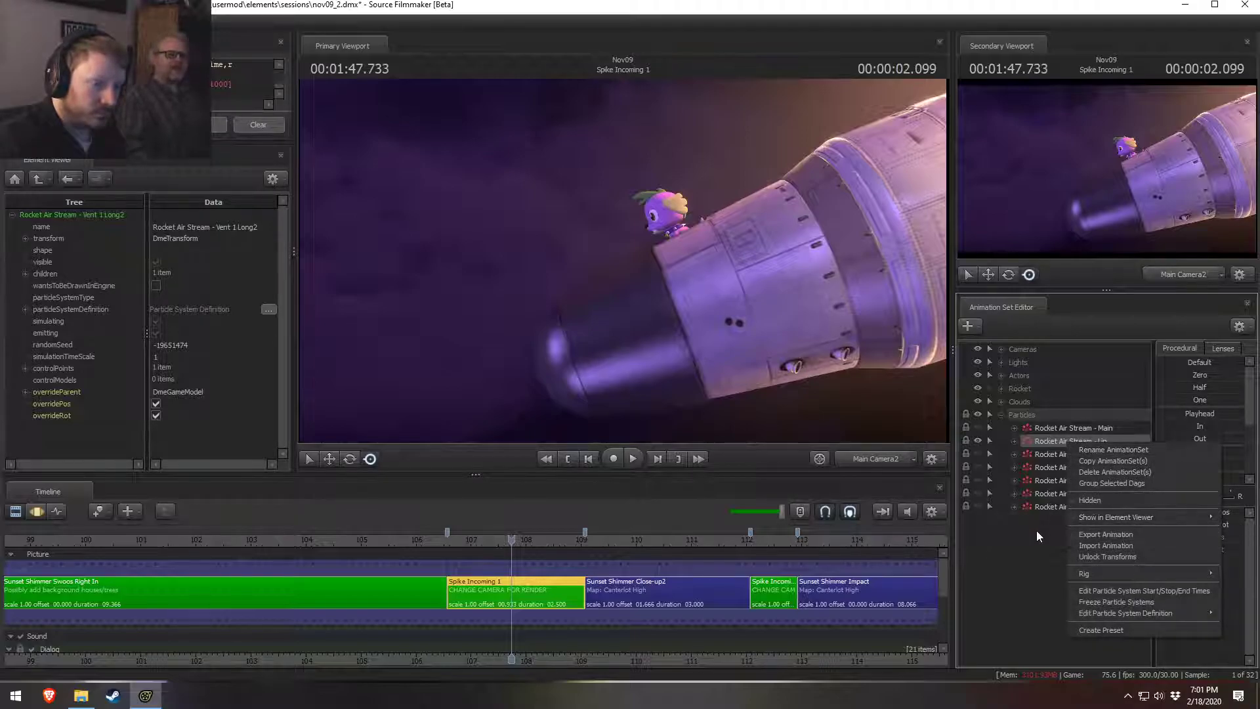
{"action": "left_click", "coordinate": [1024, 531]}
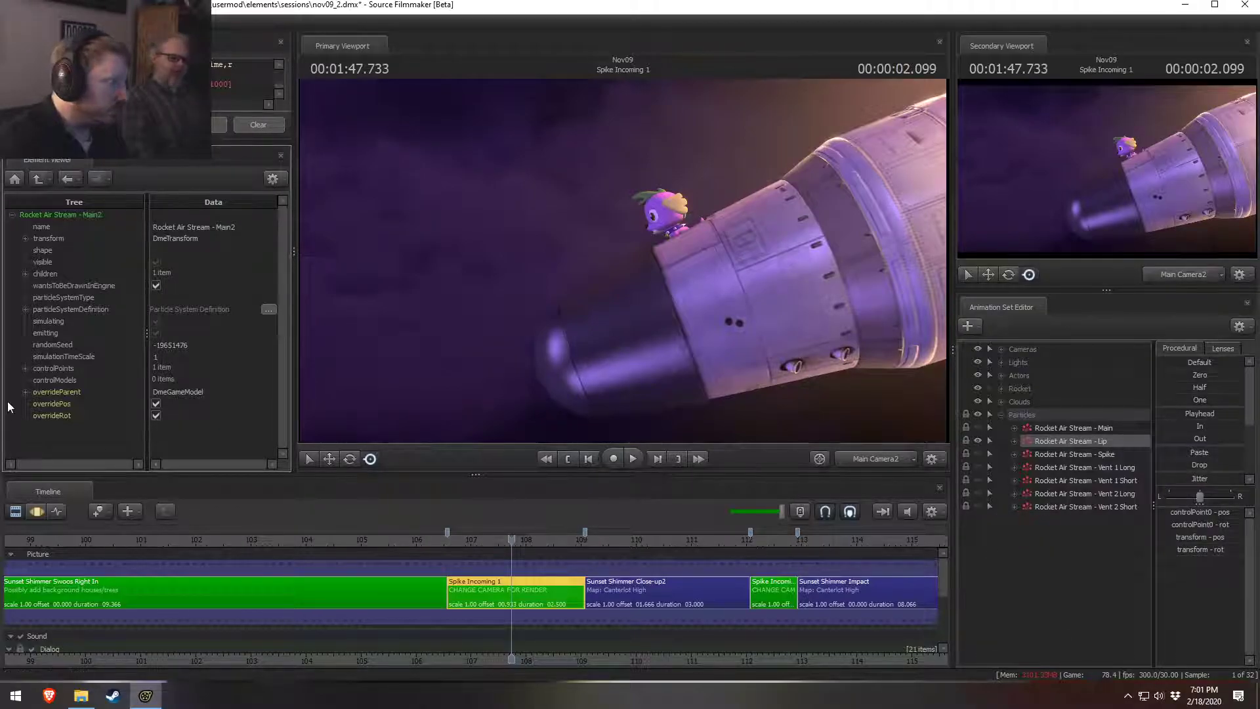
Step: Open the speed_lines_HD_large particle system definition of Rocket Air Stream - Lip for editing
{"action": "right_click", "coordinate": [1079, 438]}
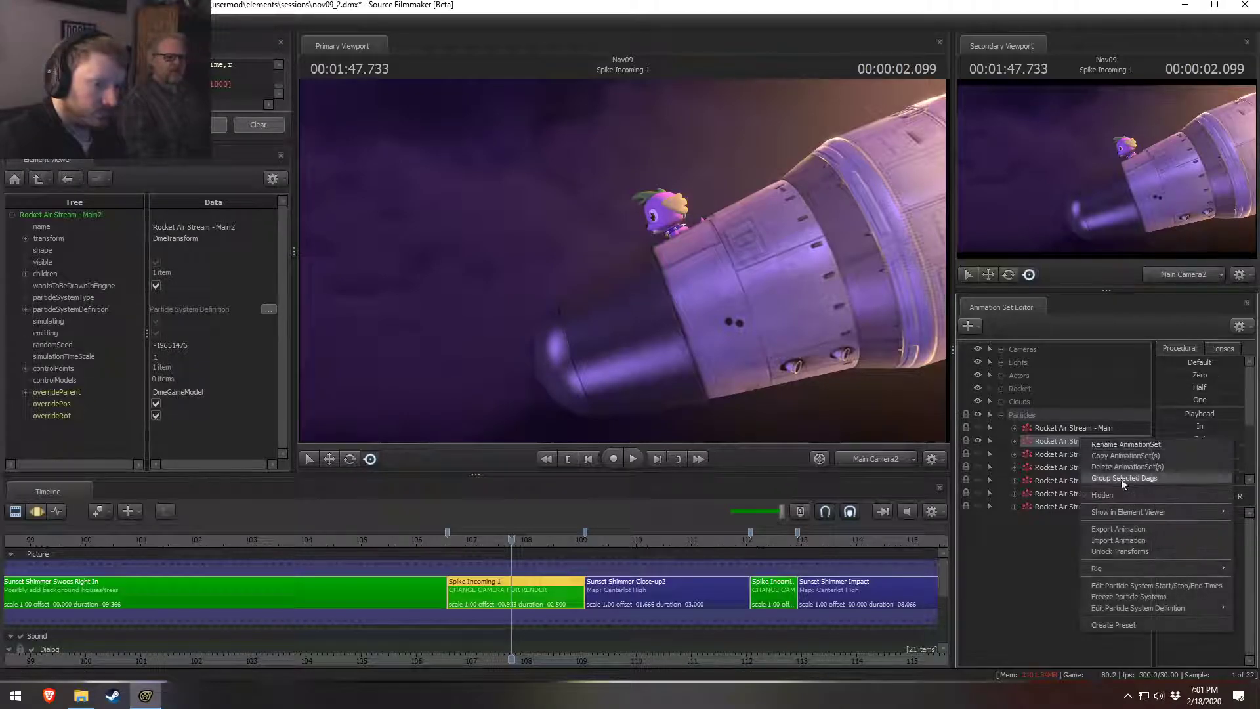
{"action": "mouse_move", "coordinate": [1130, 606]}
{"action": "left_click", "coordinate": [1051, 608]}
{"action": "right_click", "coordinate": [1057, 439]}
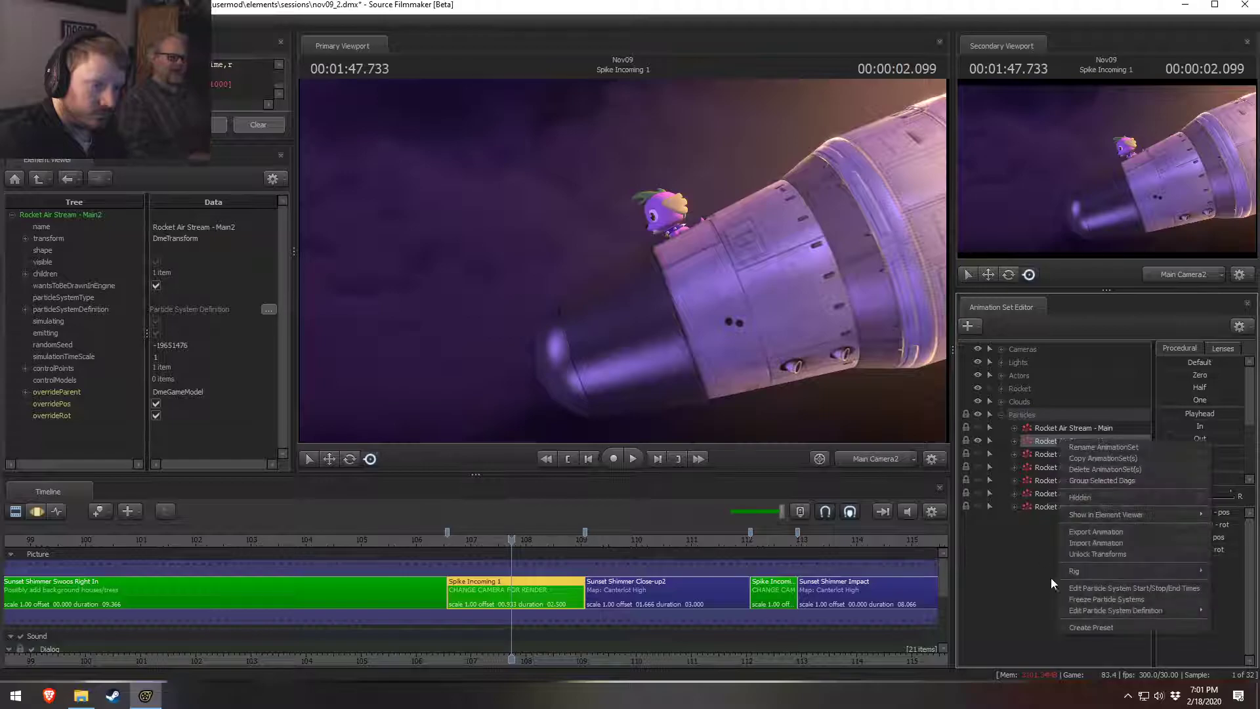
{"action": "left_click", "coordinate": [1030, 609]}
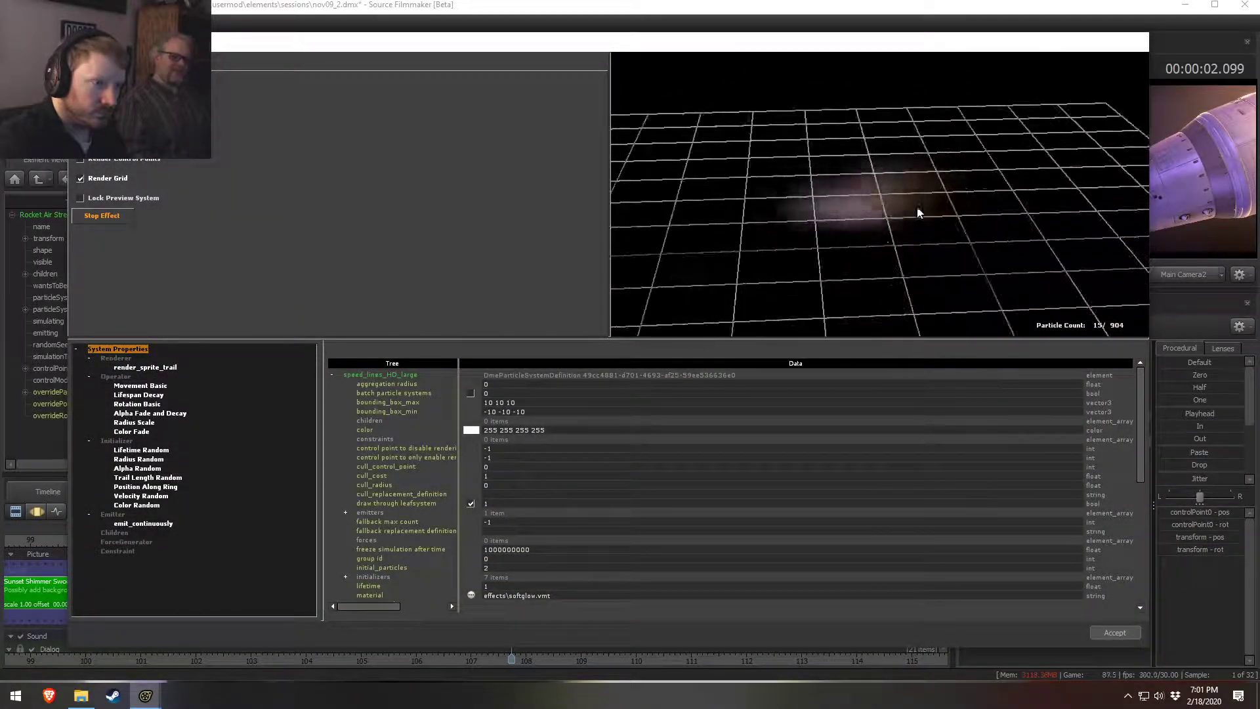
Step: Review the radius settings and set the initial radius of the Position Along Ring initializer to 33
{"action": "left_click", "coordinate": [136, 424]}
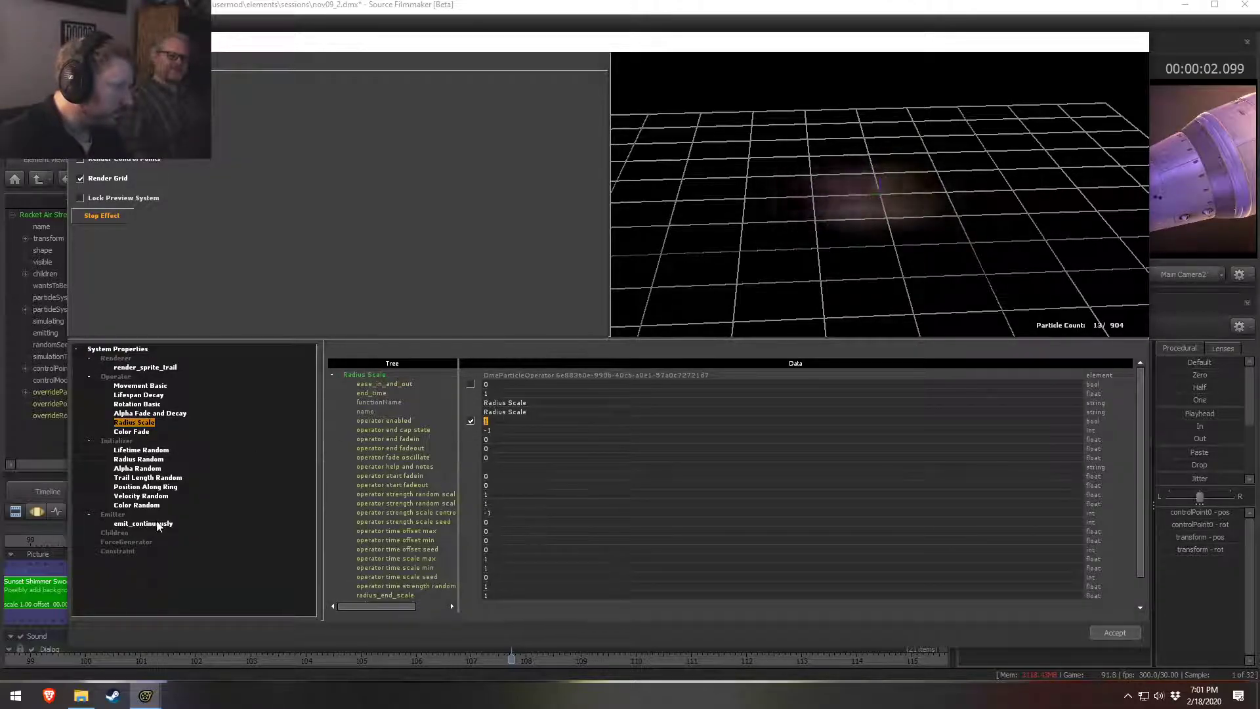
{"action": "left_click", "coordinate": [141, 459]}
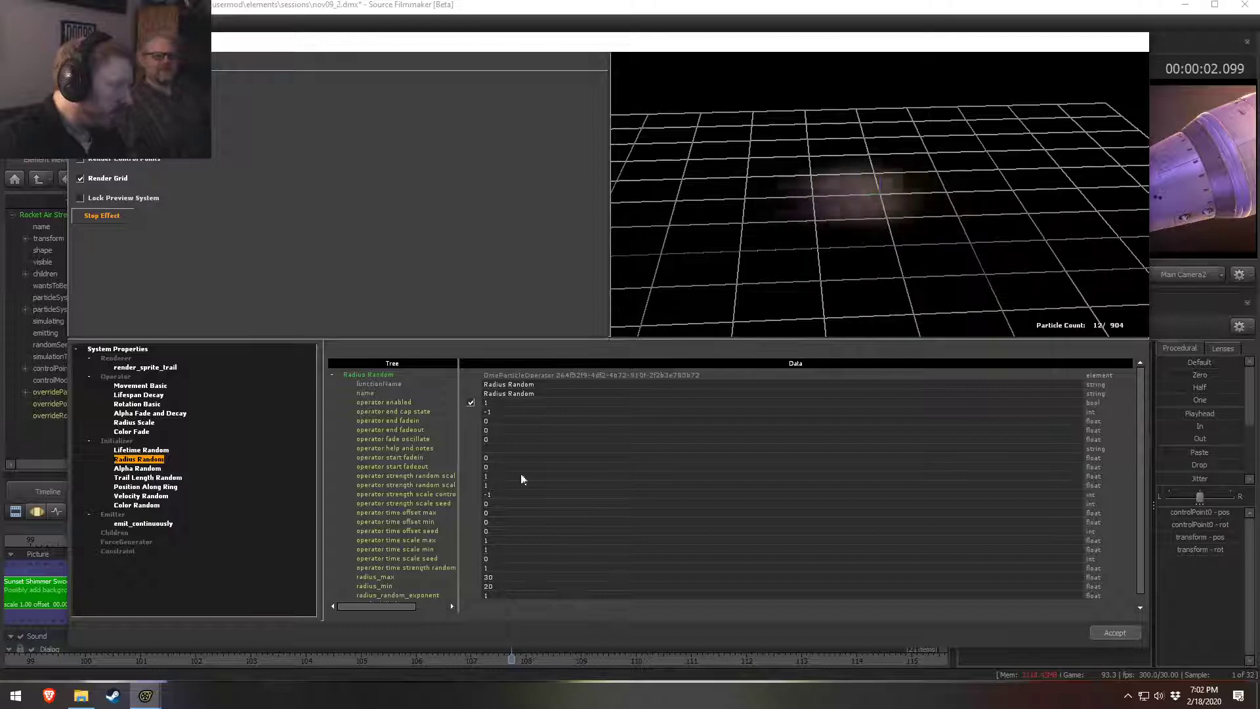
{"action": "scroll", "coordinate": [495, 575], "scroll_direction": "down", "scroll_amount": 1}
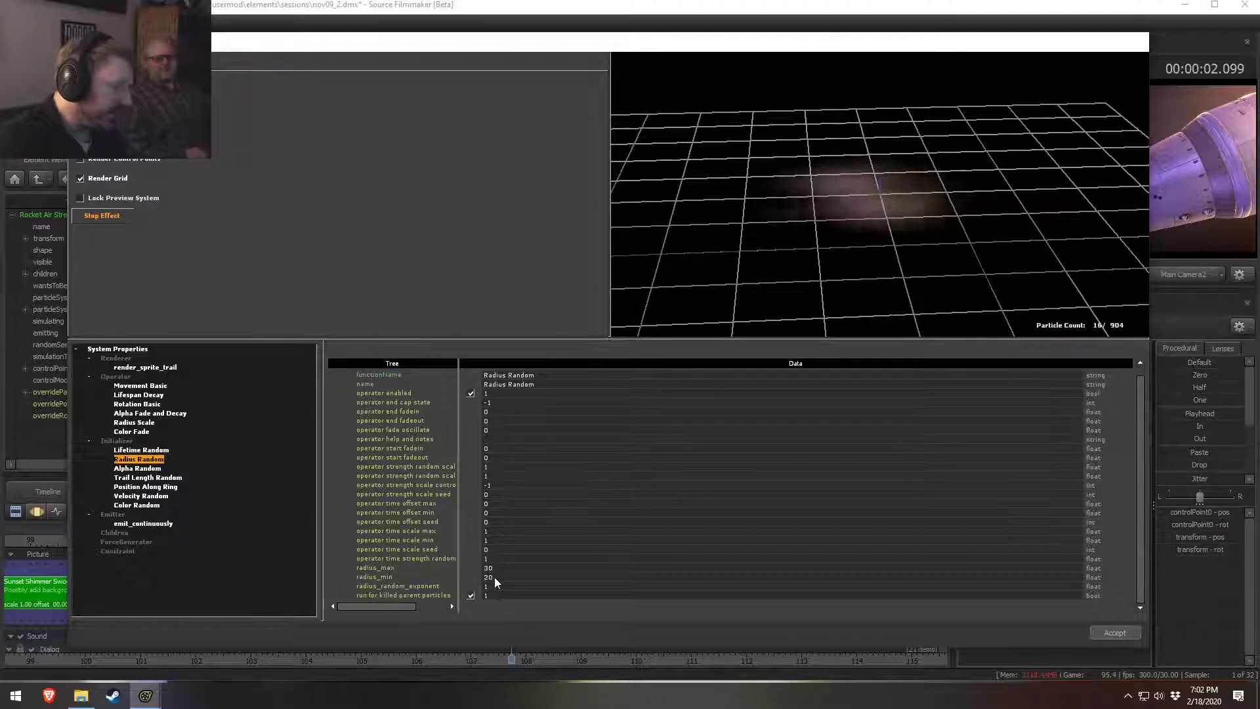
{"action": "left_click", "coordinate": [150, 489]}
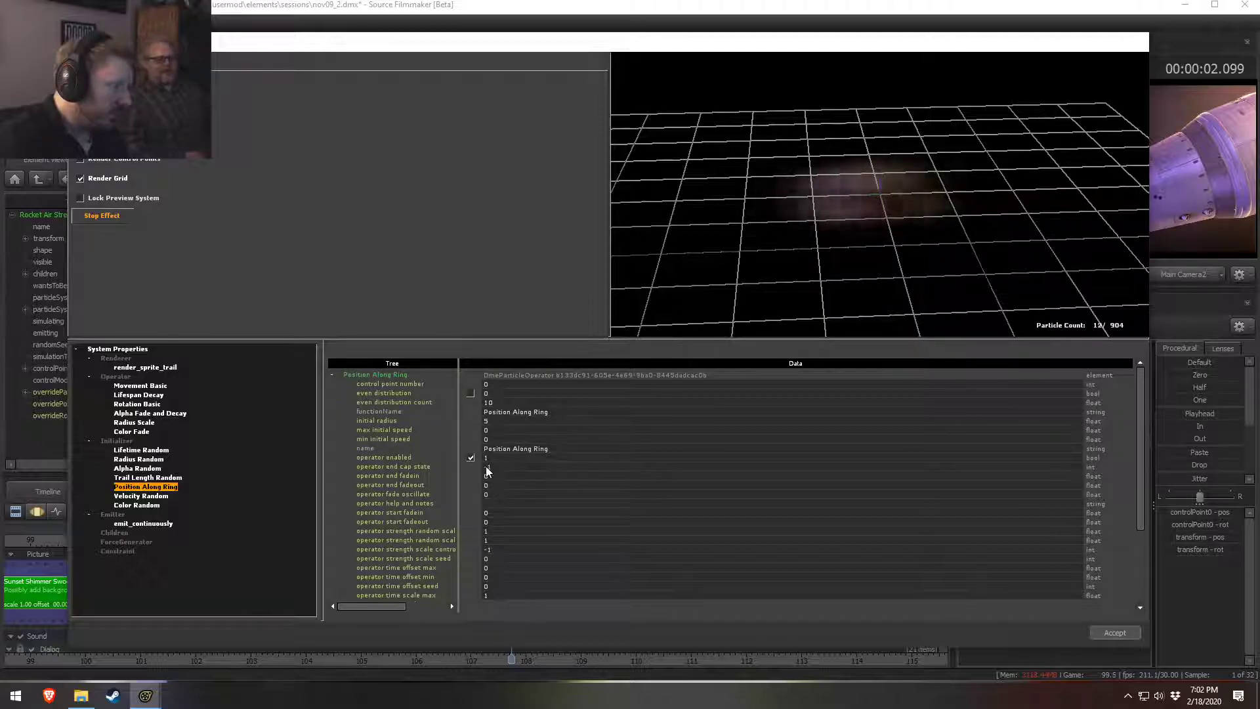
{"action": "scroll", "coordinate": [554, 518], "scroll_direction": "down", "scroll_amount": 5}
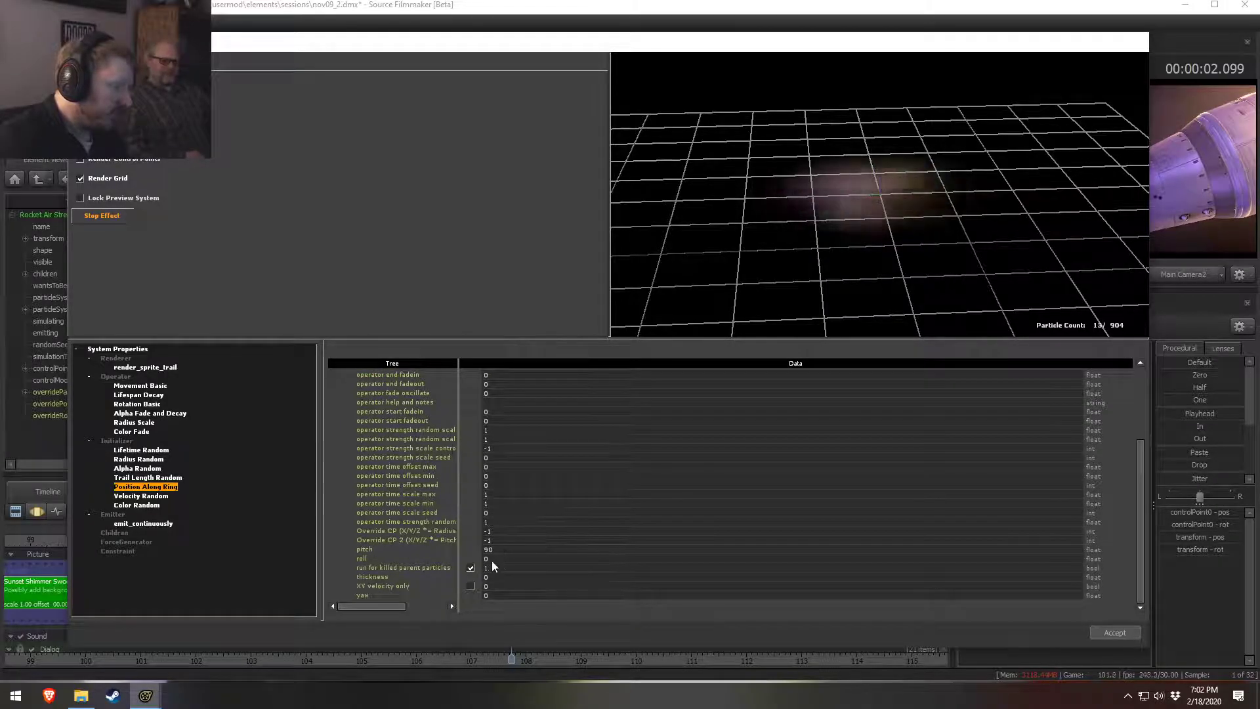
{"action": "scroll", "coordinate": [490, 561], "scroll_direction": "up", "scroll_amount": 6}
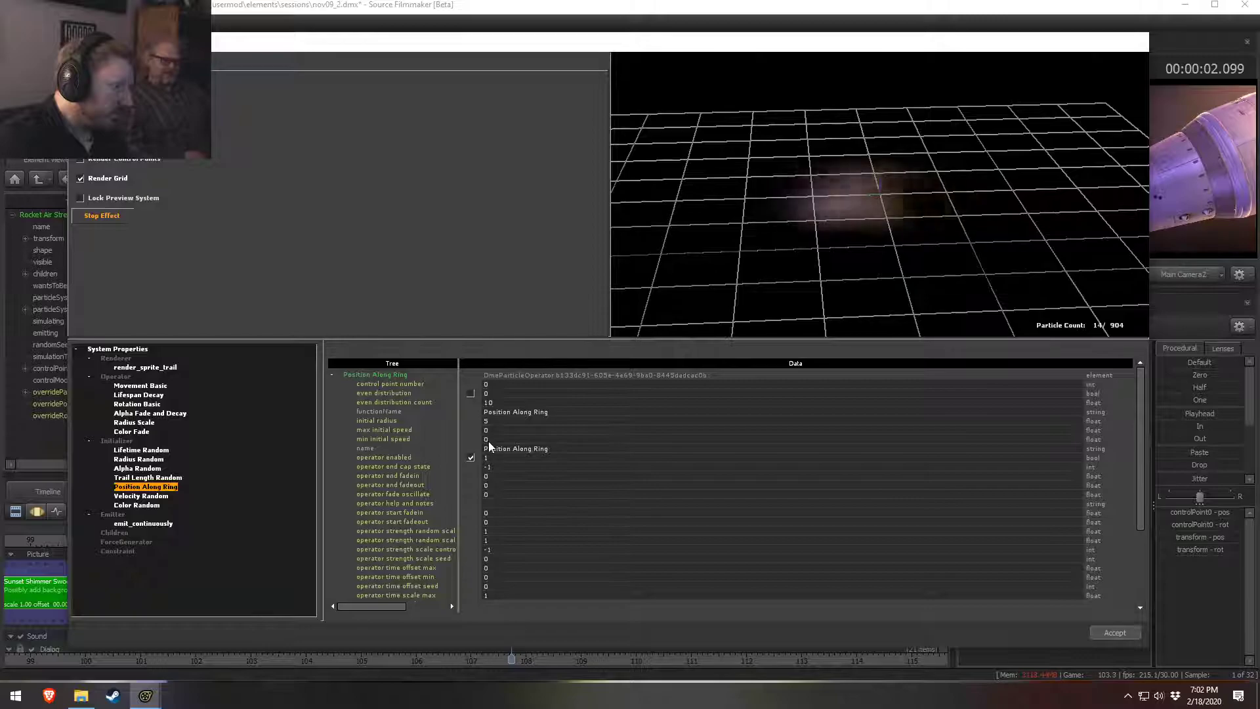
{"action": "type", "text": "33"}
{"action": "key", "text": "Return"}
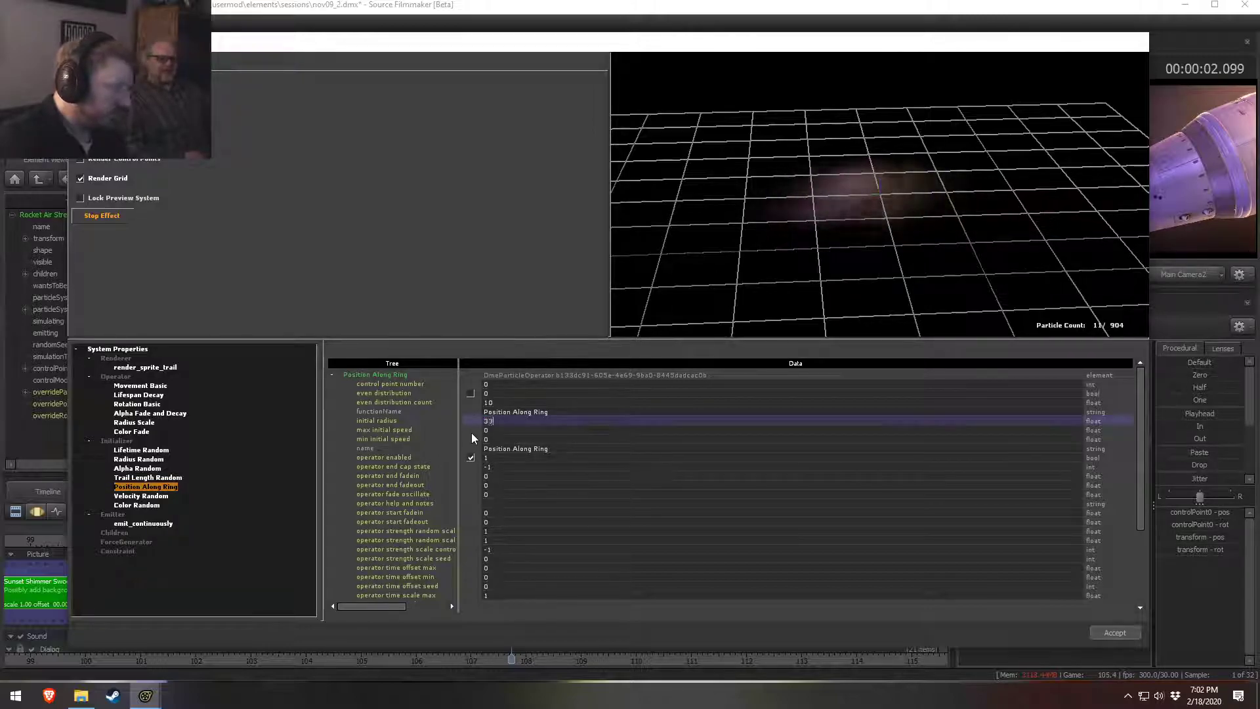
Step: Set the Position Along Ring initializer's minimum initial speed to 90 and maximum initial speed to 180
{"action": "left_click_drag", "start_coordinate": [896, 227], "coordinate": [699, 321]}
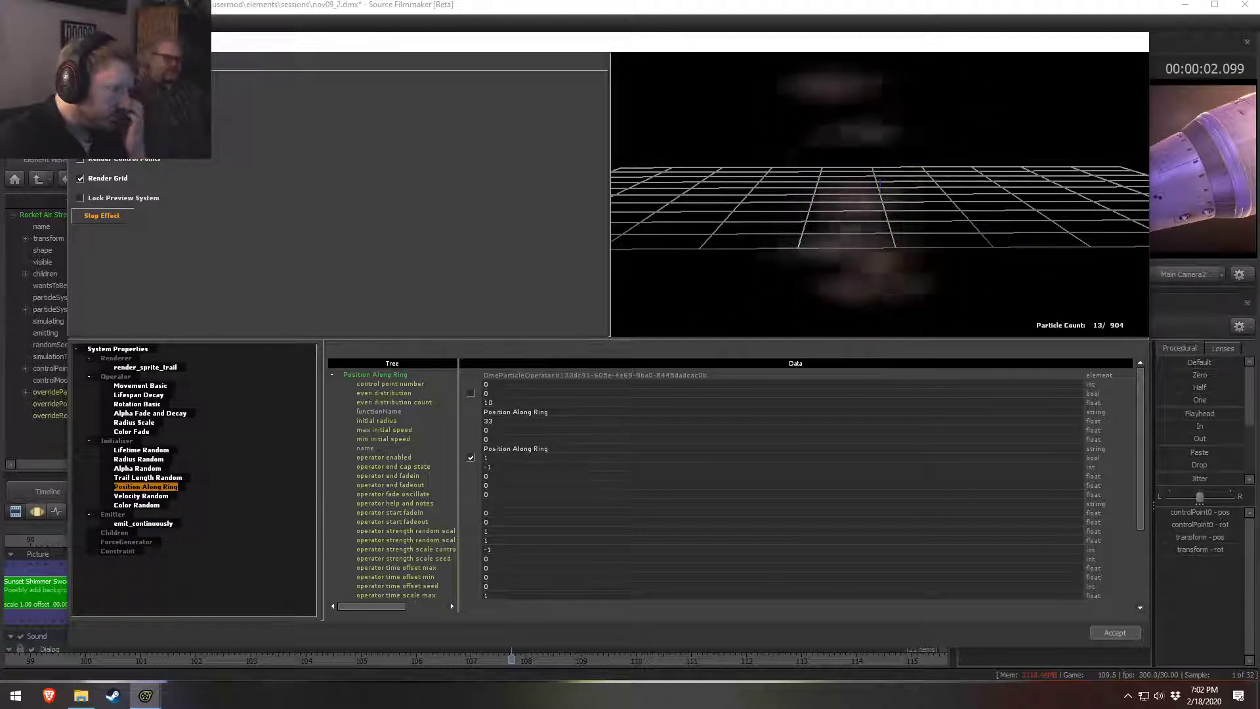
{"action": "double_click", "coordinate": [496, 441]}
{"action": "type", "text": "90"}
{"action": "key", "text": "Return"}
{"action": "double_click", "coordinate": [489, 431]}
{"action": "type", "text": "180"}
{"action": "key", "text": "Return"}
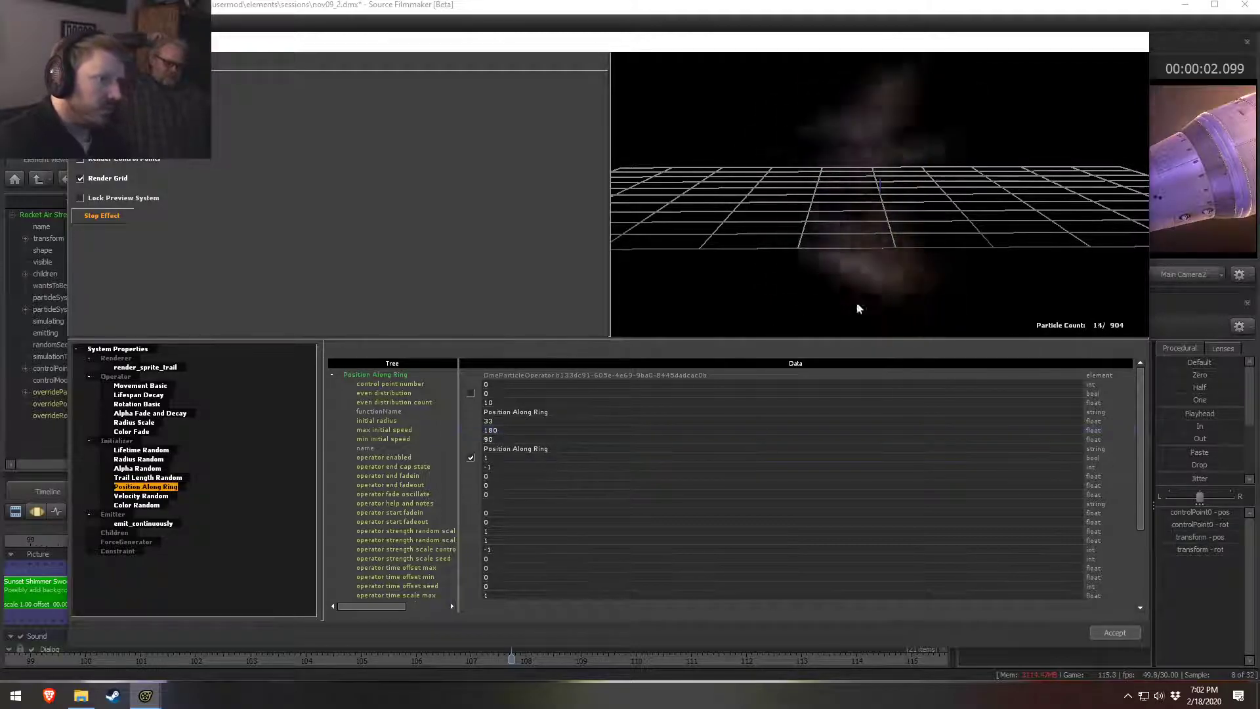
Step: Return to the main window, dismiss the warning and replay the Spike Incoming 1 shot from near its start
{"action": "left_click", "coordinate": [745, 4]}
{"action": "left_click", "coordinate": [669, 254]}
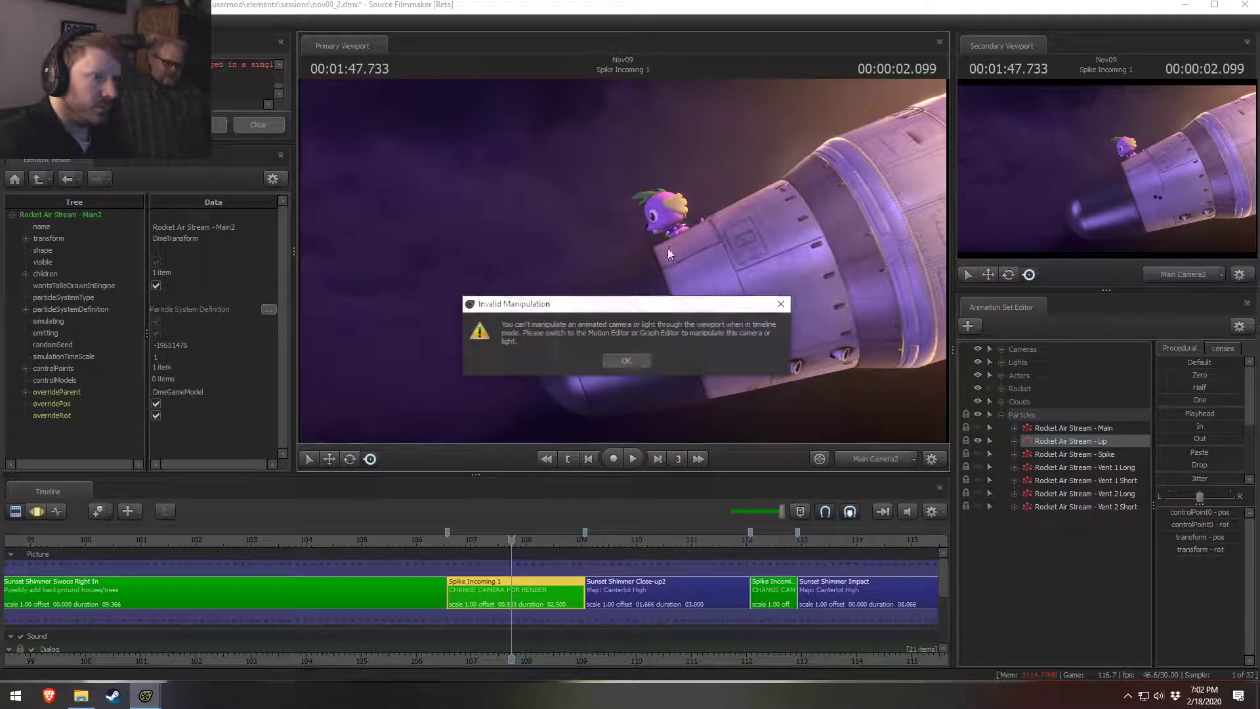
{"action": "left_click", "coordinate": [627, 363]}
{"action": "left_click_drag", "start_coordinate": [506, 538], "coordinate": [457, 539]}
{"action": "key", "text": "space"}
{"action": "key", "text": "space"}
{"action": "key", "text": "alt+Tab"}
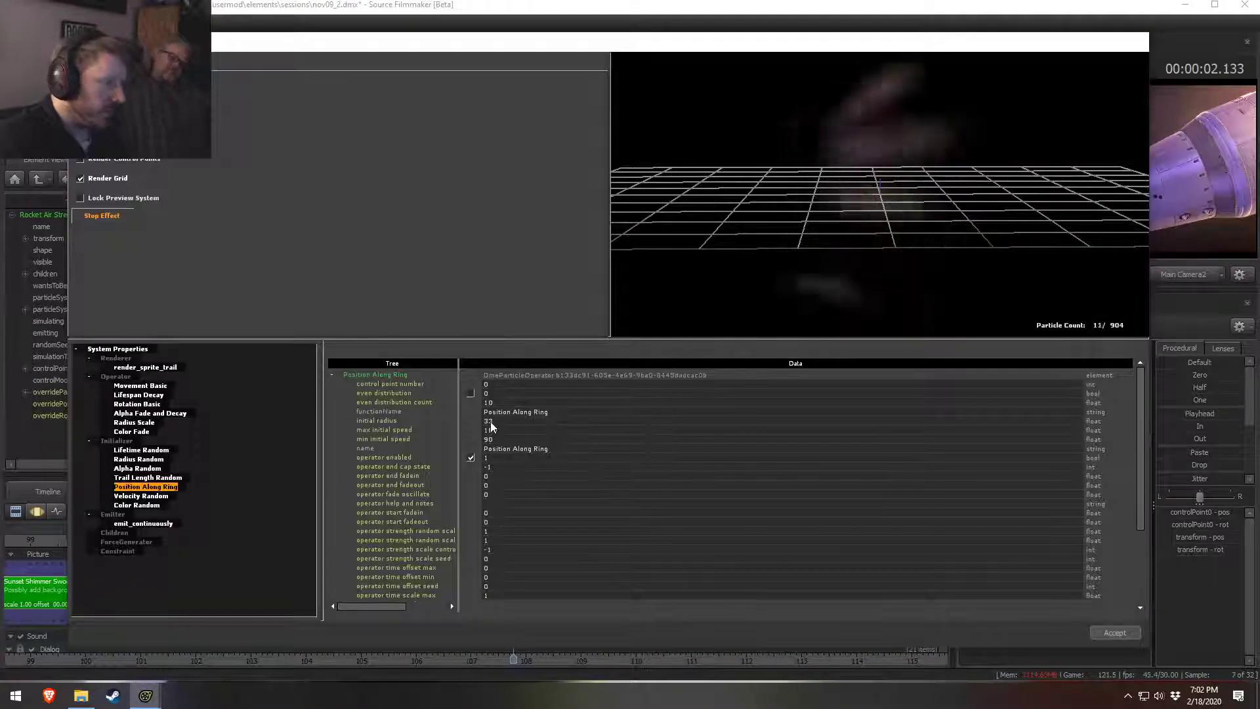
{"action": "left_click_drag", "start_coordinate": [494, 422], "coordinate": [489, 421]}
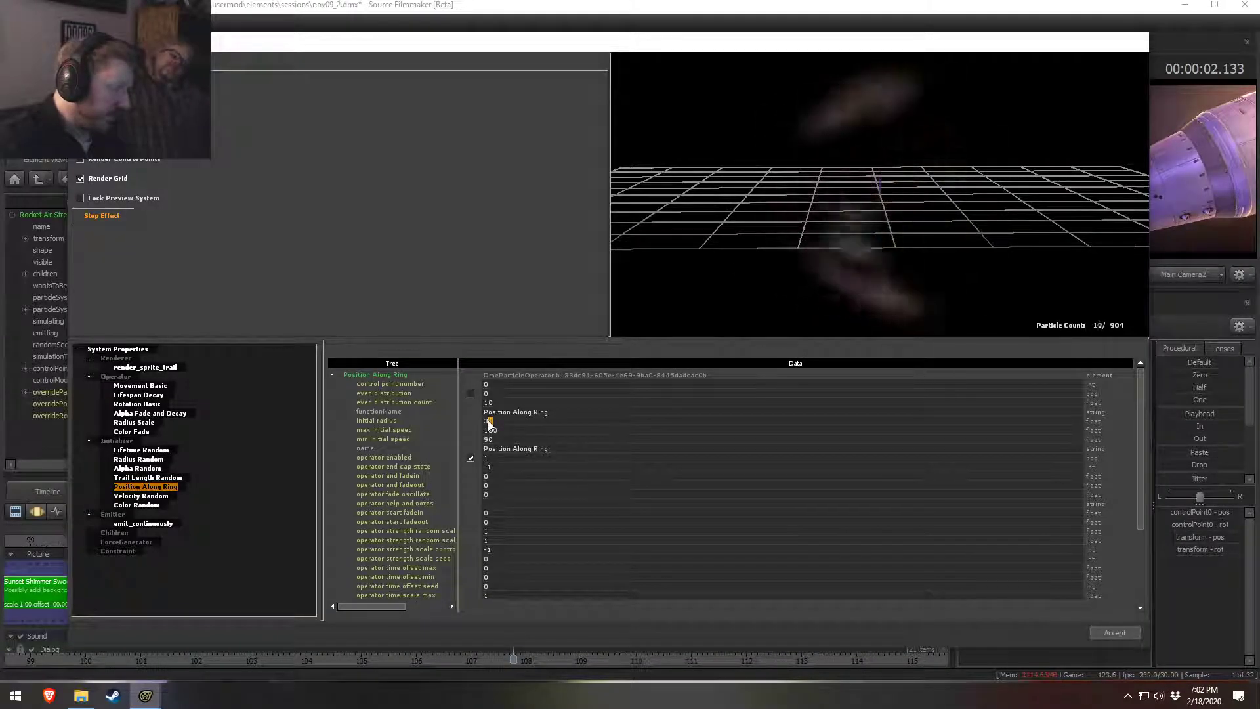
{"action": "key", "text": "alt+Tab"}
Step: Switch the primary viewport to the Work Camera, reposition it around the rocket and play back the shot
{"action": "key", "text": "space"}
{"action": "left_click", "coordinate": [866, 458]}
{"action": "key", "text": "alt+Tab"}
{"action": "key", "text": "F3"}
{"action": "key", "text": "w"}
{"action": "left_click_drag", "start_coordinate": [688, 302], "coordinate": [702, 306]}
{"action": "key", "text": "F2"}
{"action": "key", "text": "space"}
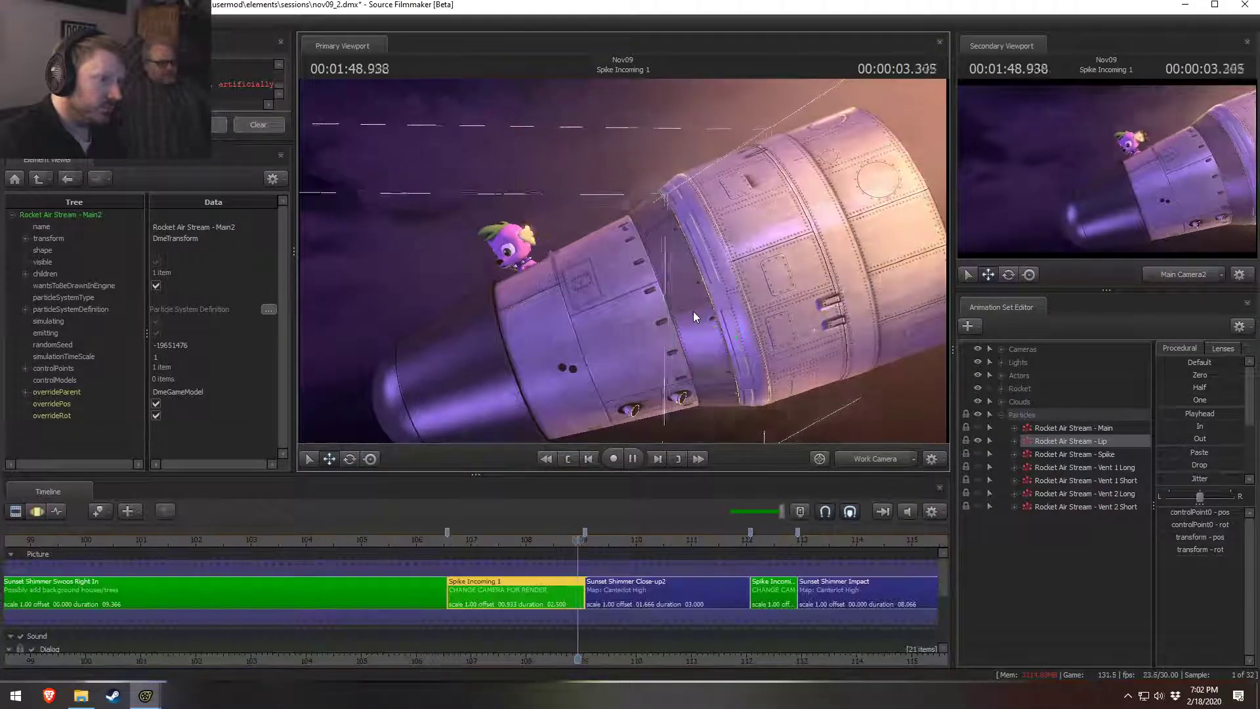
Step: Set the Alpha Random initializer's alpha_min to 30 and alpha_max to 60 in the particle definition
{"action": "key", "text": "alt+Tab"}
{"action": "mouse_move", "coordinate": [779, 247]}
{"action": "left_mouse_down"}
{"action": "mouse_move", "coordinate": [800, 243]}
{"action": "mouse_move", "coordinate": [791, 226]}
{"action": "left_mouse_up"}
{"action": "left_click", "coordinate": [137, 467]}
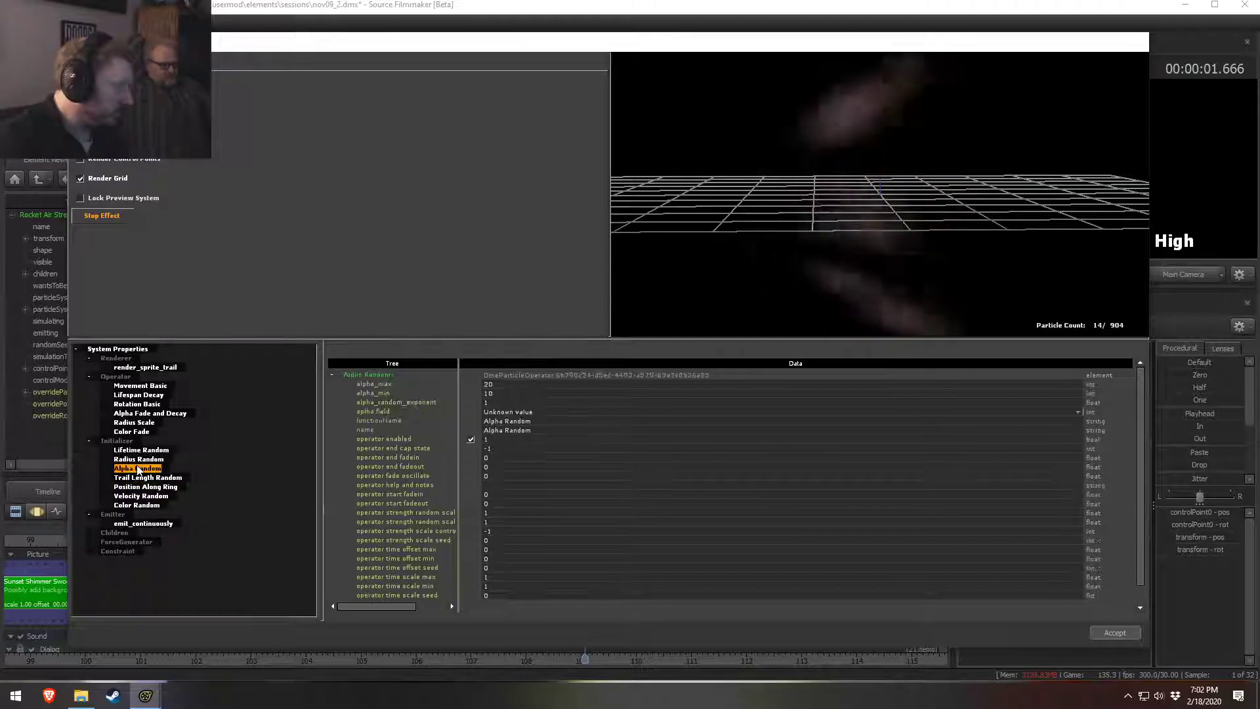
{"action": "double_click", "coordinate": [506, 393]}
{"action": "type", "text": "30"}
{"action": "key", "text": "Return"}
{"action": "double_click", "coordinate": [491, 384]}
{"action": "type", "text": "60"}
{"action": "key", "text": "Return"}
{"action": "left_click", "coordinate": [503, 394]}
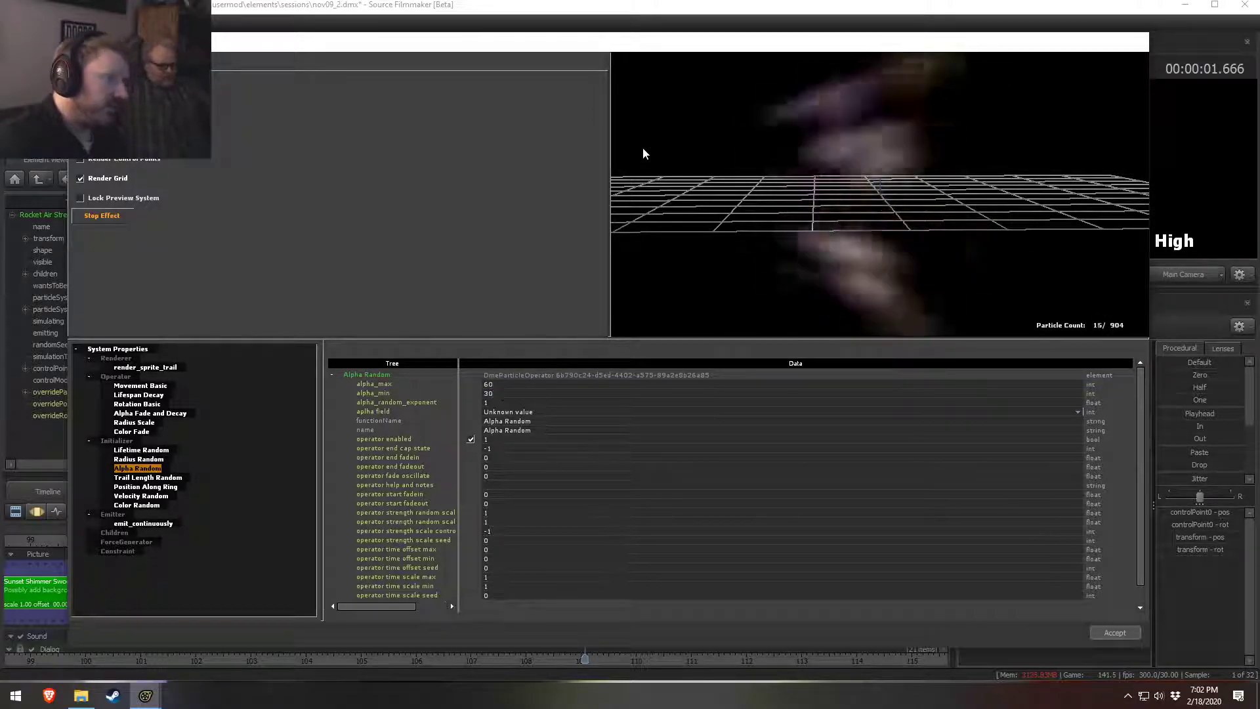
Step: Return to the main window, replay the Spike Incoming 1 shot from near its start, and go back to the particle editor
{"action": "left_click", "coordinate": [634, 6]}
{"action": "left_click", "coordinate": [460, 540]}
{"action": "key", "text": "space"}
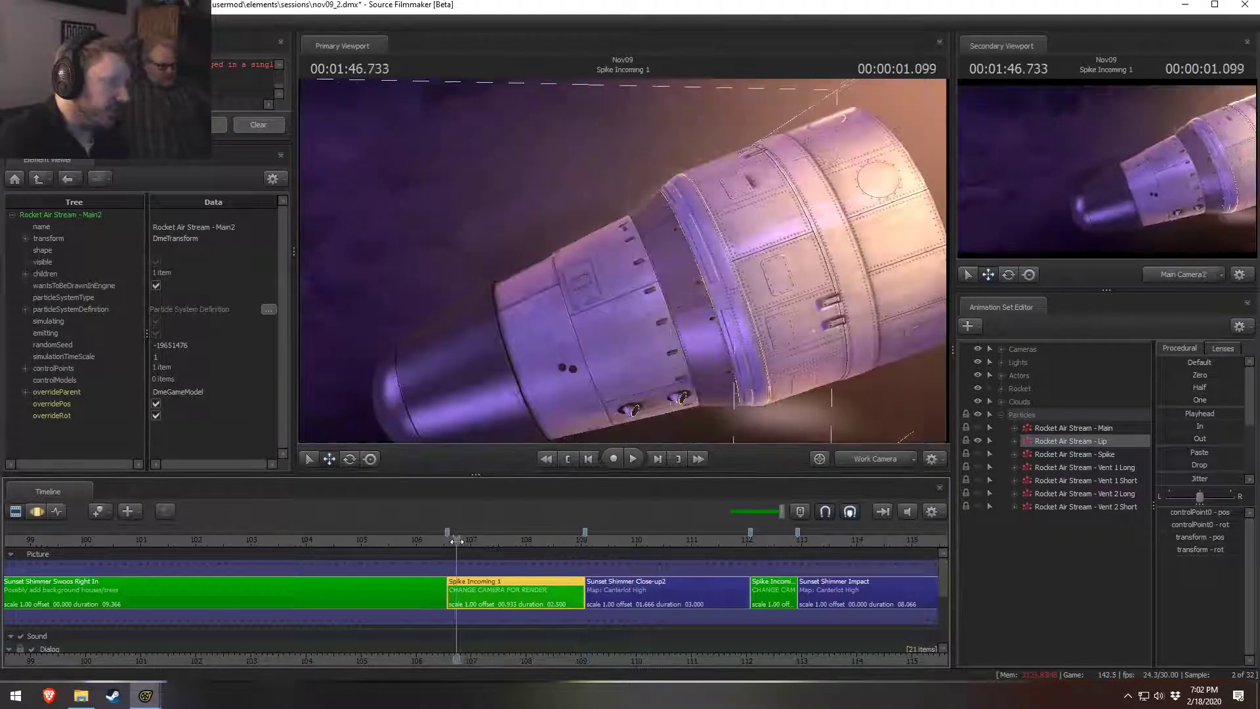
{"action": "key", "text": "space"}
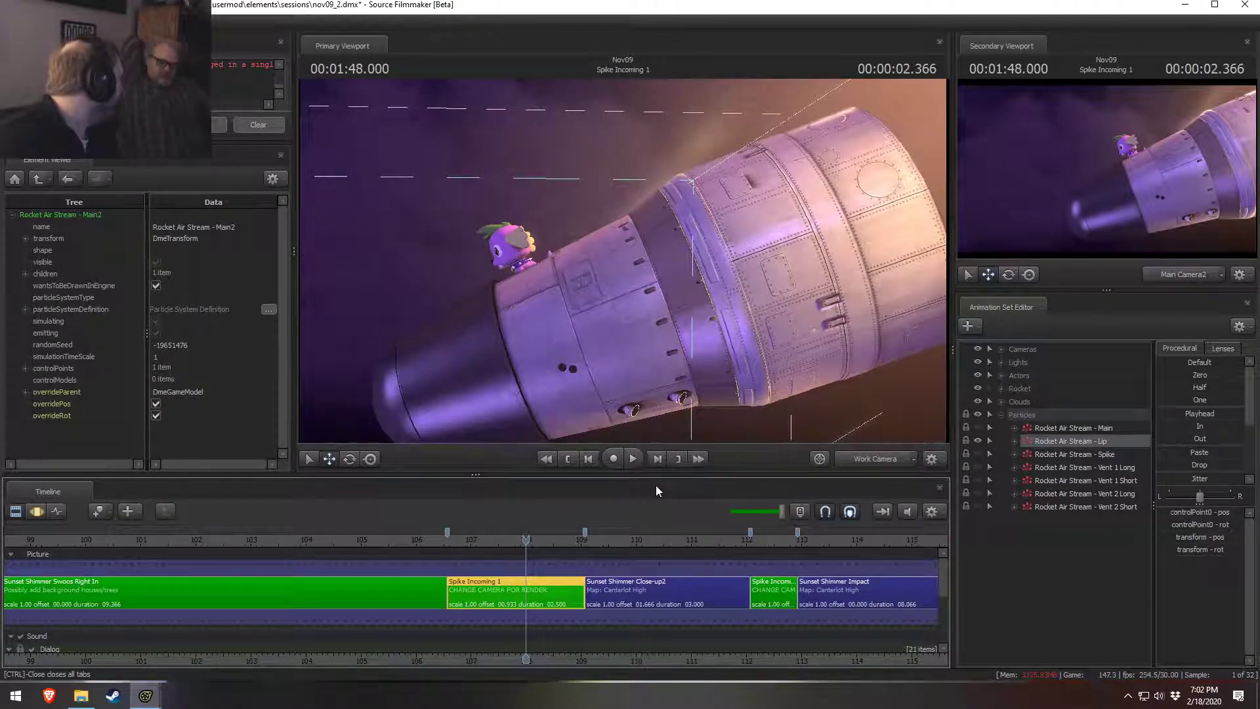
{"action": "key", "text": "alt+Tab"}
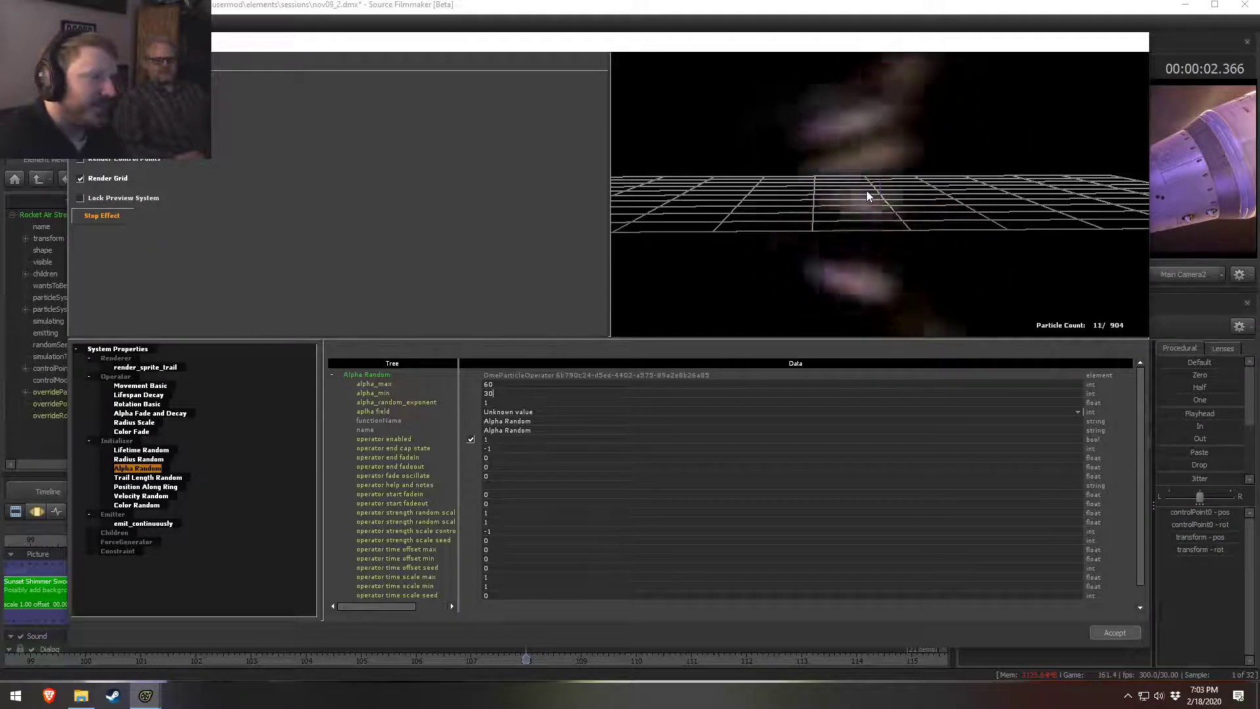
Step: Reframe the rocket in the Work Camera and shift the Lip air stream along the rocket's axis in the Motion Editor
{"action": "left_click", "coordinate": [689, 5]}
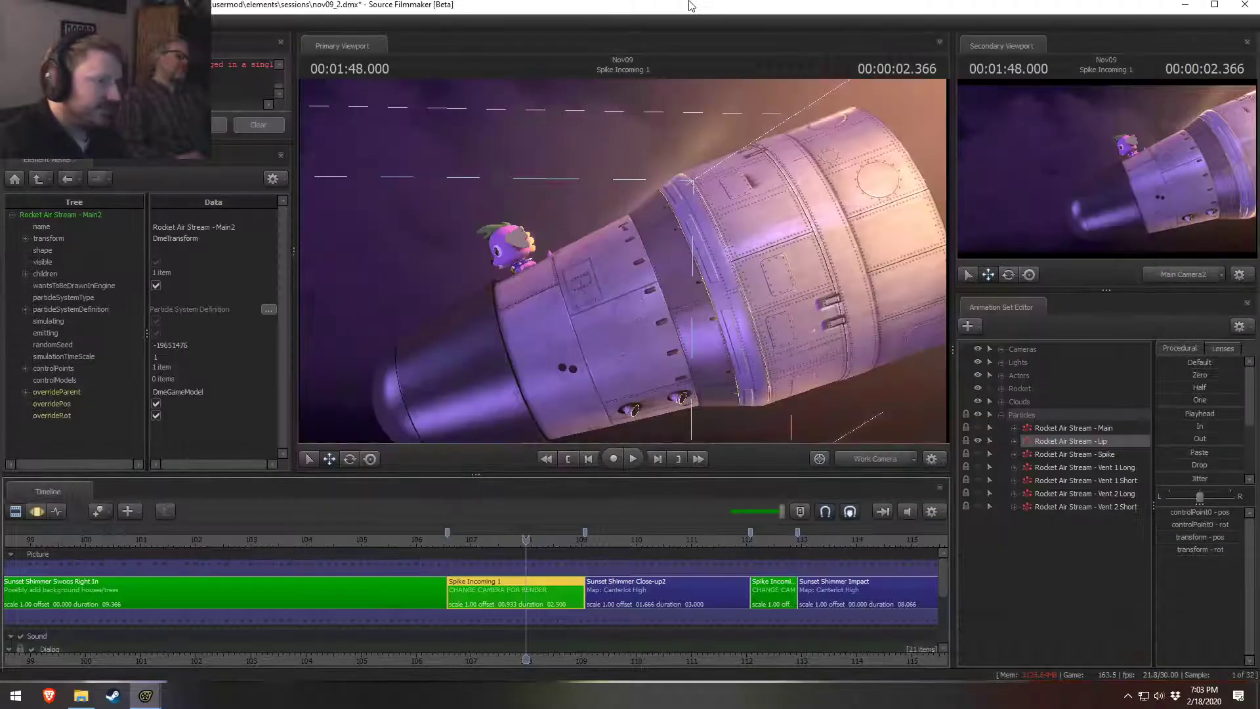
{"action": "left_click_drag", "start_coordinate": [623, 292], "coordinate": [686, 293]}
{"action": "key", "text": "F3"}
{"action": "key", "text": "space"}
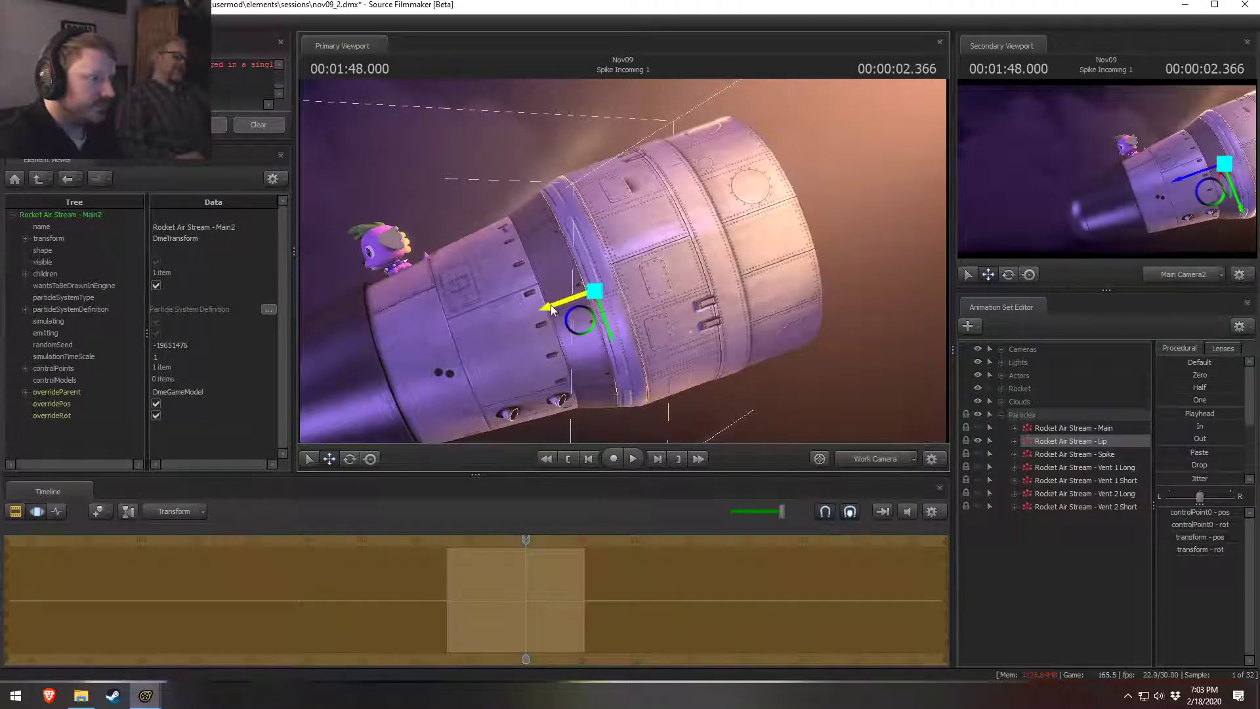
{"action": "key", "text": "F2"}
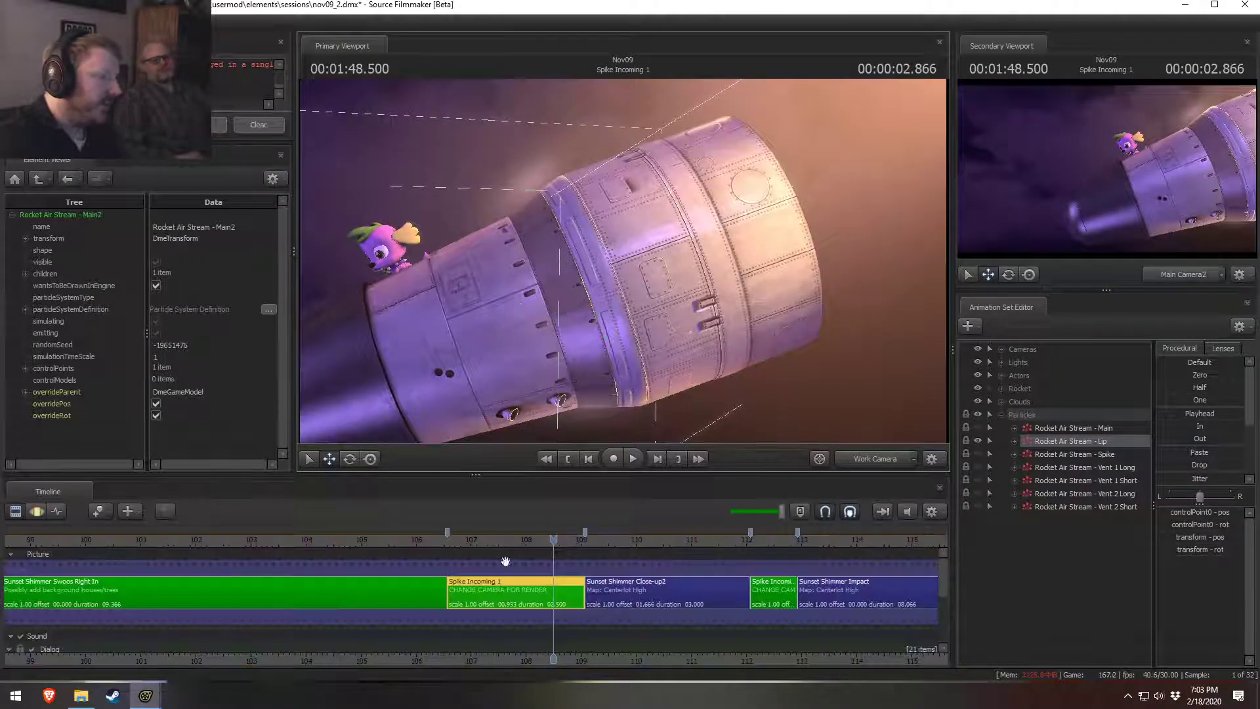
Step: Replay Spike Incoming 1 to check the Lip stream, then view it through Main Camera2 in the primary viewport
{"action": "left_click", "coordinate": [474, 539]}
{"action": "key", "text": "space"}
{"action": "key", "text": "space"}
{"action": "key", "text": "space"}
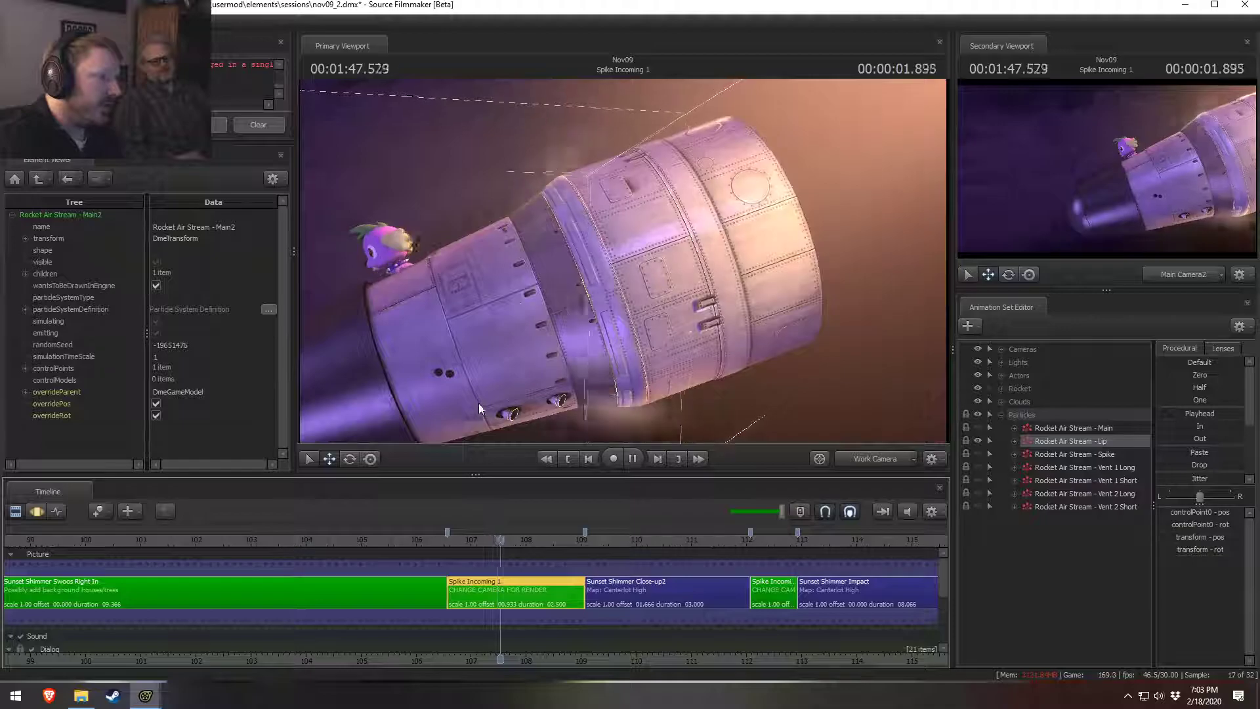
{"action": "left_click", "coordinate": [880, 458]}
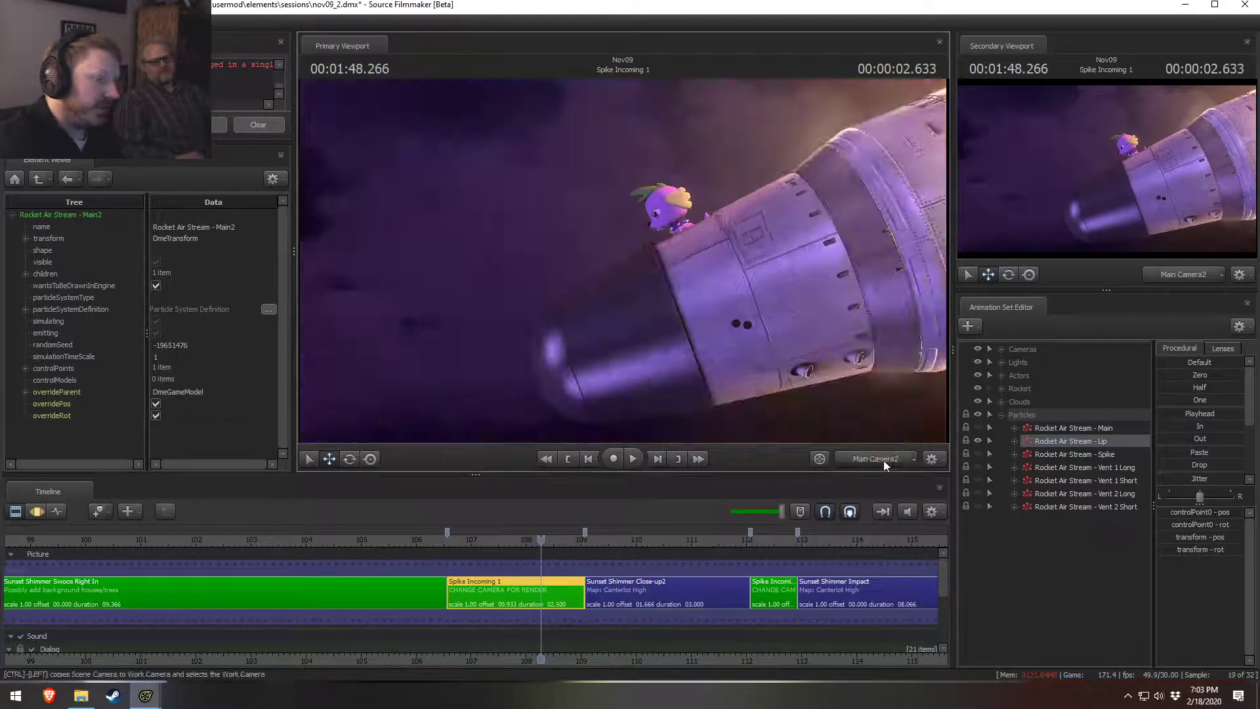
{"action": "key", "text": "F3"}
{"action": "key", "text": "F2"}
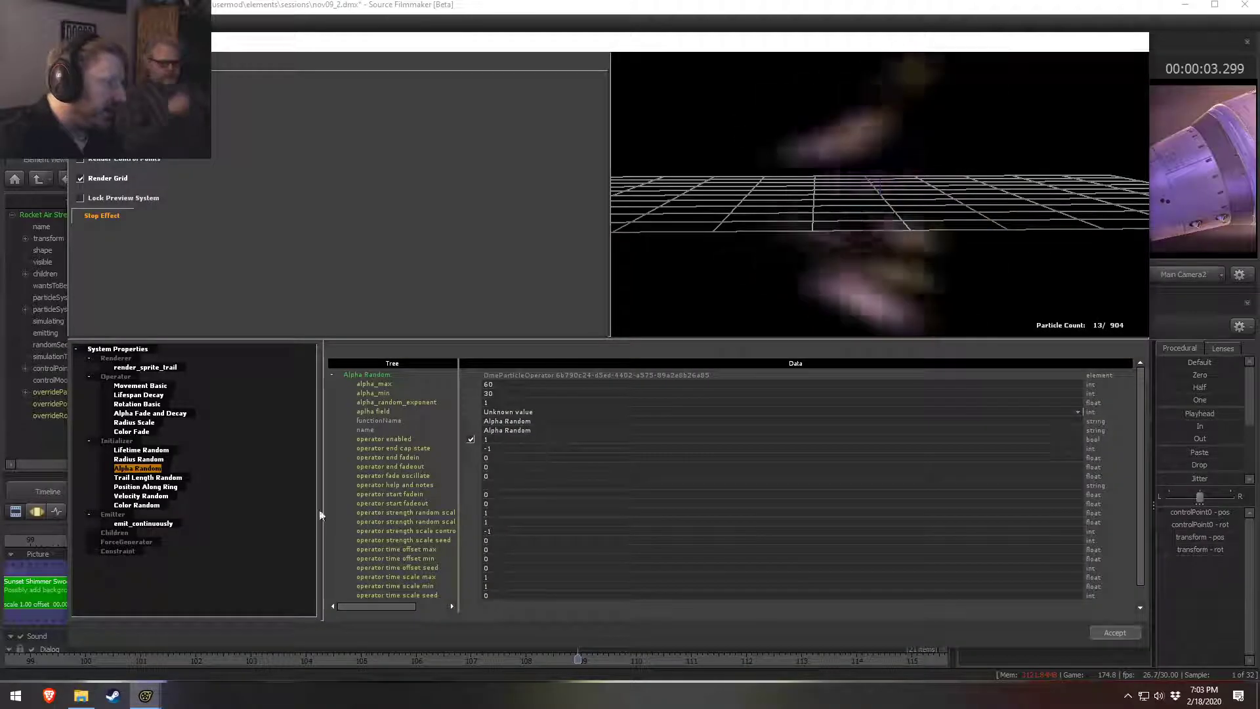
Step: Set the emit_continuously emitter's emission_rate to 400 in the particle definition
{"action": "right_click_drag", "start_coordinate": [893, 308], "coordinate": [925, 329]}
{"action": "key", "text": "alt+Tab"}
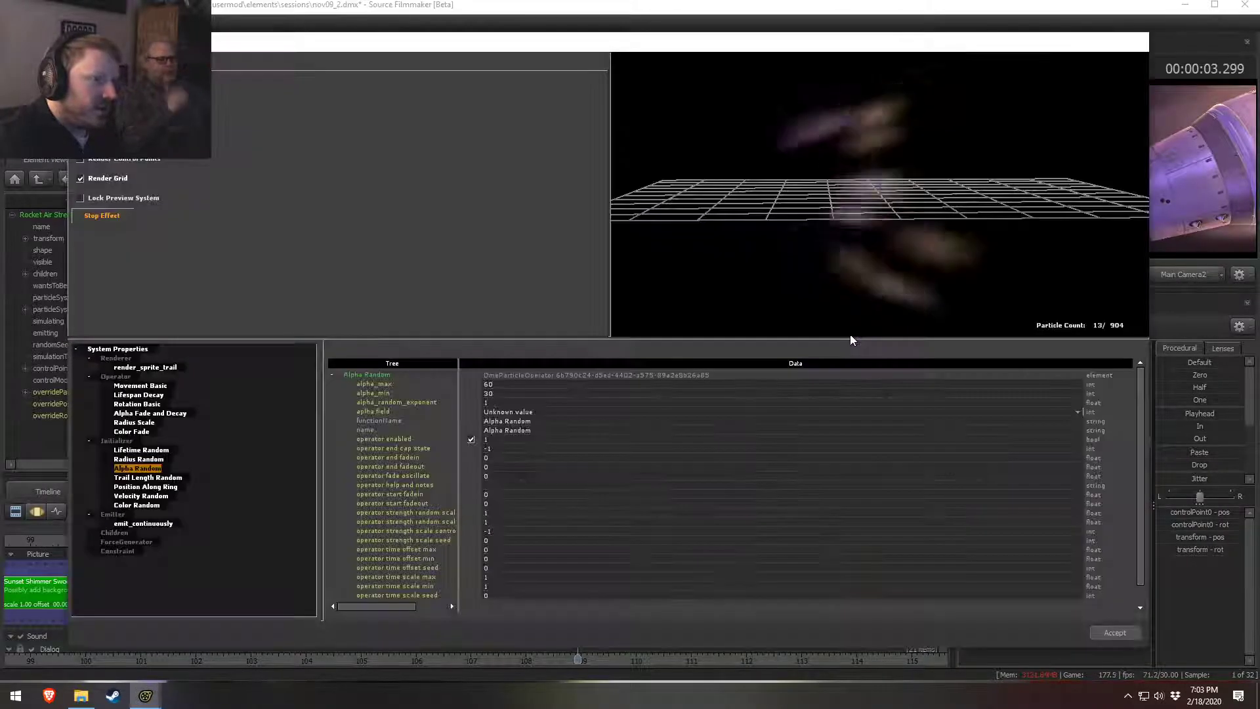
{"action": "key", "text": "alt+Tab"}
{"action": "left_click", "coordinate": [853, 335]}
{"action": "left_click", "coordinate": [627, 361]}
{"action": "key", "text": "alt+Tab"}
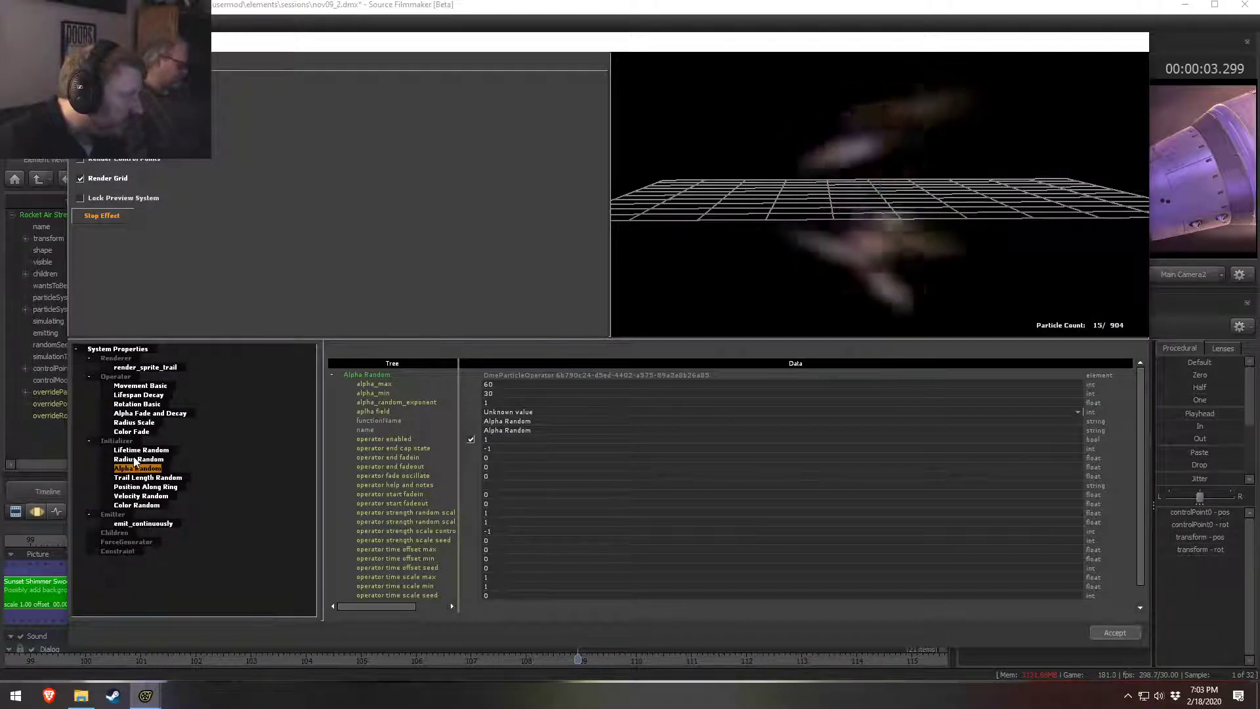
{"action": "left_click", "coordinate": [143, 523]}
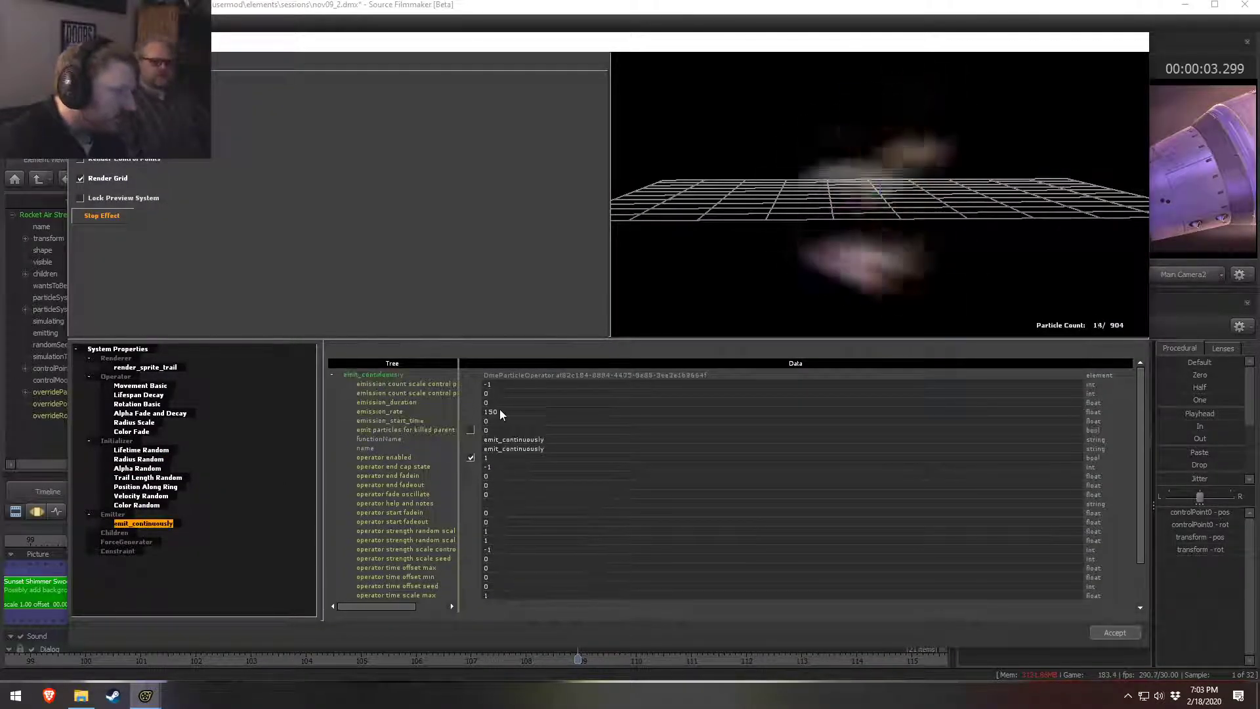
{"action": "left_click", "coordinate": [416, 410]}
{"action": "type", "text": "400"}
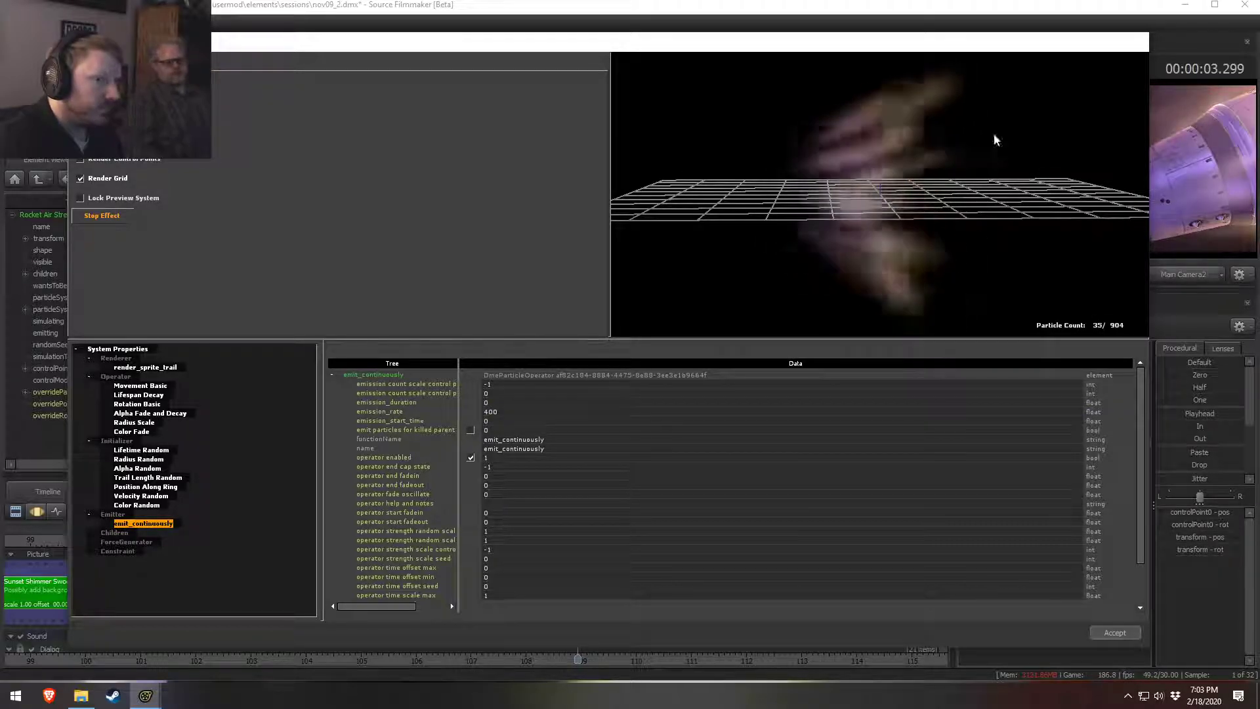
Step: Play back the shot through Main Camera2 to judge the Lip stream's emission and check its transform in the Motion Editor
{"action": "key", "text": "alt+Tab"}
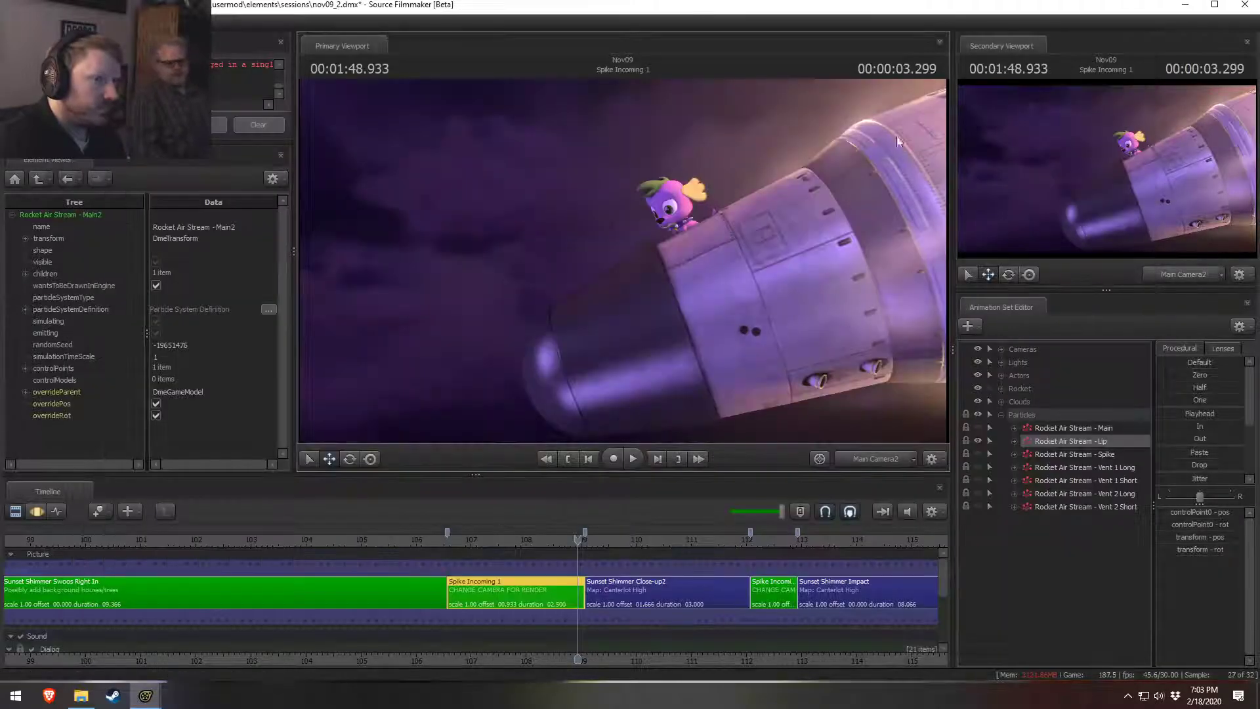
{"action": "left_click_drag", "start_coordinate": [570, 542], "coordinate": [468, 545]}
{"action": "key", "text": "space"}
{"action": "key", "text": "space"}
{"action": "key", "text": "F3"}
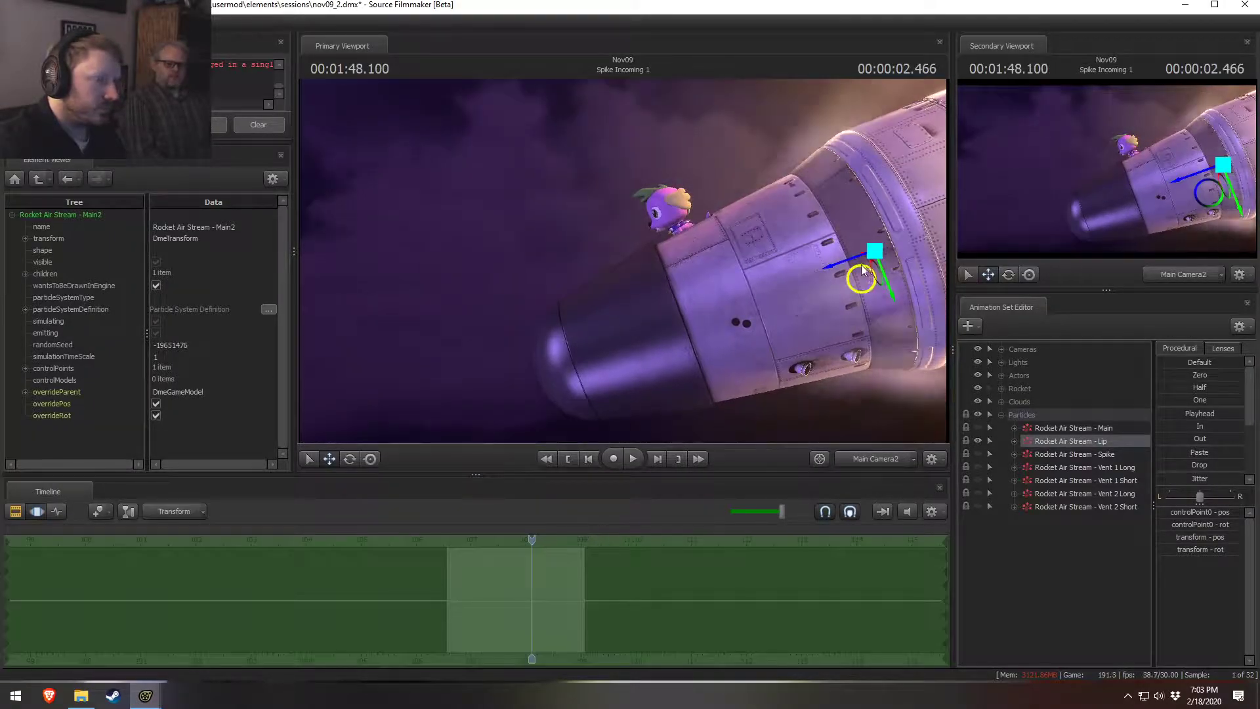
{"action": "key", "text": "space"}
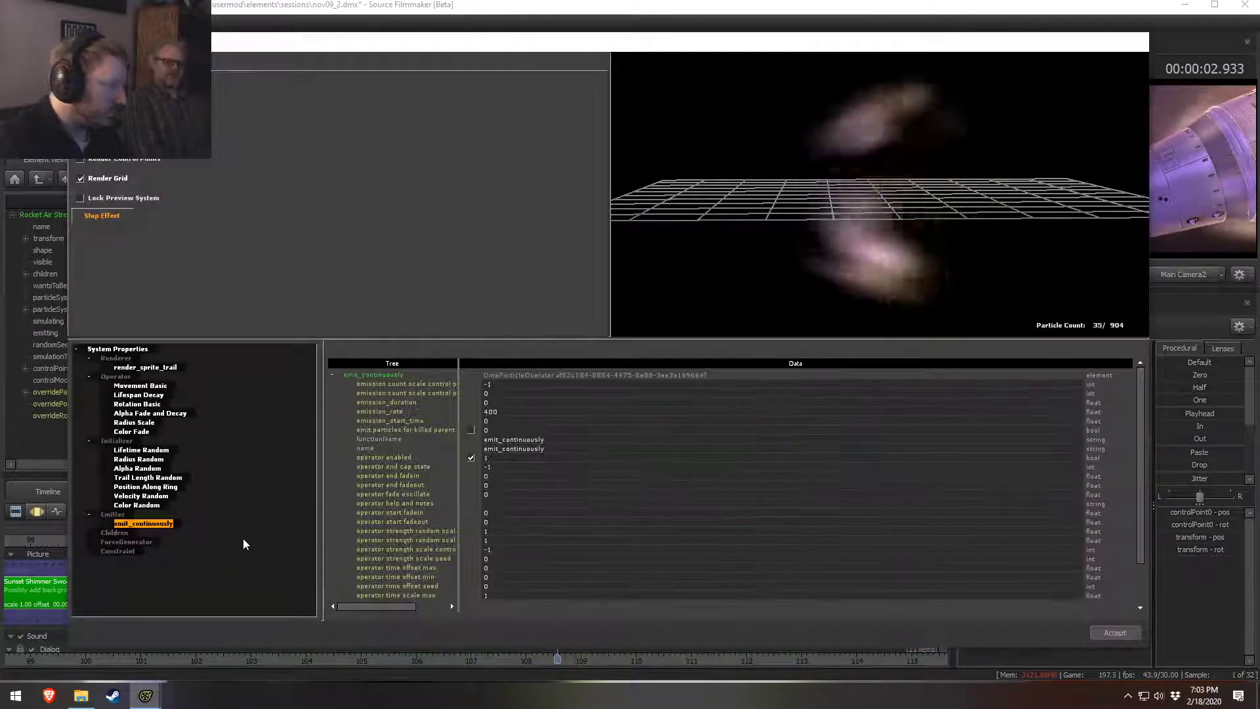
Step: Examine the Trail Length Random settings and particle preview, and play the shot again from its beginning
{"action": "left_click", "coordinate": [147, 477]}
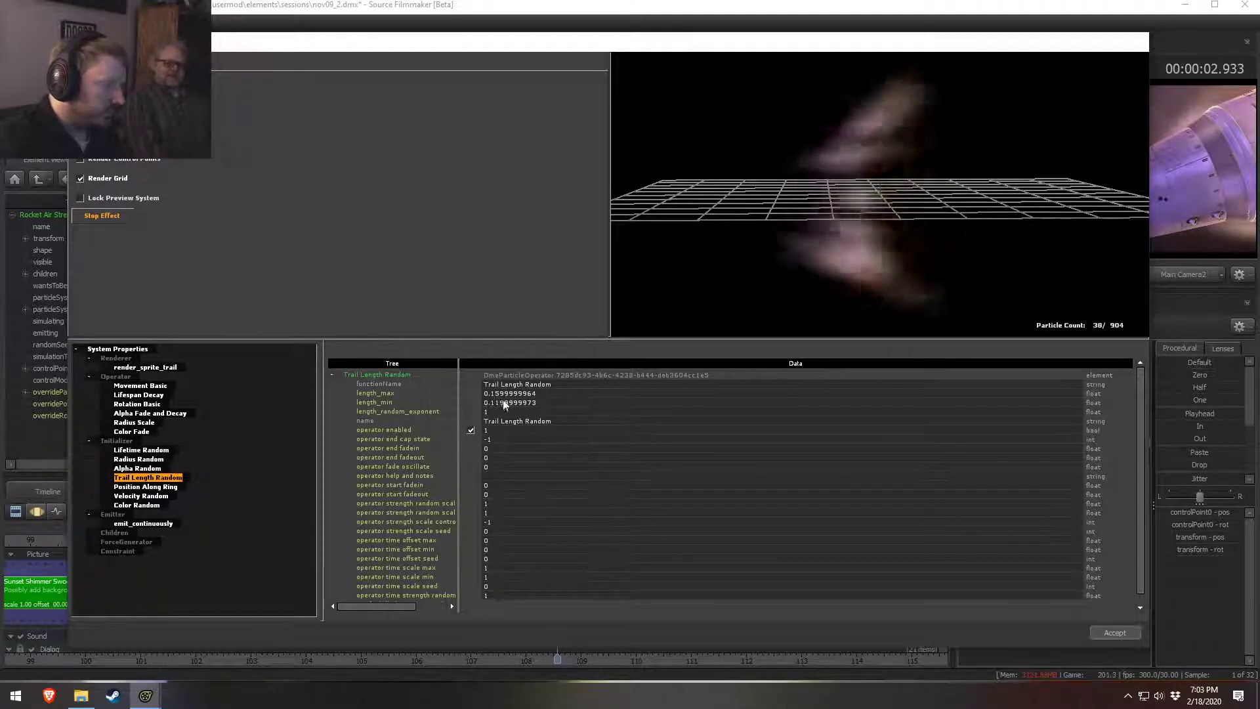
{"action": "left_click_drag", "start_coordinate": [751, 234], "coordinate": [790, 230]}
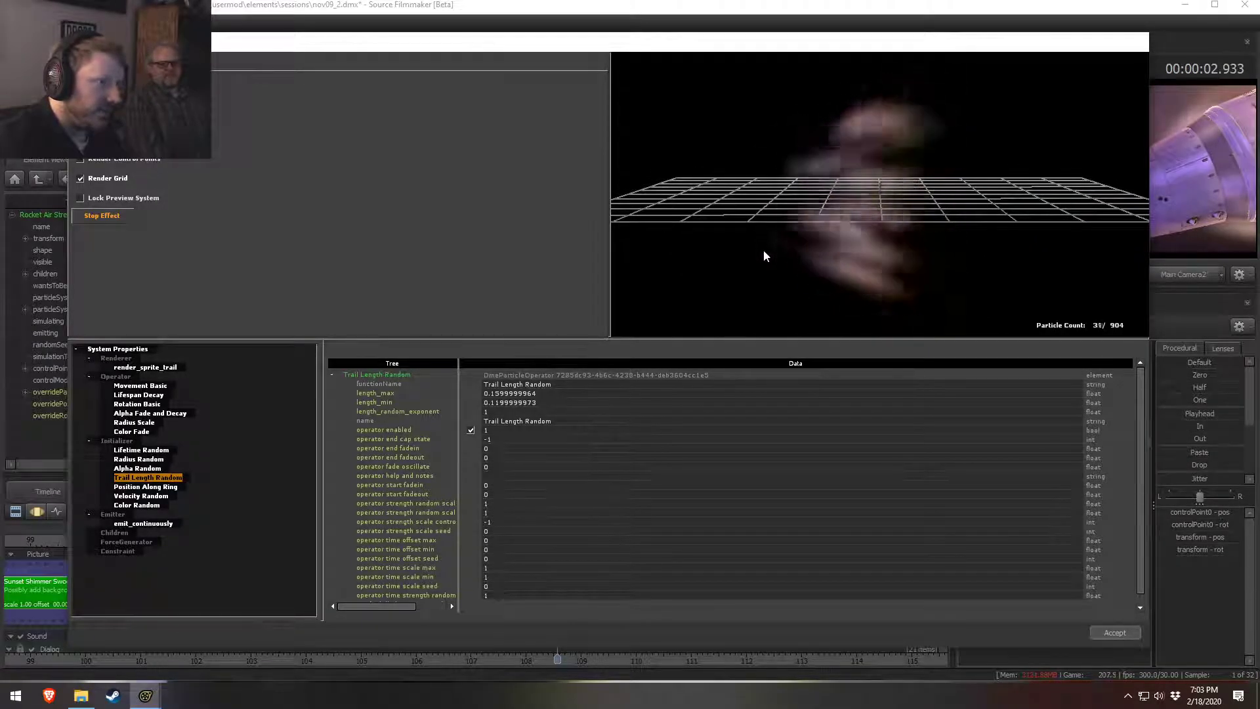
{"action": "key", "text": "Escape"}
{"action": "left_click_drag", "start_coordinate": [473, 541], "coordinate": [453, 538]}
{"action": "key", "text": "space"}
{"action": "key", "text": "space"}
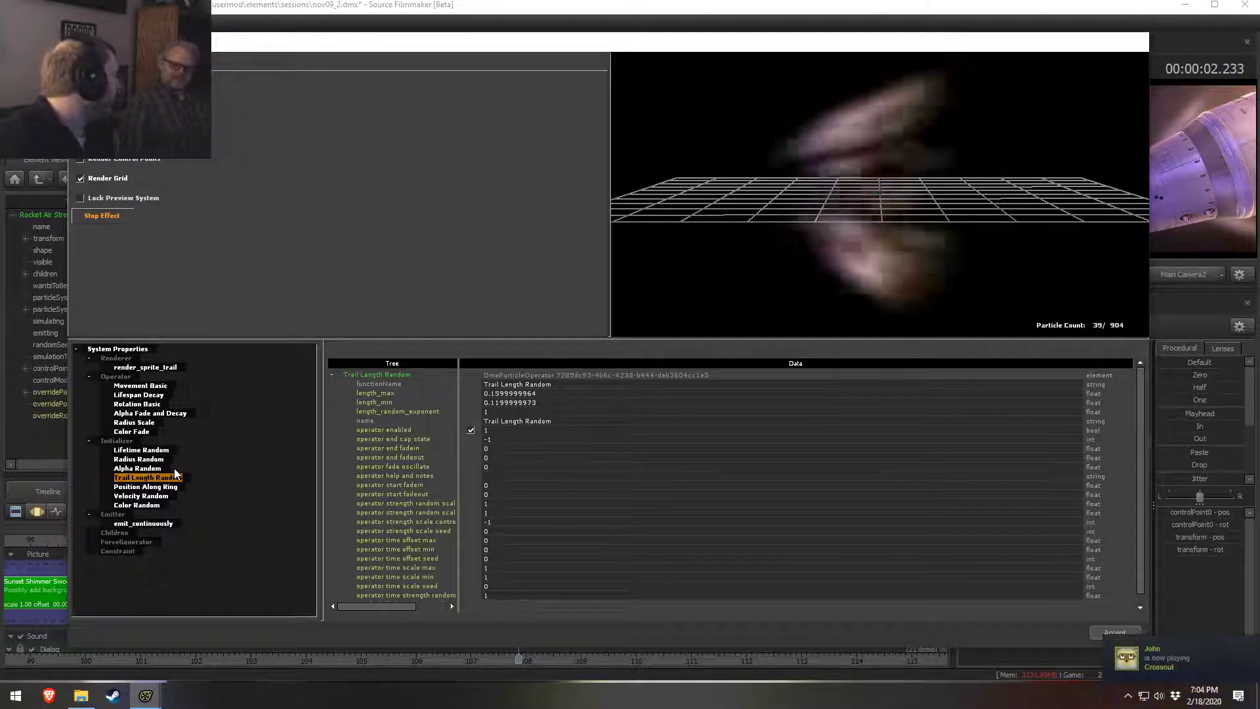
Step: Review the Position Along Ring initializer and inspect the rocket's air stream through the Work Camera in the main window
{"action": "left_click_drag", "start_coordinate": [802, 286], "coordinate": [804, 259]}
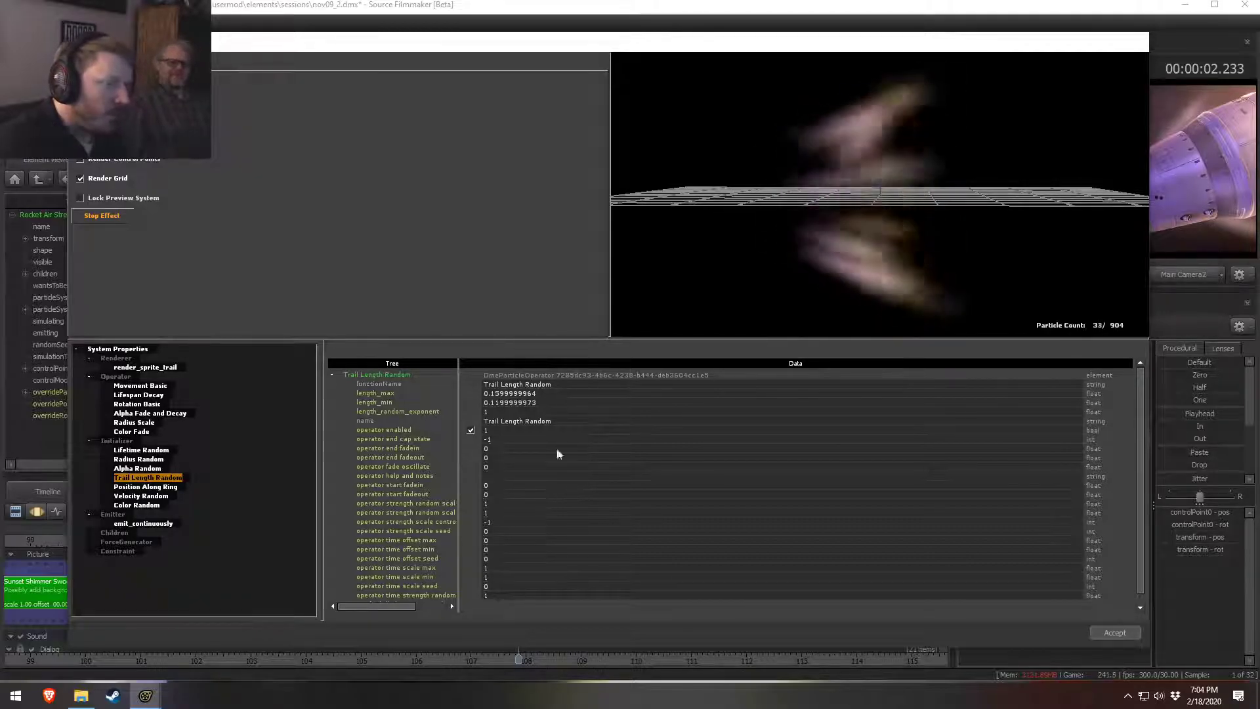
{"action": "left_click", "coordinate": [151, 488]}
{"action": "left_click", "coordinate": [719, 6]}
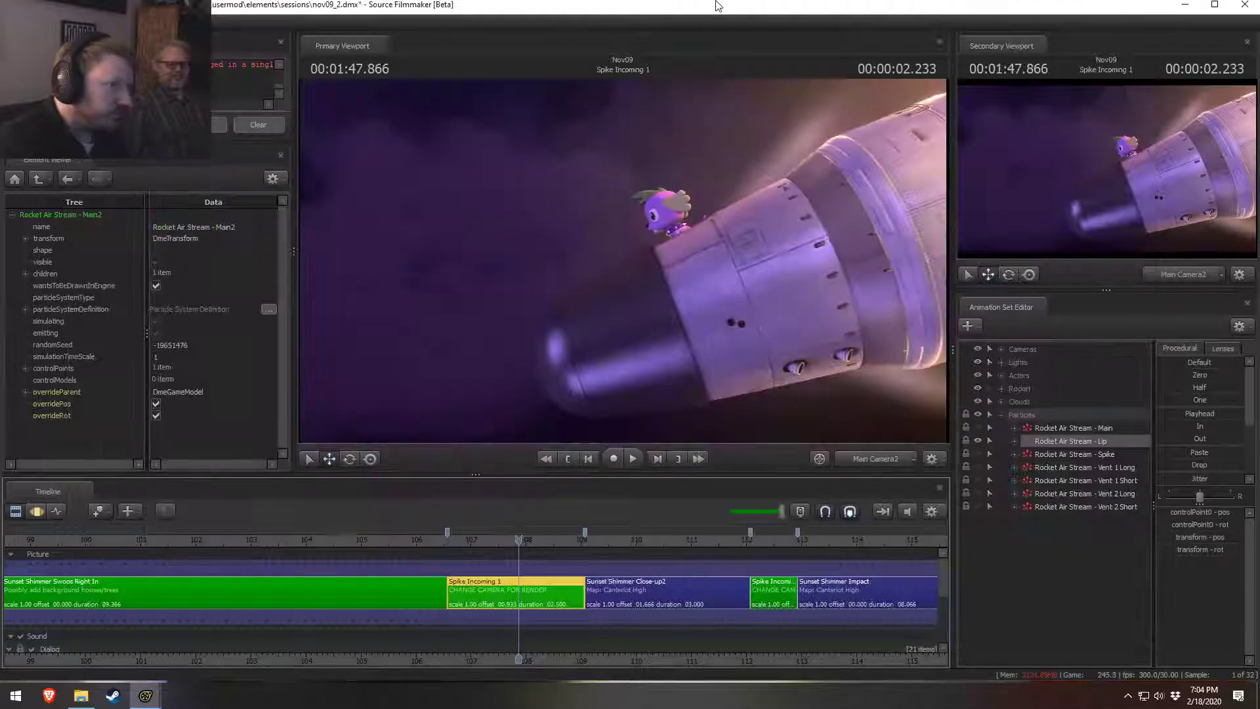
{"action": "left_click", "coordinate": [710, 356]}
{"action": "left_click", "coordinate": [635, 363]}
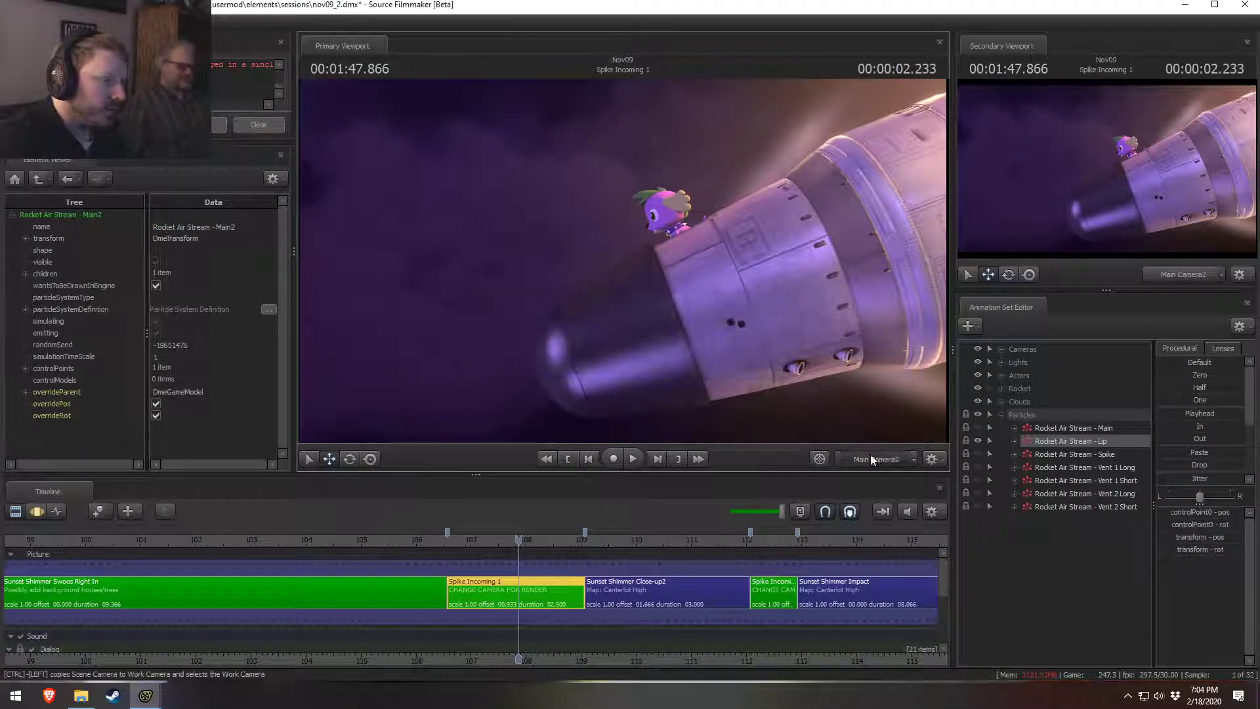
{"action": "left_click_drag", "start_coordinate": [623, 261], "coordinate": [631, 261]}
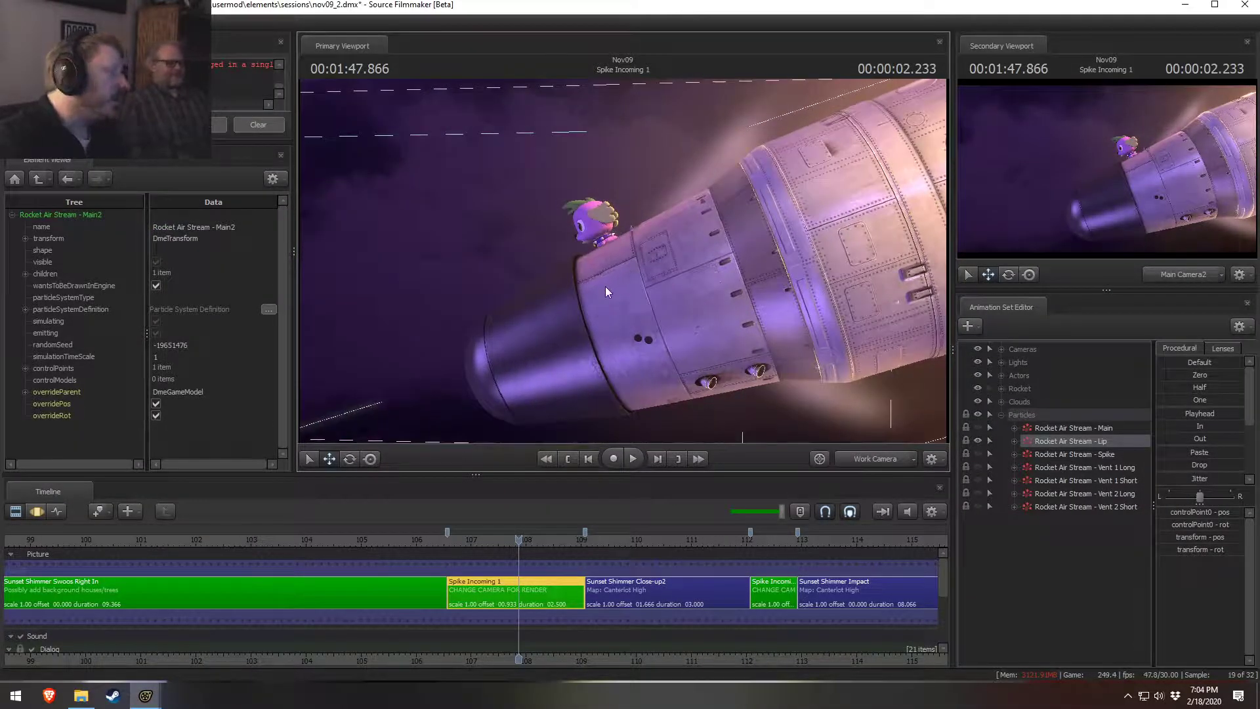
Step: Scrub the playhead back toward the start of Spike Incoming 1 and return to the particle editor
{"action": "key", "text": "alt+Tab"}
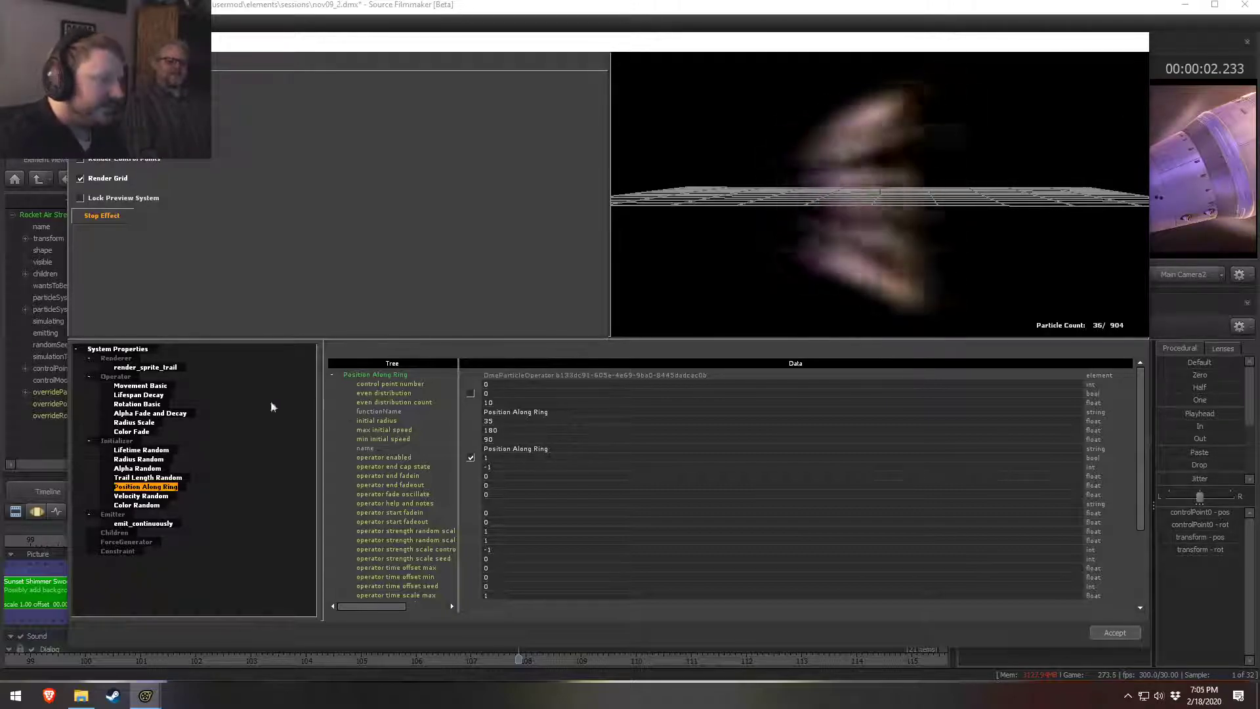
{"action": "key", "text": "Escape"}
{"action": "left_click_drag", "start_coordinate": [504, 537], "coordinate": [474, 517]}
{"action": "key", "text": "alt+Tab"}
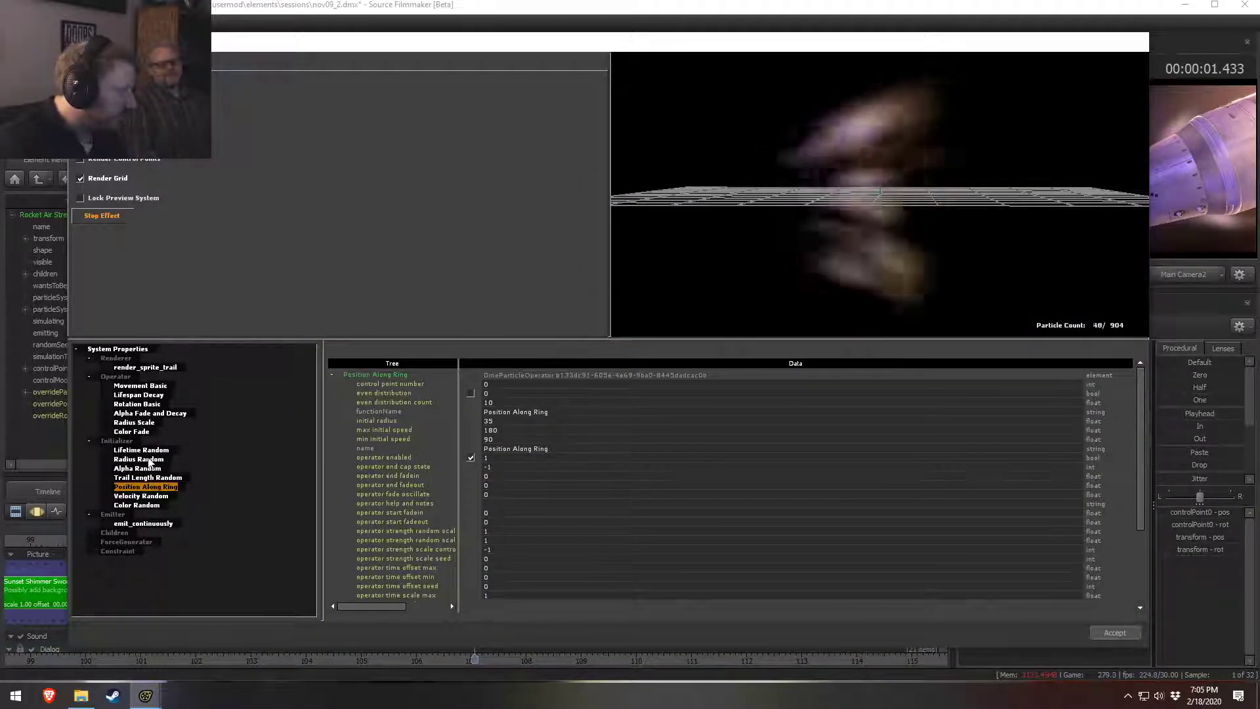
Step: Set the Trail Length Random initializer's length_min to 0.08 and length_max to 0.12
{"action": "left_click", "coordinate": [151, 478]}
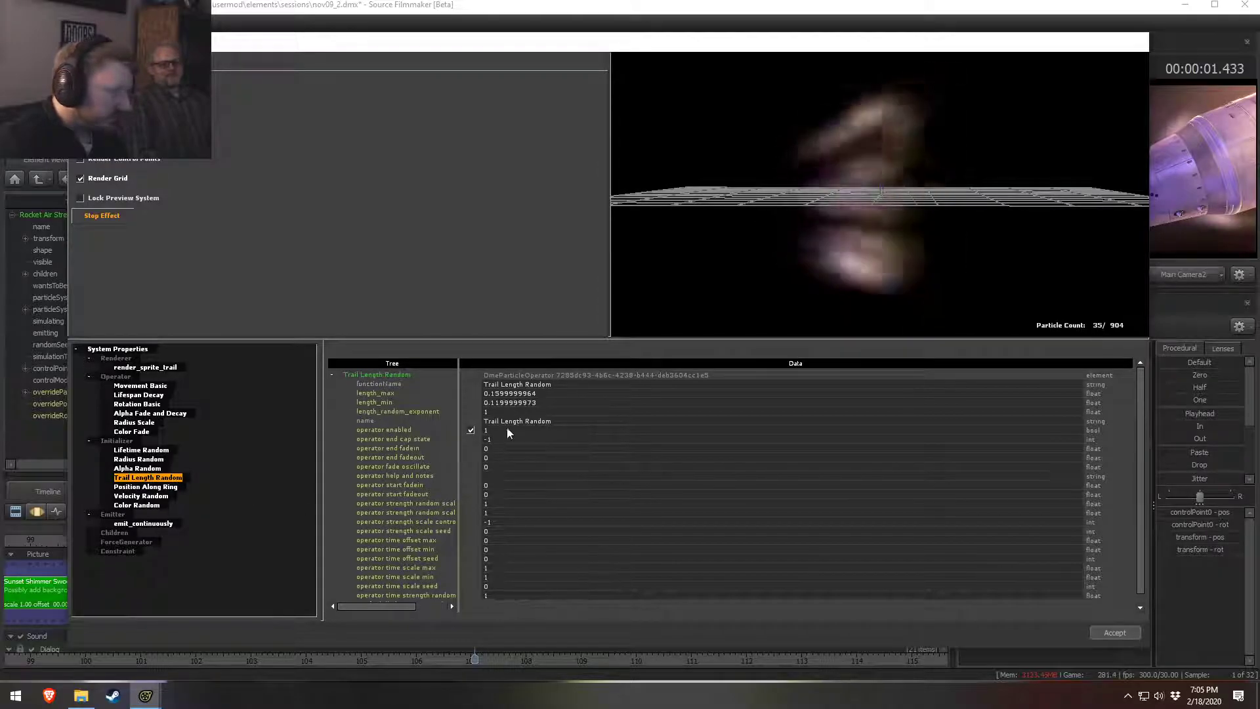
{"action": "double_click", "coordinate": [490, 401]}
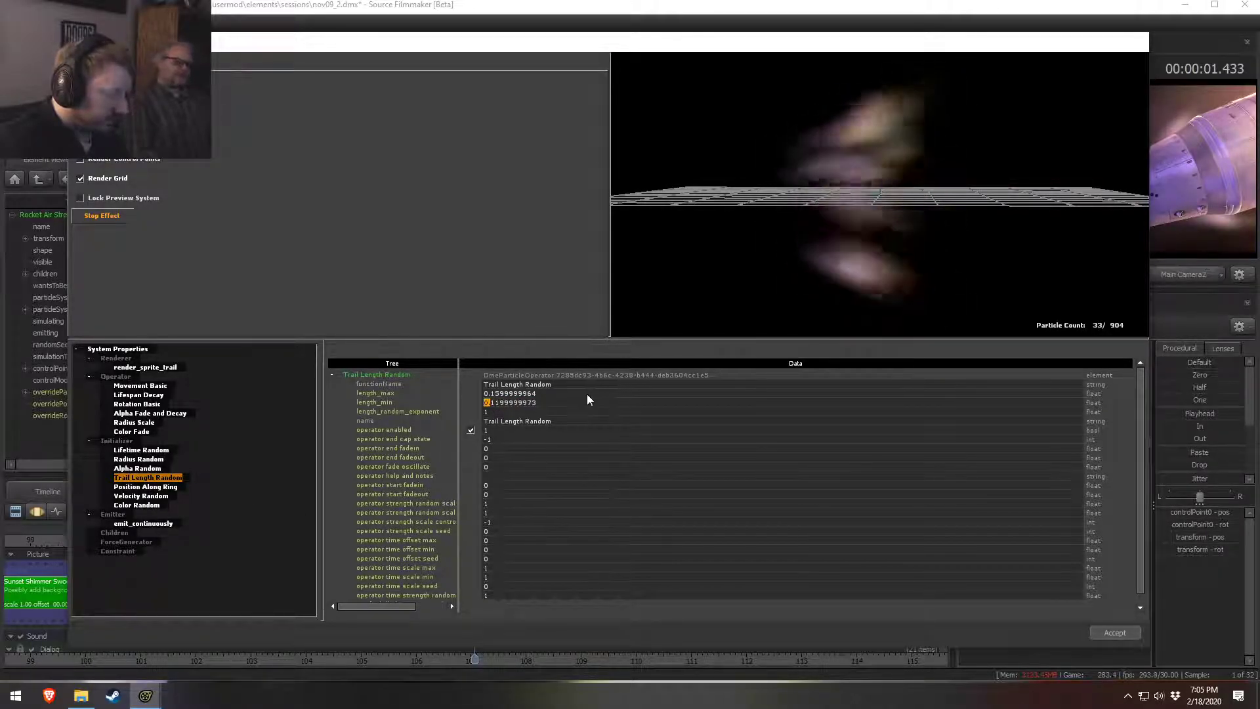
{"action": "type", "text": "0"}
{"action": "key", "text": "Return"}
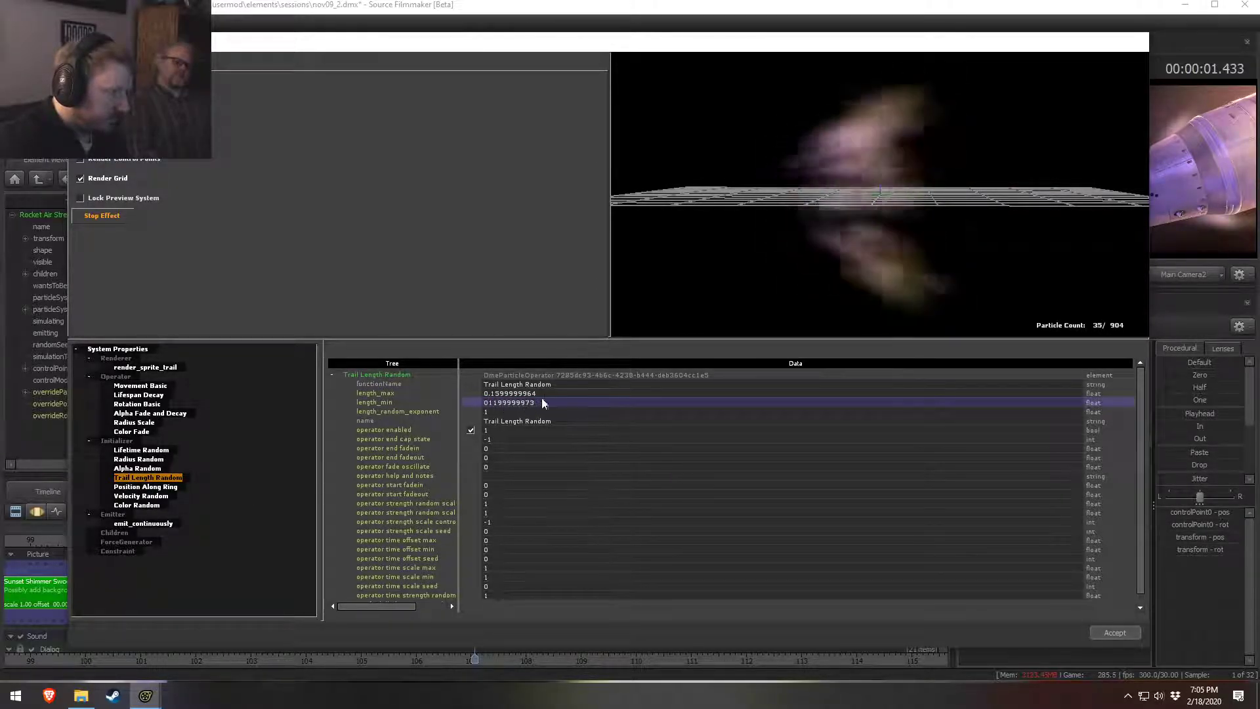
{"action": "type", "text": "0.08"}
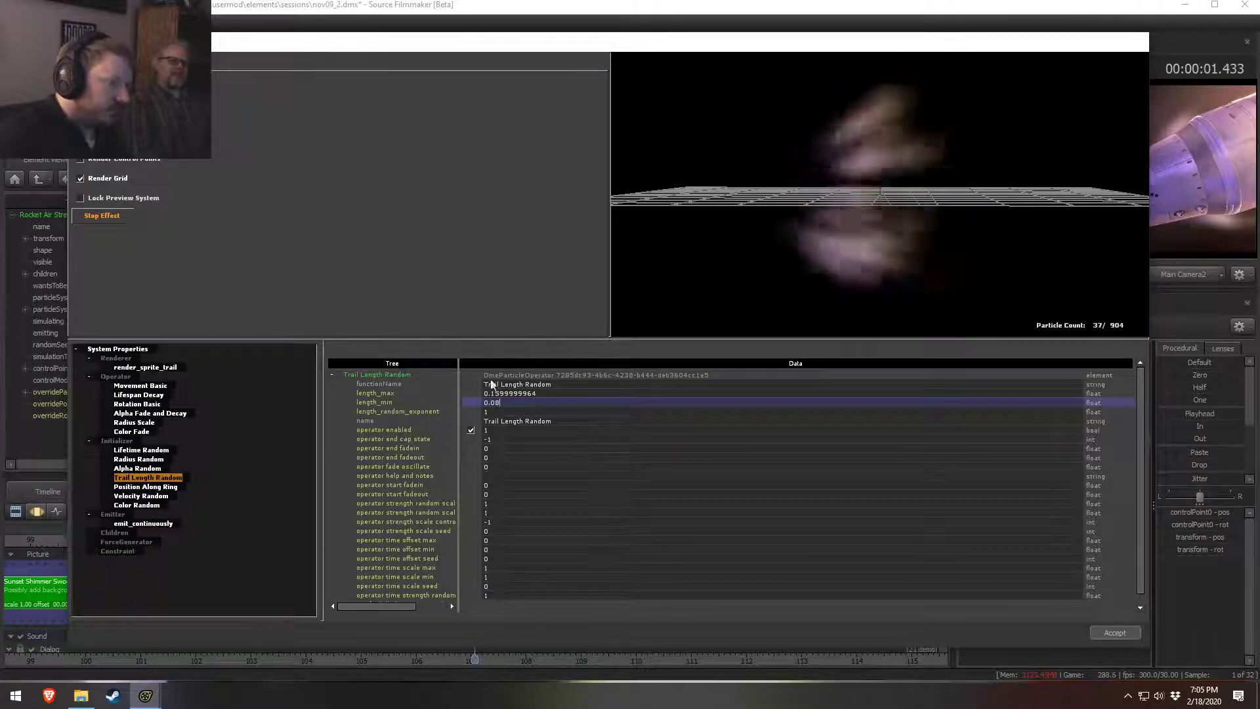
{"action": "left_click_drag", "start_coordinate": [541, 395], "coordinate": [470, 398]}
{"action": "double_click", "coordinate": [504, 393]}
{"action": "type", "text": "0.12"}
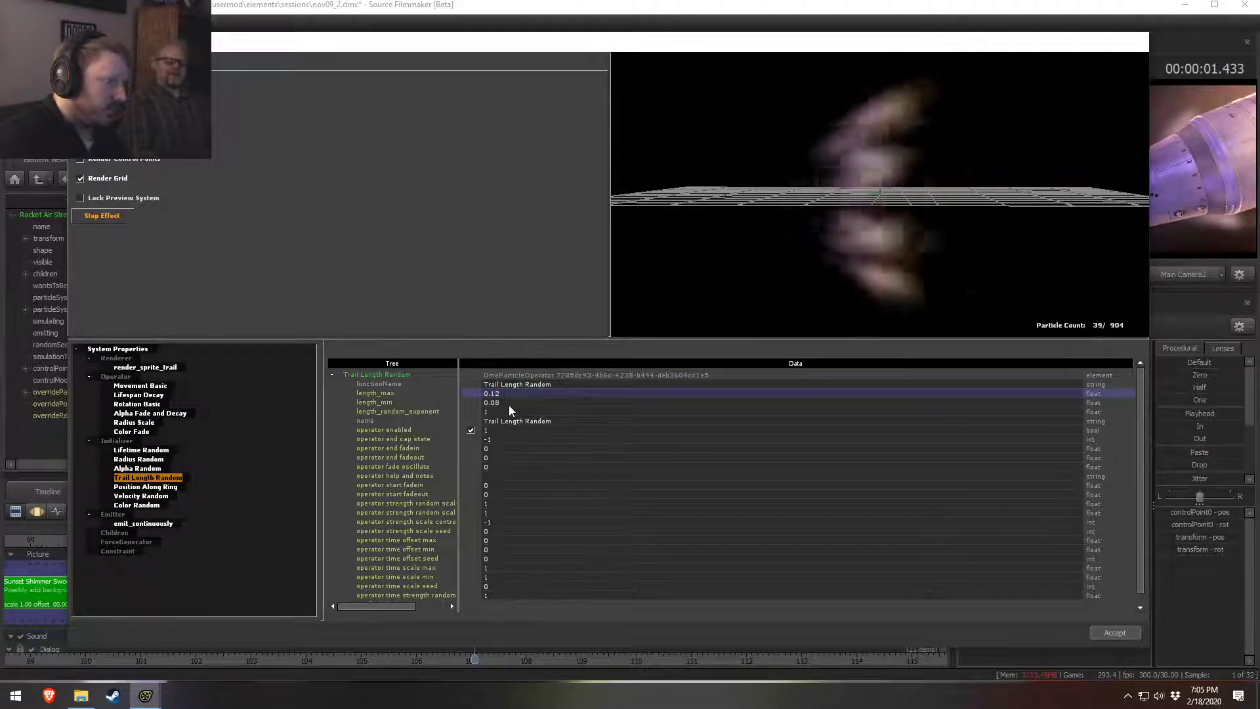
Step: Replay Spike Incoming 1 in the Work Camera, including from a new angle nearer the rocket's nose, to check the shorter trails
{"action": "left_click", "coordinate": [758, 6]}
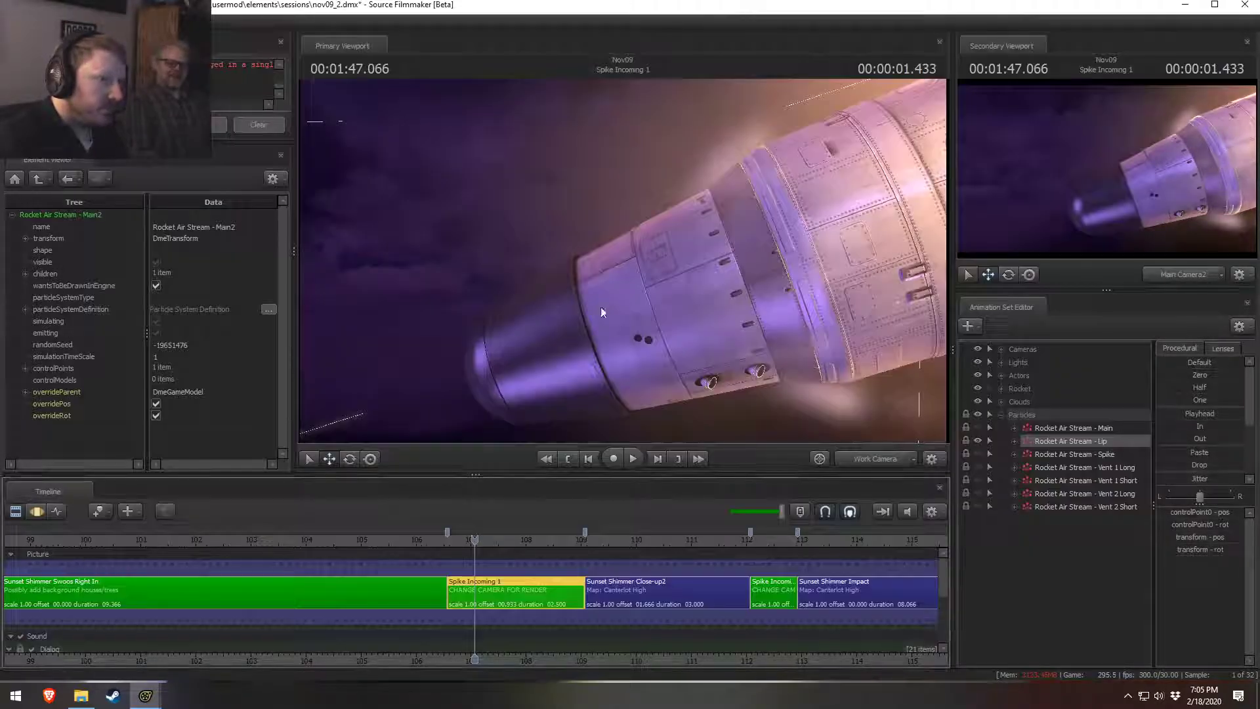
{"action": "left_click", "coordinate": [452, 540]}
{"action": "key", "text": "space"}
{"action": "key", "text": "space"}
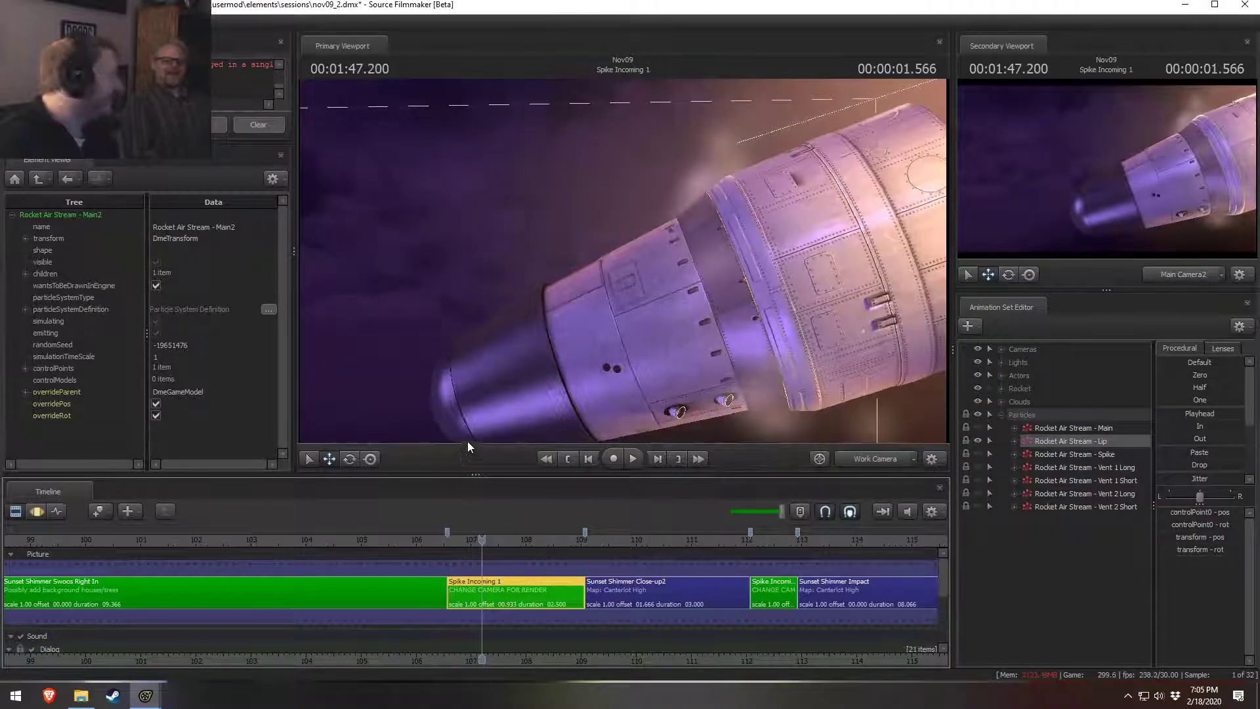
{"action": "left_click_drag", "start_coordinate": [471, 540], "coordinate": [451, 540]}
{"action": "left_click_drag", "start_coordinate": [519, 373], "coordinate": [619, 260]}
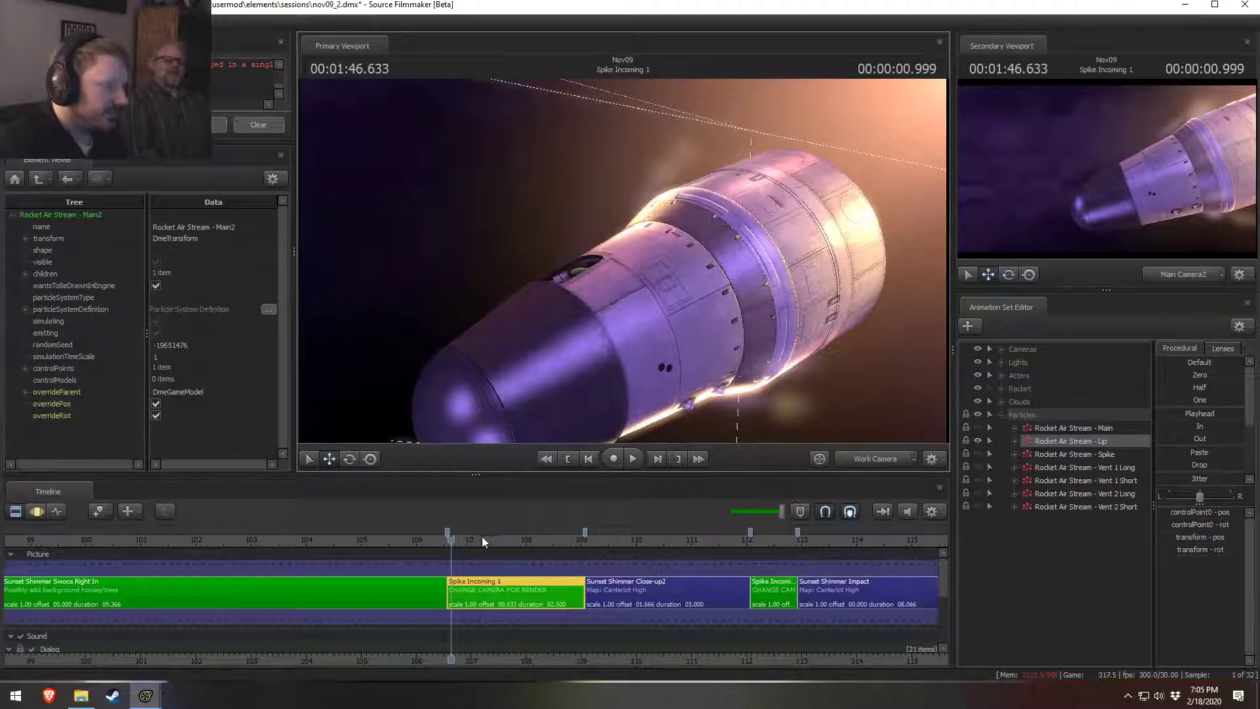
{"action": "key", "text": "space"}
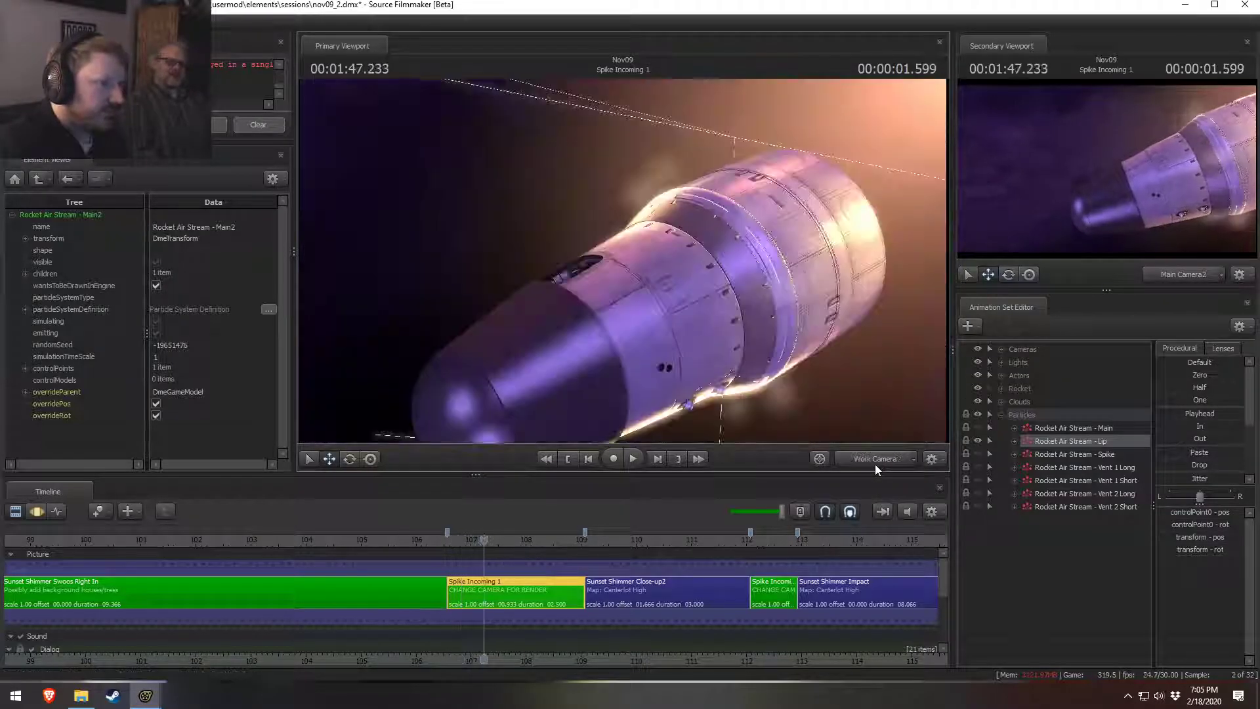
Step: Through Main Camera2, shift the Lip air stream slightly along the rocket's axis, away from the nose
{"action": "left_click", "coordinate": [864, 459]}
{"action": "key", "text": "F3"}
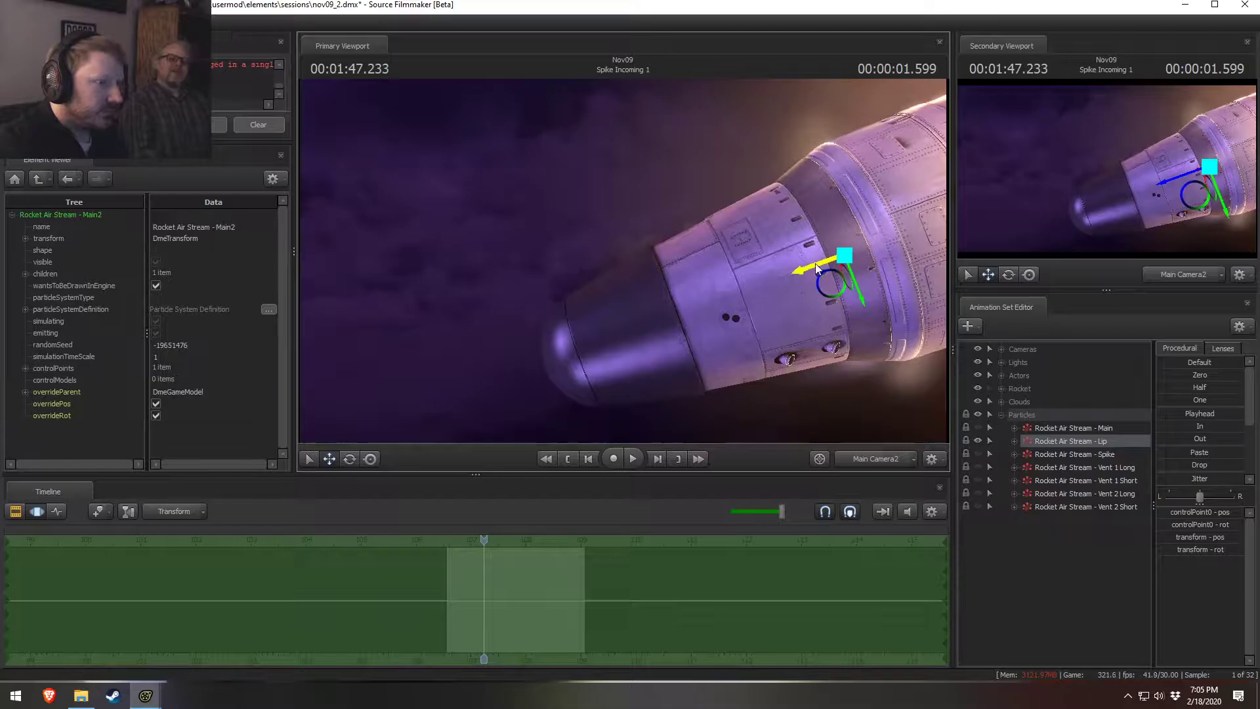
{"action": "left_click_drag", "start_coordinate": [818, 267], "coordinate": [831, 269]}
Step: Replay the opening of Spike Incoming 1 through Main Camera2 to check the Lip stream's new placement
{"action": "left_click_drag", "start_coordinate": [502, 537], "coordinate": [451, 547]}
{"action": "key", "text": "space"}
{"action": "key", "text": "space"}
{"action": "key", "text": "F2"}
{"action": "key", "text": "space"}
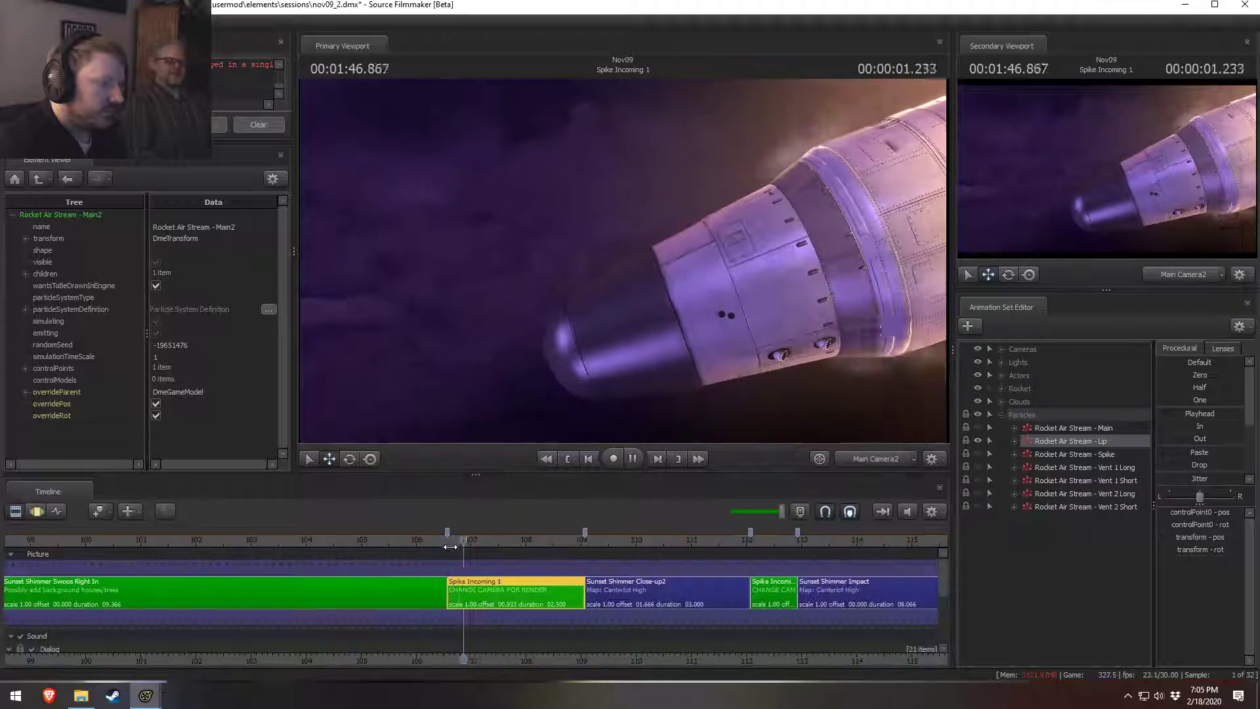
Step: In the particle editor, set the Lip stream's Alpha Random alpha_min to 15 and alpha_max to 30
{"action": "key", "text": "alt+Tab"}
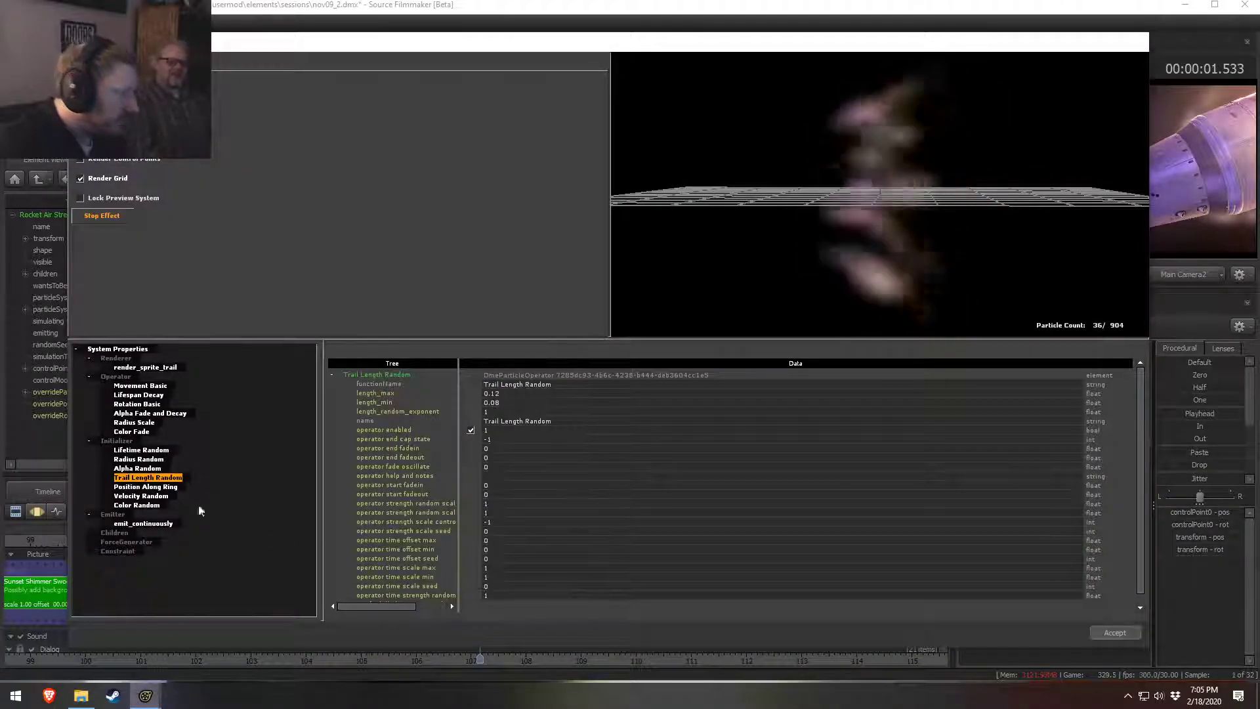
{"action": "left_click", "coordinate": [135, 469]}
{"action": "left_click", "coordinate": [450, 384]}
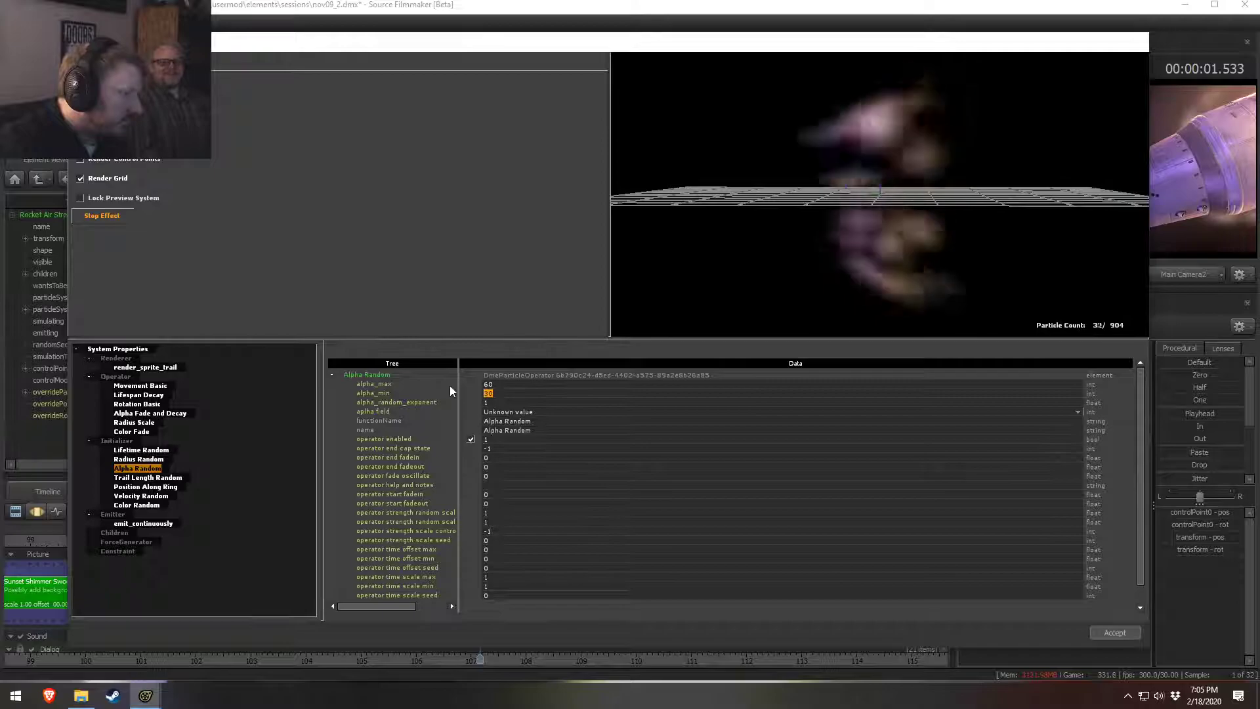
{"action": "left_click", "coordinate": [470, 394]}
{"action": "type", "text": "15"}
{"action": "left_click", "coordinate": [511, 383]}
{"action": "type", "text": "30"}
{"action": "key", "text": "Return"}
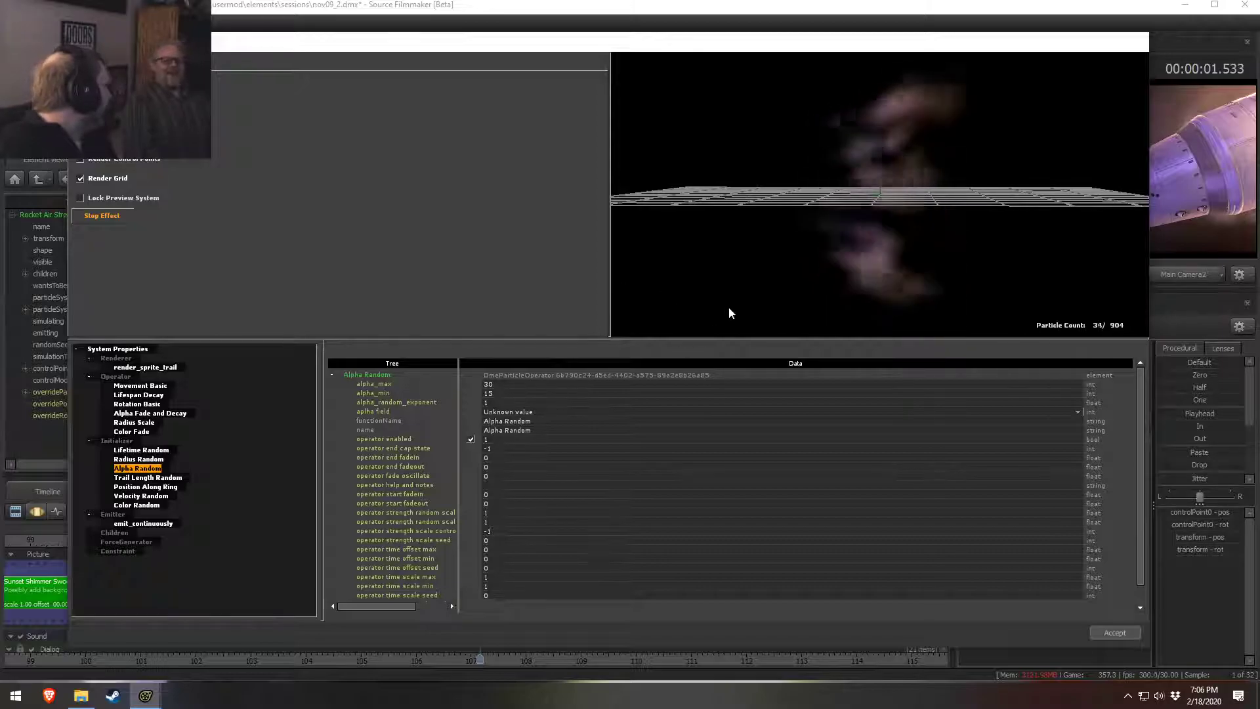
Step: Return to the main window and replay Spike Incoming 1 from its start to check the reduced Lip stream opacity
{"action": "left_click", "coordinate": [568, 8]}
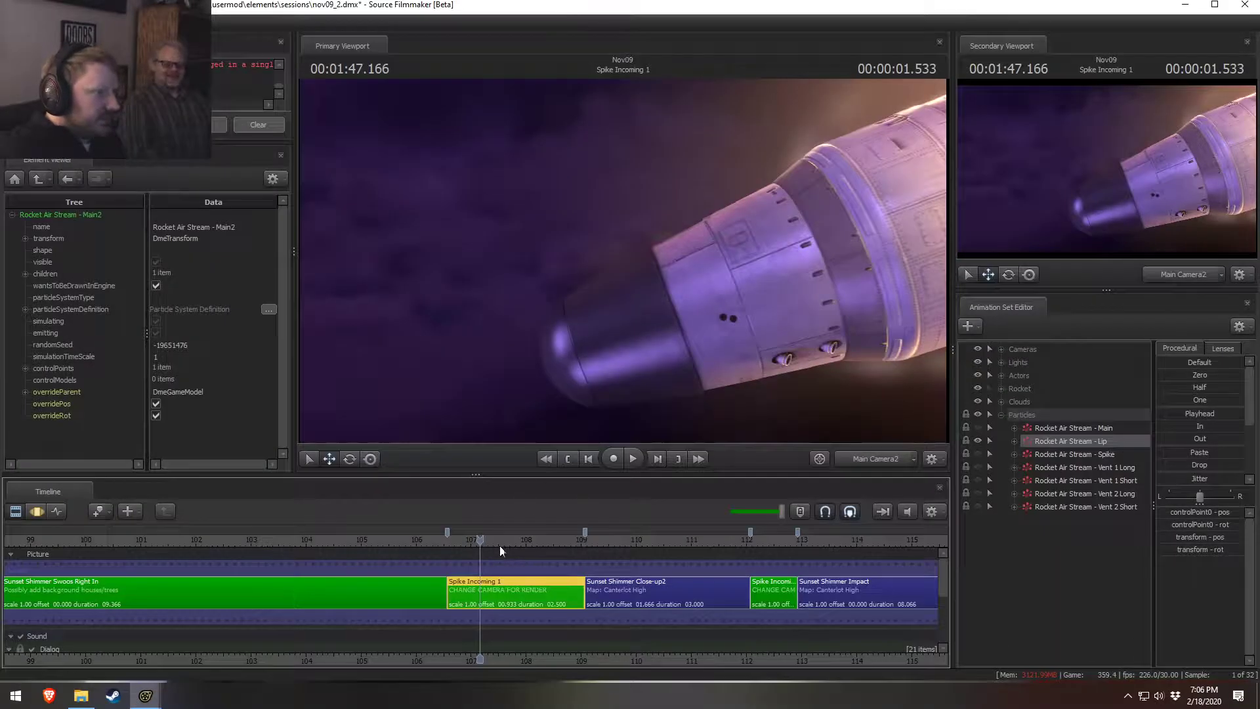
{"action": "left_click_drag", "start_coordinate": [480, 542], "coordinate": [448, 544]}
{"action": "key", "text": "space"}
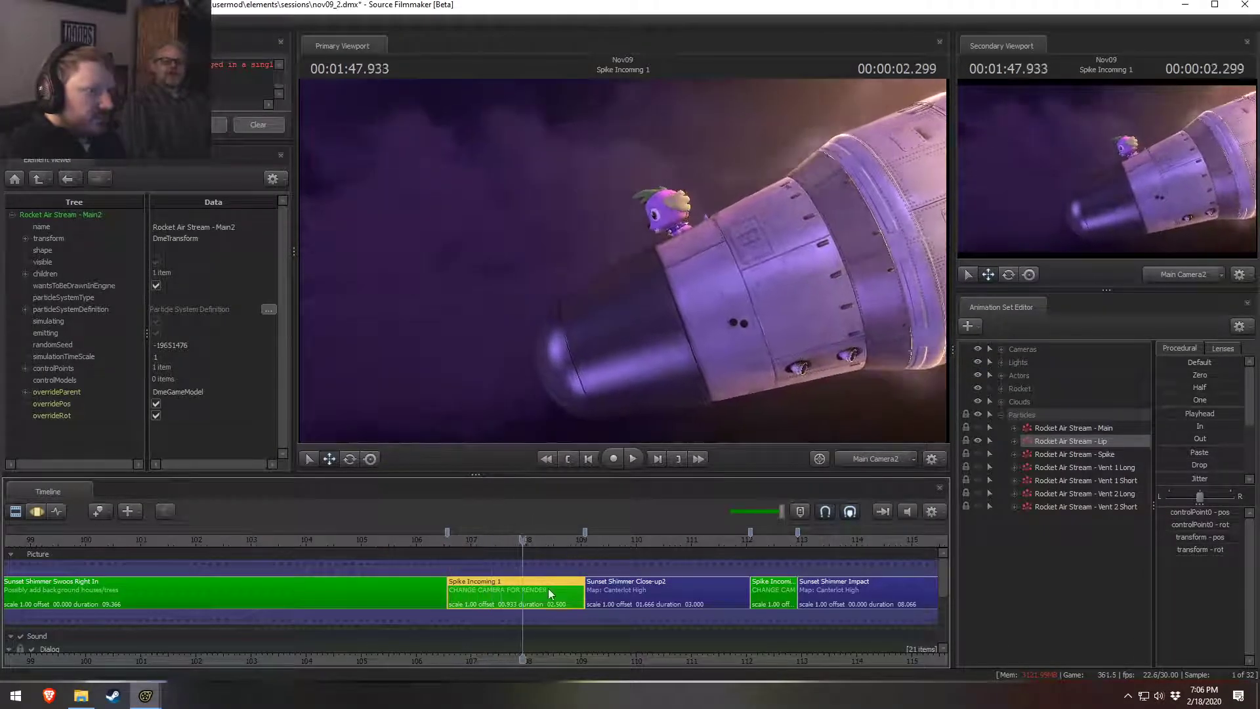
Step: Unhide the Main, Spike, Vent 1 Long, Vent 1 Short, Vent 2 Long and Vent 2 Short air streams
{"action": "left_click", "coordinate": [980, 452]}
{"action": "left_click", "coordinate": [981, 466]}
{"action": "left_click", "coordinate": [980, 480]}
{"action": "left_click", "coordinate": [978, 507]}
{"action": "left_click", "coordinate": [978, 493]}
{"action": "left_click", "coordinate": [978, 428]}
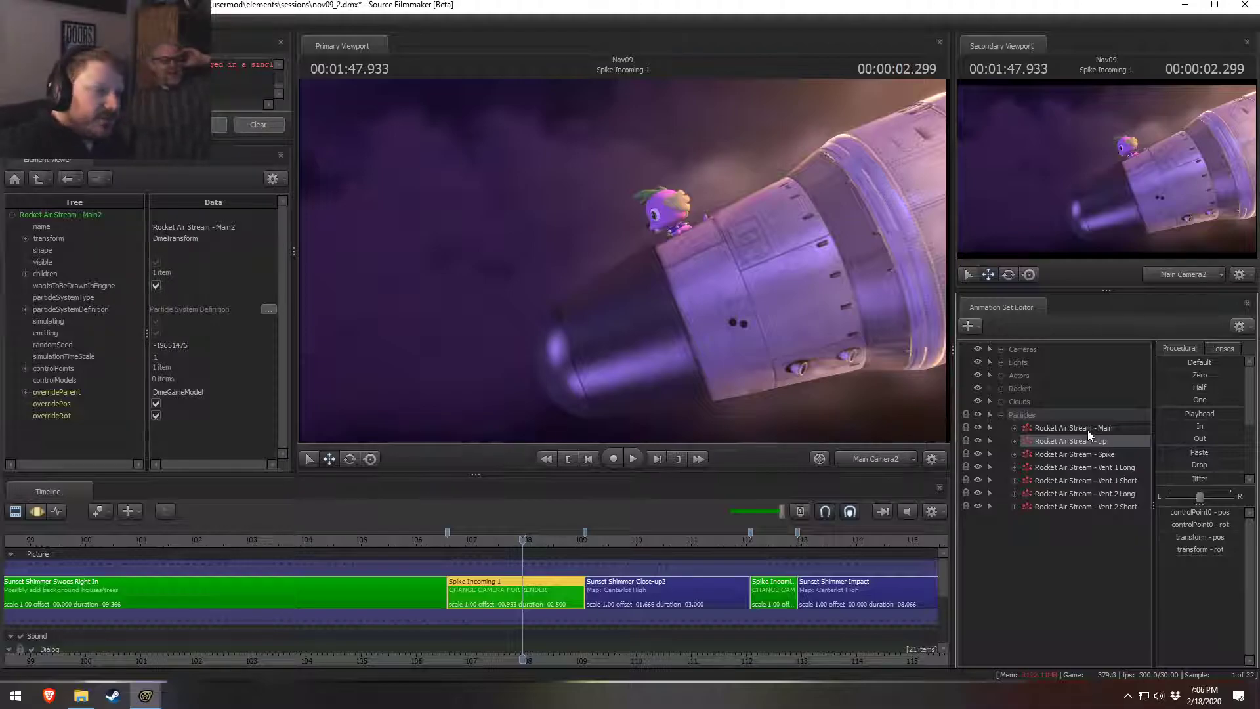
Step: Replay Spike Incoming 1 repeatedly from around its start to examine all the air streams together
{"action": "left_click", "coordinate": [451, 539]}
{"action": "key", "text": "space"}
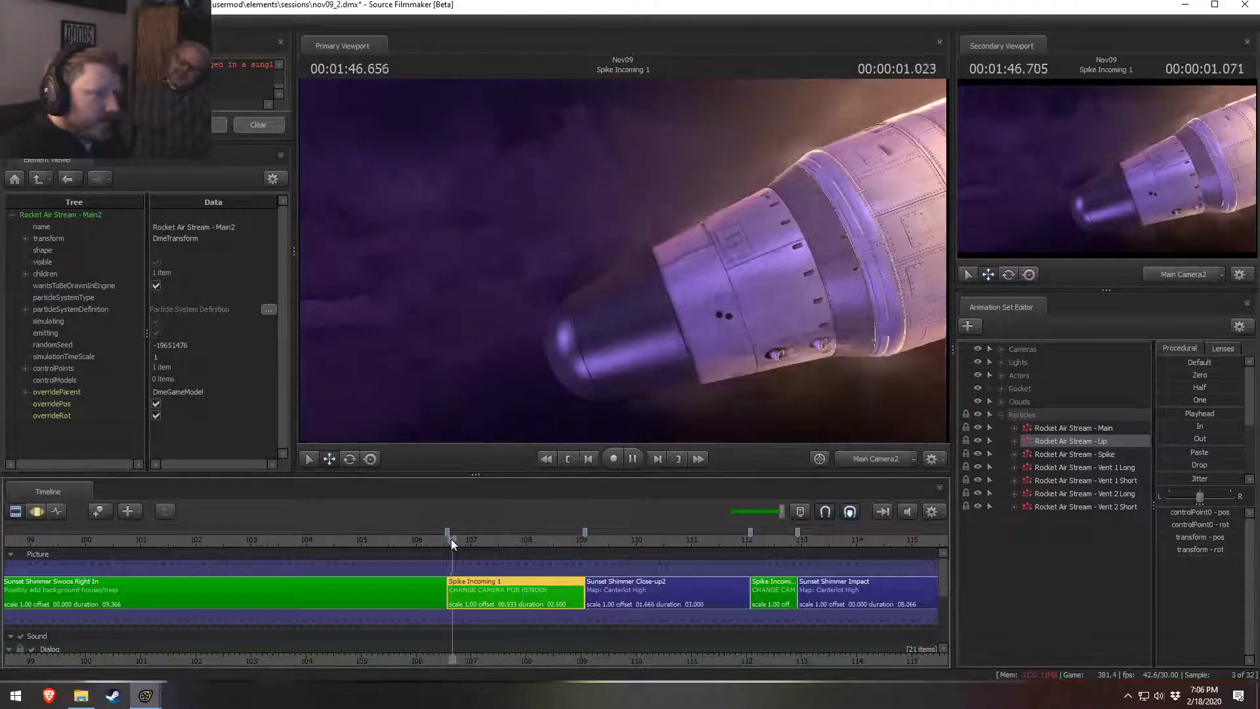
{"action": "left_click", "coordinate": [447, 542]}
{"action": "left_click", "coordinate": [447, 542]}
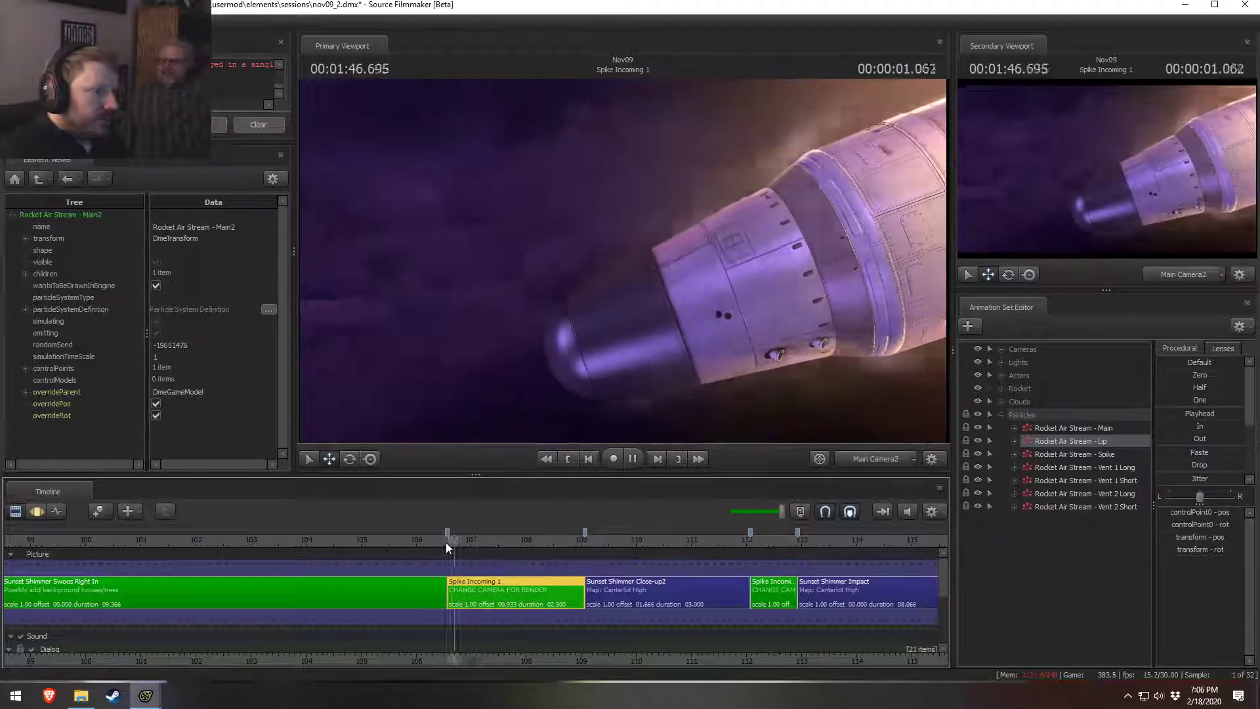
{"action": "left_click", "coordinate": [446, 542]}
{"action": "left_click", "coordinate": [446, 542]}
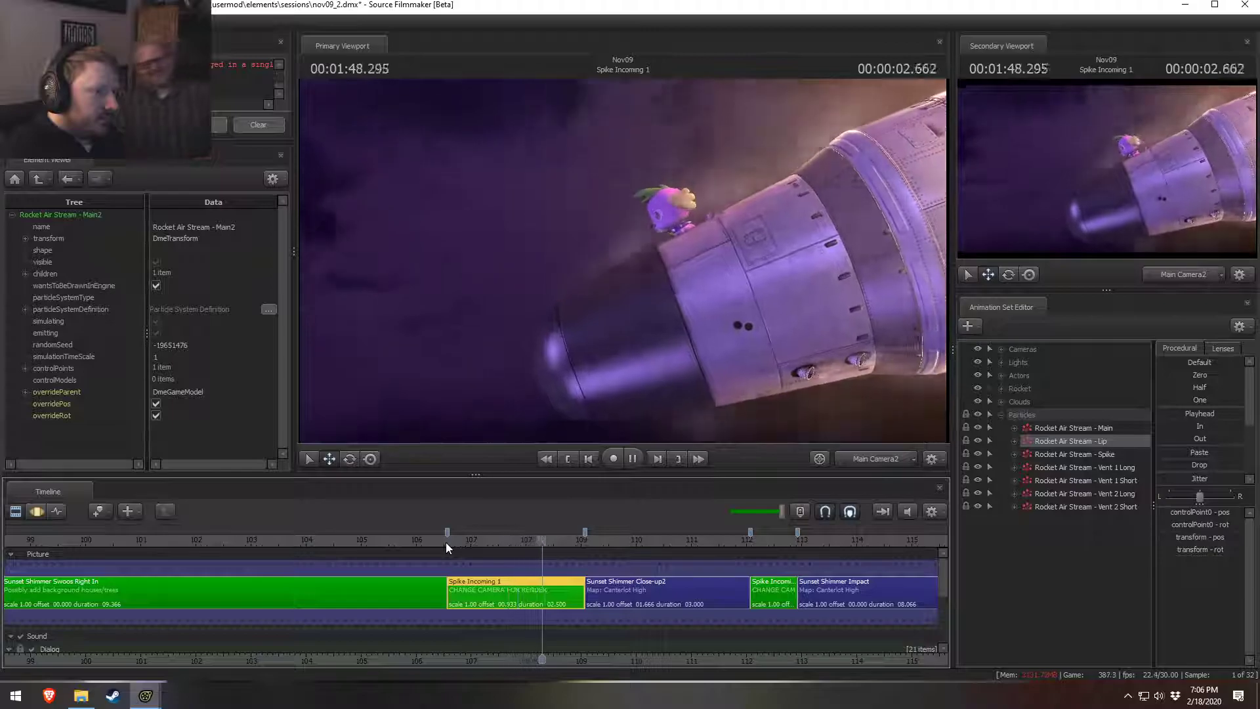
{"action": "left_click", "coordinate": [447, 542]}
{"action": "left_click", "coordinate": [447, 542]}
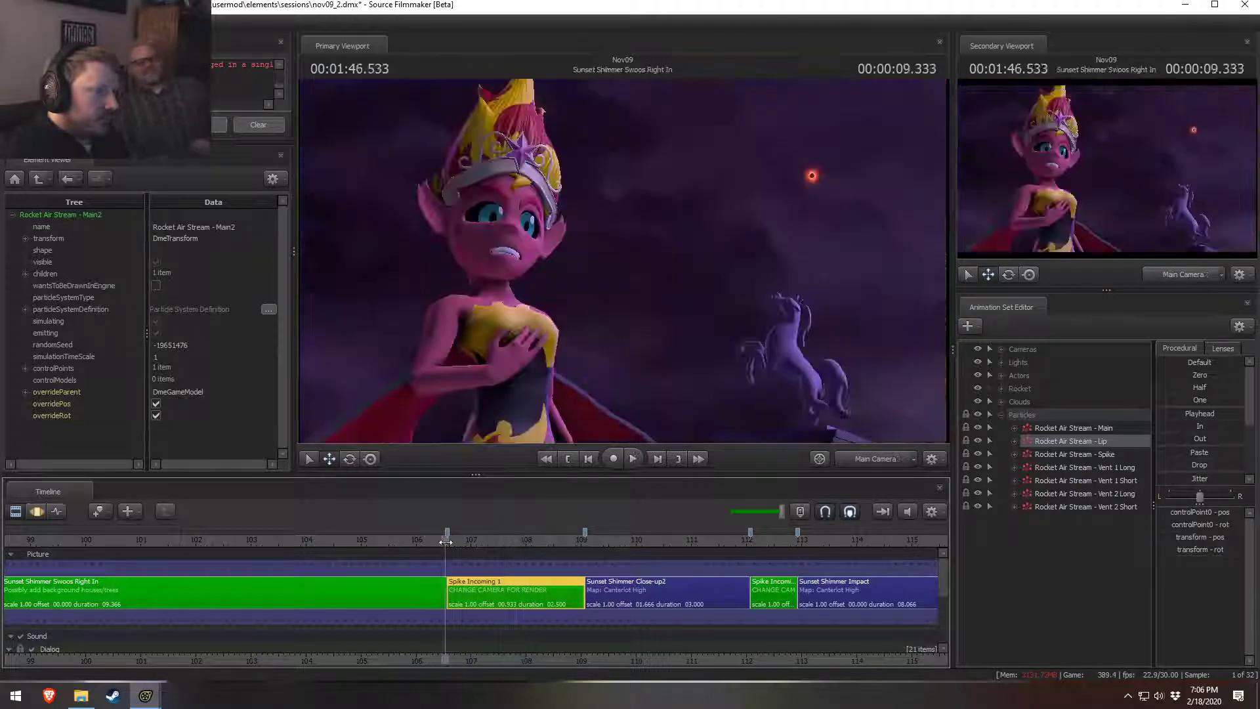
{"action": "key", "text": "space"}
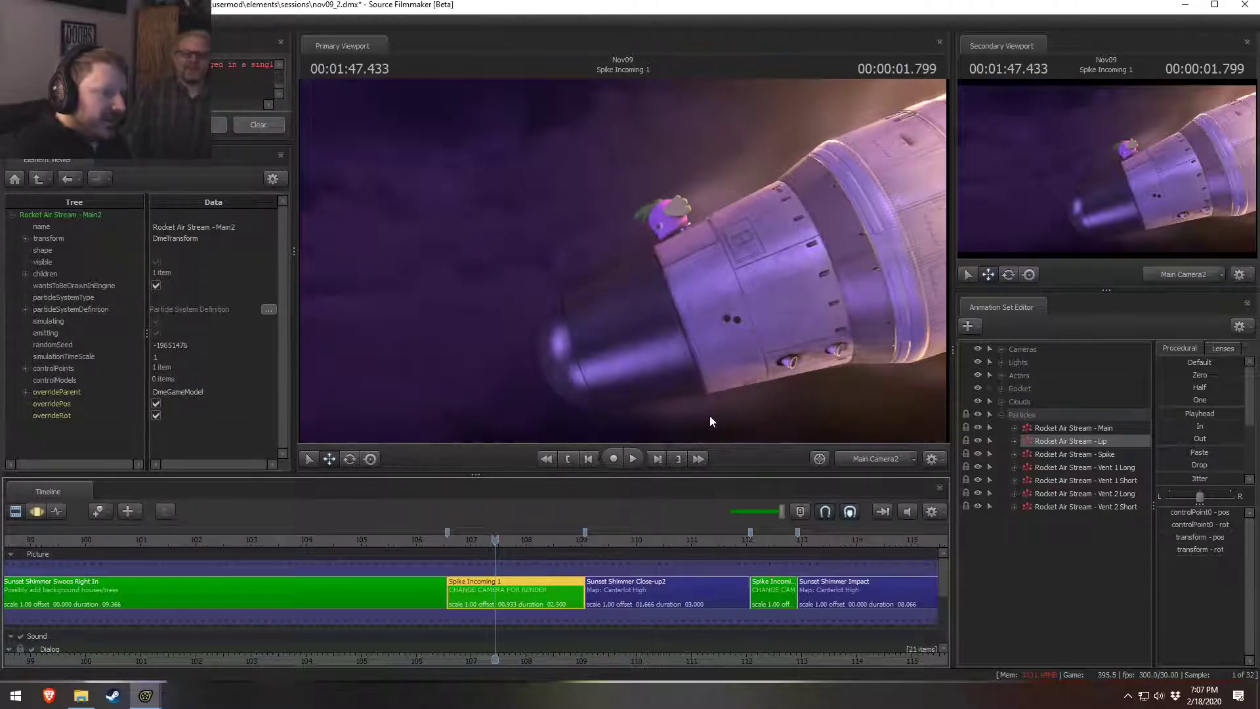
{"action": "left_click", "coordinate": [456, 541]}
{"action": "key", "text": "space"}
{"action": "key", "text": "space"}
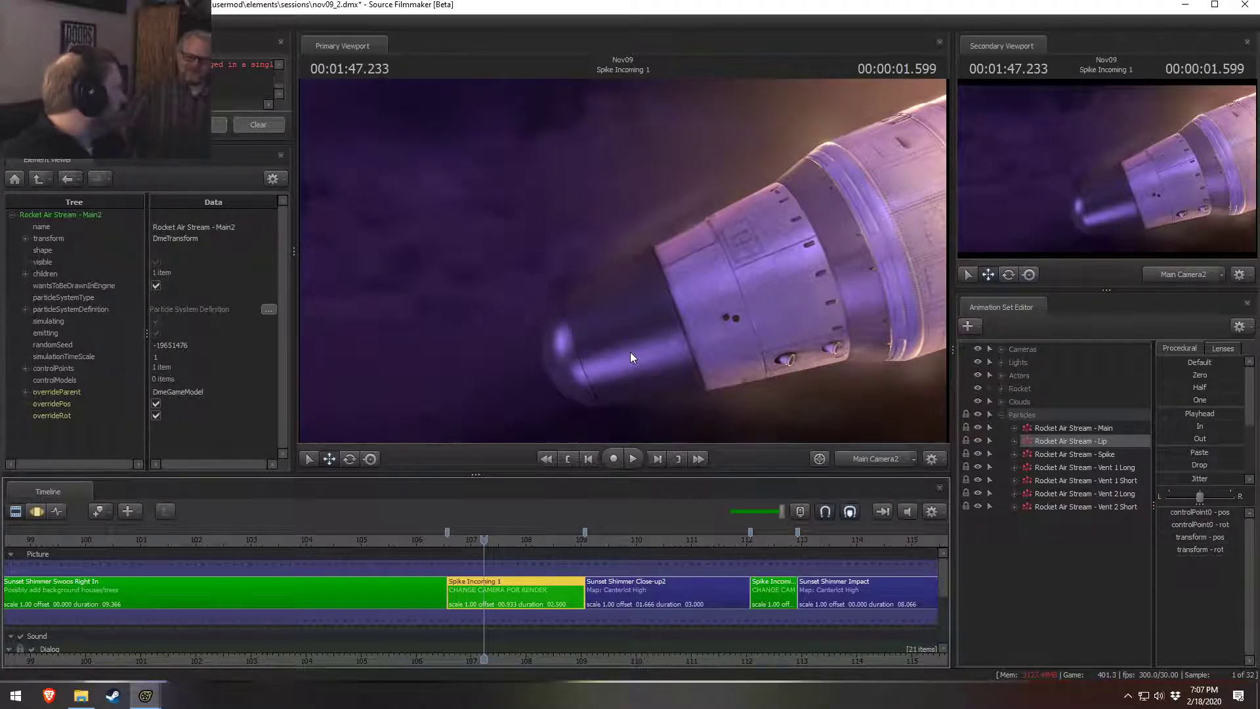
{"action": "key", "text": "space"}
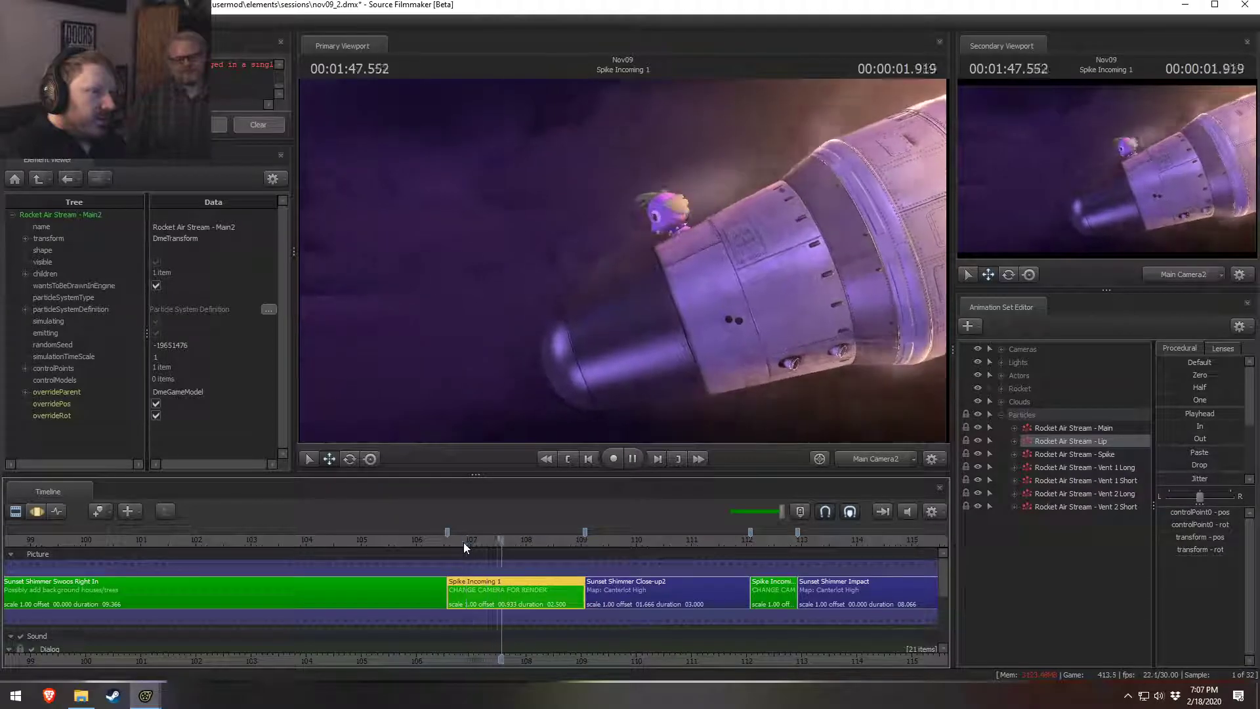
{"action": "key", "text": "space"}
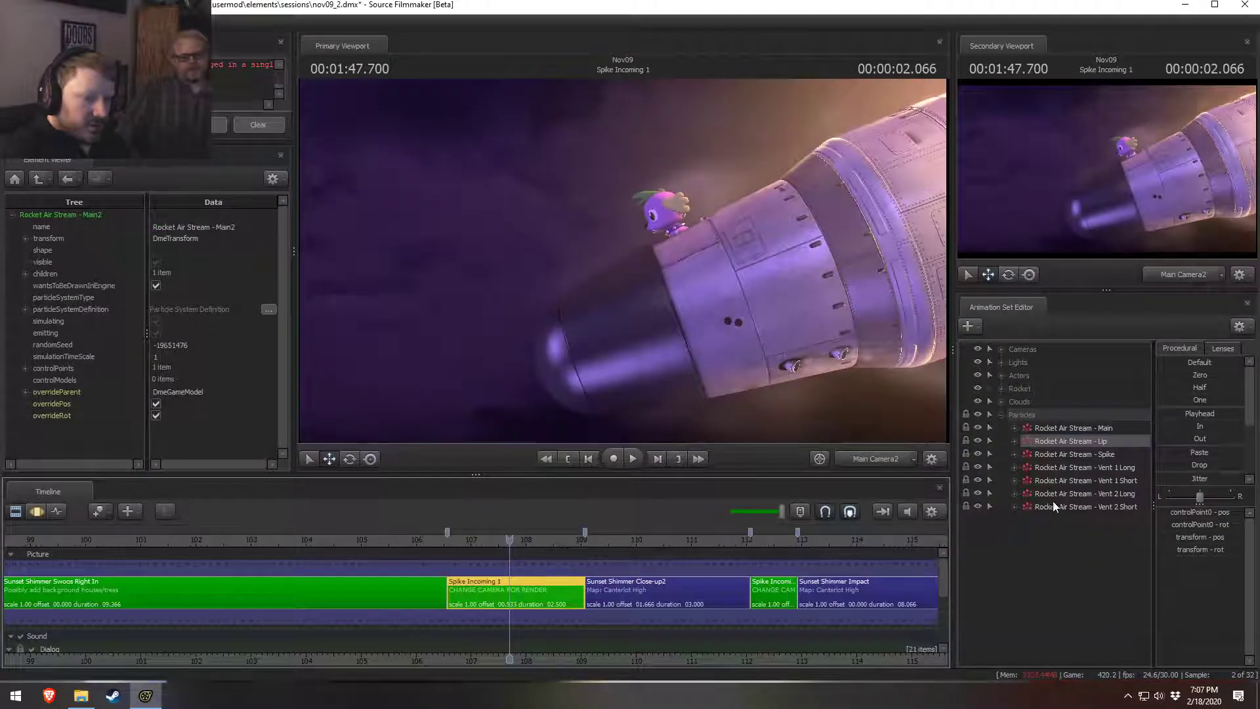
Step: Open the Spike air stream's particle system definition for editing and inspect its preview
{"action": "right_click", "coordinate": [1060, 454]}
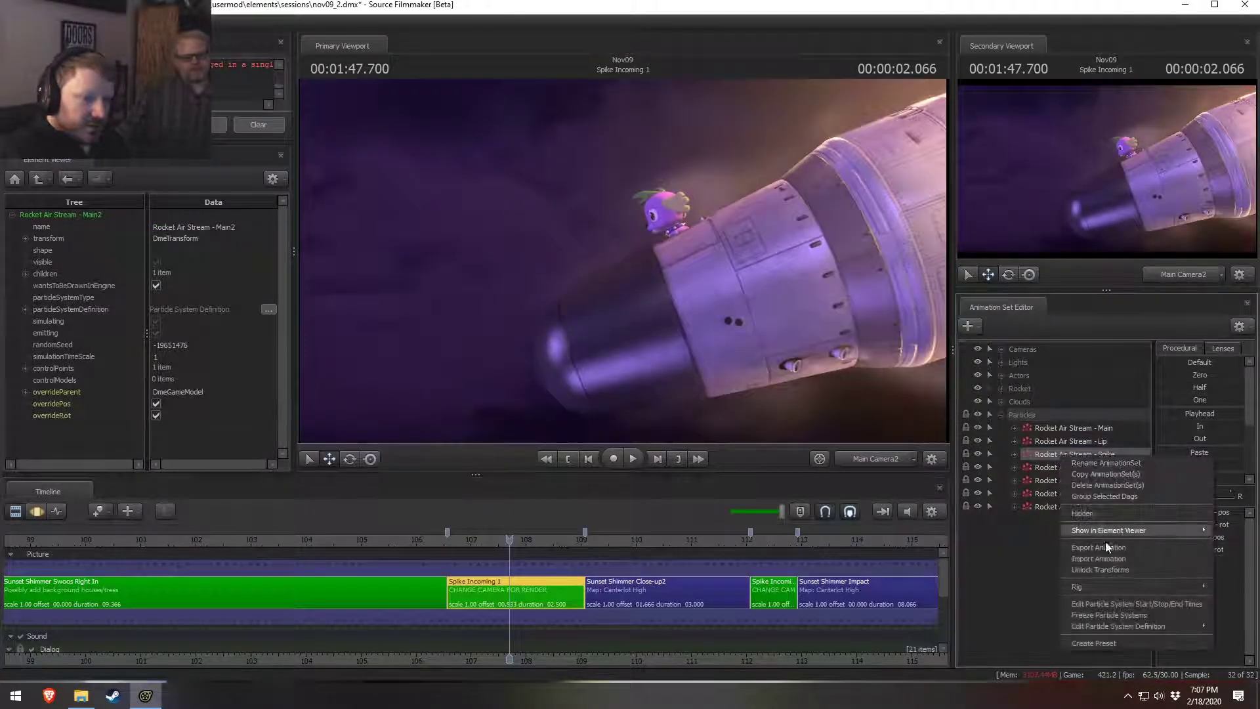
{"action": "mouse_move", "coordinate": [1154, 535]}
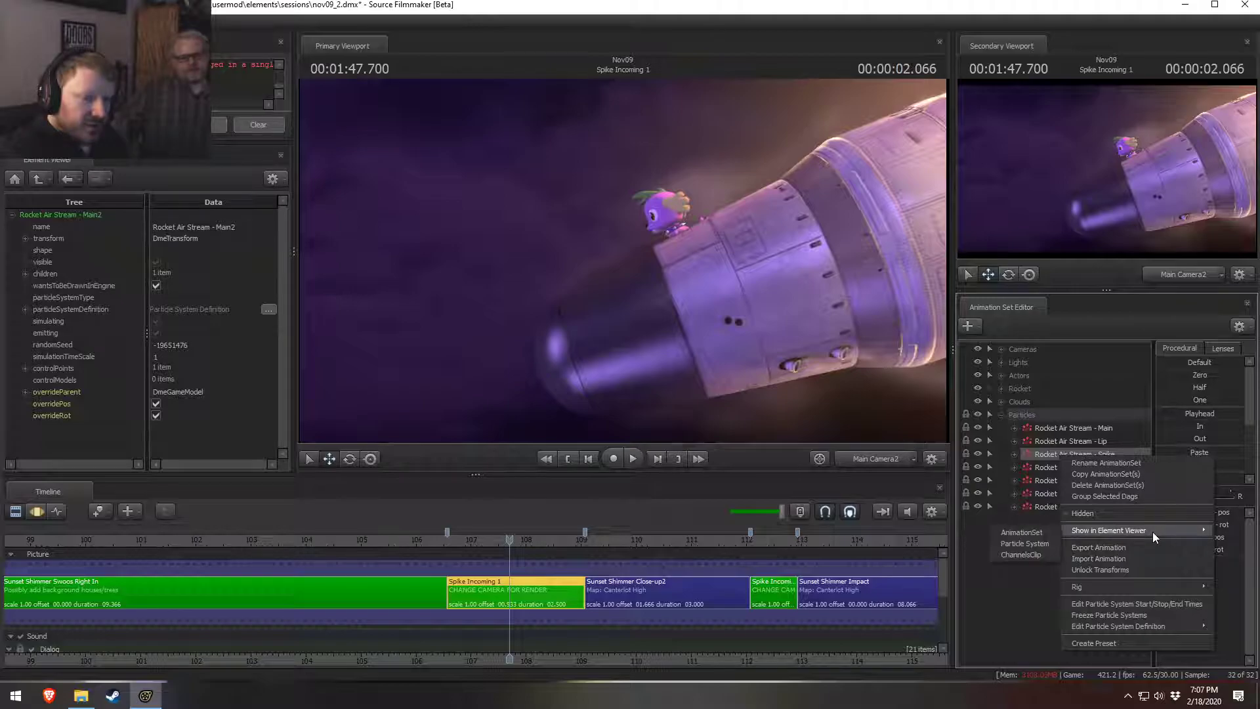
{"action": "left_click", "coordinate": [1042, 545]}
{"action": "right_click", "coordinate": [1074, 482]}
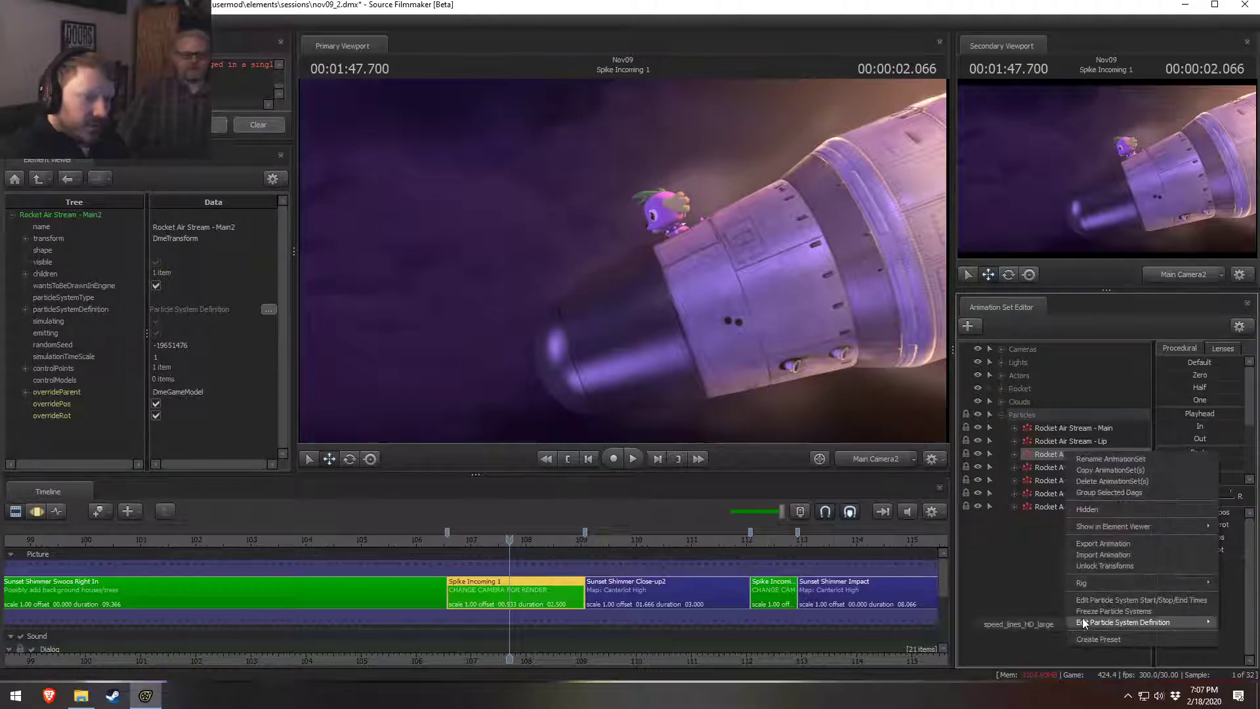
{"action": "left_click", "coordinate": [1002, 625]}
{"action": "right_click_drag", "start_coordinate": [695, 260], "coordinate": [781, 289]}
{"action": "left_click_drag", "start_coordinate": [781, 289], "coordinate": [866, 213]}
Step: Set the Color Random initializer's color1 to 215 103 255 and color2 to 241 154 255, and accept the changes
{"action": "left_click", "coordinate": [134, 507]}
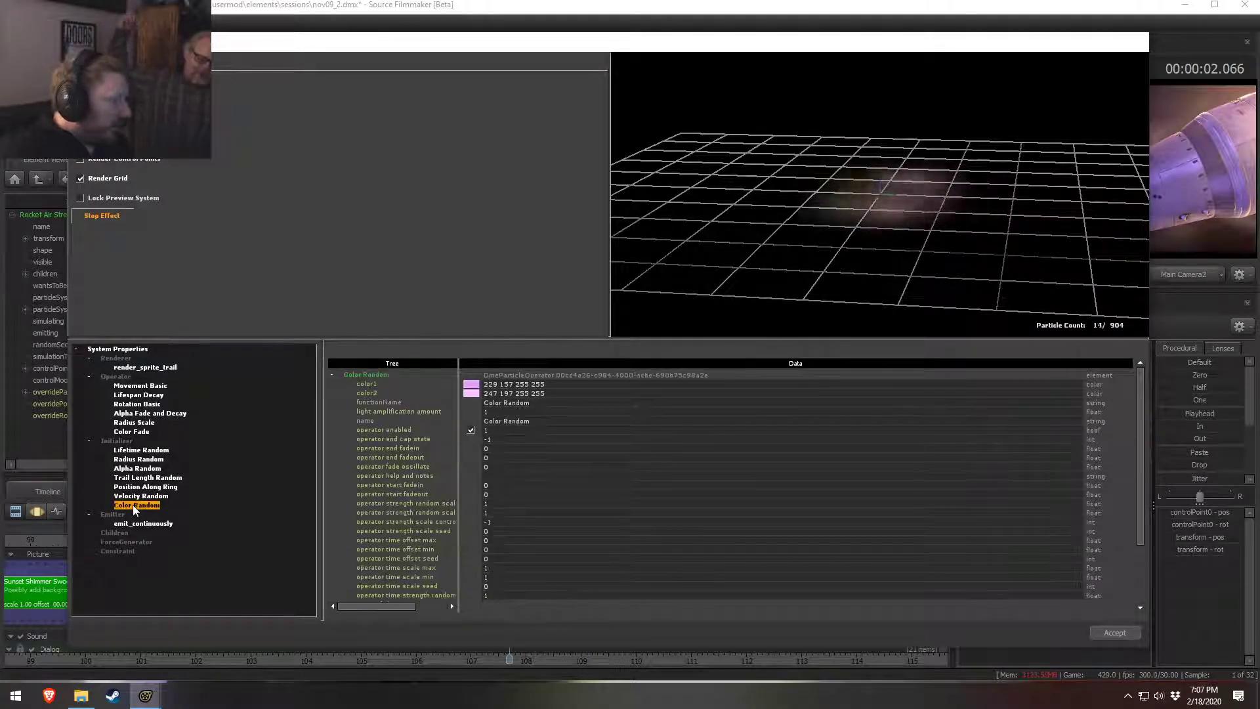
{"action": "left_click", "coordinate": [470, 386]}
{"action": "left_click_drag", "start_coordinate": [552, 259], "coordinate": [568, 252]}
{"action": "left_click", "coordinate": [509, 459]}
{"action": "left_click", "coordinate": [470, 393]}
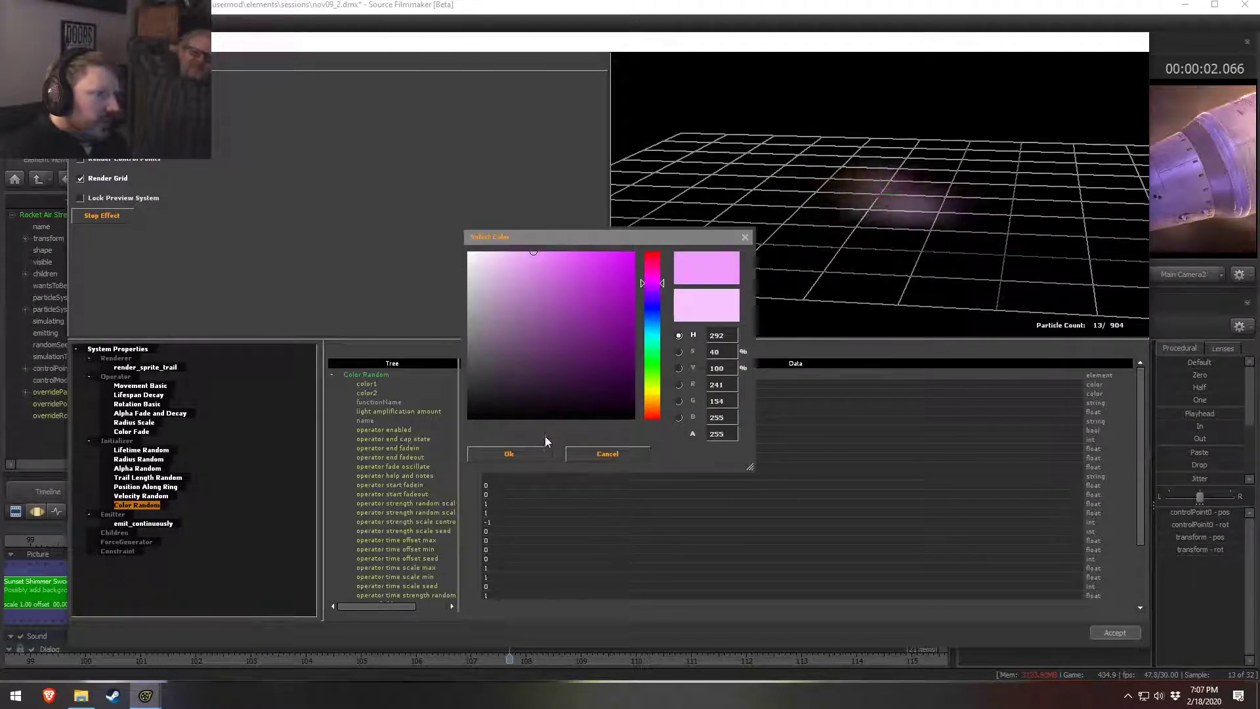
{"action": "left_click", "coordinate": [535, 450]}
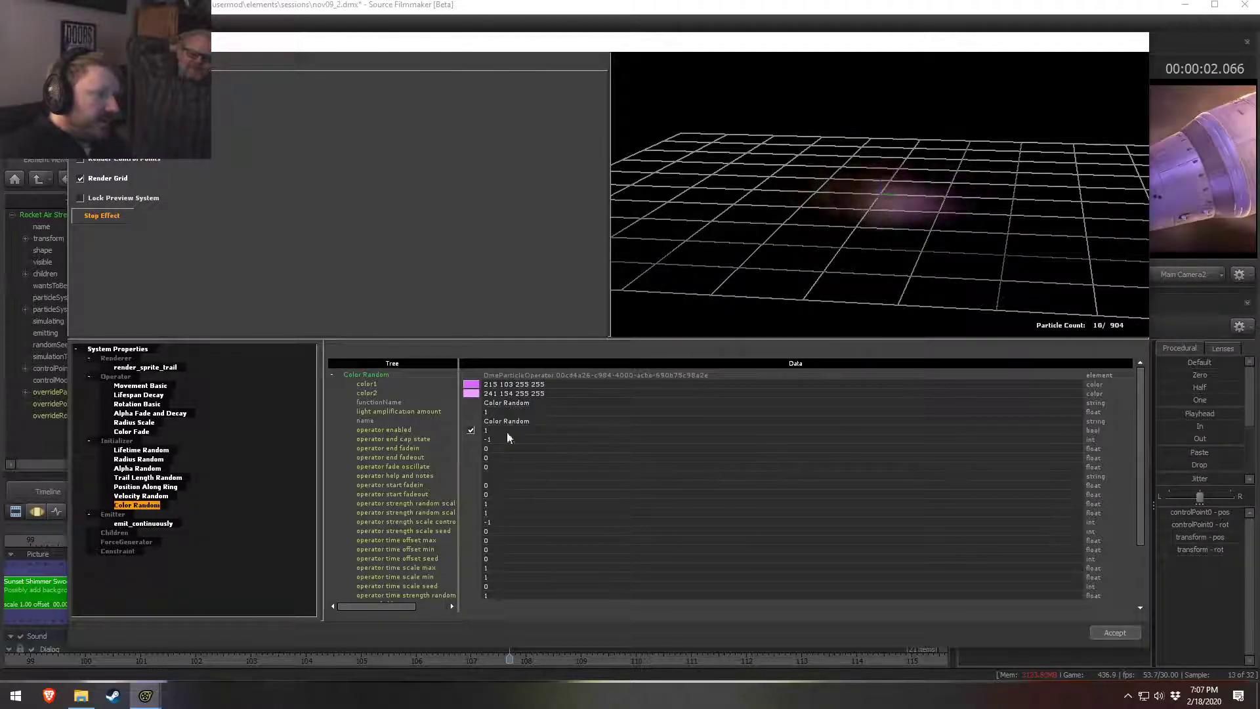
{"action": "left_click", "coordinate": [1115, 632]}
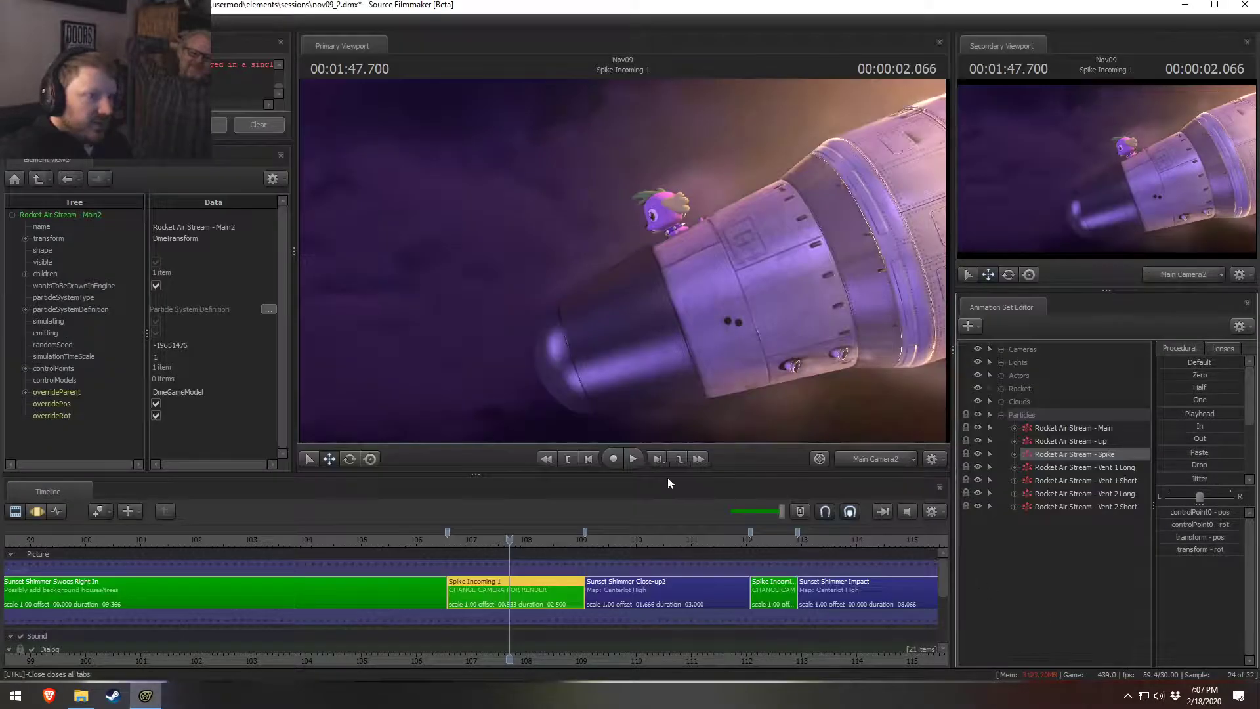
Step: Replay Spike Incoming 1 and examine the more saturated purple air stream behind Spike
{"action": "left_click", "coordinate": [459, 544]}
{"action": "key", "text": "space"}
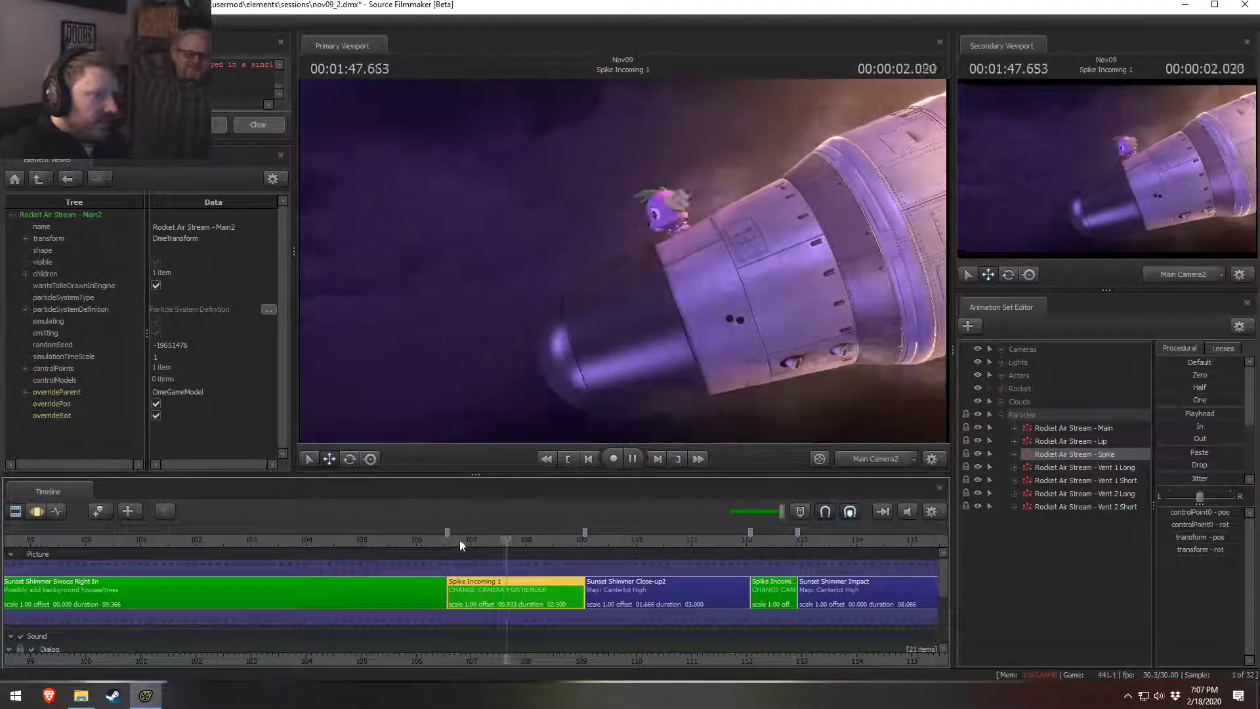
{"action": "key", "text": "space"}
{"action": "left_click", "coordinate": [451, 530]}
{"action": "key", "text": "space"}
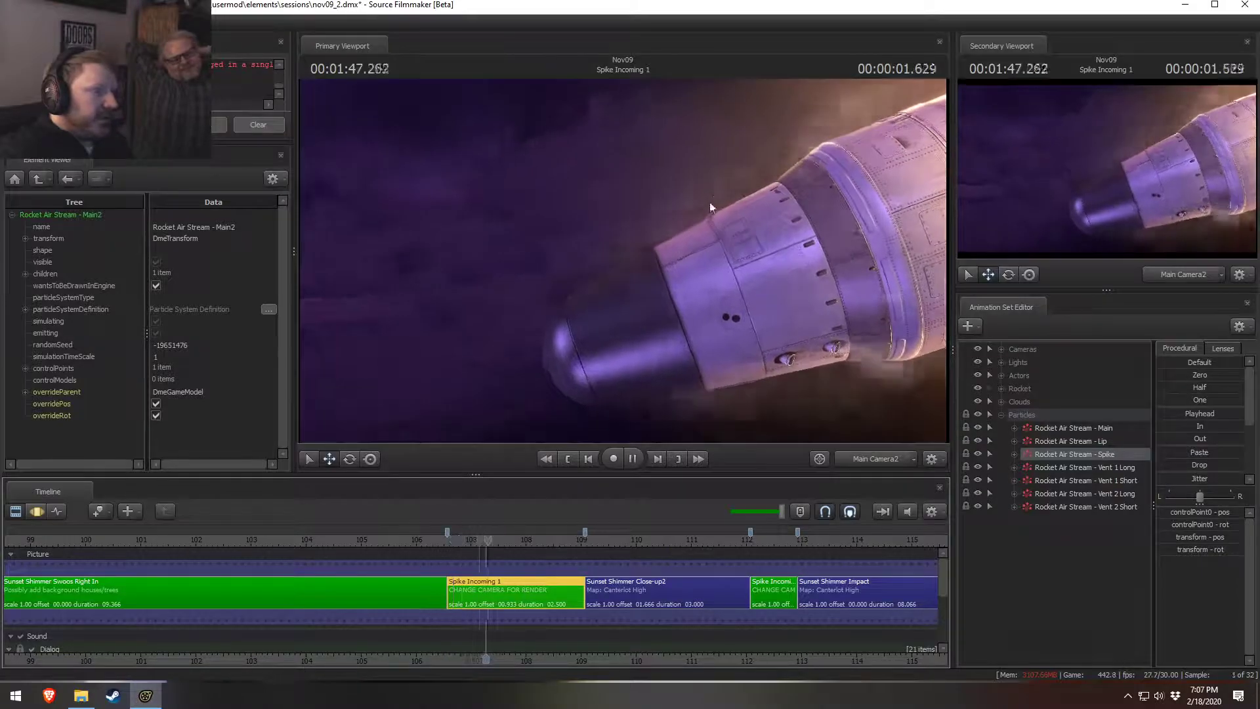
{"action": "key", "text": "space"}
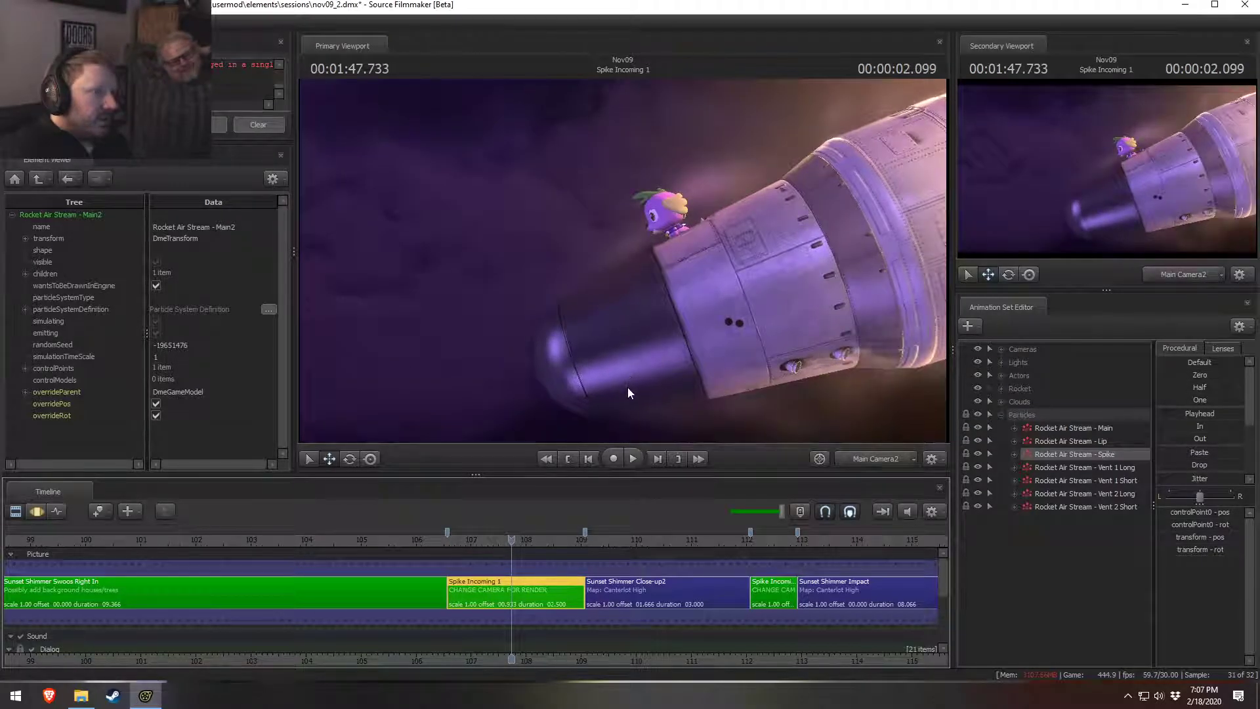
{"action": "left_click_drag", "start_coordinate": [464, 537], "coordinate": [533, 541]}
{"action": "key", "text": "space"}
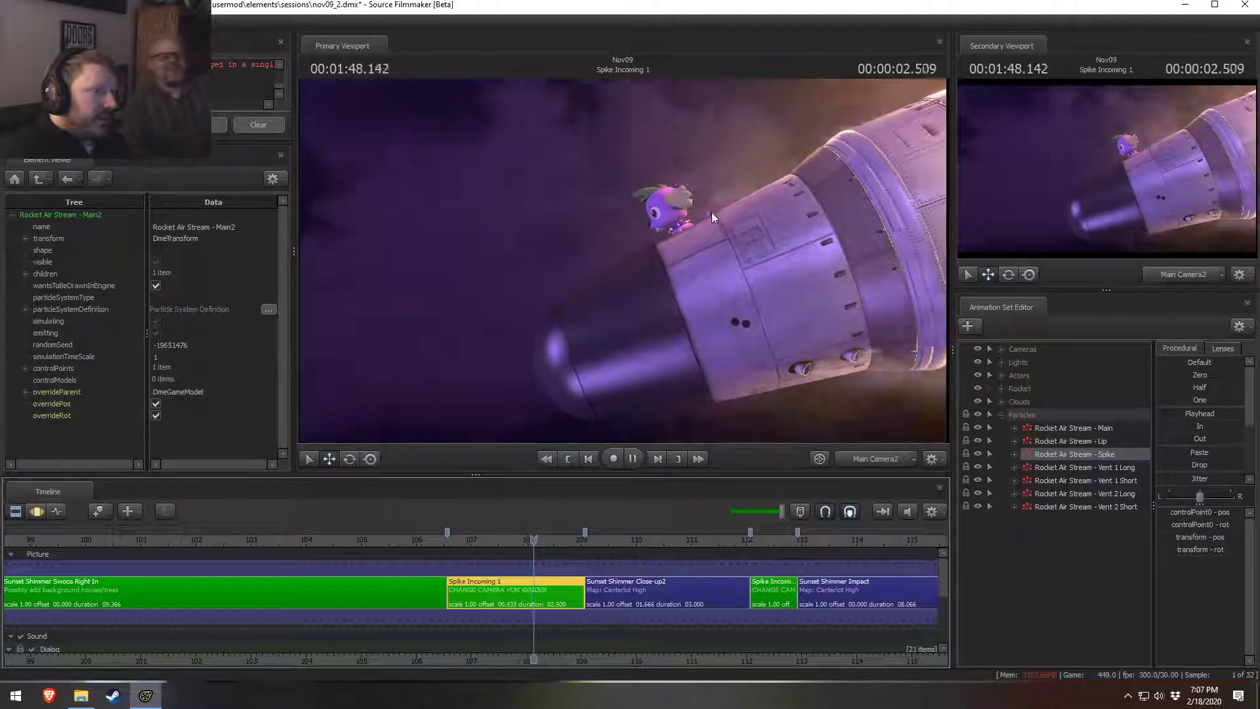
{"action": "key", "text": "space"}
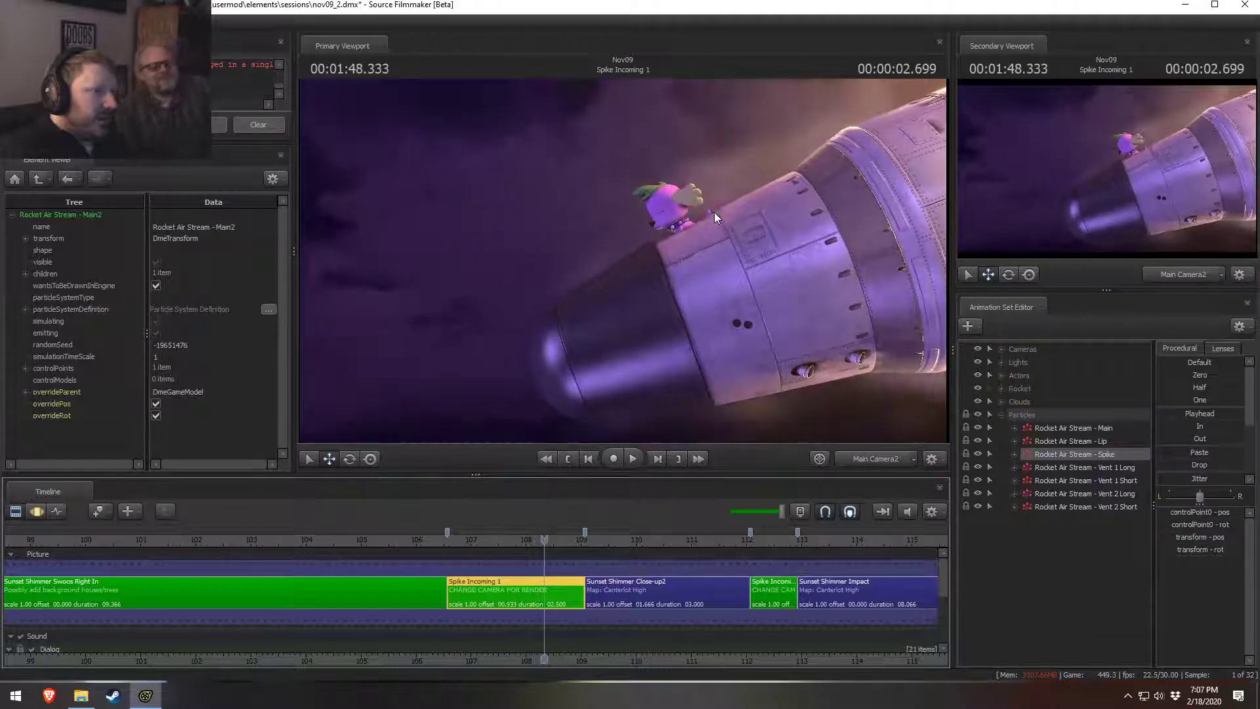
Step: Reopen the Spike air stream's particle definition and set the Color Random initializer's color1 to 221 127 255
{"action": "right_click", "coordinate": [1088, 452]}
{"action": "mouse_move", "coordinate": [1125, 621]}
{"action": "left_click", "coordinate": [1061, 624]}
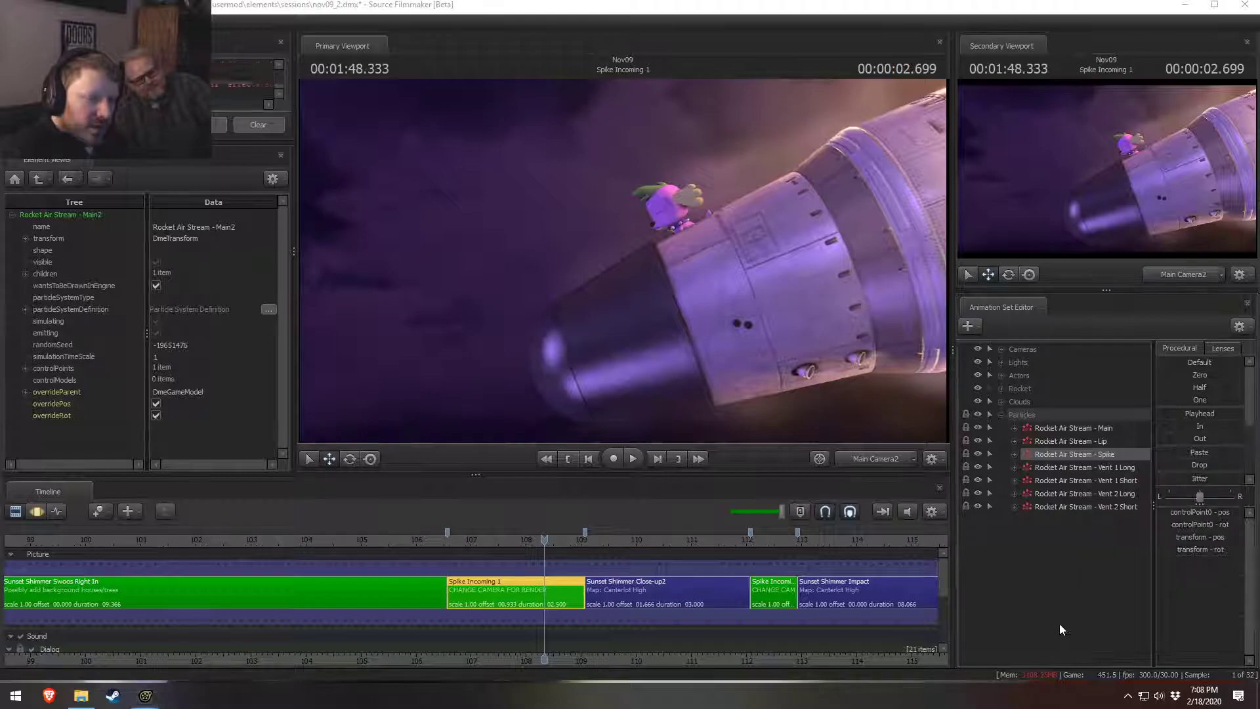
{"action": "left_click", "coordinate": [132, 431]}
{"action": "left_click", "coordinate": [137, 504]}
{"action": "left_click", "coordinate": [471, 383]}
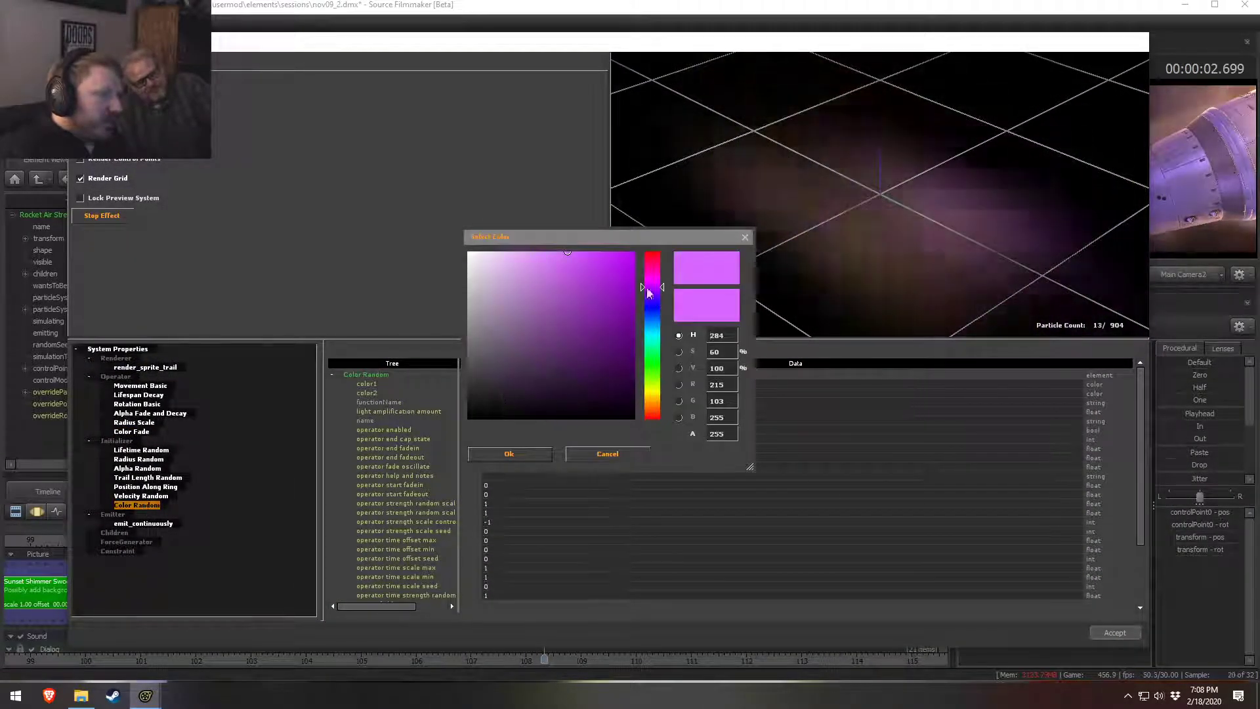
{"action": "left_click", "coordinate": [552, 252]}
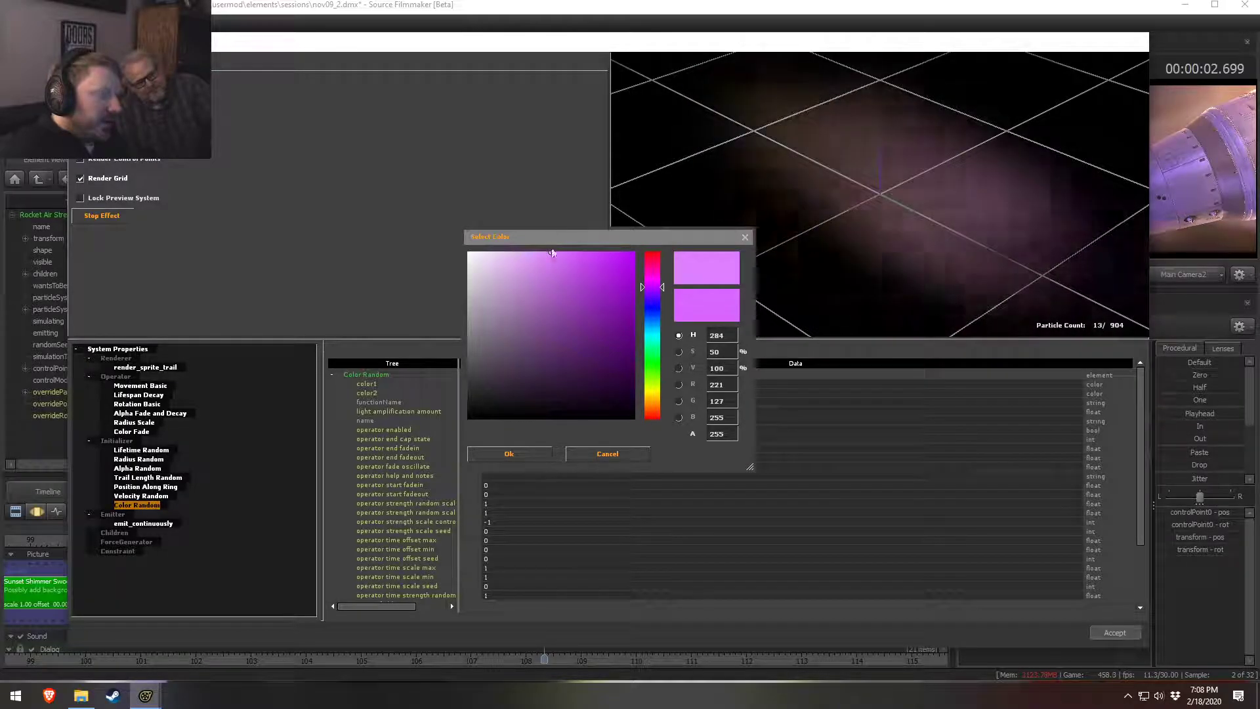
{"action": "left_click", "coordinate": [521, 458]}
Step: Set the Color Random initializer's color2 to 244 175 255 and accept the particle definition
{"action": "left_click", "coordinate": [474, 394]}
{"action": "left_click", "coordinate": [524, 252]}
{"action": "left_click_drag", "start_coordinate": [524, 252], "coordinate": [520, 252]}
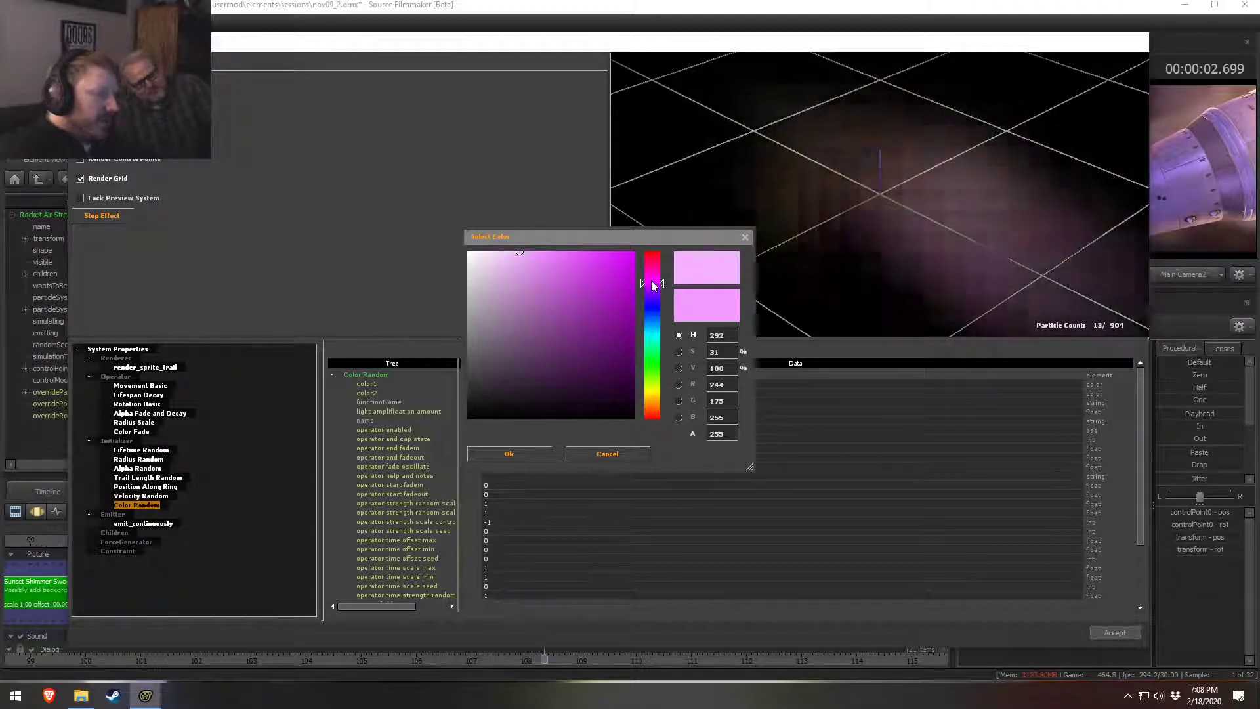
{"action": "left_click", "coordinate": [509, 454]}
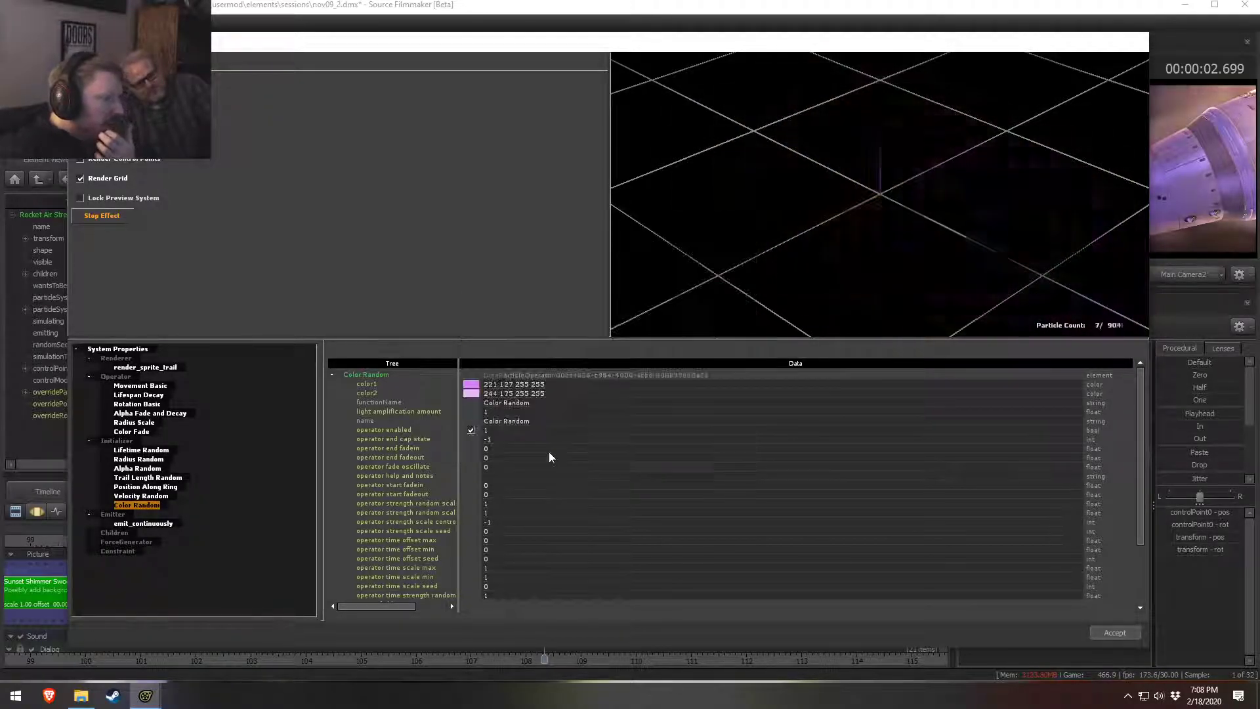
{"action": "left_click", "coordinate": [1115, 633]}
Step: Scrub and replay part of Spike Incoming 1 to check the paler purple of the Spike air stream
{"action": "left_click_drag", "start_coordinate": [533, 547], "coordinate": [506, 535]}
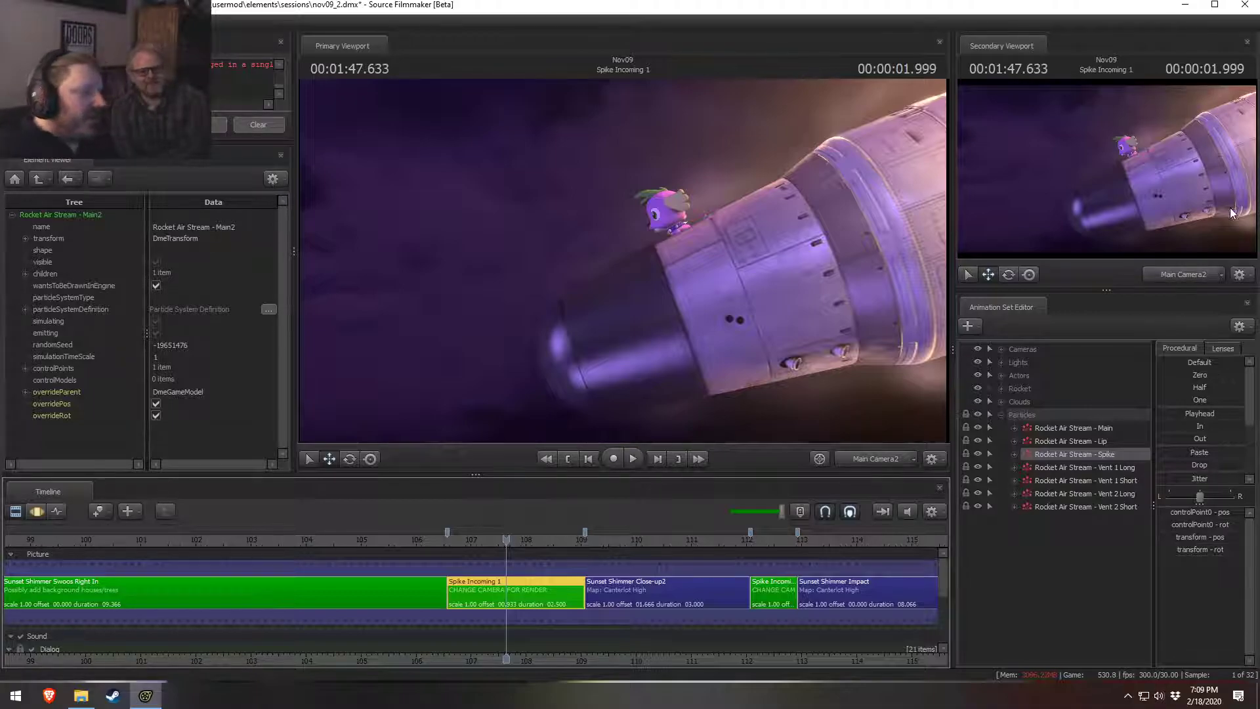
{"action": "left_click", "coordinate": [465, 544]}
{"action": "key", "text": "space"}
{"action": "key", "text": "space"}
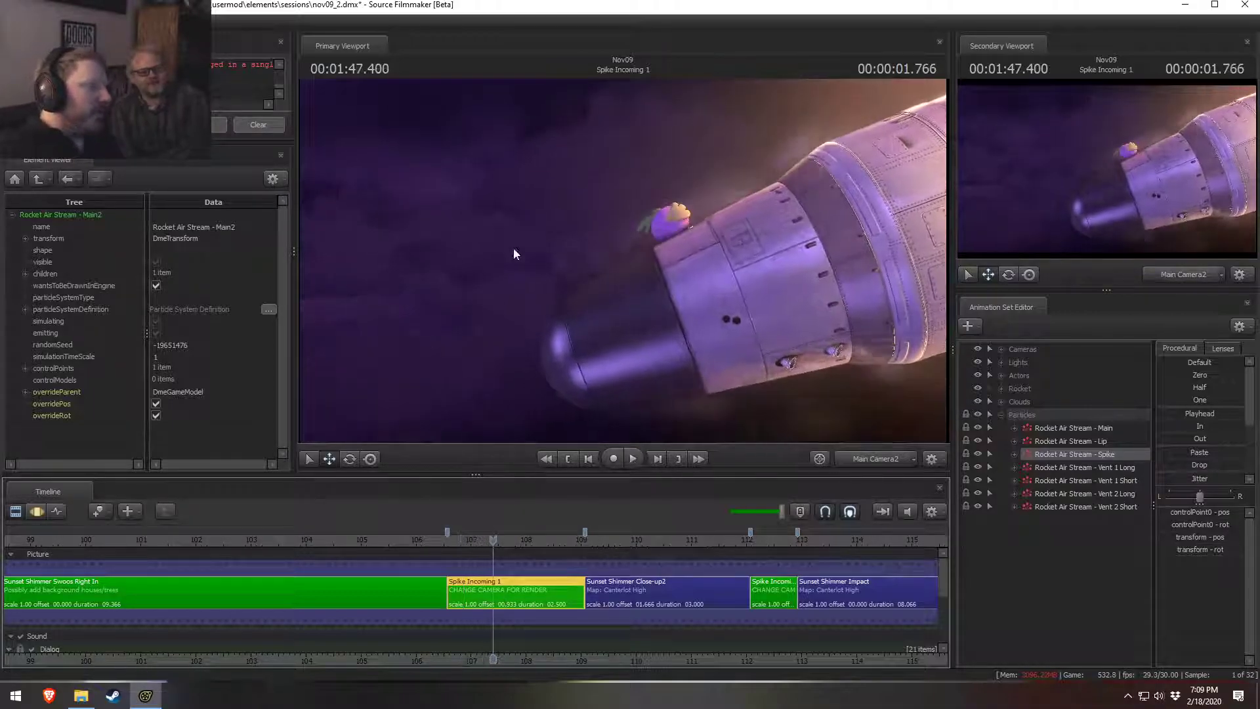
Step: Replay Spike Incoming 1 from the start of the shot to check the air stream around Spike
{"action": "key", "text": "space"}
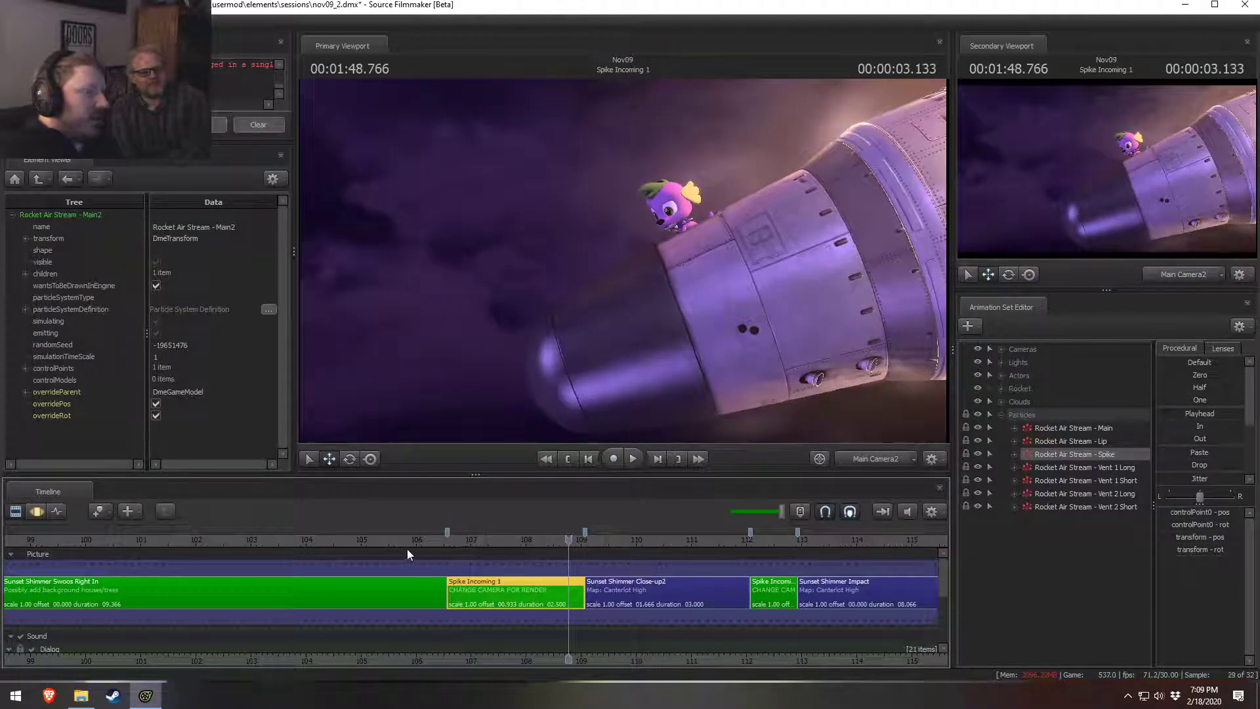
{"action": "left_click", "coordinate": [453, 544]}
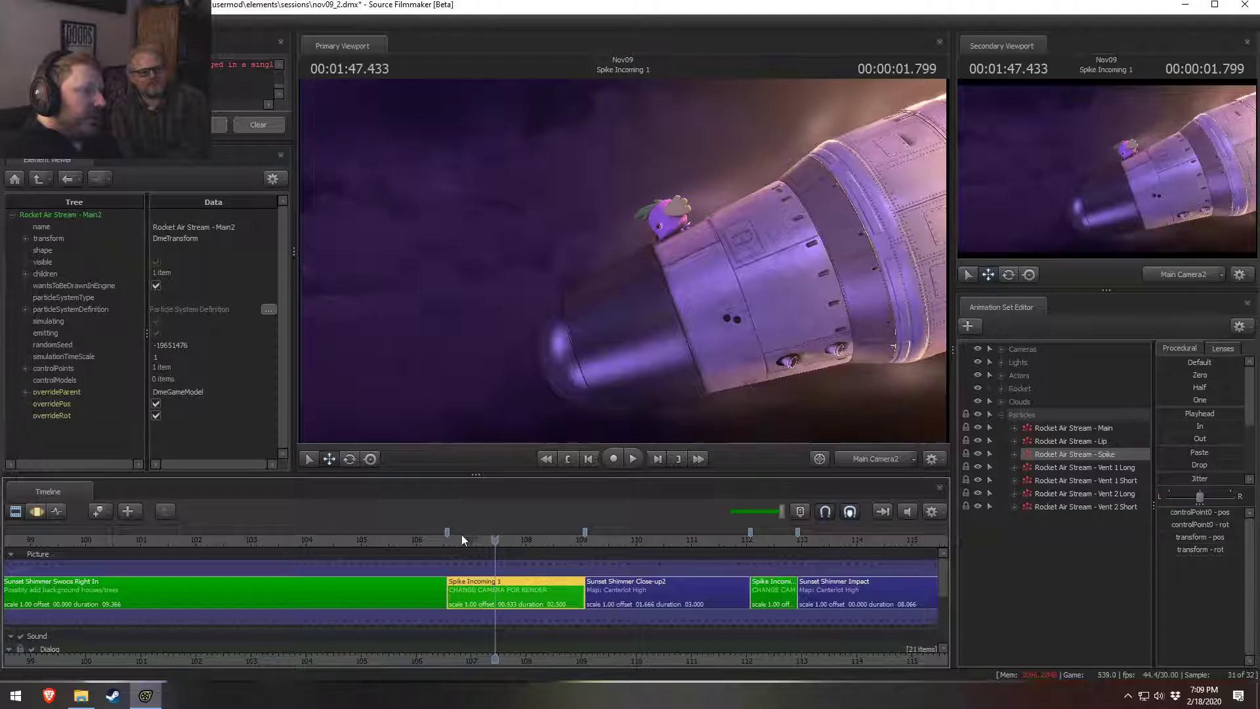
{"action": "left_click", "coordinate": [456, 539]}
{"action": "key", "text": "space"}
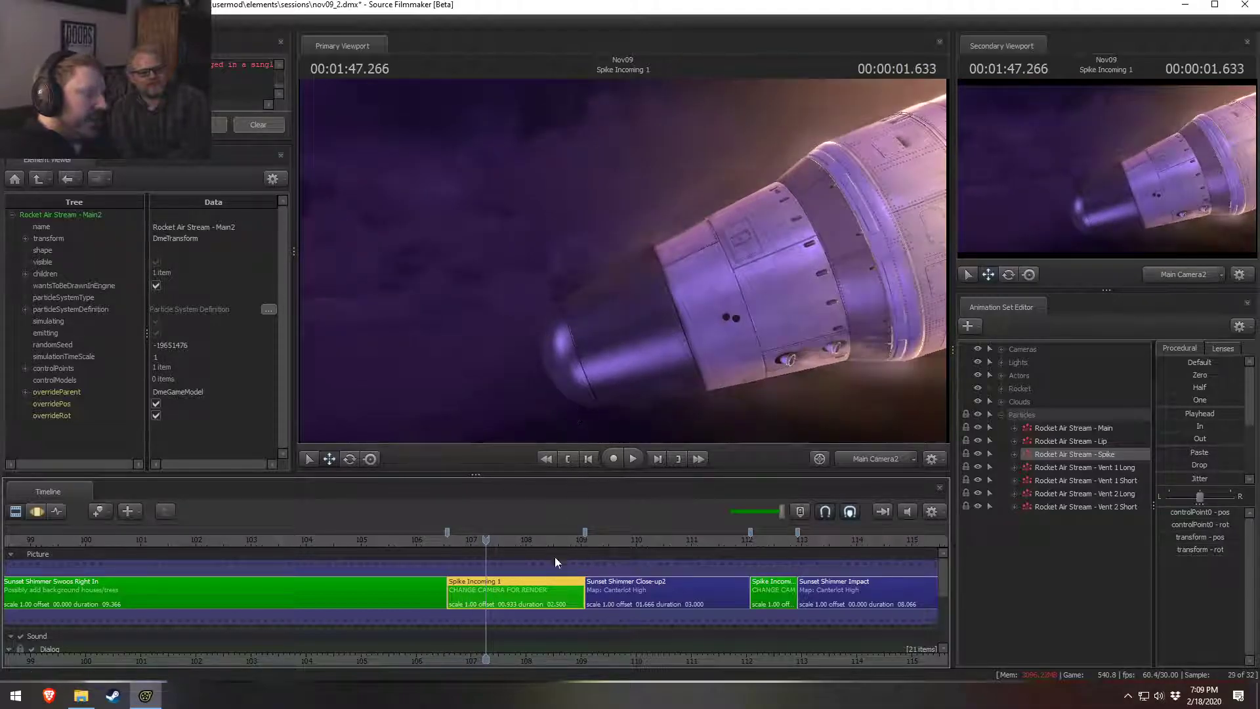
Step: Expand the Cameras group, collapse Particles, select Main Camera (SHAKE NOT FINAL), and replay Spike Incoming 1 through it
{"action": "left_click", "coordinate": [1001, 349]}
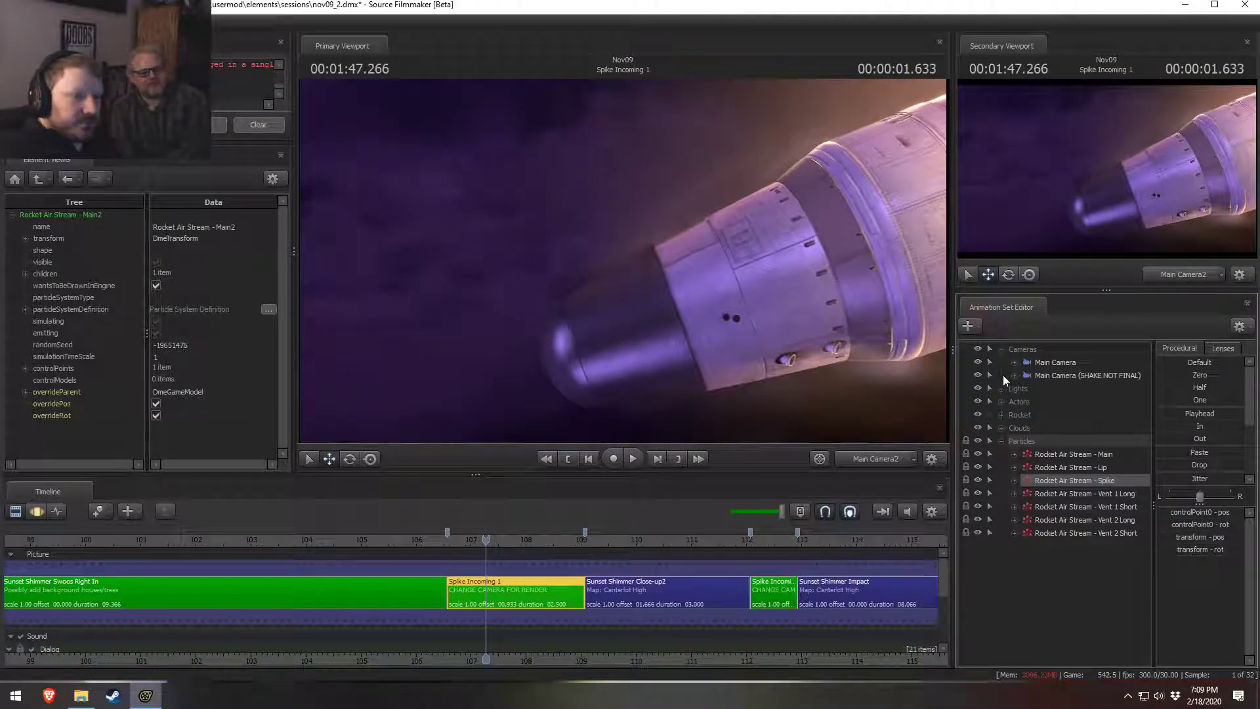
{"action": "left_click", "coordinate": [1003, 445]}
{"action": "left_click", "coordinate": [1065, 377]}
{"action": "left_click", "coordinate": [458, 537]}
{"action": "key", "text": "space"}
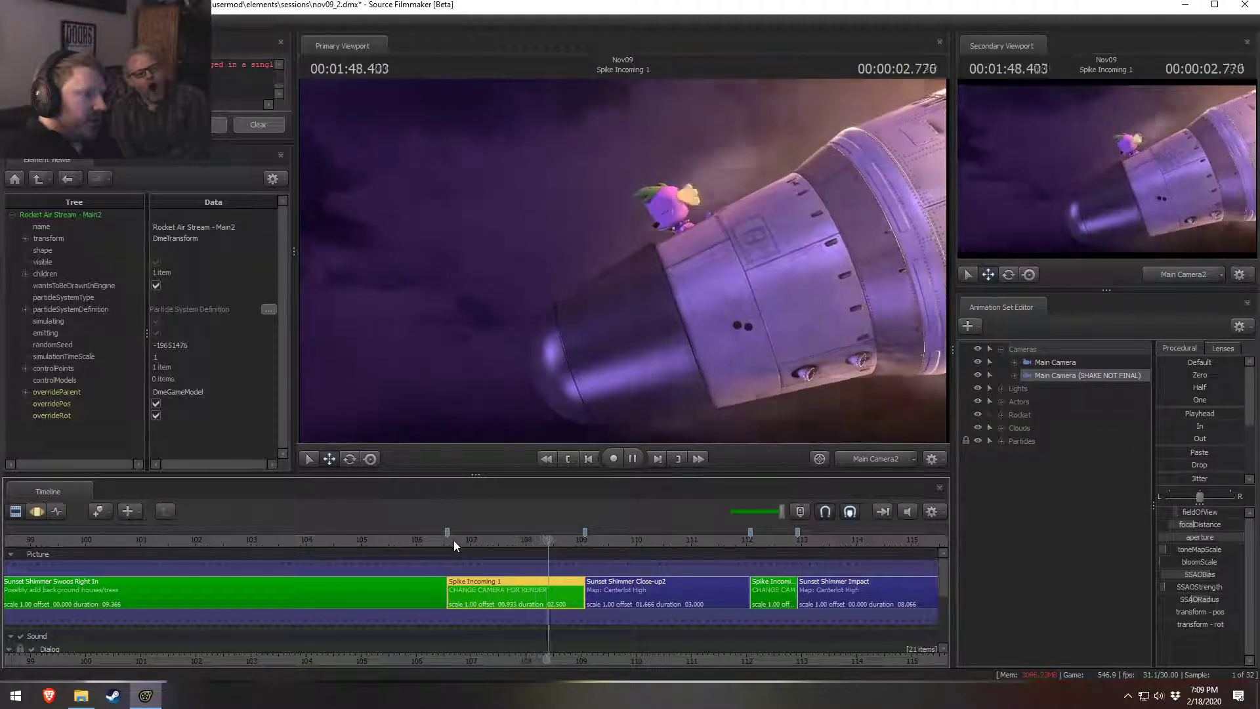
{"action": "key", "text": "space"}
{"action": "left_click", "coordinate": [455, 541]}
{"action": "key", "text": "space"}
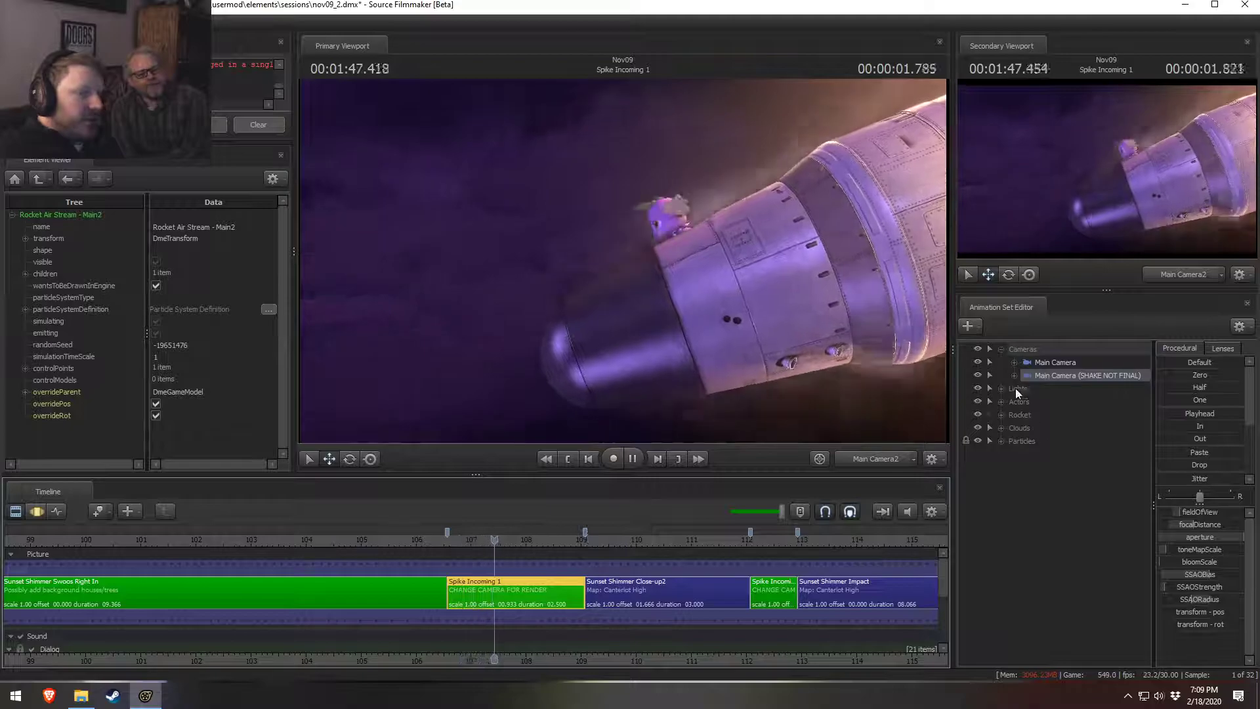
{"action": "key", "text": "space"}
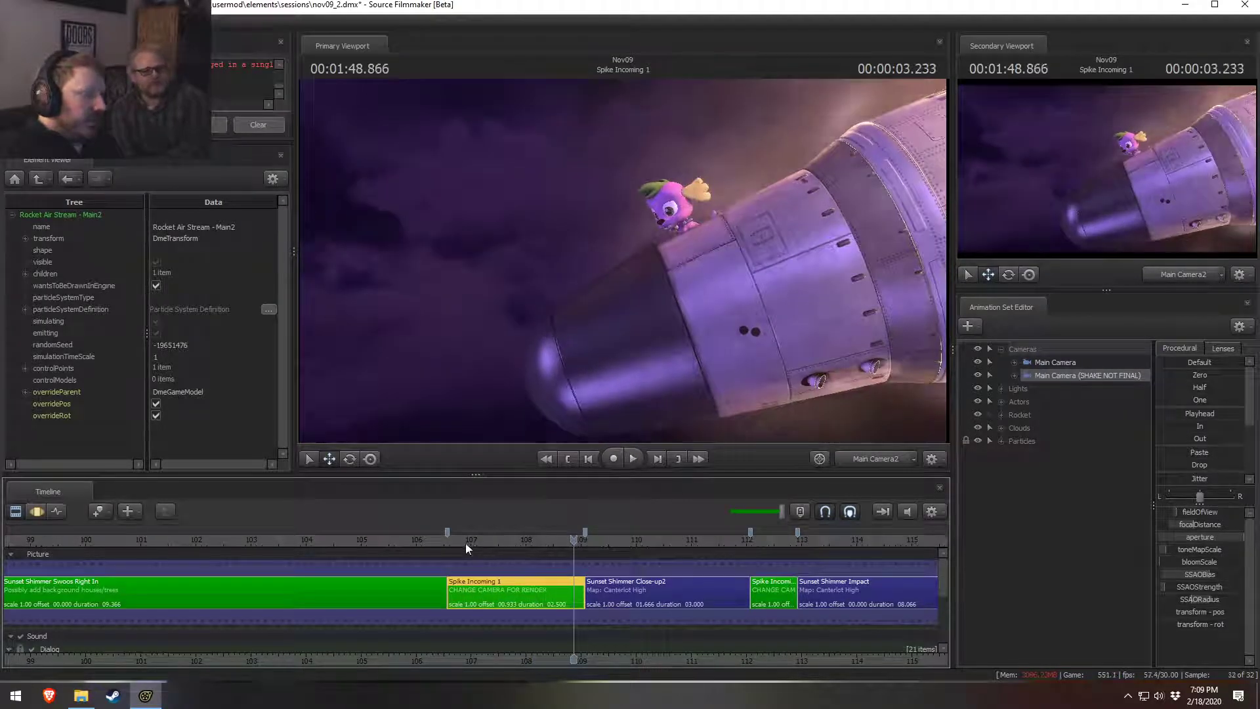
Step: Replay Spike Incoming 1 several more times through the shake camera to judge the rocket's motion
{"action": "left_click", "coordinate": [460, 542]}
{"action": "key", "text": "space"}
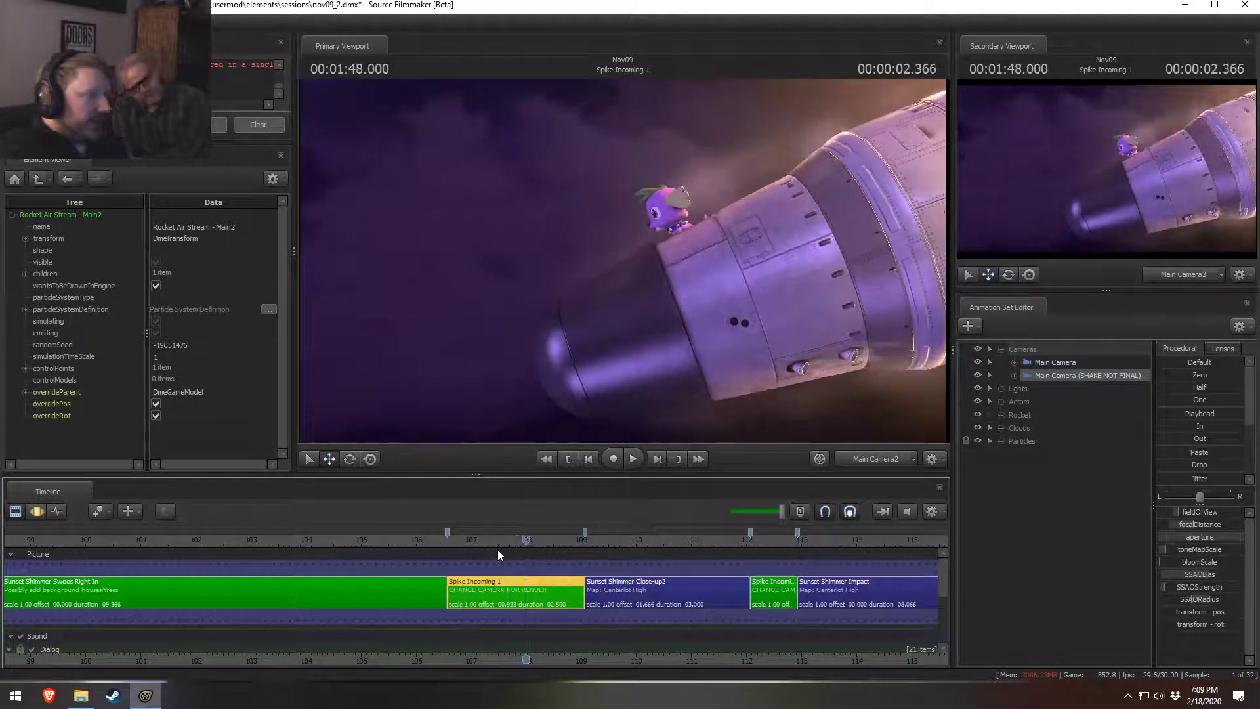
{"action": "key", "text": "space"}
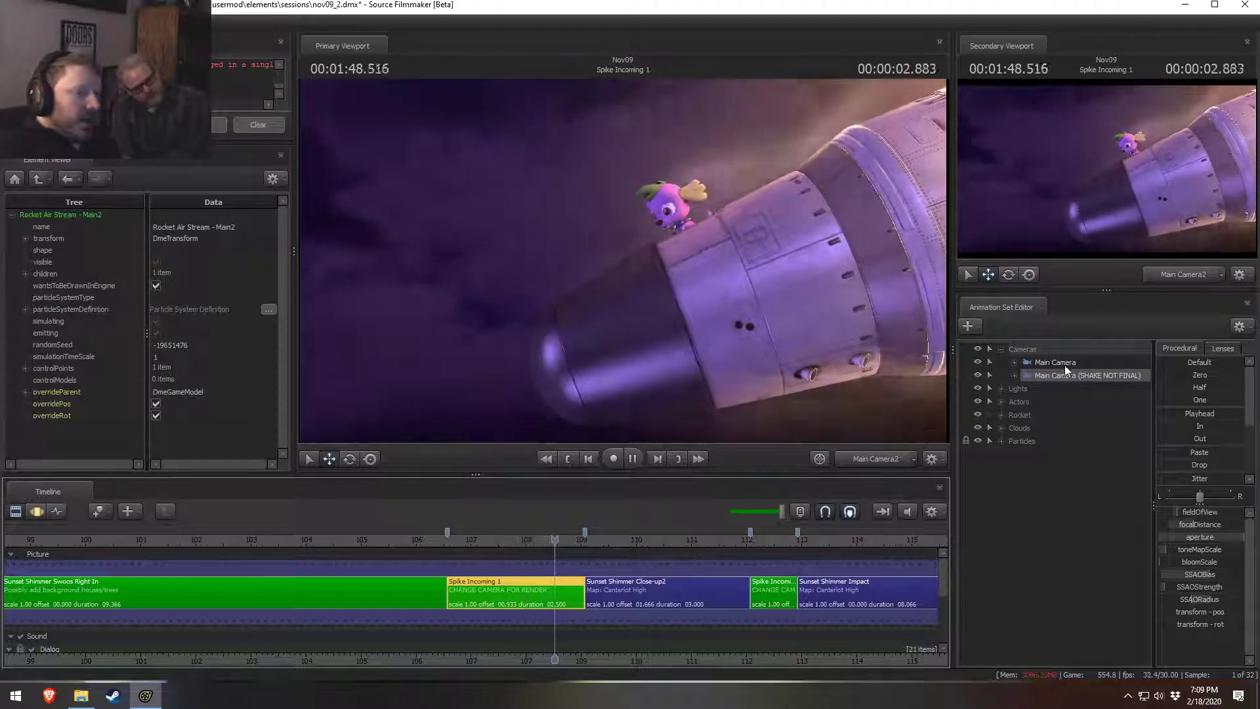
{"action": "key", "text": "space"}
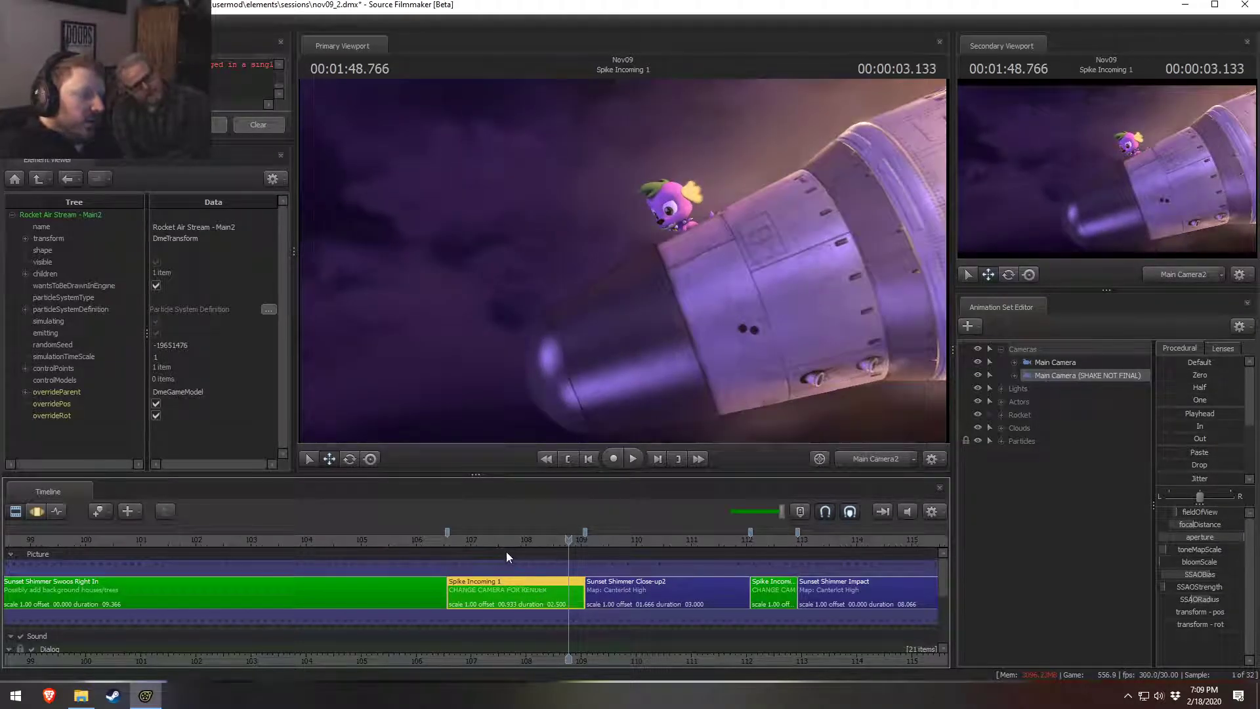
{"action": "left_click", "coordinate": [461, 540]}
{"action": "key", "text": "space"}
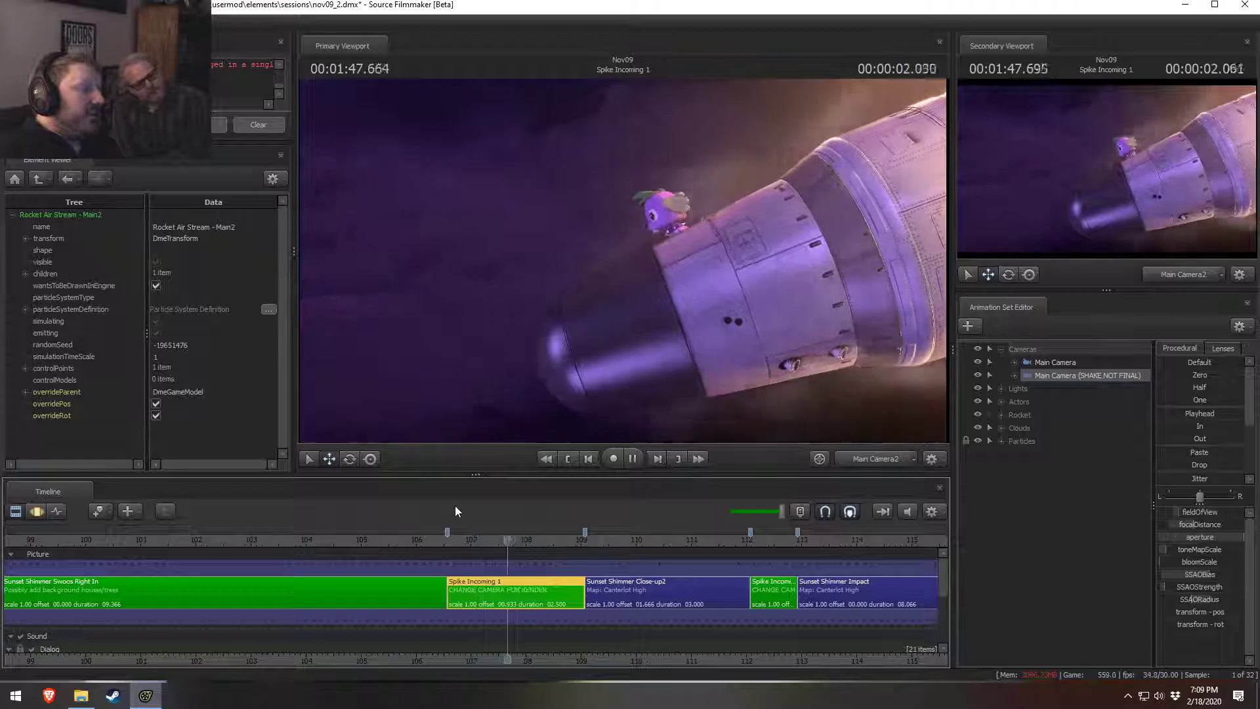
{"action": "key", "text": "space"}
{"action": "left_click", "coordinate": [477, 540]}
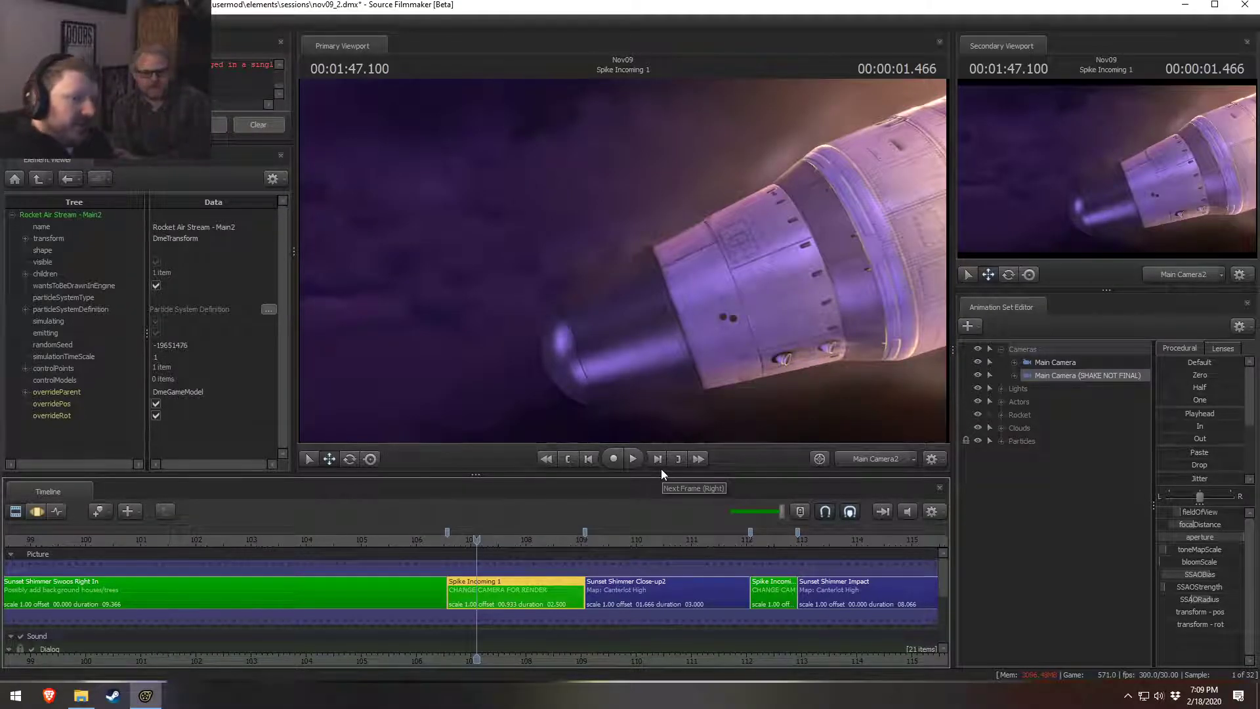
Step: Show the shot through Main Camera in the primary viewport and replay it for comparison with the shake camera
{"action": "left_click_drag", "start_coordinate": [1085, 365], "coordinate": [806, 265]}
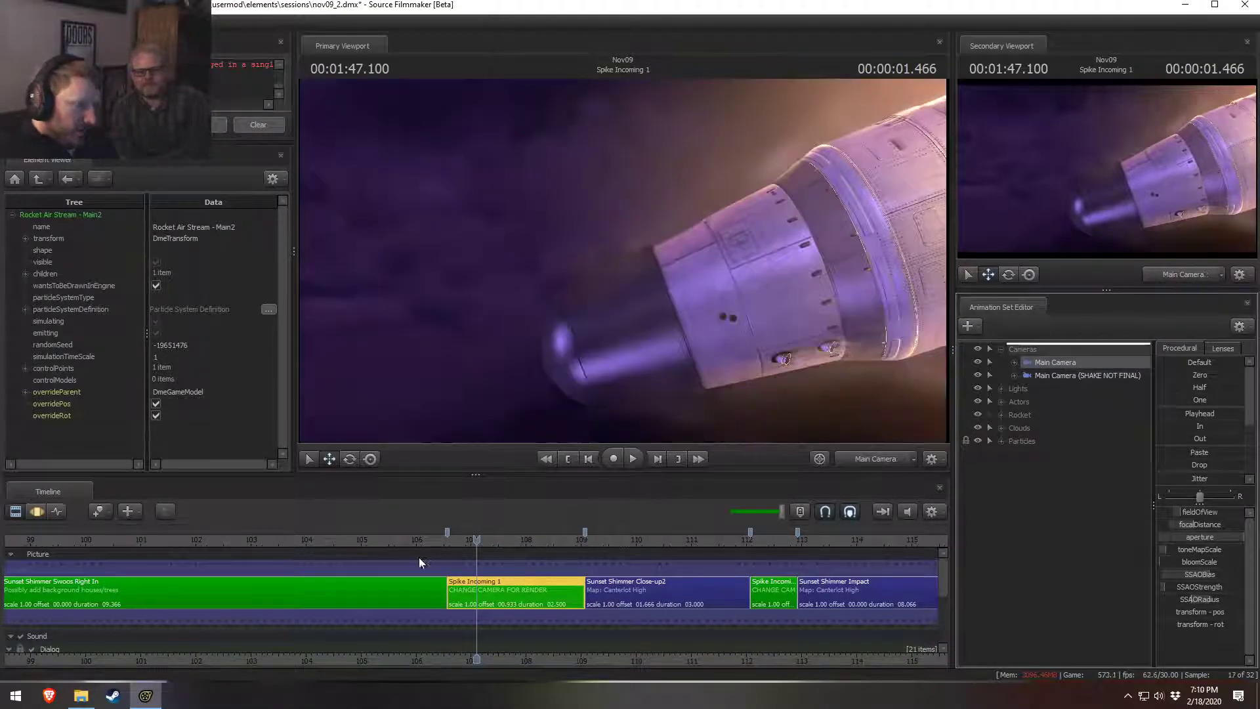
{"action": "left_click", "coordinate": [462, 539]}
{"action": "key", "text": "space"}
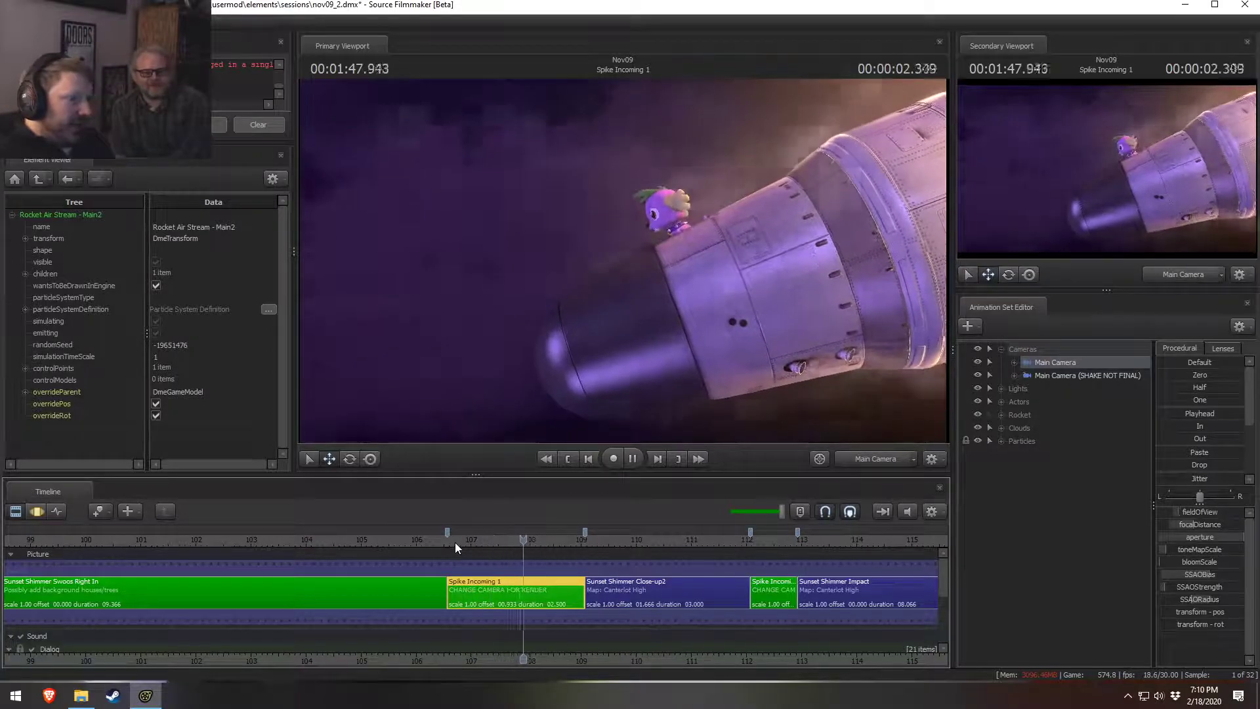
{"action": "key", "text": "space"}
{"action": "key", "text": "space"}
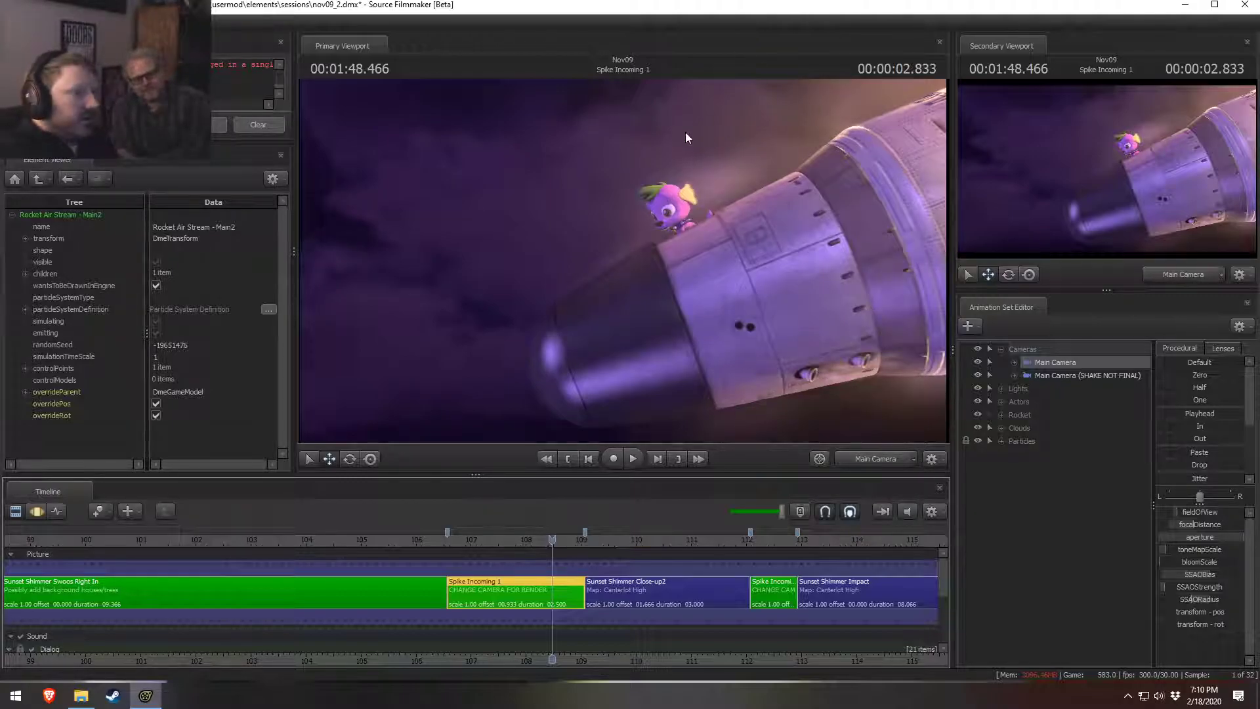
Step: Switch back to Main Camera (SHAKE NOT FINAL) and enlarge the primary viewport by shrinking the timeline area
{"action": "left_click", "coordinate": [1058, 377]}
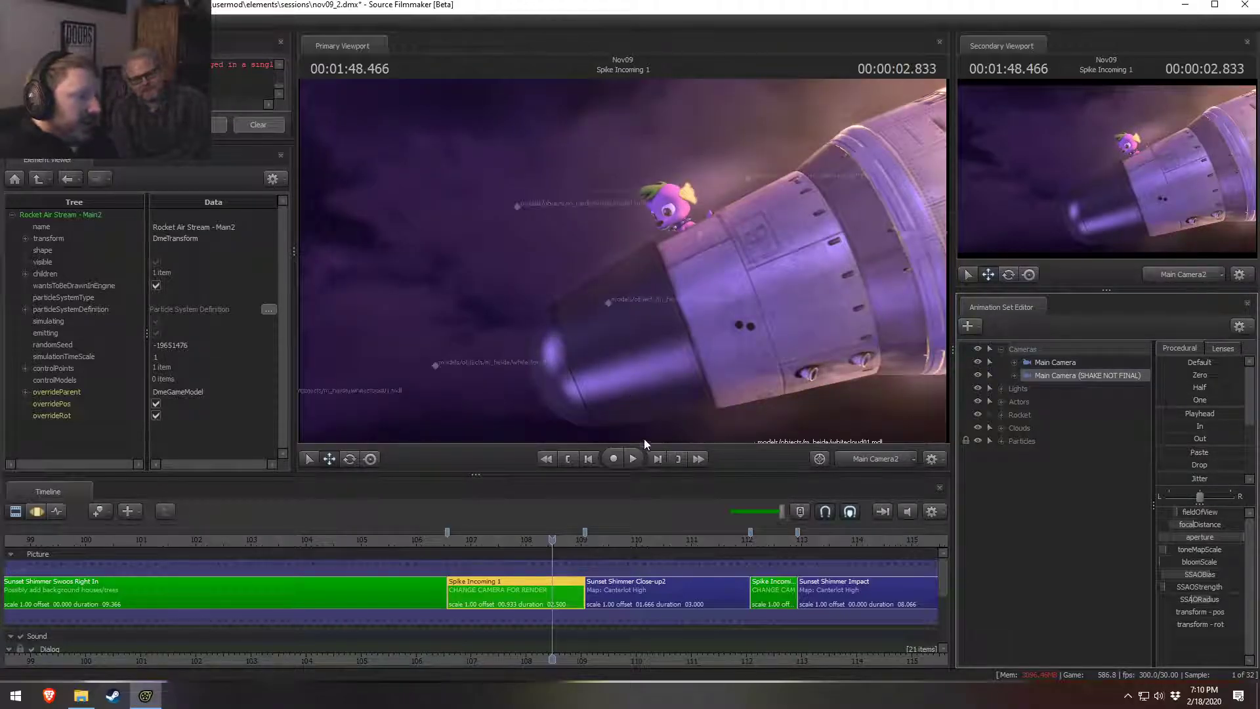
{"action": "left_click_drag", "start_coordinate": [711, 480], "coordinate": [704, 517]}
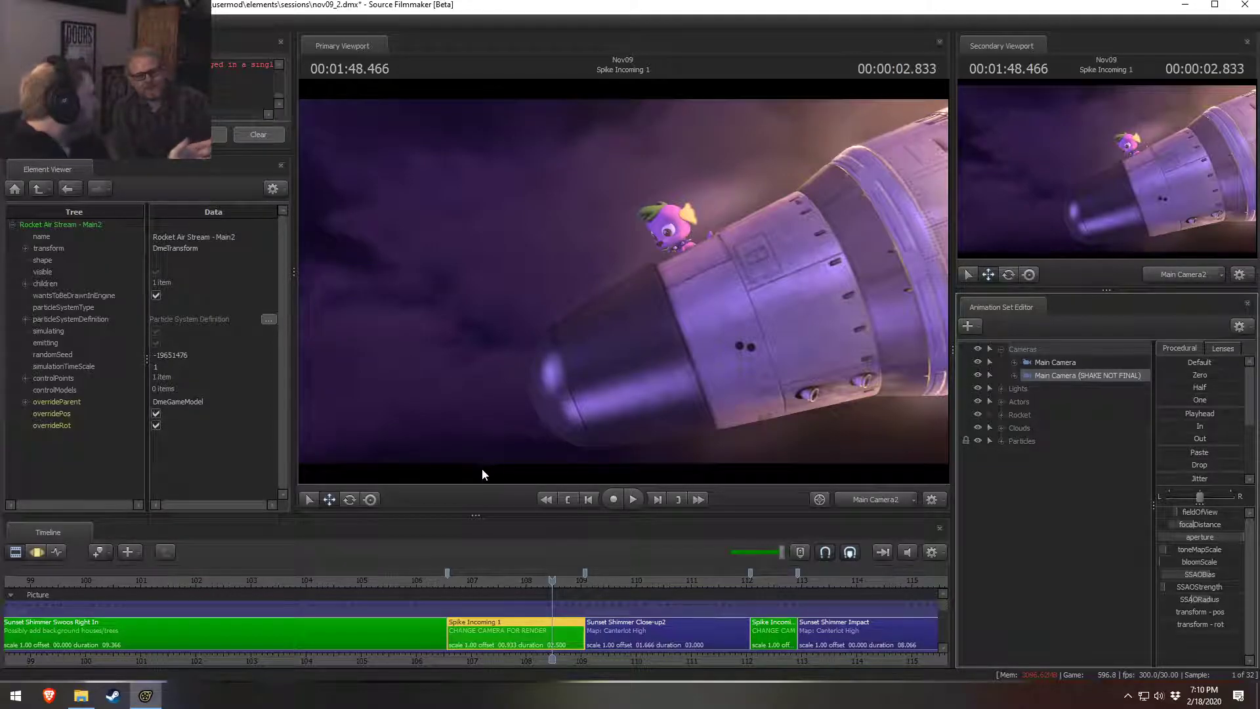
Step: Switch to File Explorer and open SciTwi - Rocket Surgery WIP 03.mp4 from the Work-in-Progress folder in Videos
{"action": "left_click", "coordinate": [81, 696]}
{"action": "scroll", "coordinate": [465, 310], "scroll_direction": "up", "scroll_amount": 5}
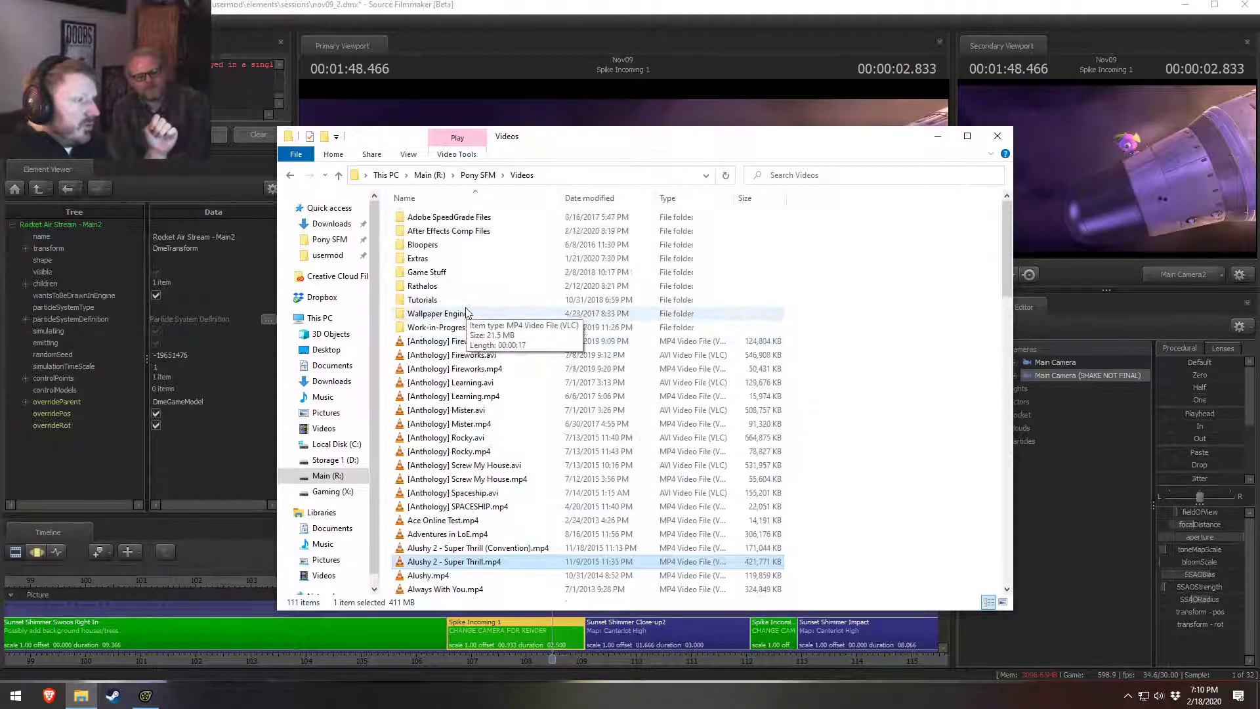
{"action": "double_click", "coordinate": [436, 326]}
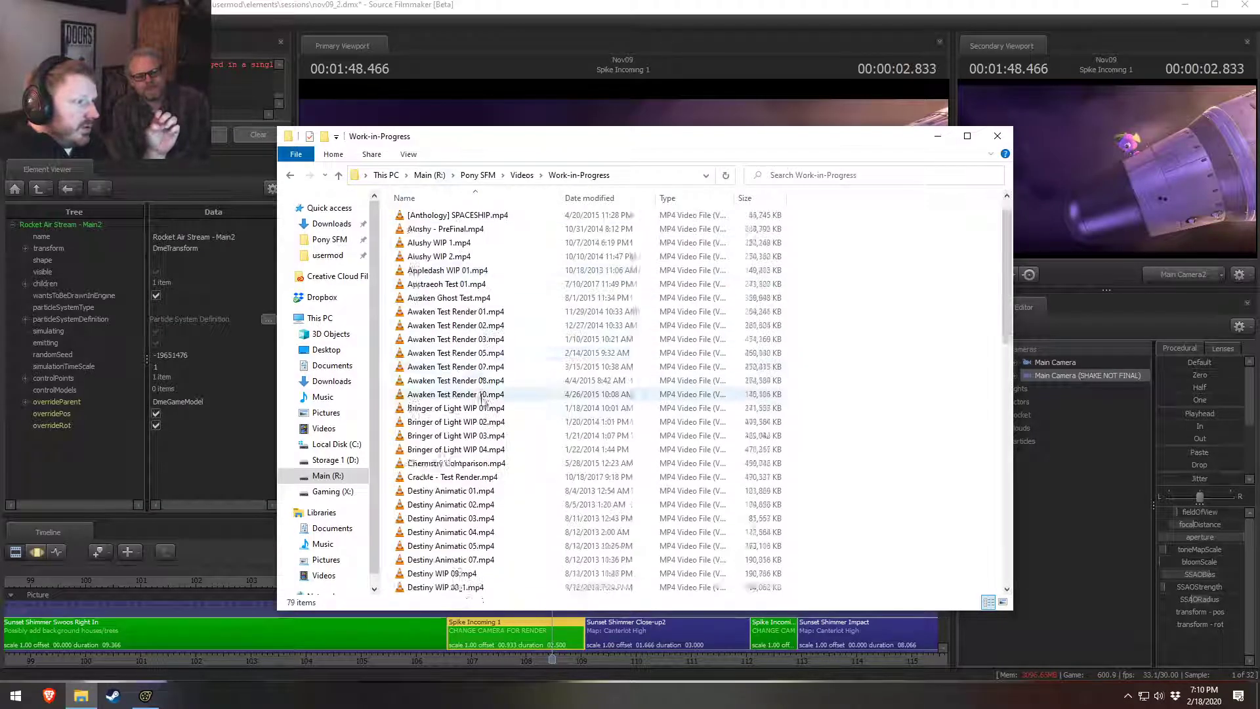
{"action": "scroll", "coordinate": [482, 444], "scroll_direction": "down", "scroll_amount": 8}
{"action": "scroll", "coordinate": [482, 444], "scroll_direction": "down", "scroll_amount": 8}
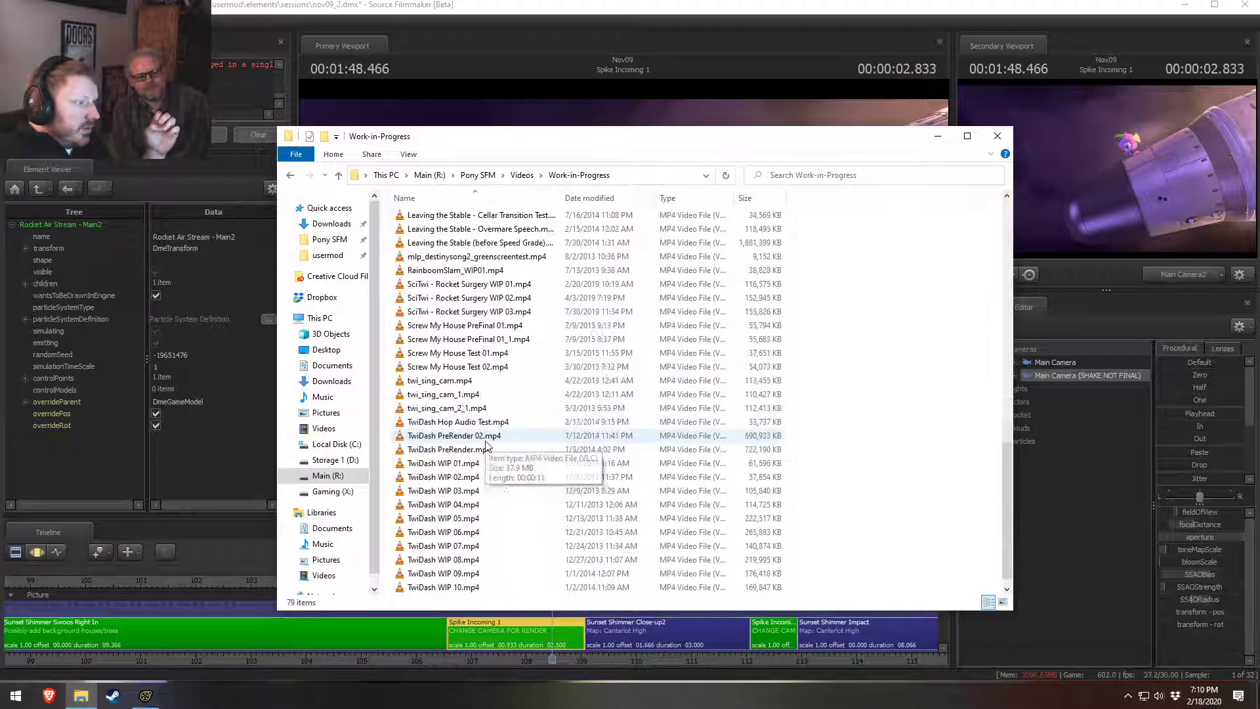
{"action": "double_click", "coordinate": [477, 312]}
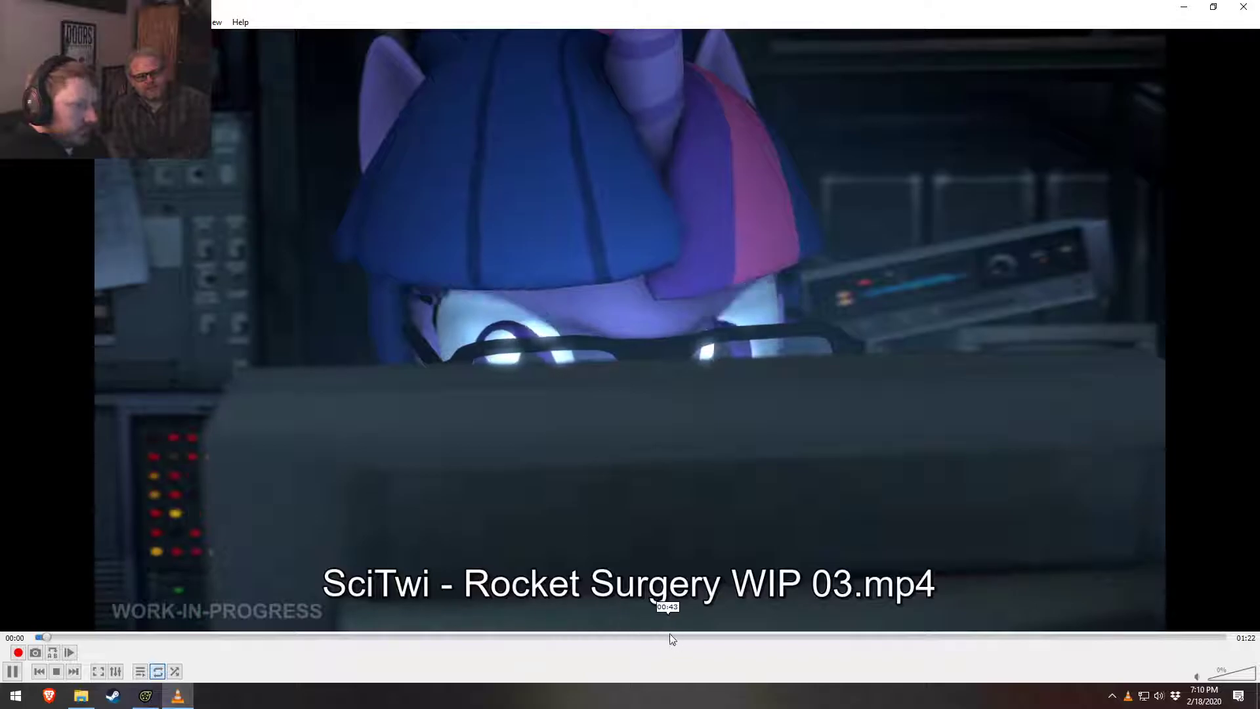
Step: Skip ahead in the video, route its audio to Speakers (Sound Blaster Z), and raise the volume to 90%
{"action": "left_click", "coordinate": [683, 636]}
{"action": "left_click", "coordinate": [822, 636]}
{"action": "key", "text": "space"}
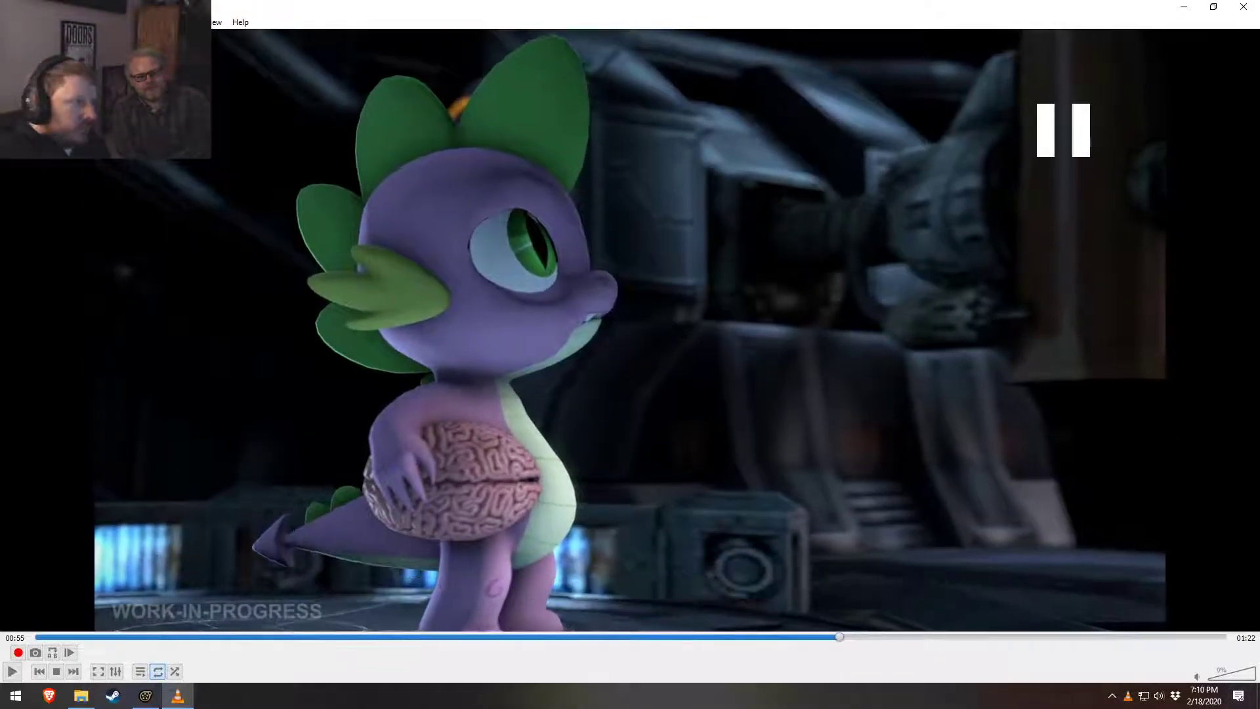
{"action": "left_click", "coordinate": [88, 23]}
{"action": "mouse_move", "coordinate": [118, 51]}
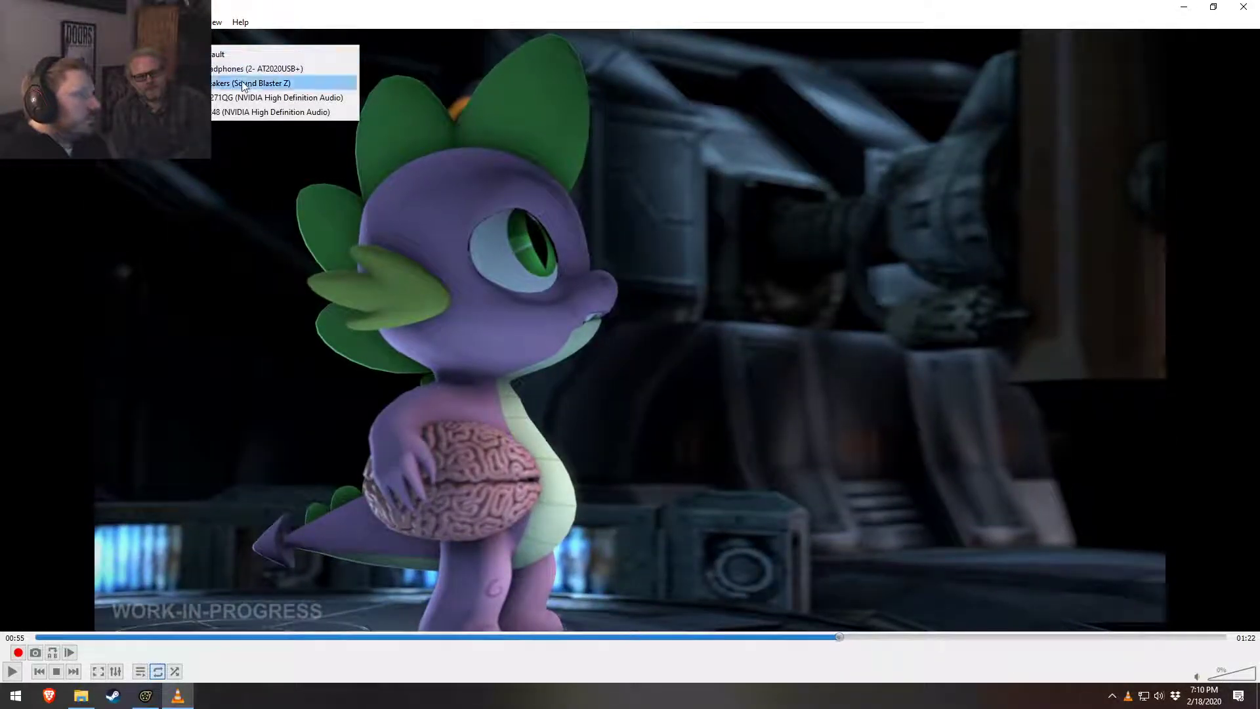
{"action": "left_click", "coordinate": [244, 83]}
{"action": "left_click", "coordinate": [1227, 677]}
{"action": "left_click_drag", "start_coordinate": [781, 636], "coordinate": [897, 636]}
{"action": "key", "text": "space"}
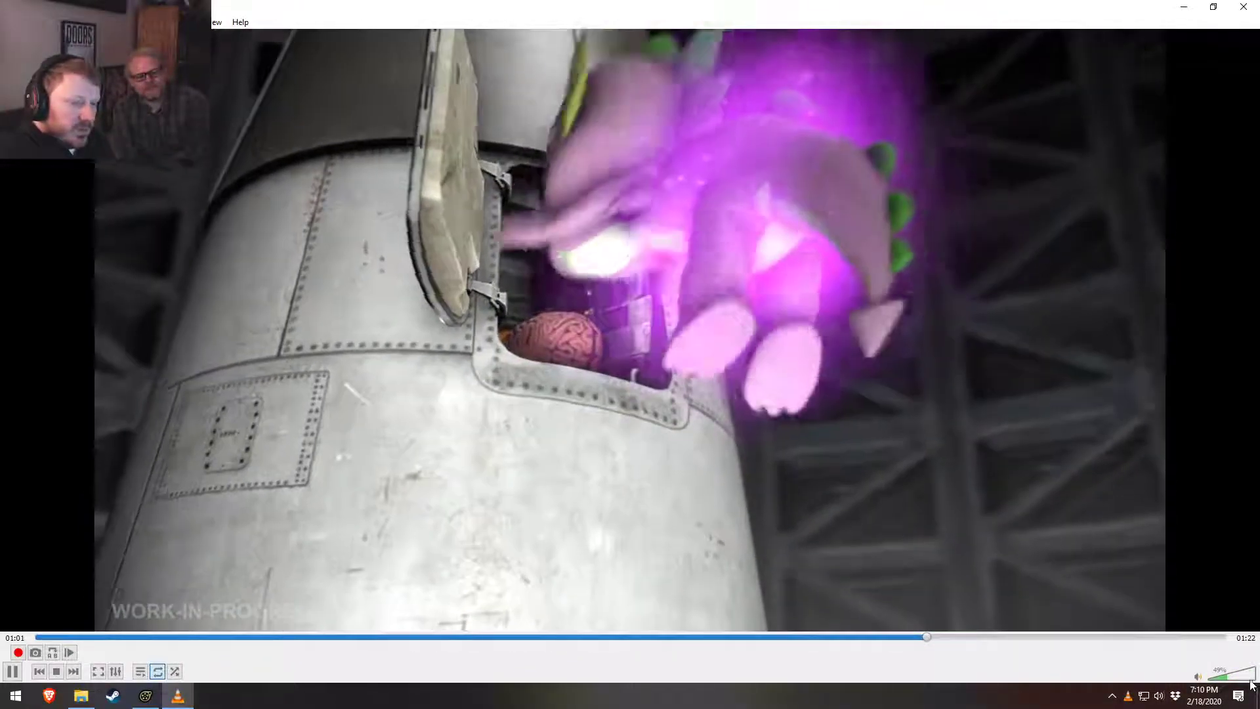
{"action": "left_click", "coordinate": [1243, 676]}
Step: Skip to the rocket engine ignition shot at about 01:16 and pause on the engines
{"action": "left_click", "coordinate": [1077, 638]}
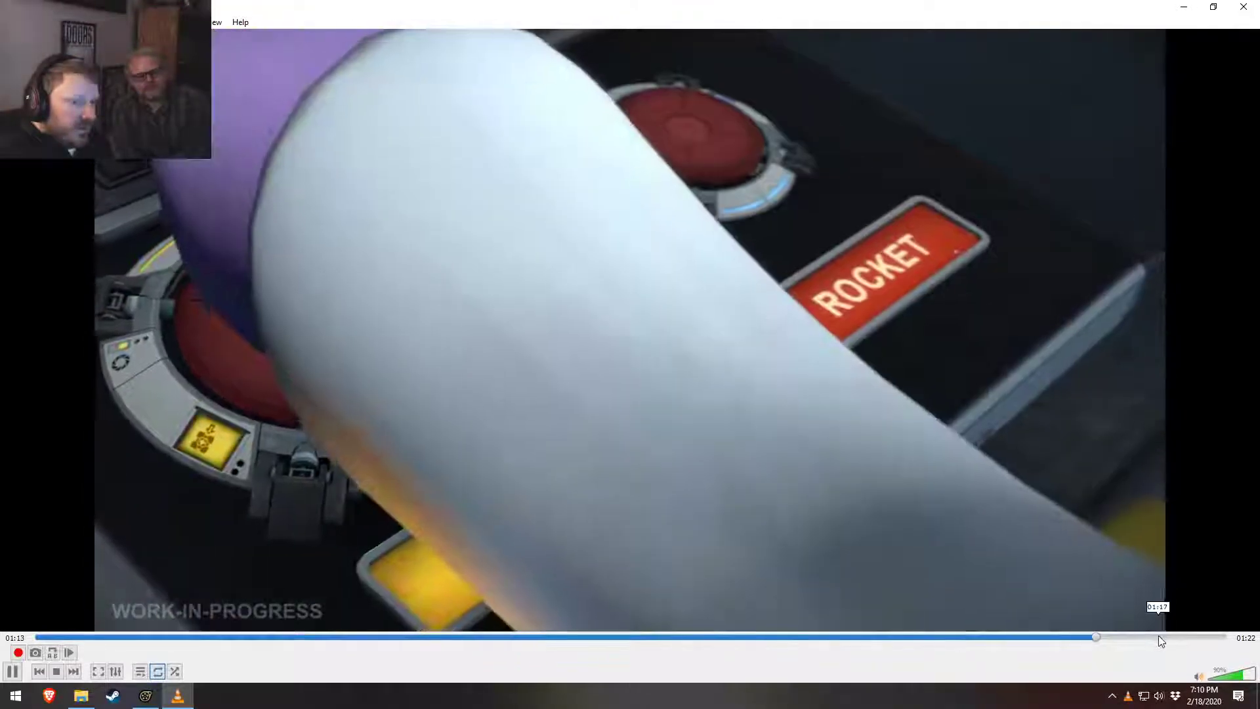
{"action": "left_click", "coordinate": [1168, 637]}
{"action": "left_click_drag", "start_coordinate": [1168, 636], "coordinate": [1142, 634]}
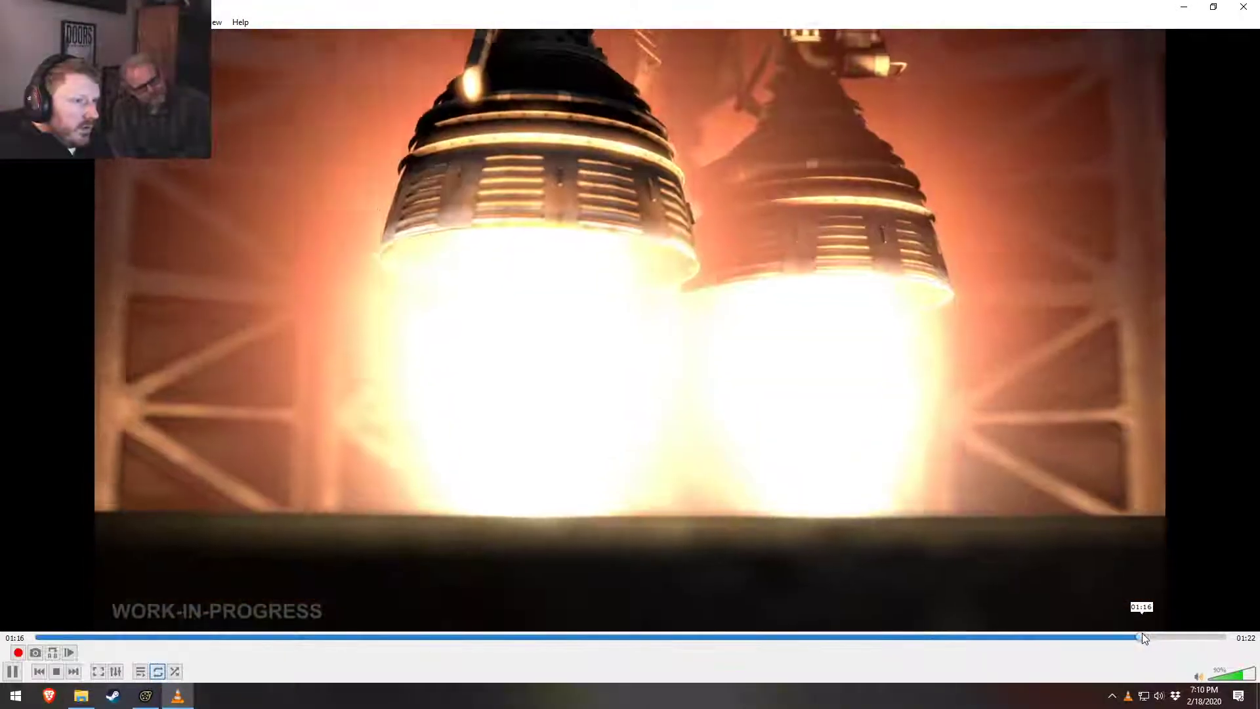
{"action": "key", "text": "space"}
{"action": "key", "text": "space"}
{"action": "key", "text": "space"}
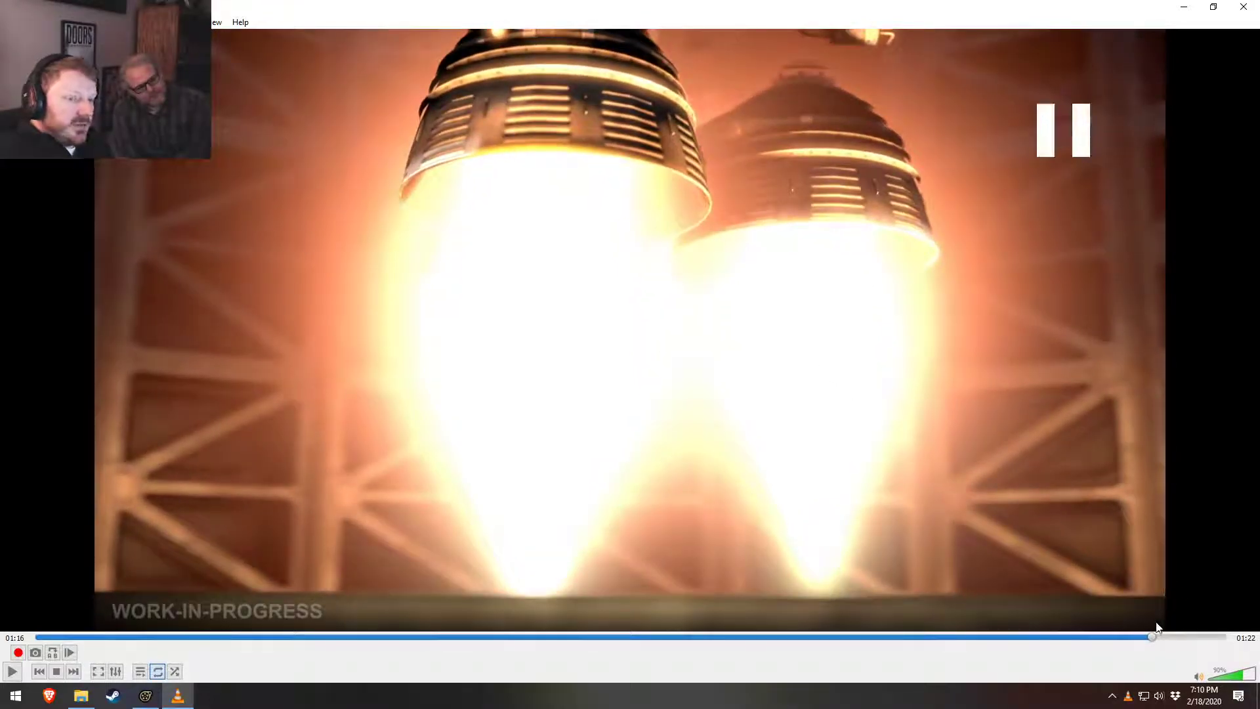
Step: Replay the engine ignition shot from 01:16 in short bursts to examine the exhaust flames and camera motion
{"action": "left_click", "coordinate": [1139, 637]}
{"action": "key", "text": "space"}
{"action": "key", "text": "space"}
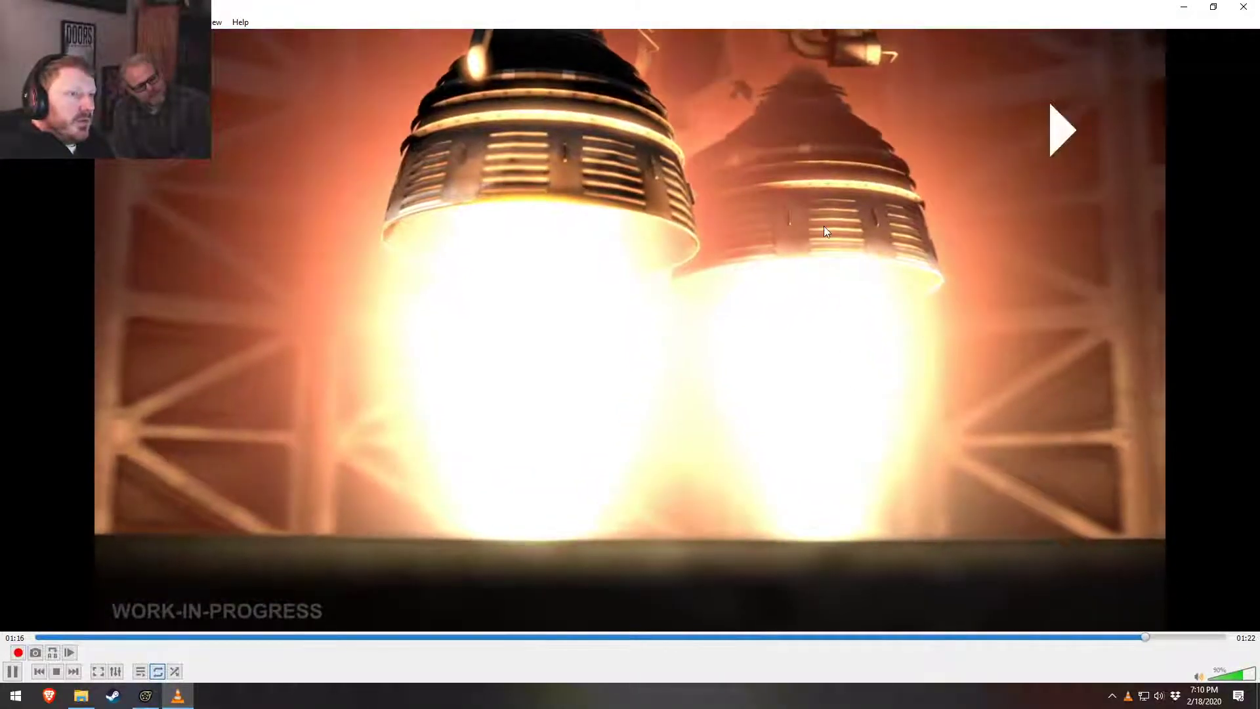
{"action": "key", "text": "space"}
{"action": "key", "text": "space"}
{"action": "key", "text": "space"}
{"action": "key", "text": "space"}
{"action": "key", "text": "space"}
{"action": "key", "text": "space"}
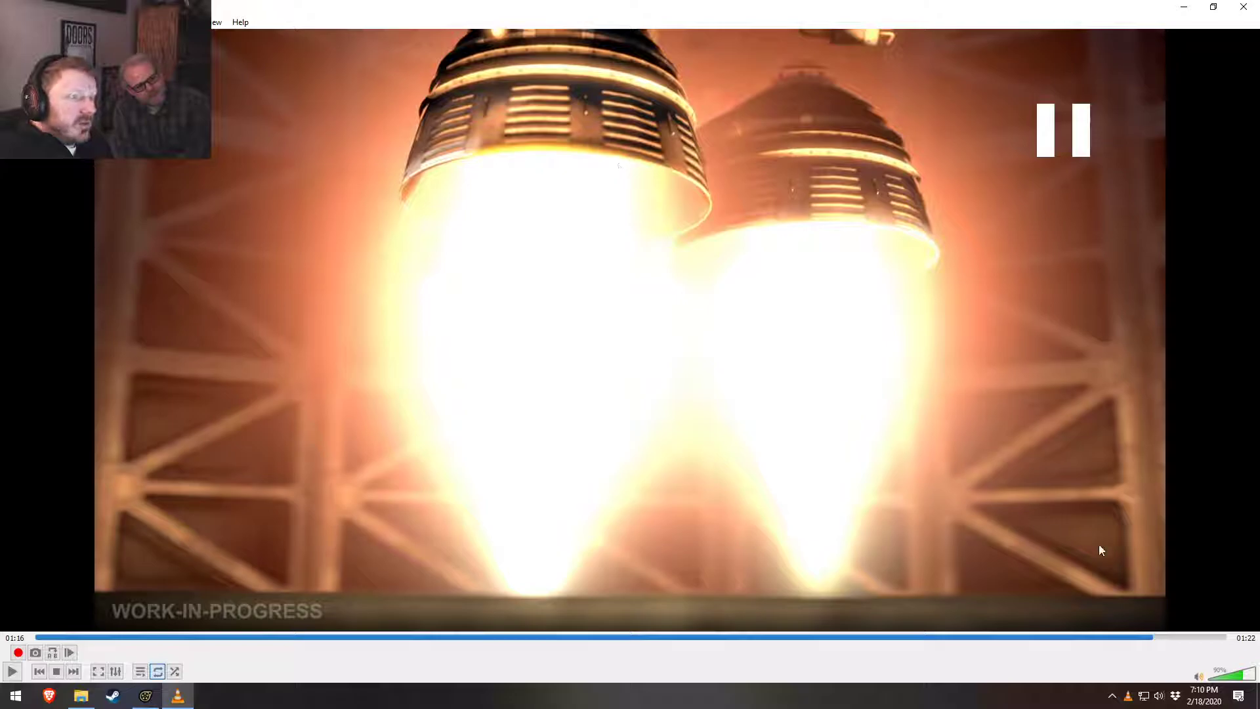
Step: Scrub to about 01:17 and examine the tips of the exhaust flames as the engines lift off
{"action": "left_click", "coordinate": [1150, 636]}
{"action": "left_click_drag", "start_coordinate": [1151, 636], "coordinate": [1159, 635]}
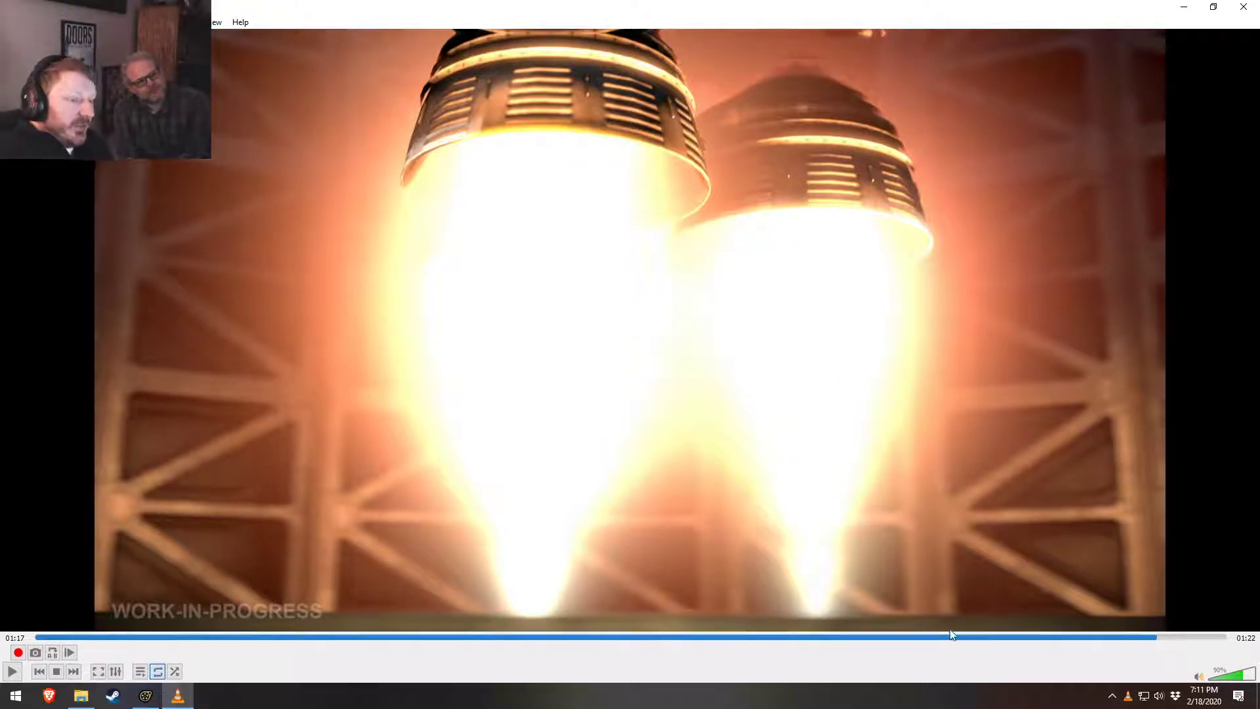
{"action": "left_click_drag", "start_coordinate": [1151, 641], "coordinate": [1166, 648]}
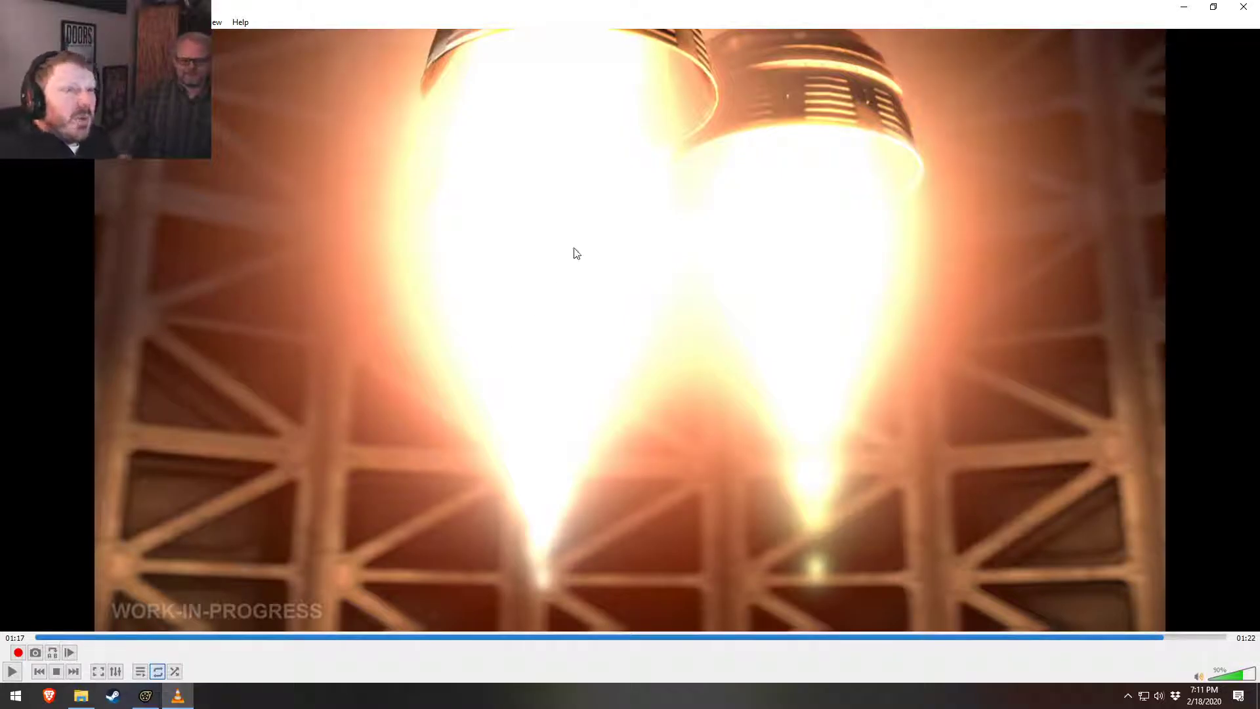
{"action": "key", "text": "space"}
{"action": "key", "text": "space"}
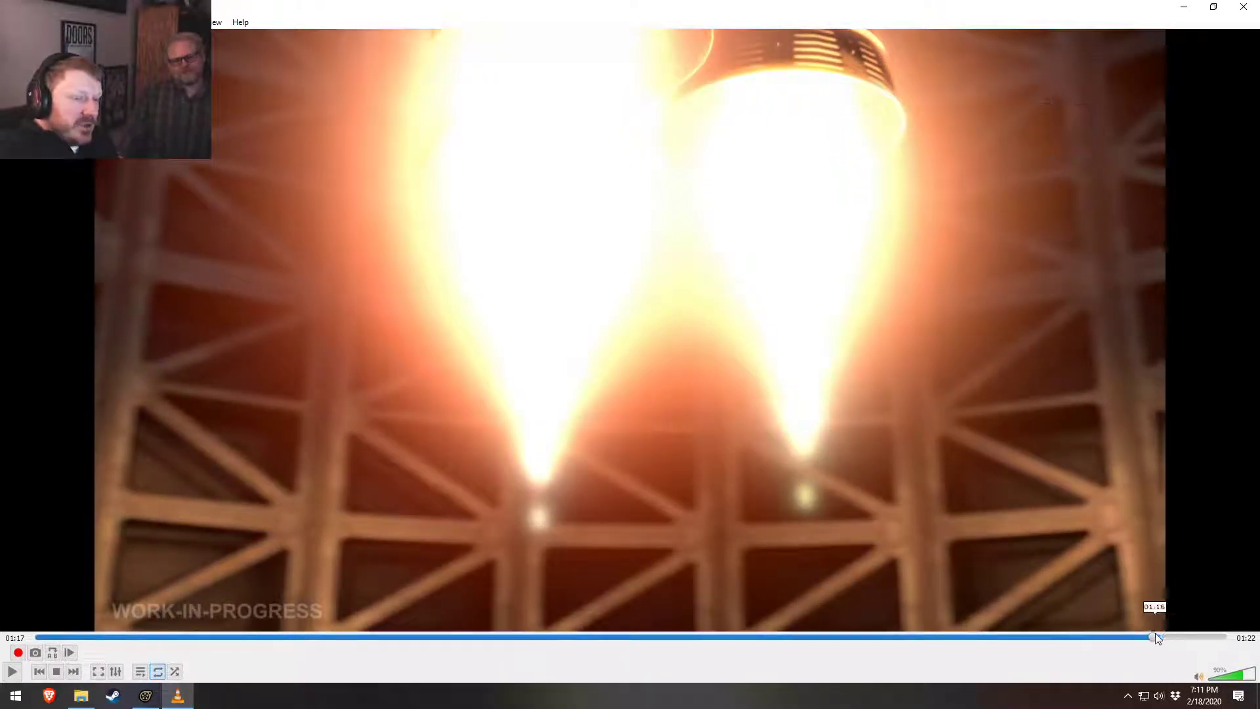
Step: Replay the engine lift-off between 01:16 and 01:17 repeatedly, pausing to compare its frames
{"action": "left_click", "coordinate": [1156, 635]}
{"action": "key", "text": "space"}
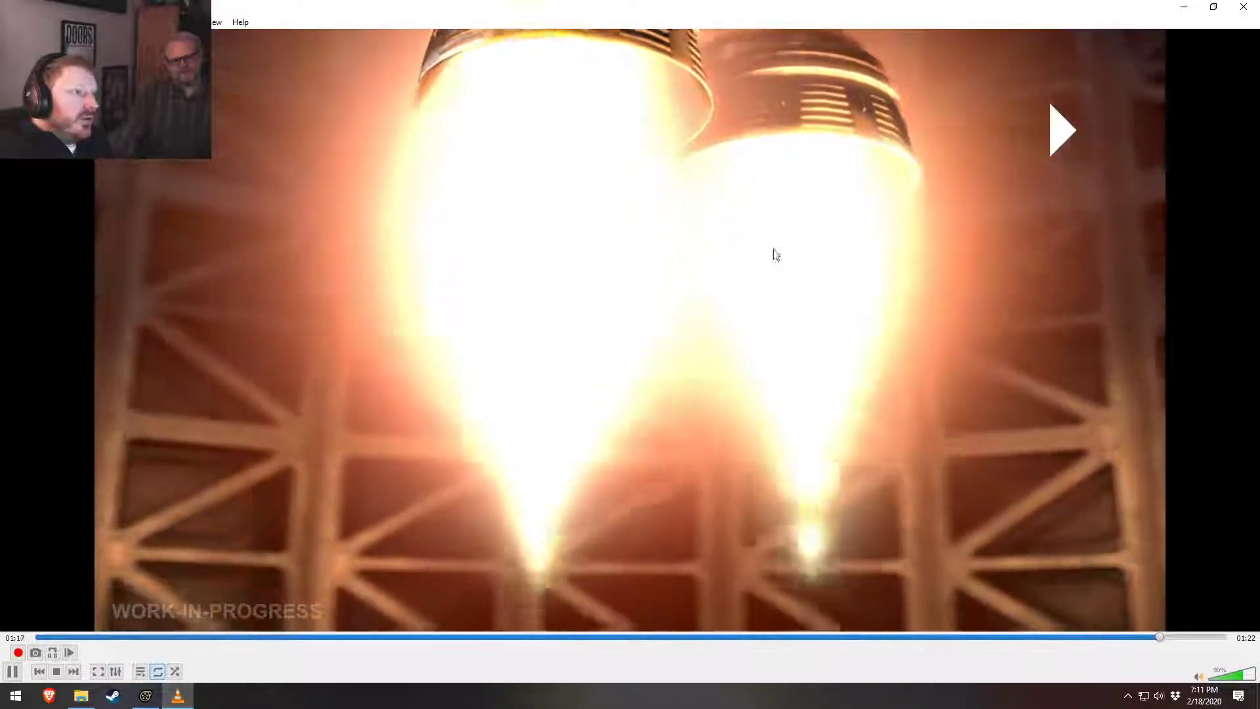
{"action": "key", "text": "space"}
{"action": "left_click", "coordinate": [1152, 638]}
{"action": "key", "text": "space"}
{"action": "key", "text": "space"}
{"action": "key", "text": "space"}
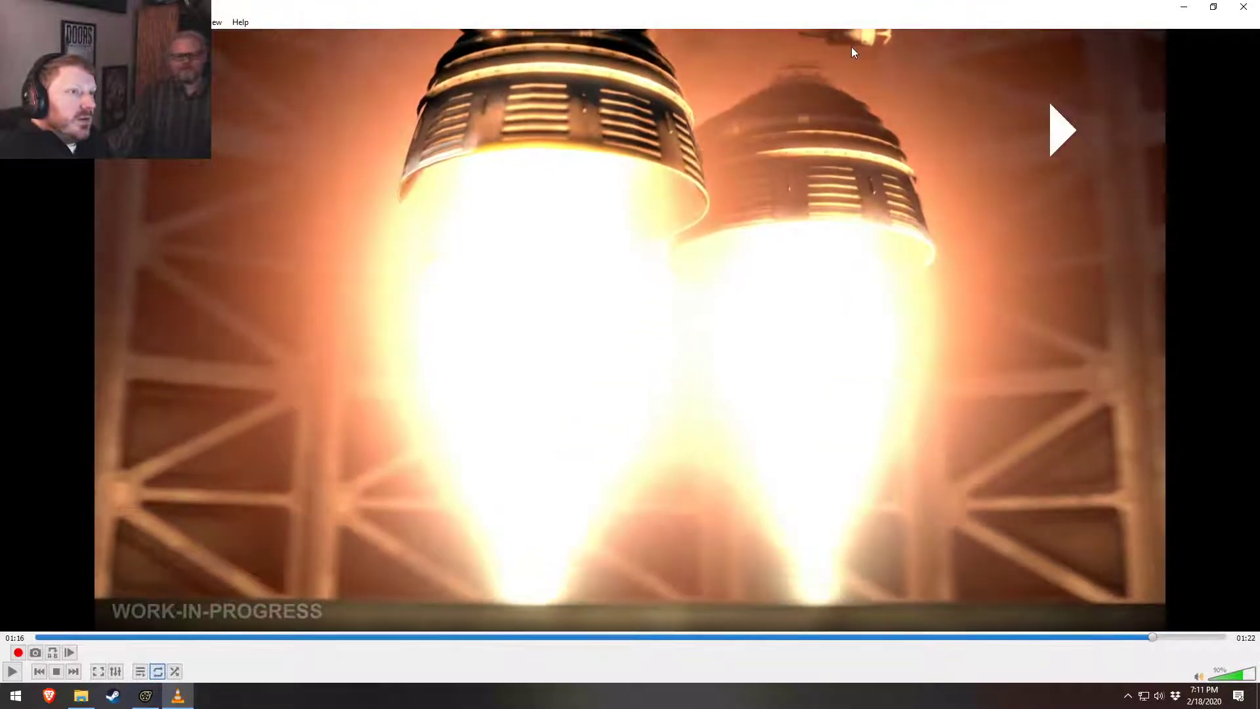
{"action": "key", "text": "space"}
{"action": "left_click", "coordinate": [1152, 637]}
{"action": "key", "text": "space"}
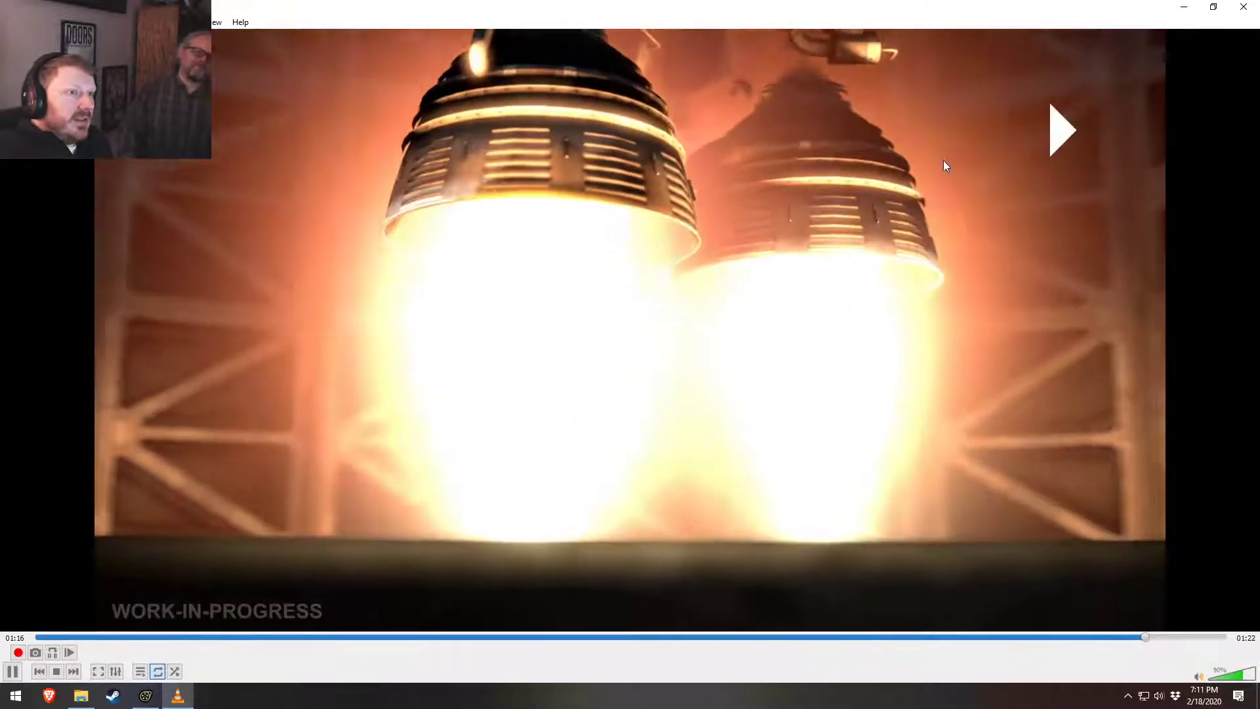
Step: Replay the engine lift-off from 01:16 several more times, pausing around 01:17 to judge the flames and camera movement
{"action": "key", "text": "space"}
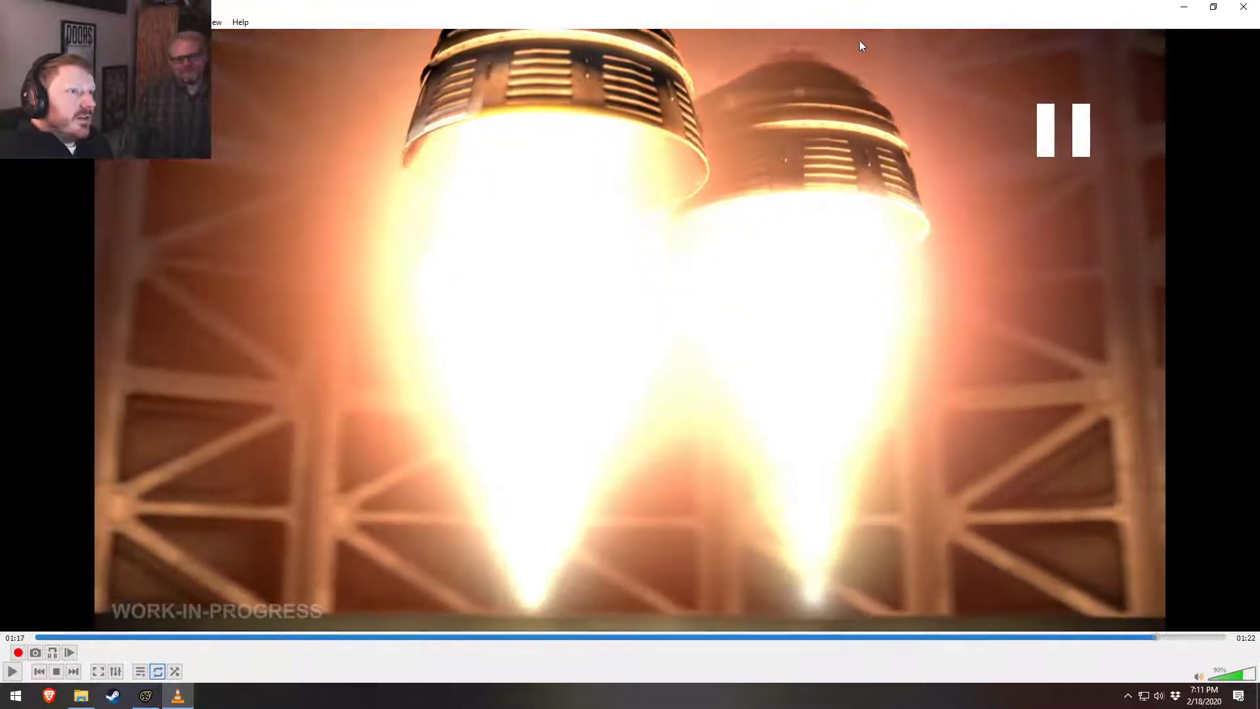
{"action": "left_click", "coordinate": [1145, 637]}
{"action": "key", "text": "space"}
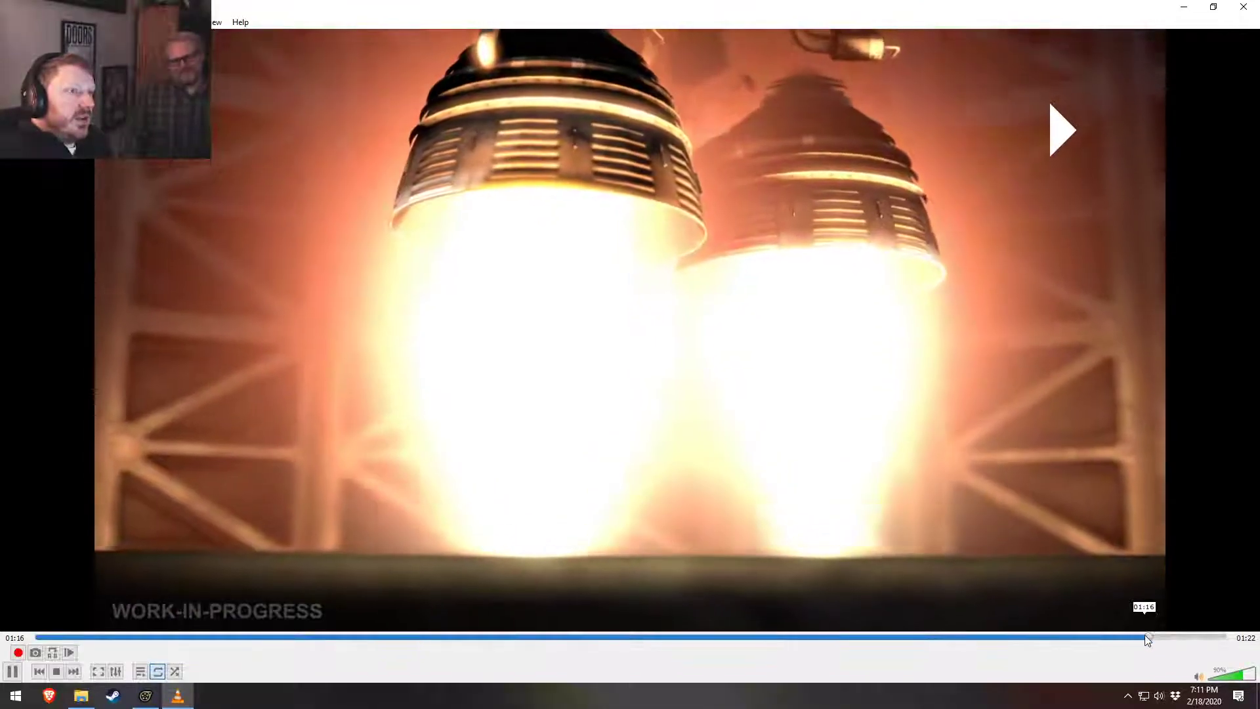
{"action": "key", "text": "space"}
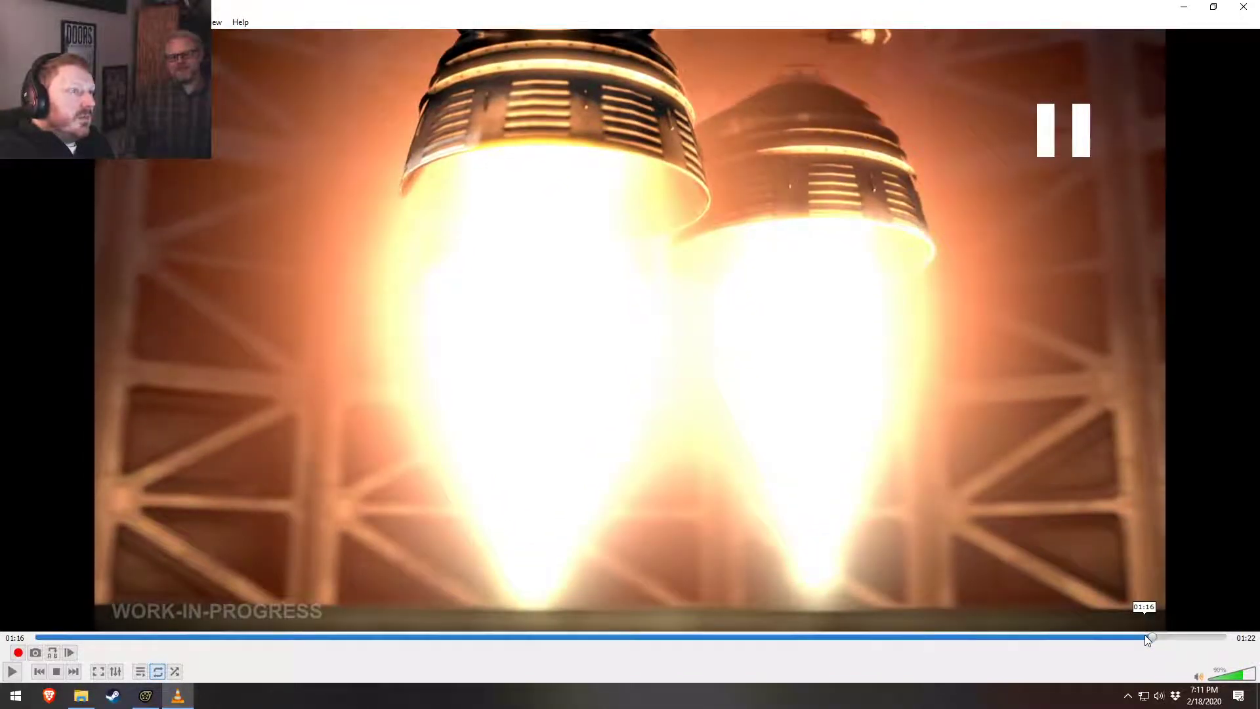
{"action": "left_click", "coordinate": [1145, 637]}
{"action": "key", "text": "space"}
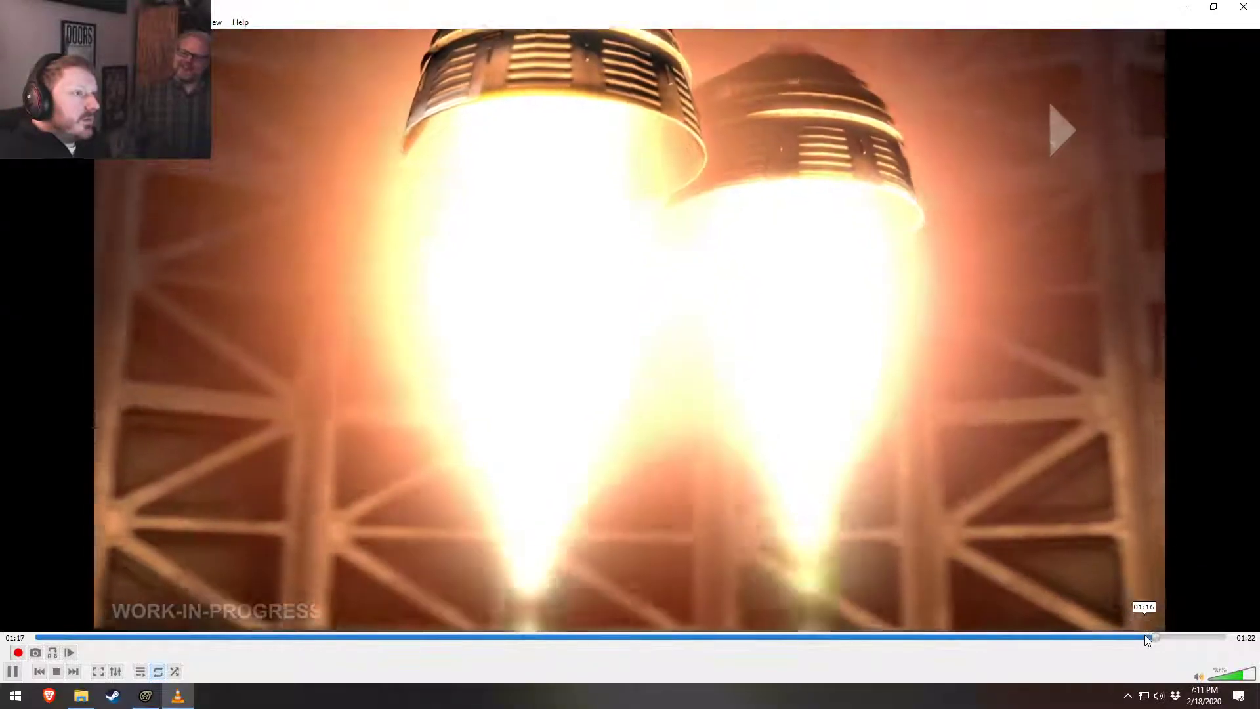
{"action": "key", "text": "space"}
{"action": "left_click", "coordinate": [1145, 637]}
{"action": "key", "text": "space"}
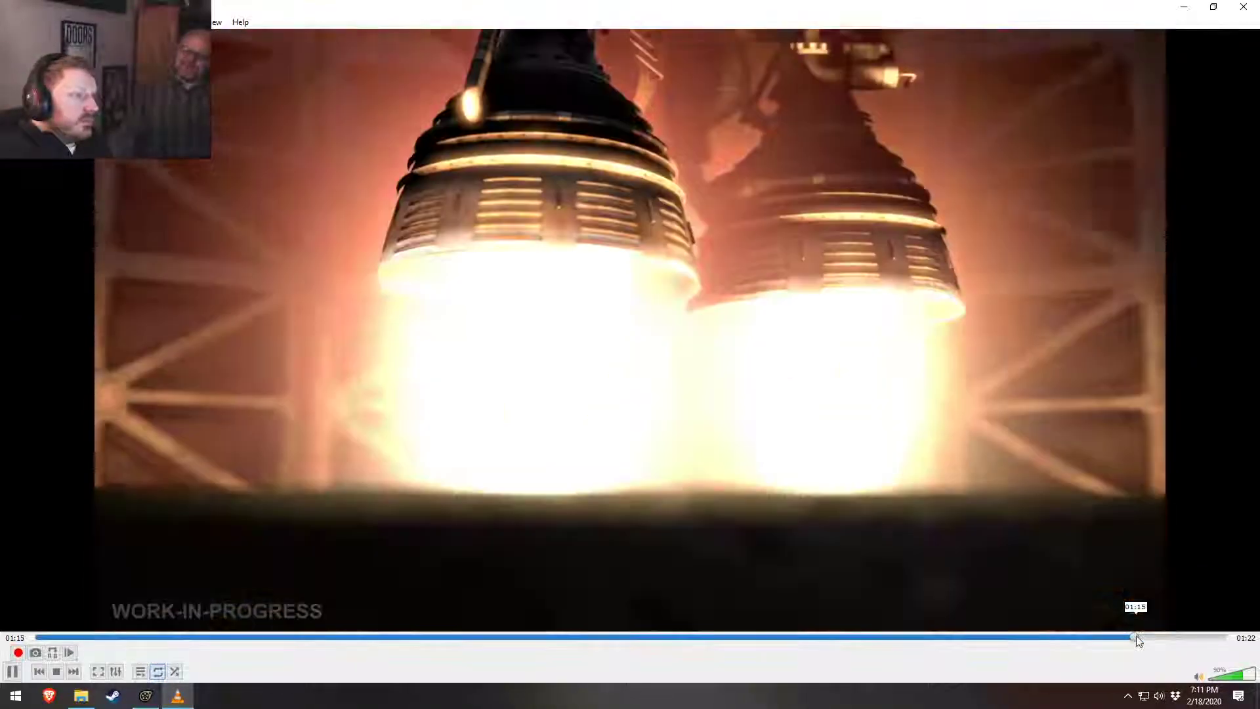
Step: Replay the launch from about 01:15 through the cut to the distant rocket, and return to the engines at 01:16
{"action": "key", "text": "space"}
{"action": "left_click", "coordinate": [1136, 634]}
{"action": "key", "text": "space"}
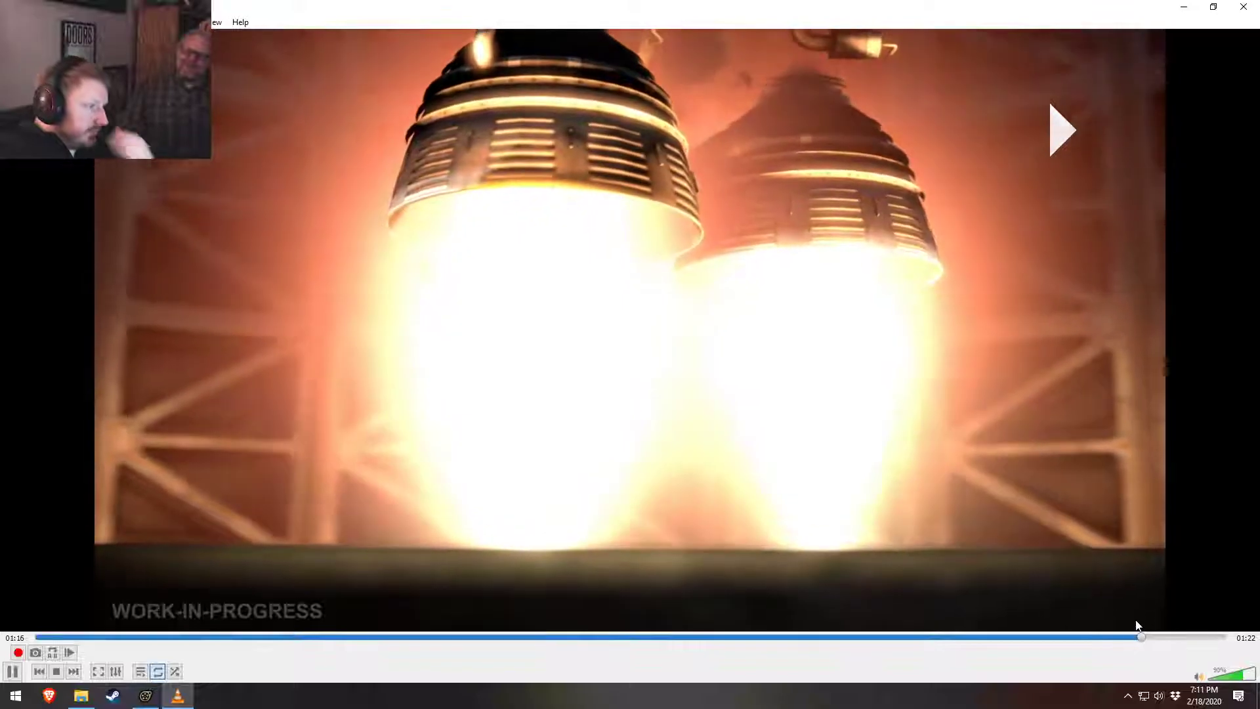
{"action": "key", "text": "space"}
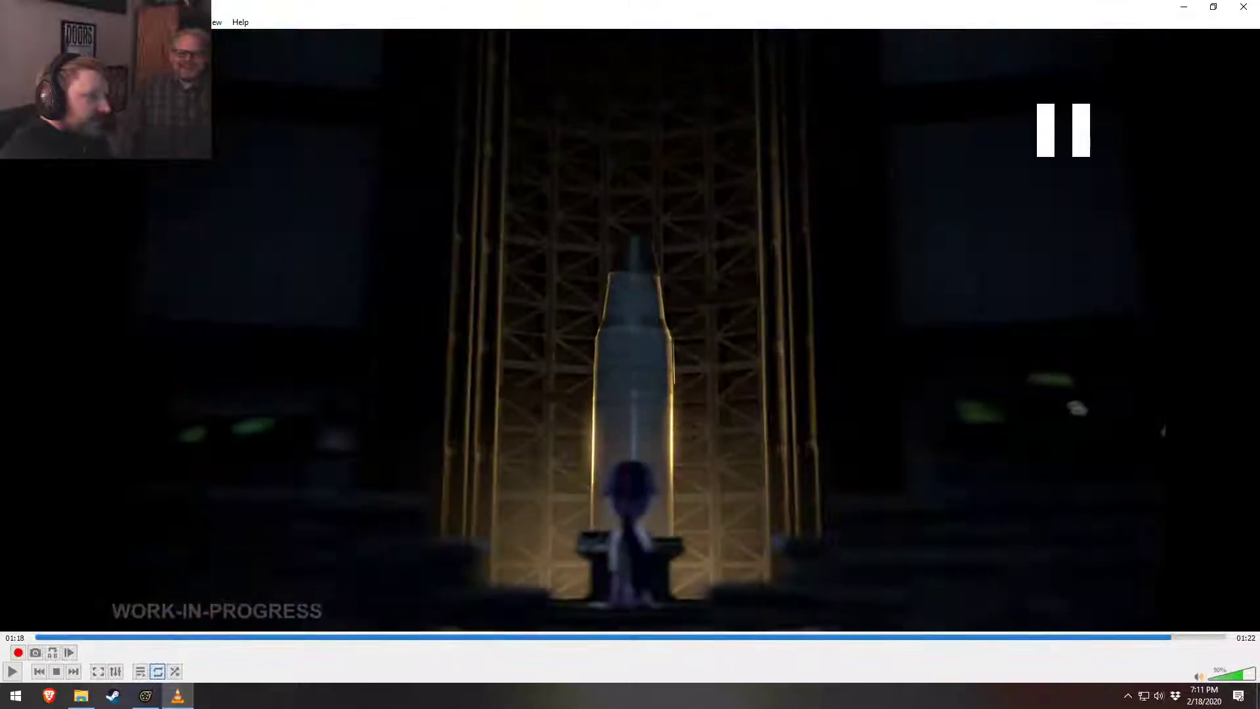
{"action": "left_click", "coordinate": [1153, 637]}
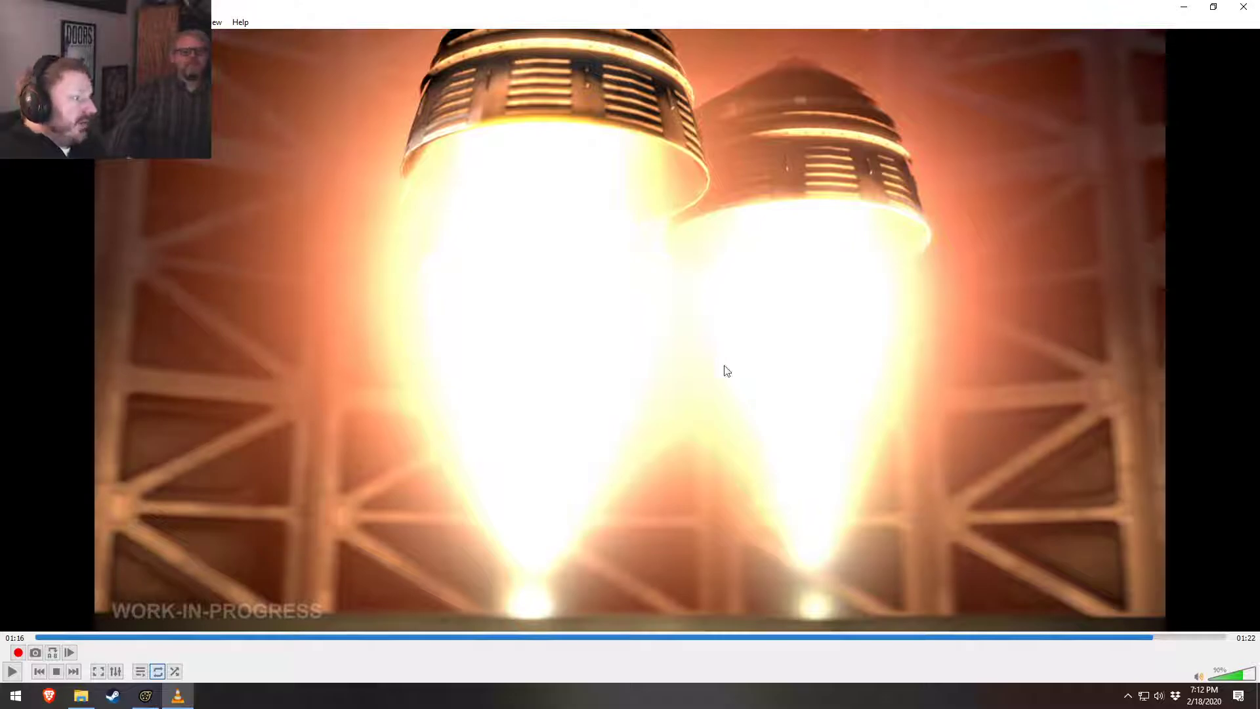
Step: Switch to Source Filmmaker and replay Spike Incoming 1 through Main Camera (SHAKE NOT FINAL) to check its shake
{"action": "left_click", "coordinate": [146, 696]}
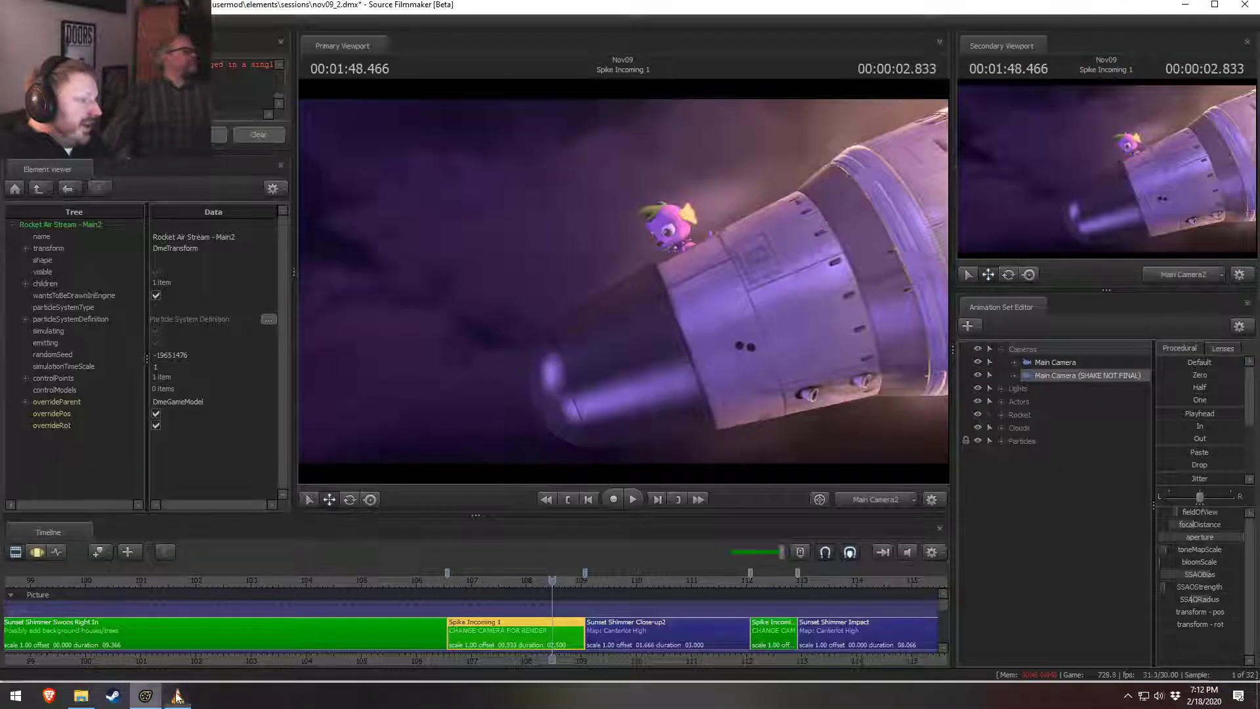
{"action": "left_click_drag", "start_coordinate": [1049, 376], "coordinate": [734, 303]}
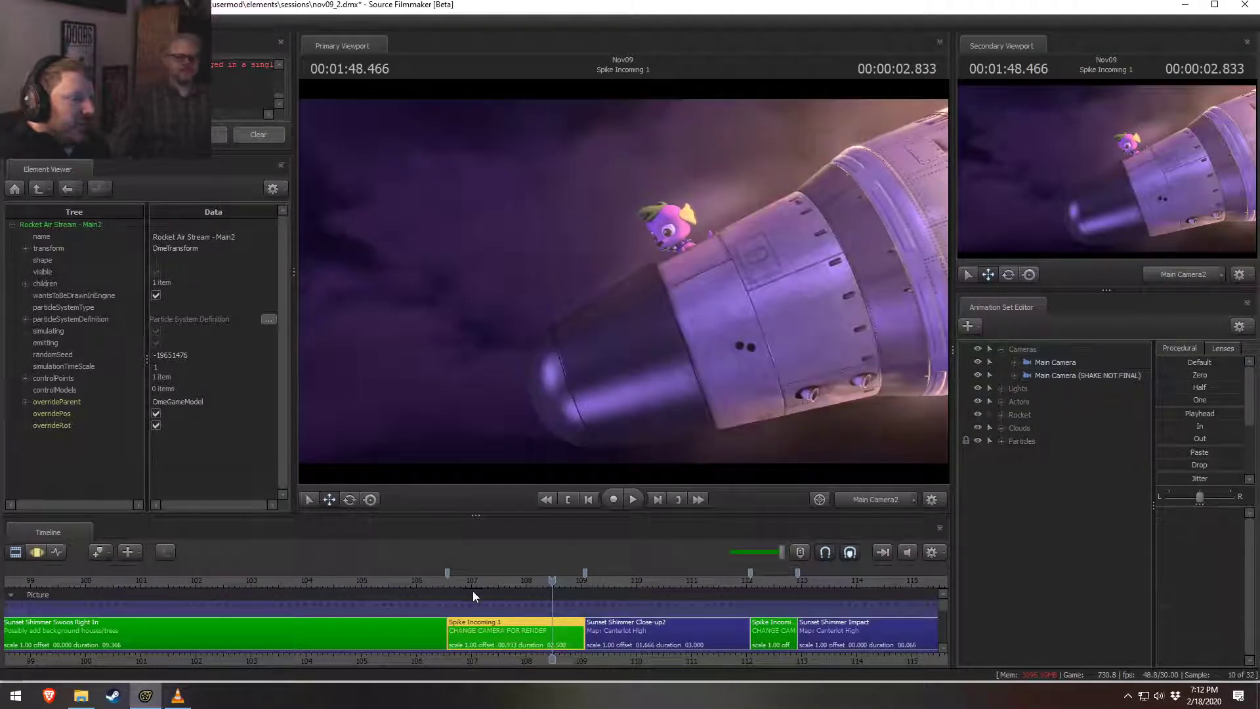
{"action": "left_click", "coordinate": [462, 583]}
{"action": "key", "text": "space"}
{"action": "key", "text": "space"}
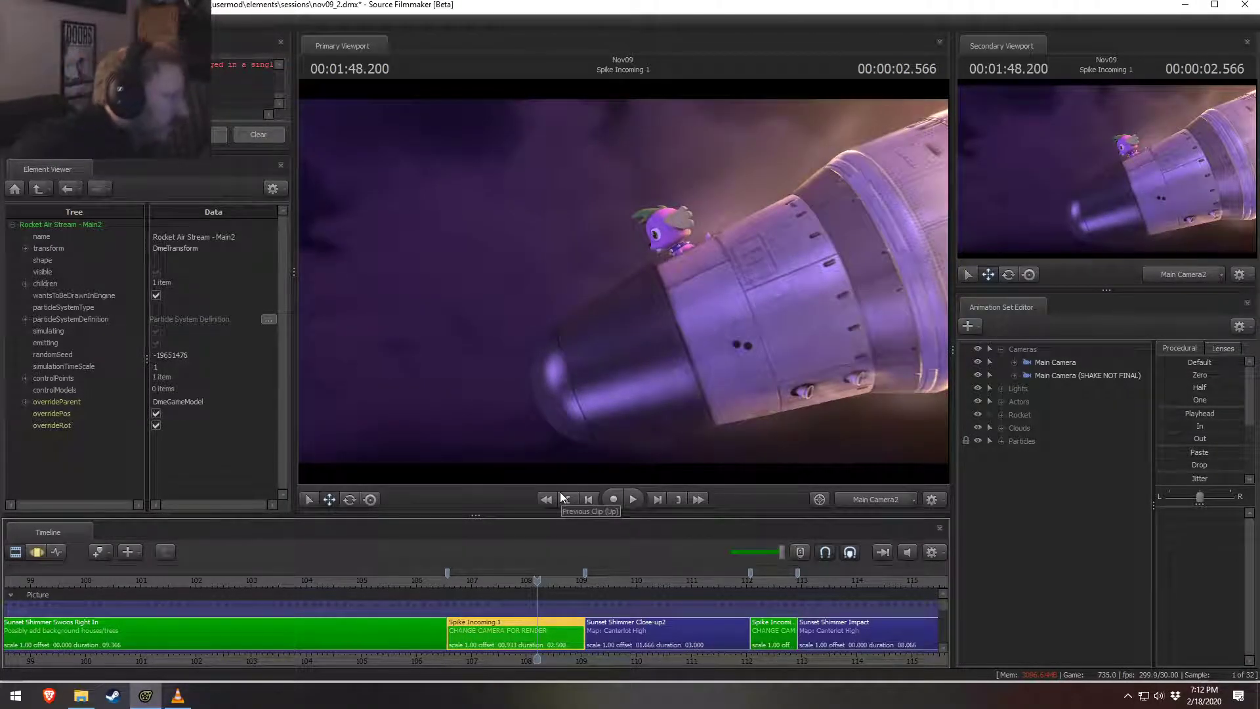
{"action": "left_click", "coordinate": [455, 581]}
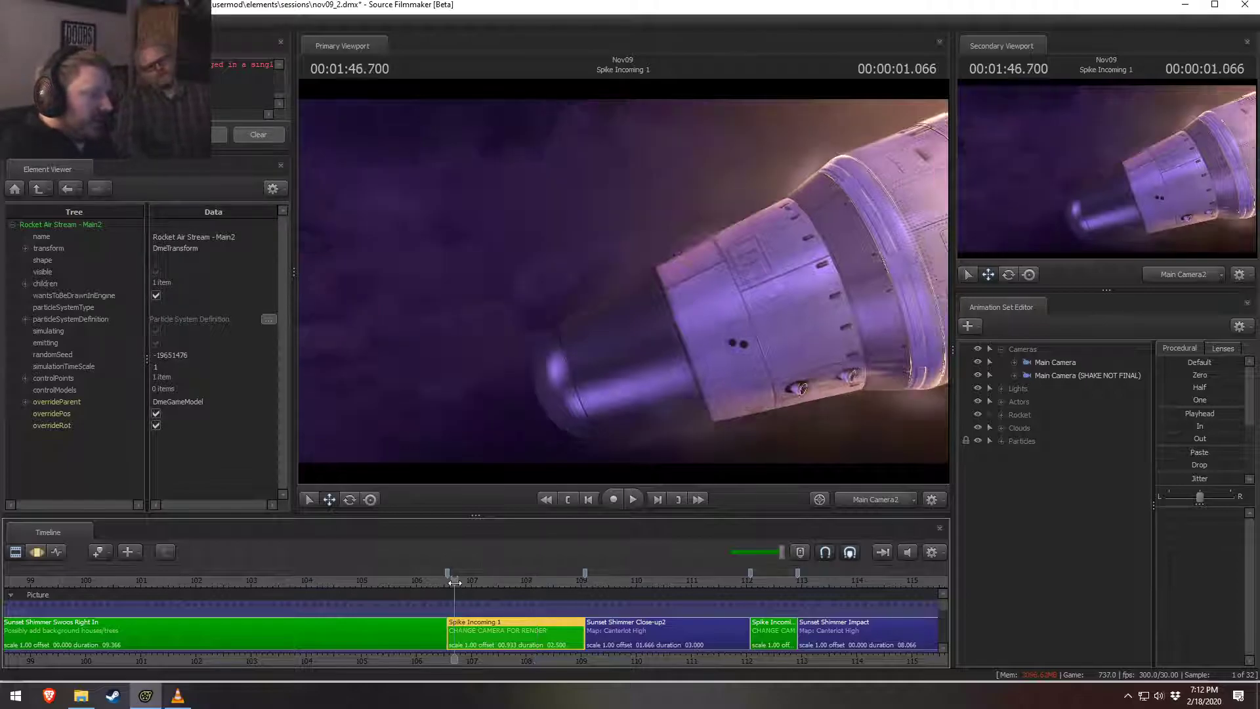
{"action": "key", "text": "space"}
{"action": "key", "text": "space"}
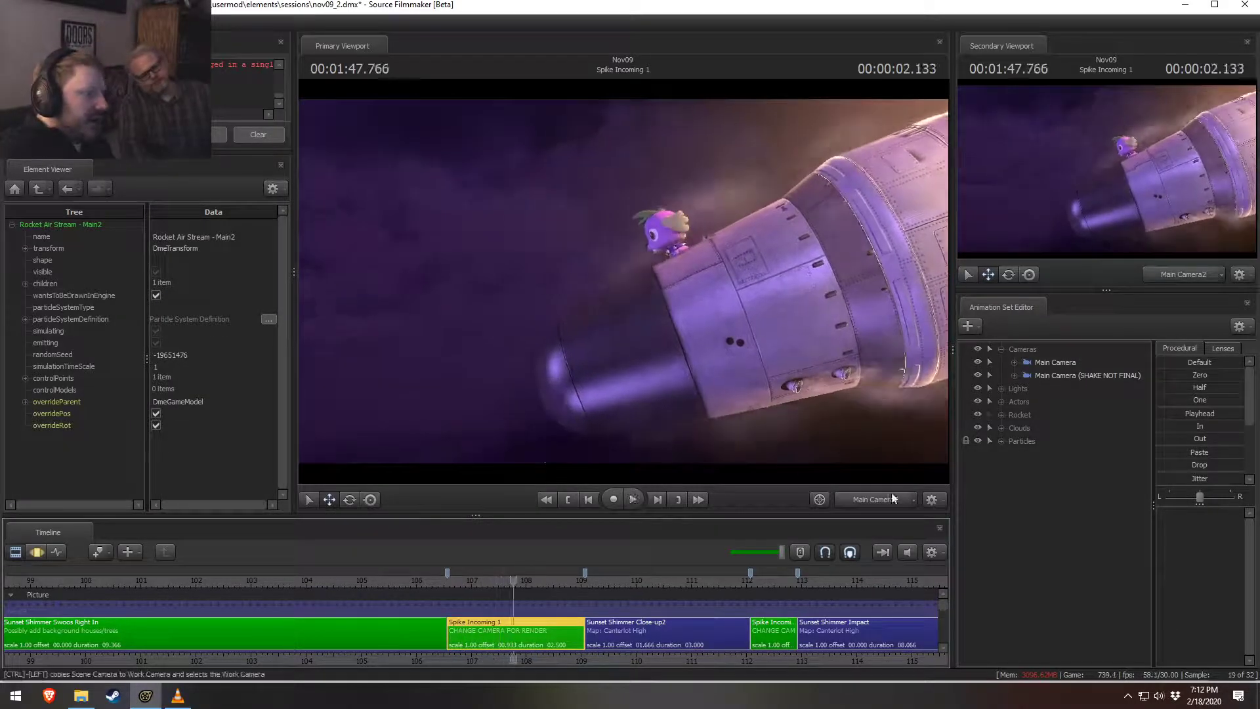
Step: Compare the motion curves of Main Camera and Main Camera (SHAKE NOT FINAL) in an enlarged timeline
{"action": "left_click", "coordinate": [1050, 363]}
{"action": "scroll", "coordinate": [577, 633], "scroll_direction": "up", "scroll_amount": 3}
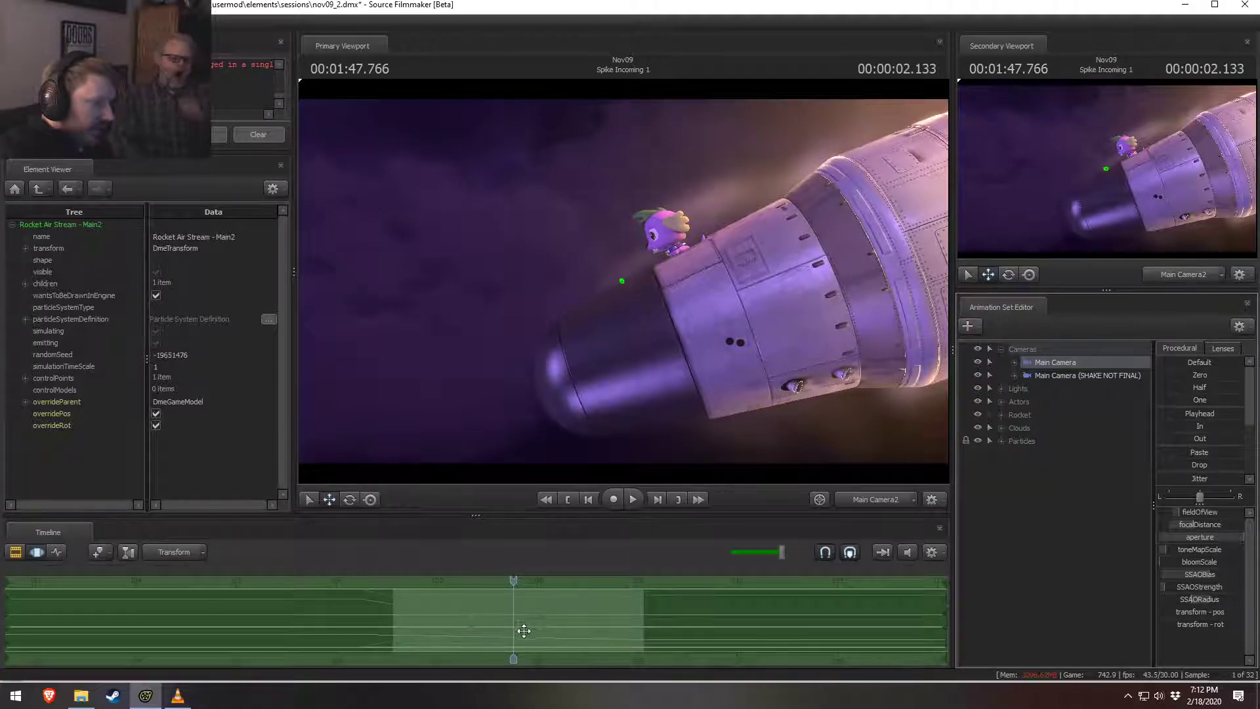
{"action": "left_click_drag", "start_coordinate": [538, 518], "coordinate": [529, 162]}
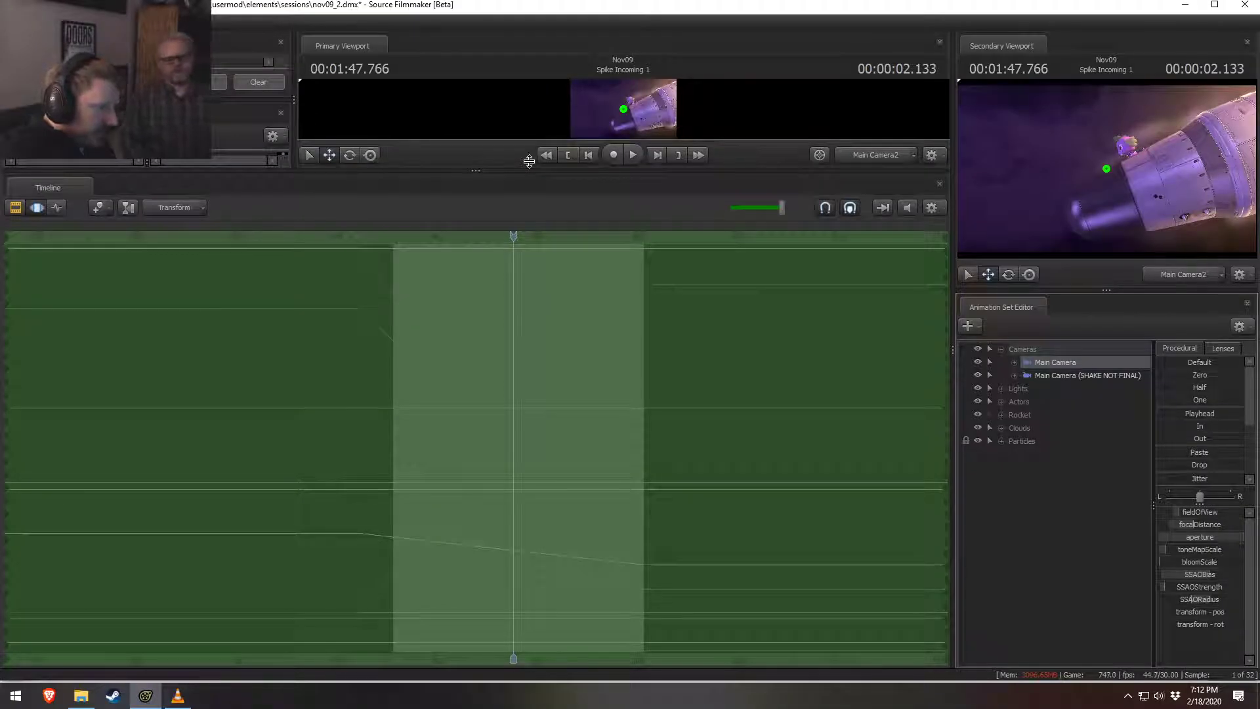
{"action": "left_click", "coordinate": [1037, 376]}
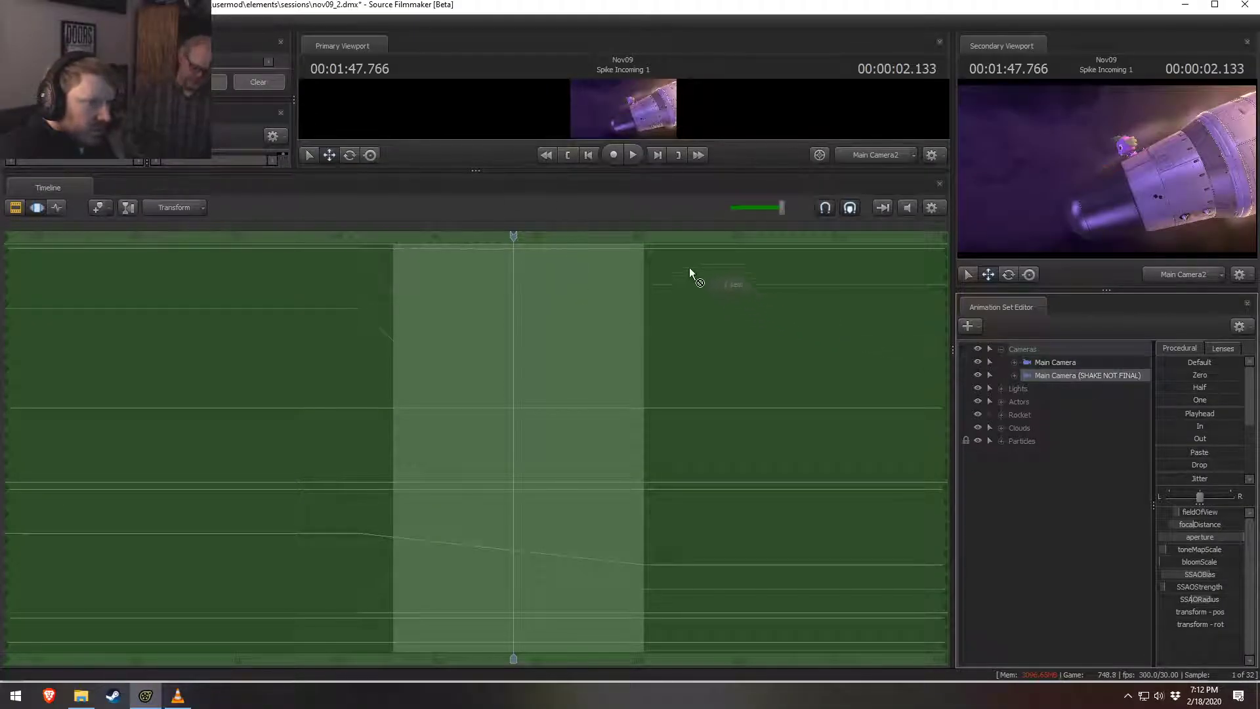
{"action": "key", "text": "ctrl+s"}
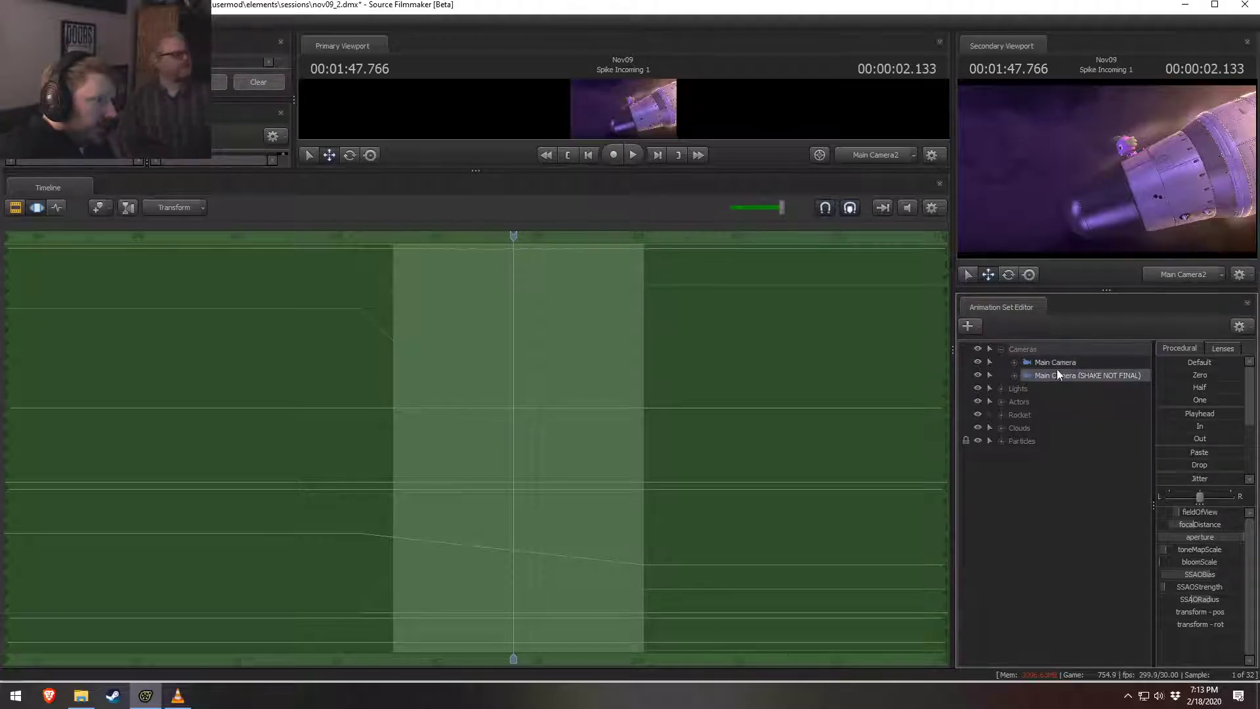
{"action": "left_click", "coordinate": [1055, 363]}
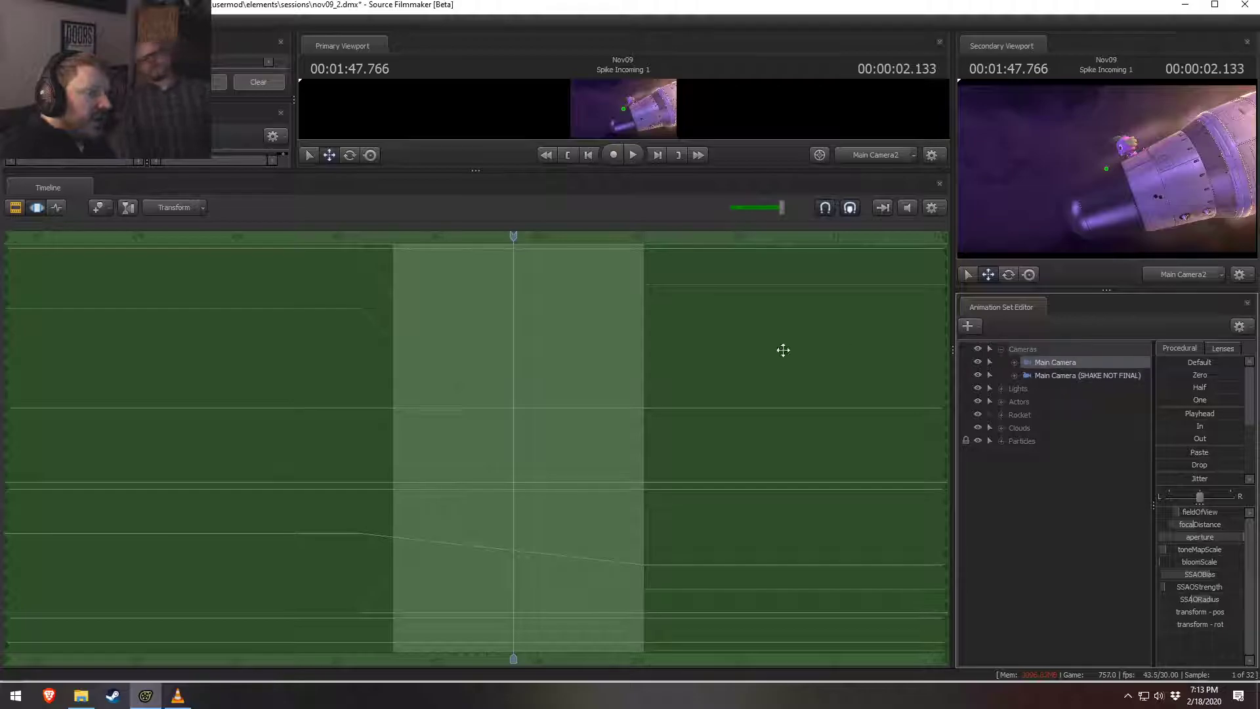
{"action": "left_click", "coordinate": [1077, 389]}
{"action": "left_click", "coordinate": [1072, 371]}
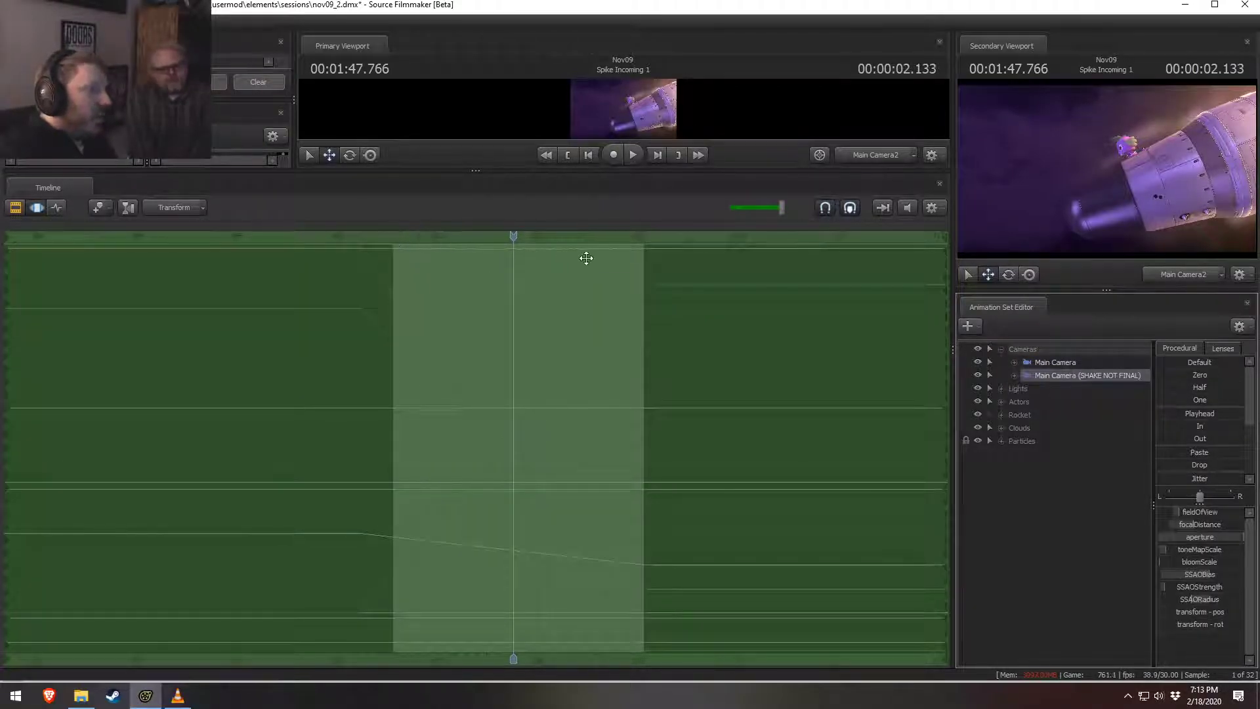
Step: Restore the viewport to a larger size and replay Spike Incoming 1 from its start
{"action": "left_click_drag", "start_coordinate": [639, 170], "coordinate": [597, 478]}
{"action": "left_click", "coordinate": [855, 468]}
{"action": "left_click_drag", "start_coordinate": [793, 367], "coordinate": [723, 362]}
{"action": "left_click_drag", "start_coordinate": [683, 235], "coordinate": [569, 328]}
{"action": "left_click", "coordinate": [853, 467]}
{"action": "key", "text": "F2"}
{"action": "key", "text": "F3"}
{"action": "left_click", "coordinate": [407, 547]}
{"action": "key", "text": "space"}
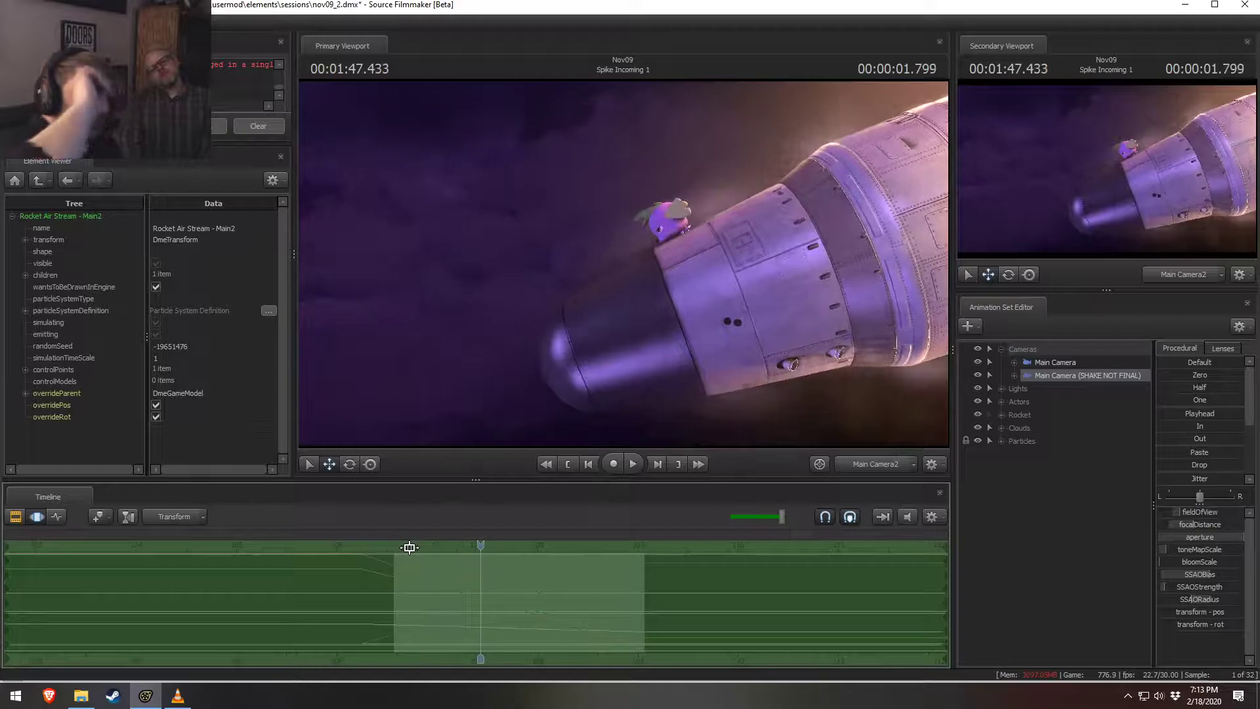
{"action": "key", "text": "F2"}
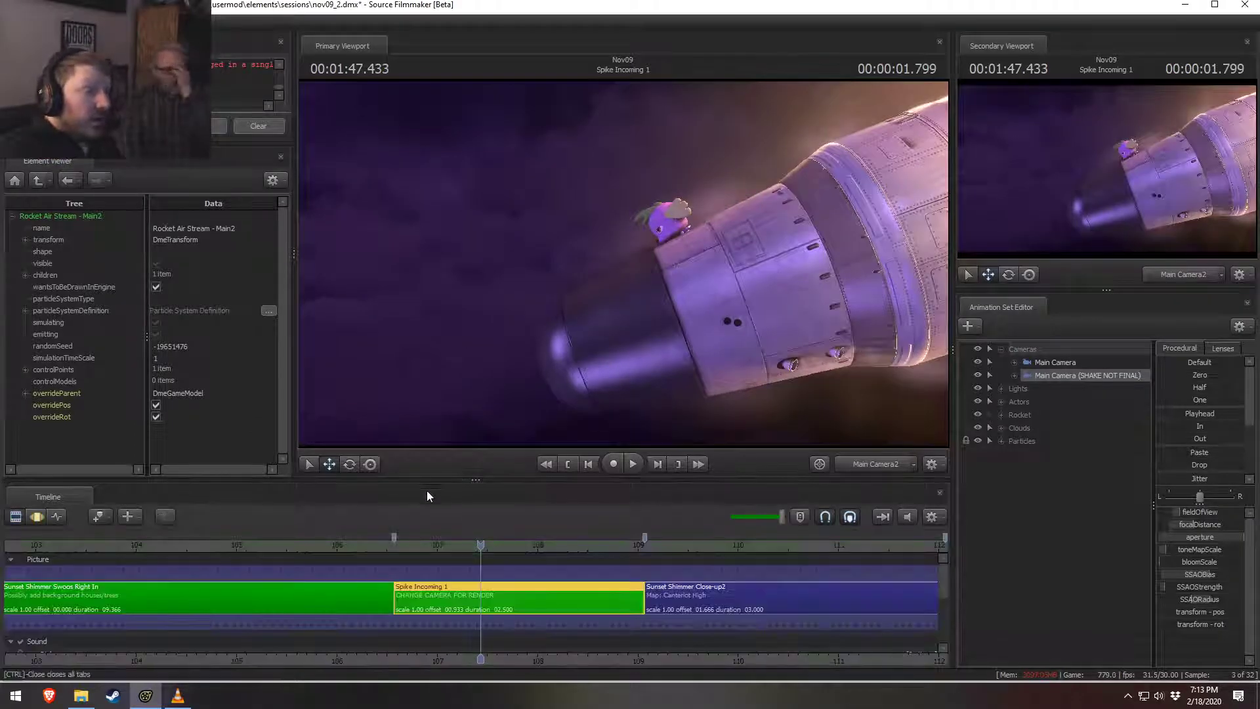
{"action": "key", "text": "space"}
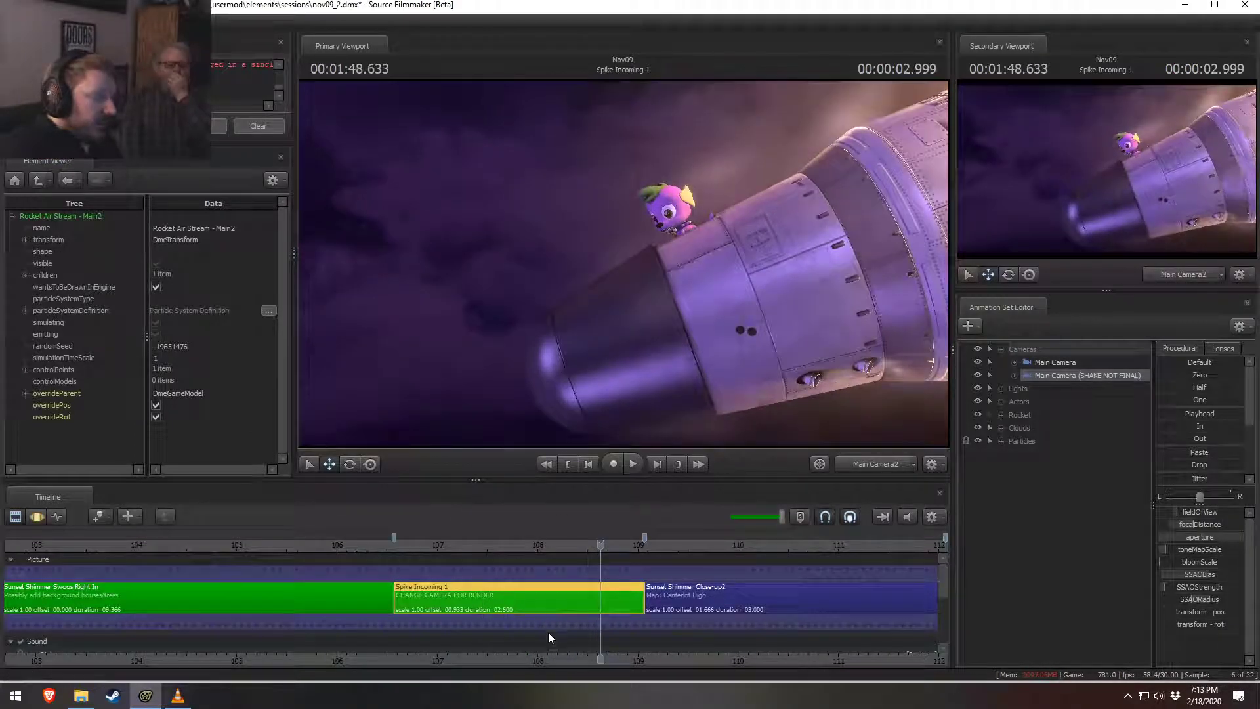
Step: Find the Brain Blink shot further along the sequence and play it from about 02:09.5
{"action": "scroll", "coordinate": [530, 652], "scroll_direction": "down", "scroll_amount": 3}
{"action": "scroll", "coordinate": [507, 609], "scroll_direction": "down", "scroll_amount": 2}
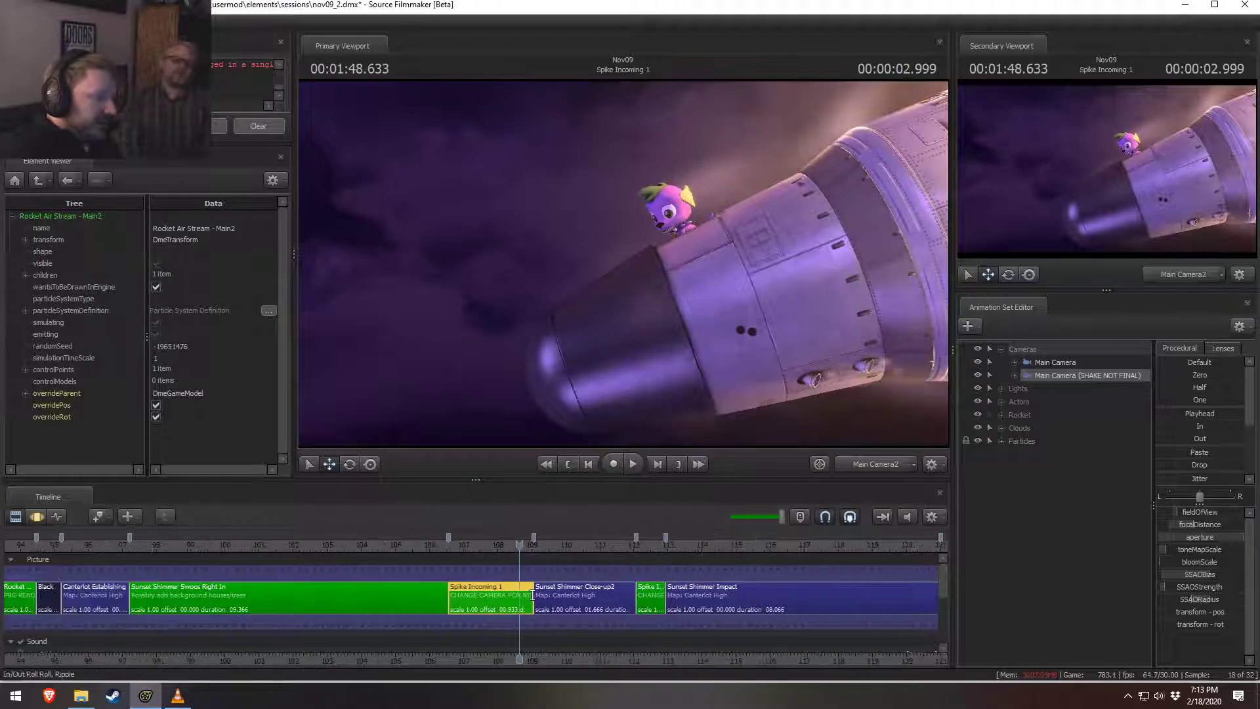
{"action": "scroll", "coordinate": [667, 602], "scroll_direction": "down", "scroll_amount": 3}
{"action": "middle_click_drag", "start_coordinate": [717, 652], "coordinate": [422, 635]}
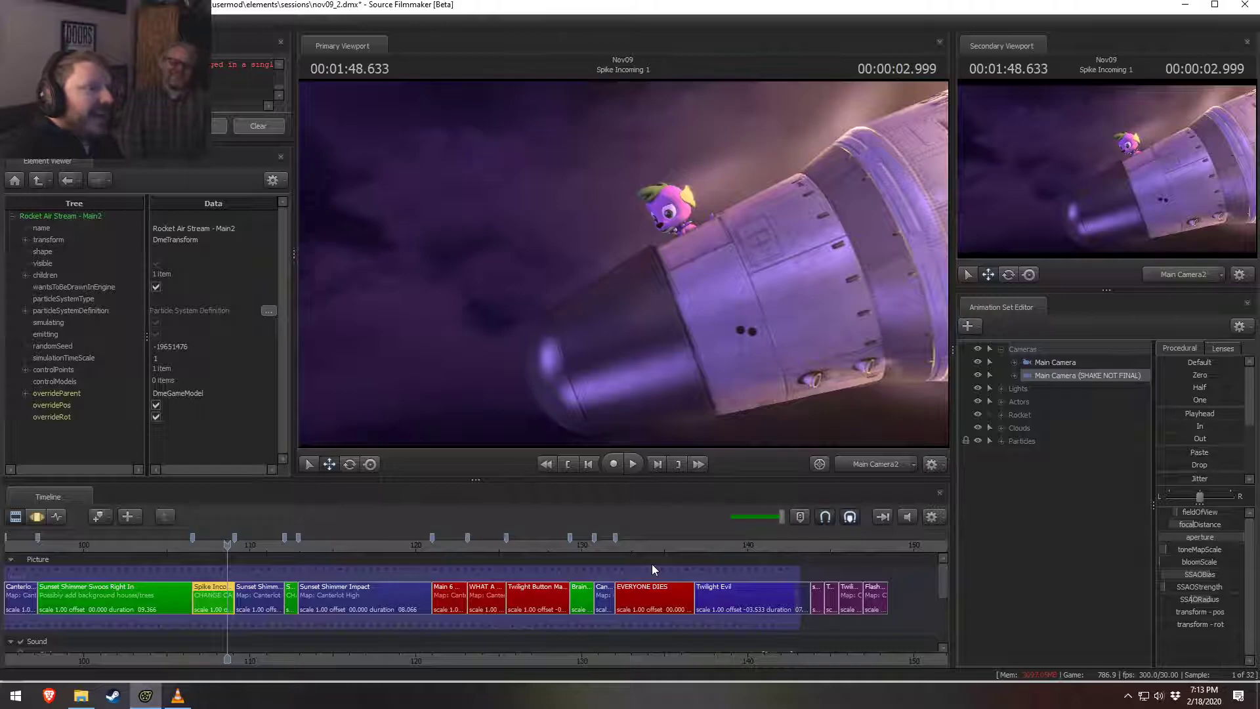
{"action": "left_click", "coordinate": [573, 546]}
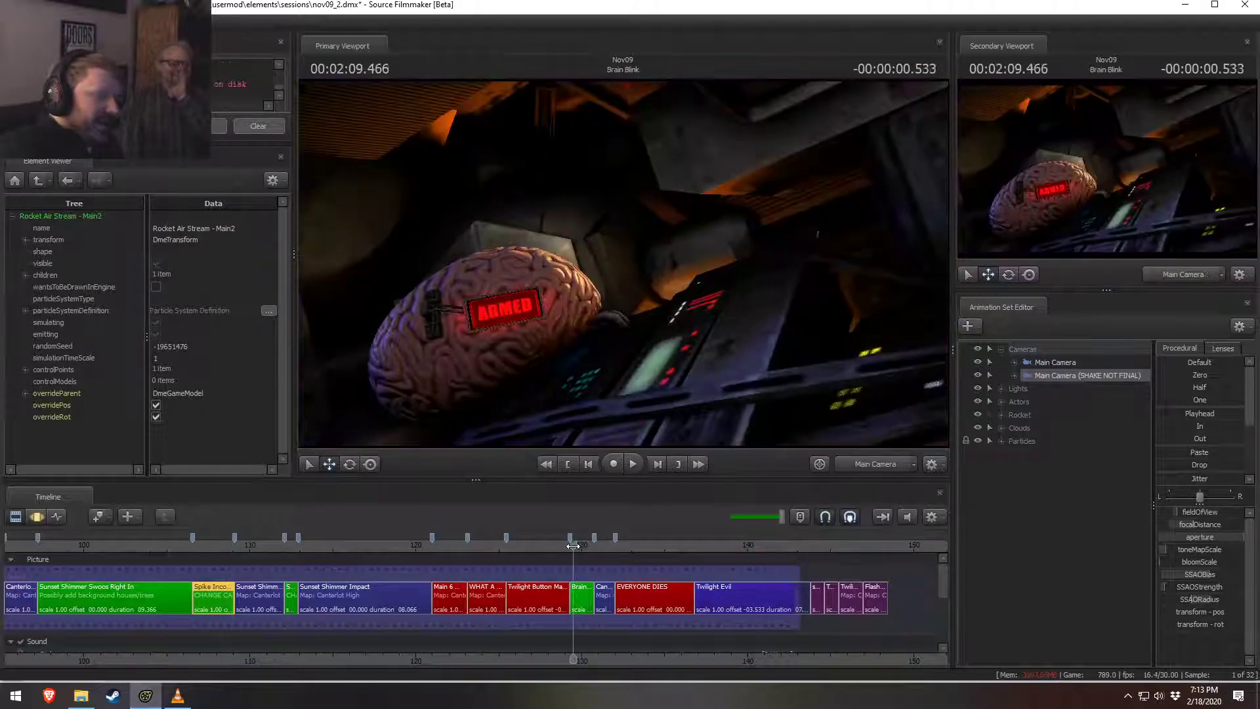
{"action": "key", "text": "space"}
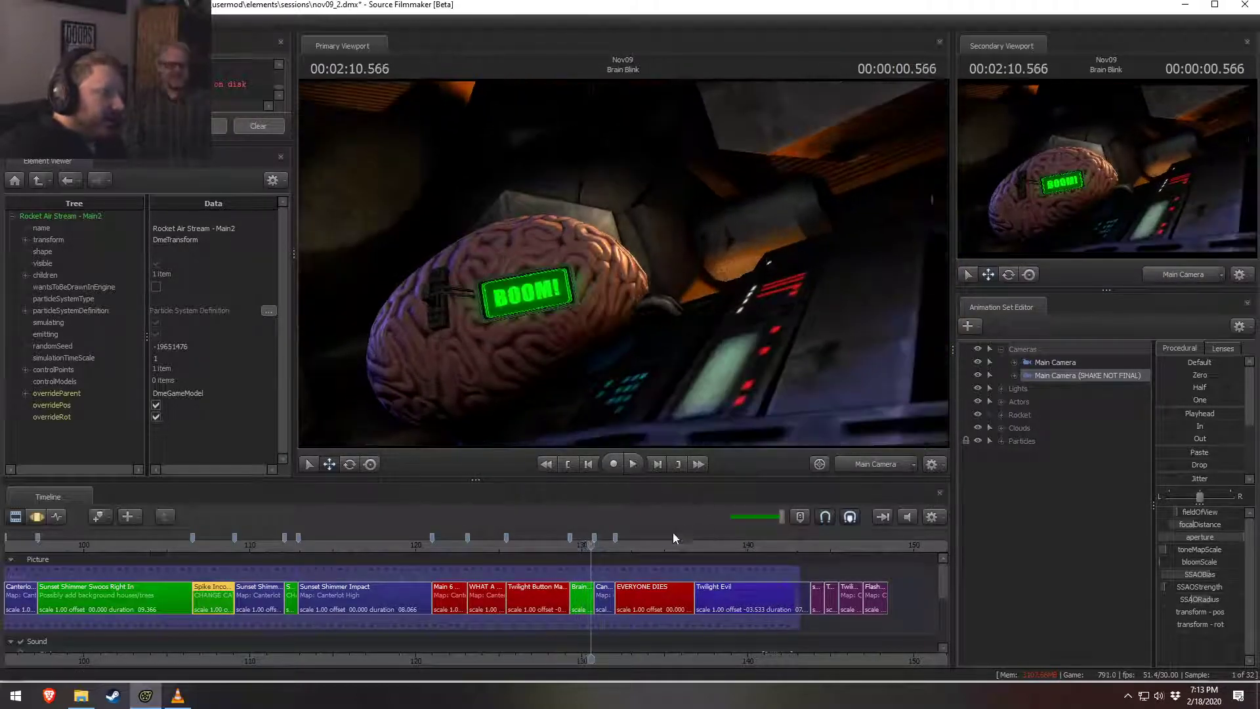
Step: Replay the Brain Blink shot repeatedly from its beginning to examine the change from ARMED to BOOM!
{"action": "left_click", "coordinate": [573, 546]}
{"action": "key", "text": "space"}
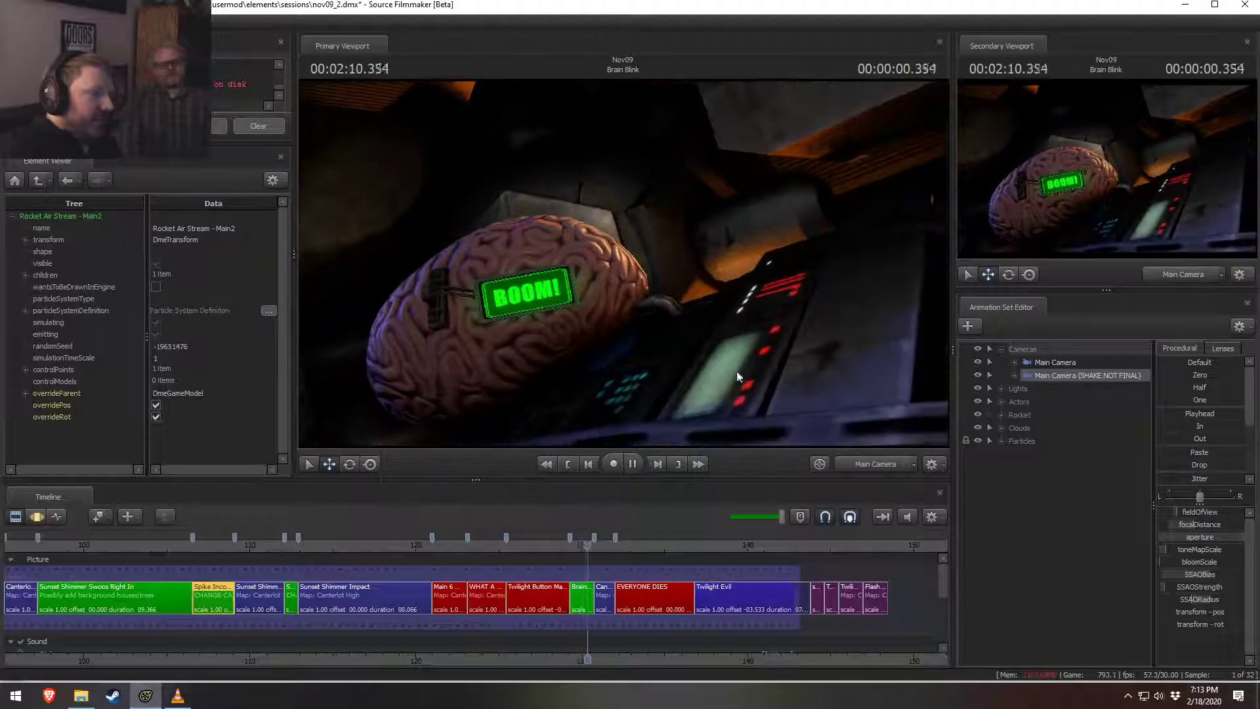
{"action": "left_click", "coordinate": [575, 546]}
{"action": "key", "text": "space"}
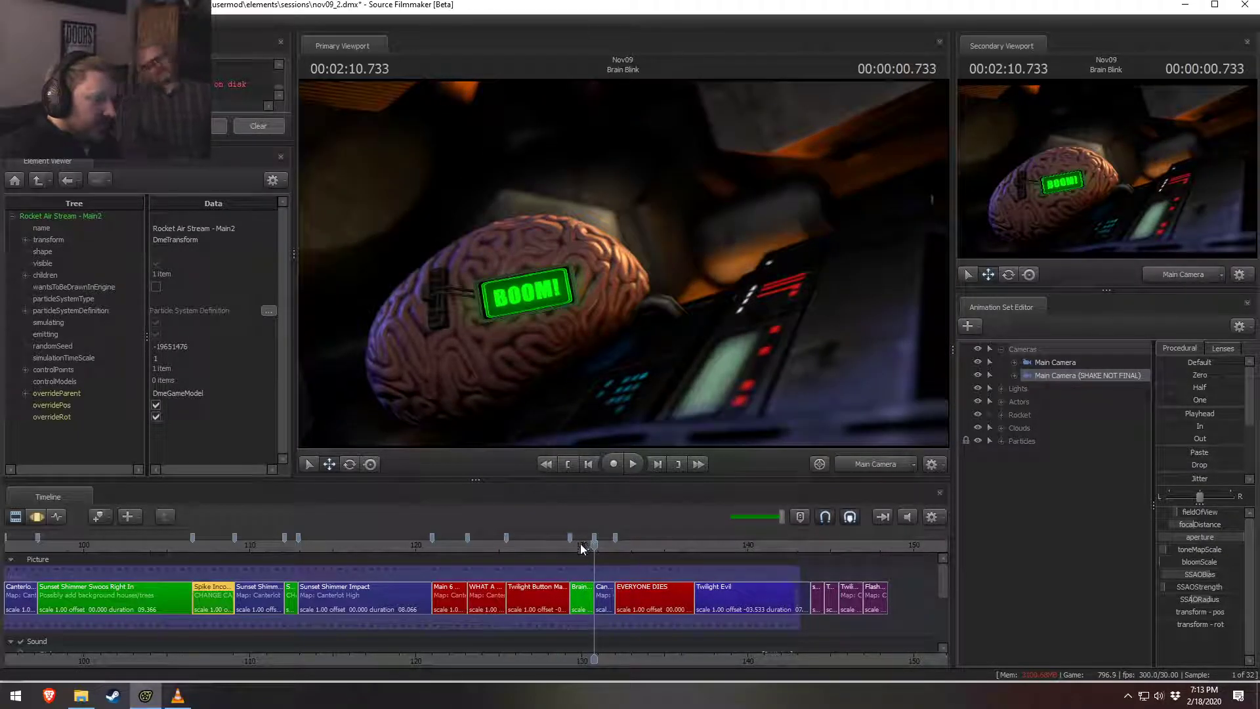
{"action": "left_click", "coordinate": [577, 545]}
{"action": "scroll", "coordinate": [578, 548], "scroll_direction": "up", "scroll_amount": 3}
{"action": "key", "text": "space"}
{"action": "key", "text": "space"}
{"action": "scroll", "coordinate": [587, 588], "scroll_direction": "up", "scroll_amount": 5}
Step: In Brain Blink, move Main Camera abruptly closer to the brain from about 130.4 seconds to the shot's end
{"action": "double_click", "coordinate": [587, 593]}
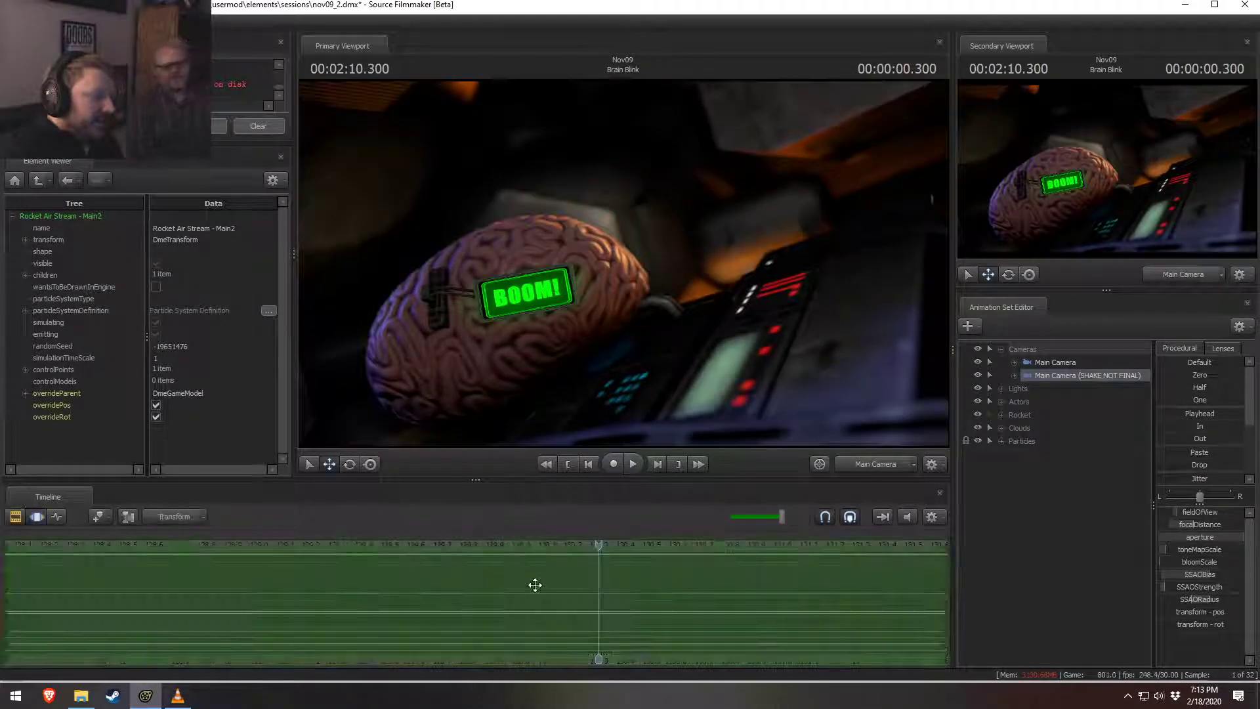
{"action": "key", "text": "F3"}
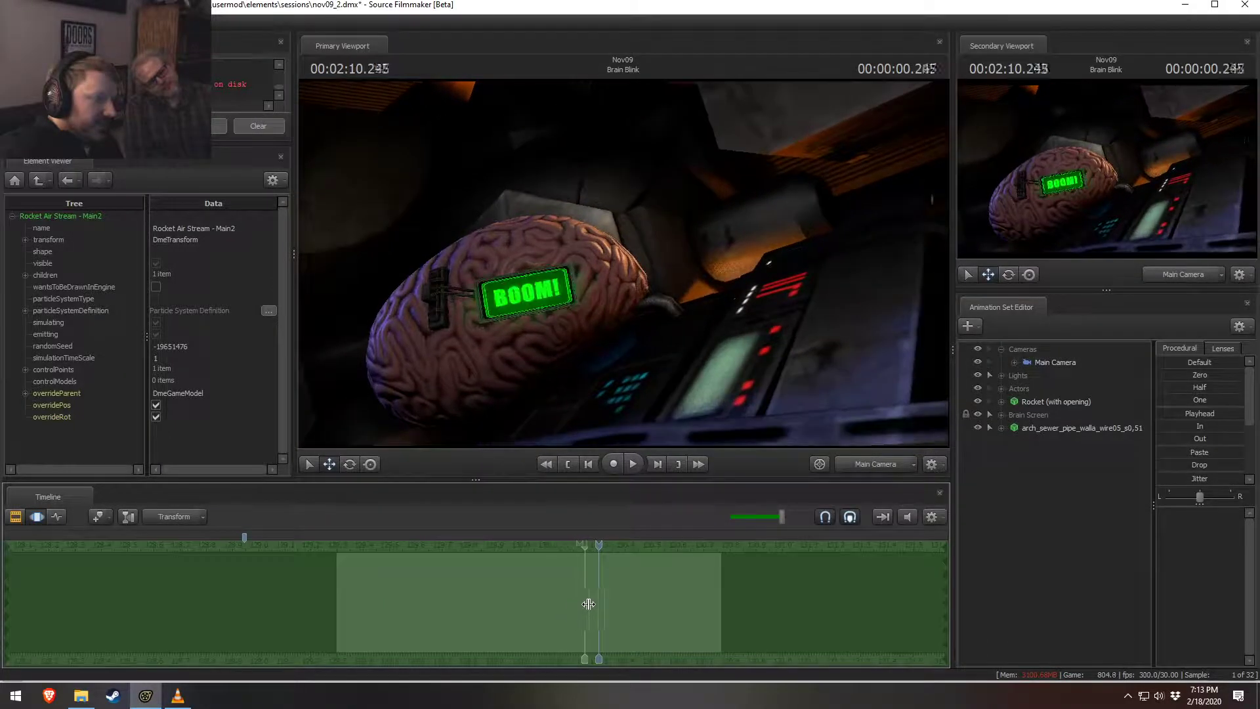
{"action": "left_click_drag", "start_coordinate": [624, 610], "coordinate": [1161, 571], "text": "shift"}
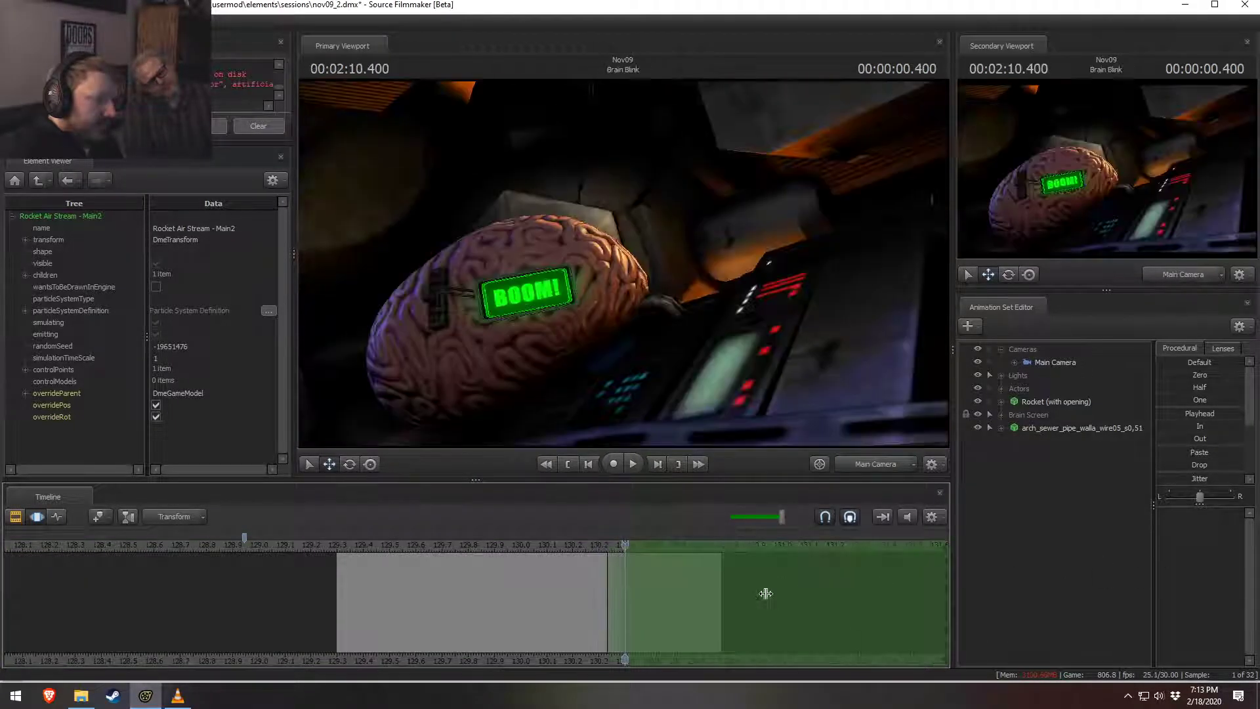
{"action": "left_click", "coordinate": [1046, 361]}
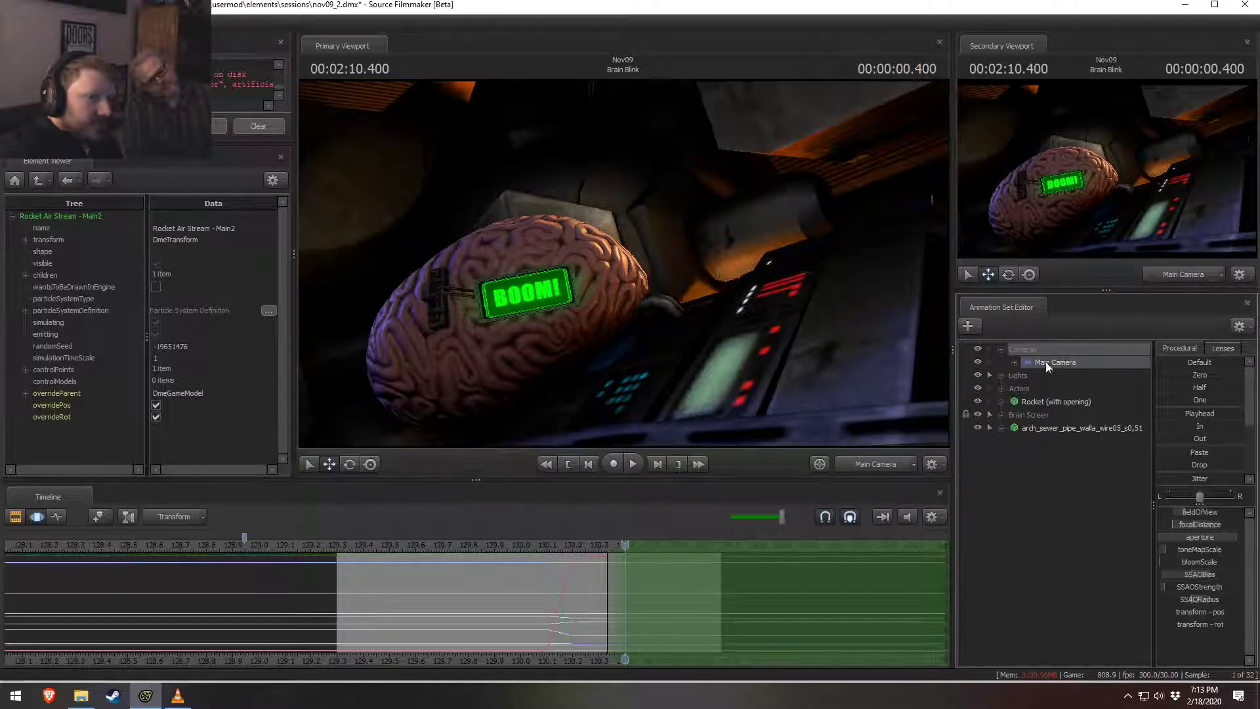
{"action": "mouse_move", "coordinate": [624, 262]}
{"action": "left_mouse_down"}
{"action": "mouse_move", "coordinate": [664, 268]}
{"action": "mouse_move", "coordinate": [620, 254]}
{"action": "left_mouse_up"}
{"action": "key", "text": "w"}
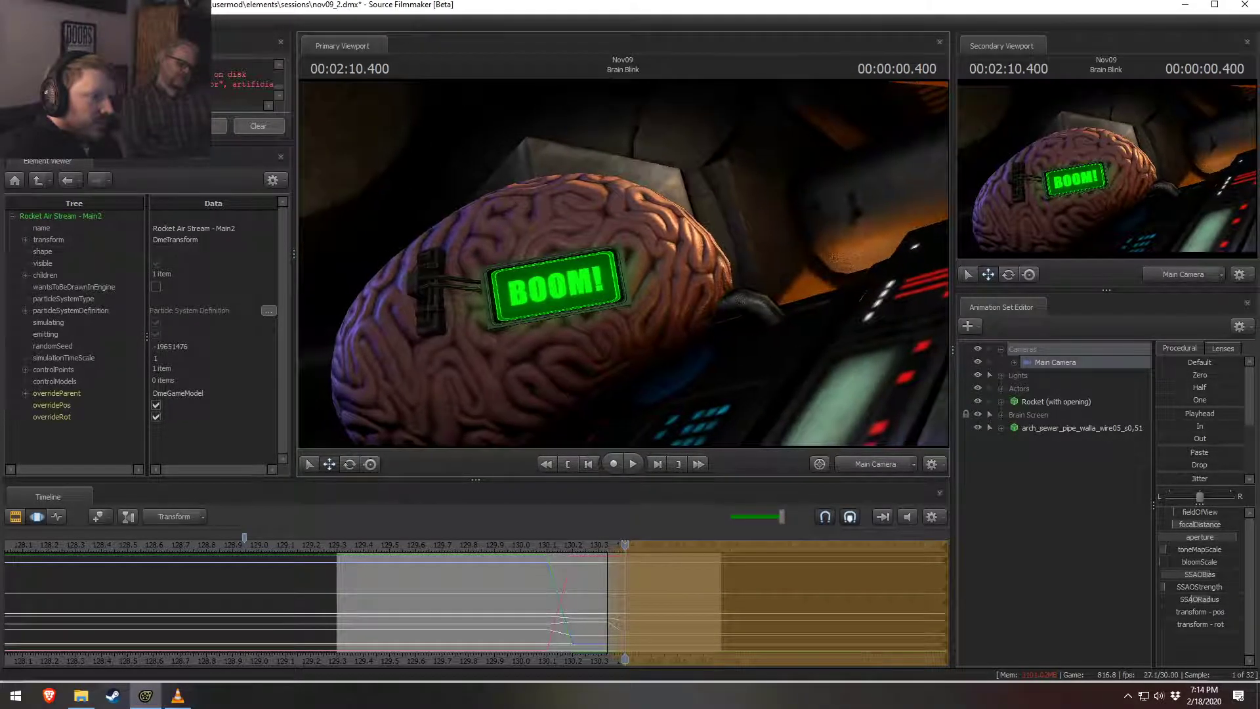
{"action": "mouse_move", "coordinate": [625, 594]}
{"action": "left_mouse_down"}
{"action": "mouse_move", "coordinate": [675, 591]}
{"action": "mouse_move", "coordinate": [616, 593]}
{"action": "left_mouse_up"}
{"action": "left_click_drag", "start_coordinate": [601, 321], "coordinate": [627, 271]}
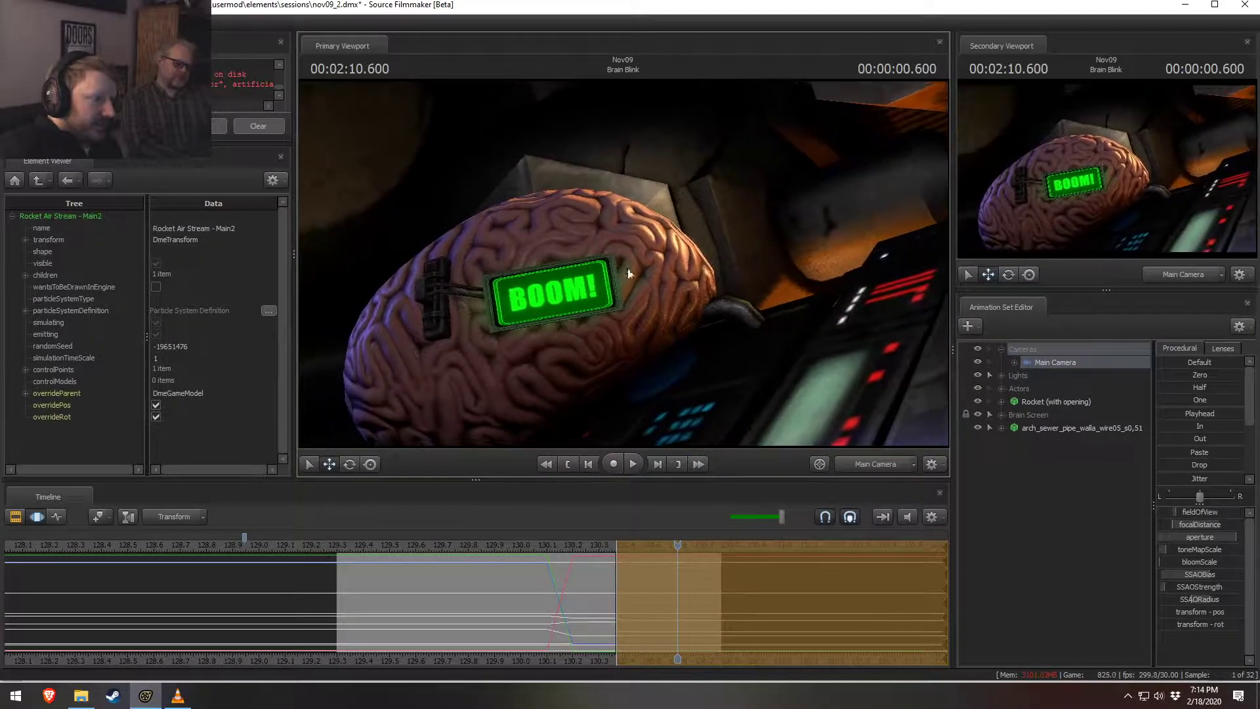
Step: Add a second abrupt Main Camera move closer to the brain from about 130.5 seconds onward
{"action": "left_click_drag", "start_coordinate": [626, 580], "coordinate": [659, 586]}
{"action": "left_click_drag", "start_coordinate": [660, 587], "coordinate": [912, 574], "text": "shift"}
{"action": "left_click_drag", "start_coordinate": [625, 352], "coordinate": [618, 359]}
Step: Add a third abrupt Main Camera move from about 130.7 seconds onward, framing the BOOM! display in close-up
{"action": "left_click_drag", "start_coordinate": [630, 585], "coordinate": [1095, 568]}
{"action": "left_click_drag", "start_coordinate": [628, 362], "coordinate": [623, 358]}
{"action": "scroll", "coordinate": [623, 359], "scroll_direction": "up", "scroll_amount": 3}
{"action": "scroll", "coordinate": [620, 283], "scroll_direction": "up", "scroll_amount": 3}
{"action": "left_click_drag", "start_coordinate": [623, 281], "coordinate": [620, 283]}
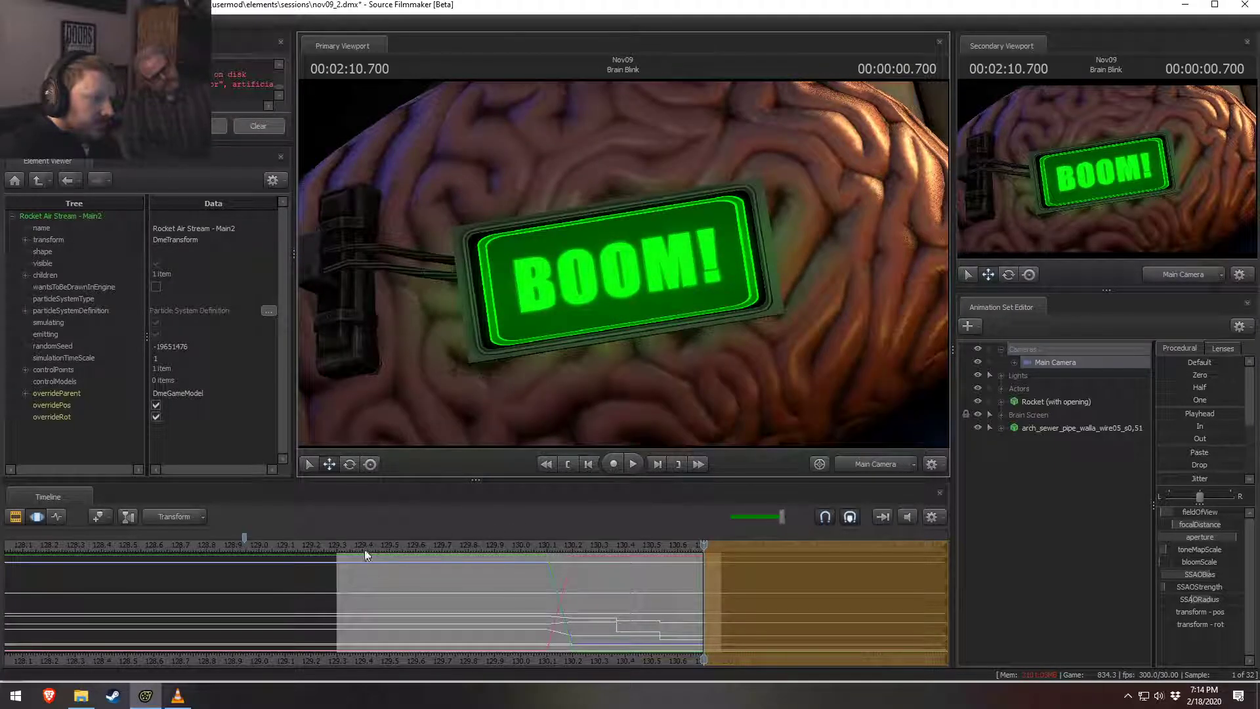
Step: Replay the Brain Blink shot repeatedly from around the change from ARMED to BOOM! to check the stepped camera push-ins
{"action": "key", "text": "space"}
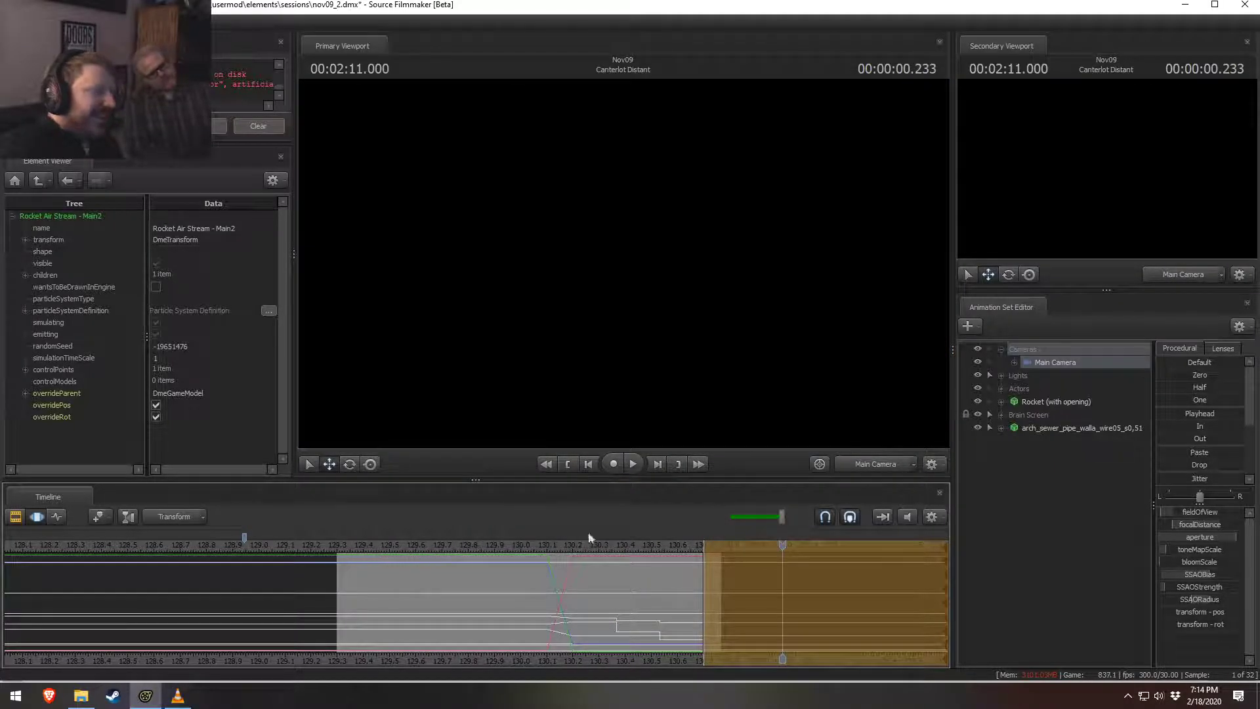
{"action": "left_click", "coordinate": [553, 546]}
{"action": "key", "text": "space"}
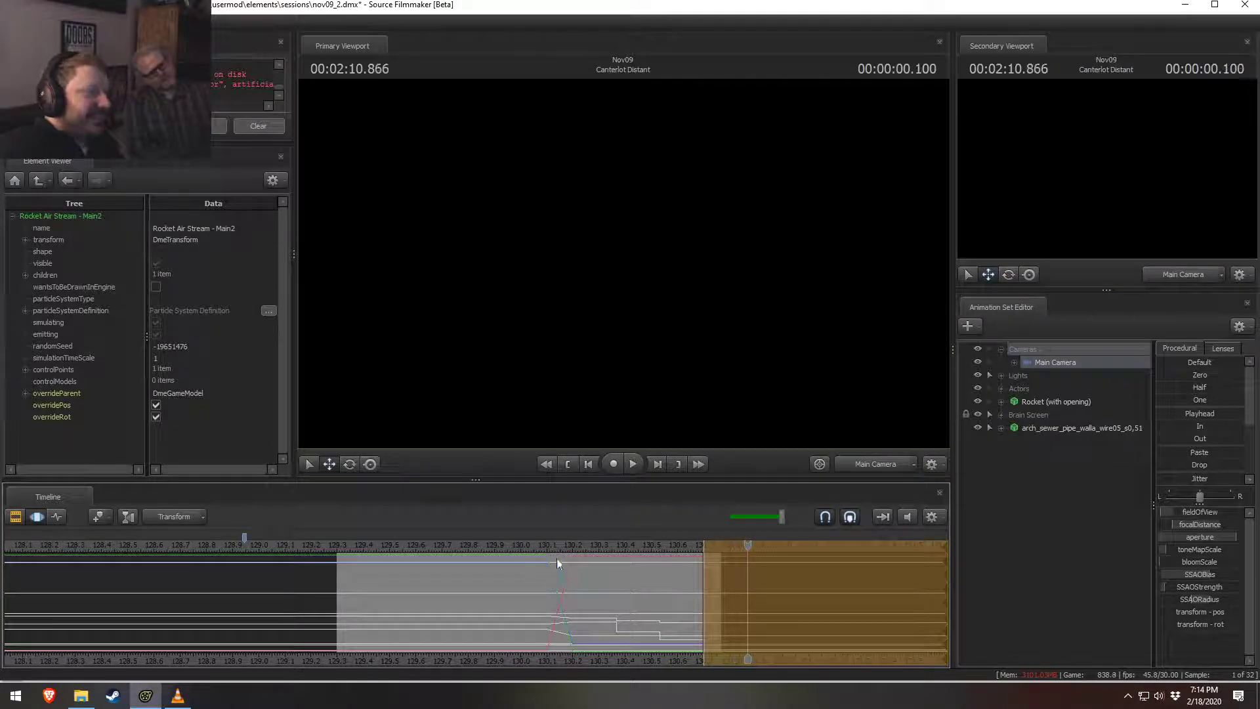
{"action": "left_click", "coordinate": [537, 545]}
{"action": "key", "text": "space"}
{"action": "left_click", "coordinate": [504, 545]}
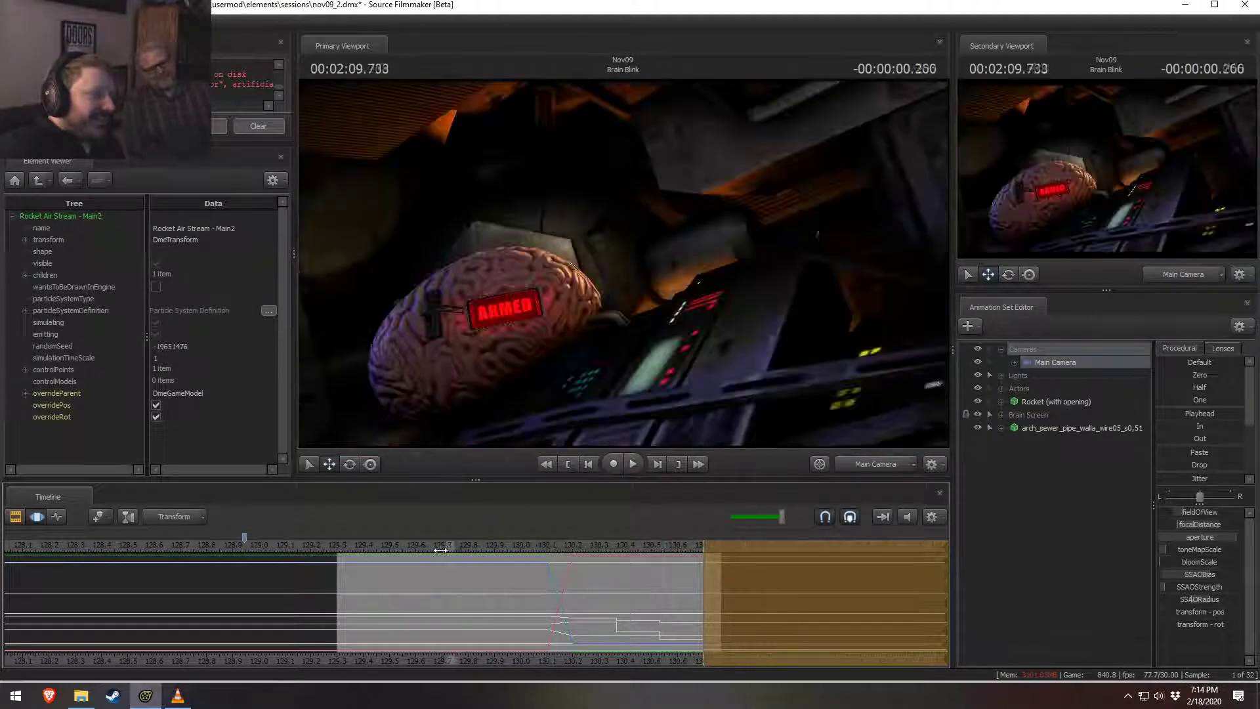
{"action": "key", "text": "space"}
Step: Try rotating Main Camera in Brain Blink with a gradual ramp from about 130.3 to 130.7 seconds, using the Work Camera view
{"action": "key", "text": "shift"}
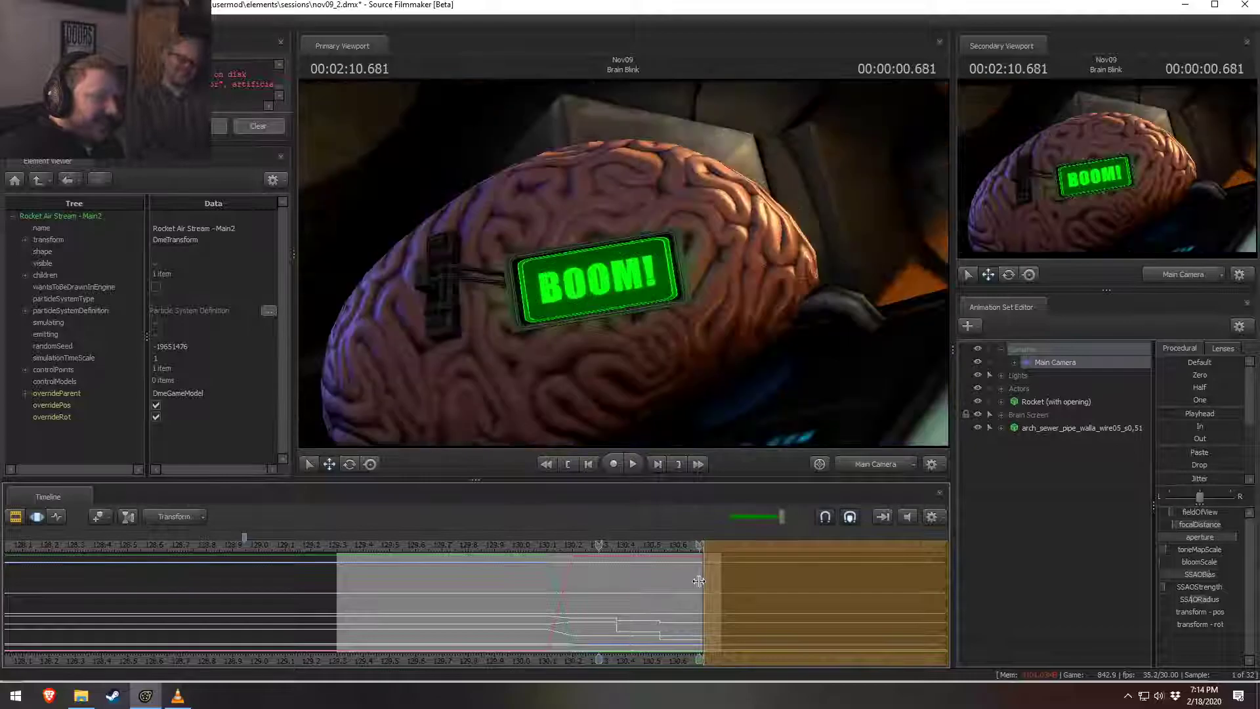
{"action": "left_click_drag", "start_coordinate": [704, 583], "coordinate": [867, 621], "text": "shift"}
{"action": "left_click_drag", "start_coordinate": [678, 590], "coordinate": [590, 596]}
{"action": "left_click", "coordinate": [876, 464]}
{"action": "key", "text": "e"}
{"action": "left_click_drag", "start_coordinate": [644, 236], "coordinate": [634, 184]}
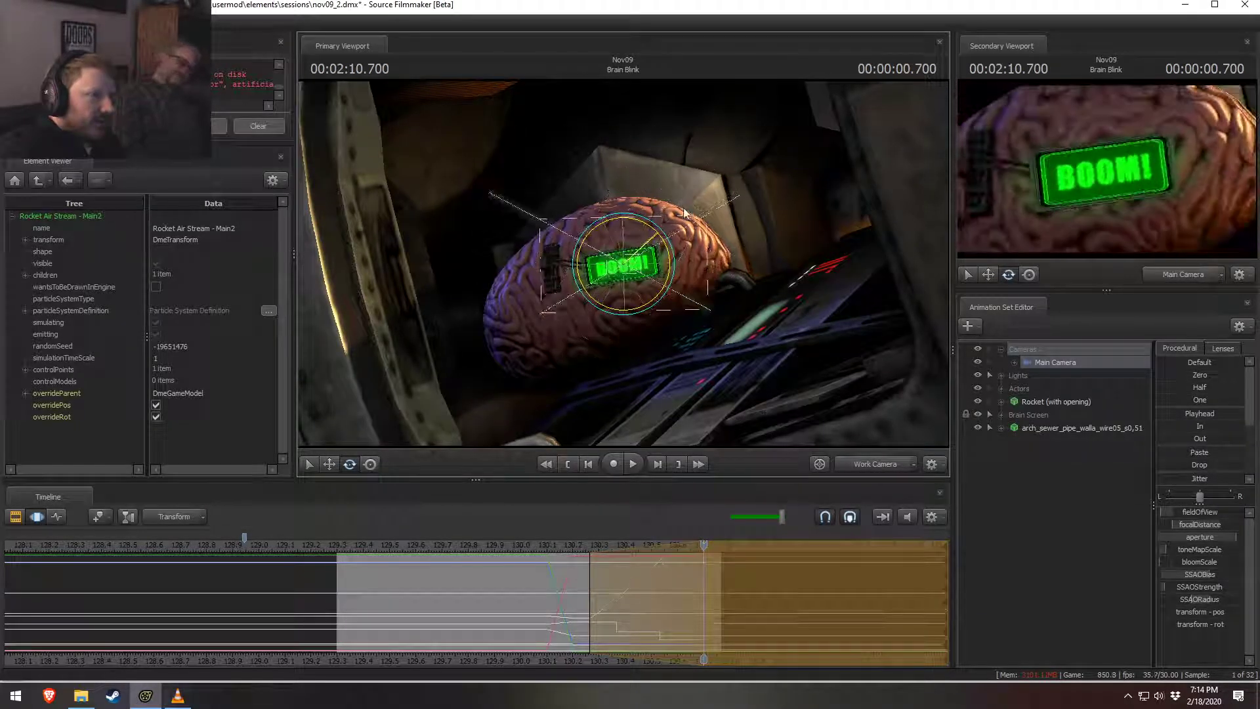
{"action": "key", "text": "space"}
{"action": "key", "text": "space"}
{"action": "left_click", "coordinate": [880, 466]}
Step: Replay Brain Blink to check the camera rotation, and undo the rotation together with its time selection change
{"action": "left_click_drag", "start_coordinate": [459, 546], "coordinate": [365, 557]}
{"action": "key", "text": "space"}
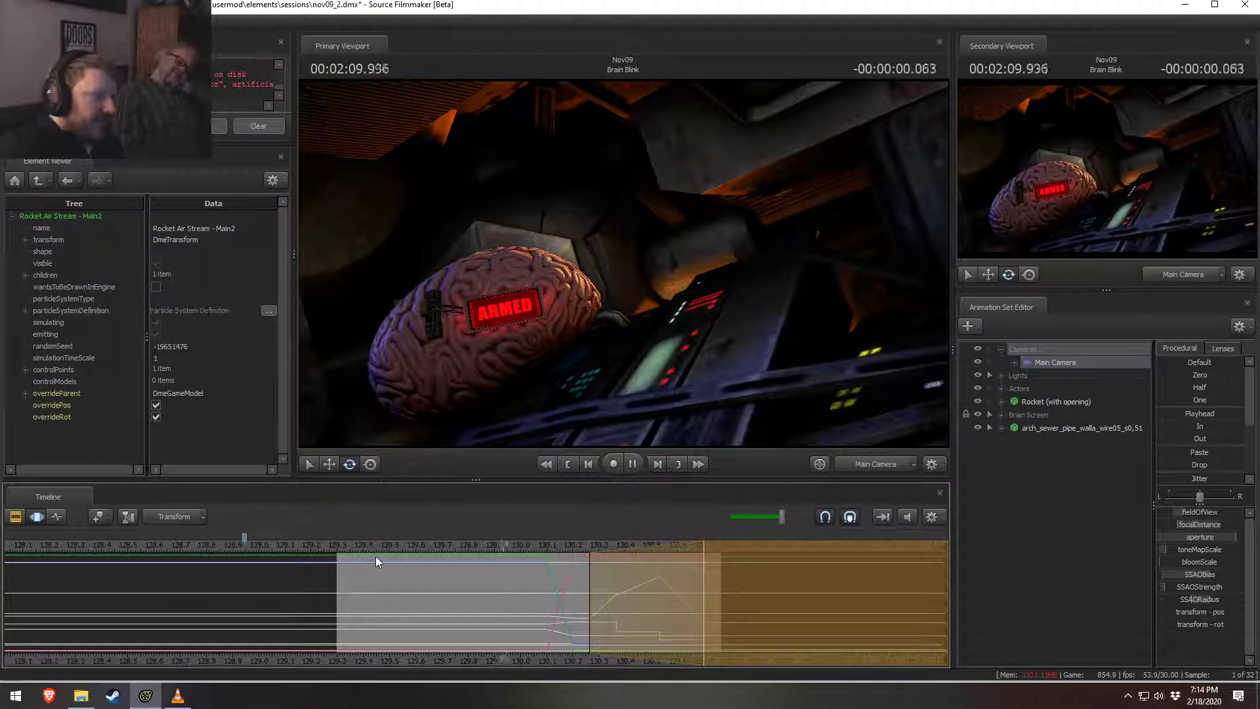
{"action": "left_click", "coordinate": [477, 548]}
{"action": "key", "text": "space"}
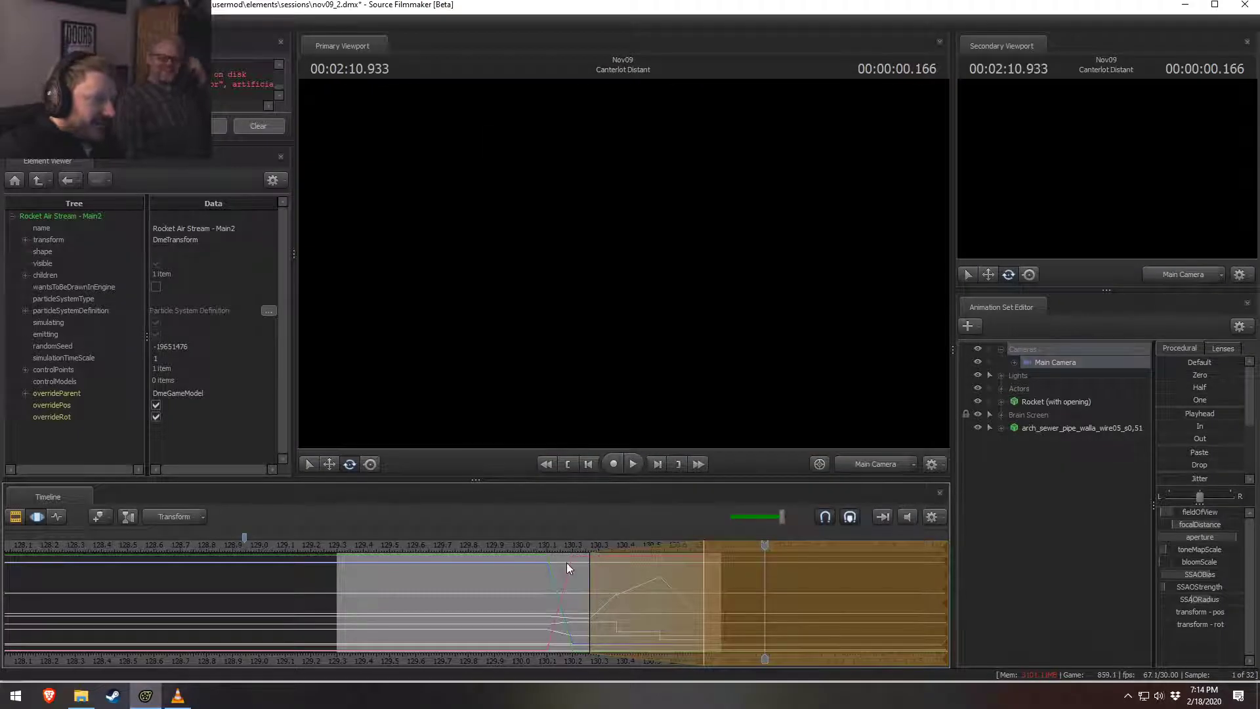
{"action": "key", "text": "ctrl+z"}
{"action": "key", "text": "ctrl+z"}
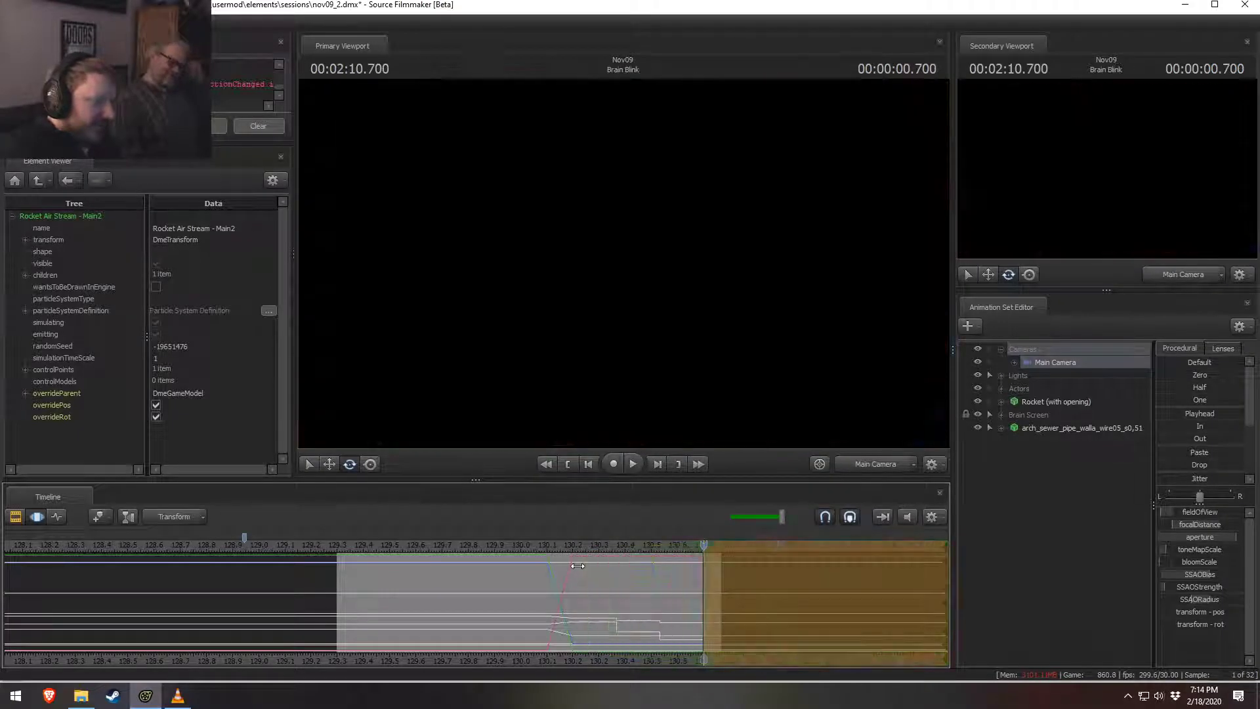
Step: Return to the clip editor, play Brain Blink once more, and save the session
{"action": "key", "text": "F2"}
{"action": "left_click", "coordinate": [463, 547]}
{"action": "key", "text": "space"}
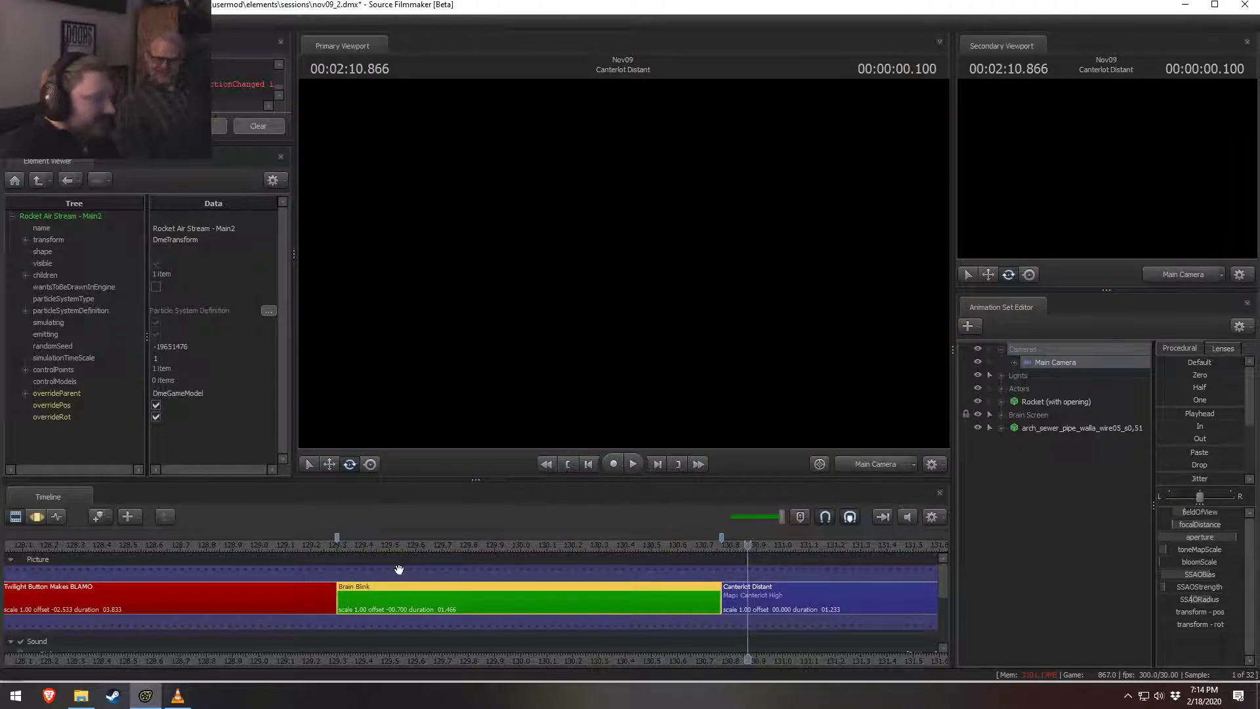
{"action": "scroll", "coordinate": [409, 625], "scroll_direction": "down", "scroll_amount": 3}
{"action": "scroll", "coordinate": [513, 598], "scroll_direction": "down", "scroll_amount": 3}
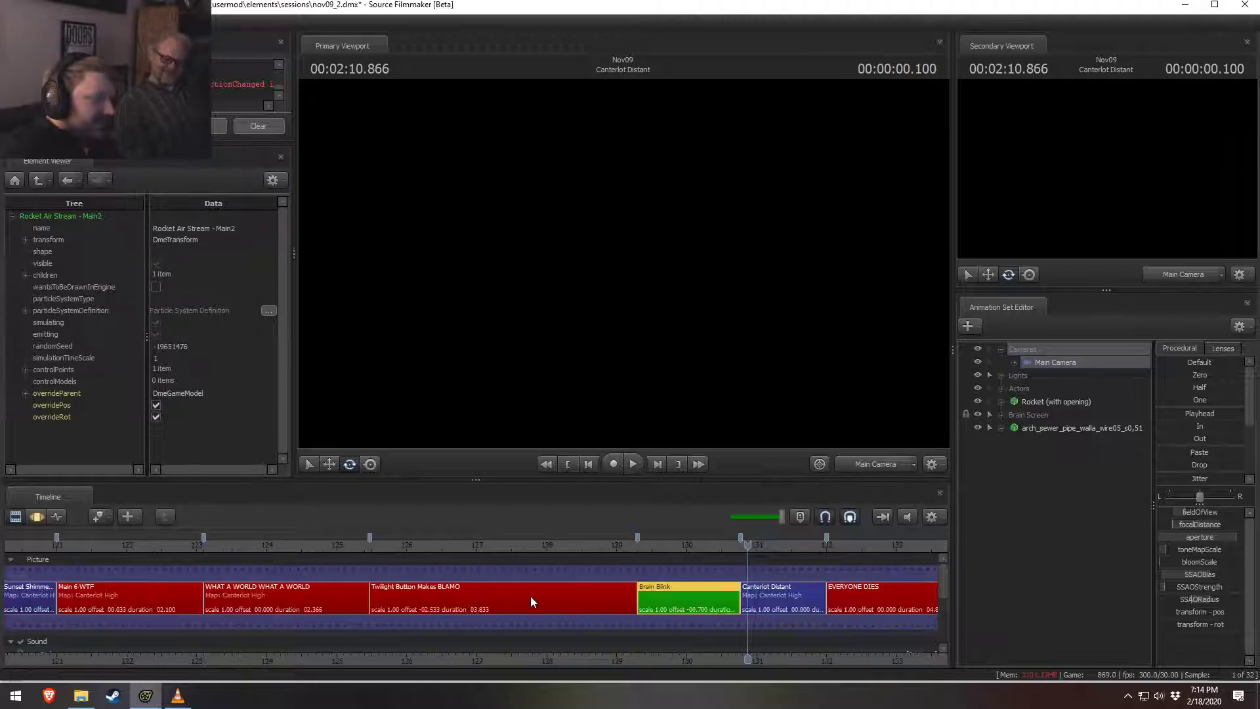
{"action": "scroll", "coordinate": [597, 552], "scroll_direction": "up", "scroll_amount": 2}
{"action": "left_click", "coordinate": [594, 549]}
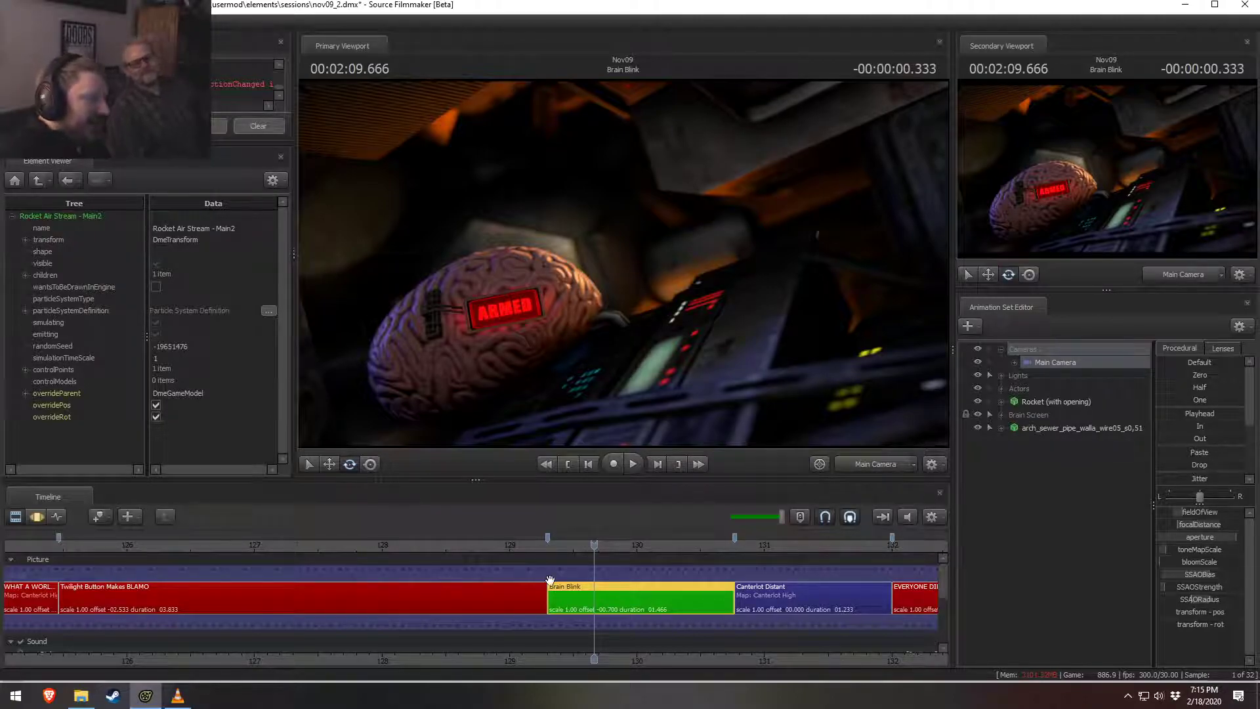
{"action": "scroll", "coordinate": [551, 604], "scroll_direction": "down", "scroll_amount": 5}
{"action": "scroll", "coordinate": [287, 580], "scroll_direction": "down", "scroll_amount": 5}
{"action": "key", "text": "ctrl+s"}
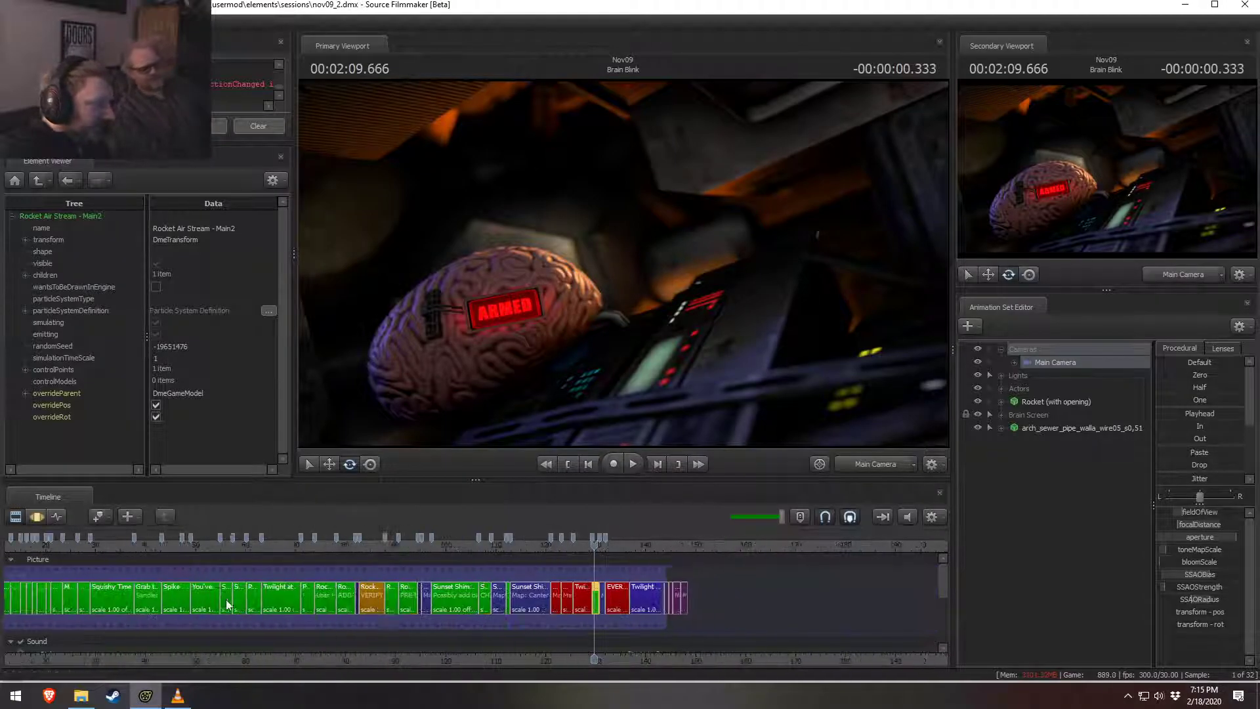
Step: Go to the Spike gets Brain shot at about 47 seconds and play the part with the message box
{"action": "mouse_move", "coordinate": [163, 546]}
{"action": "left_mouse_down"}
{"action": "mouse_move", "coordinate": [149, 545]}
{"action": "mouse_move", "coordinate": [186, 551]}
{"action": "left_mouse_up"}
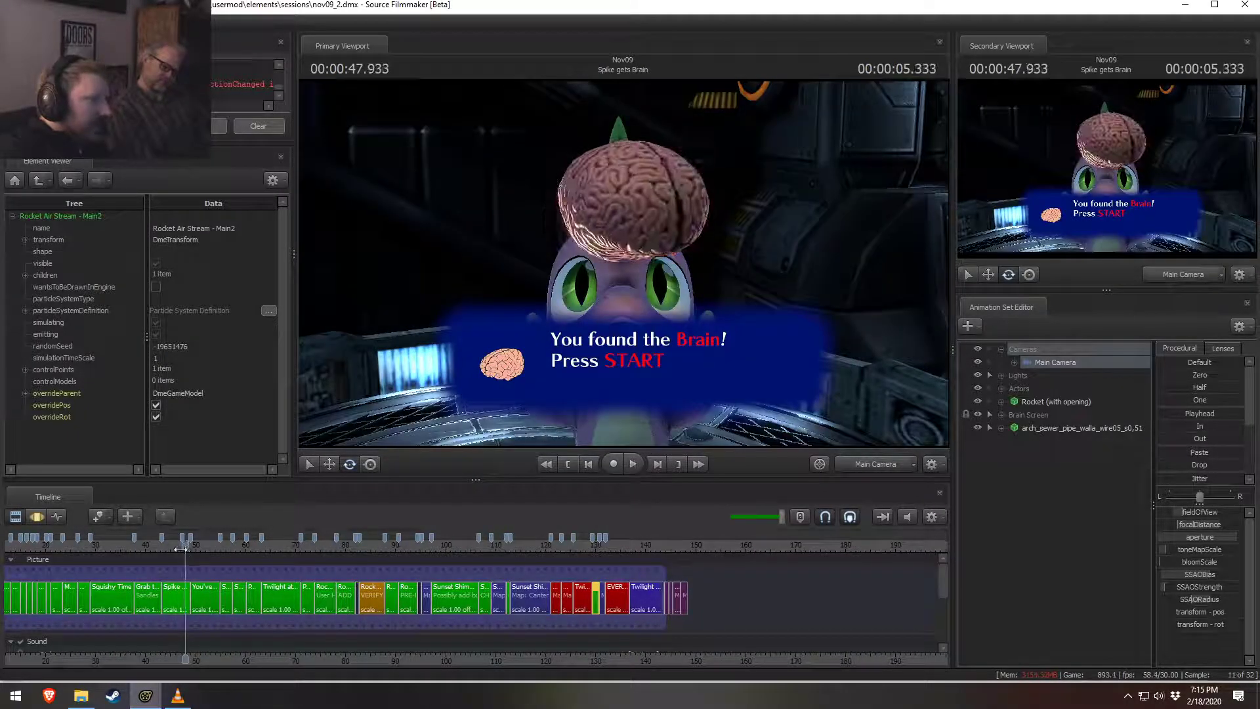
{"action": "scroll", "coordinate": [152, 568], "scroll_direction": "up", "scroll_amount": 8}
{"action": "left_click", "coordinate": [167, 549]}
{"action": "key", "text": "space"}
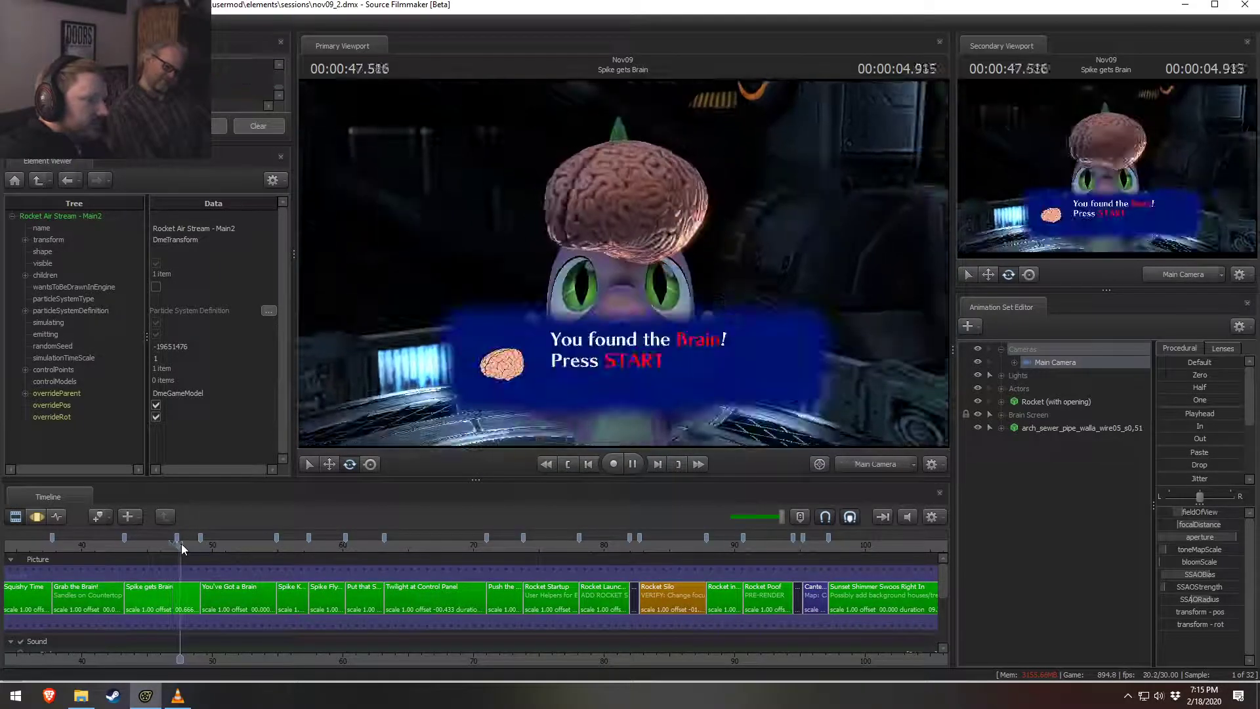
{"action": "key", "text": "space"}
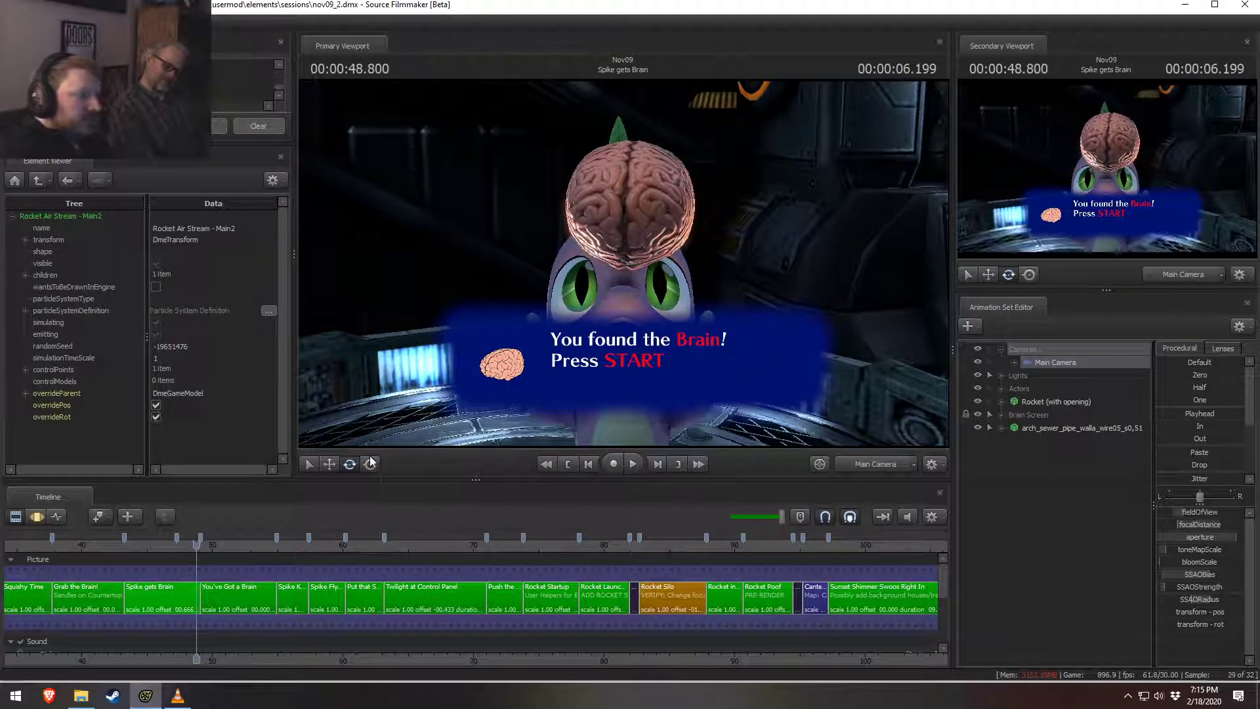
Step: Rename the New Clip effects clip on the Overlay track under Spike gets Brain to "You found the Brain!"
{"action": "left_click_drag", "start_coordinate": [946, 579], "coordinate": [939, 636]}
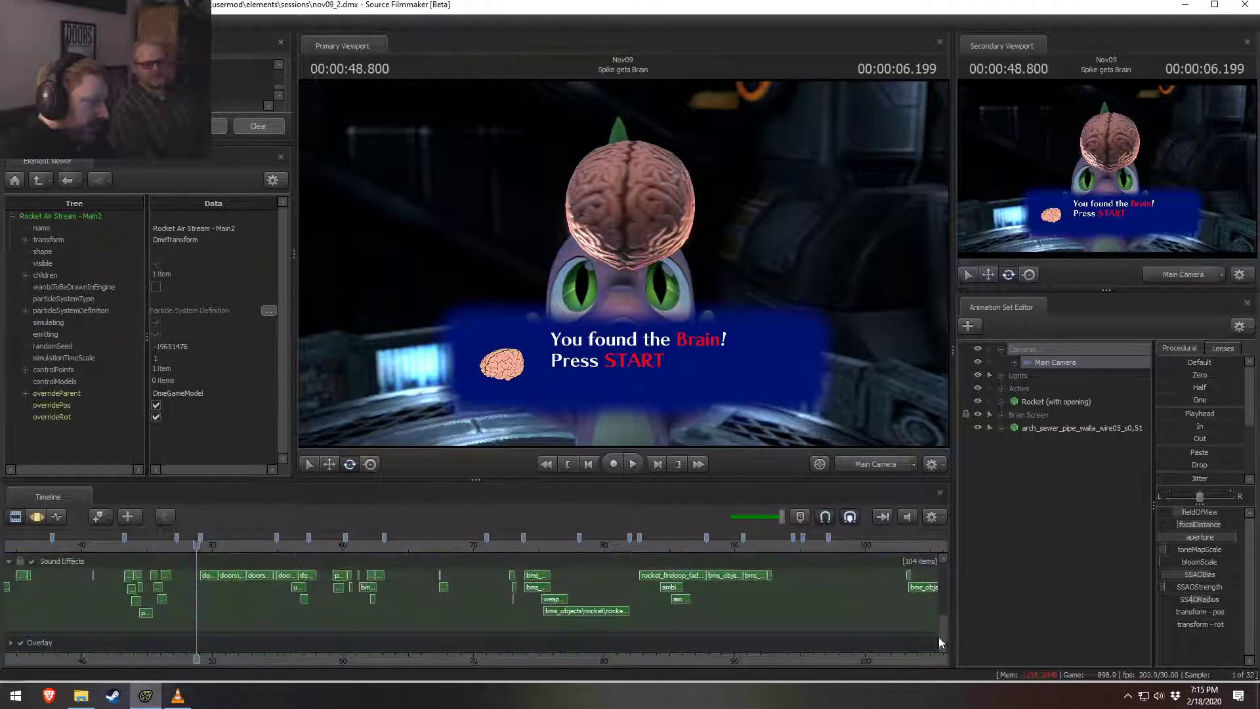
{"action": "scroll", "coordinate": [814, 583], "scroll_direction": "down", "scroll_amount": 3}
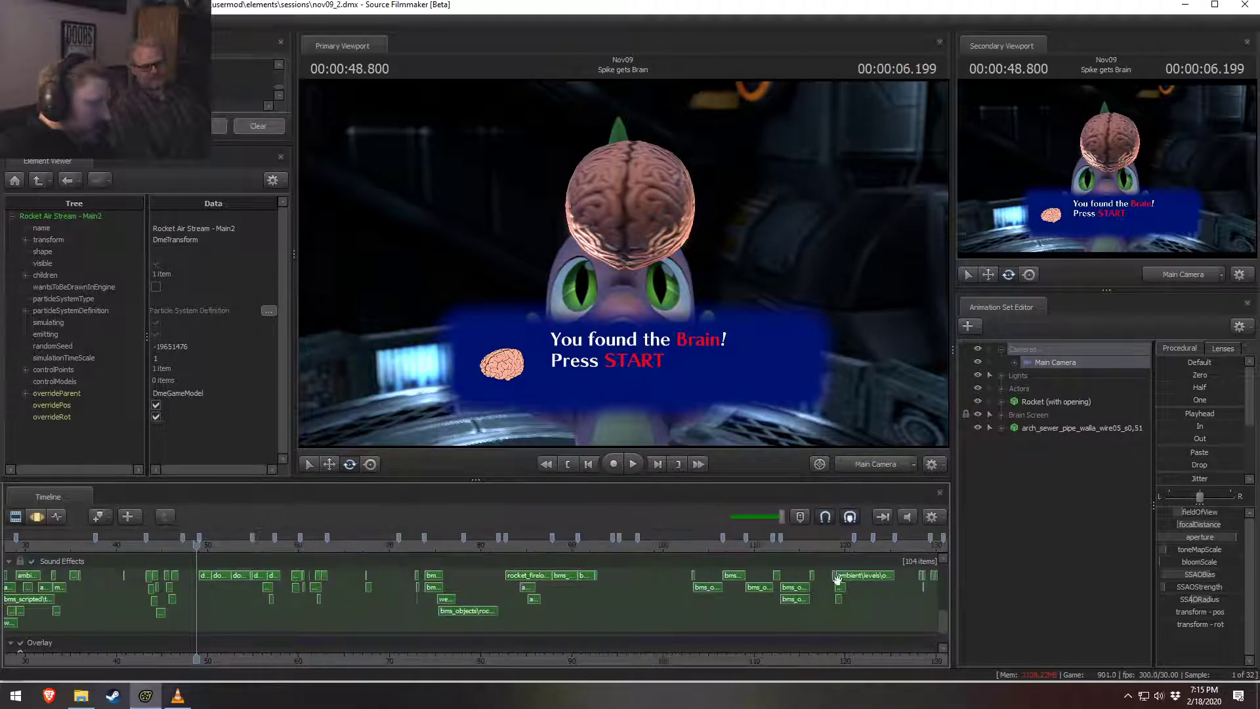
{"action": "left_click_drag", "start_coordinate": [945, 621], "coordinate": [947, 654]}
{"action": "scroll", "coordinate": [152, 622], "scroll_direction": "up", "scroll_amount": 9}
{"action": "left_click", "coordinate": [152, 639]}
{"action": "right_click", "coordinate": [152, 636]}
{"action": "mouse_move", "coordinate": [191, 583]}
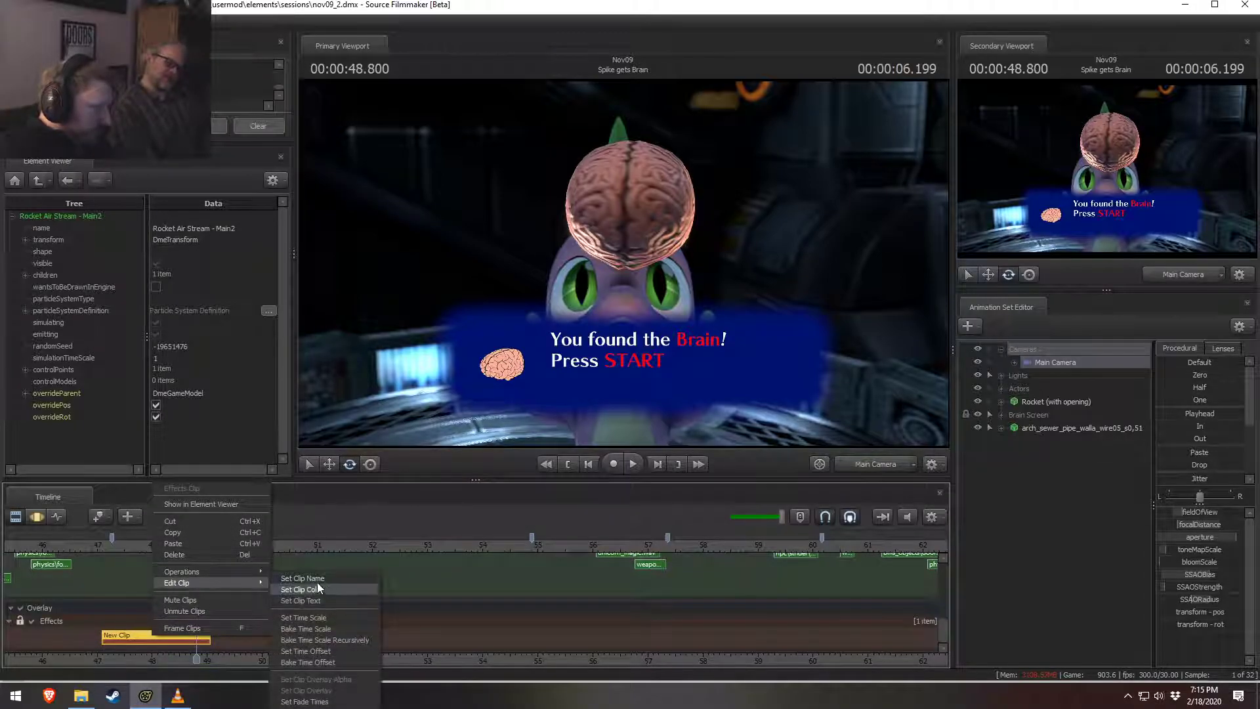
{"action": "left_click", "coordinate": [317, 581]}
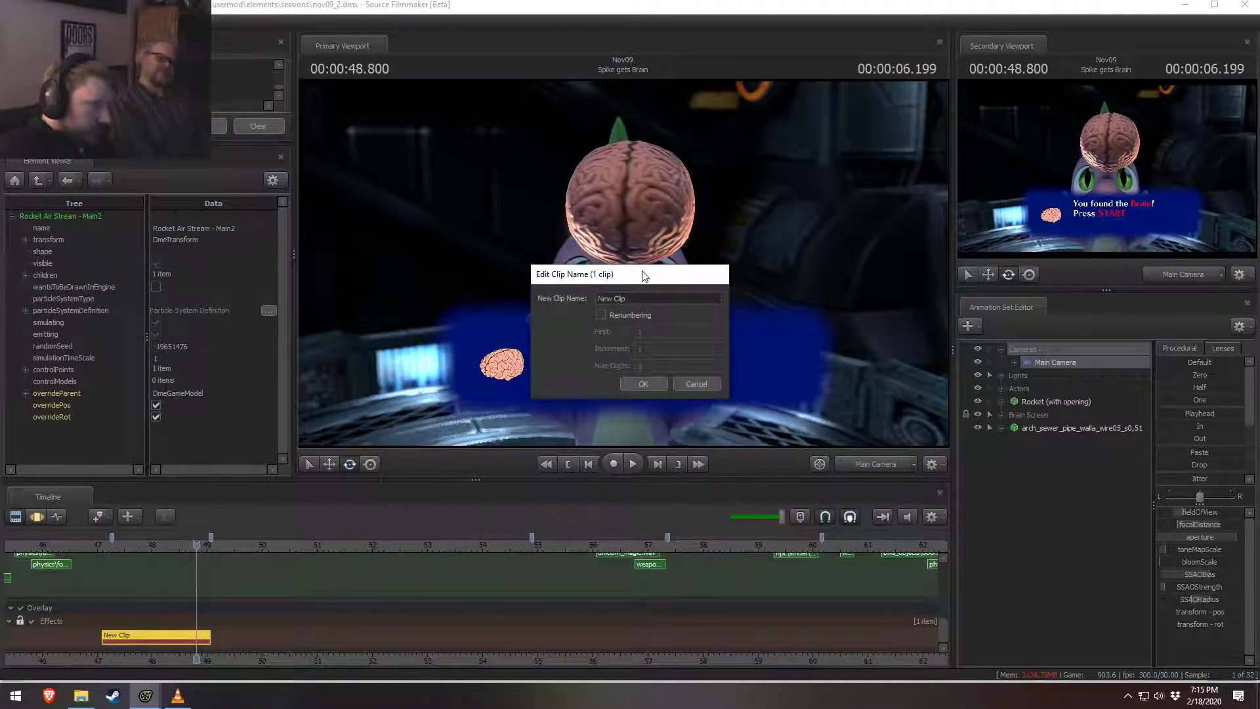
{"action": "left_click_drag", "start_coordinate": [643, 274], "coordinate": [676, 403]}
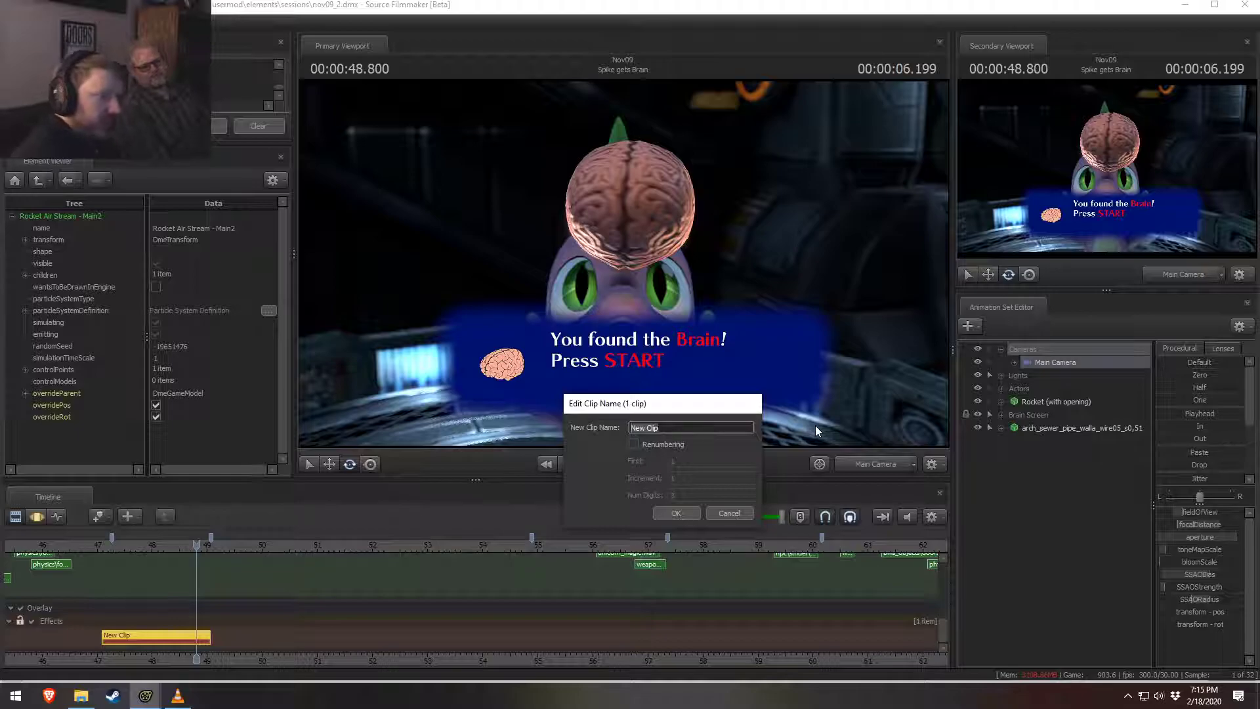
{"action": "type", "text": "You Foun"}
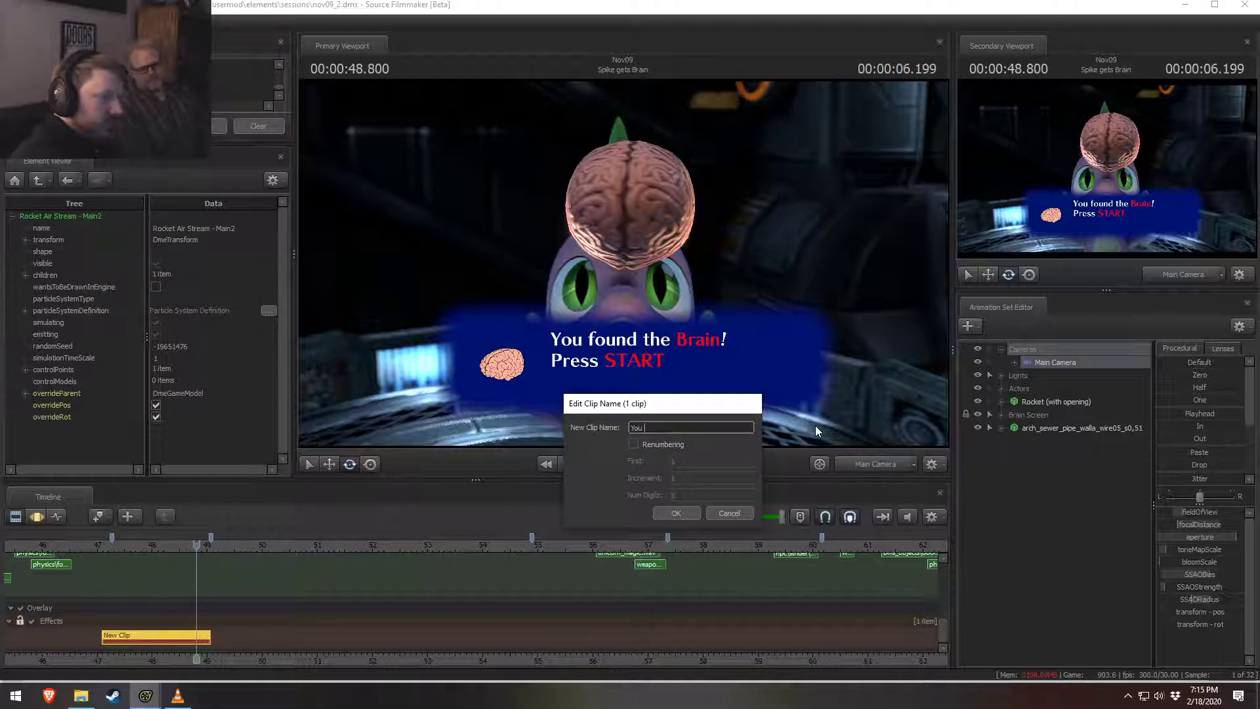
{"action": "key", "text": "BackSpace"}
{"action": "key", "text": "BackSpace"}
{"action": "key", "text": "BackSpace"}
{"action": "key", "text": "BackSpace"}
{"action": "type", "text": "found the B"}
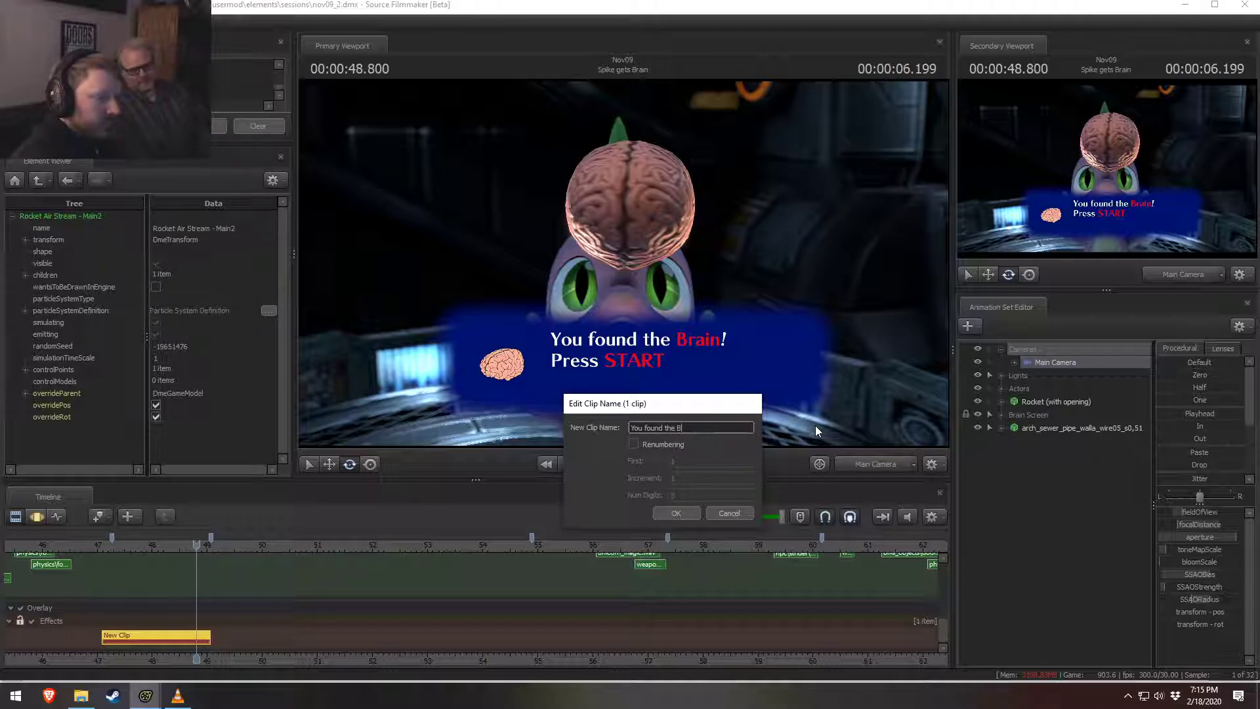
{"action": "type", "text": "rain!"}
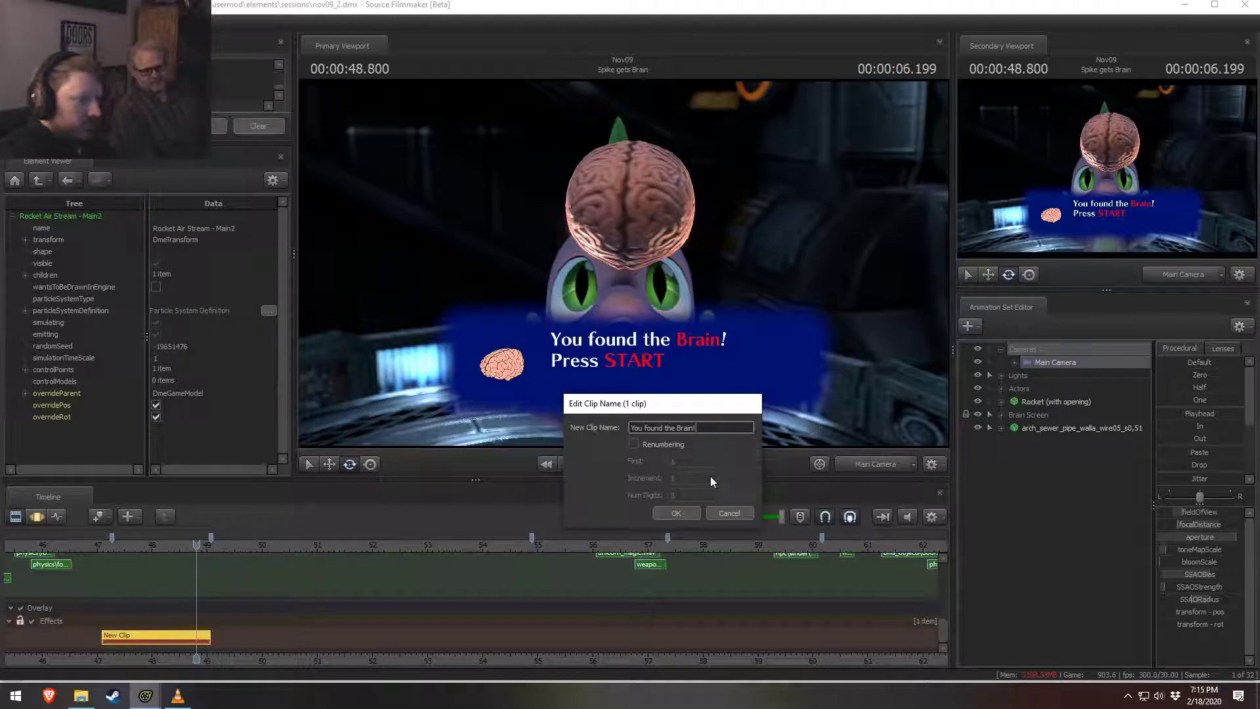
{"action": "left_click", "coordinate": [690, 511]}
Step: Temporarily mute the overlay Effects track, inspect Spike's face up close through the Work Camera, and restore the overlay and Main Camera view
{"action": "scroll", "coordinate": [689, 586], "scroll_direction": "down", "scroll_amount": 2}
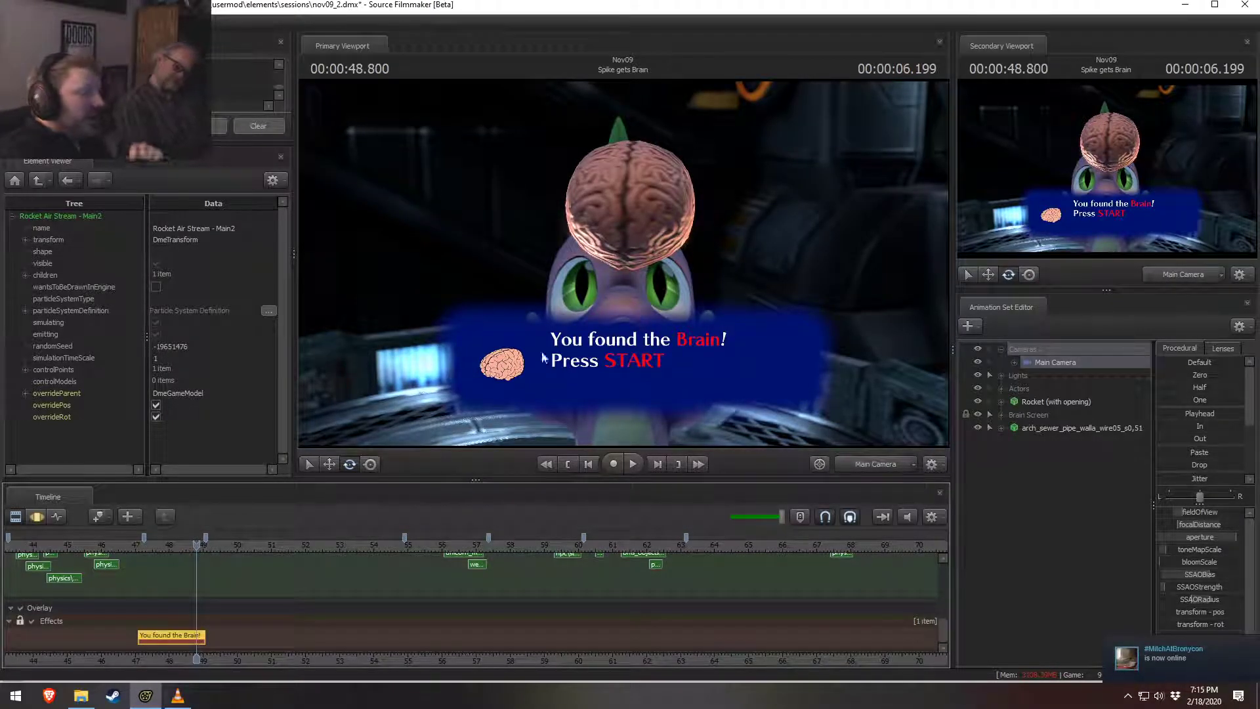
{"action": "left_click", "coordinate": [31, 621]}
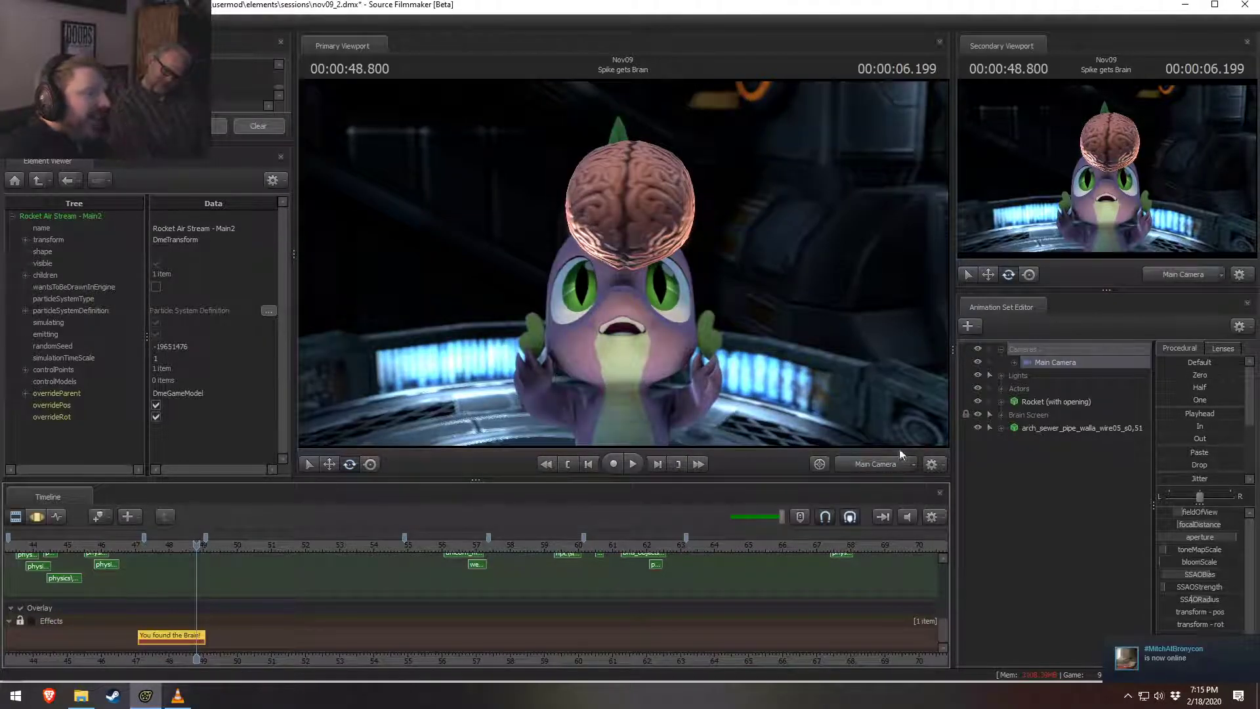
{"action": "left_click", "coordinate": [875, 464]}
{"action": "key", "text": "w"}
{"action": "left_click_drag", "start_coordinate": [814, 368], "coordinate": [814, 394]}
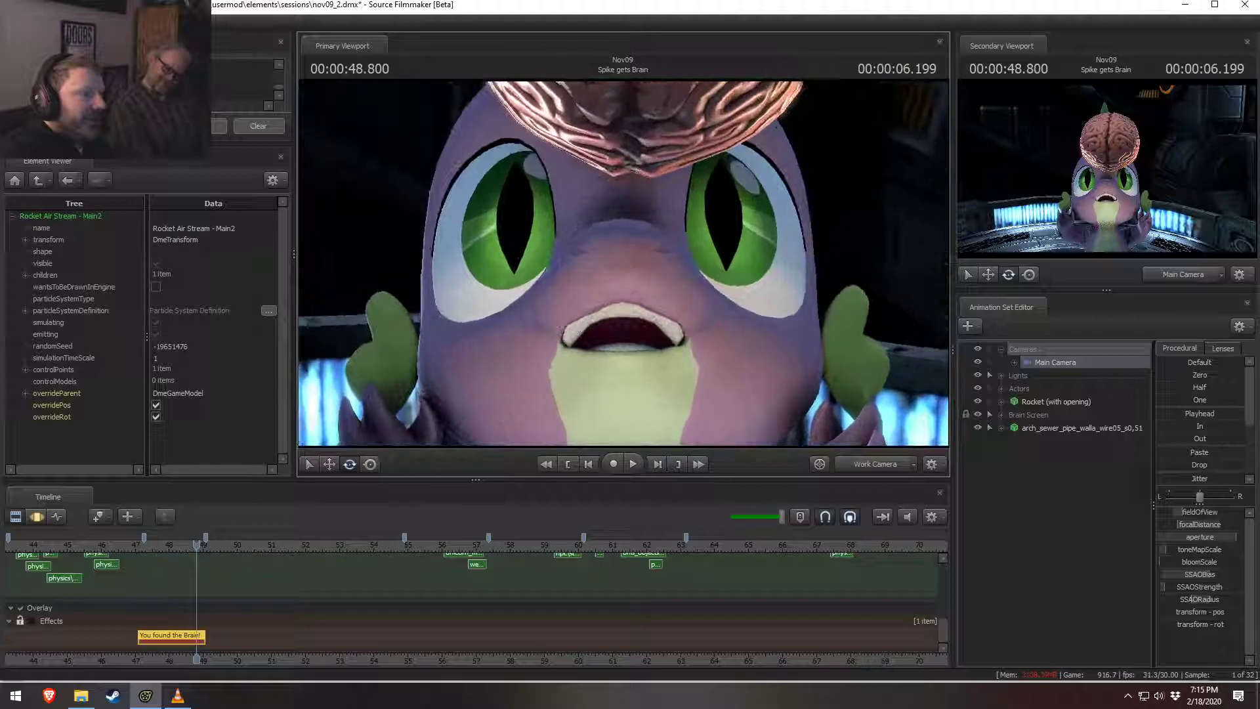
{"action": "key", "text": "w"}
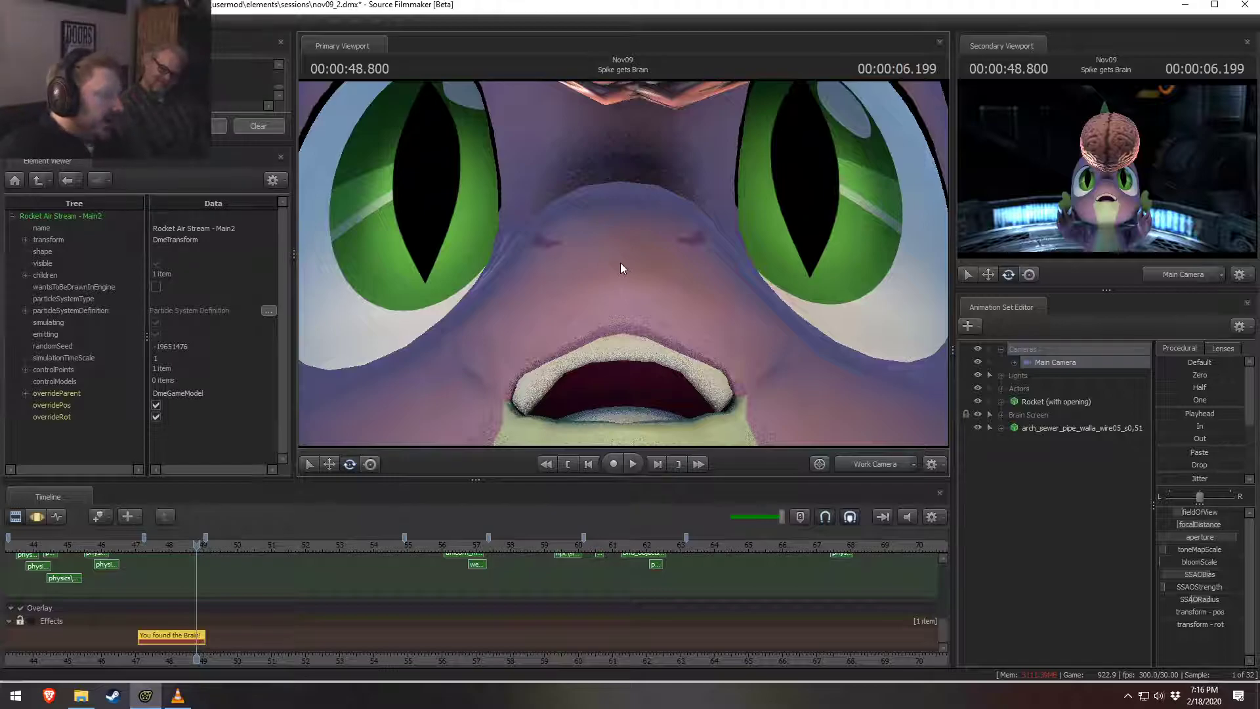
{"action": "left_click", "coordinate": [31, 621]}
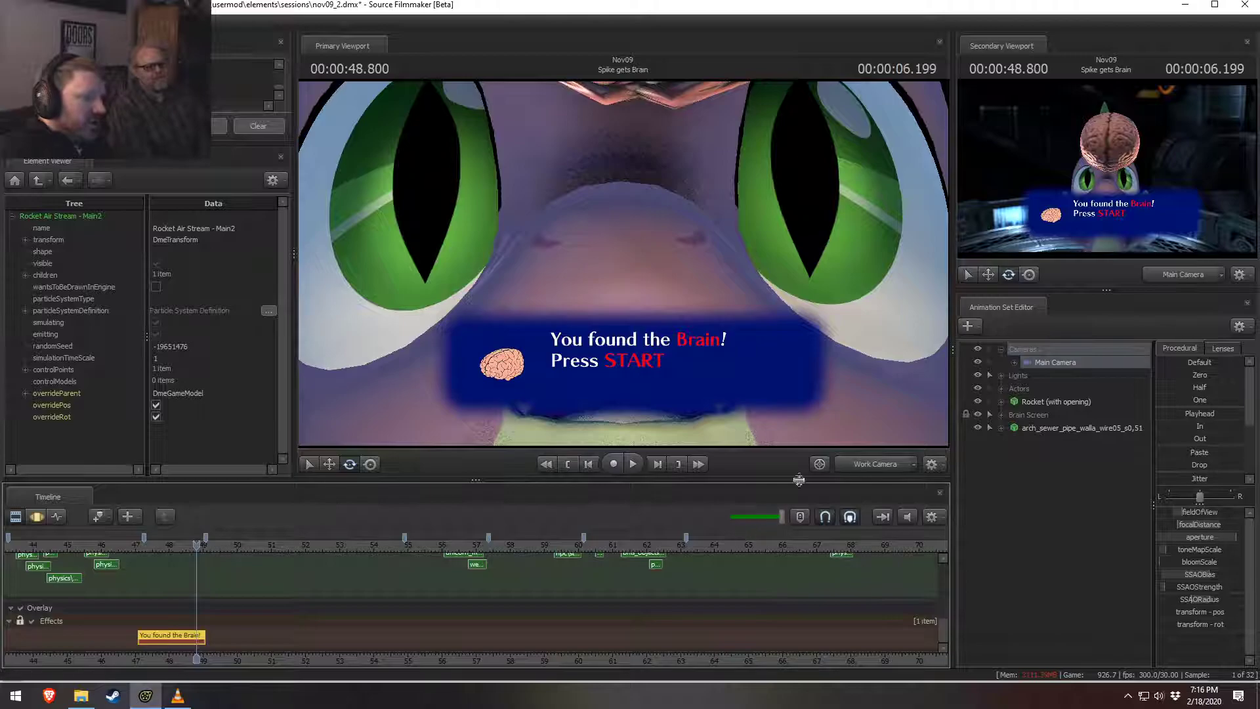
{"action": "left_click", "coordinate": [864, 466]}
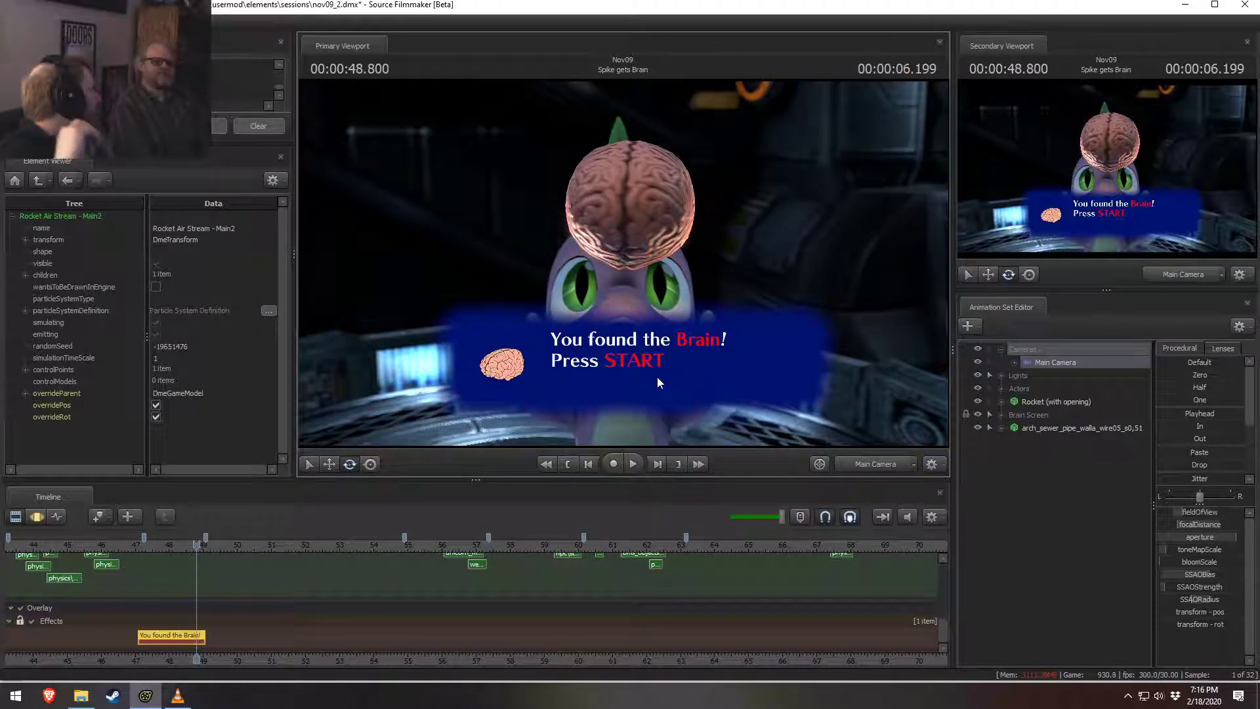
Step: Replay the You found the Brain! overlay in Spike gets Brain from about 47.5 seconds
{"action": "key", "text": "space"}
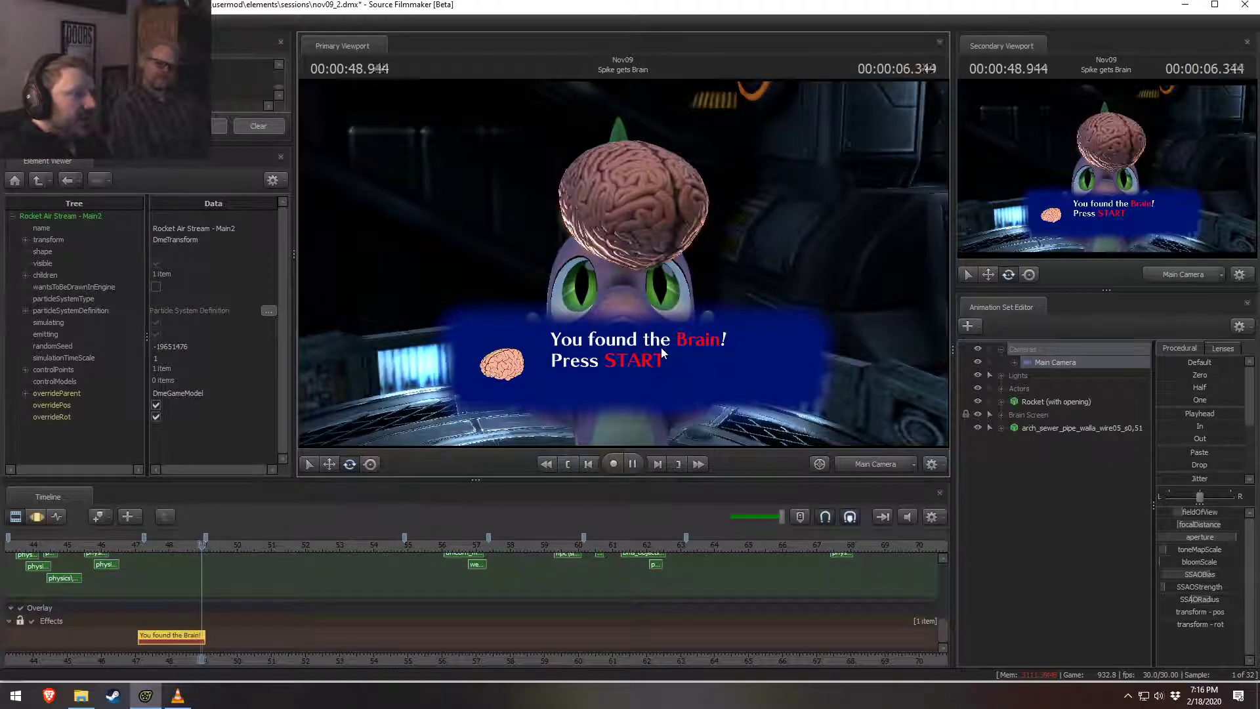
{"action": "left_click", "coordinate": [152, 548]}
{"action": "key", "text": "space"}
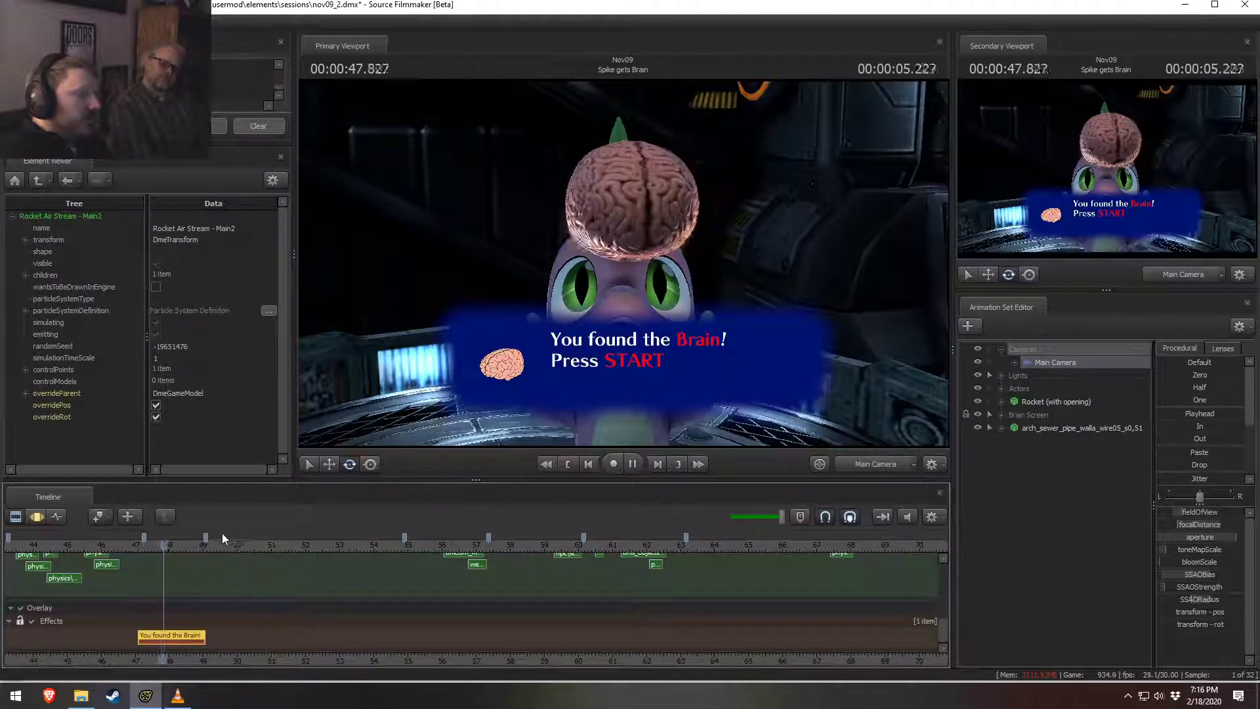
{"action": "key", "text": "space"}
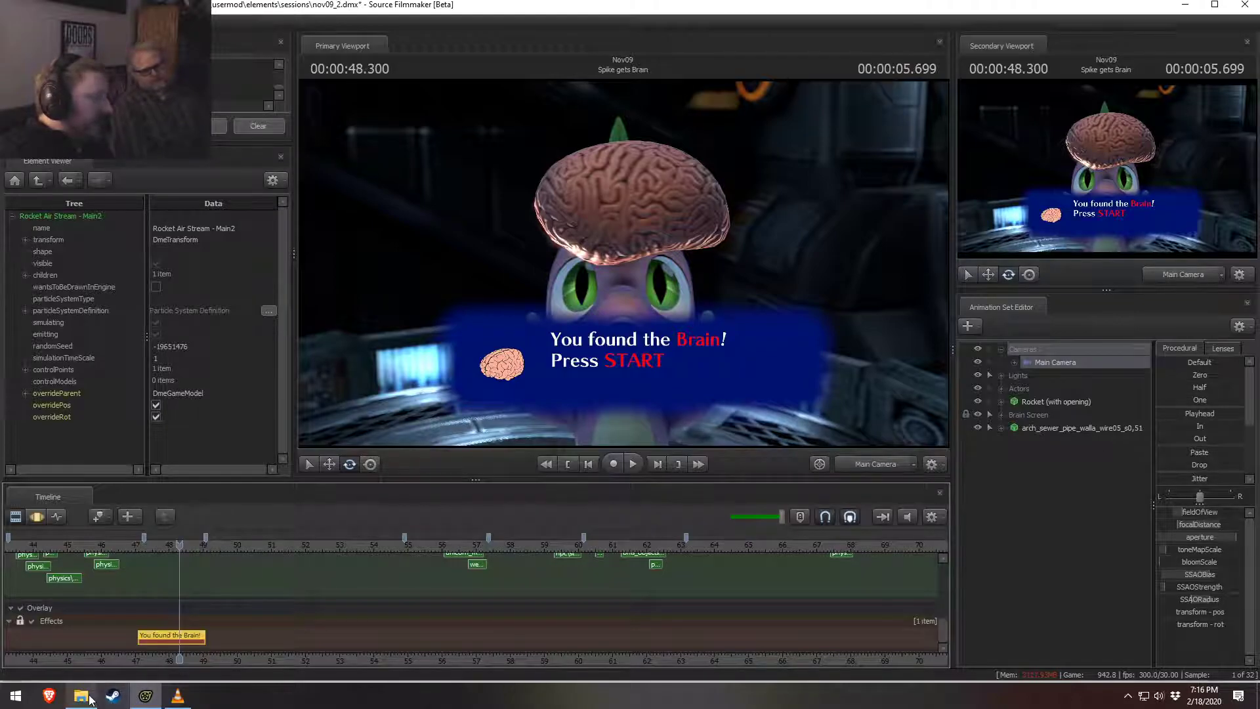
Step: Switch to File Explorer, find Remembrance (Bronycon).mp4 in the Pony SFM Videos folder, and play it in VLC
{"action": "mouse_move", "coordinate": [91, 699]}
{"action": "left_click", "coordinate": [84, 641]}
{"action": "scroll", "coordinate": [453, 533], "scroll_direction": "down", "scroll_amount": 1}
{"action": "scroll", "coordinate": [453, 533], "scroll_direction": "up", "scroll_amount": 6}
{"action": "left_click", "coordinate": [522, 174]}
{"action": "scroll", "coordinate": [486, 415], "scroll_direction": "down", "scroll_amount": 5}
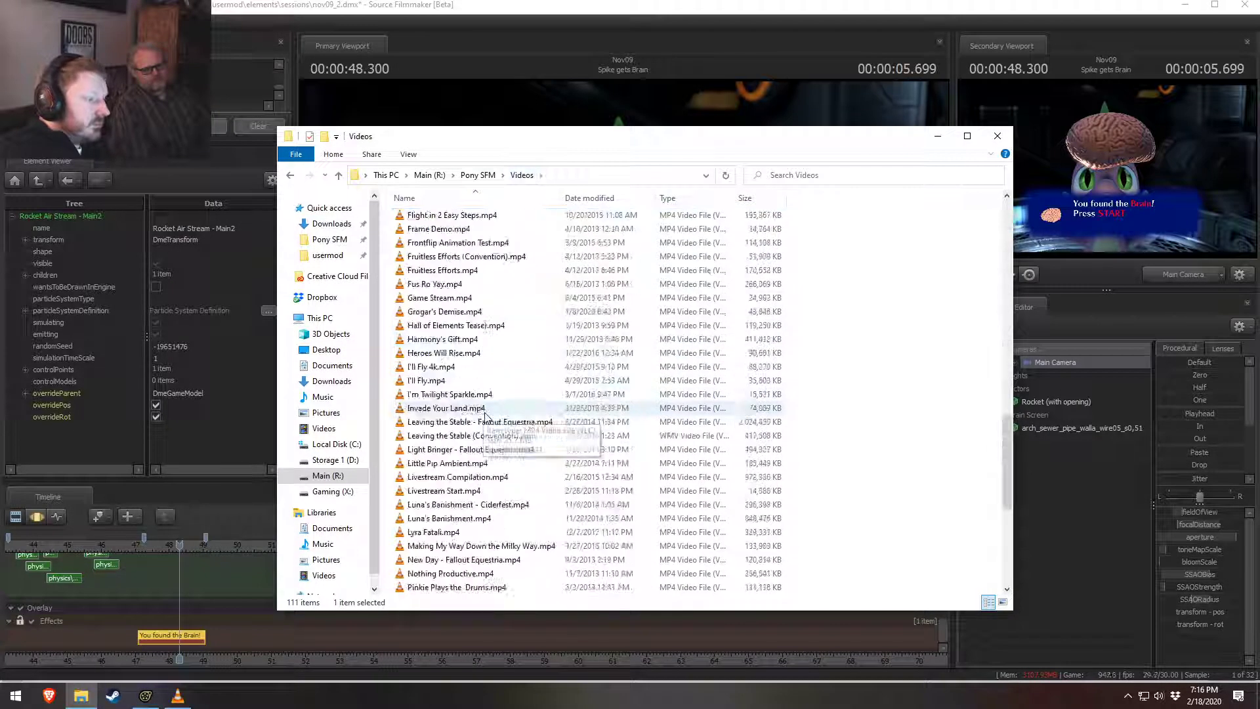
{"action": "scroll", "coordinate": [486, 415], "scroll_direction": "down", "scroll_amount": 7}
{"action": "left_click", "coordinate": [456, 424]}
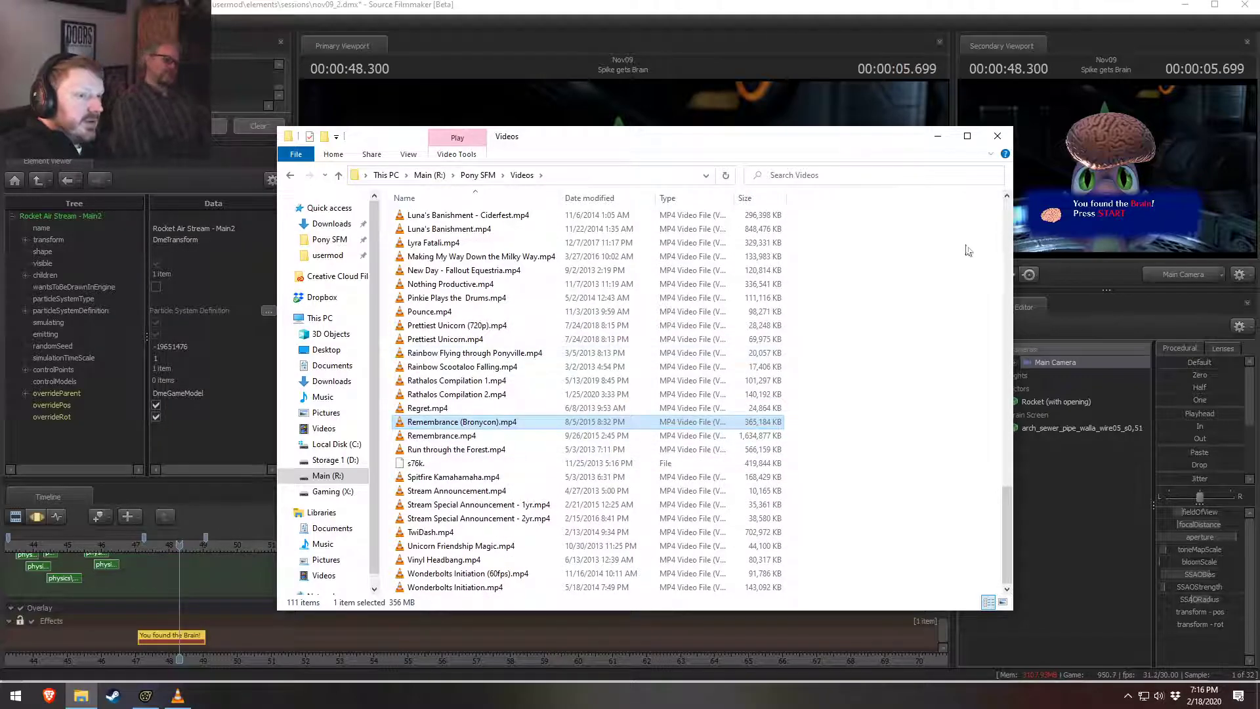
{"action": "double_click", "coordinate": [436, 424]}
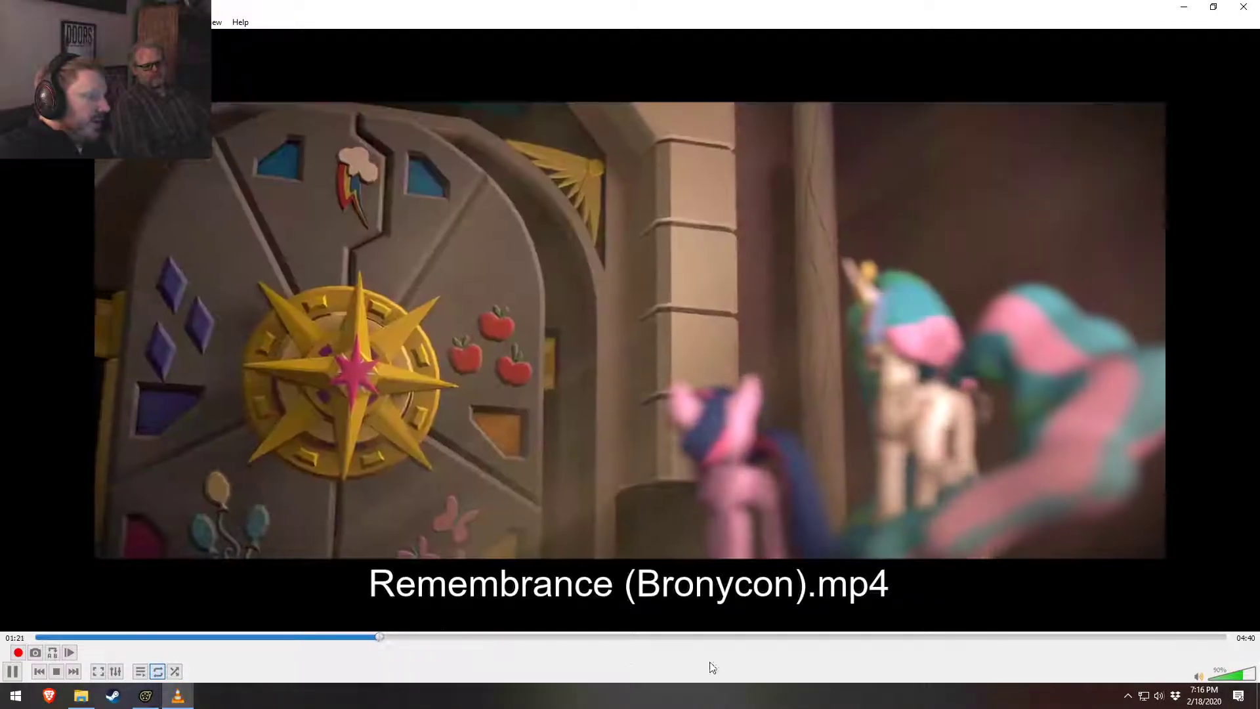
Step: Mute the Remembrance (Bronycon) render, skip ahead to check it around 3:37, and close it
{"action": "left_click", "coordinate": [1200, 677]}
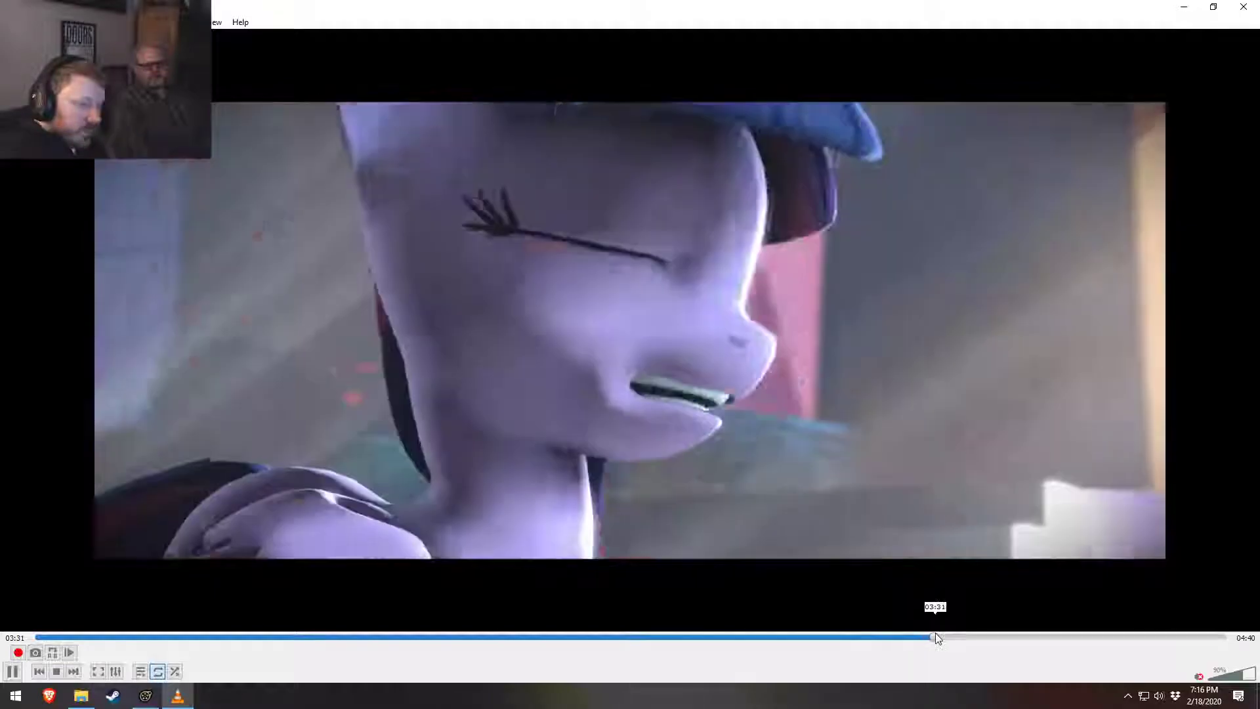
{"action": "left_click", "coordinate": [959, 637]}
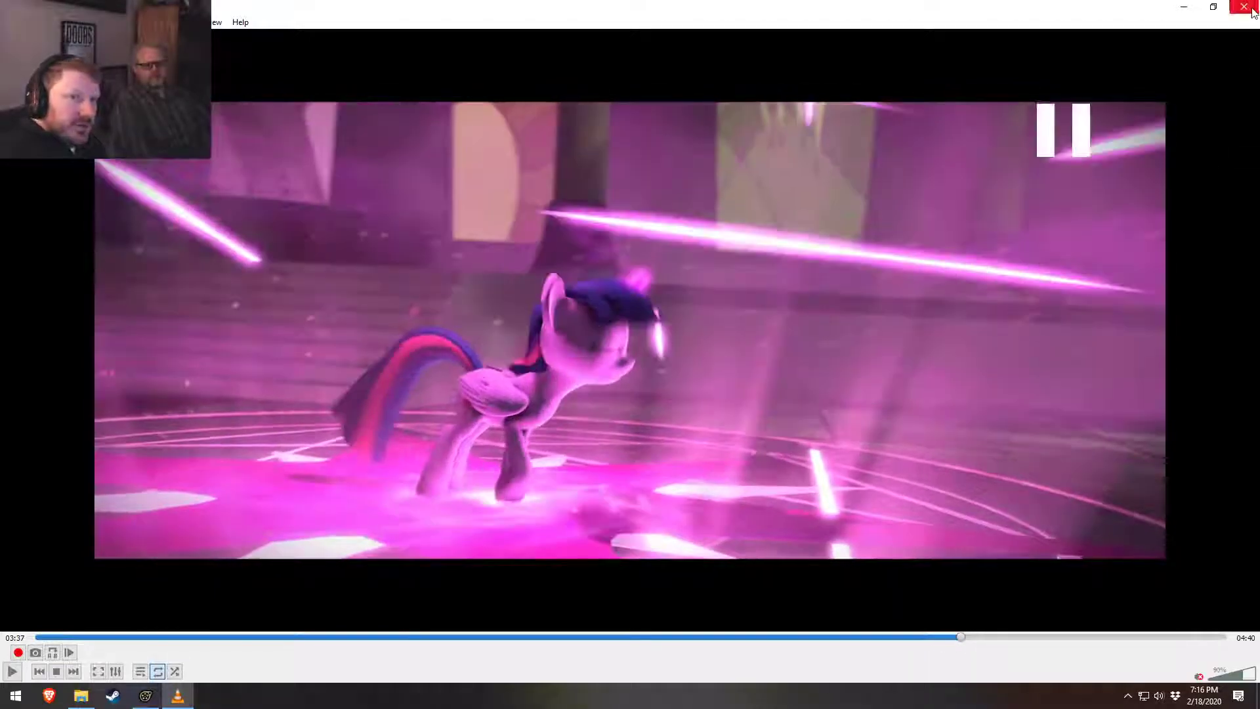
{"action": "left_click", "coordinate": [1244, 7]}
Step: Open Remembrance.mp4 and pause it on the stained-glass window burst at about 4:05
{"action": "double_click", "coordinate": [446, 436]}
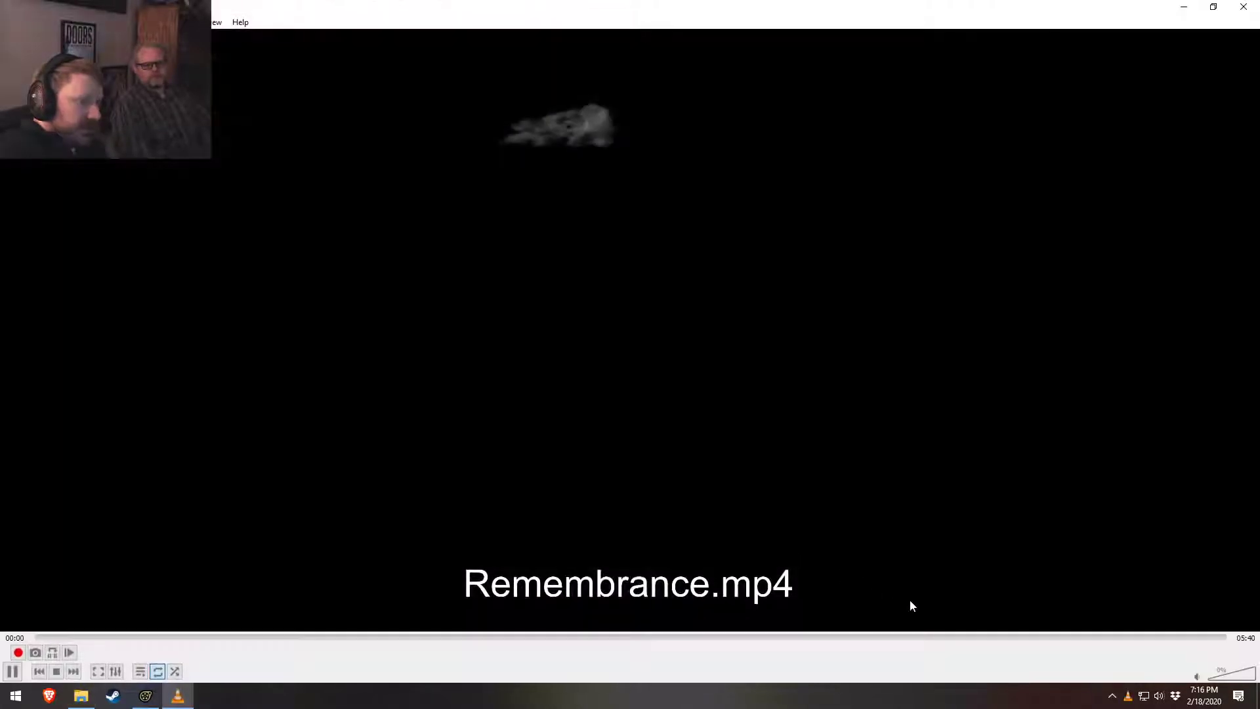
{"action": "left_click", "coordinate": [849, 637]}
{"action": "left_click_drag", "start_coordinate": [849, 635], "coordinate": [881, 637]}
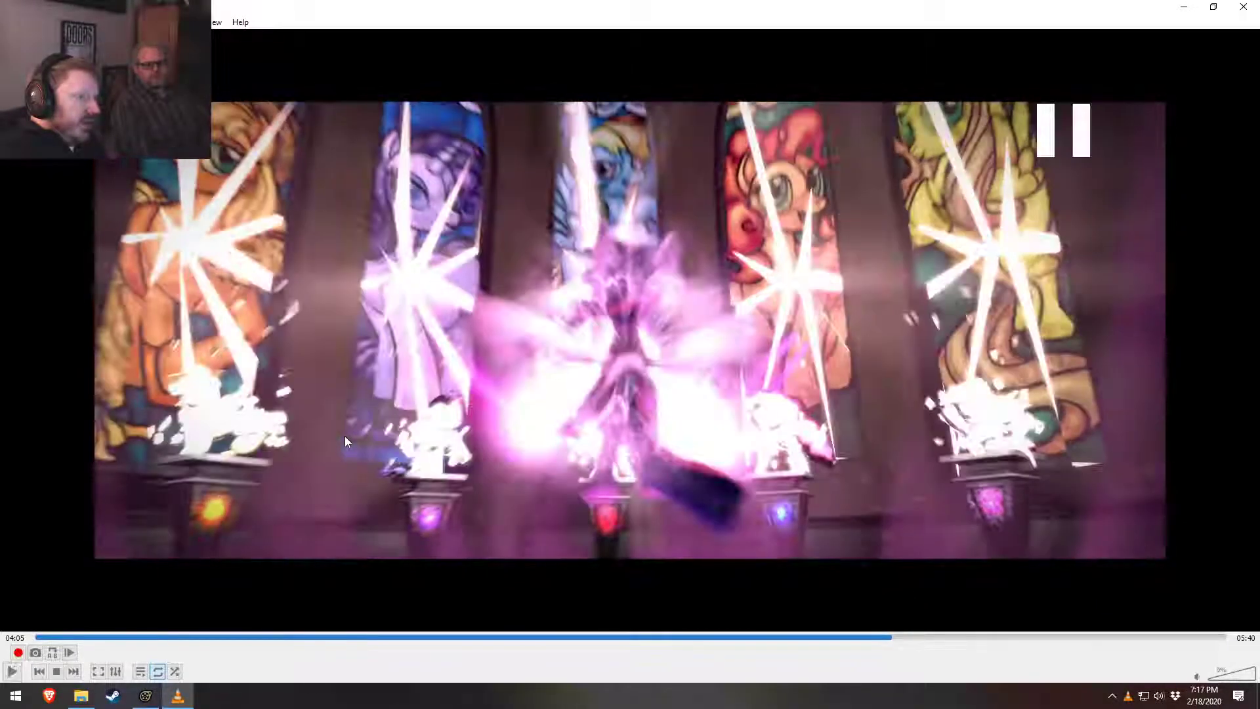
{"action": "key", "text": "space"}
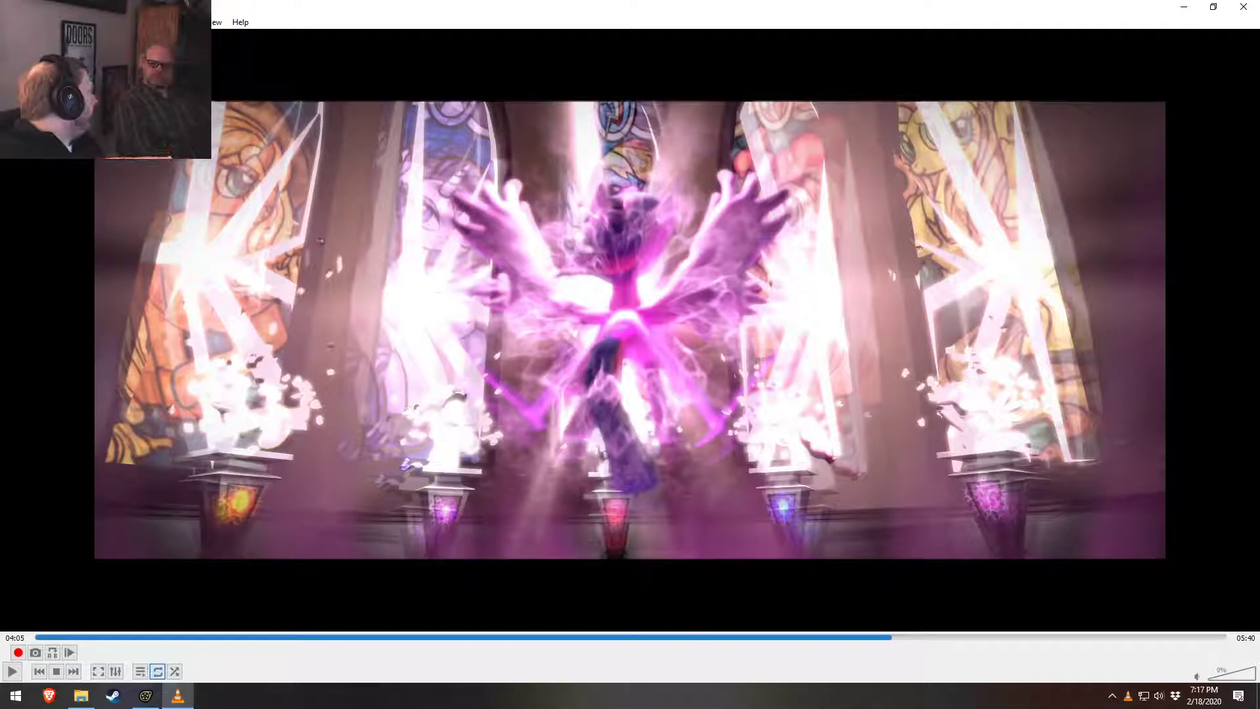
{"action": "key", "text": "space"}
{"action": "key", "text": "space"}
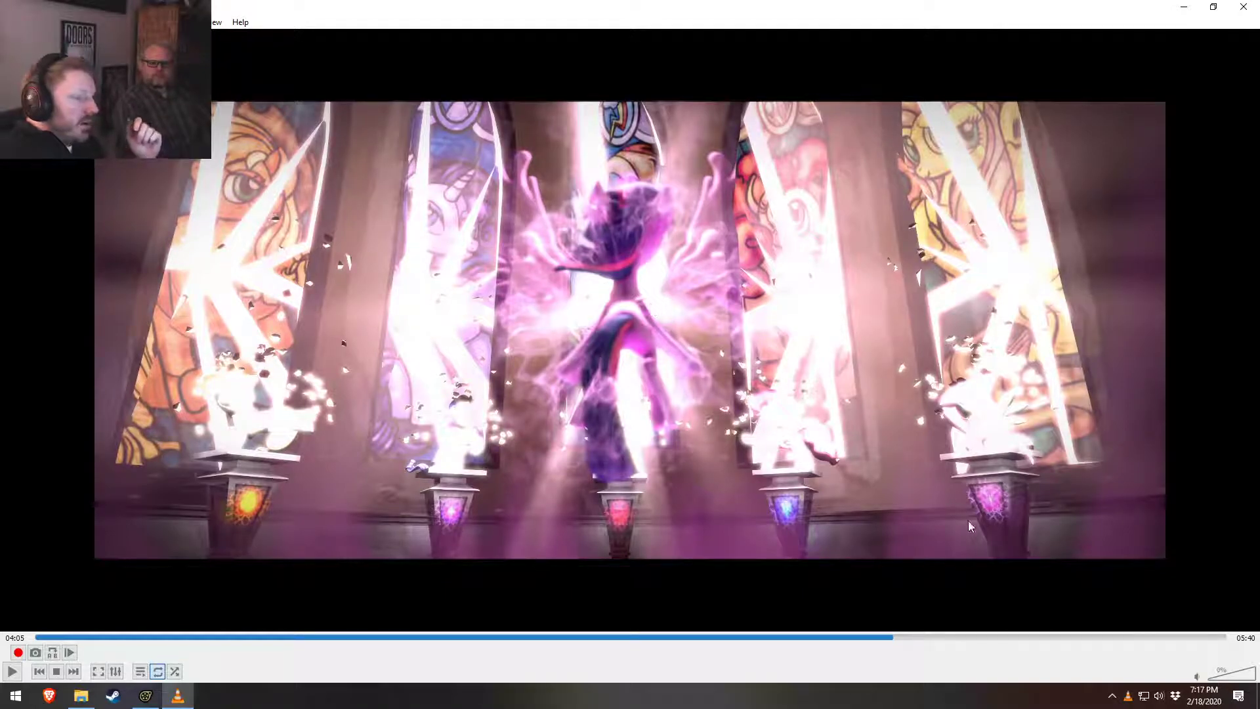
Step: Scrub back to the start of the window burst at 4:04 and play it briefly up to 4:05
{"action": "left_click_drag", "start_coordinate": [885, 636], "coordinate": [892, 637]}
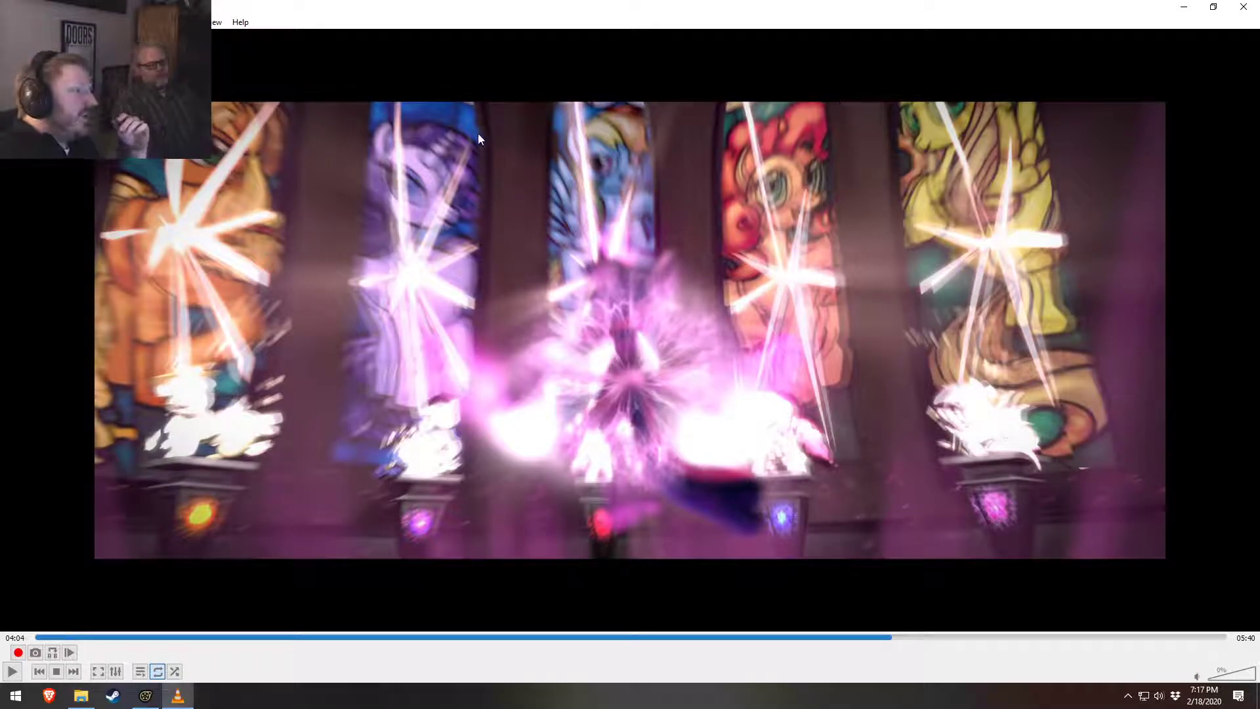
{"action": "mouse_move", "coordinate": [893, 638]}
{"action": "left_mouse_down"}
{"action": "mouse_move", "coordinate": [911, 638]}
{"action": "mouse_move", "coordinate": [892, 638]}
{"action": "left_mouse_up"}
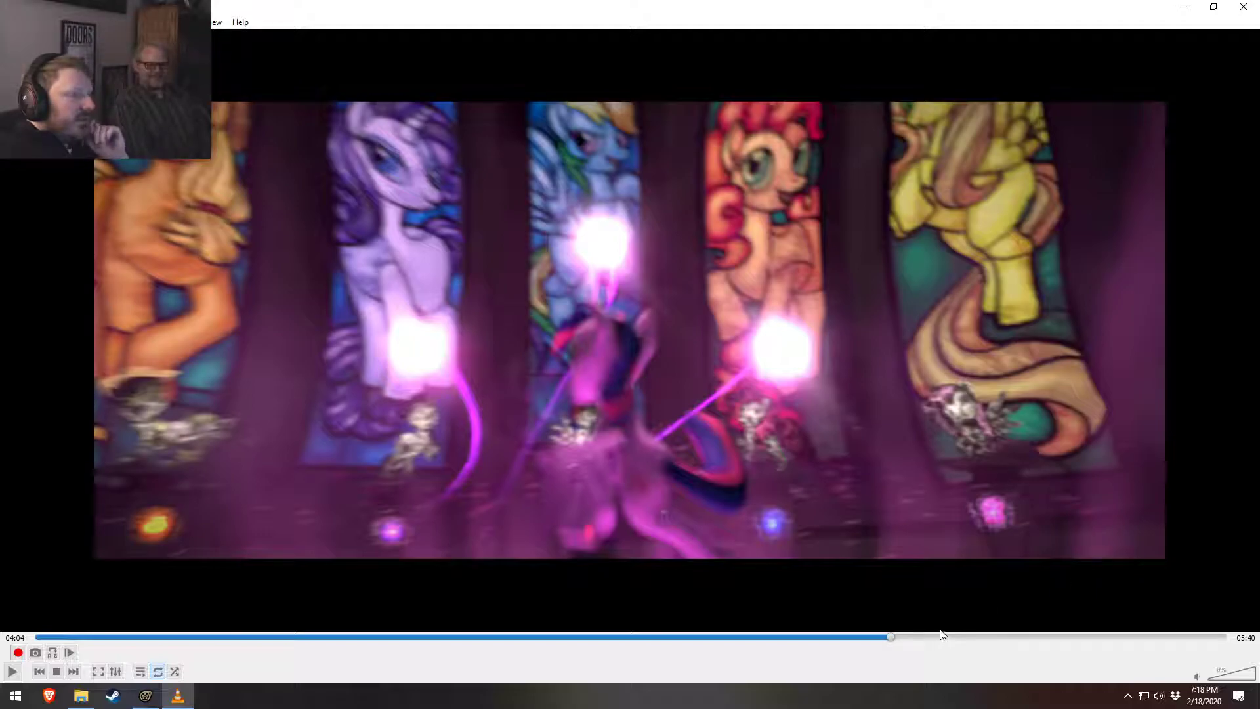
{"action": "key", "text": "space"}
{"action": "key", "text": "space"}
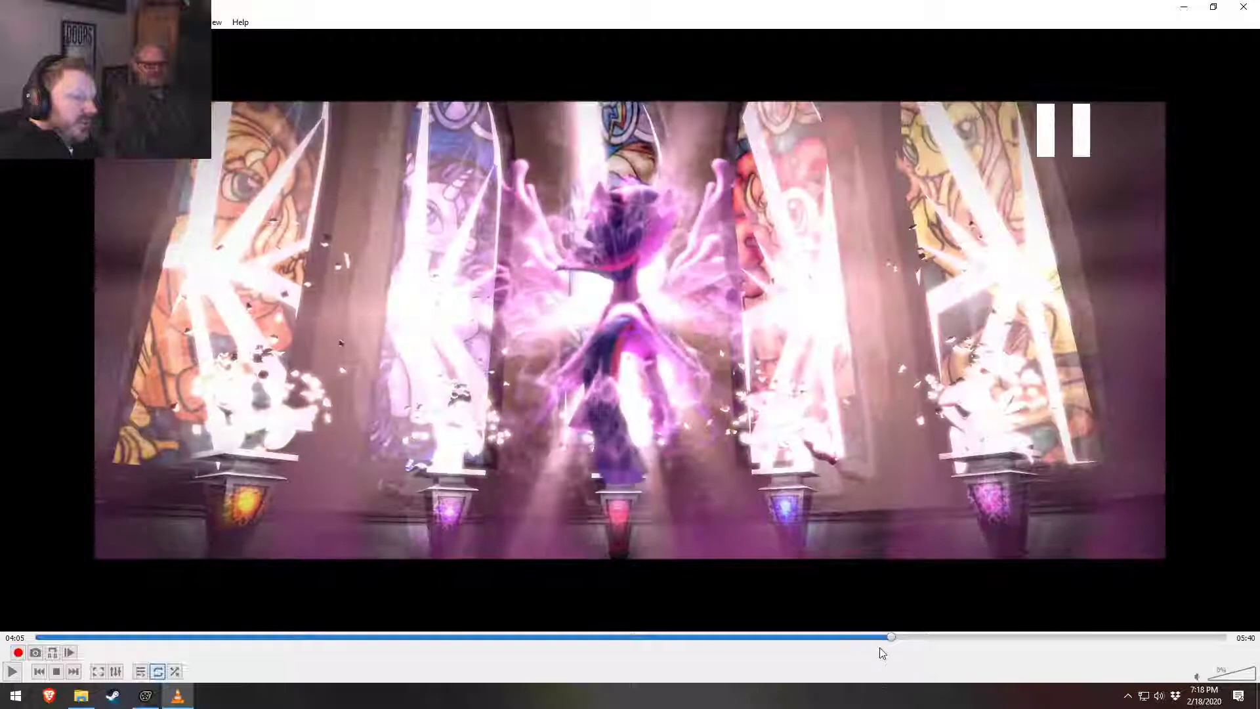
Step: Replay the lead-in to the window burst from about 4:03, pausing at 4:05 on the winged energy pose
{"action": "left_click", "coordinate": [884, 636]}
{"action": "key", "text": "space"}
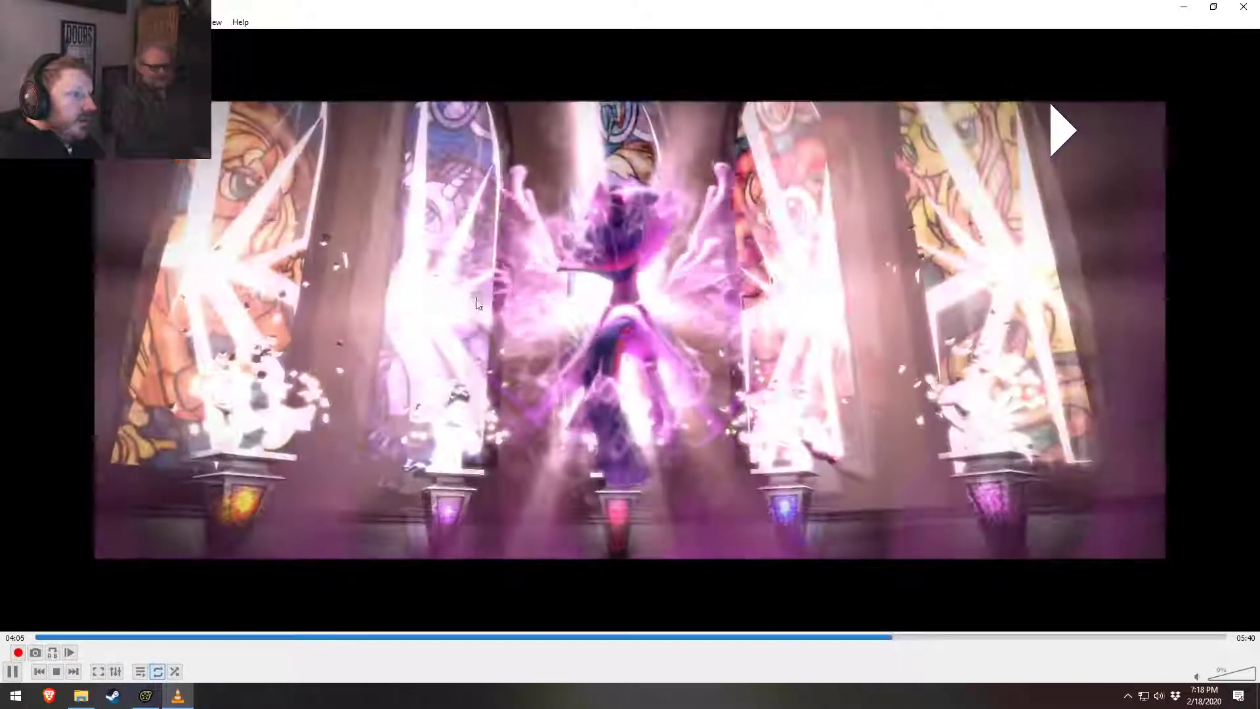
{"action": "key", "text": "space"}
{"action": "left_click", "coordinate": [887, 637]}
{"action": "key", "text": "space"}
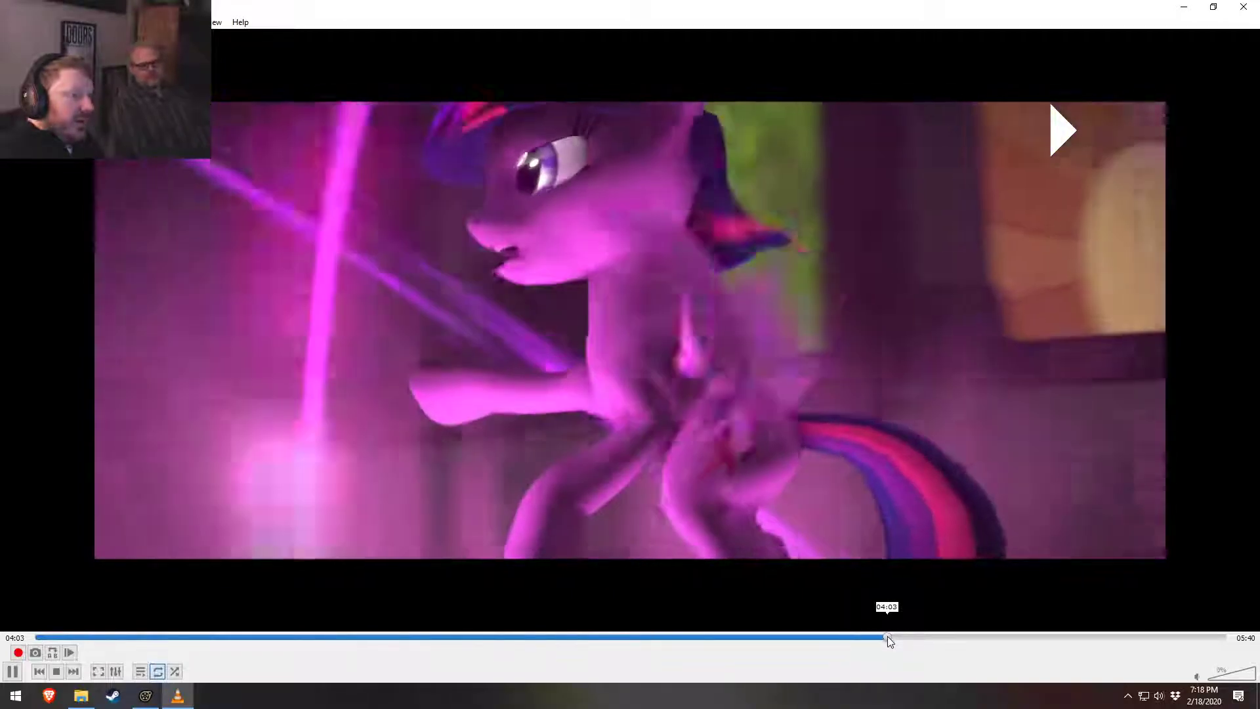
{"action": "key", "text": "space"}
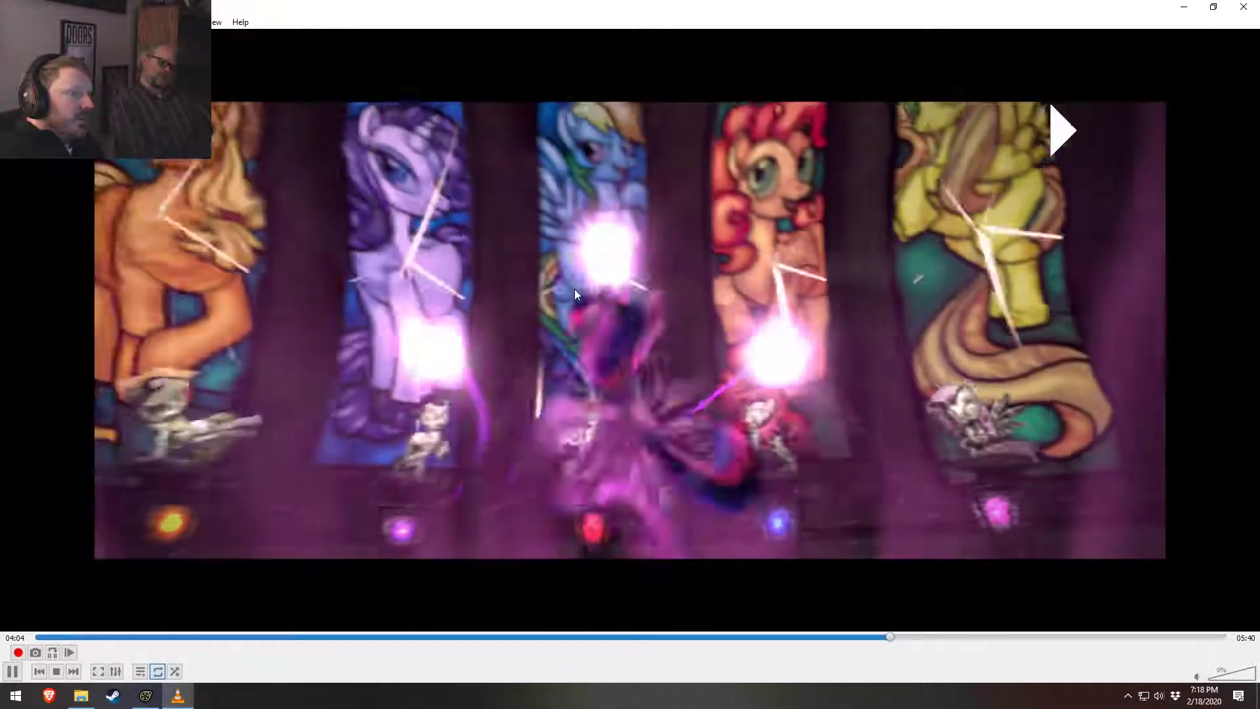
{"action": "key", "text": "space"}
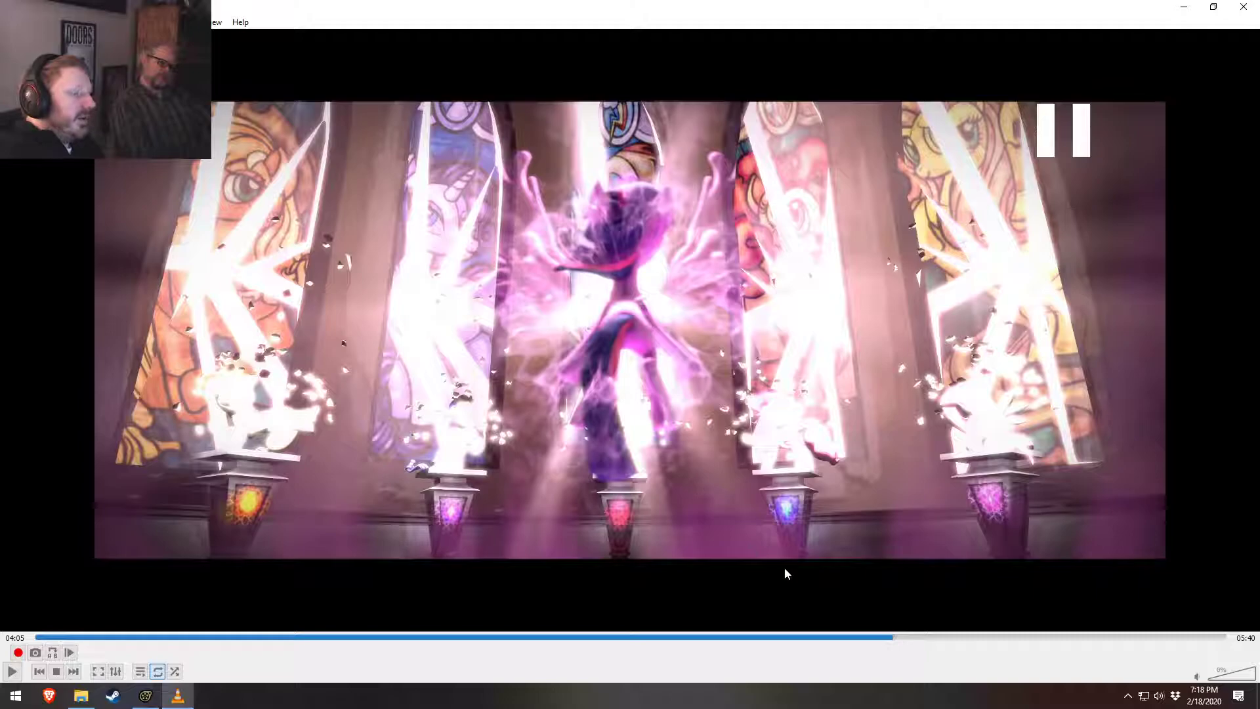
Step: Examine the first star flares over the stained-glass windows at 4:04 by replaying from 4:03 in short bursts
{"action": "left_click", "coordinate": [890, 637]}
{"action": "key", "text": "space"}
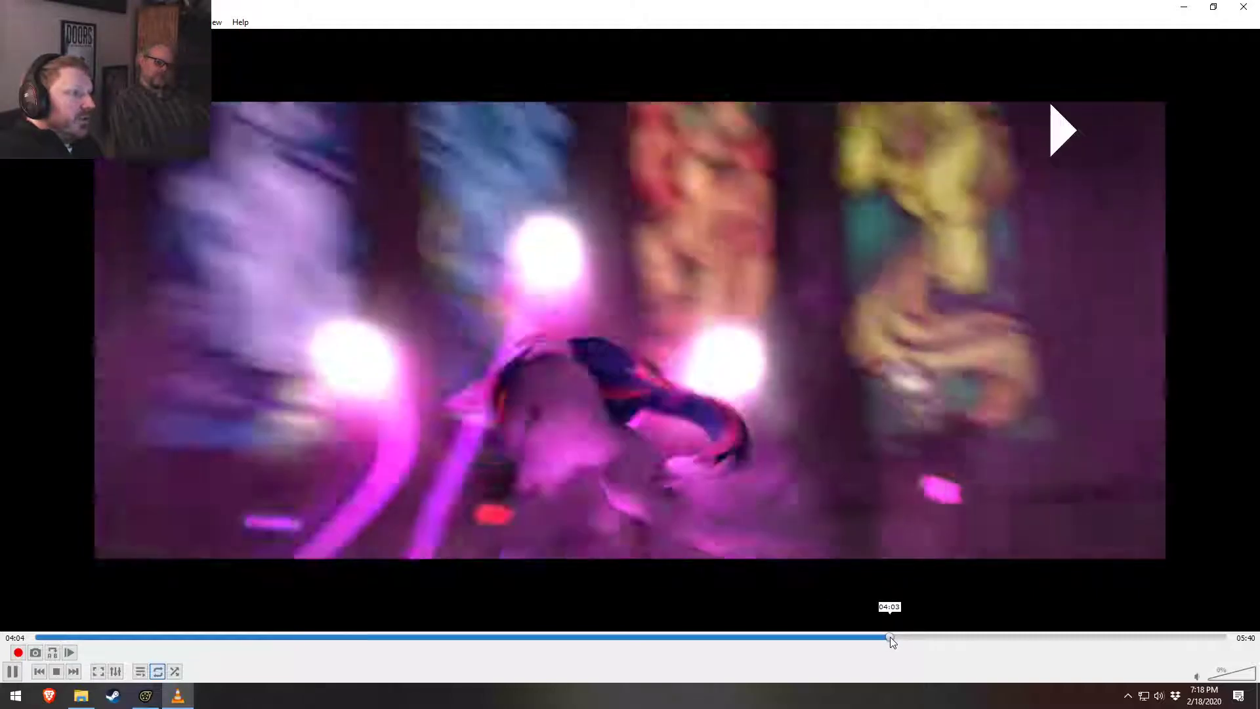
{"action": "key", "text": "space"}
{"action": "left_click", "coordinate": [887, 637]}
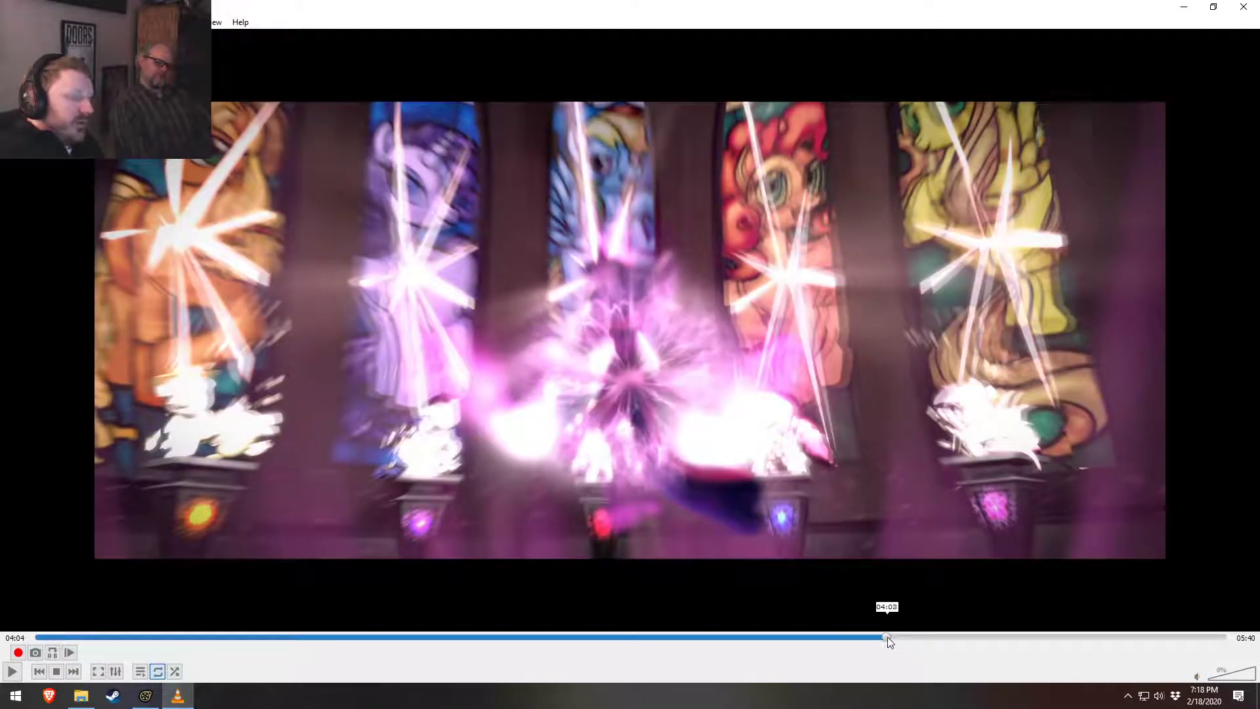
{"action": "key", "text": "space"}
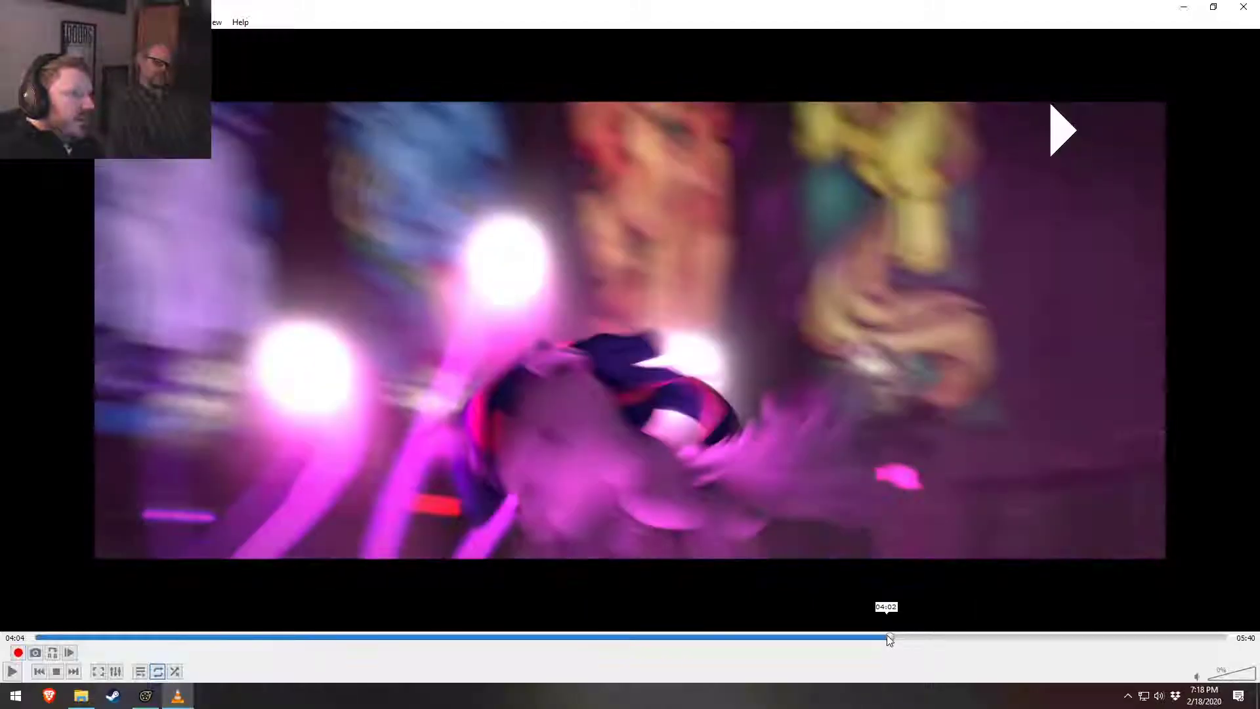
{"action": "key", "text": "space"}
{"action": "key", "text": "space"}
{"action": "key", "text": "space"}
{"action": "key", "text": "space"}
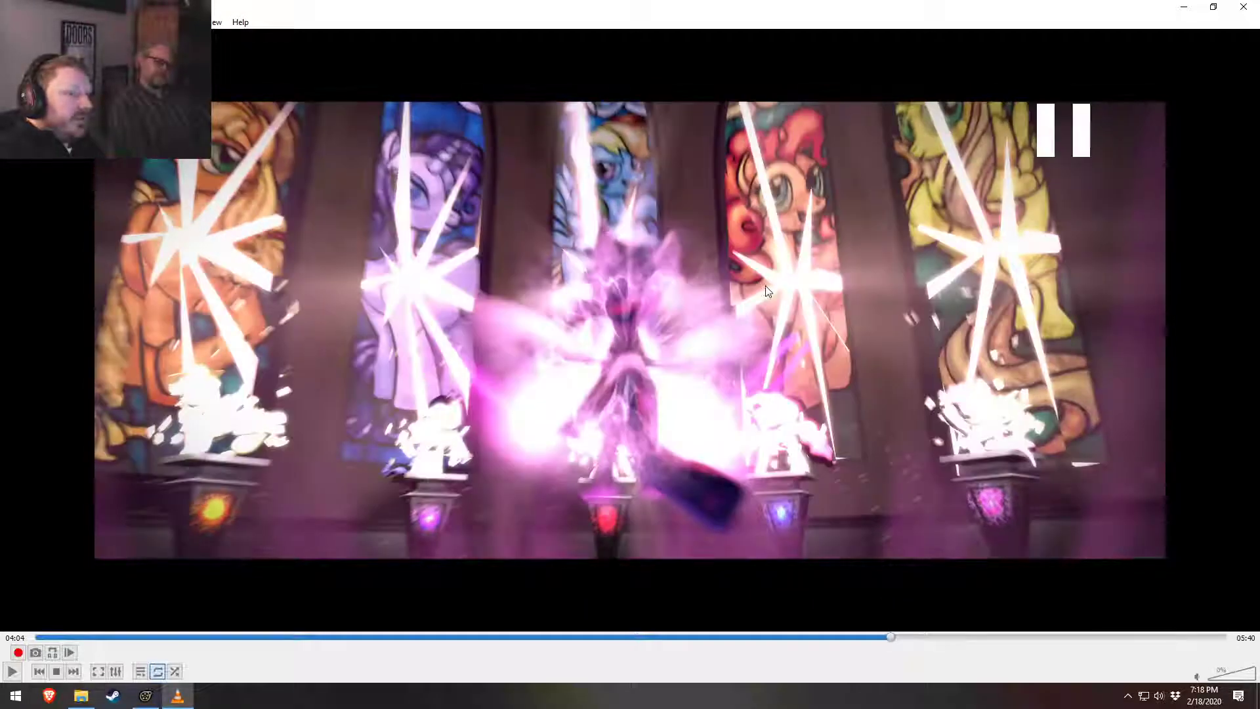
{"action": "key", "text": "space"}
{"action": "key", "text": "space"}
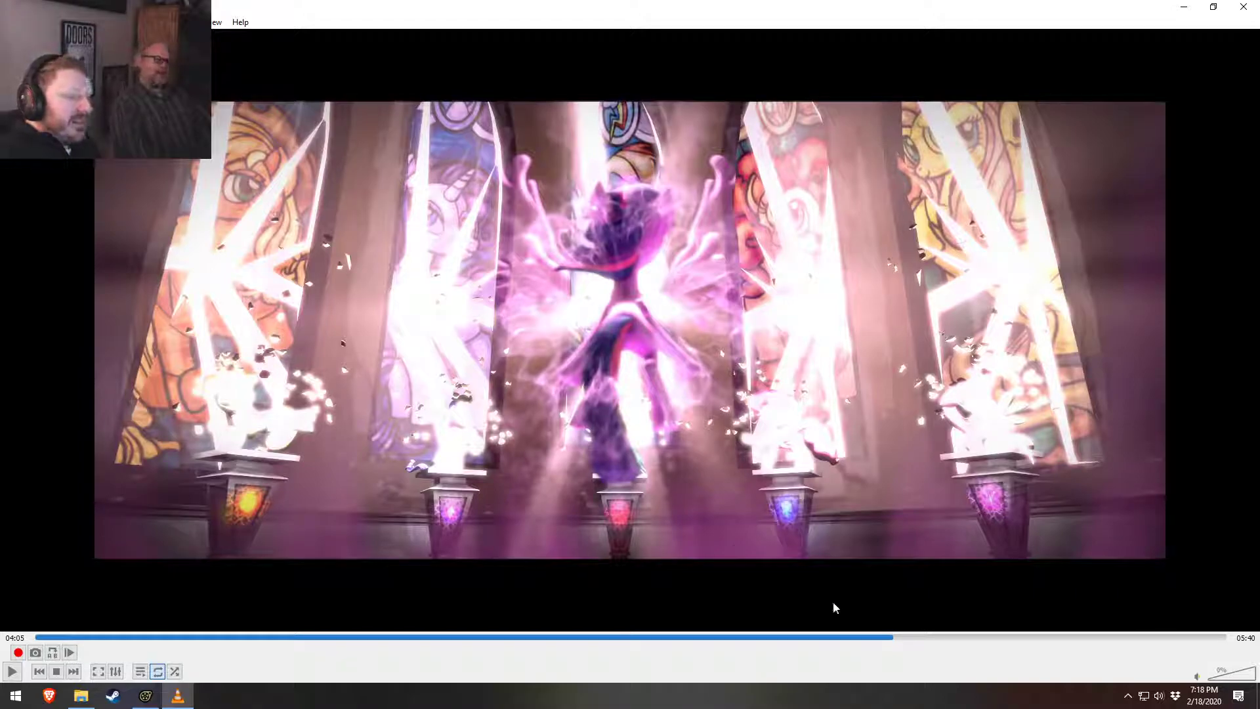
Step: Play the window burst from about 4:03 with brief pauses through to the floating pony at 4:08
{"action": "left_click", "coordinate": [889, 637]}
{"action": "key", "text": "space"}
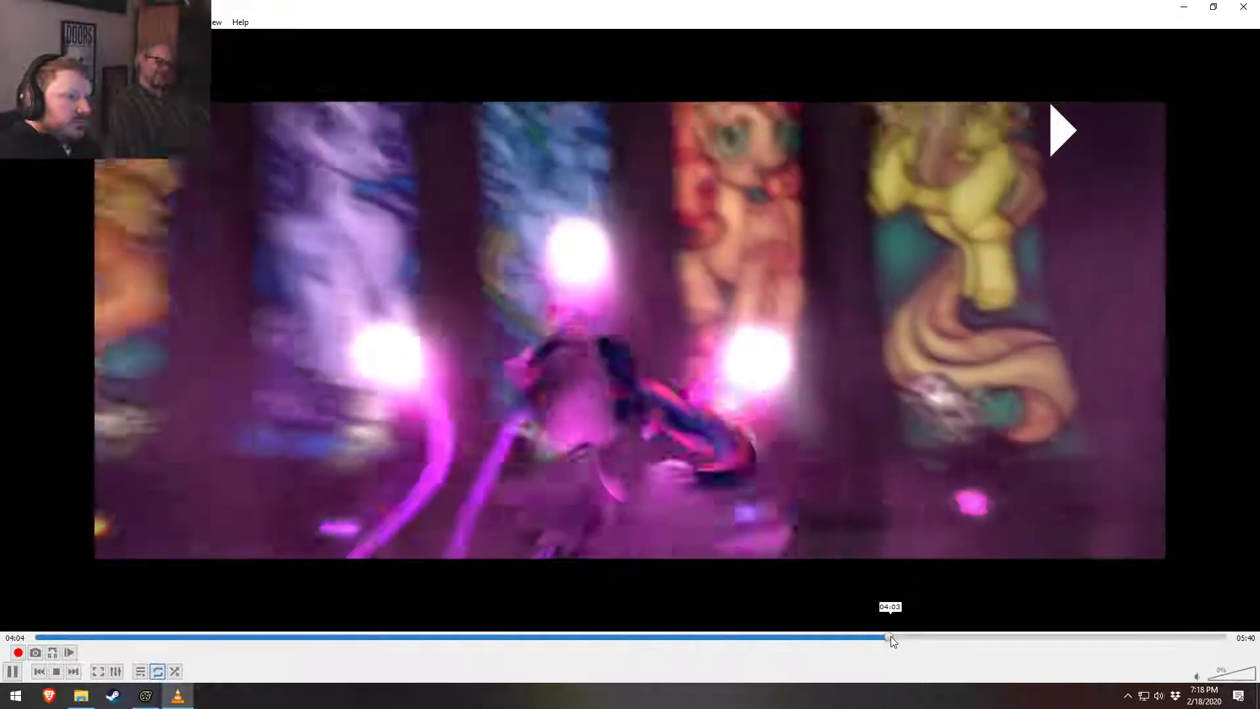
{"action": "key", "text": "space"}
{"action": "key", "text": "space"}
{"action": "key", "text": "space"}
{"action": "key", "text": "space"}
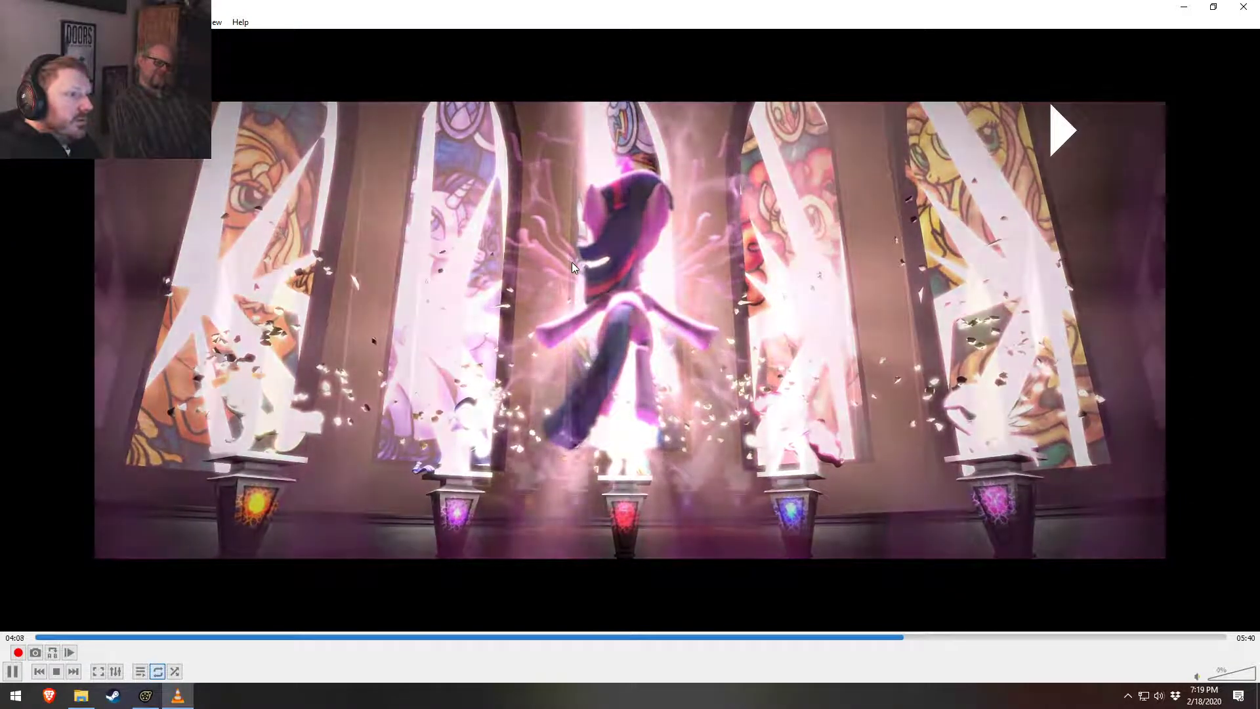
Step: Review the fading energy wings around the floating pony by replaying the shot from about 4:05 to 4:08
{"action": "key", "text": "space"}
{"action": "left_click", "coordinate": [899, 637]}
{"action": "key", "text": "space"}
{"action": "key", "text": "space"}
{"action": "left_click", "coordinate": [892, 637]}
{"action": "key", "text": "space"}
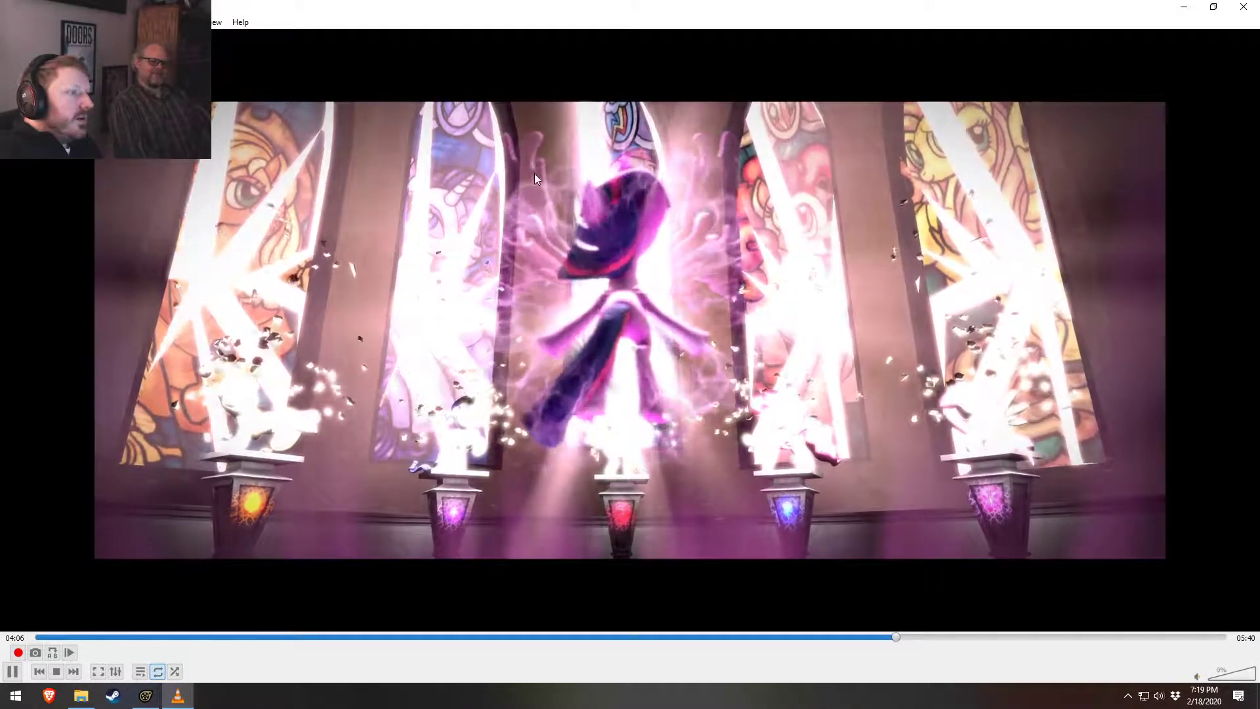
{"action": "key", "text": "space"}
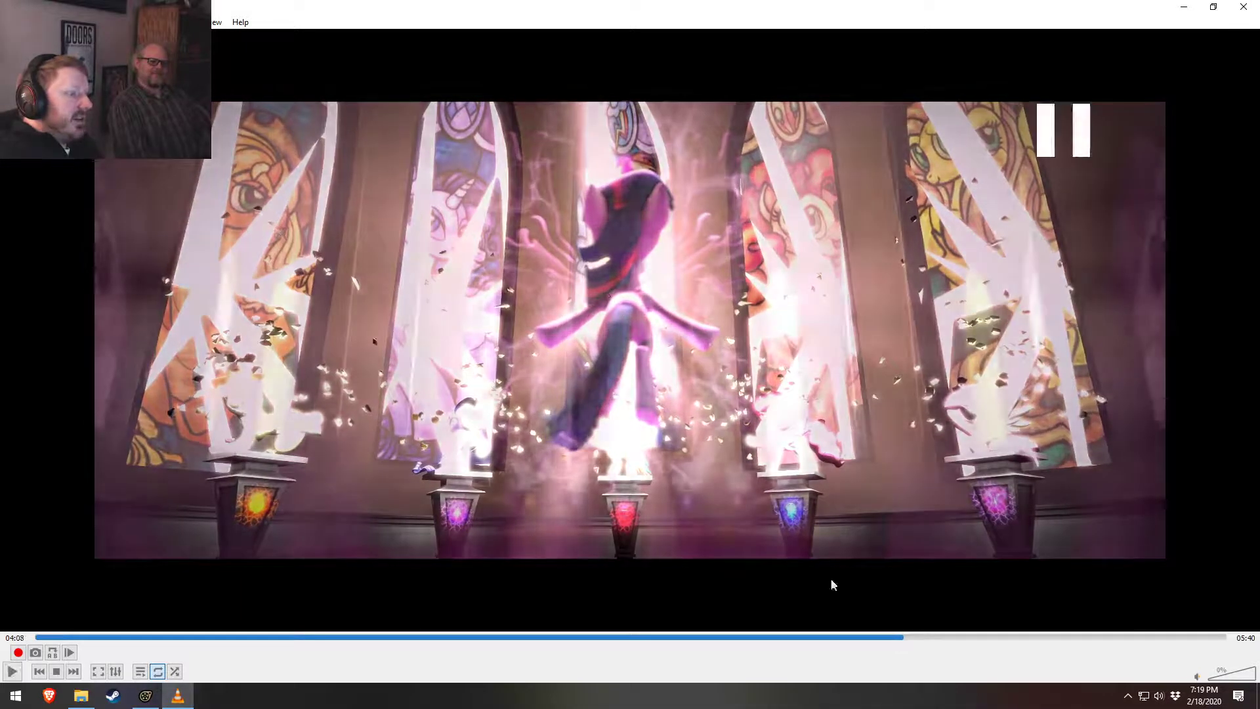
Step: Examine the crossfade from the floating pony to the wide hall shot between 4:08 and 4:09
{"action": "left_click", "coordinate": [900, 637]}
{"action": "key", "text": "space"}
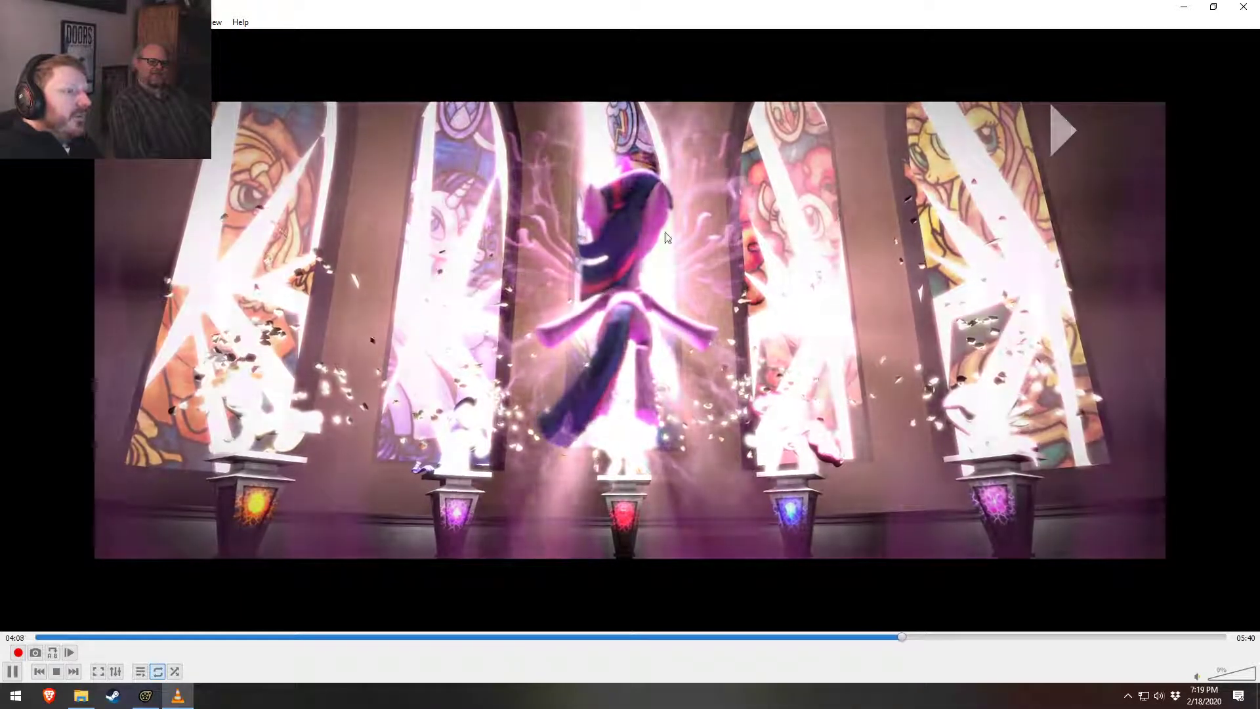
{"action": "key", "text": "space"}
{"action": "key", "text": "space"}
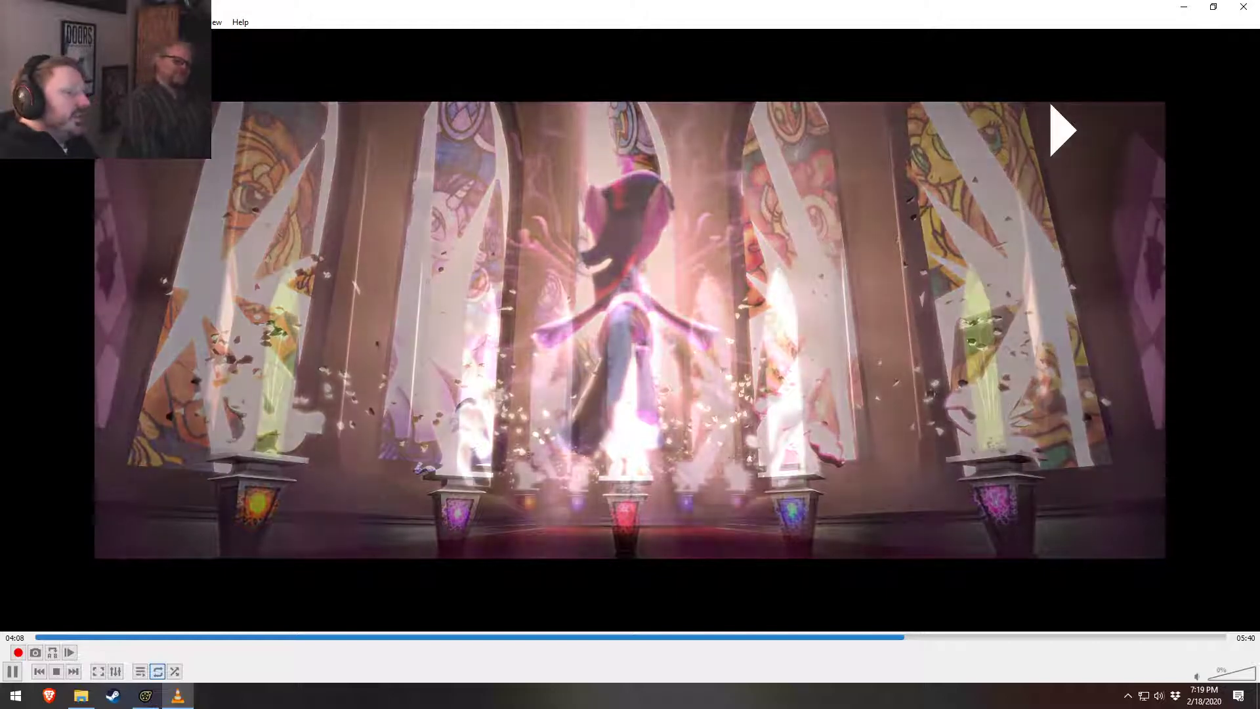
{"action": "key", "text": "space"}
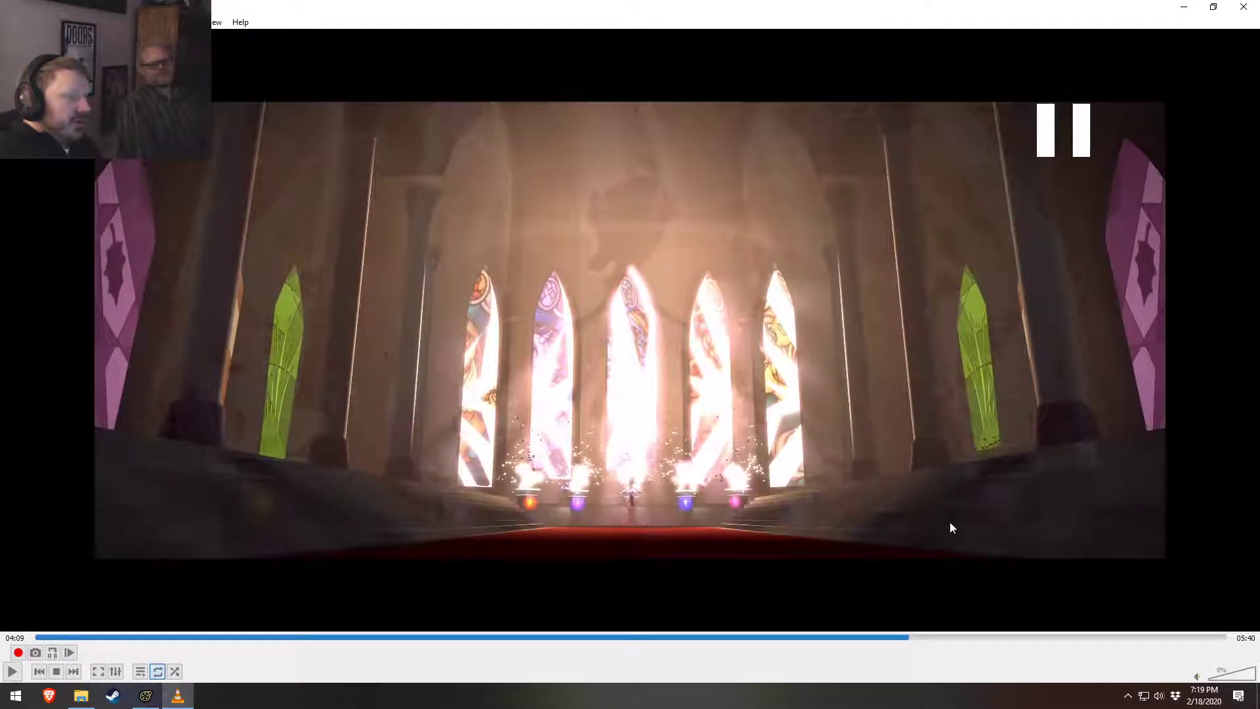
{"action": "left_click", "coordinate": [907, 637]}
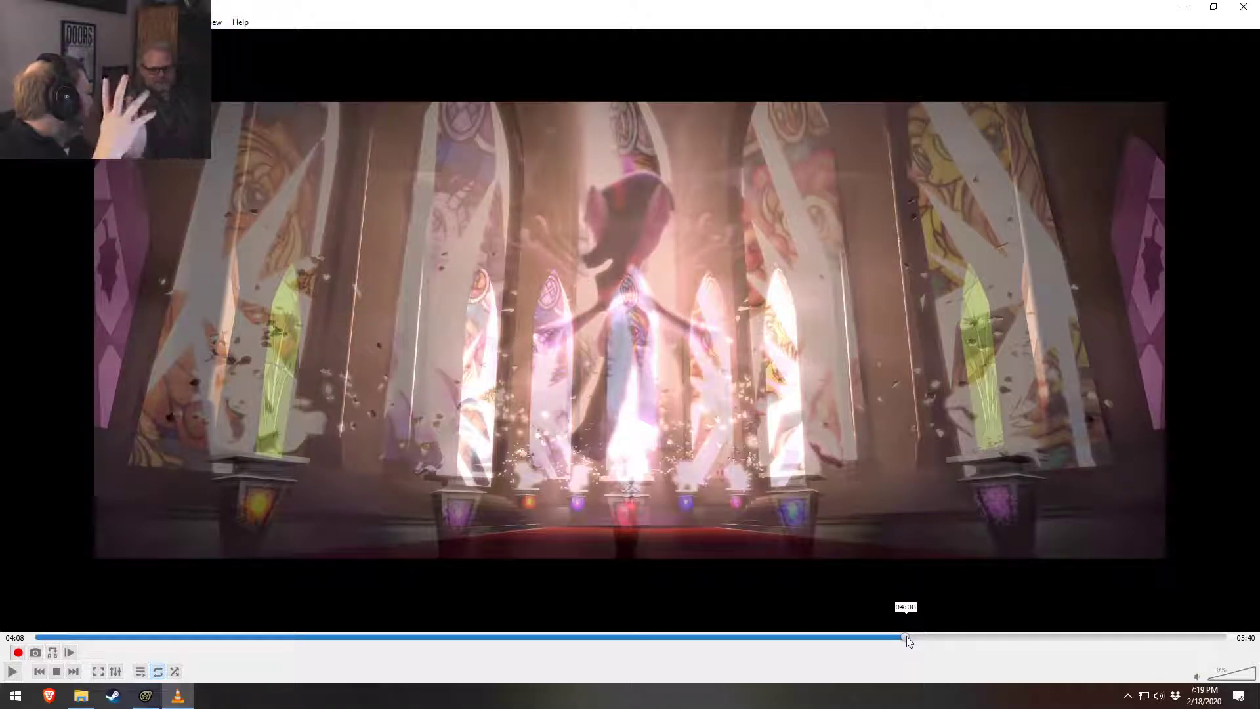
Step: Return to about 4:03 and replay the transition into the window burst in short bursts up to 4:05
{"action": "left_click_drag", "start_coordinate": [910, 637], "coordinate": [891, 637]}
{"action": "key", "text": "space"}
{"action": "key", "text": "space"}
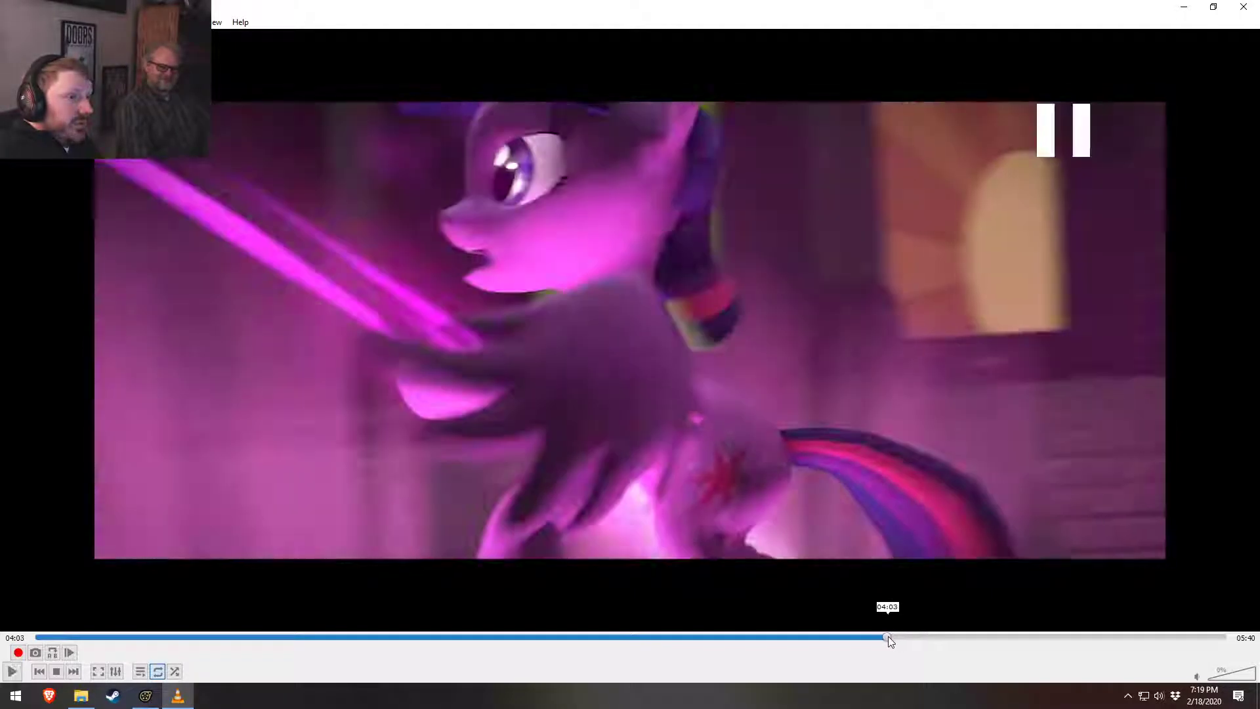
{"action": "key", "text": "space"}
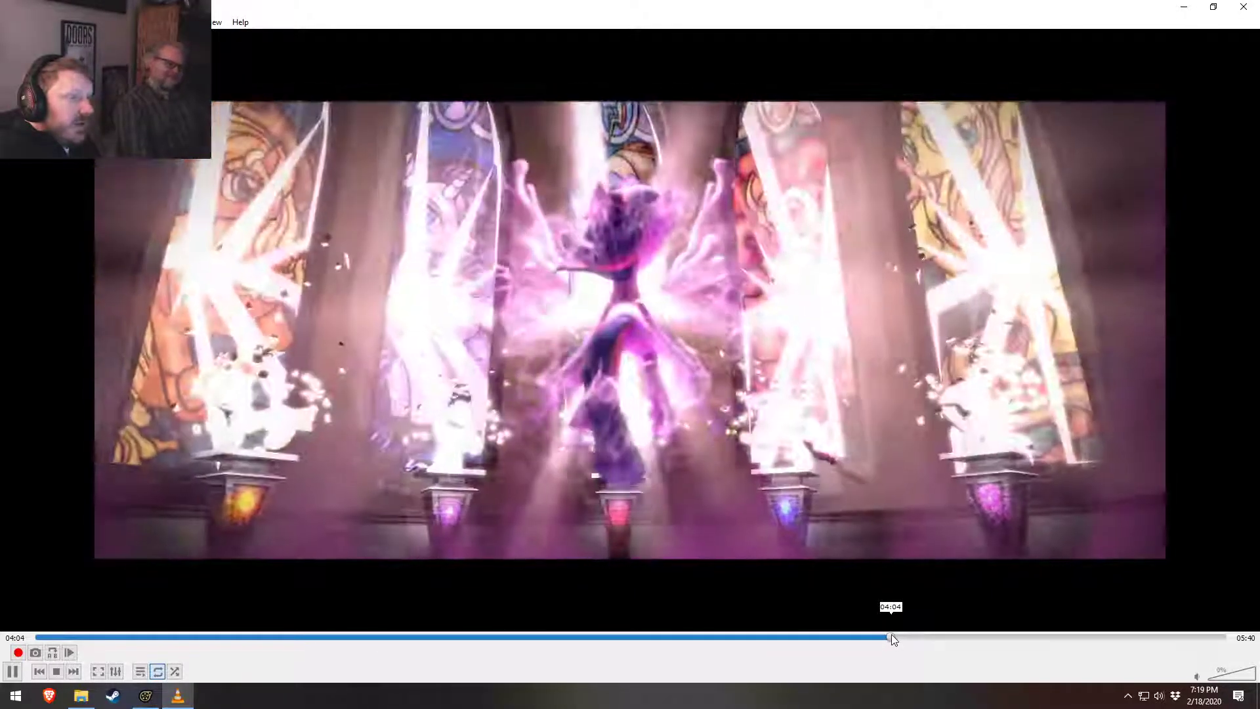
{"action": "key", "text": "space"}
{"action": "key", "text": "space"}
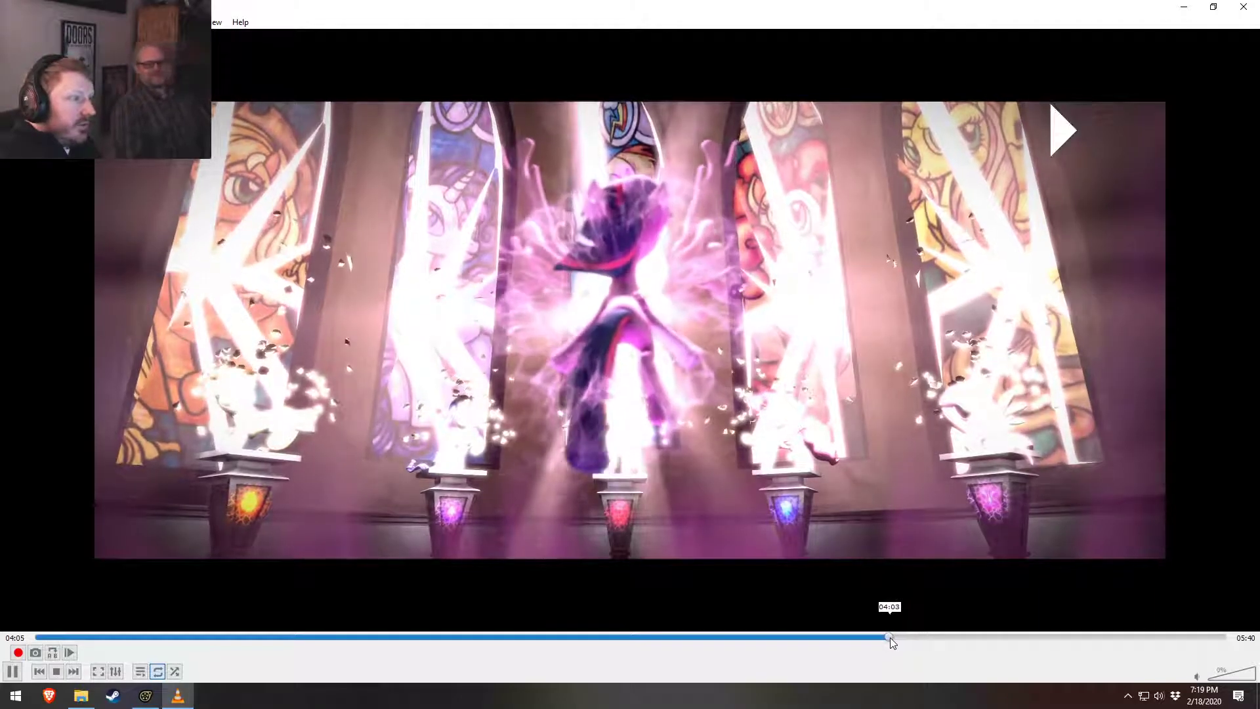
Step: Step through the burst from 4:03 to 4:05 again, pausing on the individual flare and wing frames
{"action": "left_click", "coordinate": [891, 637]}
{"action": "key", "text": "space"}
{"action": "key", "text": "space"}
{"action": "key", "text": "space"}
{"action": "key", "text": "space"}
{"action": "key", "text": "space"}
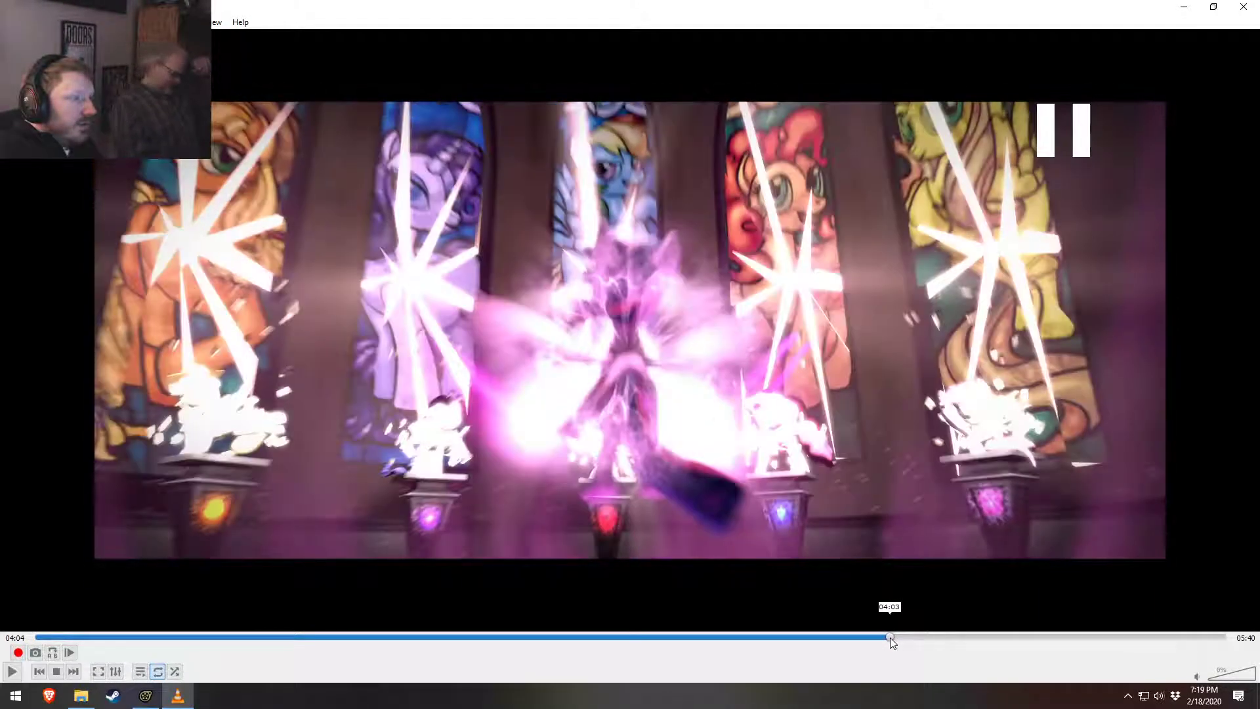
{"action": "key", "text": "space"}
{"action": "key", "text": "space"}
{"action": "key", "text": "space"}
{"action": "key", "text": "space"}
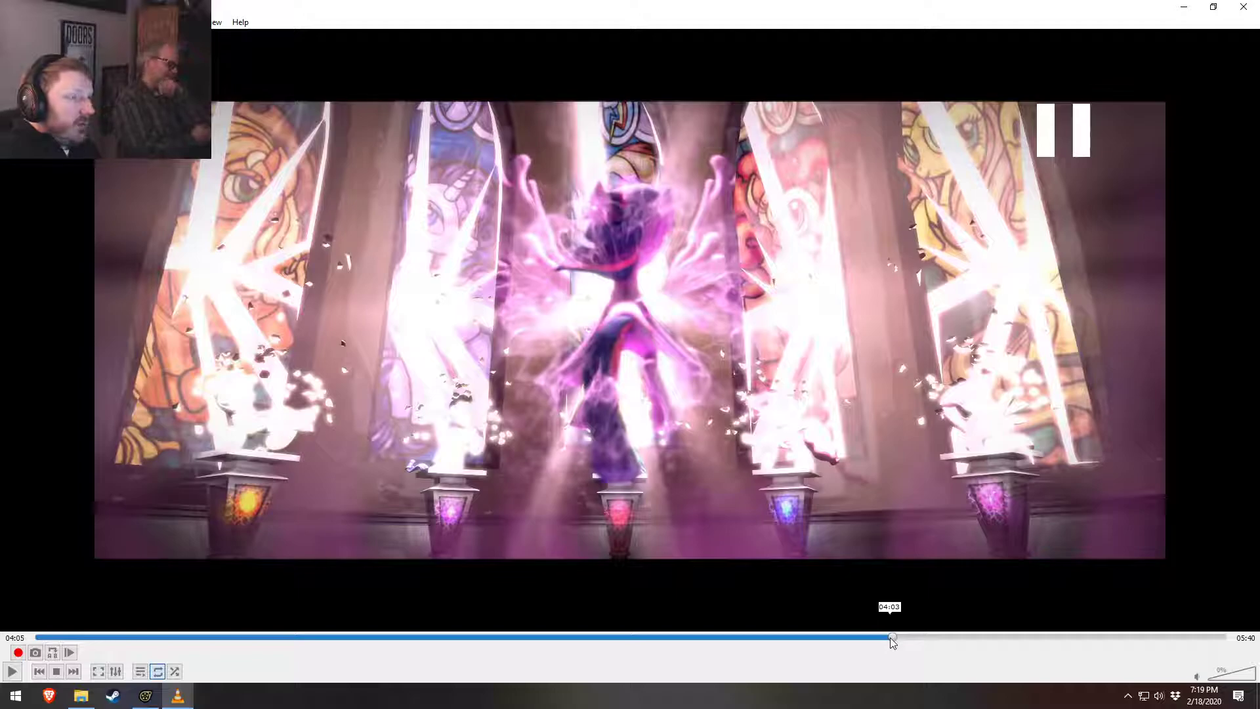
Step: Inspect the blended wing and flare frames at 4:04 by repeatedly resuming and pausing the playback
{"action": "left_click", "coordinate": [890, 637]}
{"action": "key", "text": "space"}
{"action": "key", "text": "space"}
{"action": "key", "text": "space"}
{"action": "key", "text": "space"}
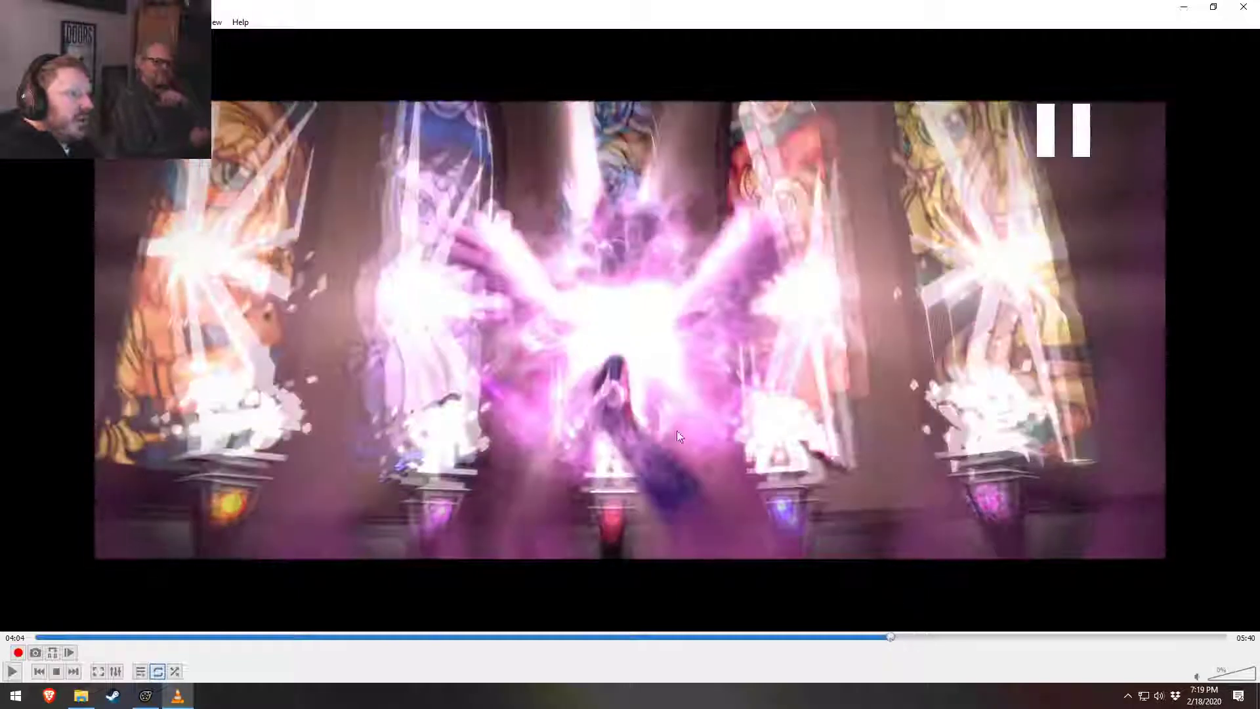
{"action": "key", "text": "space"}
{"action": "key", "text": "space"}
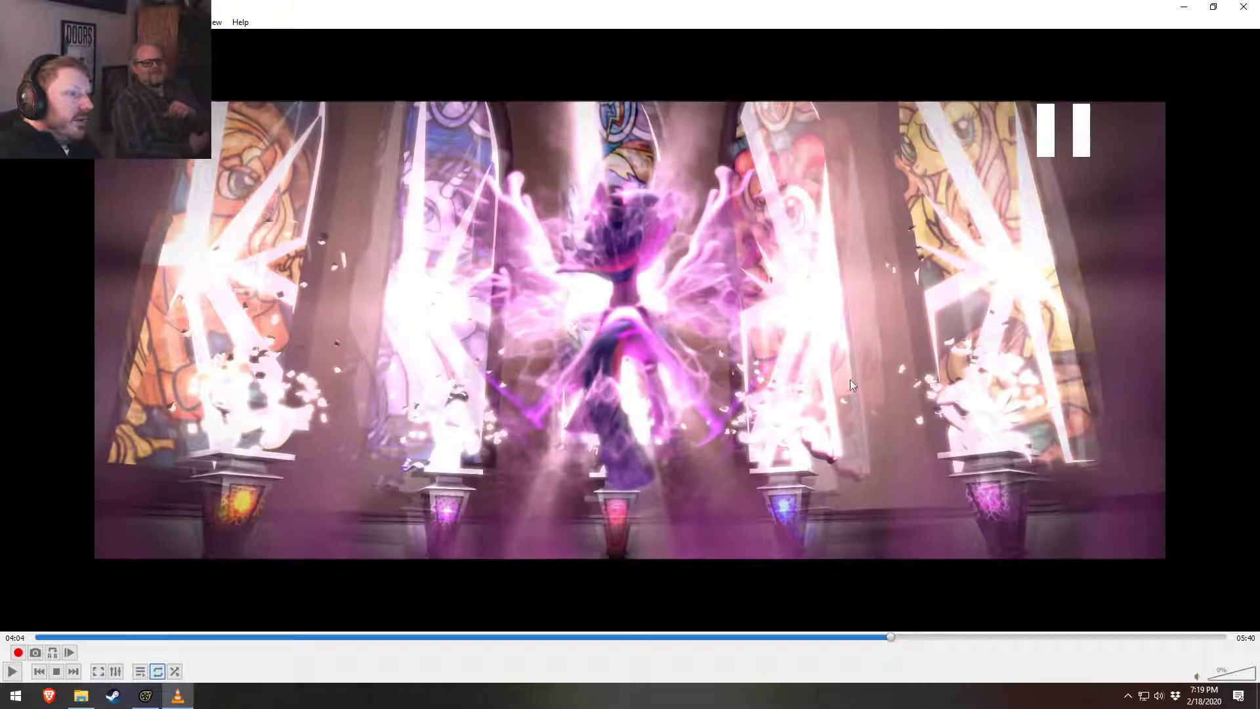
Step: Rewind to about 4:03 once more and pause on the spread energy wings at 4:05
{"action": "left_click", "coordinate": [889, 636]}
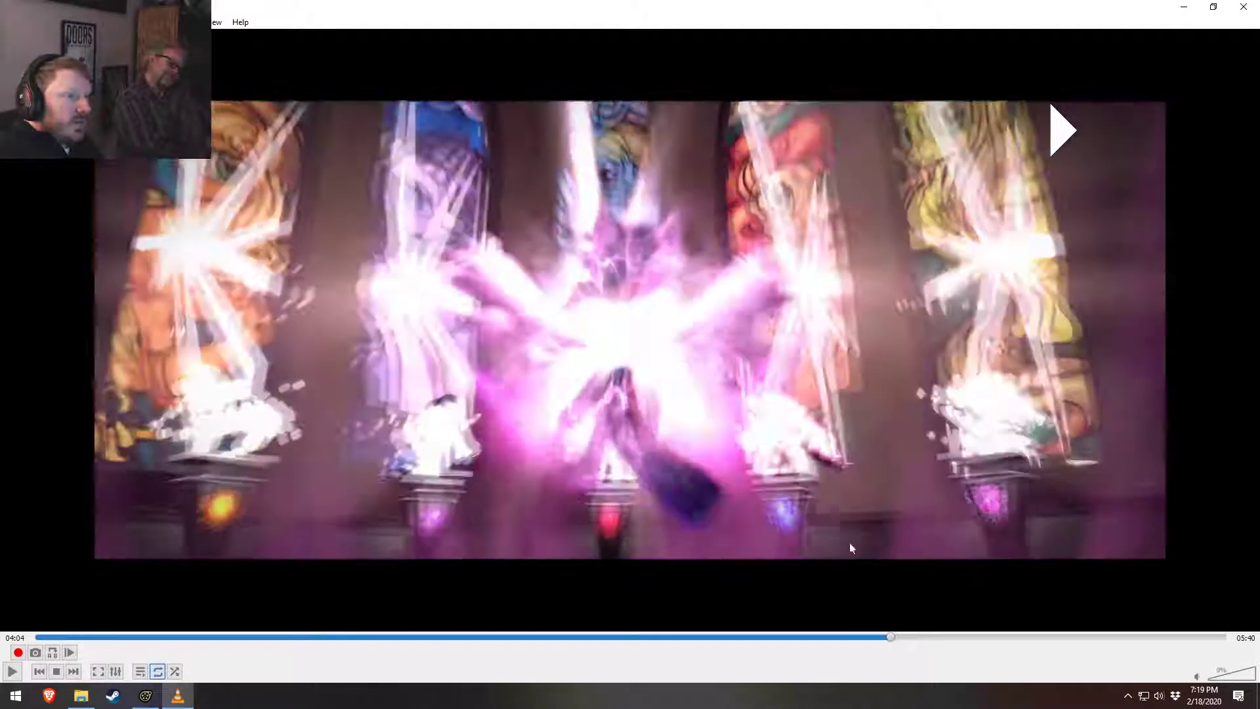
{"action": "key", "text": "space"}
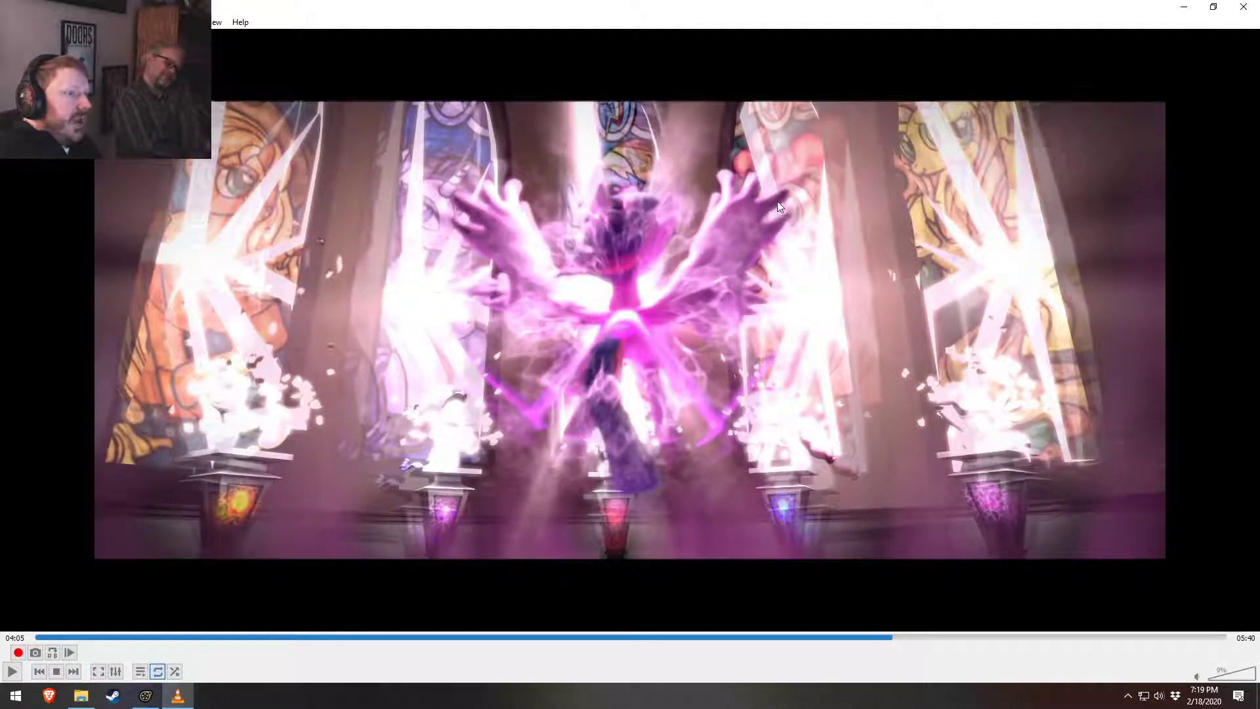
Step: Replay the window burst from about 4:05 in short passes, pausing on the wing and tail frames at 4:07
{"action": "key", "text": "space"}
{"action": "key", "text": "space"}
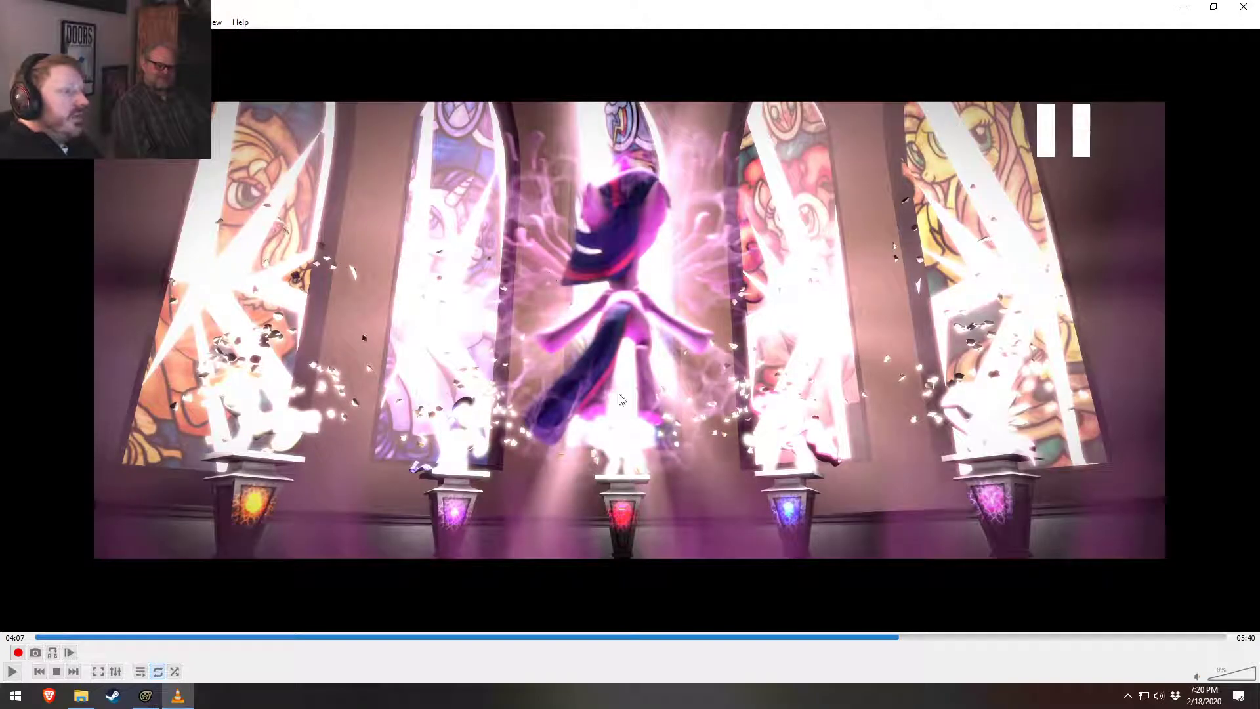
{"action": "left_click", "coordinate": [897, 637]}
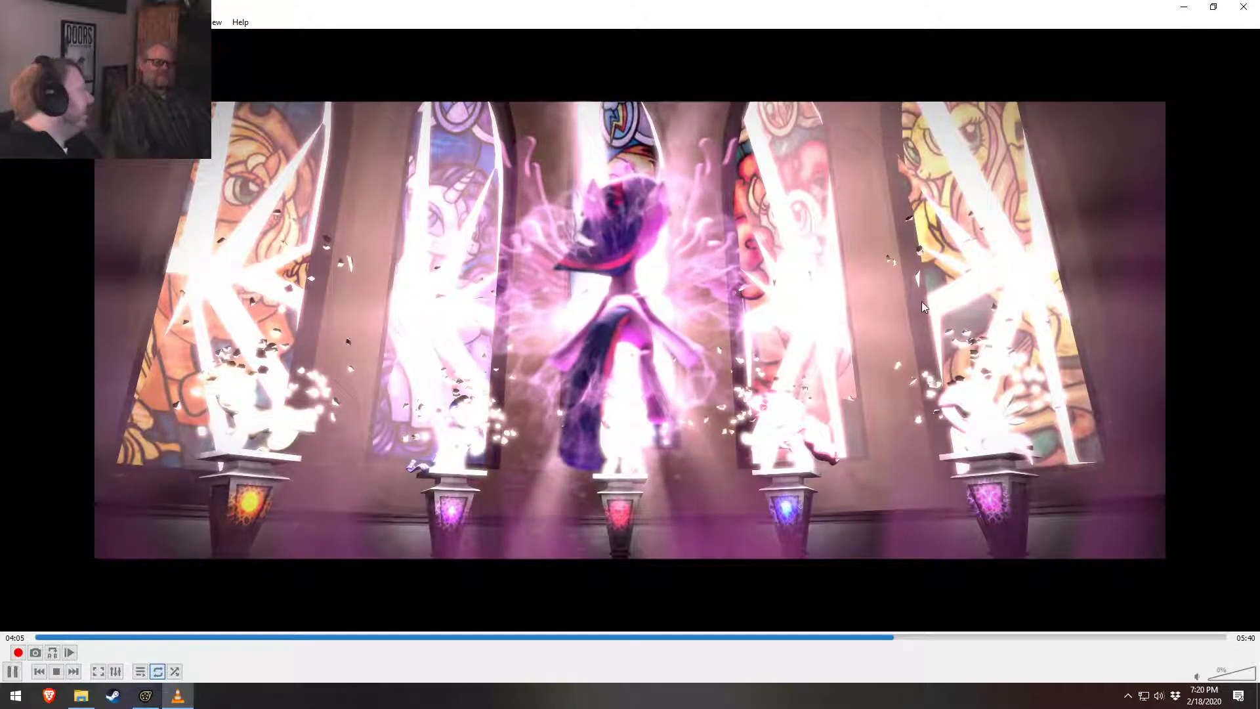
{"action": "key", "text": "space"}
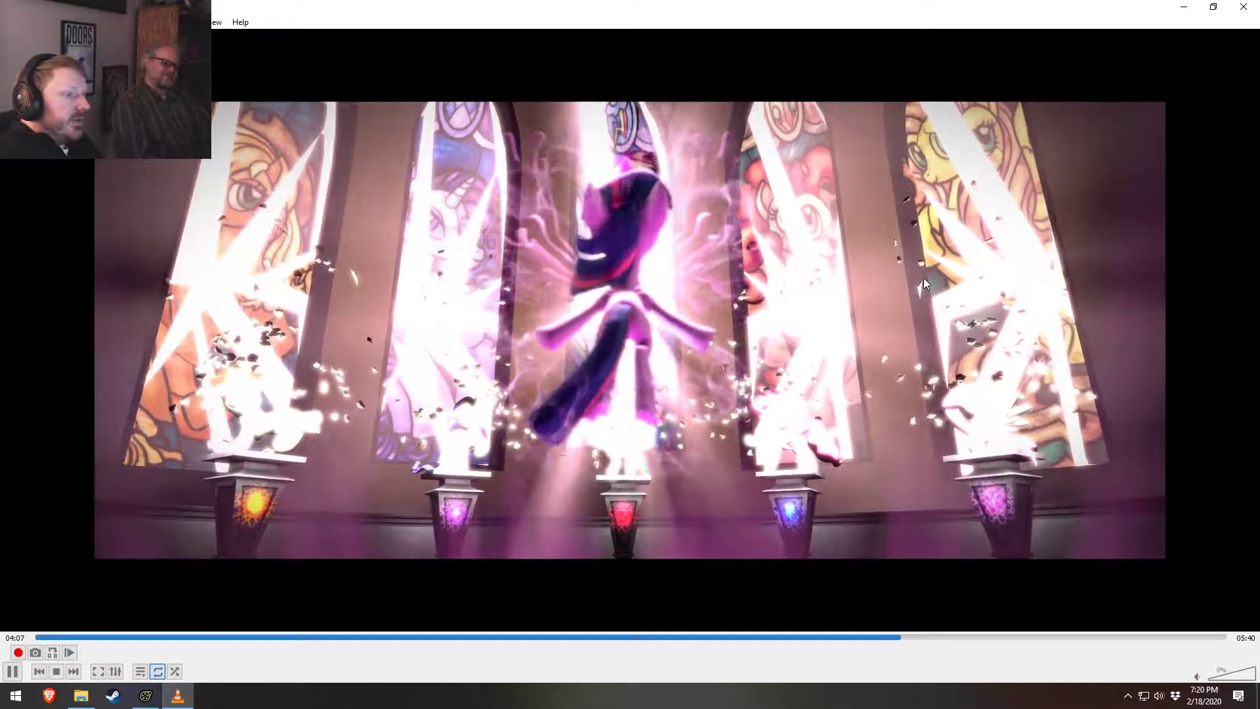
{"action": "key", "text": "space"}
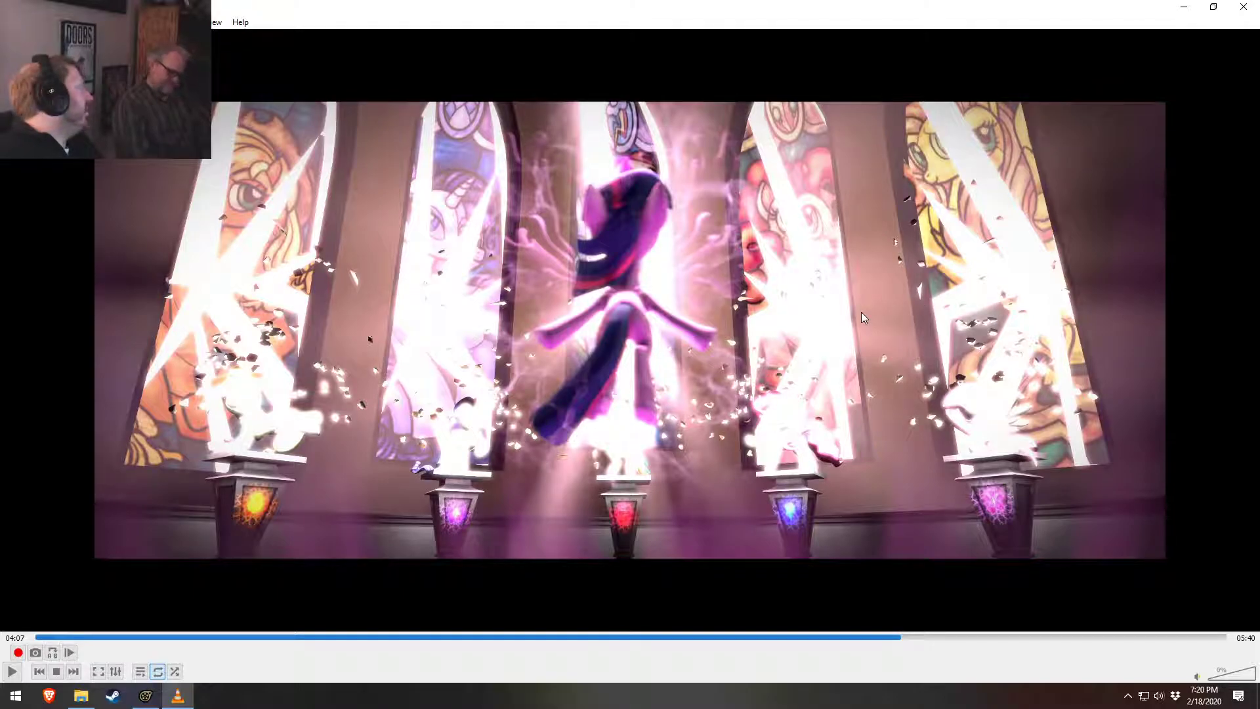
{"action": "left_click", "coordinate": [896, 637]}
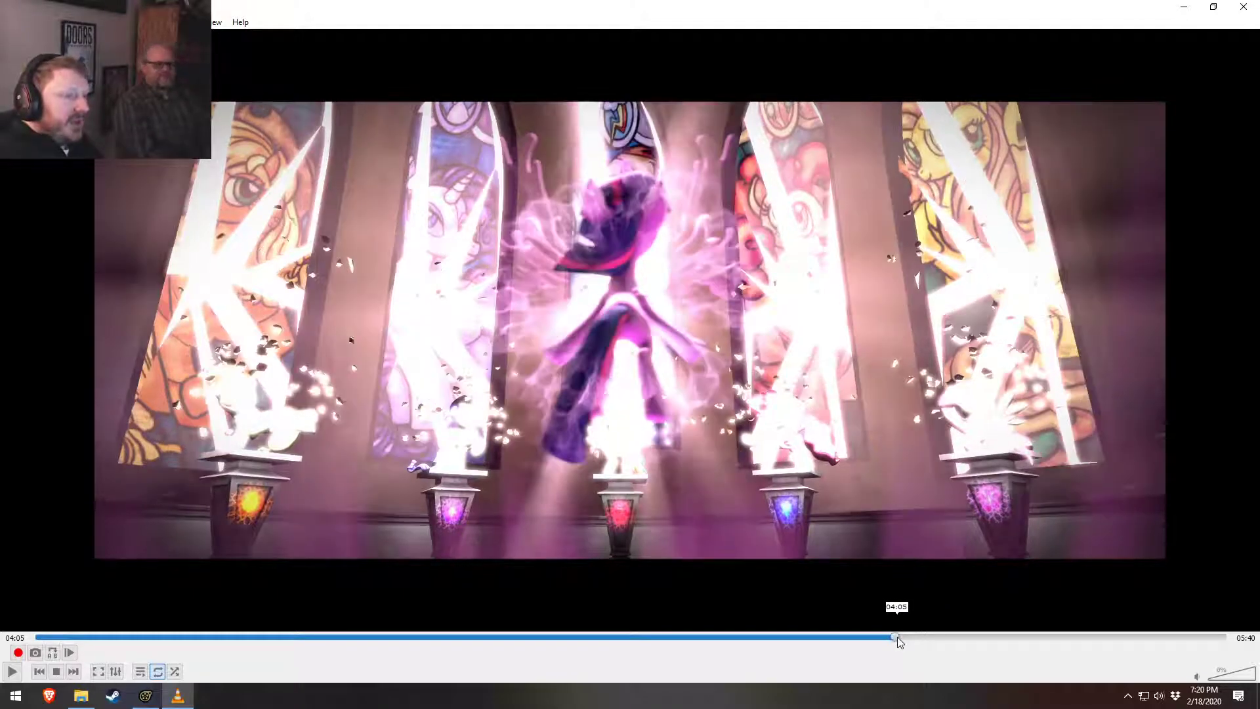
{"action": "key", "text": "space"}
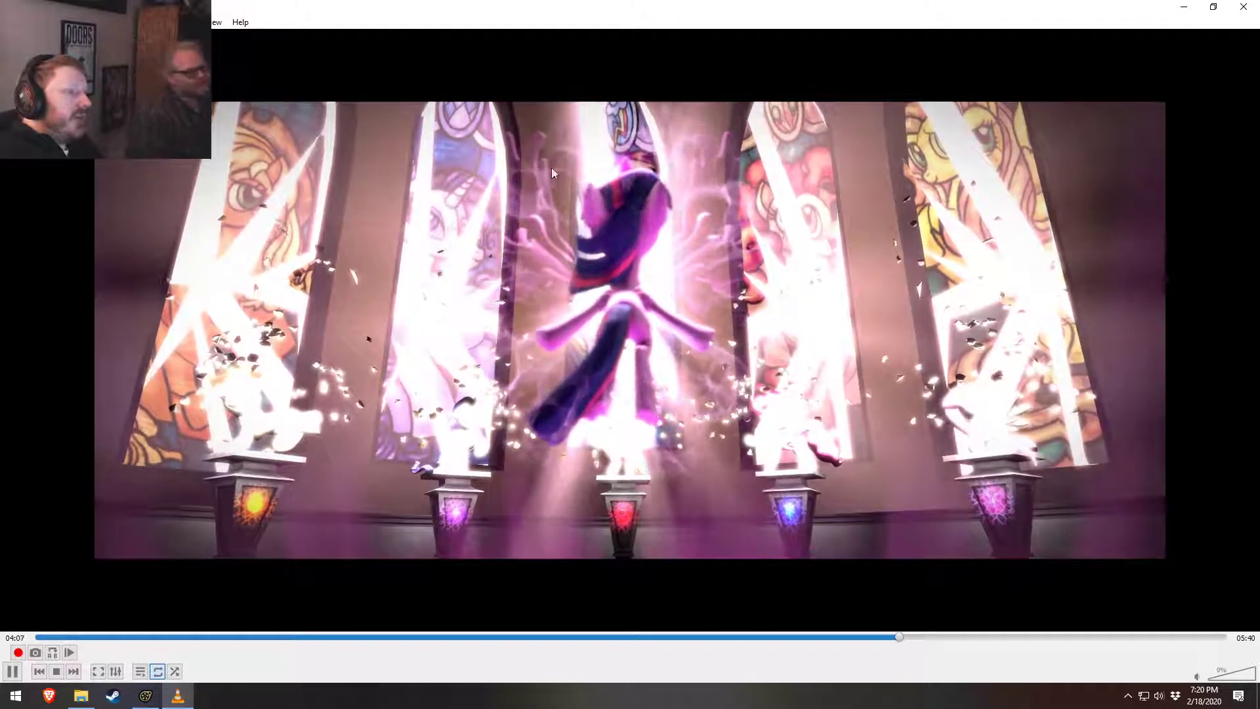
{"action": "key", "text": "space"}
Step: Close this render, open the 4:40-long version of the video and seek to about 4:00
{"action": "left_click", "coordinate": [1245, 7]}
{"action": "double_click", "coordinate": [502, 421]}
{"action": "left_click_drag", "start_coordinate": [948, 638], "coordinate": [1064, 642]}
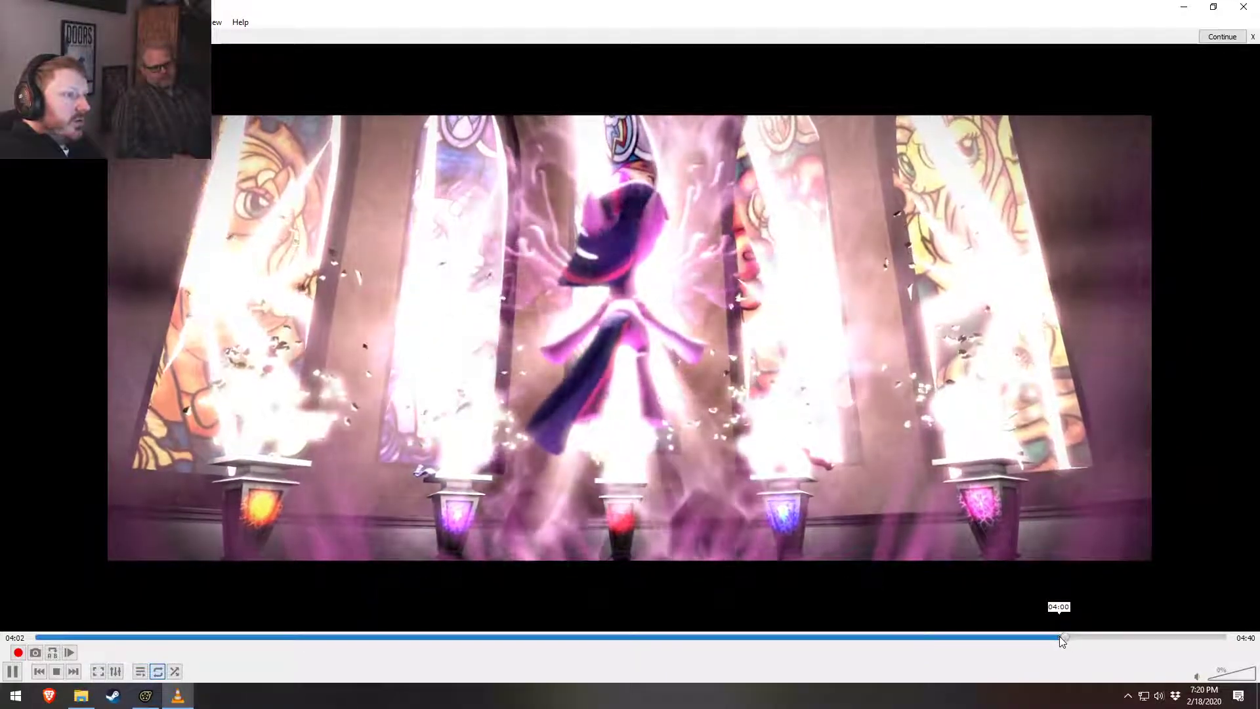
Step: Replay the window burst repeatedly from about 3:59 and pause on the glowing figure at 4:03
{"action": "left_click", "coordinate": [1062, 638]}
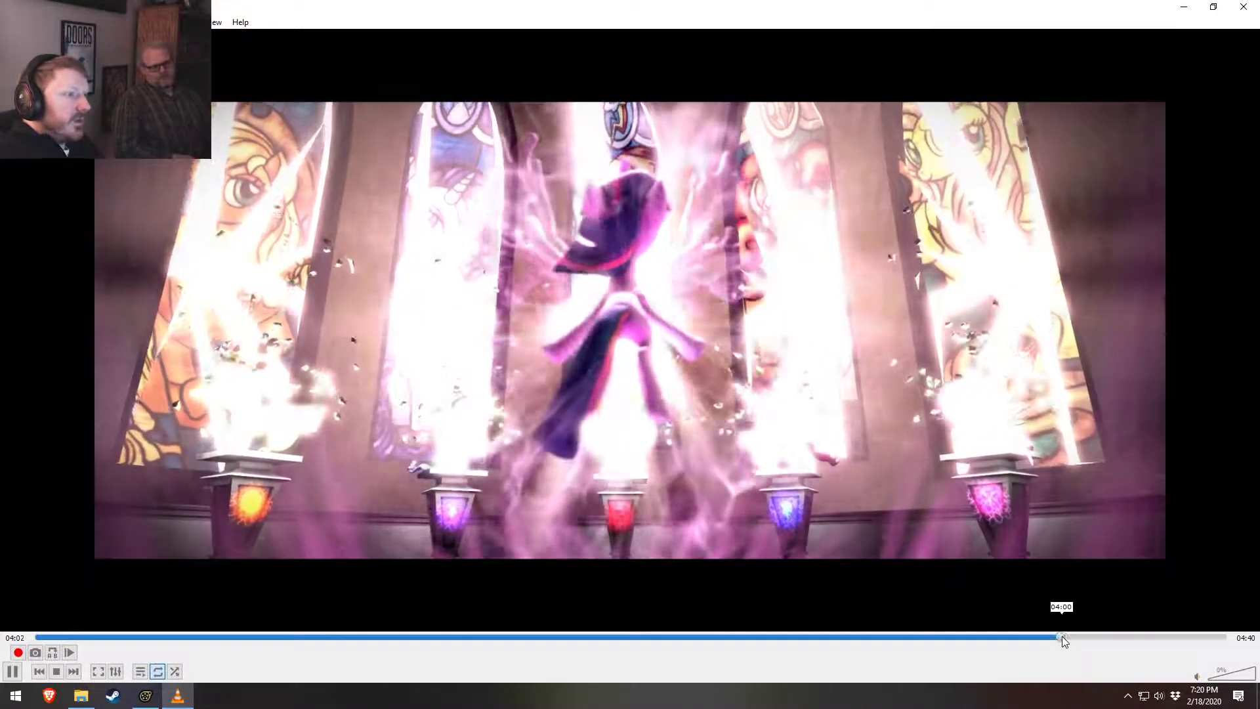
{"action": "left_click", "coordinate": [1057, 637]}
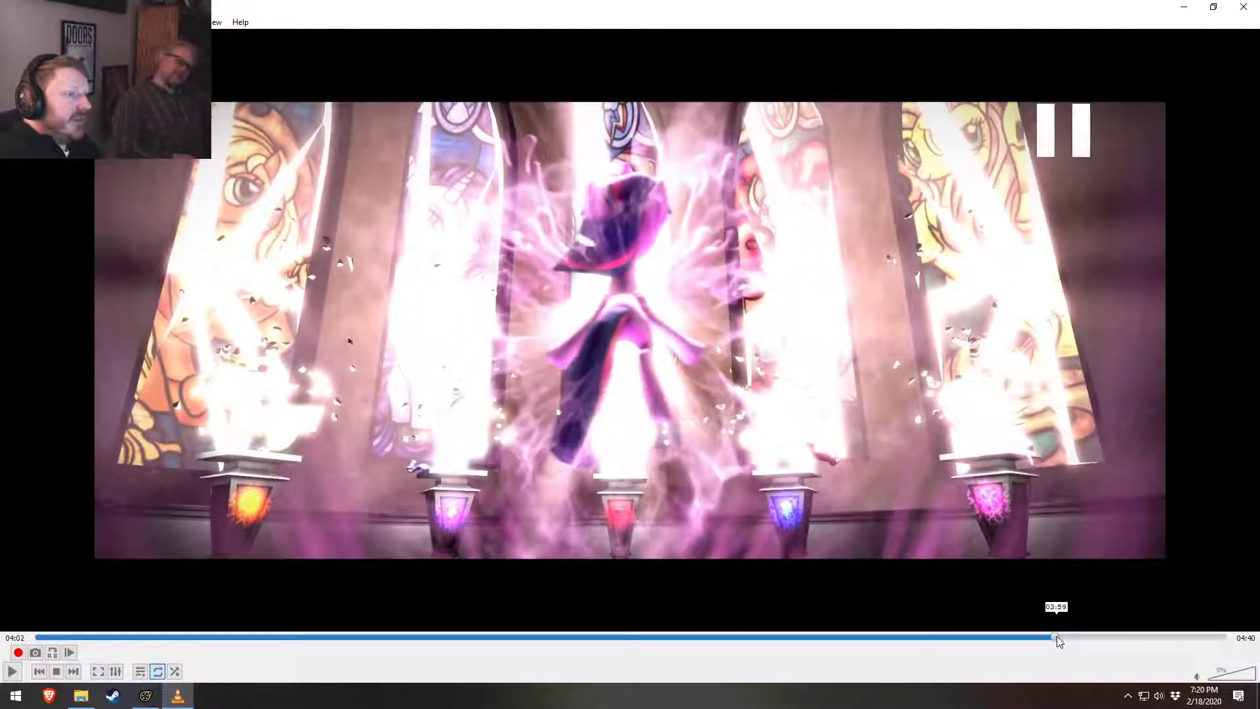
{"action": "left_click", "coordinate": [1057, 638]}
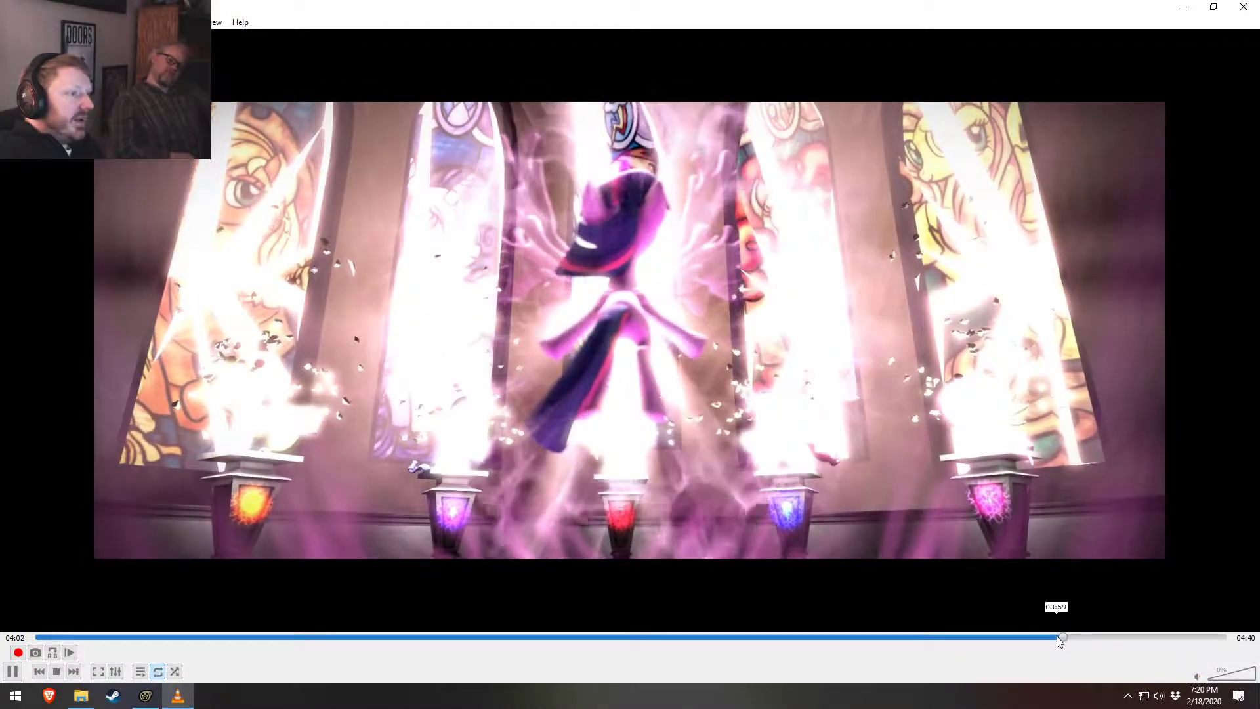
{"action": "left_click", "coordinate": [1059, 637]}
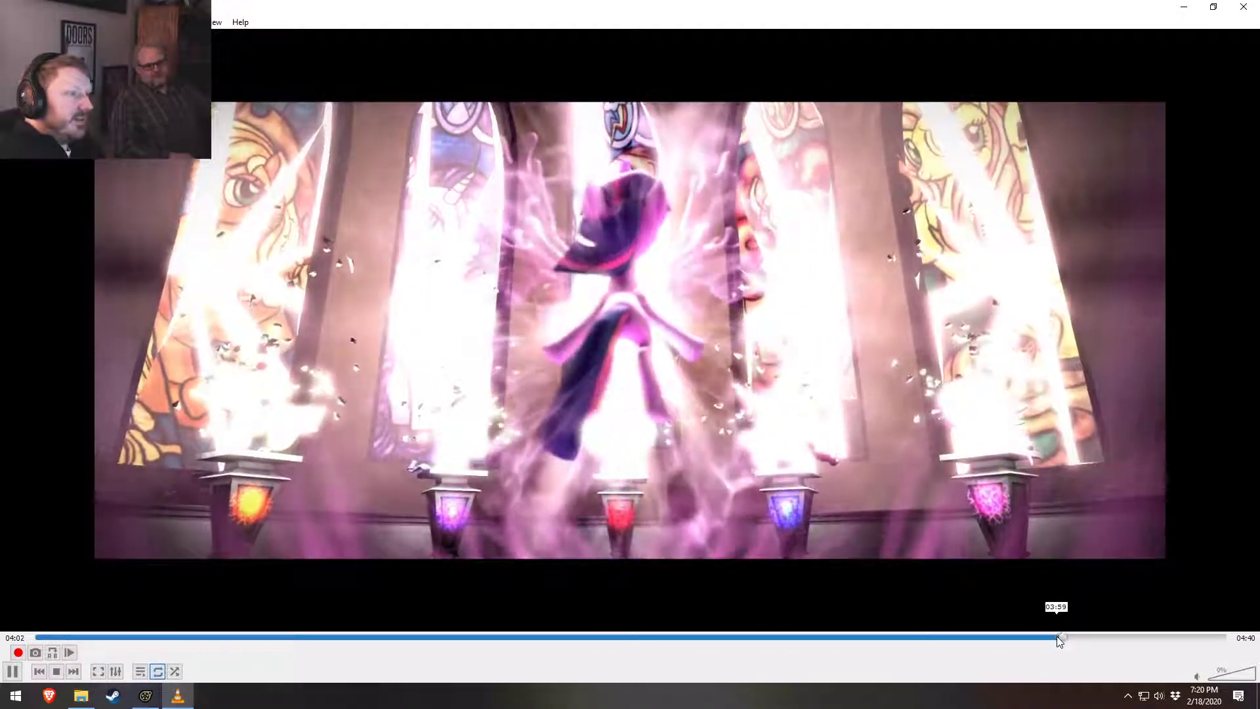
{"action": "left_click", "coordinate": [1057, 637]}
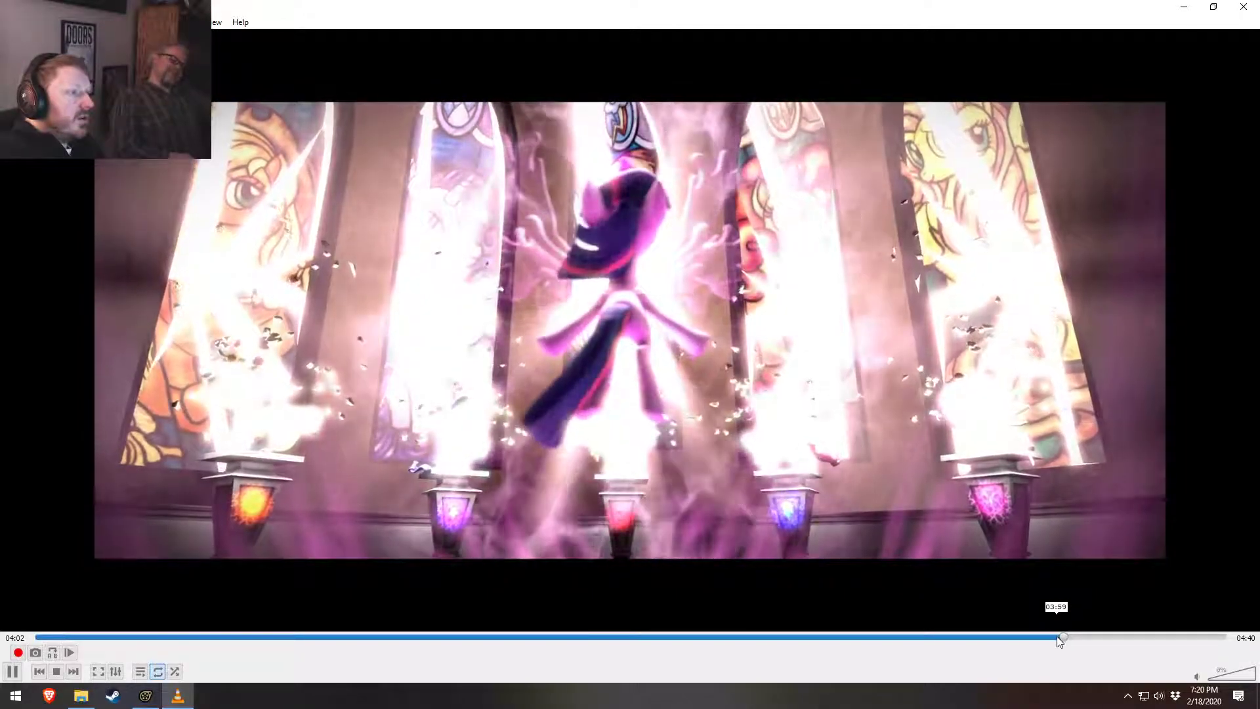
{"action": "left_click", "coordinate": [781, 500]}
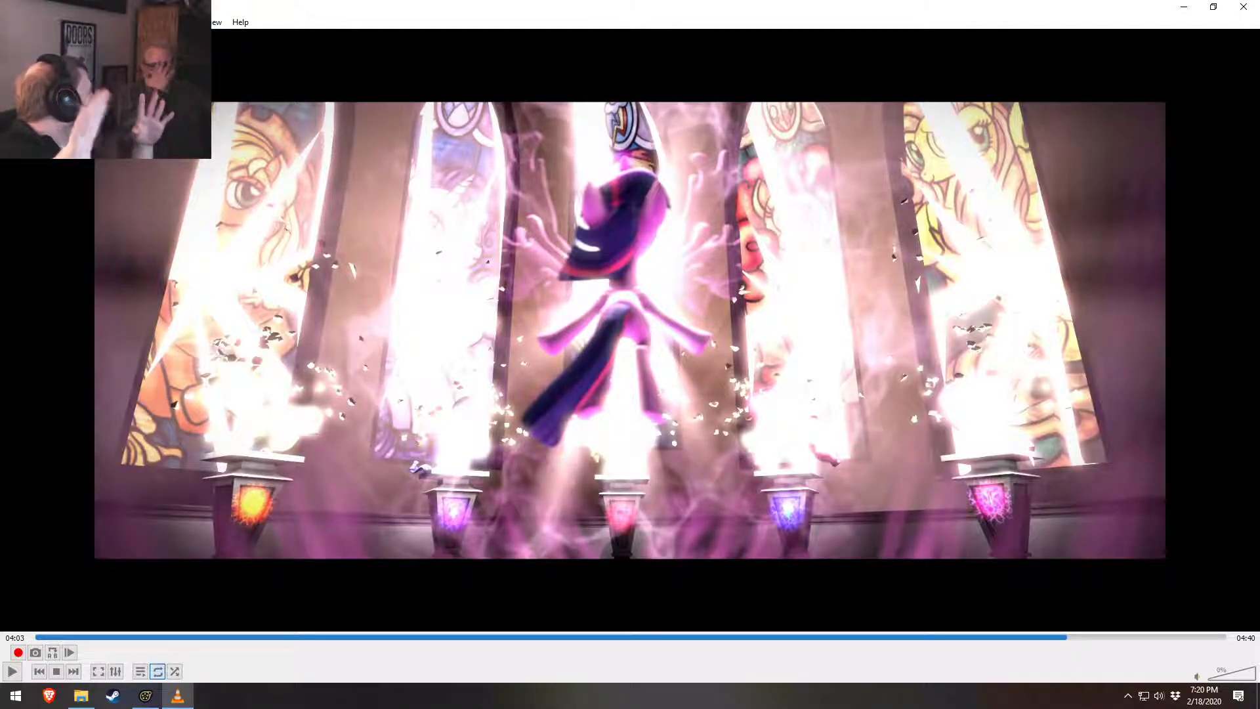
Step: Rewind to about 4:00 and play through the burst into the crystal shot, pausing at about 4:07
{"action": "left_click_drag", "start_coordinate": [1069, 634], "coordinate": [1059, 636]}
{"action": "key", "text": "space"}
{"action": "key", "text": "space"}
{"action": "key", "text": "space"}
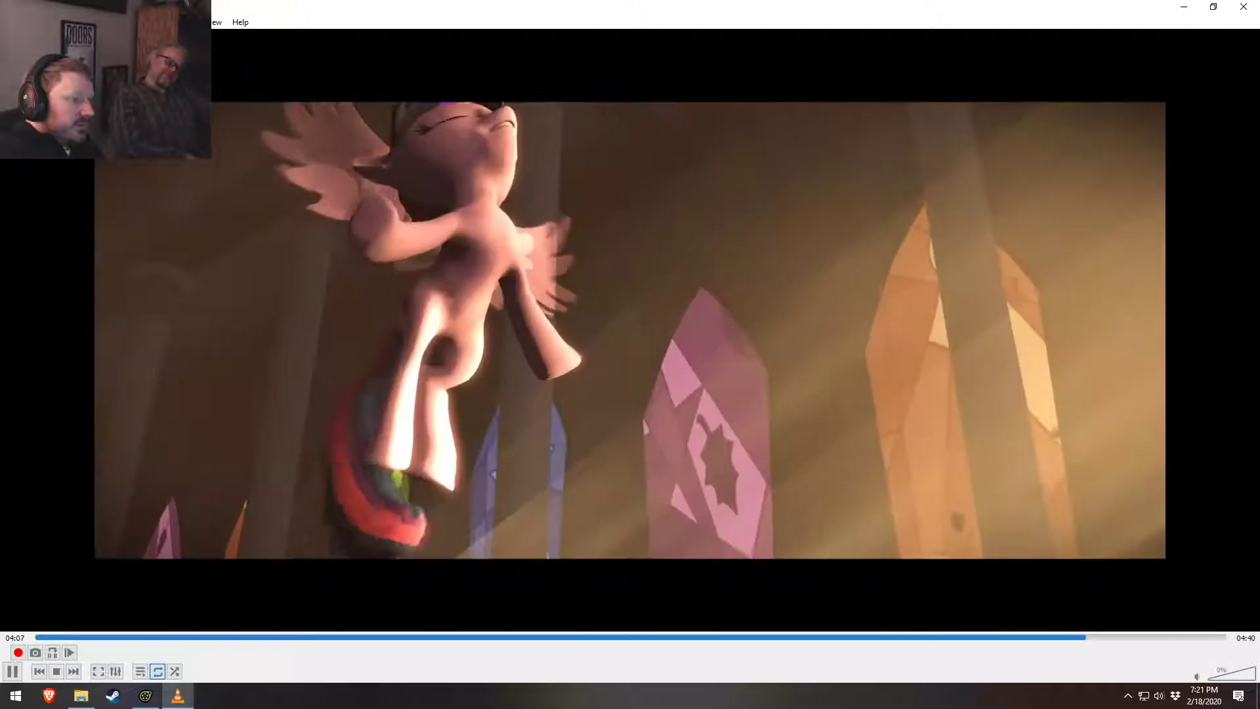
{"action": "key", "text": "space"}
Step: Go back to about 4:00 and examine the overlapping wing and energy frames between 4:01 and 4:02
{"action": "left_click_drag", "start_coordinate": [1084, 637], "coordinate": [1060, 635]}
{"action": "key", "text": "space"}
{"action": "key", "text": "space"}
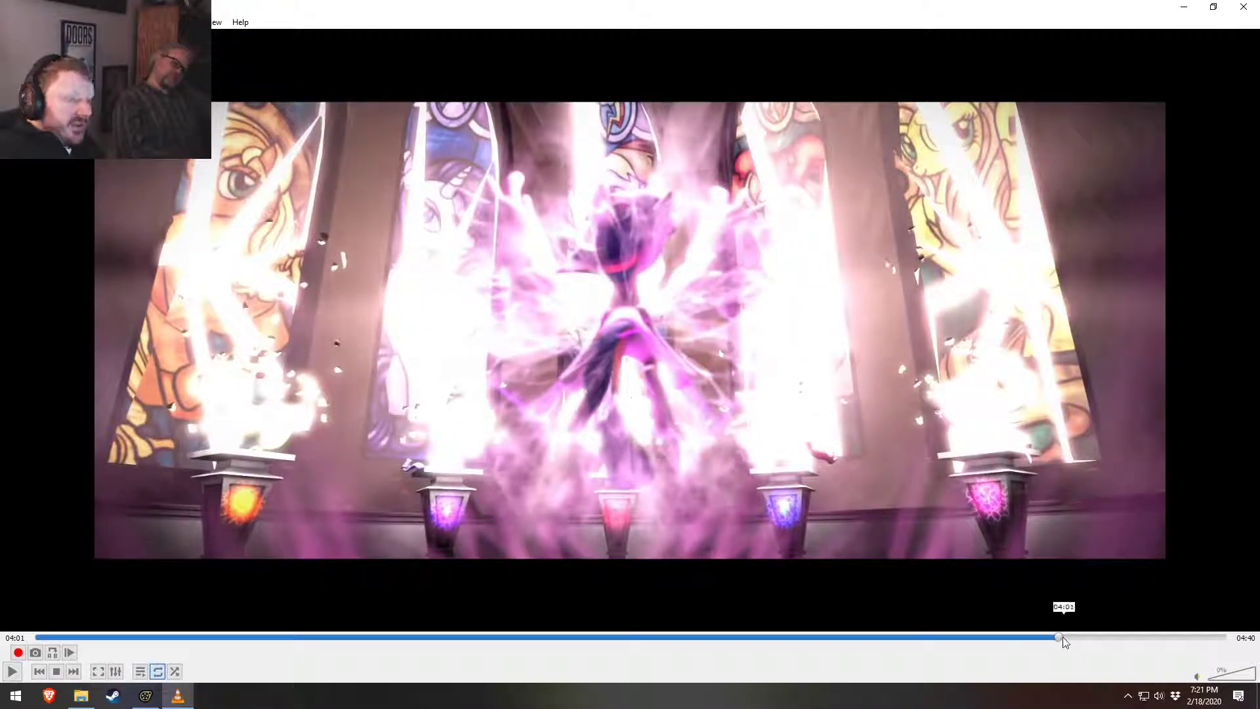
{"action": "left_click", "coordinate": [1057, 637]}
{"action": "key", "text": "space"}
{"action": "key", "text": "space"}
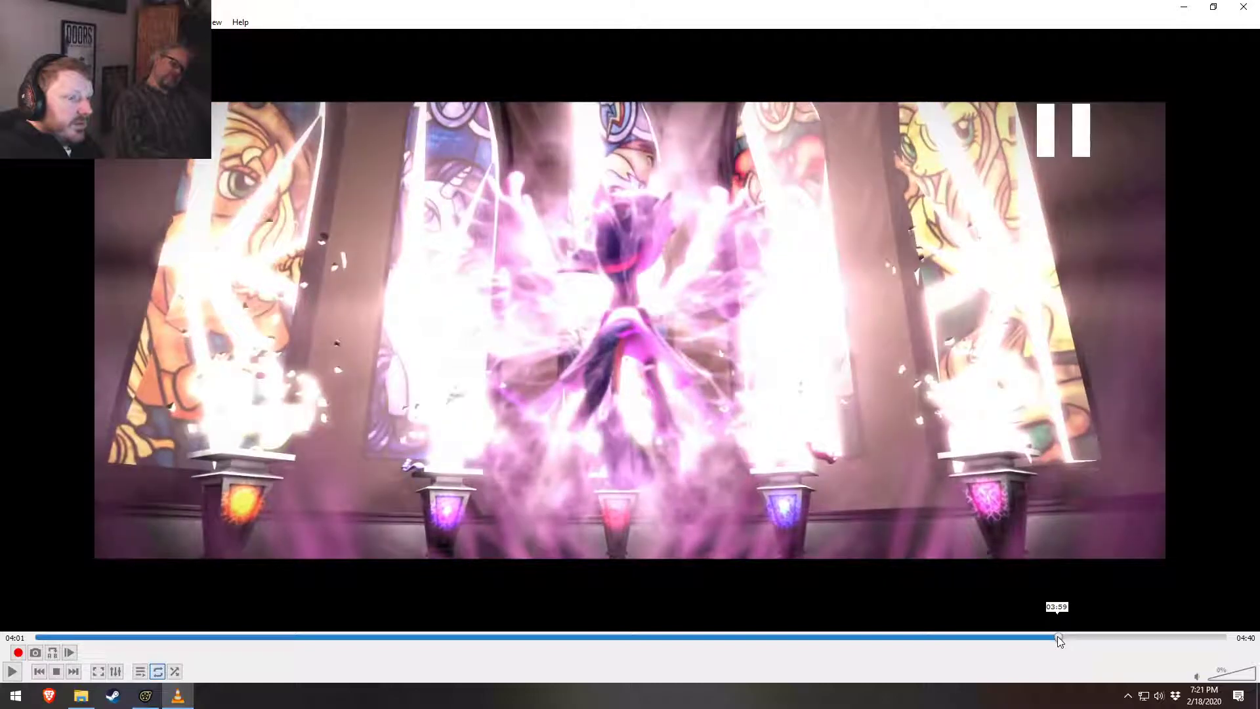
{"action": "key", "text": "space"}
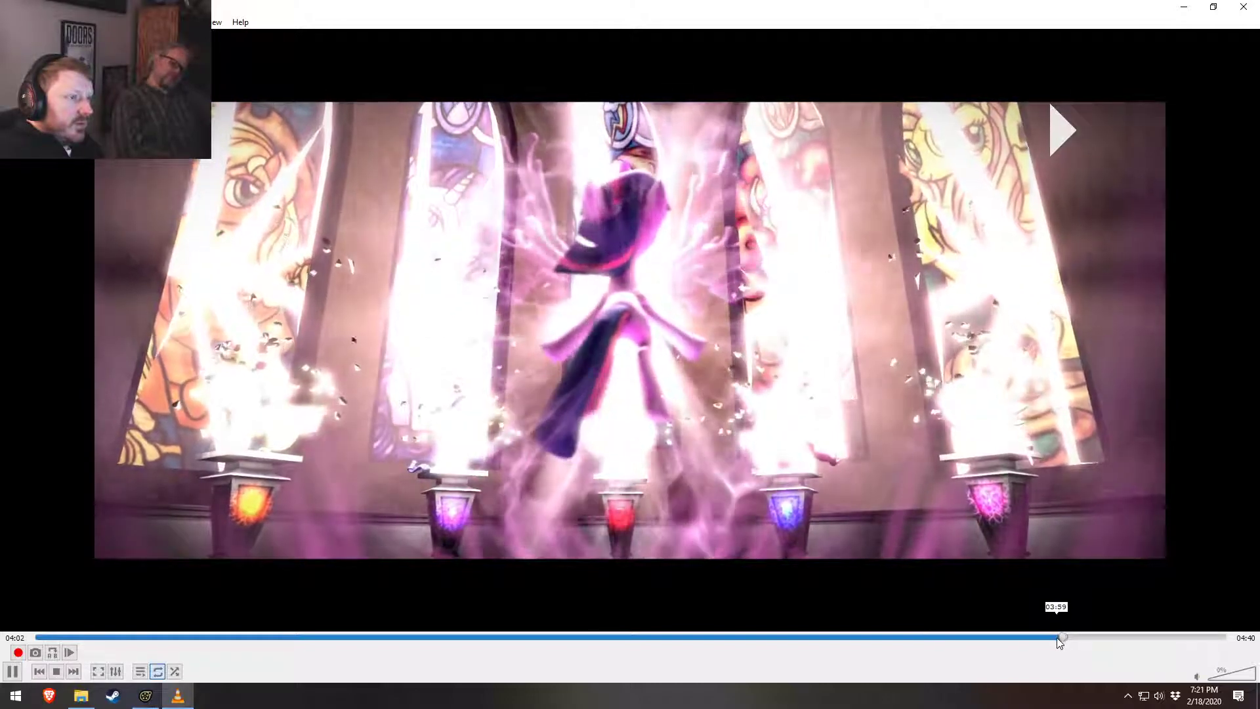
{"action": "key", "text": "space"}
Step: Rewind to about 3:59 and examine the transition from the spinning pony into the burst at 4:01
{"action": "left_click", "coordinate": [1051, 640]}
{"action": "key", "text": "space"}
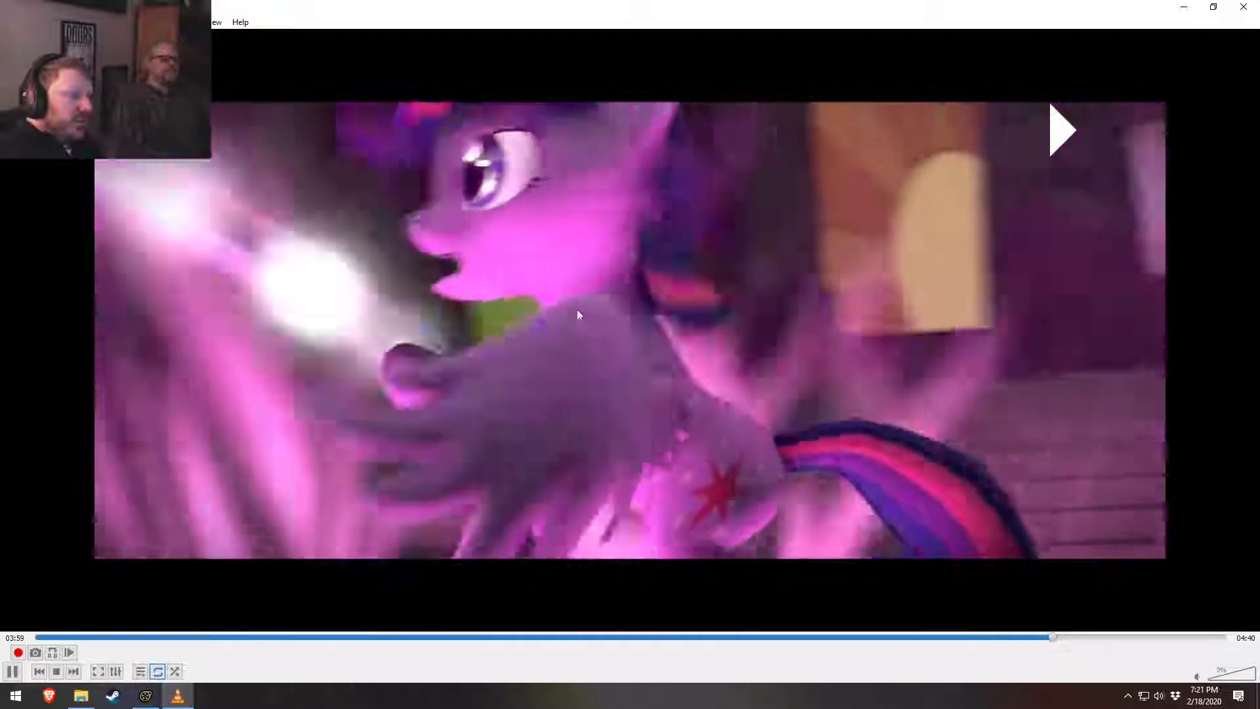
{"action": "key", "text": "space"}
{"action": "key", "text": "space"}
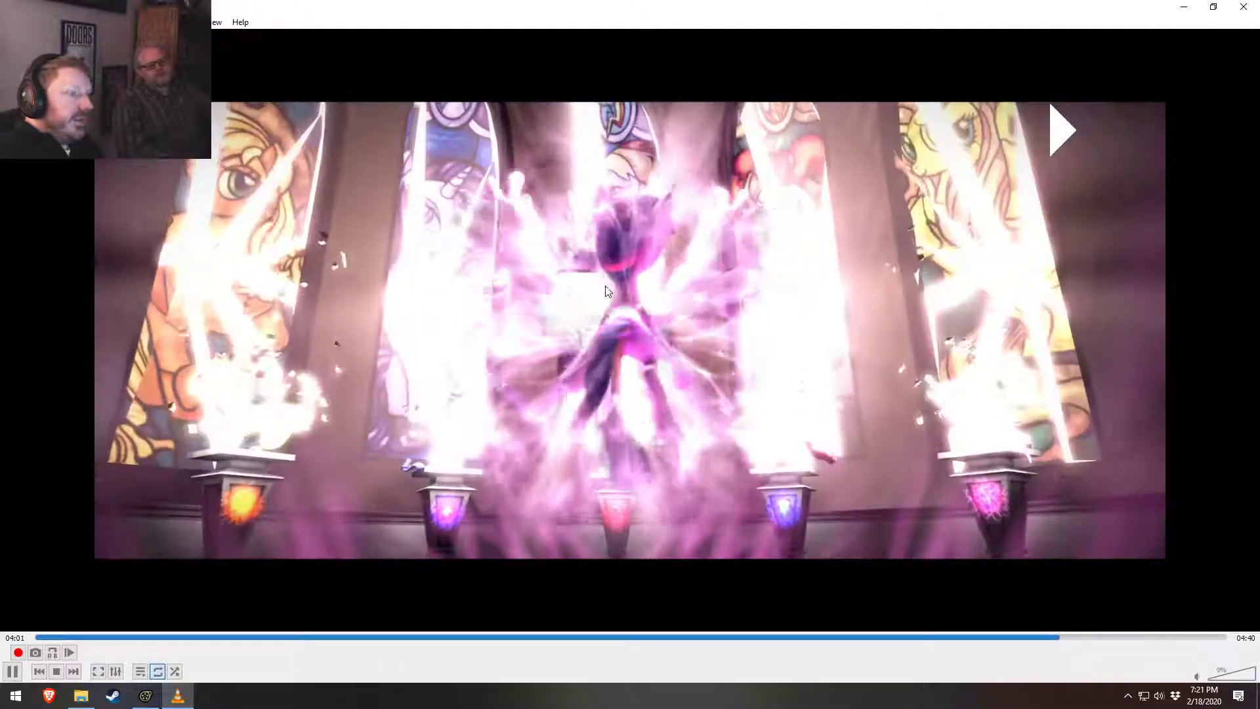
{"action": "key", "text": "space"}
{"action": "left_click", "coordinate": [1058, 638]}
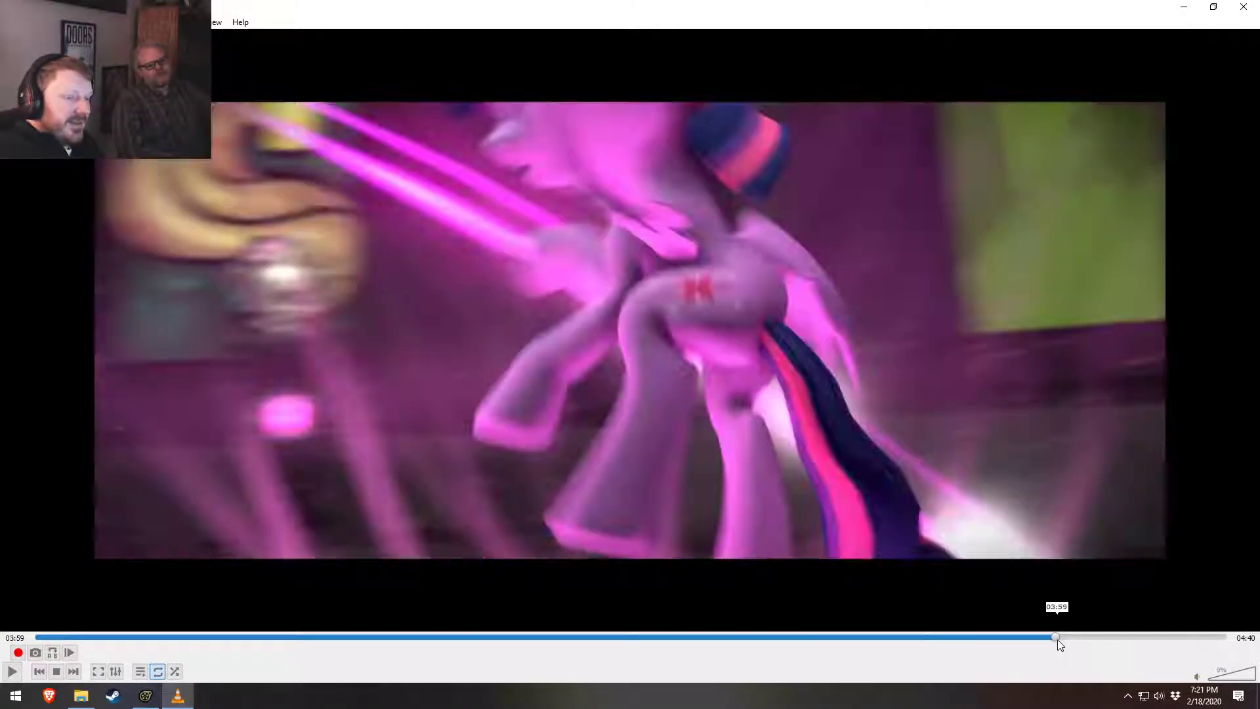
{"action": "key", "text": "space"}
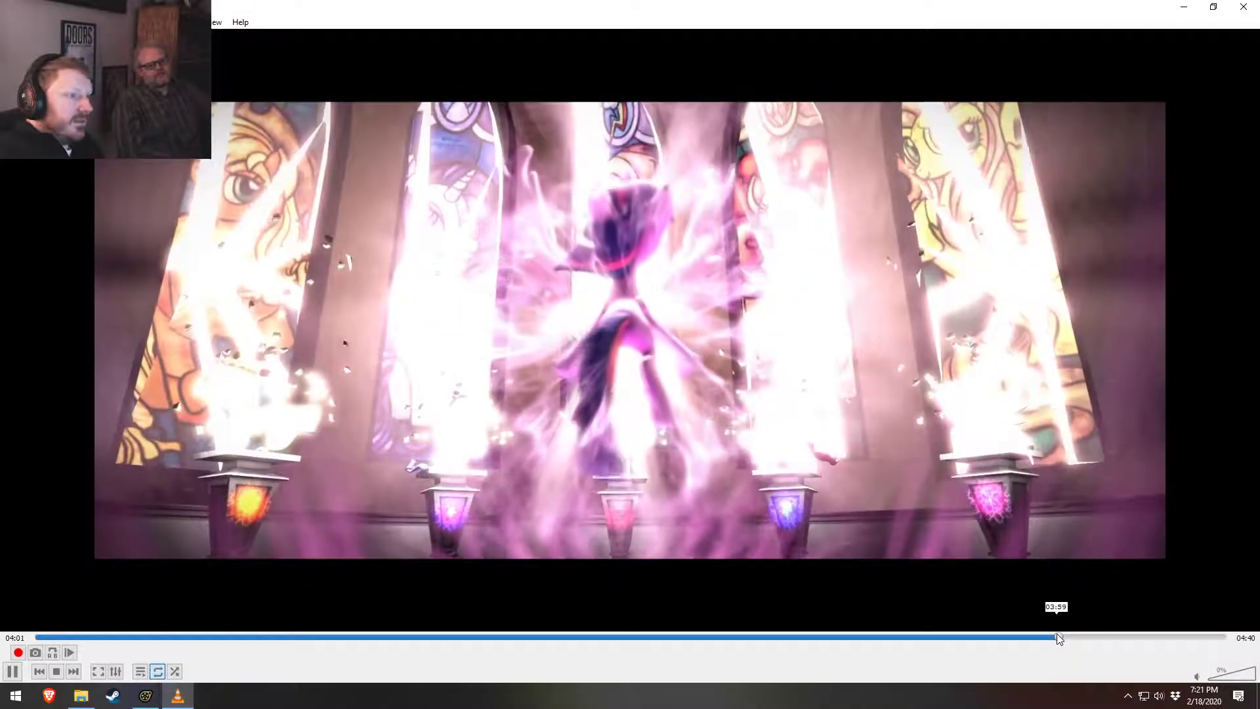
{"action": "key", "text": "space"}
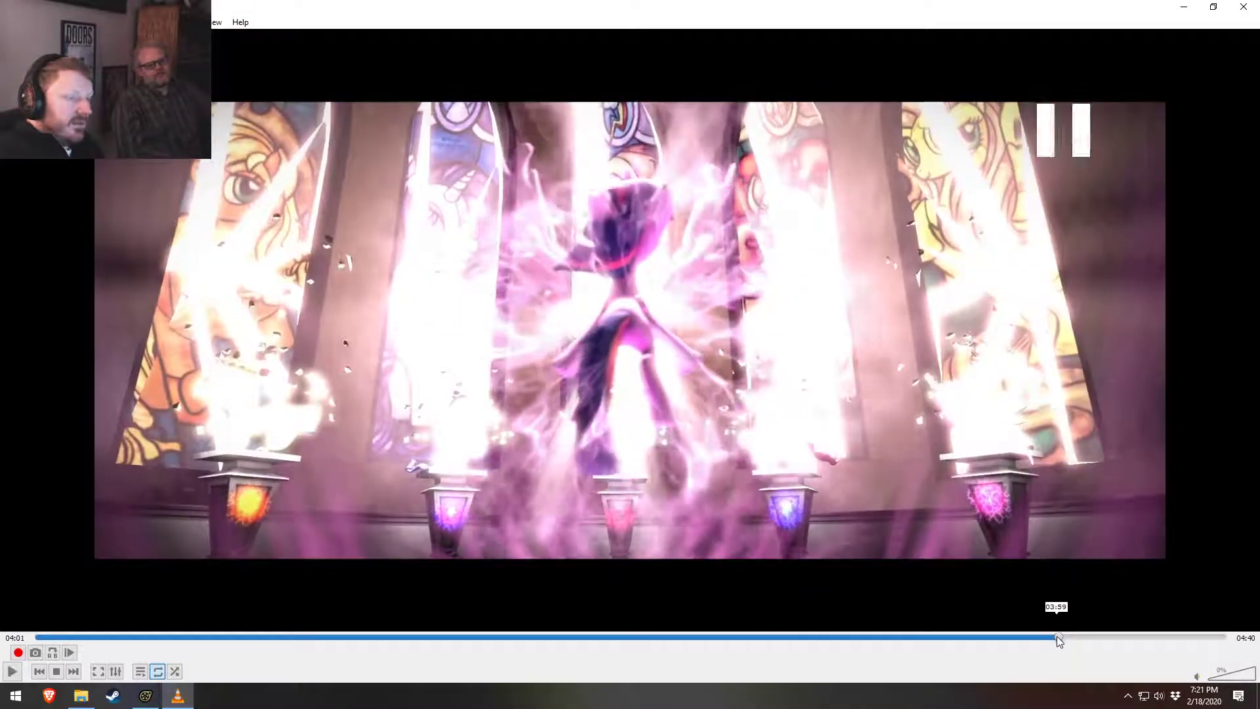
Step: Go back to the close-up at about 3:51 and play forward to the magic circle shot at 3:55
{"action": "key", "text": "space"}
{"action": "left_click_drag", "start_coordinate": [1058, 637], "coordinate": [1001, 639]}
{"action": "key", "text": "space"}
{"action": "left_click", "coordinate": [1023, 638]}
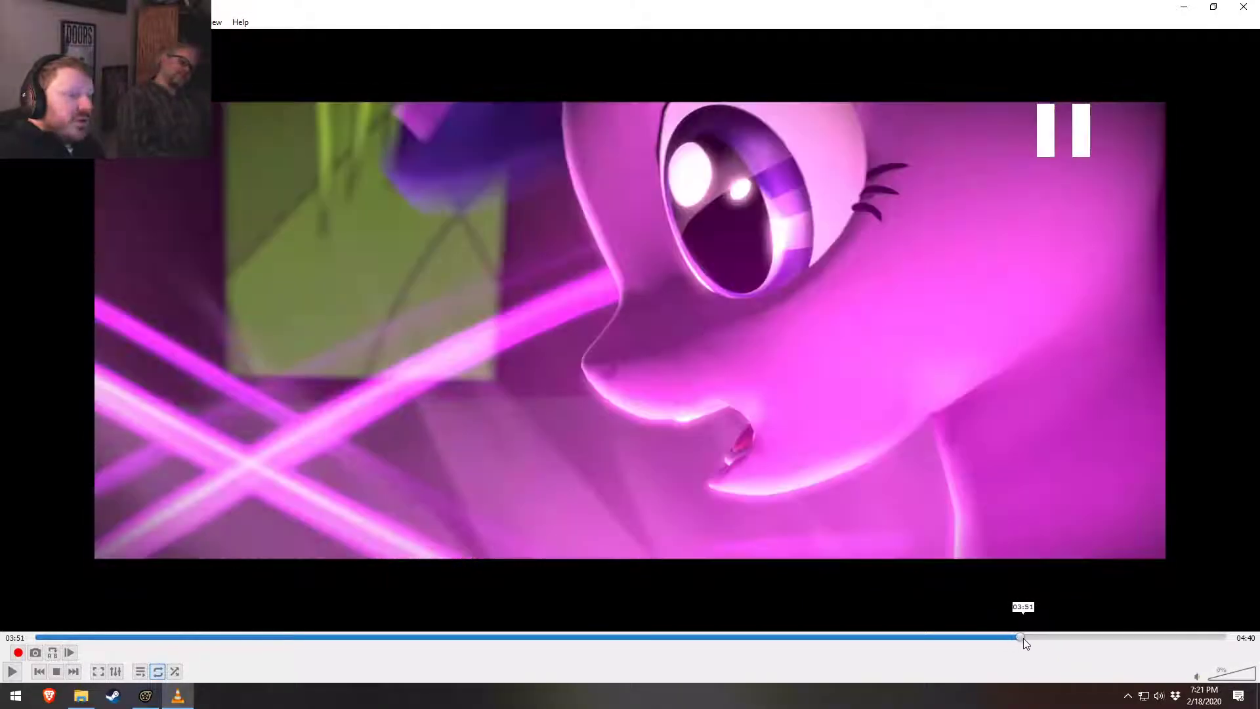
{"action": "left_click", "coordinate": [1028, 638]}
{"action": "key", "text": "space"}
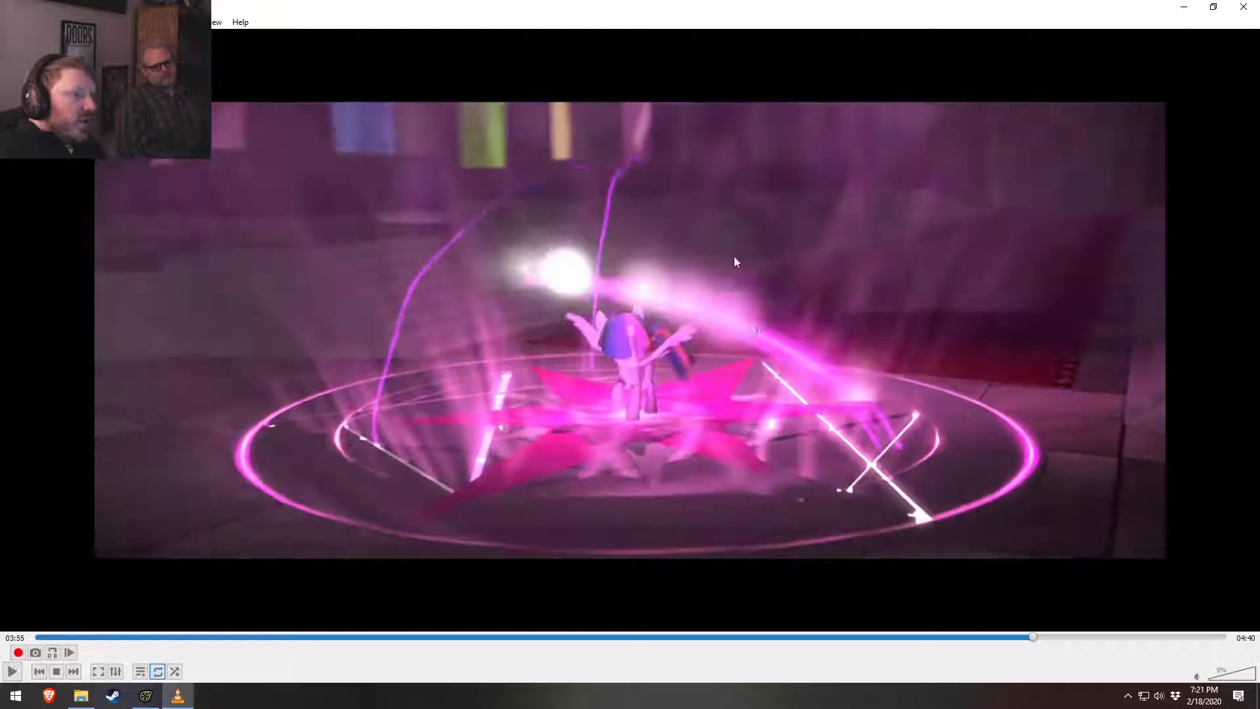
Step: Examine the glowing orbs and their trails around the magic circle between 3:54 and 3:55
{"action": "key", "text": "space"}
{"action": "left_click", "coordinate": [1031, 635]}
{"action": "key", "text": "space"}
{"action": "key", "text": "space"}
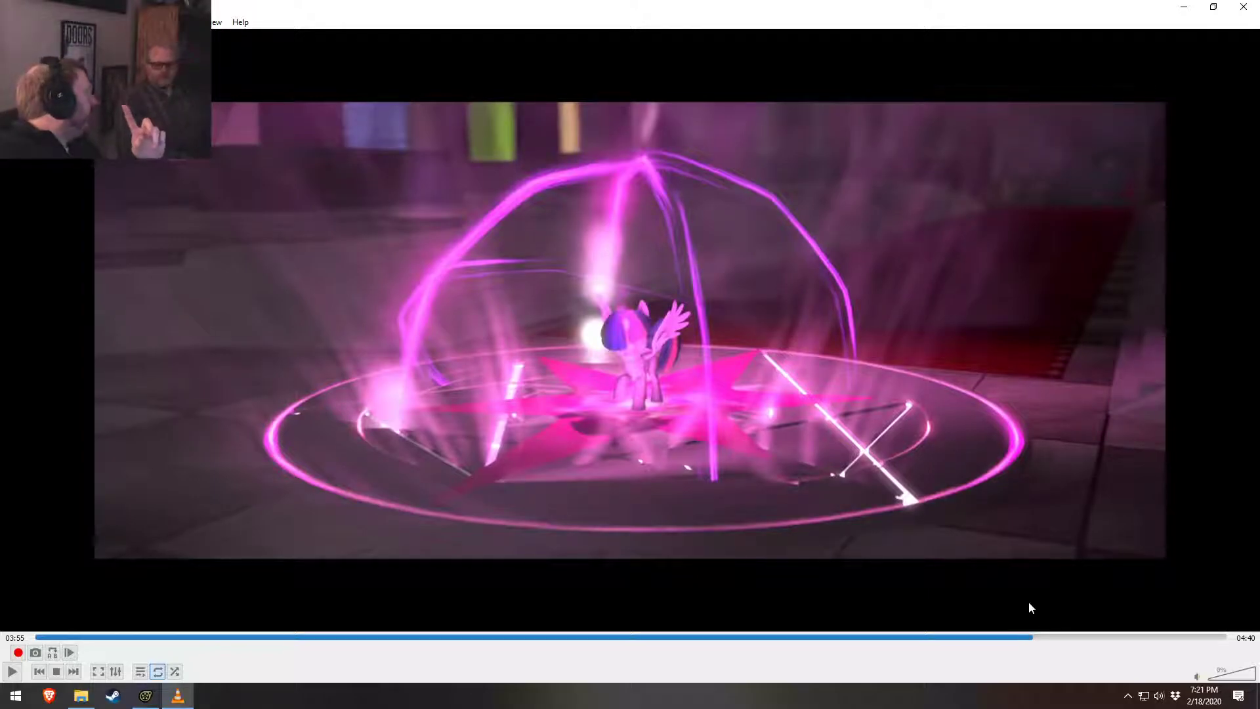
{"action": "left_click_drag", "start_coordinate": [1031, 638], "coordinate": [1035, 638]}
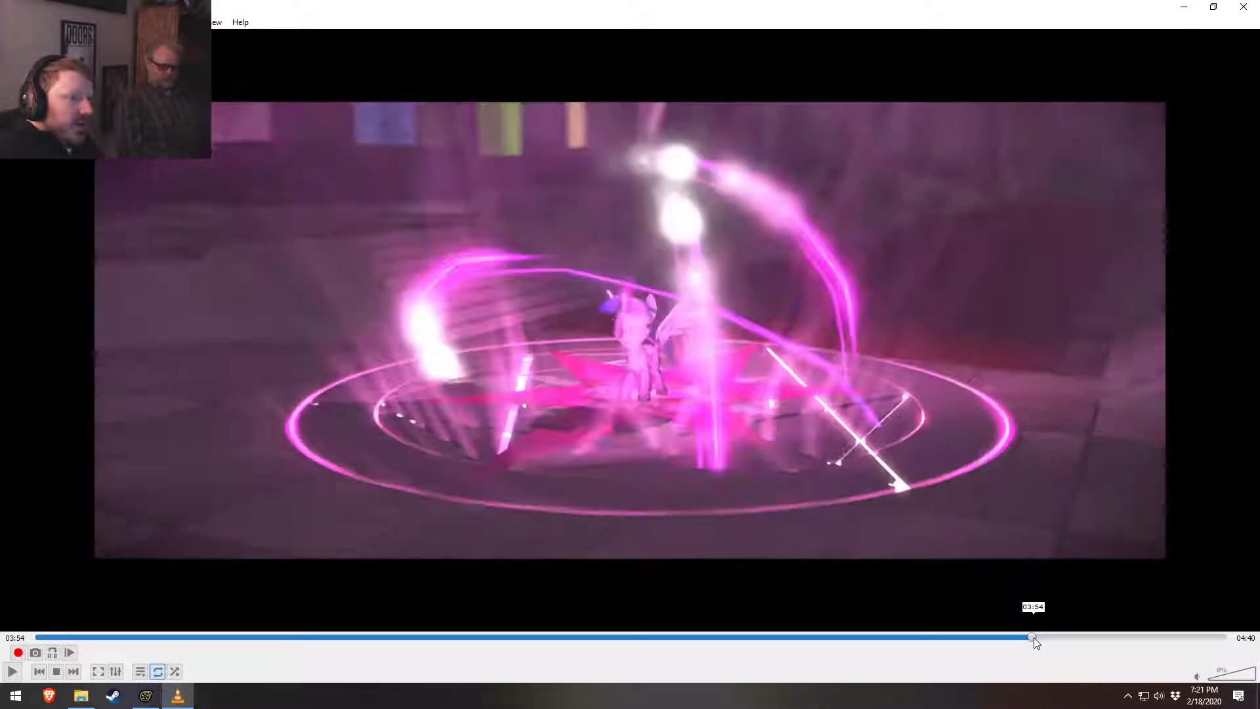
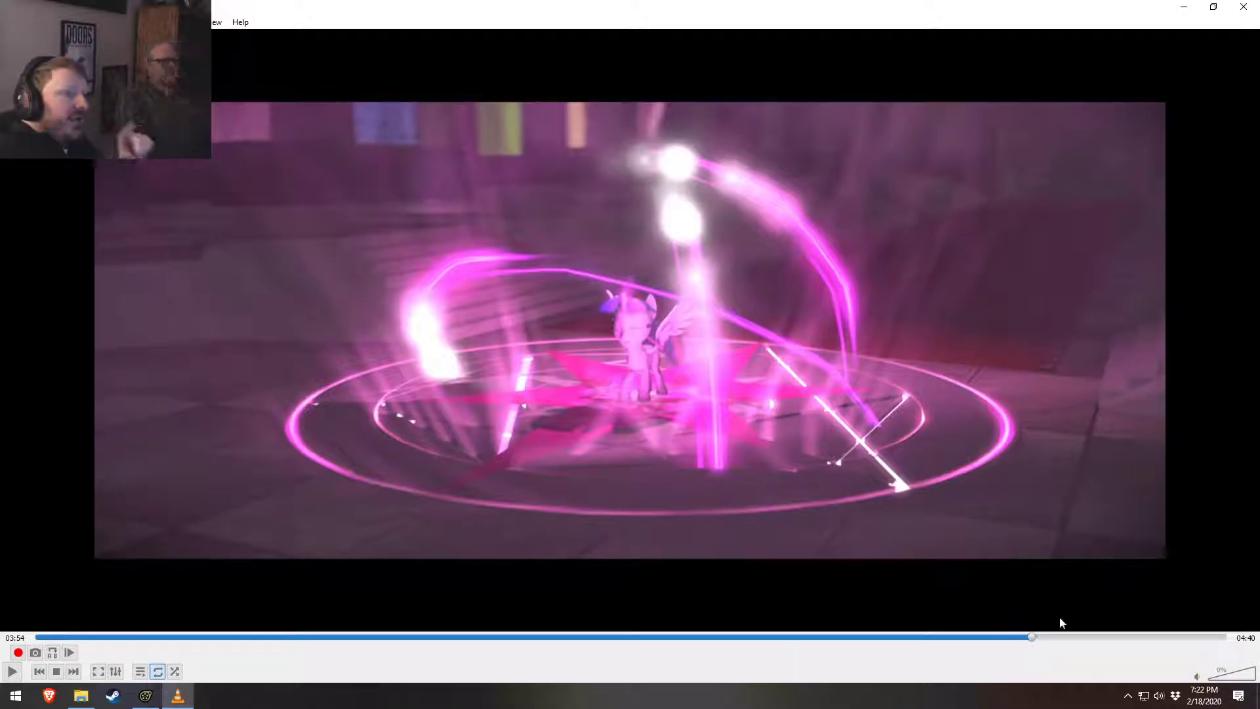
Step: Move ahead to the stained-glass shot and step through the frames from 3:59 to the burst at 4:01
{"action": "left_click_drag", "start_coordinate": [1035, 639], "coordinate": [1059, 646]}
{"action": "key", "text": "space"}
{"action": "key", "text": "space"}
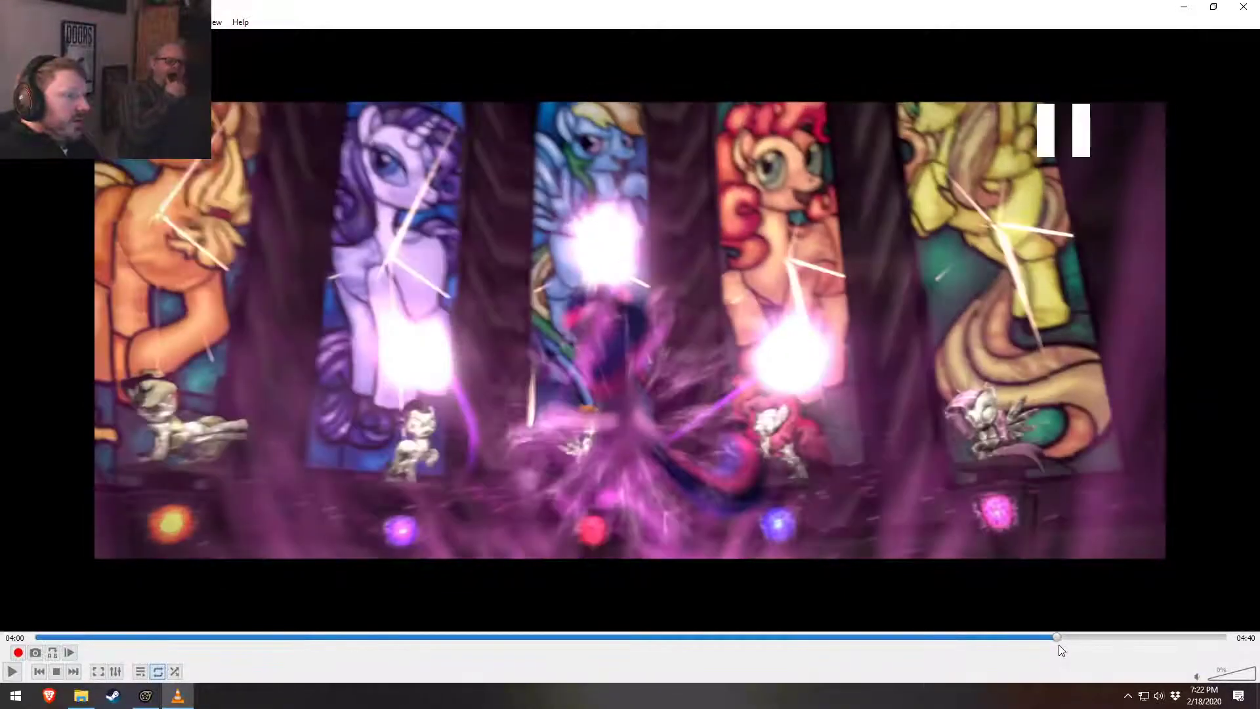
{"action": "key", "text": "space"}
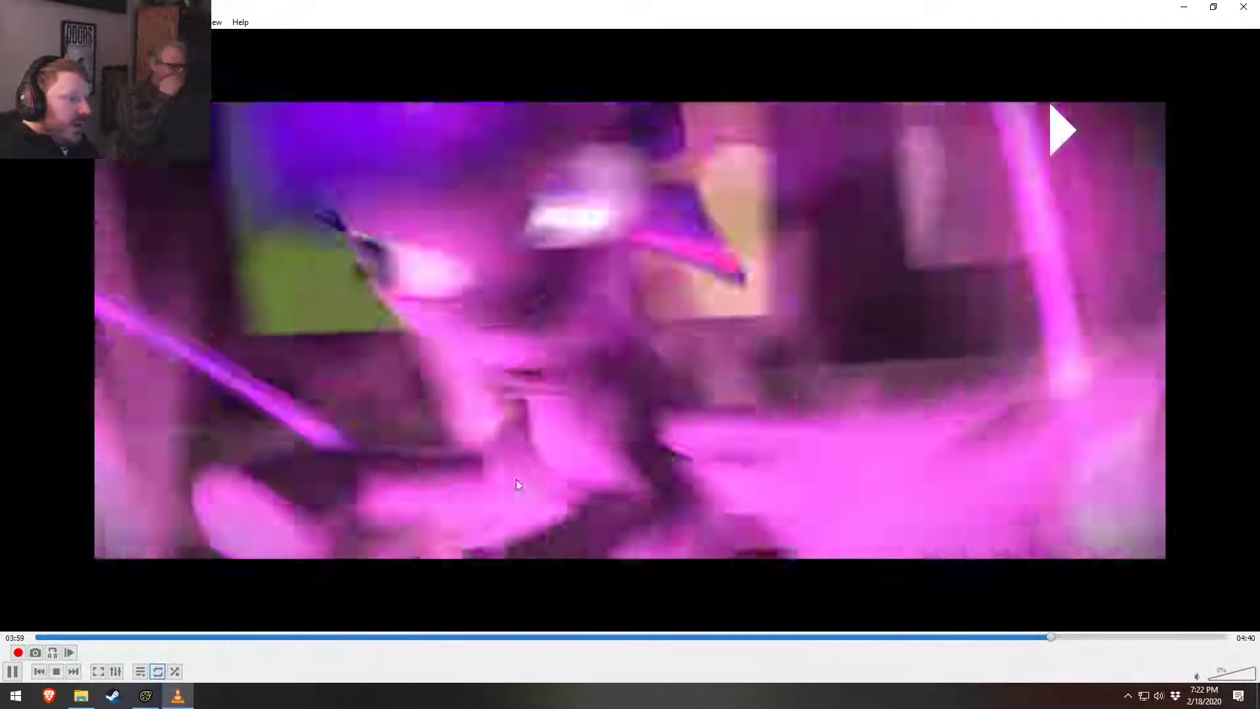
{"action": "key", "text": "space"}
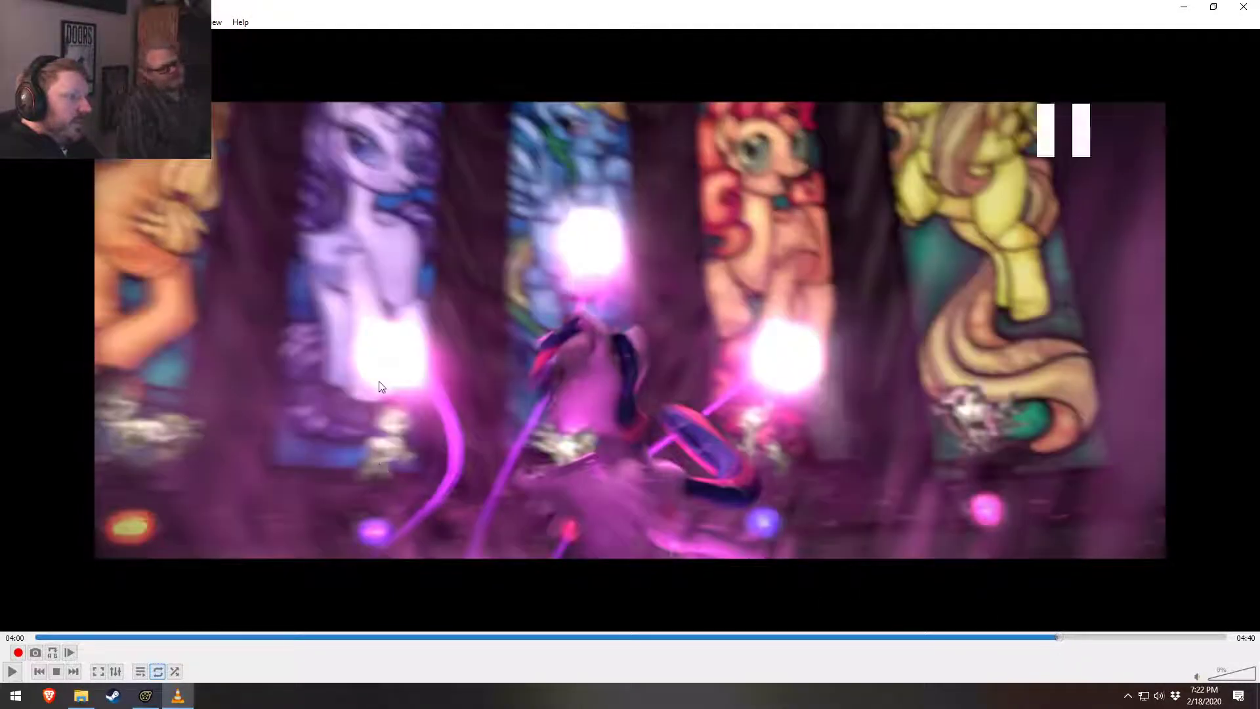
{"action": "key", "text": "space"}
{"action": "key", "text": "space"}
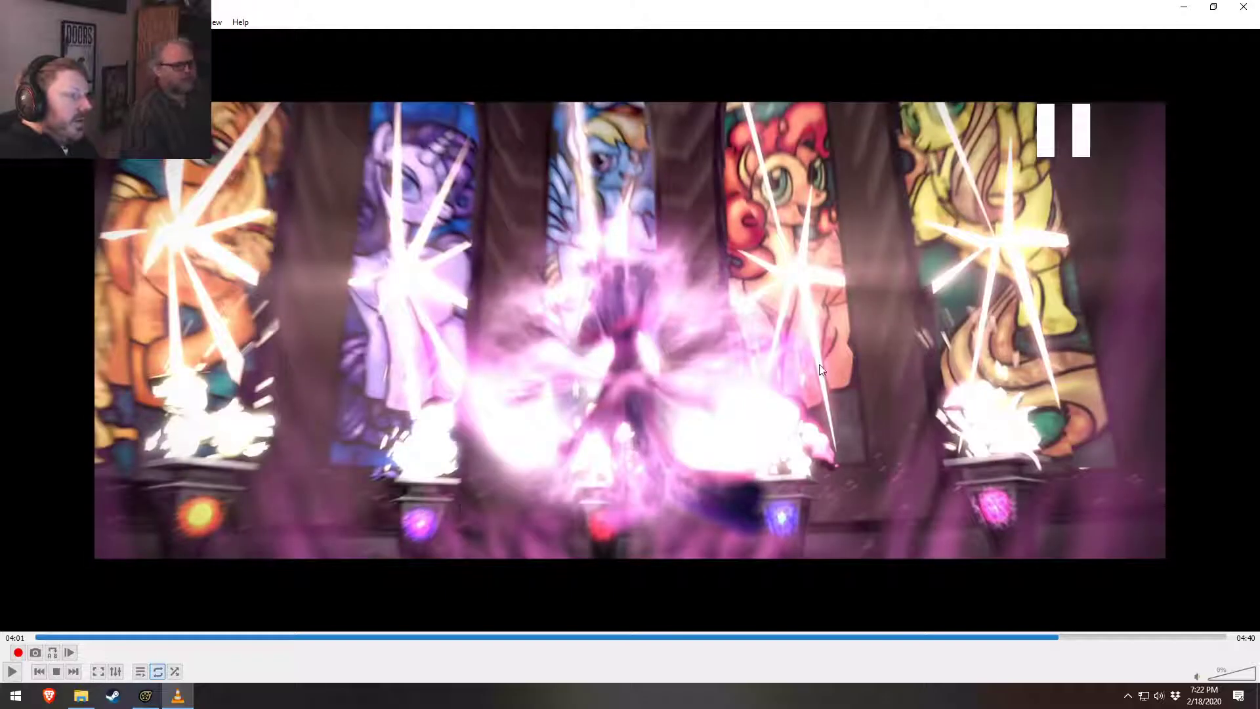
{"action": "key", "text": "space"}
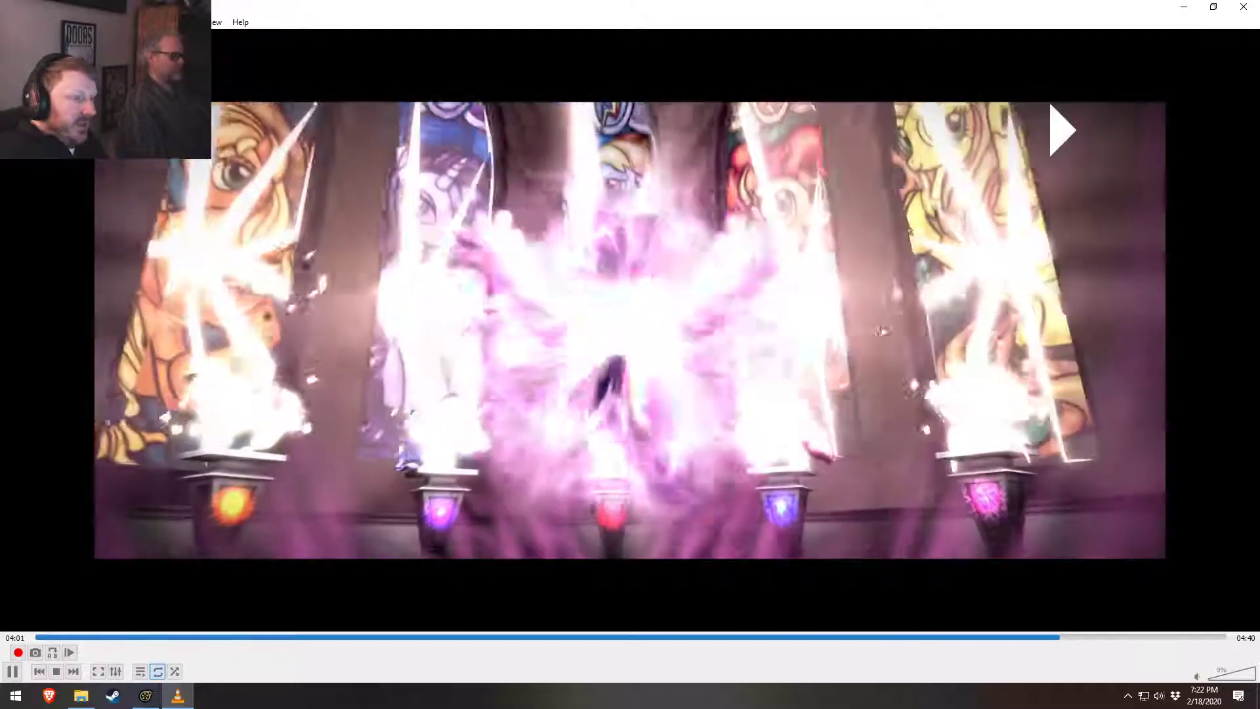
{"action": "key", "text": "space"}
Step: Close the video, return to the Source Filmmaker session and collapse the Overlay track group in the zoomed-out timeline
{"action": "left_click", "coordinate": [1242, 8]}
{"action": "left_click", "coordinate": [914, 132]}
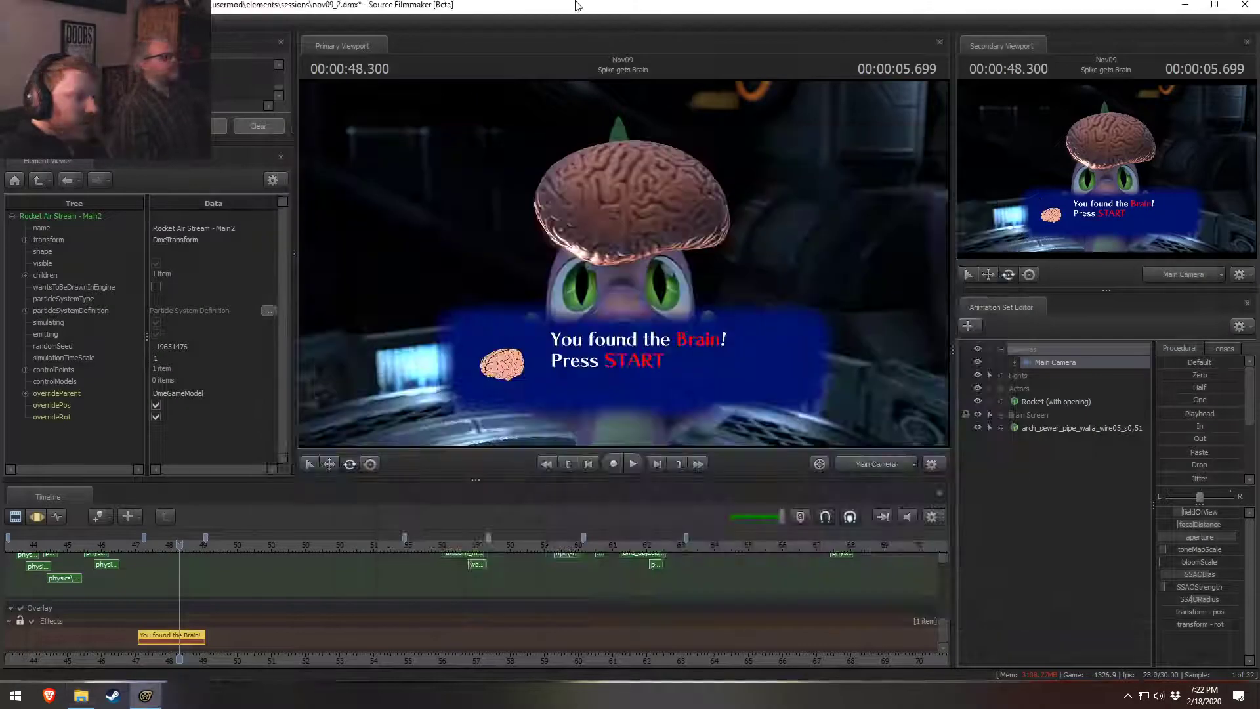
{"action": "scroll", "coordinate": [875, 629], "scroll_direction": "down", "scroll_amount": 2}
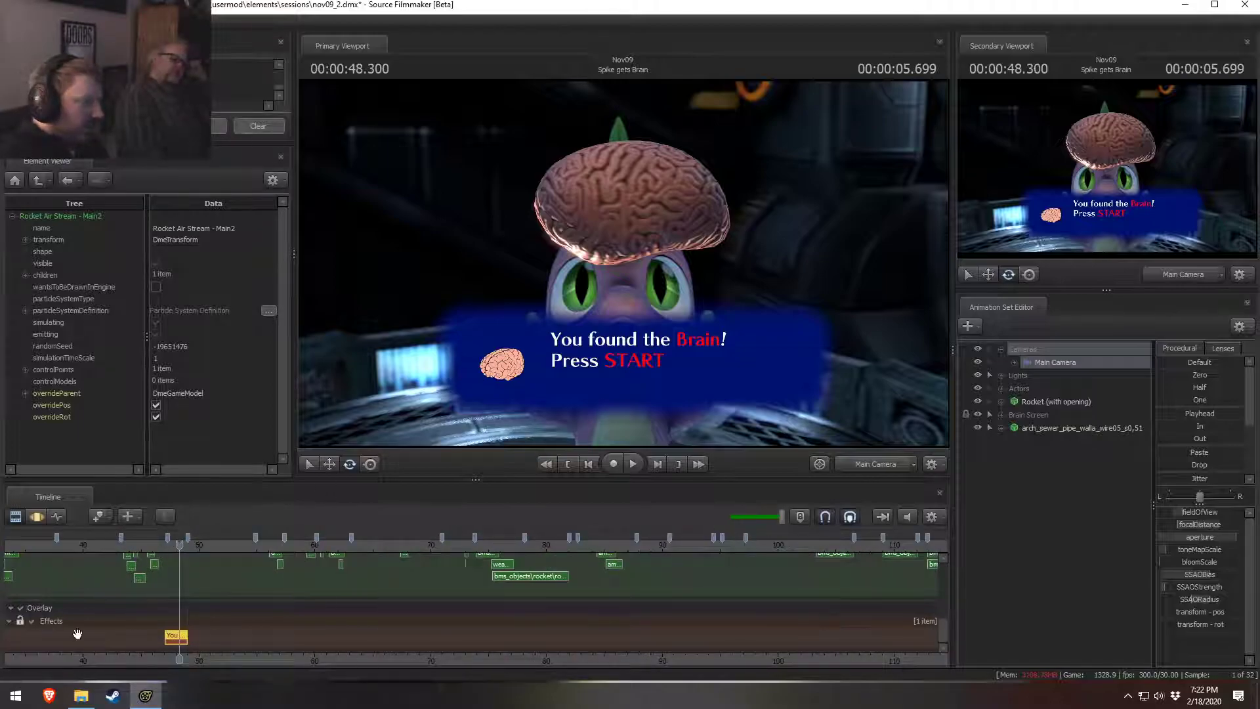
{"action": "left_click", "coordinate": [11, 608]}
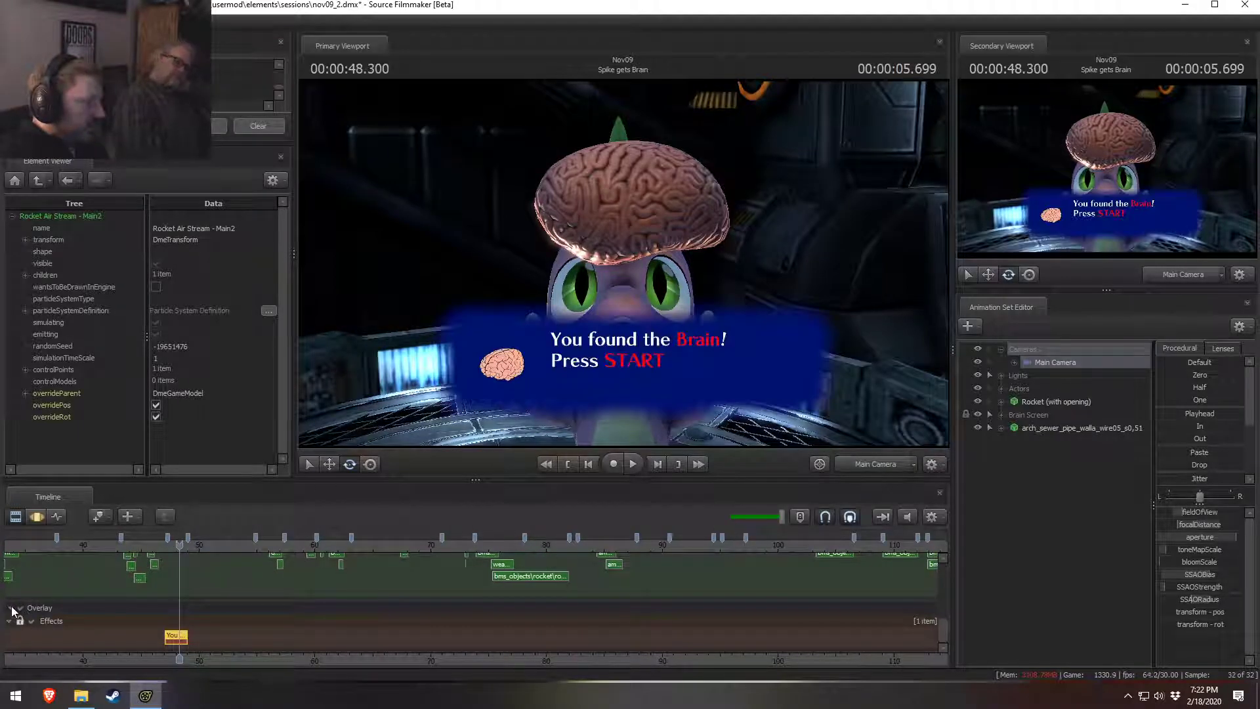
Step: Go to the Main 6 WTF shot in the Picture track and set the playhead to about 2:02.77
{"action": "left_click_drag", "start_coordinate": [944, 626], "coordinate": [943, 569]}
{"action": "middle_click_drag", "start_coordinate": [715, 649], "coordinate": [609, 650]}
{"action": "scroll", "coordinate": [656, 617], "scroll_direction": "down", "scroll_amount": 3}
{"action": "left_click", "coordinate": [660, 547]}
{"action": "scroll", "coordinate": [663, 560], "scroll_direction": "up", "scroll_amount": 2}
{"action": "scroll", "coordinate": [663, 562], "scroll_direction": "up", "scroll_amount": 3}
{"action": "left_click", "coordinate": [486, 546]}
{"action": "left_click_drag", "start_coordinate": [482, 551], "coordinate": [384, 545]}
Step: Disable lighting in the primary viewport for the Main 6 WTF shot
{"action": "right_click", "coordinate": [530, 309]}
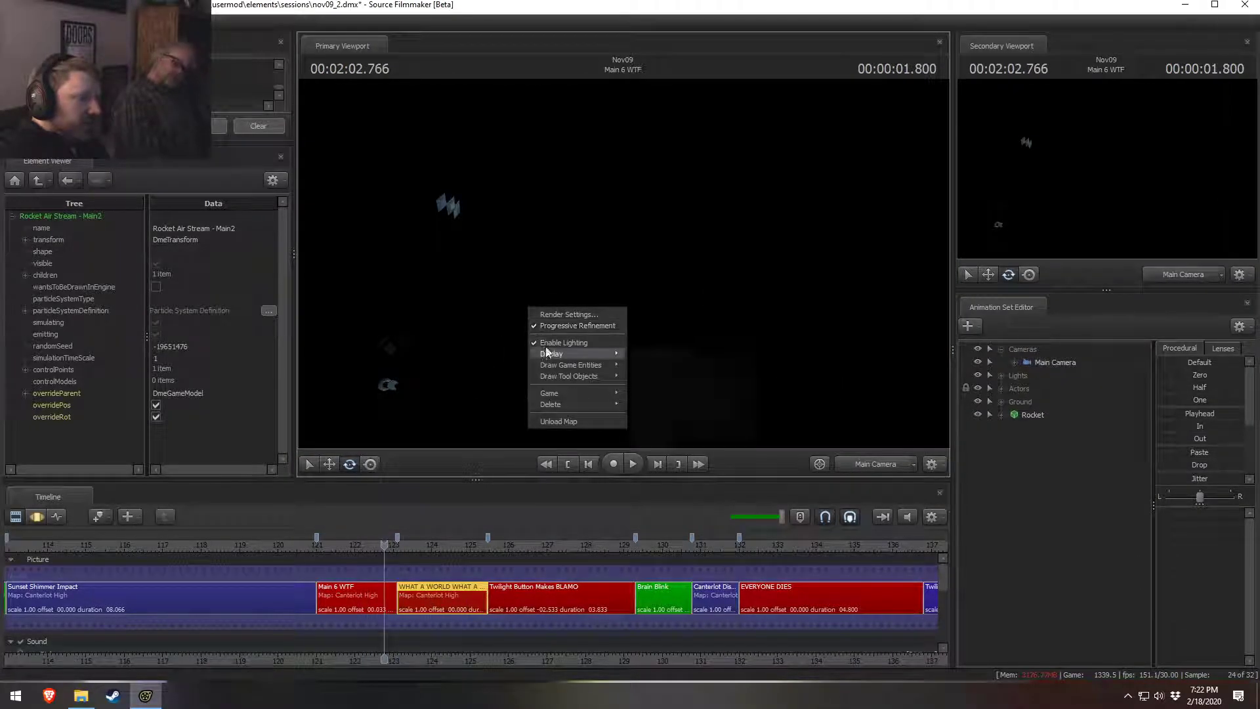
{"action": "left_click", "coordinate": [599, 342]}
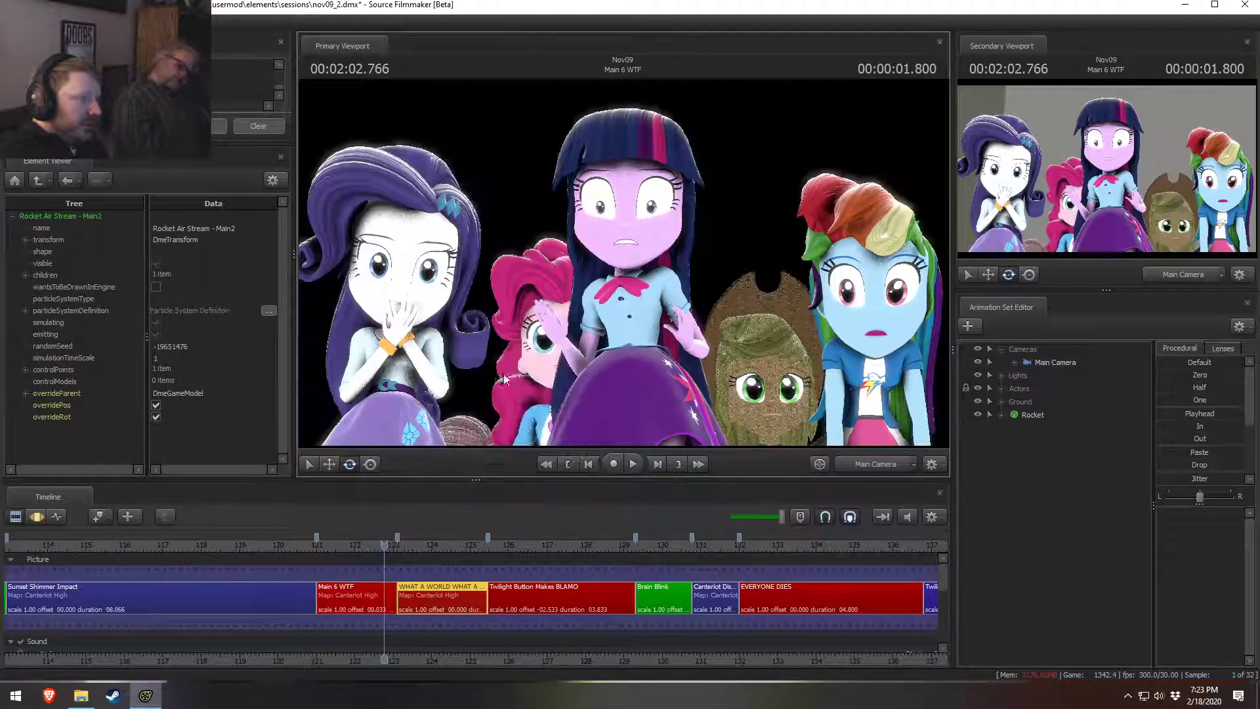
{"action": "right_click", "coordinate": [518, 302]}
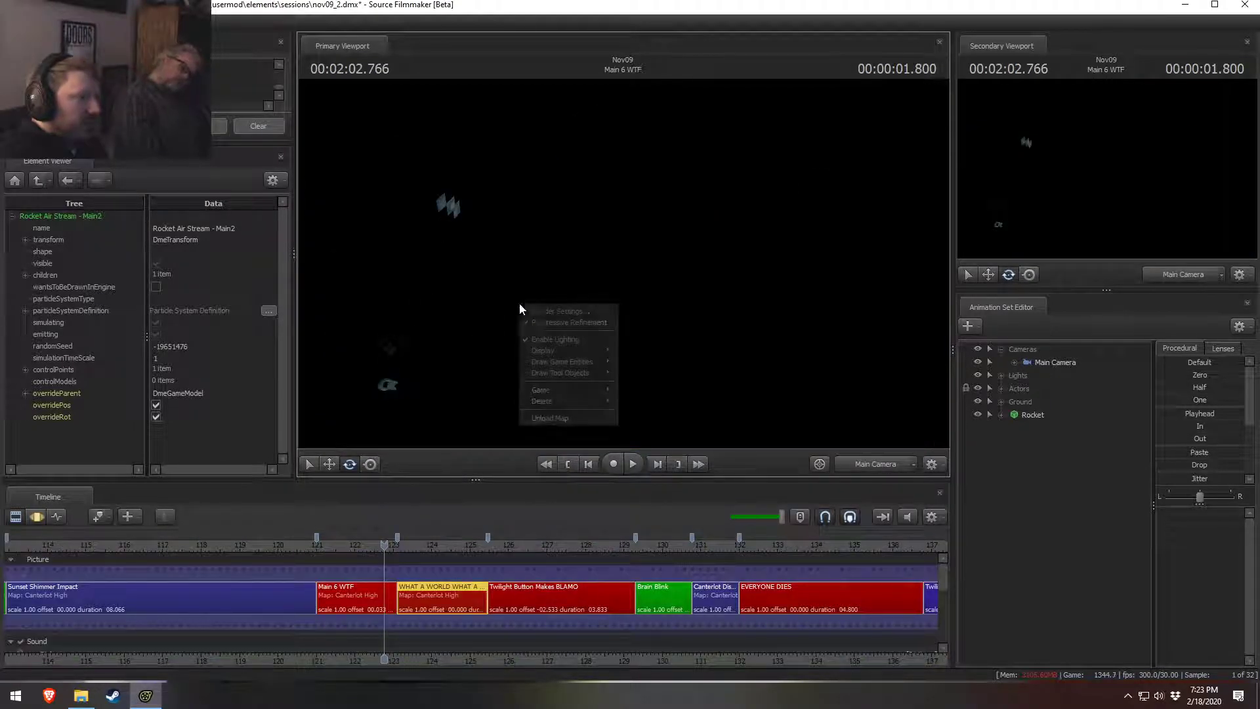
{"action": "left_click", "coordinate": [531, 340]}
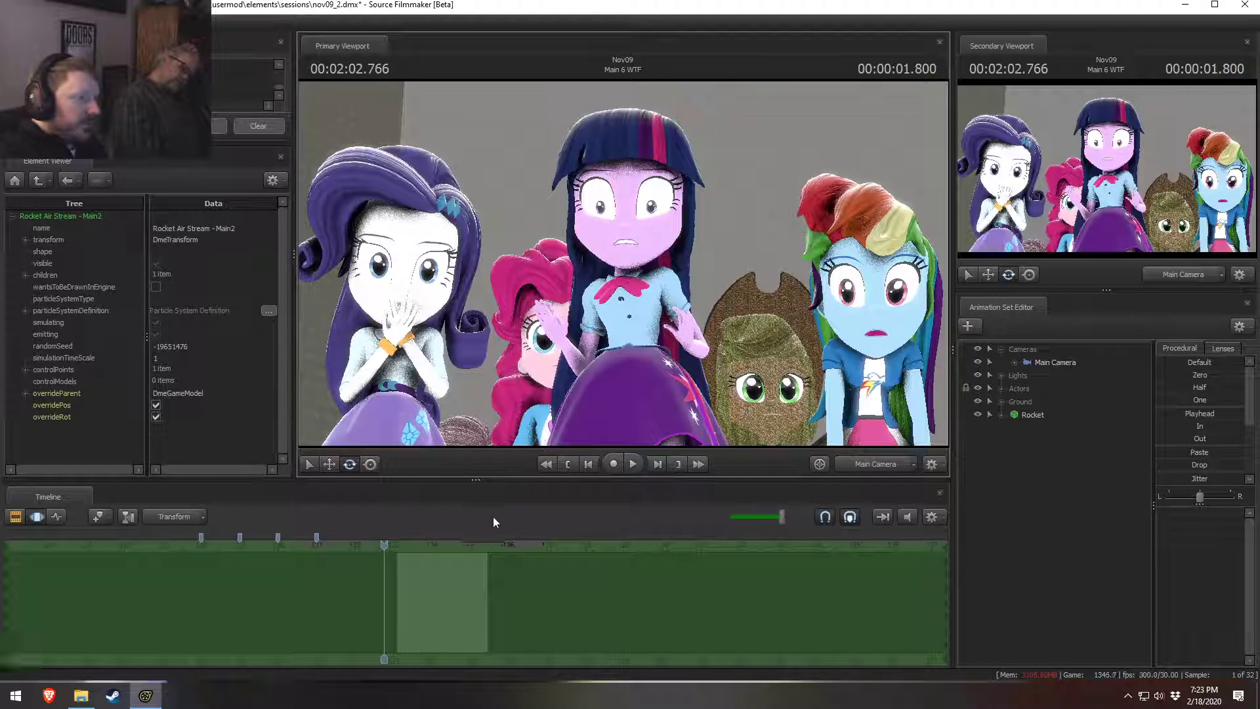
Step: Select the Main 6 WTF shot and adjust PinkiePie's Eyes controls from a close-up work camera view
{"action": "left_click", "coordinate": [880, 466]}
{"action": "left_click_drag", "start_coordinate": [657, 302], "coordinate": [624, 302]}
{"action": "key", "text": "w"}
{"action": "key", "text": "w"}
{"action": "left_click_drag", "start_coordinate": [738, 230], "coordinate": [735, 257]}
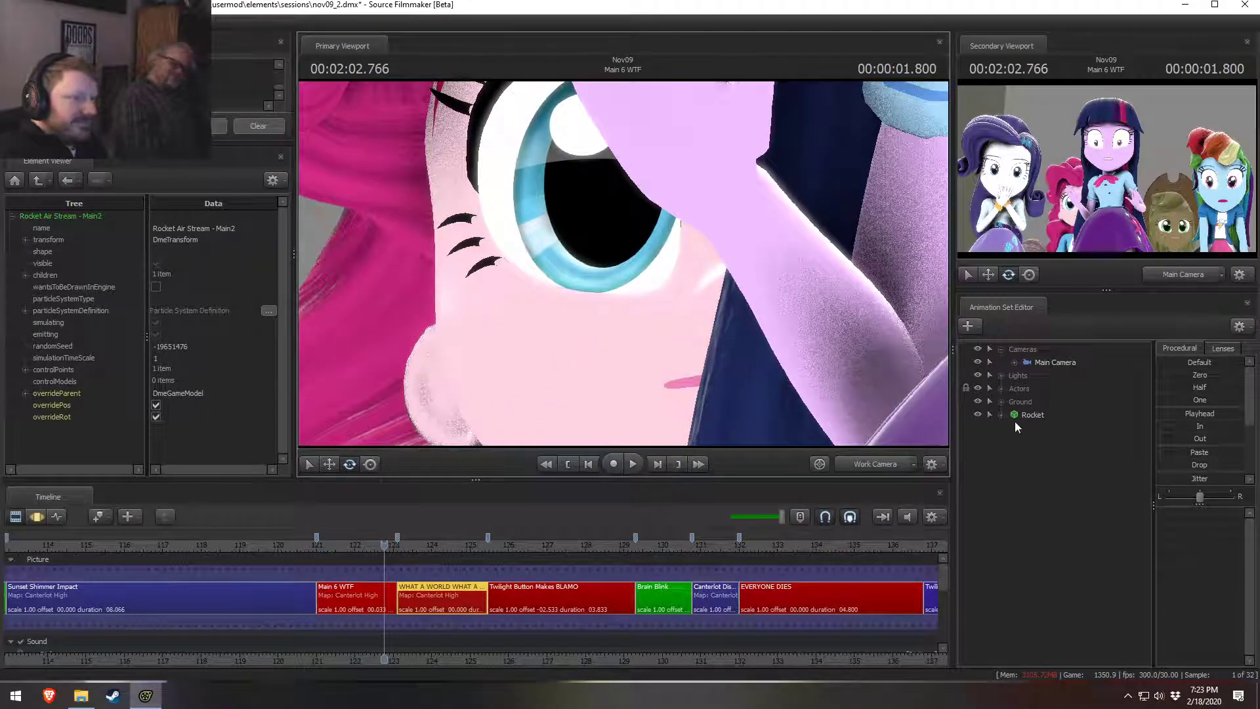
{"action": "left_click", "coordinate": [349, 604]}
{"action": "left_click", "coordinate": [995, 389]}
{"action": "left_click", "coordinate": [1015, 442]}
{"action": "left_click", "coordinate": [1028, 454]}
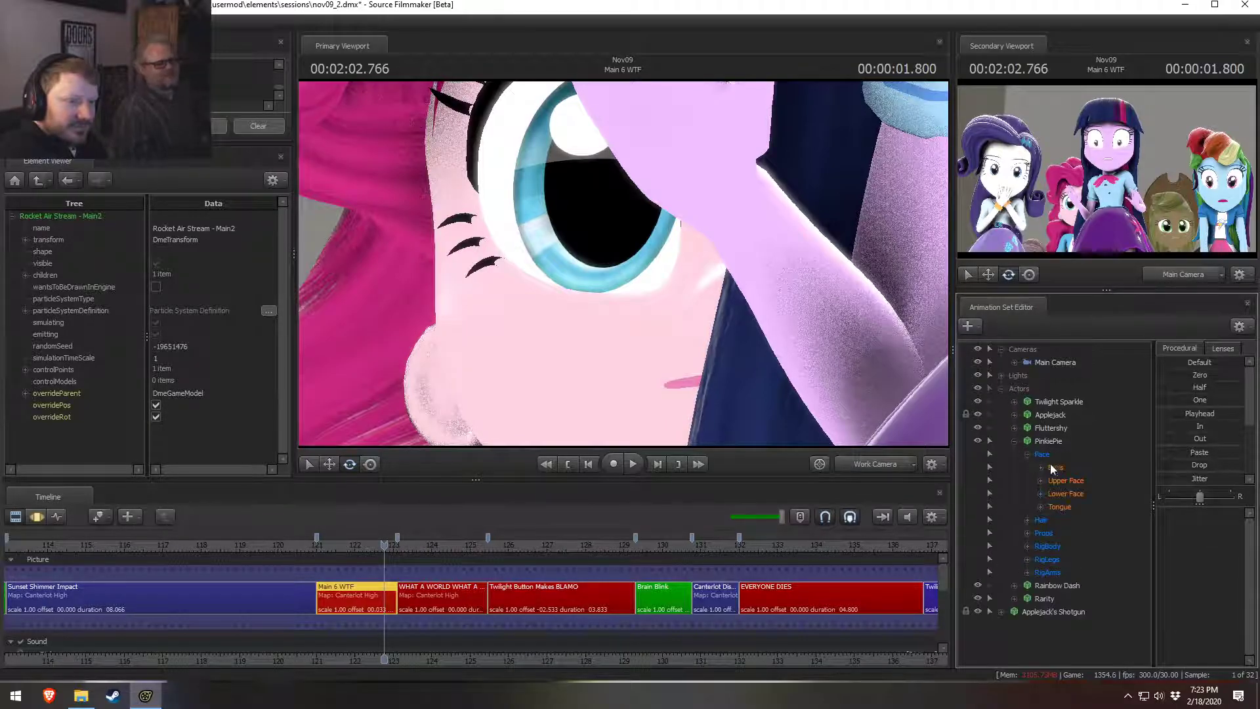
{"action": "left_click", "coordinate": [1055, 467]}
{"action": "left_click_drag", "start_coordinate": [1208, 514], "coordinate": [1167, 550]}
{"action": "key", "text": "ctrl+z"}
Step: Reshape PinkiePie's mouth with the Lower Face controls Smile_R and Frown_R, then return to the main camera view
{"action": "left_click", "coordinate": [1067, 495]}
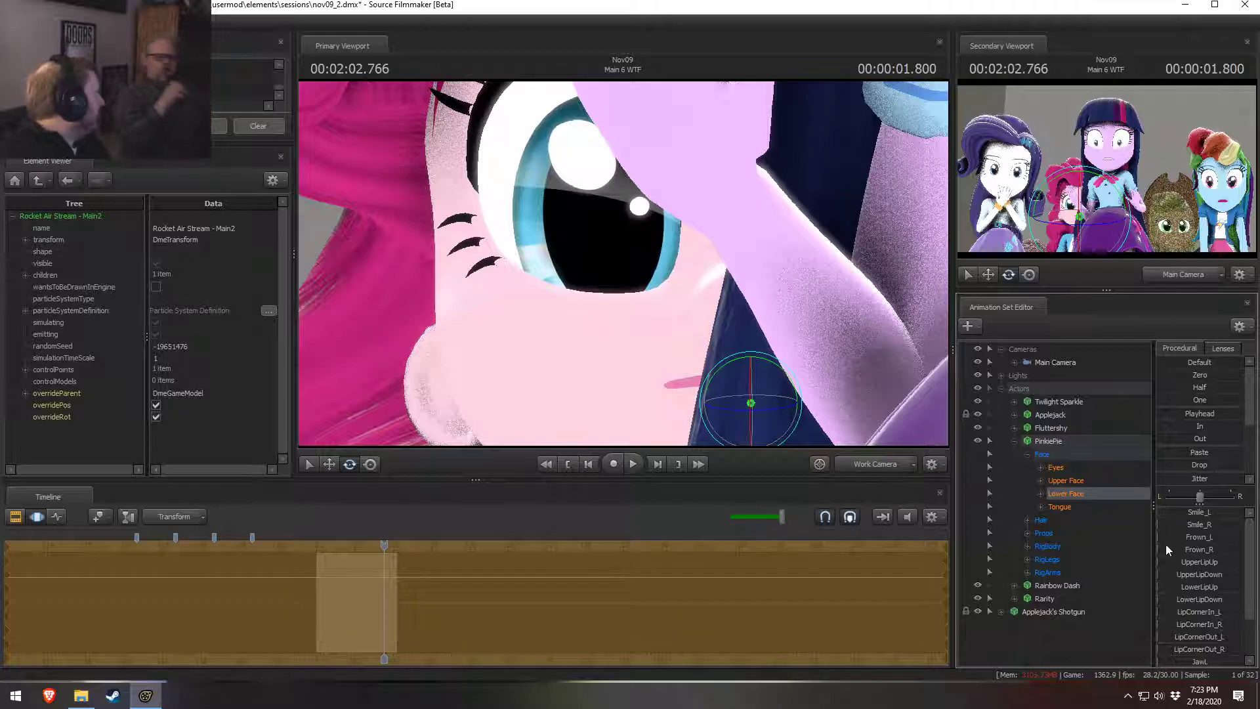
{"action": "key", "text": "ctrl+z"}
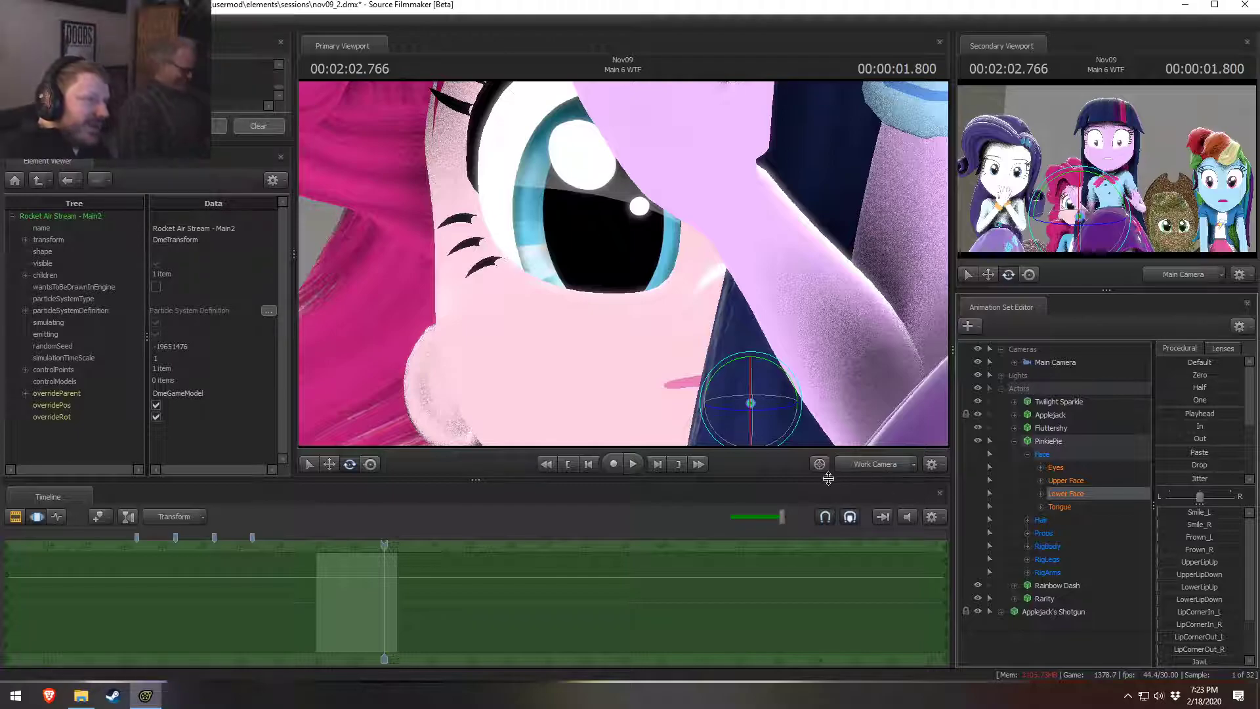
{"action": "left_click_drag", "start_coordinate": [1195, 525], "coordinate": [1221, 525]}
{"action": "key", "text": "ctrl+z"}
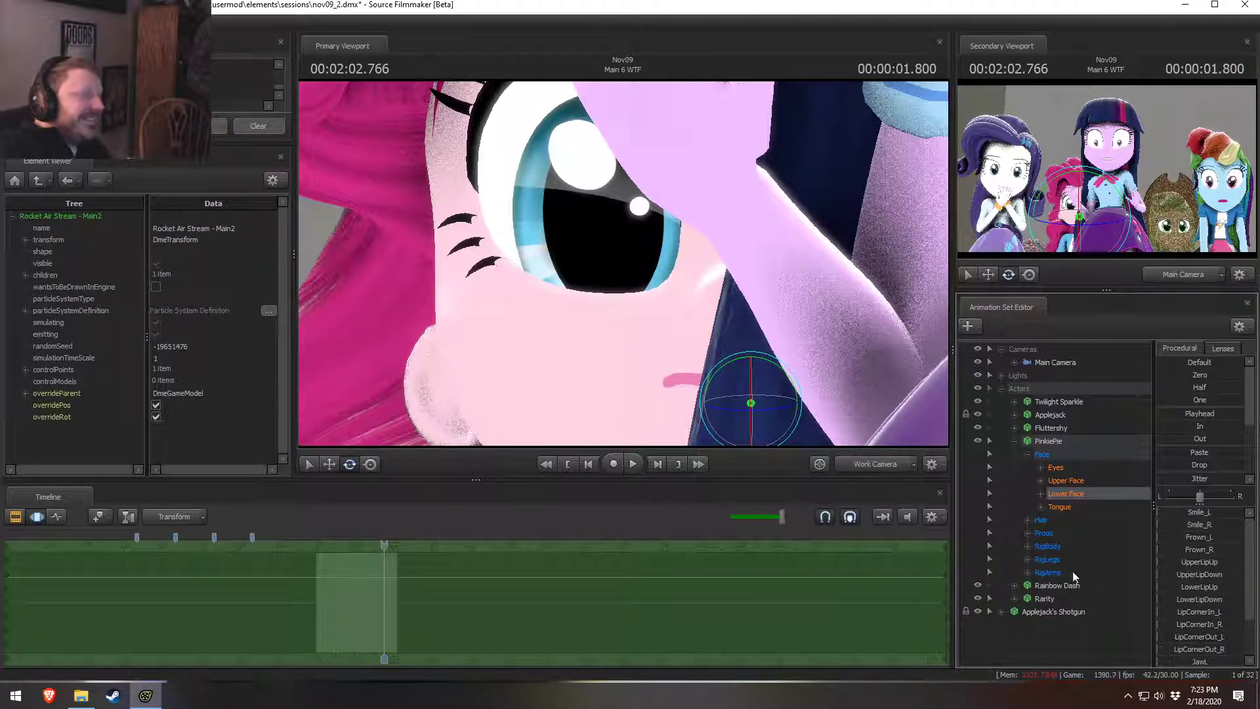
{"action": "left_click_drag", "start_coordinate": [1198, 550], "coordinate": [1209, 550]}
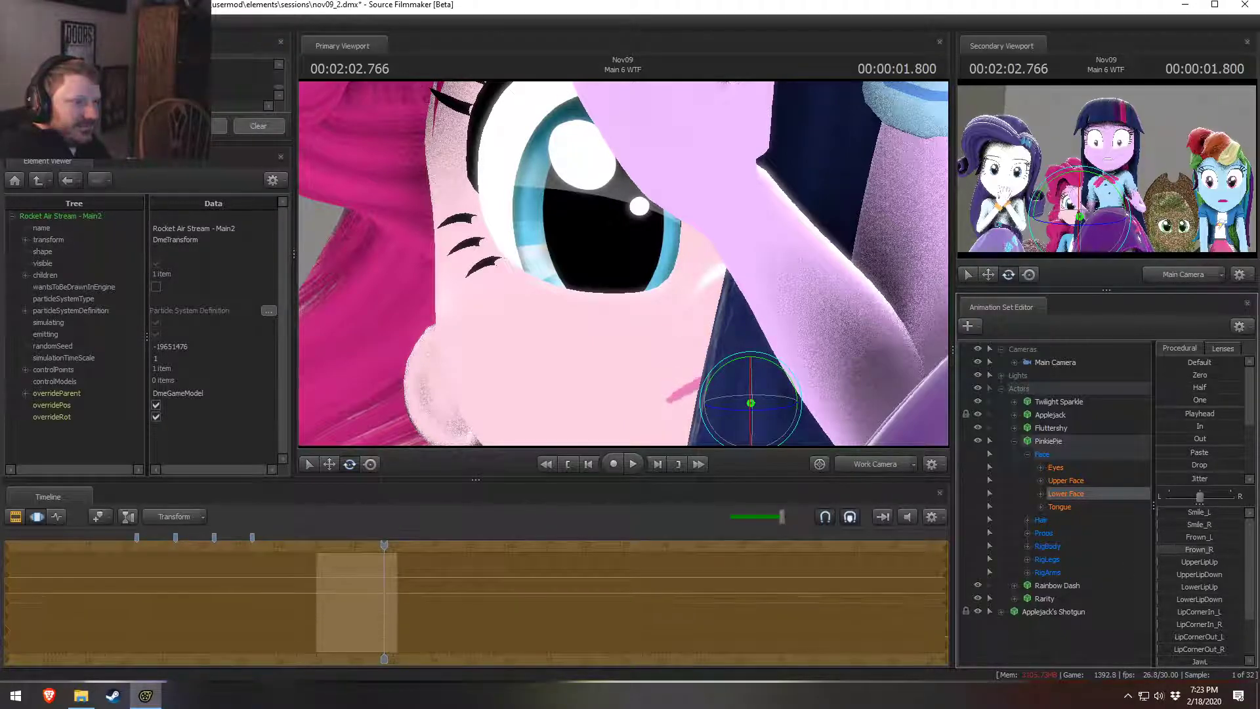
{"action": "key", "text": "ctrl+z"}
{"action": "left_click", "coordinate": [880, 468]}
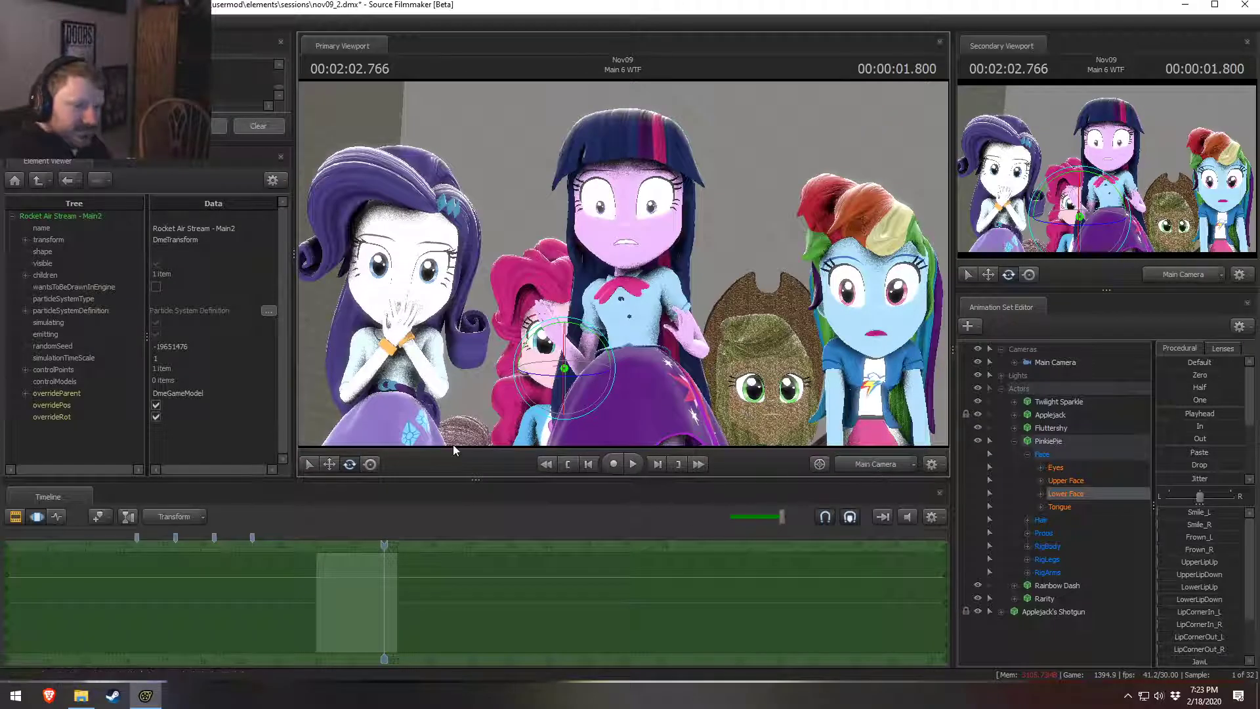
Step: Select the WHAT A WORLD WHAT A WORLD shot, view it through the work camera and set the playhead to 2:03.566
{"action": "key", "text": "F2"}
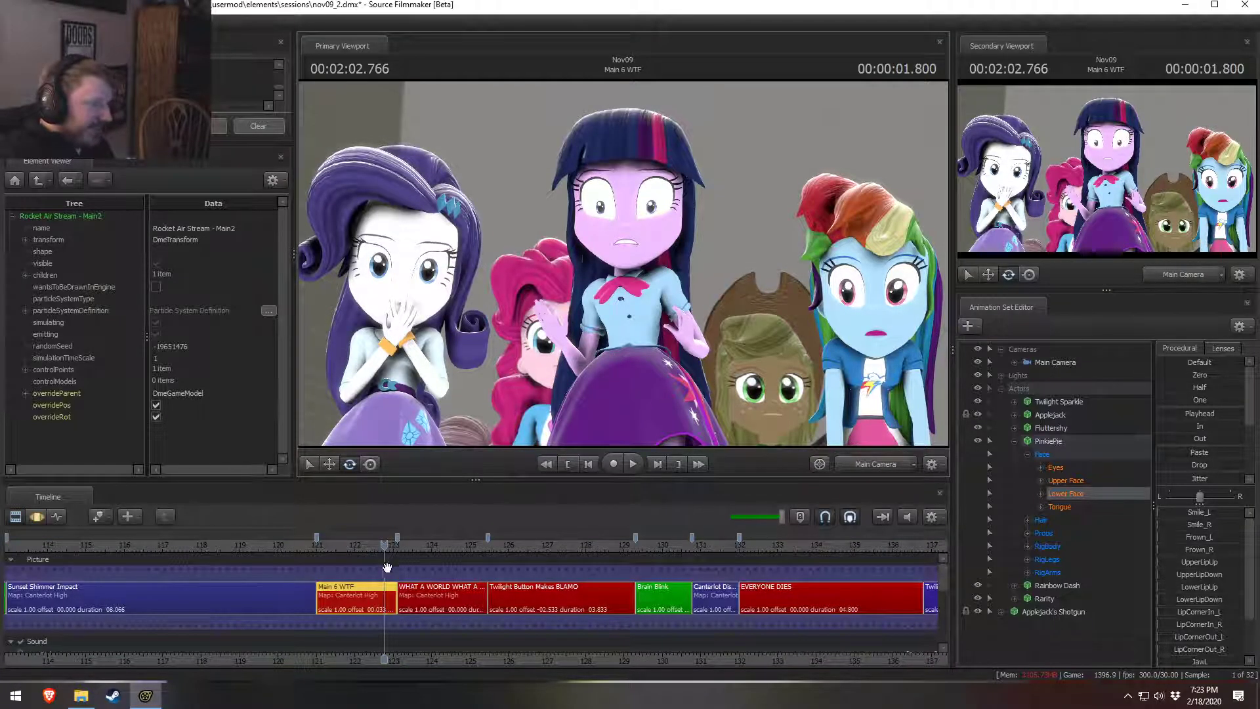
{"action": "middle_click_drag", "start_coordinate": [412, 651], "coordinate": [264, 626]}
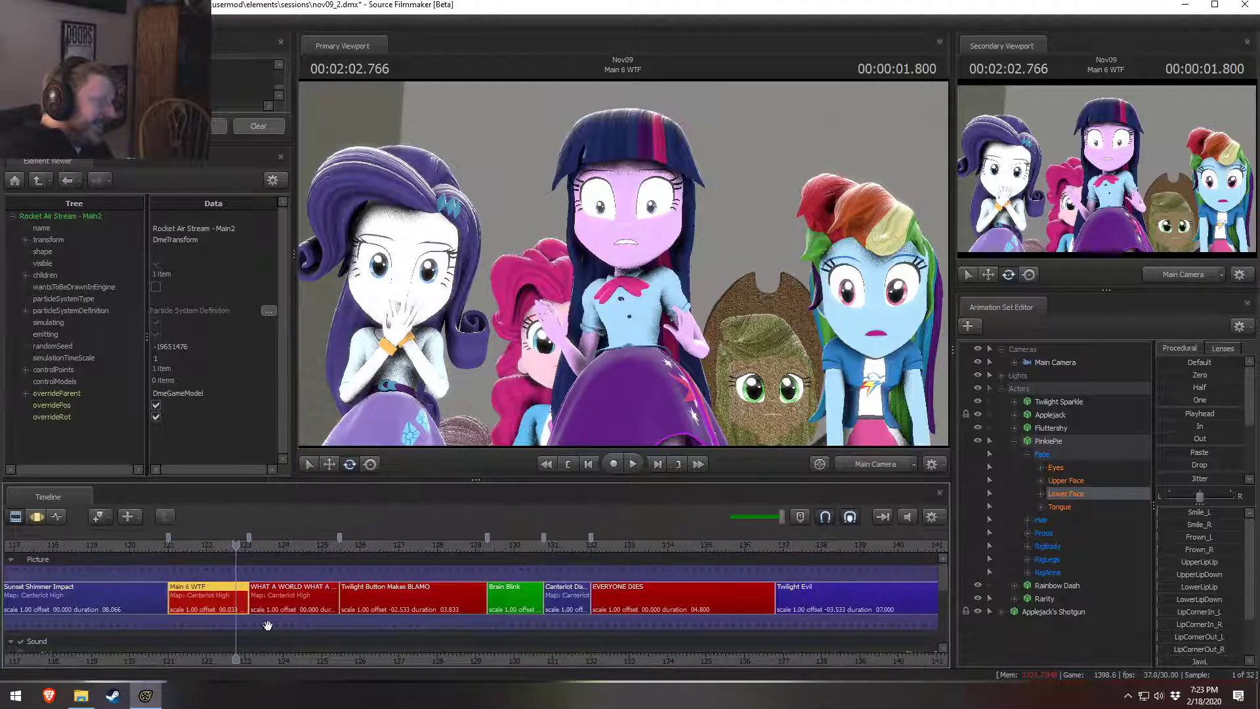
{"action": "left_click_drag", "start_coordinate": [239, 548], "coordinate": [251, 546]}
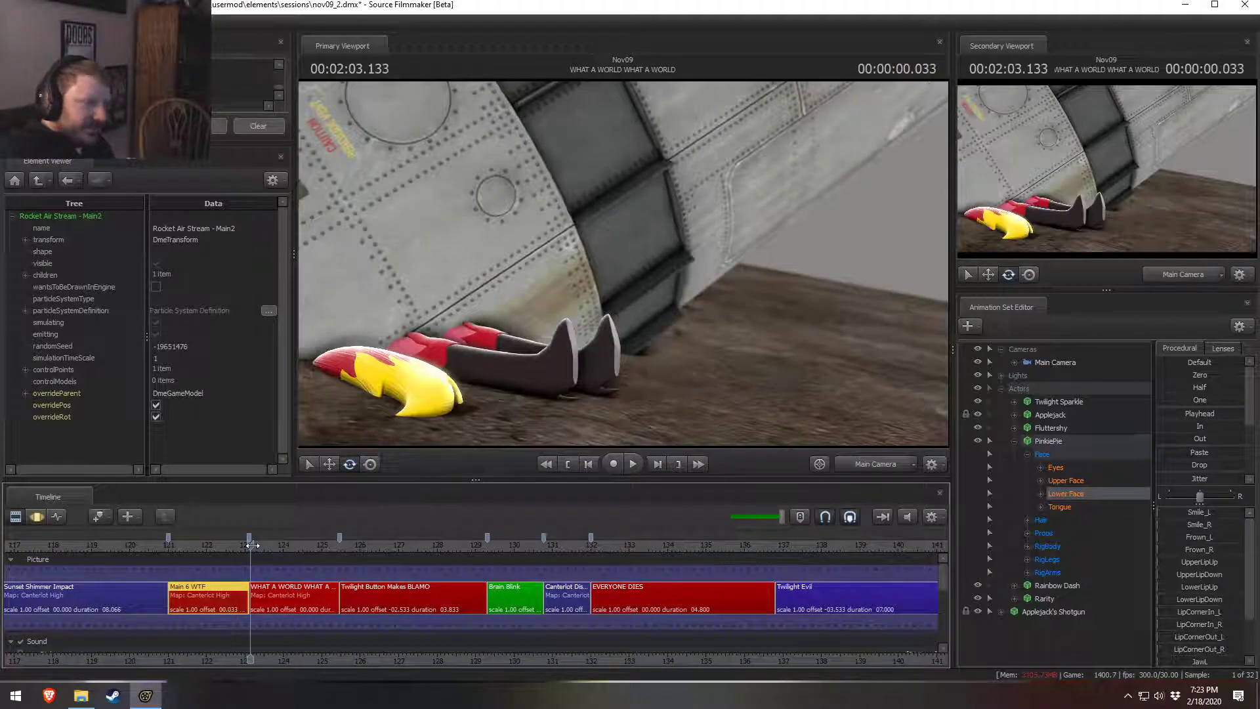
{"action": "left_click", "coordinate": [868, 463]}
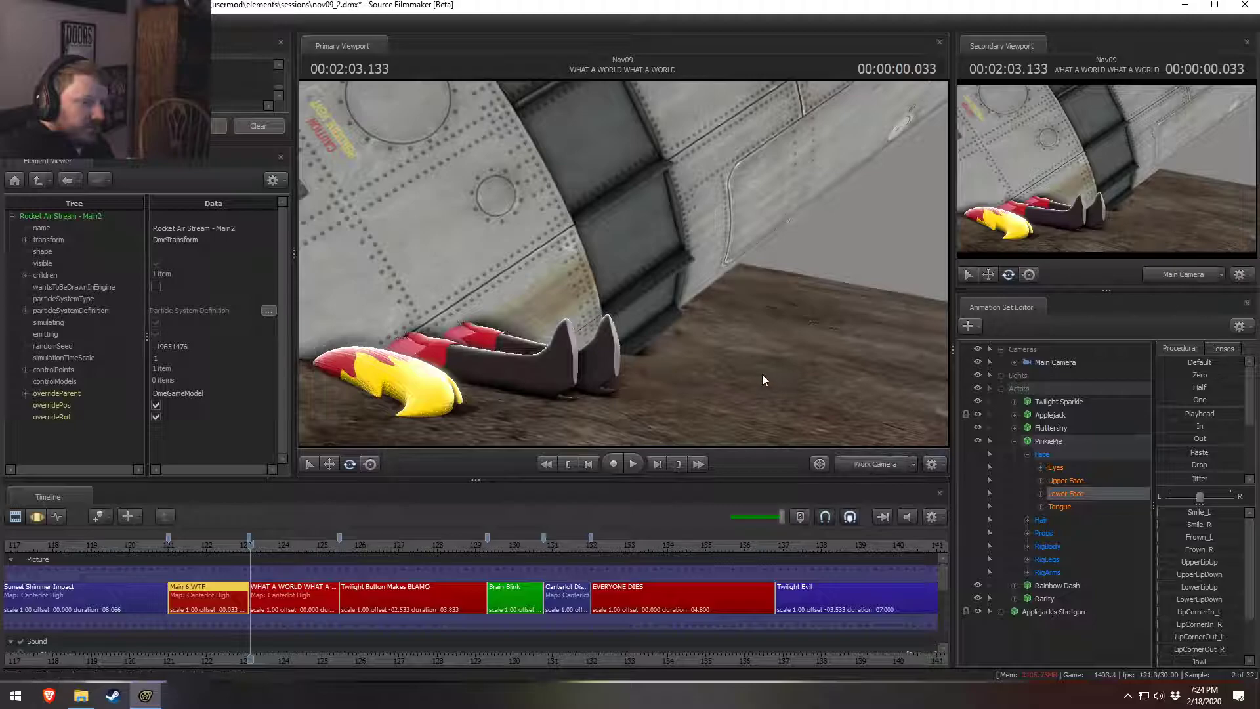
{"action": "left_click", "coordinate": [286, 603]}
{"action": "left_click", "coordinate": [266, 546]}
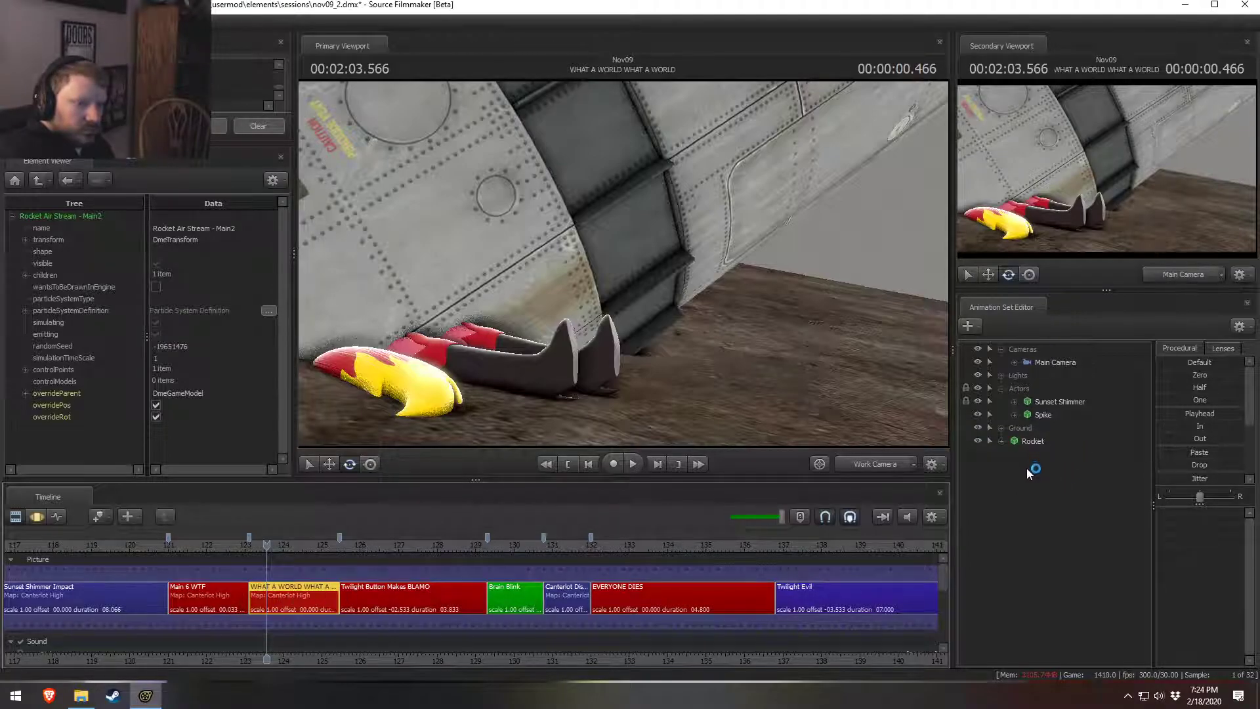
Step: Start a new particle system animation set and load dire_fx.pcf from the dota particles folder
{"action": "key", "text": "F2"}
{"action": "right_click", "coordinate": [1046, 485]}
{"action": "left_click", "coordinate": [1117, 521]}
{"action": "left_click", "coordinate": [747, 298]}
{"action": "left_click", "coordinate": [774, 221]}
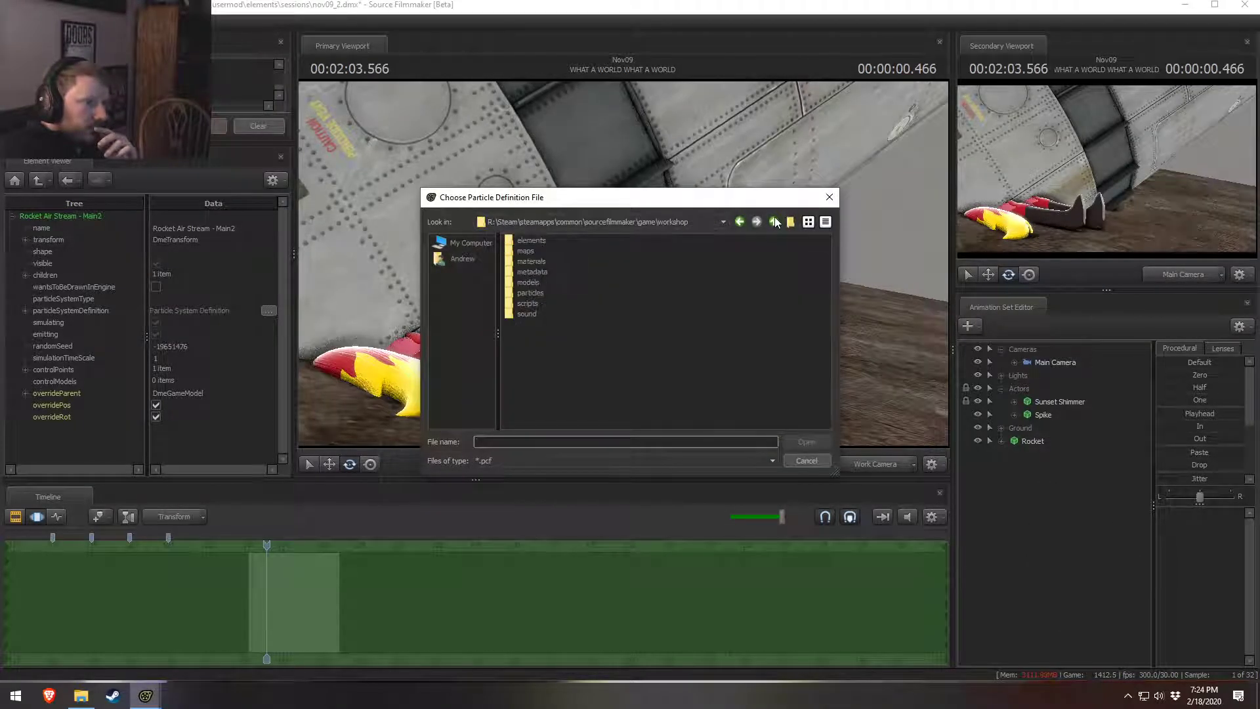
{"action": "left_click", "coordinate": [775, 221]}
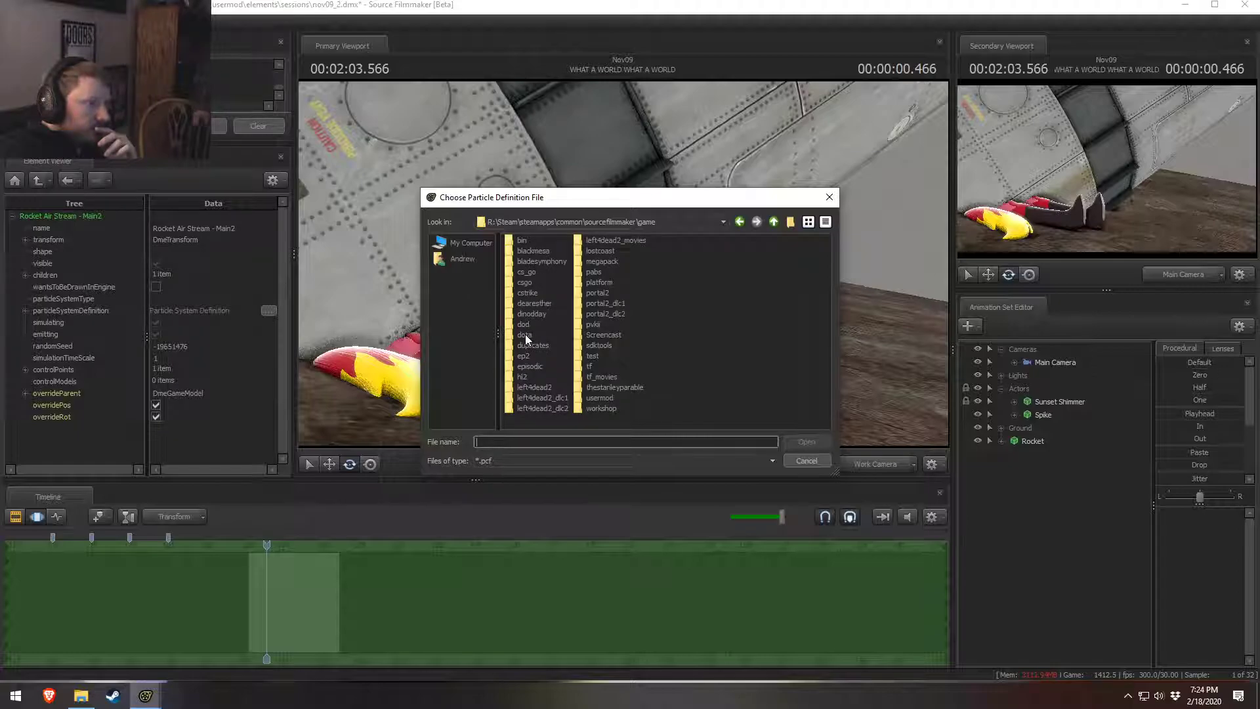
{"action": "double_click", "coordinate": [525, 333]}
{"action": "double_click", "coordinate": [537, 282]}
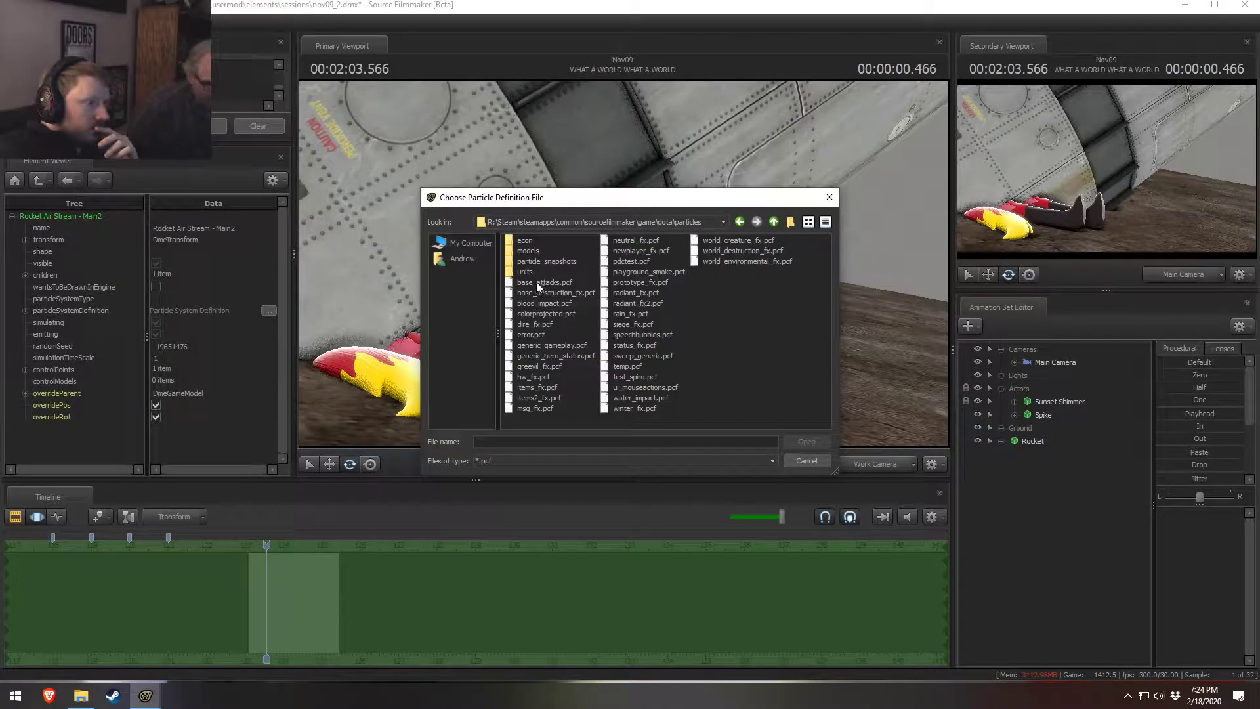
{"action": "double_click", "coordinate": [550, 365]}
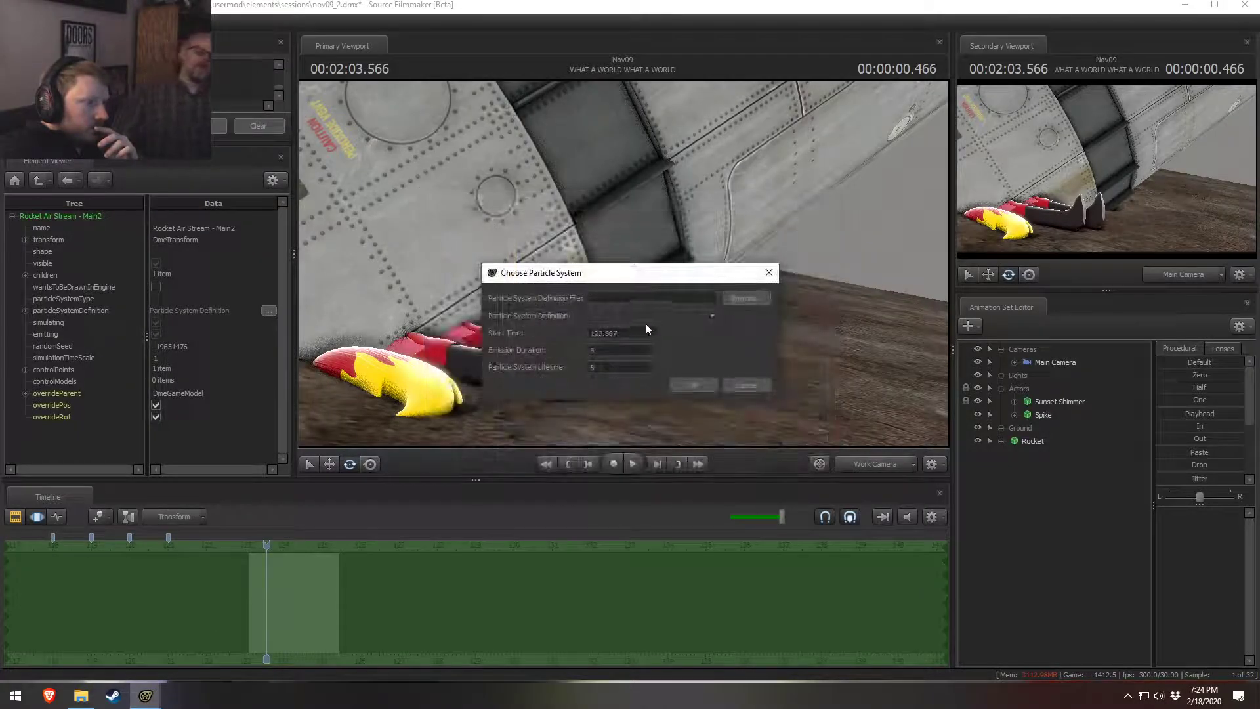
Step: Create the particle system from the fire_barracks definition with start time 121, emission duration 7 and lifetime 7
{"action": "left_click", "coordinate": [700, 314]}
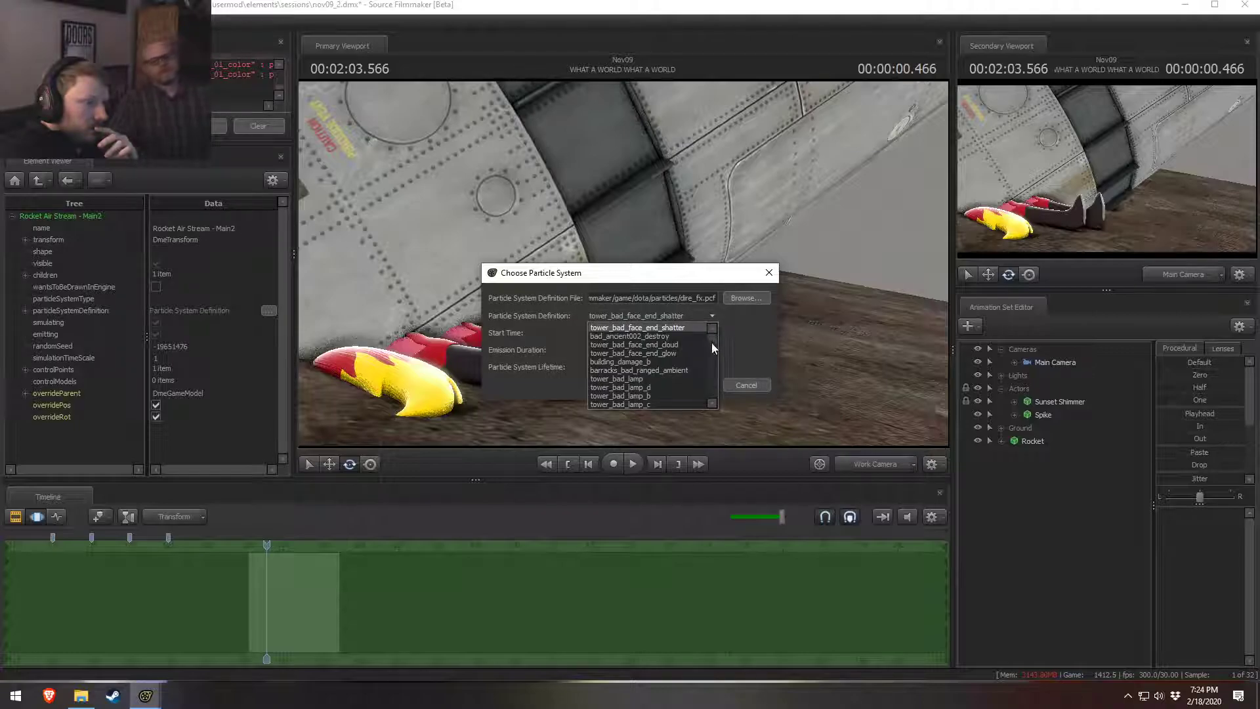
{"action": "scroll", "coordinate": [711, 340], "scroll_direction": "down", "scroll_amount": 3}
{"action": "scroll", "coordinate": [716, 369], "scroll_direction": "down", "scroll_amount": 3}
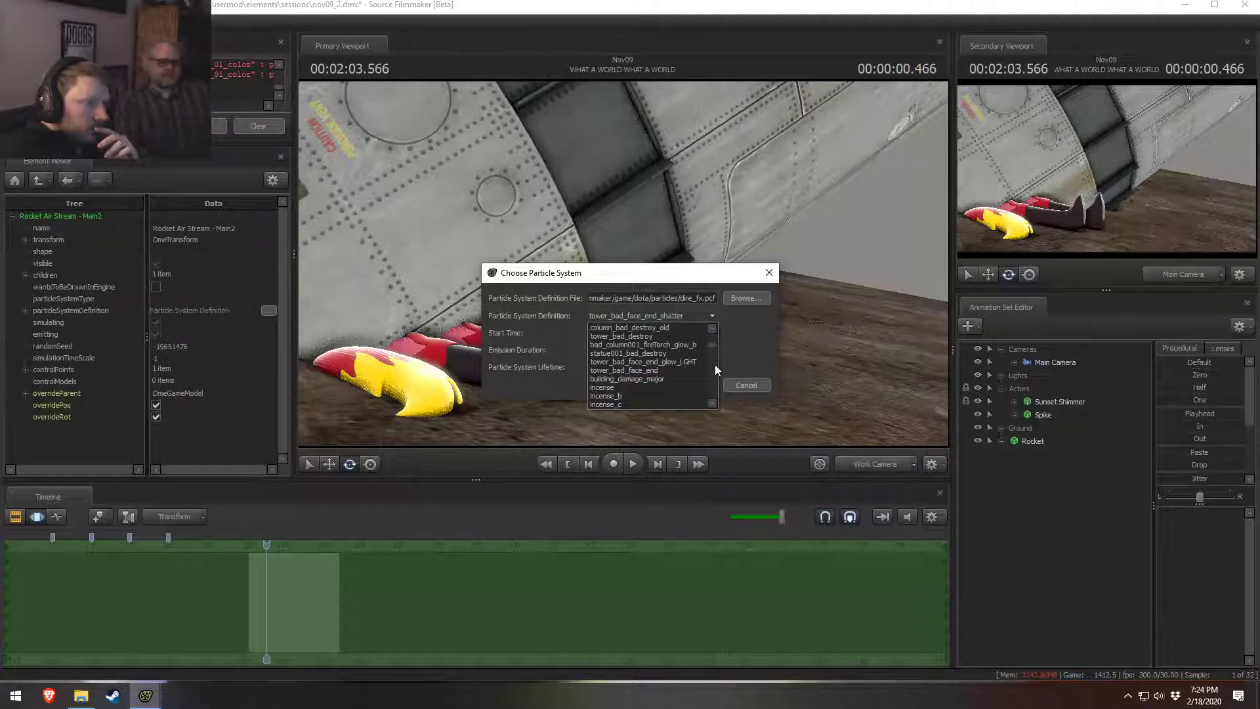
{"action": "scroll", "coordinate": [715, 369], "scroll_direction": "down", "scroll_amount": 9}
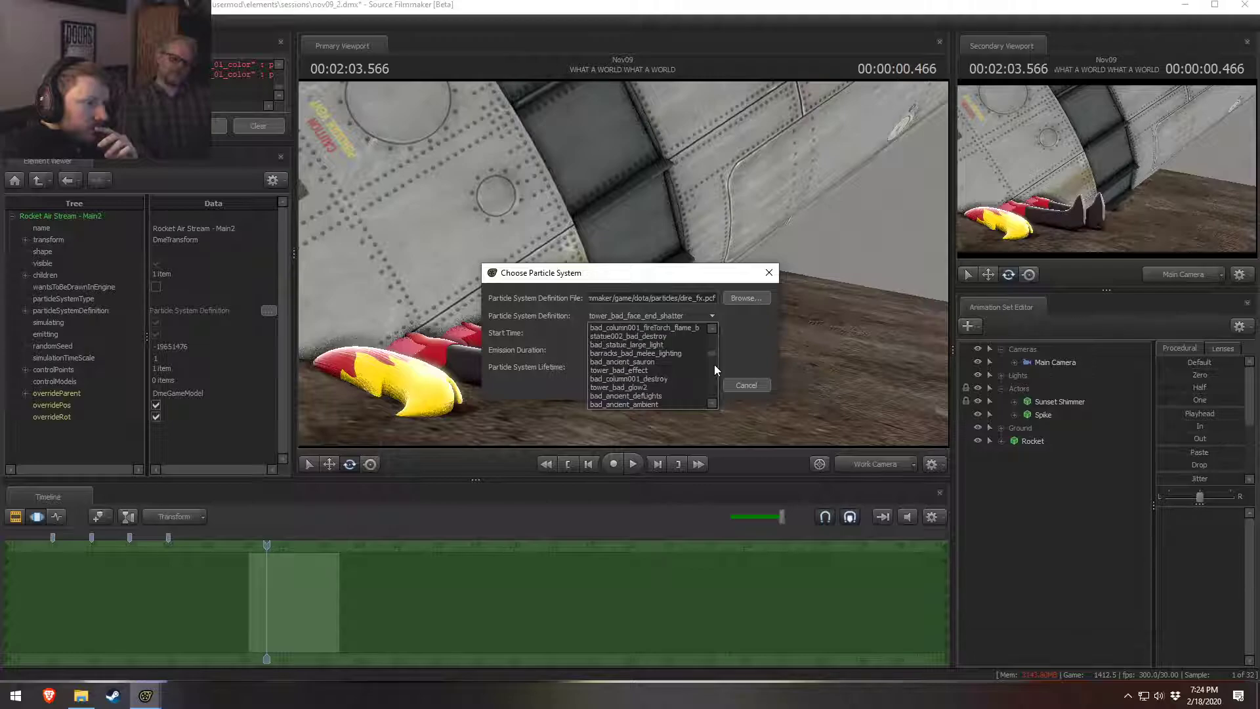
{"action": "left_click", "coordinate": [627, 327]}
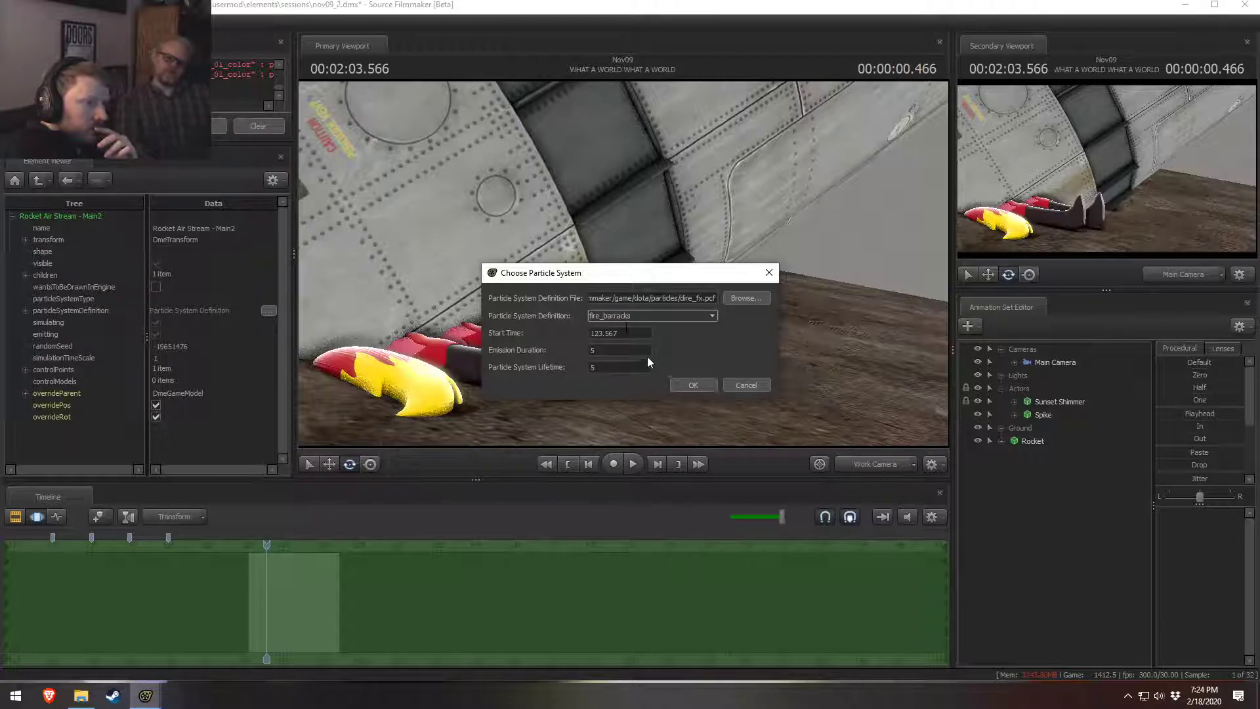
{"action": "double_click", "coordinate": [627, 334]}
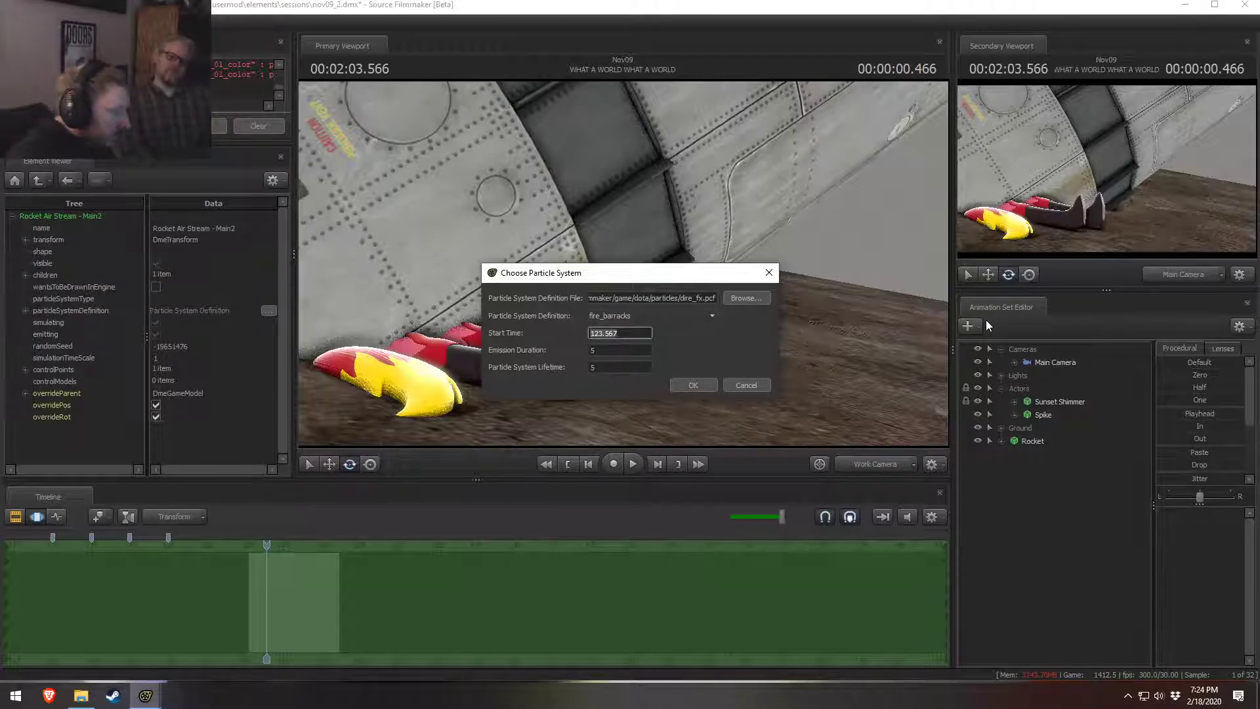
{"action": "key", "text": "Tab"}
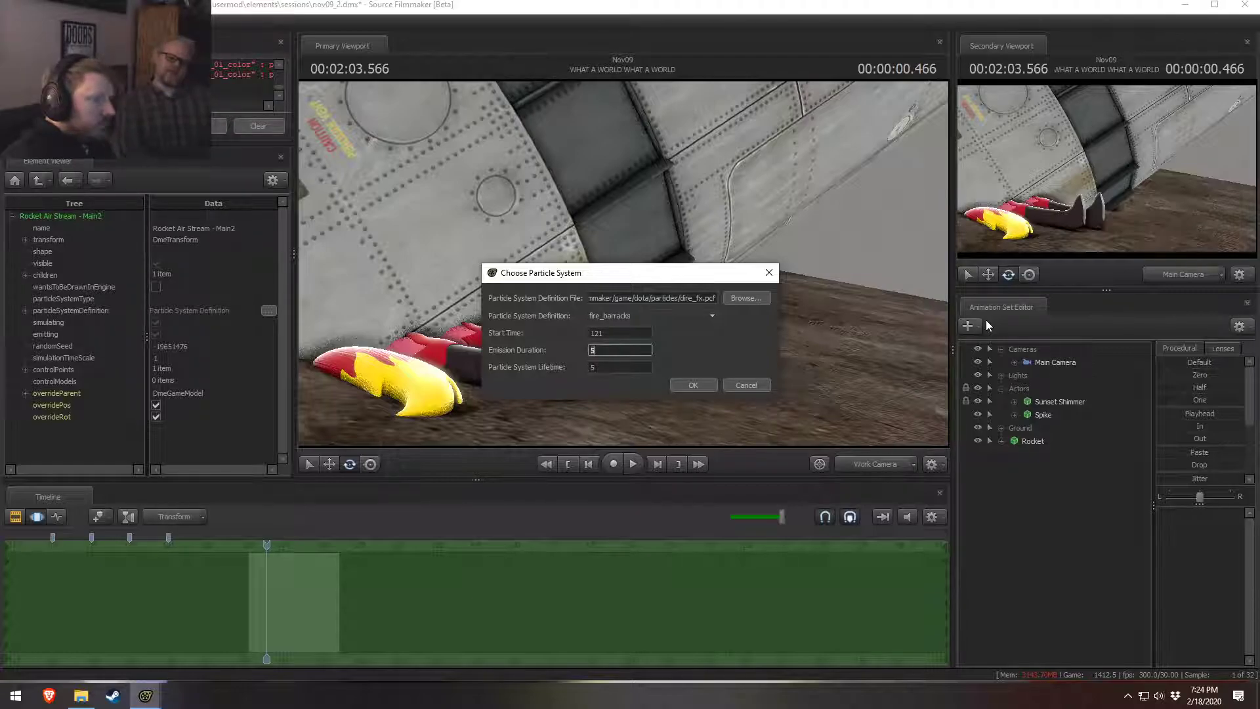
{"action": "type", "text": "7"}
{"action": "key", "text": "Tab"}
{"action": "type", "text": "7"}
{"action": "key", "text": "Return"}
Step: Rename the fire_barracks1 animation set to Fire 1
{"action": "right_click", "coordinate": [1042, 457]}
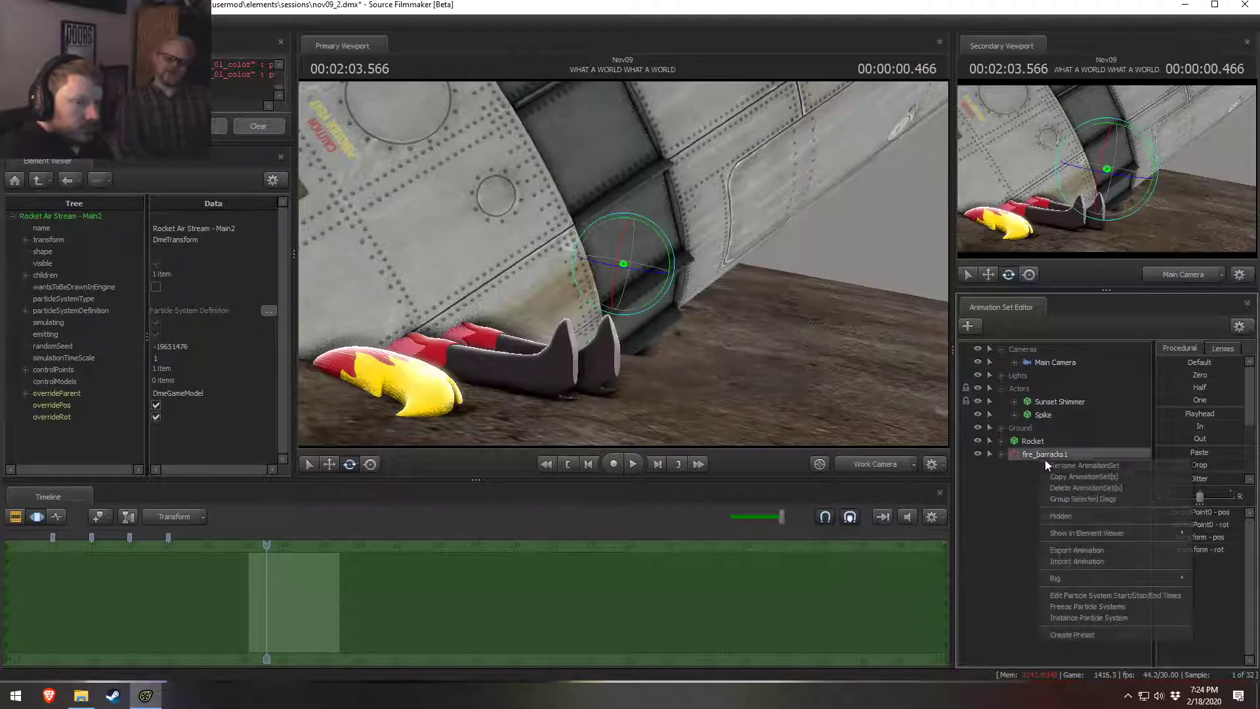
{"action": "right_click", "coordinate": [1059, 458]}
{"action": "left_click", "coordinate": [1078, 463]}
{"action": "type", "text": "Fire 1"}
{"action": "key", "text": "Return"}
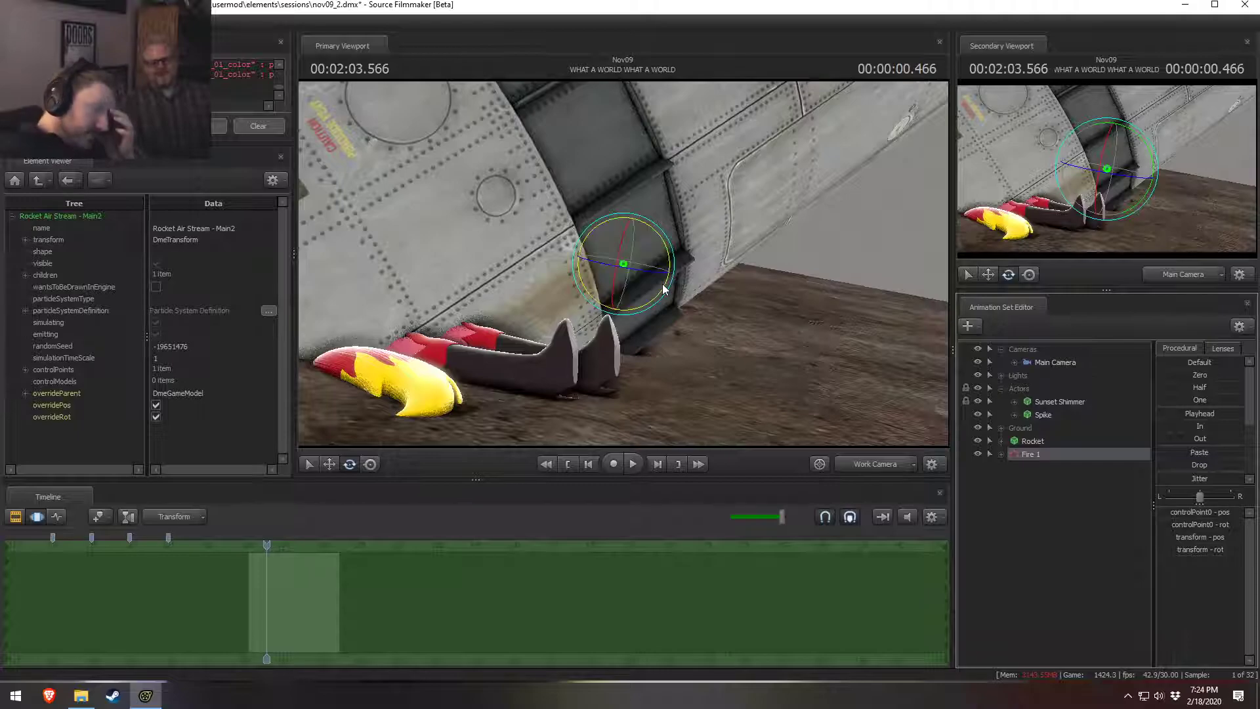
Step: Reposition the Fire 1 particle system on the ground behind the crashed rocket in the WHAT A WORLD shot
{"action": "right_click", "coordinate": [771, 345]}
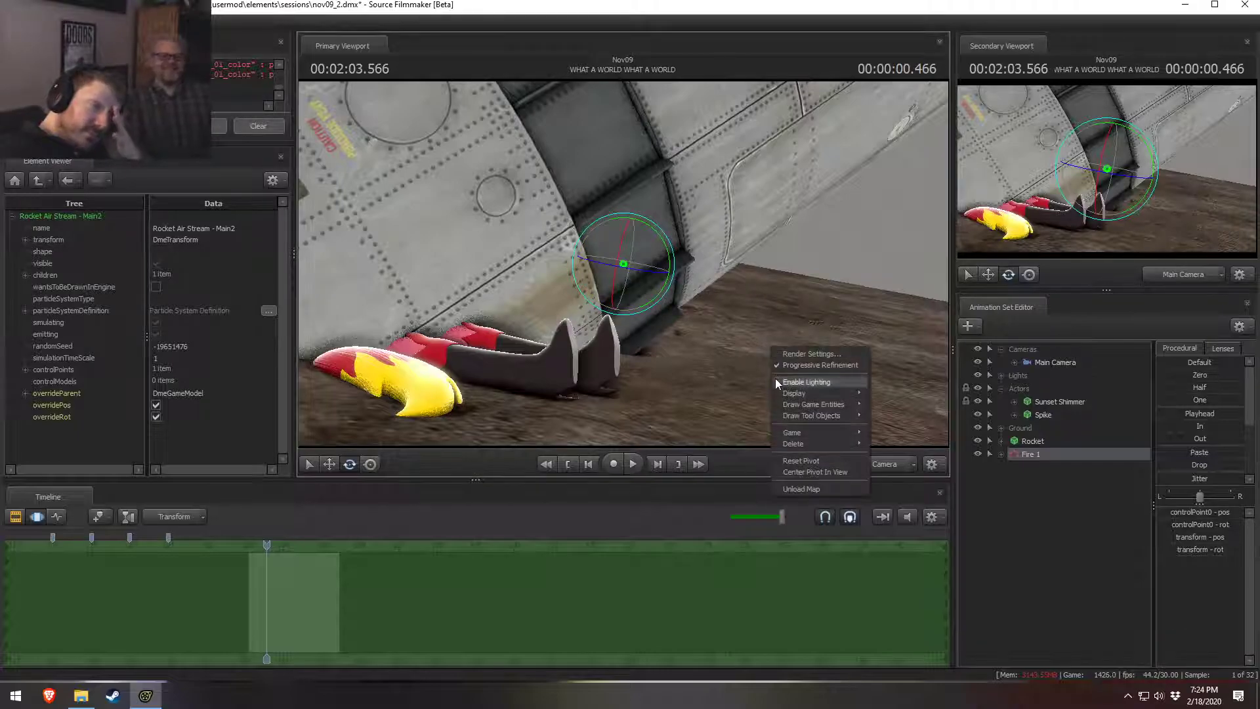
{"action": "left_click", "coordinate": [880, 368]}
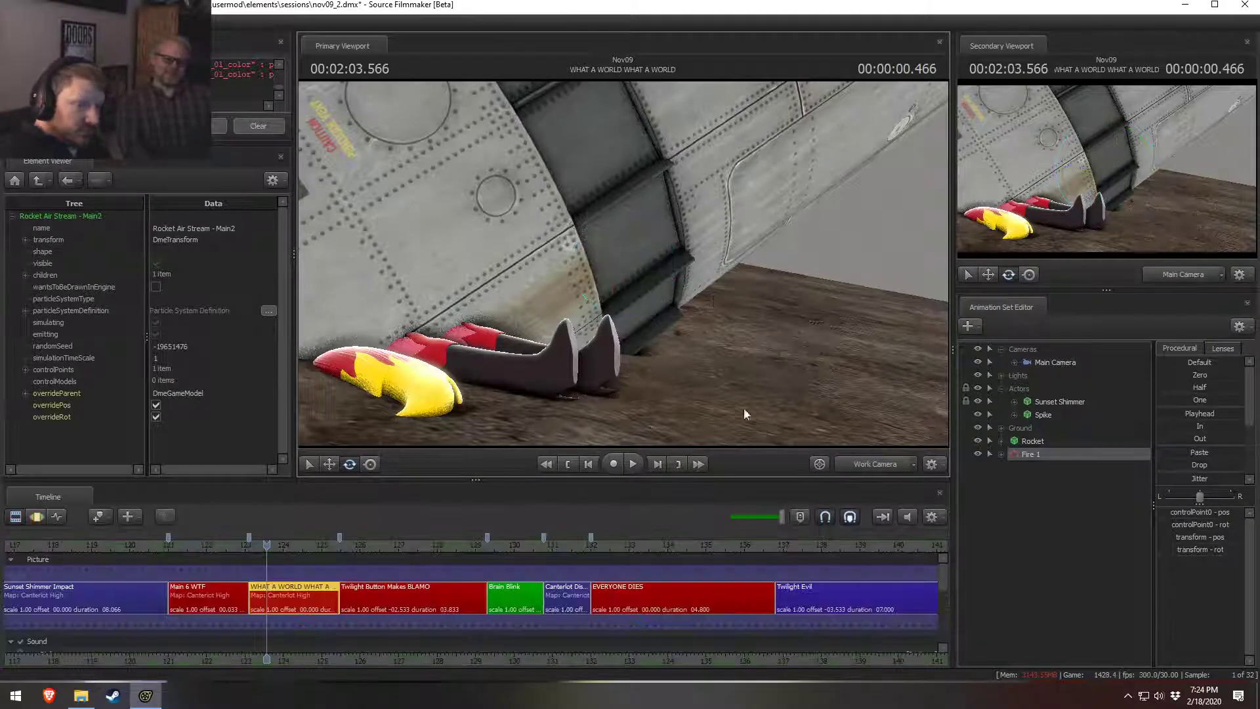
{"action": "key", "text": "ctrl+z"}
{"action": "key", "text": "ctrl+z"}
{"action": "key", "text": "ctrl+z"}
{"action": "key", "text": "ctrl+z"}
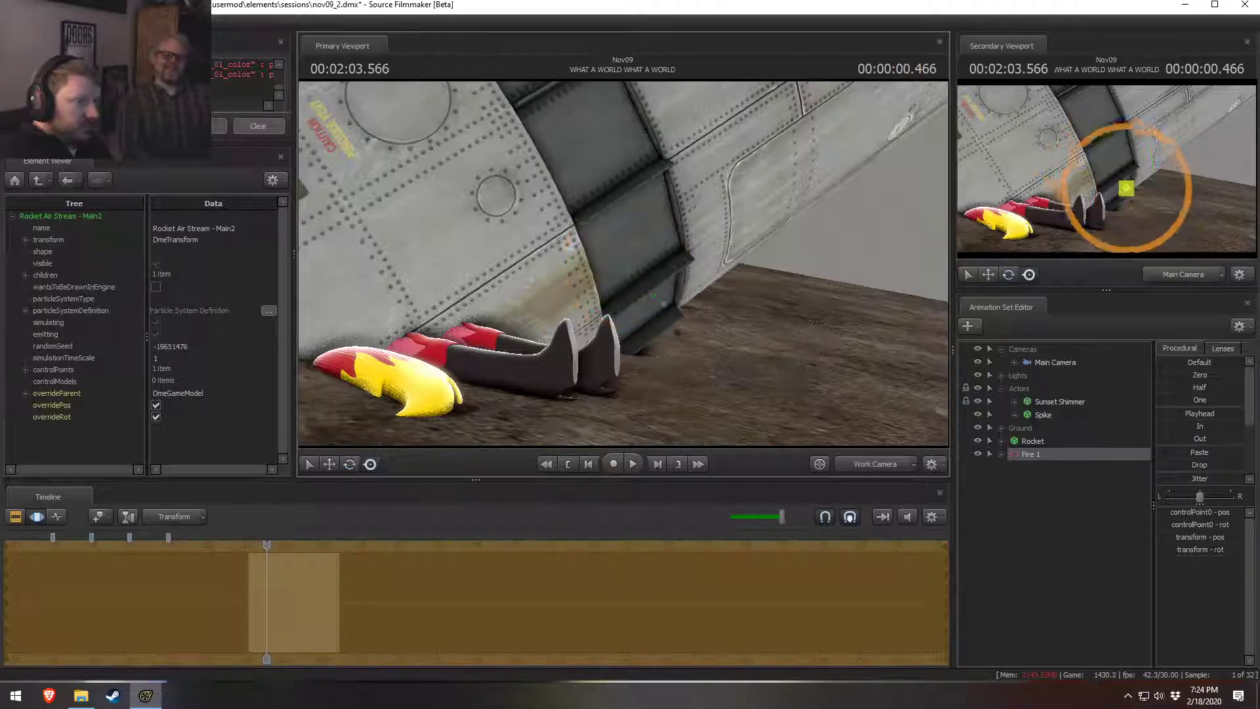
{"action": "left_click_drag", "start_coordinate": [267, 545], "coordinate": [276, 545]}
{"action": "left_click_drag", "start_coordinate": [348, 325], "coordinate": [811, 194]}
{"action": "key", "text": "w"}
Step: Play parts of the WHAT A WORLD shot to examine the flames from different work camera views
{"action": "key", "text": "F2"}
{"action": "key", "text": "space"}
{"action": "key", "text": "space"}
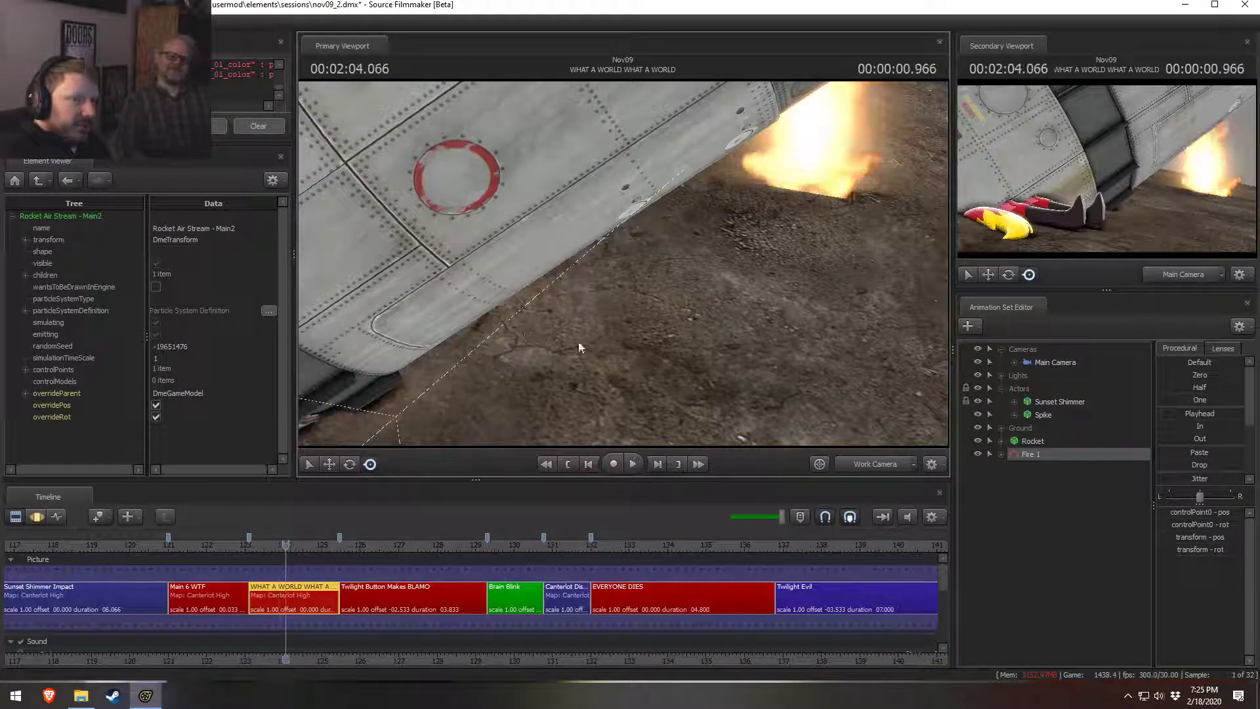
{"action": "left_click_drag", "start_coordinate": [705, 308], "coordinate": [646, 237]}
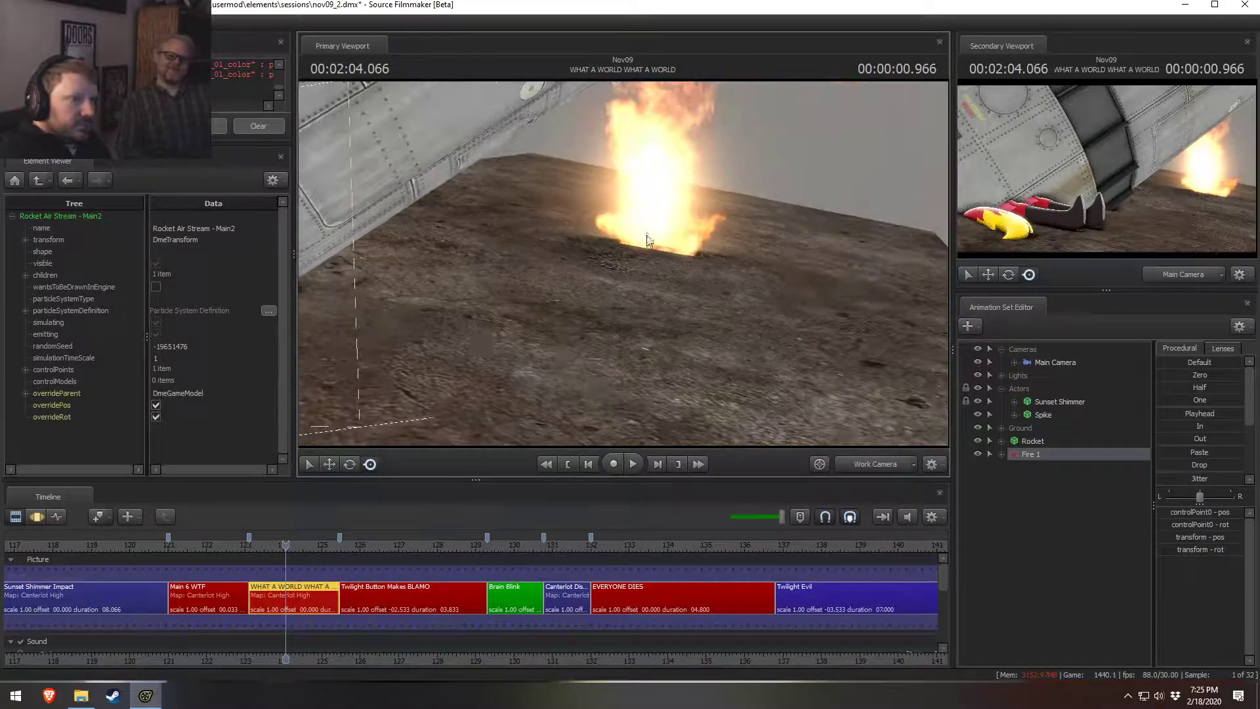
{"action": "key", "text": "F3"}
{"action": "key", "text": "F2"}
{"action": "key", "text": "space"}
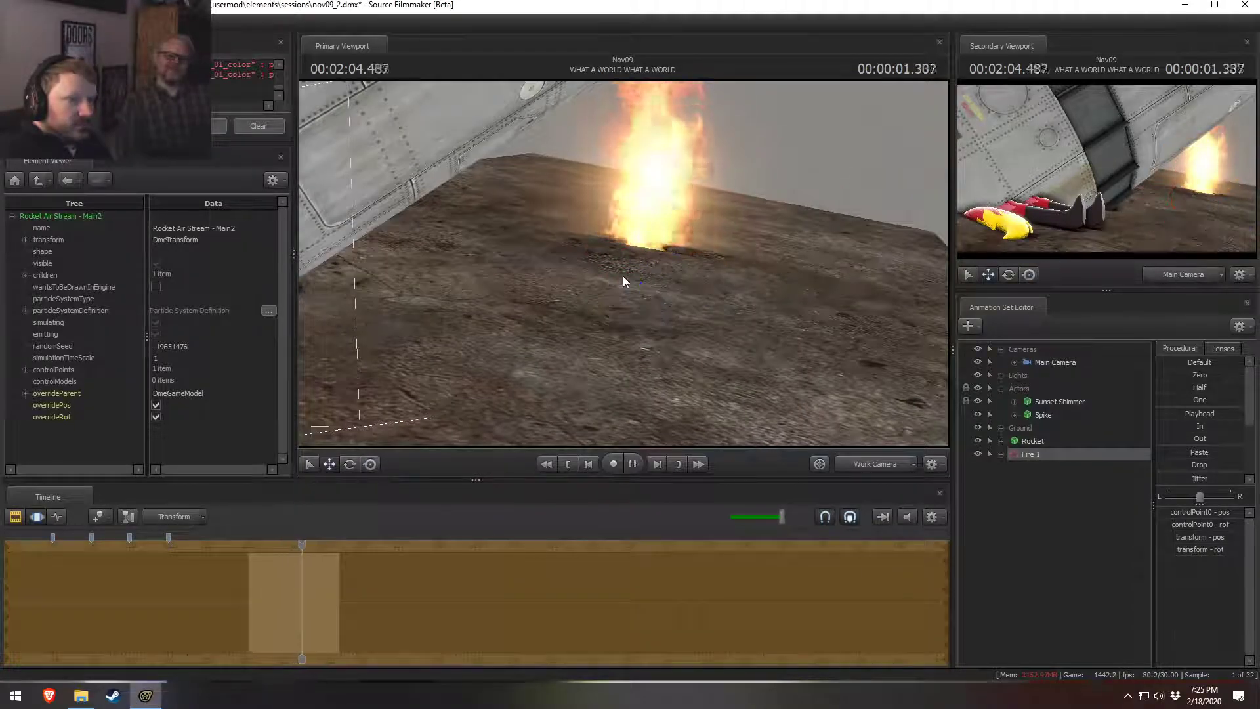
{"action": "key", "text": "space"}
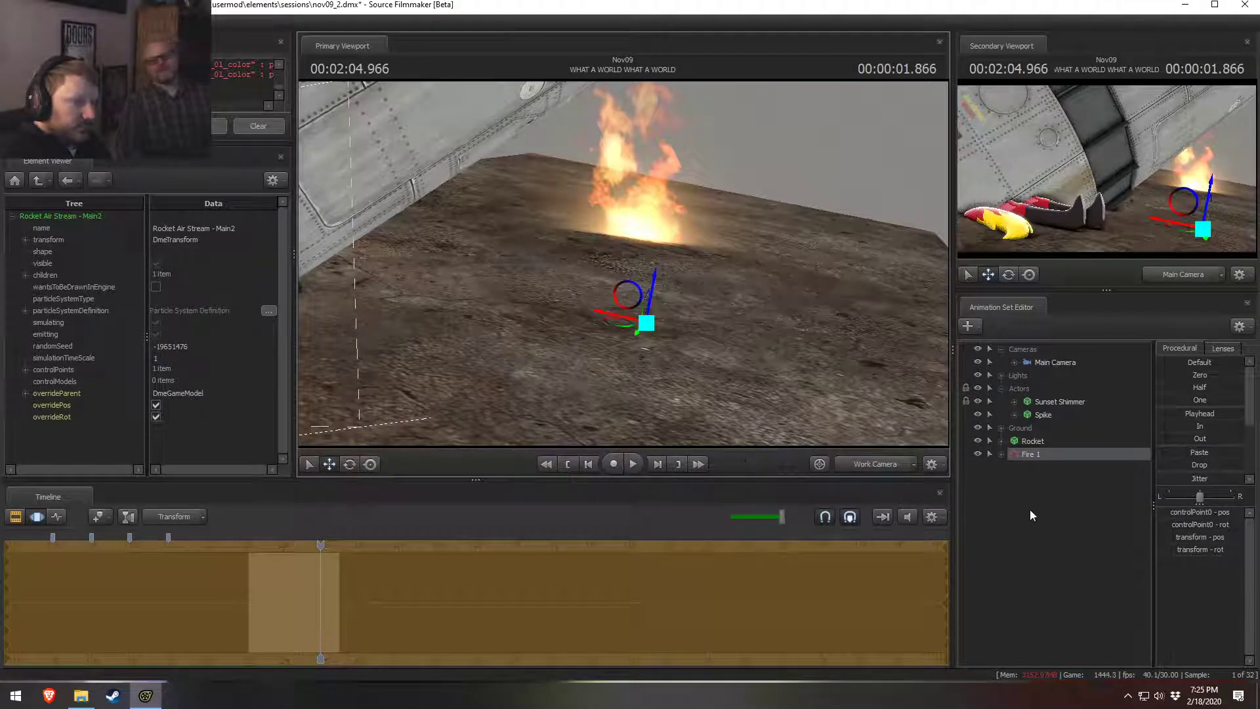
Step: Put Fire 1 into a new group named Particles, place the group above Rocket, and collapse the Actors and Cameras groups
{"action": "right_click", "coordinate": [1036, 493]}
{"action": "left_click", "coordinate": [1003, 494]}
{"action": "right_click", "coordinate": [1007, 509]}
{"action": "left_click", "coordinate": [1013, 466]}
{"action": "left_click", "coordinate": [1029, 454]}
{"action": "right_click", "coordinate": [1029, 455]}
{"action": "left_click", "coordinate": [1054, 490]}
{"action": "right_click", "coordinate": [1030, 457]}
{"action": "left_click", "coordinate": [1061, 462]}
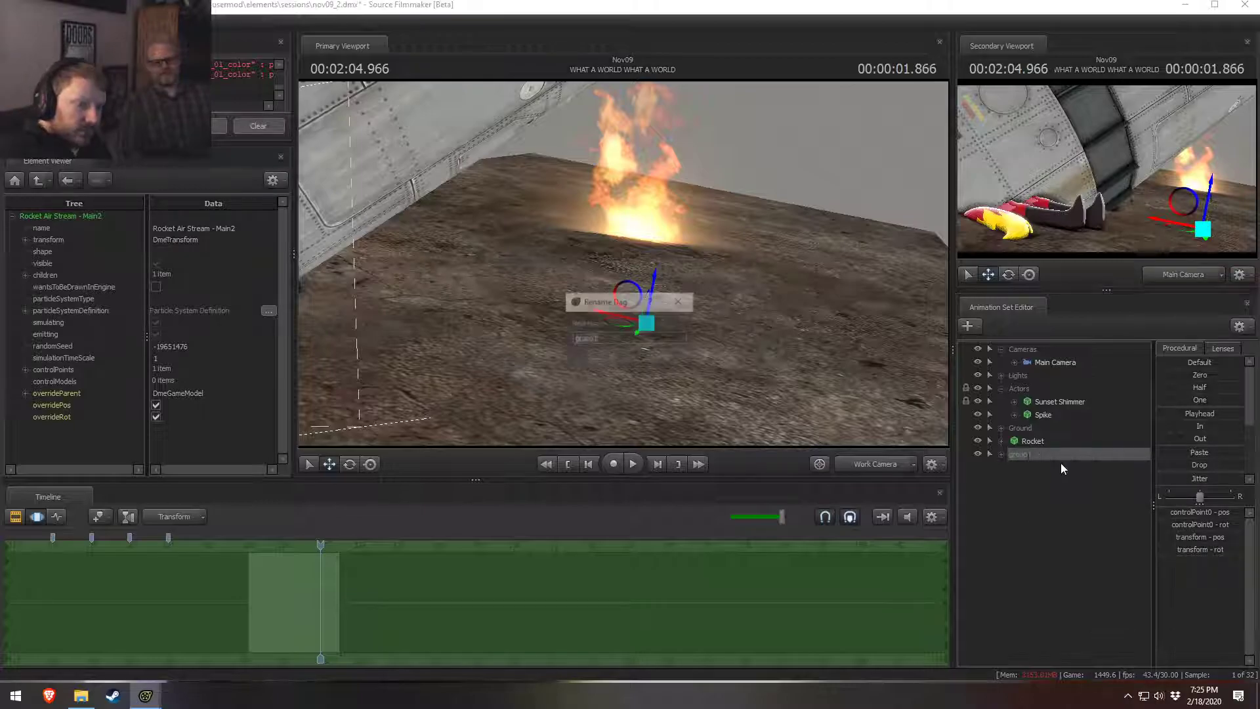
{"action": "type", "text": "Particles"}
{"action": "key", "text": "Return"}
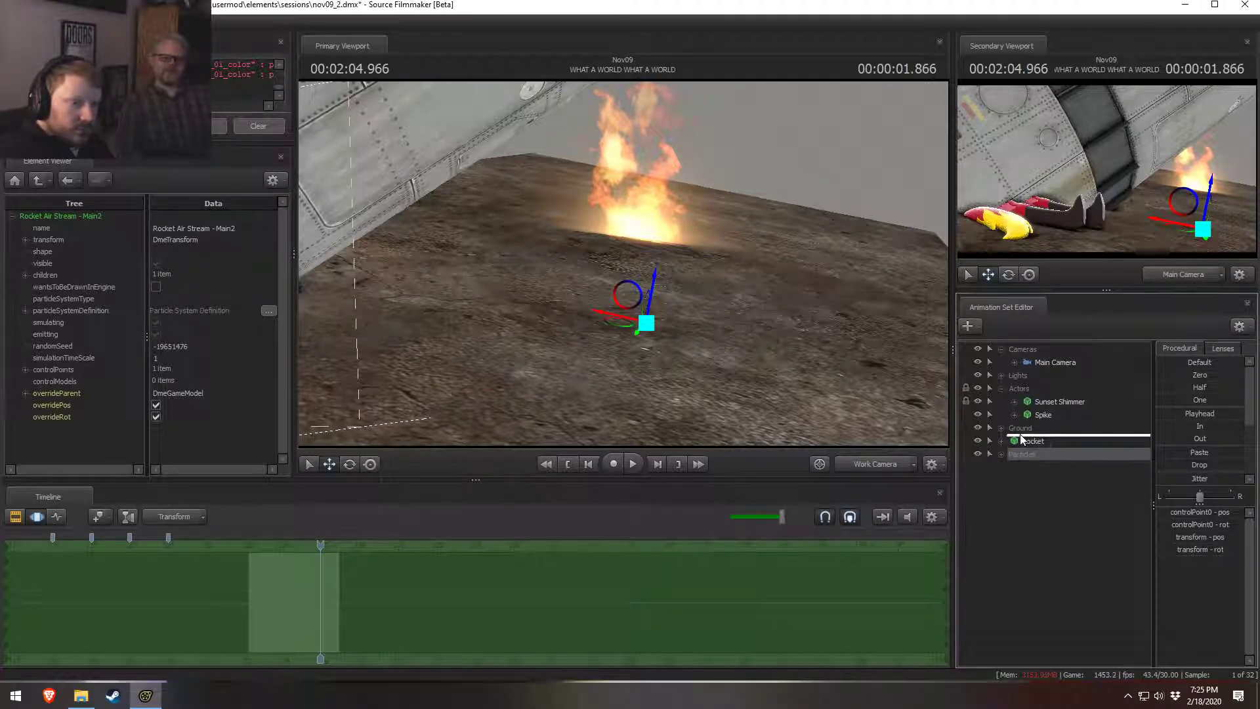
{"action": "left_click", "coordinate": [1002, 388]}
{"action": "left_click", "coordinate": [1002, 349]}
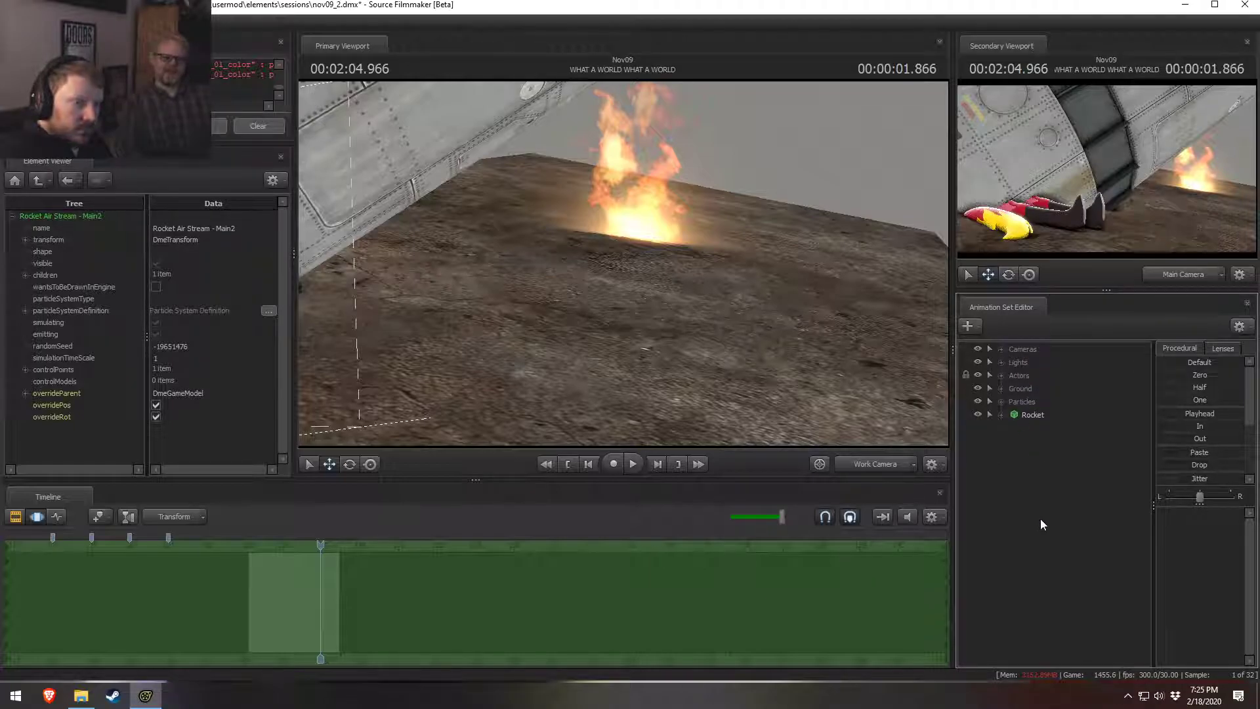
Step: Hide the Rocket near the start of the WHAT A WORLD shot and frame Sunset Shimmer's face with the work camera
{"action": "key", "text": "F3"}
{"action": "key", "text": "F3"}
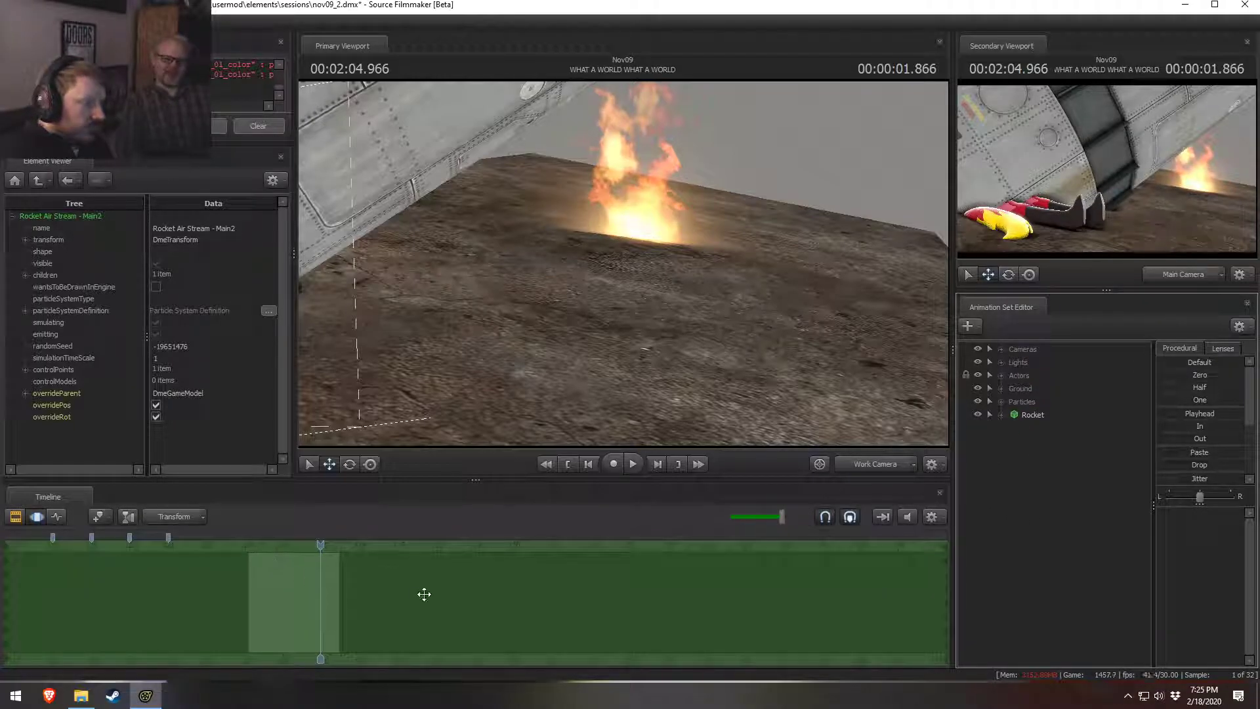
{"action": "left_click_drag", "start_coordinate": [321, 547], "coordinate": [254, 555]}
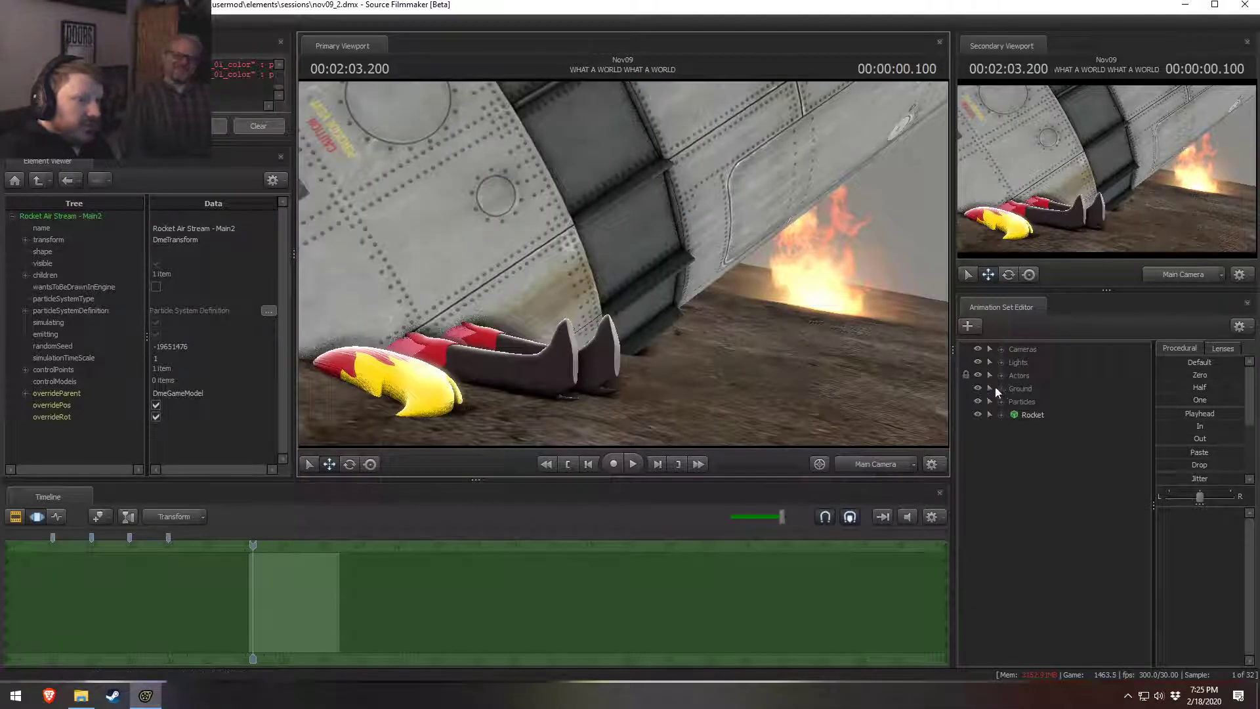
{"action": "left_click", "coordinate": [979, 415]}
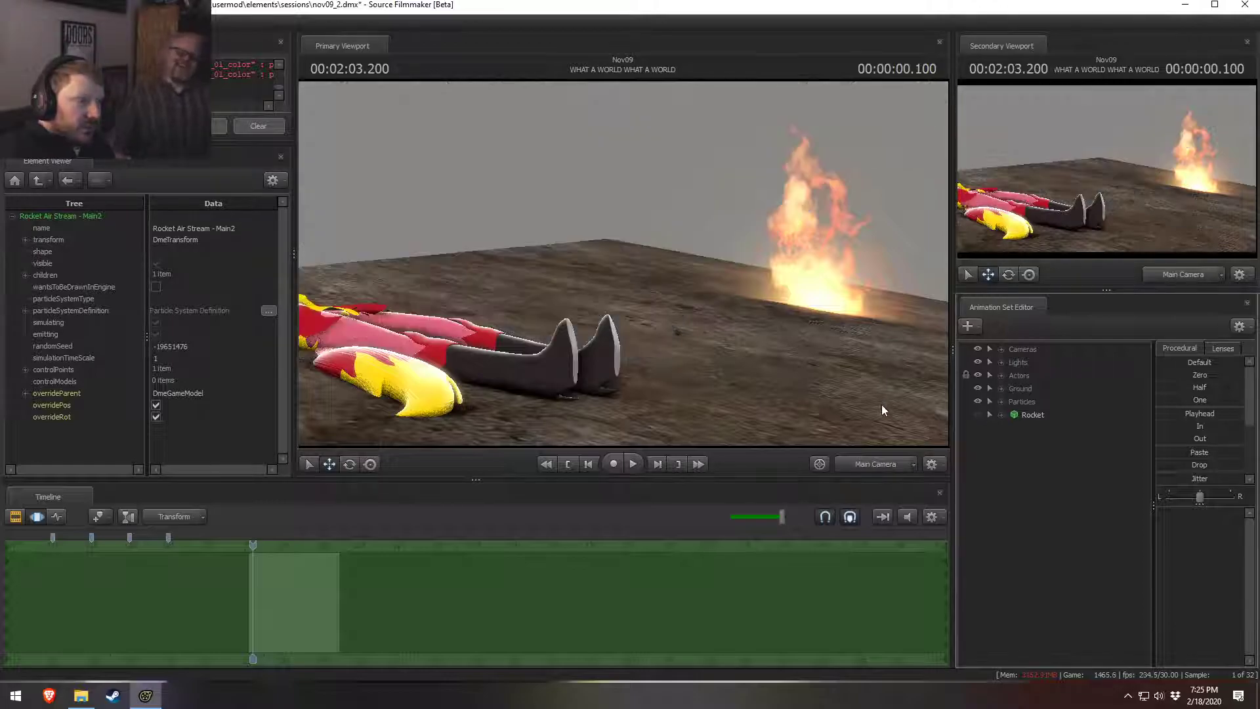
{"action": "left_click", "coordinate": [857, 466]}
{"action": "left_click_drag", "start_coordinate": [788, 368], "coordinate": [712, 317]}
{"action": "key", "text": "w"}
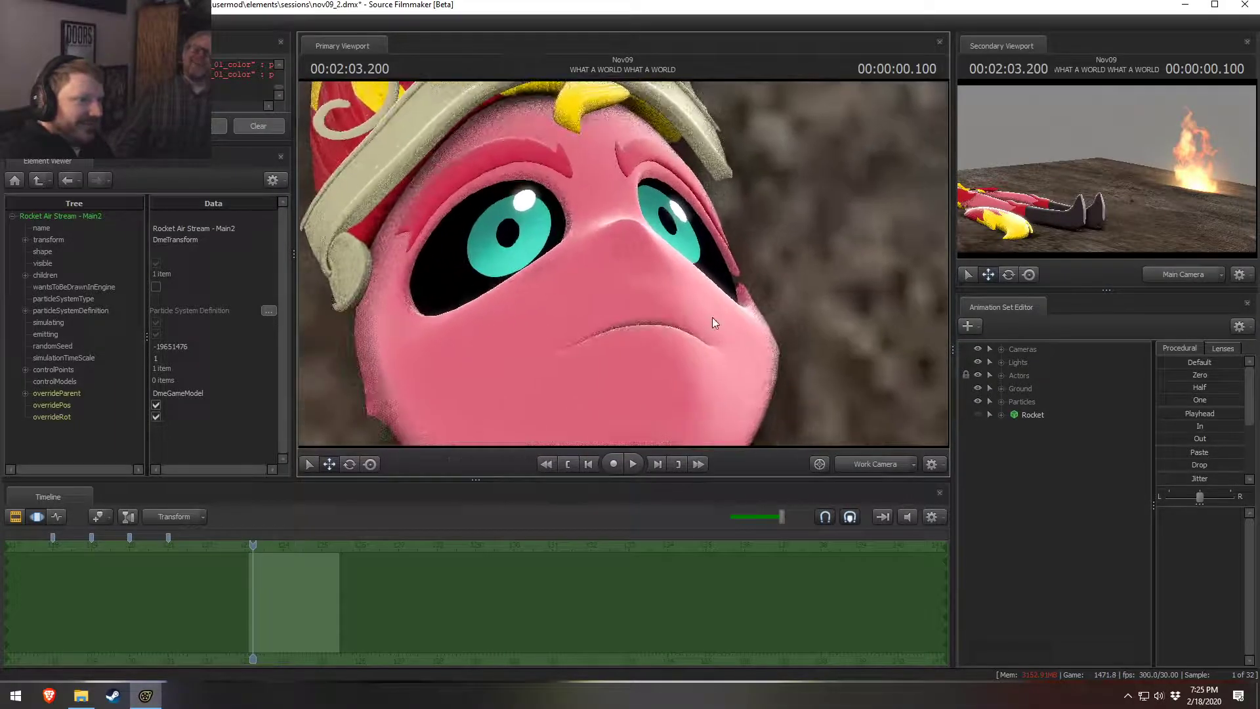
Step: Try to open Sunset Shimmer's mouth using her Lower Face controls, viewing her head from the side
{"action": "left_click", "coordinate": [1001, 375]}
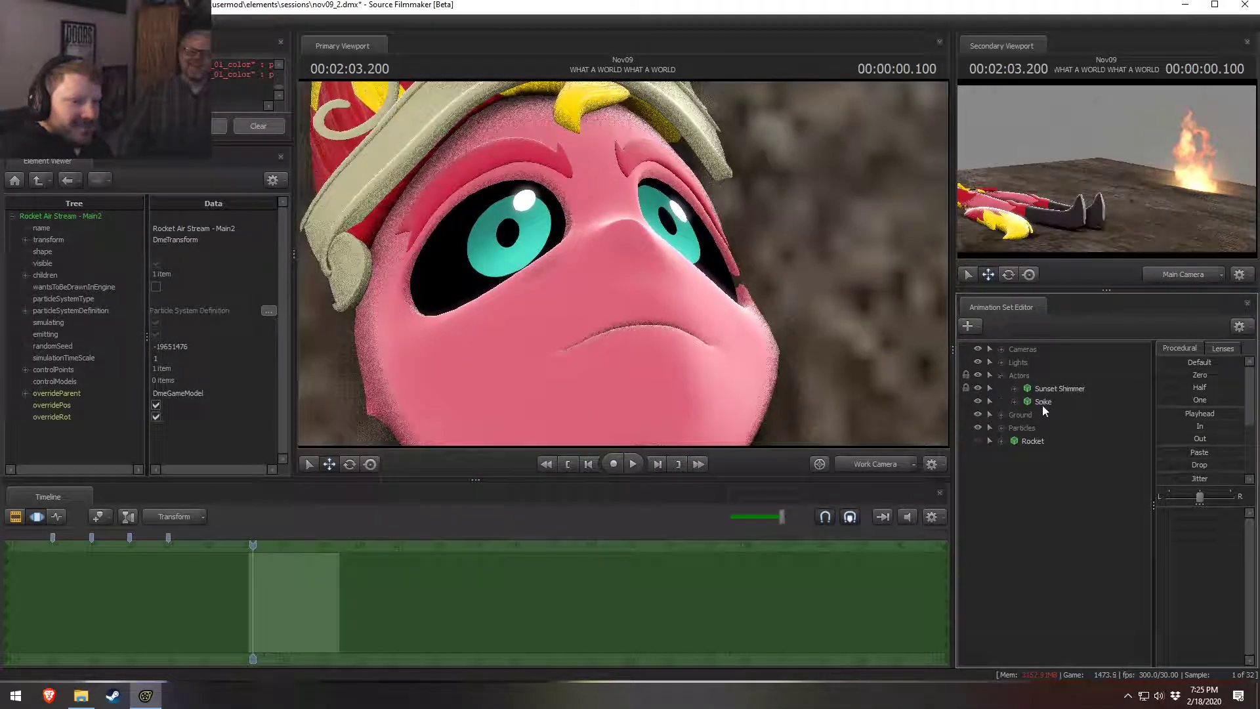
{"action": "left_click", "coordinate": [1015, 389]}
{"action": "left_click", "coordinate": [1027, 402]}
{"action": "left_click", "coordinate": [1069, 441]}
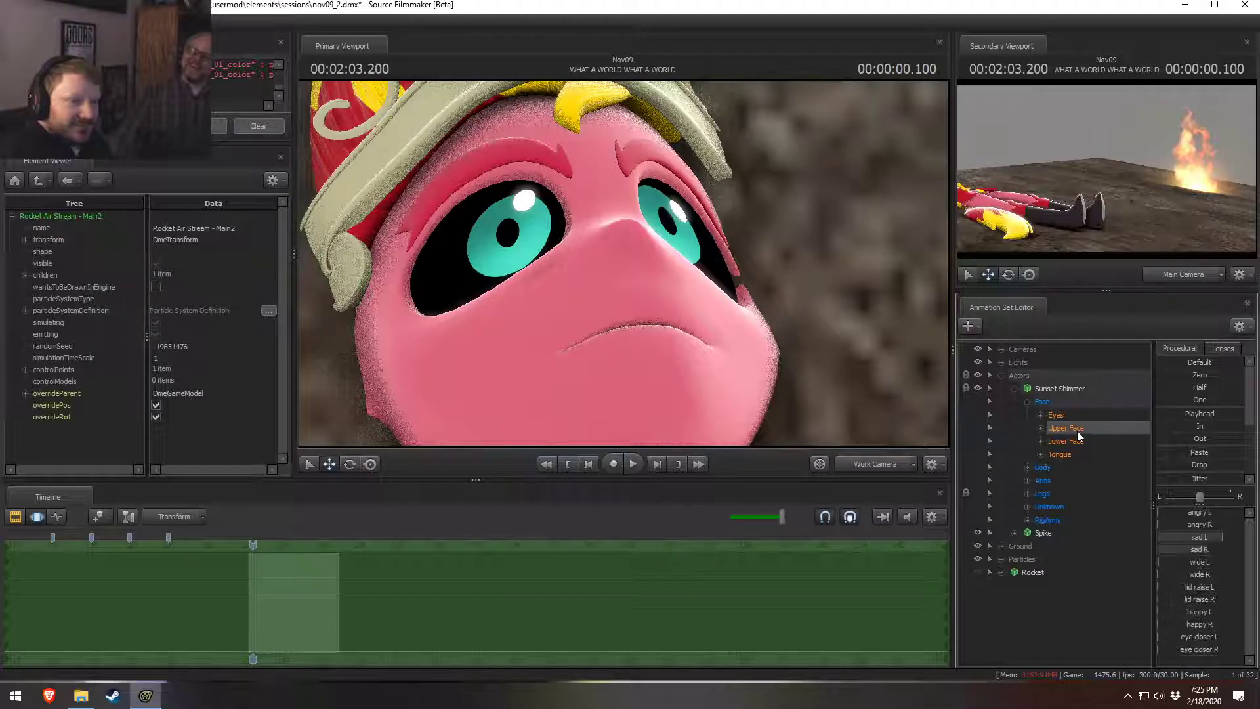
{"action": "mouse_move", "coordinate": [1200, 512]}
{"action": "left_mouse_down"}
{"action": "mouse_move", "coordinate": [1238, 512]}
{"action": "mouse_move", "coordinate": [1200, 512]}
{"action": "left_mouse_up"}
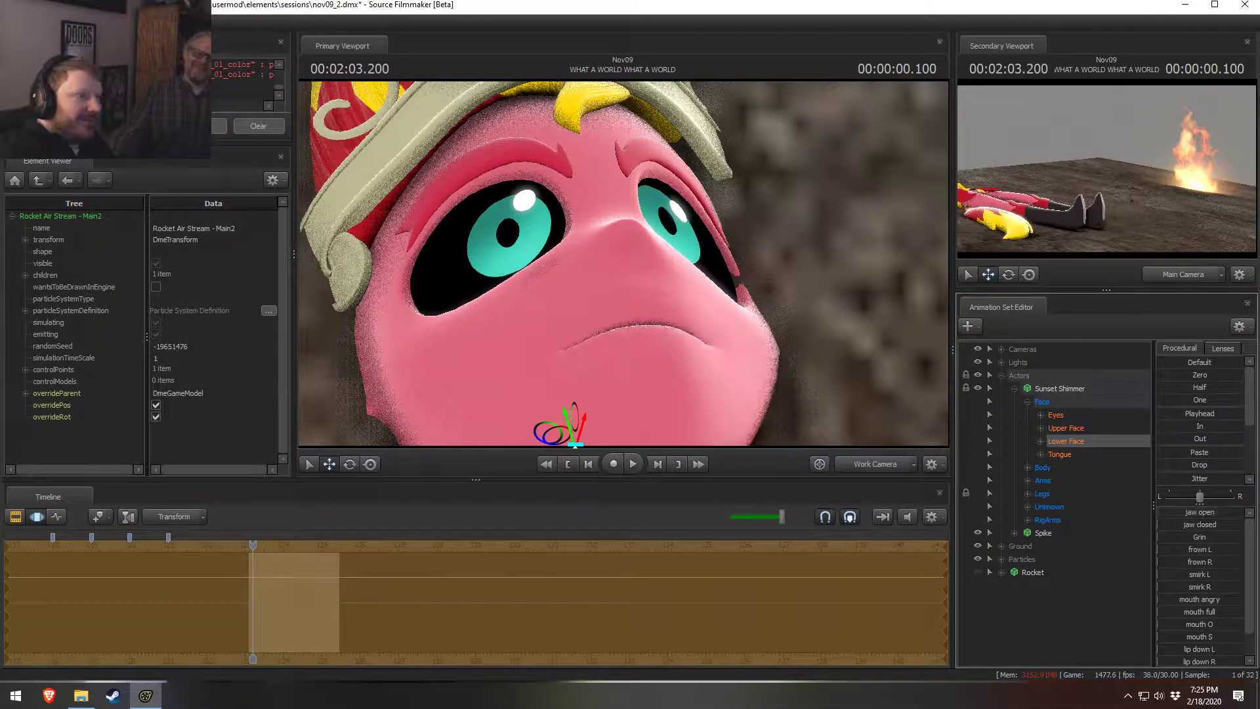
{"action": "left_click_drag", "start_coordinate": [638, 284], "coordinate": [577, 305]}
{"action": "left_click_drag", "start_coordinate": [675, 289], "coordinate": [656, 257]}
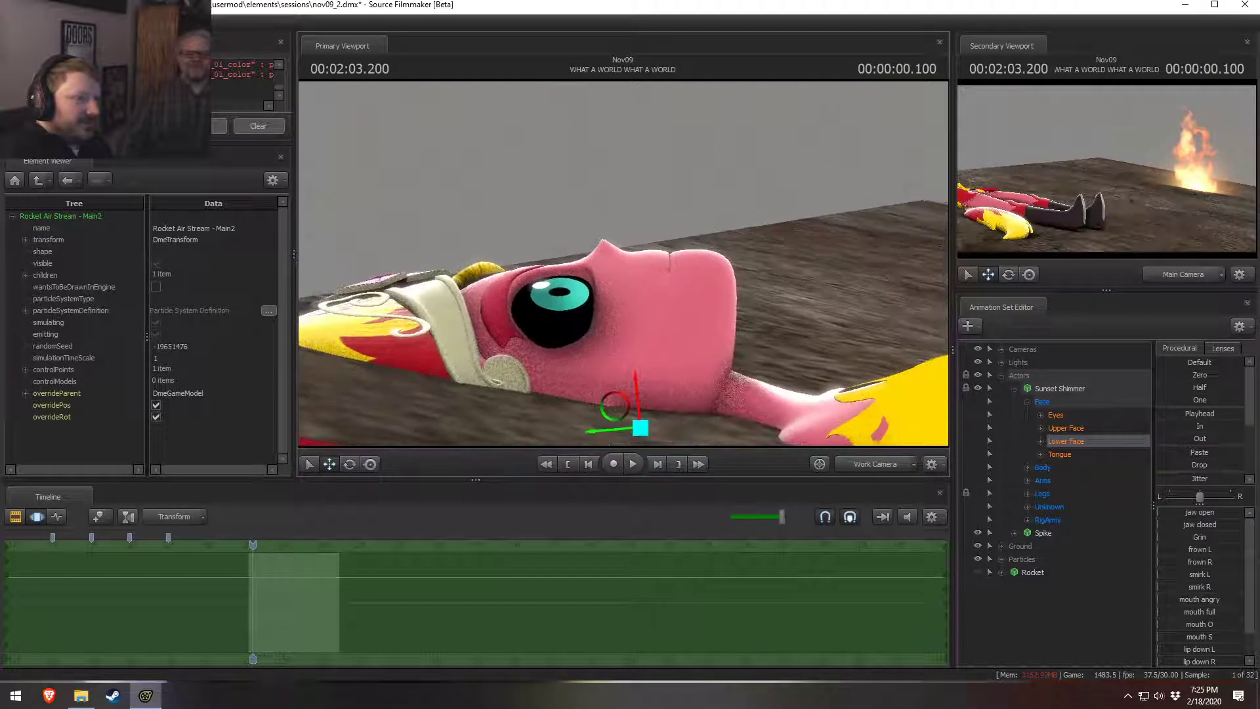
{"action": "left_click", "coordinate": [1203, 517]}
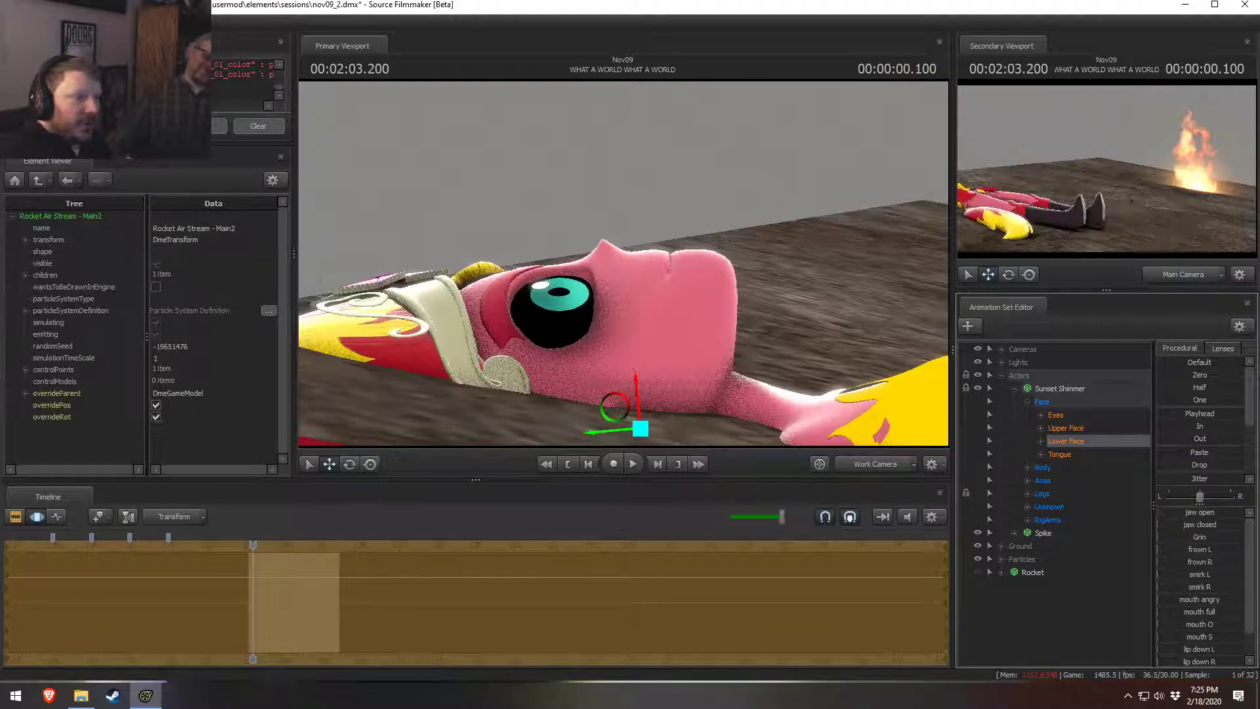
{"action": "left_click_drag", "start_coordinate": [619, 416], "coordinate": [621, 457]}
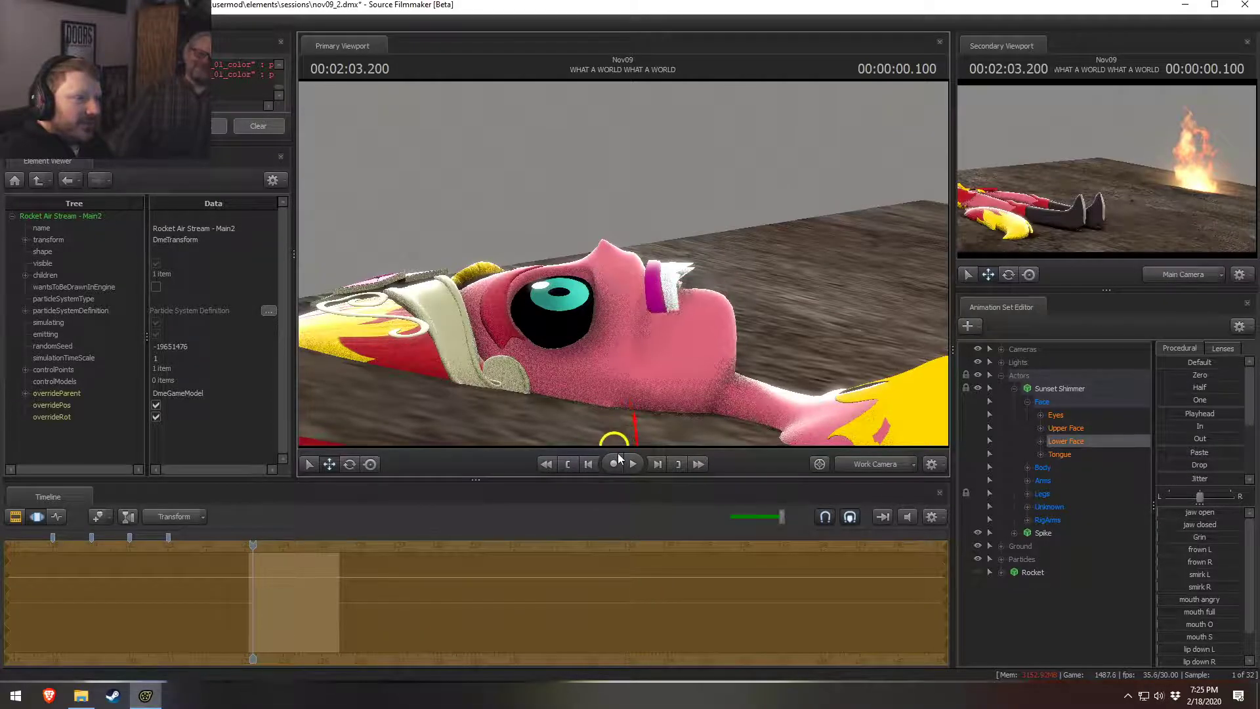
Step: Try lowering the whole Sunset Shimmer model into the ground, adjust her Lower Face, and undo the last trial change
{"action": "left_click", "coordinate": [1061, 388]}
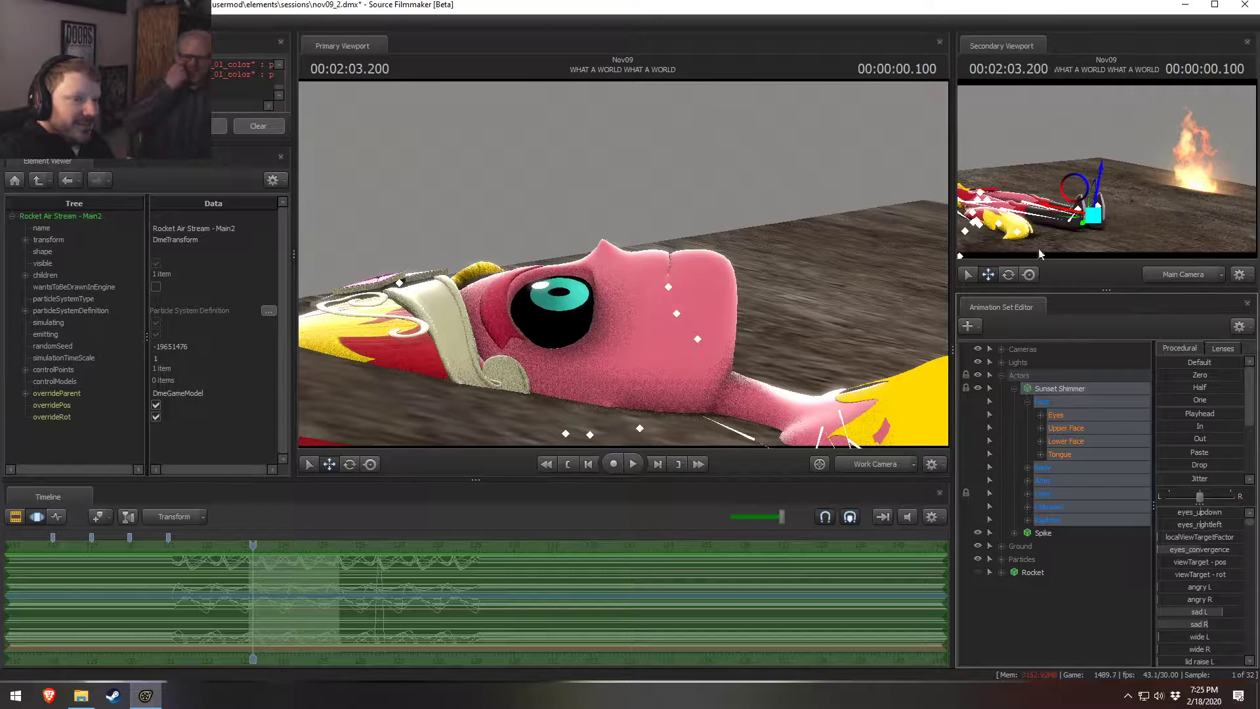
{"action": "left_click_drag", "start_coordinate": [1105, 176], "coordinate": [1114, 254]}
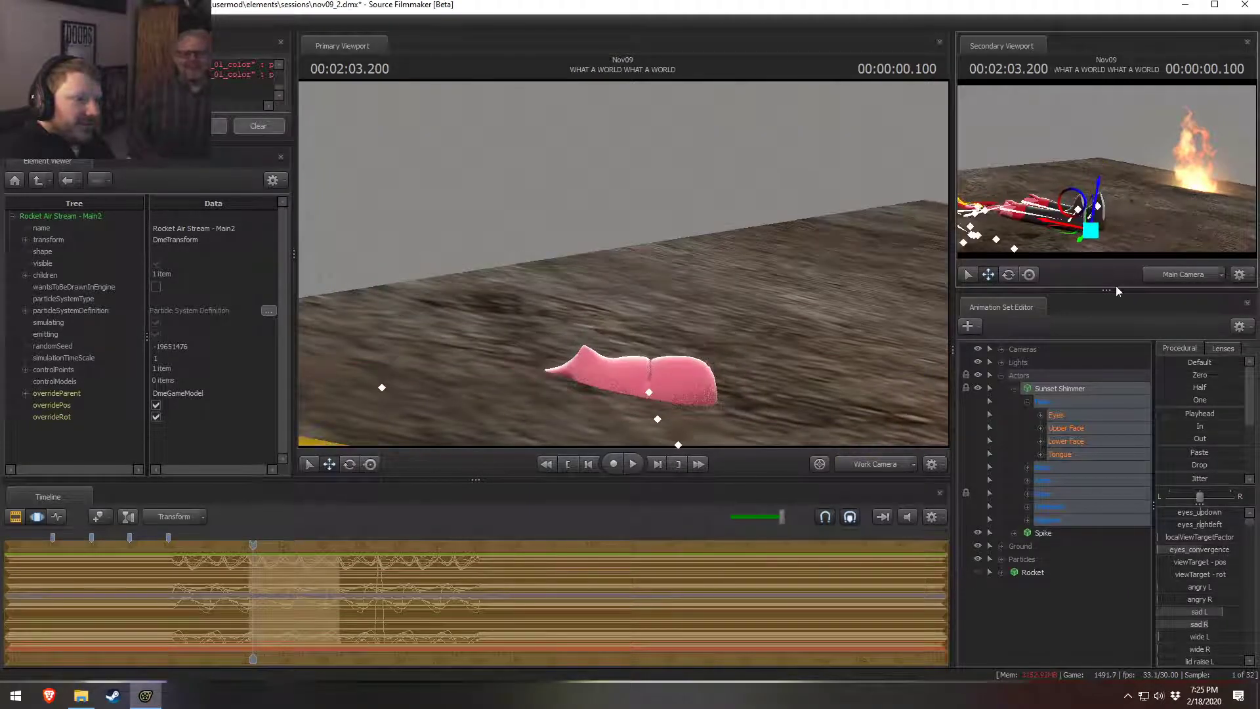
{"action": "left_click", "coordinate": [1063, 443]}
{"action": "mouse_move", "coordinate": [1201, 516]}
{"action": "left_mouse_down"}
{"action": "mouse_move", "coordinate": [1235, 516]}
{"action": "mouse_move", "coordinate": [1195, 516]}
{"action": "left_mouse_up"}
{"action": "left_click", "coordinate": [1086, 390]}
{"action": "left_click_drag", "start_coordinate": [1101, 225], "coordinate": [1115, 208]}
{"action": "key", "text": "e"}
{"action": "key", "text": "ctrl+z"}
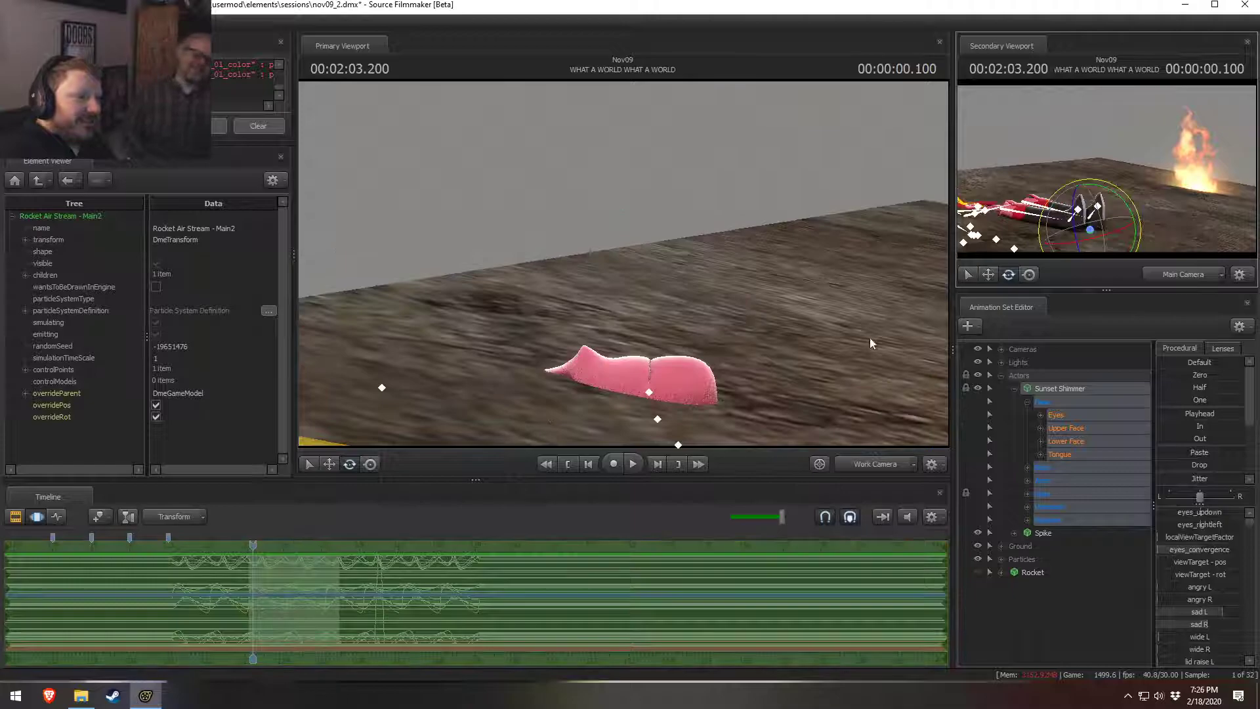
Step: Try a different position for Sunset Shimmer's body on the ground, comparing the main and work camera views
{"action": "key", "text": "w"}
{"action": "left_click_drag", "start_coordinate": [1097, 203], "coordinate": [1097, 214]}
{"action": "left_click", "coordinate": [1209, 277]}
{"action": "left_click_drag", "start_coordinate": [1178, 188], "coordinate": [1177, 188]}
{"action": "left_click", "coordinate": [1181, 274]}
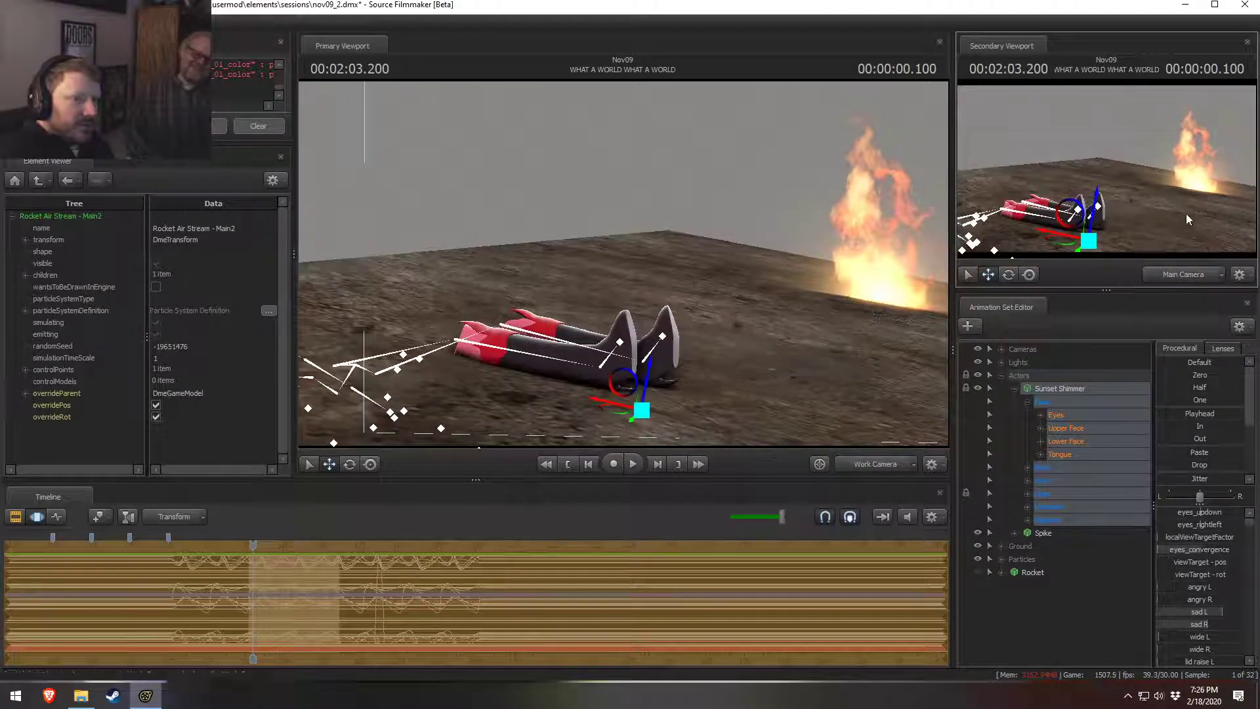
{"action": "left_click", "coordinate": [1192, 275]}
{"action": "key", "text": "e"}
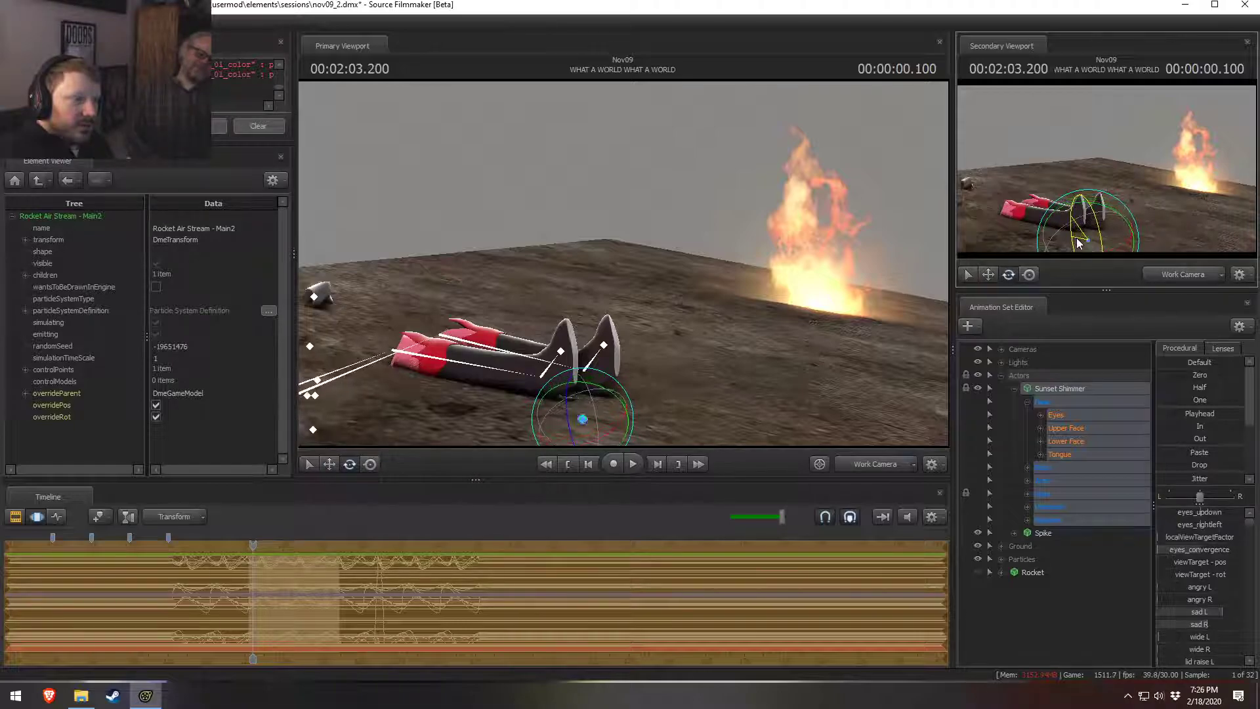
{"action": "key", "text": "w"}
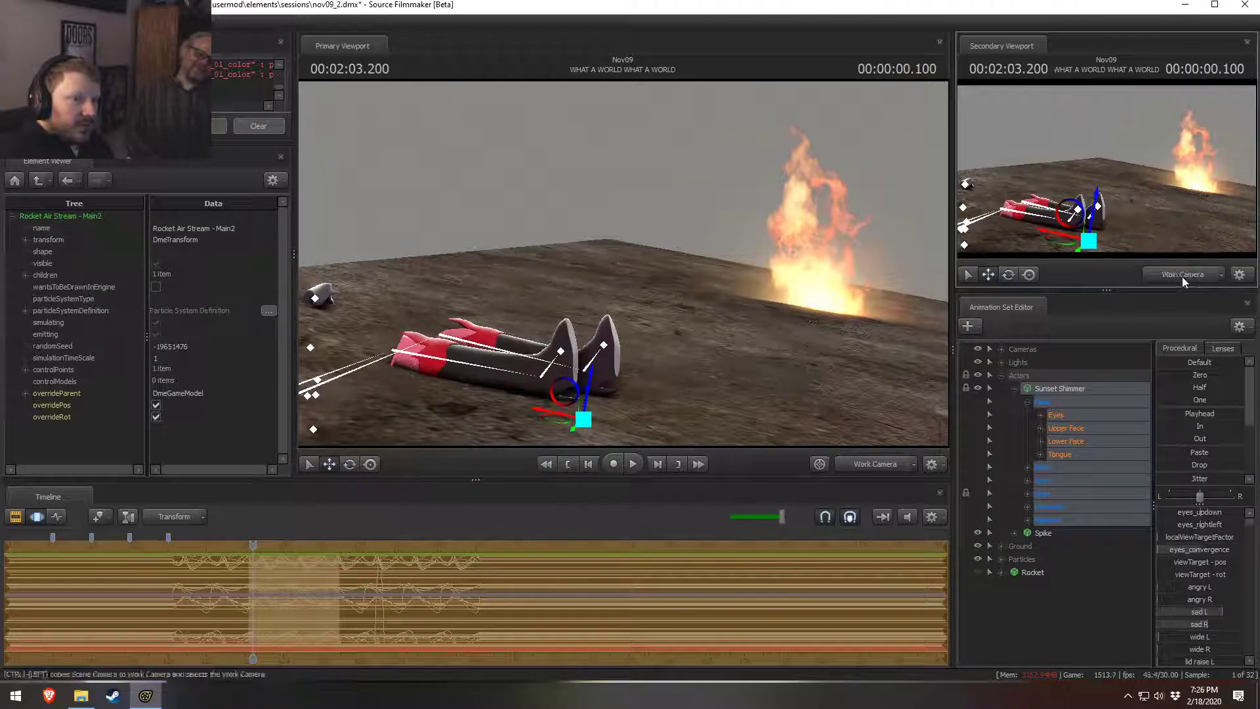
{"action": "left_click", "coordinate": [1179, 275]}
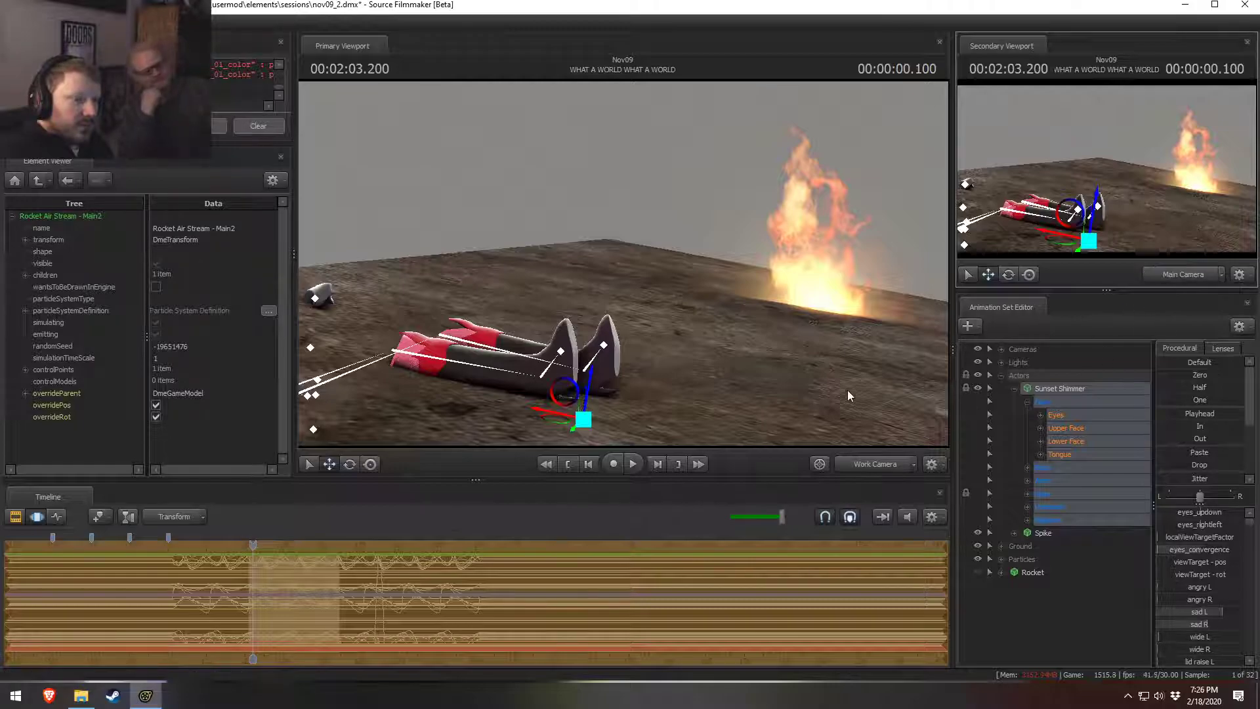
Step: Try to move and rotate Sunset Shimmer's body while watching her head end from the work camera
{"action": "key", "text": "w"}
{"action": "left_click_drag", "start_coordinate": [623, 264], "coordinate": [558, 277]}
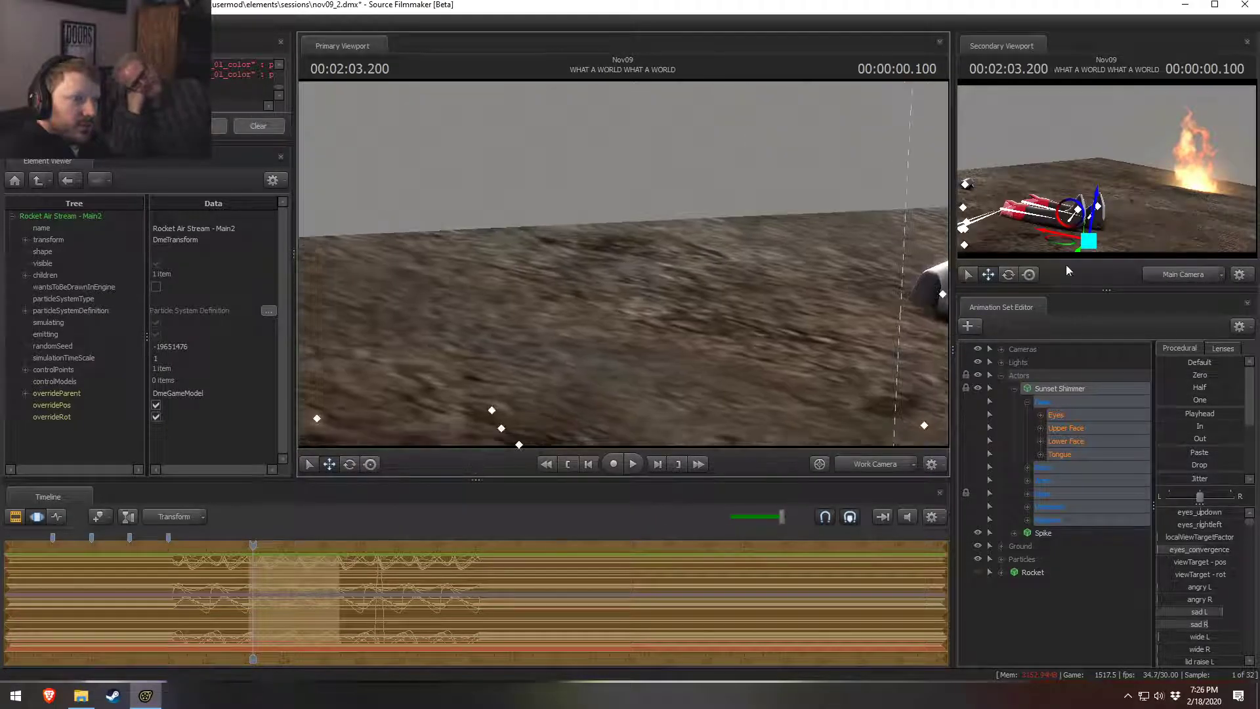
{"action": "left_click_drag", "start_coordinate": [1101, 203], "coordinate": [1077, 257]}
{"action": "key", "text": "e"}
{"action": "key", "text": "w"}
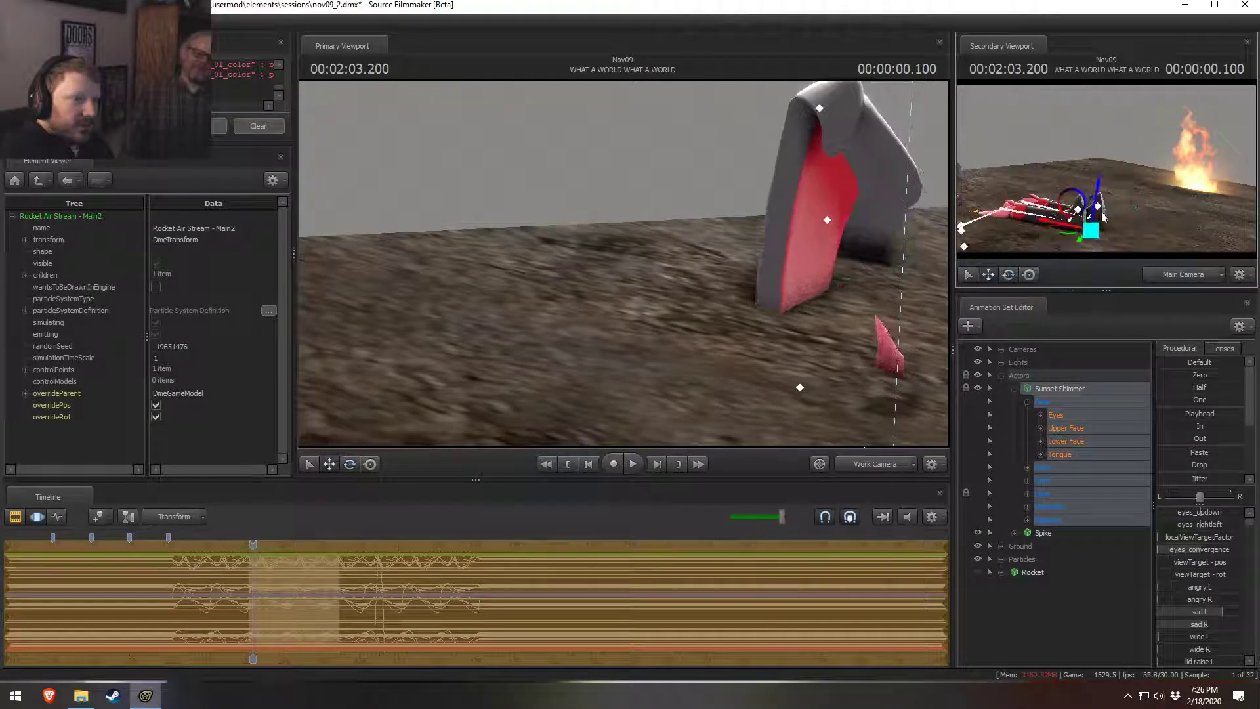
{"action": "left_click_drag", "start_coordinate": [1098, 191], "coordinate": [1129, 137]}
Step: Undo the trial moves and rotations of Sunset Shimmer
{"action": "key", "text": "ctrl+z"}
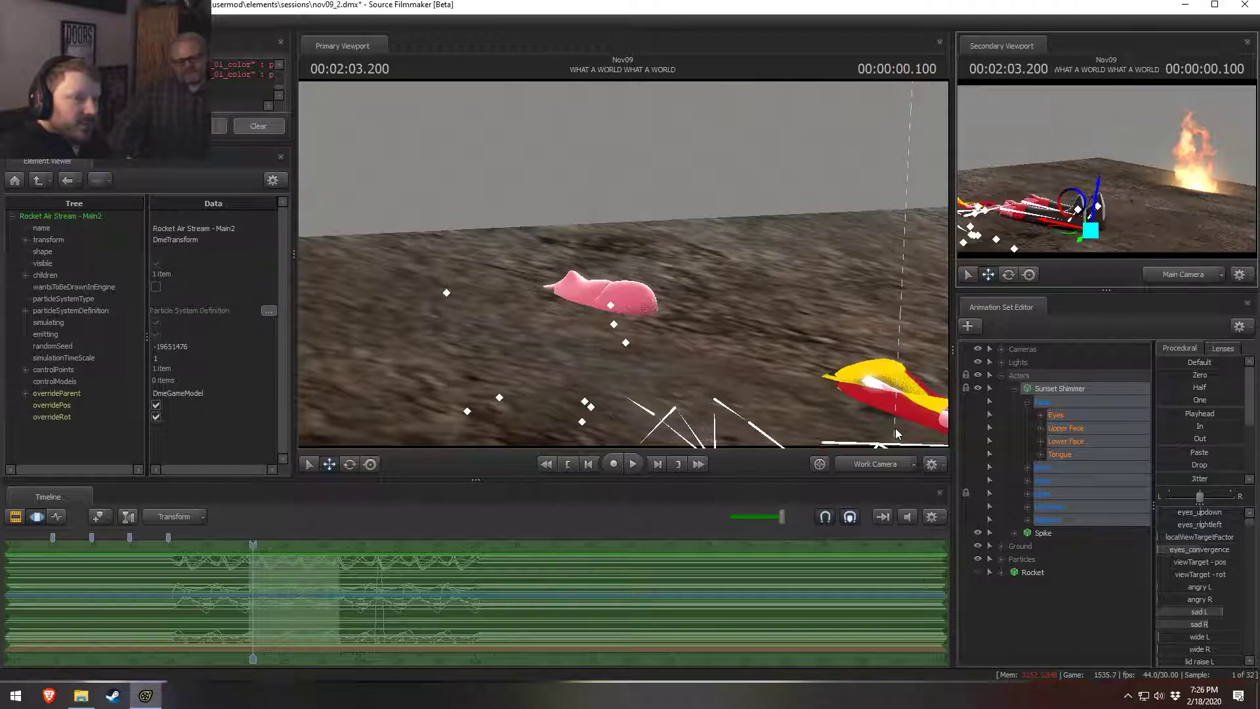
{"action": "key", "text": "ctrl+z"}
{"action": "key", "text": "ctrl+z"}
{"action": "key", "text": "ctrl+z"}
{"action": "key", "text": "ctrl+z"}
{"action": "key", "text": "ctrl+z"}
{"action": "key", "text": "ctrl+z"}
{"action": "key", "text": "ctrl+z"}
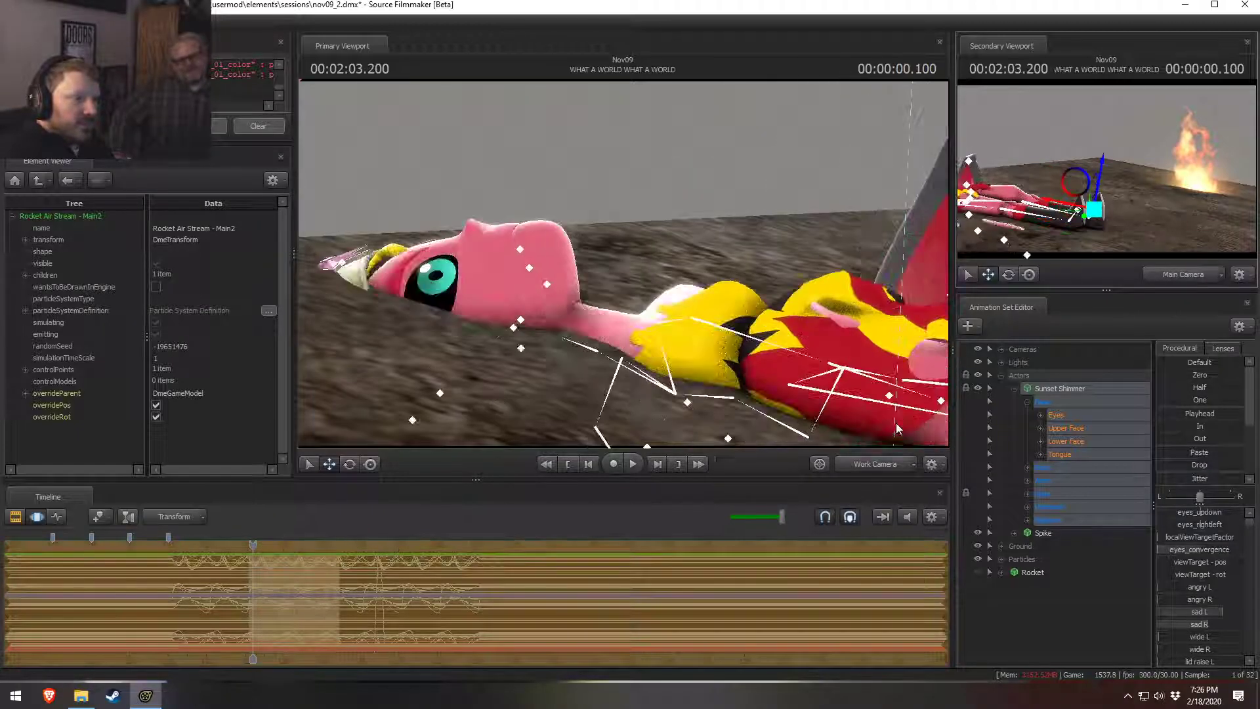
{"action": "key", "text": "ctrl+z"}
{"action": "key", "text": "ctrl+z"}
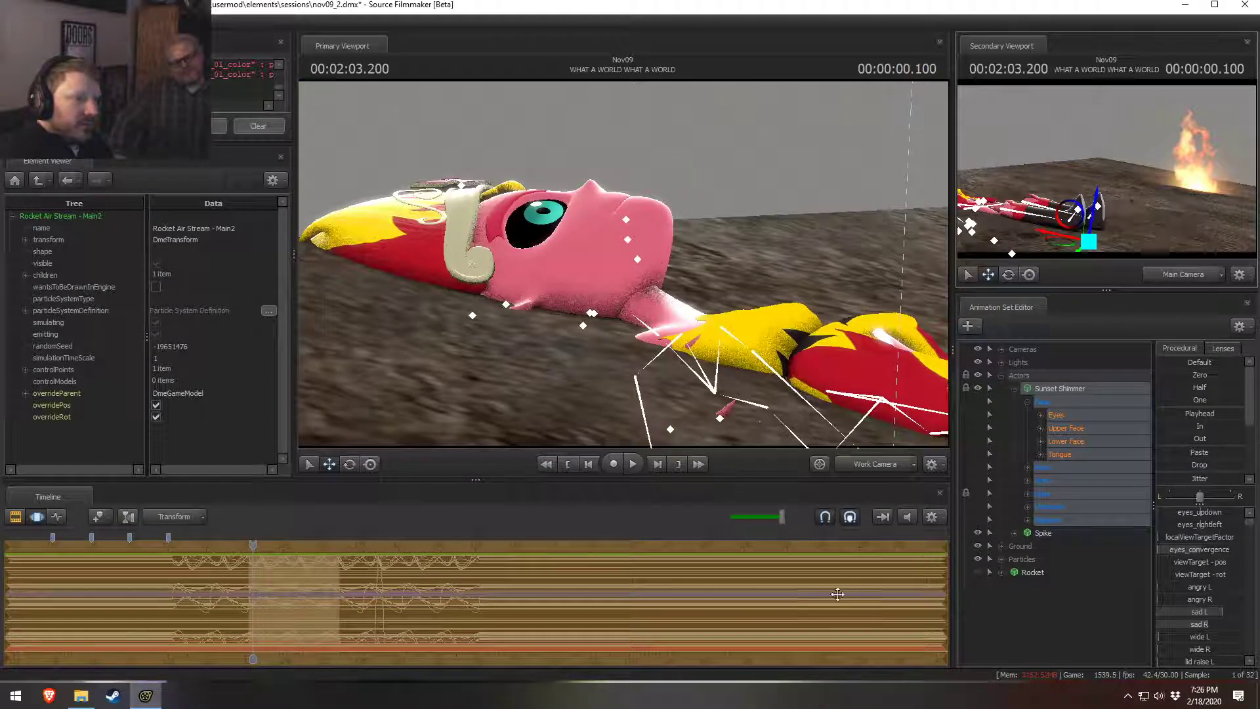
Step: Make the Rocket visible again, restore Sunset Shimmer's original pose, and check the shot in the Clip Editor
{"action": "key", "text": "F2"}
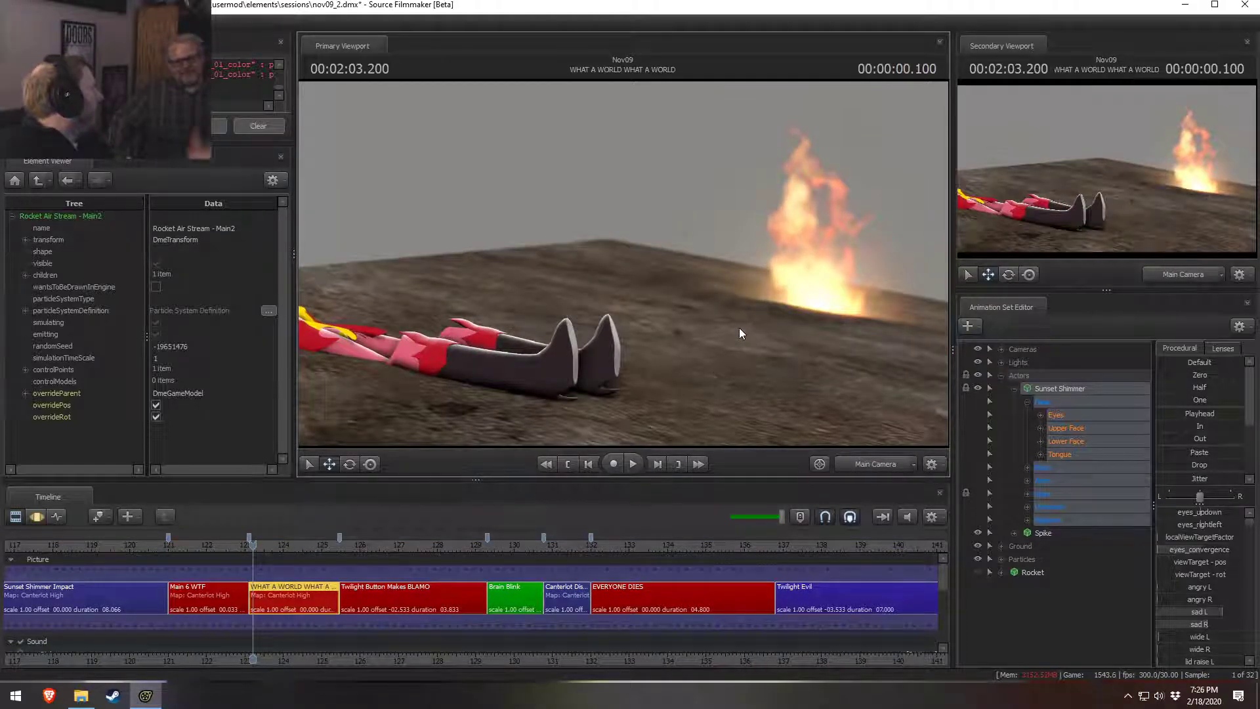
{"action": "left_click", "coordinate": [1002, 376]}
{"action": "right_click", "coordinate": [820, 282]}
{"action": "left_click", "coordinate": [977, 414]}
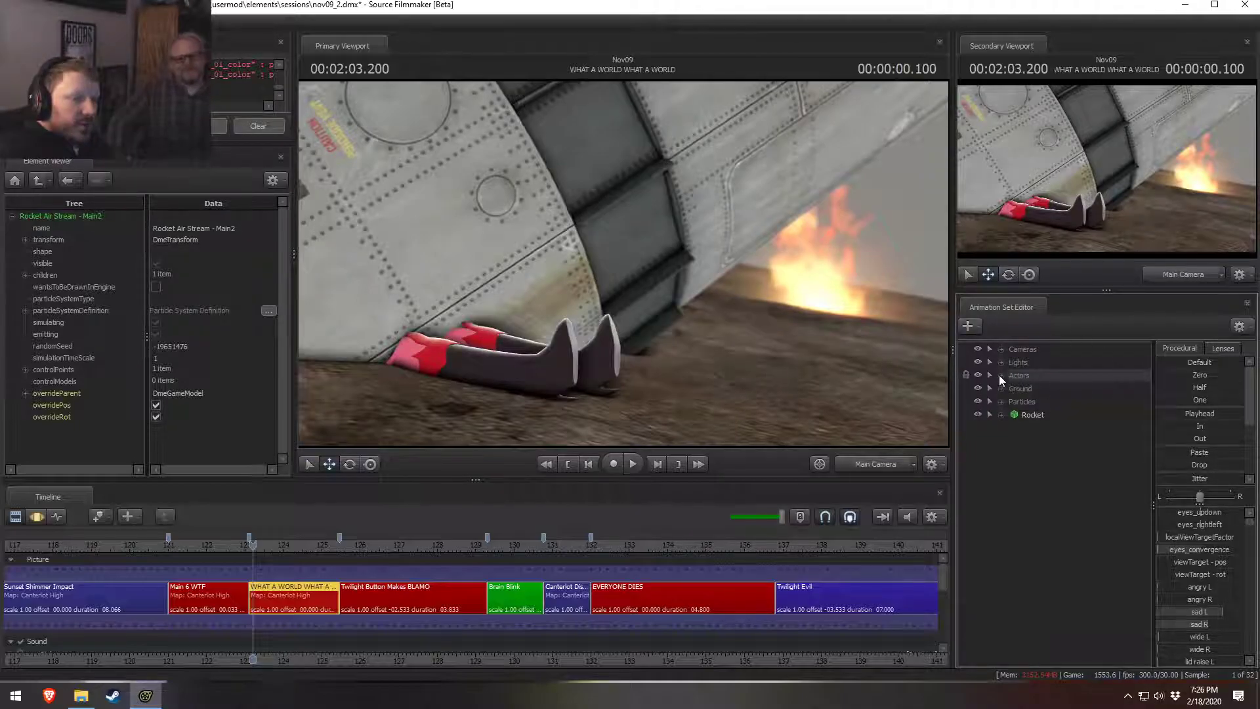
{"action": "key", "text": "F3"}
{"action": "key", "text": "F2"}
{"action": "key", "text": "F4"}
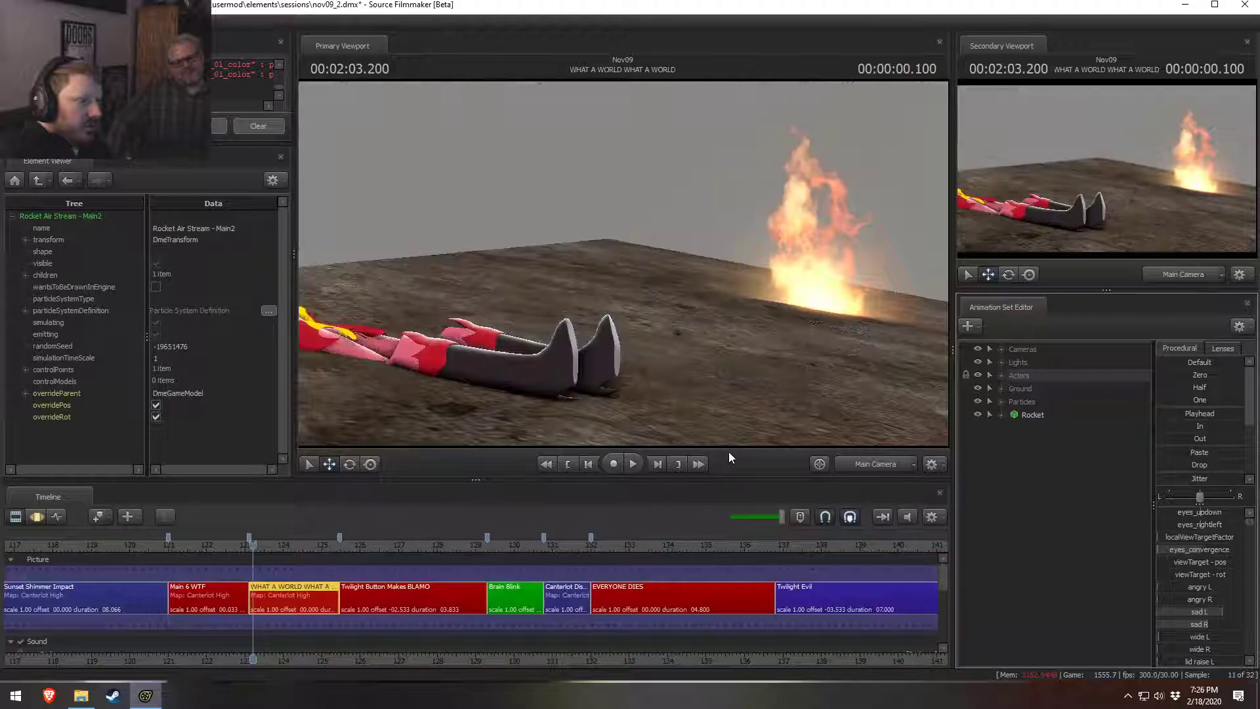
{"action": "key", "text": "F3"}
{"action": "key", "text": "F4"}
{"action": "key", "text": "F3"}
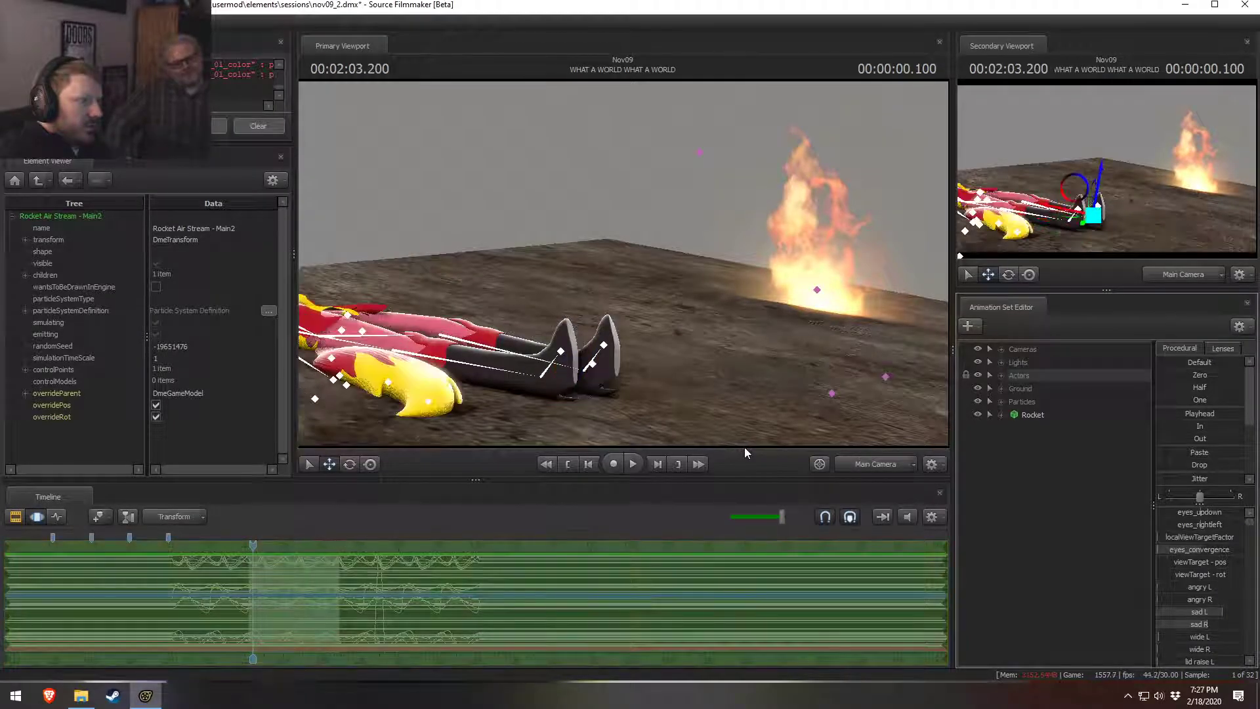
{"action": "key", "text": "F2"}
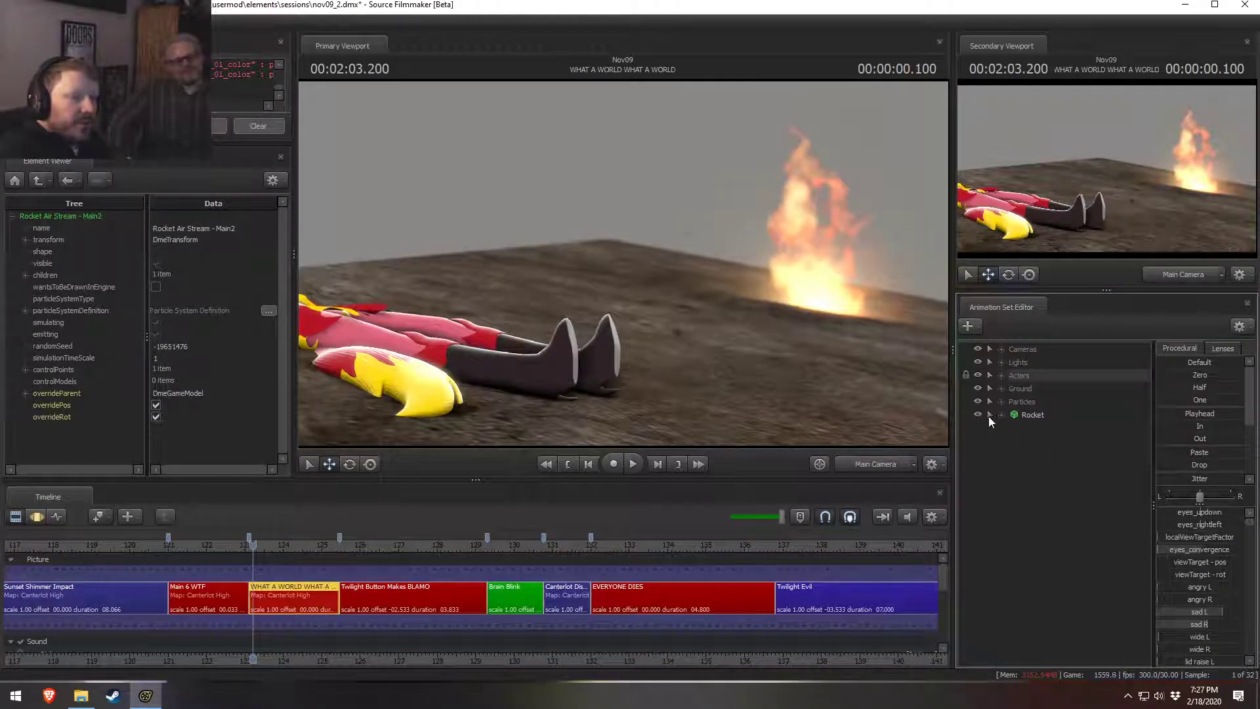
{"action": "key", "text": "F3"}
{"action": "key", "text": "F2"}
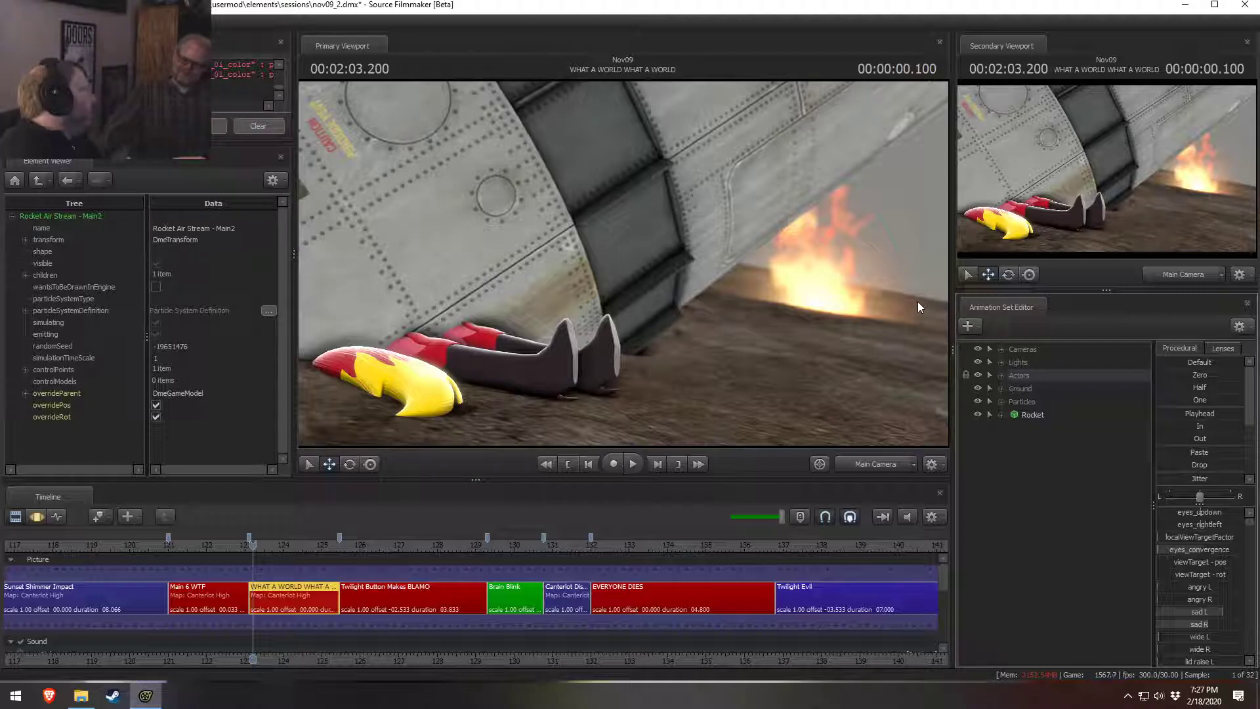
Step: Move the playhead to the Introduction - Science Horse shot at the start of the film and expand its Actor group
{"action": "scroll", "coordinate": [368, 571], "scroll_direction": "down", "scroll_amount": 12}
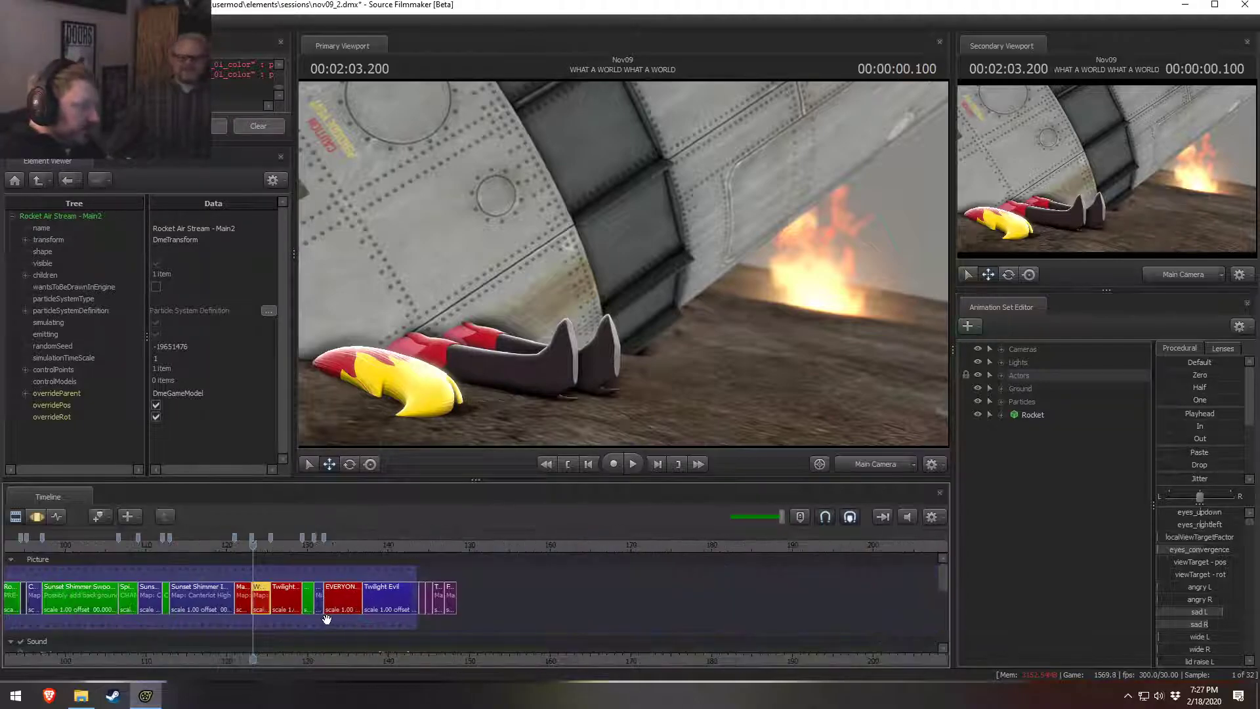
{"action": "middle_click_drag", "start_coordinate": [309, 659], "coordinate": [433, 578]}
{"action": "left_click", "coordinate": [284, 548]}
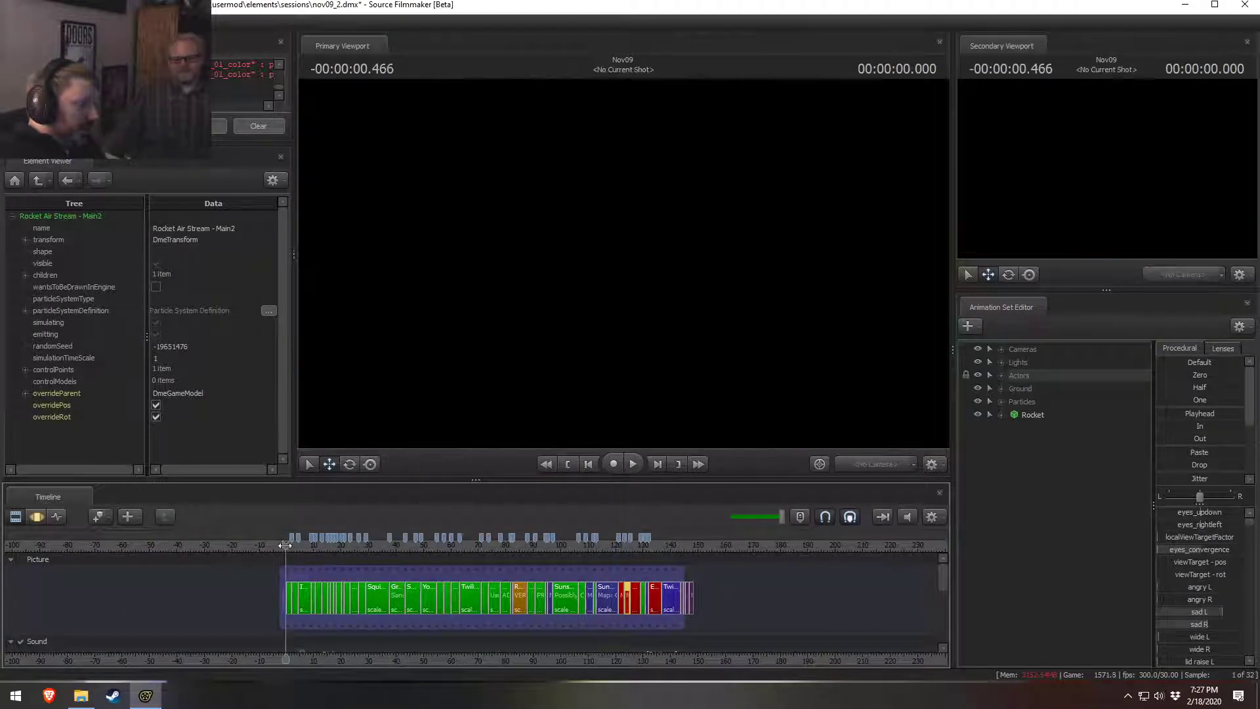
{"action": "scroll", "coordinate": [288, 581], "scroll_direction": "up", "scroll_amount": 11}
{"action": "left_click", "coordinate": [311, 554]}
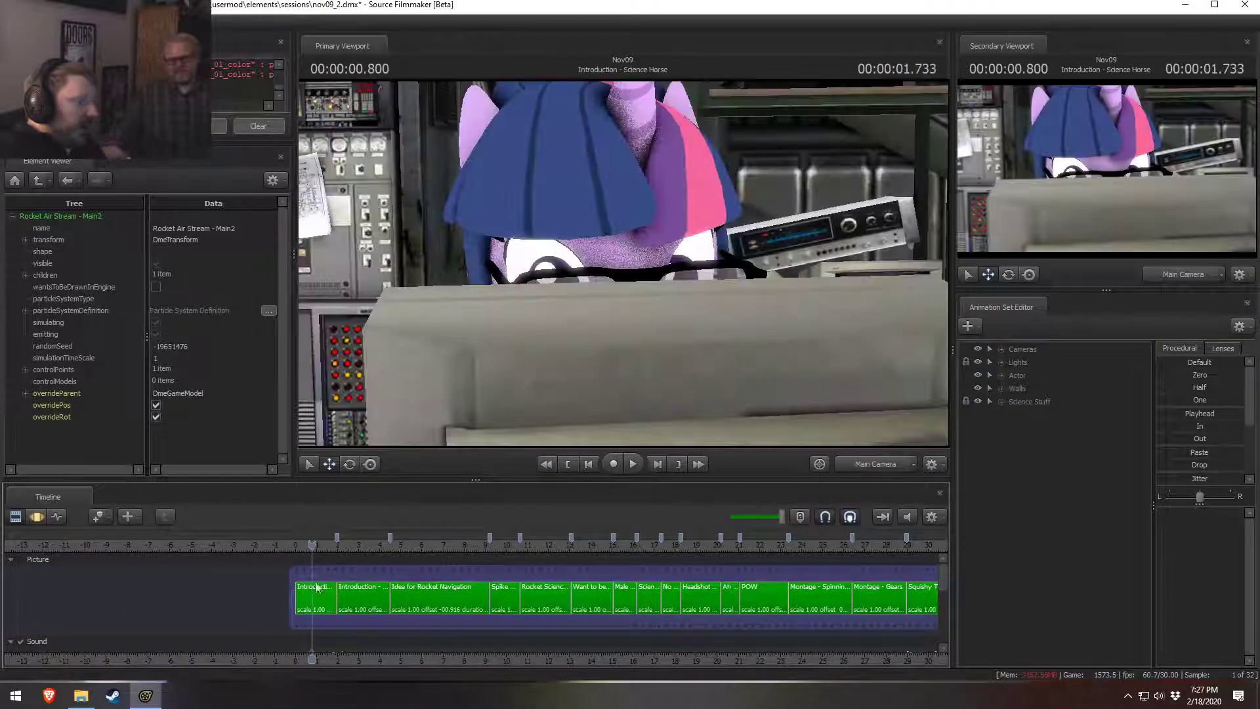
{"action": "left_click", "coordinate": [1002, 375]}
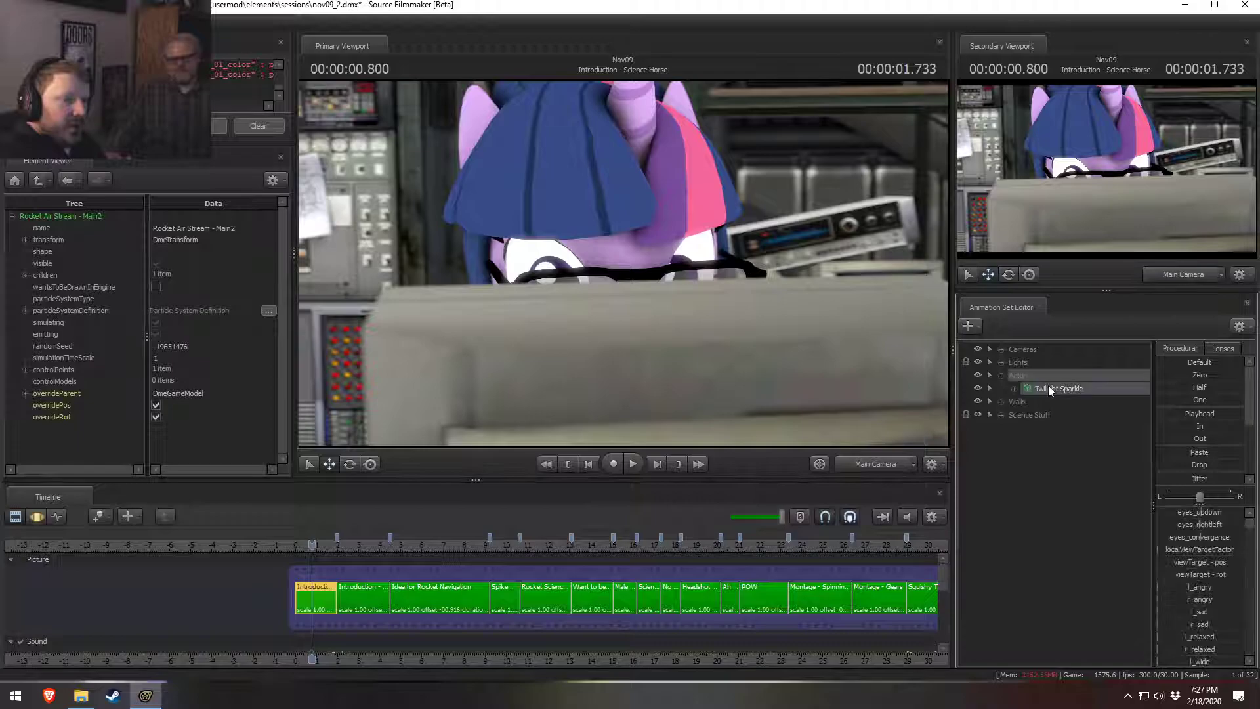
Step: Select the motion of Twilight Sparkle across the Introduction - Science Horse shot as the source for another shot
{"action": "left_click", "coordinate": [1049, 386]}
{"action": "scroll", "coordinate": [343, 596], "scroll_direction": "up", "scroll_amount": 3}
{"action": "left_click_drag", "start_coordinate": [241, 600], "coordinate": [416, 604], "text": "shift"}
{"action": "scroll", "coordinate": [397, 610], "scroll_direction": "up", "scroll_amount": 4}
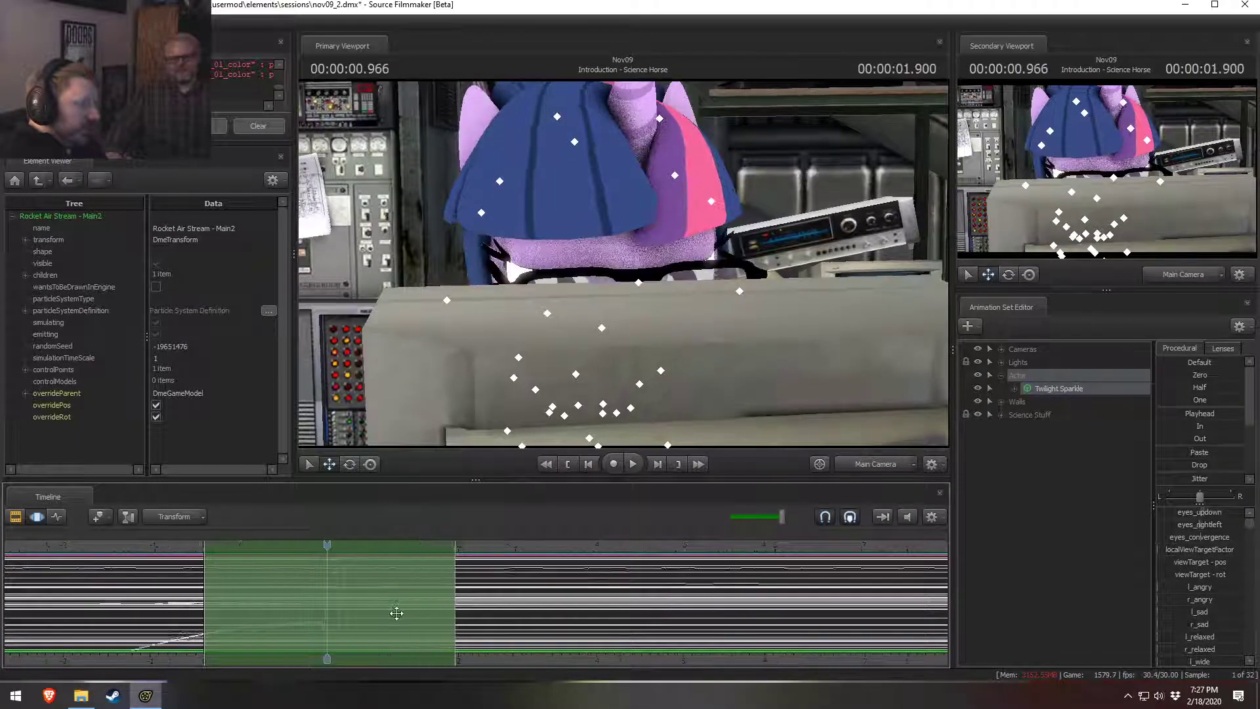
{"action": "key", "text": "F2"}
{"action": "scroll", "coordinate": [457, 621], "scroll_direction": "down", "scroll_amount": 3}
{"action": "left_click", "coordinate": [502, 598]}
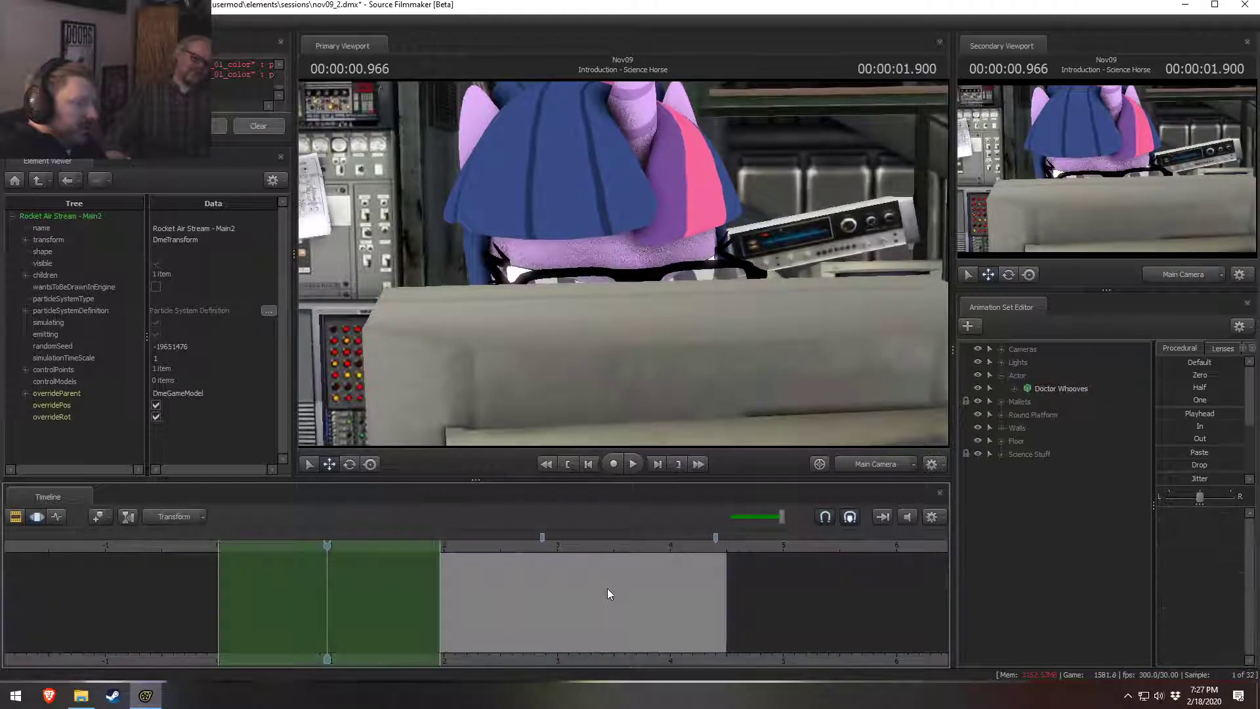
Step: Try to paste the copied motion onto Twilight Sparkle in the Idea for Rocket Navigation shot
{"action": "middle_click_drag", "start_coordinate": [807, 644], "coordinate": [621, 613]}
{"action": "left_click", "coordinate": [622, 611]}
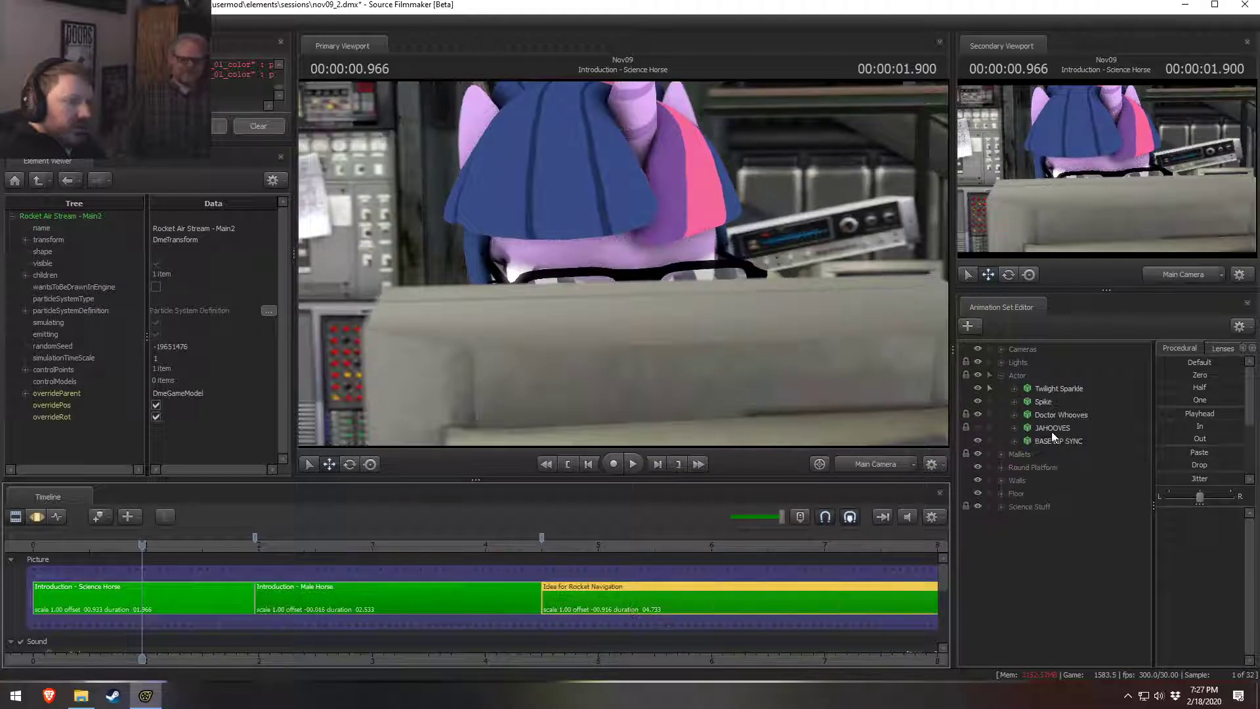
{"action": "left_click", "coordinate": [1048, 390]}
{"action": "key", "text": "F3"}
{"action": "left_click", "coordinate": [424, 593]}
{"action": "key", "text": "ctrl+v"}
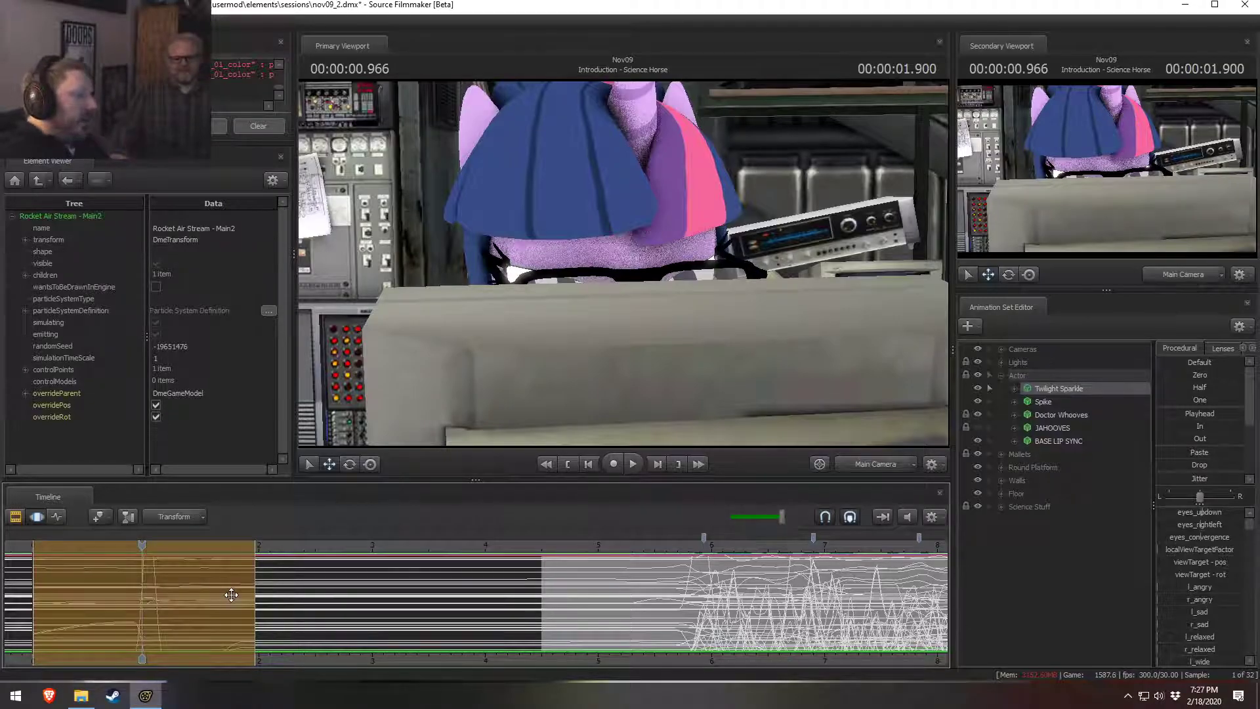
{"action": "key", "text": "ctrl+z"}
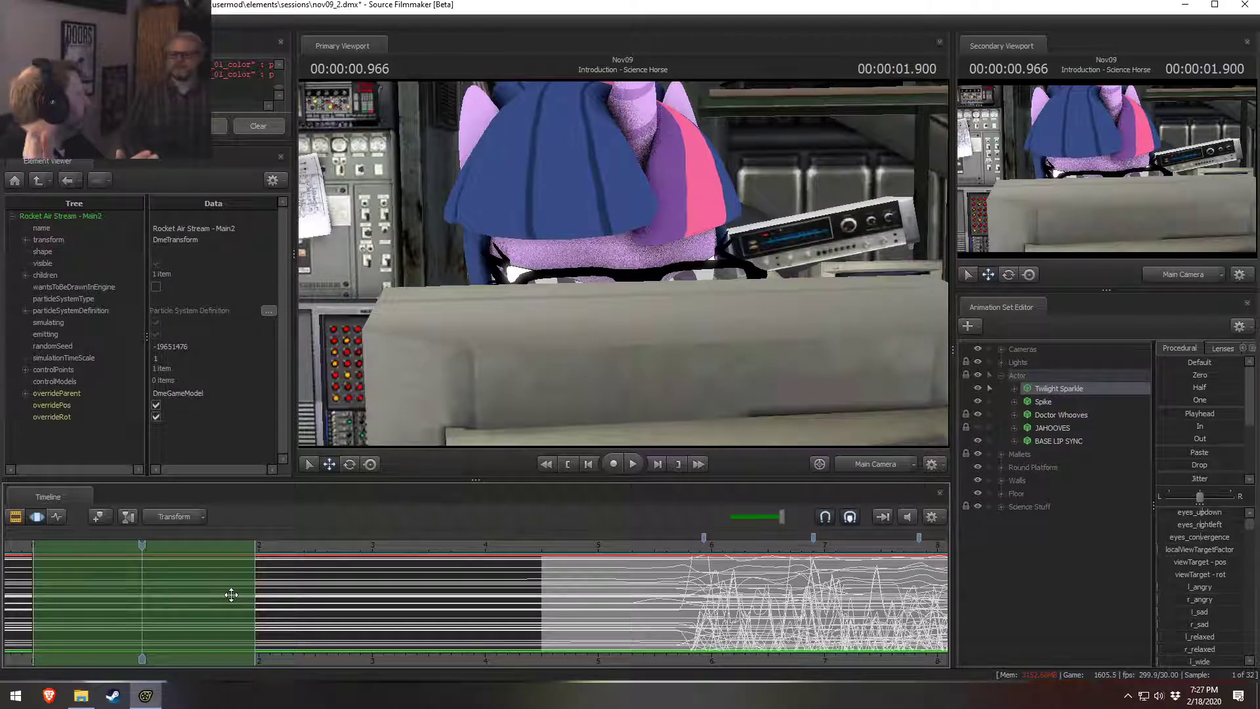
Step: Move the playhead into the Introduction - Male Horse shot and view it through the main camera
{"action": "left_click", "coordinate": [820, 464]}
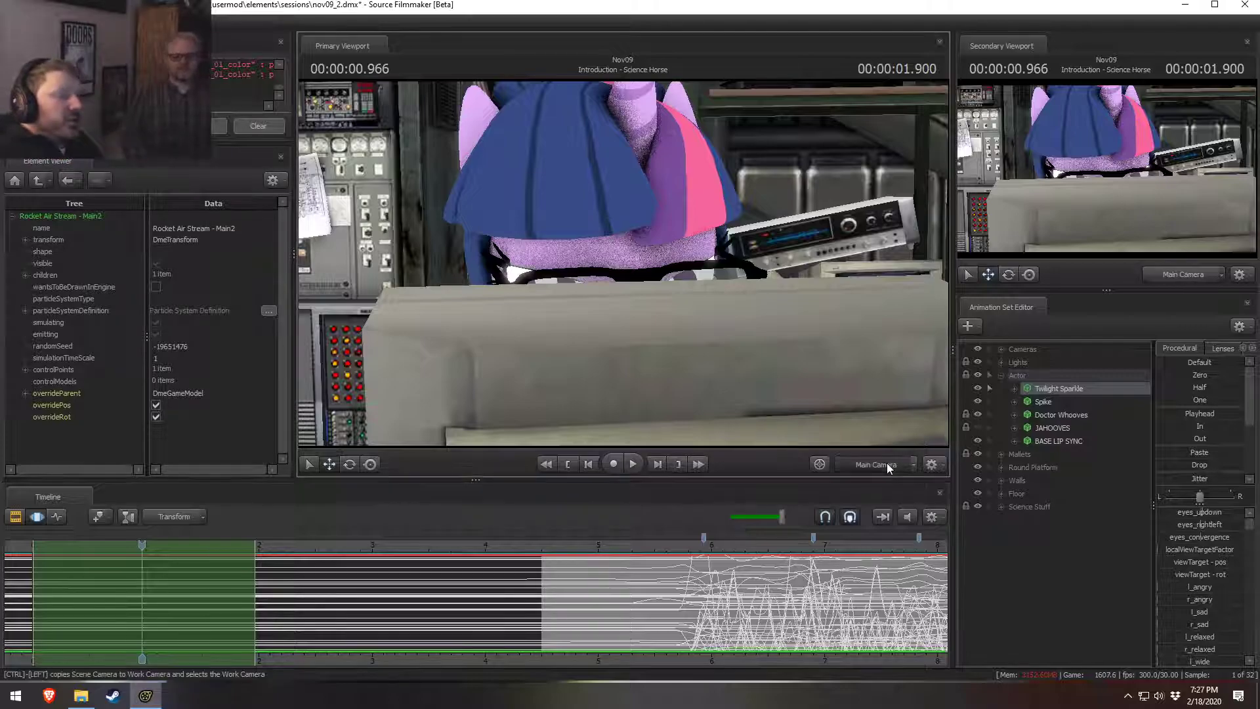
{"action": "left_click", "coordinate": [493, 546]}
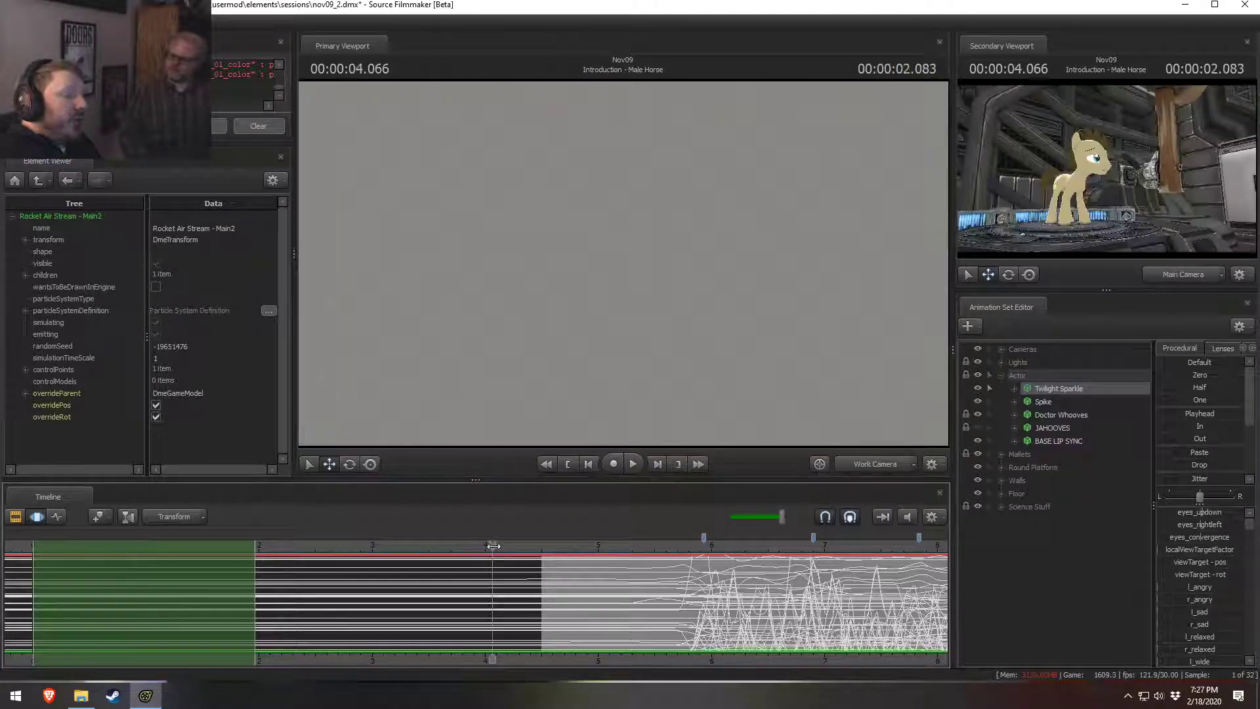
{"action": "left_click", "coordinate": [892, 464]}
{"action": "scroll", "coordinate": [276, 587], "scroll_direction": "down", "scroll_amount": 5}
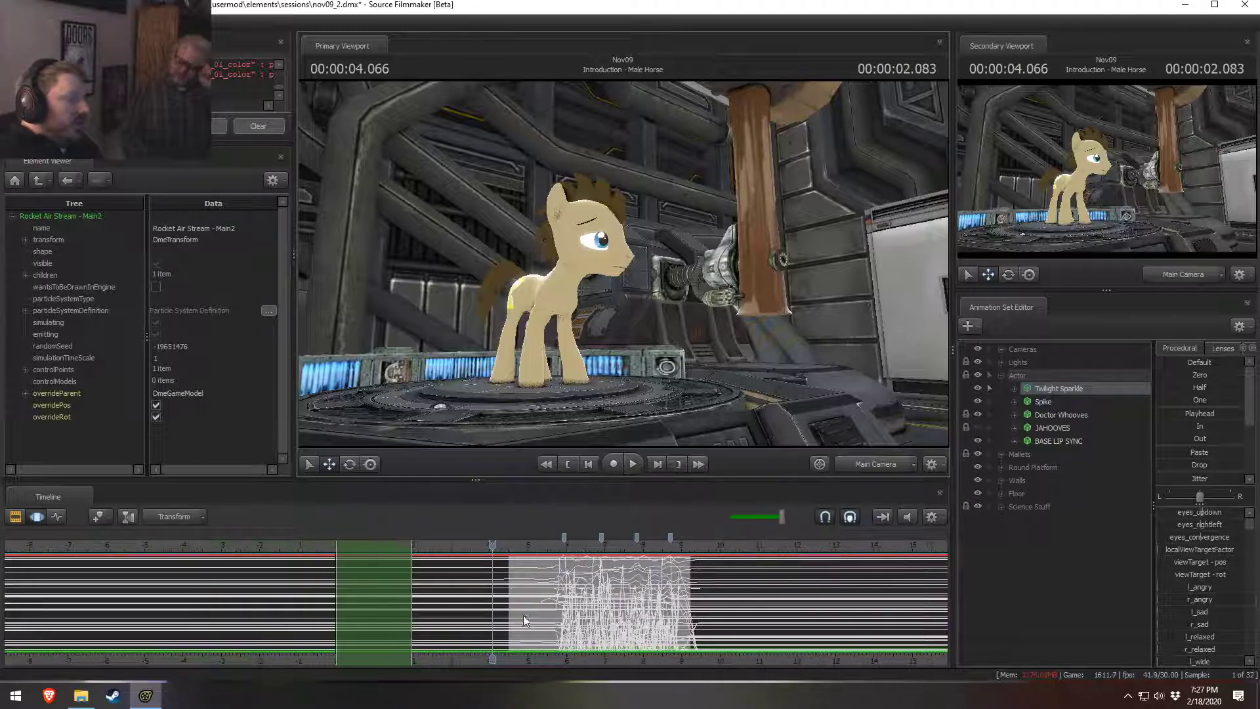
Step: Return to the Clip Editor, review the Sunset Shimmer Swoos Right In shot, and move on to the Main 6 WTF shot
{"action": "key", "text": "F2"}
{"action": "middle_click_drag", "start_coordinate": [599, 659], "coordinate": [164, 621]}
{"action": "scroll", "coordinate": [667, 593], "scroll_direction": "down", "scroll_amount": 9}
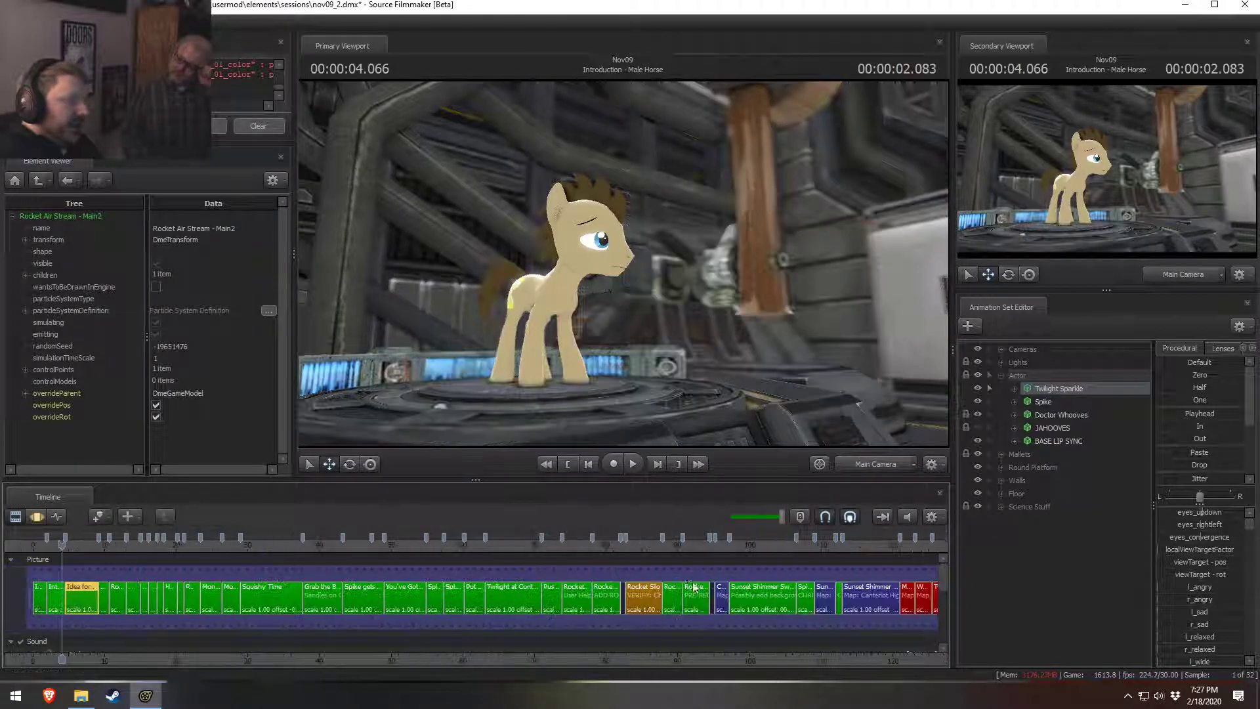
{"action": "left_click", "coordinate": [769, 550]}
{"action": "middle_click_drag", "start_coordinate": [808, 612], "coordinate": [664, 612]}
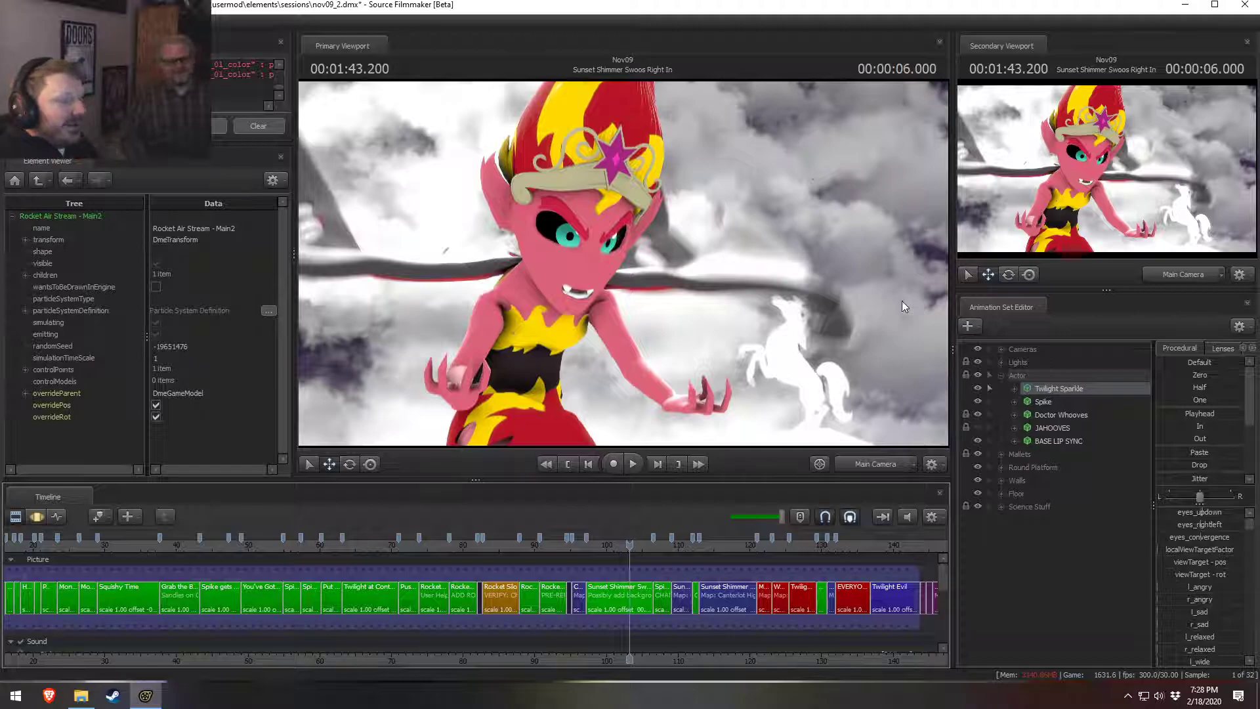
{"action": "left_click", "coordinate": [767, 551]}
{"action": "scroll", "coordinate": [768, 565], "scroll_direction": "up", "scroll_amount": 10}
{"action": "middle_click_drag", "start_coordinate": [874, 646], "coordinate": [538, 543]}
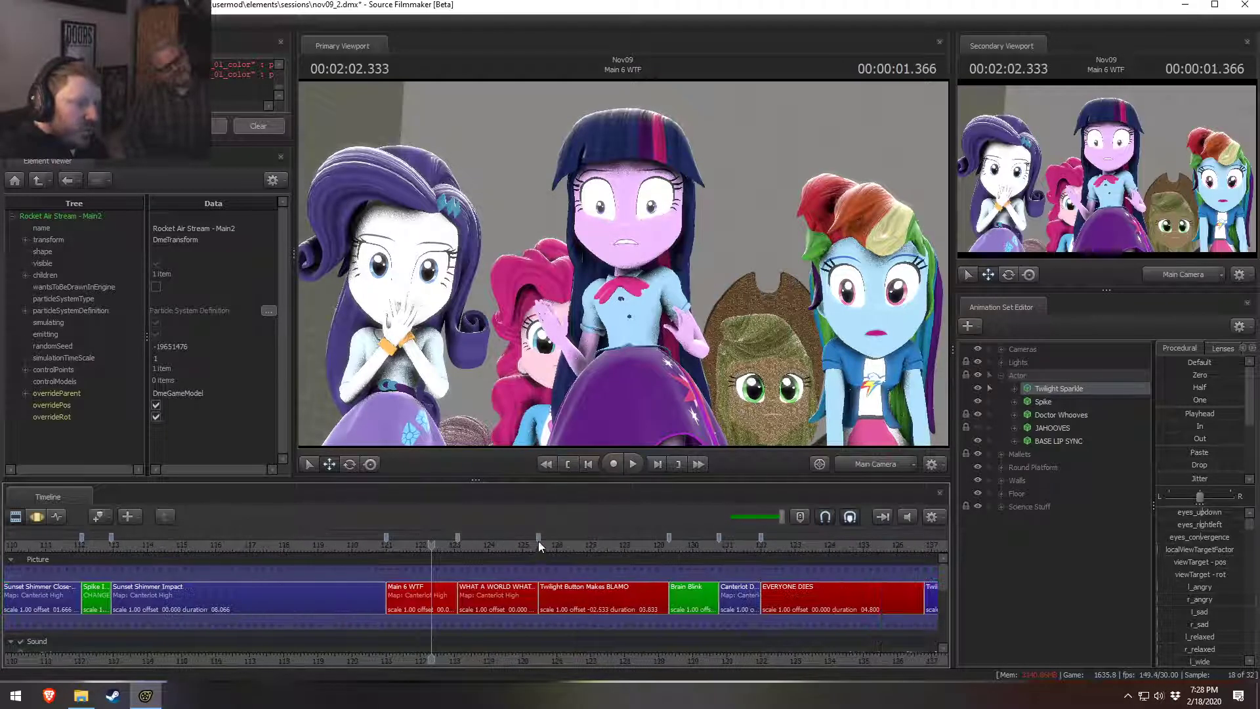
Step: Play the WHAT A WORLD WHAT A WORLD shot and examine the fire beside the rocket from several work camera angles
{"action": "left_click", "coordinate": [457, 547]}
{"action": "key", "text": "space"}
{"action": "key", "text": "space"}
{"action": "left_click", "coordinate": [867, 463]}
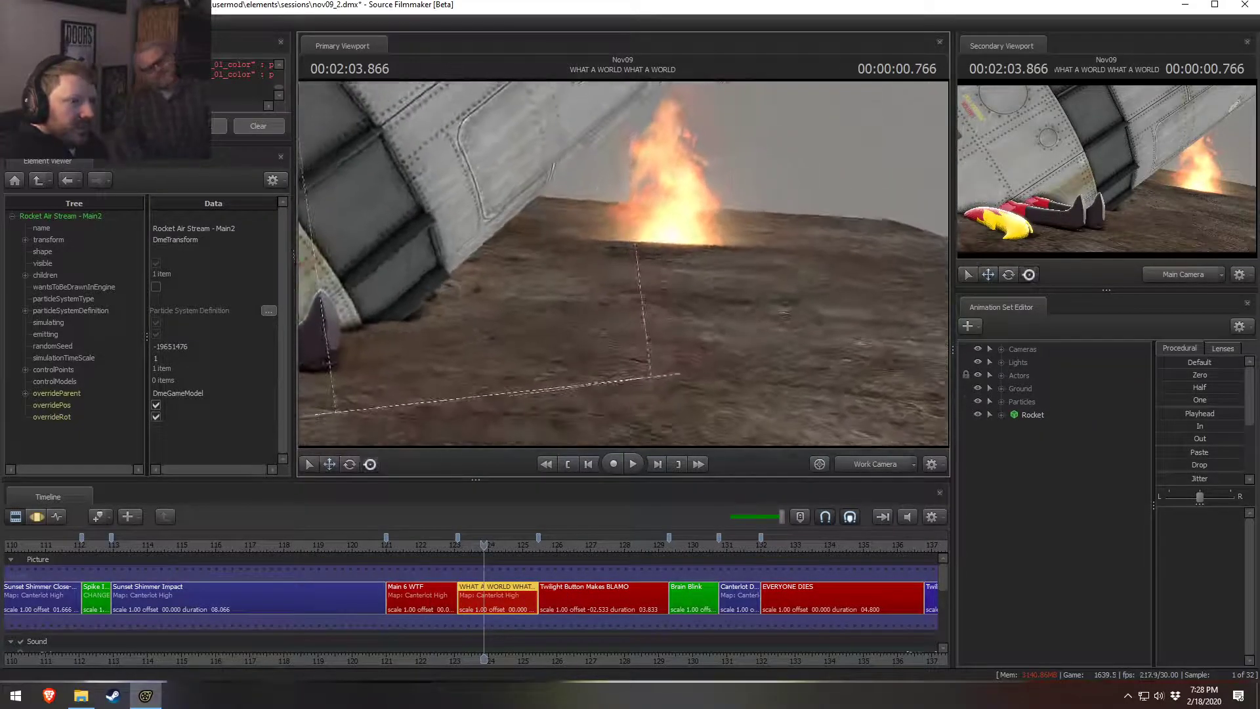
{"action": "left_click_drag", "start_coordinate": [590, 250], "coordinate": [639, 267], "text": "alt"}
{"action": "key", "text": "space"}
{"action": "key", "text": "space"}
{"action": "left_click_drag", "start_coordinate": [666, 365], "coordinate": [712, 388], "text": "alt"}
{"action": "left_click_drag", "start_coordinate": [667, 270], "coordinate": [716, 289], "text": "alt"}
{"action": "key", "text": "space"}
{"action": "key", "text": "space"}
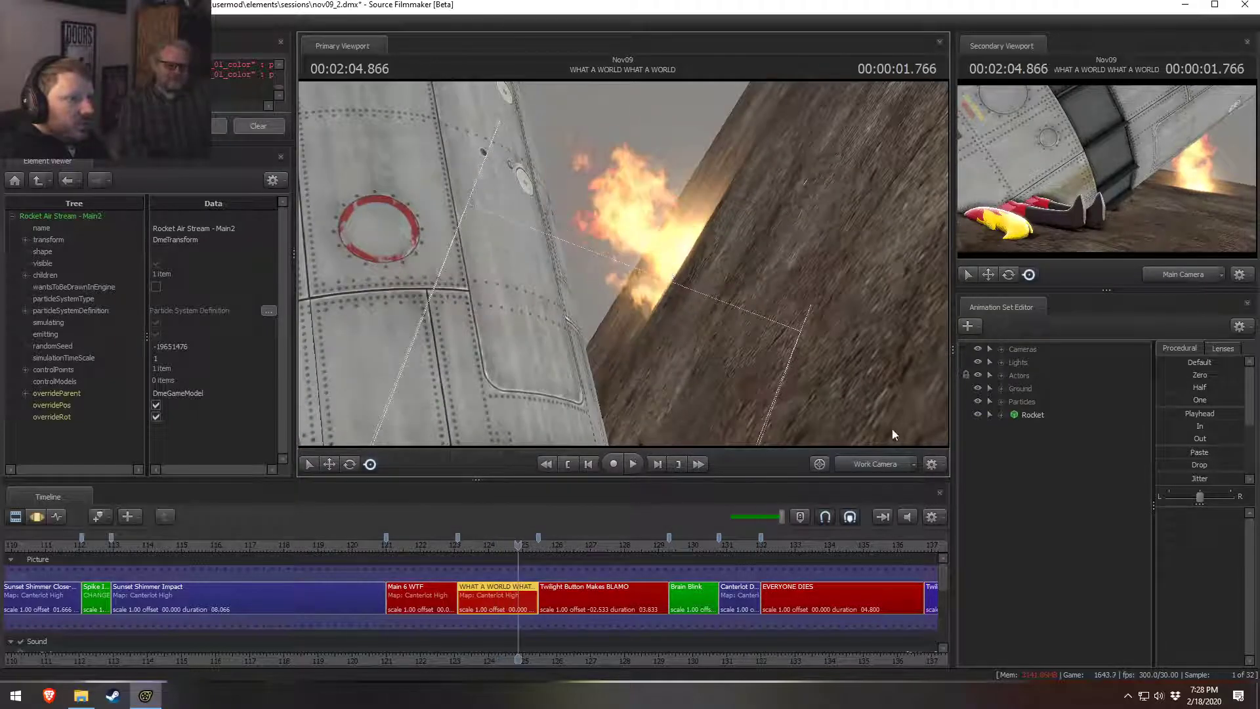
Step: Play the rest of the WHAT A WORLD WHAT A WORLD shot through the main camera
{"action": "key", "text": "F4"}
{"action": "key", "text": "space"}
{"action": "key", "text": "space"}
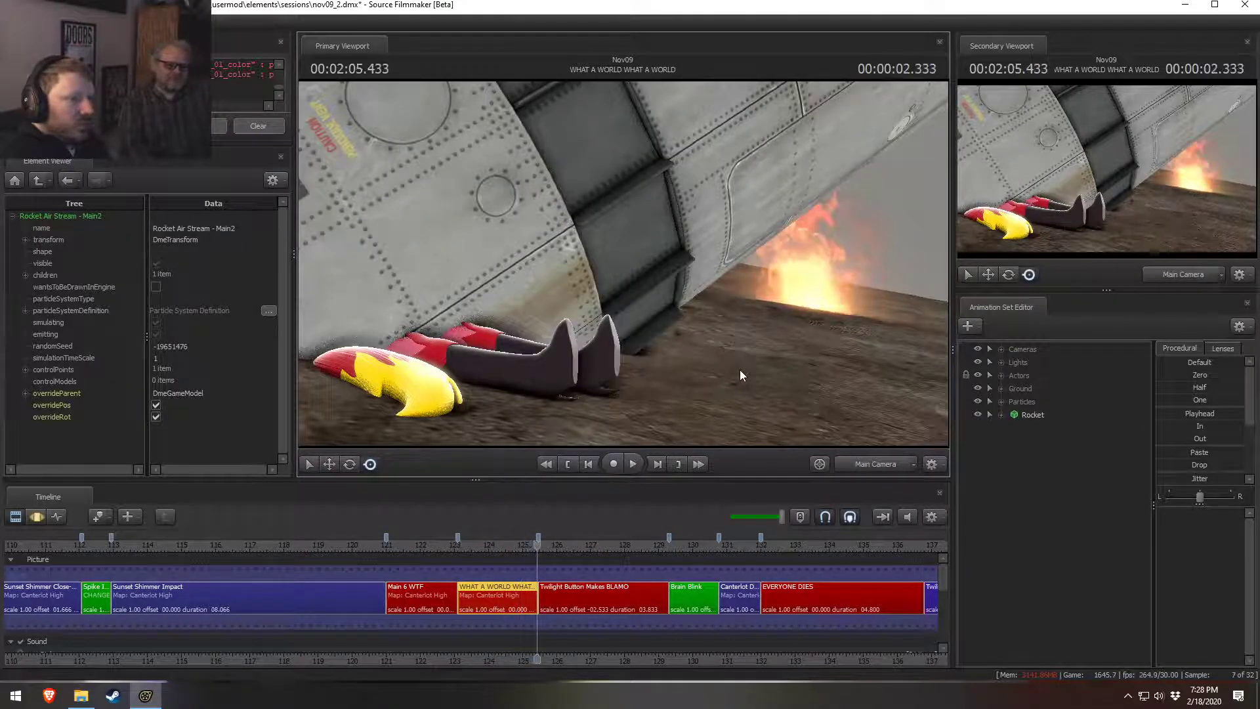
Step: Match the work camera to the scene camera and examine the fire from new angles while replaying the shot's opening
{"action": "left_click", "coordinate": [880, 471], "text": "ctrl"}
{"action": "mouse_move", "coordinate": [624, 264]}
{"action": "left_mouse_down"}
{"action": "mouse_move", "coordinate": [684, 271]}
{"action": "mouse_move", "coordinate": [613, 267]}
{"action": "left_mouse_up"}
{"action": "key", "text": "space"}
{"action": "left_click_drag", "start_coordinate": [478, 545], "coordinate": [464, 545]}
{"action": "key", "text": "space"}
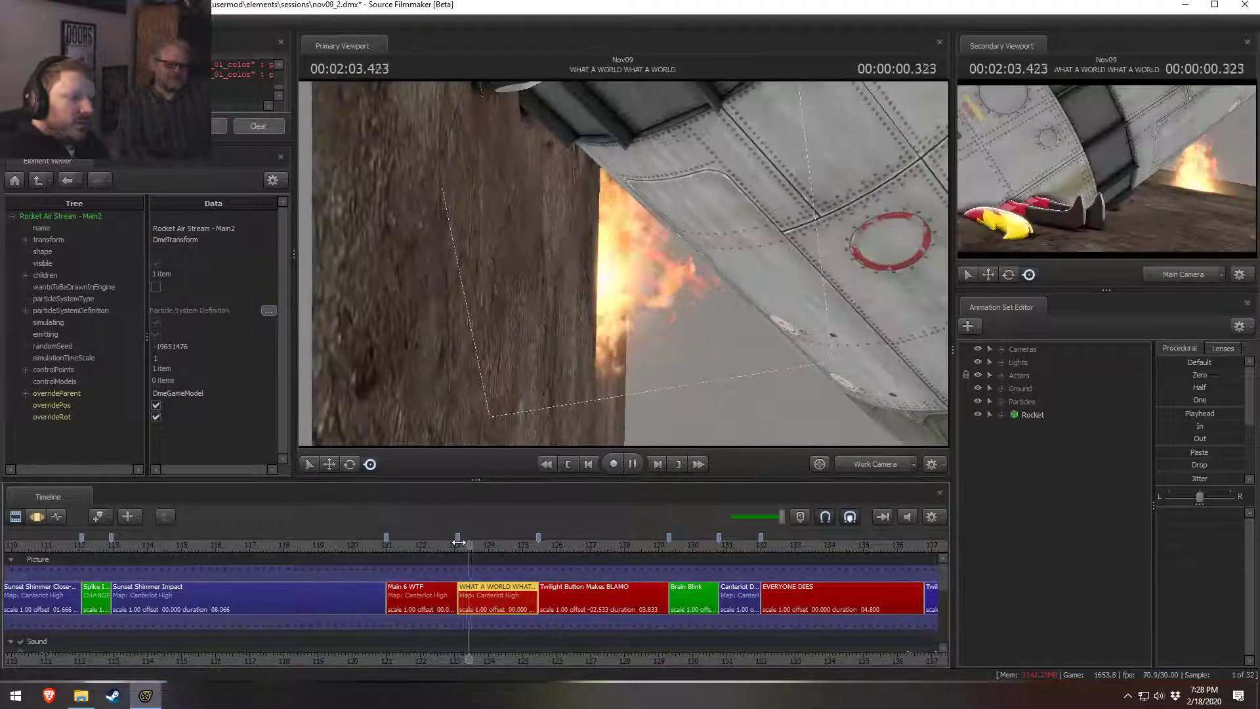
{"action": "key", "text": "space"}
{"action": "left_click_drag", "start_coordinate": [619, 367], "coordinate": [630, 269]}
Step: Reset the work camera to the main camera's framing and replay the crash shot in the Motion Editor and Clip Editor
{"action": "left_click", "coordinate": [883, 465]}
{"action": "left_click", "coordinate": [876, 465], "text": "ctrl"}
{"action": "key", "text": "F3"}
{"action": "key", "text": "space"}
{"action": "key", "text": "space"}
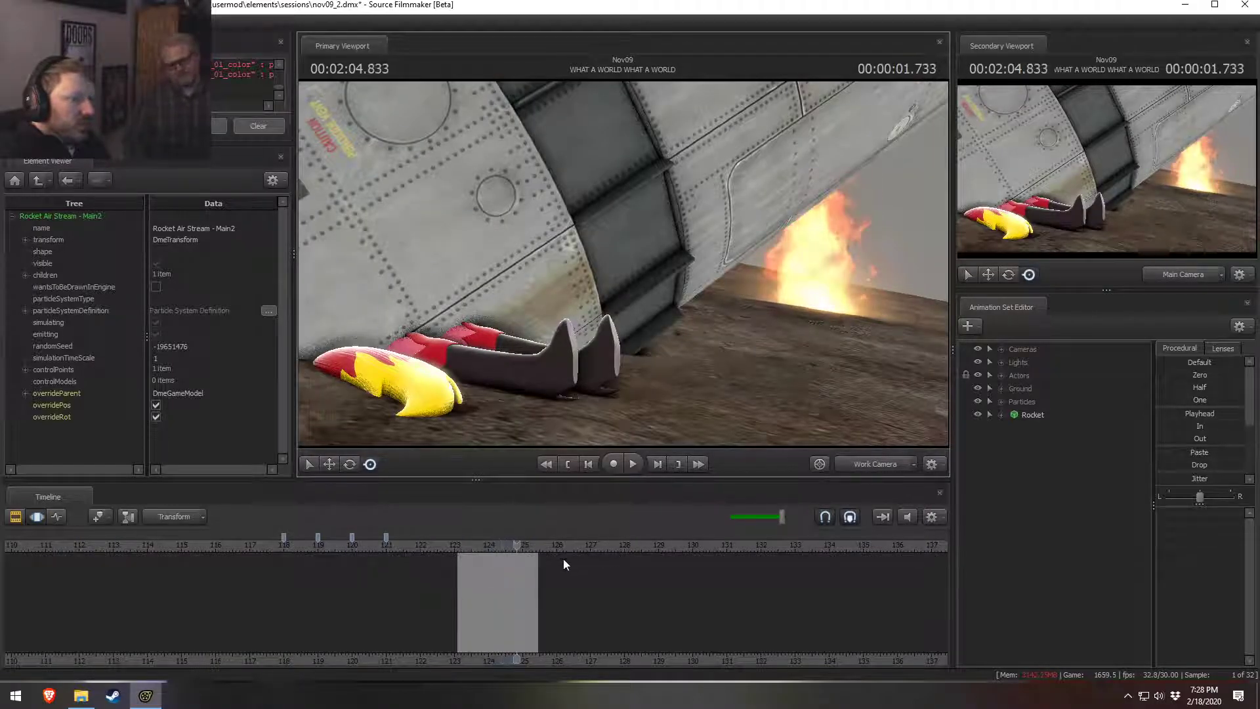
{"action": "left_click", "coordinate": [461, 546]}
{"action": "key", "text": "F2"}
{"action": "key", "text": "space"}
{"action": "key", "text": "space"}
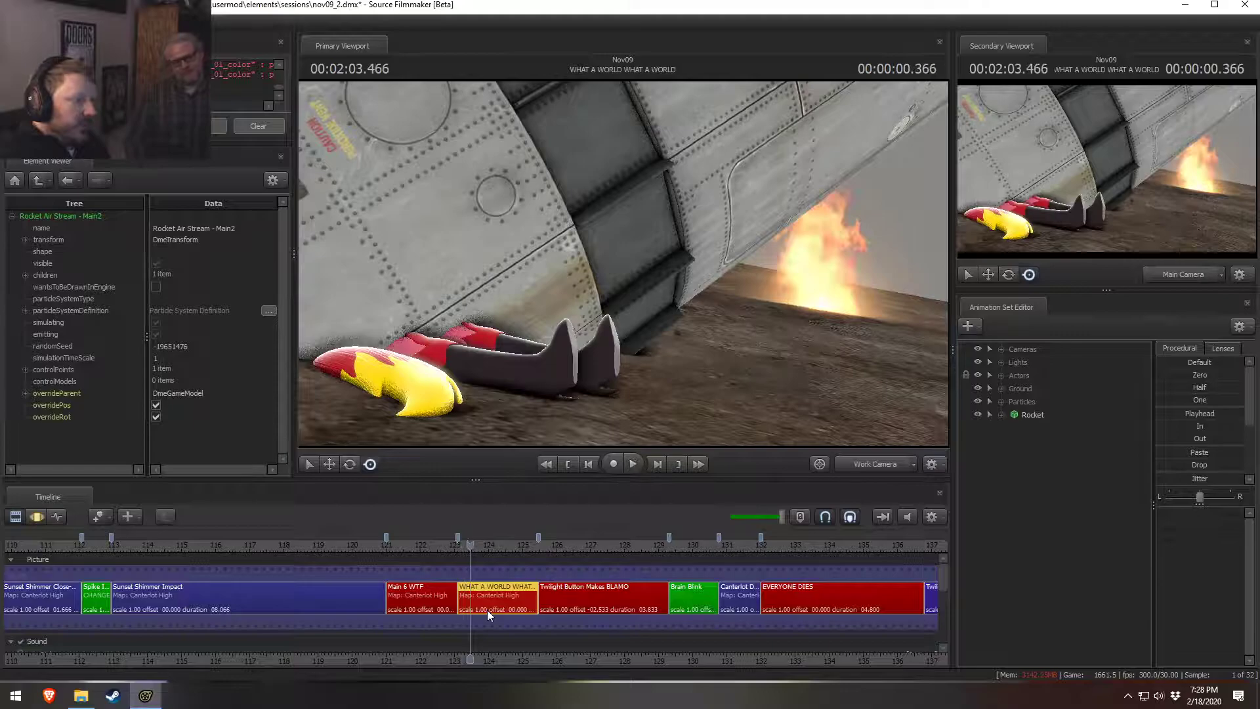
Step: Add a new light to the WHAT A WORLD WHAT A WORLD shot and look through it in the primary viewport
{"action": "key", "text": "F3"}
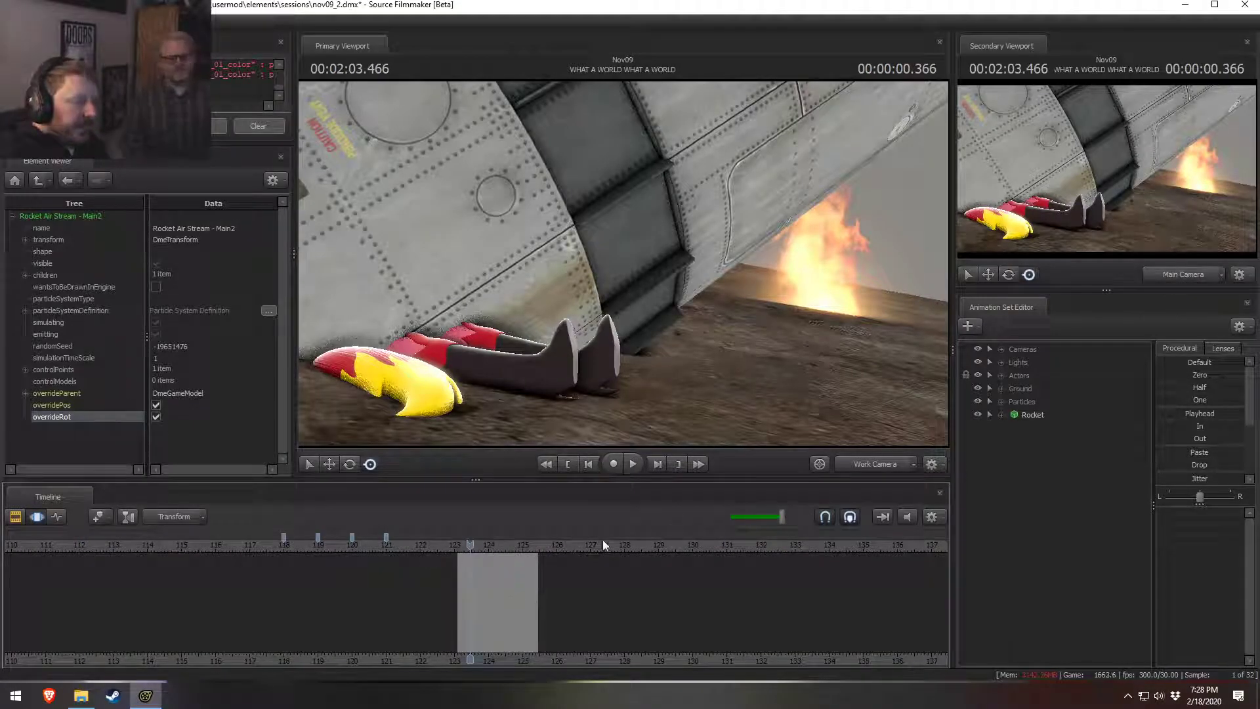
{"action": "left_click", "coordinate": [1036, 416]}
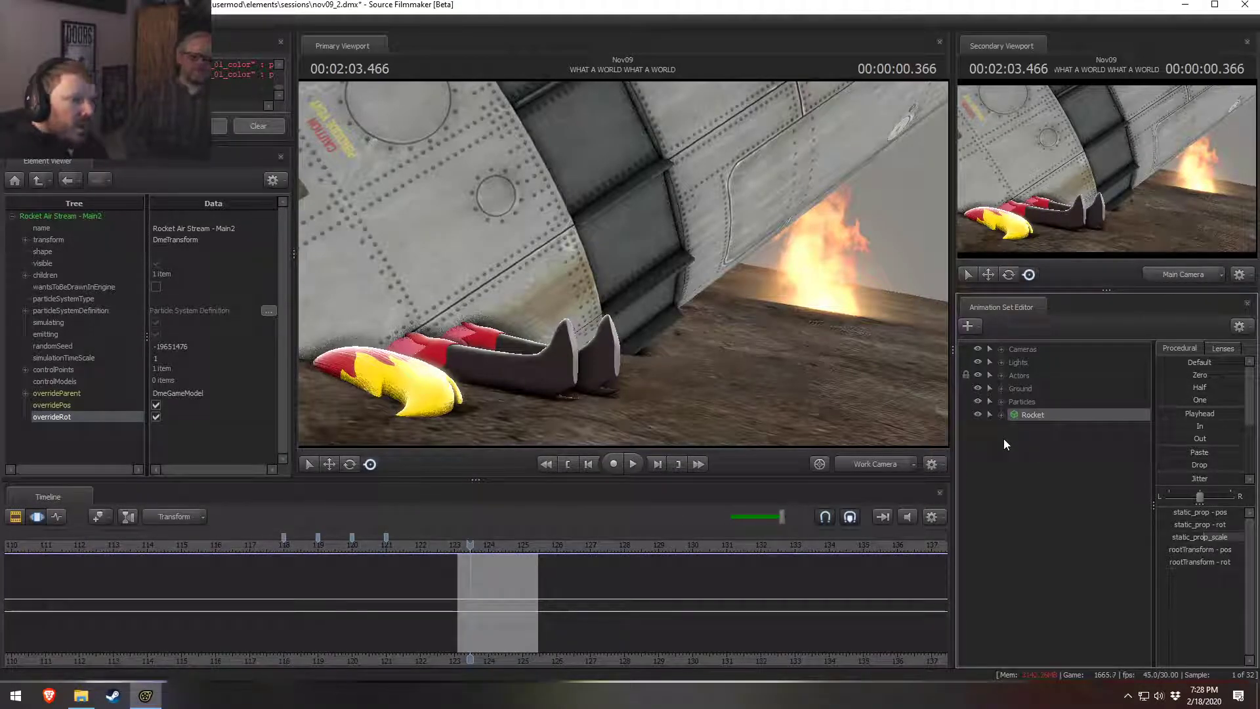
{"action": "right_click", "coordinate": [642, 361]}
{"action": "left_click", "coordinate": [676, 398]}
{"action": "key", "text": "F2"}
{"action": "key", "text": "F3"}
{"action": "right_click", "coordinate": [734, 330]}
{"action": "left_click", "coordinate": [686, 338]}
{"action": "left_click", "coordinate": [1003, 362]}
{"action": "left_click_drag", "start_coordinate": [1031, 375], "coordinate": [736, 296]}
{"action": "key", "text": "F2"}
{"action": "key", "text": "F3"}
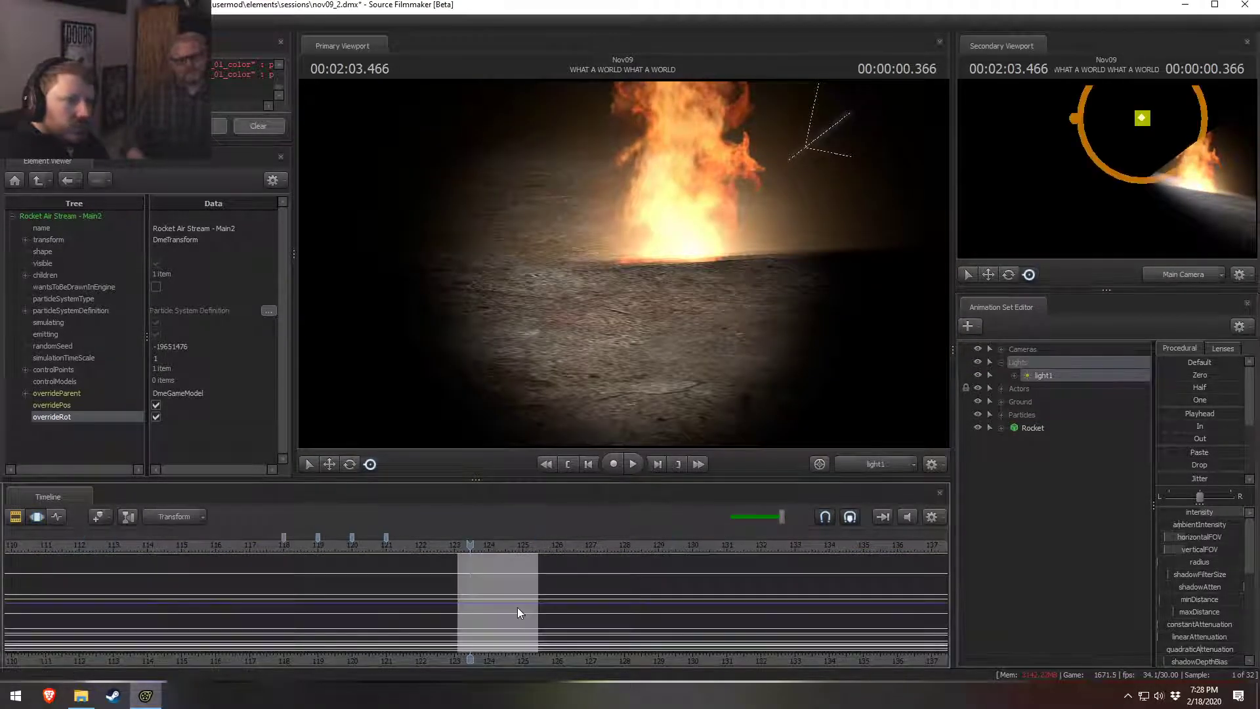
Step: Pull light1 back from the fire across the entire time range and raise its maxDistance and farZAtten
{"action": "key", "text": "ctrl+a"}
{"action": "left_click_drag", "start_coordinate": [644, 309], "coordinate": [722, 308]}
{"action": "scroll", "coordinate": [728, 269], "scroll_direction": "down", "scroll_amount": 10}
{"action": "key", "text": "s"}
{"action": "scroll", "coordinate": [663, 288], "scroll_direction": "down", "scroll_amount": 3}
{"action": "left_click_drag", "start_coordinate": [1186, 614], "coordinate": [1238, 616]}
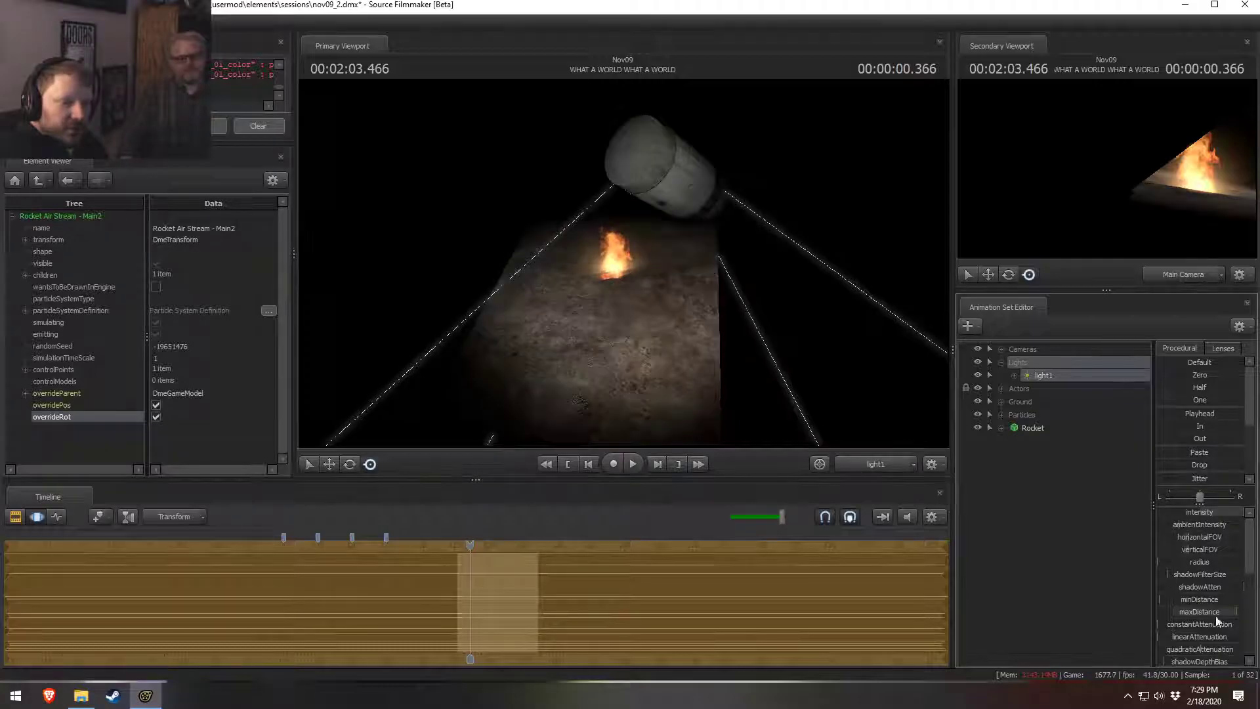
{"action": "scroll", "coordinate": [1182, 646], "scroll_direction": "down", "scroll_amount": 3}
{"action": "left_click_drag", "start_coordinate": [1180, 647], "coordinate": [1241, 648]}
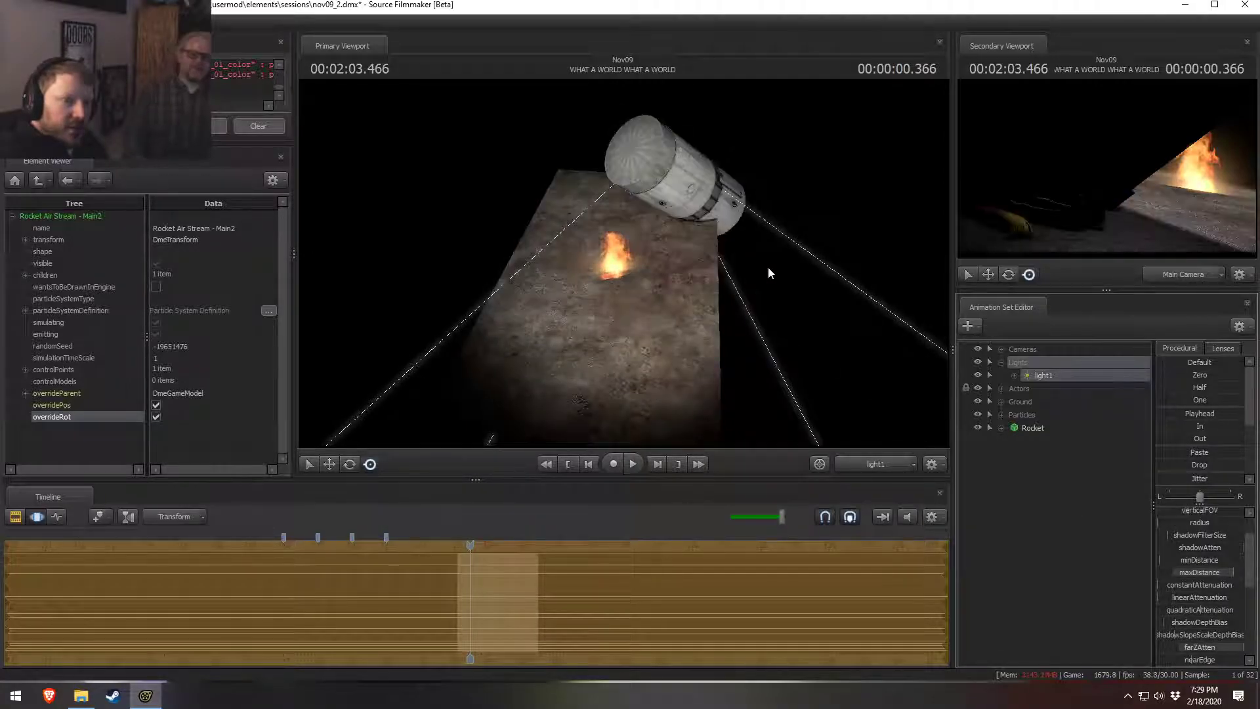
Step: Disable light1's shadows and move it farther back so it covers the whole ground piece and rocket
{"action": "right_click", "coordinate": [1045, 379]}
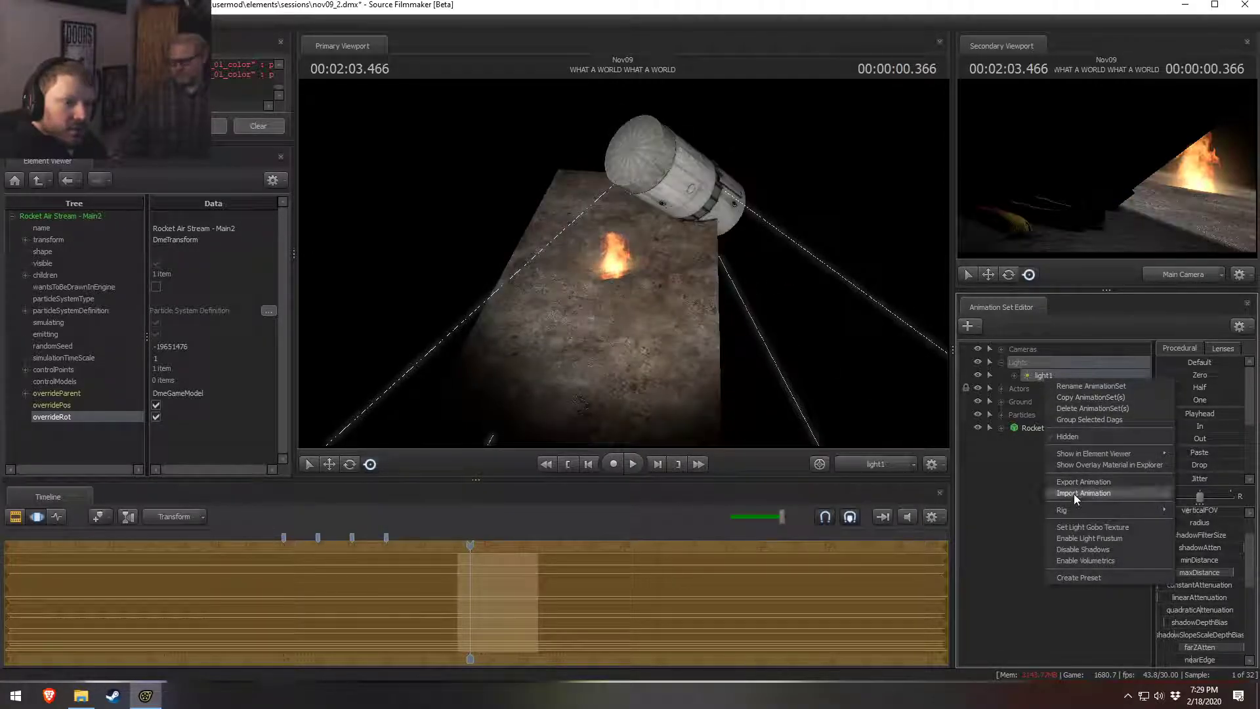
{"action": "left_click", "coordinate": [1063, 550]}
{"action": "mouse_move", "coordinate": [788, 361]}
{"action": "left_mouse_down"}
{"action": "mouse_move", "coordinate": [814, 361]}
{"action": "mouse_move", "coordinate": [800, 327]}
{"action": "mouse_move", "coordinate": [786, 358]}
{"action": "mouse_move", "coordinate": [767, 334]}
{"action": "mouse_move", "coordinate": [773, 358]}
{"action": "mouse_move", "coordinate": [792, 354]}
{"action": "left_mouse_up"}
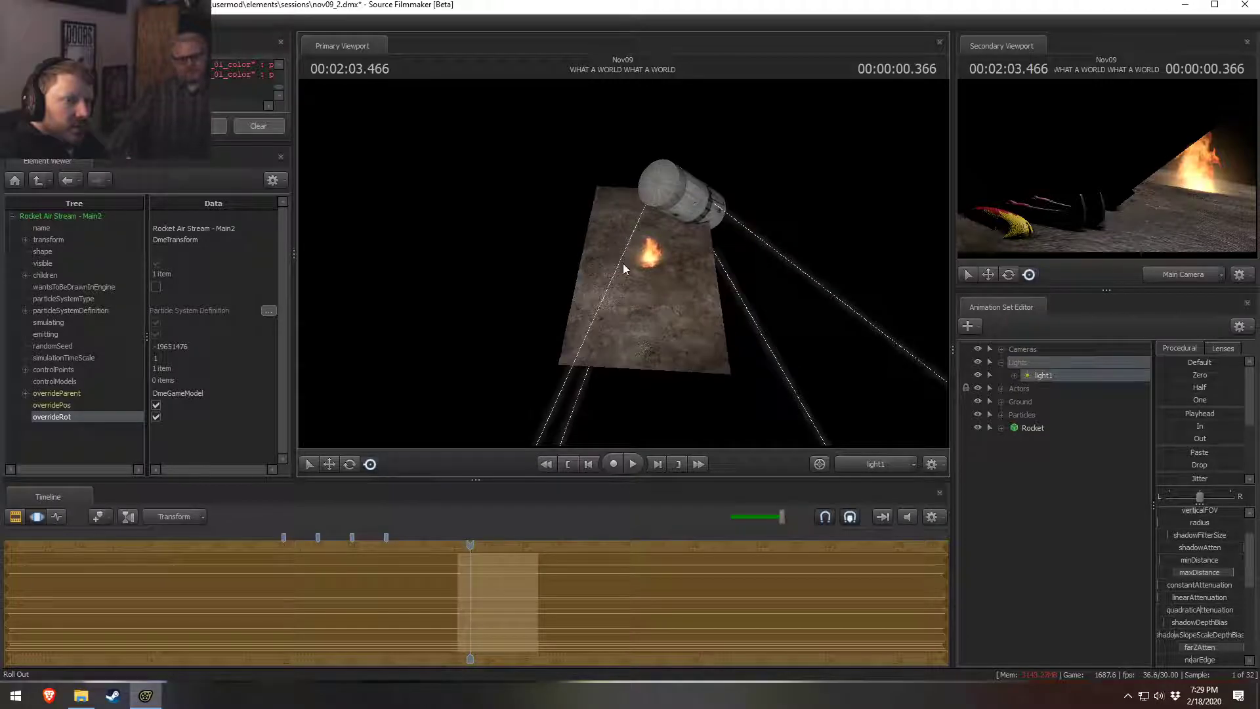
{"action": "left_click", "coordinate": [1042, 376]}
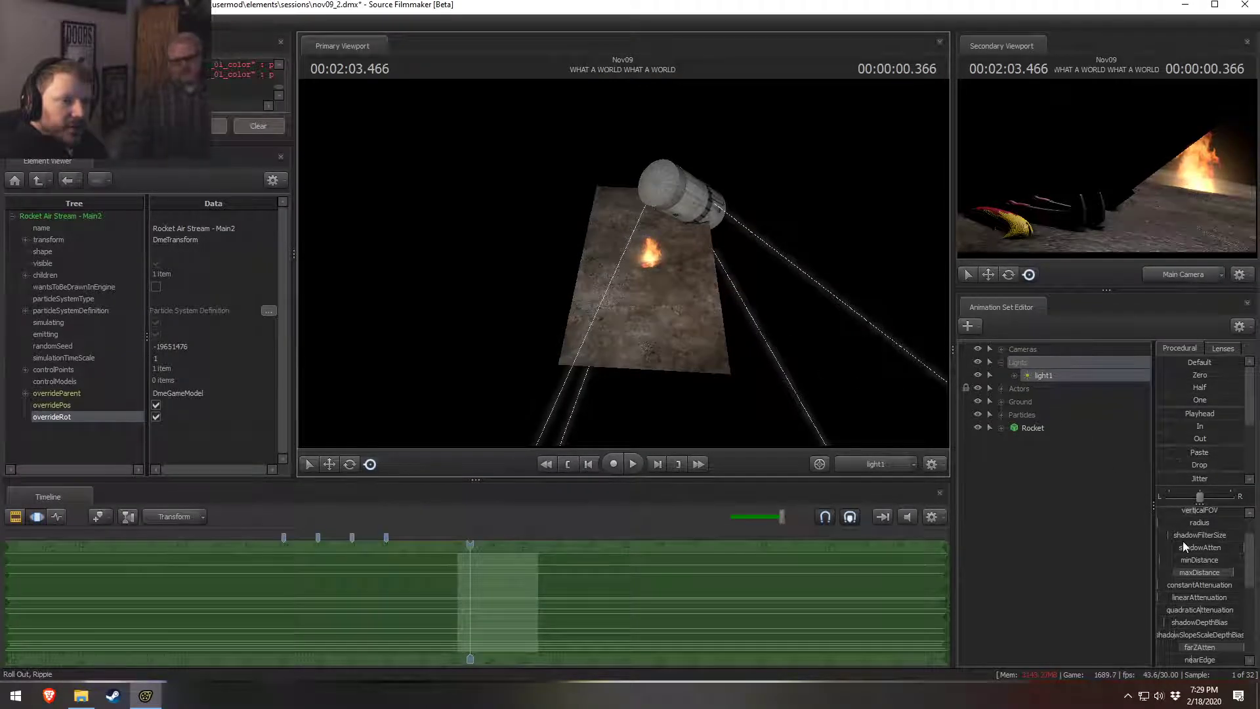
Step: Copy the color_red, color_green and color_blue values of Actor Rim 1 in the Sunset Shimmer Swoos Right In shot
{"action": "scroll", "coordinate": [1228, 647], "scroll_direction": "down", "scroll_amount": 4}
{"action": "scroll", "coordinate": [1207, 635], "scroll_direction": "down", "scroll_amount": 1}
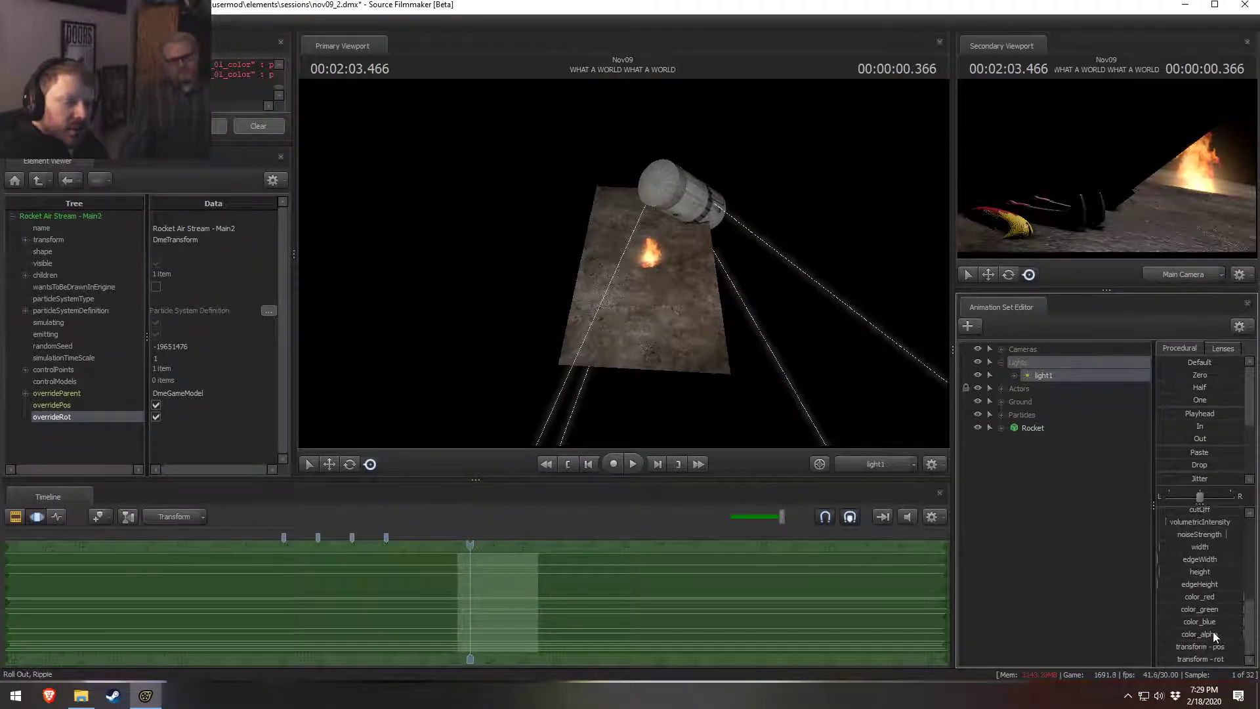
{"action": "key", "text": "F2"}
{"action": "left_click_drag", "start_coordinate": [341, 549], "coordinate": [52, 578]}
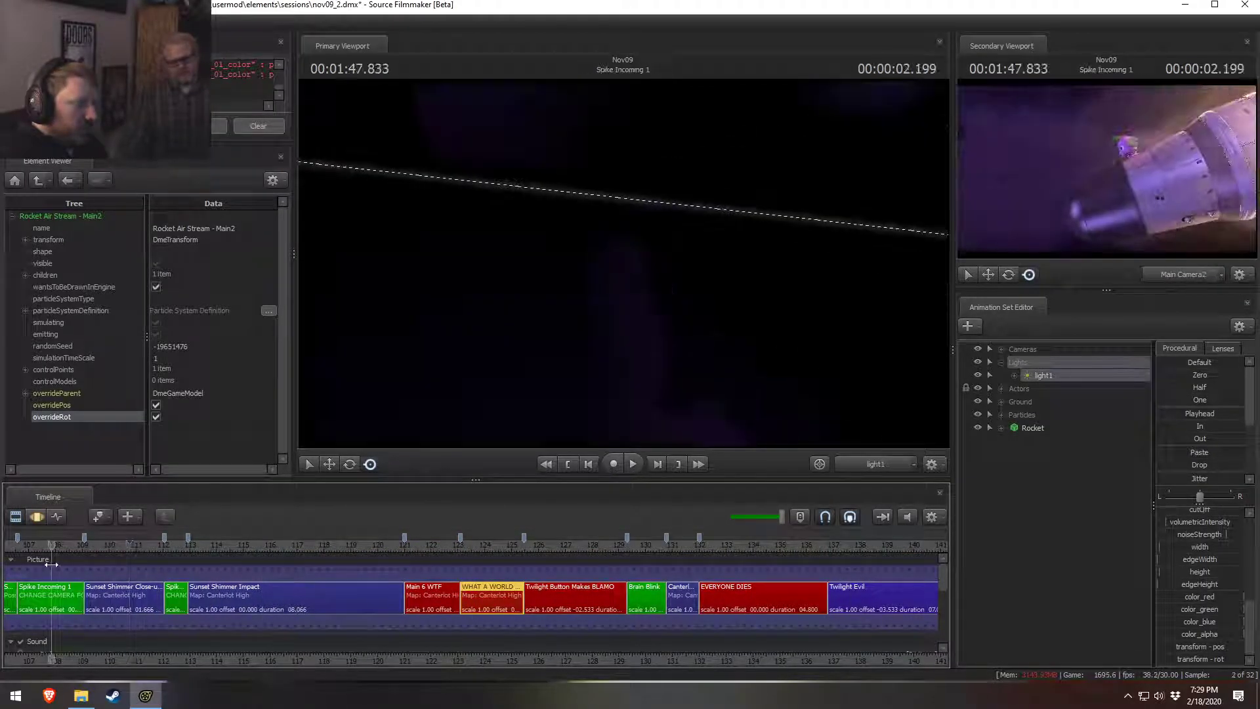
{"action": "middle_click_drag", "start_coordinate": [53, 599], "coordinate": [281, 603]}
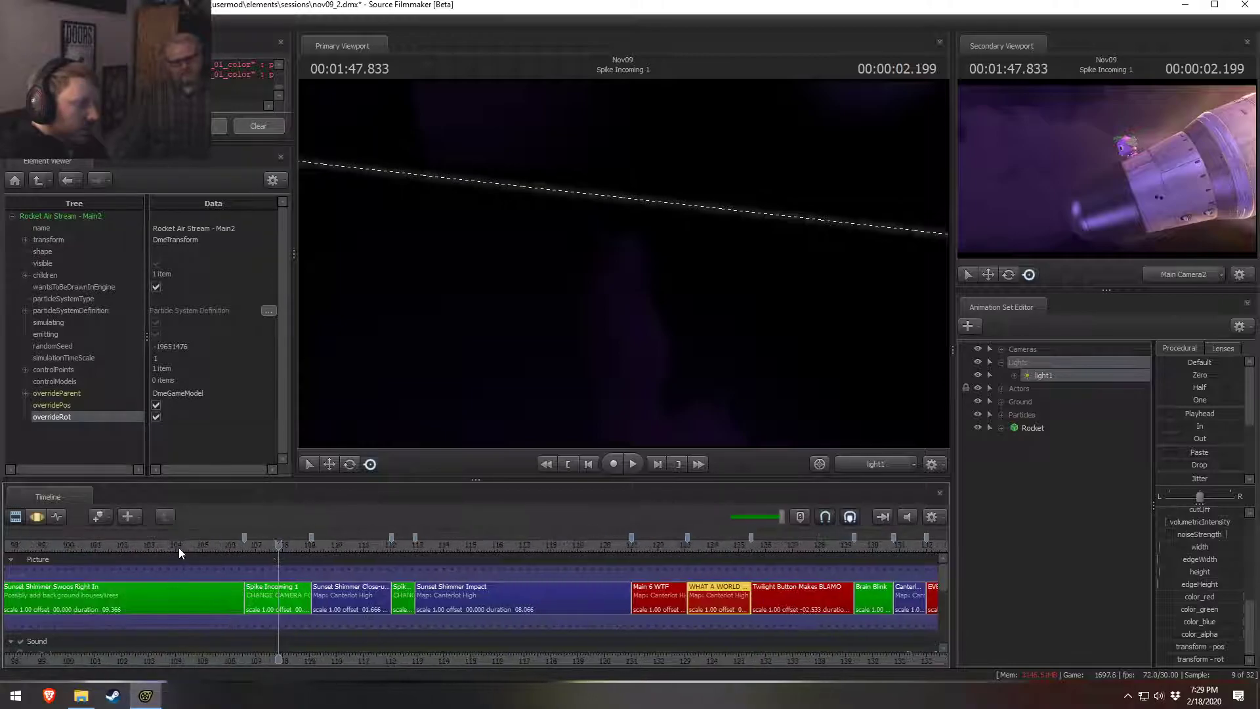
{"action": "left_click", "coordinate": [178, 547]}
{"action": "left_click", "coordinate": [190, 591]}
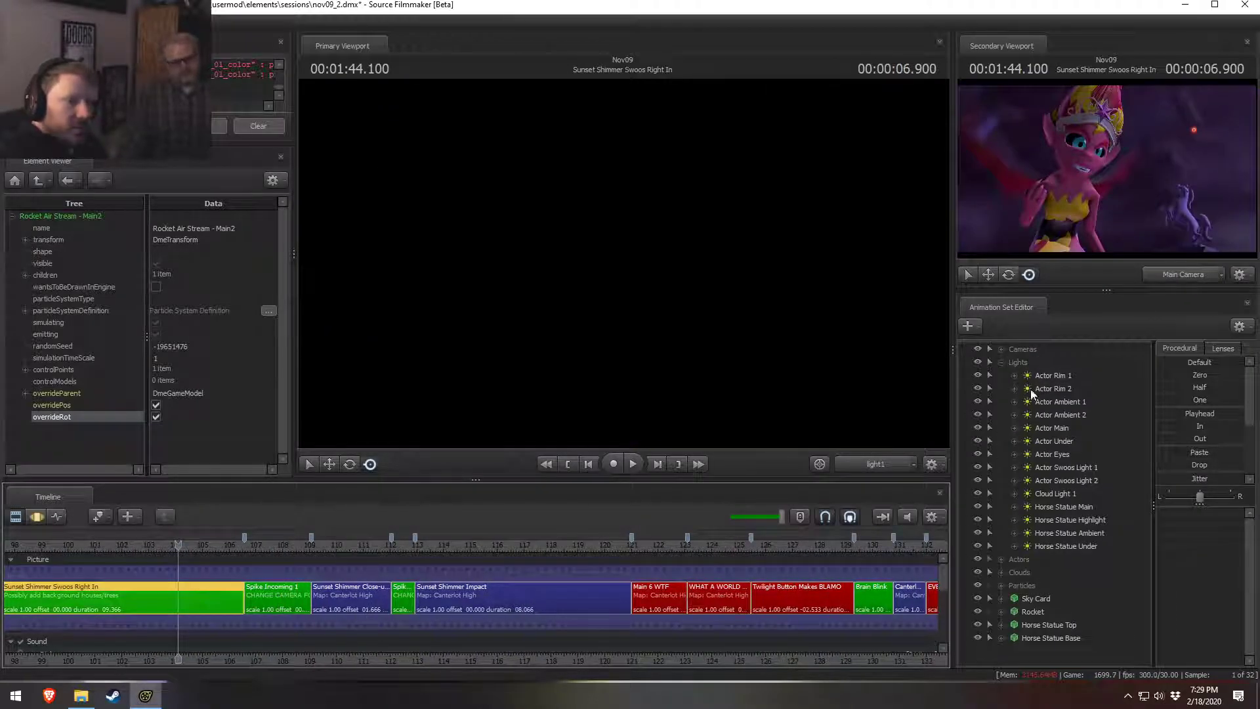
{"action": "left_click", "coordinate": [1015, 376]}
{"action": "scroll", "coordinate": [1112, 574], "scroll_direction": "down", "scroll_amount": 5}
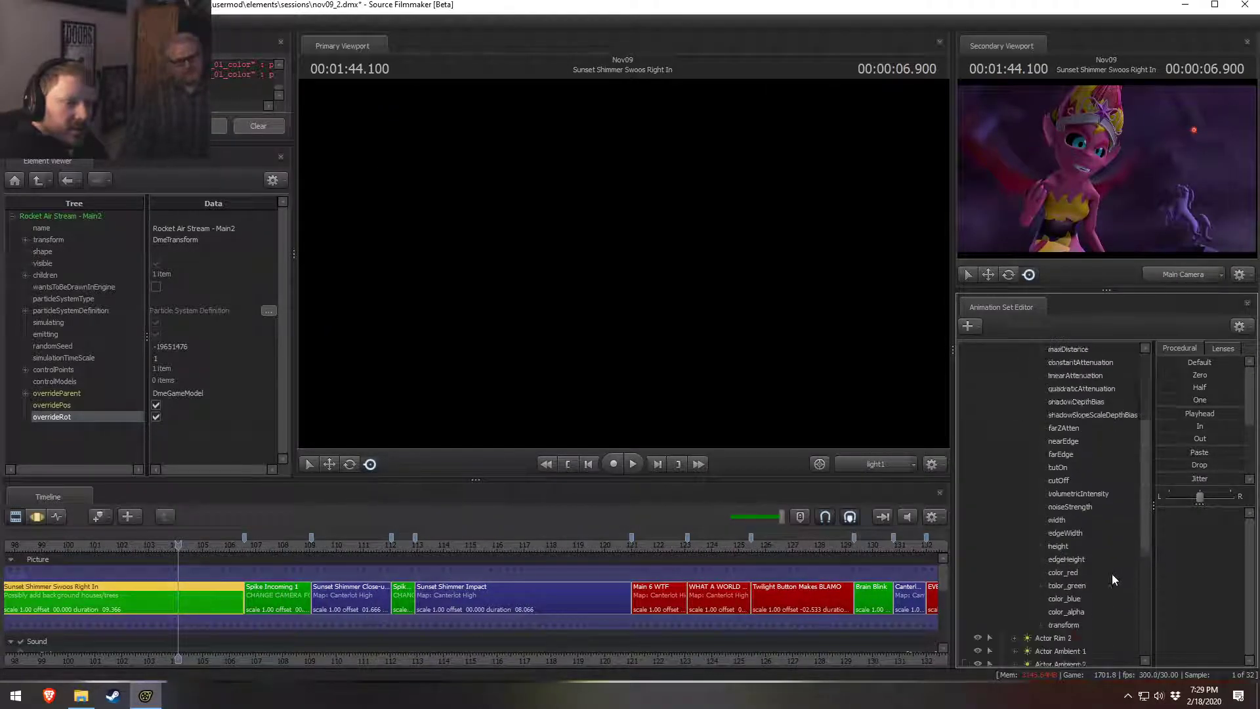
{"action": "left_click_drag", "start_coordinate": [1065, 494], "coordinate": [1070, 522]}
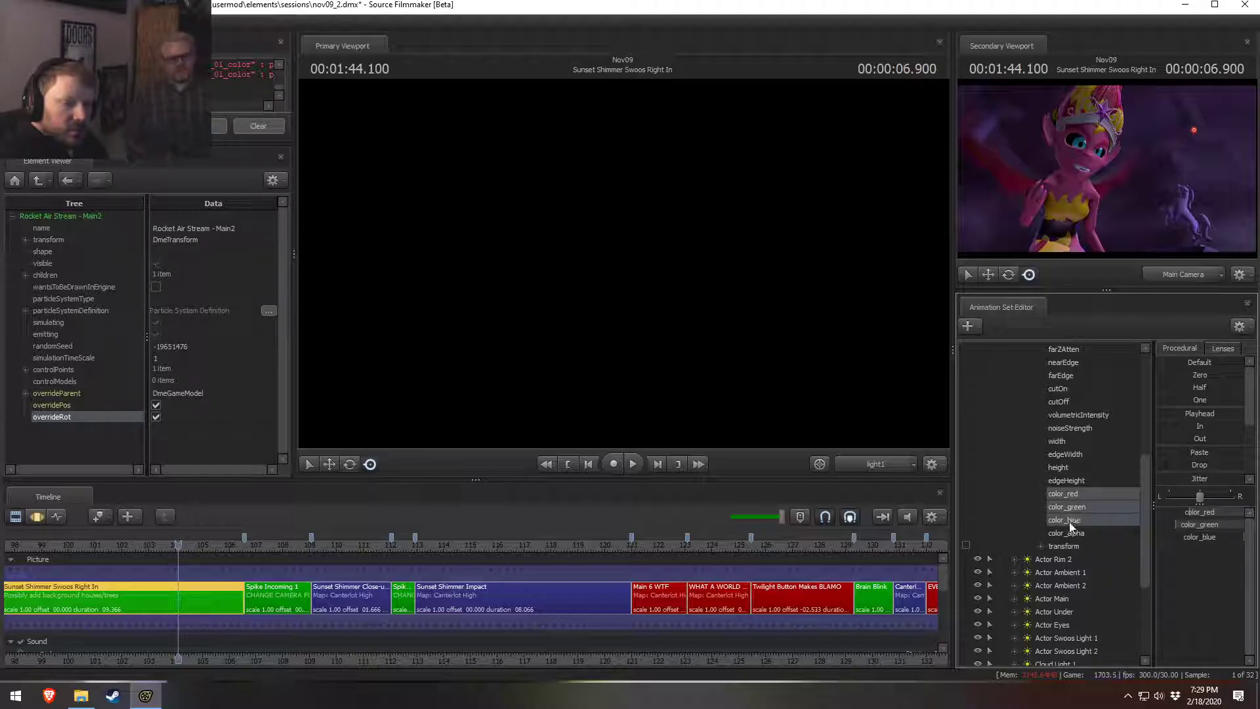
{"action": "scroll", "coordinate": [227, 598], "scroll_direction": "up", "scroll_amount": 2}
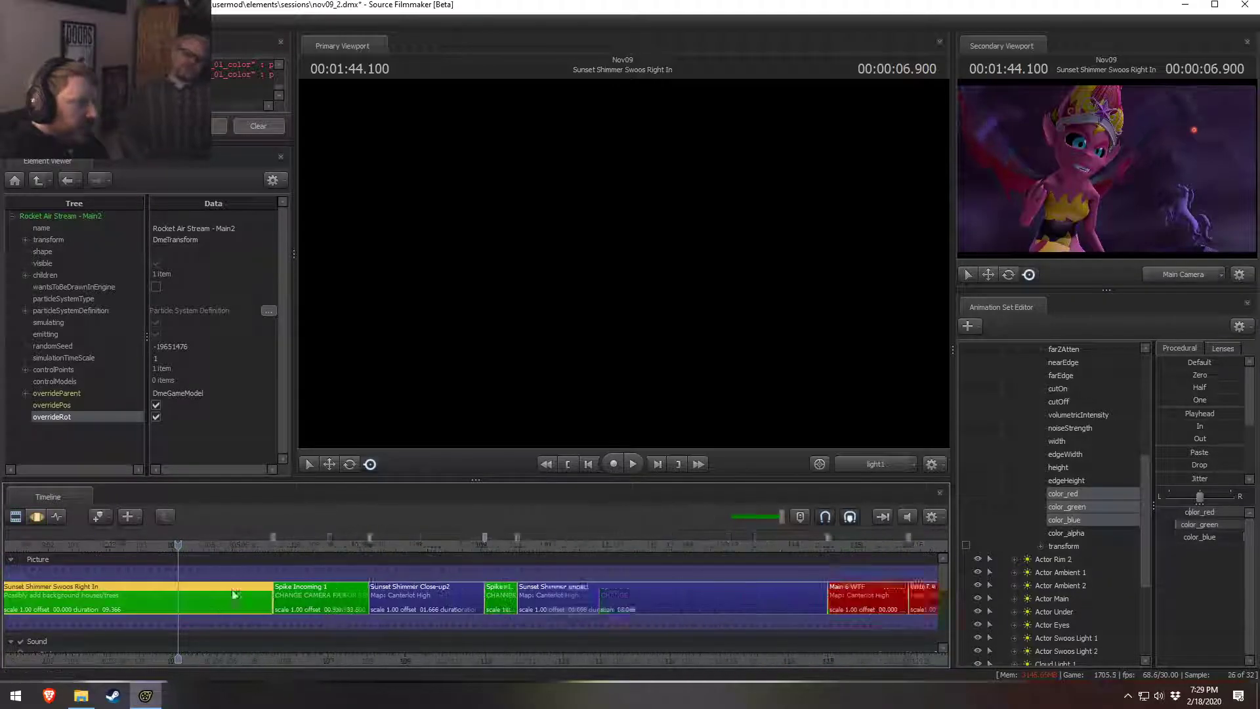
Step: Paste the copied rim light colour onto light1 in the WHAT A WORLD WHAT A WORLD shot
{"action": "scroll", "coordinate": [220, 593], "scroll_direction": "down", "scroll_amount": 4}
{"action": "left_click_drag", "start_coordinate": [445, 543], "coordinate": [480, 546]}
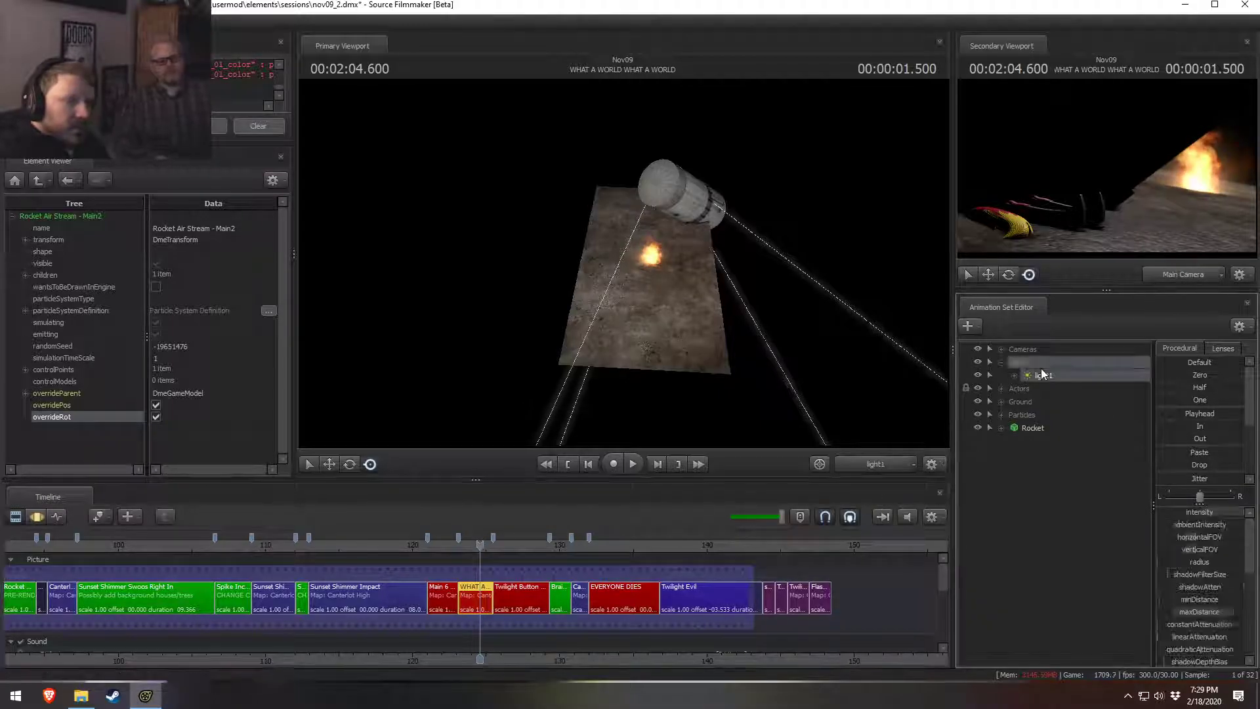
{"action": "left_click", "coordinate": [1043, 375]}
{"action": "left_click", "coordinate": [703, 568]}
{"action": "key", "text": "ctrl+v"}
{"action": "key", "text": "Return"}
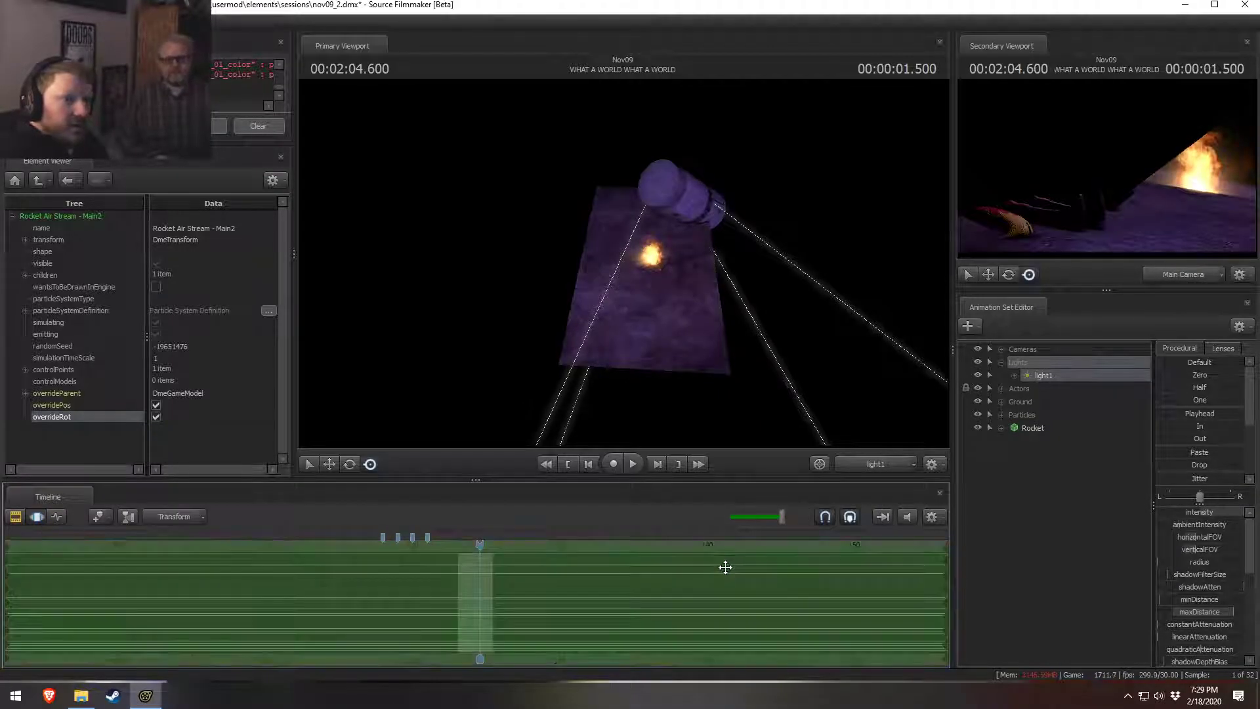
Step: Rename light1 as Night Ambient 1
{"action": "right_click", "coordinate": [1064, 376]}
{"action": "left_click", "coordinate": [1038, 369]}
{"action": "right_click", "coordinate": [1052, 375]}
{"action": "left_click", "coordinate": [1064, 382]}
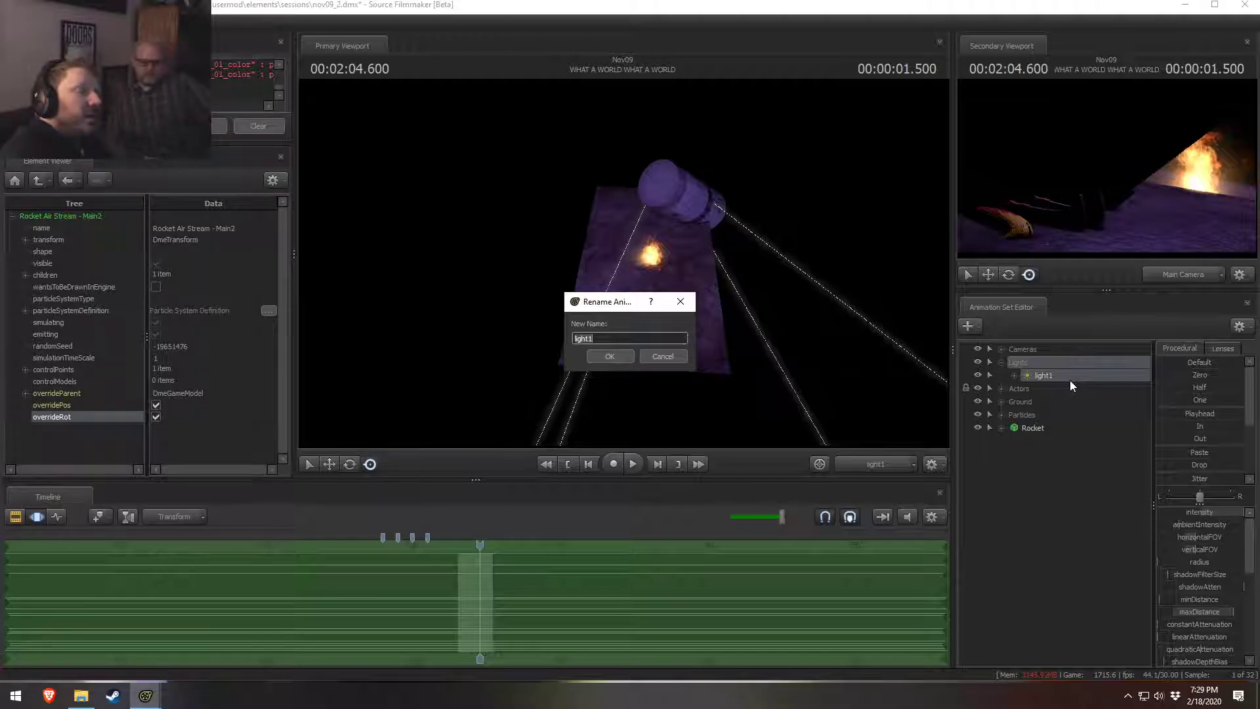
{"action": "type", "text": "Night Ambient 1"}
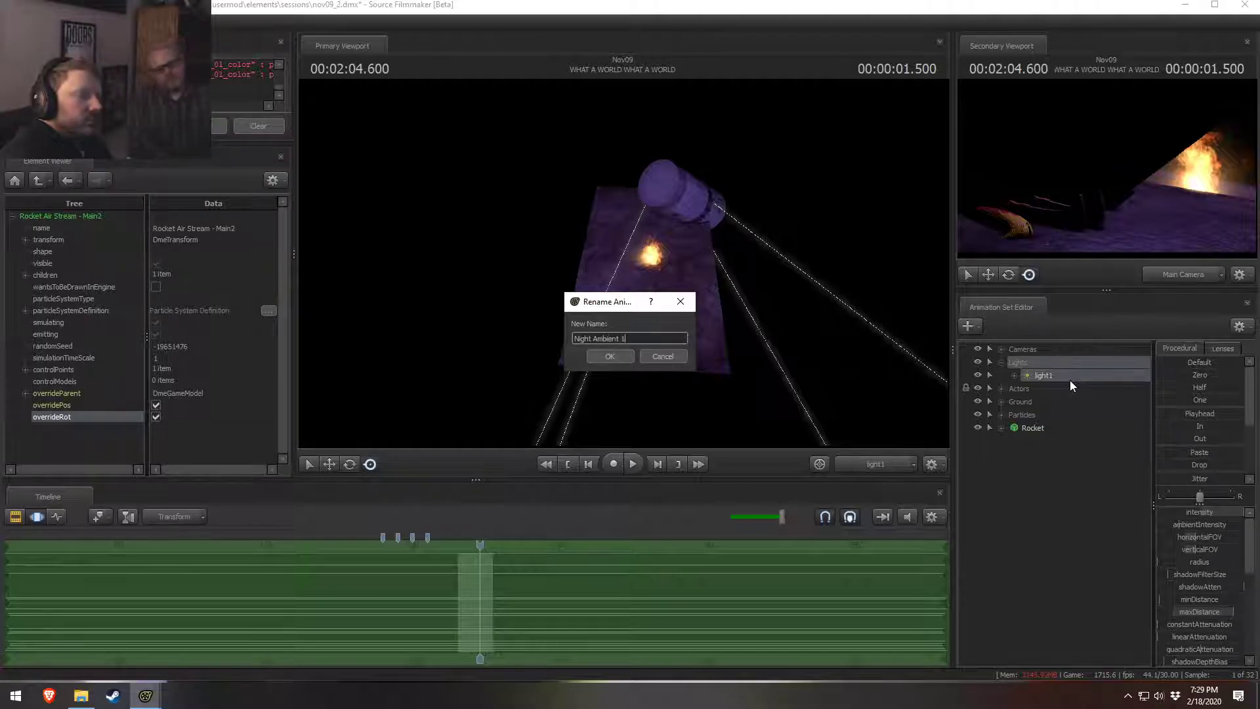
{"action": "key", "text": "Return"}
Step: Lower the intensity of Night Ambient 1 and paste a copy of the light into the shot
{"action": "left_click_drag", "start_coordinate": [1233, 513], "coordinate": [1204, 513]}
{"action": "right_click", "coordinate": [1040, 374]}
{"action": "right_click", "coordinate": [1017, 520]}
{"action": "left_click", "coordinate": [1066, 583]}
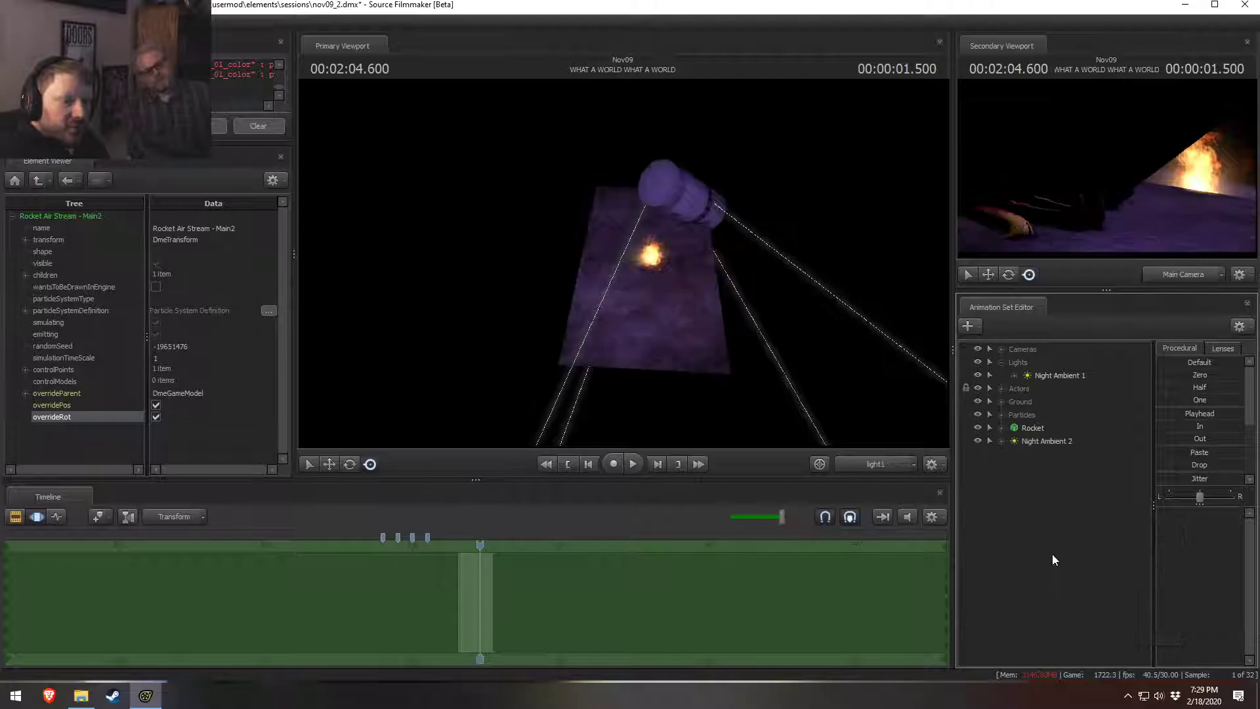
Step: Move Night Ambient 2 to the other side of the crash site and aim it at the rocket and ground
{"action": "left_click", "coordinate": [1036, 441]}
{"action": "key", "text": "F3"}
{"action": "left_click_drag", "start_coordinate": [614, 299], "coordinate": [525, 266]}
{"action": "left_click_drag", "start_coordinate": [608, 255], "coordinate": [723, 255]}
{"action": "key", "text": "F2"}
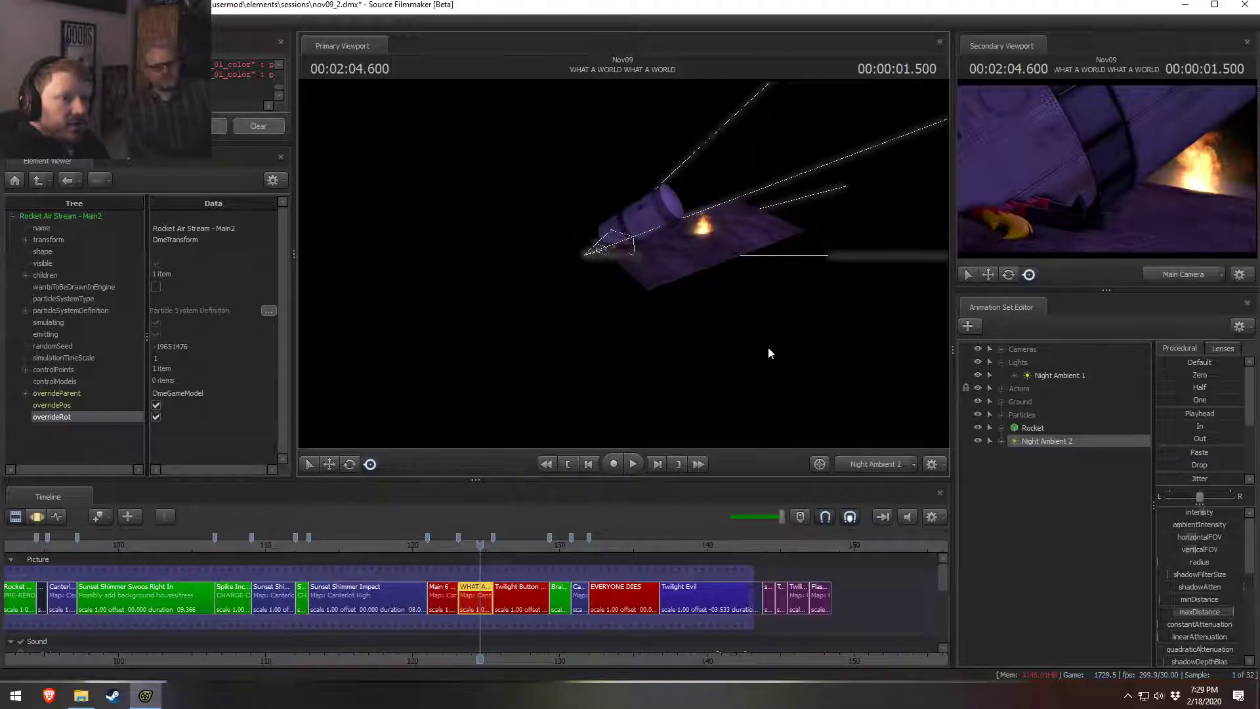
Step: Reduce the intensity of Night Ambient 2 and put the light in the Lights group
{"action": "key", "text": "F3"}
{"action": "left_click_drag", "start_coordinate": [1204, 512], "coordinate": [1189, 512]}
{"action": "key", "text": "F2"}
{"action": "left_click_drag", "start_coordinate": [1047, 441], "coordinate": [1019, 362]}
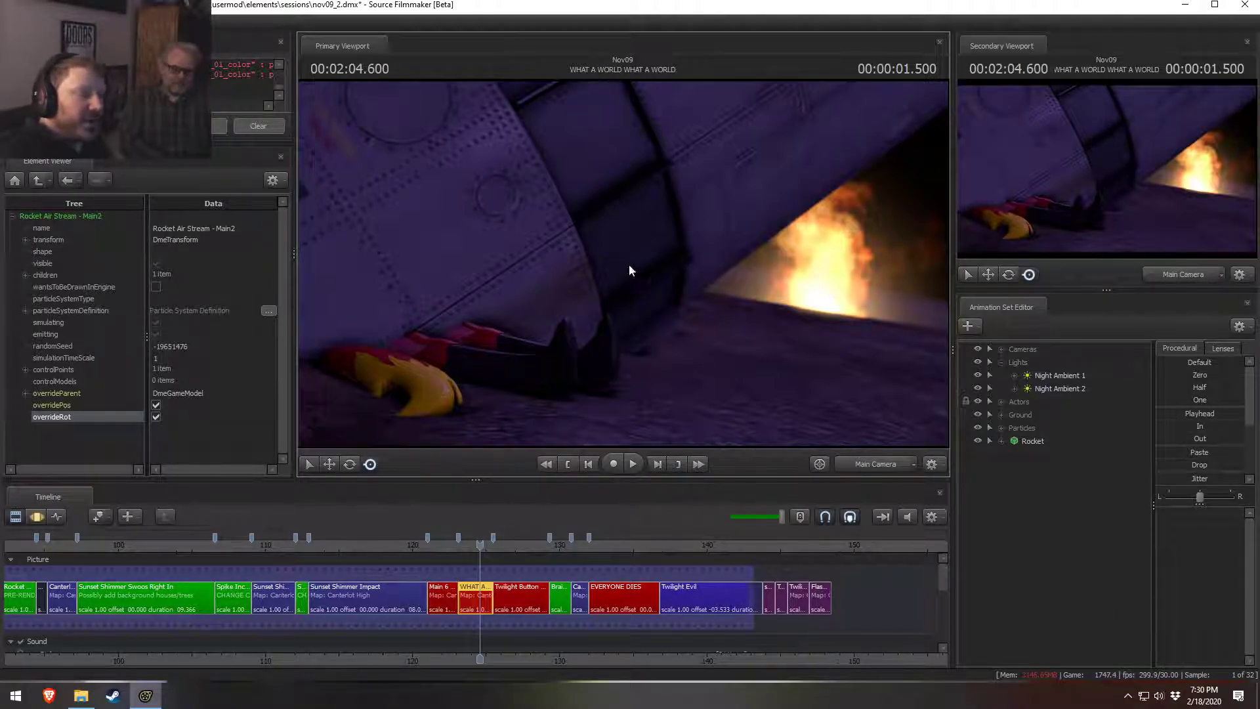
Step: Save the nov09_2.dmx session
{"action": "mouse_move", "coordinate": [334, 12]}
{"action": "left_mouse_down"}
{"action": "mouse_move", "coordinate": [333, 53]}
{"action": "mouse_move", "coordinate": [343, 8]}
{"action": "left_mouse_up"}
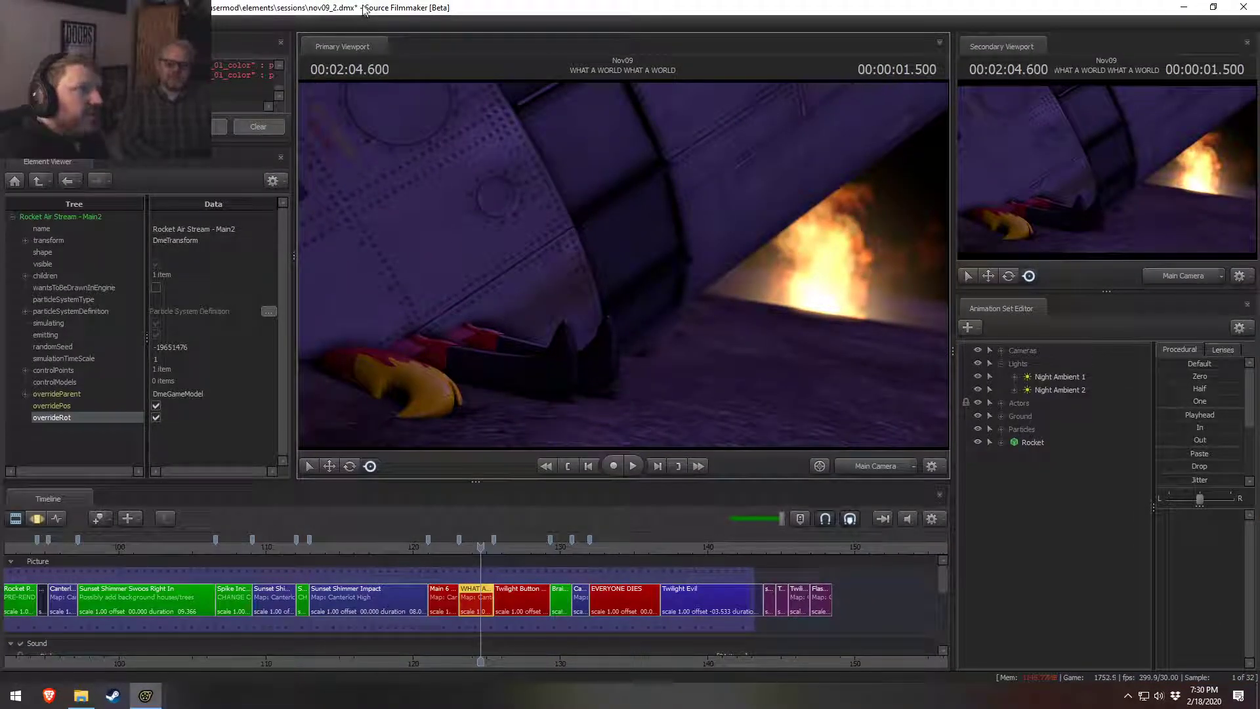
{"action": "key", "text": "ctrl+s"}
Step: Scrub through the whole film from the Introduction - Science Horse shot to Sunset Shimmer Impact to review its progress
{"action": "scroll", "coordinate": [554, 595], "scroll_direction": "down", "scroll_amount": 5}
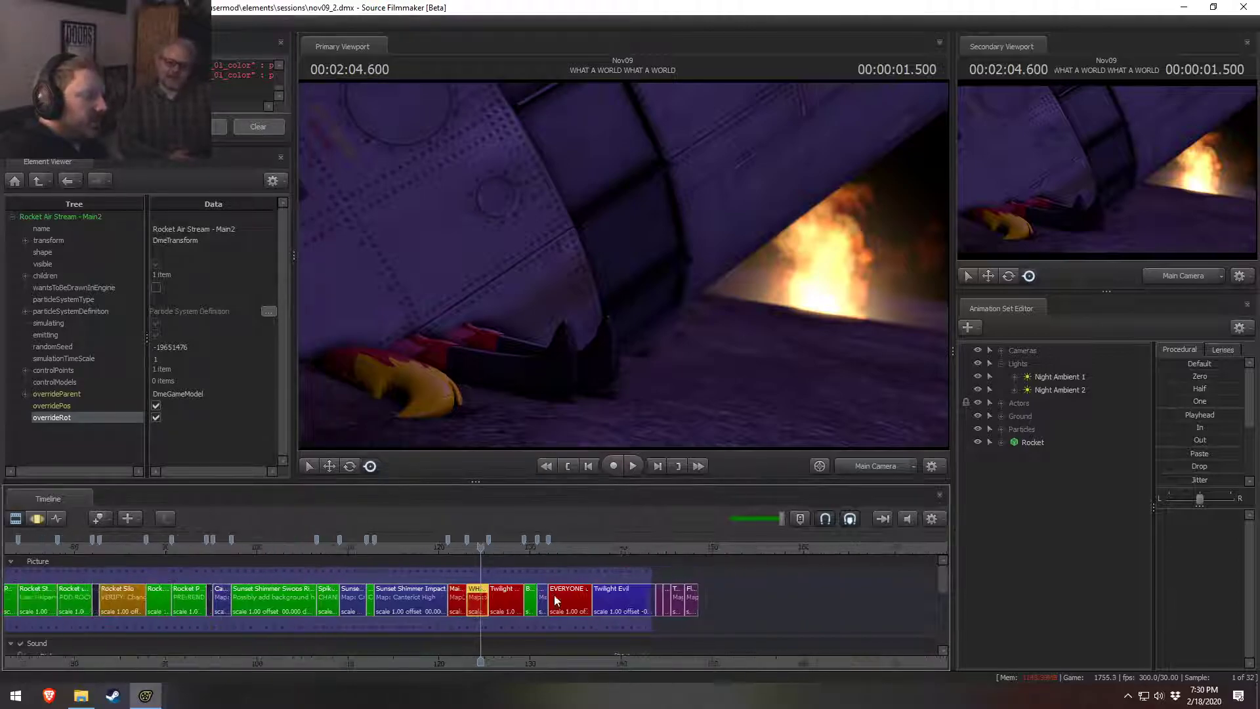
{"action": "scroll", "coordinate": [545, 614], "scroll_direction": "down", "scroll_amount": 2}
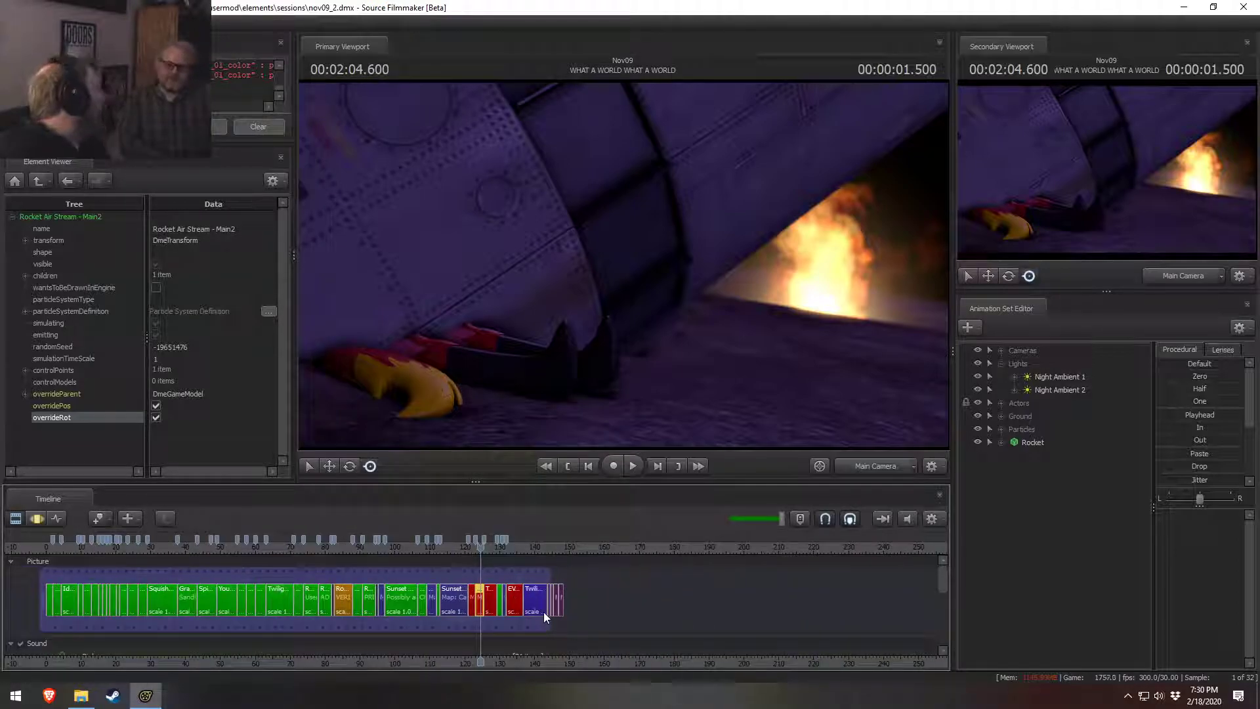
{"action": "scroll", "coordinate": [543, 612], "scroll_direction": "up", "scroll_amount": 4}
{"action": "scroll", "coordinate": [436, 627], "scroll_direction": "down", "scroll_amount": 5}
{"action": "left_click", "coordinate": [140, 547]}
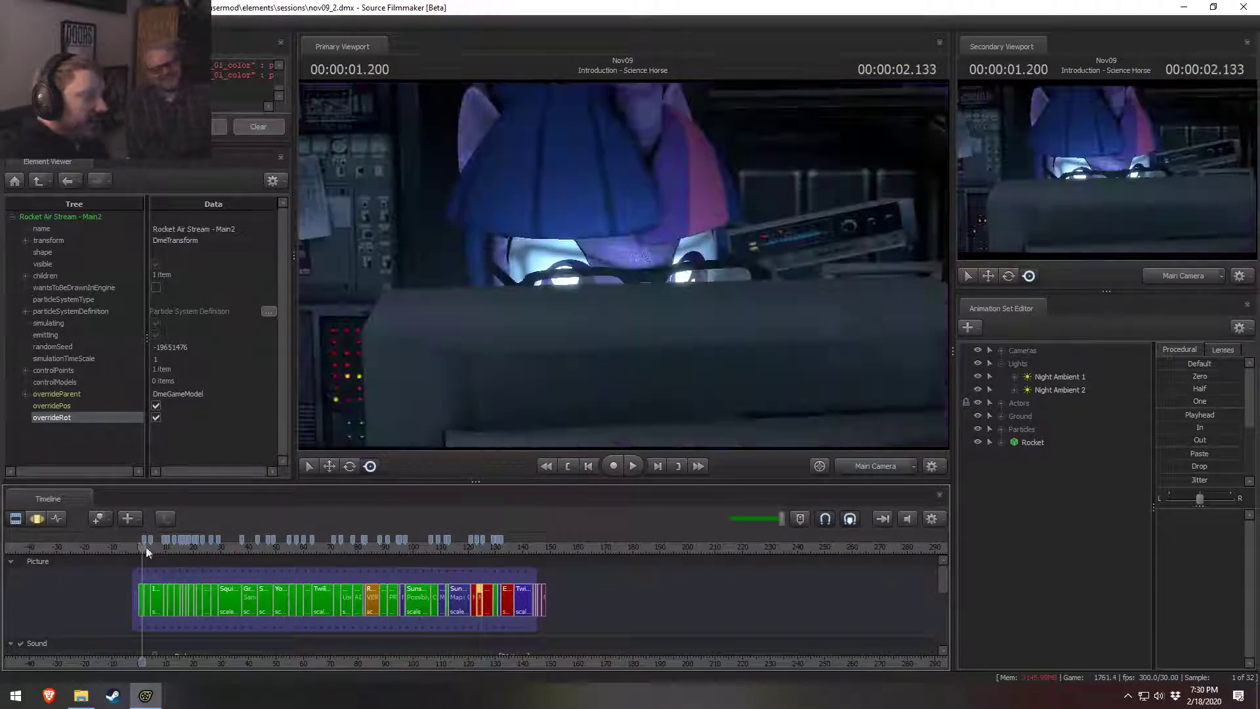
{"action": "left_click_drag", "start_coordinate": [142, 546], "coordinate": [470, 551]}
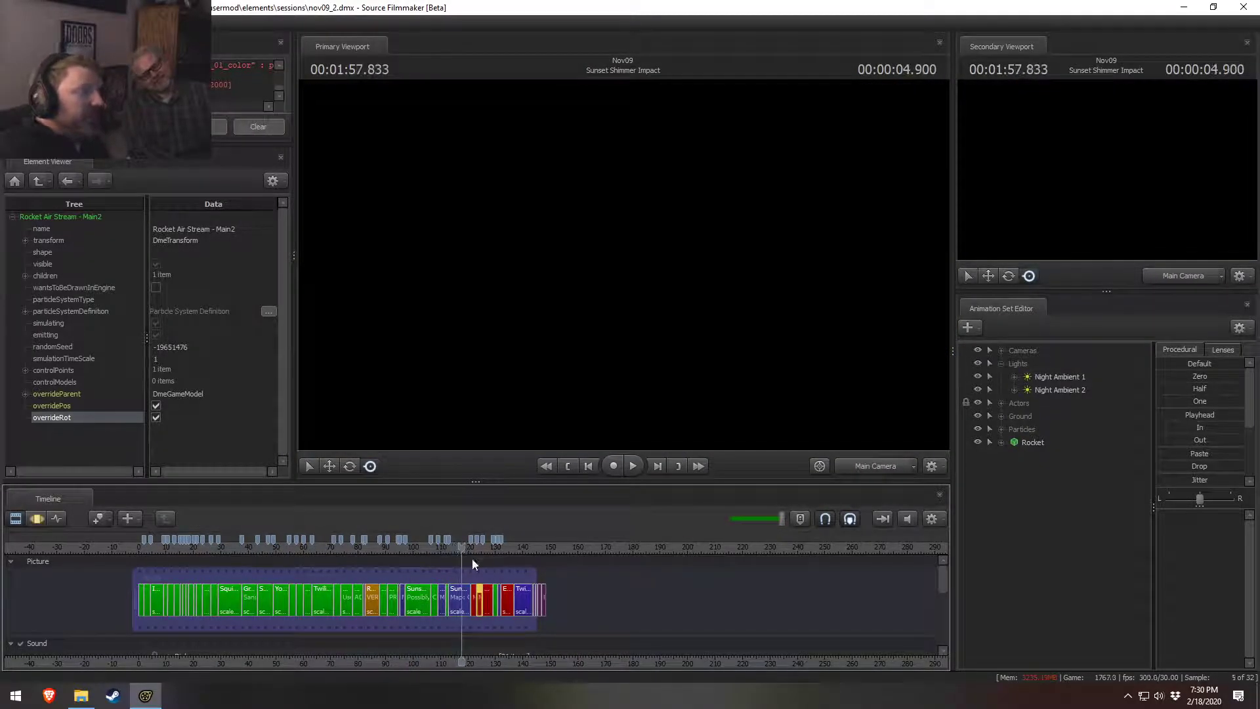
Step: Play the explosion in the EVERYONE DIES shot through Twilight Evil and view the Twilight Button Makes BLAMO shot
{"action": "scroll", "coordinate": [470, 558], "scroll_direction": "up", "scroll_amount": 5}
{"action": "scroll", "coordinate": [707, 664], "scroll_direction": "up", "scroll_amount": 3}
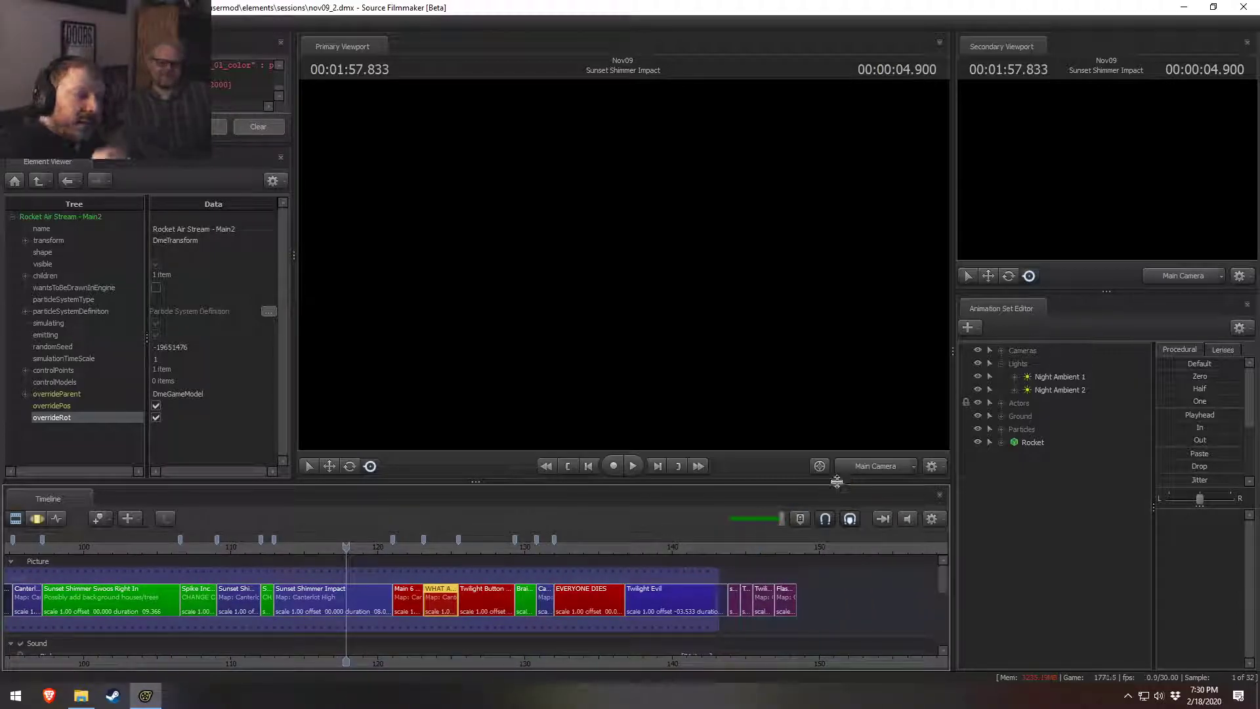
{"action": "left_click", "coordinate": [406, 550]}
{"action": "scroll", "coordinate": [405, 550], "scroll_direction": "up", "scroll_amount": 2}
{"action": "left_click", "coordinate": [603, 549]}
{"action": "mouse_move", "coordinate": [613, 549]}
{"action": "left_mouse_down"}
{"action": "mouse_move", "coordinate": [641, 550]}
{"action": "mouse_move", "coordinate": [613, 549]}
{"action": "left_mouse_up"}
{"action": "key", "text": "space"}
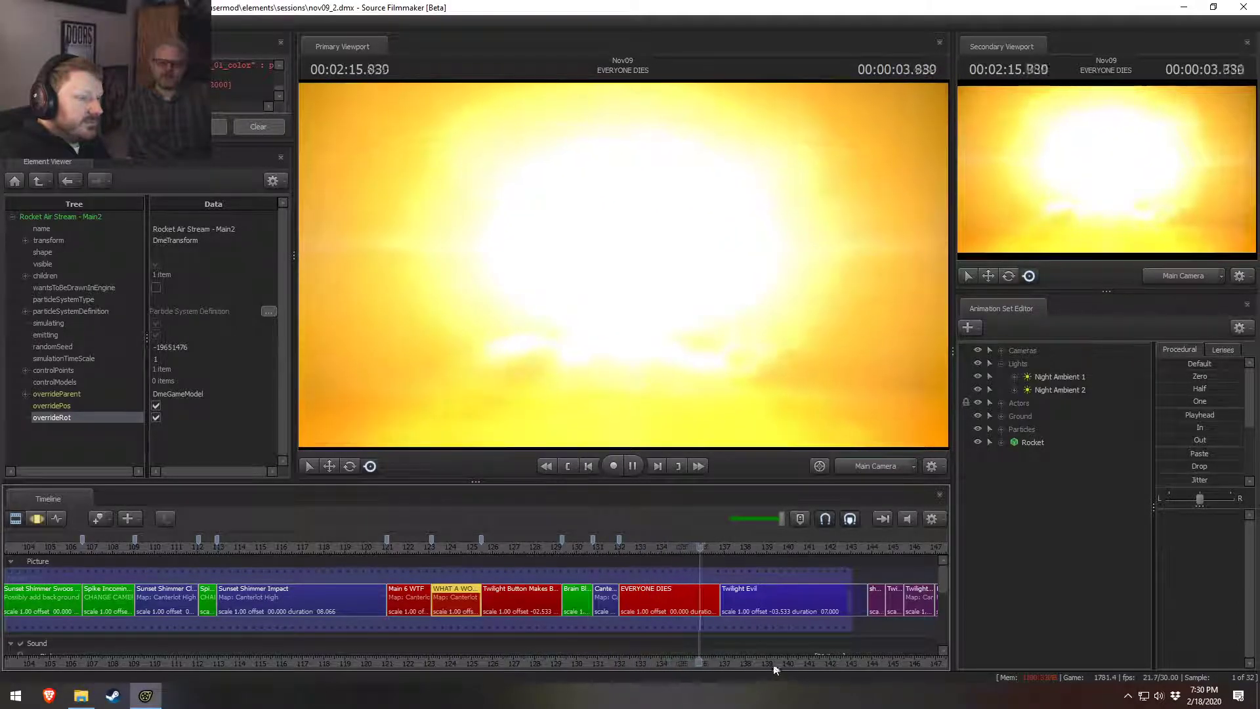
{"action": "middle_click_drag", "start_coordinate": [776, 661], "coordinate": [647, 655]}
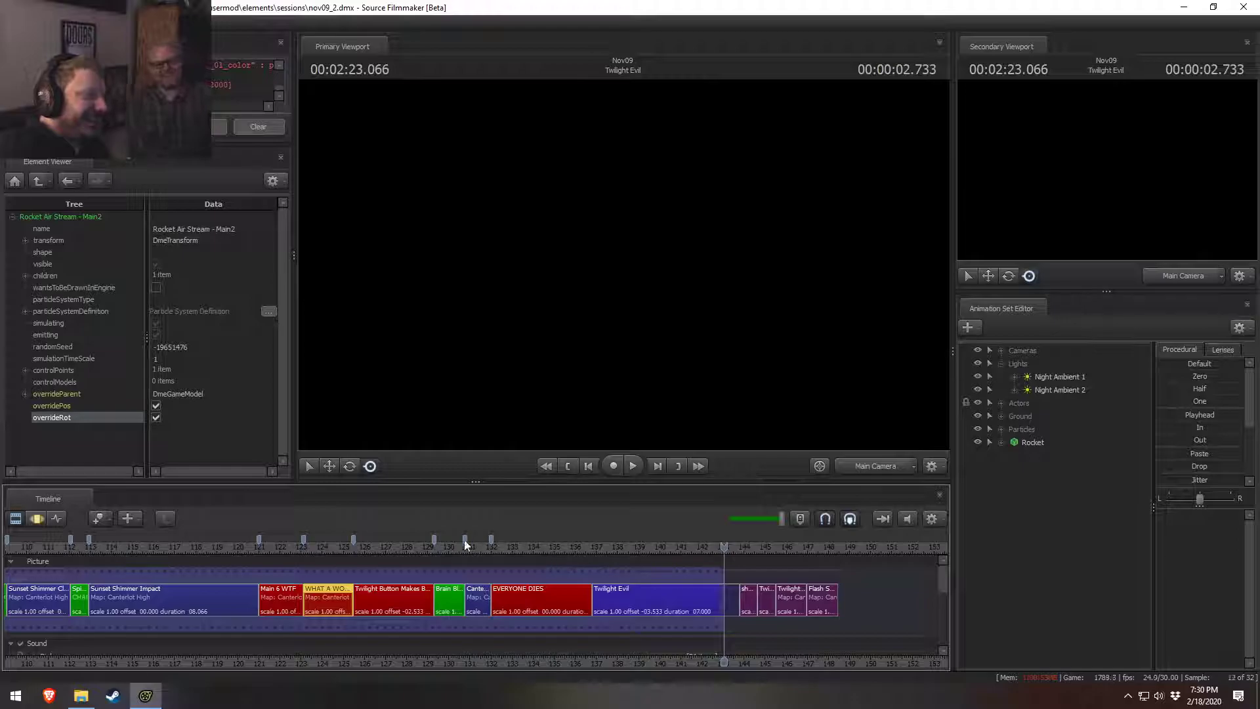
{"action": "mouse_move", "coordinate": [388, 547]}
{"action": "left_mouse_down"}
{"action": "mouse_move", "coordinate": [363, 547]}
{"action": "mouse_move", "coordinate": [380, 561]}
{"action": "left_mouse_up"}
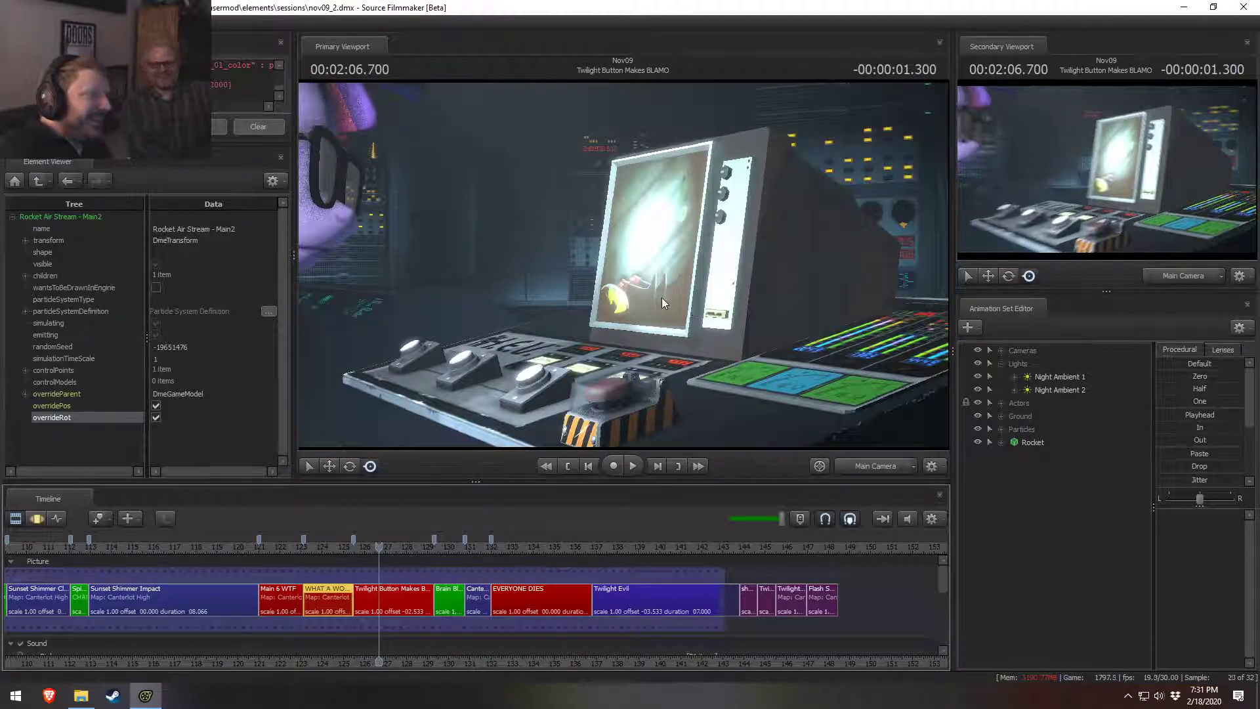
Step: Stop playback at 00:02:07.100 in the Twilight Button shot and select the Twilight Sparkle actor for motion editing
{"action": "key", "text": "space"}
{"action": "key", "text": "space"}
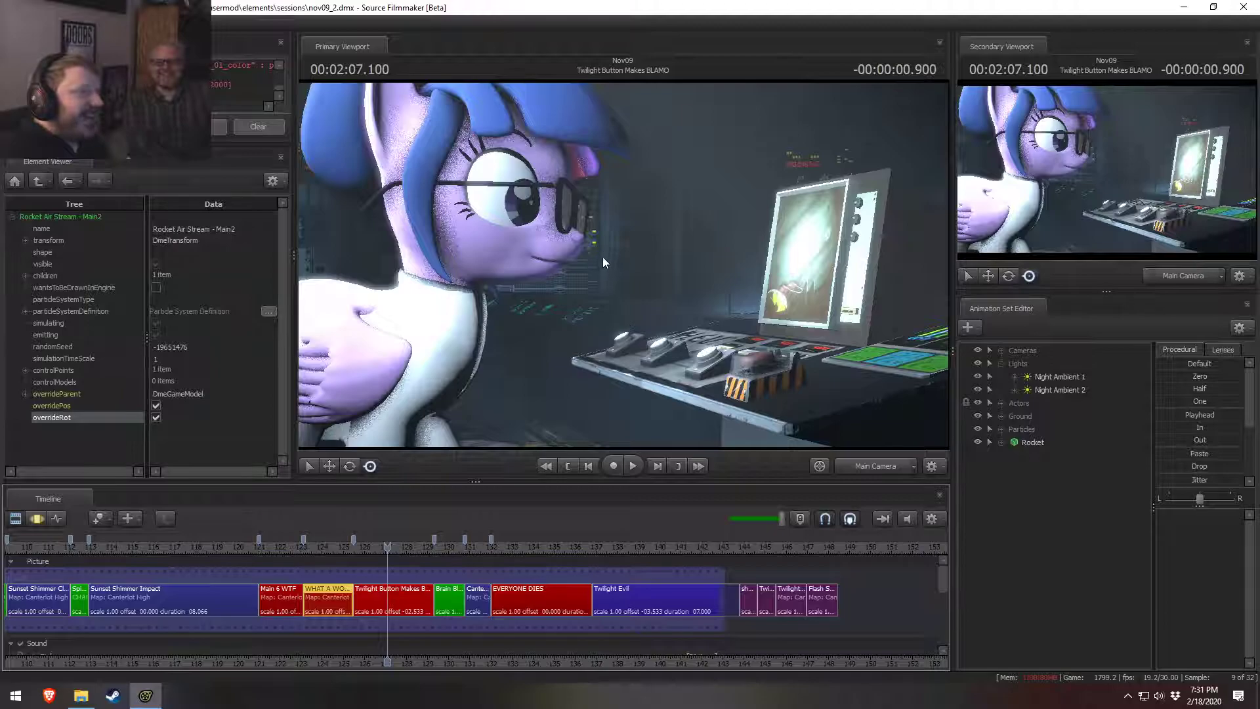
{"action": "left_click", "coordinate": [418, 598]}
{"action": "left_click", "coordinate": [1002, 365]}
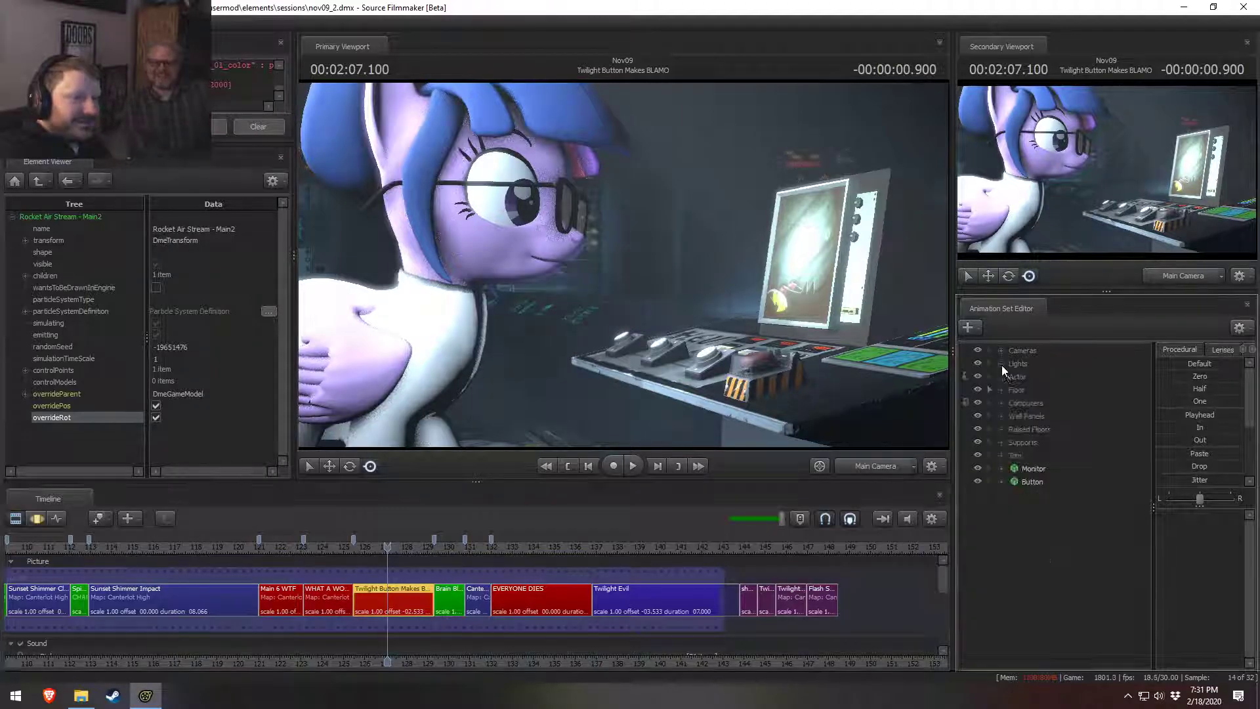
{"action": "left_click", "coordinate": [1001, 377]}
{"action": "left_click", "coordinate": [1038, 390]}
{"action": "key", "text": "F3"}
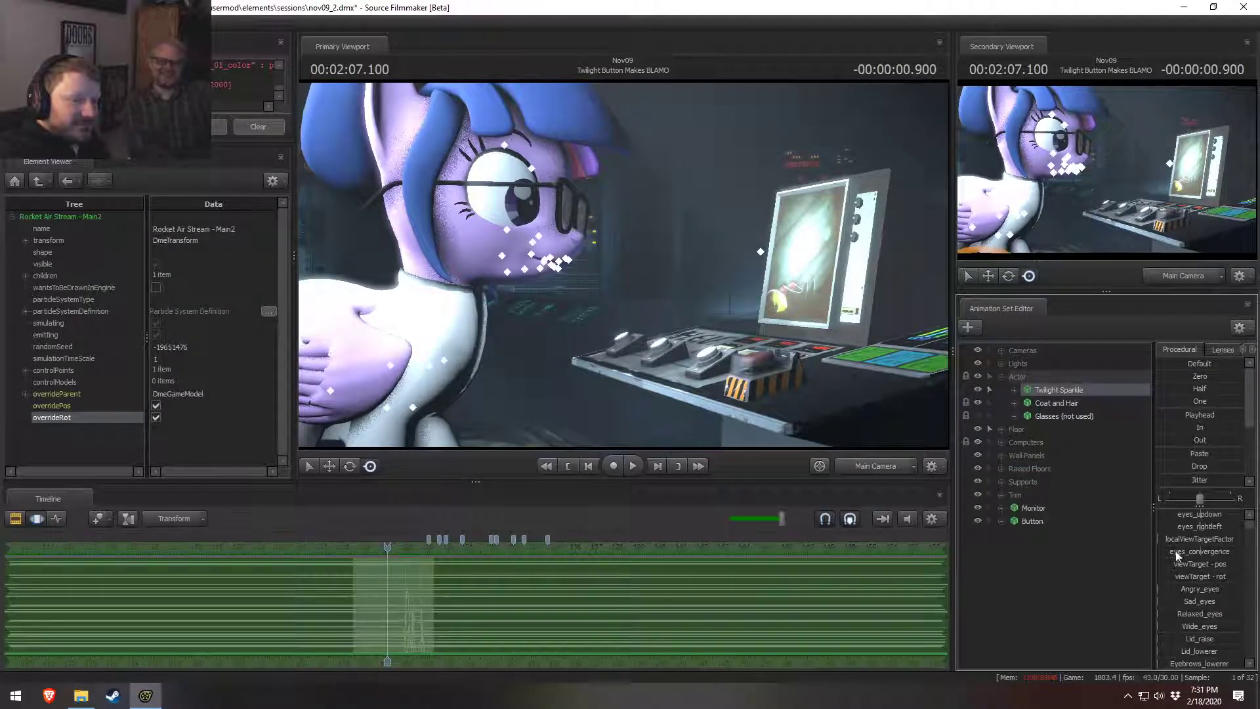
Step: Display Twilight Sparkle's Lower Face controls and try to adjust Jaw_open
{"action": "left_click", "coordinate": [1014, 390]}
{"action": "left_click", "coordinate": [1028, 403]}
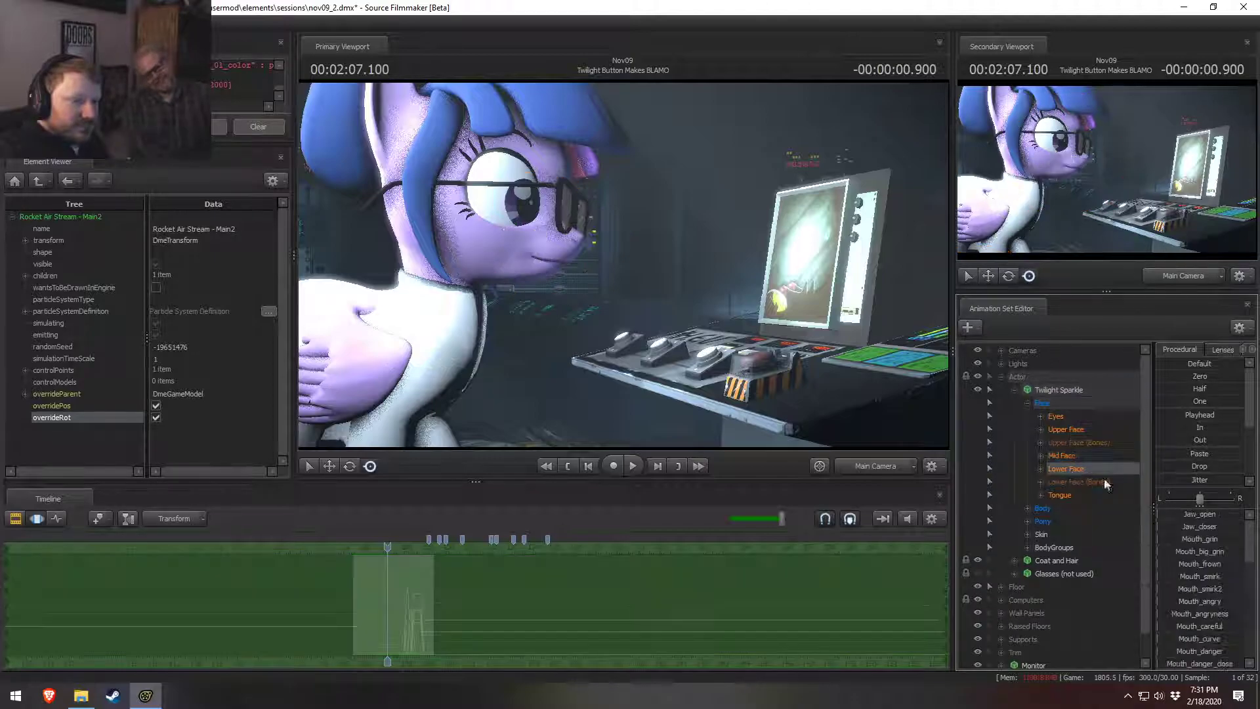
{"action": "left_click", "coordinate": [1066, 469]}
{"action": "left_click_drag", "start_coordinate": [1200, 497], "coordinate": [1175, 496]}
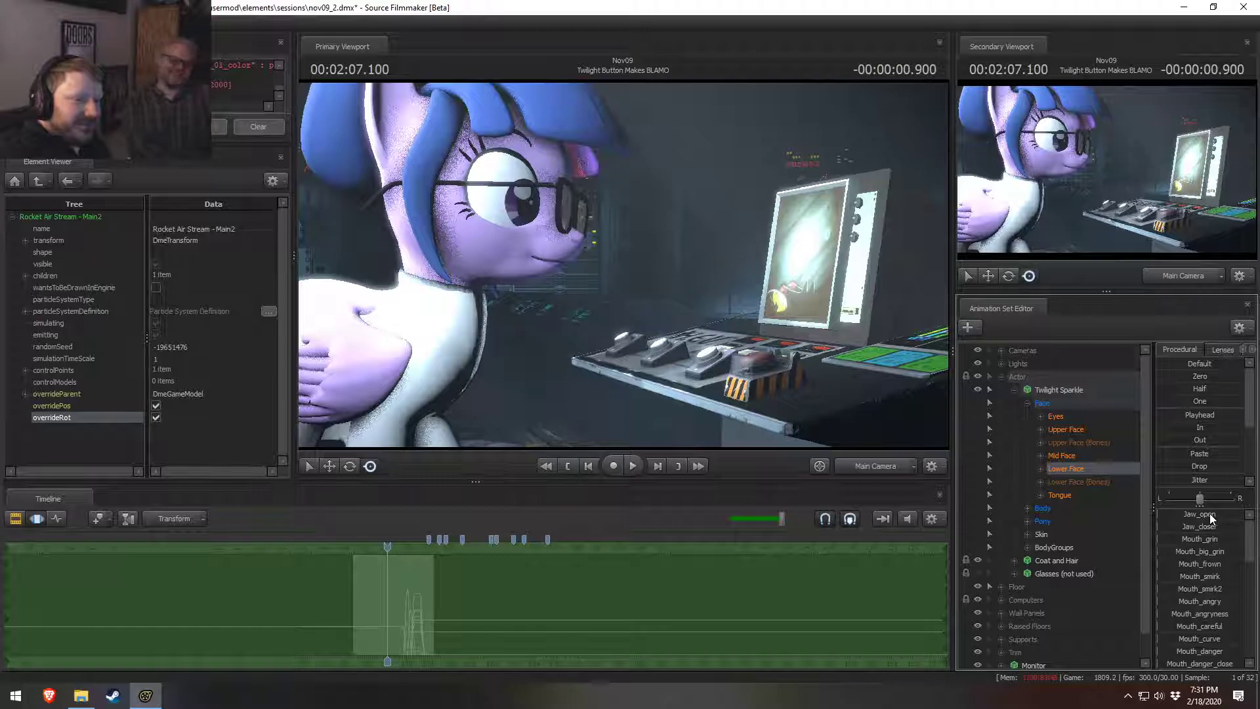
{"action": "left_click_drag", "start_coordinate": [1183, 516], "coordinate": [973, 537]}
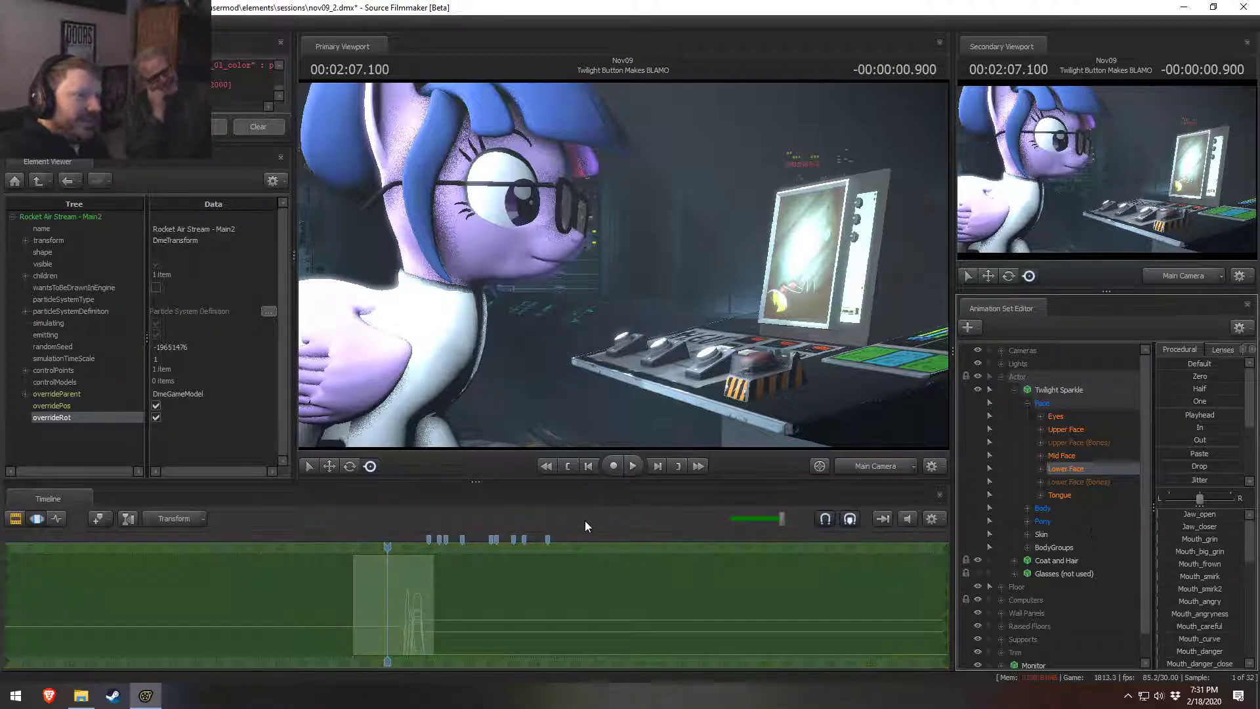
Step: Move to 00:02:04.166 in the WHAT A WORLD WHAT A WORLD shot and try to adjust the Night Ambient 1 light's intensity
{"action": "key", "text": "F3"}
{"action": "left_click_drag", "start_coordinate": [270, 555], "coordinate": [326, 558]}
{"action": "left_click", "coordinate": [327, 594]}
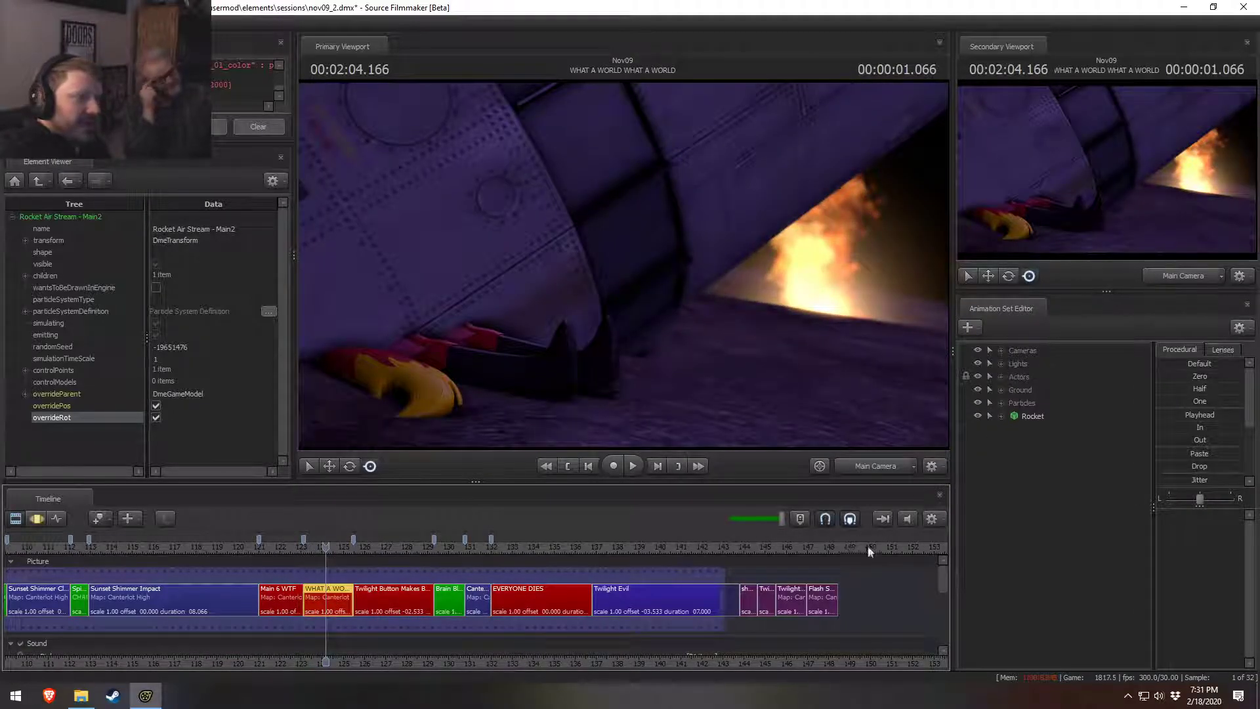
{"action": "left_click", "coordinate": [1003, 364]}
{"action": "left_click", "coordinate": [1049, 378]}
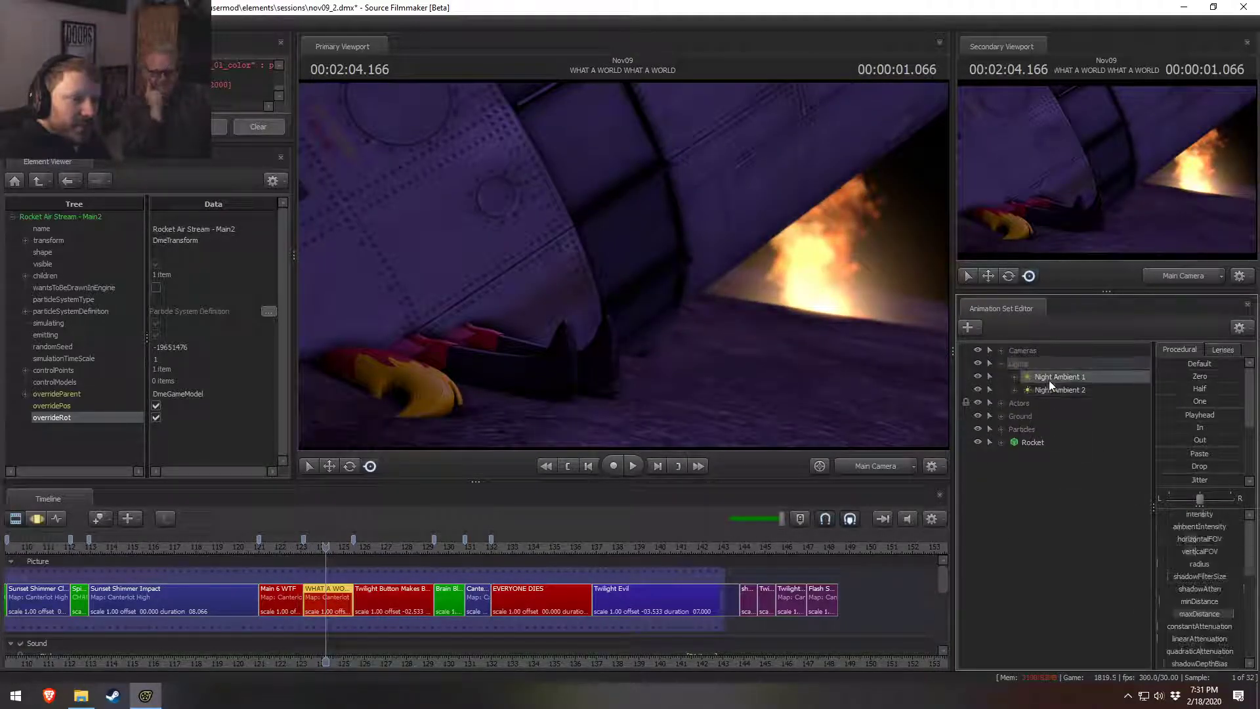
{"action": "left_click_drag", "start_coordinate": [1204, 516], "coordinate": [1189, 516]}
{"action": "key", "text": "F1"}
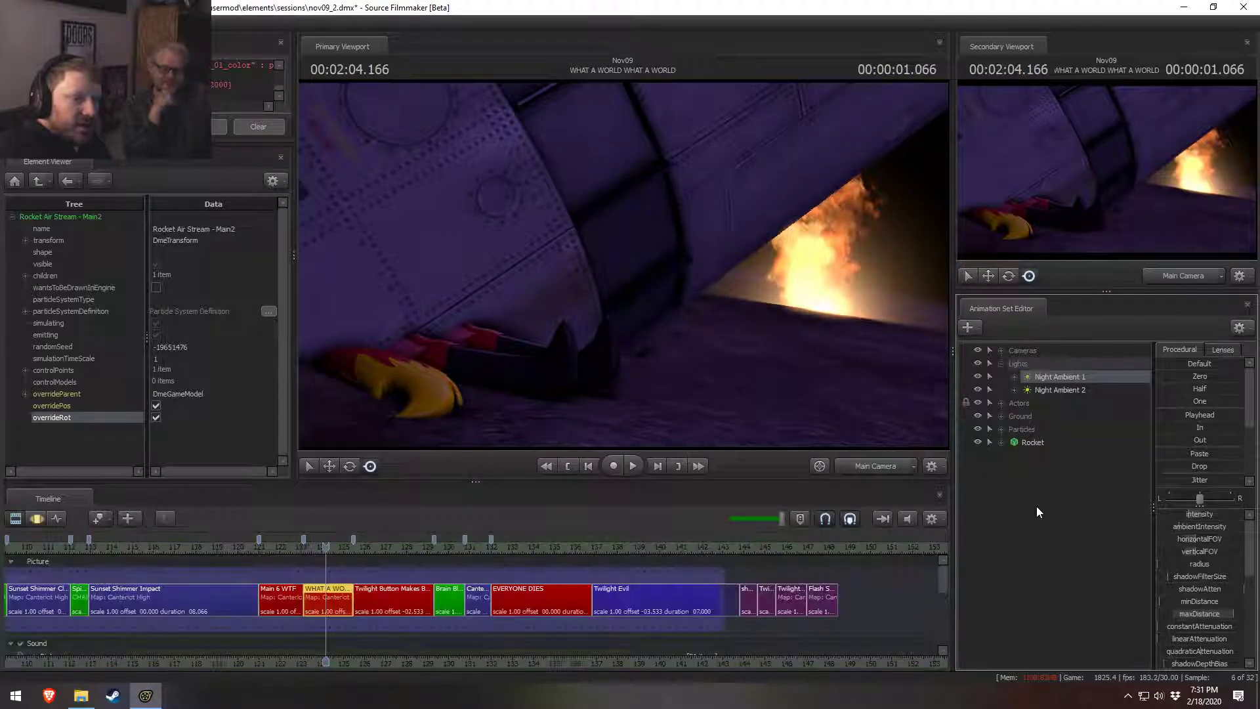
Step: Start an animation set for a new model and filter the model files by "rock"
{"action": "right_click", "coordinate": [1089, 510]}
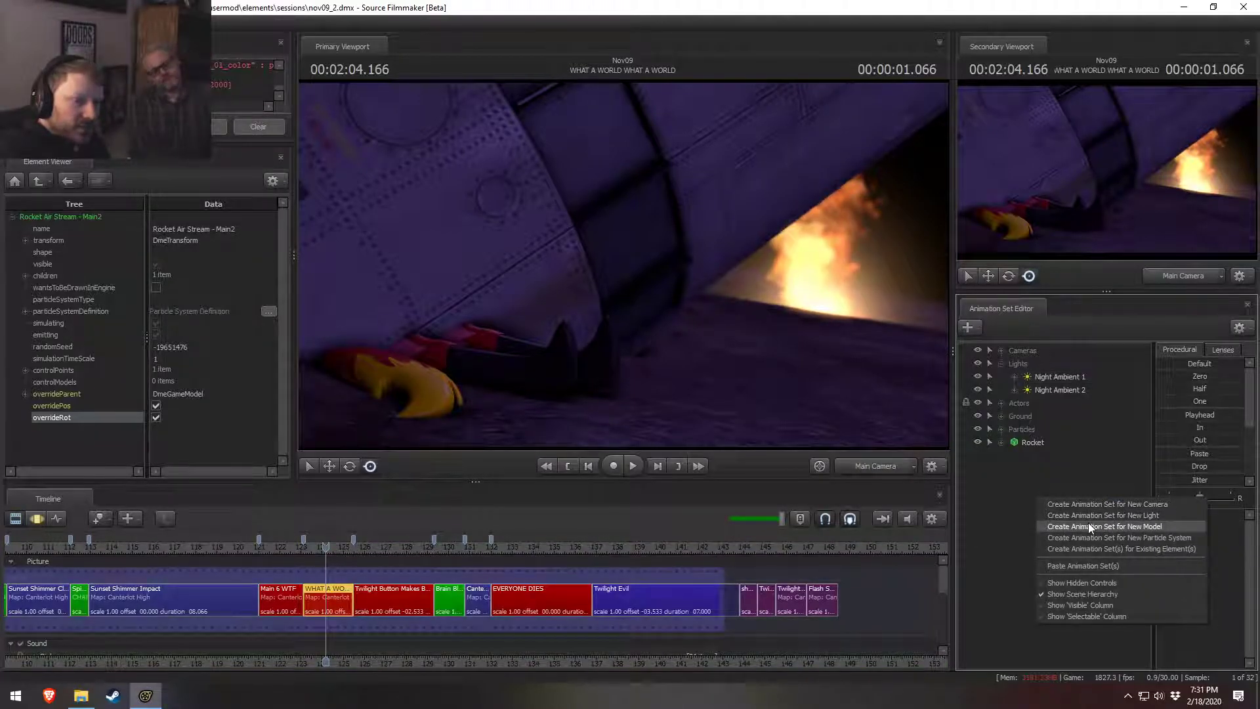
{"action": "left_click", "coordinate": [1001, 483]}
{"action": "right_click", "coordinate": [1027, 495]}
{"action": "left_click", "coordinate": [1093, 525]}
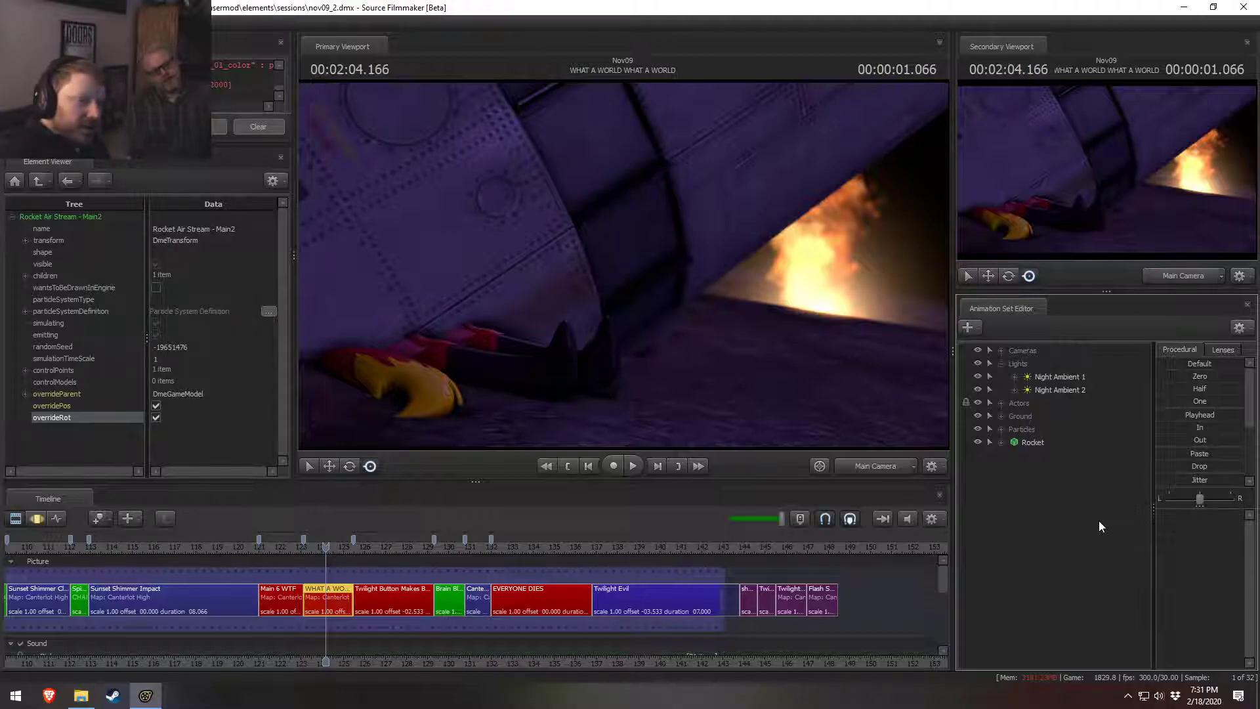
{"action": "type", "text": "rock"}
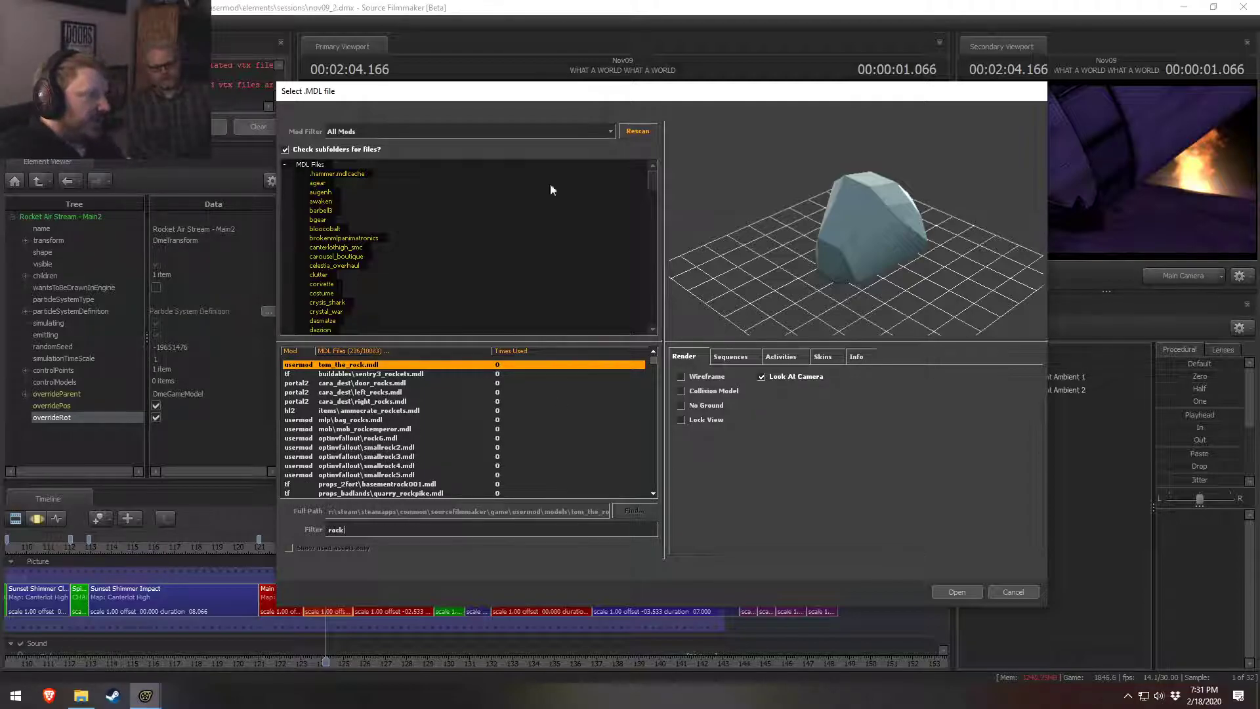
{"action": "key", "text": "Escape"}
{"action": "right_click", "coordinate": [1127, 549]}
{"action": "left_click", "coordinate": [1118, 559]}
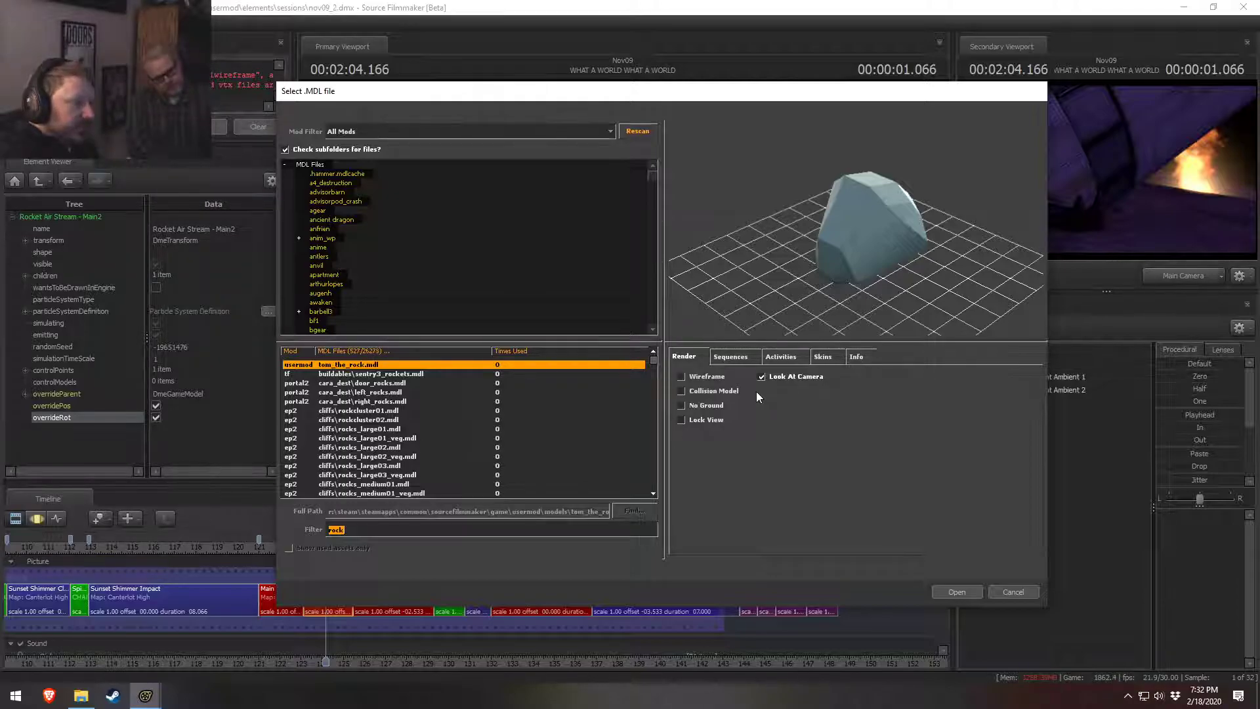
Step: Examine tom_the_rock.mdl and the dark scene-build rock models in the preview for a suitable rock shape
{"action": "left_click_drag", "start_coordinate": [841, 325], "coordinate": [897, 300]}
{"action": "scroll", "coordinate": [872, 275], "scroll_direction": "up", "scroll_amount": 4}
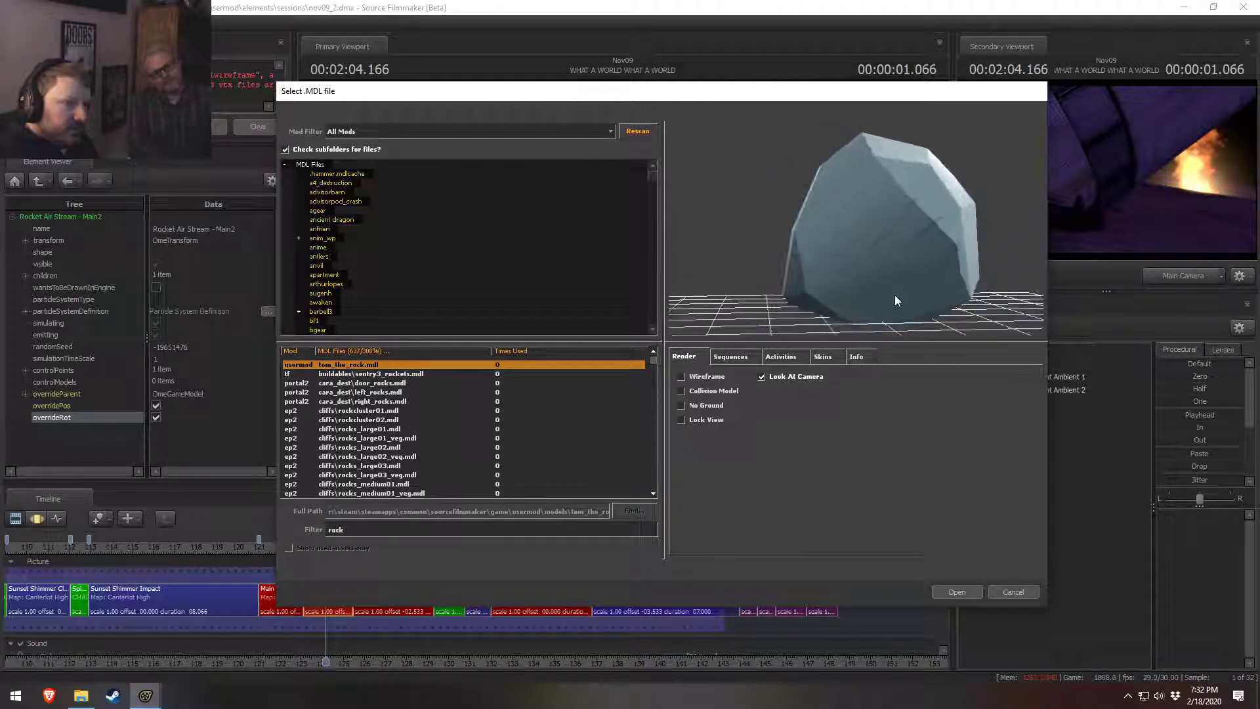
{"action": "left_click_drag", "start_coordinate": [654, 360], "coordinate": [653, 522]}
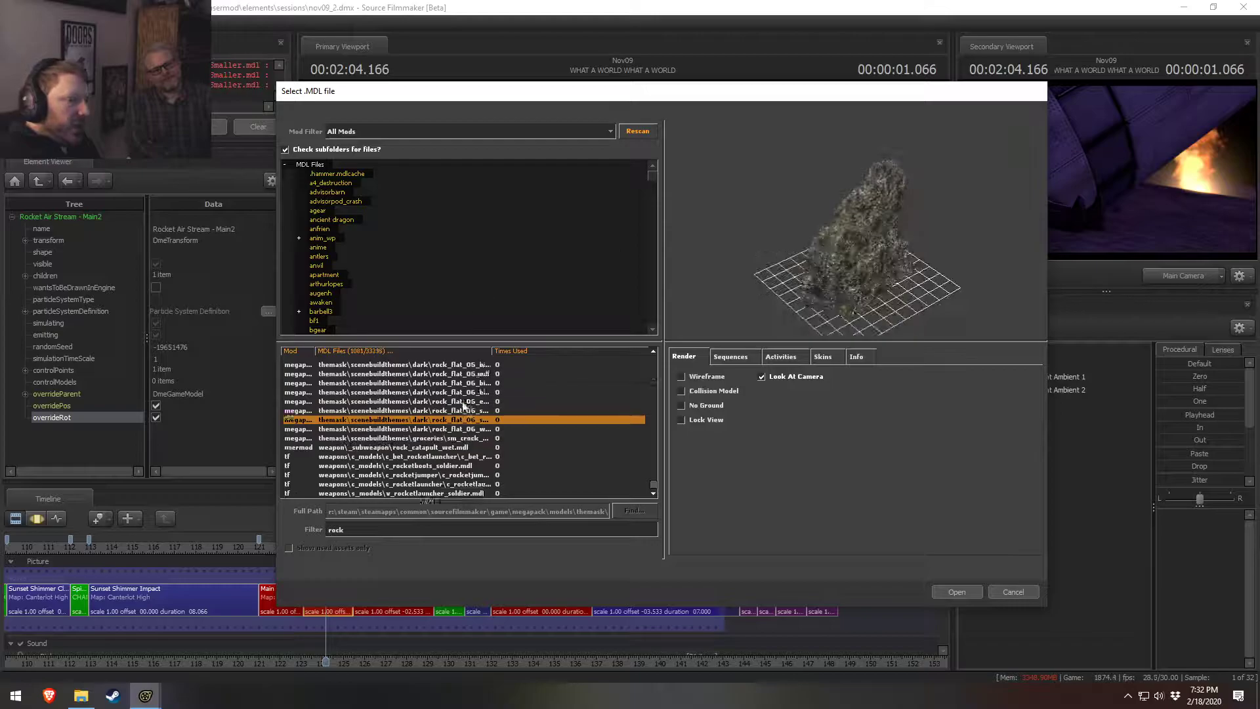
{"action": "left_click", "coordinate": [444, 411]}
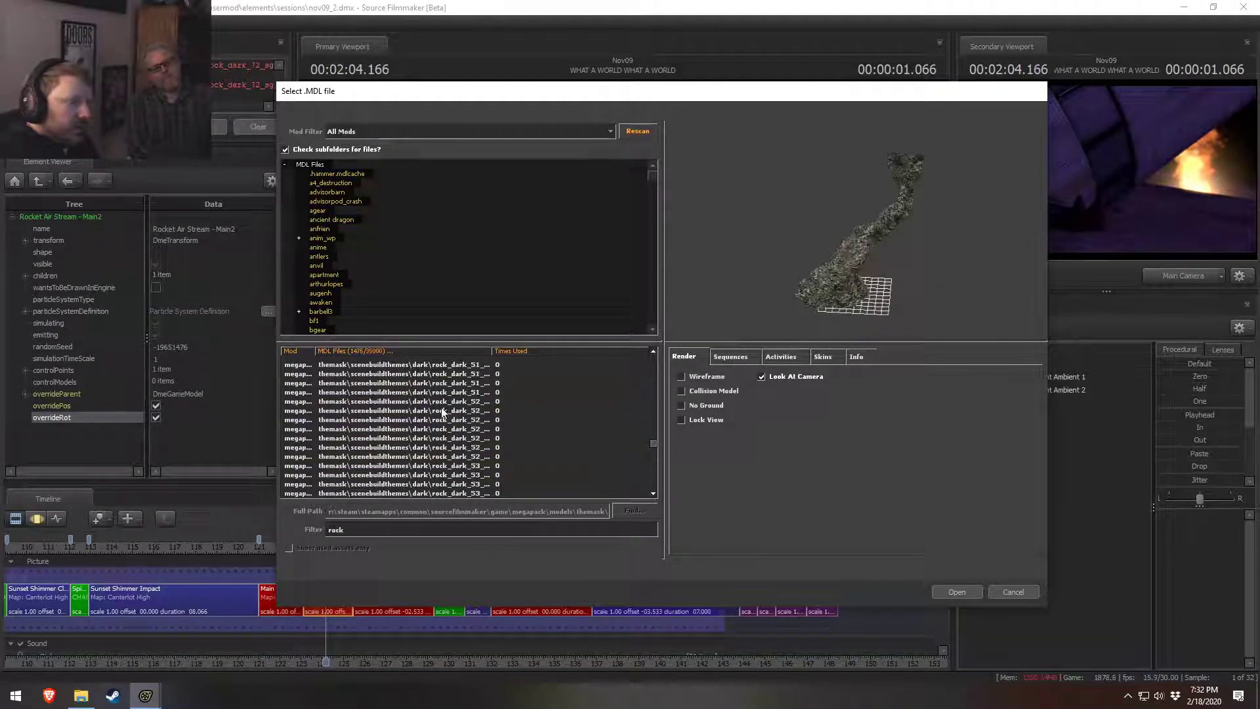
{"action": "left_click", "coordinate": [452, 412]}
{"action": "left_click", "coordinate": [451, 411]}
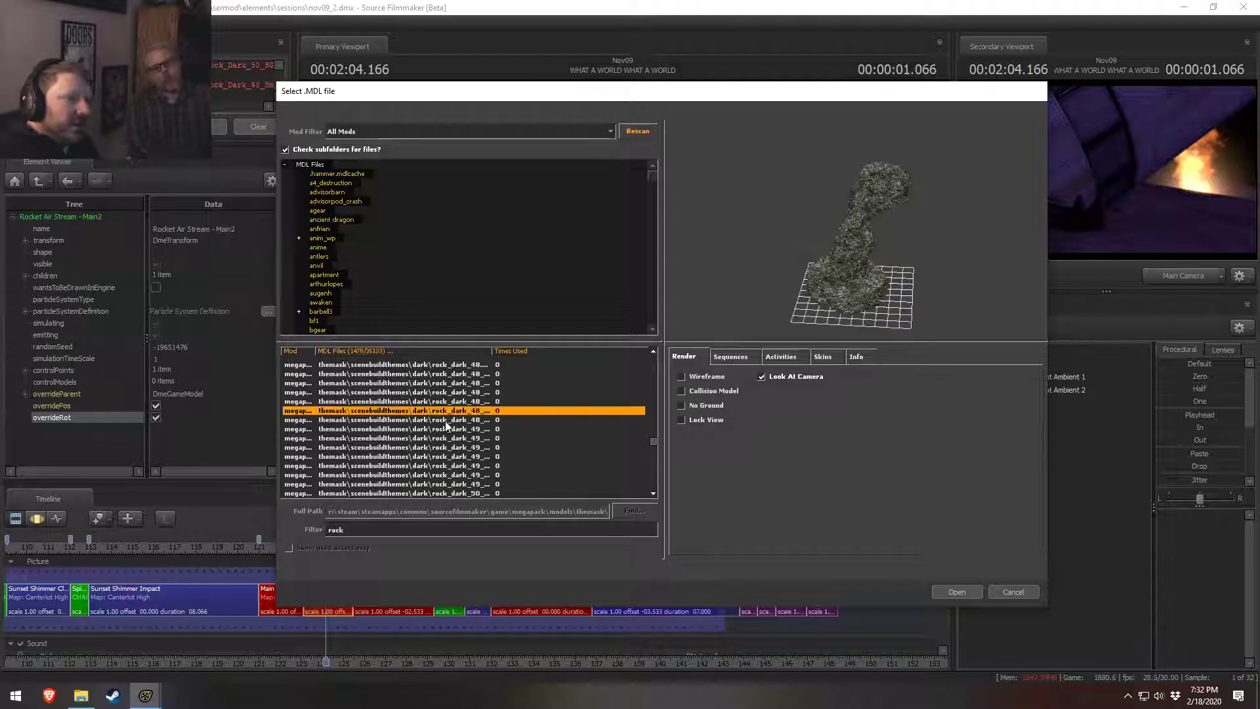
{"action": "left_click", "coordinate": [447, 422]}
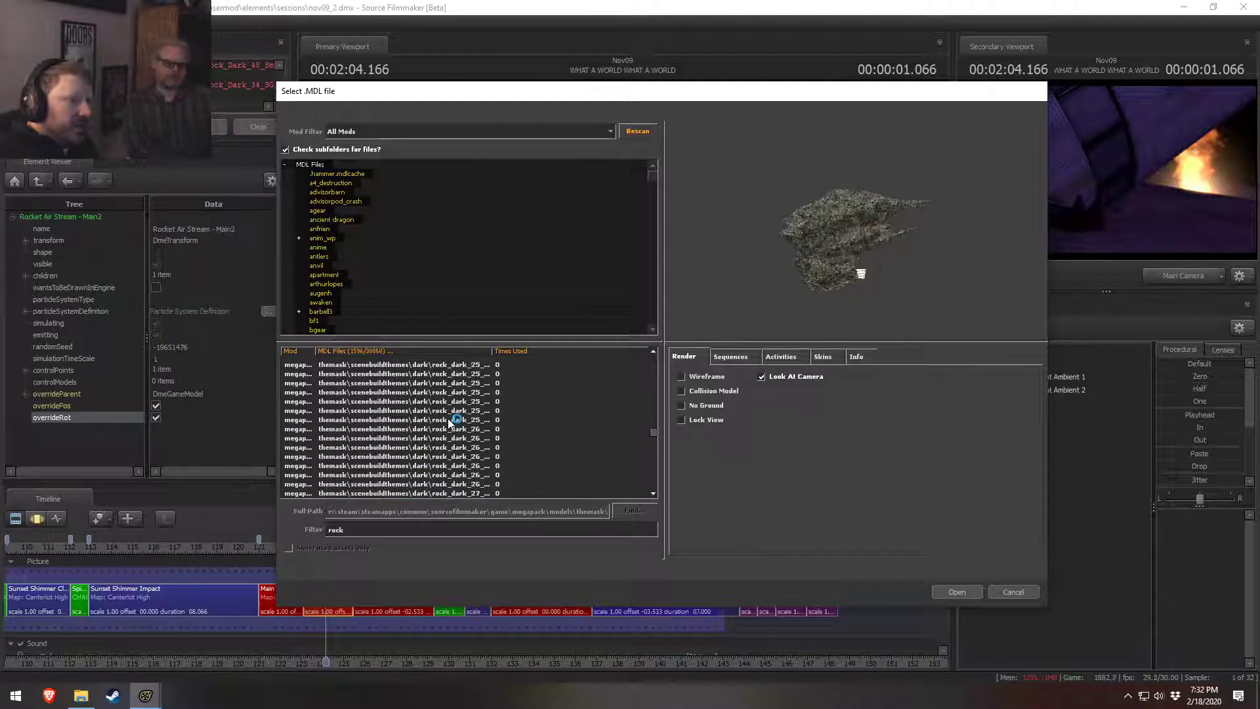
{"action": "left_click", "coordinate": [450, 424]}
{"action": "left_click", "coordinate": [452, 422]}
{"action": "left_click", "coordinate": [452, 421]}
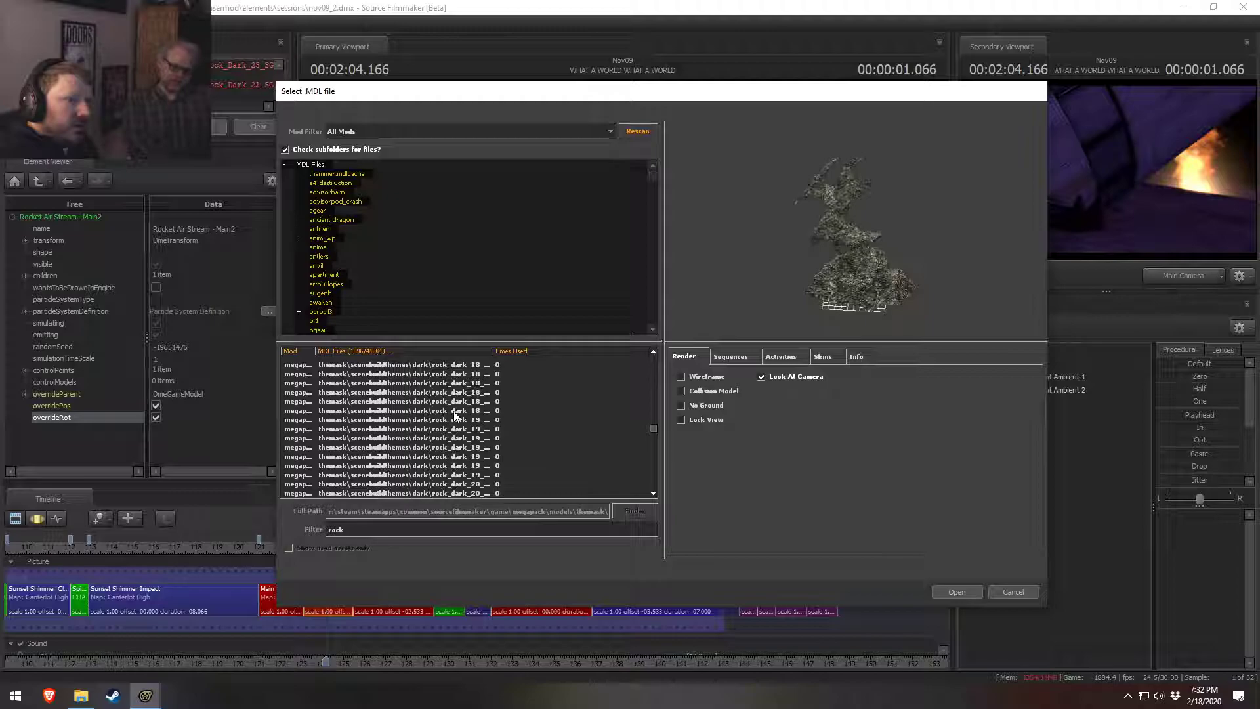
{"action": "left_click", "coordinate": [452, 421]}
{"action": "left_click", "coordinate": [452, 420]}
{"action": "left_click", "coordinate": [452, 420]}
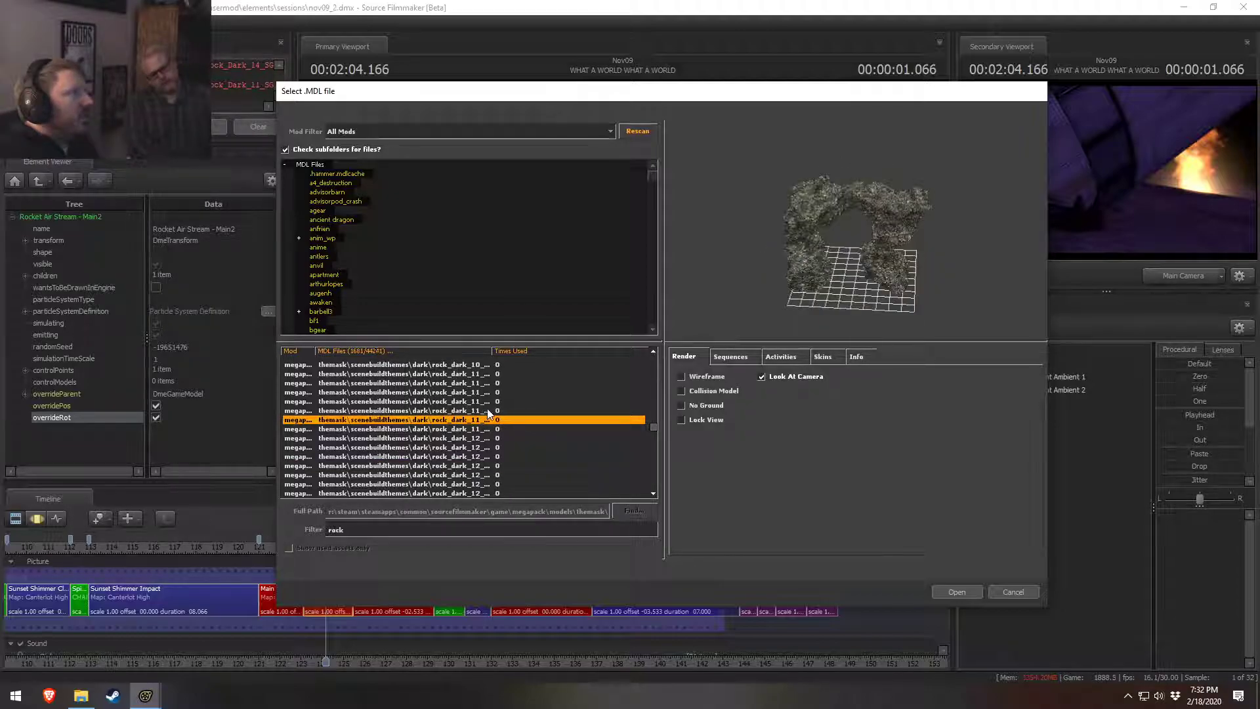
{"action": "left_click", "coordinate": [442, 412]}
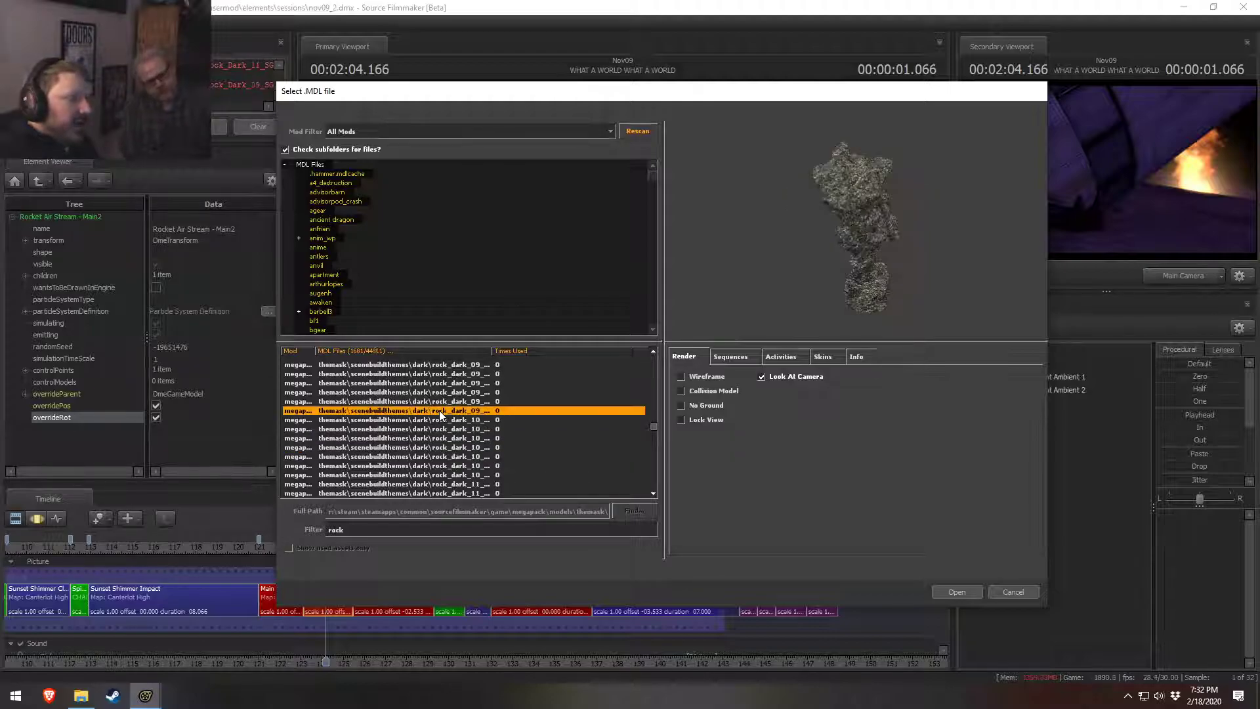
{"action": "left_click", "coordinate": [442, 413]}
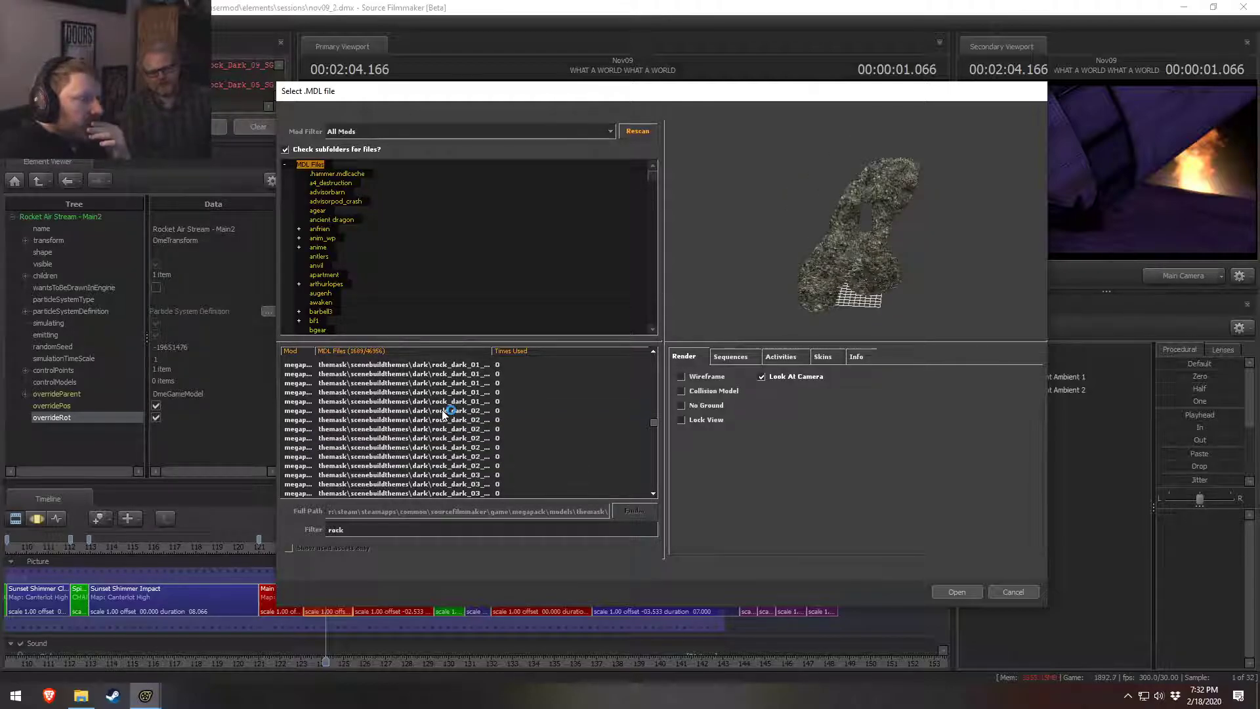
{"action": "left_click", "coordinate": [443, 410]}
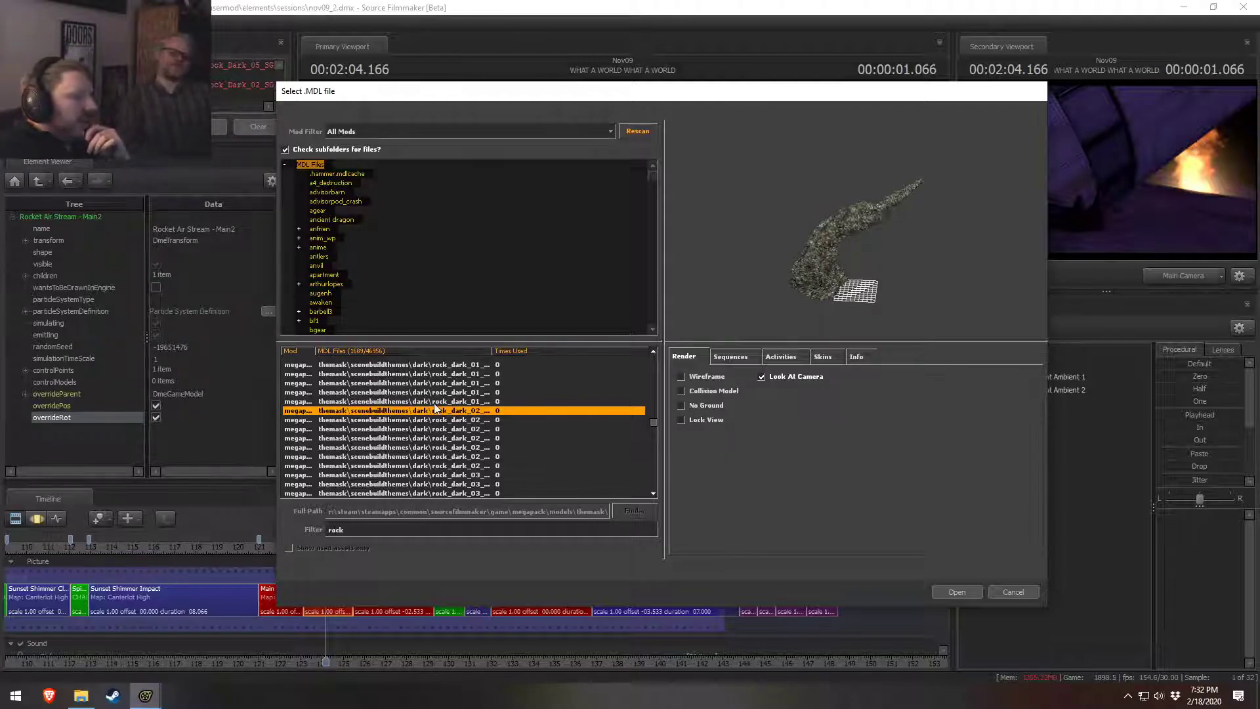
{"action": "right_click_drag", "start_coordinate": [885, 329], "coordinate": [898, 299]}
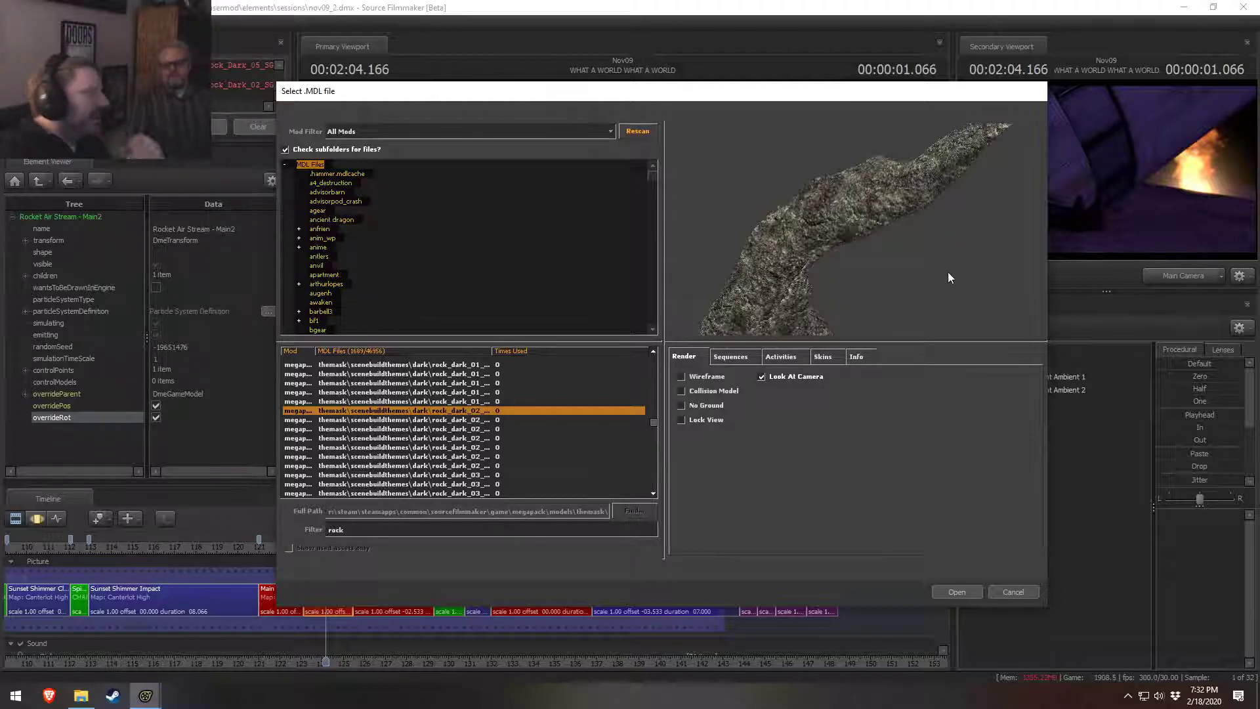
Step: Preview rock models from the rocks_set_neutral and themask nature rocks folders
{"action": "left_click", "coordinate": [444, 394]}
{"action": "scroll", "coordinate": [446, 397], "scroll_direction": "up", "scroll_amount": 5}
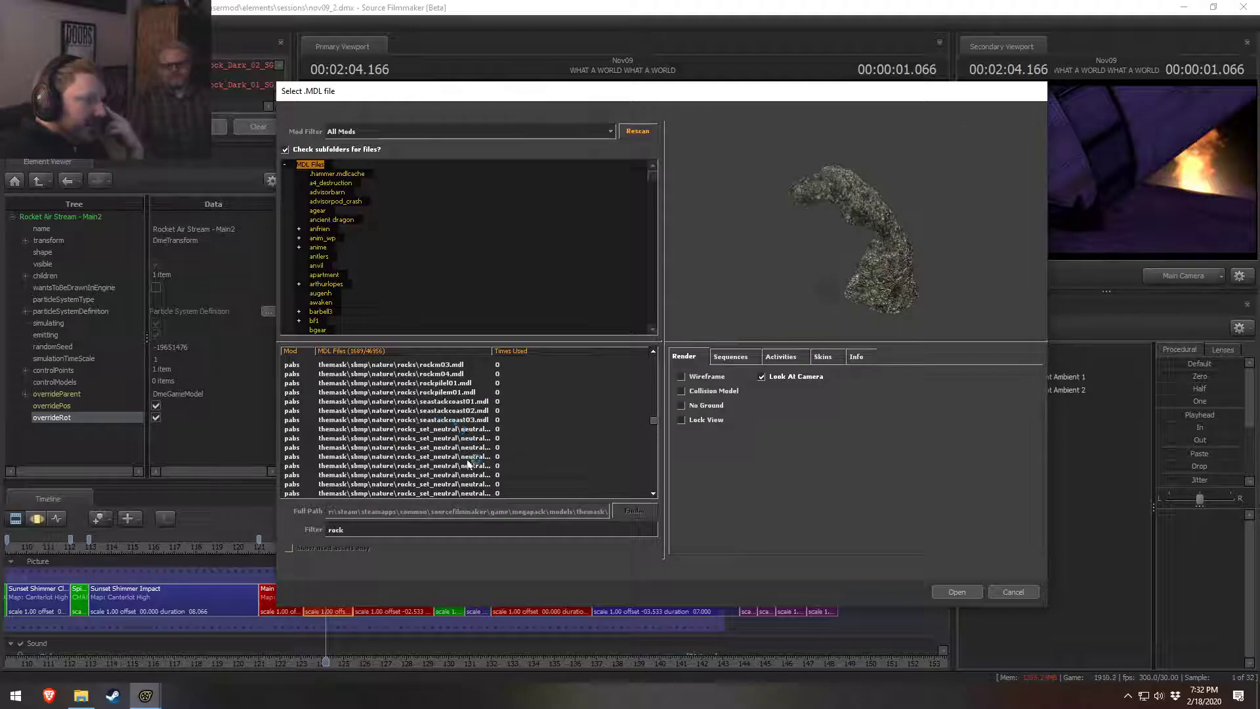
{"action": "left_click", "coordinate": [465, 447]}
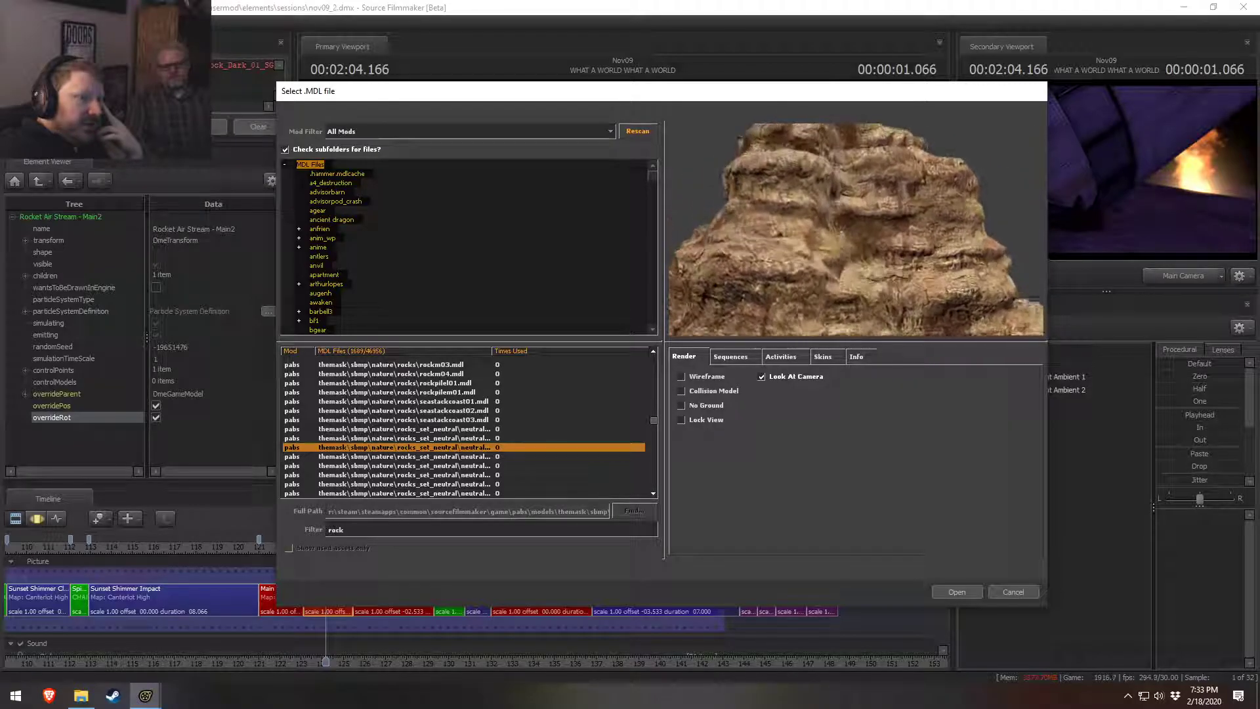
{"action": "scroll", "coordinate": [396, 448], "scroll_direction": "up", "scroll_amount": 5}
{"action": "scroll", "coordinate": [396, 449], "scroll_direction": "up", "scroll_amount": 3}
{"action": "left_click", "coordinate": [399, 442]}
{"action": "scroll", "coordinate": [407, 453], "scroll_direction": "up", "scroll_amount": 5}
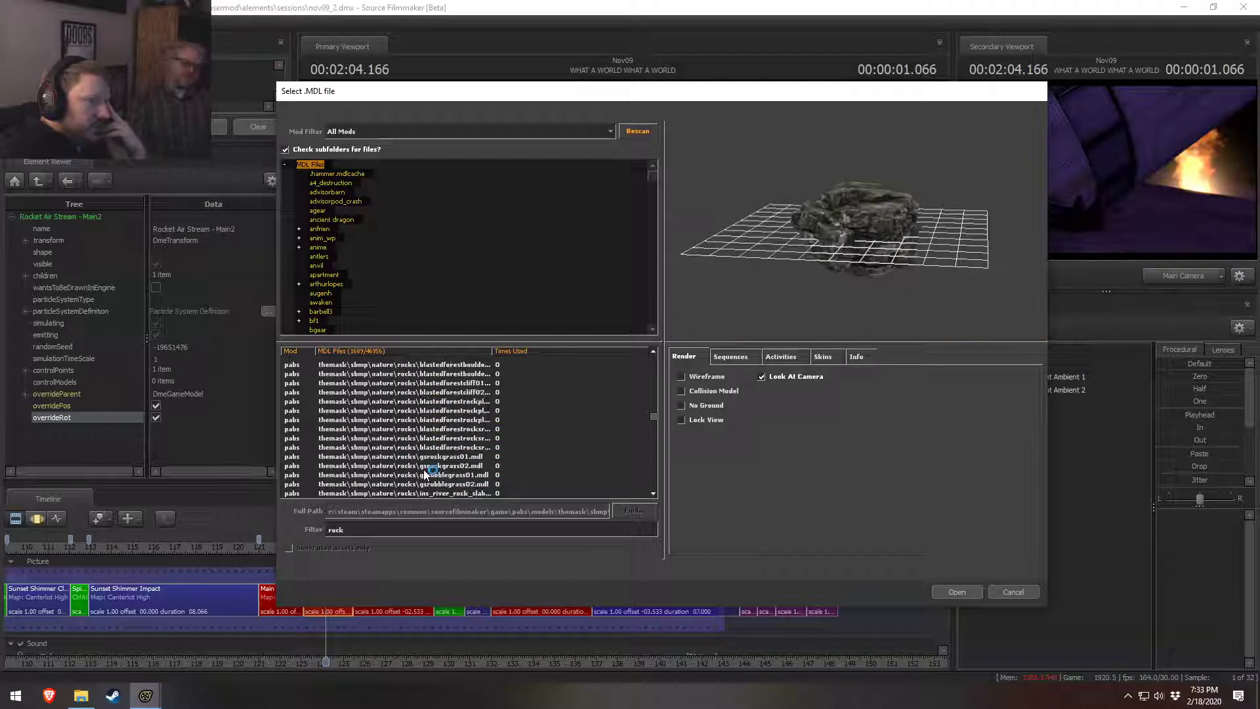
Step: Examine the blastedforest rock models from several angles and check the available skins
{"action": "left_click", "coordinate": [457, 411]}
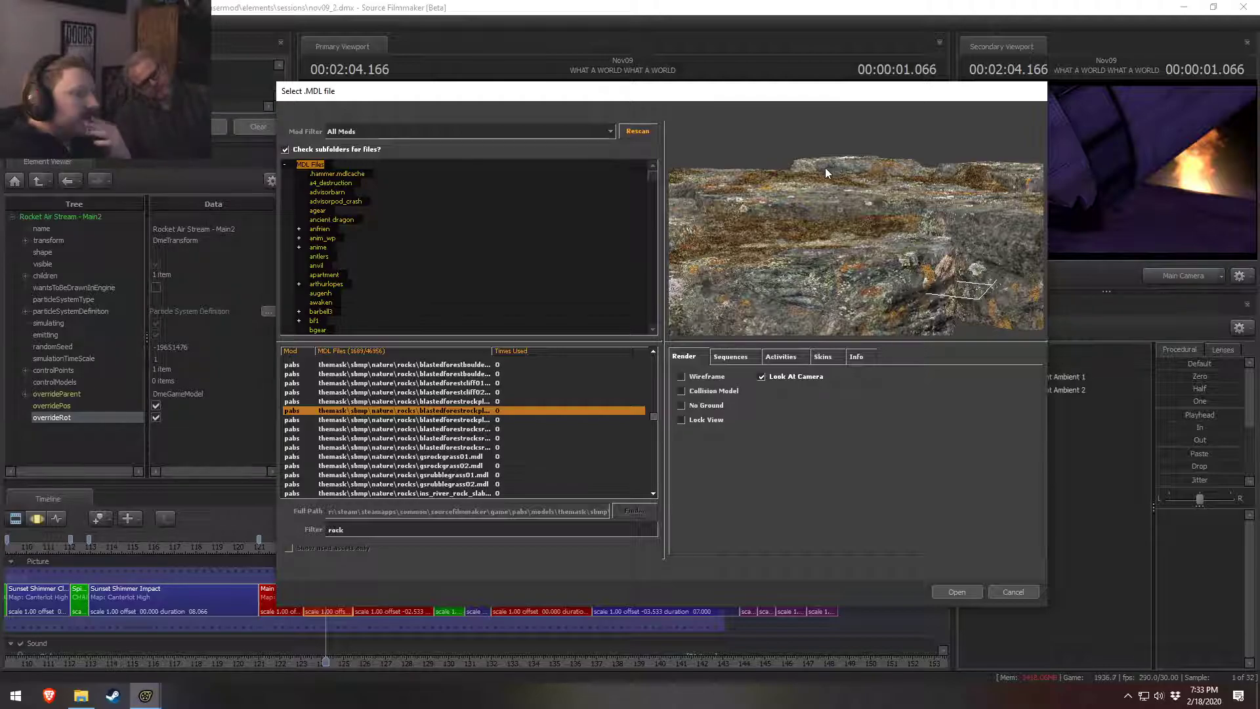
{"action": "left_click_drag", "start_coordinate": [799, 295], "coordinate": [843, 273]}
{"action": "left_click", "coordinate": [396, 430]}
{"action": "right_click_drag", "start_coordinate": [843, 273], "coordinate": [844, 197]}
{"action": "left_click_drag", "start_coordinate": [844, 230], "coordinate": [791, 227]}
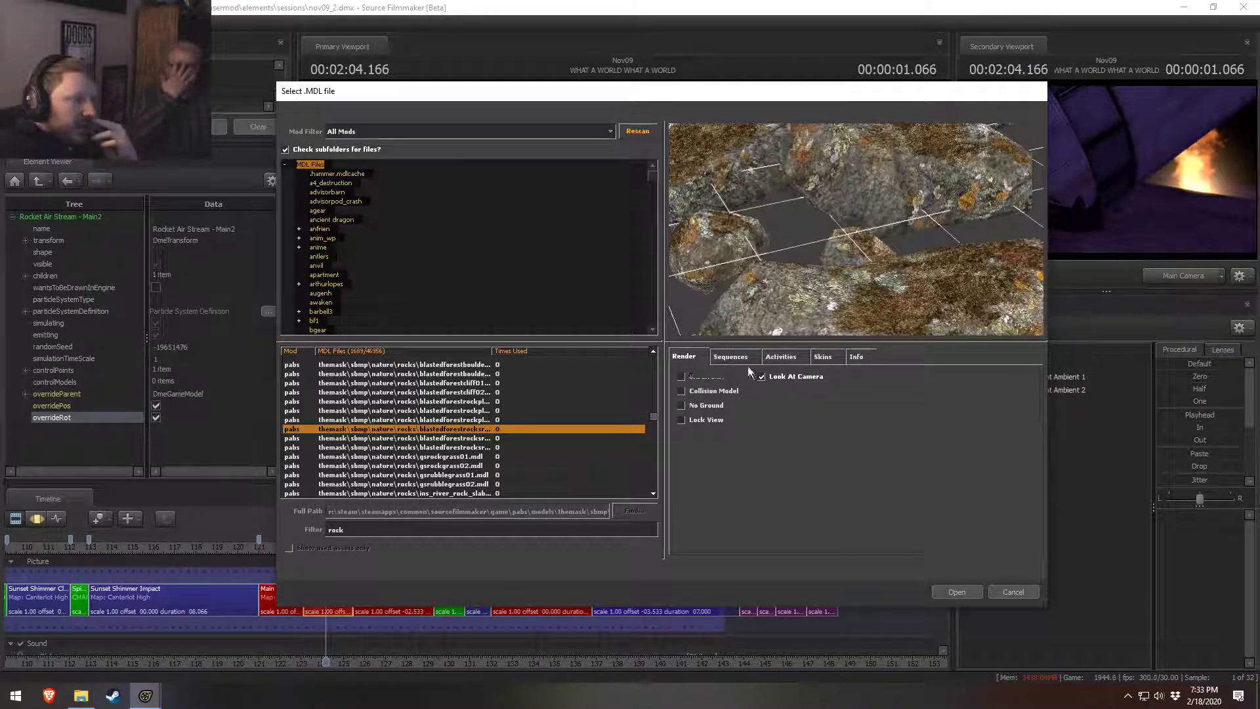
{"action": "left_click", "coordinate": [833, 356]}
{"action": "left_click", "coordinate": [686, 386]}
{"action": "left_click", "coordinate": [464, 412]}
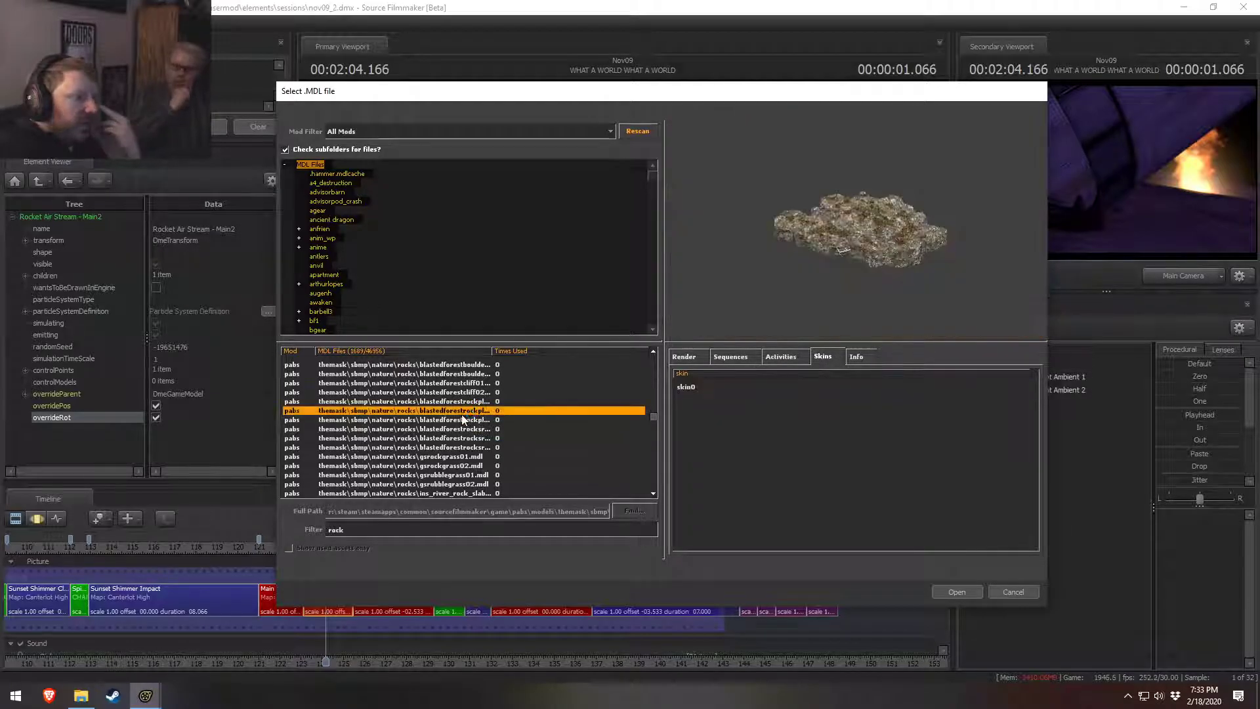
{"action": "left_click", "coordinate": [453, 438]}
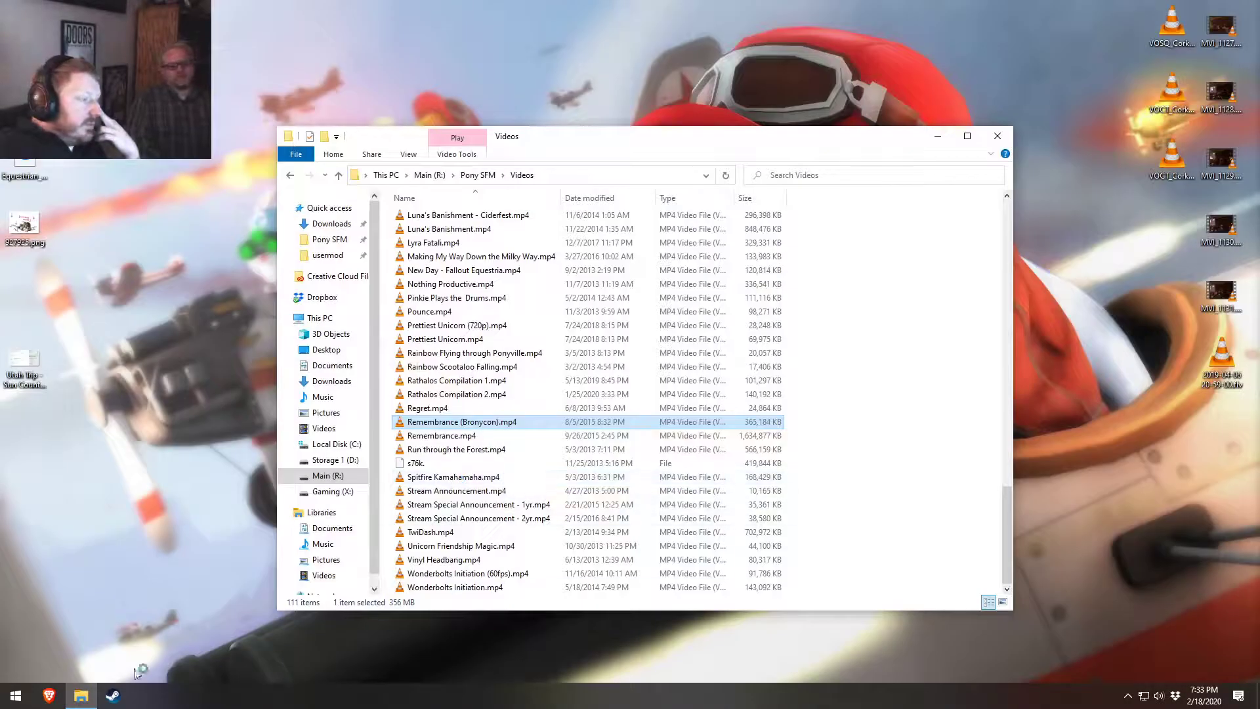
Step: Relaunch Source Filmmaker, decline loading the autosave, and reopen the recent session nov09_2.dmx
{"action": "right_click", "coordinate": [112, 696]}
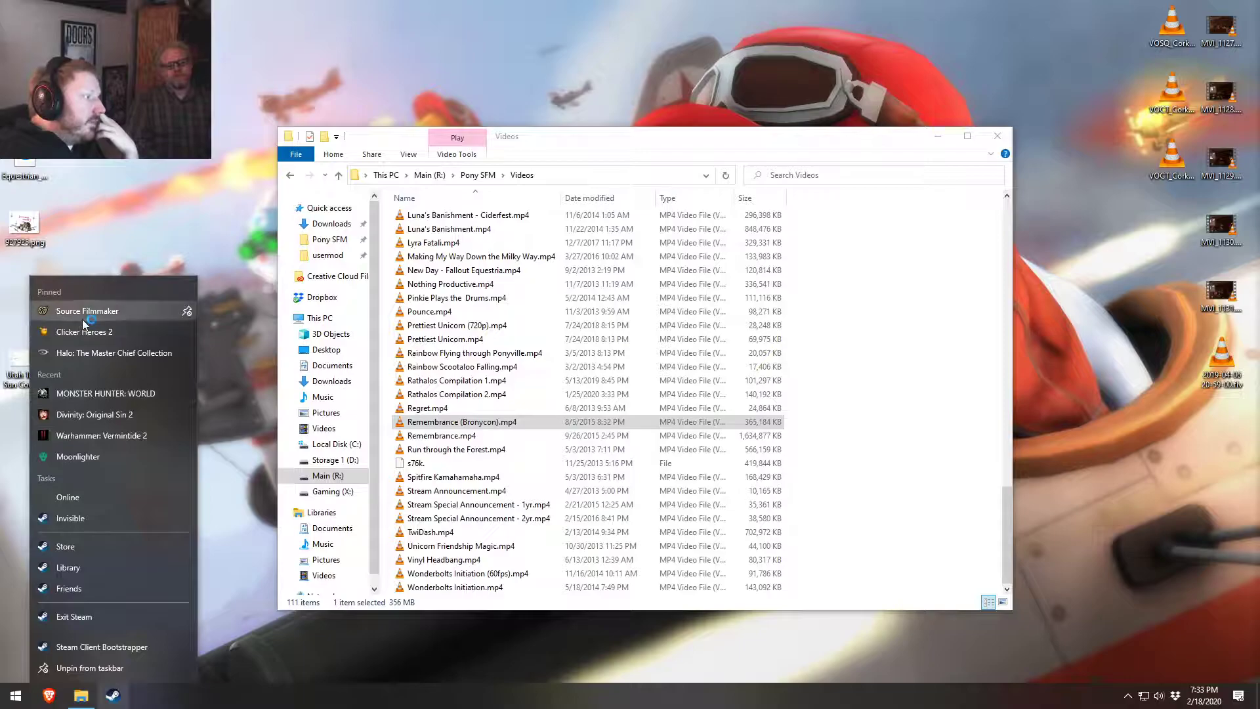
{"action": "left_click", "coordinate": [85, 313]}
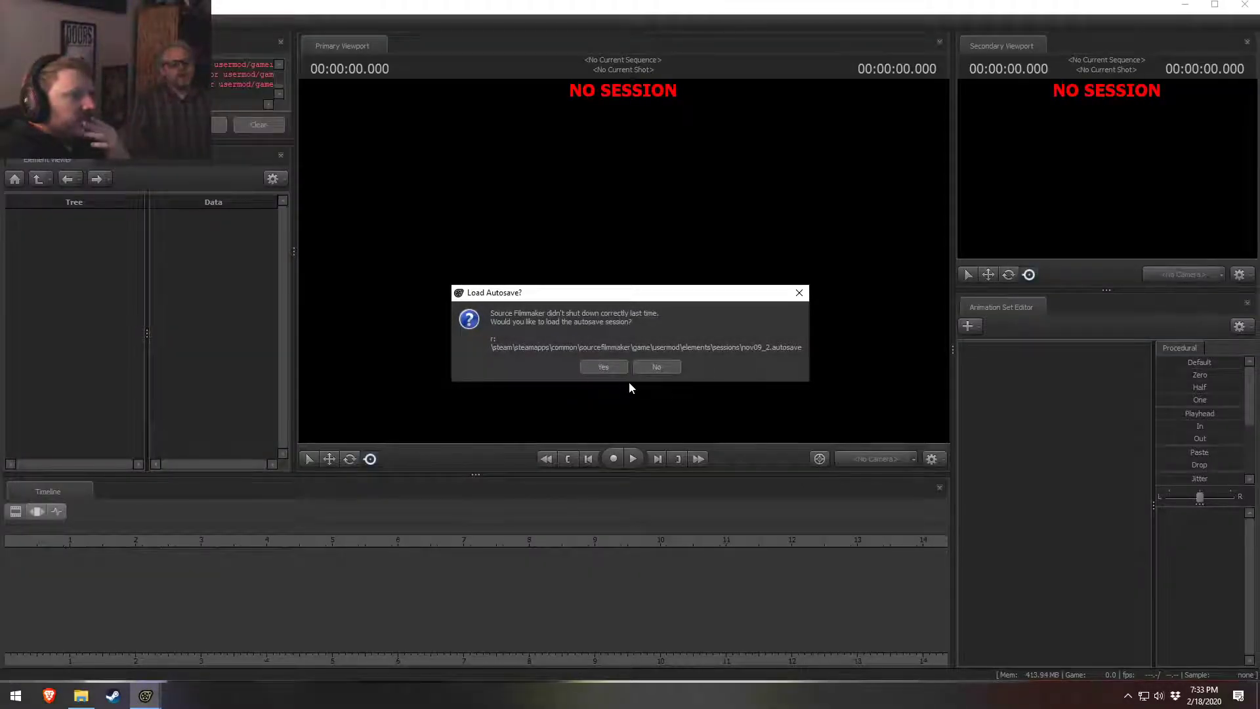
{"action": "left_click", "coordinate": [650, 366]}
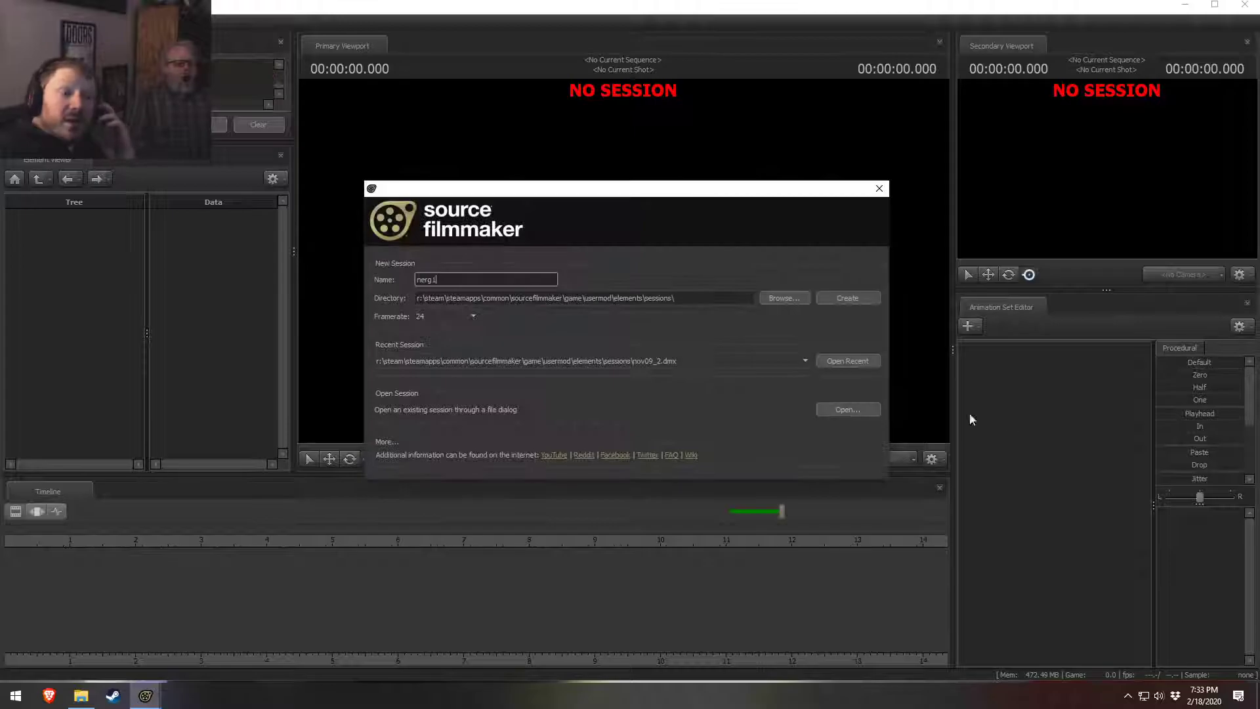
{"action": "left_click", "coordinate": [851, 361]}
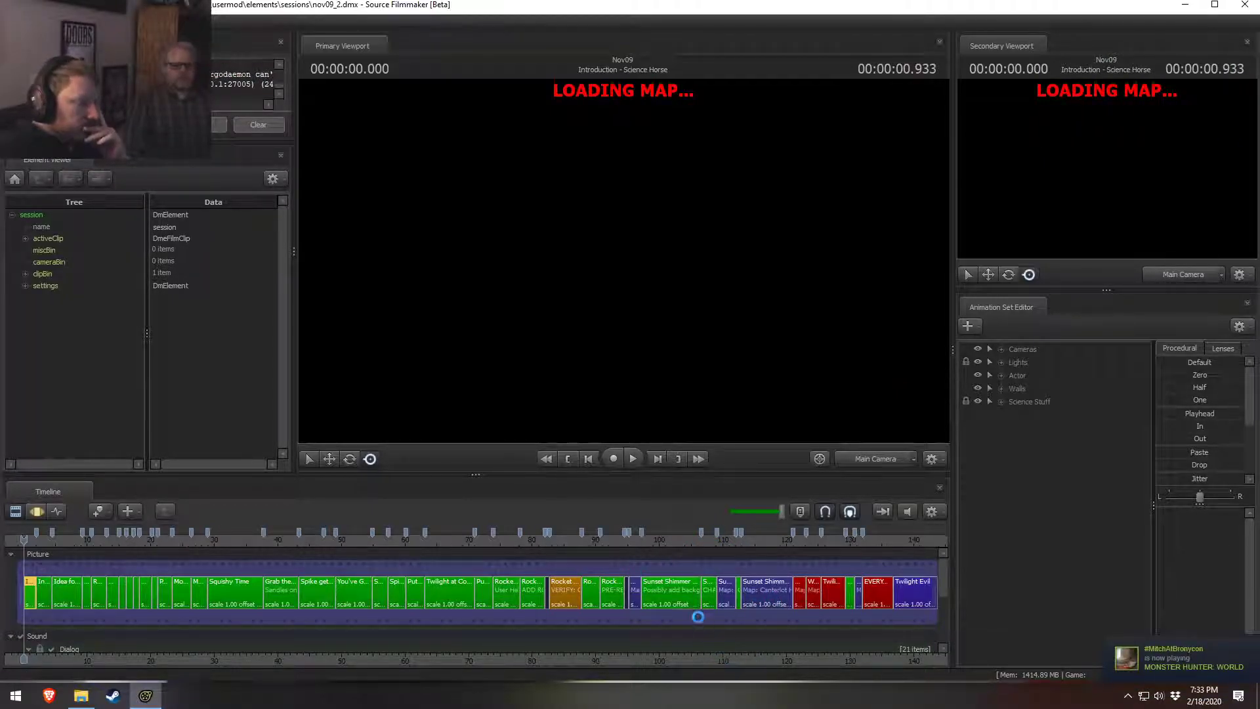
Step: Move the playhead to the WHAT A WORLD WHAT A WORLD shot and make it the active shot
{"action": "mouse_move", "coordinate": [832, 542]}
{"action": "left_mouse_down"}
{"action": "mouse_move", "coordinate": [698, 552]}
{"action": "mouse_move", "coordinate": [823, 584]}
{"action": "mouse_move", "coordinate": [813, 596]}
{"action": "left_mouse_up"}
{"action": "scroll", "coordinate": [812, 599], "scroll_direction": "up", "scroll_amount": 4}
{"action": "left_click", "coordinate": [810, 600]}
{"action": "middle_click_drag", "start_coordinate": [808, 649], "coordinate": [600, 631]}
{"action": "scroll", "coordinate": [599, 628], "scroll_direction": "up", "scroll_amount": 2}
{"action": "scroll", "coordinate": [599, 628], "scroll_direction": "up", "scroll_amount": 2}
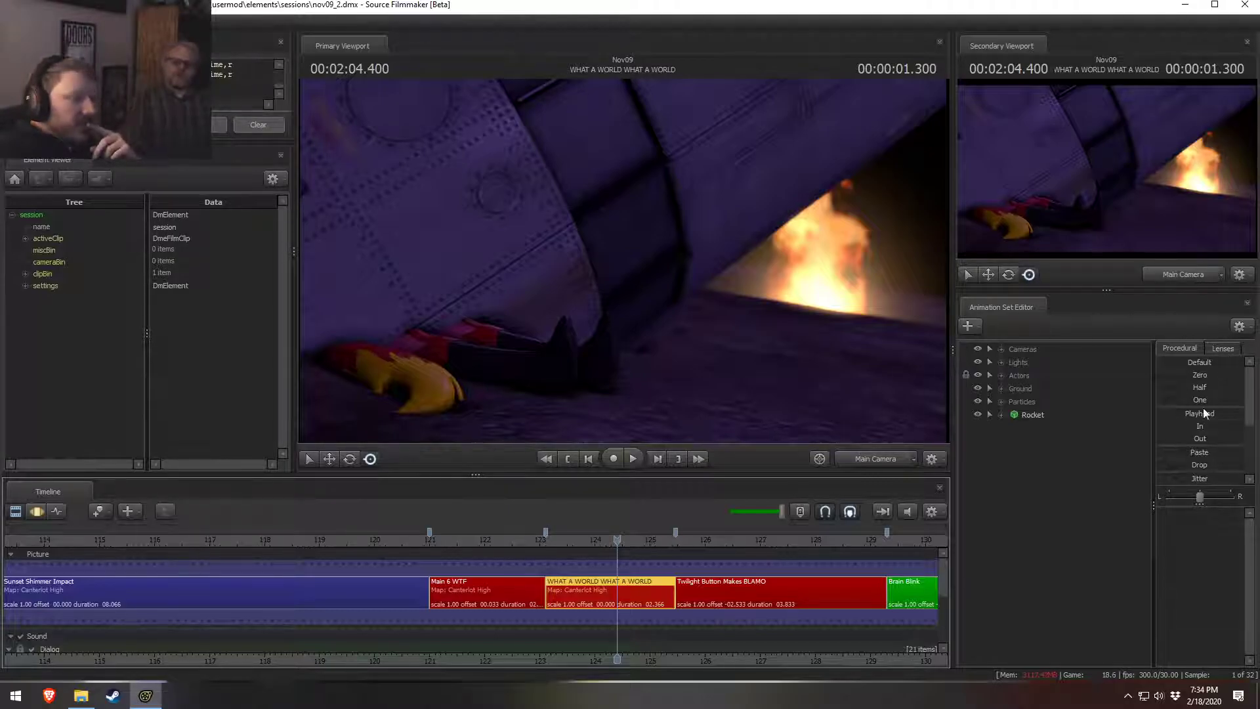
Step: Start creating an animation set for a new model and filter the model list by "rock"
{"action": "right_click", "coordinate": [1035, 474]}
{"action": "left_click", "coordinate": [1083, 500]}
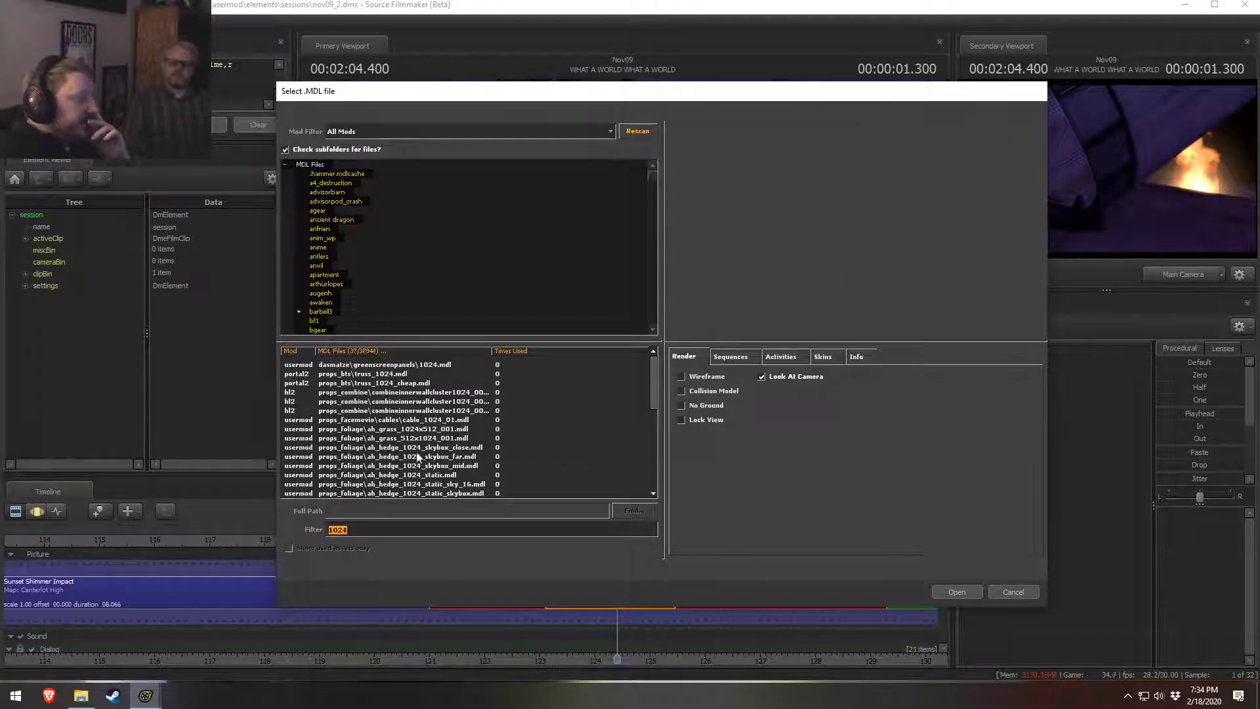
{"action": "left_click_drag", "start_coordinate": [652, 365], "coordinate": [649, 462]}
{"action": "left_click", "coordinate": [346, 530]}
{"action": "key", "text": "BackSpace"}
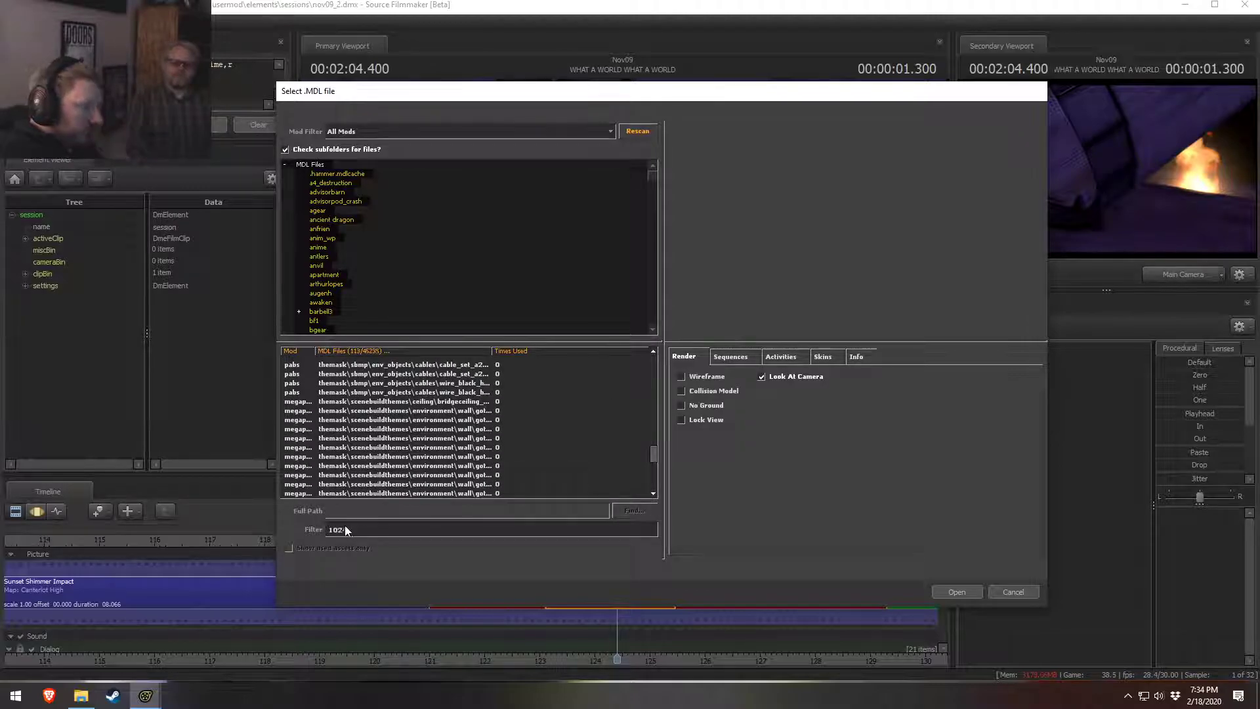
{"action": "type", "text": "rock"}
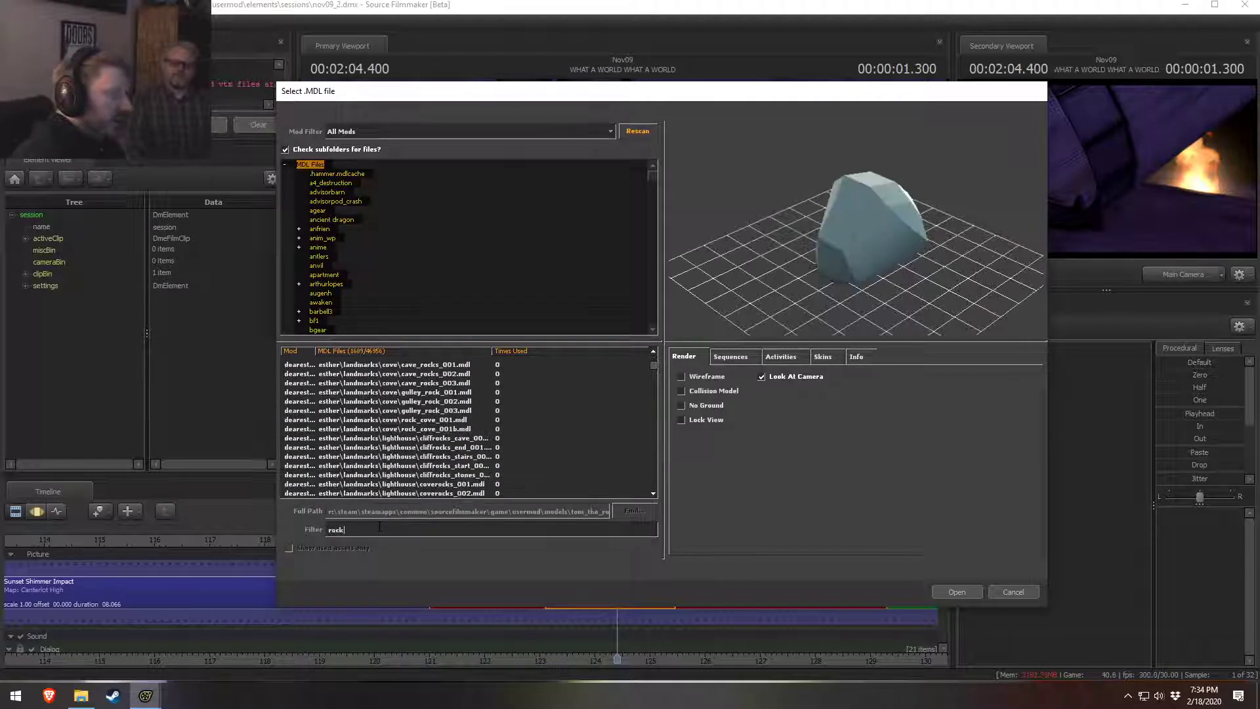
Step: Preview rock-filtered models in the props_doomsday, props_facemovie and props_forest folders
{"action": "left_click_drag", "start_coordinate": [651, 370], "coordinate": [655, 388]}
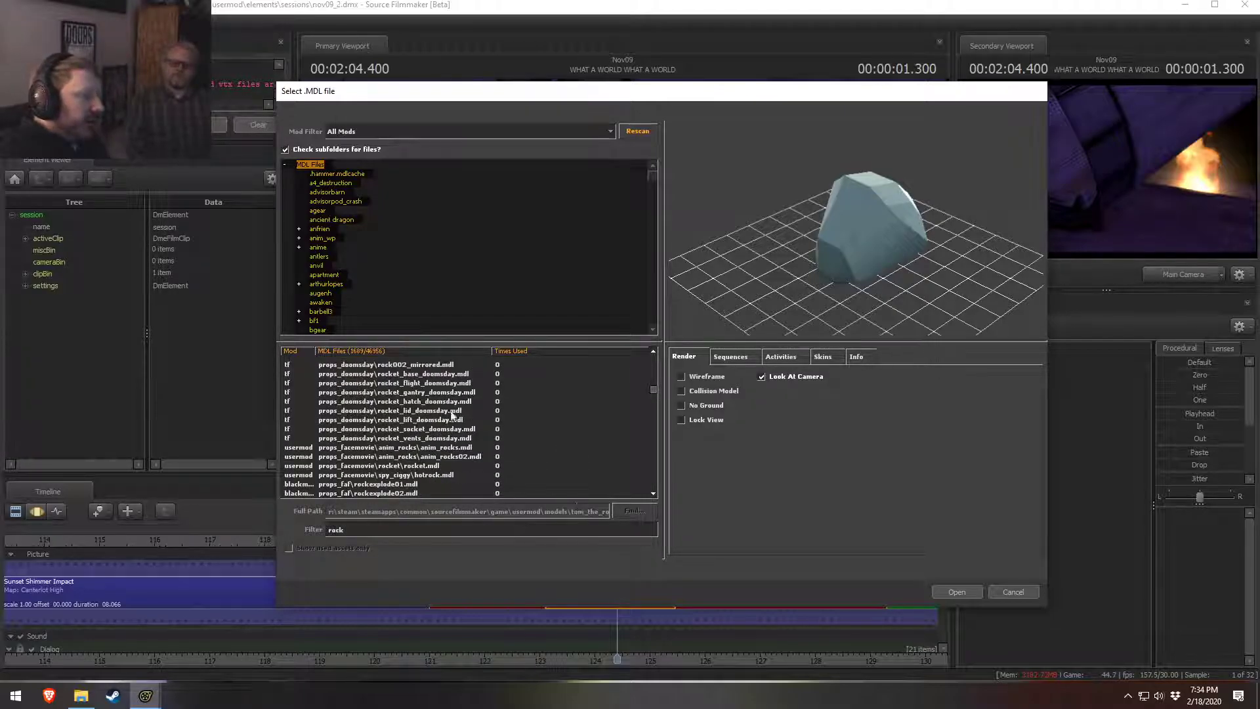
{"action": "scroll", "coordinate": [509, 451], "scroll_direction": "up", "scroll_amount": 5}
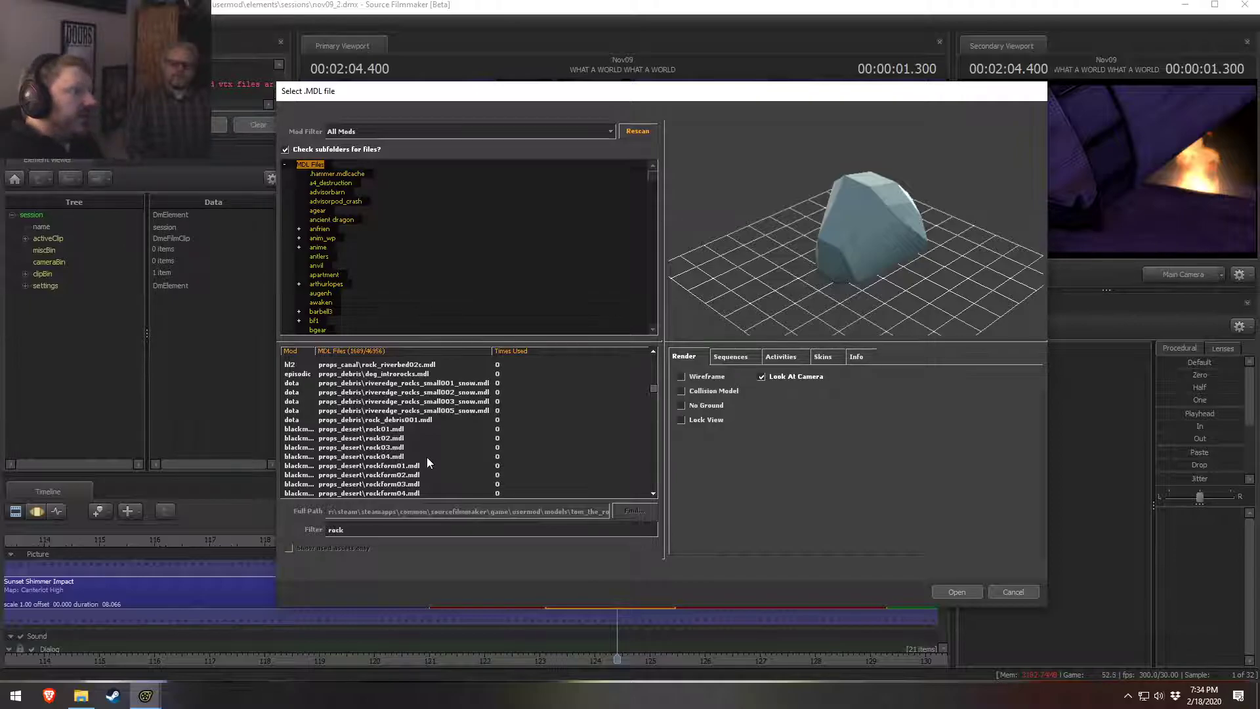
{"action": "scroll", "coordinate": [390, 487], "scroll_direction": "down", "scroll_amount": 5}
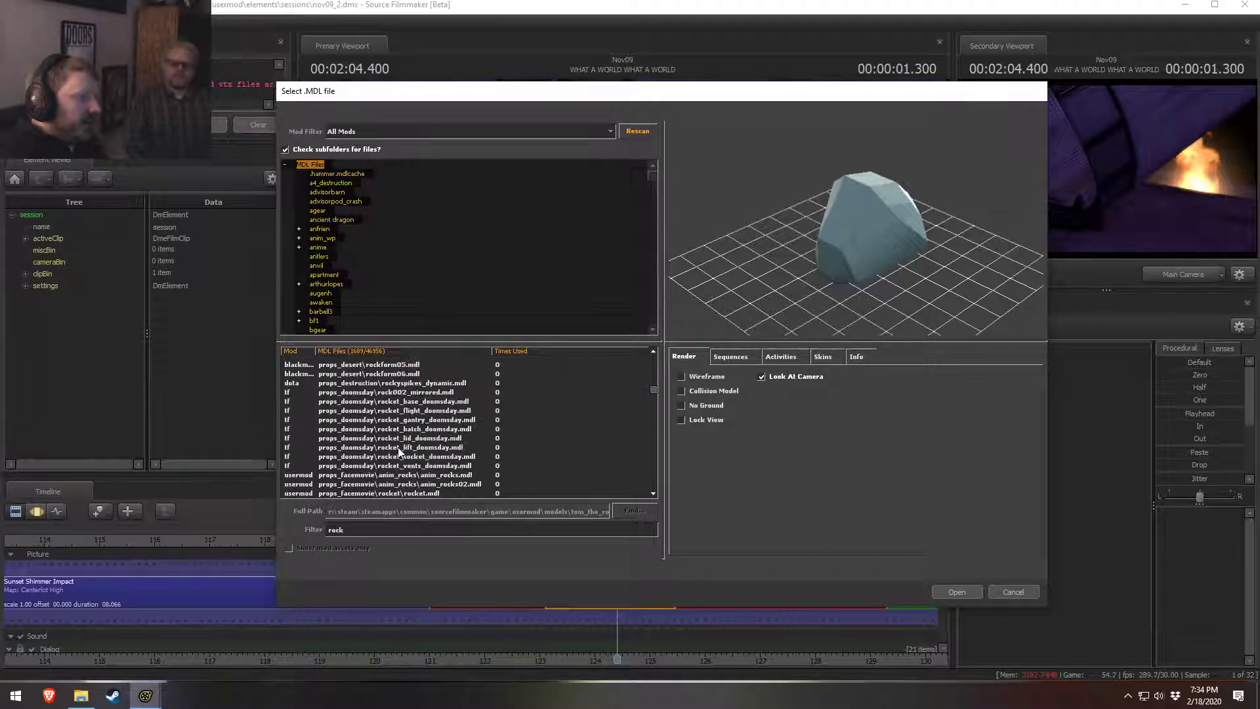
{"action": "left_click", "coordinate": [395, 402]}
{"action": "scroll", "coordinate": [459, 436], "scroll_direction": "down", "scroll_amount": 2}
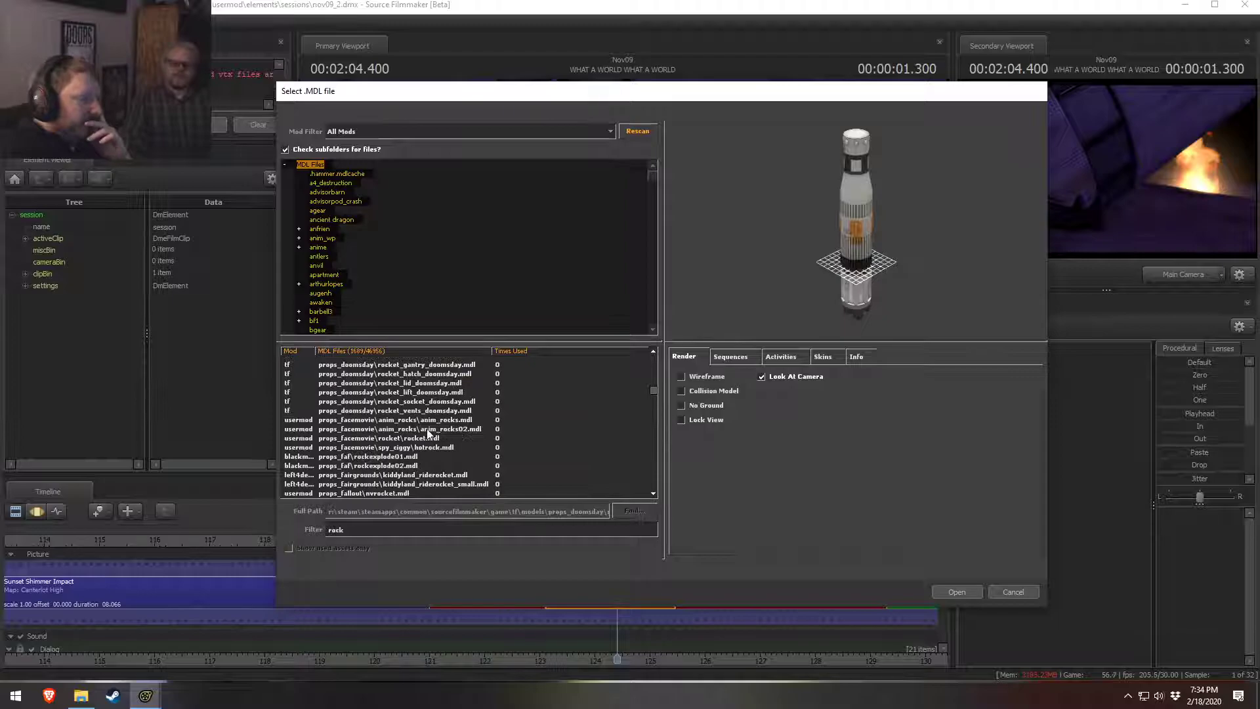
{"action": "left_click", "coordinate": [426, 429]}
{"action": "scroll", "coordinate": [471, 459], "scroll_direction": "down", "scroll_amount": 3}
{"action": "left_click", "coordinate": [419, 437]}
{"action": "left_click", "coordinate": [398, 392]}
{"action": "scroll", "coordinate": [399, 394], "scroll_direction": "down", "scroll_amount": 3}
{"action": "left_click", "coordinate": [400, 411]}
{"action": "scroll", "coordinate": [400, 427], "scroll_direction": "down", "scroll_amount": 5}
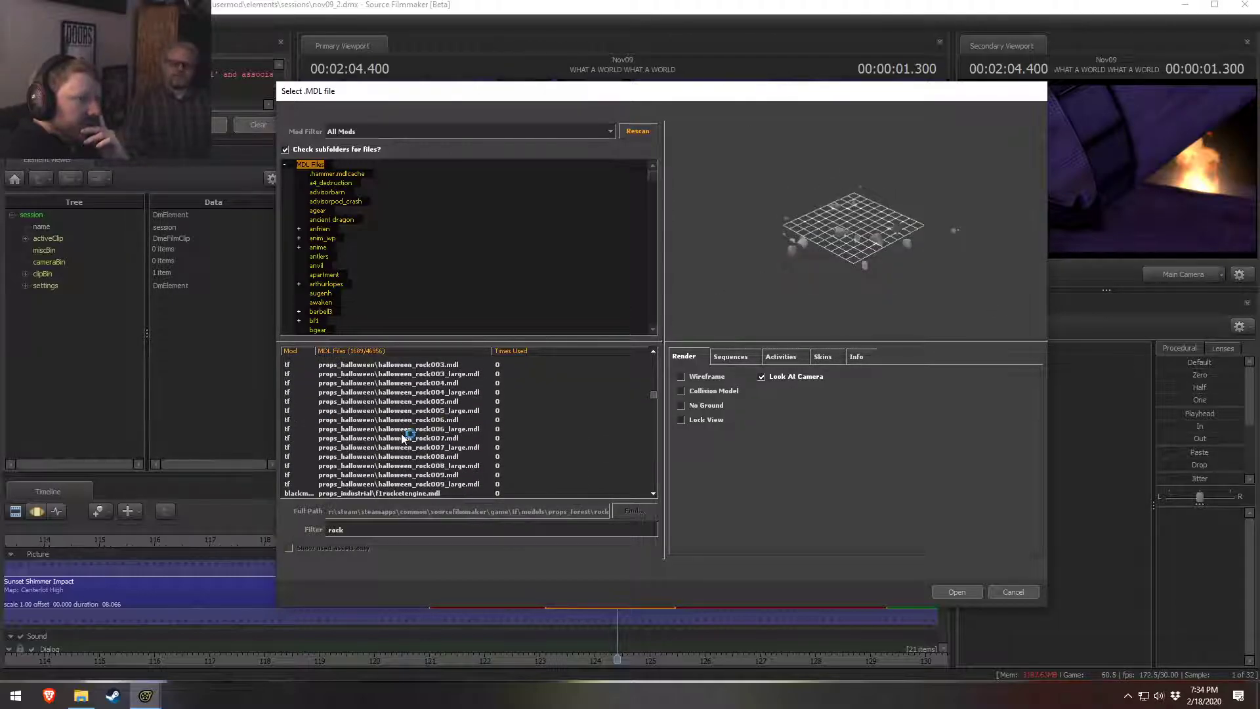
Step: Preview rock models in the props_halloween, props_moon and props_moonbase folders for a suitable shape
{"action": "left_click", "coordinate": [400, 436]}
{"action": "scroll", "coordinate": [400, 435], "scroll_direction": "down", "scroll_amount": 3}
{"action": "left_click", "coordinate": [401, 436]}
{"action": "scroll", "coordinate": [401, 436], "scroll_direction": "down", "scroll_amount": 4}
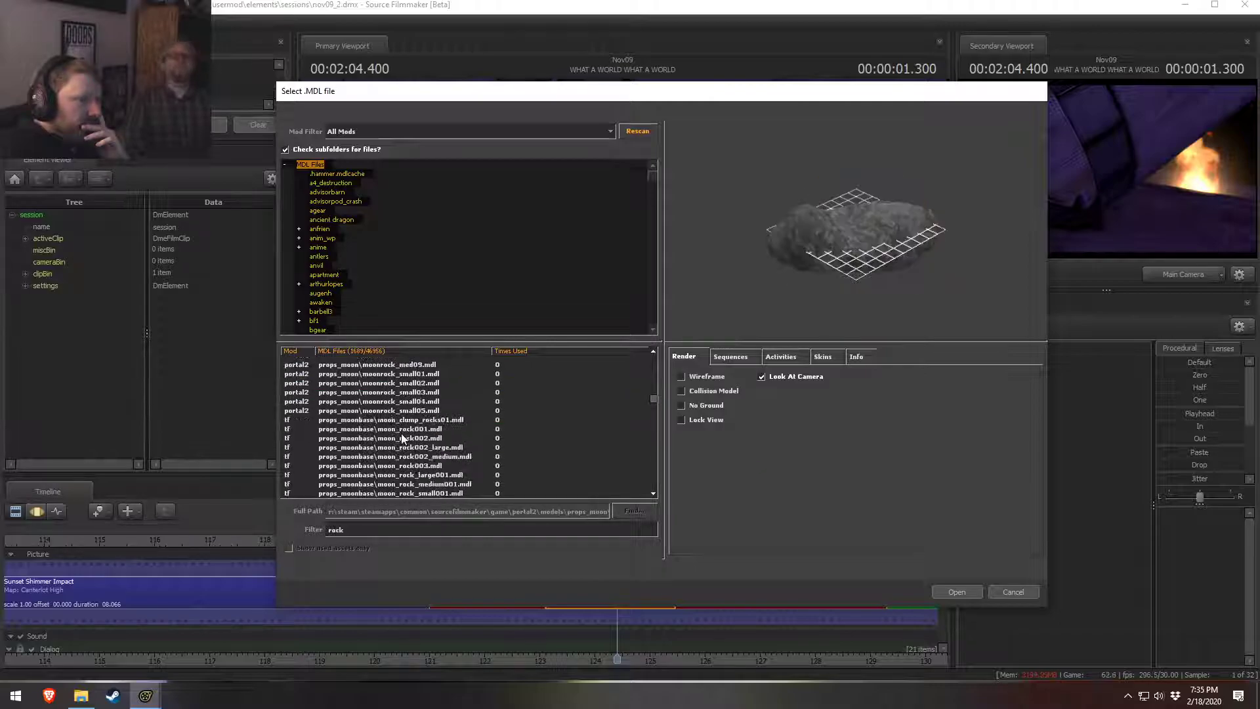
{"action": "left_click", "coordinate": [401, 436]}
{"action": "scroll", "coordinate": [401, 436], "scroll_direction": "down", "scroll_amount": 5}
{"action": "left_click", "coordinate": [402, 436]}
{"action": "scroll", "coordinate": [401, 436], "scroll_direction": "down", "scroll_amount": 1}
{"action": "scroll", "coordinate": [402, 436], "scroll_direction": "down", "scroll_amount": 3}
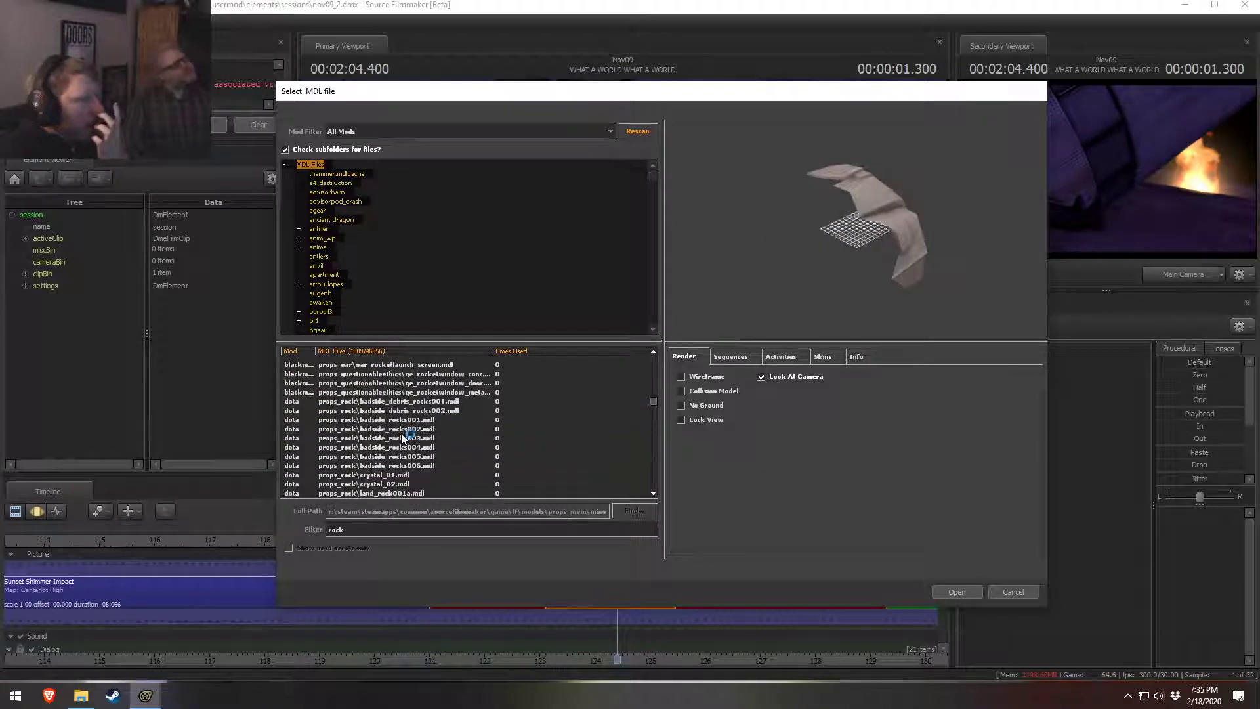
Step: Preview rock-filtered models in the props_rock, props_spytech and props_swamp folders
{"action": "left_click", "coordinate": [402, 437]}
{"action": "scroll", "coordinate": [402, 436], "scroll_direction": "down", "scroll_amount": 3}
{"action": "left_click", "coordinate": [402, 437]}
{"action": "scroll", "coordinate": [403, 436], "scroll_direction": "down", "scroll_amount": 3}
{"action": "left_click", "coordinate": [402, 438]}
{"action": "scroll", "coordinate": [402, 438], "scroll_direction": "down", "scroll_amount": 3}
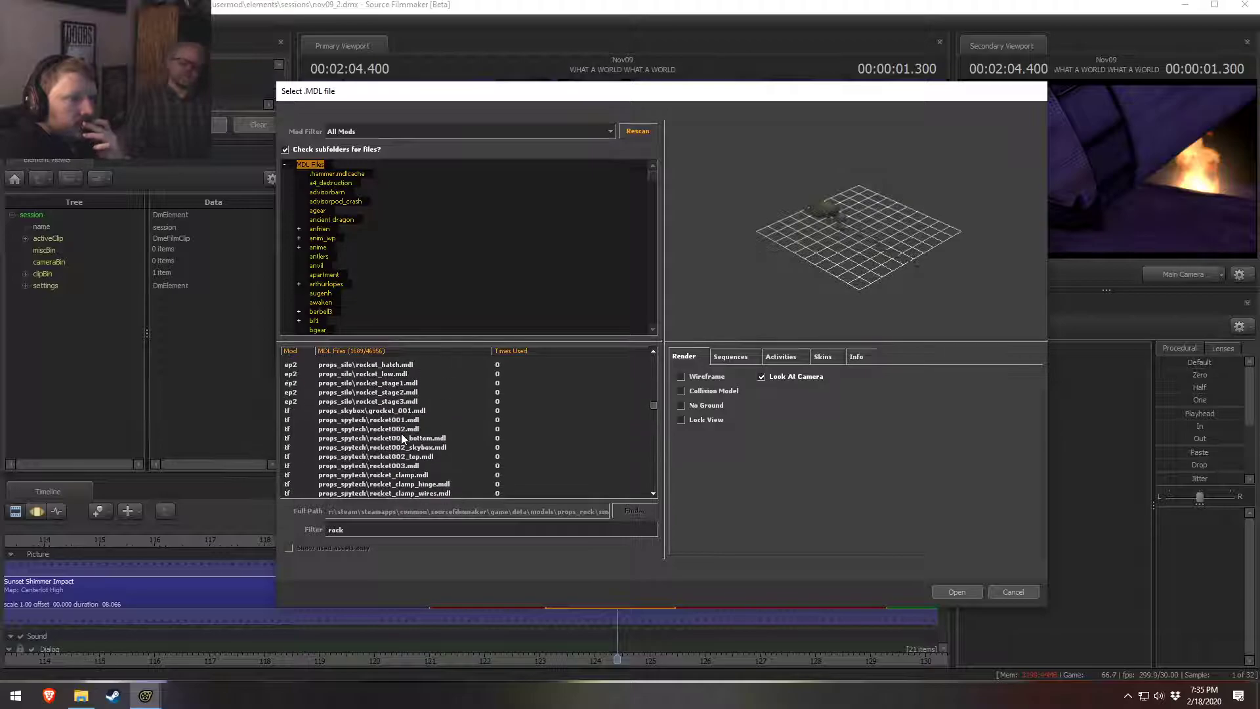
{"action": "left_click", "coordinate": [403, 439]}
{"action": "scroll", "coordinate": [402, 439], "scroll_direction": "down", "scroll_amount": 3}
{"action": "left_click", "coordinate": [403, 439]}
{"action": "scroll", "coordinate": [403, 439], "scroll_direction": "down", "scroll_amount": 3}
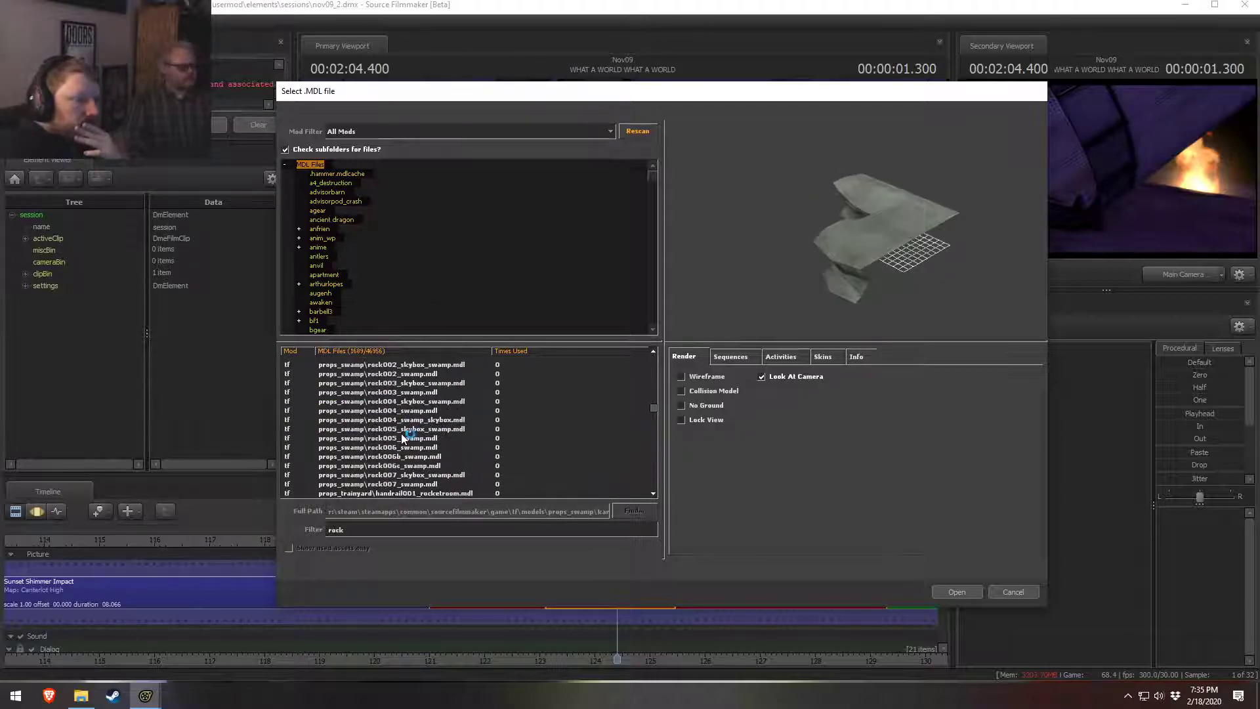
Step: Compare the swamp rocks, the props_wasteland rock cliff clusters and the props_xen rock models
{"action": "left_click", "coordinate": [403, 439]}
{"action": "scroll", "coordinate": [404, 439], "scroll_direction": "down", "scroll_amount": 3}
{"action": "scroll", "coordinate": [403, 439], "scroll_direction": "down", "scroll_amount": 3}
{"action": "left_click", "coordinate": [403, 439]}
{"action": "scroll", "coordinate": [403, 438], "scroll_direction": "down", "scroll_amount": 3}
{"action": "left_click", "coordinate": [403, 438]}
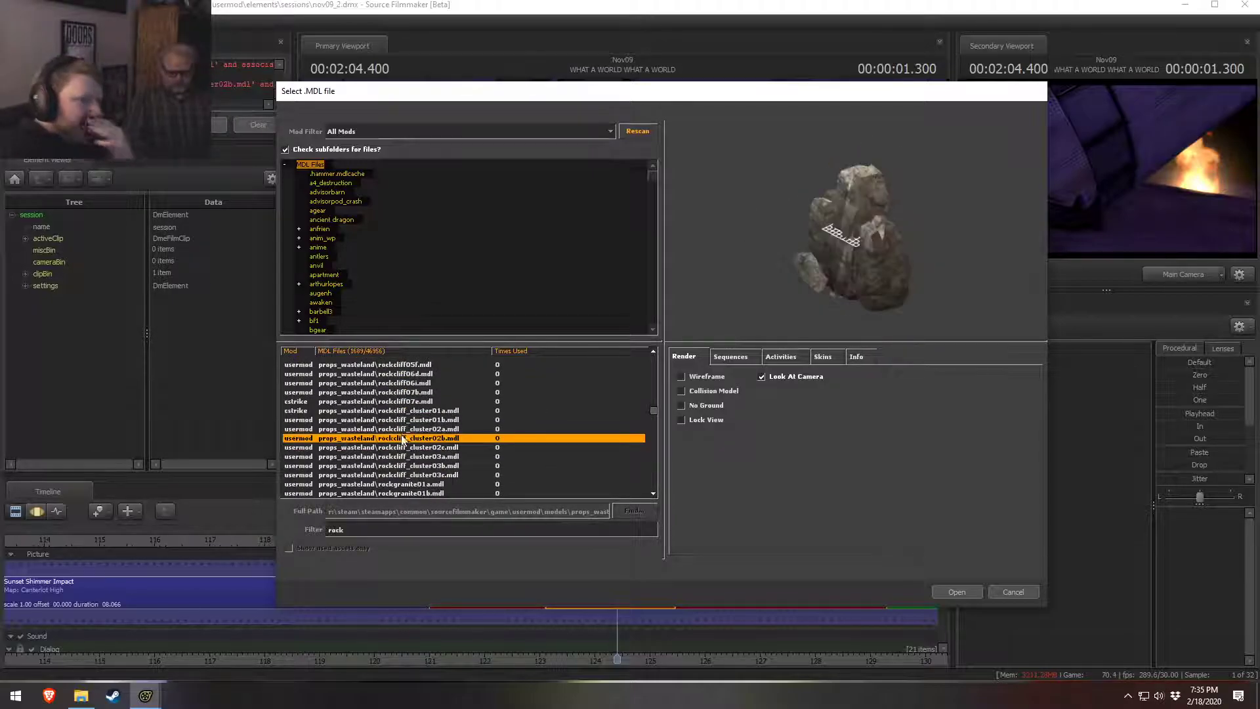
{"action": "scroll", "coordinate": [403, 439], "scroll_direction": "down", "scroll_amount": 3}
{"action": "left_click", "coordinate": [403, 438]}
{"action": "scroll", "coordinate": [403, 440], "scroll_direction": "down", "scroll_amount": 3}
{"action": "left_click", "coordinate": [403, 438]}
{"action": "left_click", "coordinate": [403, 393]}
{"action": "scroll", "coordinate": [403, 412], "scroll_direction": "up", "scroll_amount": 3}
{"action": "left_click", "coordinate": [403, 411]}
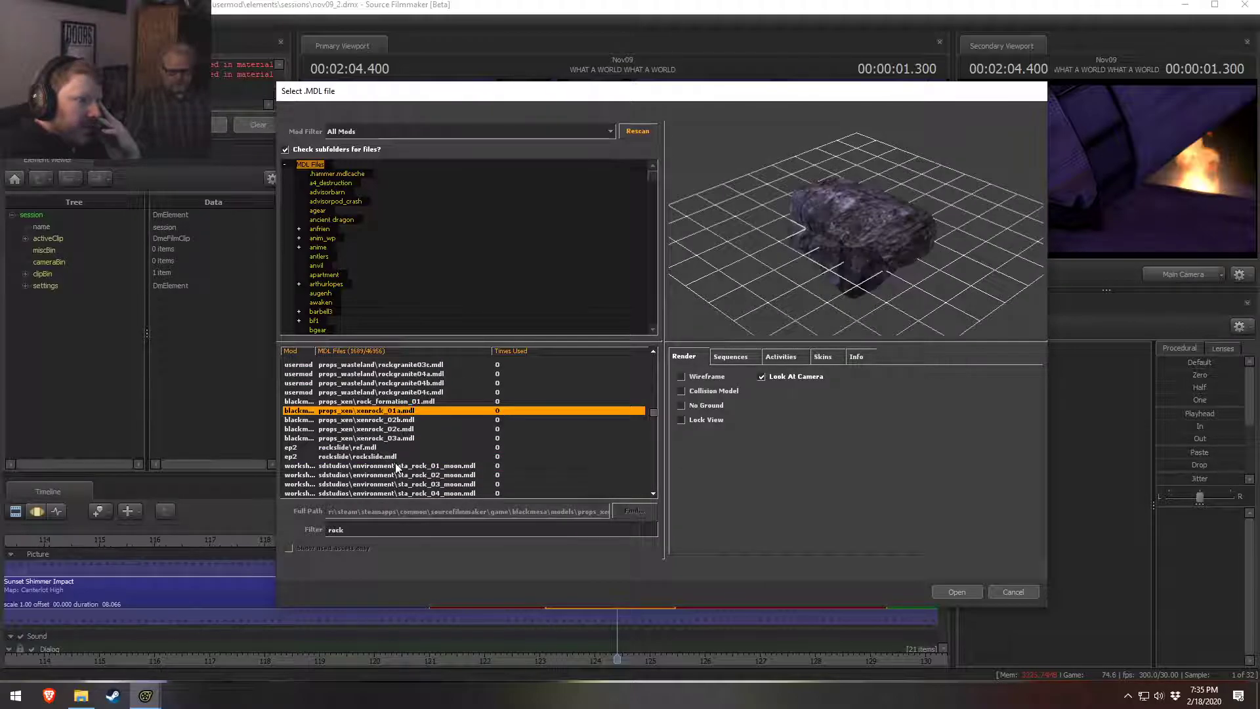
Step: Check the sdstudios moon rocks and the themask set_nestofventus models
{"action": "scroll", "coordinate": [396, 466], "scroll_direction": "down", "scroll_amount": 6}
{"action": "left_click", "coordinate": [396, 430]}
{"action": "left_click", "coordinate": [413, 459]}
{"action": "scroll", "coordinate": [413, 459], "scroll_direction": "down", "scroll_amount": 12}
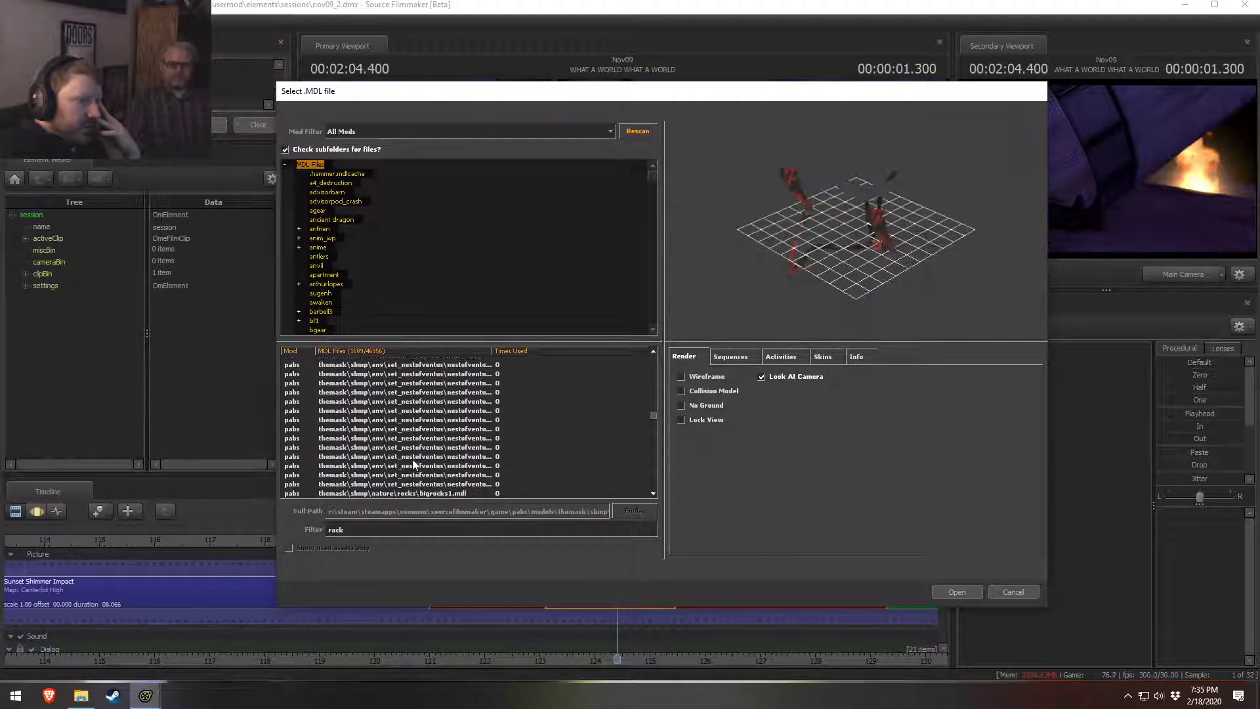
{"action": "left_click", "coordinate": [422, 411]}
{"action": "left_click", "coordinate": [425, 458]}
{"action": "left_click", "coordinate": [423, 426]}
Step: Examine the bigrocks1, bigstone and blastedforest boulder models in the themask nature rocks folder
{"action": "scroll", "coordinate": [423, 433], "scroll_direction": "up", "scroll_amount": 3}
{"action": "left_click", "coordinate": [433, 429]}
{"action": "left_click", "coordinate": [436, 374]}
{"action": "left_click", "coordinate": [436, 401]}
{"action": "left_click", "coordinate": [433, 420]}
{"action": "left_click", "coordinate": [434, 431]}
{"action": "left_click", "coordinate": [434, 439]}
{"action": "left_click", "coordinate": [440, 457]}
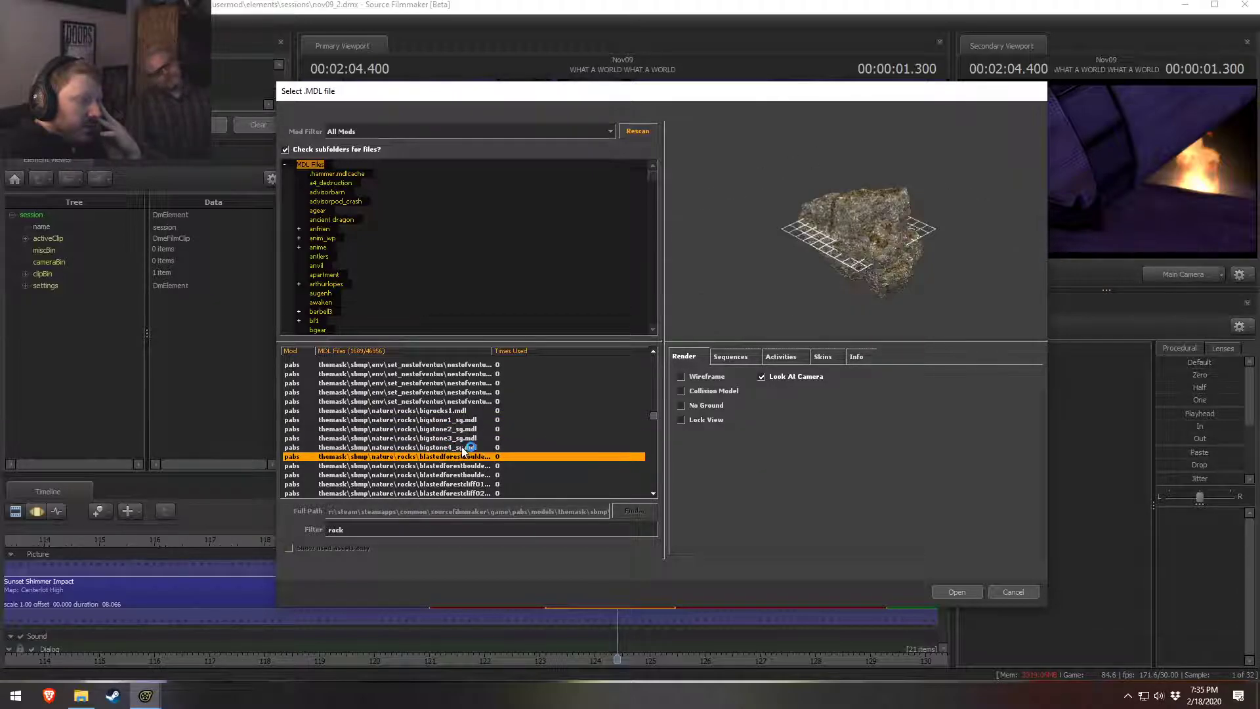
{"action": "left_click", "coordinate": [462, 447]}
{"action": "left_click", "coordinate": [425, 438]}
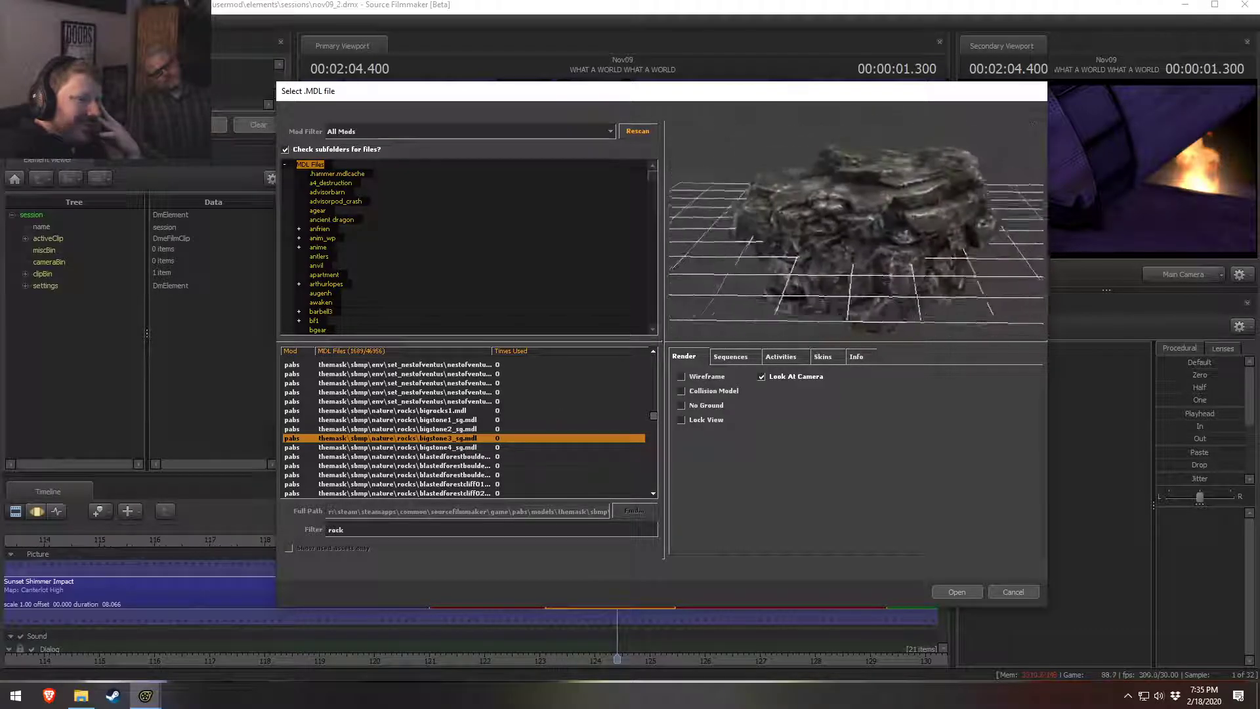
{"action": "left_click", "coordinate": [474, 429]}
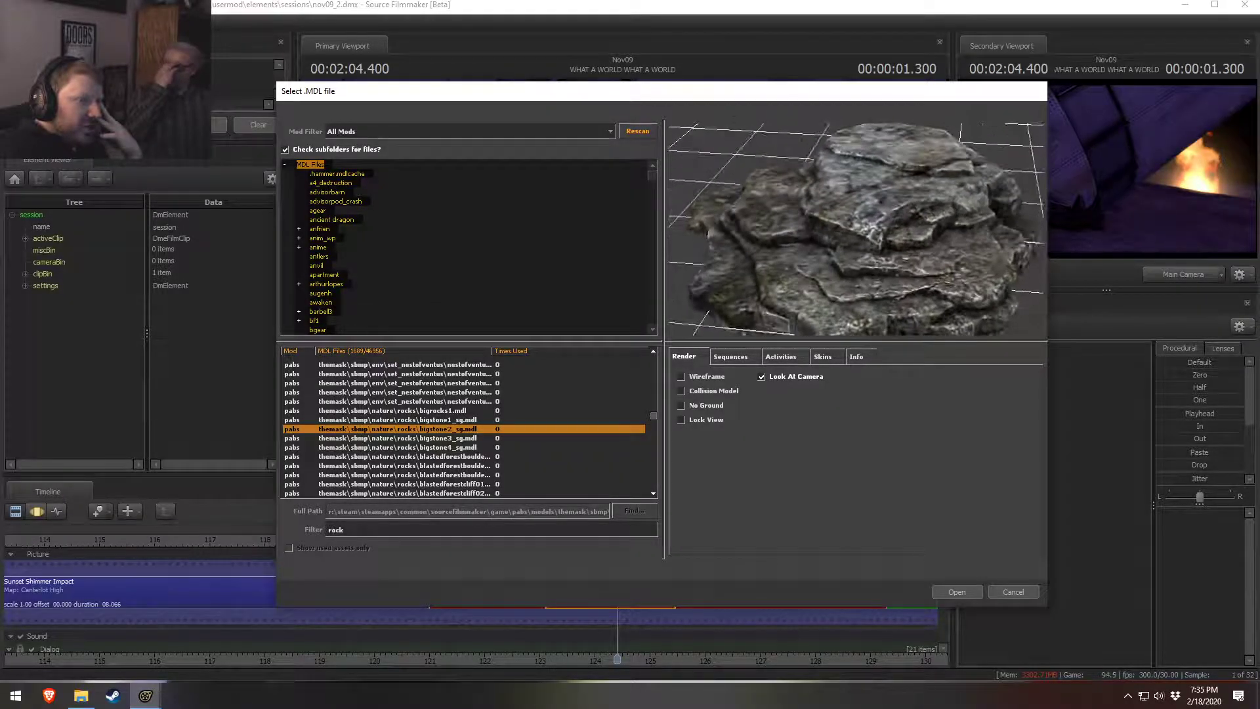
{"action": "left_click", "coordinate": [434, 421]}
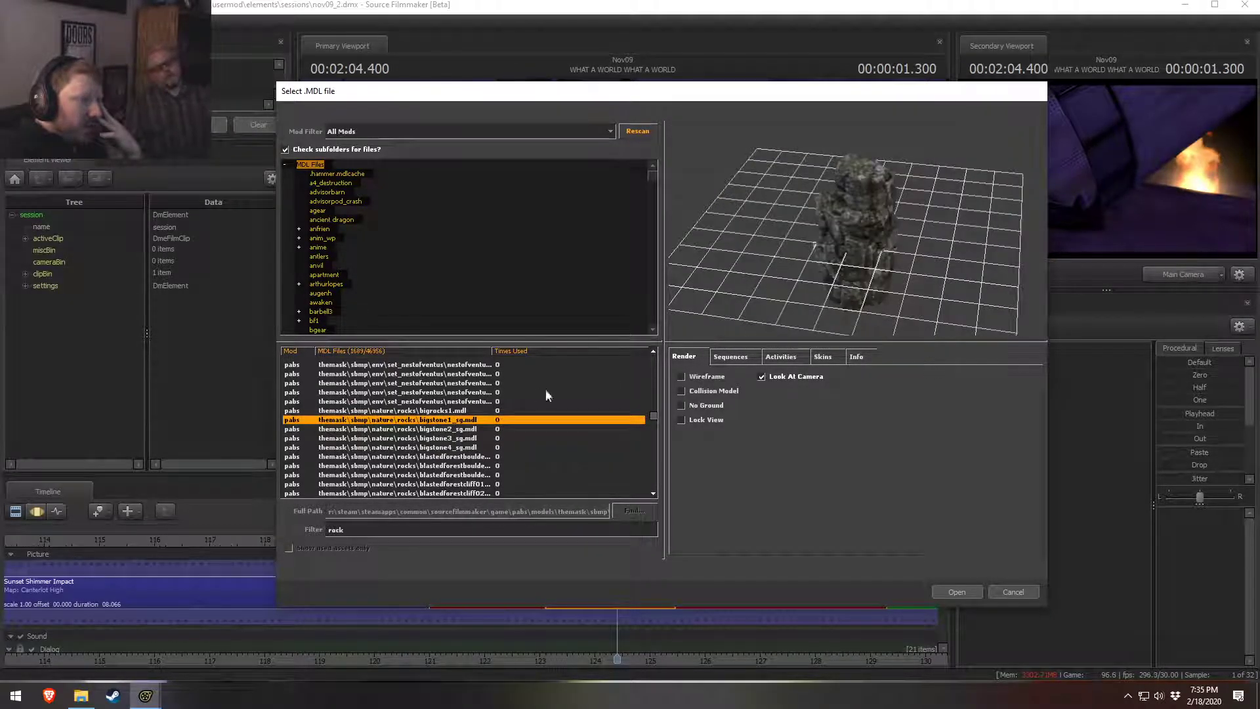
{"action": "left_click", "coordinate": [451, 412]}
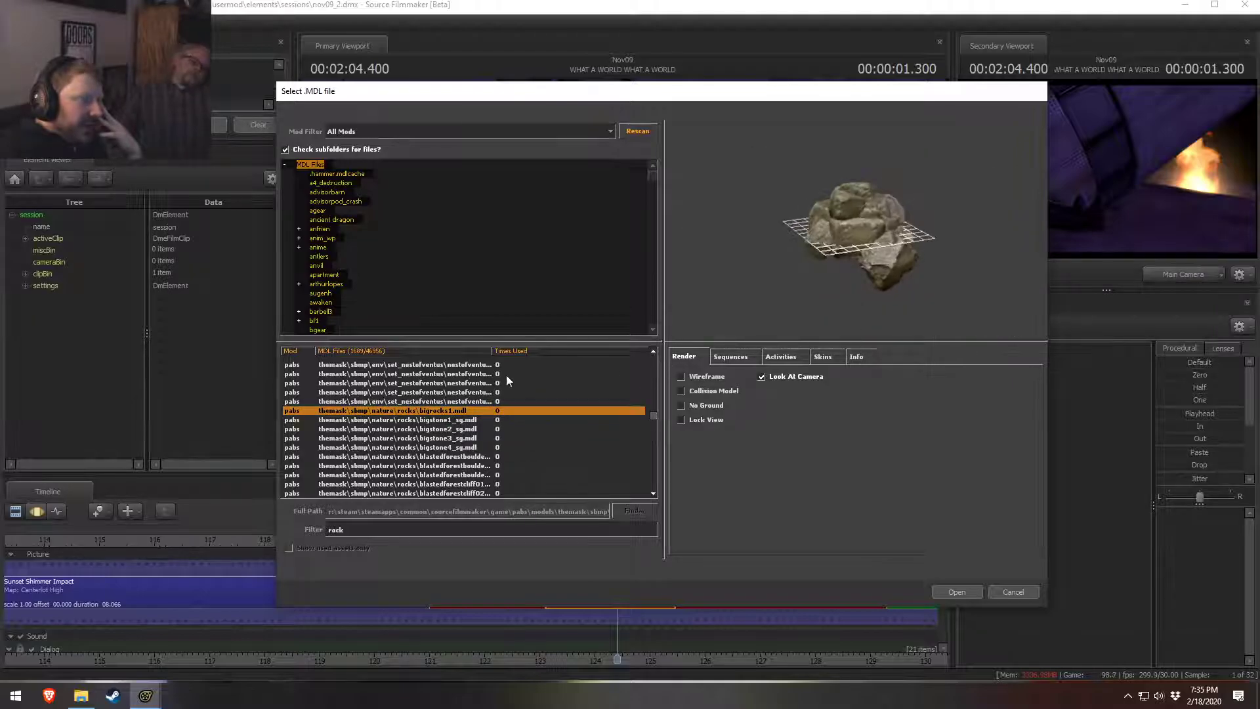
Step: Compare the gsrockgrass, gsrubblegrass and river rock models, examining the river rock slab from another angle
{"action": "left_click", "coordinate": [391, 429]}
{"action": "left_click", "coordinate": [392, 447]}
{"action": "scroll", "coordinate": [394, 446], "scroll_direction": "down", "scroll_amount": 5}
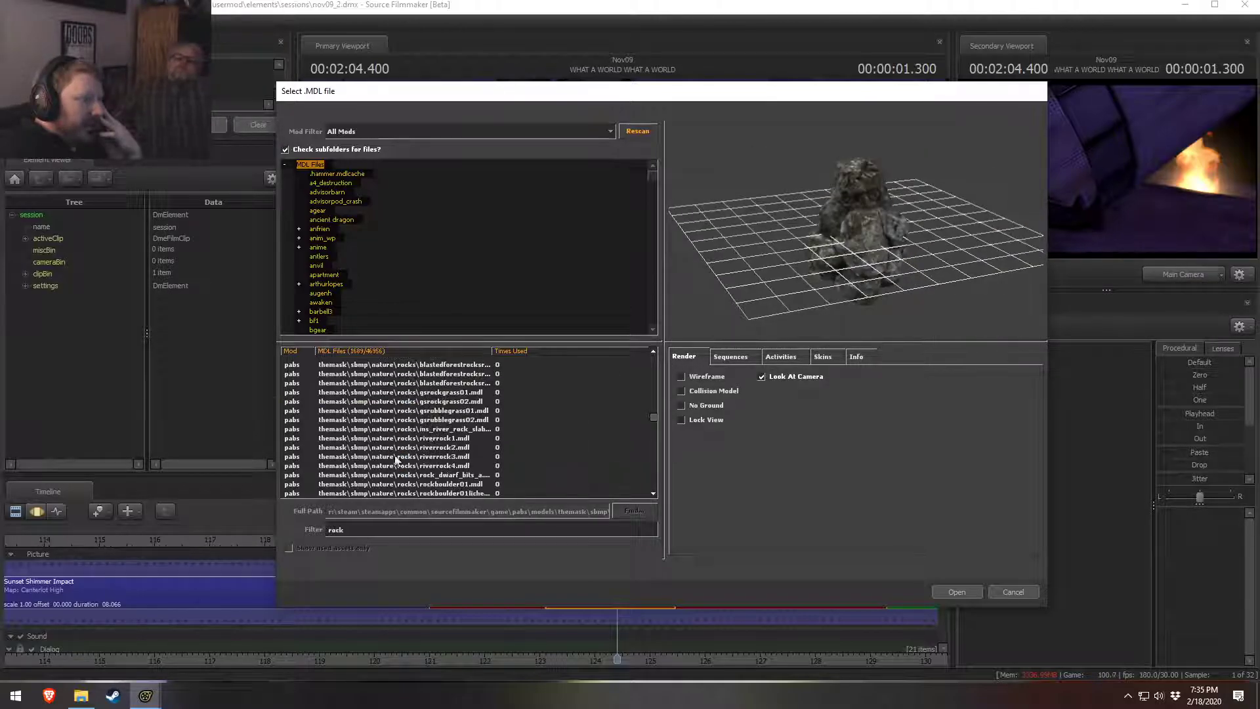
{"action": "left_click", "coordinate": [407, 430]}
{"action": "left_click", "coordinate": [435, 403]}
{"action": "left_click", "coordinate": [442, 421]}
{"action": "left_click", "coordinate": [434, 448]}
{"action": "left_click", "coordinate": [430, 467]}
{"action": "left_click", "coordinate": [437, 447]}
{"action": "left_click", "coordinate": [438, 438]}
{"action": "left_click", "coordinate": [440, 410]}
{"action": "left_click", "coordinate": [444, 428]}
{"action": "left_click_drag", "start_coordinate": [774, 263], "coordinate": [718, 318]}
{"action": "right_click_drag", "start_coordinate": [717, 317], "coordinate": [718, 223]}
{"action": "left_click", "coordinate": [444, 420]}
{"action": "left_click", "coordinate": [444, 410]}
{"action": "scroll", "coordinate": [408, 467], "scroll_direction": "down", "scroll_amount": 1}
{"action": "left_click", "coordinate": [439, 428]}
{"action": "left_click", "coordinate": [439, 456]}
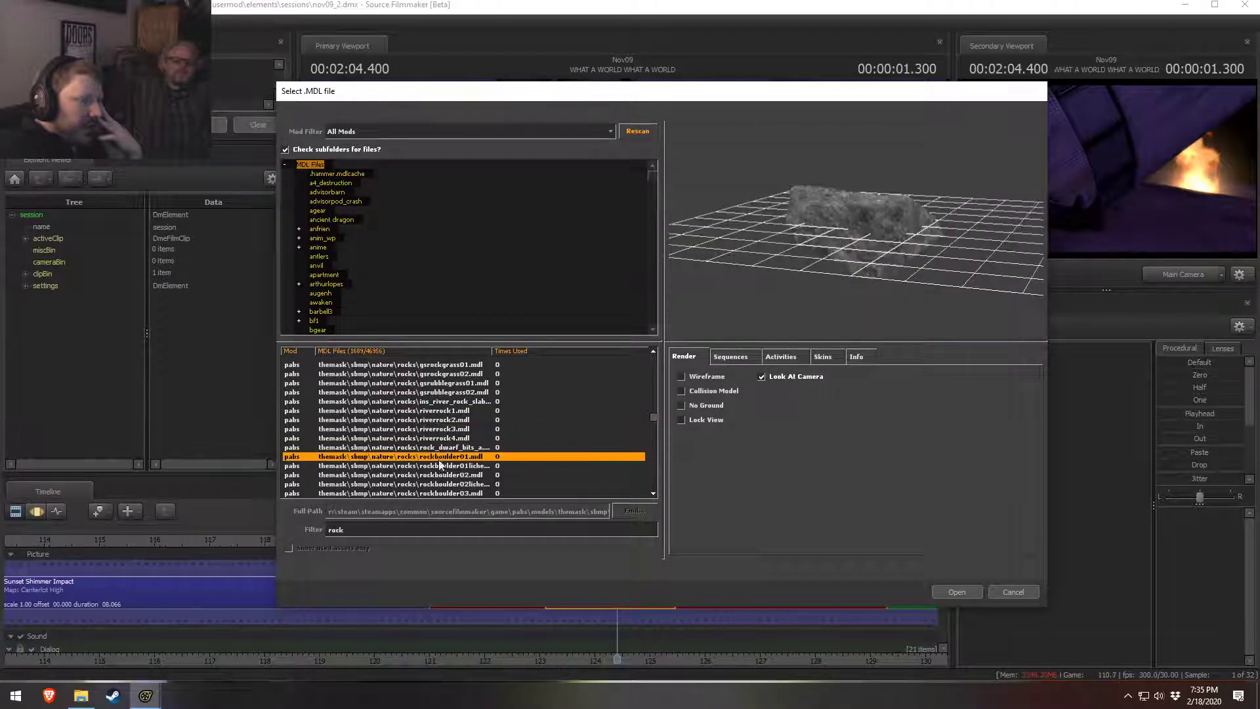
Step: Preview the rockboulder, rockcliff and rockcoast models in the themask nature rocks folder
{"action": "scroll", "coordinate": [438, 479], "scroll_direction": "down", "scroll_amount": 2}
{"action": "left_click", "coordinate": [445, 428]}
{"action": "left_click", "coordinate": [439, 475]}
{"action": "scroll", "coordinate": [443, 471], "scroll_direction": "down", "scroll_amount": 5}
{"action": "left_click", "coordinate": [446, 383]}
{"action": "left_click", "coordinate": [444, 401]}
{"action": "left_click", "coordinate": [439, 447]}
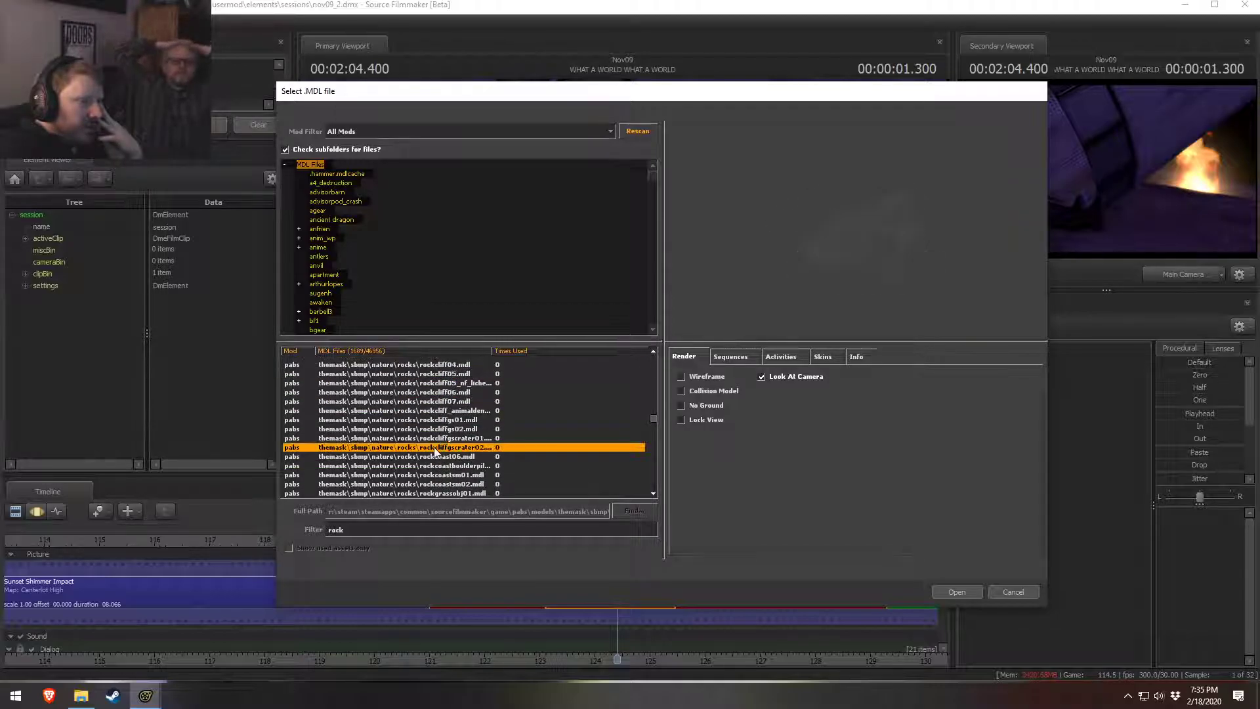
{"action": "left_click", "coordinate": [437, 484]}
{"action": "scroll", "coordinate": [510, 436], "scroll_direction": "down", "scroll_amount": 4}
{"action": "left_click", "coordinate": [438, 392]}
{"action": "left_click", "coordinate": [439, 410]}
{"action": "left_click", "coordinate": [436, 448]}
{"action": "left_click", "coordinate": [434, 465]}
Step: Look through the remaining themask rock models, including the dark scene-build rocks
{"action": "scroll", "coordinate": [435, 473], "scroll_direction": "down", "scroll_amount": 4}
{"action": "left_click", "coordinate": [440, 384]}
{"action": "left_click", "coordinate": [441, 410]}
{"action": "left_click", "coordinate": [440, 454]}
{"action": "left_click", "coordinate": [441, 476]}
{"action": "scroll", "coordinate": [443, 482], "scroll_direction": "down", "scroll_amount": 4}
{"action": "left_click", "coordinate": [441, 392]}
{"action": "left_click", "coordinate": [438, 420]}
{"action": "left_click", "coordinate": [436, 456]}
{"action": "scroll", "coordinate": [471, 463], "scroll_direction": "down", "scroll_amount": 5}
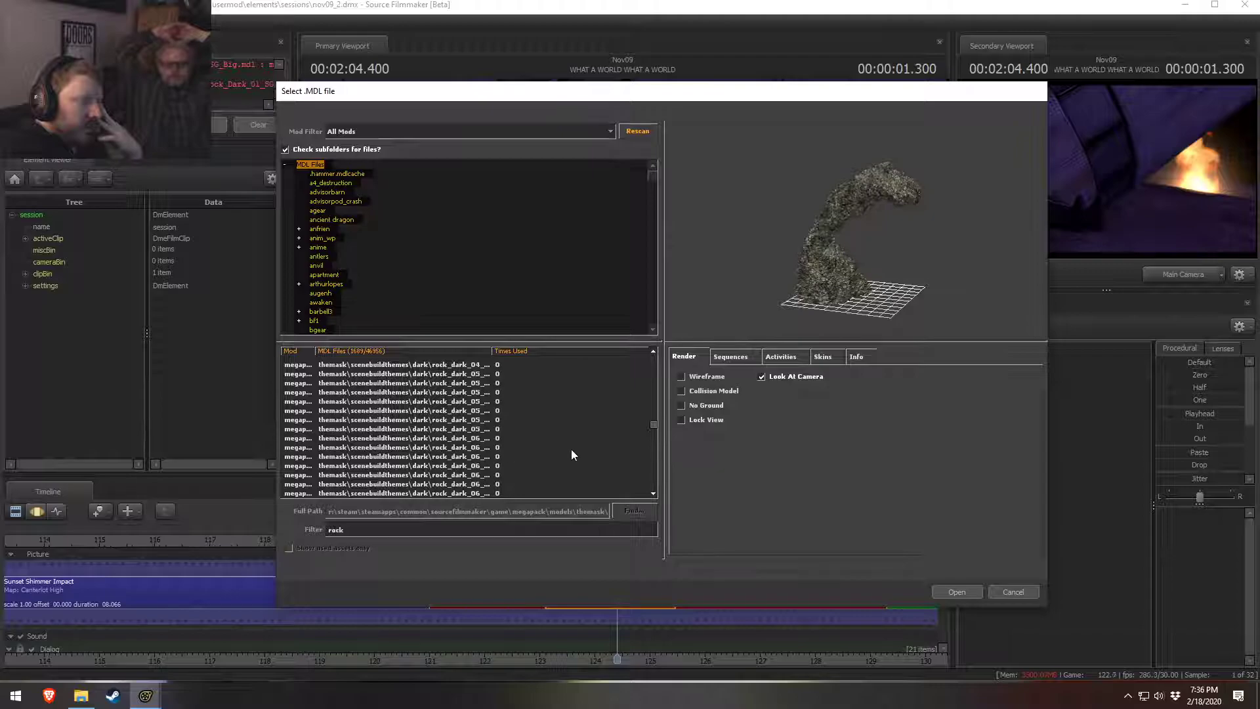
{"action": "left_click_drag", "start_coordinate": [653, 423], "coordinate": [652, 454]}
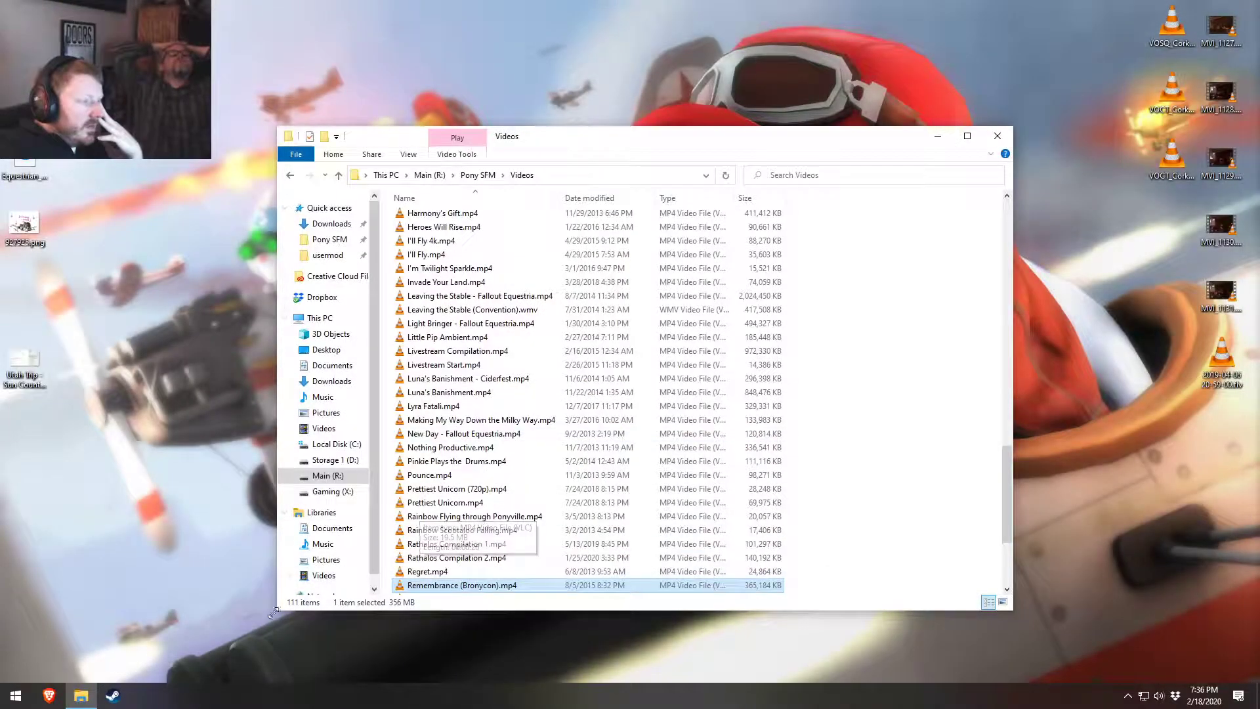
Step: Relaunch Source Filmmaker and reopen the recent session nov09_2.dmx
{"action": "right_click", "coordinate": [88, 696]}
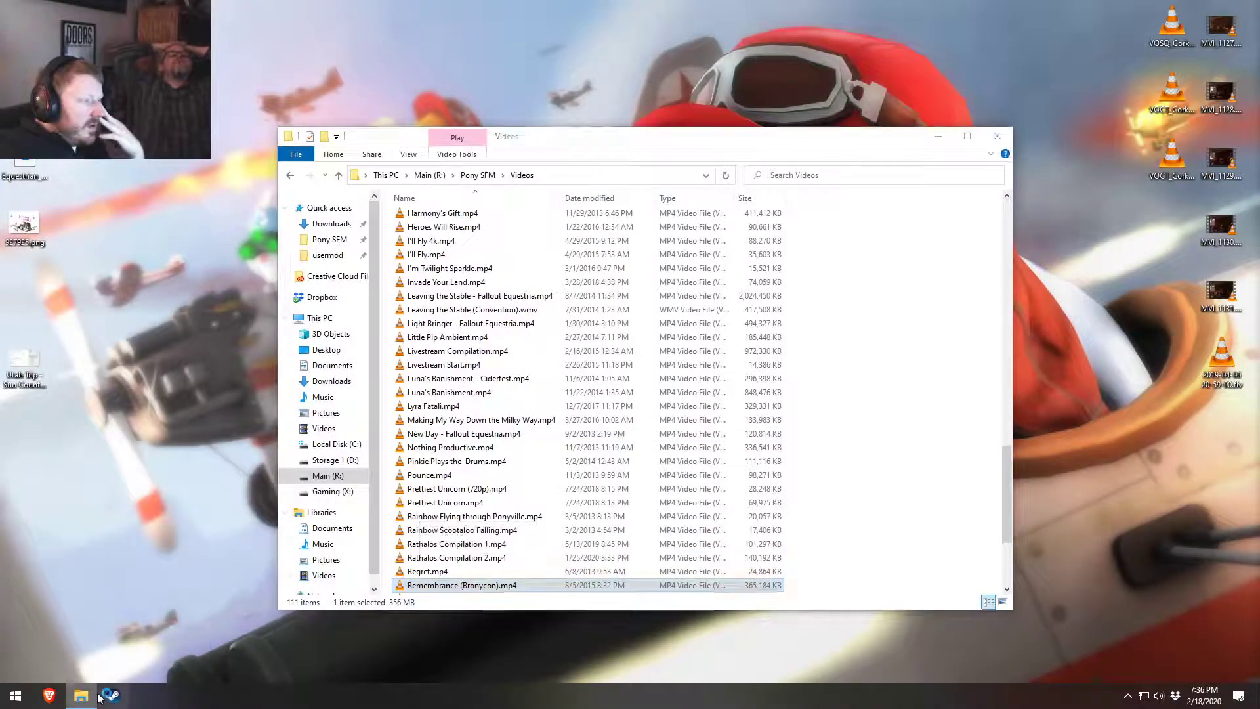
{"action": "right_click", "coordinate": [112, 696]}
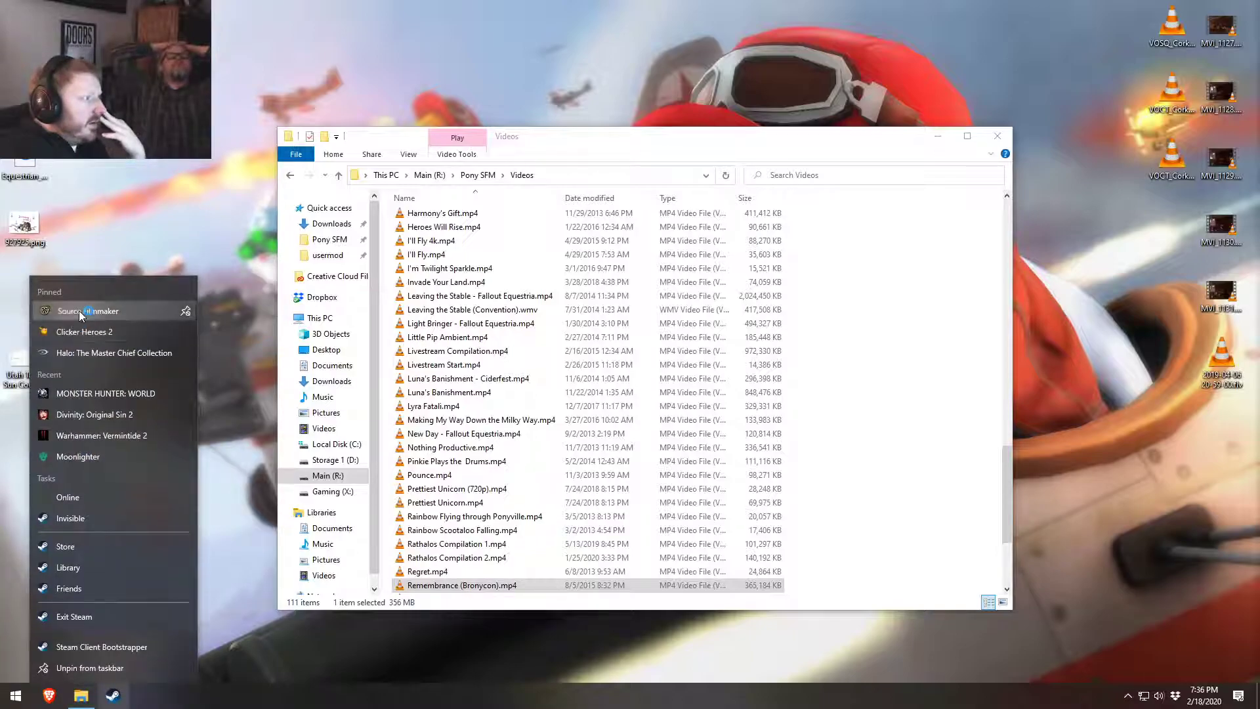
{"action": "left_click", "coordinate": [79, 310]}
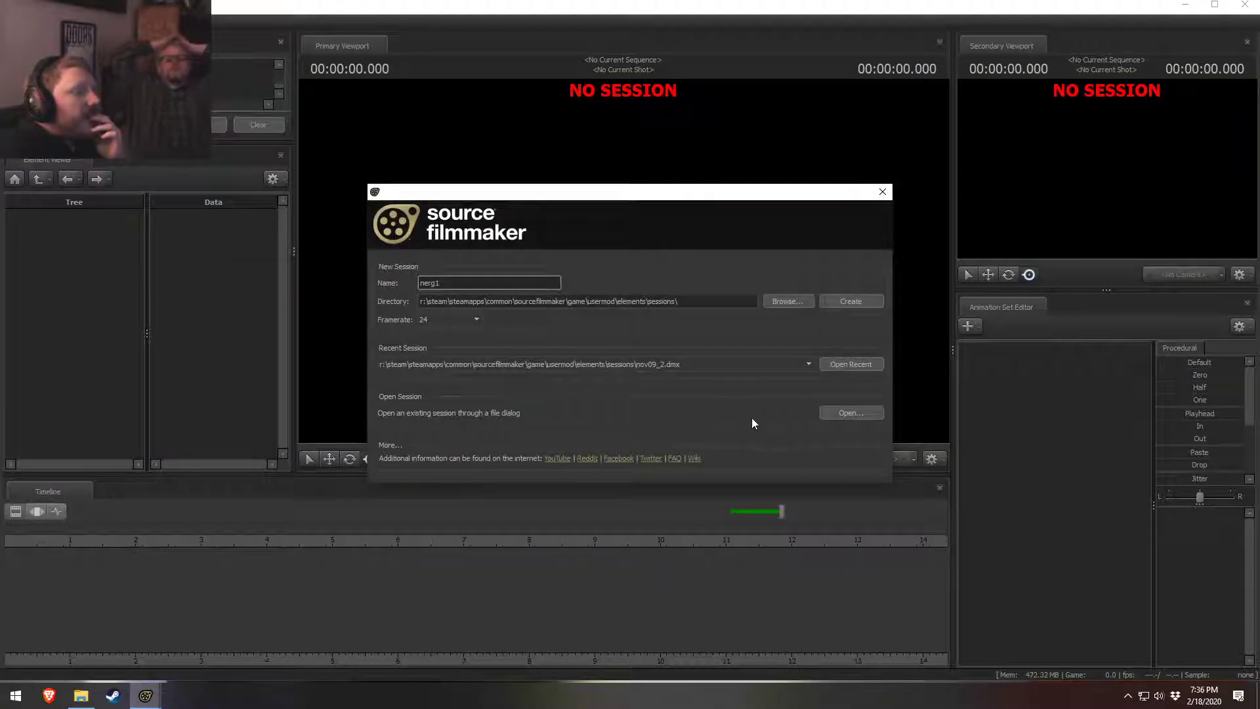
{"action": "left_click", "coordinate": [852, 364]}
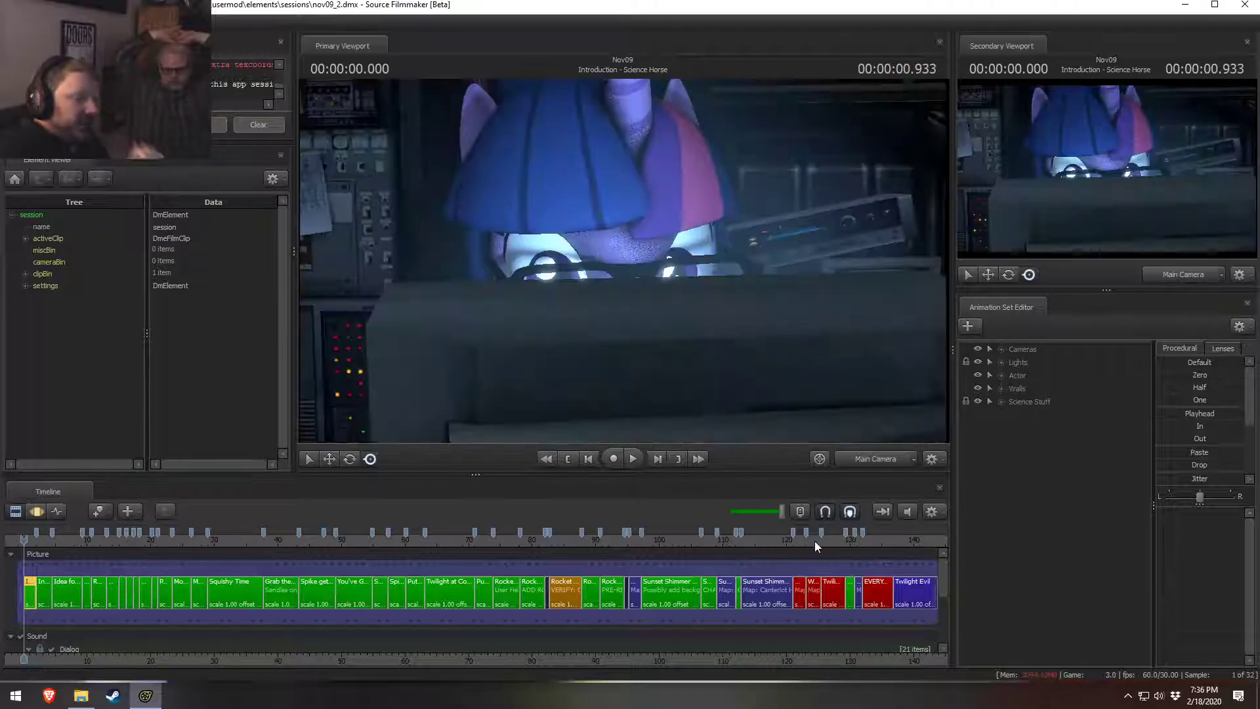
Step: Return to the WHAT A WORLD WHAT A WORLD shot in the reopened session and center it on the timeline
{"action": "left_click", "coordinate": [815, 541]}
{"action": "left_click", "coordinate": [814, 599]}
{"action": "scroll", "coordinate": [815, 600], "scroll_direction": "up", "scroll_amount": 5}
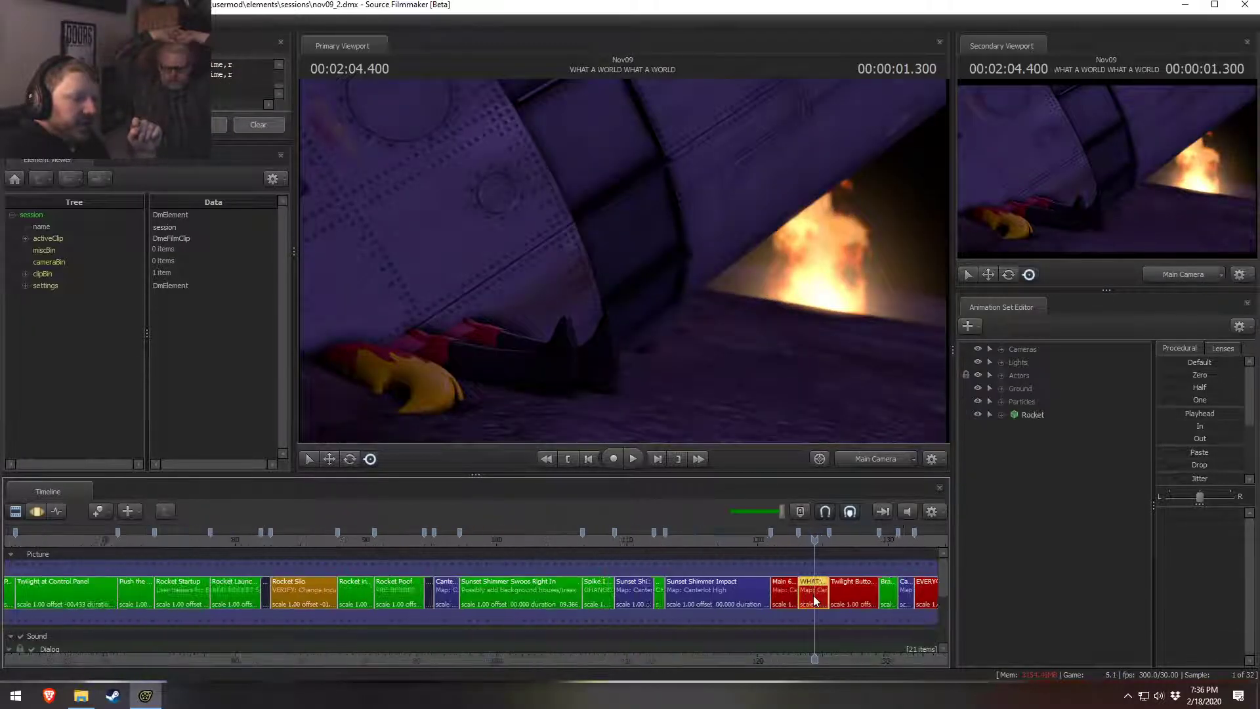
{"action": "middle_click_drag", "start_coordinate": [764, 657], "coordinate": [700, 623]}
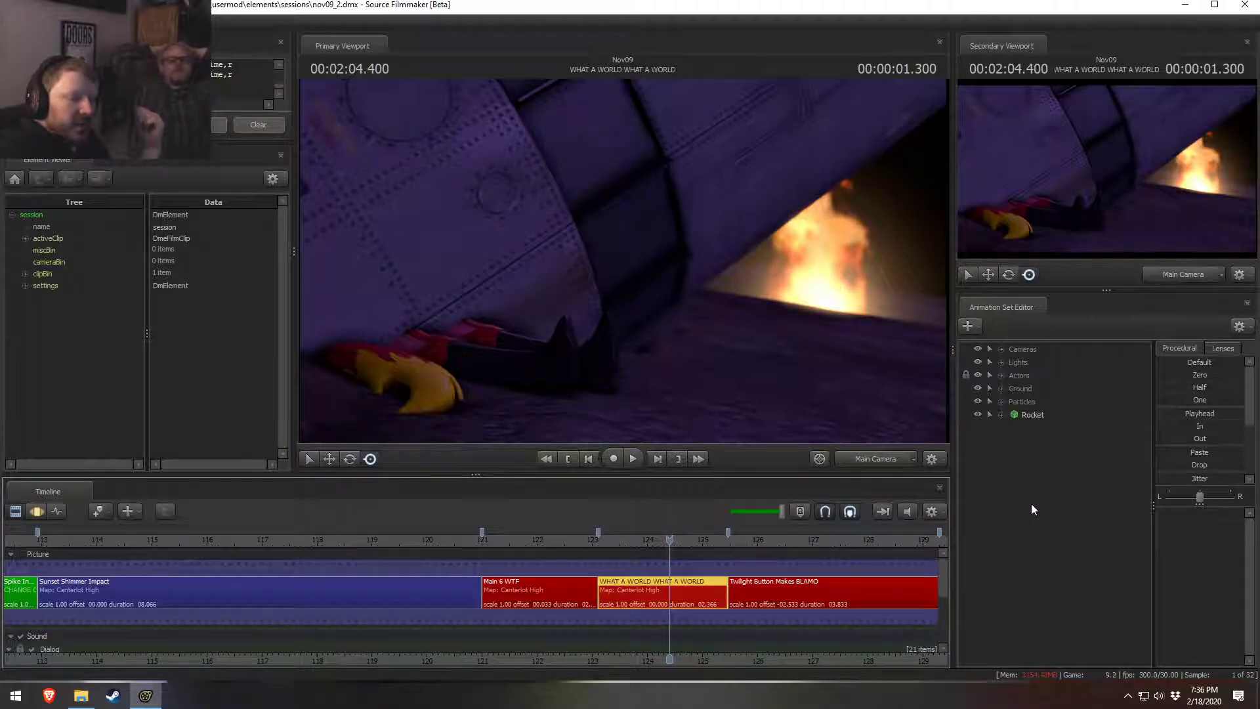
Step: Open the rathalos_vampires.dmx session from the [RATHALOS] sessions folder
{"action": "left_click", "coordinate": [12, 21]}
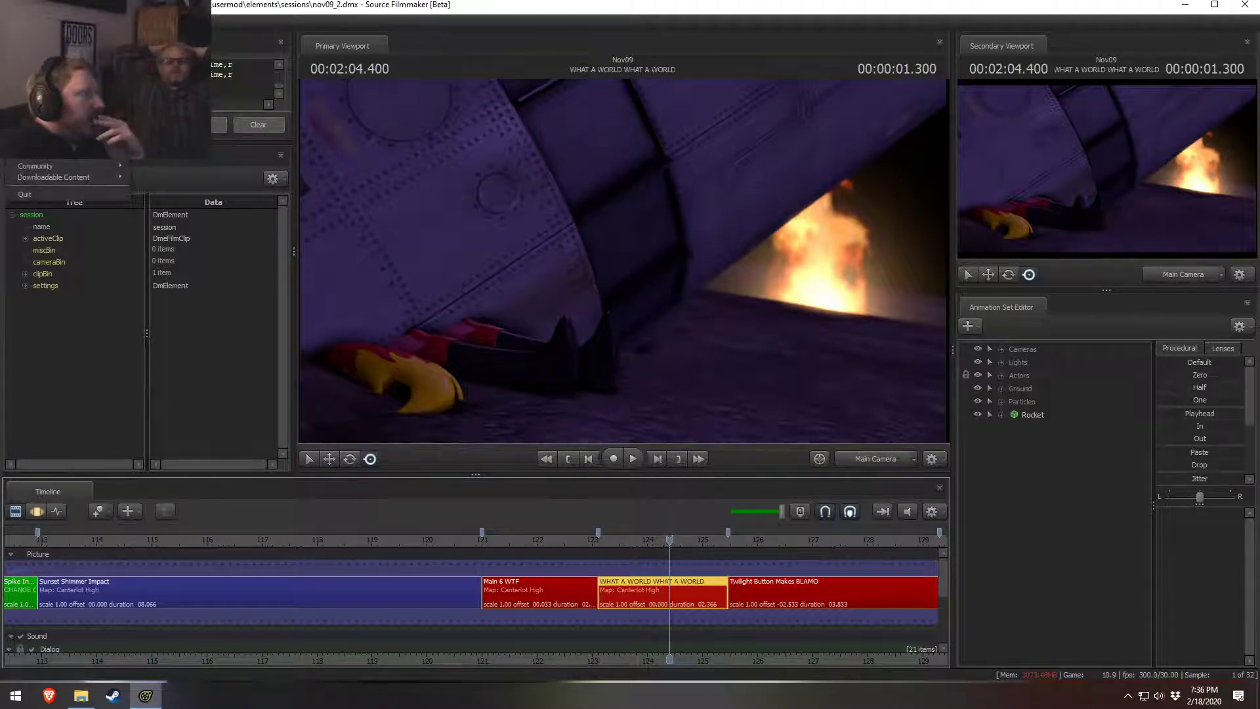
{"action": "left_click", "coordinate": [28, 45]}
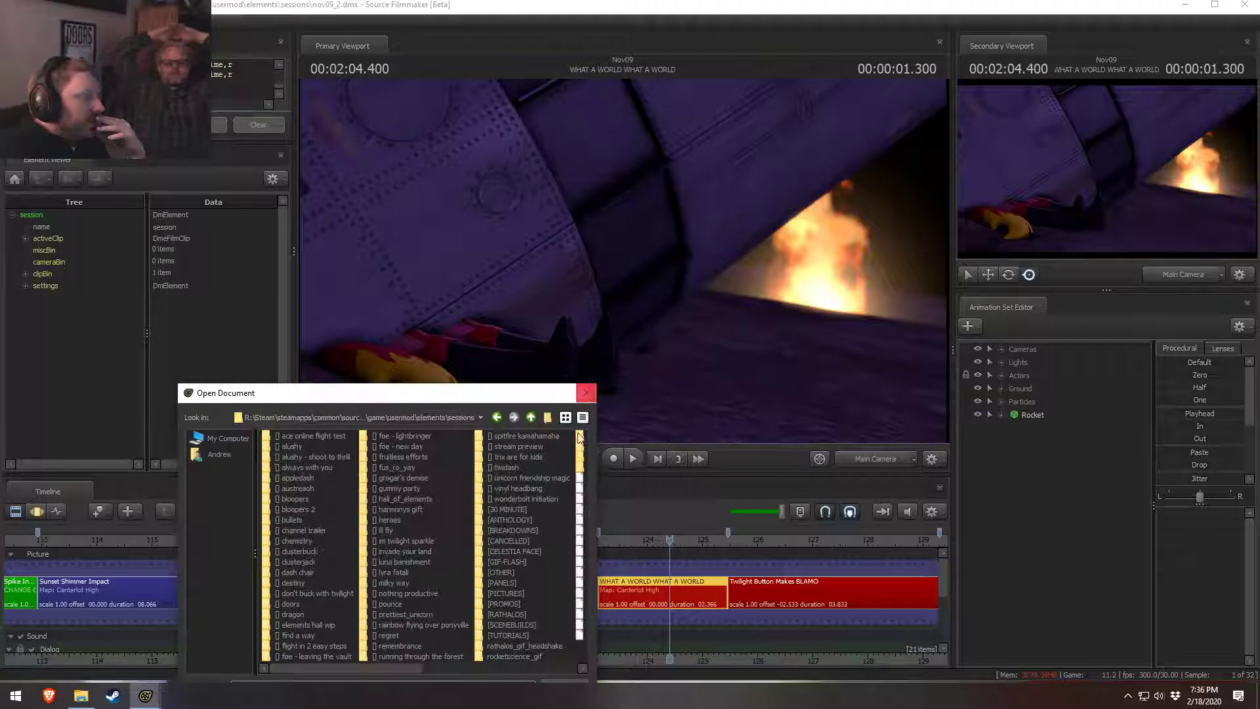
{"action": "scroll", "coordinate": [384, 668], "scroll_direction": "down", "scroll_amount": 5}
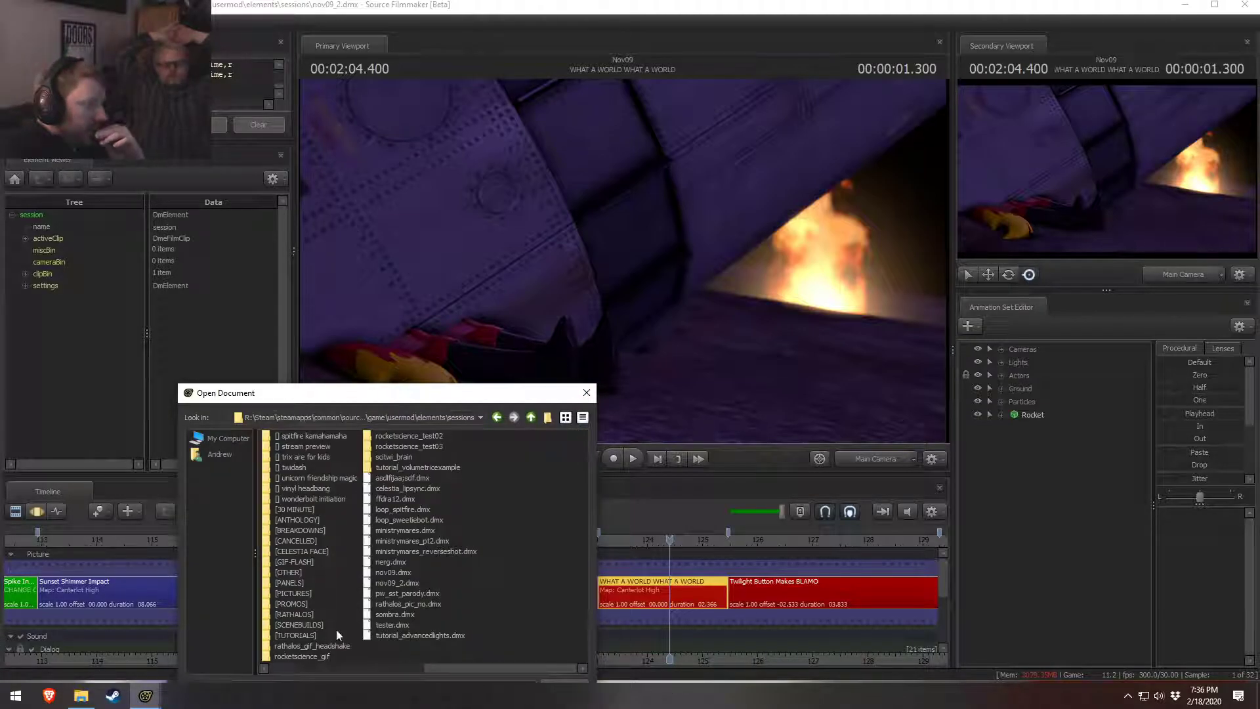
{"action": "double_click", "coordinate": [295, 616]}
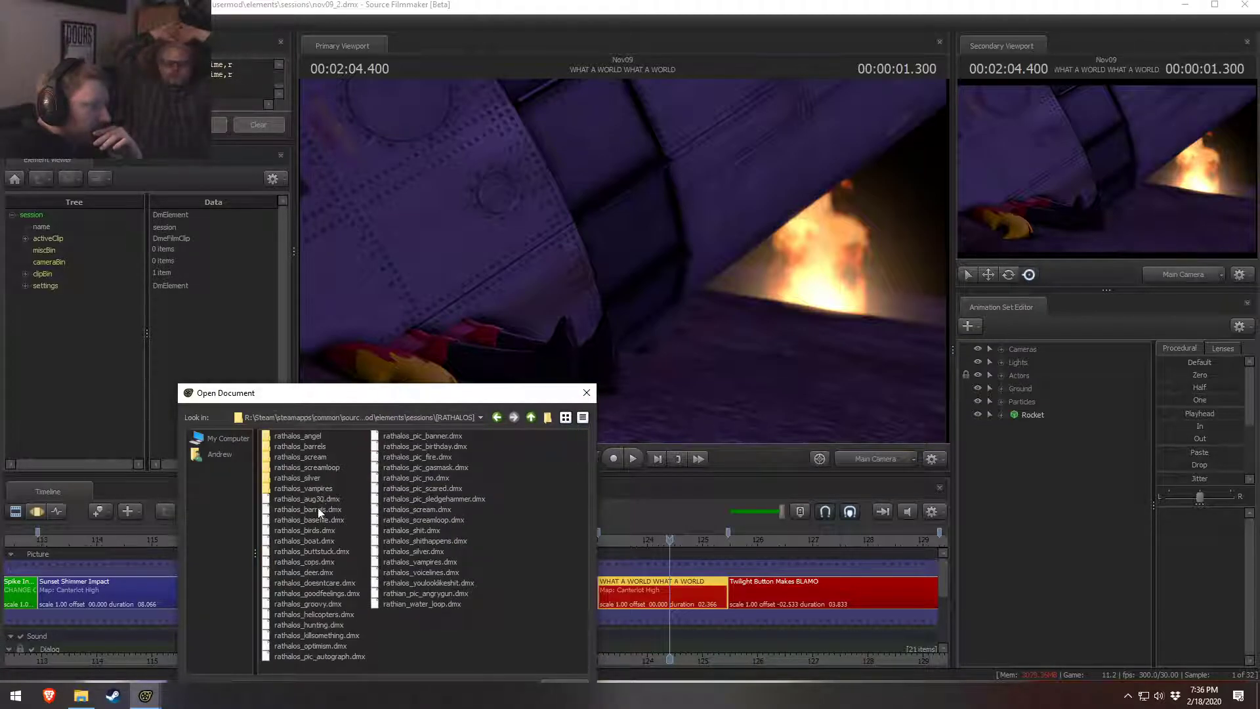
{"action": "double_click", "coordinate": [428, 565]}
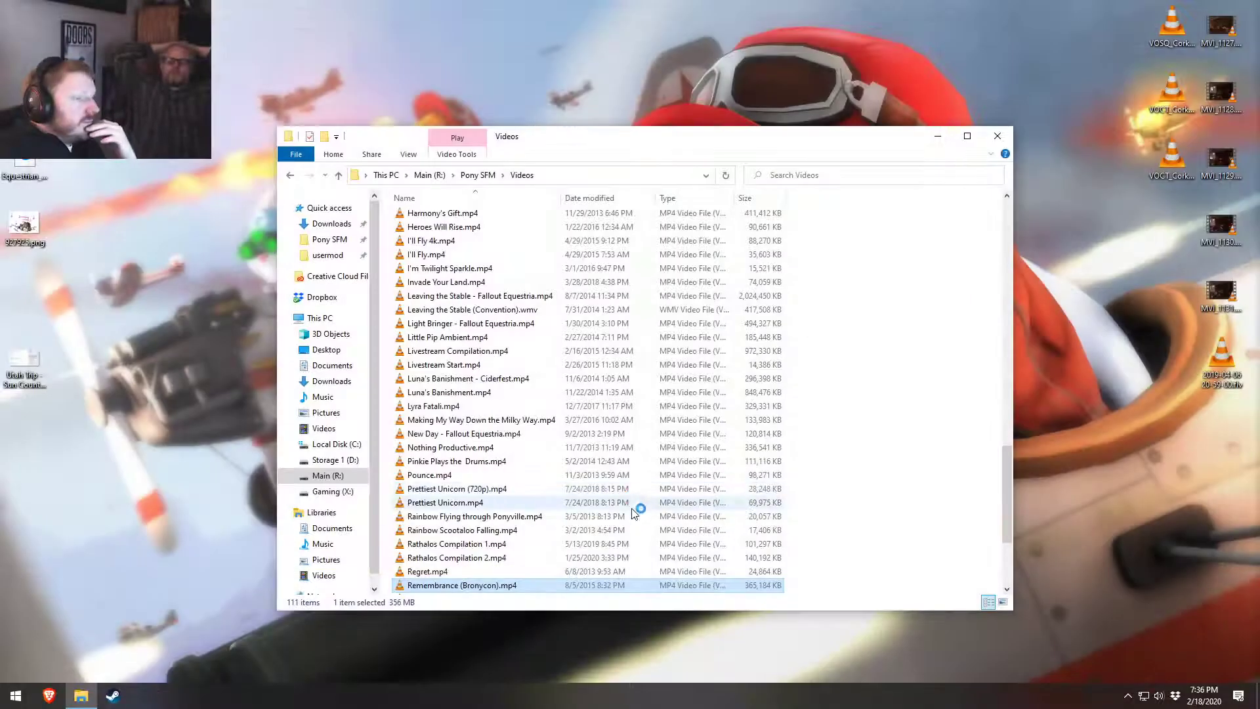
Step: Relaunch Source Filmmaker and open the recent session rathalos_vampires.dmx
{"action": "right_click", "coordinate": [113, 696]}
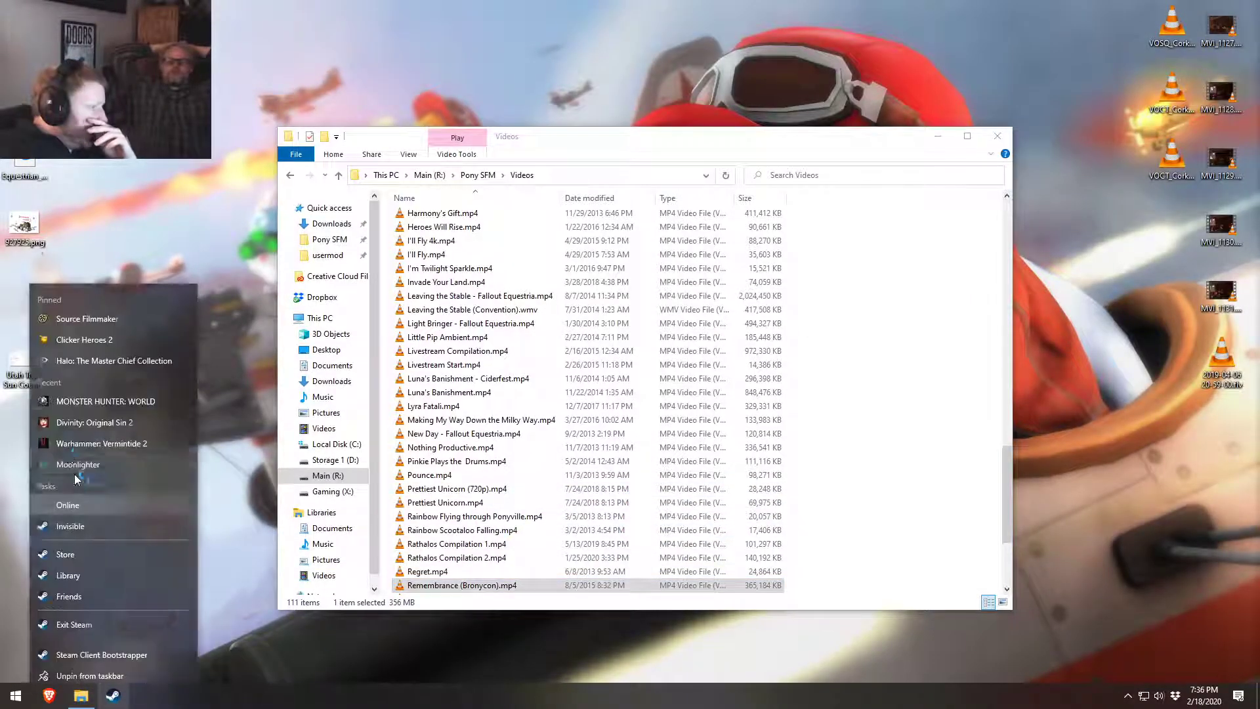
{"action": "left_click", "coordinate": [71, 319]}
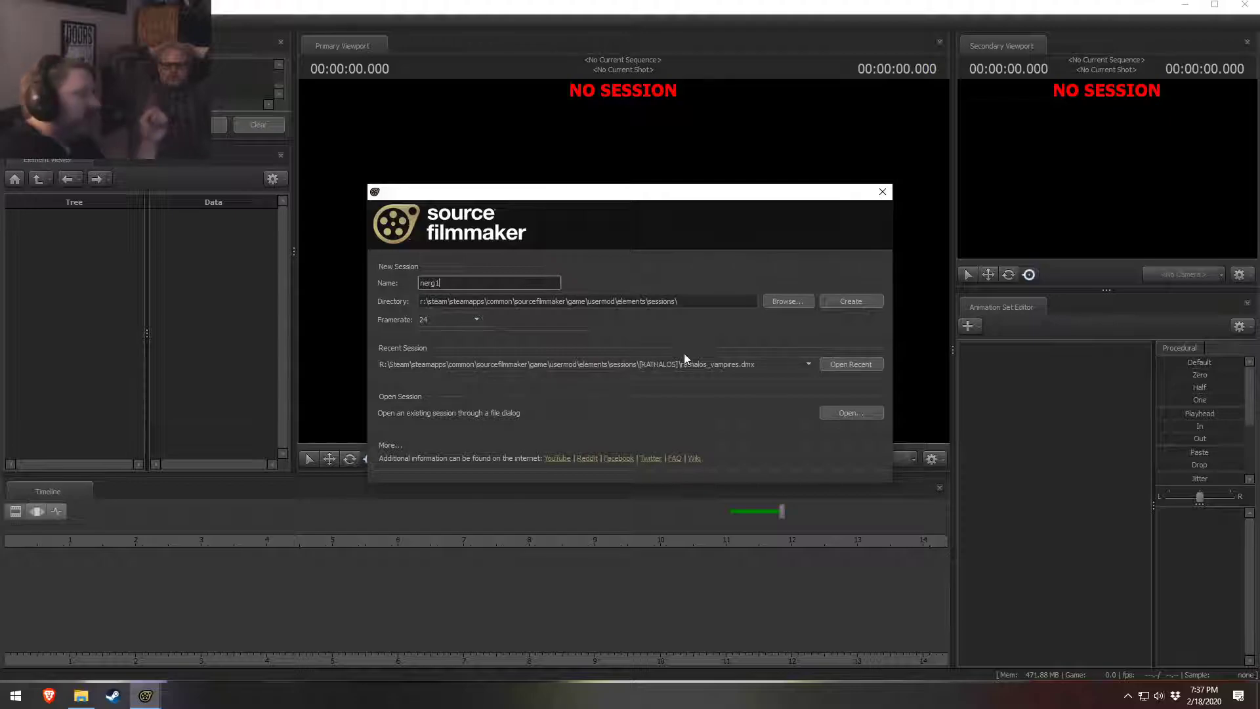
{"action": "left_click", "coordinate": [867, 365]}
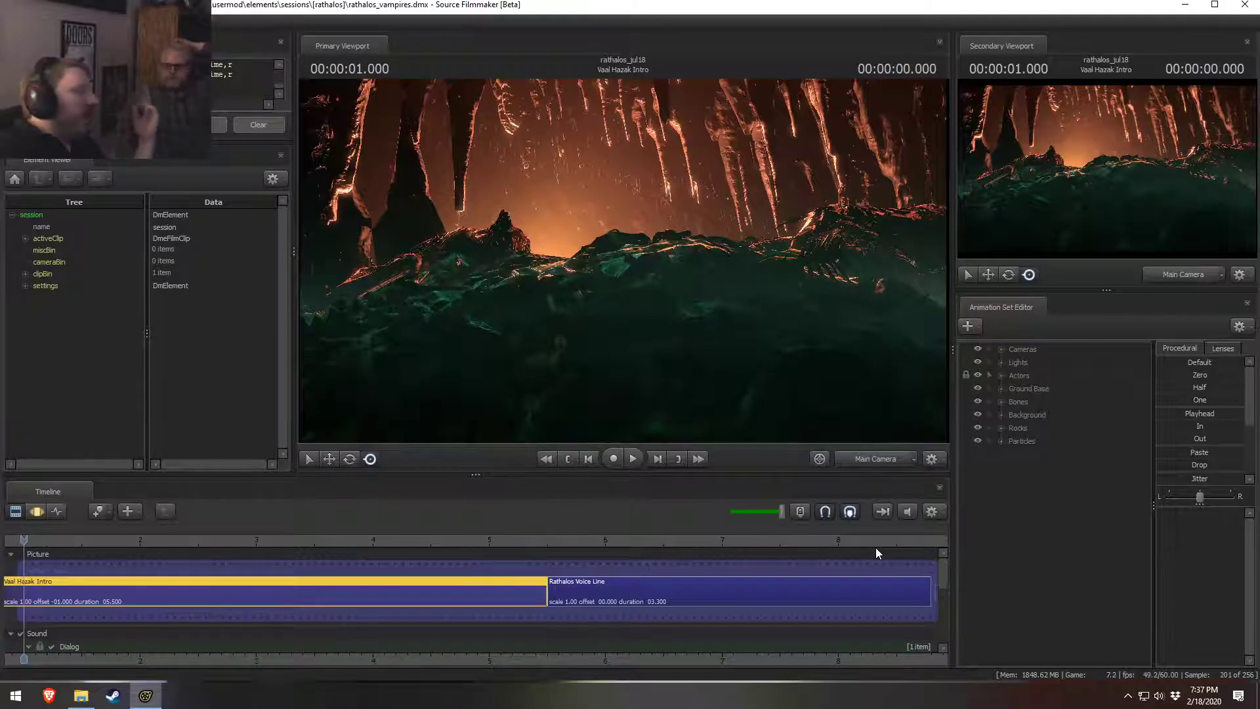
Step: Go to the Rathalos Voice Line shot and look around its cave set through the work camera
{"action": "left_click", "coordinate": [584, 540]}
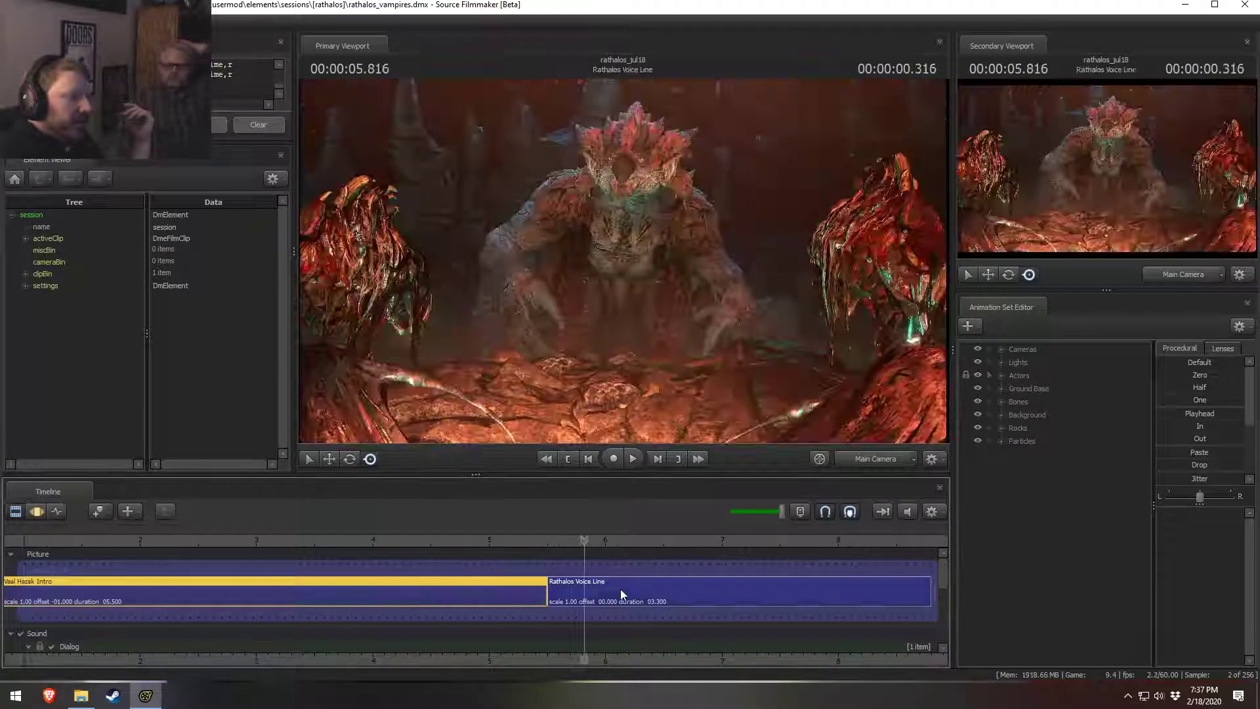
{"action": "left_click", "coordinate": [620, 589]}
{"action": "left_click", "coordinate": [884, 460]}
{"action": "left_click_drag", "start_coordinate": [742, 295], "coordinate": [532, 295]}
{"action": "key", "text": "s"}
{"action": "key", "text": "w"}
{"action": "left_click", "coordinate": [634, 602]}
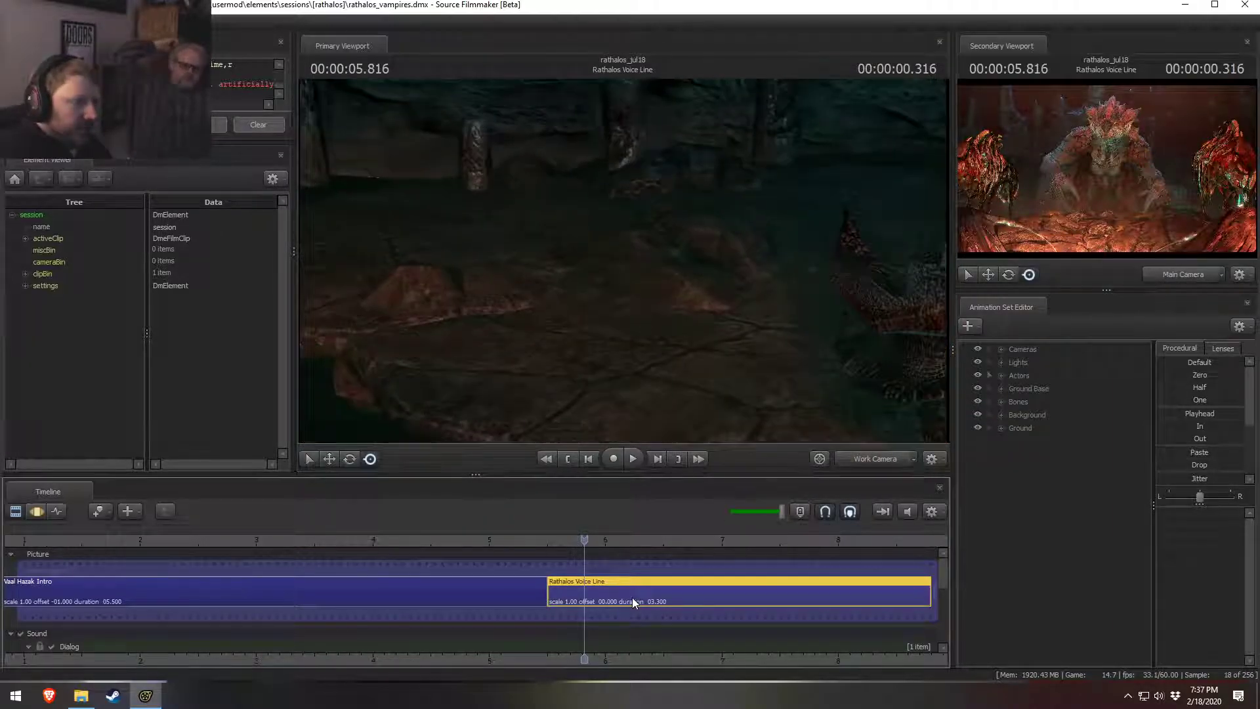
Step: Toggle the visibility of the Ground Base and Ground groups and select rock_solid_11_sg_small1 to identify the ground models
{"action": "left_click", "coordinate": [1001, 389]}
{"action": "left_click", "coordinate": [1011, 401]}
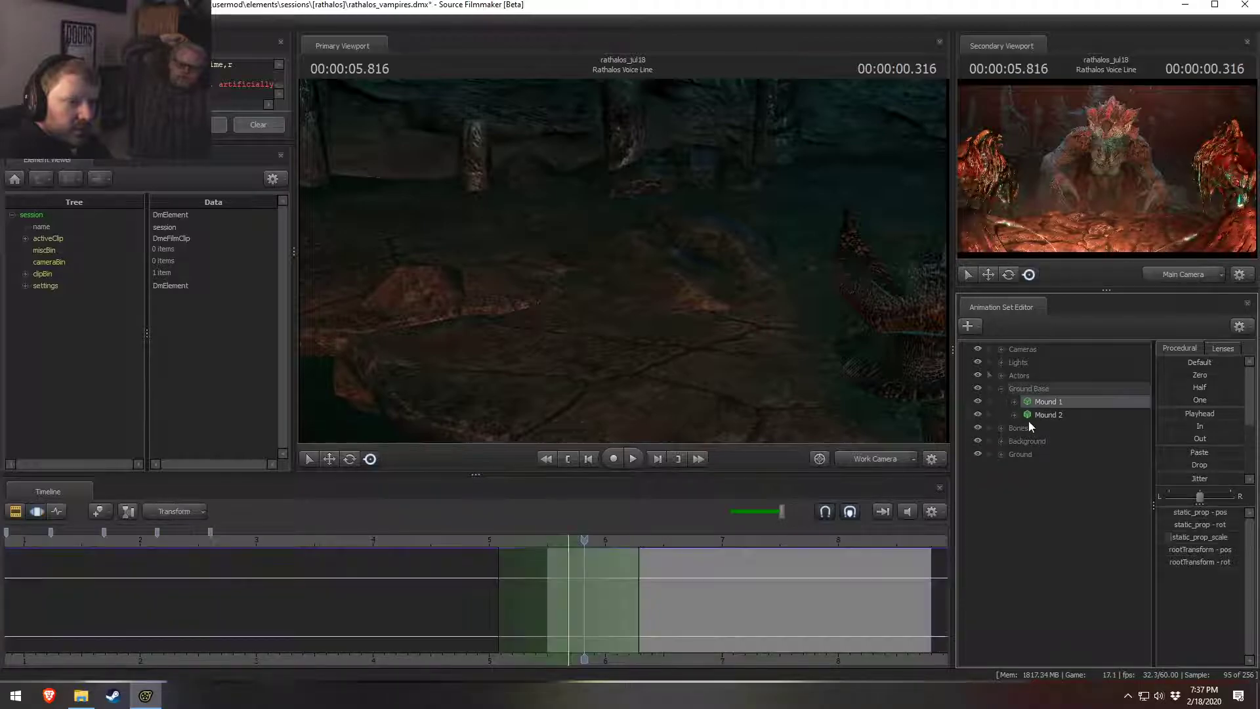
{"action": "left_click", "coordinate": [981, 387]}
{"action": "left_click", "coordinate": [980, 388]}
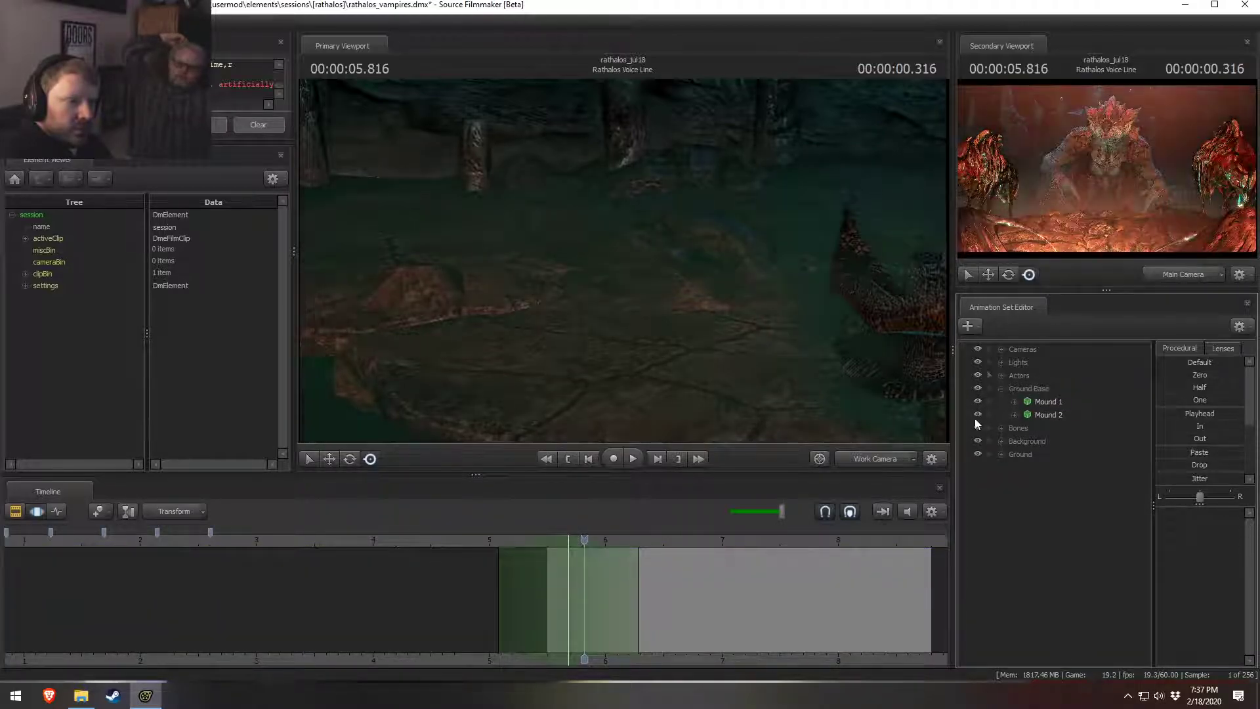
{"action": "left_click", "coordinate": [977, 454]}
{"action": "left_click", "coordinate": [977, 454]}
{"action": "left_click", "coordinate": [1001, 454]}
{"action": "left_click", "coordinate": [1029, 468]}
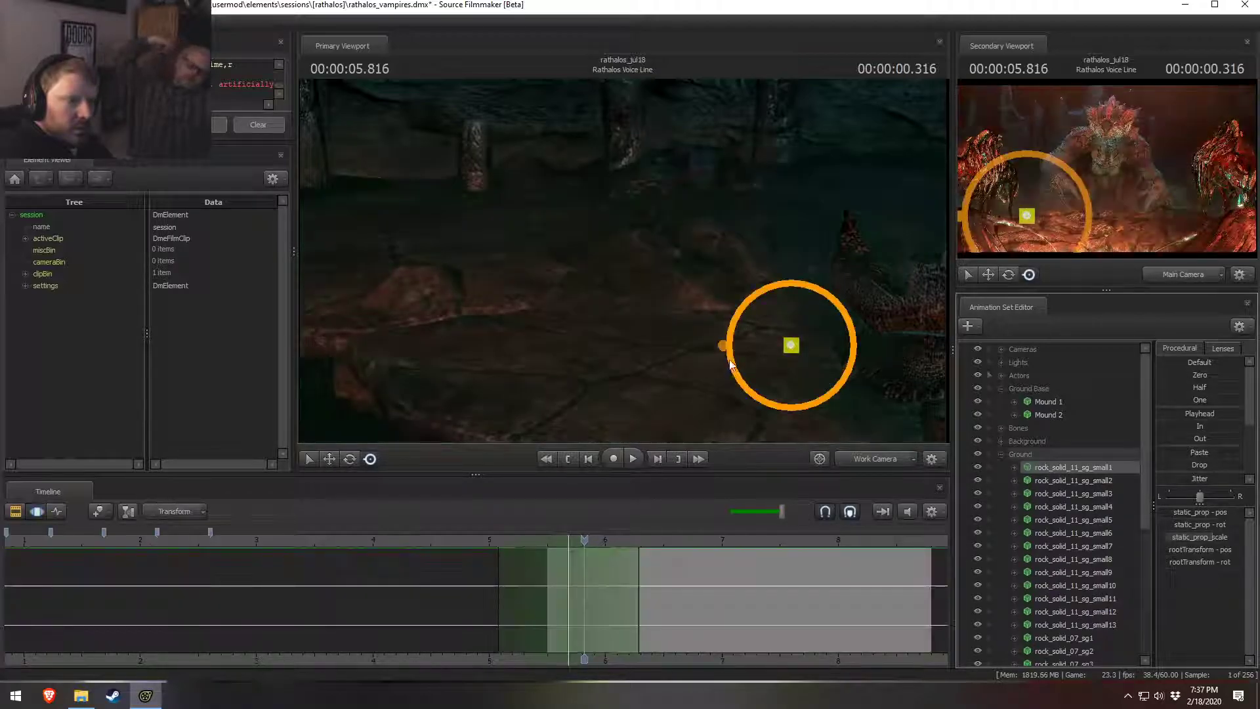
Step: Try rotating rock_solid_11_sg_small1 with the time selection covering the whole timeline
{"action": "left_click", "coordinate": [672, 646]}
{"action": "key", "text": "ctrl+a"}
{"action": "key", "text": "e"}
{"action": "left_click_drag", "start_coordinate": [814, 357], "coordinate": [920, 458]}
Step: Show the game model of rock_solid_11_sg_small1 in the Element Viewer and locate its model file in Explorer
{"action": "right_click", "coordinate": [1065, 466]}
{"action": "mouse_move", "coordinate": [1111, 537]}
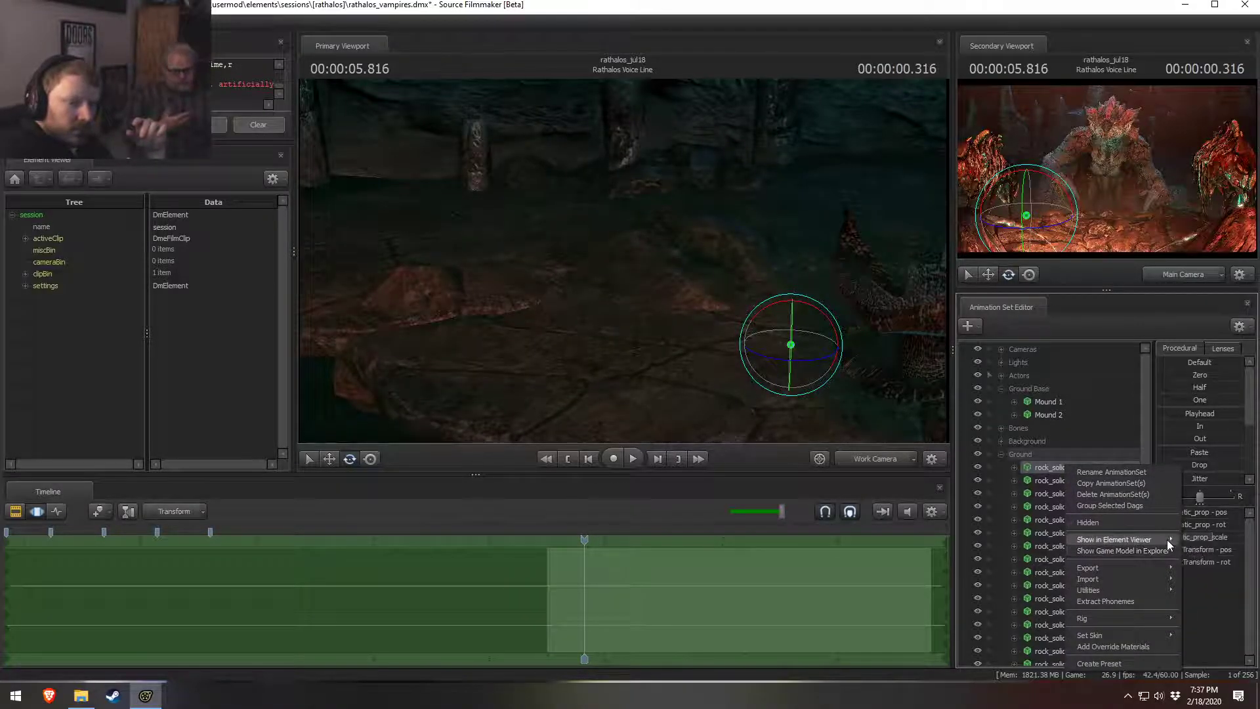
{"action": "left_click", "coordinate": [1205, 552]}
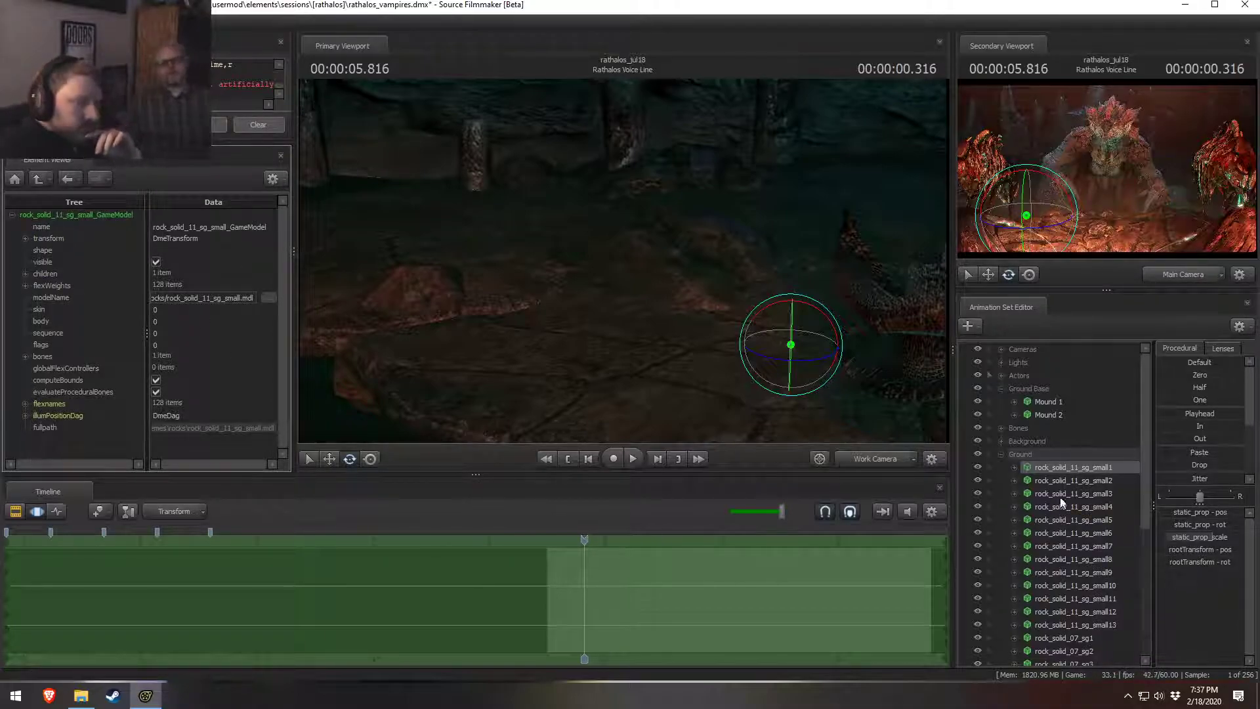
{"action": "right_click", "coordinate": [1069, 472]}
{"action": "left_click", "coordinate": [1110, 558]}
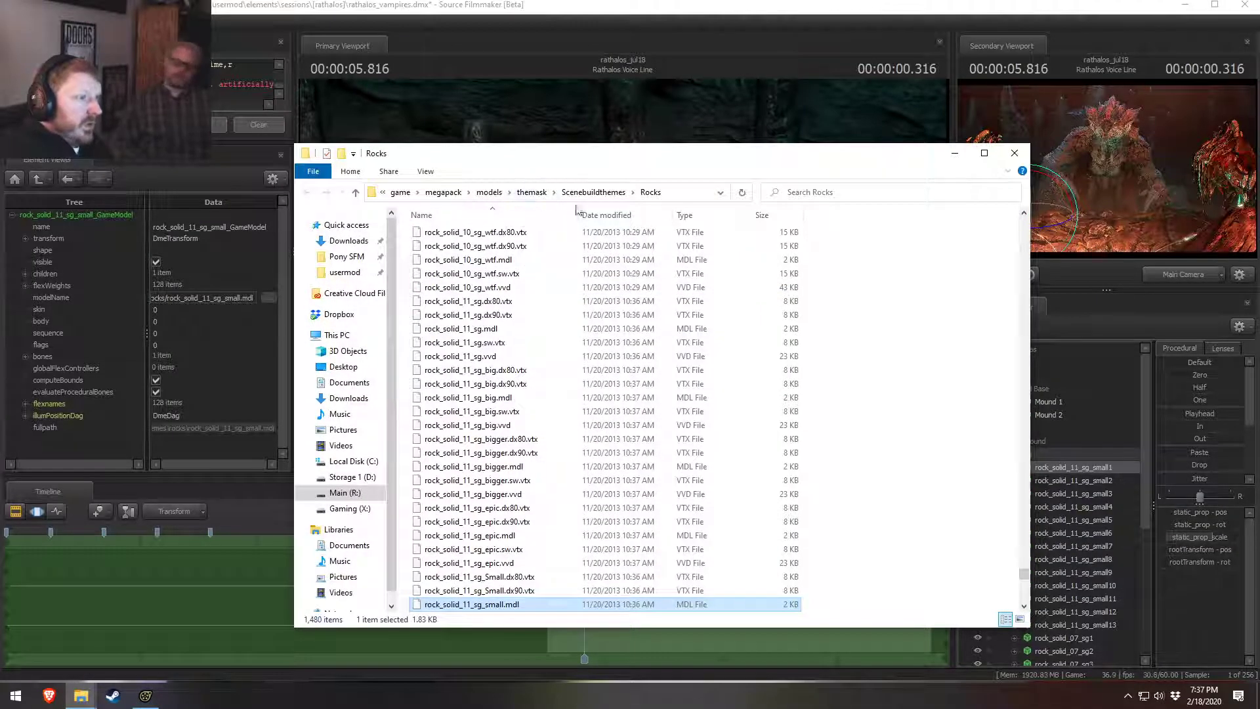
{"action": "scroll", "coordinate": [473, 453], "scroll_direction": "down", "scroll_amount": 1}
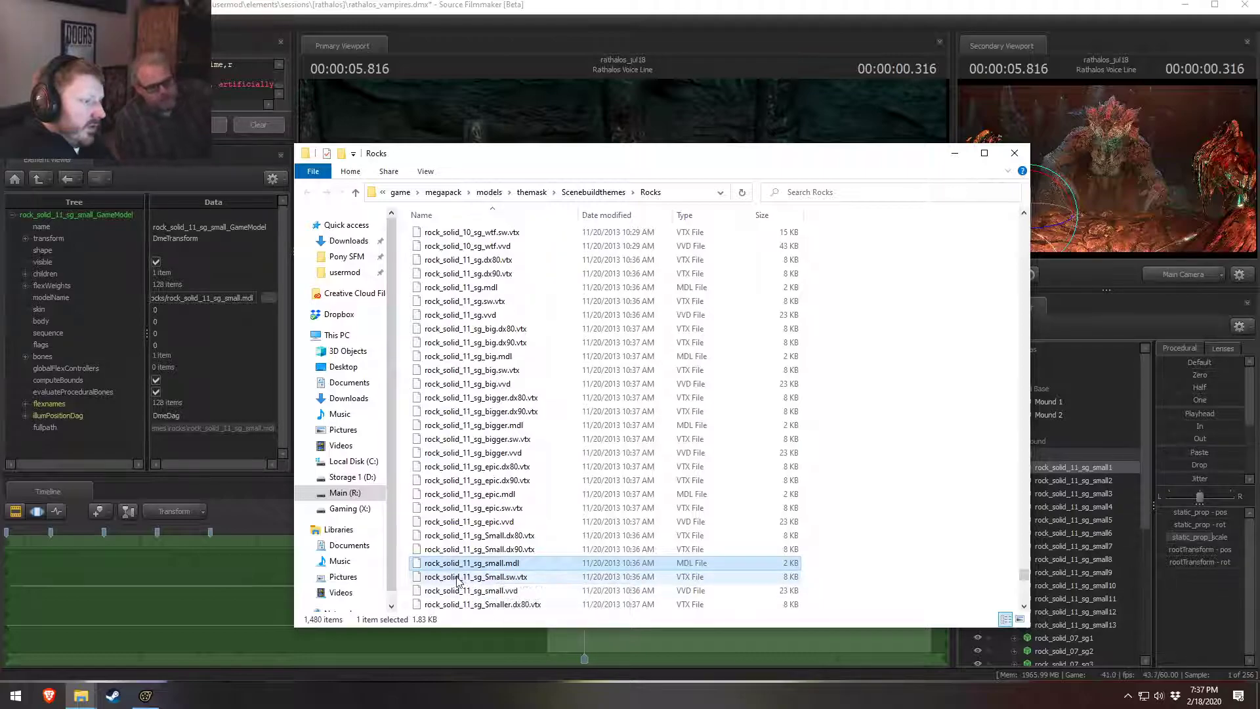
{"action": "left_click", "coordinate": [711, 5]}
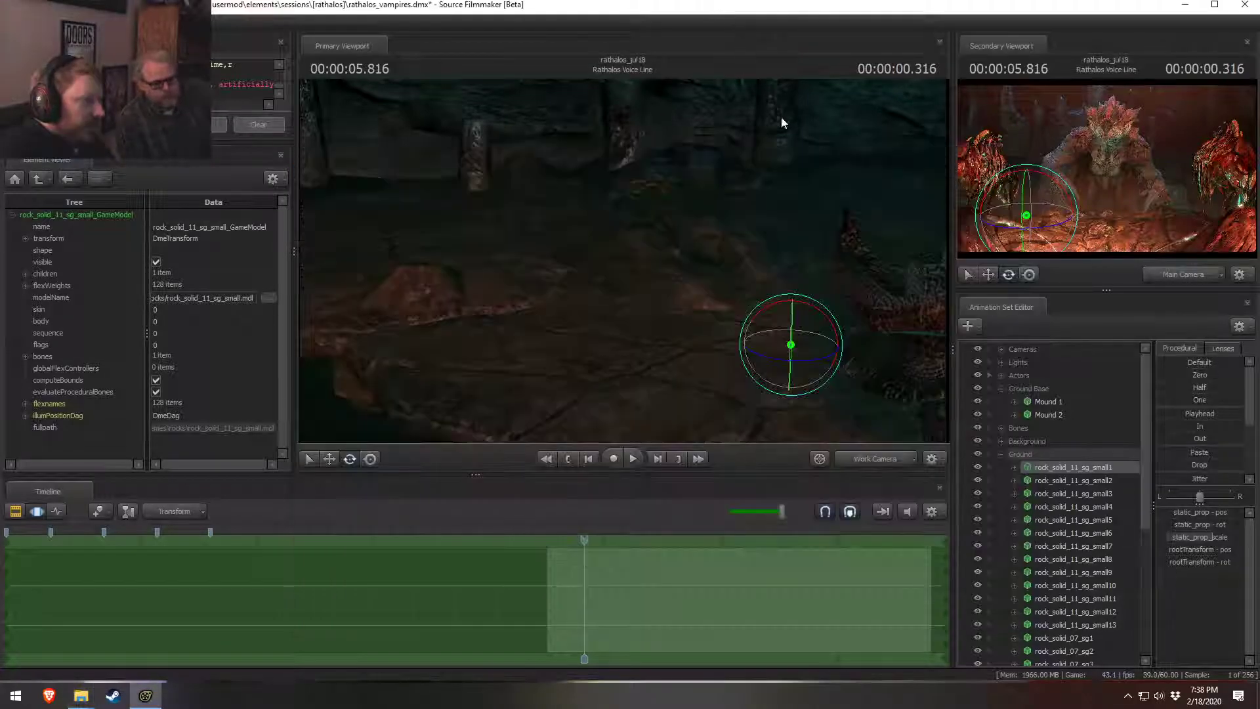
Step: Select rock_solid_07_sg2 in the Ground group and try rotating it in the viewport
{"action": "scroll", "coordinate": [1050, 538], "scroll_direction": "down", "scroll_amount": 1}
{"action": "left_click", "coordinate": [1063, 613]}
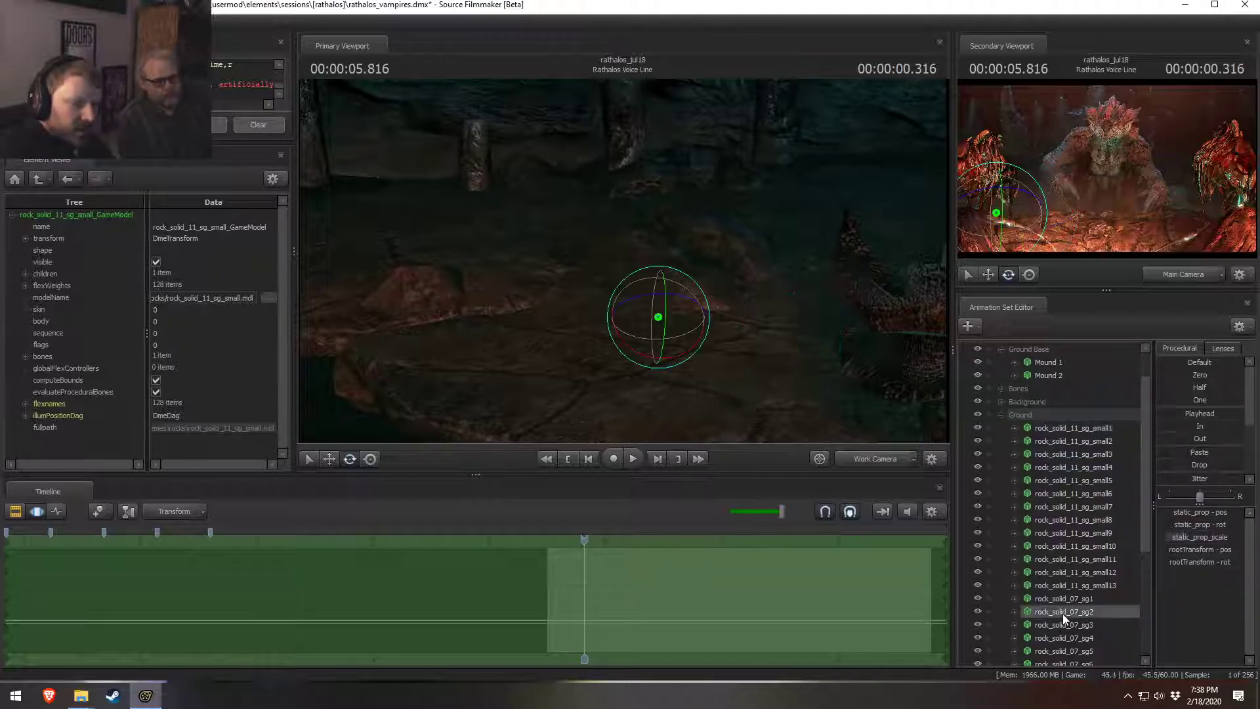
{"action": "left_click_drag", "start_coordinate": [658, 324], "coordinate": [661, 312]}
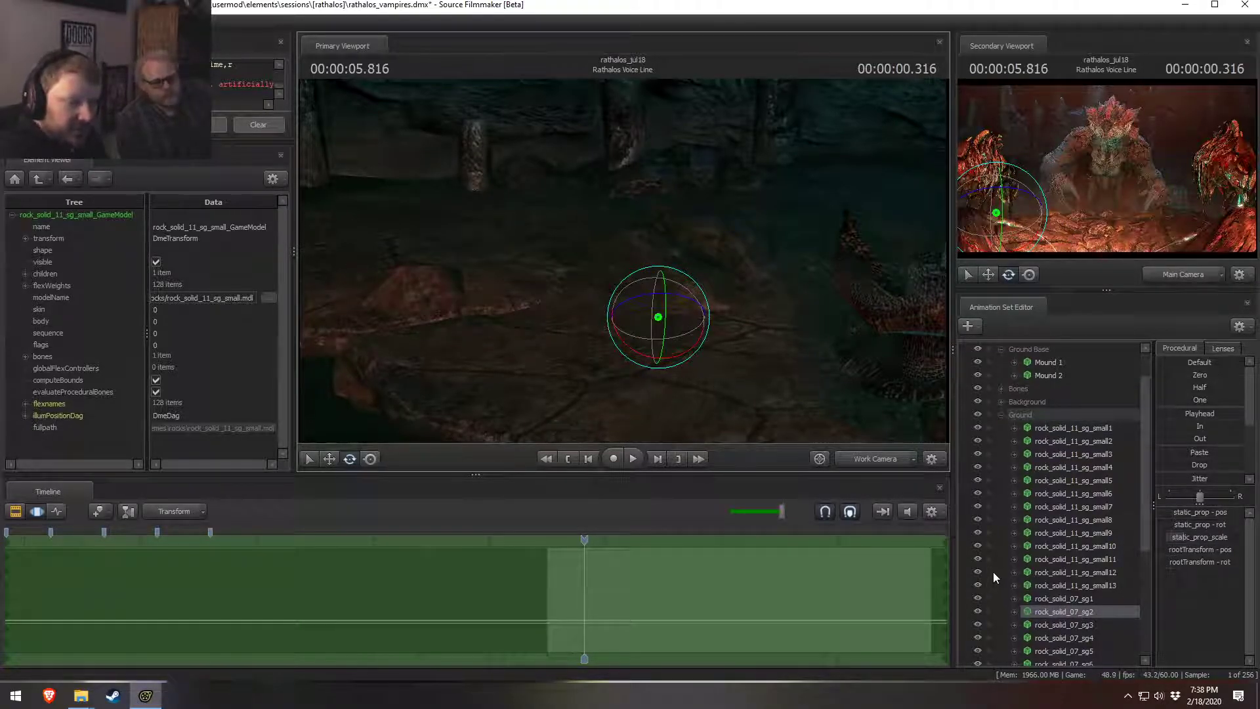
Step: Quit the rathalos_vampires session without saving the changes
{"action": "left_click", "coordinate": [11, 23]}
{"action": "left_click", "coordinate": [29, 80]}
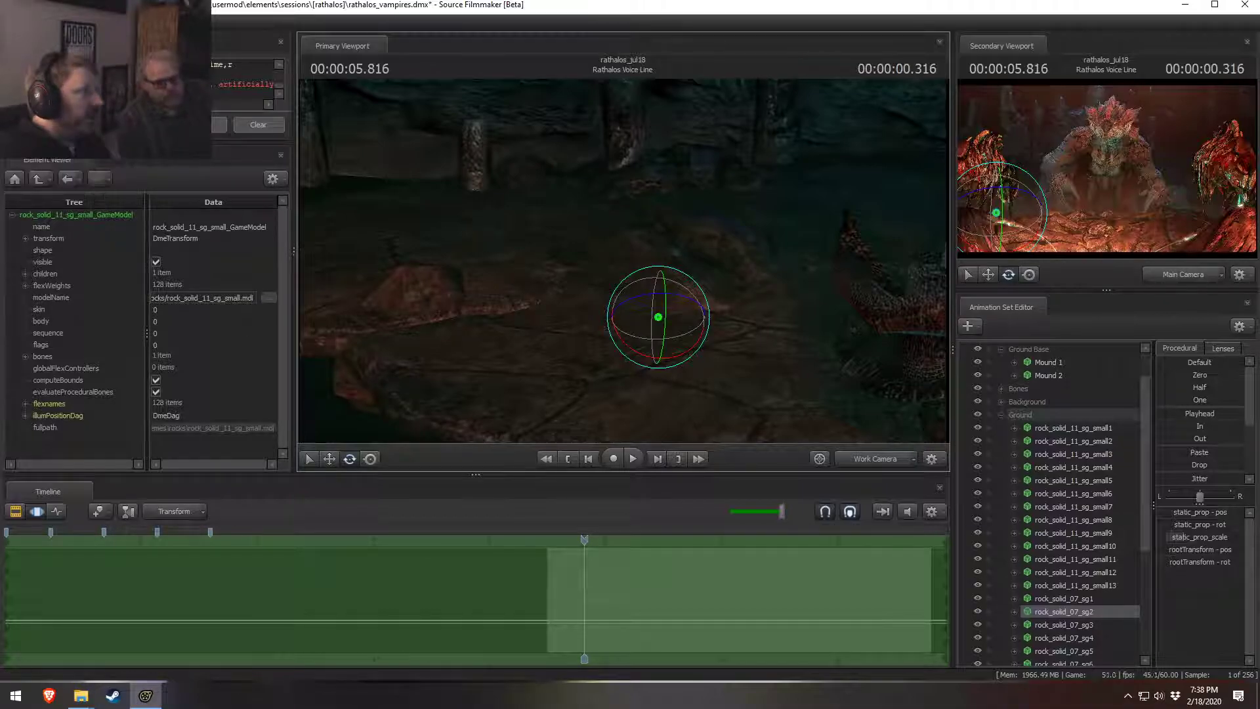
{"action": "left_click", "coordinate": [1243, 7]}
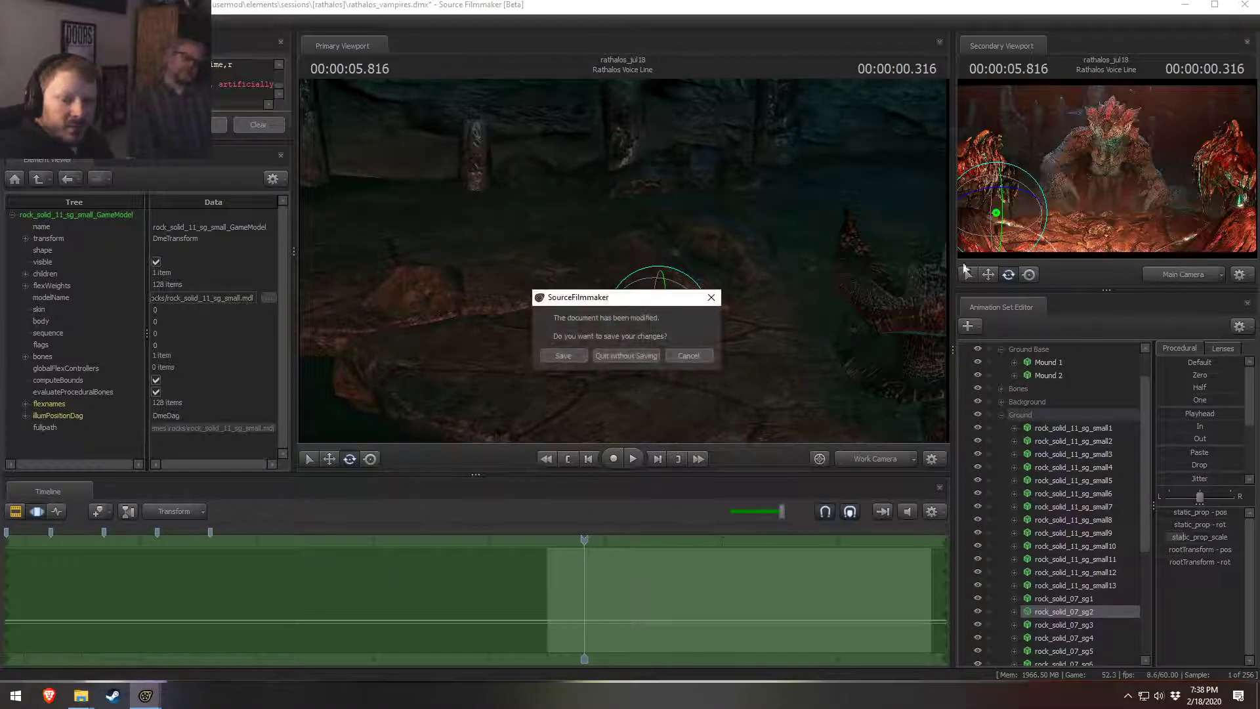
{"action": "left_click", "coordinate": [638, 354]}
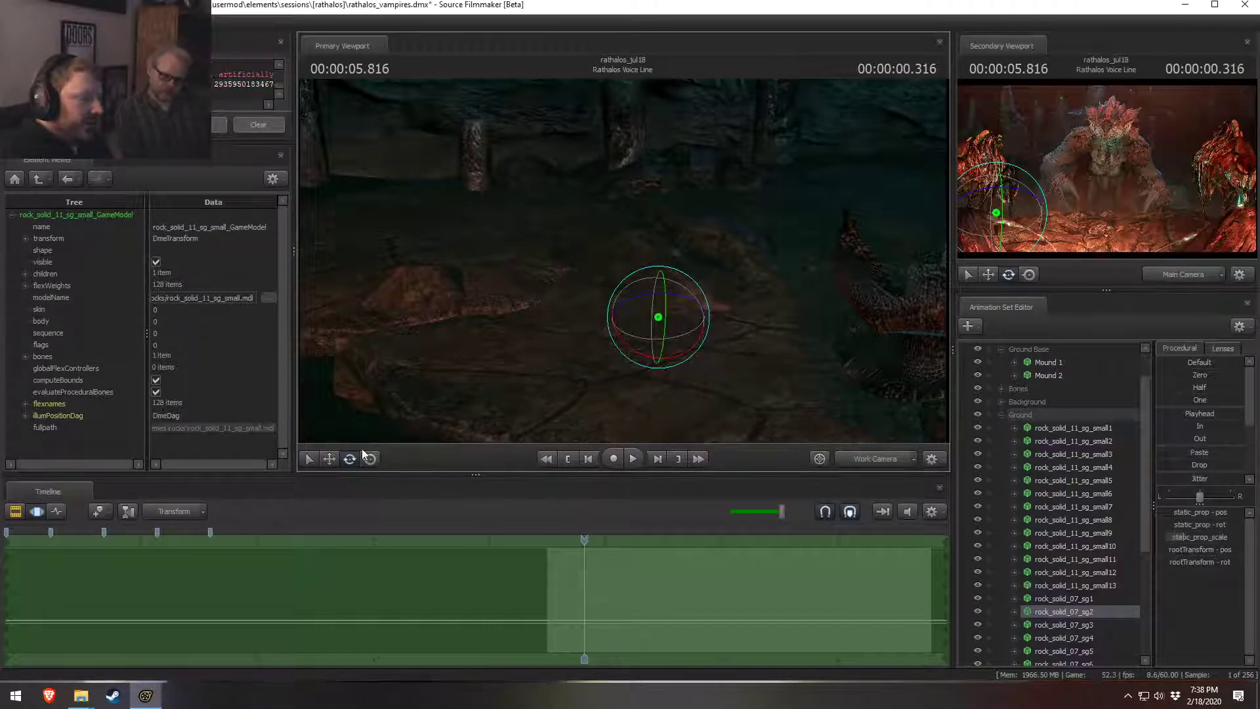
Step: Relaunch Source Filmmaker and open the recent session nov09_2.dmx instead of rathalos_vampires.dmx
{"action": "right_click", "coordinate": [114, 697]}
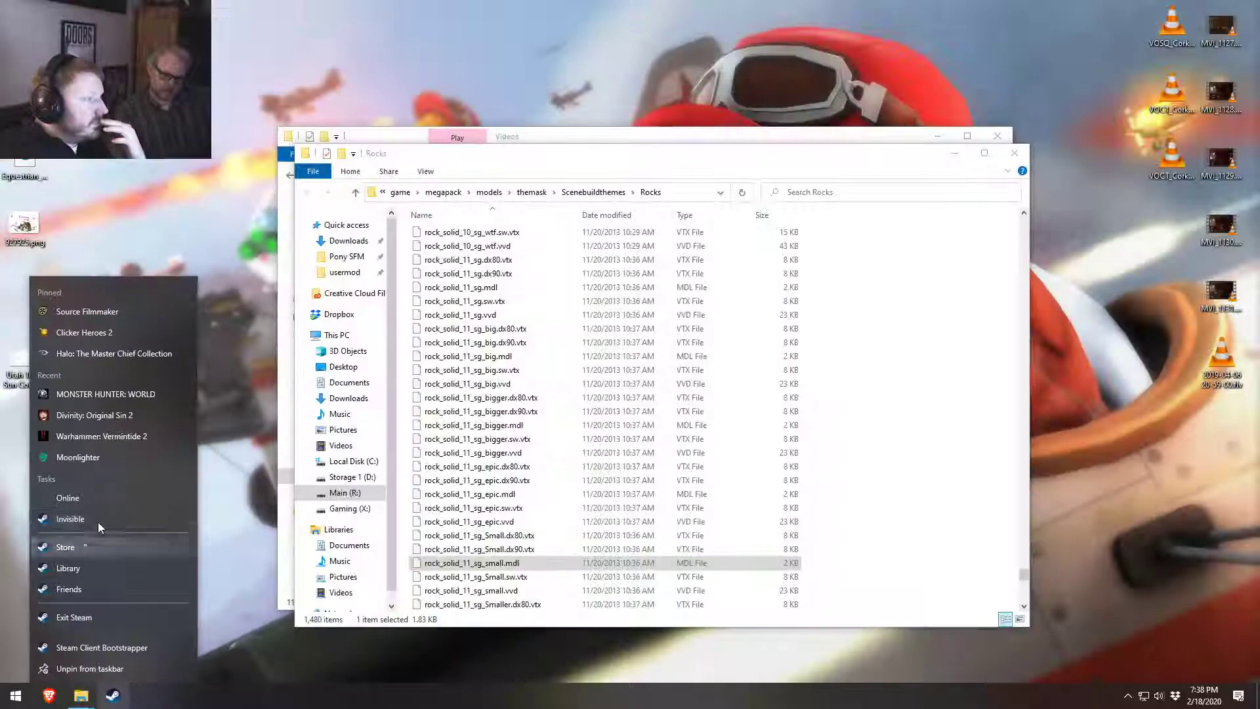
{"action": "left_click", "coordinate": [77, 309]}
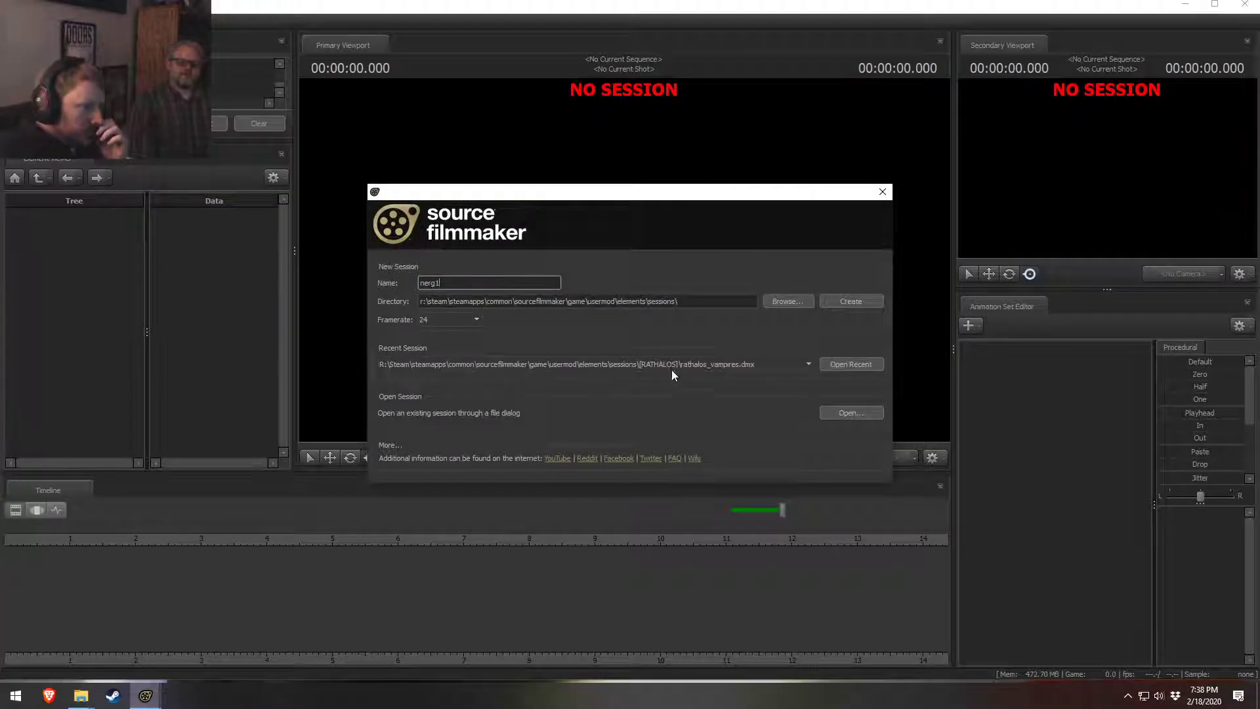
{"action": "left_click", "coordinate": [762, 362]}
{"action": "left_click", "coordinate": [810, 380]}
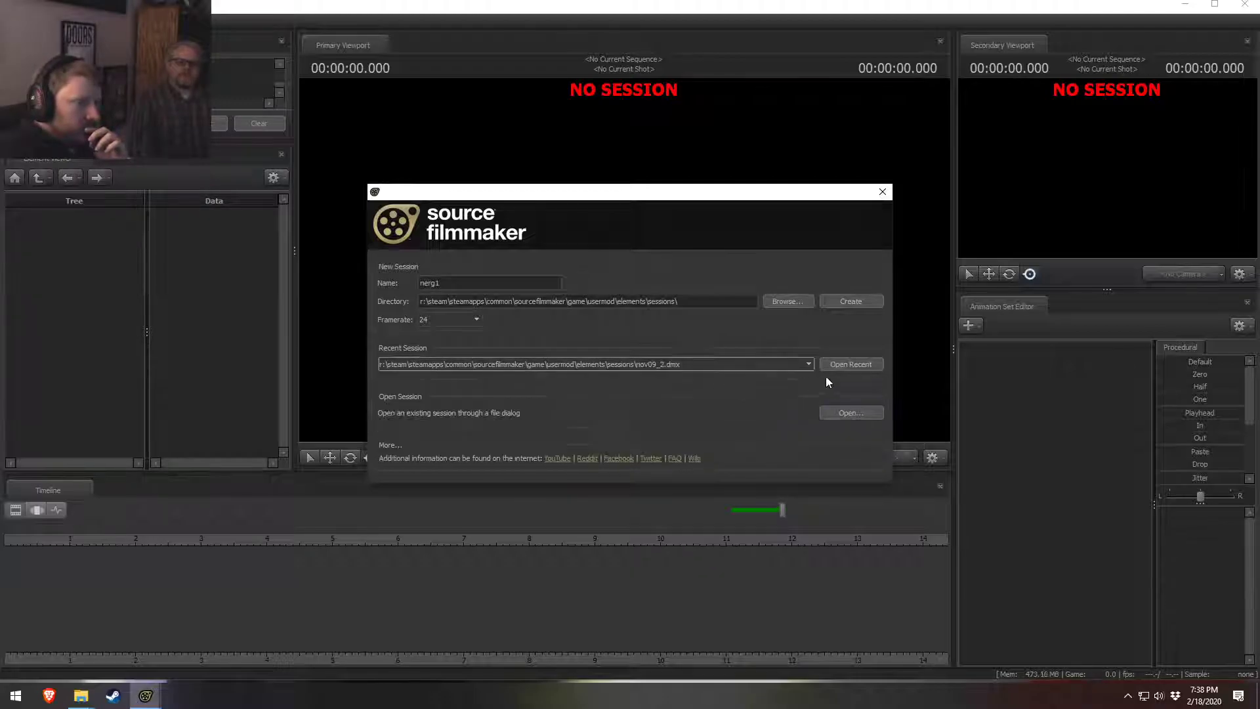
{"action": "left_click", "coordinate": [860, 365]}
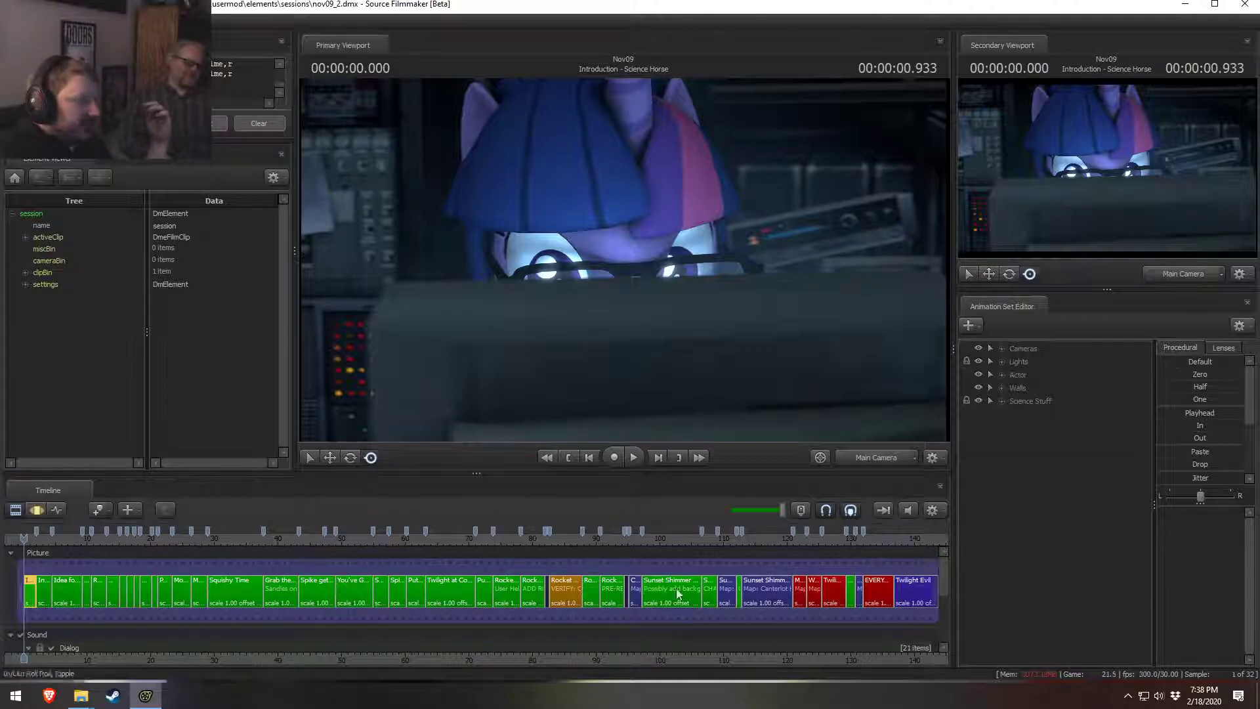
Step: Move the playhead to the WHAT A WORLD WHAT A WORLD shot and frame that shot on the timeline
{"action": "left_click", "coordinate": [820, 550]}
{"action": "middle_click_drag", "start_coordinate": [833, 656], "coordinate": [585, 631]}
{"action": "scroll", "coordinate": [585, 627], "scroll_direction": "up", "scroll_amount": 3}
{"action": "left_click", "coordinate": [575, 594]}
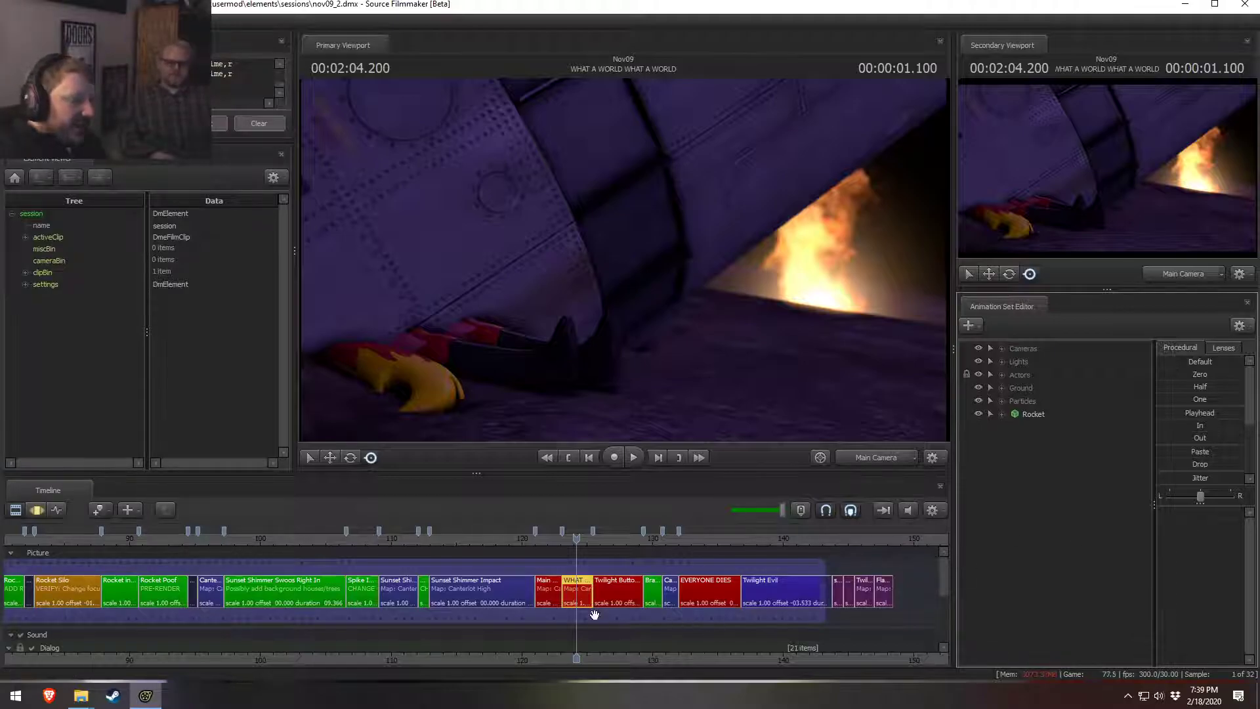
{"action": "left_click_drag", "start_coordinate": [616, 659], "coordinate": [580, 659]}
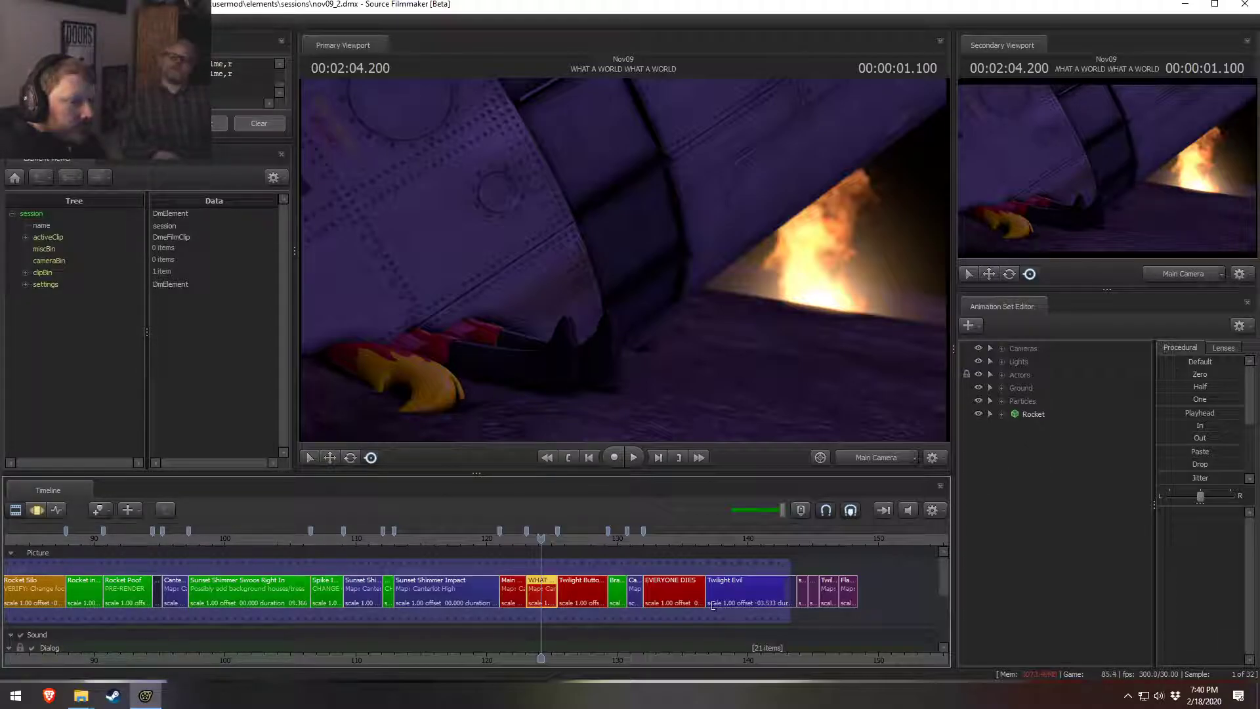
{"action": "scroll", "coordinate": [640, 643], "scroll_direction": "up", "scroll_amount": 5}
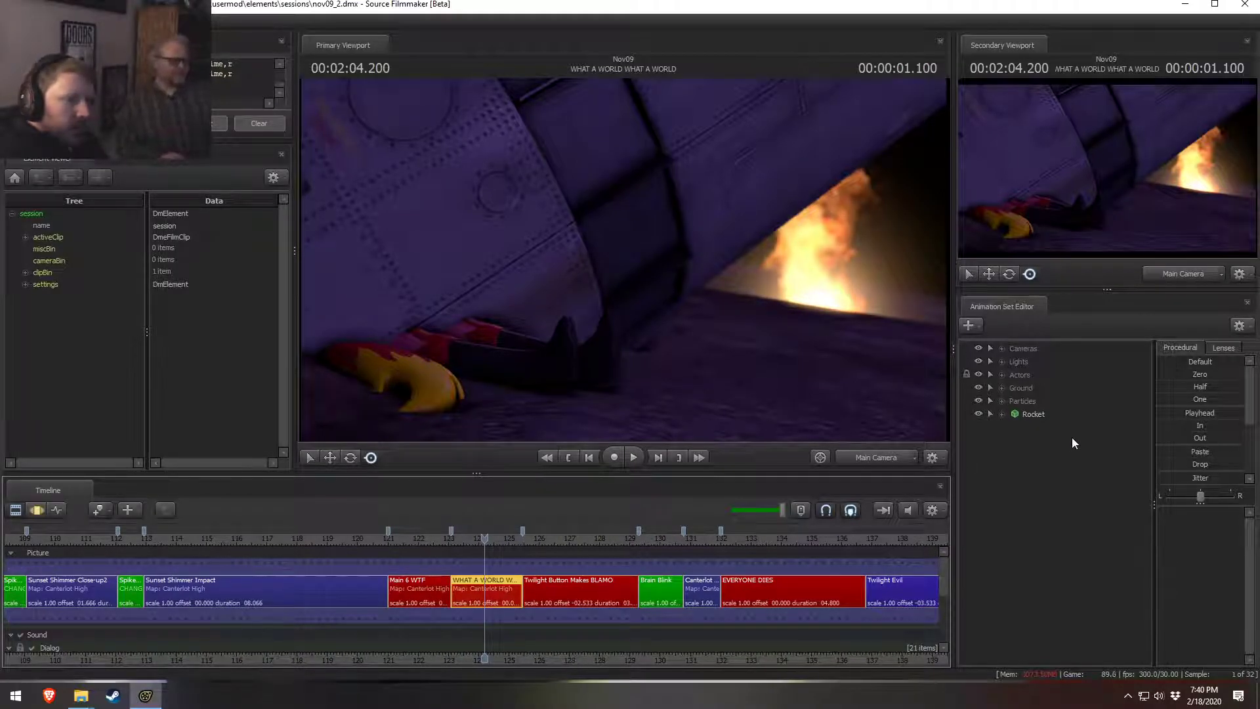
Step: Start creating an animation set for a new model, filter the models by rock_solid, and preview the first variants
{"action": "right_click", "coordinate": [1041, 441]}
{"action": "left_click", "coordinate": [1128, 470]}
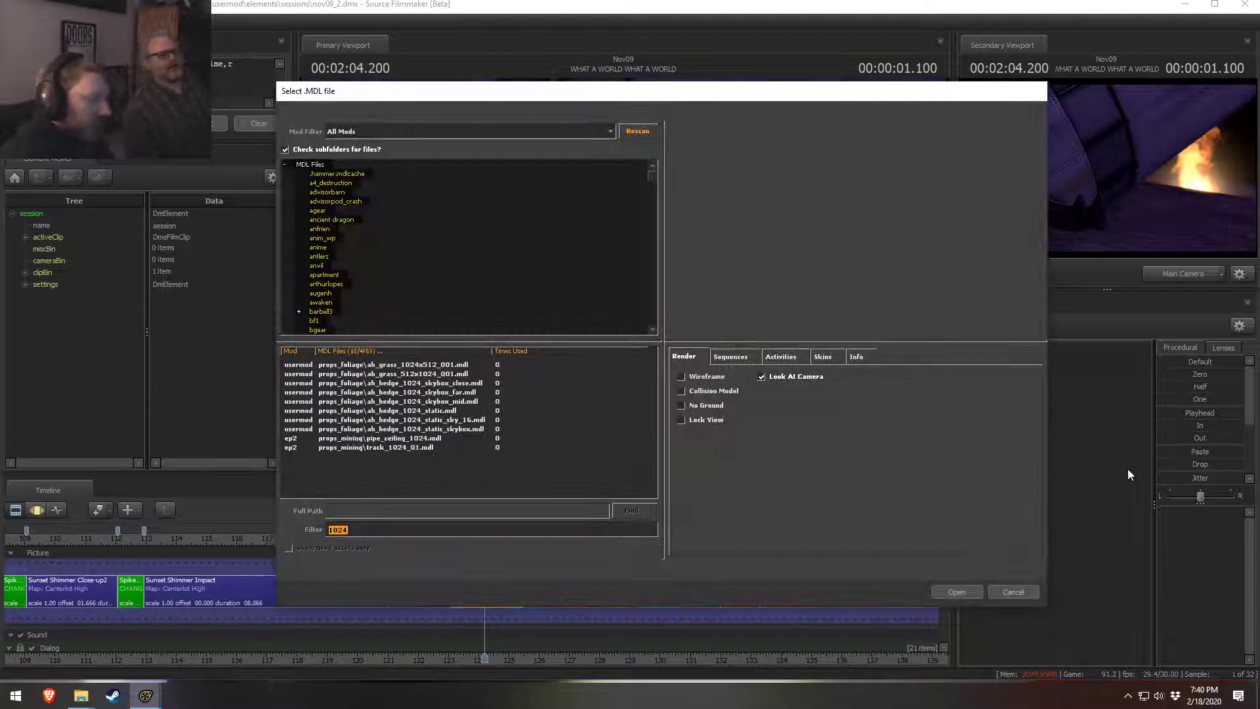
{"action": "type", "text": "_solid"}
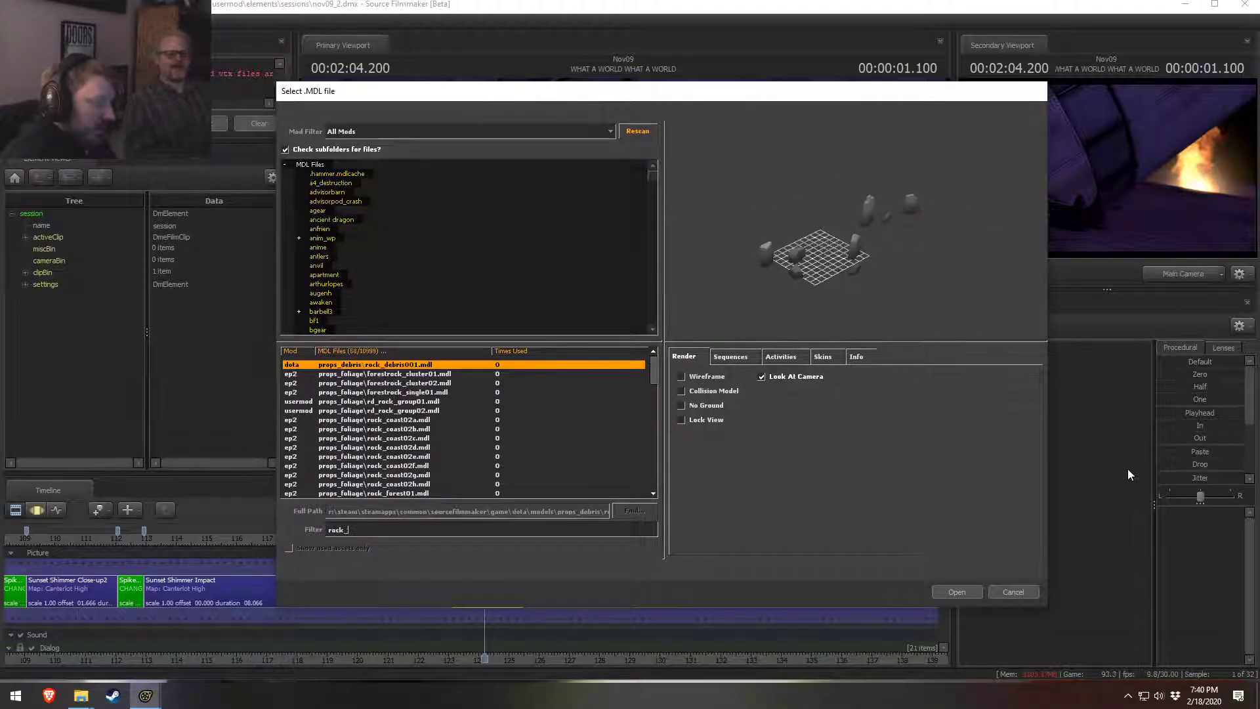
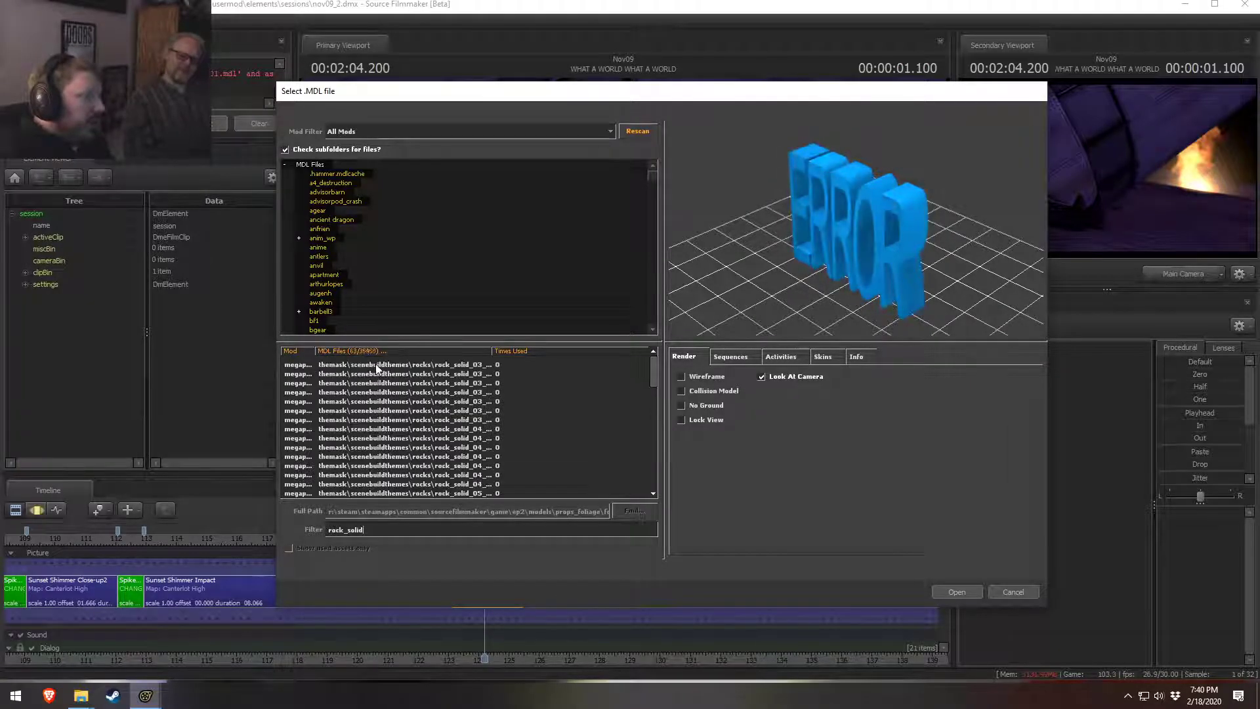
{"action": "left_click", "coordinate": [441, 393]}
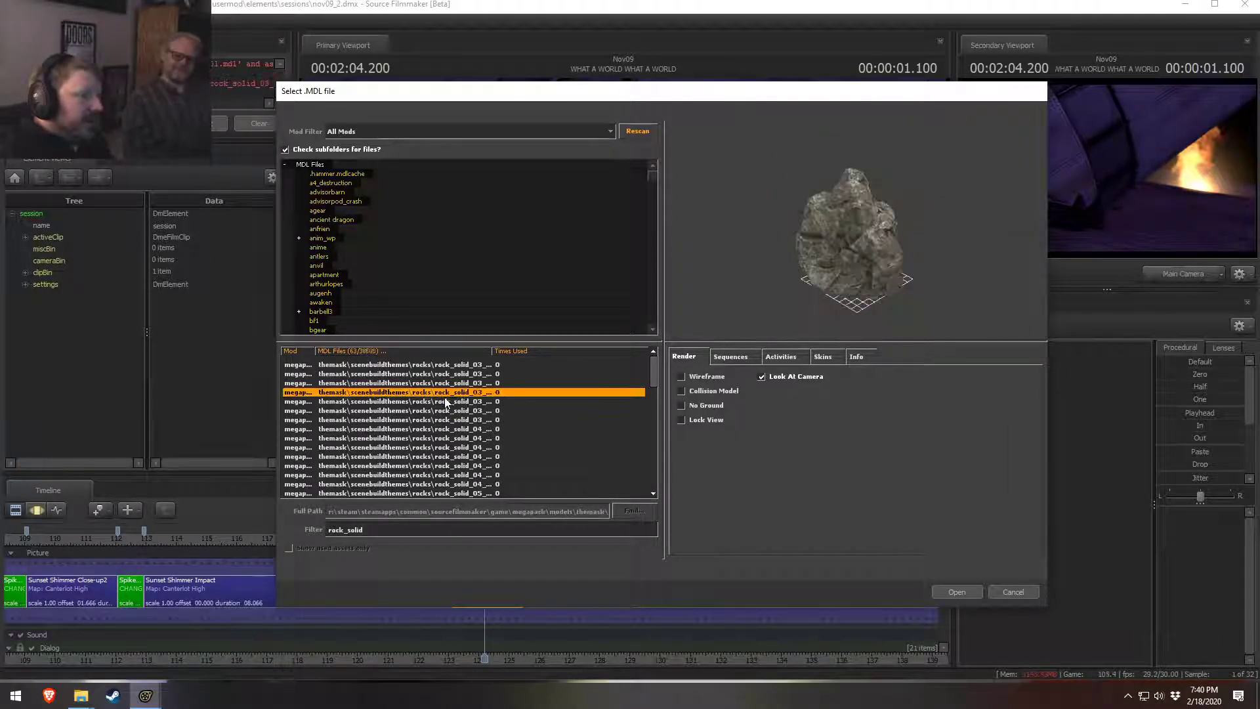
{"action": "left_click", "coordinate": [449, 457]}
Step: Compare the rock_solid_11 variants and add rock_solid_11_sg1 to the shot
{"action": "scroll", "coordinate": [449, 457], "scroll_direction": "down", "scroll_amount": 10}
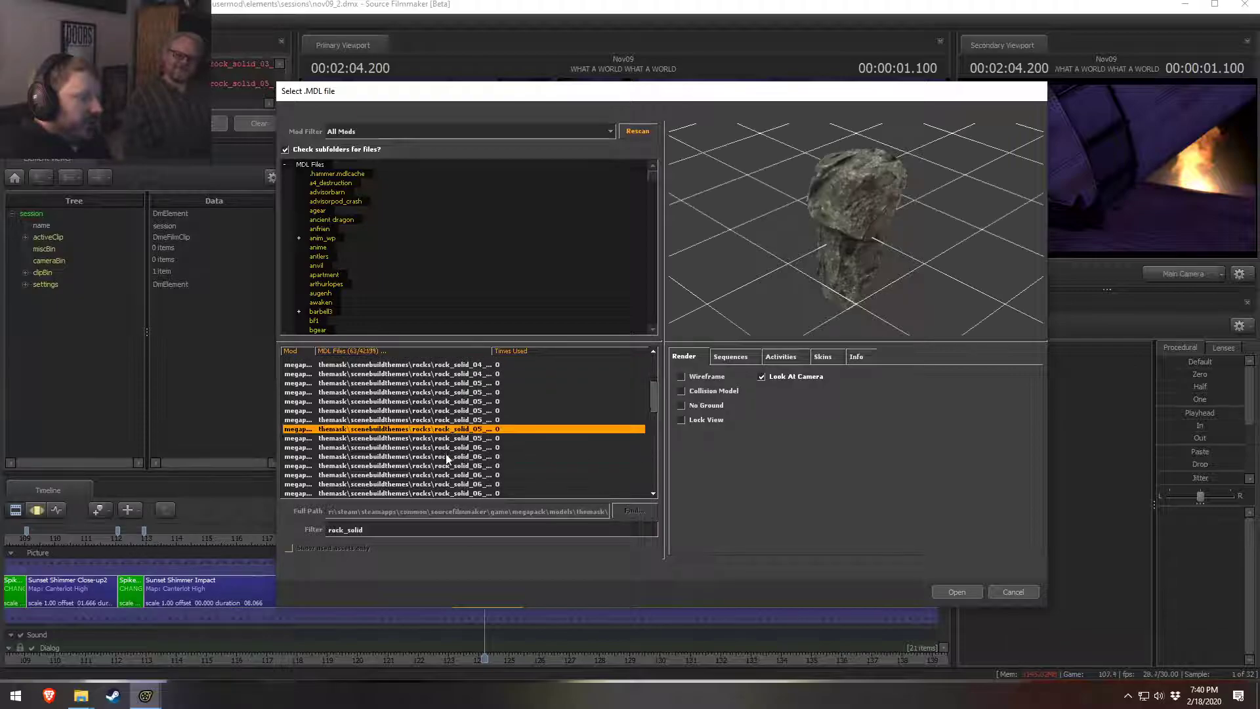
{"action": "left_click", "coordinate": [463, 428]}
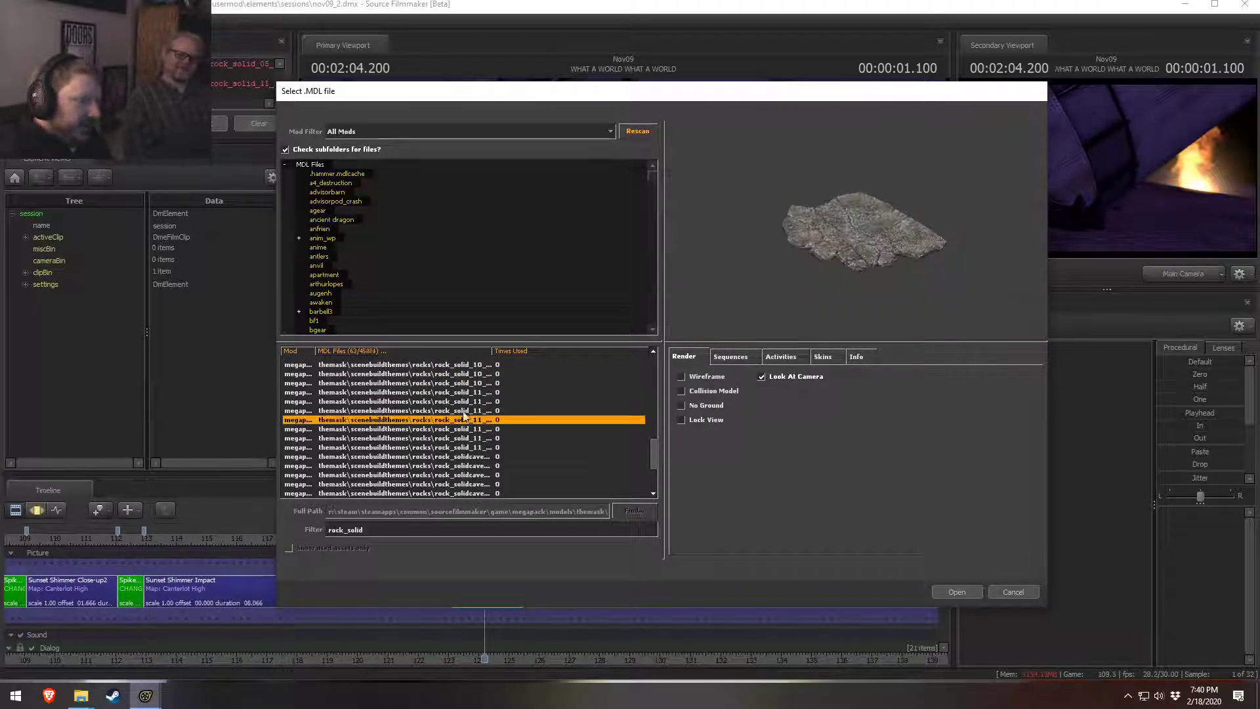
{"action": "scroll", "coordinate": [464, 413], "scroll_direction": "down", "scroll_amount": 1}
{"action": "left_click", "coordinate": [483, 394]}
{"action": "left_click", "coordinate": [477, 401]}
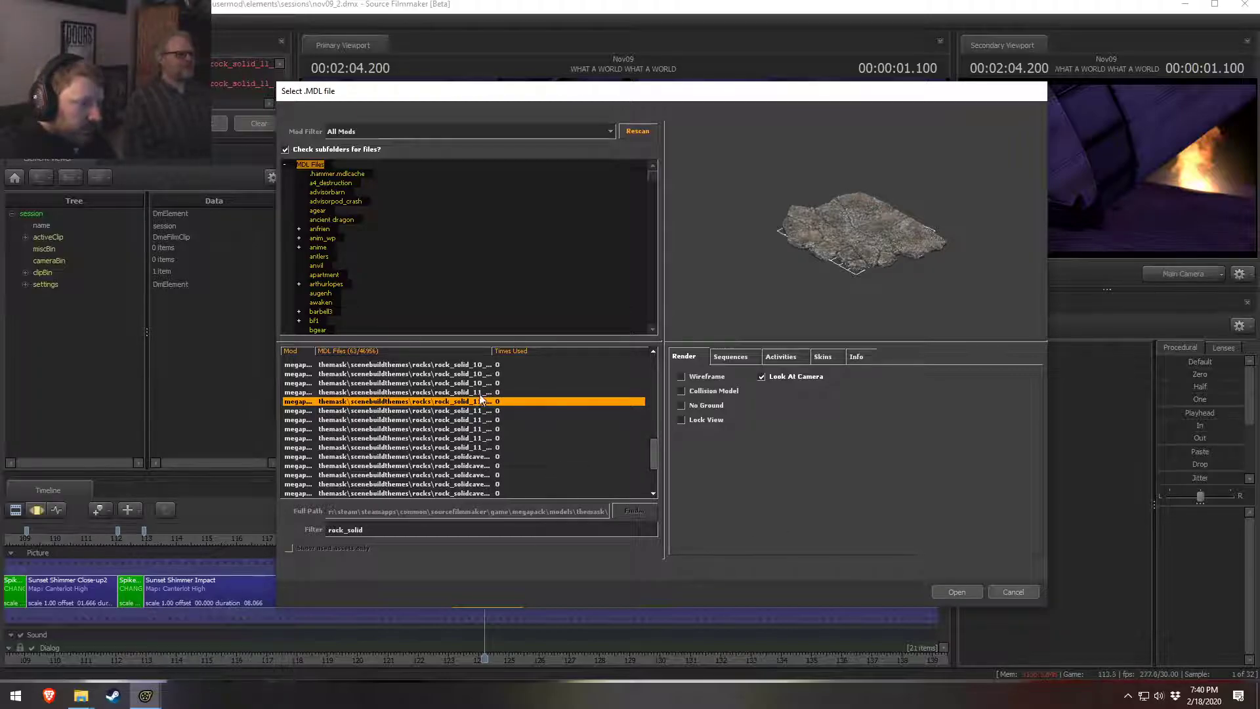
{"action": "left_click", "coordinate": [481, 393]}
{"action": "left_click", "coordinate": [952, 593]}
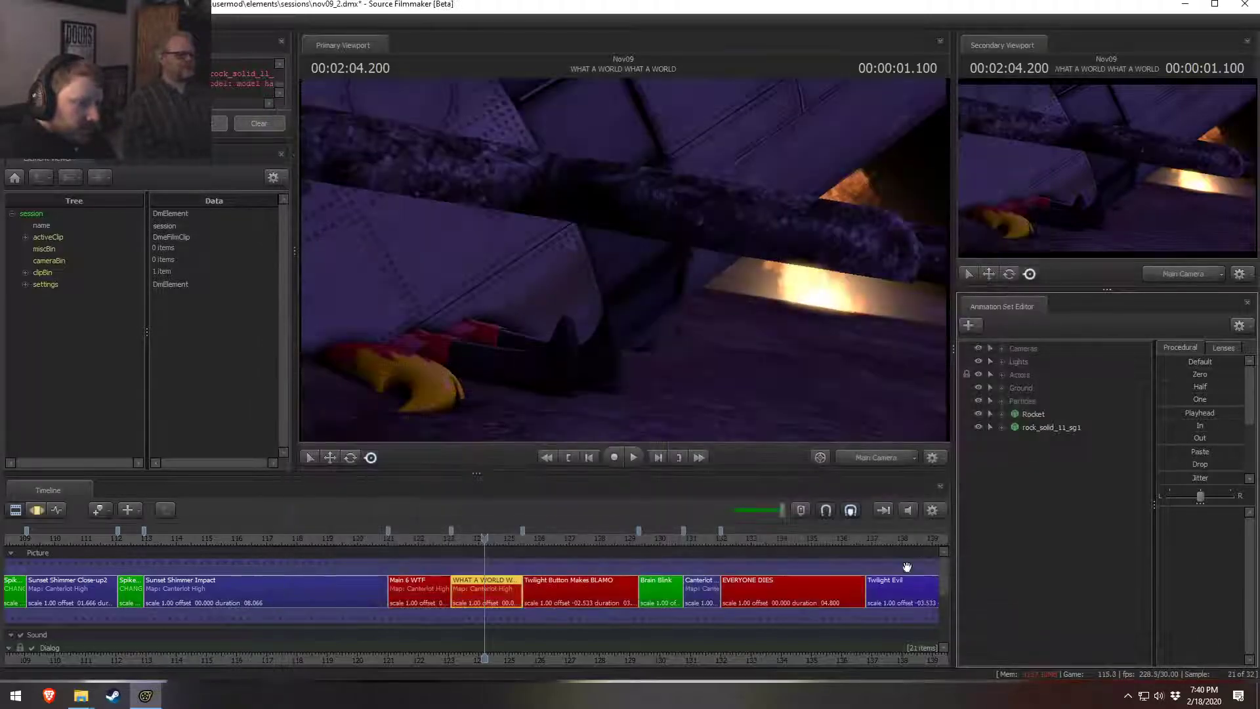
Step: From the work camera, rotate and move rock_solid_11_sg1 into place as ground beneath the crashed rocket
{"action": "left_click", "coordinate": [871, 458]}
{"action": "left_click_drag", "start_coordinate": [814, 367], "coordinate": [627, 256]}
{"action": "left_click", "coordinate": [1037, 428]}
{"action": "key", "text": "F3"}
{"action": "key", "text": "w"}
{"action": "key", "text": "r"}
{"action": "left_click_drag", "start_coordinate": [637, 209], "coordinate": [697, 297]}
{"action": "key", "text": "w"}
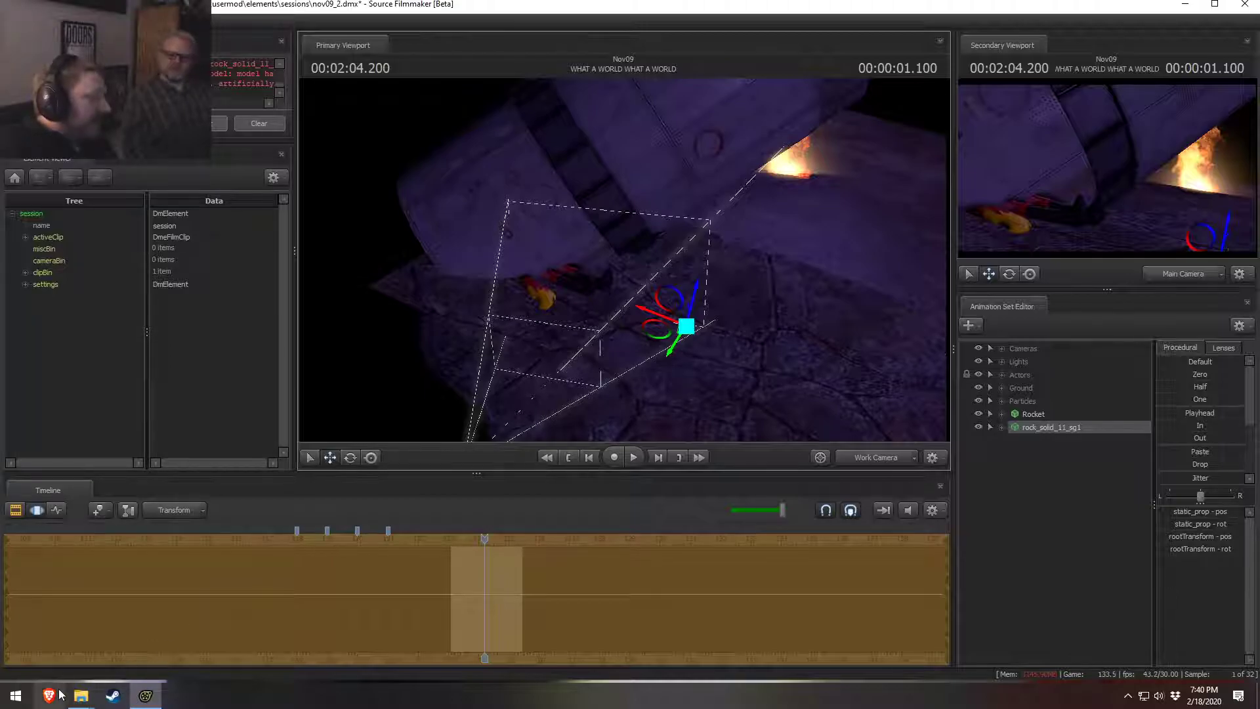
Step: Switch to the Brave browser and search Google for "fallout 3 baby 3rd person"
{"action": "left_click_drag", "start_coordinate": [1257, 131], "coordinate": [666, 161]}
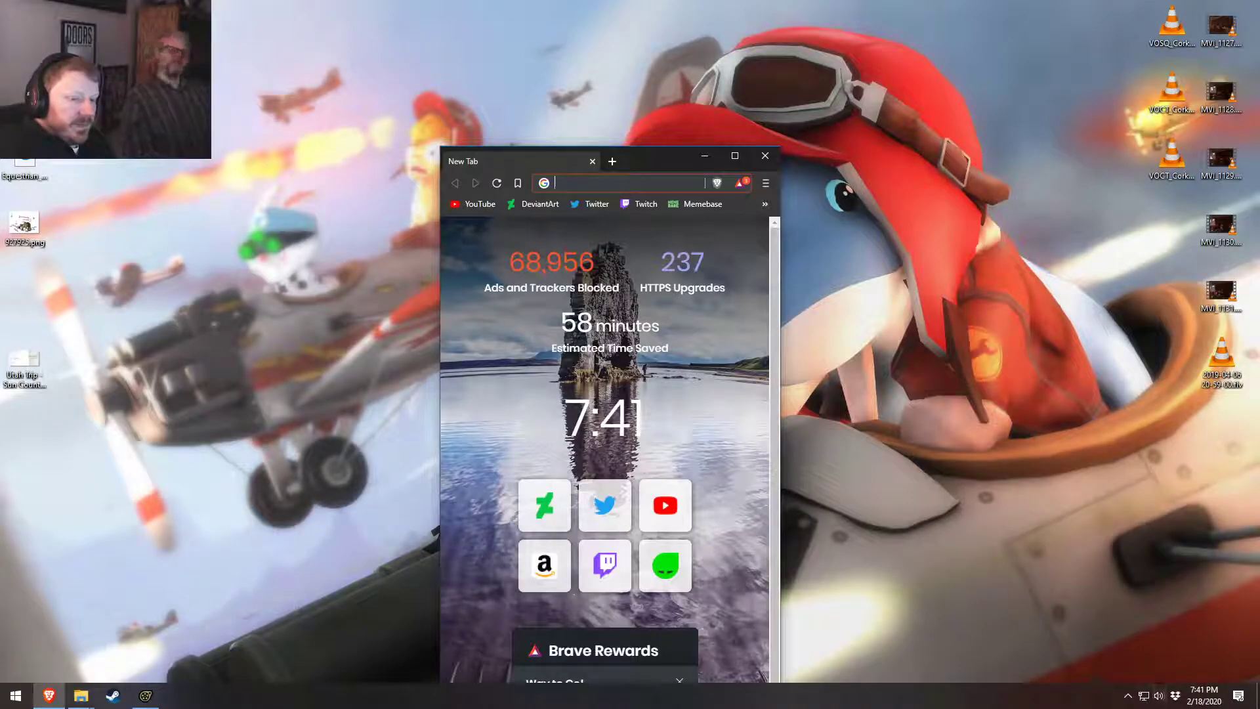
{"action": "left_click", "coordinate": [1258, 694]}
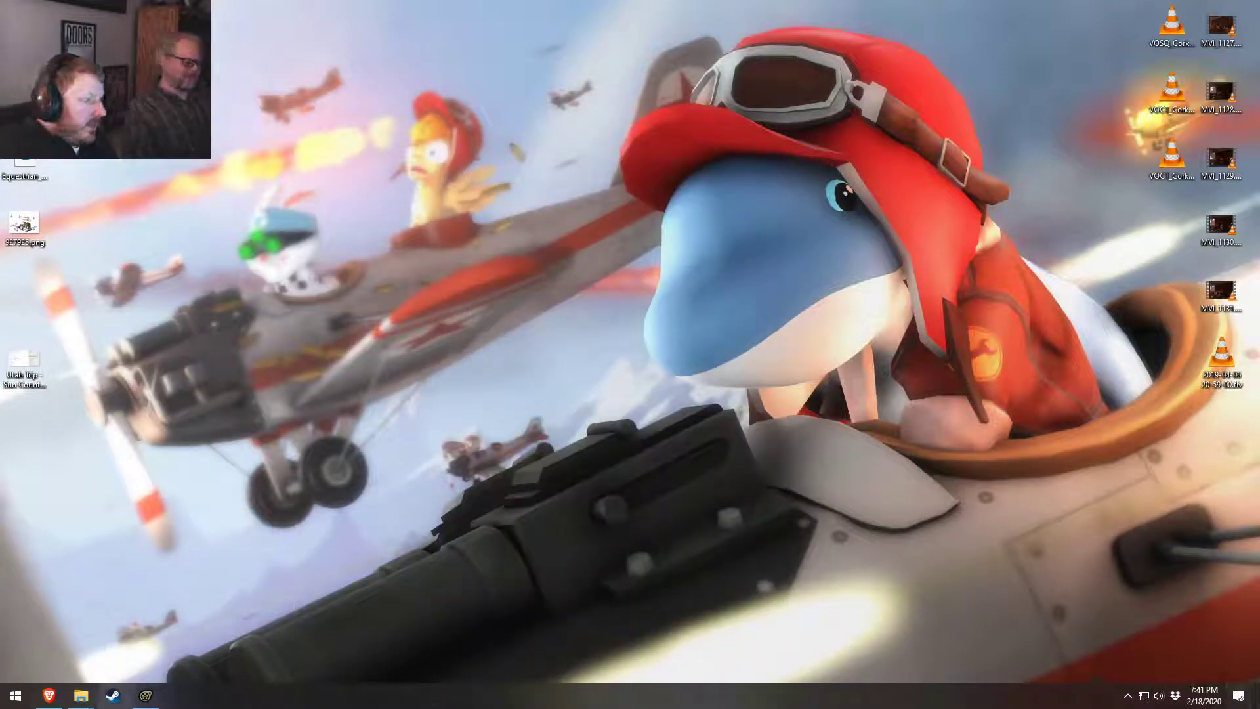
{"action": "left_click", "coordinate": [49, 696]}
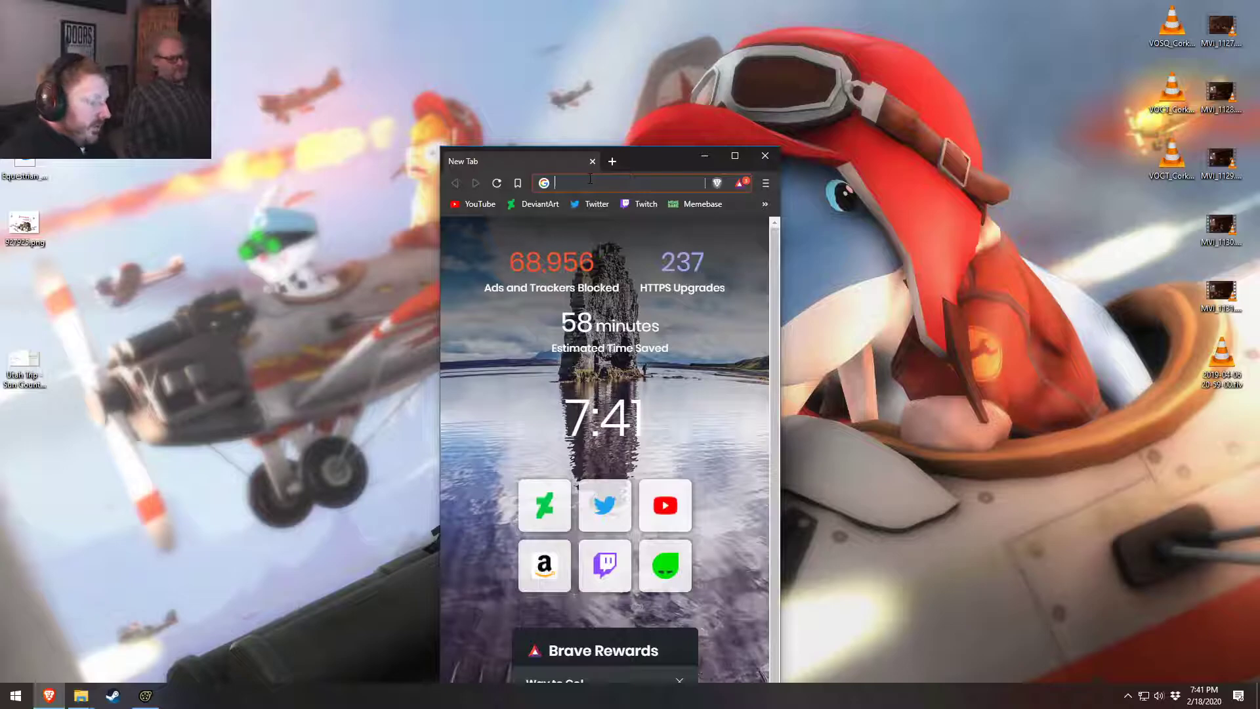
{"action": "type", "text": "fallout"}
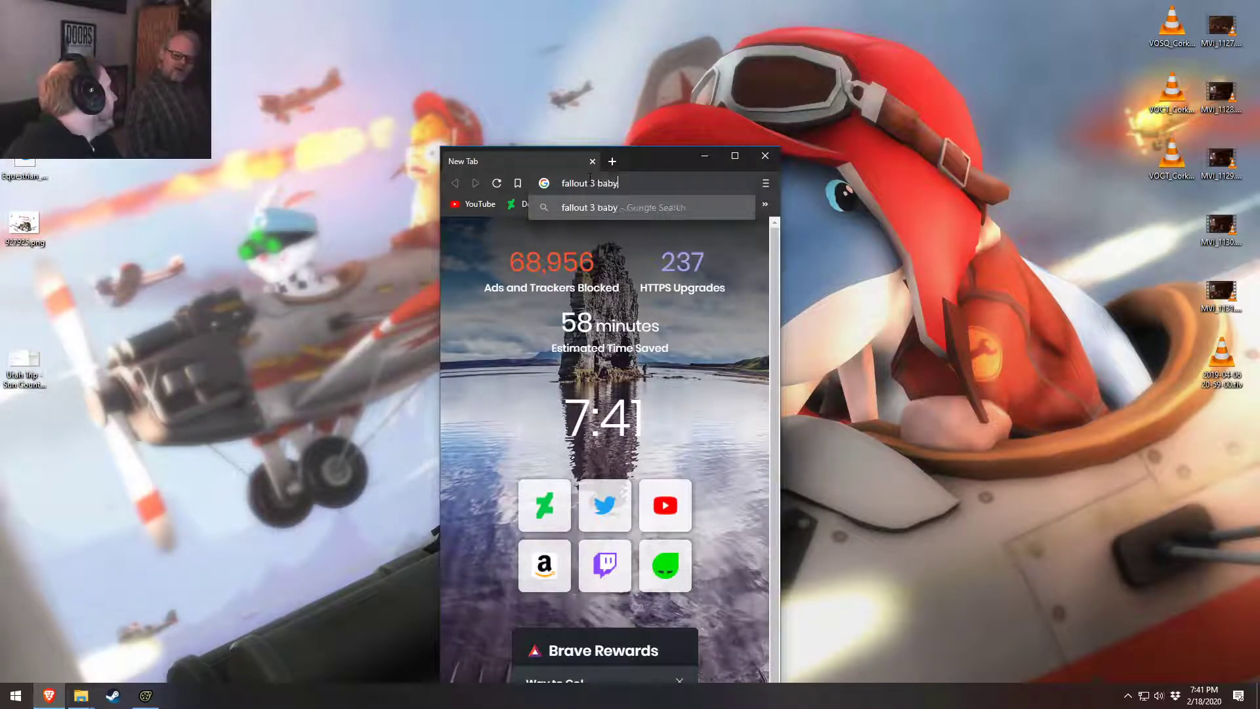
{"action": "type", "text": "3 baby 3rd pers"}
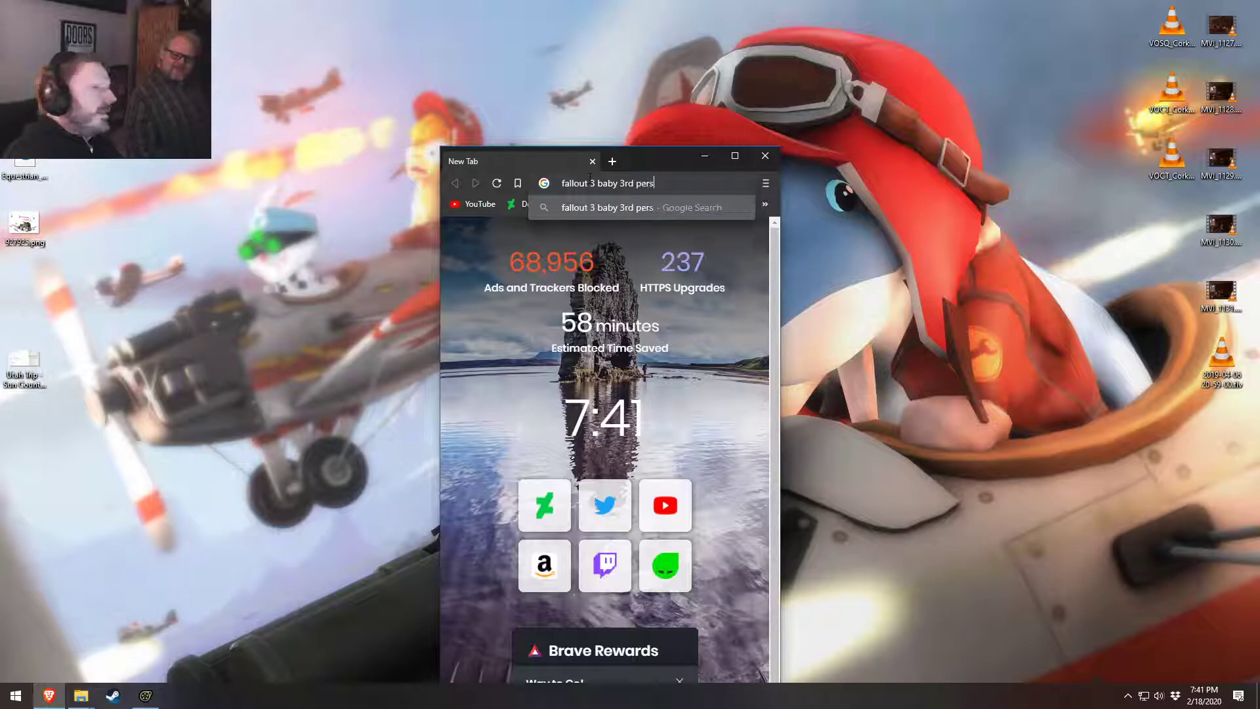
{"action": "type", "text": "on"}
{"action": "key", "text": "Return"}
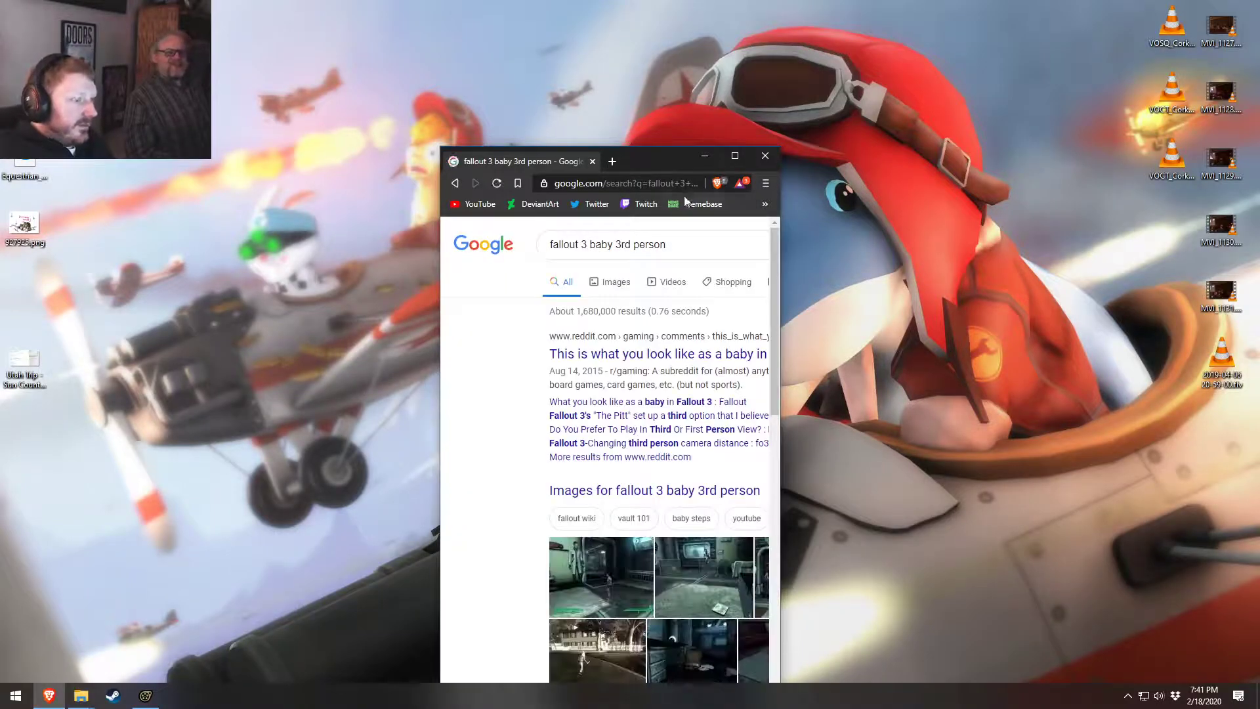
Step: View the image result of what the player looks like as a baby in Fallout 3, and put the browser away
{"action": "left_click", "coordinate": [641, 444]}
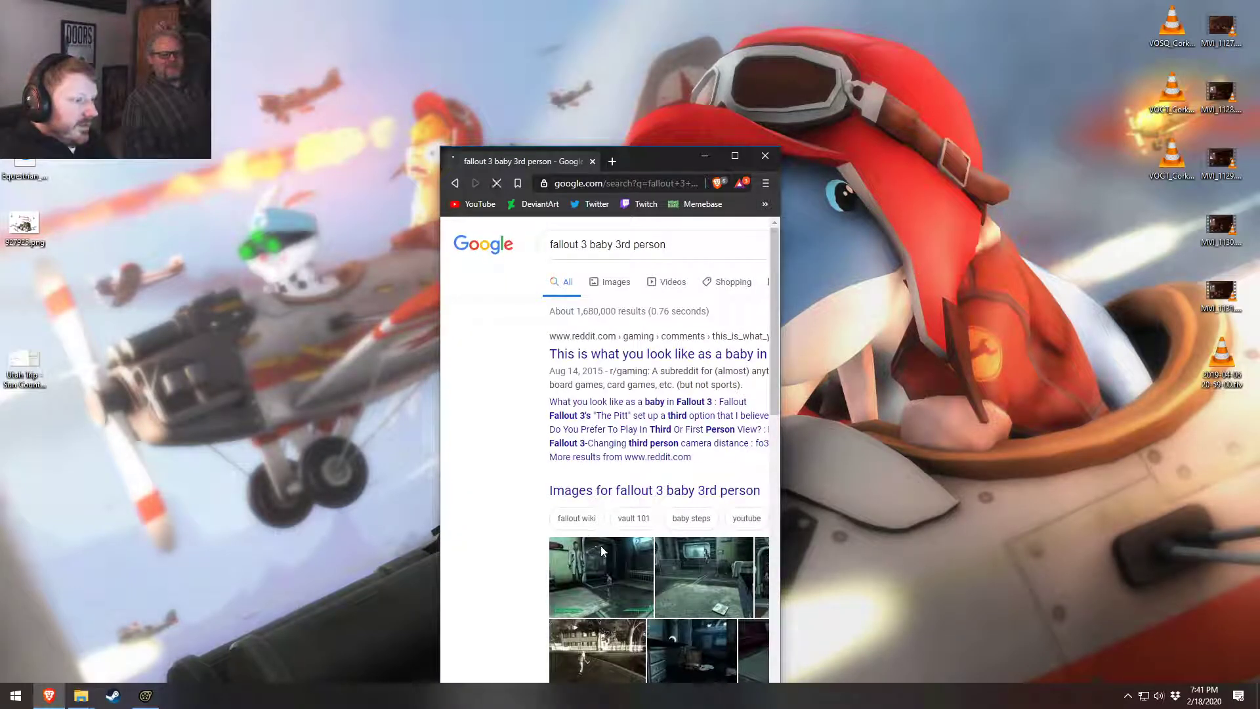
{"action": "double_click", "coordinate": [644, 163]}
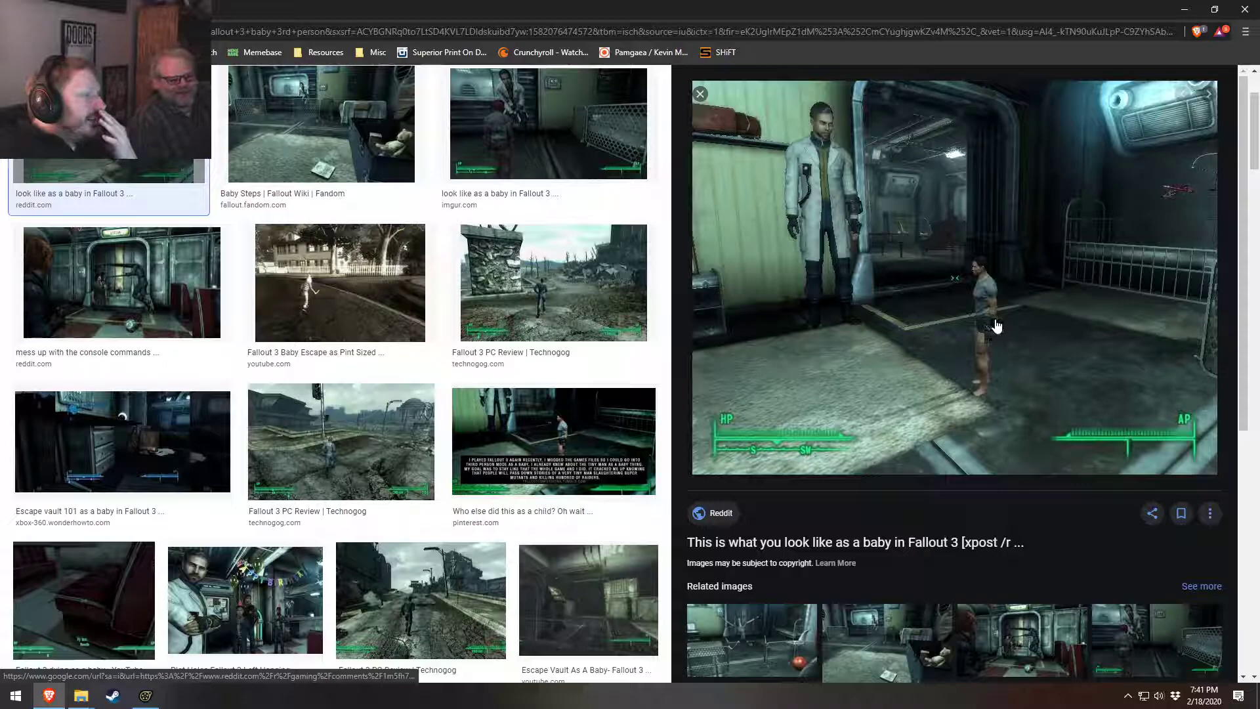
{"action": "scroll", "coordinate": [938, 321], "scroll_direction": "up", "scroll_amount": 1}
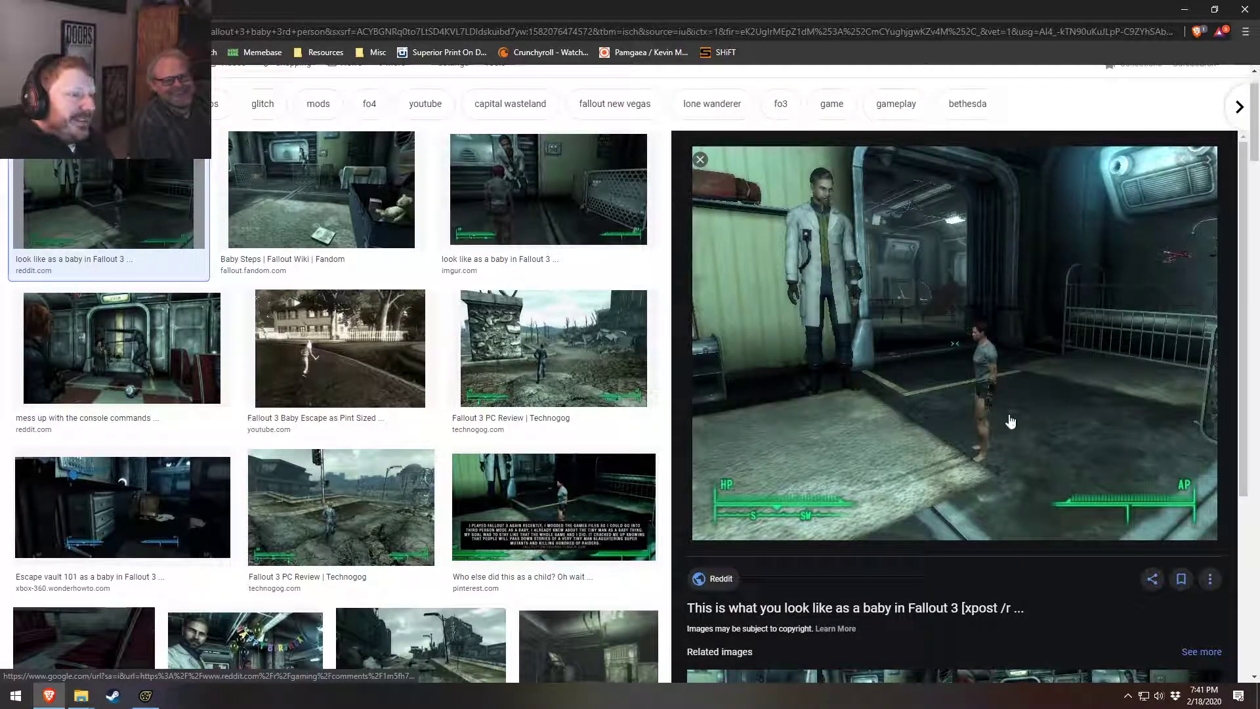
{"action": "left_click", "coordinate": [1187, 10]}
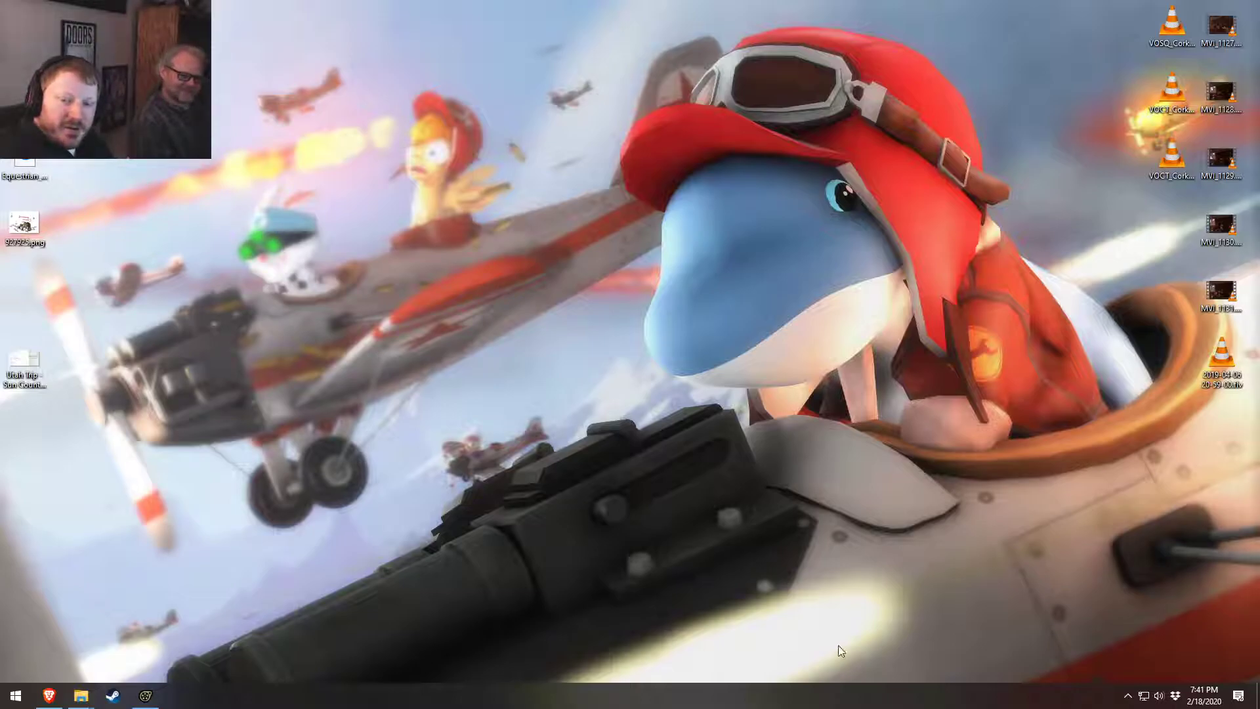
Step: Return to Source Filmmaker and adjust the height of rock_solid_11_sg1 near the fallen character
{"action": "left_click", "coordinate": [145, 696]}
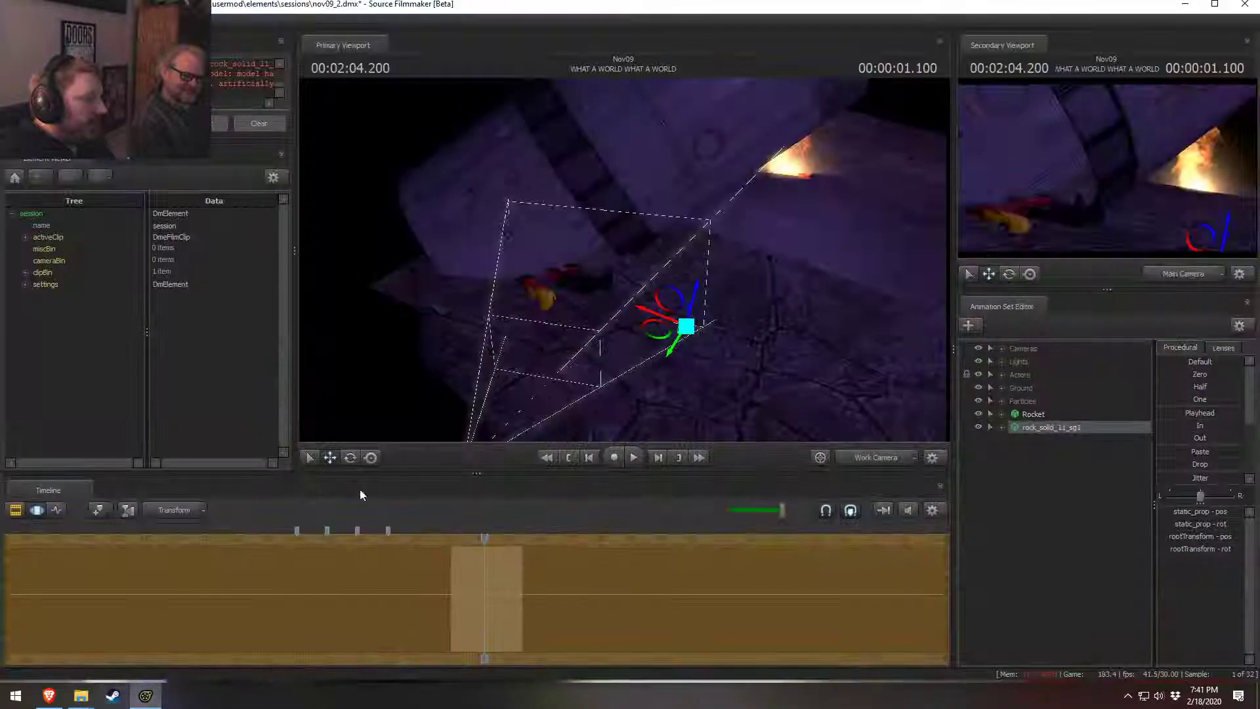
{"action": "left_click_drag", "start_coordinate": [749, 368], "coordinate": [625, 260]}
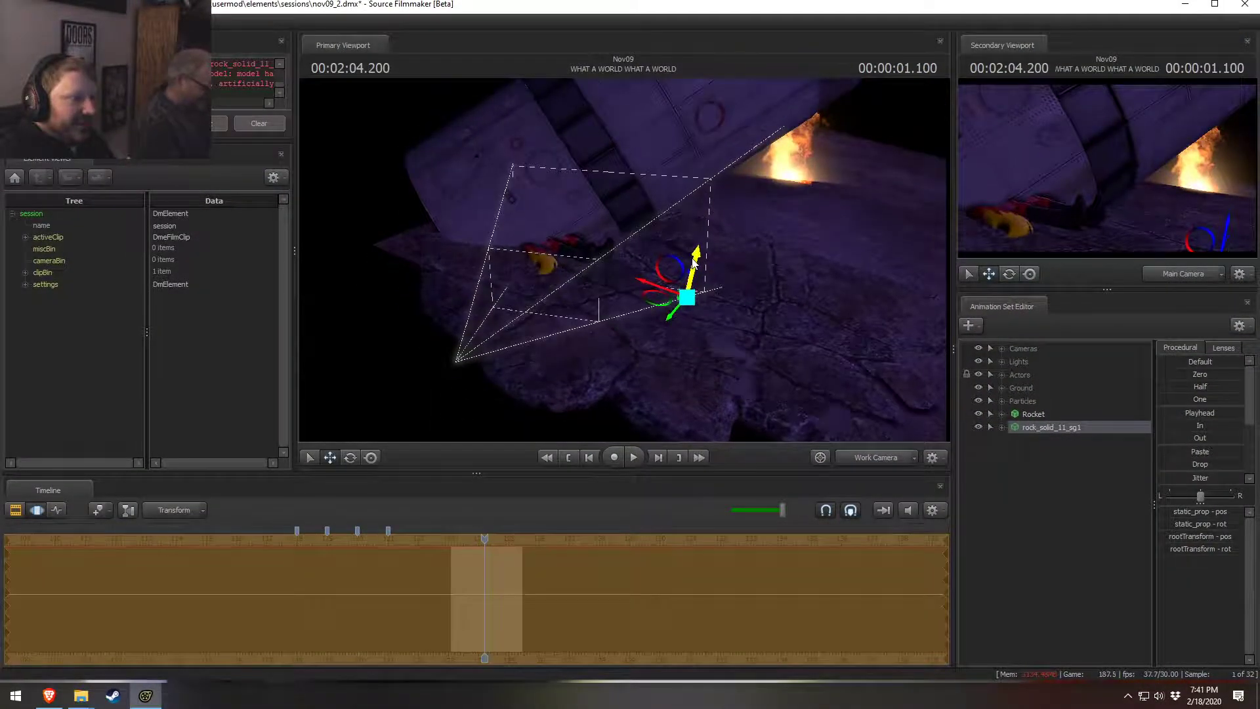
{"action": "key", "text": "w"}
{"action": "left_click_drag", "start_coordinate": [626, 260], "coordinate": [631, 272]}
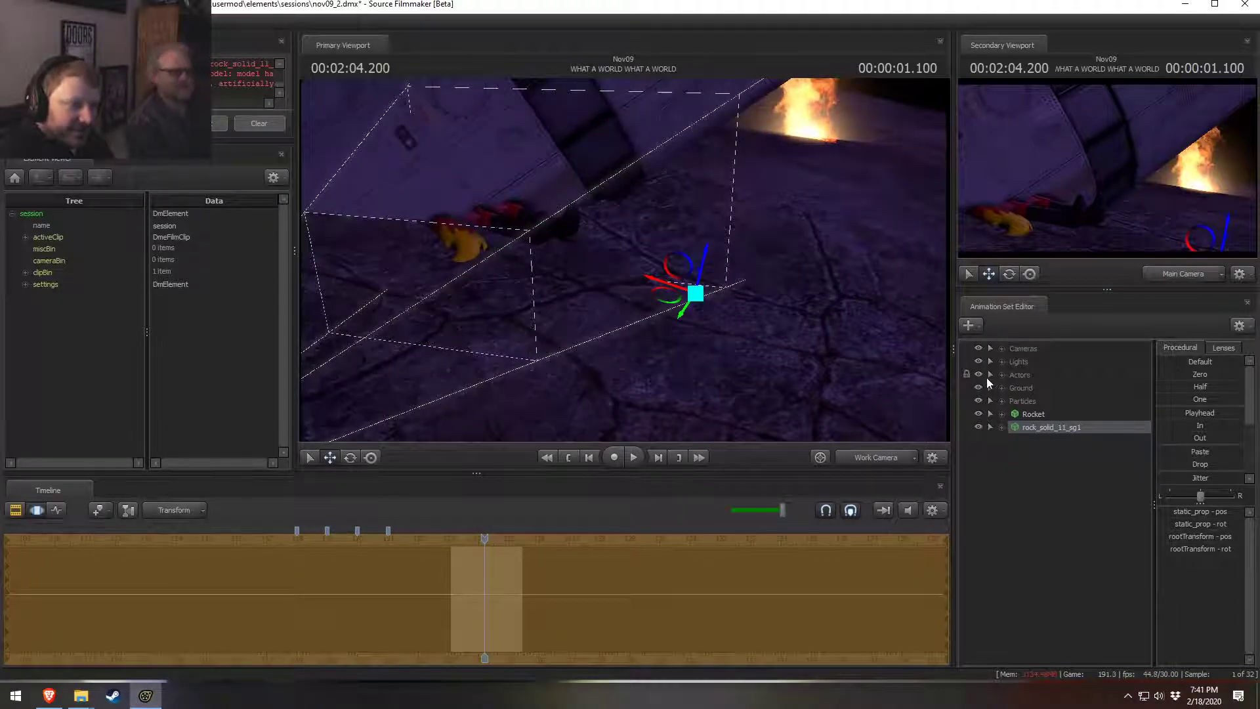
Step: Hide Ground 1 and Ground 2 in the Ground group
{"action": "left_click", "coordinate": [1002, 388]}
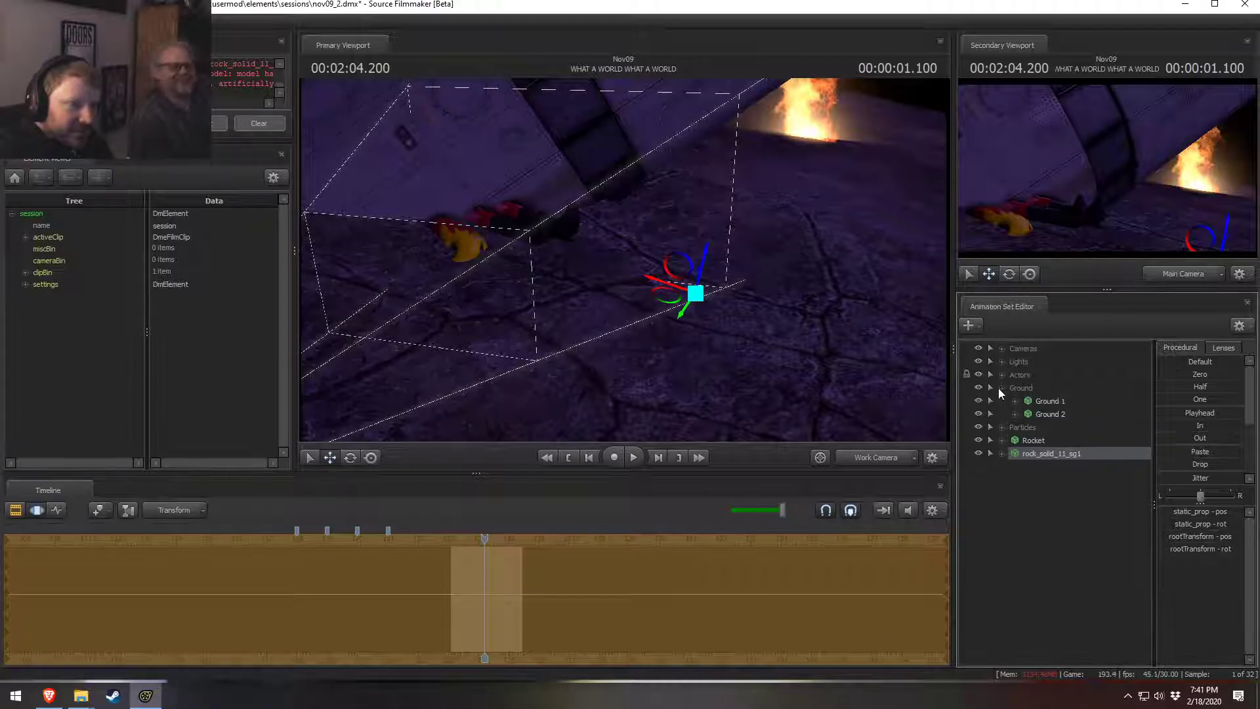
{"action": "left_click", "coordinate": [978, 414]}
{"action": "left_click", "coordinate": [978, 401]}
Step: Add a scale control to the static_prop bone of rock_solid_11_sg1 and scale the rock down
{"action": "left_click", "coordinate": [1037, 455]}
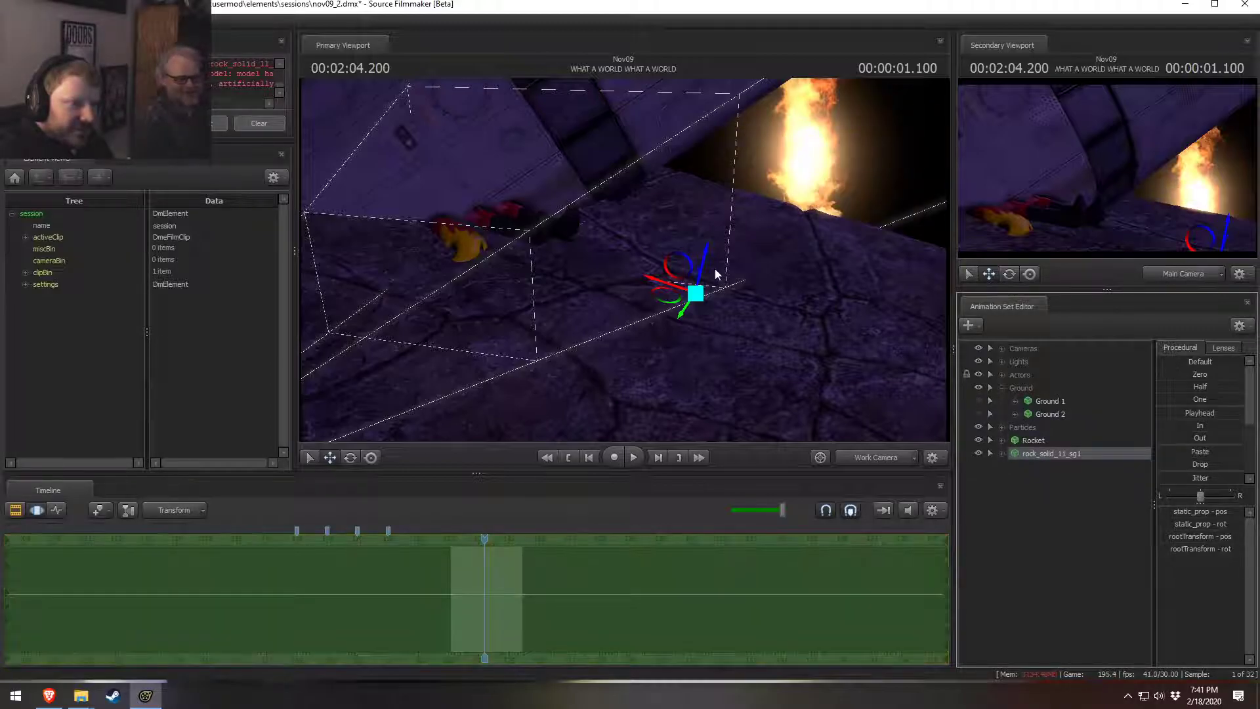
{"action": "left_click_drag", "start_coordinate": [714, 336], "coordinate": [713, 312], "text": "alt"}
{"action": "right_click_drag", "start_coordinate": [713, 312], "coordinate": [715, 337], "text": "alt"}
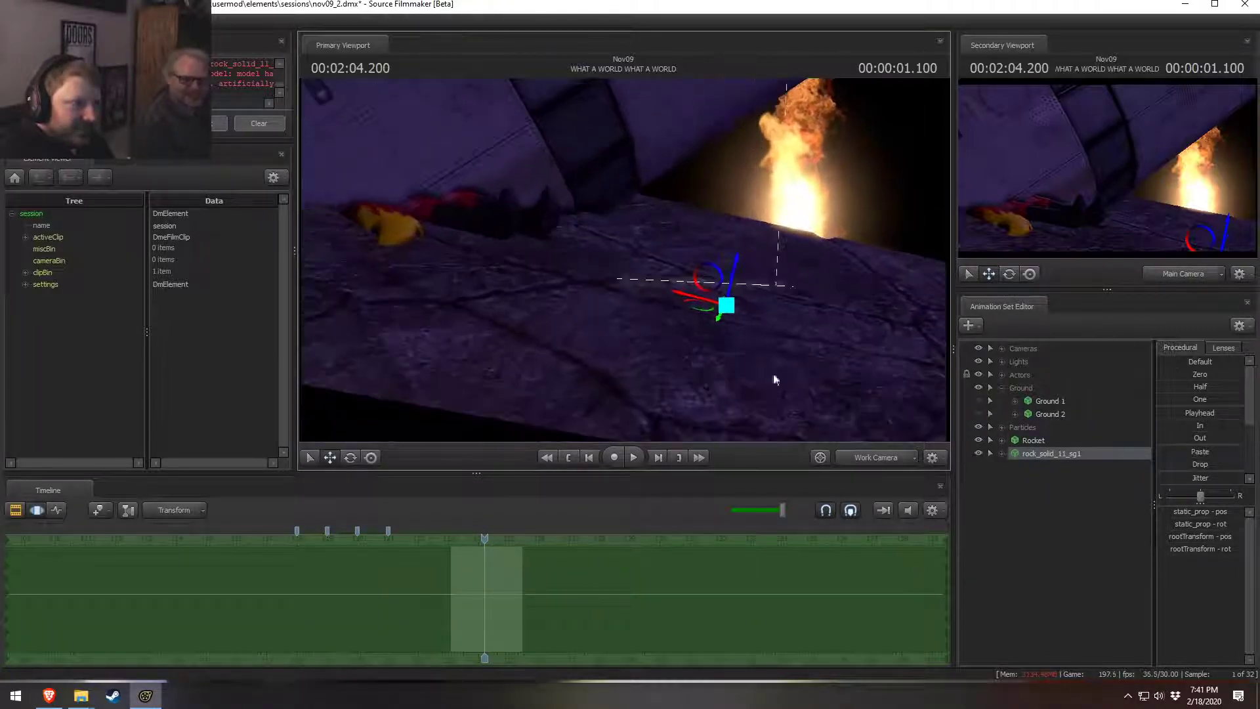
{"action": "left_click", "coordinate": [1003, 455]}
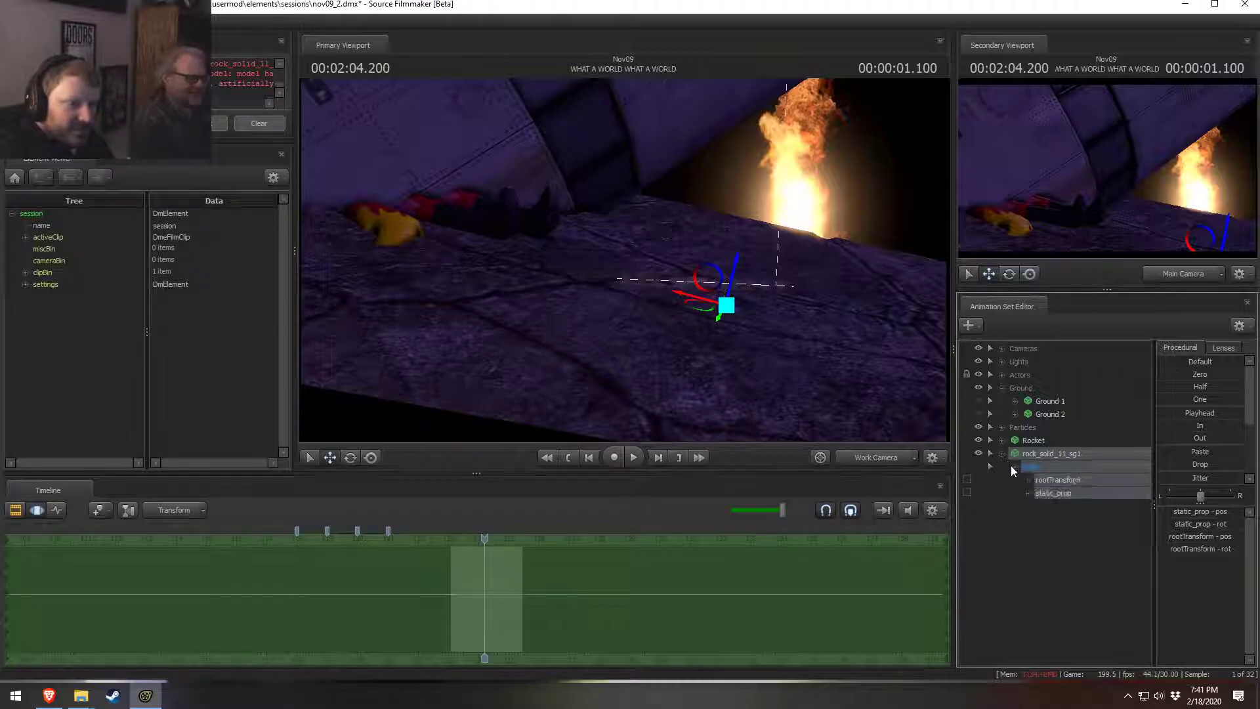
{"action": "right_click", "coordinate": [1055, 492]}
{"action": "left_click", "coordinate": [1074, 522]}
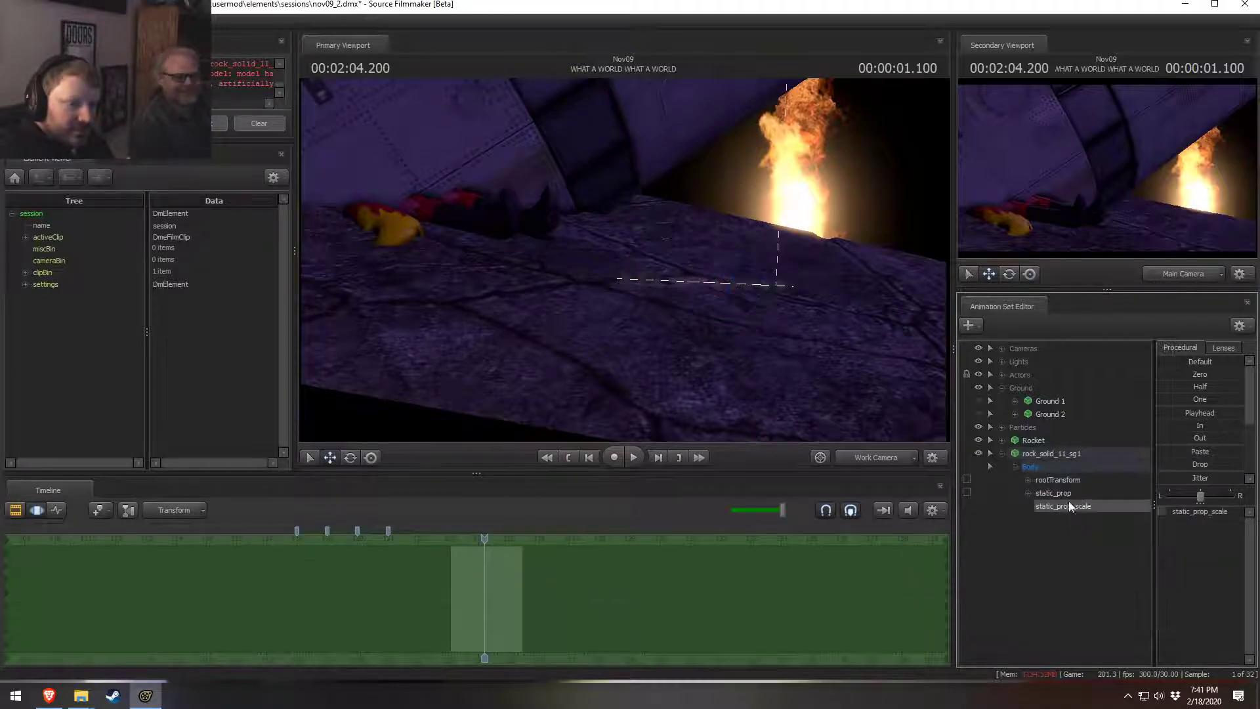
{"action": "left_click", "coordinate": [1199, 511]}
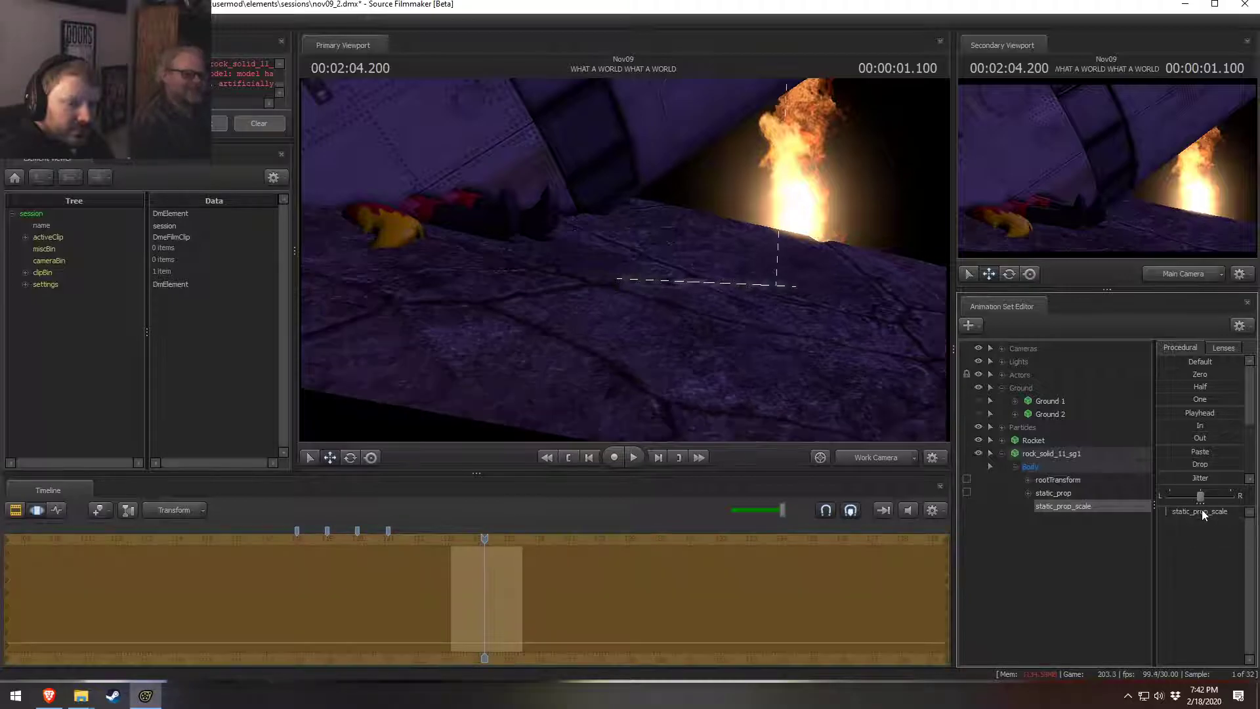
{"action": "left_click_drag", "start_coordinate": [1198, 510], "coordinate": [1196, 511]}
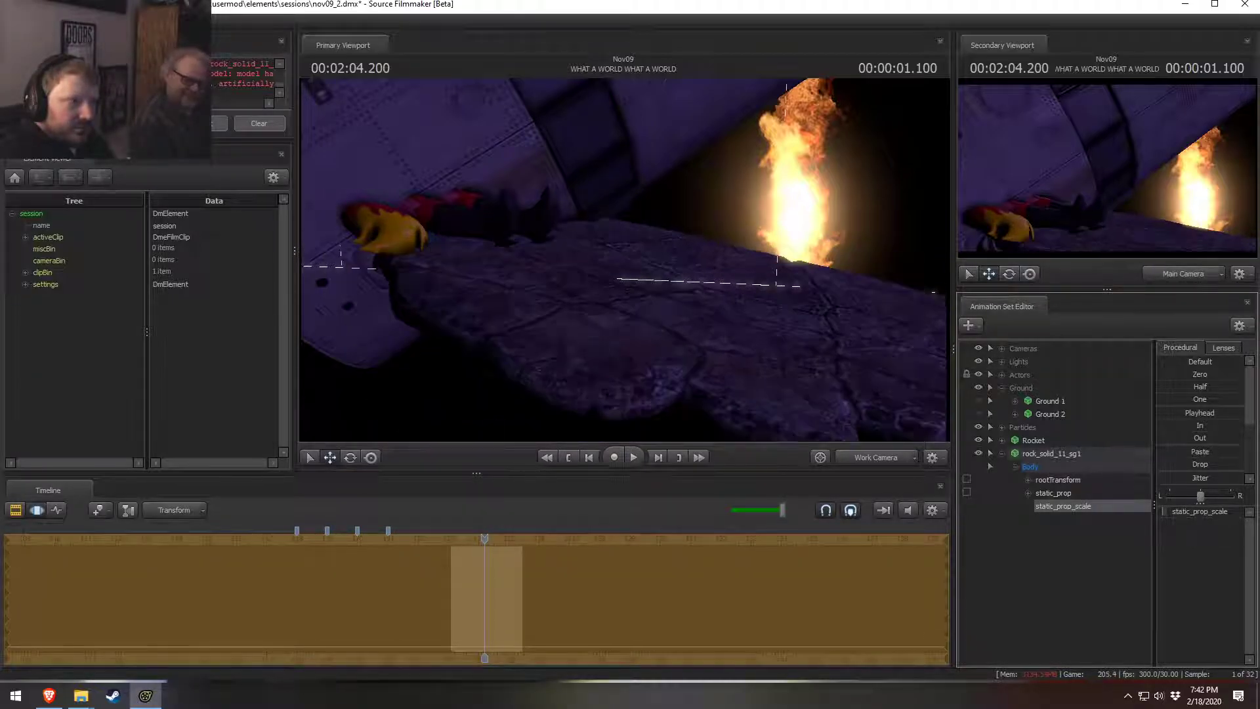
Step: Reposition the scaled rock_solid_11_sg1 under the fallen character and the rocket, and return to the Clip Editor
{"action": "left_click", "coordinate": [1069, 454]}
{"action": "left_click_drag", "start_coordinate": [652, 312], "coordinate": [466, 257]}
{"action": "left_click_drag", "start_coordinate": [747, 234], "coordinate": [751, 221]}
{"action": "left_click_drag", "start_coordinate": [839, 222], "coordinate": [621, 264]}
{"action": "key", "text": "F2"}
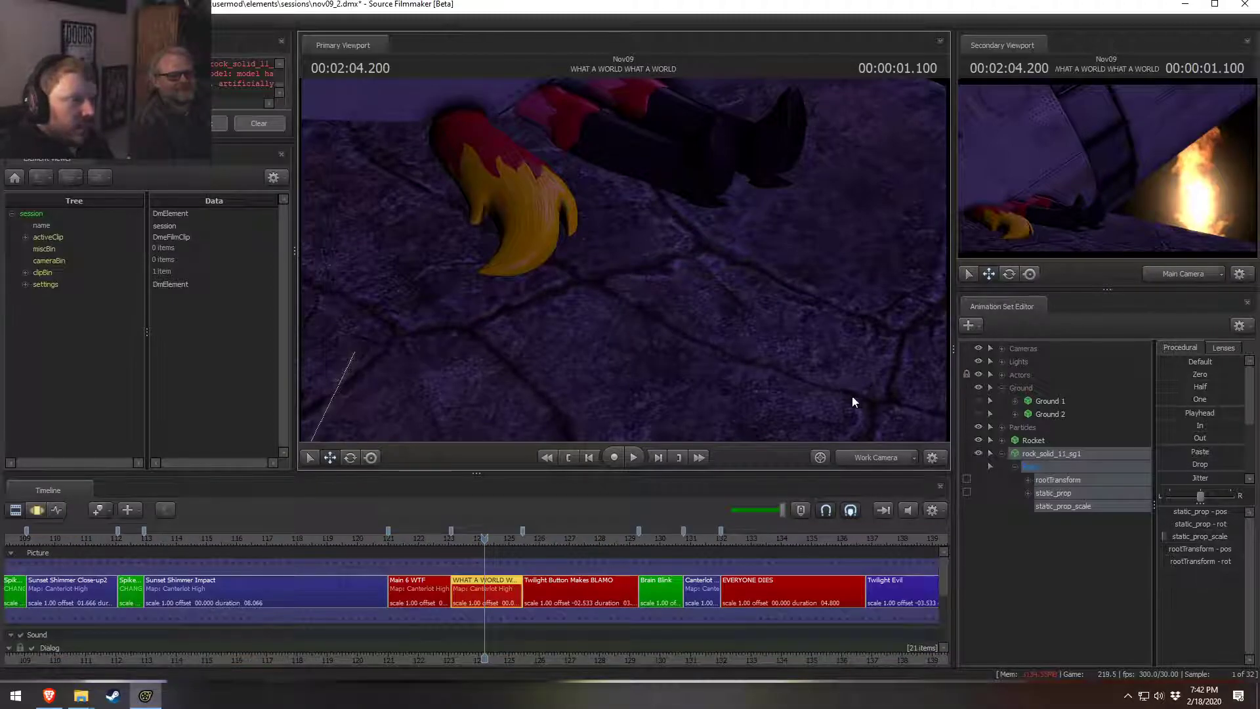
Step: Enable shadows on the lights Night Ambient 1 and Night Ambient 2
{"action": "right_click", "coordinate": [1037, 401]}
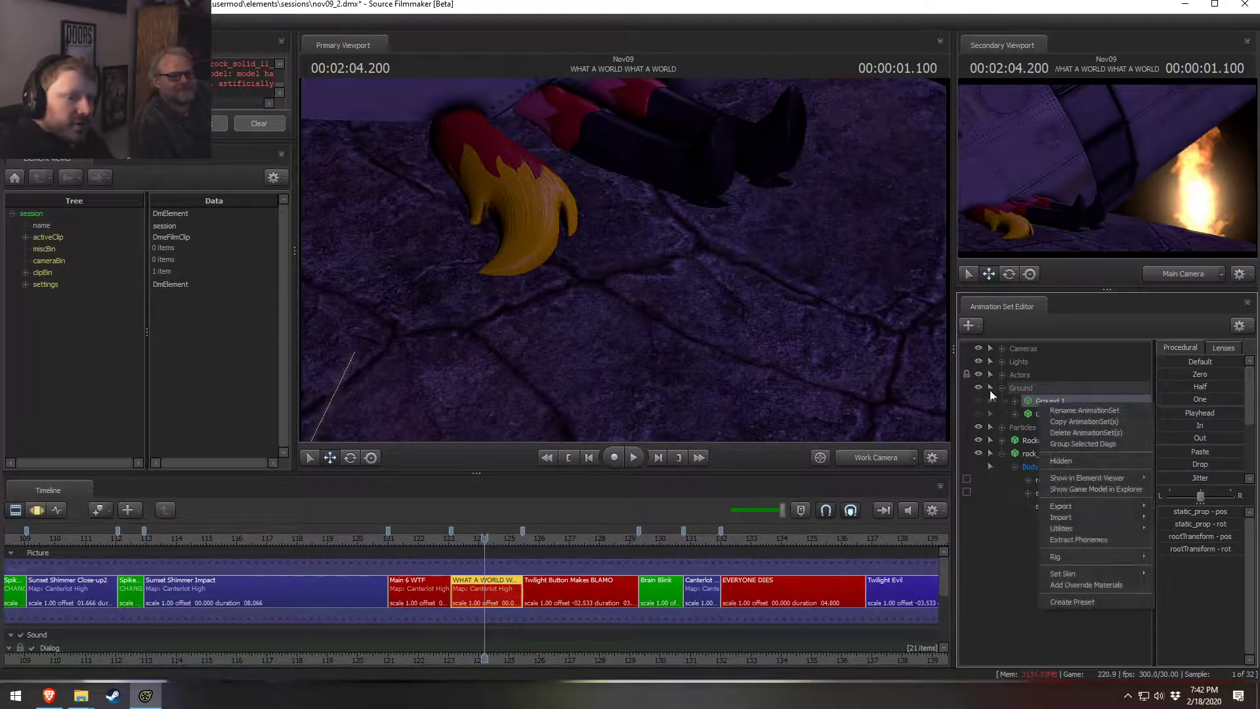
{"action": "left_click", "coordinate": [1003, 362]}
{"action": "left_click", "coordinate": [1058, 375]}
{"action": "right_click", "coordinate": [1058, 376]}
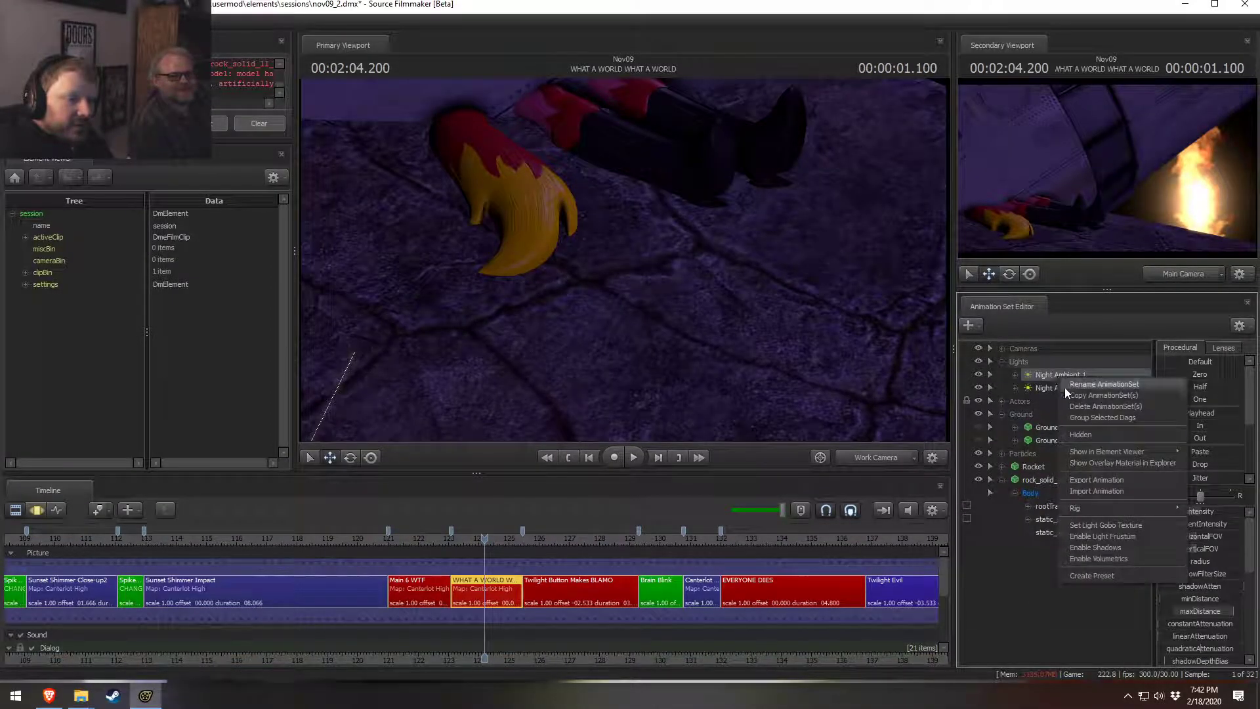
{"action": "left_click", "coordinate": [1100, 558]}
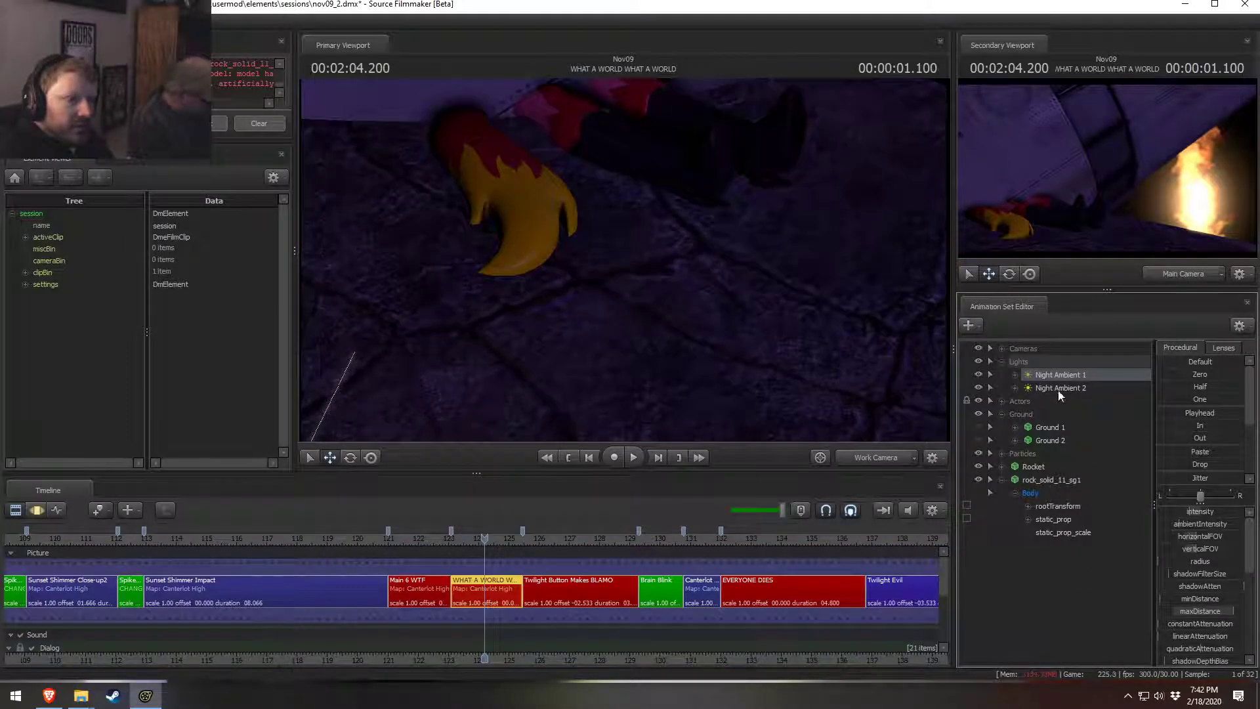
{"action": "right_click", "coordinate": [1059, 389]}
{"action": "left_click", "coordinate": [1089, 561]}
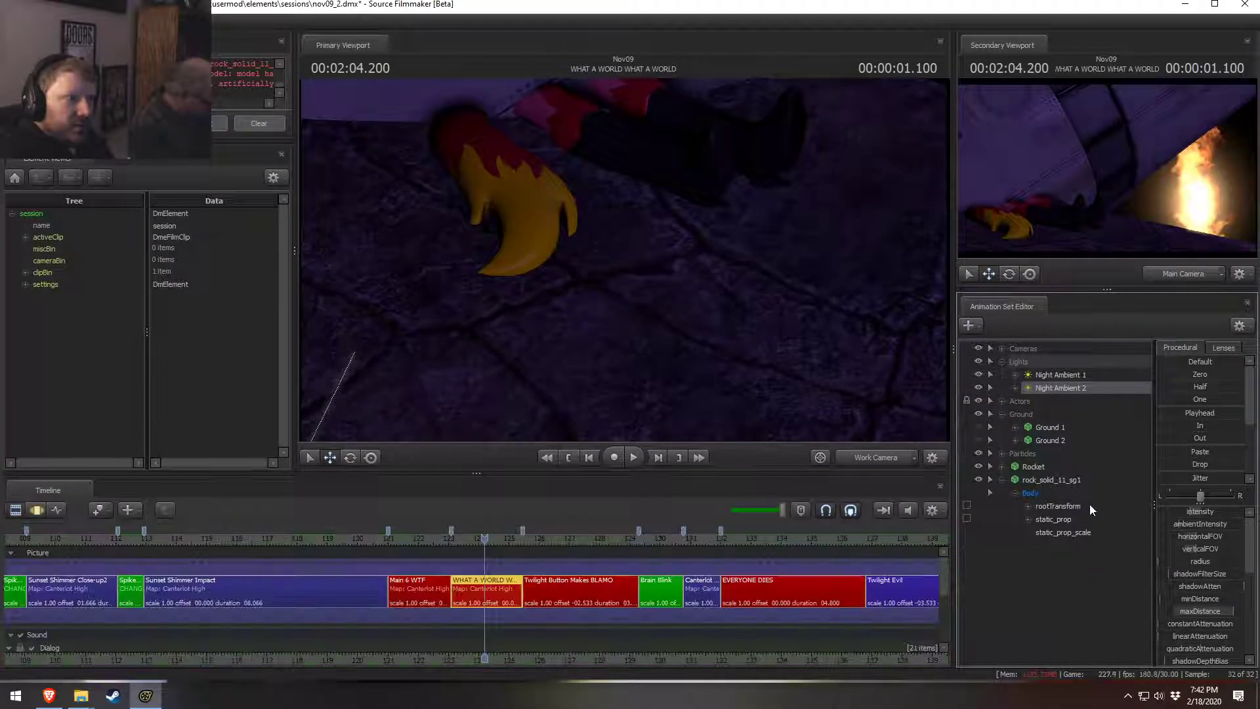
Step: Adjust the minDistance of the lights Night Ambient 1 and Night Ambient 2
{"action": "left_click", "coordinate": [1057, 375]}
{"action": "key", "text": "F3"}
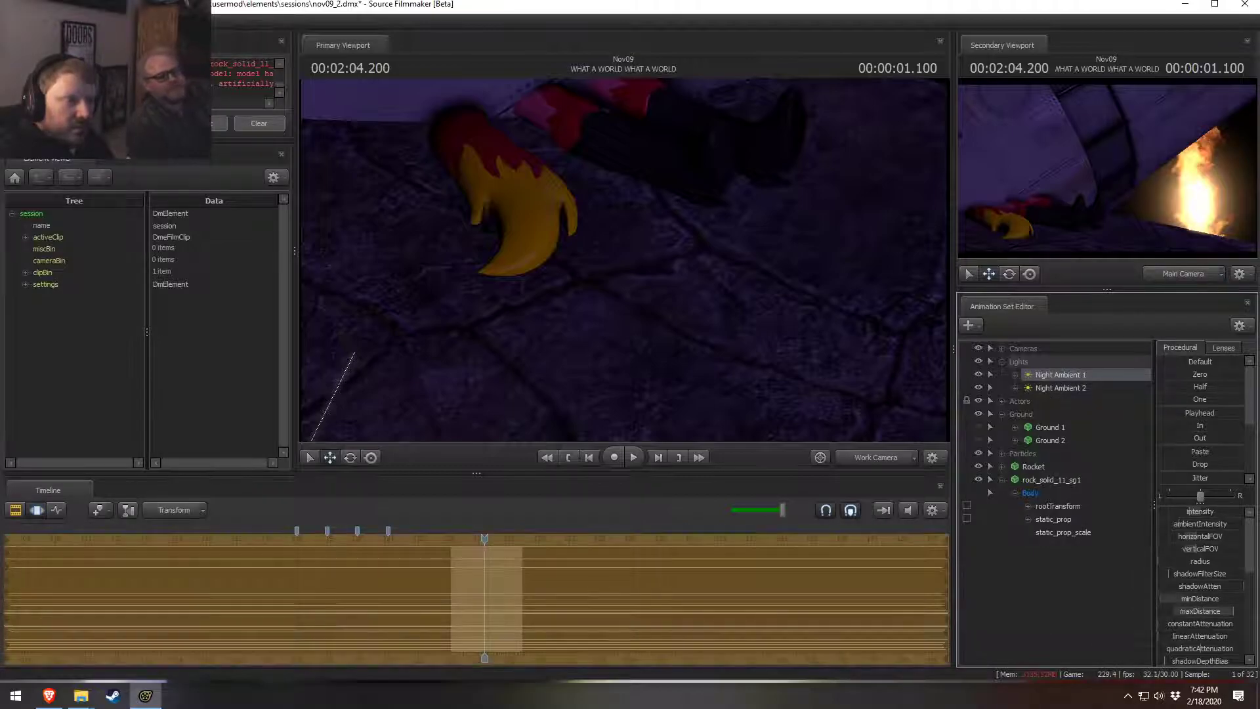
{"action": "left_click", "coordinate": [1076, 389]}
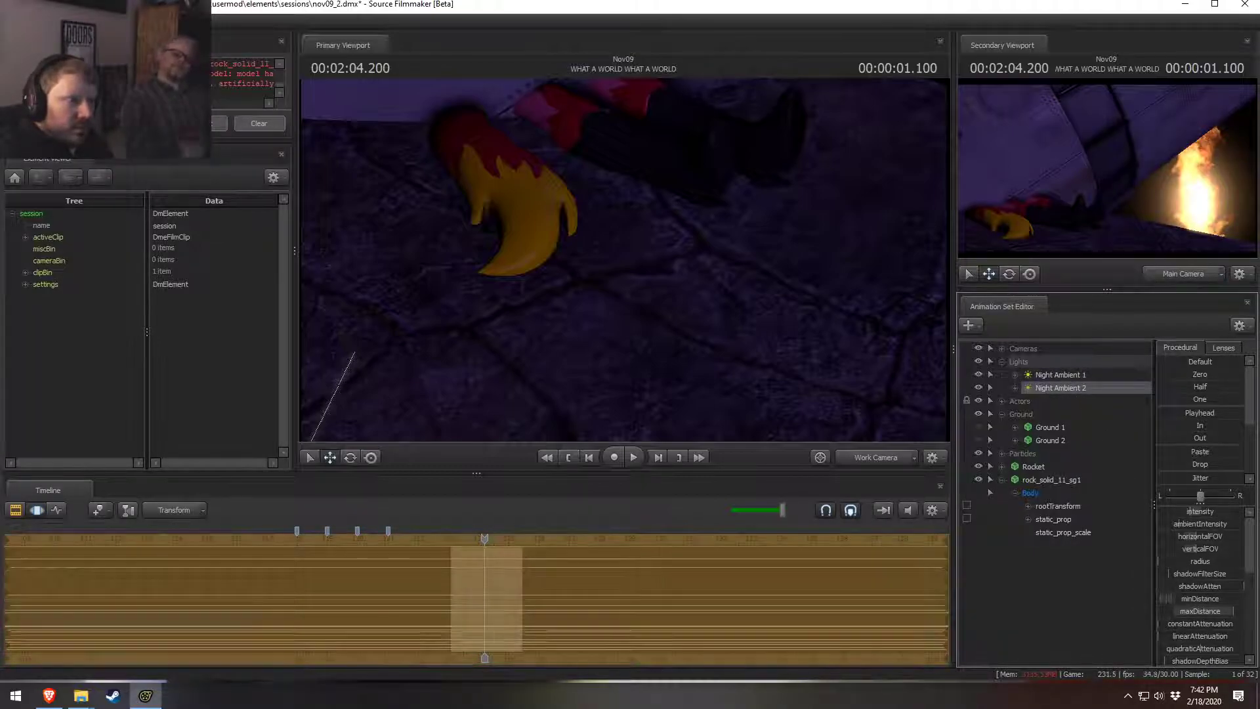
{"action": "left_click", "coordinate": [1058, 375]}
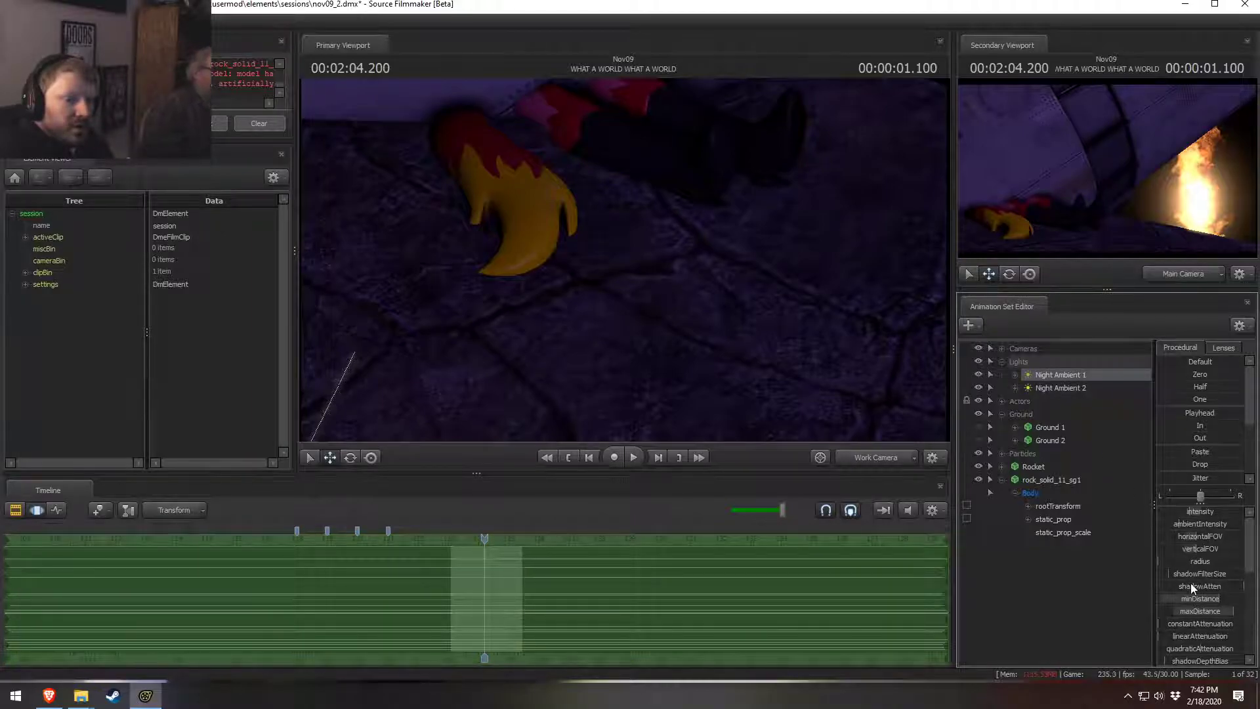
{"action": "left_click_drag", "start_coordinate": [1191, 598], "coordinate": [1218, 598]}
Step: Look at the rocket through Night Ambient 1, then examine the crash site from the Work Camera
{"action": "left_click_drag", "start_coordinate": [604, 296], "coordinate": [625, 265]}
{"action": "left_click_drag", "start_coordinate": [1046, 376], "coordinate": [739, 335]}
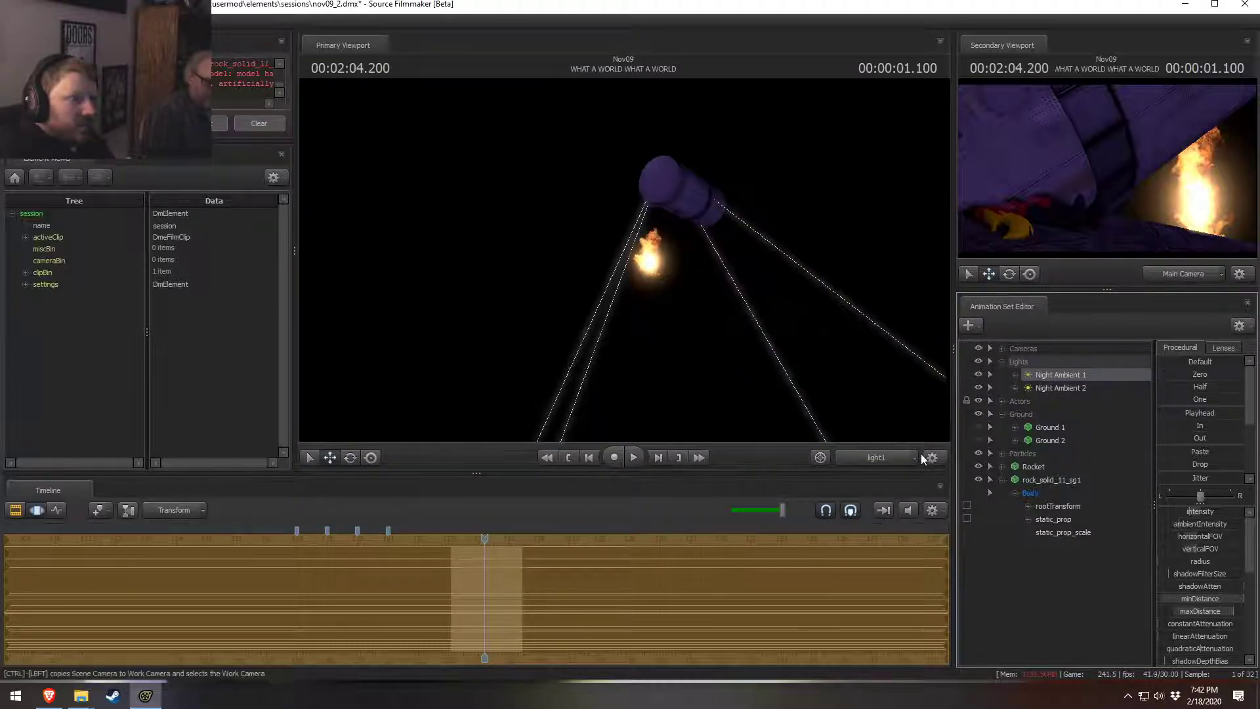
{"action": "left_click", "coordinate": [1057, 387]}
{"action": "left_click", "coordinate": [854, 461]}
{"action": "left_click_drag", "start_coordinate": [833, 400], "coordinate": [811, 354]}
{"action": "key", "text": "w"}
{"action": "key", "text": "w"}
{"action": "key", "text": "s"}
{"action": "left_click_drag", "start_coordinate": [627, 276], "coordinate": [632, 285]}
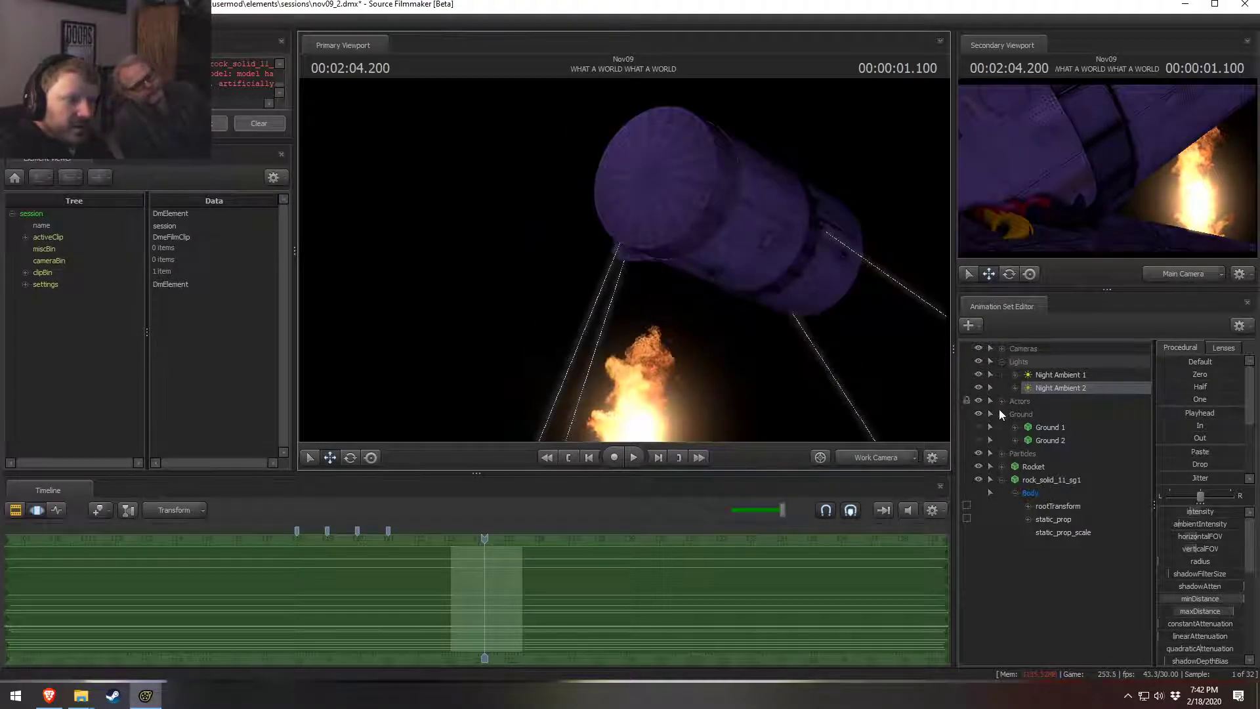
Step: Frame the fallen character's legs in the Work Camera and toggle Night Ambient 2 and Night Ambient 1 off and on to compare their shadows
{"action": "key", "text": "F2"}
{"action": "left_click", "coordinate": [868, 462], "text": "ctrl"}
{"action": "left_click_drag", "start_coordinate": [799, 417], "coordinate": [792, 417]}
{"action": "key", "text": "s"}
{"action": "key", "text": "w"}
{"action": "mouse_move", "coordinate": [624, 258]}
{"action": "left_mouse_down"}
{"action": "mouse_move", "coordinate": [613, 269]}
{"action": "mouse_move", "coordinate": [620, 258]}
{"action": "left_mouse_up"}
{"action": "key", "text": "s"}
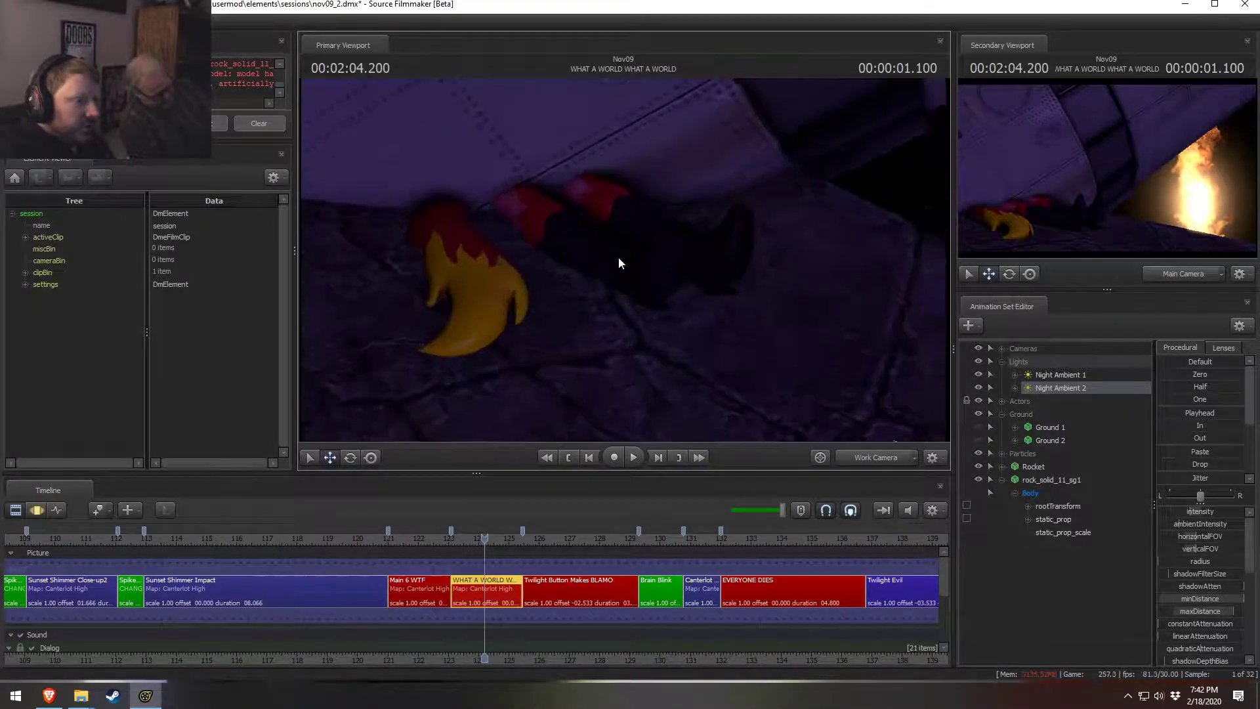
{"action": "left_click", "coordinate": [979, 386]}
{"action": "left_click", "coordinate": [979, 386]}
{"action": "left_click", "coordinate": [978, 374]}
{"action": "left_click", "coordinate": [979, 374]}
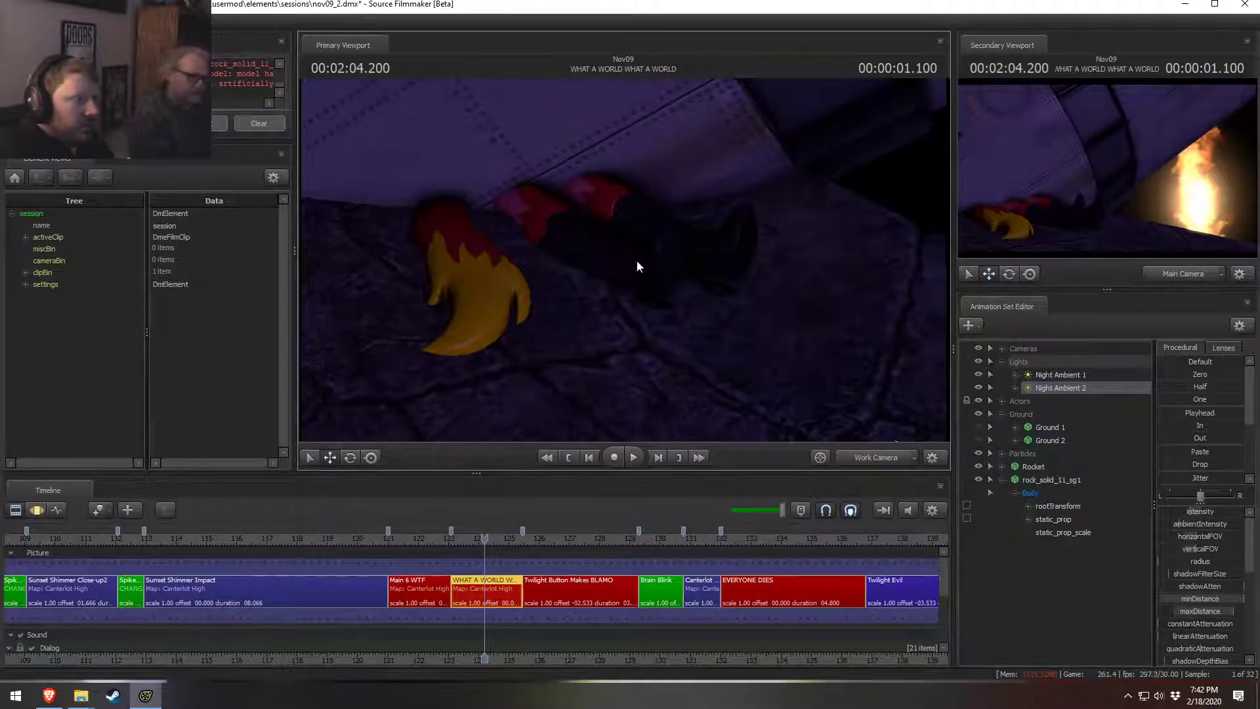
Step: Disable shadows on Night Ambient 1 and Night Ambient 2, with the Main Camera shown in the primary viewport
{"action": "right_click", "coordinate": [1057, 389]}
{"action": "left_click", "coordinate": [1110, 553]}
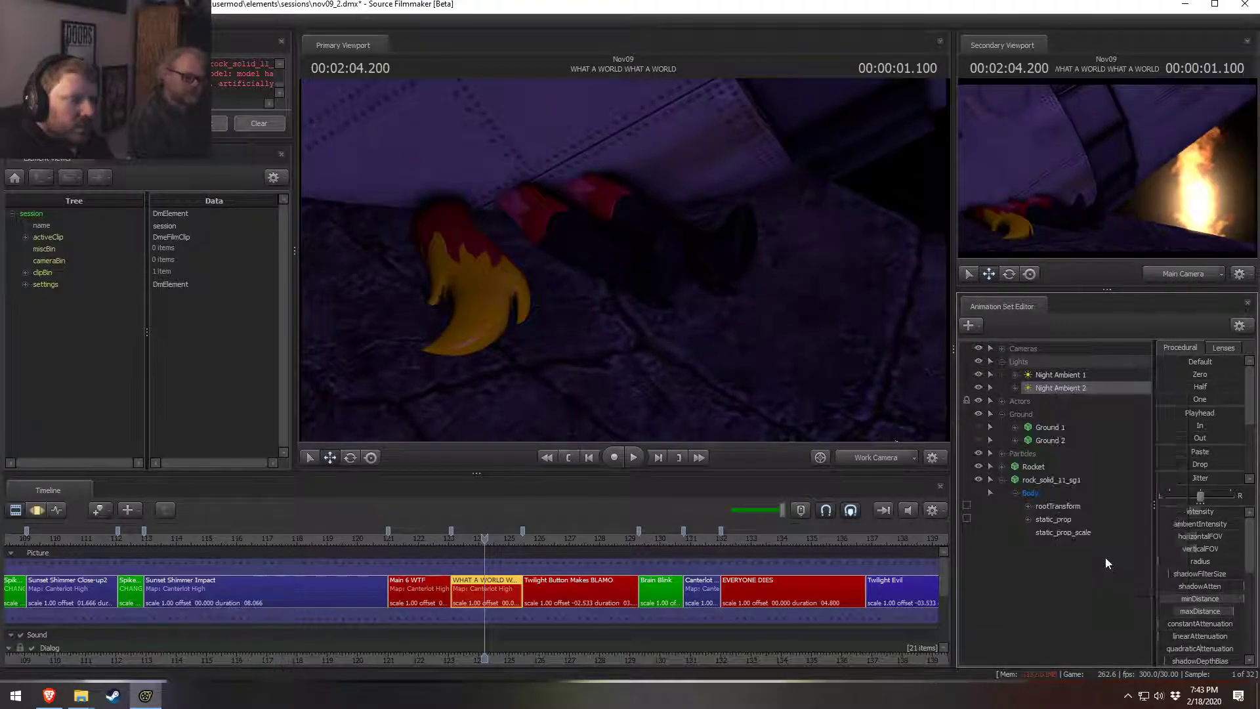
{"action": "key", "text": "F2"}
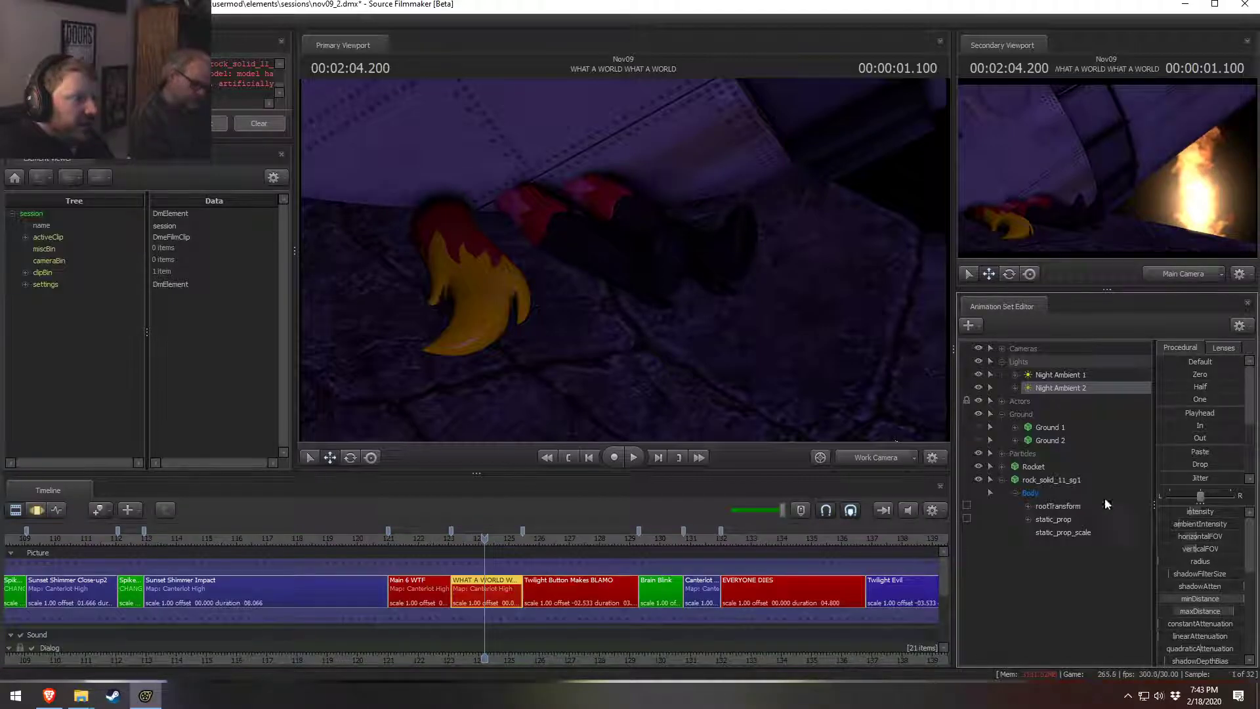
{"action": "left_click", "coordinate": [1057, 380]}
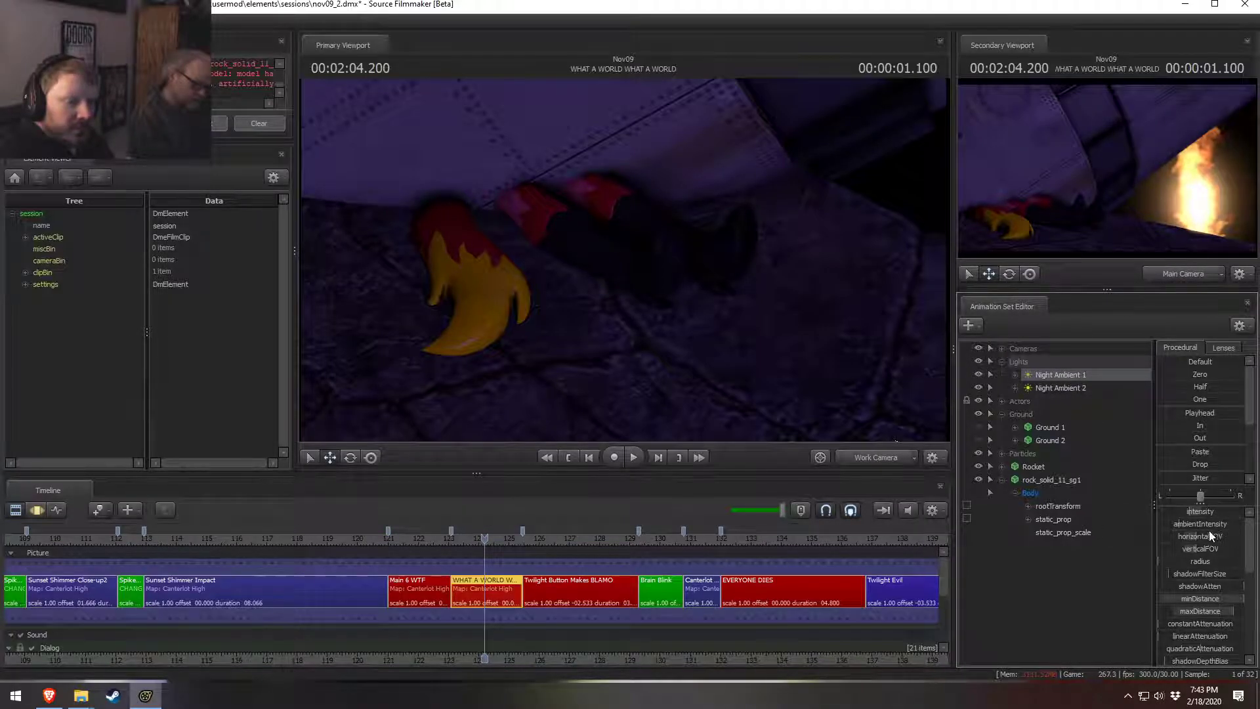
{"action": "left_click", "coordinate": [880, 458]}
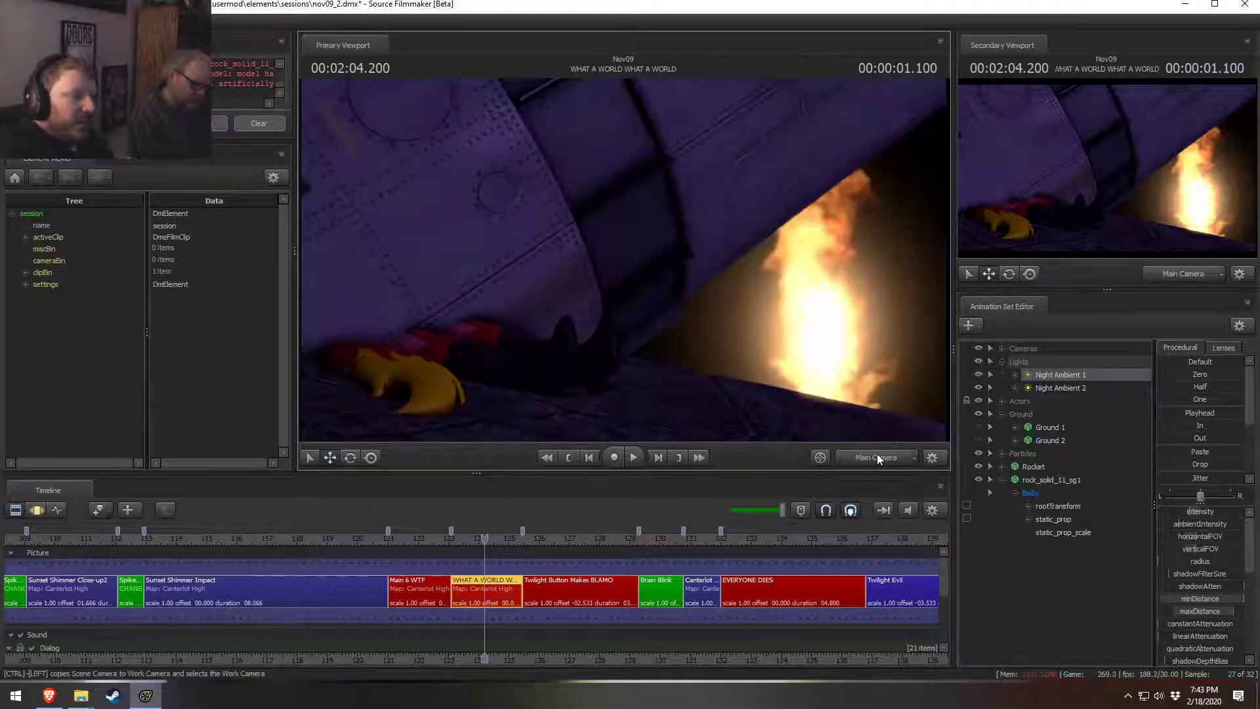
{"action": "right_click", "coordinate": [1048, 375]}
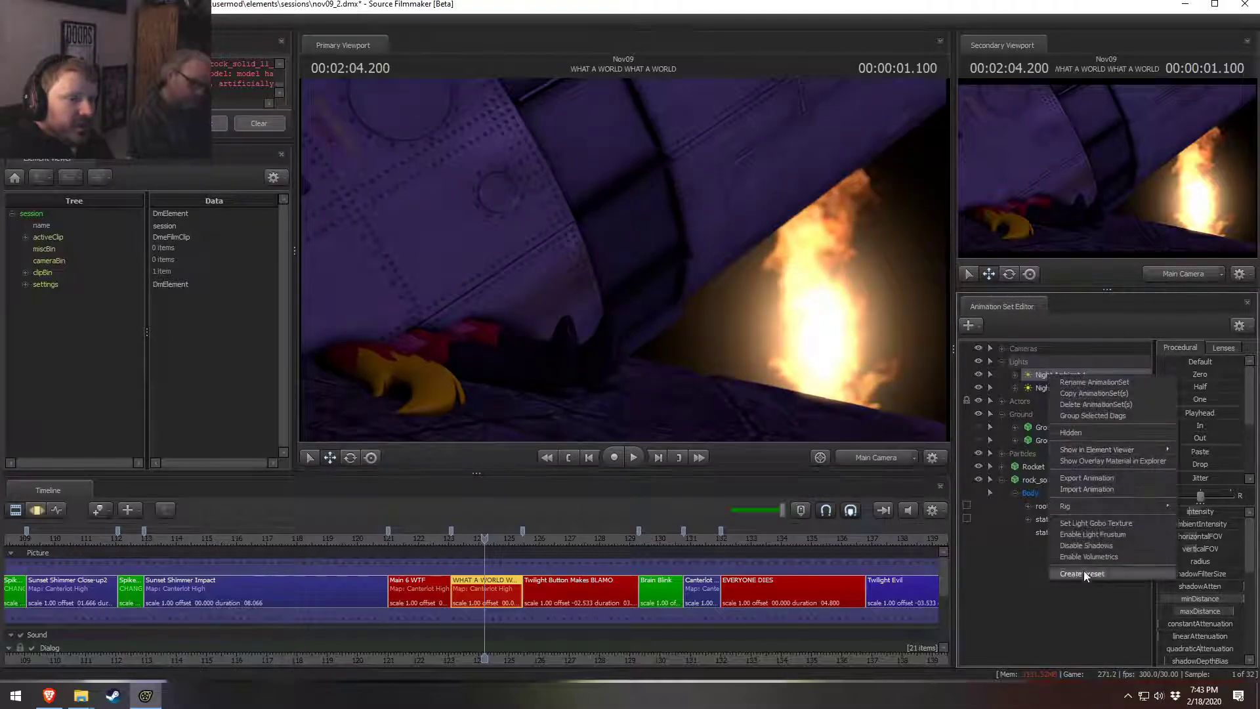
{"action": "left_click", "coordinate": [1081, 545]}
{"action": "right_click", "coordinate": [1043, 389]}
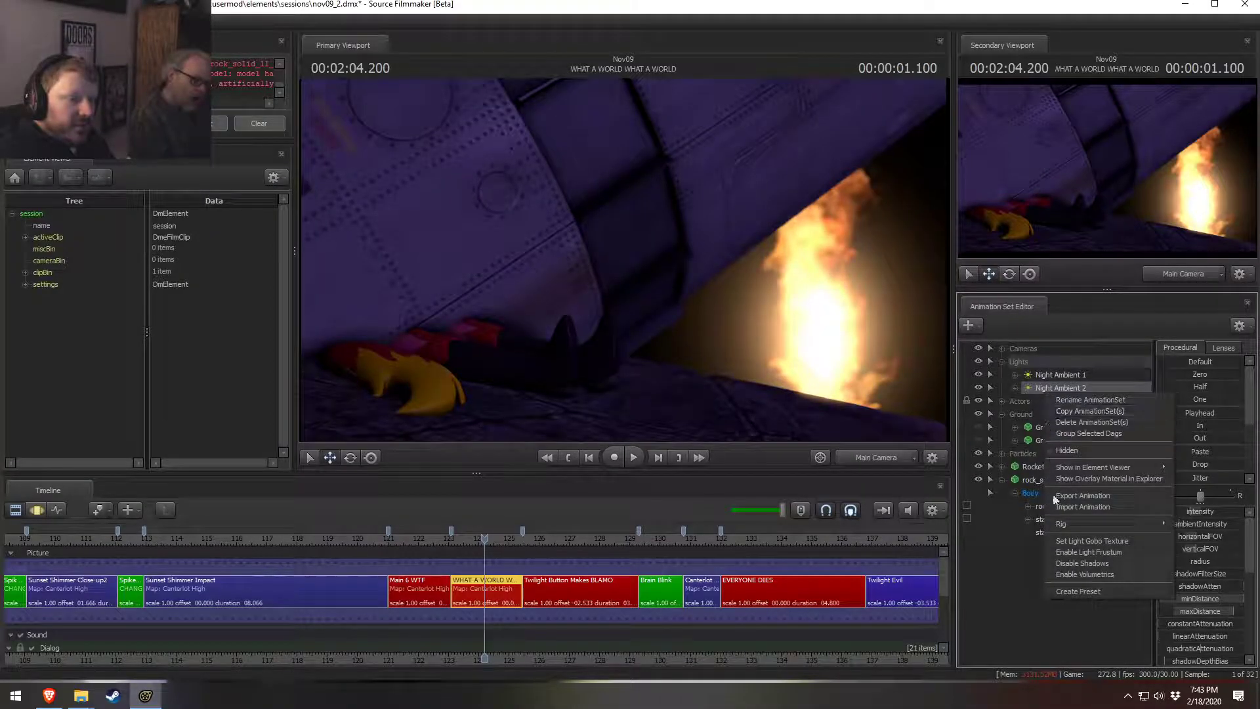
{"action": "left_click", "coordinate": [1061, 557]}
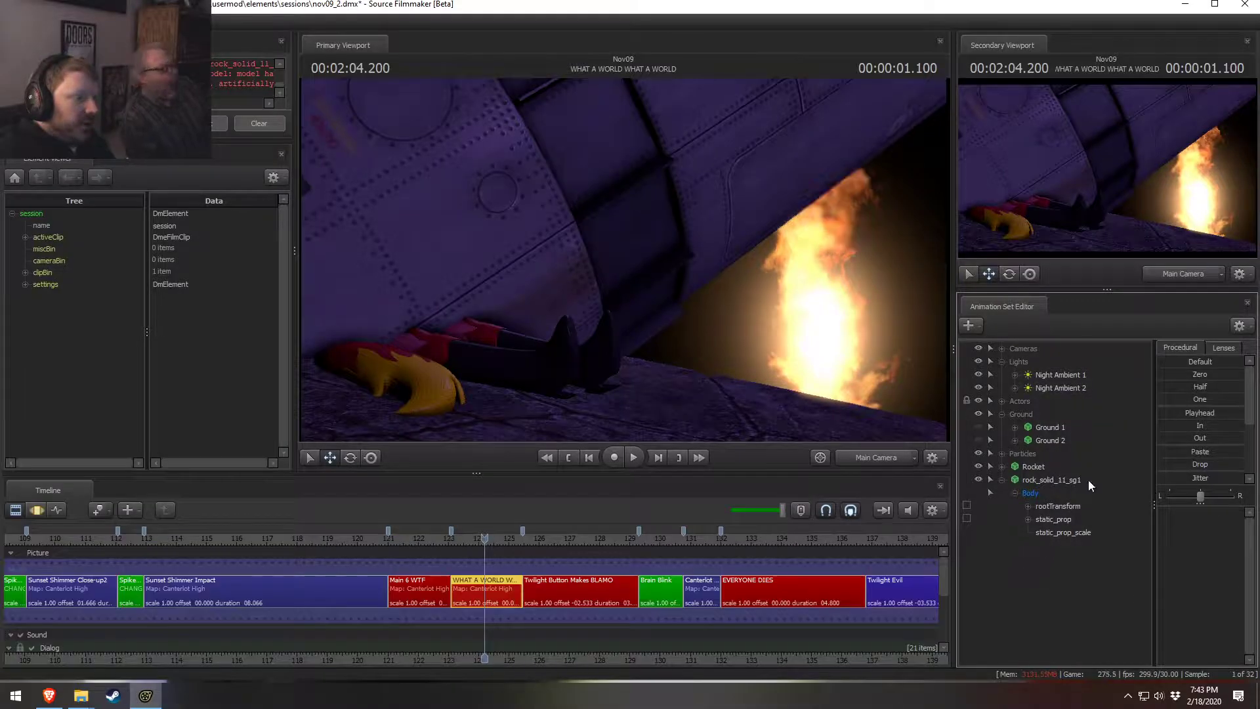
Step: Lower the intensity of Night Ambient 1 and Night Ambient 2 to darken the shot, then return to the Clip Editor
{"action": "left_click", "coordinate": [1074, 376]}
{"action": "key", "text": "F3"}
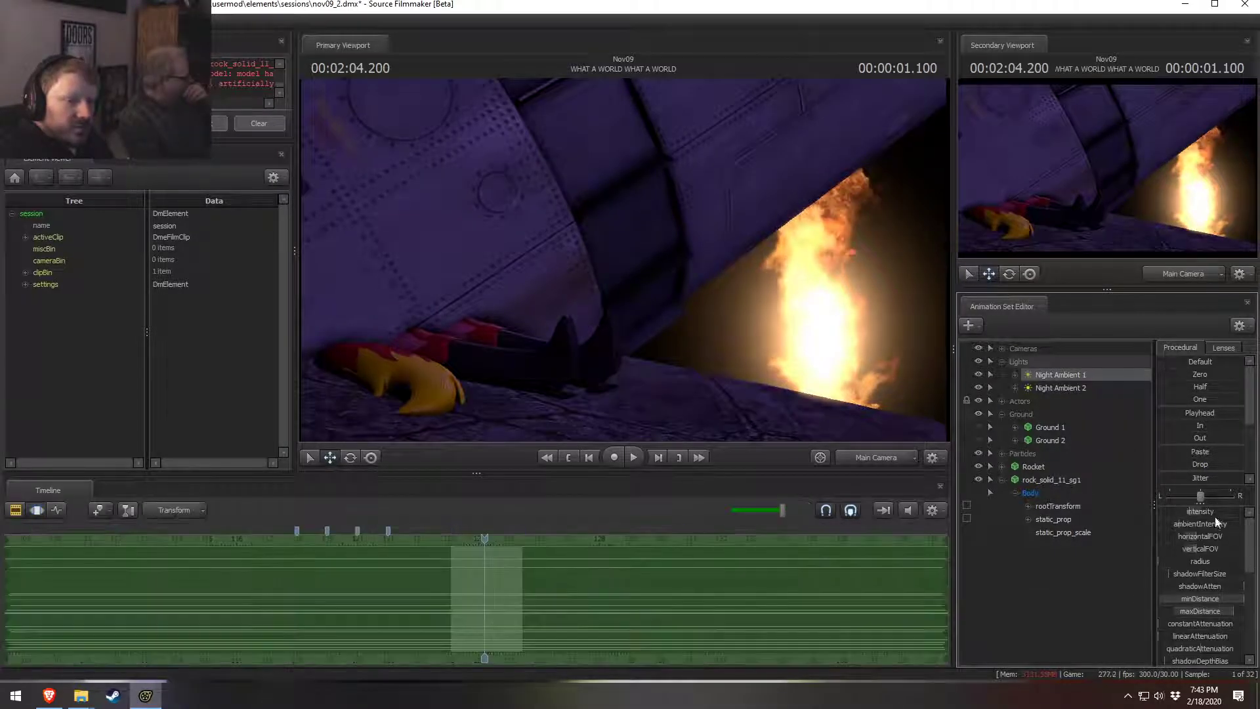
{"action": "left_click_drag", "start_coordinate": [1216, 516], "coordinate": [1202, 512]}
{"action": "left_click", "coordinate": [1057, 388]}
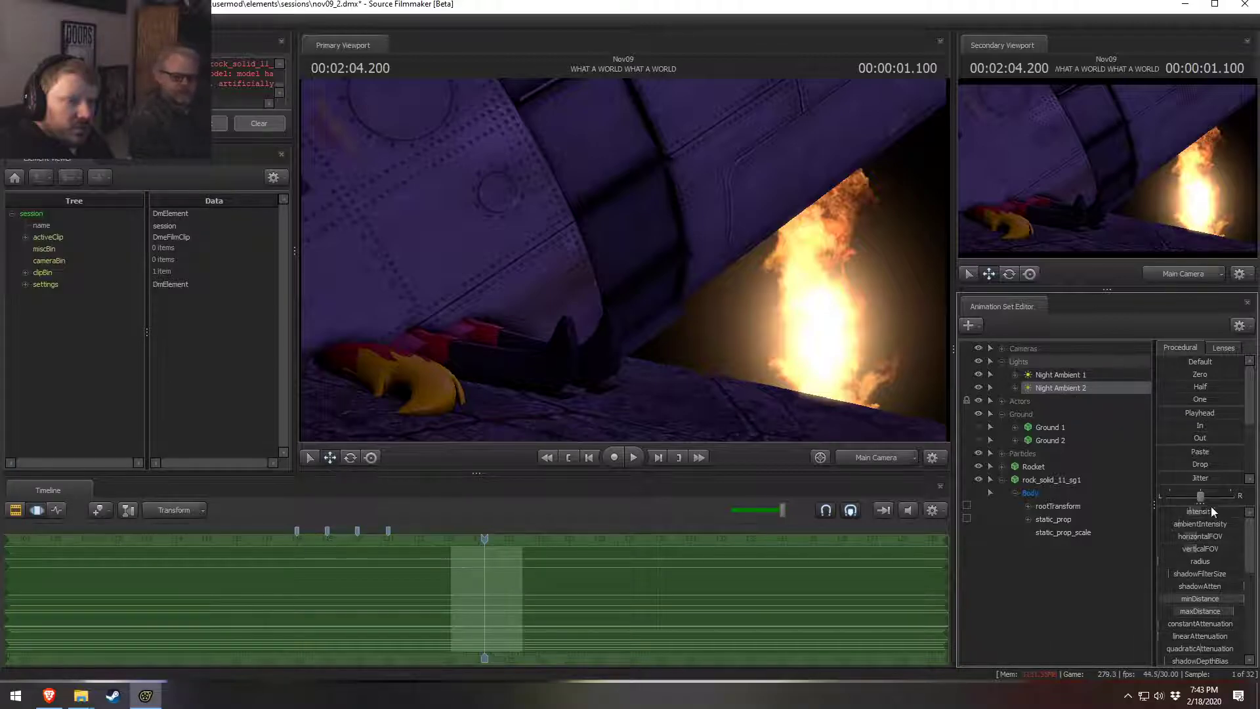
{"action": "left_click_drag", "start_coordinate": [1200, 511], "coordinate": [1182, 510]}
{"action": "left_click", "coordinate": [1063, 376]}
{"action": "key", "text": "F2"}
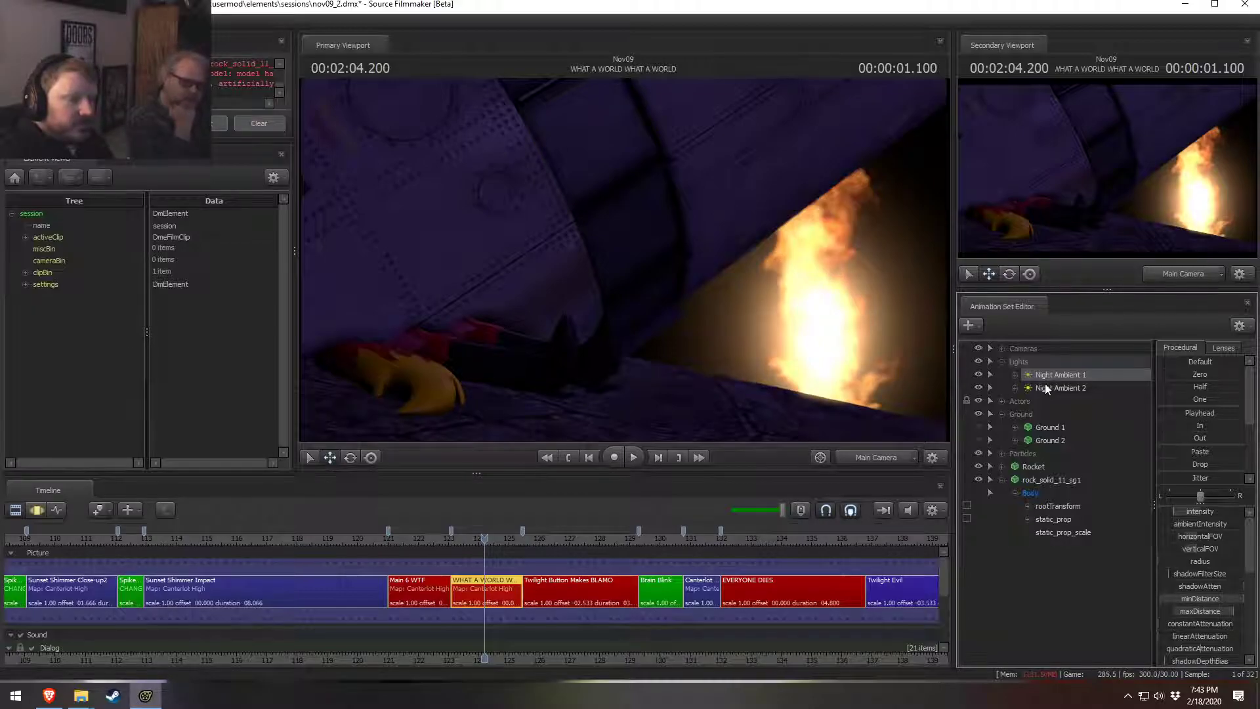
{"action": "left_click", "coordinate": [979, 375]}
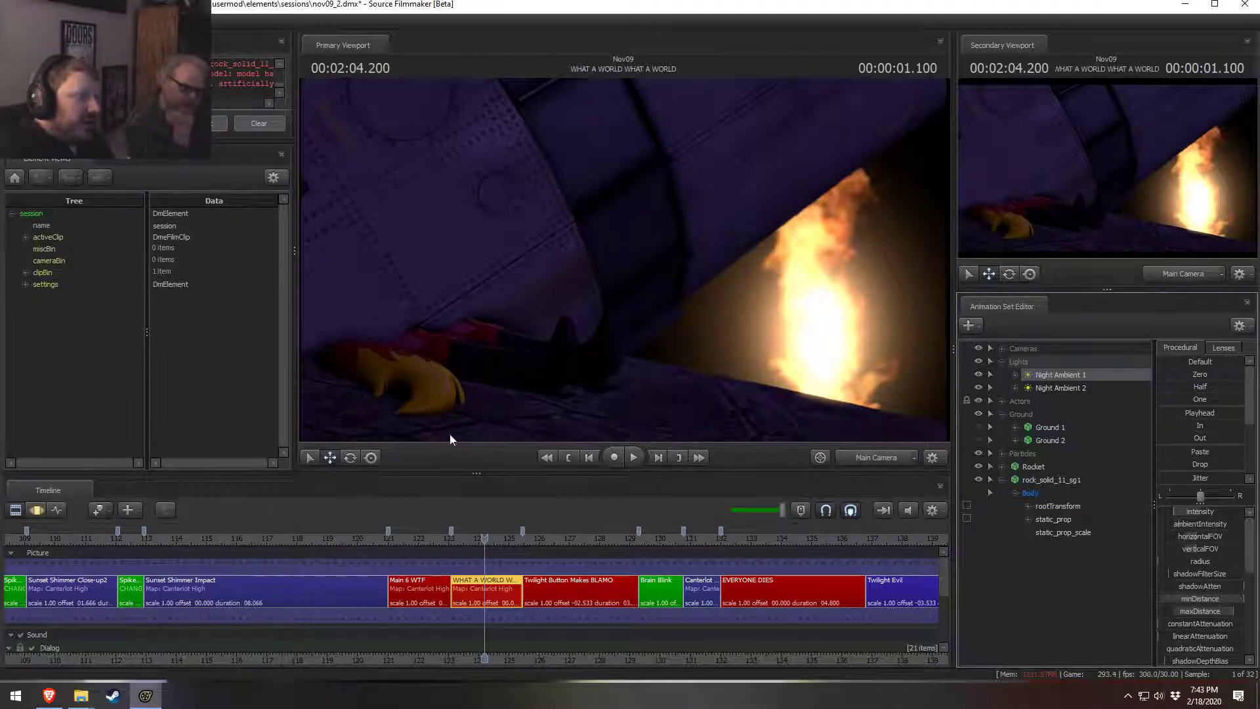
Step: Try to reposition rock_solid_11_sg1 beneath the rocket and undo the change
{"action": "left_click", "coordinate": [1049, 480]}
{"action": "left_click", "coordinate": [876, 457]}
{"action": "left_click_drag", "start_coordinate": [623, 260], "coordinate": [643, 296]}
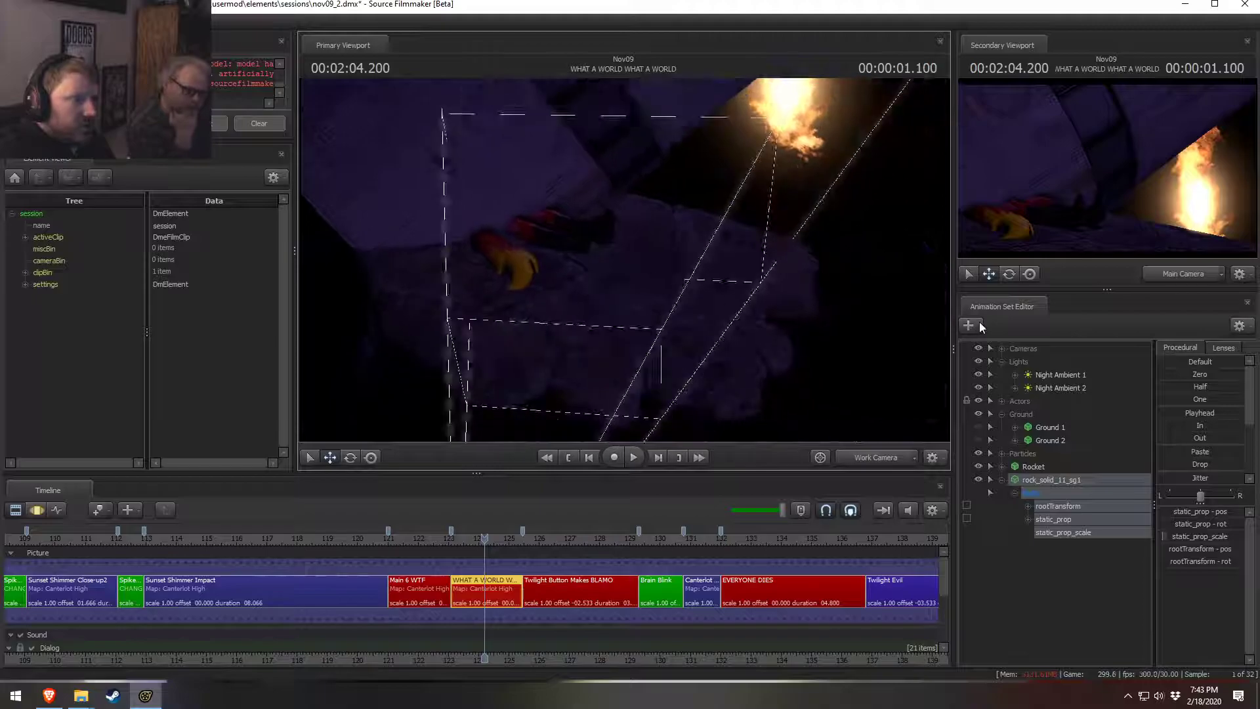
{"action": "left_click", "coordinate": [876, 457]}
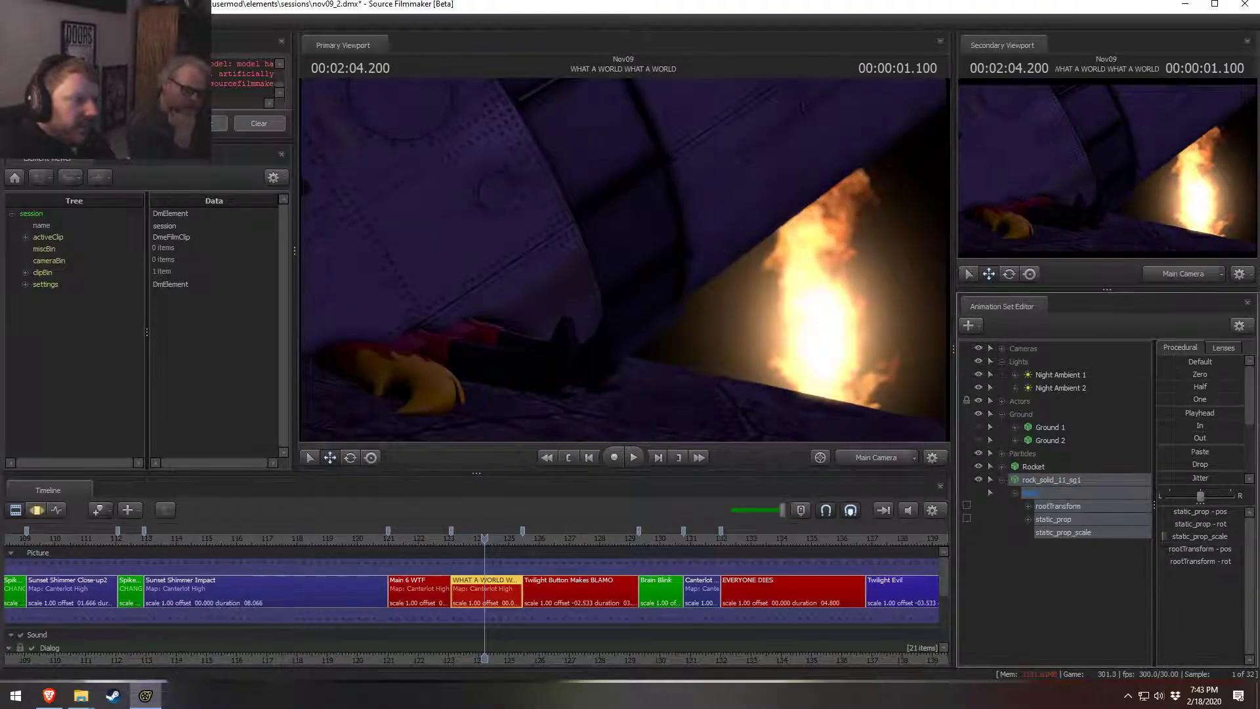
{"action": "key", "text": "F3"}
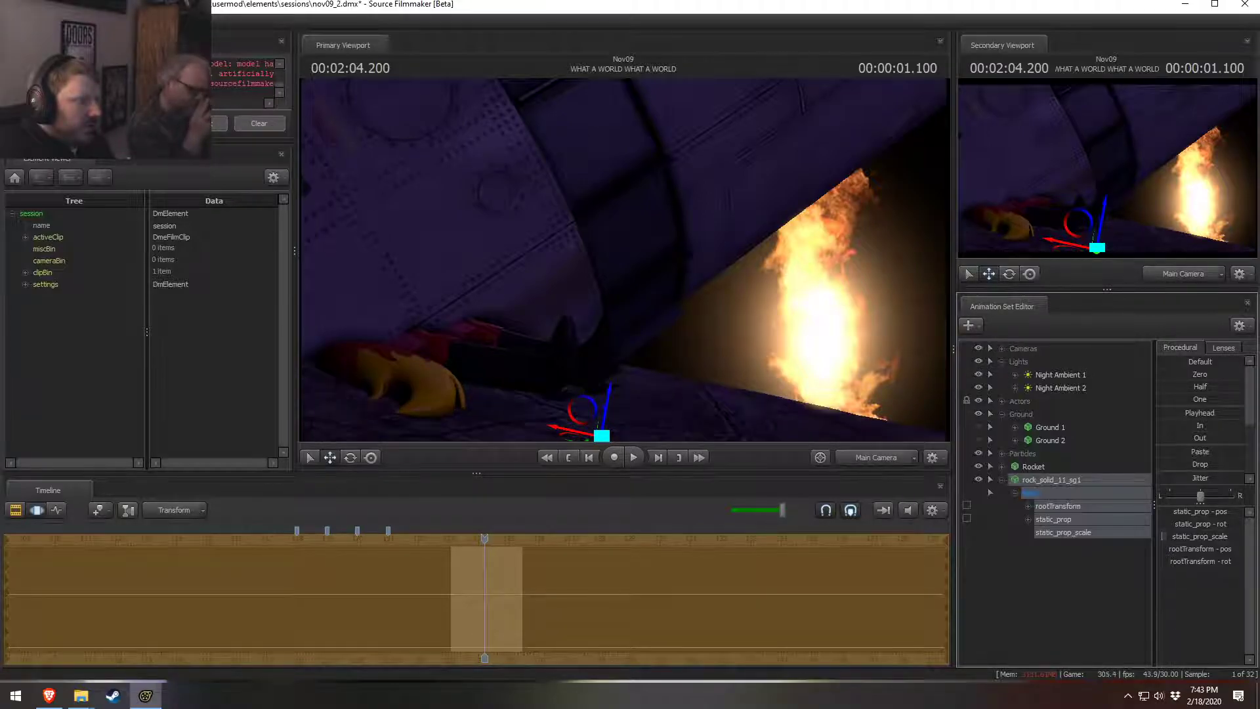
{"action": "key", "text": "ctrl+z"}
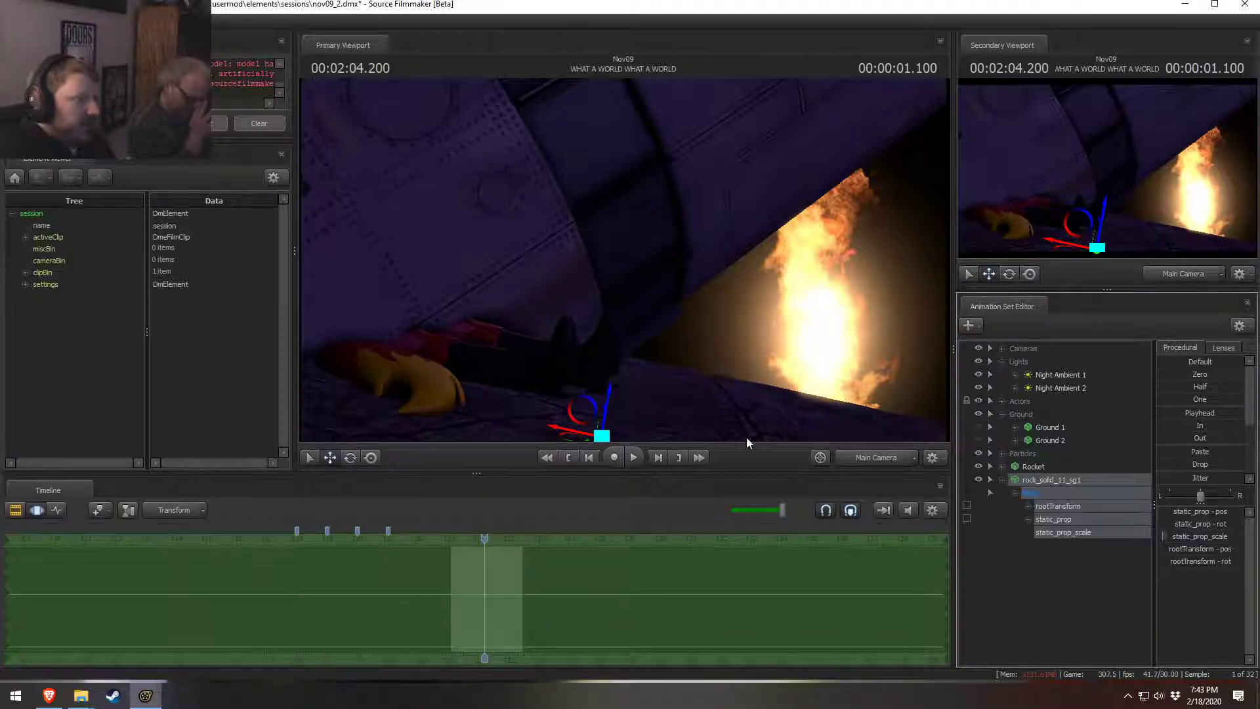
Step: Rename the rock_solid_11_sg1 animation set to Cracked Ground 1
{"action": "right_click", "coordinate": [1053, 480]}
{"action": "left_click", "coordinate": [1148, 480]}
{"action": "type", "text": "Rock"}
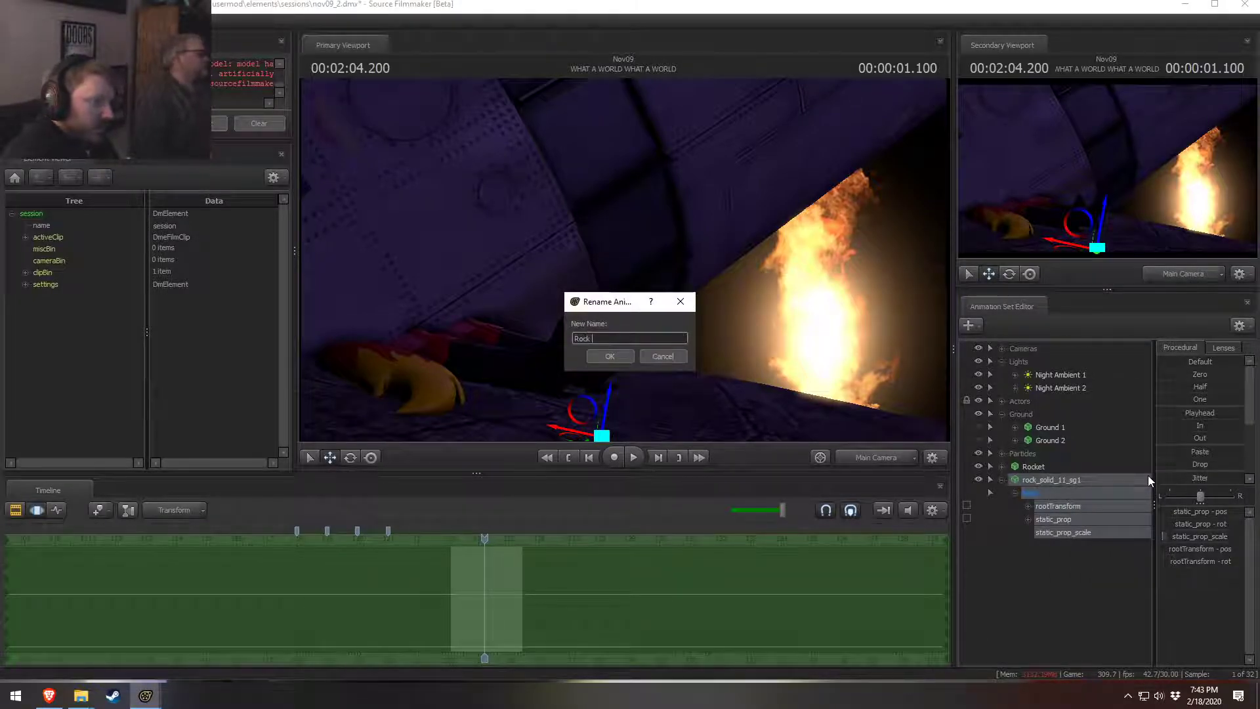
{"action": "key", "text": "BackSpace"}
{"action": "key", "text": "BackSpace"}
{"action": "type", "text": "Cracked G"}
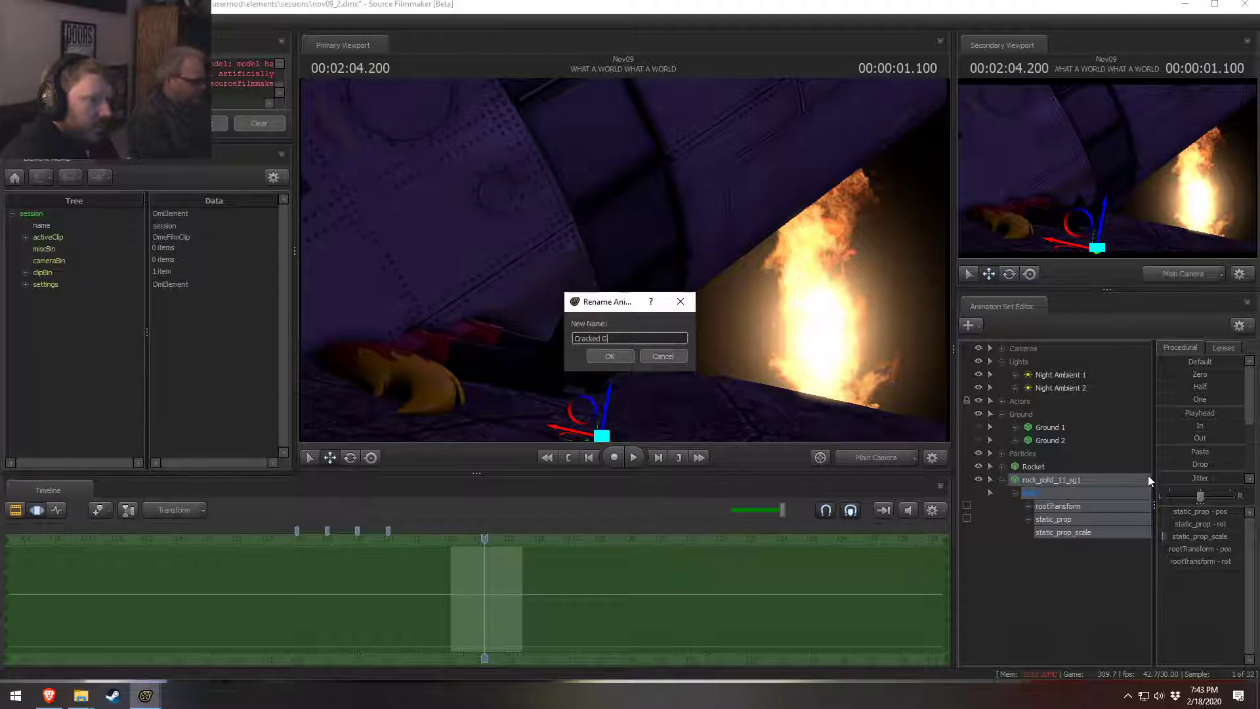
{"action": "type", "text": "round 1"}
{"action": "key", "text": "Return"}
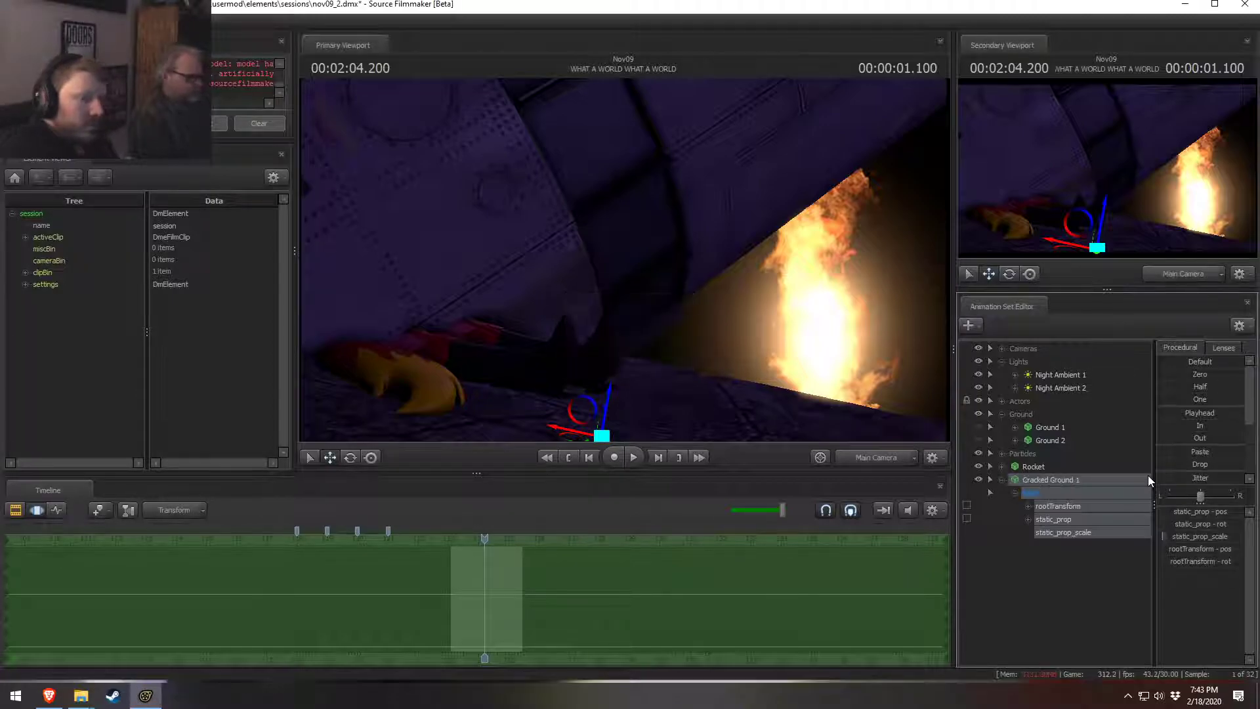
Step: Duplicate Cracked Ground 1 and move the copy towards the fire to extend the ground behind the rocket
{"action": "left_click", "coordinate": [1002, 480]}
{"action": "right_click", "coordinate": [1025, 482]}
{"action": "left_click", "coordinate": [1055, 505]}
{"action": "right_click", "coordinate": [1055, 511]}
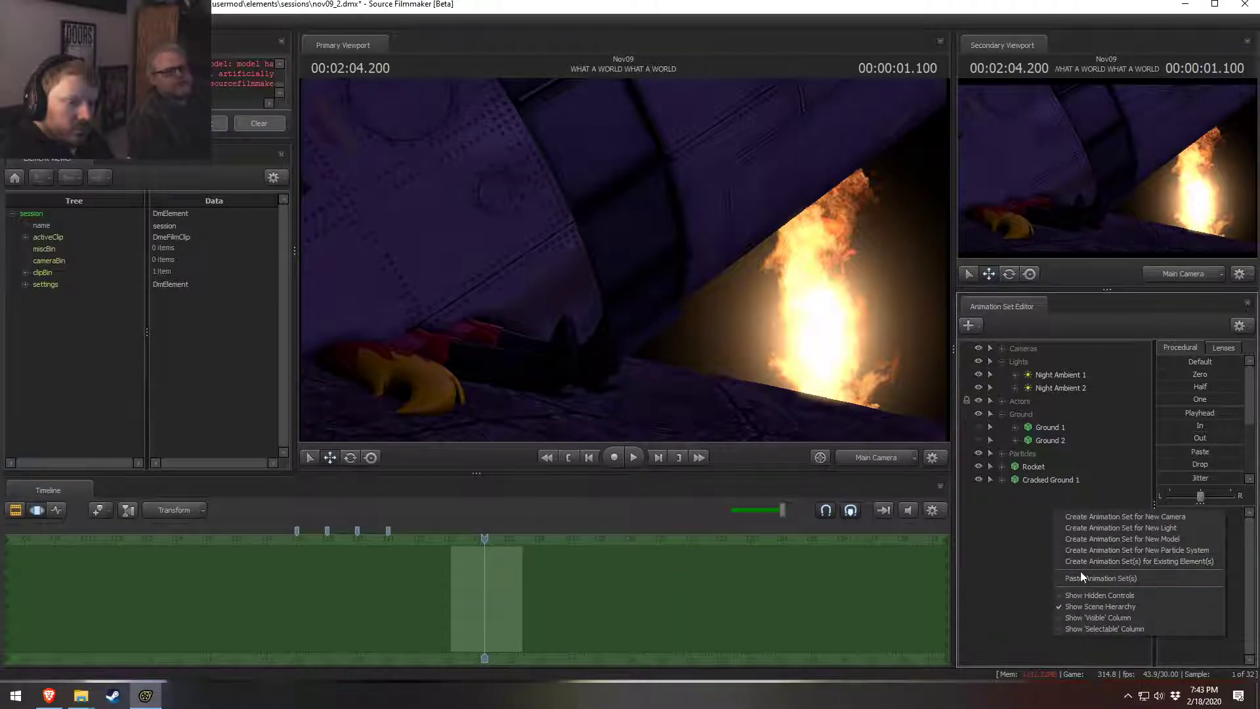
{"action": "left_click", "coordinate": [1082, 575]}
{"action": "left_click_drag", "start_coordinate": [575, 435], "coordinate": [737, 366]}
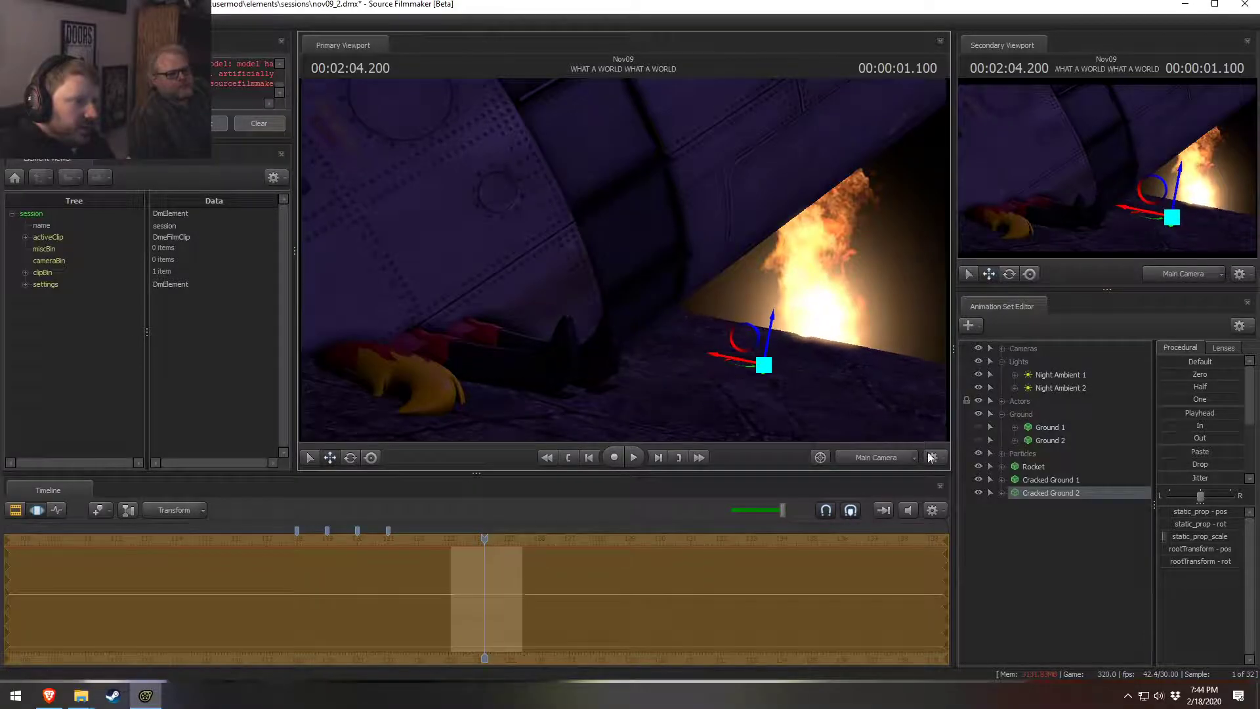
Step: Duplicate the Night Ambient 2 light while viewing the extended ground from the Work Camera
{"action": "left_click", "coordinate": [883, 459]}
{"action": "left_click_drag", "start_coordinate": [621, 252], "coordinate": [647, 264]}
{"action": "key", "text": "r"}
{"action": "right_click", "coordinate": [1052, 390]}
{"action": "left_click", "coordinate": [1014, 530]}
{"action": "right_click", "coordinate": [1015, 566]}
{"action": "left_click", "coordinate": [1056, 634]}
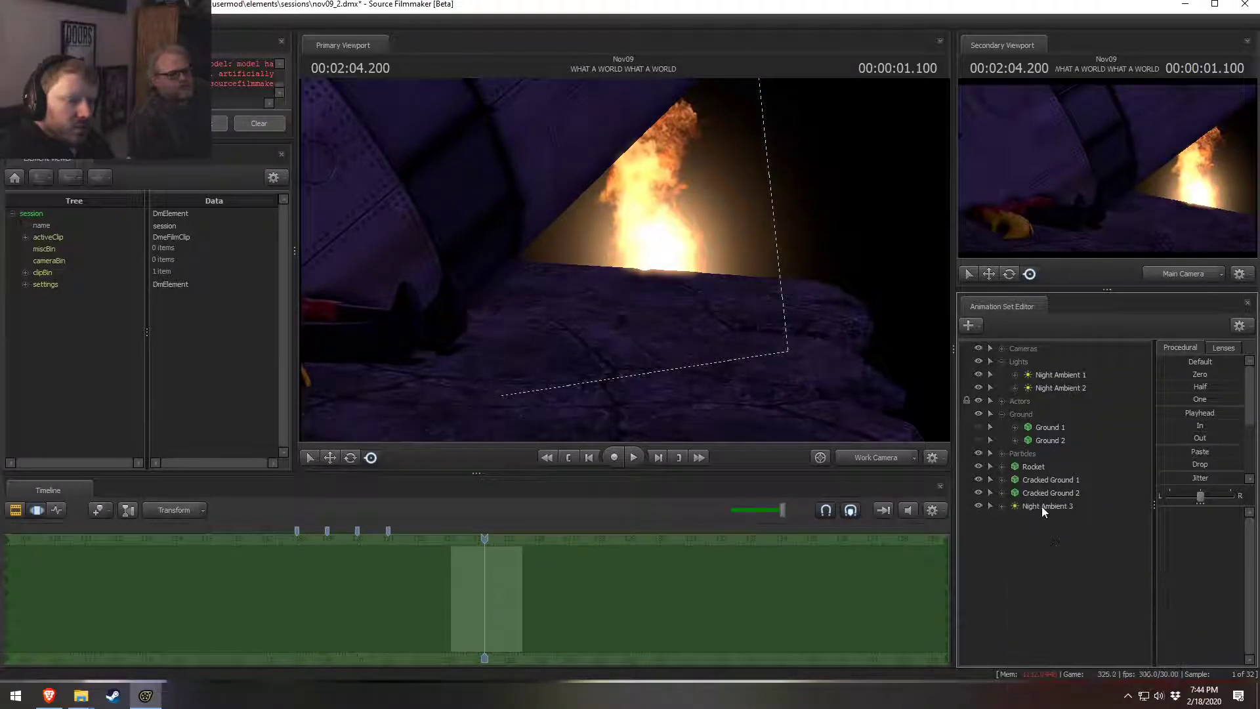
Step: Aim the duplicated night light at the ground beside the fire by looking through it, then check the result in the Main Camera
{"action": "key", "text": "w"}
{"action": "mouse_move", "coordinate": [624, 260]}
{"action": "left_mouse_down"}
{"action": "mouse_move", "coordinate": [620, 279]}
{"action": "mouse_move", "coordinate": [620, 249]}
{"action": "mouse_move", "coordinate": [624, 260]}
{"action": "left_mouse_up"}
{"action": "key", "text": "w"}
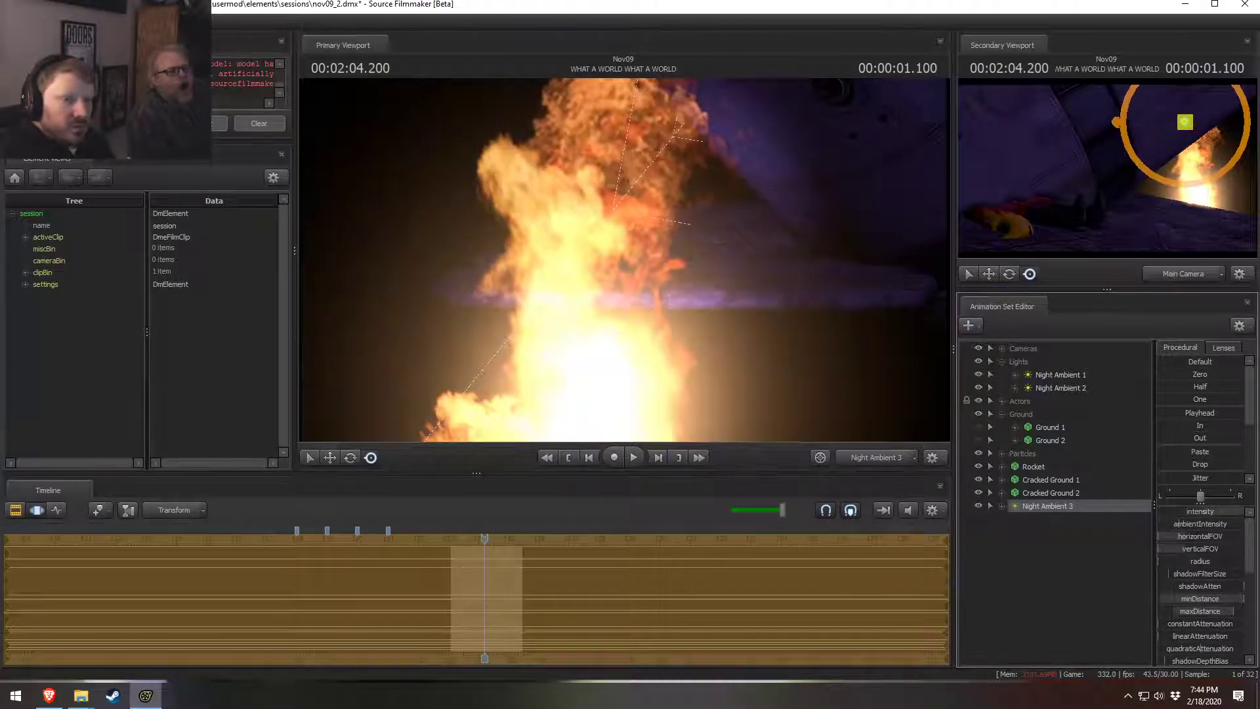
{"action": "key", "text": "w"}
{"action": "left_click_drag", "start_coordinate": [840, 321], "coordinate": [865, 326]}
{"action": "key", "text": "s"}
{"action": "left_click", "coordinate": [886, 455]}
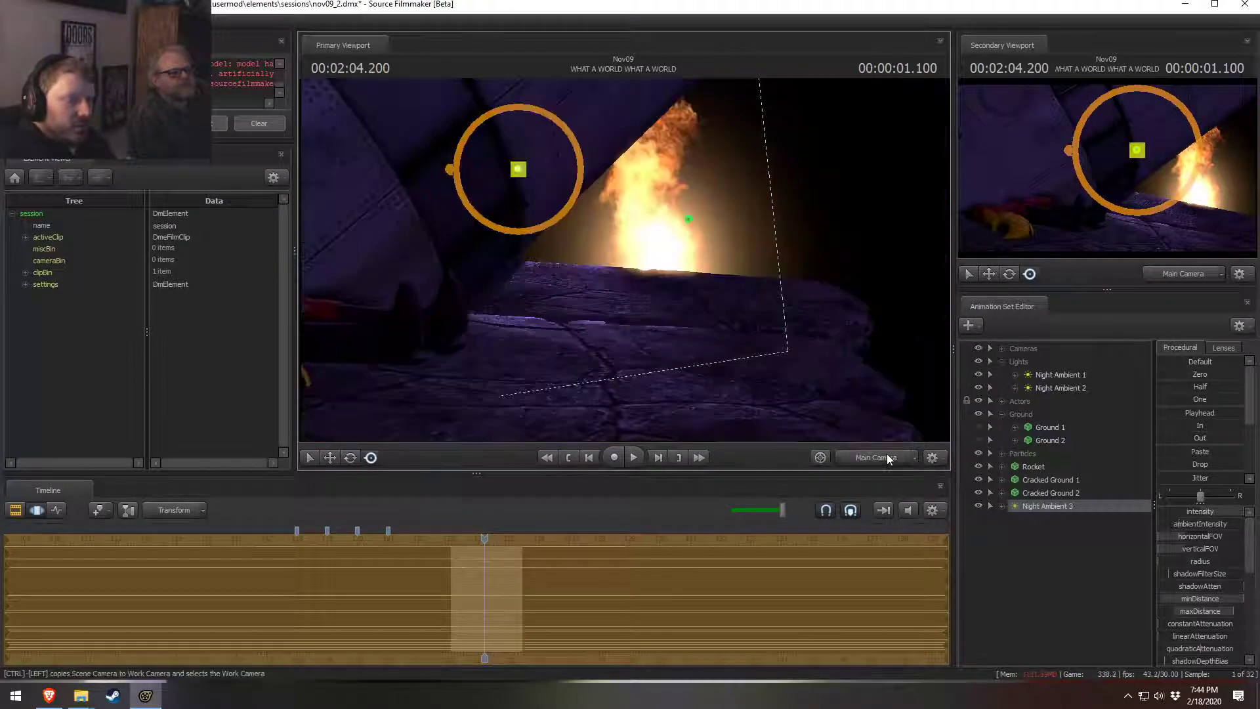
{"action": "key", "text": "F2"}
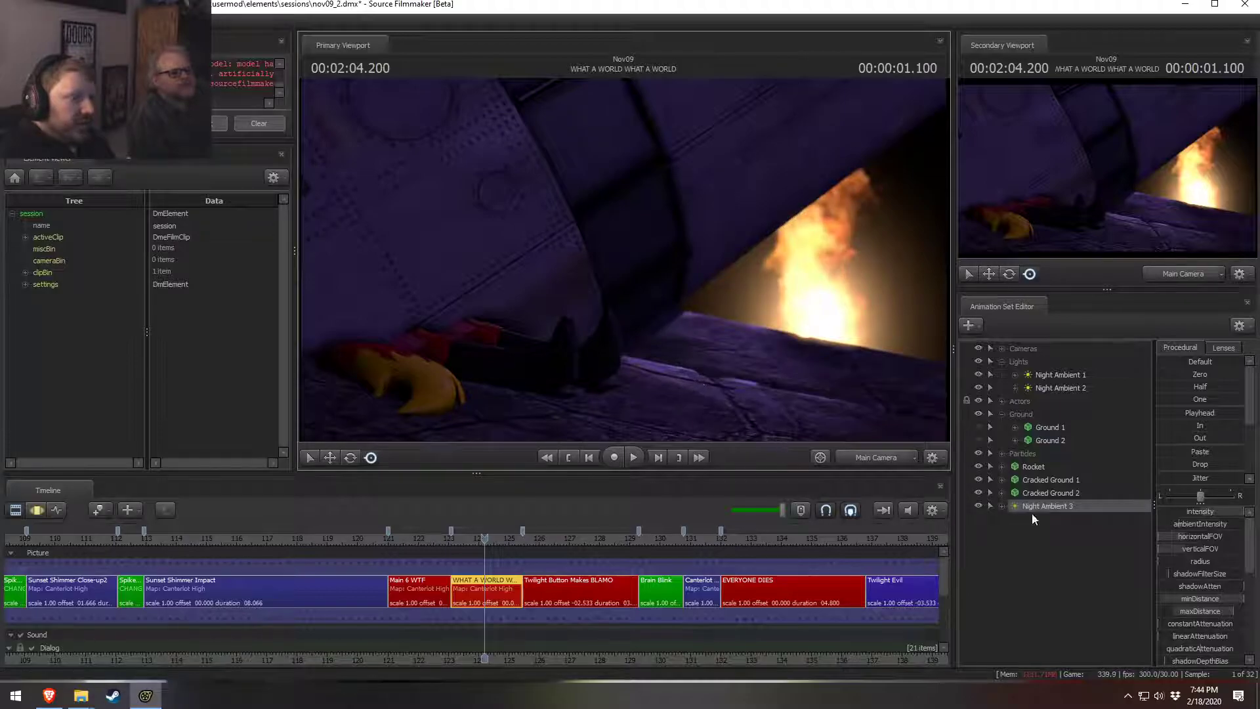
Step: Delete the duplicated night light Night Ambient 3
{"action": "right_click", "coordinate": [1074, 507]}
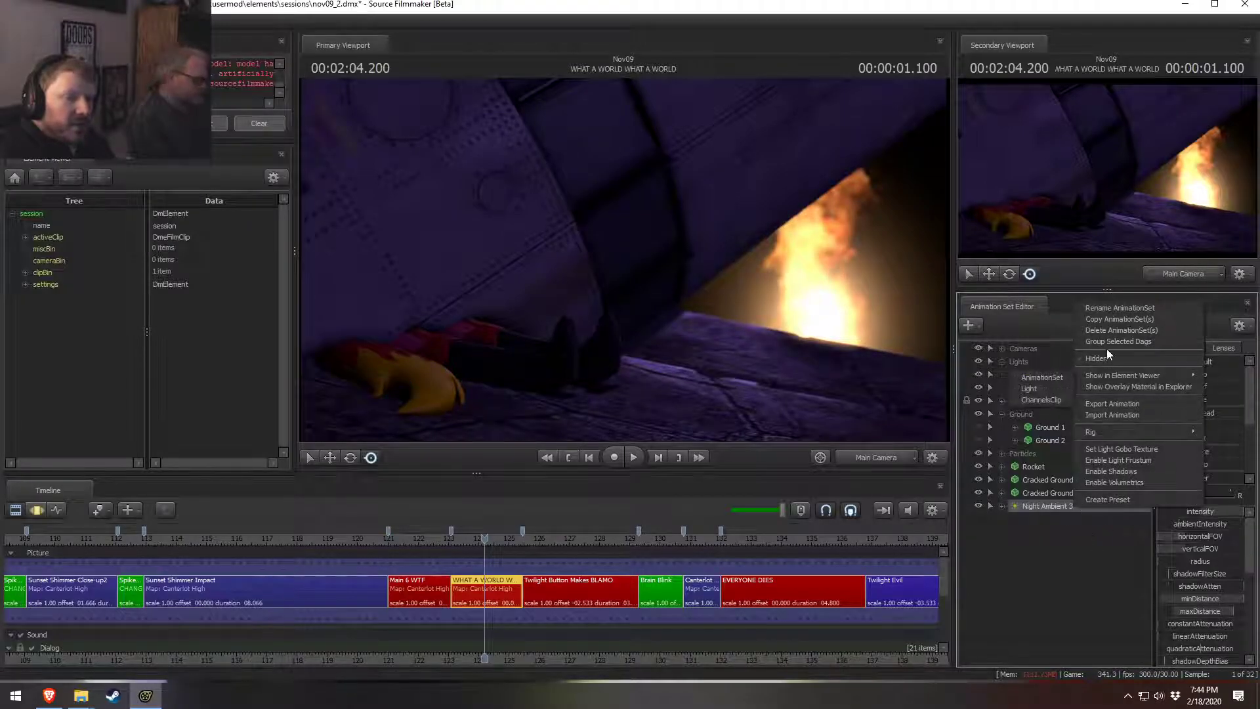
{"action": "left_click", "coordinate": [1109, 328]}
{"action": "key", "text": "F2"}
Step: Duplicate the Cracked Ground 2 model in the WHAT A WORLD shot
{"action": "left_click", "coordinate": [1044, 492]}
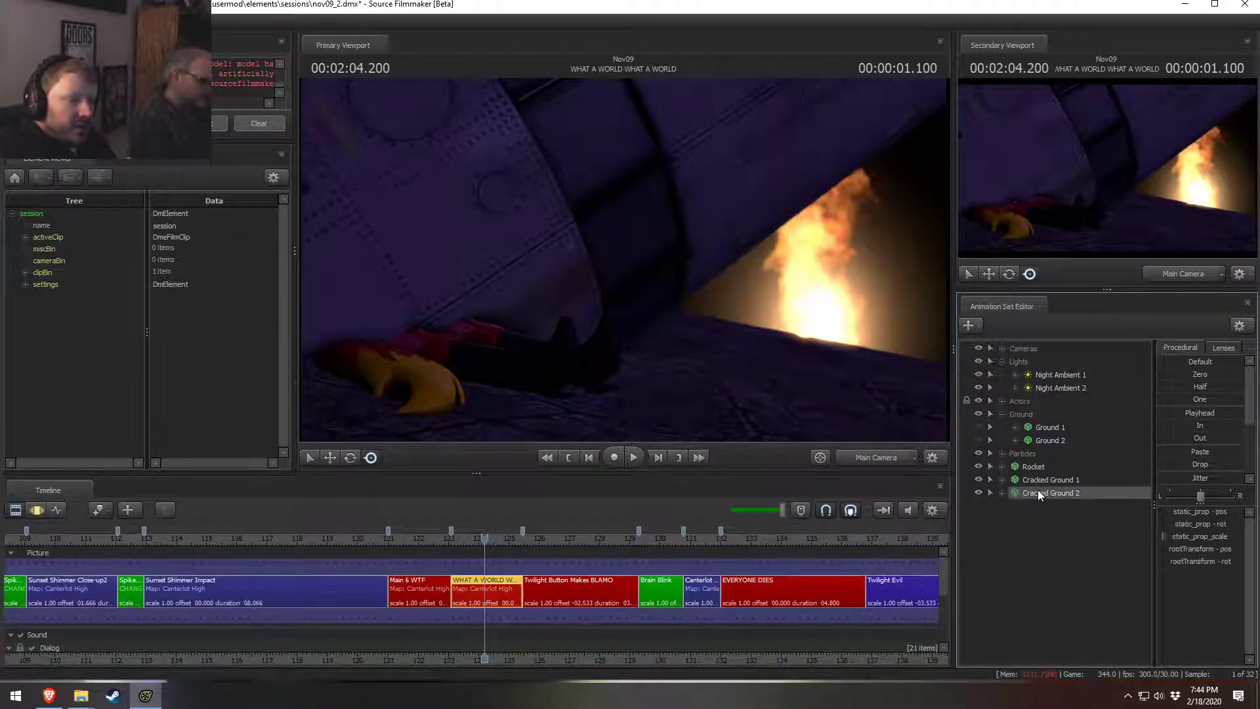
{"action": "key", "text": "F3"}
{"action": "left_click", "coordinate": [891, 461]}
{"action": "left_click_drag", "start_coordinate": [588, 232], "coordinate": [625, 261]}
{"action": "key", "text": "w"}
{"action": "key", "text": "w"}
{"action": "key", "text": "s"}
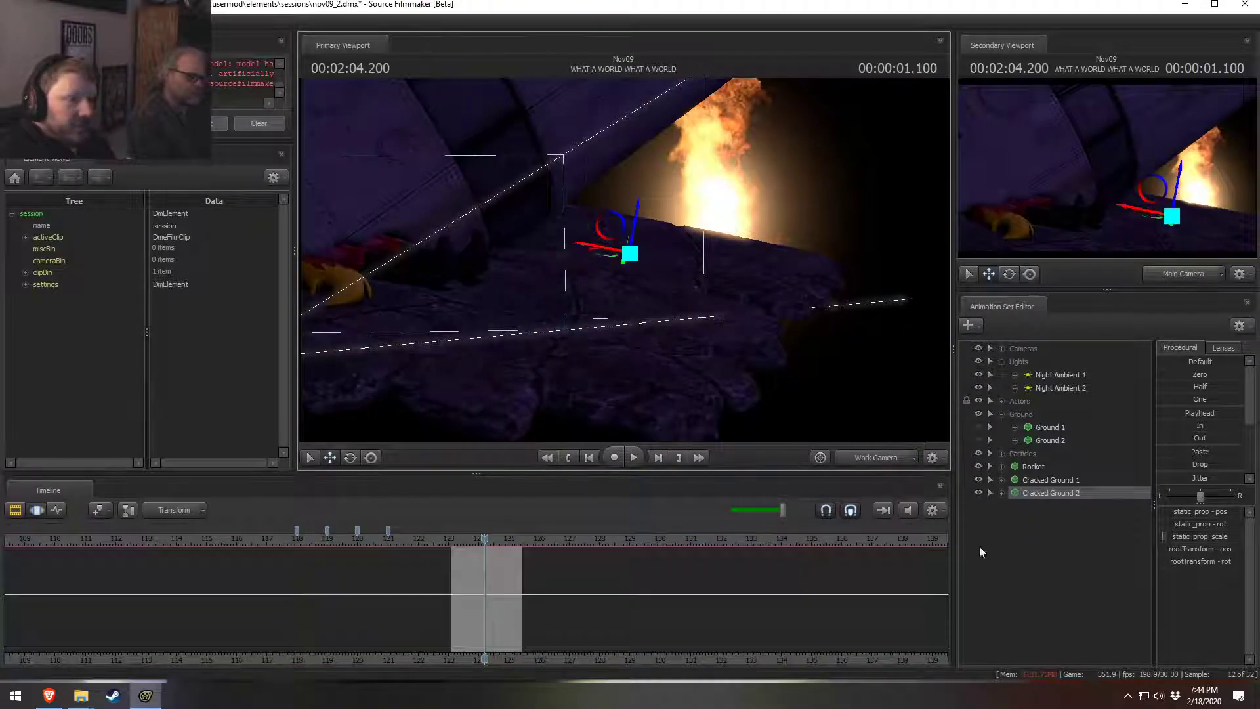
{"action": "right_click", "coordinate": [1049, 492]}
{"action": "left_click", "coordinate": [1020, 548]}
{"action": "right_click", "coordinate": [1020, 546]}
{"action": "left_click", "coordinate": [1083, 613]}
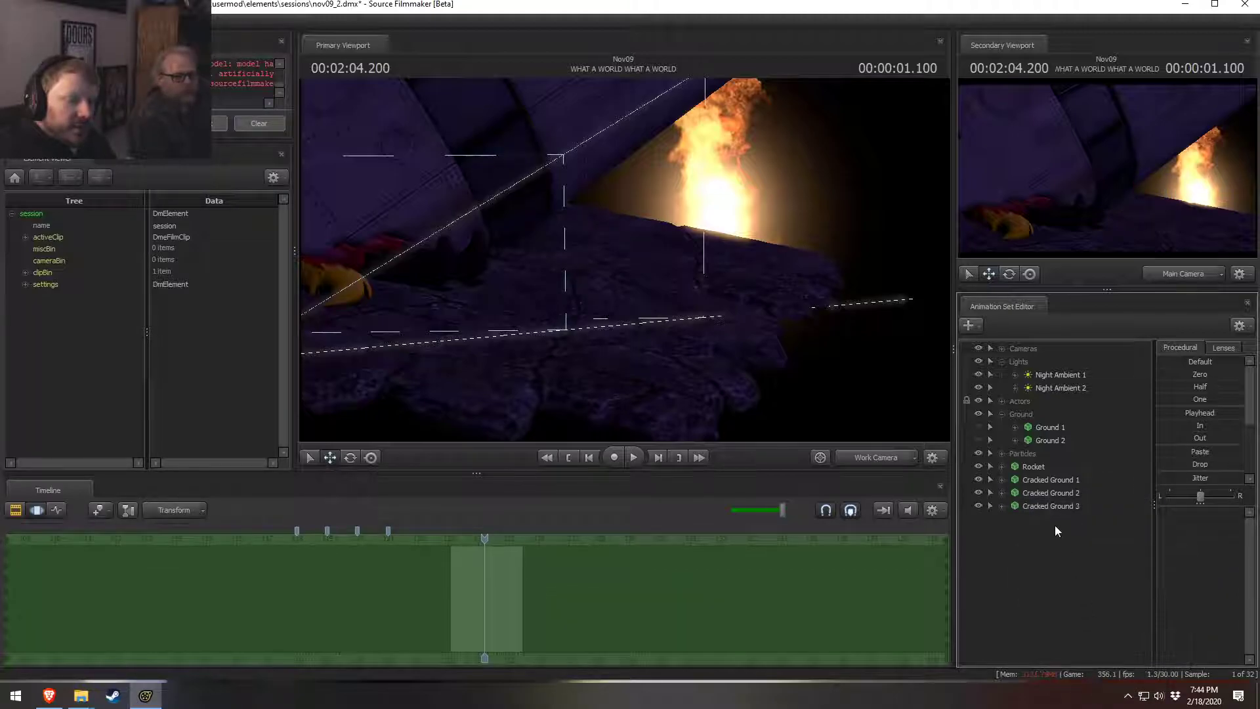
Step: Rotate the Cracked Ground 3 model beside the fire while checking it through the Main Camera
{"action": "left_click", "coordinate": [1051, 506]}
{"action": "left_click", "coordinate": [887, 458]}
{"action": "left_click_drag", "start_coordinate": [736, 358], "coordinate": [720, 325]}
{"action": "key", "text": "e"}
{"action": "right_click", "coordinate": [701, 321]}
{"action": "left_click", "coordinate": [695, 320]}
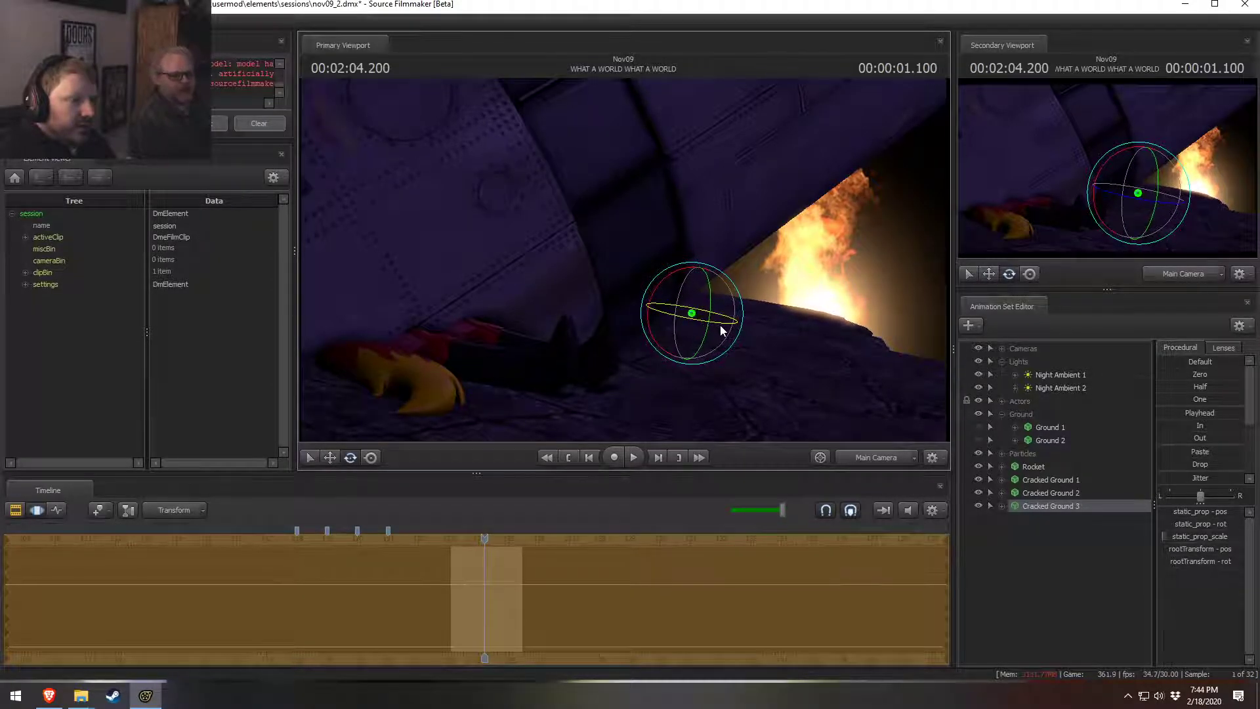
{"action": "key", "text": "w"}
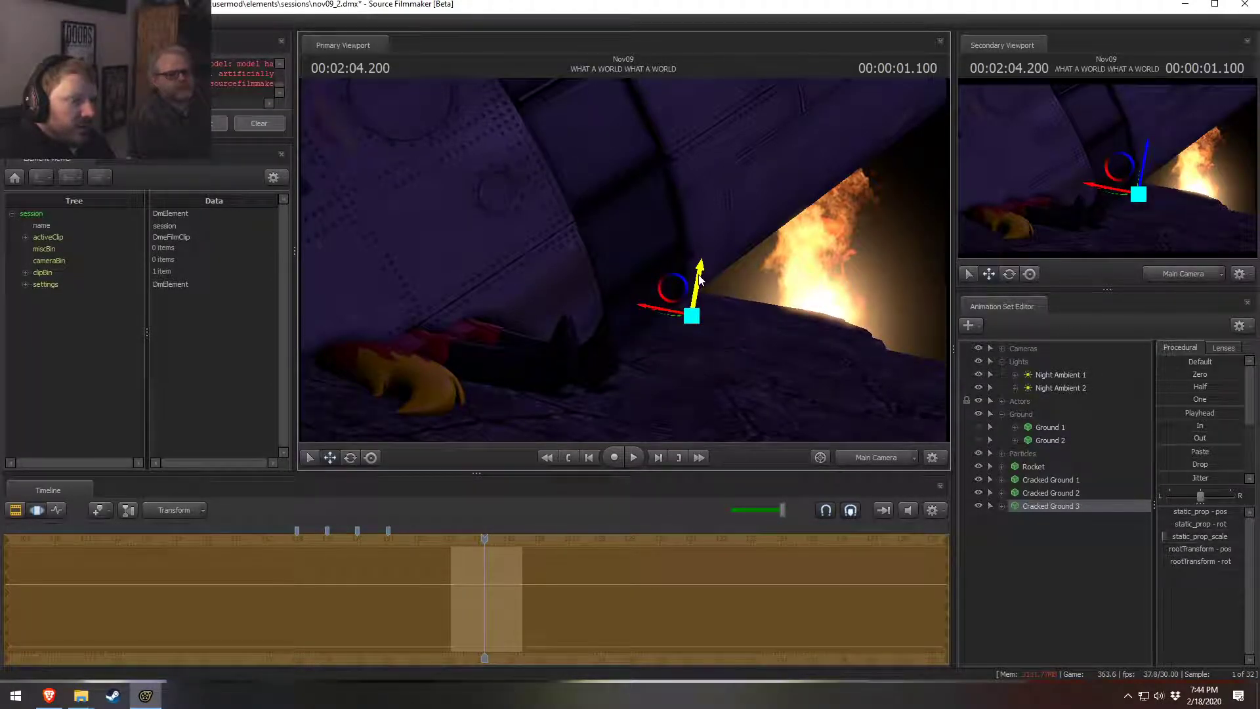
Step: Refine Cracked Ground 3's rotation and height from the Work Camera so it meets the surrounding ground
{"action": "left_click", "coordinate": [888, 456]}
{"action": "left_click_drag", "start_coordinate": [728, 269], "coordinate": [631, 254]}
{"action": "key", "text": "e"}
{"action": "left_click_drag", "start_coordinate": [716, 211], "coordinate": [779, 200]}
{"action": "left_click_drag", "start_coordinate": [656, 247], "coordinate": [633, 256]}
{"action": "key", "text": "w"}
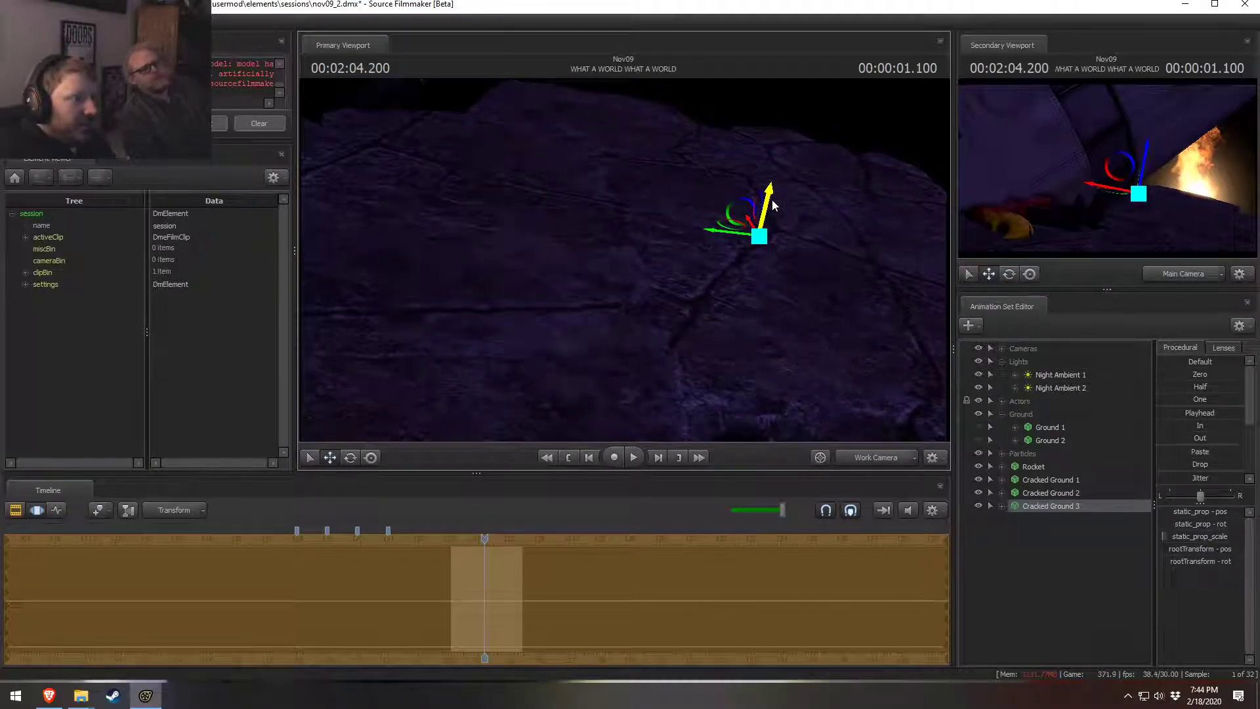
{"action": "left_click_drag", "start_coordinate": [716, 253], "coordinate": [663, 263]}
Step: Paste another cracked ground copy as Cracked Ground 4 and position it at the open edge of the ground near the fire
{"action": "right_click", "coordinate": [1053, 536]}
{"action": "left_click", "coordinate": [1095, 605]}
{"action": "left_click", "coordinate": [1047, 522]}
{"action": "left_click_drag", "start_coordinate": [558, 274], "coordinate": [735, 244]}
{"action": "key", "text": "e"}
{"action": "key", "text": "w"}
{"action": "mouse_move", "coordinate": [730, 305]}
{"action": "left_mouse_down", "text": "alt"}
{"action": "mouse_move", "coordinate": [731, 272]}
{"action": "mouse_move", "coordinate": [727, 321]}
{"action": "left_mouse_up", "text": "alt"}
{"action": "key", "text": "F2"}
{"action": "key", "text": "F3"}
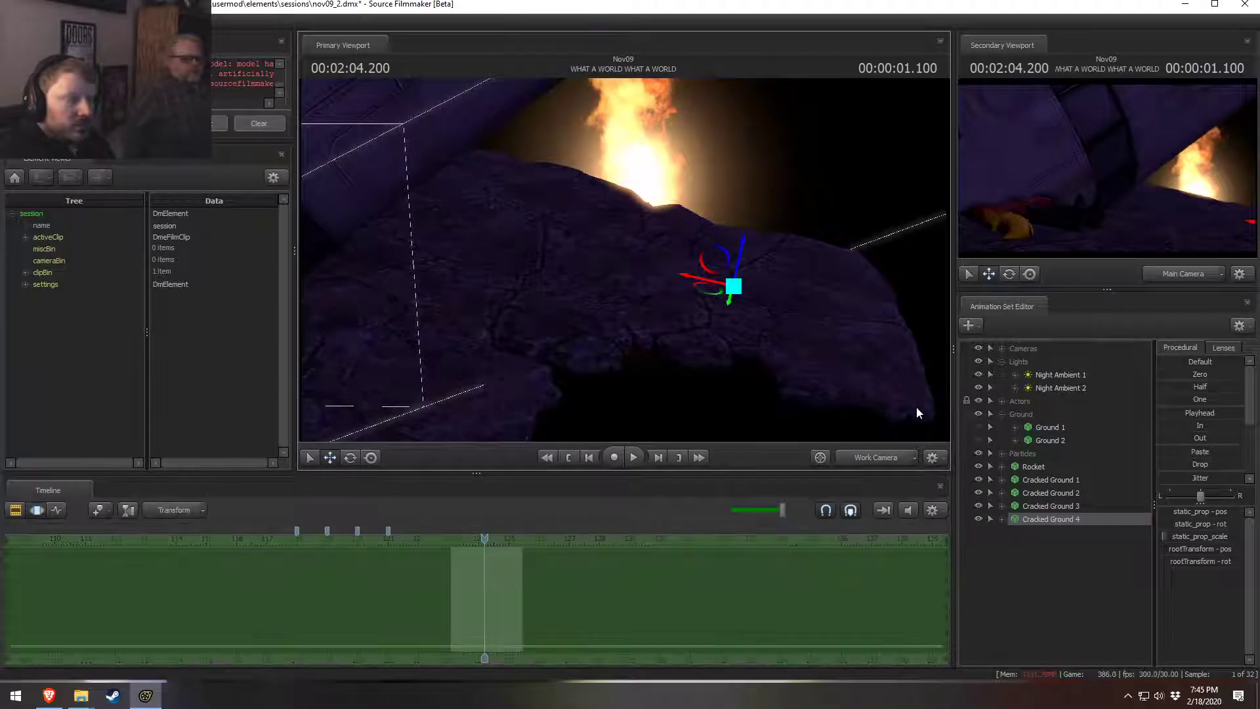
{"action": "left_click_drag", "start_coordinate": [748, 242], "coordinate": [748, 240]}
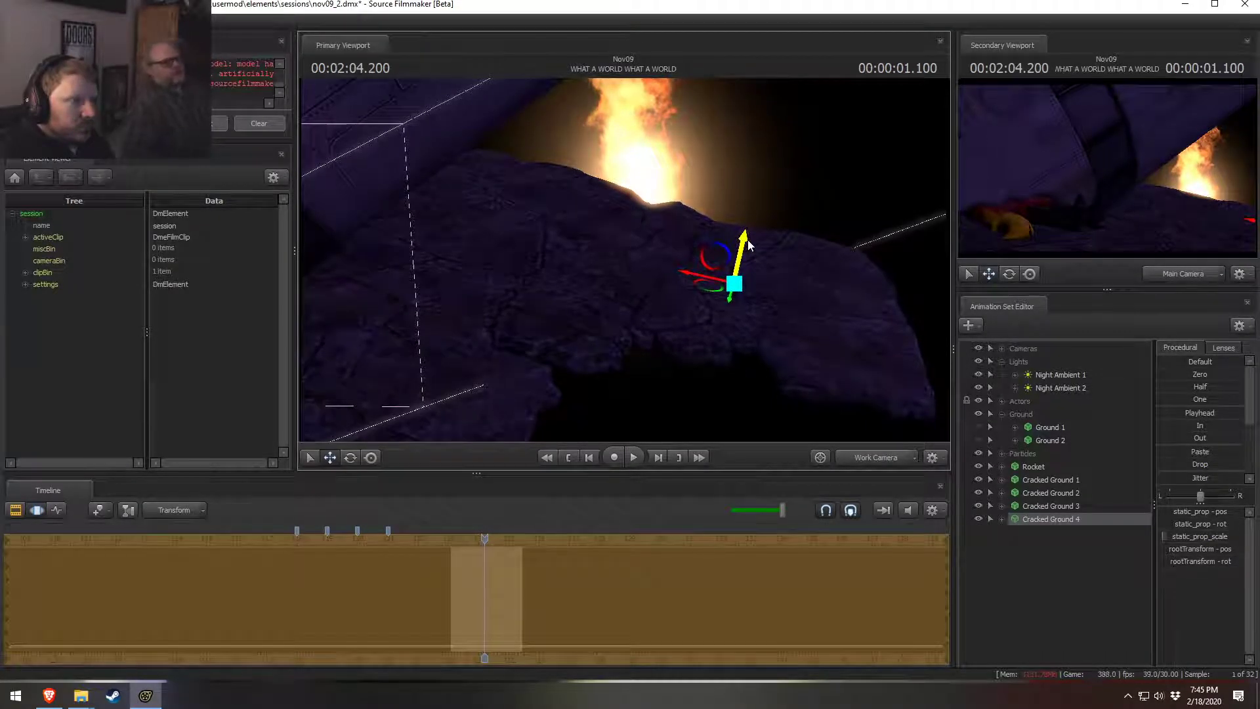
{"action": "mouse_move", "coordinate": [646, 269]}
{"action": "left_mouse_down", "text": "alt"}
{"action": "mouse_move", "coordinate": [638, 231]}
{"action": "mouse_move", "coordinate": [637, 275]}
{"action": "left_mouse_up", "text": "alt"}
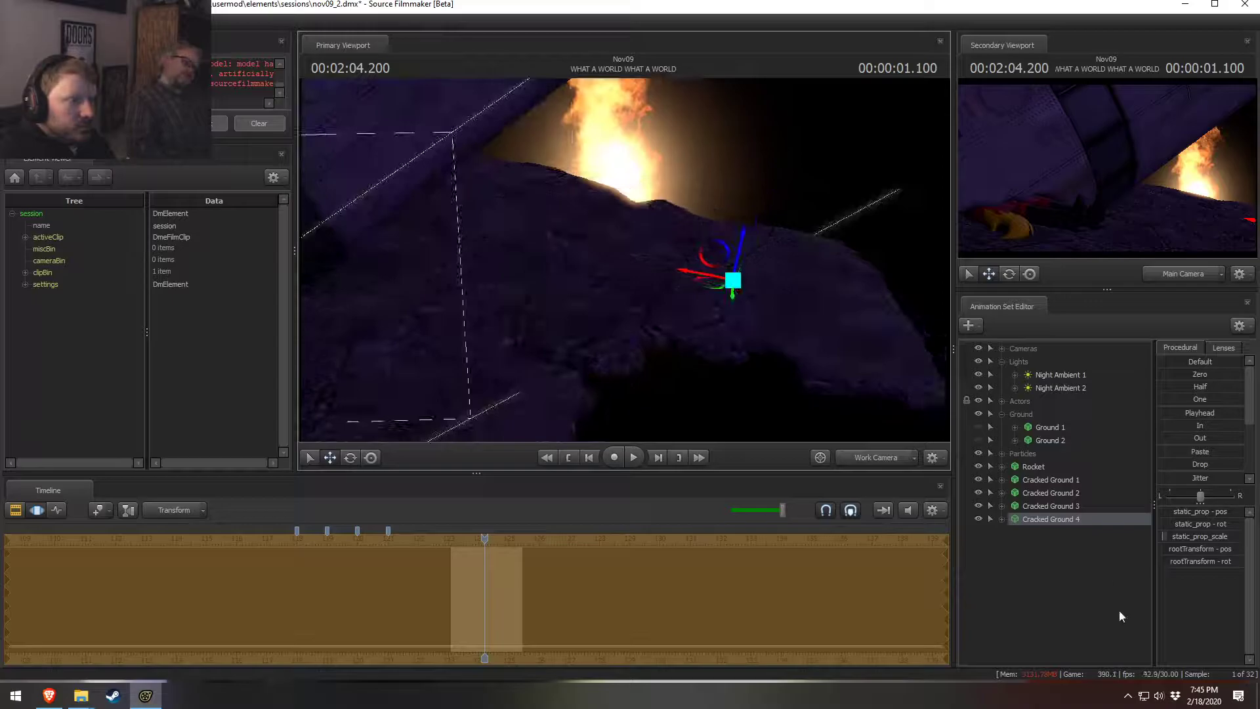
Step: Paste another cracked ground copy as Cracked Ground 5 and place it in the gap just in front of the fire
{"action": "right_click", "coordinate": [1078, 600]}
{"action": "left_click", "coordinate": [1123, 543]}
{"action": "left_click_drag", "start_coordinate": [460, 295], "coordinate": [659, 131], "text": "alt"}
{"action": "left_click_drag", "start_coordinate": [625, 260], "coordinate": [625, 265]}
{"action": "key", "text": "e"}
{"action": "mouse_move", "coordinate": [697, 310]}
{"action": "left_mouse_down"}
{"action": "mouse_move", "coordinate": [686, 307]}
{"action": "mouse_move", "coordinate": [714, 302]}
{"action": "left_mouse_up"}
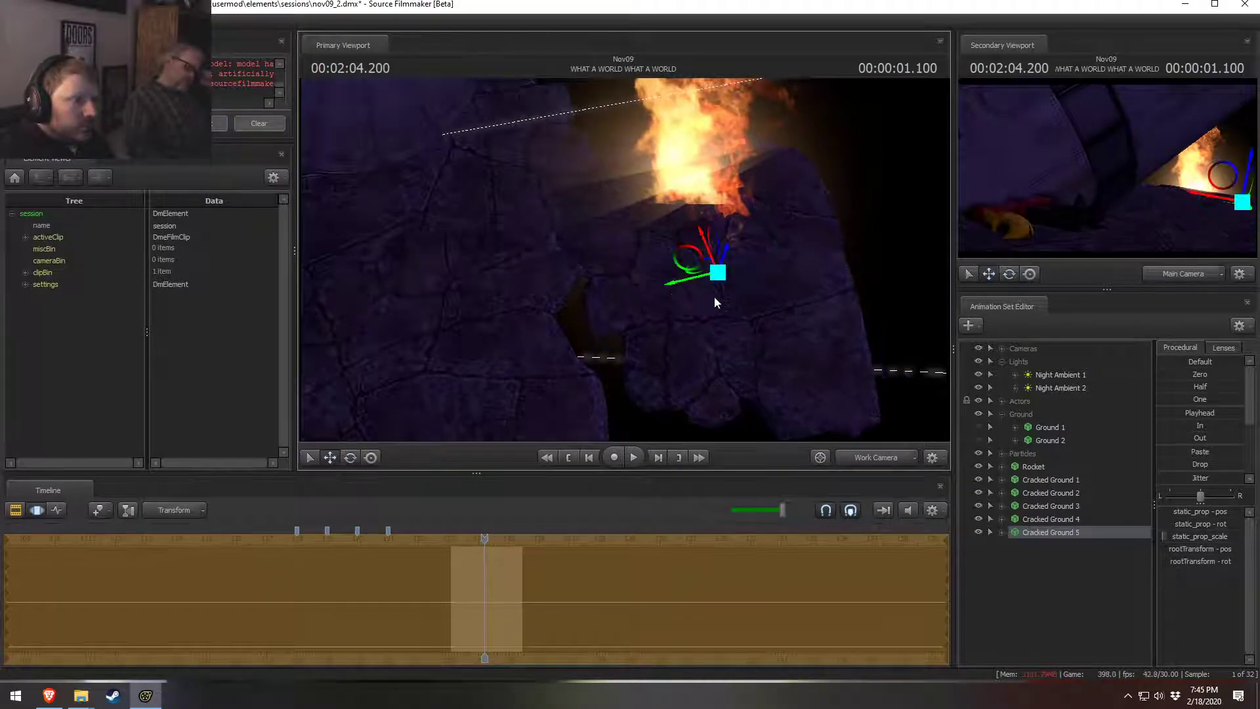
{"action": "left_click_drag", "start_coordinate": [680, 256], "coordinate": [600, 217]}
Step: Paste another cracked ground copy as Cracked Ground 6, then move and rotate it to extend the ground behind the fire
{"action": "right_click", "coordinate": [1090, 616]}
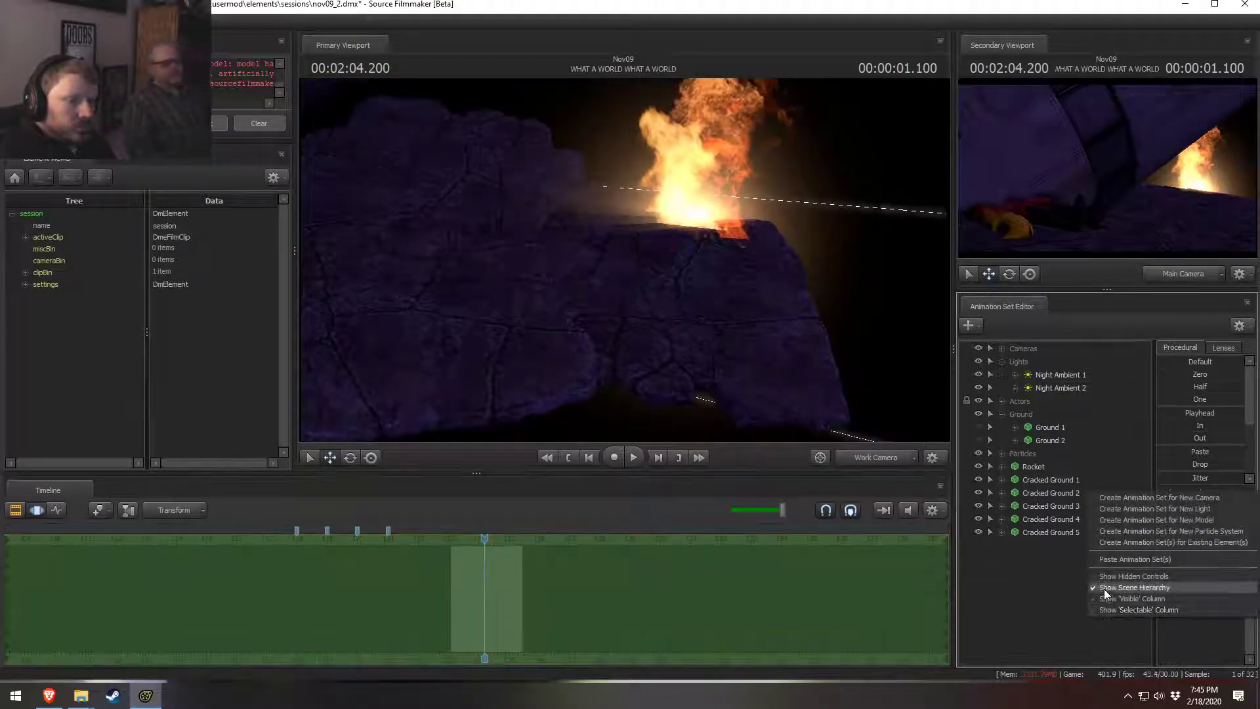
{"action": "left_click", "coordinate": [1113, 559]}
{"action": "left_click_drag", "start_coordinate": [1137, 214], "coordinate": [1187, 194]}
{"action": "left_click_drag", "start_coordinate": [675, 271], "coordinate": [679, 295], "text": "alt"}
{"action": "left_click_drag", "start_coordinate": [702, 241], "coordinate": [657, 103]}
{"action": "key", "text": "e"}
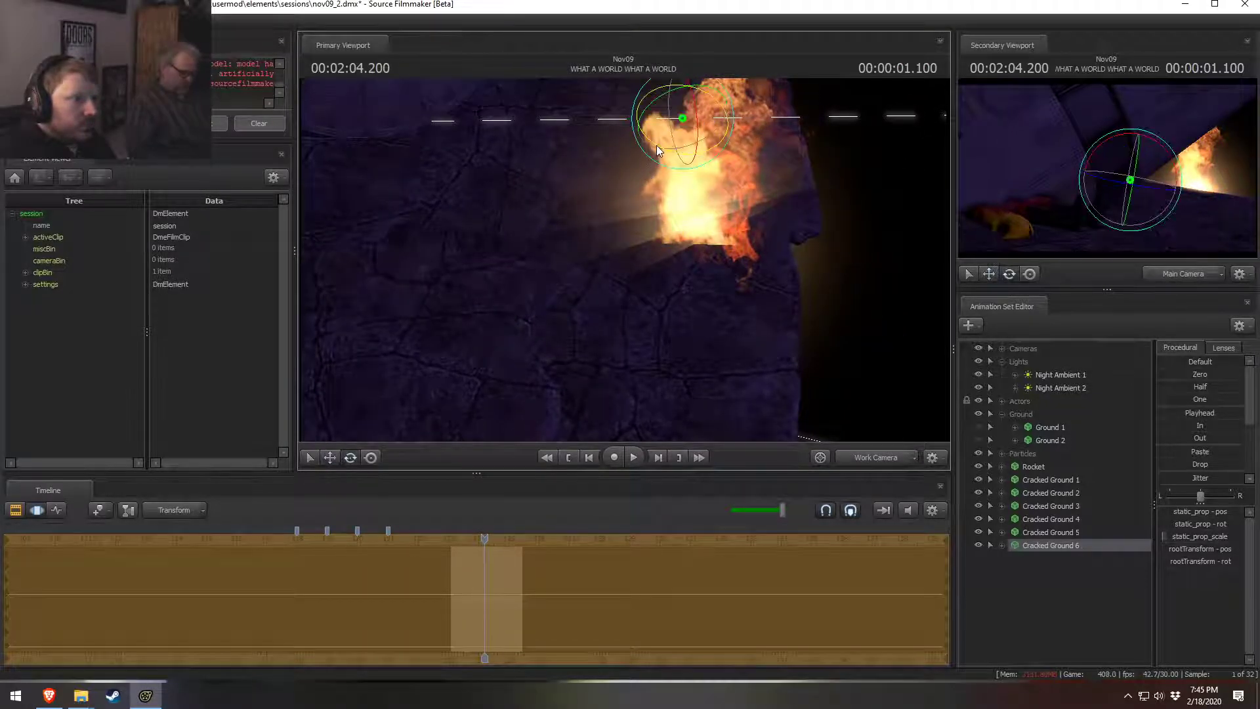
{"action": "left_click_drag", "start_coordinate": [664, 147], "coordinate": [555, 141]}
{"action": "key", "text": "w"}
{"action": "left_click_drag", "start_coordinate": [631, 254], "coordinate": [763, 306]}
Step: Move Cracked Ground 1 through Cracked Ground 6 into the Ground group
{"action": "key", "text": "F2"}
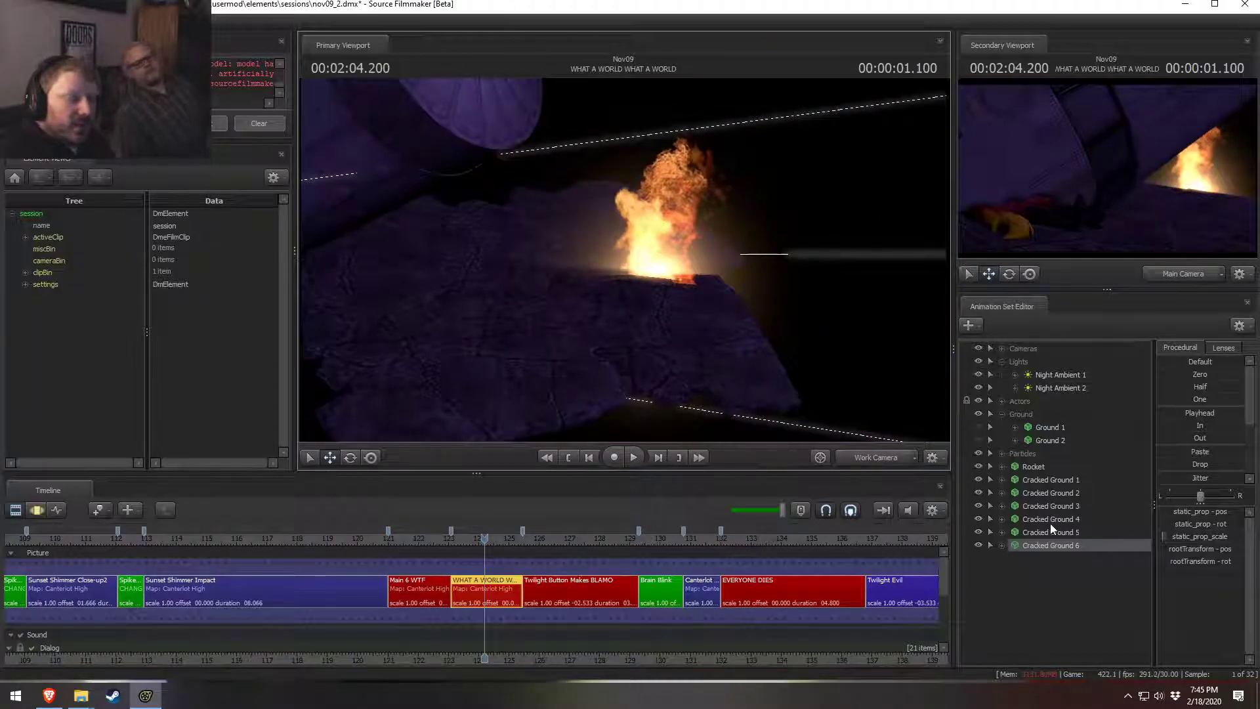
{"action": "left_click", "coordinate": [1037, 485]}
{"action": "left_click", "coordinate": [1030, 542], "text": "shift"}
{"action": "left_click_drag", "start_coordinate": [1030, 543], "coordinate": [1023, 422]}
Step: Delete the old Ground 1 and Ground 2 models from the Ground group
{"action": "left_click", "coordinate": [1036, 430]}
{"action": "left_click", "coordinate": [1038, 439], "text": "shift"}
{"action": "right_click", "coordinate": [1038, 438]}
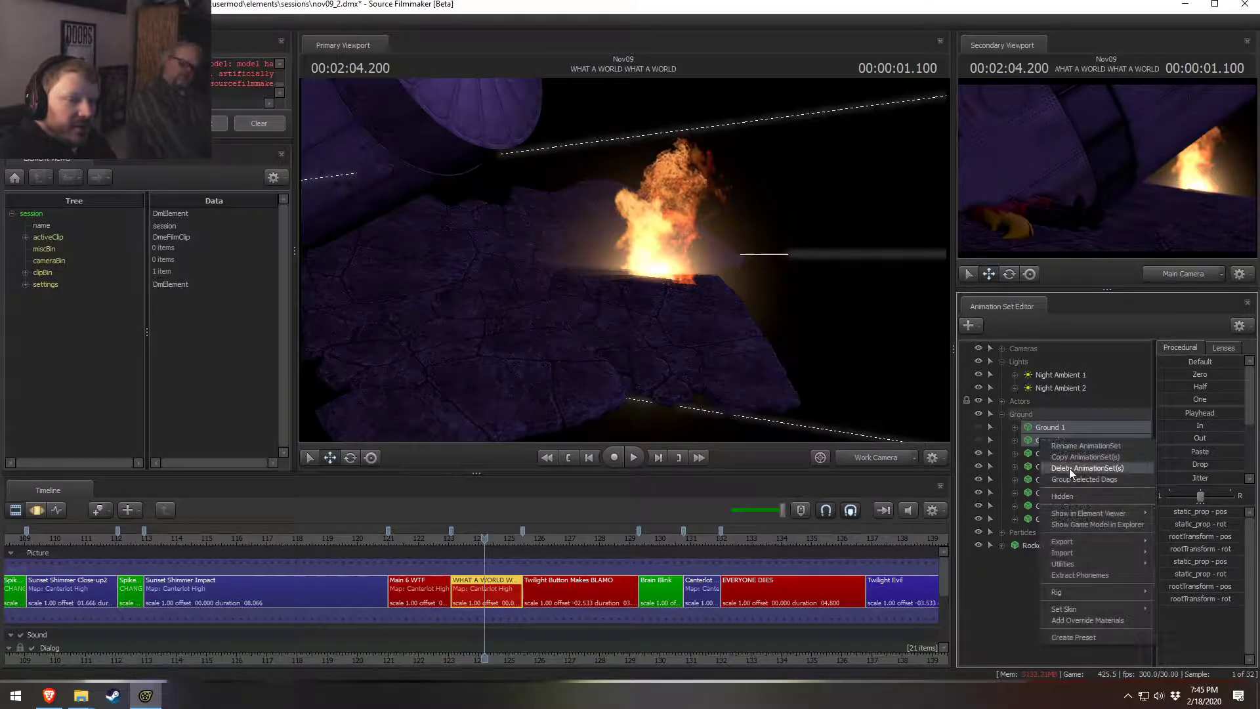
{"action": "left_click", "coordinate": [1069, 468]}
{"action": "left_click", "coordinate": [1068, 429]}
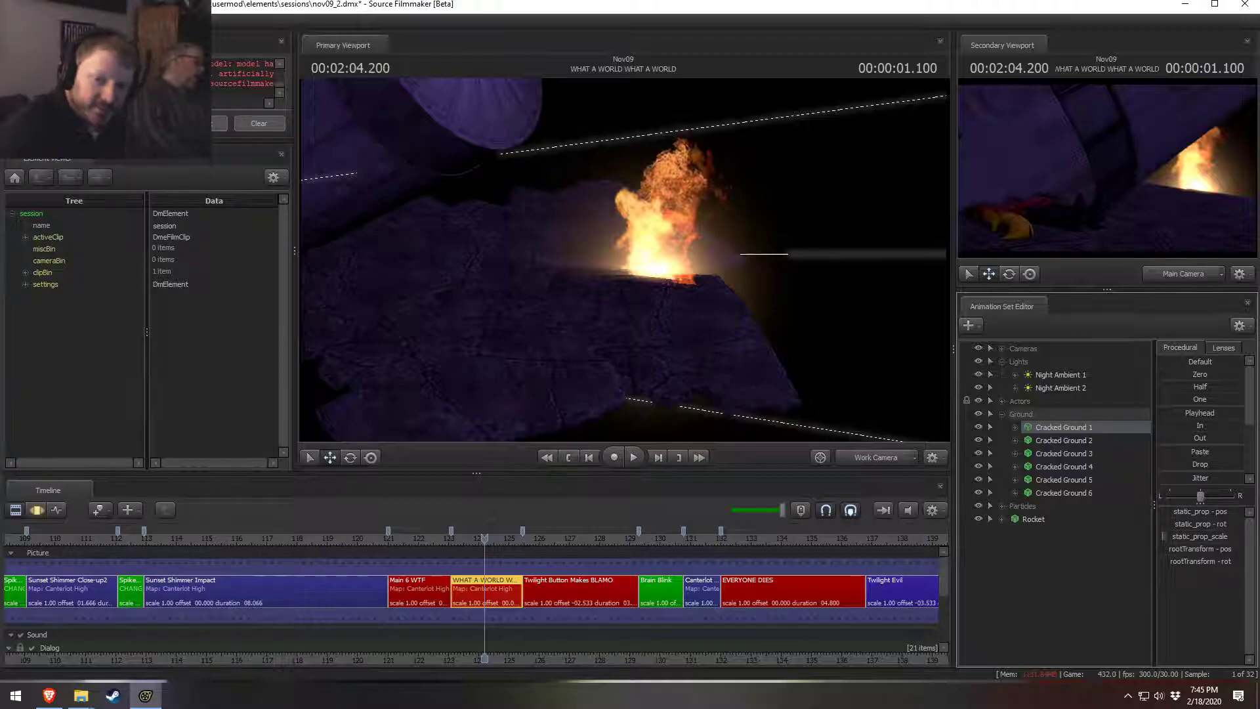
Step: Paste a further cracked ground copy, Cracked Ground 7, while viewing the ground around the fire from the Work Camera
{"action": "key", "text": "F4"}
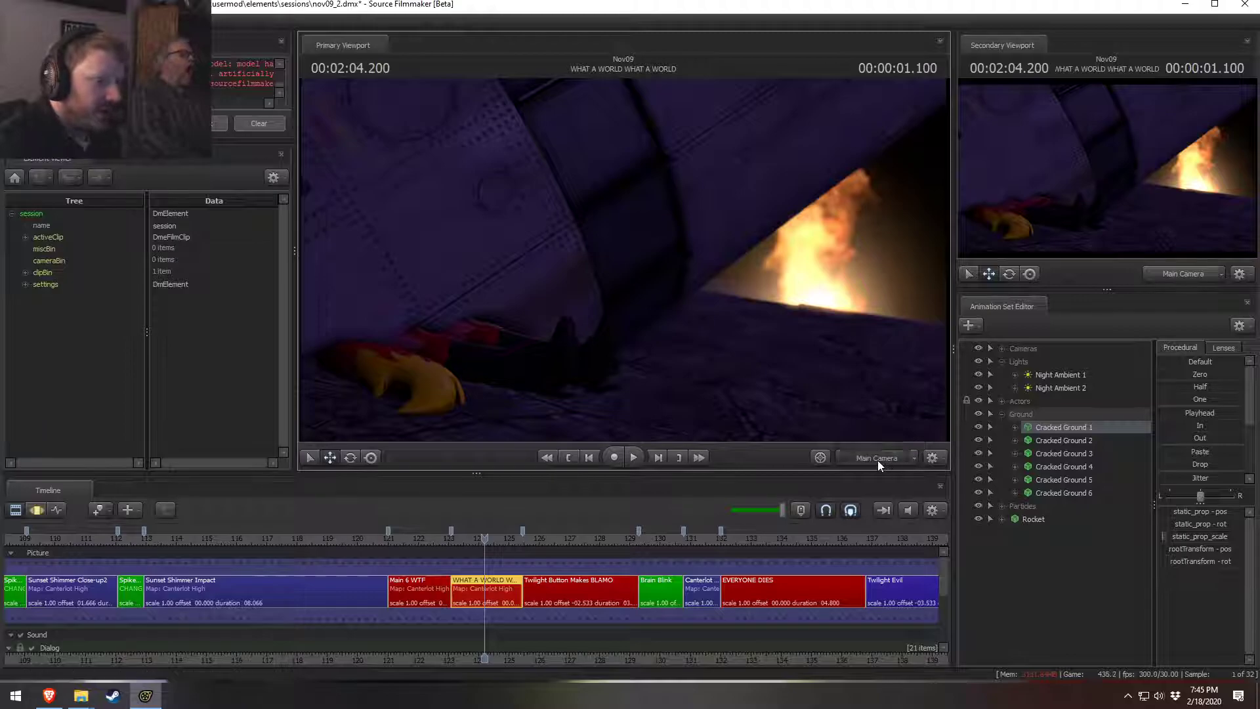
{"action": "left_click", "coordinate": [879, 462]}
{"action": "left_click_drag", "start_coordinate": [788, 368], "coordinate": [788, 328]}
{"action": "left_click_drag", "start_coordinate": [585, 234], "coordinate": [625, 261]}
{"action": "left_click", "coordinate": [1056, 516]}
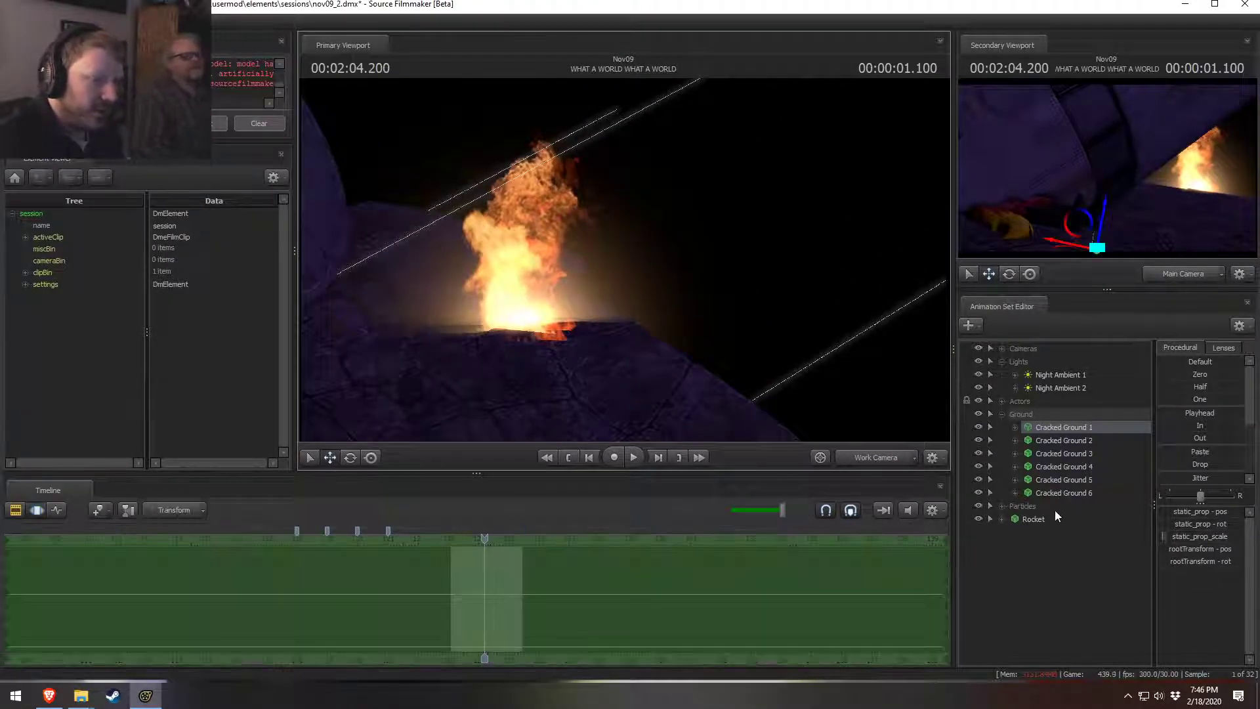
{"action": "right_click", "coordinate": [1064, 533]}
{"action": "left_click", "coordinate": [1077, 530]}
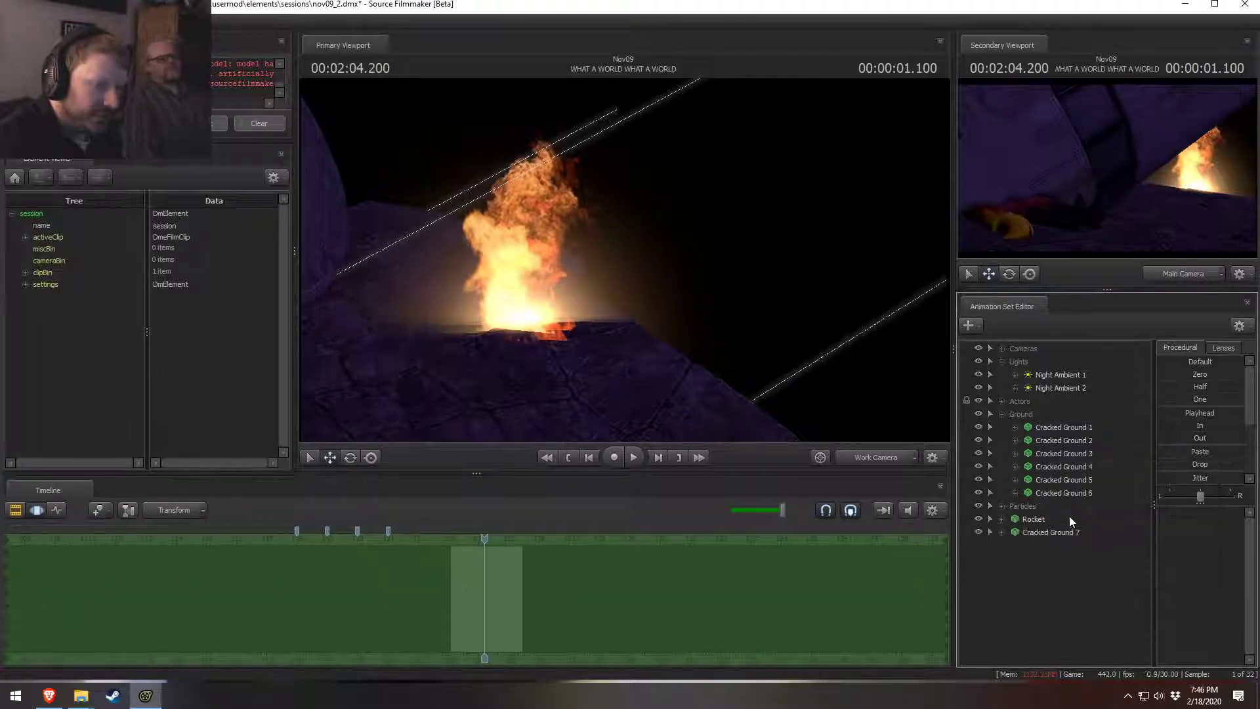
Step: Move and rotate Cracked Ground 7 to extend the ground on the outer side of the fire
{"action": "left_click_drag", "start_coordinate": [1159, 221], "coordinate": [1214, 191]}
{"action": "mouse_move", "coordinate": [633, 270]}
{"action": "left_mouse_down"}
{"action": "mouse_move", "coordinate": [620, 284]}
{"action": "mouse_move", "coordinate": [626, 263]}
{"action": "left_mouse_up"}
{"action": "key", "text": "e"}
{"action": "left_click_drag", "start_coordinate": [686, 176], "coordinate": [756, 147]}
{"action": "key", "text": "w"}
{"action": "left_click_drag", "start_coordinate": [660, 263], "coordinate": [660, 255]}
{"action": "left_click_drag", "start_coordinate": [673, 164], "coordinate": [625, 200]}
{"action": "left_click_drag", "start_coordinate": [629, 253], "coordinate": [631, 226]}
{"action": "left_click_drag", "start_coordinate": [635, 163], "coordinate": [635, 161]}
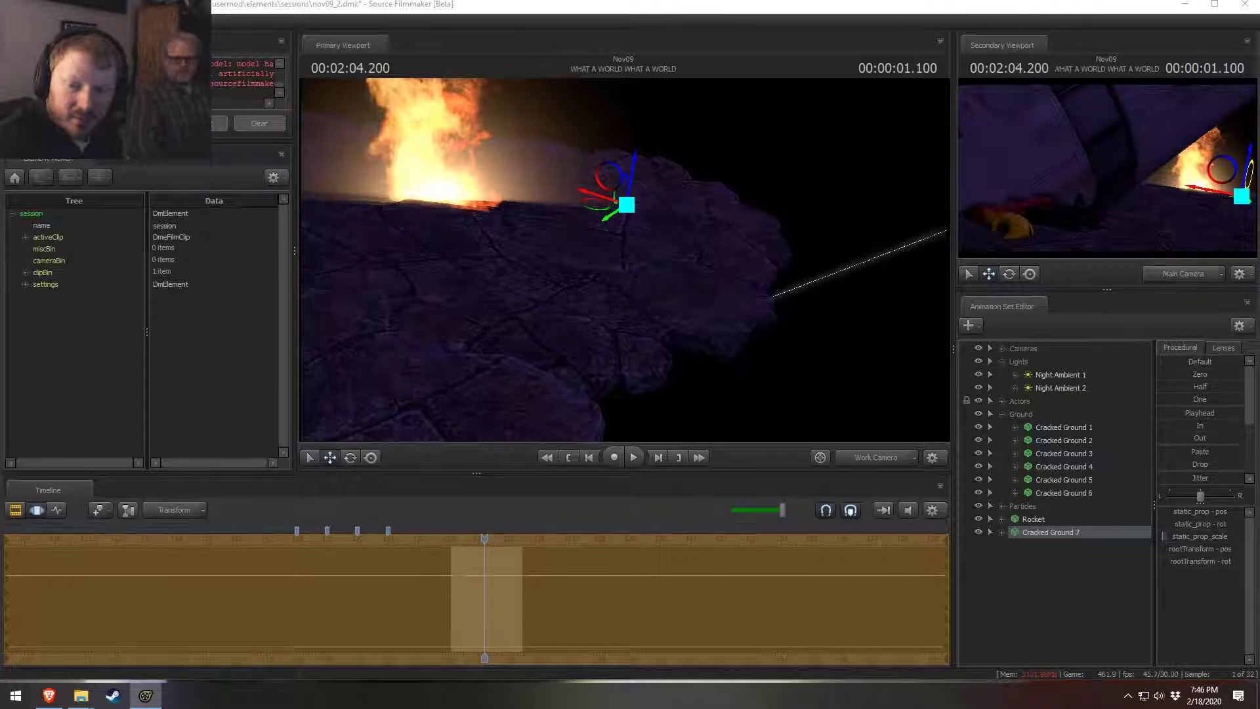
{"action": "left_click_drag", "start_coordinate": [623, 287], "coordinate": [688, 278]}
Step: Duplicate Cracked Ground 7 as Cracked Ground 8 and position the copy behind the fire at the far edge of the ground
{"action": "right_click", "coordinate": [1038, 533]}
{"action": "left_click", "coordinate": [1058, 347]}
{"action": "right_click", "coordinate": [1079, 613]}
{"action": "left_click", "coordinate": [1113, 556]}
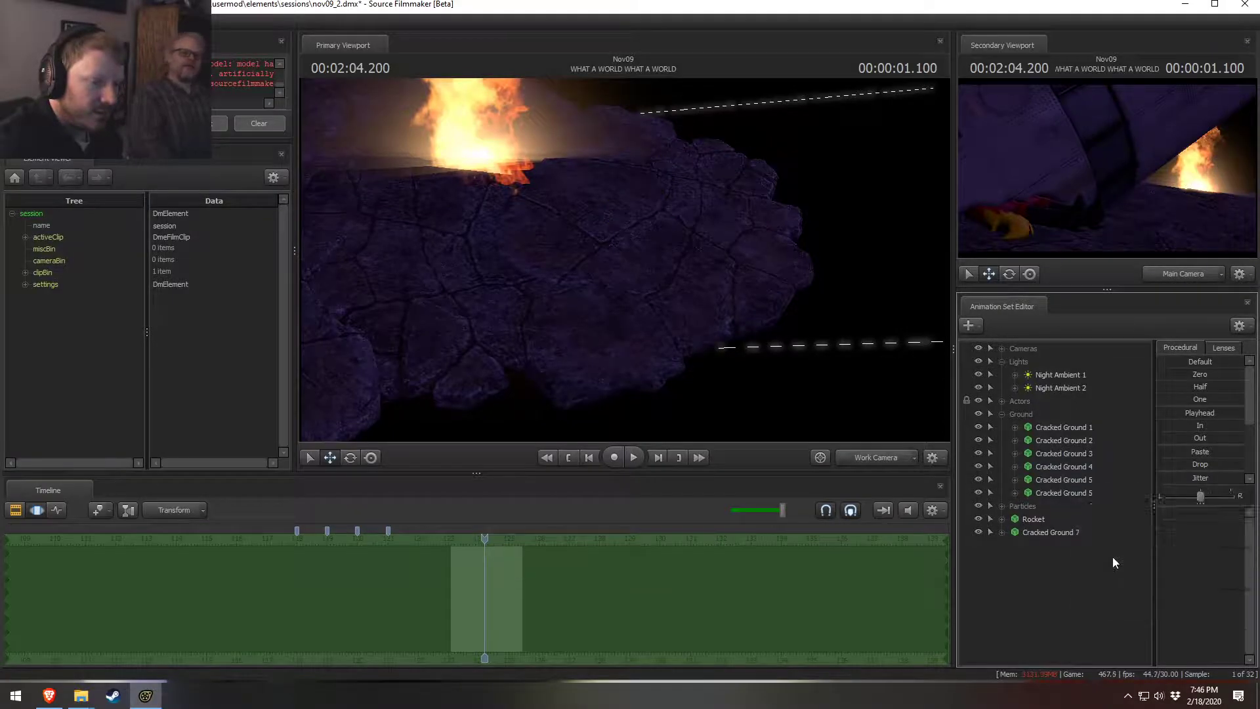
{"action": "left_click_drag", "start_coordinate": [782, 371], "coordinate": [625, 261]}
{"action": "left_click_drag", "start_coordinate": [557, 200], "coordinate": [564, 98]}
{"action": "key", "text": "e"}
{"action": "key", "text": "w"}
{"action": "left_click_drag", "start_coordinate": [623, 261], "coordinate": [623, 261]}
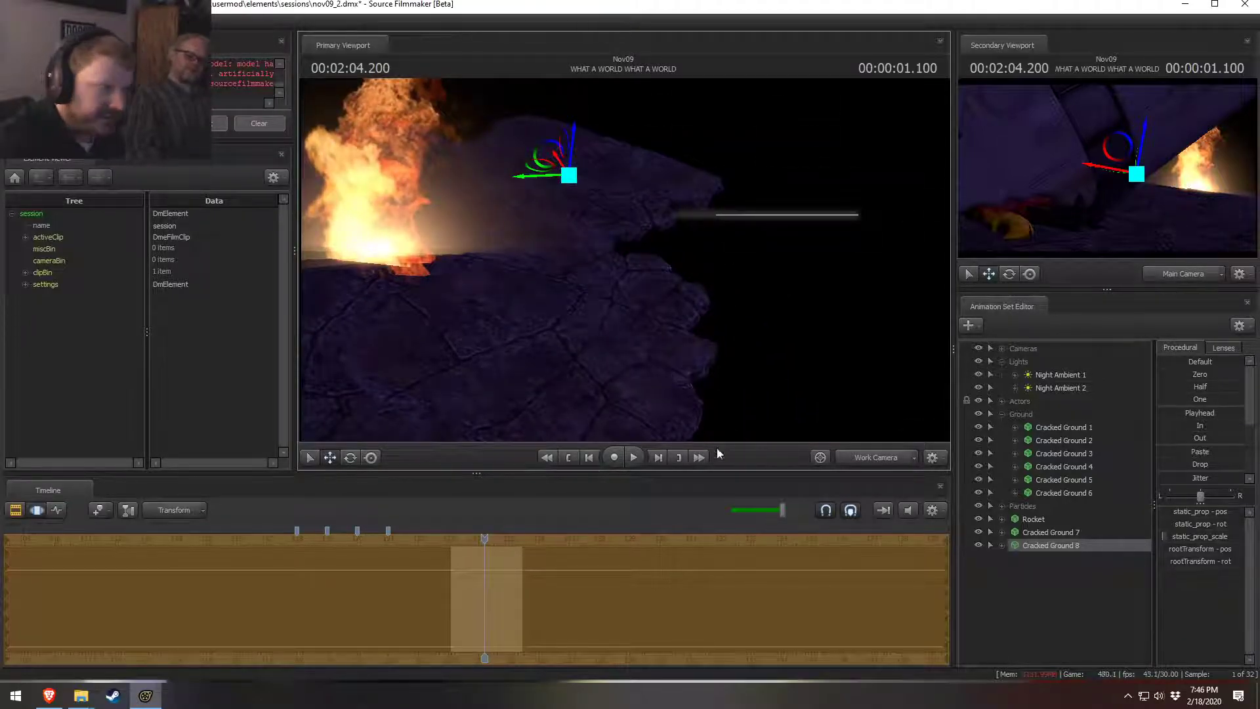
{"action": "key", "text": "F2"}
{"action": "left_click_drag", "start_coordinate": [849, 285], "coordinate": [698, 236]}
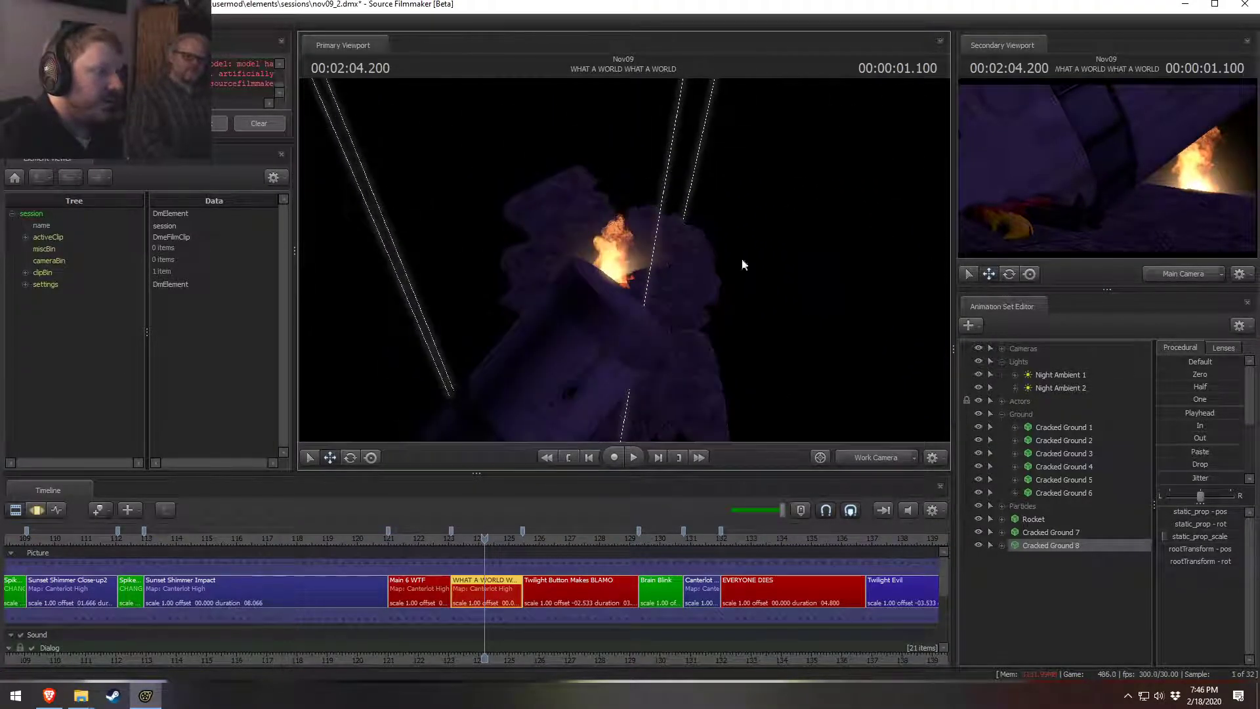
Step: Paste another cracked ground copy and select Cracked Ground 9
{"action": "right_click", "coordinate": [1054, 600]}
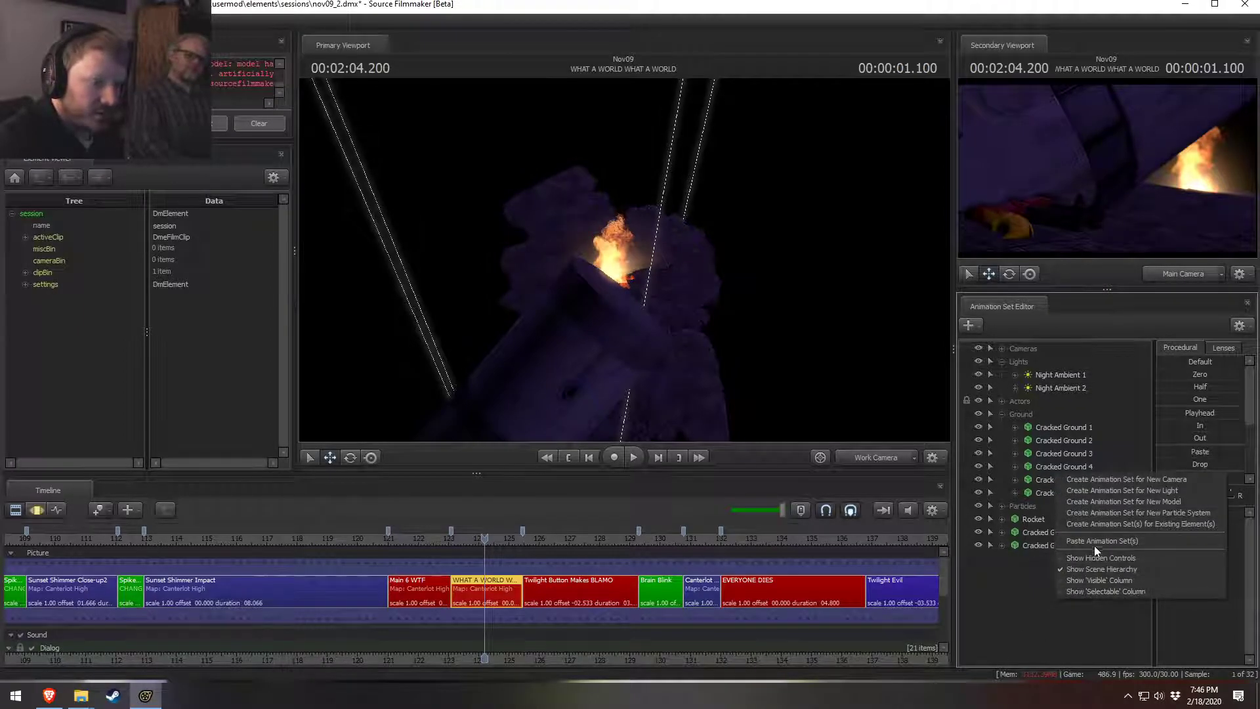
{"action": "left_click", "coordinate": [1059, 558]}
{"action": "left_click_drag", "start_coordinate": [814, 289], "coordinate": [775, 276]}
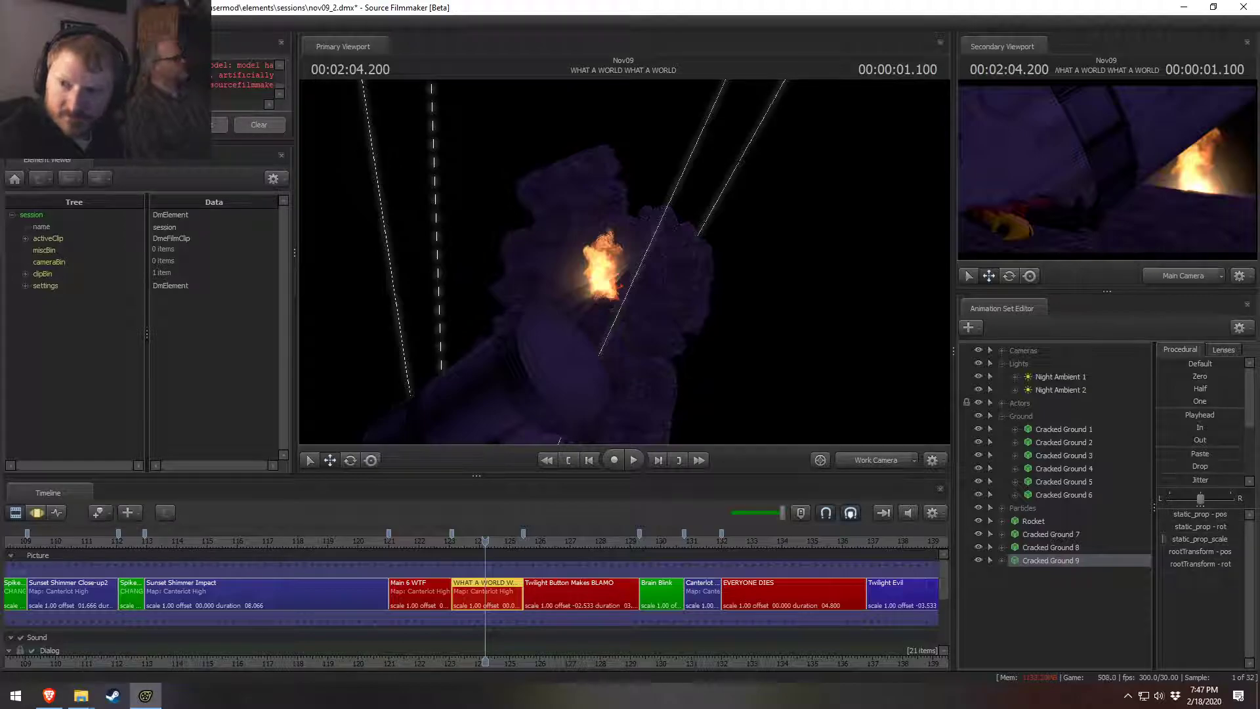
{"action": "left_click", "coordinate": [1064, 570]}
{"action": "left_click", "coordinate": [1062, 563]}
Step: Move Cracked Ground 9 into the gap behind the fire and adjust its height to match the neighbouring ground
{"action": "key", "text": "F3"}
{"action": "left_click_drag", "start_coordinate": [646, 251], "coordinate": [653, 202]}
{"action": "key", "text": "w"}
{"action": "left_click_drag", "start_coordinate": [627, 251], "coordinate": [701, 174]}
{"action": "key", "text": "e"}
{"action": "key", "text": "w"}
{"action": "left_click_drag", "start_coordinate": [649, 236], "coordinate": [671, 282]}
{"action": "left_click_drag", "start_coordinate": [666, 216], "coordinate": [667, 210]}
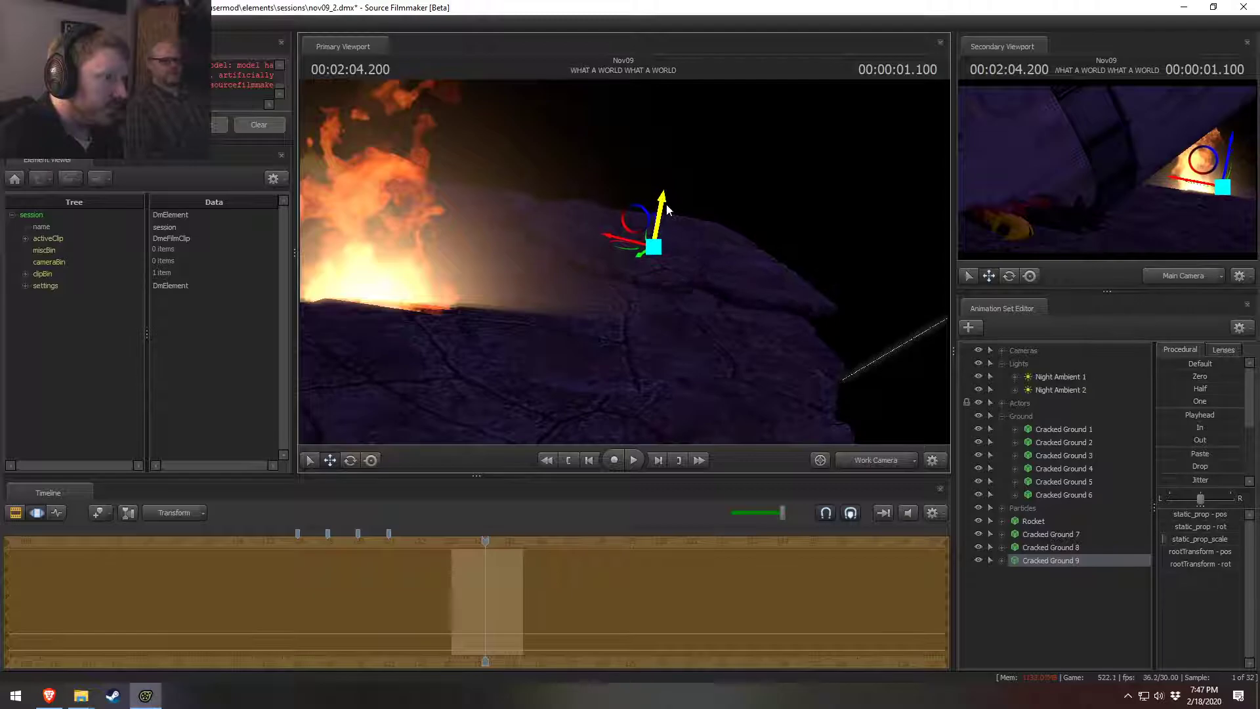
{"action": "left_click_drag", "start_coordinate": [680, 298], "coordinate": [638, 330]}
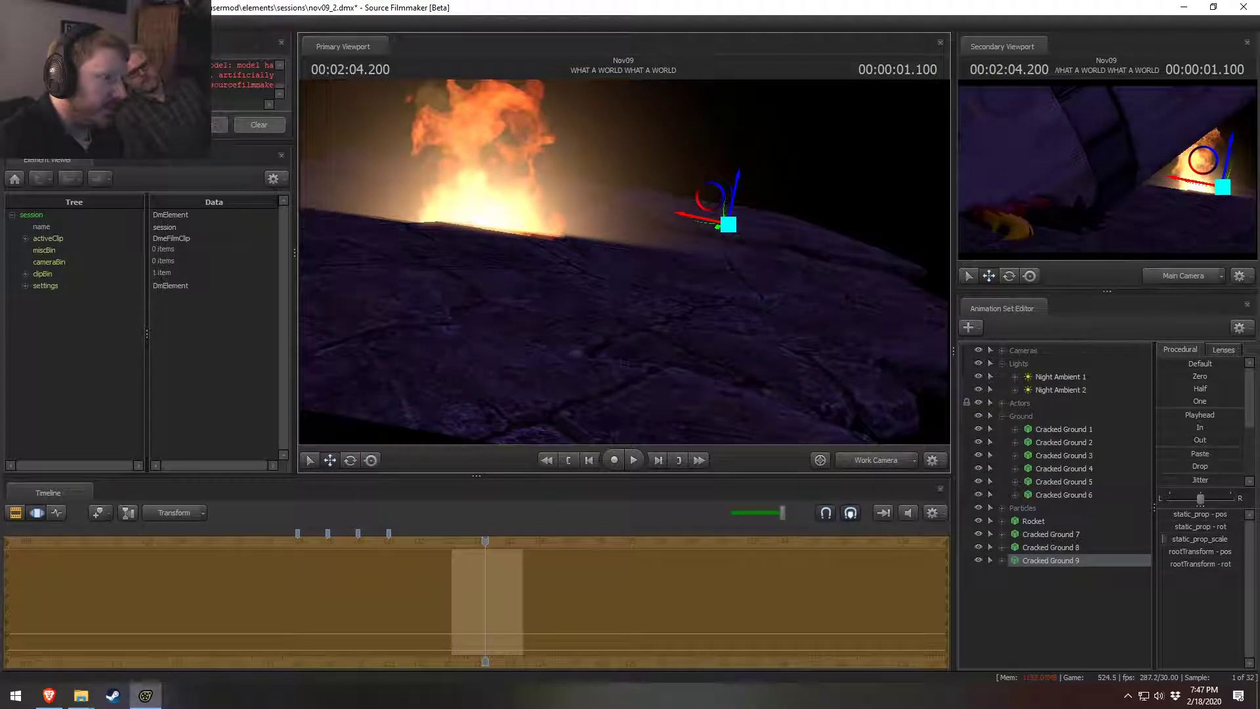
Step: Inspect the joins around the fire, then select Cracked Ground 5 and raise it slightly
{"action": "left_click_drag", "start_coordinate": [639, 330], "coordinate": [649, 256], "text": "alt"}
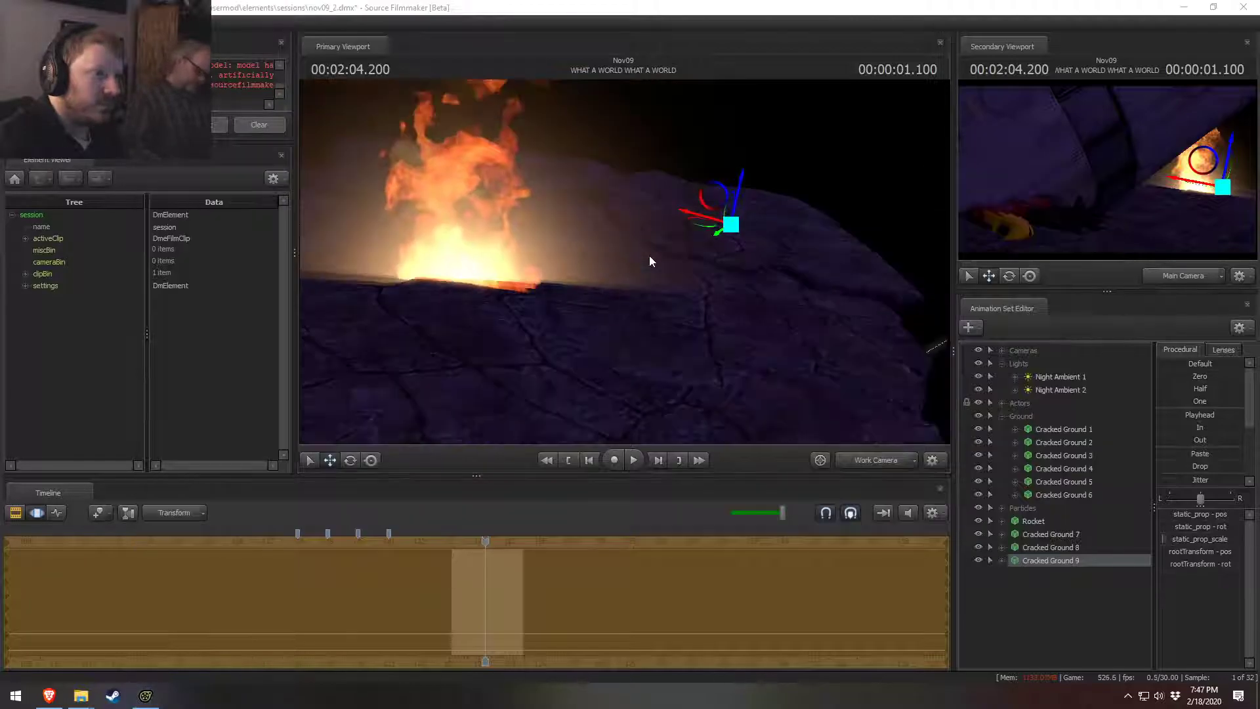
{"action": "left_click_drag", "start_coordinate": [669, 371], "coordinate": [668, 283], "text": "alt"}
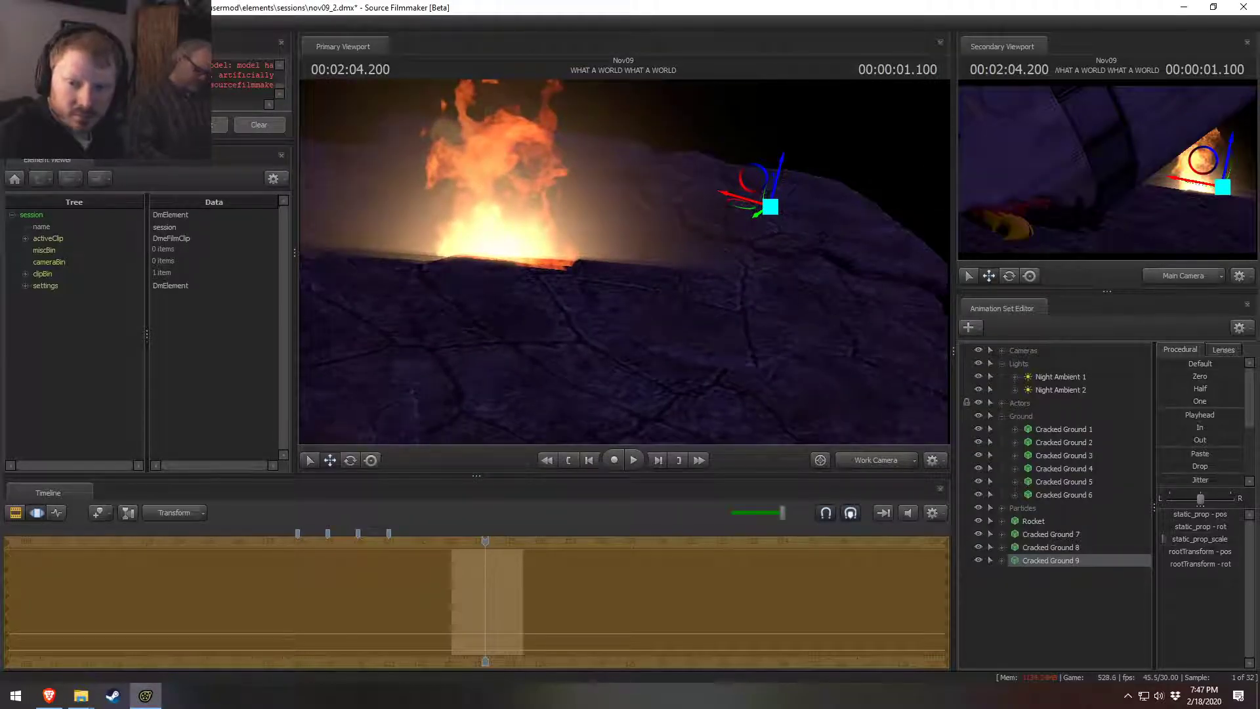
{"action": "left_click_drag", "start_coordinate": [799, 289], "coordinate": [623, 250], "text": "alt"}
{"action": "left_click", "coordinate": [621, 251]}
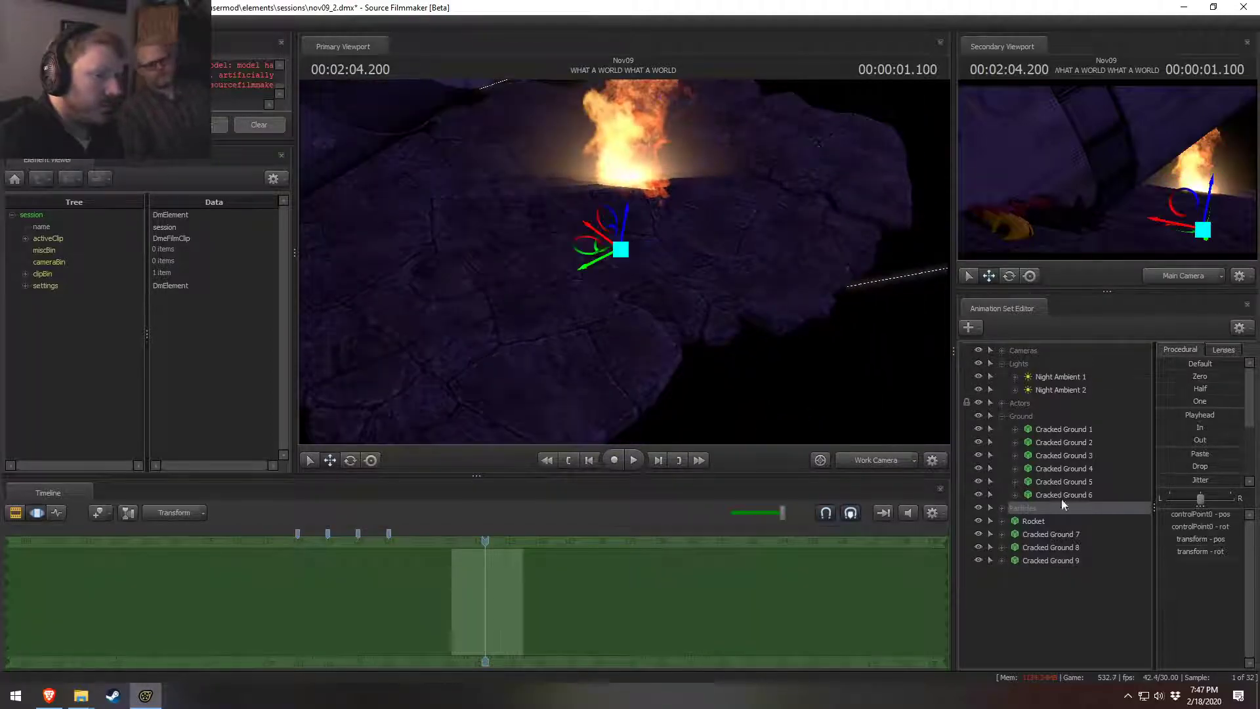
{"action": "left_click", "coordinate": [650, 248]}
{"action": "left_click_drag", "start_coordinate": [787, 293], "coordinate": [630, 264], "text": "alt"}
{"action": "key", "text": "w"}
{"action": "left_click_drag", "start_coordinate": [642, 219], "coordinate": [646, 214]}
{"action": "left_click_drag", "start_coordinate": [628, 271], "coordinate": [624, 271], "text": "alt"}
{"action": "key", "text": "s"}
{"action": "key", "text": "w"}
Step: Move Cracked Ground 7 through Cracked Ground 9 into the Ground group
{"action": "key", "text": "F2"}
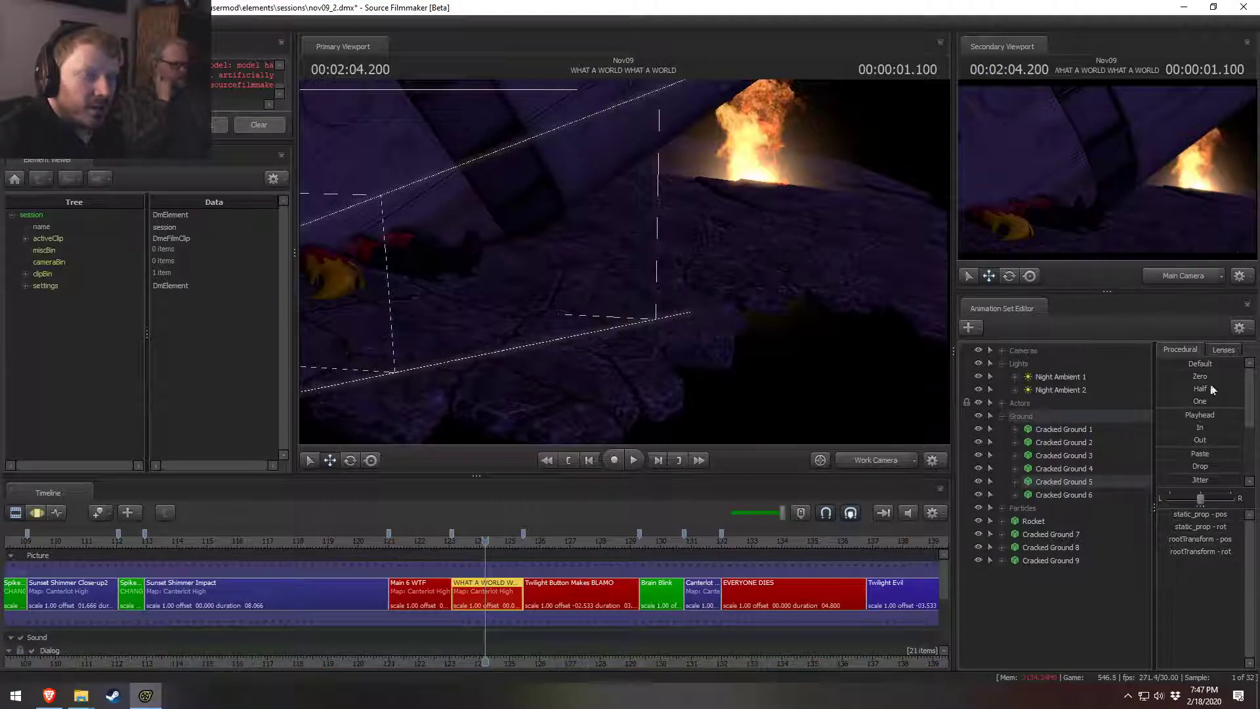
{"action": "left_click", "coordinate": [1049, 534]}
{"action": "left_click", "coordinate": [1031, 557], "text": "shift"}
{"action": "left_click_drag", "start_coordinate": [1031, 558], "coordinate": [1031, 415]}
Step: Collapse the Ground and Lights groups and save the session
{"action": "left_click", "coordinate": [1002, 418]}
{"action": "left_click", "coordinate": [1003, 365]}
{"action": "key", "text": "ctrl+s"}
Step: Start adding a new model animation set and preview a rock_solid_03 model from the rock_solid files
{"action": "right_click", "coordinate": [1040, 471]}
{"action": "left_click", "coordinate": [1089, 503]}
{"action": "right_click", "coordinate": [1010, 525]}
{"action": "left_click", "coordinate": [1073, 559]}
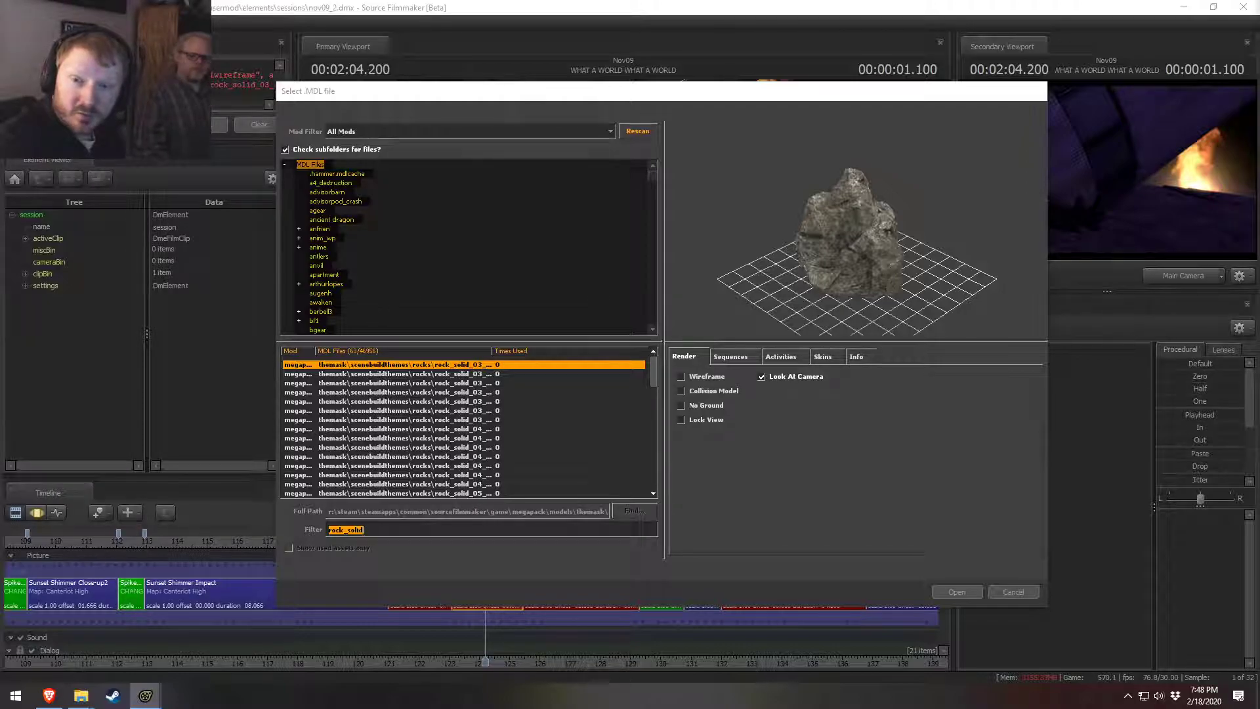
{"action": "left_click", "coordinate": [506, 401]}
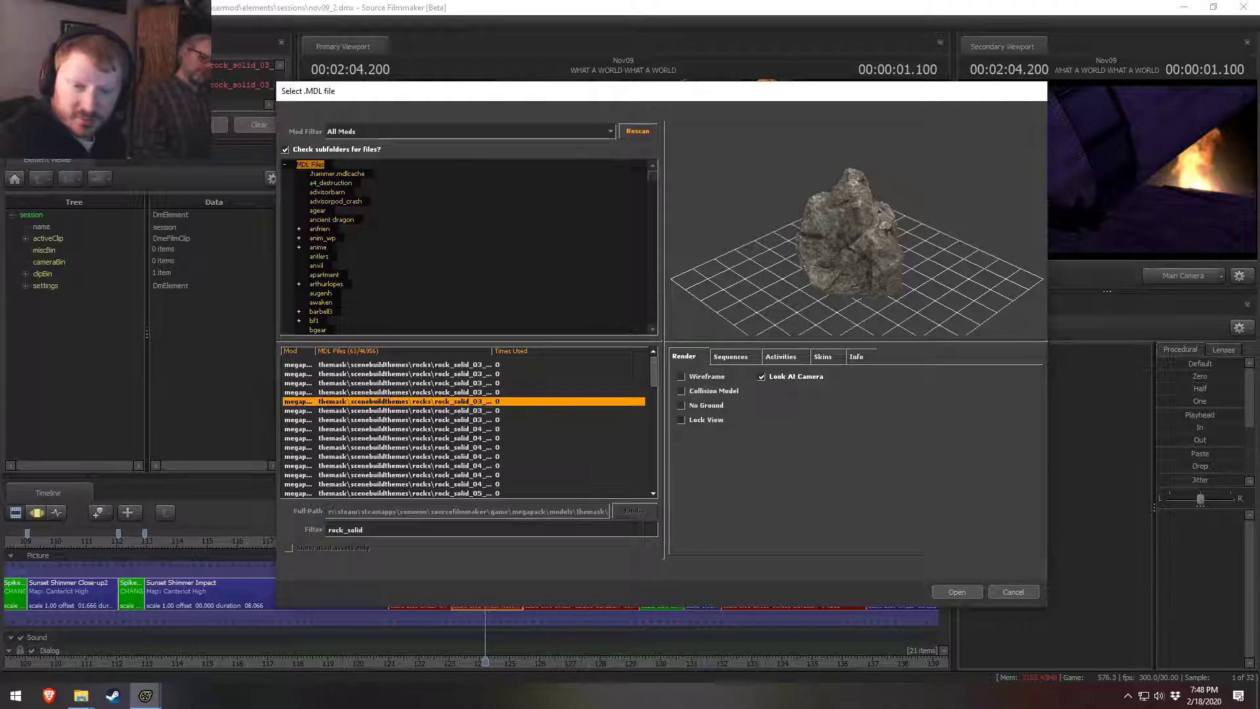
{"action": "left_click", "coordinate": [49, 696]}
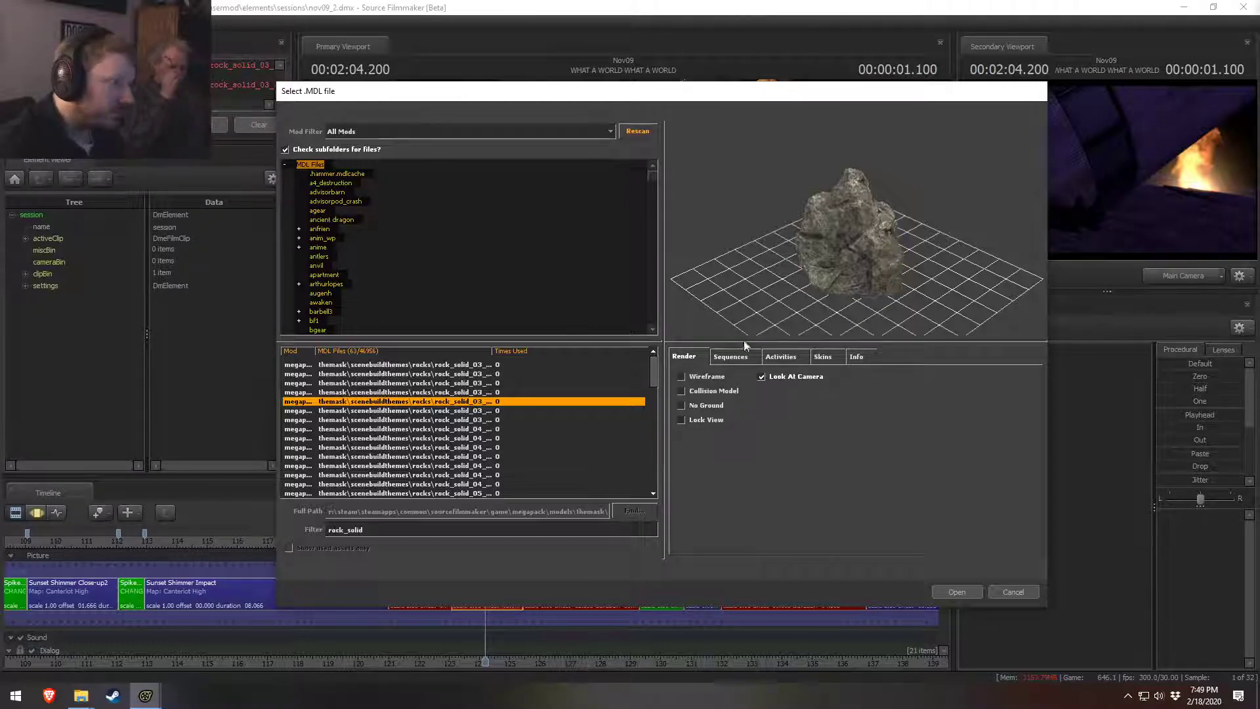
Step: Browse the rock_solid models, load rock_solid_07_sg_smaller into the shot and view it from the Work Camera
{"action": "left_click", "coordinate": [444, 420]}
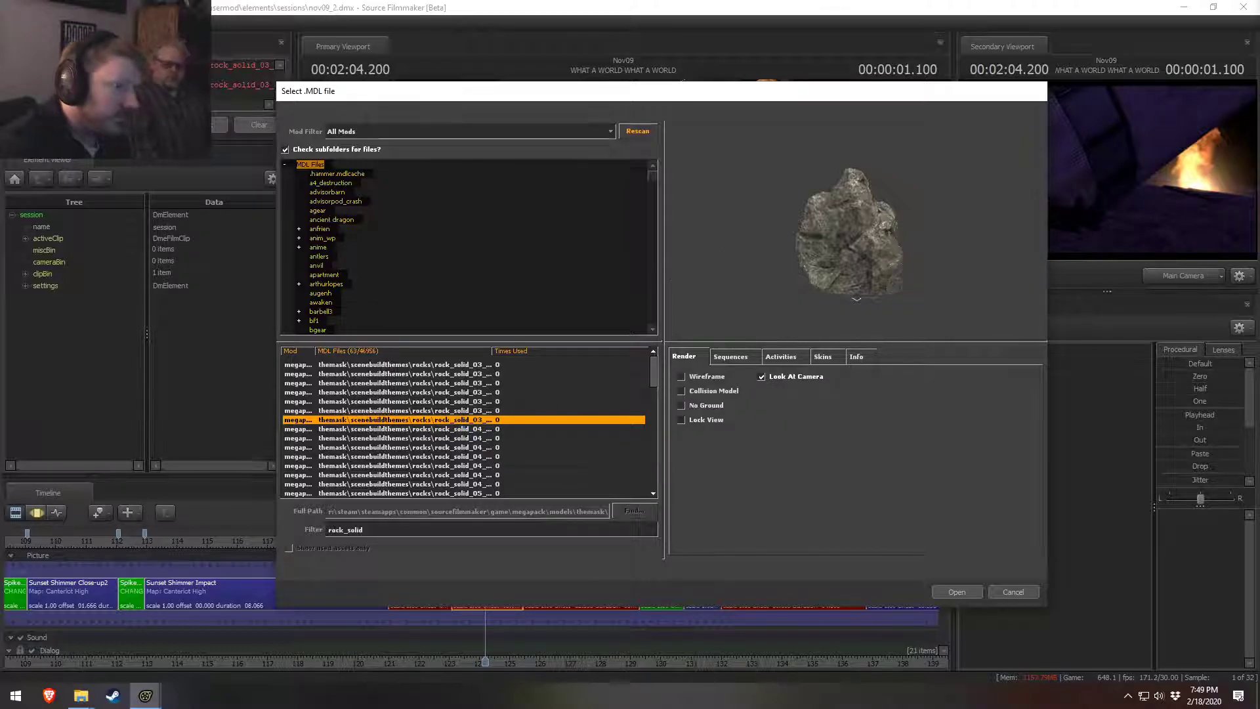
{"action": "key", "text": "Down"}
{"action": "key", "text": "Down"}
{"action": "key", "text": "Down"}
{"action": "key", "text": "Down"}
{"action": "key", "text": "Down"}
{"action": "key", "text": "Down"}
{"action": "key", "text": "Down"}
{"action": "key", "text": "Down"}
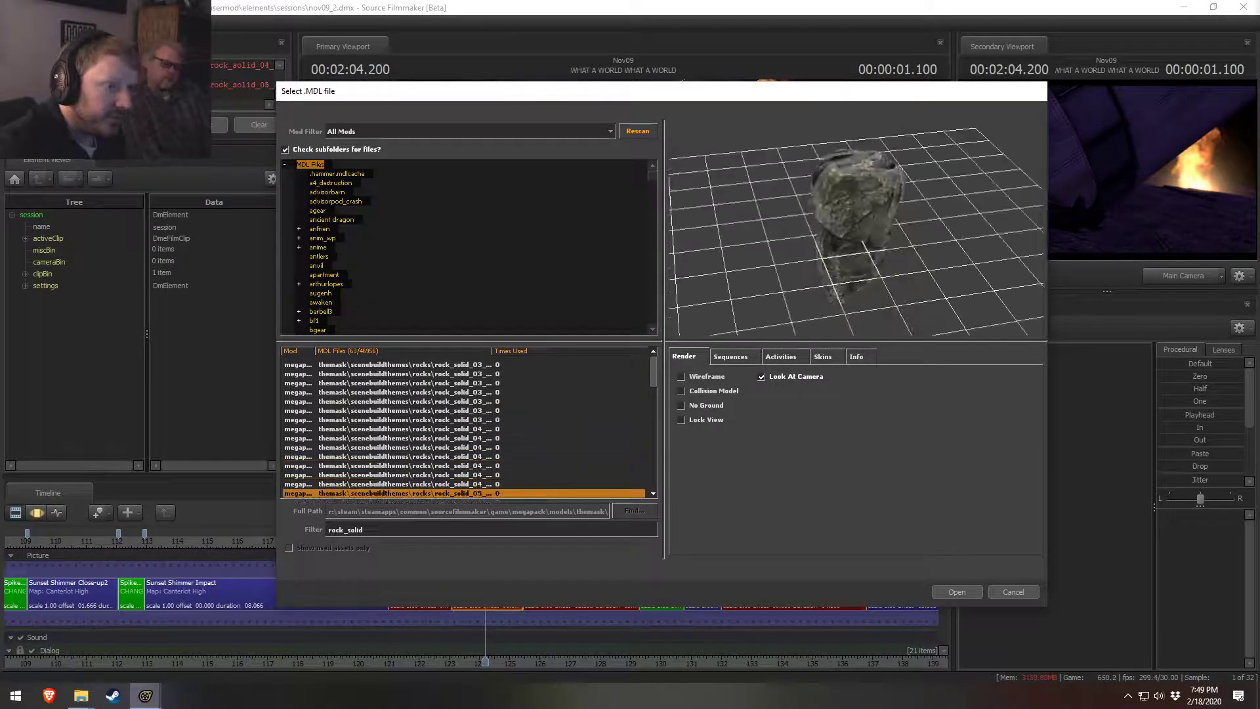
{"action": "scroll", "coordinate": [526, 467], "scroll_direction": "down", "scroll_amount": 4}
{"action": "scroll", "coordinate": [496, 485], "scroll_direction": "down", "scroll_amount": 3}
{"action": "left_click", "coordinate": [482, 420]}
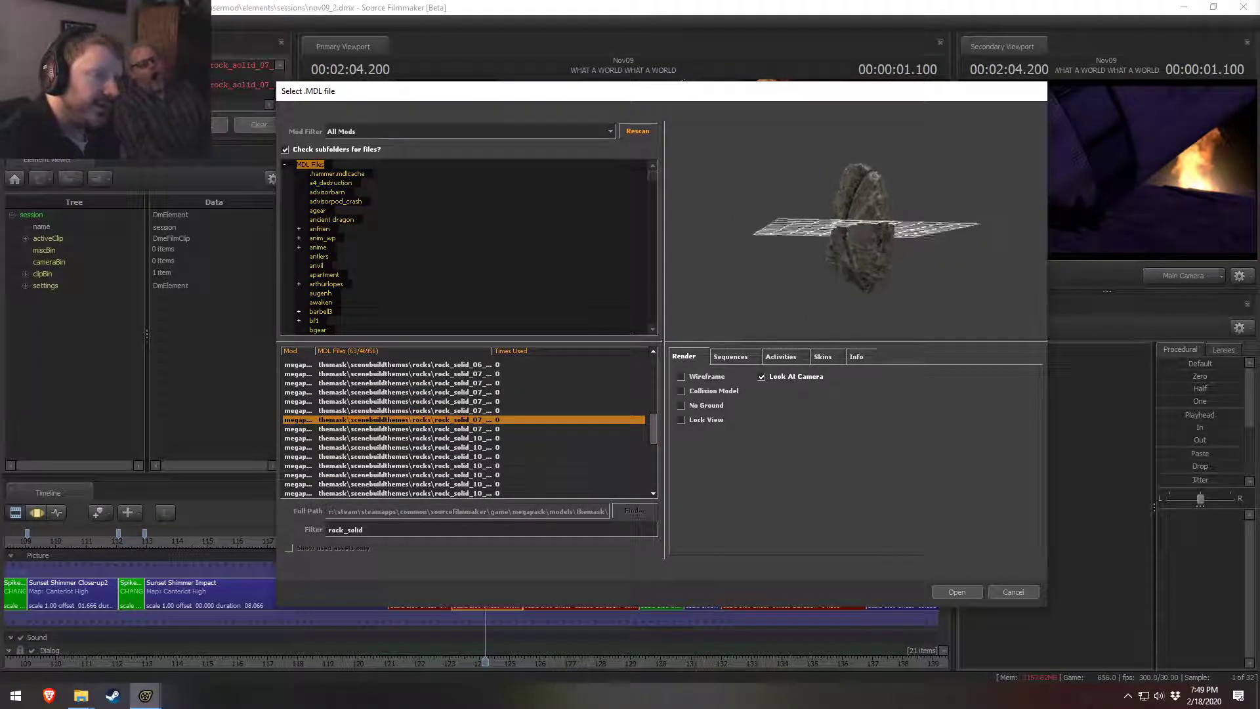
{"action": "left_click", "coordinate": [957, 592]}
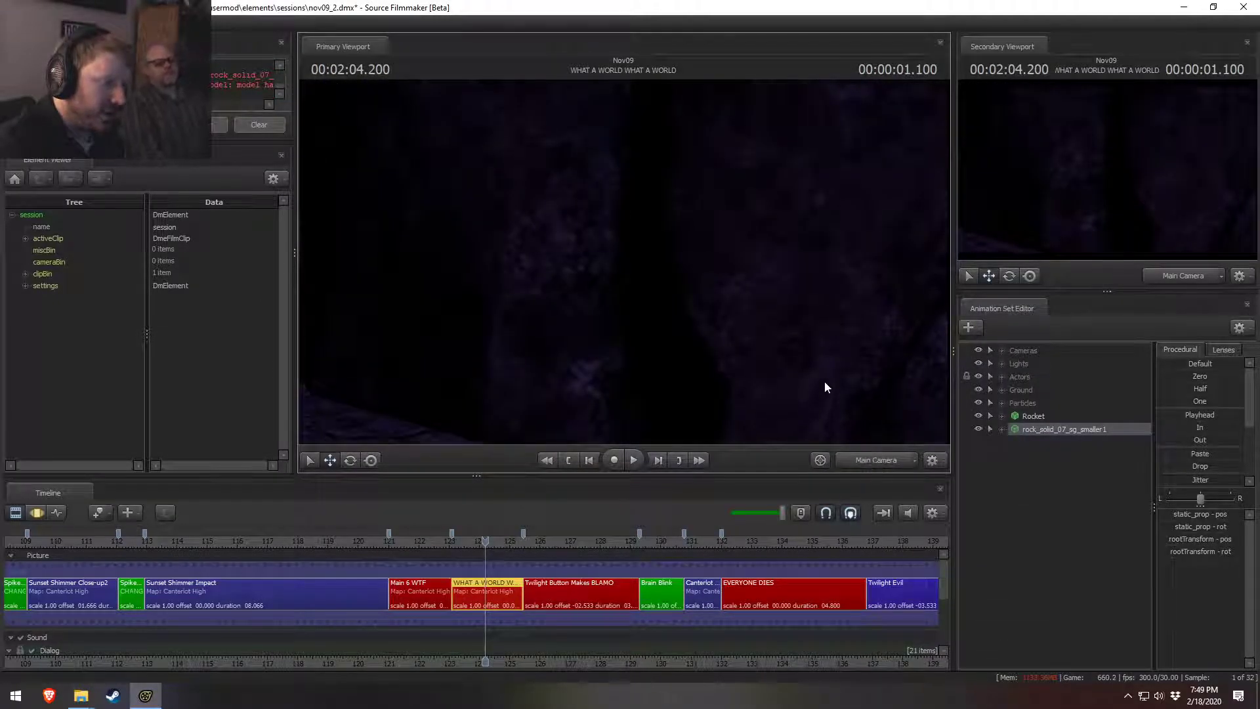
{"action": "key", "text": "s"}
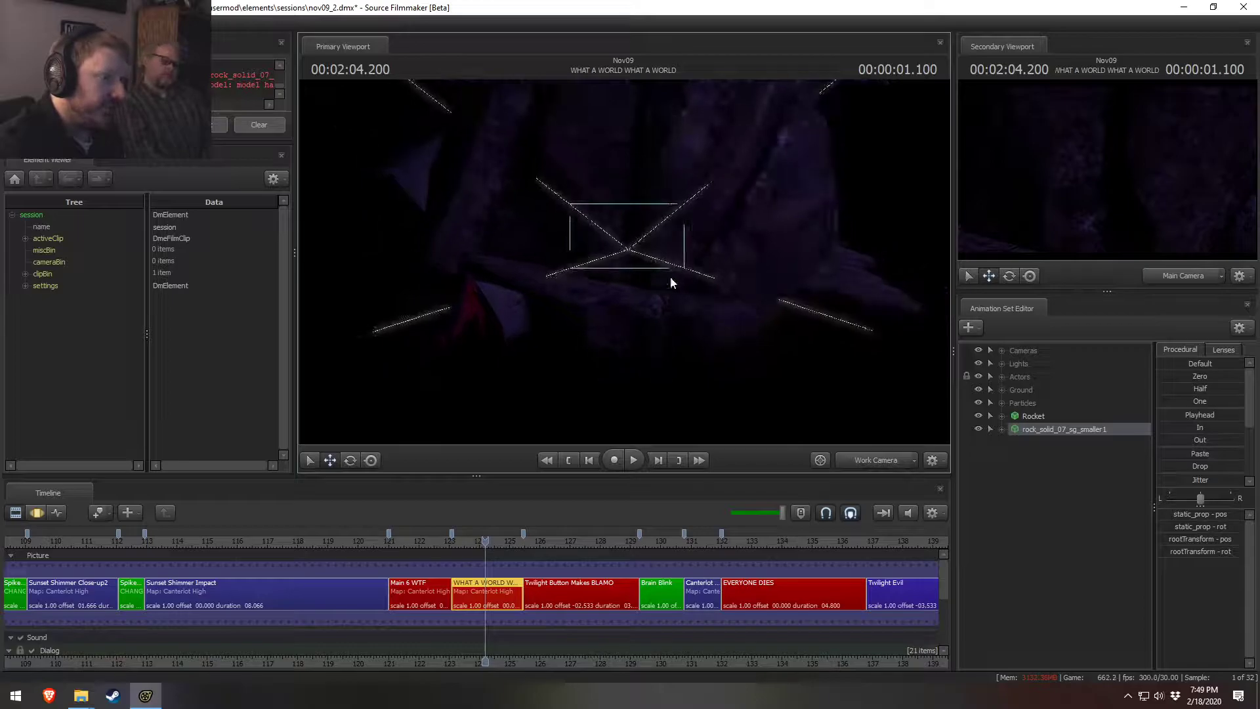
Step: Switch to the Motion Editor and rotate the rock_solid_07_sg_smaller1 model to lay it over on its side
{"action": "key", "text": "F3"}
{"action": "key", "text": "r"}
{"action": "key", "text": "e"}
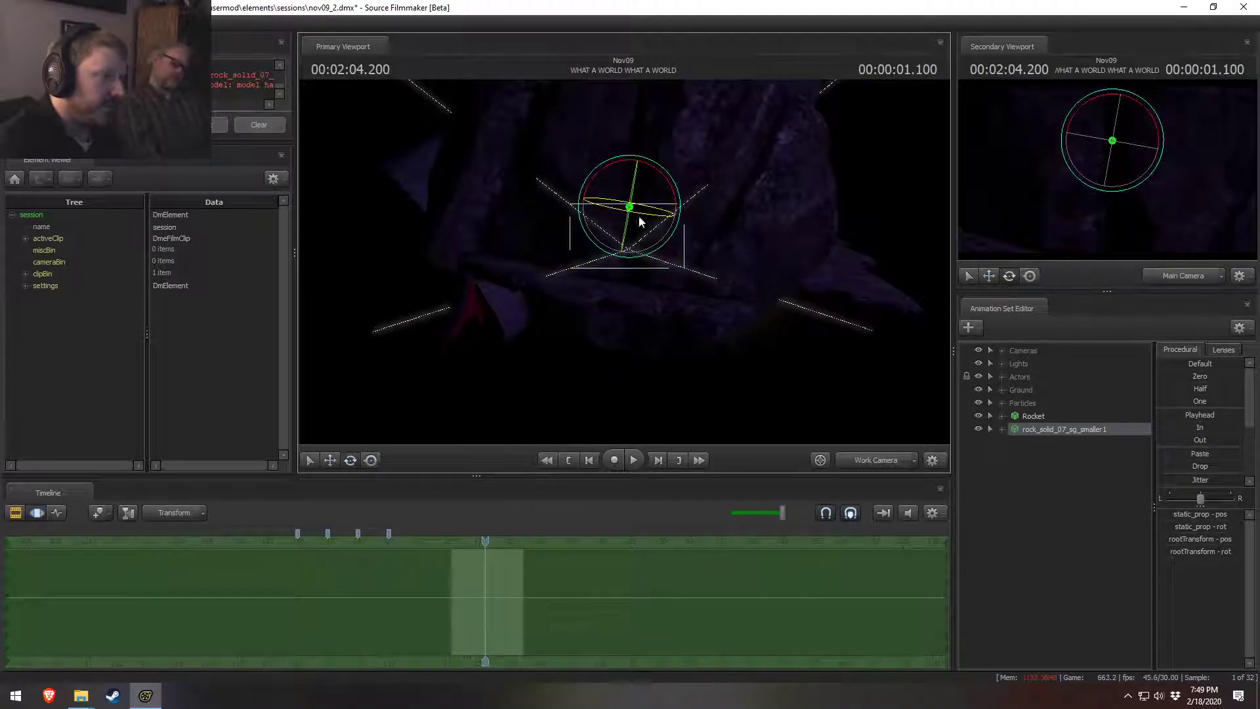
{"action": "left_click", "coordinate": [1210, 552]}
{"action": "left_click_drag", "start_coordinate": [616, 226], "coordinate": [621, 163]}
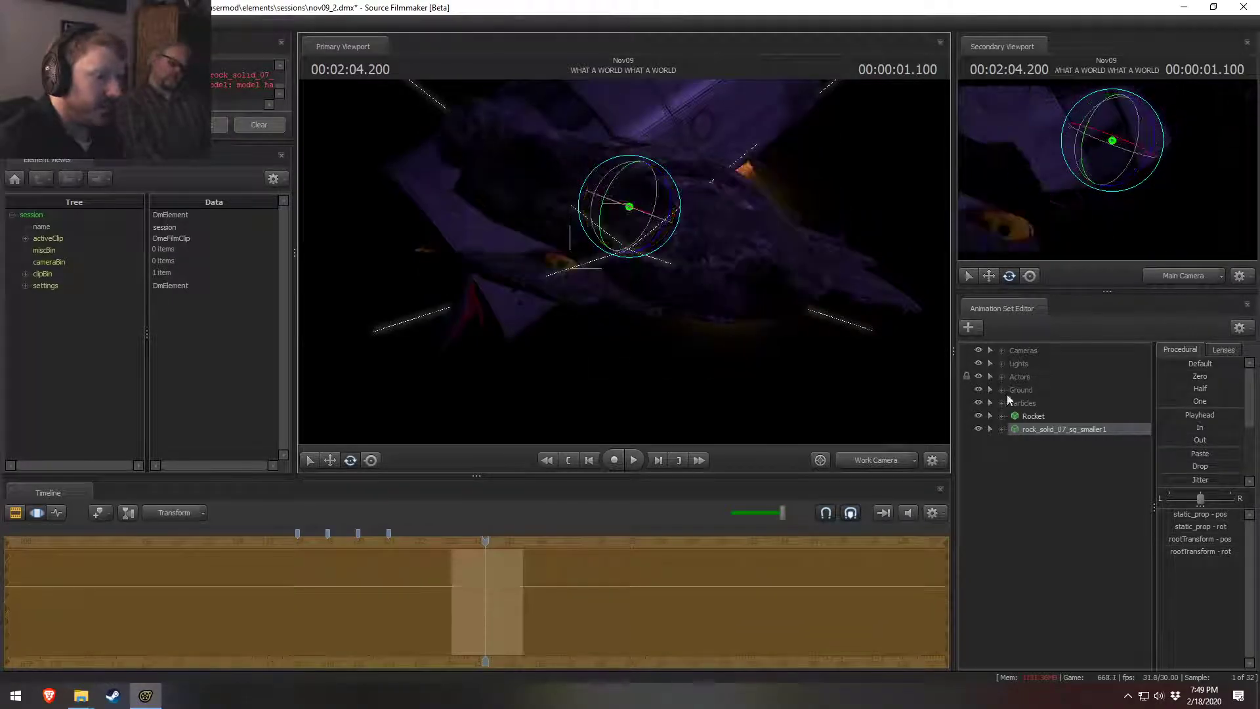
Step: Add a scale control to the rock's static_prop transform and shrink the rock with it
{"action": "left_click", "coordinate": [1002, 429]}
{"action": "left_click", "coordinate": [1057, 467]}
{"action": "right_click", "coordinate": [1057, 468]}
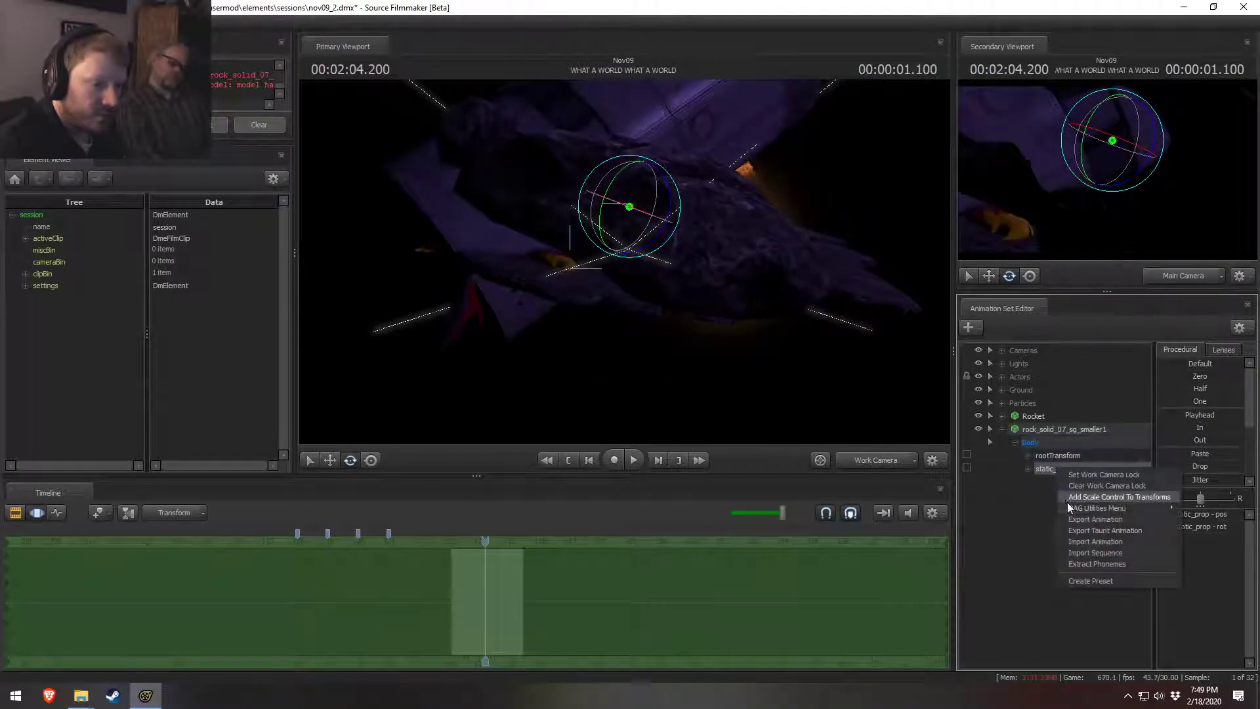
{"action": "left_click", "coordinate": [1103, 497]}
{"action": "left_click", "coordinate": [1230, 515]}
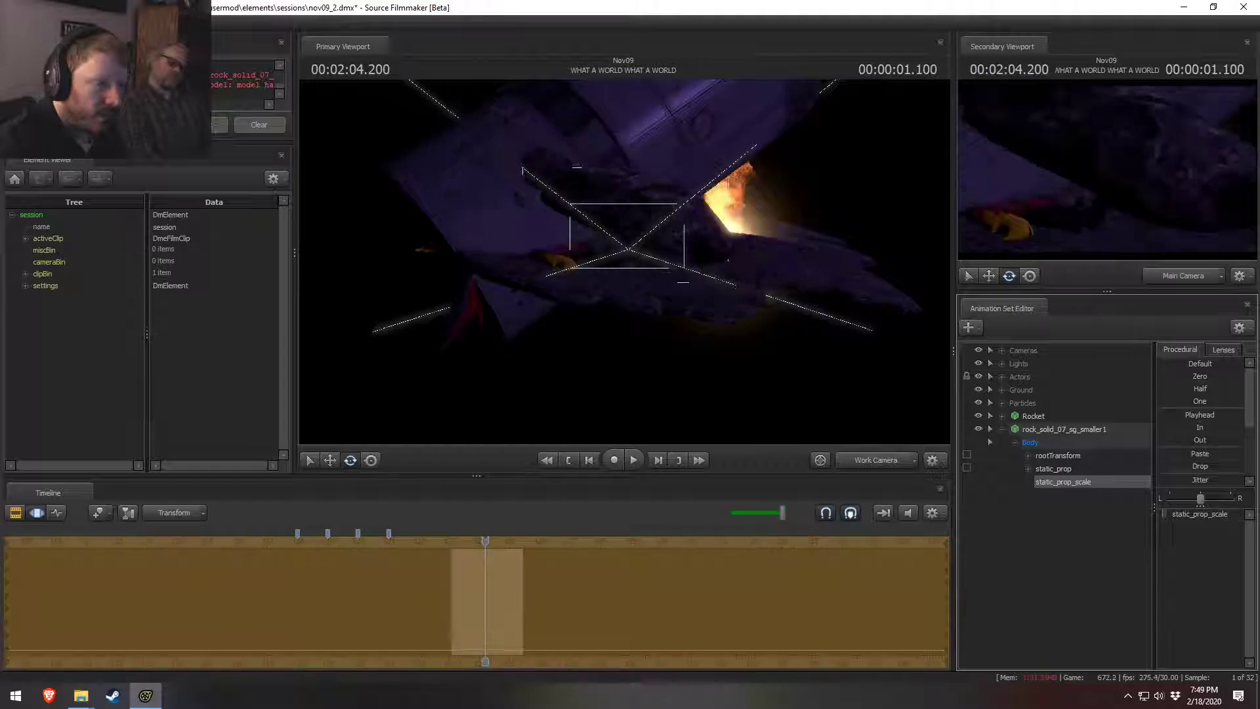
Step: Select the whole rock model and move it onto the cracked ground beside the rocket, near the fire
{"action": "left_click", "coordinate": [1103, 432]}
{"action": "left_click_drag", "start_coordinate": [756, 244], "coordinate": [765, 276]}
{"action": "key", "text": "w"}
{"action": "left_click_drag", "start_coordinate": [625, 264], "coordinate": [588, 300]}
{"action": "key", "text": "e"}
{"action": "key", "text": "w"}
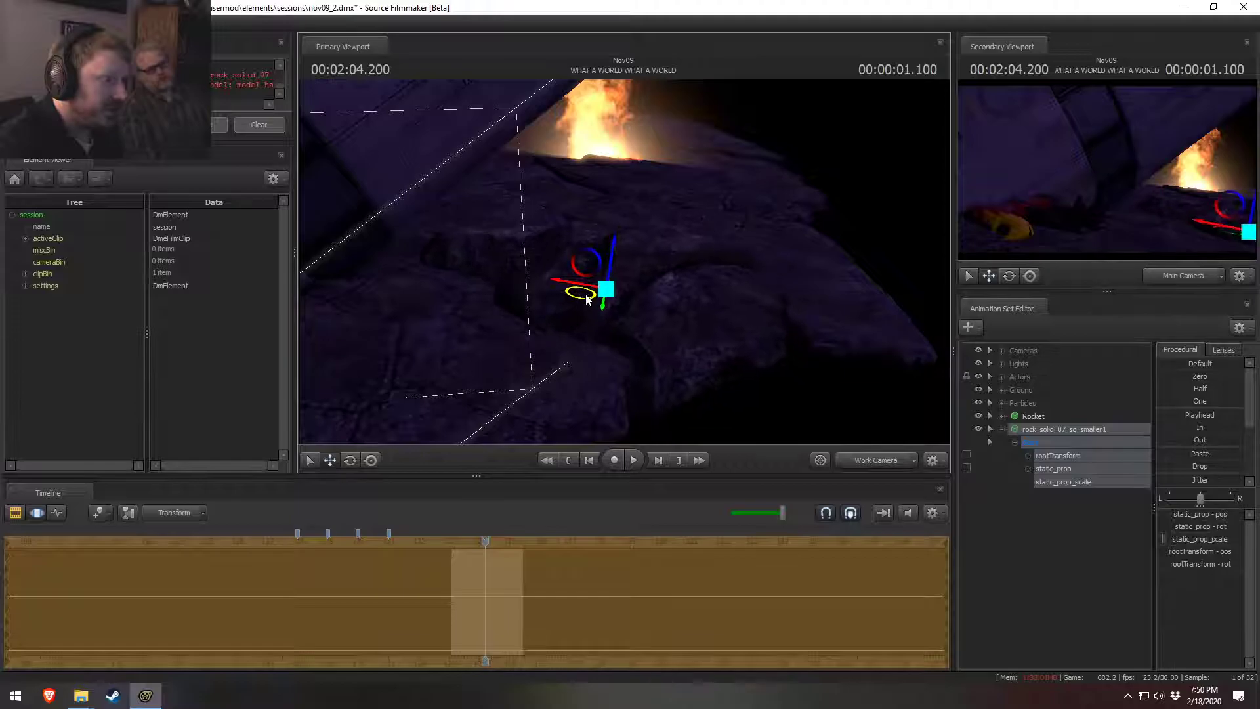
{"action": "left_click_drag", "start_coordinate": [617, 256], "coordinate": [658, 233]}
Step: Commit the placement and slide the rock across the cracked ground toward the edge of the Main Camera's view
{"action": "key", "text": "F2"}
{"action": "key", "text": "F3"}
{"action": "key", "text": "F2"}
{"action": "key", "text": "F3"}
{"action": "left_click_drag", "start_coordinate": [633, 305], "coordinate": [557, 332]}
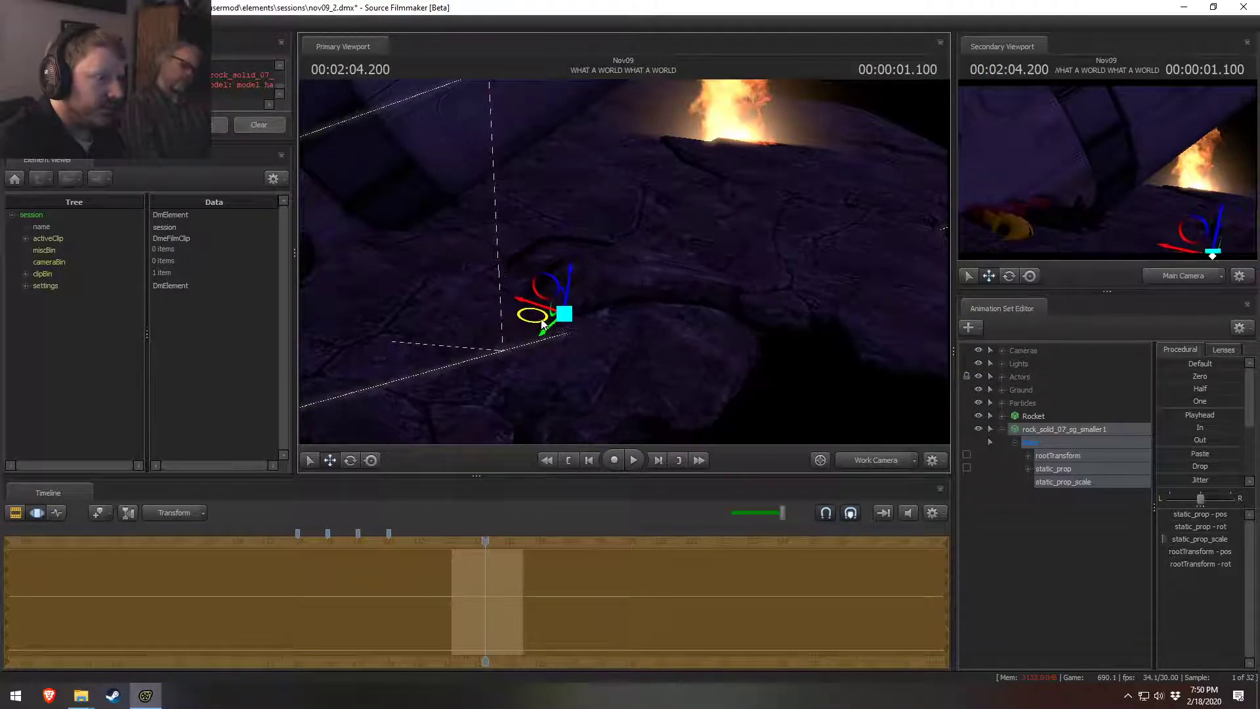
{"action": "key", "text": "F2"}
{"action": "mouse_move", "coordinate": [619, 281]}
{"action": "left_mouse_down"}
{"action": "mouse_move", "coordinate": [657, 266]}
{"action": "mouse_move", "coordinate": [619, 281]}
{"action": "left_mouse_up"}
{"action": "key", "text": "F3"}
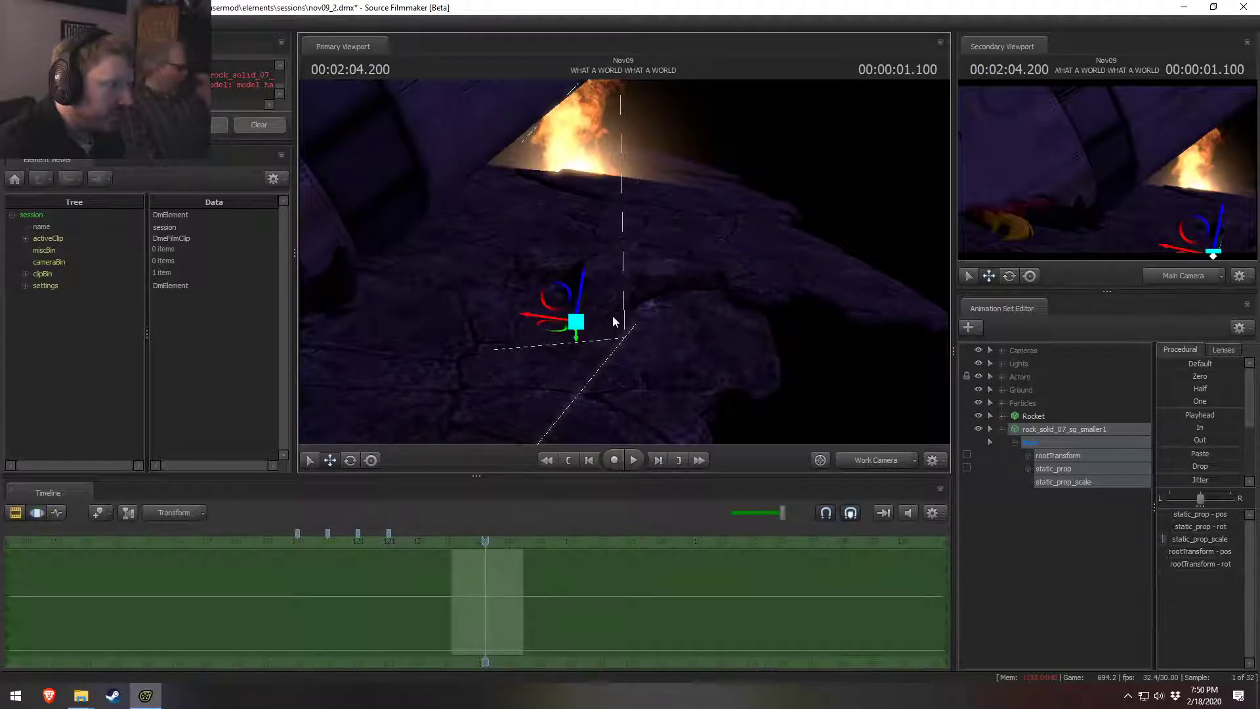
{"action": "left_click_drag", "start_coordinate": [558, 328], "coordinate": [568, 336]}
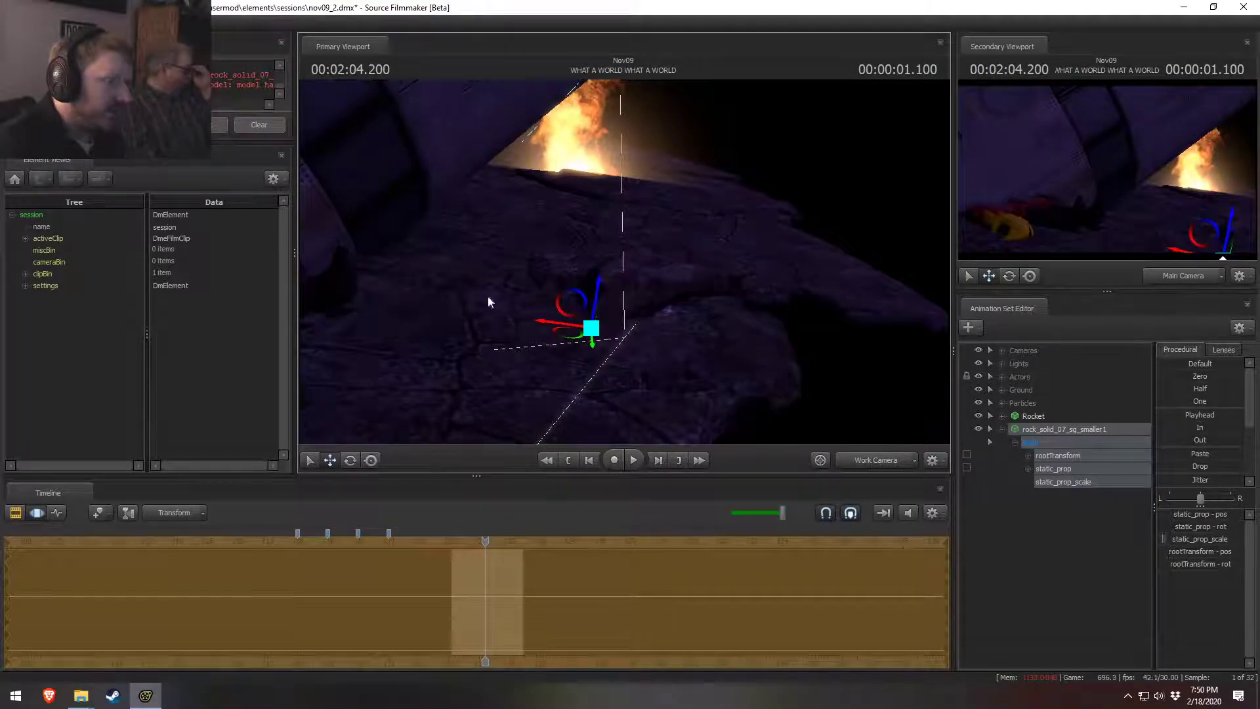
Step: Rename the rock_solid_07_sg_smaller1 animation set to Rock 1
{"action": "right_click", "coordinate": [1077, 434]}
{"action": "left_click", "coordinate": [1099, 440]}
{"action": "type", "text": "Rock "}
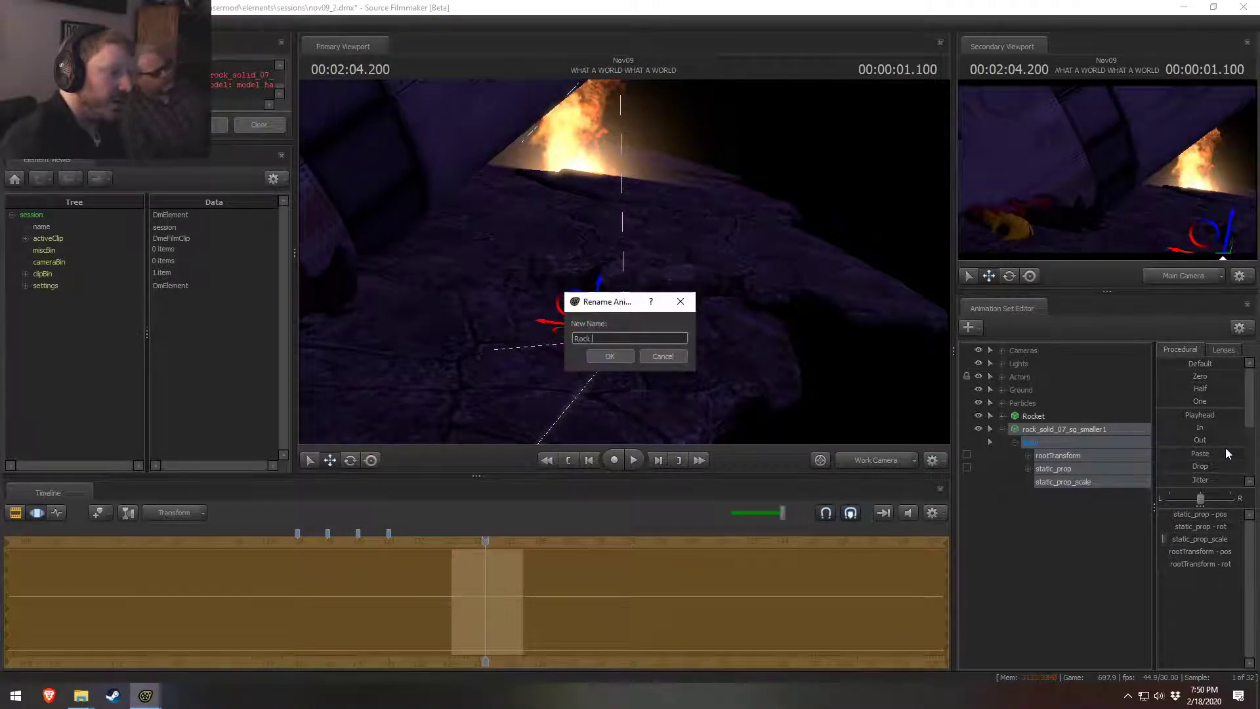
{"action": "type", "text": "1"}
{"action": "key", "text": "Return"}
Step: Copy the Rock 1 animation set and paste a duplicate of it into the shot
{"action": "right_click", "coordinate": [1050, 433]}
{"action": "left_click", "coordinate": [1063, 451]}
{"action": "right_click", "coordinate": [1027, 526]}
{"action": "left_click", "coordinate": [1083, 581]}
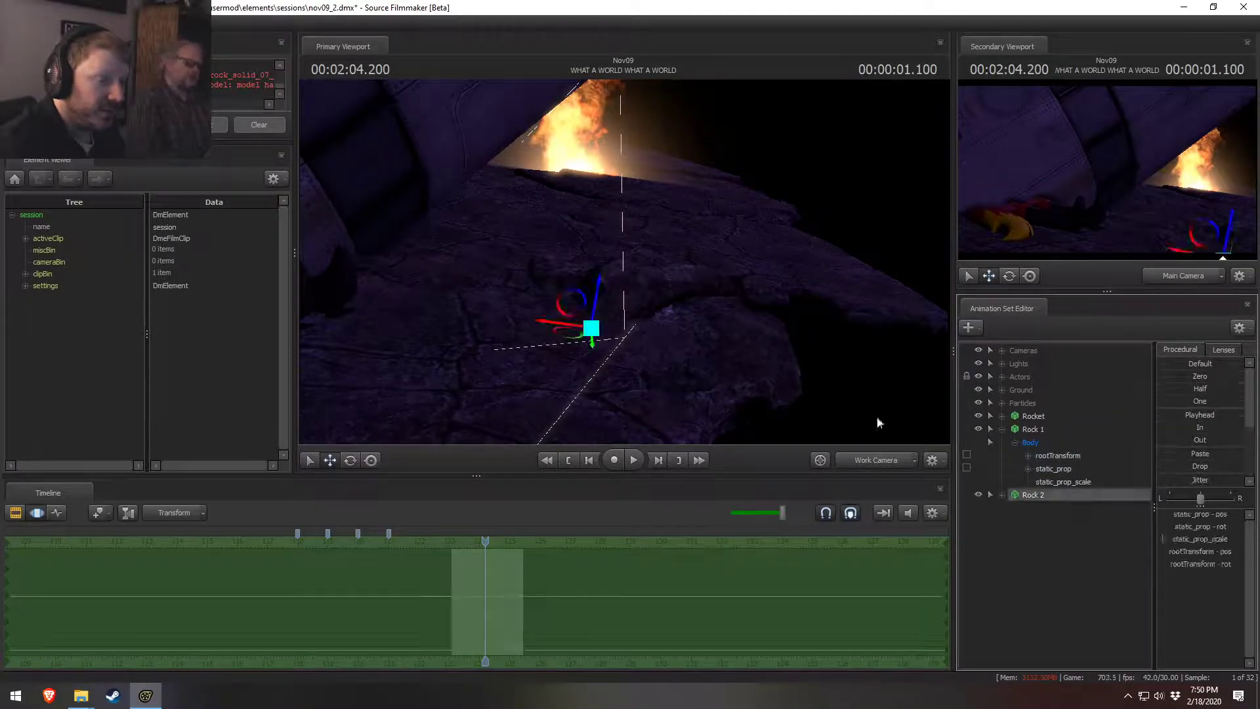
Step: Move Rock 2 back across the cracked ground toward the fire and rotate it to a different angle
{"action": "left_click_drag", "start_coordinate": [591, 328], "coordinate": [657, 246]}
{"action": "key", "text": "e"}
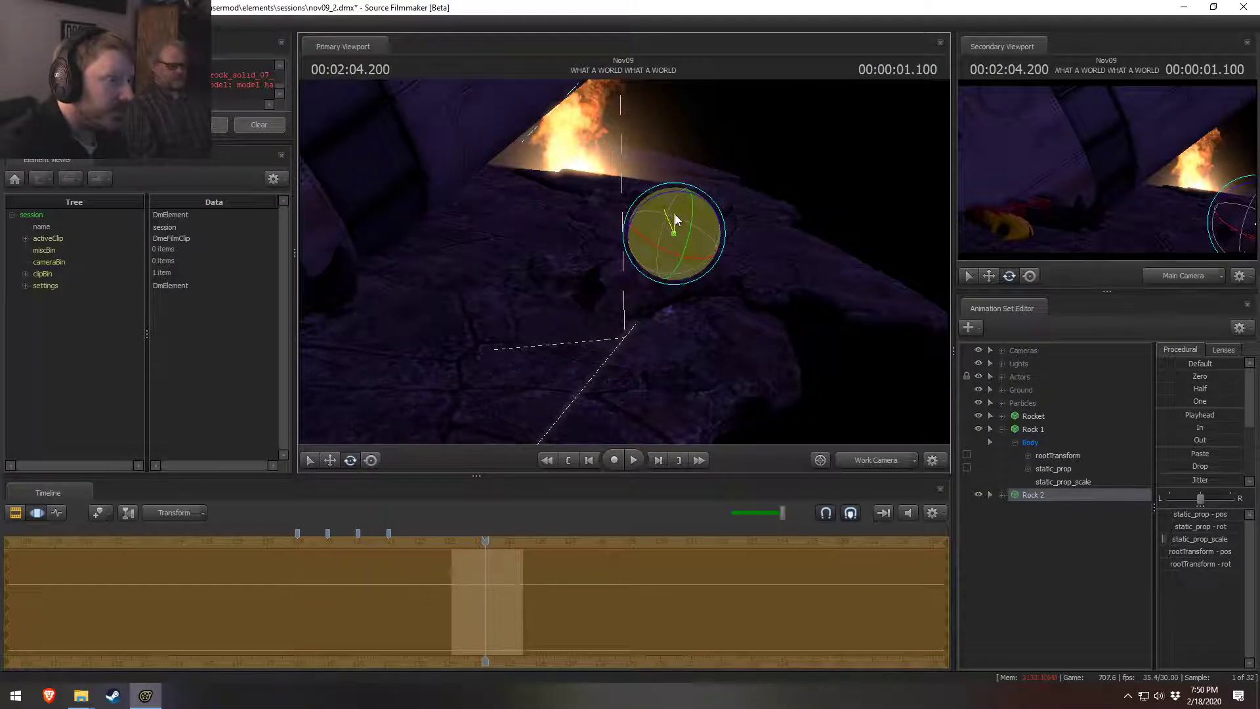
{"action": "key", "text": "w"}
{"action": "left_click_drag", "start_coordinate": [754, 238], "coordinate": [663, 220], "text": "alt"}
{"action": "key", "text": "e"}
{"action": "key", "text": "w"}
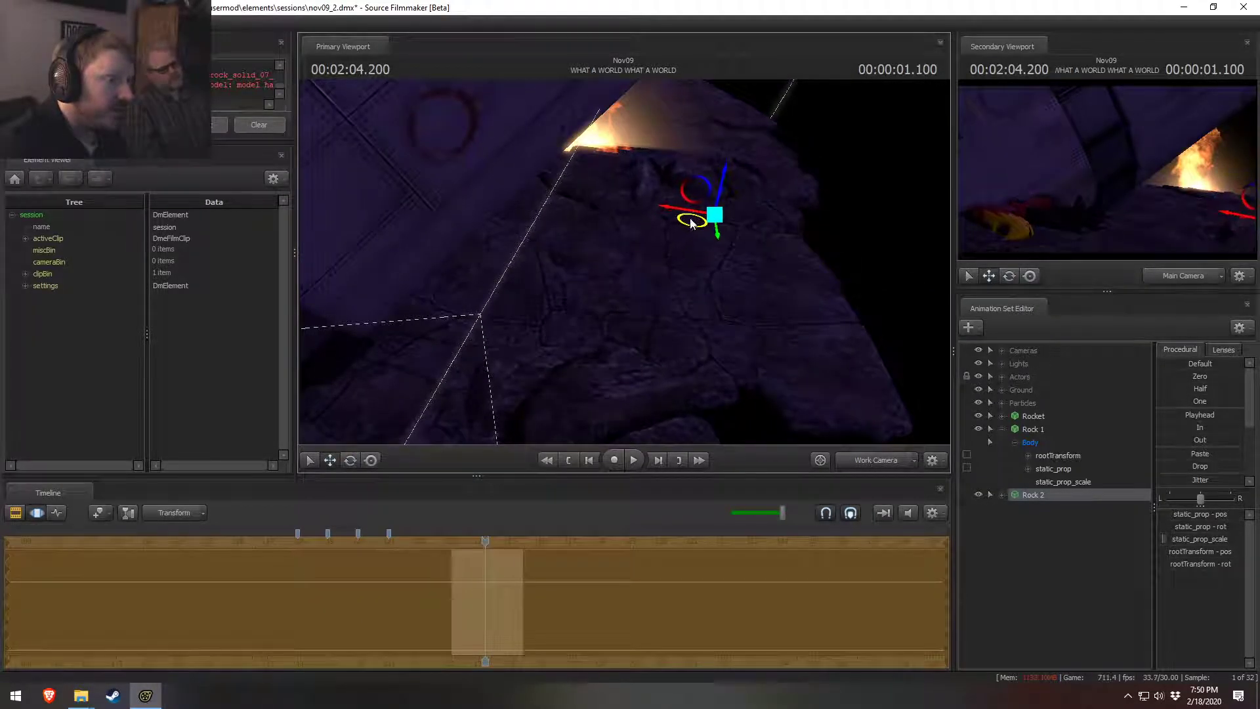
{"action": "key", "text": "F2"}
{"action": "key", "text": "F3"}
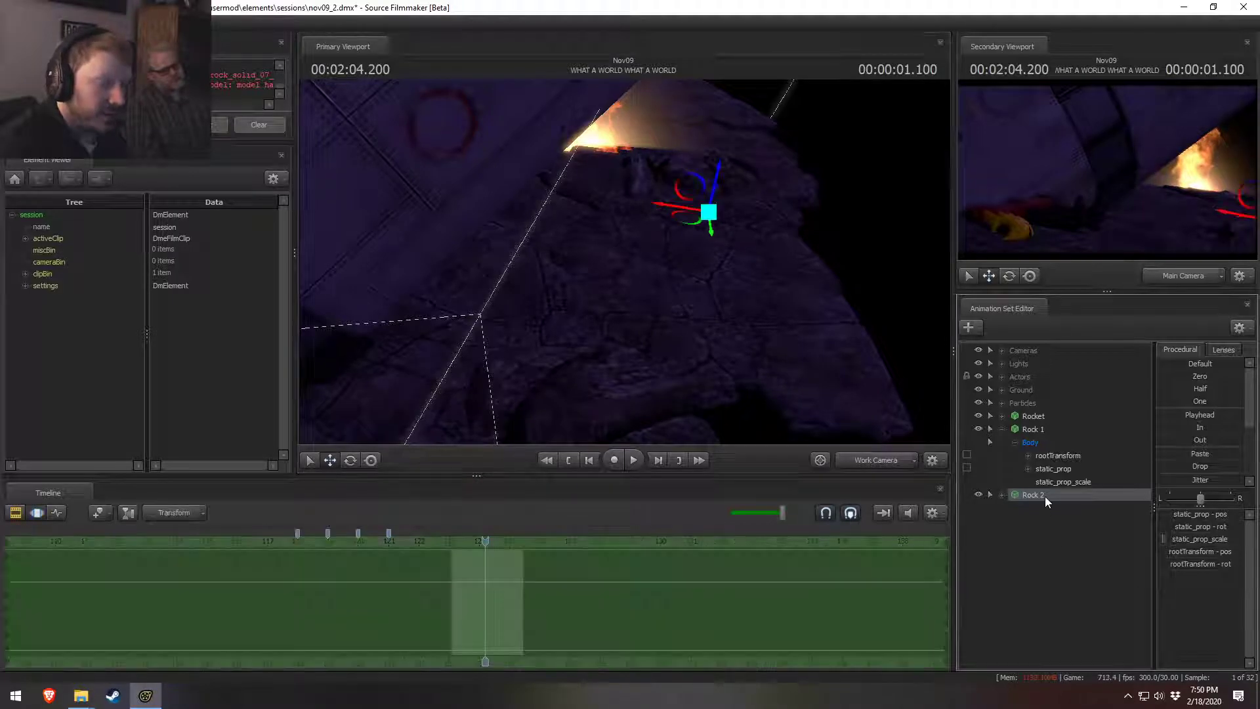
Step: Duplicate Rock 2, select the copy, and reposition and rotate it on the cracked ground near the fire
{"action": "right_click", "coordinate": [1045, 496]}
{"action": "left_click", "coordinate": [1082, 516]}
{"action": "right_click", "coordinate": [1045, 530]}
{"action": "left_click", "coordinate": [1095, 596]}
{"action": "left_click", "coordinate": [1058, 504]}
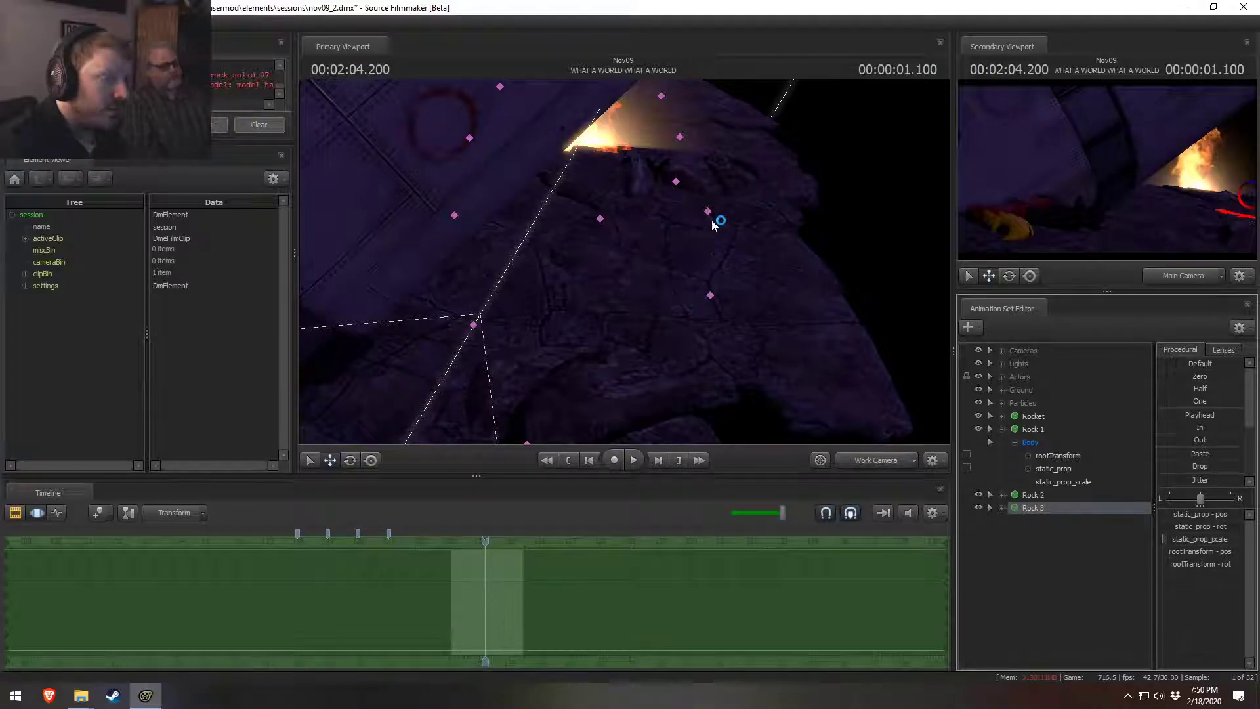
{"action": "left_click_drag", "start_coordinate": [693, 220], "coordinate": [698, 268]}
{"action": "key", "text": "e"}
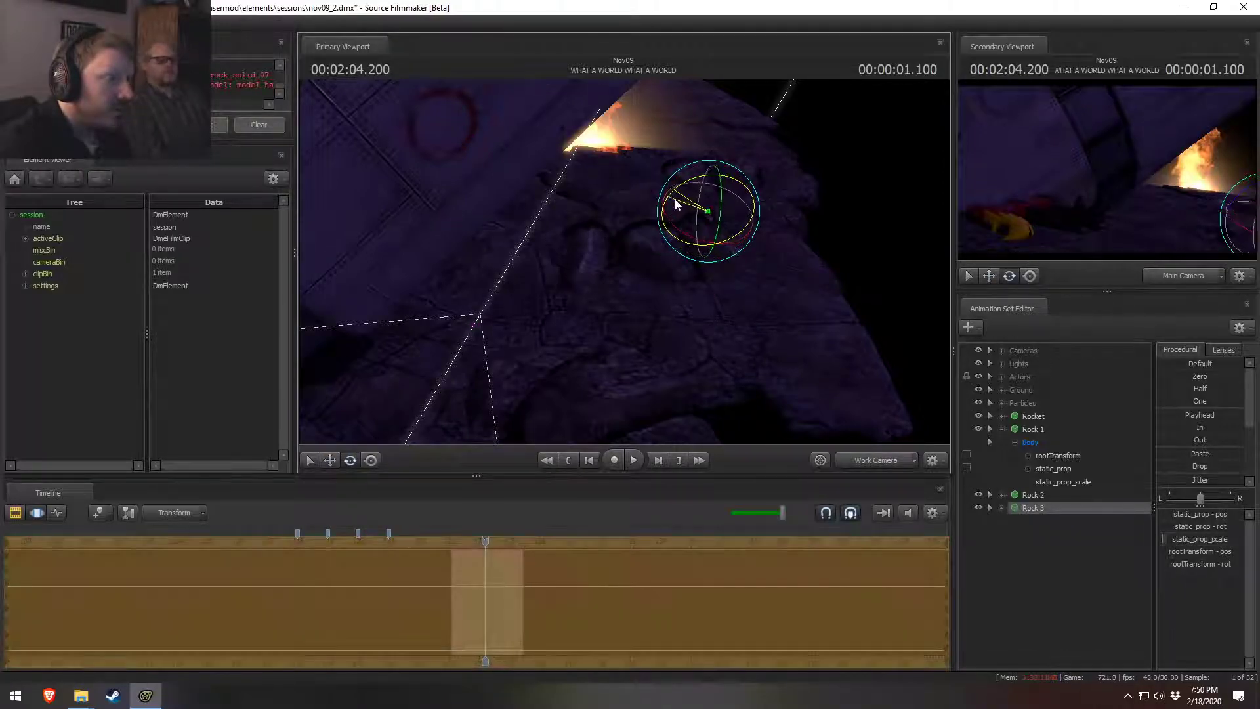
Step: Select Rock 2 and shift it to a new resting spot on the cracked ground
{"action": "left_click", "coordinate": [1055, 495]}
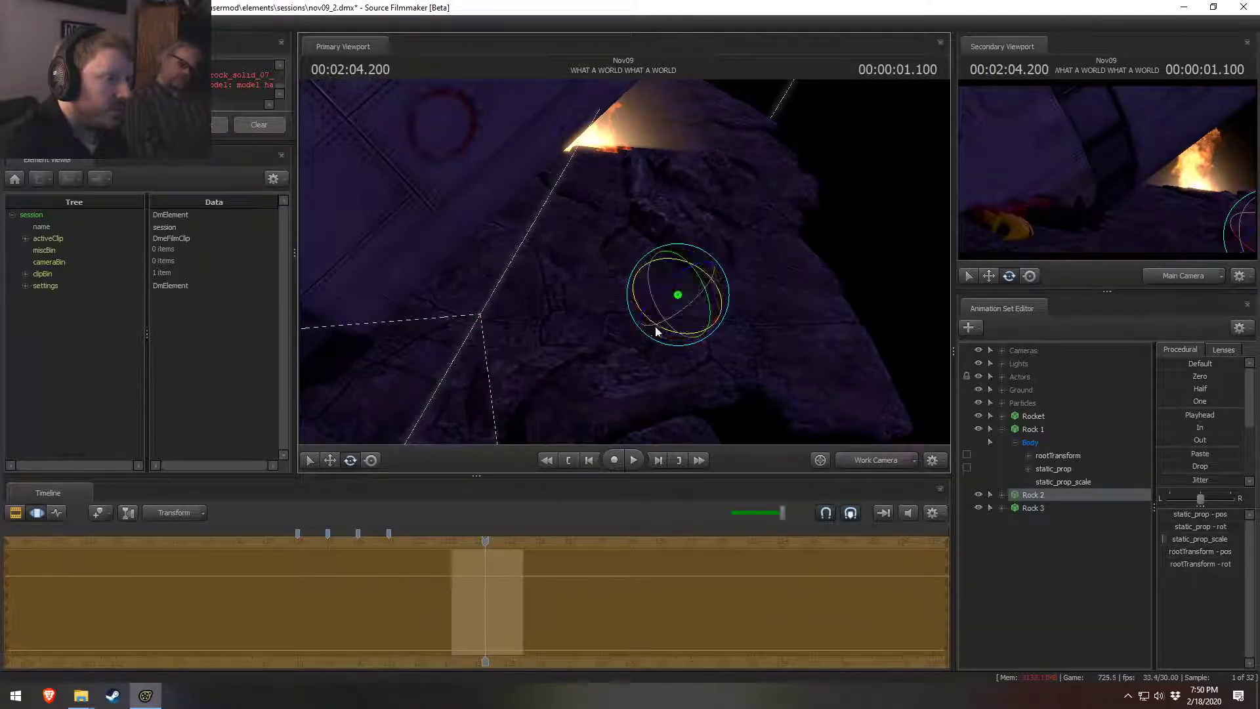
{"action": "key", "text": "w"}
{"action": "left_click_drag", "start_coordinate": [655, 292], "coordinate": [692, 258]}
{"action": "left_click_drag", "start_coordinate": [727, 206], "coordinate": [653, 230]}
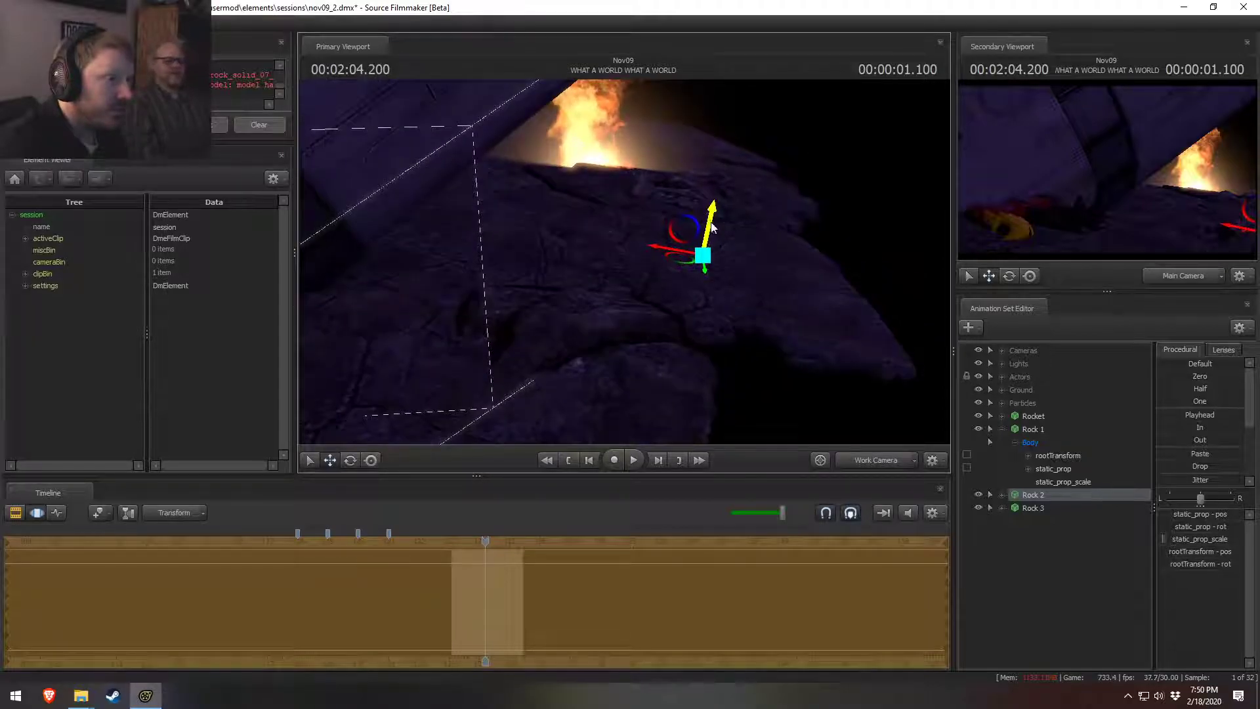
Step: Paste another rock copy, then move and rotate it into place on the cracked ground in front of the fire
{"action": "right_click", "coordinate": [1060, 590]}
{"action": "left_click", "coordinate": [1097, 609]}
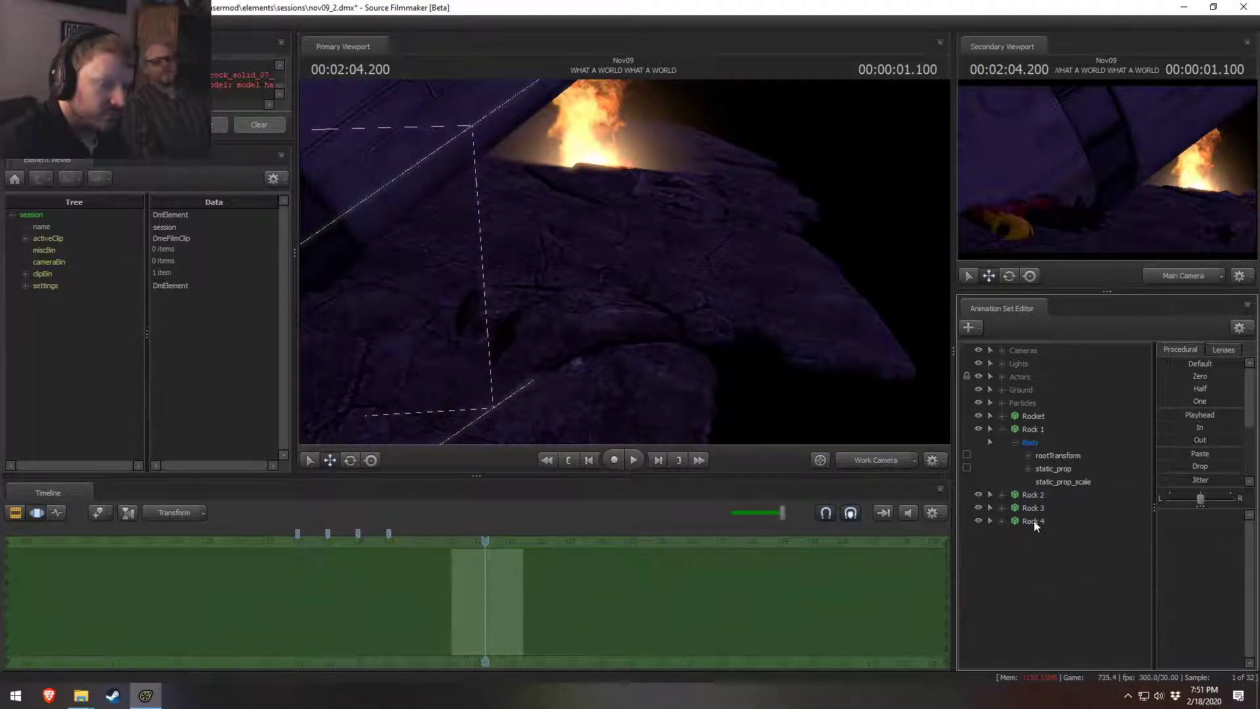
{"action": "left_click", "coordinate": [1034, 522]}
{"action": "key", "text": "F2"}
{"action": "left_click_drag", "start_coordinate": [788, 379], "coordinate": [740, 290]}
{"action": "key", "text": "F3"}
{"action": "key", "text": "e"}
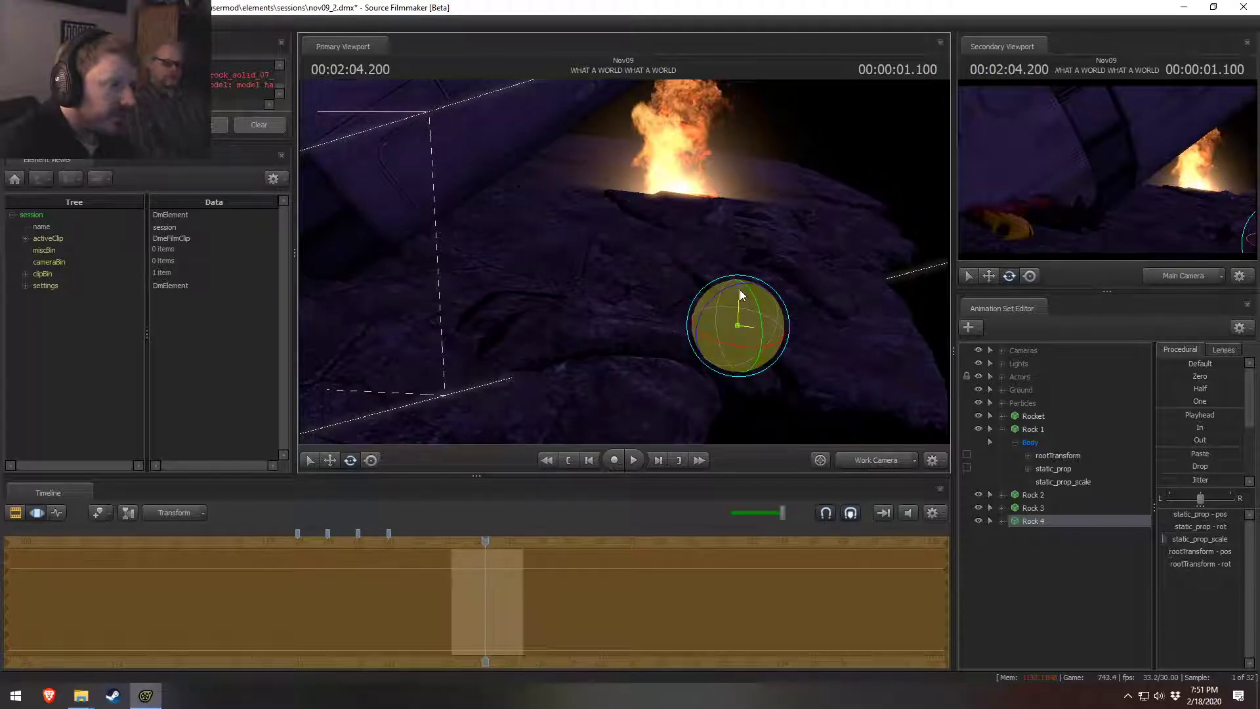
{"action": "key", "text": "w"}
{"action": "left_click_drag", "start_coordinate": [701, 333], "coordinate": [684, 291]}
{"action": "key", "text": "F2"}
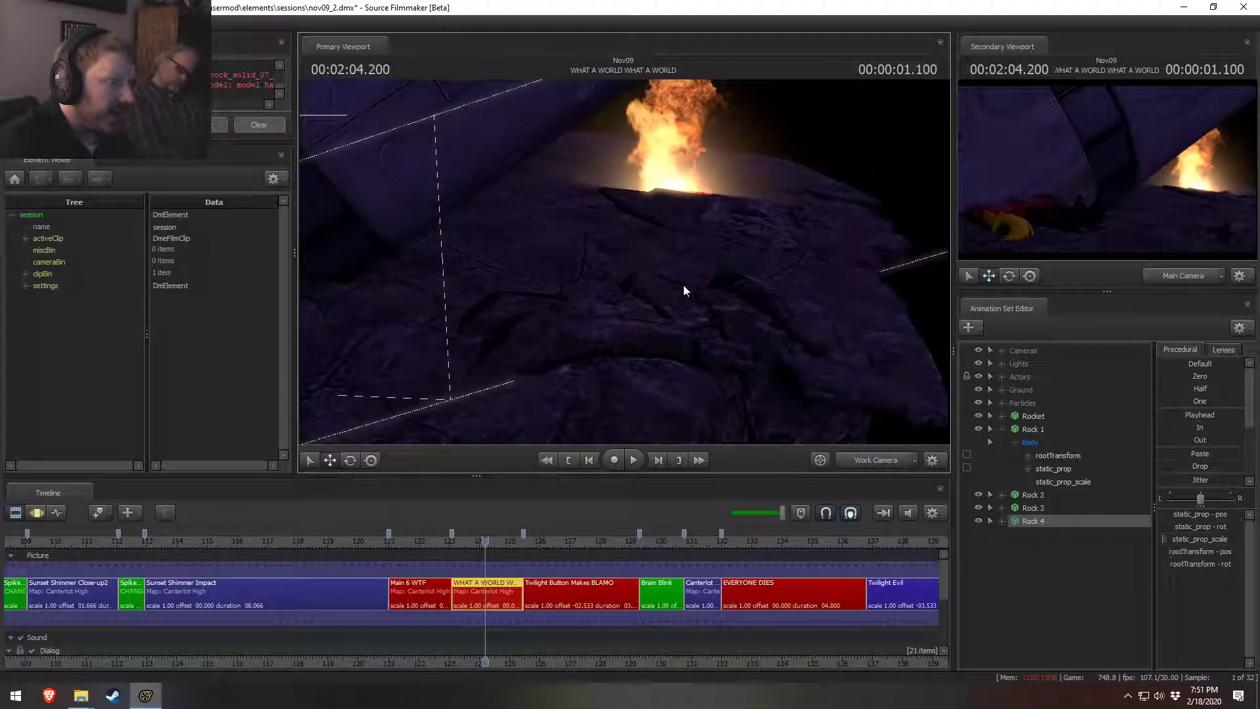
Step: Paste a further rock copy and move and rotate it on the ground close to the rocket and fire
{"action": "right_click", "coordinate": [1069, 565]}
{"action": "left_click", "coordinate": [1112, 638]}
{"action": "left_click", "coordinate": [1048, 539]}
{"action": "key", "text": "F3"}
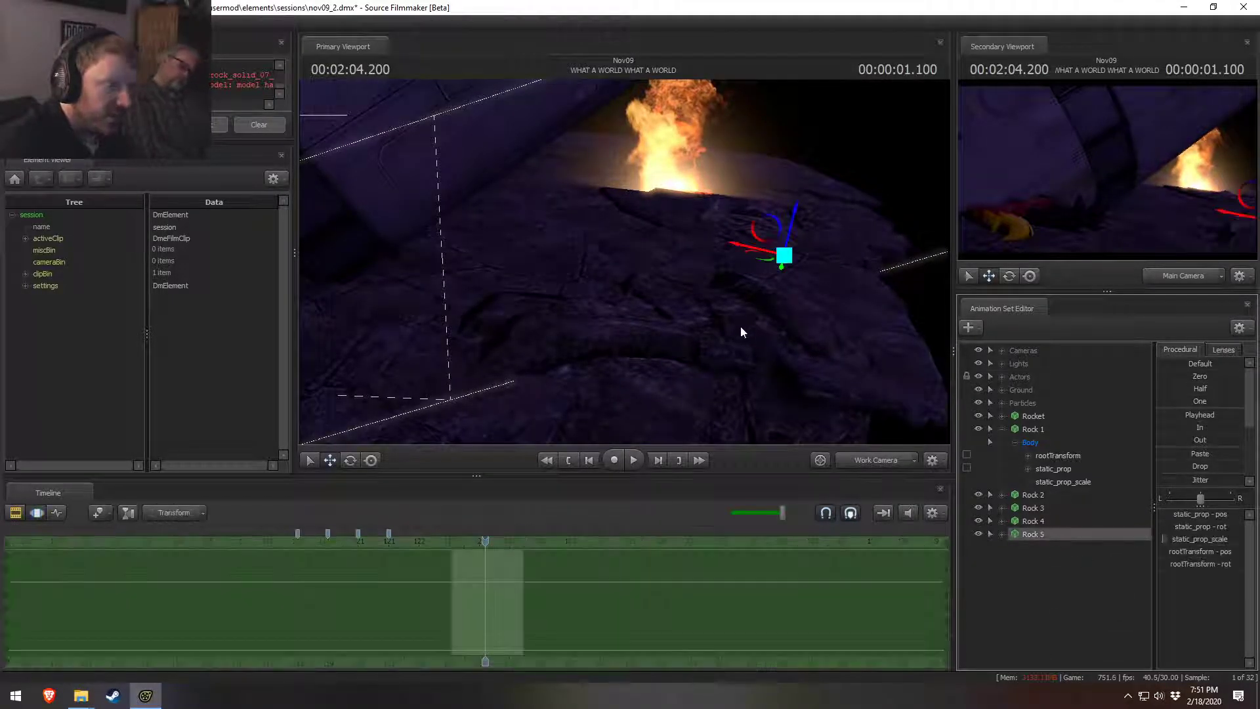
{"action": "left_click_drag", "start_coordinate": [763, 258], "coordinate": [596, 176]}
{"action": "key", "text": "e"}
{"action": "key", "text": "w"}
Step: Adjust Rock 5's placement on the ground near the fire while viewing it from several angles
{"action": "left_click_drag", "start_coordinate": [610, 236], "coordinate": [594, 190]}
{"action": "left_click_drag", "start_coordinate": [633, 260], "coordinate": [686, 273]}
{"action": "key", "text": "w"}
{"action": "left_click_drag", "start_coordinate": [646, 315], "coordinate": [624, 262]}
{"action": "key", "text": "s"}
{"action": "left_click_drag", "start_coordinate": [734, 252], "coordinate": [624, 265], "text": "alt"}
{"action": "key", "text": "F2"}
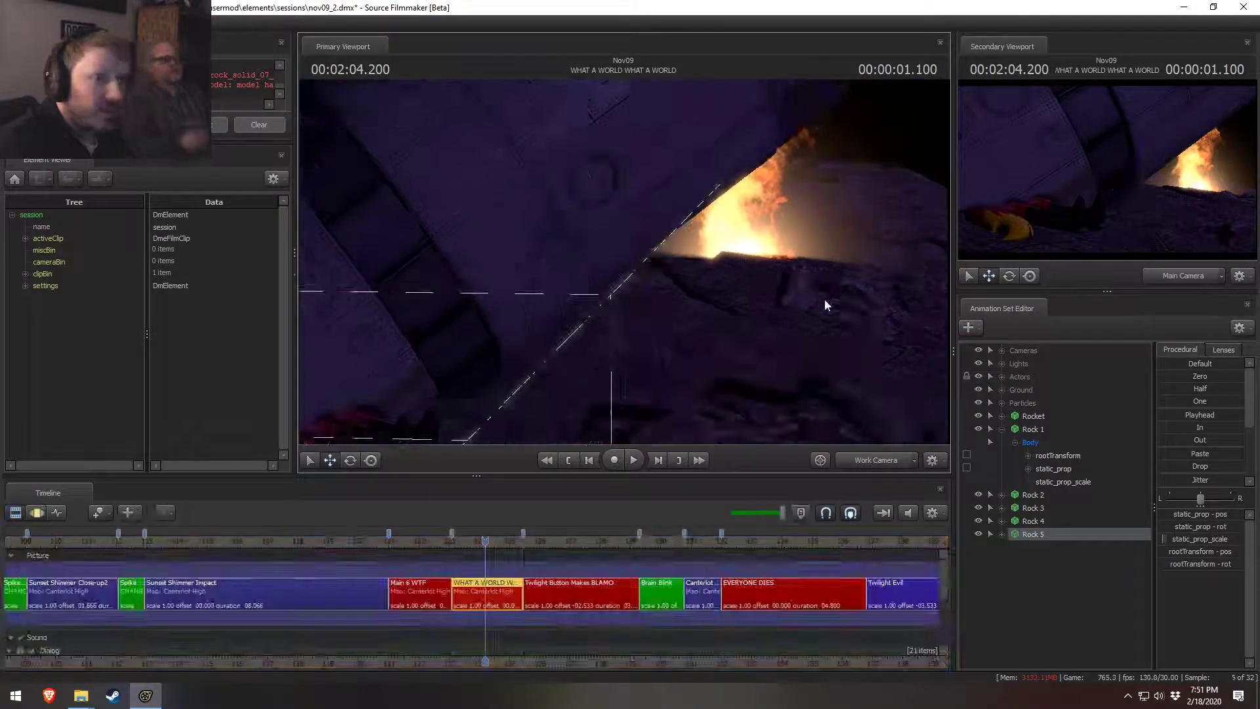
Step: Paste another rock copy and move and rotate it onto the foreground ground beside the red and yellow character
{"action": "right_click", "coordinate": [1109, 548]}
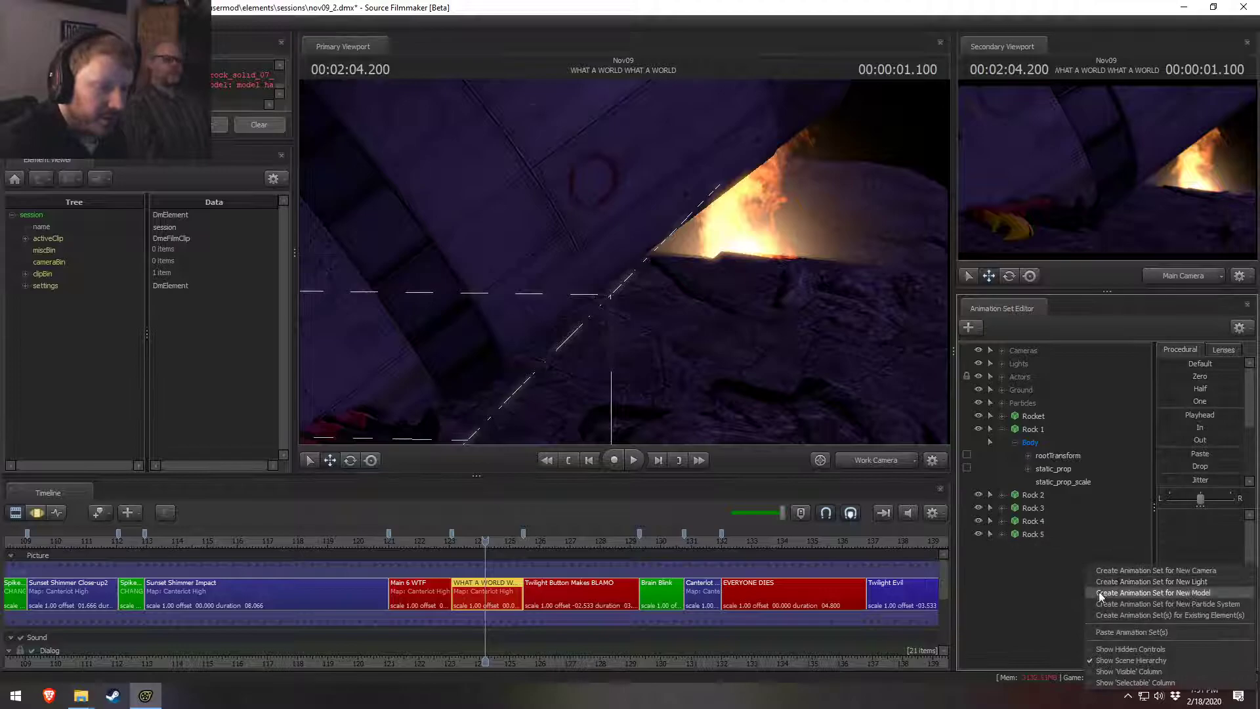
{"action": "left_click", "coordinate": [1109, 630]}
{"action": "mouse_move", "coordinate": [632, 268]}
{"action": "left_mouse_down"}
{"action": "mouse_move", "coordinate": [692, 259]}
{"action": "mouse_move", "coordinate": [654, 263]}
{"action": "left_mouse_up"}
{"action": "key", "text": "F3"}
{"action": "left_click_drag", "start_coordinate": [903, 234], "coordinate": [550, 198]}
{"action": "mouse_move", "coordinate": [551, 204]}
{"action": "left_mouse_down"}
{"action": "mouse_move", "coordinate": [489, 182]}
{"action": "mouse_move", "coordinate": [528, 196]}
{"action": "left_mouse_up"}
{"action": "key", "text": "e"}
{"action": "left_click_drag", "start_coordinate": [623, 204], "coordinate": [489, 306]}
{"action": "key", "text": "w"}
{"action": "left_click_drag", "start_coordinate": [536, 252], "coordinate": [461, 271]}
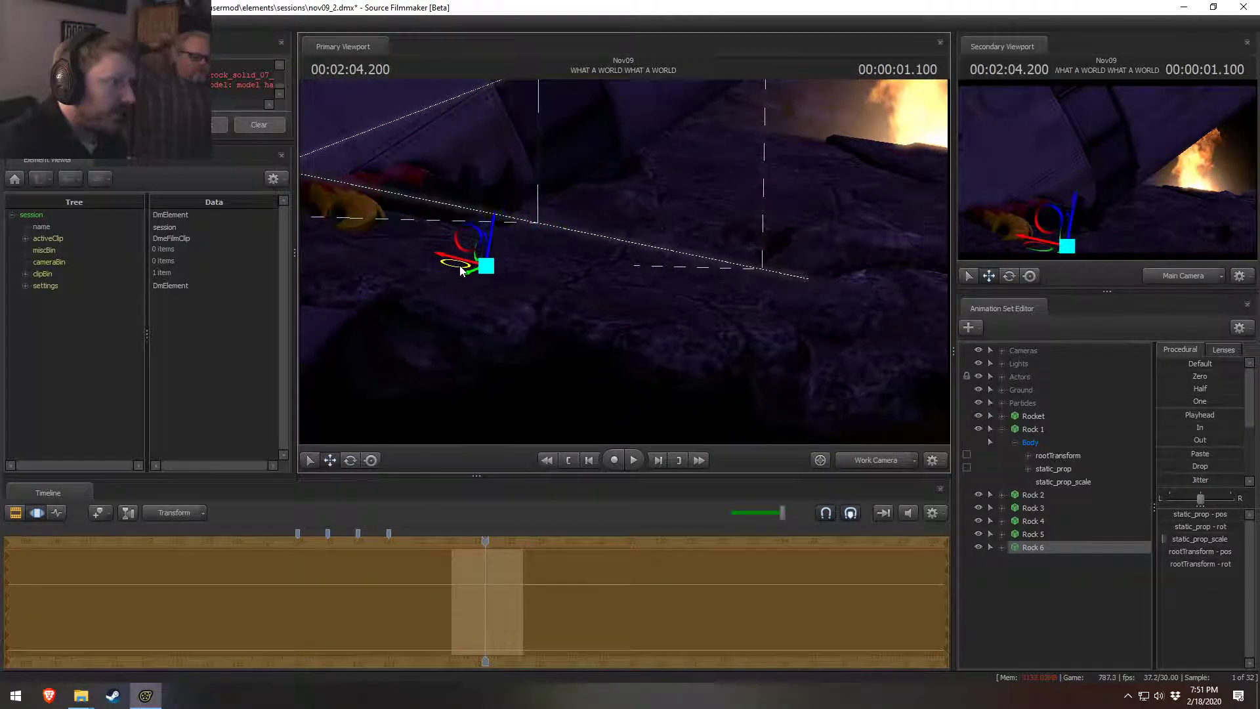
{"action": "left_click_drag", "start_coordinate": [625, 242], "coordinate": [633, 328], "text": "alt"}
{"action": "key", "text": "F2"}
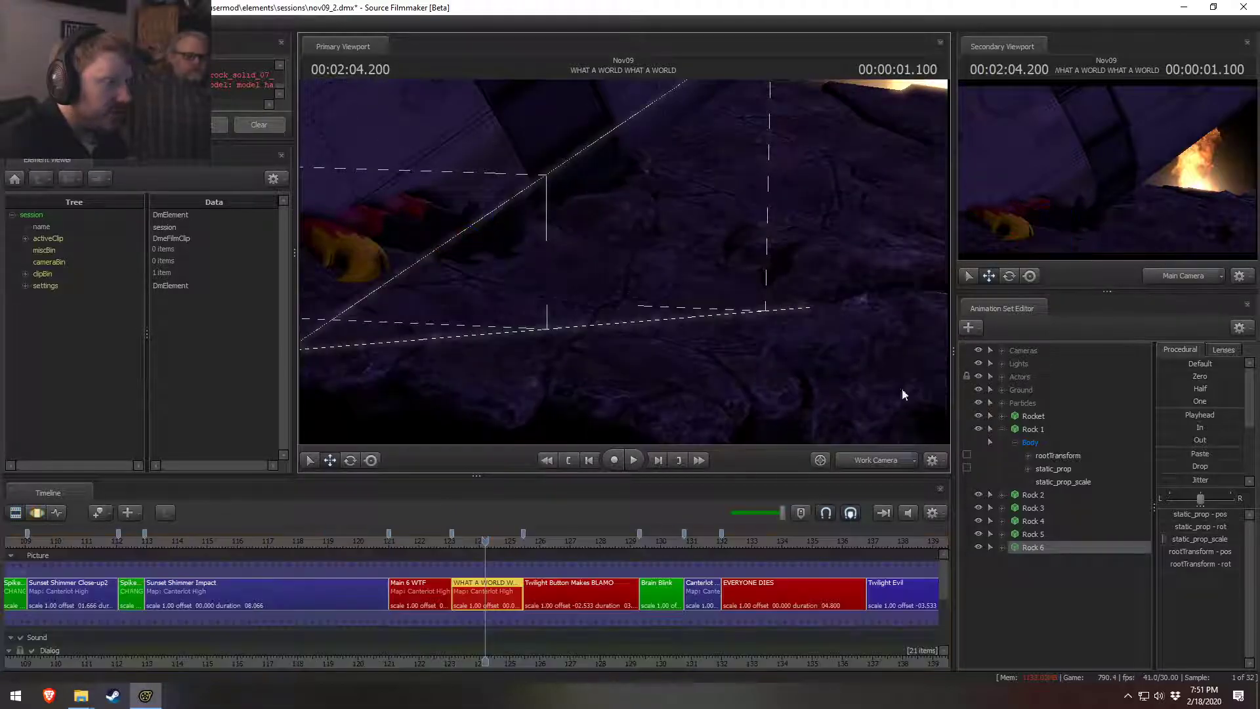
Step: Paste one more rock copy and position and rotate it low in the foreground ground in front of the rocket
{"action": "right_click", "coordinate": [1038, 579]}
{"action": "left_click", "coordinate": [1072, 646]}
{"action": "left_click", "coordinate": [1044, 561]}
{"action": "left_click_drag", "start_coordinate": [715, 249], "coordinate": [438, 339]}
{"action": "key", "text": "F3"}
{"action": "key", "text": "e"}
{"action": "left_click_drag", "start_coordinate": [530, 267], "coordinate": [550, 220], "text": "alt"}
{"action": "key", "text": "w"}
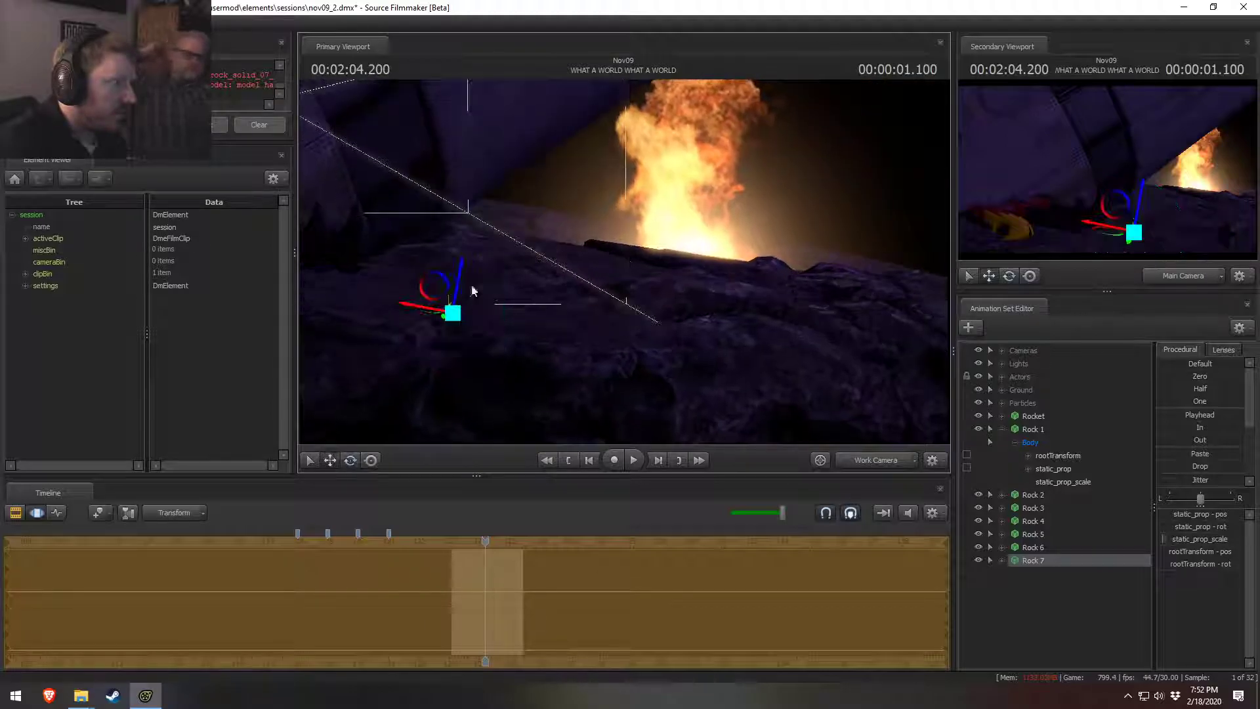
{"action": "left_click_drag", "start_coordinate": [460, 278], "coordinate": [465, 284]}
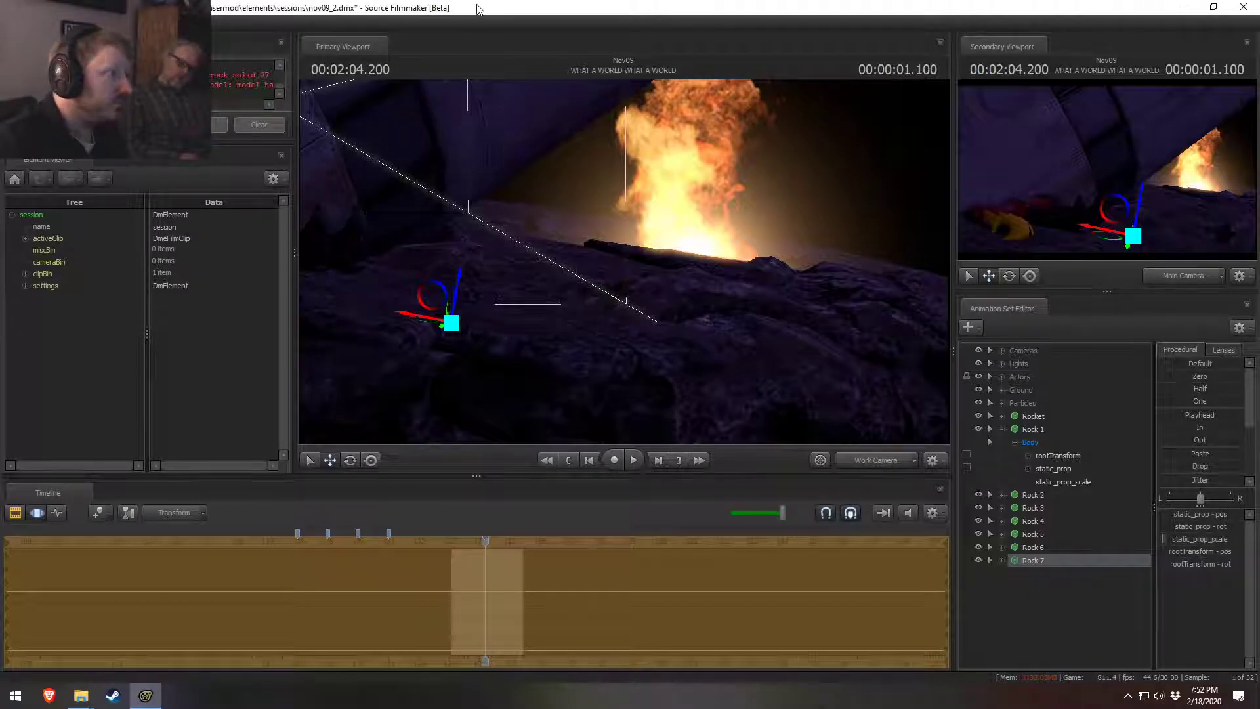
Step: Paste another rock copy, bring it into the foreground near the rocket, then rotate it and adjust its static_prop_scale
{"action": "left_click_drag", "start_coordinate": [652, 298], "coordinate": [752, 332]}
{"action": "key", "text": "ctrl+z"}
{"action": "right_click", "coordinate": [1072, 616]}
{"action": "left_click", "coordinate": [1057, 540]}
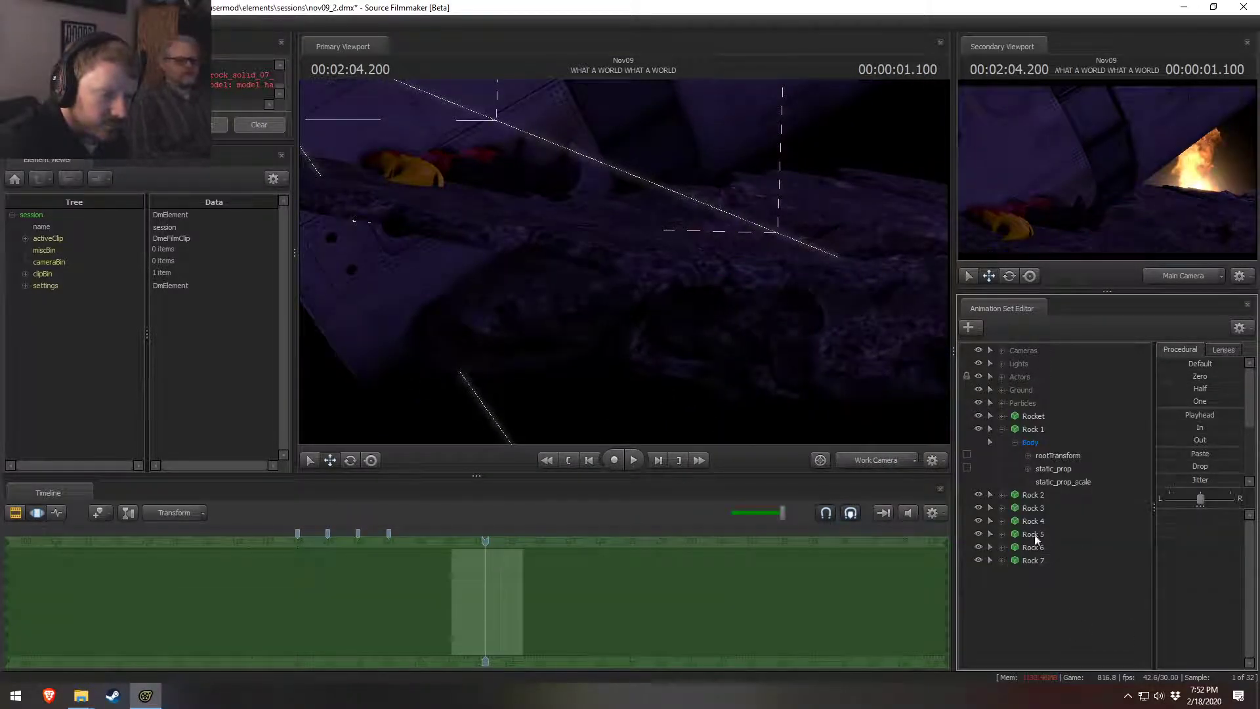
{"action": "left_click_drag", "start_coordinate": [624, 263], "coordinate": [629, 273]}
{"action": "left_click_drag", "start_coordinate": [1249, 220], "coordinate": [1081, 242]}
{"action": "left_click_drag", "start_coordinate": [881, 237], "coordinate": [625, 276]}
{"action": "key", "text": "e"}
{"action": "left_click_drag", "start_coordinate": [1192, 539], "coordinate": [1190, 538]}
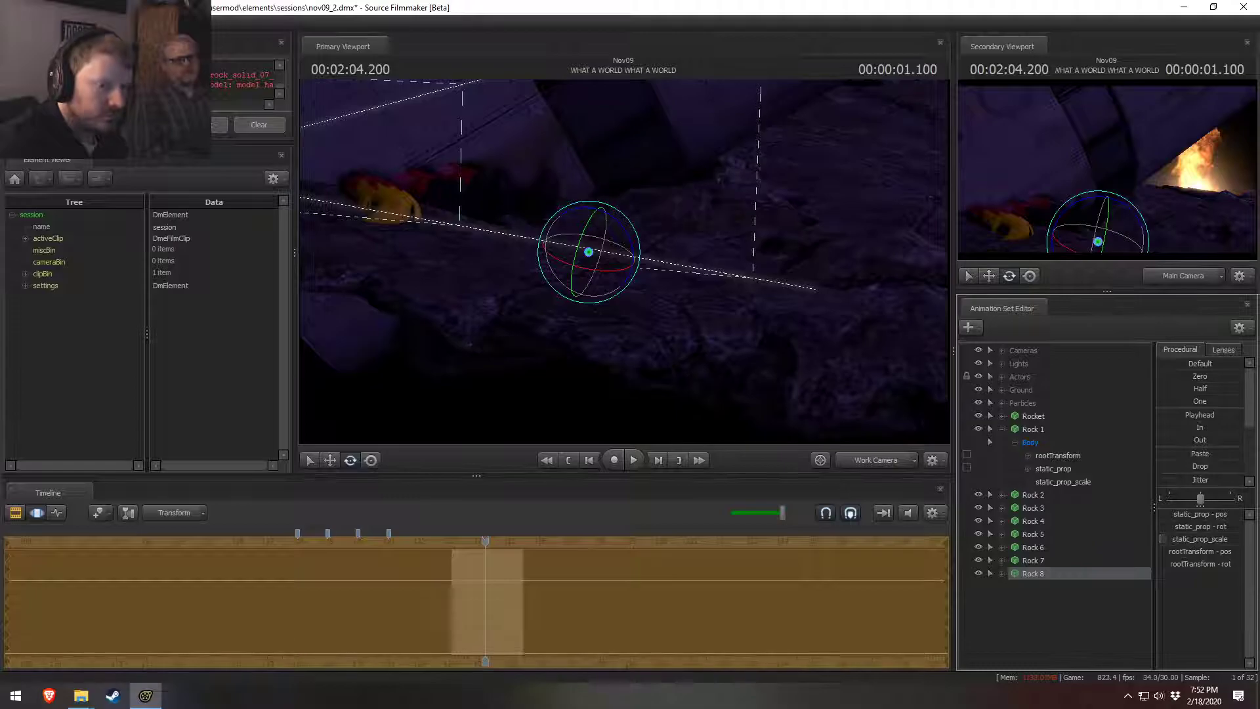
Step: Fine-tune Rock 8's position and rotation in the foreground and check the shot through the Main Camera
{"action": "key", "text": "w"}
{"action": "left_click_drag", "start_coordinate": [564, 256], "coordinate": [577, 289]}
{"action": "key", "text": "e"}
{"action": "key", "text": "w"}
{"action": "key", "text": "e"}
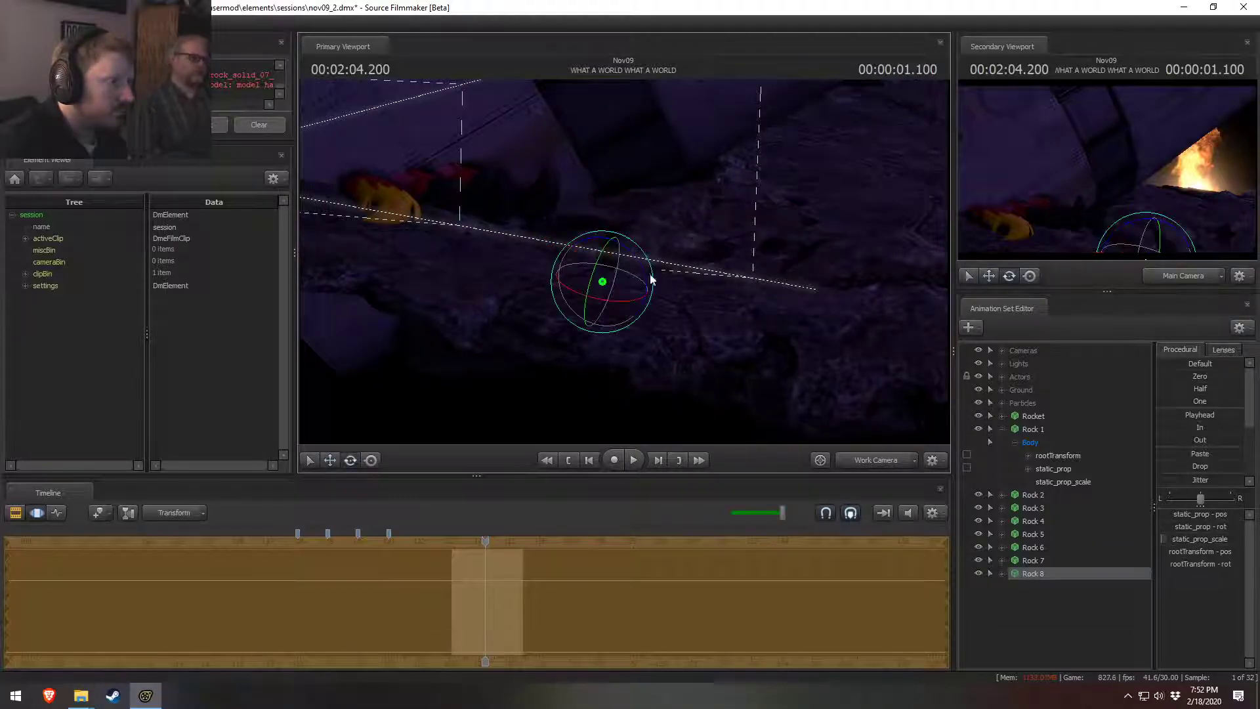
{"action": "mouse_move", "coordinate": [629, 276]}
{"action": "left_mouse_down"}
{"action": "mouse_move", "coordinate": [641, 305]}
{"action": "mouse_move", "coordinate": [611, 282]}
{"action": "mouse_move", "coordinate": [624, 288]}
{"action": "mouse_move", "coordinate": [629, 270]}
{"action": "mouse_move", "coordinate": [563, 289]}
{"action": "mouse_move", "coordinate": [603, 320]}
{"action": "mouse_move", "coordinate": [591, 296]}
{"action": "mouse_move", "coordinate": [604, 294]}
{"action": "mouse_move", "coordinate": [566, 226]}
{"action": "mouse_move", "coordinate": [601, 215]}
{"action": "mouse_move", "coordinate": [625, 281]}
{"action": "mouse_move", "coordinate": [562, 287]}
{"action": "mouse_move", "coordinate": [523, 256]}
{"action": "mouse_move", "coordinate": [619, 277]}
{"action": "left_mouse_up"}
{"action": "key", "text": "w"}
{"action": "key", "text": "e"}
{"action": "key", "text": "w"}
{"action": "key", "text": "F2"}
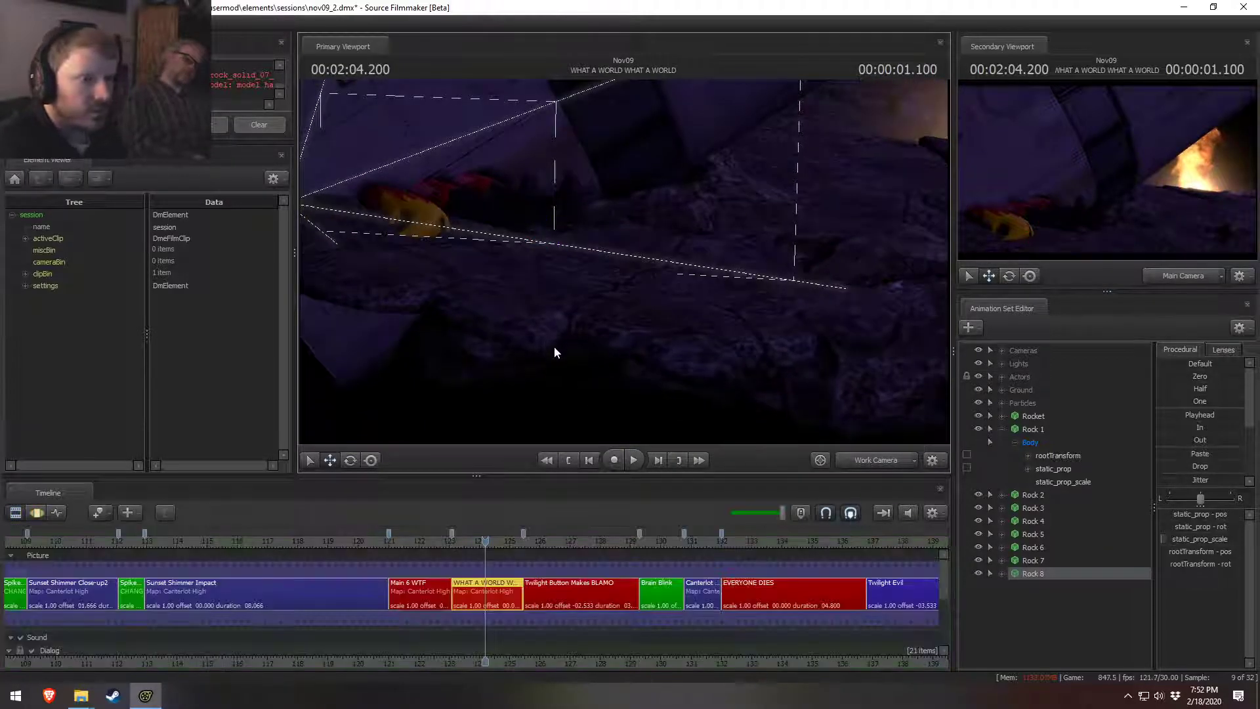
{"action": "left_click", "coordinate": [860, 462]}
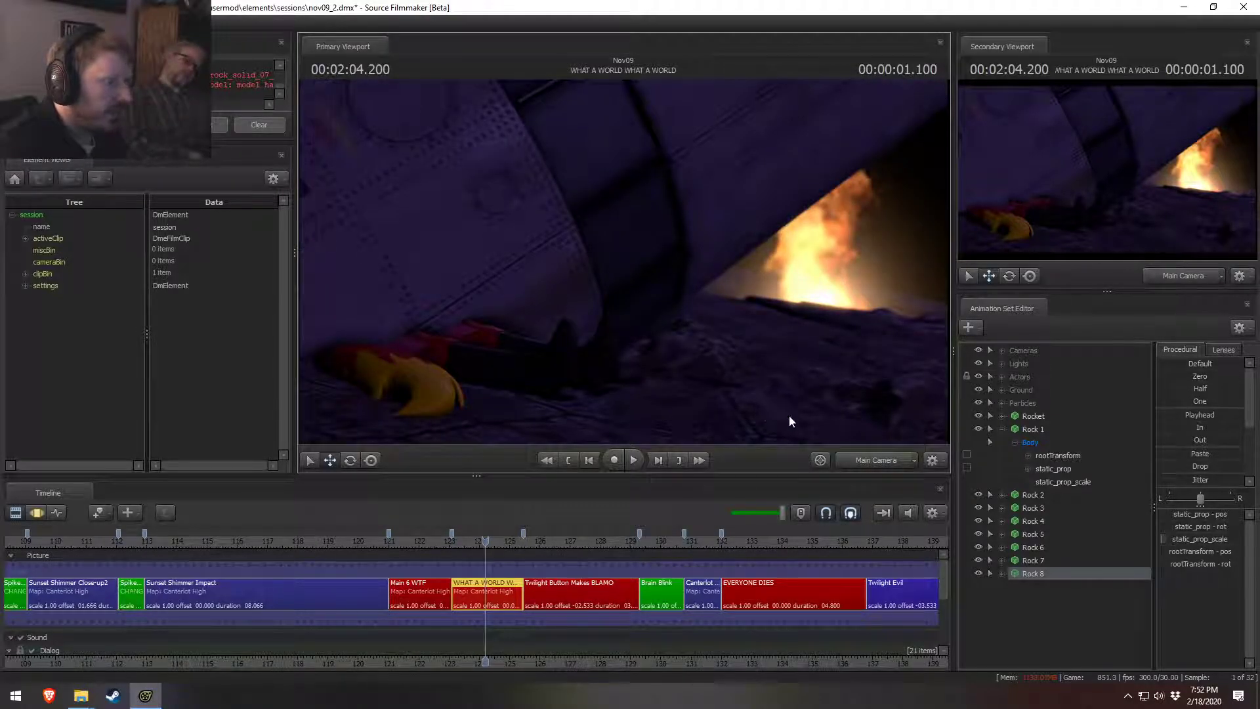
{"action": "left_click", "coordinate": [880, 463]}
Step: Paste a further rock copy, move it into the Main Camera's view beside the rocket and rotate it into the ground
{"action": "right_click", "coordinate": [1061, 617]}
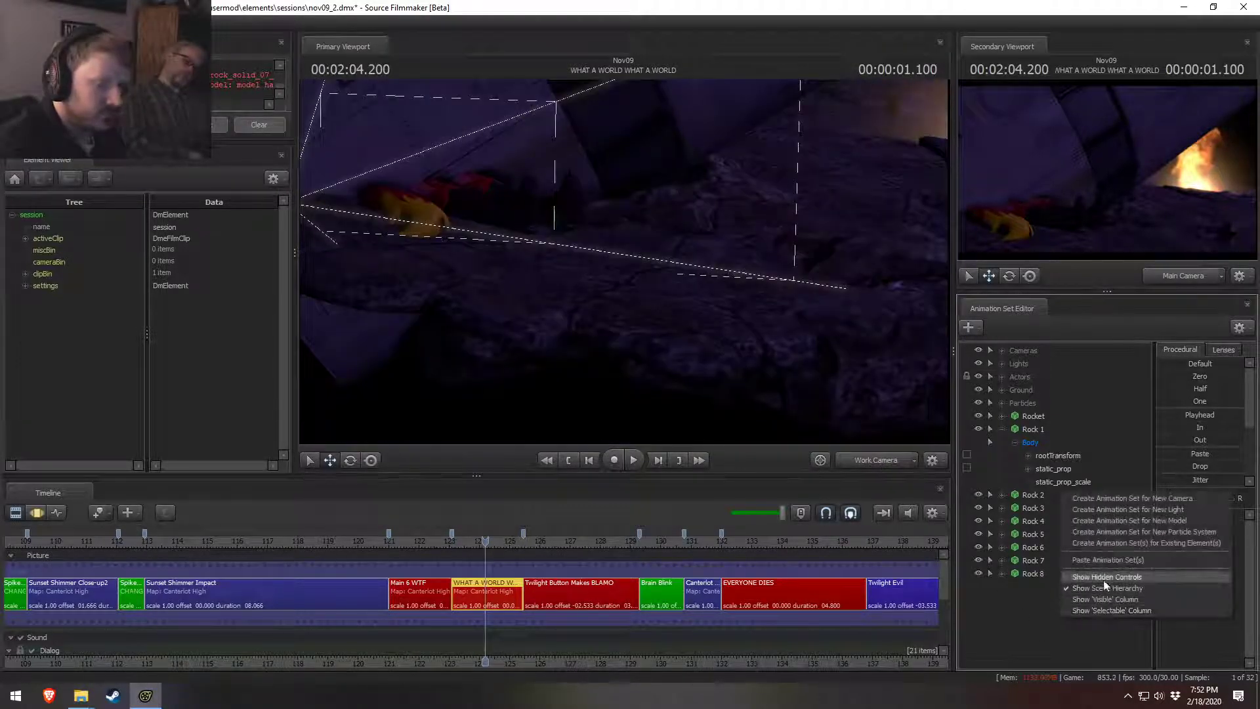
{"action": "left_click", "coordinate": [1097, 563]}
{"action": "left_click", "coordinate": [1044, 584]}
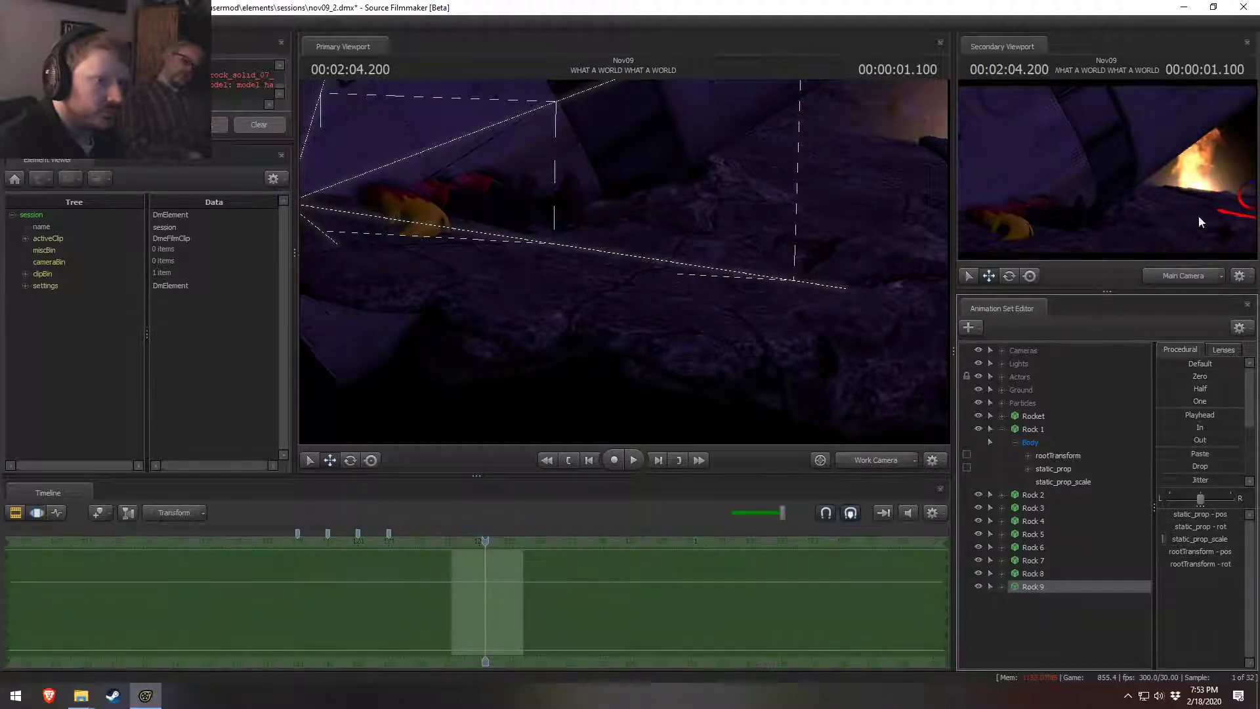
{"action": "left_click_drag", "start_coordinate": [1254, 225], "coordinate": [1121, 237]}
{"action": "left_click_drag", "start_coordinate": [650, 312], "coordinate": [627, 206]}
{"action": "key", "text": "e"}
{"action": "key", "text": "w"}
{"action": "key", "text": "e"}
{"action": "key", "text": "w"}
{"action": "key", "text": "F2"}
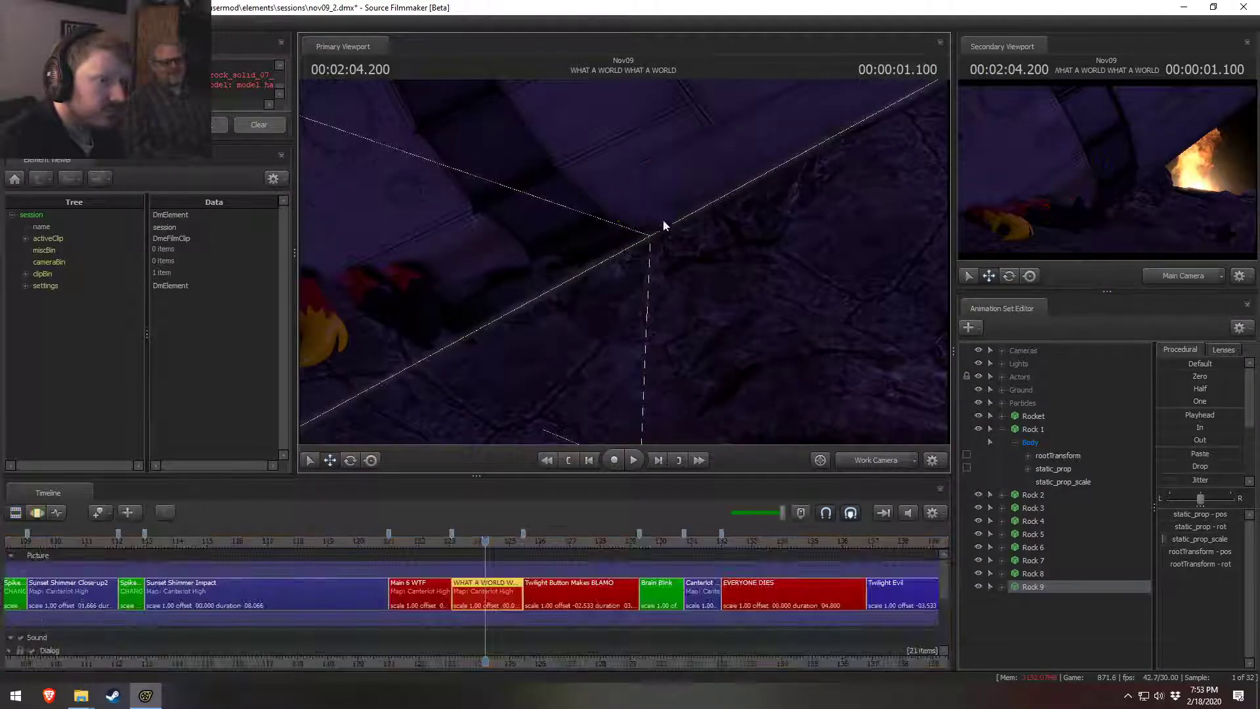
Step: Paste another rock copy, bring it into the Main Camera's foreground beneath the rocket and sink it into the ground
{"action": "left_click", "coordinate": [867, 461]}
{"action": "left_click", "coordinate": [794, 430]}
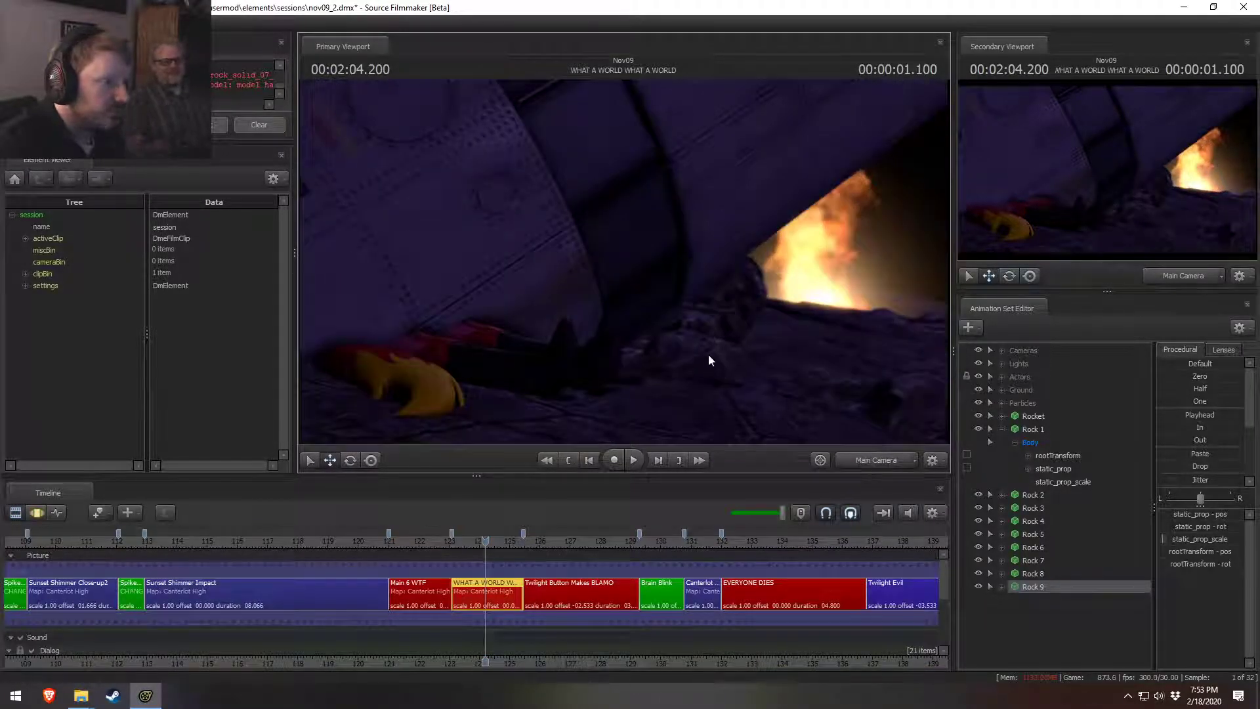
{"action": "right_click", "coordinate": [1038, 612]}
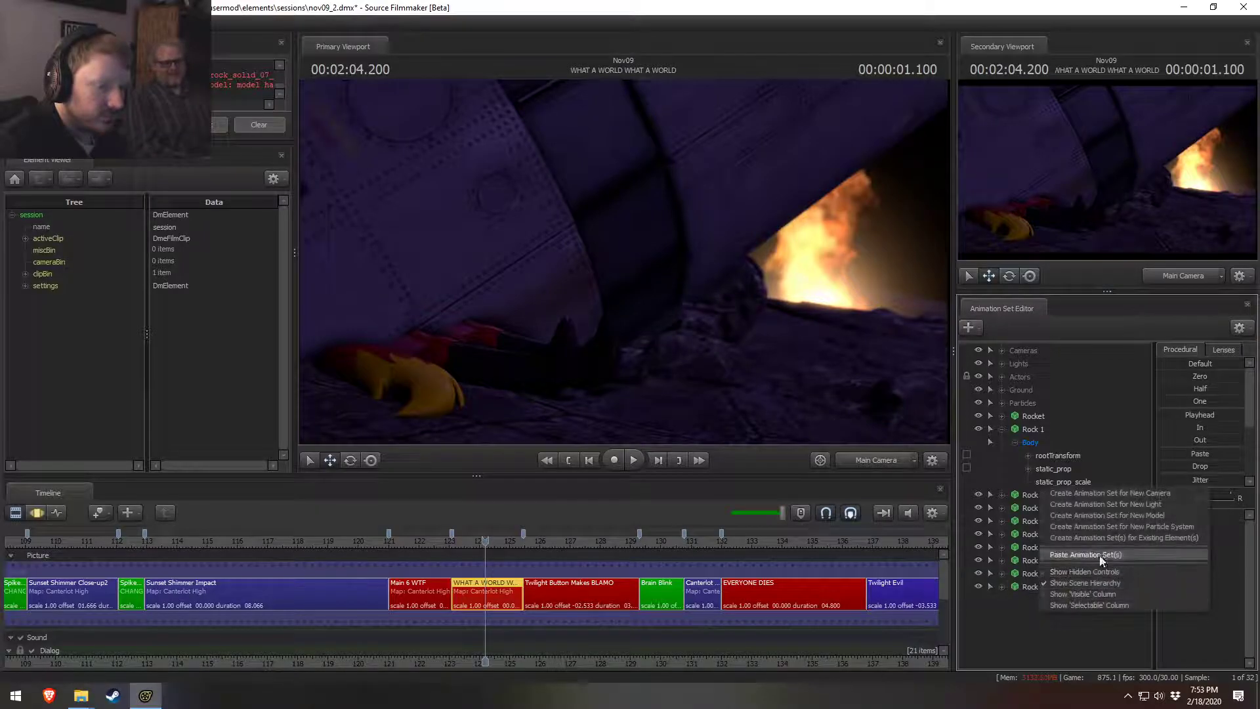
{"action": "left_click", "coordinate": [1101, 555]}
{"action": "left_click", "coordinate": [1047, 600]}
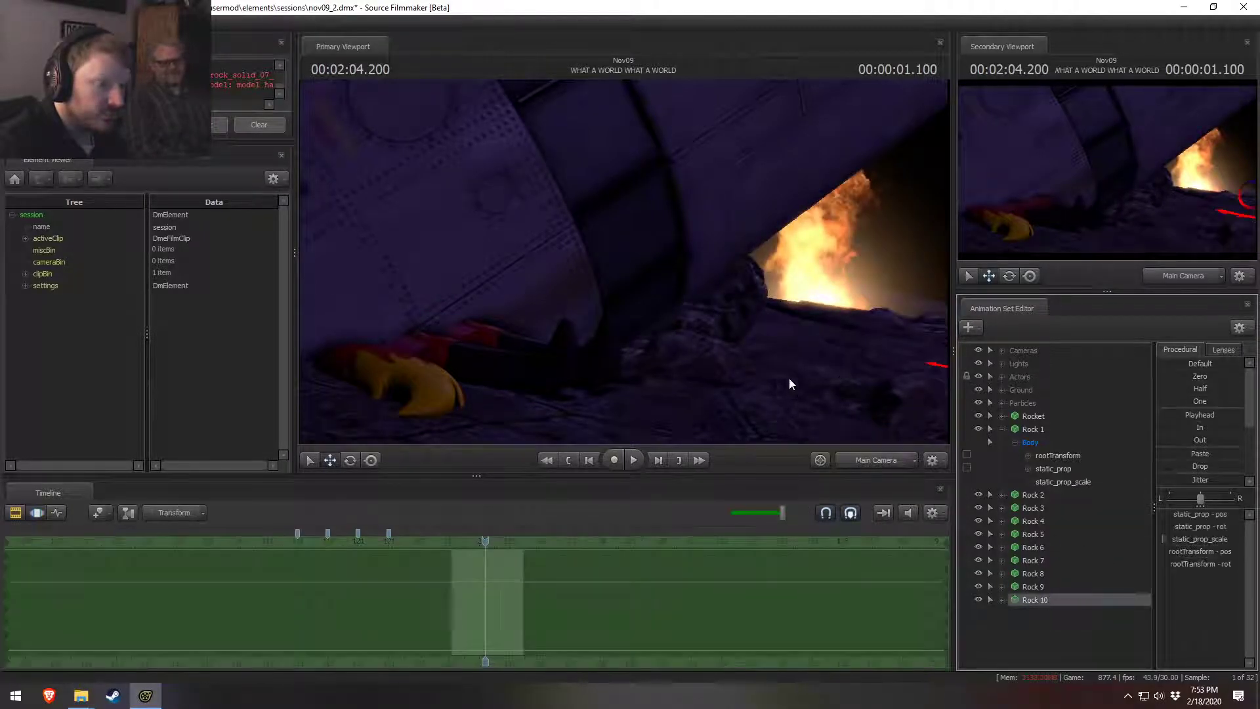
{"action": "left_click_drag", "start_coordinate": [852, 357], "coordinate": [668, 363]}
{"action": "key", "text": "e"}
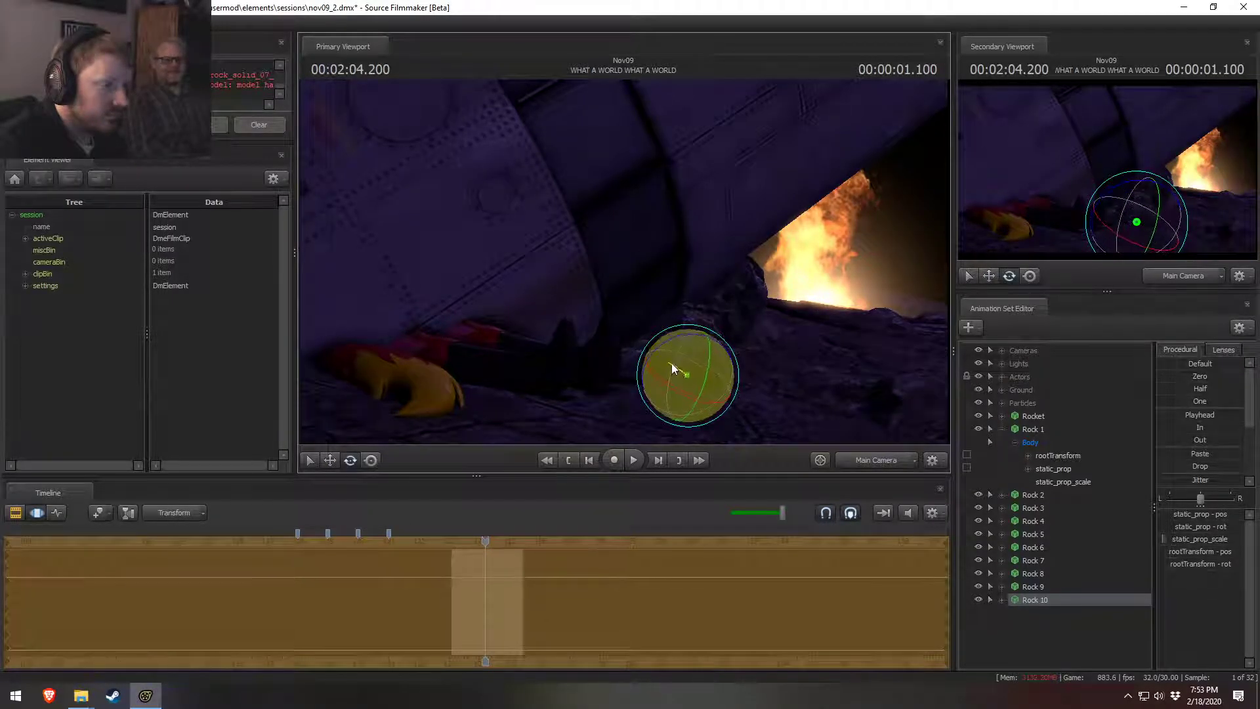
{"action": "key", "text": "w"}
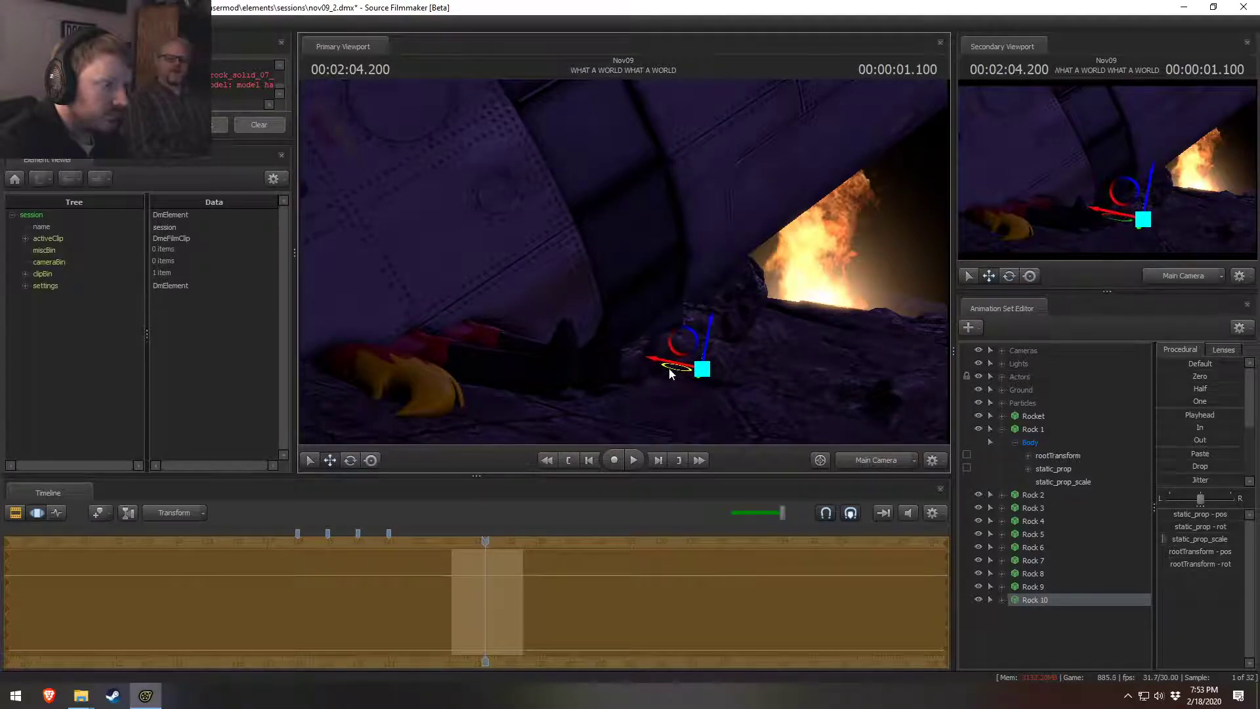
{"action": "left_click_drag", "start_coordinate": [676, 373], "coordinate": [667, 383]}
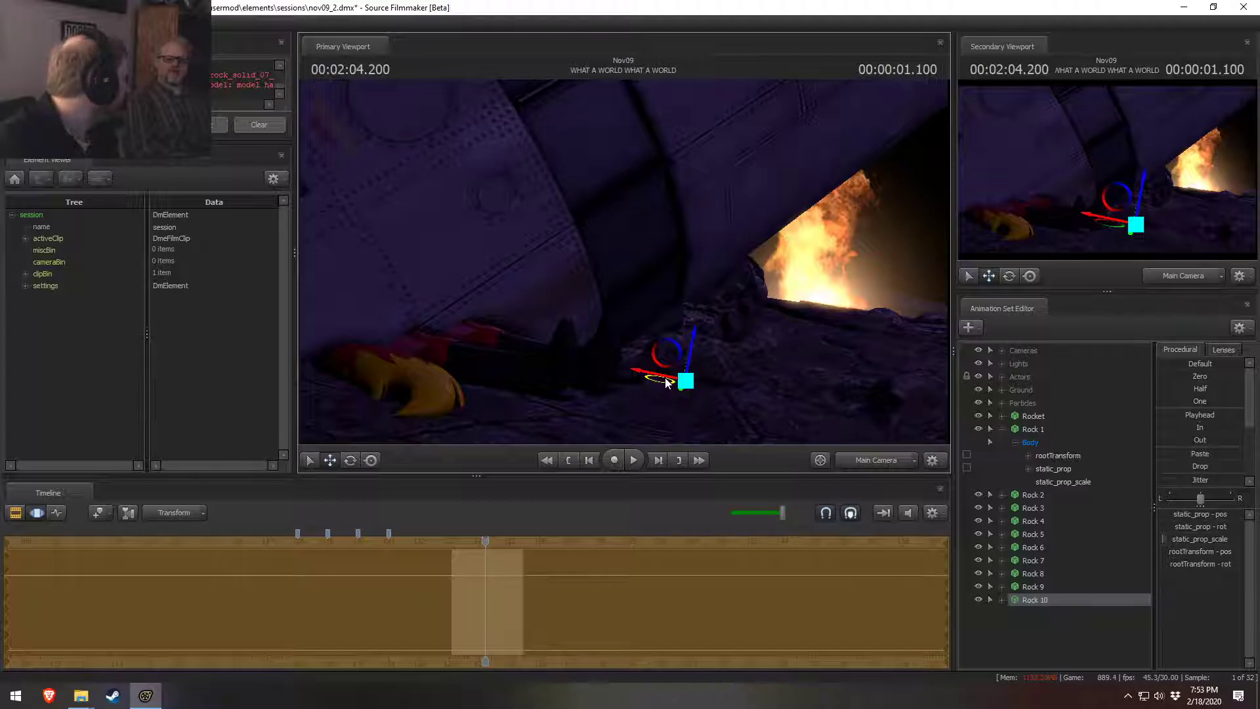
{"action": "key", "text": "F2"}
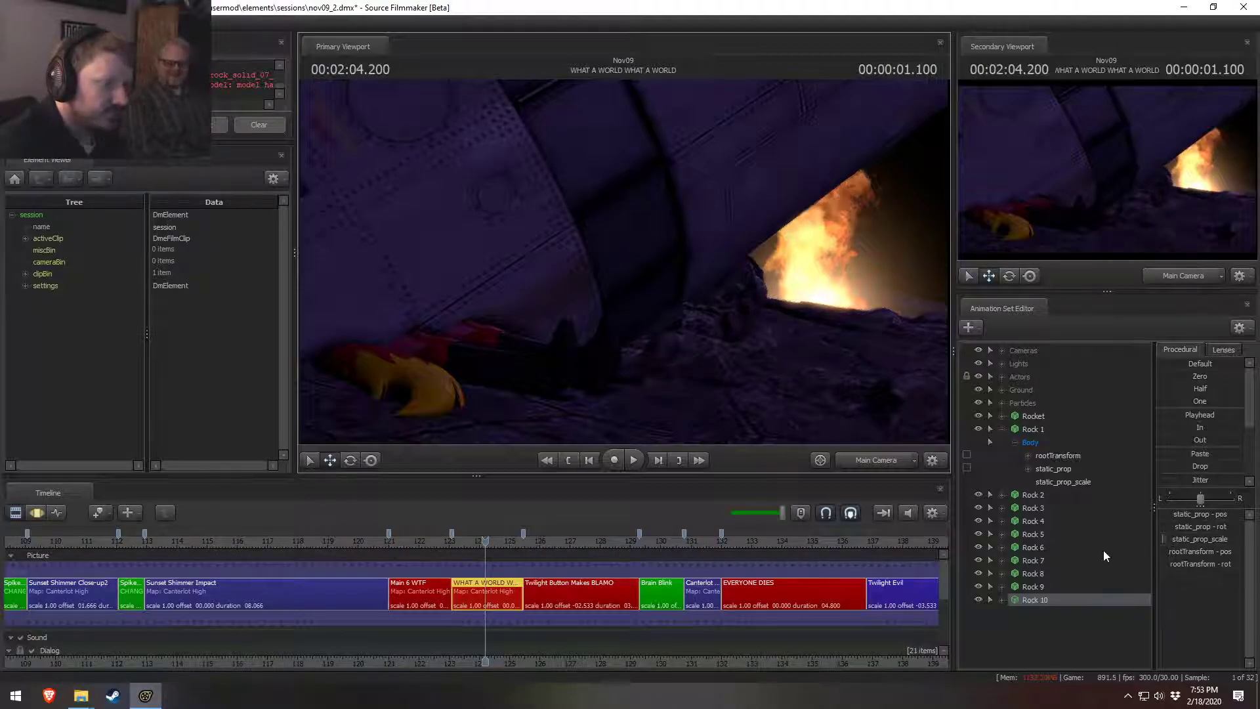
Step: Shift Rock 9 closer to the rocket's underside, away from the fire
{"action": "left_click", "coordinate": [1033, 586]}
{"action": "left_click", "coordinate": [584, 340]}
{"action": "left_click_drag", "start_coordinate": [585, 340], "coordinate": [555, 344]}
{"action": "key", "text": "F2"}
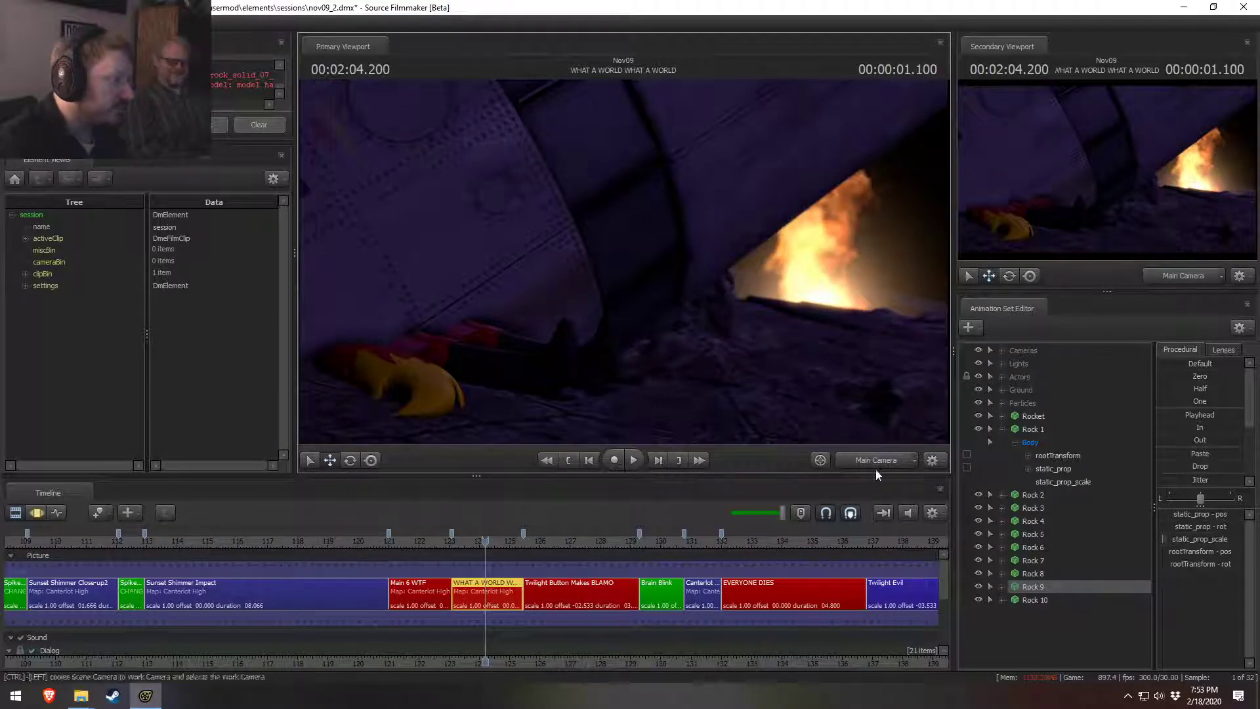
Step: Paste a new rock copy, move it beside the fallen character under the rocket, then rotate it and adjust its static_prop_scale
{"action": "right_click", "coordinate": [1067, 630]}
{"action": "left_click", "coordinate": [1090, 579]}
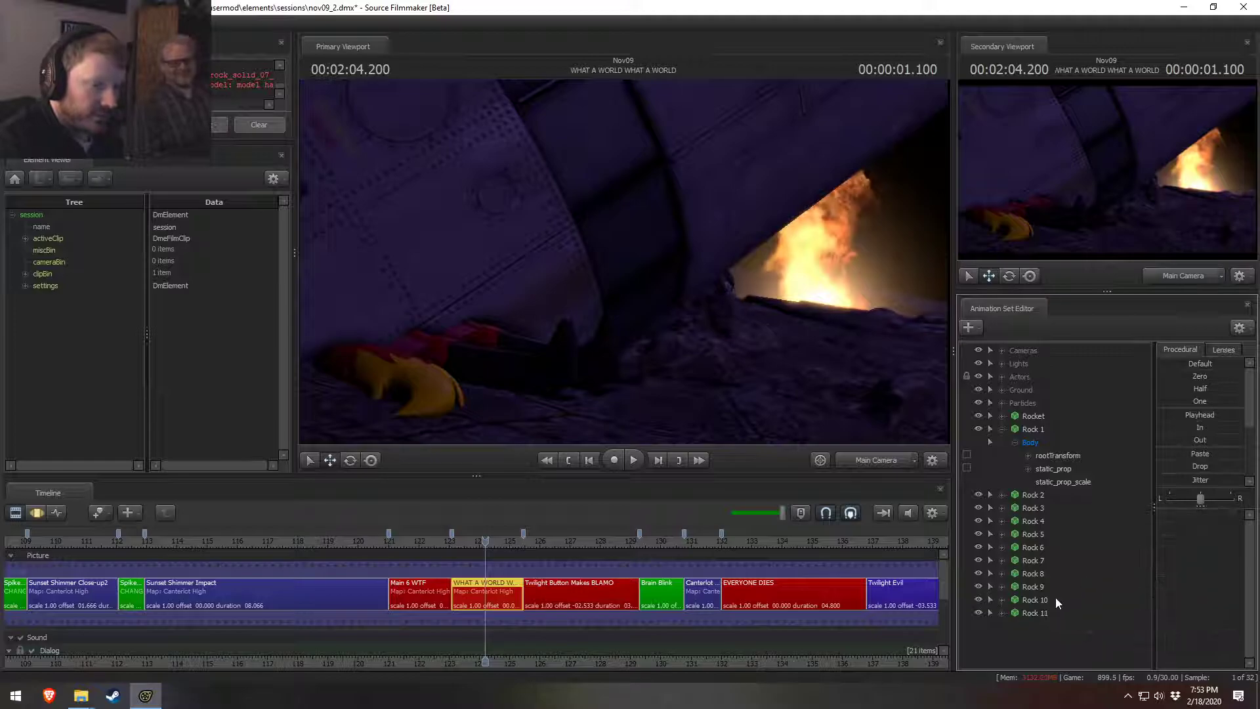
{"action": "left_click", "coordinate": [1032, 613]}
{"action": "left_click_drag", "start_coordinate": [934, 369], "coordinate": [249, 443]}
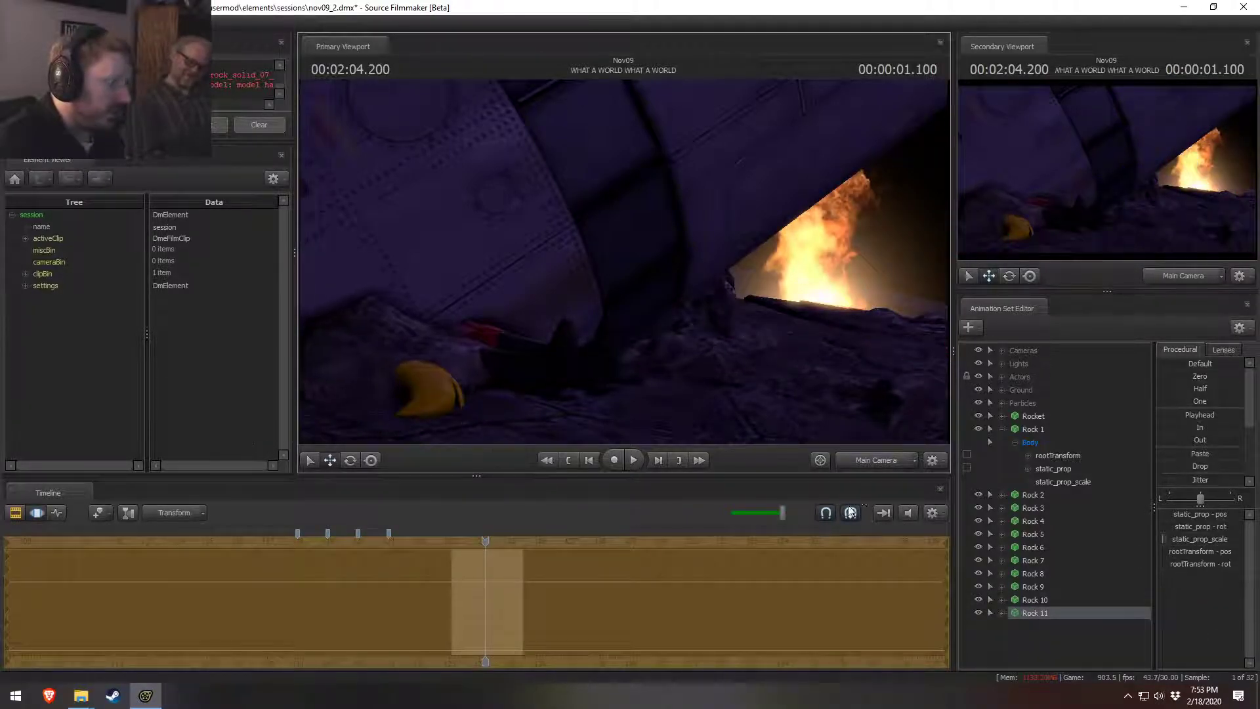
{"action": "left_click_drag", "start_coordinate": [706, 366], "coordinate": [581, 297]}
{"action": "key", "text": "e"}
{"action": "left_click_drag", "start_coordinate": [510, 420], "coordinate": [558, 439]}
{"action": "left_click_drag", "start_coordinate": [1200, 542], "coordinate": [1191, 543]}
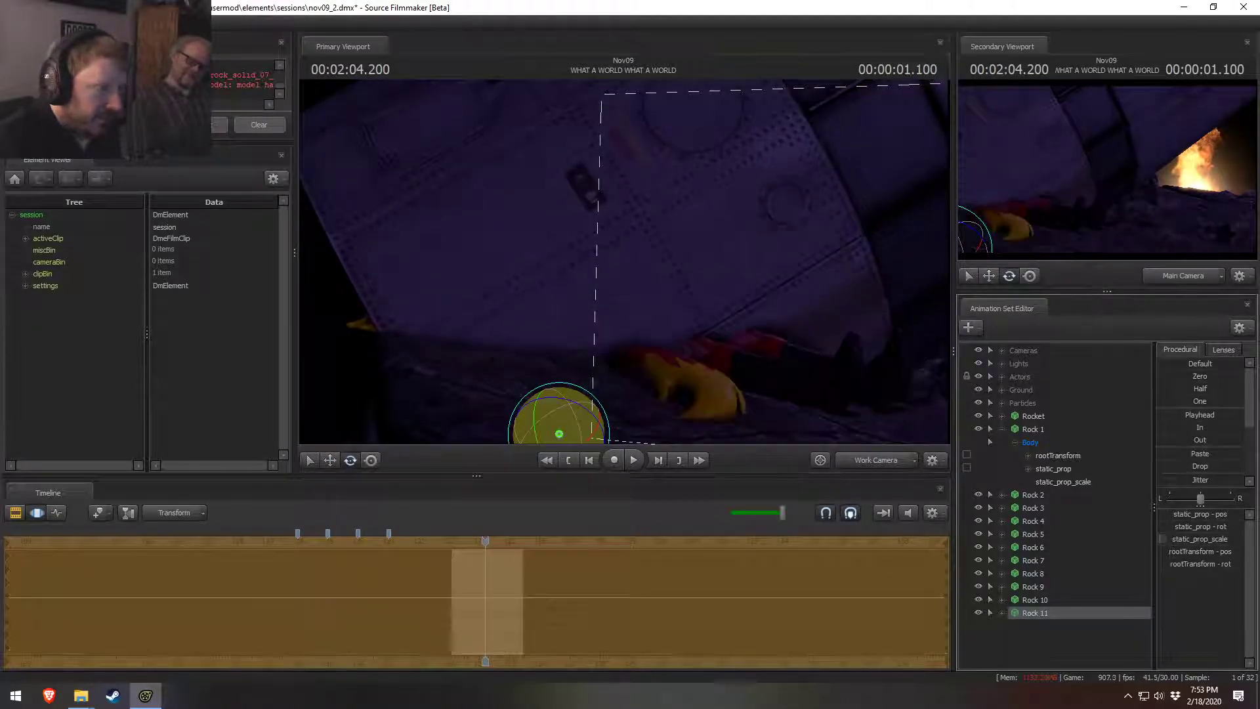
Step: Fine-tune Rock 11's position, rotation and static_prop_scale beside the fallen character and check it through the Main Camera
{"action": "left_click_drag", "start_coordinate": [703, 318], "coordinate": [606, 302]}
{"action": "key", "text": "w"}
{"action": "left_click_drag", "start_coordinate": [565, 350], "coordinate": [526, 258]}
{"action": "left_click_drag", "start_coordinate": [1203, 540], "coordinate": [1208, 541]}
{"action": "key", "text": "e"}
{"action": "left_click_drag", "start_coordinate": [511, 300], "coordinate": [561, 309]}
{"action": "key", "text": "w"}
{"action": "key", "text": "e"}
{"action": "key", "text": "w"}
{"action": "key", "text": "F2"}
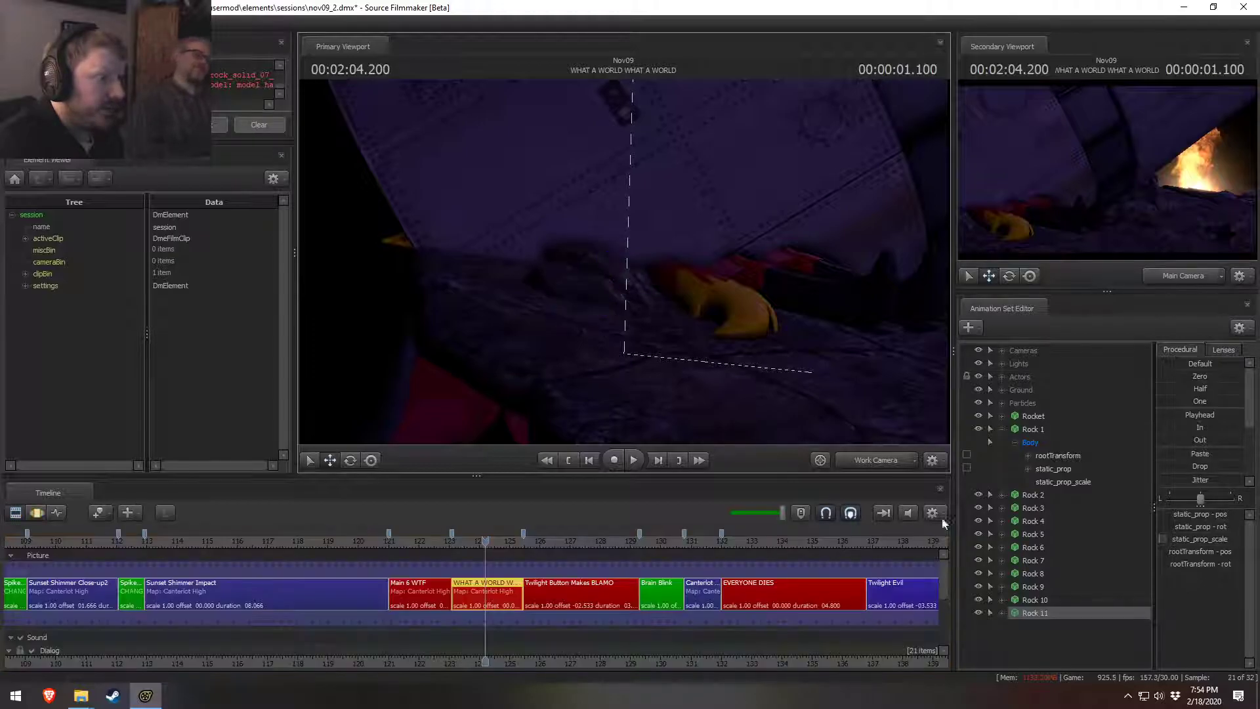
{"action": "left_click", "coordinate": [894, 463]}
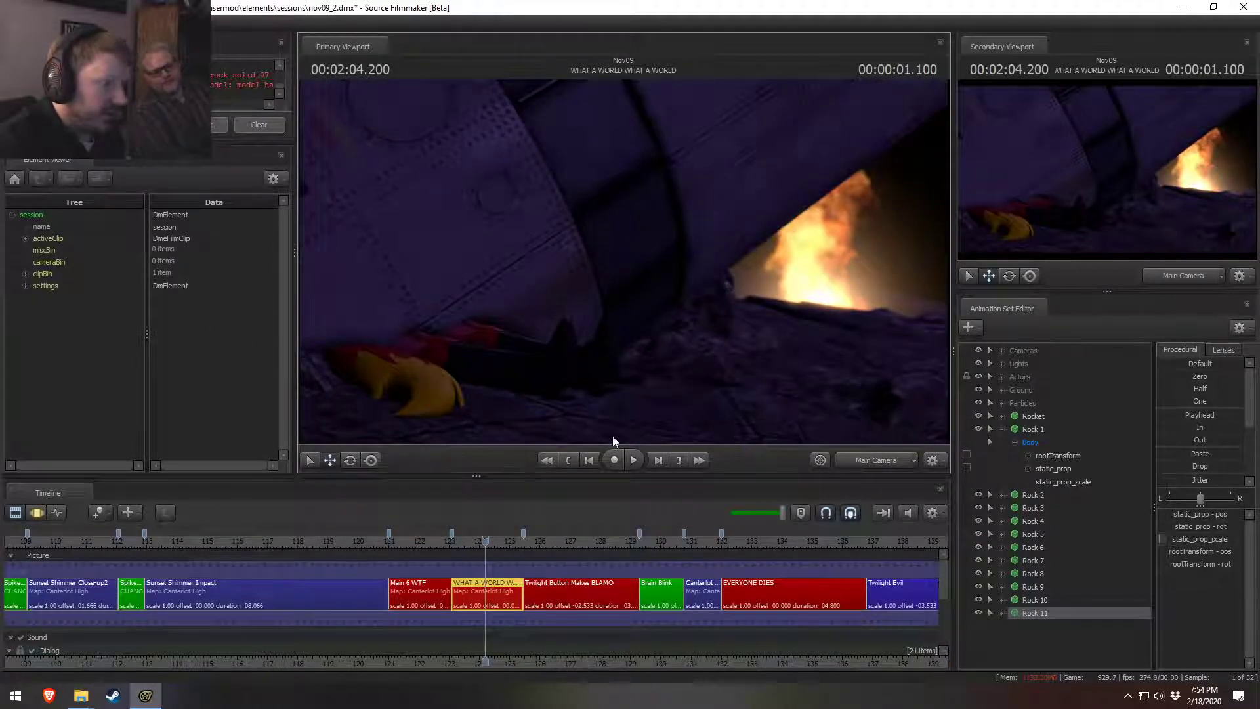
Step: Paste one more rock copy, bring it into the near foreground below the fallen character and rotate it
{"action": "right_click", "coordinate": [1041, 655]}
{"action": "left_click", "coordinate": [1094, 595]}
{"action": "left_click", "coordinate": [1040, 627]}
{"action": "key", "text": "F3"}
{"action": "left_click_drag", "start_coordinate": [1249, 222], "coordinate": [1164, 242]}
{"action": "left_click_drag", "start_coordinate": [728, 441], "coordinate": [799, 654]}
{"action": "left_click", "coordinate": [876, 460]}
{"action": "key", "text": "e"}
{"action": "left_click_drag", "start_coordinate": [761, 383], "coordinate": [746, 424]}
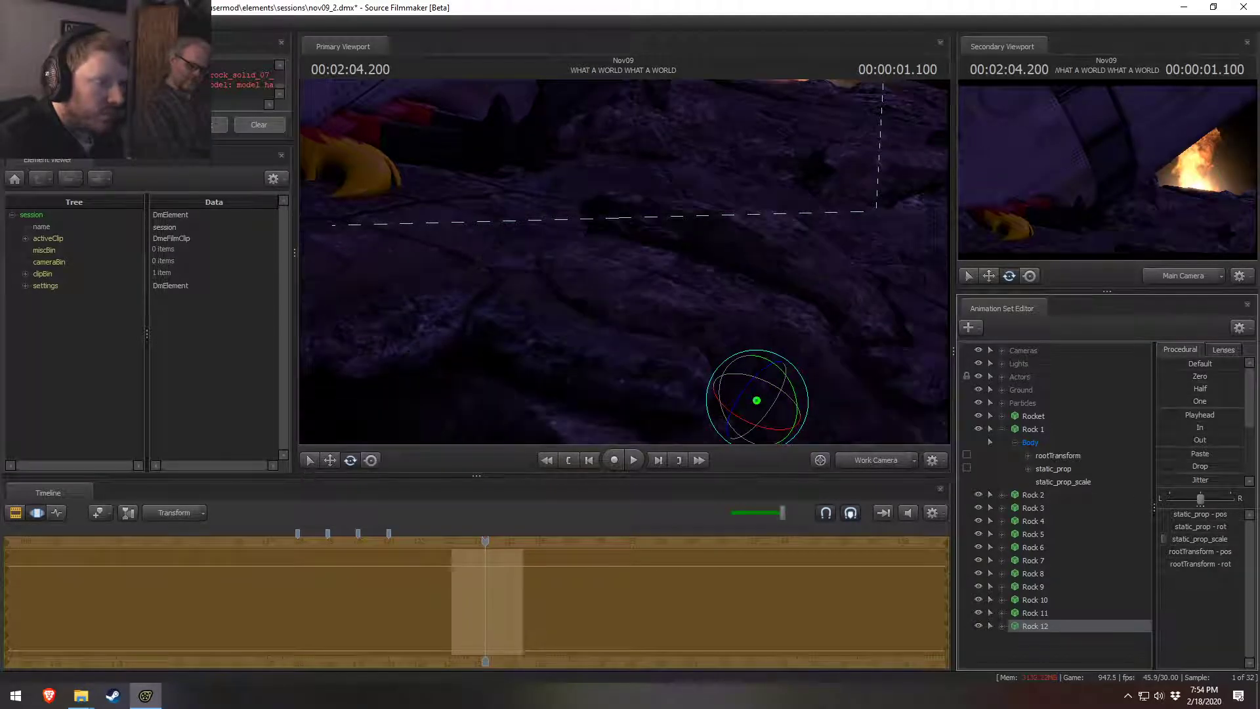
Step: Refine Rock 12's position and rotation in the near foreground and check the shot through the Main Camera
{"action": "key", "text": "w"}
{"action": "left_click_drag", "start_coordinate": [712, 424], "coordinate": [738, 355]}
{"action": "key", "text": "e"}
{"action": "left_click_drag", "start_coordinate": [716, 401], "coordinate": [699, 333]}
{"action": "key", "text": "w"}
{"action": "key", "text": "e"}
{"action": "key", "text": "w"}
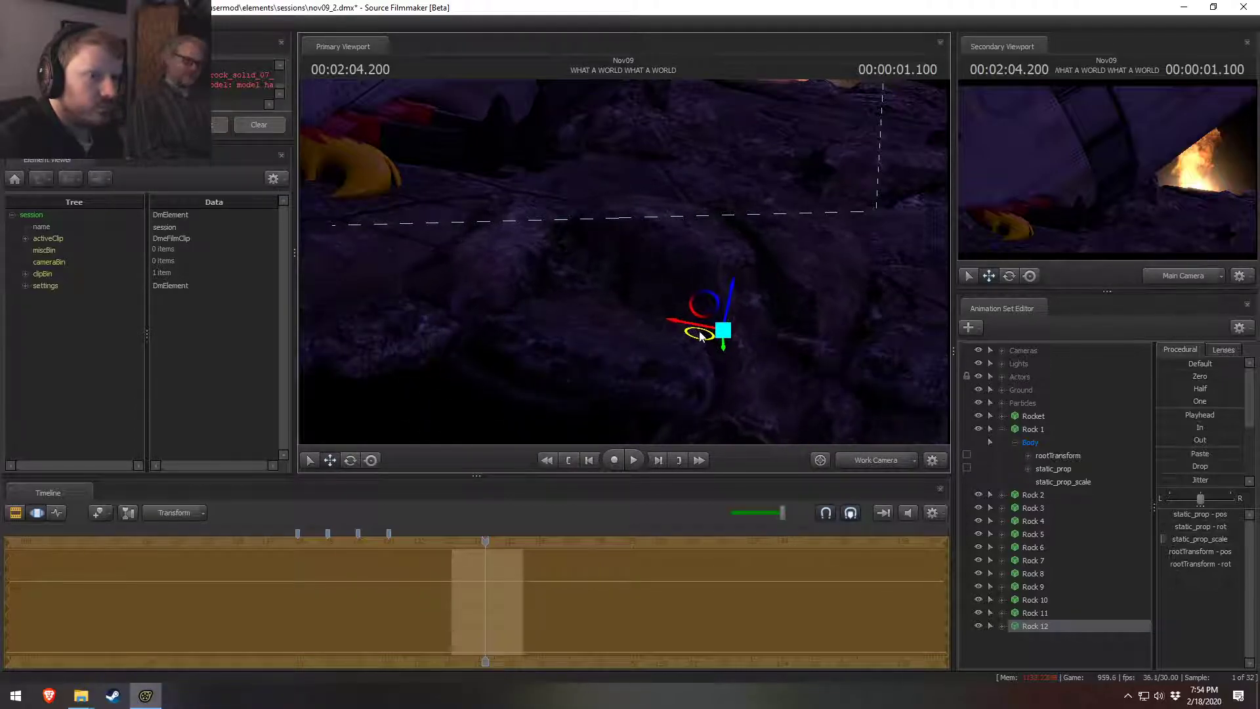
{"action": "key", "text": "F2"}
{"action": "left_click", "coordinate": [821, 459]}
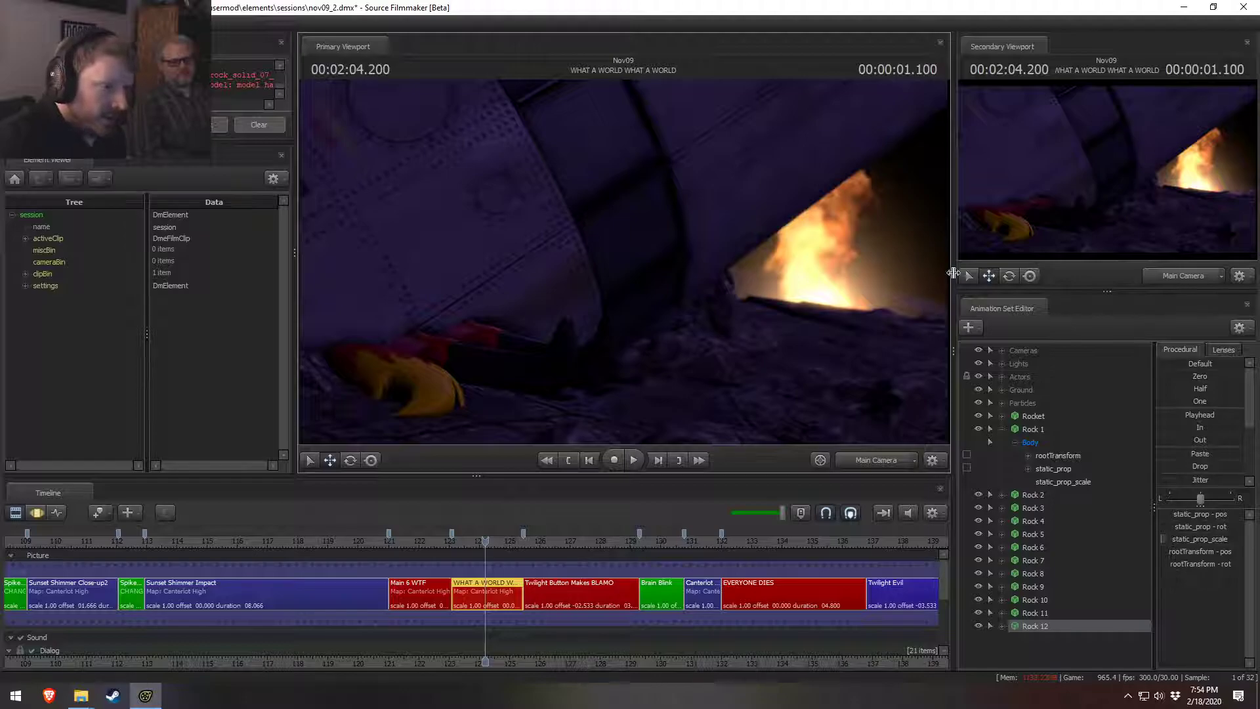
Step: Collapse Rock 1's controls, paste another rock copy and place and rotate it along the ground's outer edge
{"action": "left_click", "coordinate": [1002, 429]}
{"action": "left_click", "coordinate": [877, 463]}
{"action": "left_click_drag", "start_coordinate": [801, 342], "coordinate": [919, 358]}
{"action": "right_click", "coordinate": [1024, 609]}
{"action": "left_click", "coordinate": [1083, 550]}
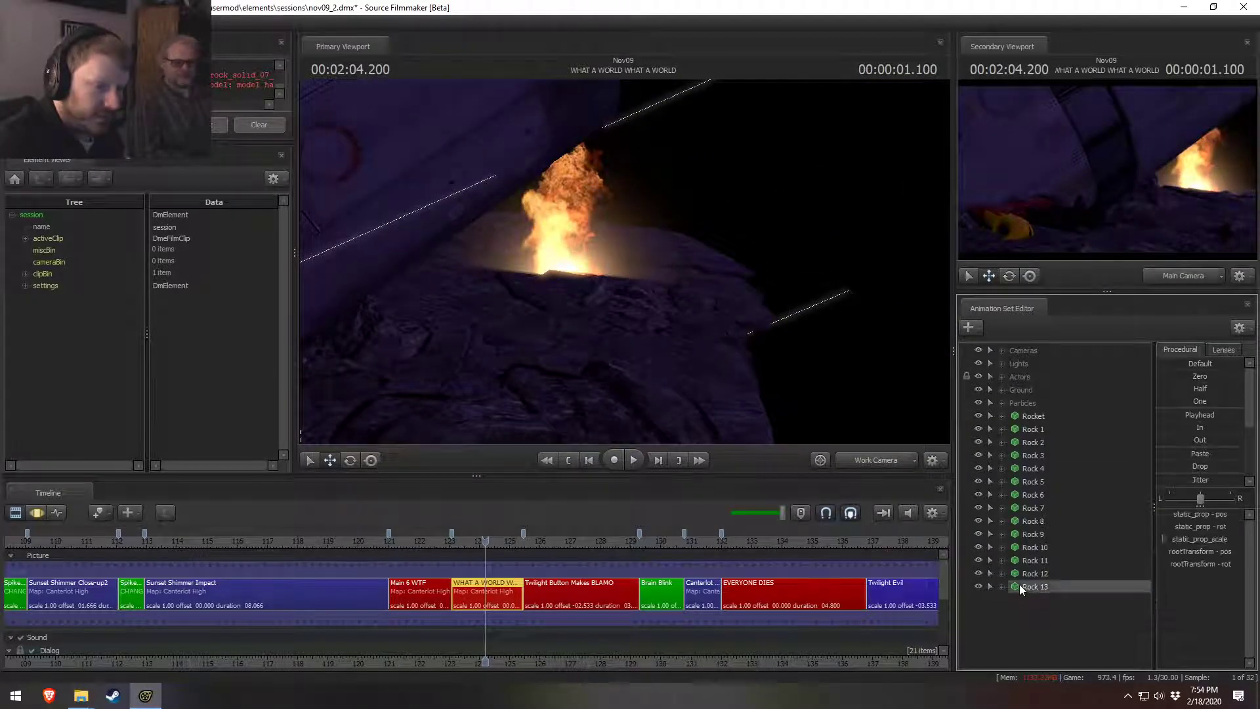
{"action": "left_click", "coordinate": [1020, 586]}
{"action": "key", "text": "F3"}
{"action": "left_click_drag", "start_coordinate": [641, 334], "coordinate": [628, 287]}
{"action": "key", "text": "e"}
{"action": "left_click_drag", "start_coordinate": [679, 372], "coordinate": [733, 329]}
{"action": "key", "text": "w"}
{"action": "key", "text": "F2"}
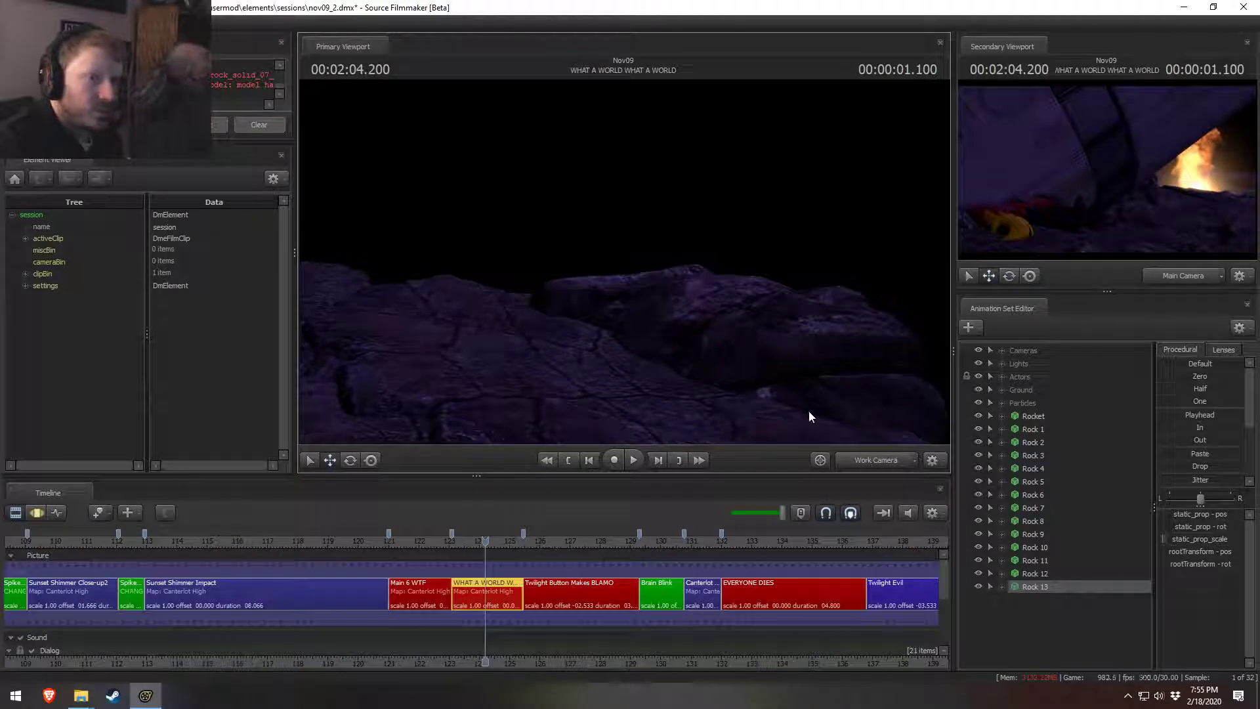
Step: Duplicate Rock 13 and move the copy next to it along the ground's outer edge
{"action": "key", "text": "w"}
{"action": "mouse_move", "coordinate": [747, 413]}
{"action": "left_mouse_down"}
{"action": "mouse_move", "coordinate": [723, 415]}
{"action": "mouse_move", "coordinate": [731, 423]}
{"action": "left_mouse_up"}
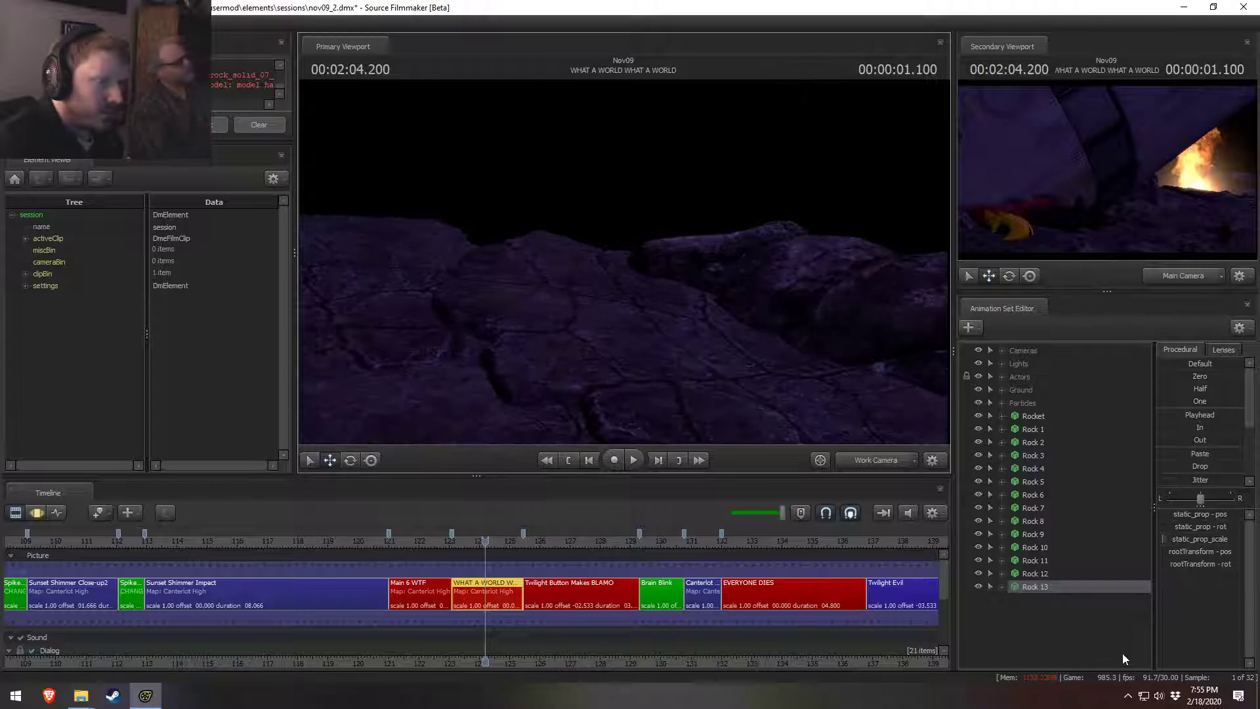
{"action": "right_click", "coordinate": [1050, 622]}
{"action": "right_click", "coordinate": [1046, 588]}
{"action": "left_click", "coordinate": [1084, 399]}
{"action": "right_click", "coordinate": [1040, 612]}
{"action": "left_click", "coordinate": [1083, 558]}
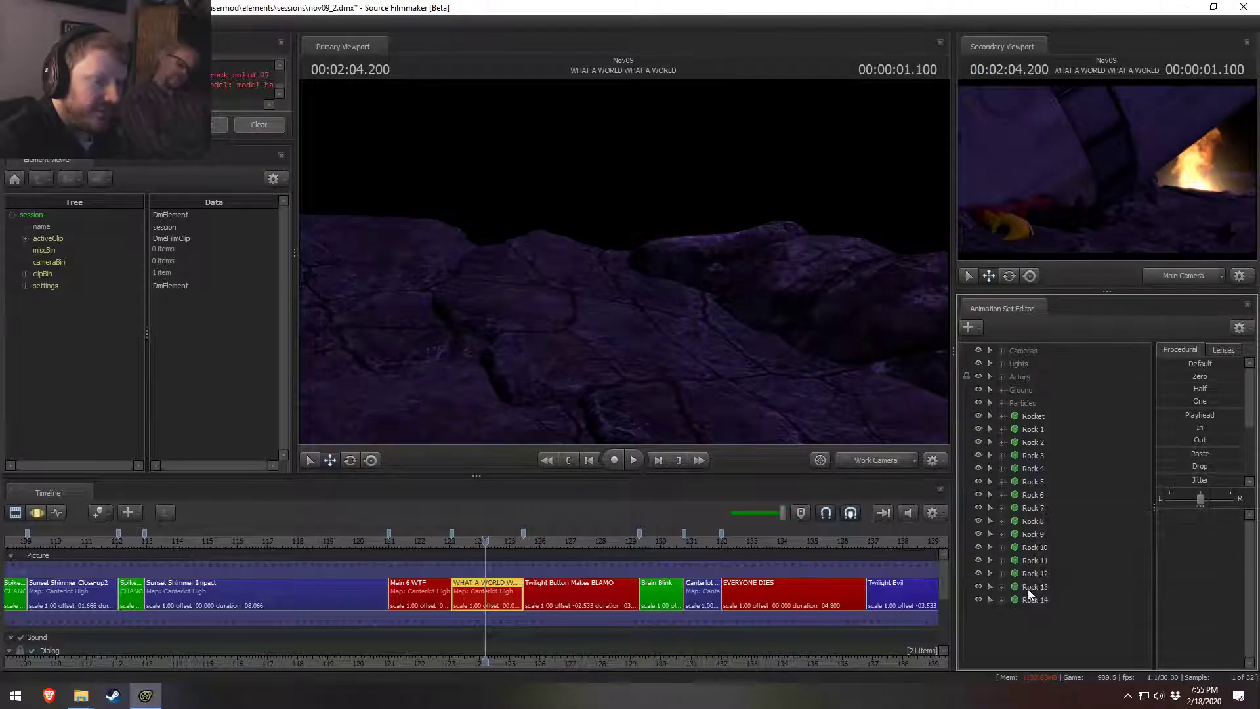
{"action": "left_click_drag", "start_coordinate": [690, 306], "coordinate": [529, 246]}
{"action": "key", "text": "e"}
{"action": "key", "text": "w"}
Step: Fine-tune Rock 14's rotation and position so it rests on the ground's edge in line with the neighbouring rocks
{"action": "left_click_drag", "start_coordinate": [529, 245], "coordinate": [529, 226], "text": "alt"}
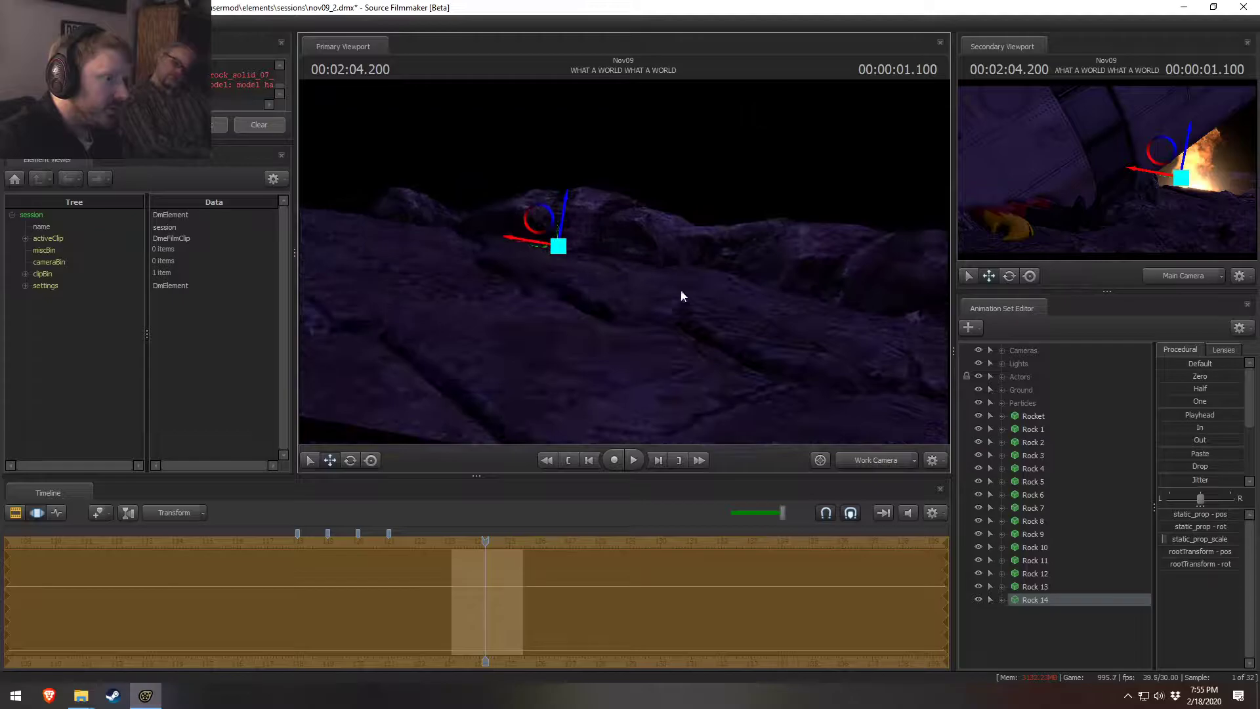
{"action": "key", "text": "e"}
{"action": "key", "text": "w"}
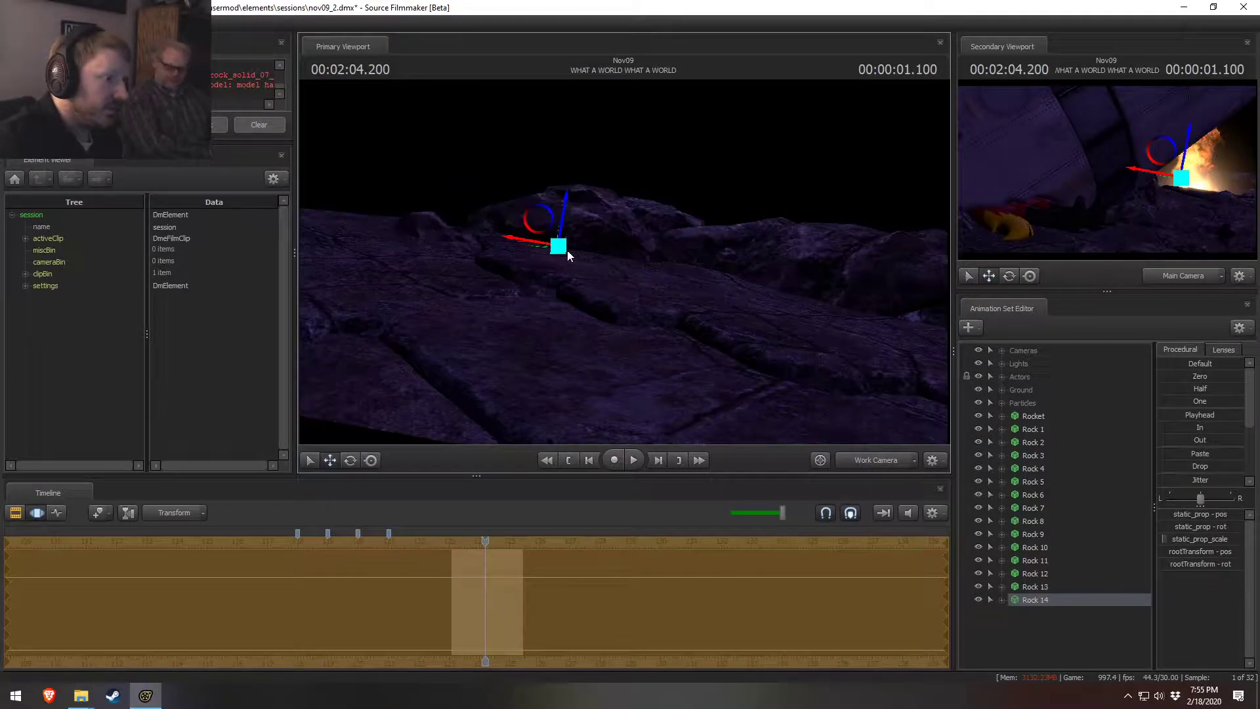
{"action": "left_click_drag", "start_coordinate": [531, 246], "coordinate": [558, 231]}
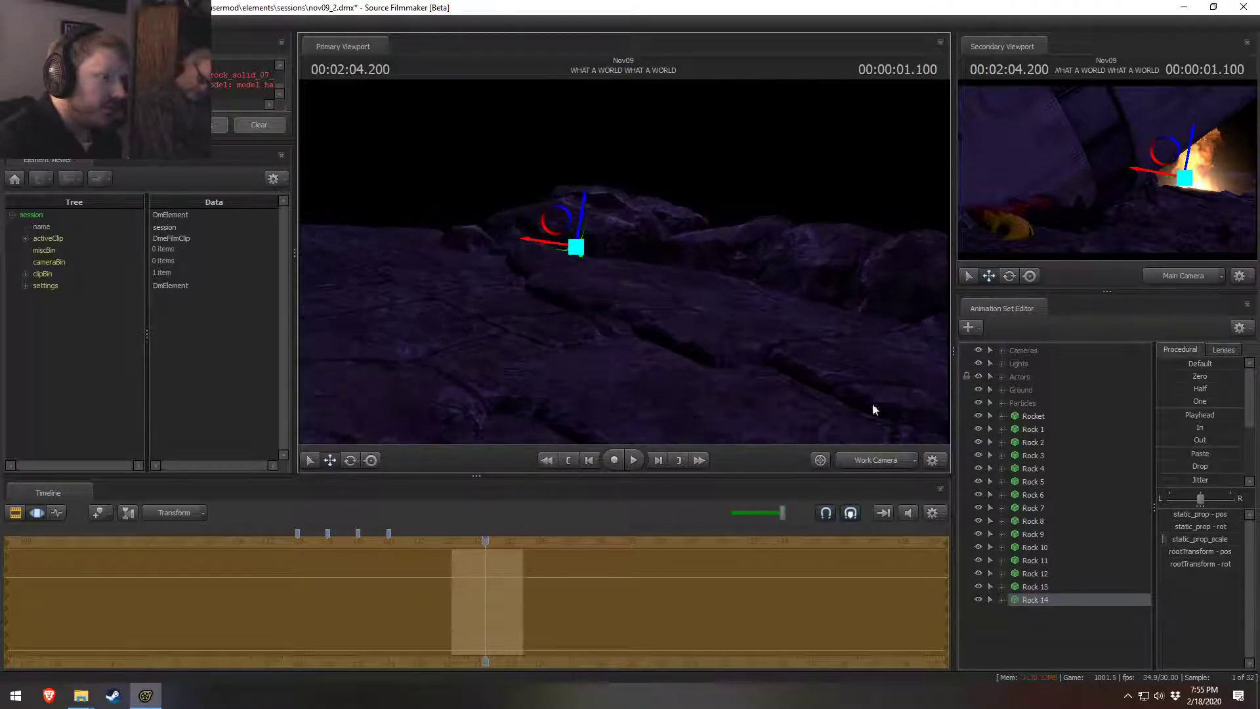
Step: Paste a further rock copy, move it beside Rock 14 on the ground's edge, rotate it and adjust its static_prop_scale
{"action": "right_click", "coordinate": [1038, 617]}
{"action": "left_click", "coordinate": [1081, 565]}
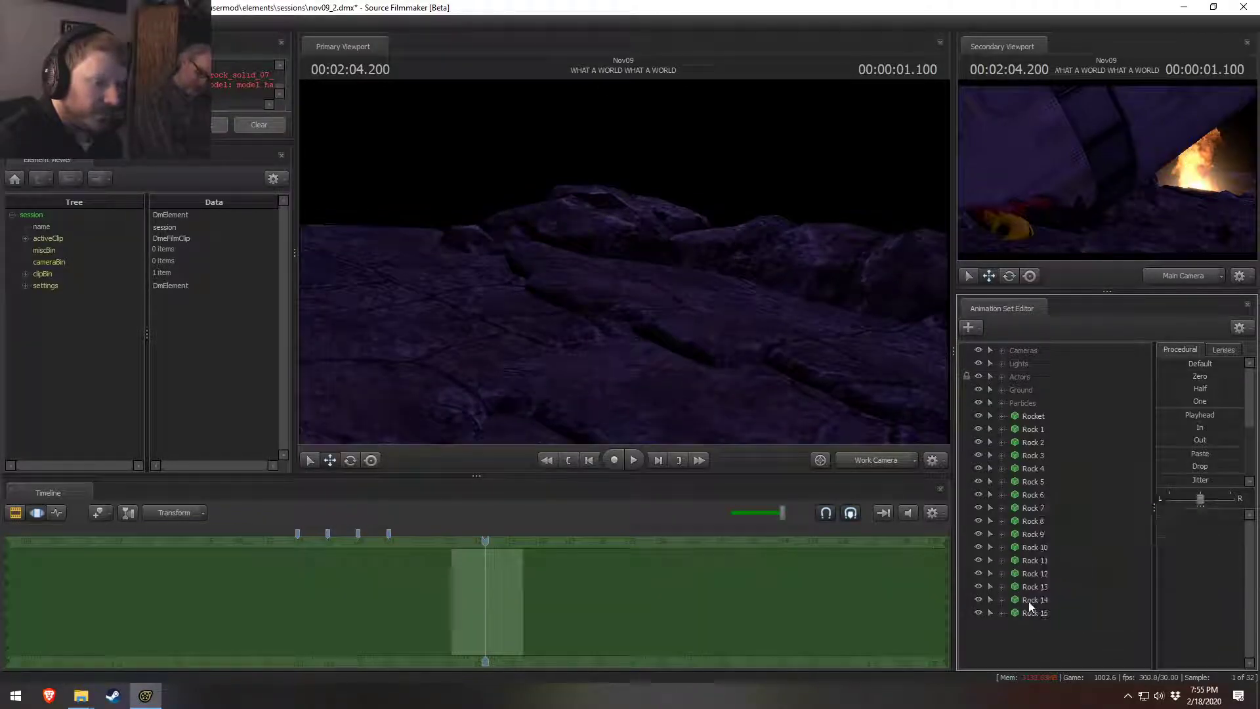
{"action": "left_click_drag", "start_coordinate": [810, 309], "coordinate": [361, 238]}
{"action": "left_click_drag", "start_coordinate": [675, 248], "coordinate": [617, 227]}
{"action": "key", "text": "e"}
{"action": "mouse_move", "coordinate": [545, 297]}
{"action": "left_mouse_down"}
{"action": "mouse_move", "coordinate": [565, 286]}
{"action": "mouse_move", "coordinate": [550, 302]}
{"action": "left_mouse_up"}
{"action": "key", "text": "w"}
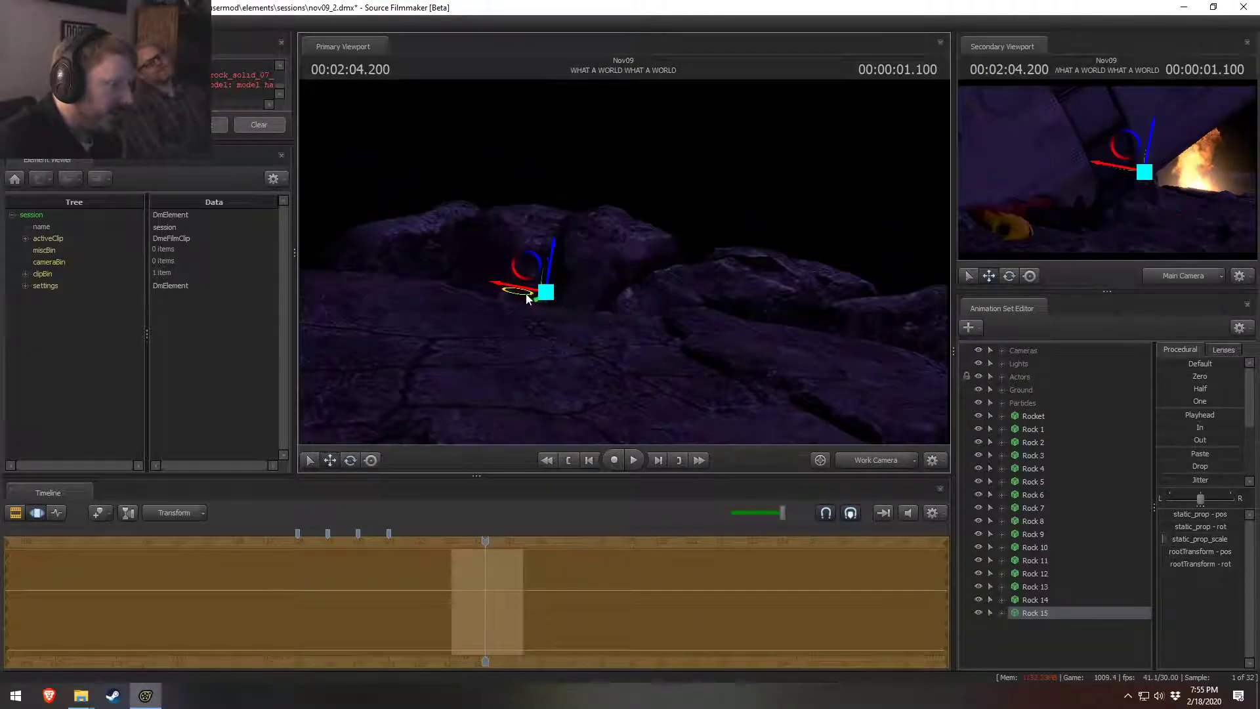
{"action": "mouse_move", "coordinate": [1196, 541]}
{"action": "left_mouse_down"}
{"action": "mouse_move", "coordinate": [1208, 541]}
{"action": "mouse_move", "coordinate": [1197, 541]}
{"action": "left_mouse_up"}
Step: Try moving Rock 15 across to the other side of Rock 14, and undo the move
{"action": "key", "text": "e"}
{"action": "left_click_drag", "start_coordinate": [562, 290], "coordinate": [797, 341]}
{"action": "key", "text": "w"}
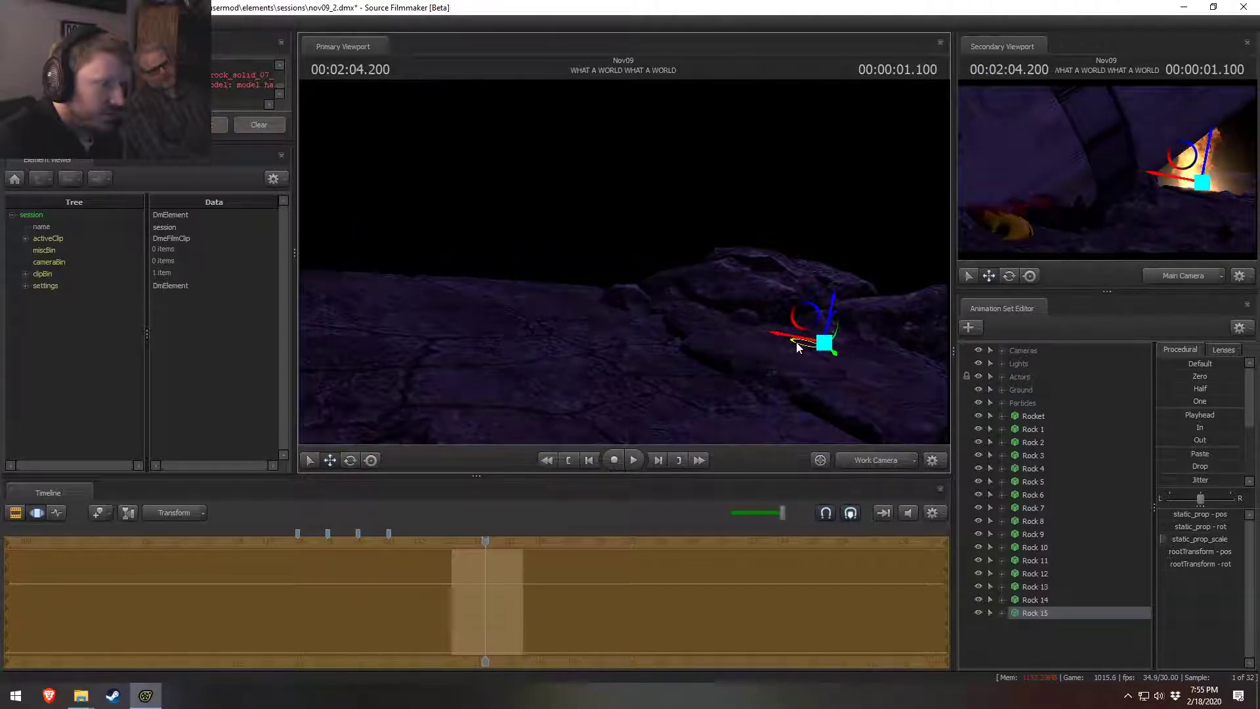
{"action": "key", "text": "ctrl+z"}
Step: Move and rotate Rock 15 into the gap between Rock 14 and the neighbouring edge rocks
{"action": "key", "text": "e"}
{"action": "key", "text": "w"}
{"action": "left_click_drag", "start_coordinate": [533, 299], "coordinate": [824, 356]}
{"action": "key", "text": "e"}
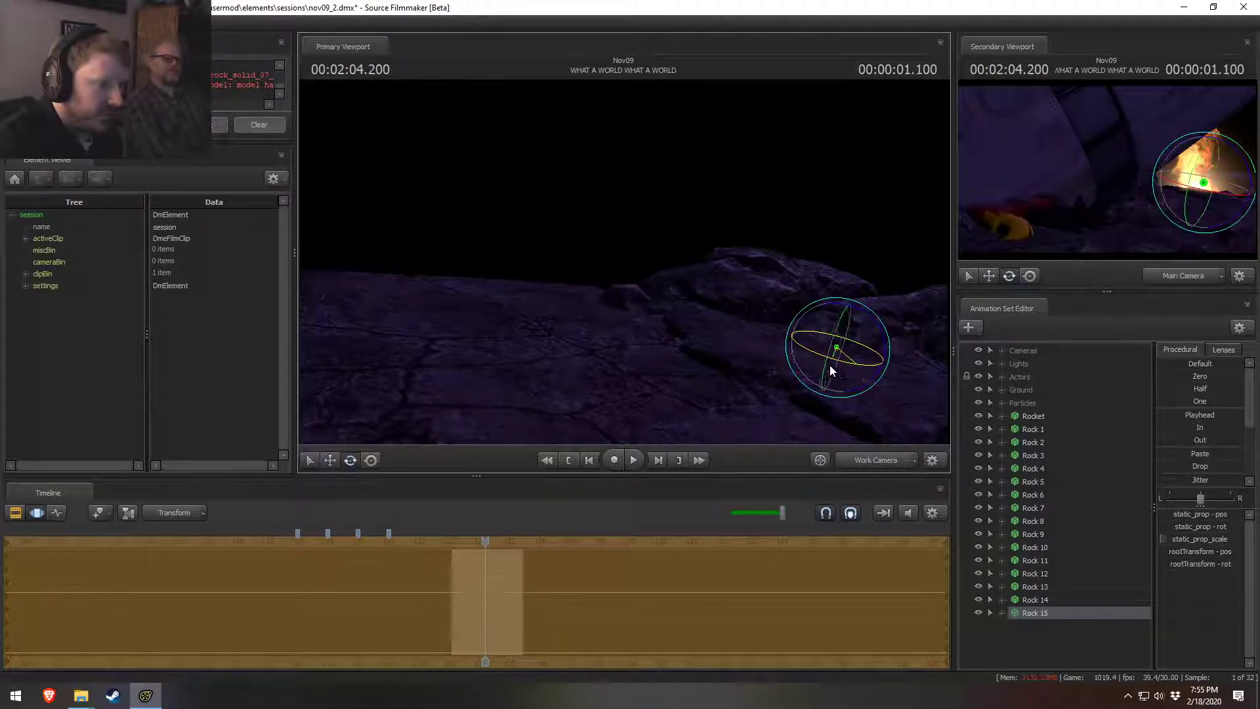
{"action": "key", "text": "w"}
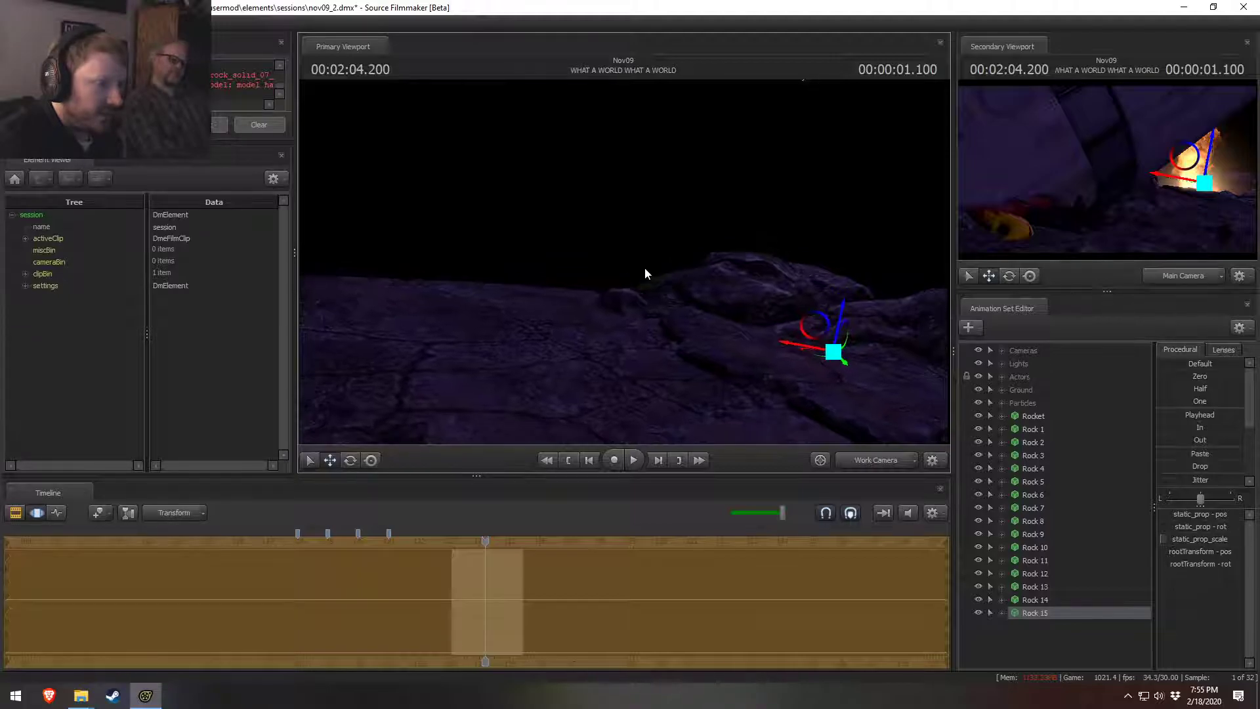
{"action": "key", "text": "F2"}
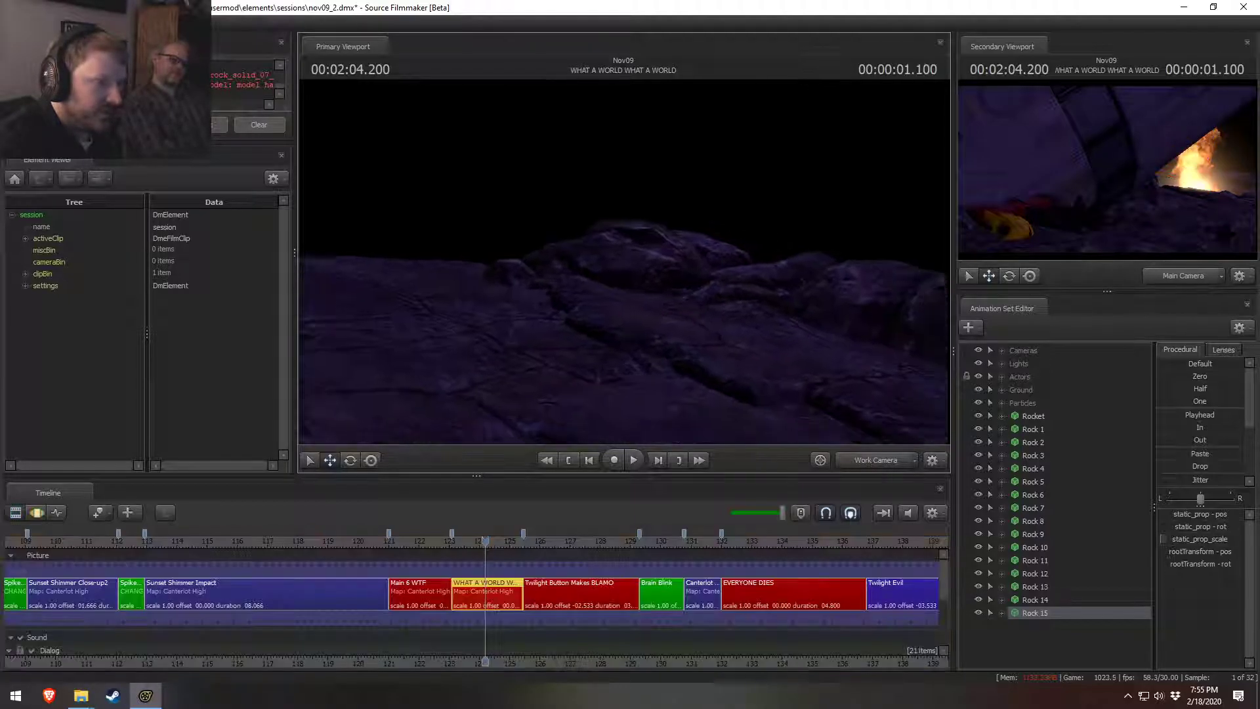
{"action": "left_click_drag", "start_coordinate": [617, 263], "coordinate": [683, 289]}
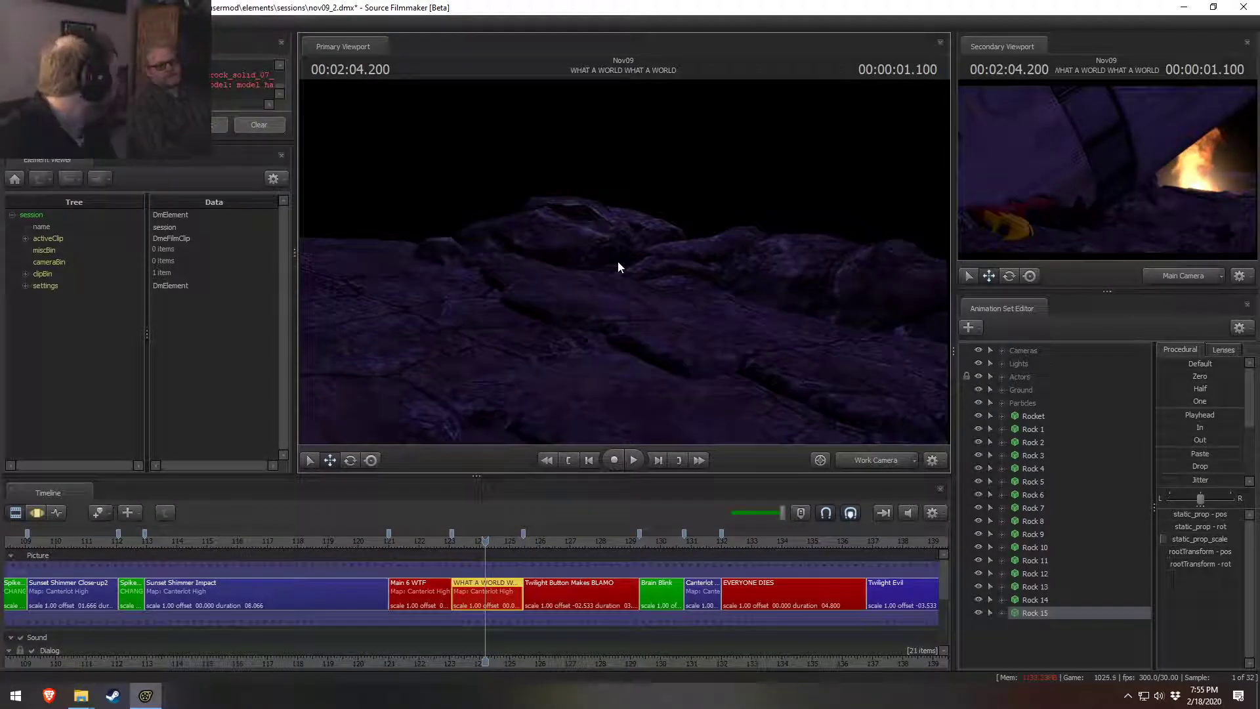
Step: Paste another rock copy and position and rotate it to extend the row of rocks beyond Rock 14
{"action": "right_click", "coordinate": [1045, 637]}
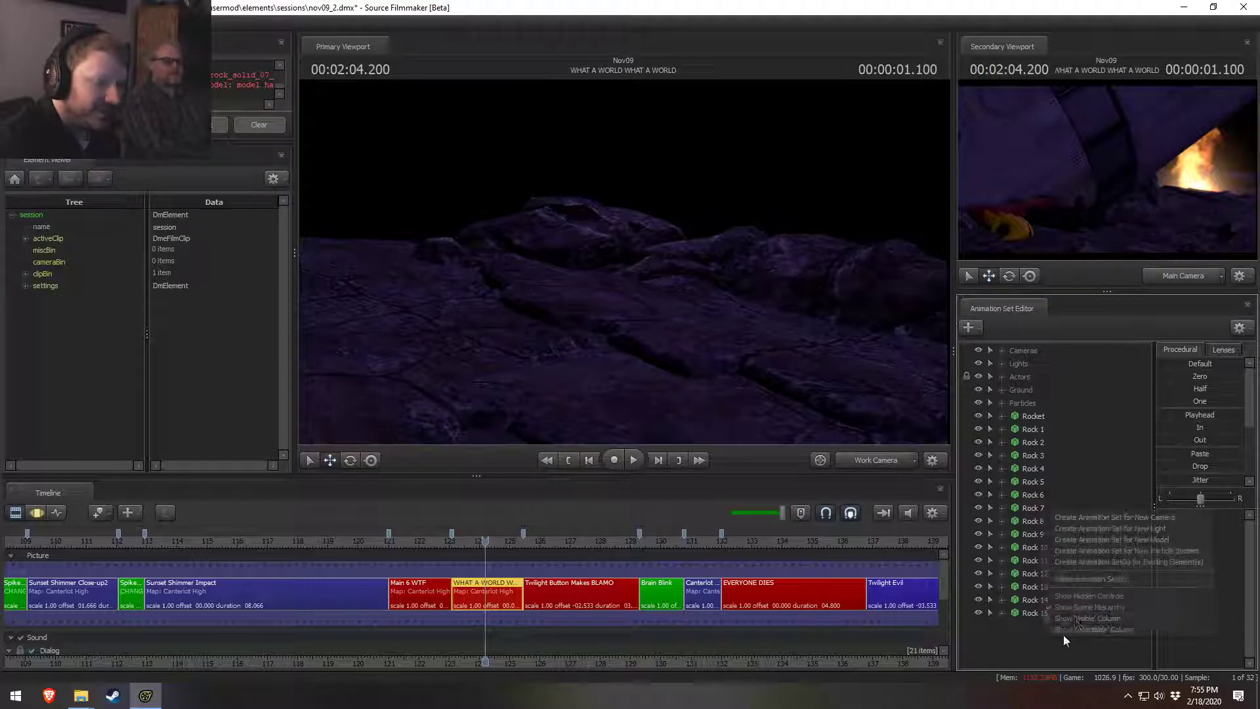
{"action": "left_click", "coordinate": [1081, 582]}
{"action": "key", "text": "F3"}
{"action": "left_click_drag", "start_coordinate": [919, 364], "coordinate": [429, 264]}
{"action": "key", "text": "e"}
{"action": "key", "text": "w"}
{"action": "key", "text": "e"}
{"action": "key", "text": "w"}
{"action": "key", "text": "F2"}
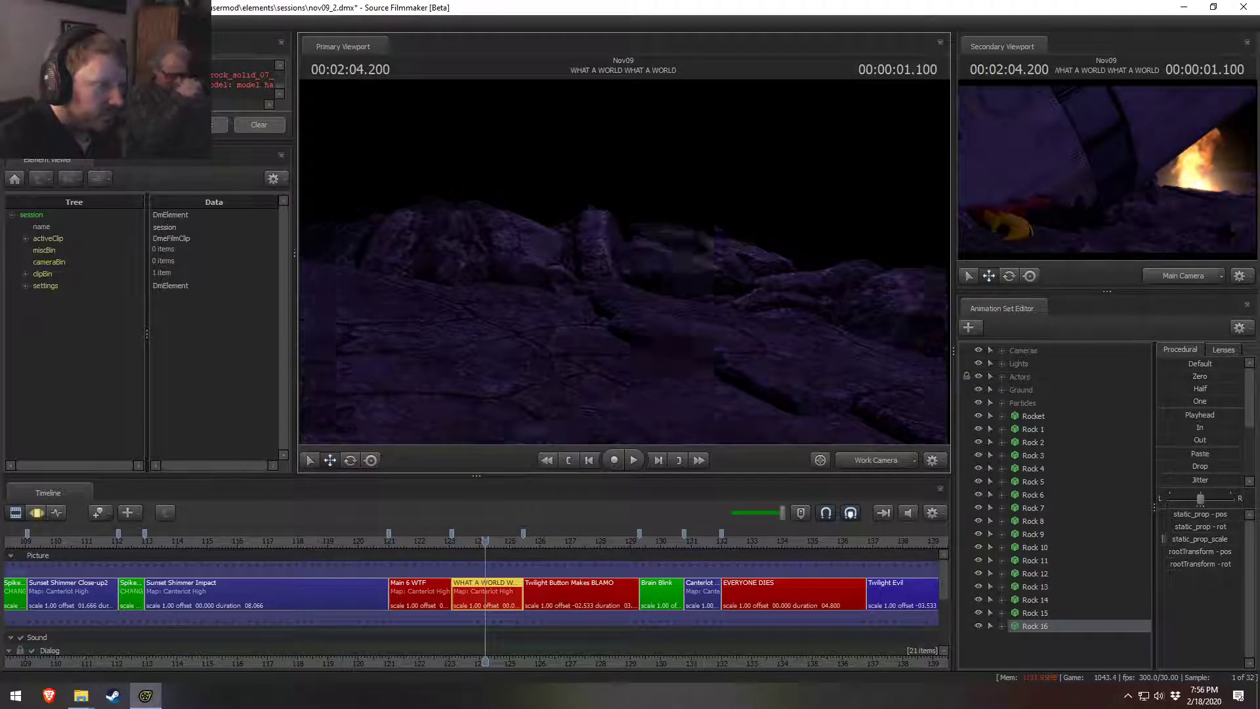
{"action": "left_click_drag", "start_coordinate": [755, 407], "coordinate": [631, 406]}
Step: Group Rock 1 through Rock 16 and rename the group "Rocks"
{"action": "left_click", "coordinate": [1032, 430]}
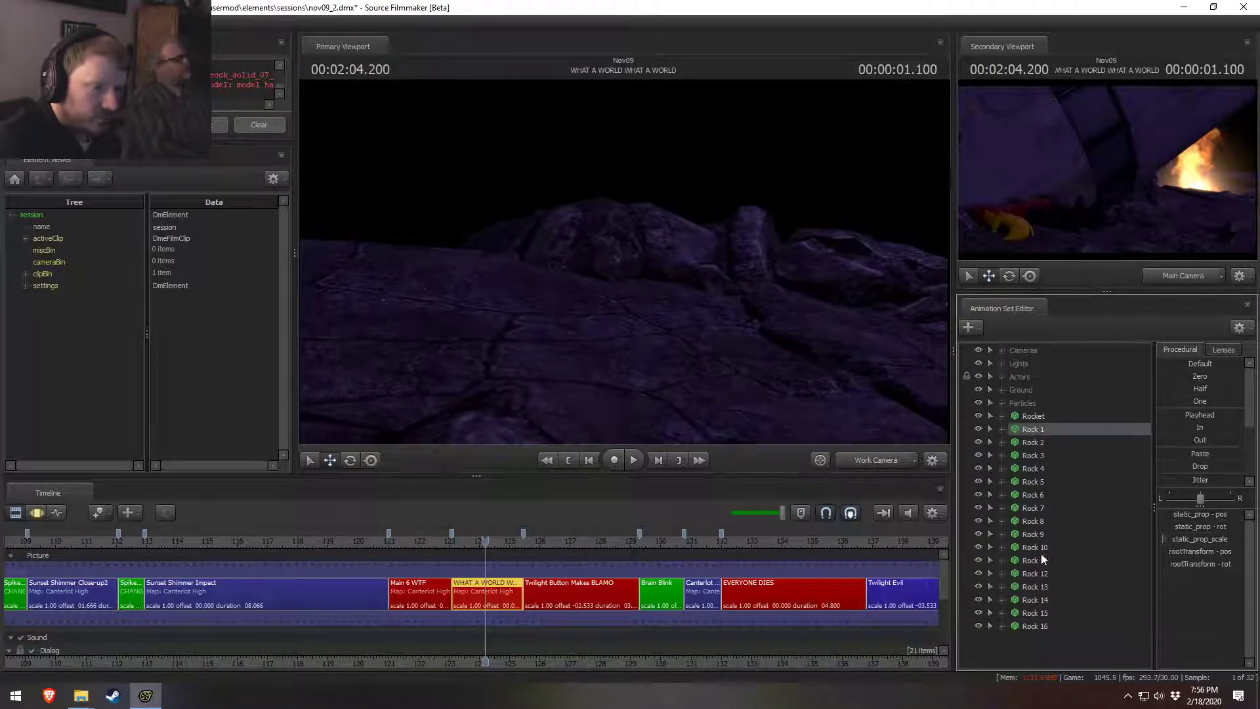
{"action": "left_click", "coordinate": [1042, 624], "text": "shift"}
{"action": "right_click", "coordinate": [1050, 624]}
{"action": "left_click", "coordinate": [1103, 531]}
{"action": "right_click", "coordinate": [1034, 430]}
{"action": "left_click", "coordinate": [1058, 436]}
{"action": "type", "text": "Roc"}
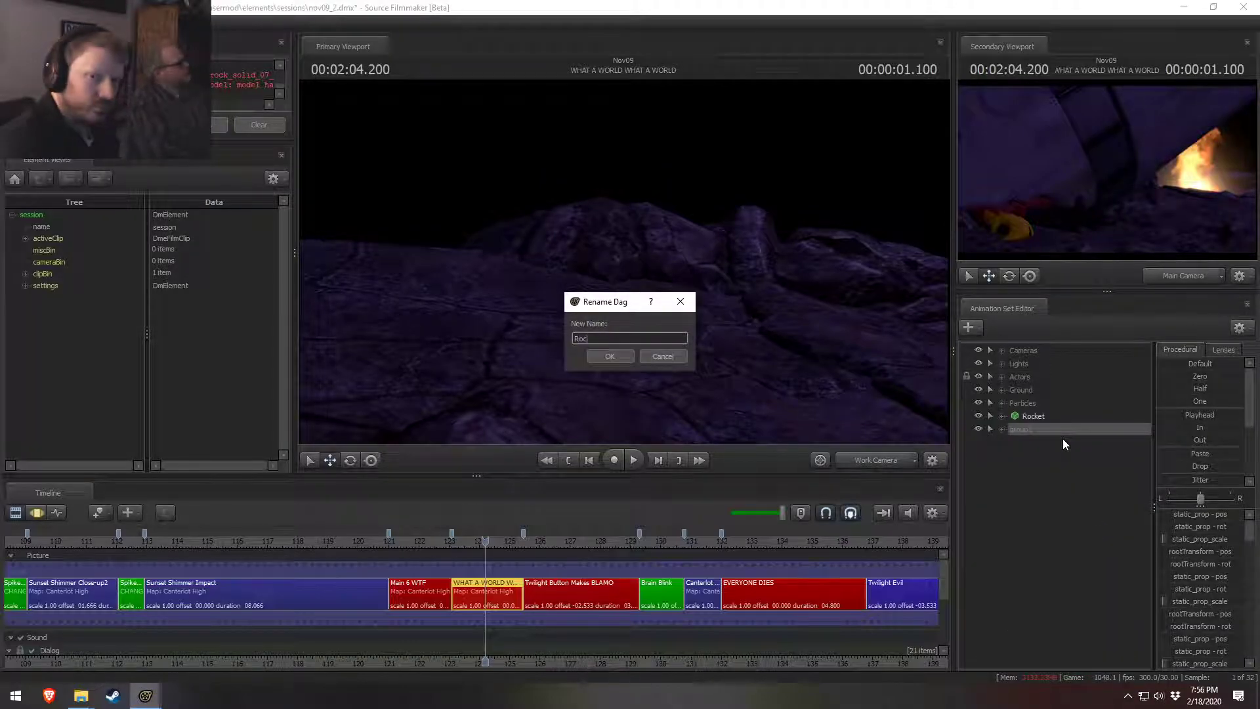
{"action": "type", "text": "ks"}
{"action": "key", "text": "Return"}
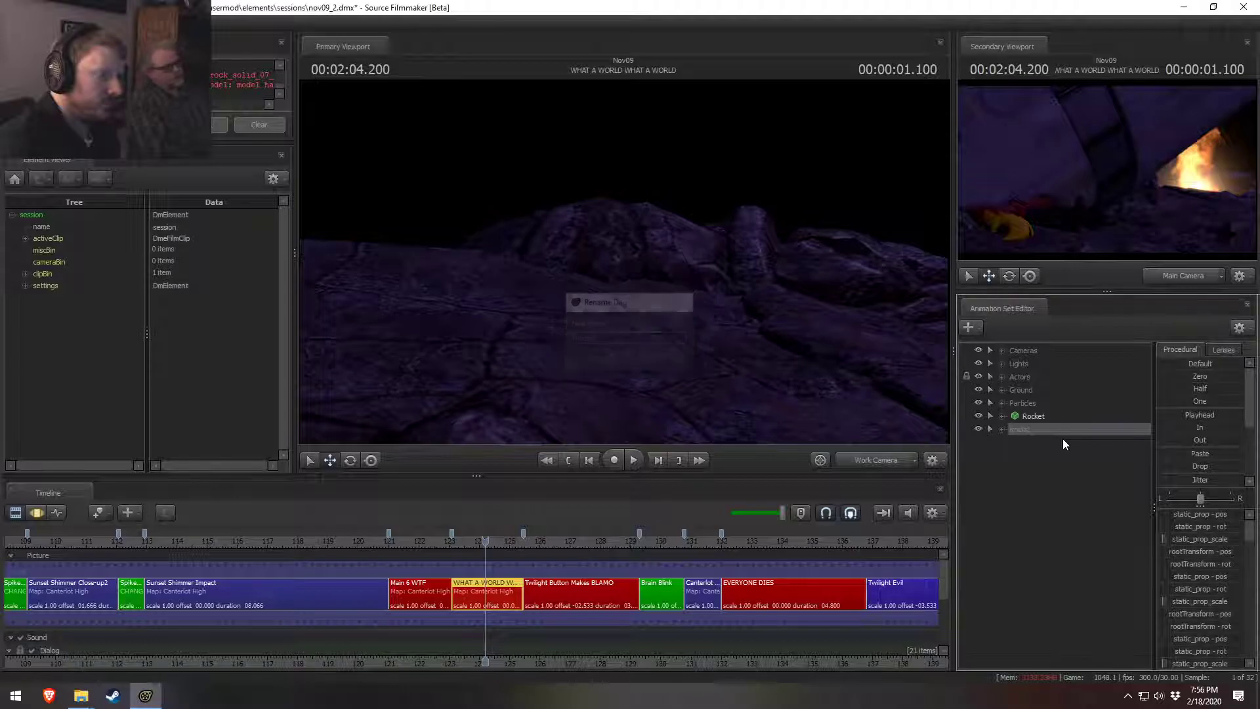
Step: Check the rock arrangement around the rocket through the shot's Main Camera
{"action": "key", "text": "F3"}
{"action": "left_click", "coordinate": [860, 463]}
{"action": "left_click", "coordinate": [860, 464], "text": "ctrl"}
{"action": "key", "text": "F2"}
{"action": "key", "text": "ctrl"}
{"action": "key", "text": "F3"}
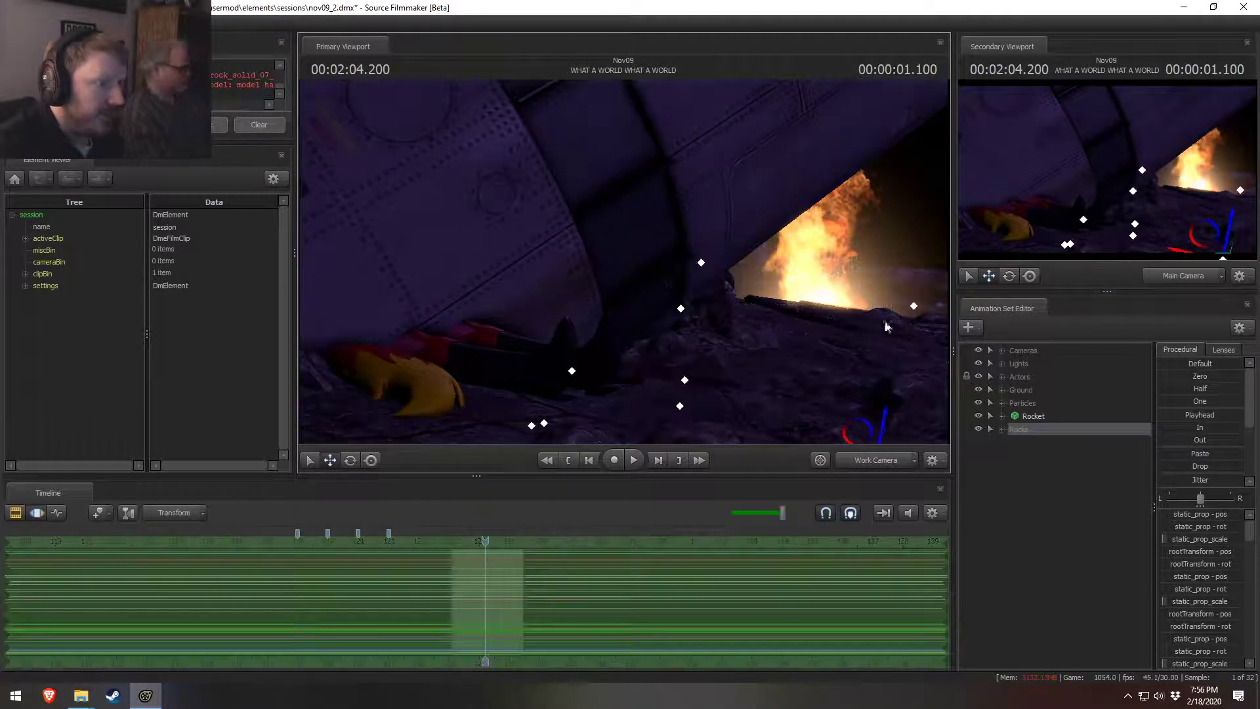
{"action": "key", "text": "F2"}
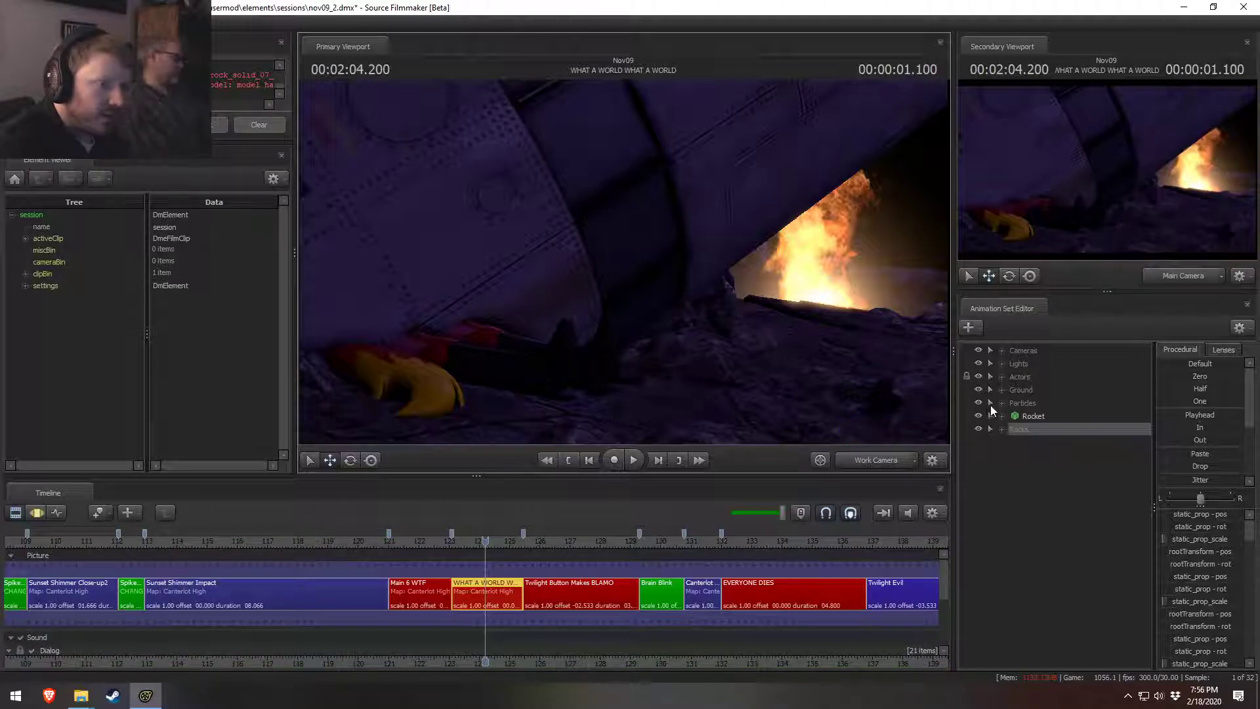
Step: Set the secondary viewport to the Work Camera with the primary on the Main Camera, and save the session
{"action": "left_click", "coordinate": [1190, 279]}
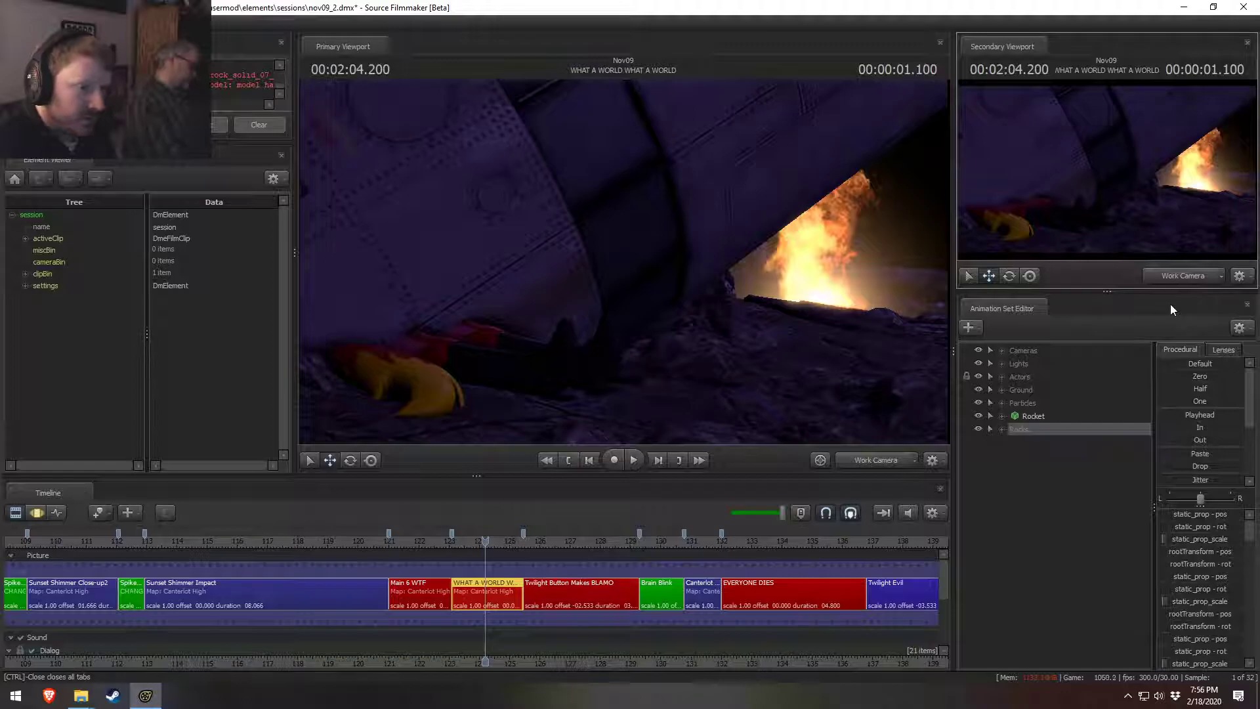
{"action": "left_click", "coordinate": [885, 465], "text": "ctrl"}
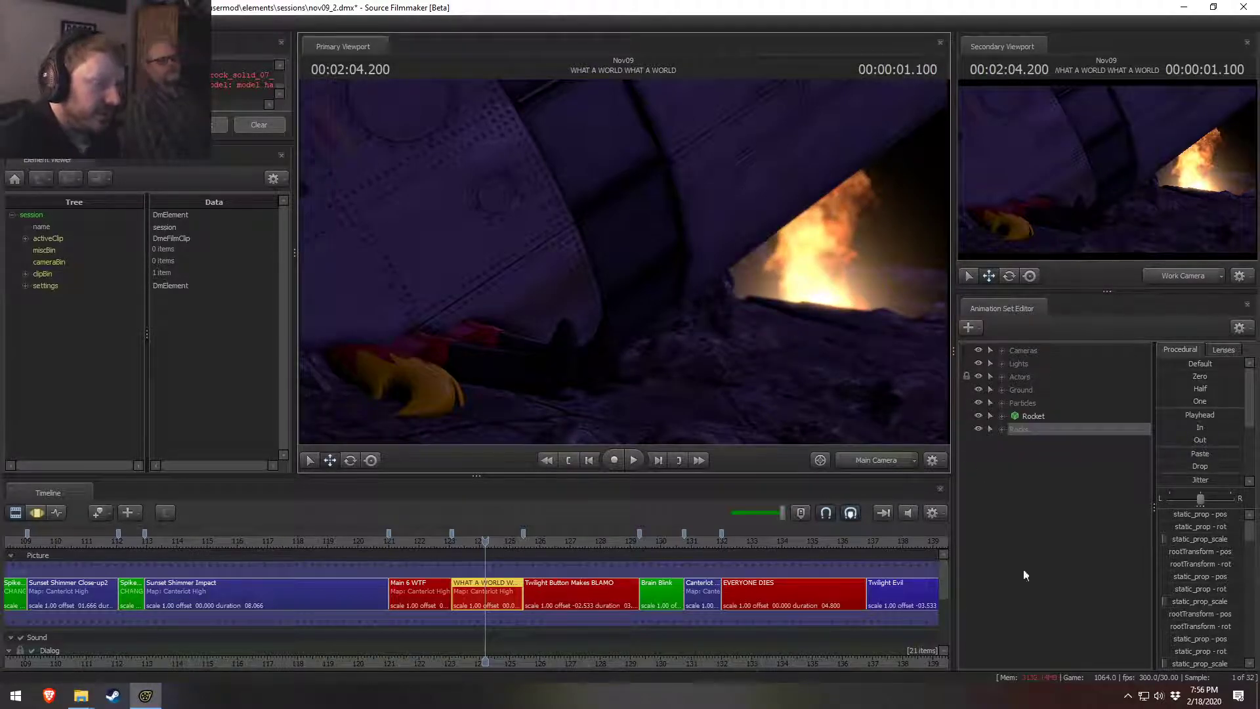
{"action": "left_click", "coordinate": [1087, 533]}
{"action": "key", "text": "ctrl+s"}
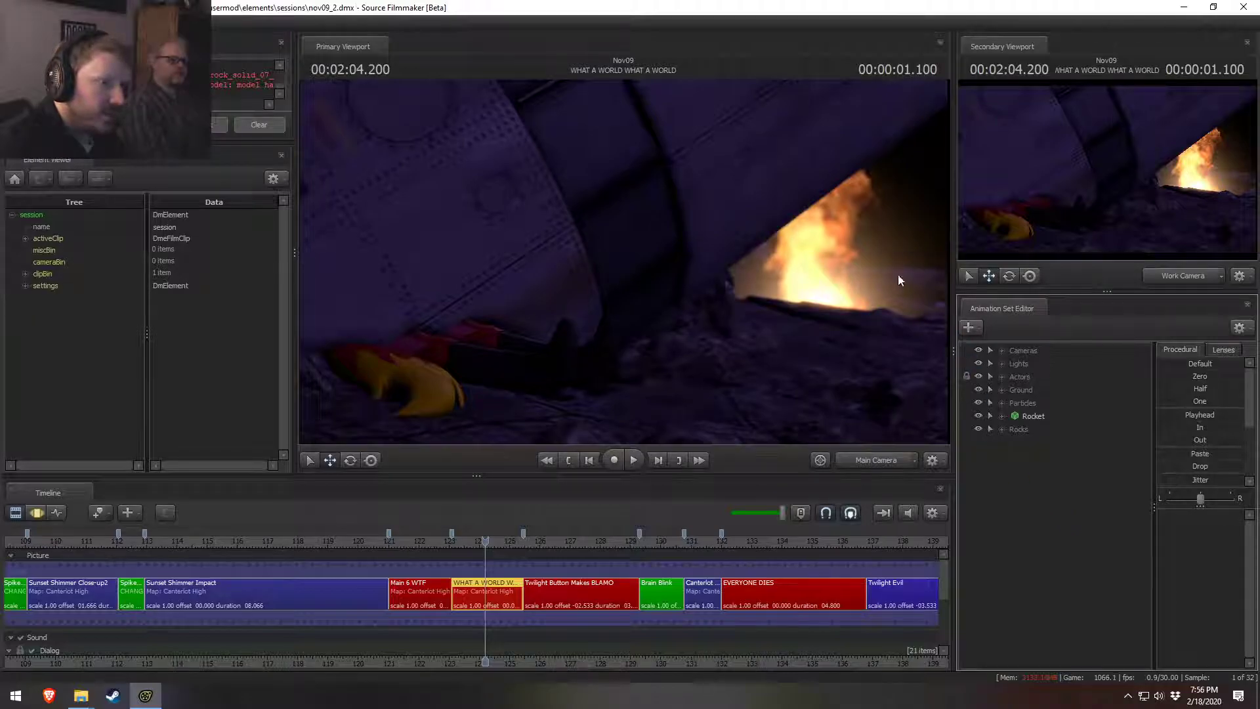
Step: Duplicate Rock 14 outside the Rocks group and move the copy far out beyond the existing rocks
{"action": "left_click", "coordinate": [878, 460]}
{"action": "key", "text": "s"}
{"action": "mouse_move", "coordinate": [624, 263]}
{"action": "left_mouse_down"}
{"action": "mouse_move", "coordinate": [761, 263]}
{"action": "mouse_move", "coordinate": [604, 243]}
{"action": "mouse_move", "coordinate": [641, 271]}
{"action": "left_mouse_up"}
{"action": "left_click", "coordinate": [1002, 429]}
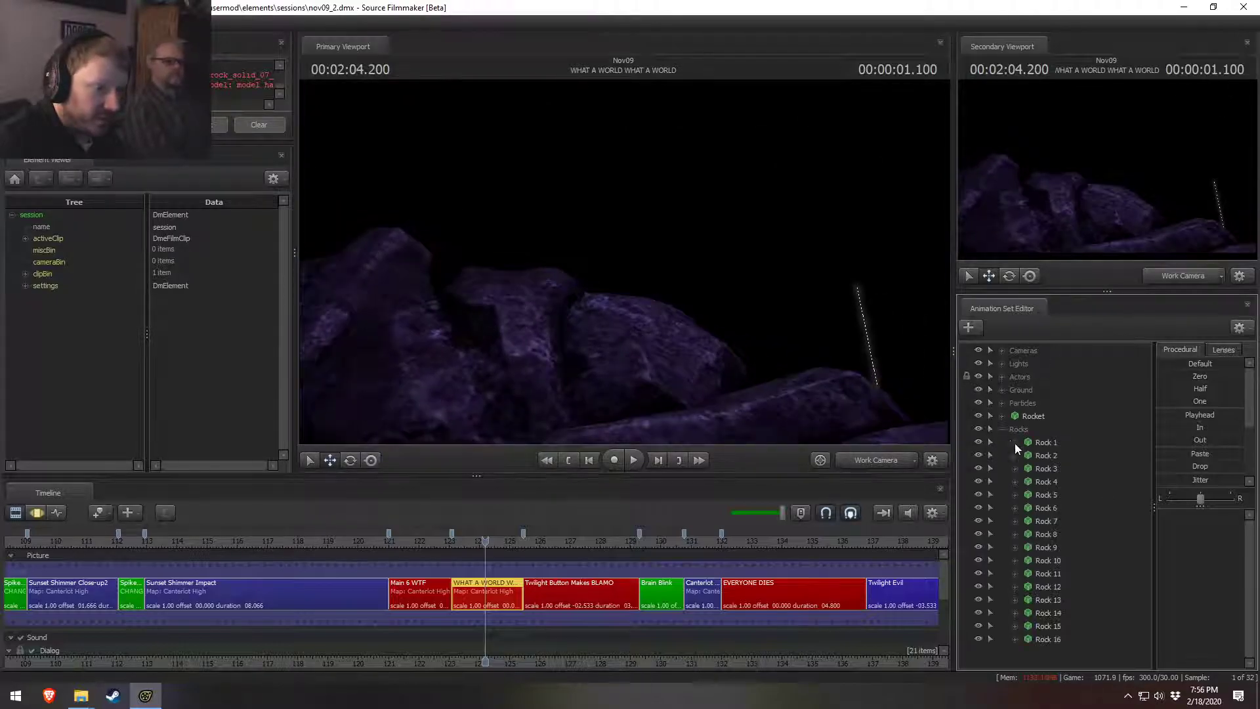
{"action": "left_click", "coordinate": [1048, 613]}
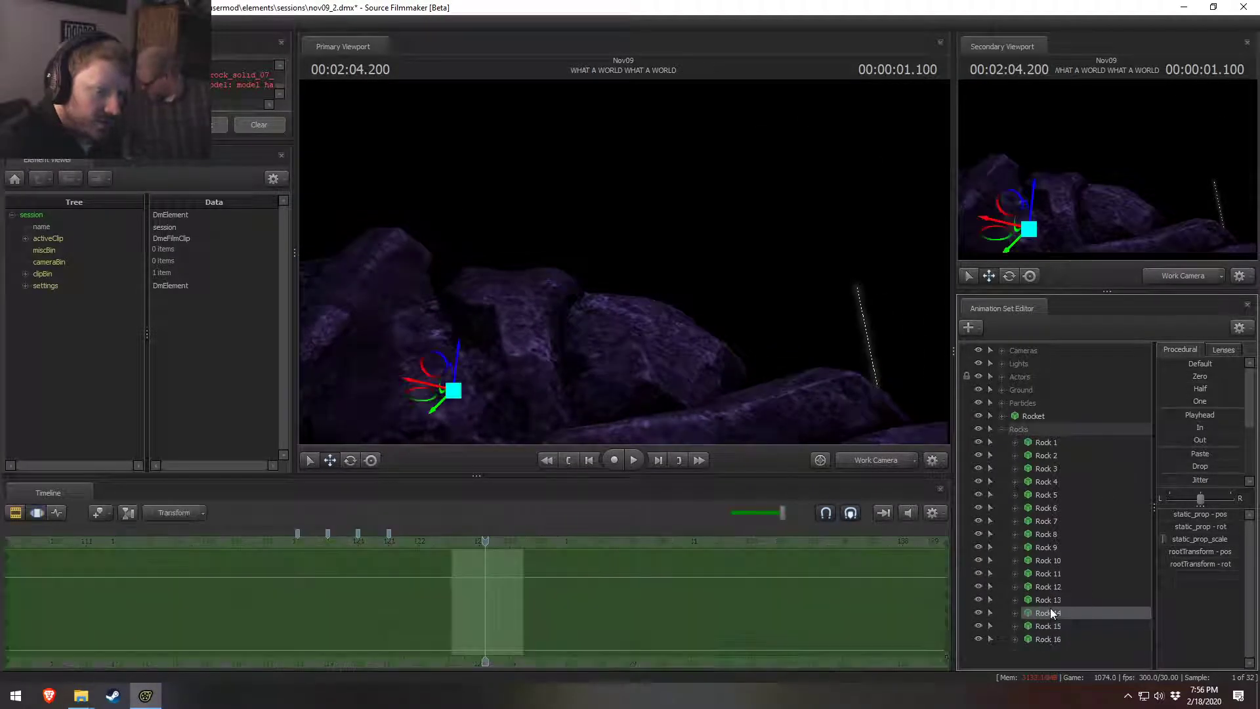
{"action": "left_click", "coordinate": [1077, 429]}
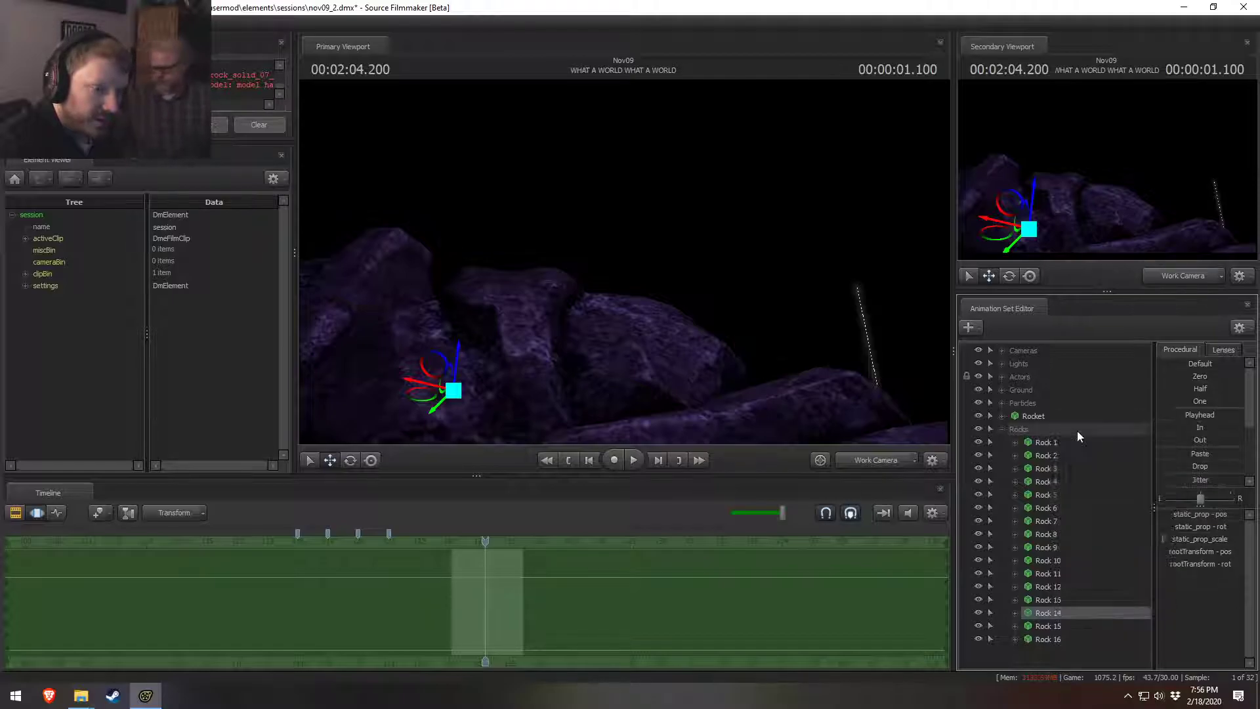
{"action": "left_click", "coordinate": [1002, 429]}
{"action": "right_click", "coordinate": [1025, 498]}
{"action": "left_click", "coordinate": [1057, 566]}
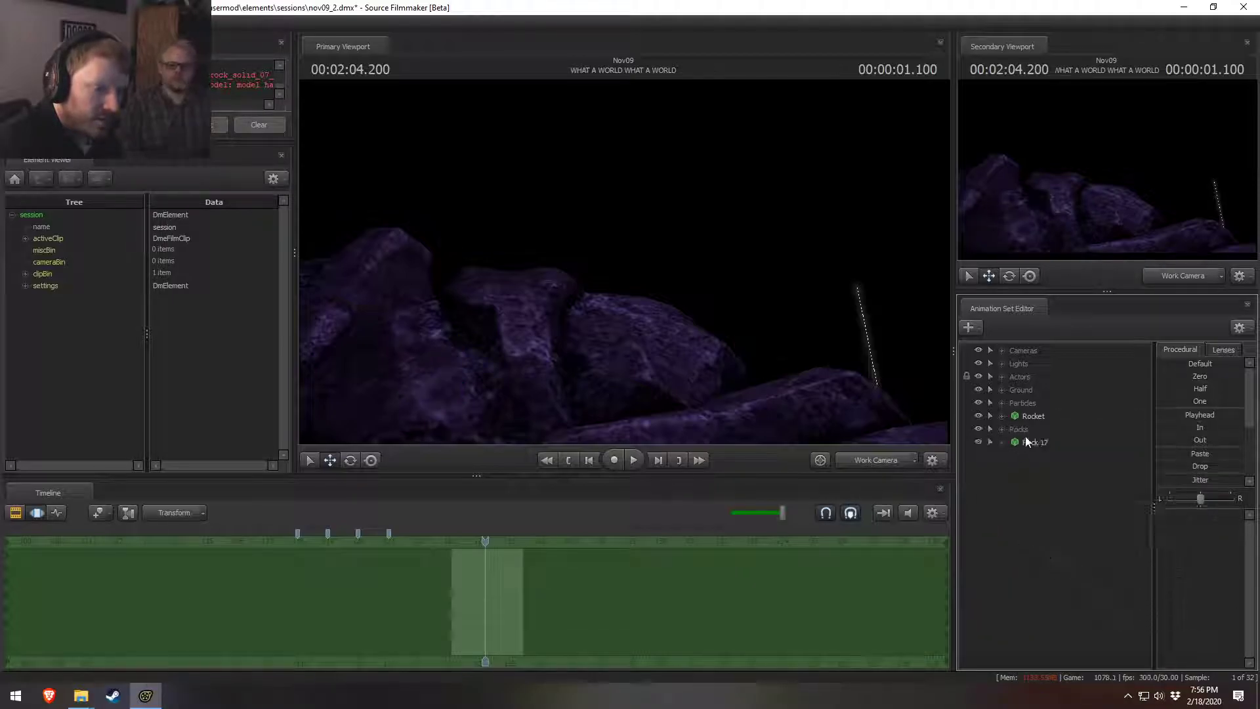
{"action": "left_click_drag", "start_coordinate": [411, 400], "coordinate": [730, 256]}
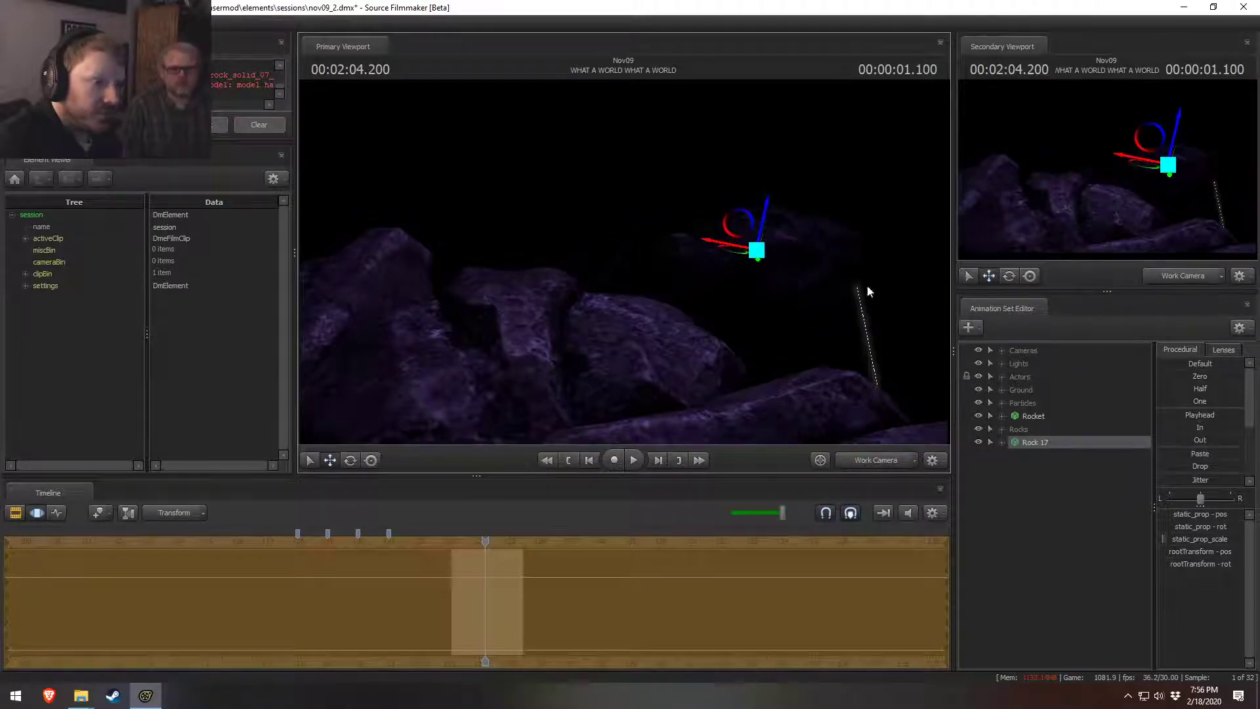
Step: Look through the Night Ambient 1 light and pull it back so it illuminates the distant rock
{"action": "left_click", "coordinate": [1002, 364]}
{"action": "left_click", "coordinate": [1056, 375]}
{"action": "key", "text": "ctrl+z"}
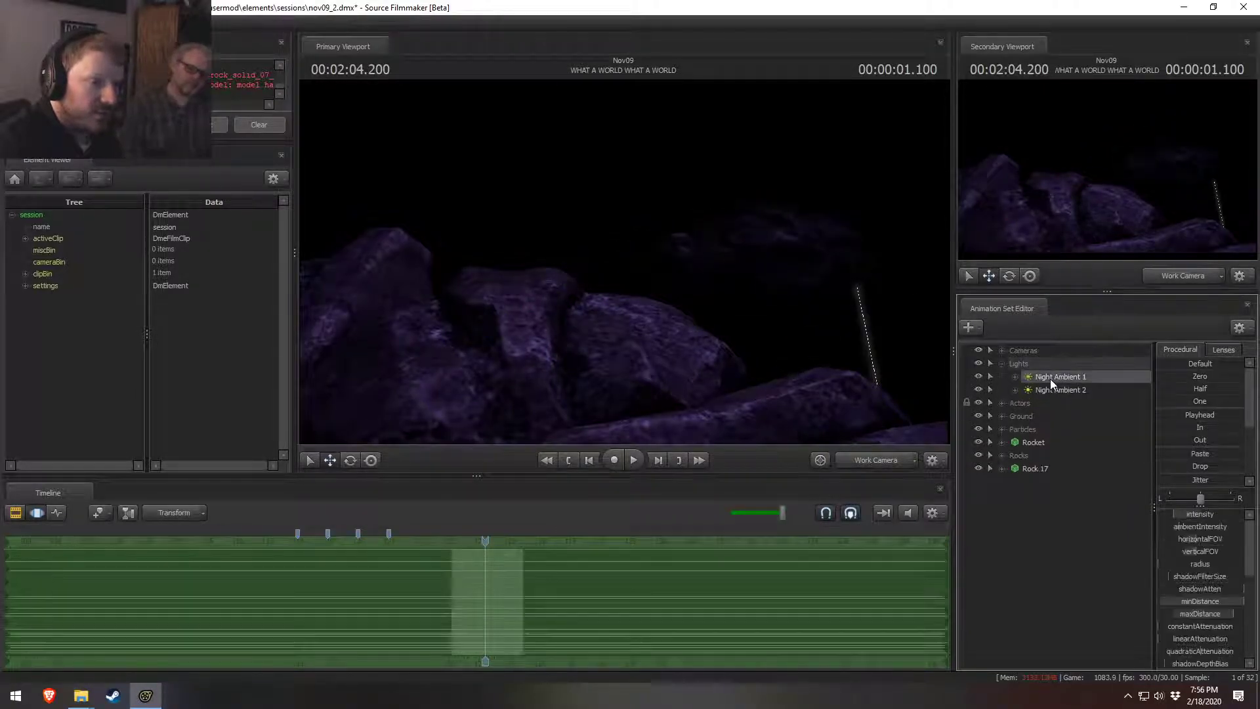
{"action": "left_click_drag", "start_coordinate": [1050, 379], "coordinate": [794, 248]}
{"action": "left_click_drag", "start_coordinate": [749, 284], "coordinate": [749, 283]}
{"action": "scroll", "coordinate": [623, 263], "scroll_direction": "down", "scroll_amount": 8}
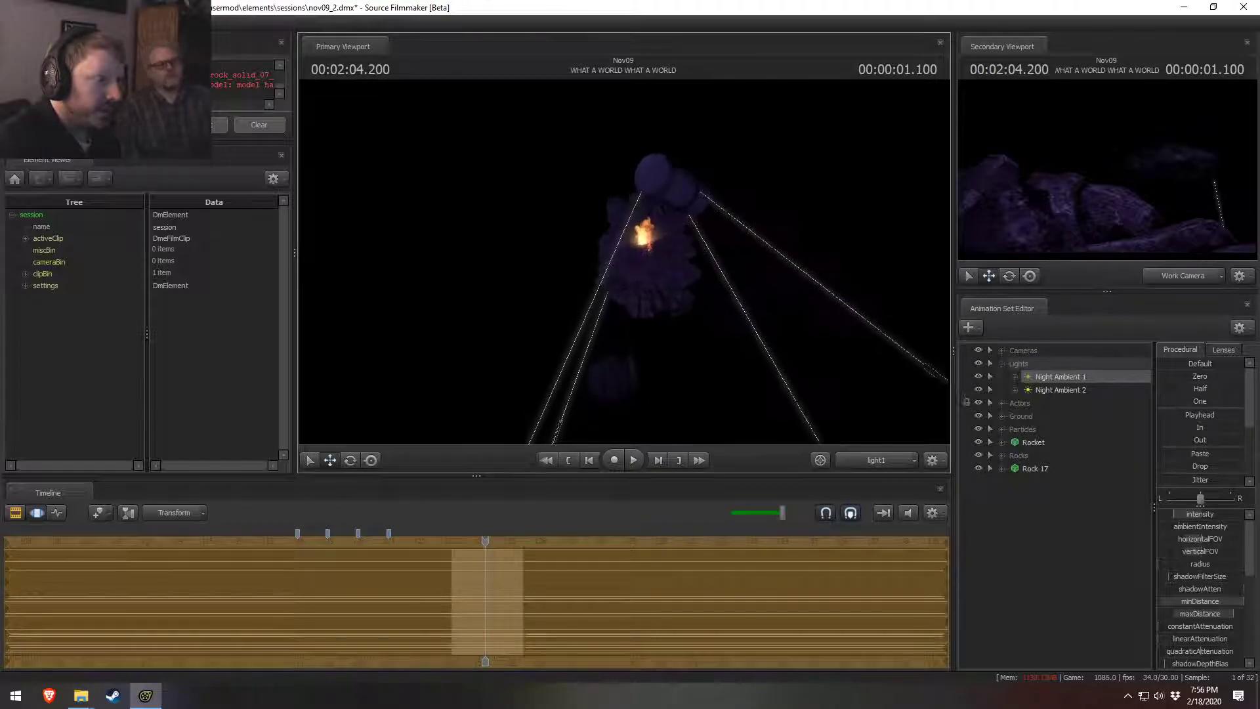
{"action": "left_click_drag", "start_coordinate": [663, 274], "coordinate": [654, 287]}
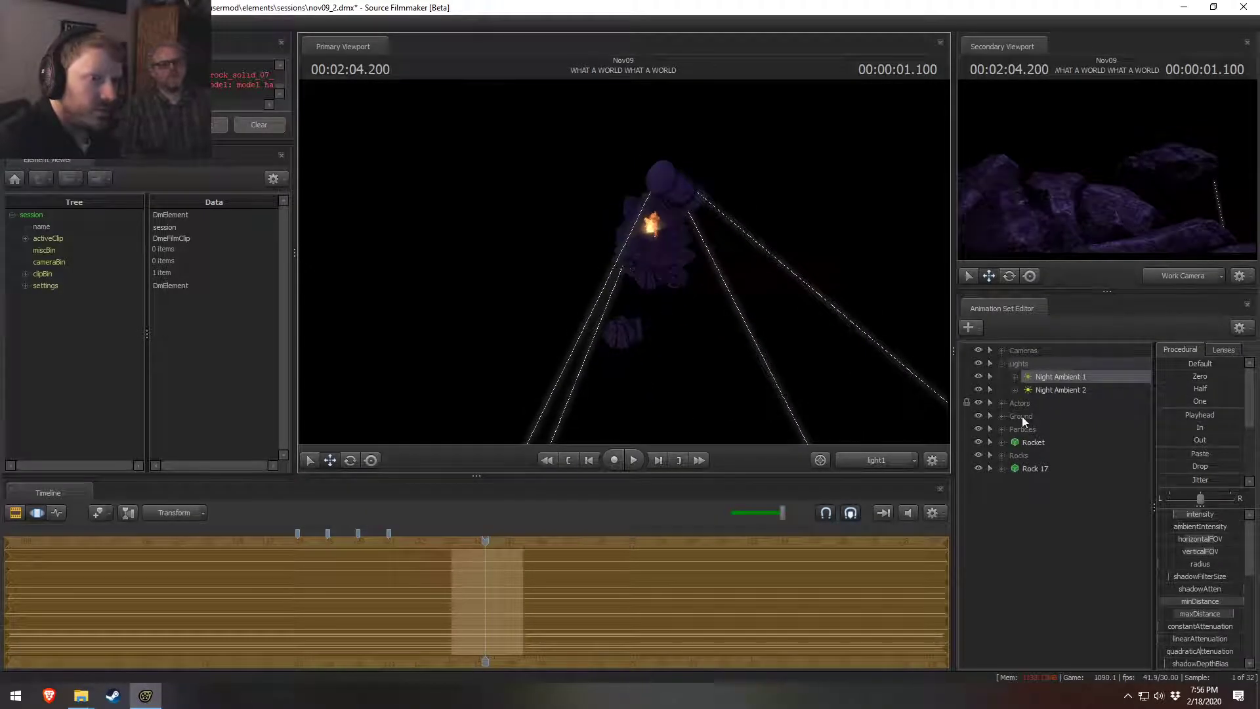
{"action": "left_click", "coordinate": [883, 464]}
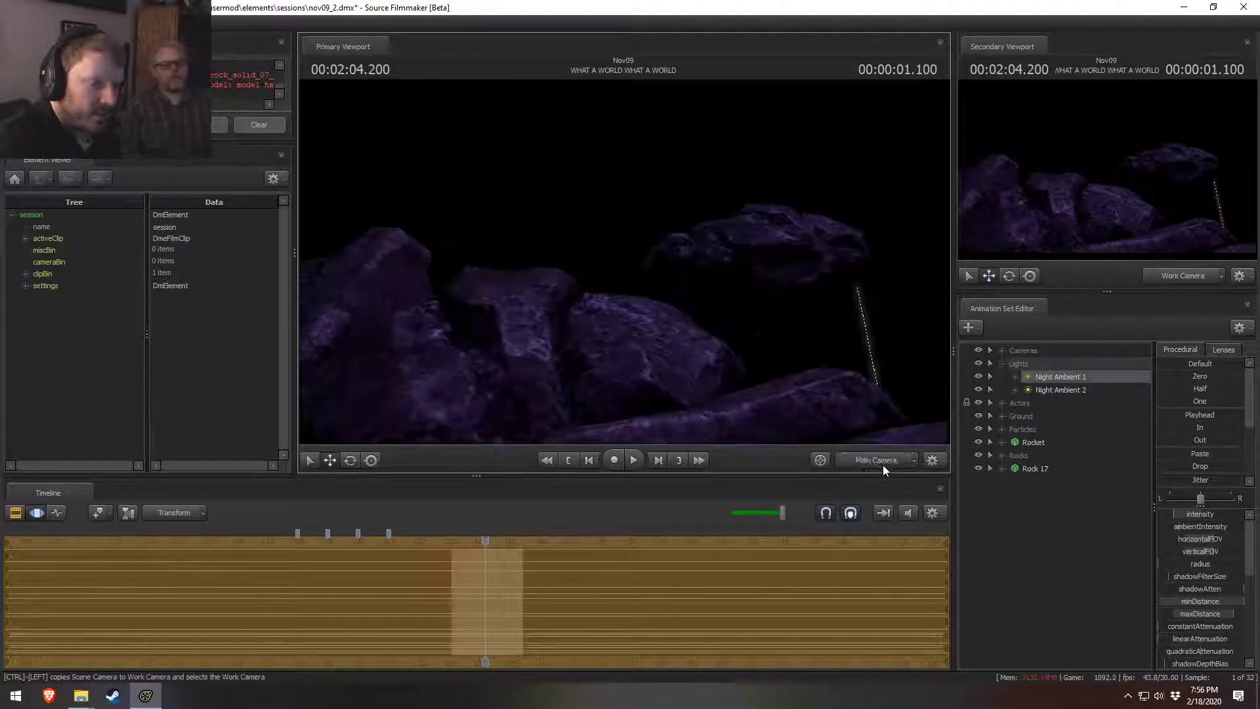
{"action": "left_click", "coordinate": [884, 464]}
Step: Raise Rock 17 behind the fire as seen by the Main Camera and increase its scale slightly
{"action": "left_click", "coordinate": [1031, 472]}
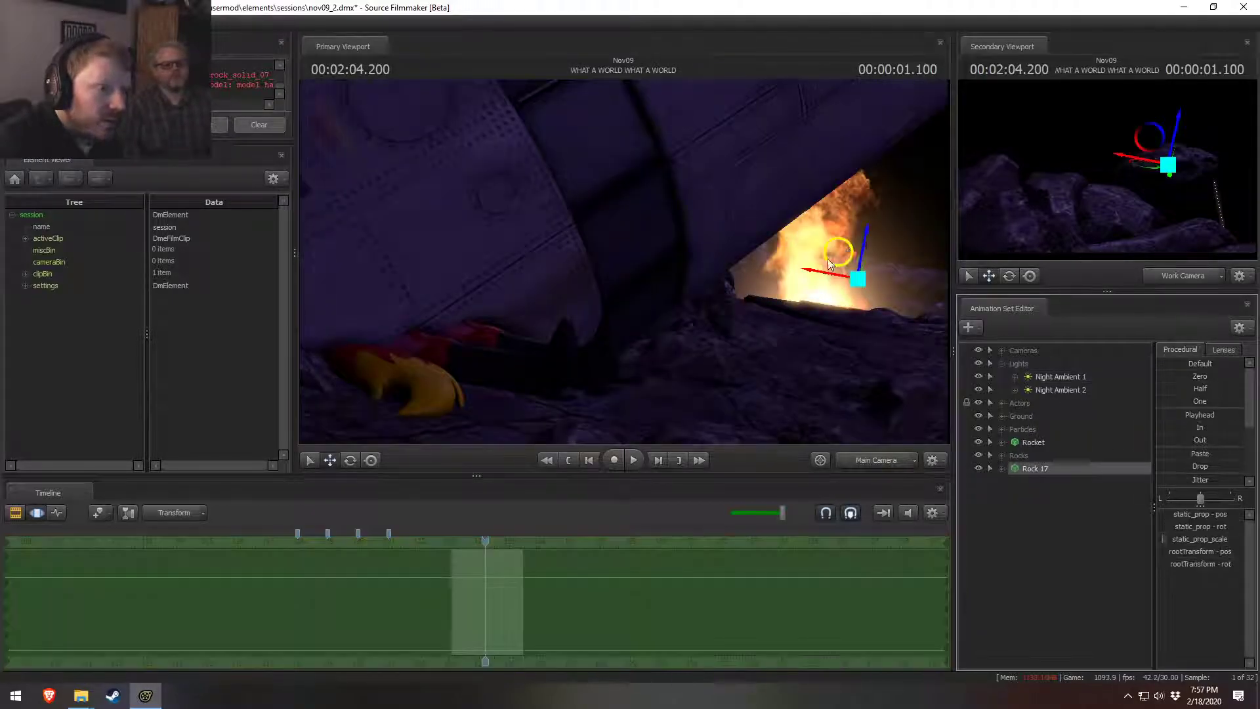
{"action": "left_click", "coordinate": [869, 239]}
{"action": "key", "text": "e"}
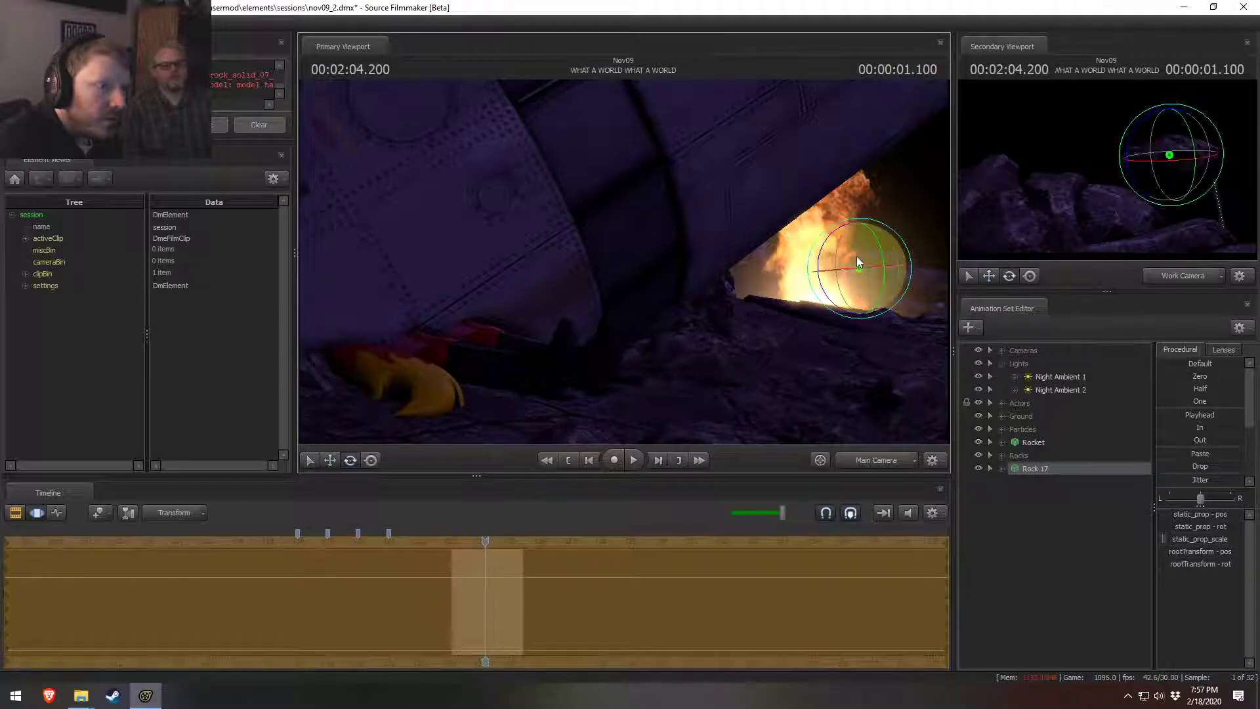
{"action": "key", "text": "w"}
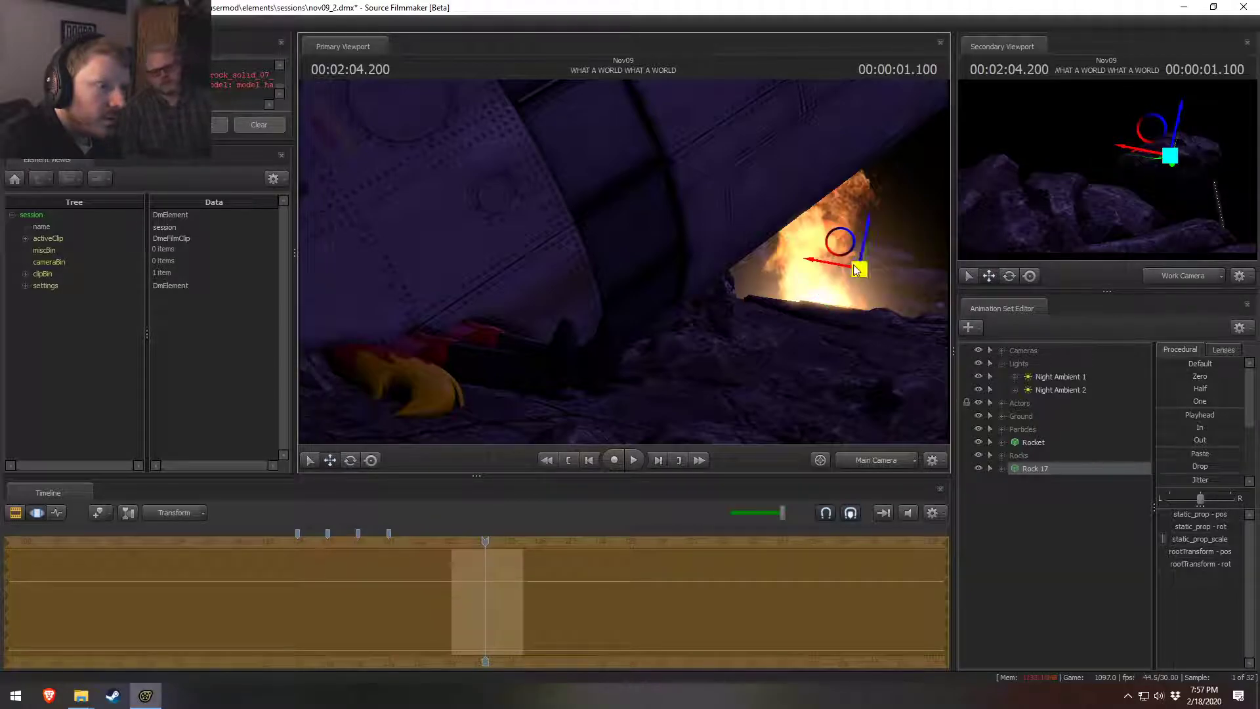
{"action": "left_click", "coordinate": [880, 460]}
{"action": "left_click_drag", "start_coordinate": [624, 273], "coordinate": [708, 239]}
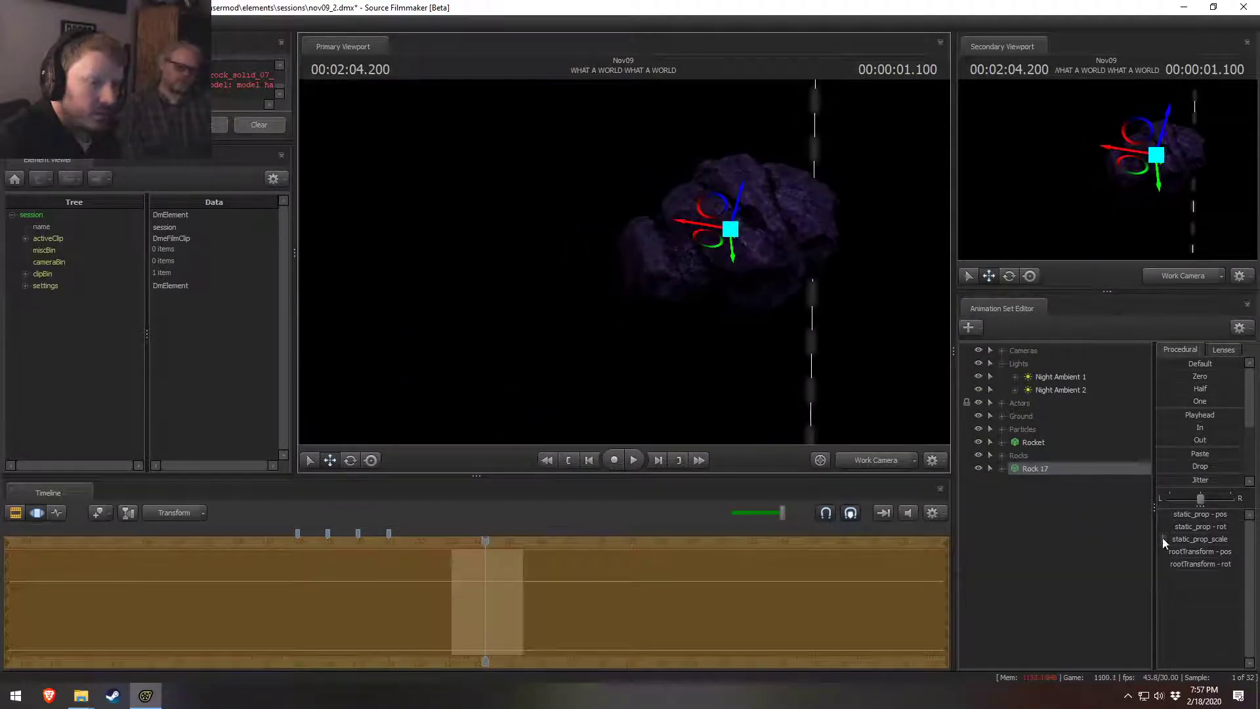
{"action": "left_click_drag", "start_coordinate": [1187, 542], "coordinate": [1190, 541]}
Step: Set the secondary viewport to the Main Camera and enlarge it beside the primary viewport
{"action": "key", "text": "s"}
{"action": "left_click_drag", "start_coordinate": [663, 263], "coordinate": [643, 247]}
{"action": "left_click", "coordinate": [1200, 281]}
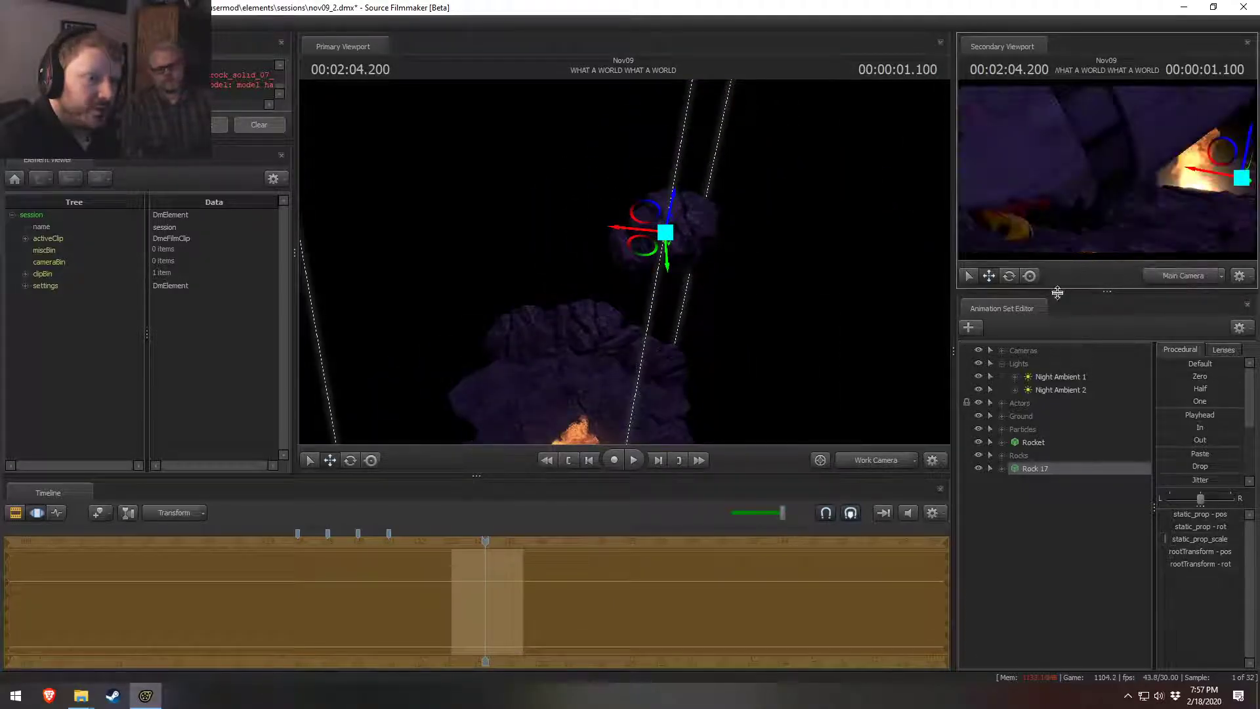
{"action": "left_click_drag", "start_coordinate": [1058, 292], "coordinate": [1057, 367]}
{"action": "left_click_drag", "start_coordinate": [953, 336], "coordinate": [740, 338]}
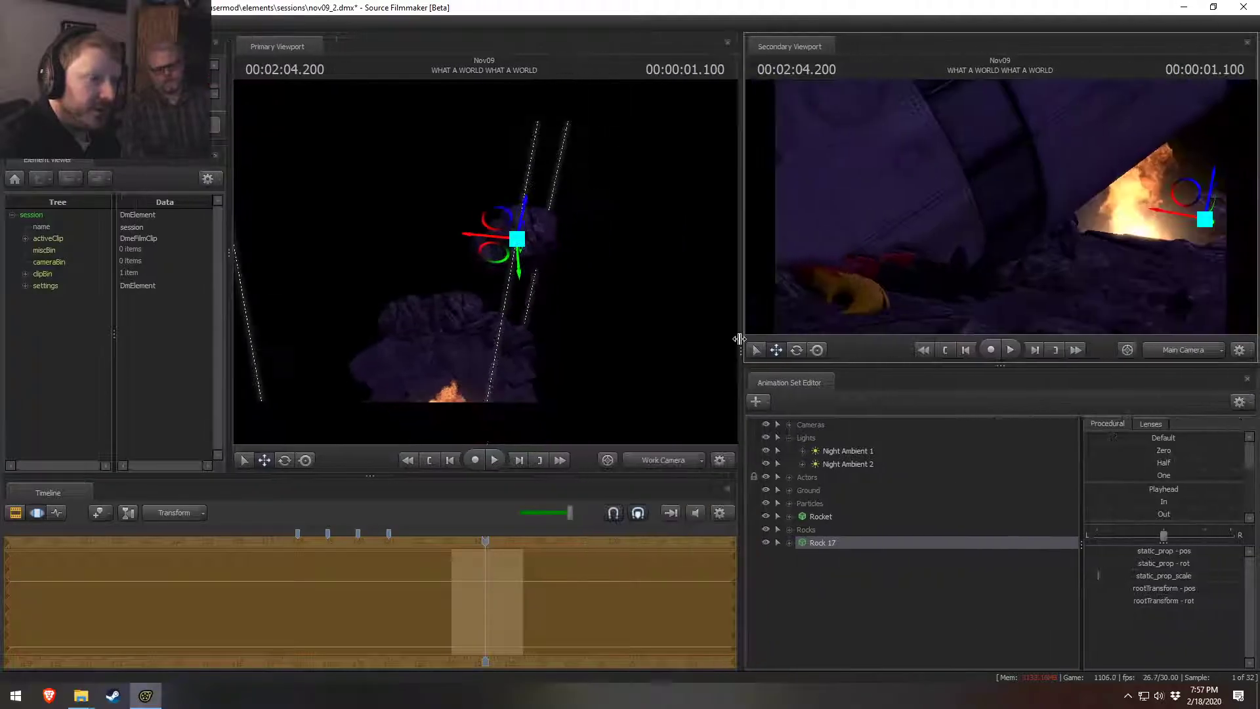
Step: Move and rotate Rock 17 farther back, checking its placement behind the fire in the Main Camera view
{"action": "left_click_drag", "start_coordinate": [505, 259], "coordinate": [507, 212]}
{"action": "key", "text": "F3"}
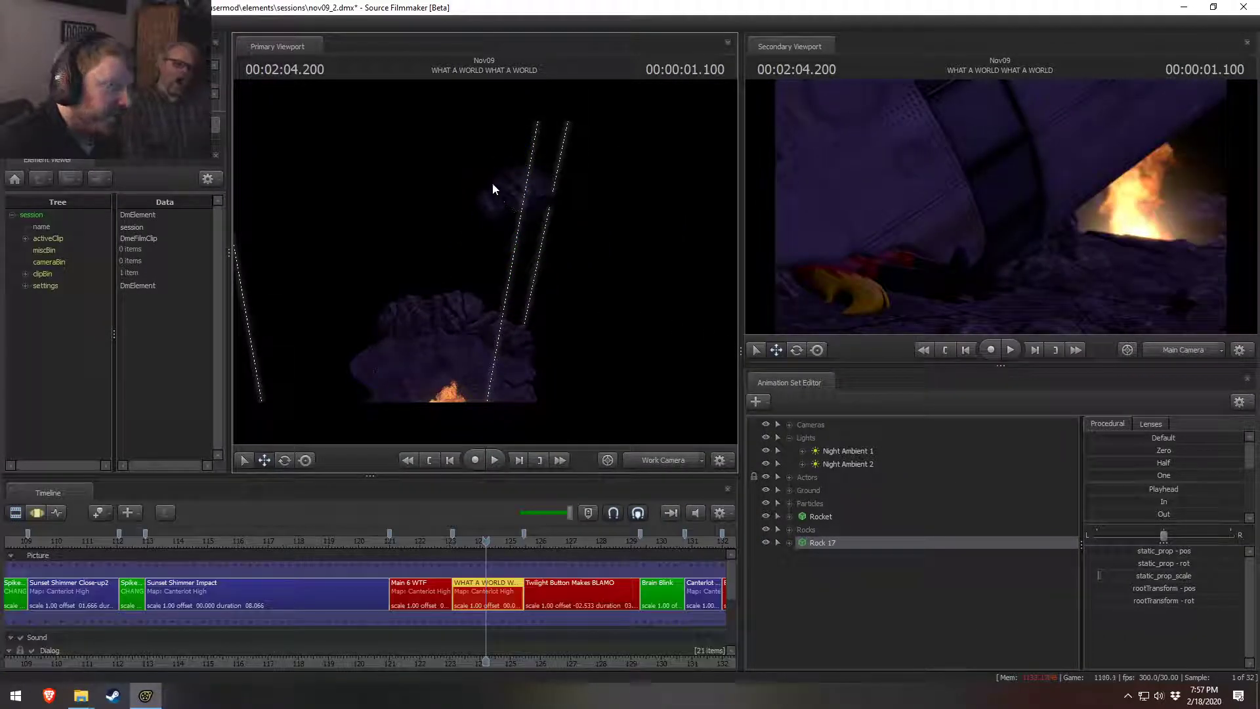
{"action": "key", "text": "F4"}
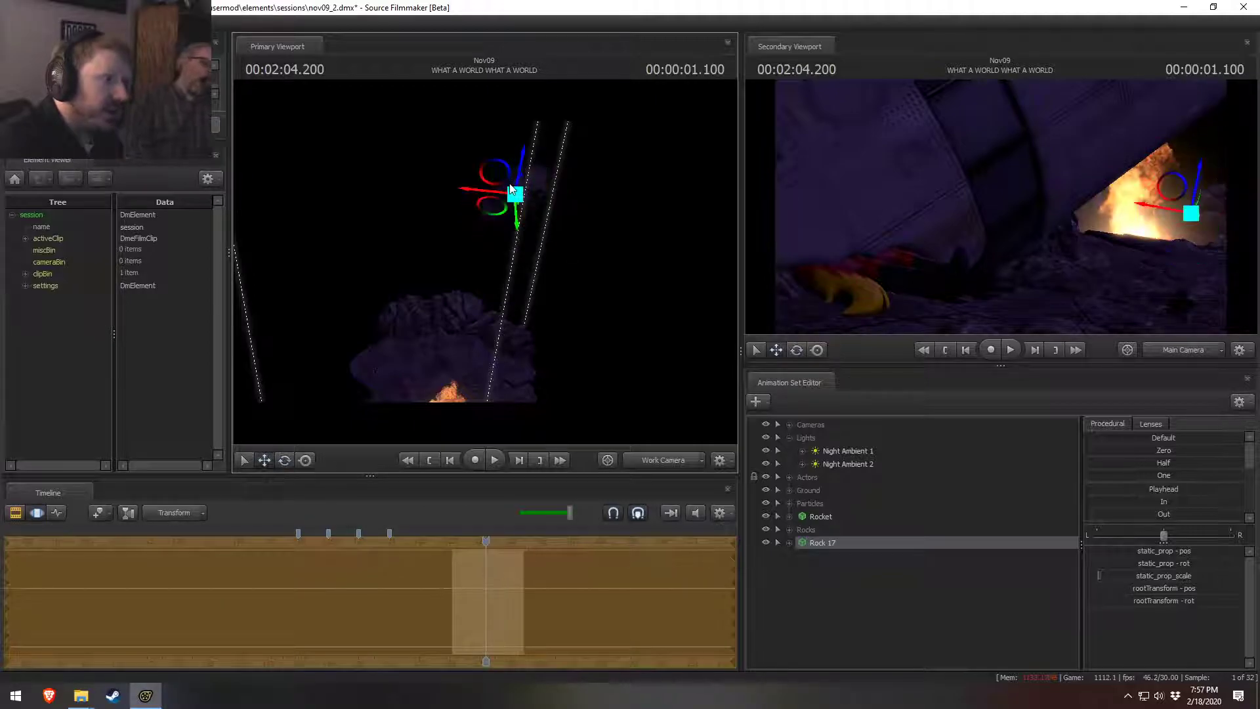
{"action": "key", "text": "F3"}
{"action": "key", "text": "F4"}
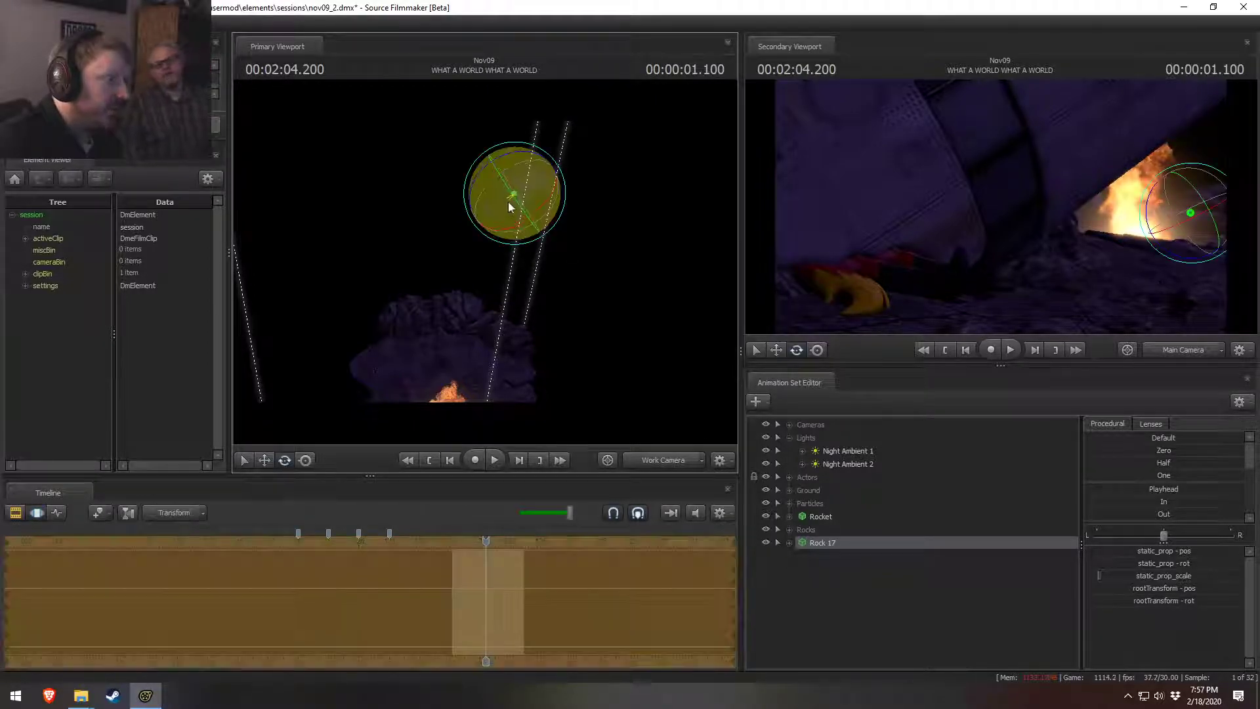
{"action": "left_click_drag", "start_coordinate": [524, 164], "coordinate": [525, 171]}
{"action": "key", "text": "F3"}
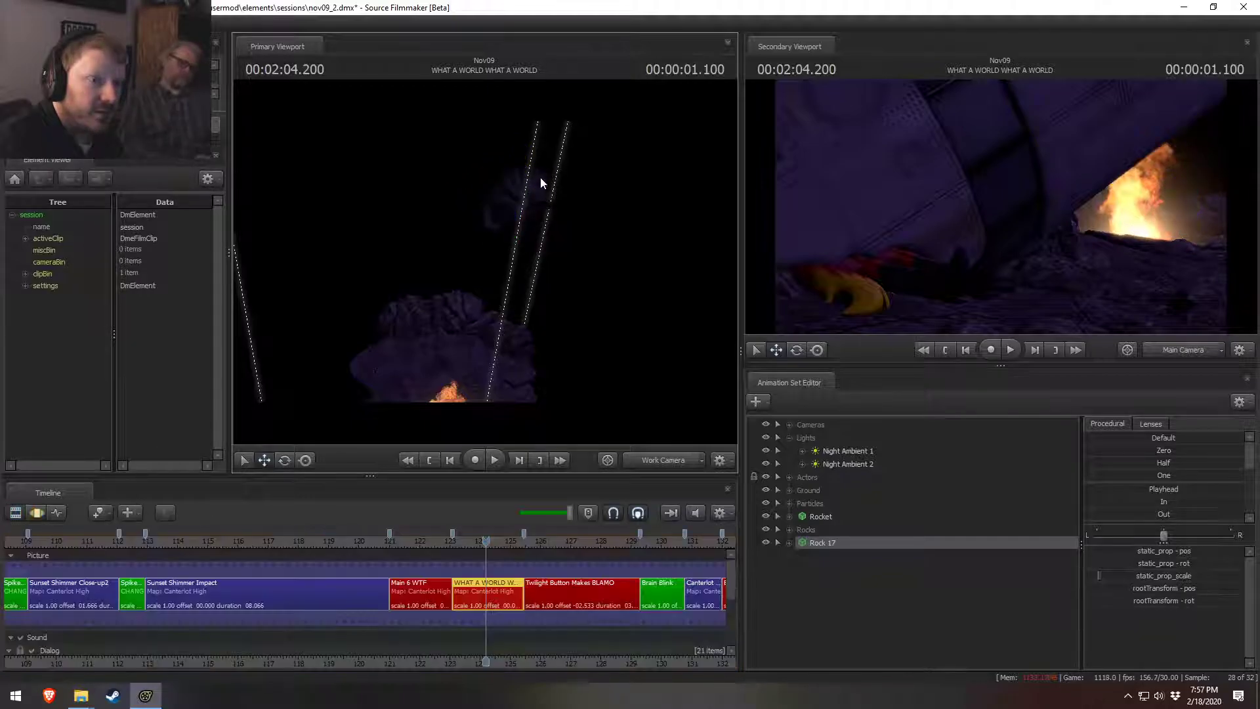
Step: Duplicate Rock 17 and select the new copy
{"action": "right_click", "coordinate": [827, 542]}
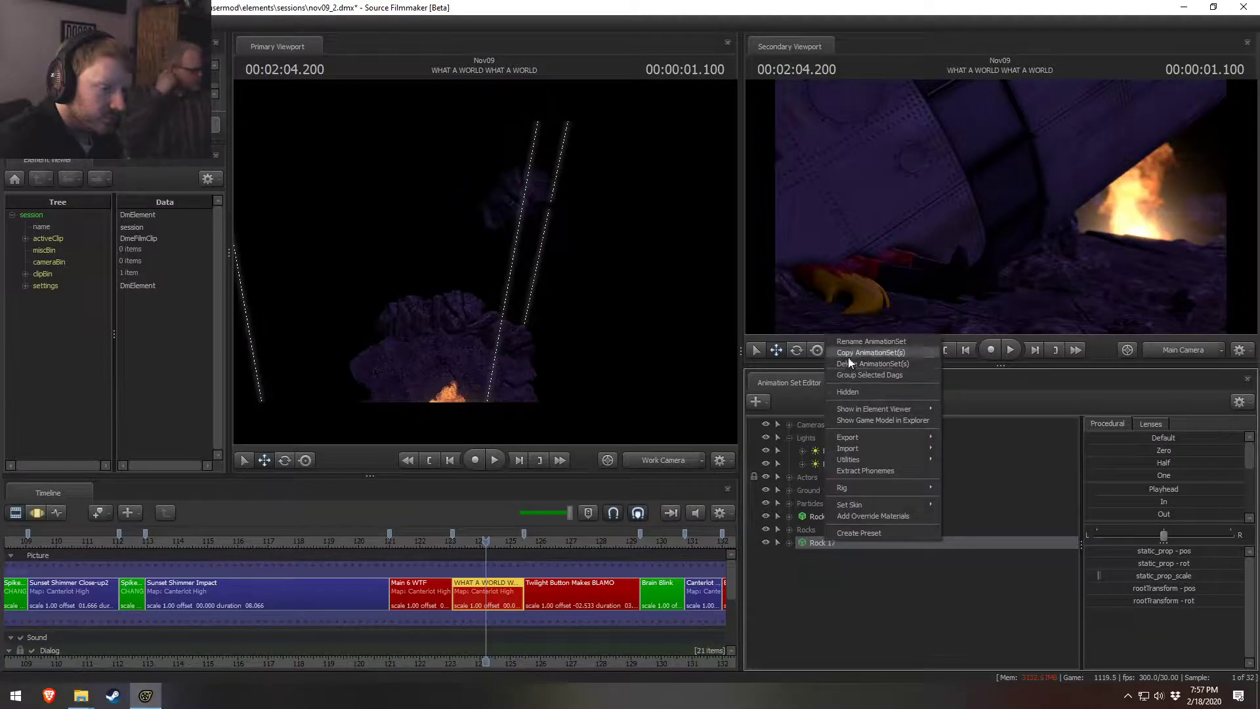
{"action": "left_click", "coordinate": [828, 592]}
{"action": "right_click", "coordinate": [828, 592]}
{"action": "left_click", "coordinate": [861, 535]}
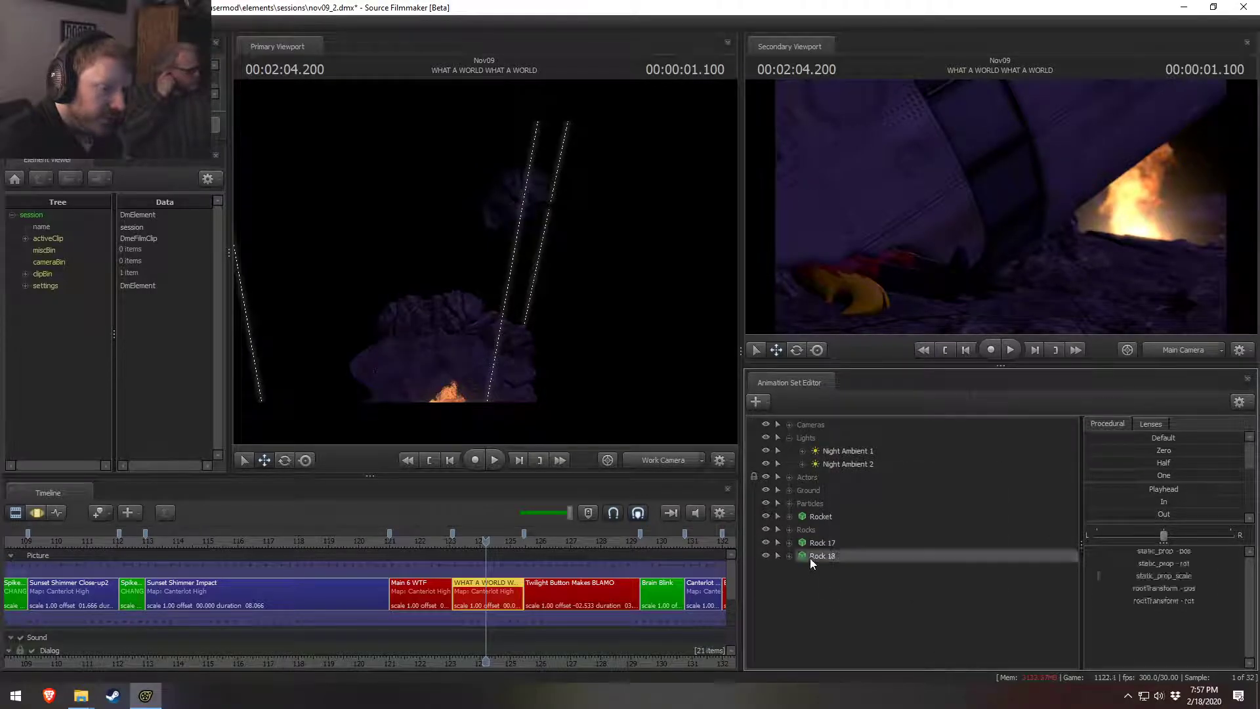
{"action": "left_click", "coordinate": [814, 556]}
Step: Turn off viewport lighting and move, rotate and slightly lower Rock 18 beside Rock 17
{"action": "right_click", "coordinate": [495, 215]}
{"action": "right_click", "coordinate": [716, 314]}
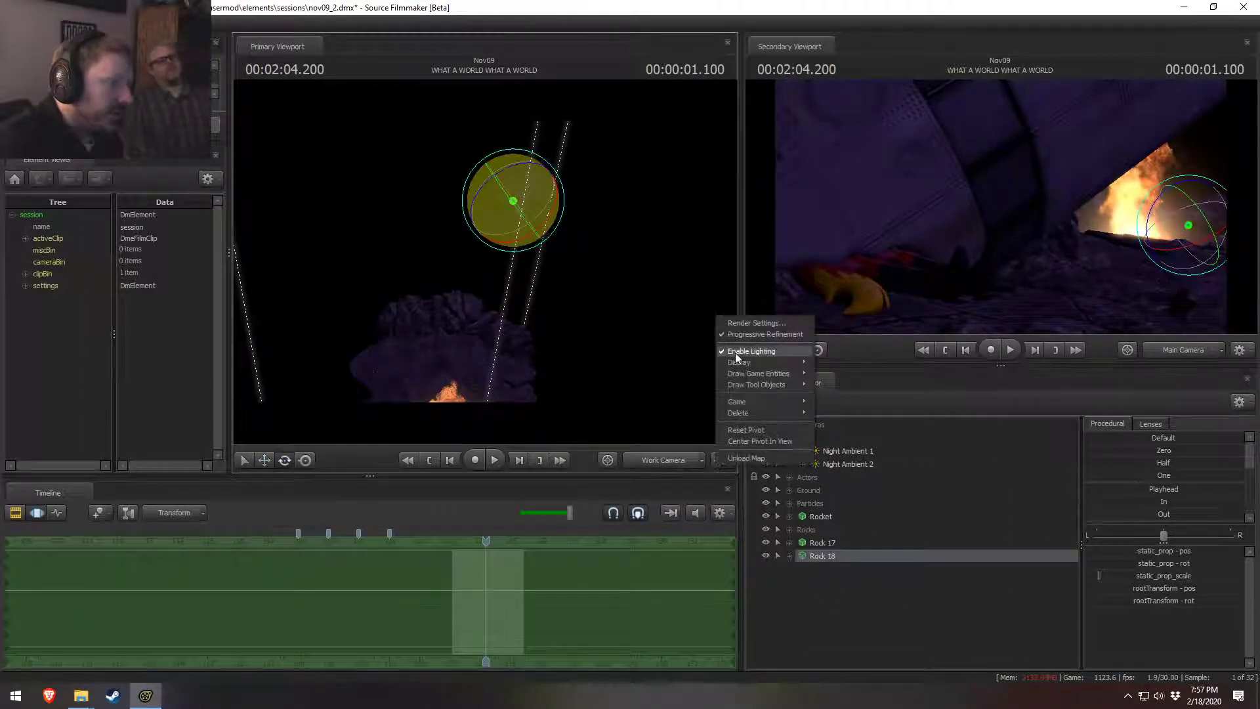
{"action": "left_click", "coordinate": [738, 353]}
{"action": "left_click_drag", "start_coordinate": [509, 214], "coordinate": [464, 212]}
{"action": "key", "text": "w"}
{"action": "key", "text": "e"}
{"action": "key", "text": "w"}
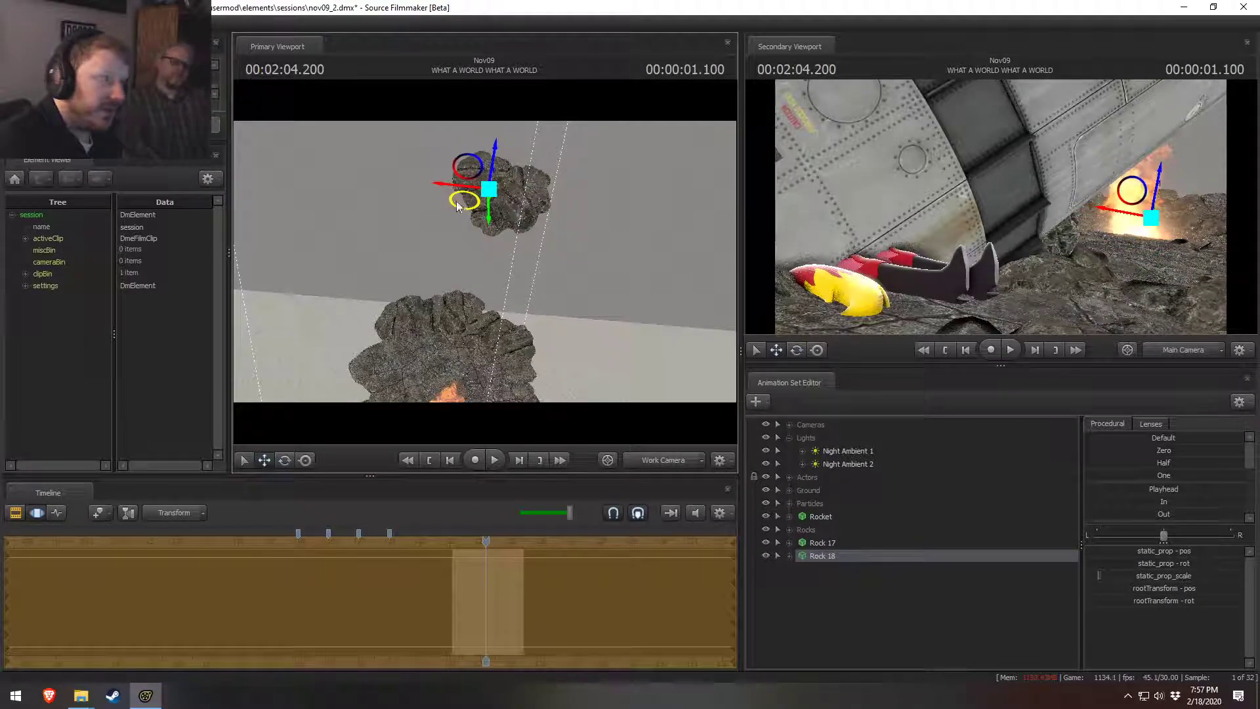
{"action": "left_click_drag", "start_coordinate": [495, 150], "coordinate": [497, 154]}
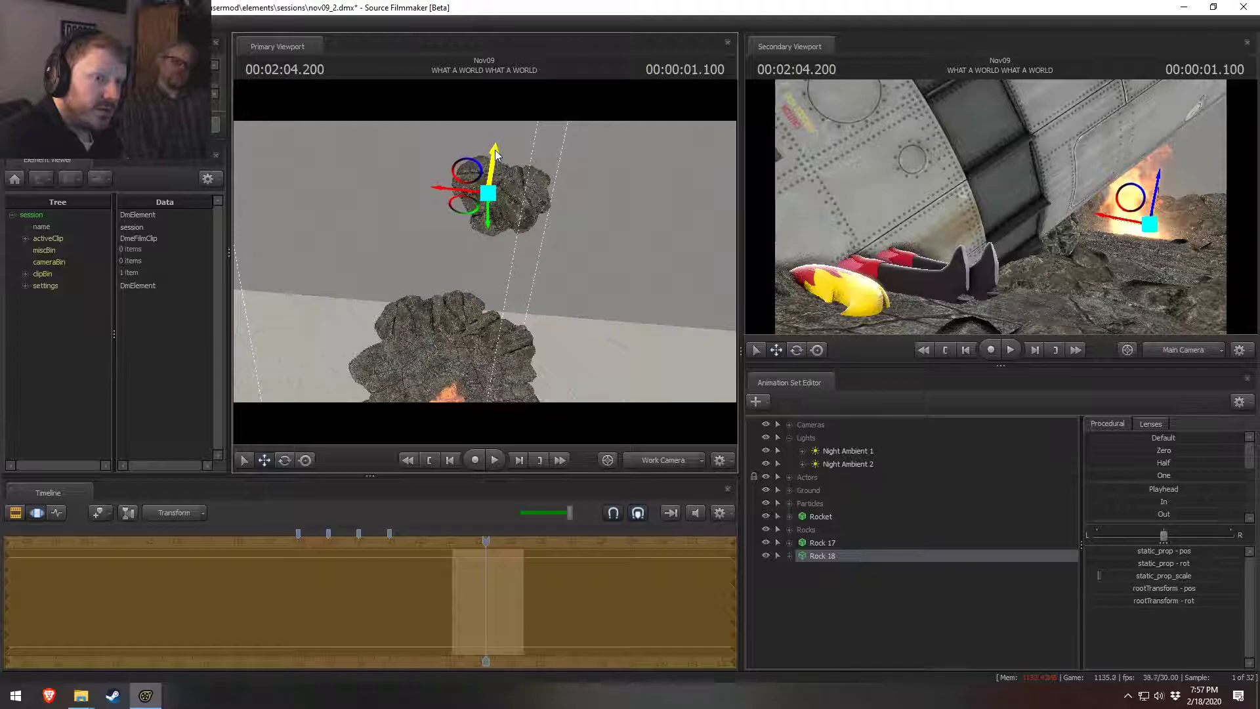
Step: Duplicate Rock 18 and move and rotate the copy to extend the distant rocks behind the rocket
{"action": "right_click", "coordinate": [825, 558]}
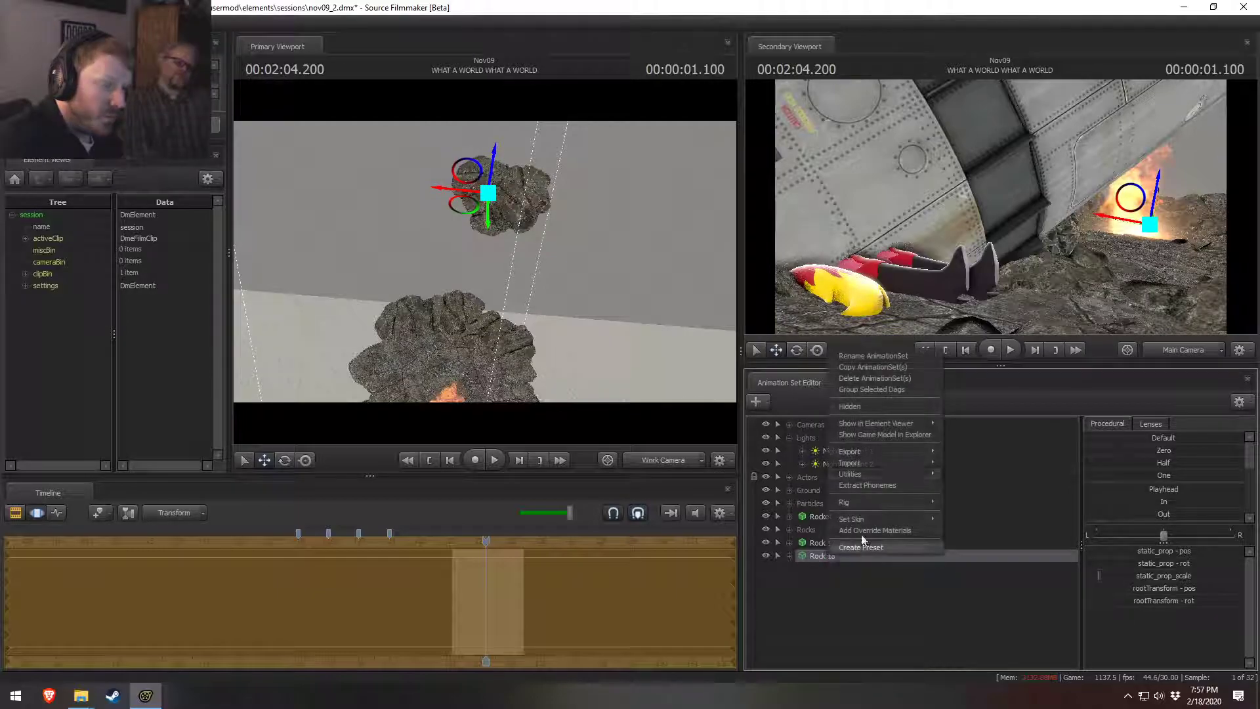
{"action": "left_click", "coordinate": [870, 370]}
{"action": "right_click", "coordinate": [841, 576]}
{"action": "left_click", "coordinate": [884, 644]}
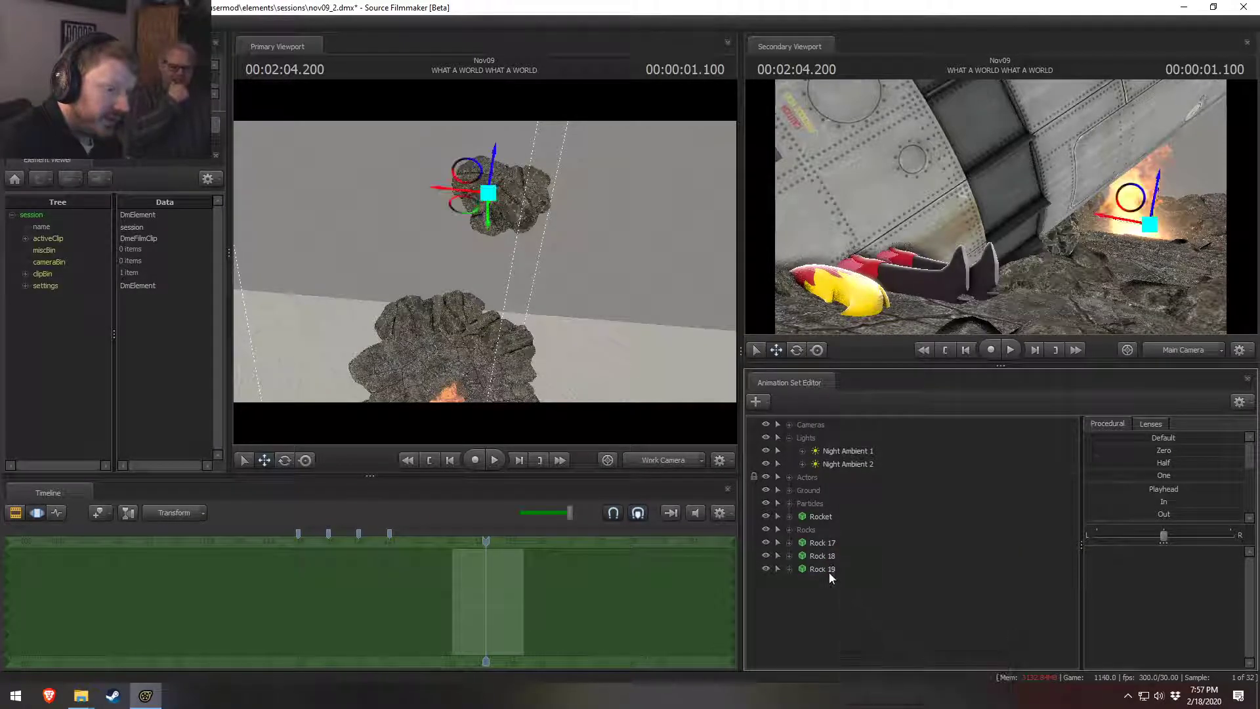
{"action": "left_click_drag", "start_coordinate": [472, 206], "coordinate": [480, 258]}
{"action": "key", "text": "e"}
{"action": "key", "text": "w"}
{"action": "left_click_drag", "start_coordinate": [410, 199], "coordinate": [467, 226]}
{"action": "key", "text": "e"}
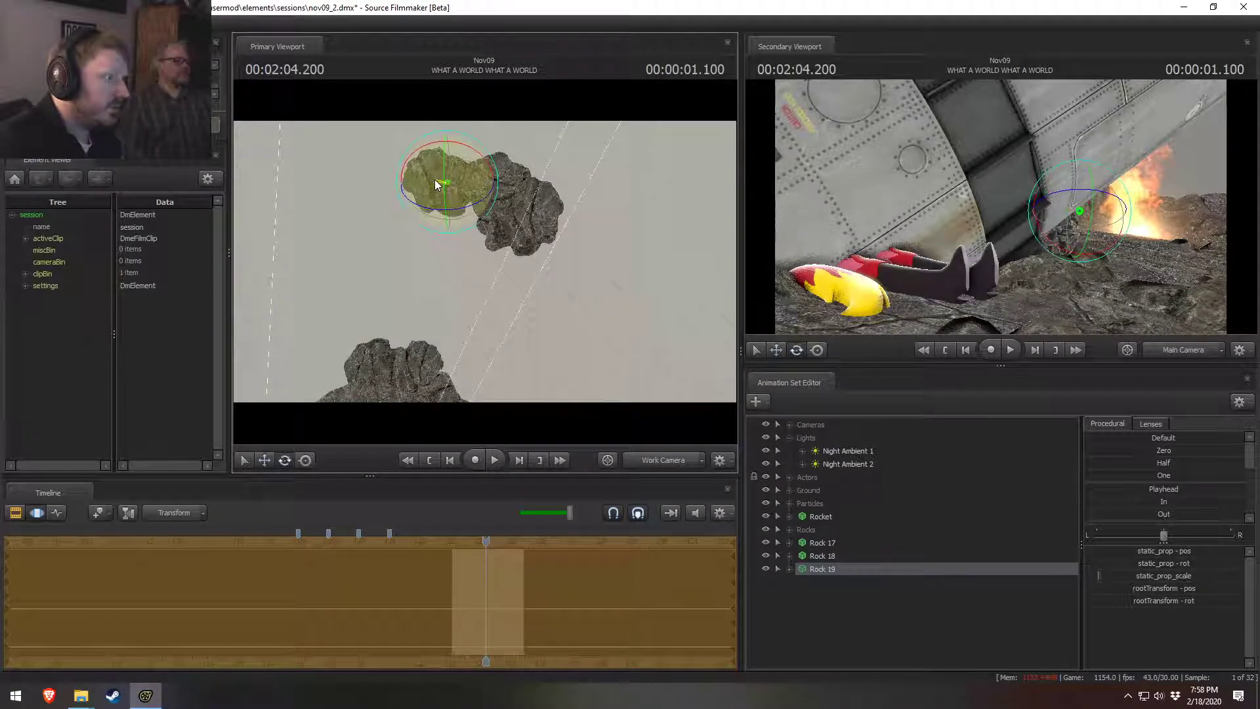
{"action": "key", "text": "w"}
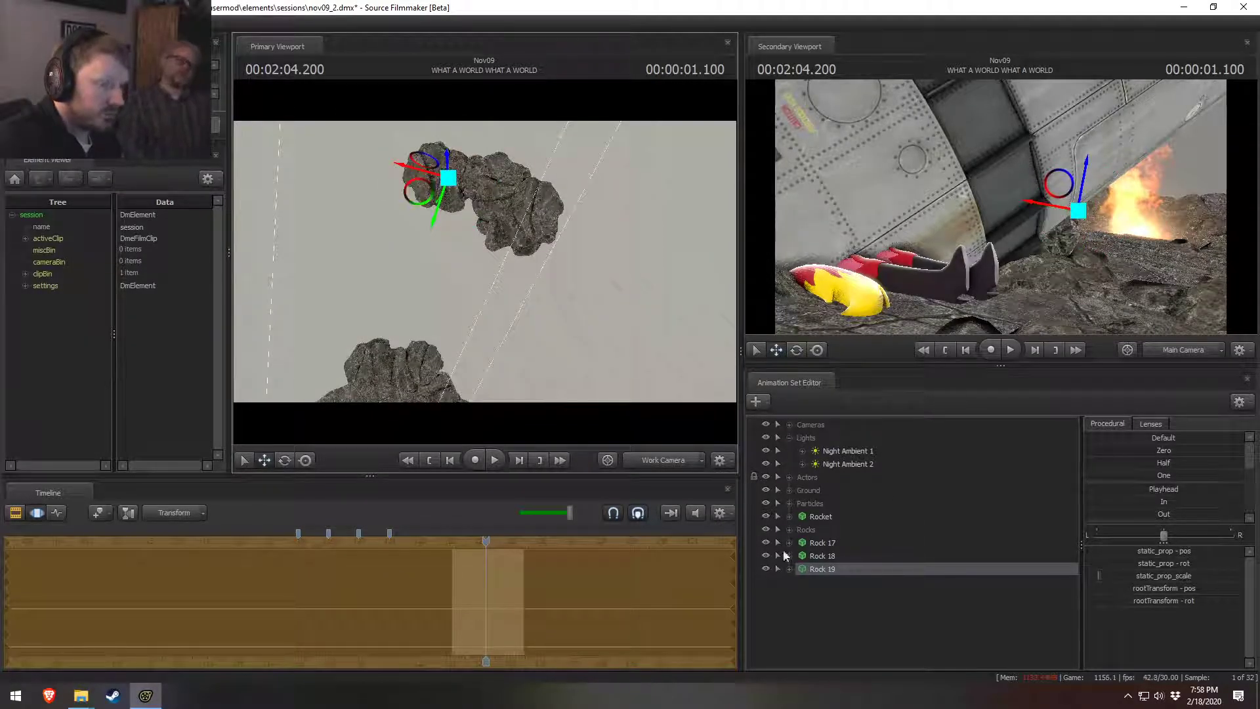
Step: Move Rock 17 through Rock 19 into the Rocks group
{"action": "left_click", "coordinate": [804, 545]}
{"action": "left_click", "coordinate": [819, 569], "text": "shift"}
{"action": "left_click_drag", "start_coordinate": [820, 569], "coordinate": [810, 530]}
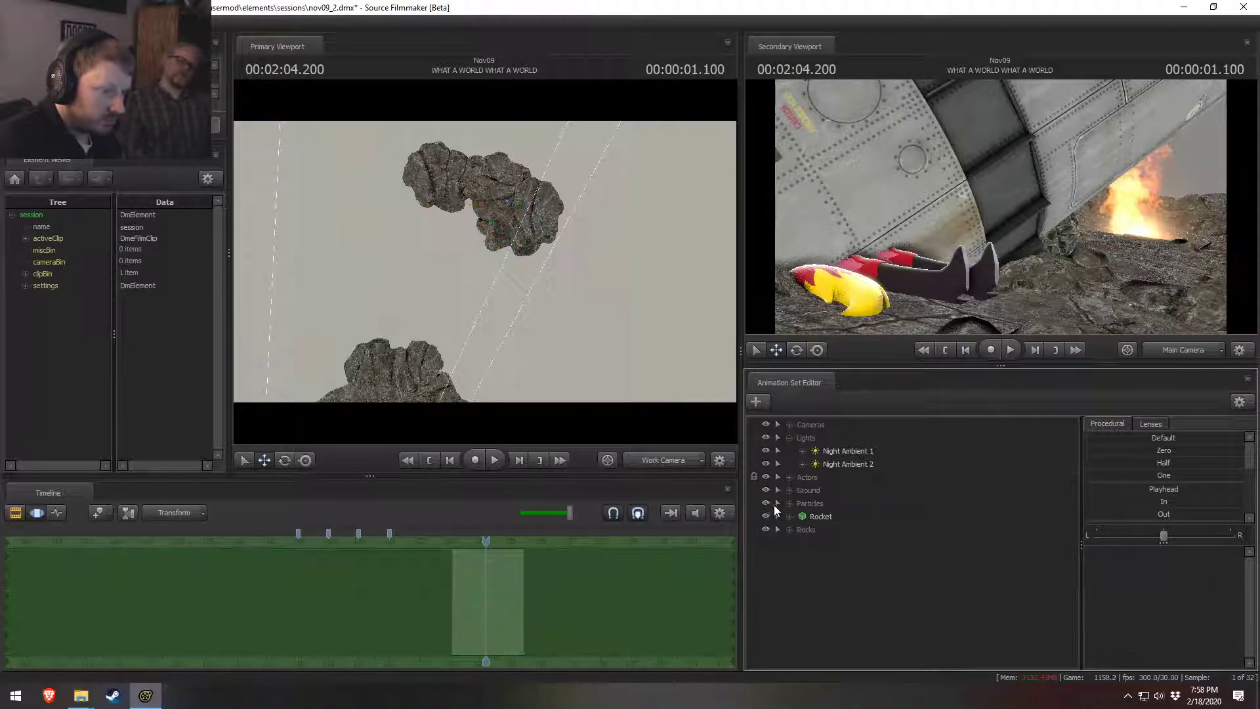
Step: Hide the Particles group and turn viewport lighting back on
{"action": "left_click", "coordinate": [768, 503]}
{"action": "right_click", "coordinate": [676, 323]}
{"action": "left_click", "coordinate": [707, 361]}
{"action": "key", "text": "F2"}
{"action": "key", "text": "F3"}
{"action": "key", "text": "F2"}
{"action": "key", "text": "F3"}
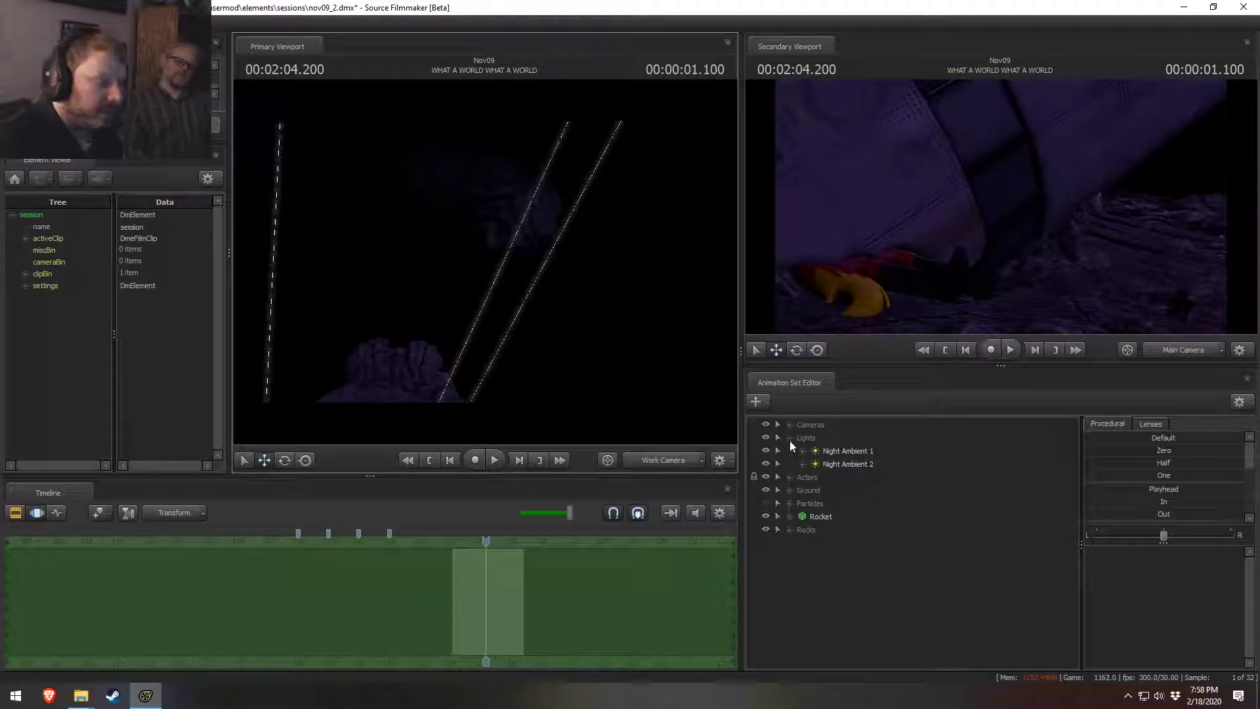
Step: Look through Night Ambient 1 in the primary viewport and adjust its position and aim on the crash scene
{"action": "left_click", "coordinate": [831, 451]}
{"action": "key", "text": "F2"}
{"action": "key", "text": "F3"}
{"action": "mouse_move", "coordinate": [585, 310]}
{"action": "left_mouse_down"}
{"action": "mouse_move", "coordinate": [588, 325]}
{"action": "mouse_move", "coordinate": [574, 300]}
{"action": "mouse_move", "coordinate": [577, 313]}
{"action": "left_mouse_up"}
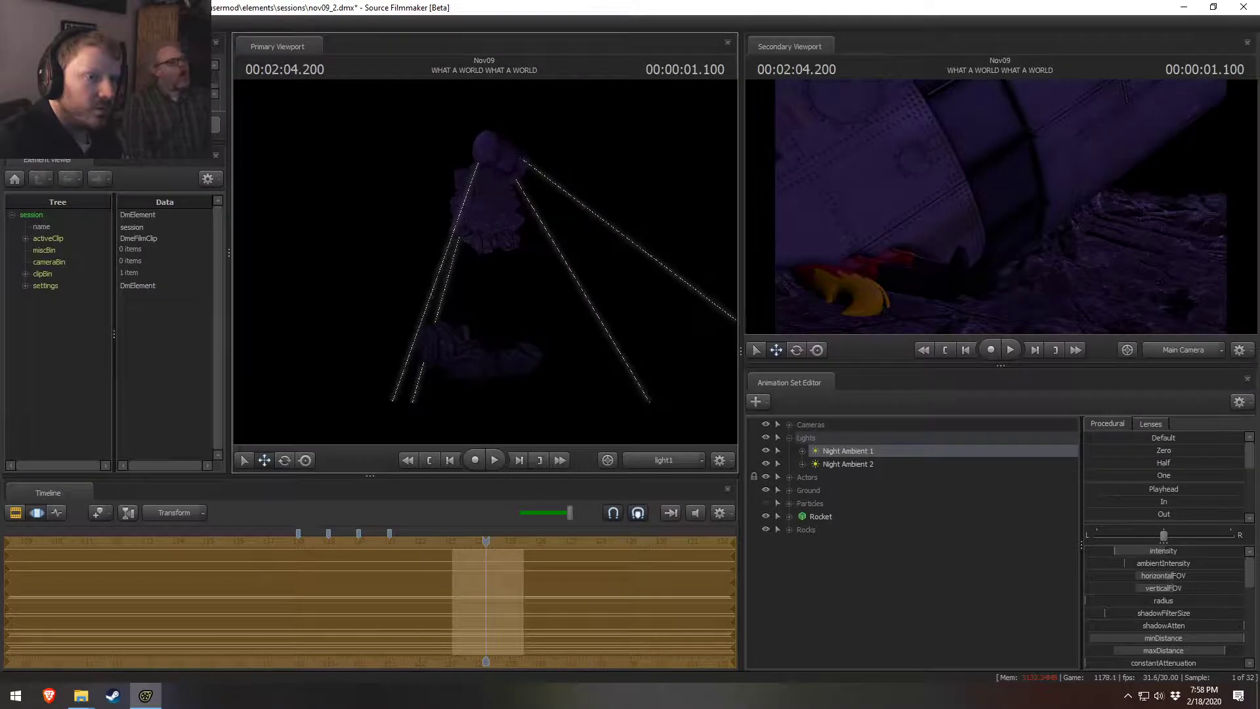
{"action": "key", "text": "ctrl+1"}
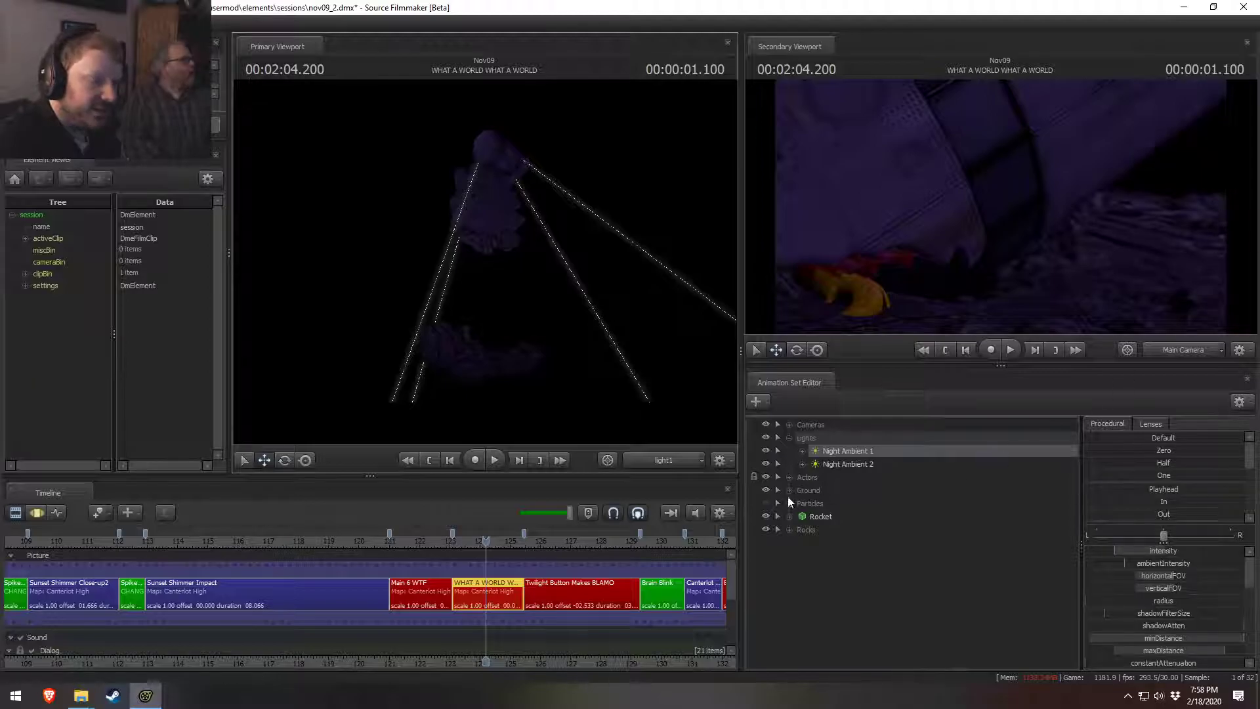
Step: Toggle the Particles group's visibility to check the night lighting with and without it, leaving the group hidden
{"action": "left_click", "coordinate": [766, 503]}
{"action": "left_click", "coordinate": [766, 503]}
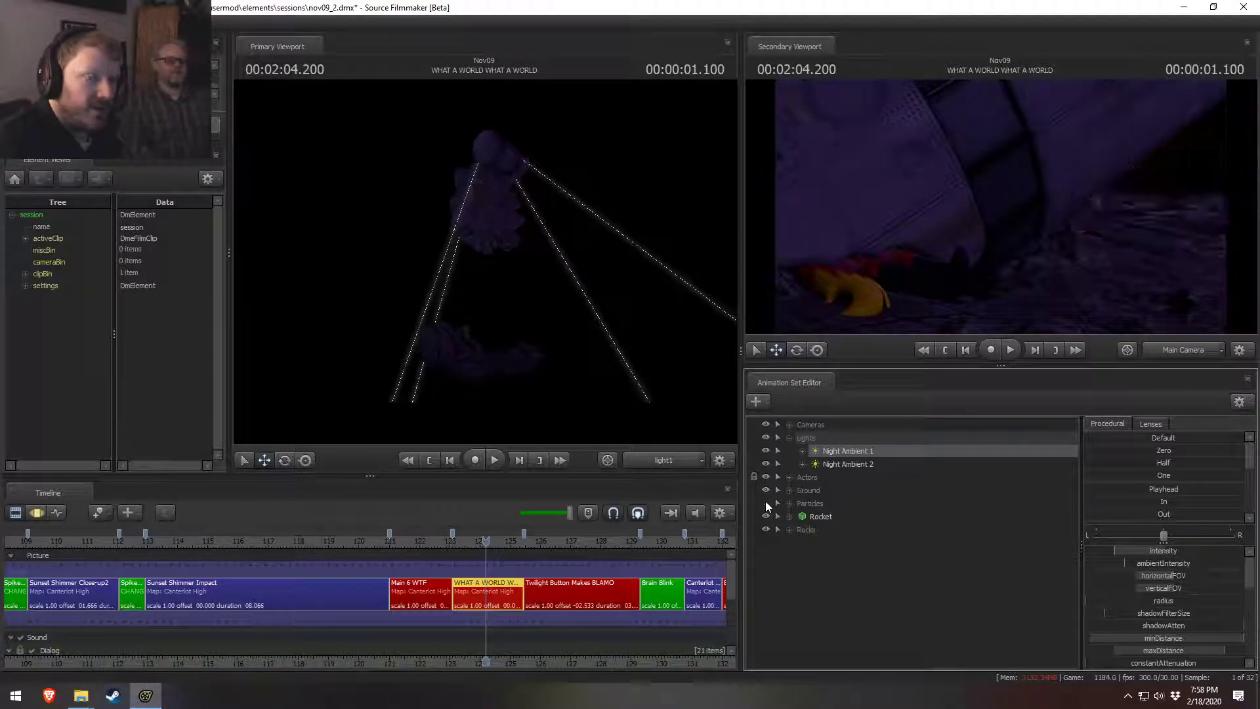
{"action": "left_click", "coordinate": [766, 502]}
{"action": "left_click", "coordinate": [767, 503]}
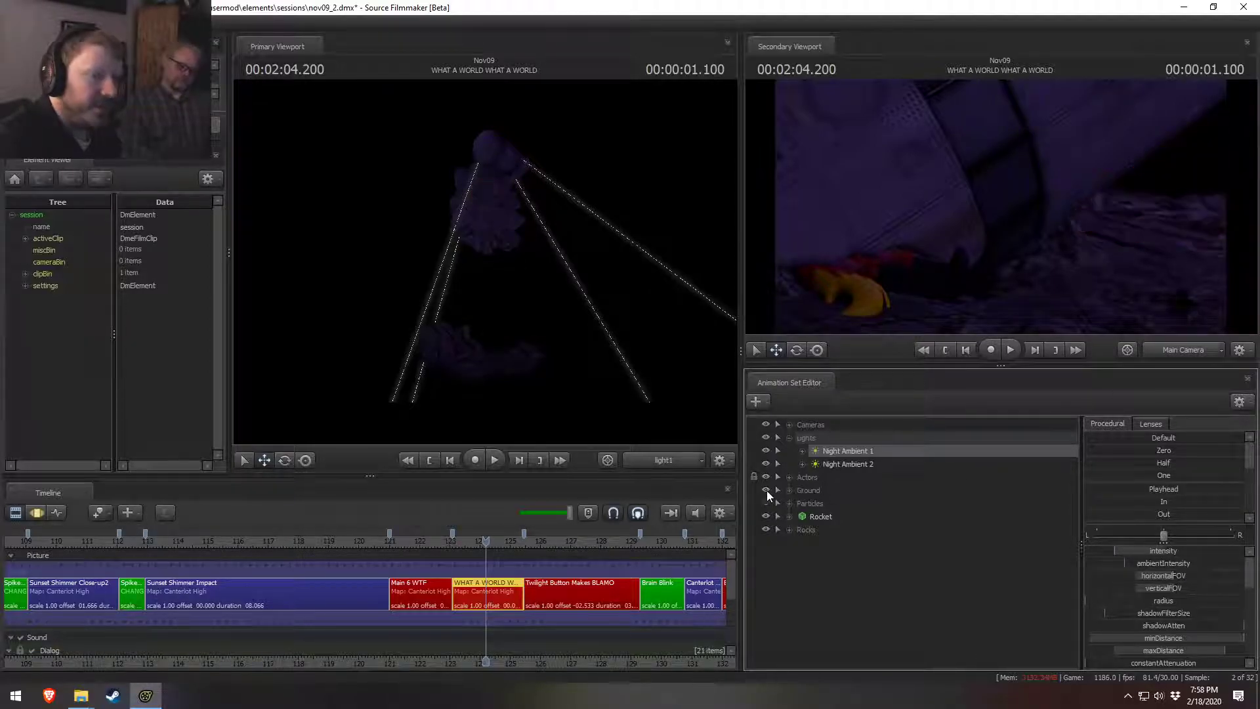
{"action": "key", "text": "ctrl+2"}
{"action": "key", "text": "ctrl+1"}
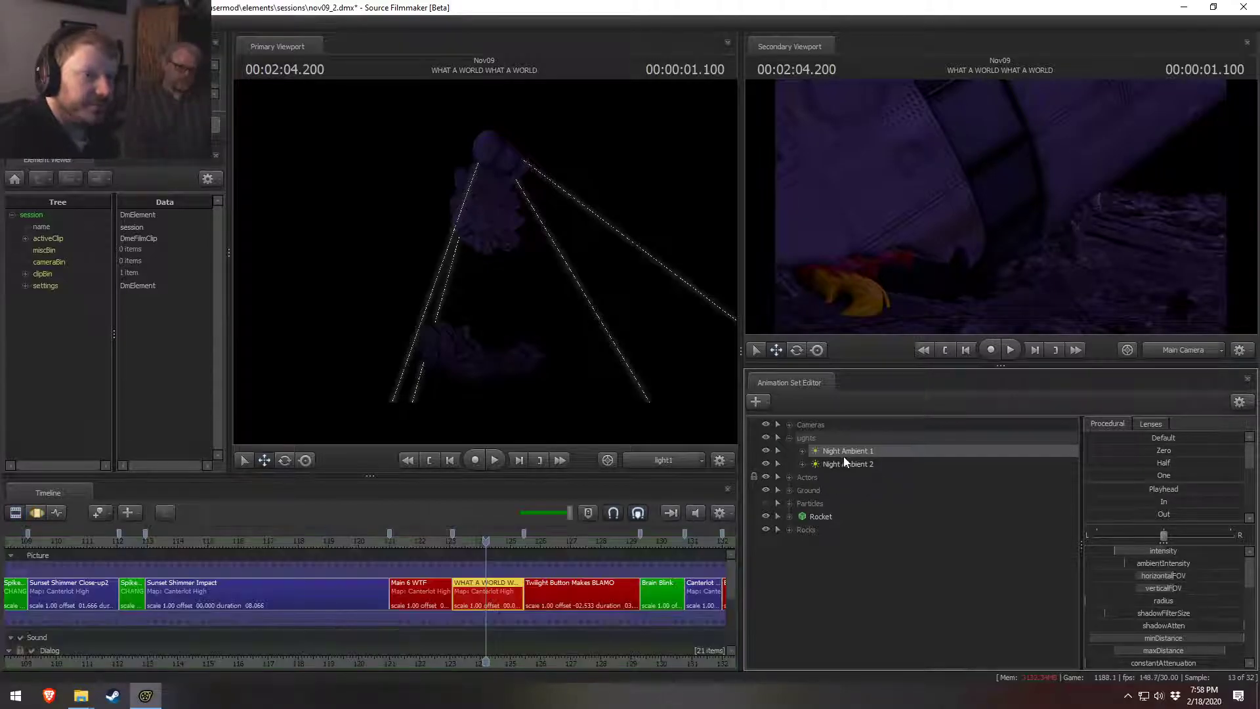
Step: Examine the animation sets of the Main 6 WTF and Spike Incoming shots for a reusable sky model
{"action": "left_click", "coordinate": [414, 608]}
{"action": "scroll", "coordinate": [436, 608], "scroll_direction": "down", "scroll_amount": 3}
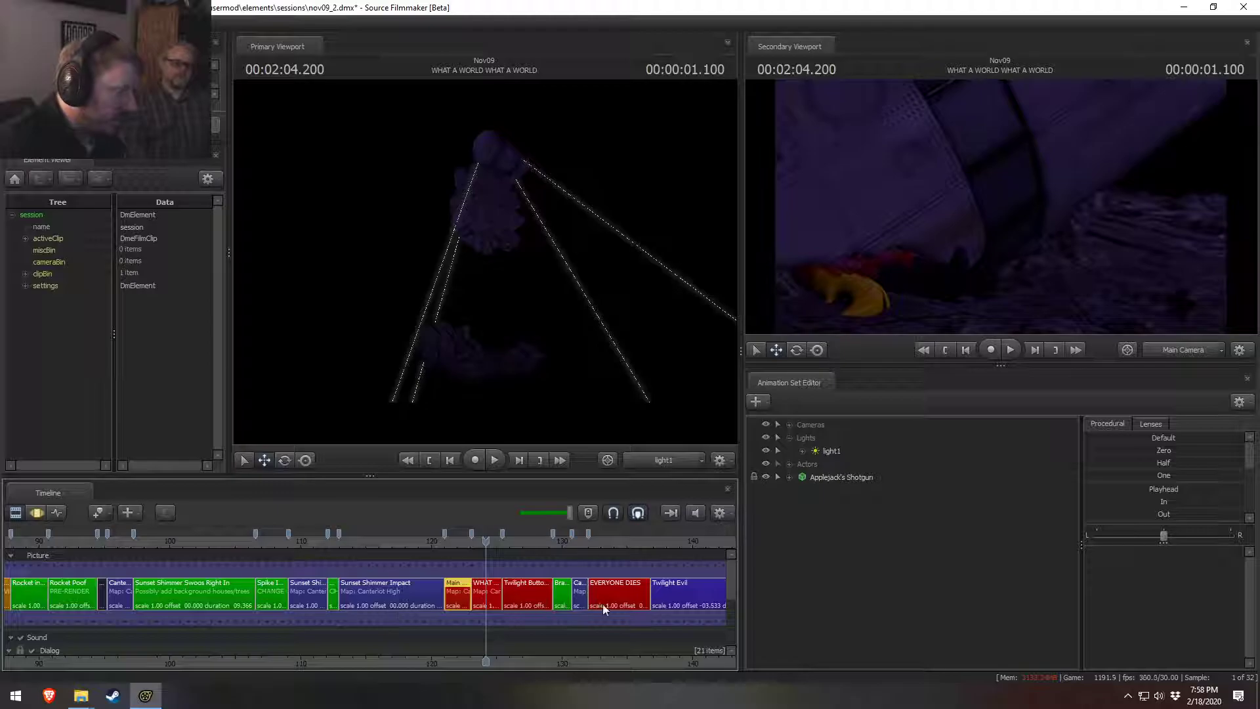
{"action": "scroll", "coordinate": [599, 603], "scroll_direction": "up", "scroll_amount": 1}
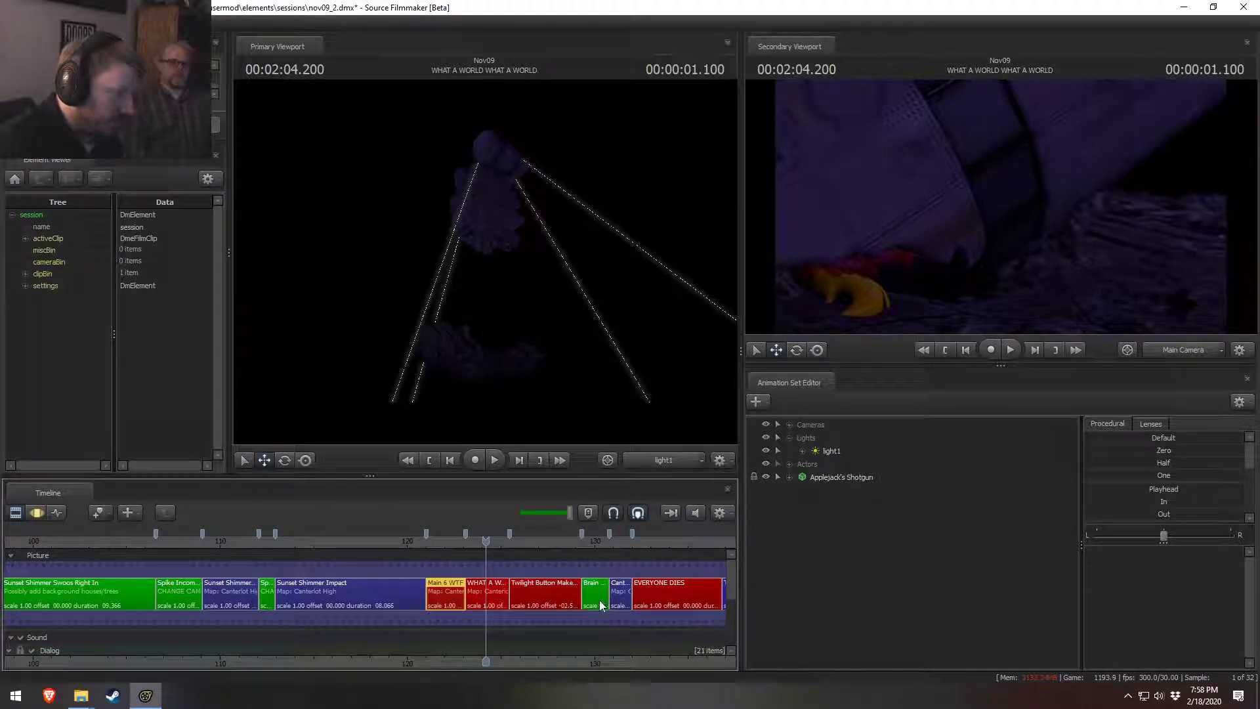
{"action": "left_click", "coordinate": [184, 595]}
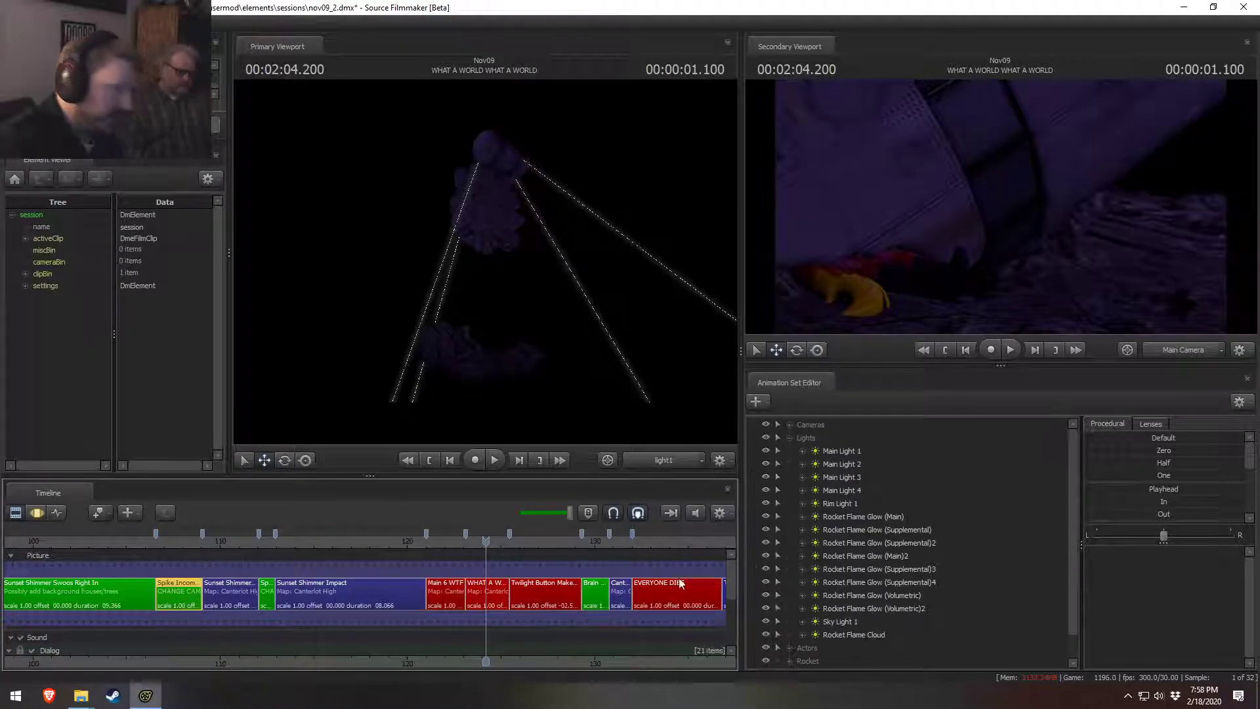
{"action": "left_click", "coordinate": [790, 648]}
{"action": "scroll", "coordinate": [814, 652], "scroll_direction": "down", "scroll_amount": 3}
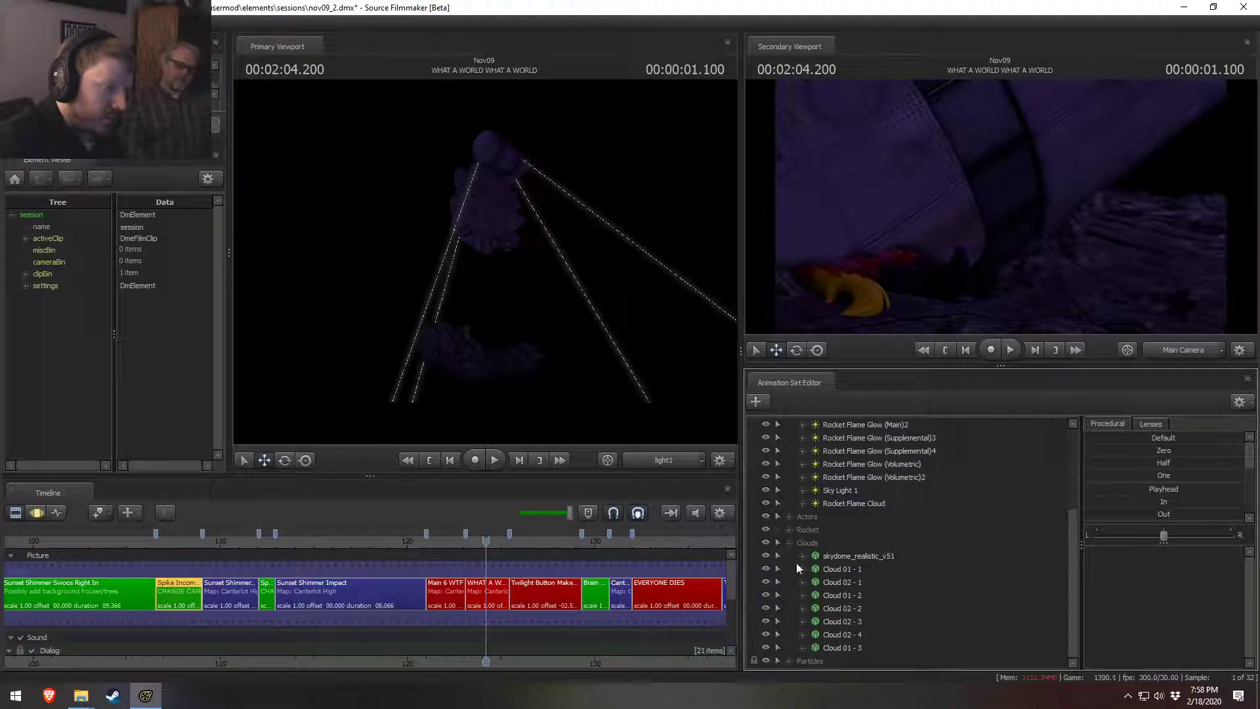
{"action": "scroll", "coordinate": [230, 588], "scroll_direction": "down", "scroll_amount": 2}
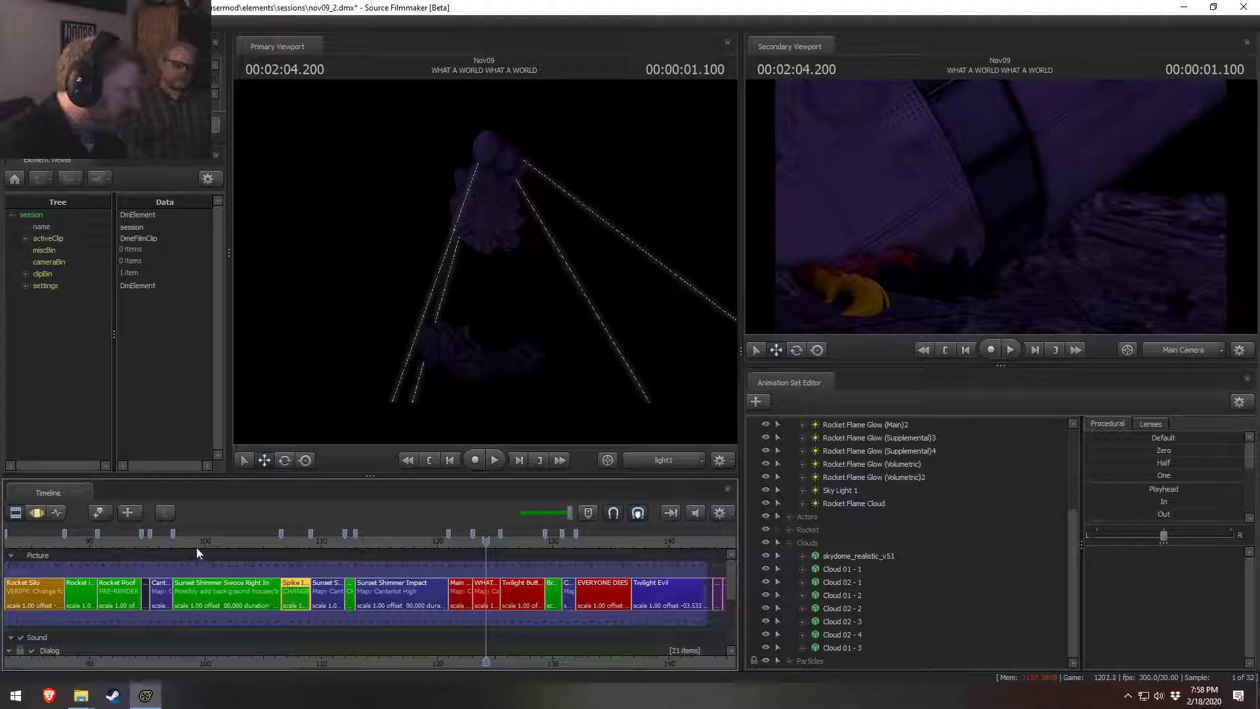
Step: Go to the Sunset Shimmer Swoos Right In shot and copy its Sky Card animation set
{"action": "left_click", "coordinate": [196, 548]}
{"action": "left_click", "coordinate": [223, 606]}
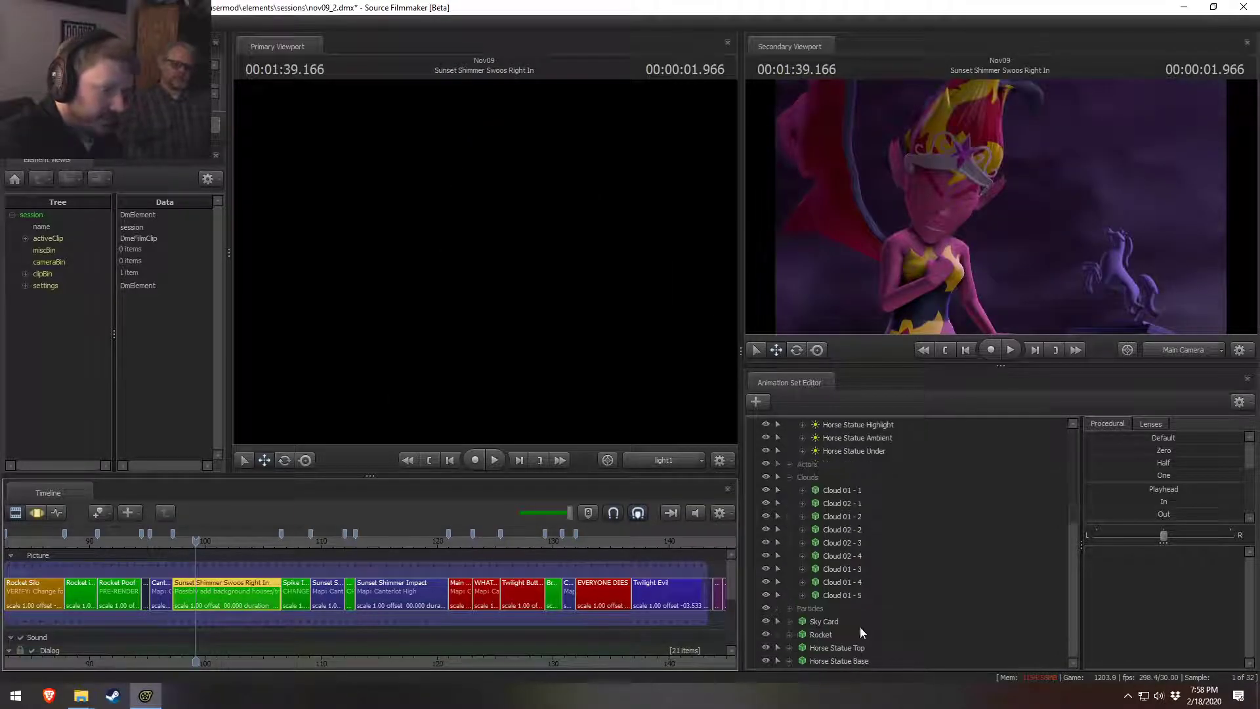
{"action": "left_click", "coordinate": [825, 624]}
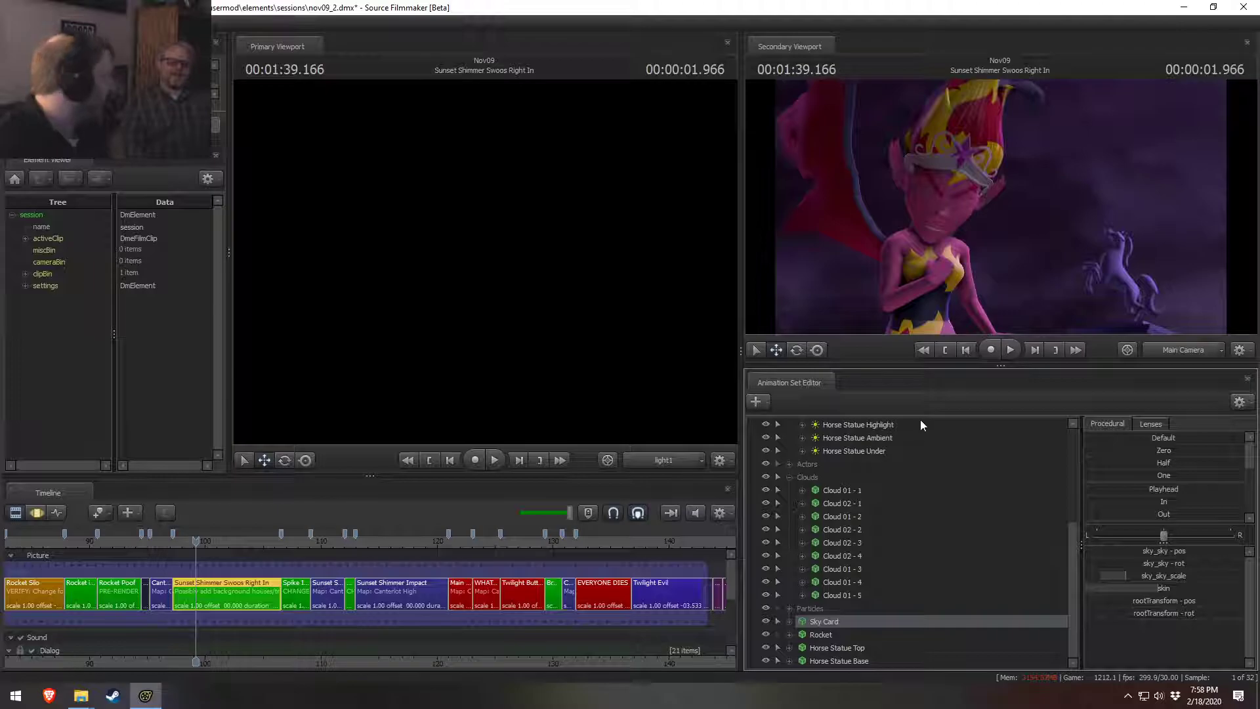
Step: Enlarge the primary viewport by shrinking the secondary viewport, and make the Animation Set Editor taller
{"action": "left_click_drag", "start_coordinate": [741, 342], "coordinate": [936, 342]}
{"action": "left_click_drag", "start_coordinate": [1048, 366], "coordinate": [1052, 298]}
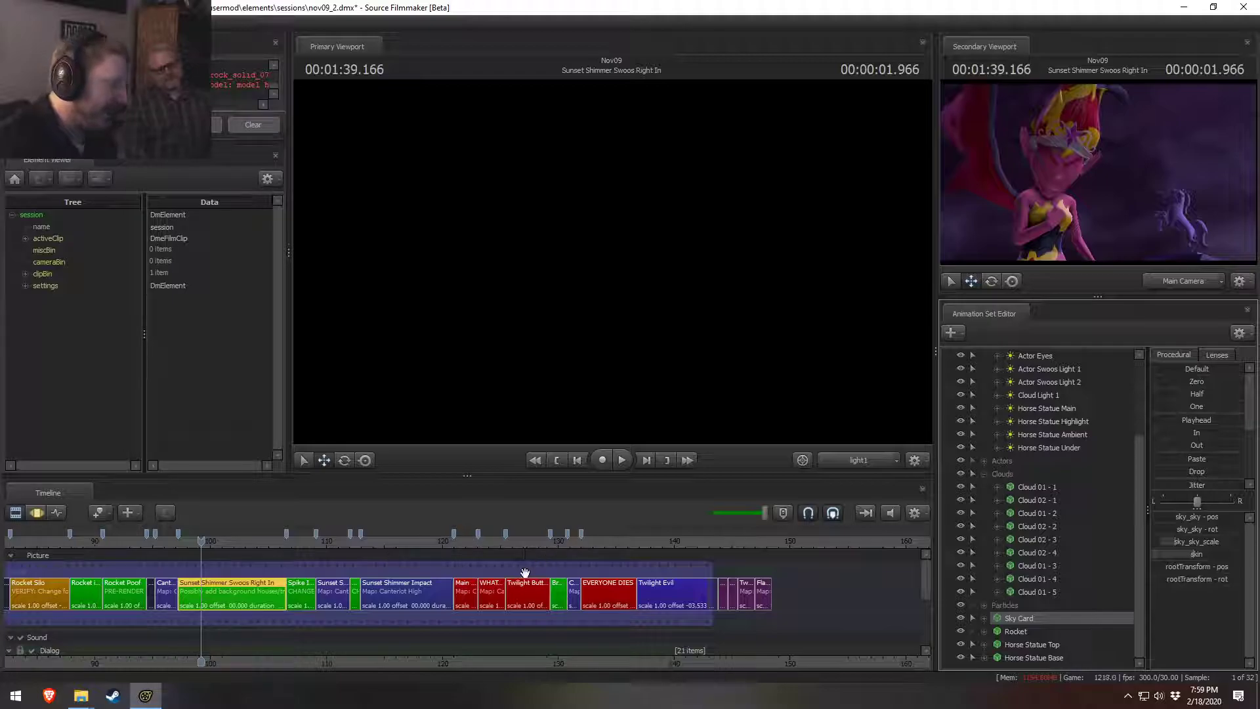
{"action": "scroll", "coordinate": [537, 562], "scroll_direction": "up", "scroll_amount": 2}
{"action": "scroll", "coordinate": [598, 561], "scroll_direction": "down", "scroll_amount": 2}
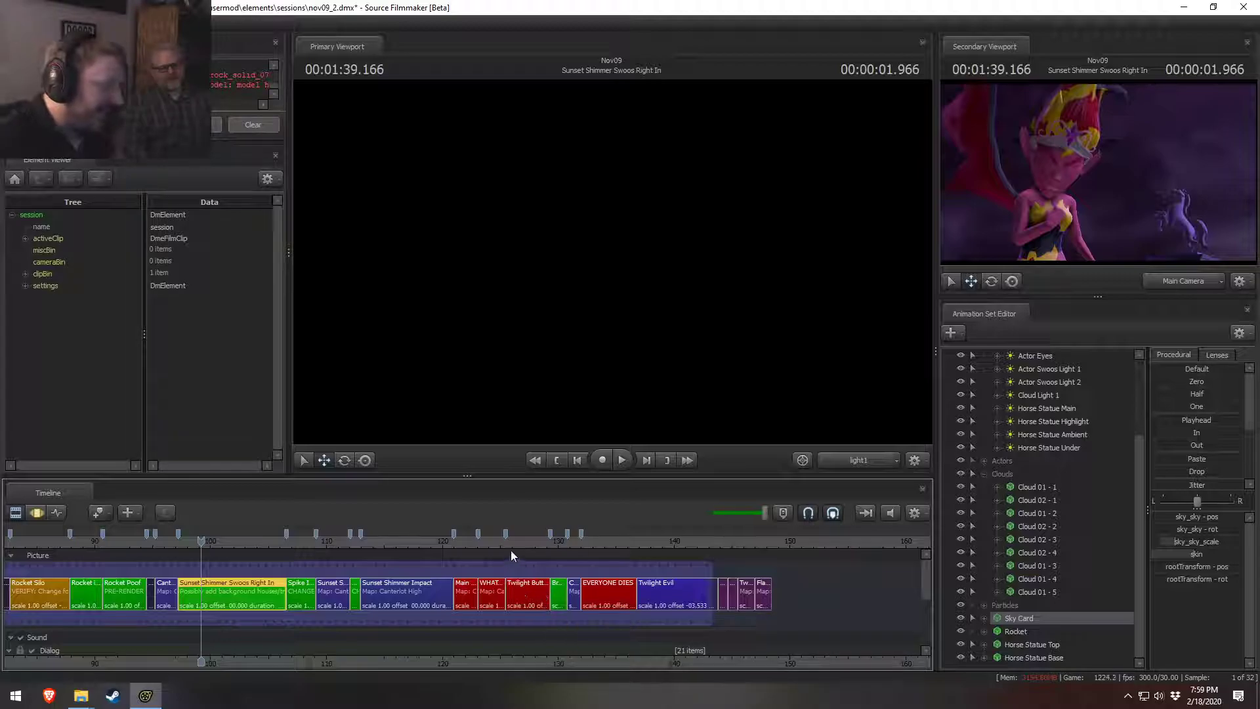
Step: Examine the Twilight Button Makes BLAMO shot through the Main Camera and up close with the Work Camera
{"action": "left_click", "coordinate": [530, 590]}
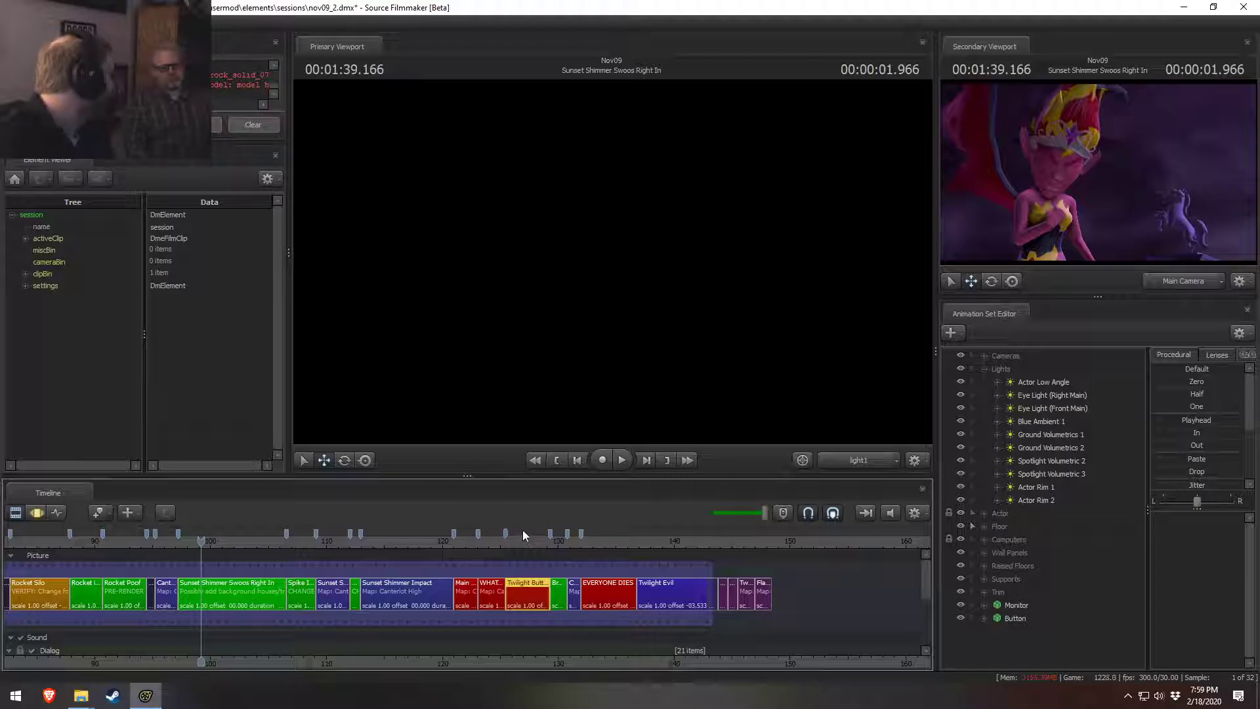
{"action": "left_click", "coordinate": [529, 539]}
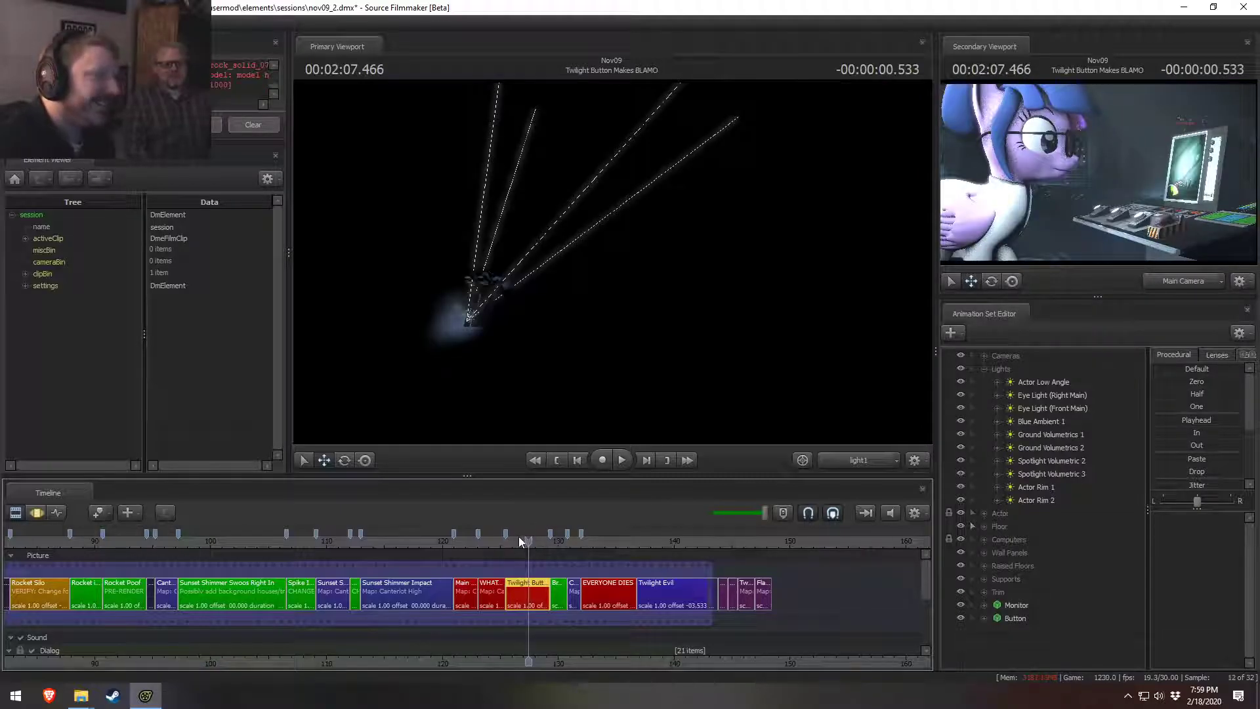
{"action": "left_click", "coordinate": [874, 454]}
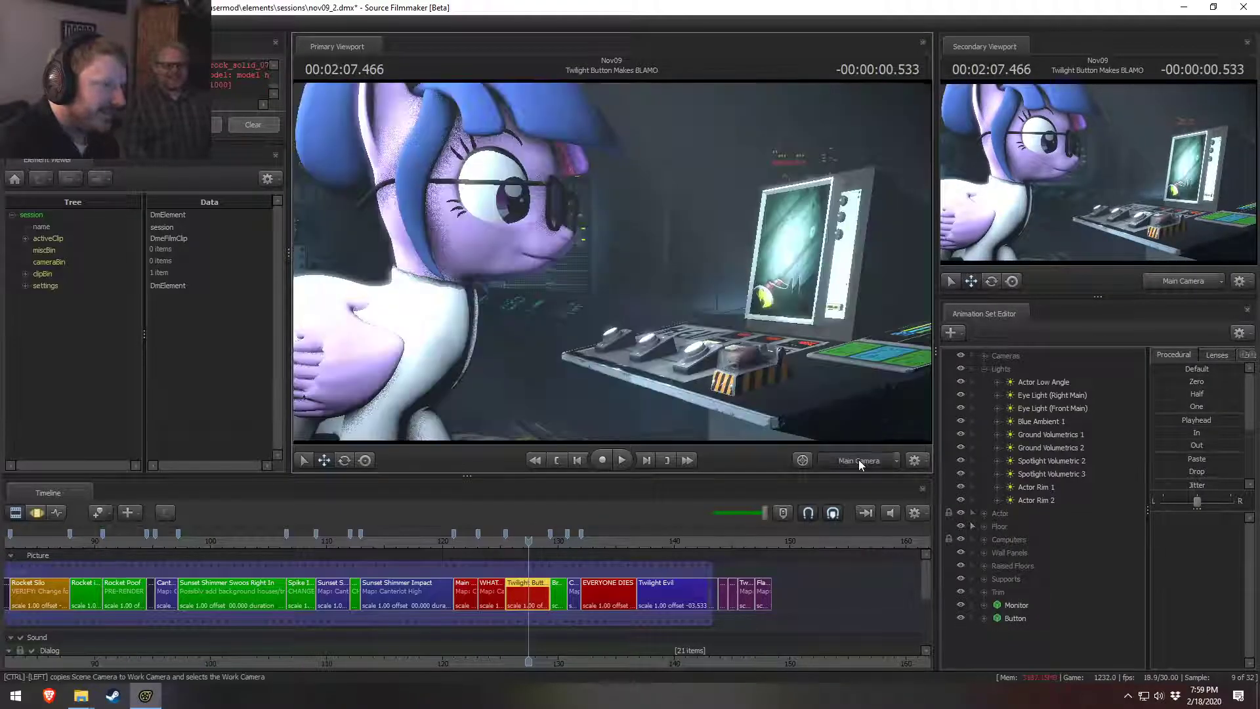
{"action": "left_click", "coordinate": [860, 461]}
{"action": "key", "text": "w"}
{"action": "left_click_drag", "start_coordinate": [611, 290], "coordinate": [604, 302]}
{"action": "key", "text": "w"}
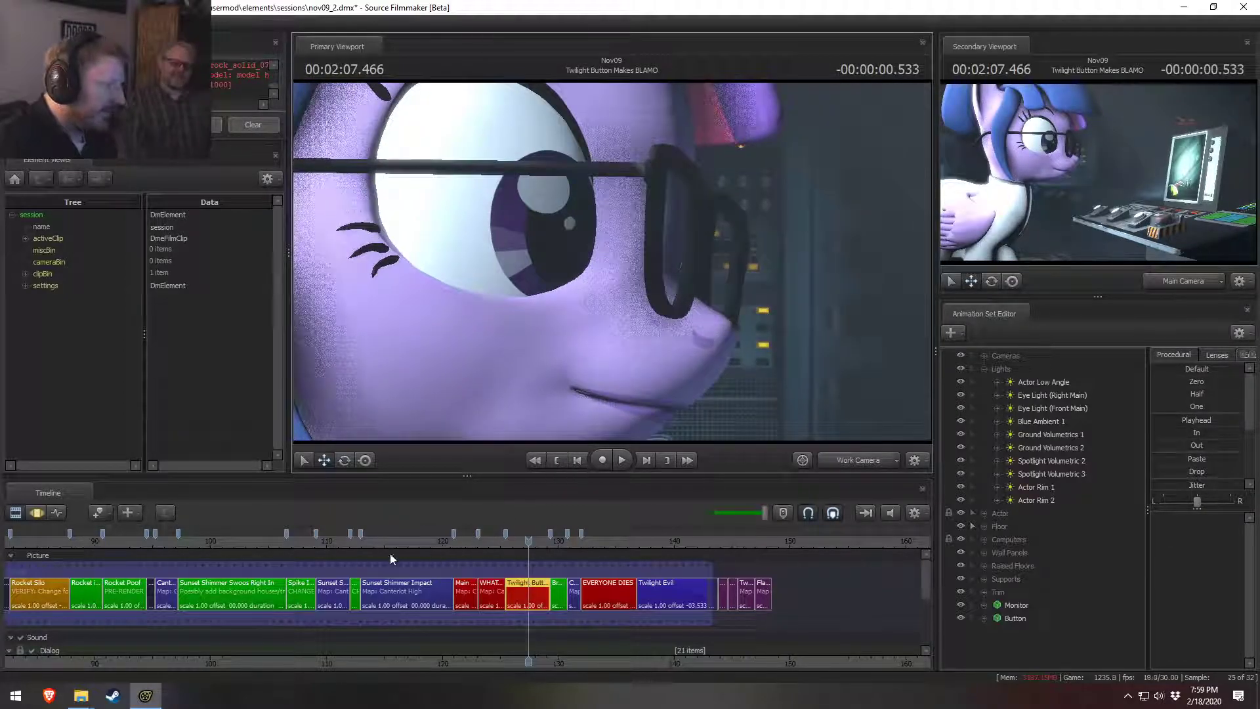
Step: Return to the WHAT A WORLD shot and paste the copied Sky Card into its animation sets
{"action": "left_click", "coordinate": [499, 541]}
{"action": "left_click", "coordinate": [845, 463]}
{"action": "left_click", "coordinate": [487, 541]}
{"action": "left_click", "coordinate": [492, 602]}
{"action": "right_click", "coordinate": [1041, 535]}
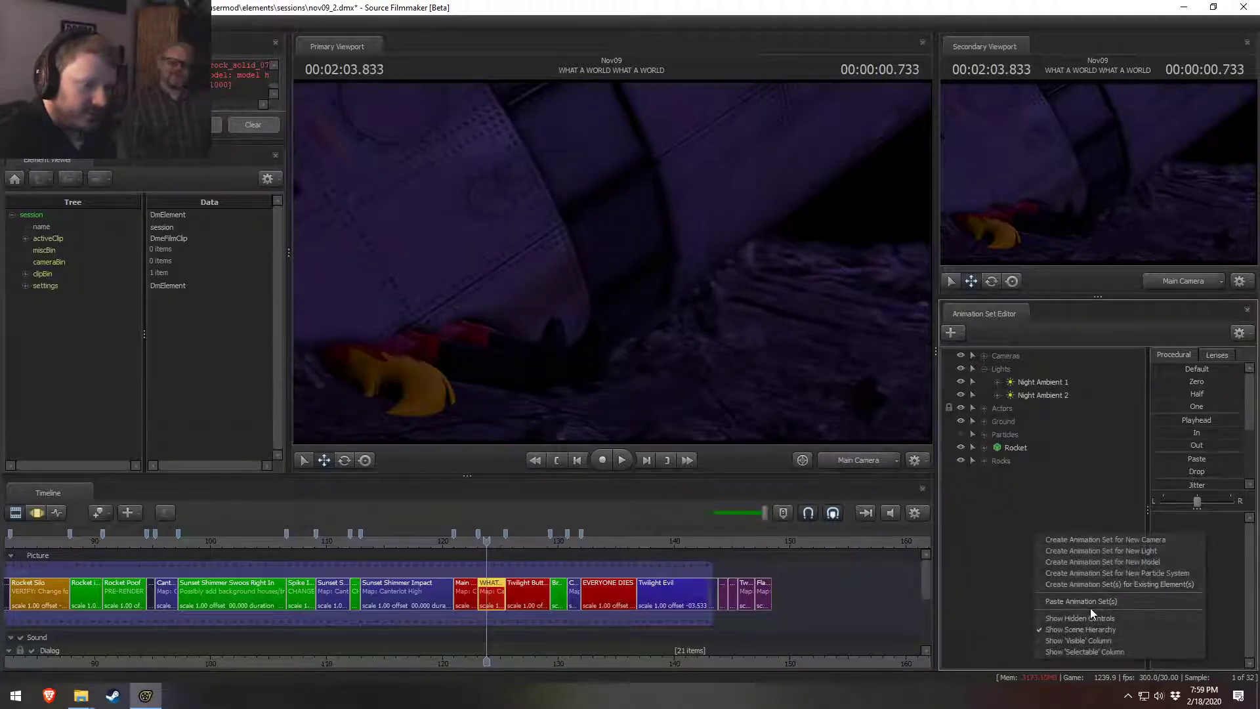
{"action": "left_click", "coordinate": [1080, 601]}
{"action": "left_click", "coordinate": [1011, 472]}
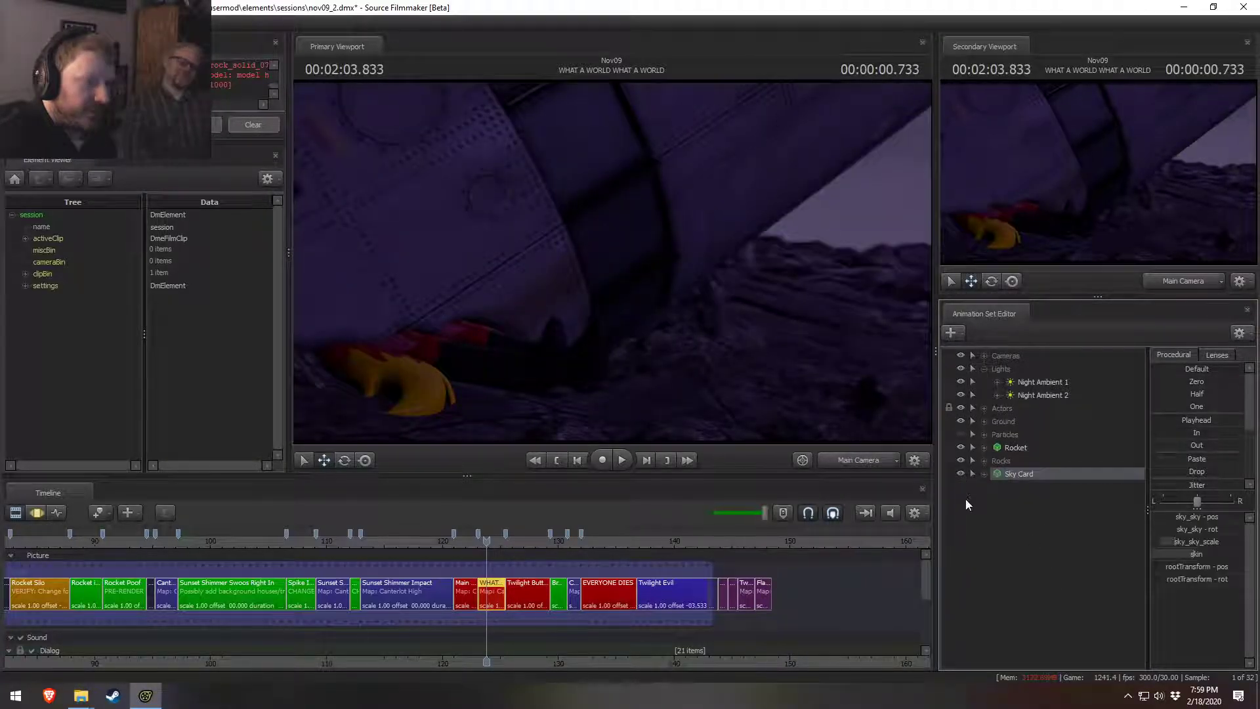
Step: View the whole crash site with the Work Camera and scale down the Sky Card with sky_sky_scale
{"action": "left_click", "coordinate": [877, 459]}
{"action": "key", "text": "s"}
{"action": "left_click_drag", "start_coordinate": [796, 334], "coordinate": [762, 315]}
{"action": "left_click_drag", "start_coordinate": [670, 304], "coordinate": [667, 298]}
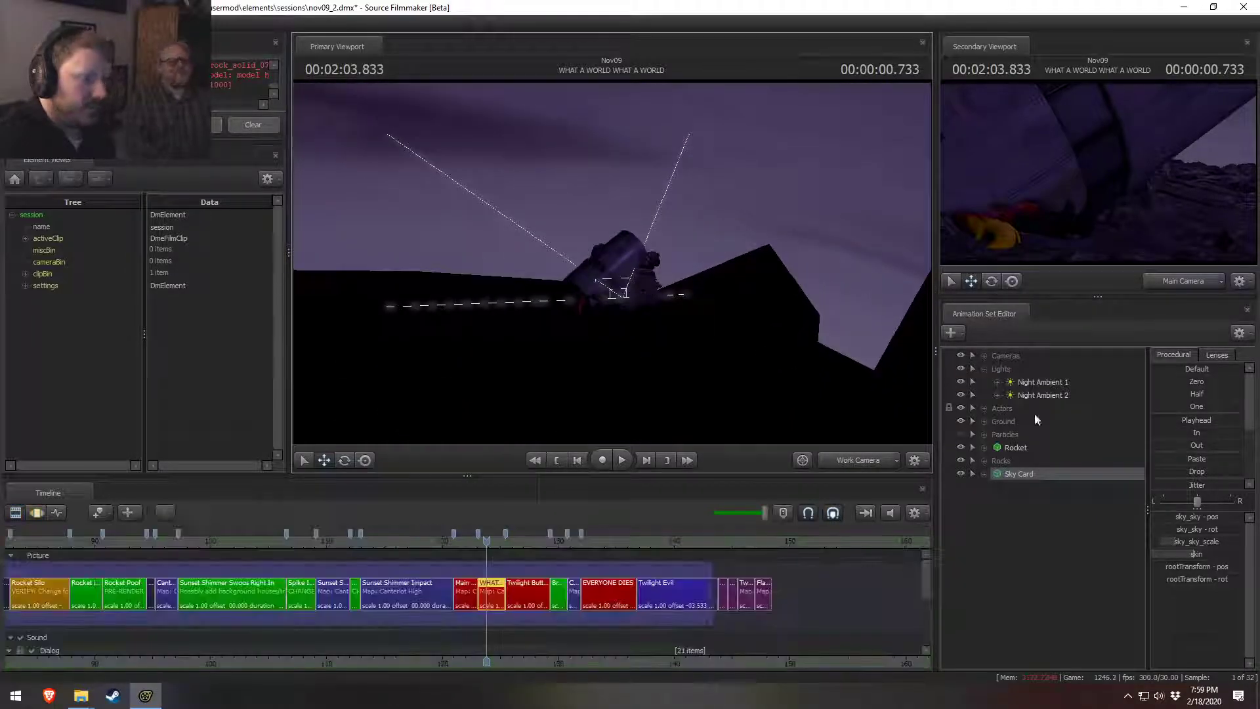
{"action": "left_click", "coordinate": [1198, 553]}
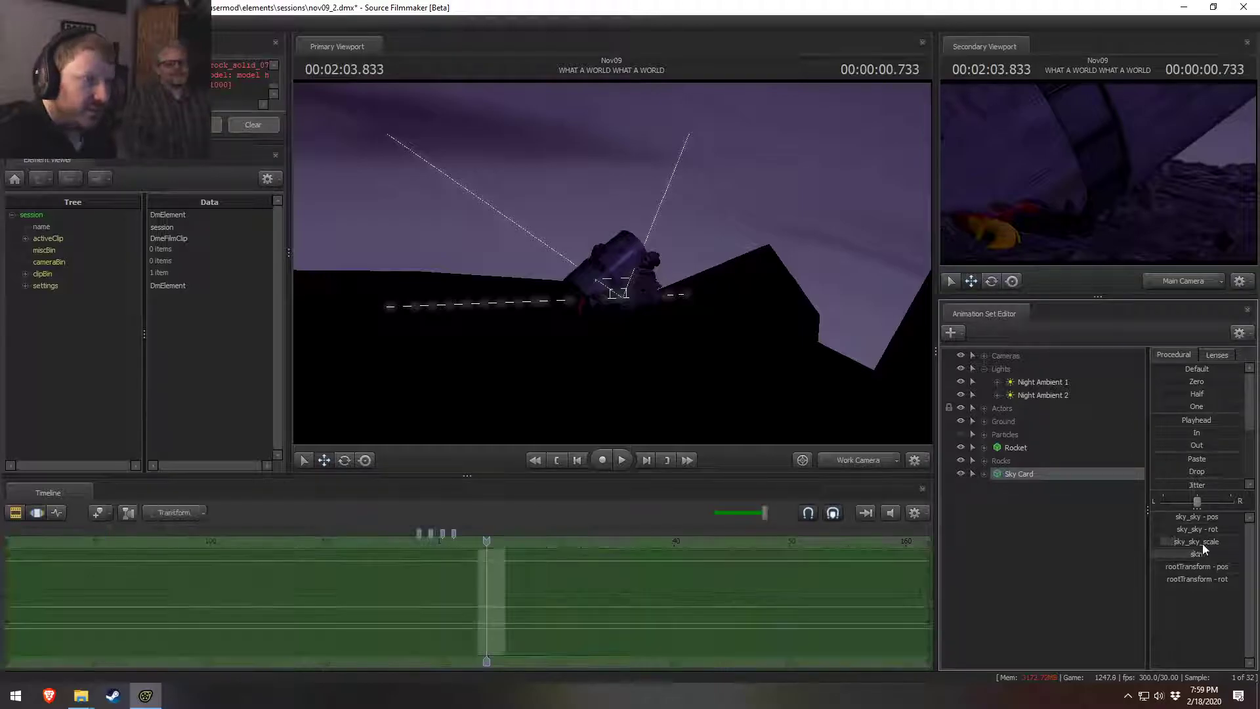
{"action": "left_click_drag", "start_coordinate": [1161, 541], "coordinate": [1158, 541]}
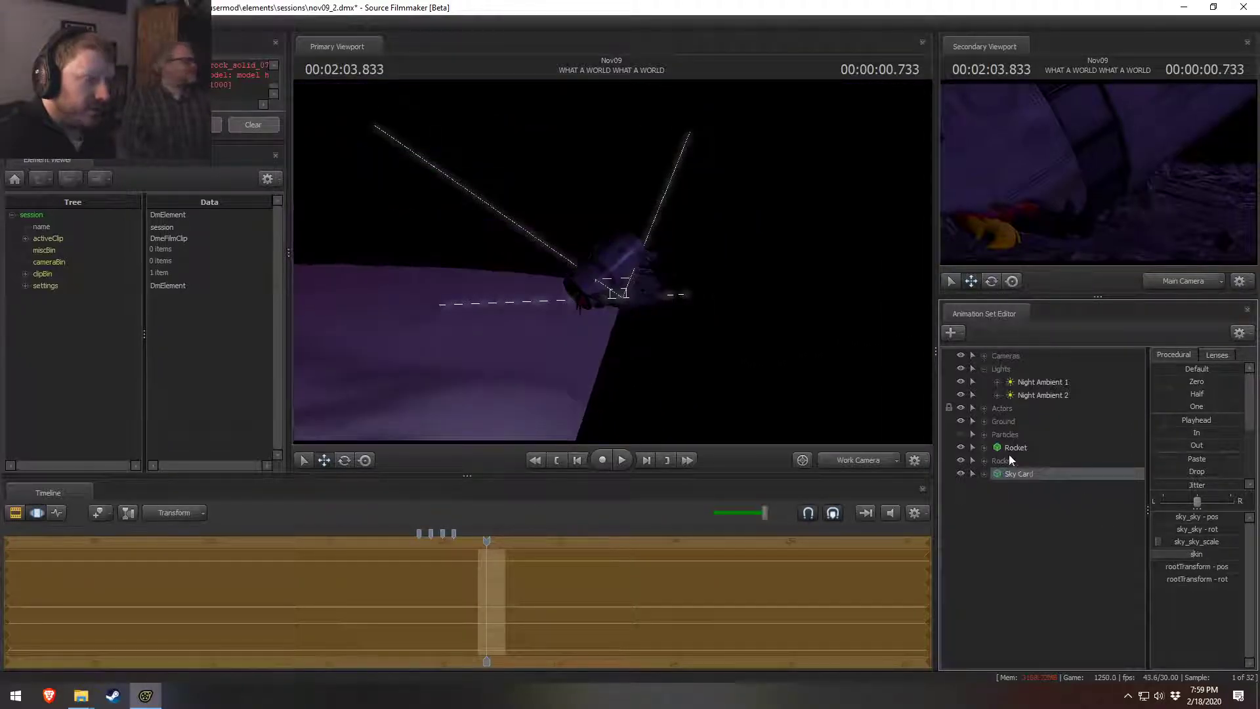
Step: Move and rotate the Sky Card so it stands upright behind the rocket
{"action": "left_click_drag", "start_coordinate": [585, 293], "coordinate": [523, 344]}
{"action": "left_click_drag", "start_coordinate": [462, 407], "coordinate": [647, 346]}
{"action": "key", "text": "e"}
{"action": "key", "text": "w"}
{"action": "left_click_drag", "start_coordinate": [662, 299], "coordinate": [721, 211]}
{"action": "key", "text": "e"}
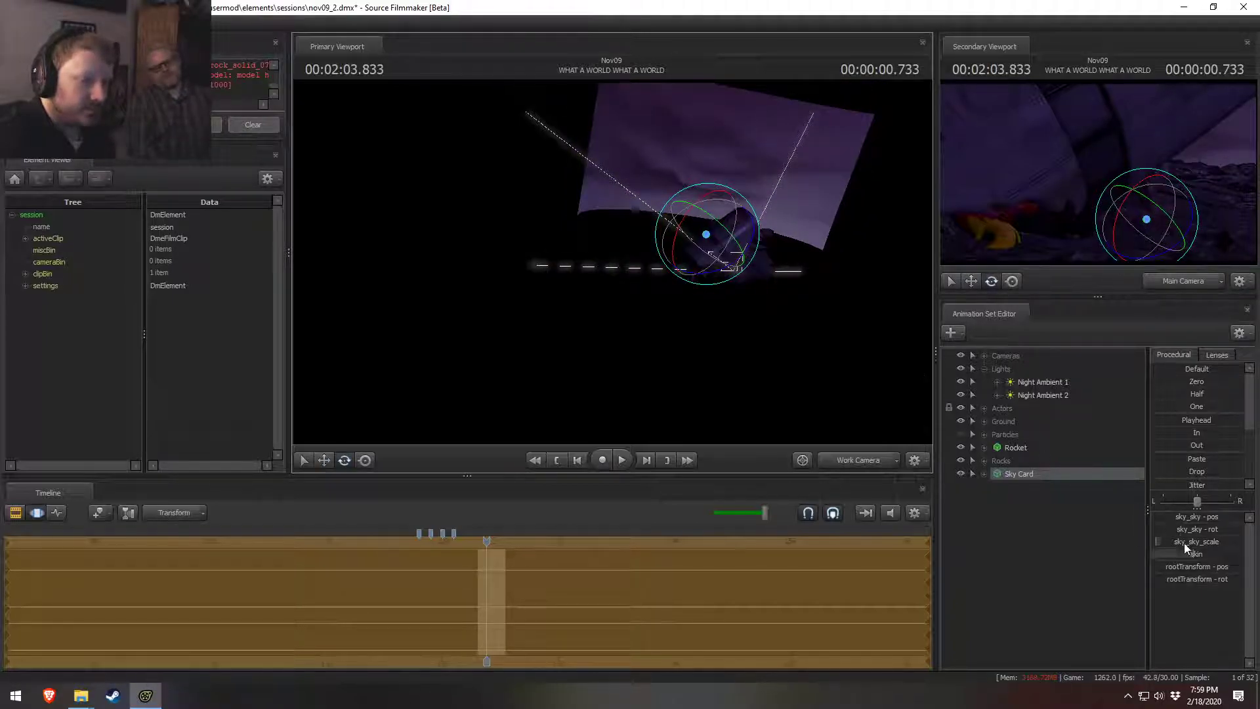
Step: Shrink the Sky Card further and move it behind the distant rocks to fill the Main Camera's background
{"action": "left_click_drag", "start_coordinate": [1210, 545], "coordinate": [1205, 542]}
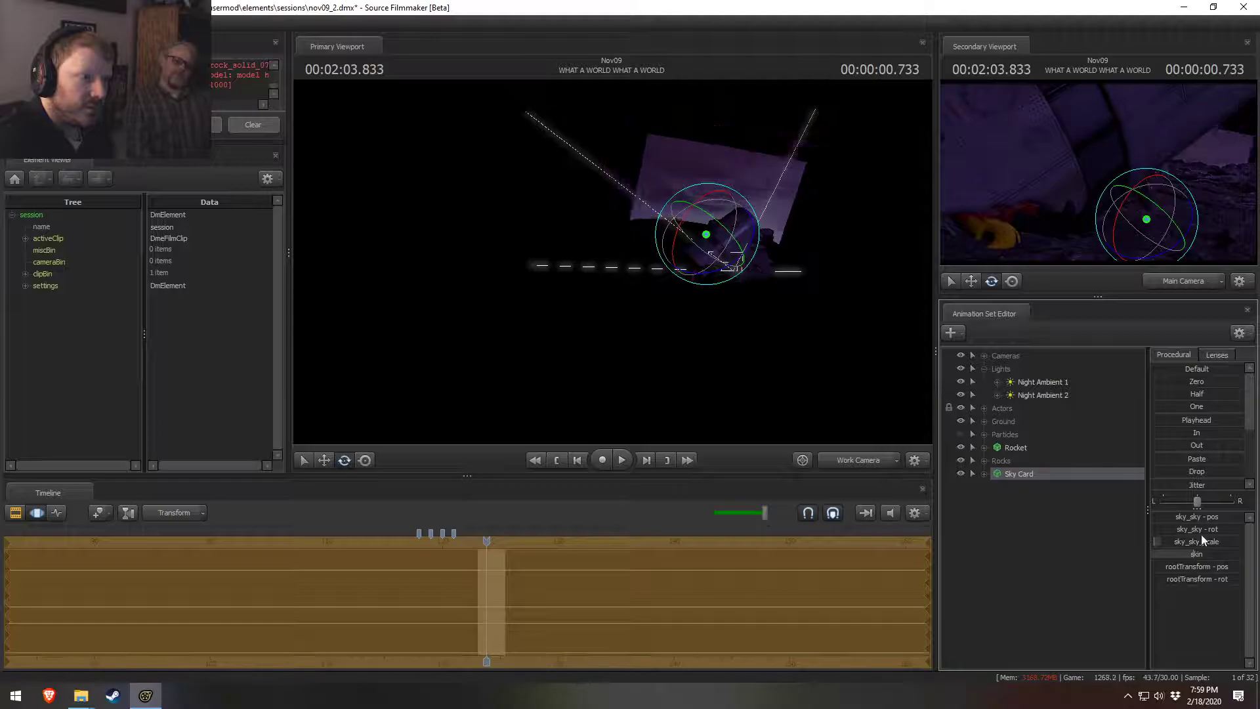
{"action": "left_click", "coordinate": [1025, 479]}
{"action": "key", "text": "w"}
{"action": "left_click_drag", "start_coordinate": [699, 201], "coordinate": [774, 173]}
{"action": "key", "text": "F3"}
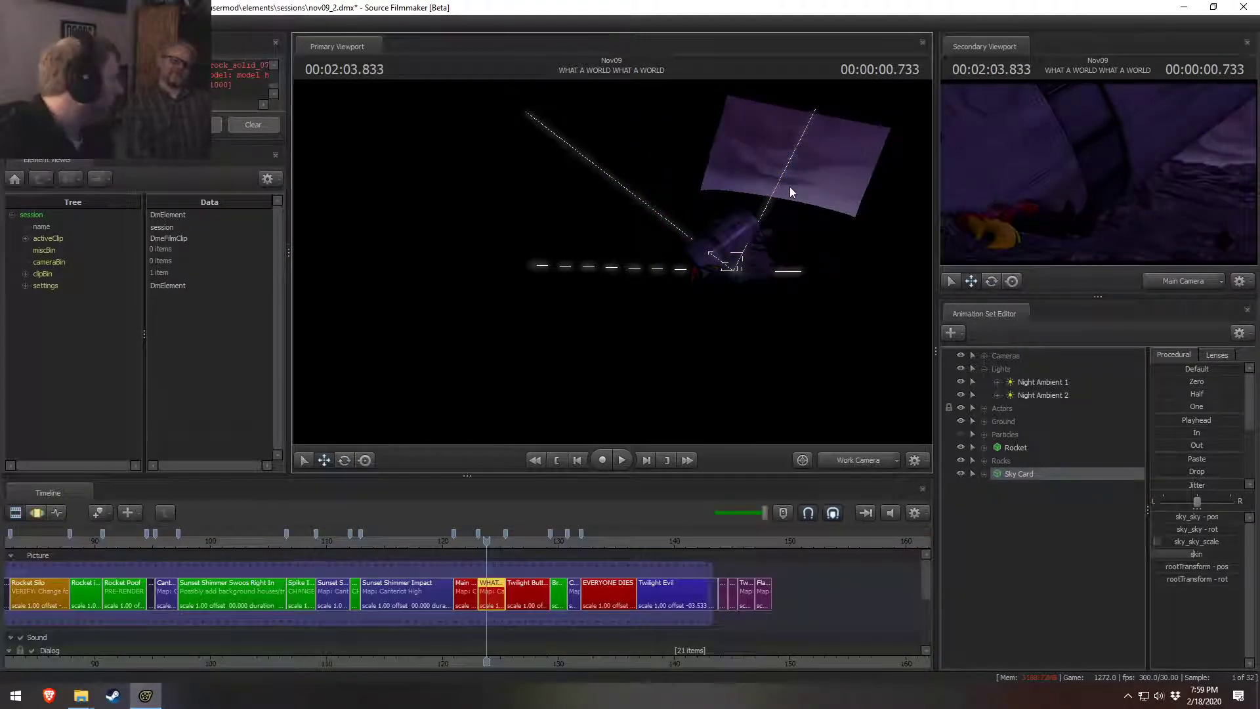
{"action": "left_click", "coordinate": [844, 459]}
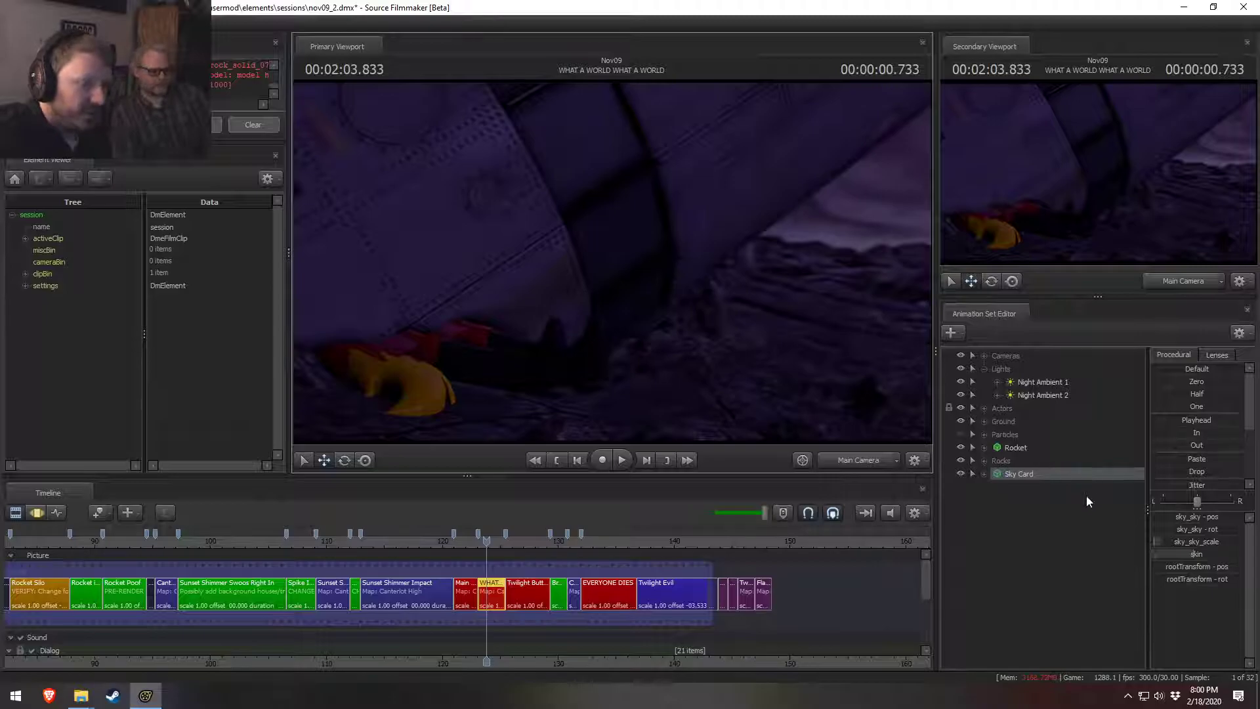
Step: Inspect the Sky Card up close with the Work Camera and show its model in the Element Viewer
{"action": "left_click", "coordinate": [1045, 473]}
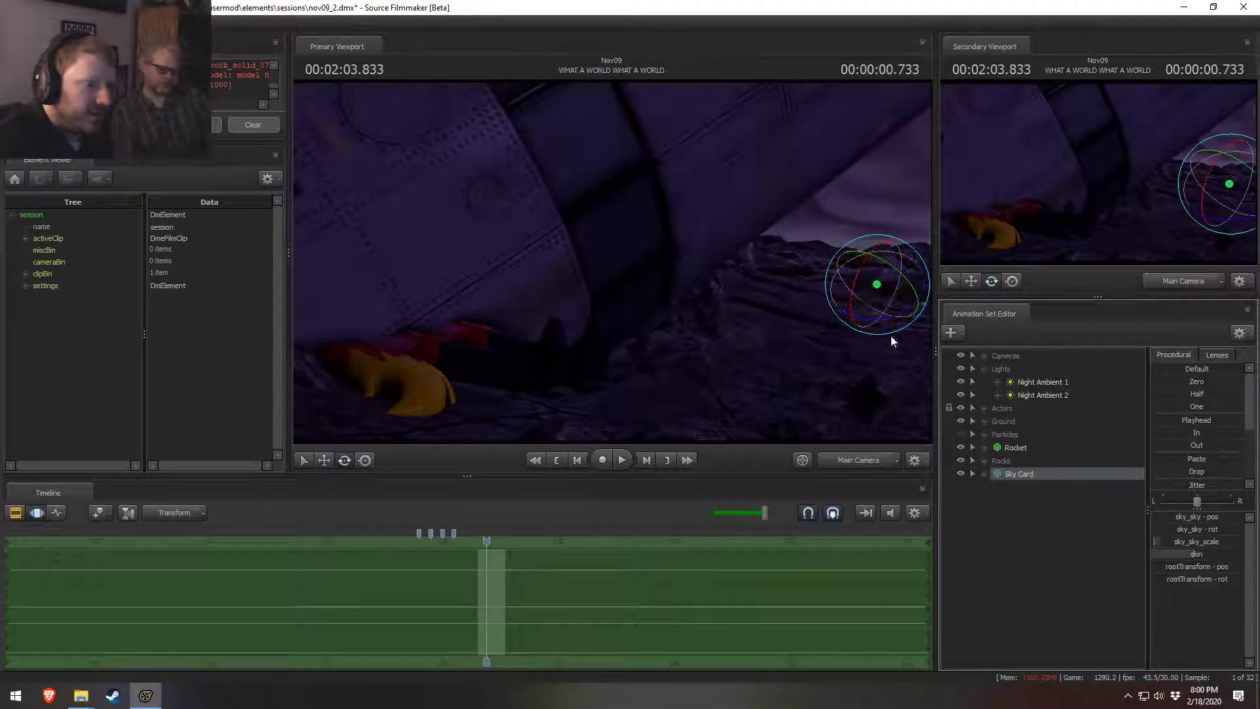
{"action": "left_click", "coordinate": [858, 459]}
{"action": "key", "text": "w"}
{"action": "mouse_move", "coordinate": [579, 270]}
{"action": "left_mouse_down"}
{"action": "mouse_move", "coordinate": [566, 354]}
{"action": "mouse_move", "coordinate": [589, 287]}
{"action": "left_mouse_up"}
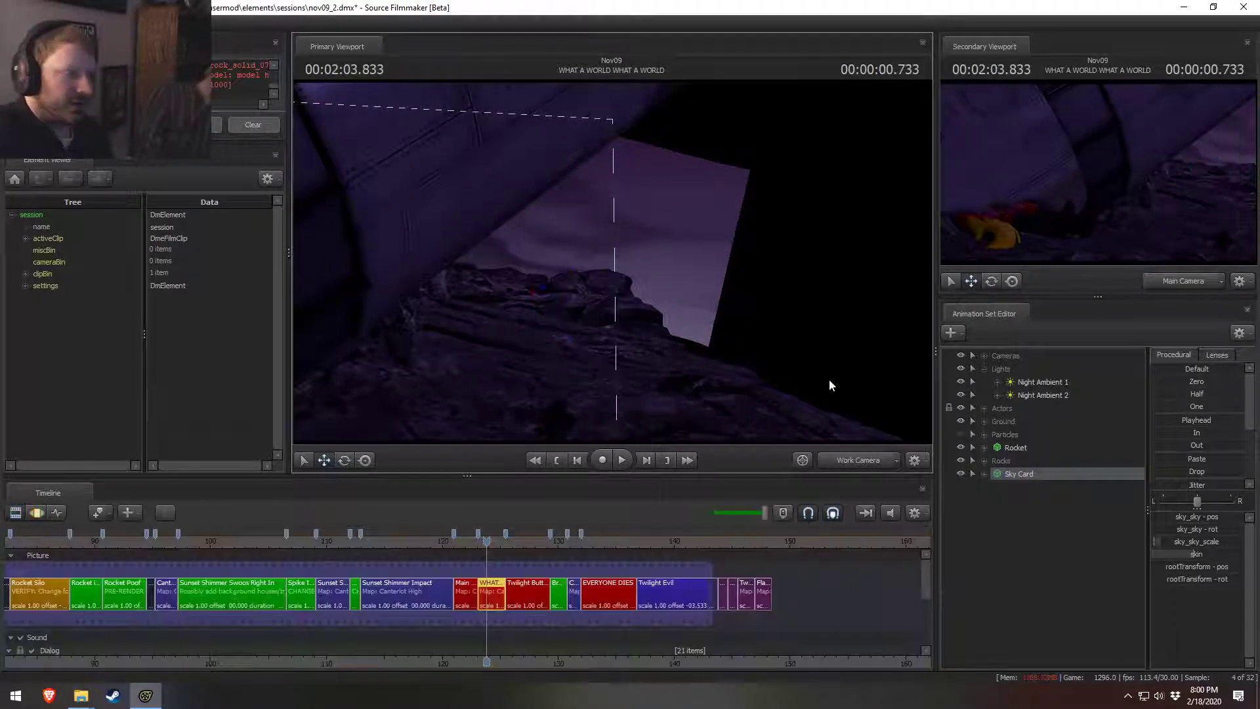
{"action": "right_click", "coordinate": [1041, 473]}
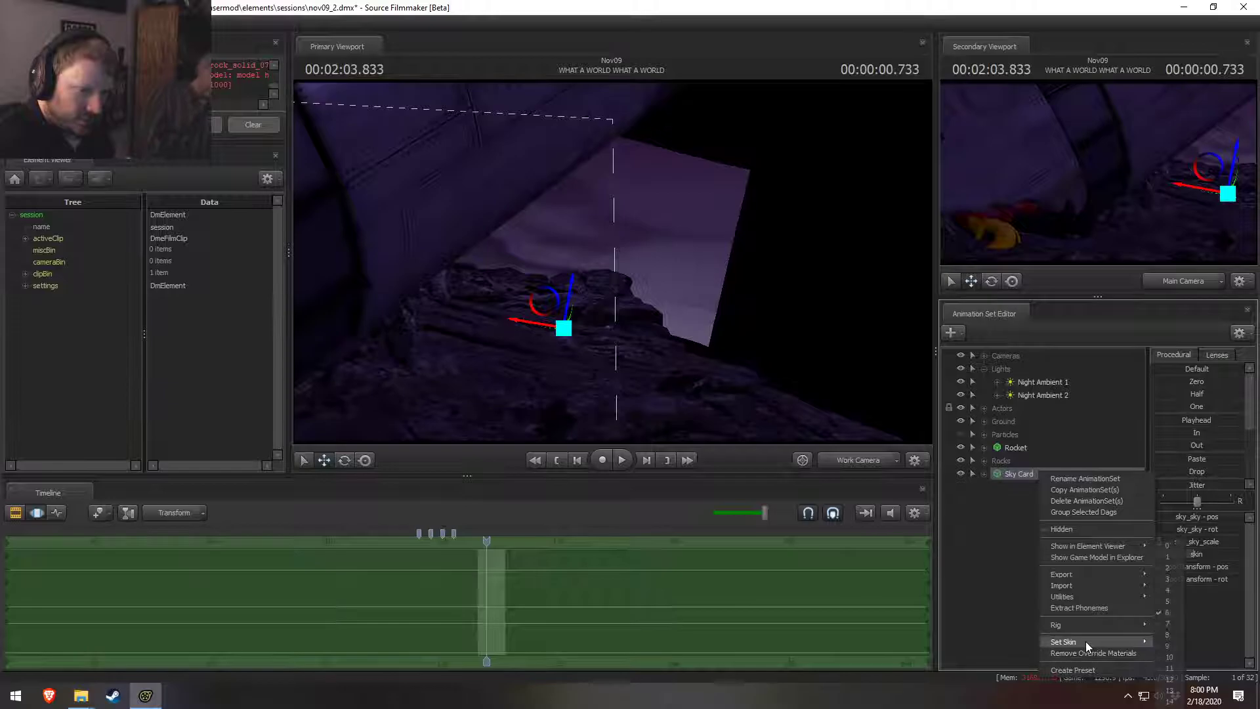
{"action": "mouse_move", "coordinate": [1077, 645]}
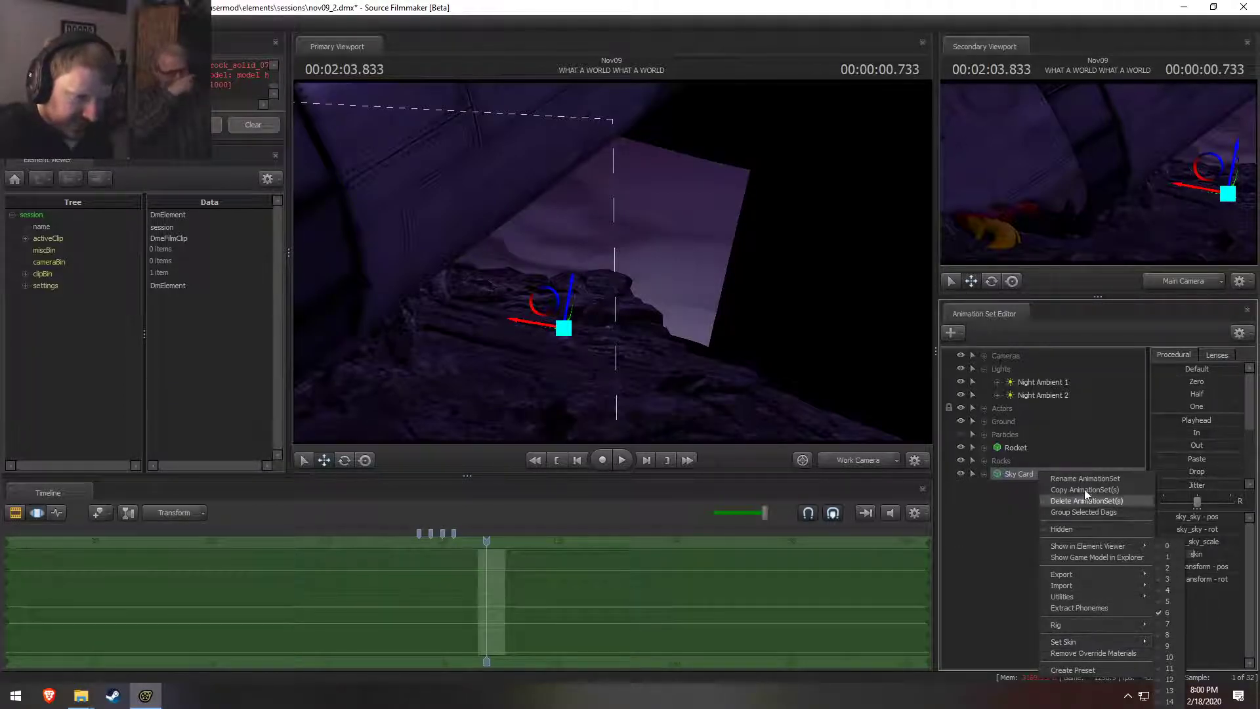
{"action": "mouse_move", "coordinate": [1080, 545]}
{"action": "left_click", "coordinate": [1176, 547]}
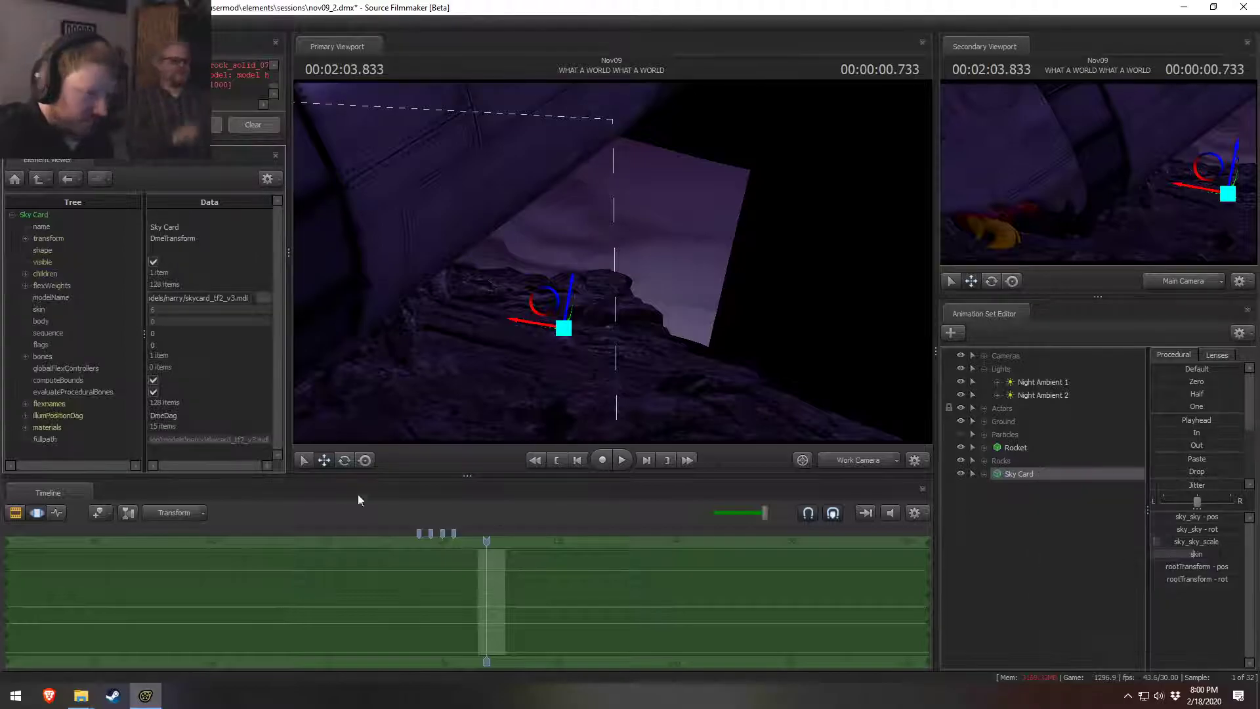
Step: Add a float attribute named $alpha to the Sky Card's sky11 material, and remove it again
{"action": "left_click", "coordinate": [26, 428]}
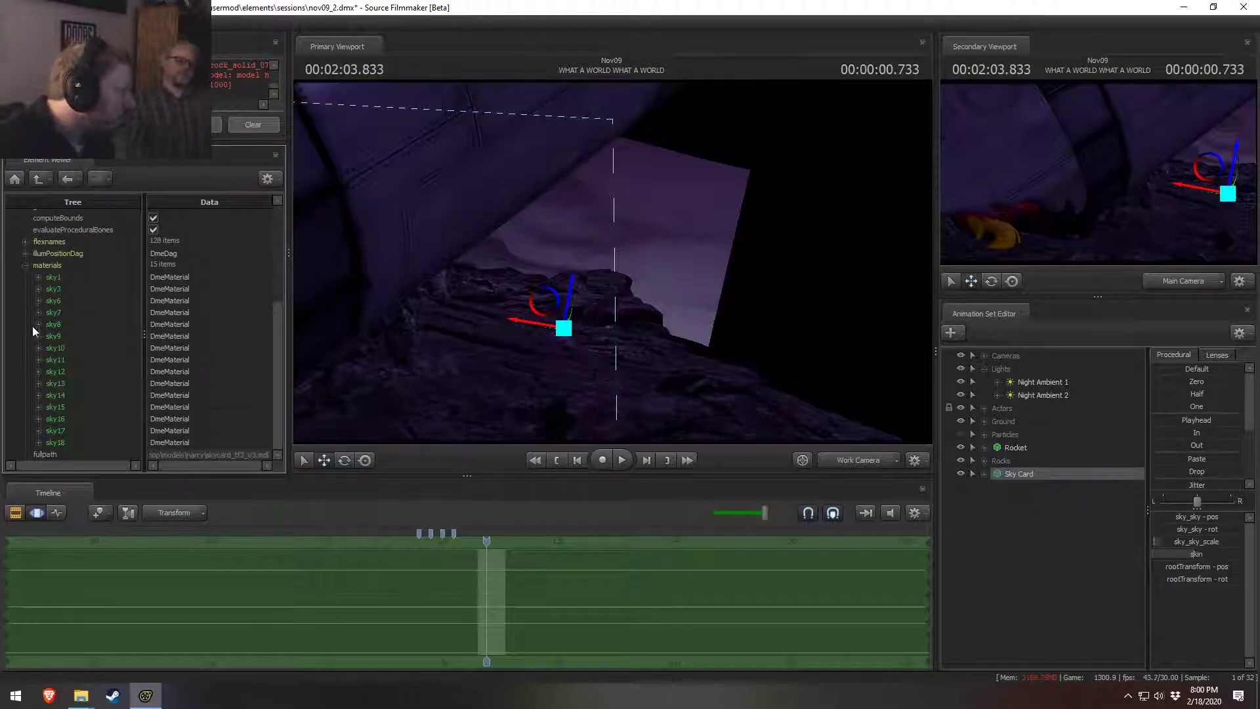
{"action": "left_click", "coordinate": [39, 360]}
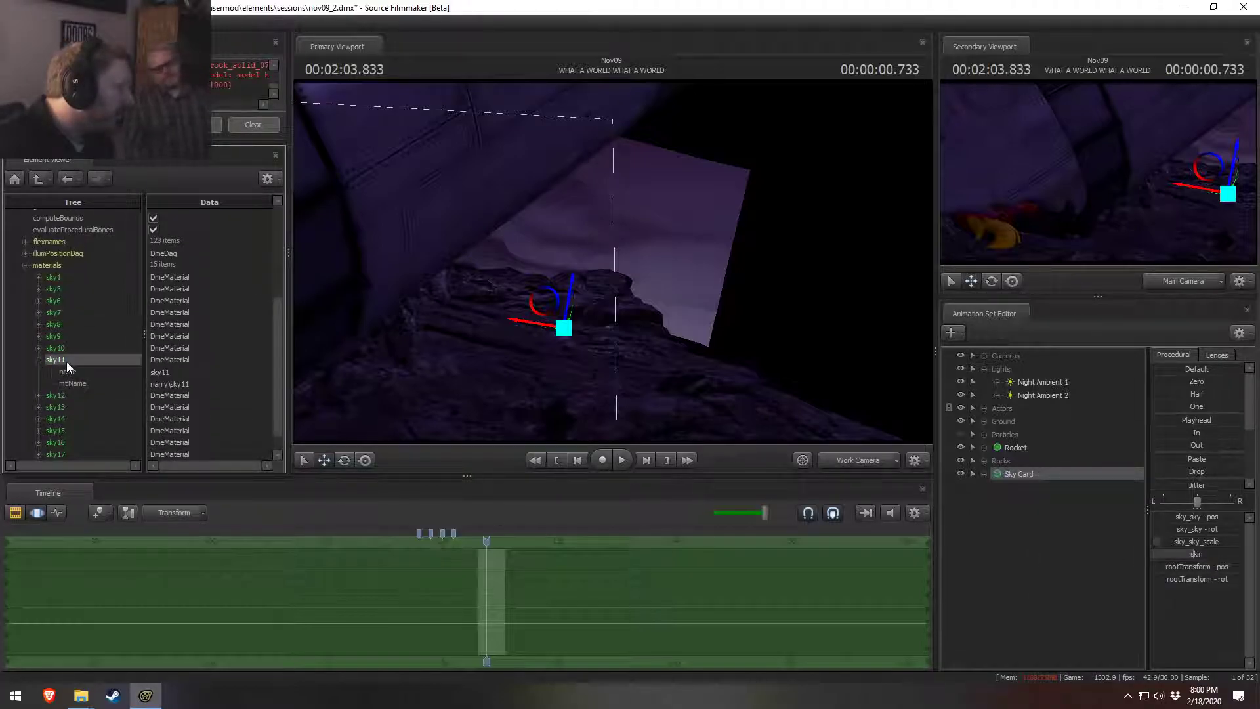
{"action": "right_click", "coordinate": [66, 360]}
{"action": "mouse_move", "coordinate": [159, 459]}
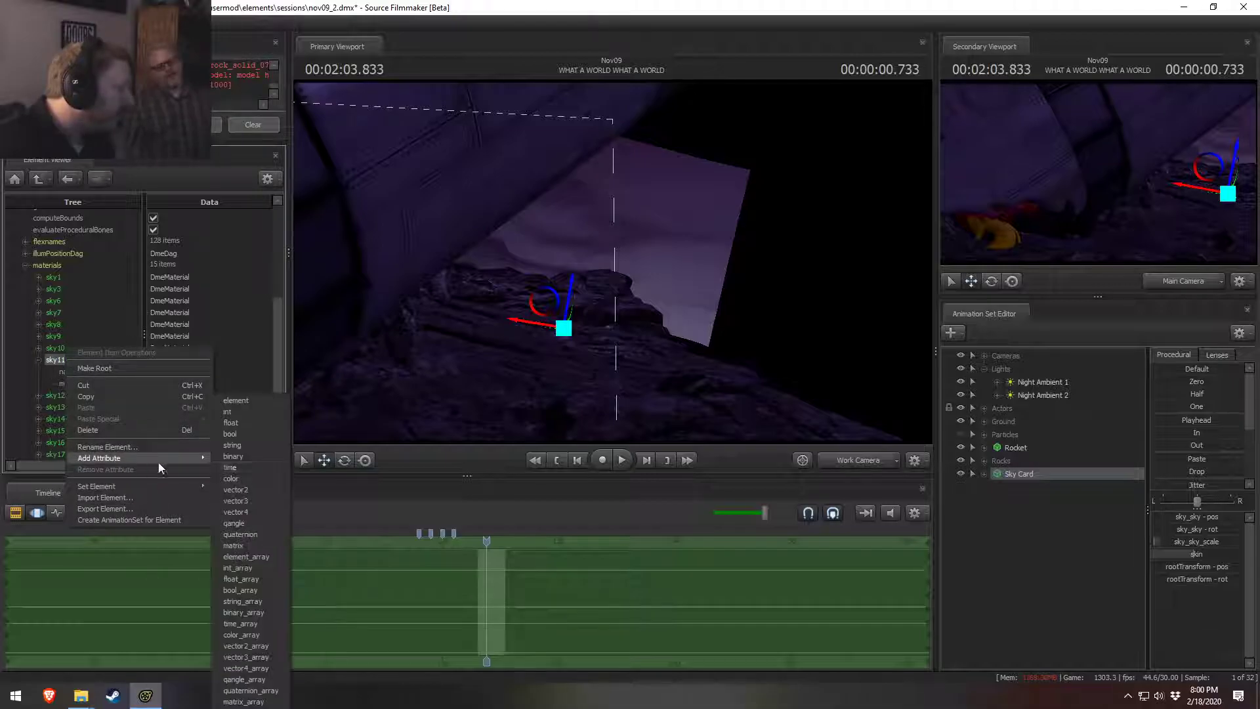
{"action": "left_click", "coordinate": [233, 423]}
{"action": "type", "text": "$alpha"}
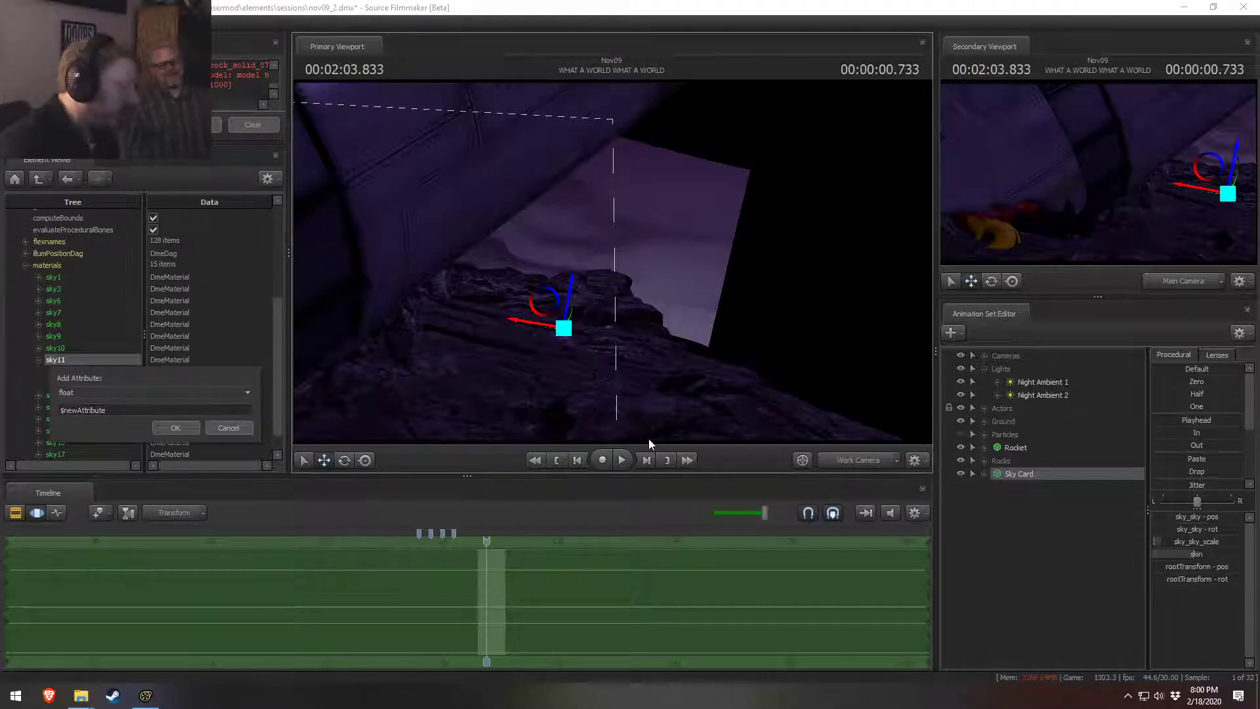
{"action": "key", "text": "Delete"}
{"action": "key", "text": "Delete"}
{"action": "key", "text": "Delete"}
{"action": "key", "text": "Delete"}
{"action": "key", "text": "Delete"}
{"action": "key", "text": "Delete"}
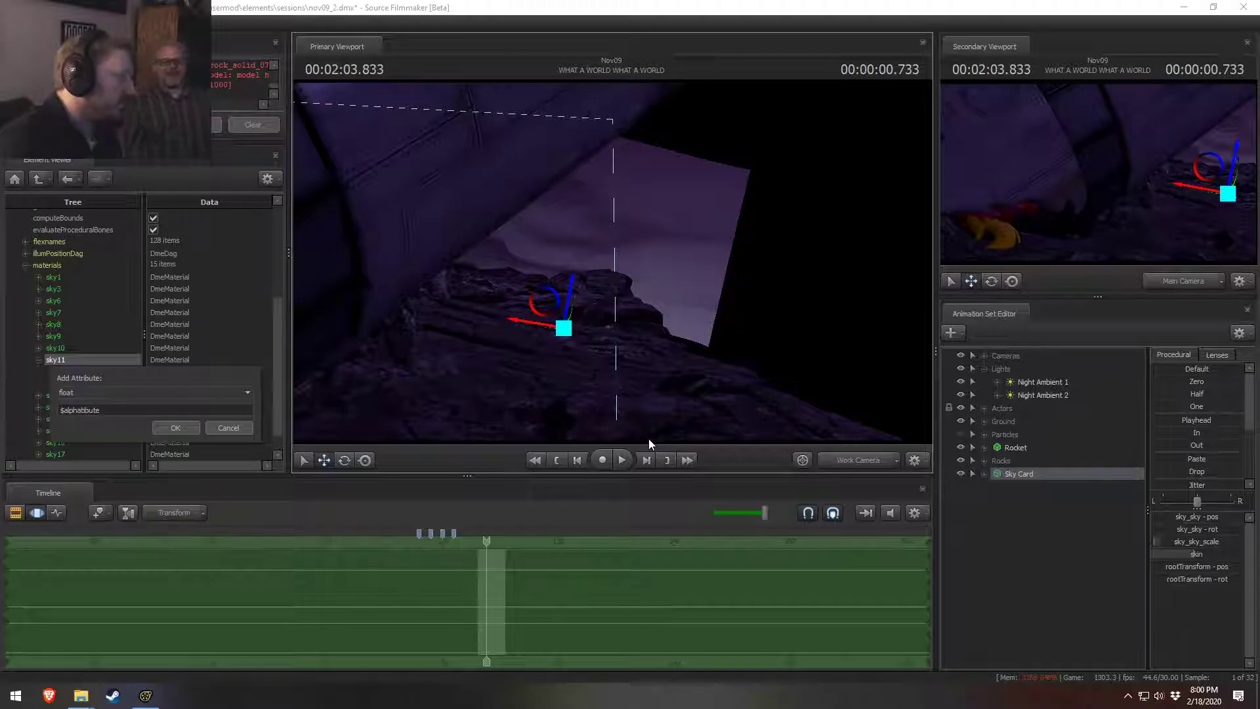
{"action": "key", "text": "Return"}
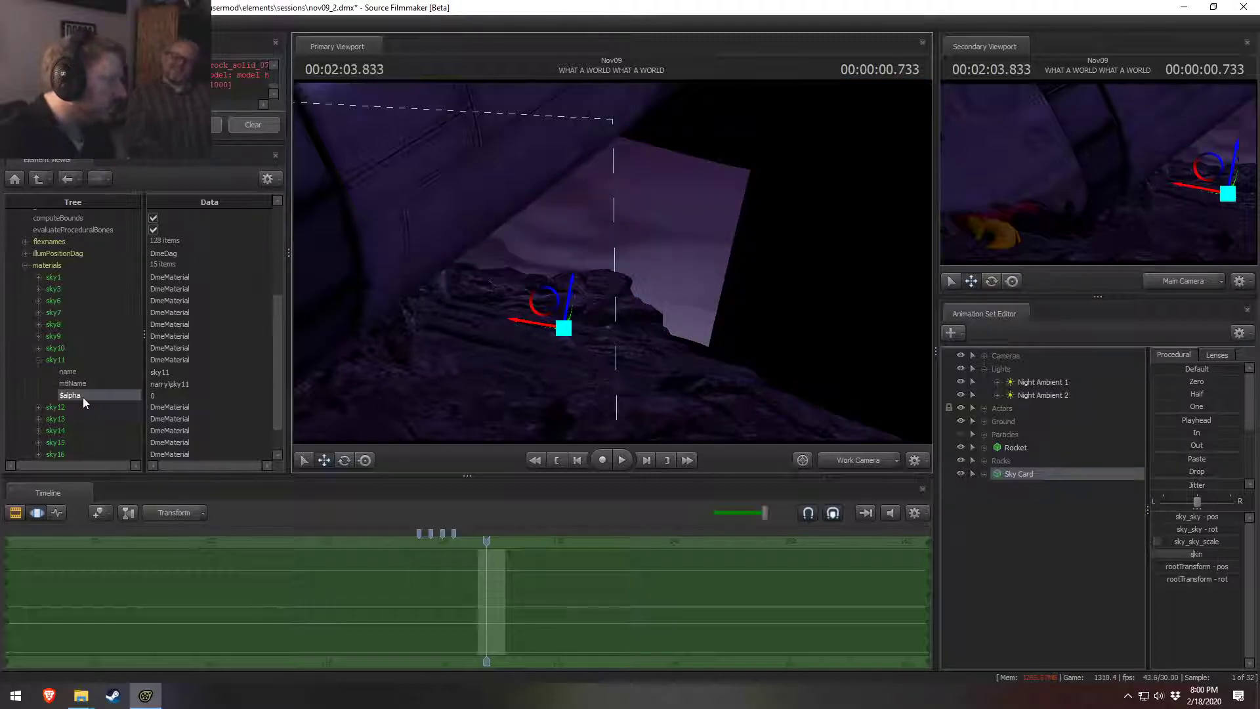
{"action": "right_click", "coordinate": [83, 397]}
{"action": "left_click", "coordinate": [104, 451]}
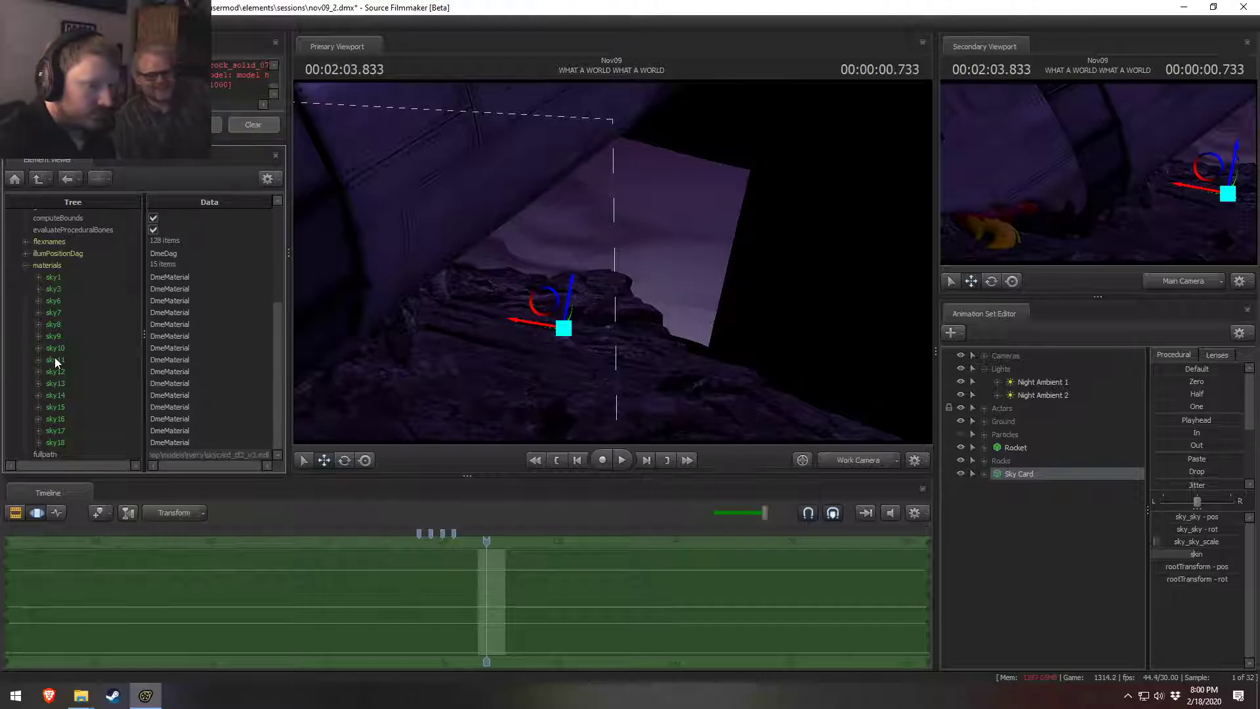
Step: Set the $color of the Sky Card's sky10 material to 0.35 0.4 0.5
{"action": "right_click", "coordinate": [61, 348]}
{"action": "left_click", "coordinate": [65, 375]}
{"action": "left_click", "coordinate": [99, 385]}
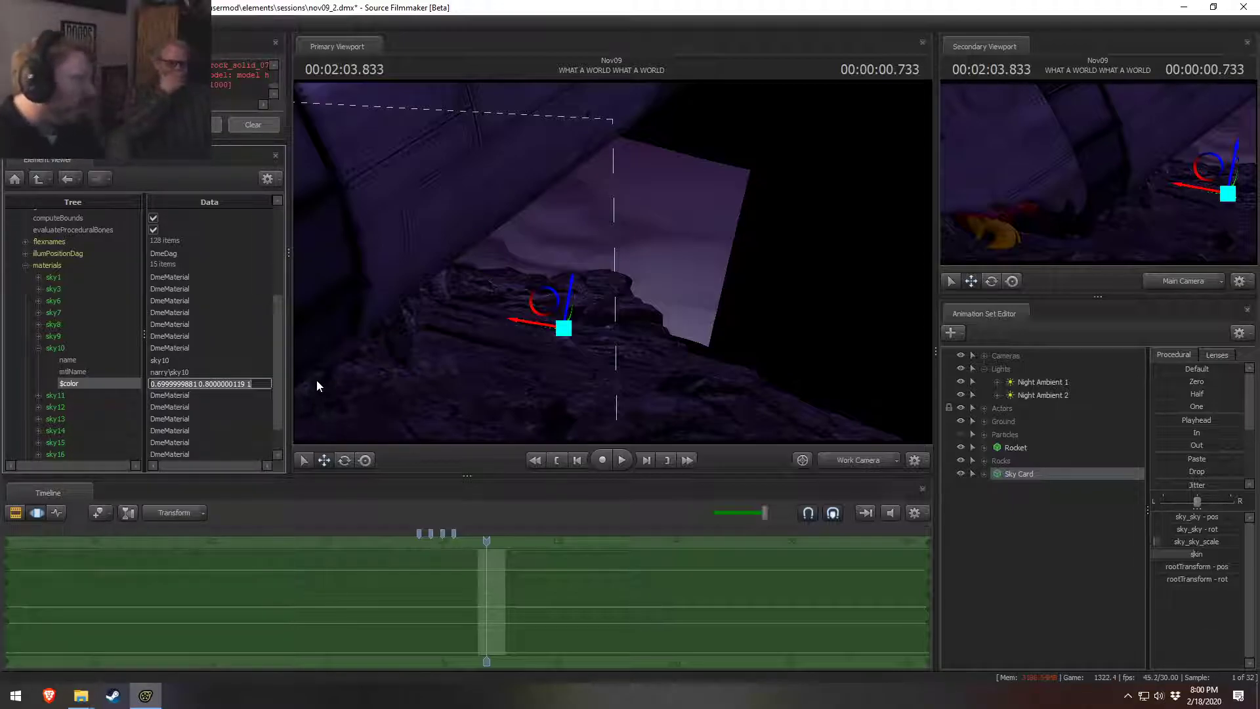
{"action": "type", "text": "00"}
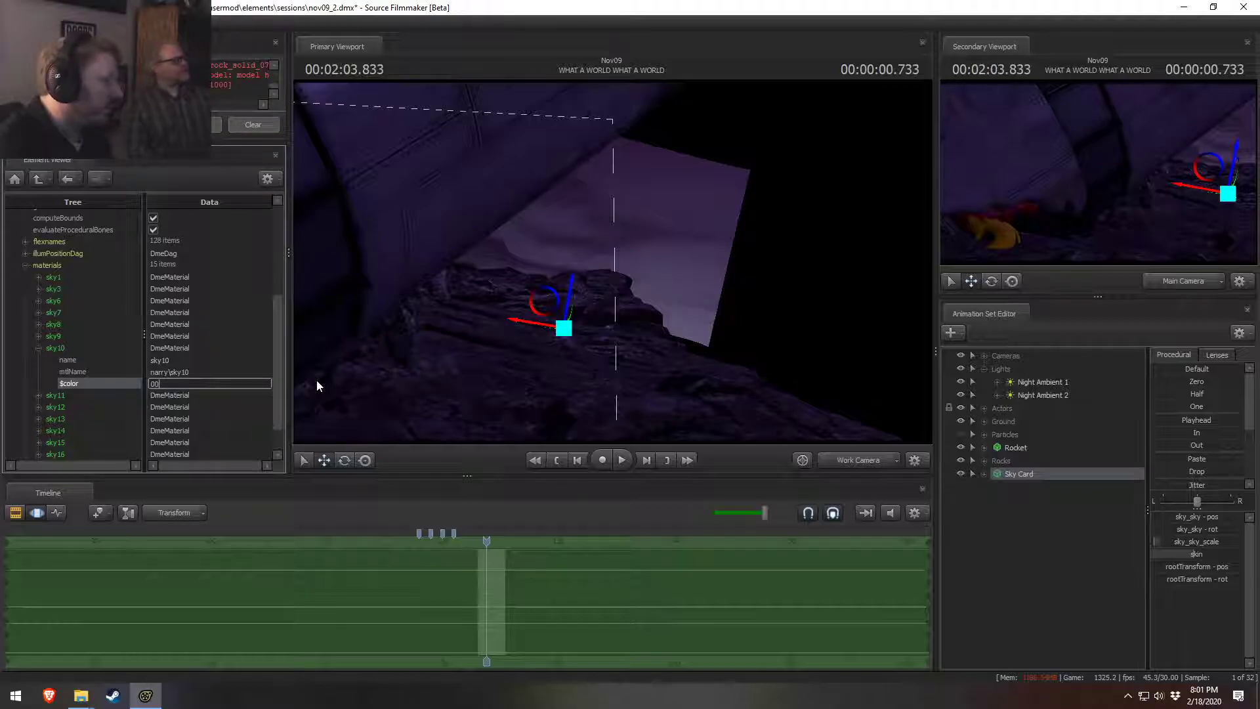
{"action": "key", "text": "BackSpace"}
{"action": "type", "text": ".35 "}
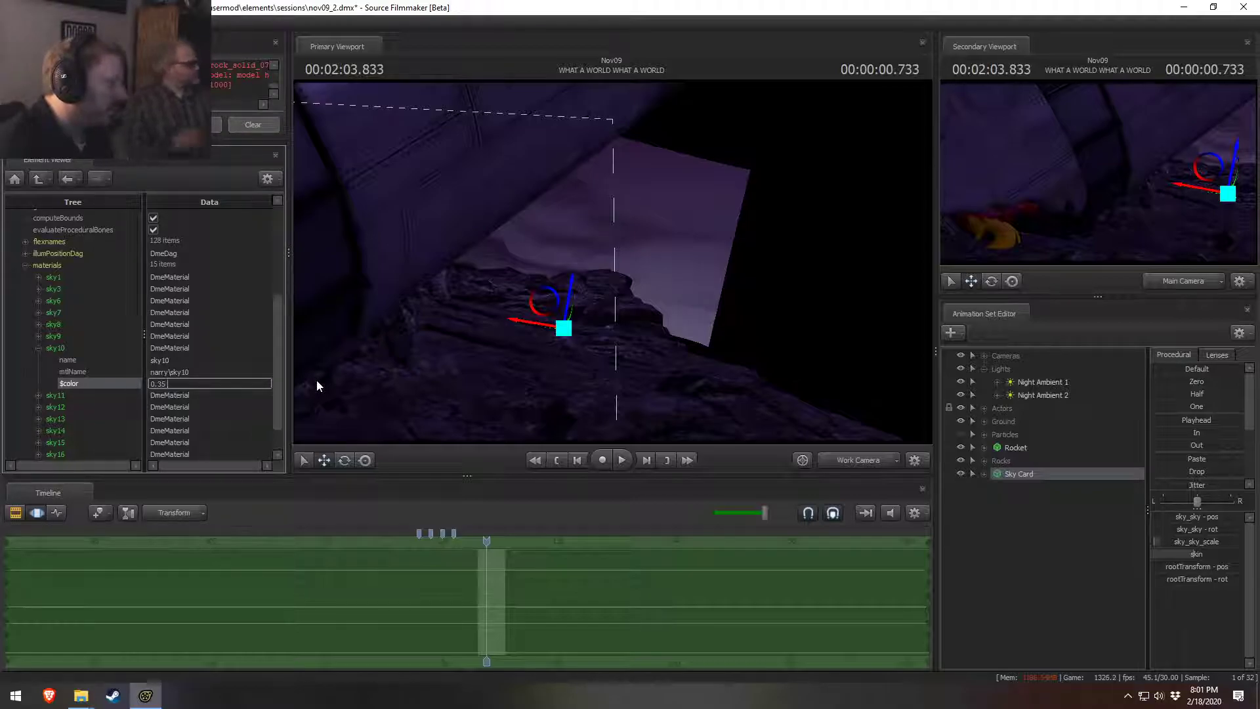
{"action": "type", "text": "0.4 0.5"}
{"action": "key", "text": "Return"}
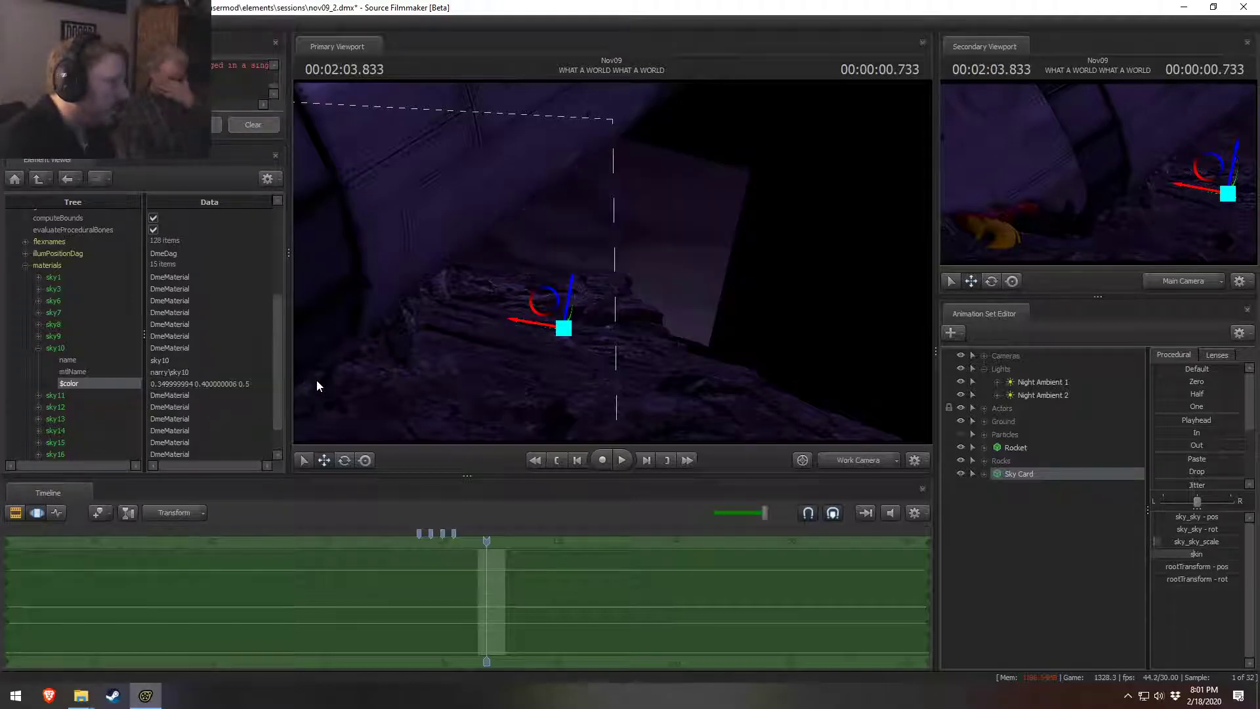
Step: View the shot through the Main Camera and brighten sky10's $color to 0.45 0.5 0.6
{"action": "left_click", "coordinate": [857, 459]}
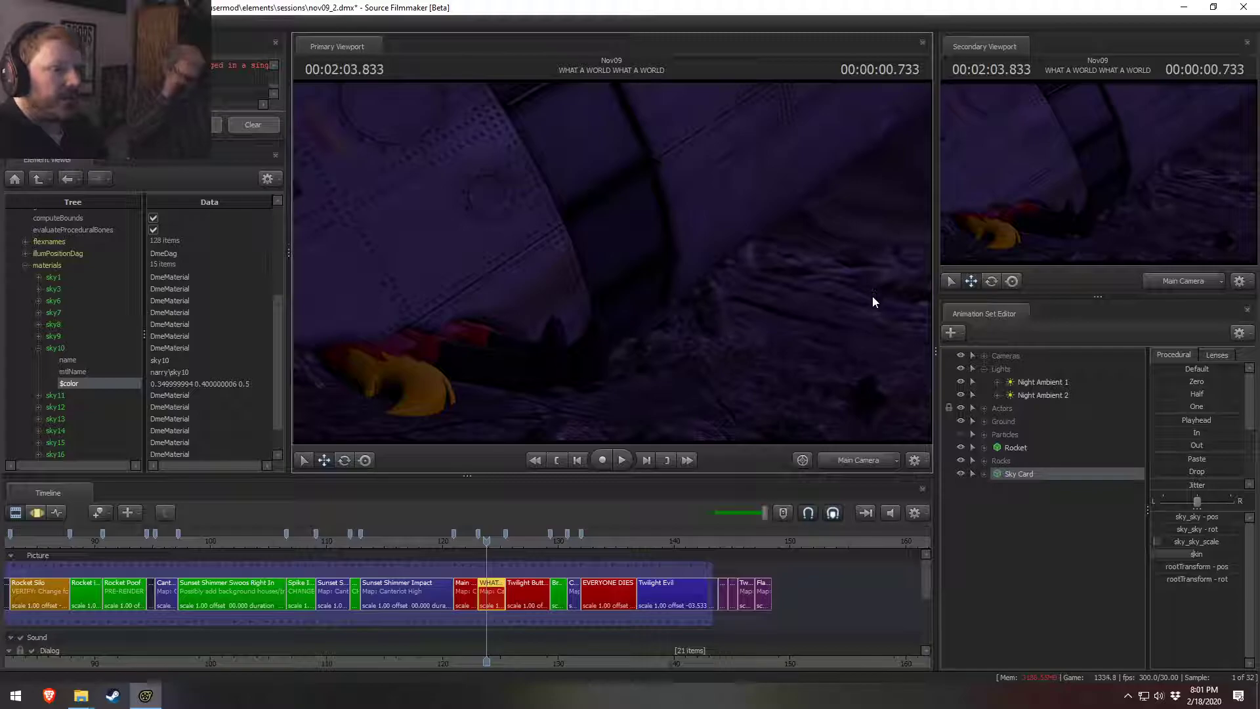
{"action": "left_click", "coordinate": [165, 383]}
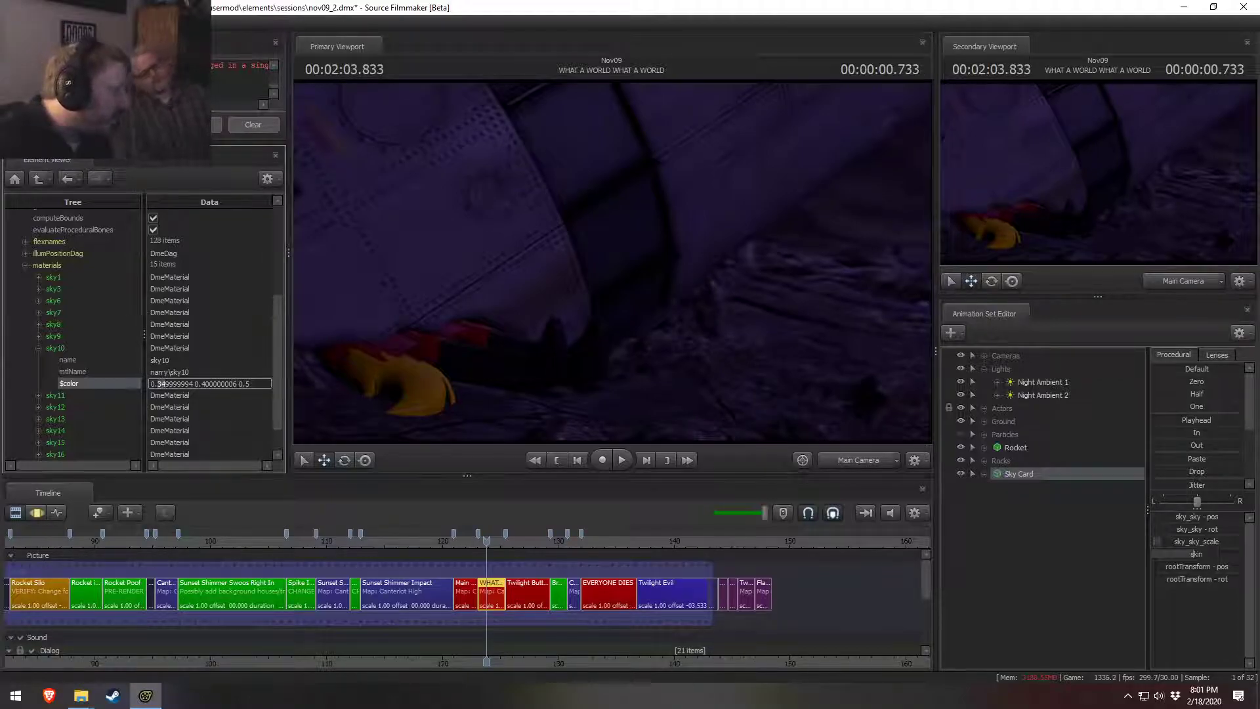
{"action": "key", "text": "ctrl+a"}
{"action": "type", "text": "0.45"}
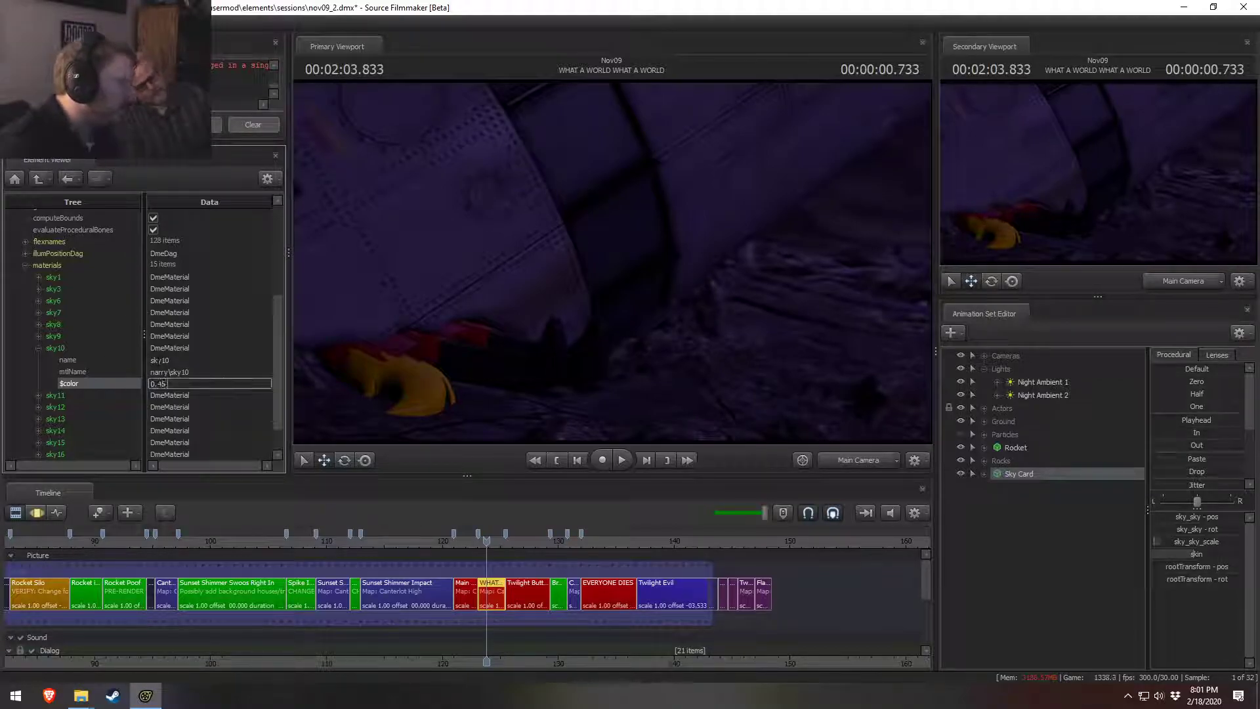
{"action": "type", "text": " 0 5 0.6"}
{"action": "key", "text": "Return"}
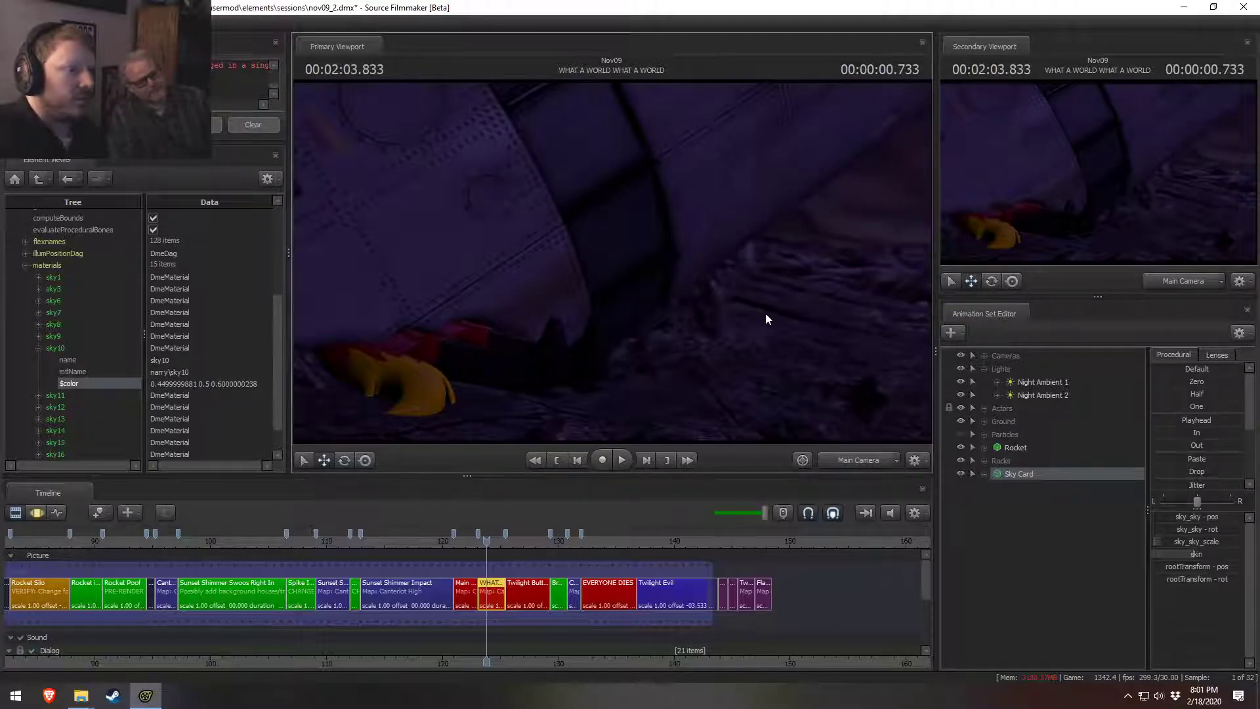
Step: Try sky10's $color with a blue component of 0.65, and with the whole value at 0.5 0.5 0.60
{"action": "left_click", "coordinate": [221, 383]}
{"action": "left_click_drag", "start_coordinate": [224, 385], "coordinate": [265, 384]}
{"action": "type", "text": "5"}
{"action": "left_click", "coordinate": [224, 373]}
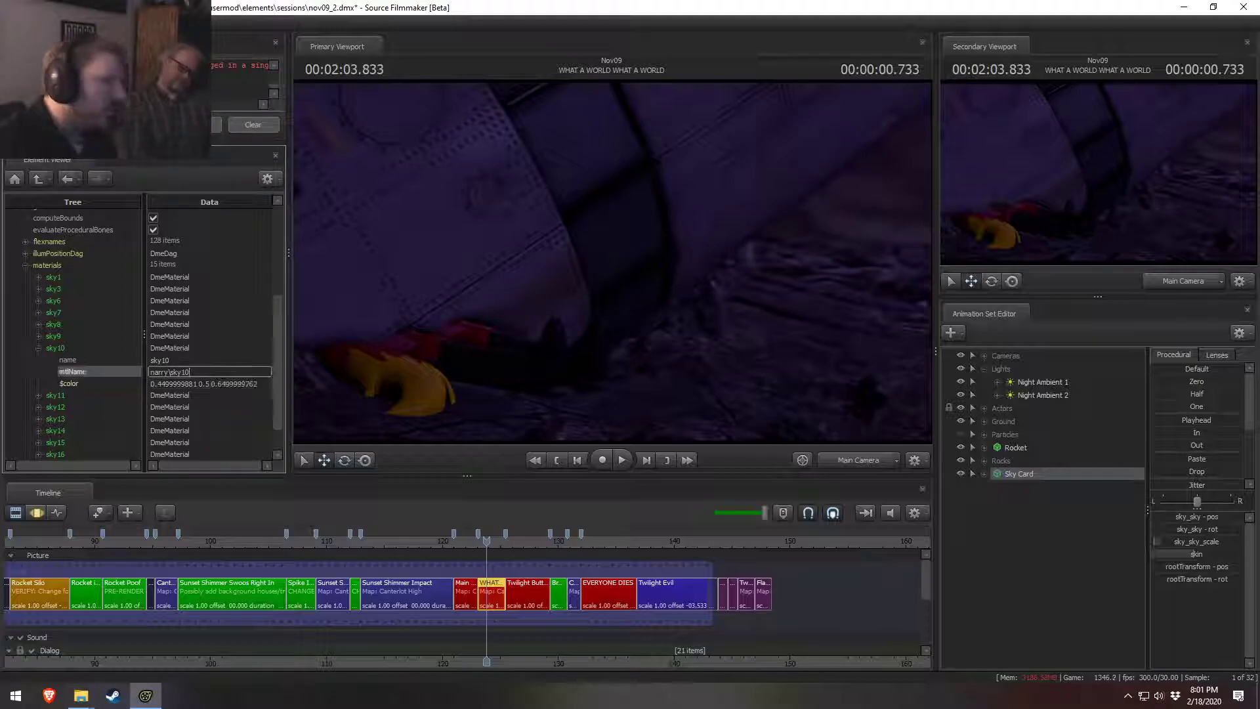
{"action": "left_click_drag", "start_coordinate": [260, 385], "coordinate": [163, 385]}
{"action": "type", "text": "0."}
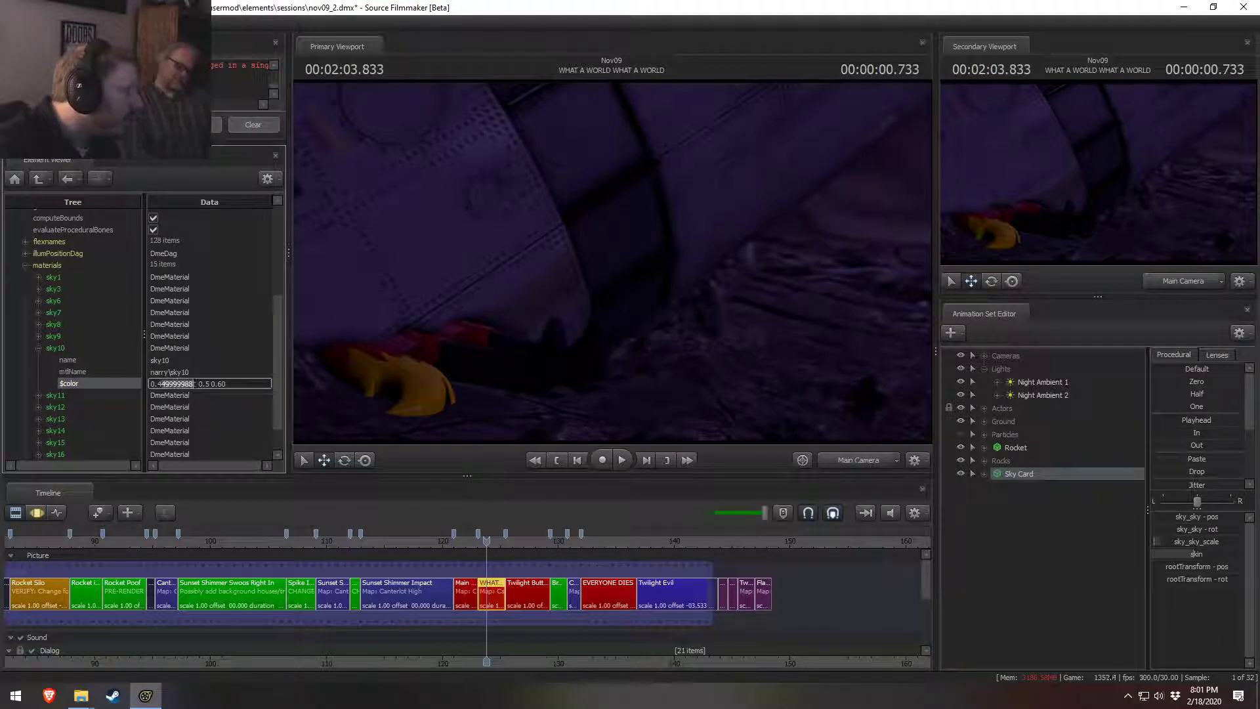
{"action": "type", "text": "5"}
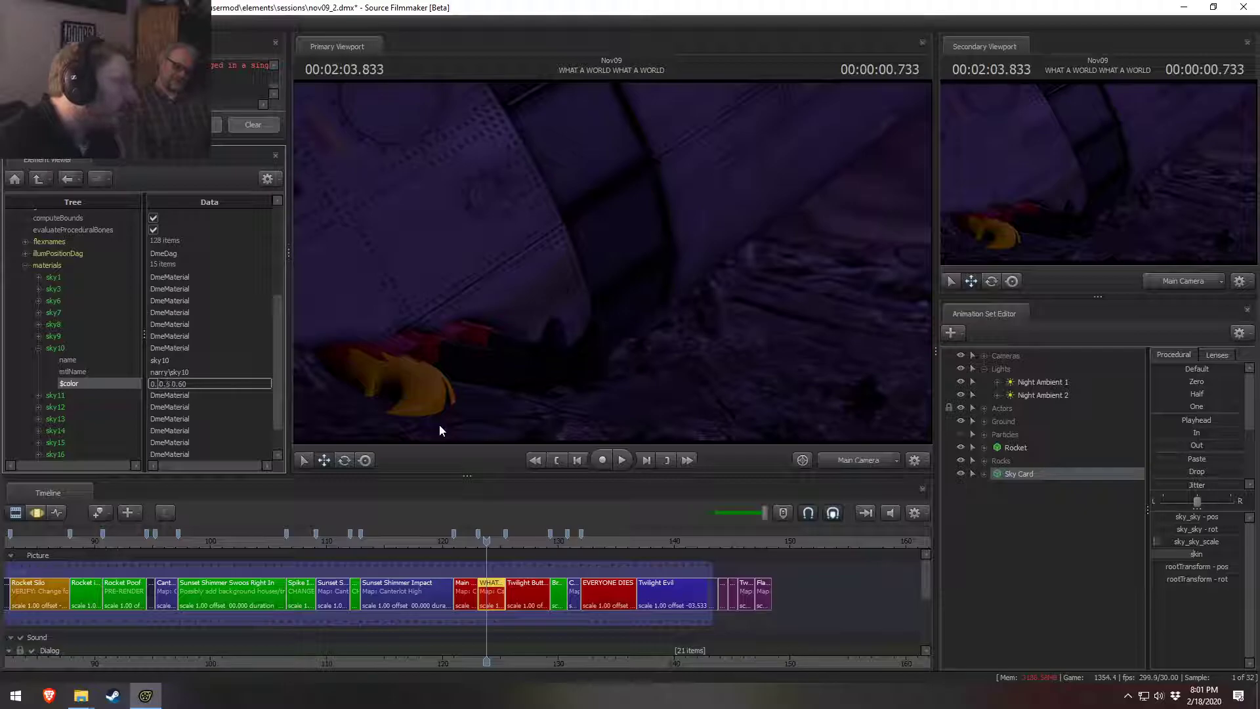
{"action": "key", "text": "Return"}
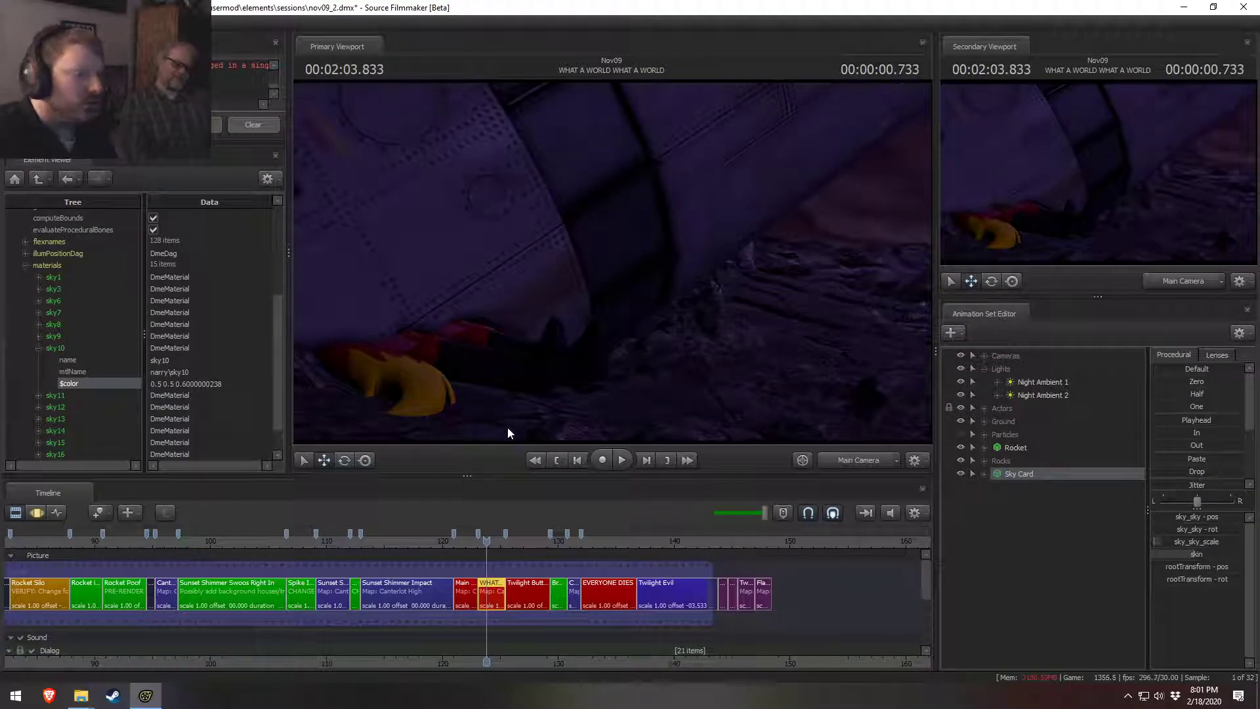
Step: Fine-tune the red component of sky10's $color, trying 0.45 and 0.40 before settling on 0.43
{"action": "left_click", "coordinate": [206, 384]}
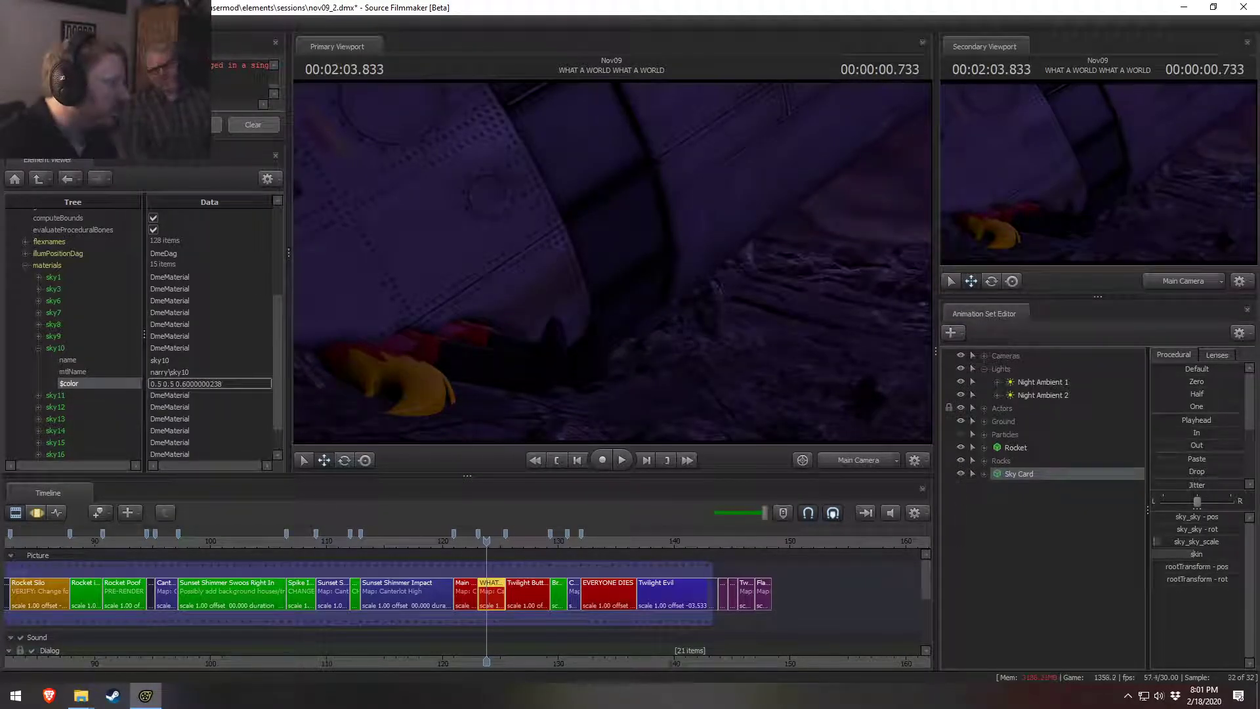
{"action": "type", "text": "4"}
{"action": "left_click", "coordinate": [99, 371]}
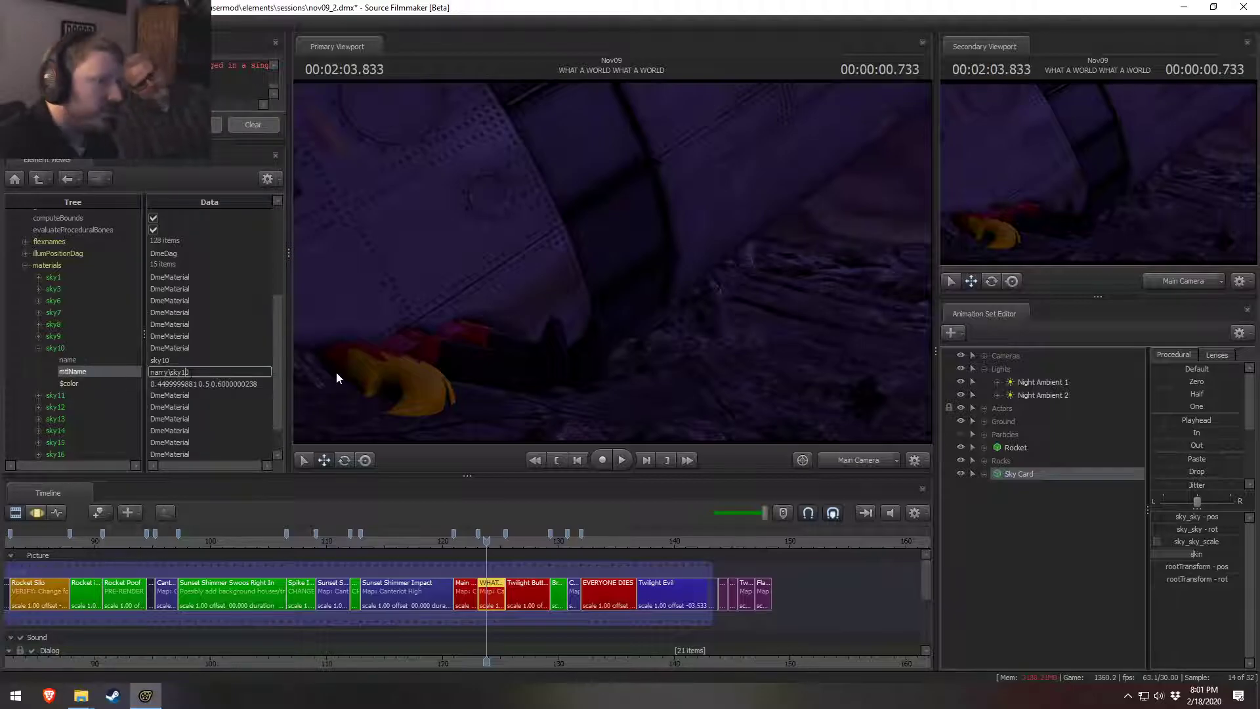
{"action": "left_click", "coordinate": [162, 384]}
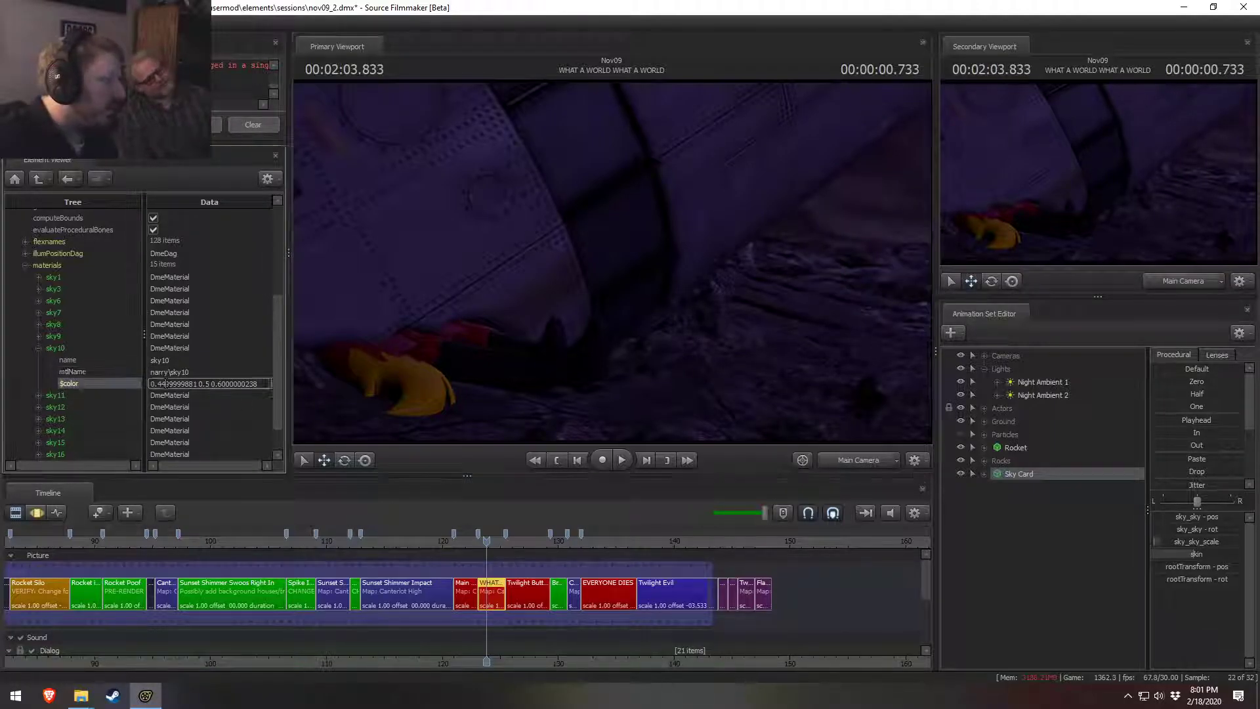
{"action": "left_click_drag", "start_coordinate": [162, 384], "coordinate": [199, 386]}
{"action": "type", "text": "0"}
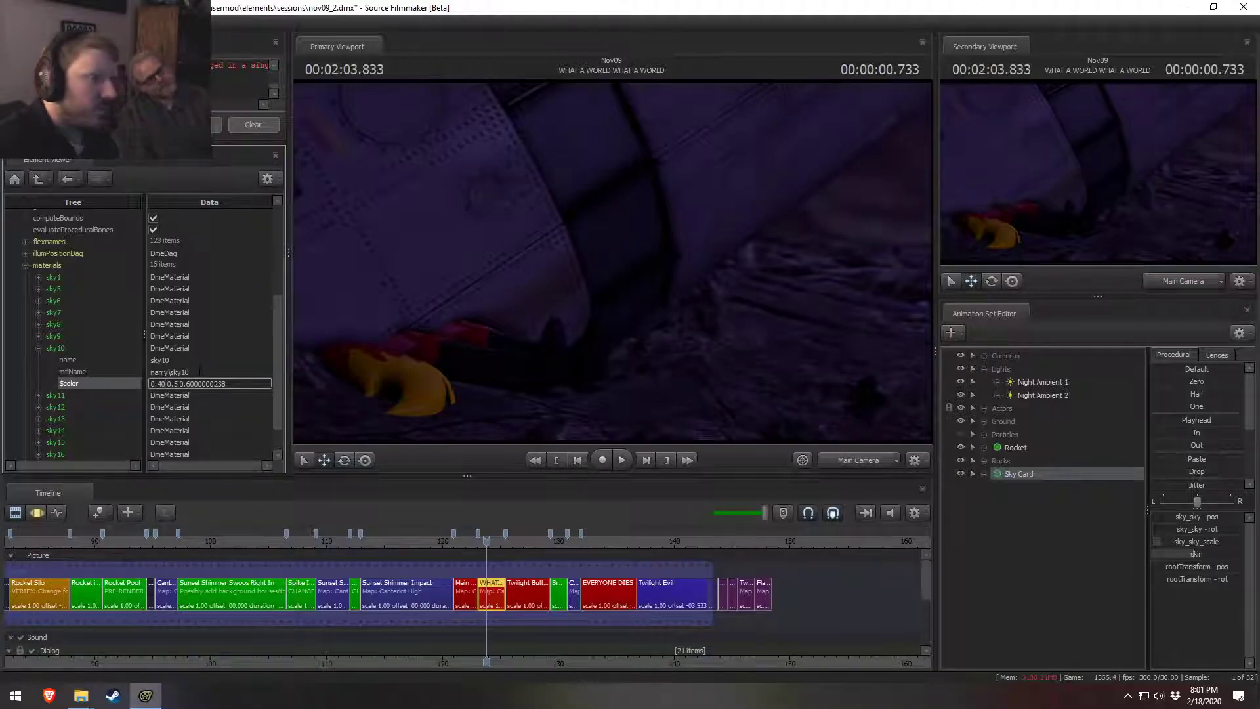
{"action": "left_click", "coordinate": [200, 372]}
{"action": "left_click", "coordinate": [163, 384]}
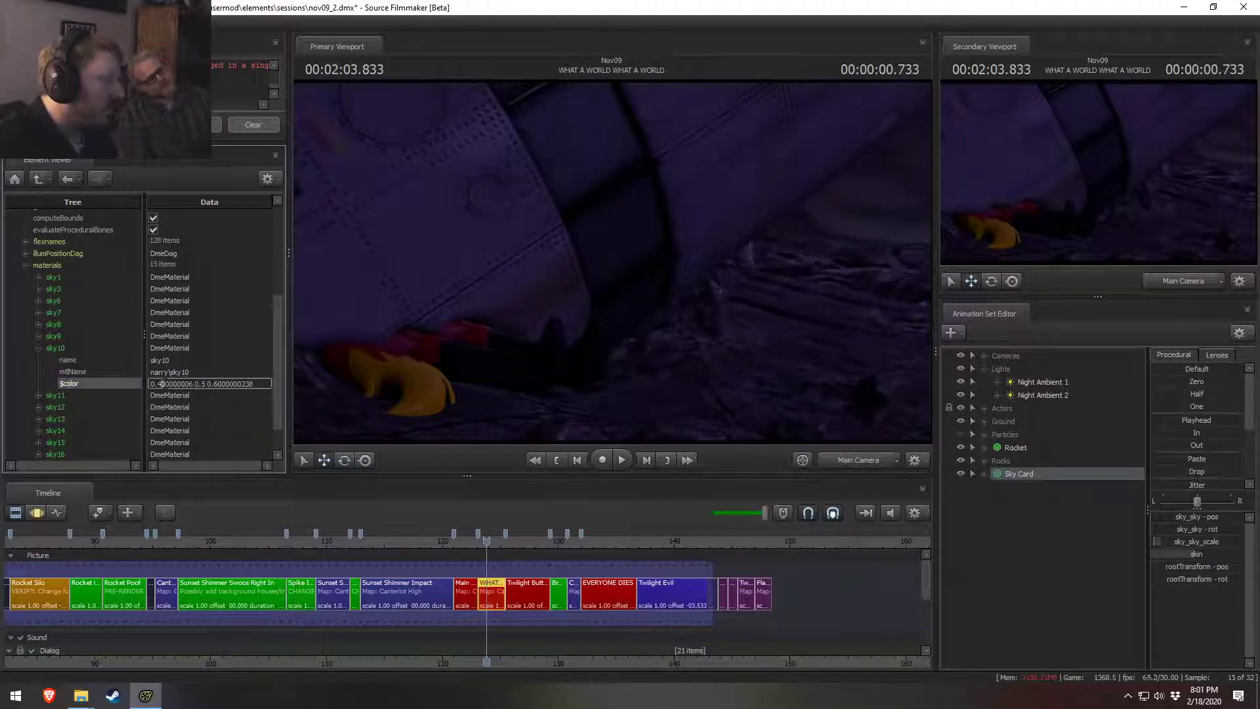
{"action": "left_click", "coordinate": [209, 373]}
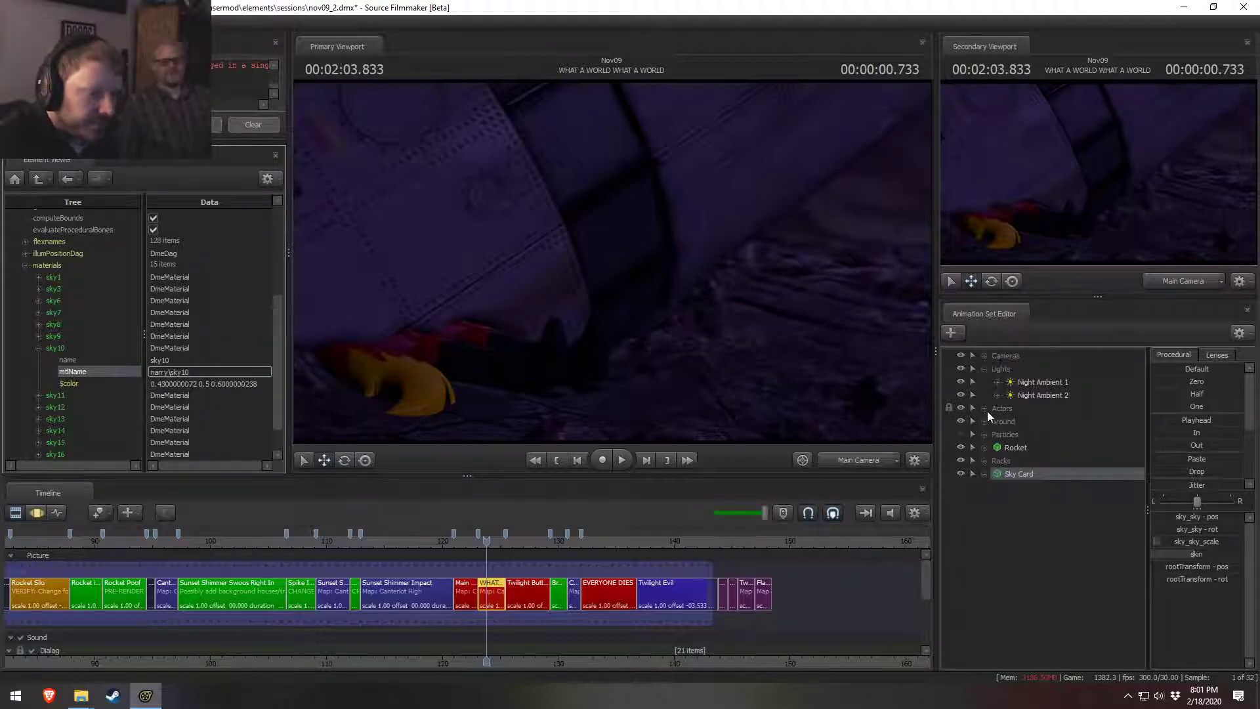
Step: Create a new light in the shot with the Motion Editor active, and expand the Lights group
{"action": "right_click", "coordinate": [1035, 385]}
{"action": "left_click", "coordinate": [1011, 379]}
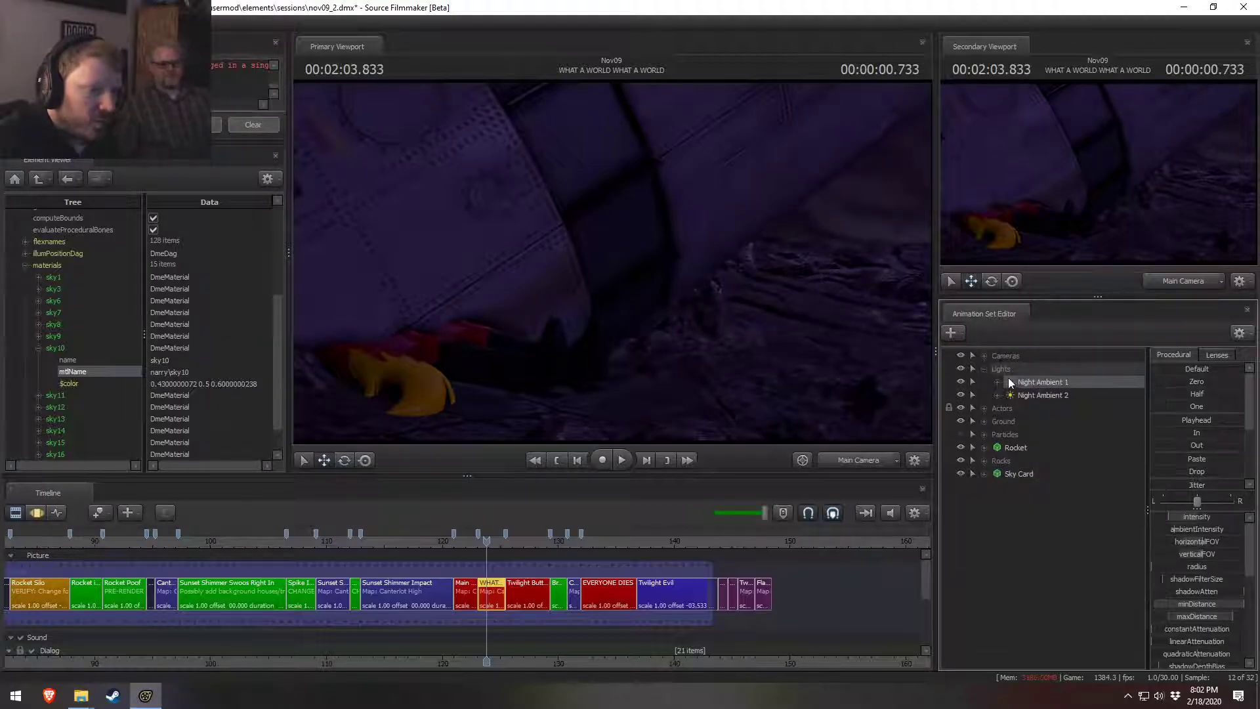
{"action": "left_click", "coordinate": [984, 369]}
{"action": "key", "text": "F3"}
{"action": "left_click", "coordinate": [781, 570]}
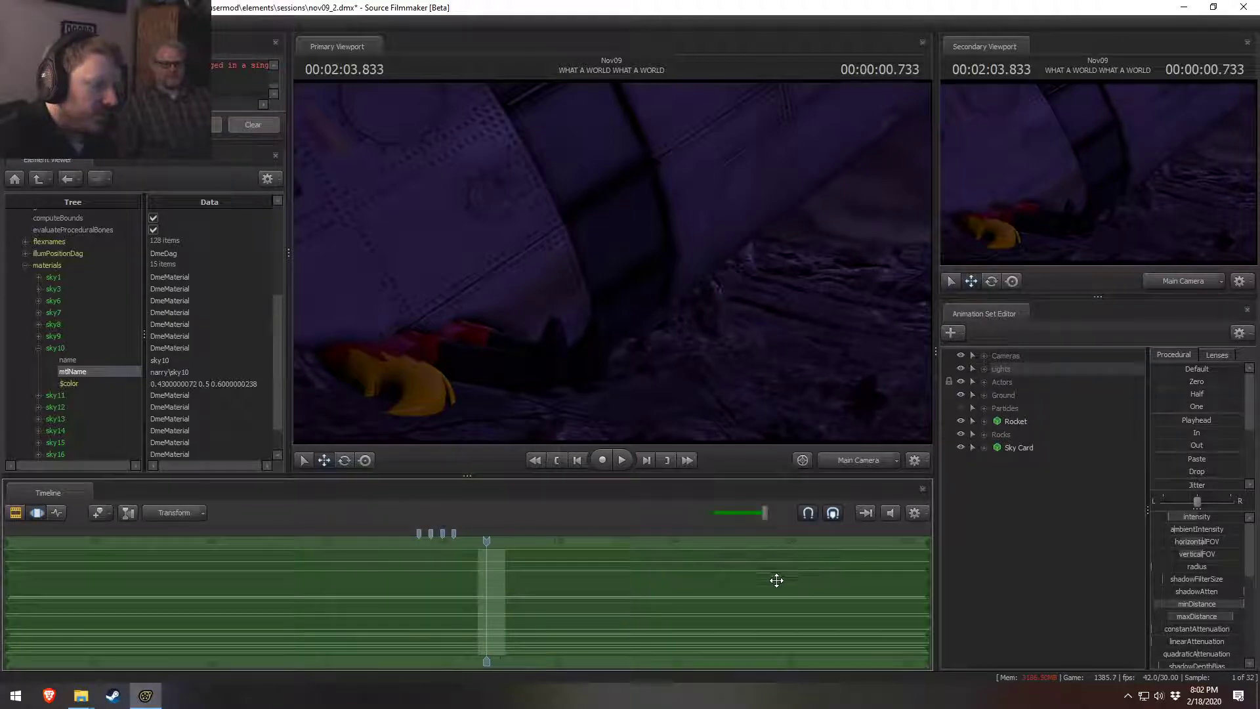
{"action": "right_click", "coordinate": [1047, 552]}
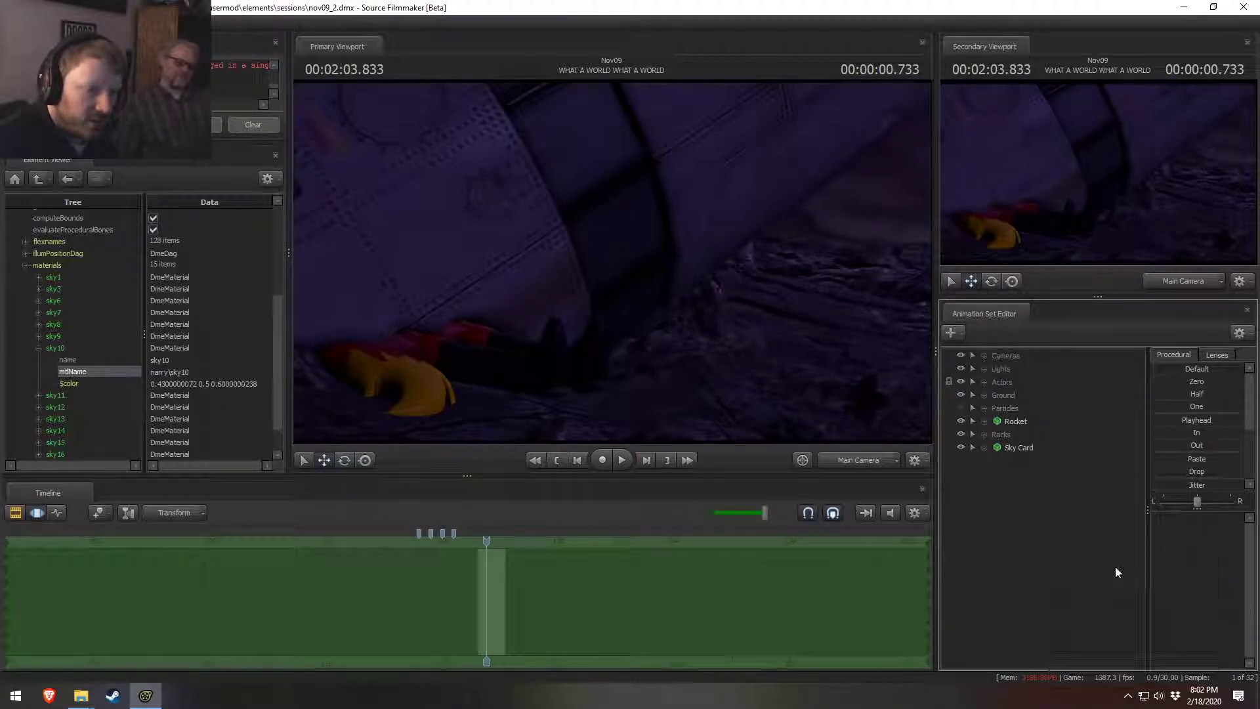
{"action": "left_click", "coordinate": [1116, 567]}
{"action": "left_click", "coordinate": [982, 371]}
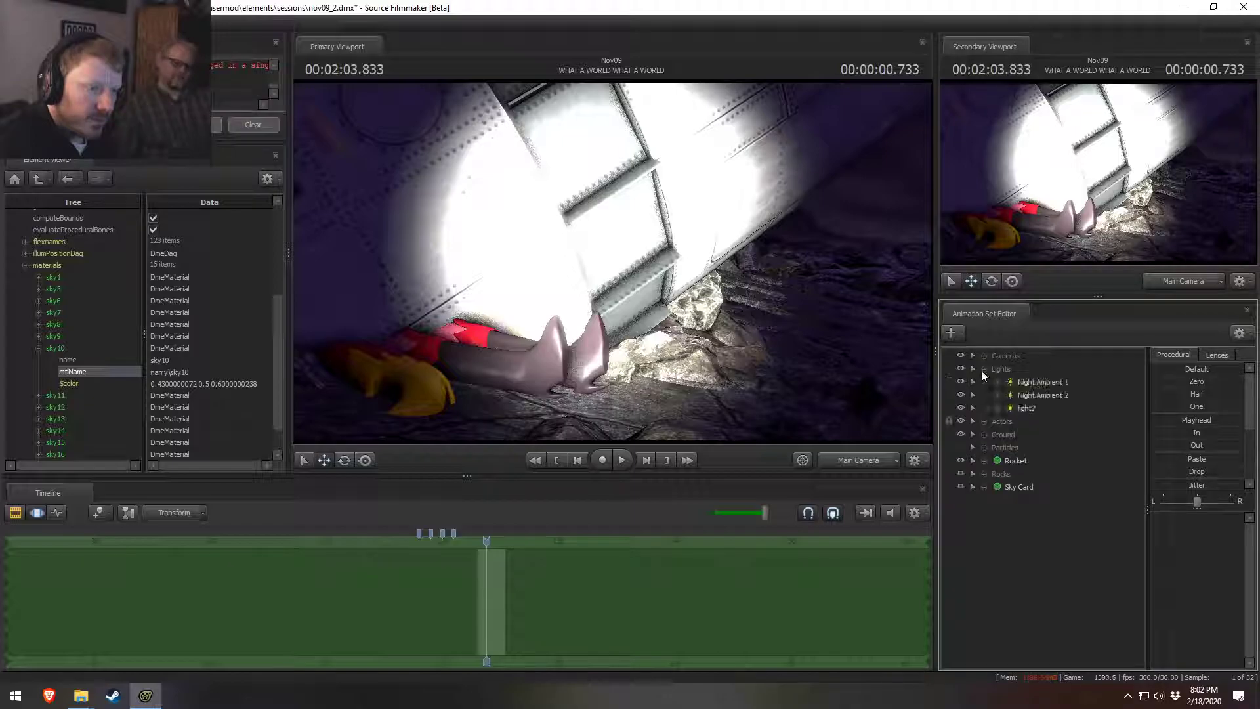
Step: Look through light2 in the Primary Viewport and move it away from the rocket using the Motion Editor
{"action": "left_click_drag", "start_coordinate": [1032, 410], "coordinate": [748, 325]}
{"action": "key", "text": "F2"}
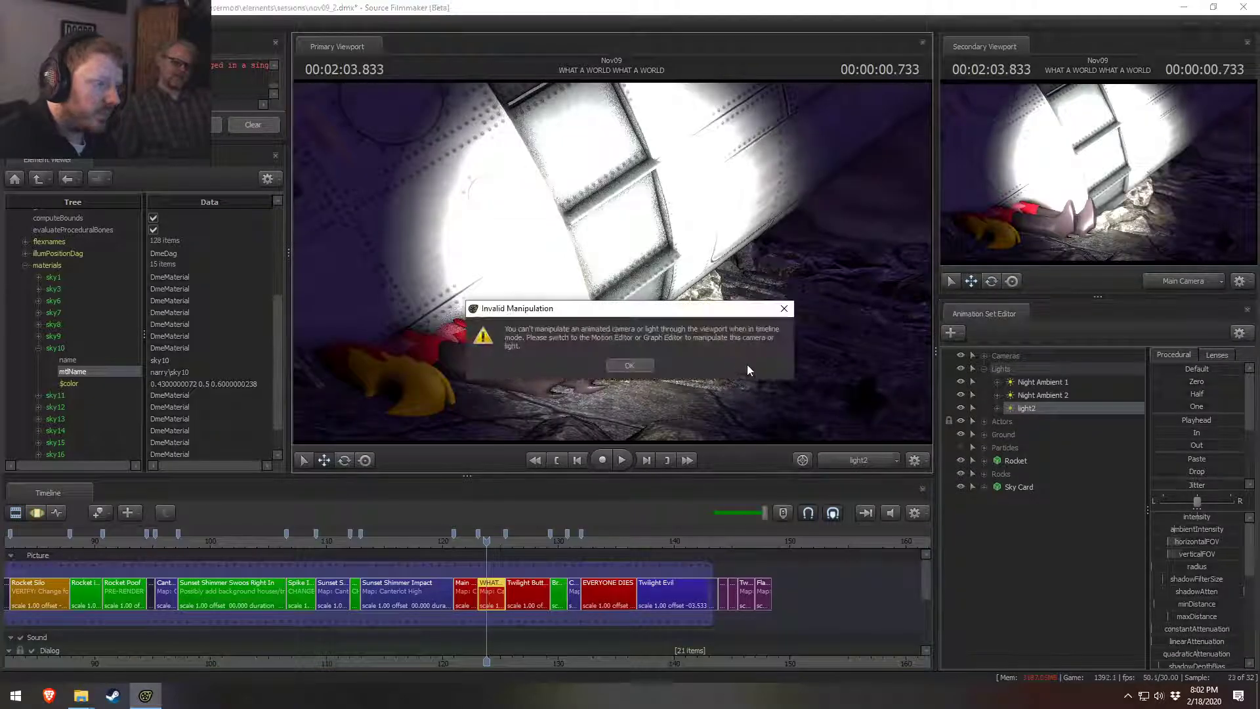
{"action": "left_click", "coordinate": [627, 362]}
{"action": "key", "text": "F3"}
{"action": "left_click_drag", "start_coordinate": [613, 289], "coordinate": [647, 246]}
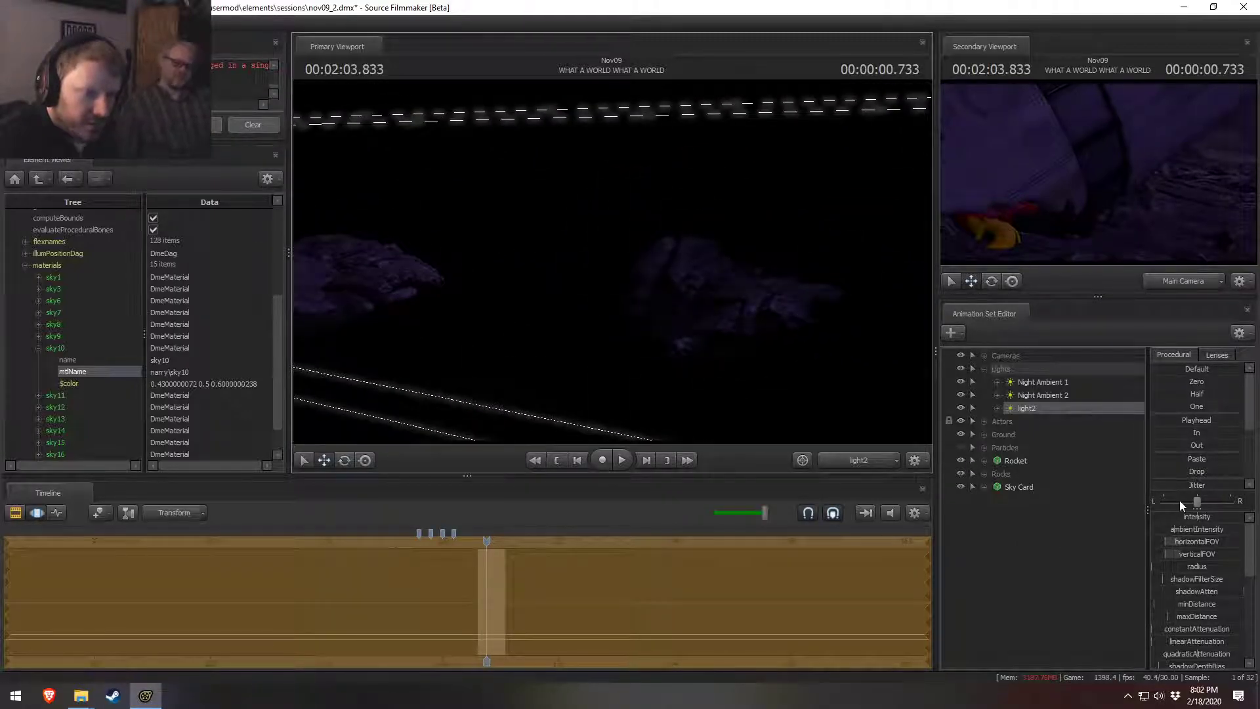
Step: Raise light2's volumetricIntensity, pull the light back from the rocket, and enable its volumetrics with shadows disabled
{"action": "scroll", "coordinate": [1185, 641], "scroll_direction": "down", "scroll_amount": 3}
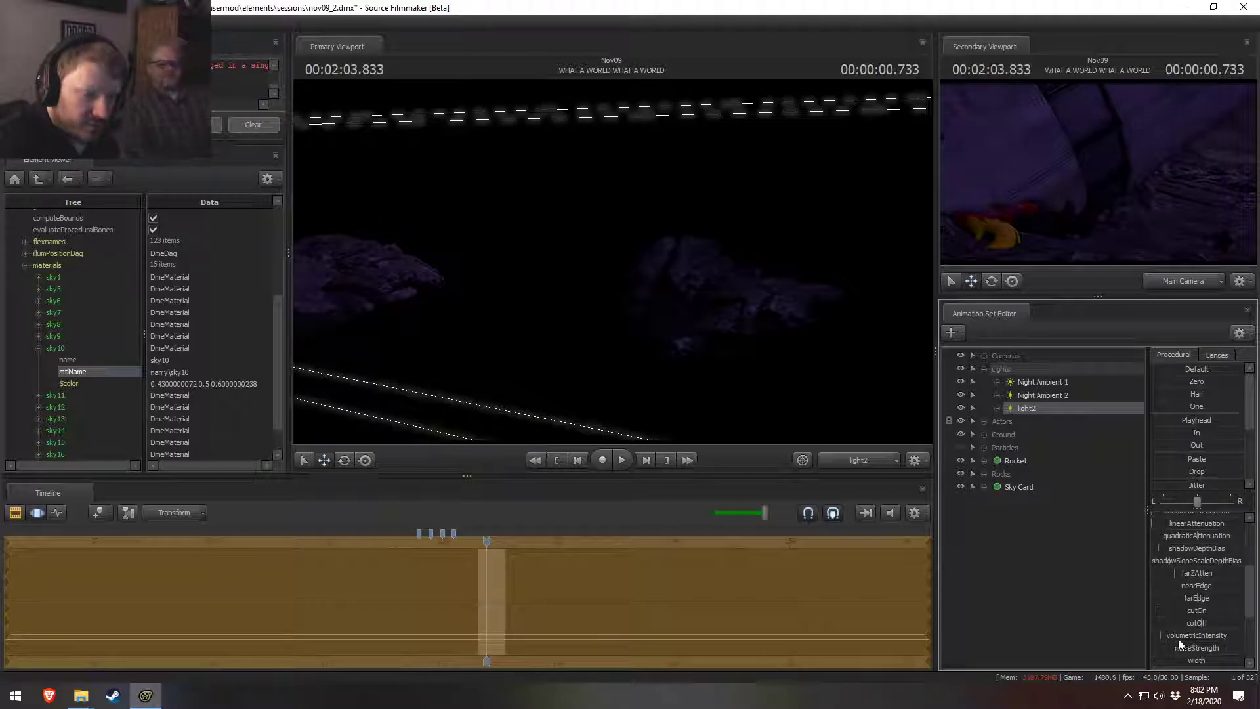
{"action": "left_click_drag", "start_coordinate": [755, 328], "coordinate": [683, 296]}
{"action": "right_click", "coordinate": [1045, 412]}
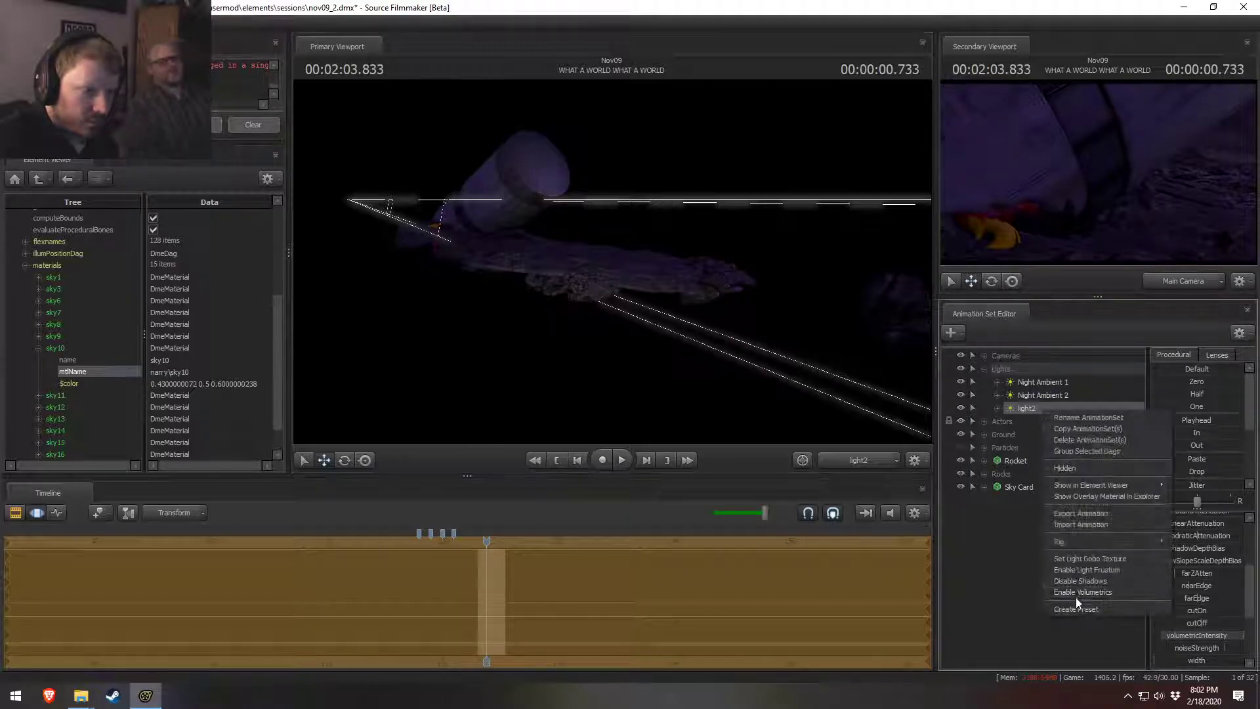
{"action": "left_click", "coordinate": [1080, 592]}
{"action": "right_click", "coordinate": [1045, 411]}
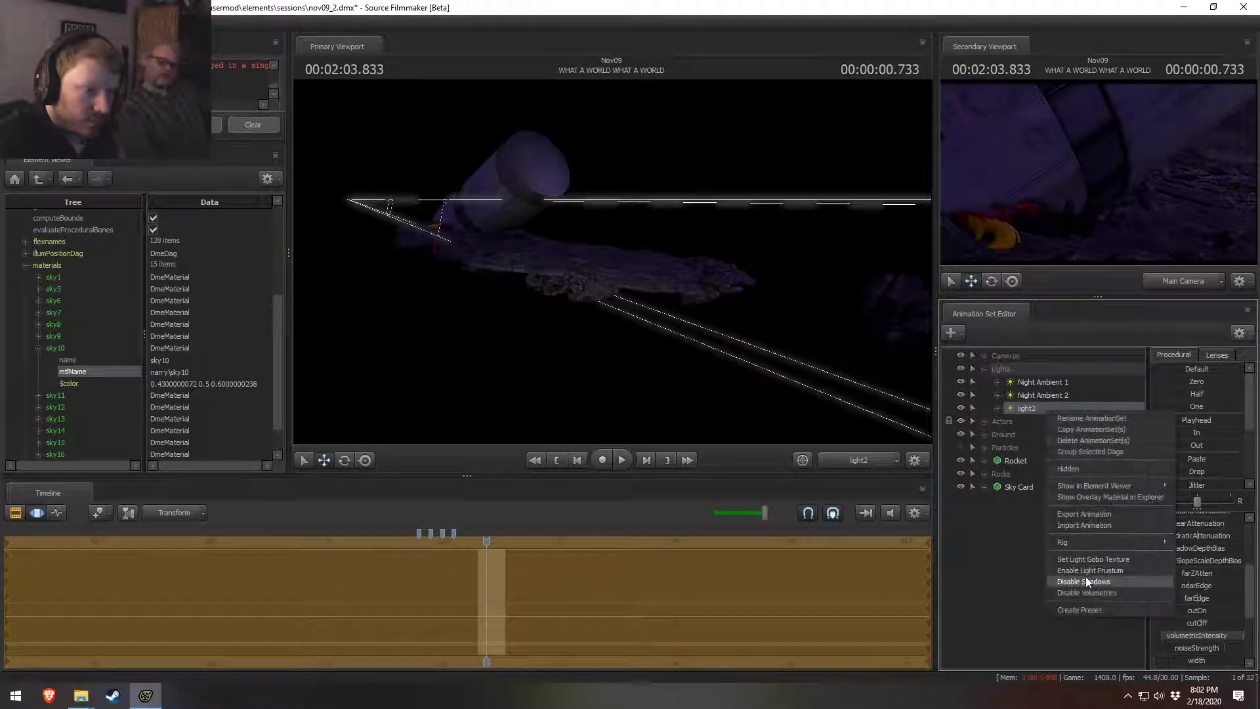
{"action": "left_click", "coordinate": [1087, 581]}
Step: Extend light2's reach by raising farZAtten and maxDistance, and reposition the light around the crash site
{"action": "left_click_drag", "start_coordinate": [754, 328], "coordinate": [748, 328]}
{"action": "mouse_move", "coordinate": [610, 269]}
{"action": "left_mouse_down"}
{"action": "mouse_move", "coordinate": [630, 279]}
{"action": "mouse_move", "coordinate": [609, 273]}
{"action": "left_mouse_up"}
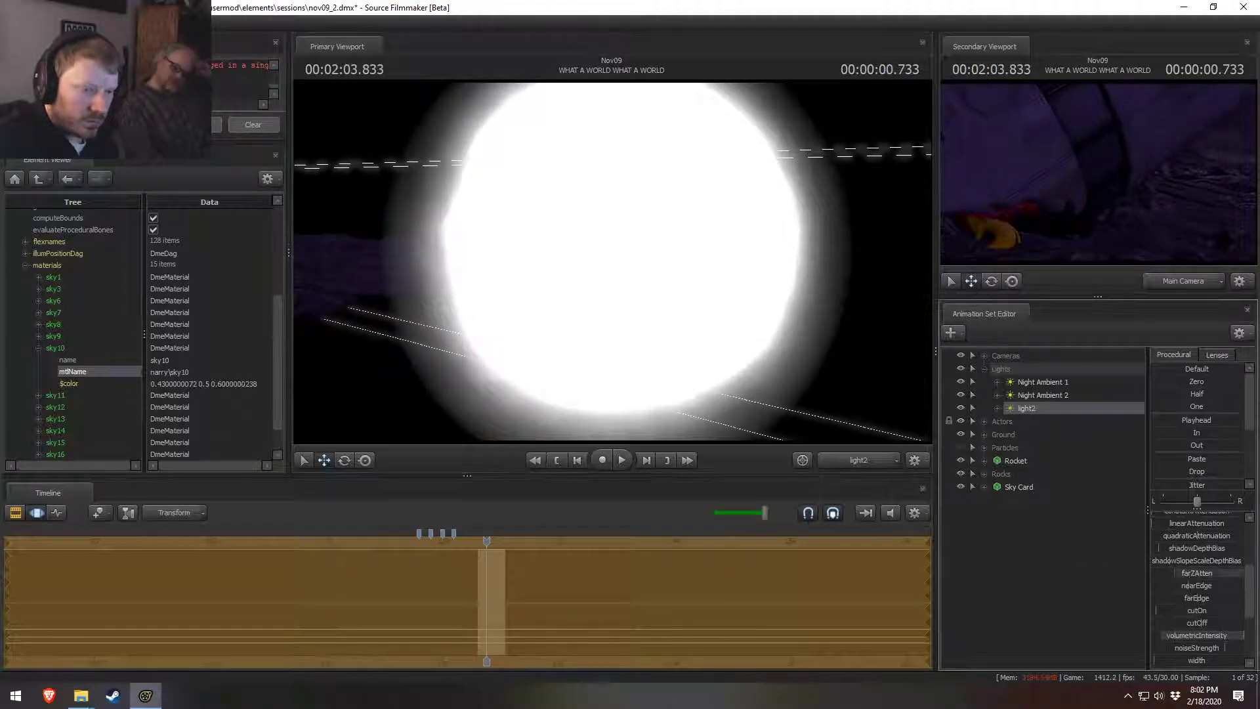
{"action": "scroll", "coordinate": [1198, 571], "scroll_direction": "up", "scroll_amount": 2}
{"action": "left_click_drag", "start_coordinate": [1184, 579], "coordinate": [1218, 579]}
{"action": "left_click_drag", "start_coordinate": [755, 328], "coordinate": [613, 265]}
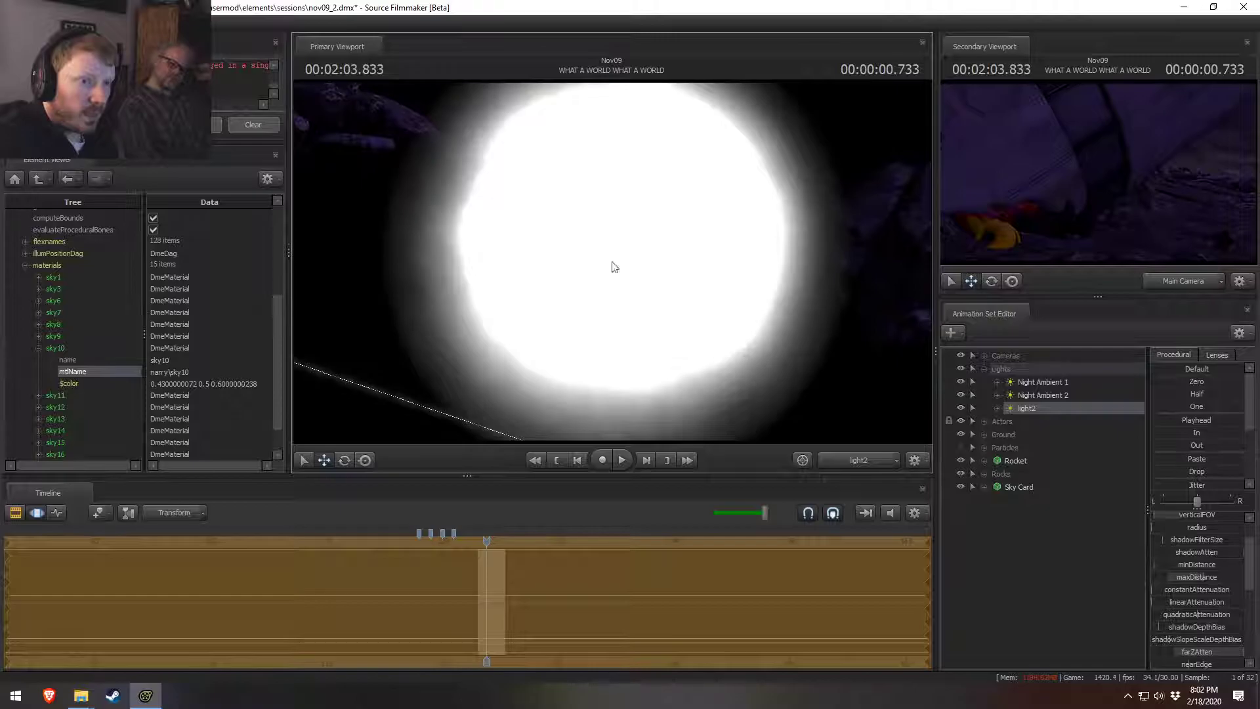
Step: Switch the Primary Viewport to Main Camera, lower light2's color_red and color_green, and preview the shot in the Clip Editor
{"action": "left_click", "coordinate": [865, 459]}
{"action": "key", "text": "F2"}
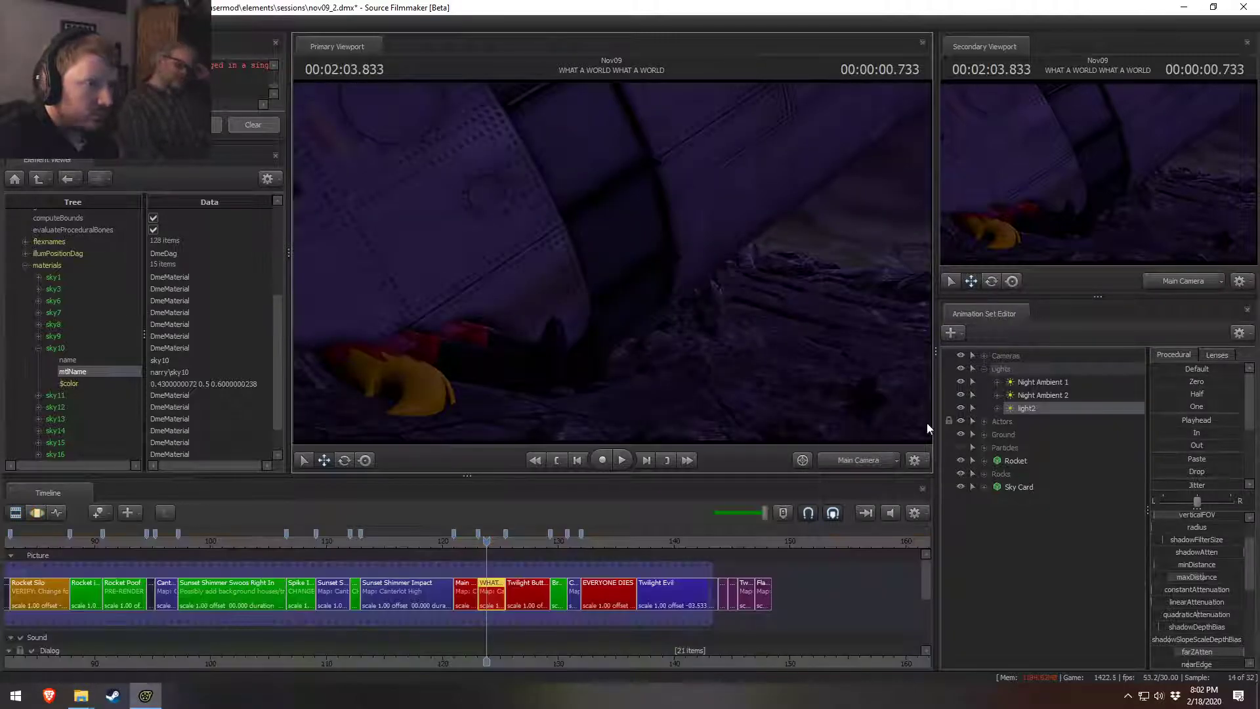
{"action": "key", "text": "F3"}
{"action": "scroll", "coordinate": [1176, 591], "scroll_direction": "down", "scroll_amount": 5}
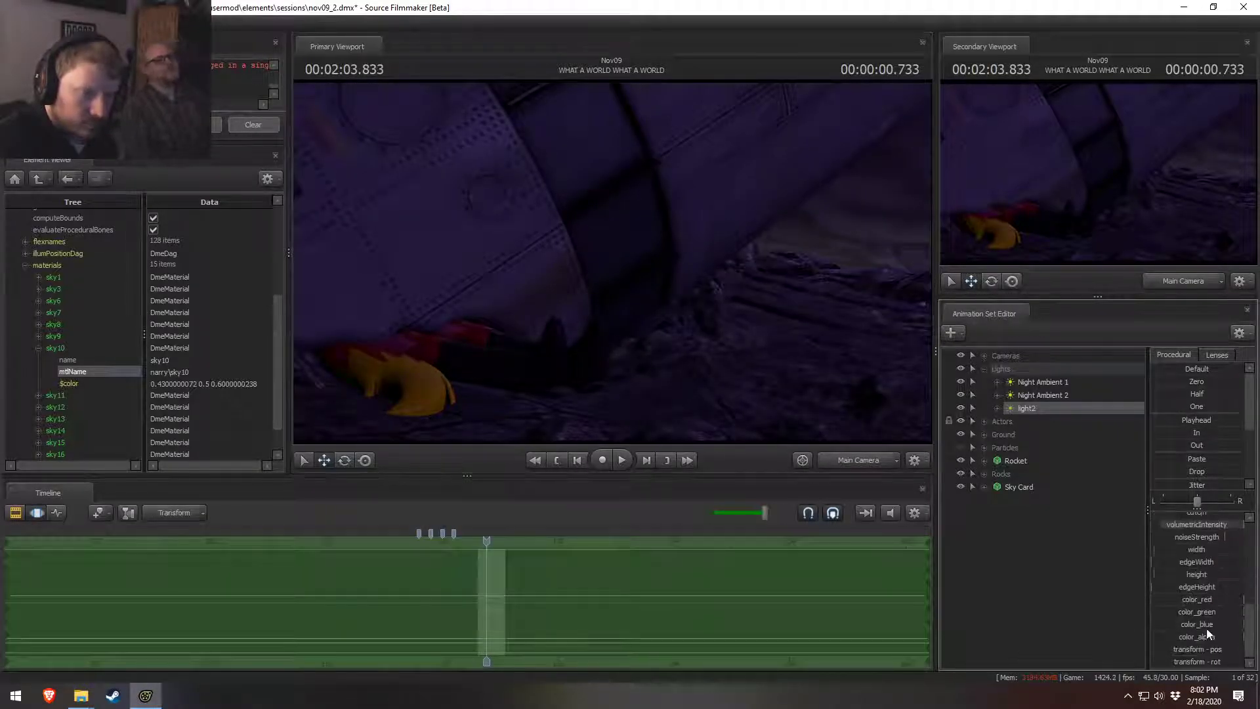
{"action": "mouse_move", "coordinate": [1226, 610]}
{"action": "left_mouse_down"}
{"action": "mouse_move", "coordinate": [1181, 600]}
{"action": "mouse_move", "coordinate": [1200, 612]}
{"action": "left_mouse_up"}
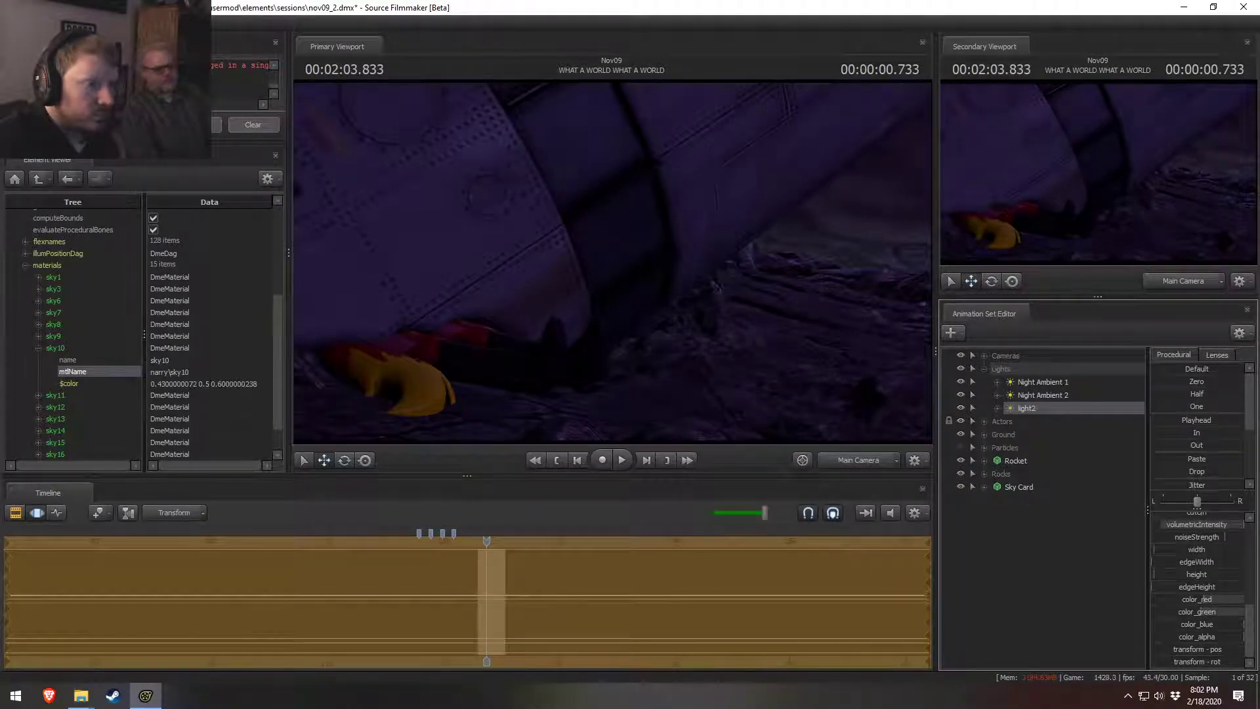
{"action": "key", "text": "F2"}
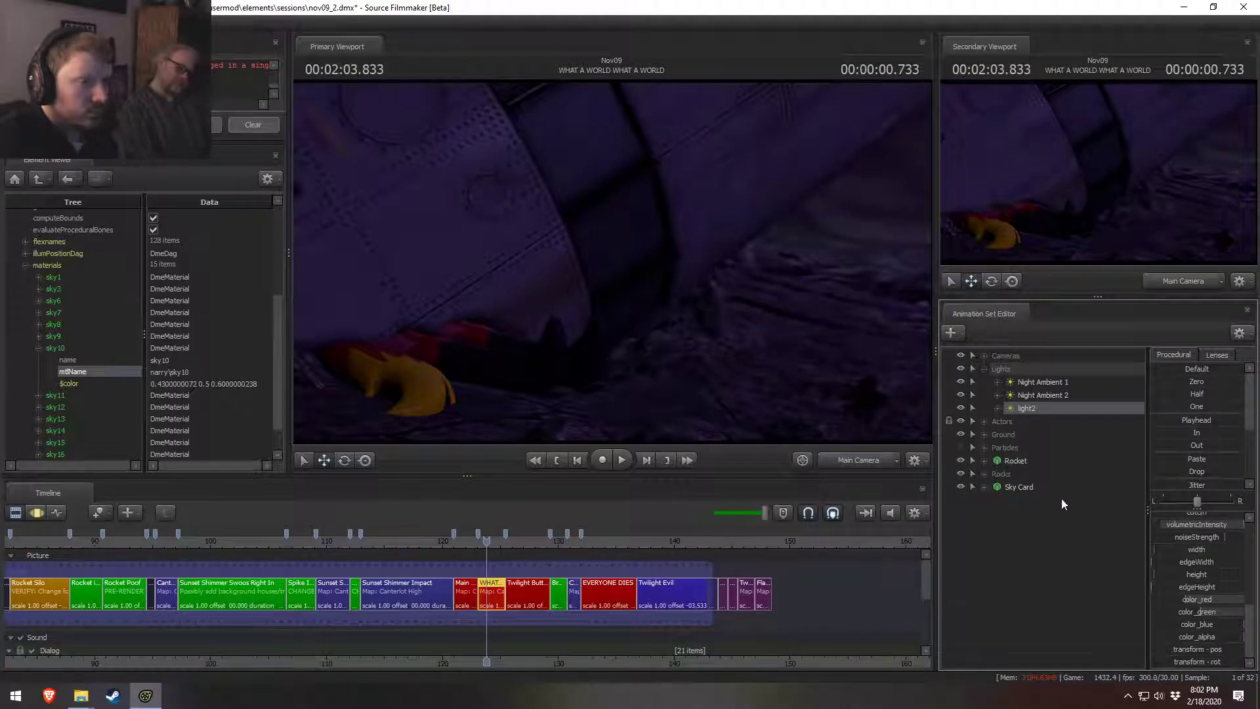
Step: Refine light2's tint by lowering color_red and color_green further and bringing color_red partly back up, checking it in the Clip Editor
{"action": "key", "text": "F3"}
{"action": "mouse_move", "coordinate": [1200, 600]}
{"action": "left_mouse_down"}
{"action": "mouse_move", "coordinate": [1184, 600]}
{"action": "mouse_move", "coordinate": [1195, 614]}
{"action": "left_mouse_up"}
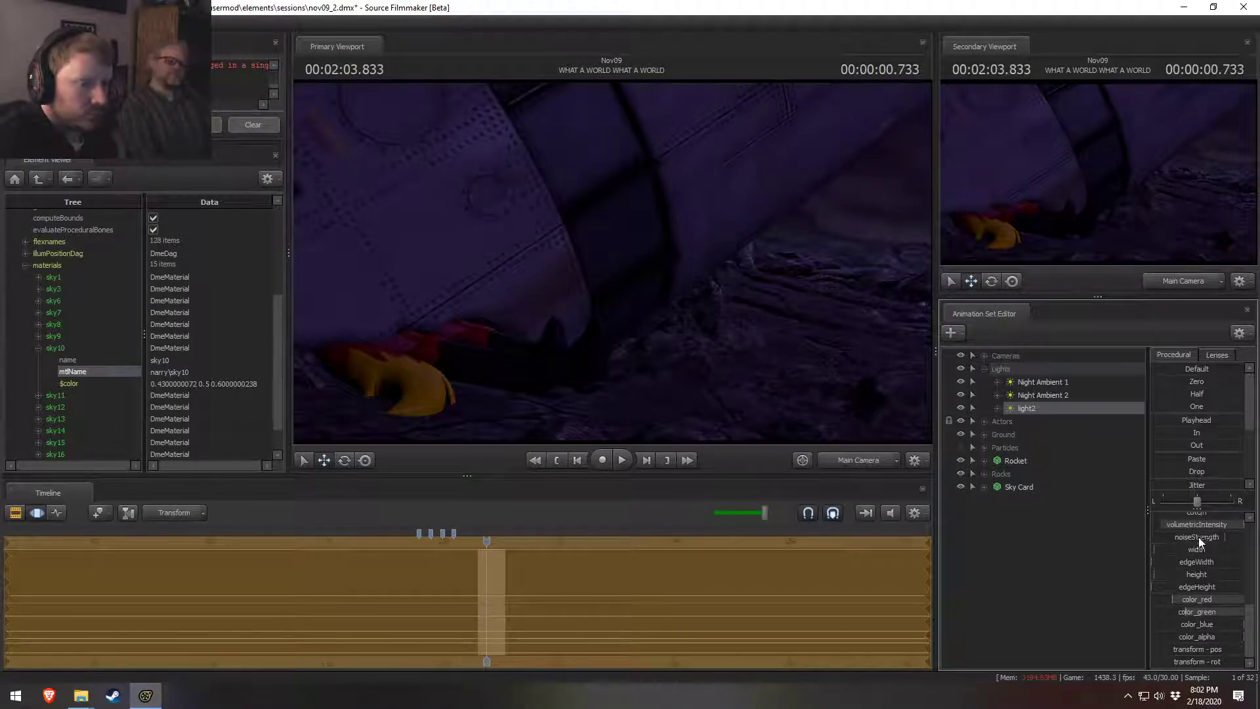
{"action": "scroll", "coordinate": [1199, 525], "scroll_direction": "up", "scroll_amount": 5}
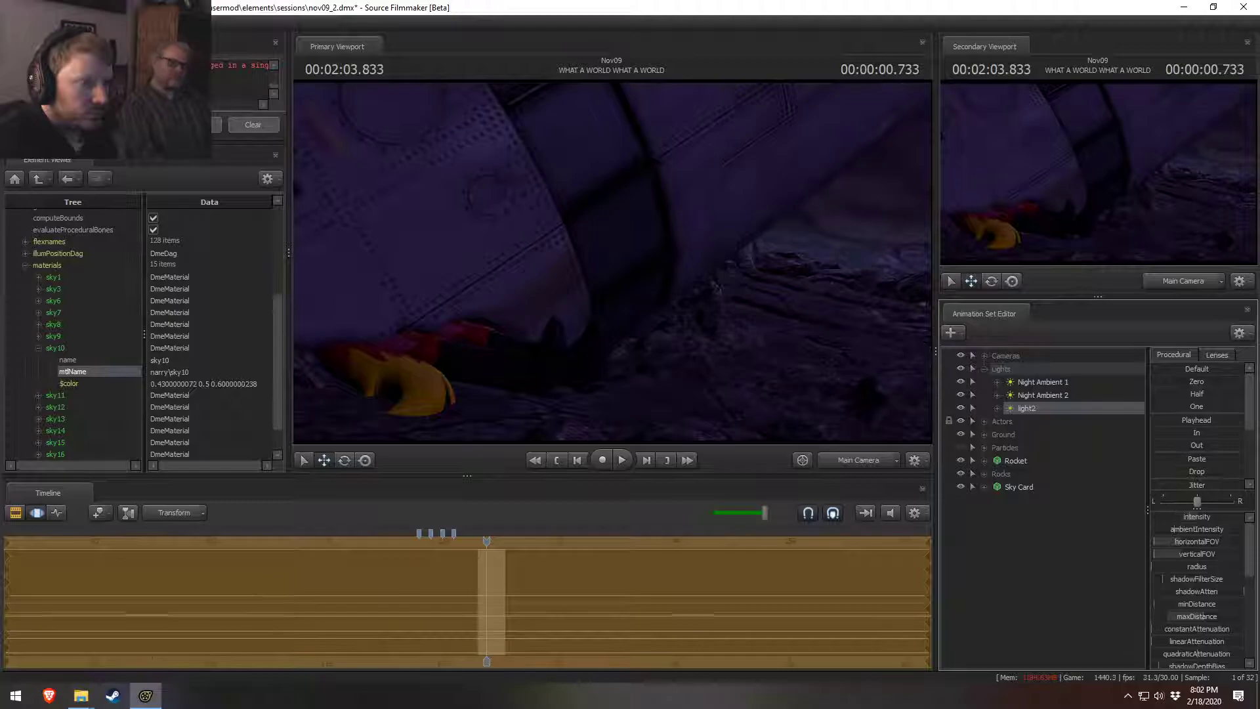
{"action": "scroll", "coordinate": [1197, 617], "scroll_direction": "down", "scroll_amount": 5}
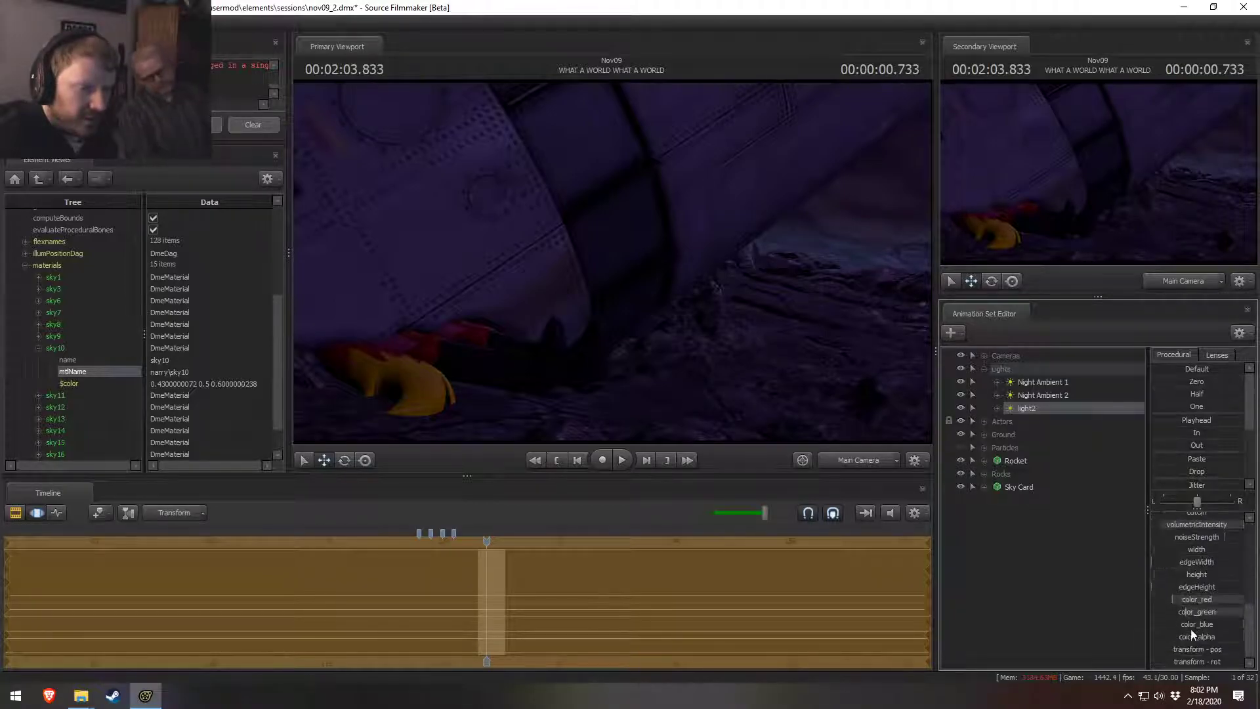
{"action": "left_click_drag", "start_coordinate": [1191, 601], "coordinate": [1212, 600]}
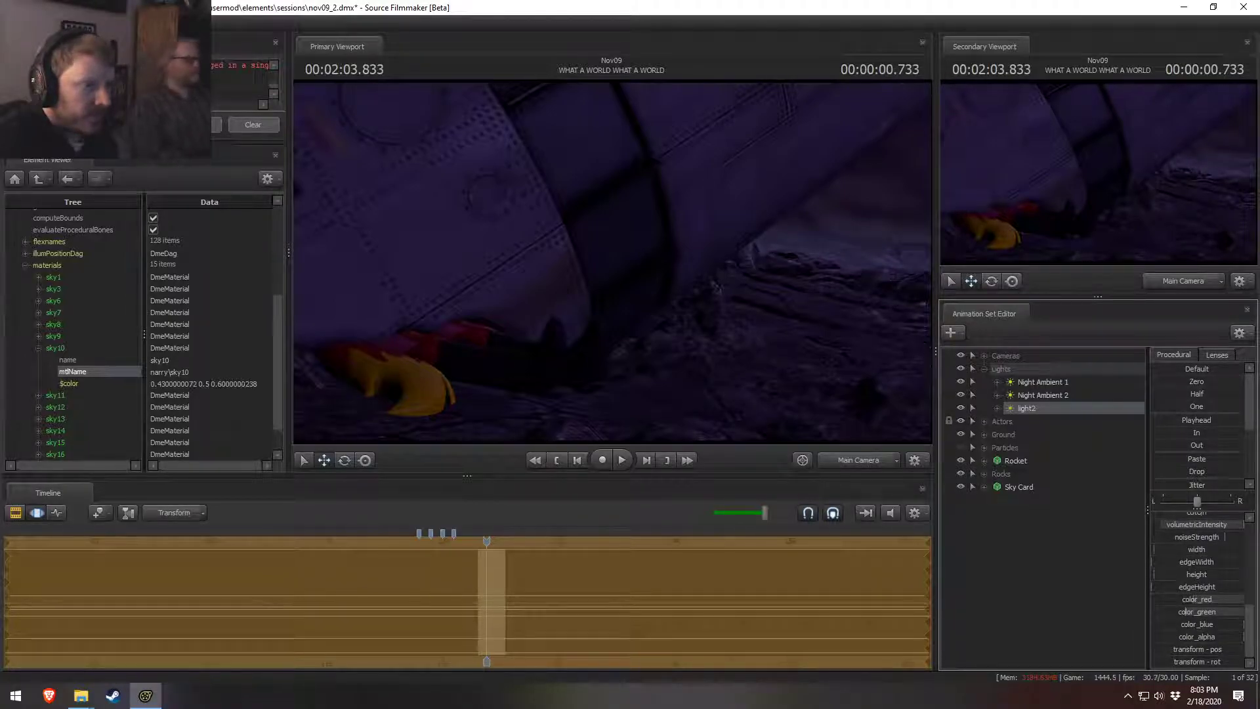
{"action": "key", "text": "F2"}
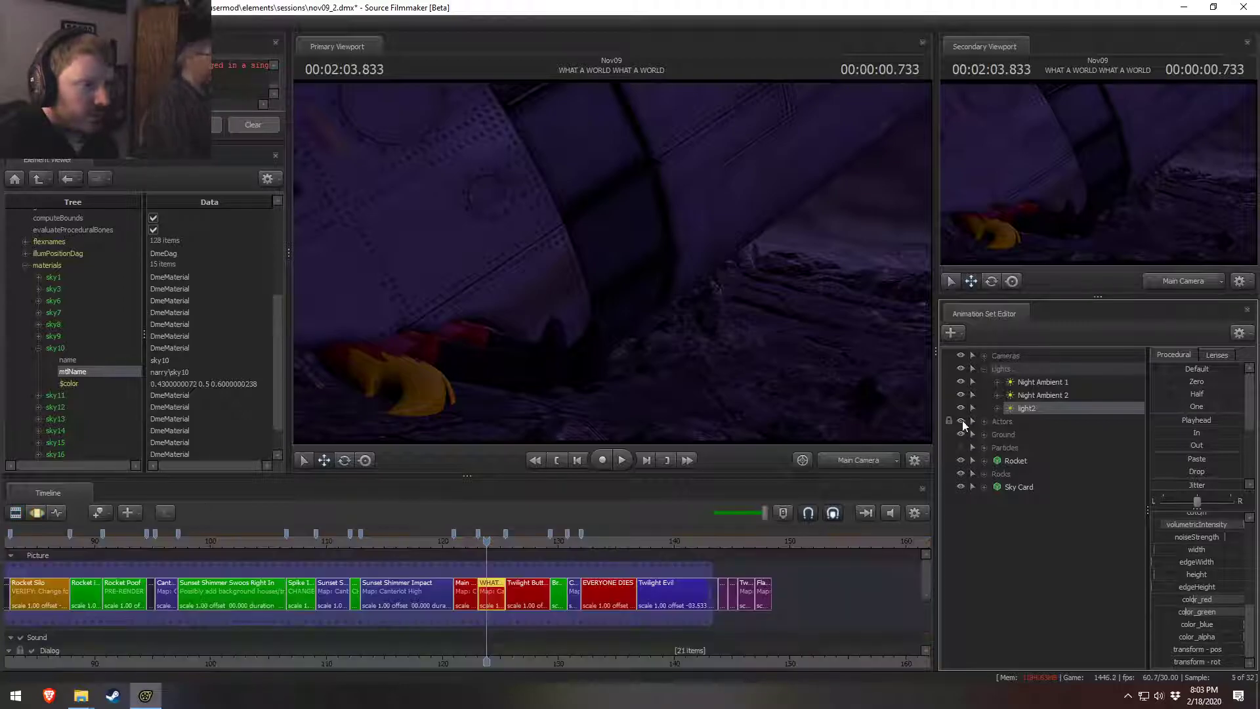
Step: Lower light2's intensity in the Motion Editor and review the result through Main Camera in the Clip Editor
{"action": "key", "text": "F3"}
{"action": "scroll", "coordinate": [1211, 547], "scroll_direction": "up", "scroll_amount": 5}
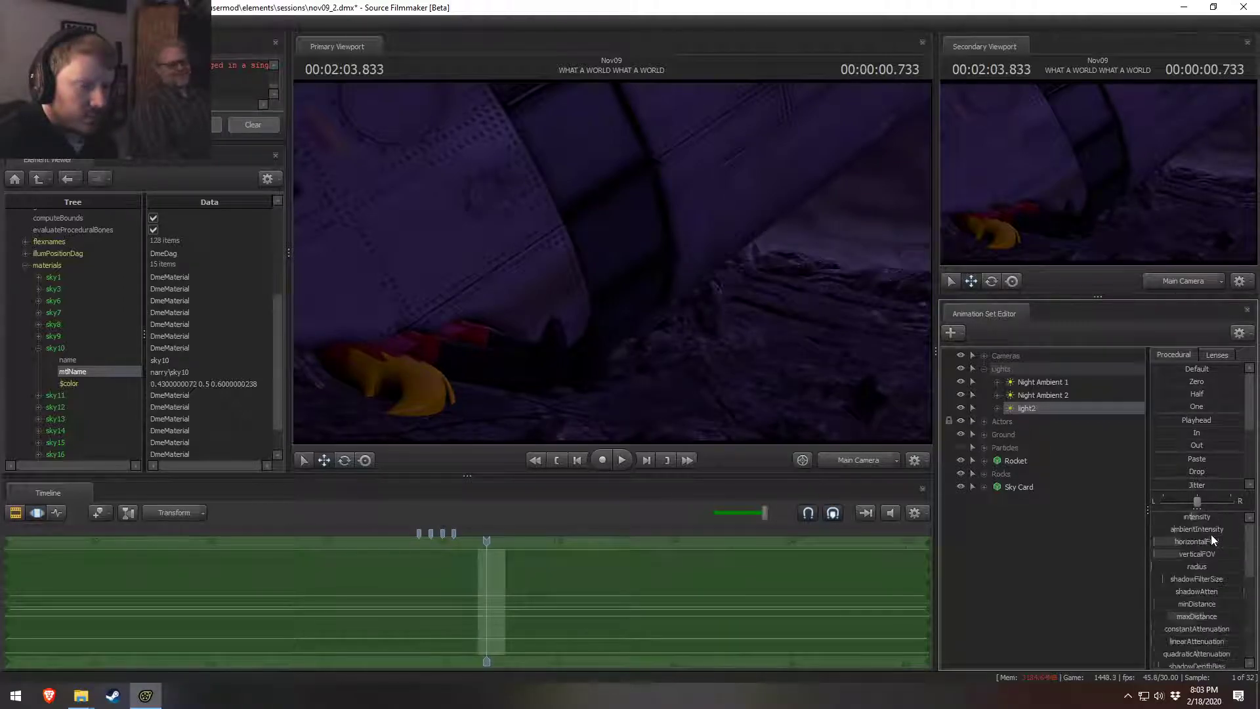
{"action": "key", "text": "F4"}
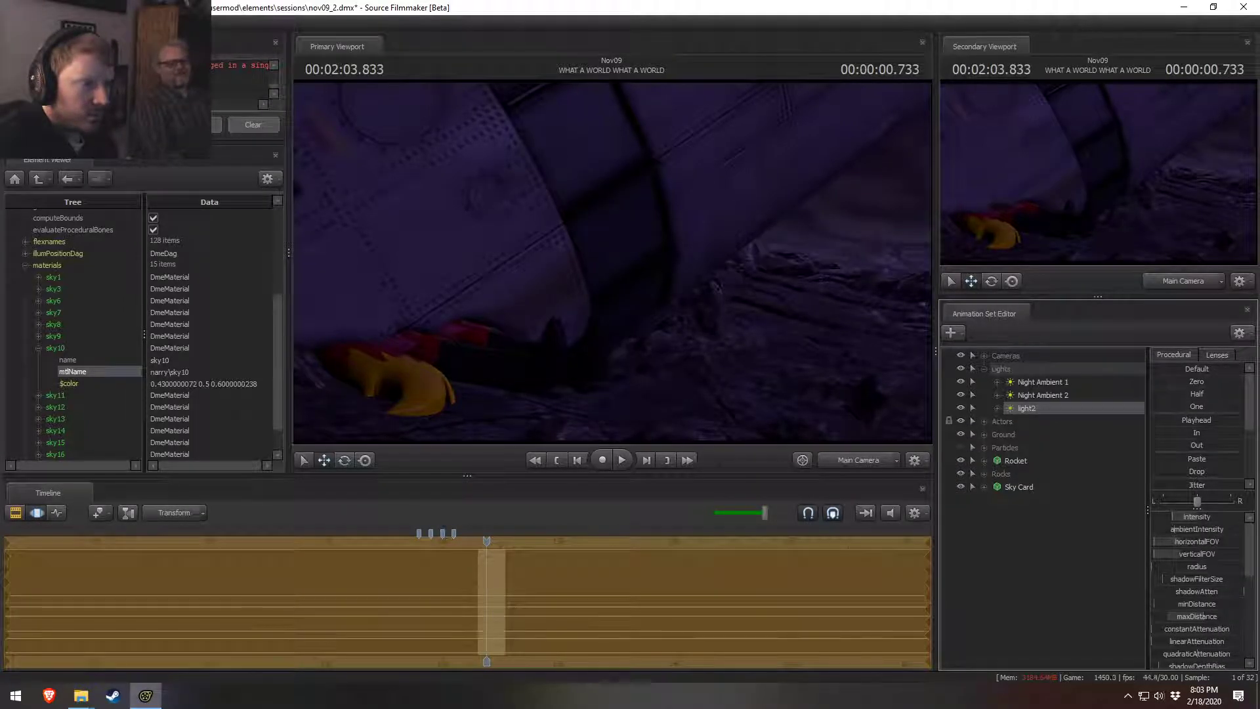
{"action": "key", "text": "F2"}
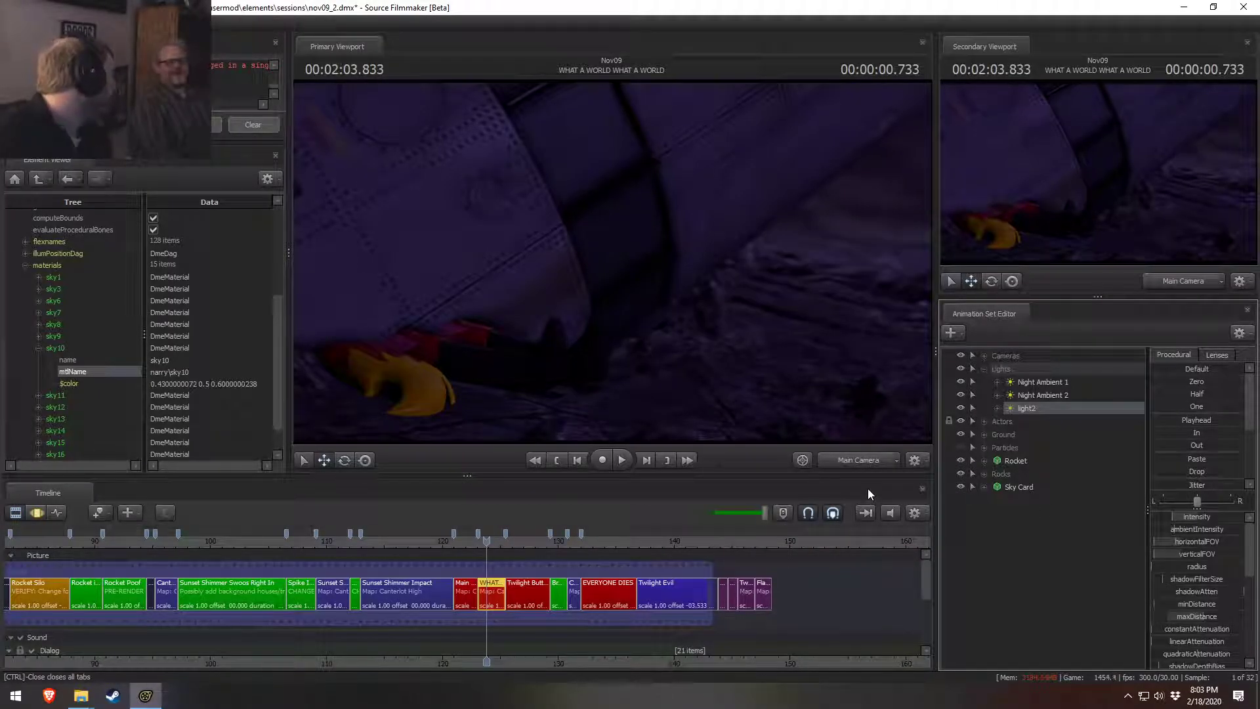
{"action": "left_click", "coordinate": [859, 465]}
{"action": "left_click", "coordinate": [860, 463]}
{"action": "key", "text": "F3"}
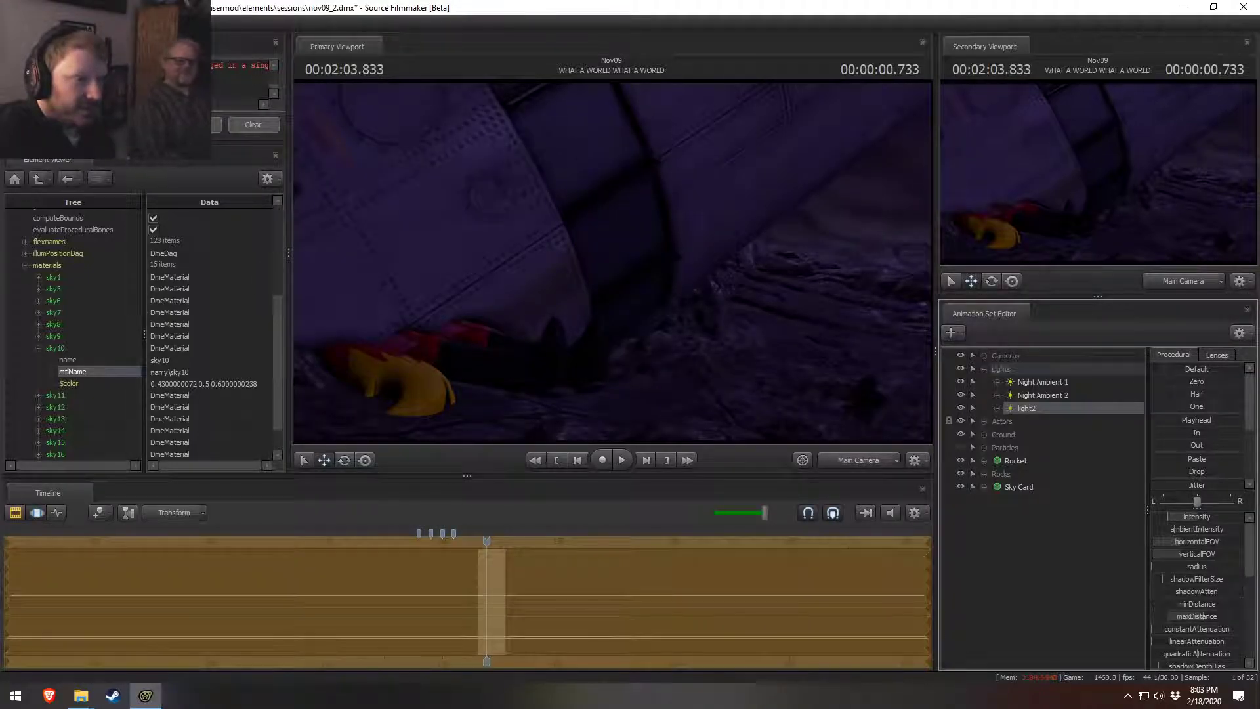
{"action": "key", "text": "F2"}
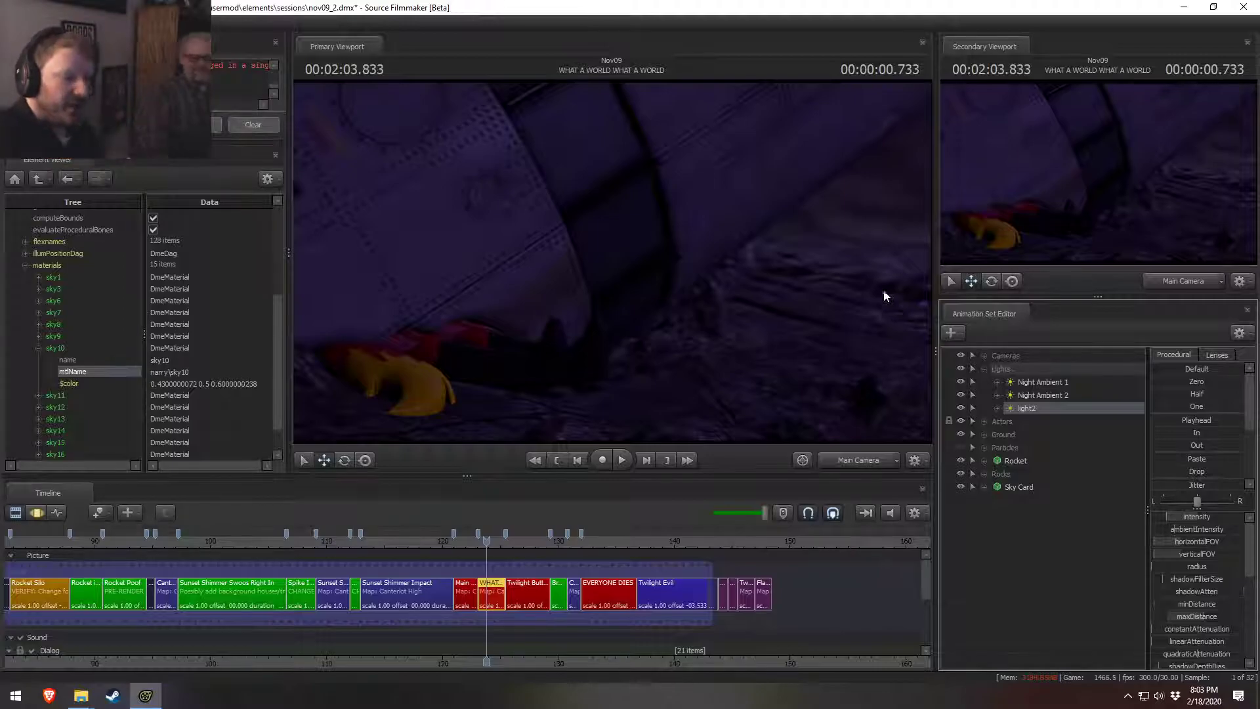
Step: Rename light2 as Distant Volumetric
{"action": "right_click", "coordinate": [1042, 409]}
{"action": "left_click", "coordinate": [1065, 419]}
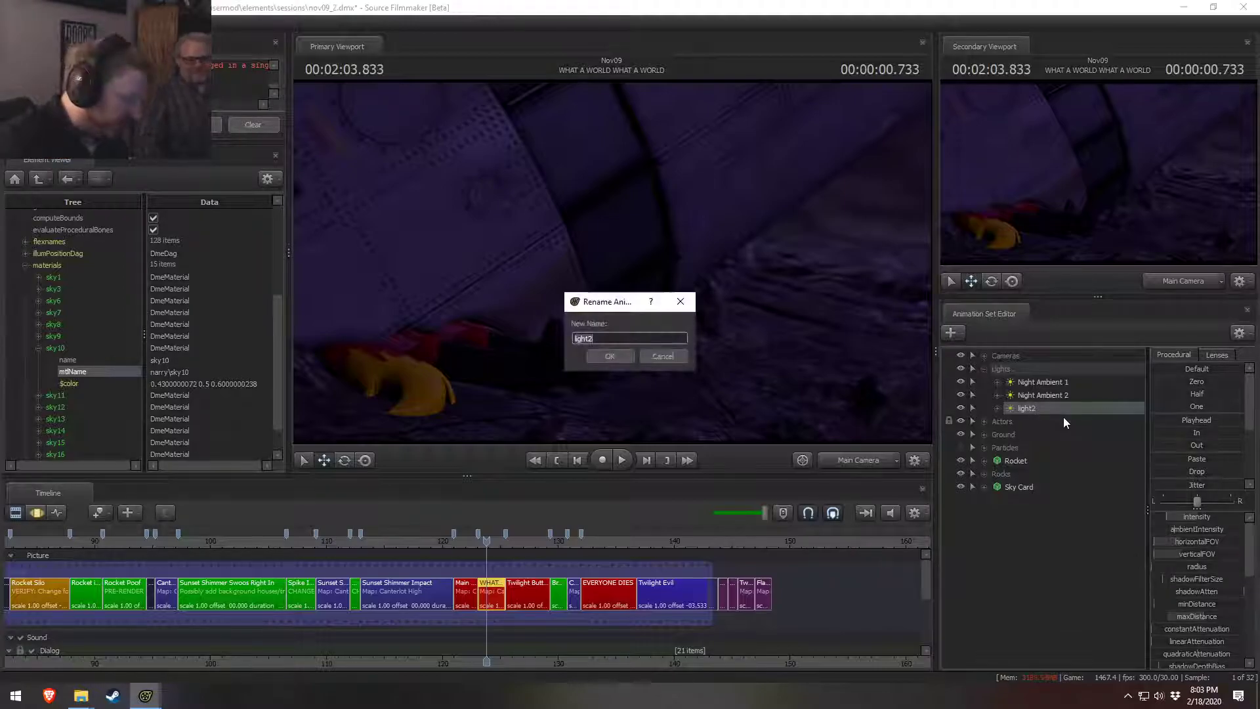
{"action": "type", "text": "Distan"}
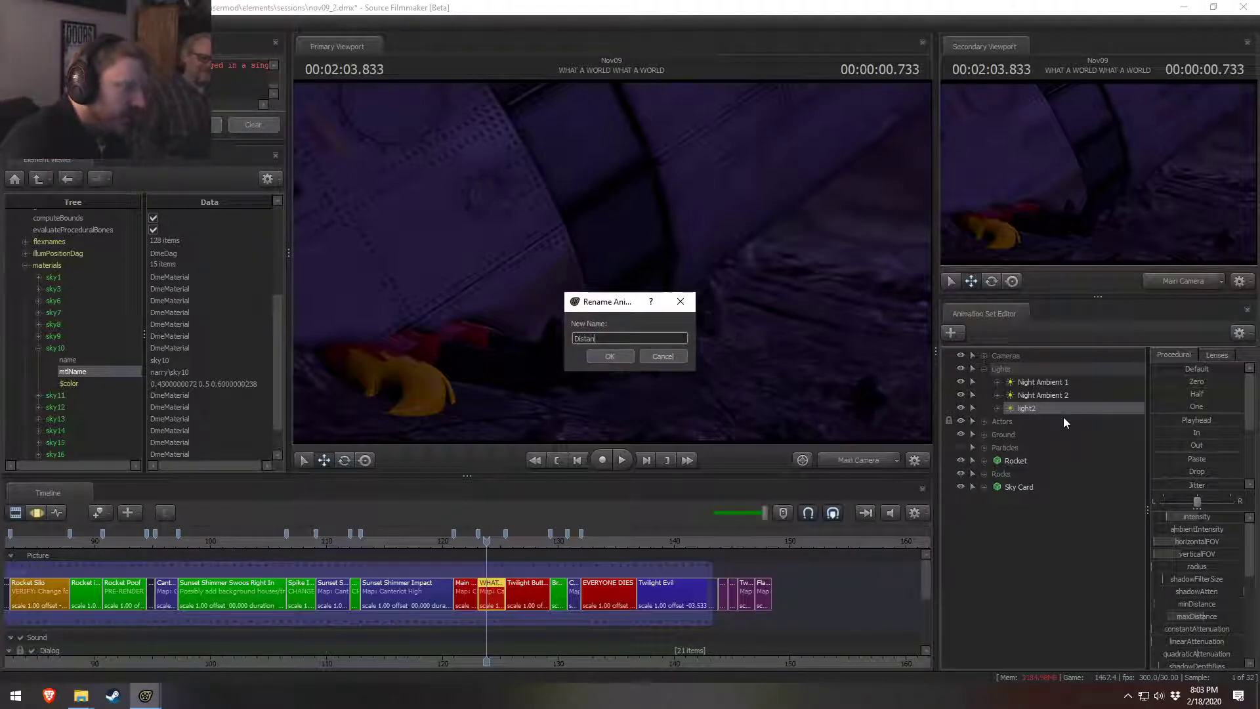
{"action": "type", "text": "t Volumetric"}
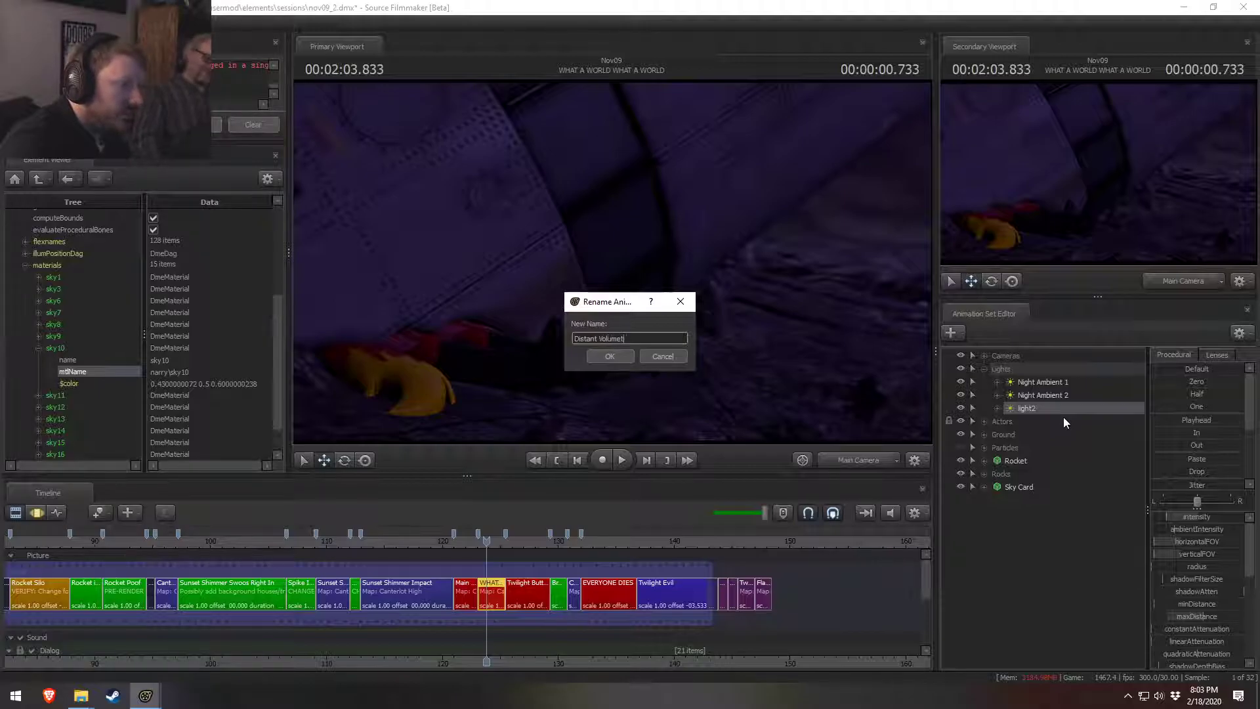
{"action": "key", "text": "Return"}
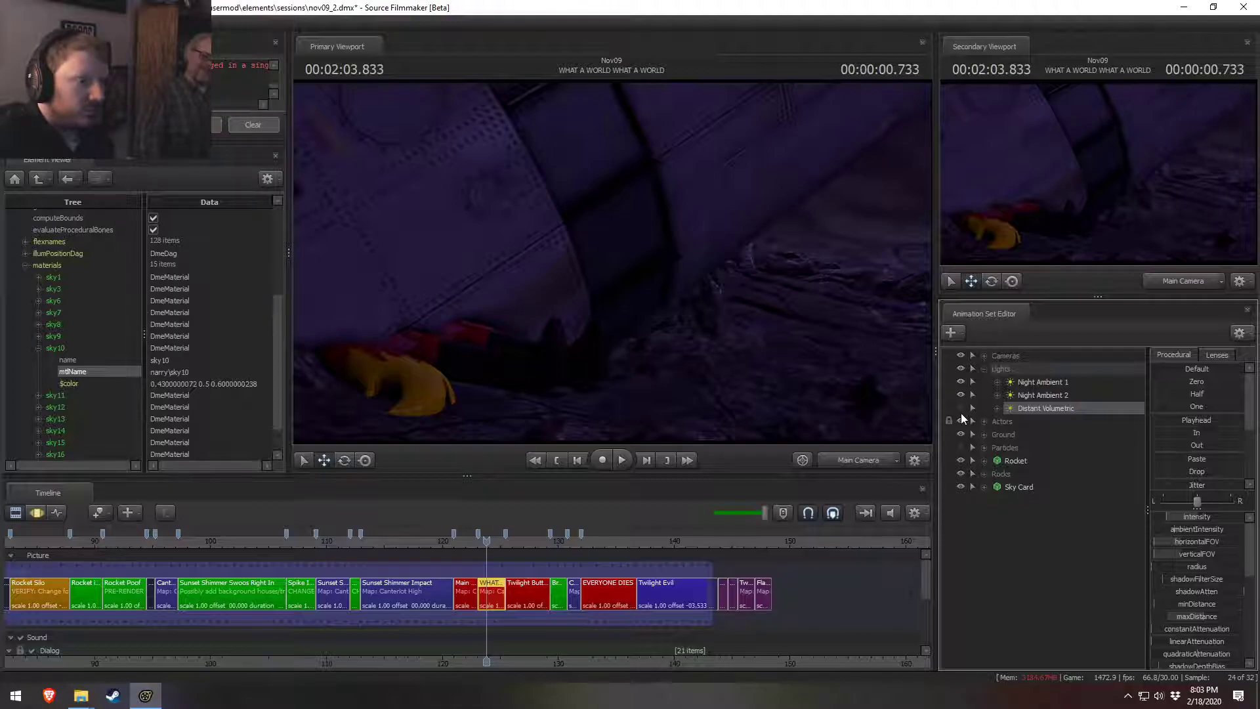
Step: Toggle the Distant Volumetric light's visibility to compare the shot with and without it
{"action": "left_click", "coordinate": [961, 410]}
{"action": "key", "text": "F3"}
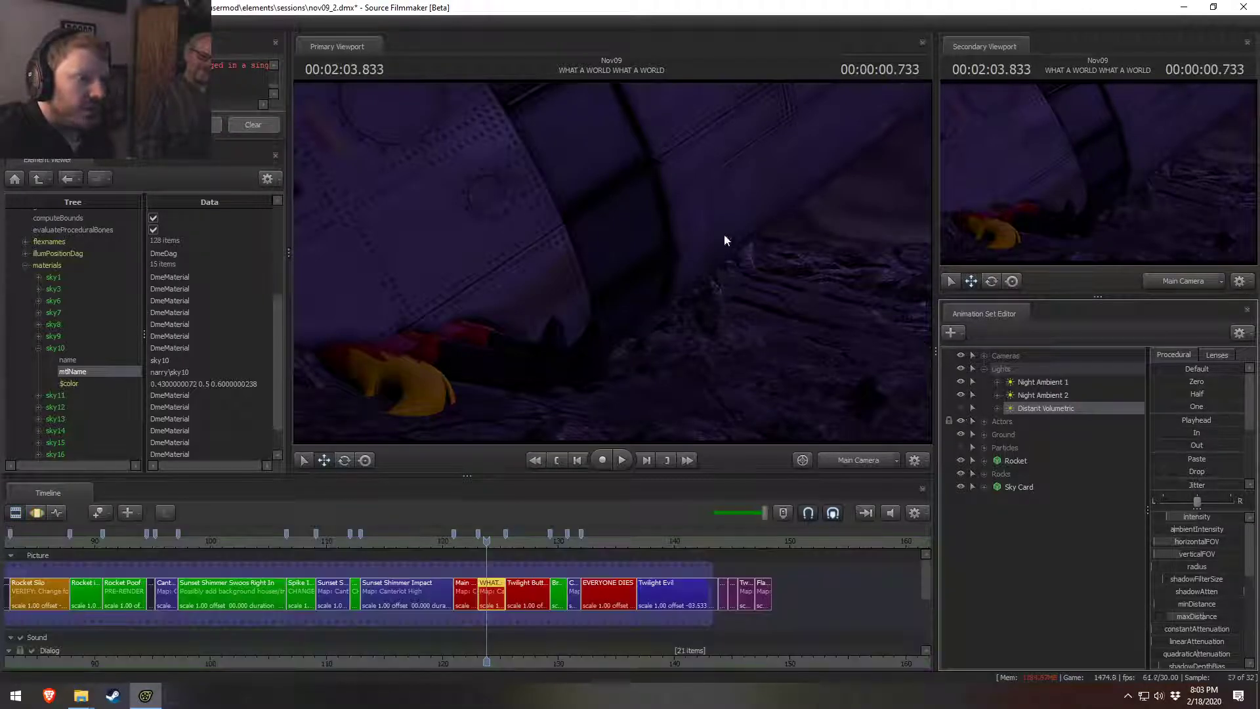
{"action": "left_click", "coordinate": [962, 408]}
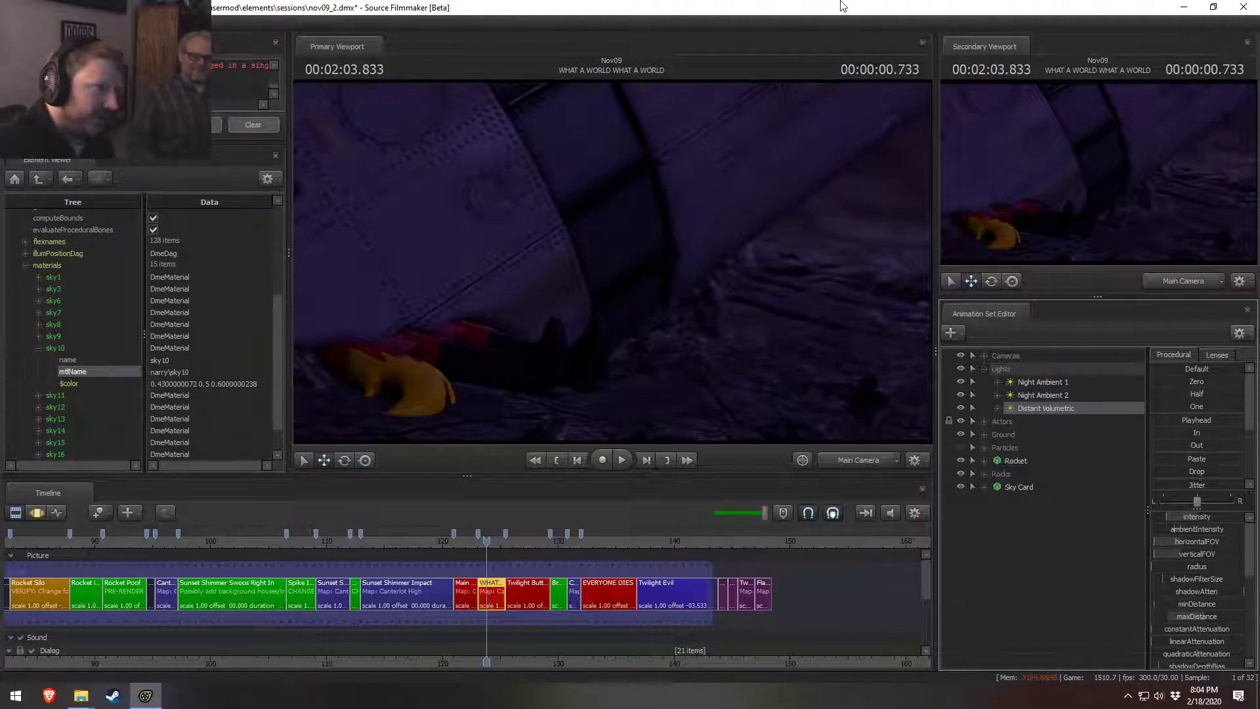
Step: Save the nov09_2 session and exit to the desktop
{"action": "key", "text": "ctrl+s"}
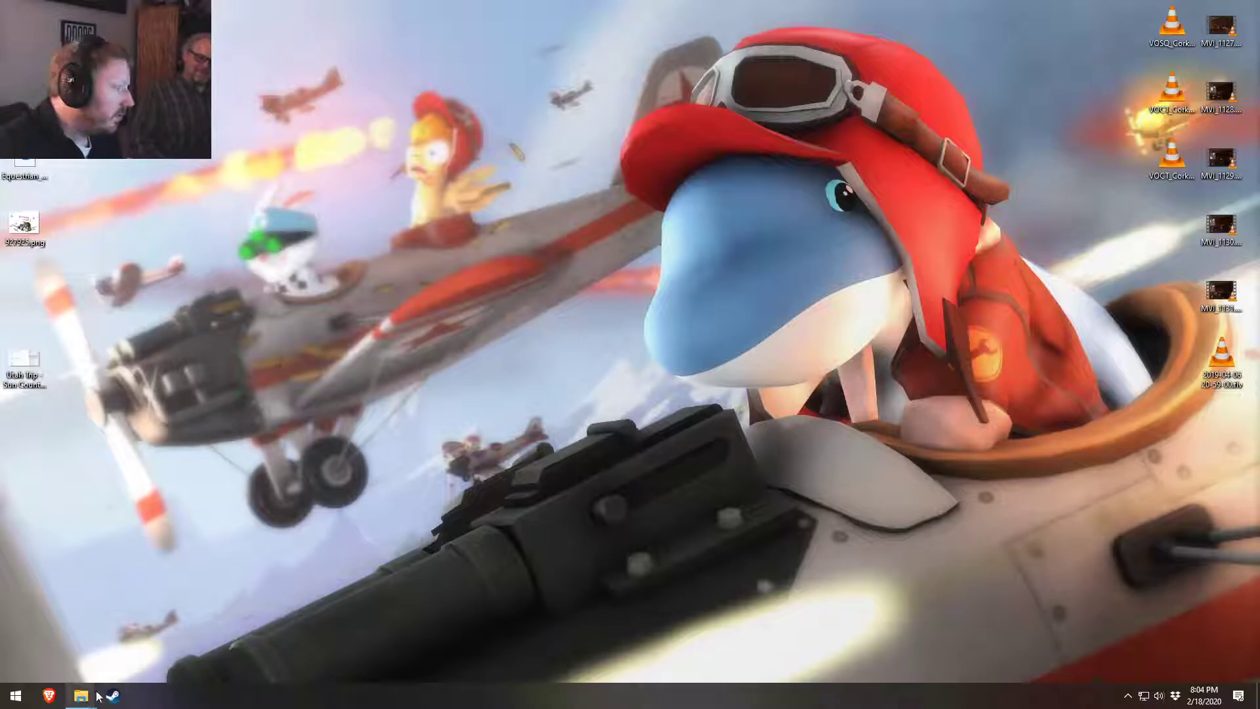
{"action": "mouse_move", "coordinate": [81, 696]}
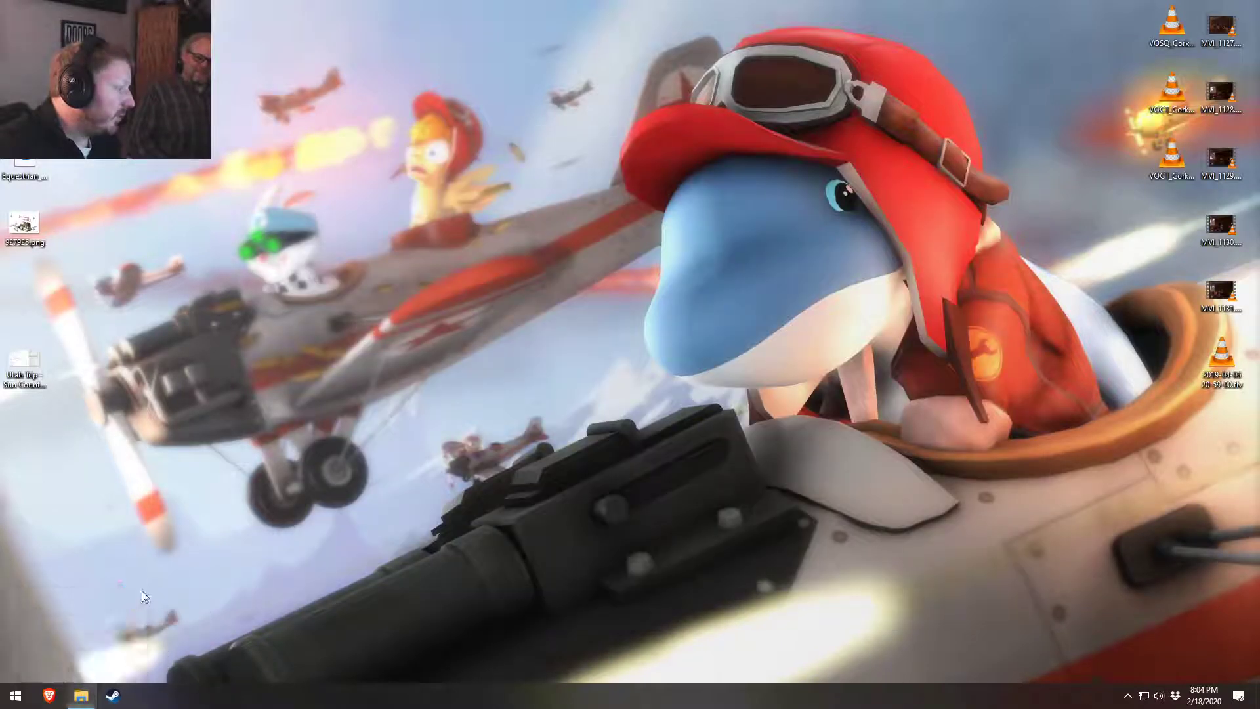